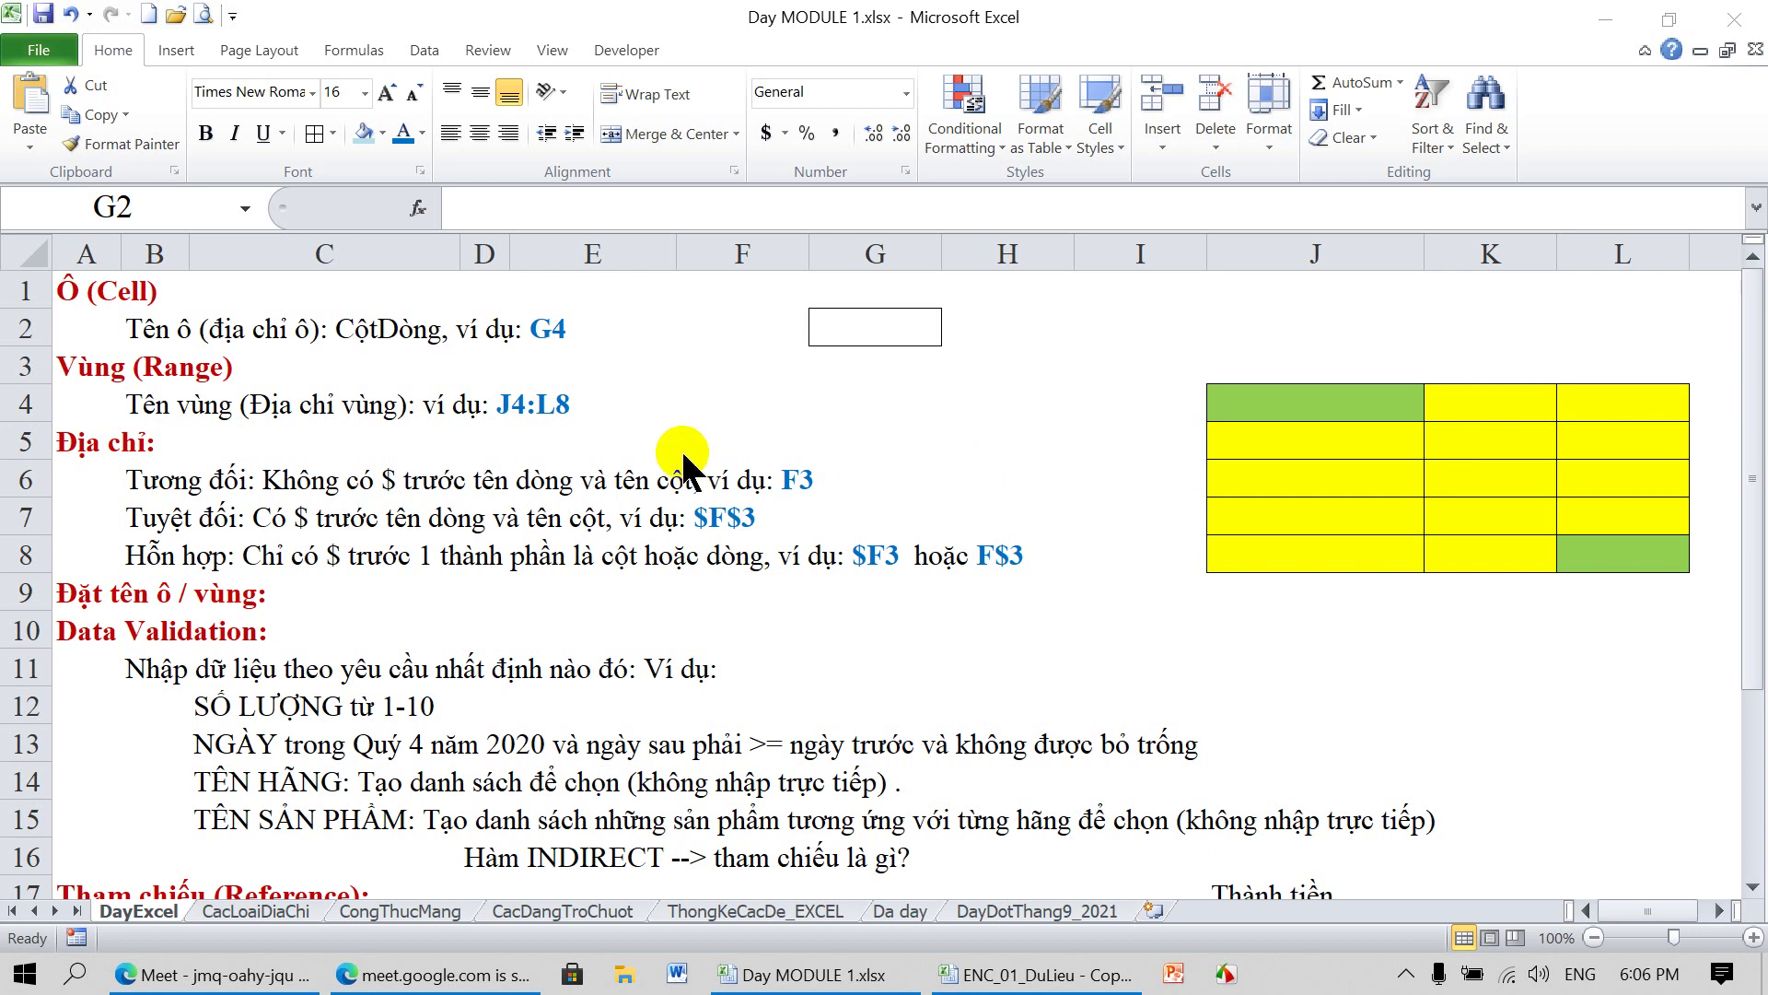
Apply a light-blue fill to cell G2 on the DayExcel sheet
left_click(838, 371)
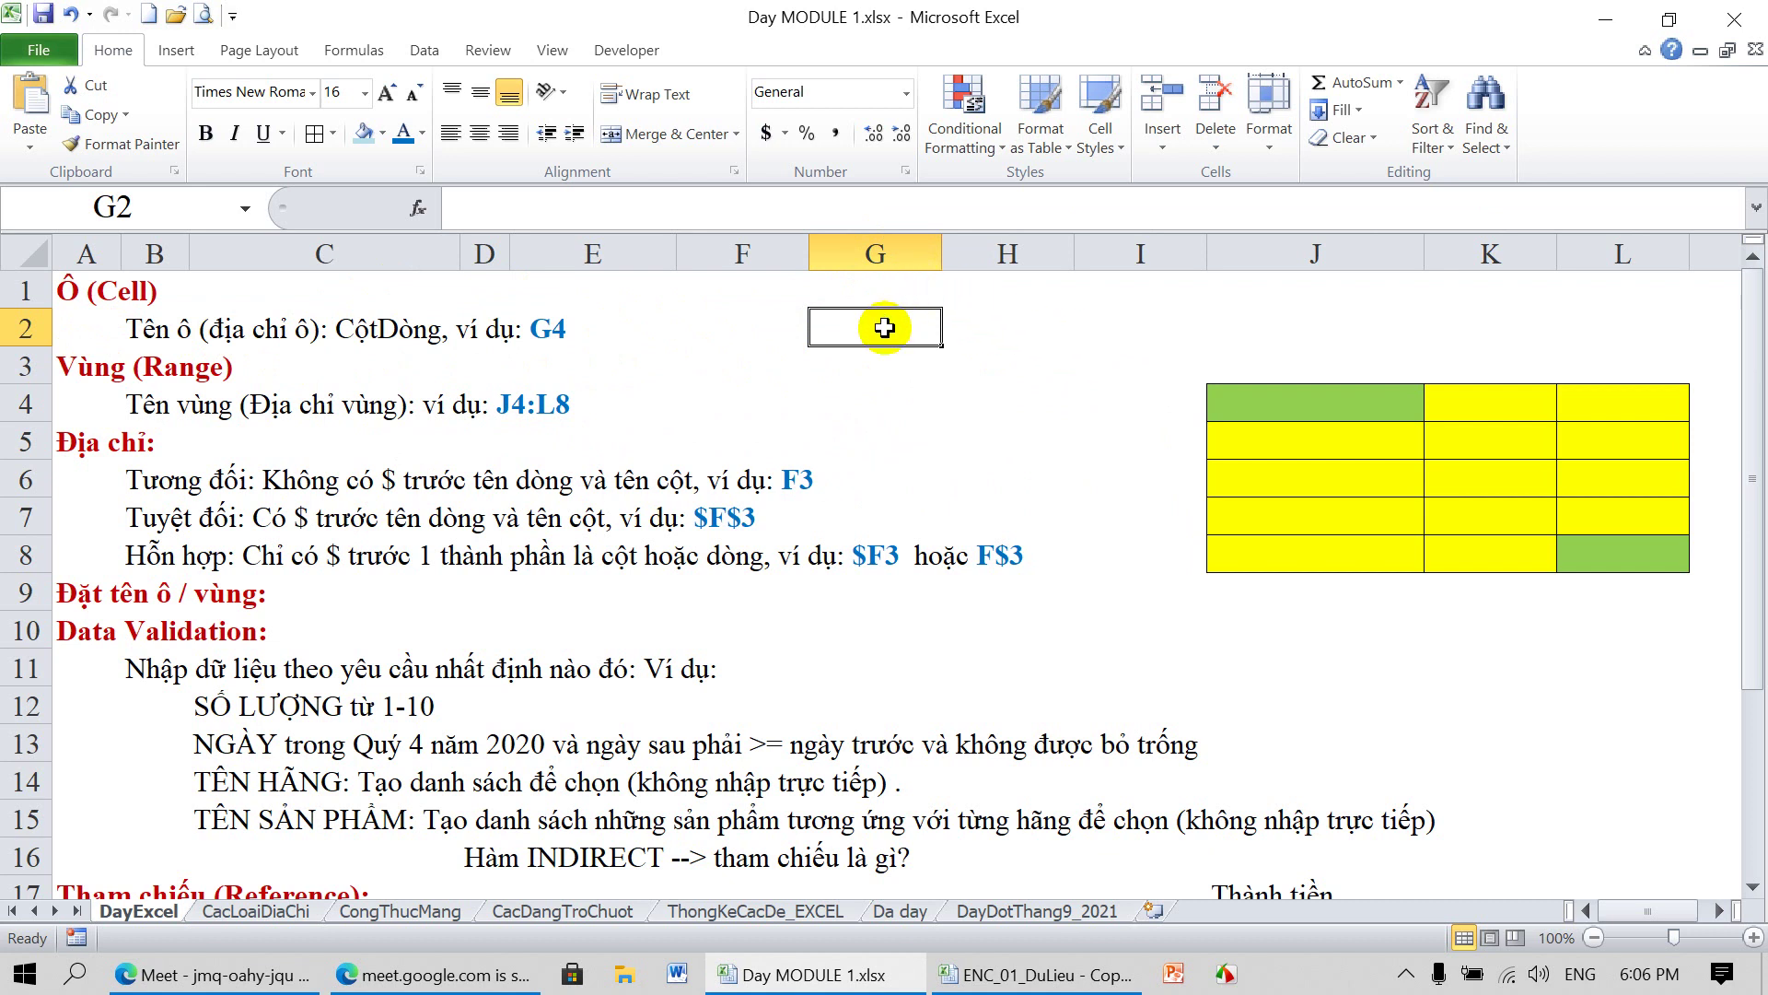
left_click(360, 136)
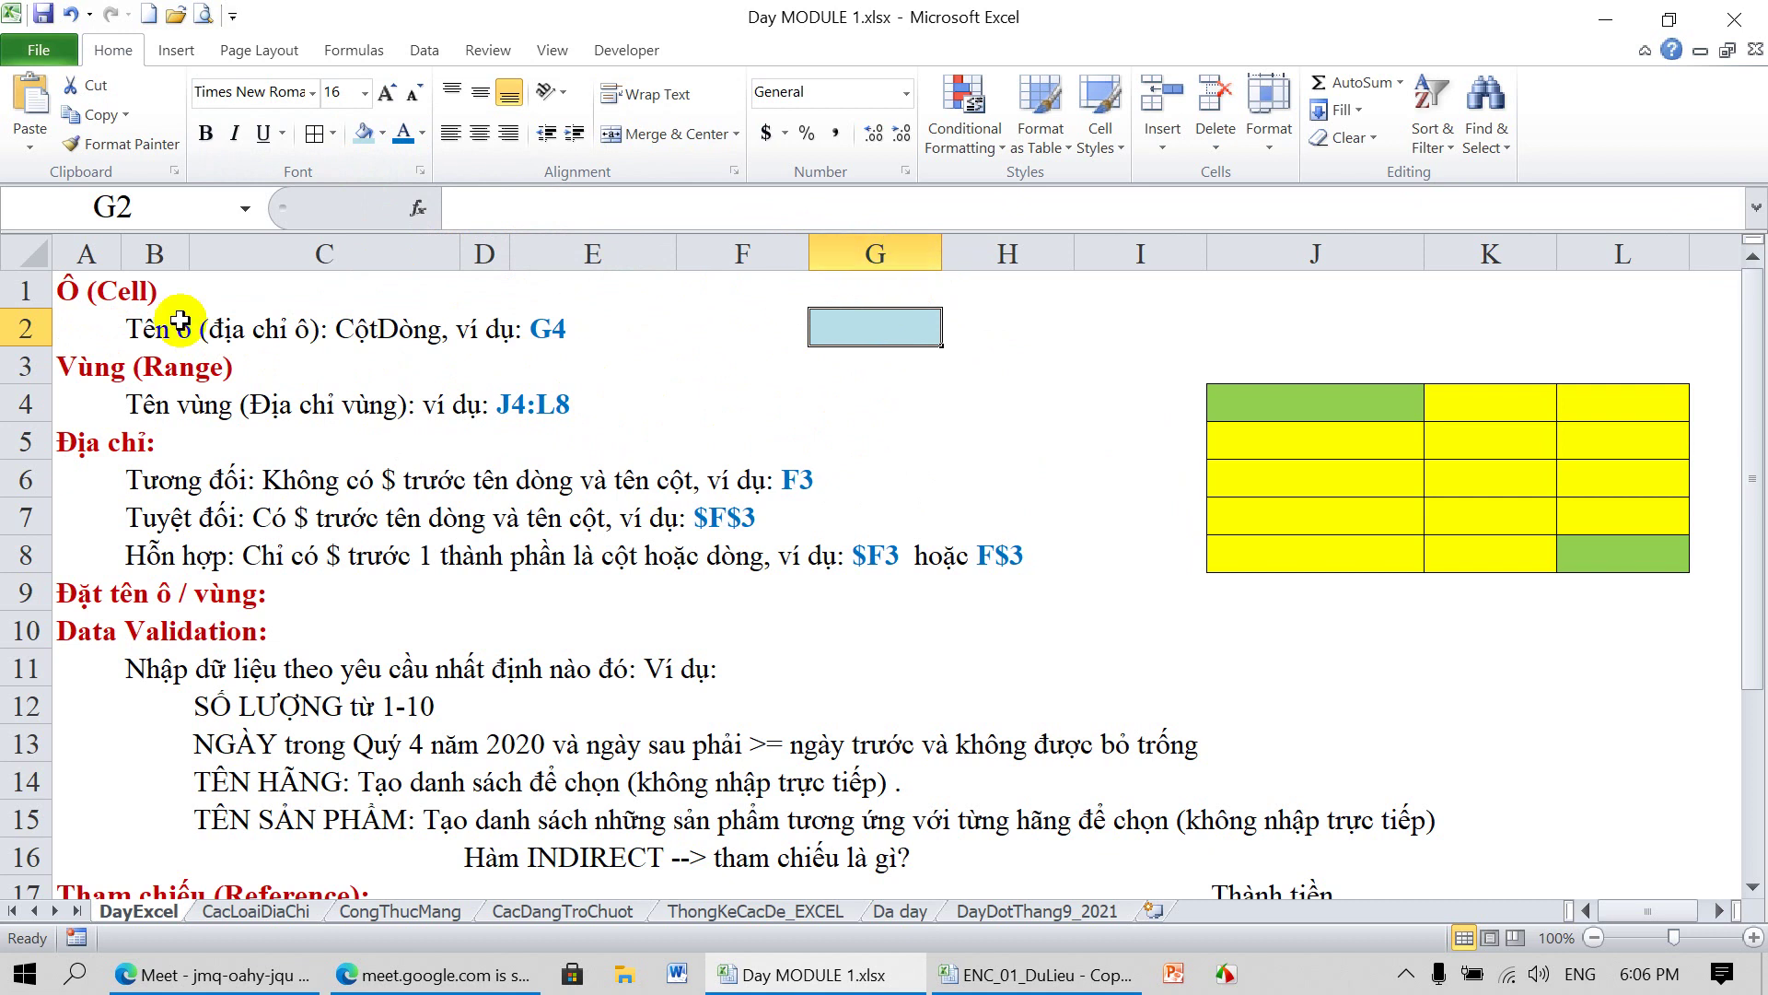
left_click(546, 335)
left_click(479, 330)
left_click(540, 329)
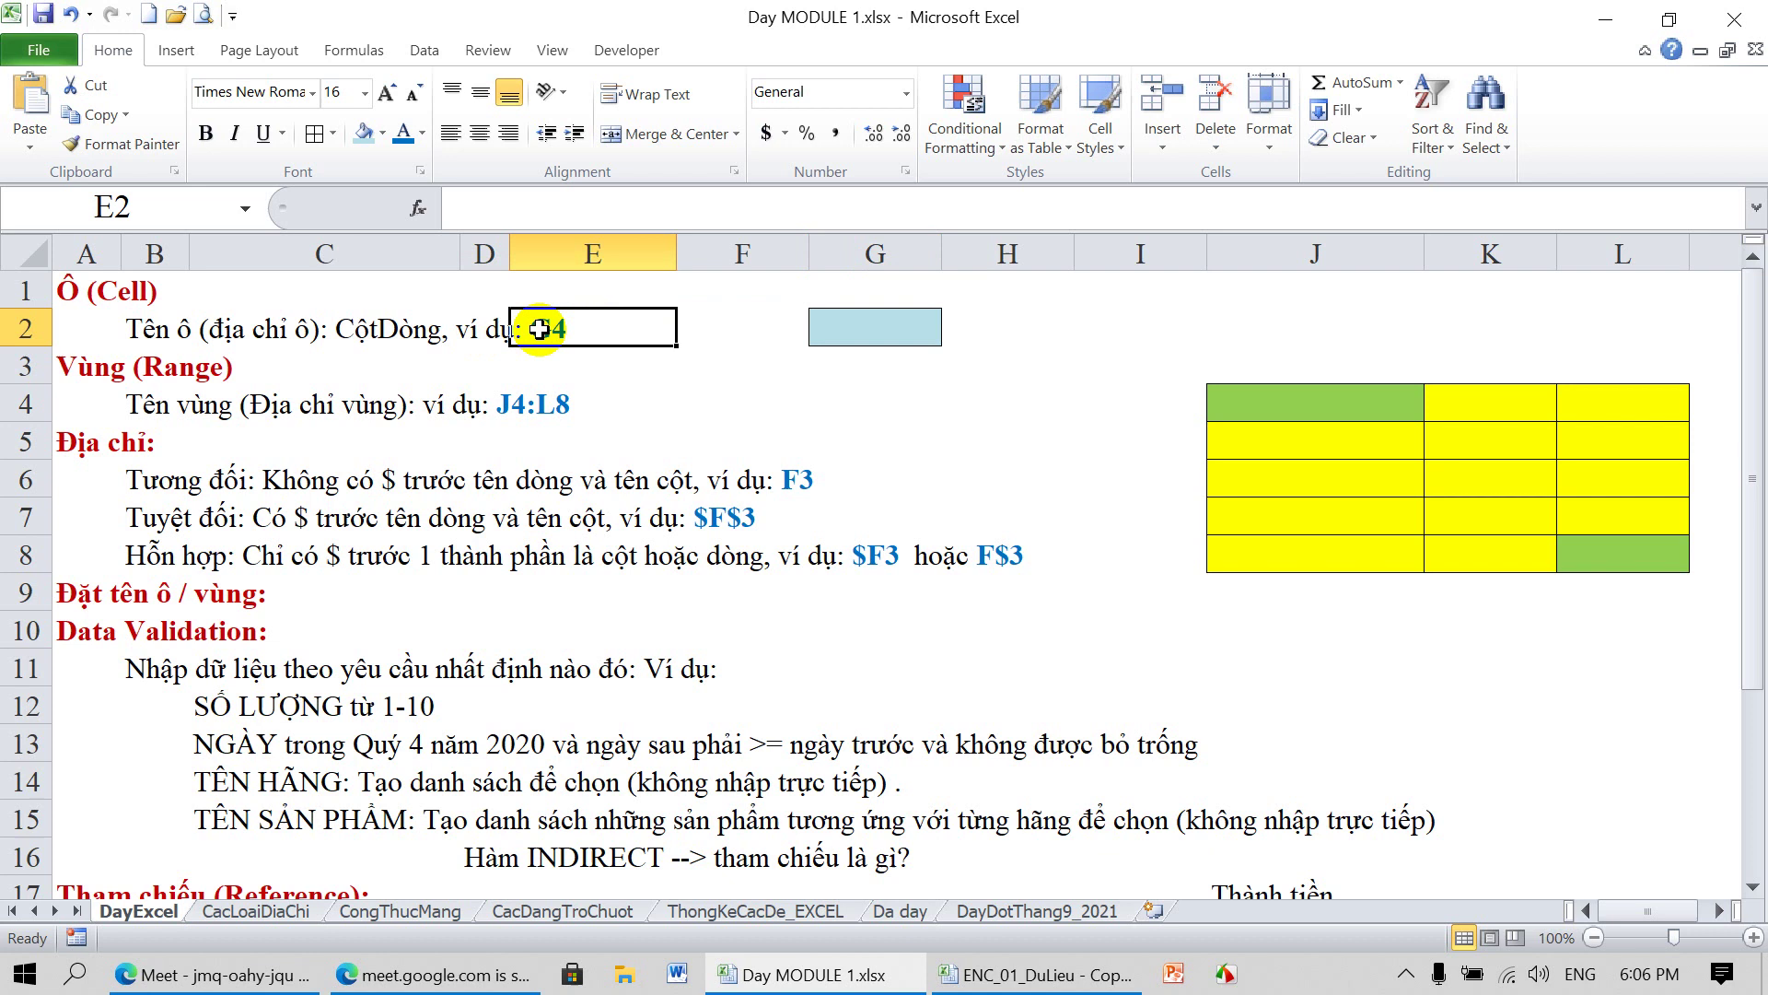
Edit B2's example text from G4 to G2 and widen the Name Box
left_click(165, 328)
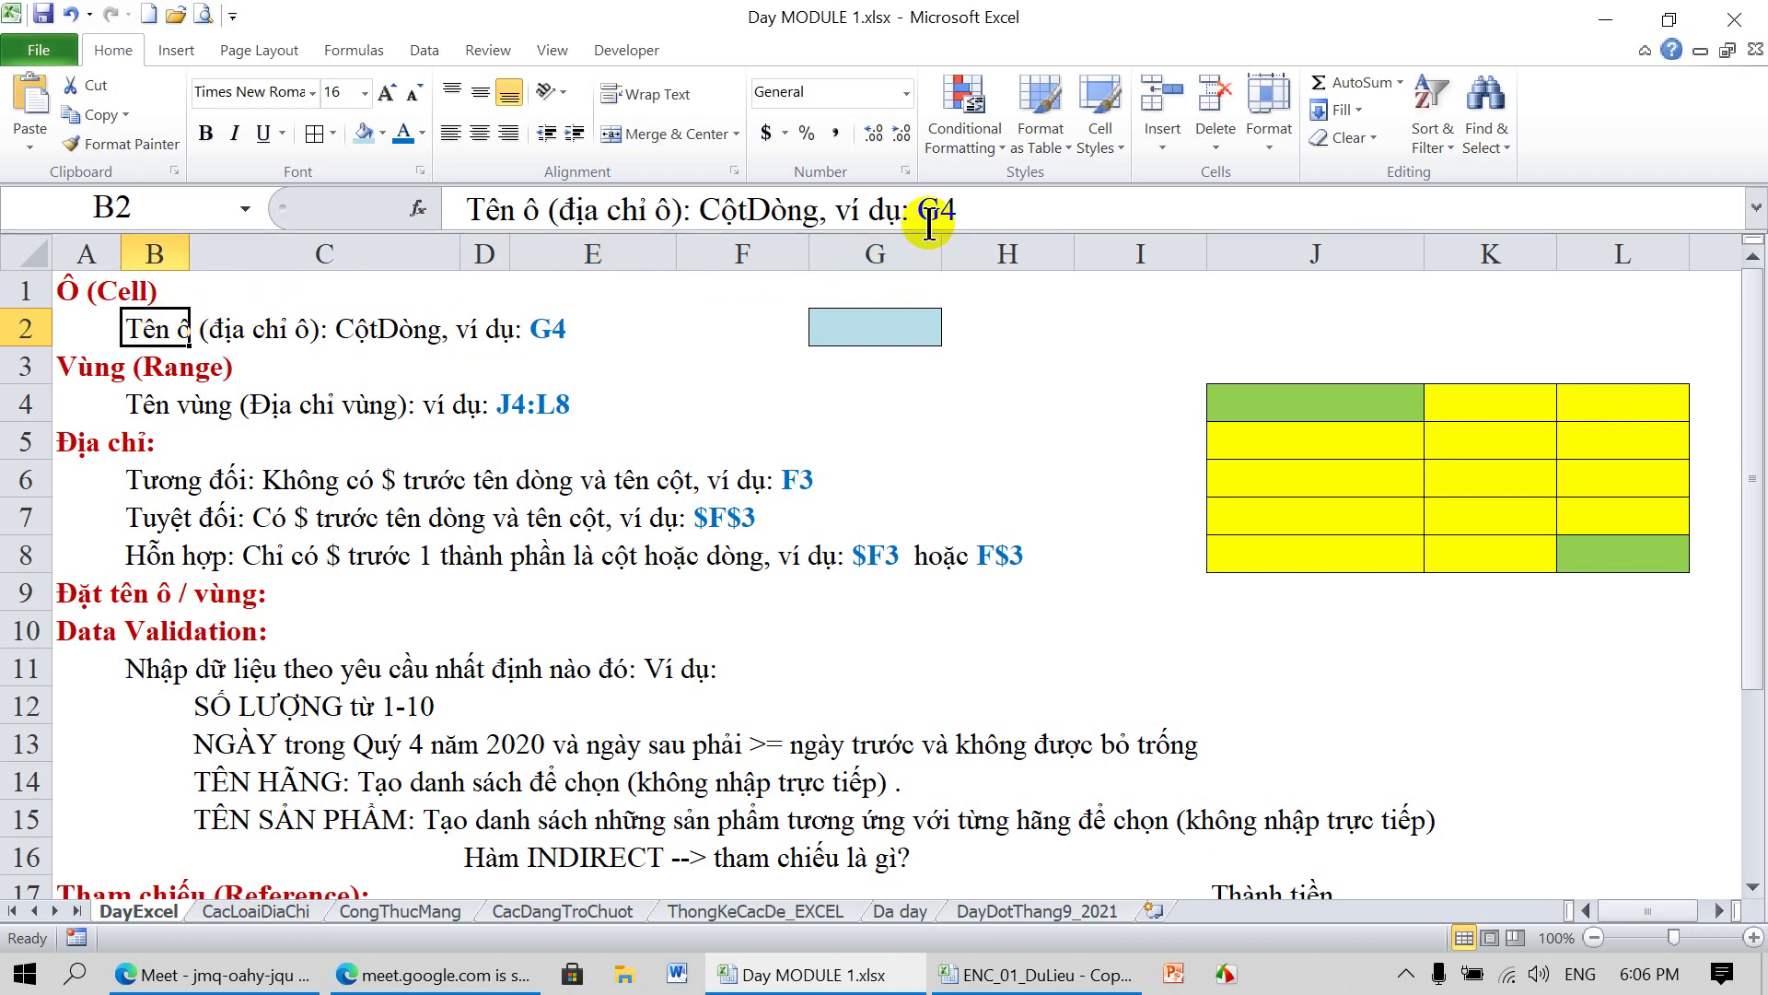
left_click_drag(939, 216, 957, 216)
type("2")
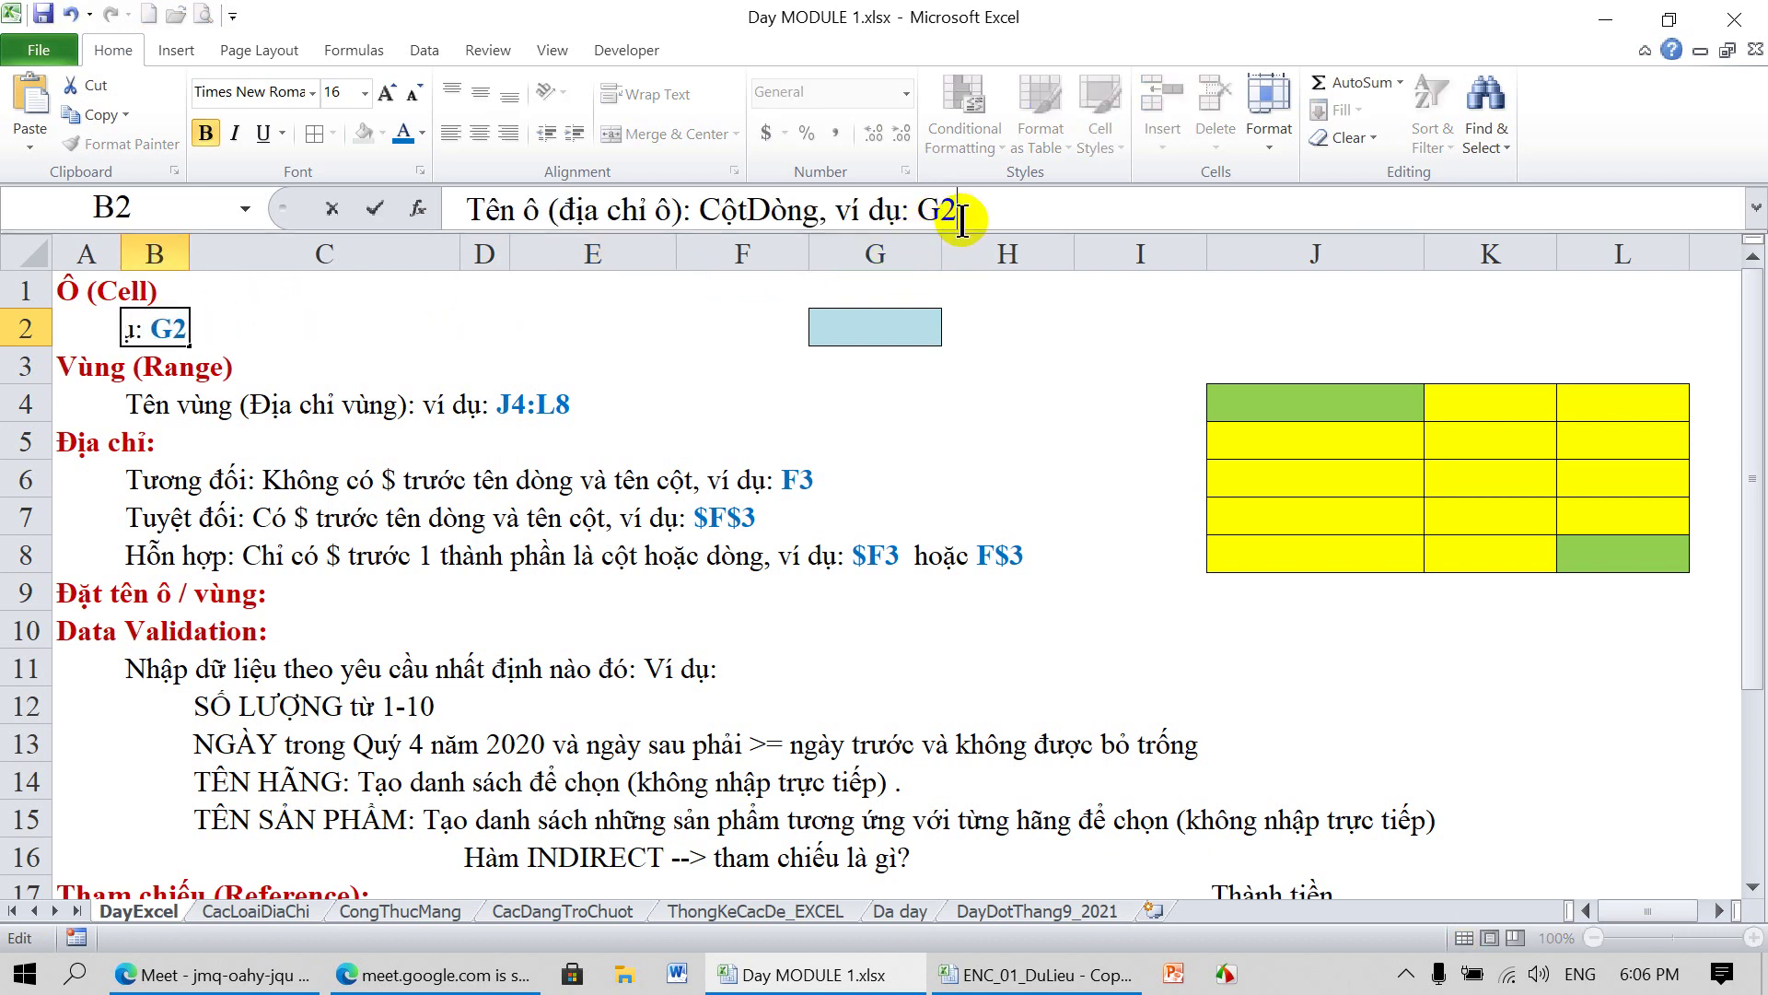
key("Return")
left_click(919, 329)
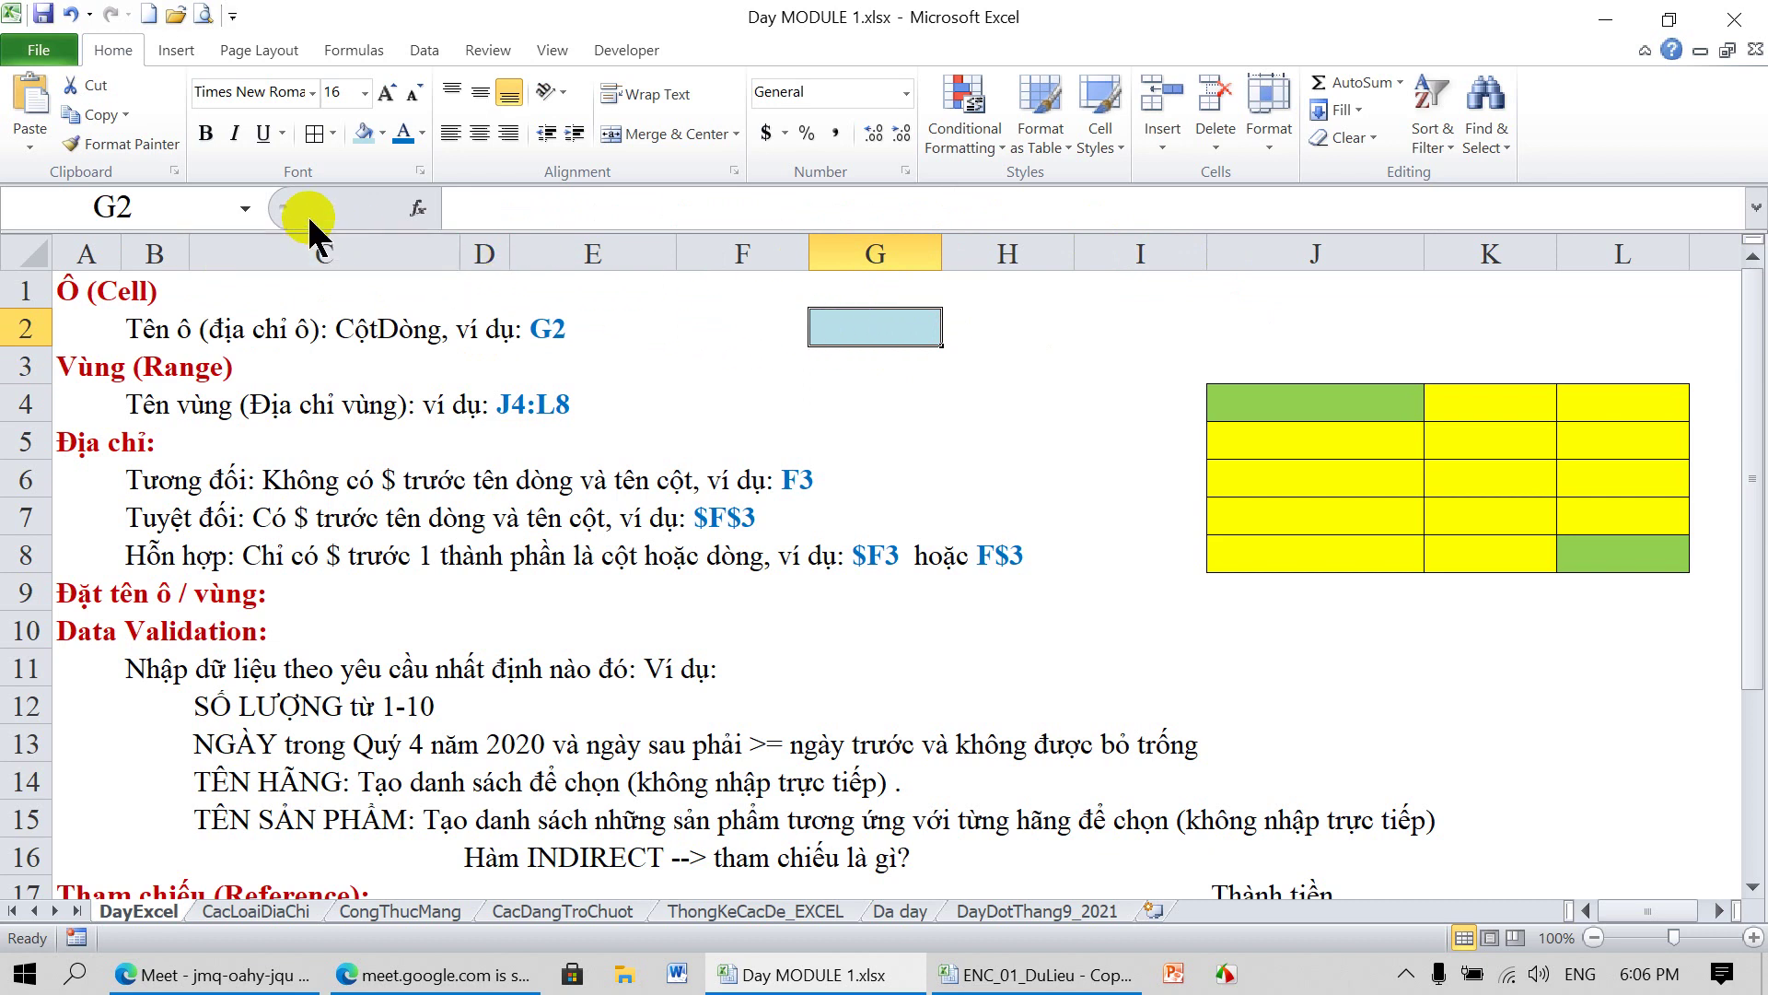
left_click_drag(279, 206, 335, 205)
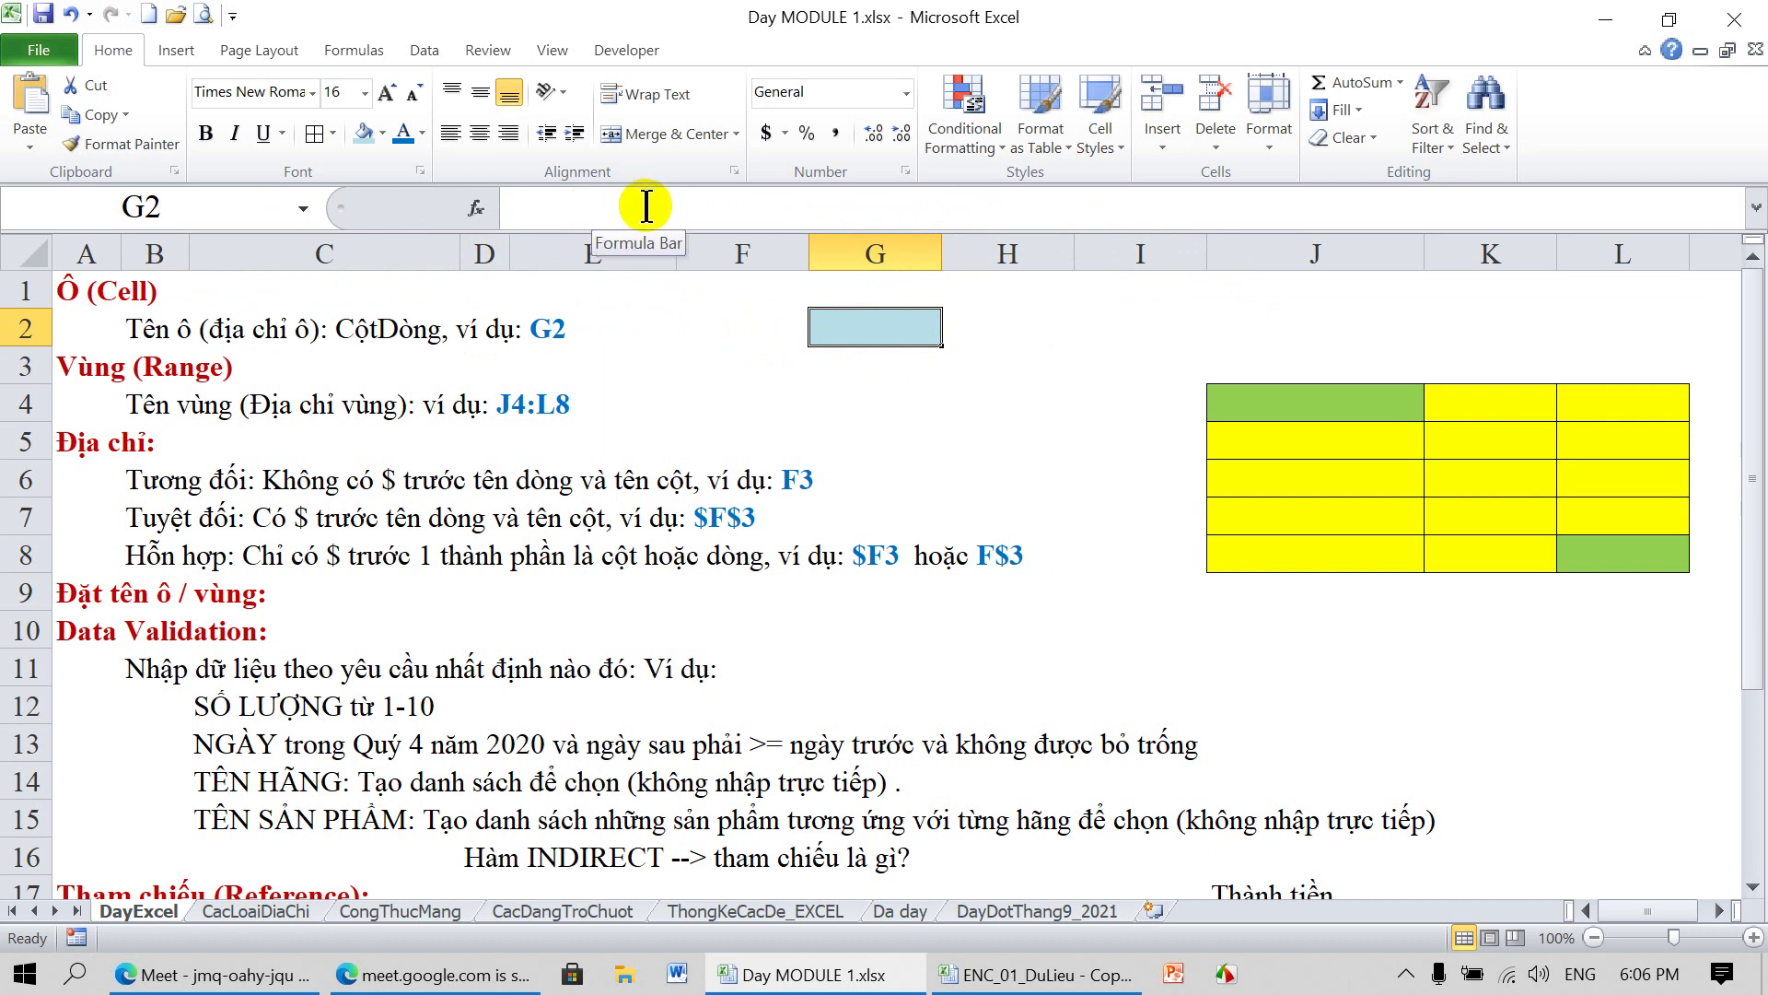
Name cell G2 'Xanh' using the Name Box
left_click(199, 208)
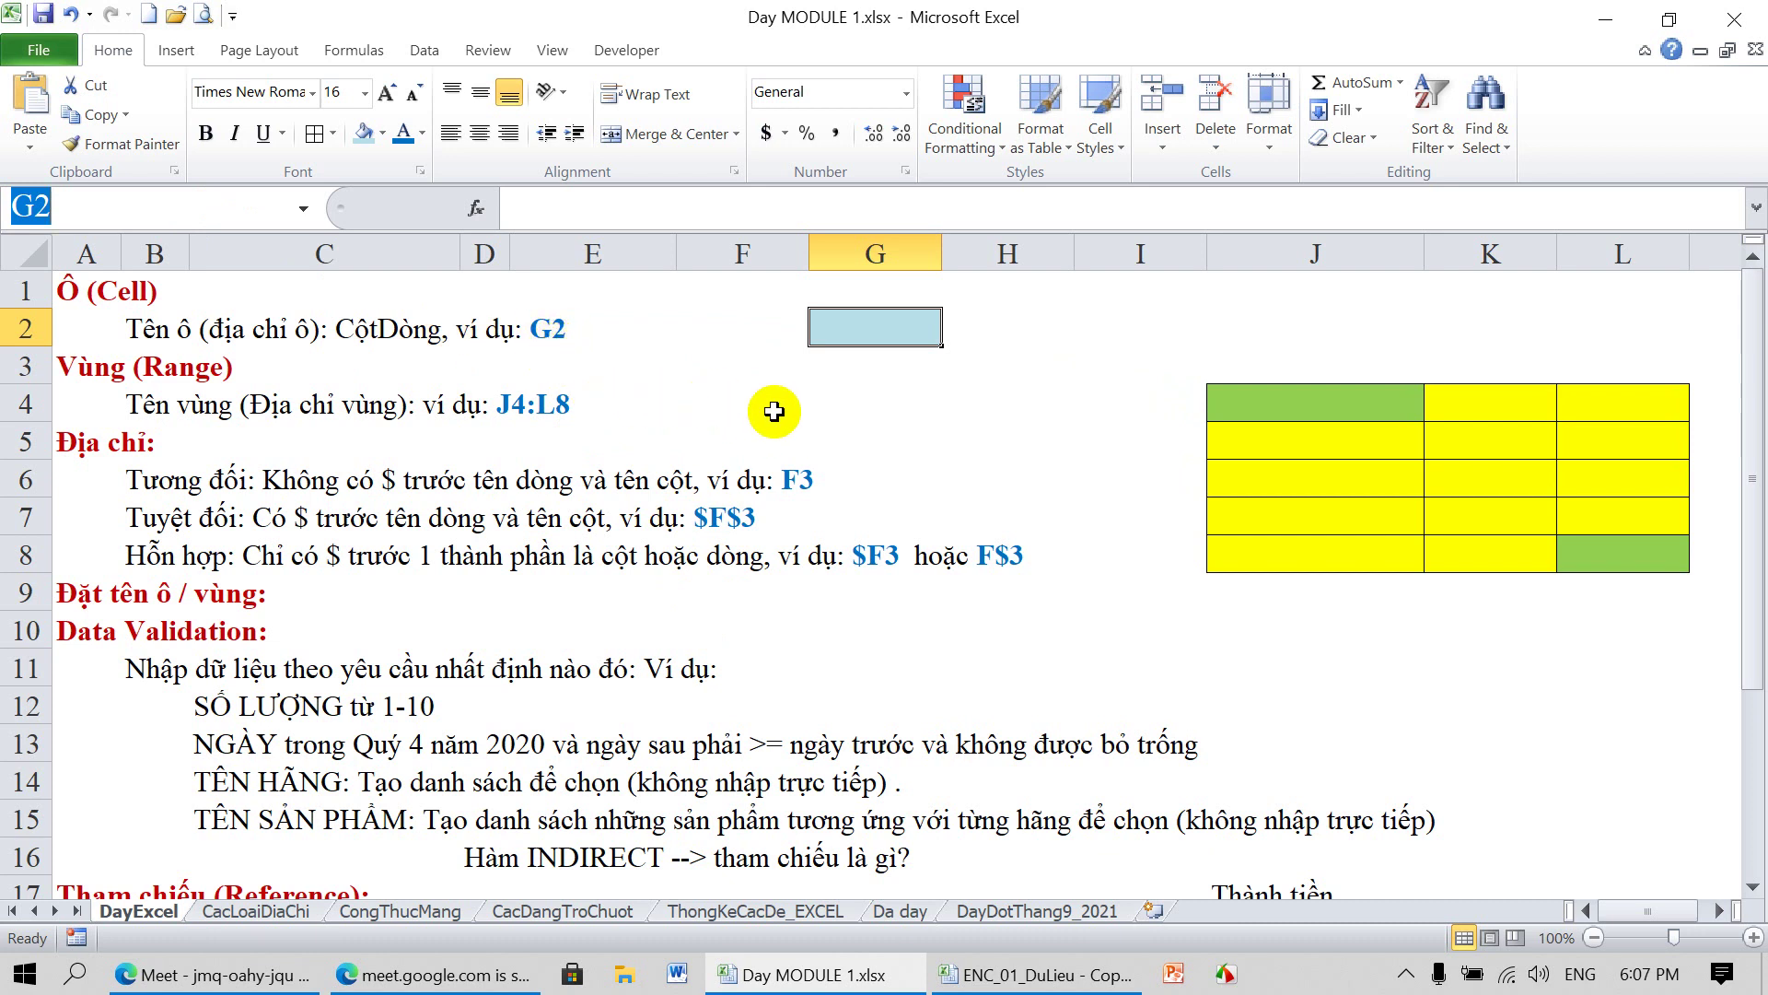
type("Xanh")
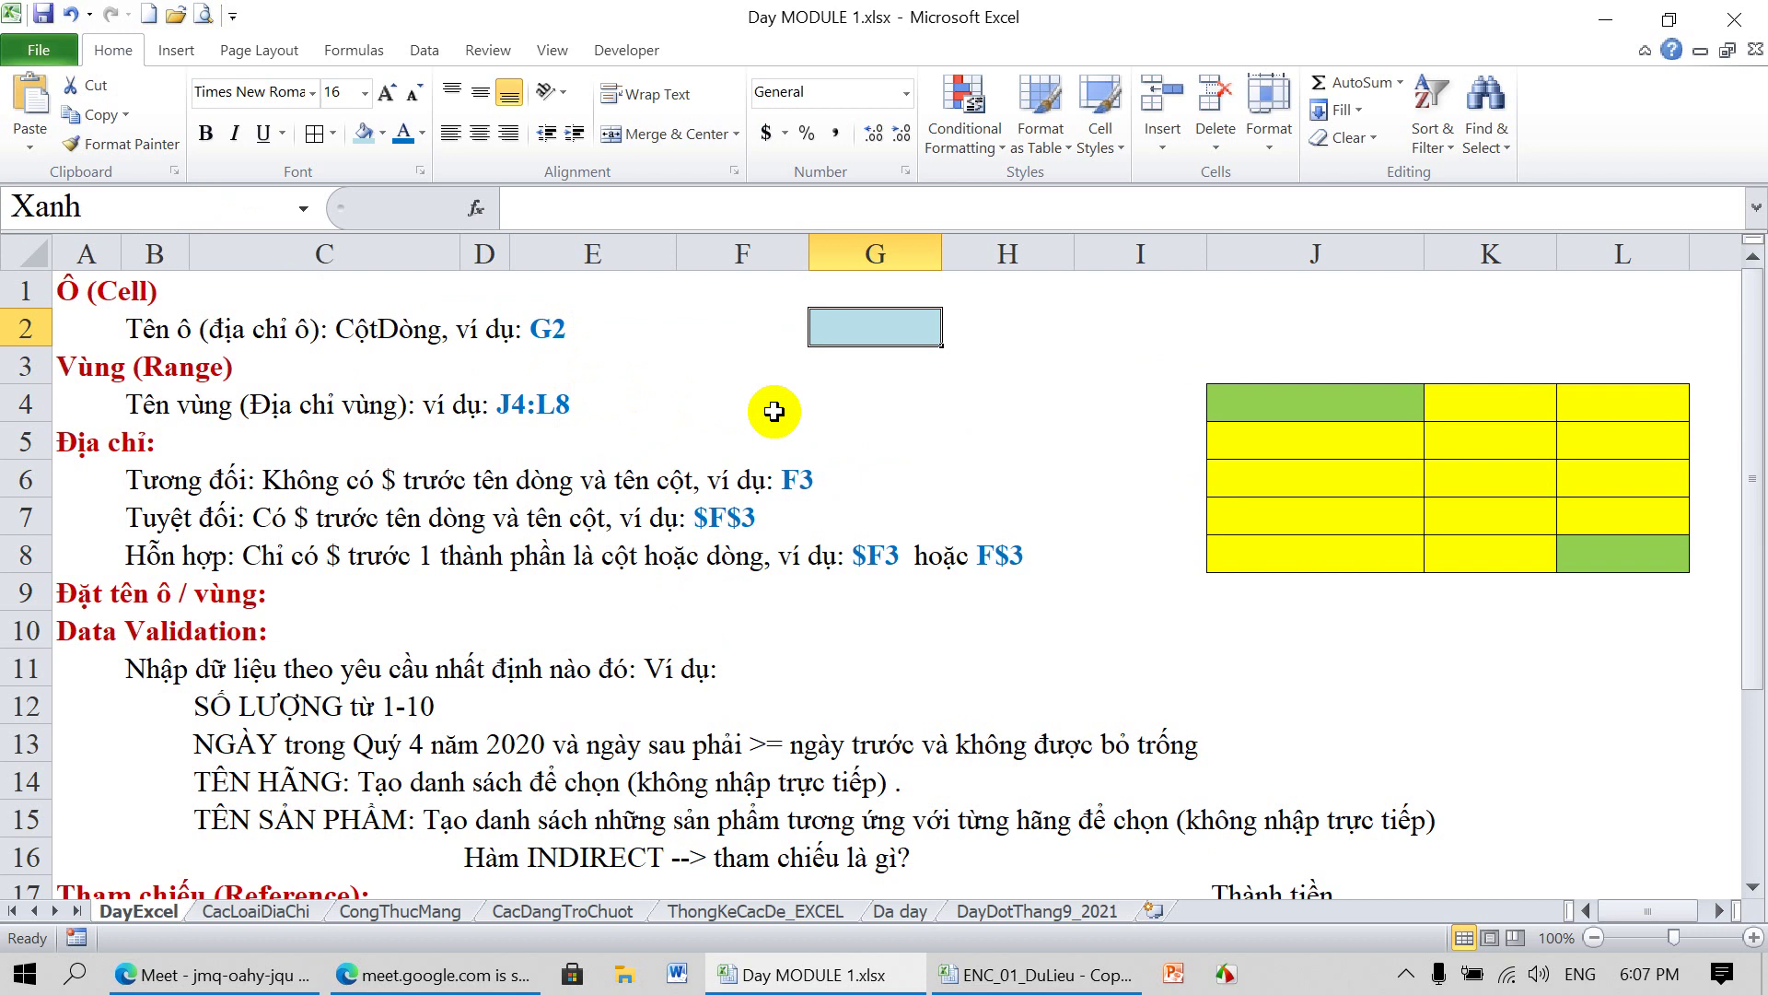
key("Return")
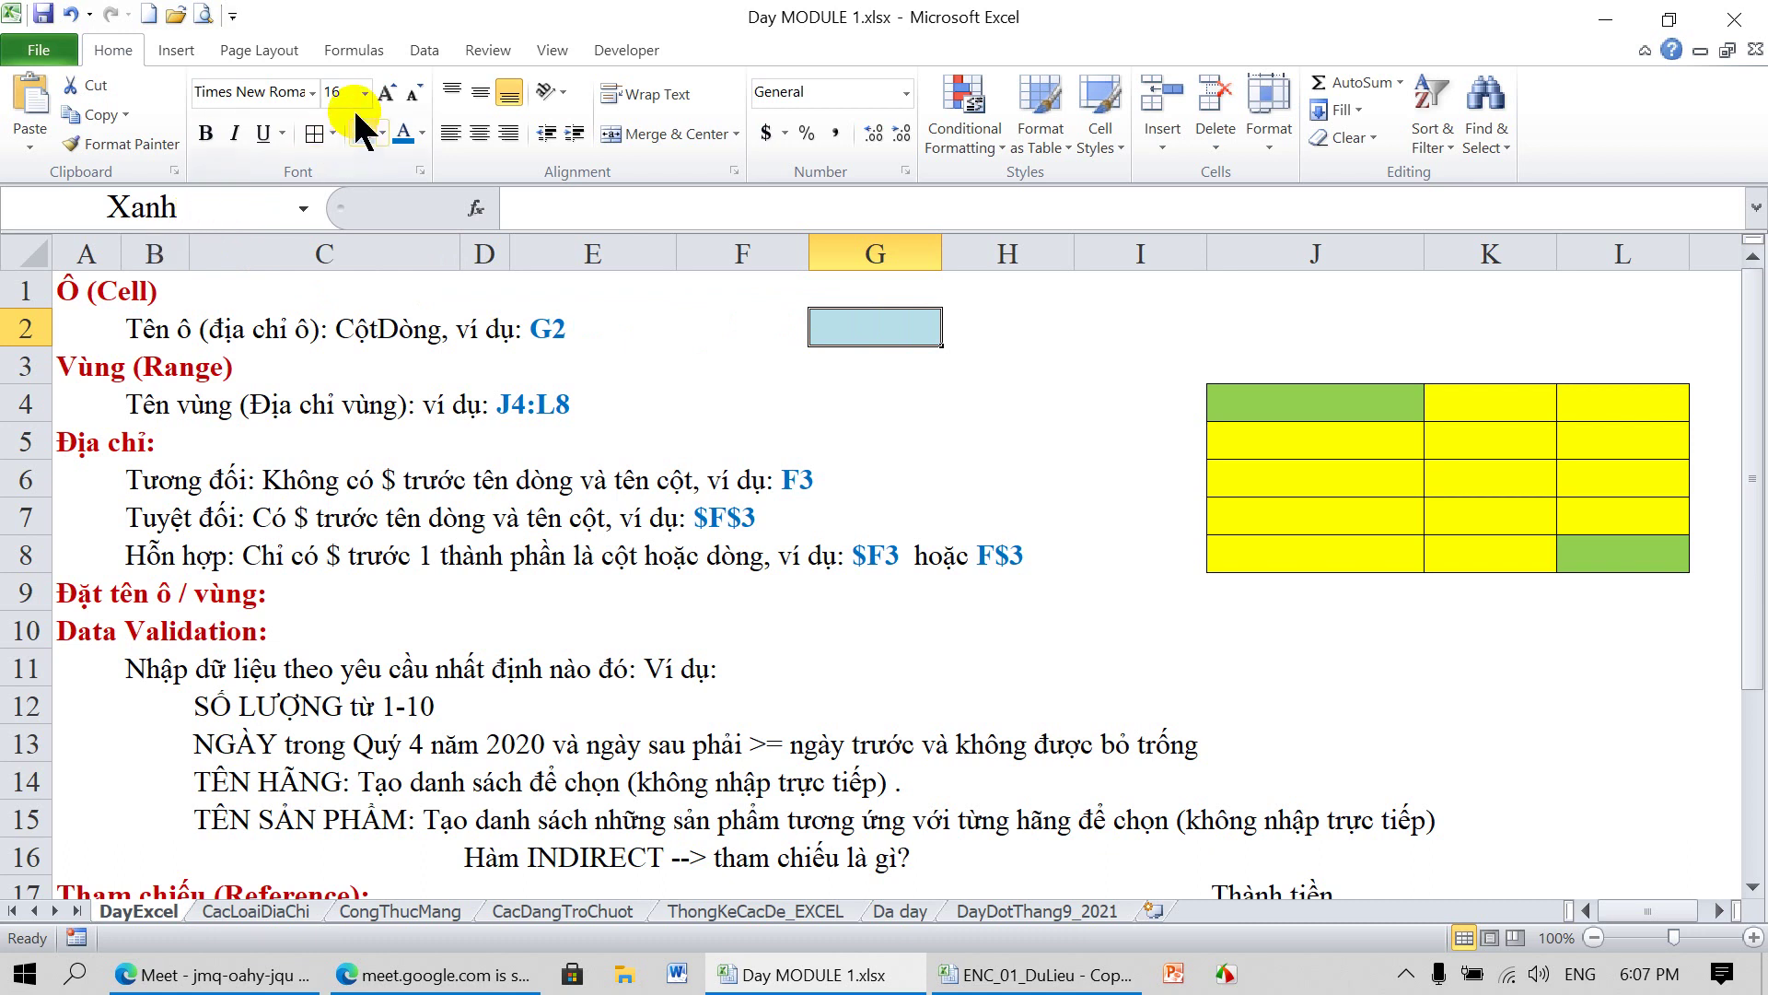
left_click(189, 195)
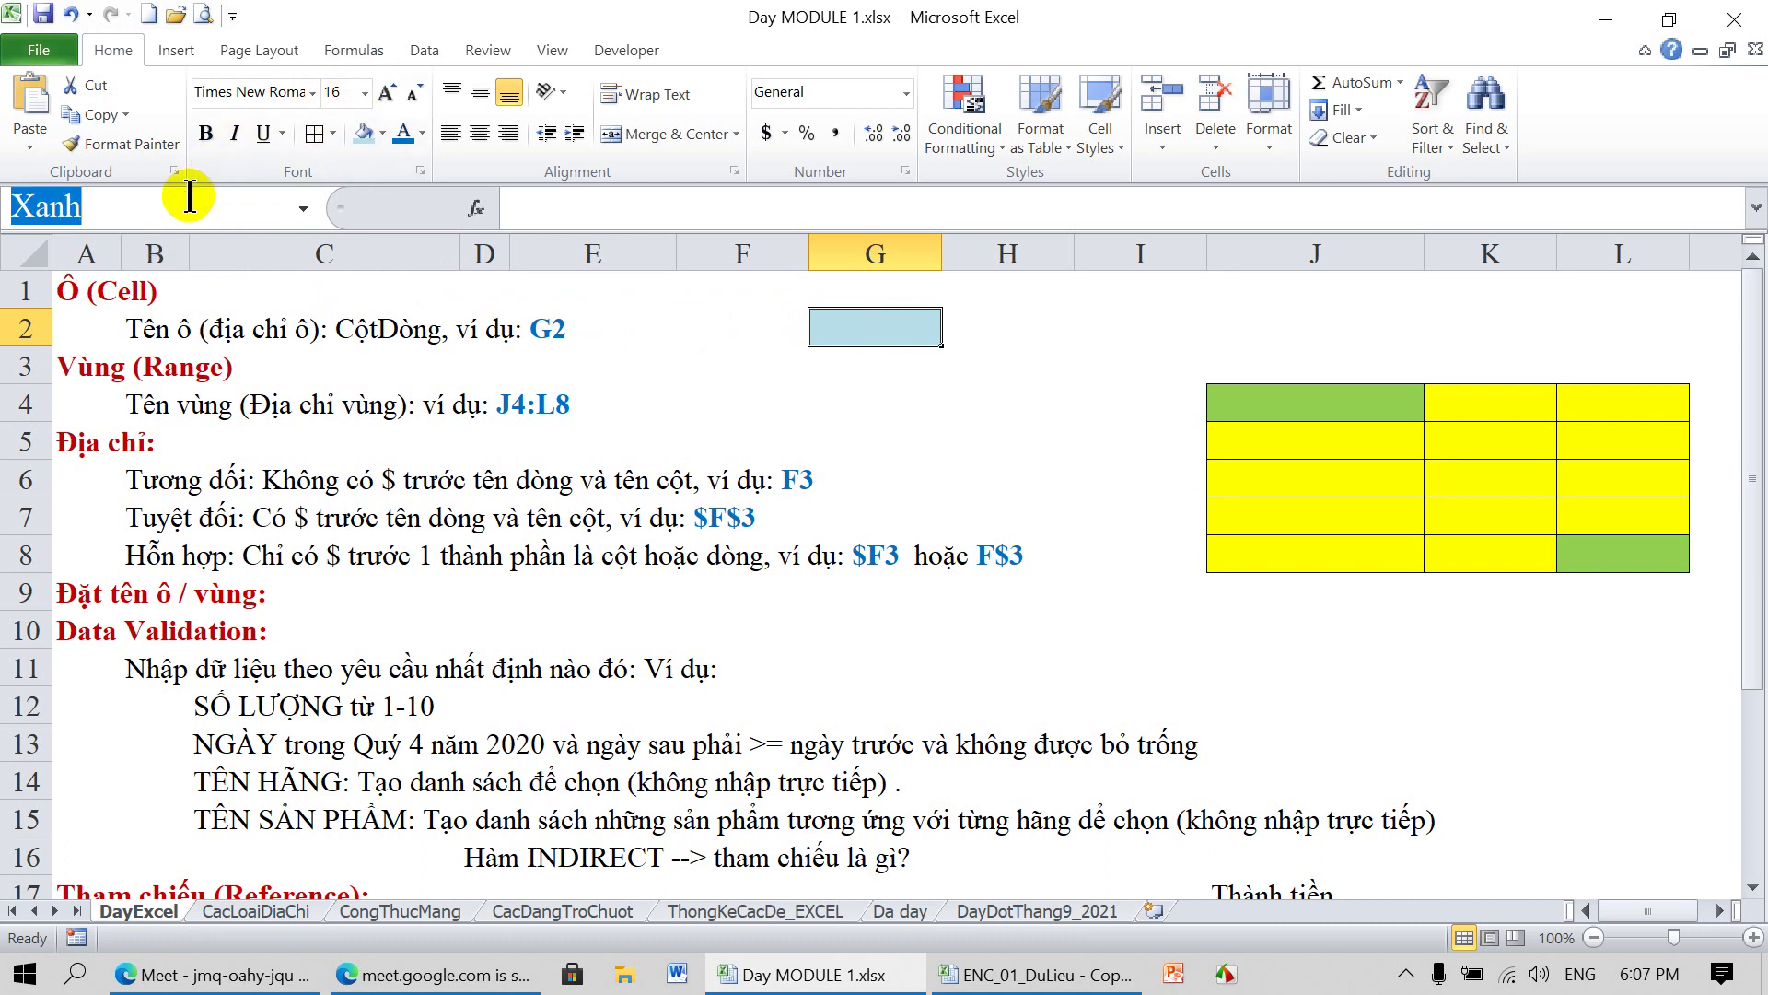
key("BackSpace")
key("Escape")
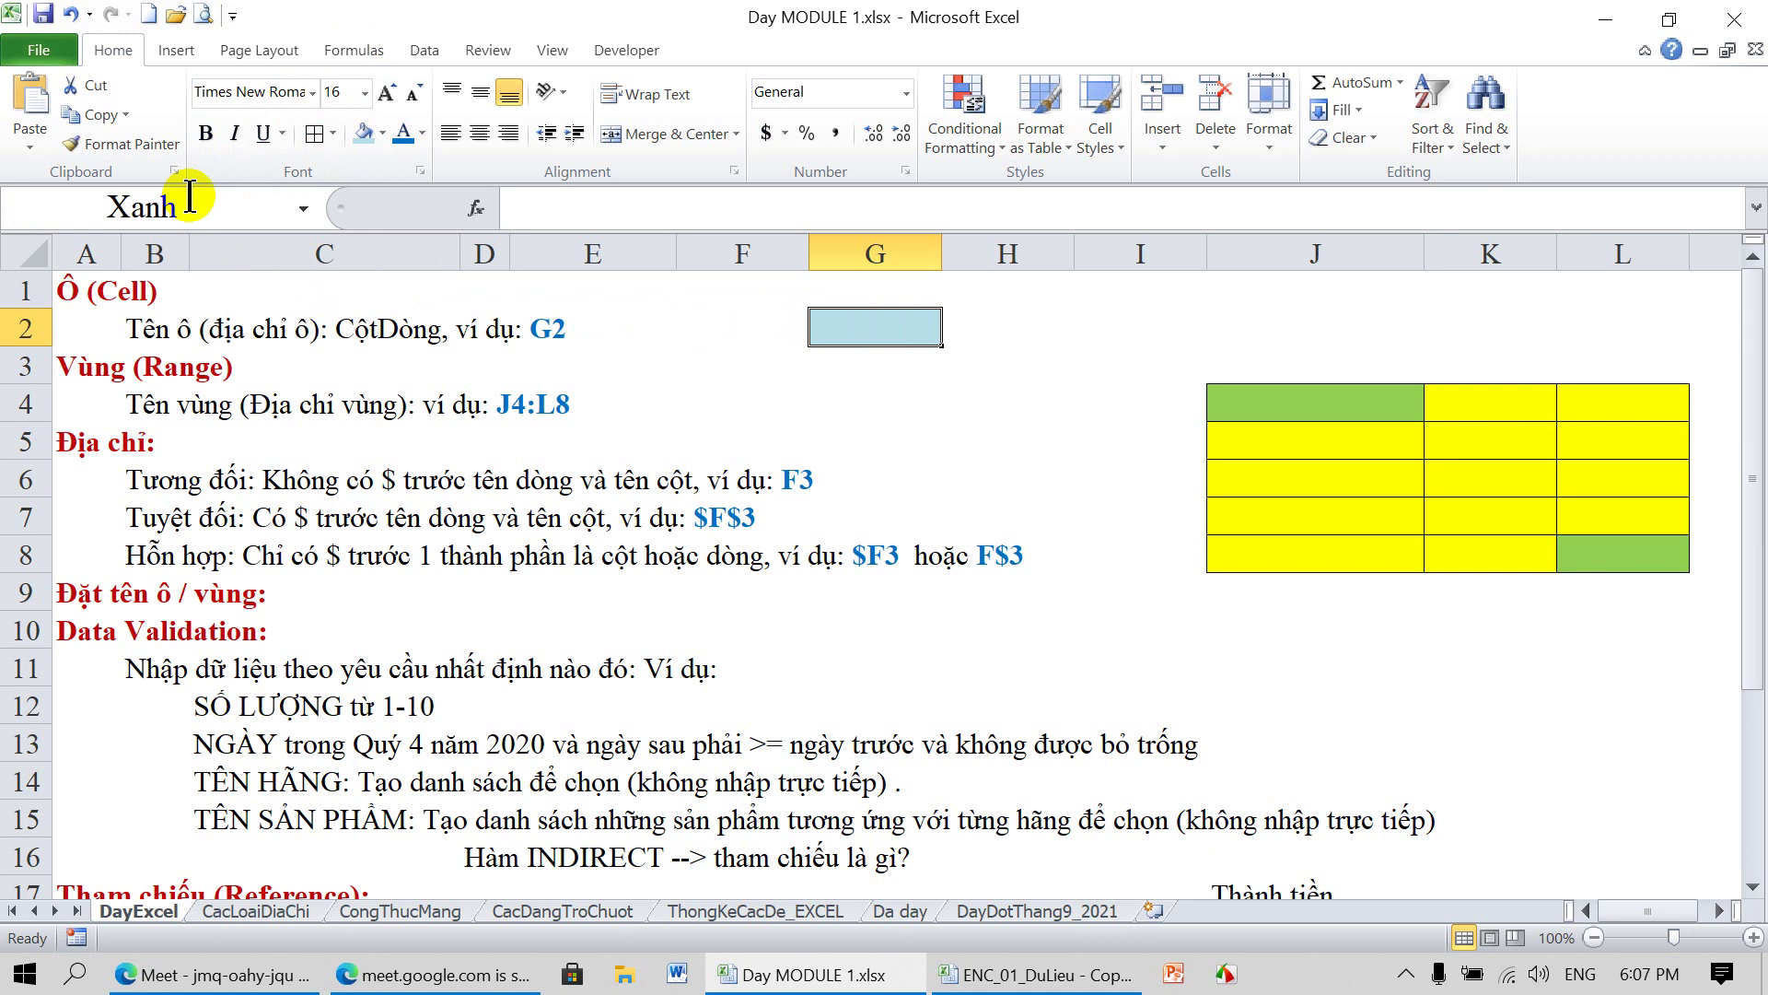
left_click(360, 53)
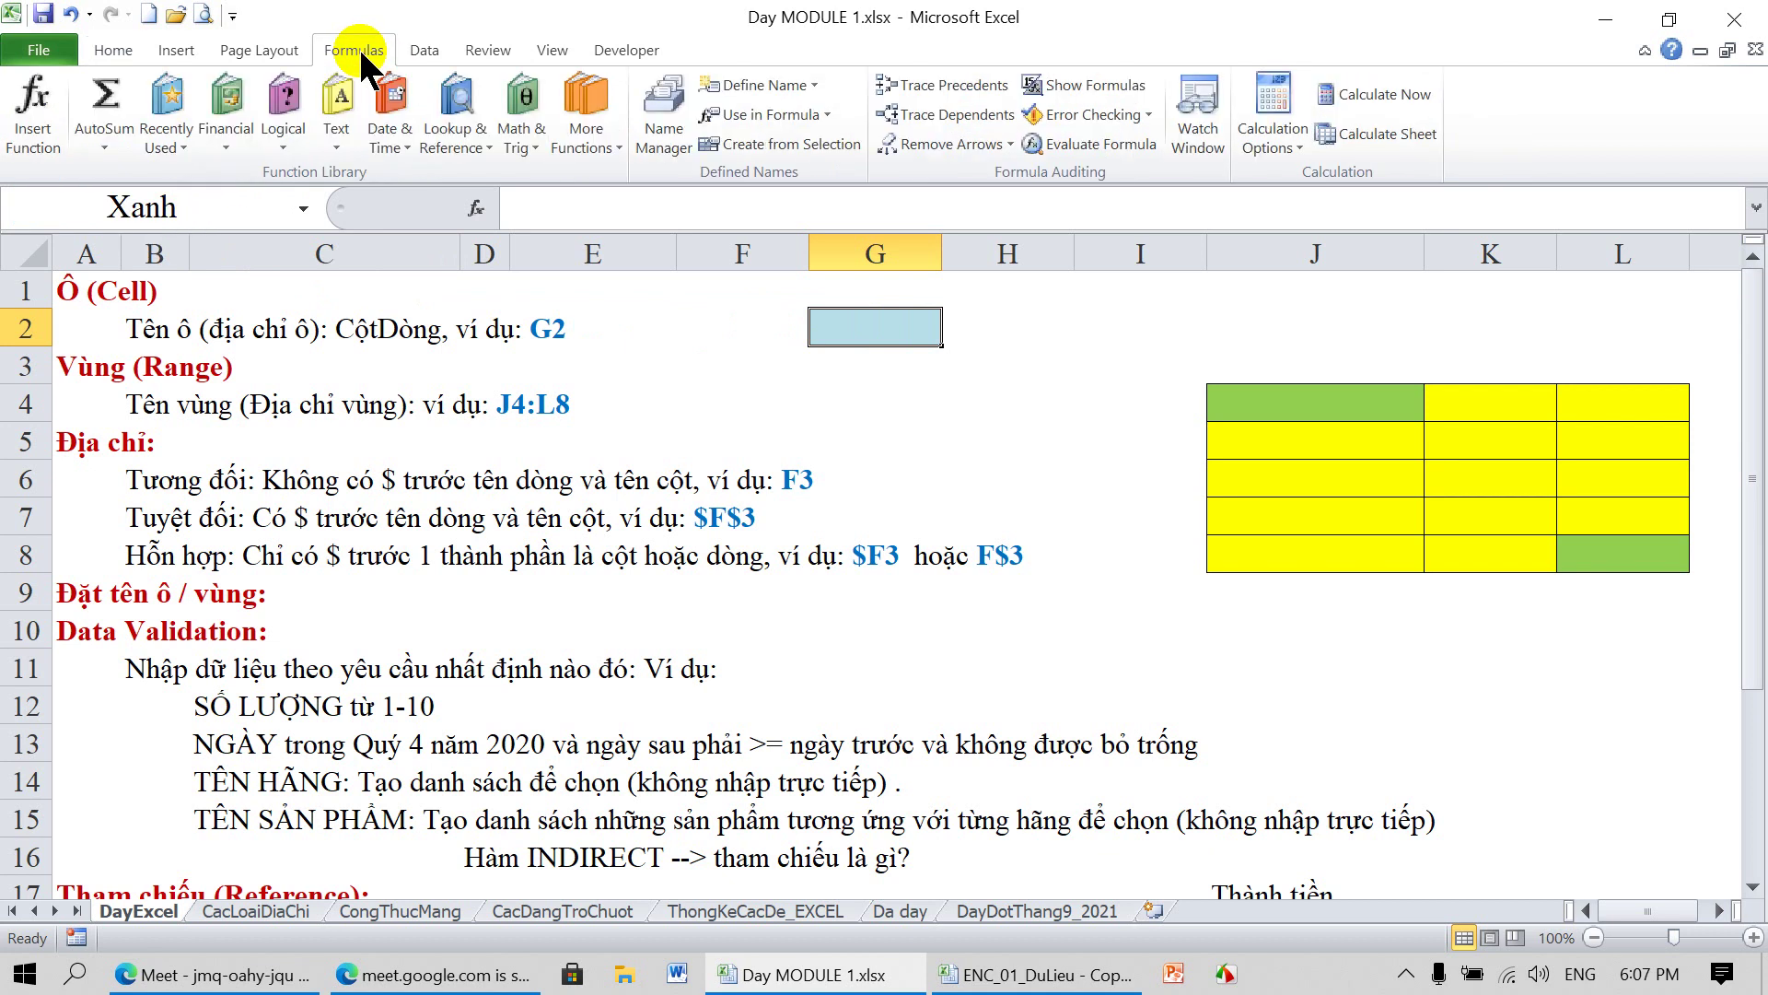
Delete names TIM and VANG in Name Manager, leaving Xanh at =DayExcel!$G$2
left_click(665, 120)
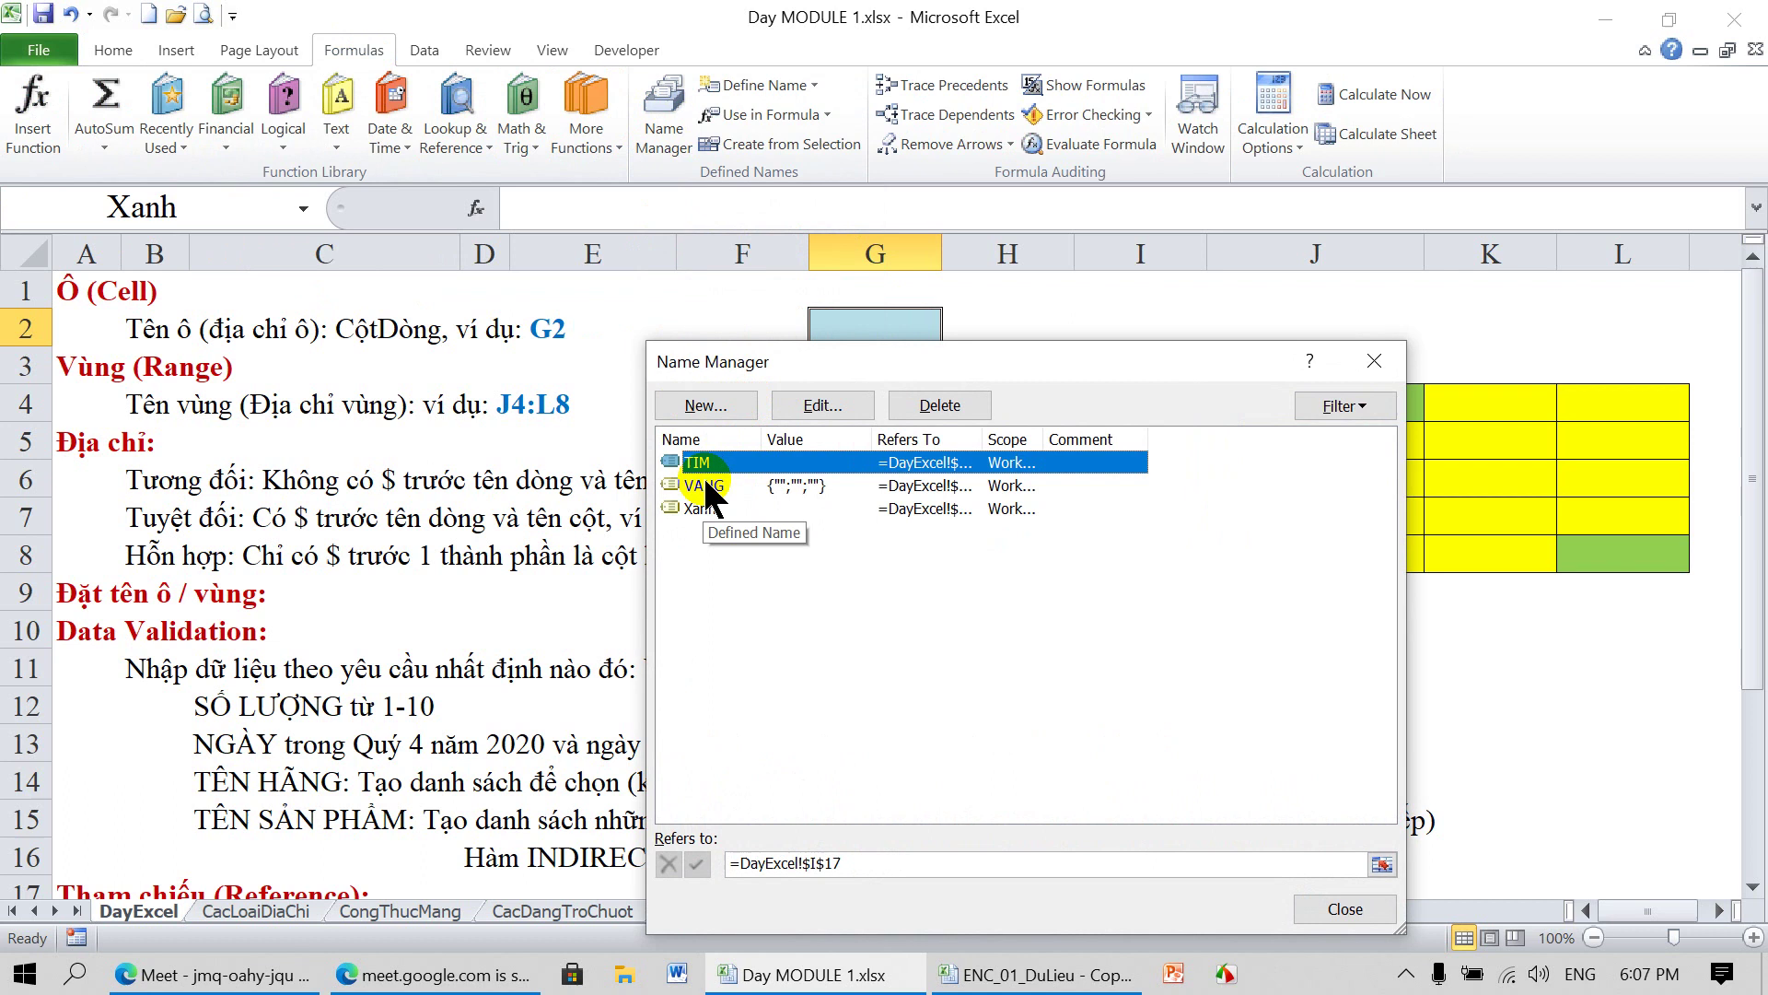
left_click(707, 482, "ctrl")
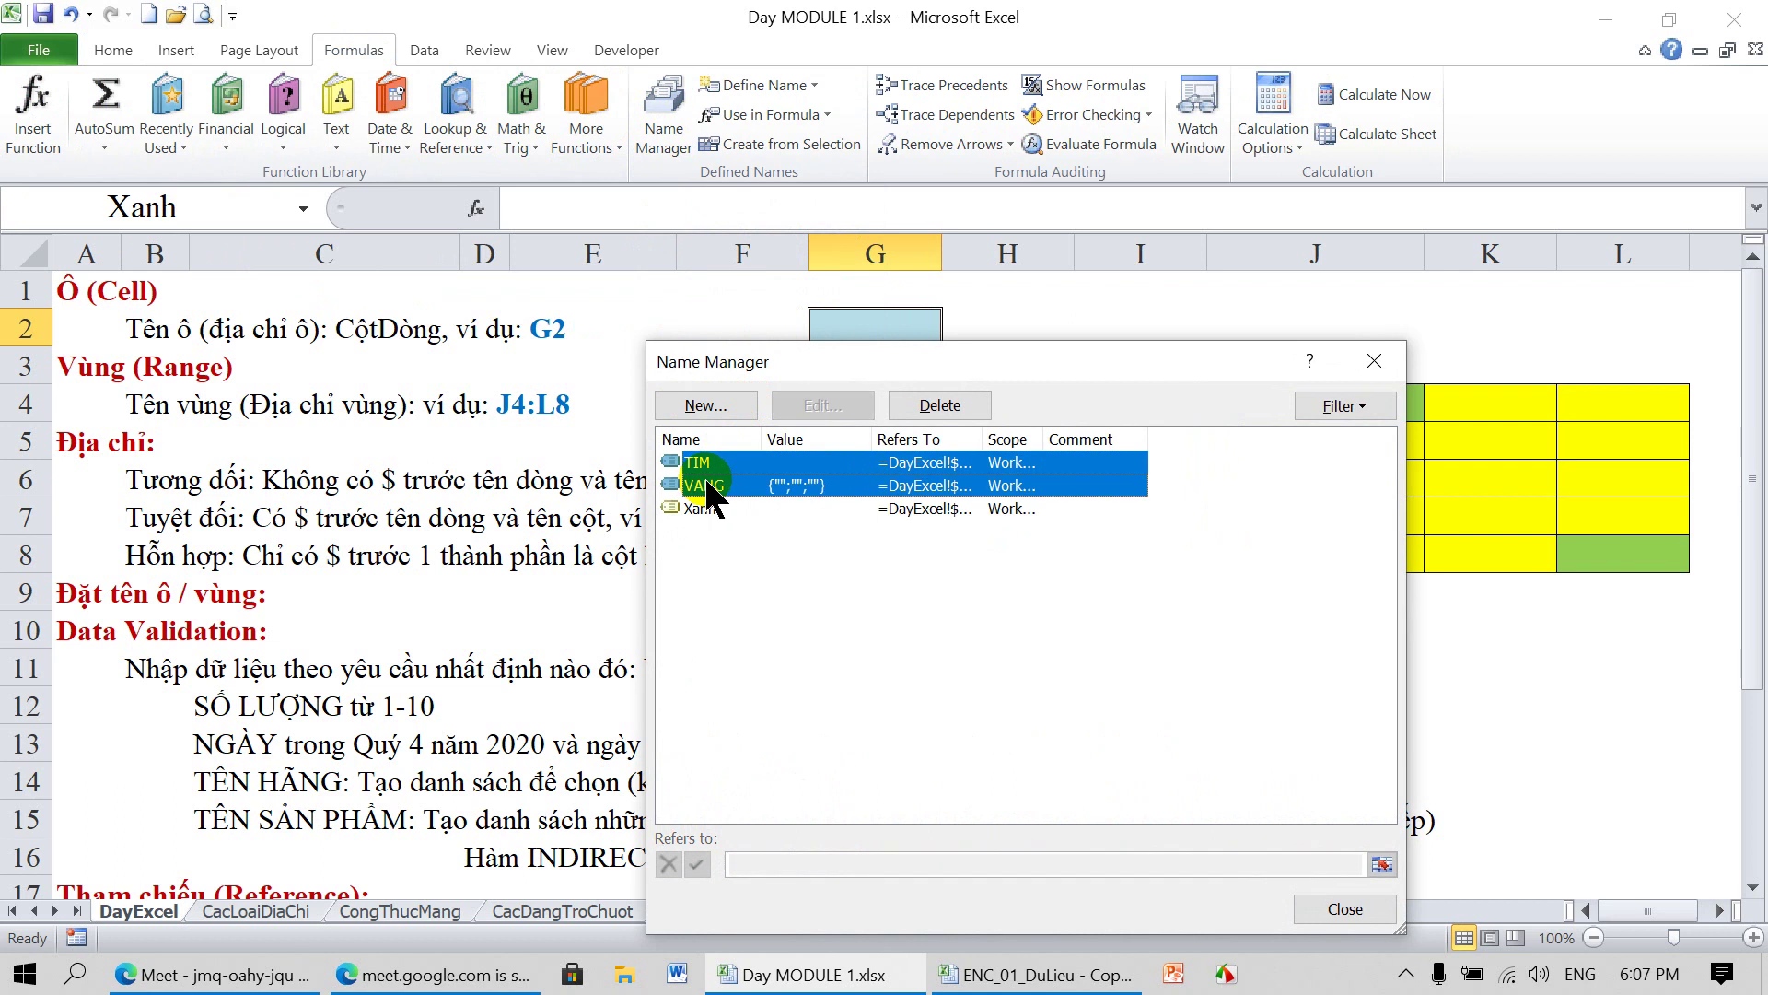
left_click(954, 407)
left_click(838, 559)
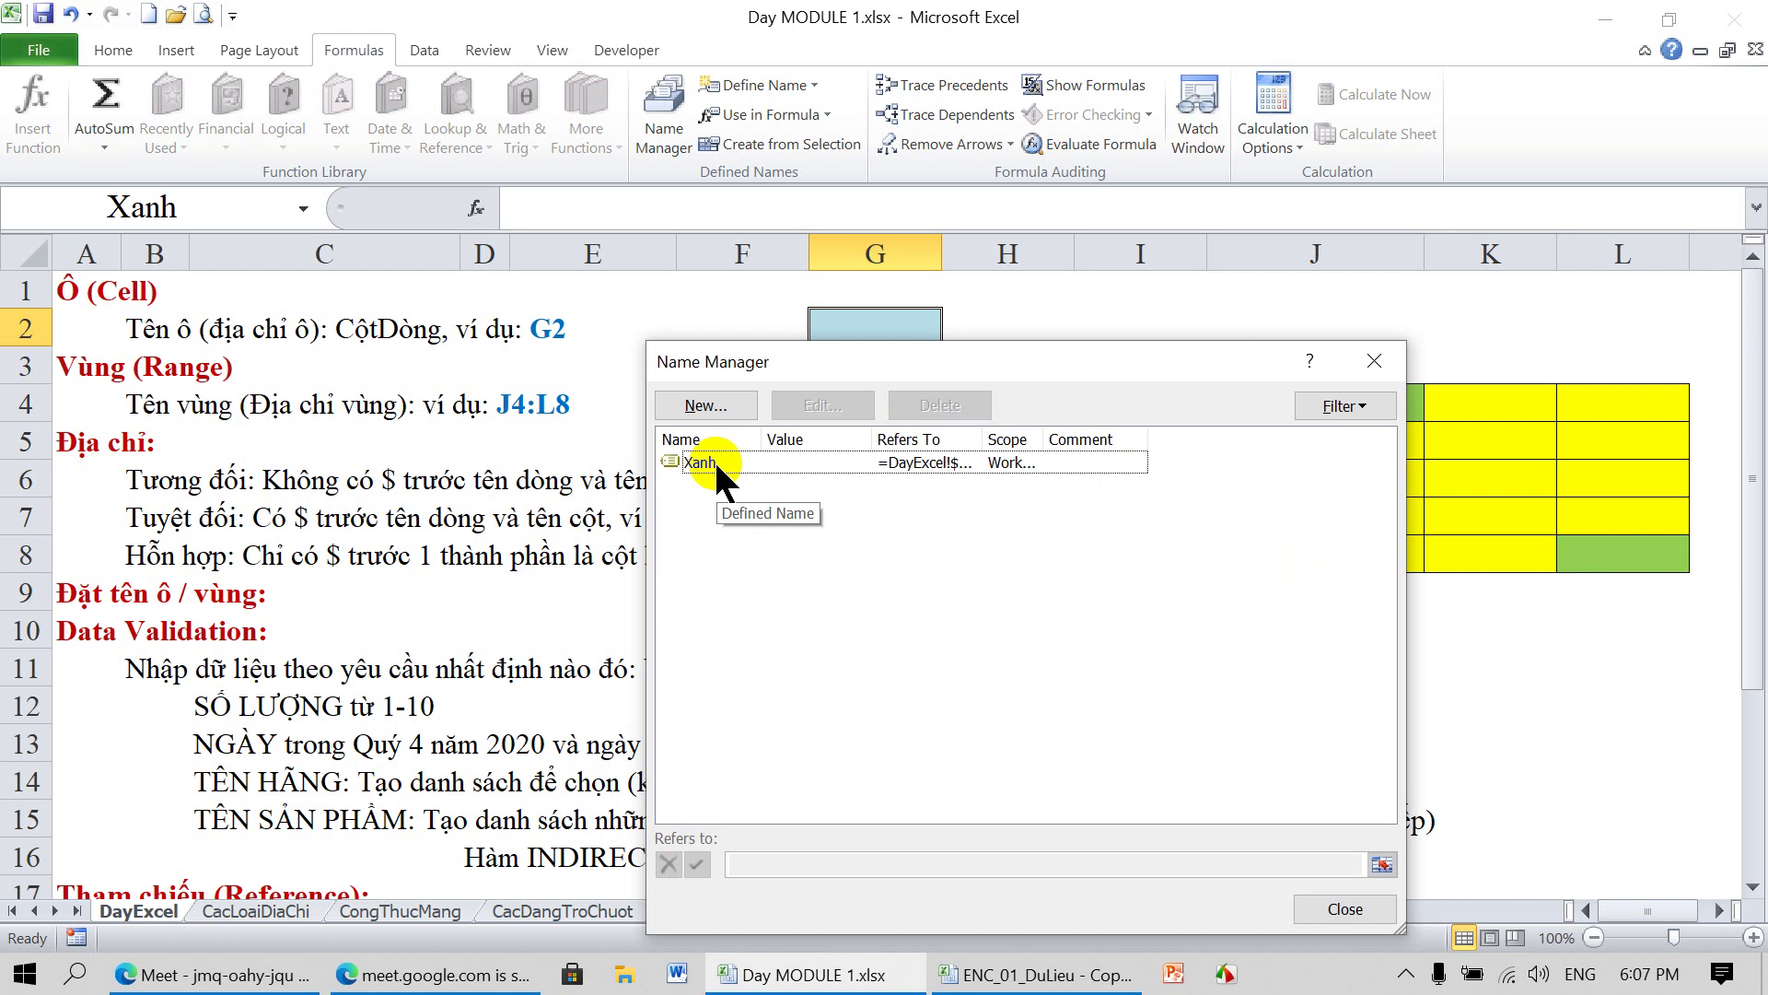
left_click(718, 470)
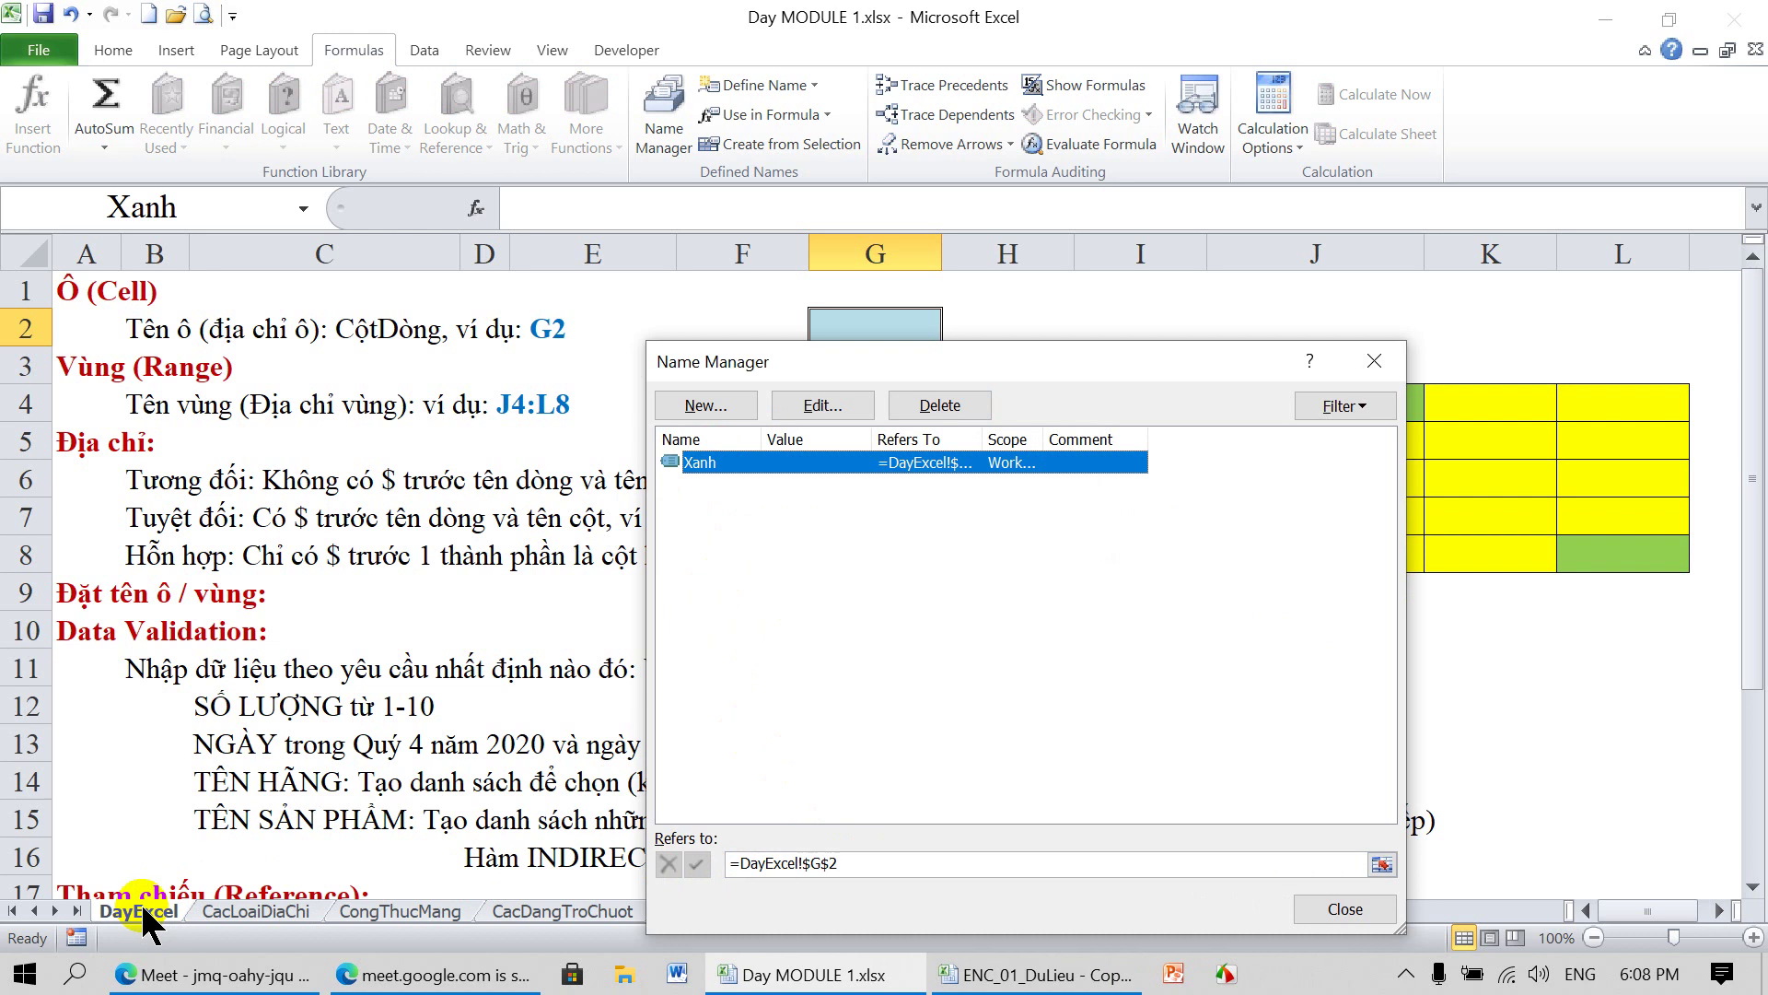
left_click(1347, 910)
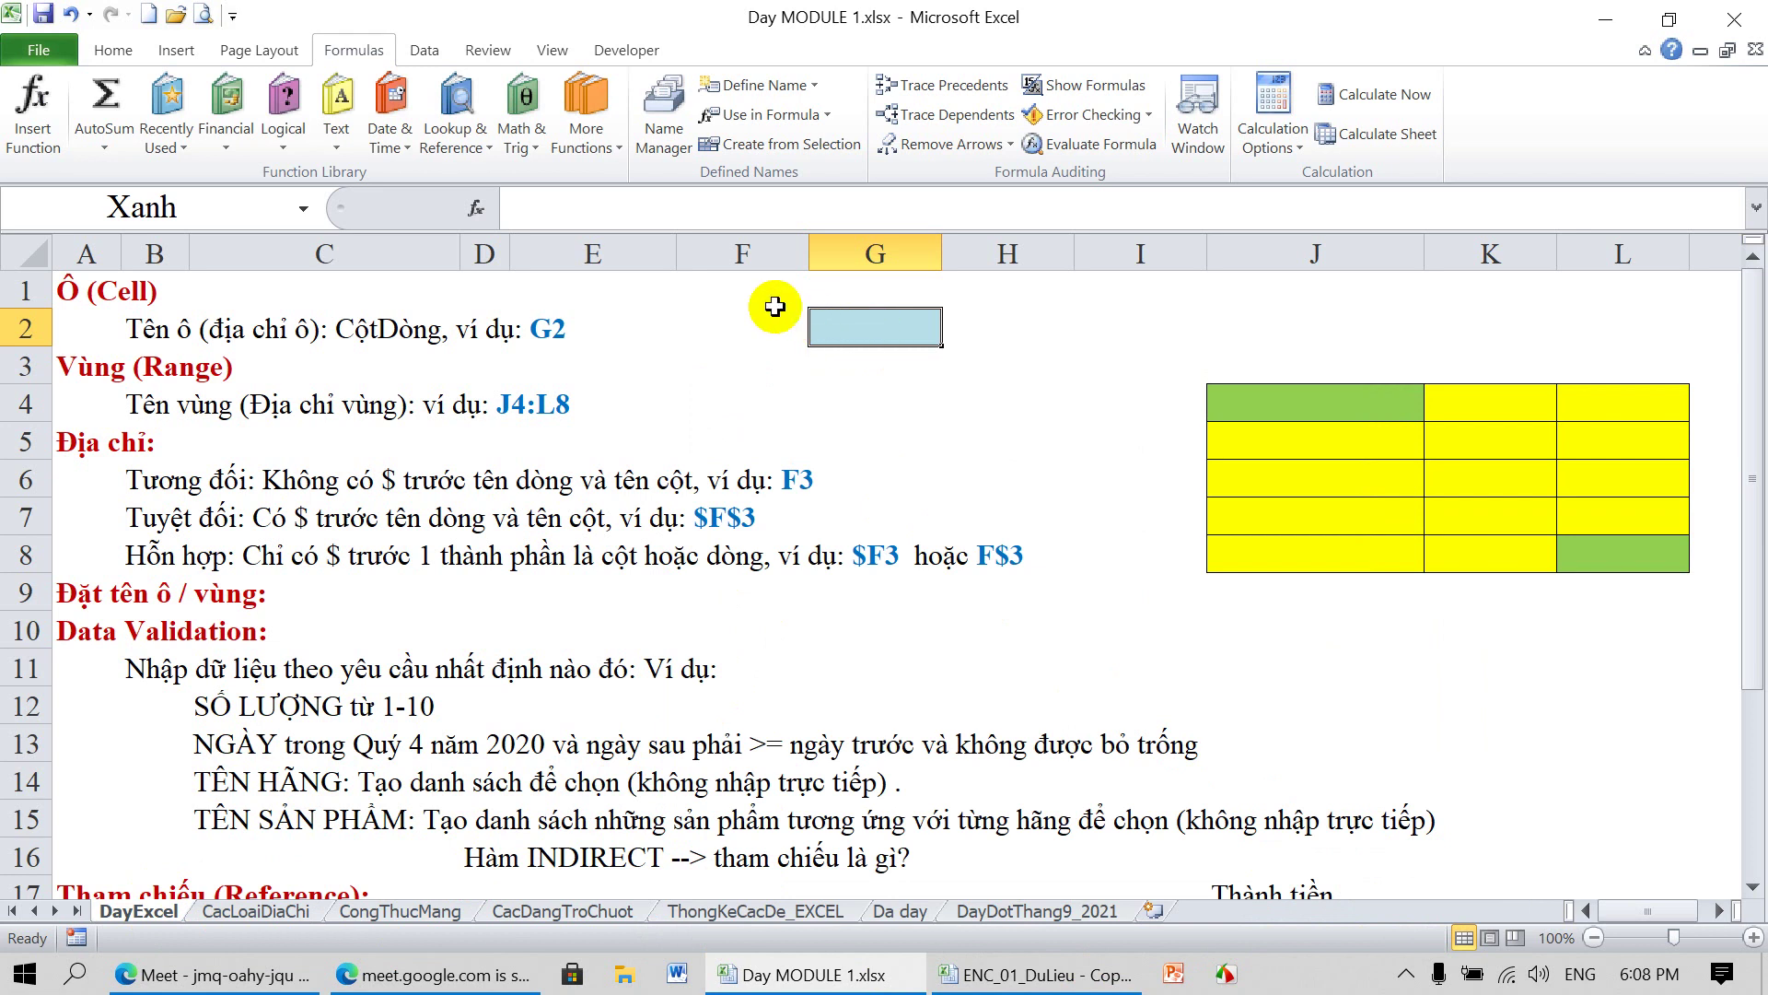
On the CacLoaiDiaChi sheet, enter =C3*F3 in D3, giving 5,060,000
left_click(267, 911)
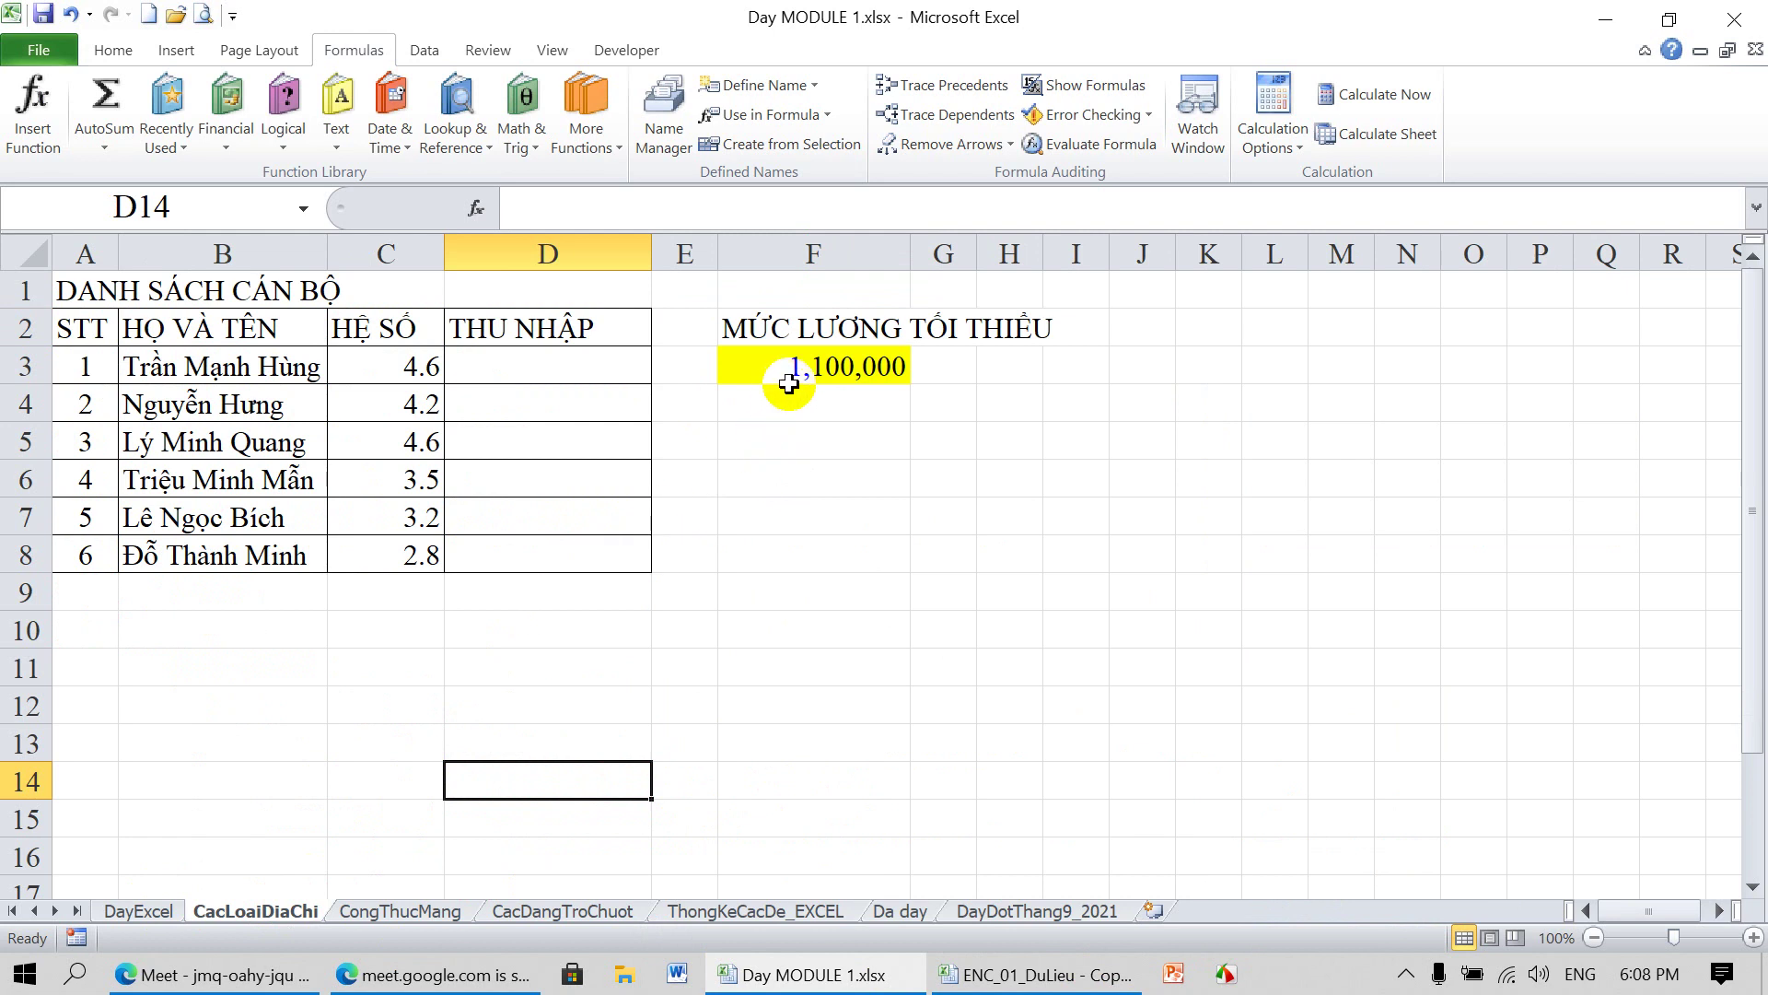
left_click(815, 372)
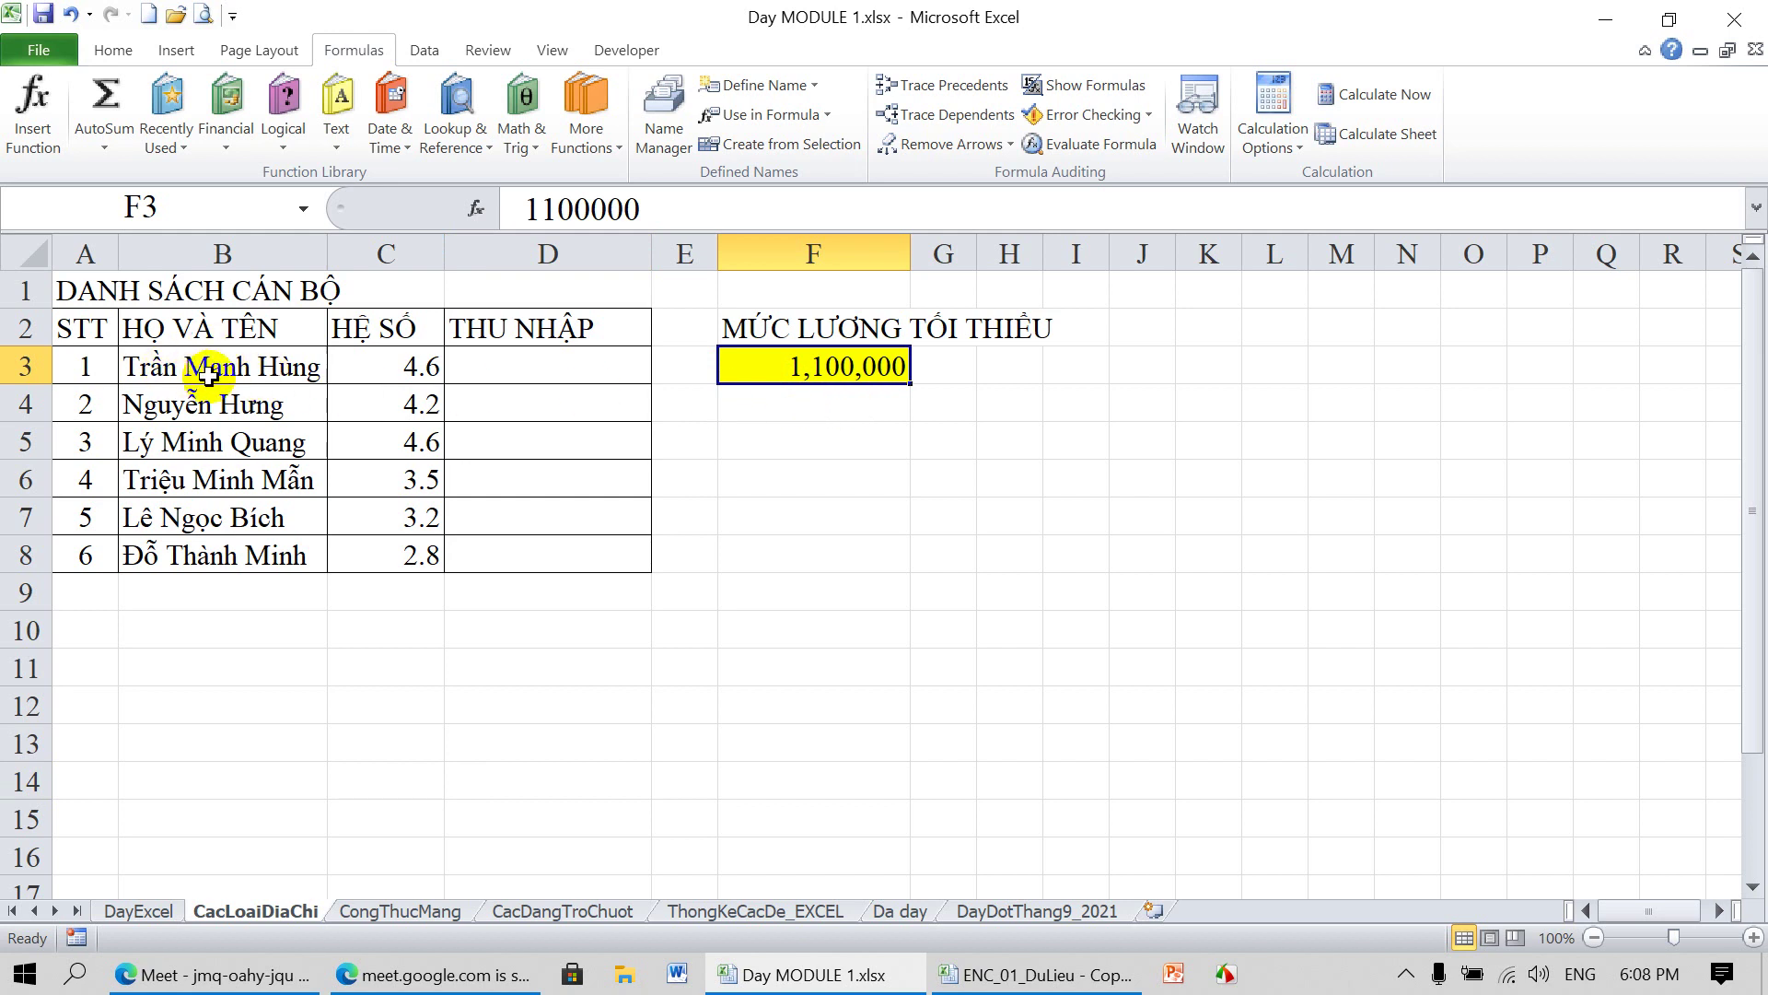
left_click(548, 370)
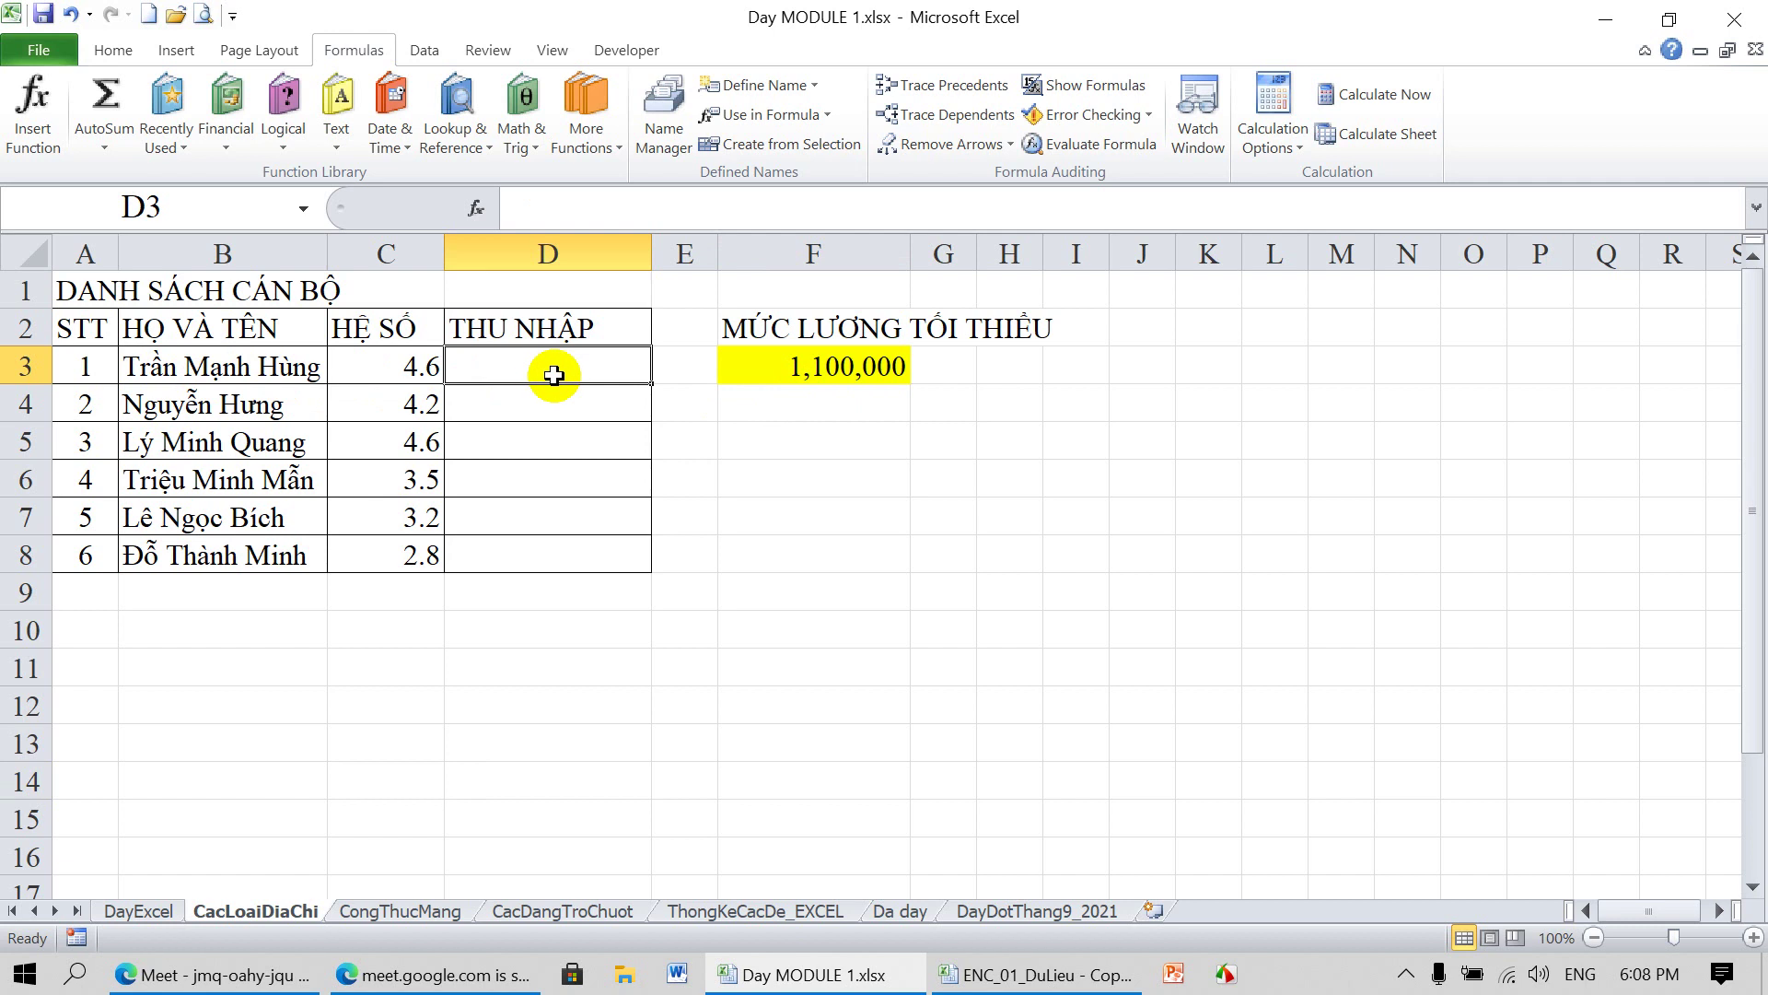
type("=")
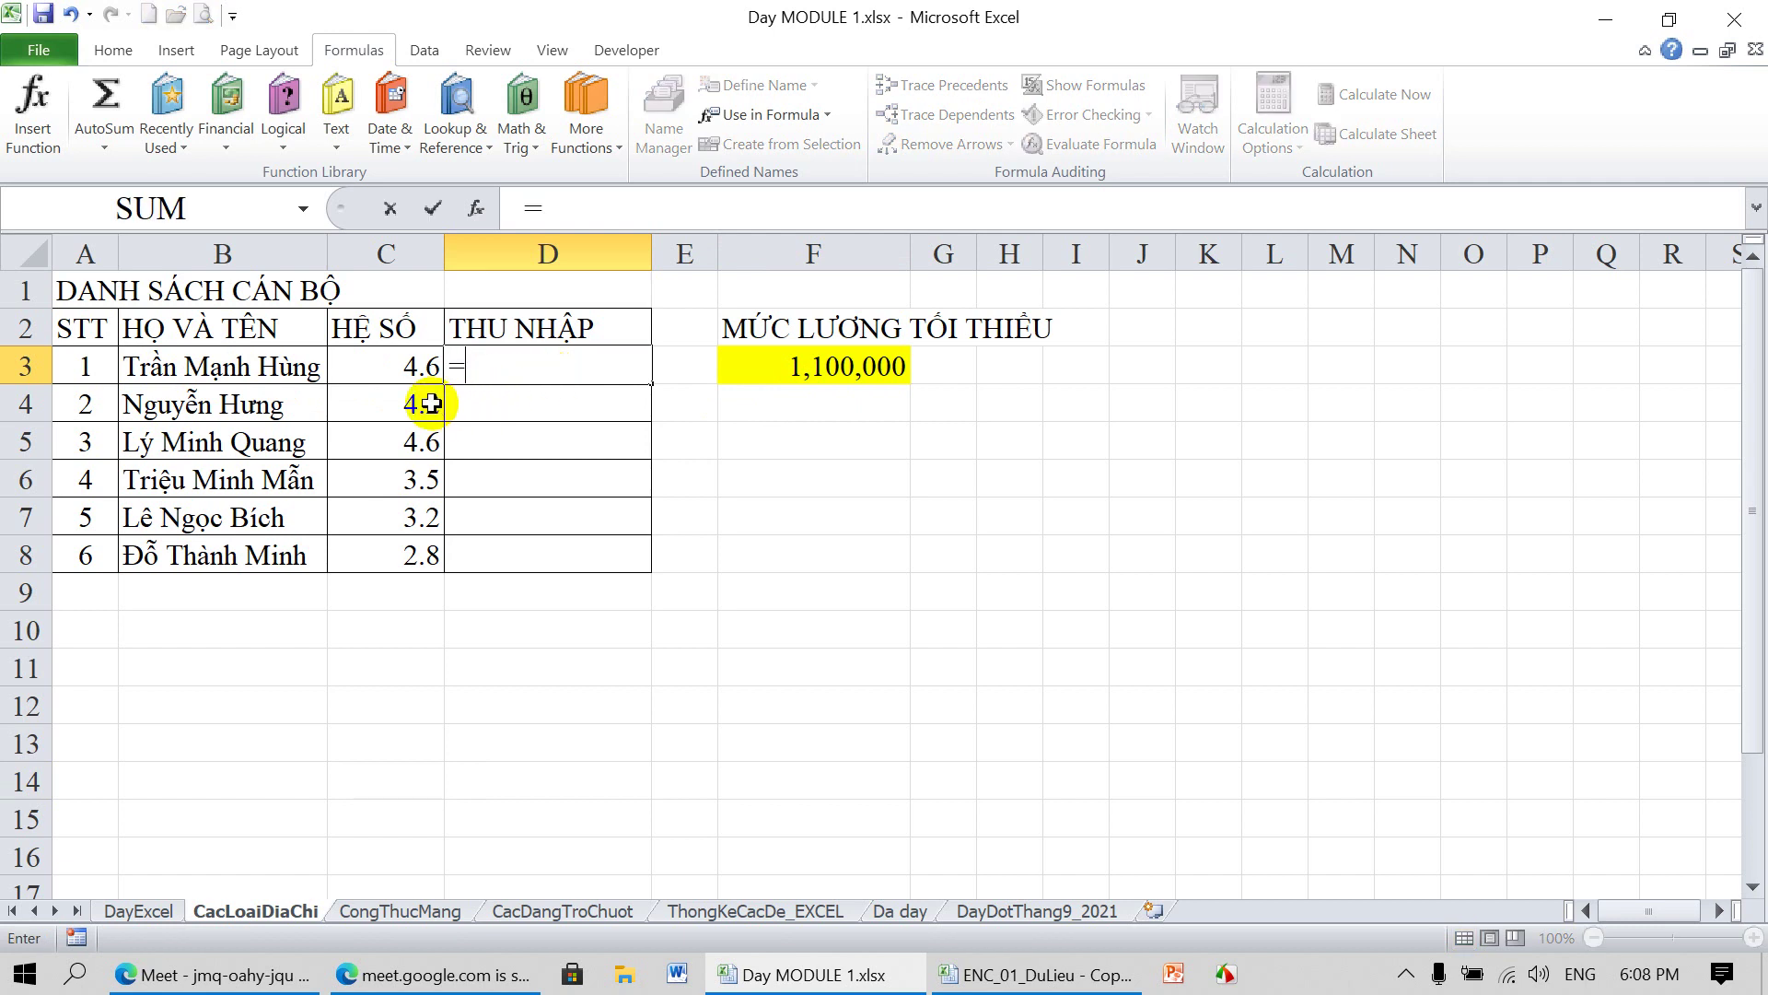
left_click(406, 372)
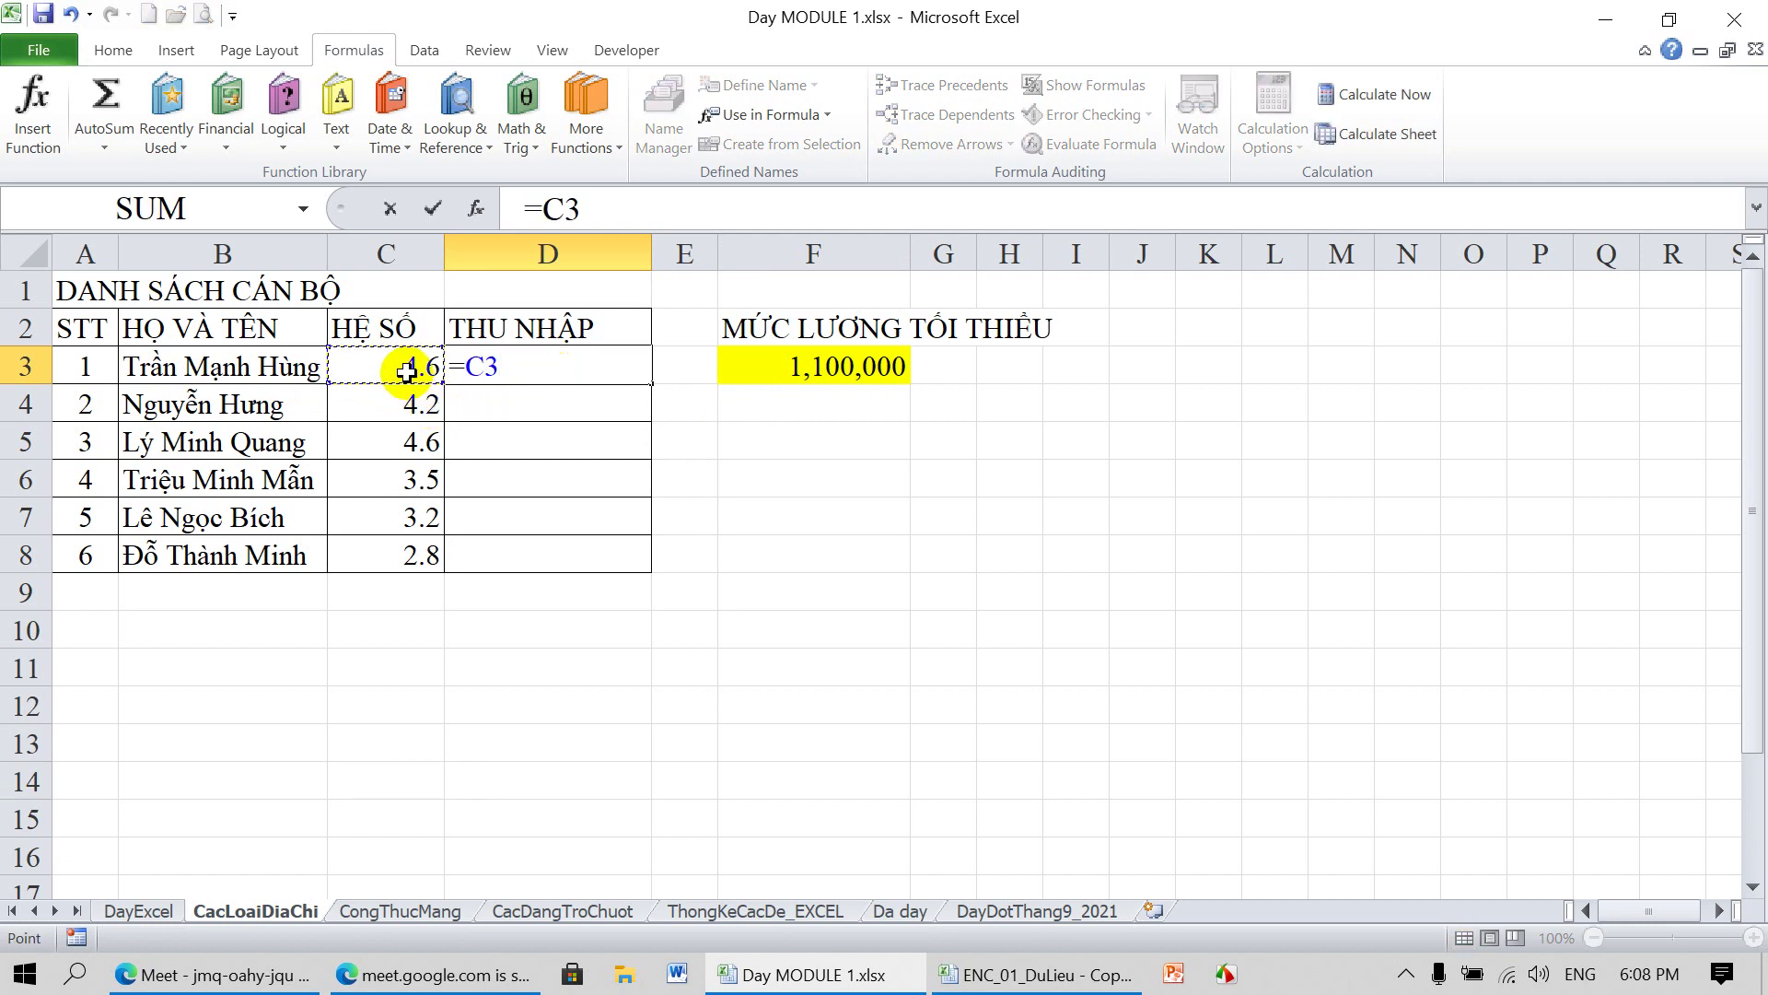
type("*")
left_click(820, 371)
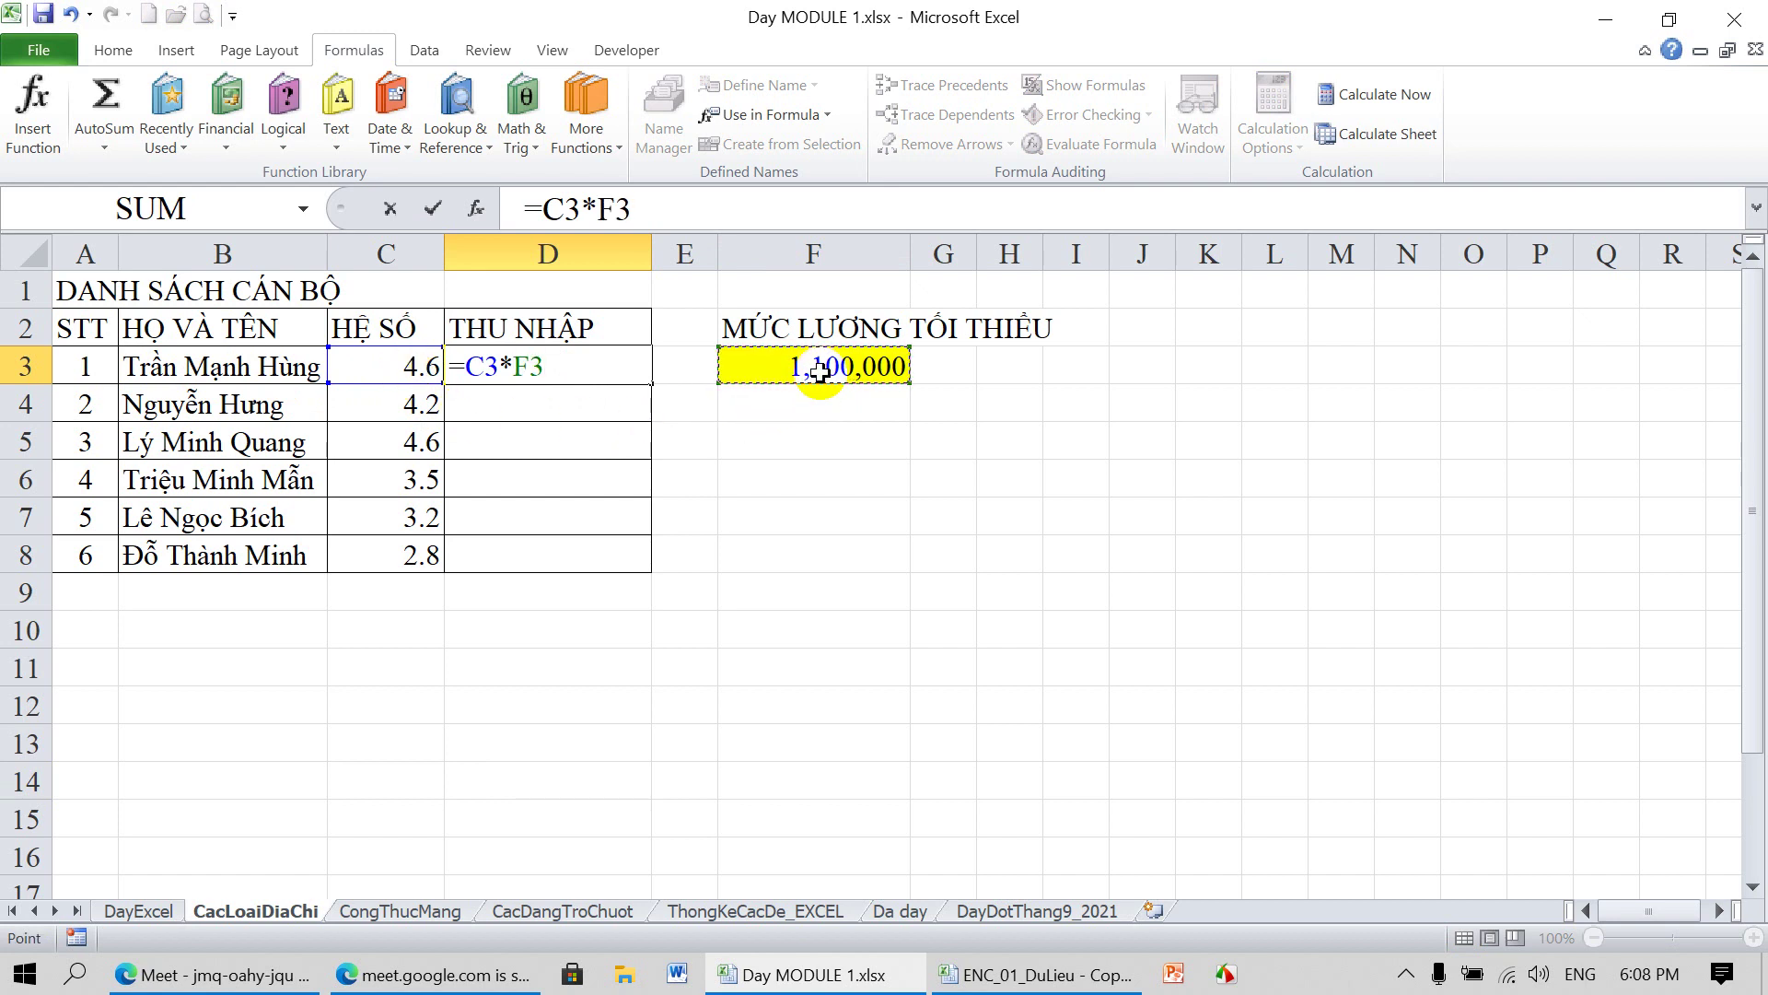
key("Return")
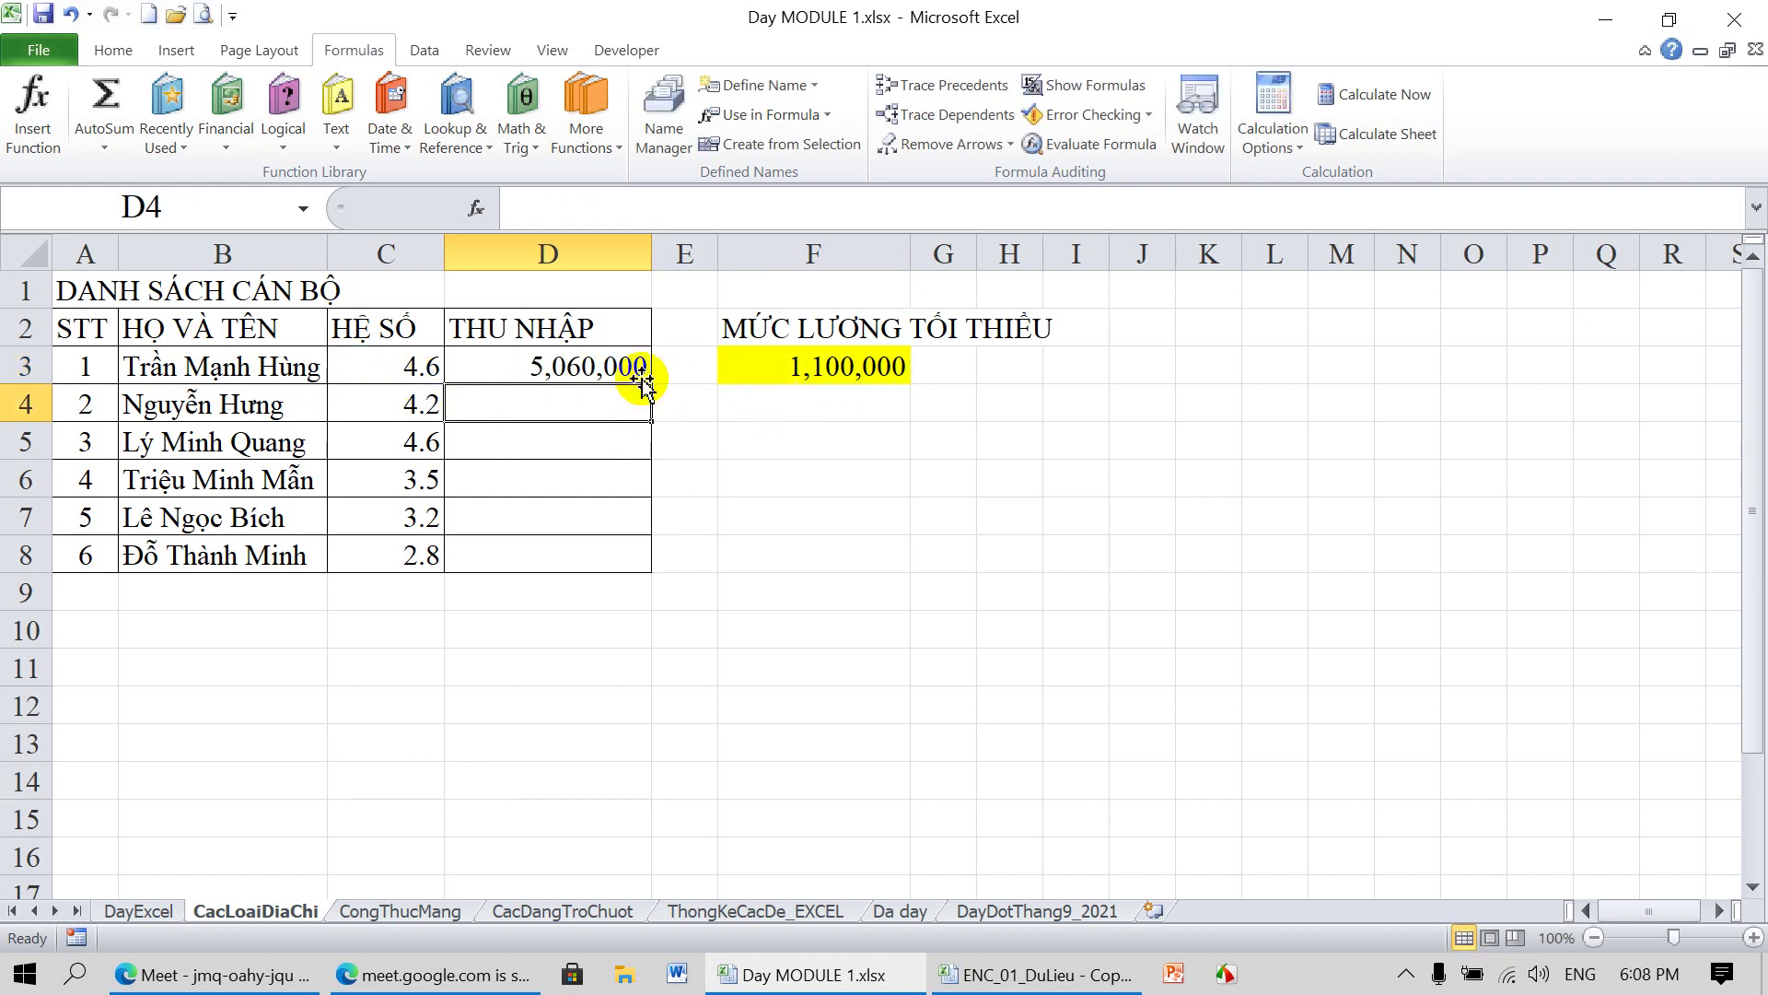
Copy D3's formula down to D8 and inspect D4's shifted references
left_click(634, 368)
left_click_drag(651, 383, 634, 560)
left_click(589, 406)
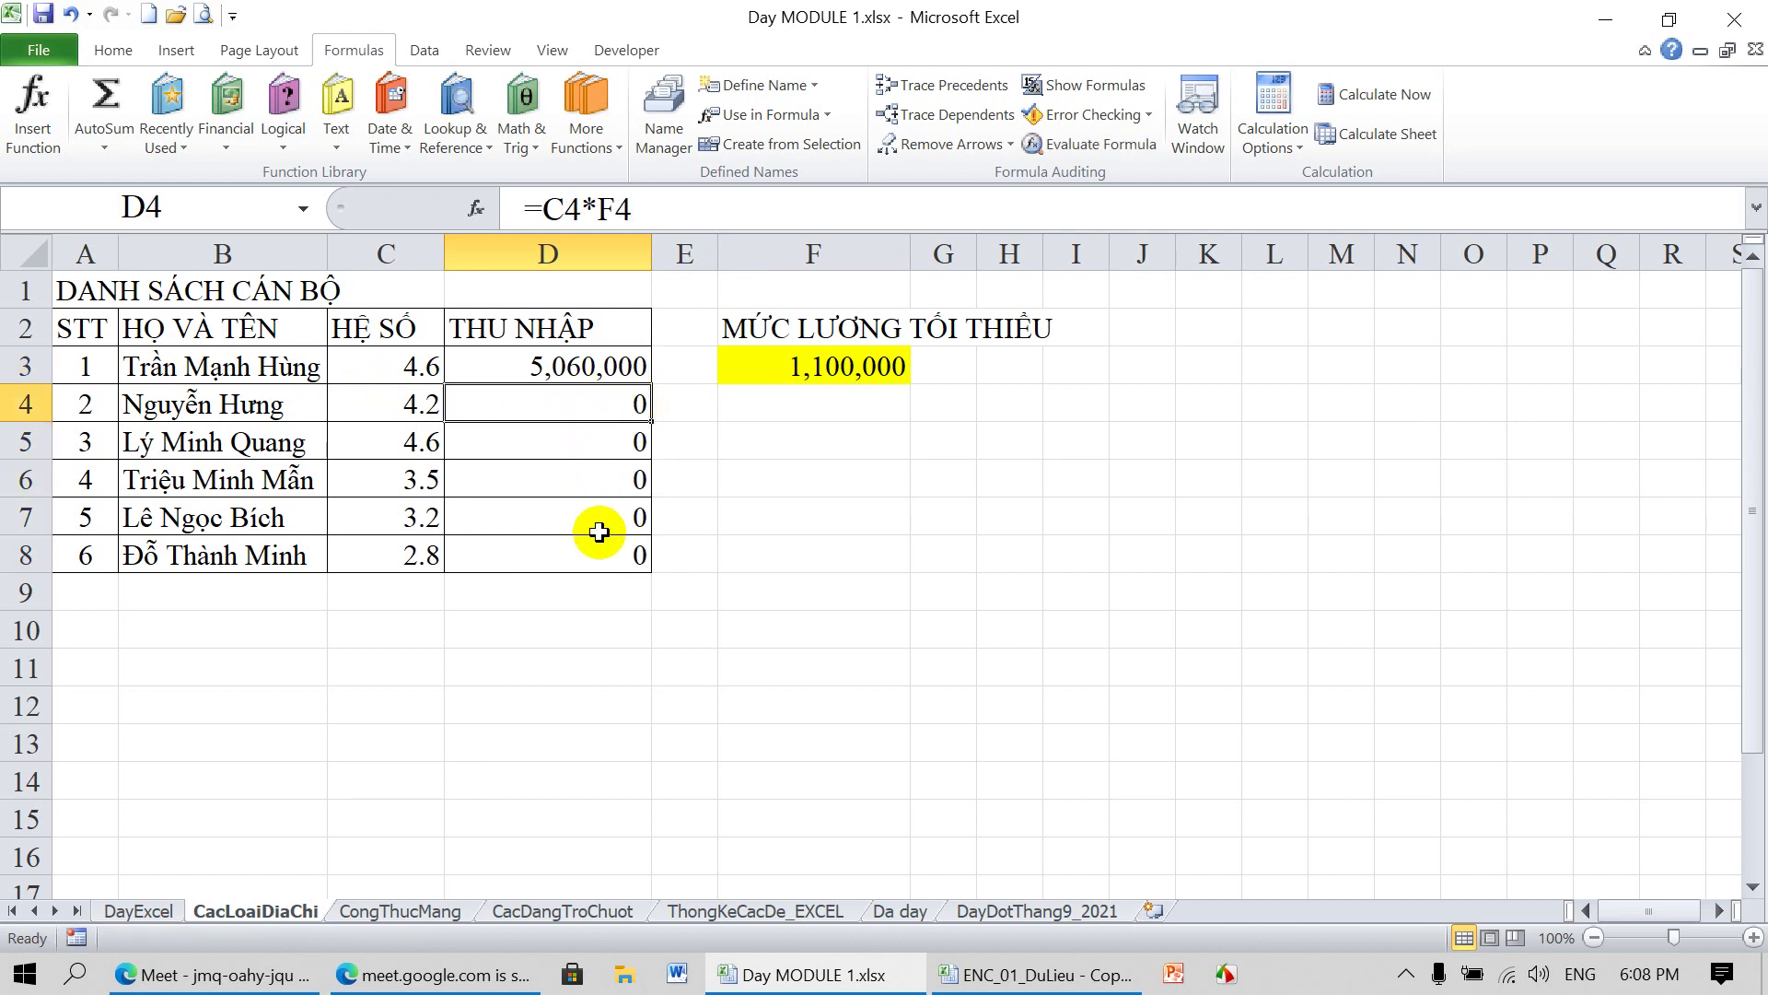
double_click(597, 408)
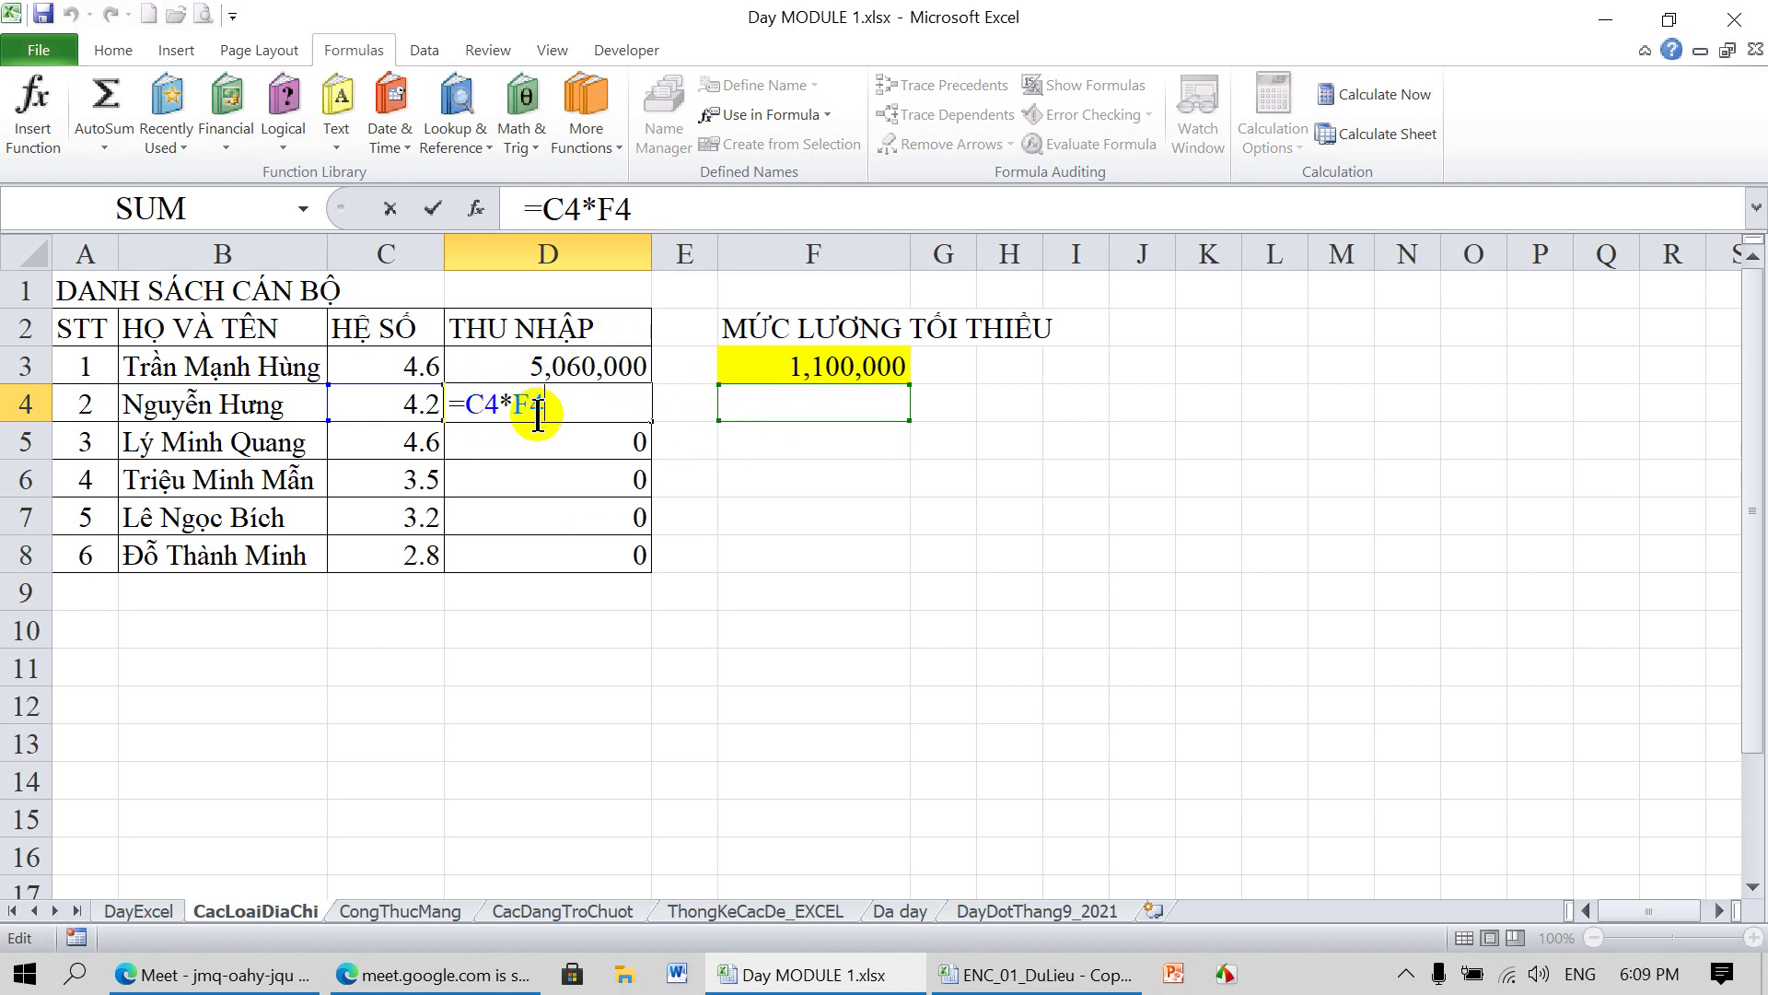
key("Return")
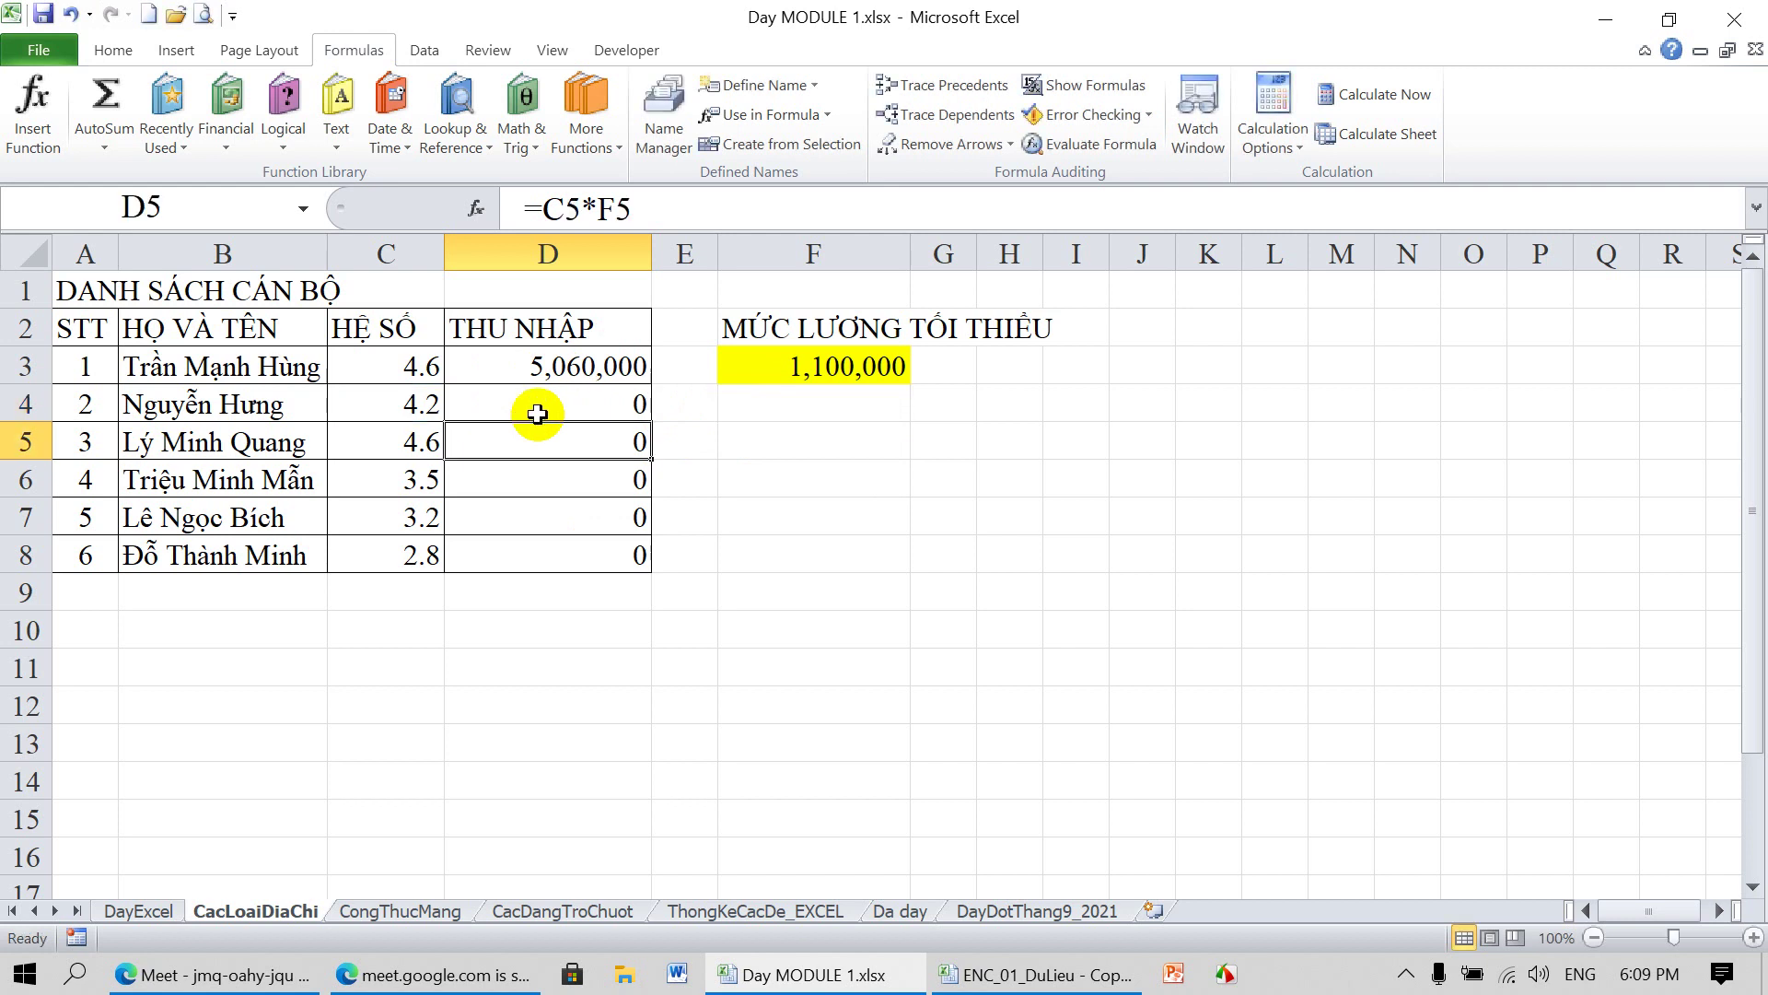
left_click(569, 401)
left_click(578, 365)
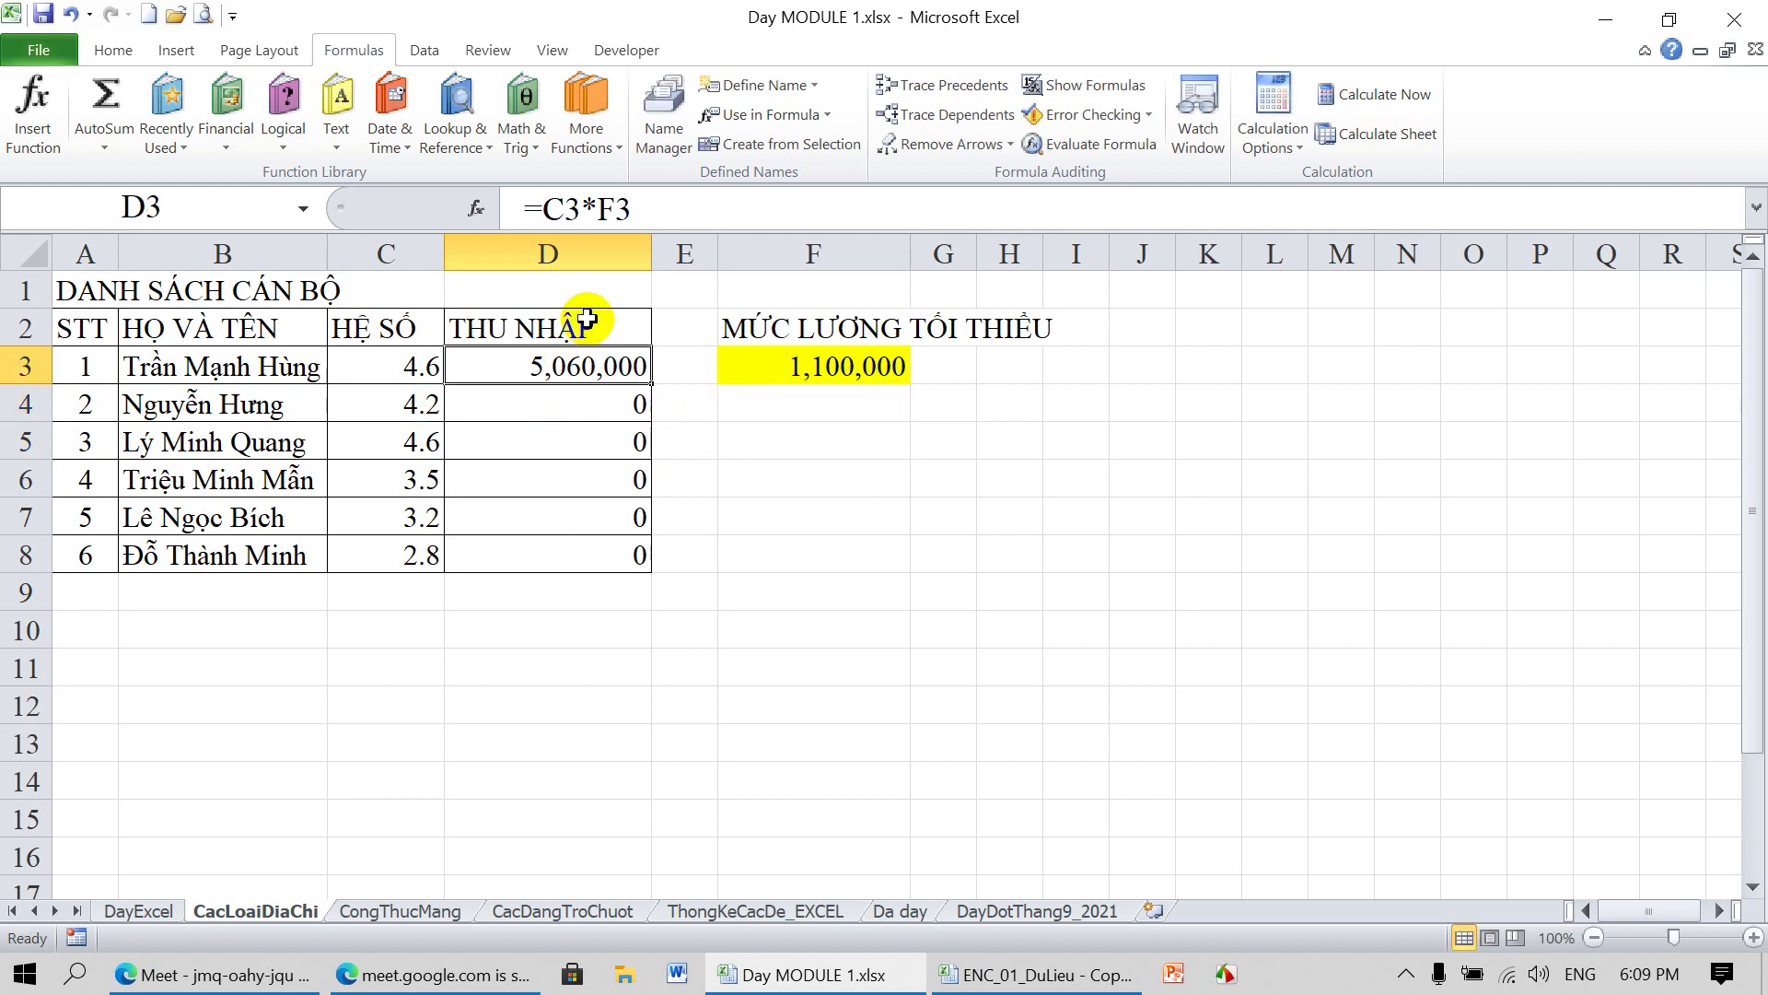
left_click_drag(615, 211, 599, 212)
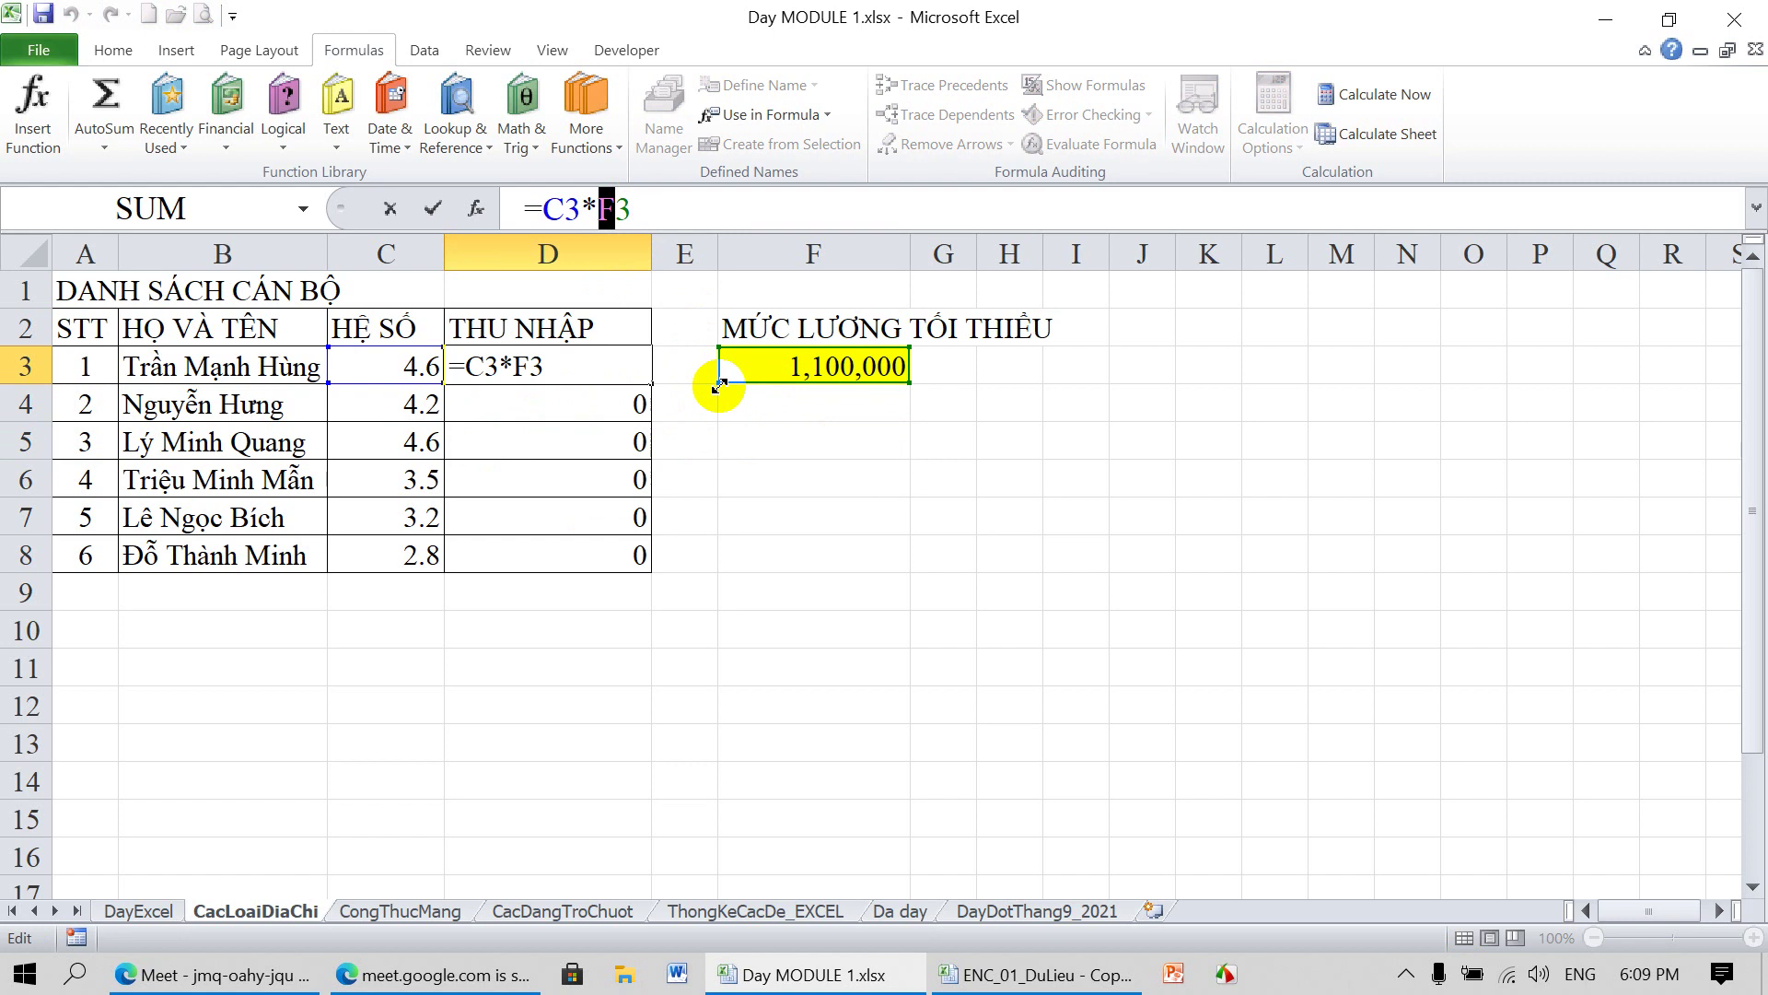
Select the F3 reference inside D3's formula for editing
key("Return")
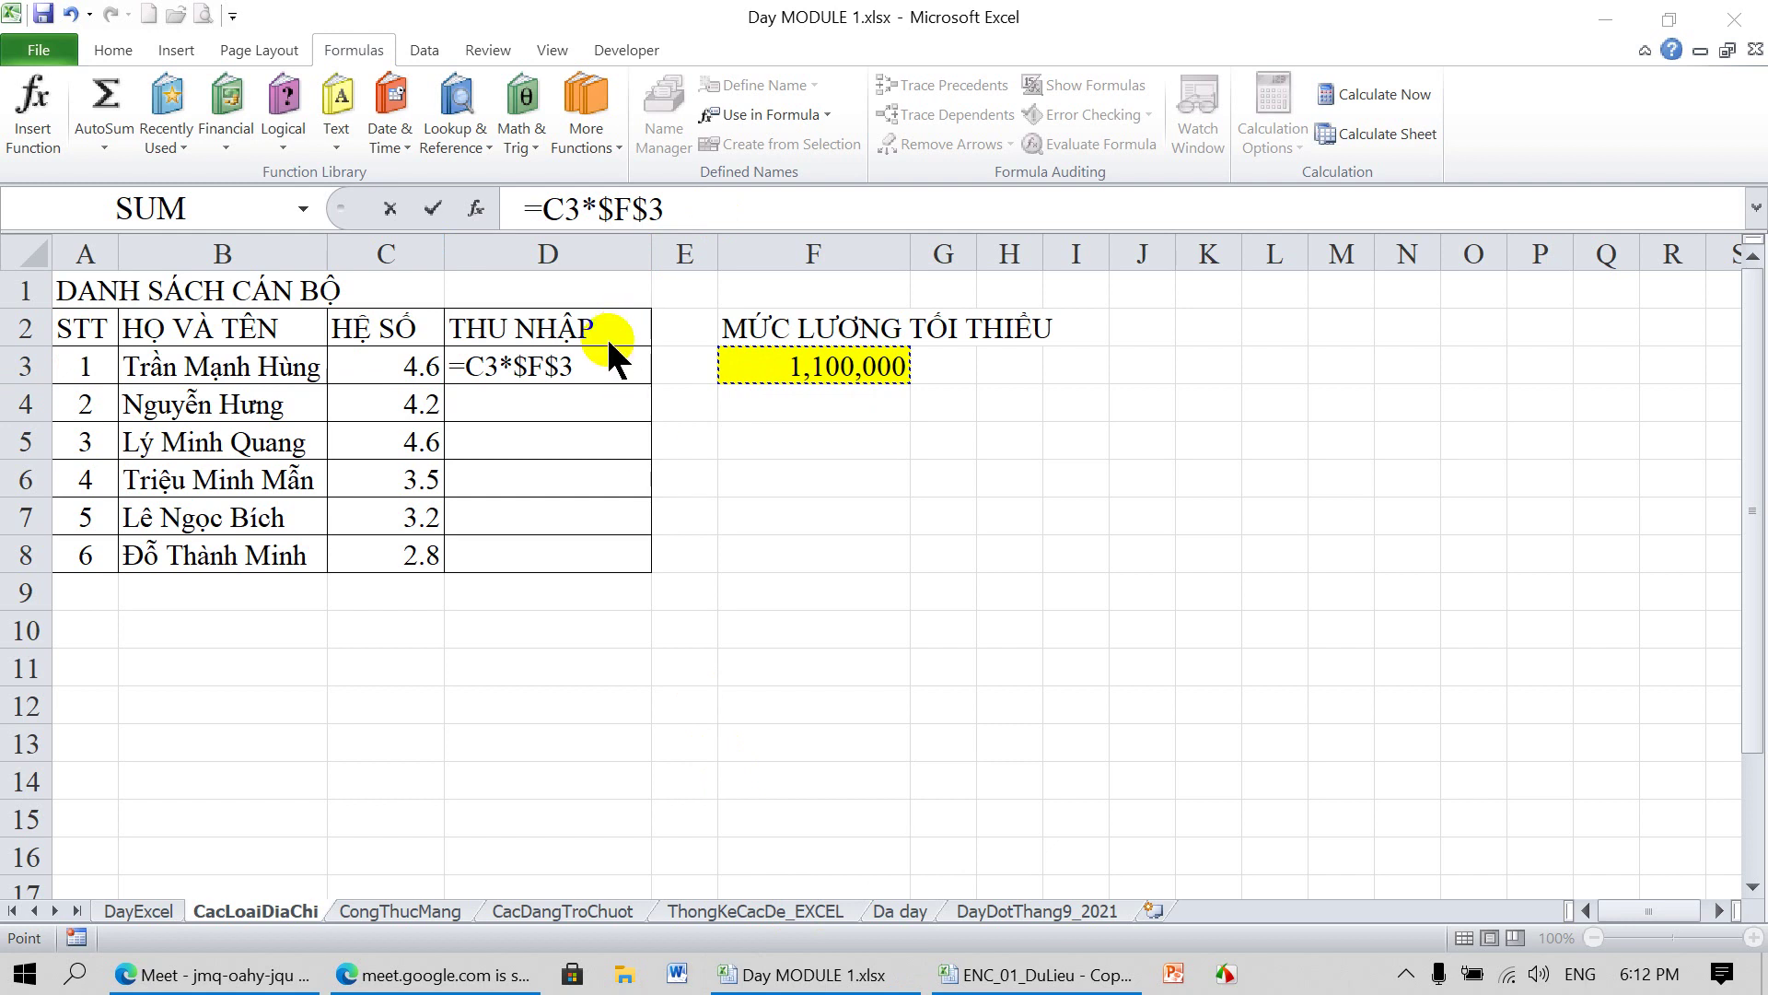
left_click(562, 360)
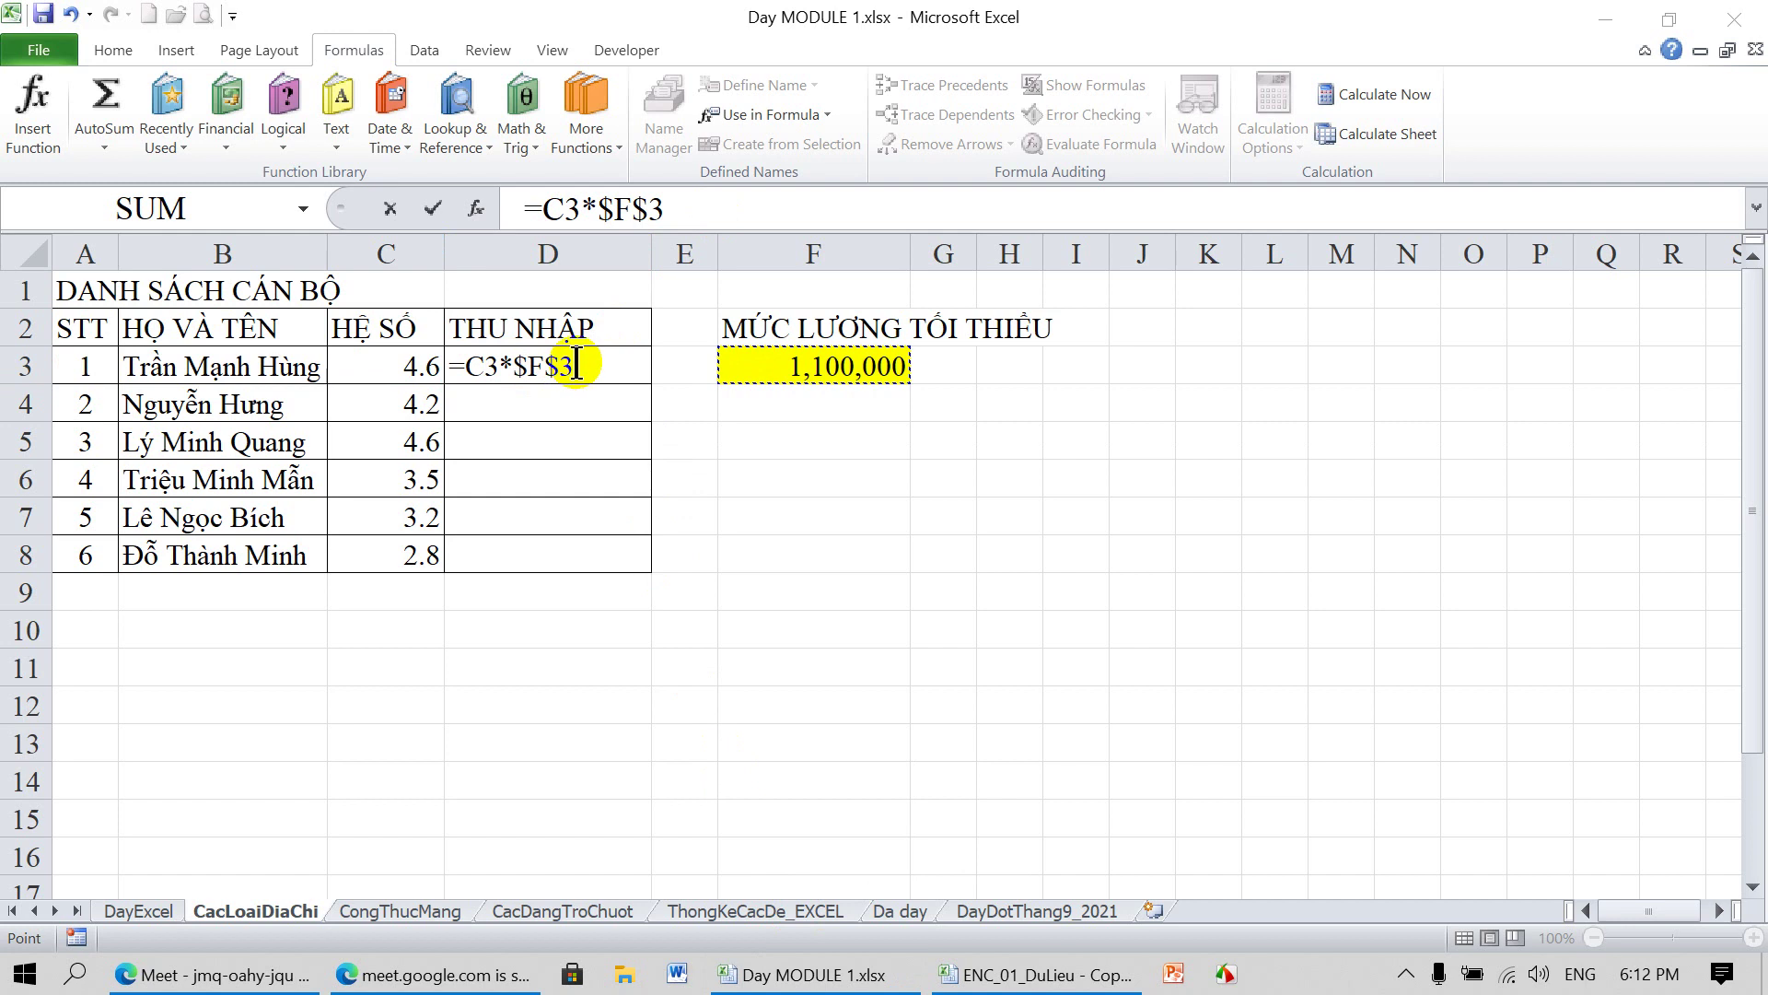
left_click_drag(576, 361, 518, 378)
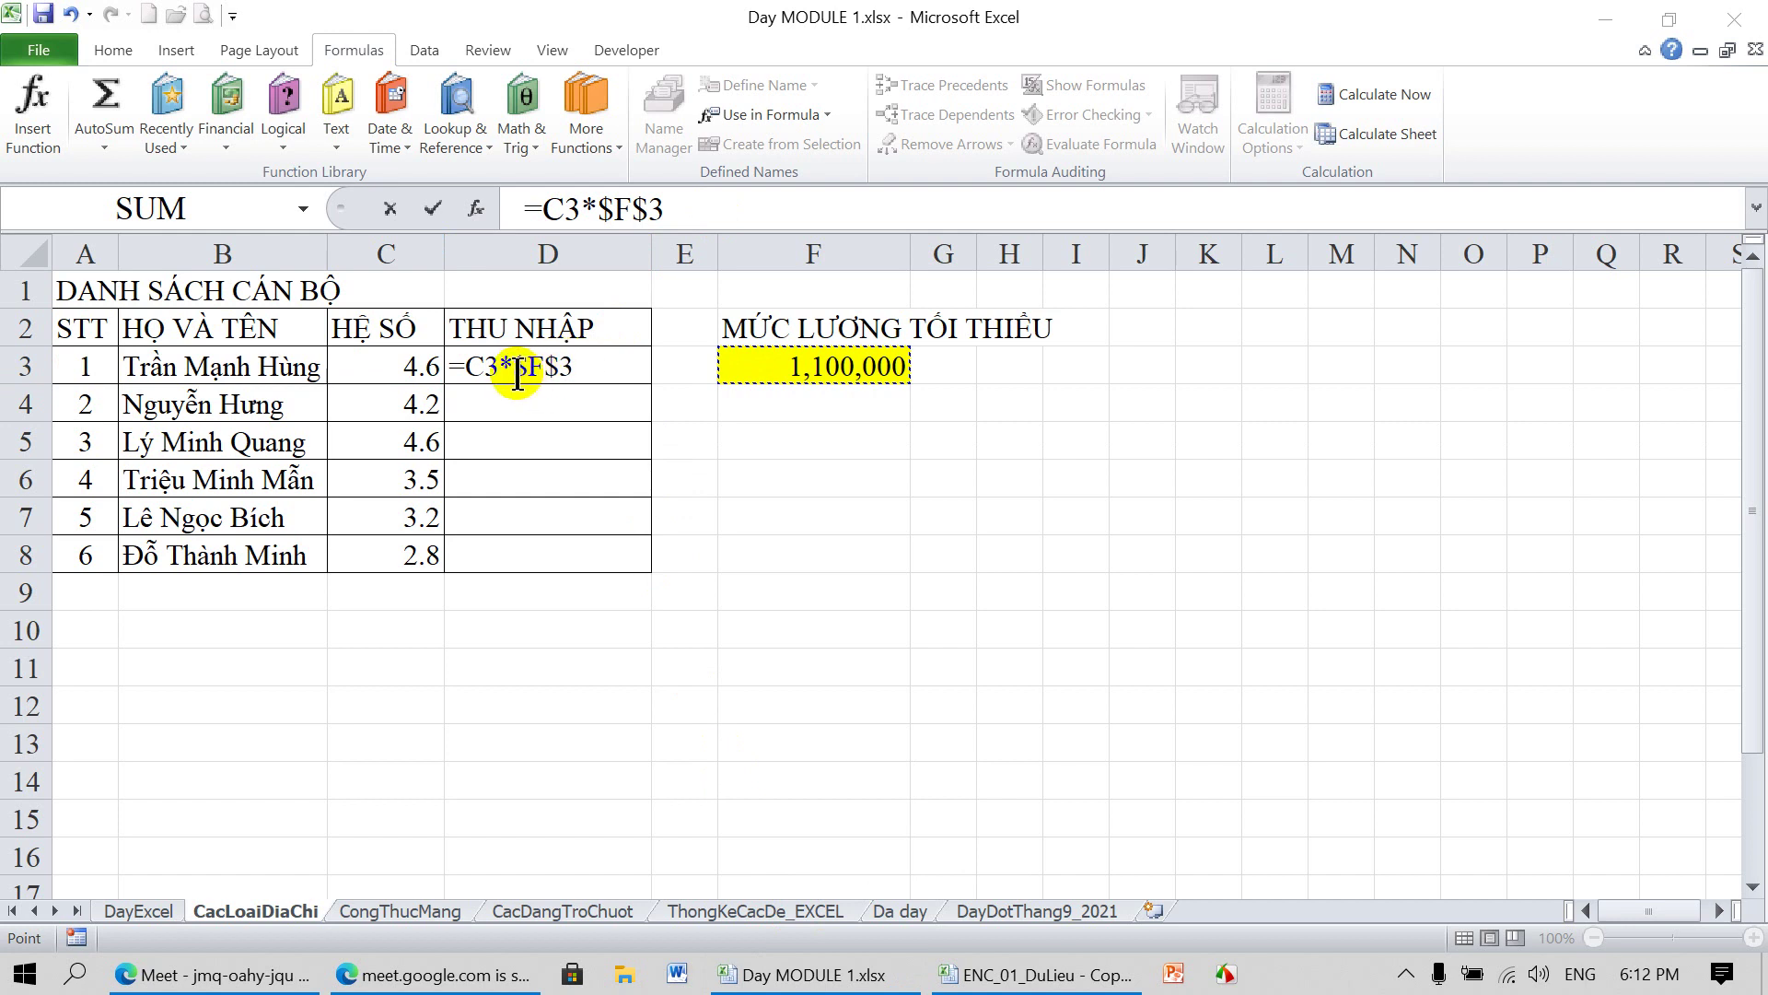
left_click(580, 367)
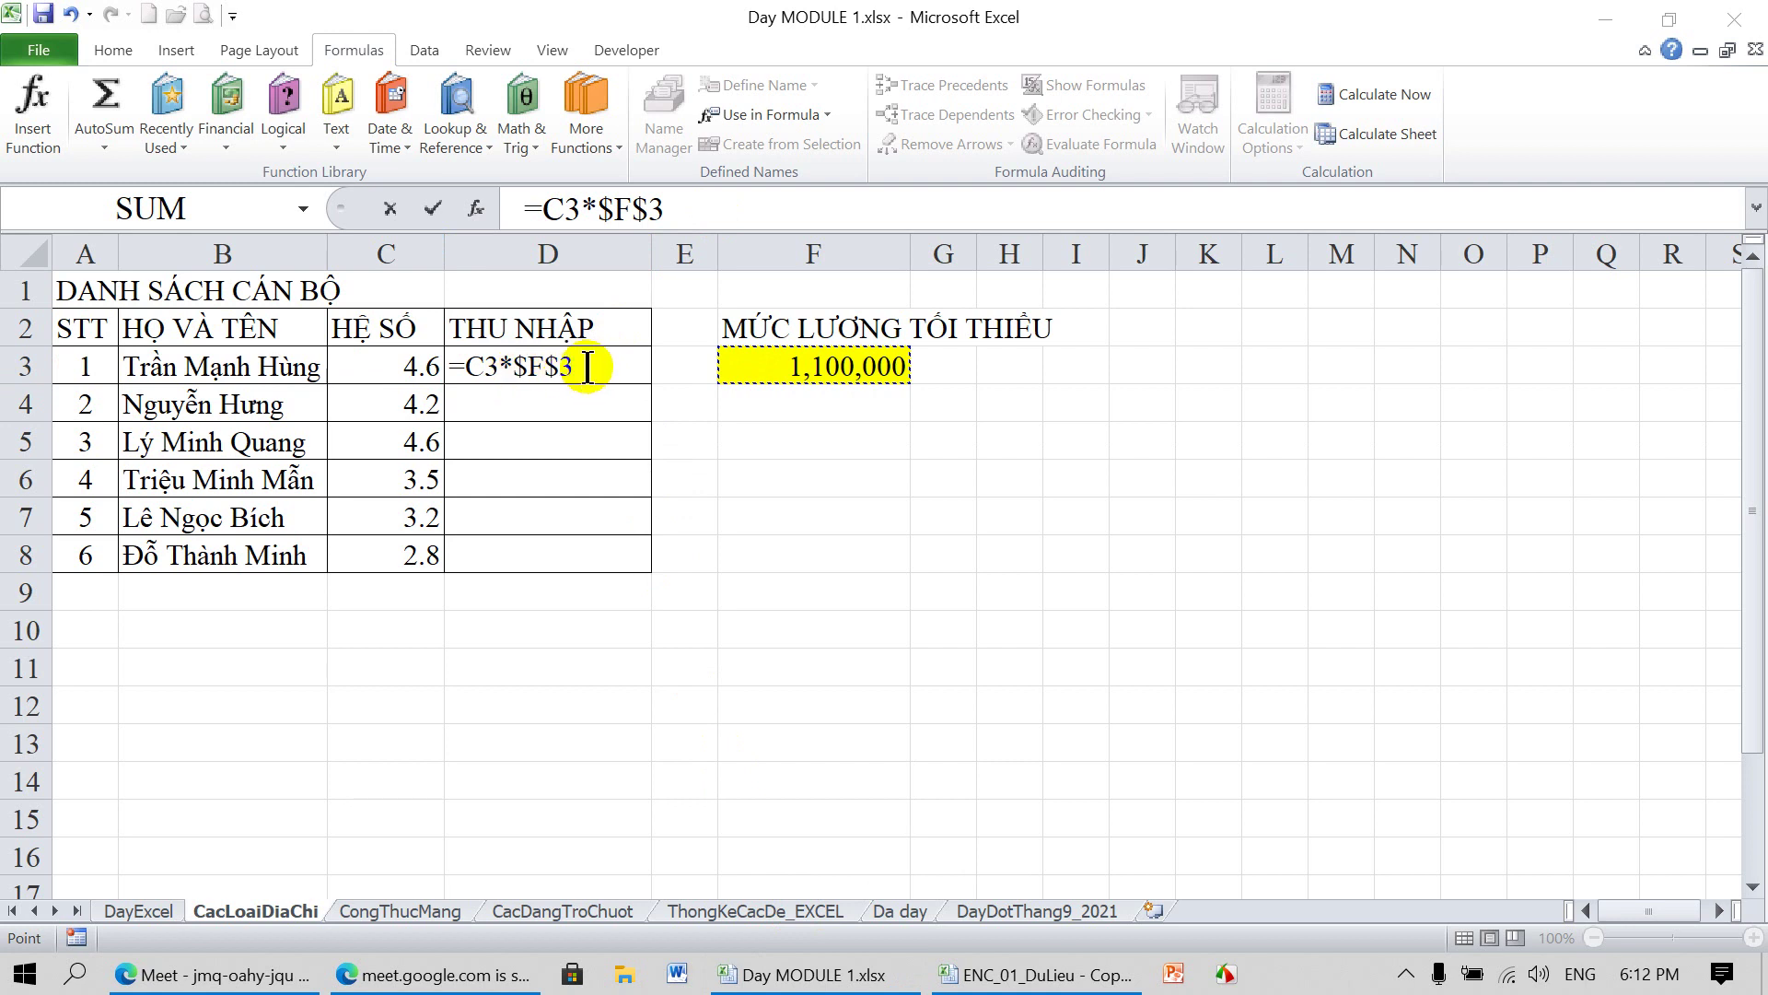
left_click_drag(502, 369, 534, 373)
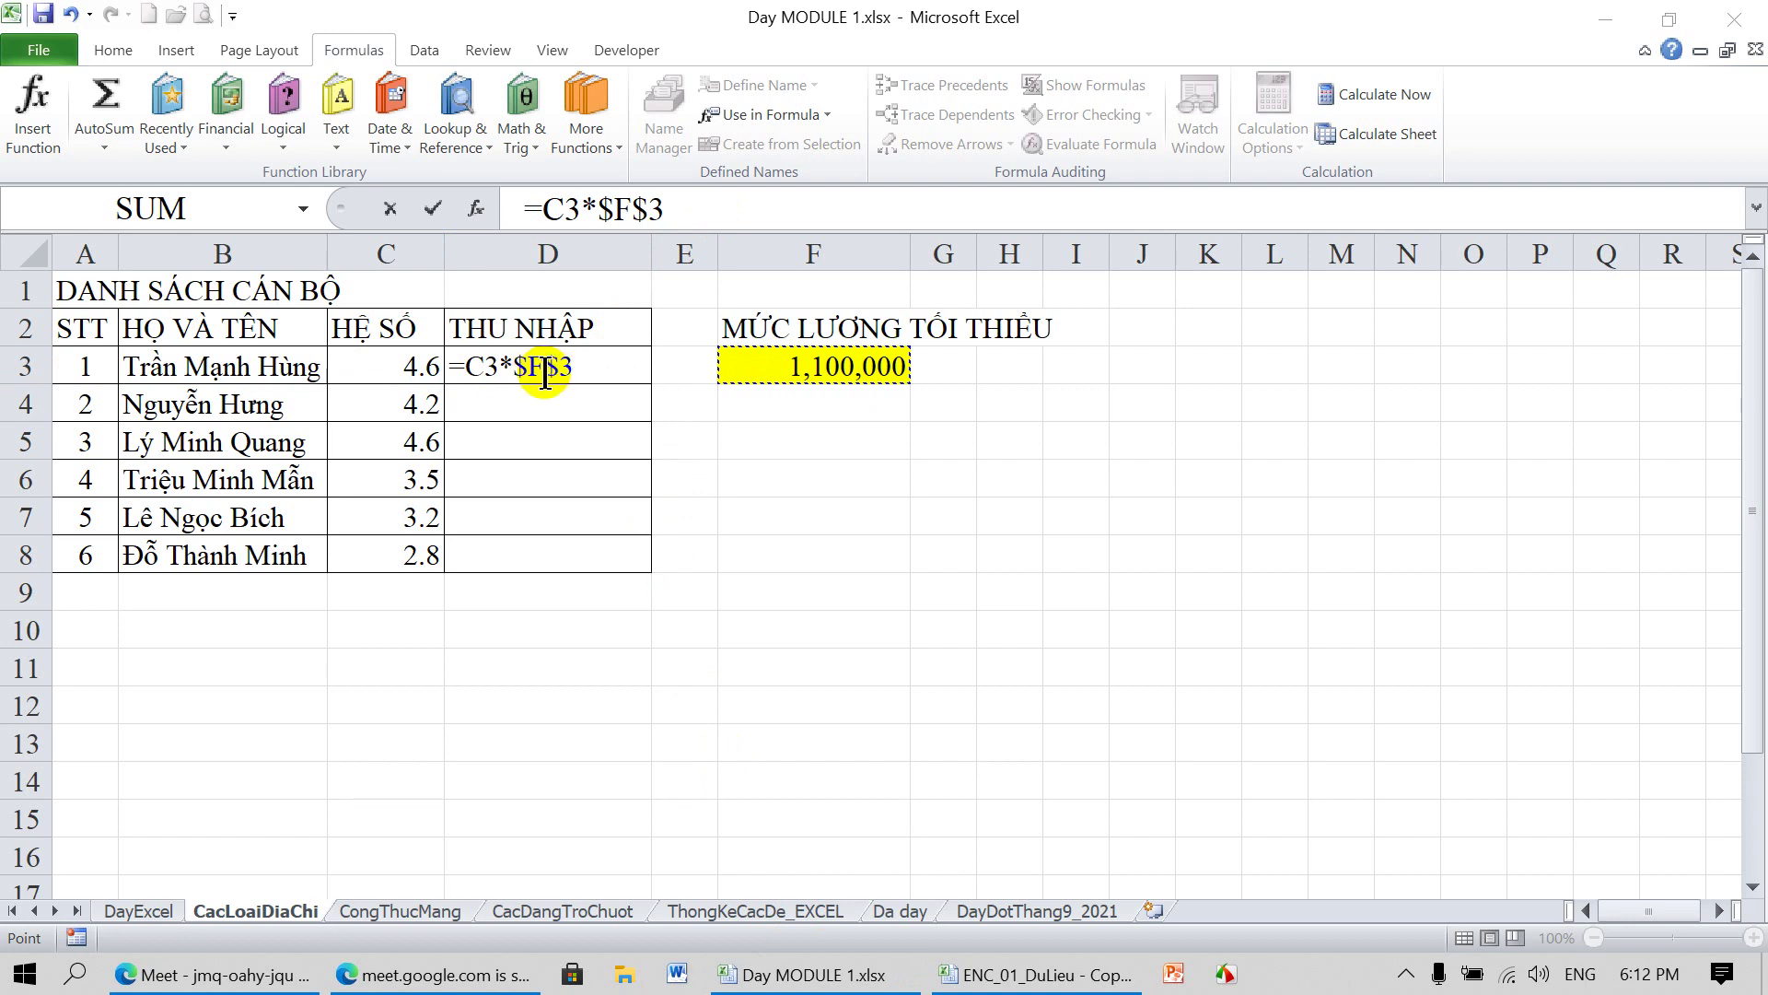
left_click(585, 373)
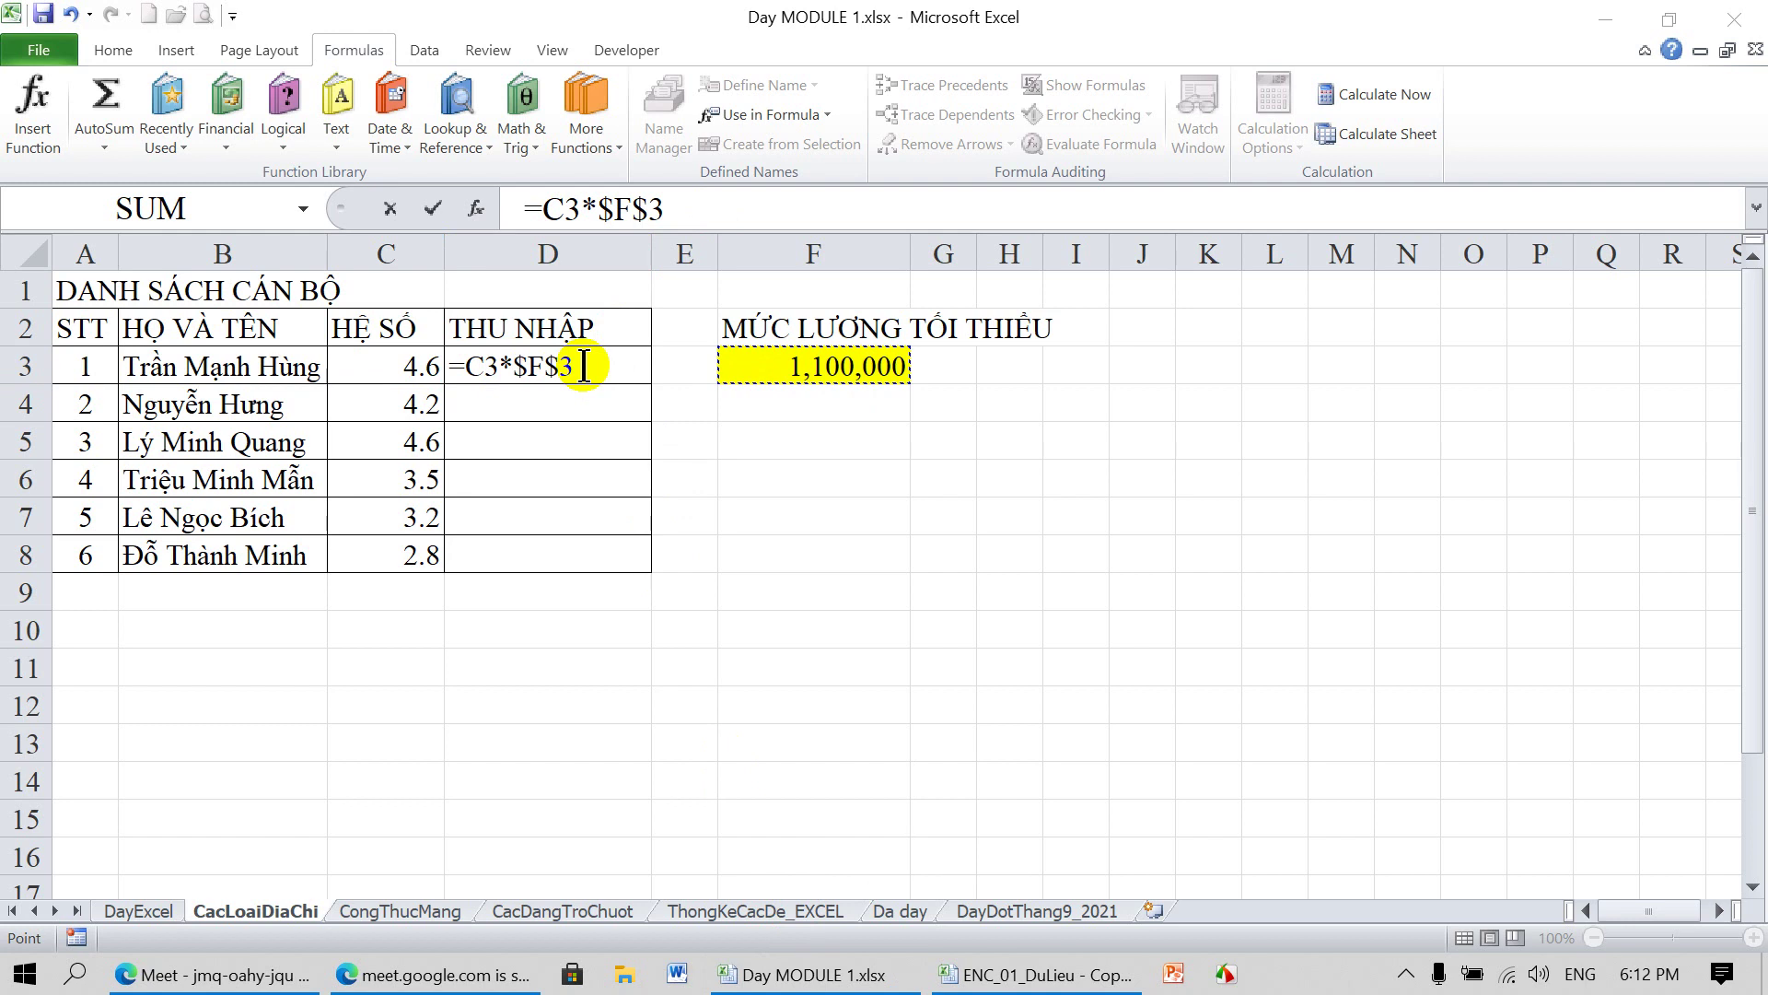
double_click(554, 373)
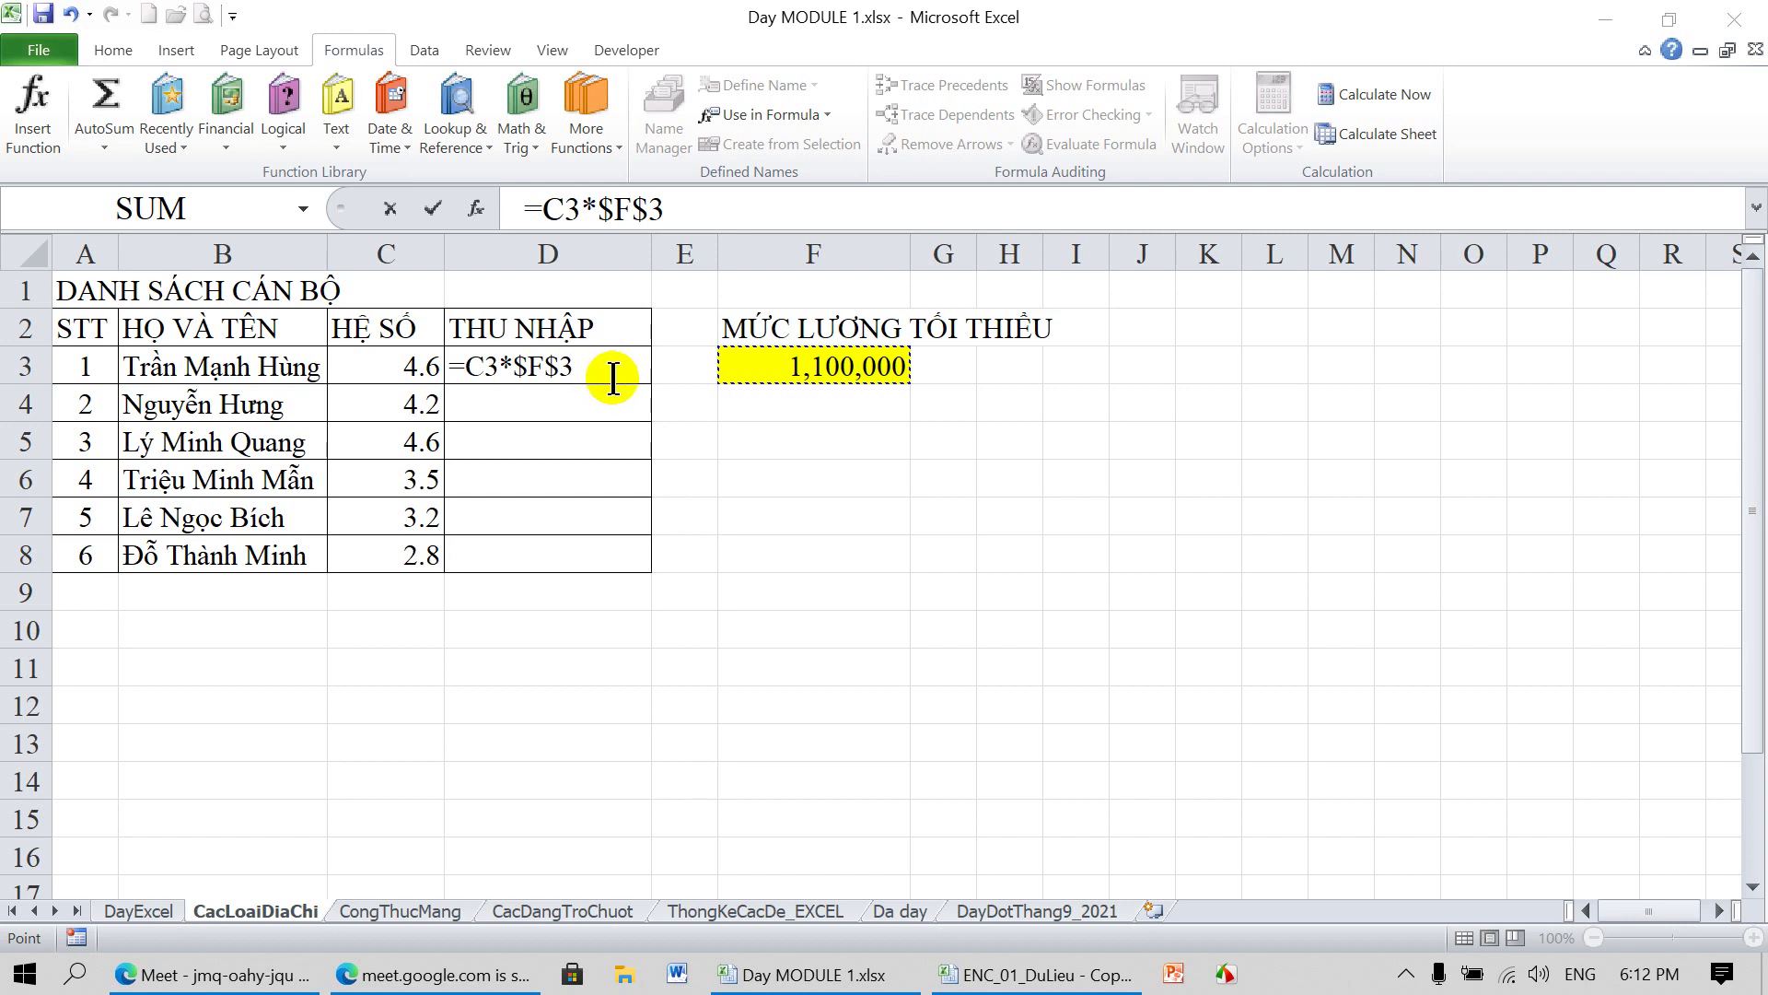
left_click(594, 366)
Cycle the F3 reference through all lock types with F4, committing =C3*$F$3
key("F4")
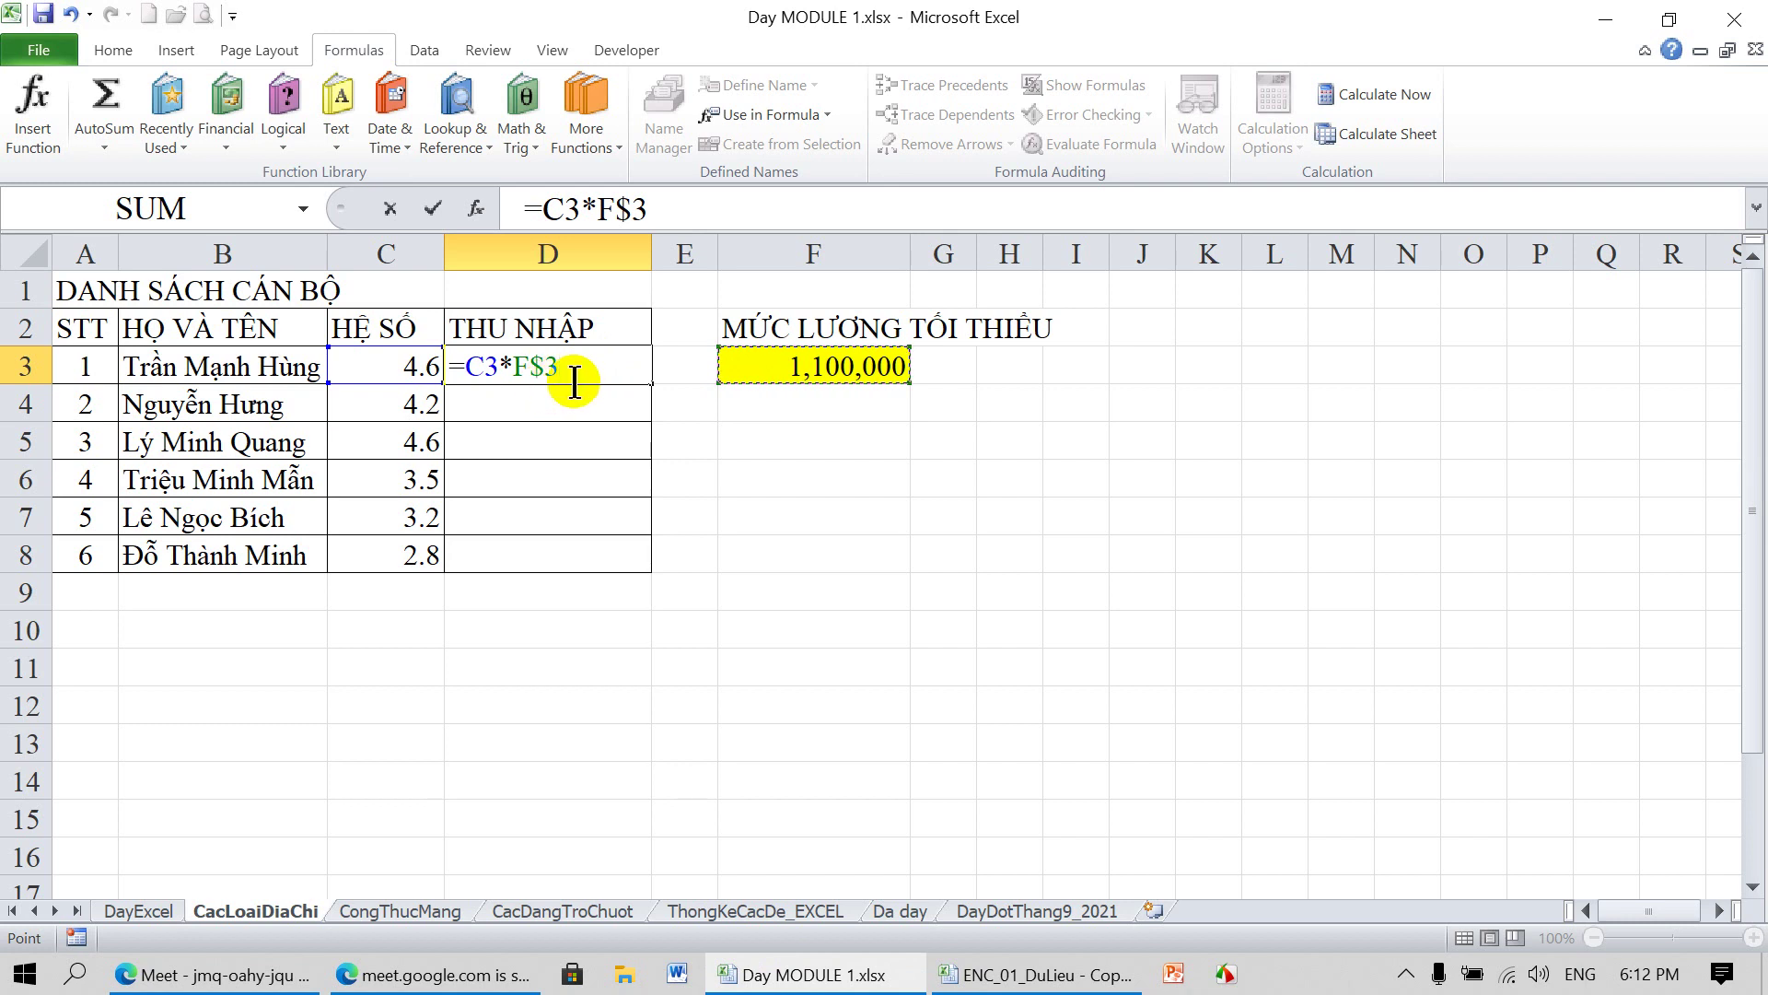
double_click(548, 367)
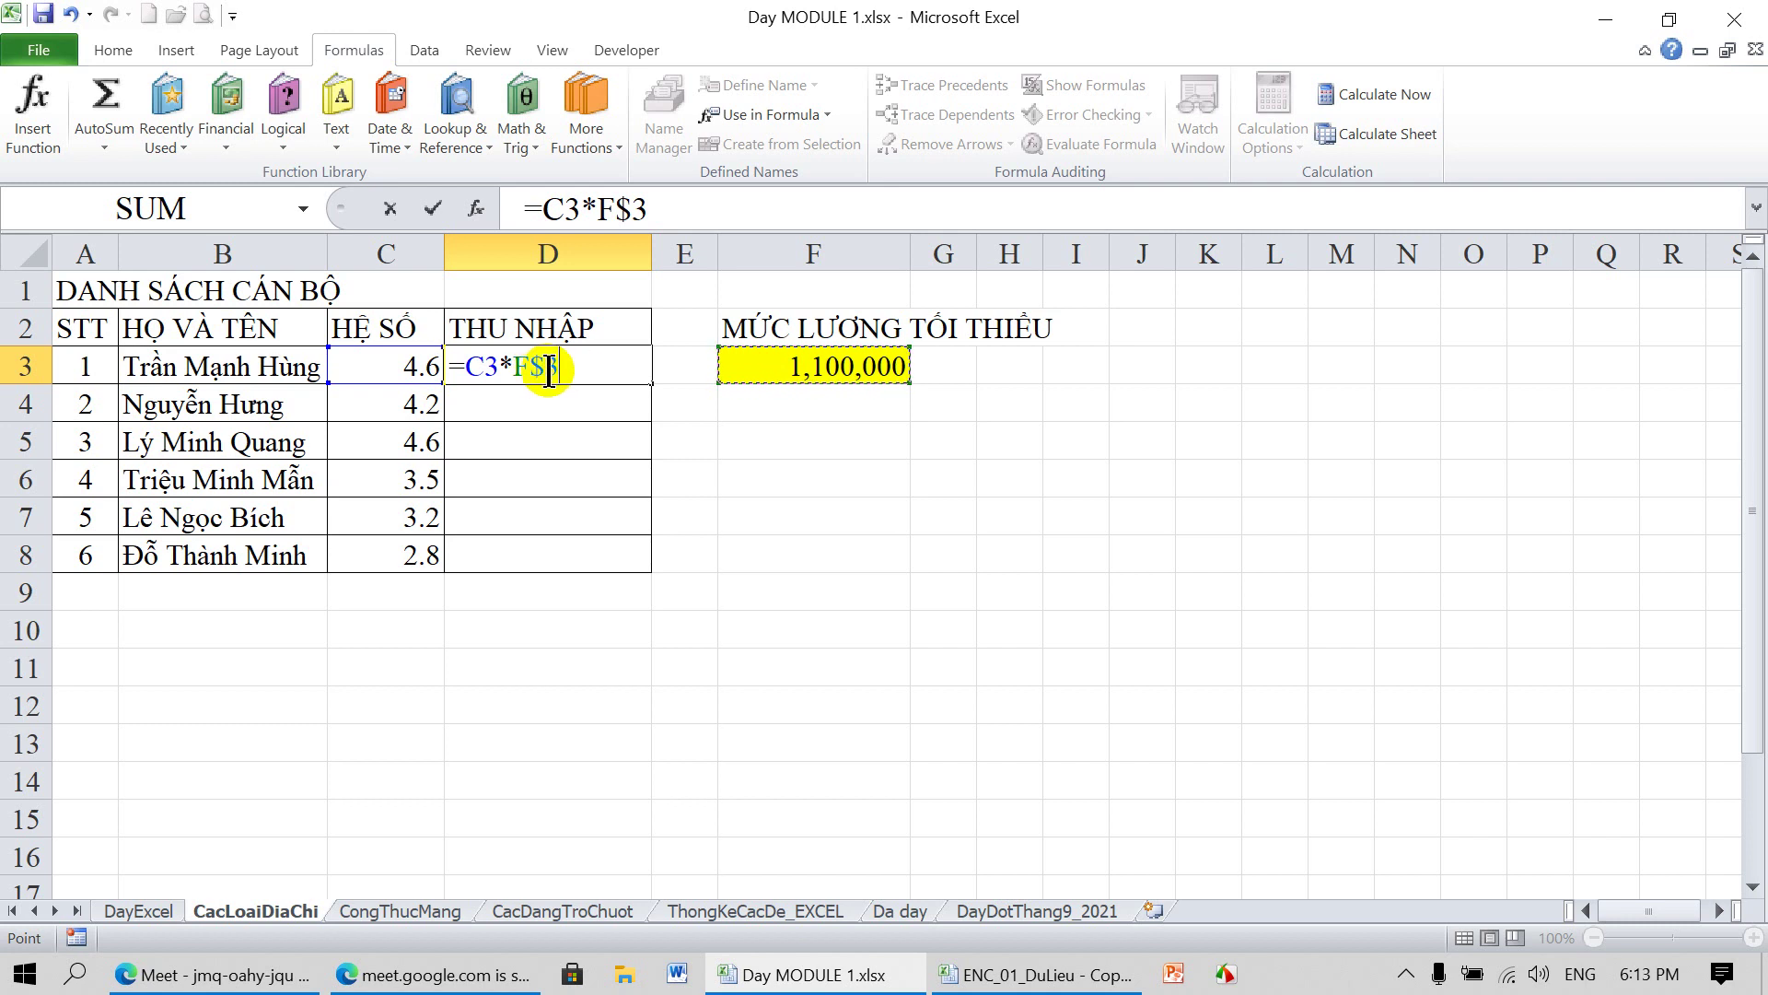
key("F4")
key("F4")
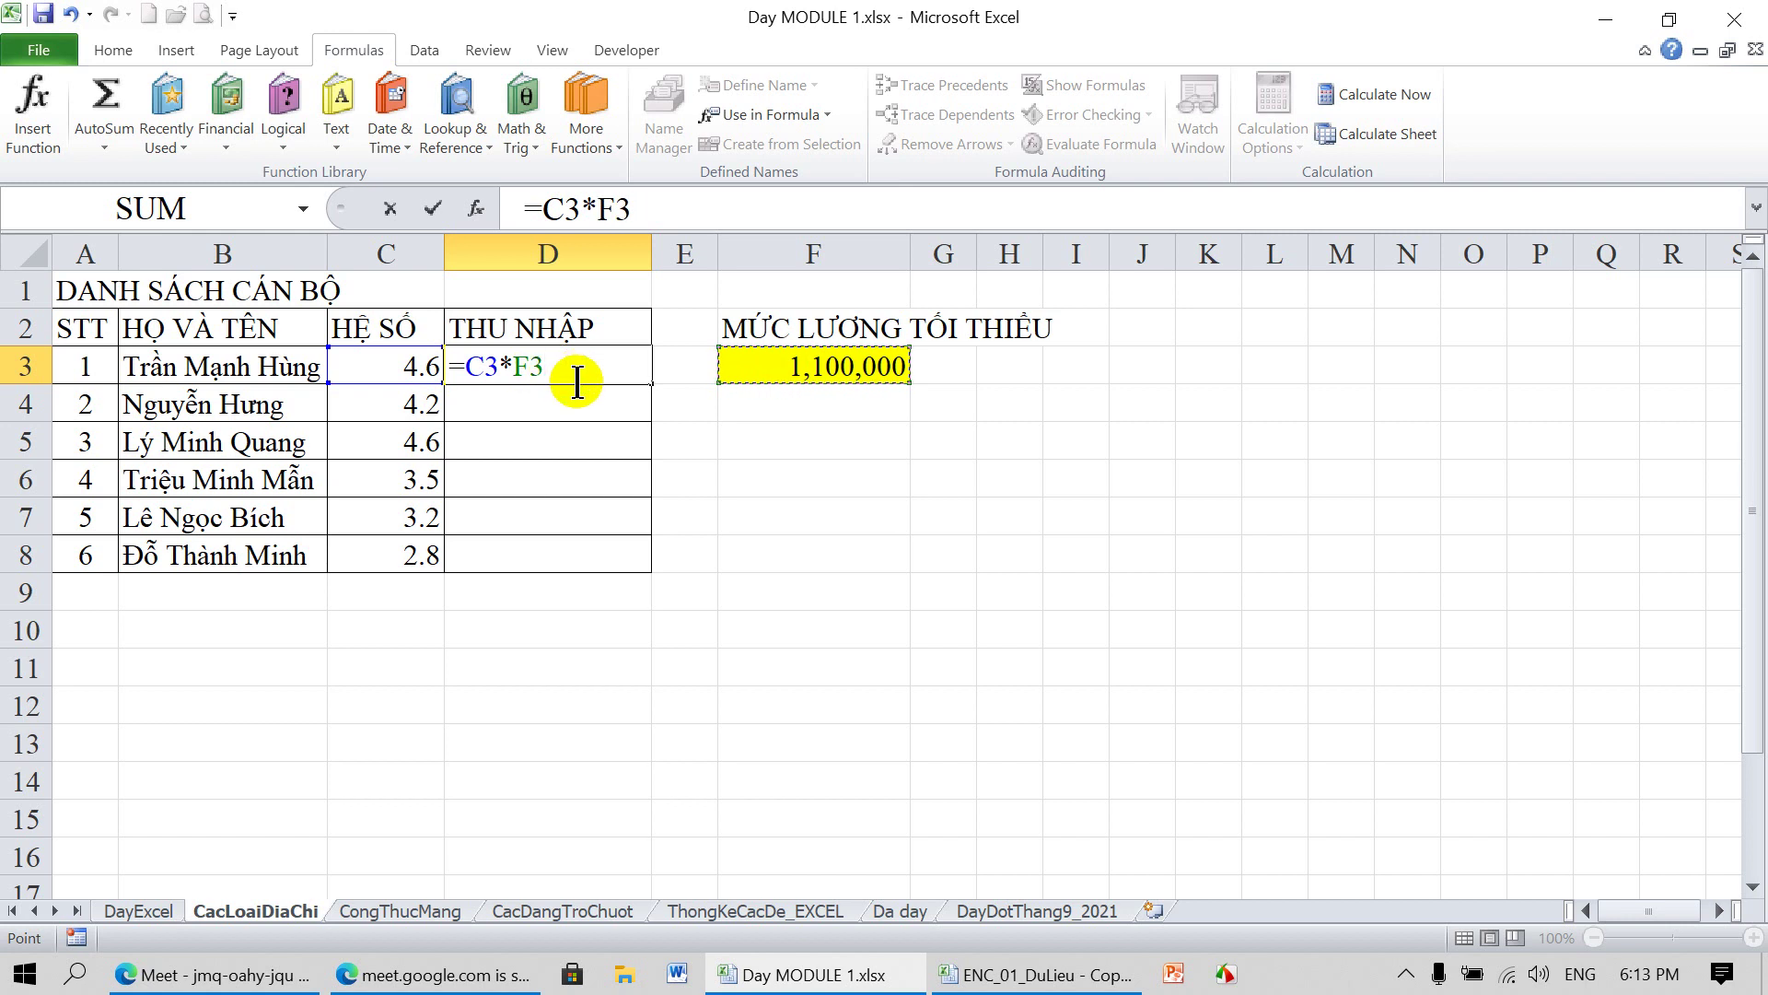
key("F4")
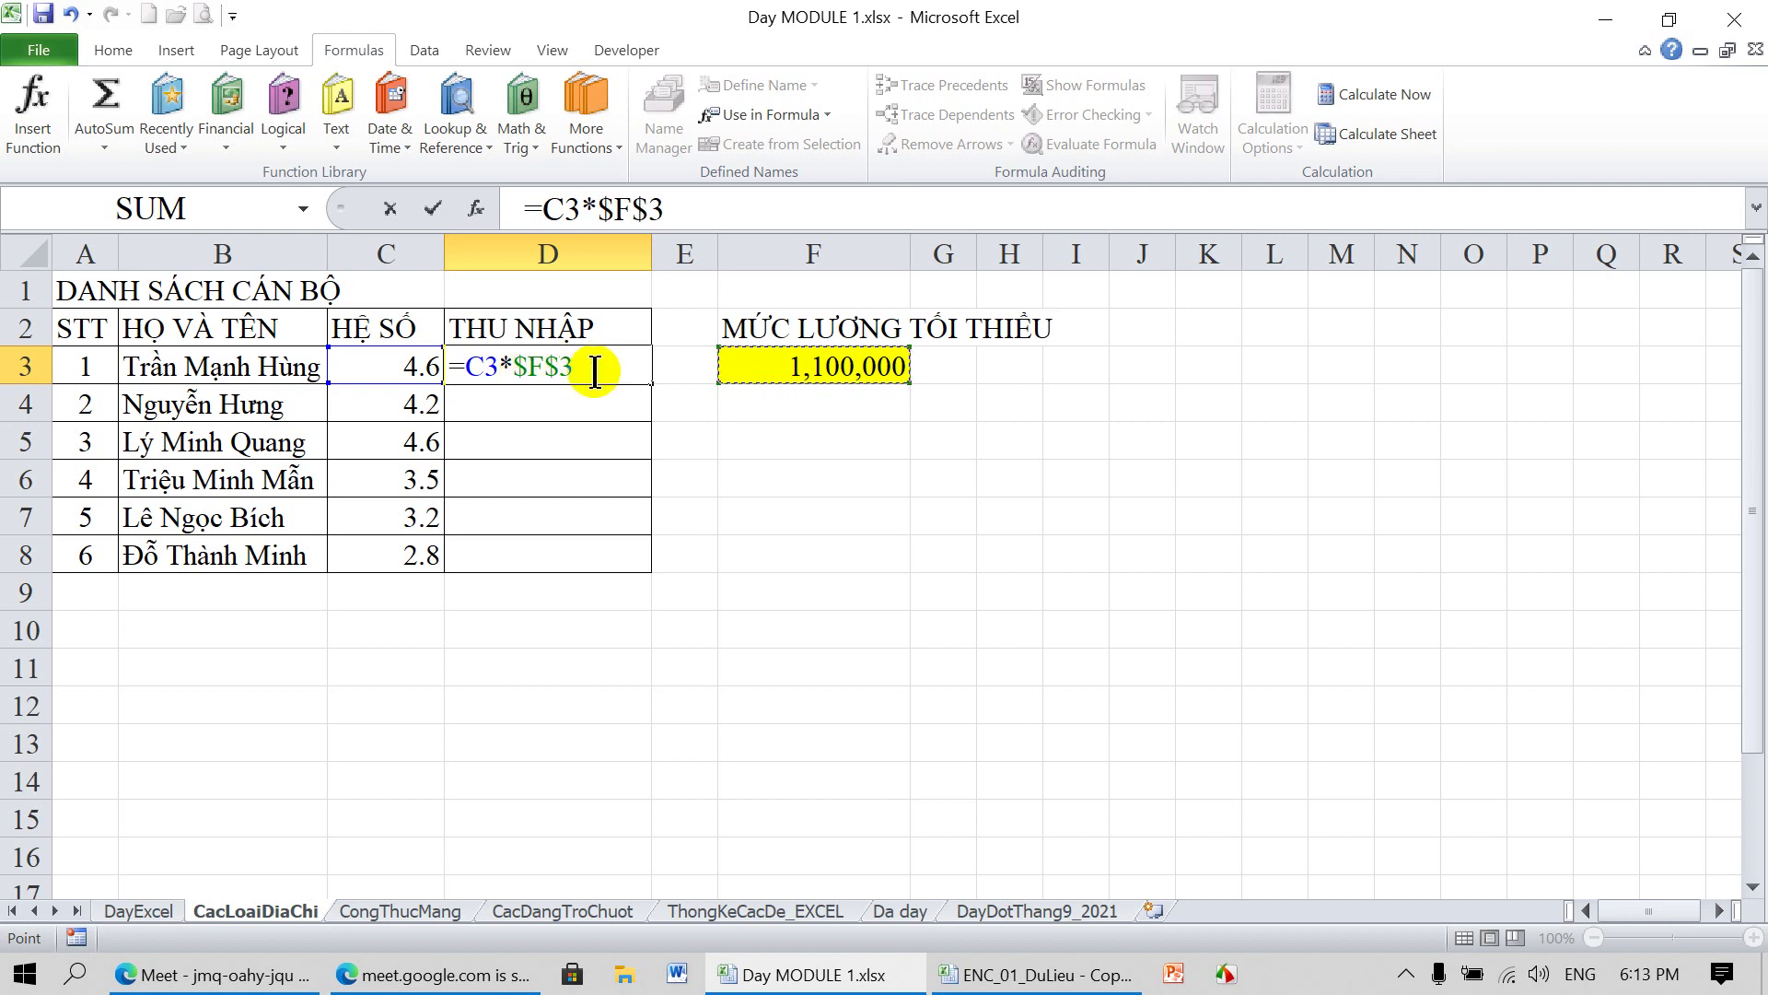
key("F4")
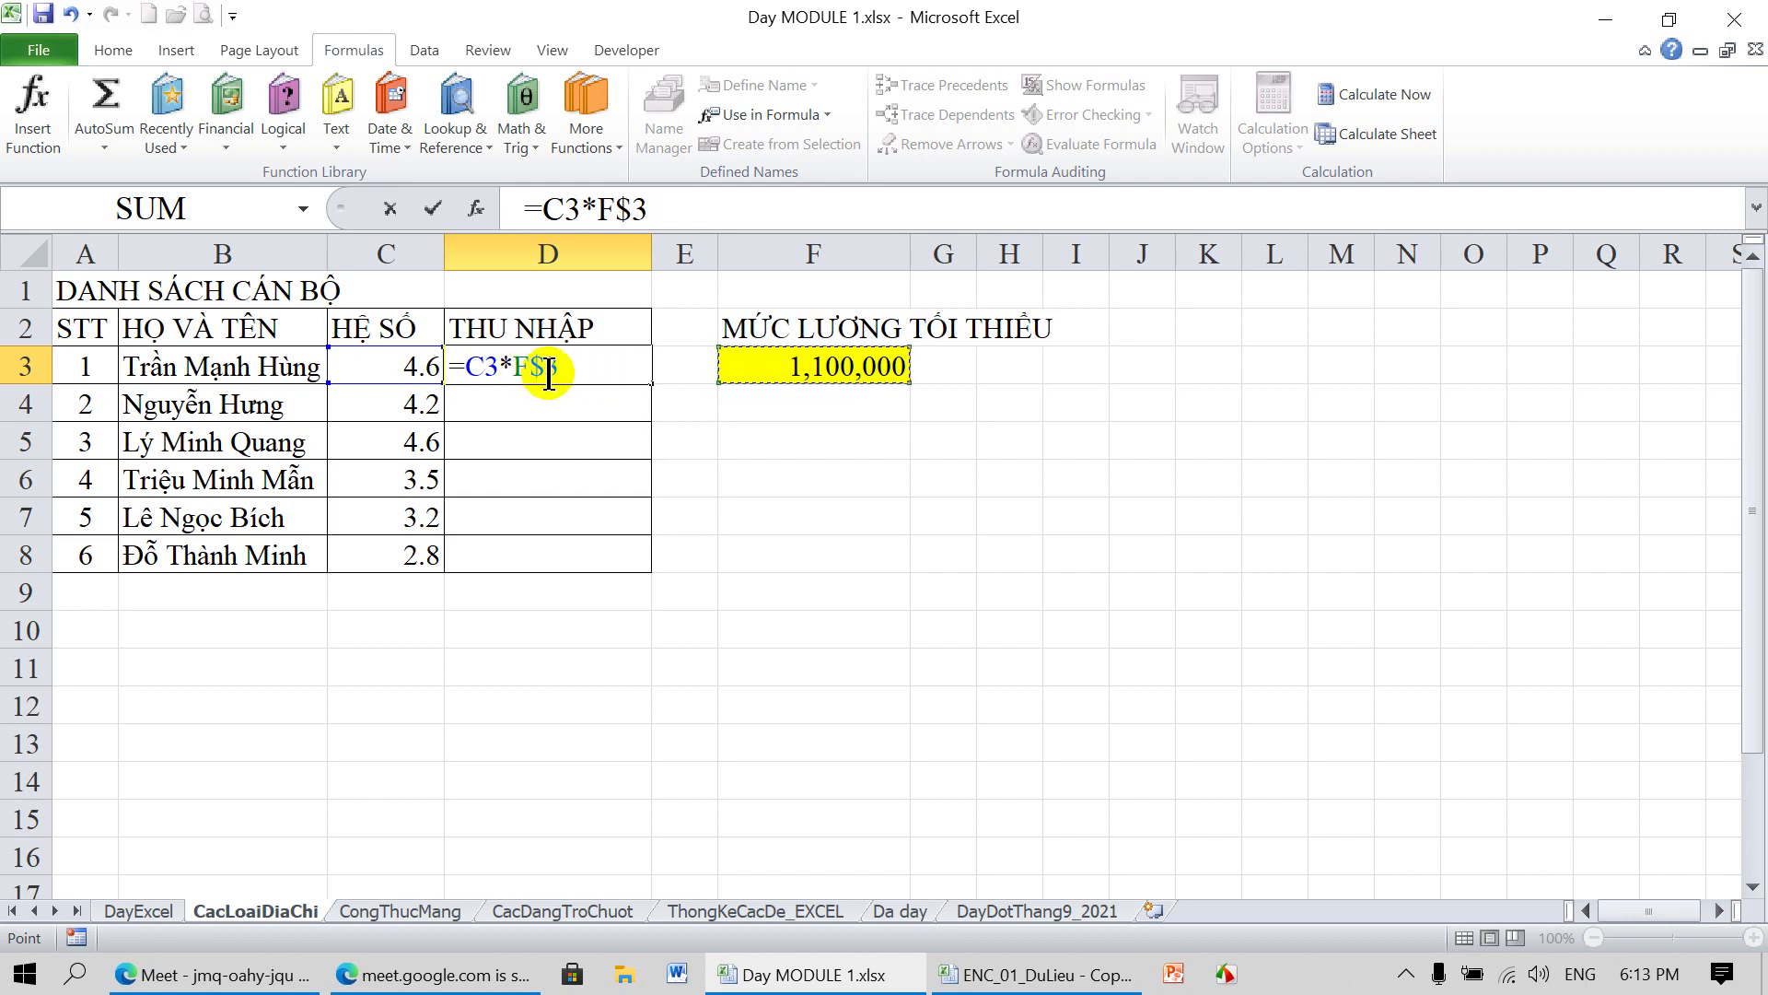
key("F4")
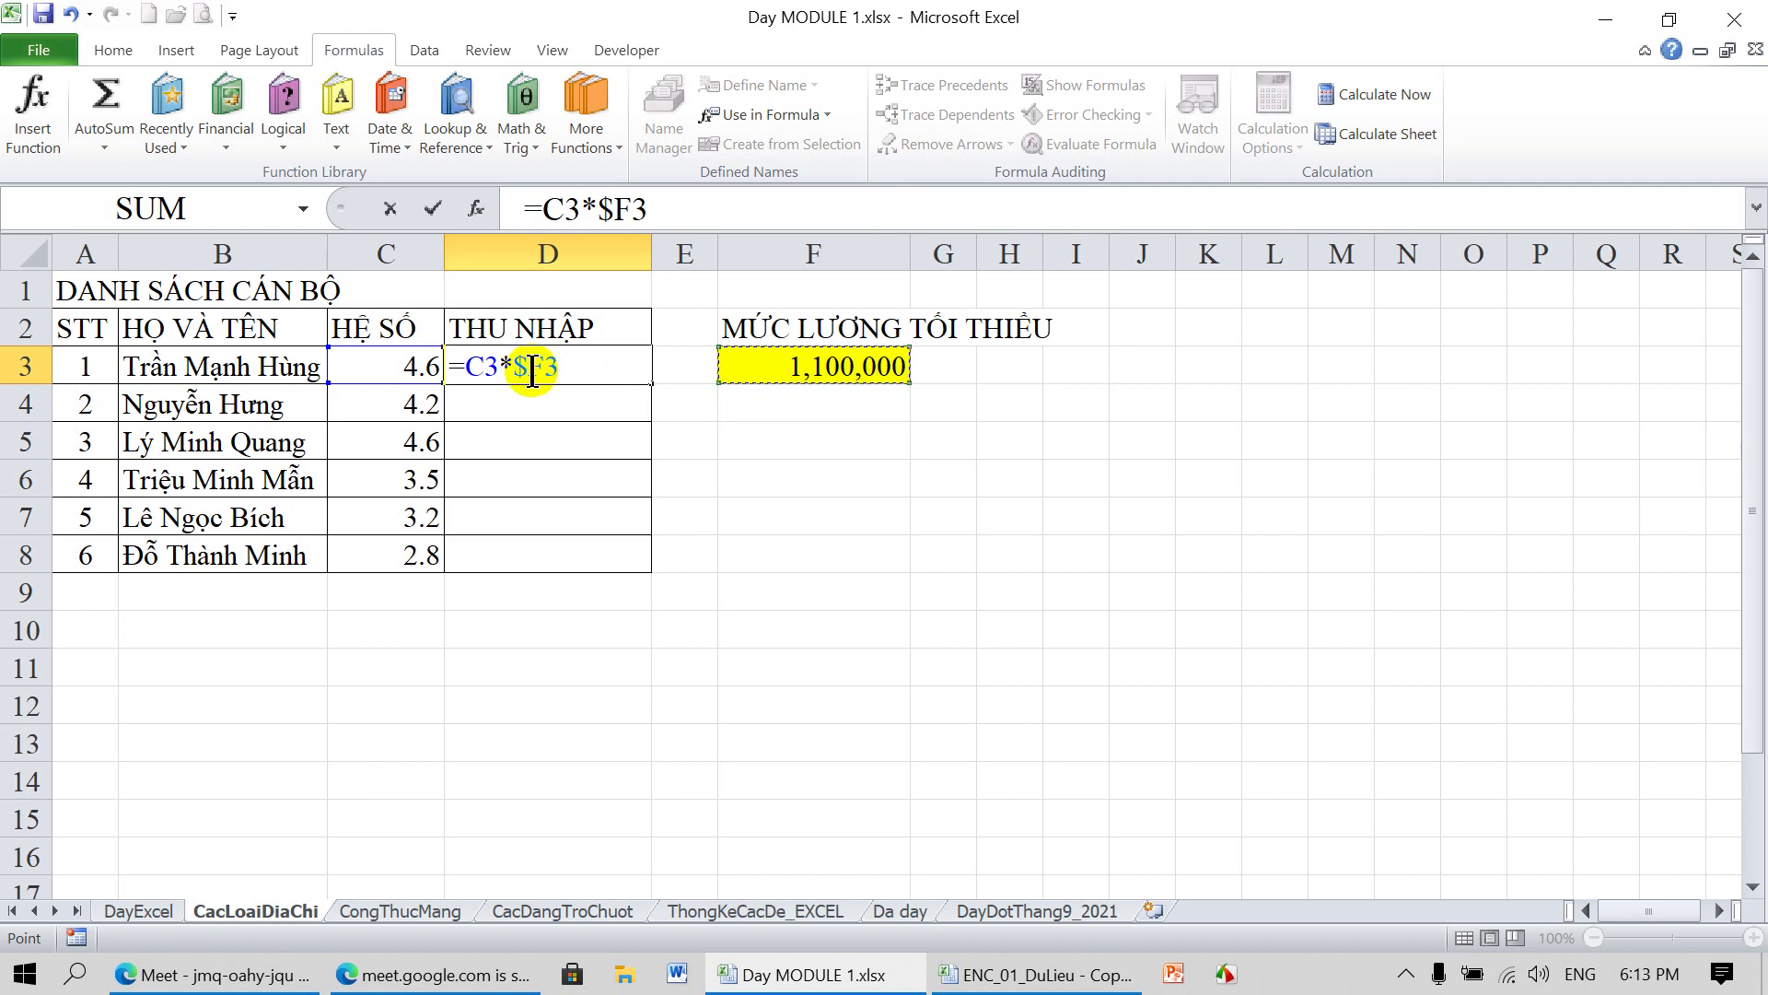
key("F4")
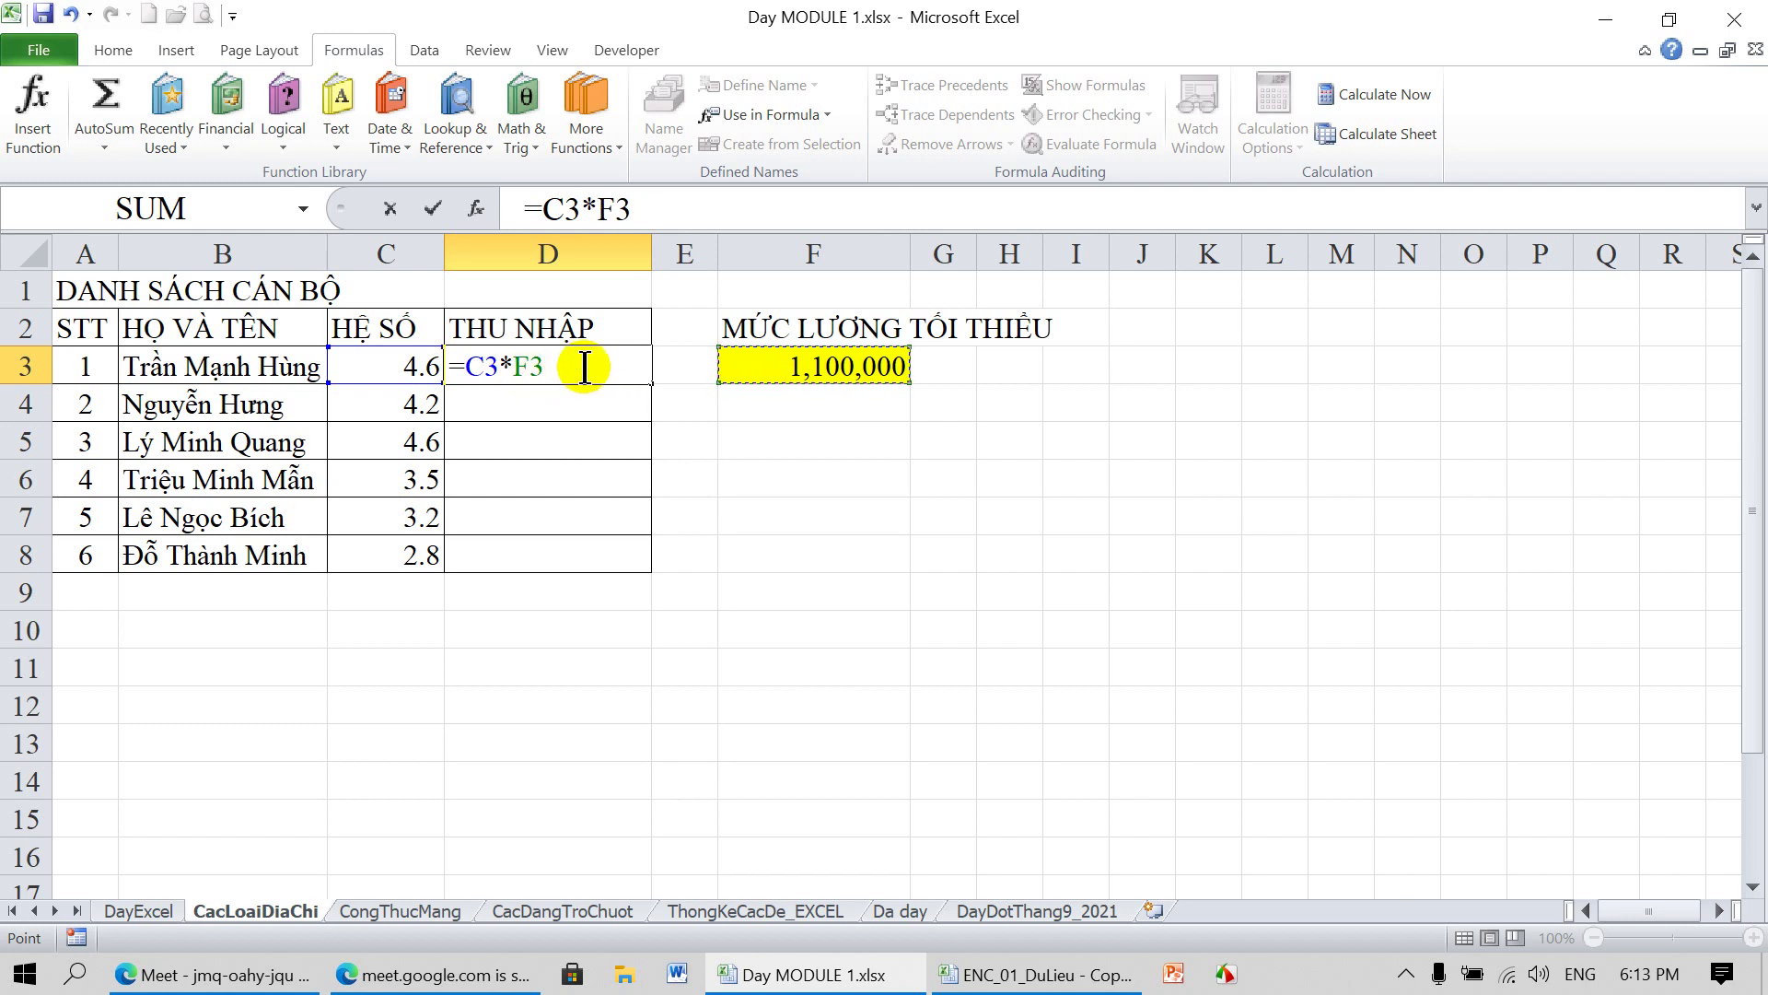
key("F4")
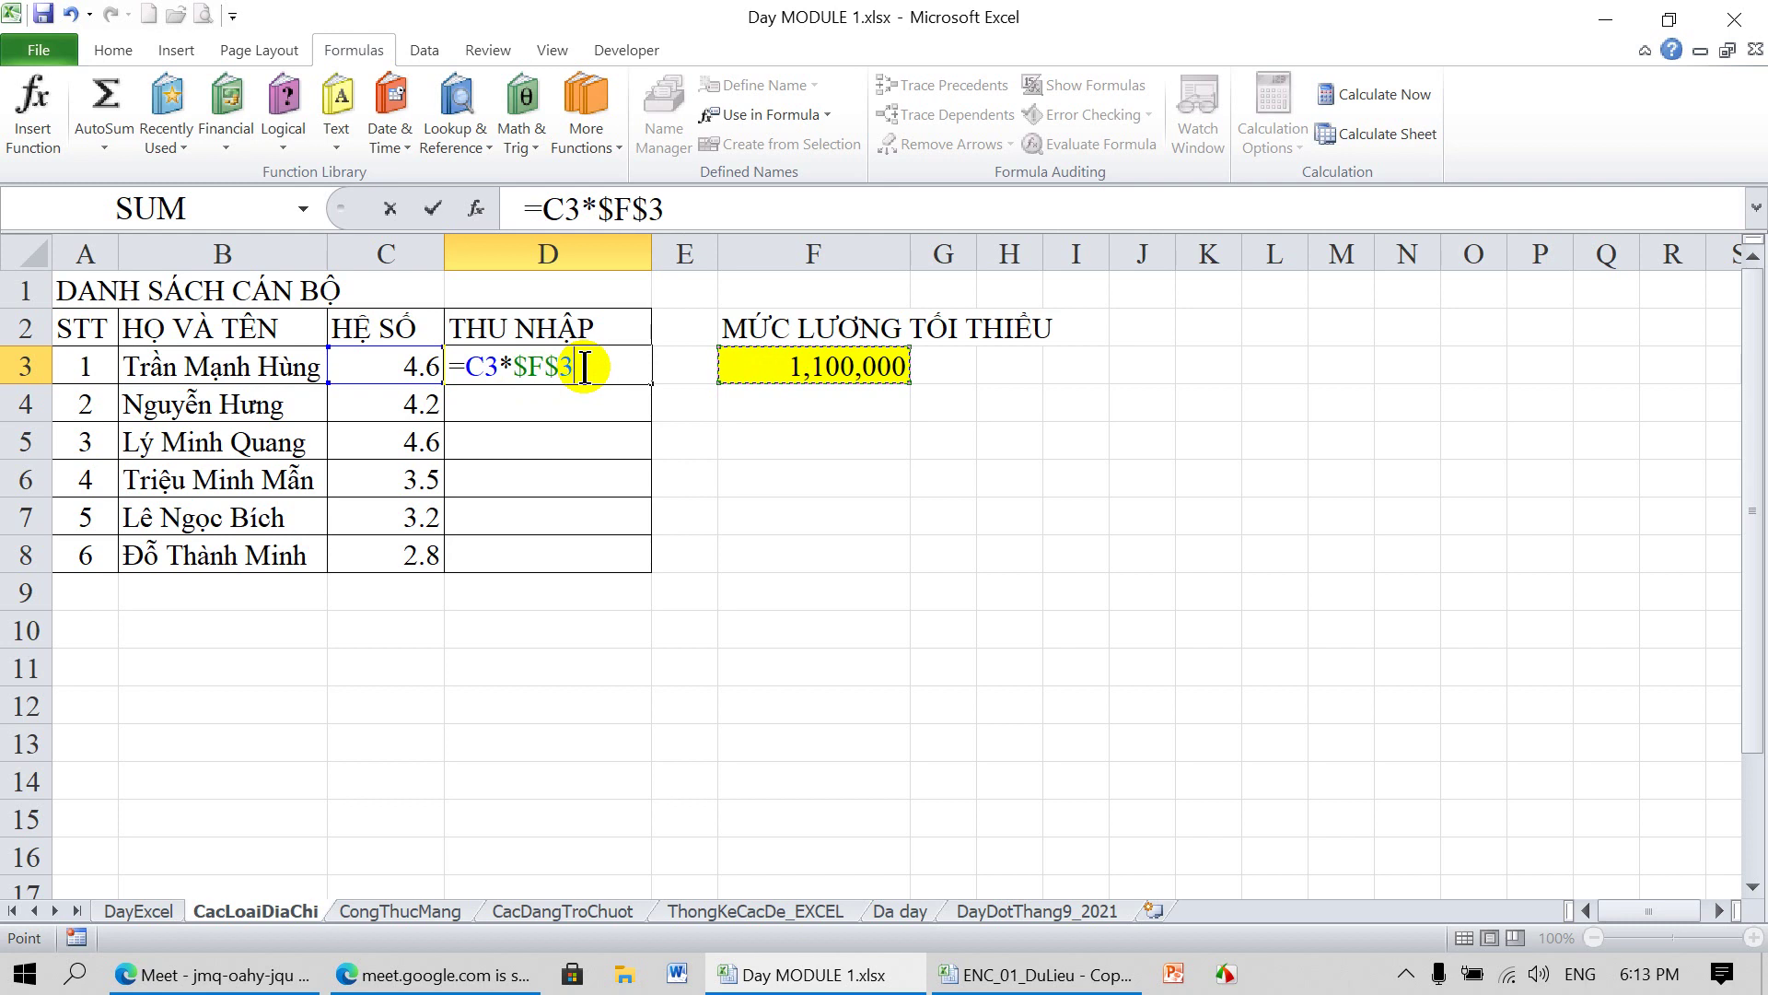
key("F4")
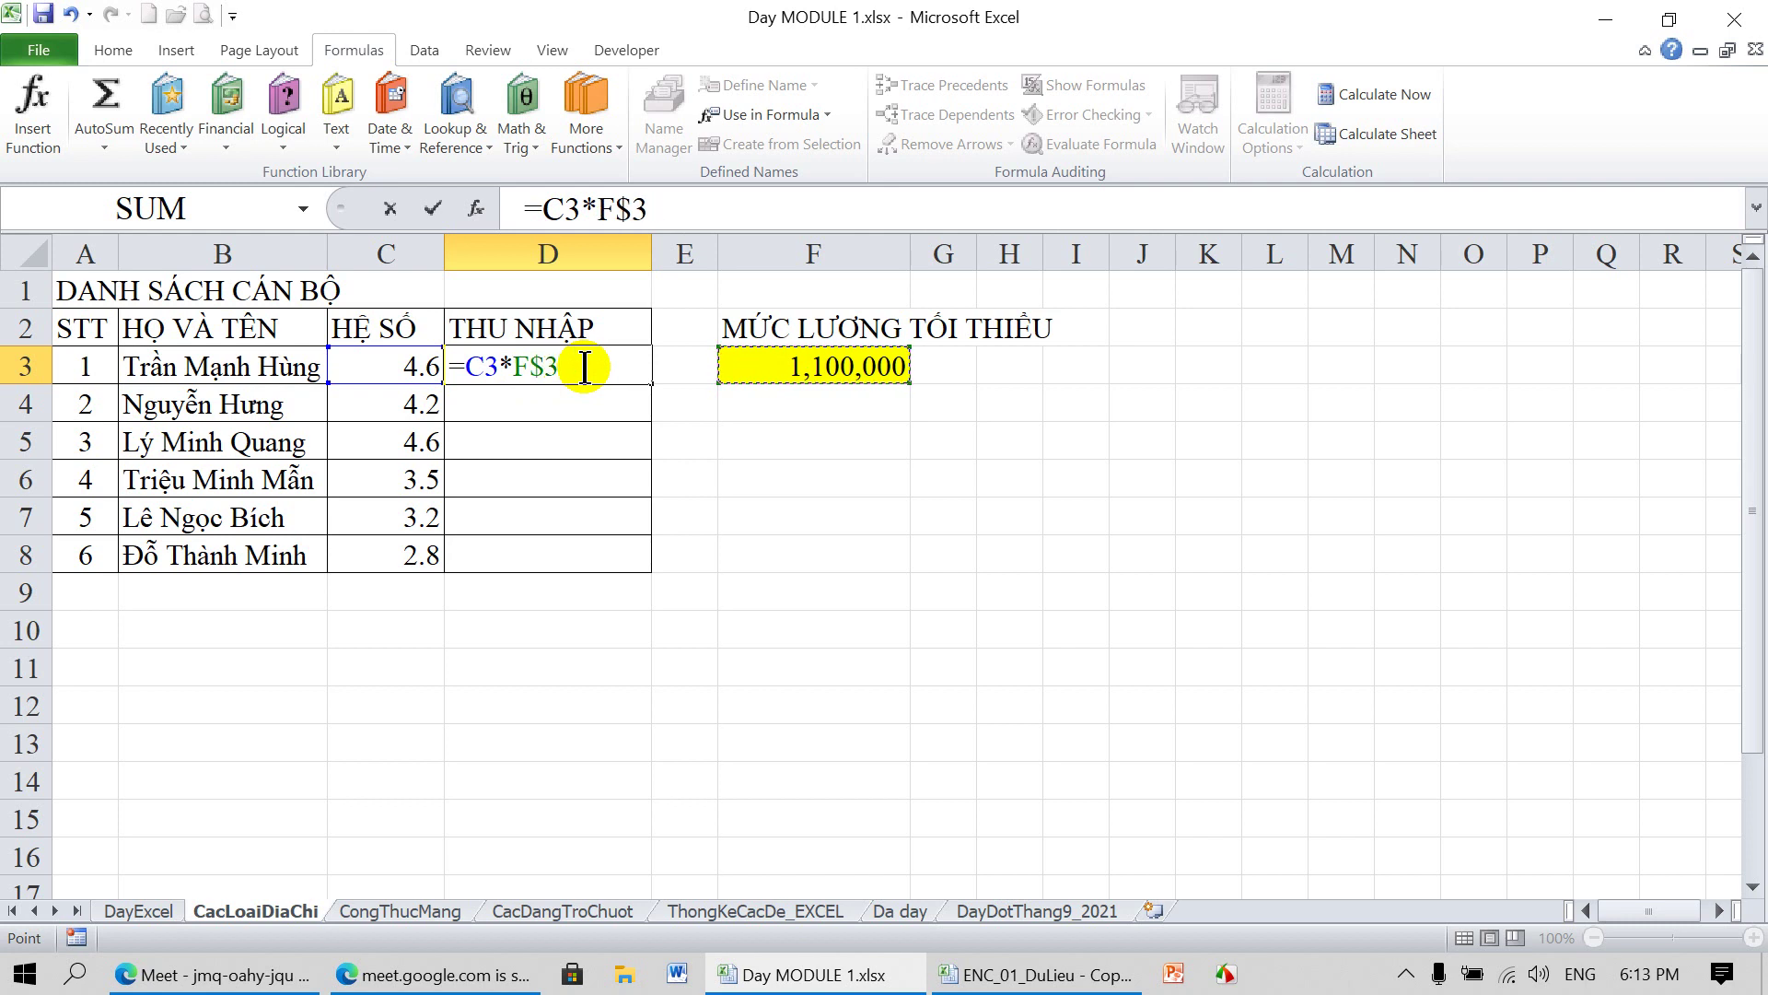
key("F4")
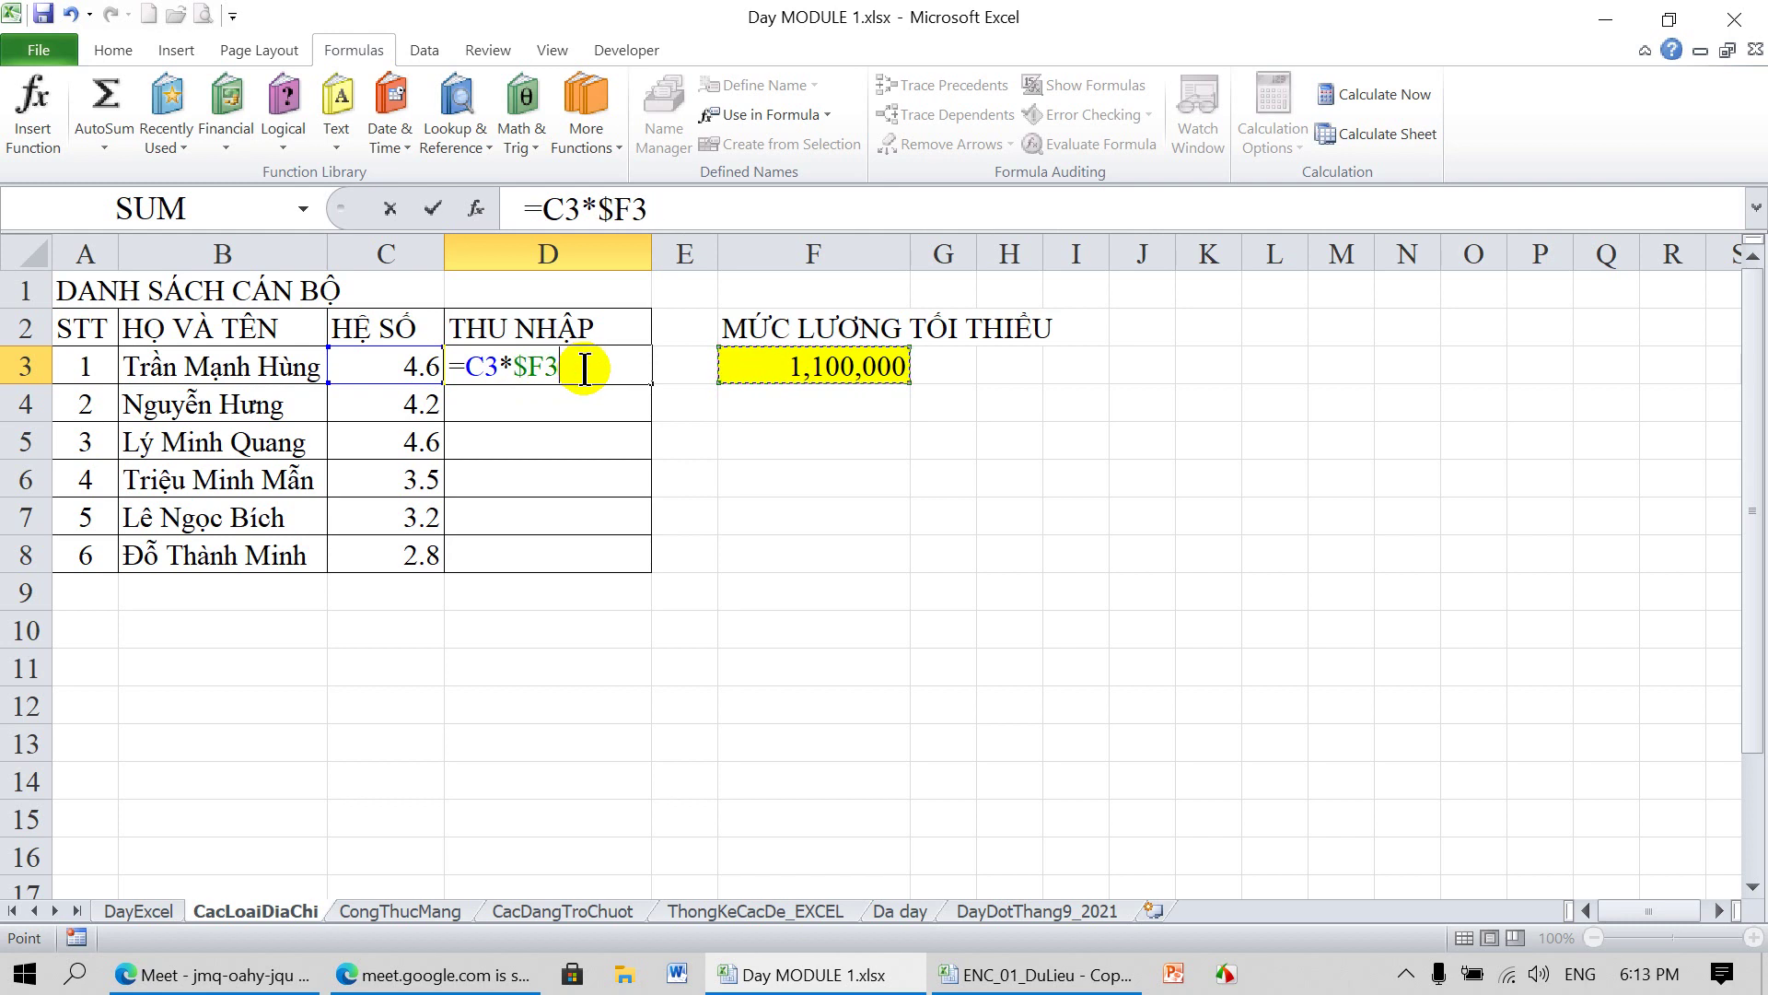
key("F4")
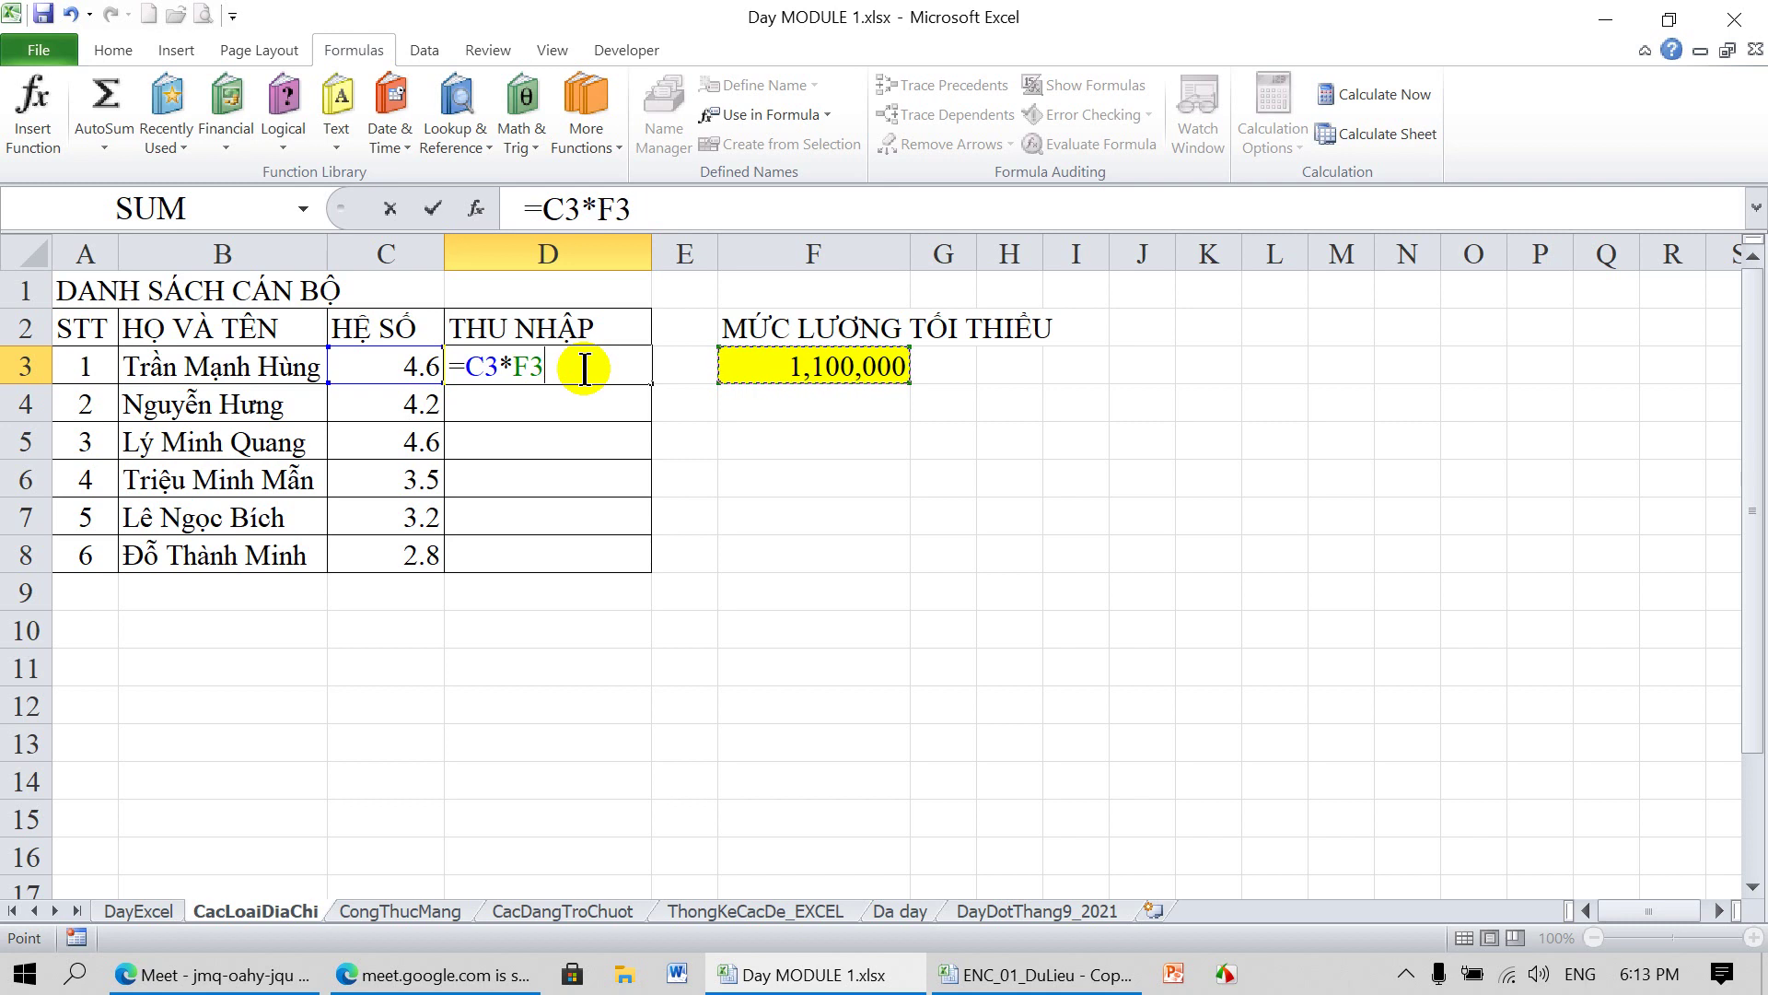
key("F4")
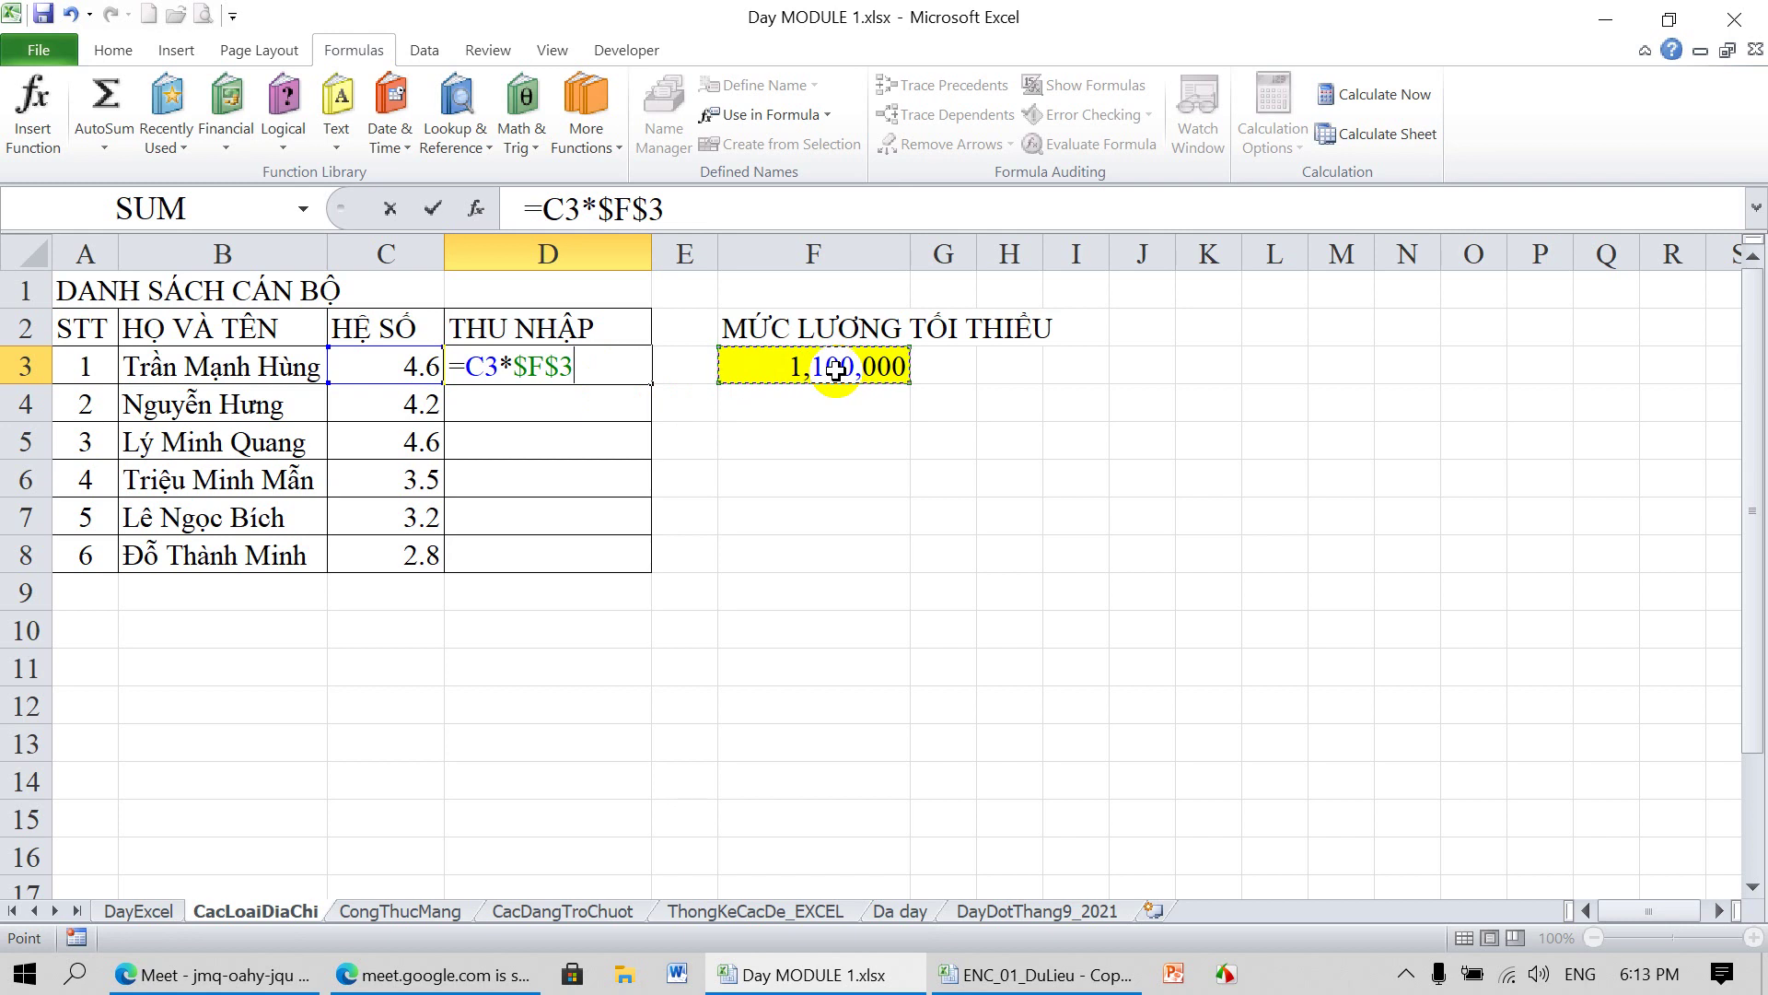
key("Return")
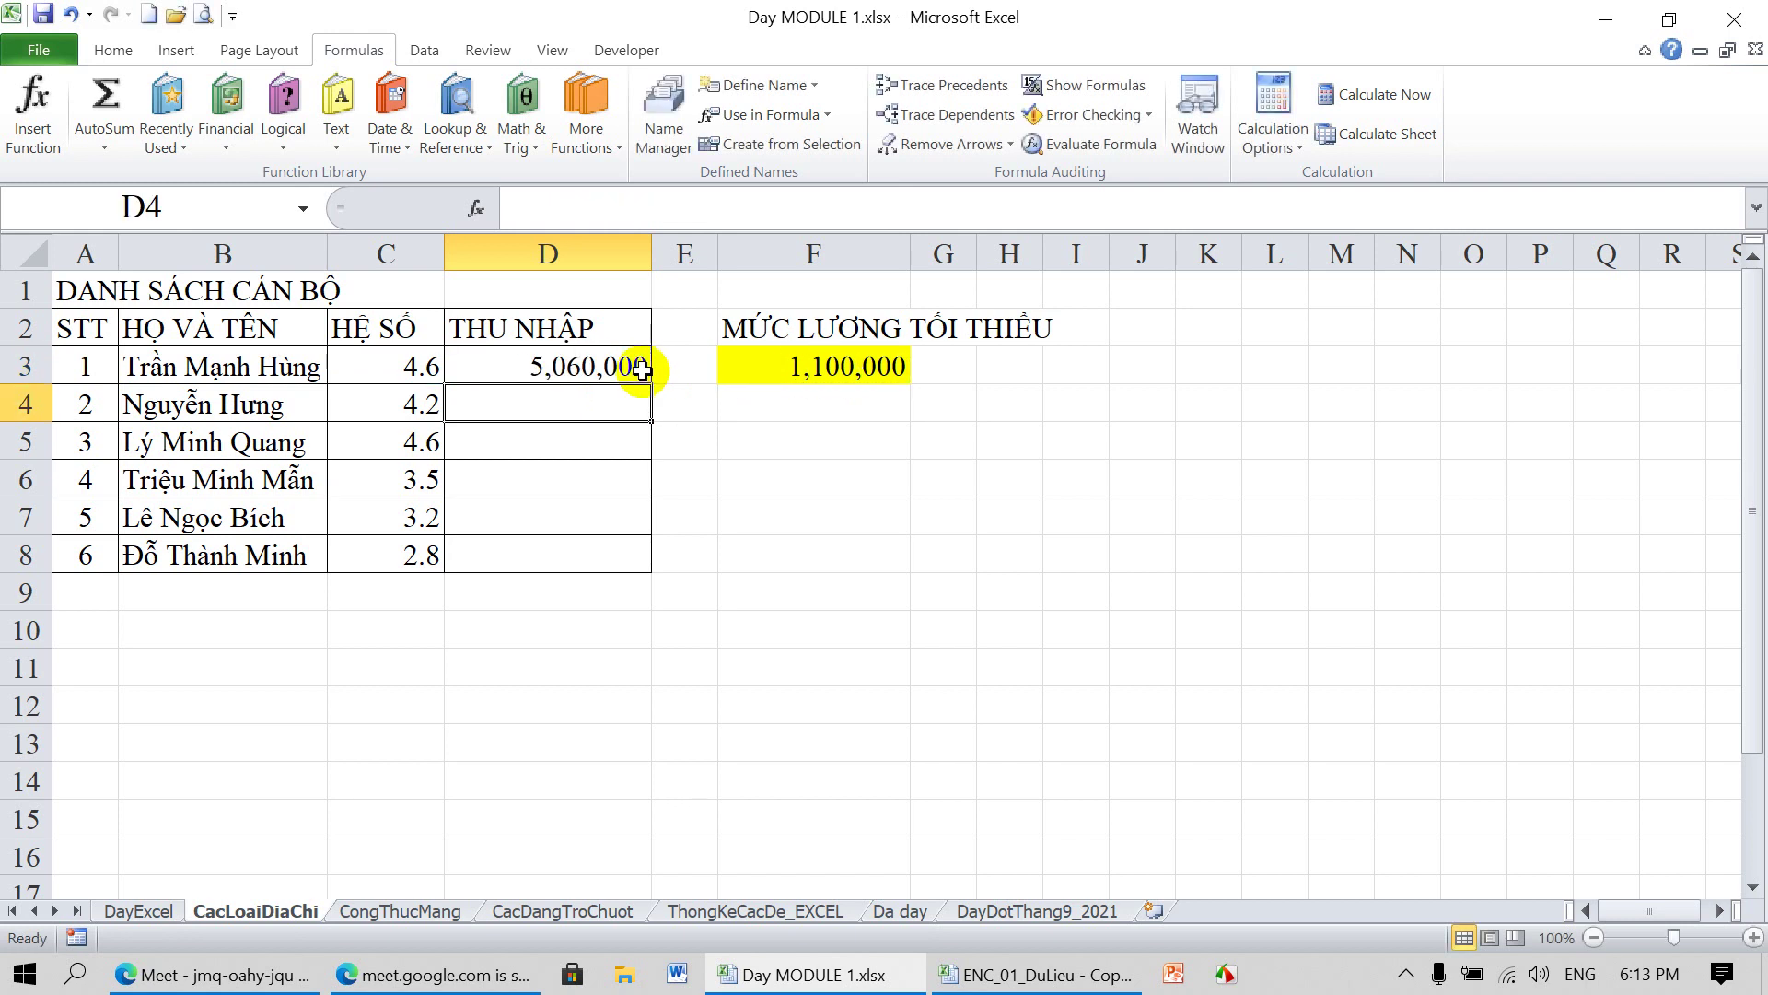
Fill =C3*$F$3 down to D8 and verify D8 holds =C8*$F$3
left_click(632, 365)
left_click_drag(649, 383, 649, 563)
double_click(583, 555)
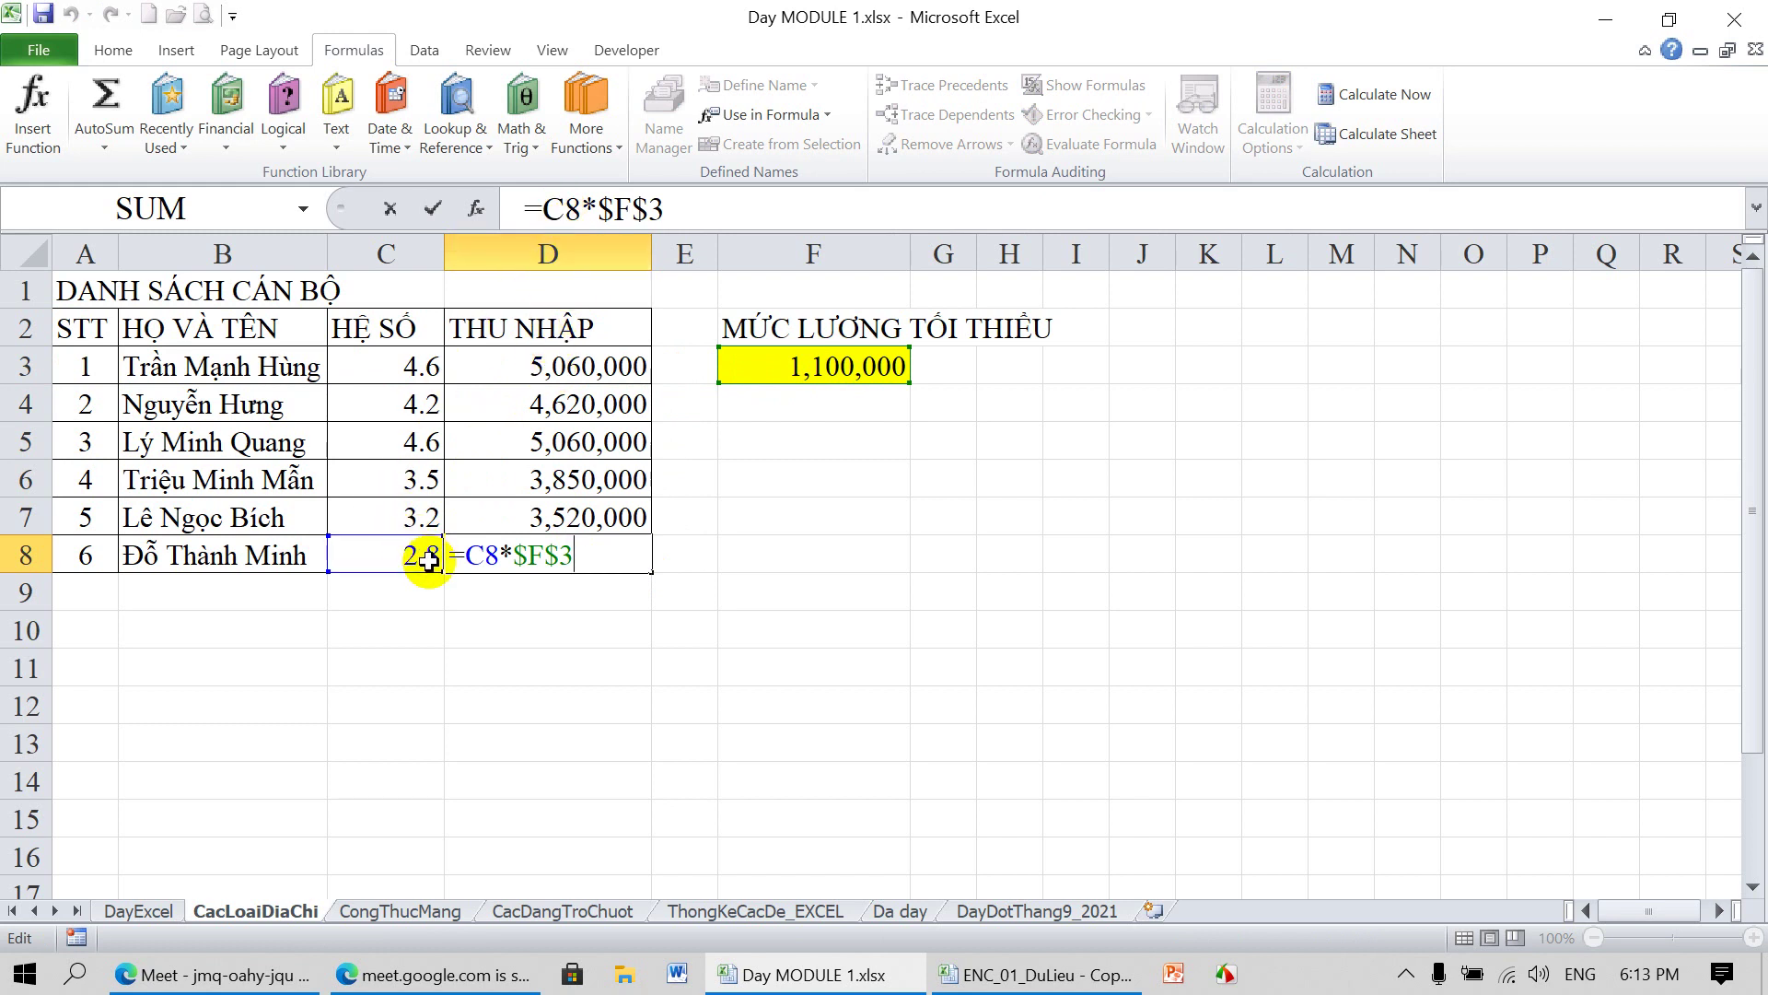
key("Return")
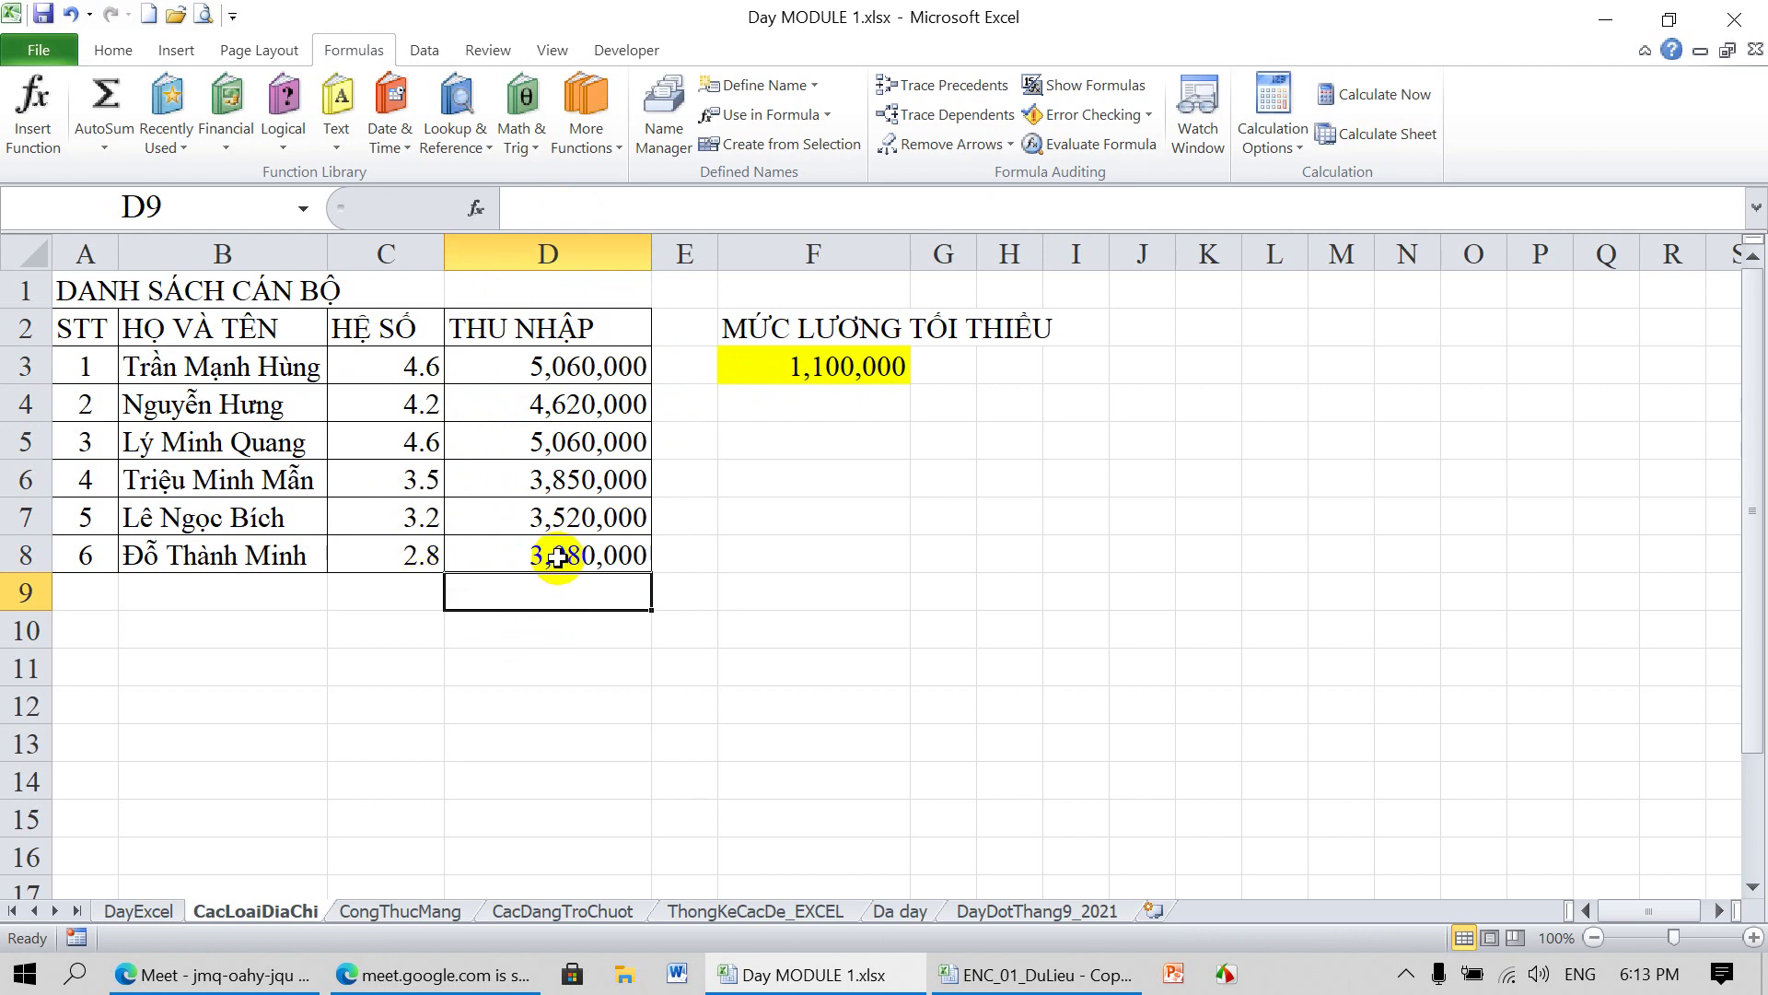
left_click(155, 911)
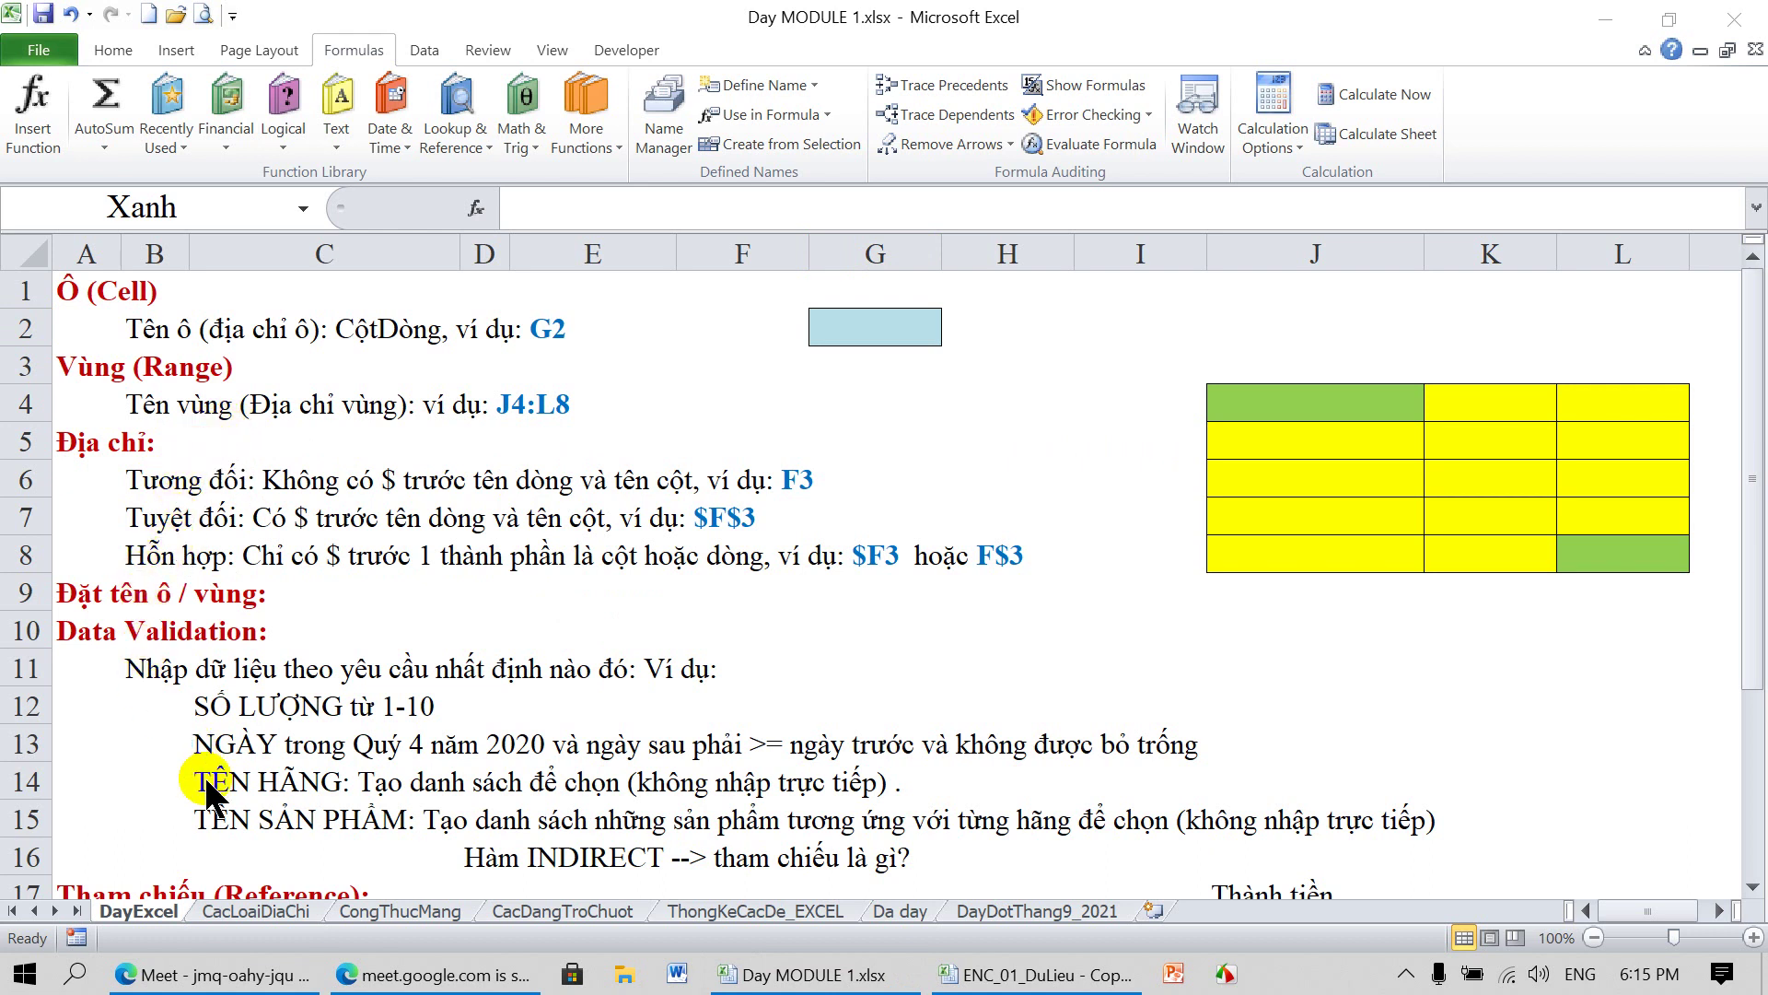
double_click(138, 912)
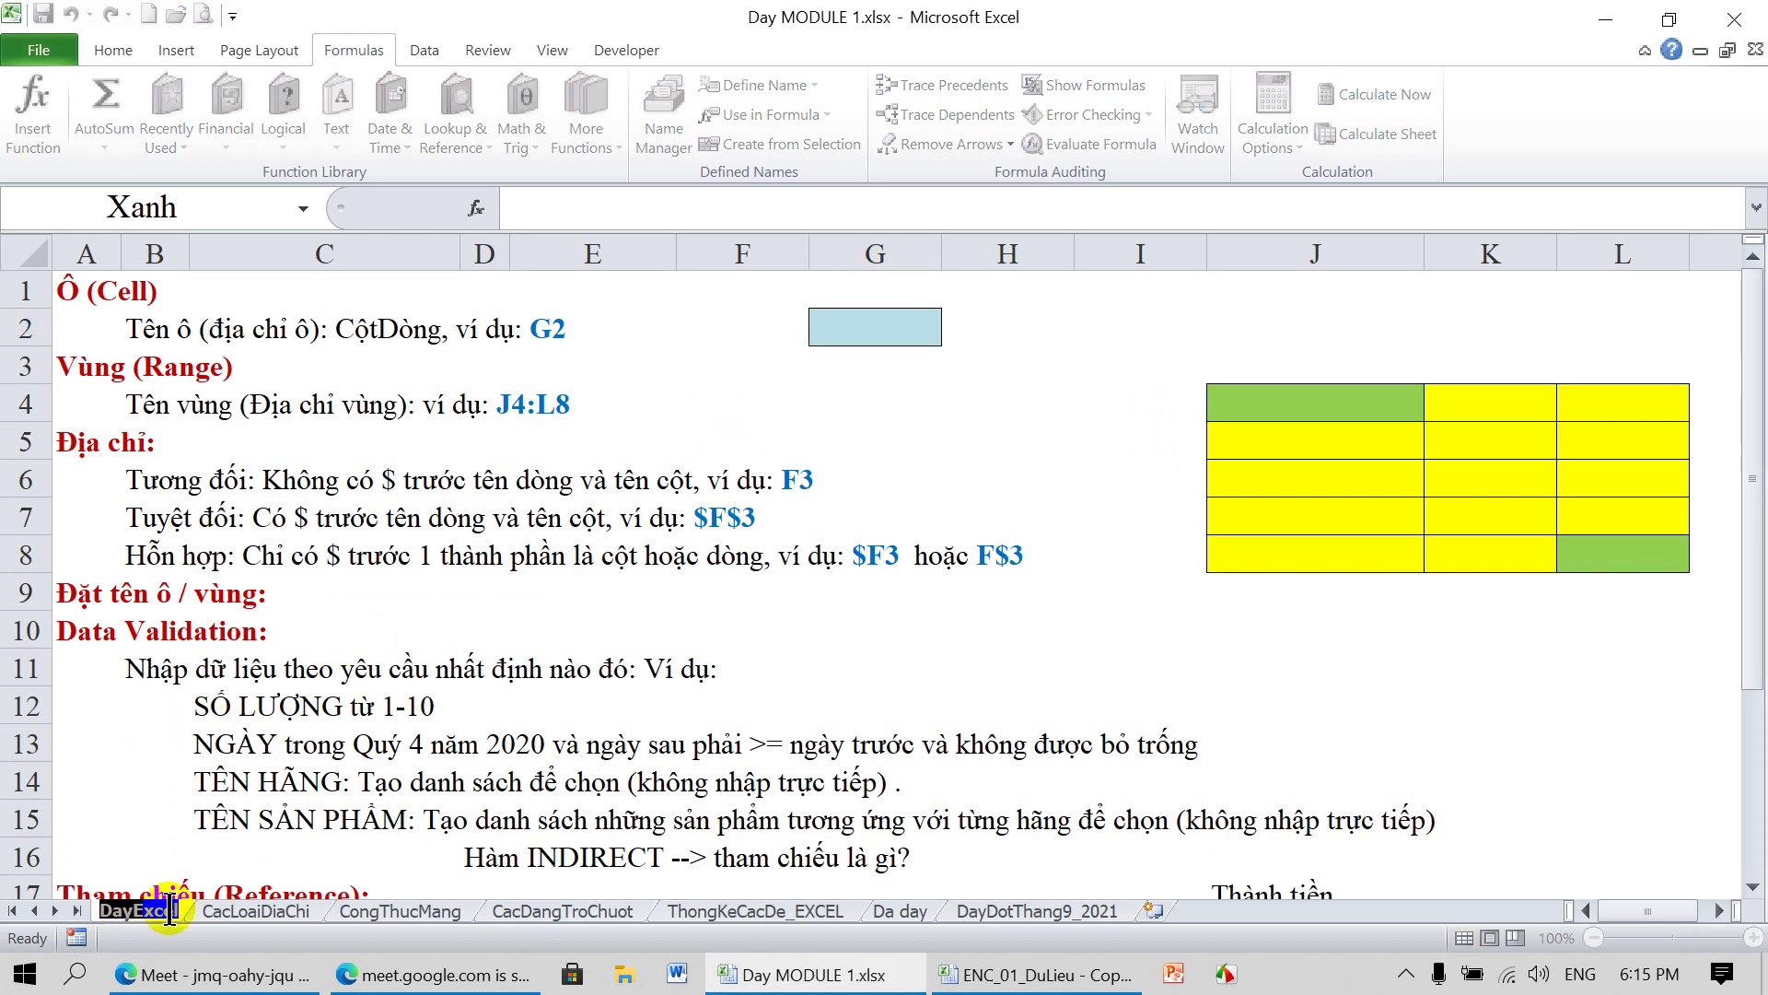
left_click(253, 915)
left_click(240, 910)
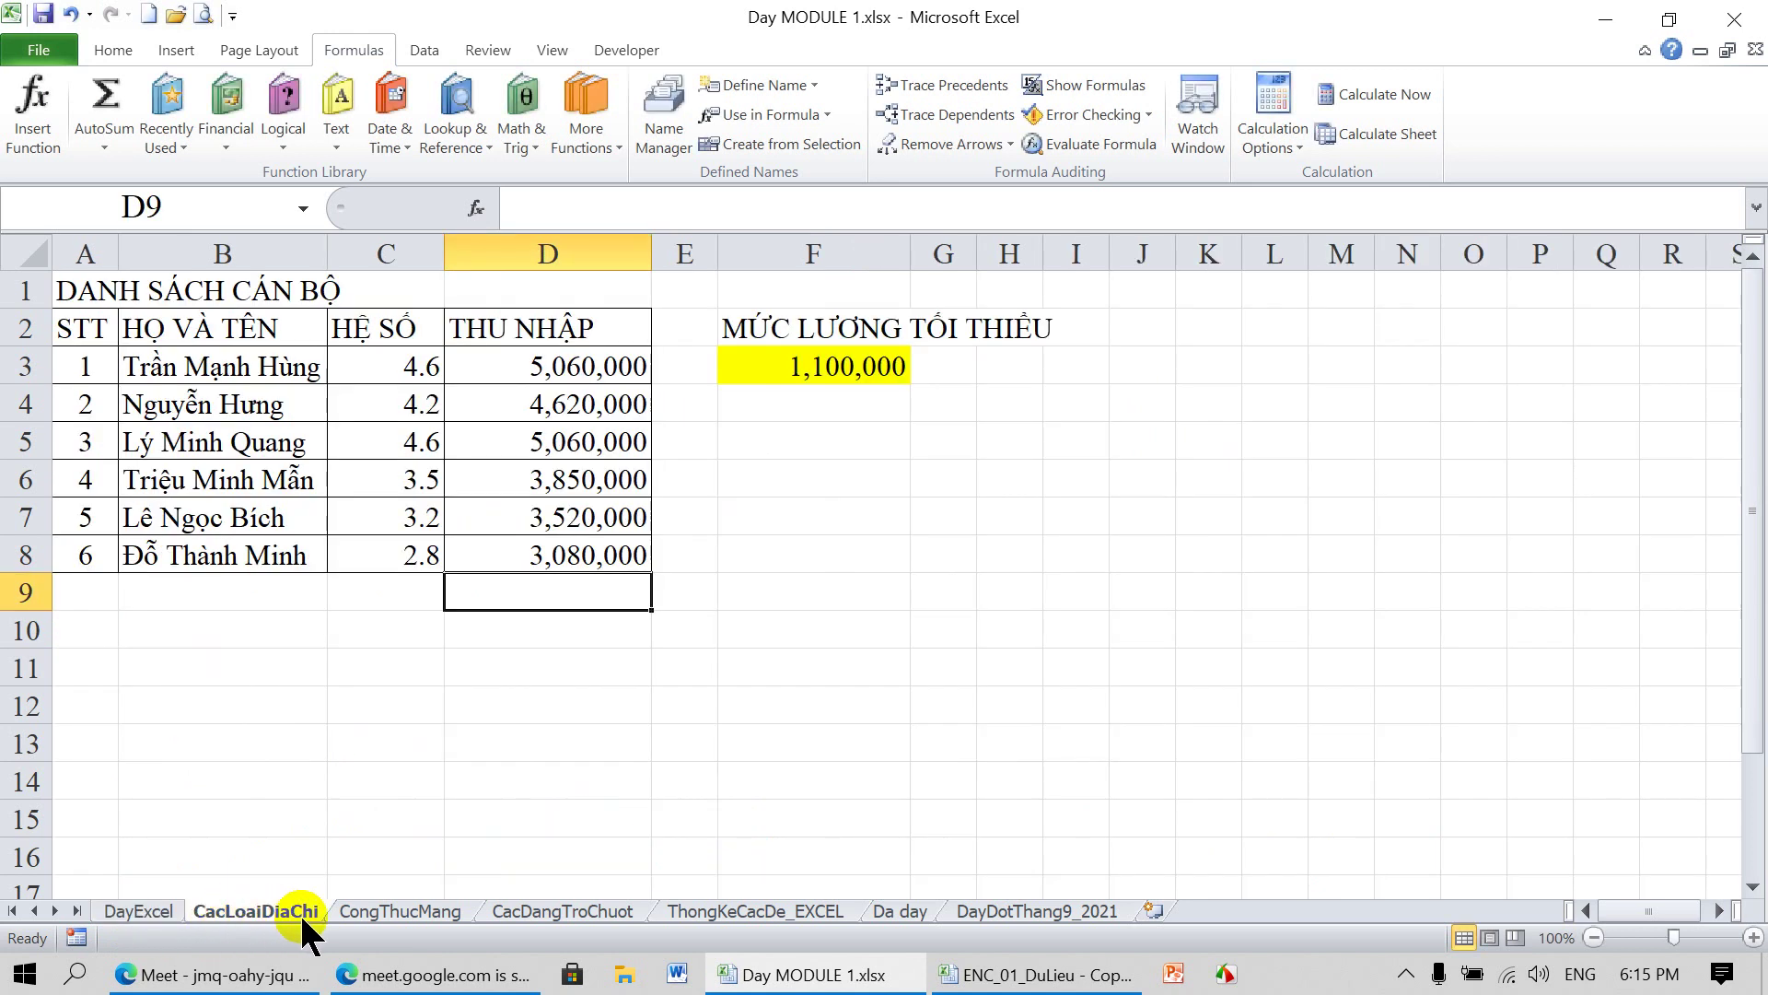
left_click(394, 913)
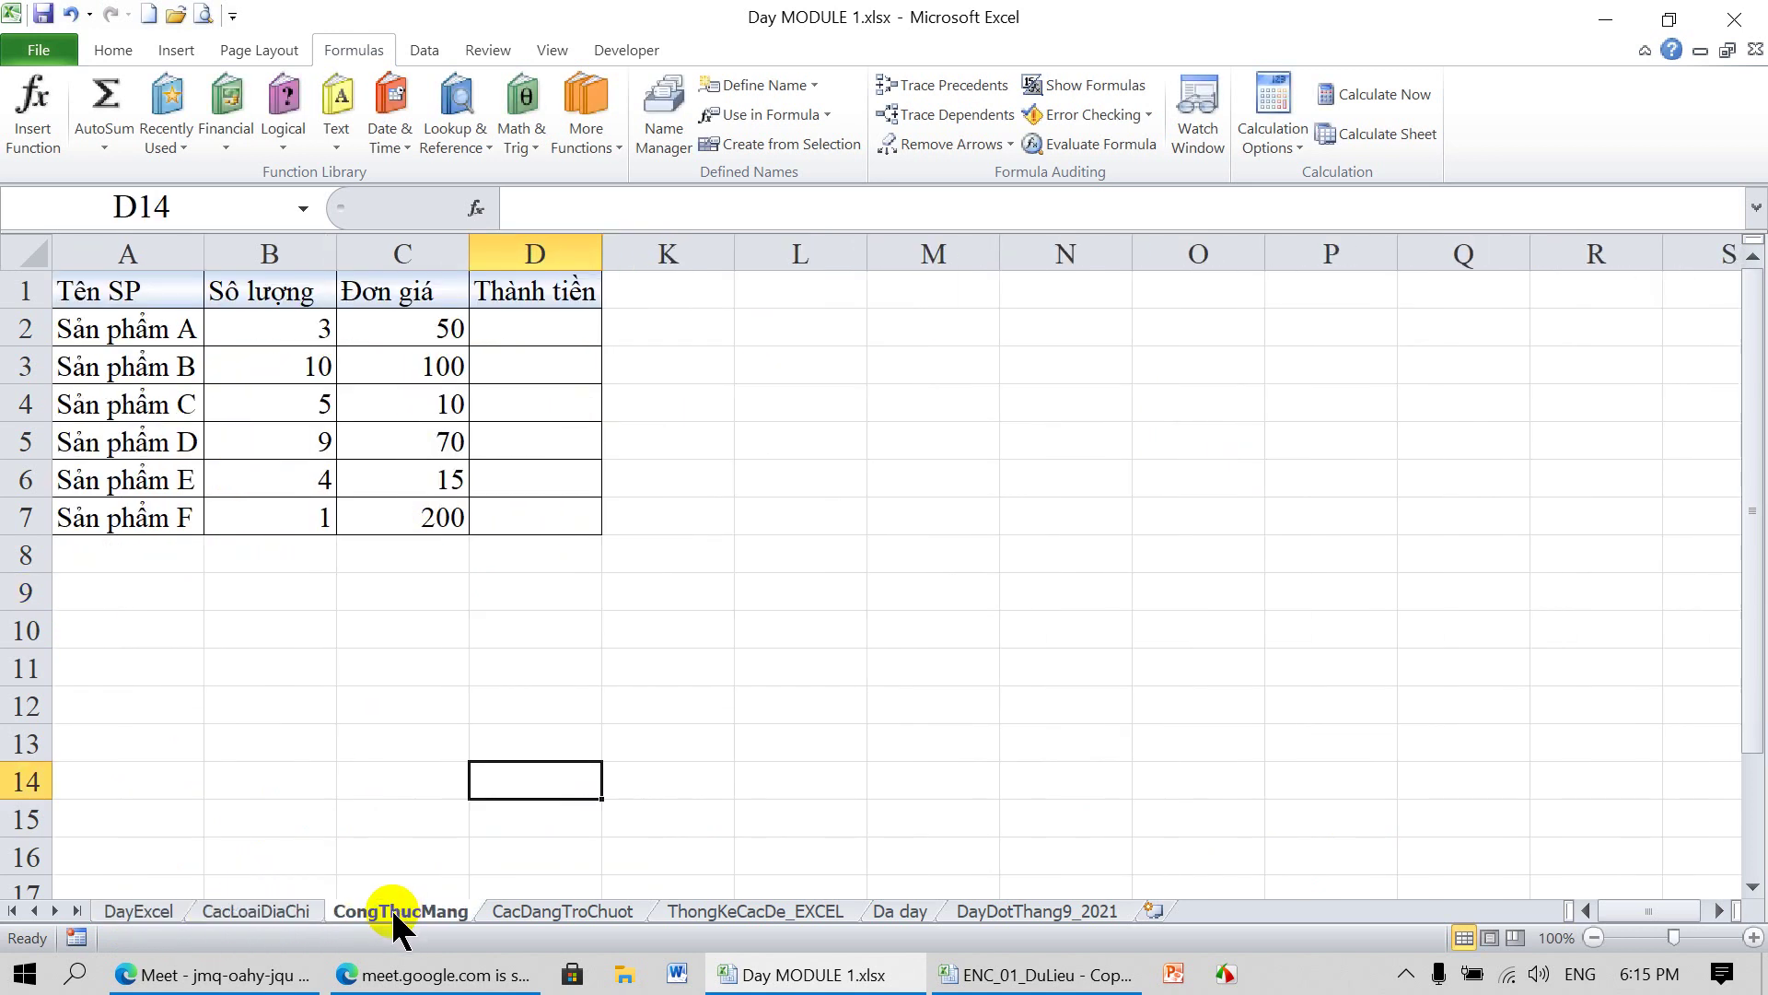
left_click(119, 908)
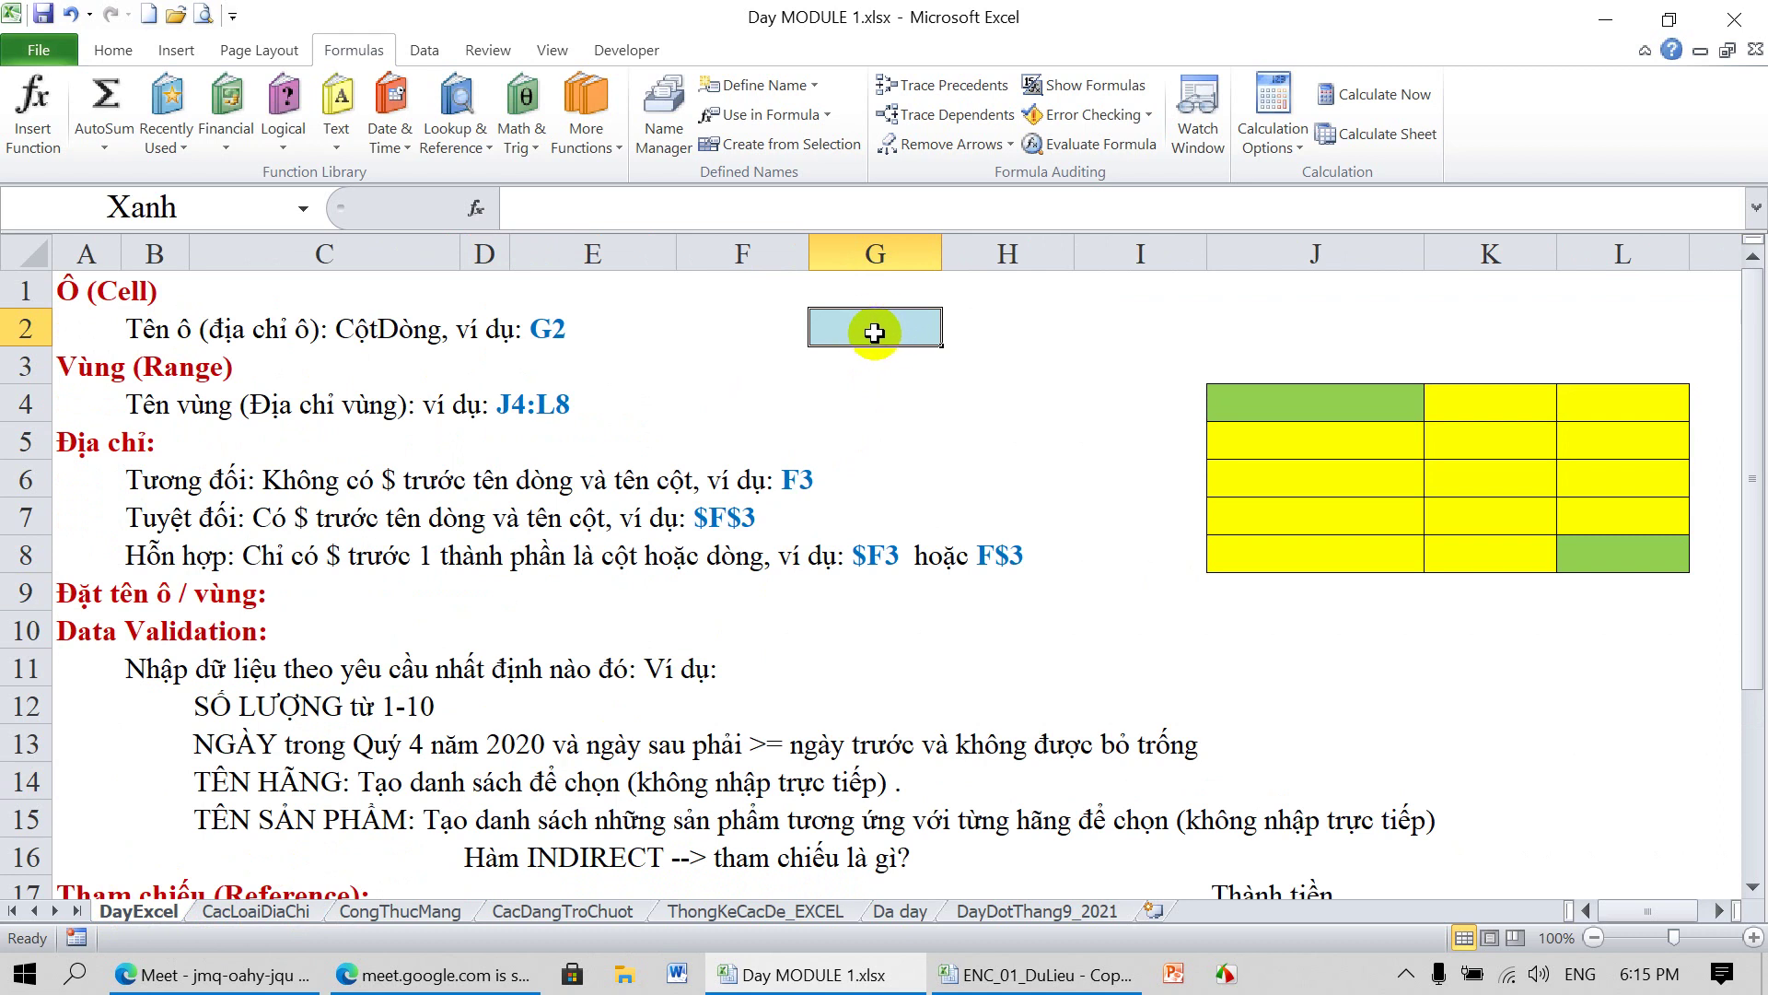
left_click(276, 912)
Give G2 on the CacLoaiDiaChi sheet a Red fill colour
left_click(945, 328)
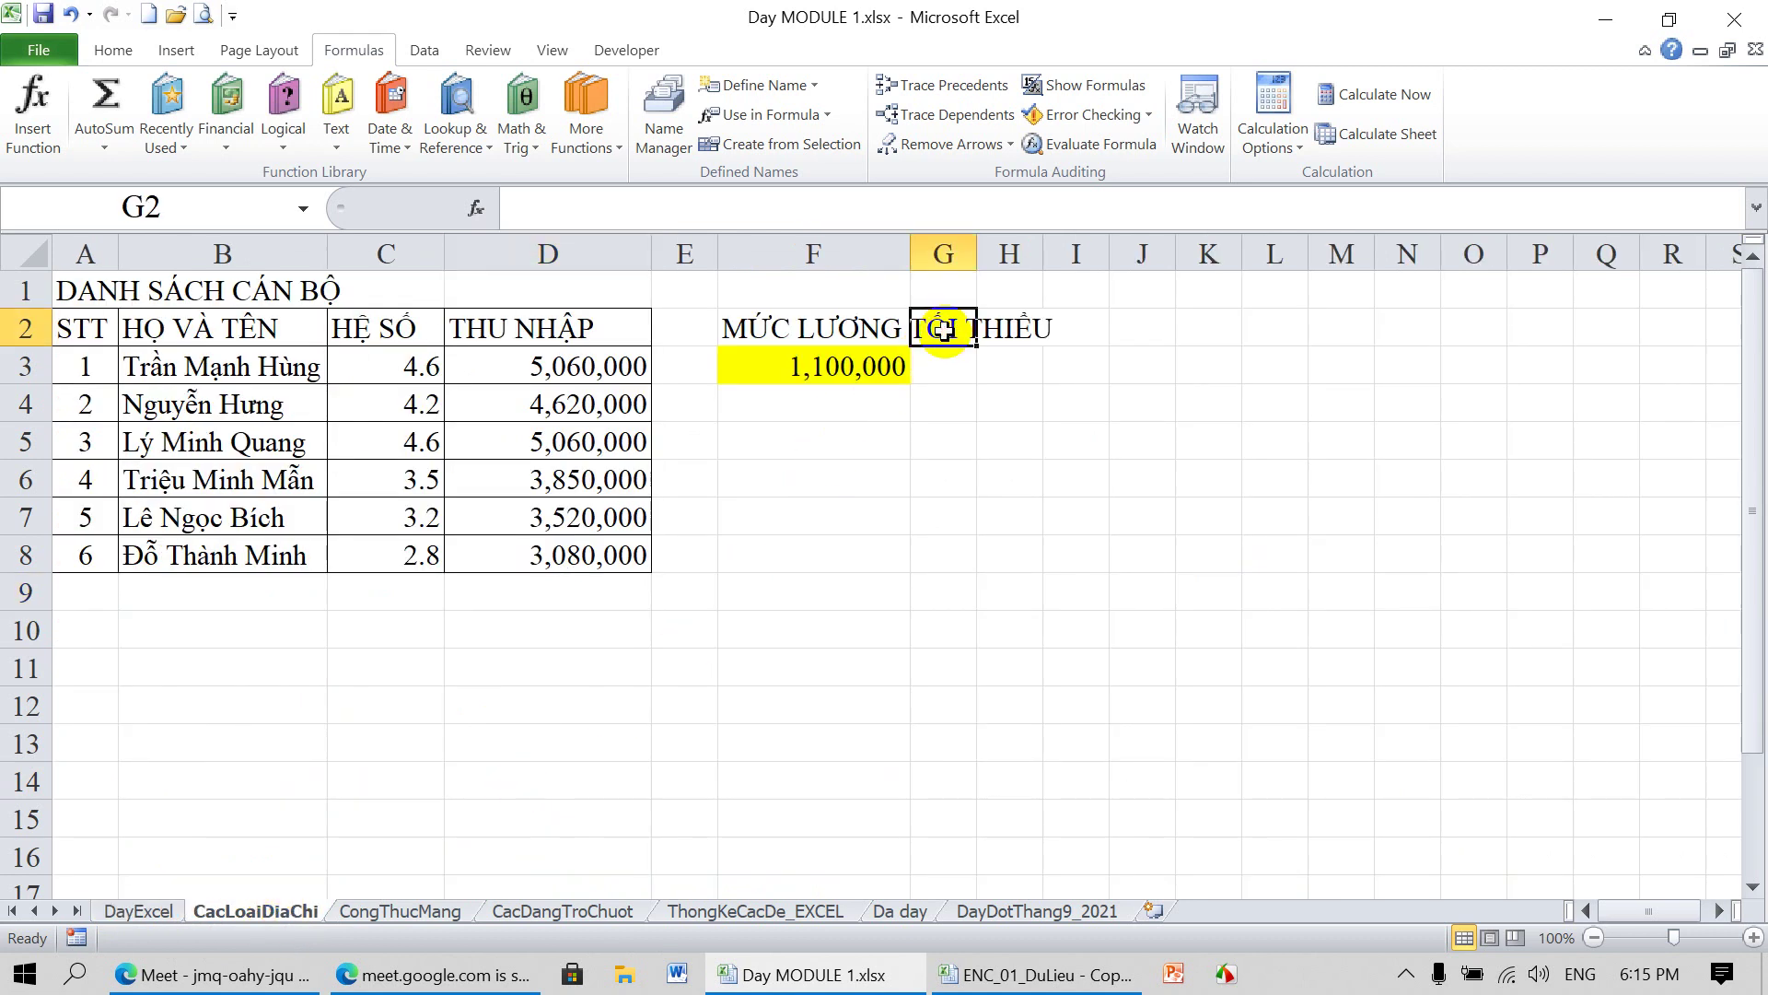
left_click(108, 52)
left_click(382, 133)
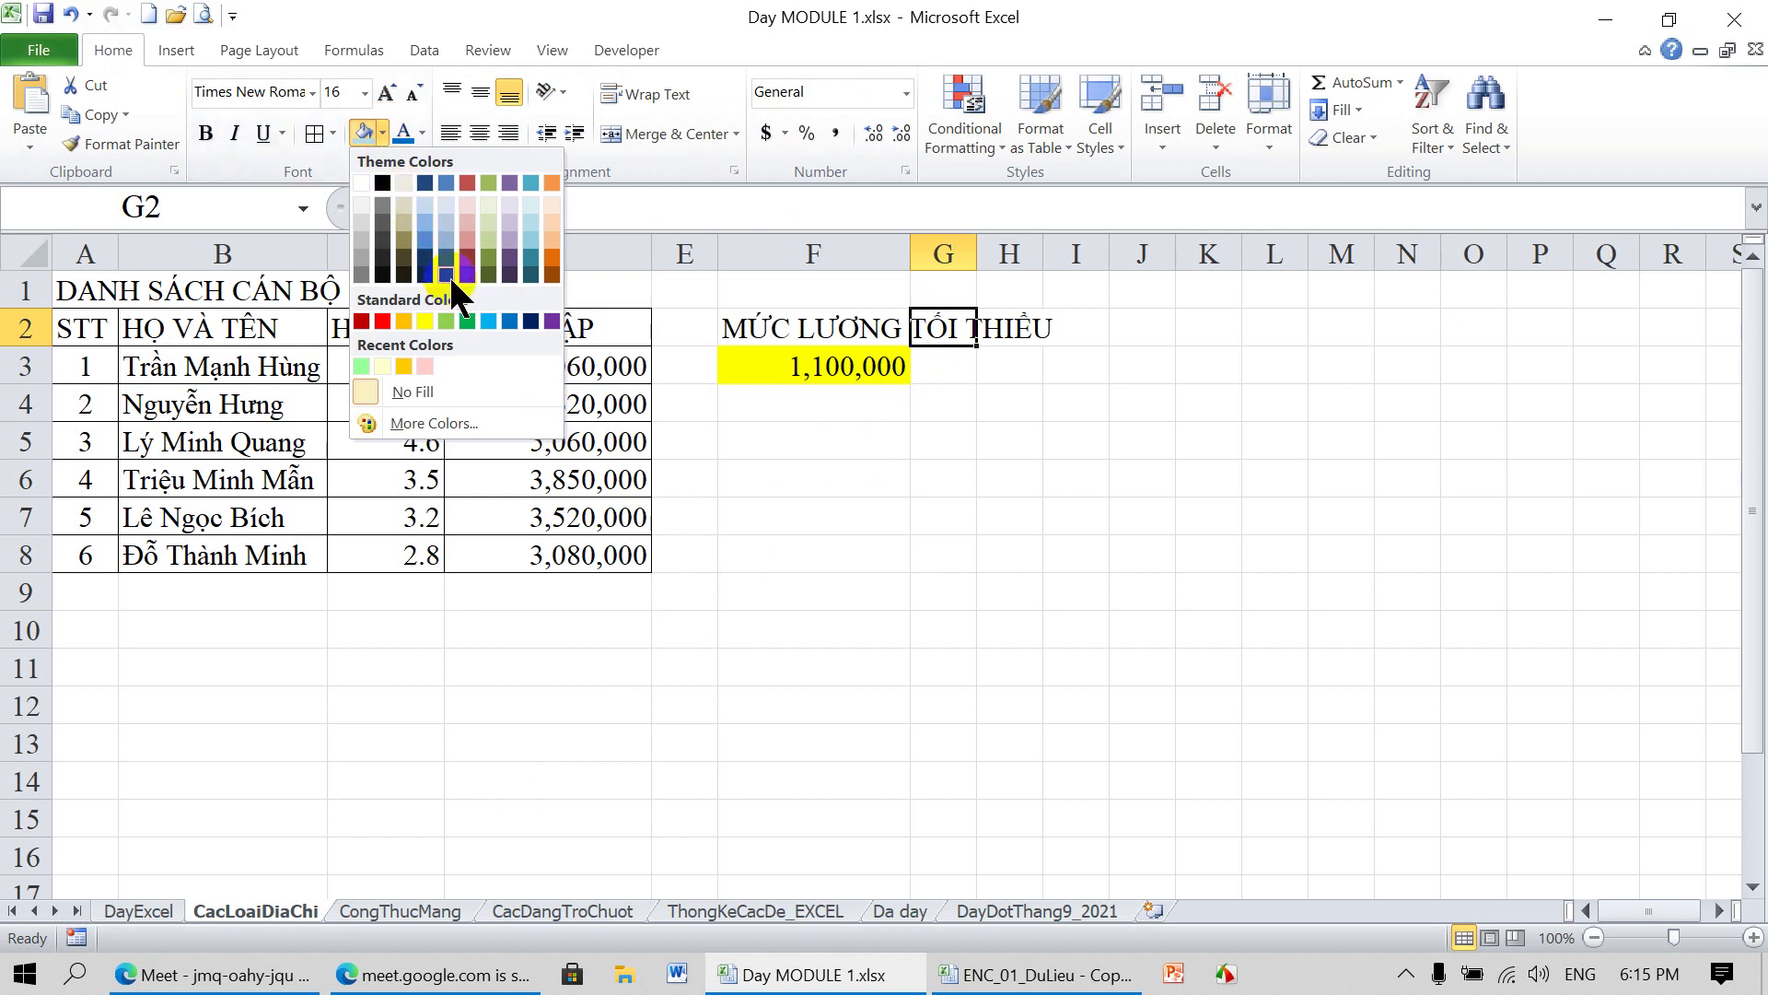
left_click(383, 320)
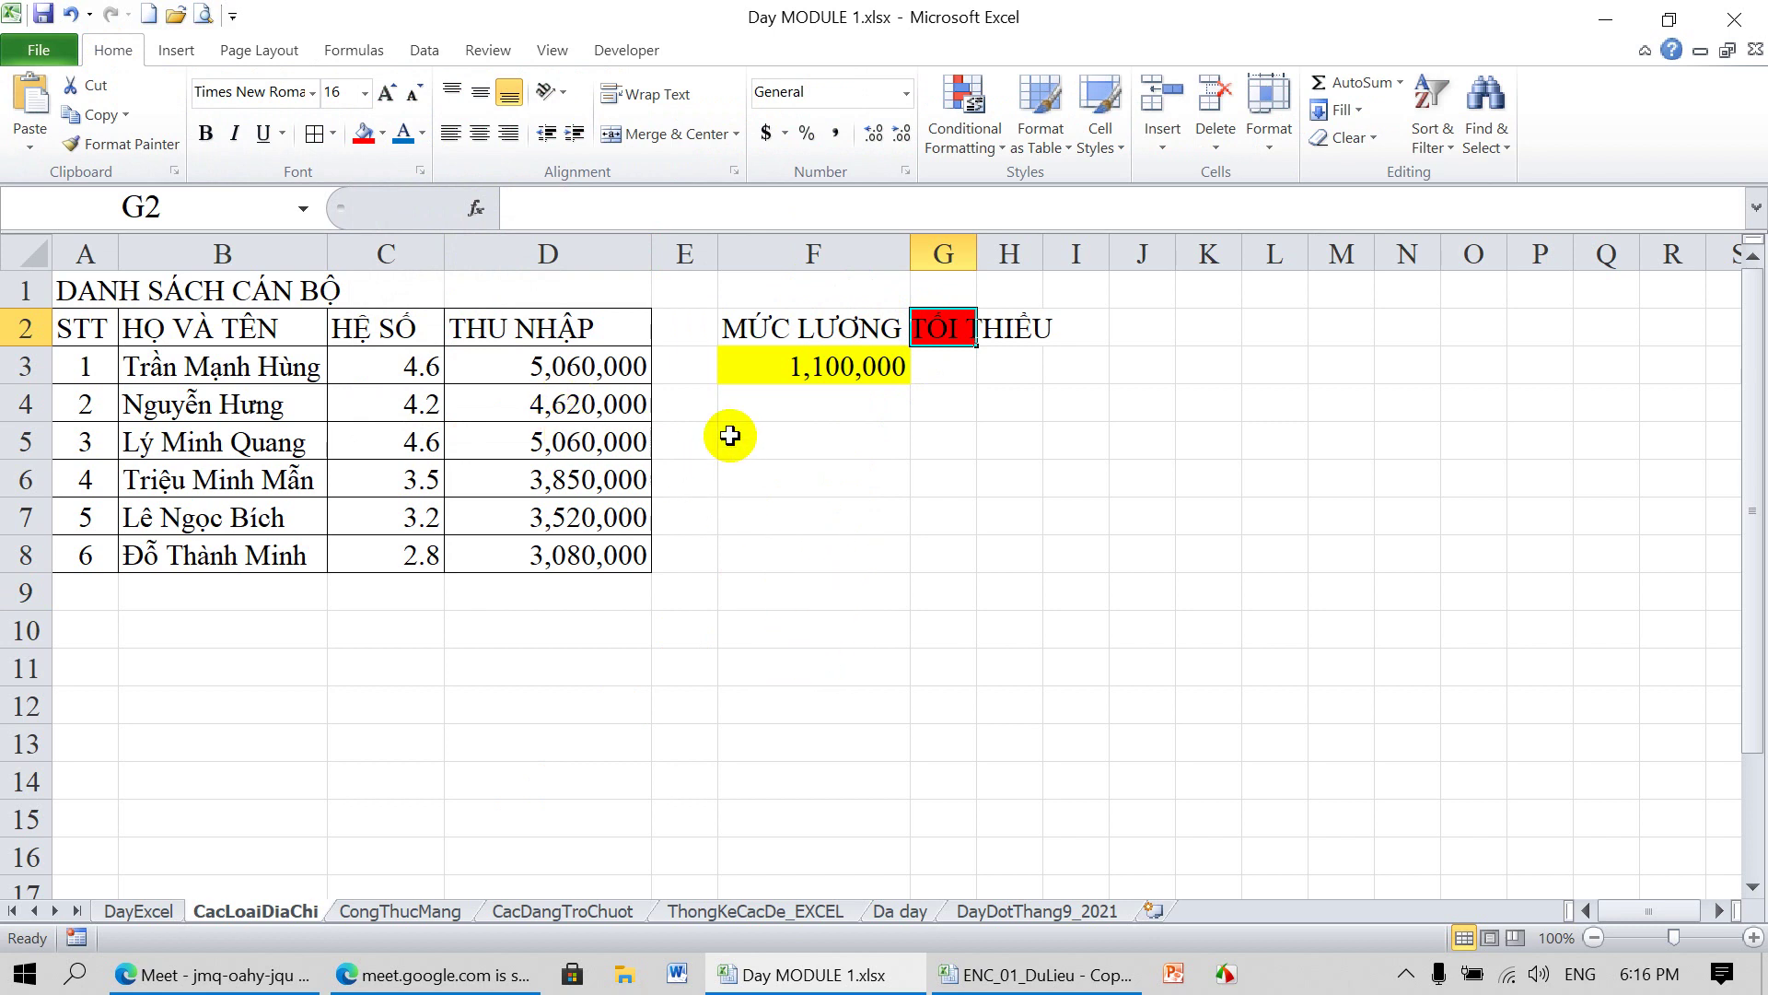
Enter =F3 in cell F11 of the CacLoaiDiaChi sheet
left_click(780, 669)
type("=")
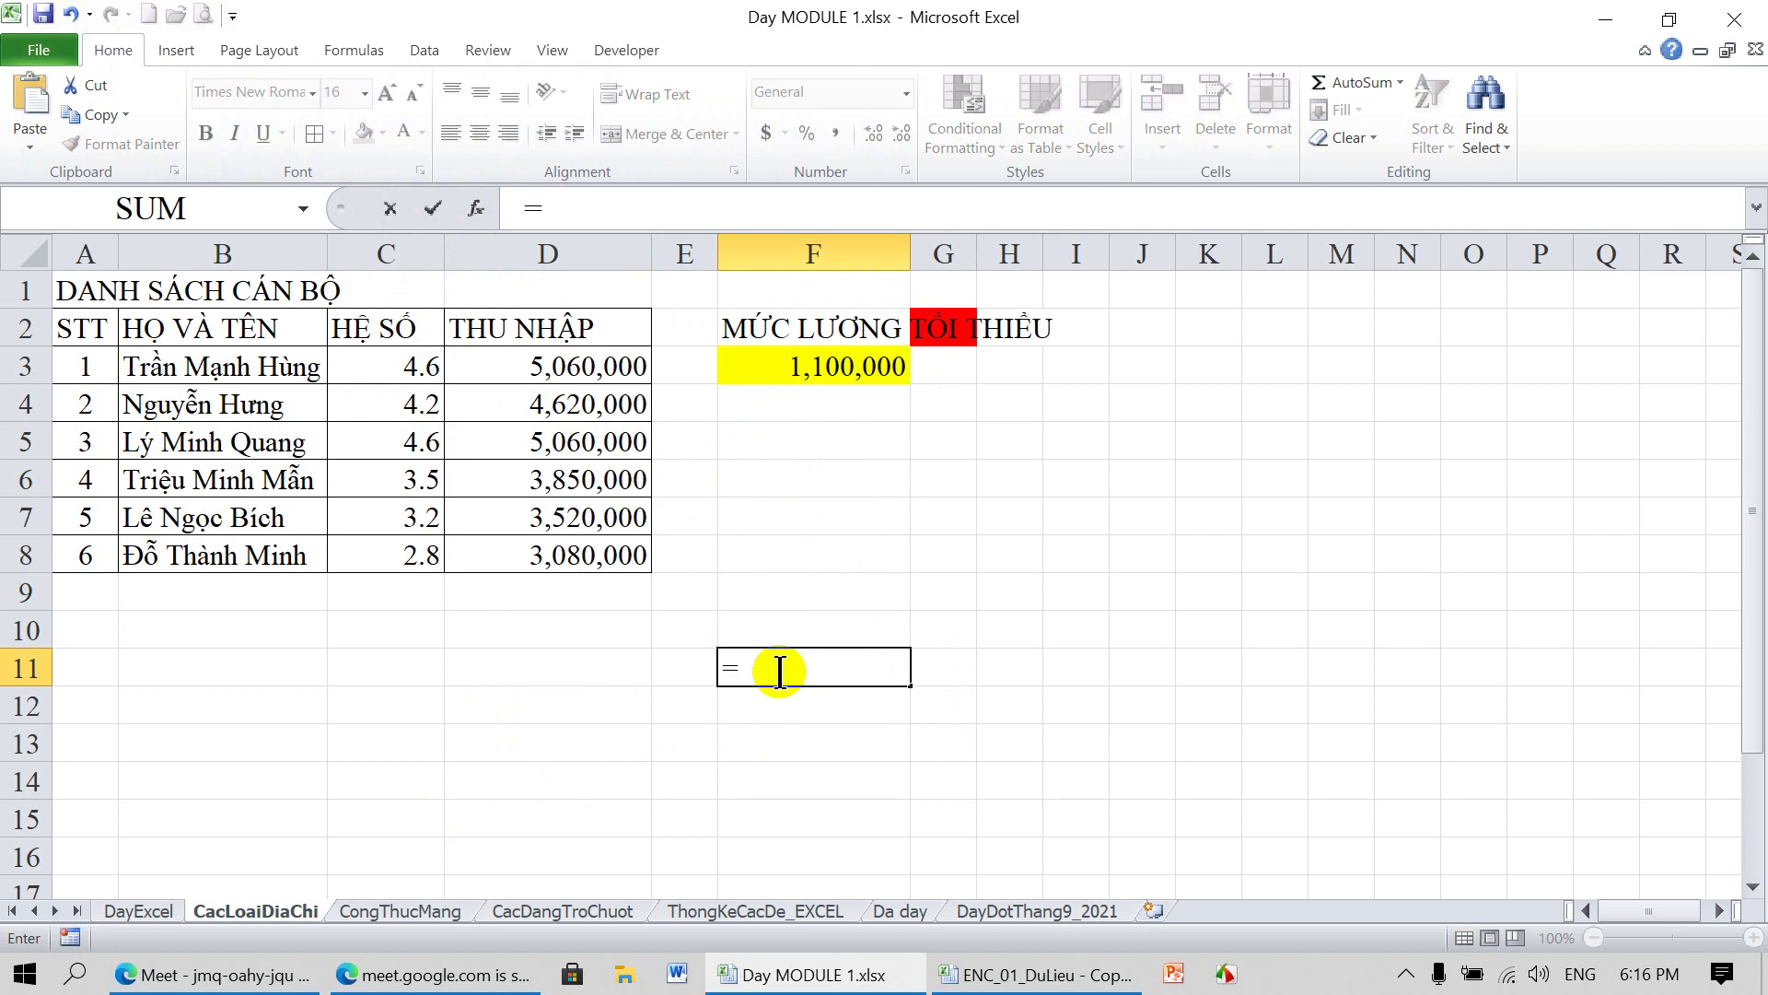
left_click(814, 368)
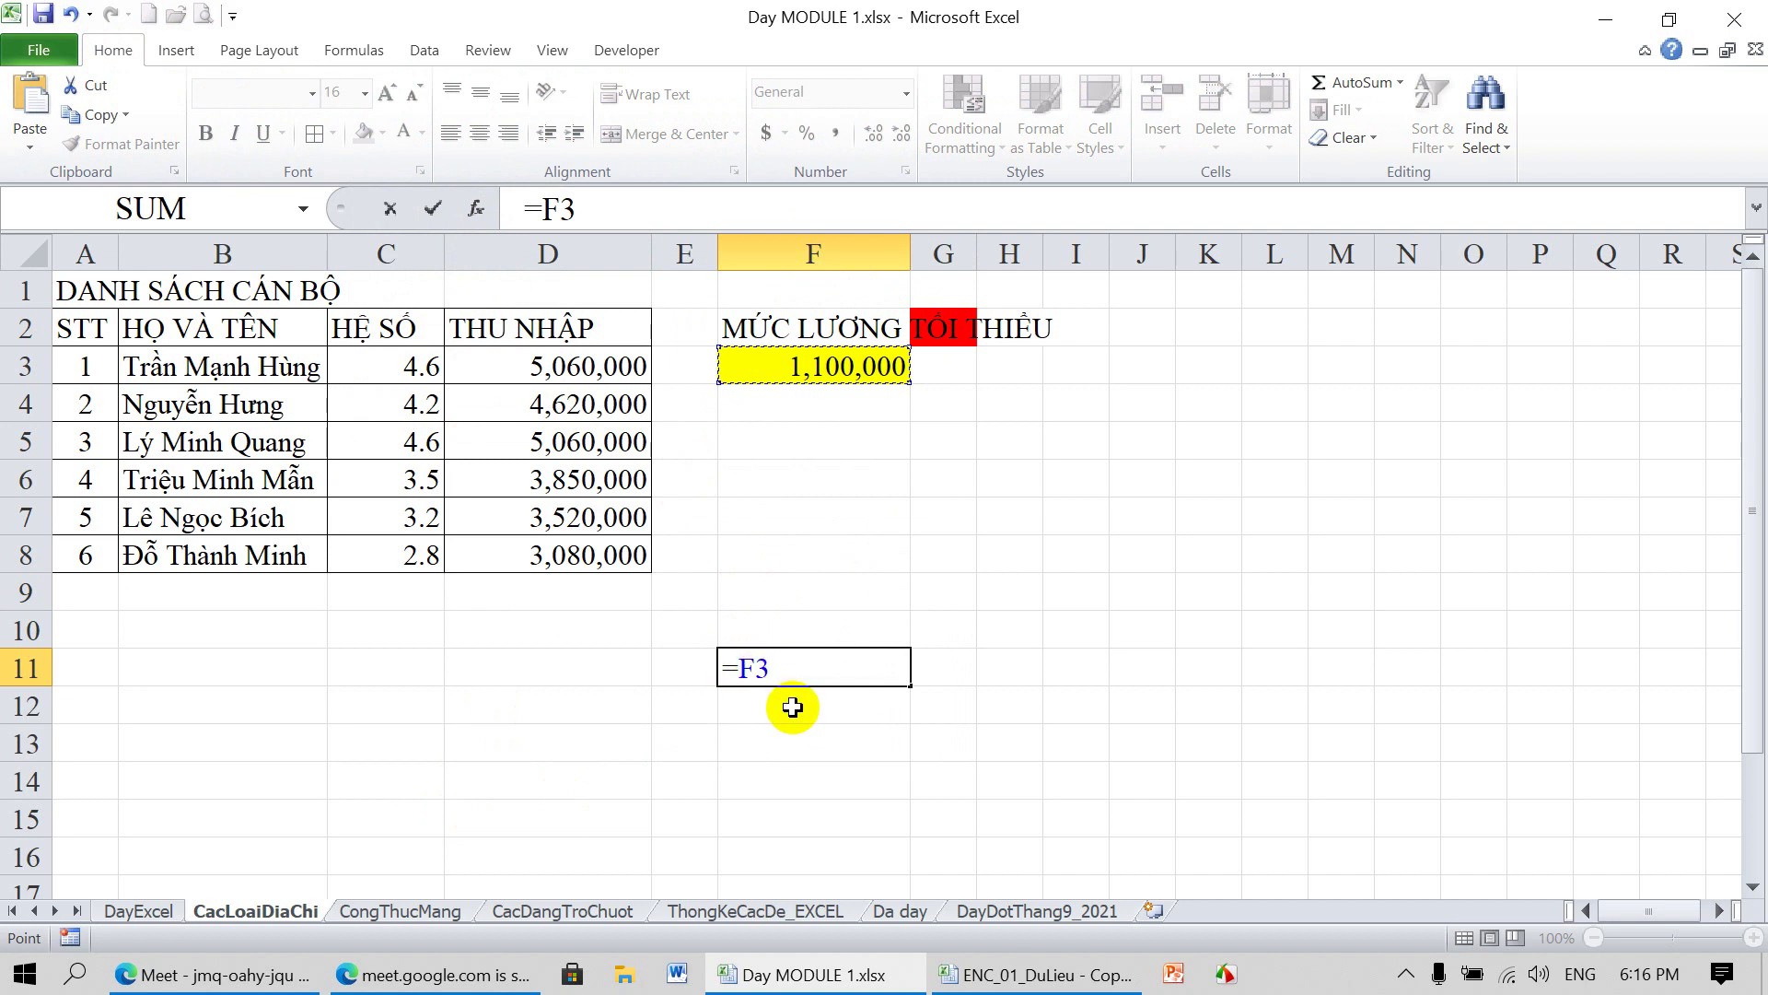
key("Return")
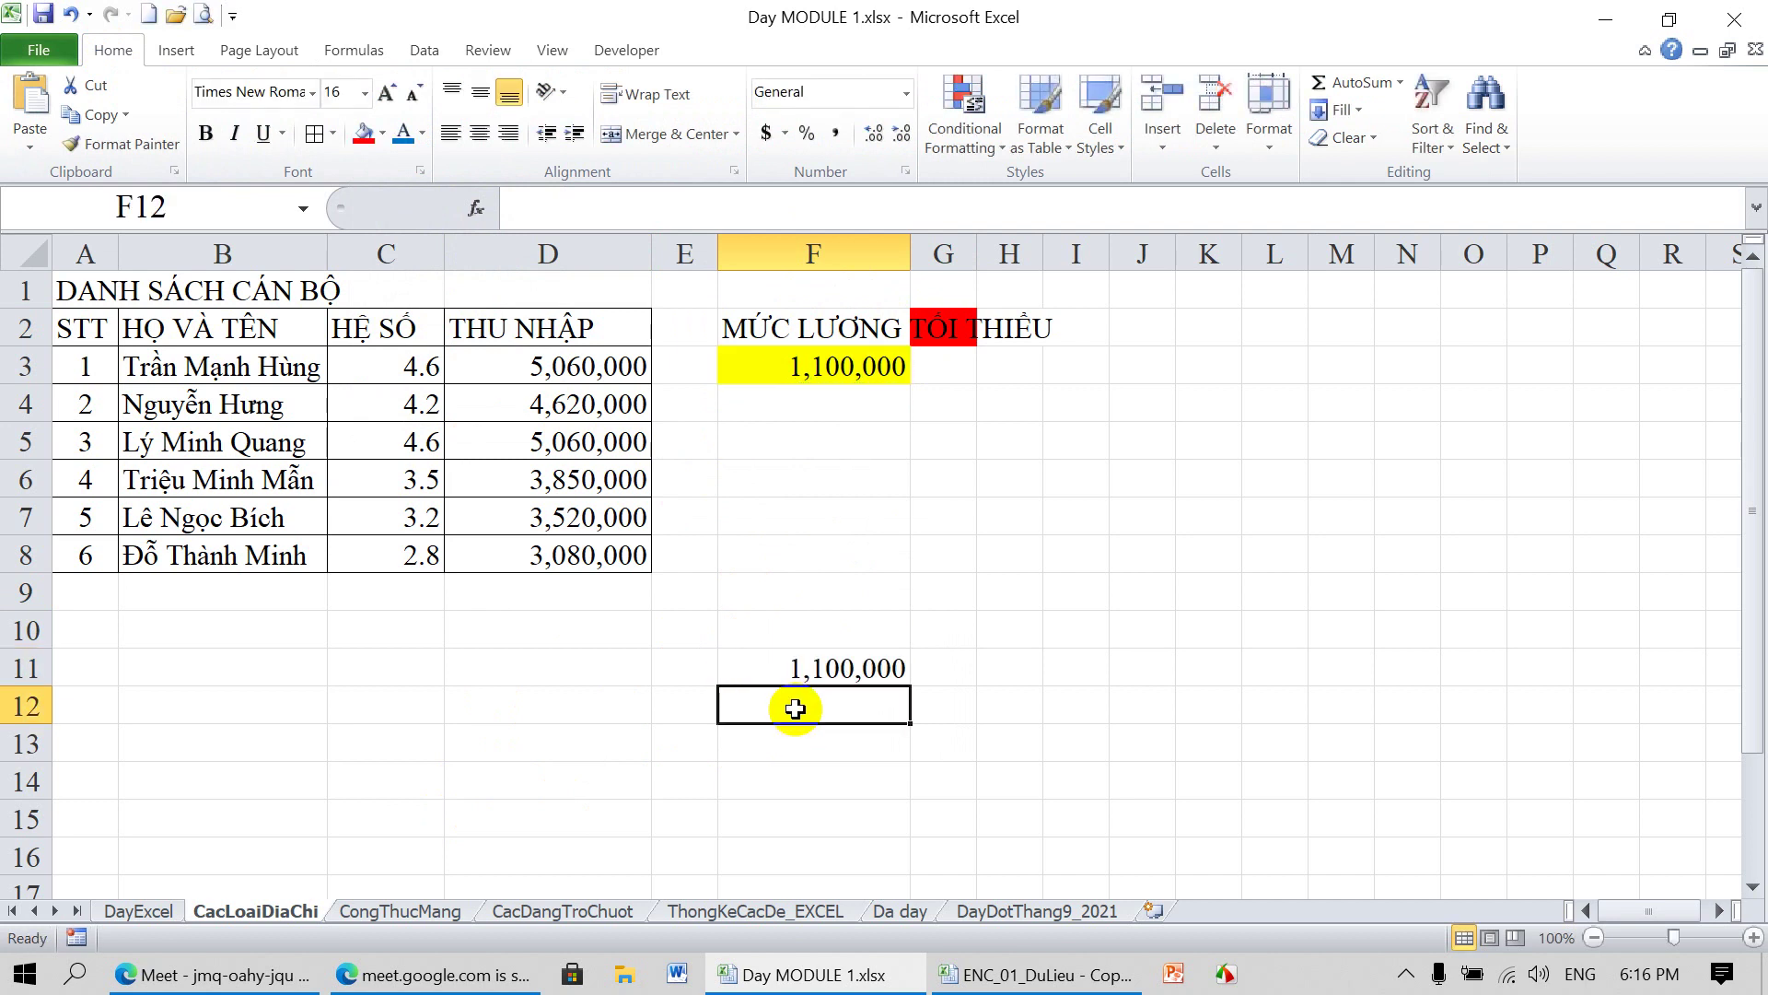
Set DayExcel cell G2 to =CacLoaiDiaChi!F3, showing 1,100,000
left_click(138, 911)
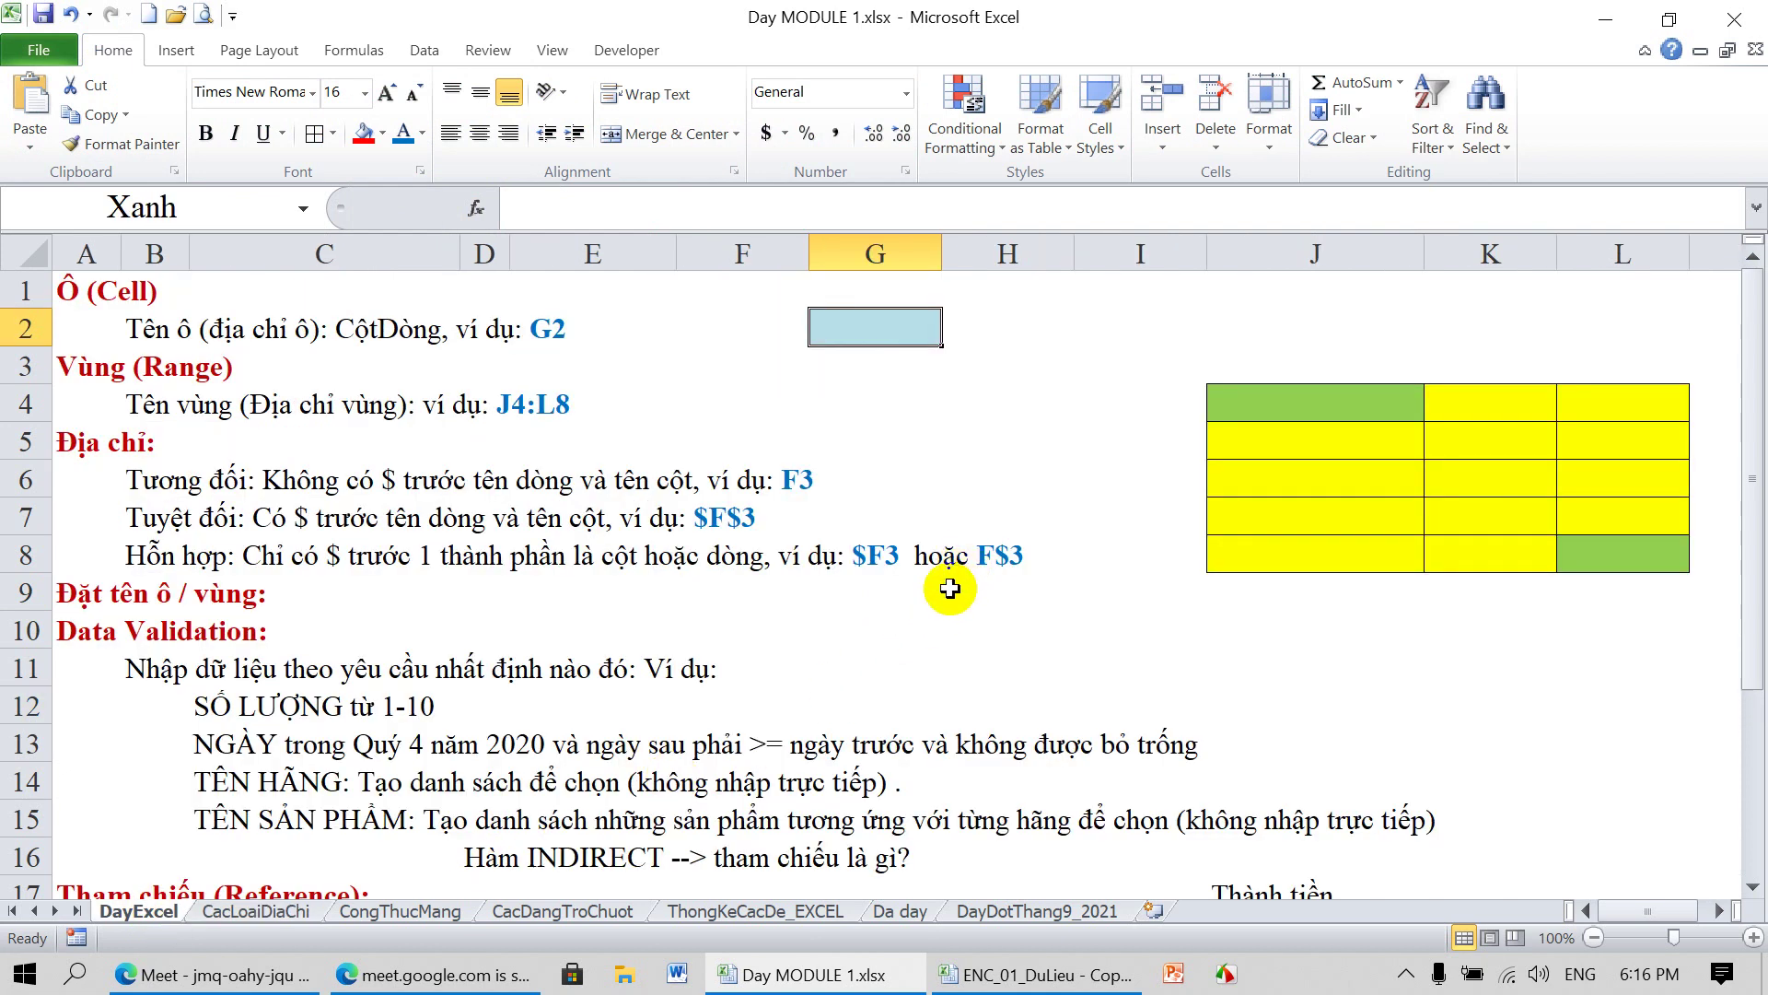
type("=")
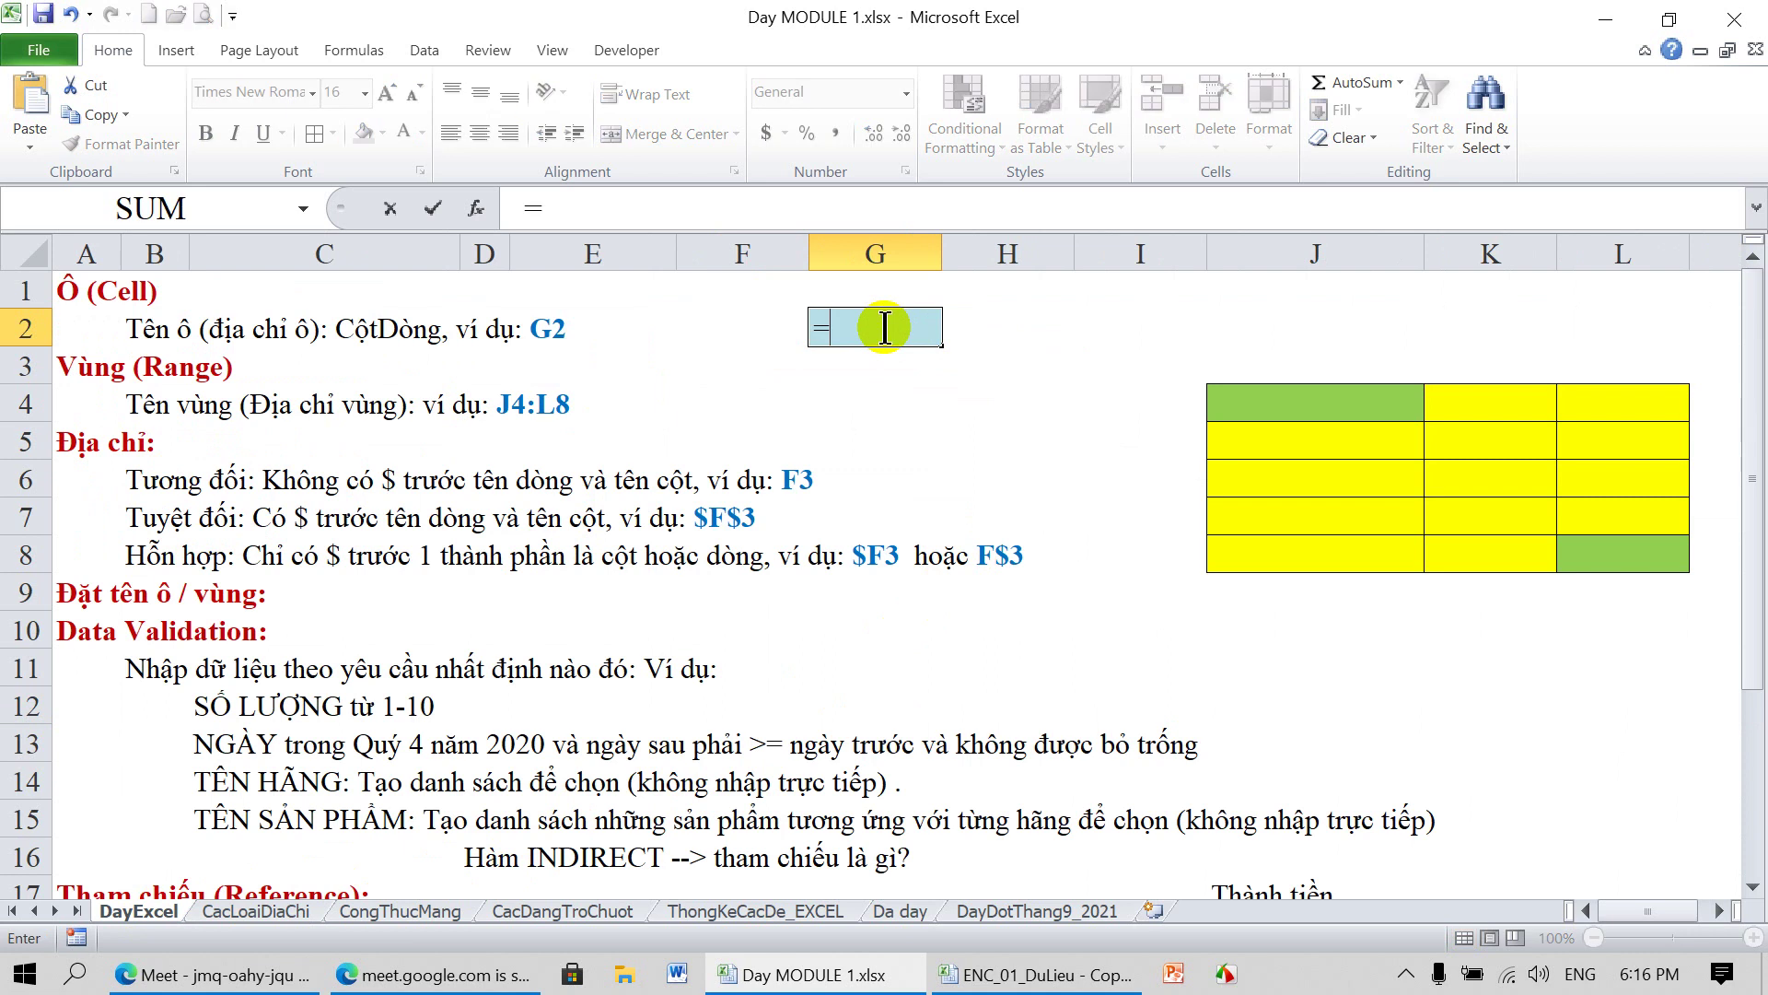
left_click(284, 907)
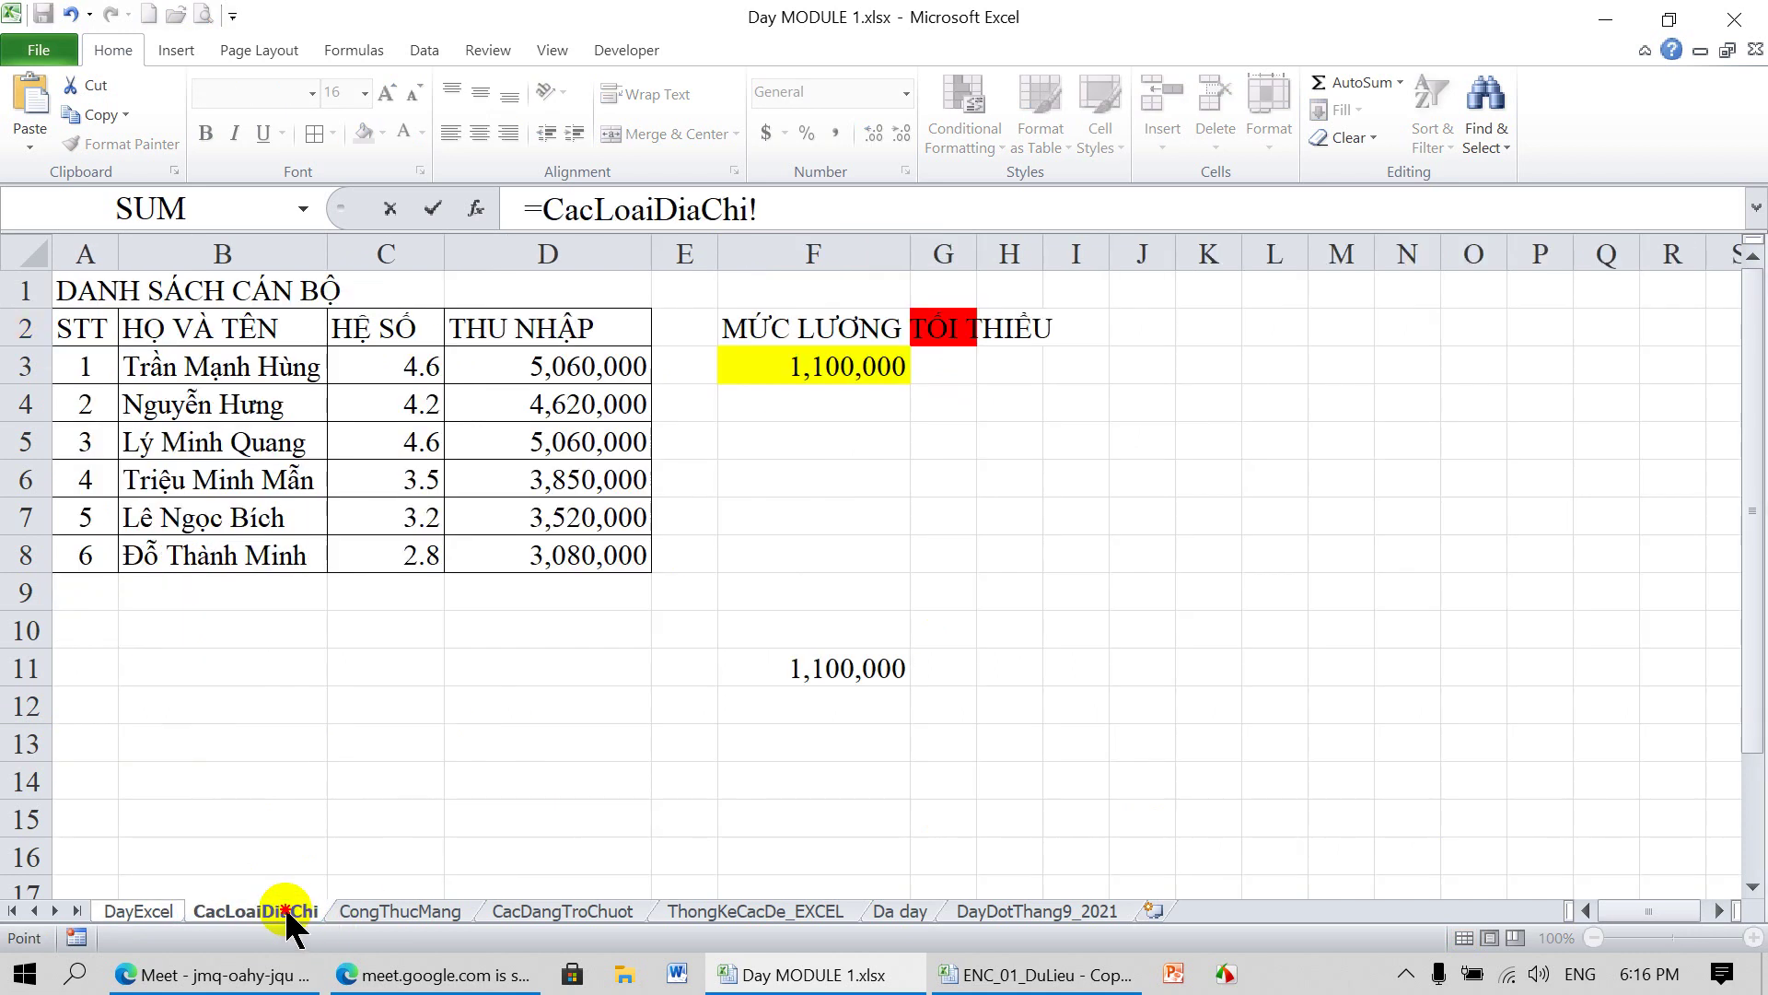
left_click(794, 367)
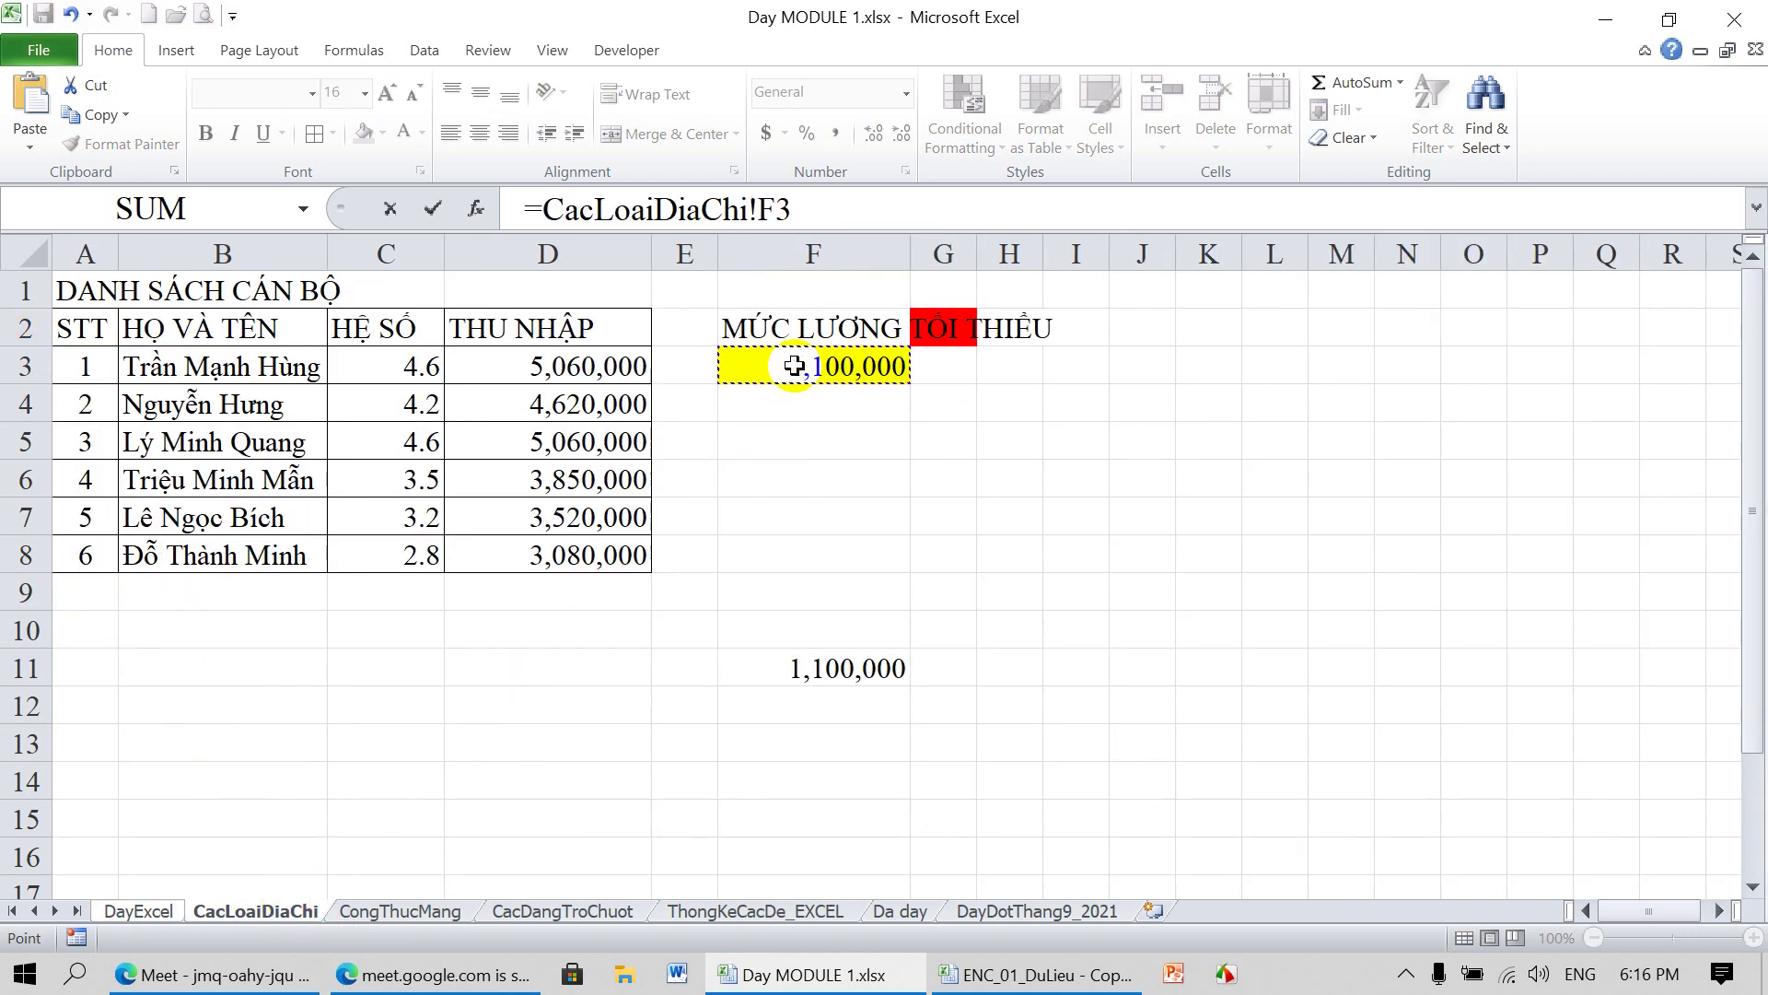
key("Return")
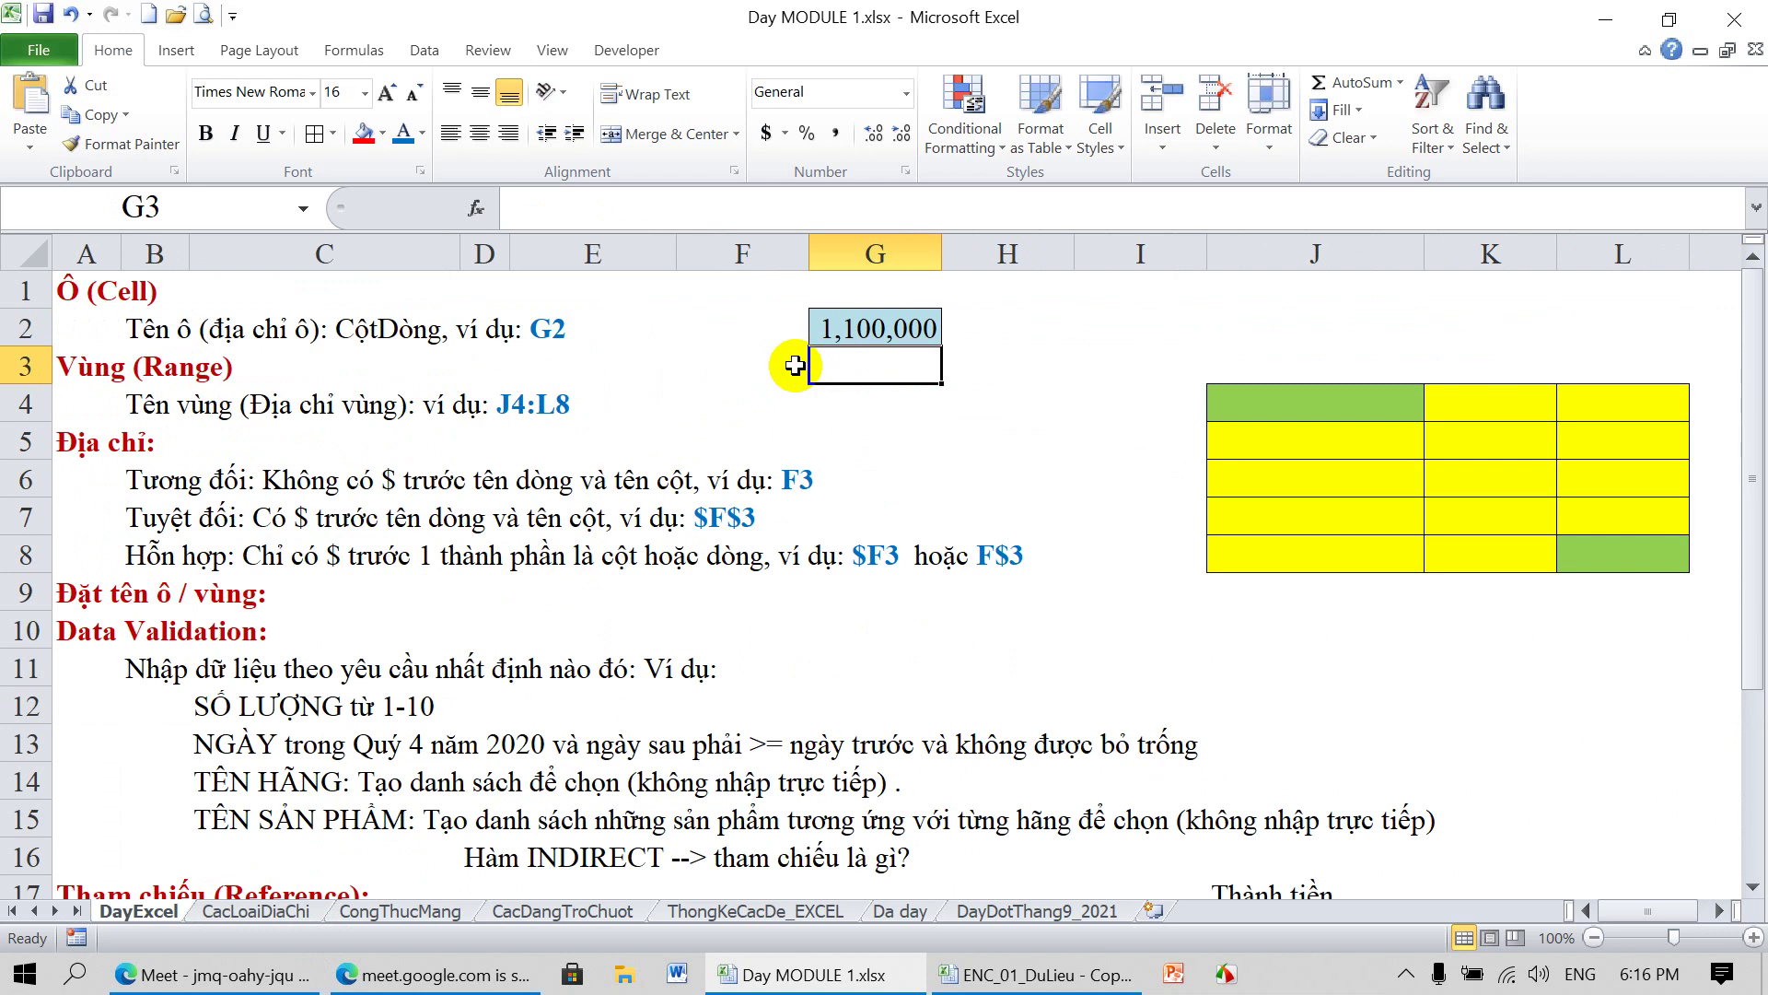
left_click(879, 324)
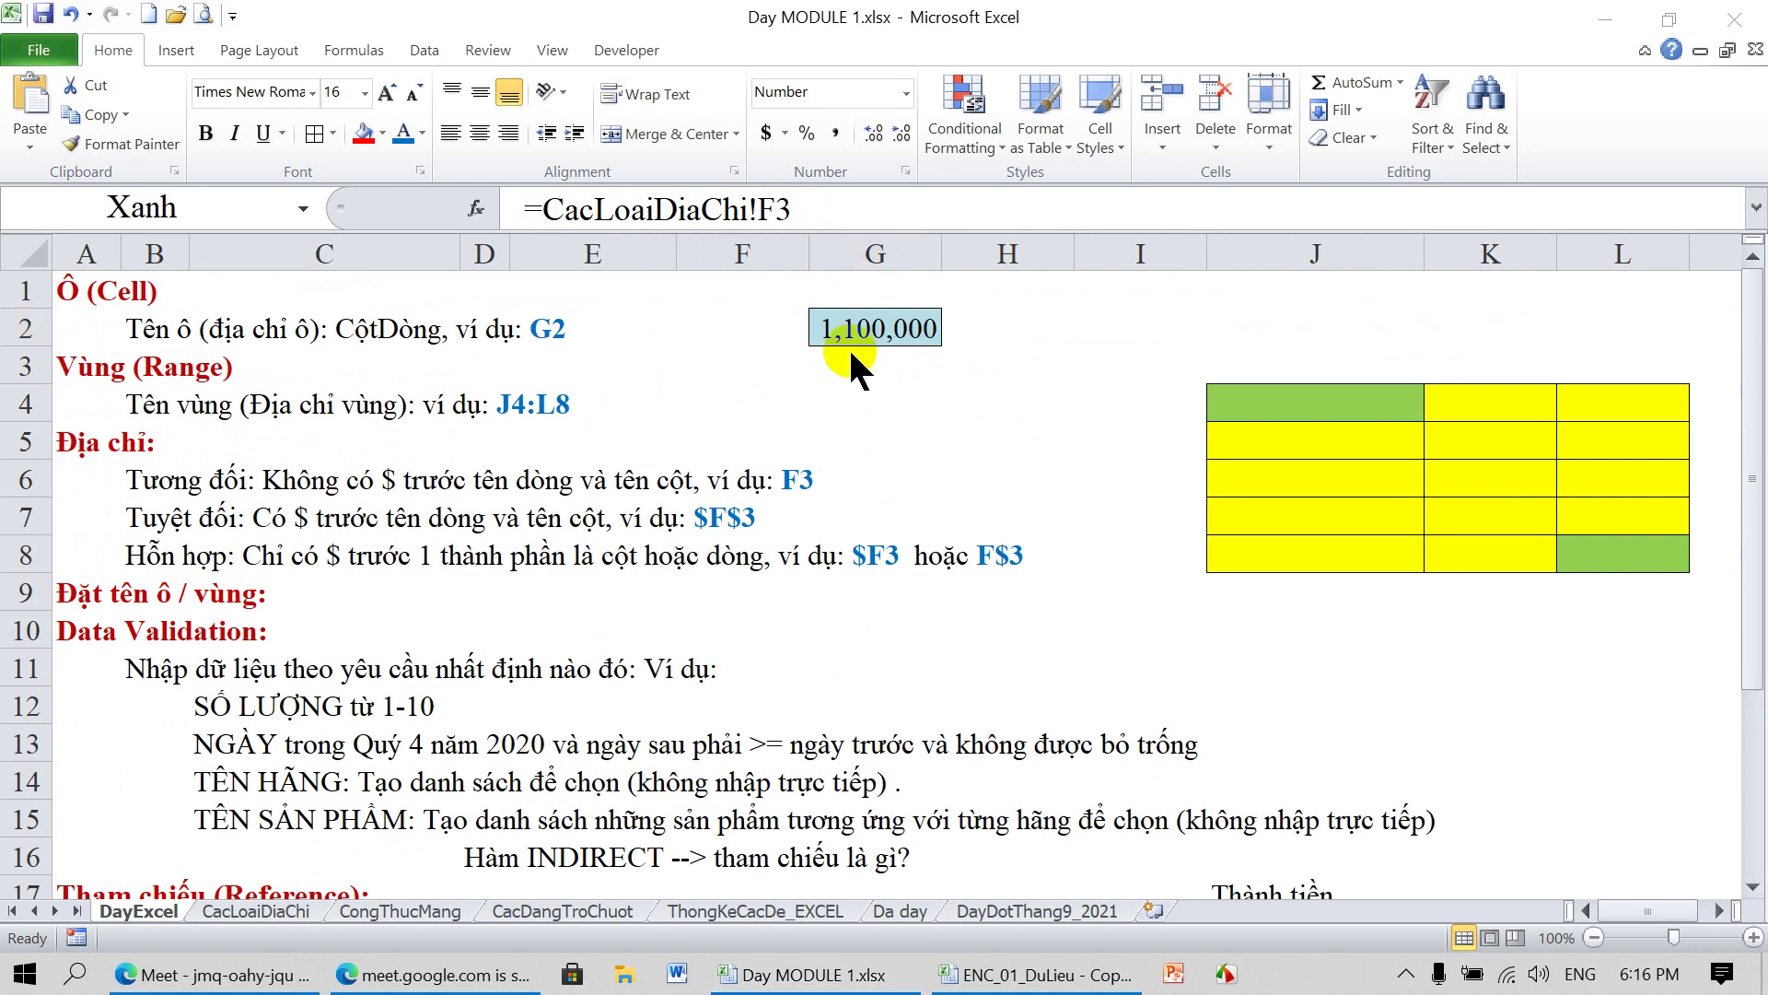
Delete the =CacLoaiDiaChi!F3 formula from DayExcel cell G2
left_click(856, 333)
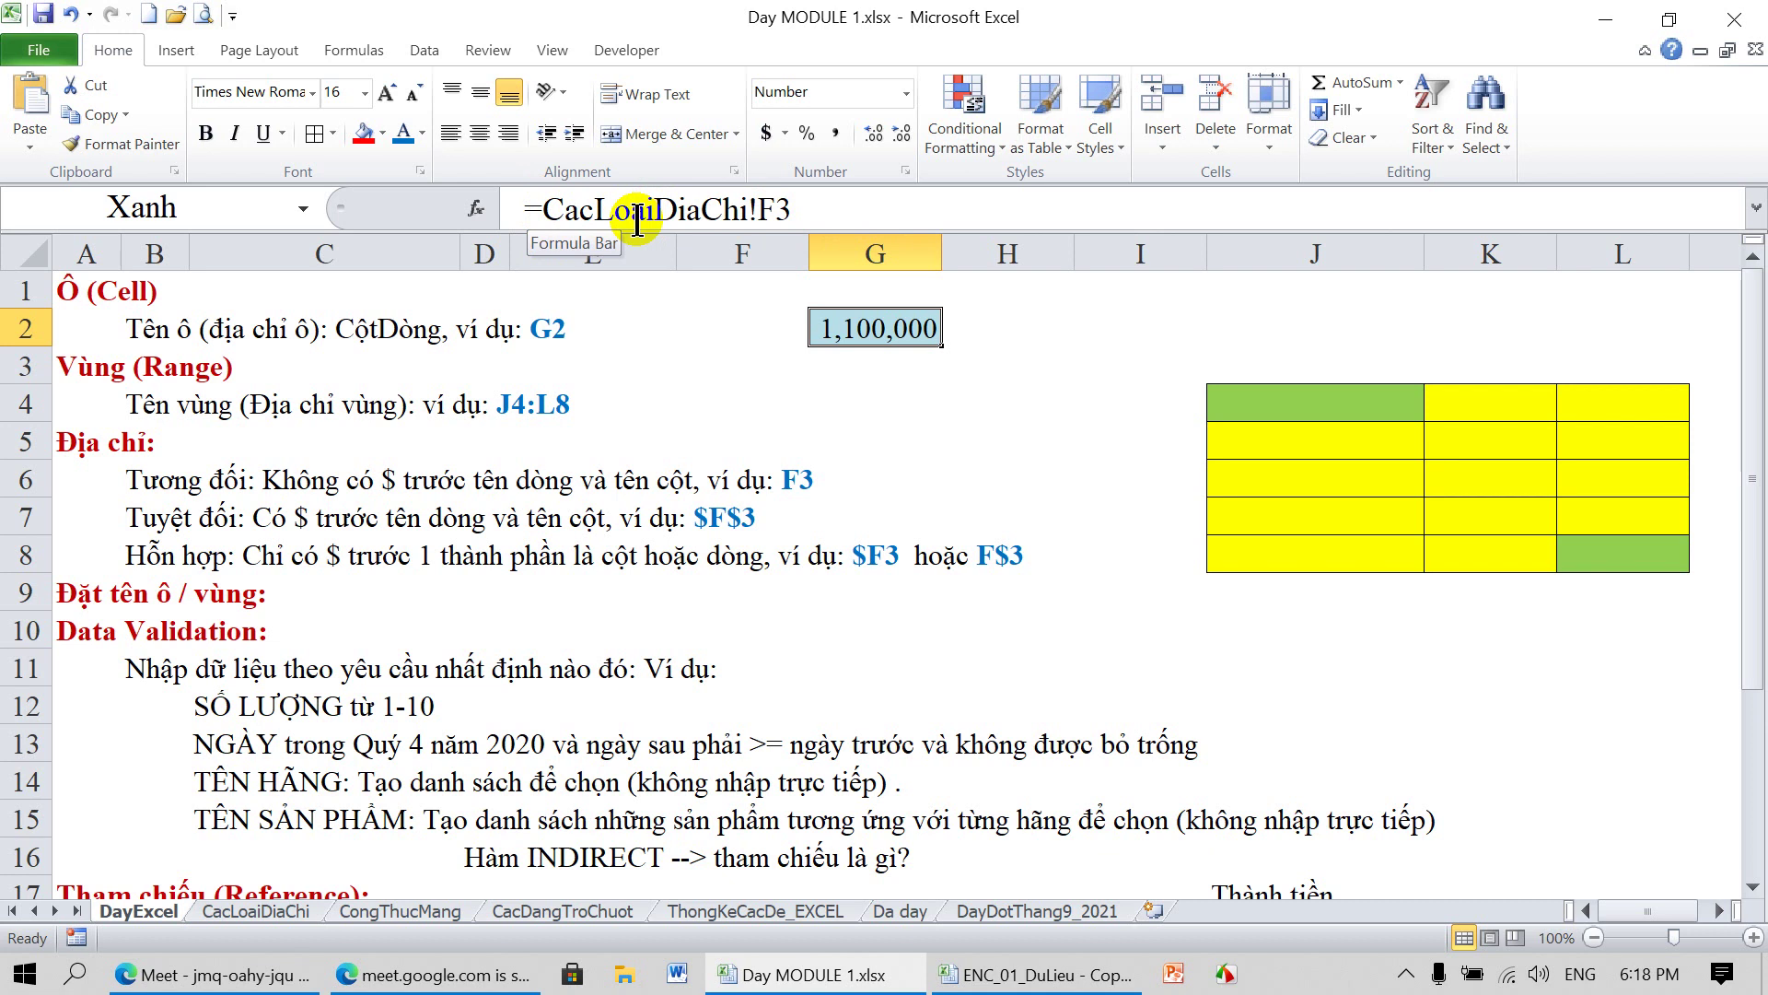
key("Delete")
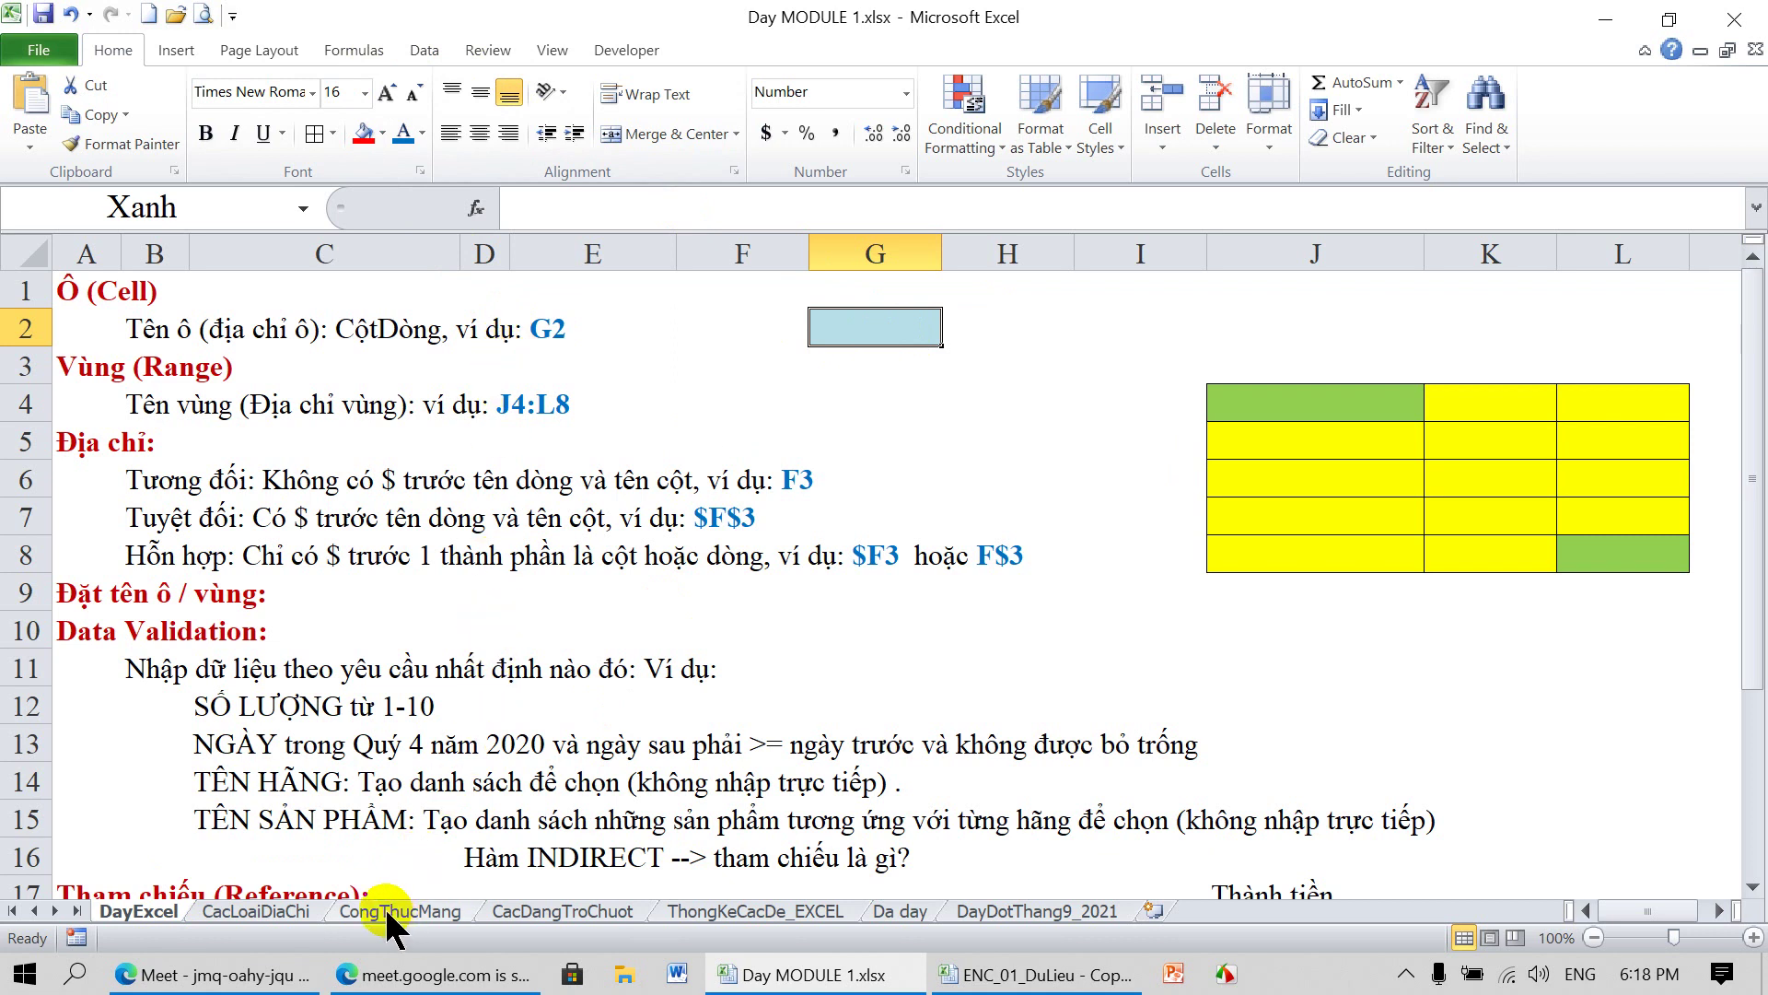
left_click(277, 911)
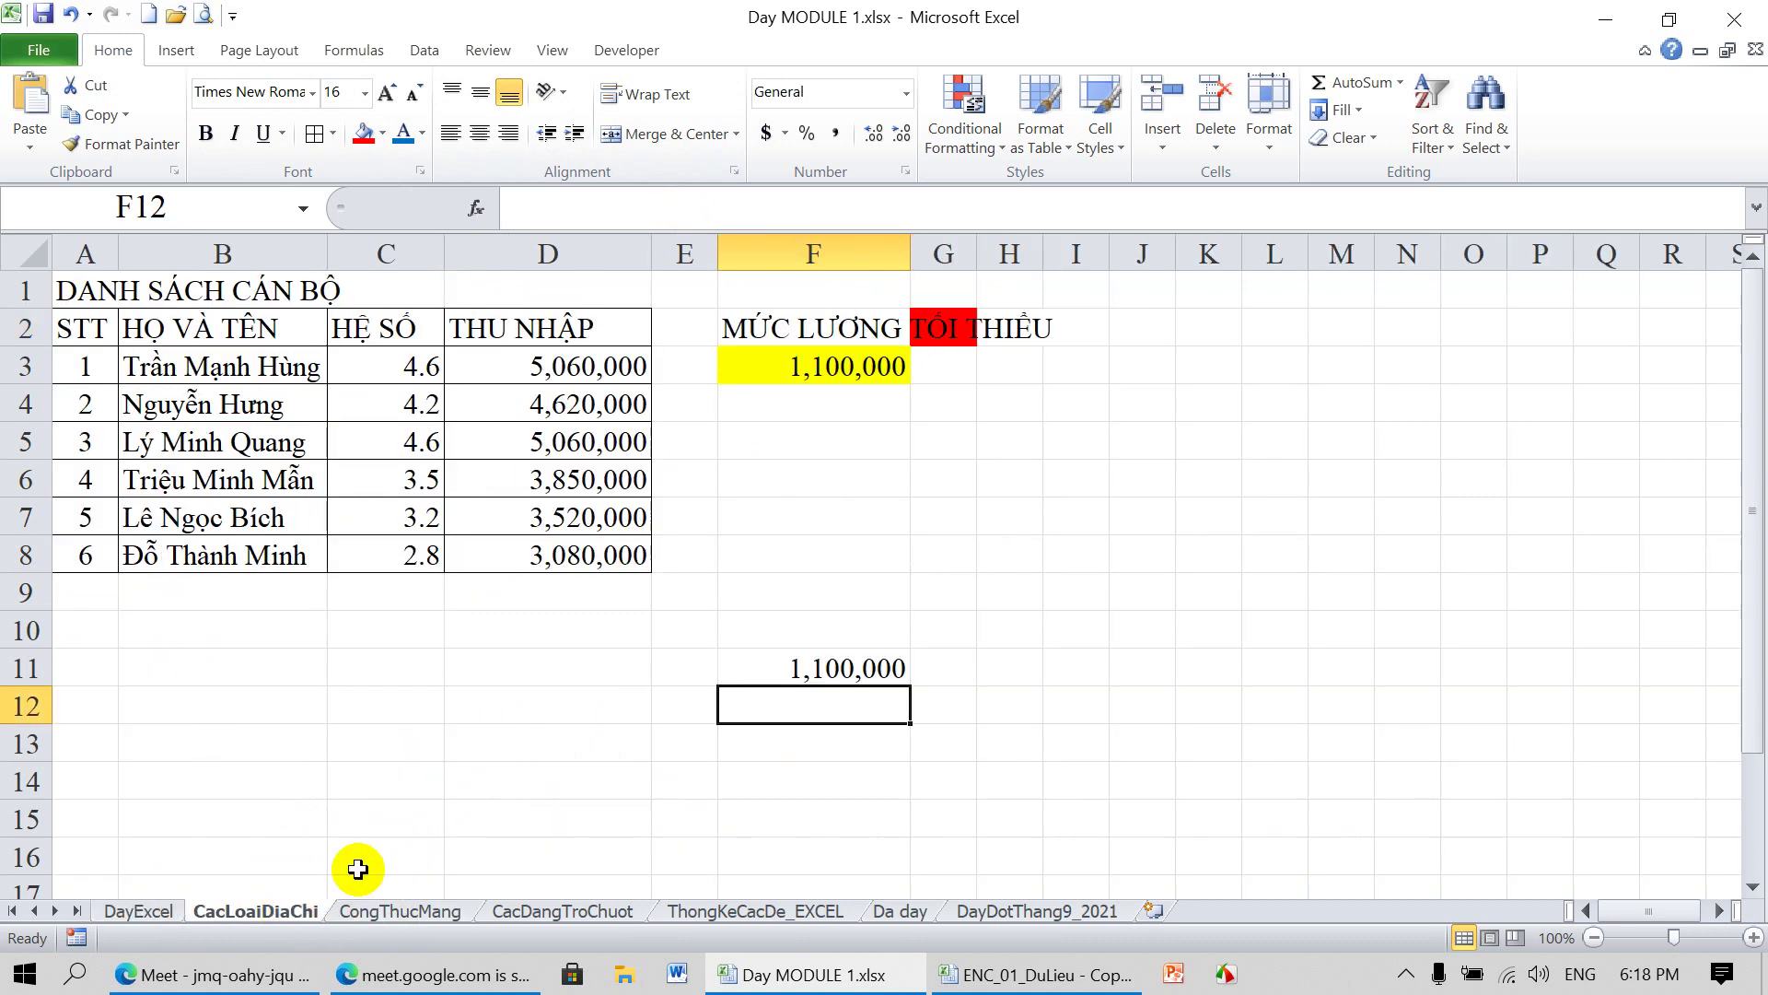
Clear the formula in F11 and enter =F3 in F12
left_click(836, 359)
left_click(831, 665)
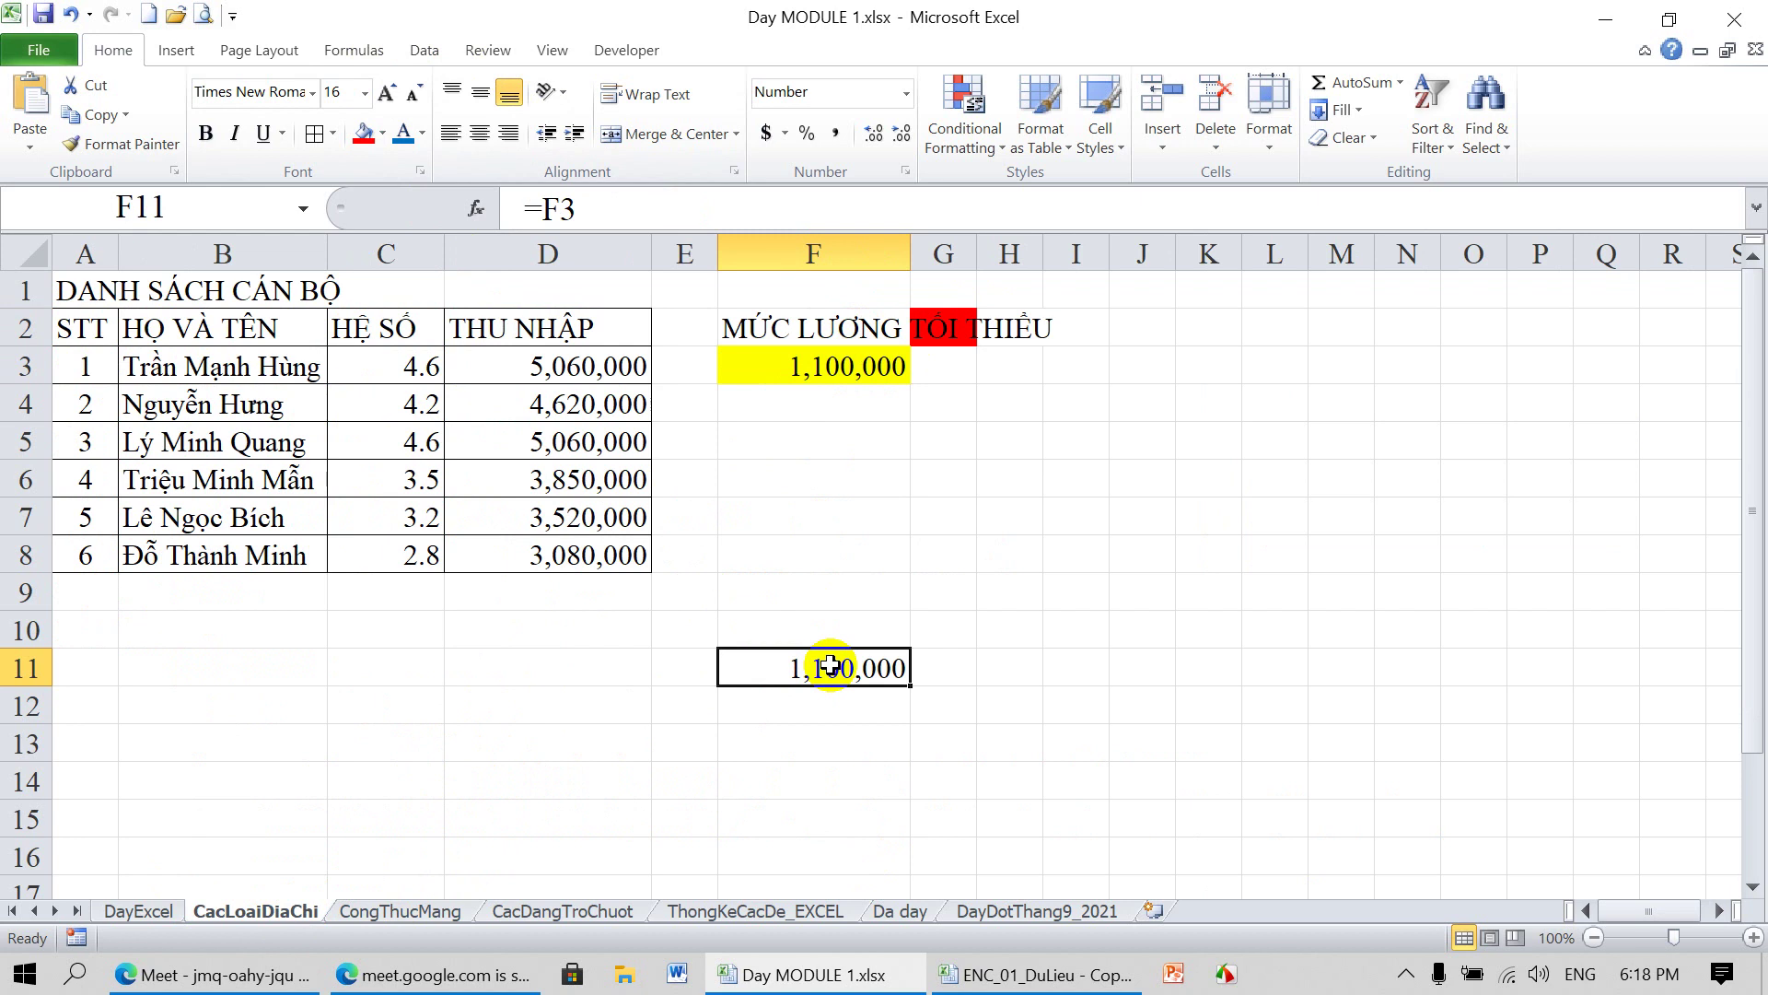
key("Delete")
left_click(815, 700)
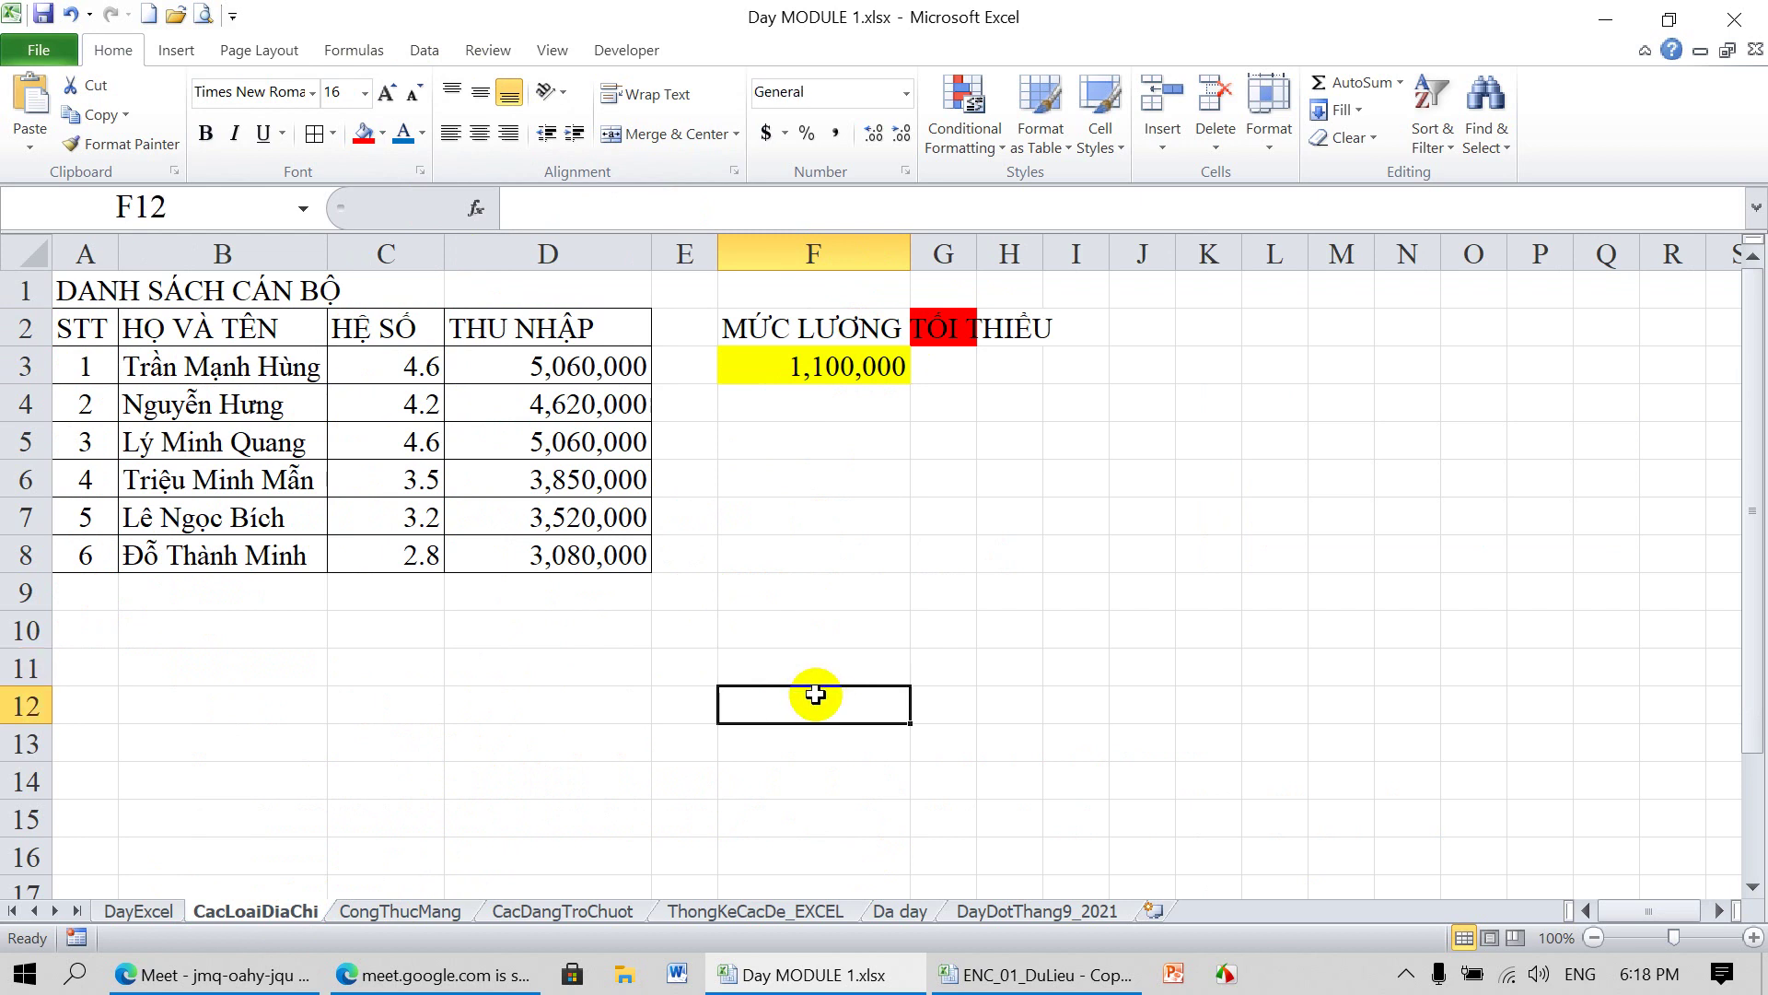
type("=")
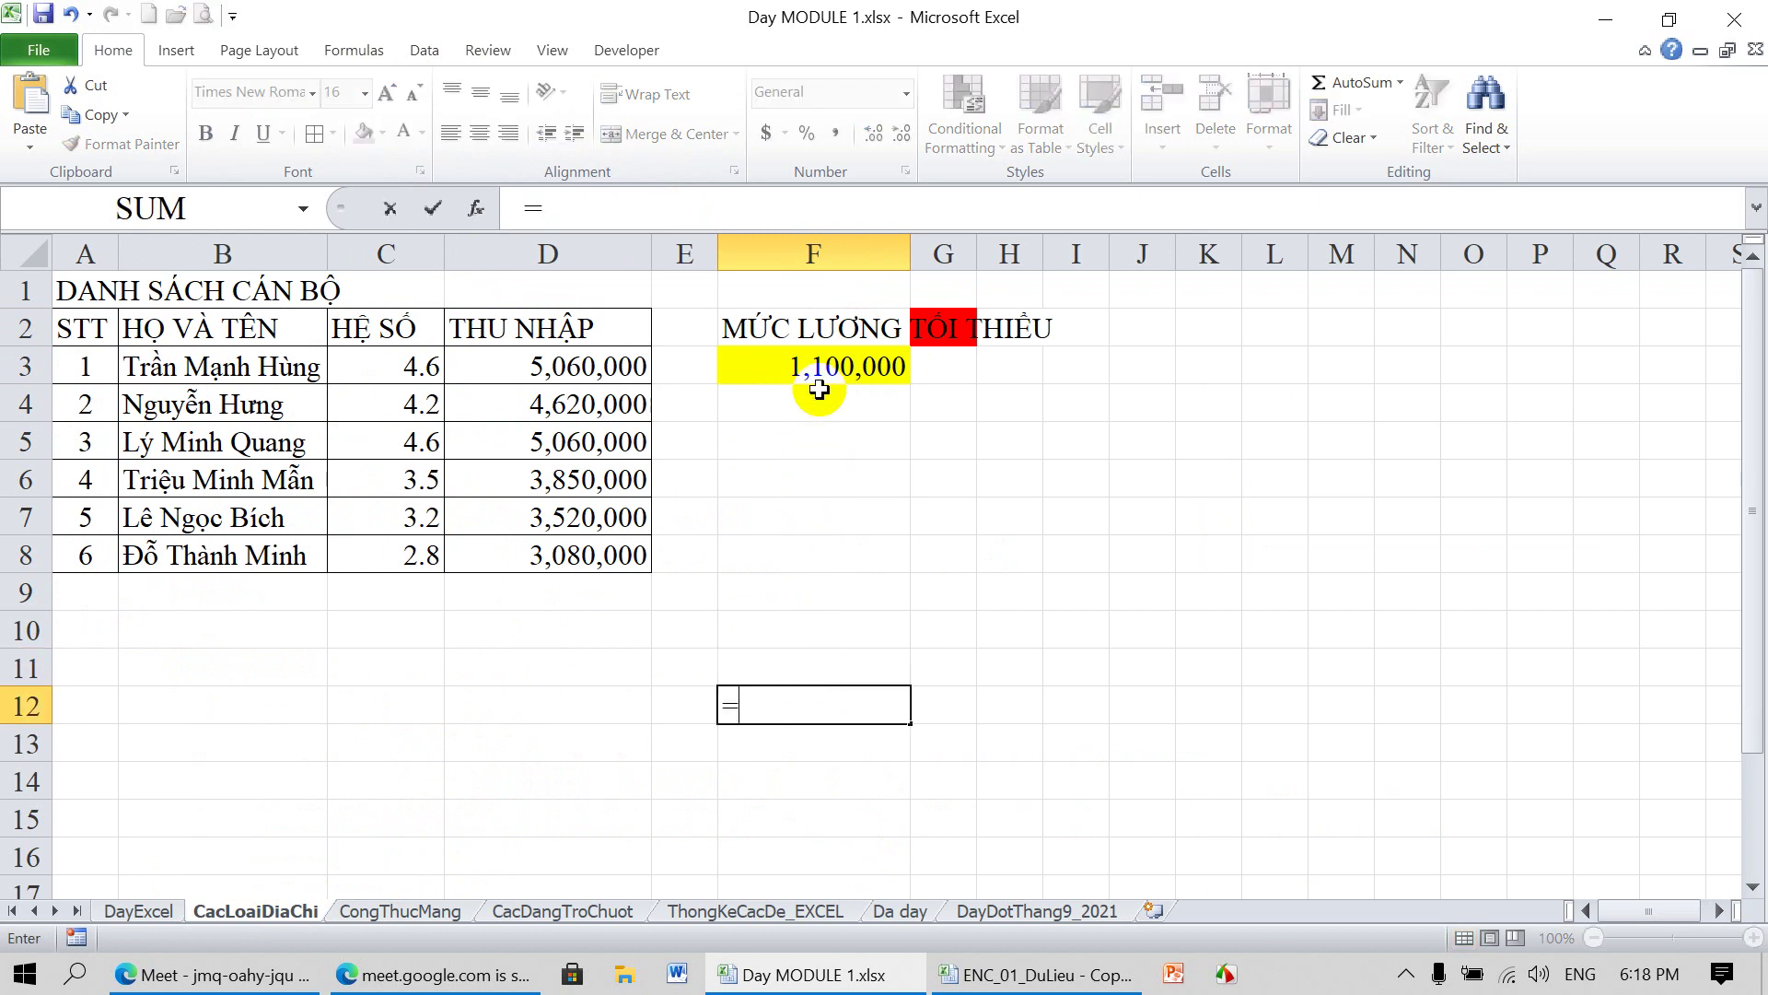
left_click(826, 367)
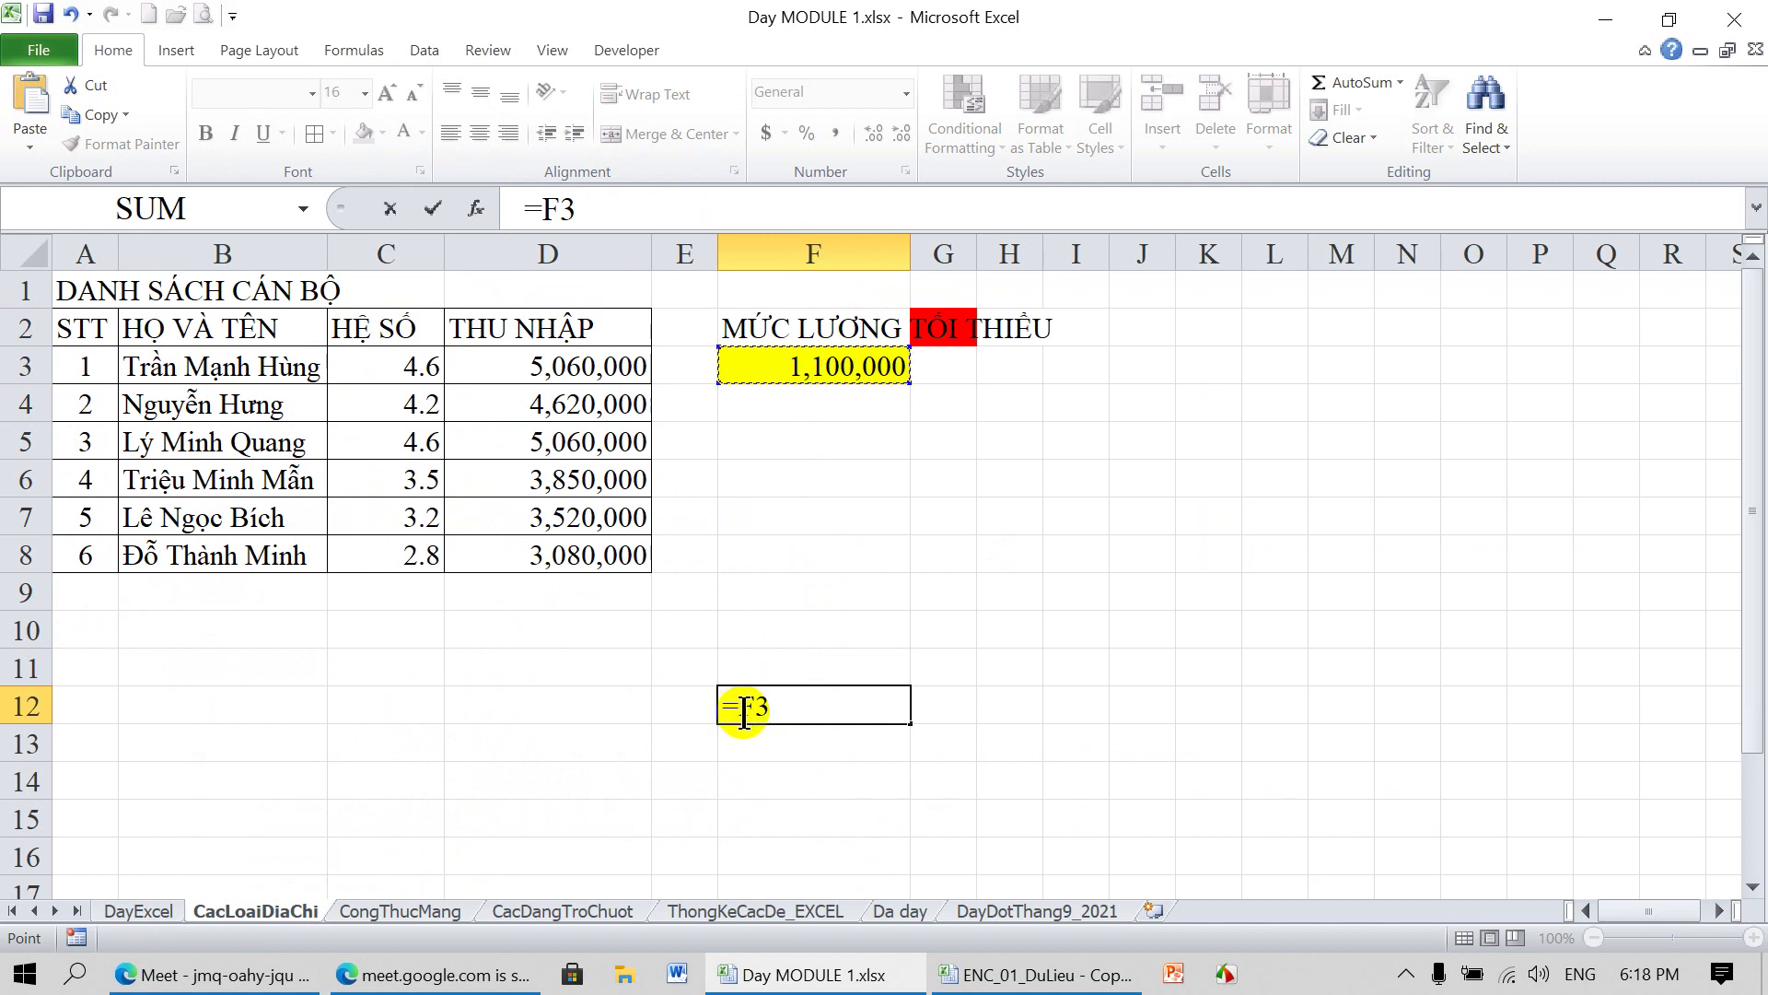
key("Return")
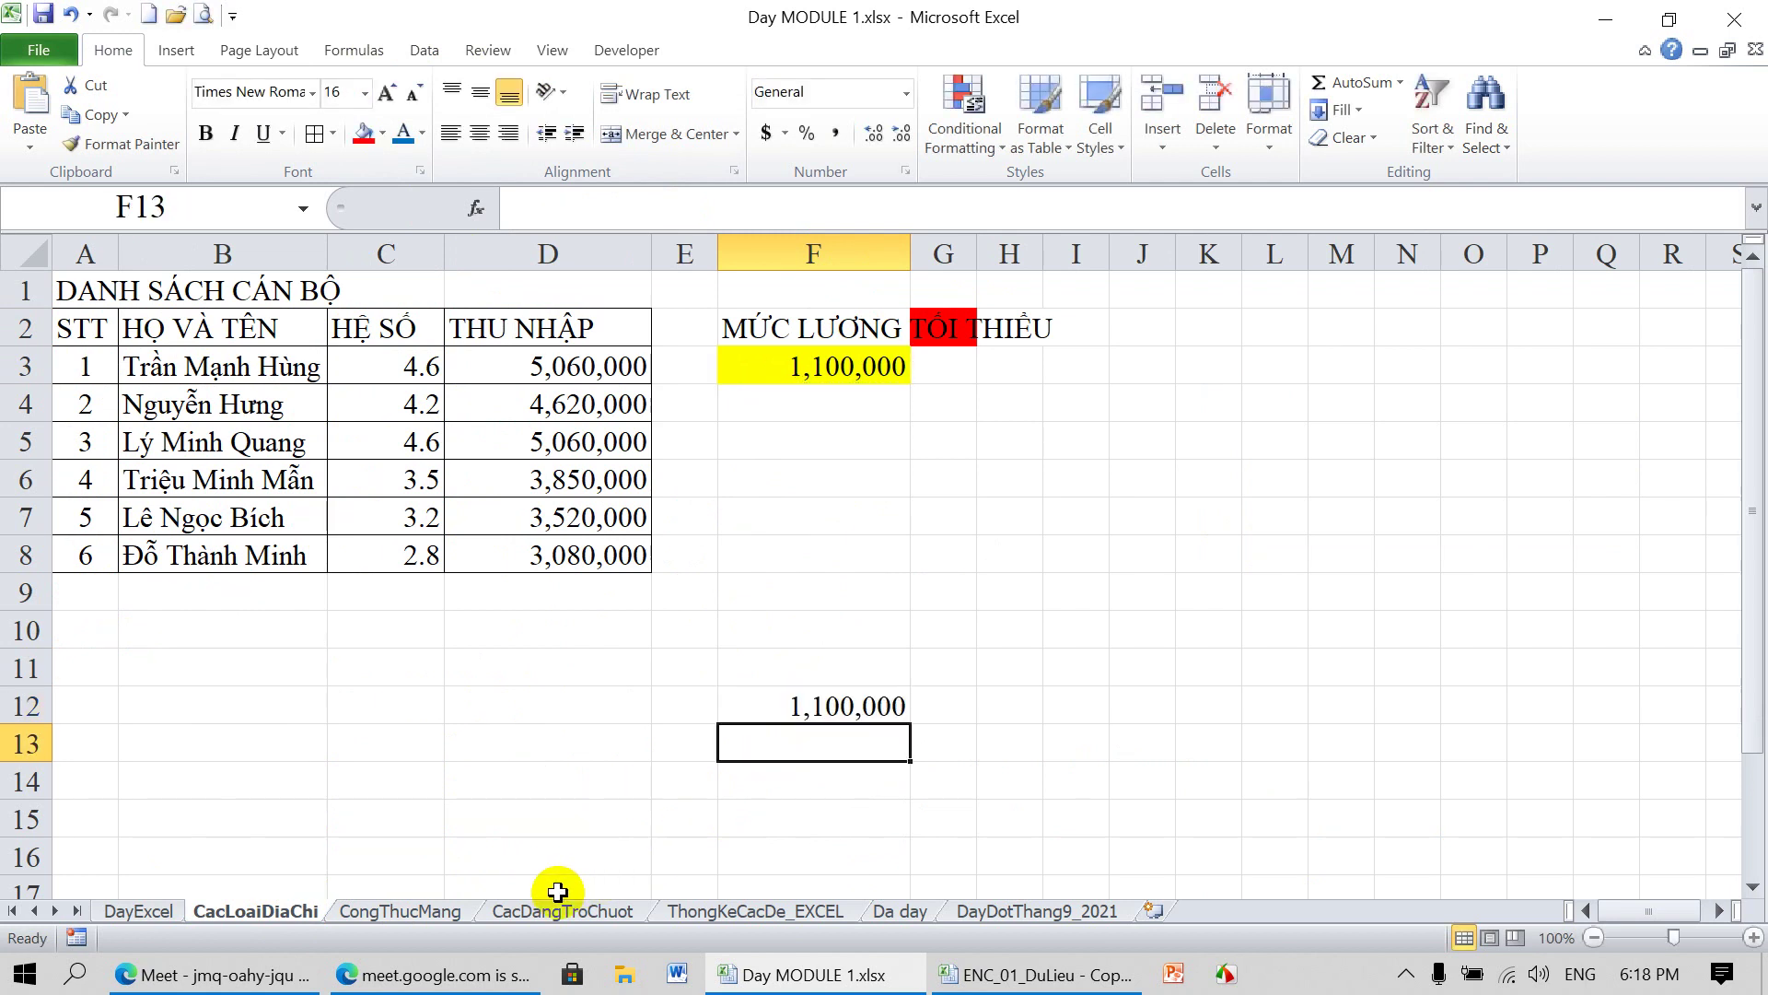
Enter =CongThucMang!A2 in F13 to show Sản phẩm A, then return to DayExcel's G2
type("=")
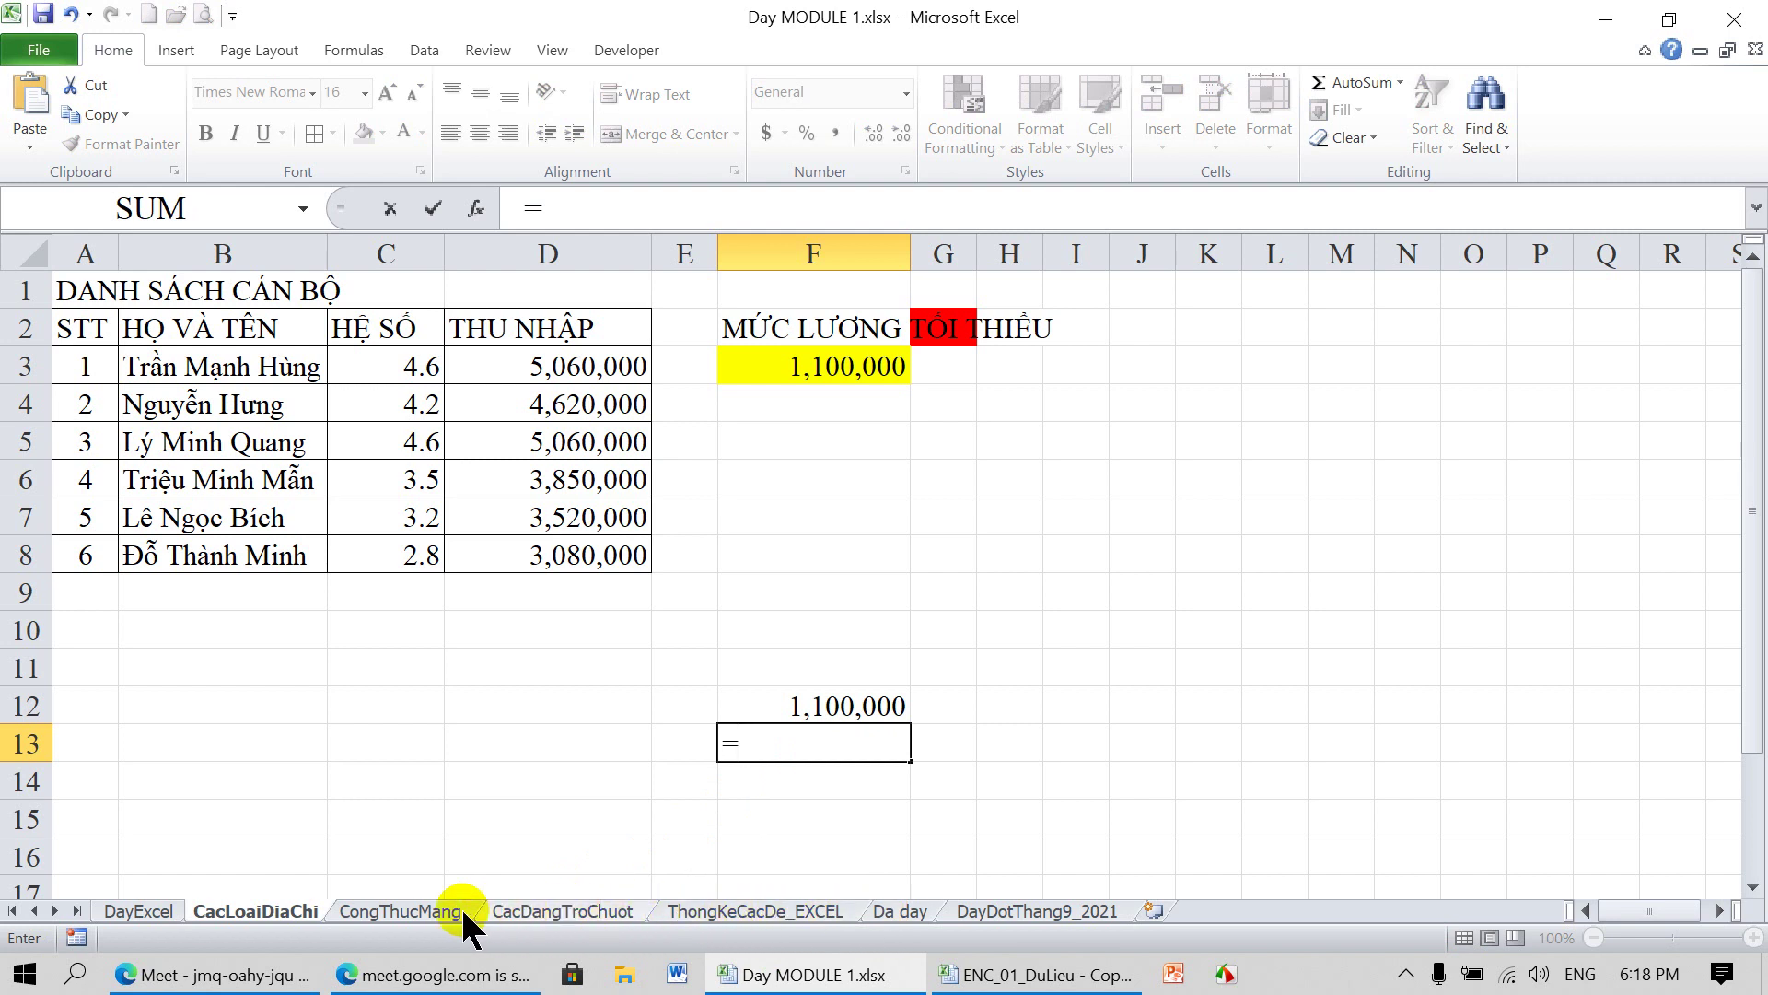
left_click(422, 916)
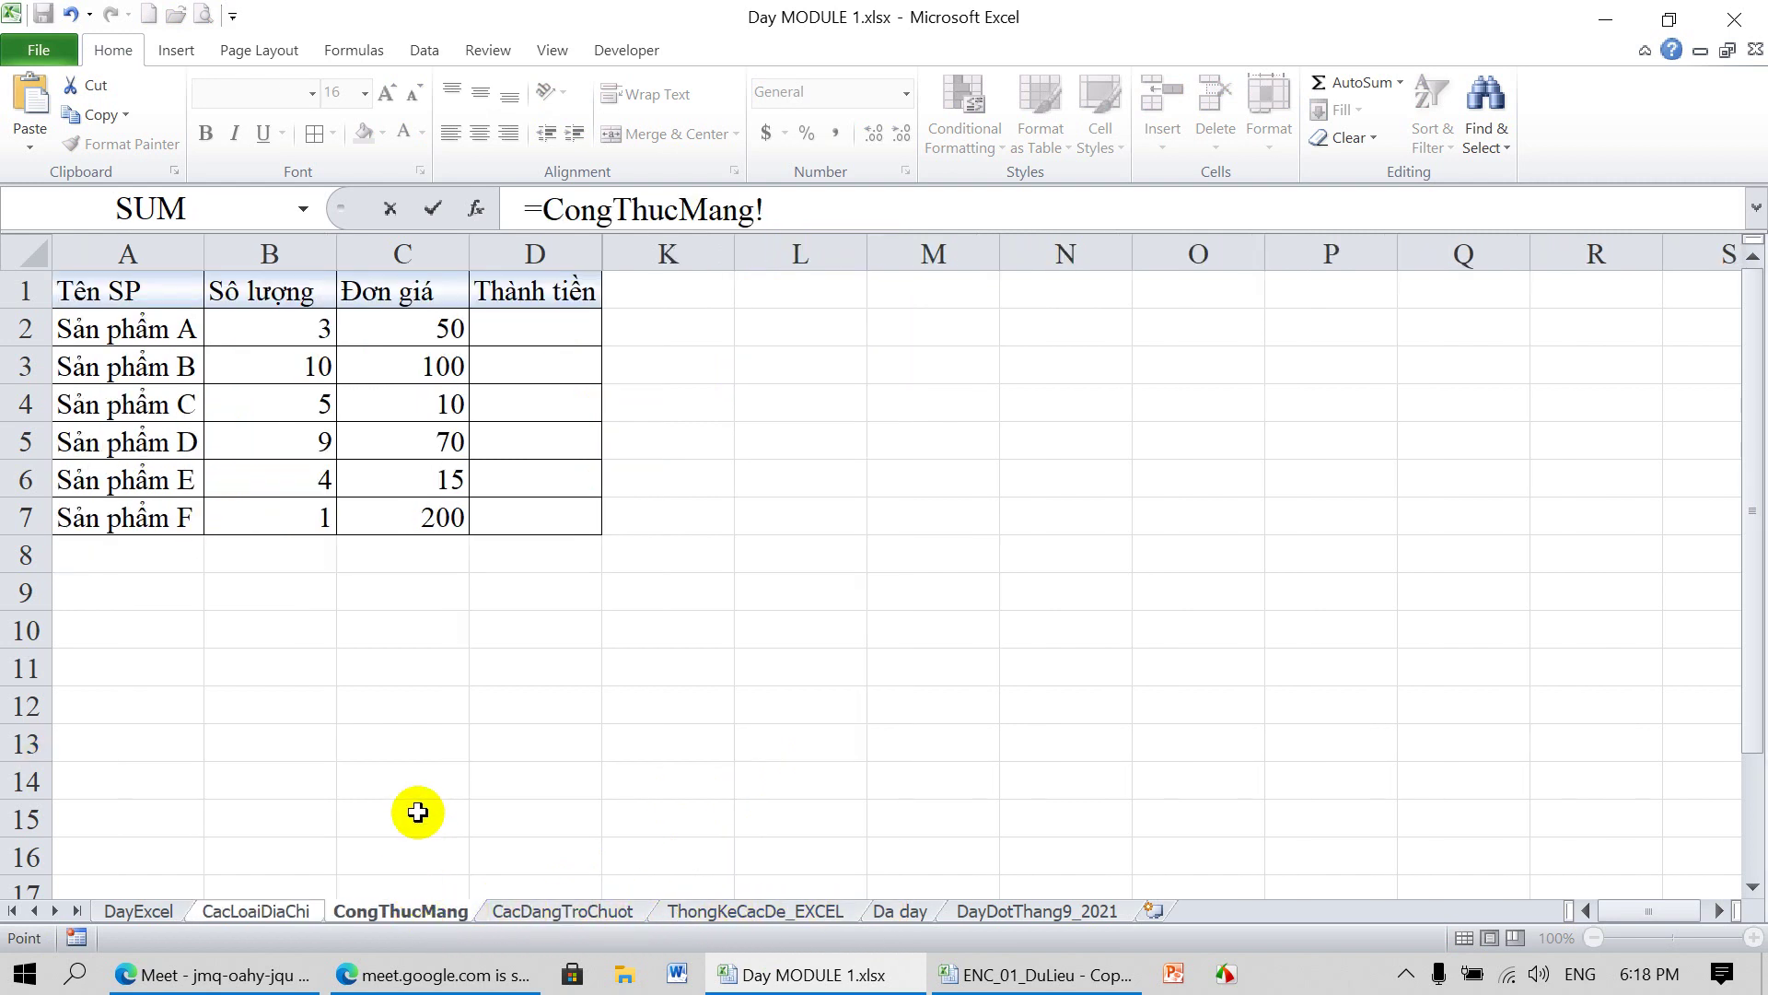
left_click(97, 329)
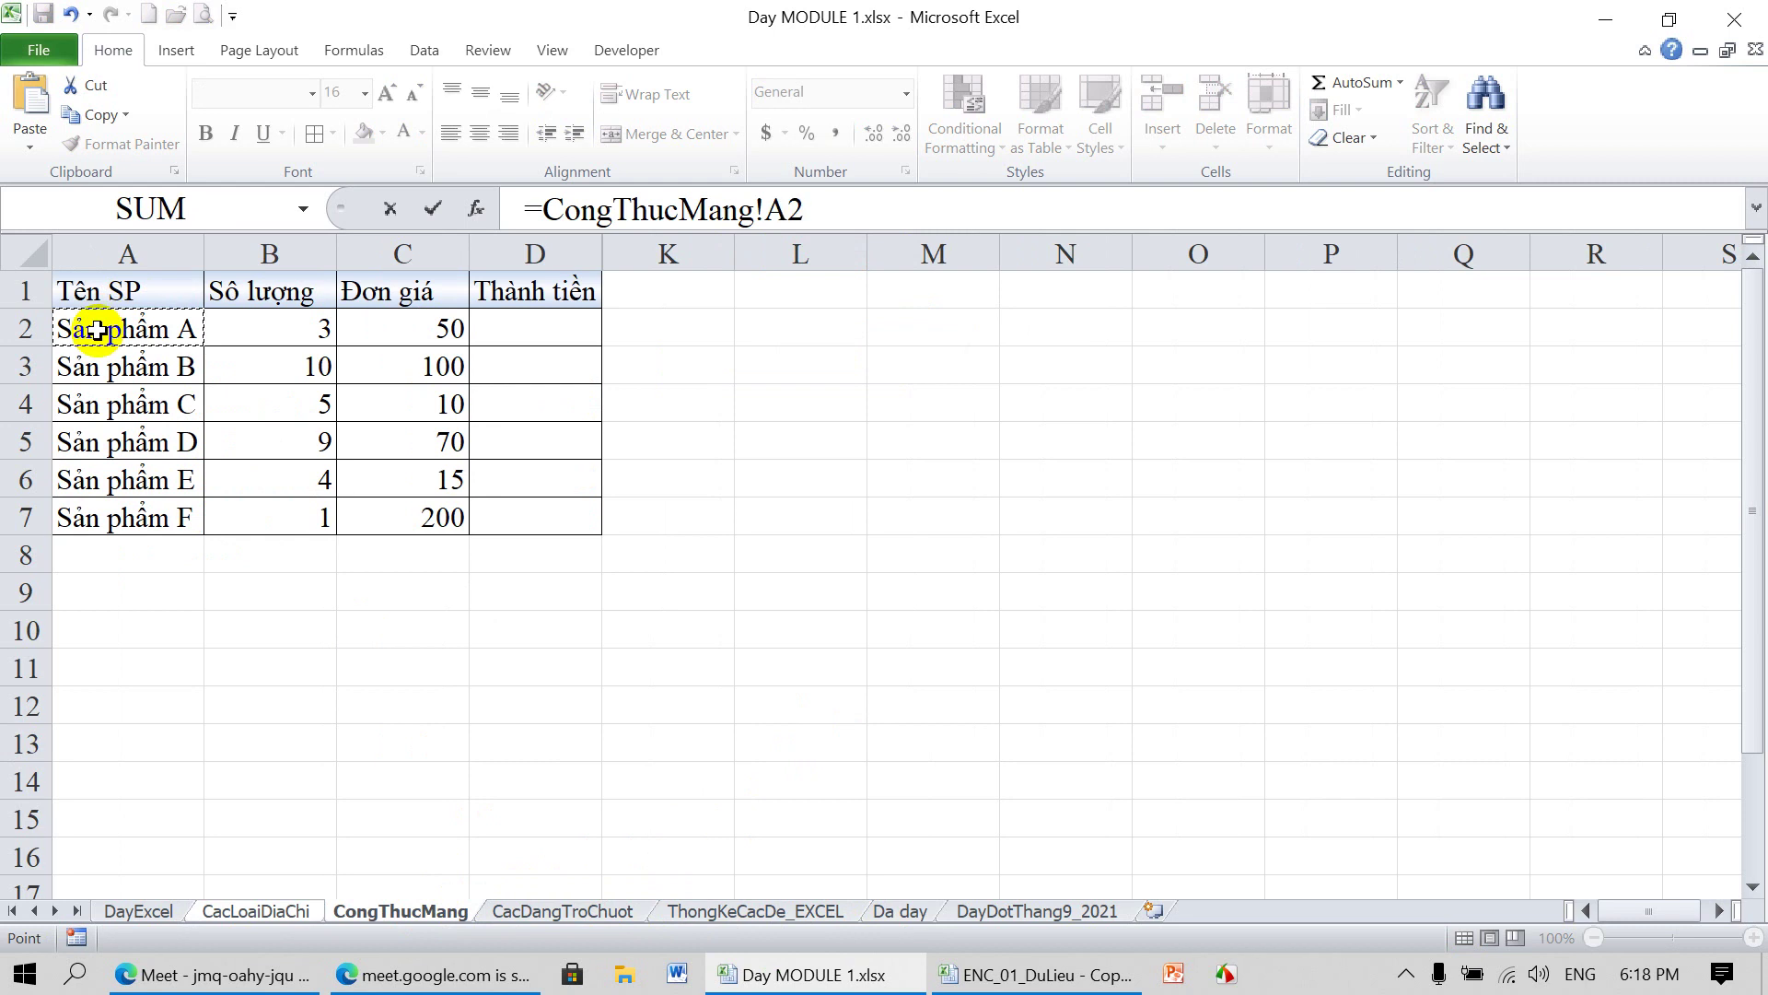
key("Return")
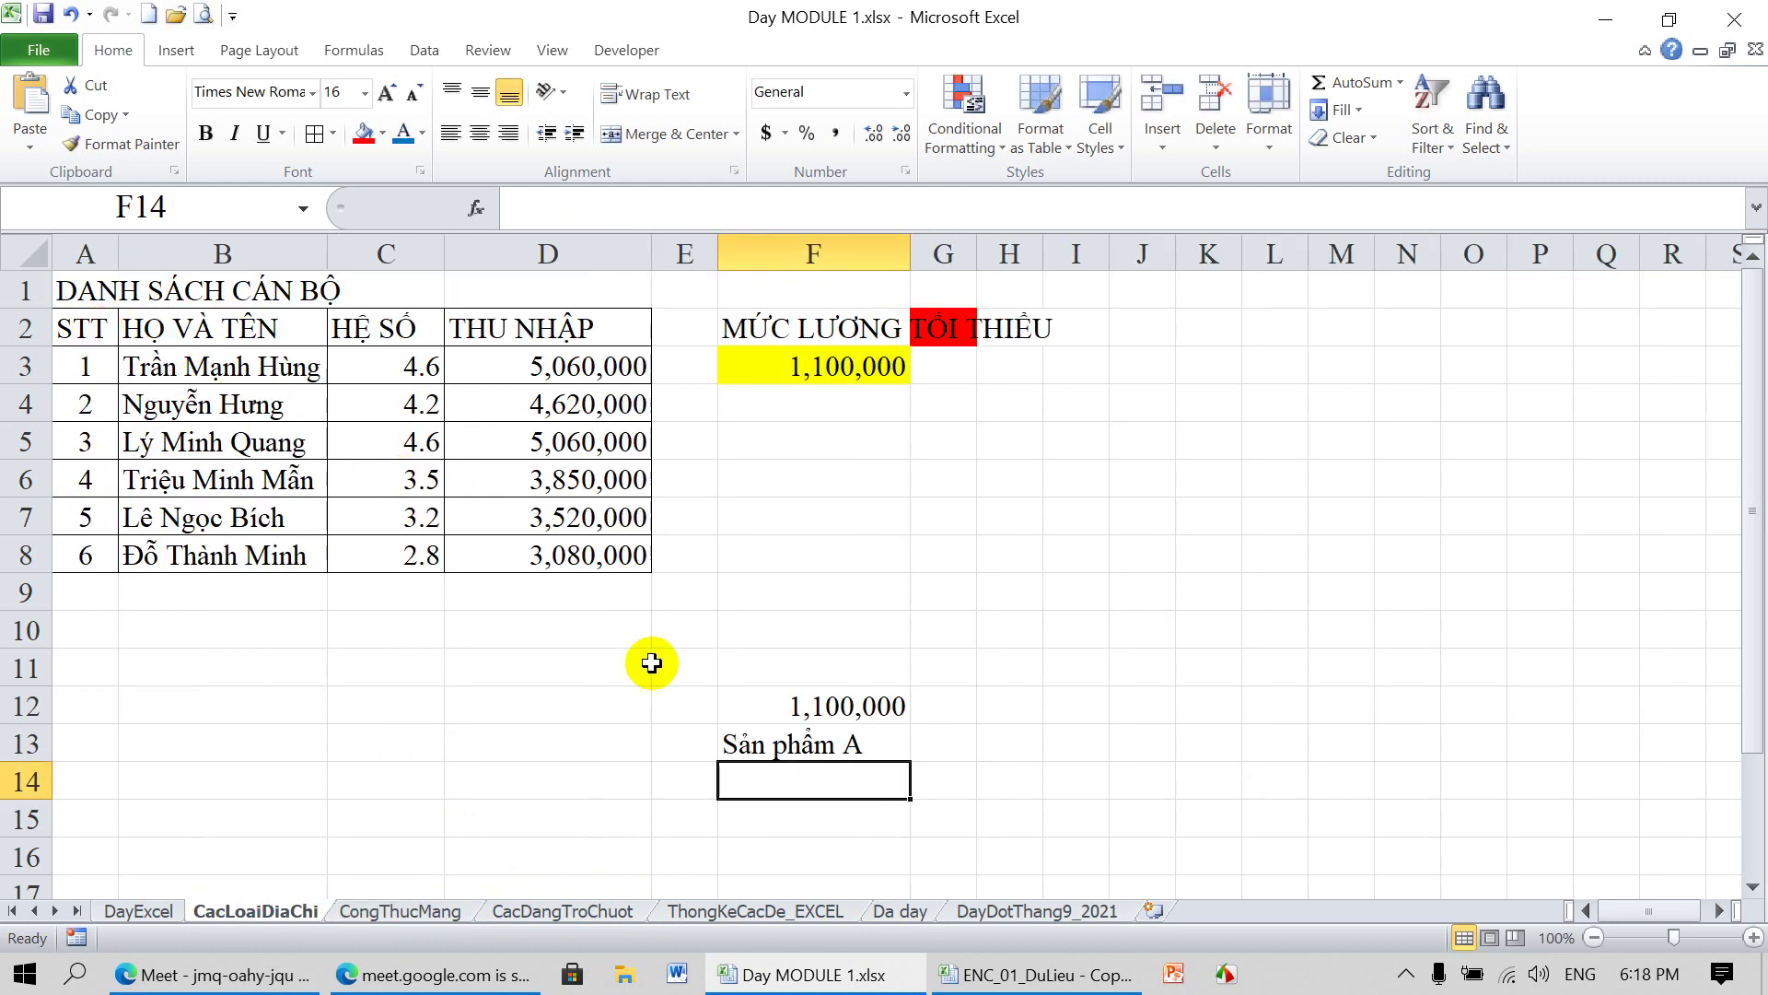
left_click(803, 746)
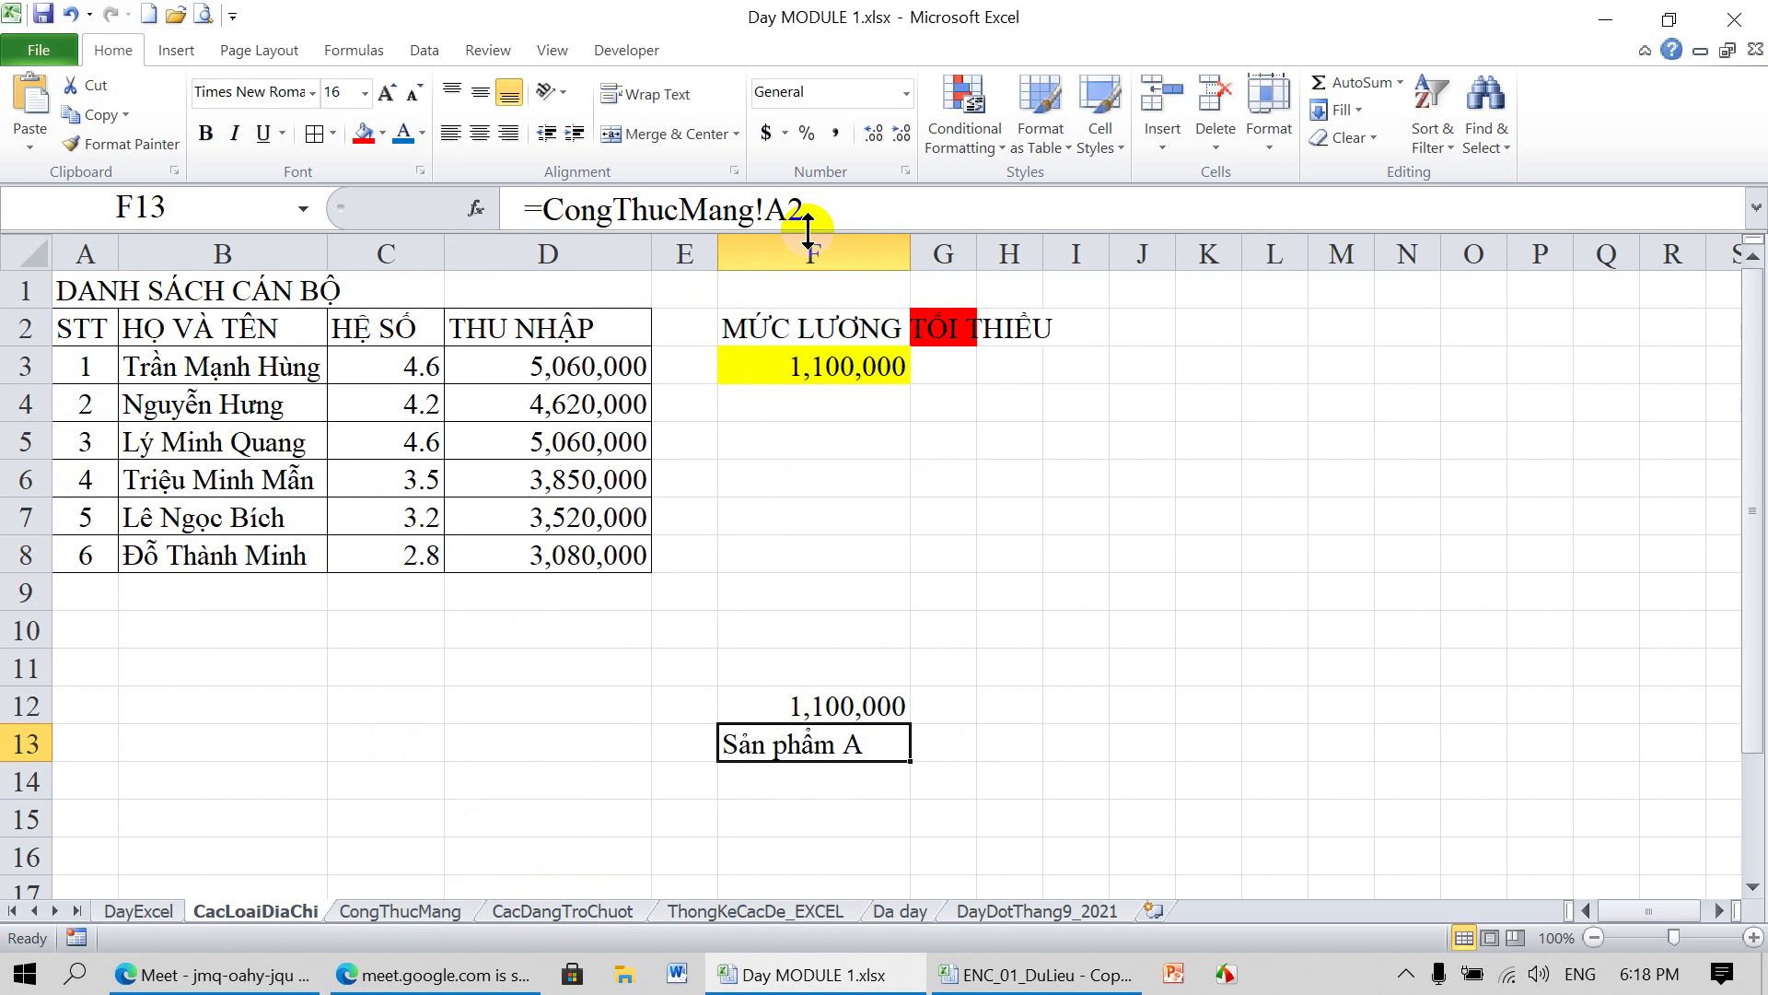
left_click(138, 912)
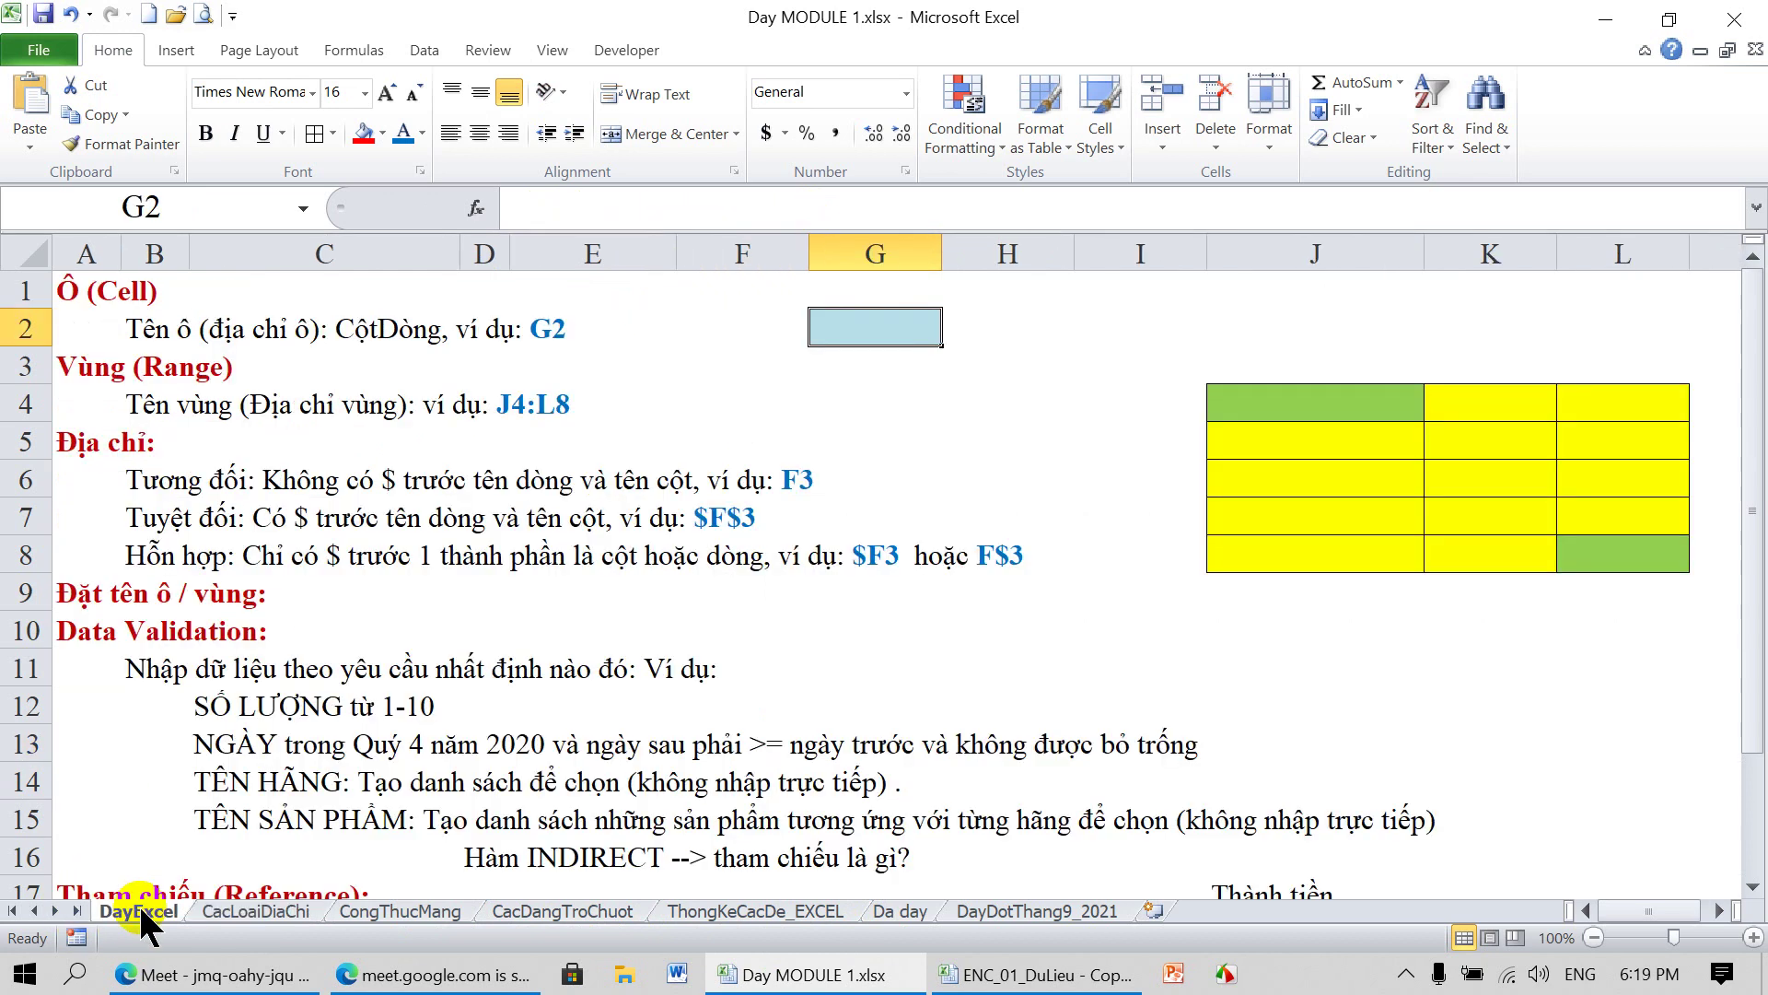
left_click(864, 316)
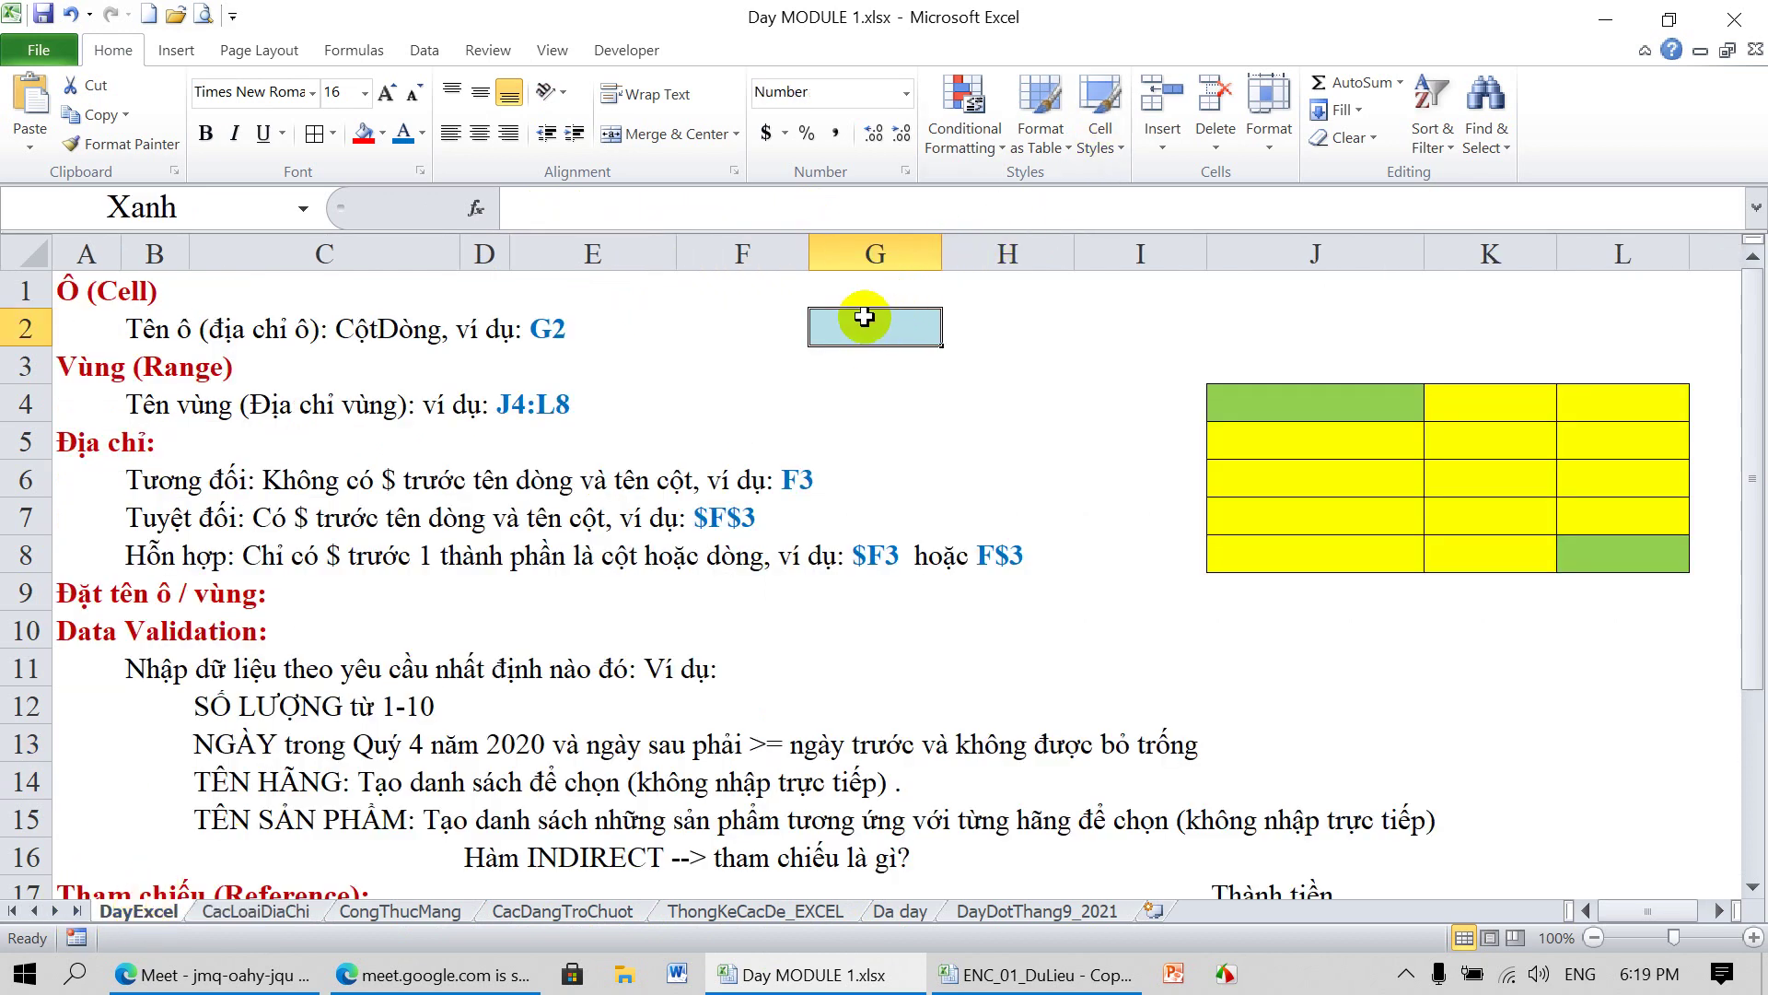
left_click(354, 50)
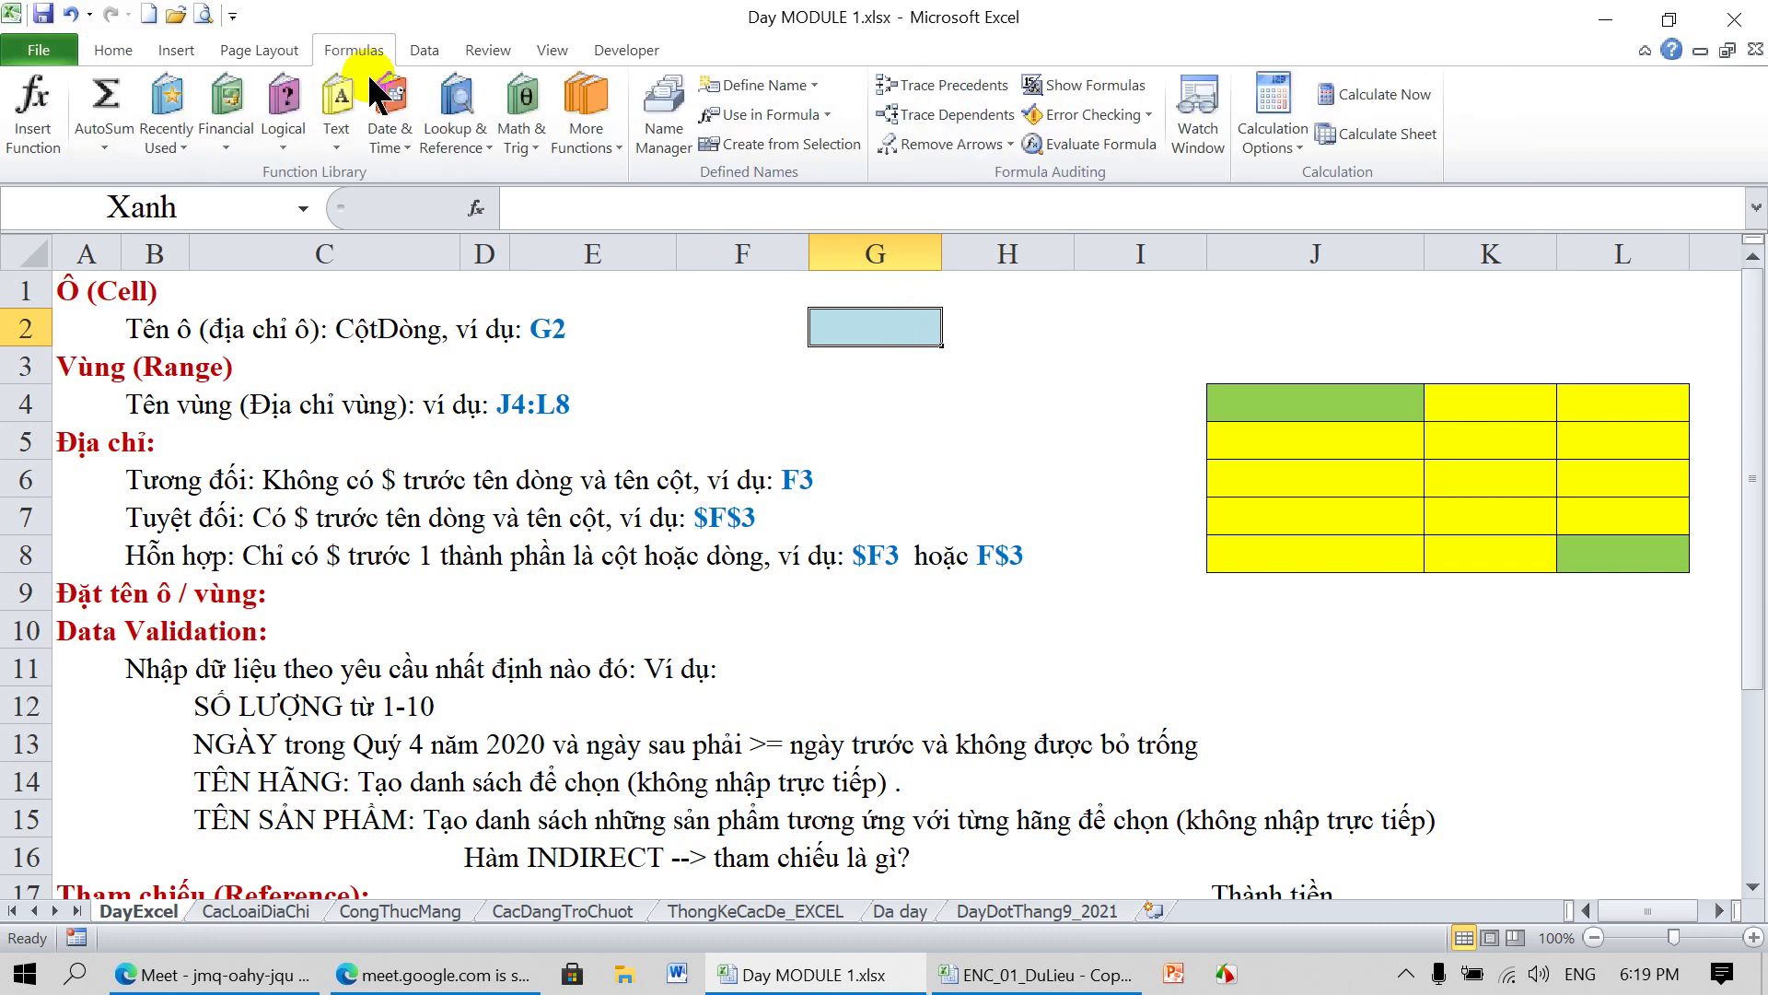
left_click(670, 117)
left_click(834, 470)
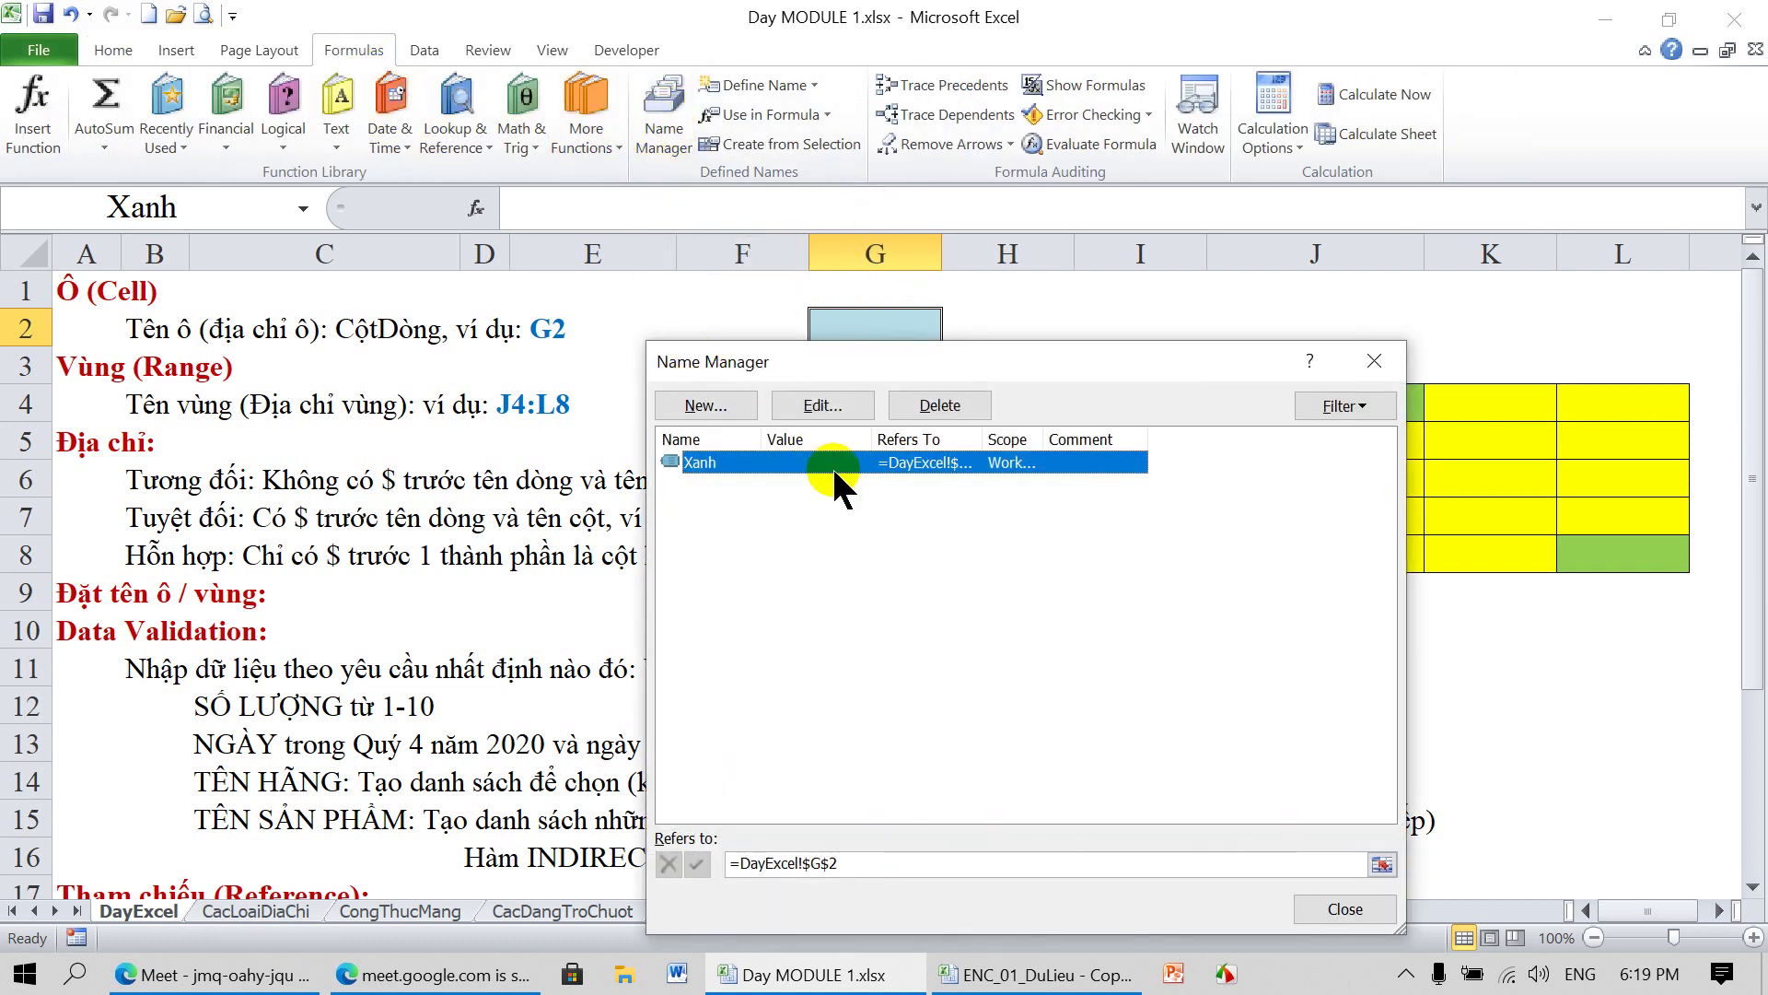
left_click(719, 475)
left_click(814, 870)
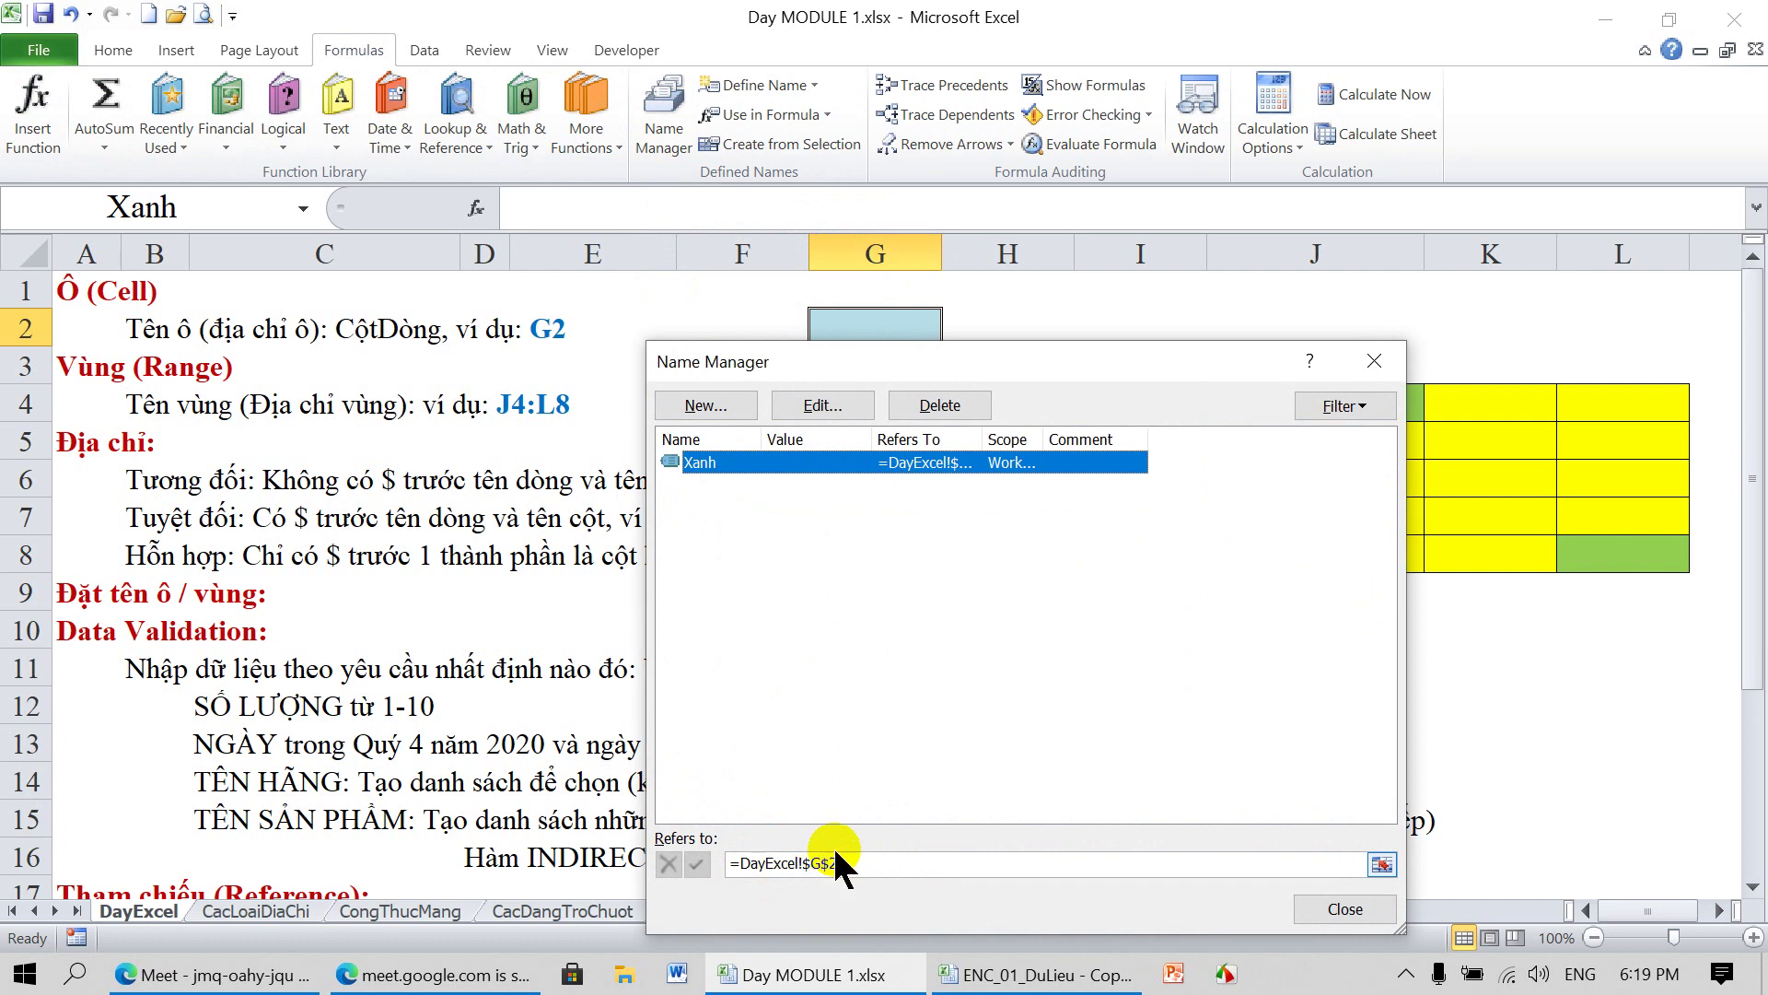
left_click(1593, 735)
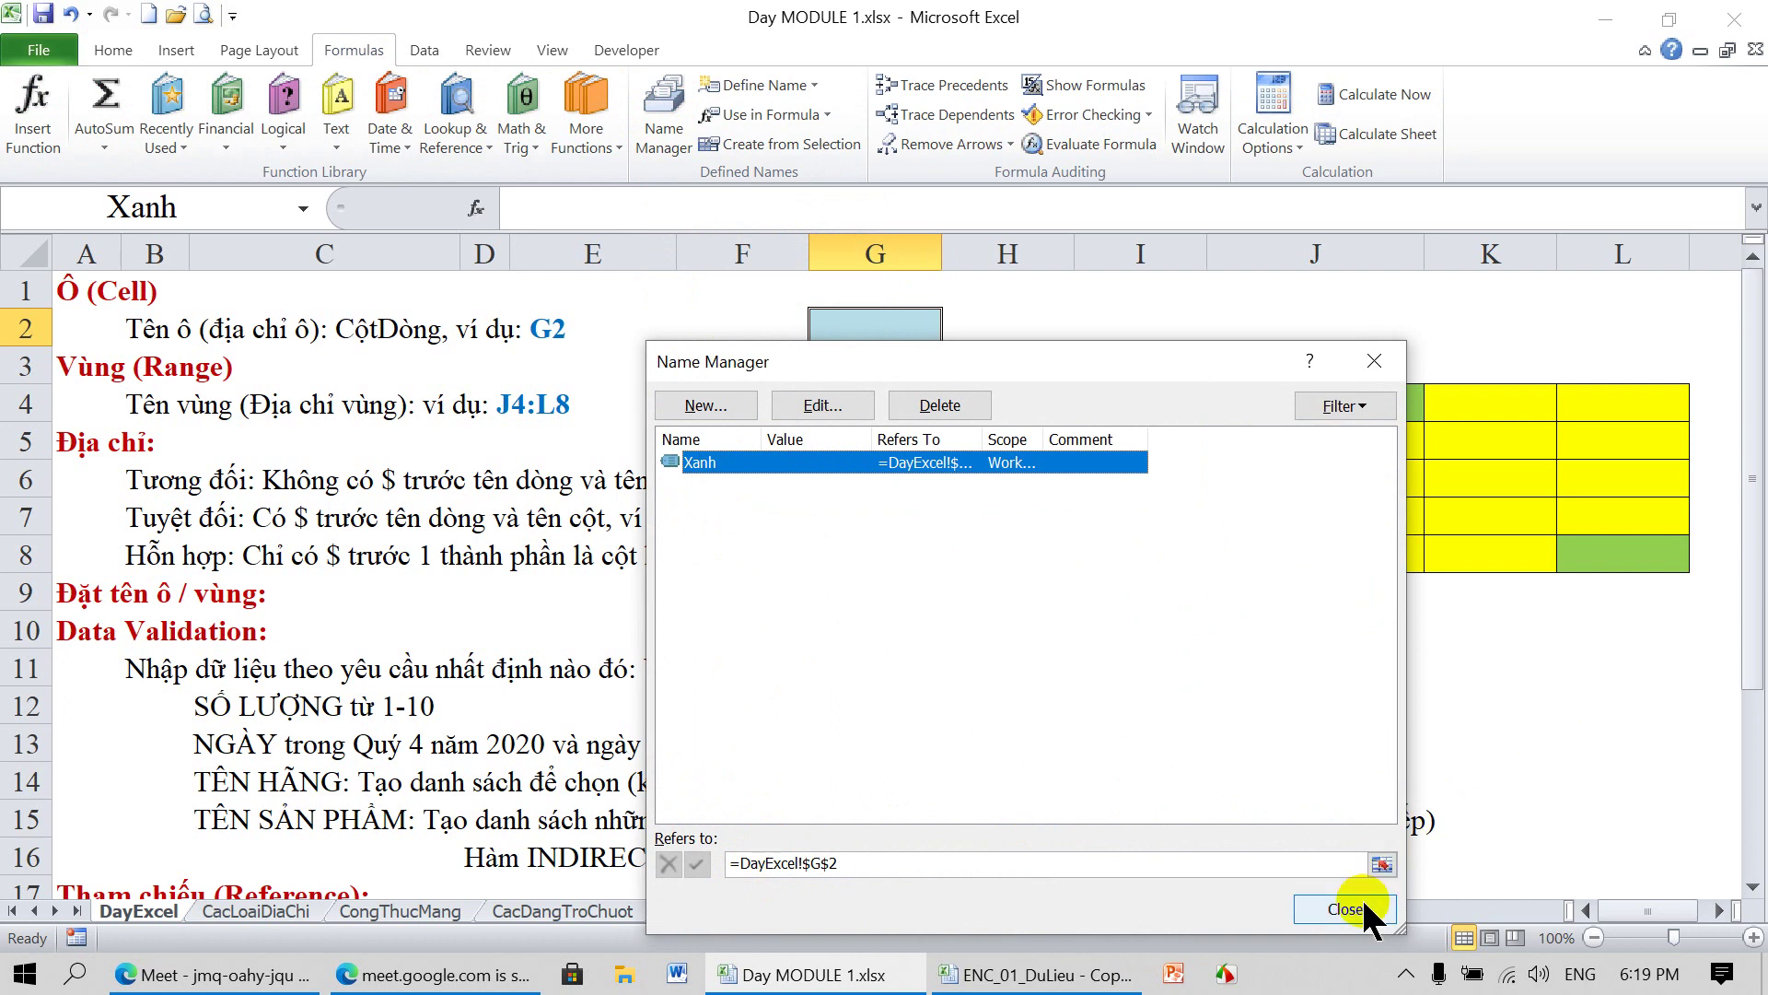
left_click(1346, 909)
left_click(869, 368)
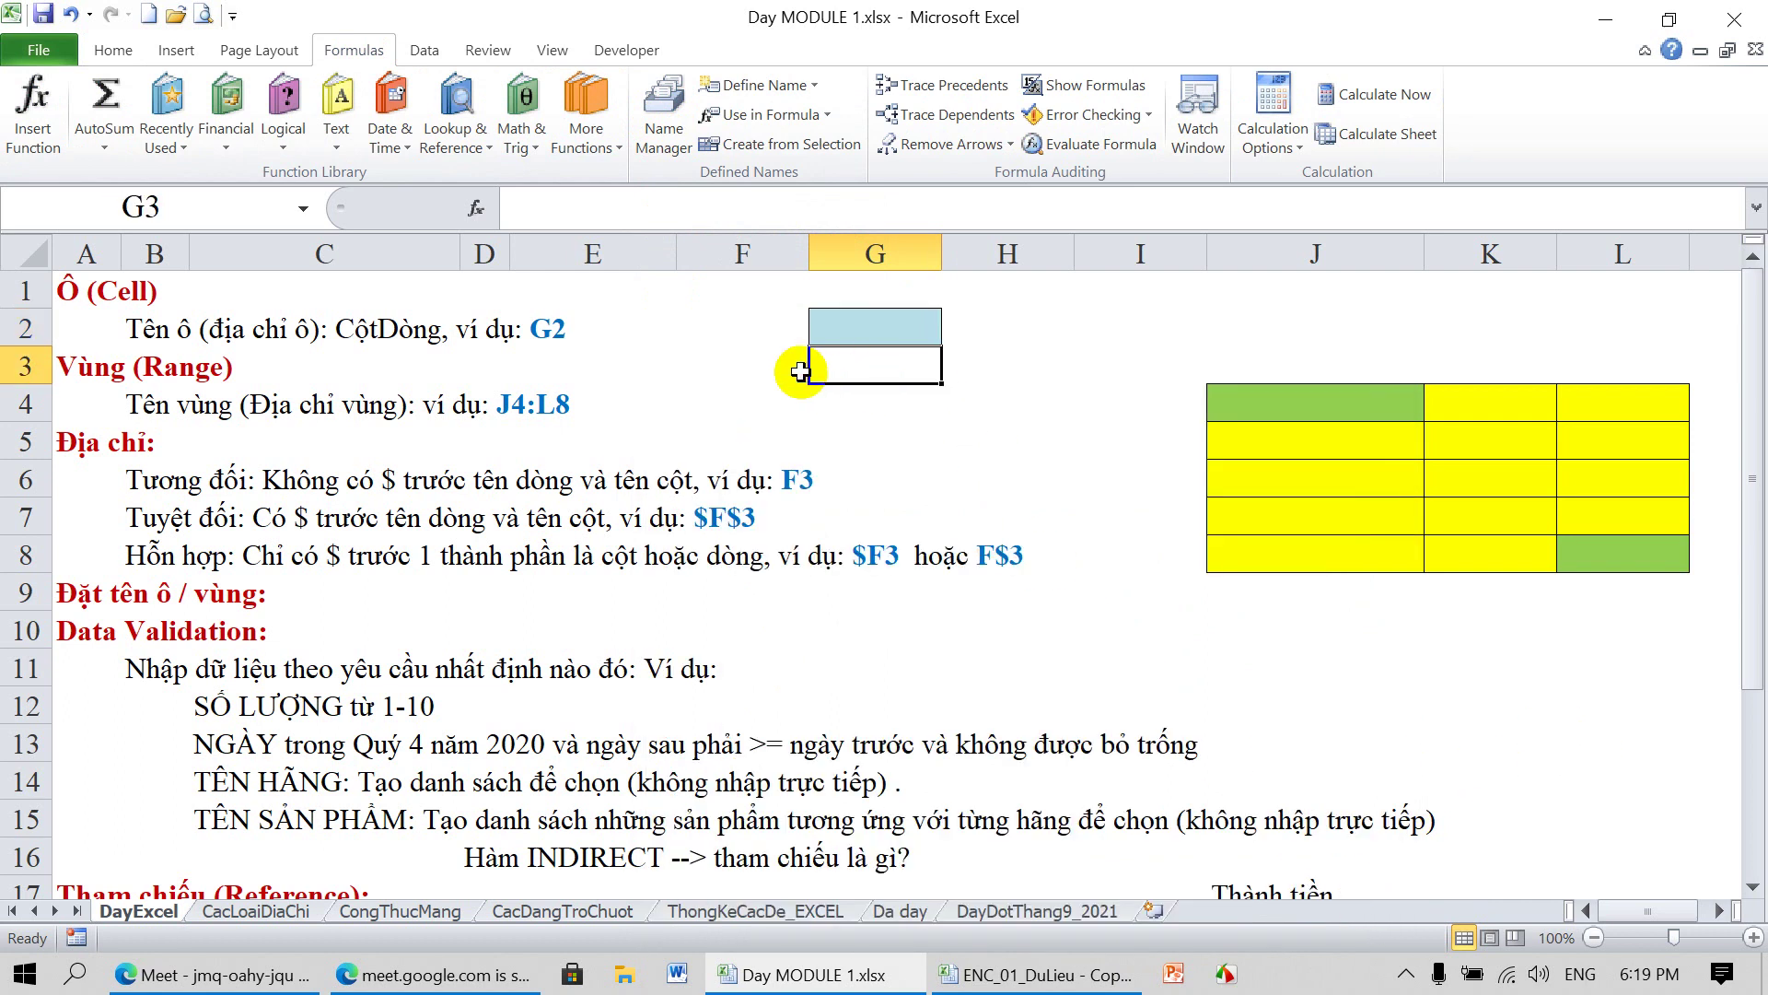
Fill cell G3 red and name it DO
left_click(112, 49)
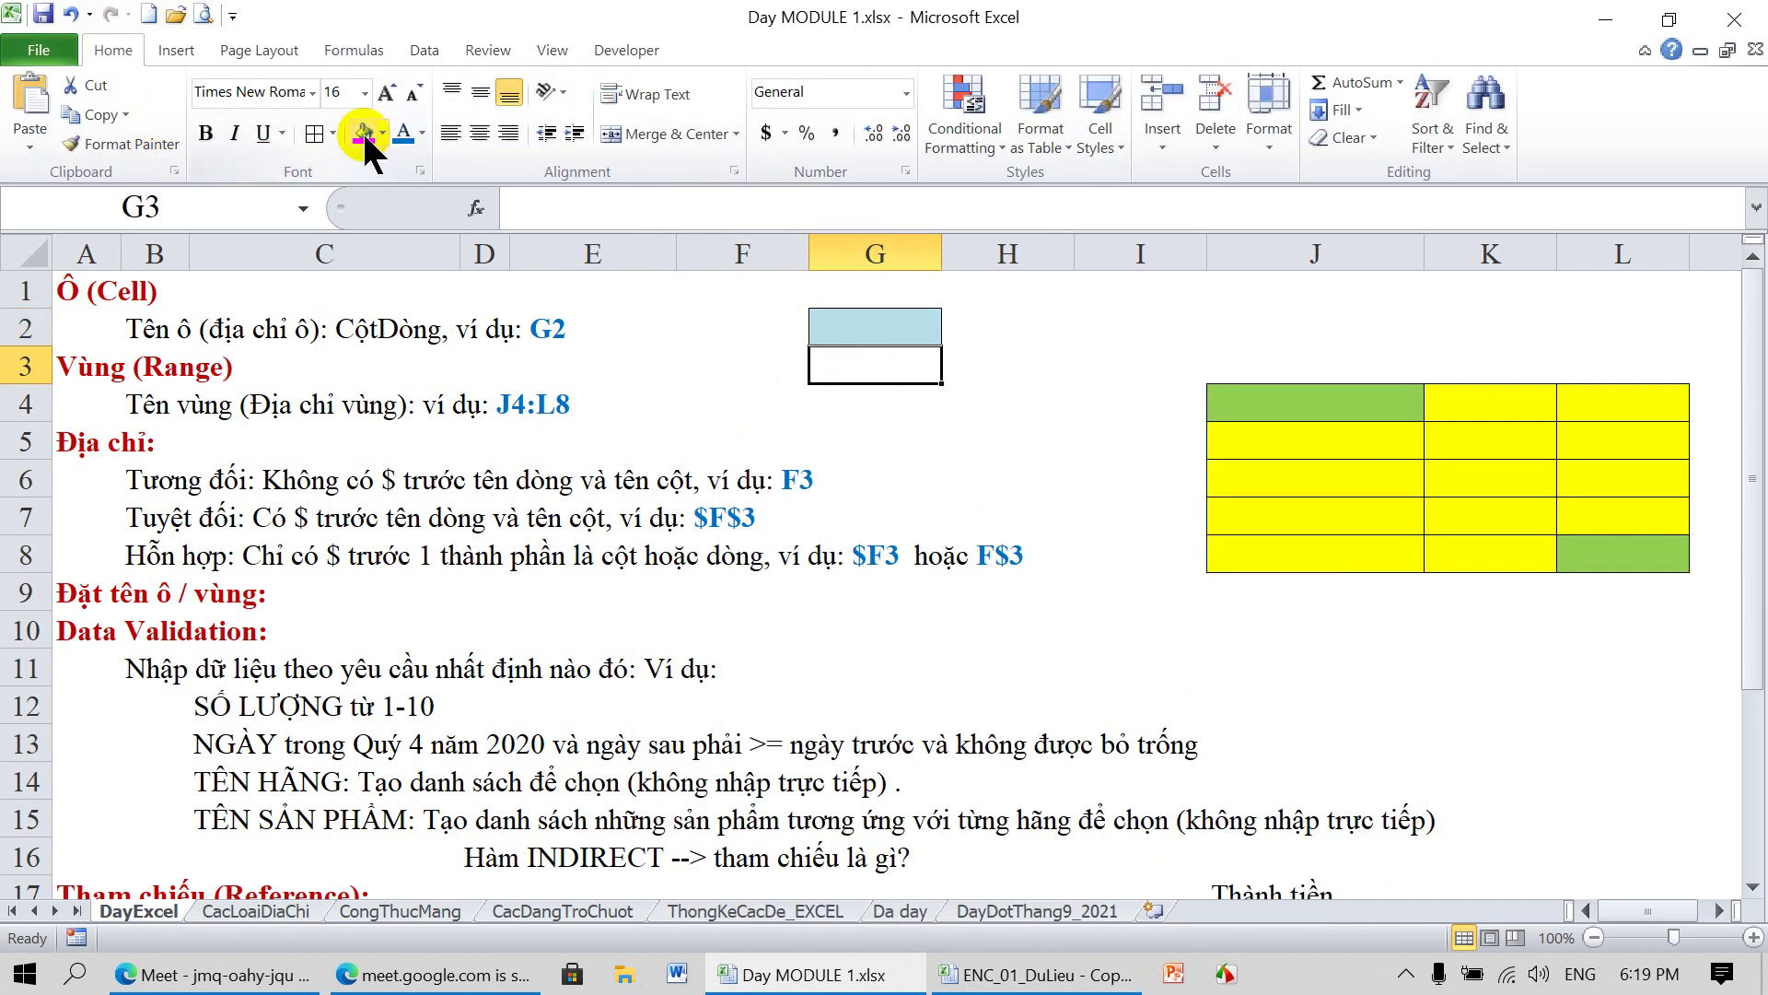
left_click(365, 138)
left_click(216, 211)
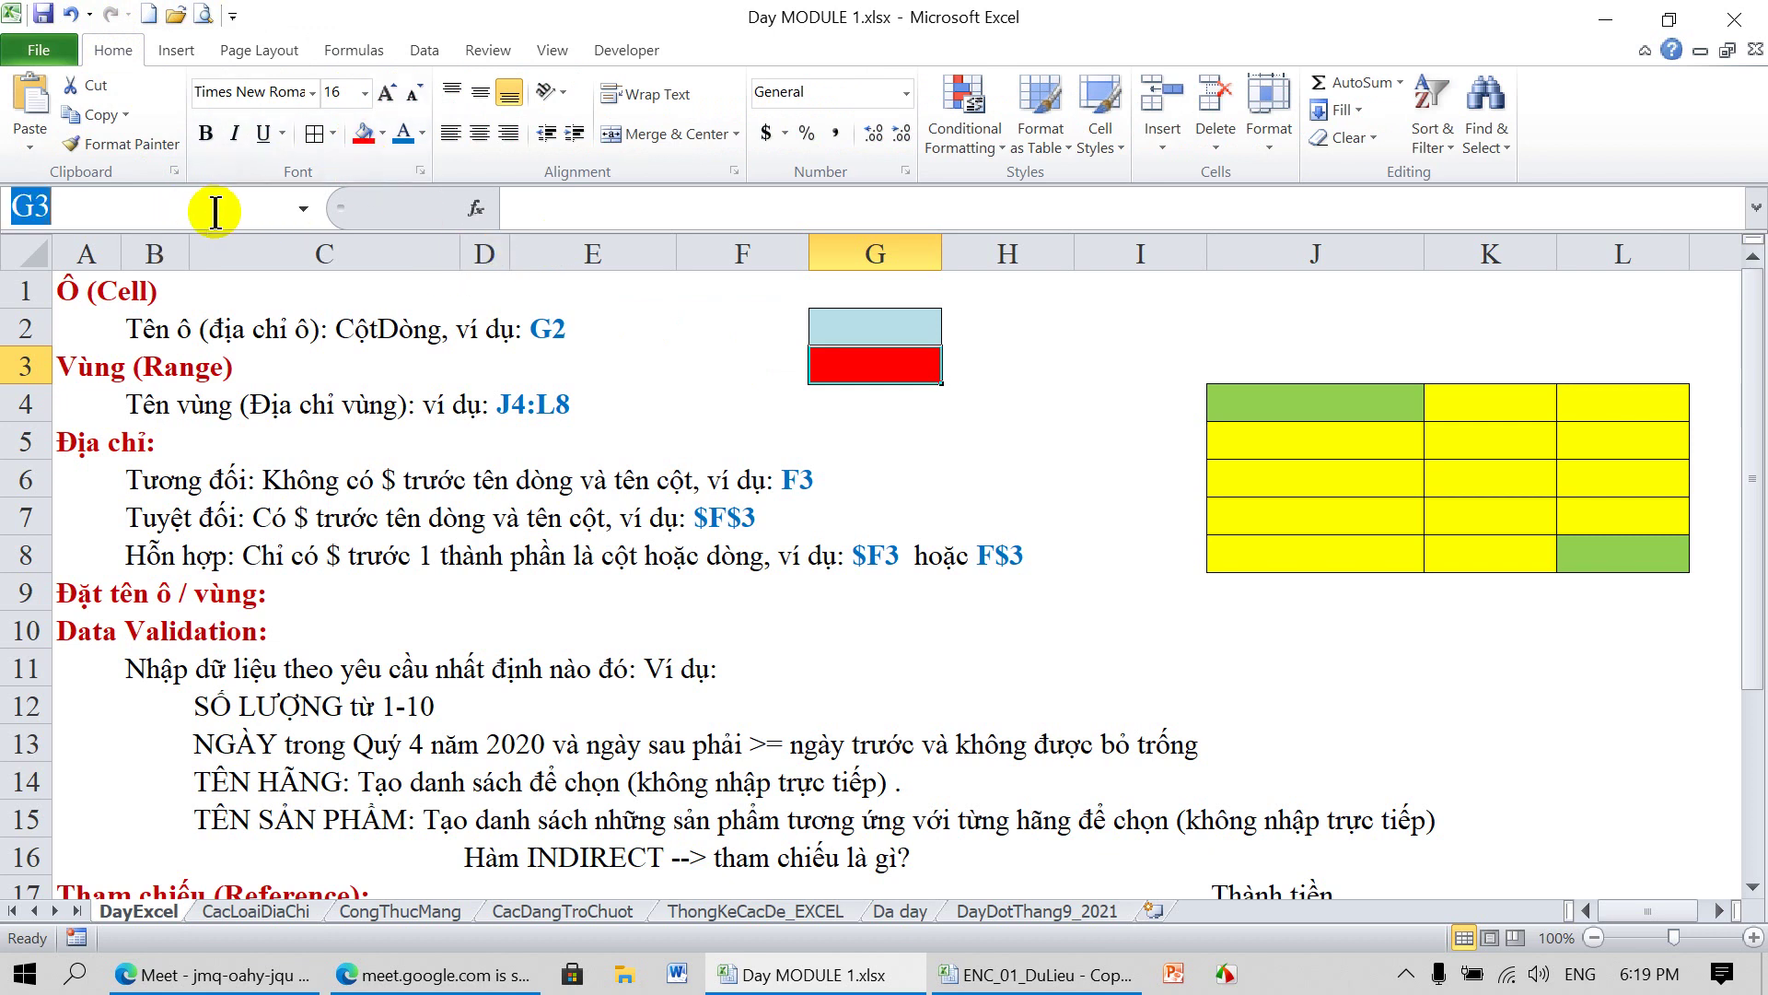
type("D")
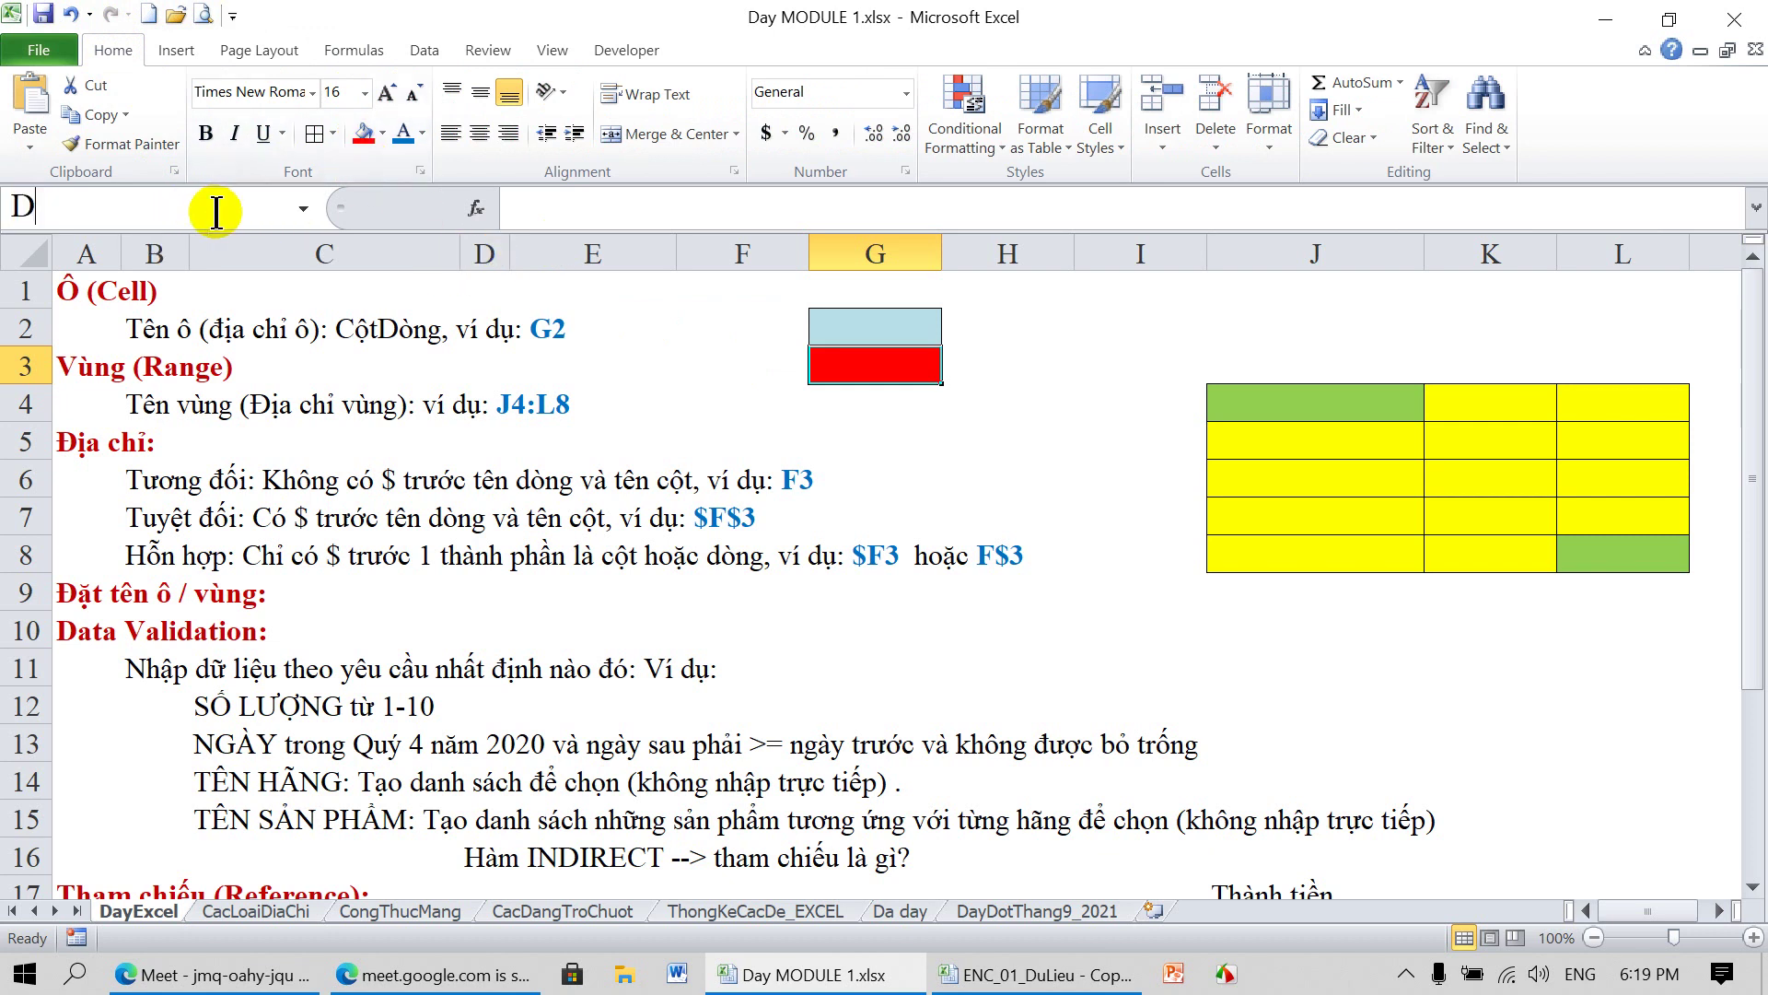
type("O")
key("Return")
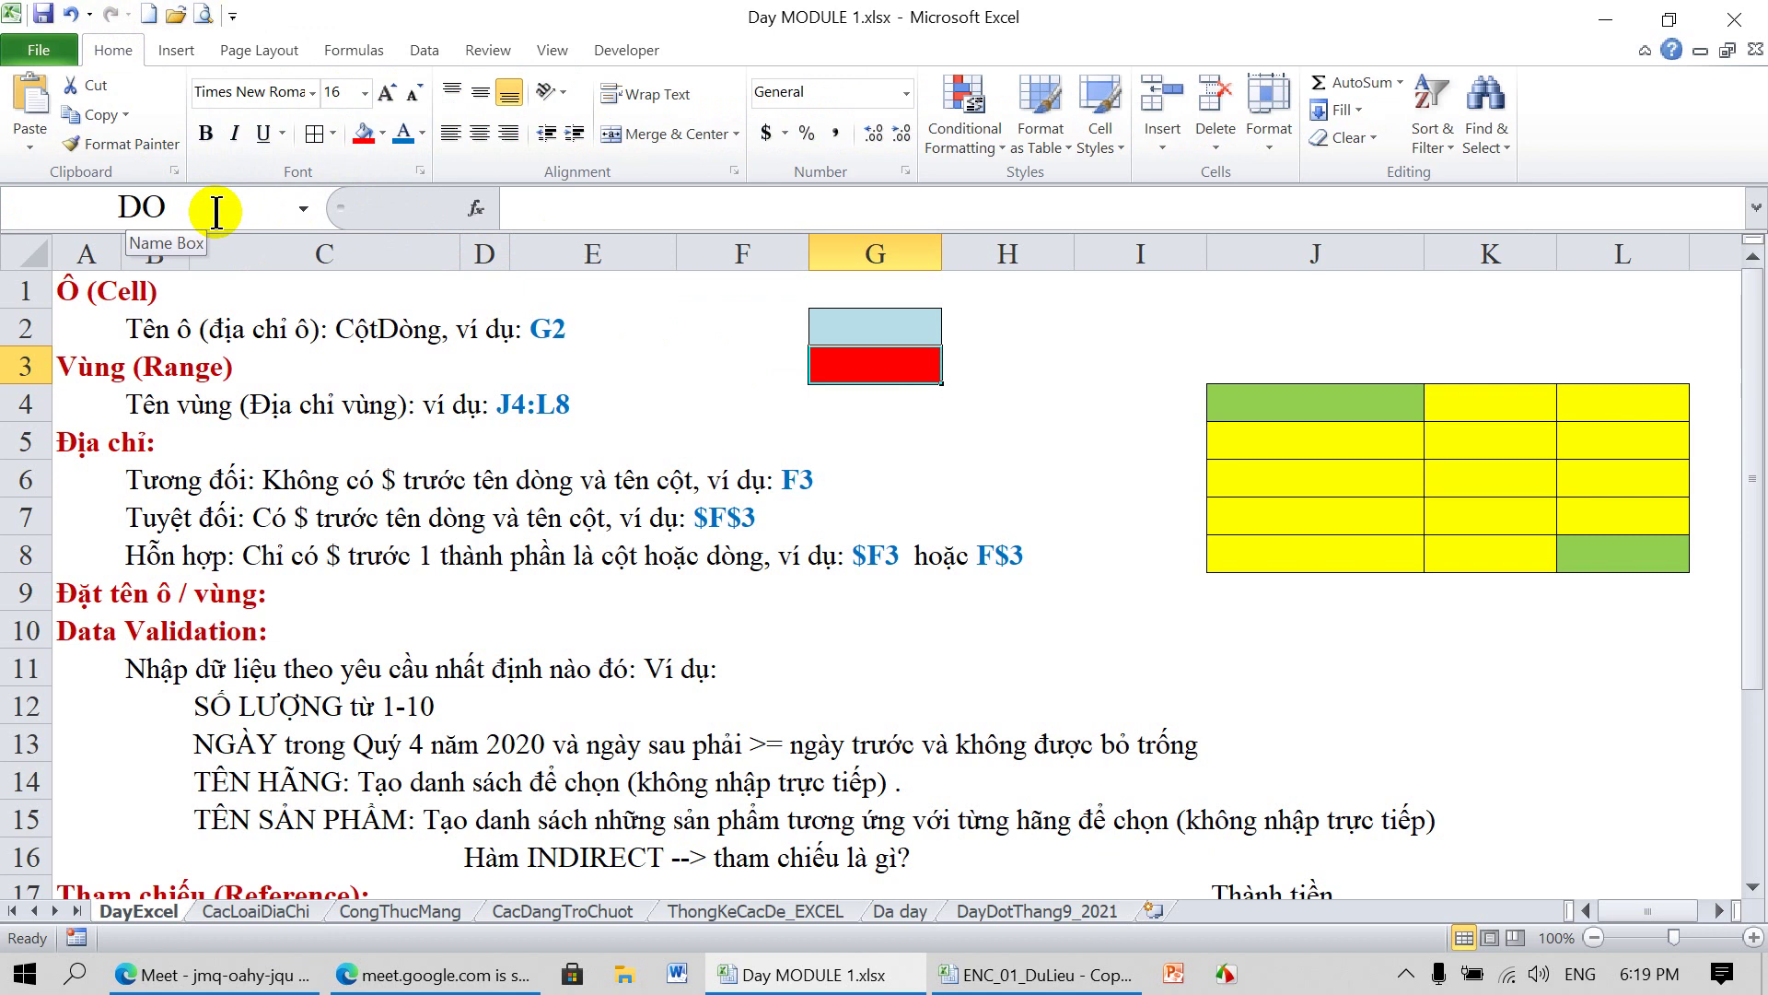
Enter 20 in G2 (Xanh) and 30 in G3 (DO)
left_click(858, 332)
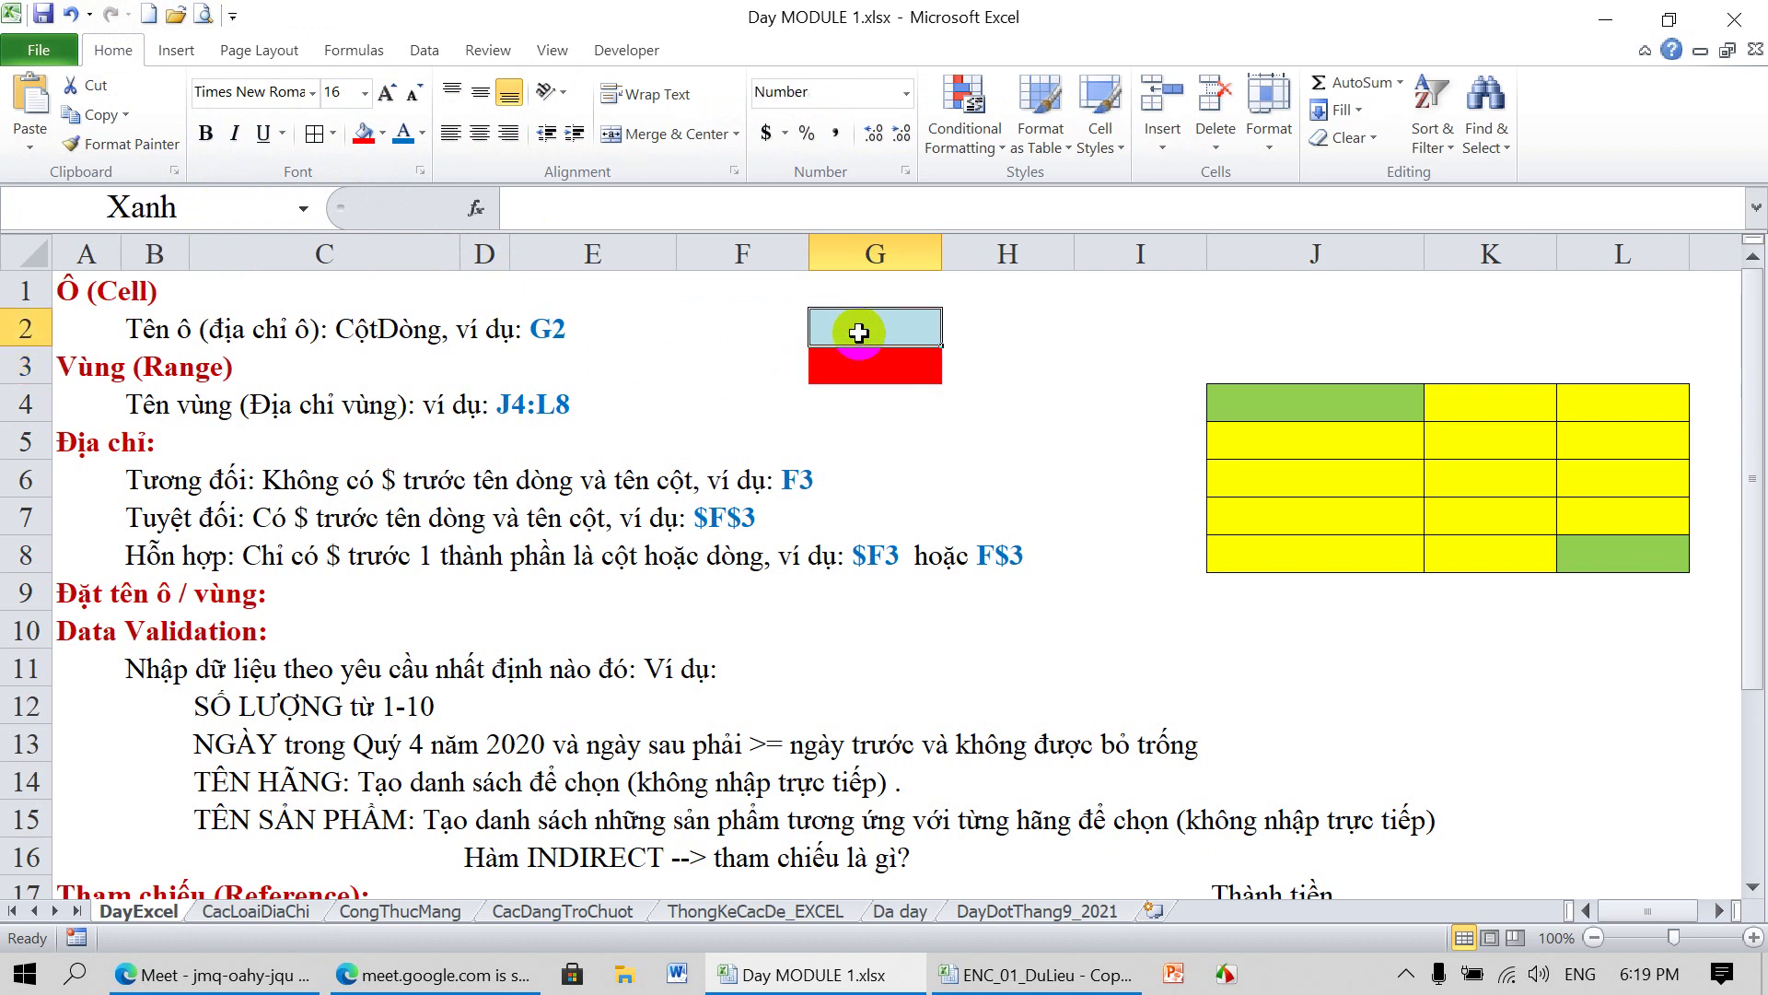
type("20")
key("Return")
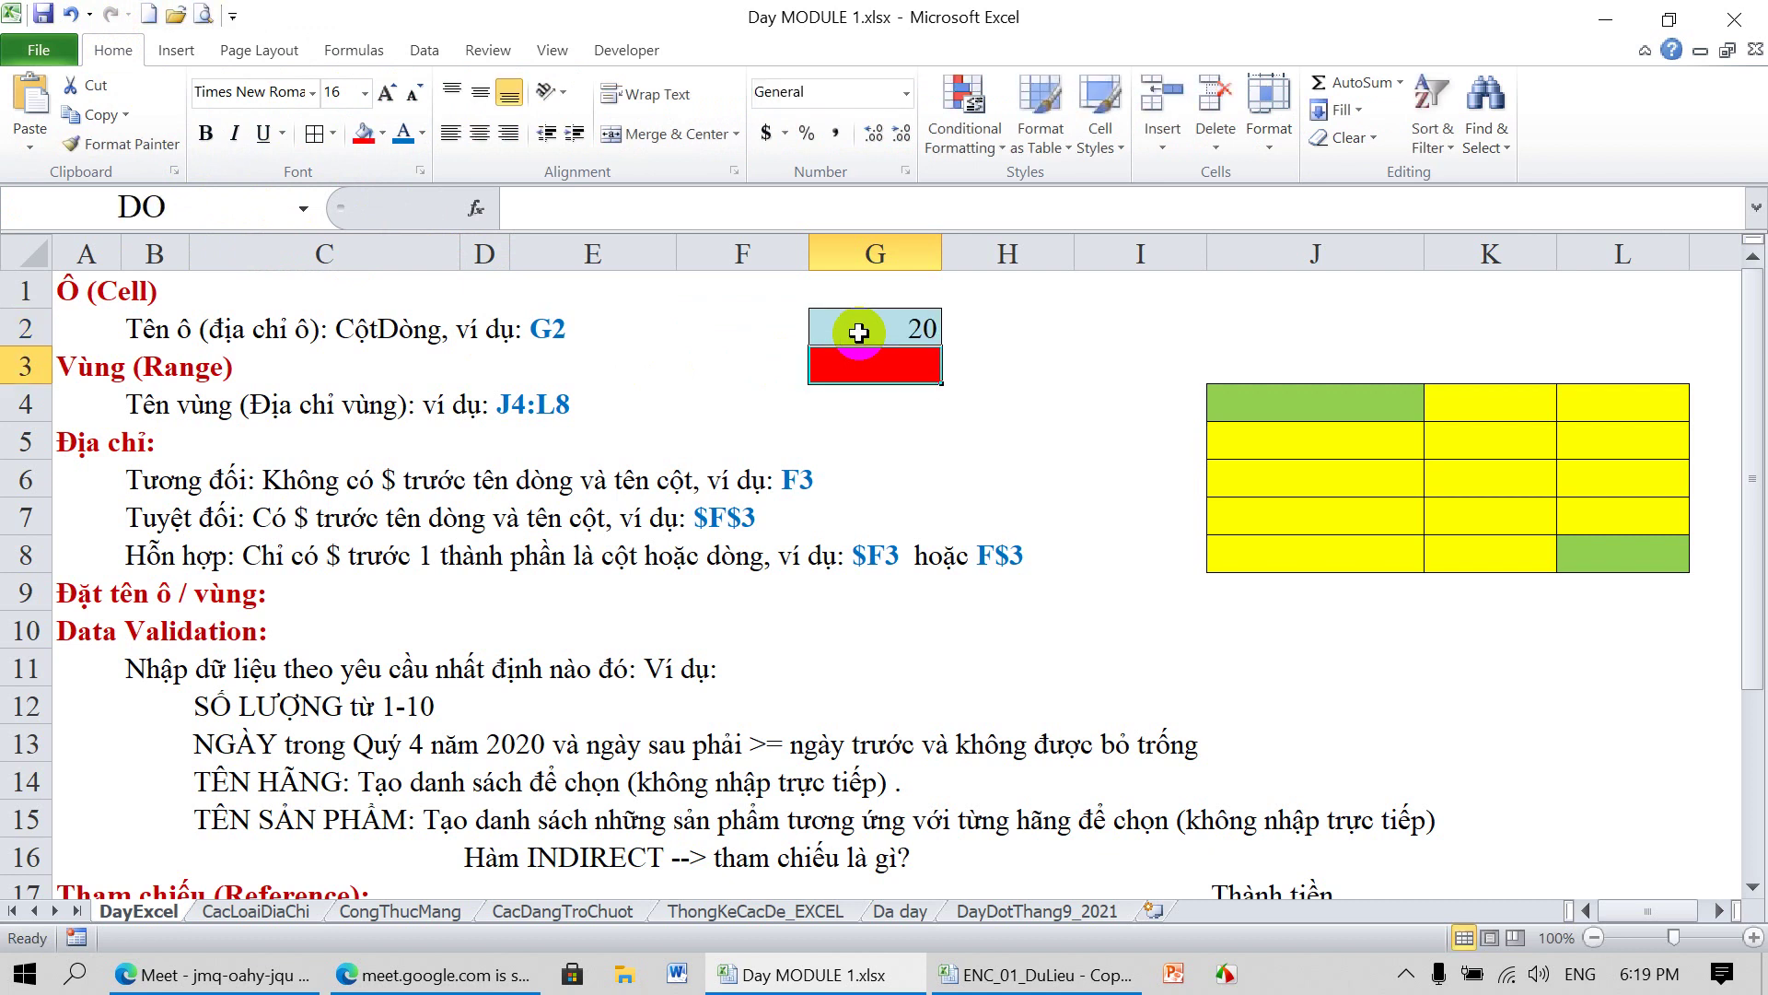
type("30")
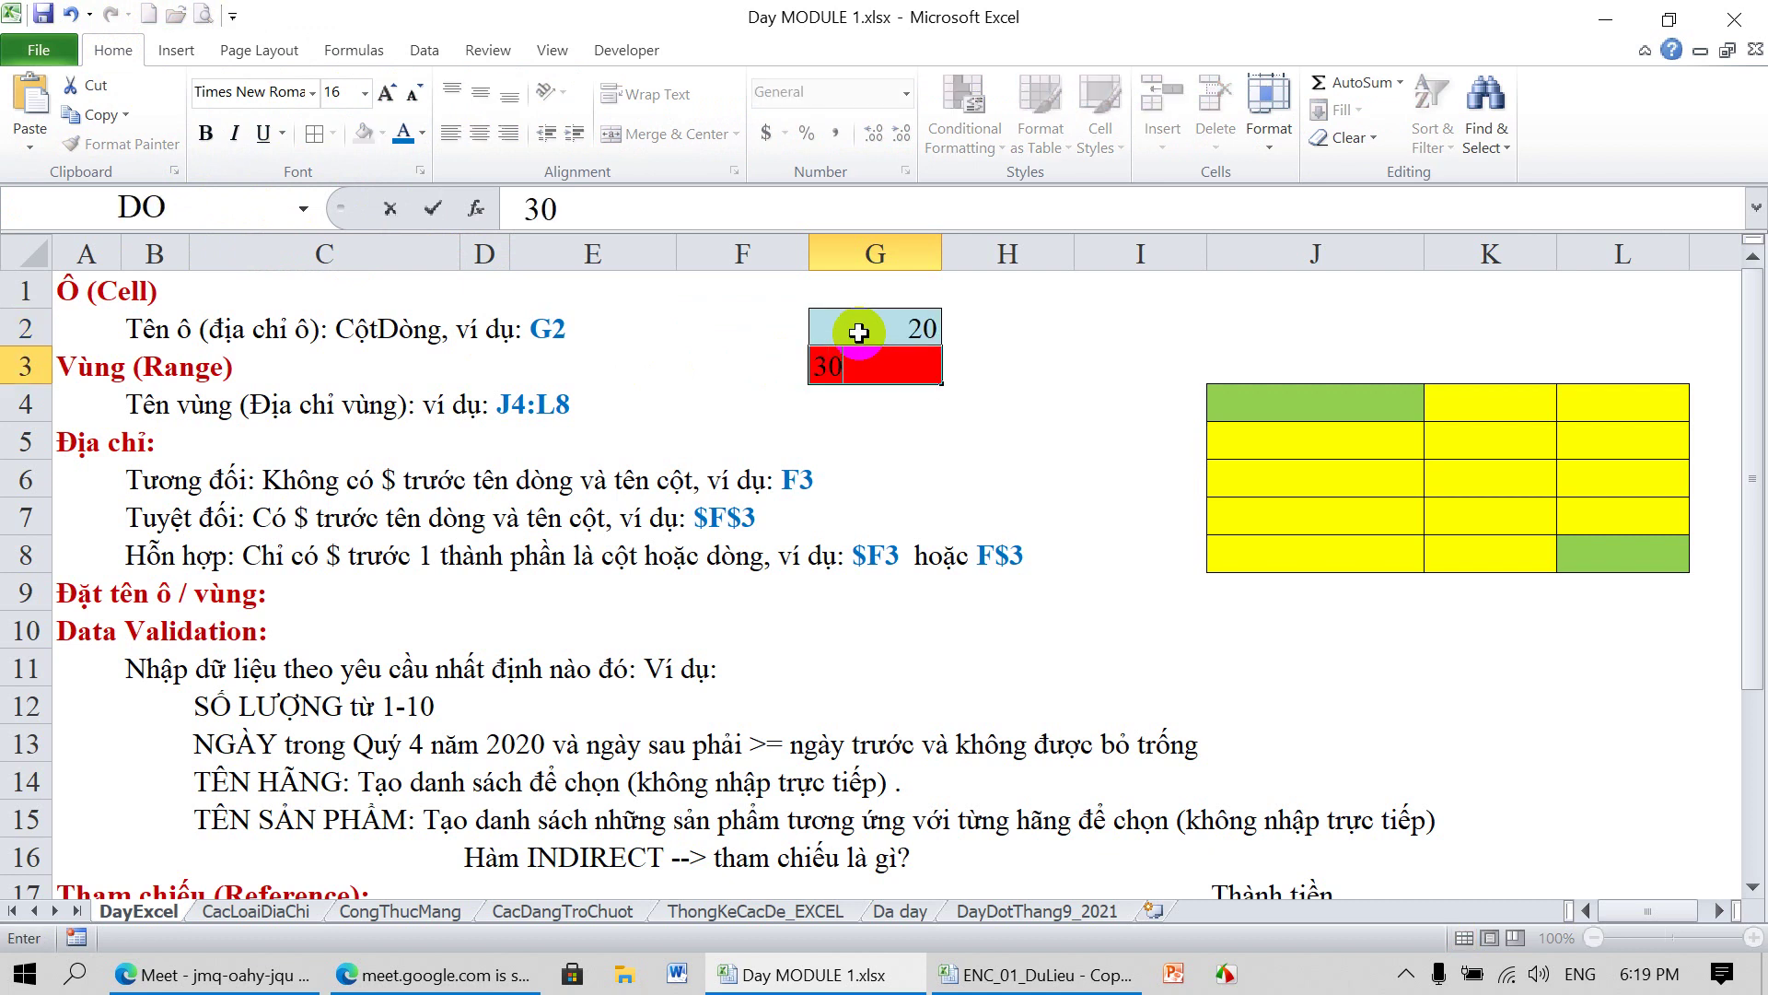
key("Return")
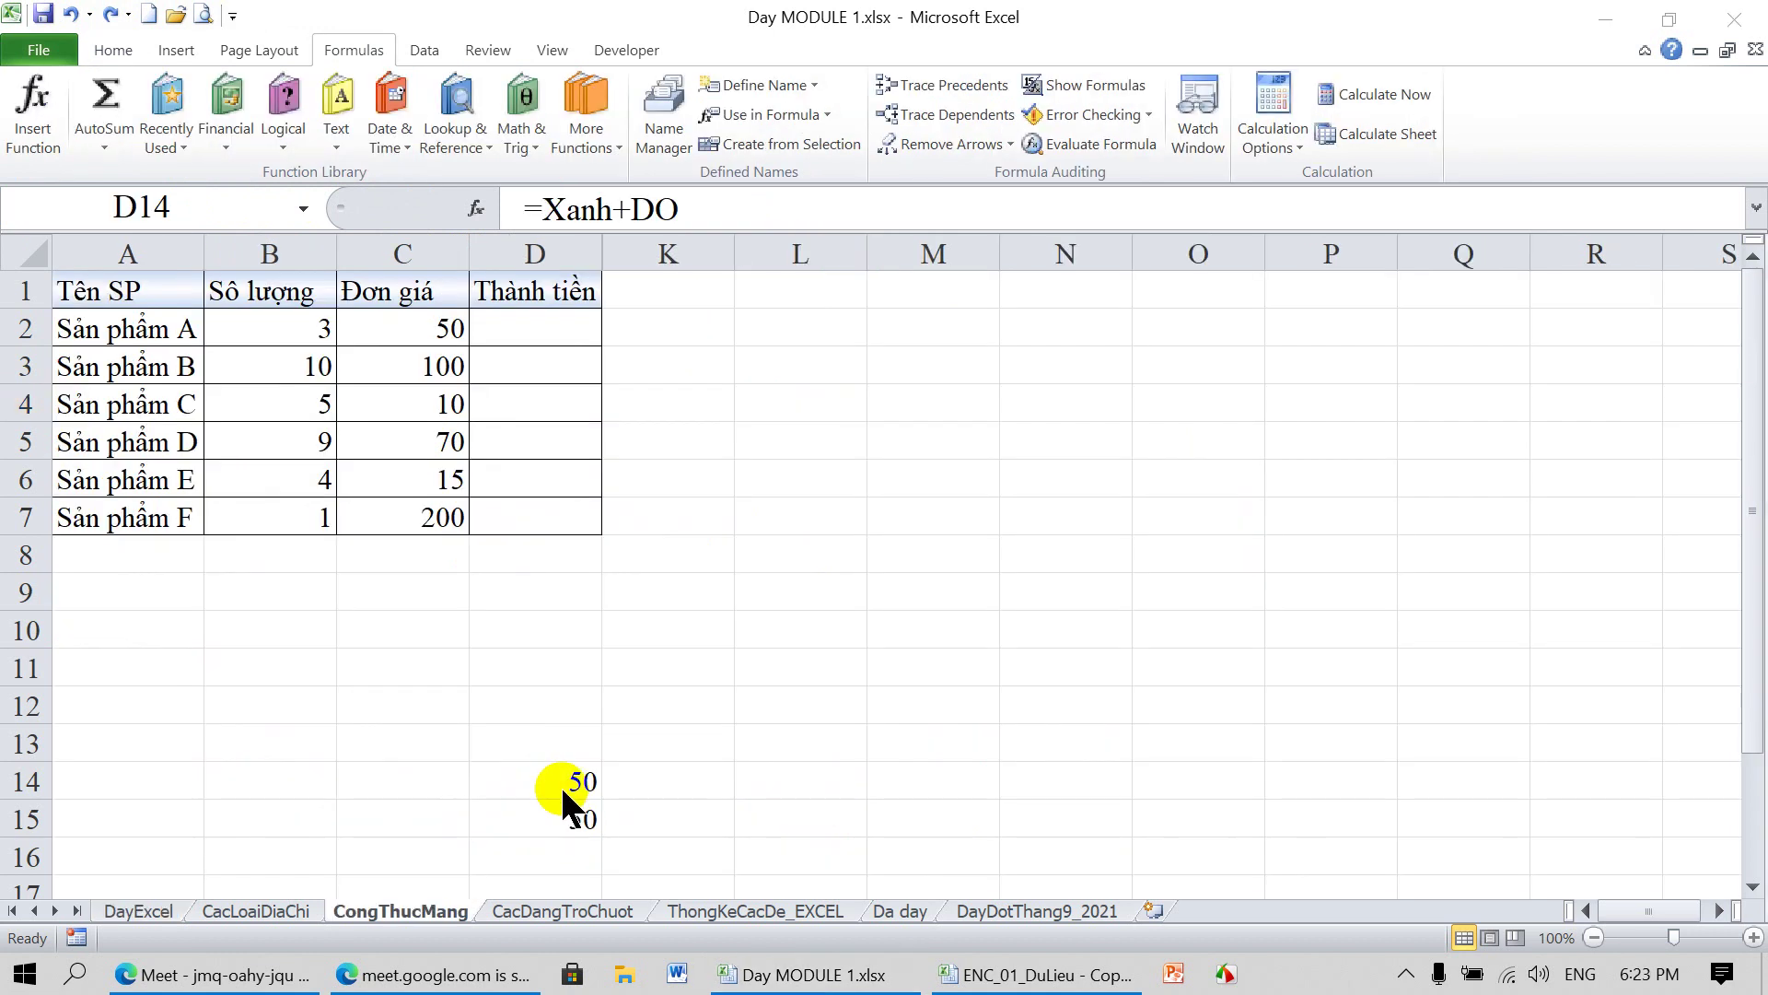
On DayExcel, select G2 and G3 to confirm their names Xanh and DO
left_click(555, 785)
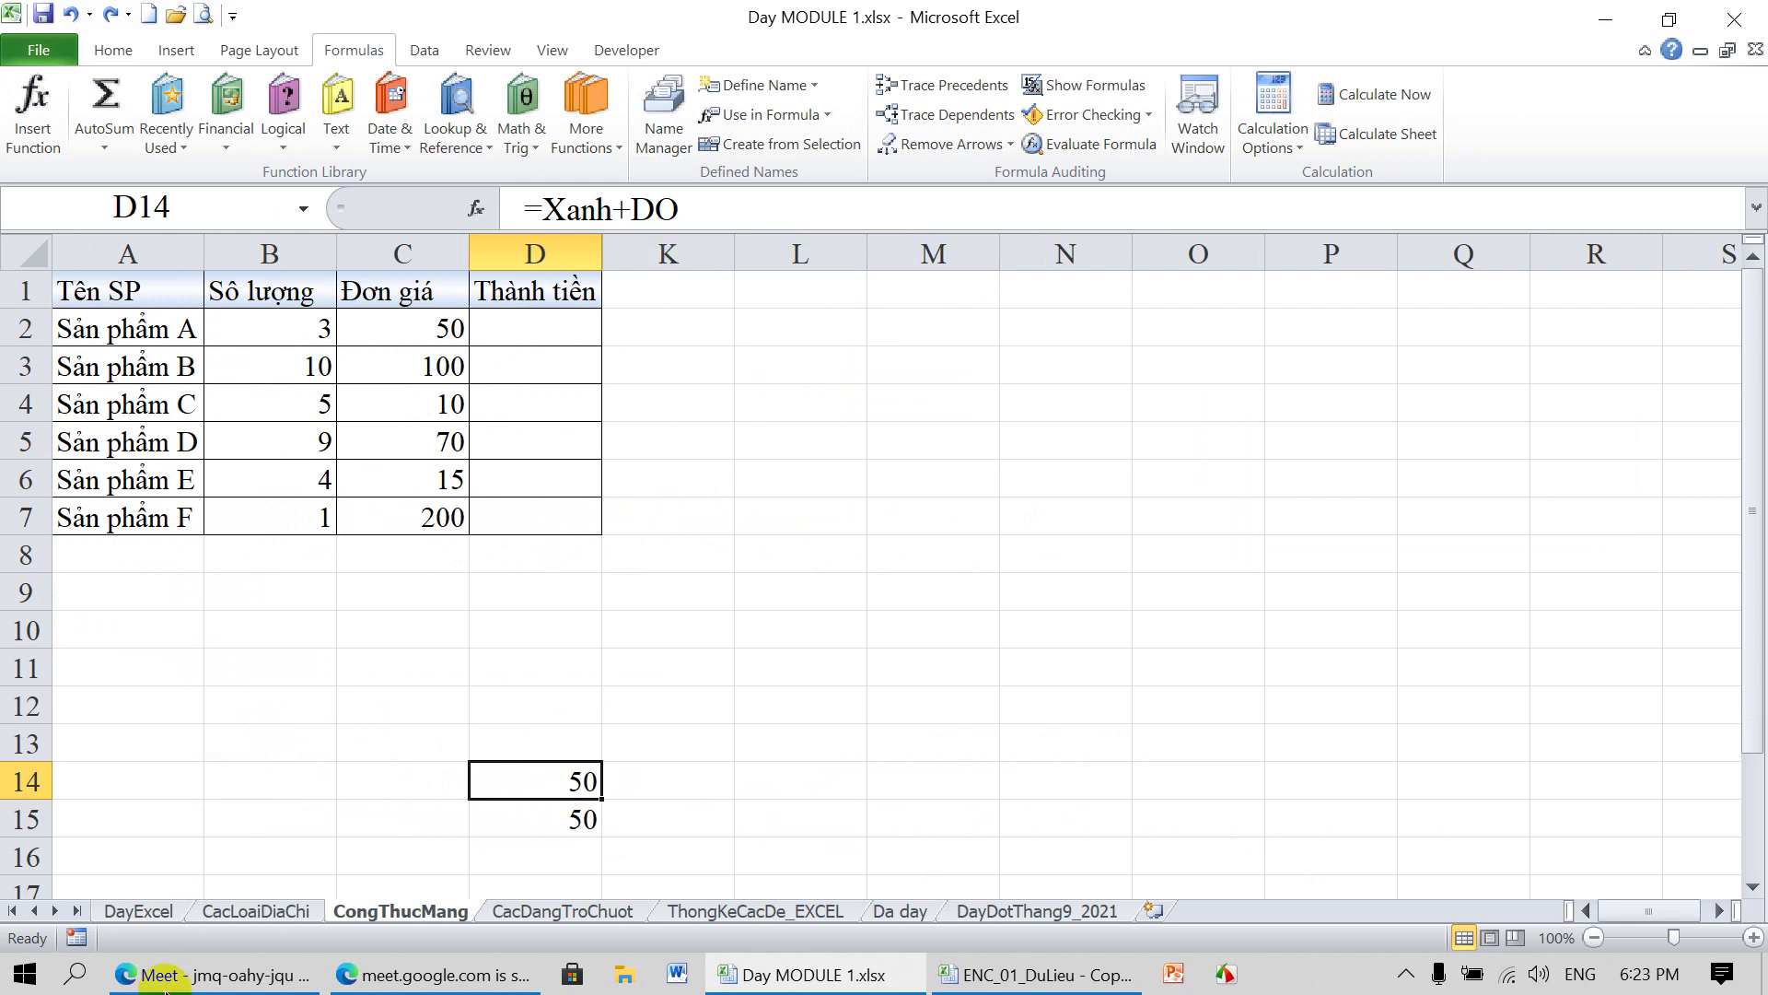
left_click(138, 910)
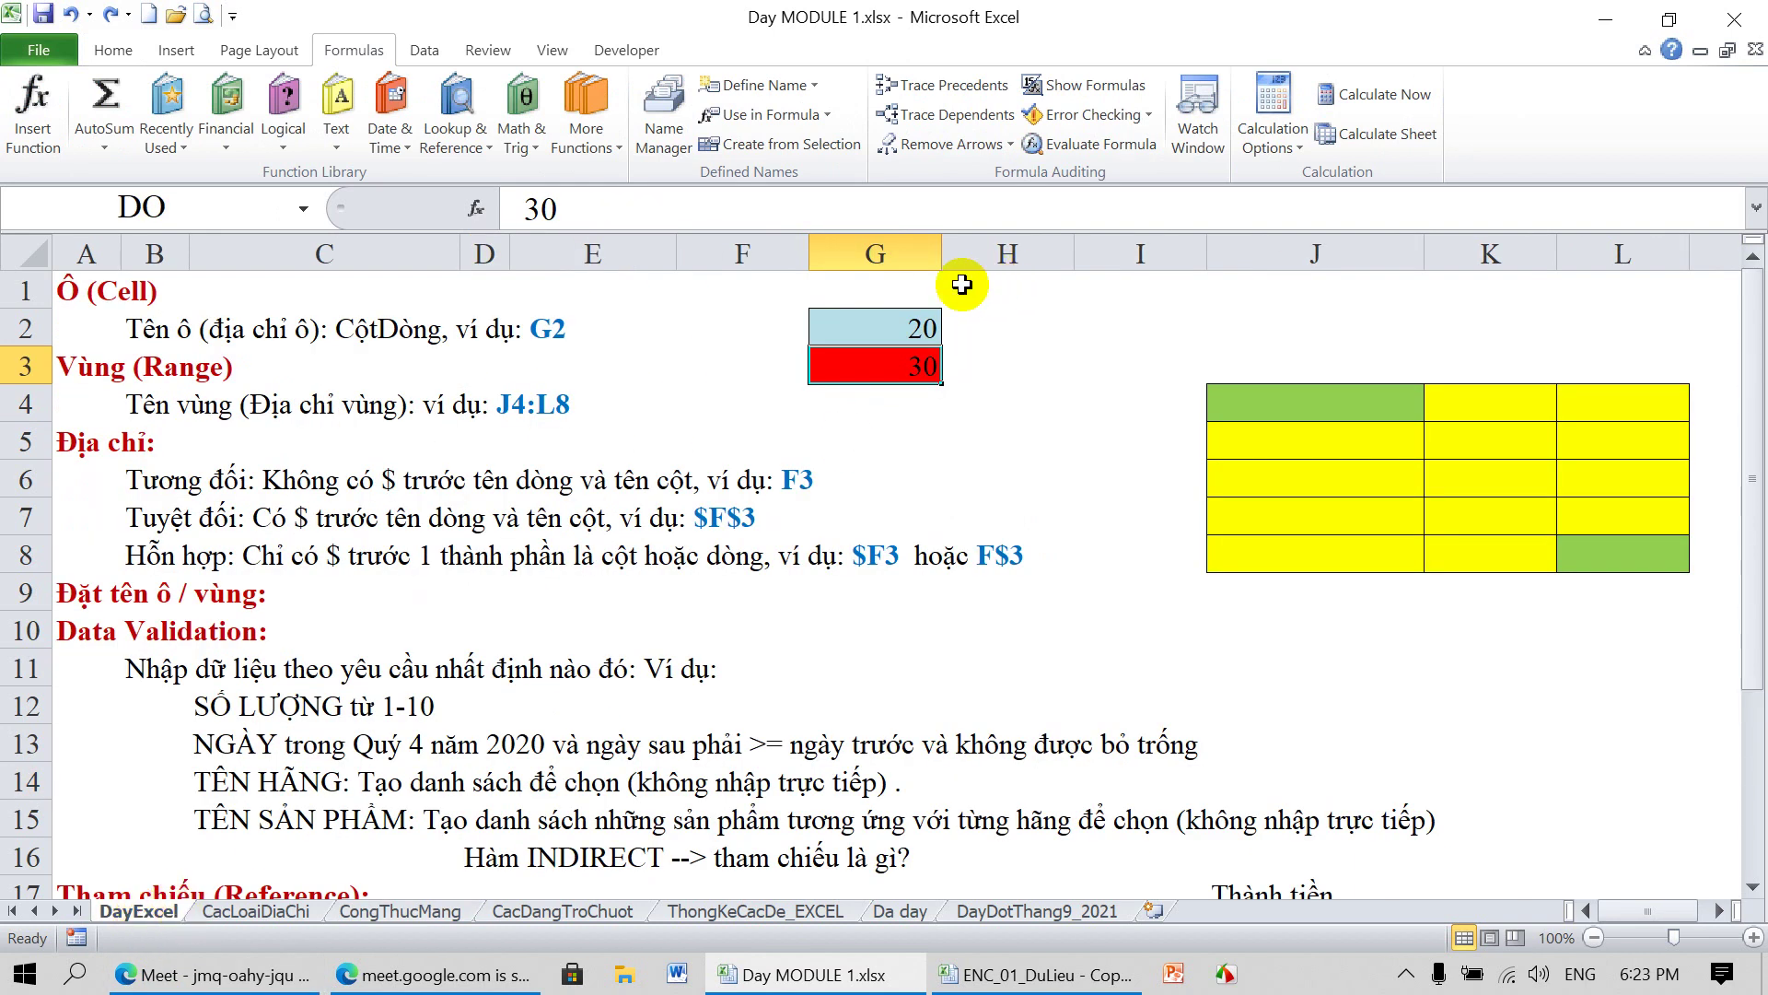
left_click(911, 325)
left_click(914, 328)
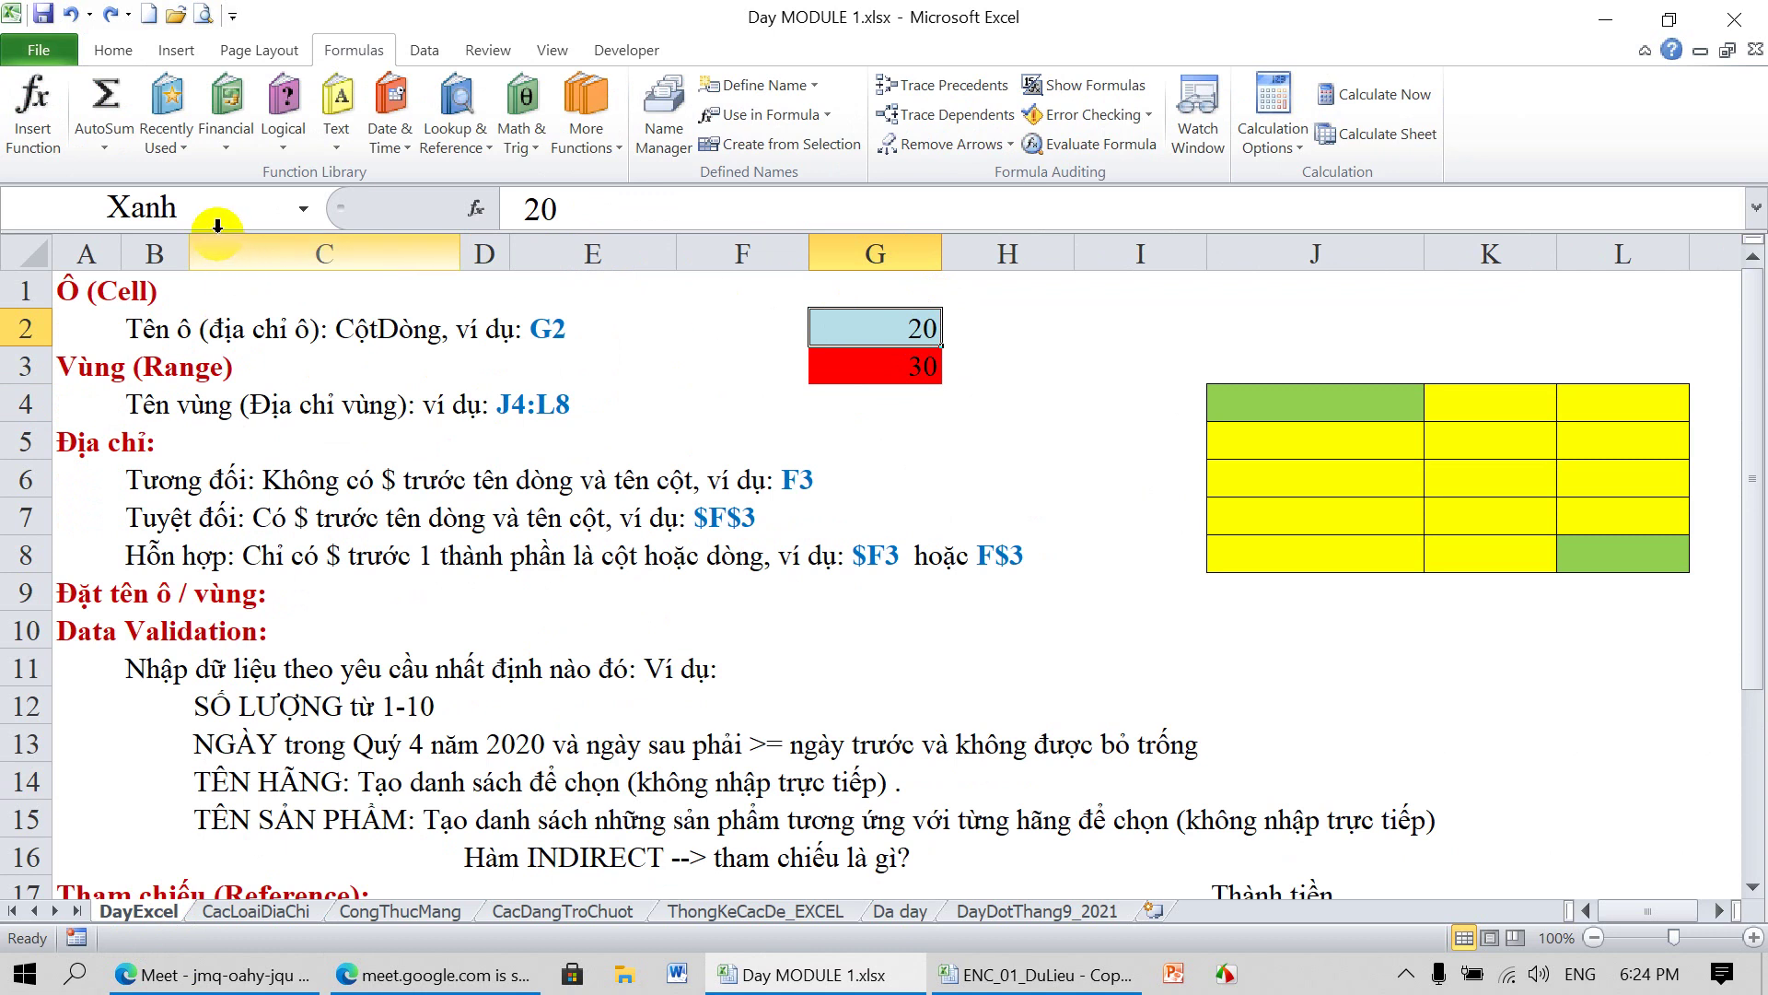
left_click(896, 328)
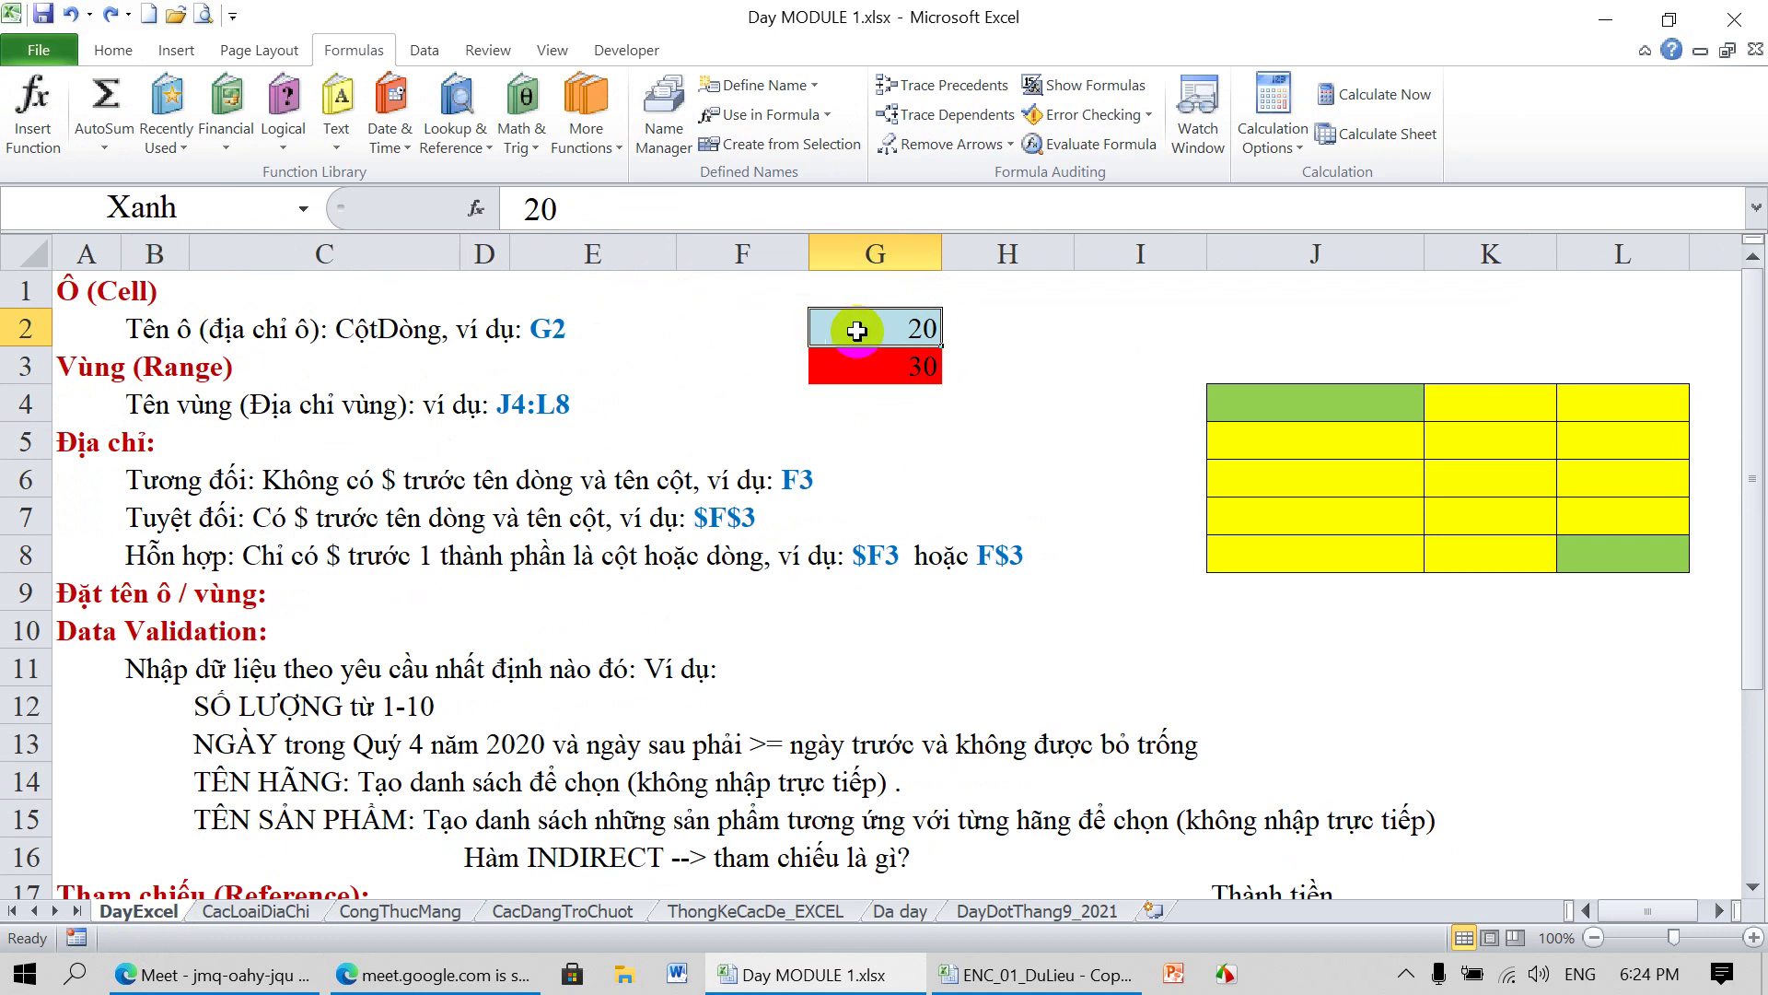
left_click(854, 332)
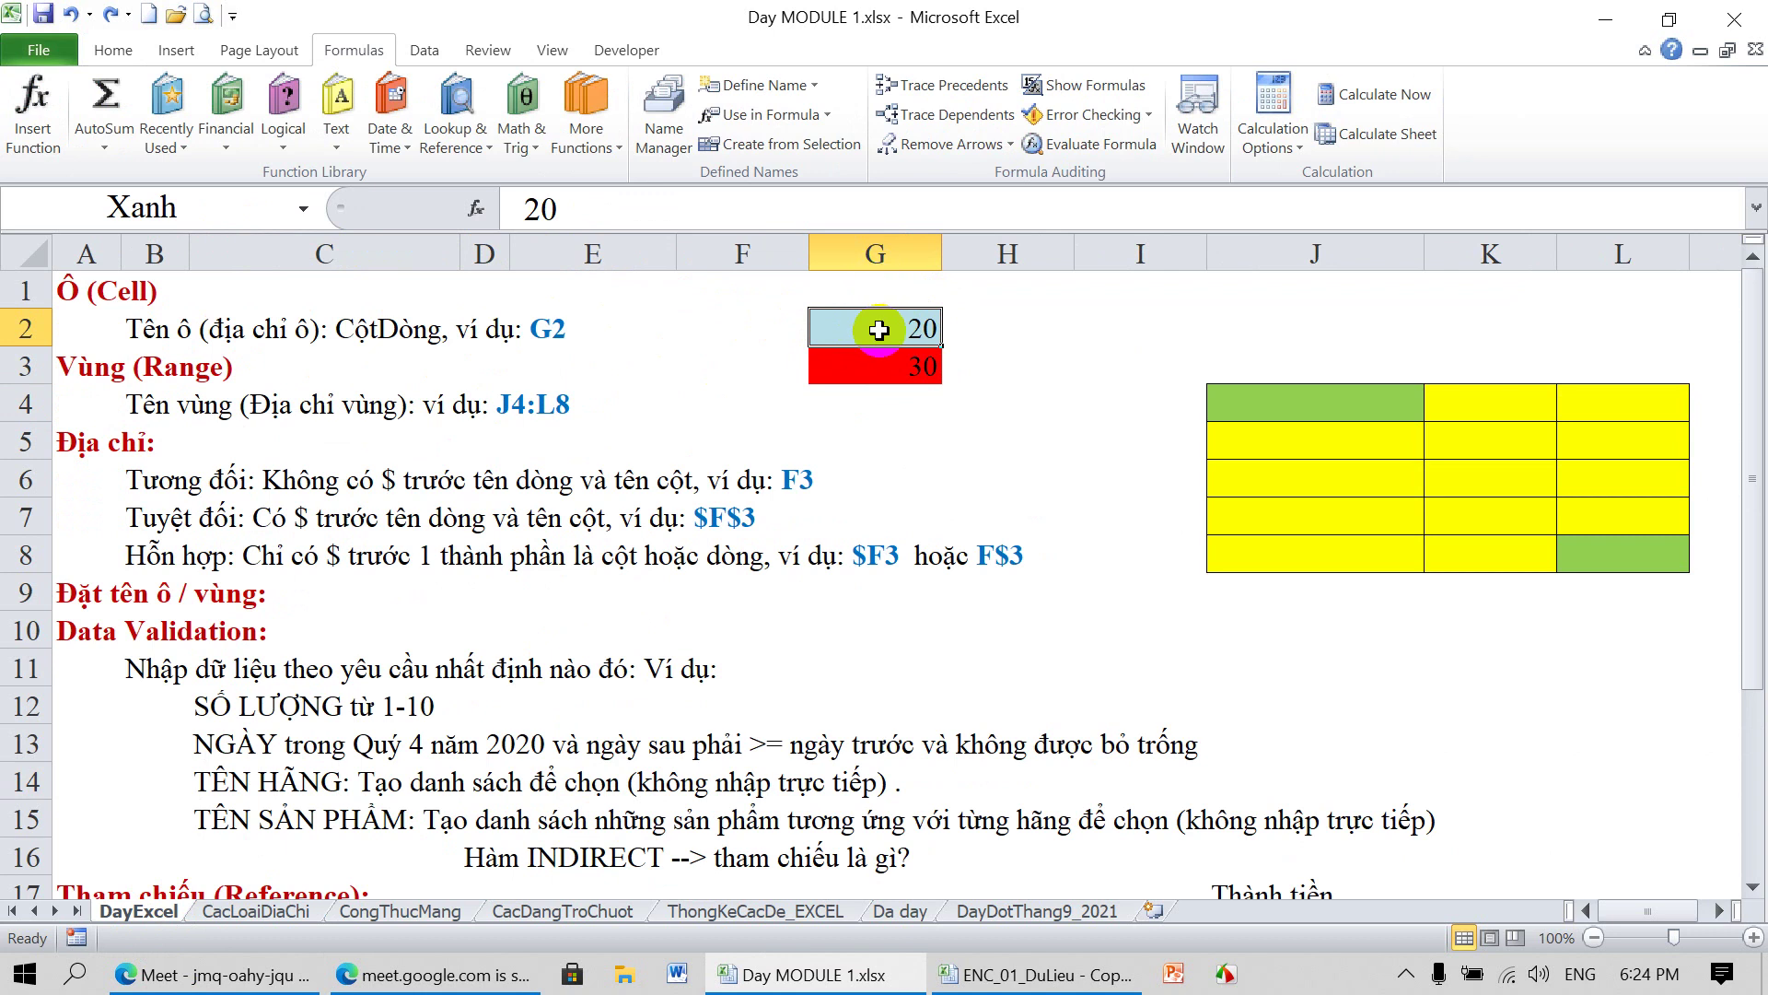
left_click(878, 329)
left_click(880, 362)
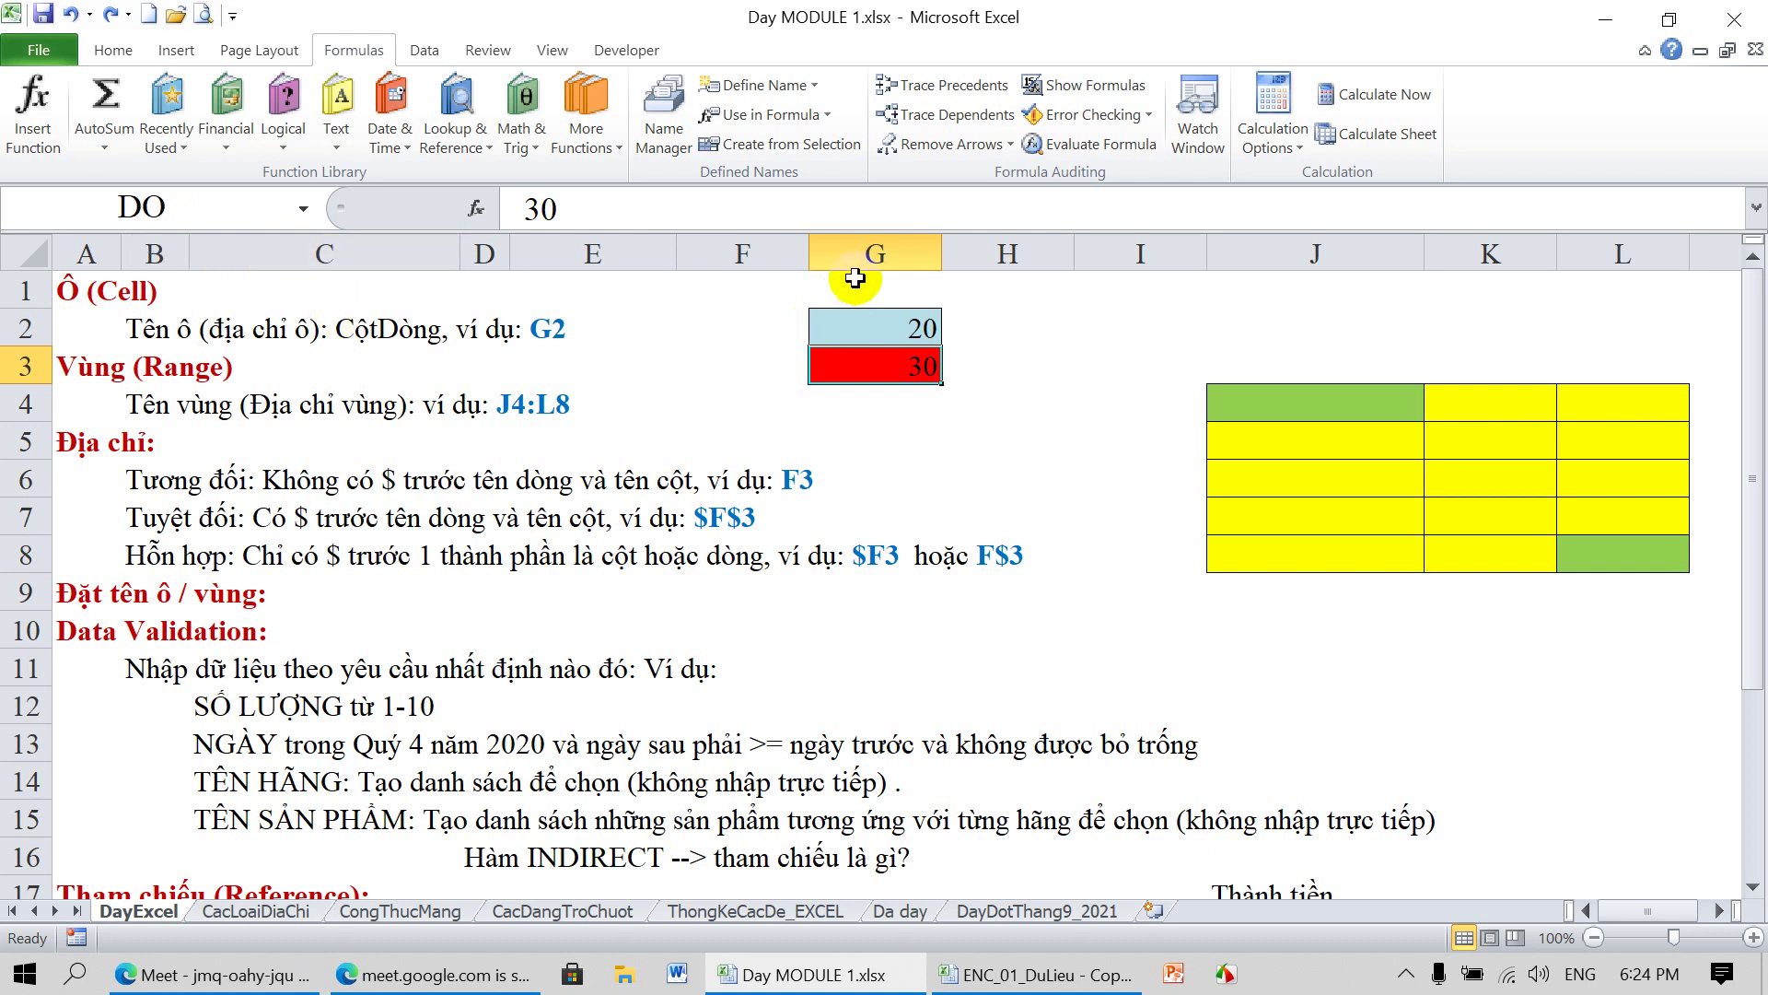
left_click(887, 366)
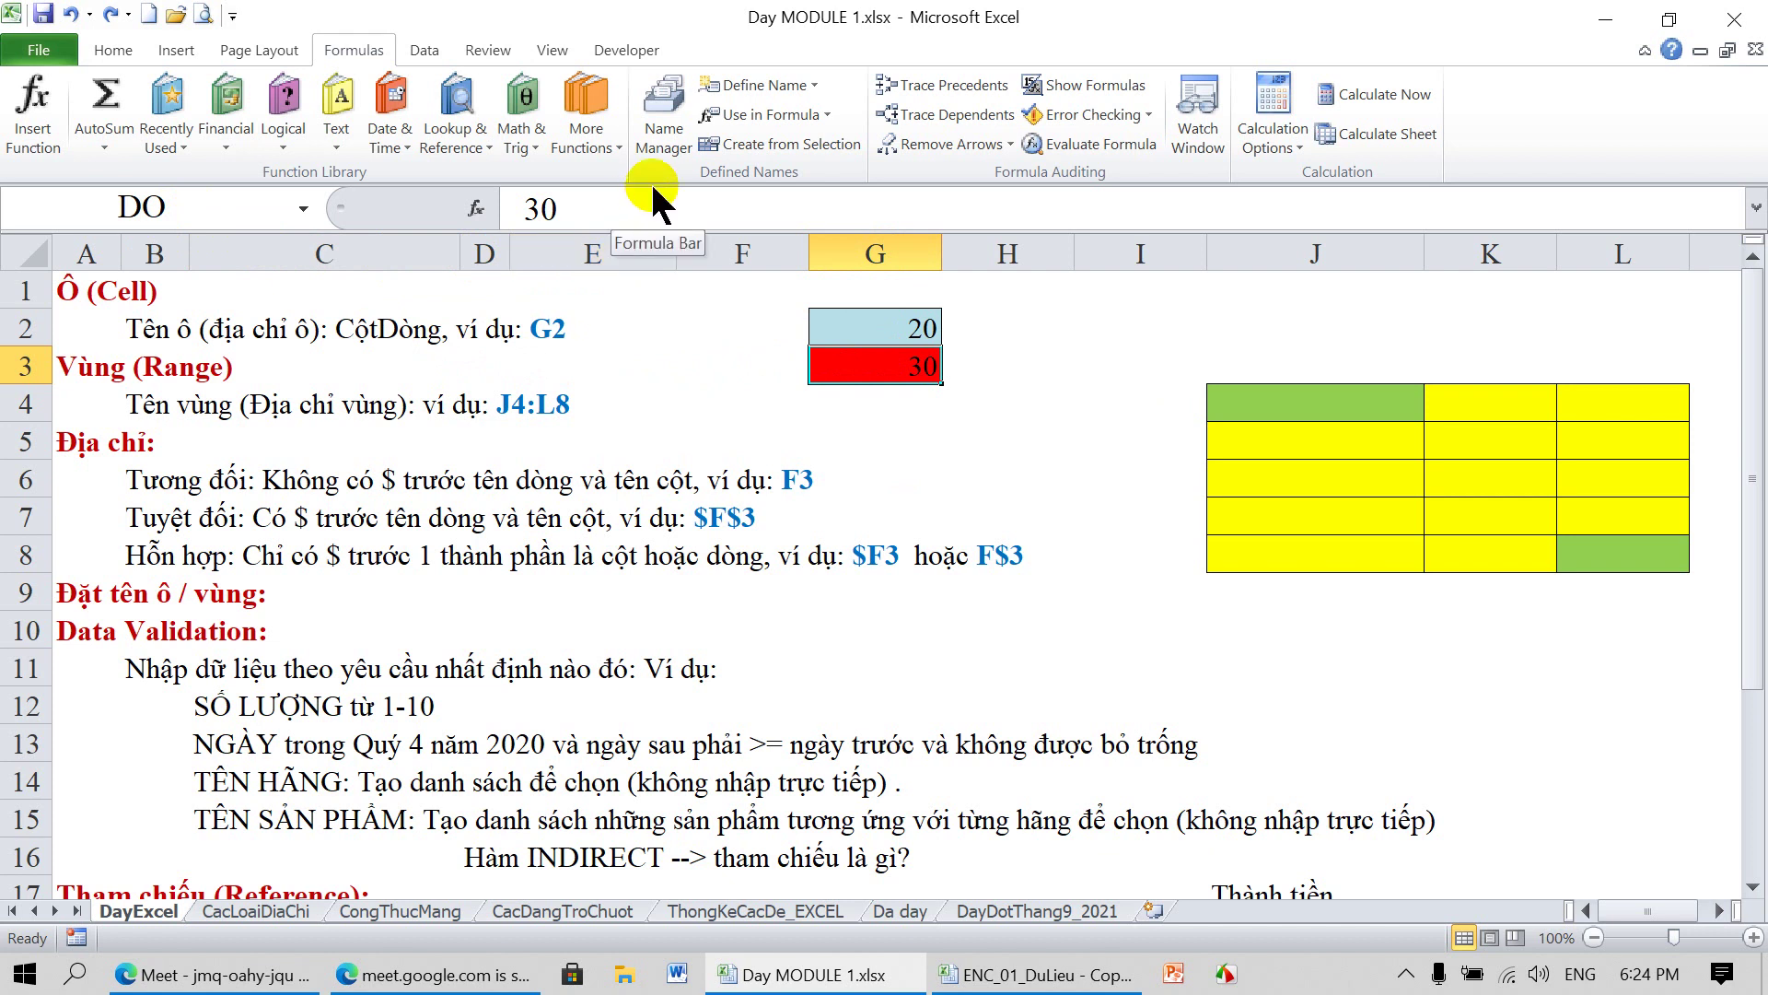
Inspect names DO and Xanh in Name Manager, then view D15's formula on CongThucMang
left_click(661, 120)
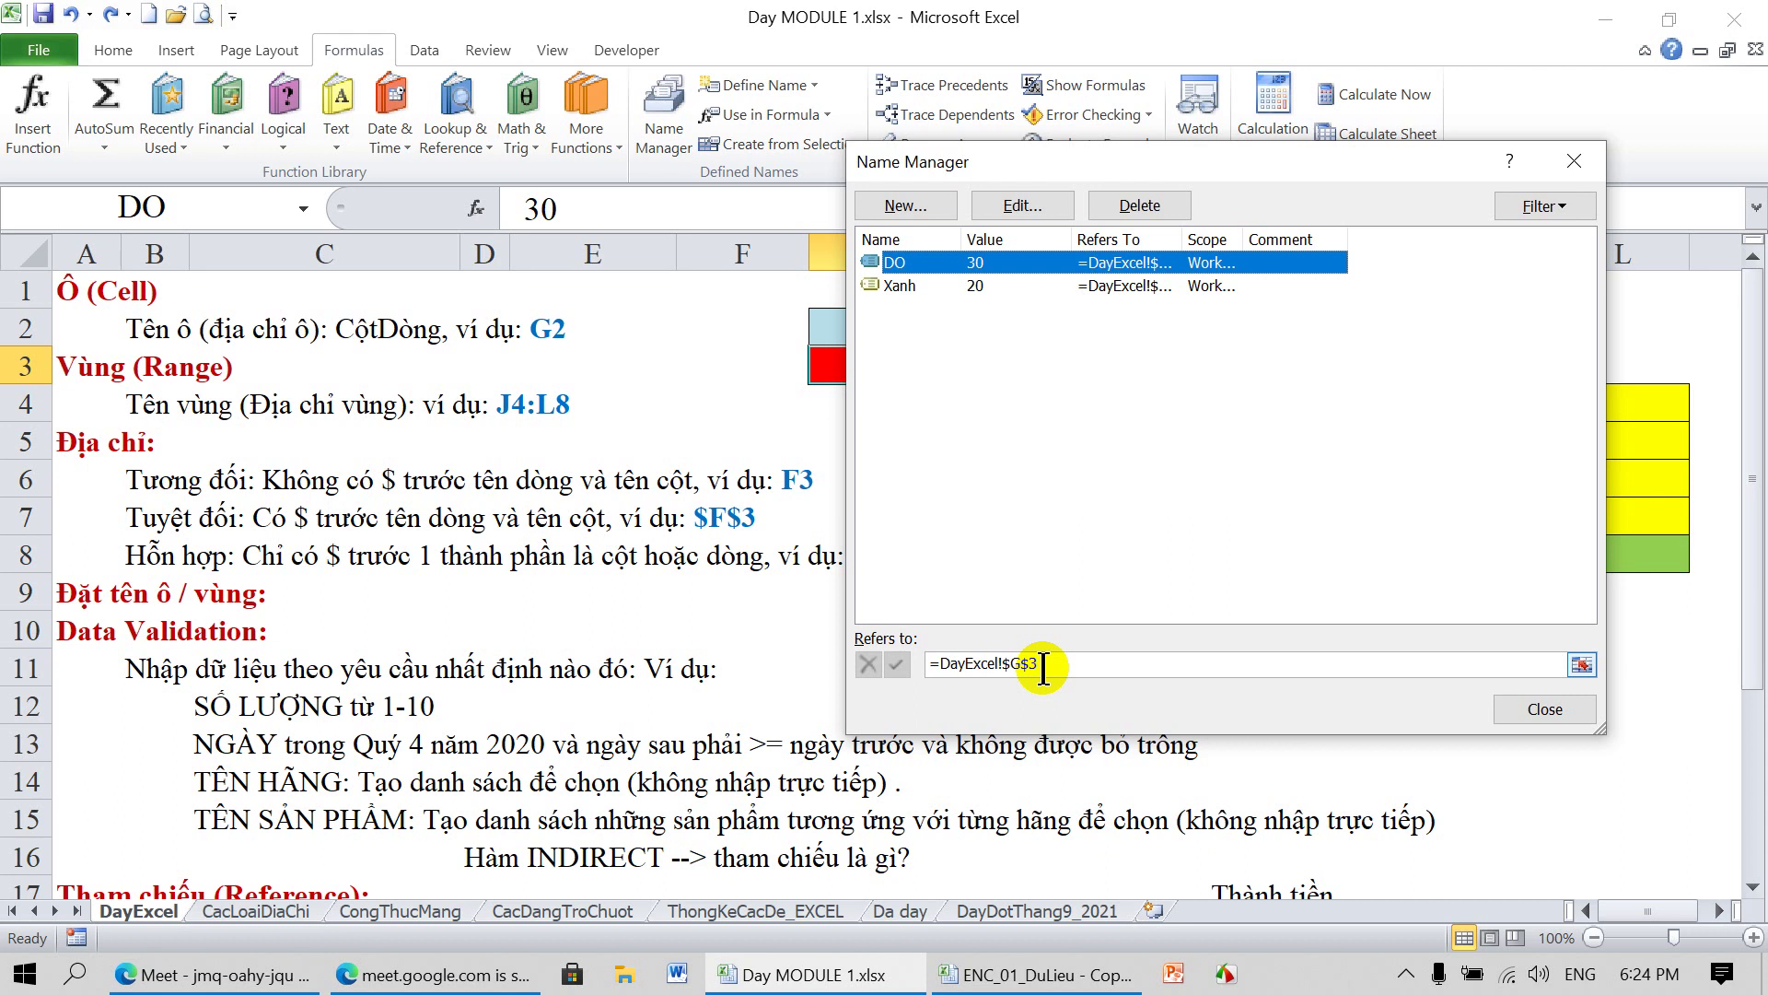
left_click(898, 286)
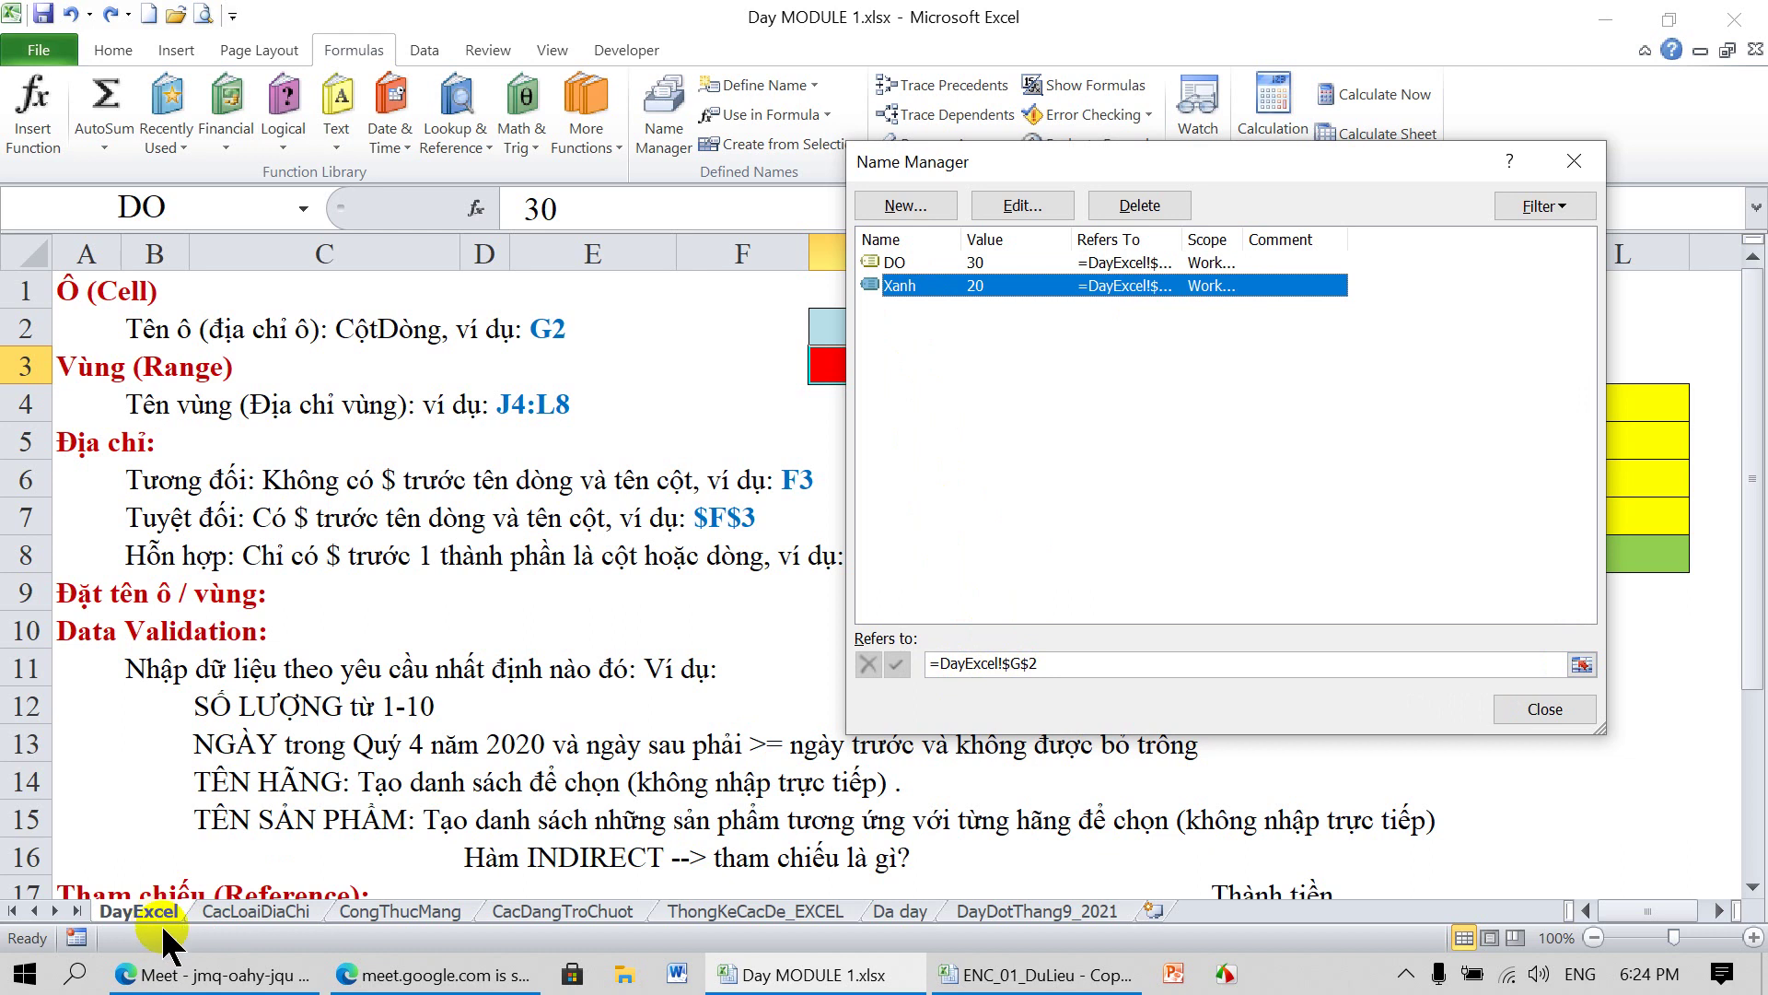
left_click(1551, 706)
left_click(400, 911)
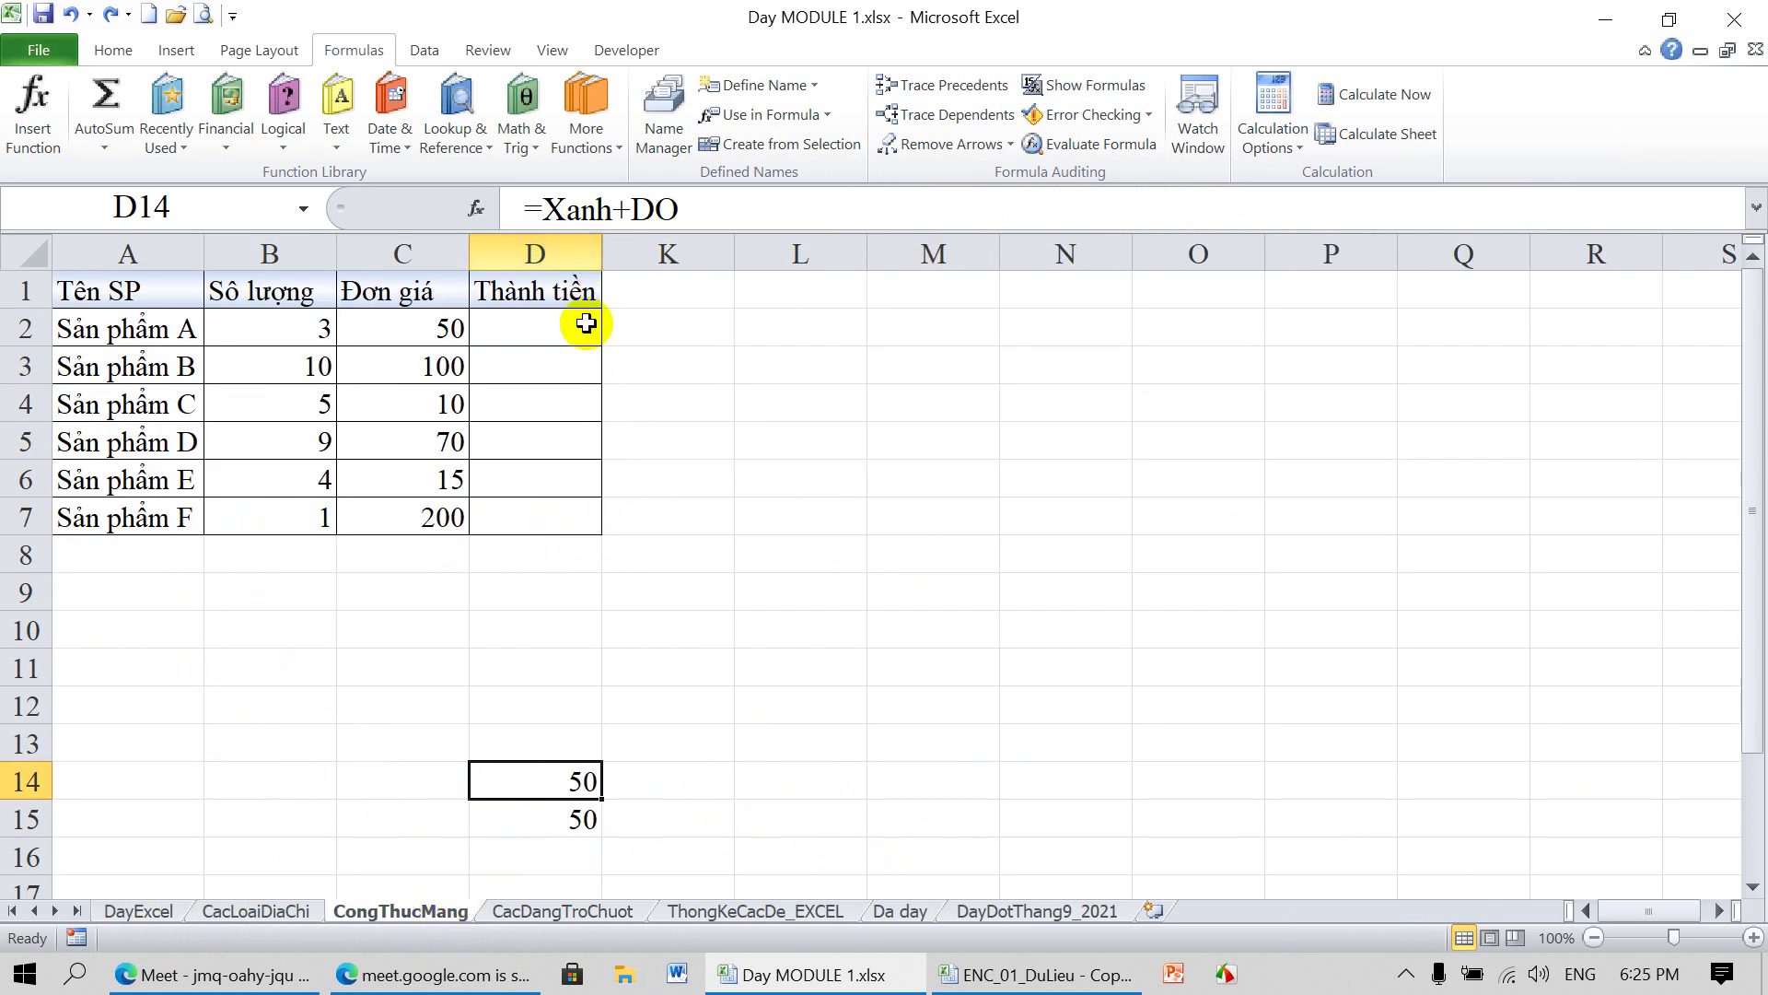
left_click(573, 817)
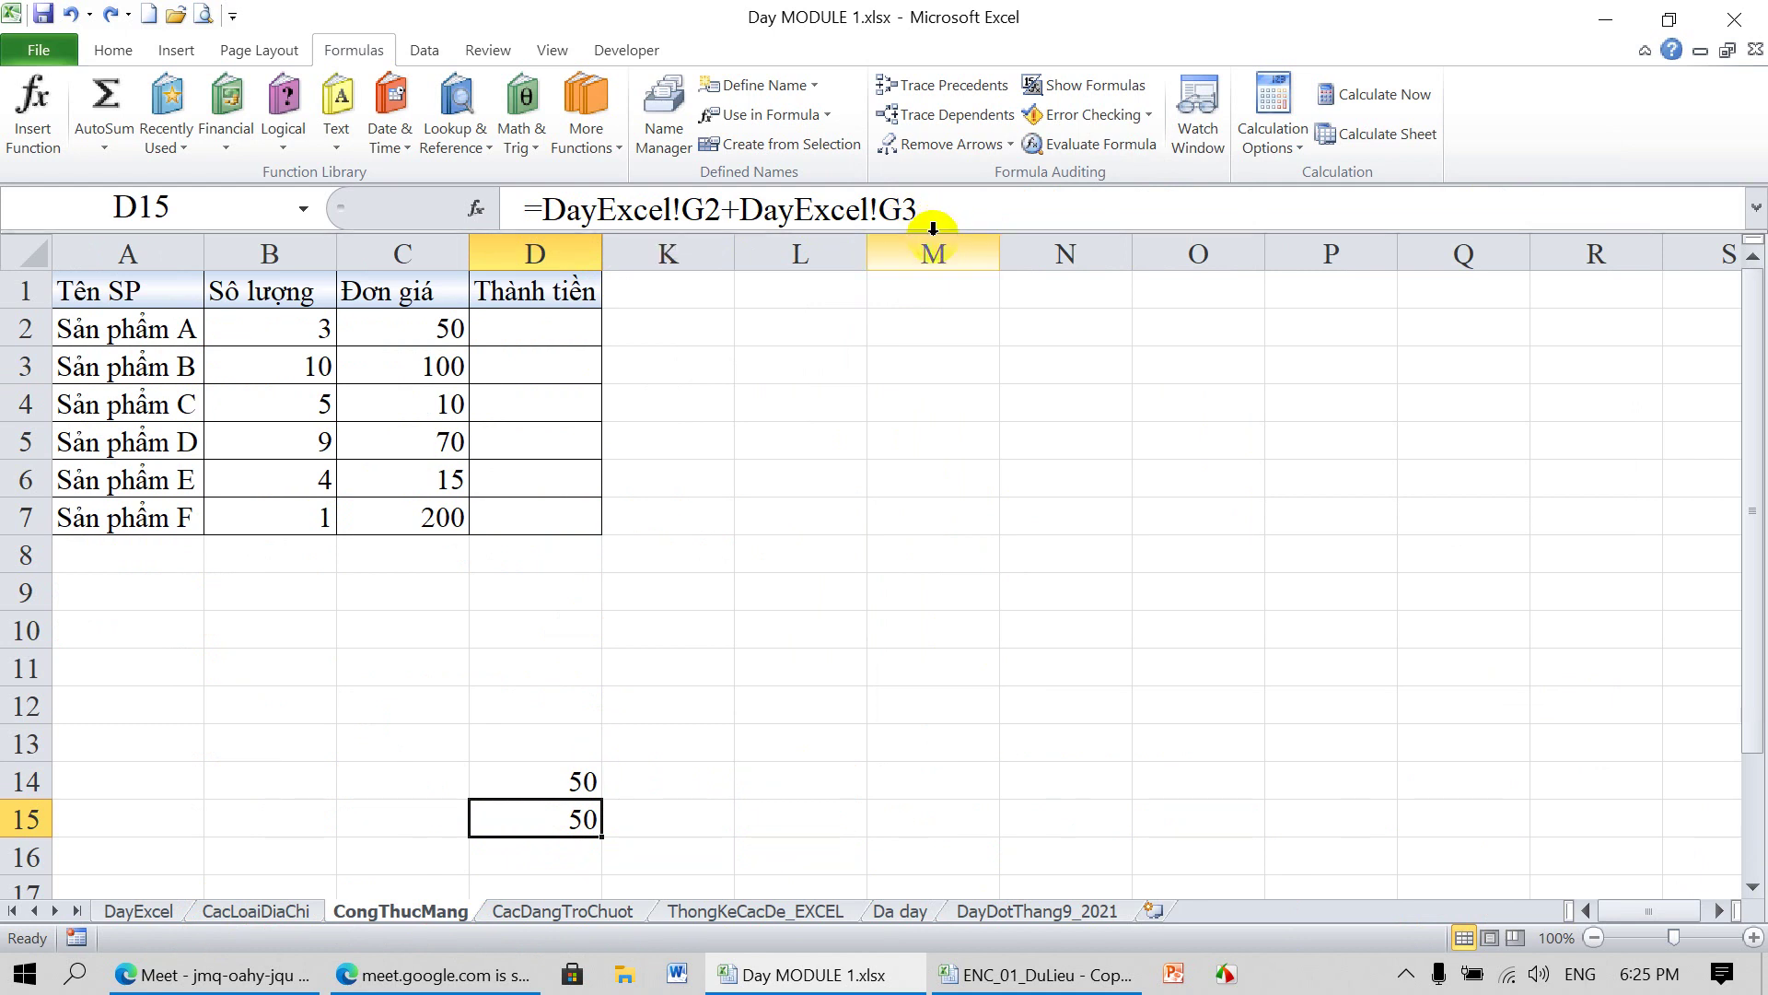
Delete the name DO in Name Manager and check D14's =Xanh+DO now shows #NAME?
key("Down")
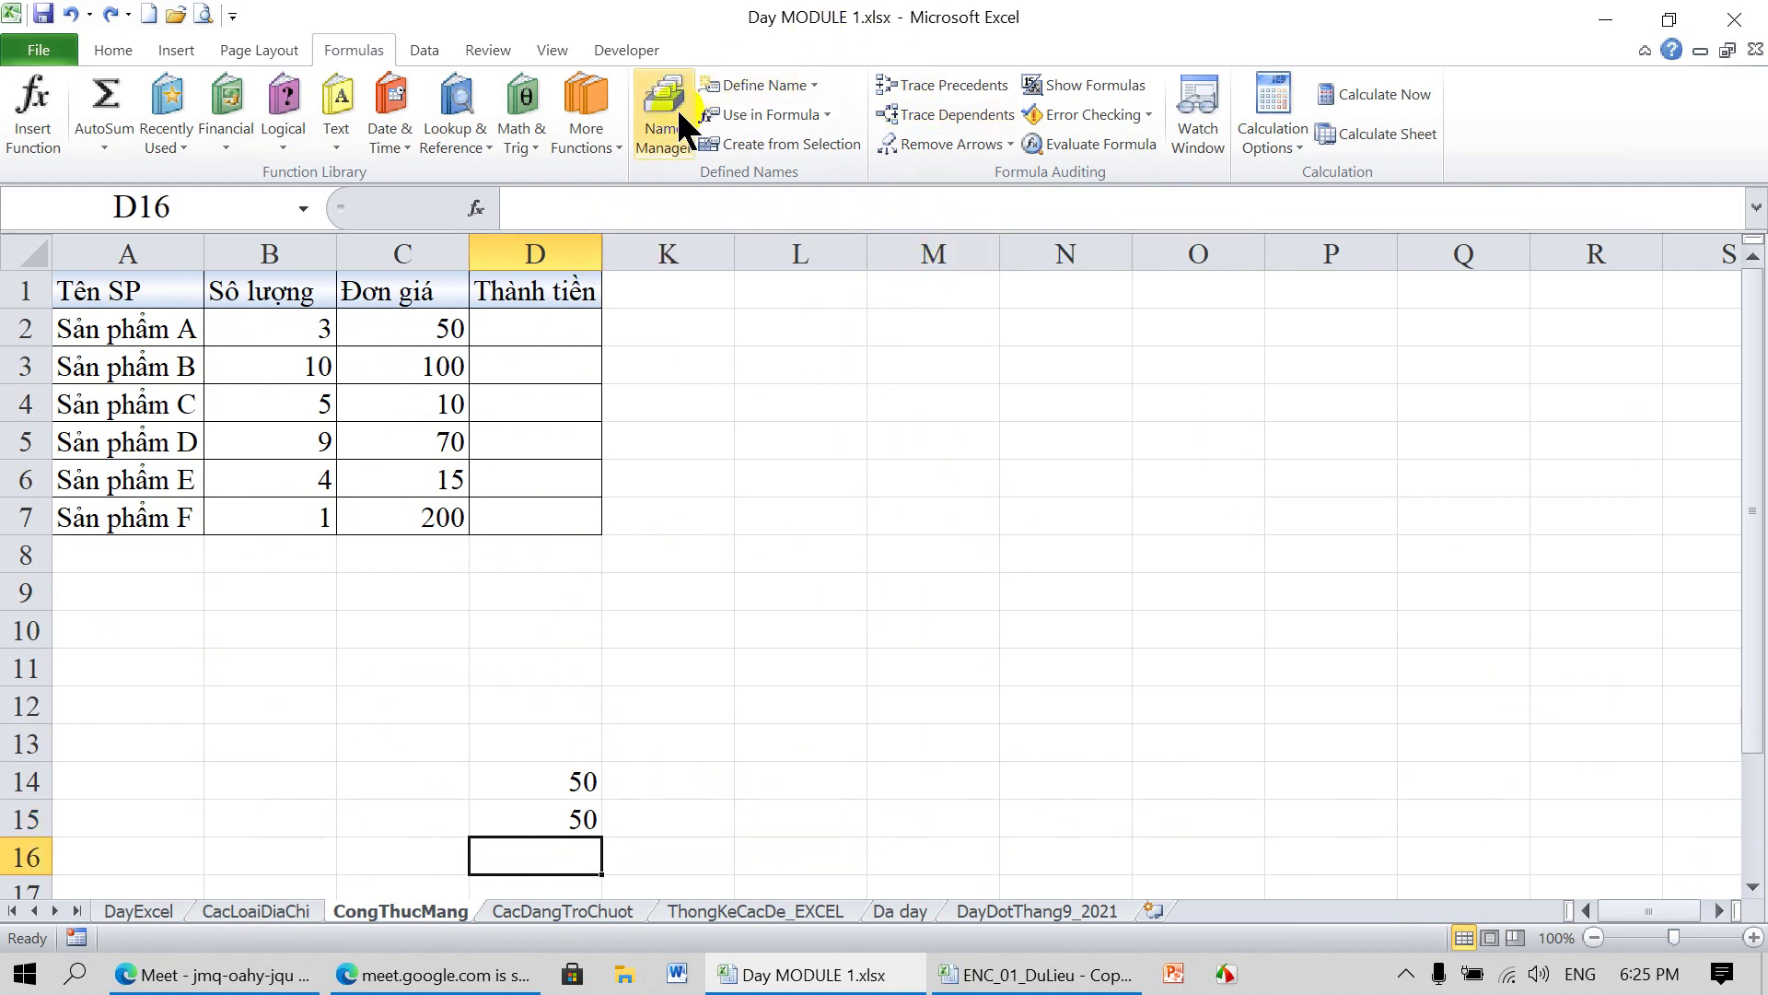
left_click(660, 114)
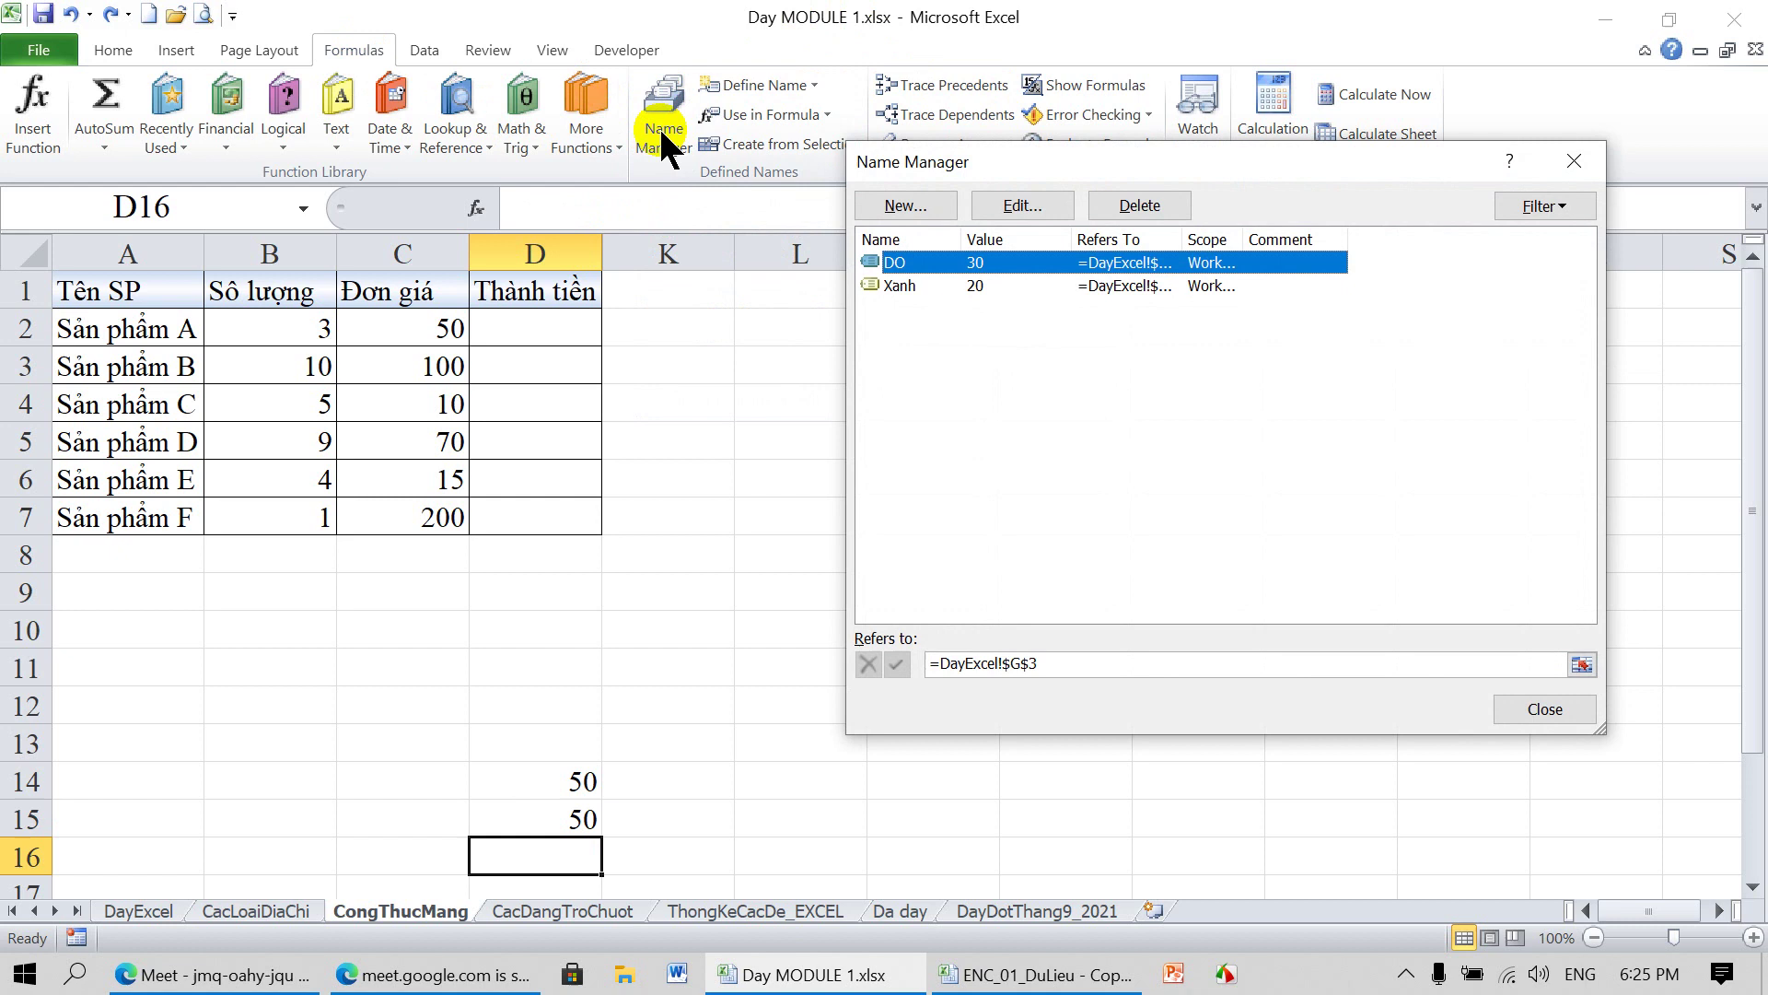
left_click(1142, 206)
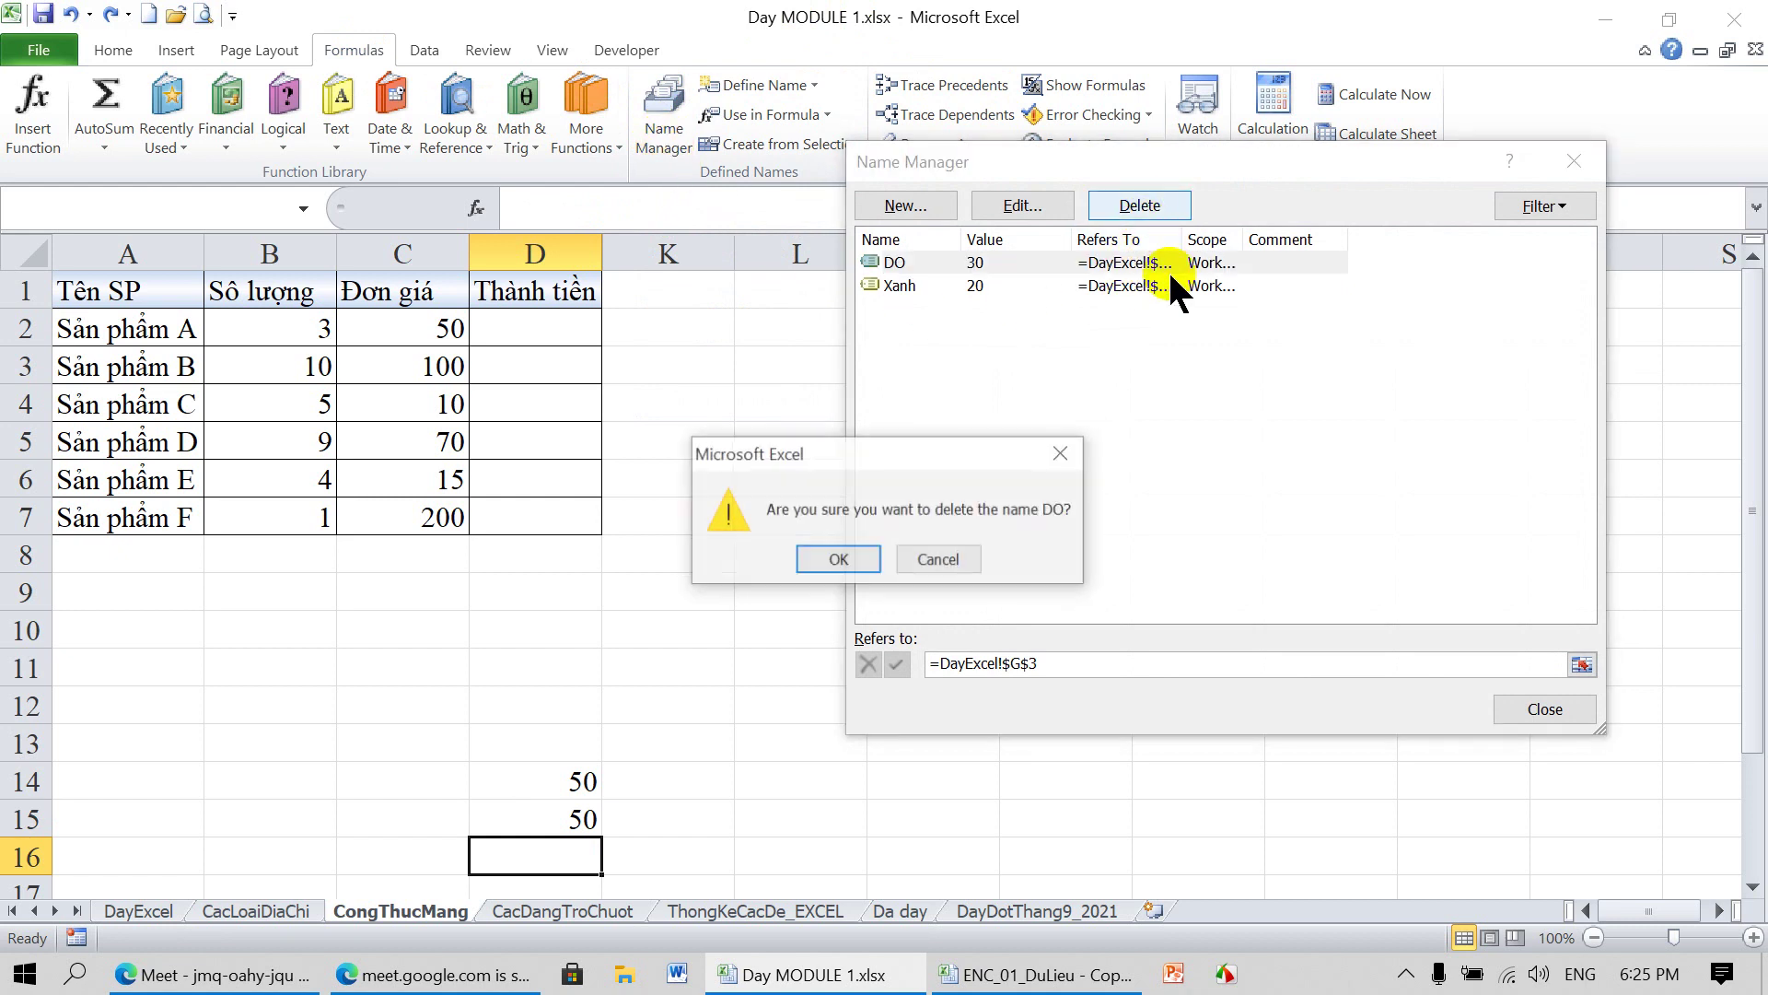
left_click(838, 559)
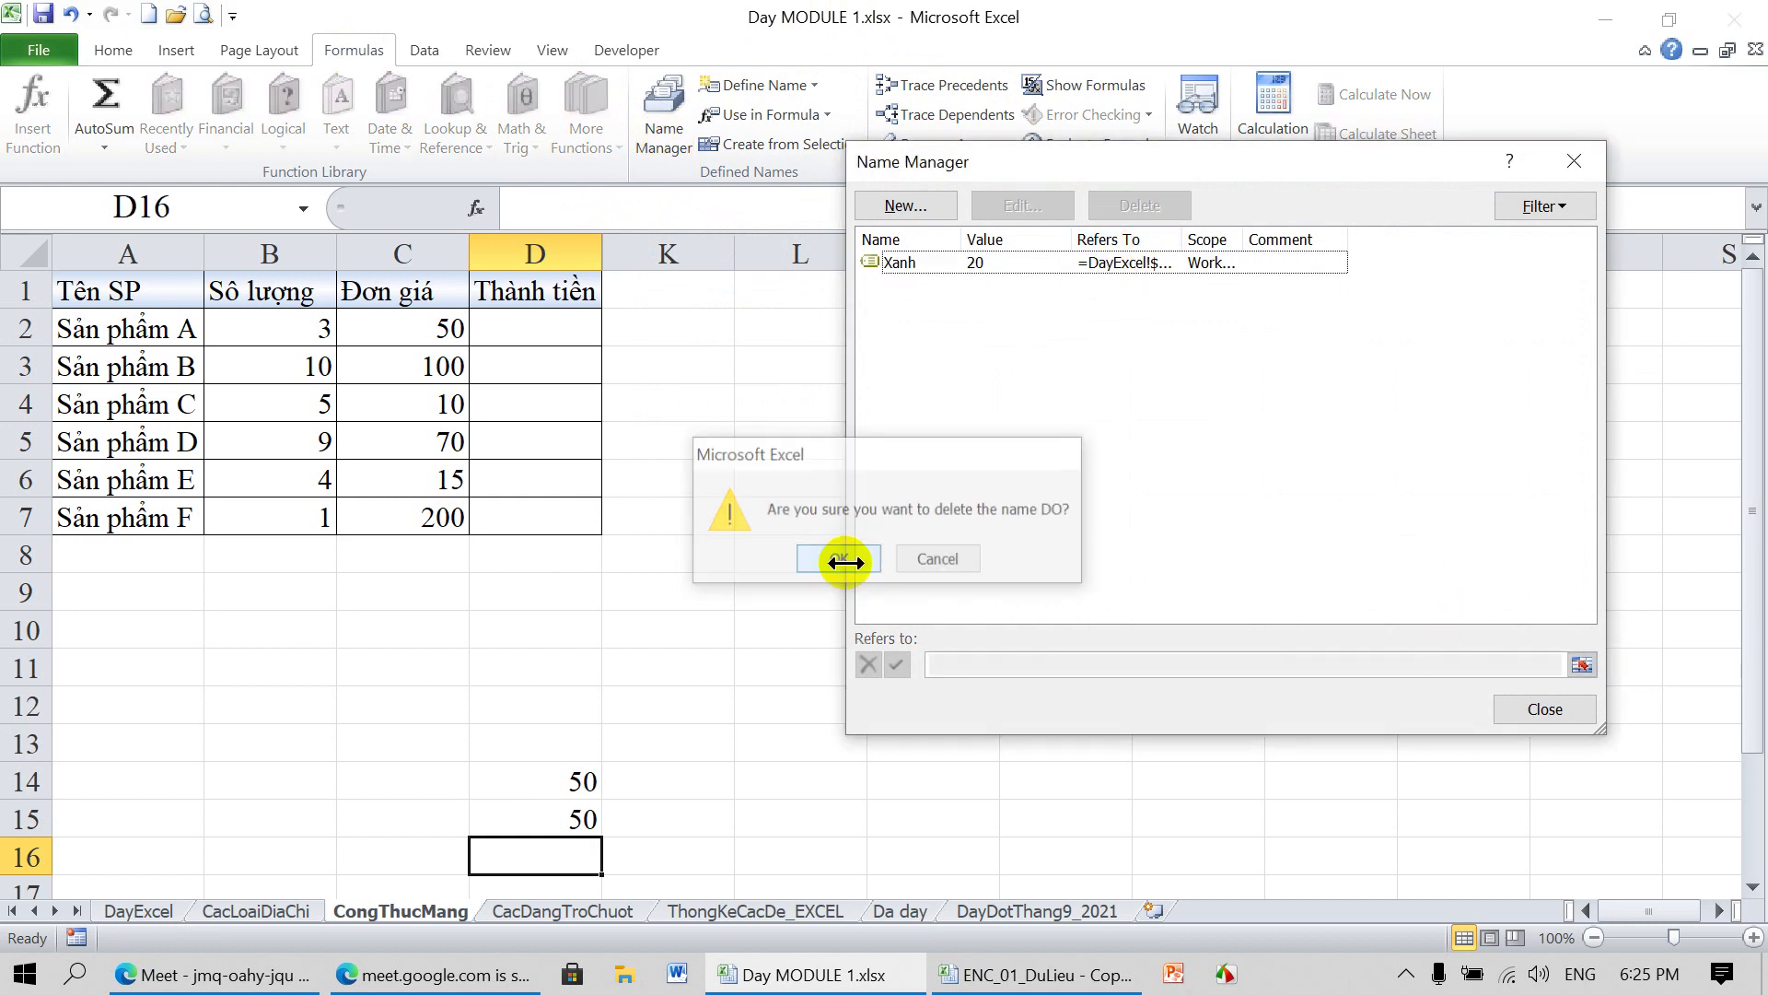
left_click(1536, 709)
left_click(565, 778)
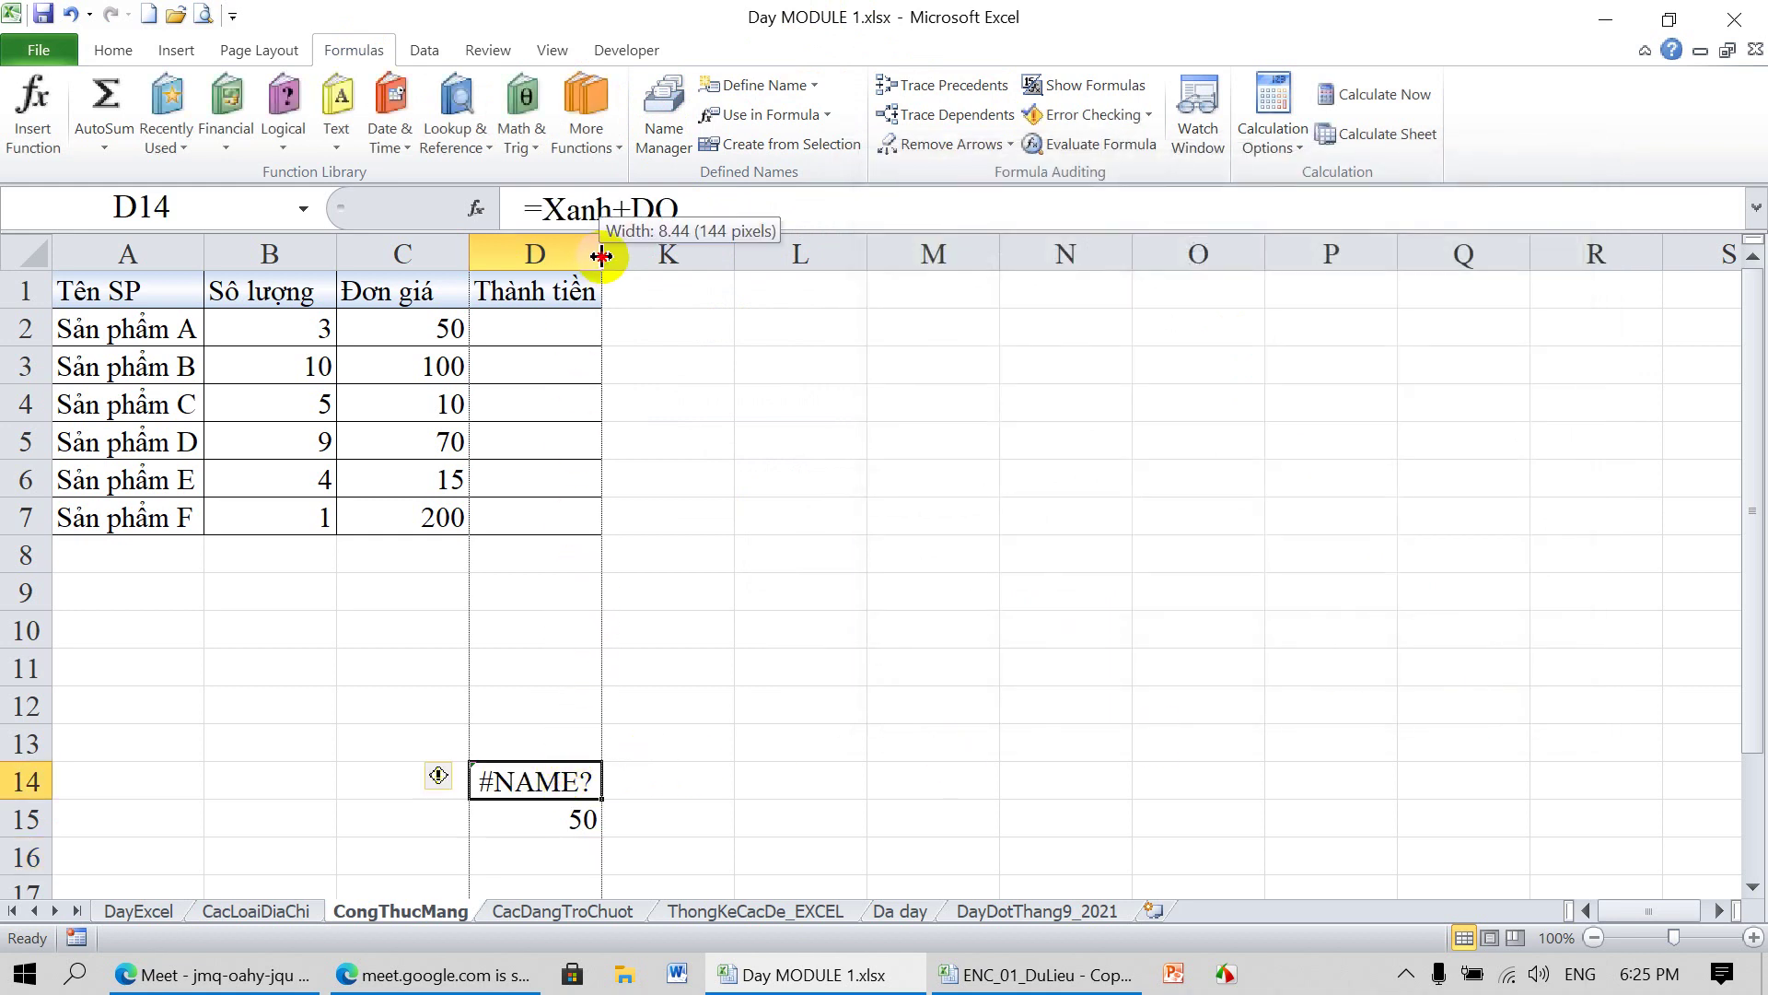
Widen column D to show #NAME?, compare D15 and D14, then return to DayExcel
left_click_drag(598, 255, 650, 255)
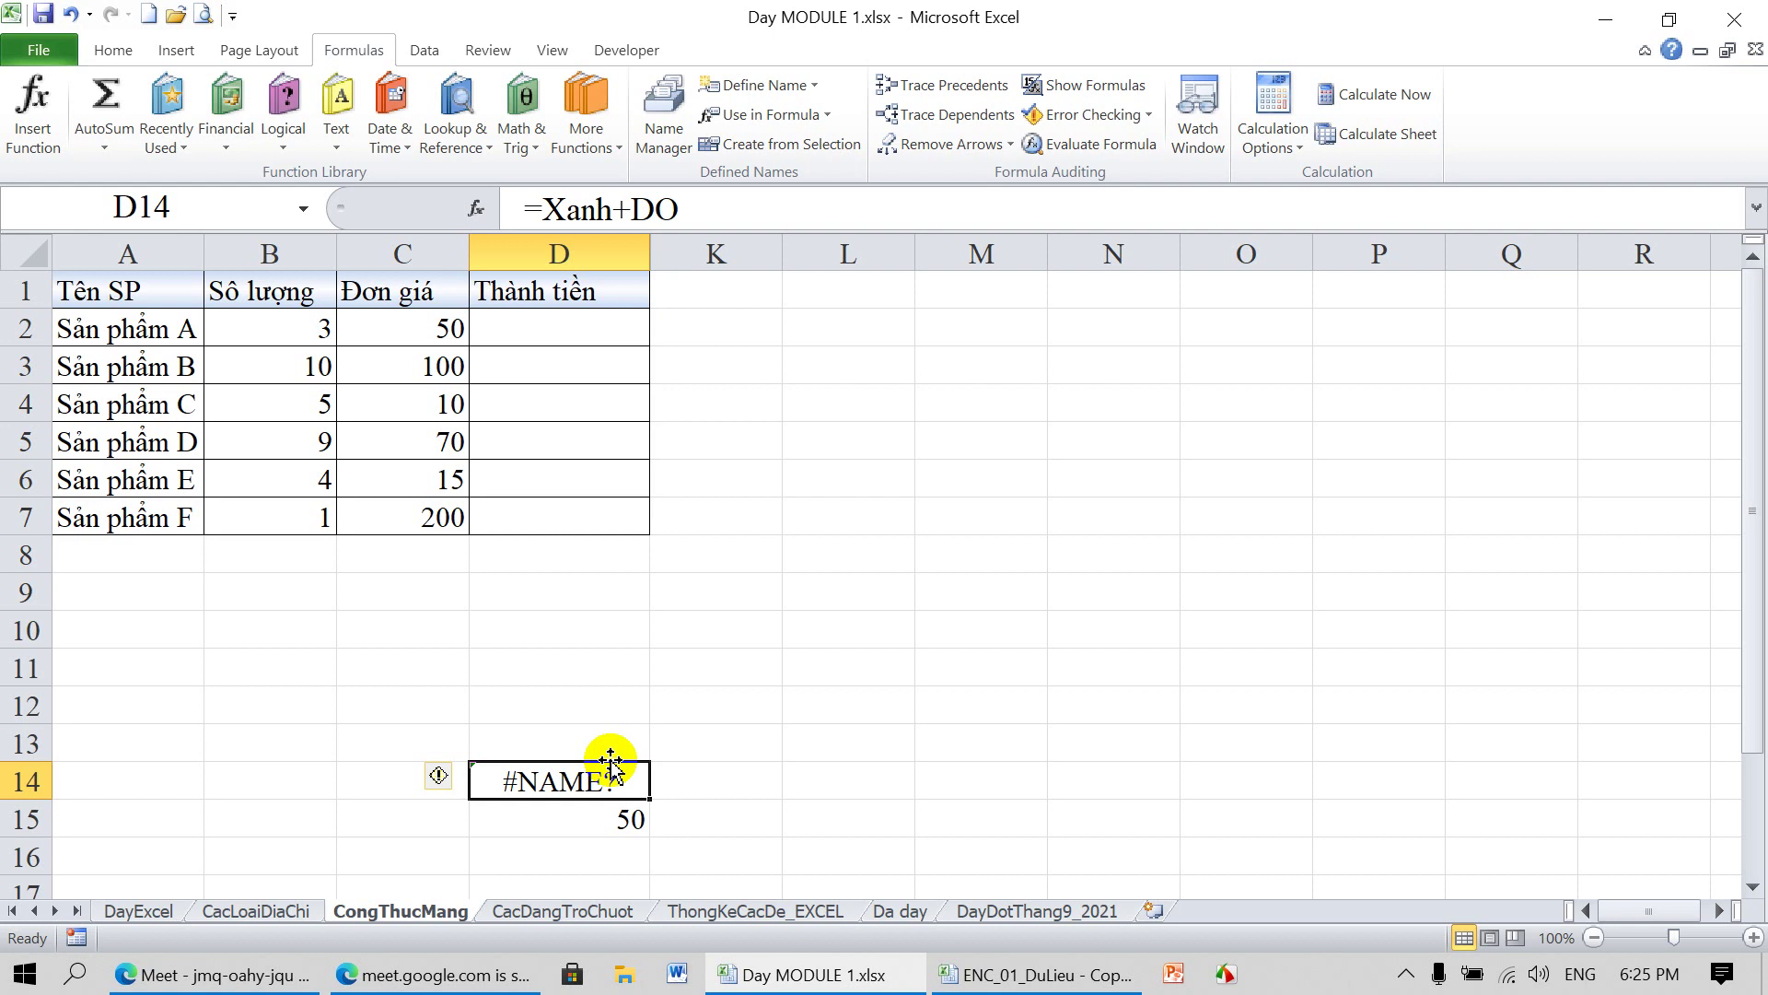
left_click(615, 817)
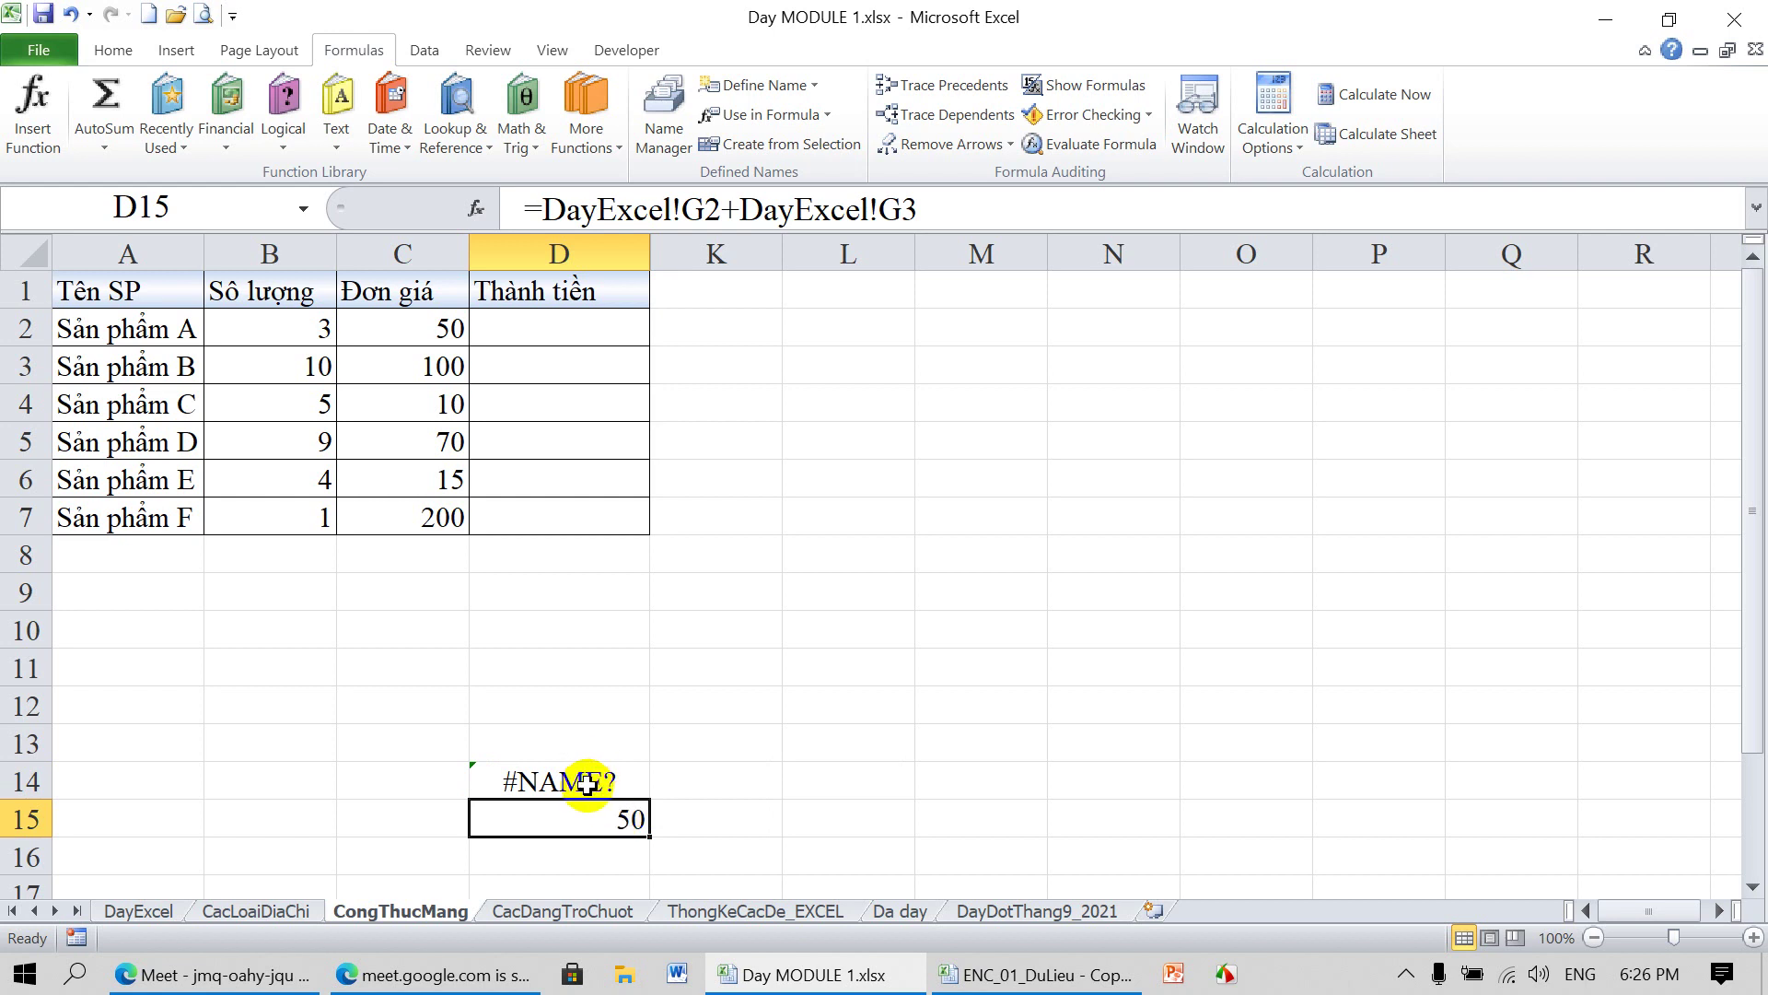
left_click(587, 784)
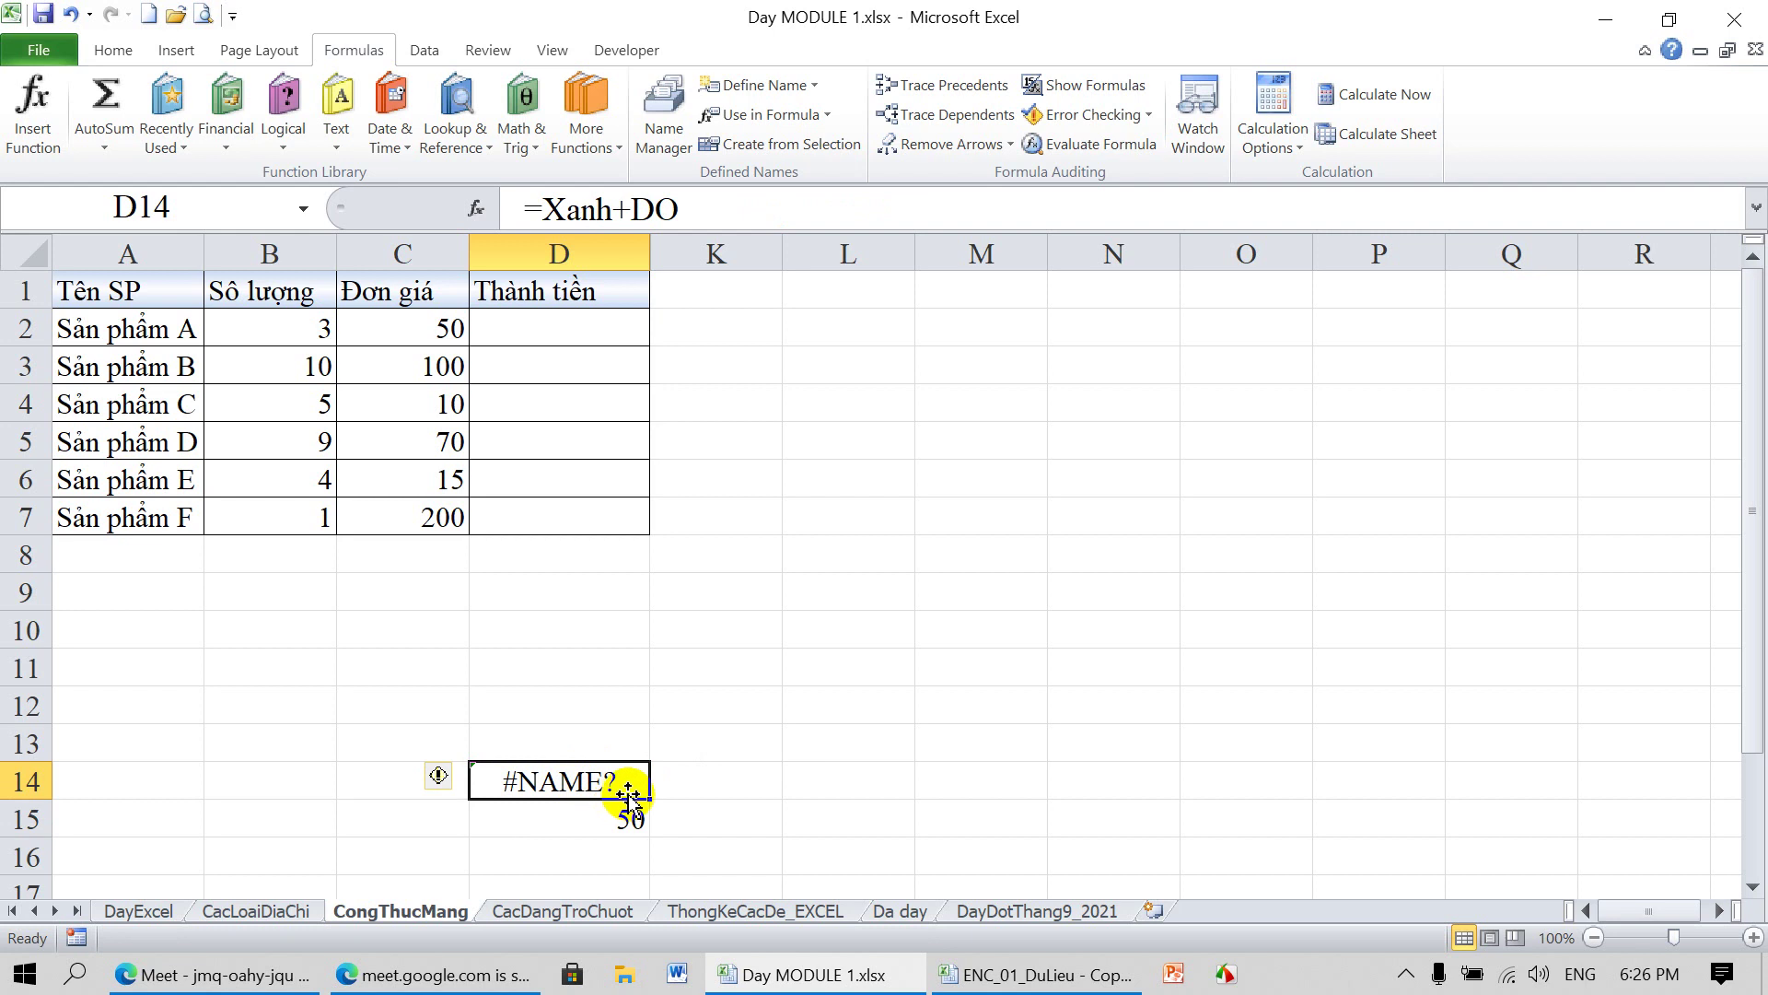
left_click(146, 911)
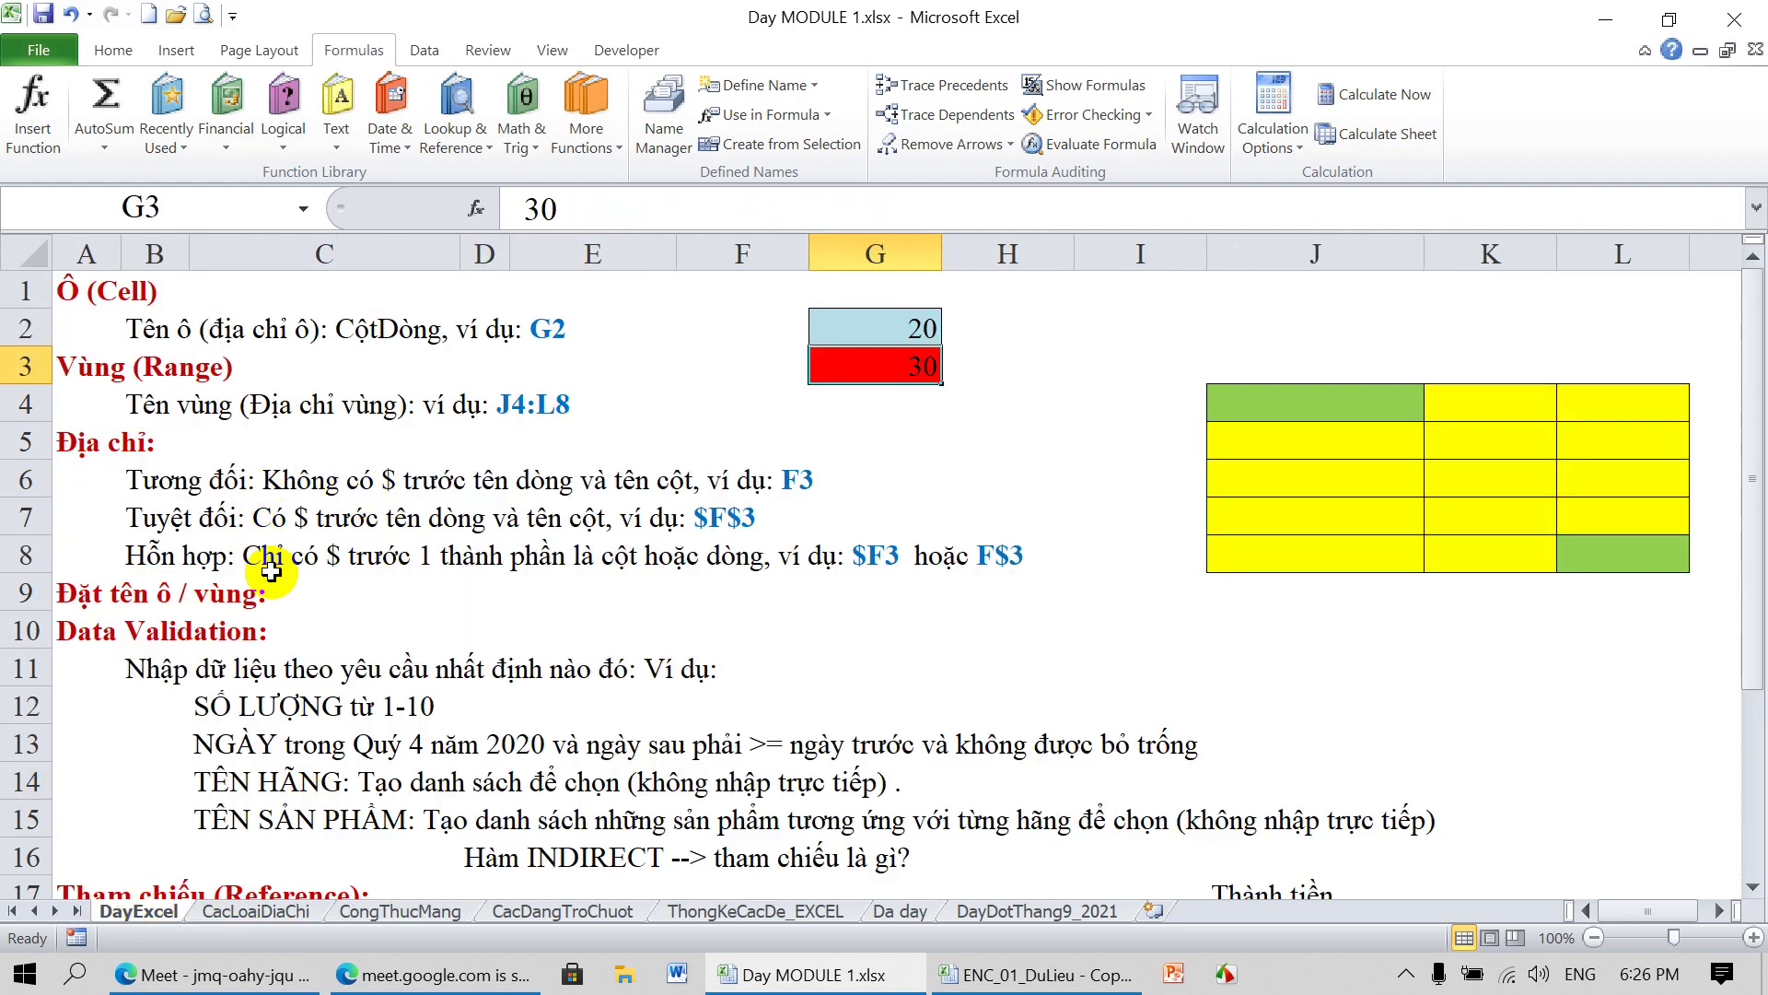
Name the coloured range J4:L8 'mau'
left_click(848, 327)
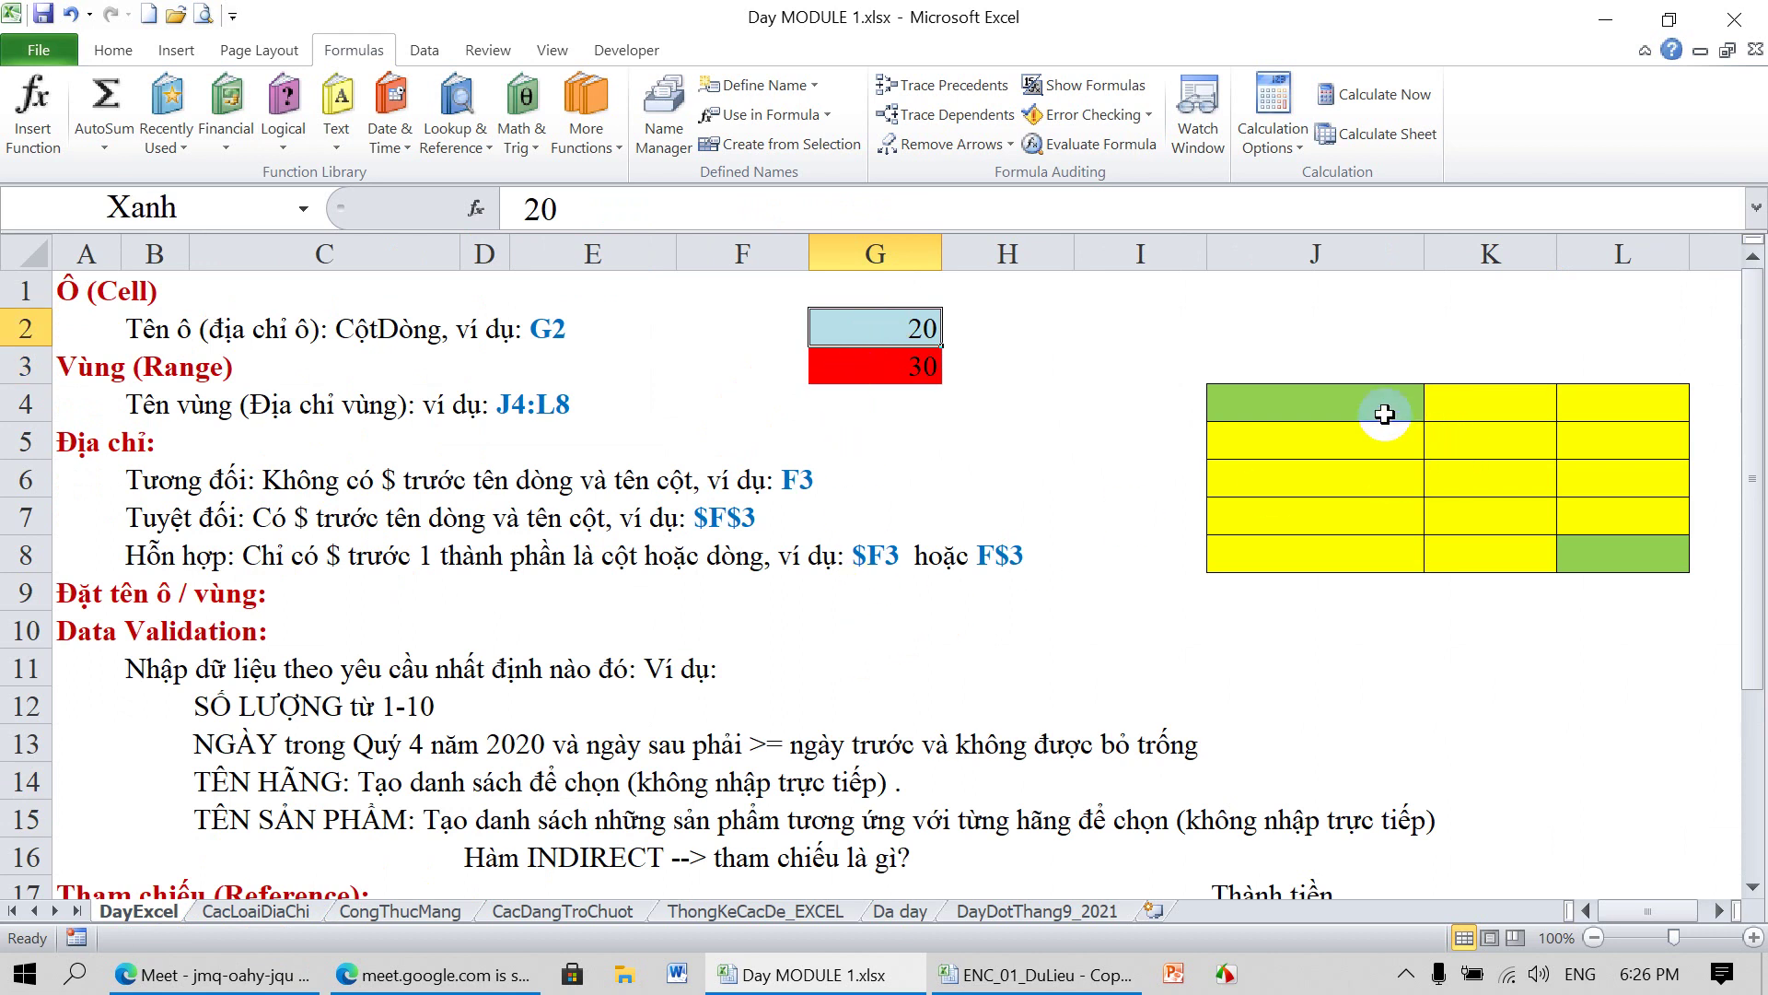
left_click_drag(1344, 400, 1602, 558)
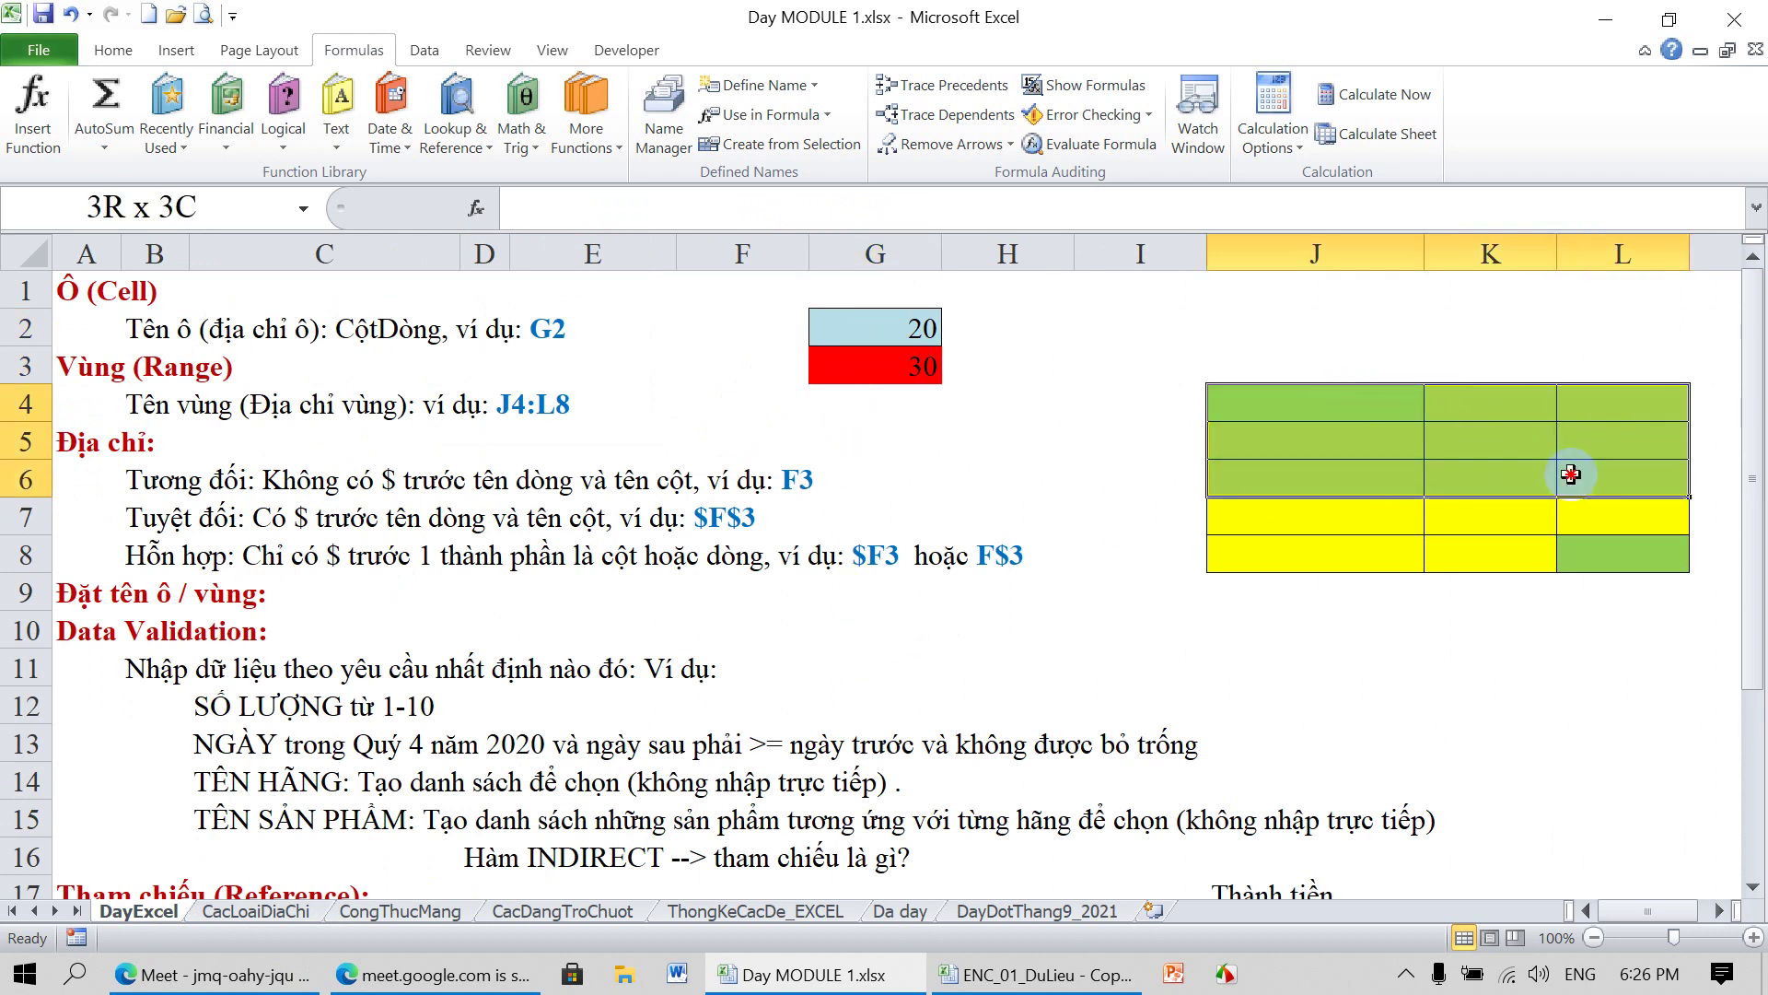
left_click(1532, 636)
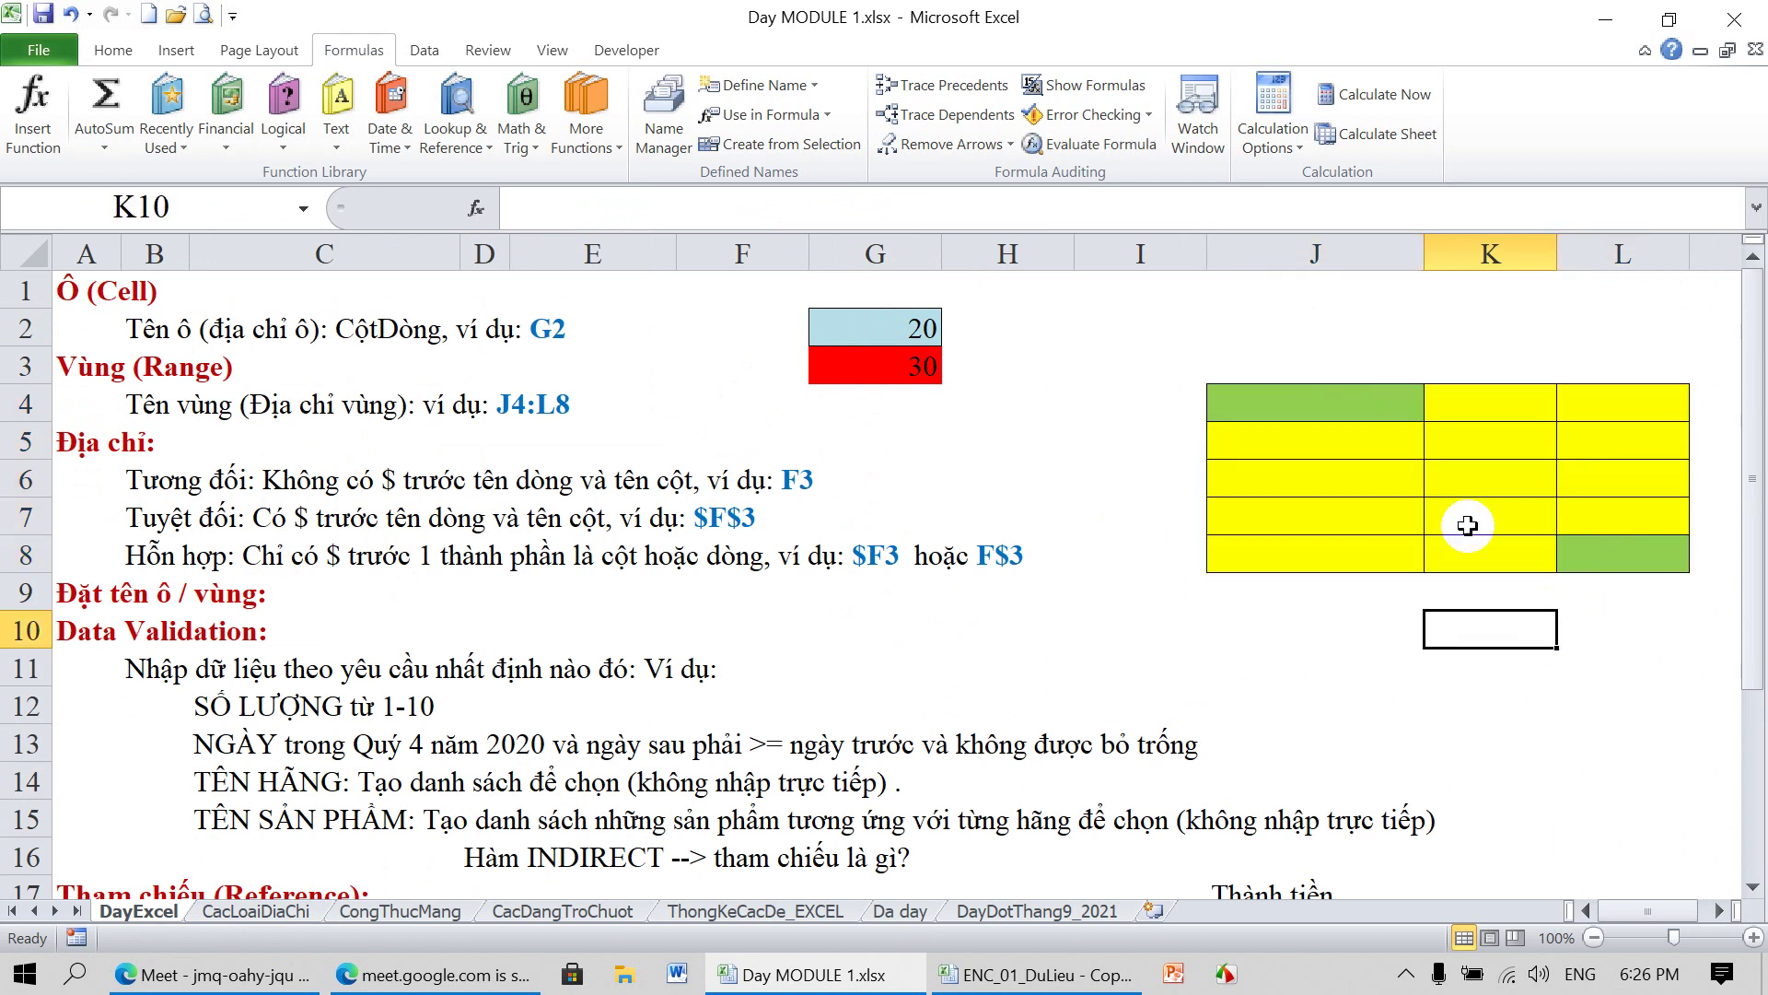
left_click_drag(1350, 399, 1571, 553)
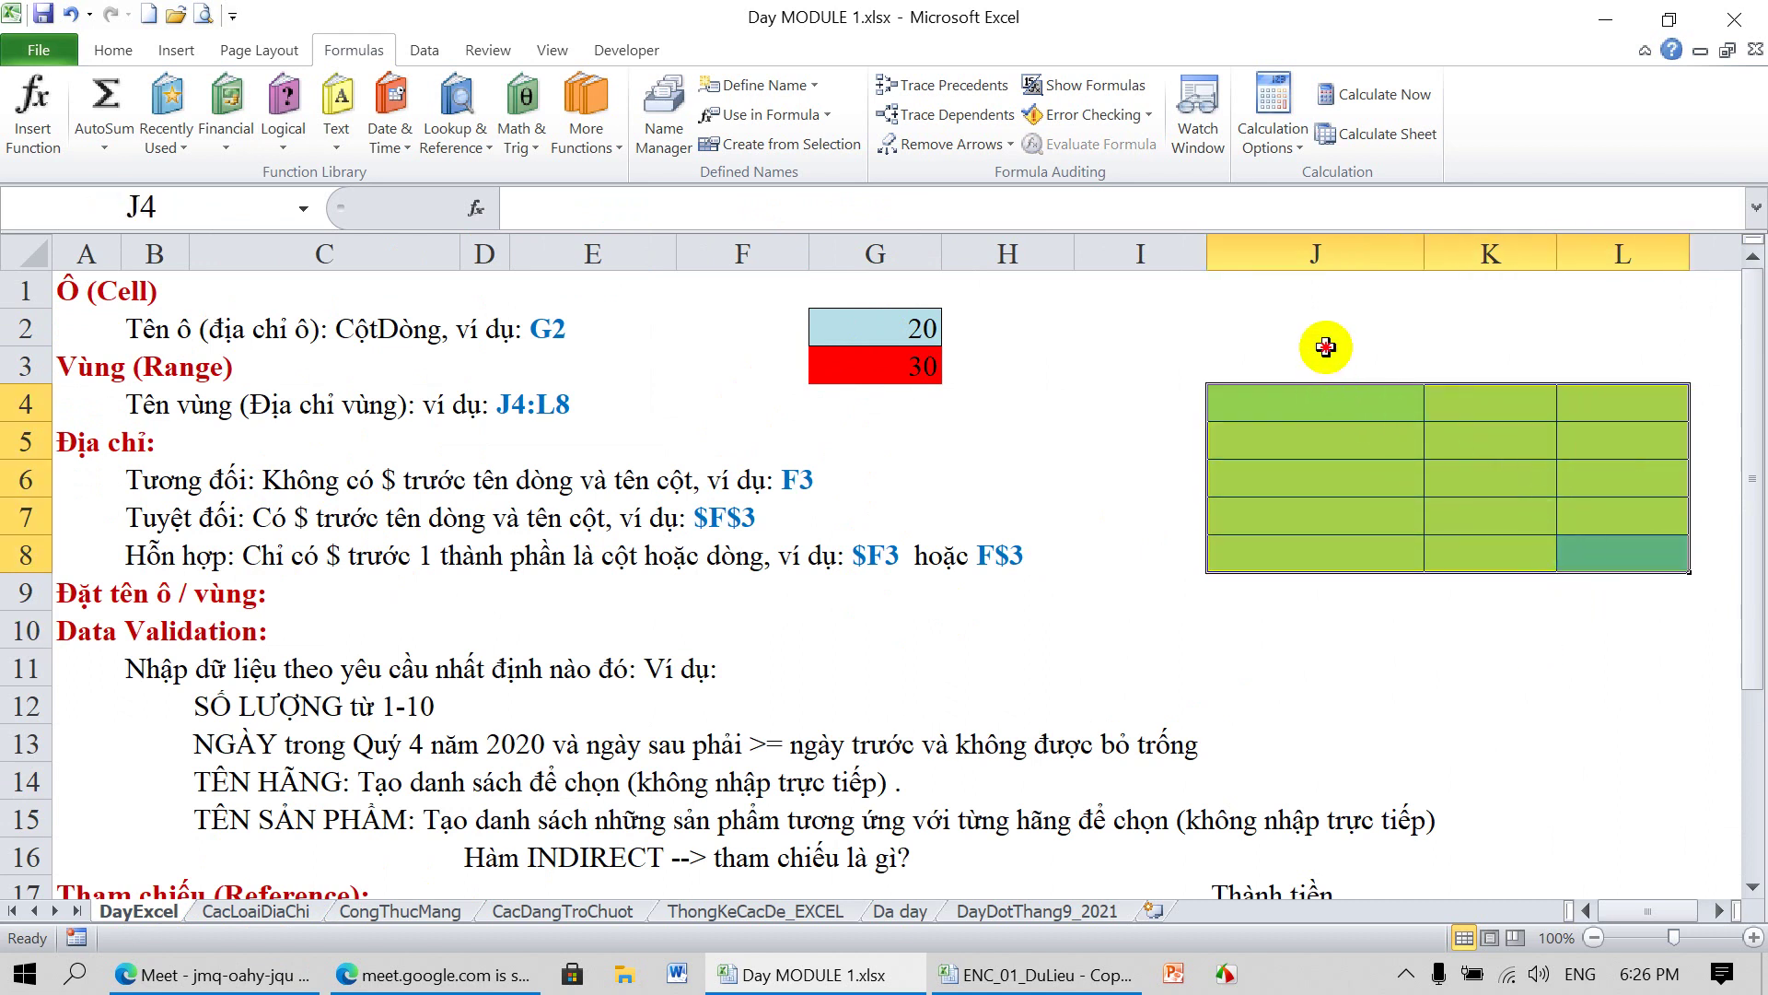
left_click(1327, 364)
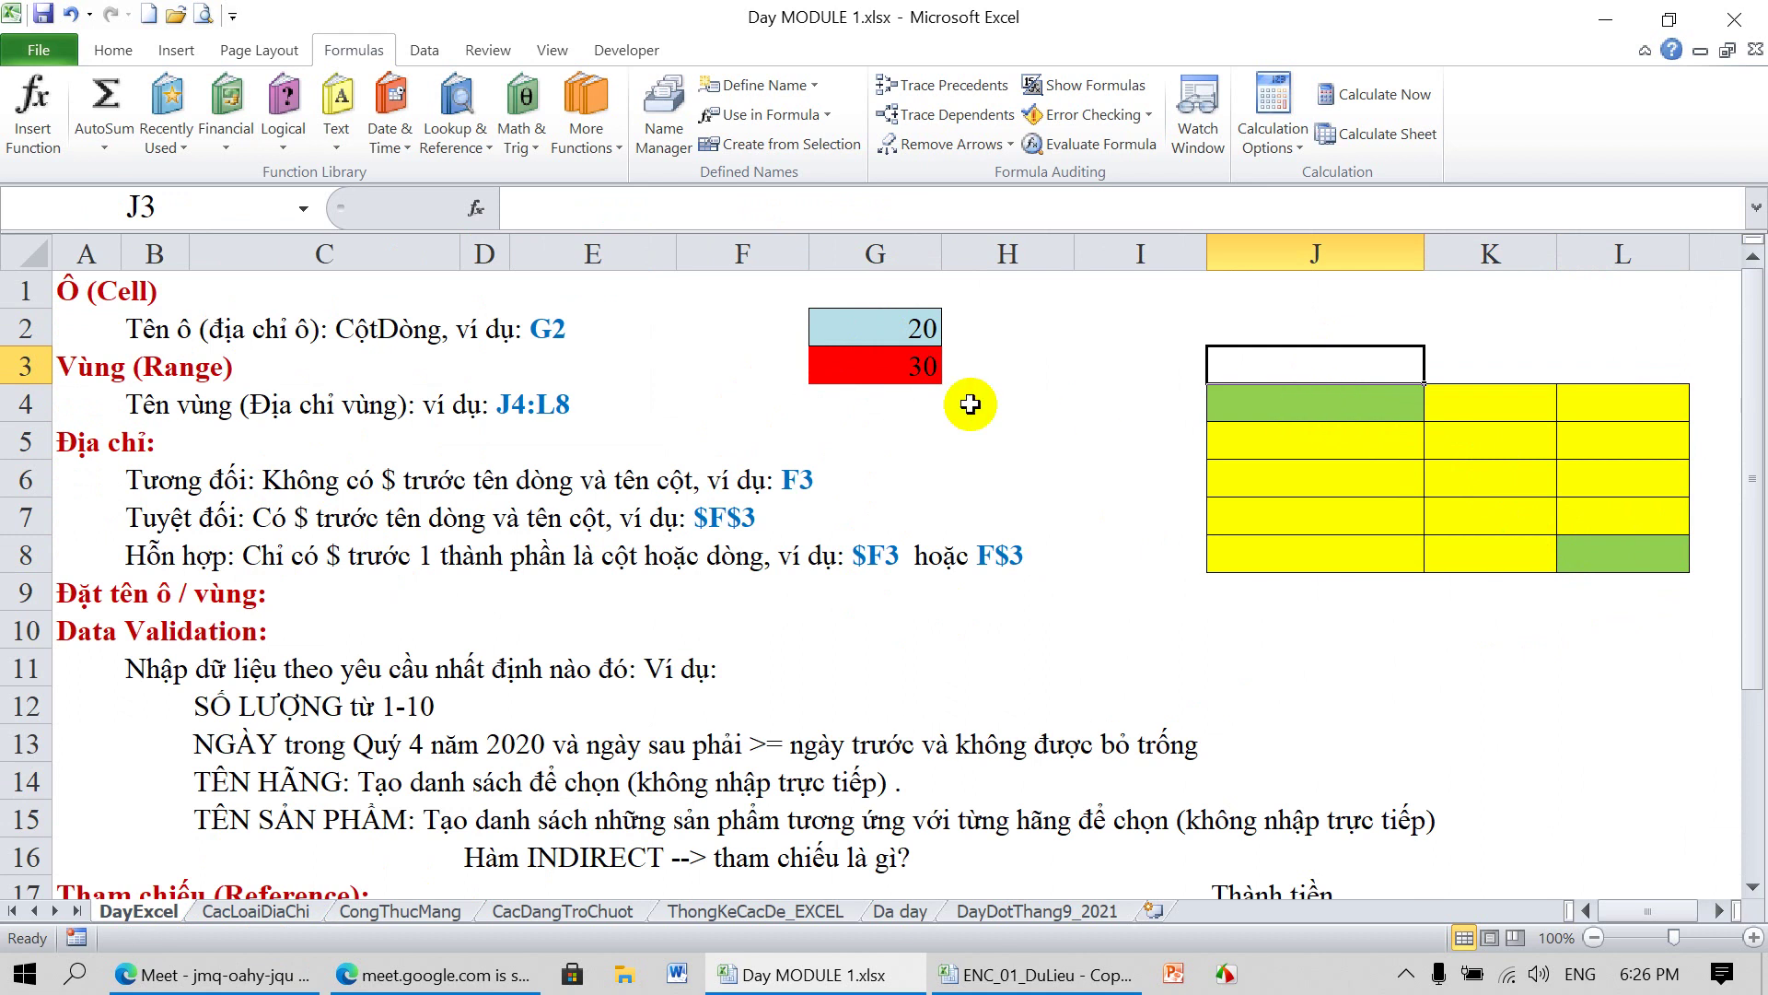
left_click(1310, 398)
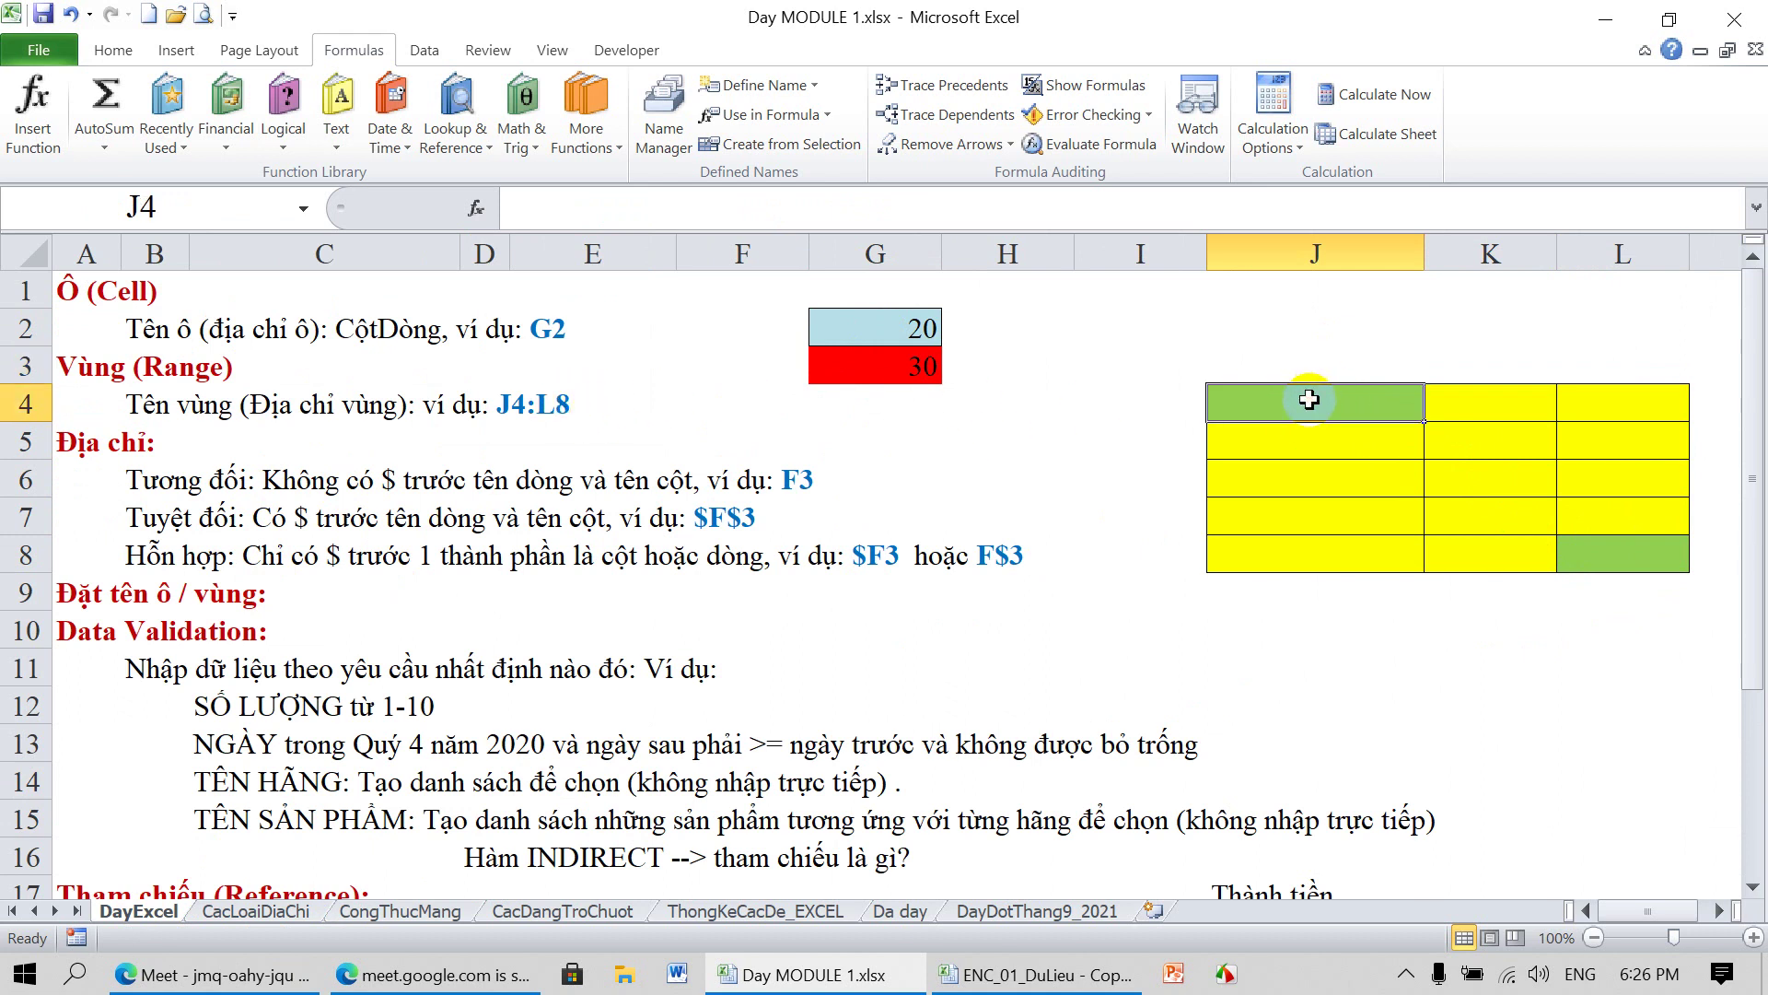
left_click(1625, 555)
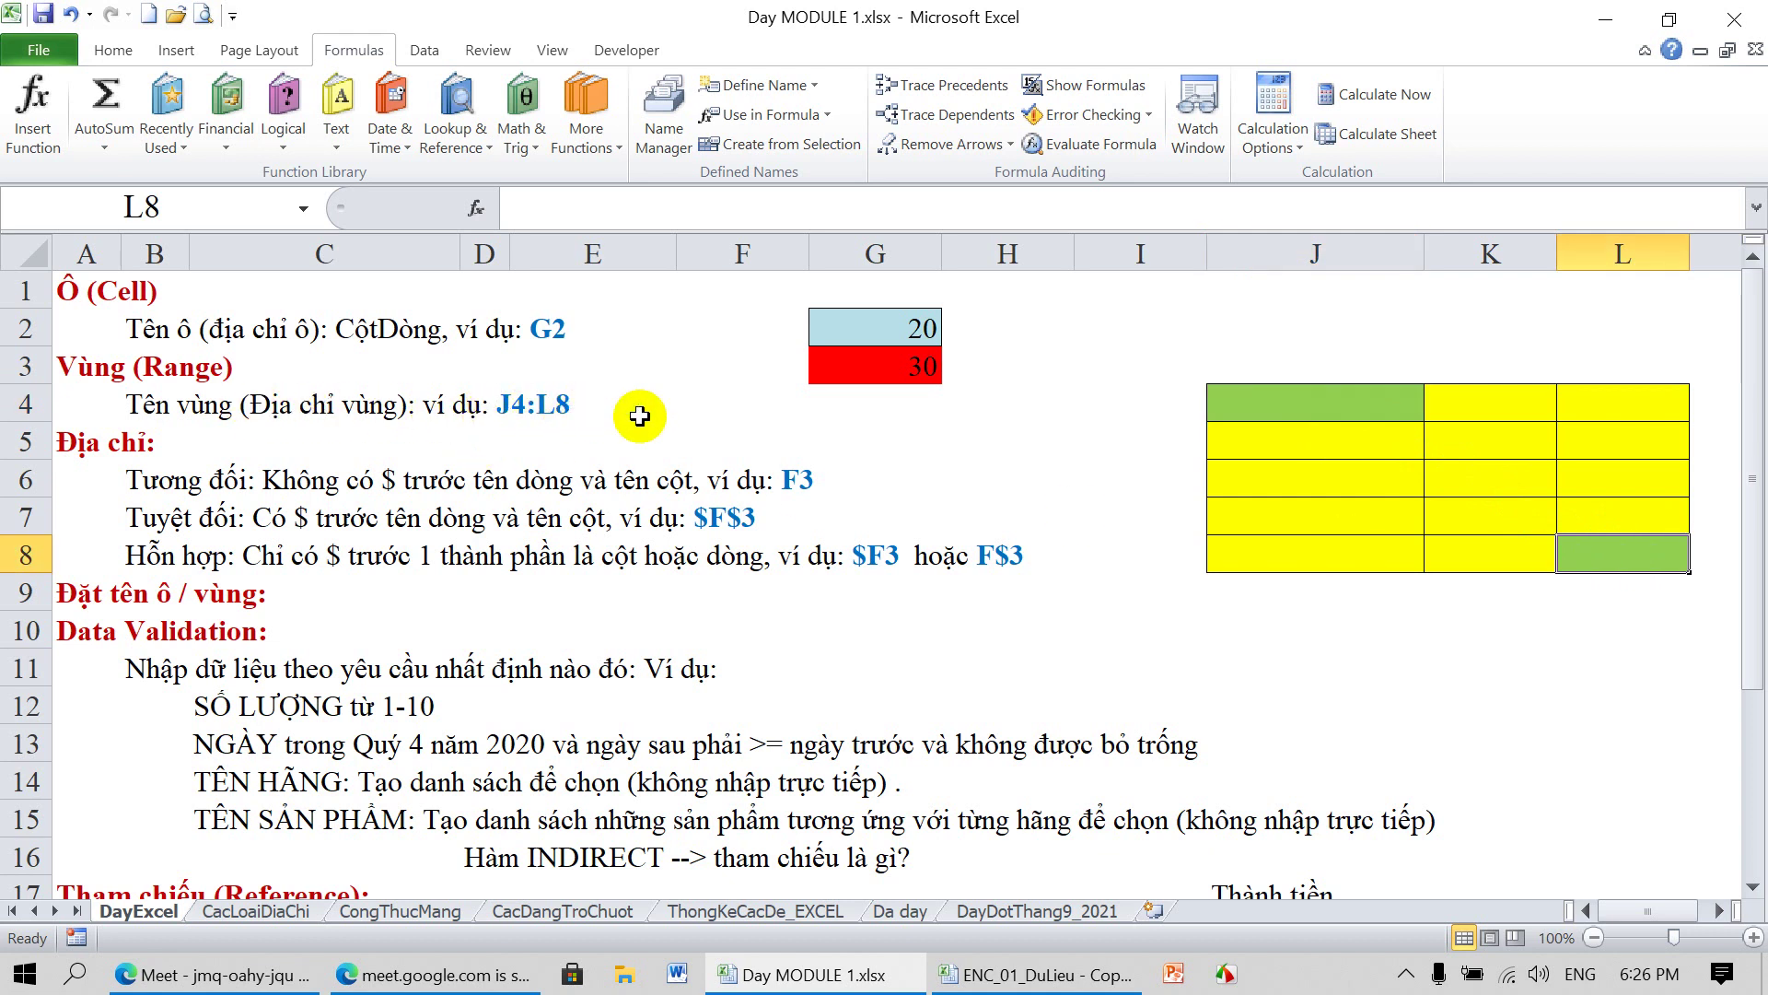
left_click(1361, 416)
left_click_drag(1361, 416, 1588, 545)
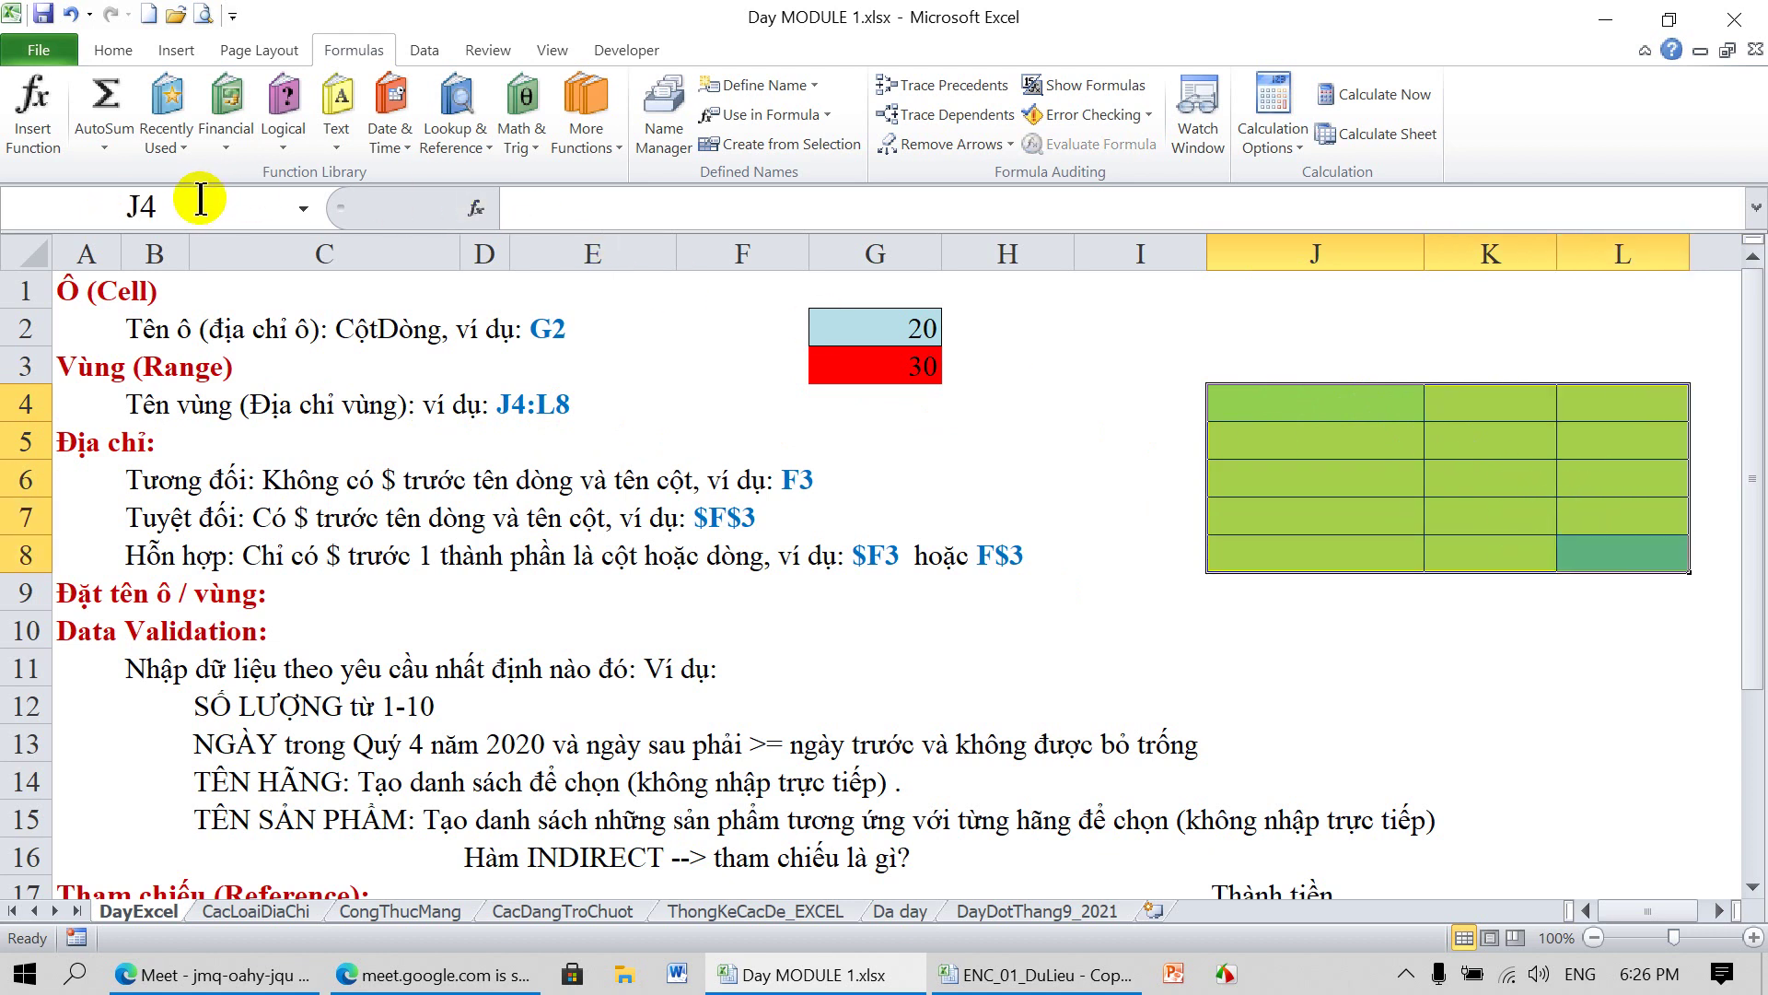
left_click(203, 206)
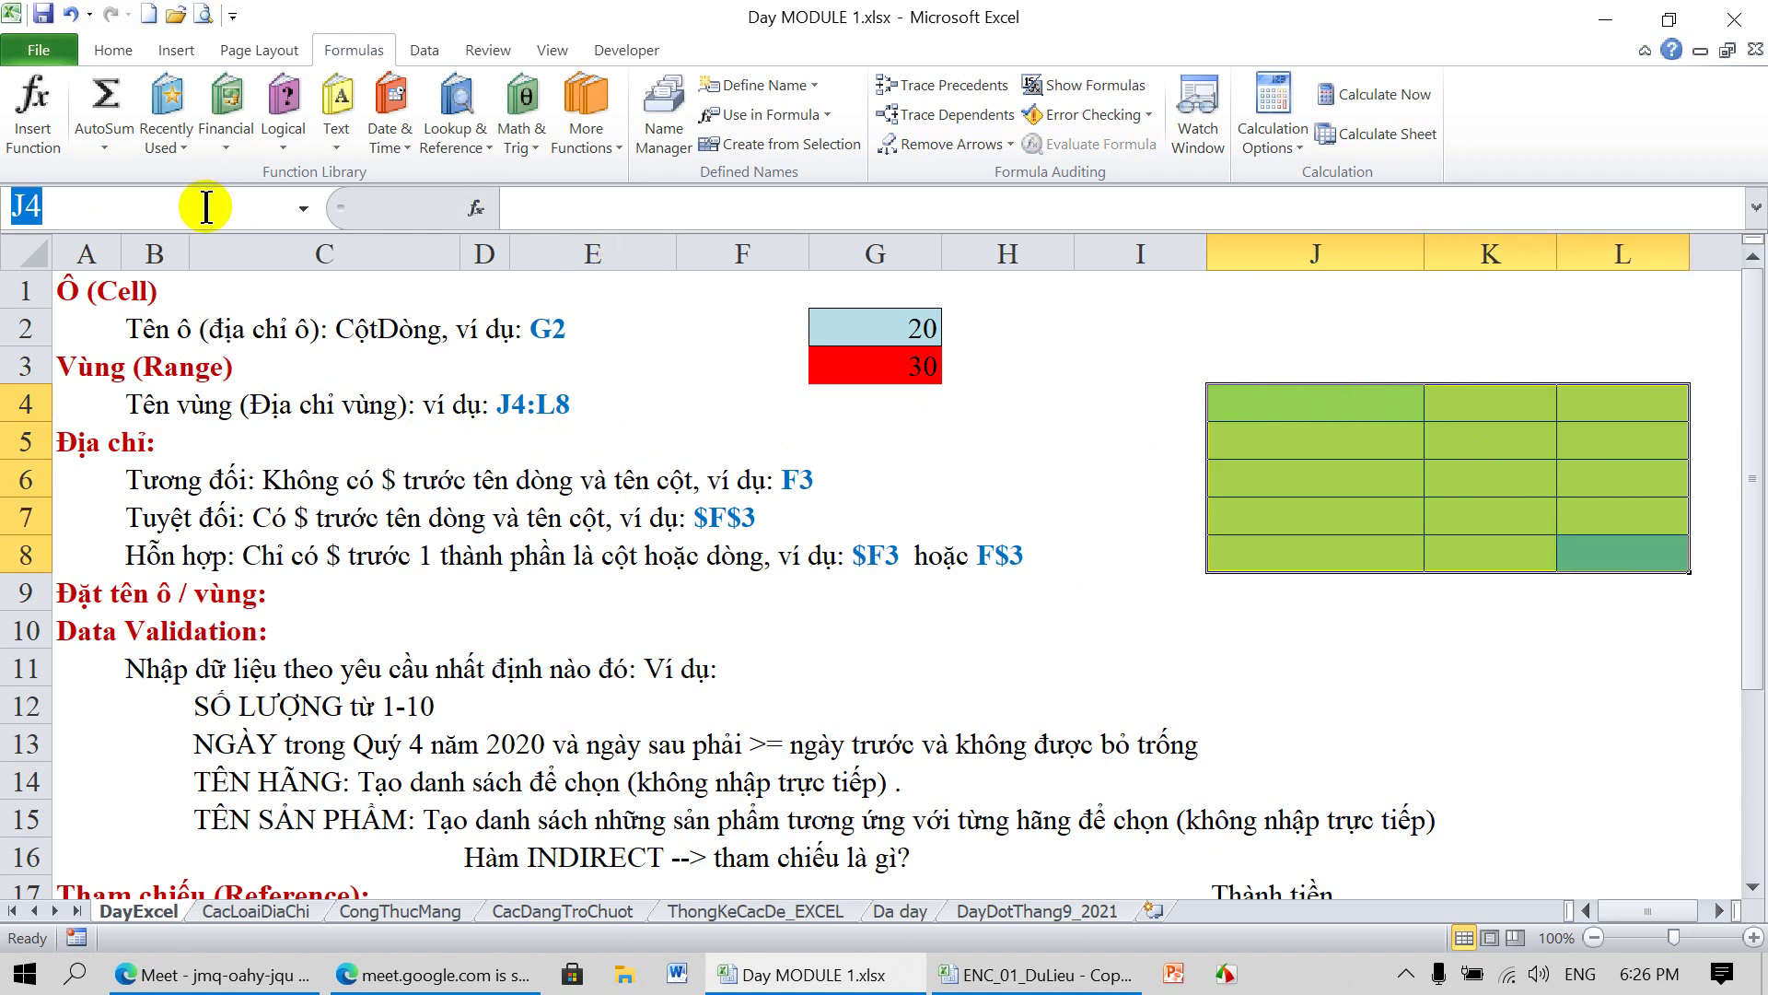
type("mau")
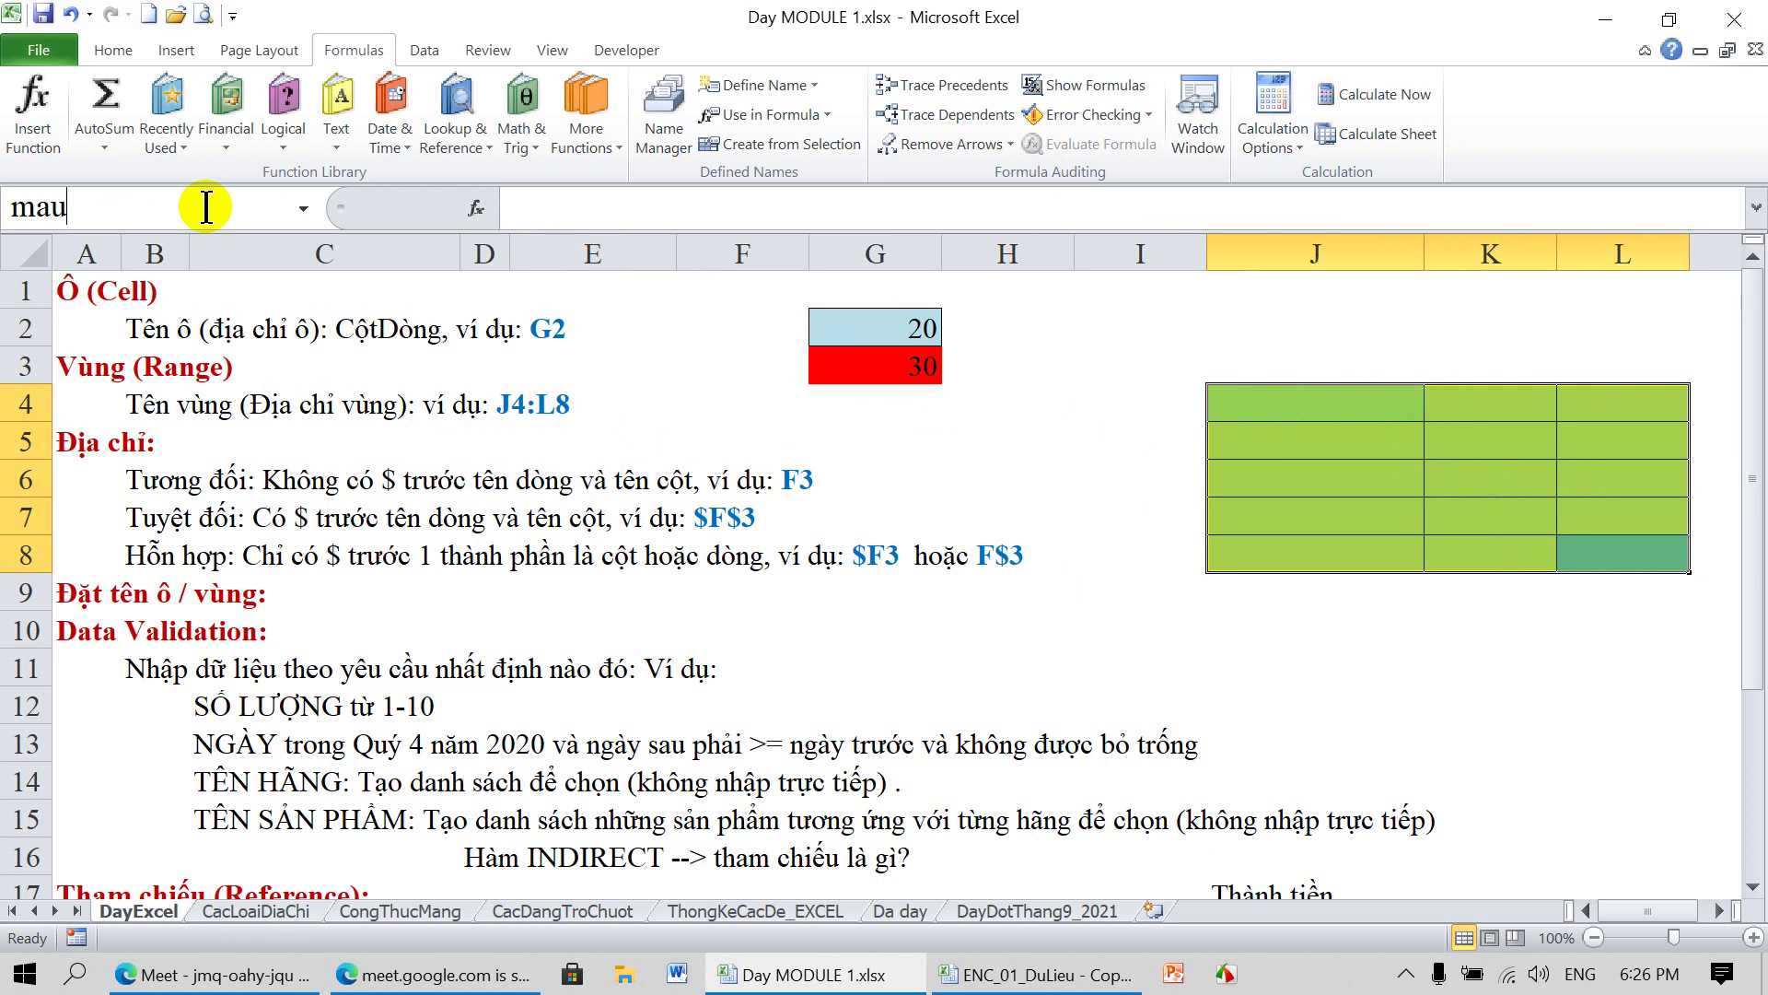
key("Return")
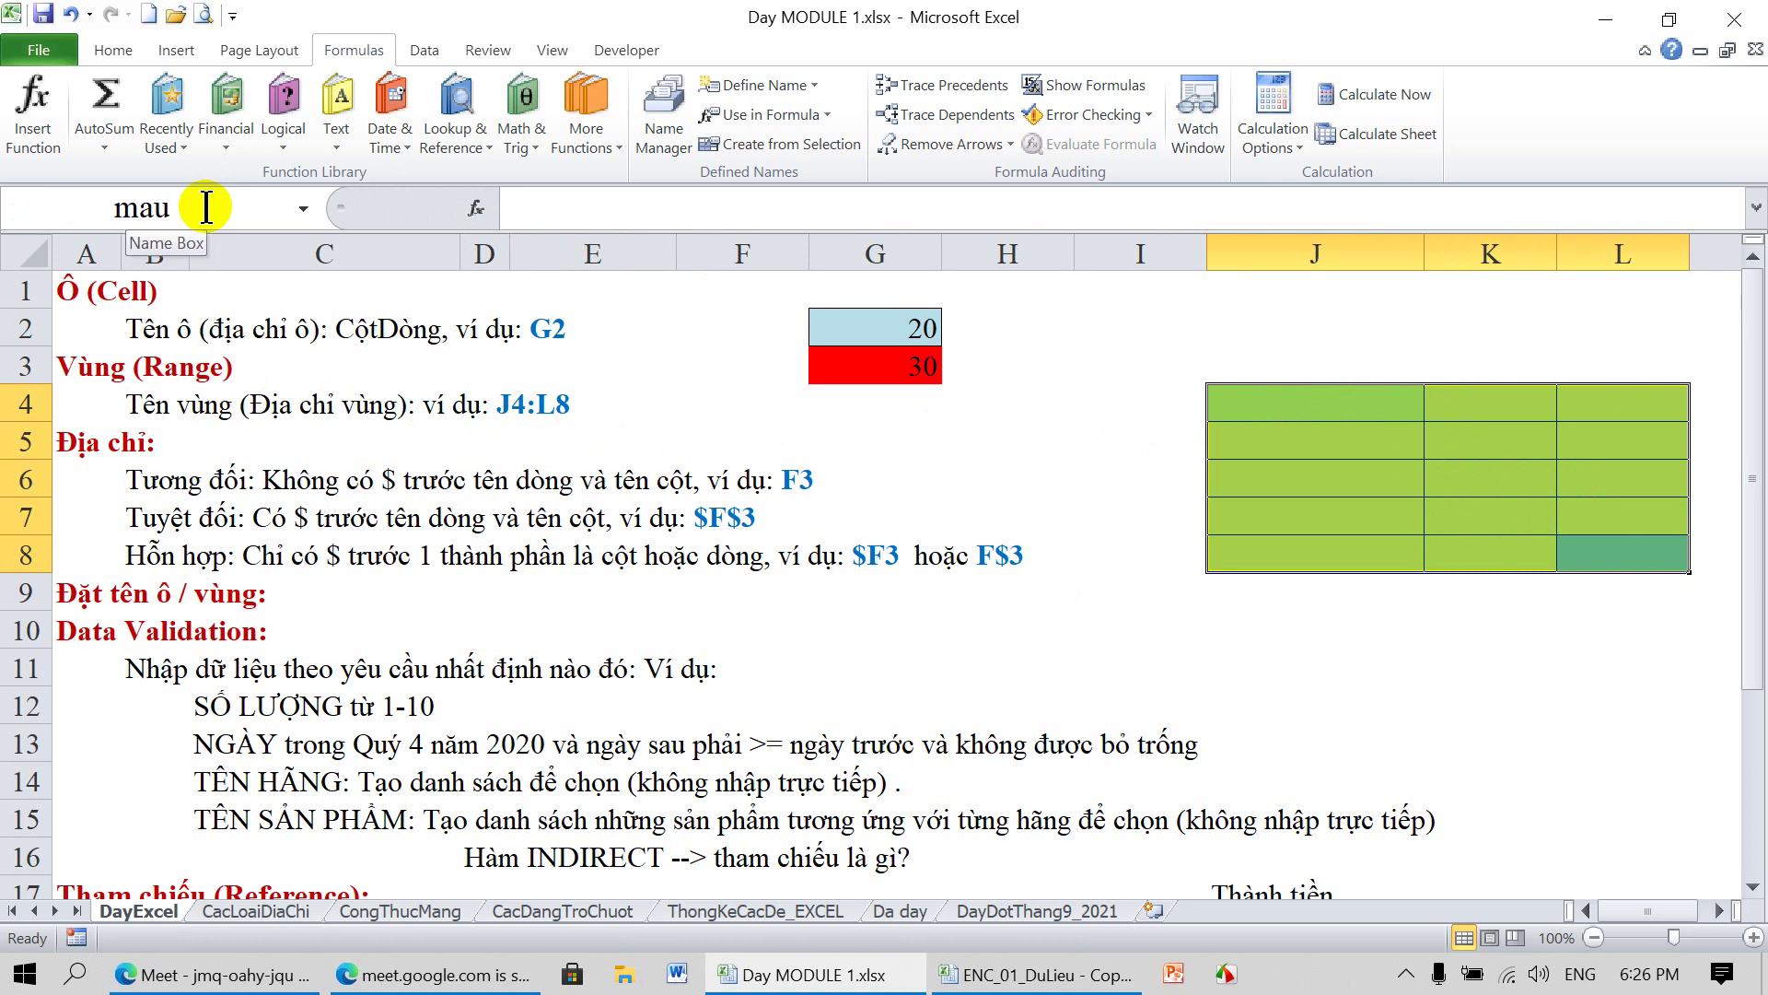
Delete the defined name mau in Name Manager
left_click(665, 111)
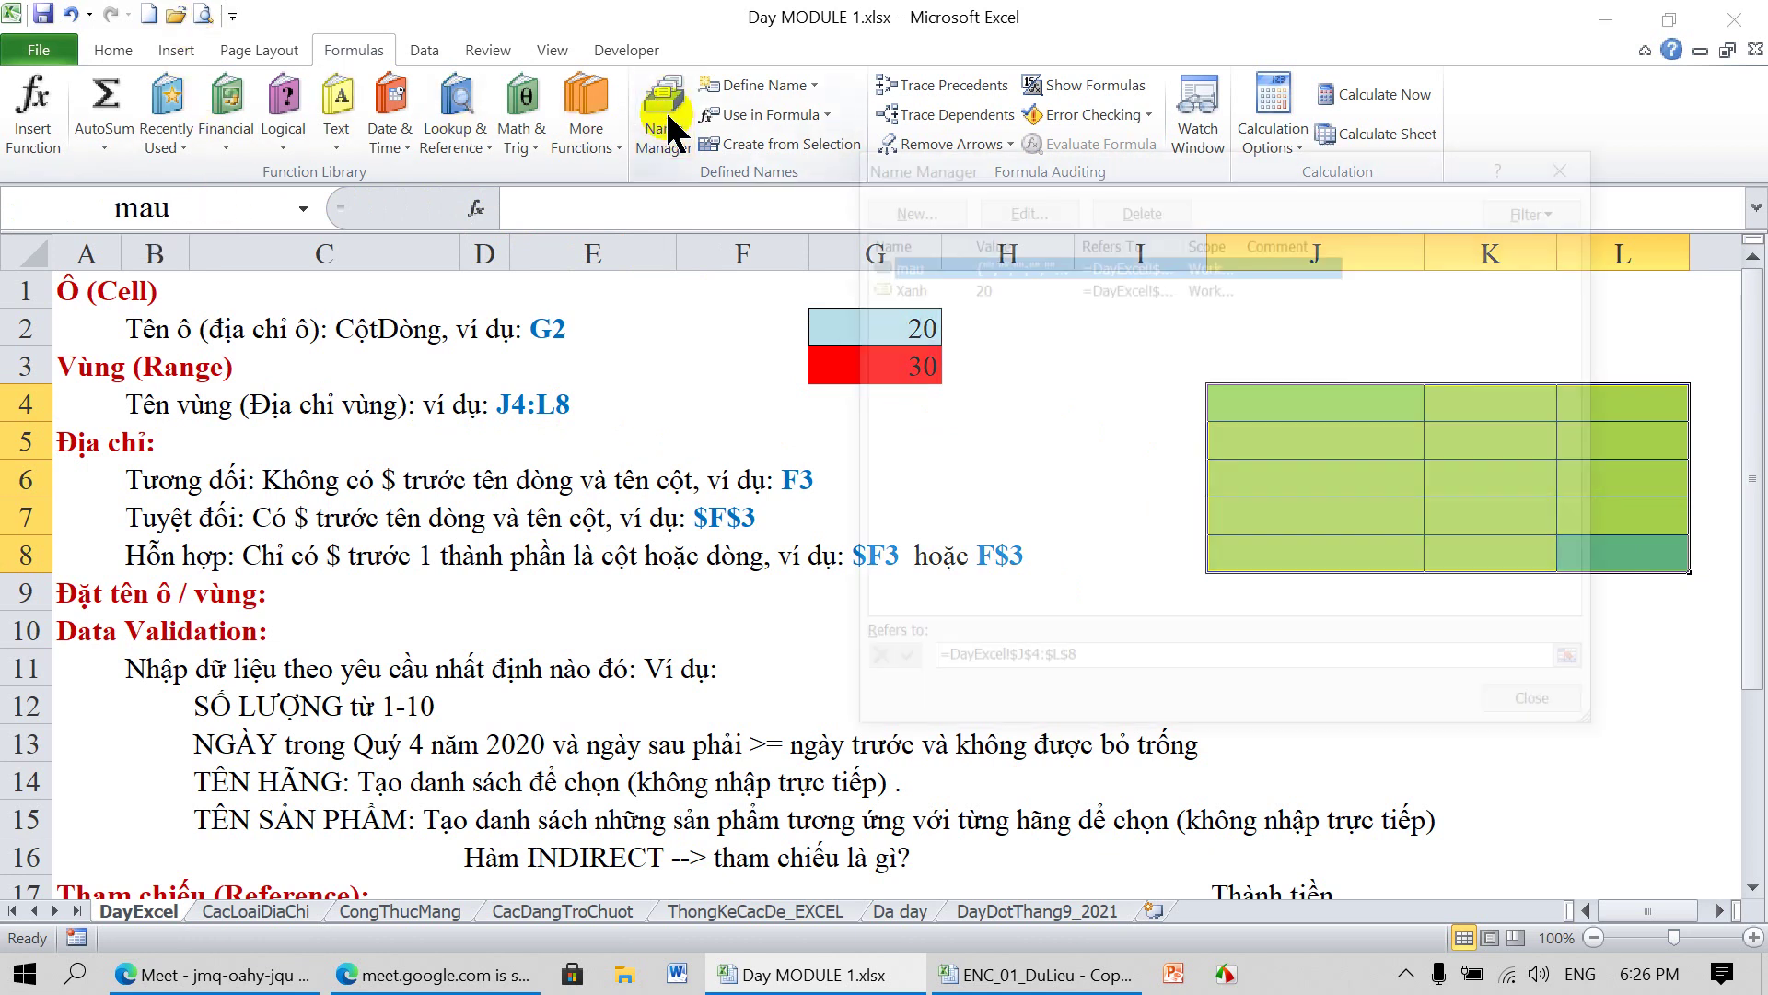
left_click(1136, 202)
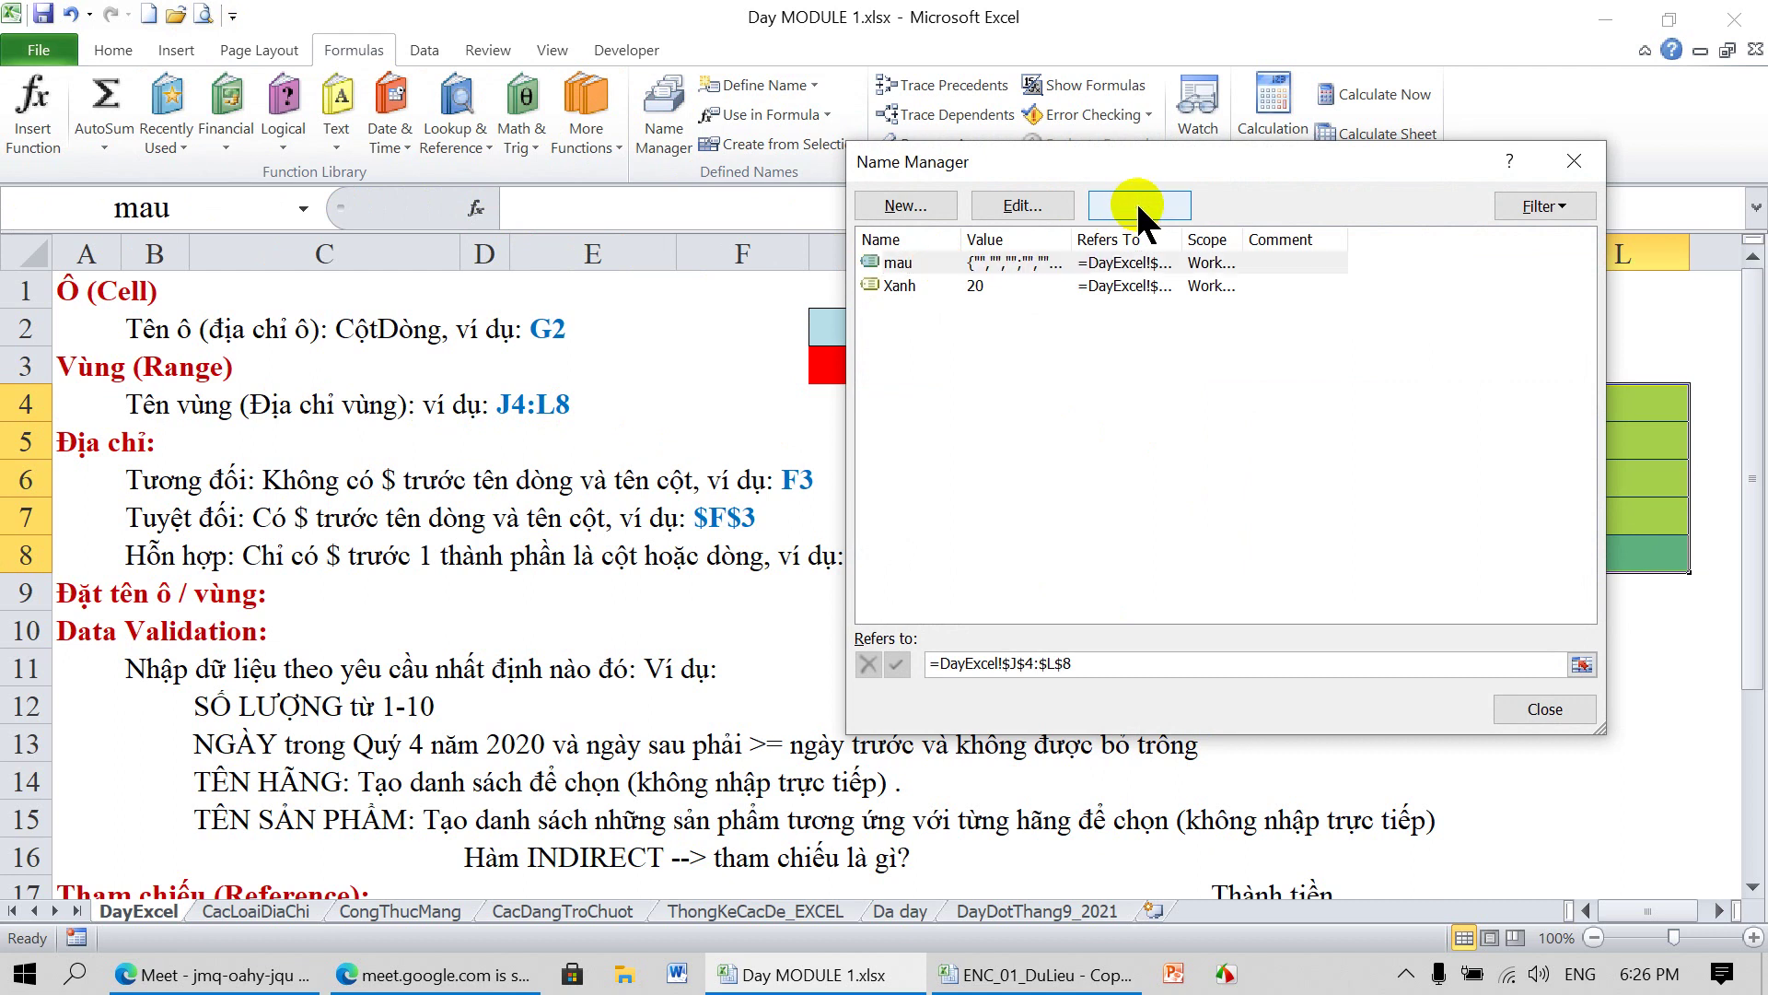
left_click(862, 558)
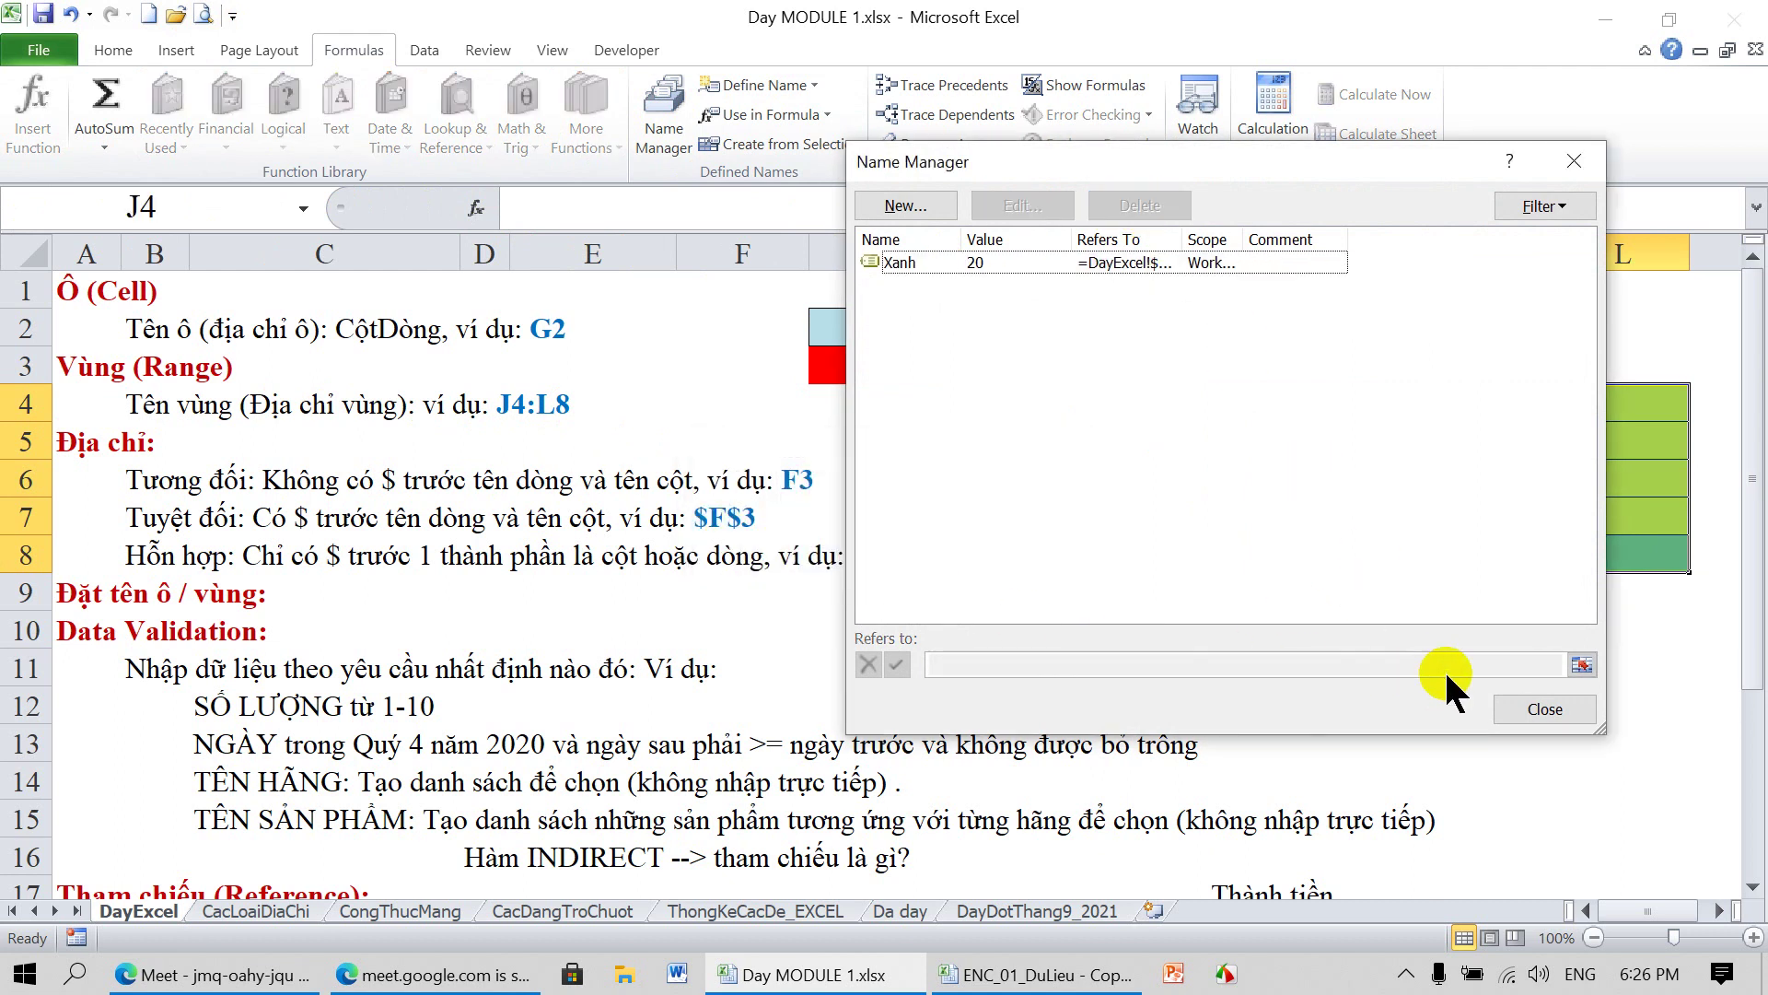
left_click(1540, 707)
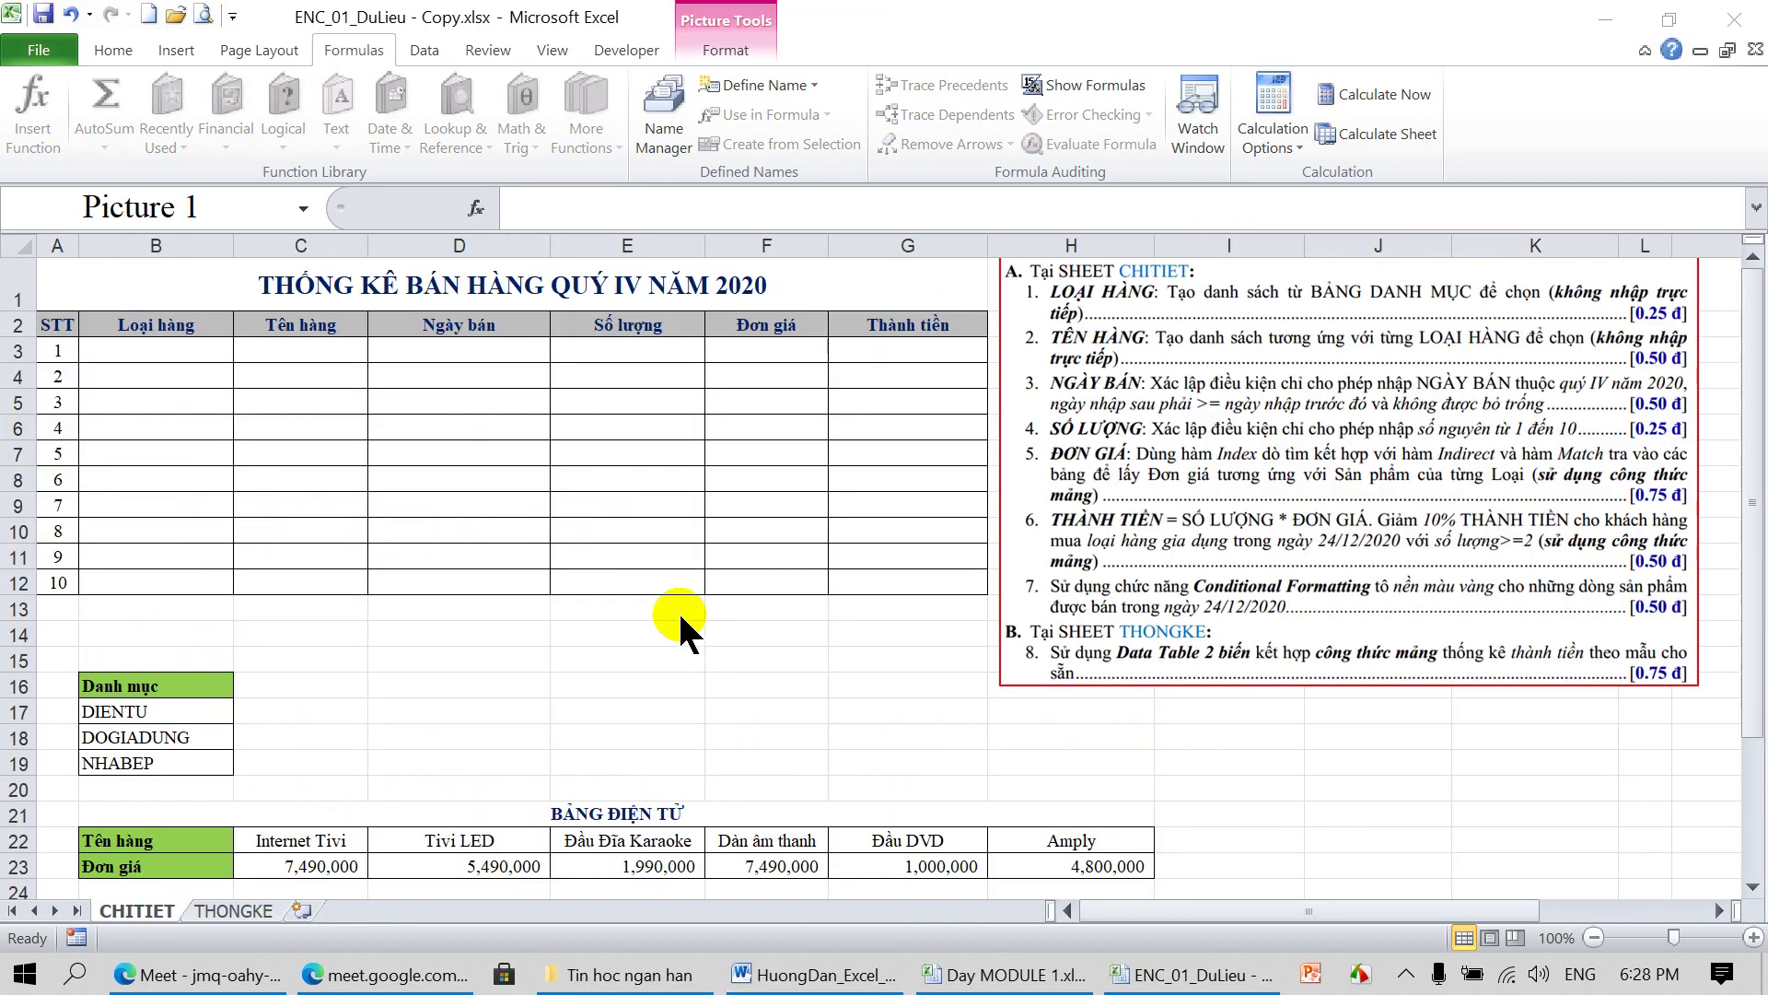
Enter test entries kk in D3 and mamam in D4, then clear them
left_click(590, 605)
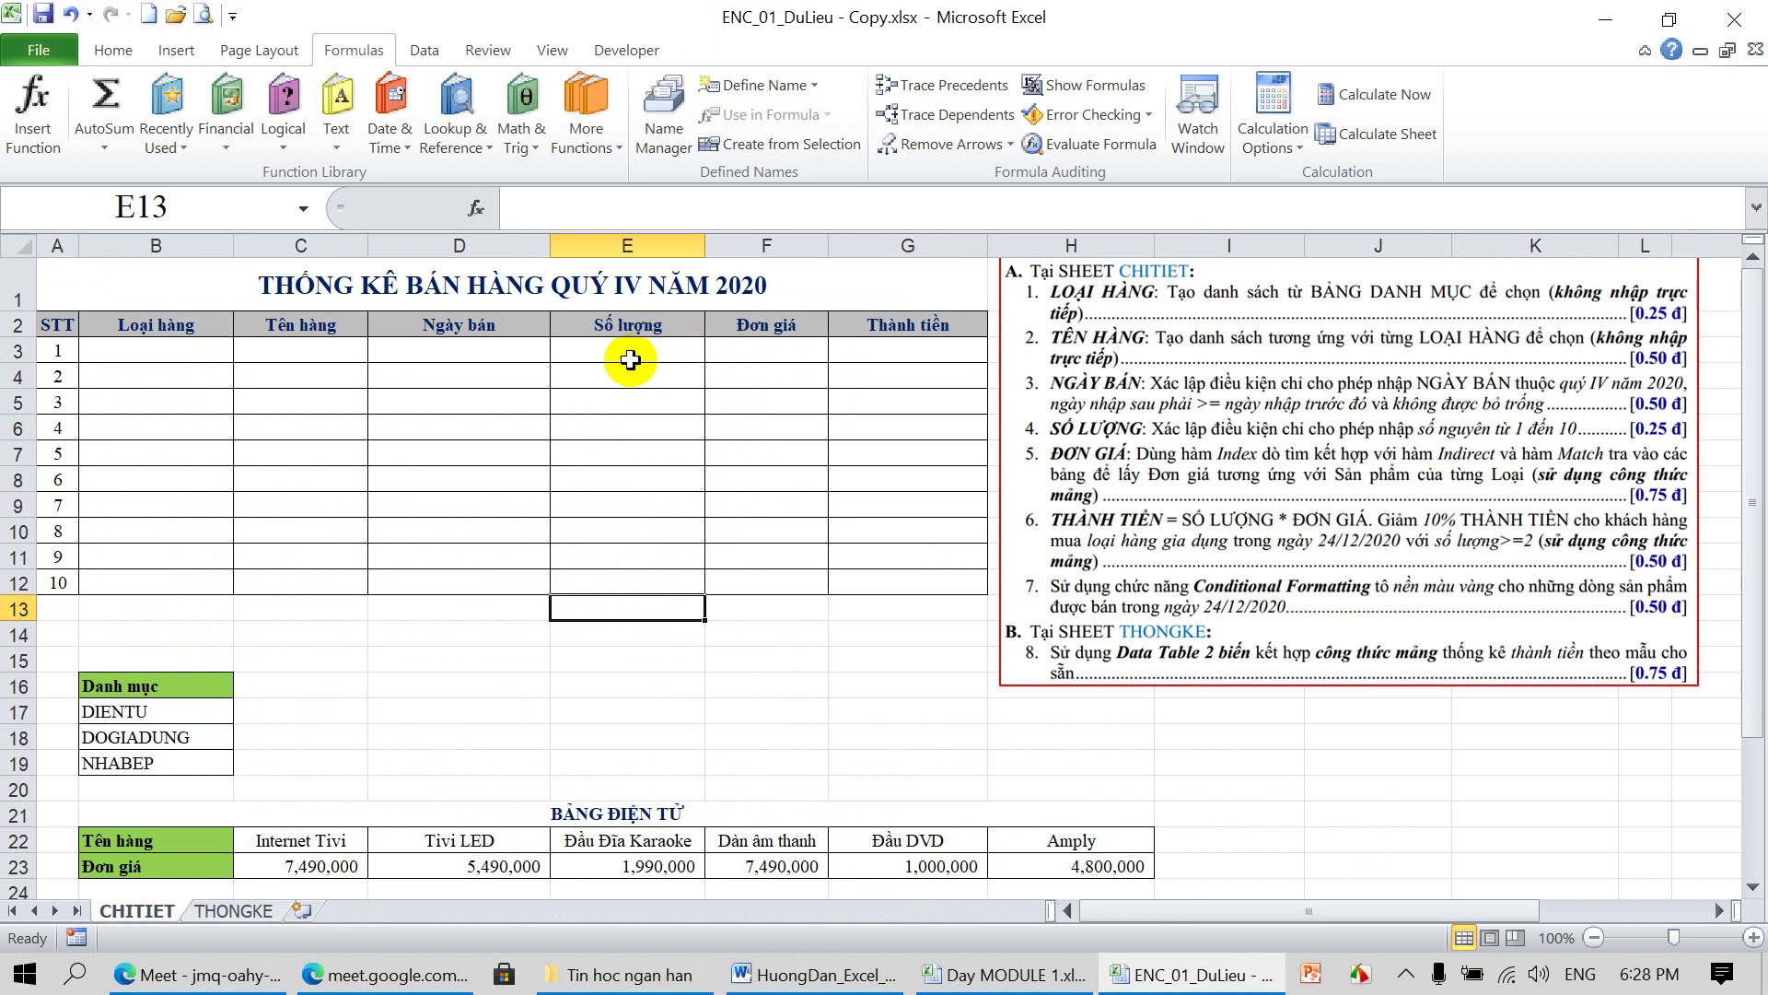
left_click(440, 350)
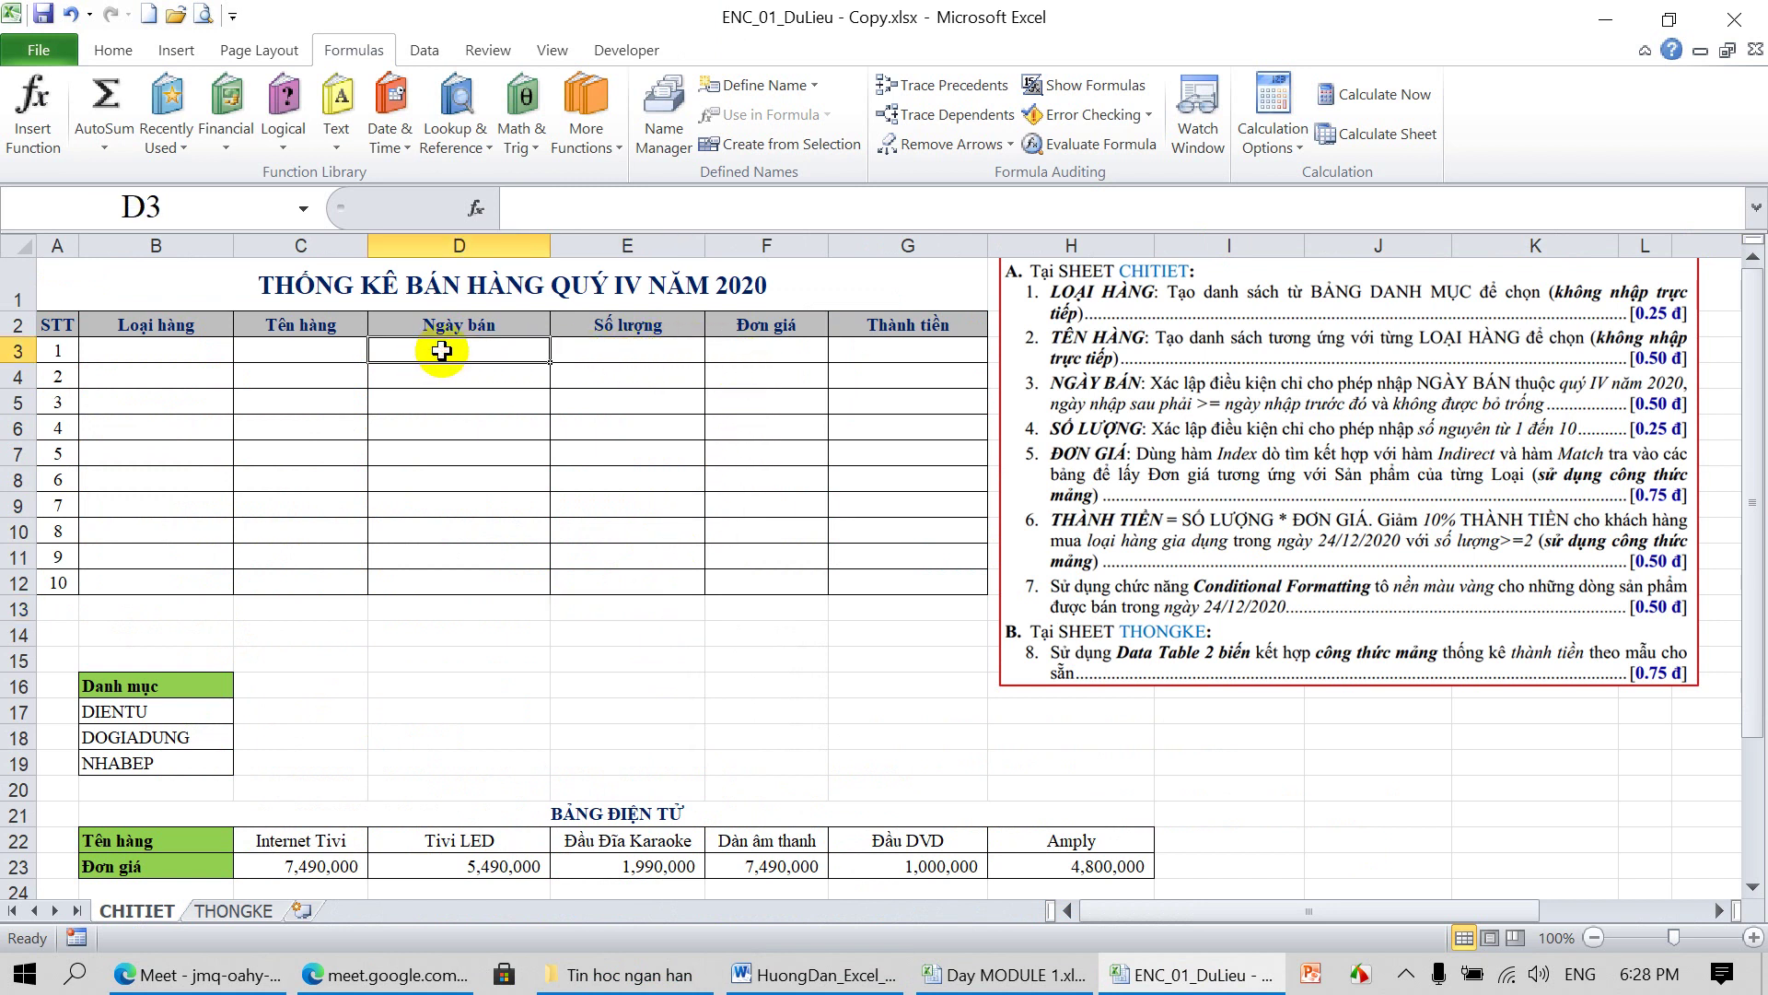
left_click(442, 370)
left_click(463, 347)
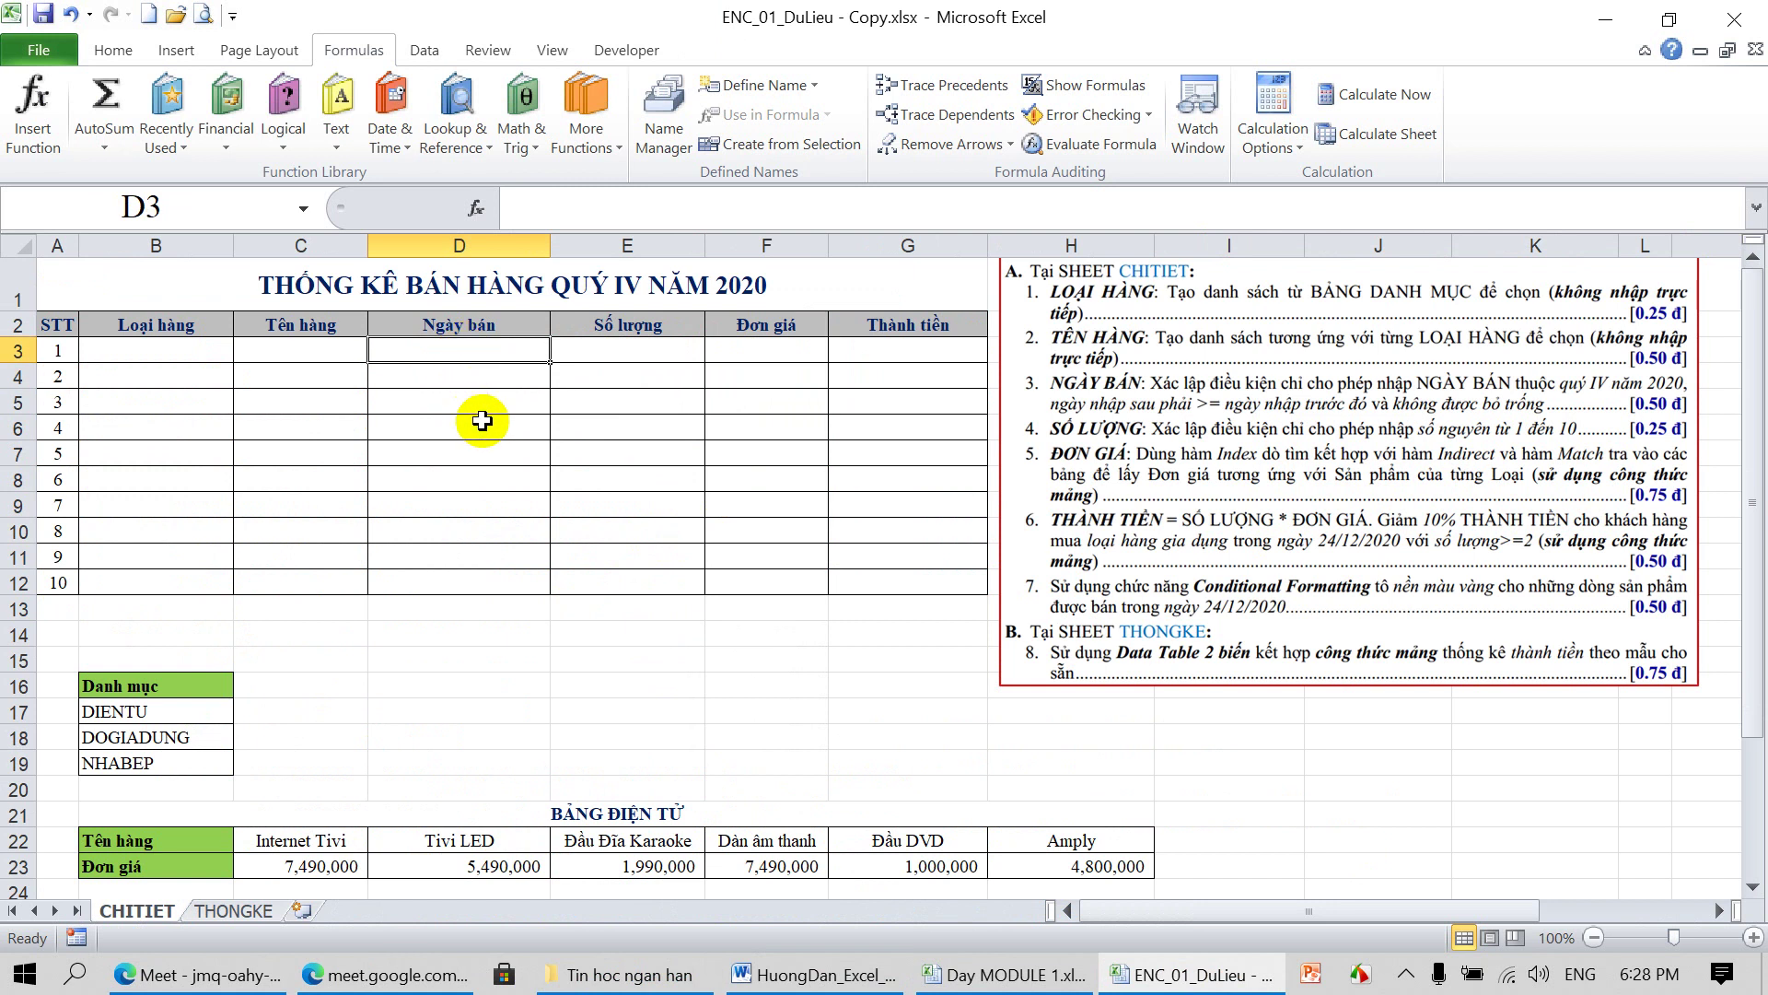
type("kk")
key("Return")
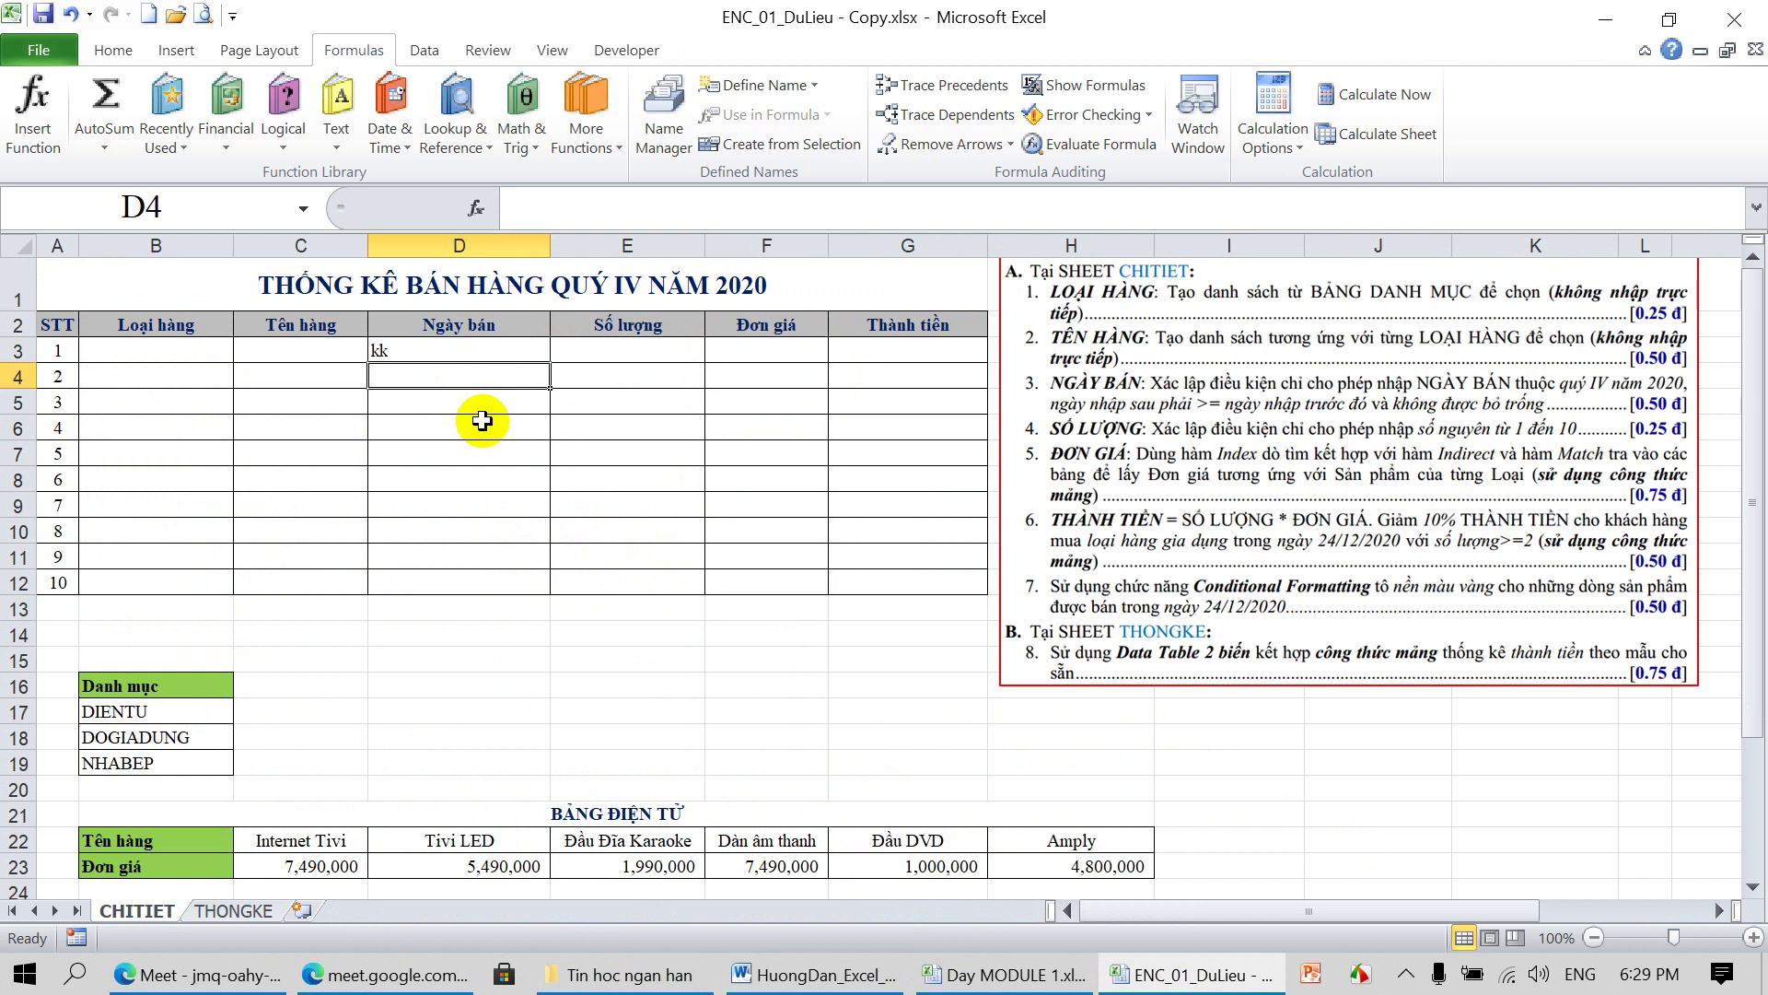
type("mamam")
key("Return")
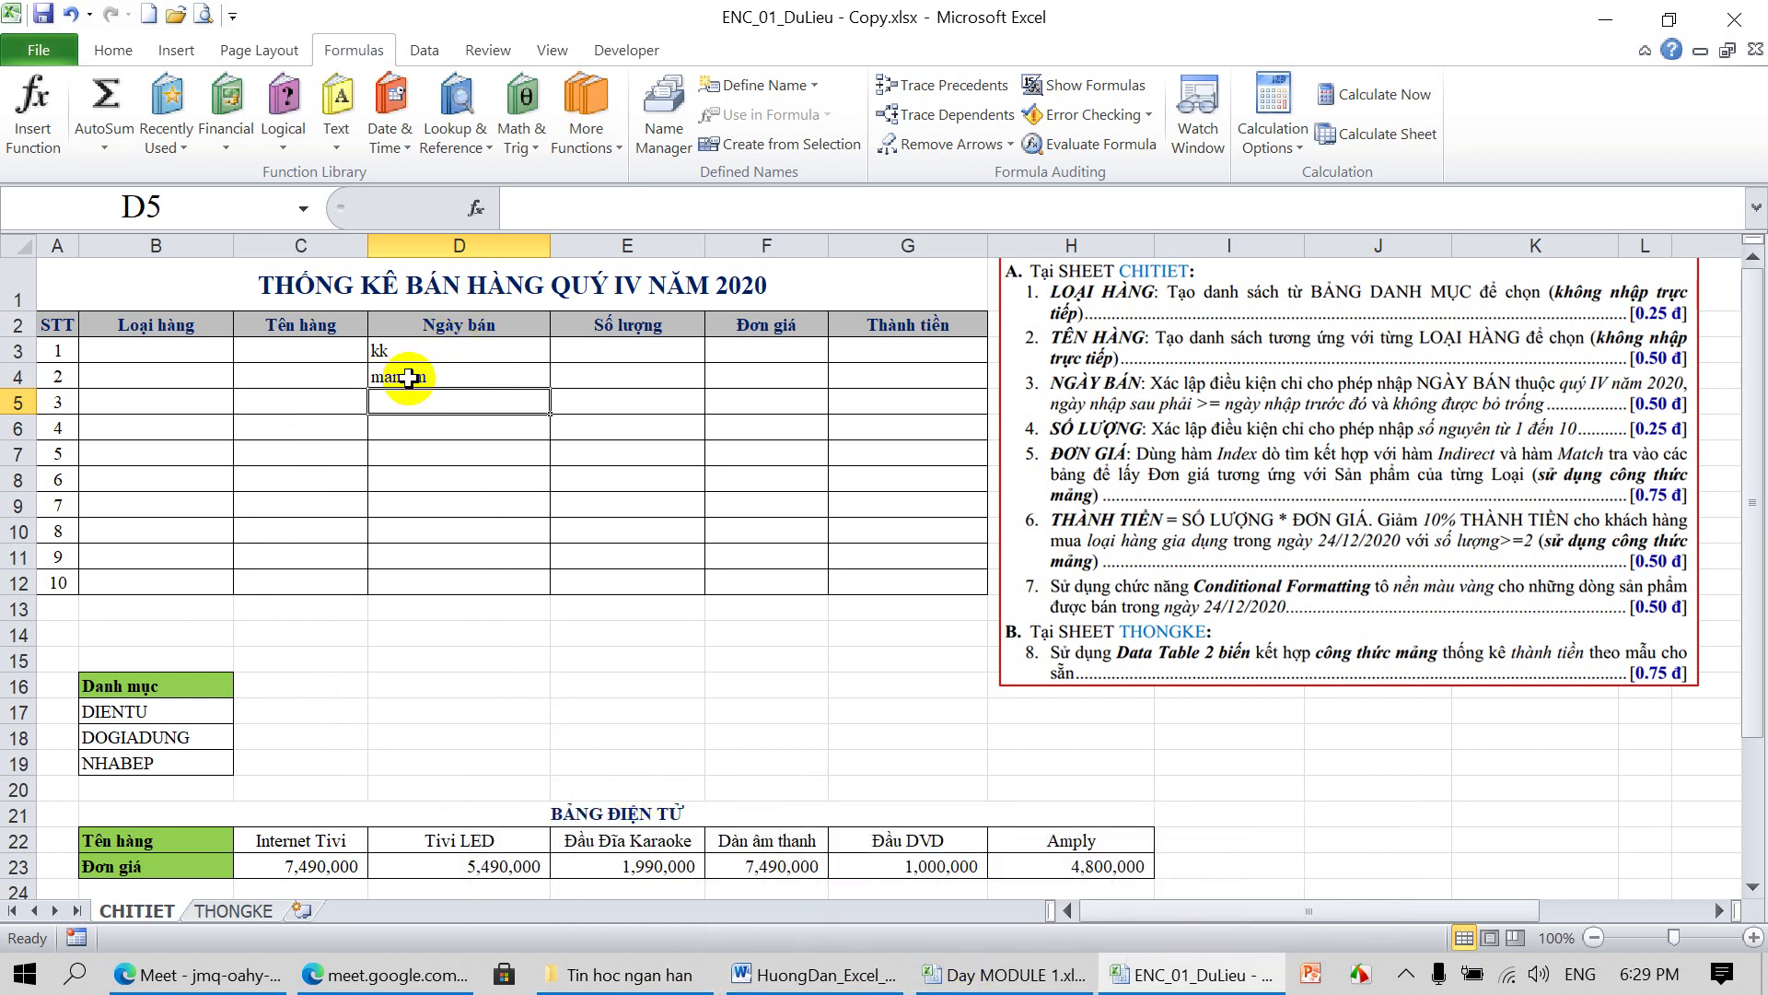
left_click_drag(406, 350, 400, 383)
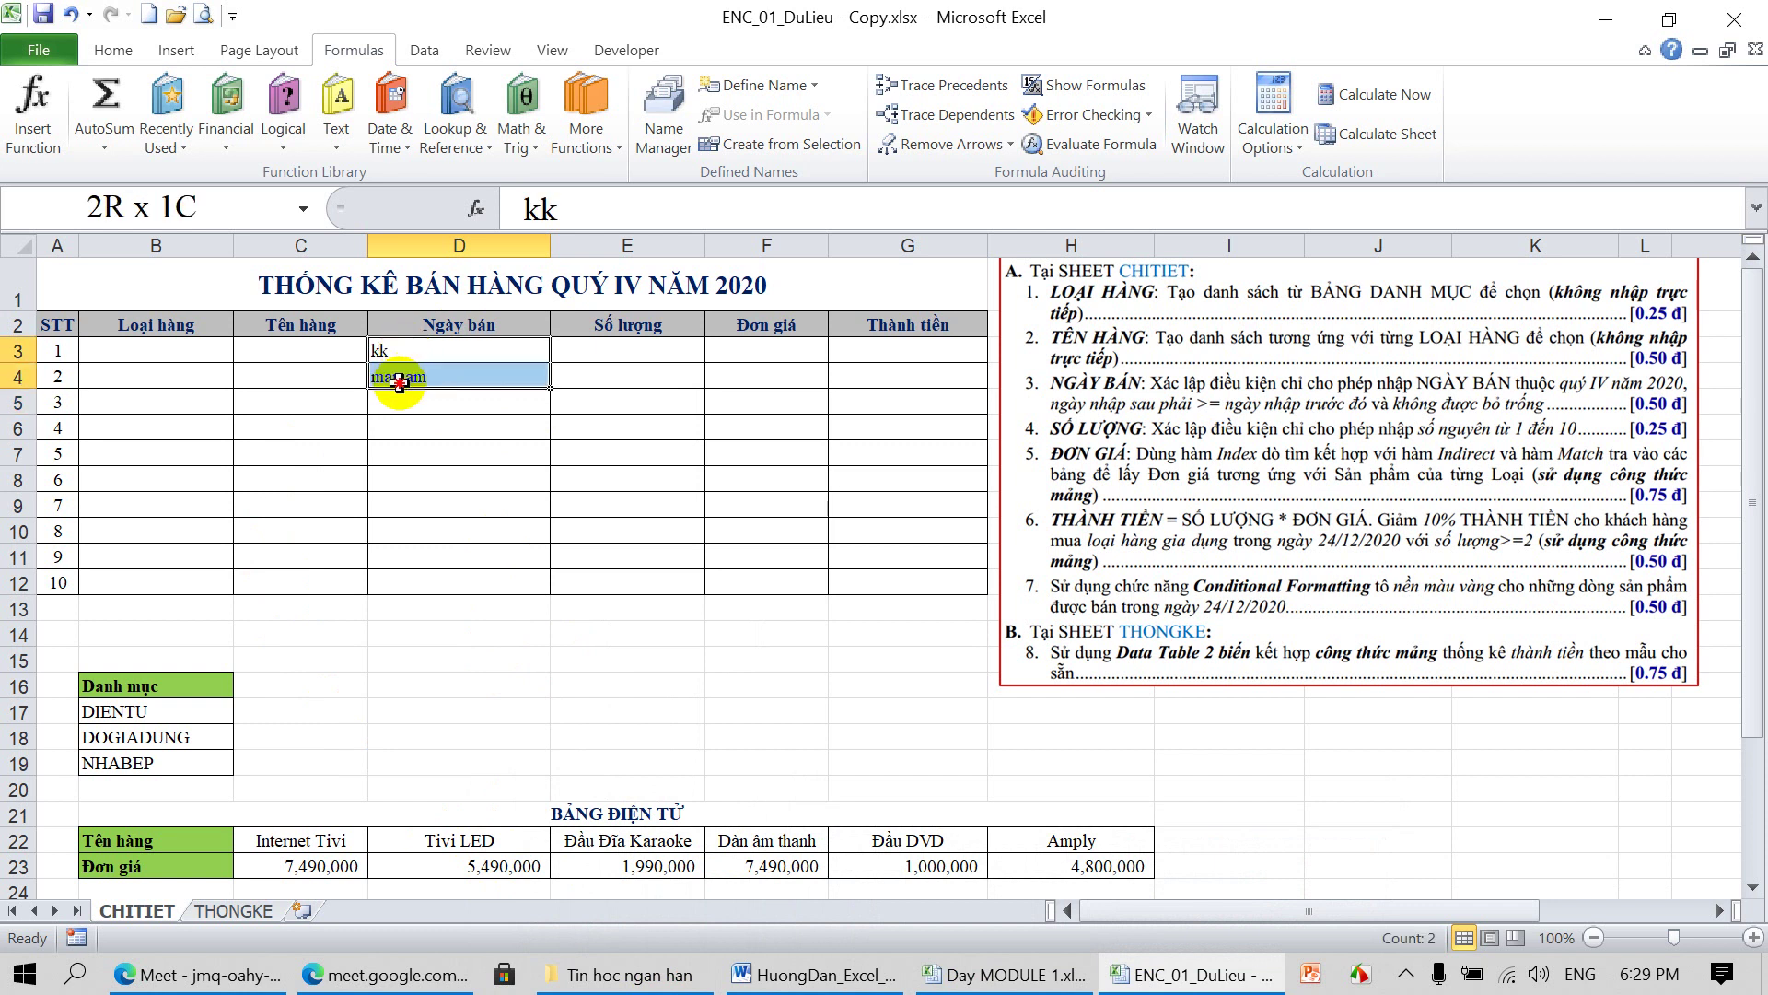
key("Delete")
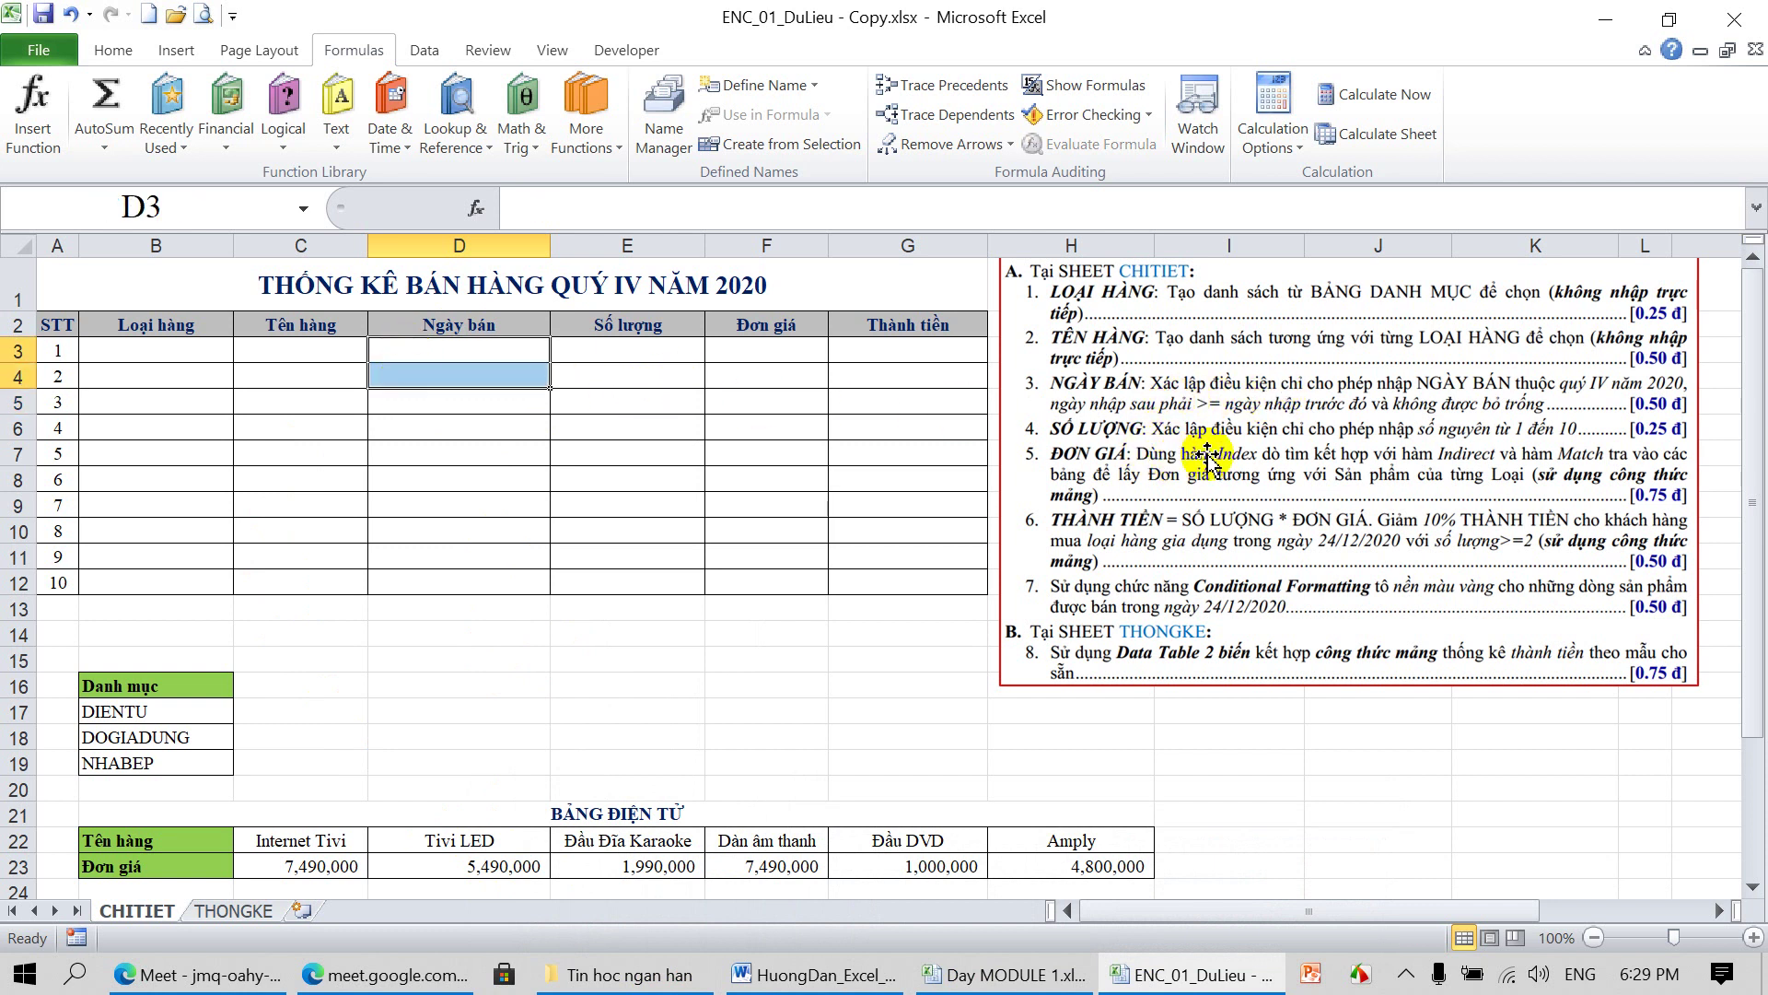
Enter and clear a test value 90 in E7, then select Số lượng cells E3:E12
left_click(627, 450)
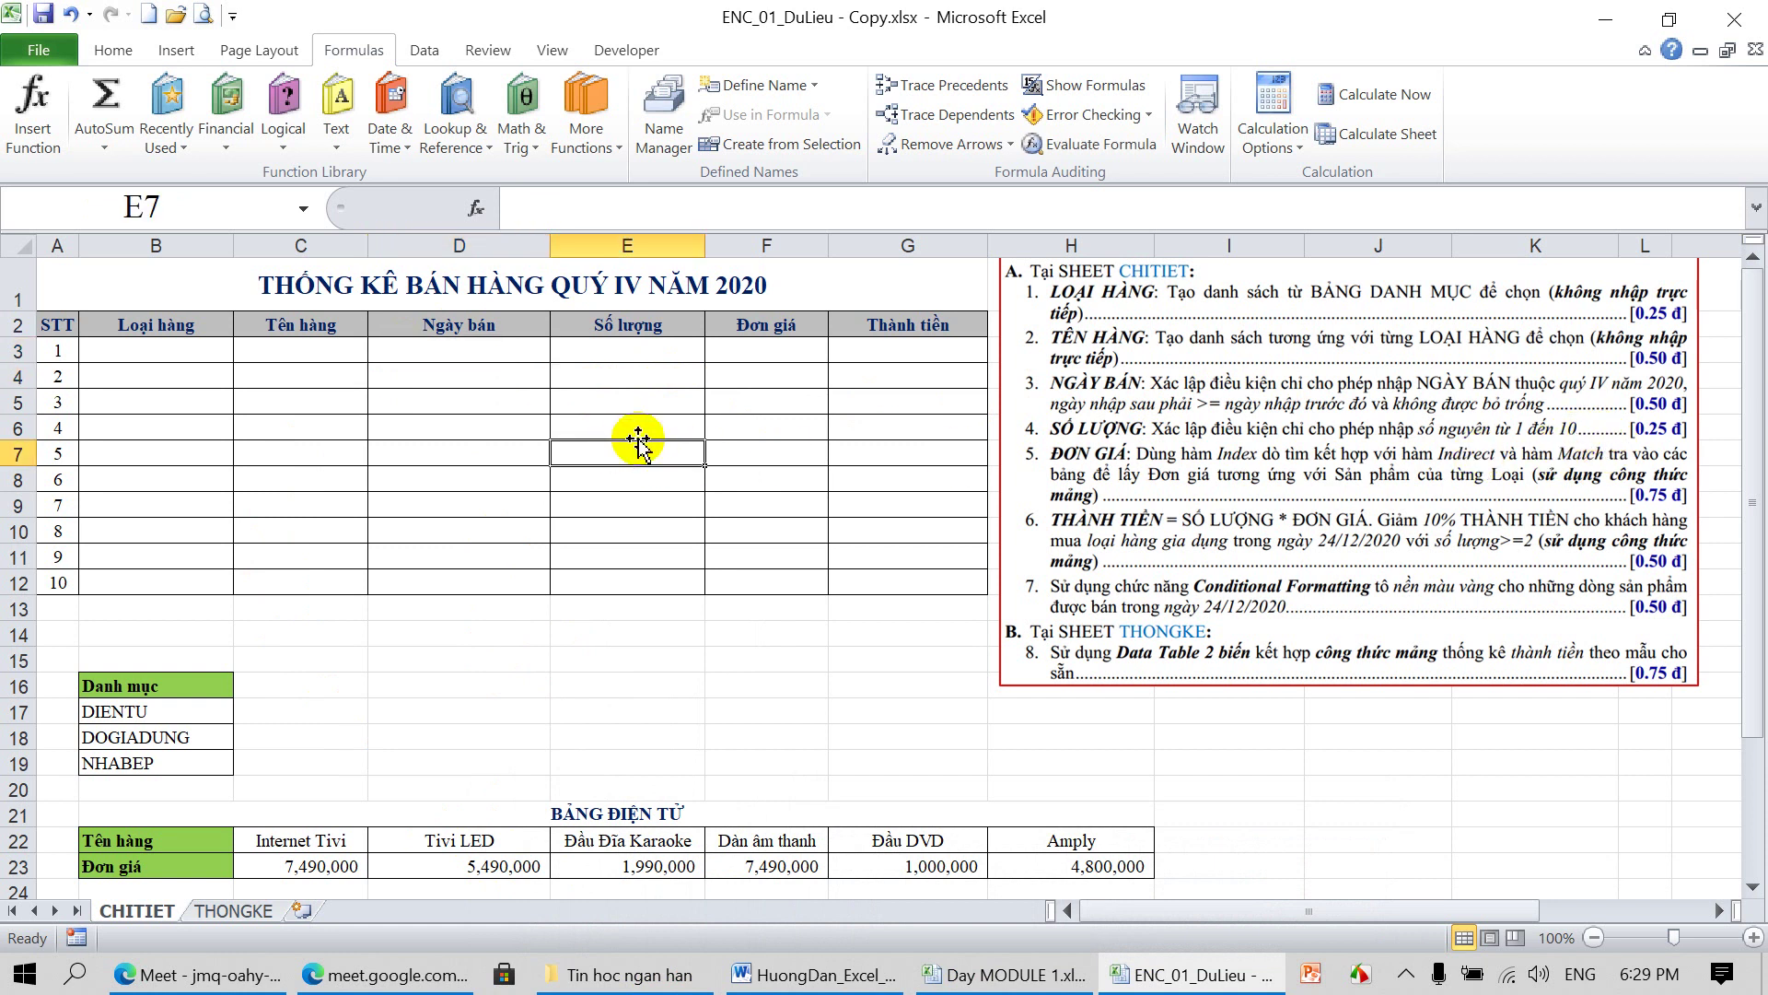
type("90")
key("Return")
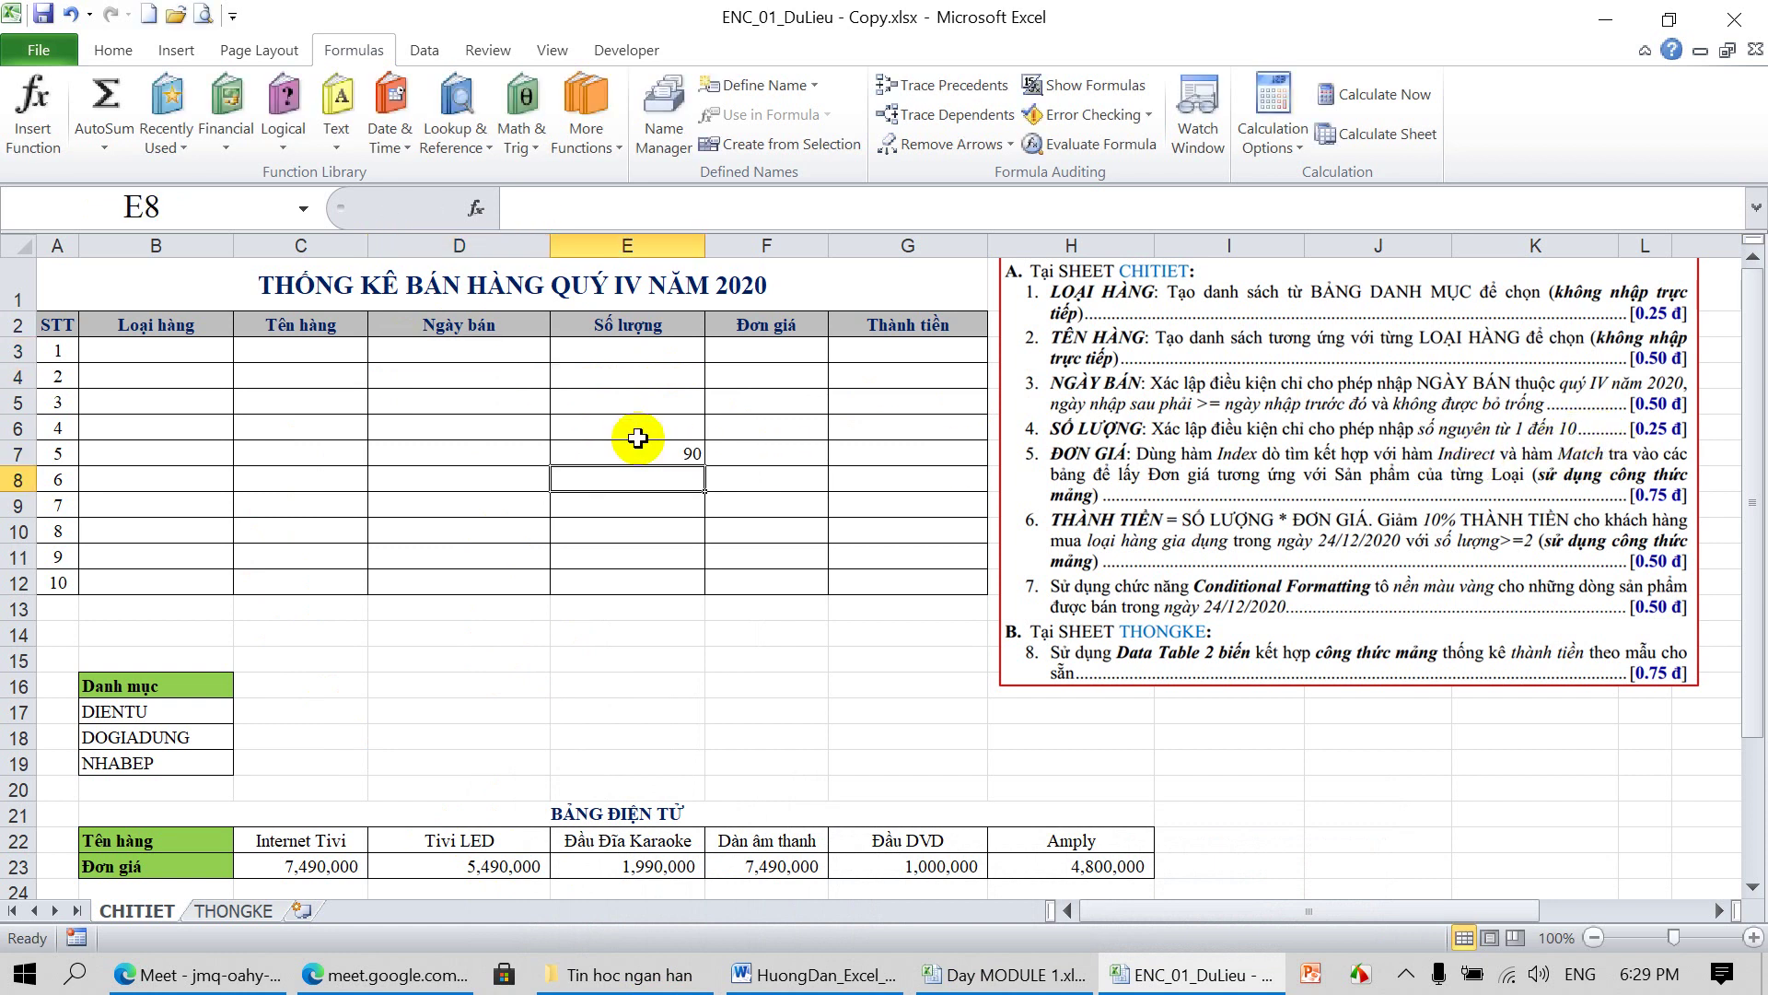
left_click(682, 455)
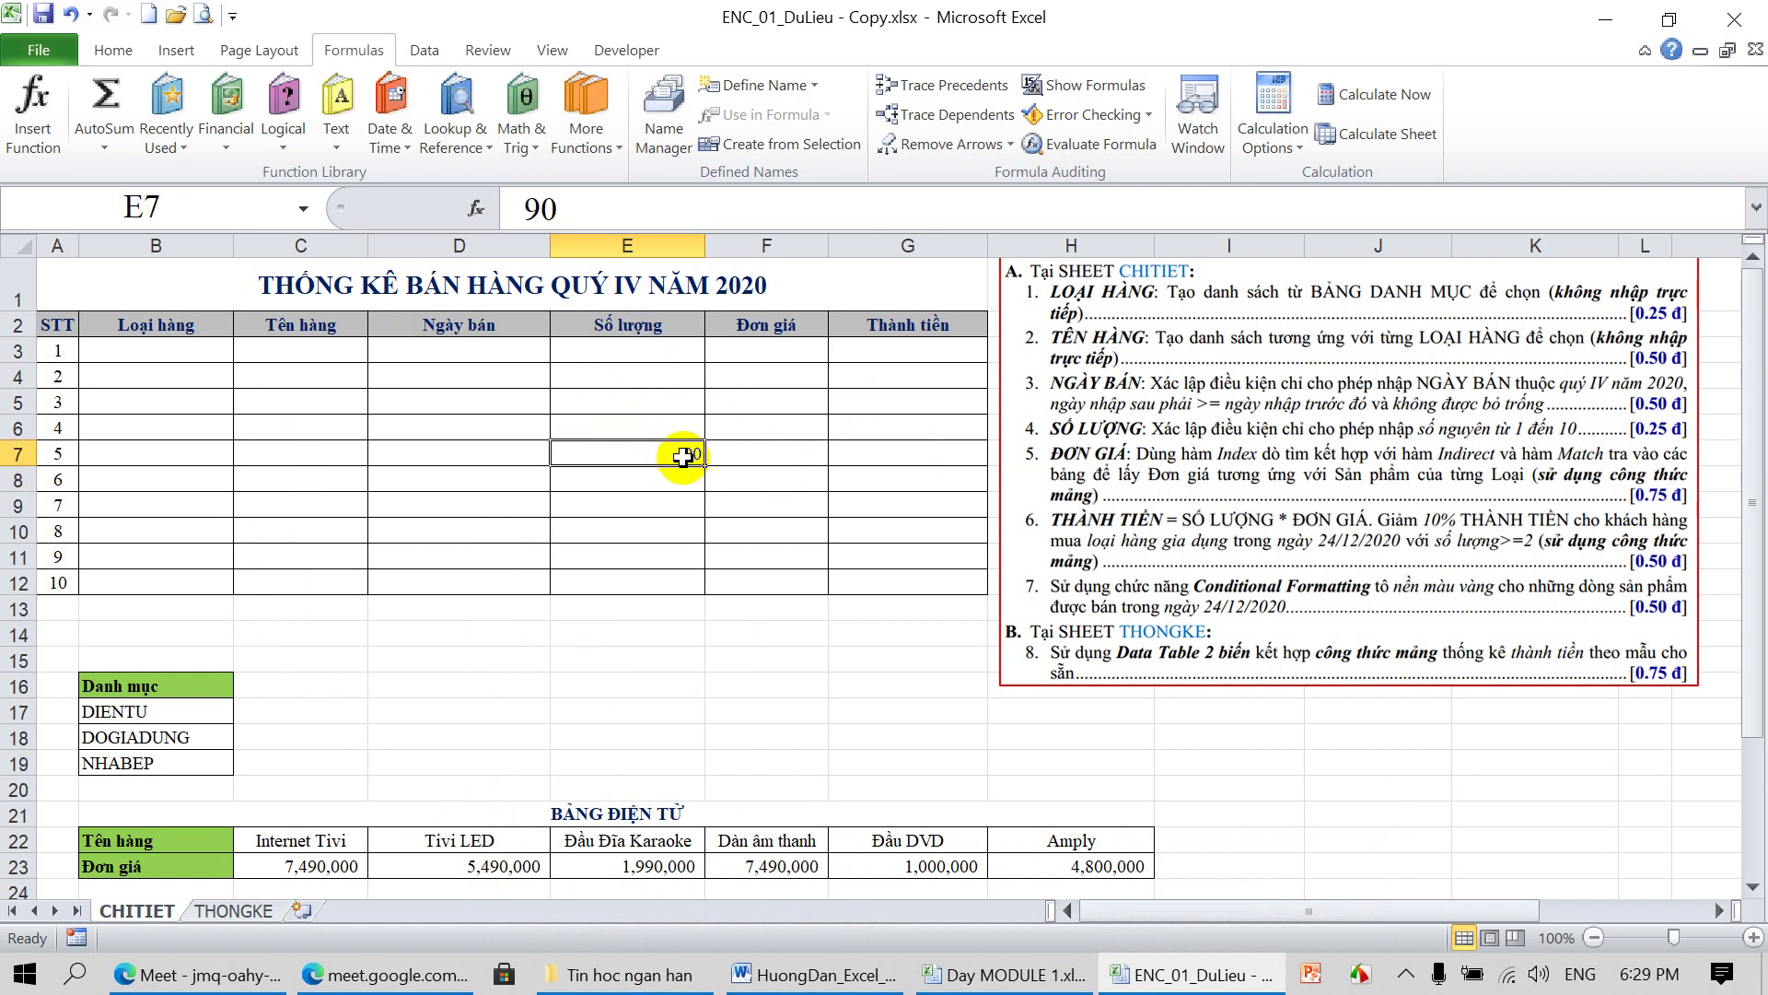
key("Delete")
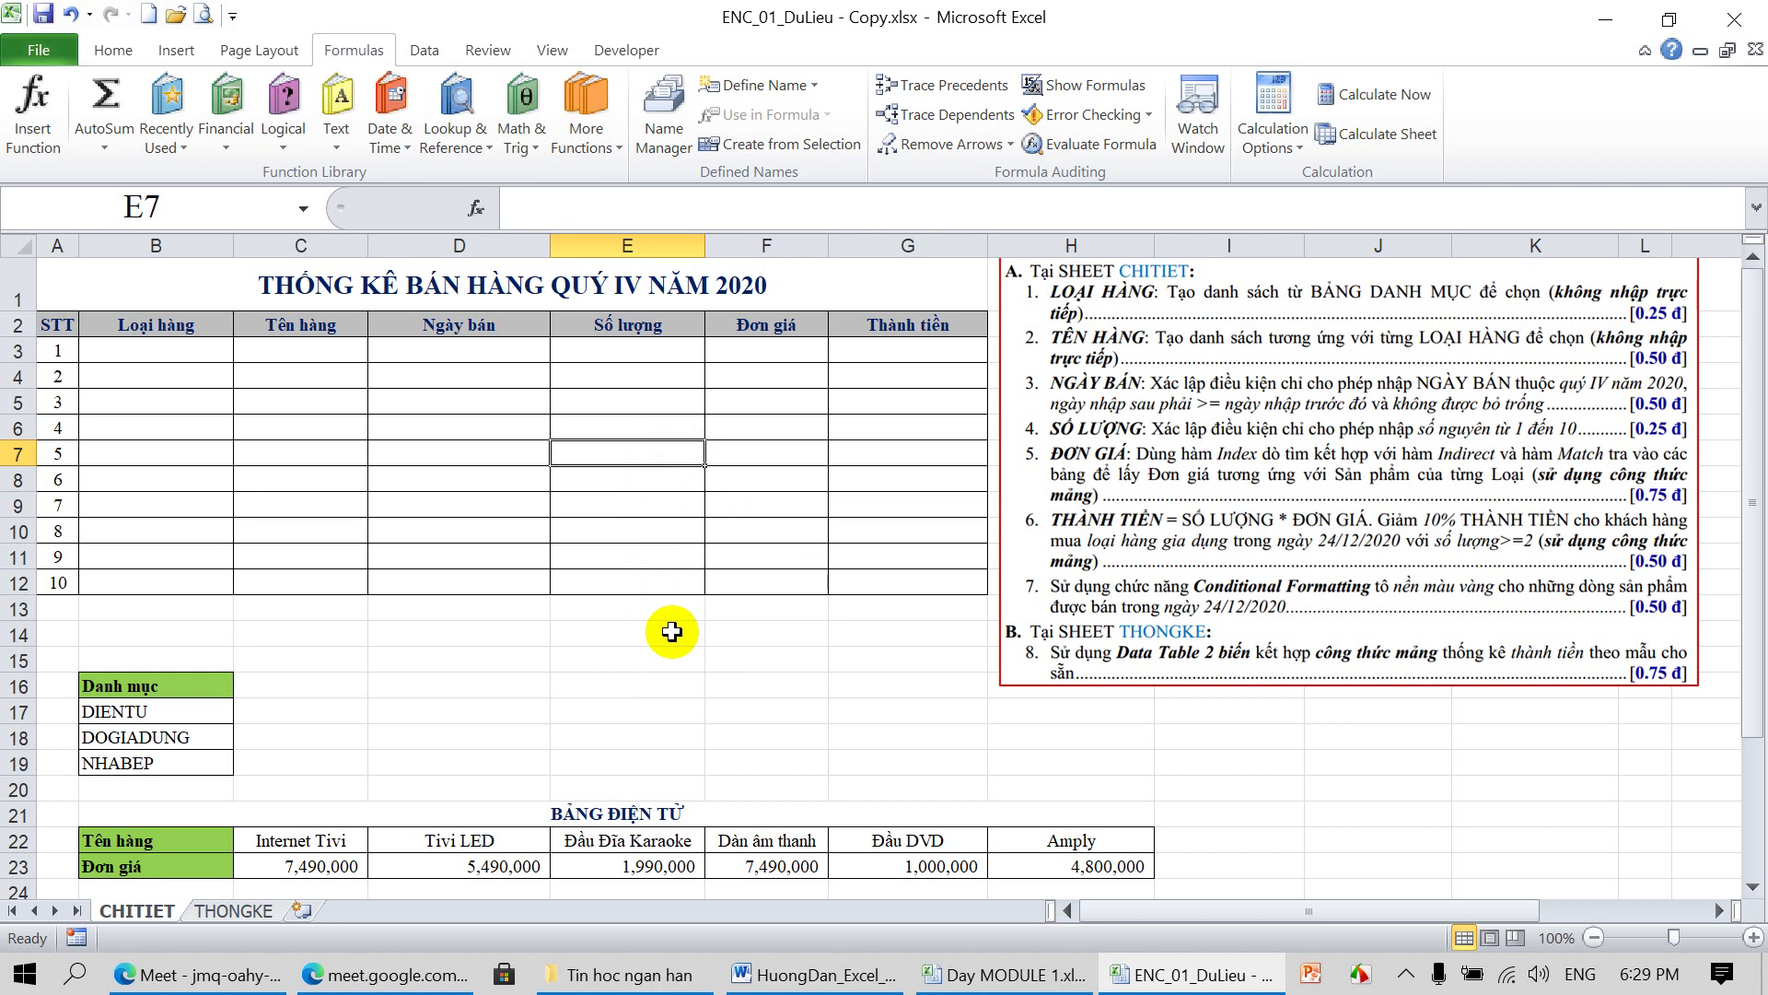
left_click(672, 631)
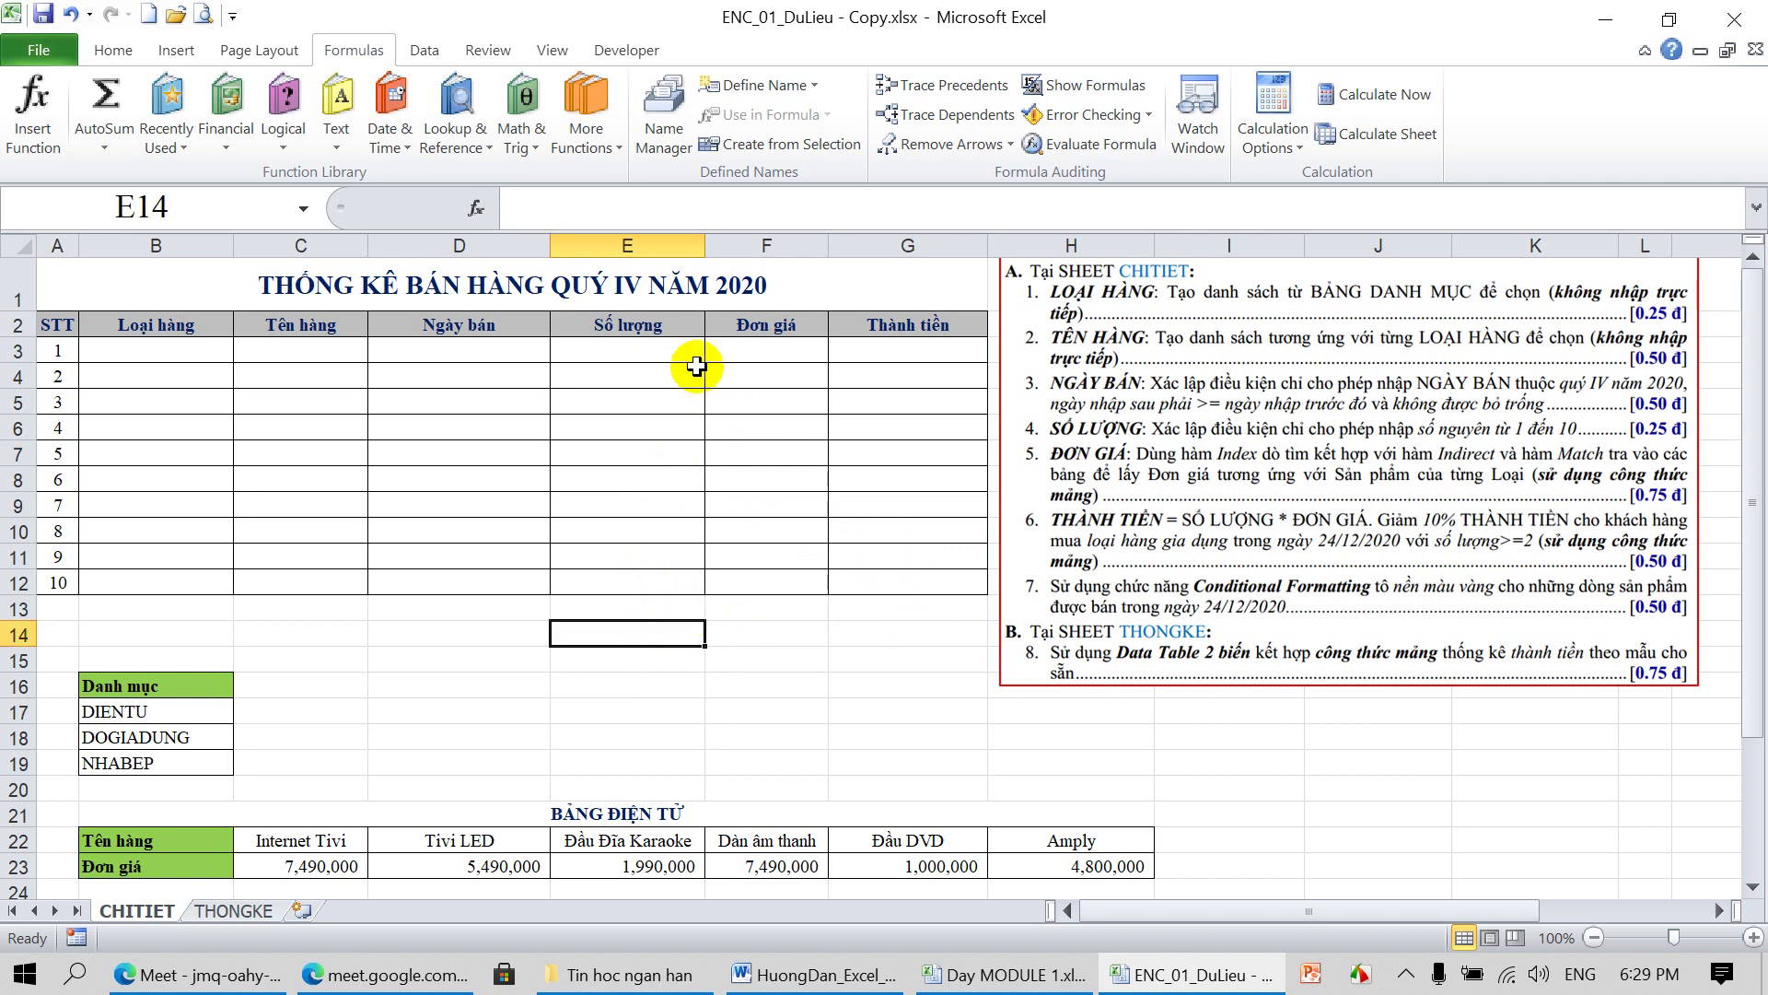
left_click_drag(640, 351, 630, 579)
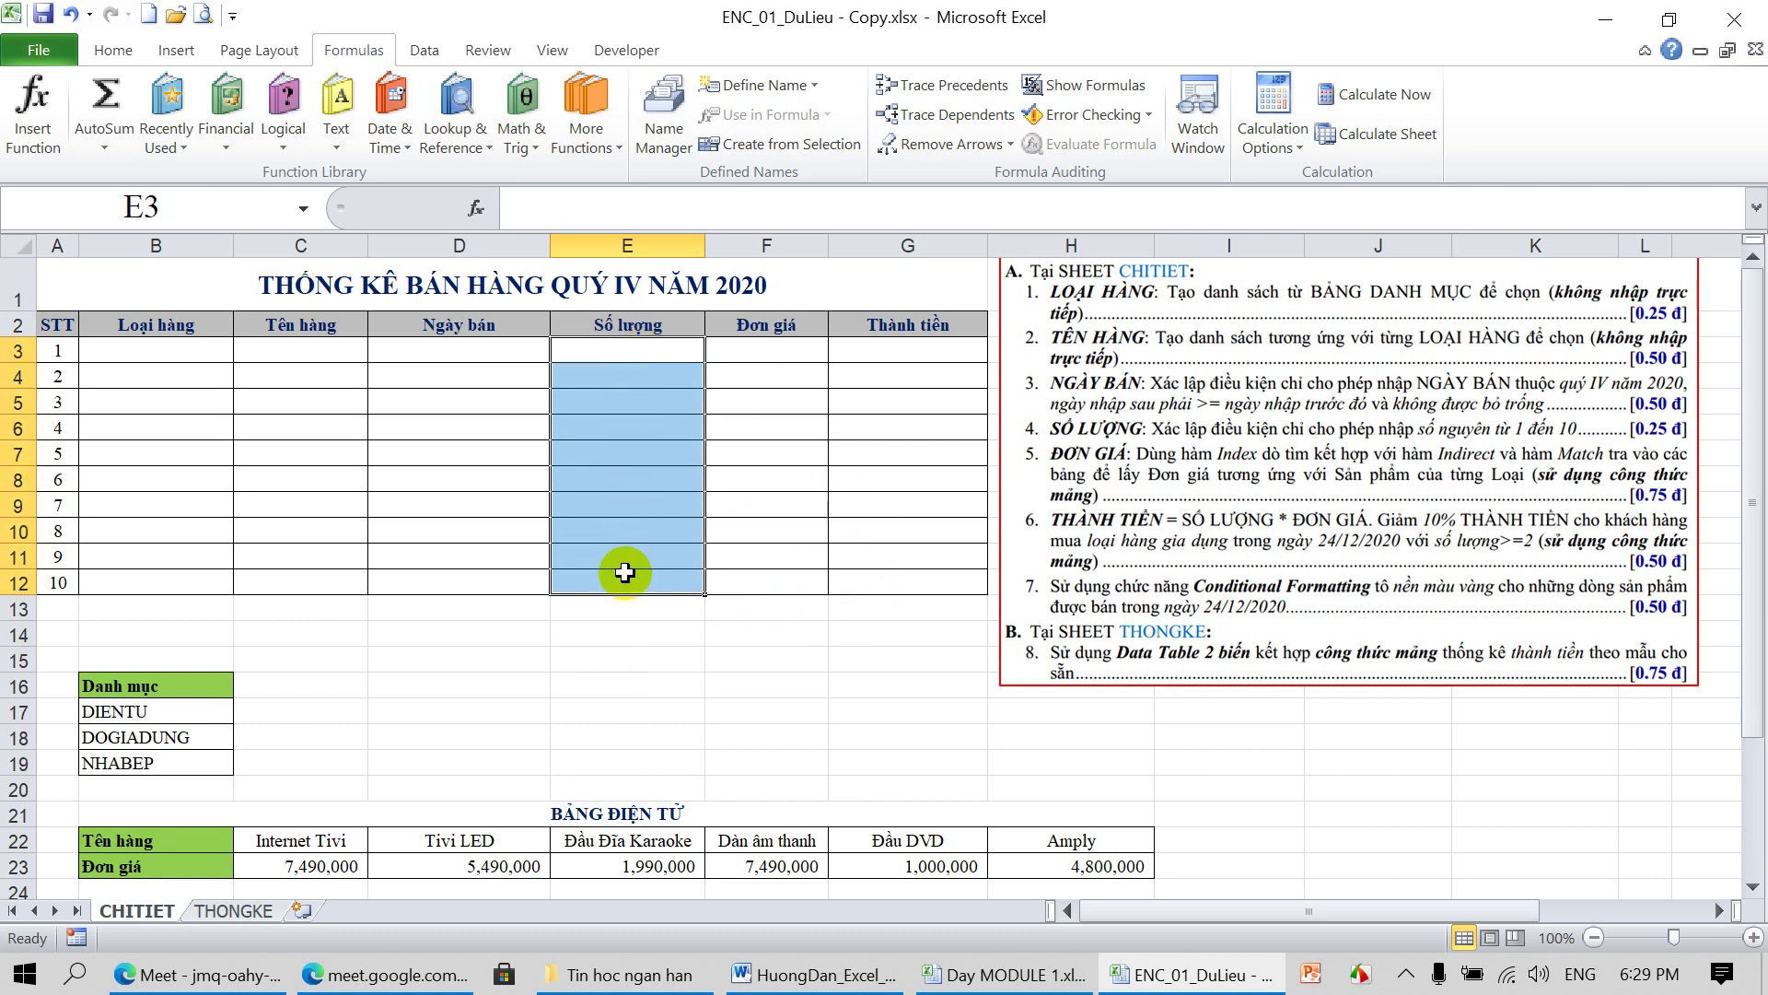
Open Data Validation from the Data tab for the selected cells E3:E12
left_click(425, 52)
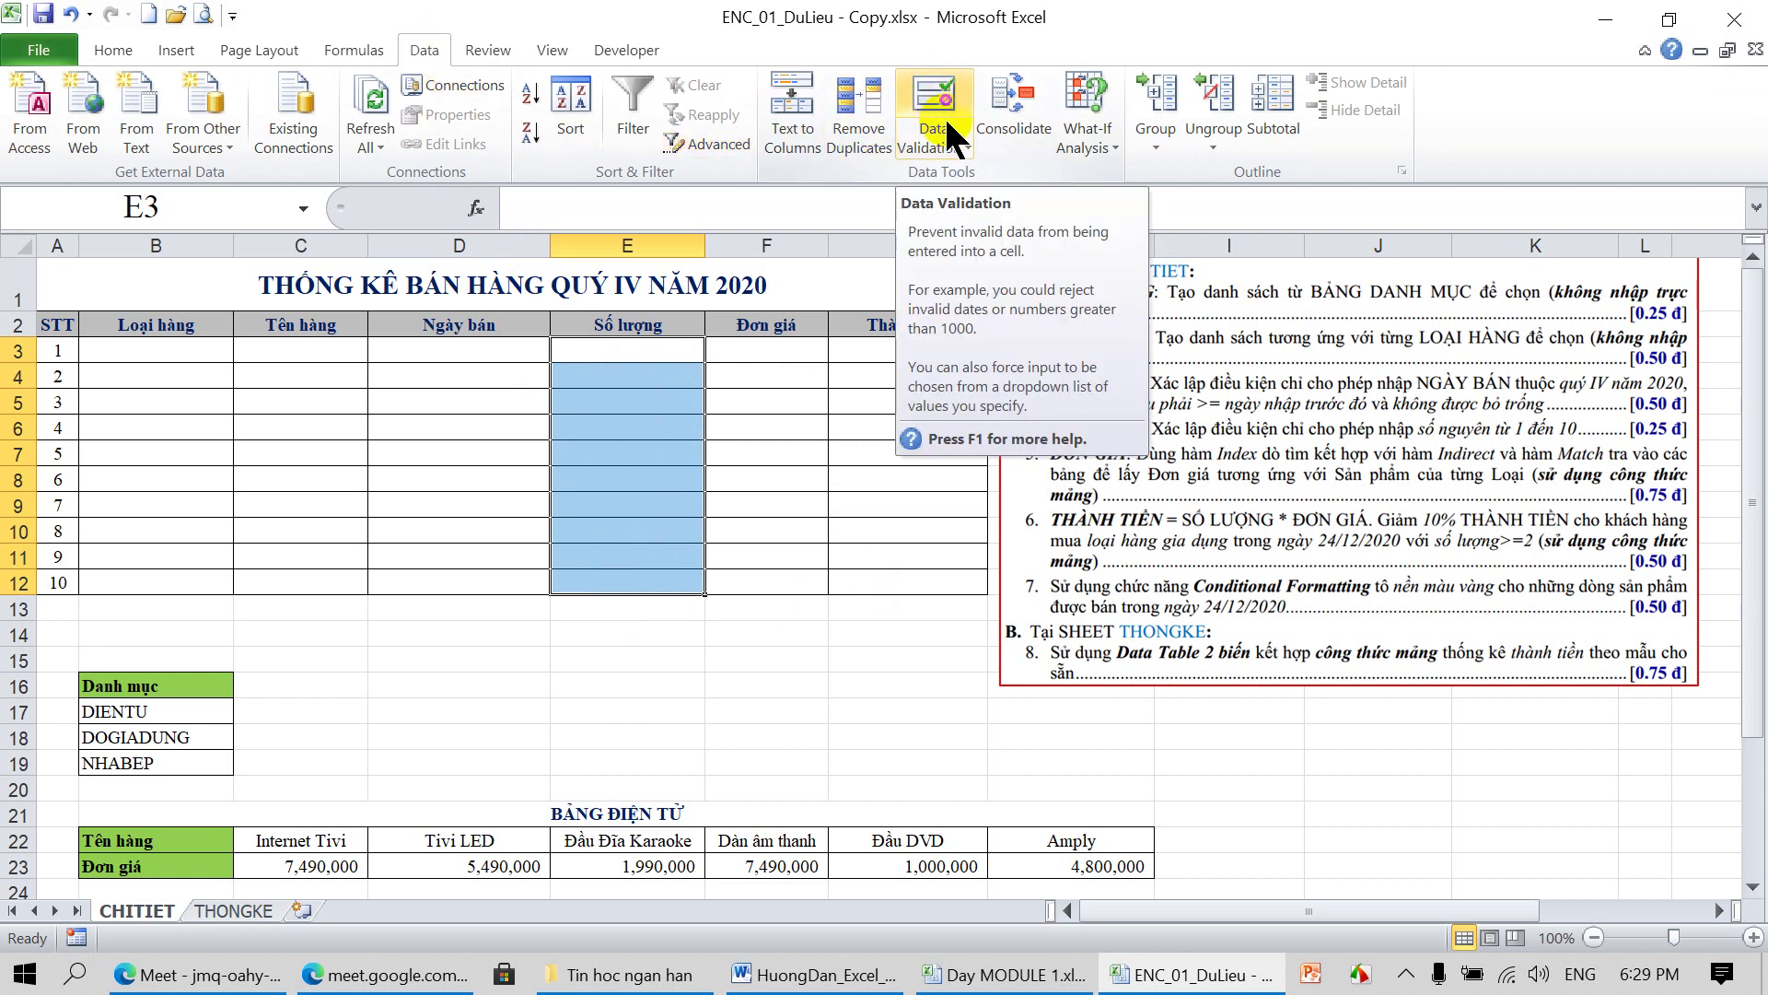
left_click(962, 138)
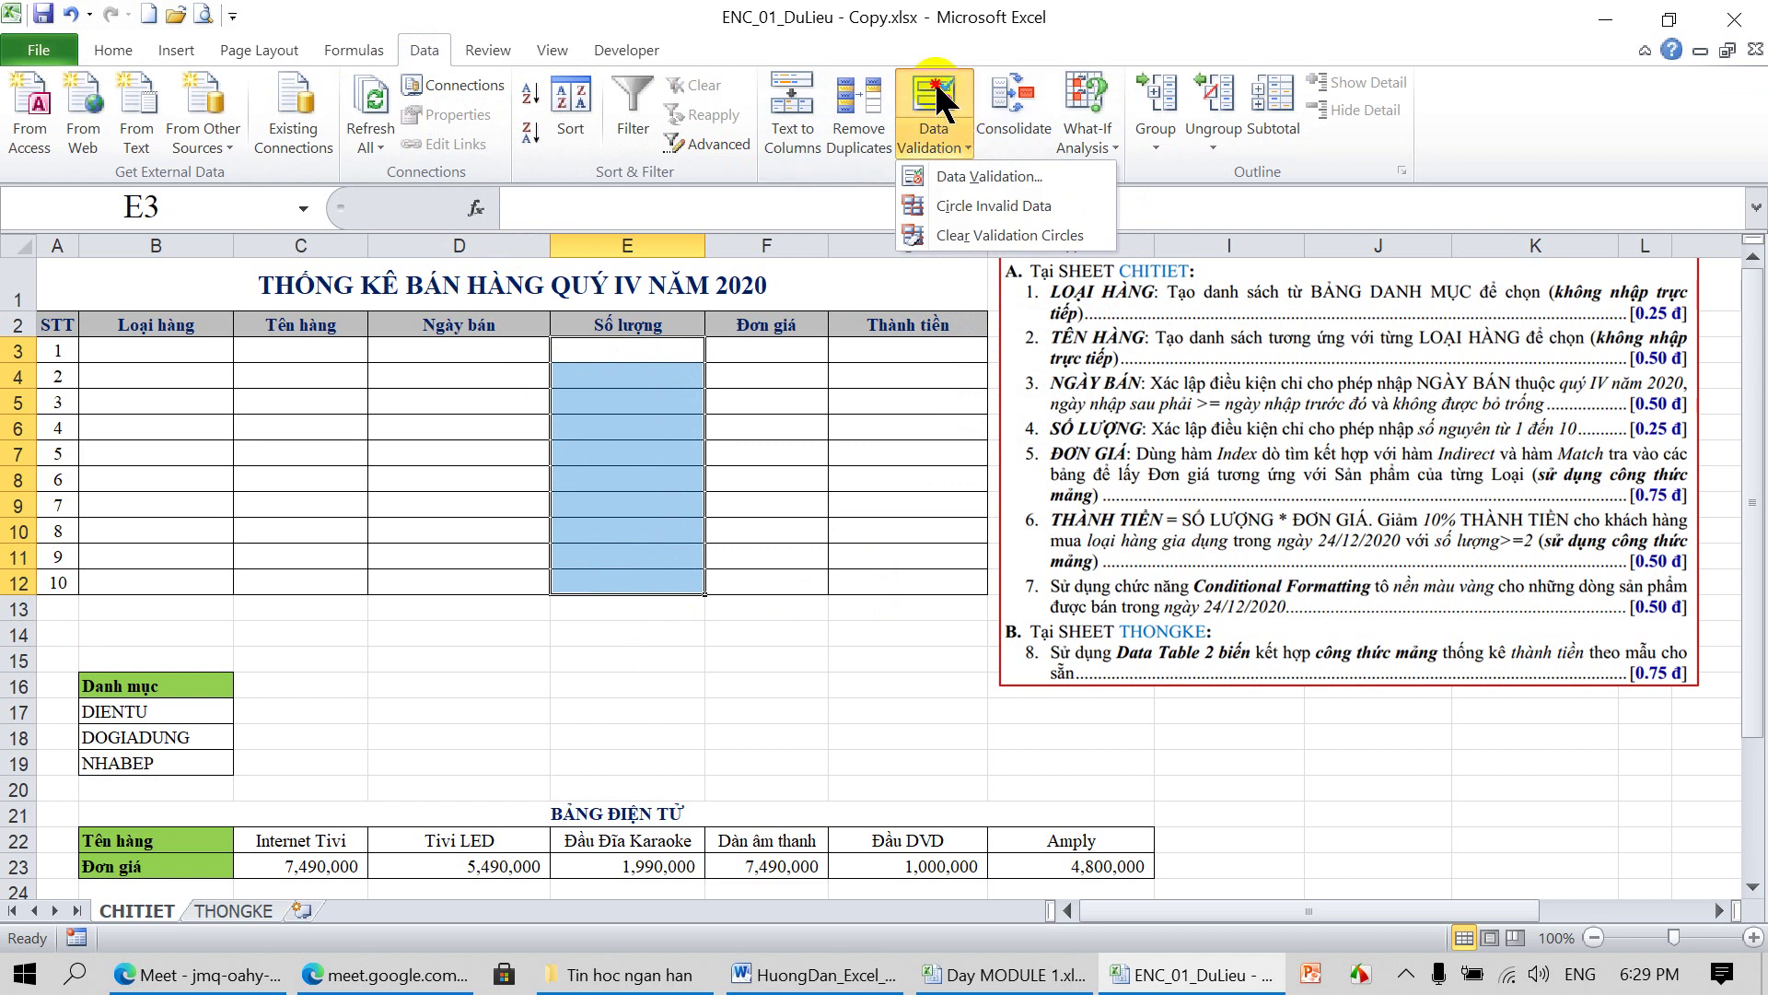
left_click(934, 81)
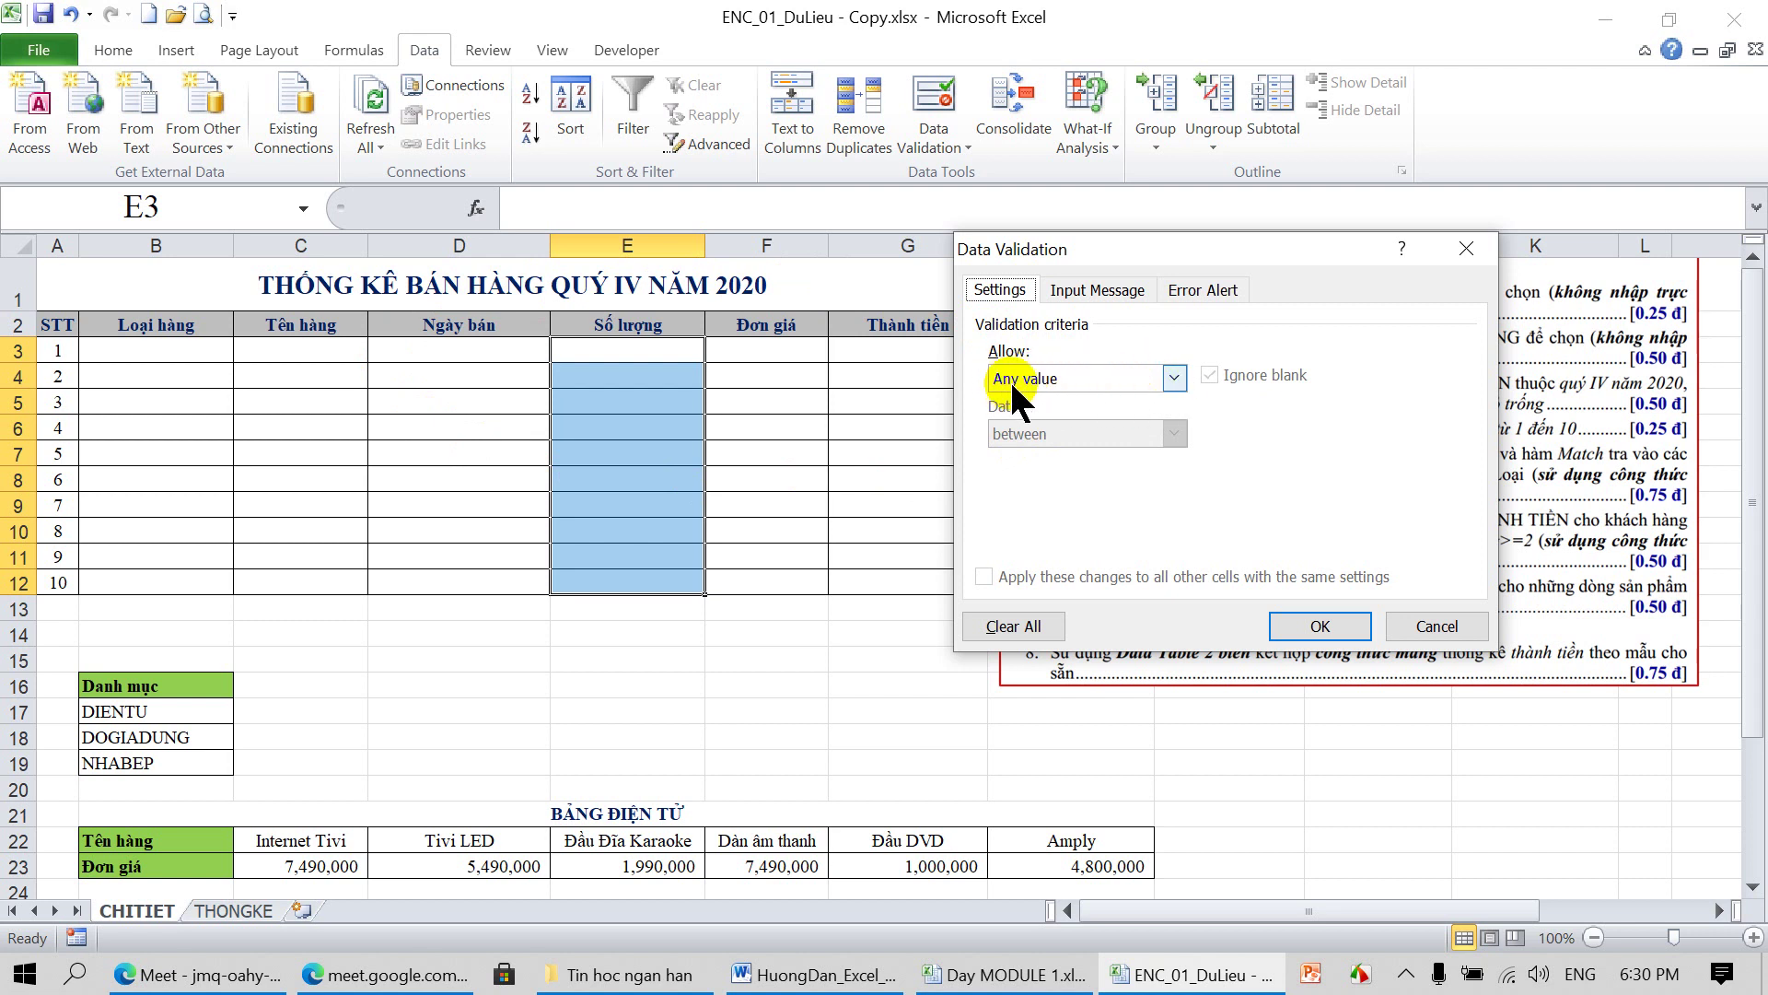
Set validation to Whole number, between, minimum 1 and maximum 10
left_click(1173, 378)
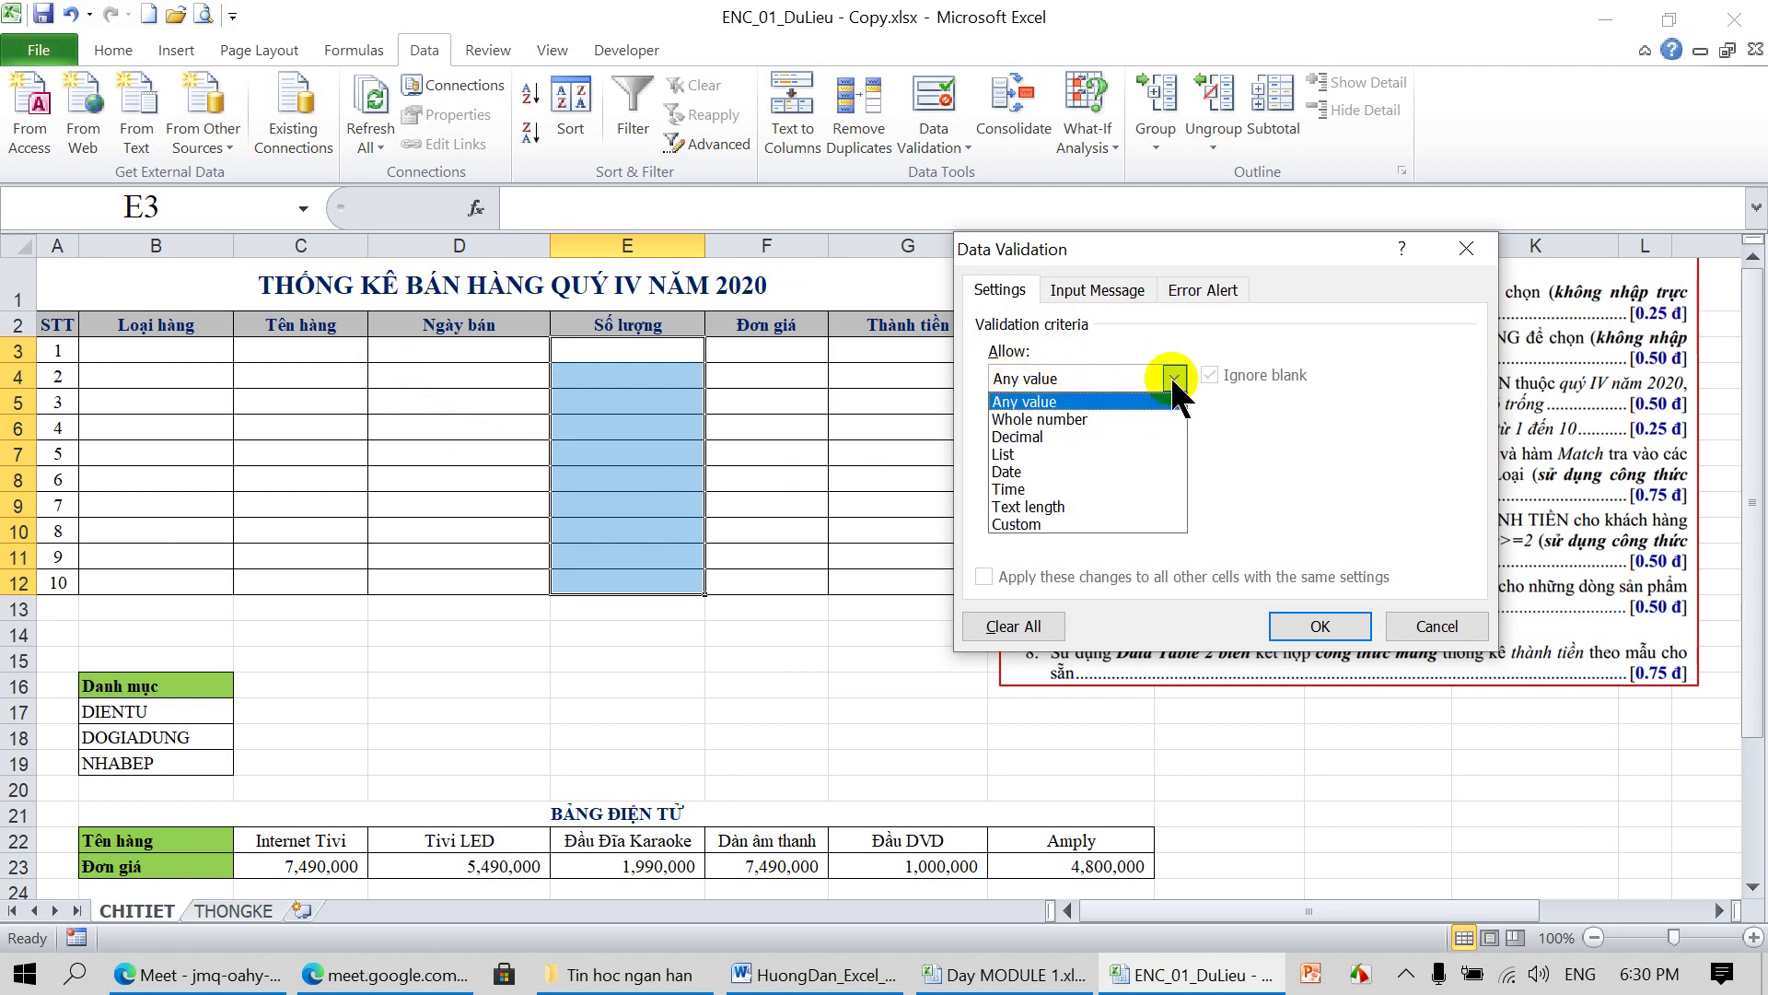
left_click(1081, 420)
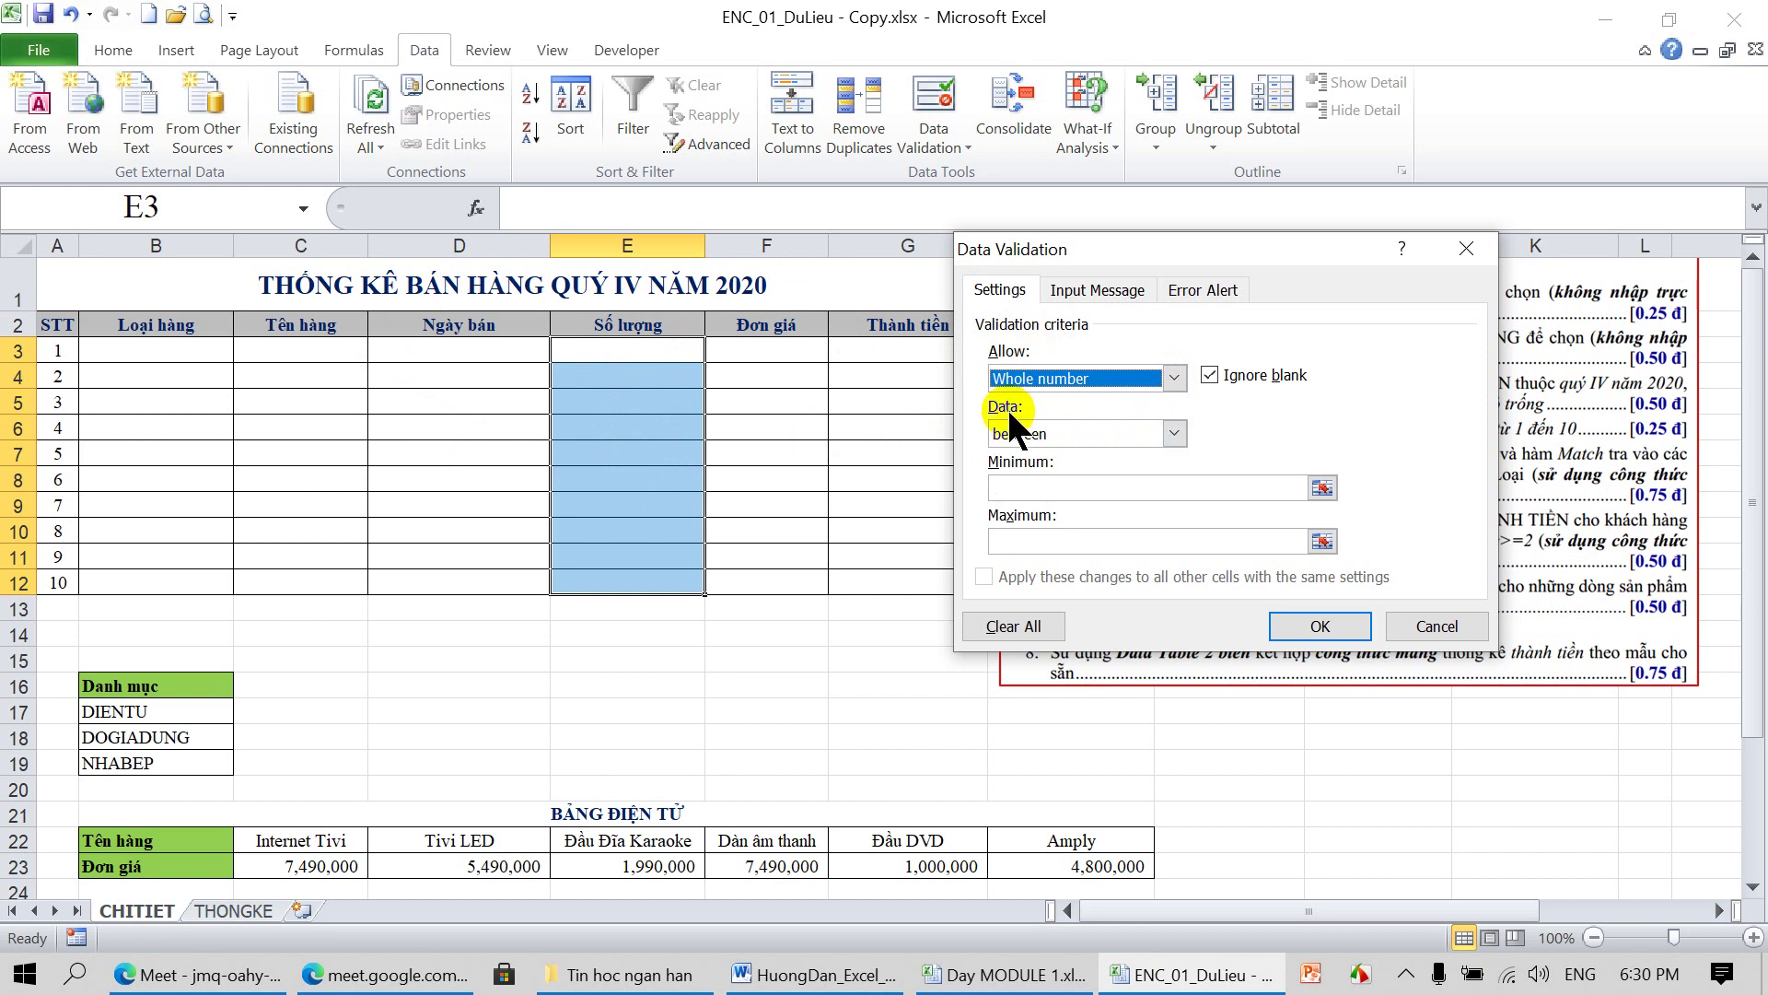
left_click(1174, 433)
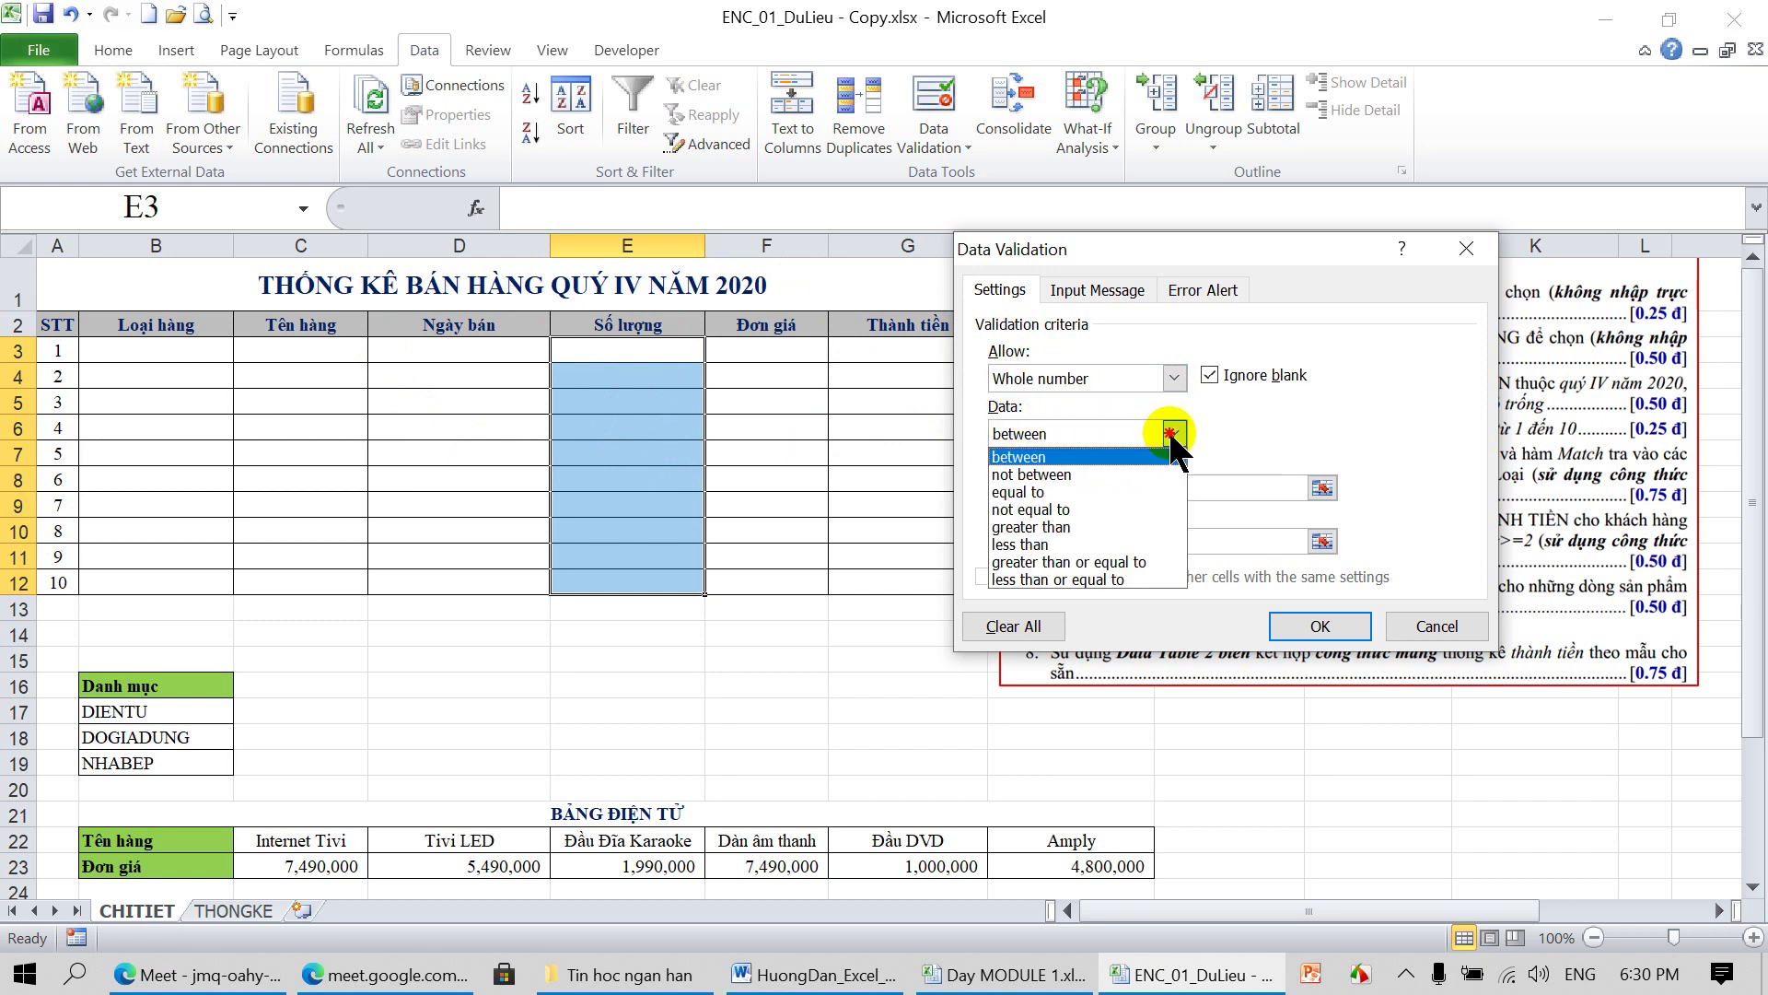
left_click(1046, 458)
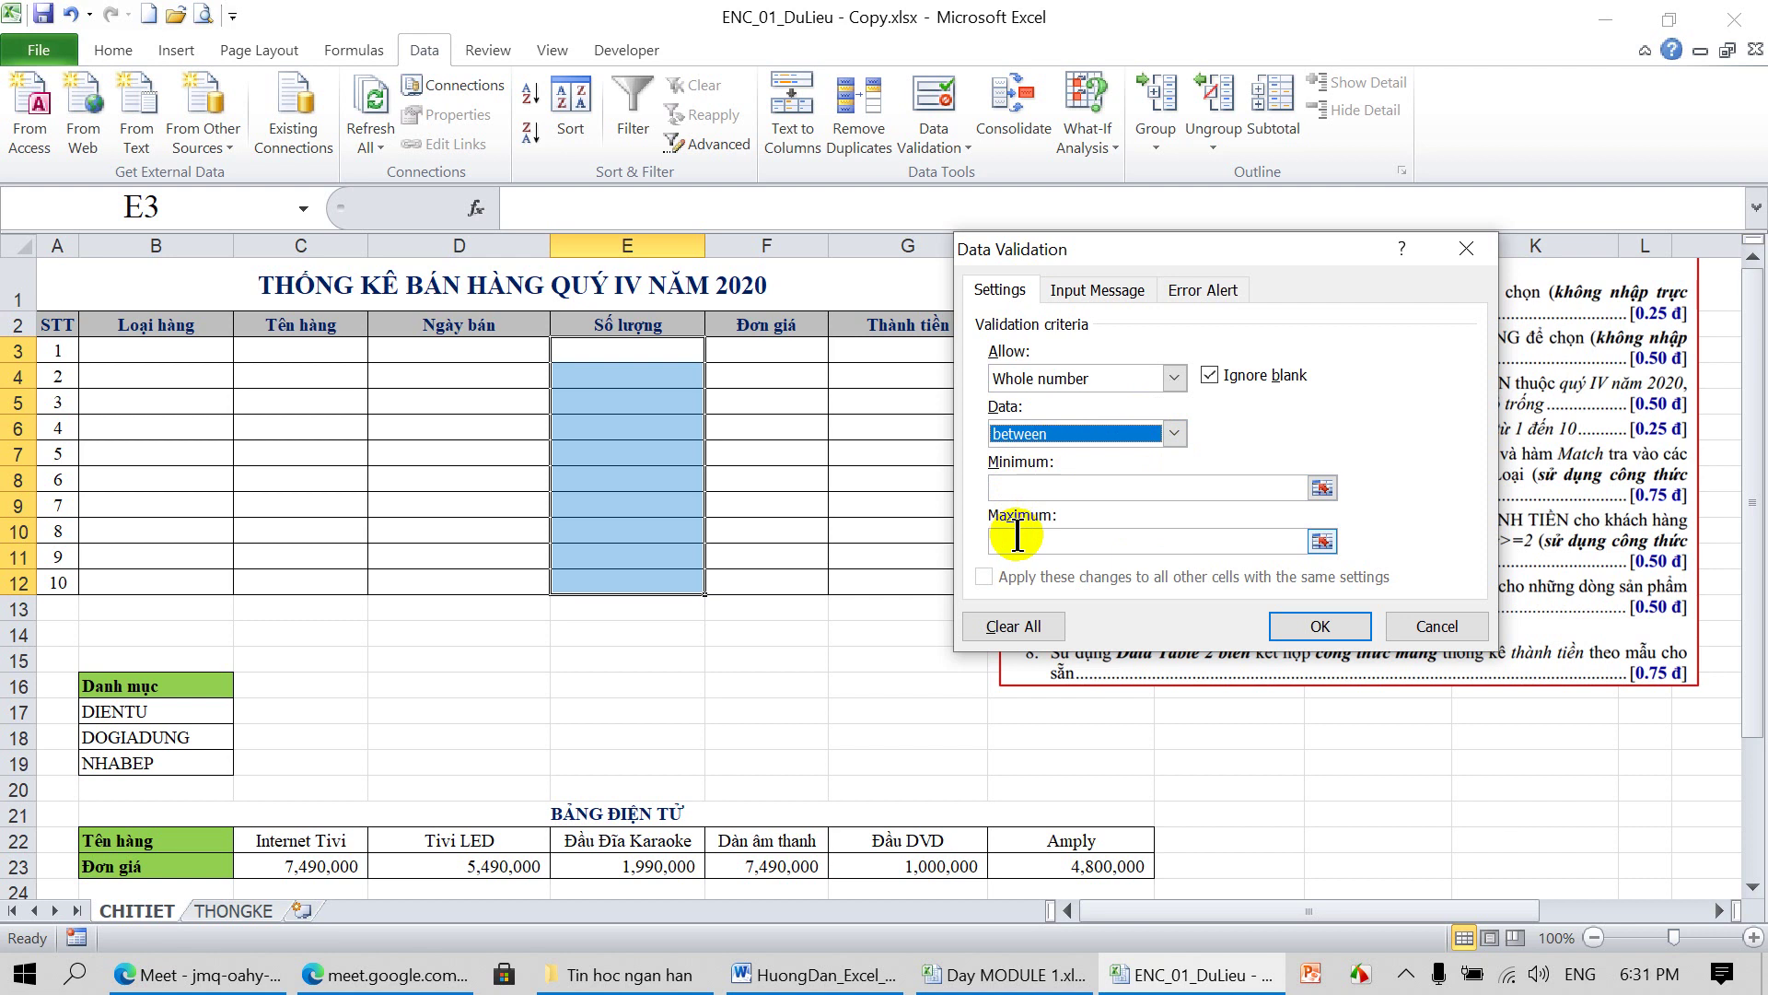
mouse_move(1186, 245)
left_mouse_down()
mouse_move(1144, 460)
mouse_move(1270, 460)
left_mouse_up()
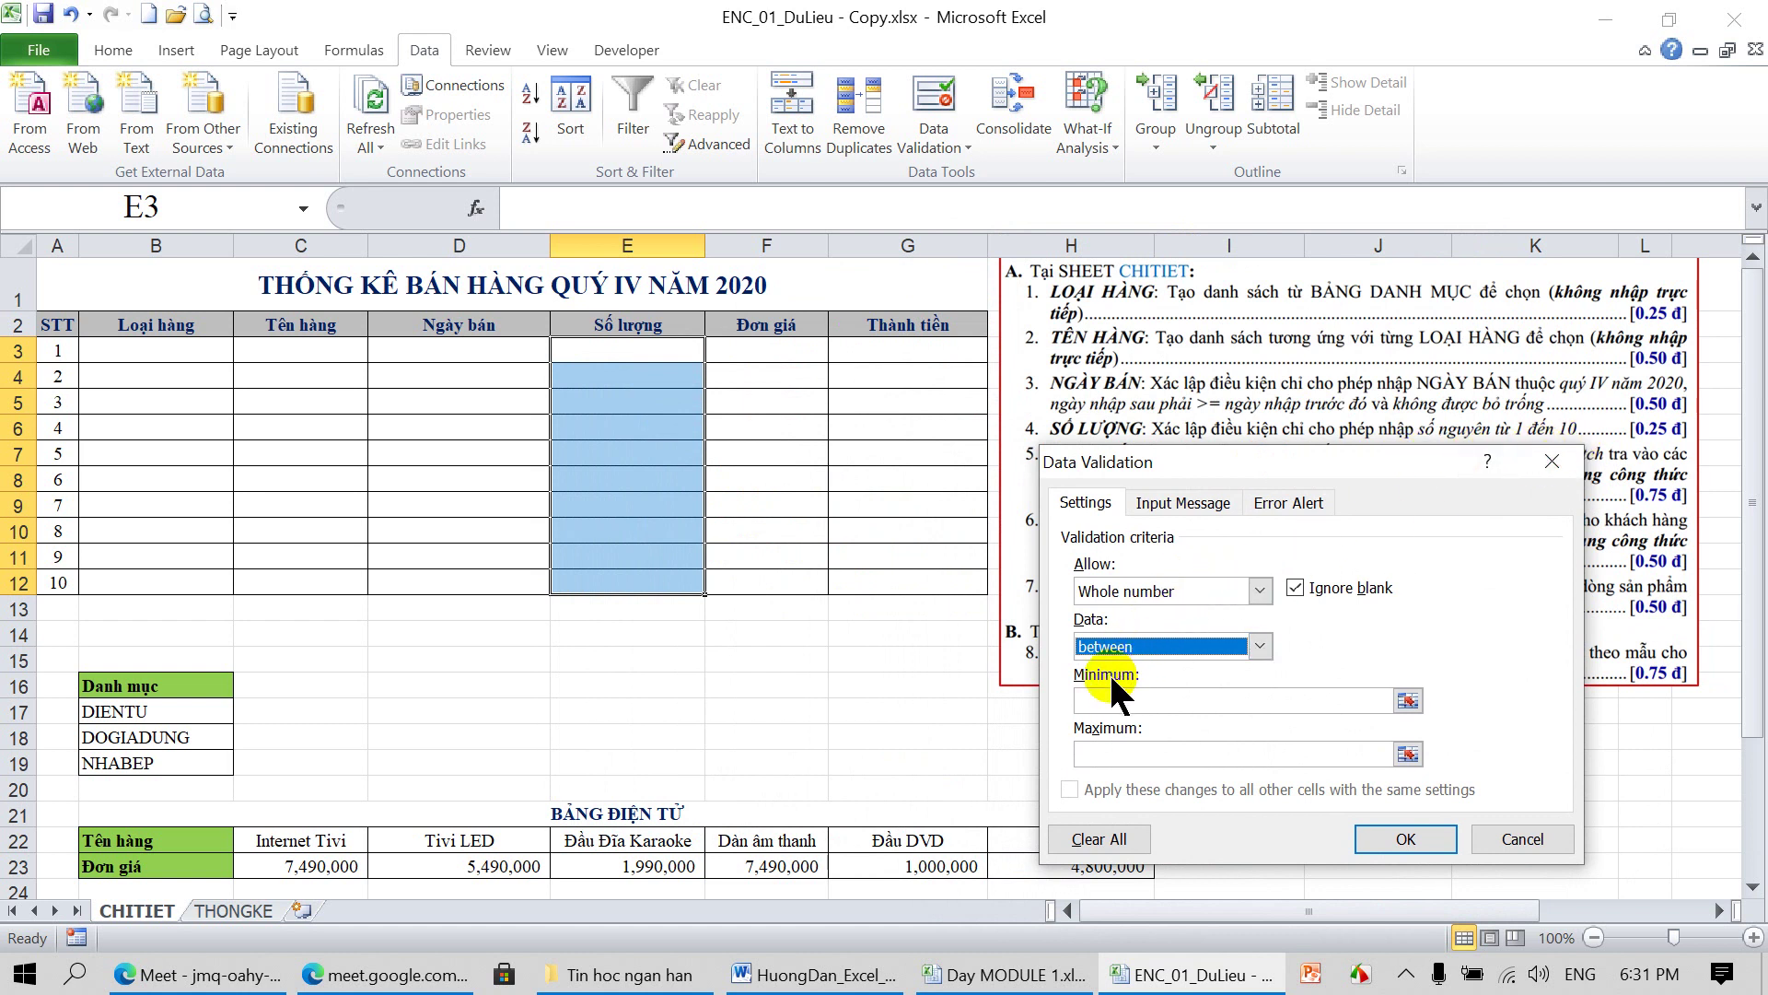
left_click(1103, 700)
type("1")
left_click(1112, 752)
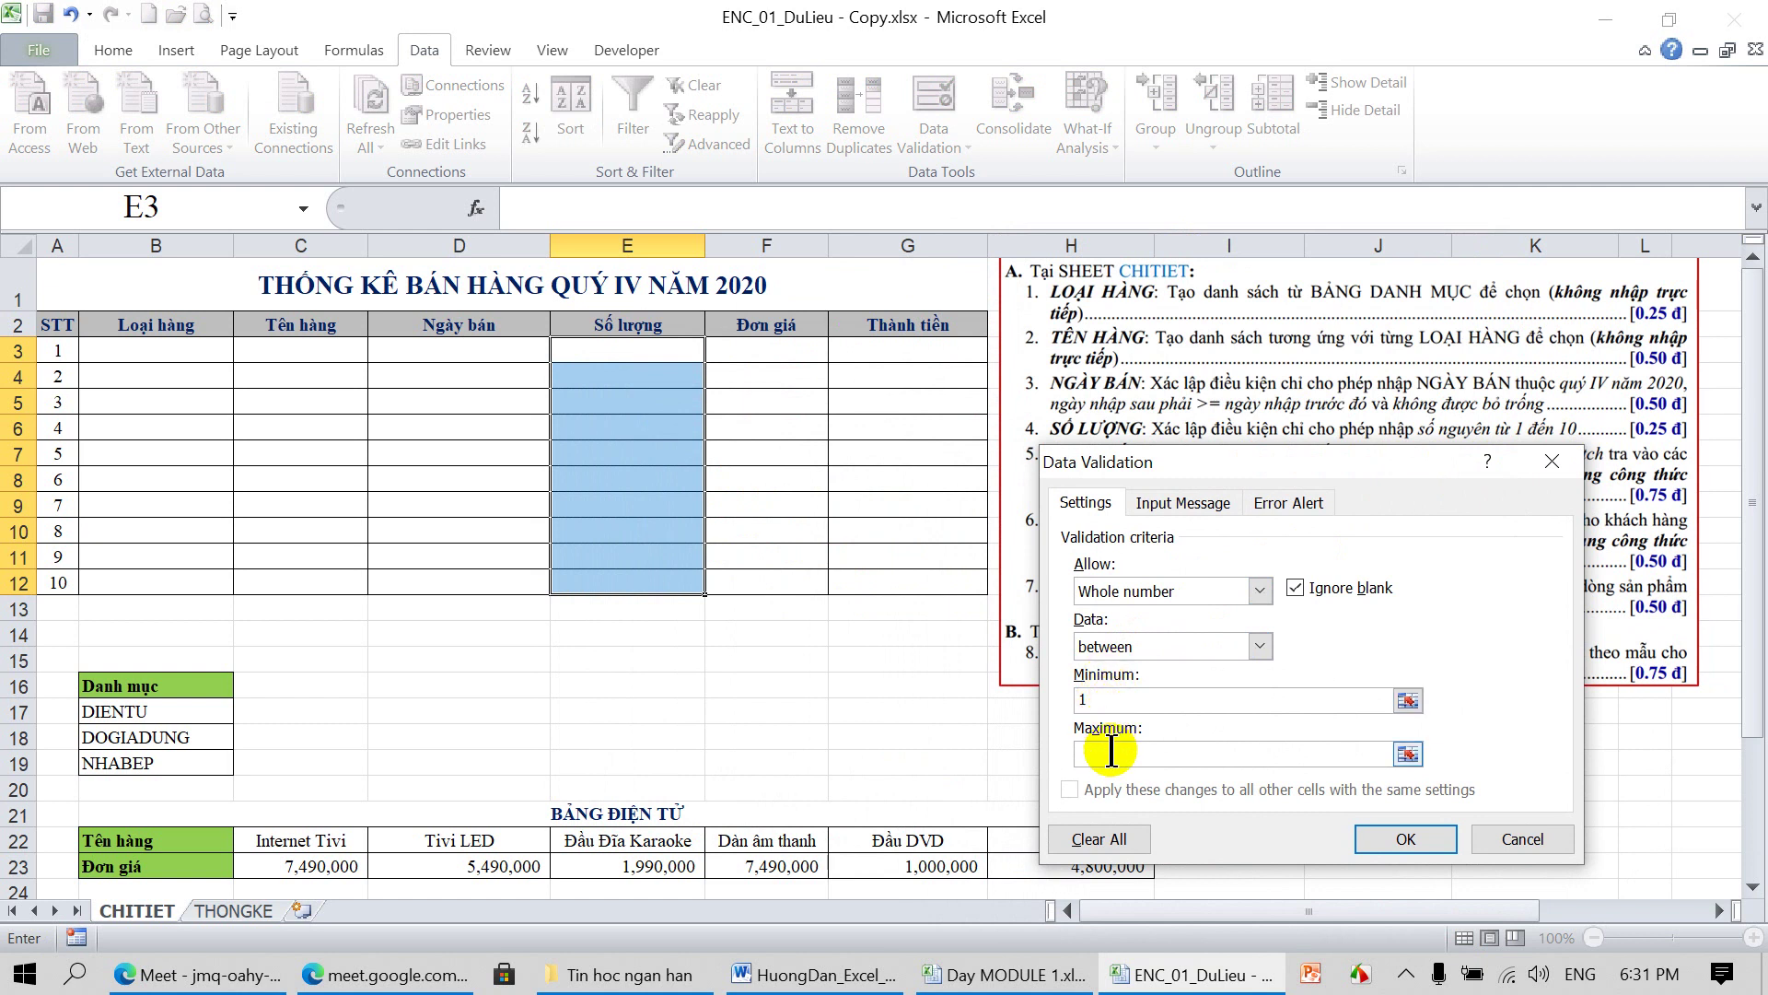
type("10")
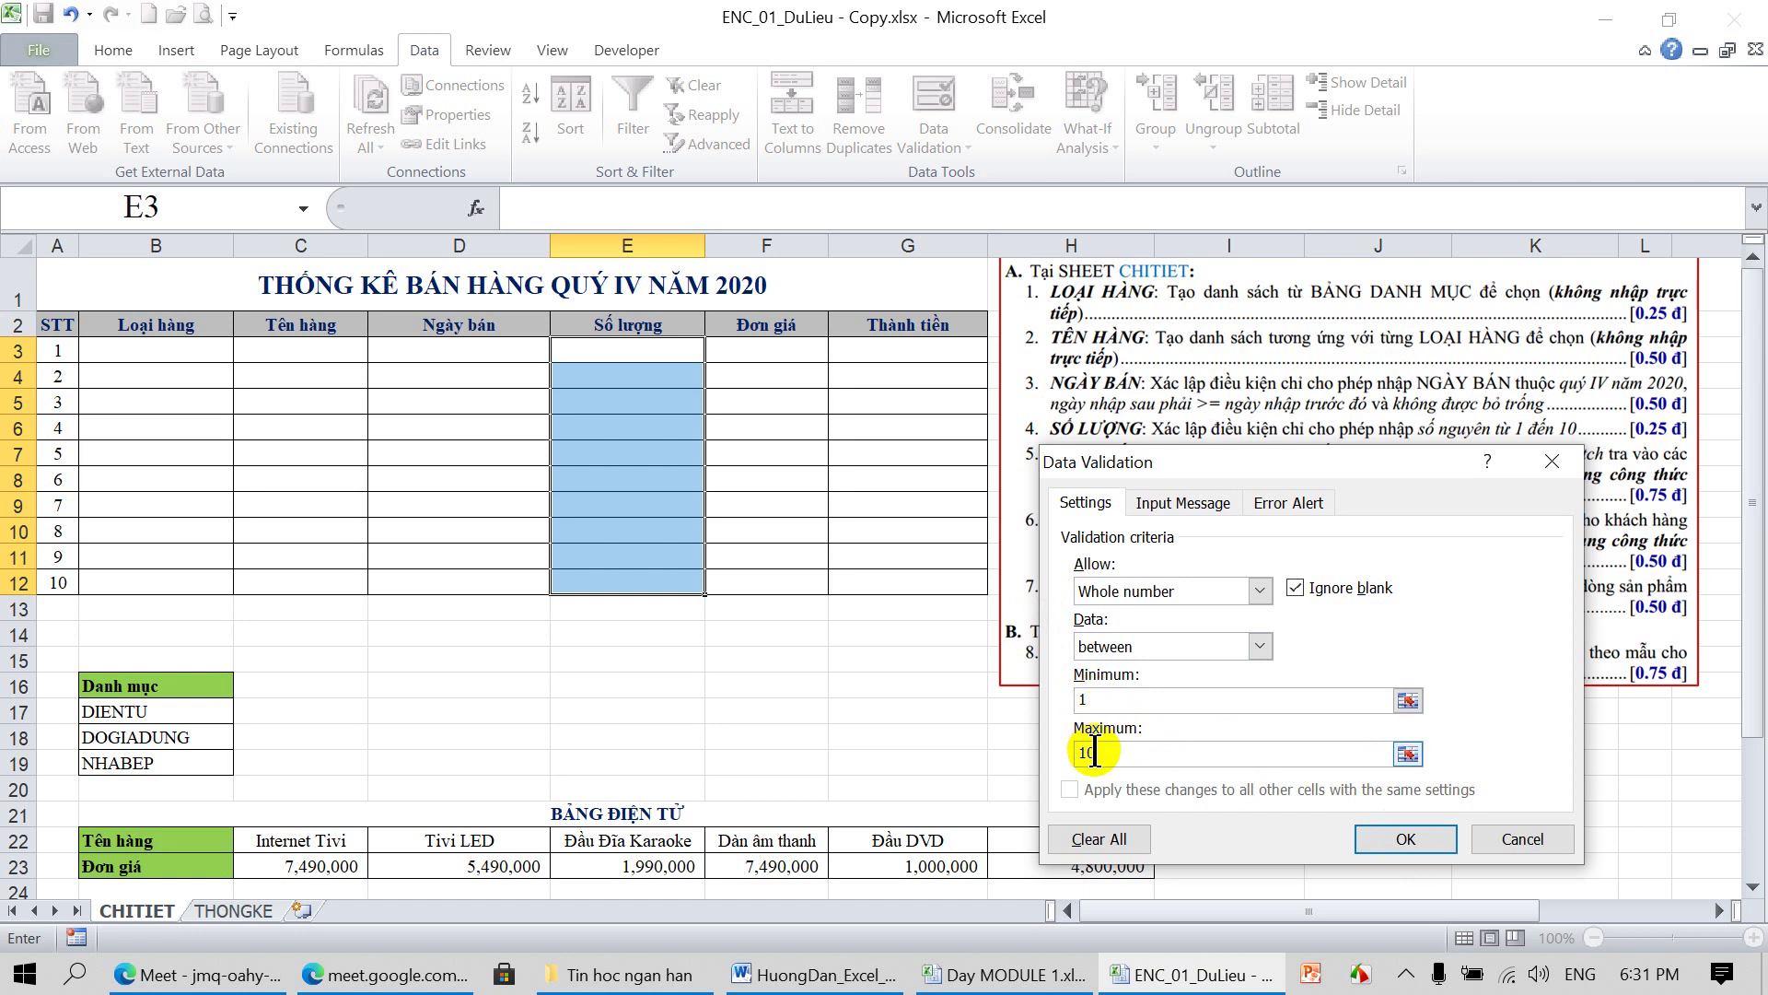
Apply the 1–10 rule, see 15 rejected in E8, then enter 1 there
left_click(1400, 838)
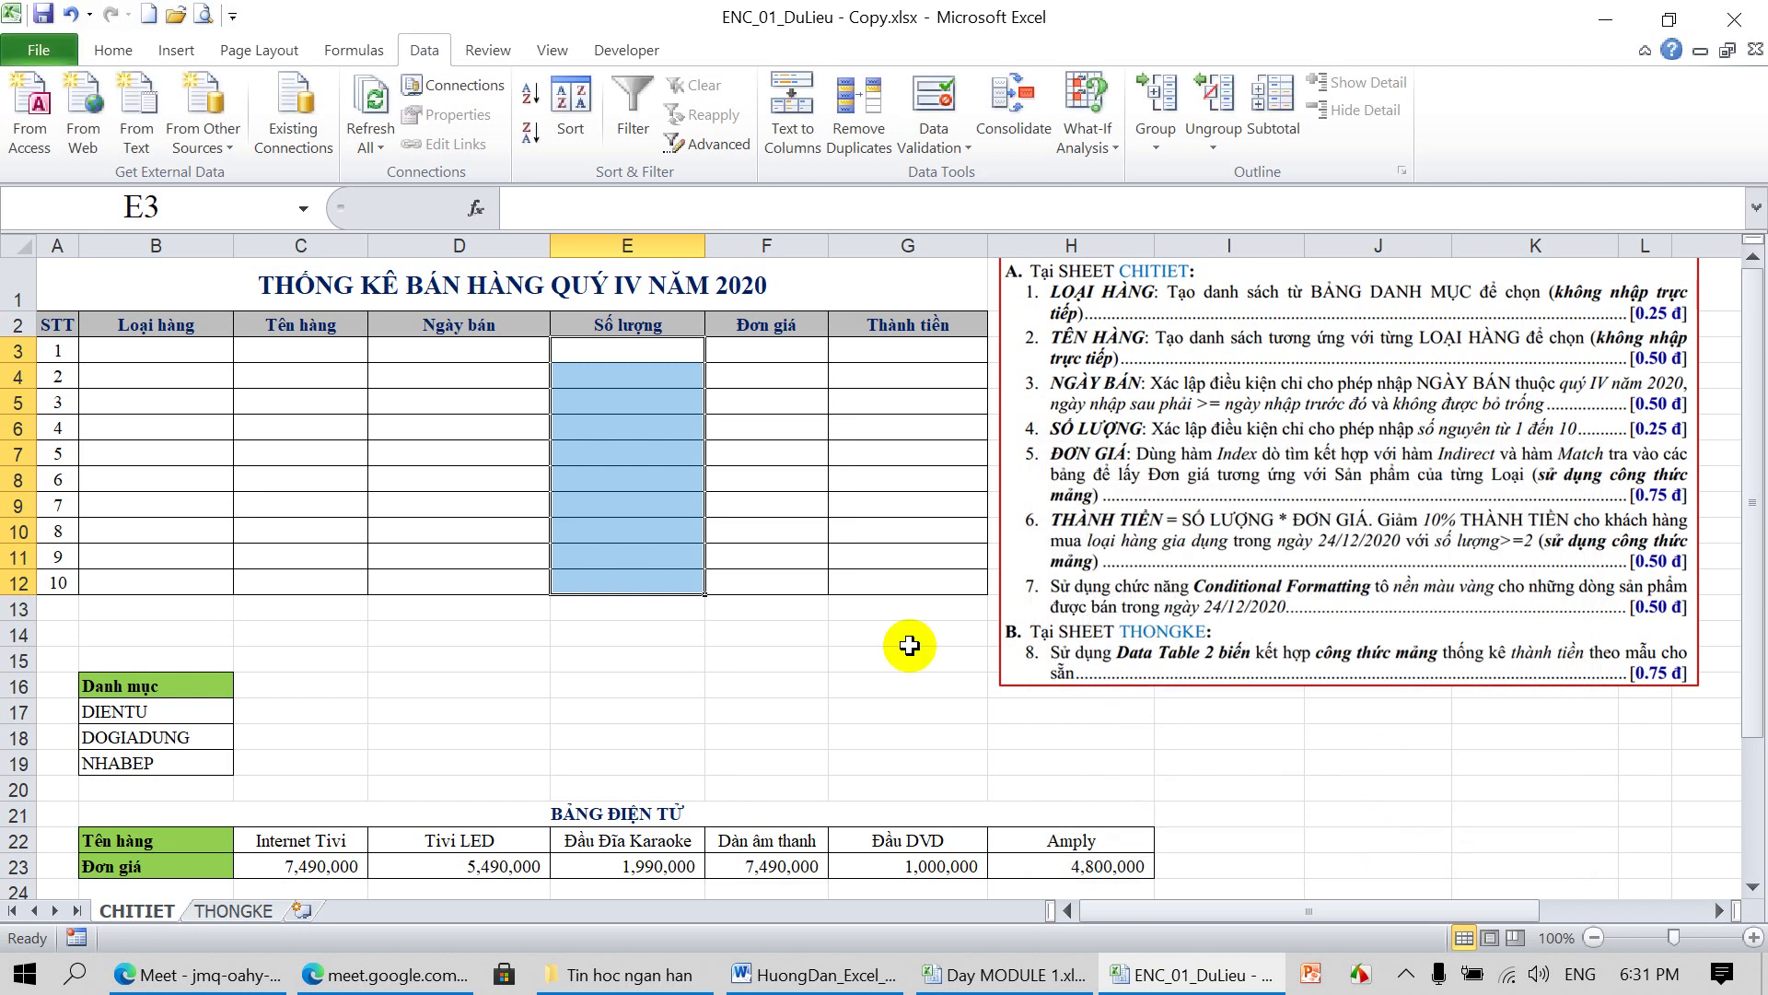
left_click(636, 475)
type("15")
key("Return")
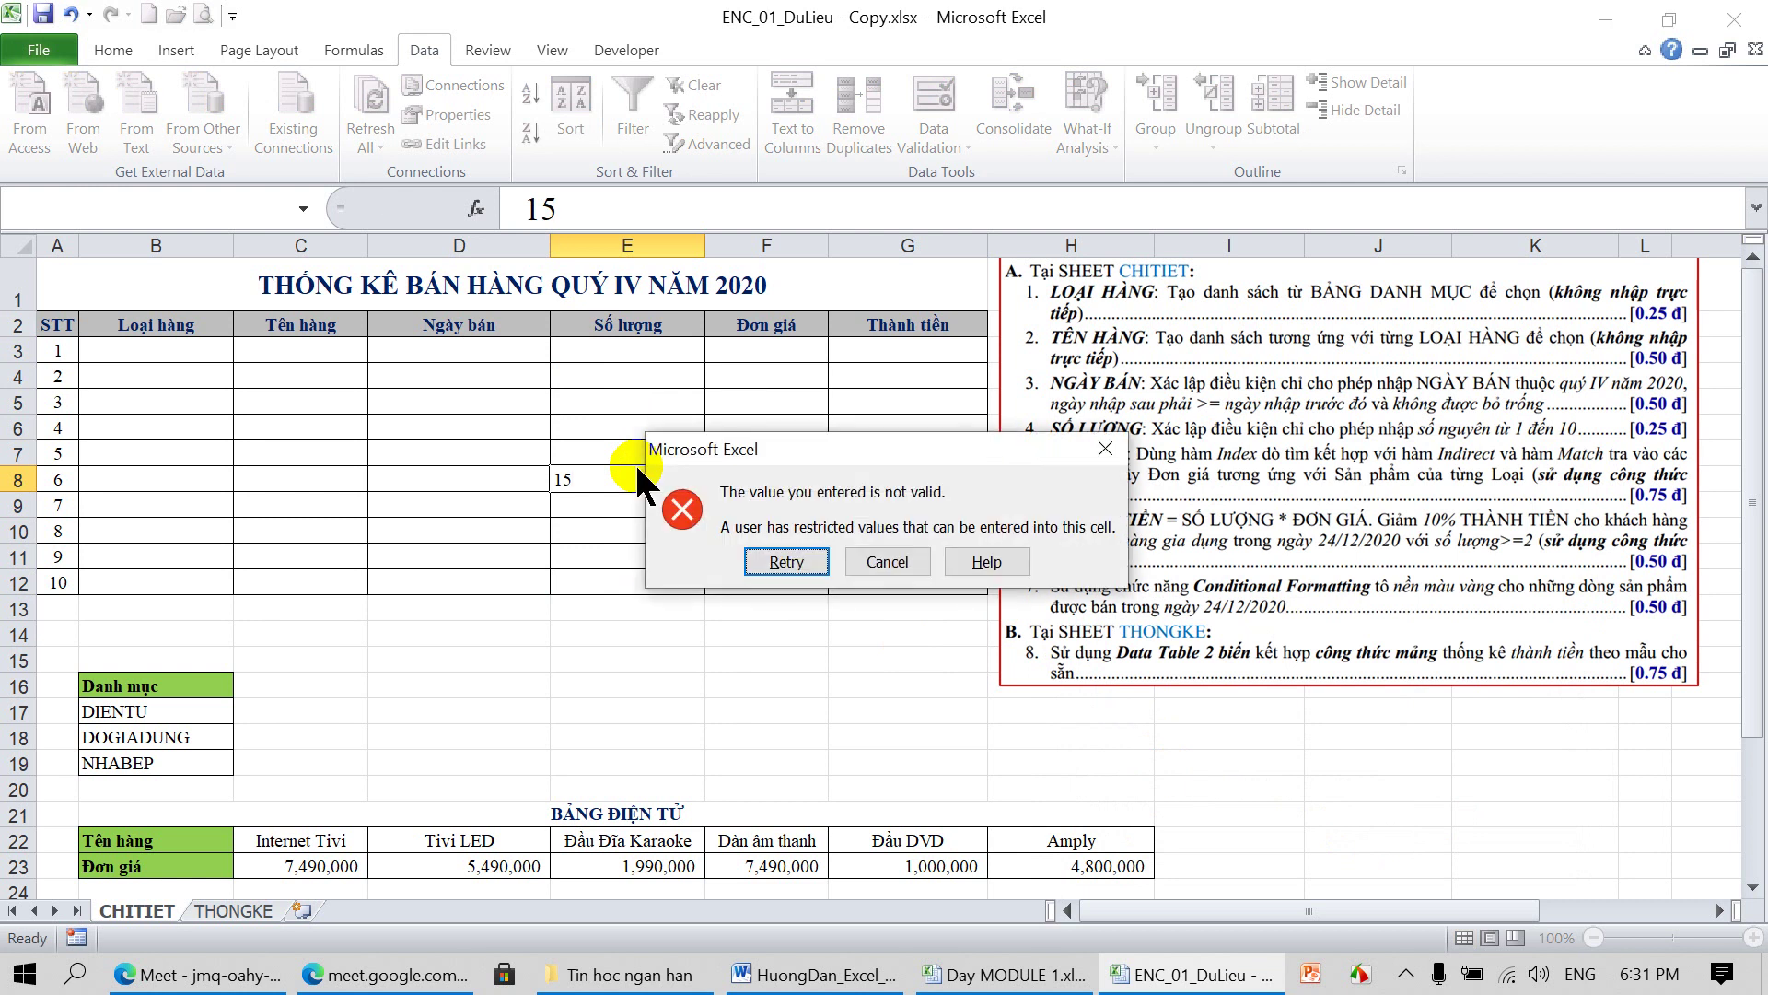
left_click(886, 557)
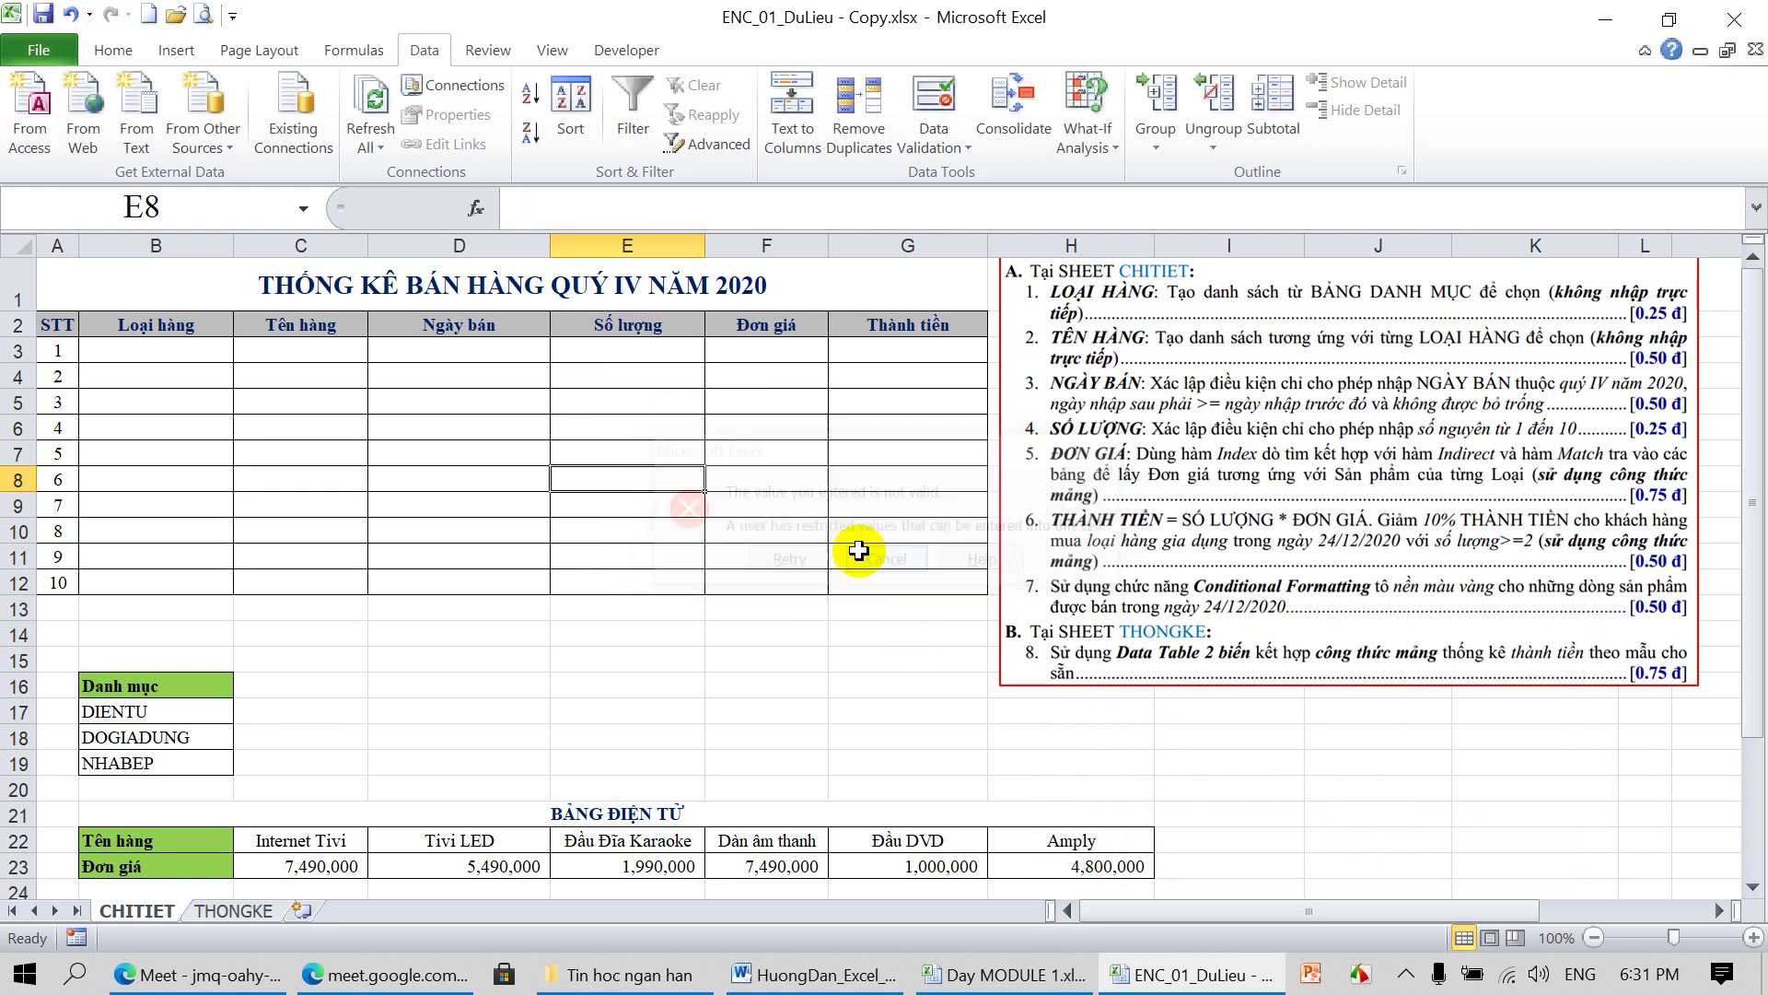
type("1")
key("Return")
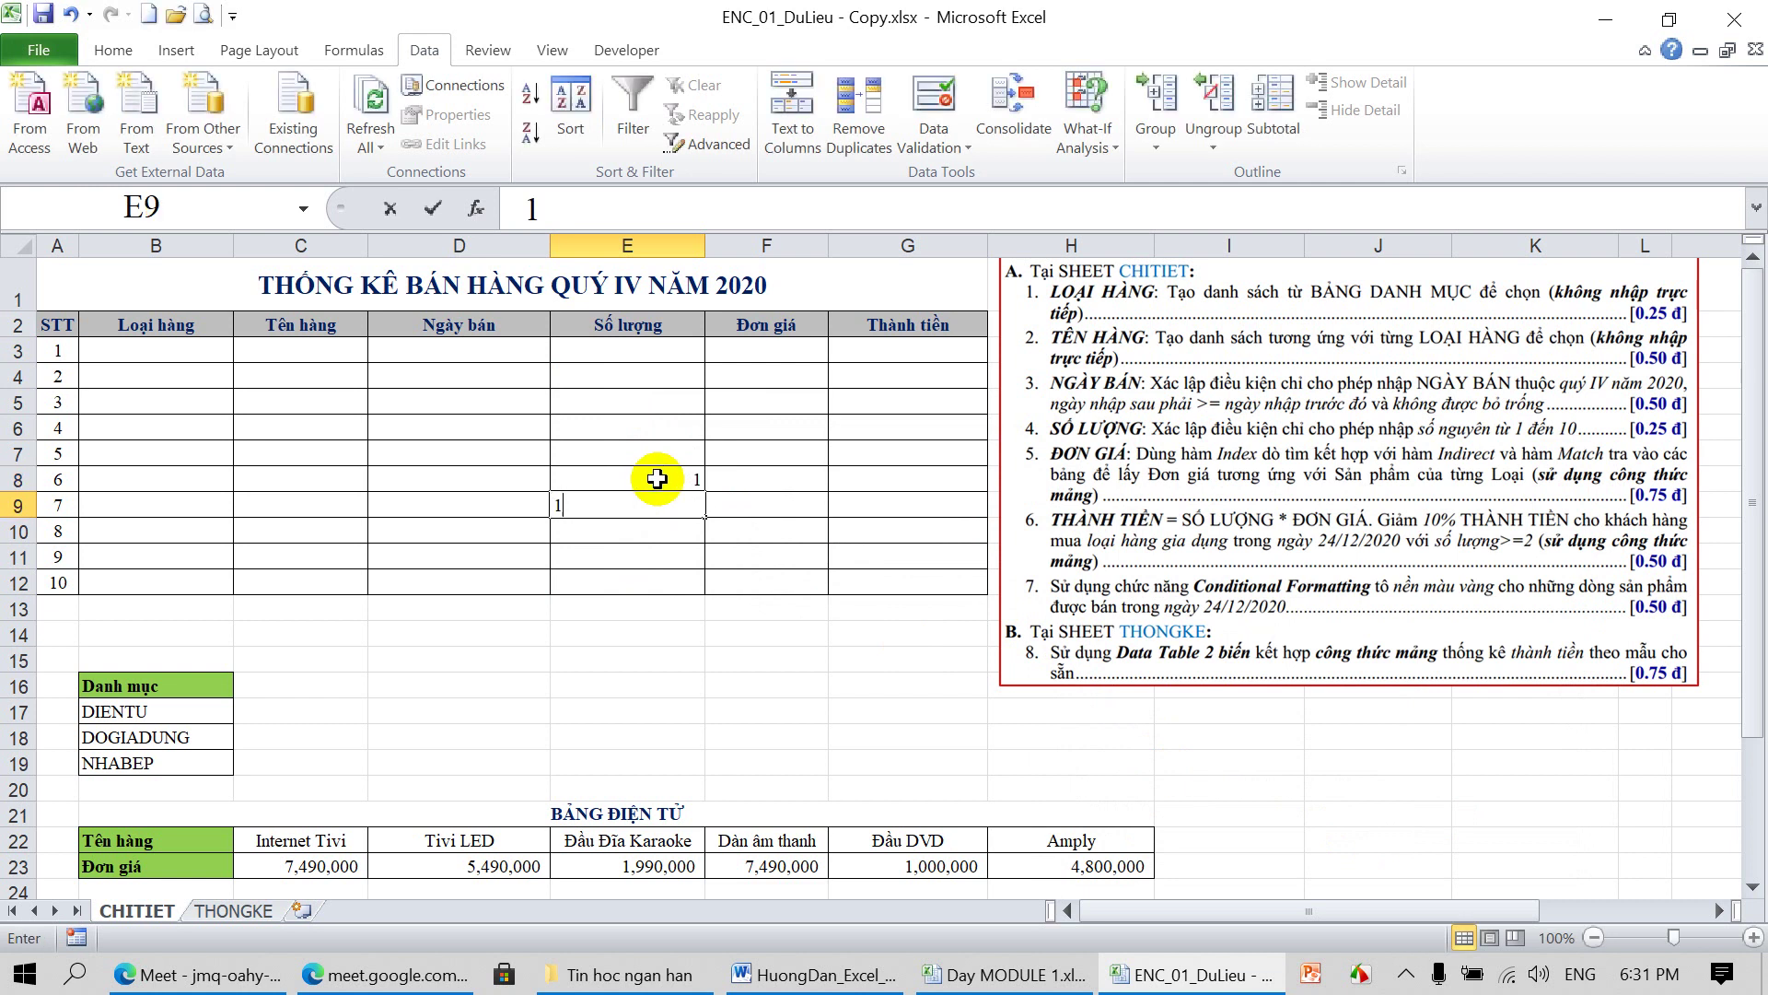
Enter 10, 9 and 8 in E9, E10 and E11, then select E3:E12
type("10")
key("Return")
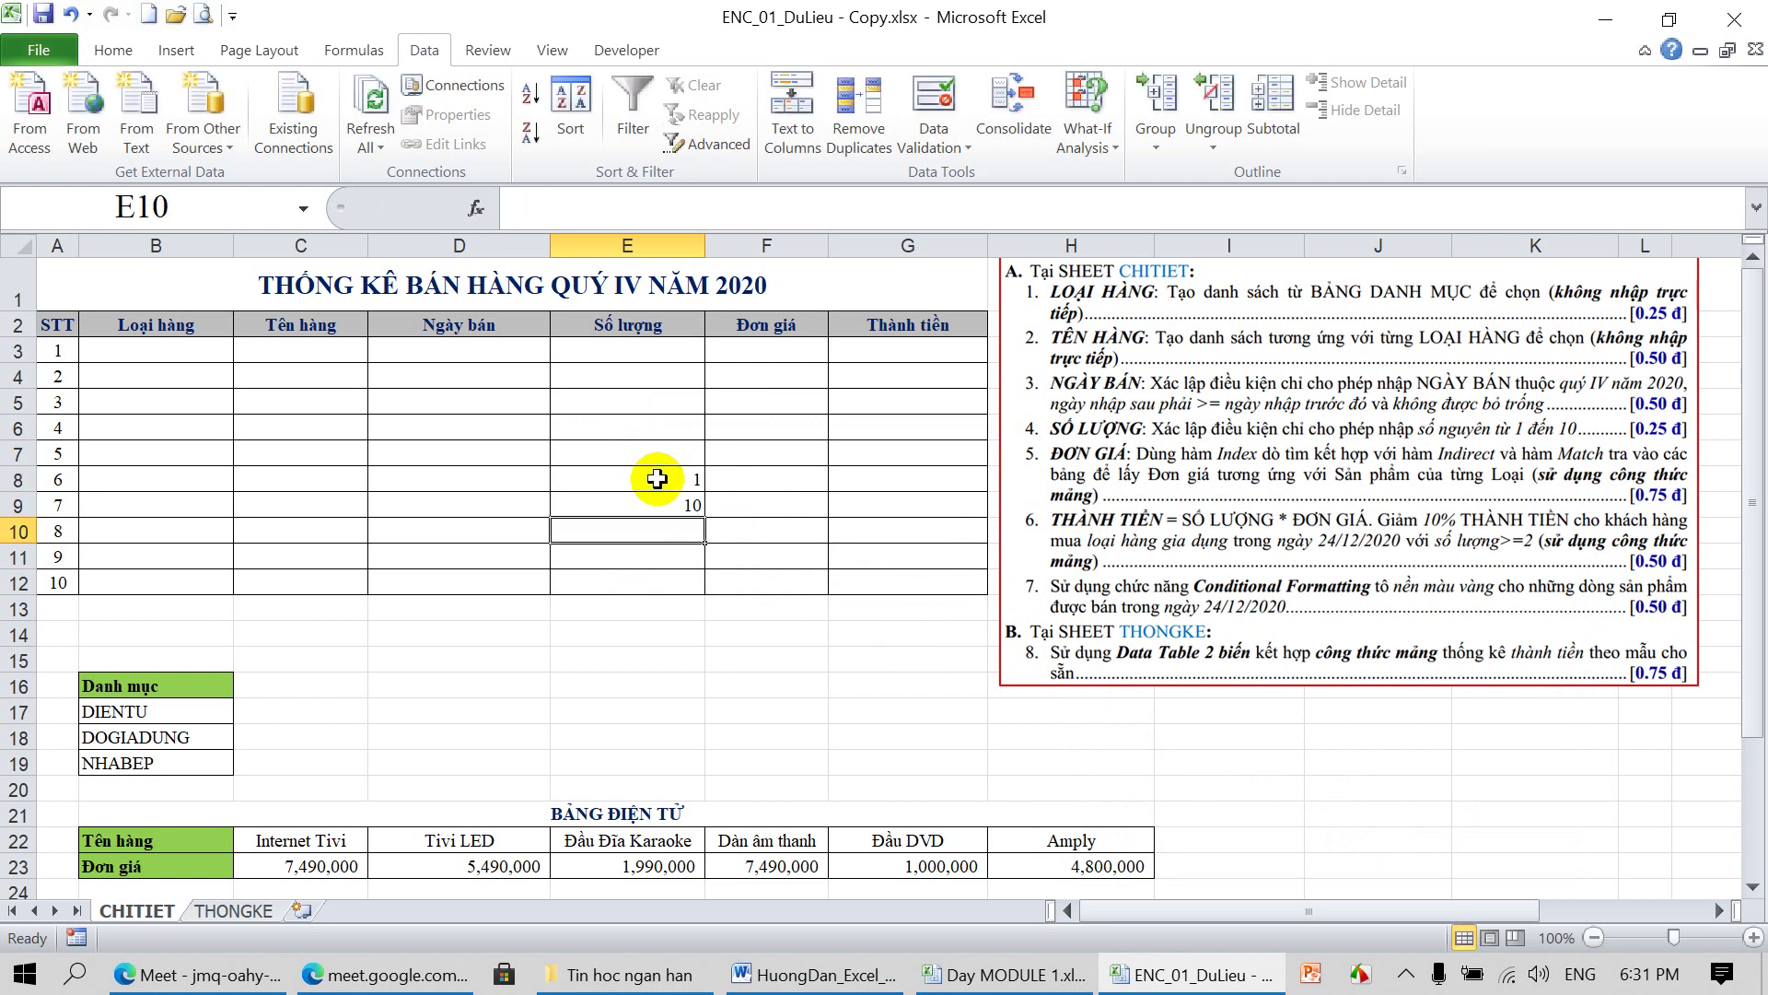
type("9")
key("Return")
type("8")
key("Return")
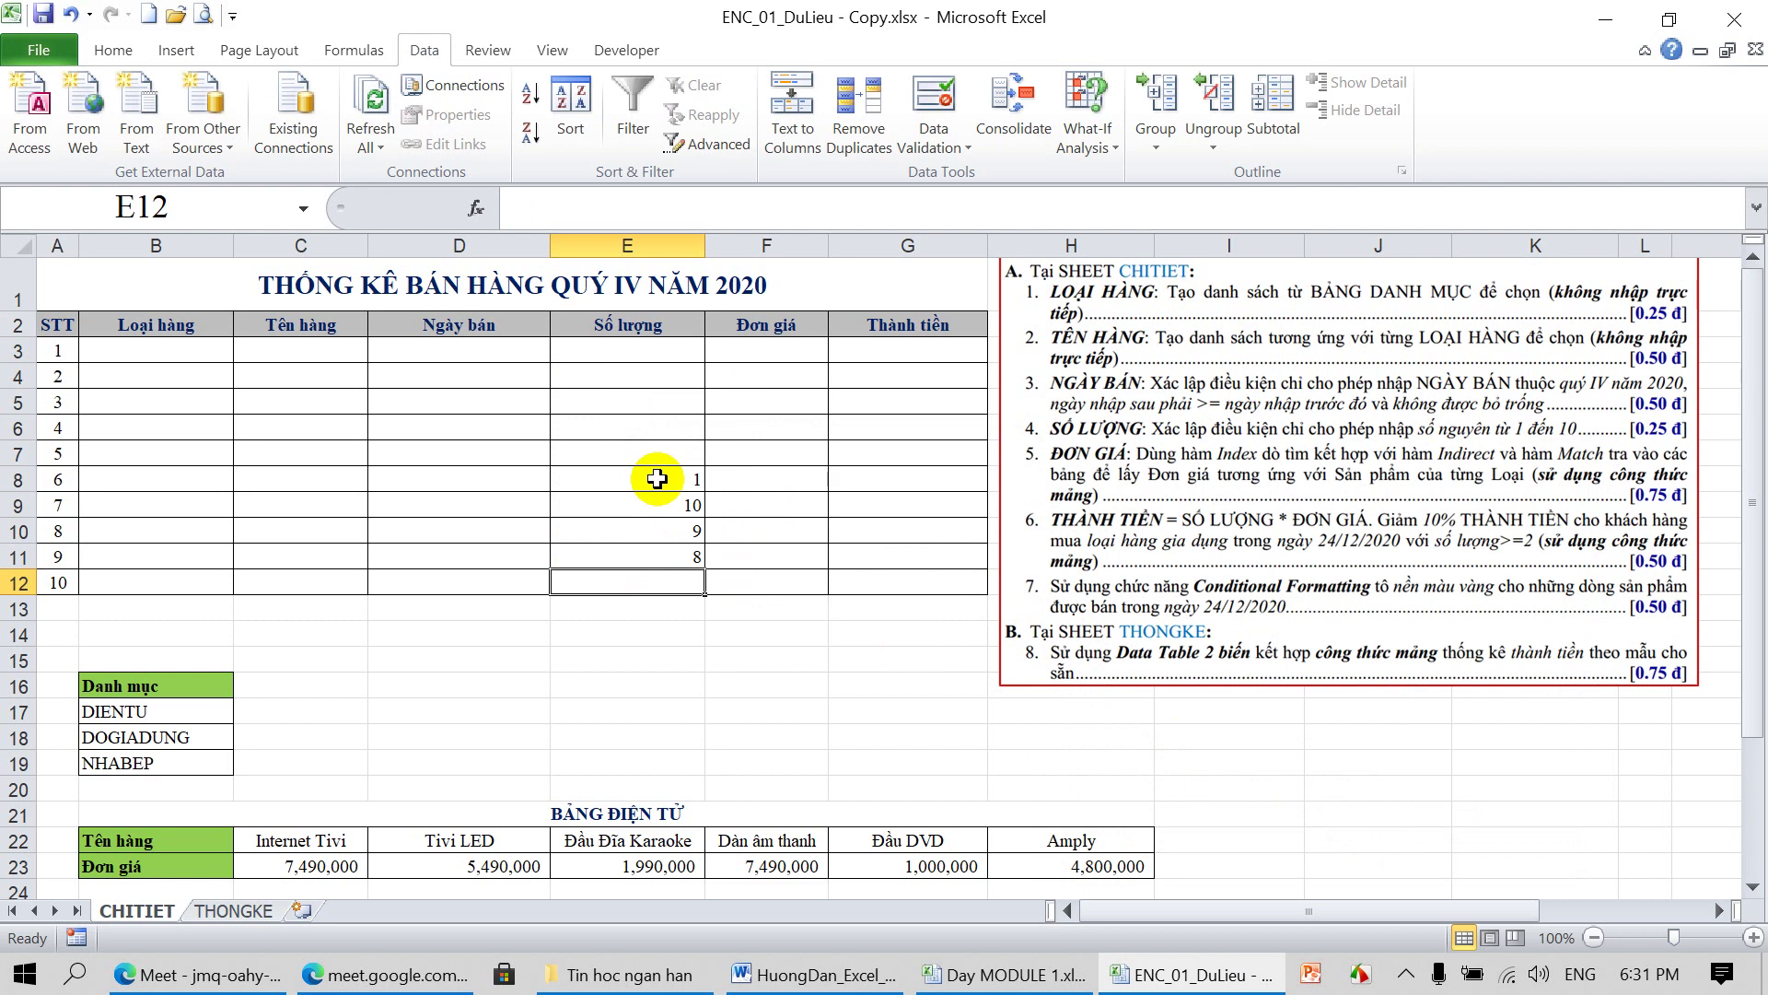
left_click_drag(670, 350, 662, 580)
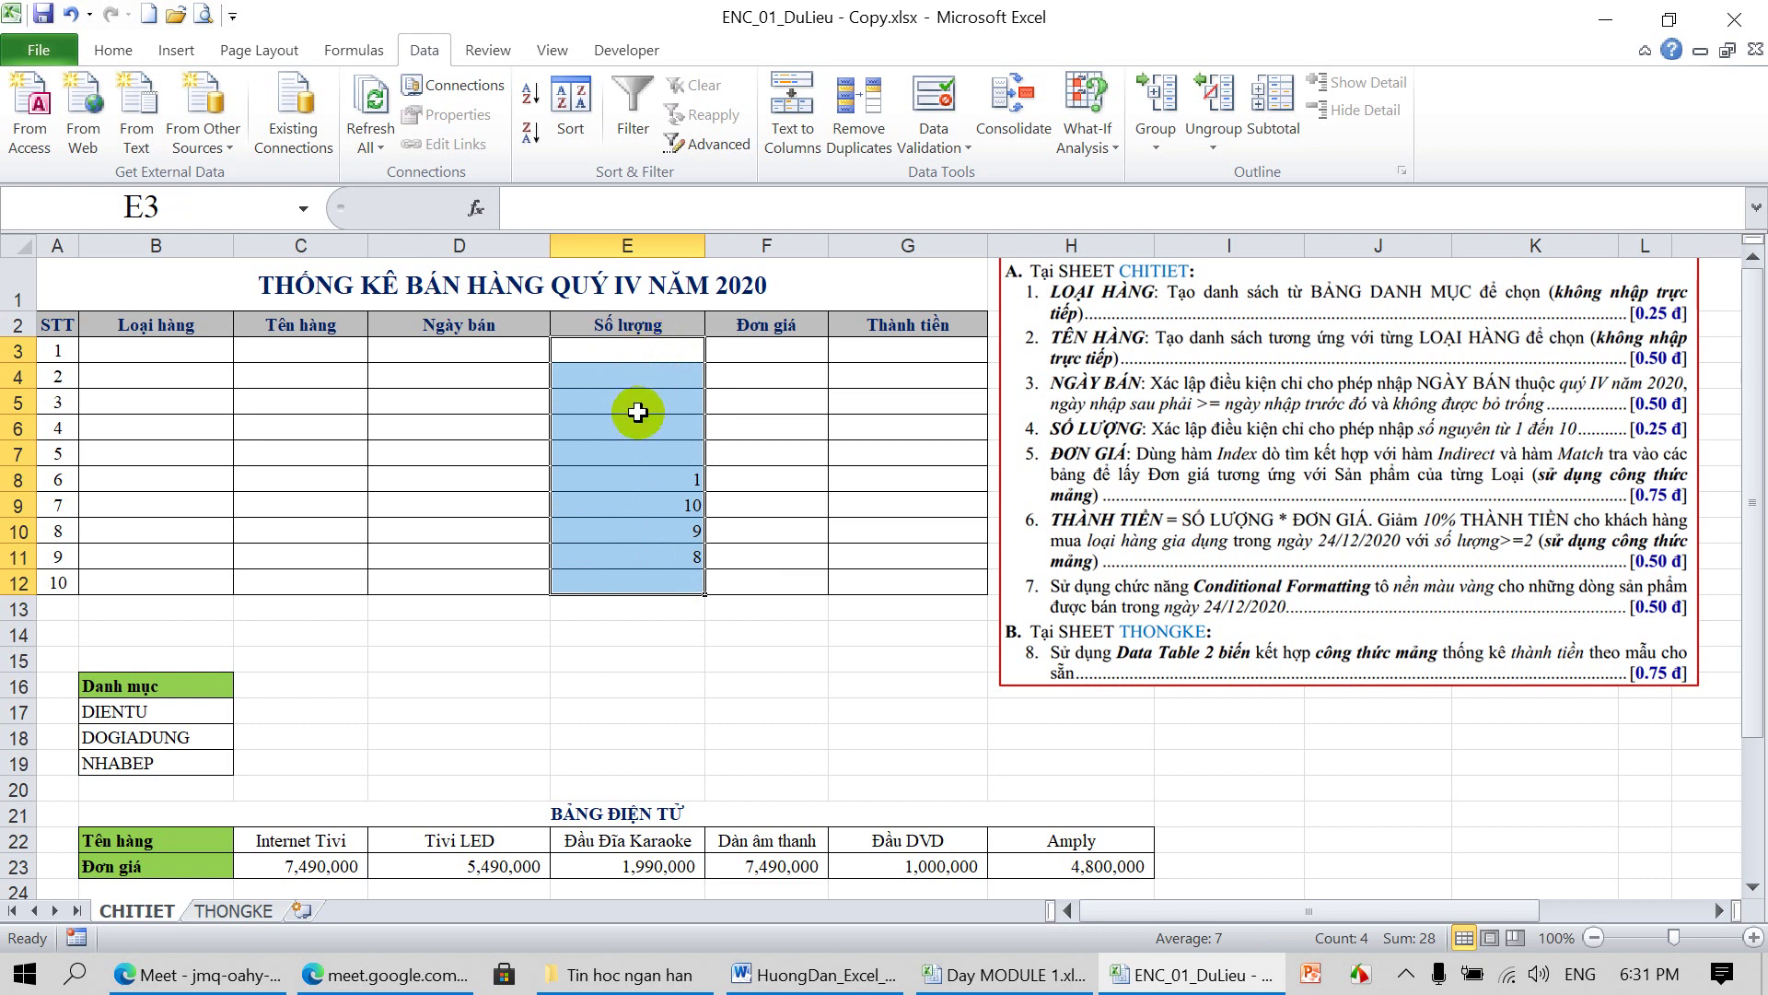
Clear all Data Validation criteria from the selected Số lượng cells
left_click(937, 92)
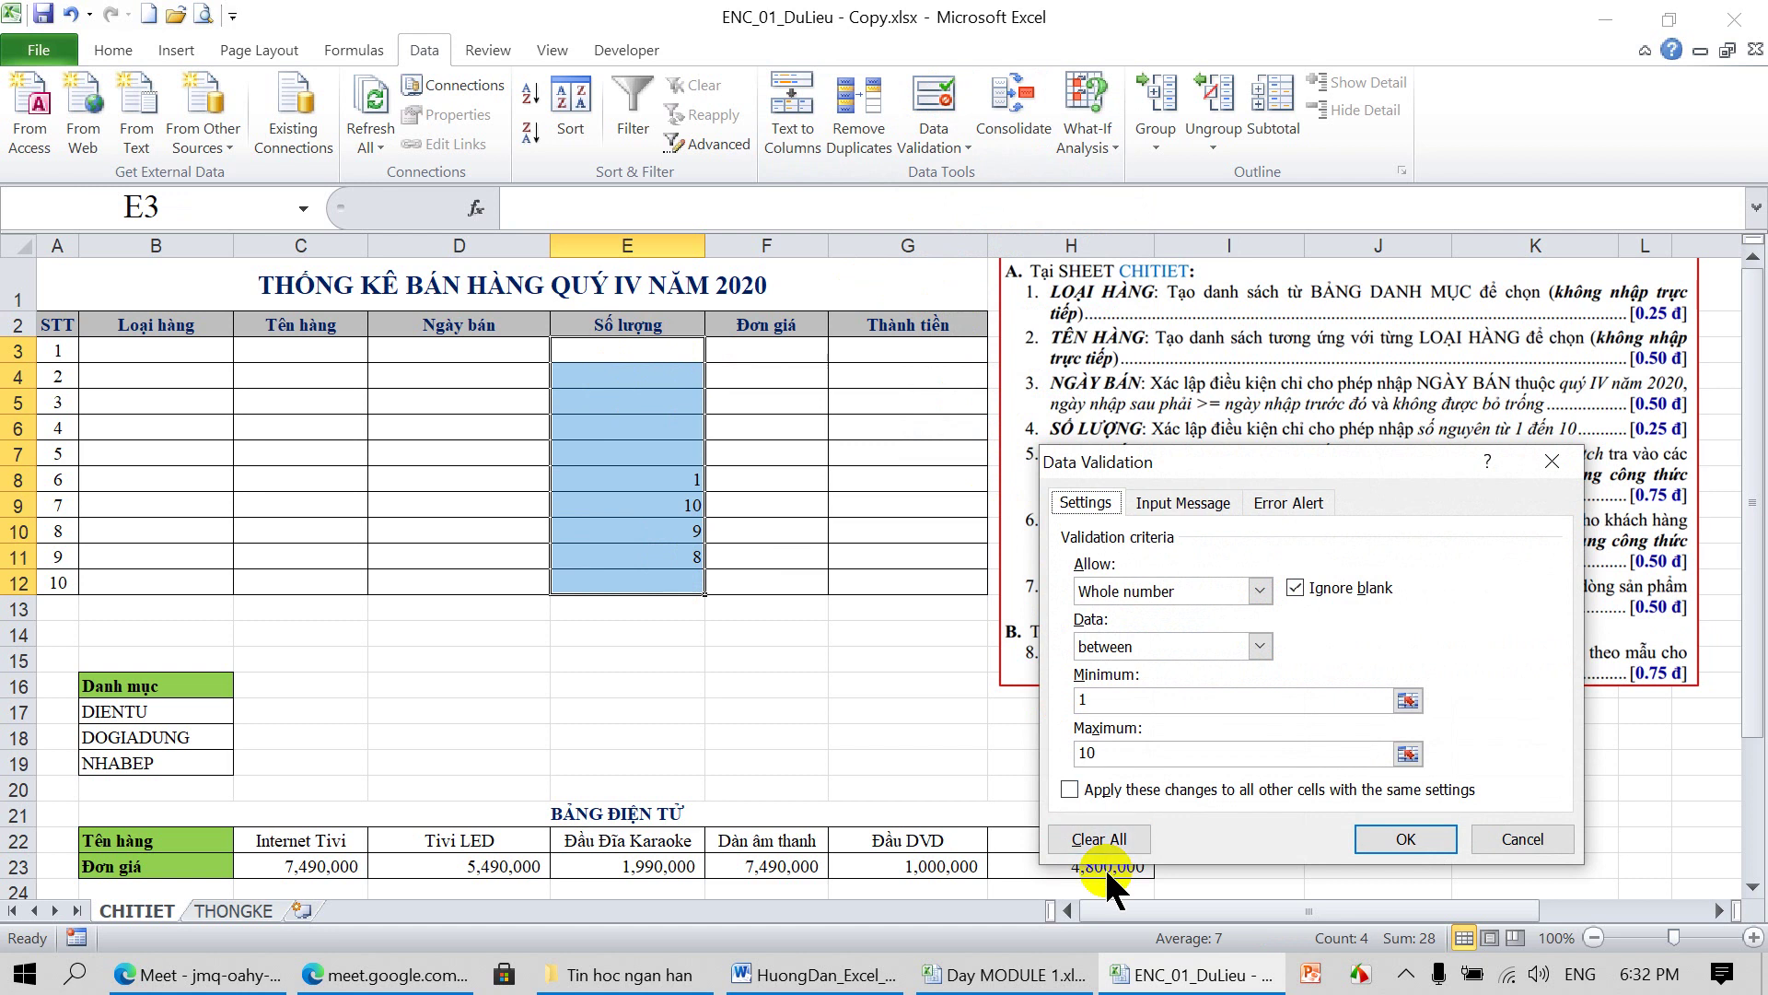
left_click(1122, 838)
left_click(1388, 833)
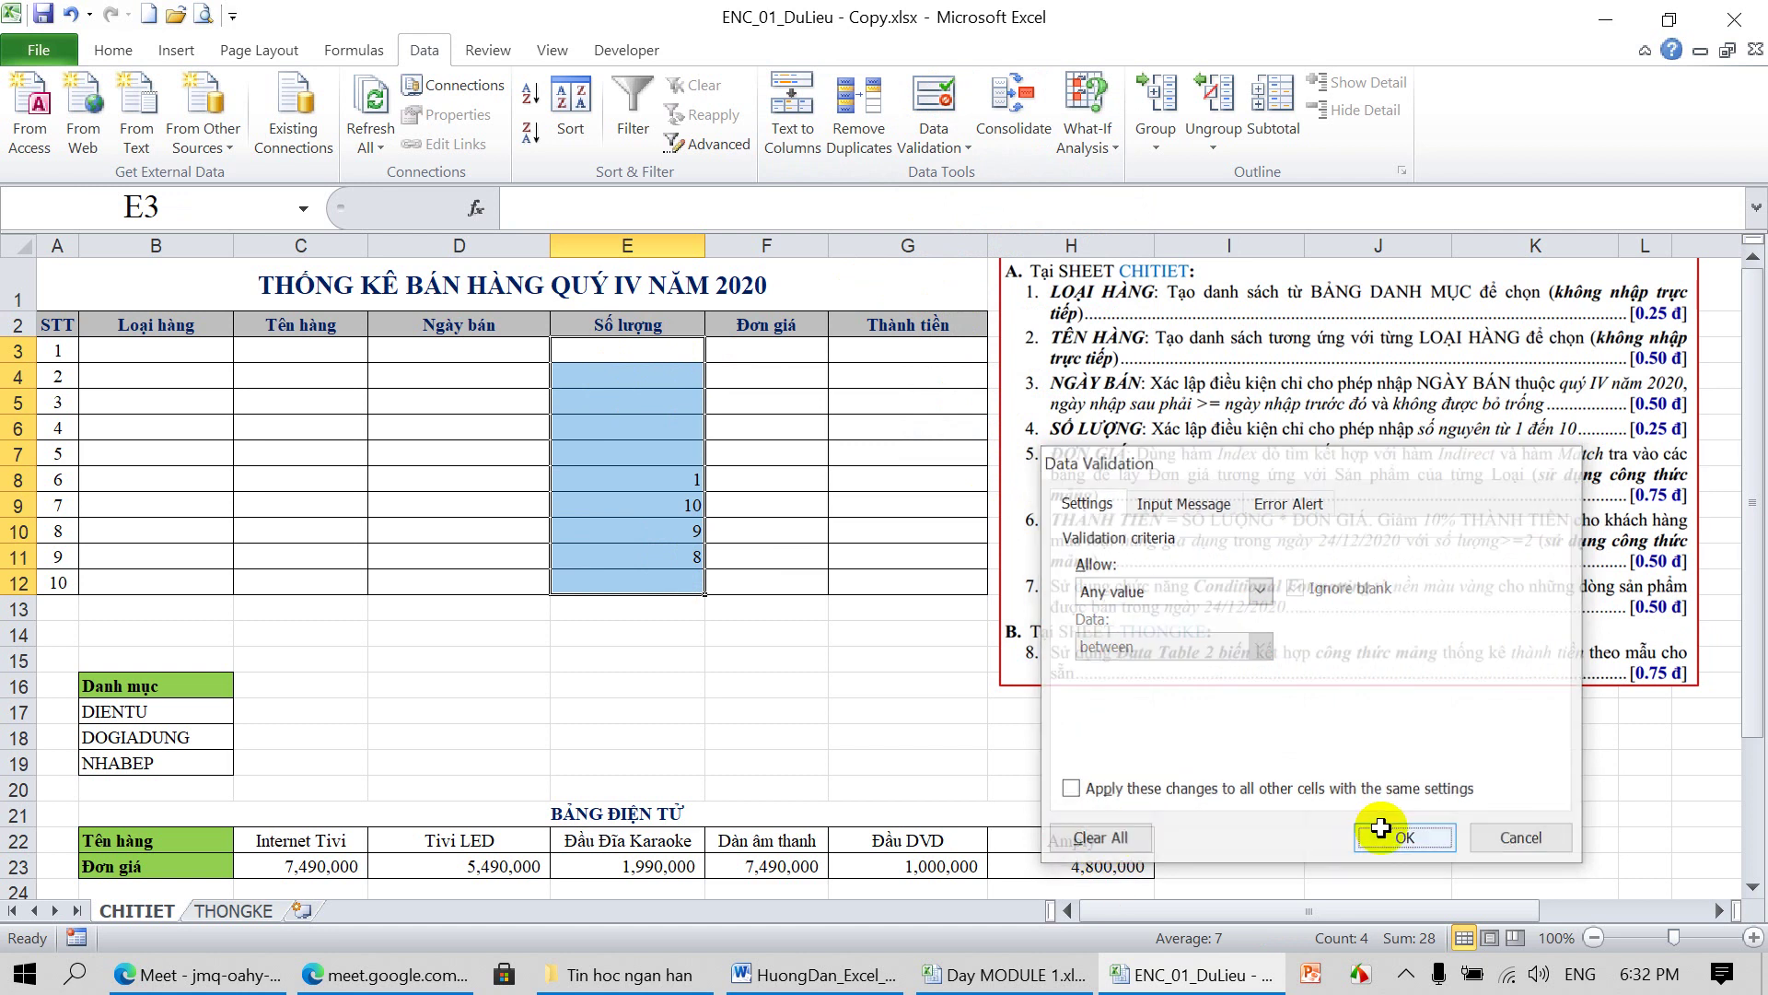
Enter unrestricted test values 'mmm' in E7 and 9000 in E8
left_click(635, 449)
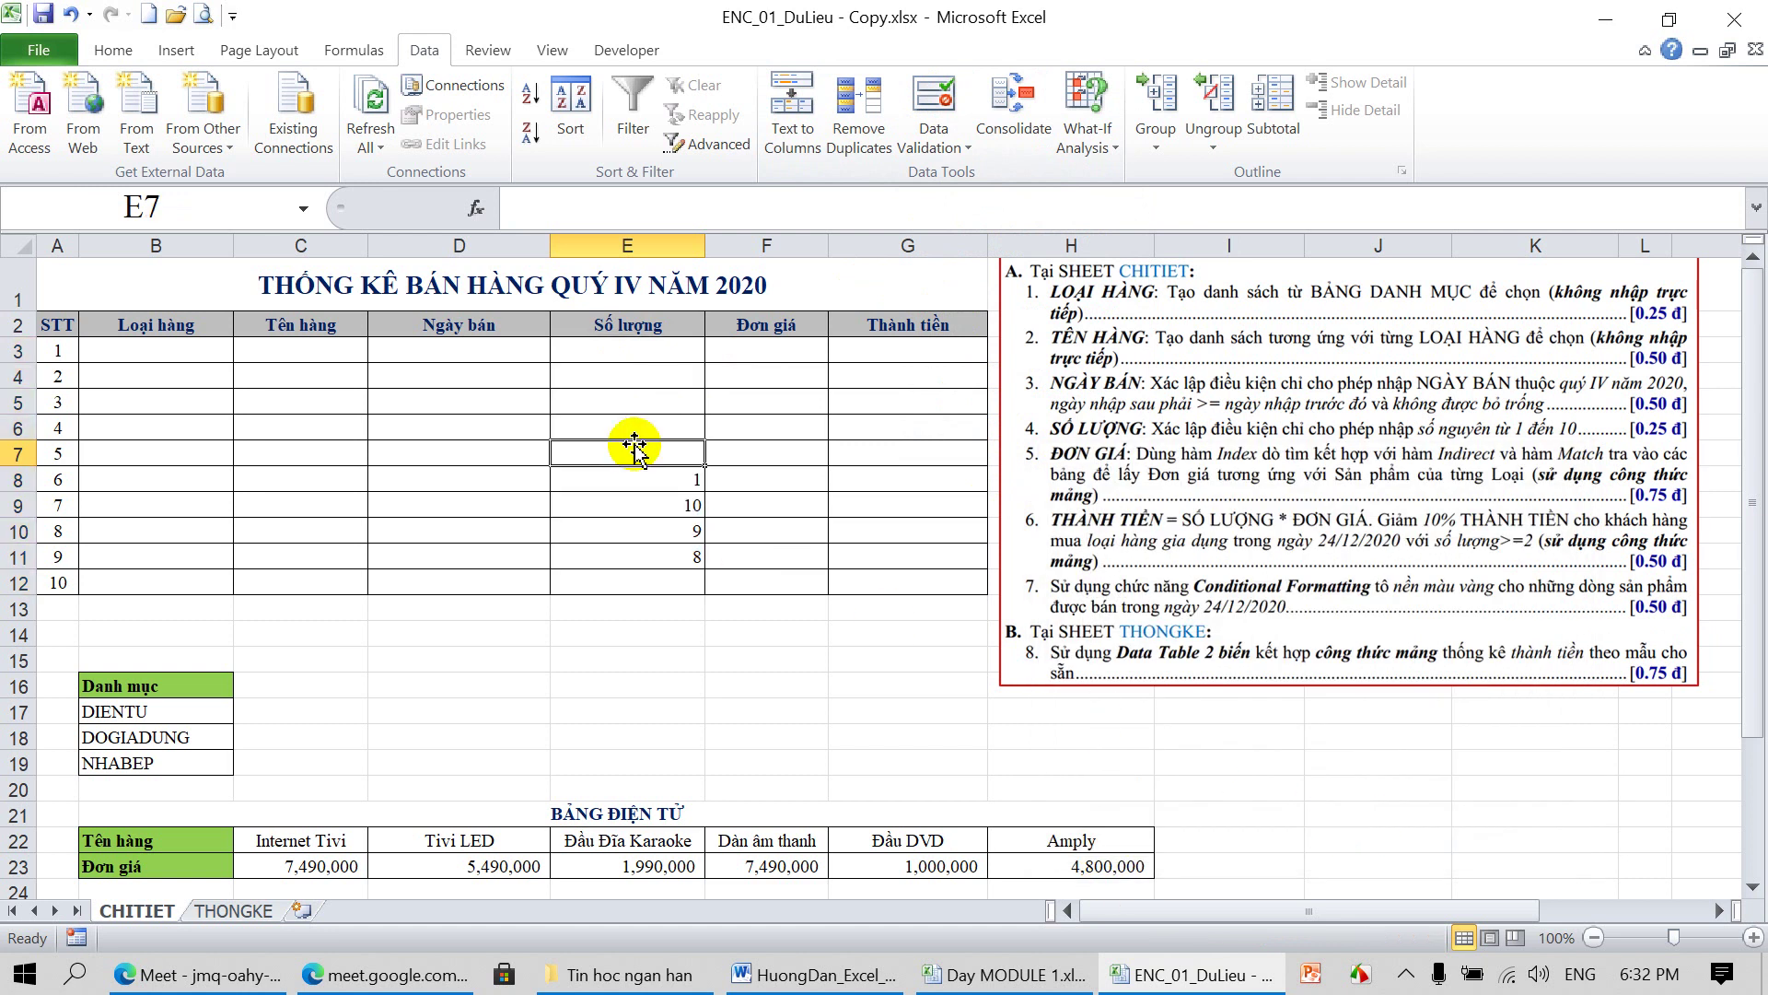
type("mmm")
key("Return")
type("9000")
key("Return")
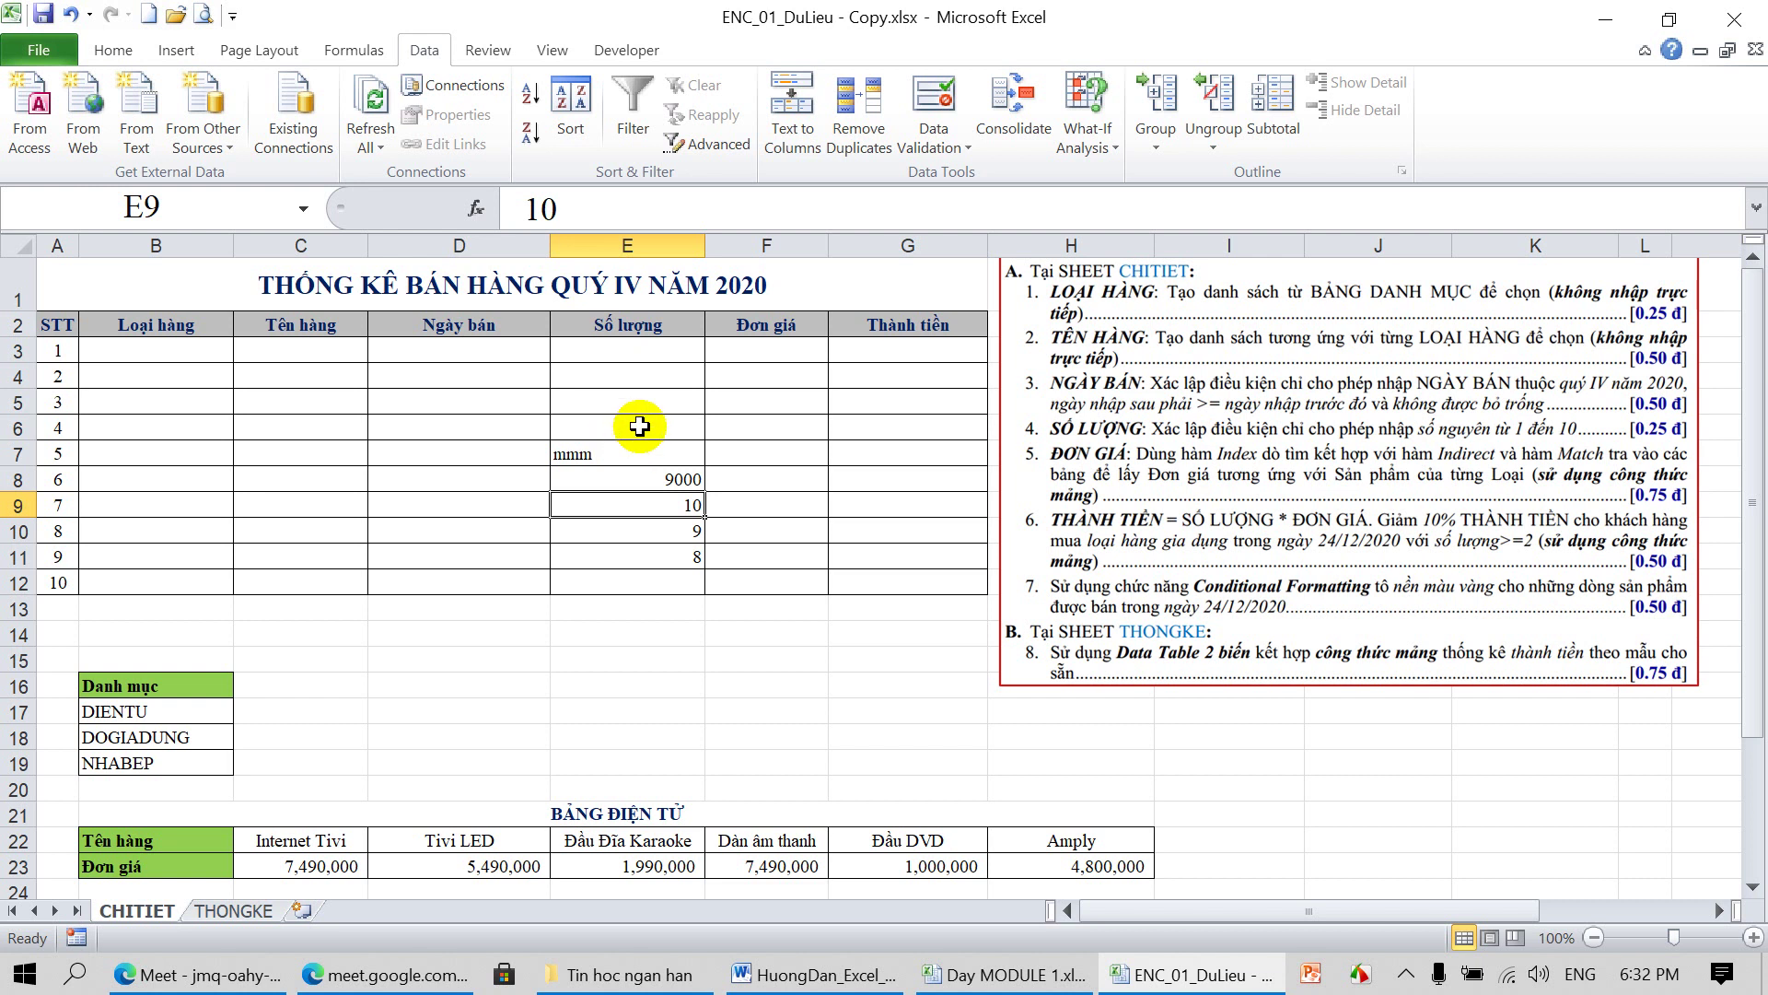
Delete the test entries from column E's quantity cells
left_click_drag(645, 350, 642, 573)
key("Delete")
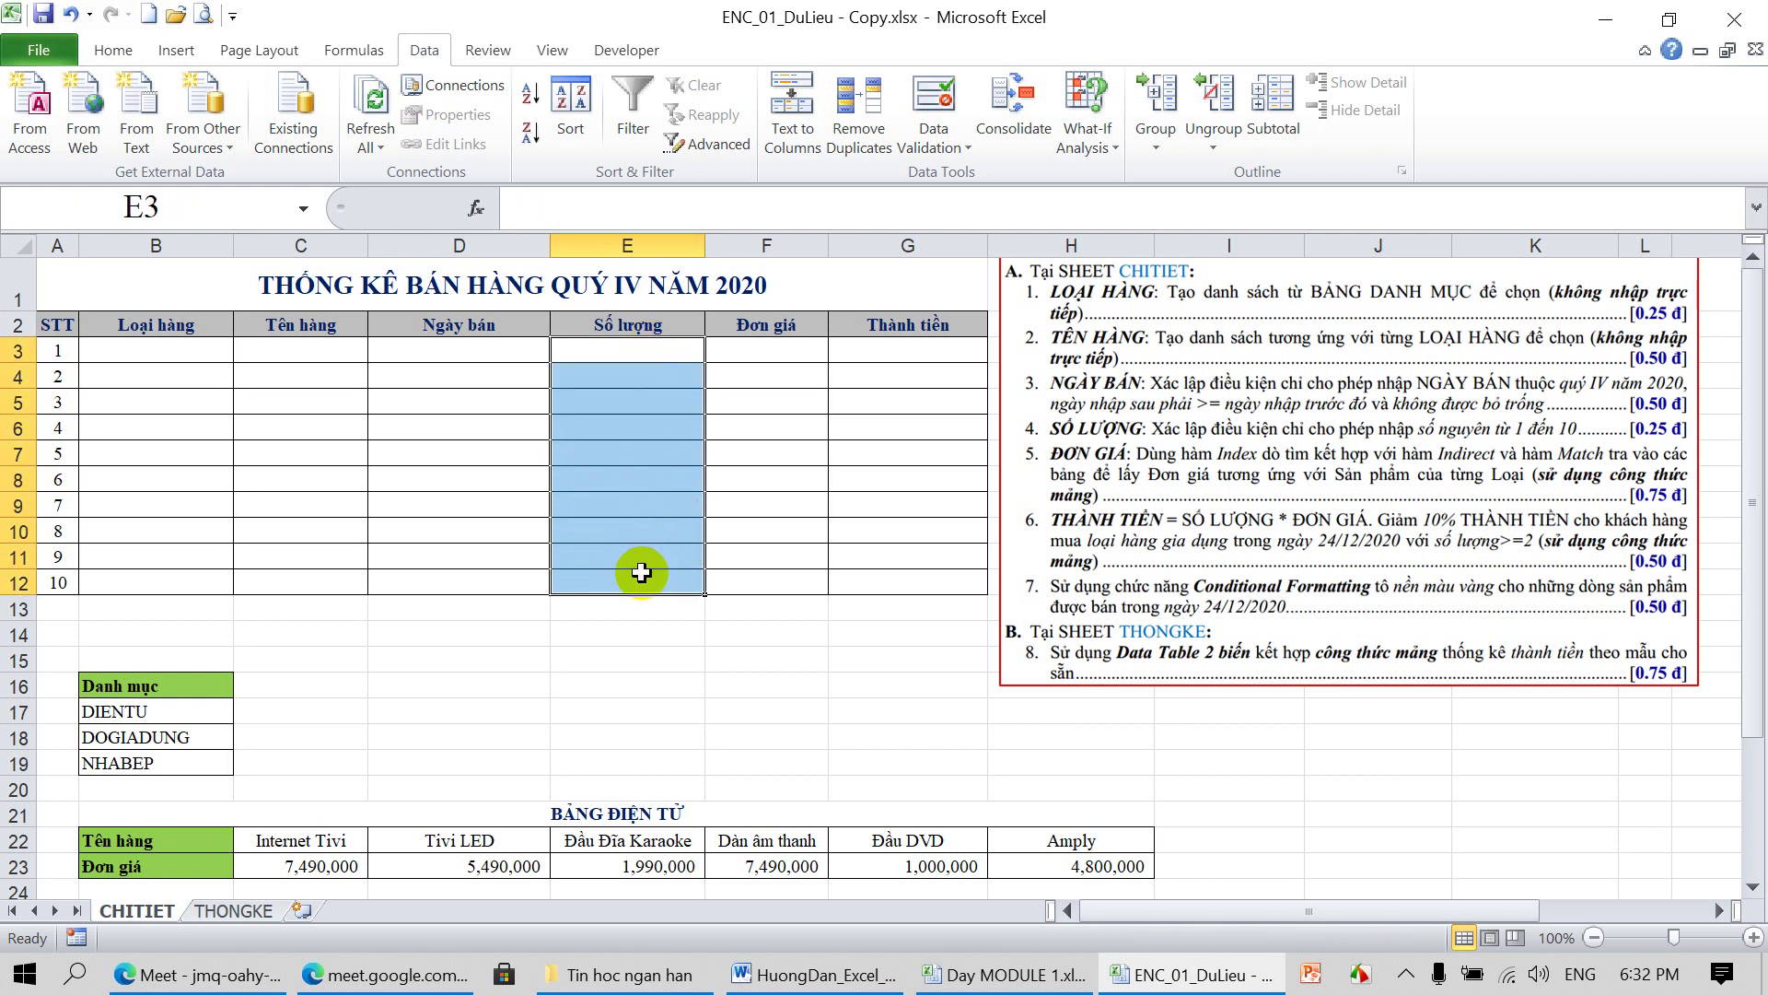
left_click(656, 531)
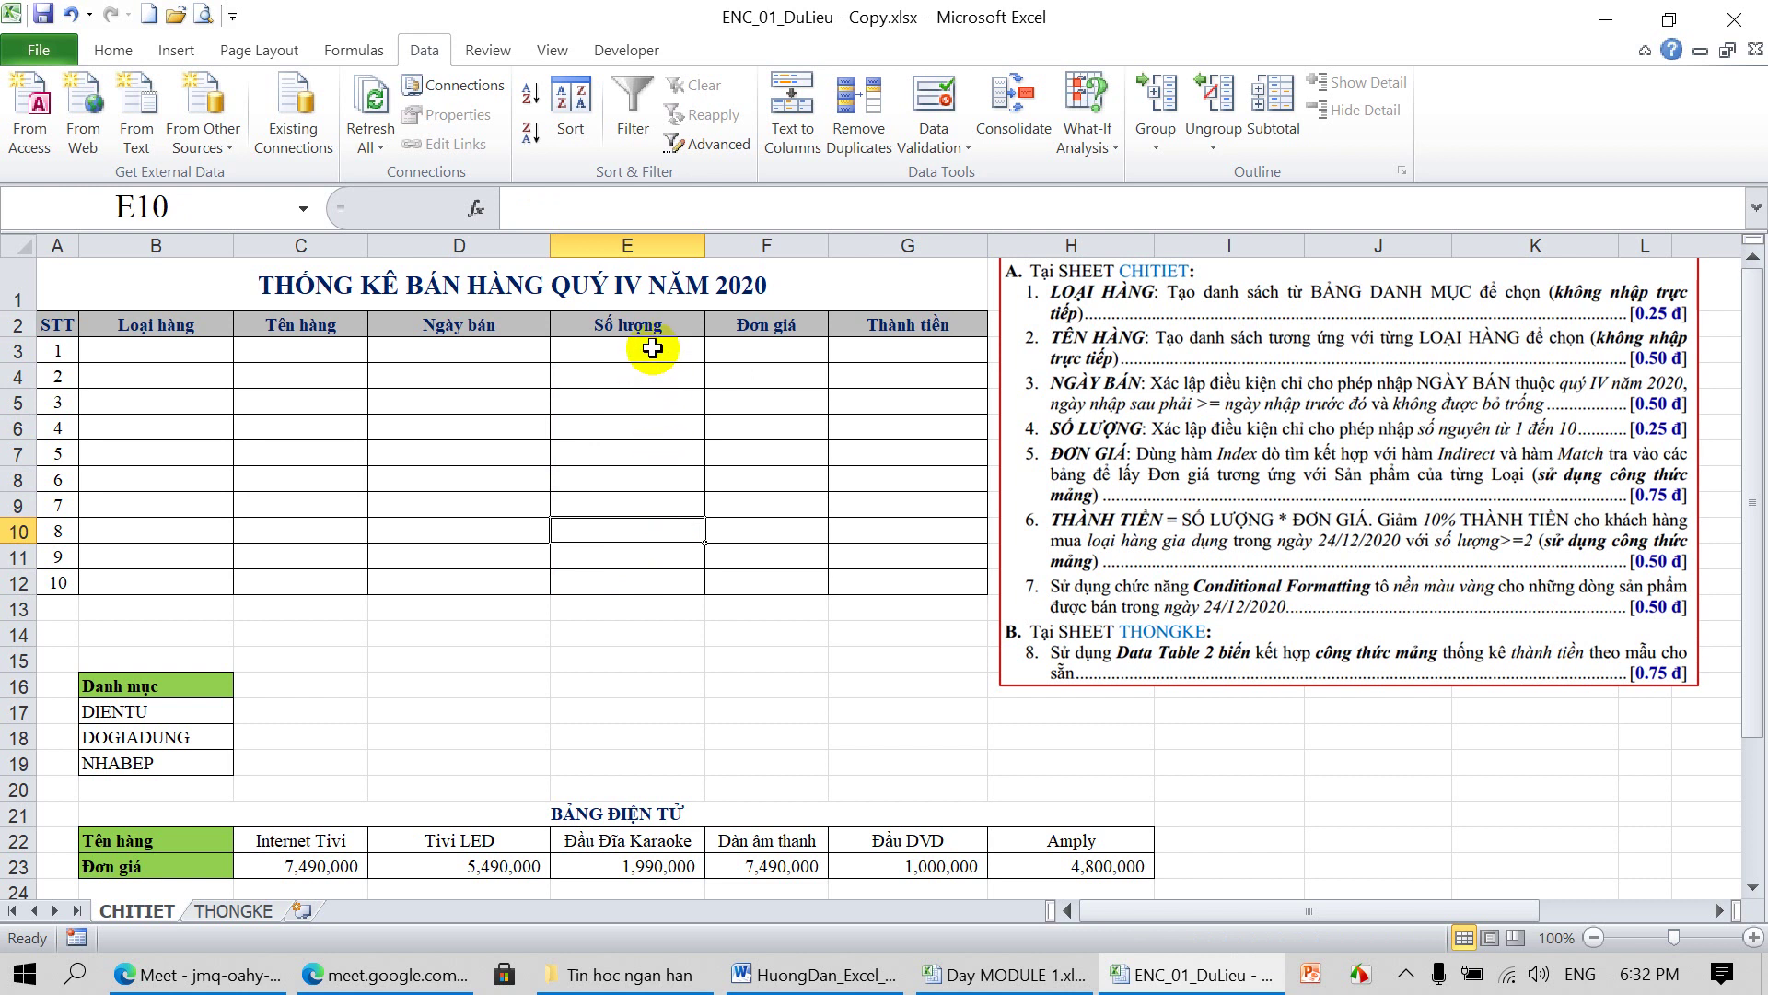
Restrict E3:E12 to Whole number between minimum 1 and maximum 10
left_click_drag(653, 348, 645, 576)
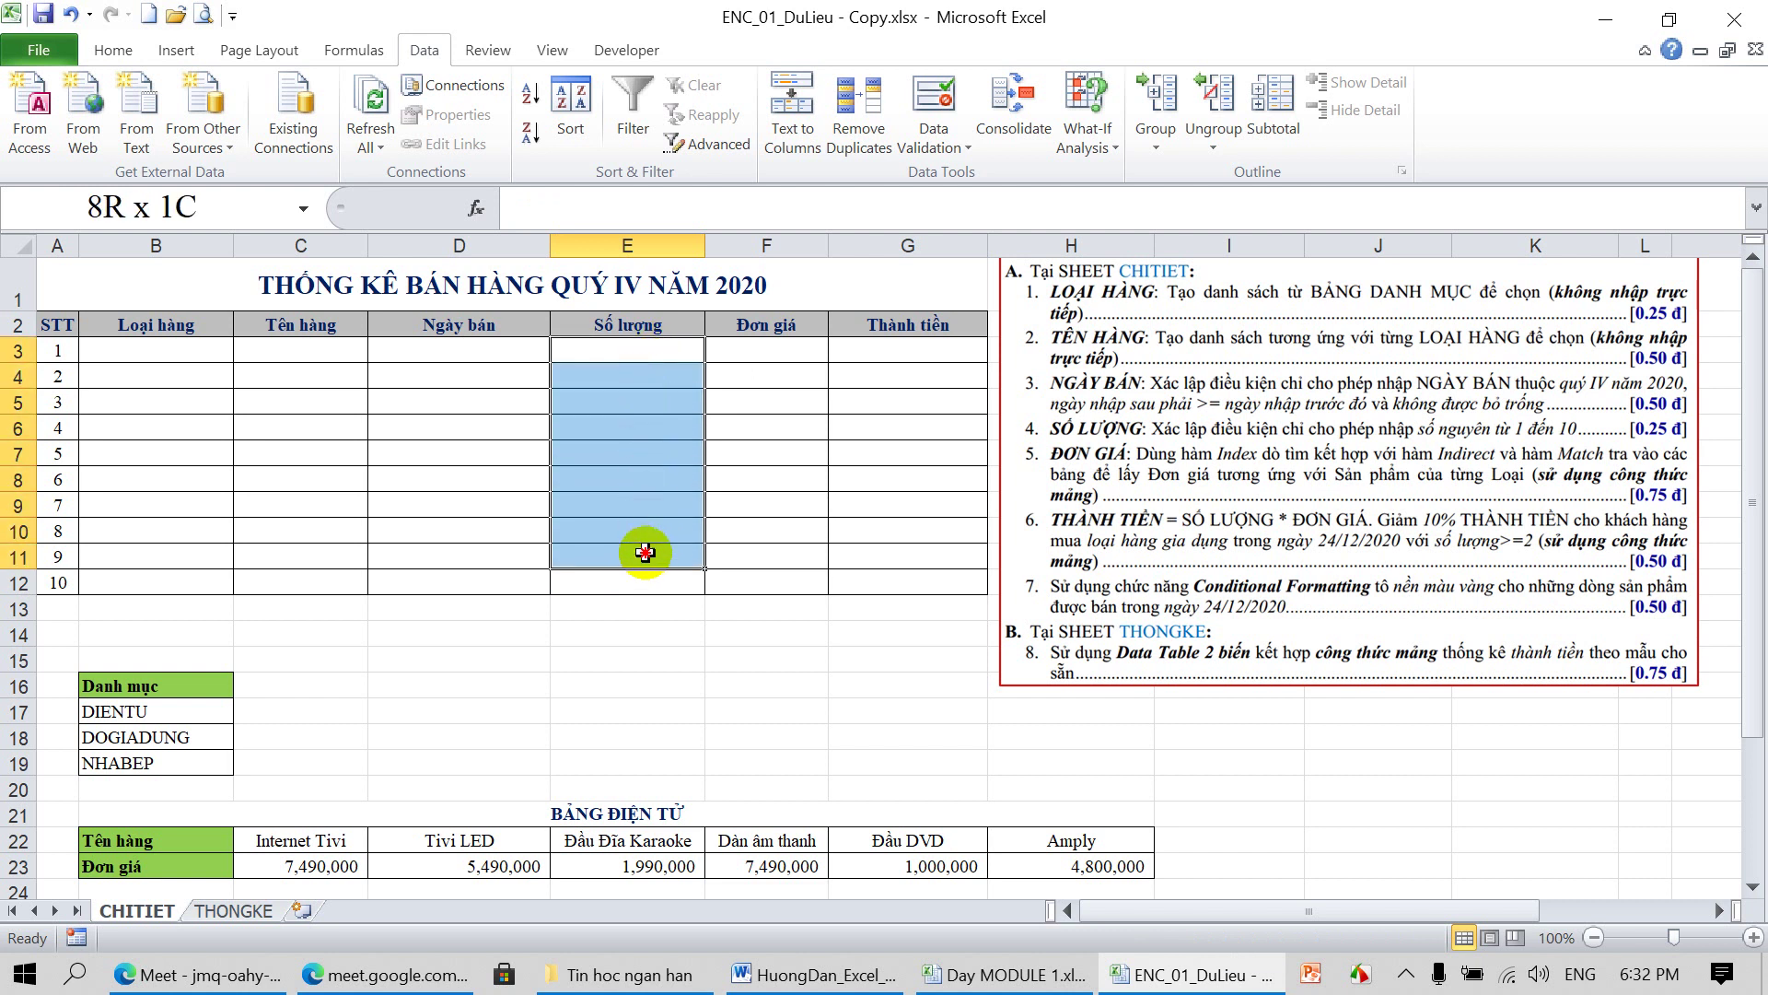
left_click(935, 96)
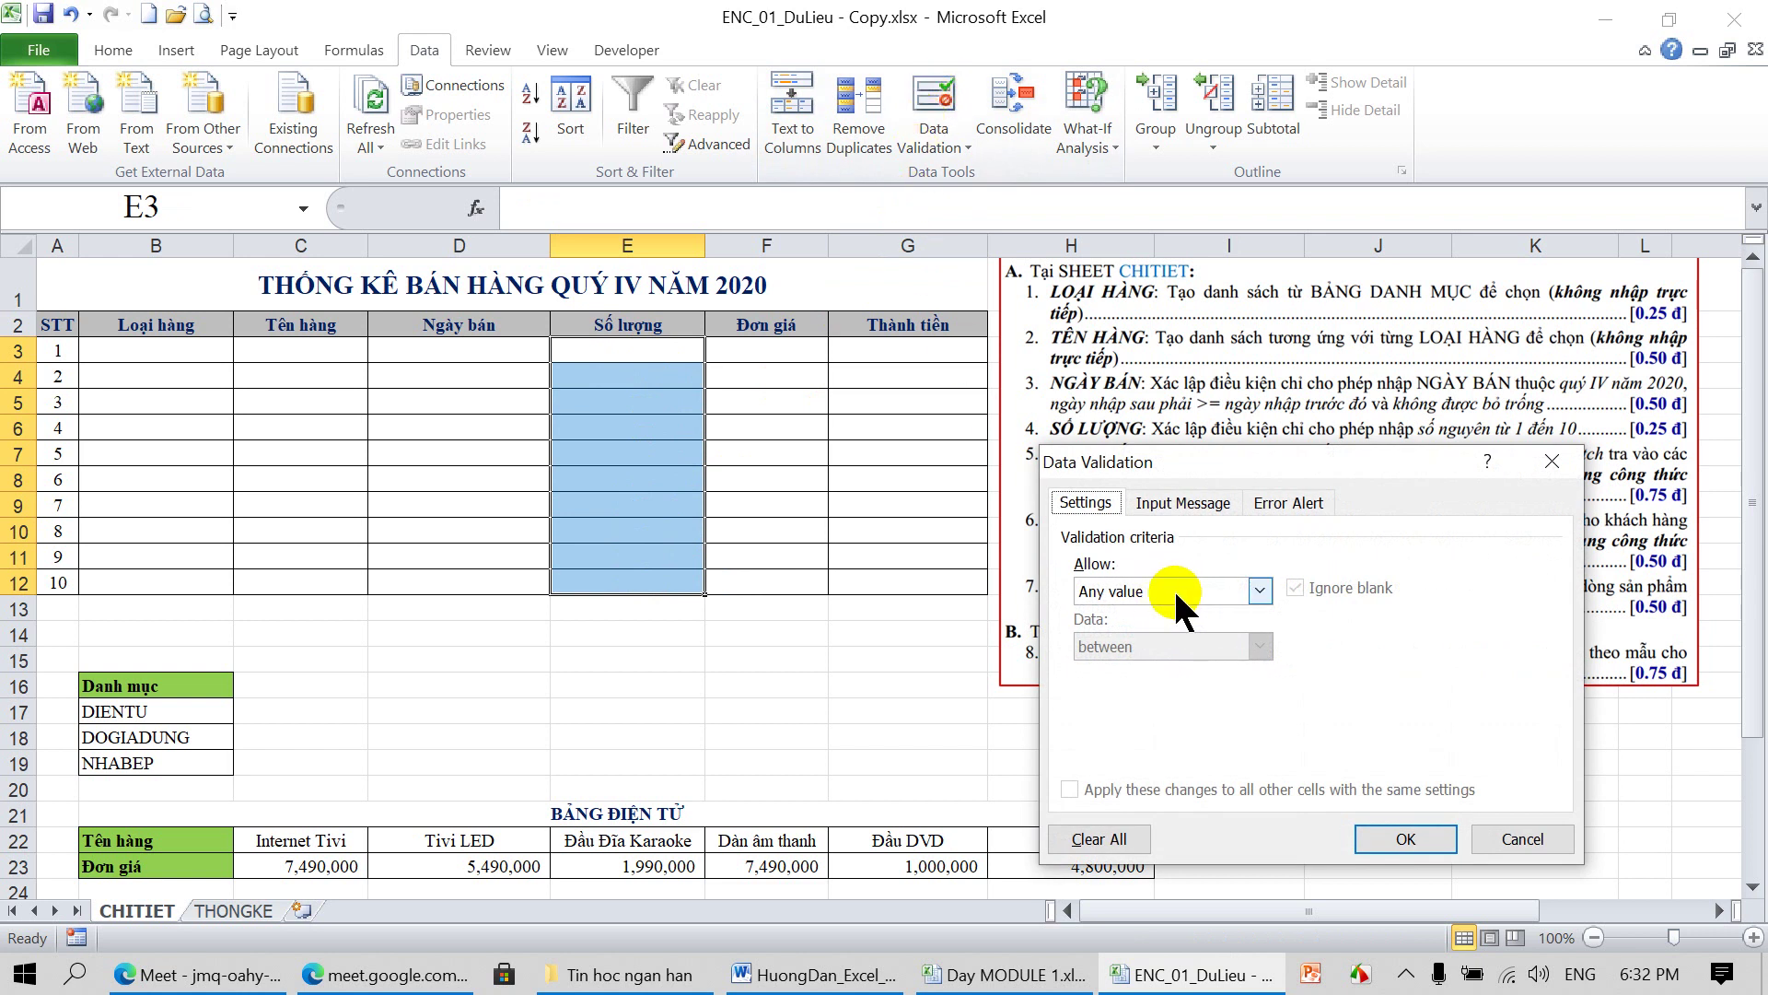
left_click(1258, 591)
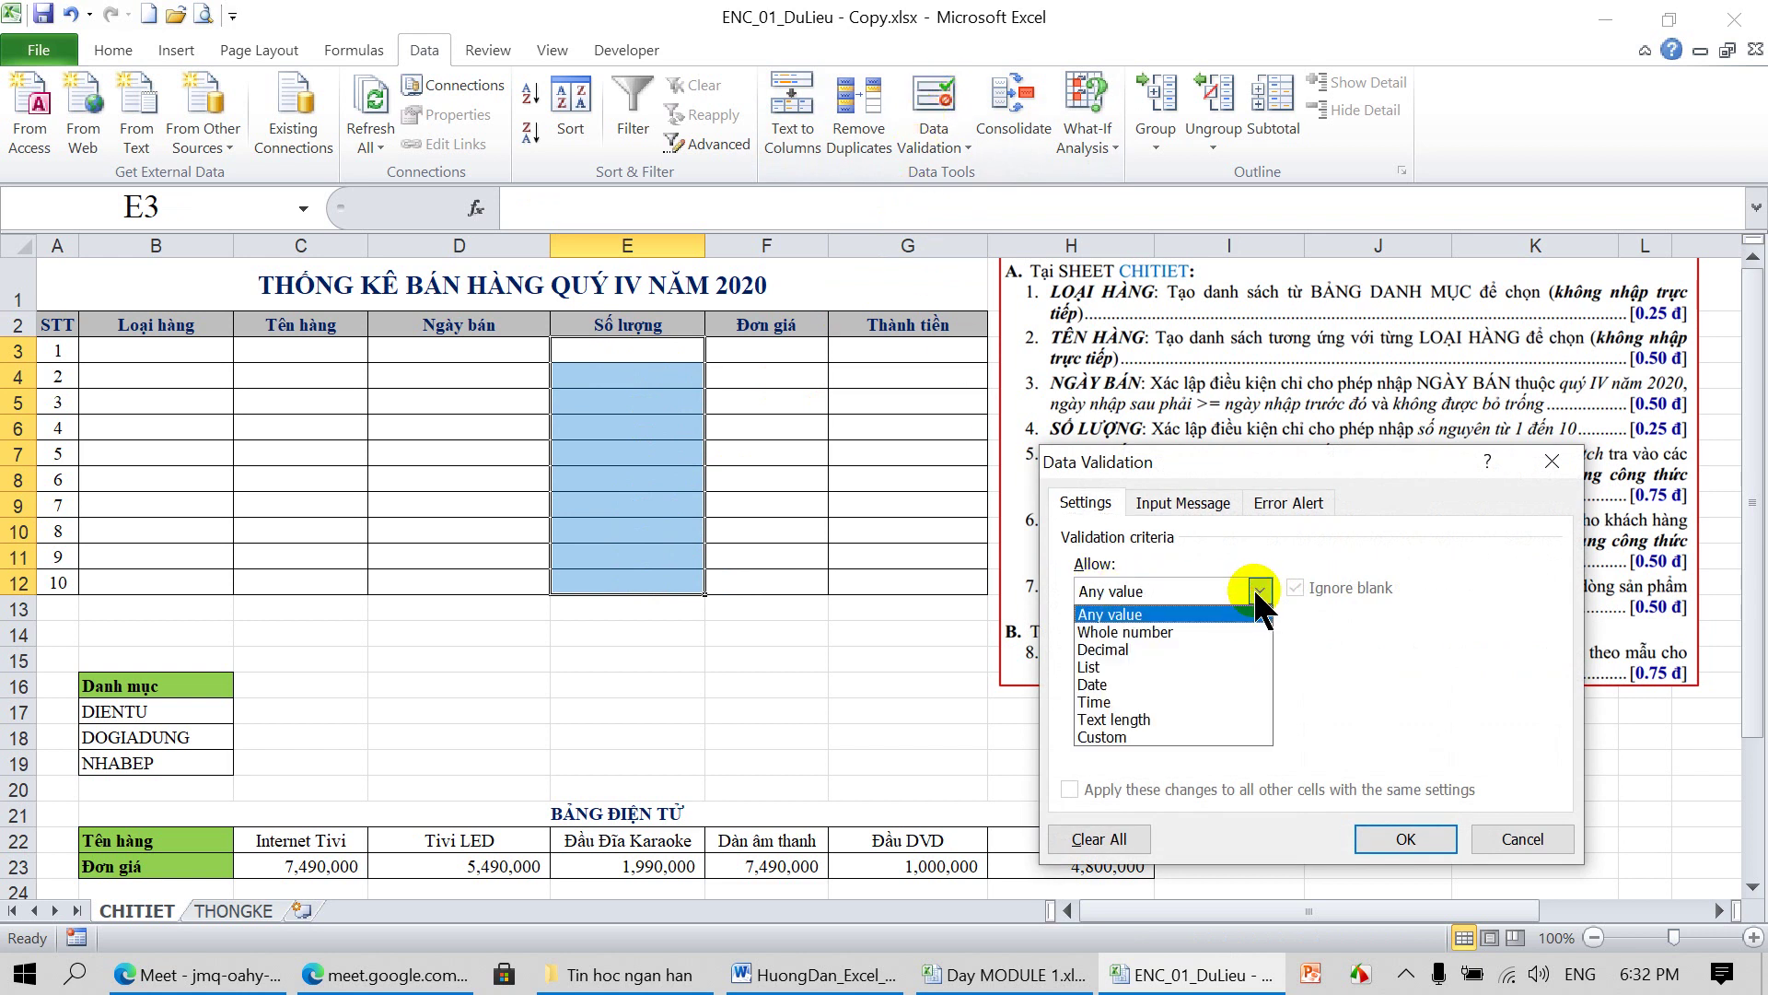
left_click(1129, 650)
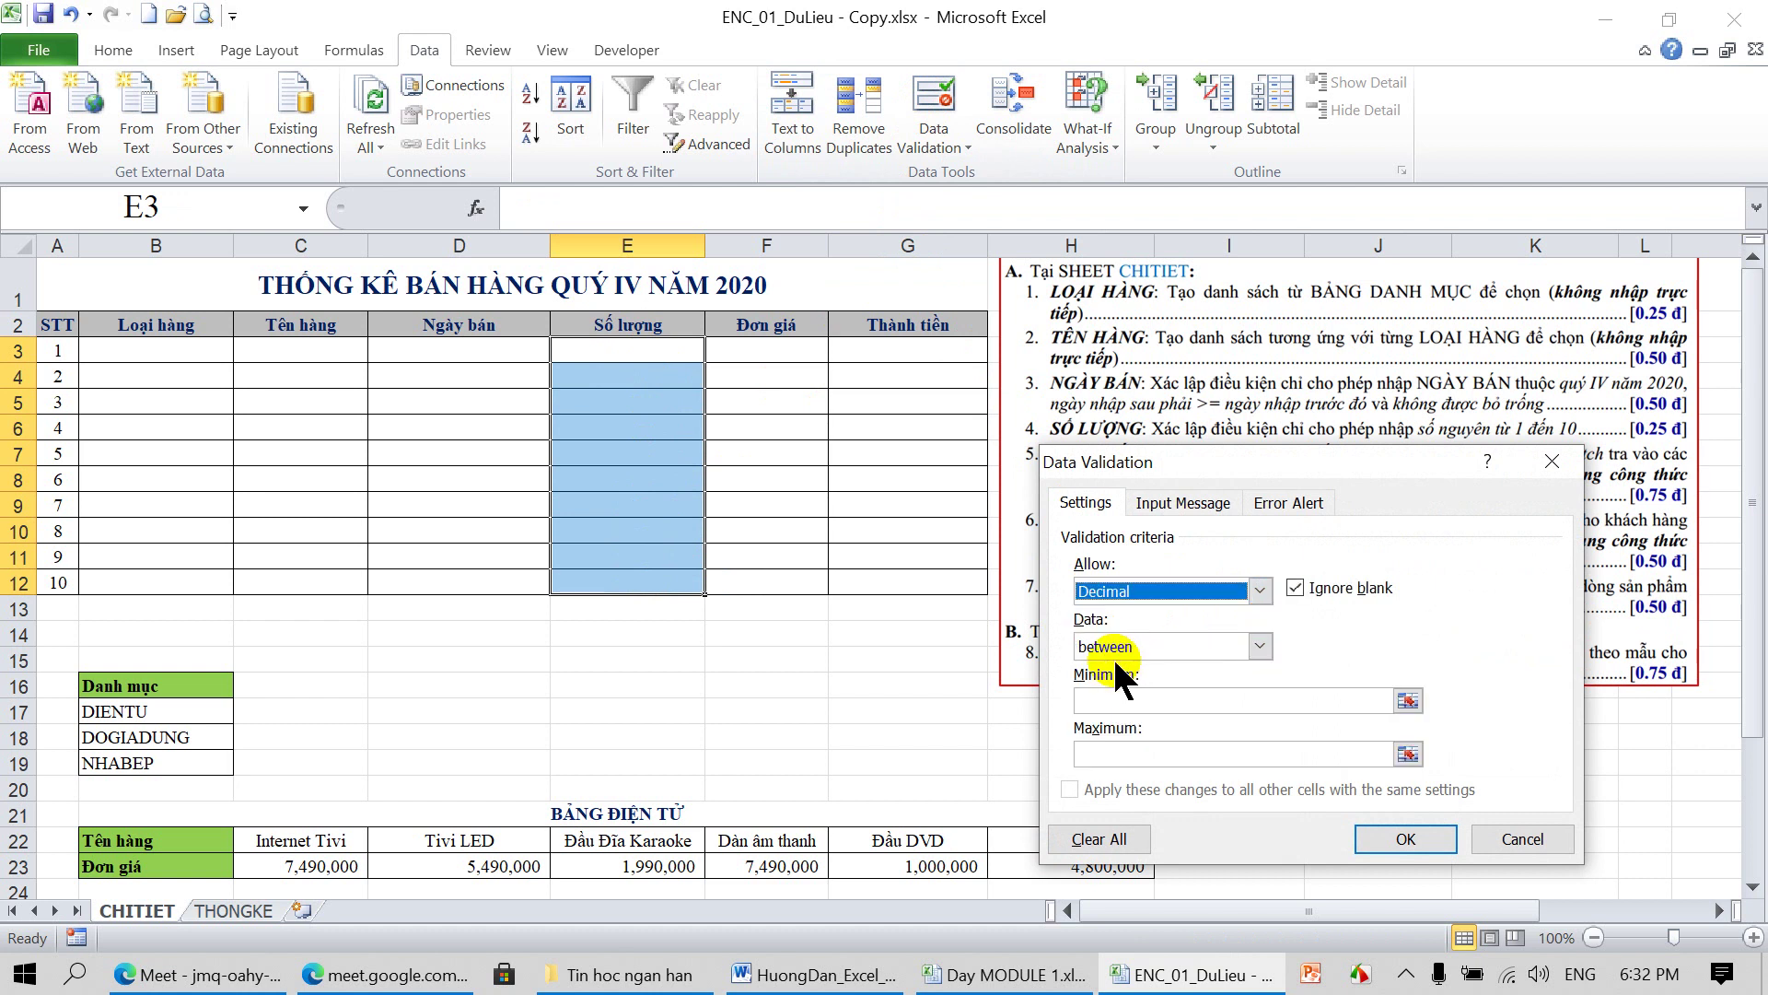
left_click(1254, 592)
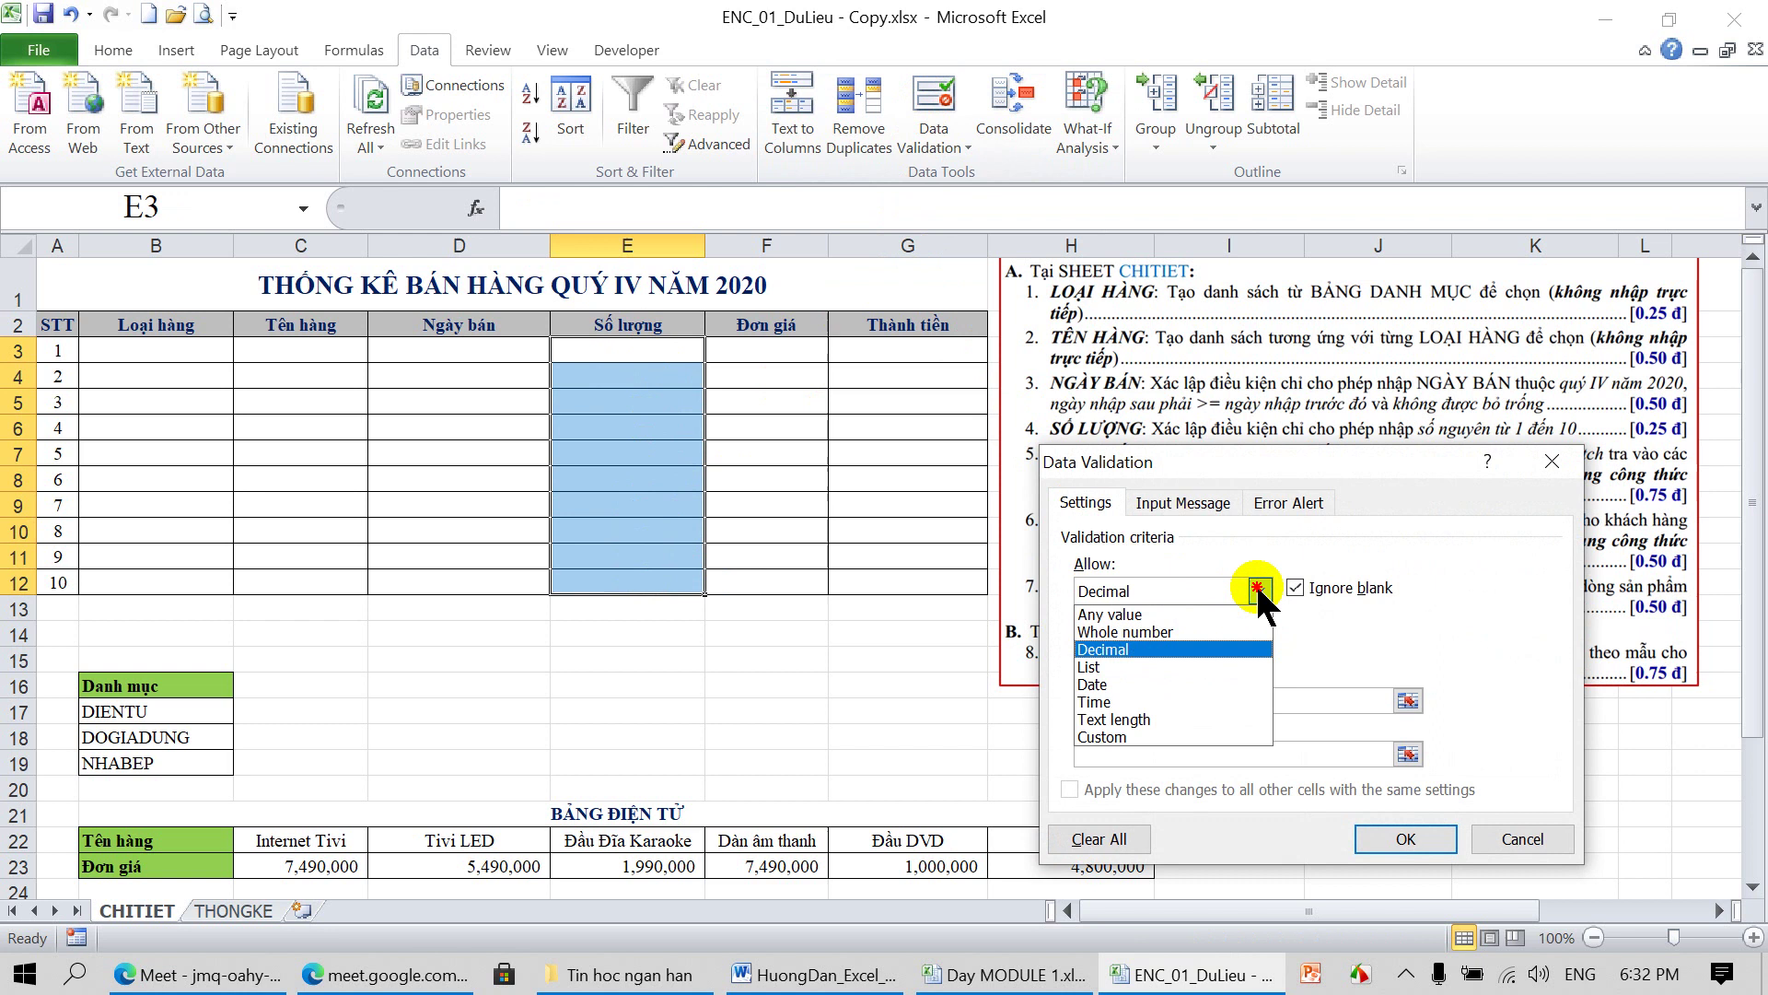
left_click(1188, 633)
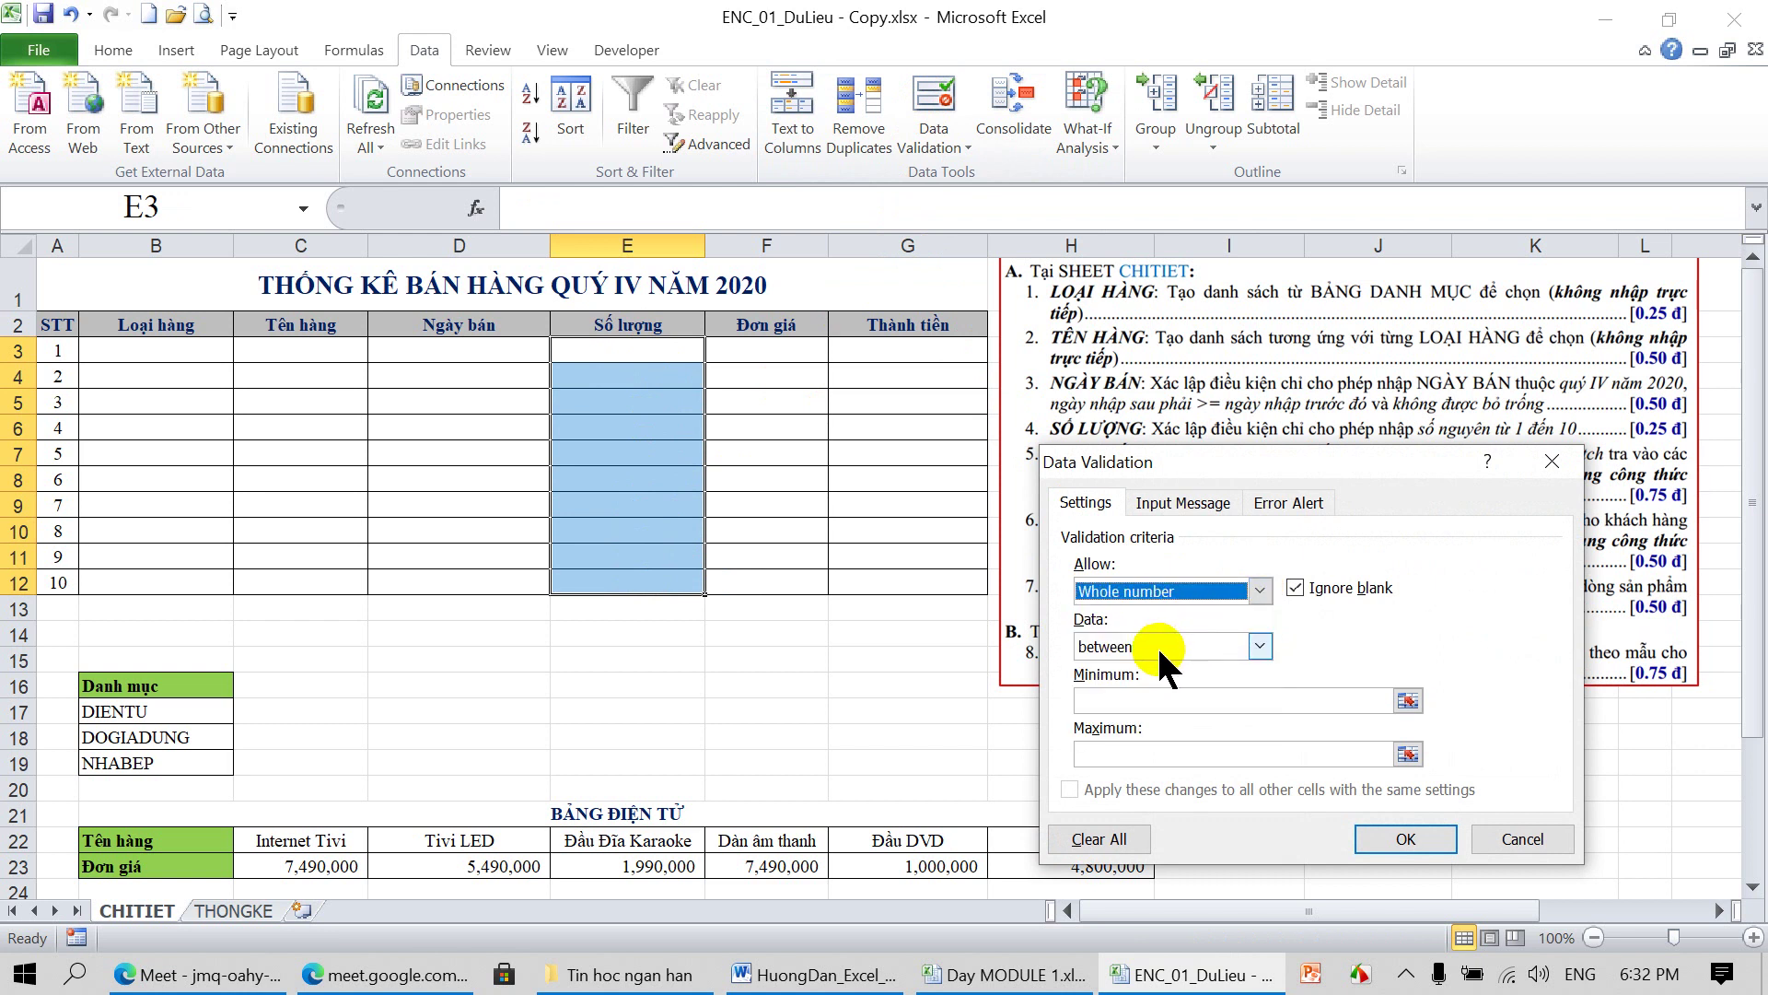
left_click(1146, 702)
type("1")
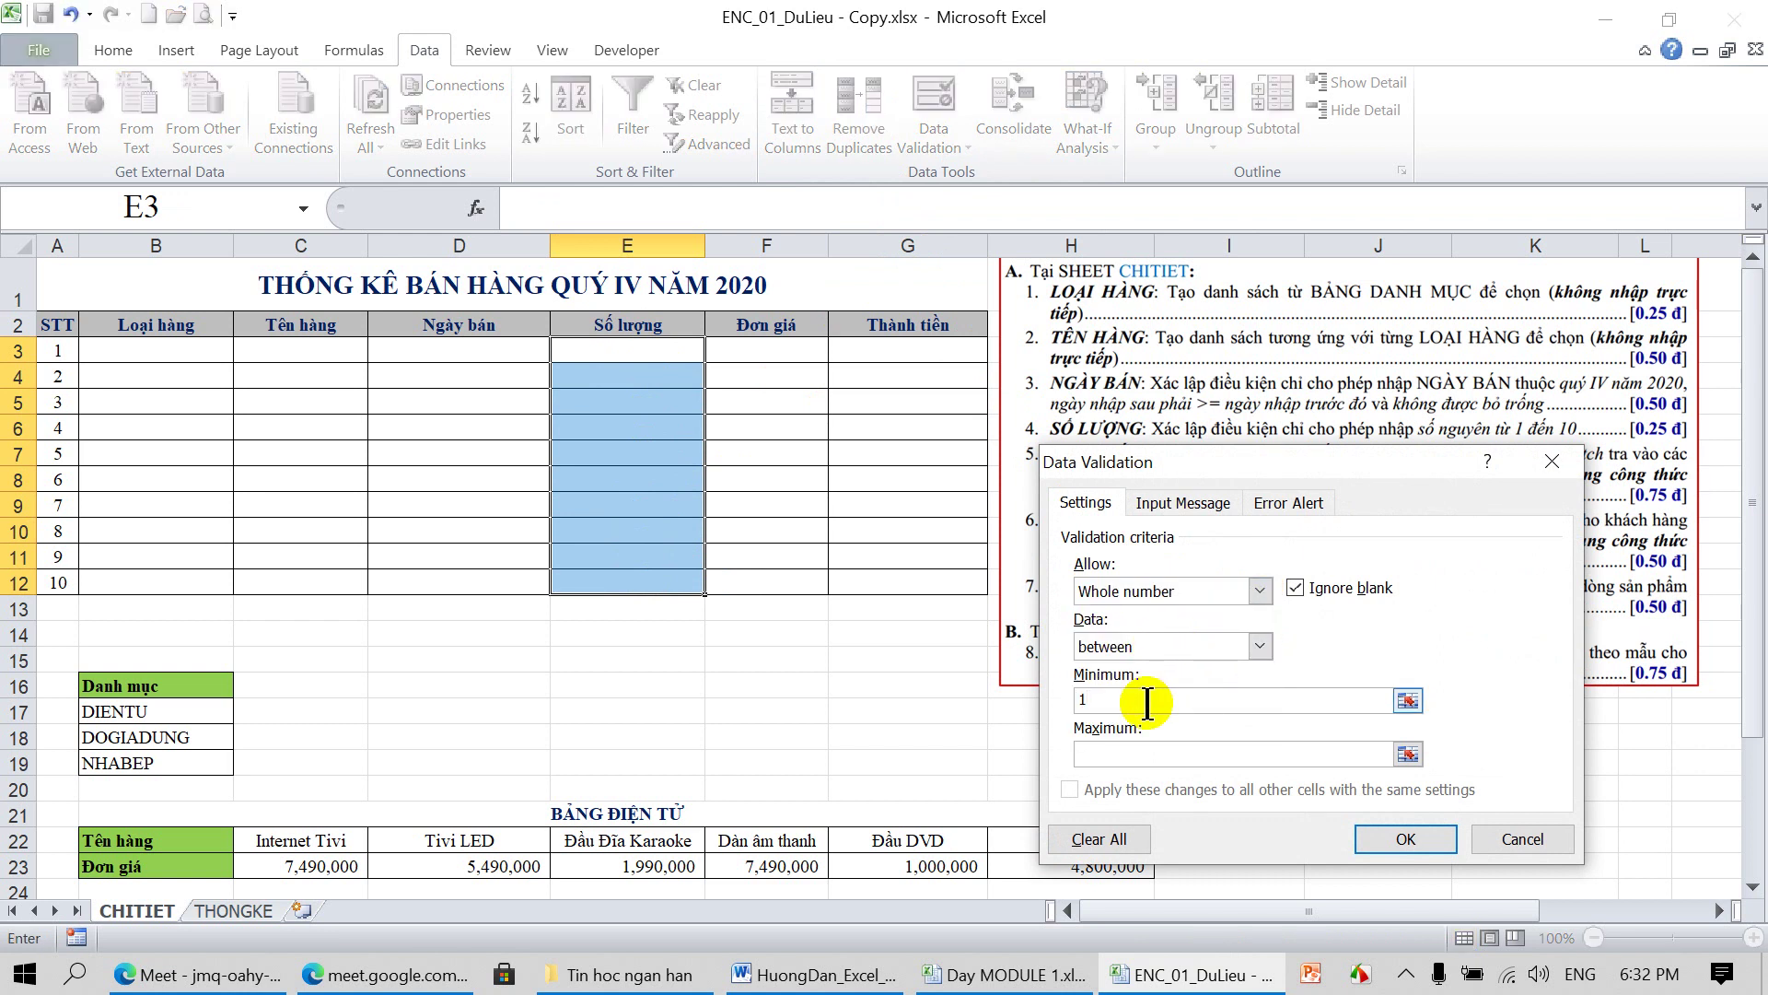
left_click(1133, 753)
type("10")
key("Return")
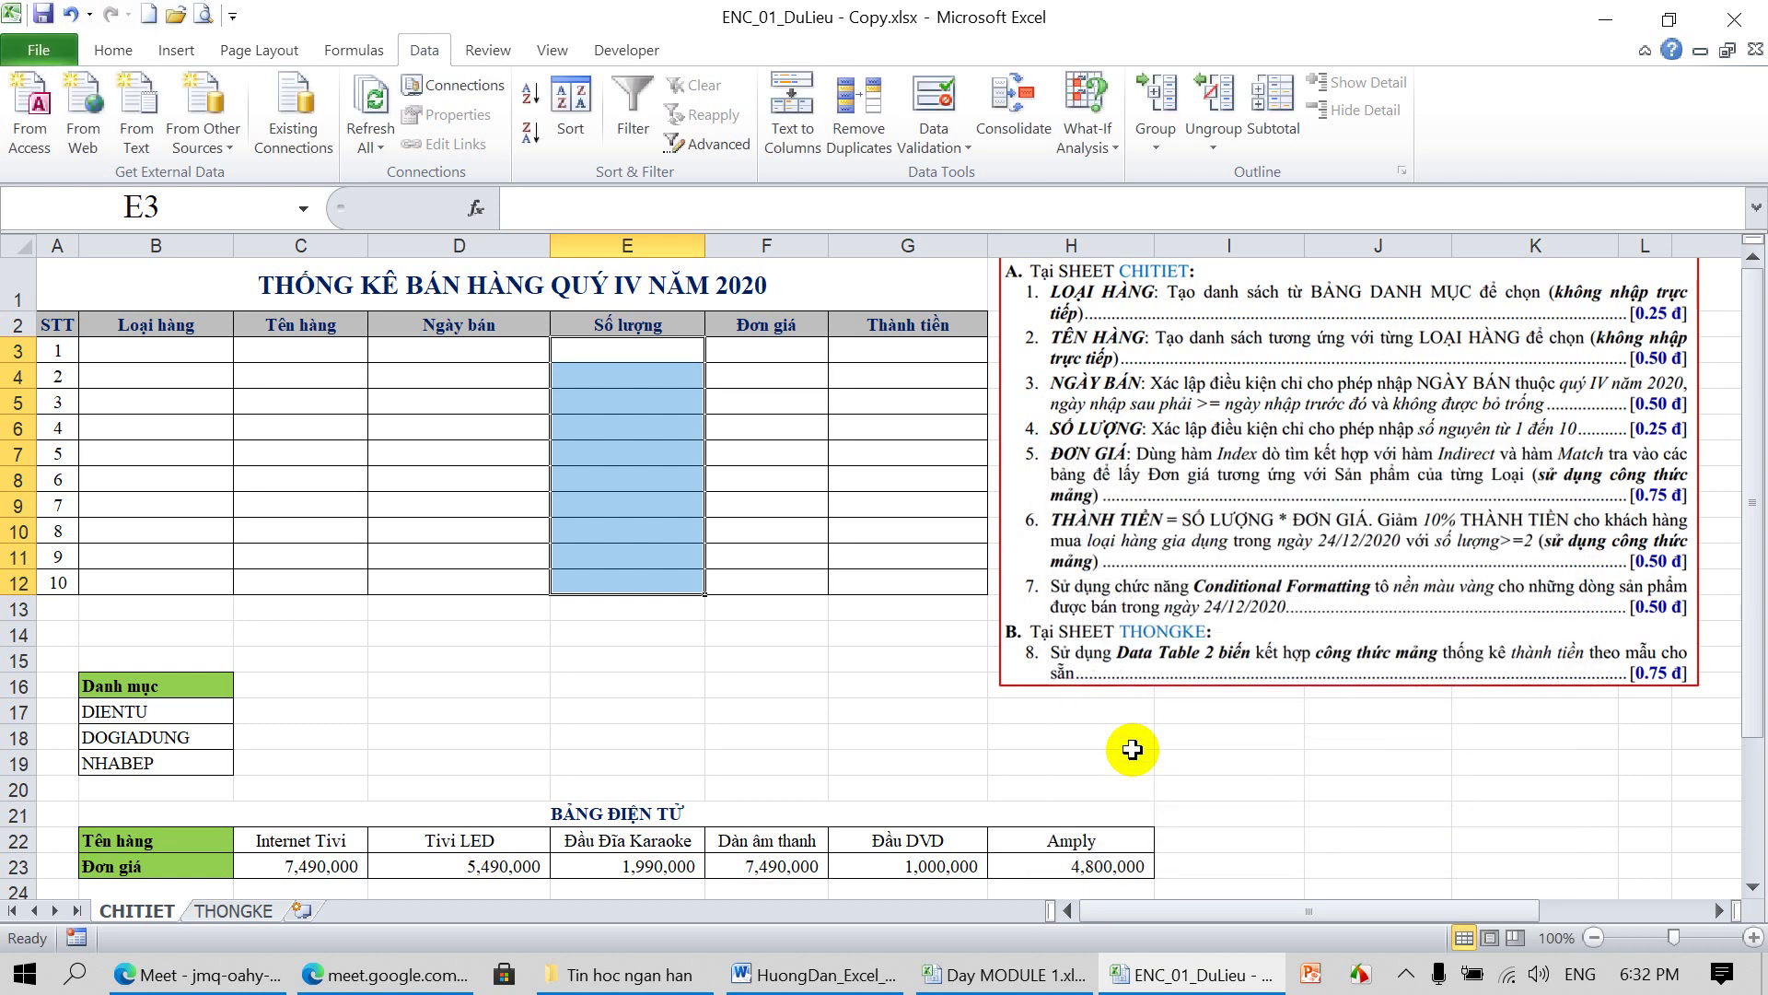
left_click(629, 425)
Try 9.2 in E6, see it rejected, then retry with 9
type("9")
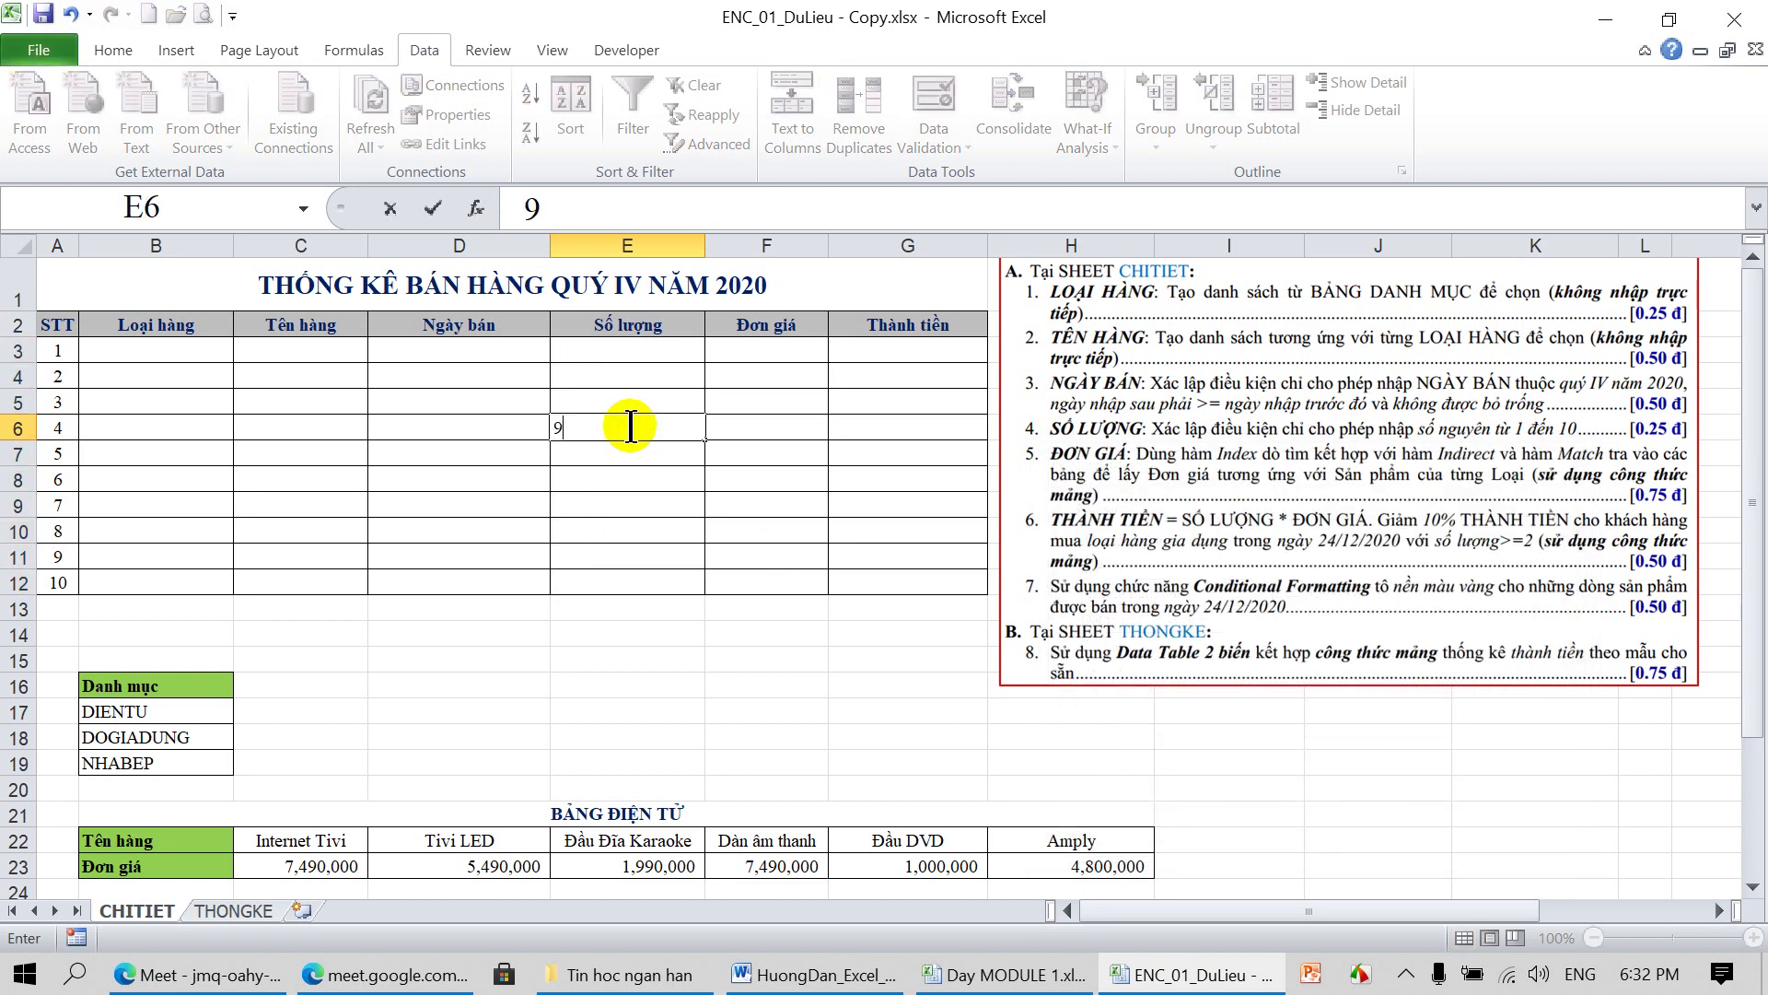
type(".2")
key("Return")
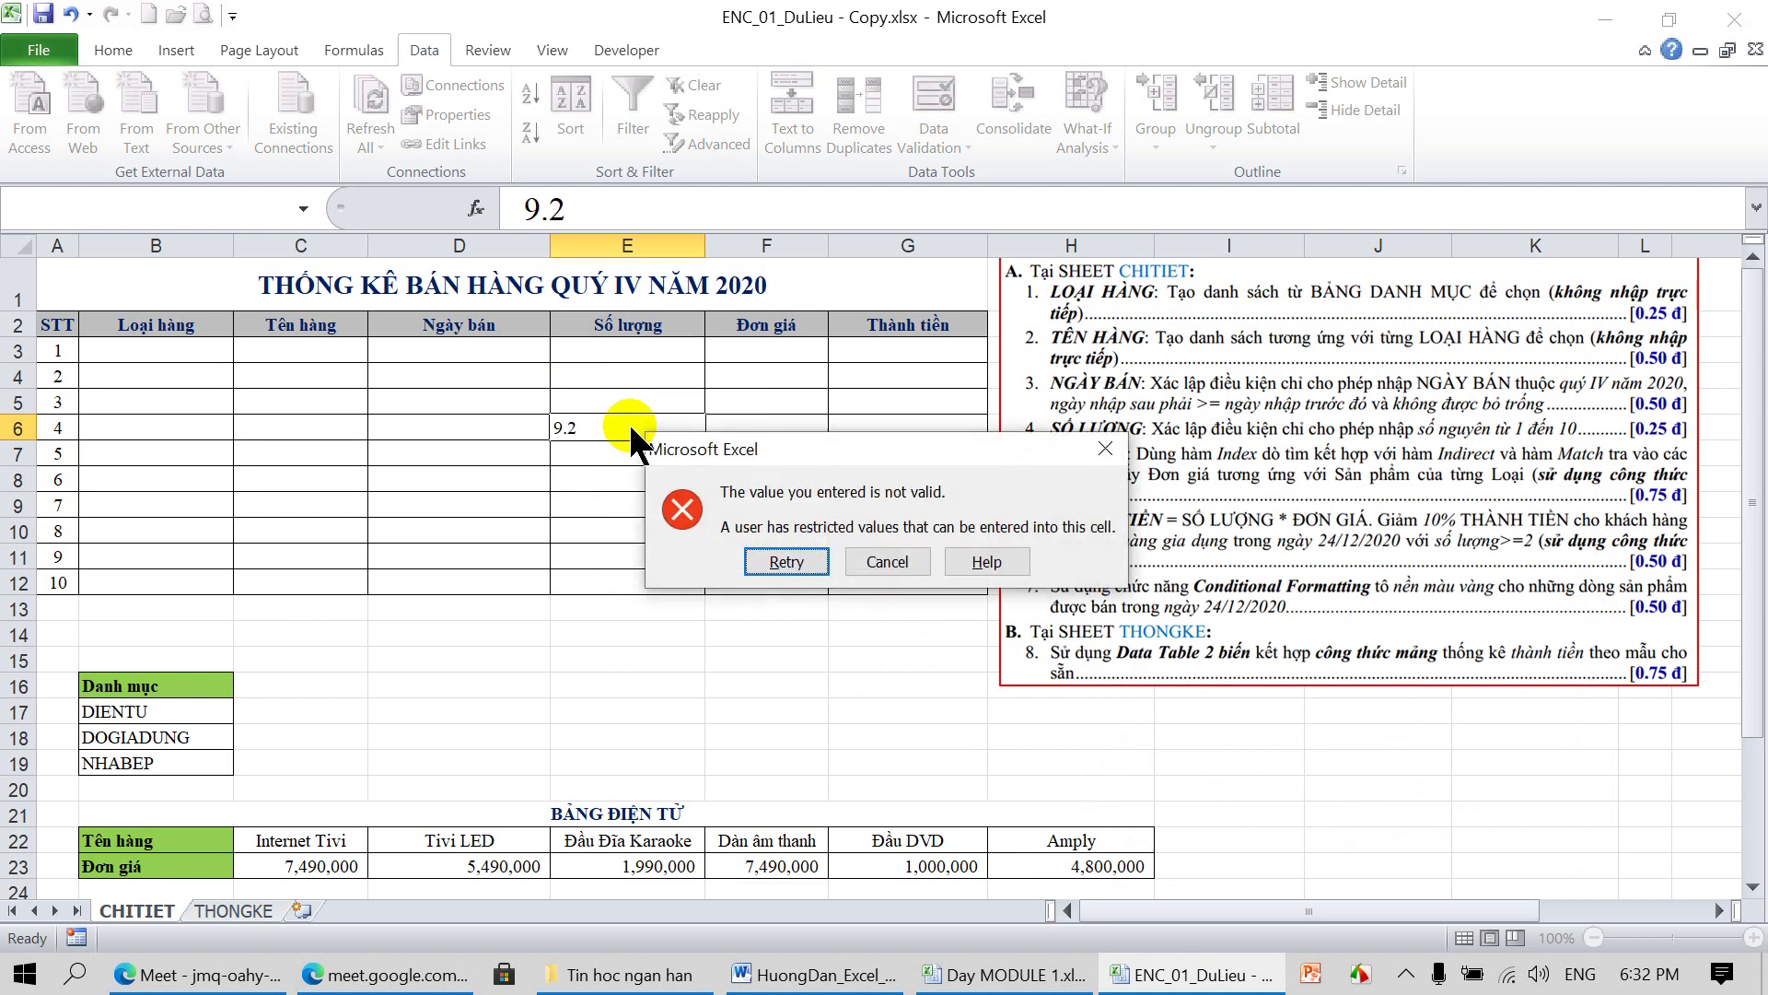
key("Return")
type("9")
key("Return")
Enter 8 in E7, then try 0 in E8 and cancel the error
type("8")
key("Return")
type("0")
key("Return")
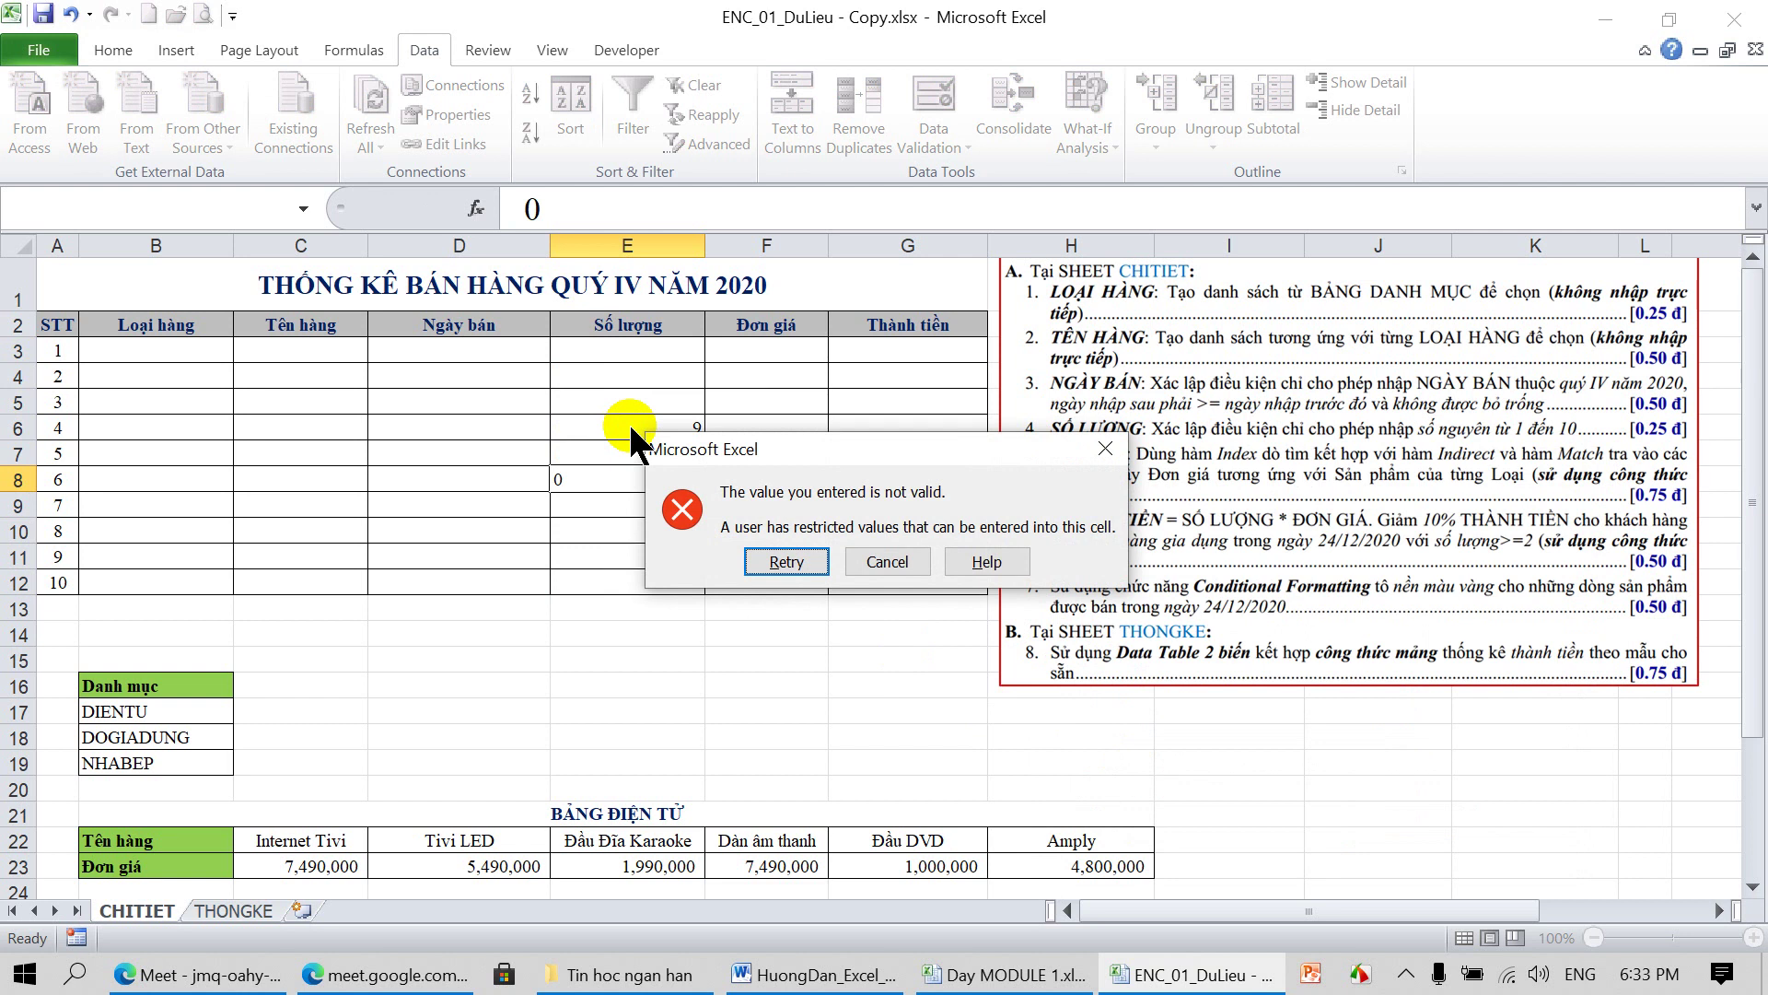
key("Escape")
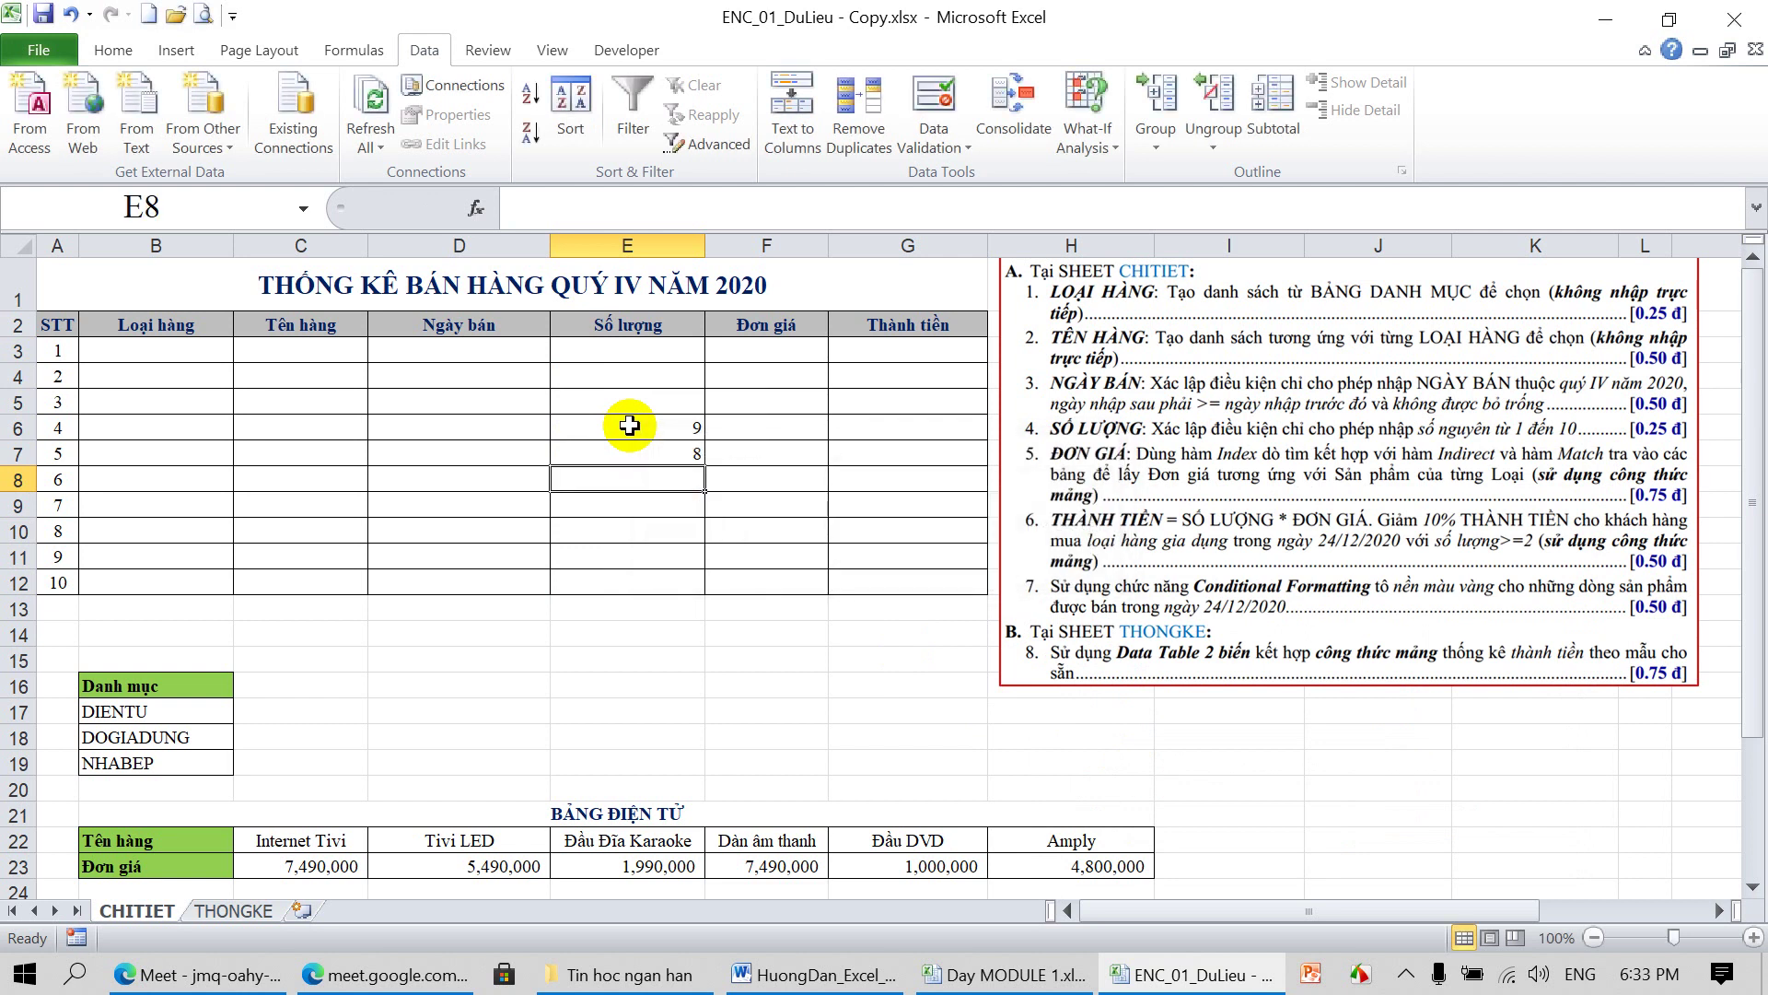
Clear All validation on E3:E12 and delete the test values 9 and 8
left_click_drag(679, 351, 692, 552)
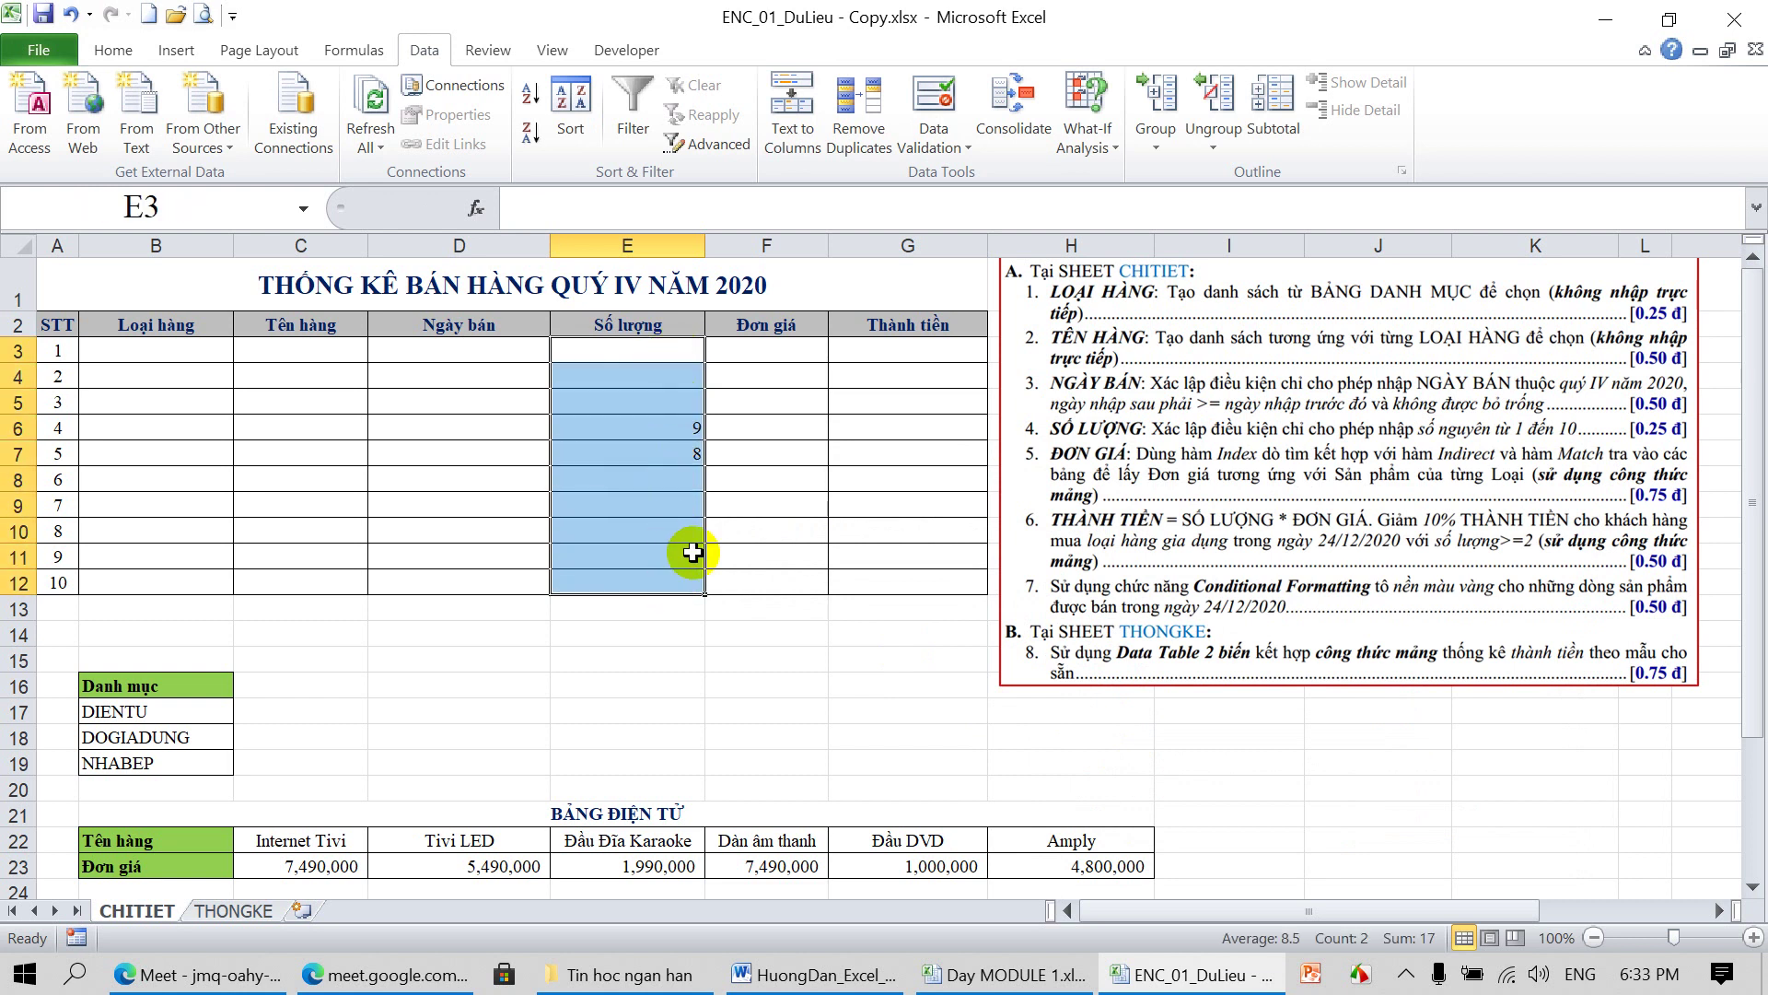
left_click(930, 97)
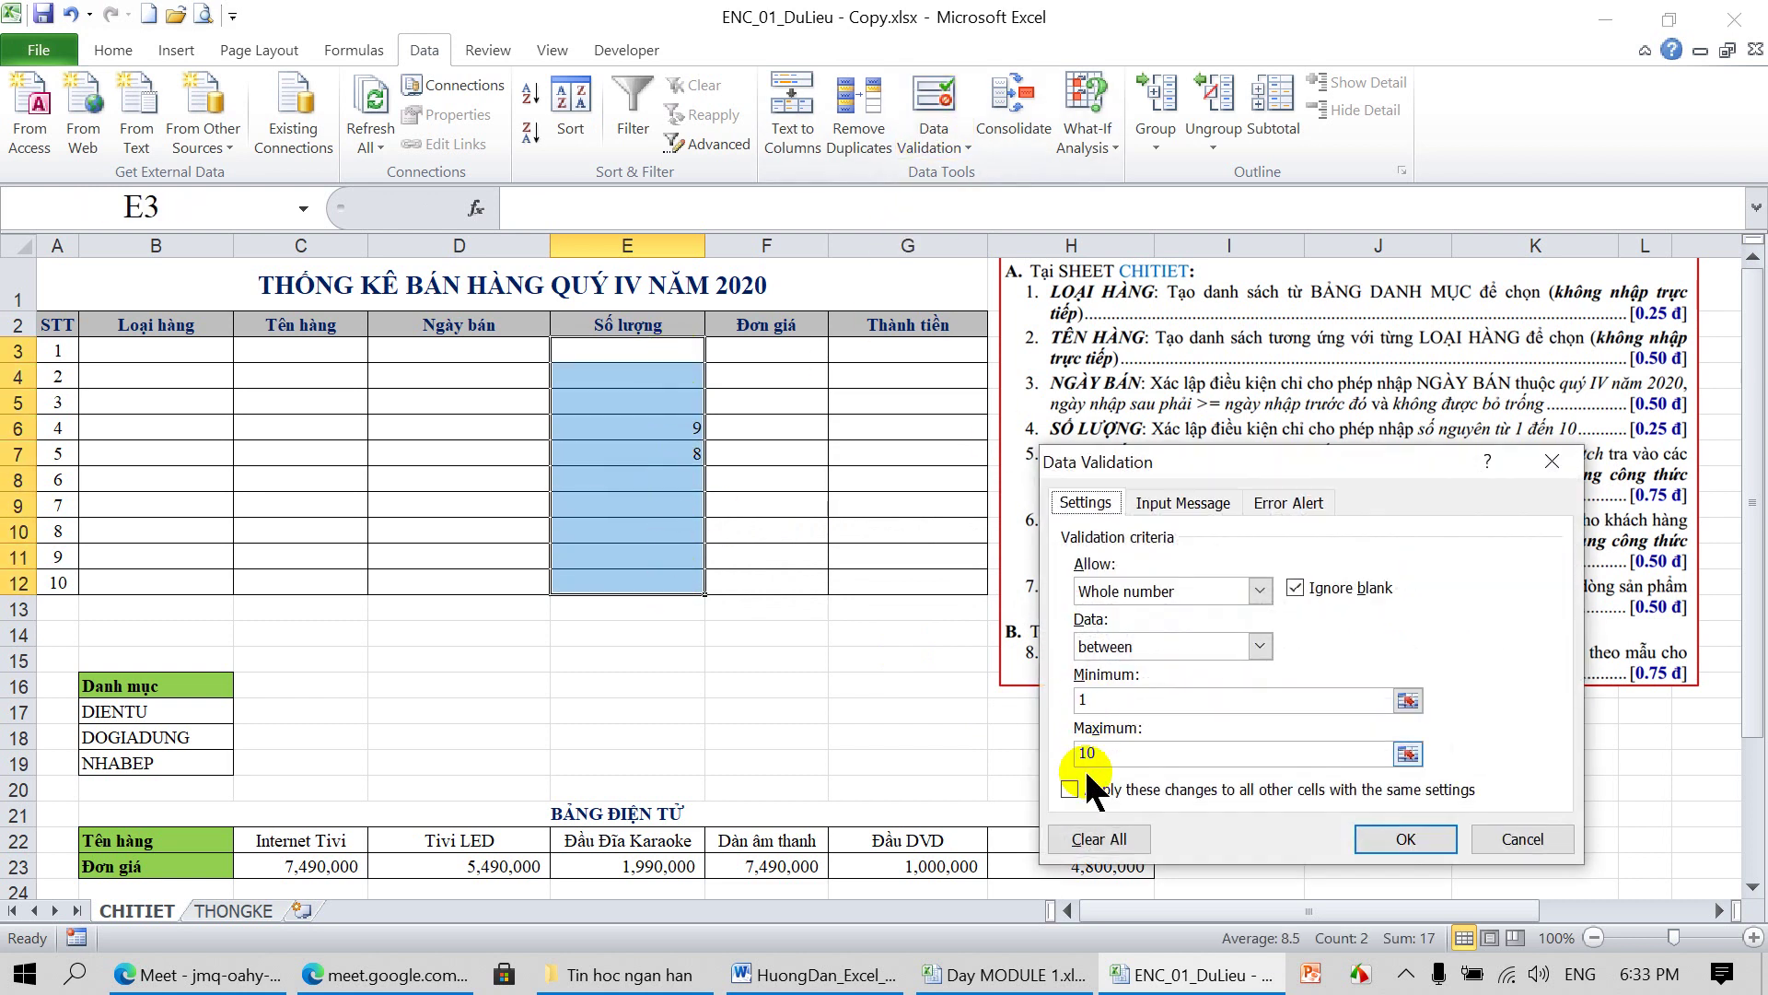
left_click(1107, 832)
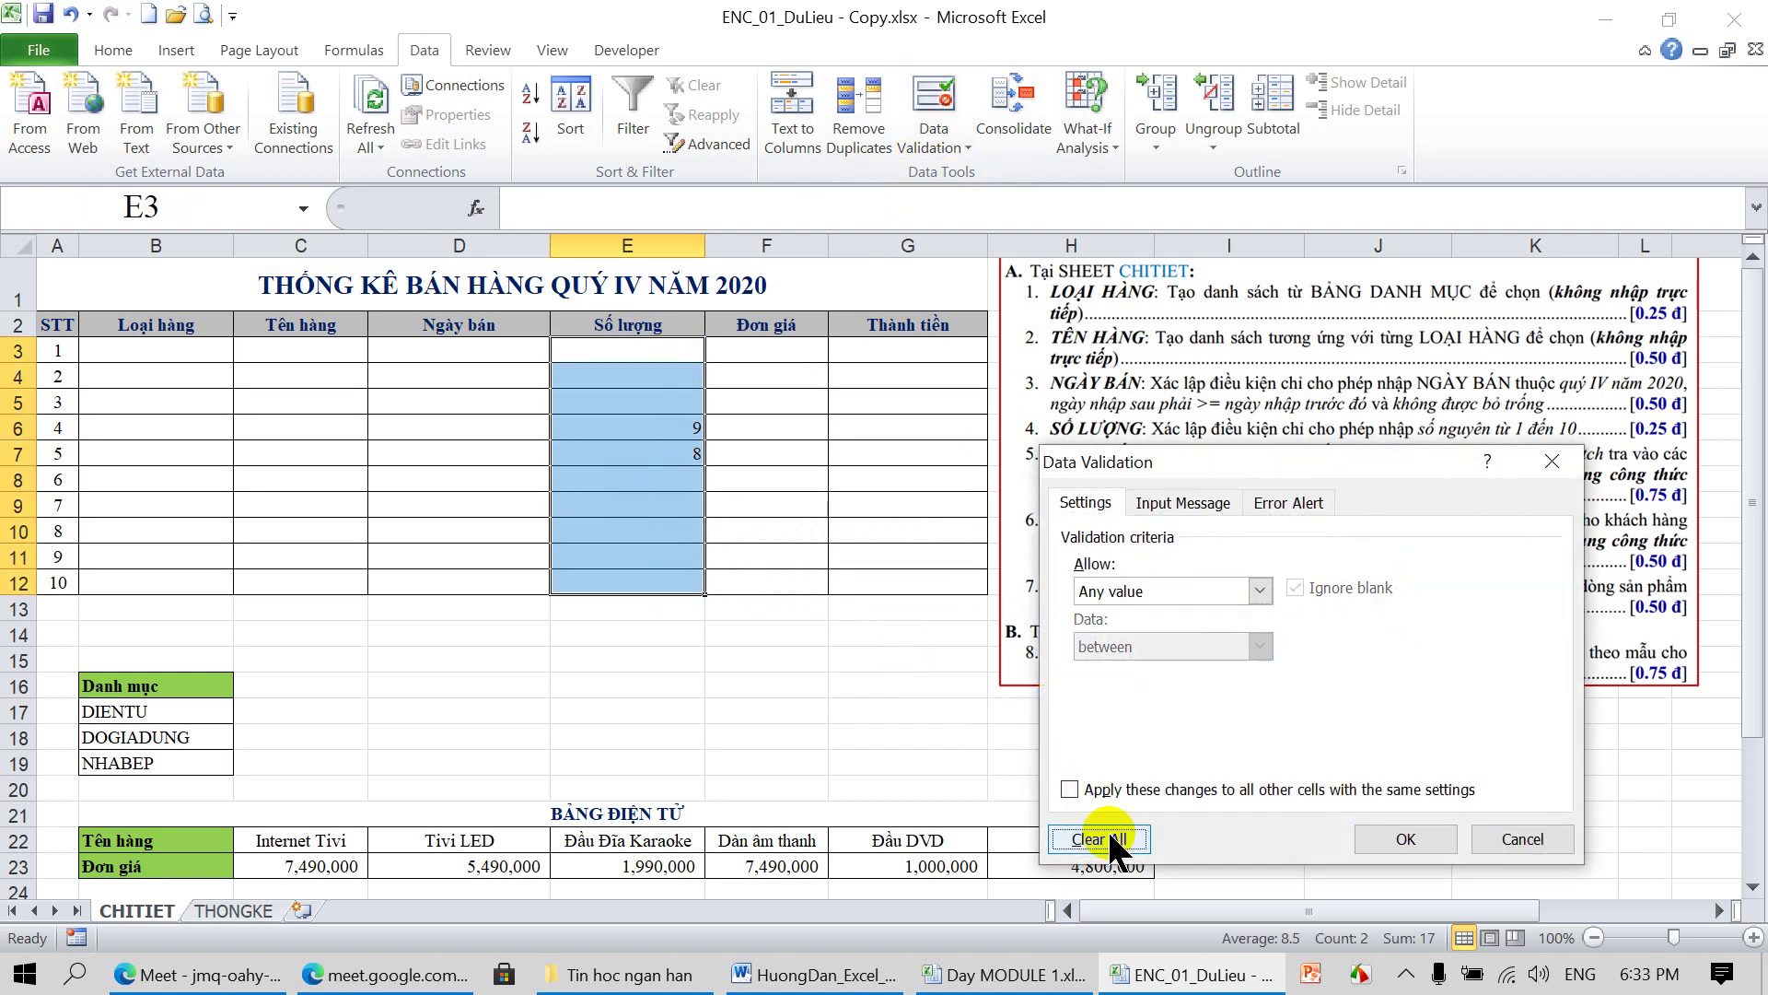
left_click(1397, 834)
key("Delete")
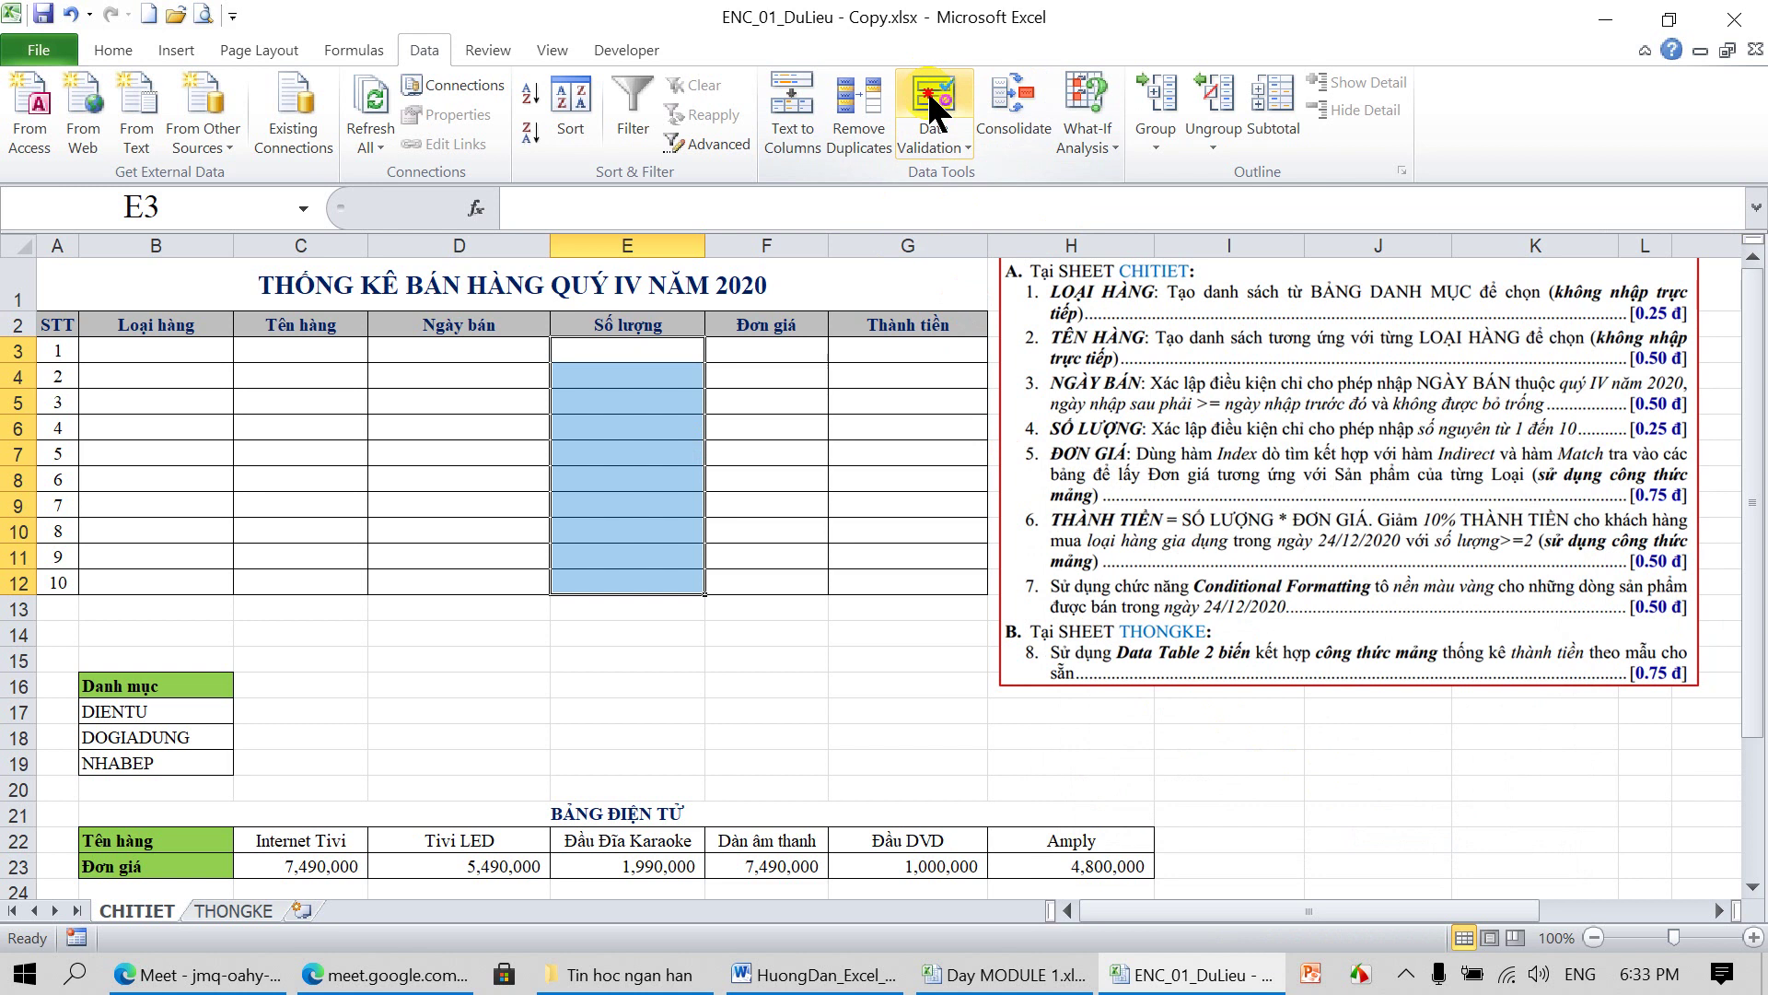
In Data Validation, try Decimal, then set Allow back to Whole number
left_click(933, 97)
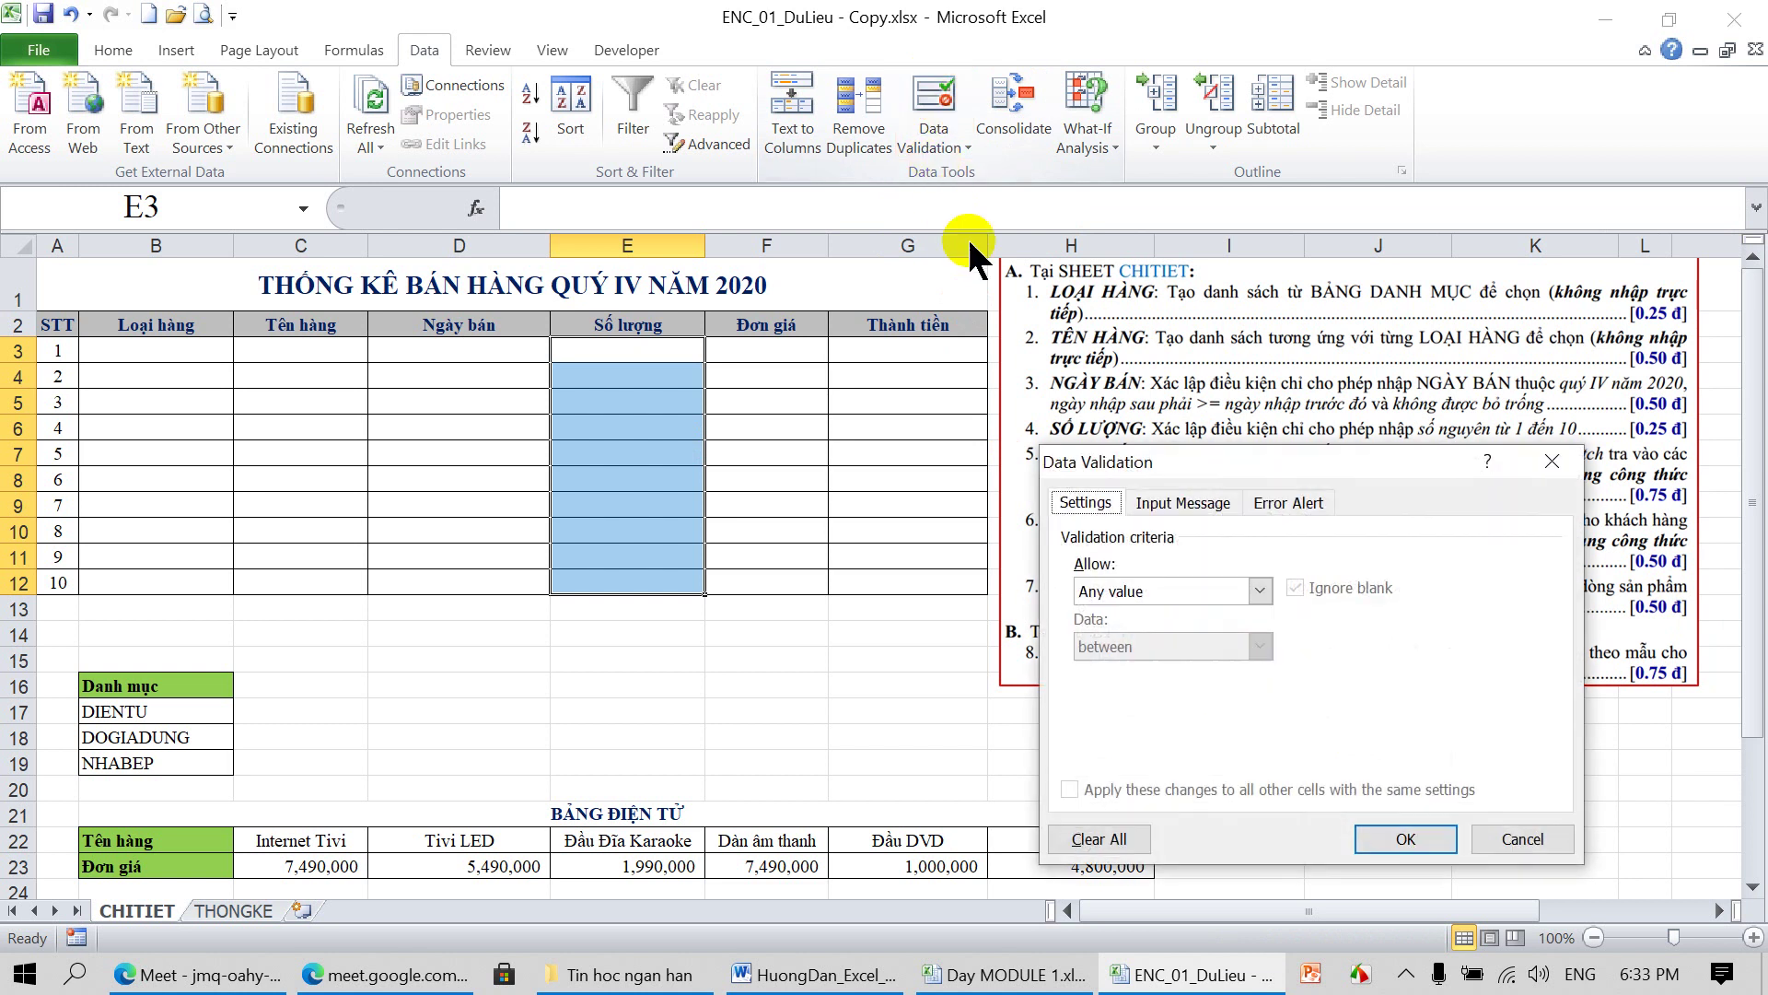
left_click(1258, 591)
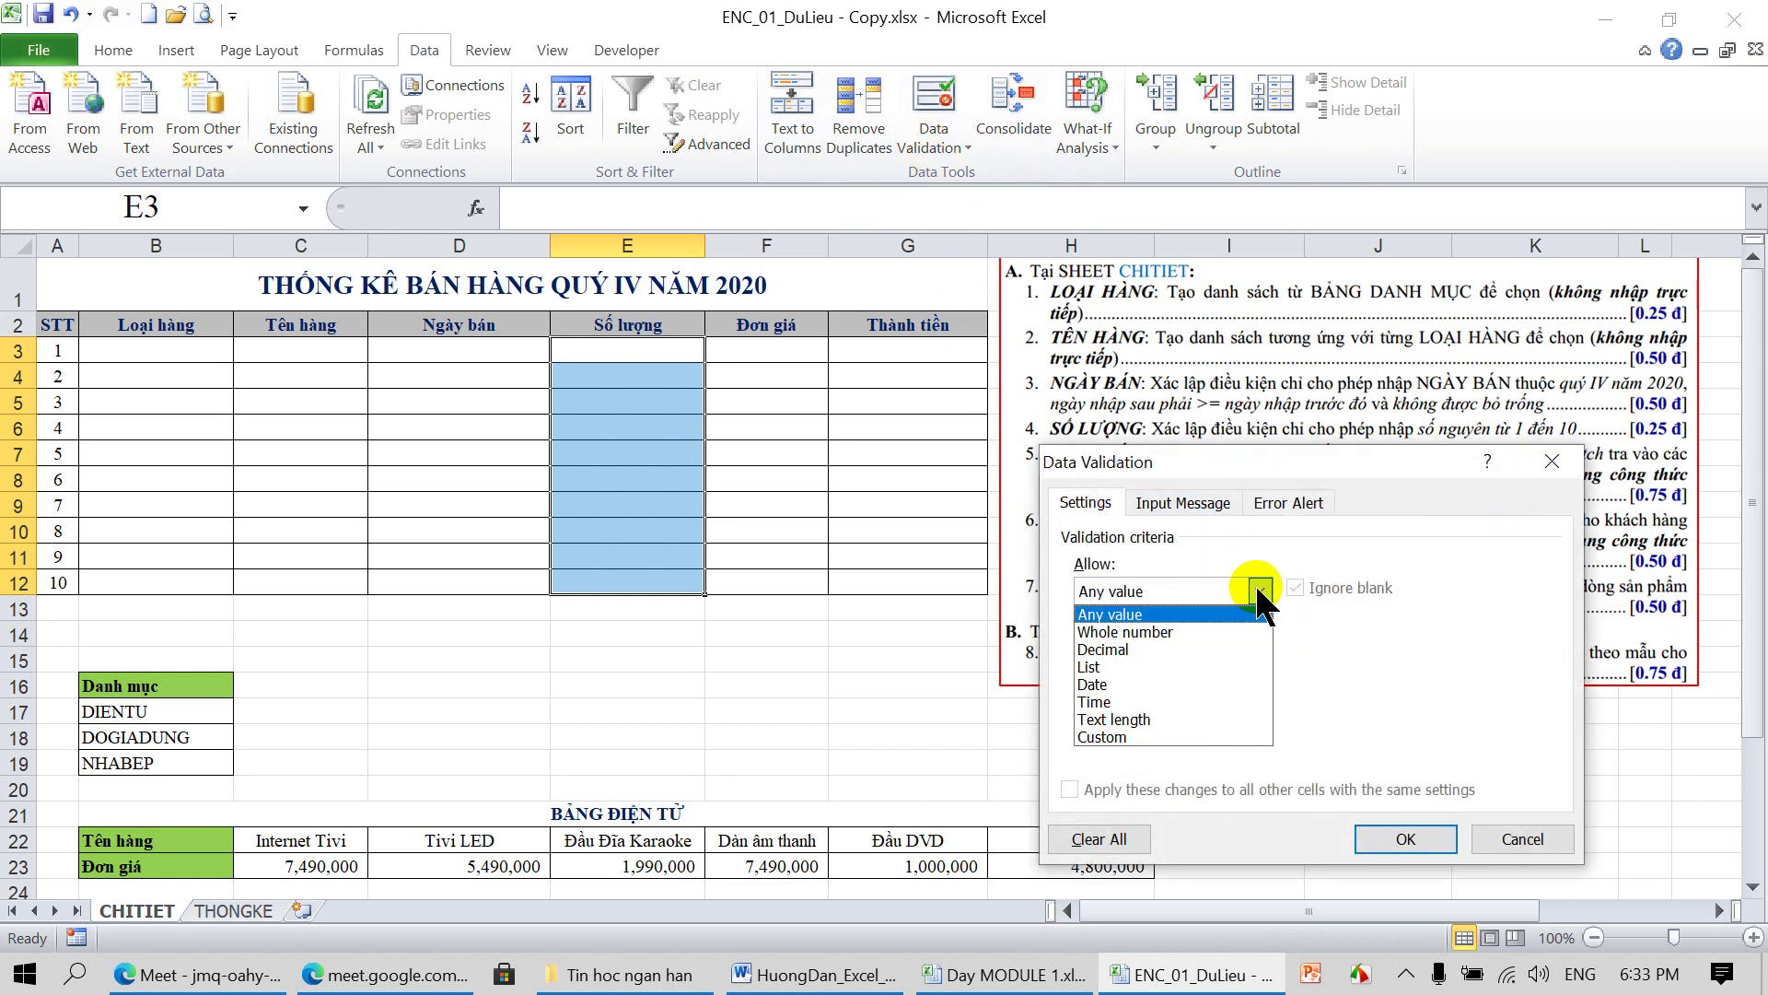
left_click(1135, 648)
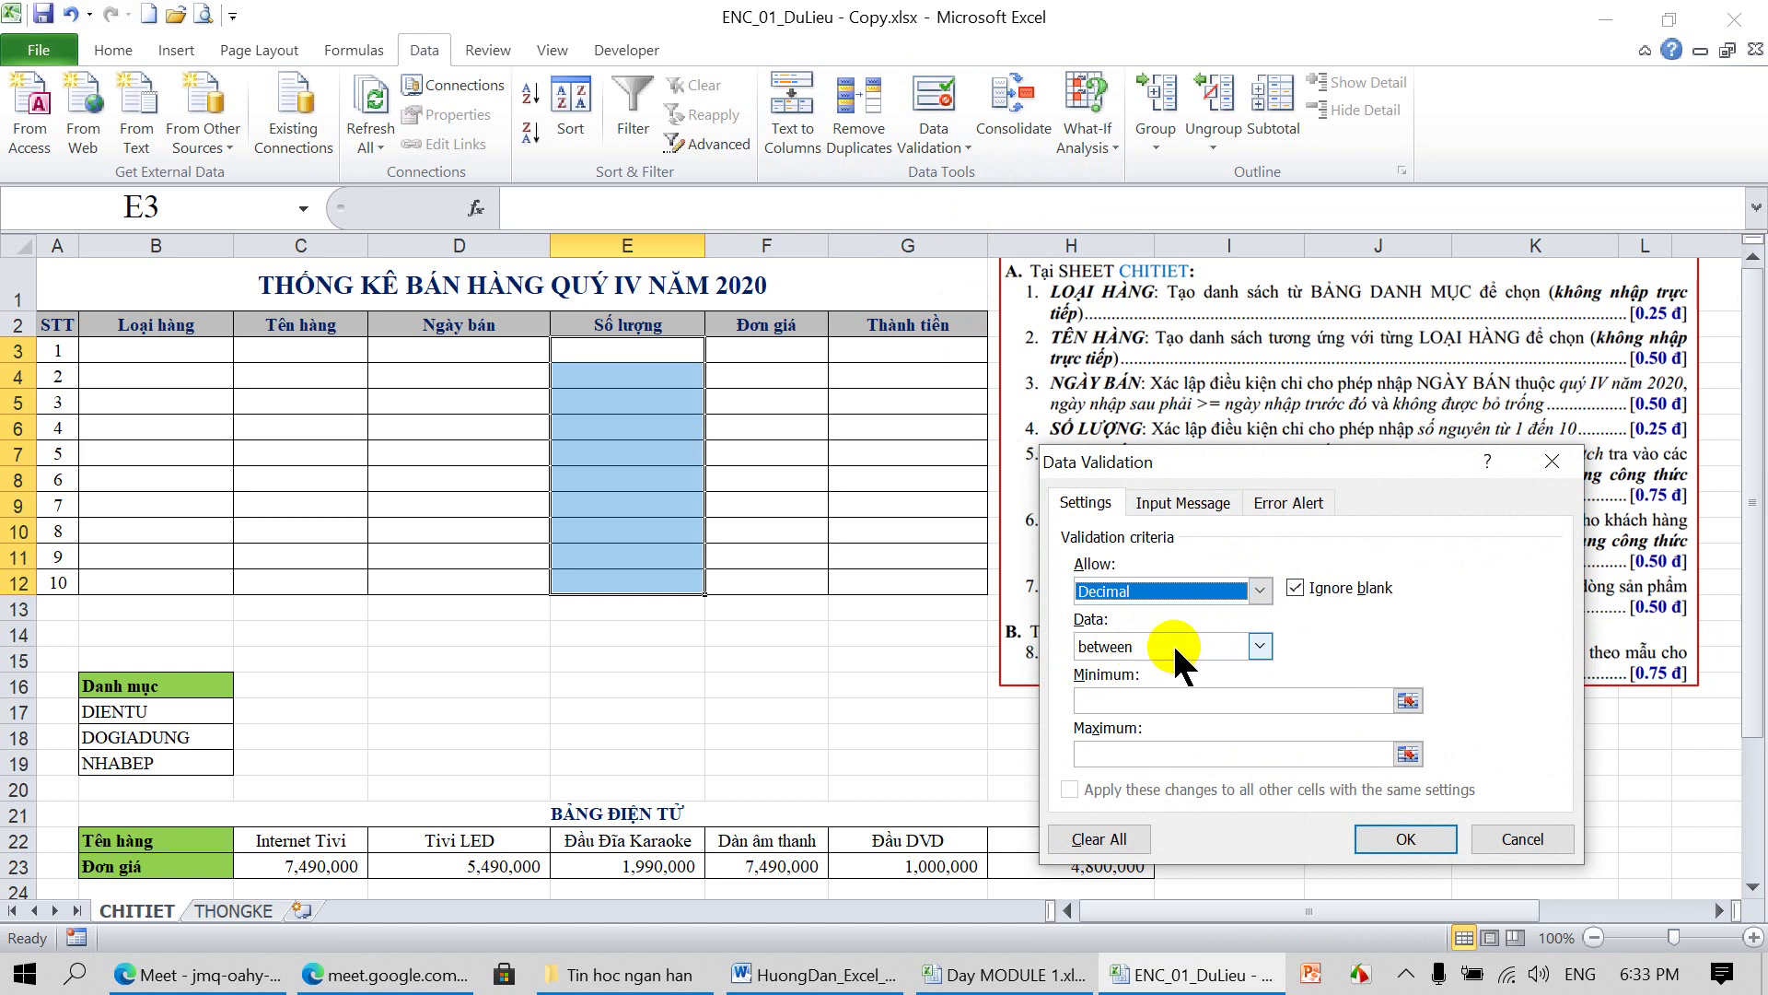
left_click(1258, 645)
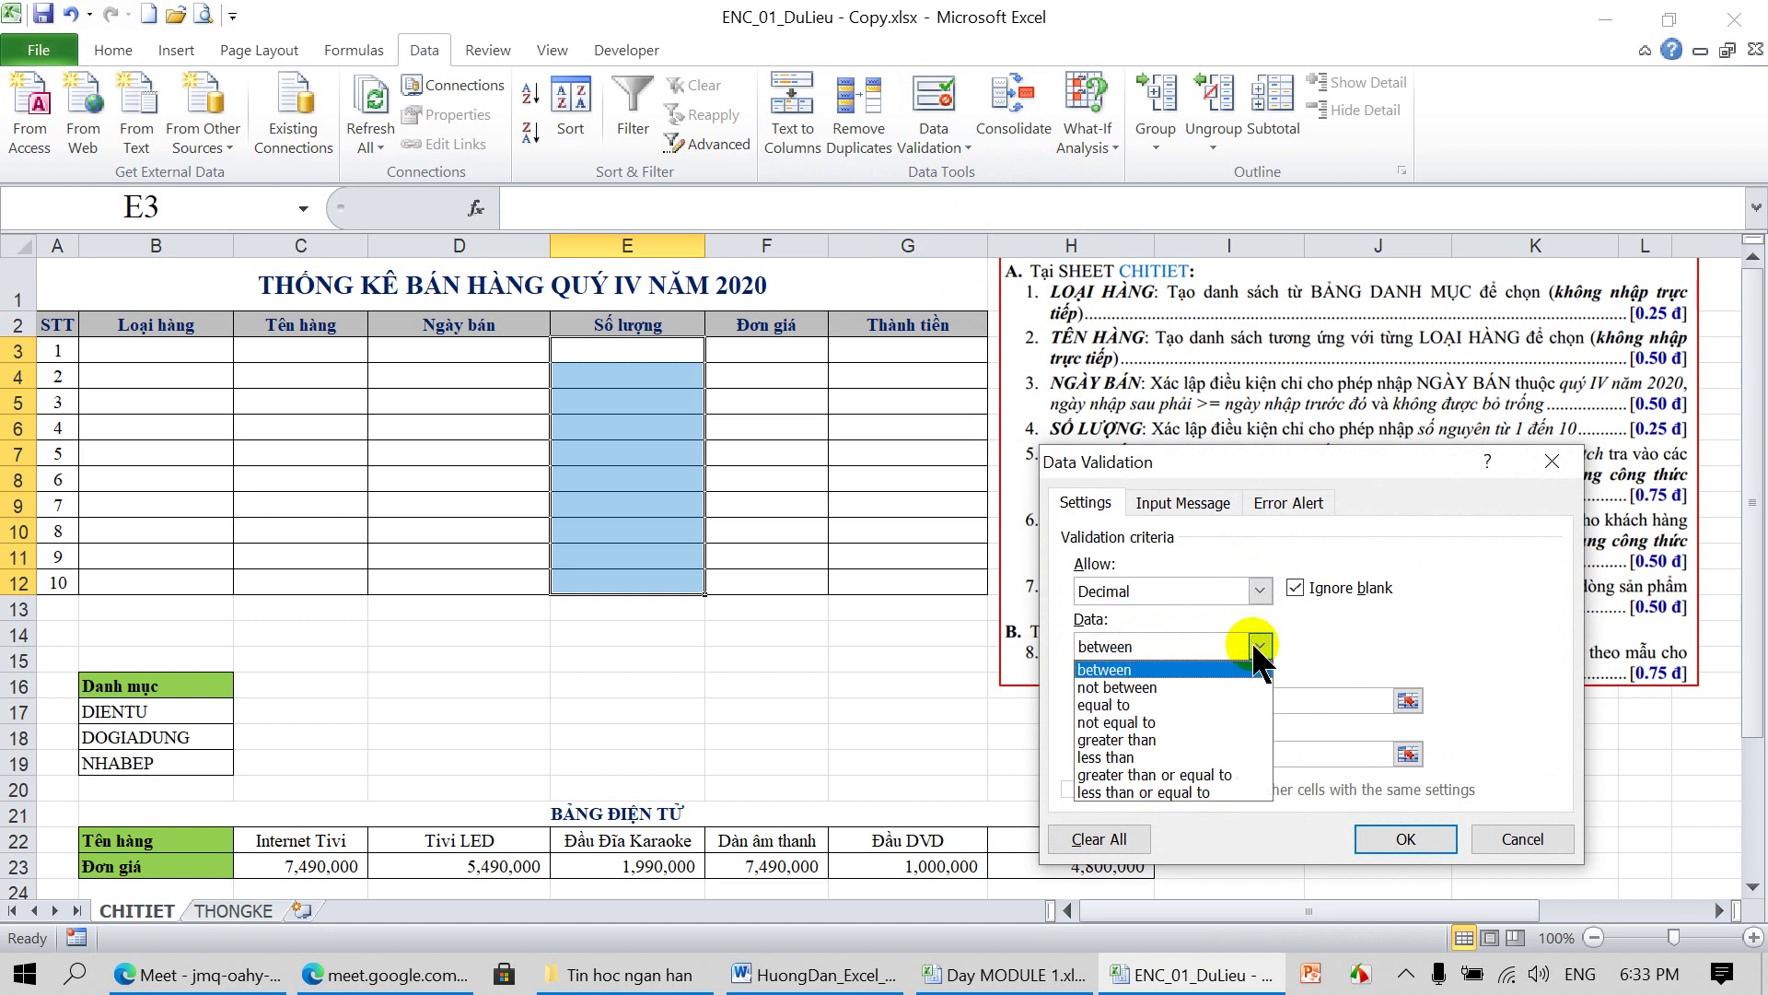
left_click(1135, 667)
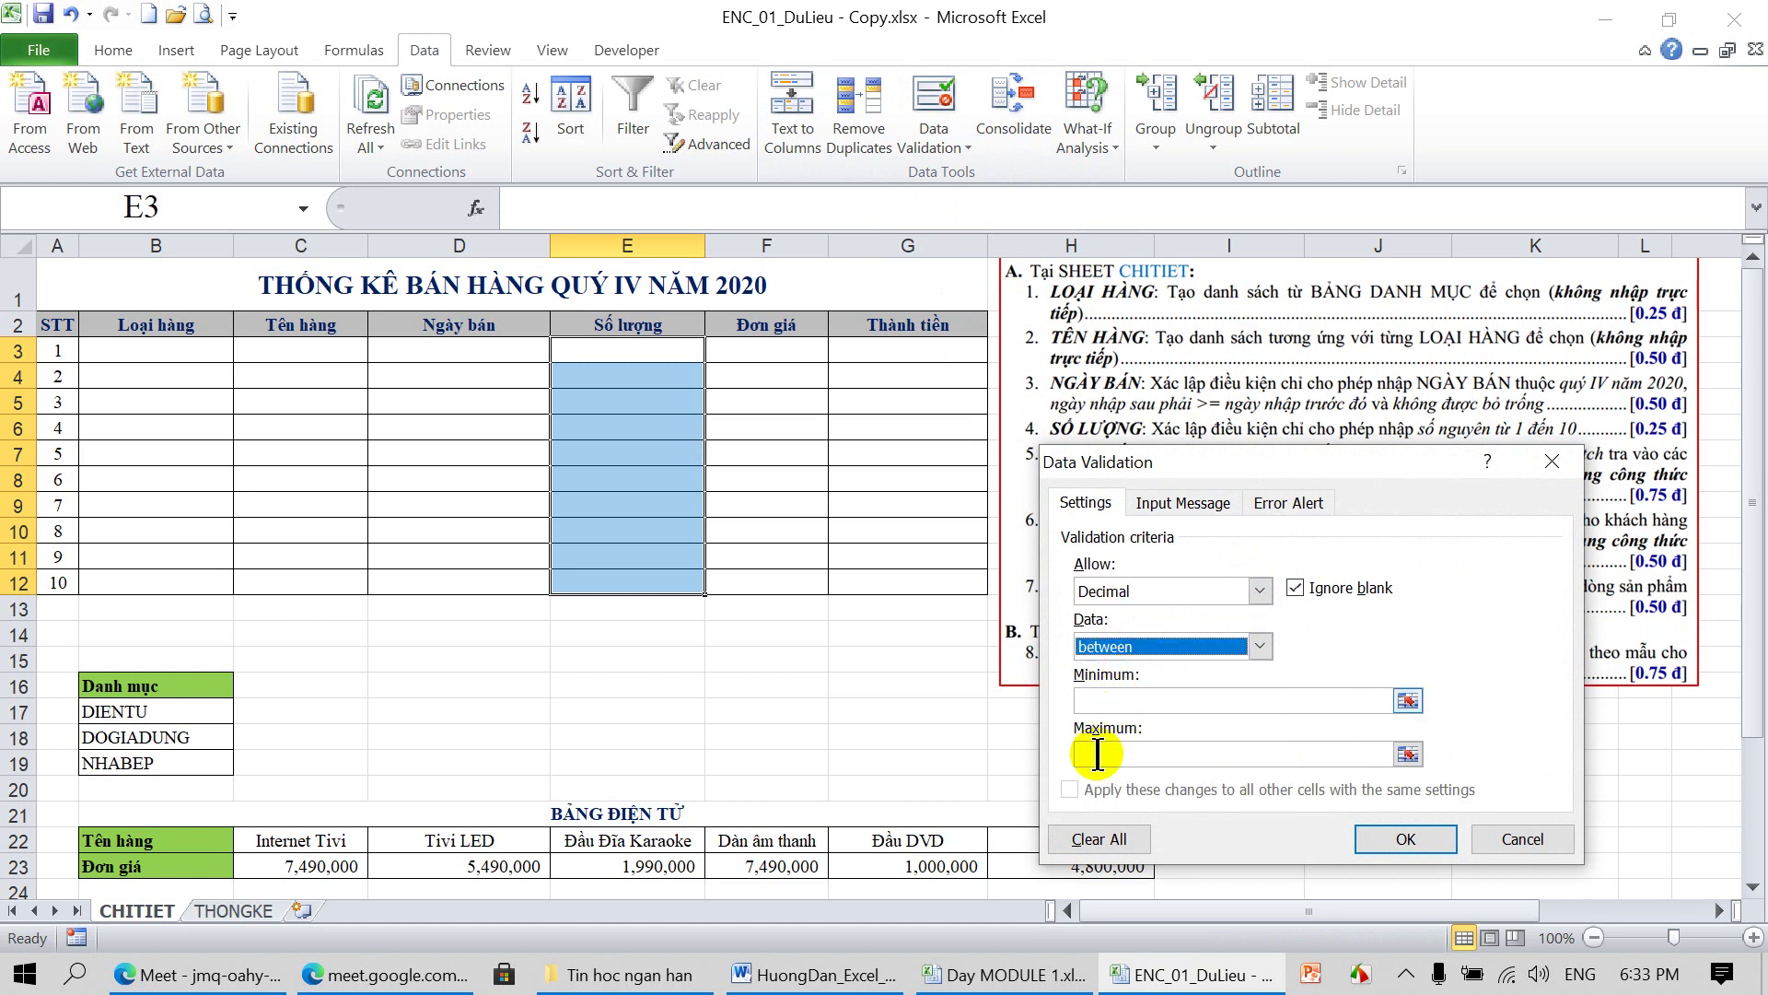
left_click(1258, 590)
left_click(1161, 630)
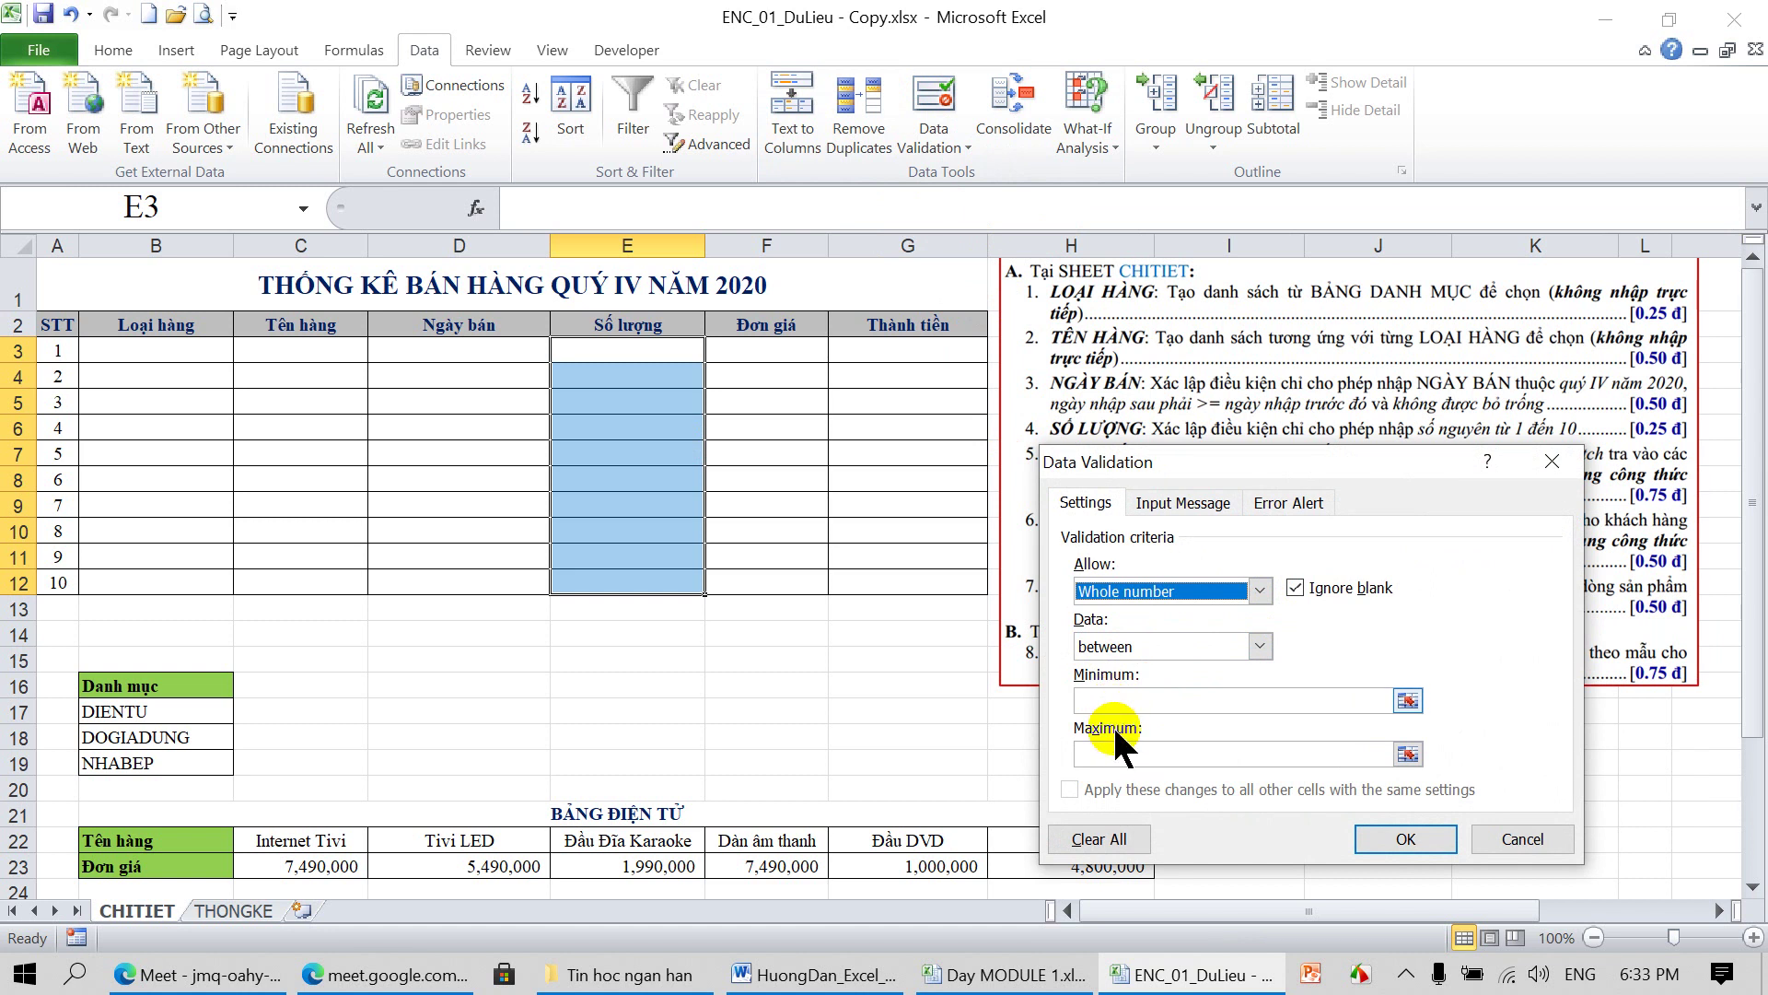
Try the not between comparison, then switch the condition to equal to
left_click(1260, 647)
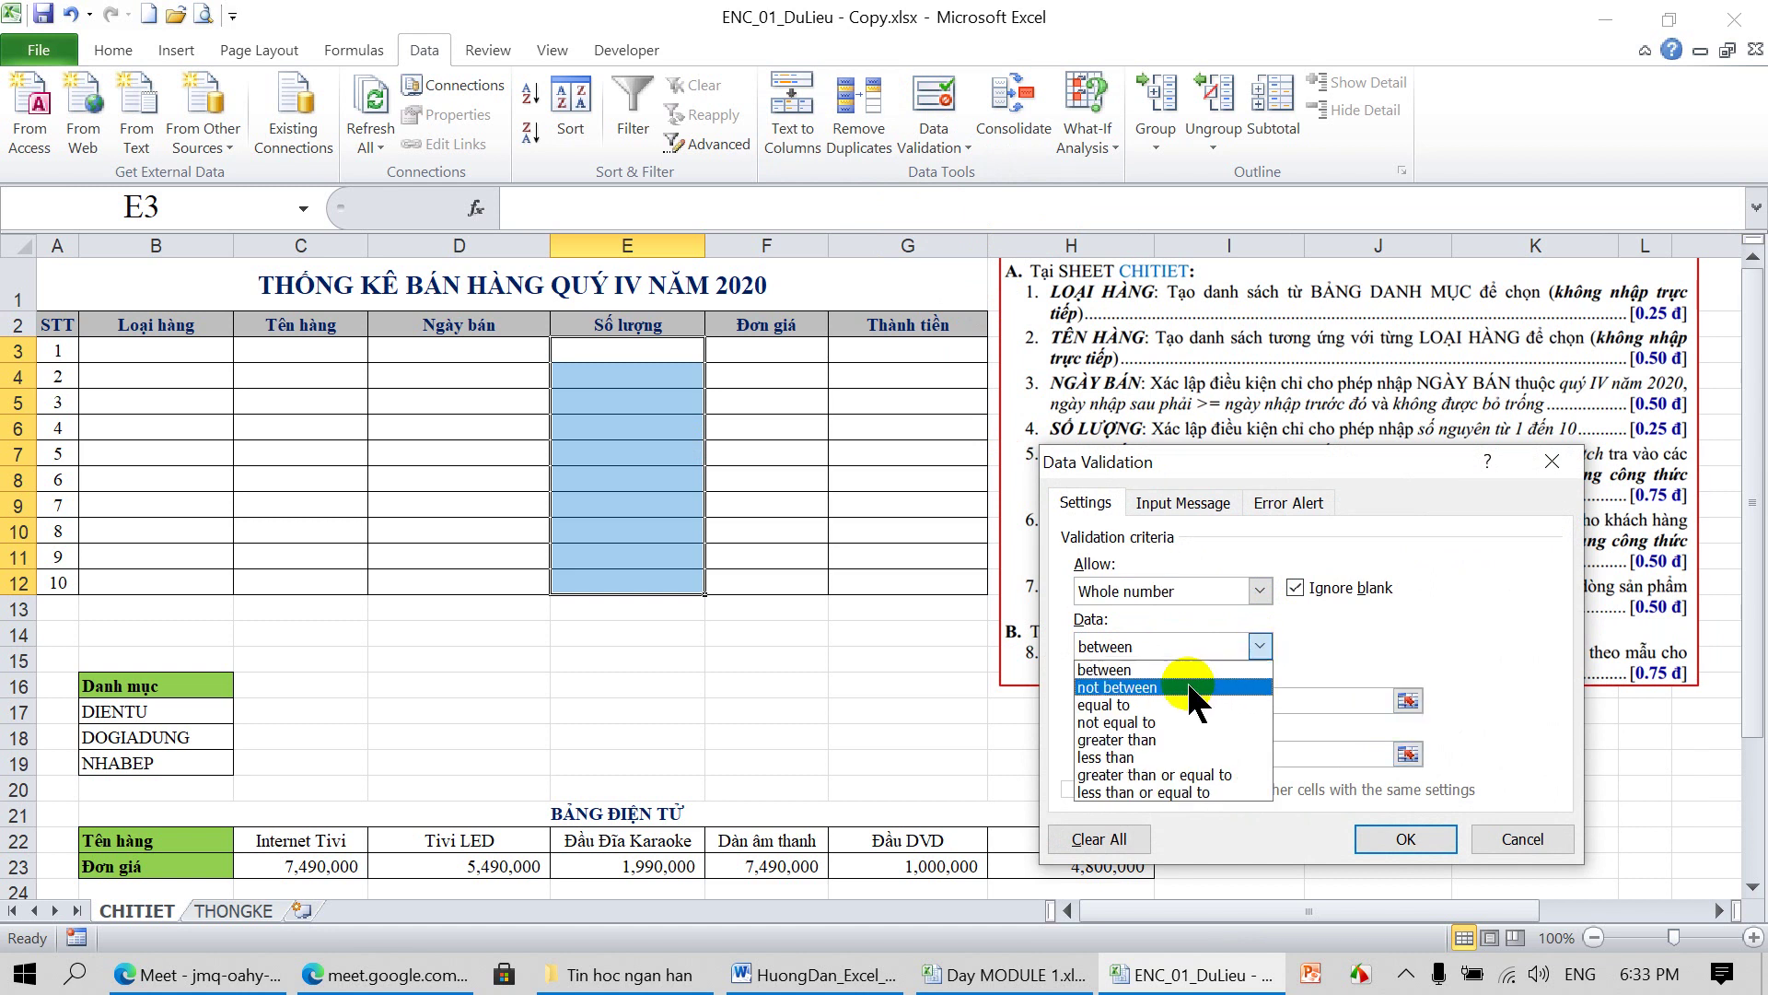
left_click(1153, 686)
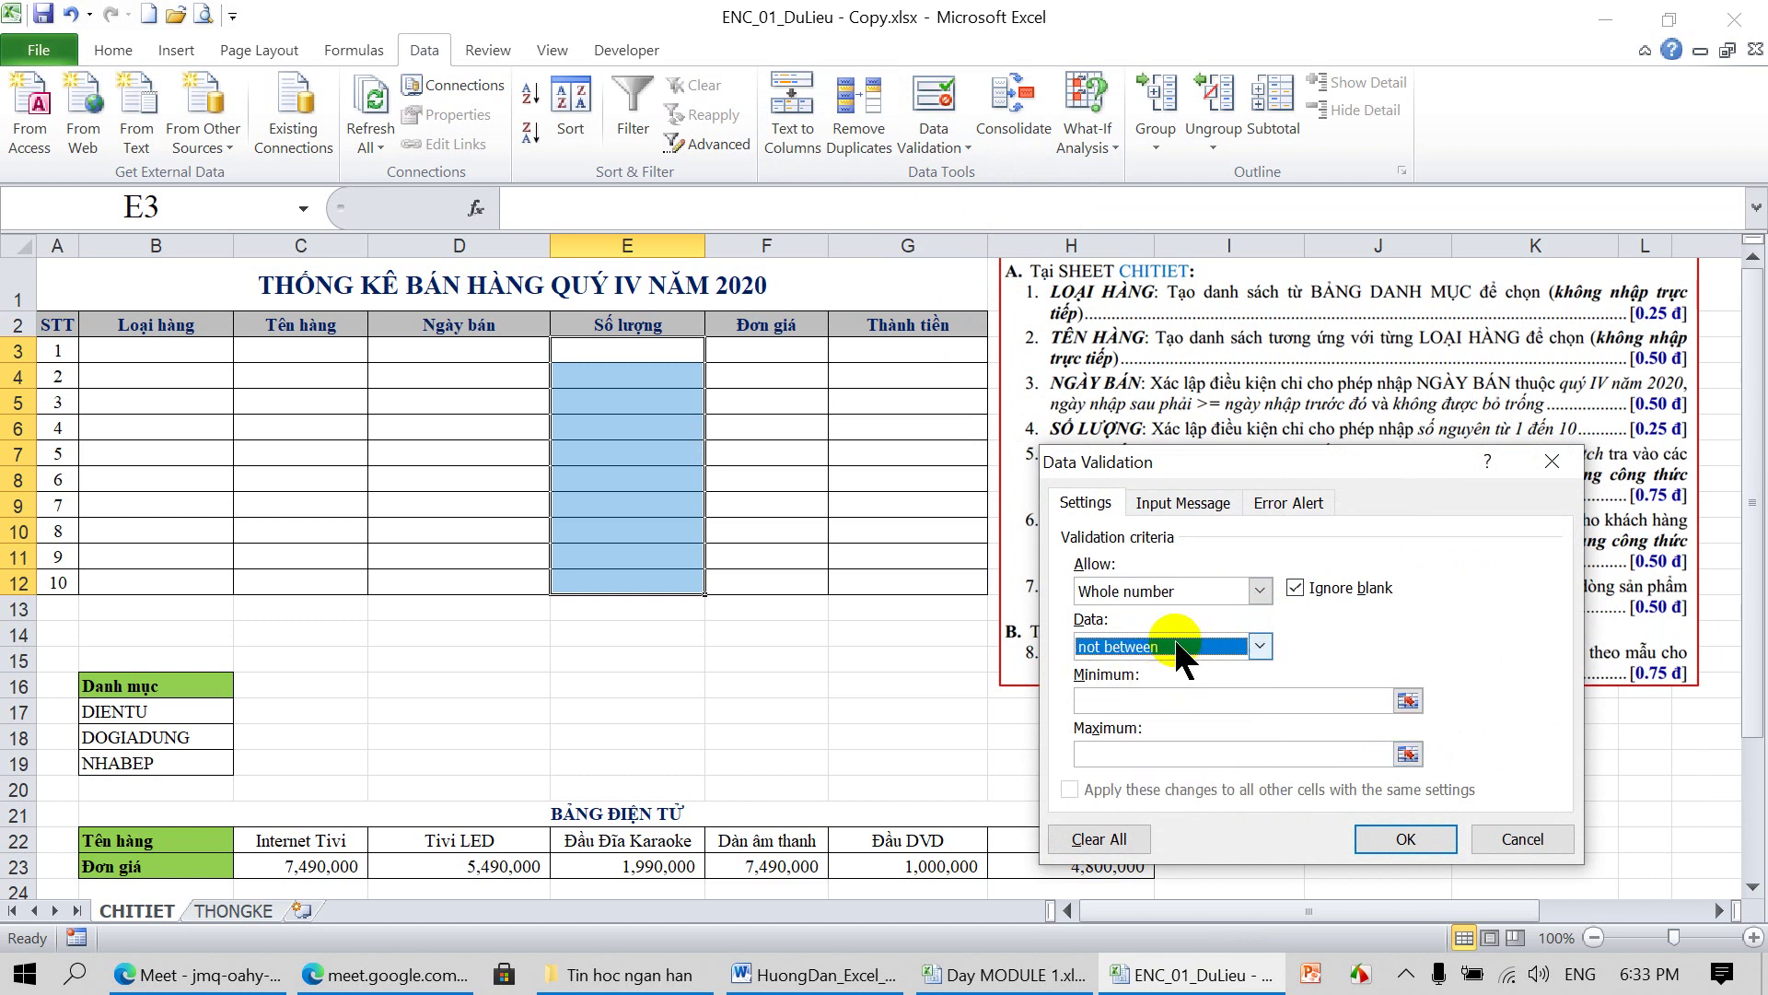
left_click(1120, 705)
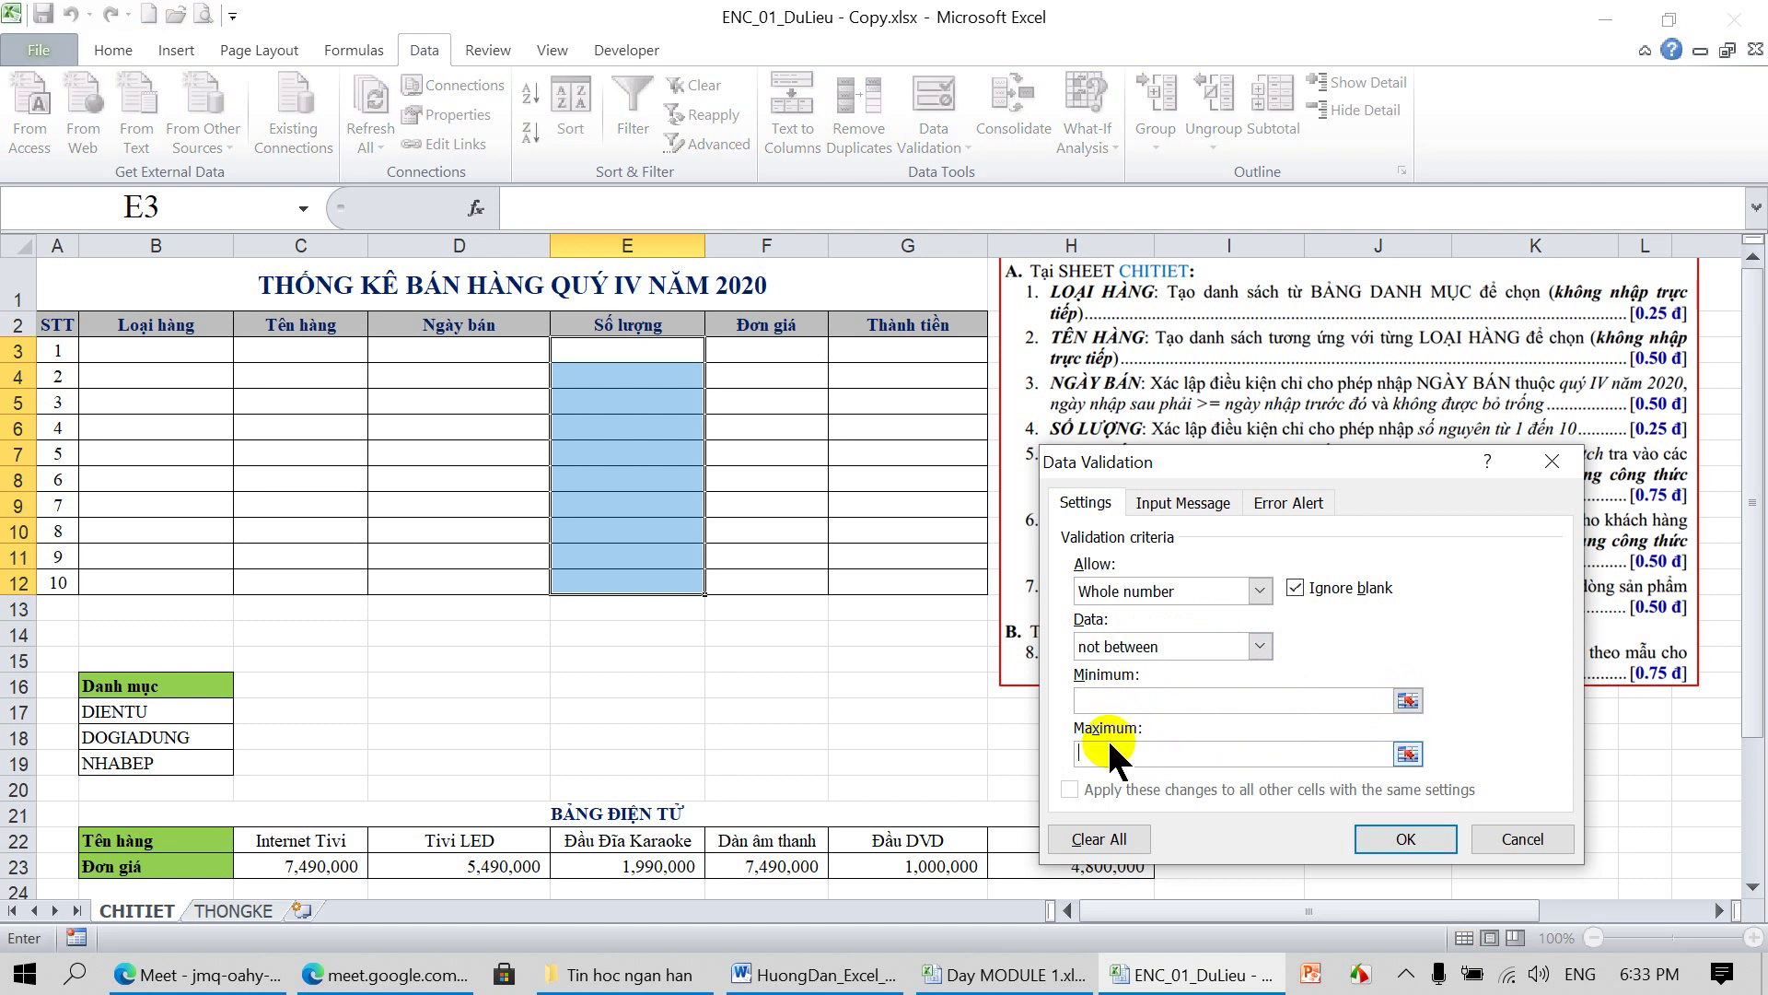
left_click(1102, 702)
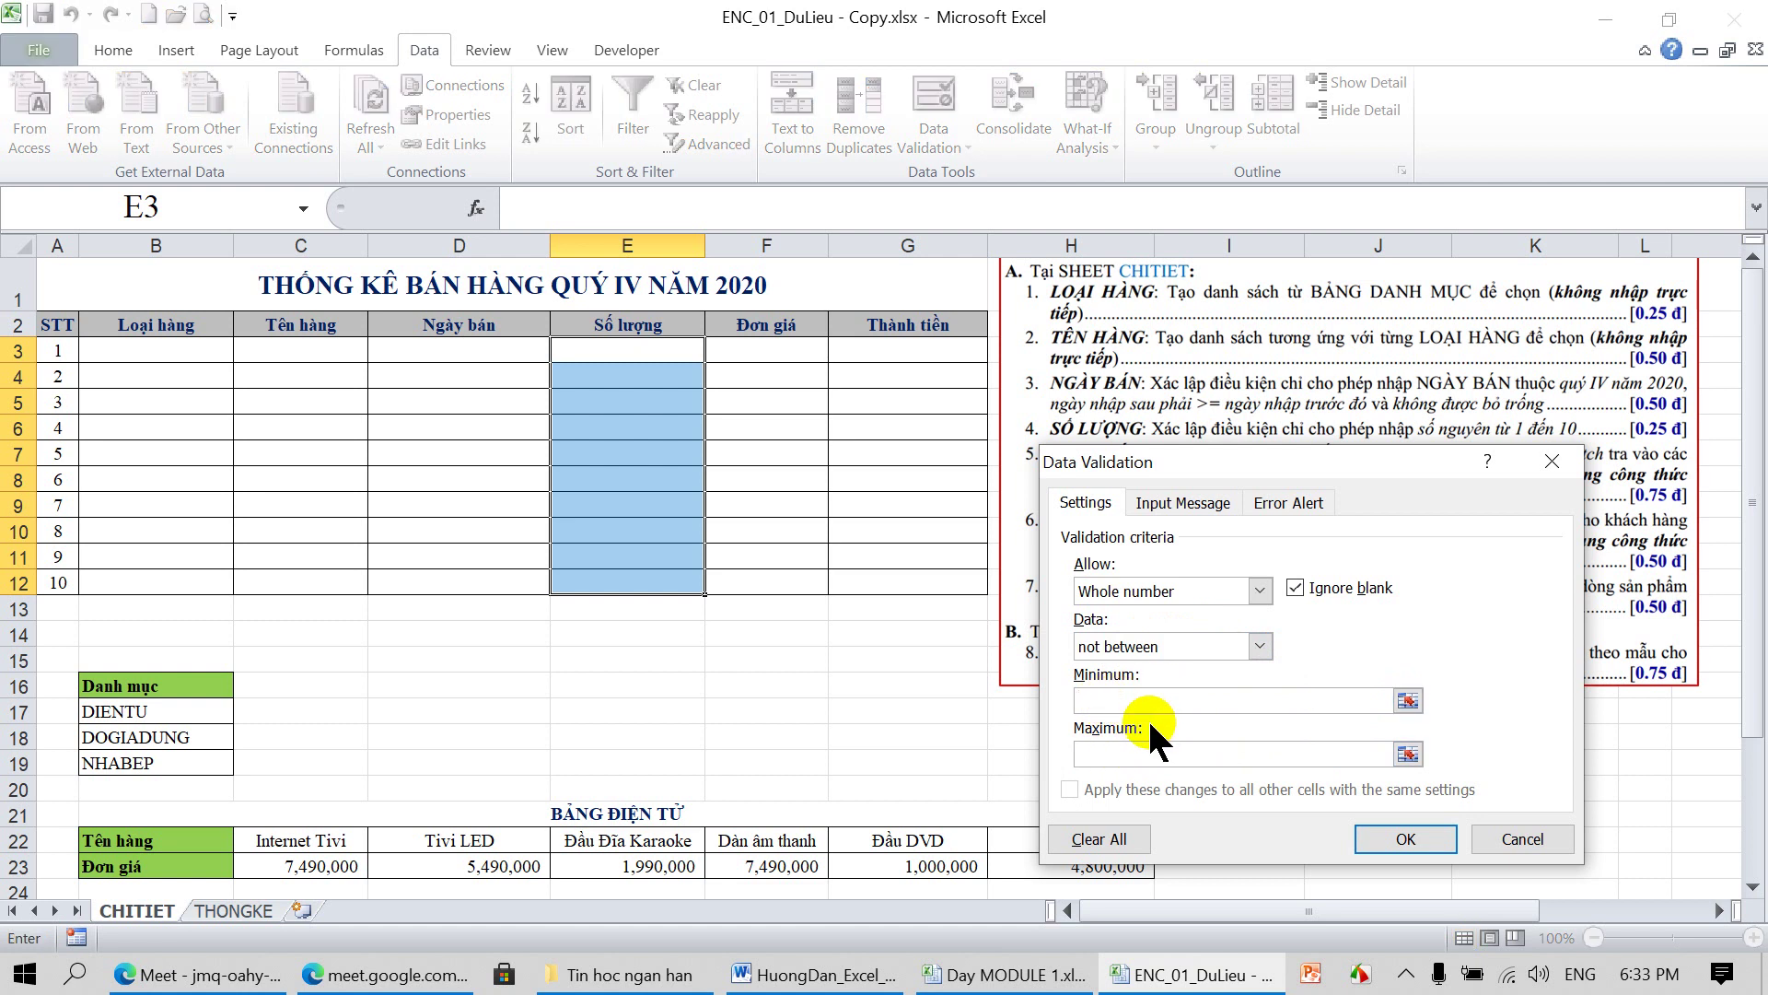
left_click(1260, 646)
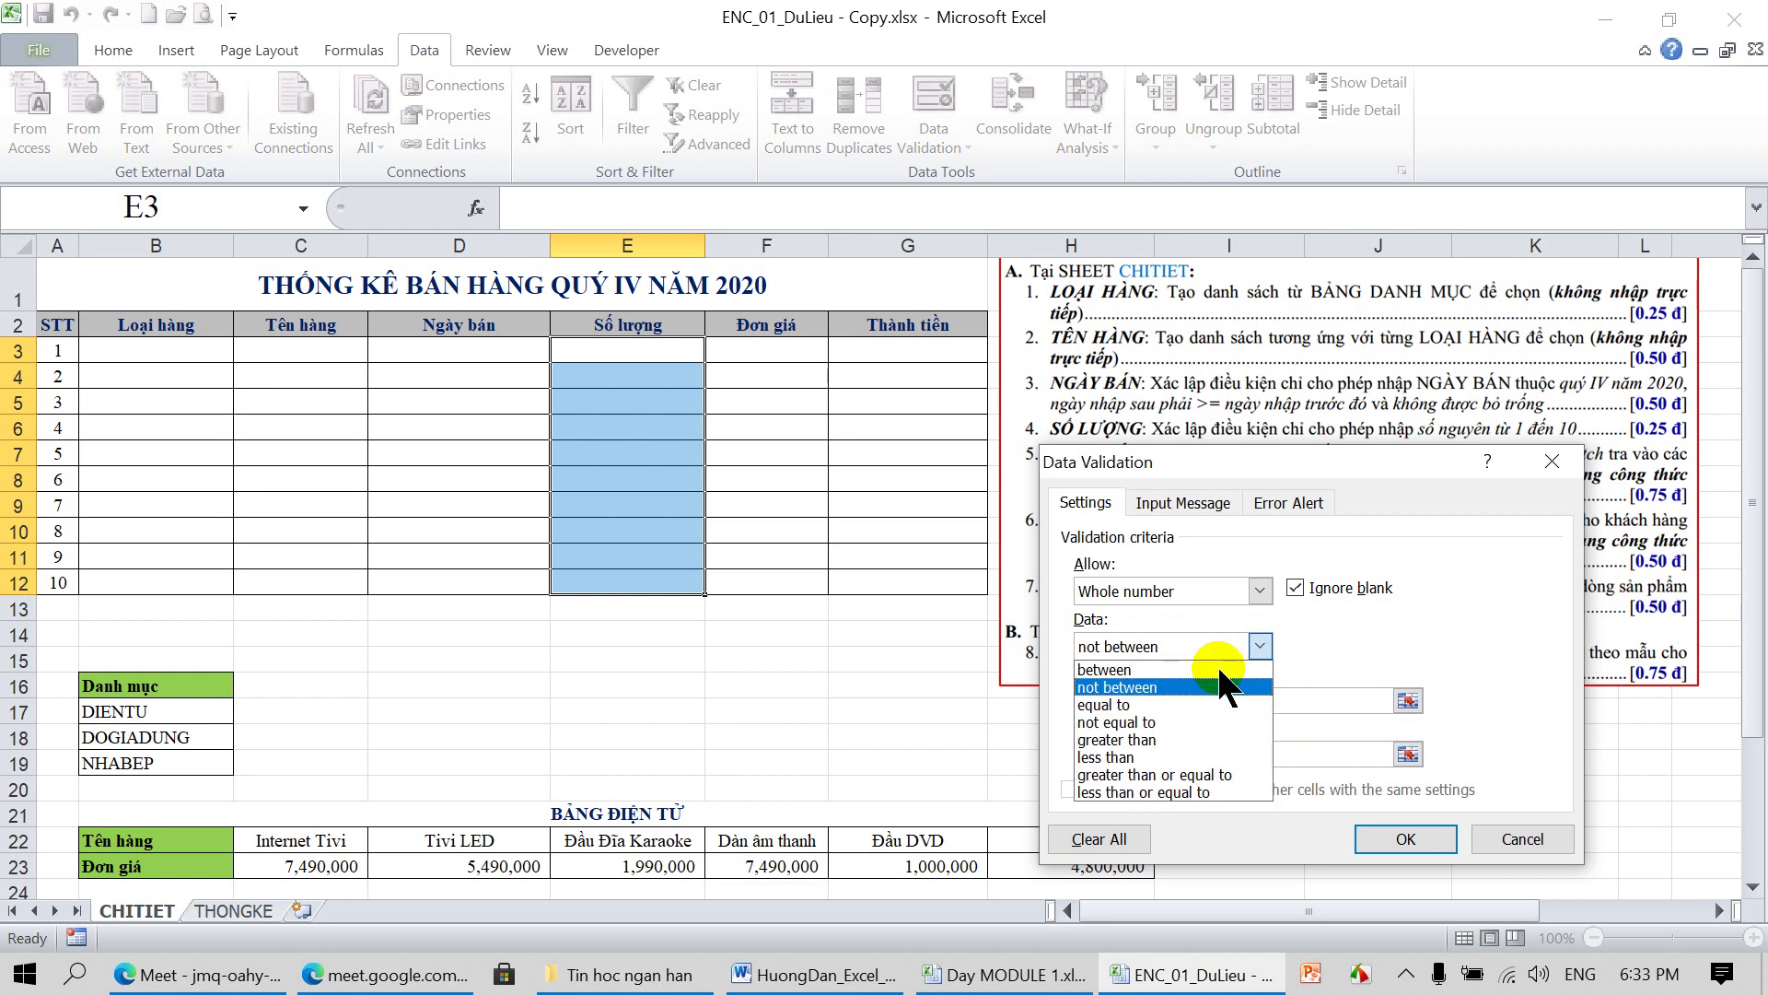
left_click(1154, 705)
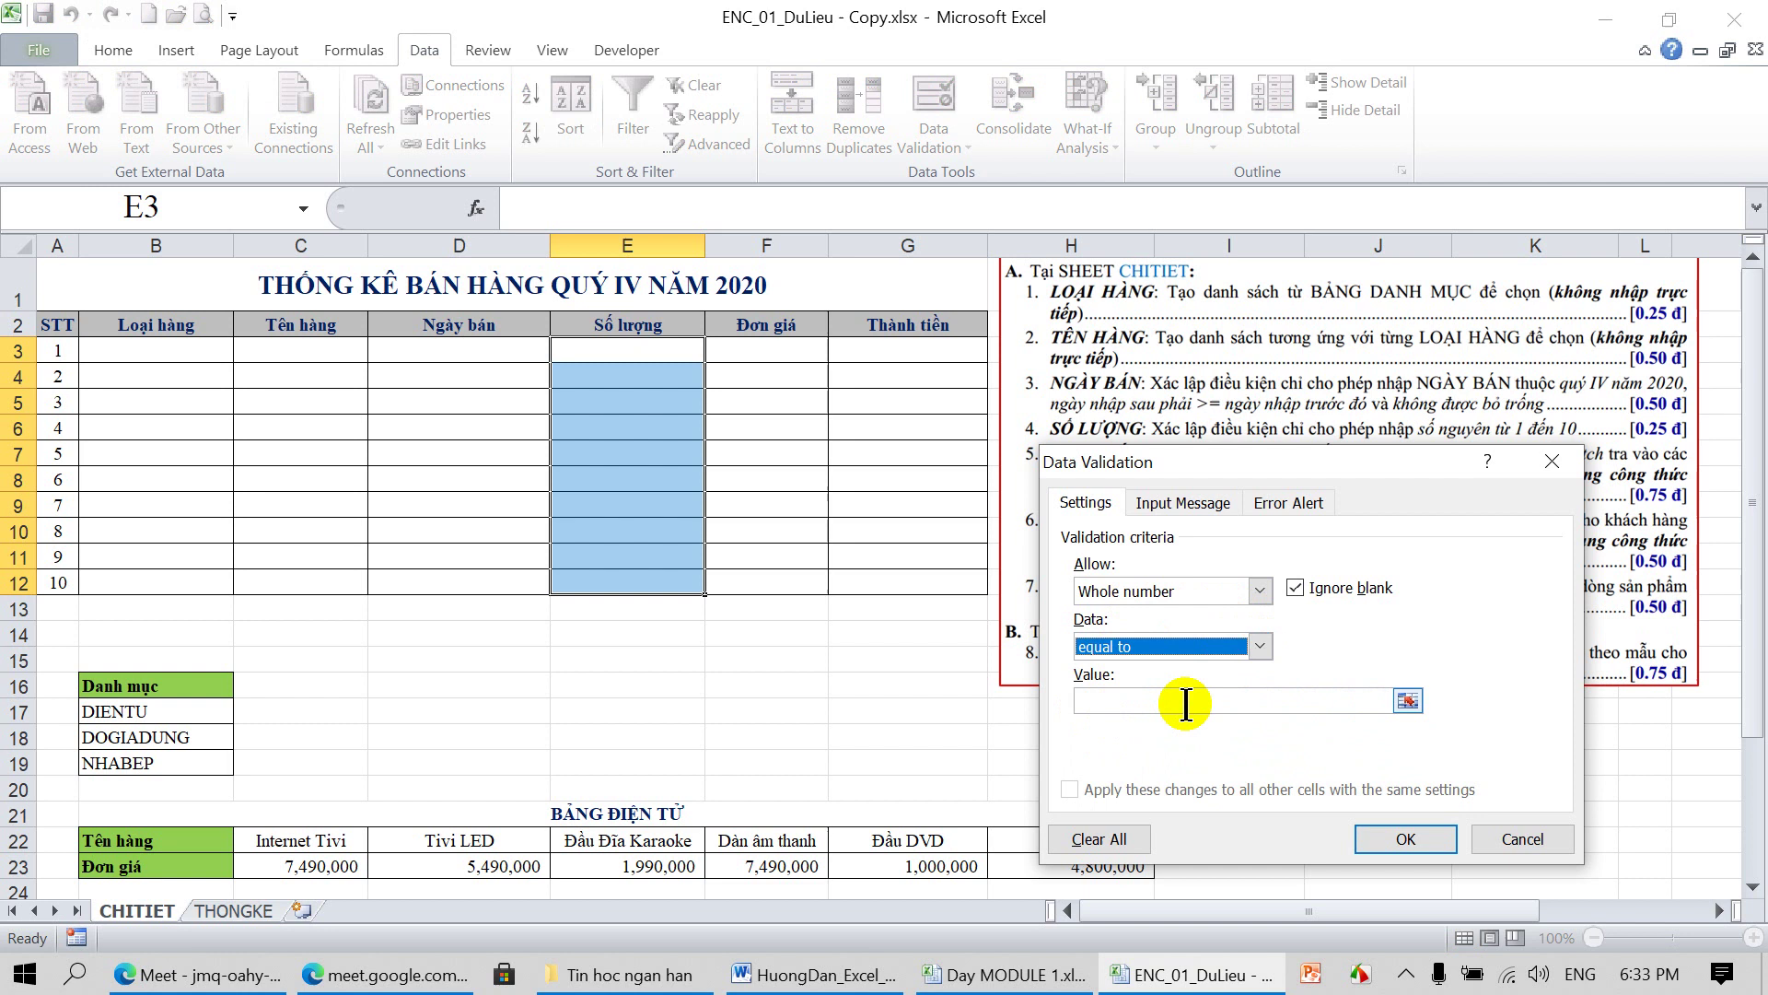
Try comparisons not equal to, greater than, less than, and their or-equal variants
left_click(1259, 647)
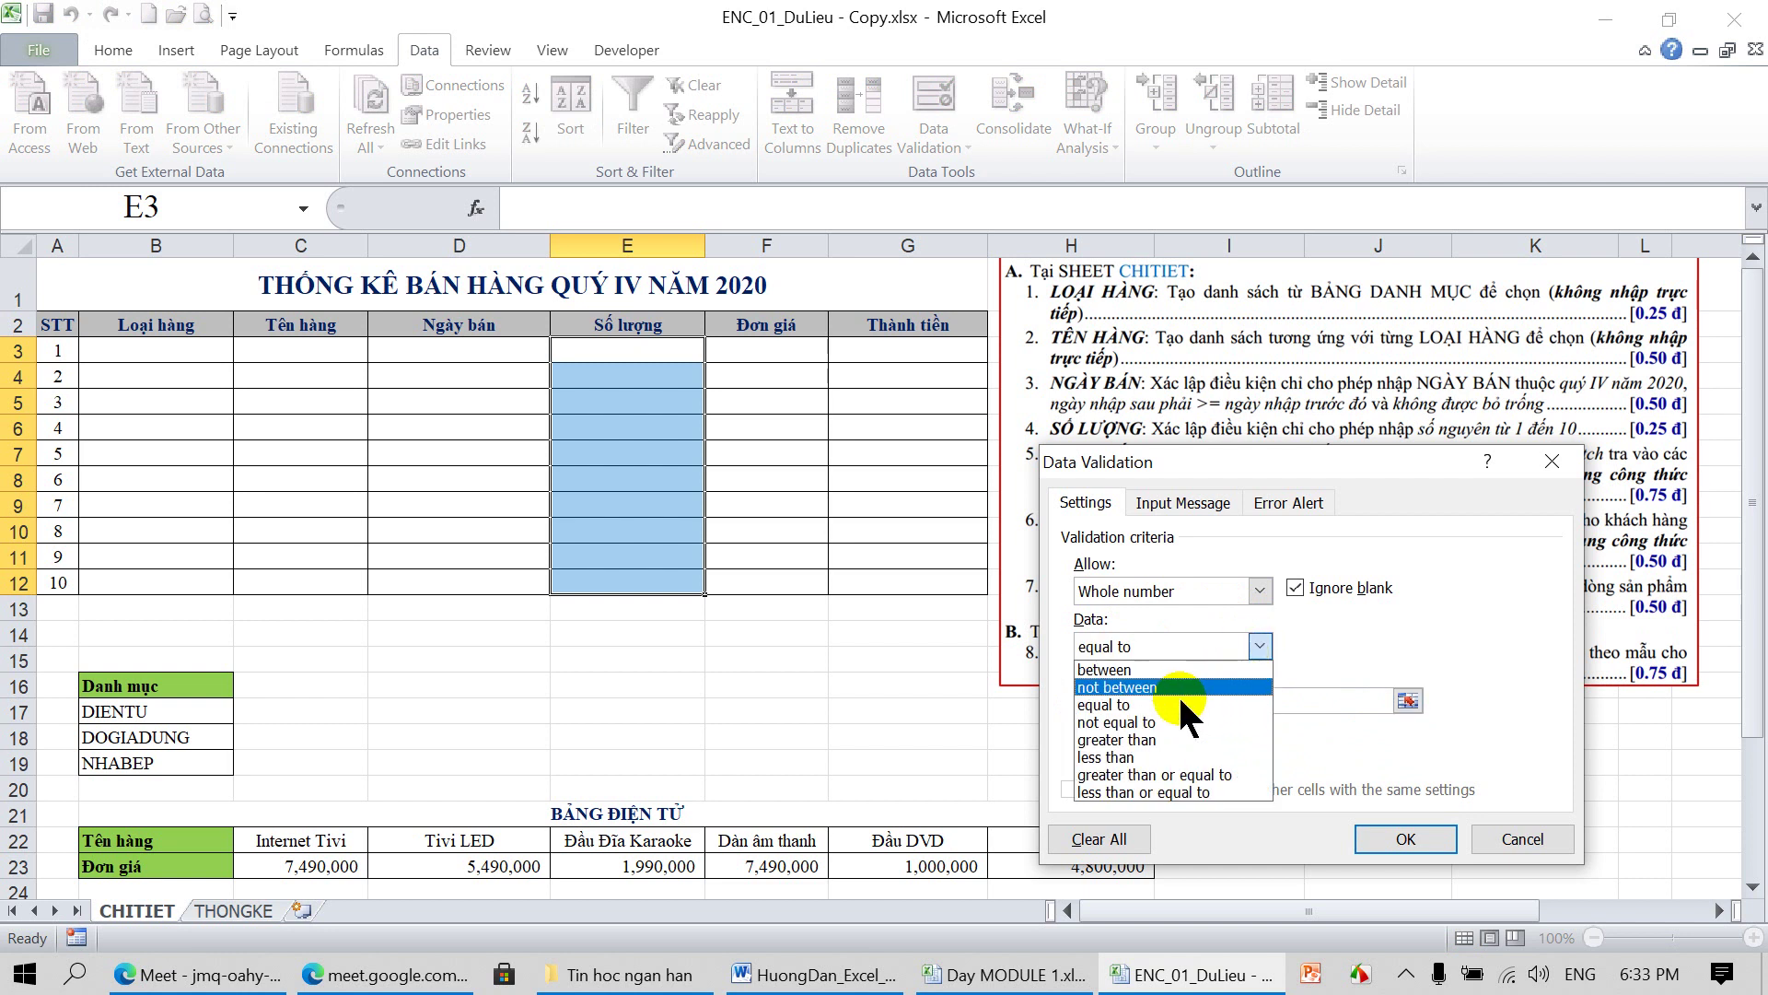
left_click(1158, 716)
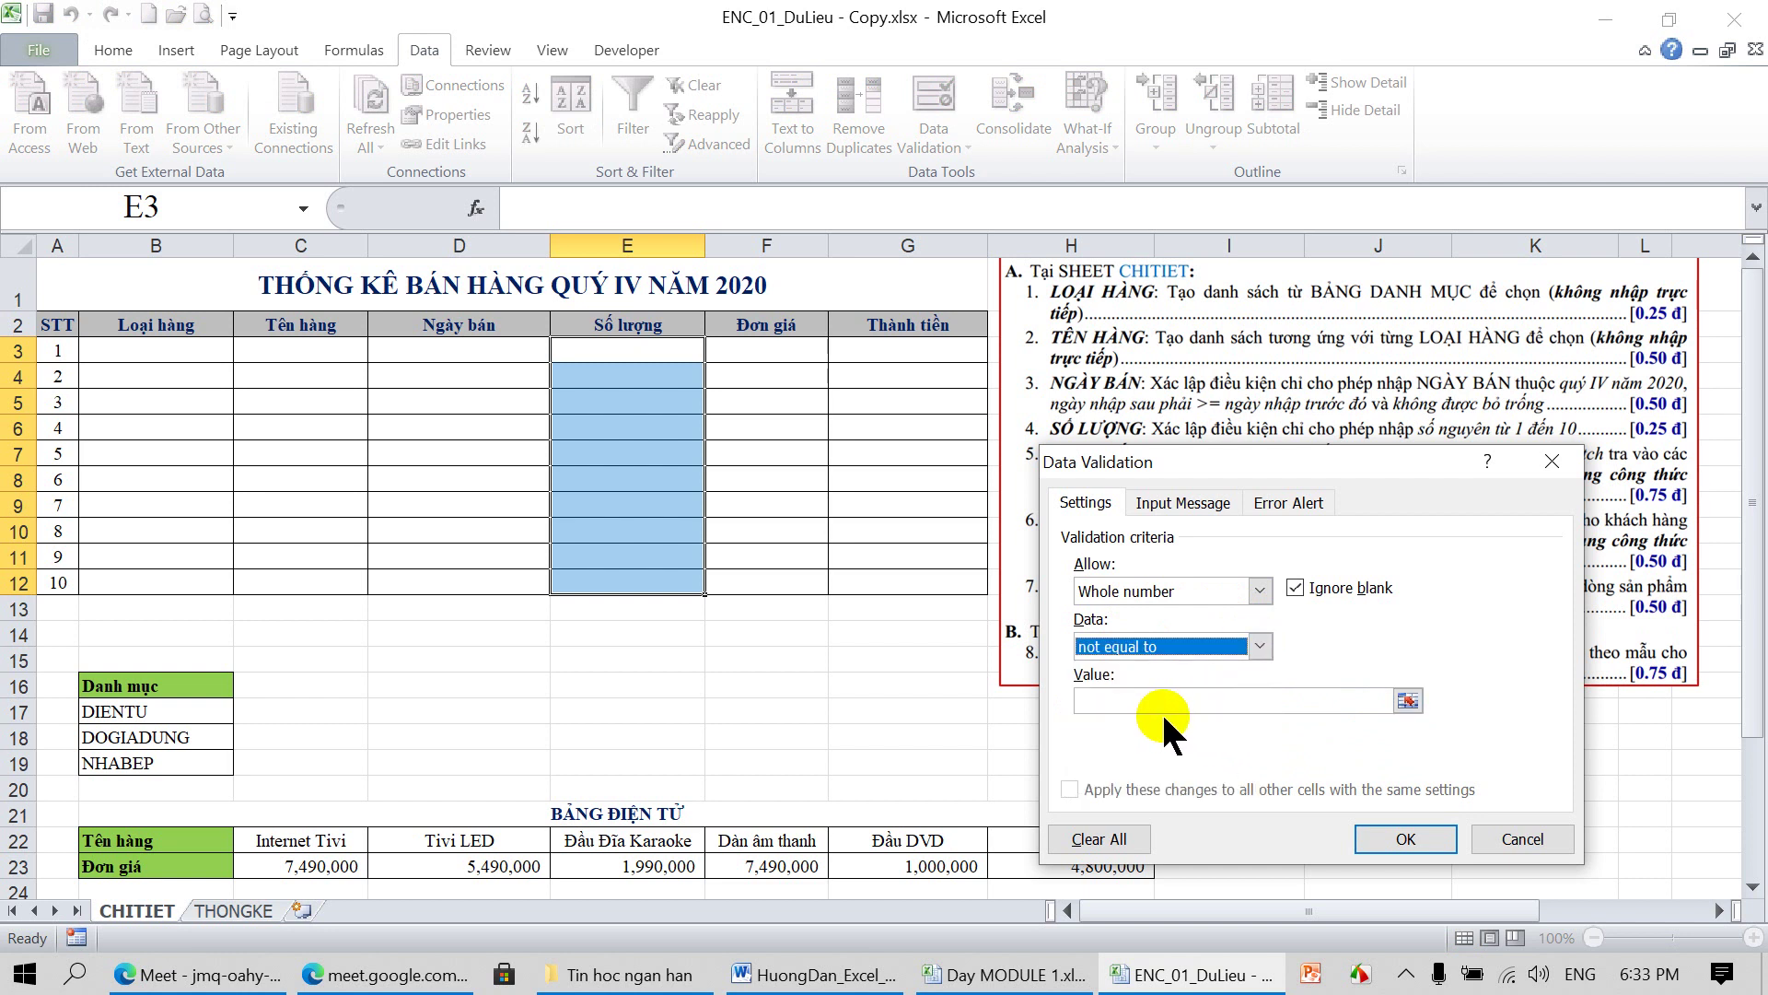
left_click(1260, 647)
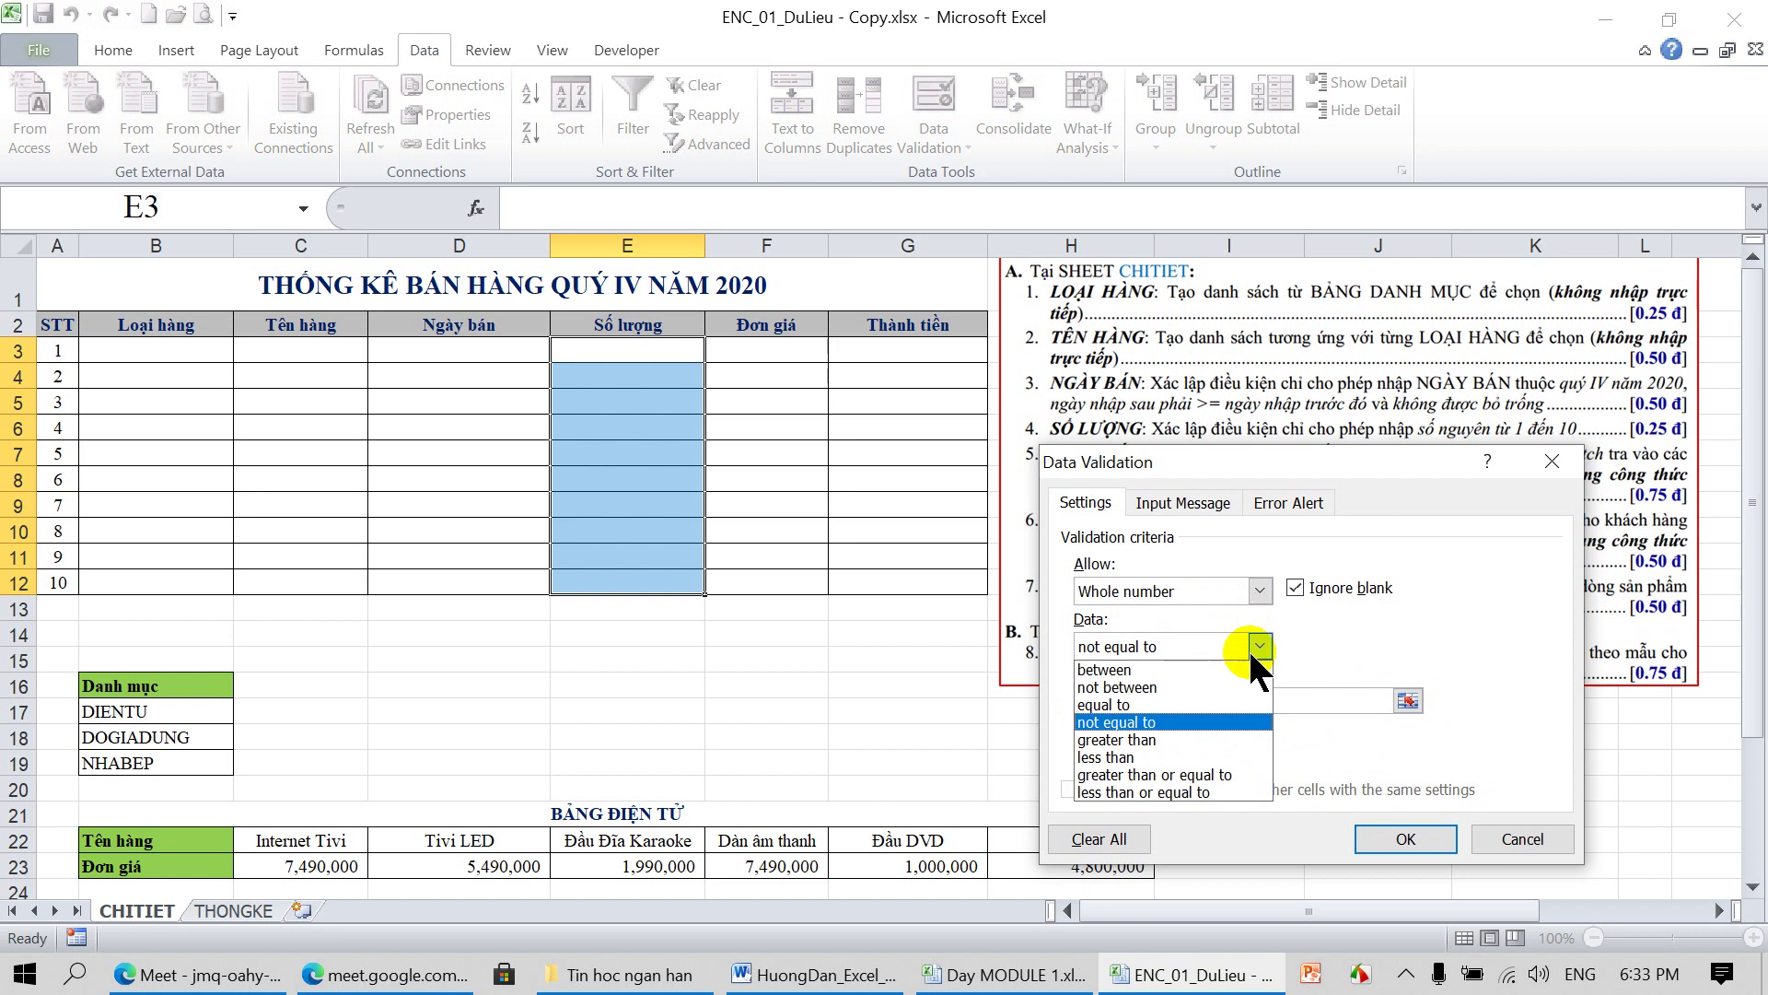
left_click(1153, 740)
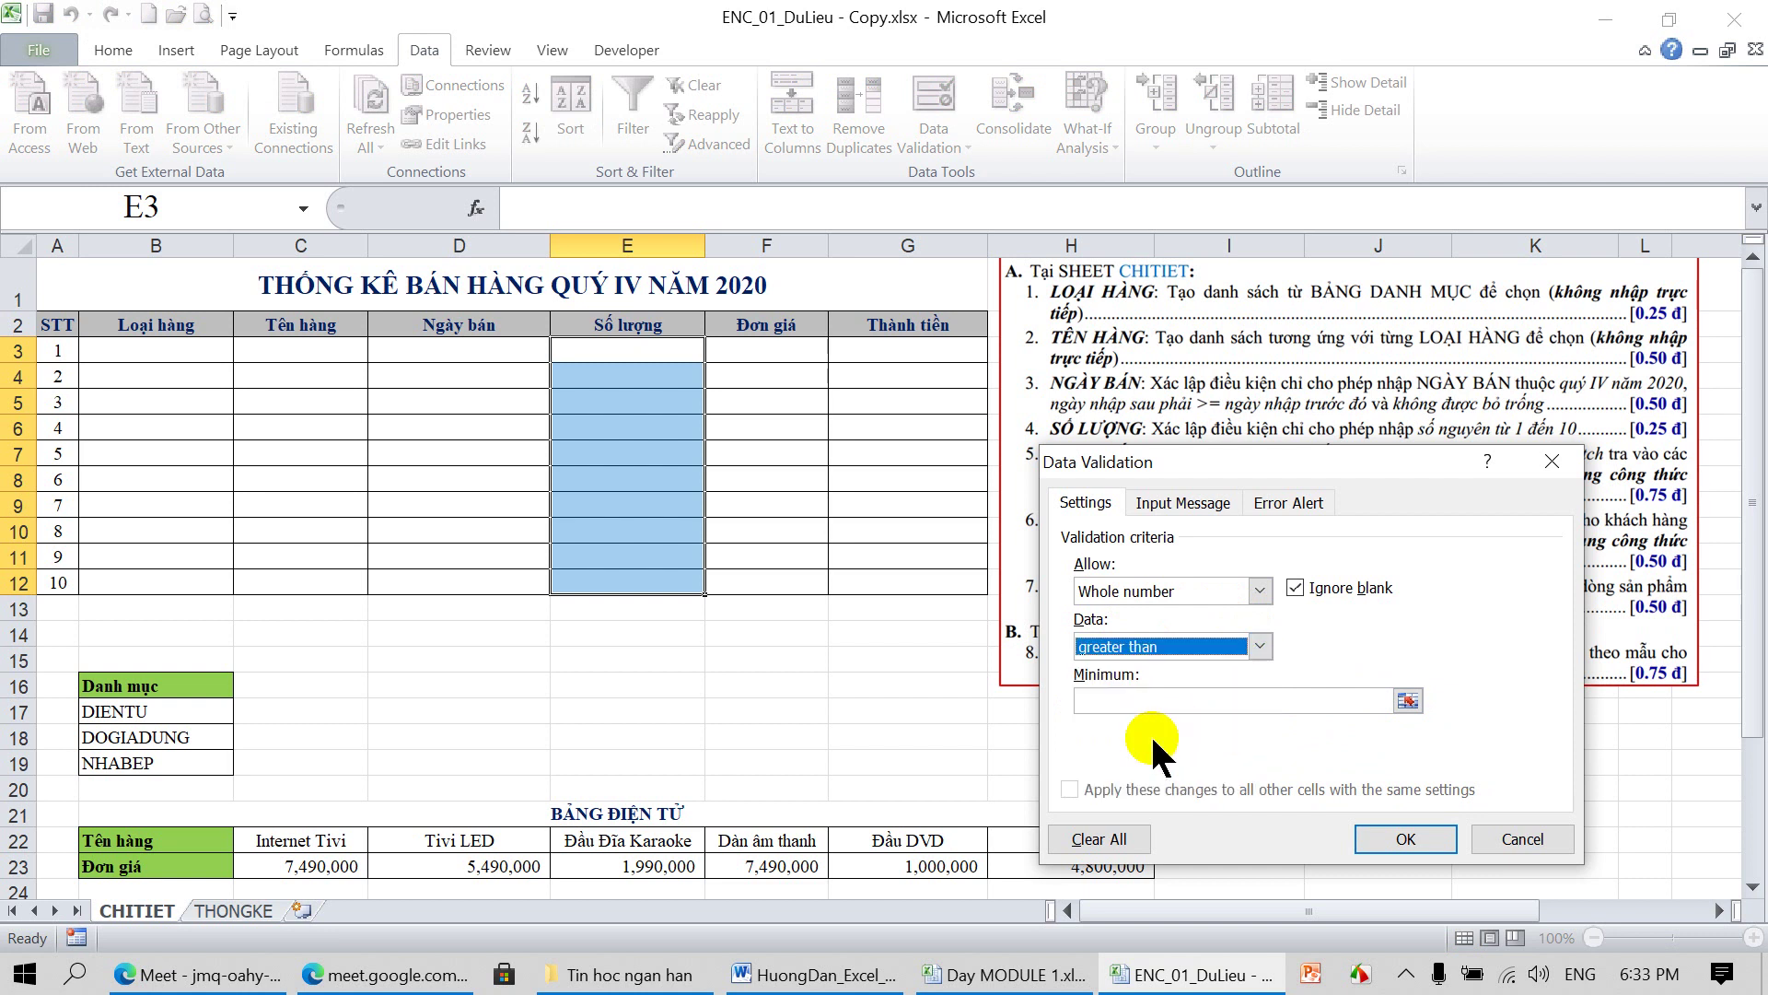
left_click(1260, 645)
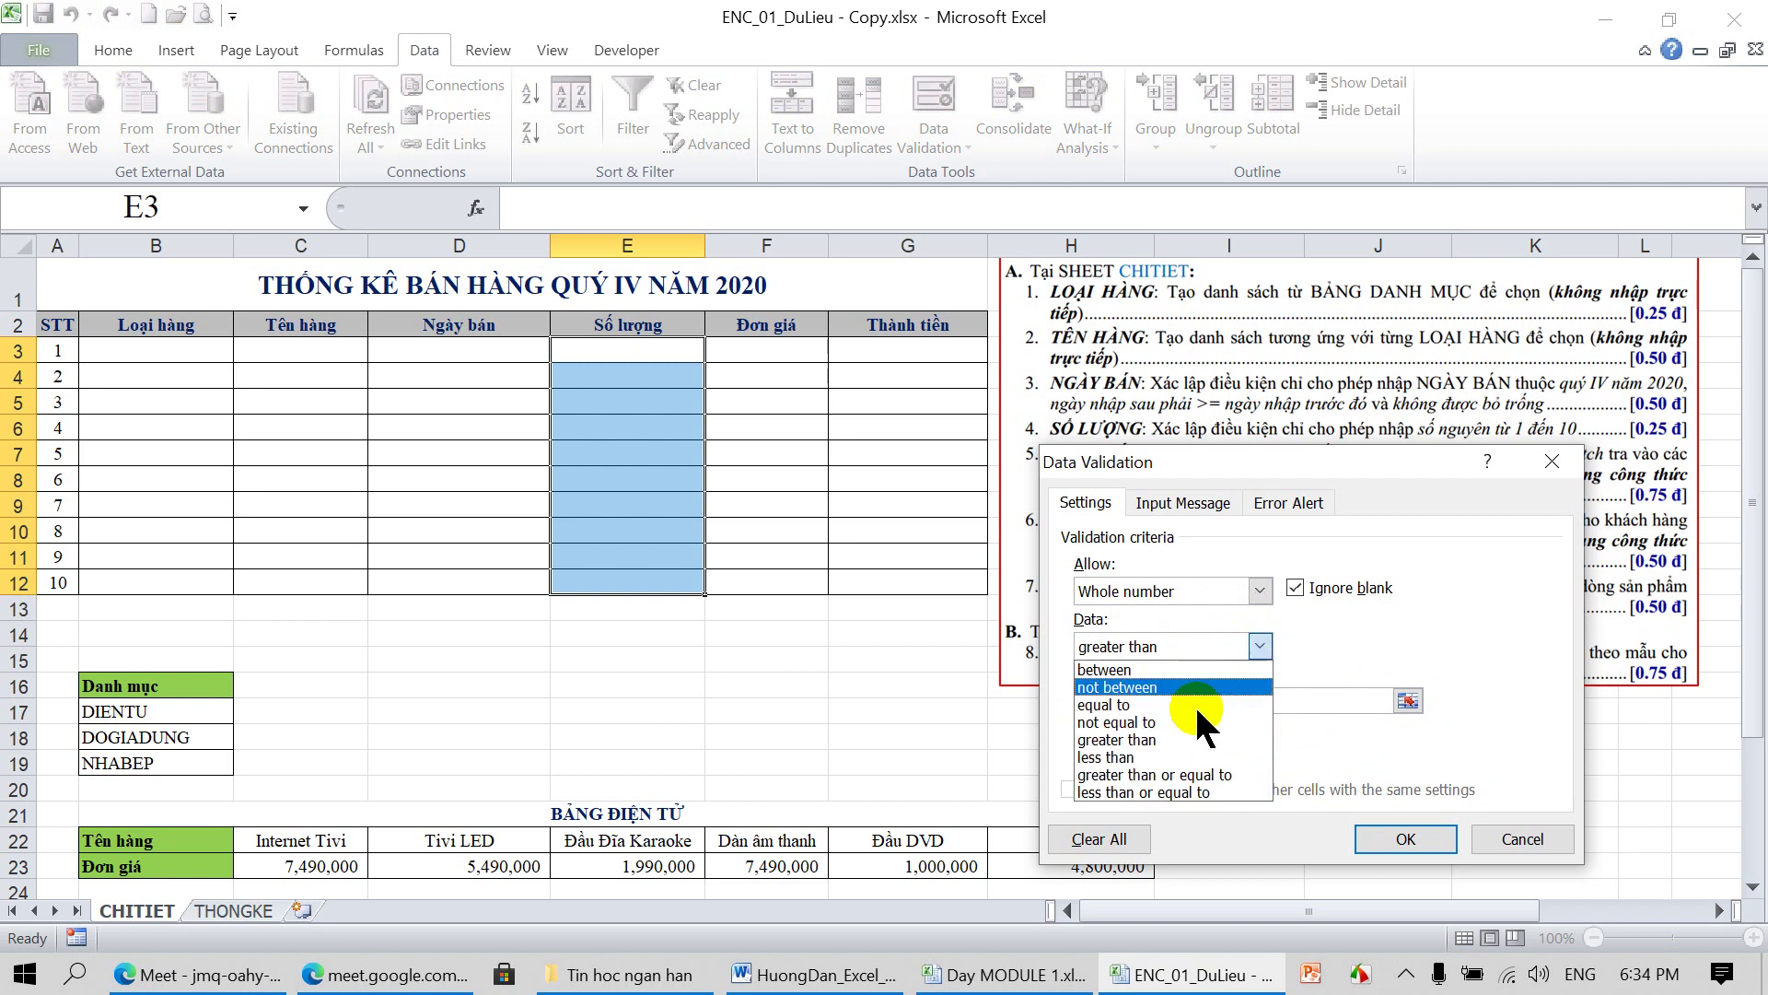
left_click(1149, 757)
left_click(1260, 647)
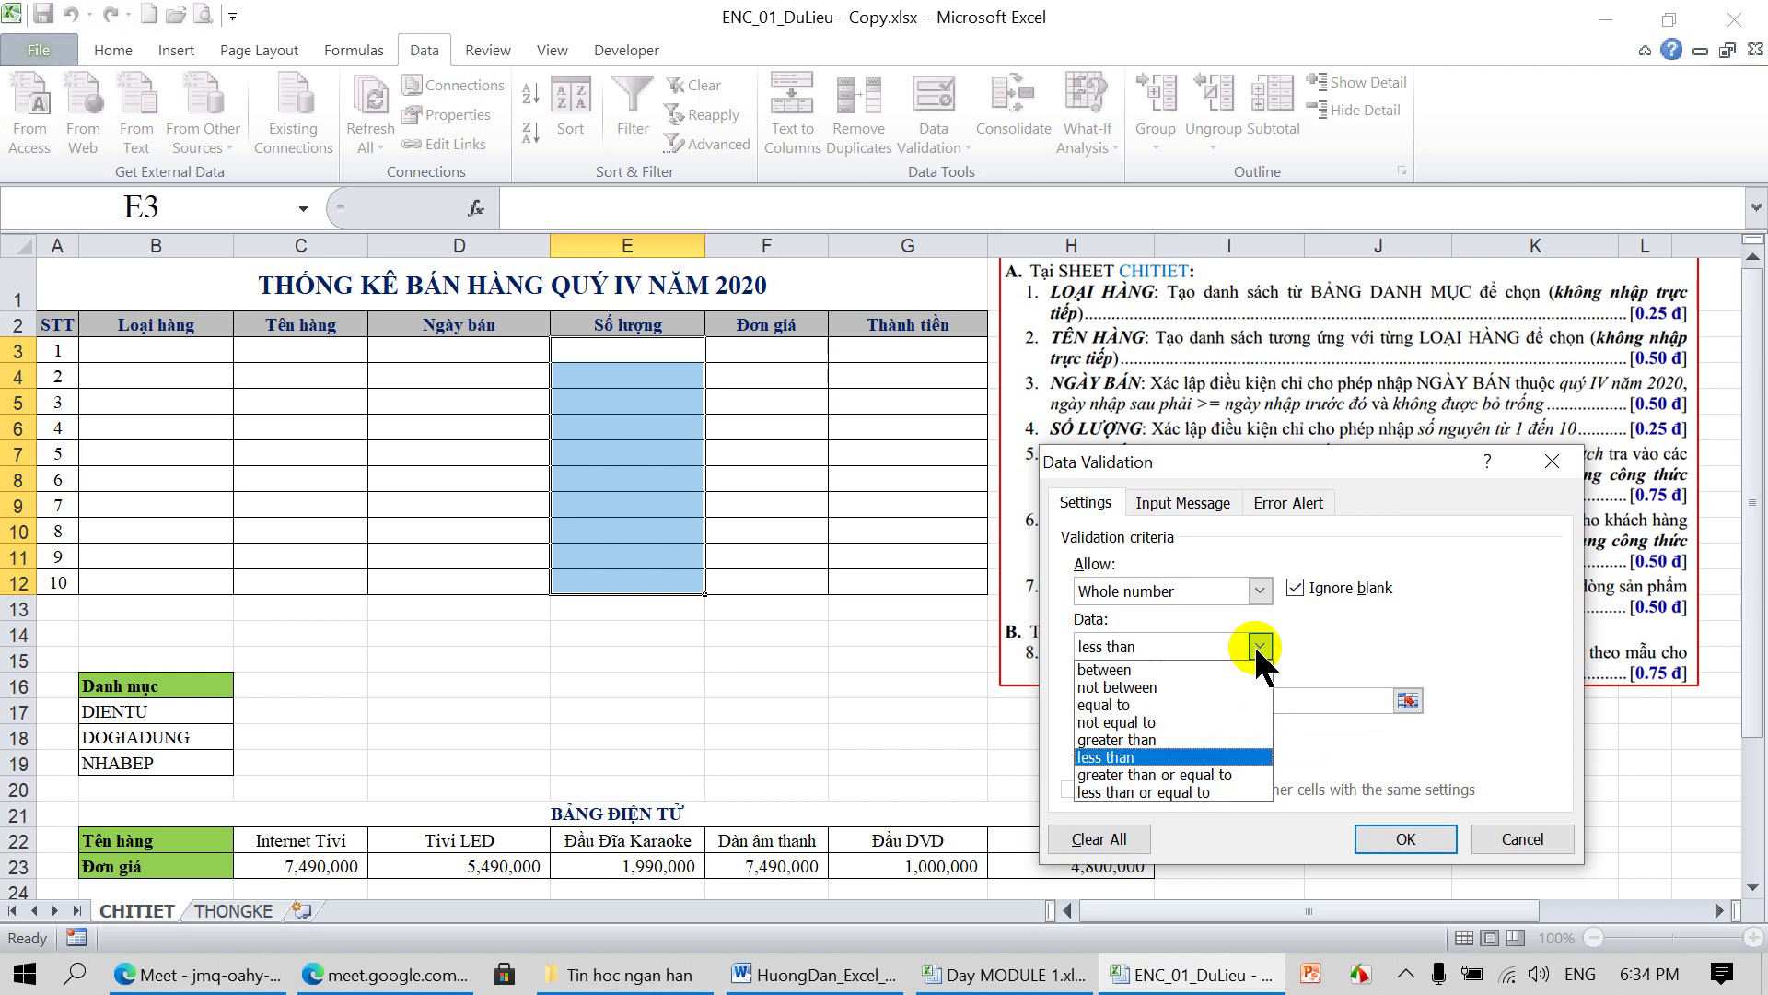
left_click(1153, 773)
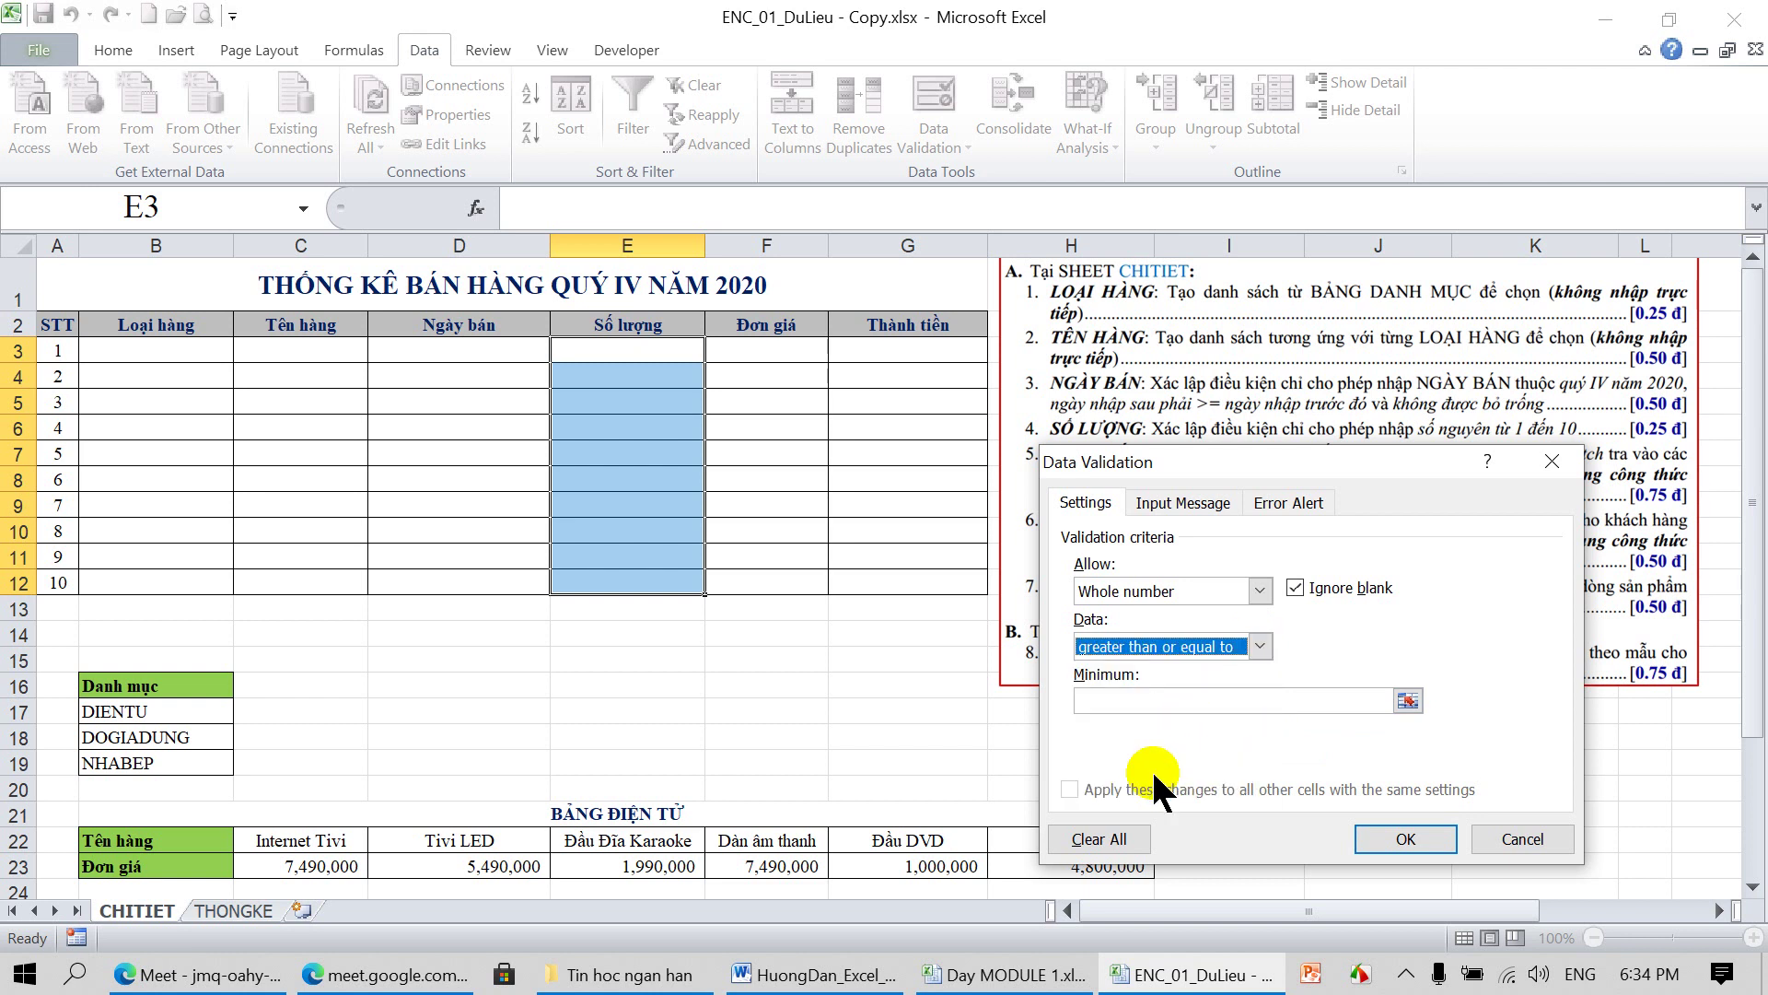
left_click(1260, 645)
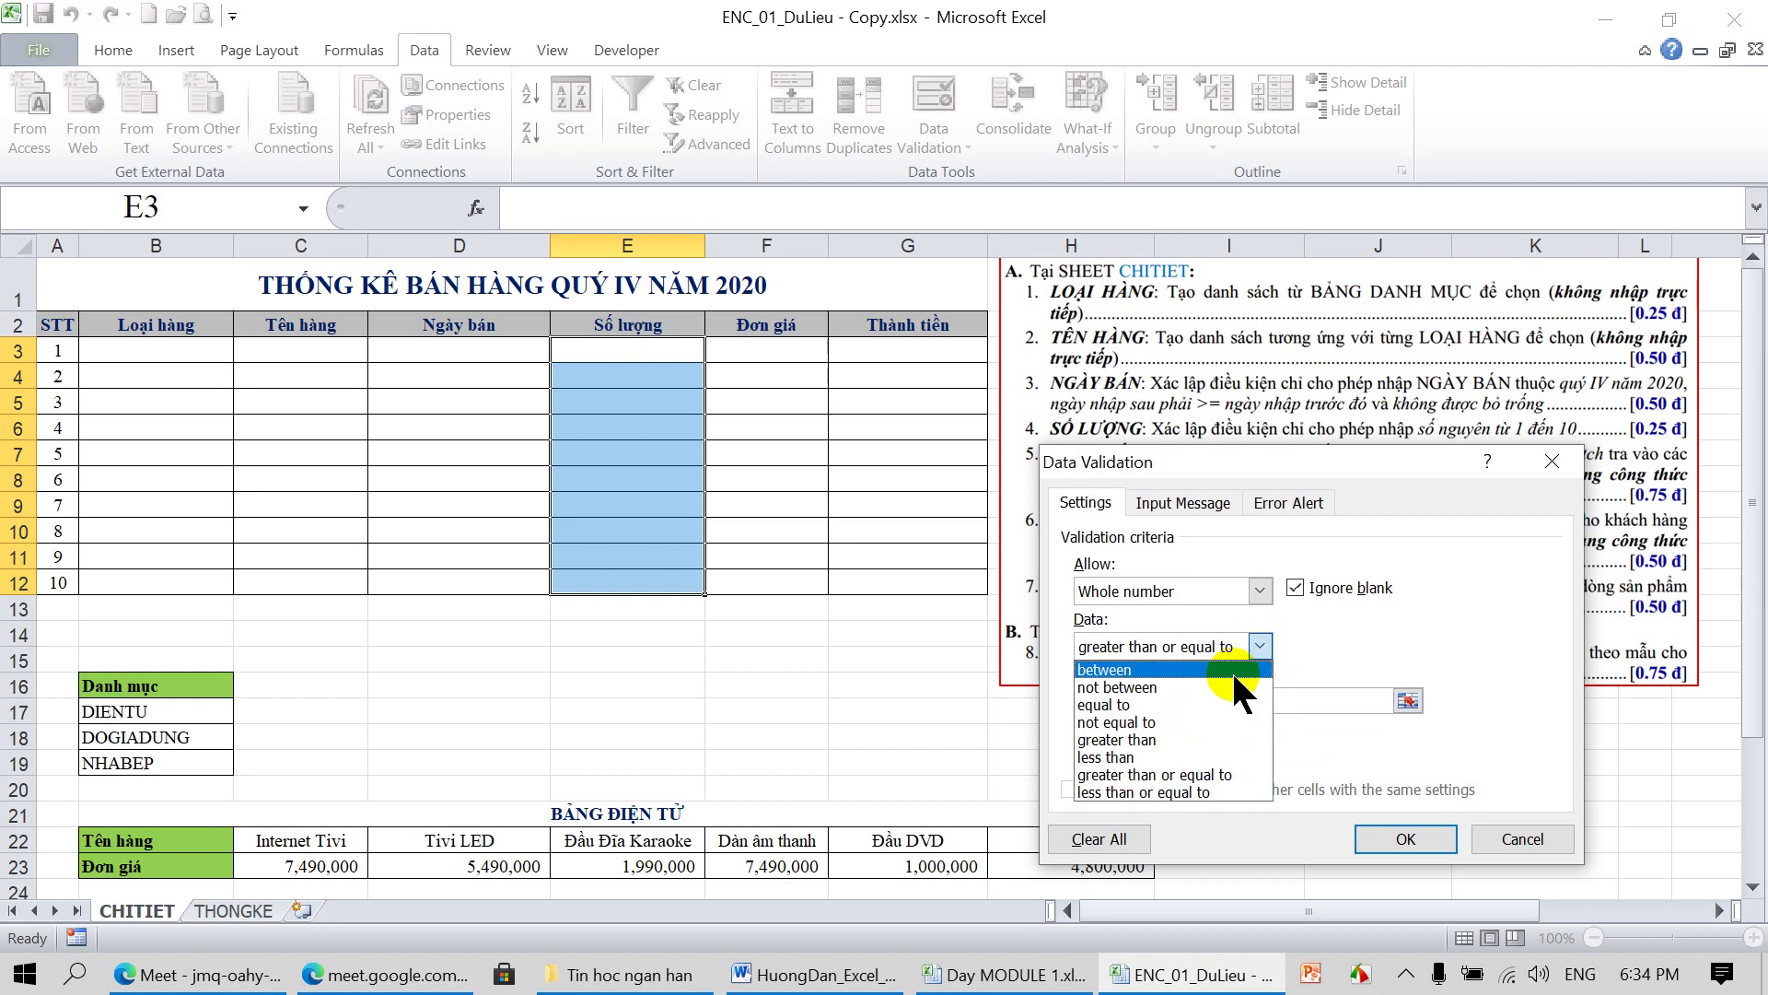
left_click(1157, 794)
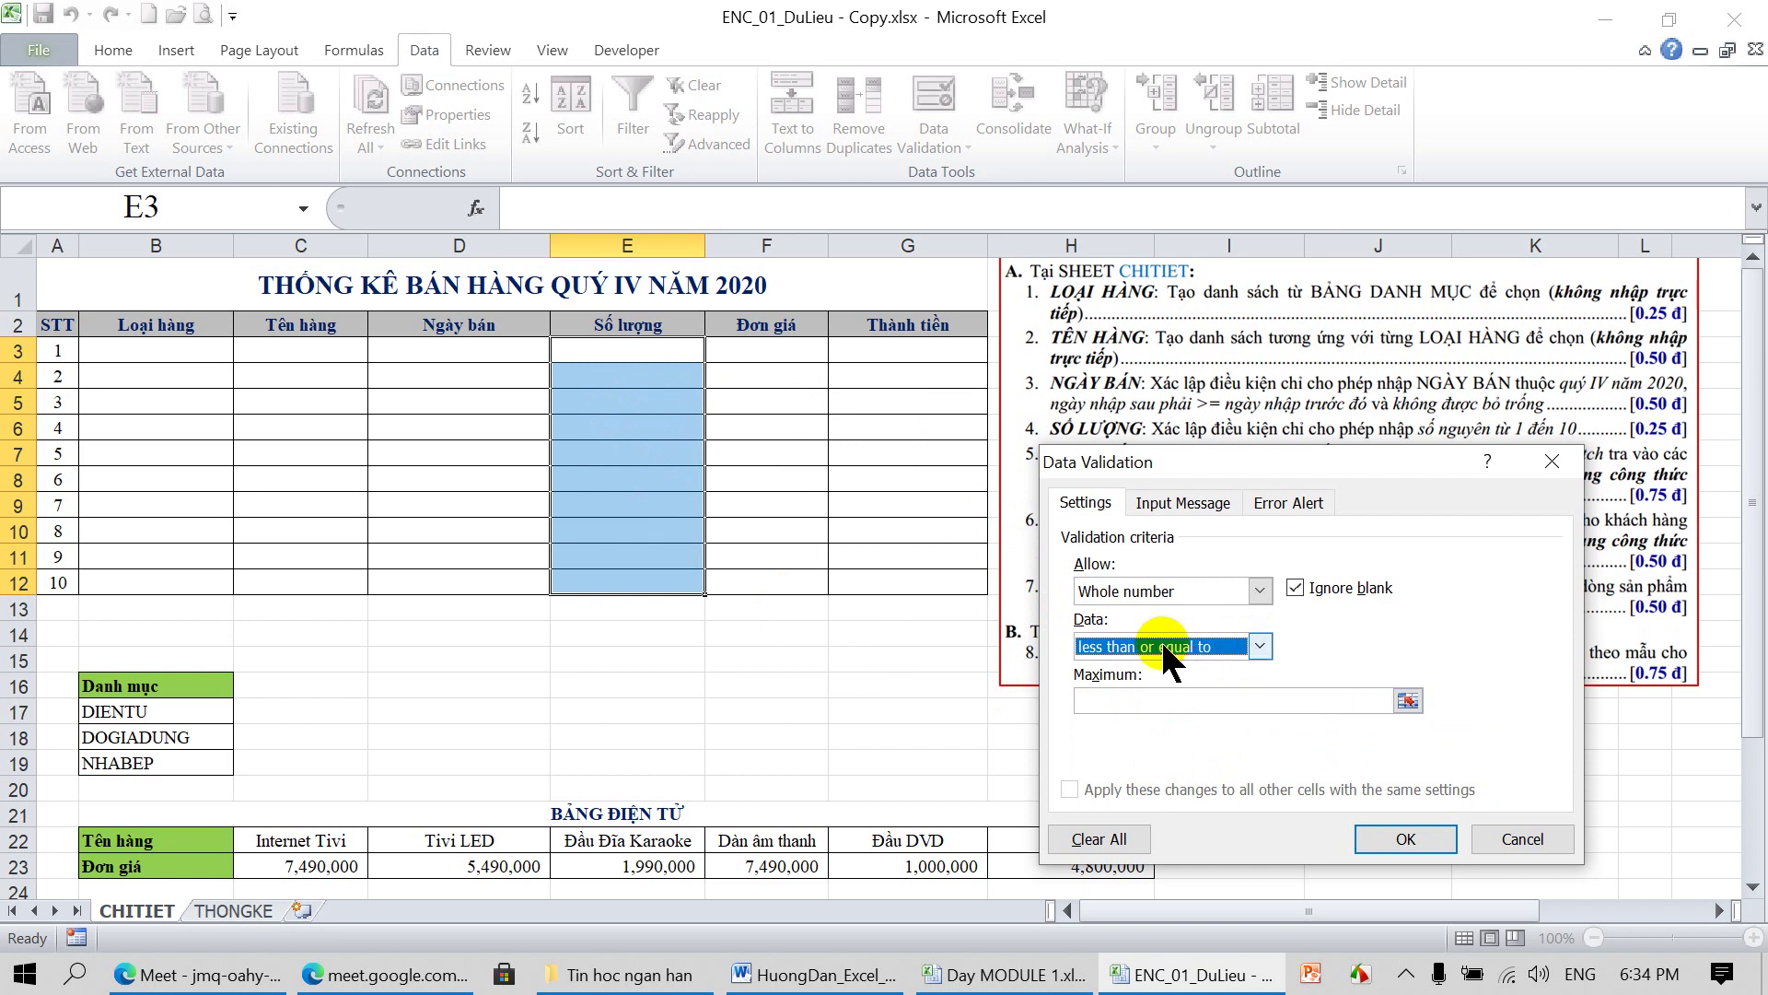
left_click(1258, 645)
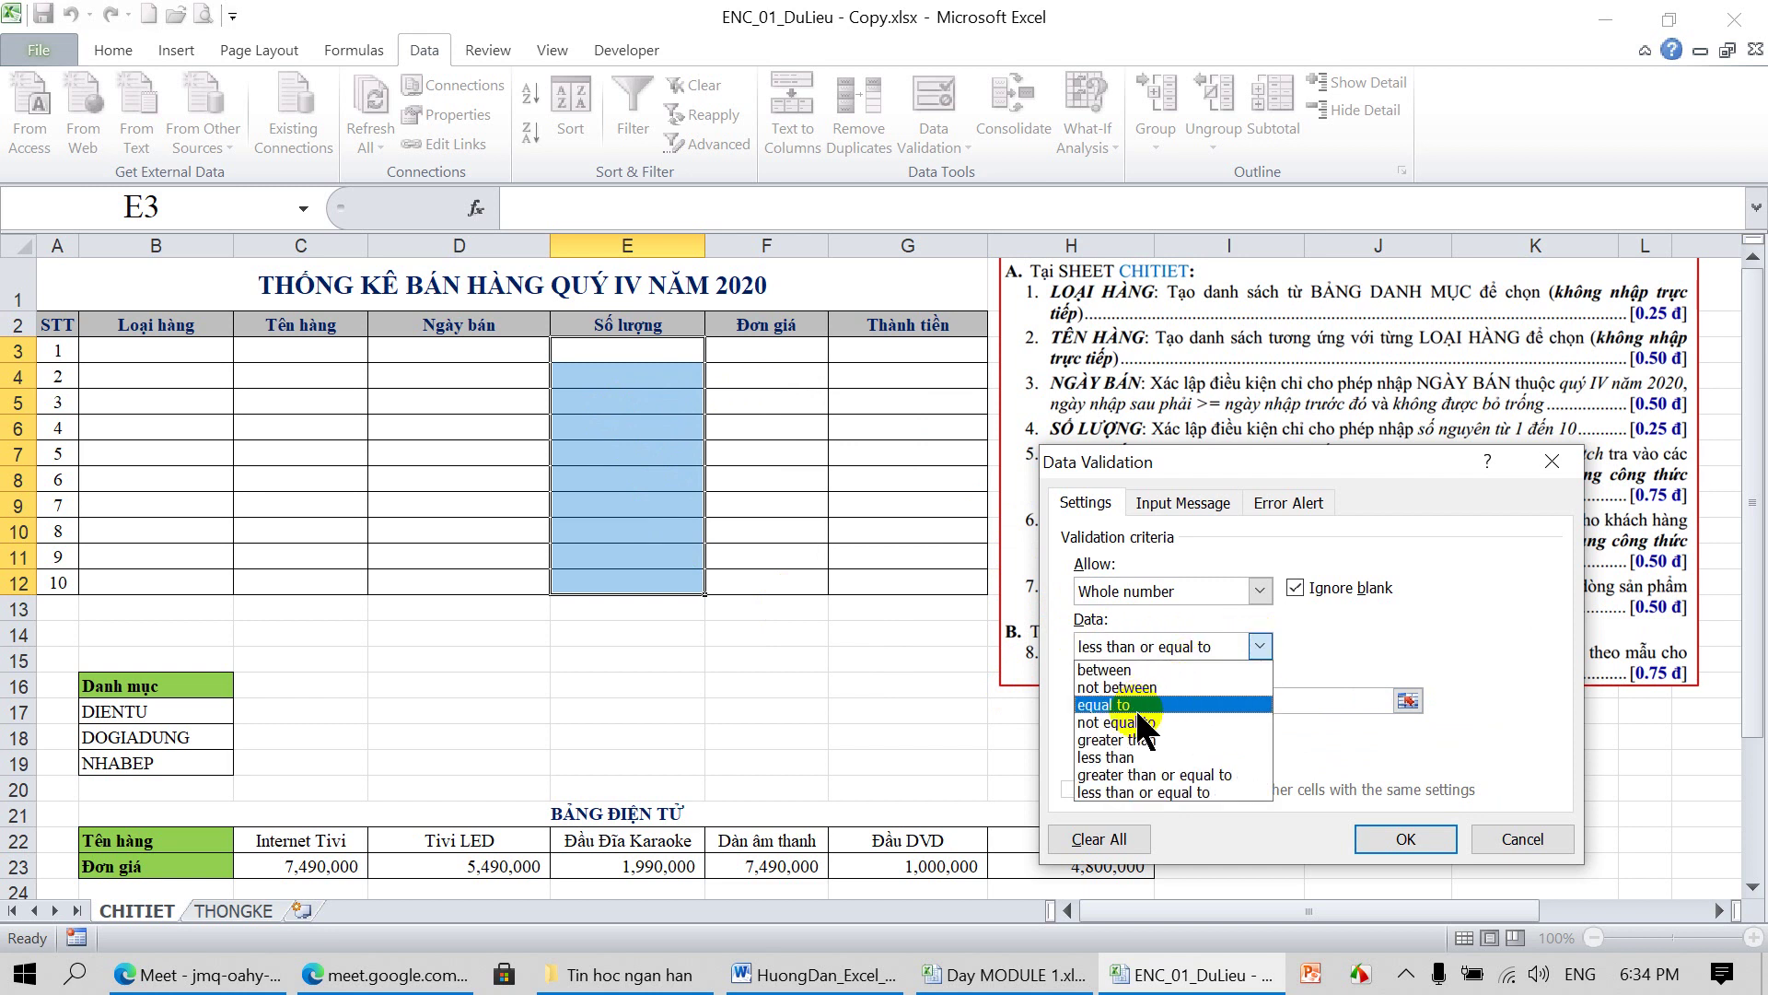
left_click(1335, 639)
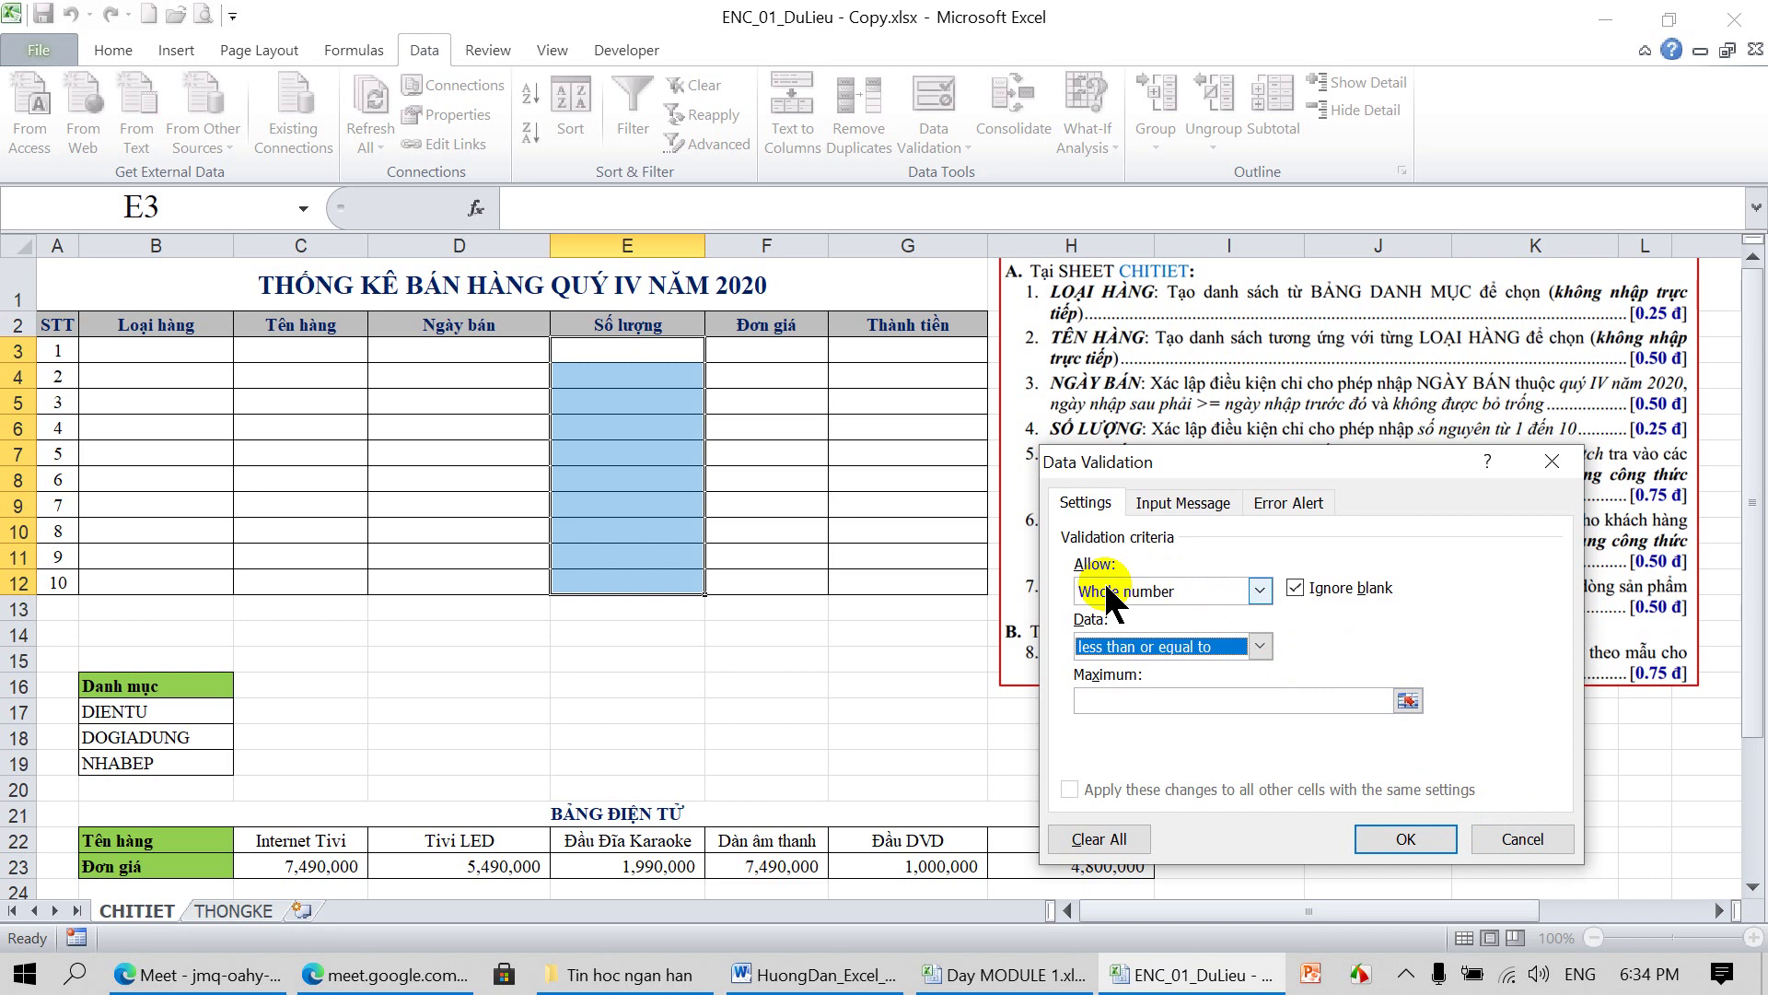
Choose the between comparison and enter 1 as the minimum
left_click(1258, 645)
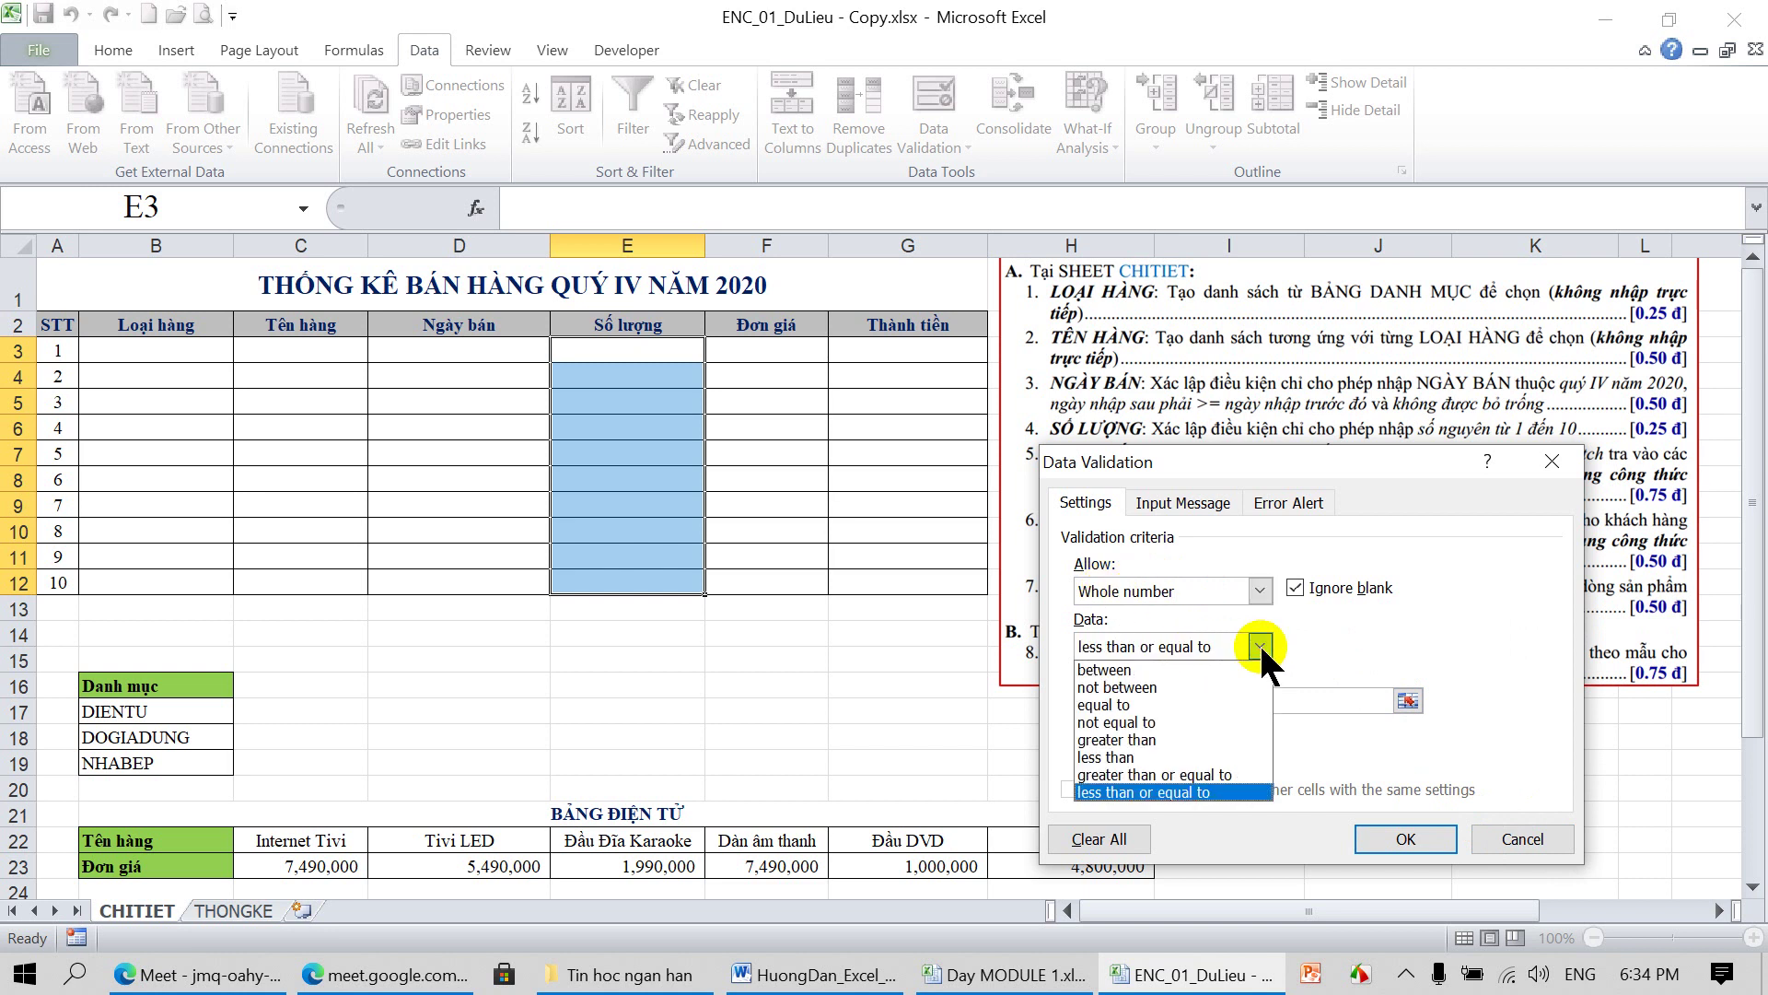
left_click(1171, 663)
left_click(1122, 700)
type("1")
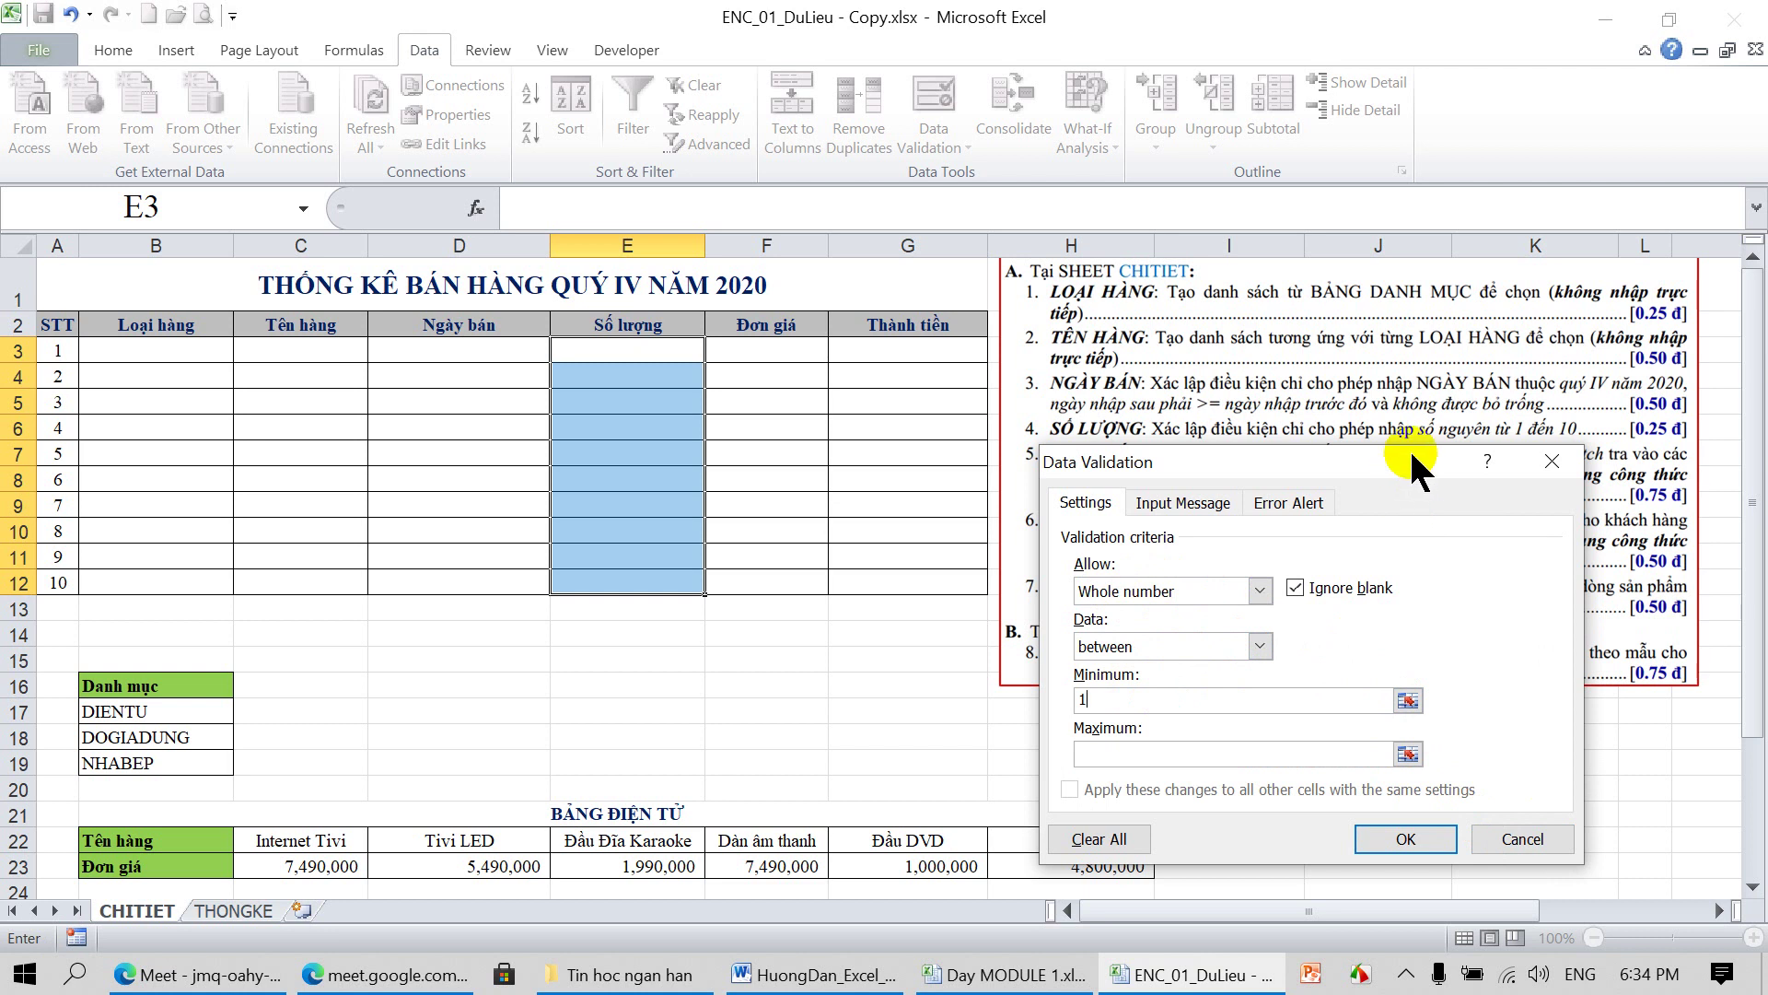
left_click(1131, 753)
Apply the rule with maximum 10, then enter 9 in E6 and 8 in E7
type("10")
key("Return")
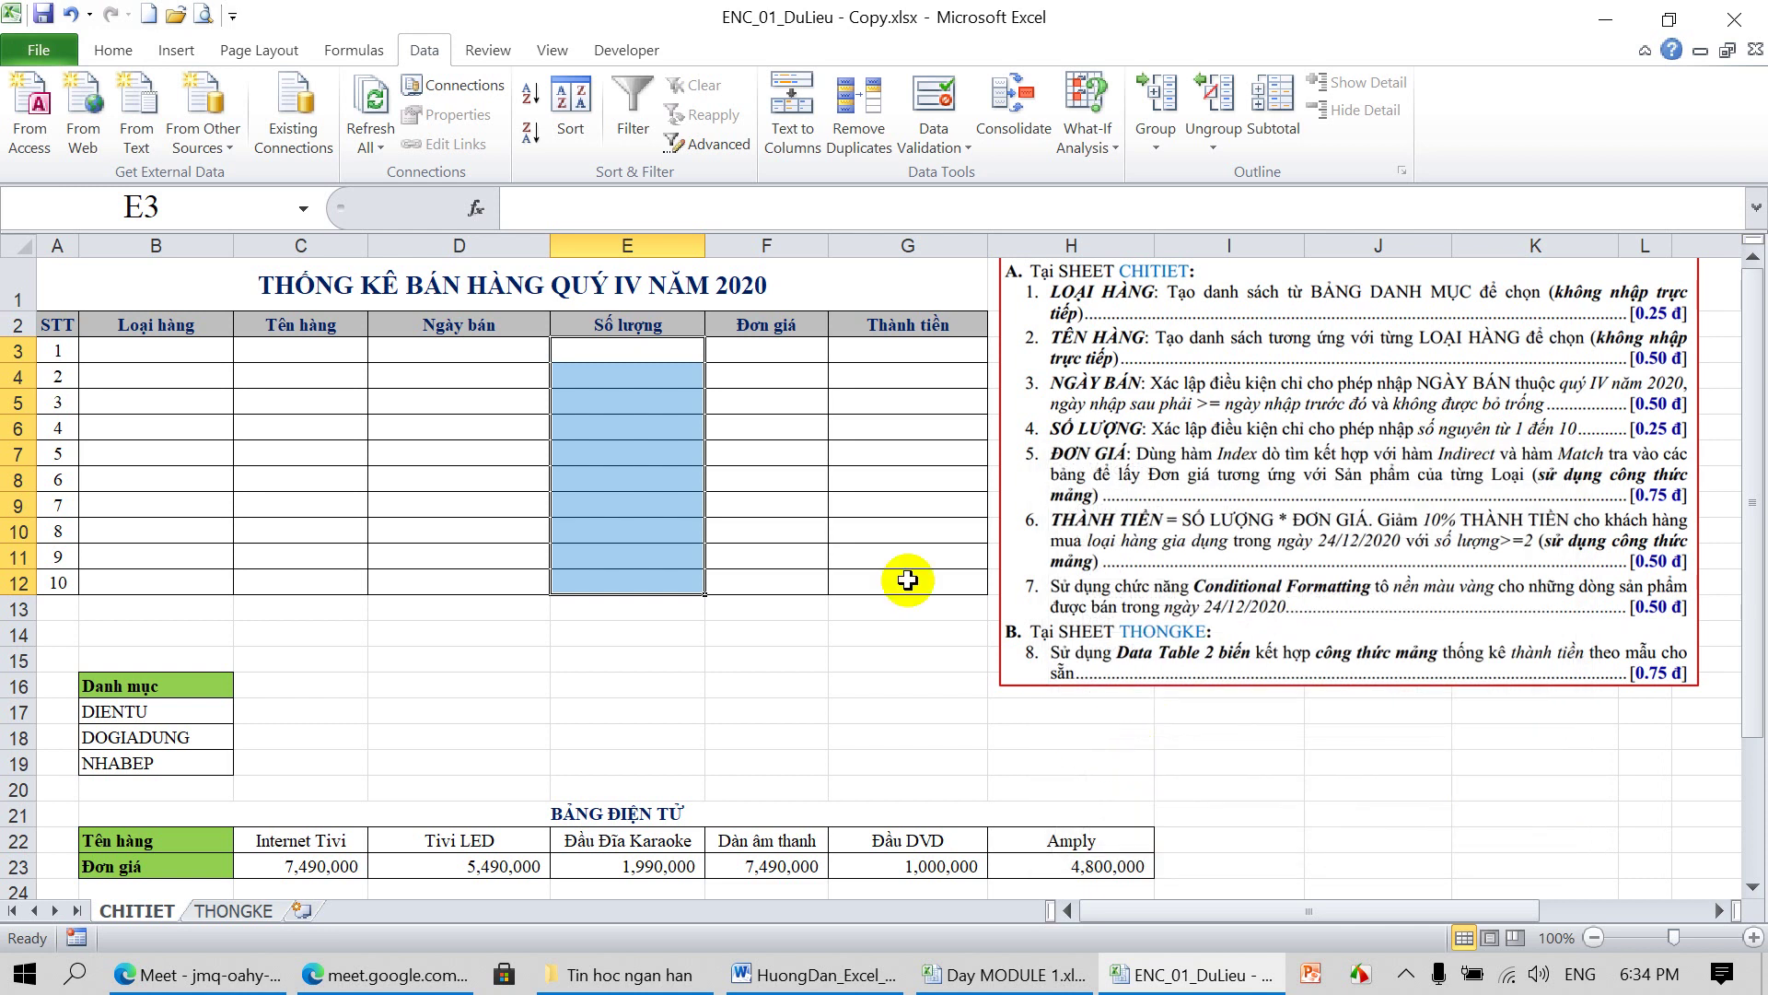
left_click(651, 433)
type("9")
key("Return")
type("8")
key("Return")
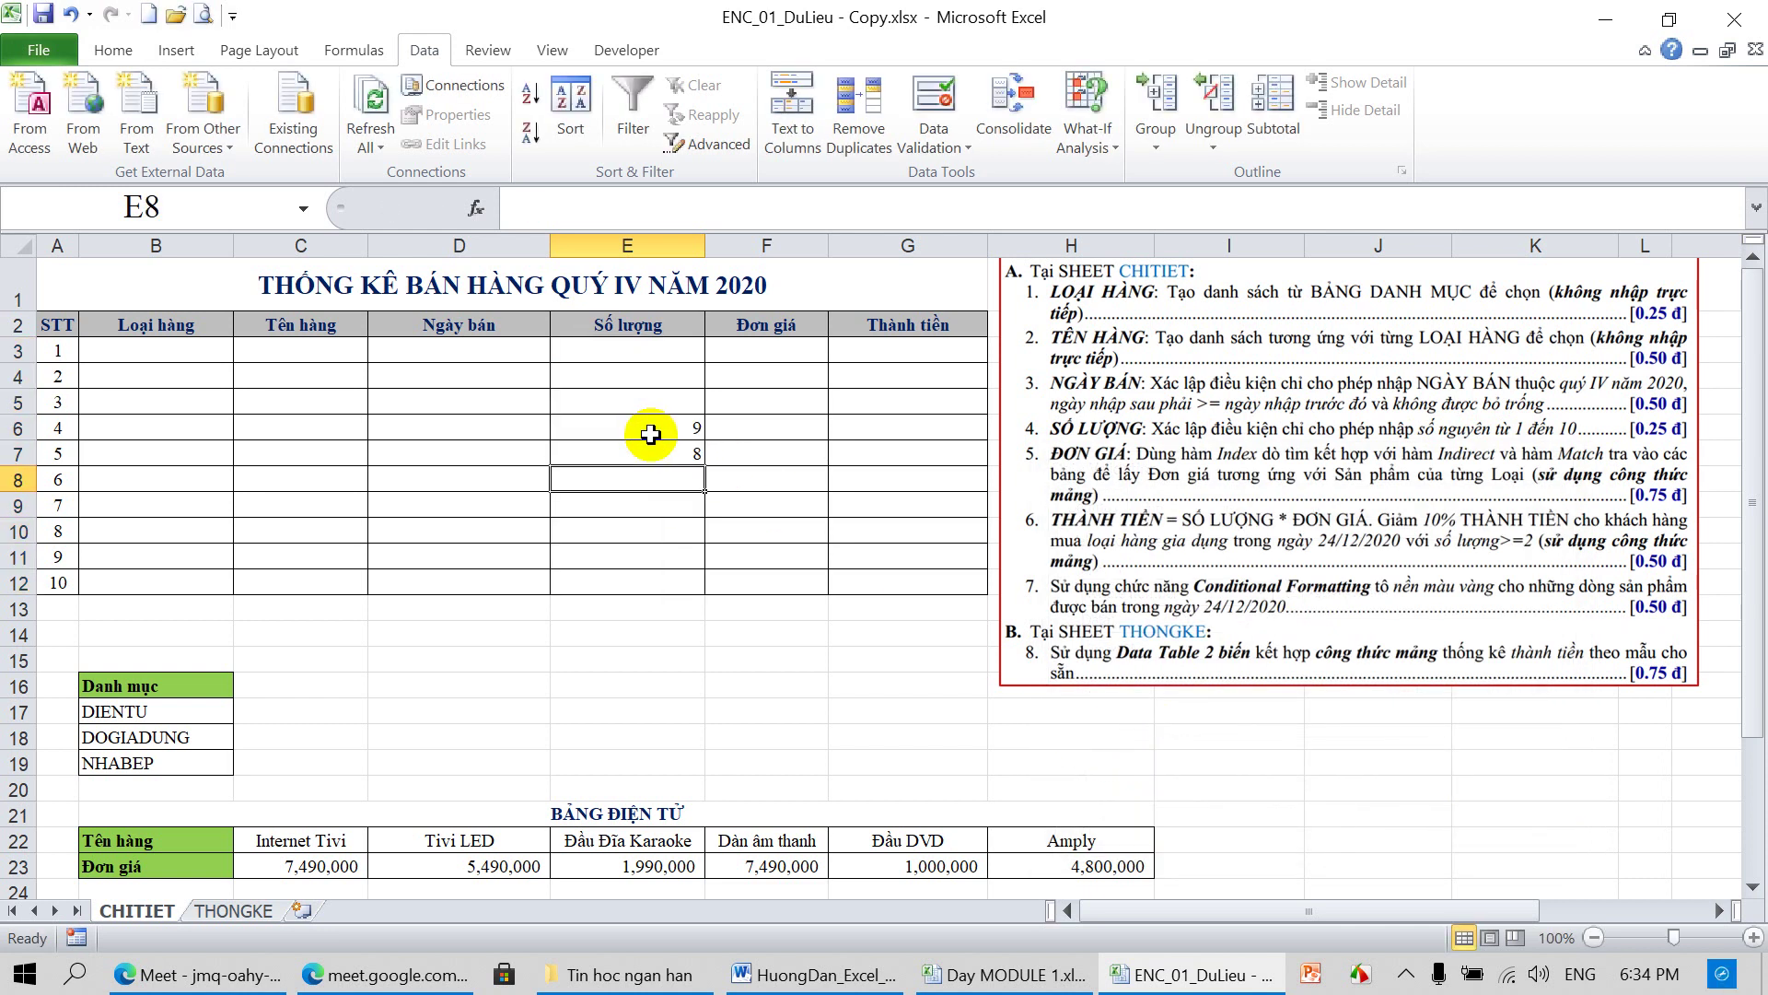
Try 12 in E8, dismiss the rejection, and reselect E3:E12
type("12")
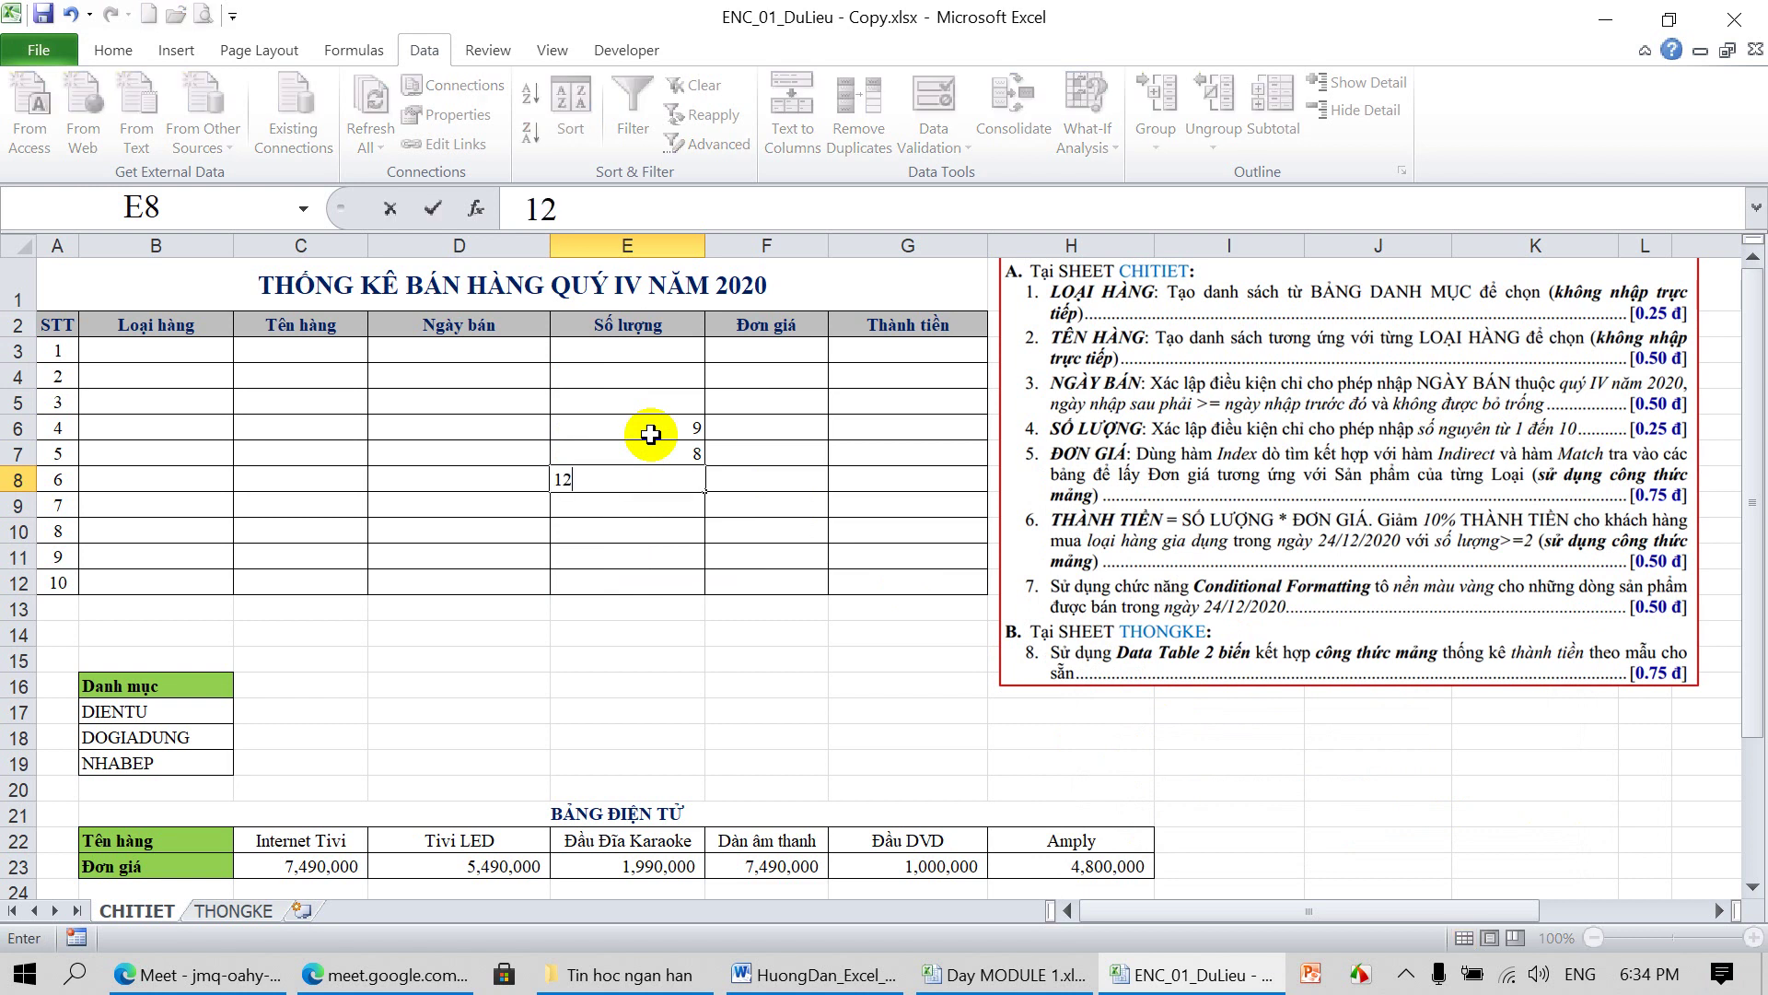
key("Return")
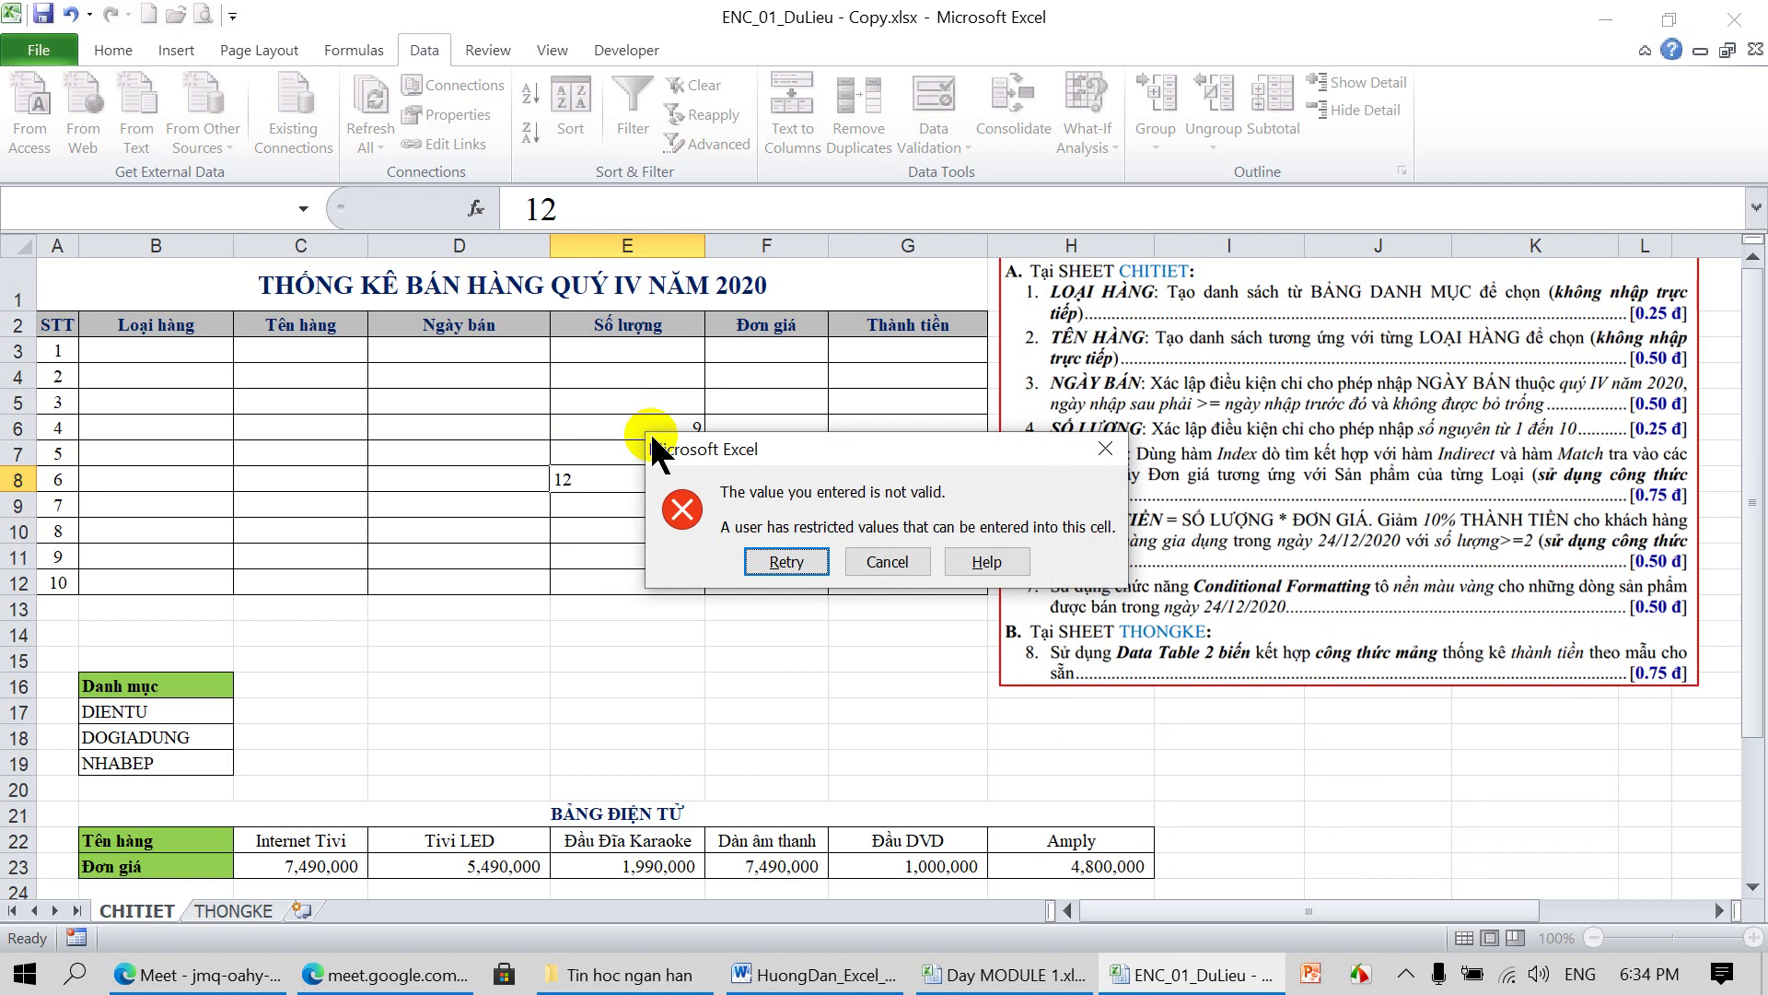
key("Escape")
left_click_drag(647, 351, 689, 551)
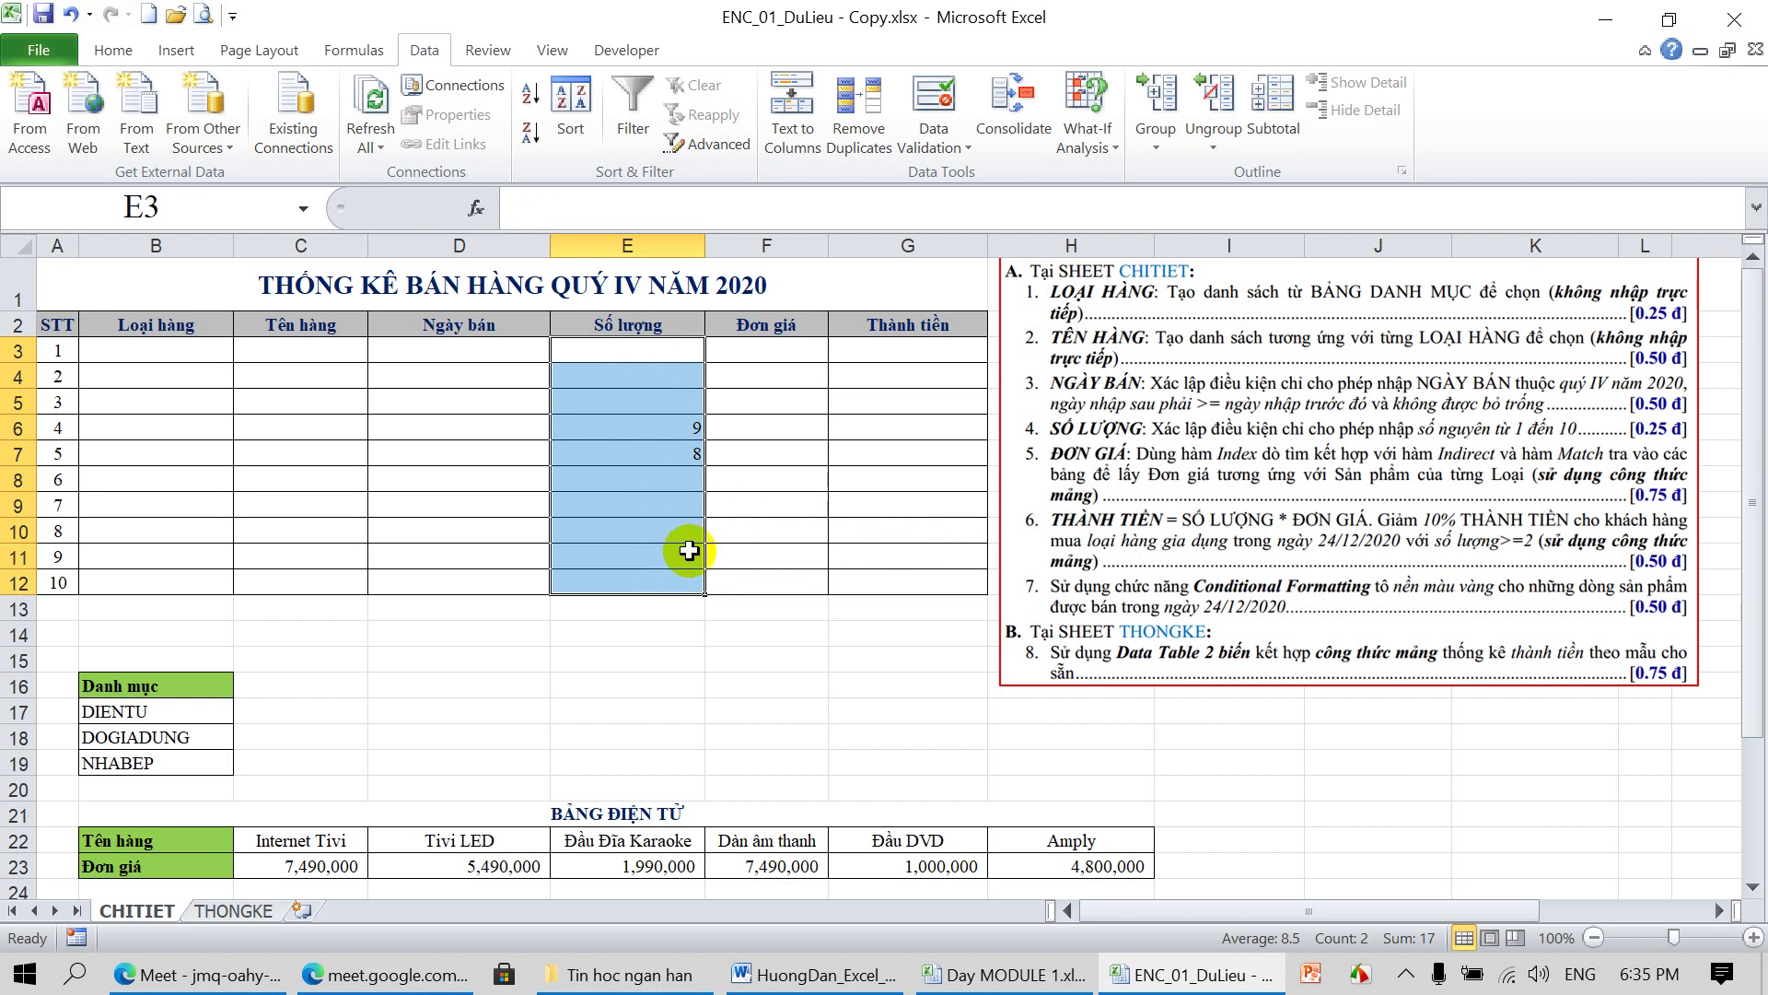
On the Error Alert tab, enter title 'BÁO LỖI' and message 'BẠN SAI RỒI!'
left_click(938, 88)
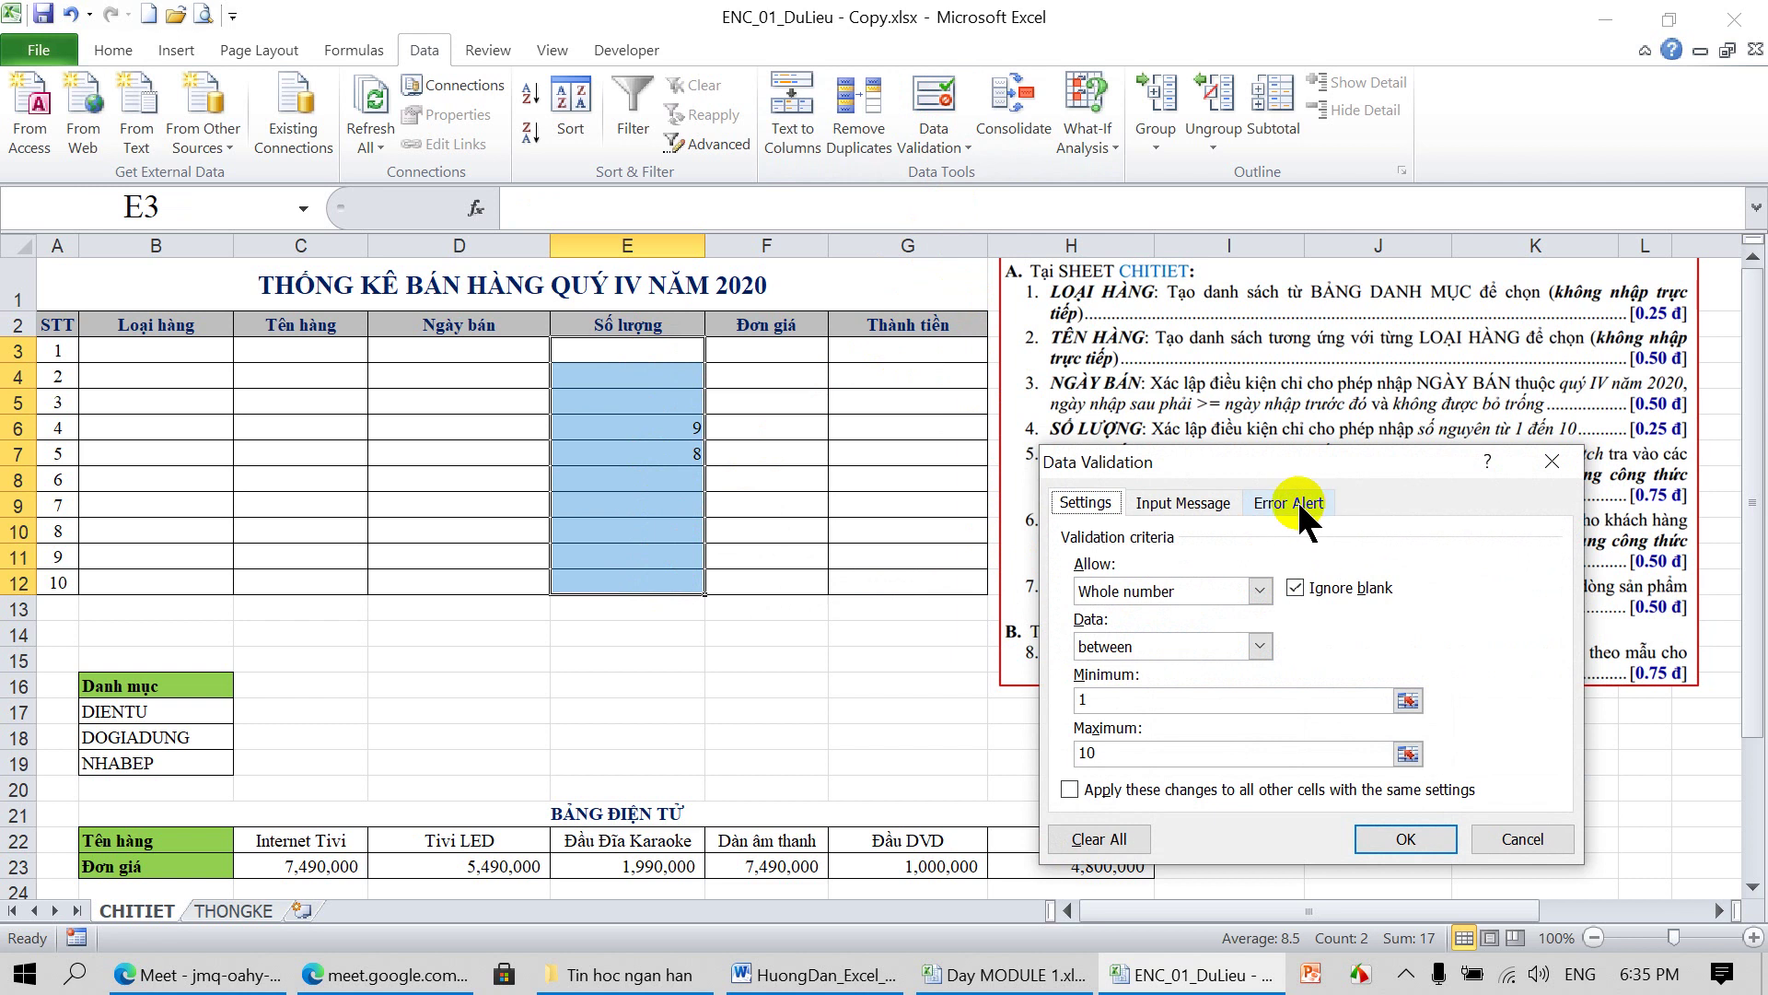
left_click(1297, 499)
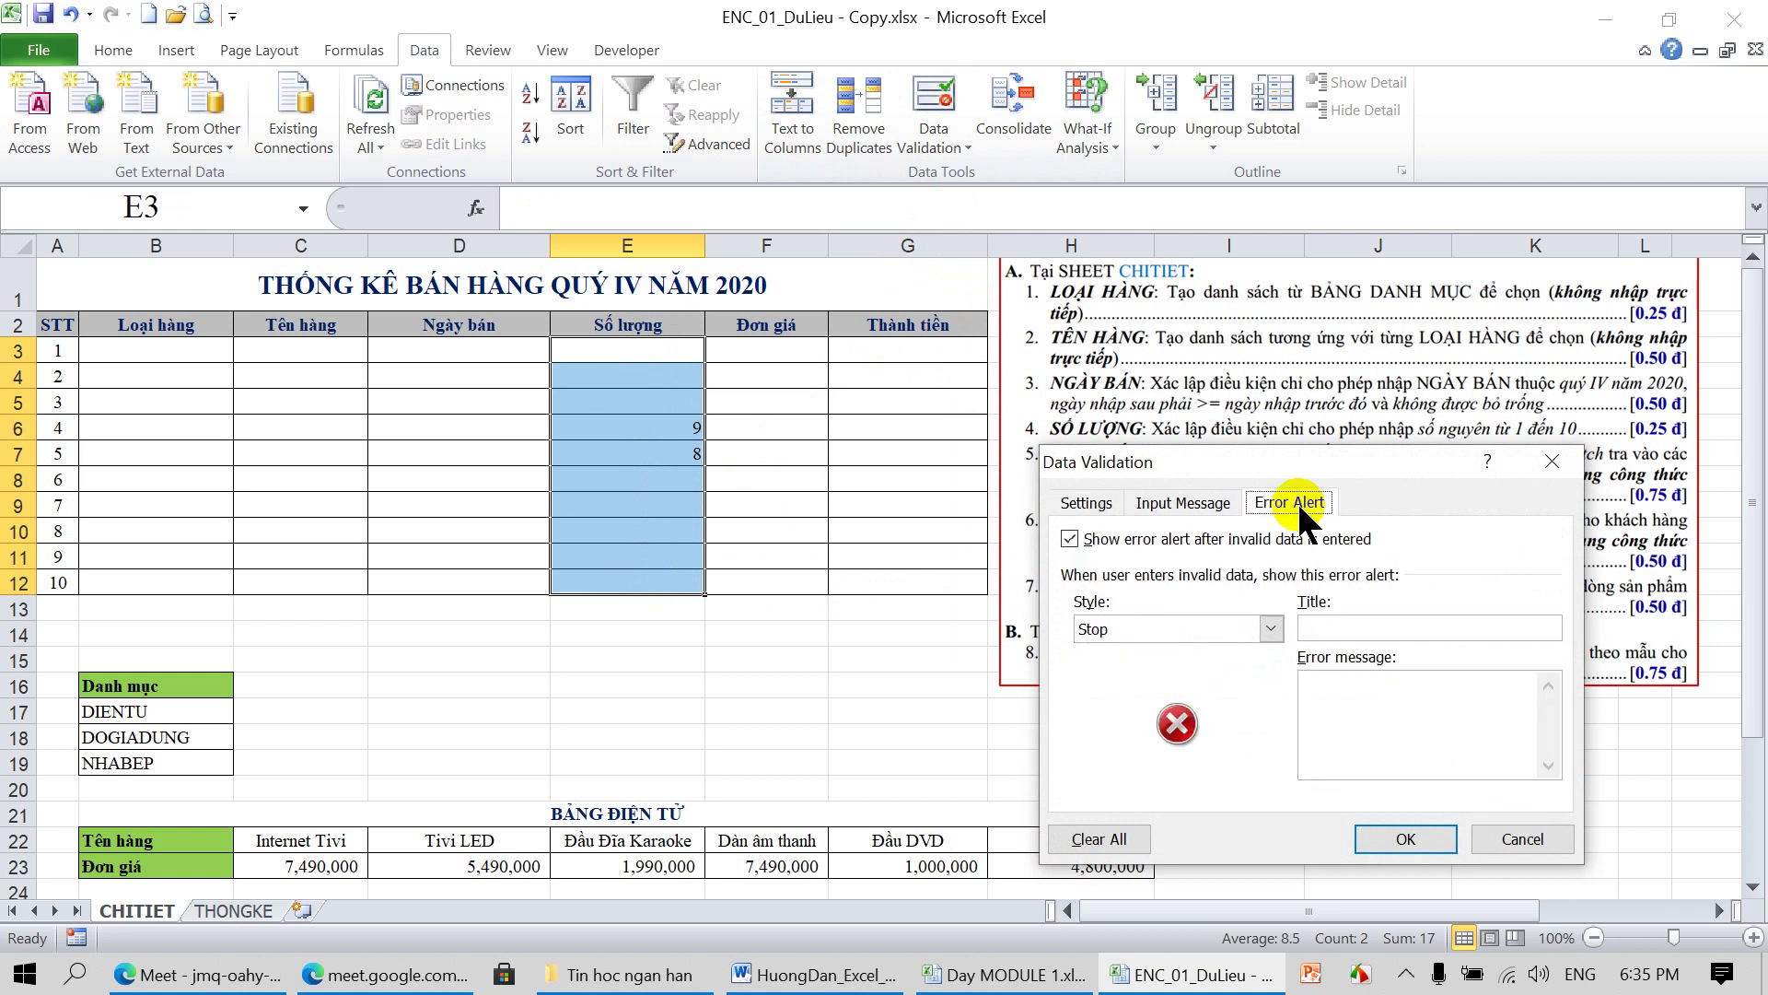
left_click(1328, 627)
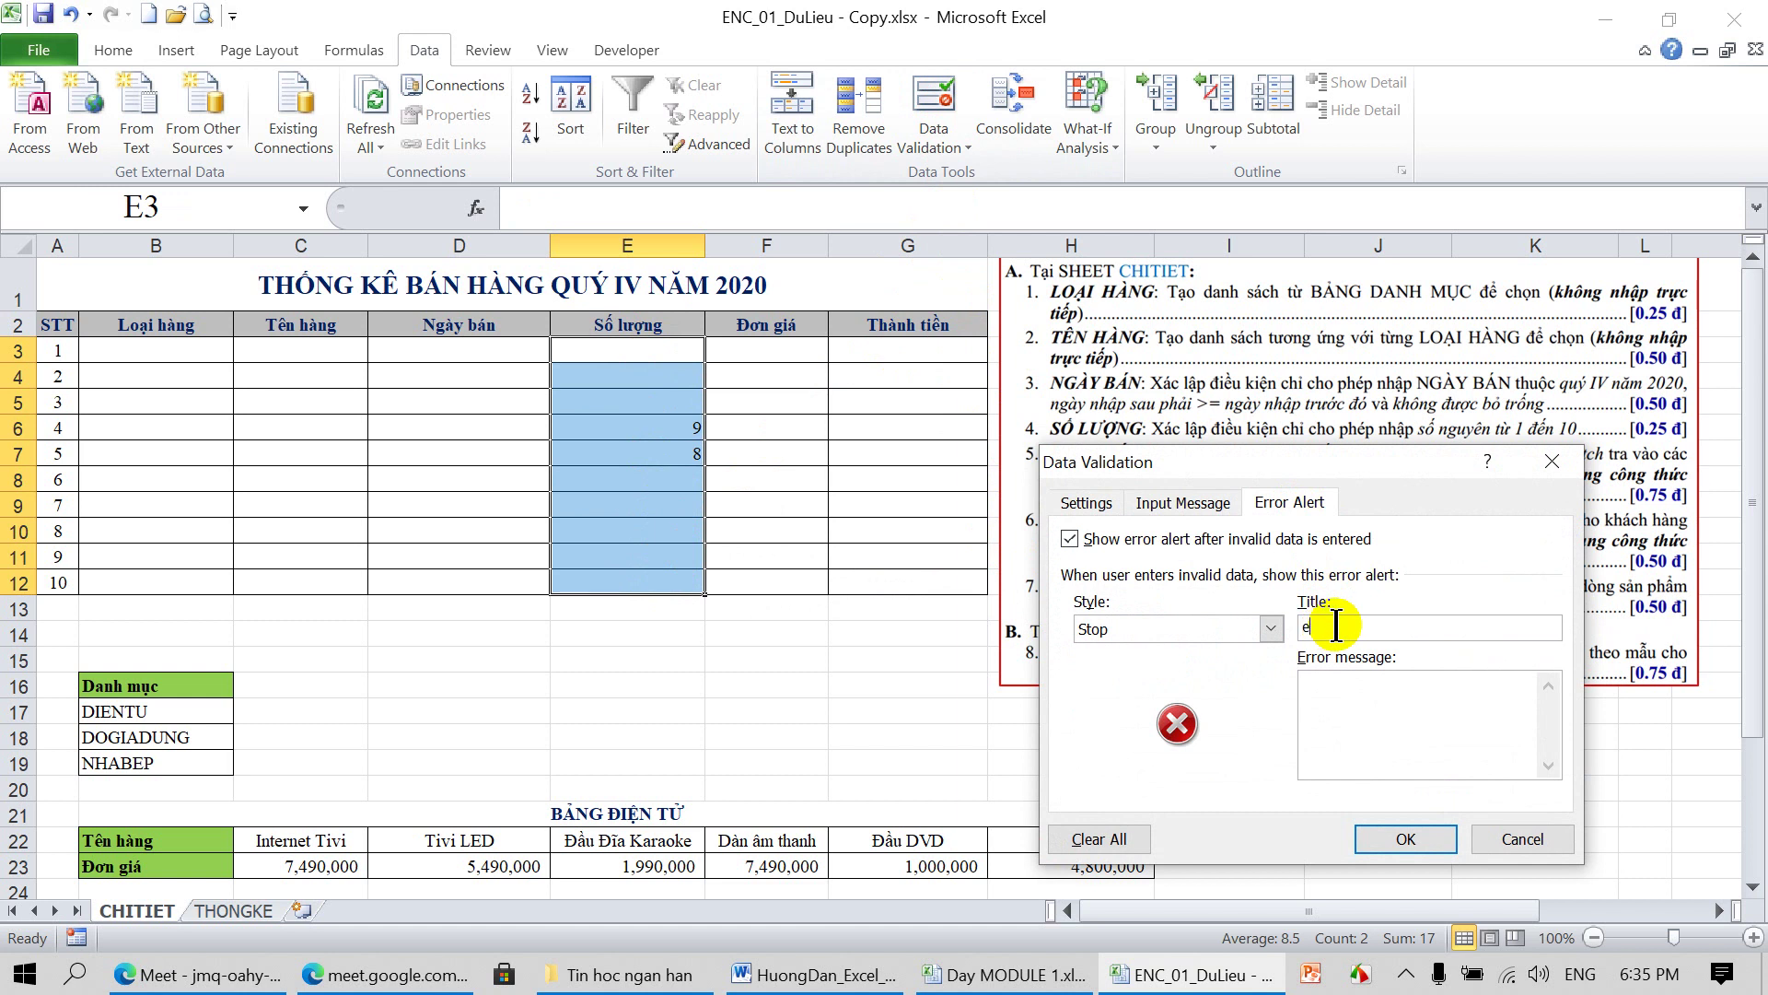
type("BA")
type("O LO")
type("I")
left_click(1333, 697)
type("BAN SAI RỒI!")
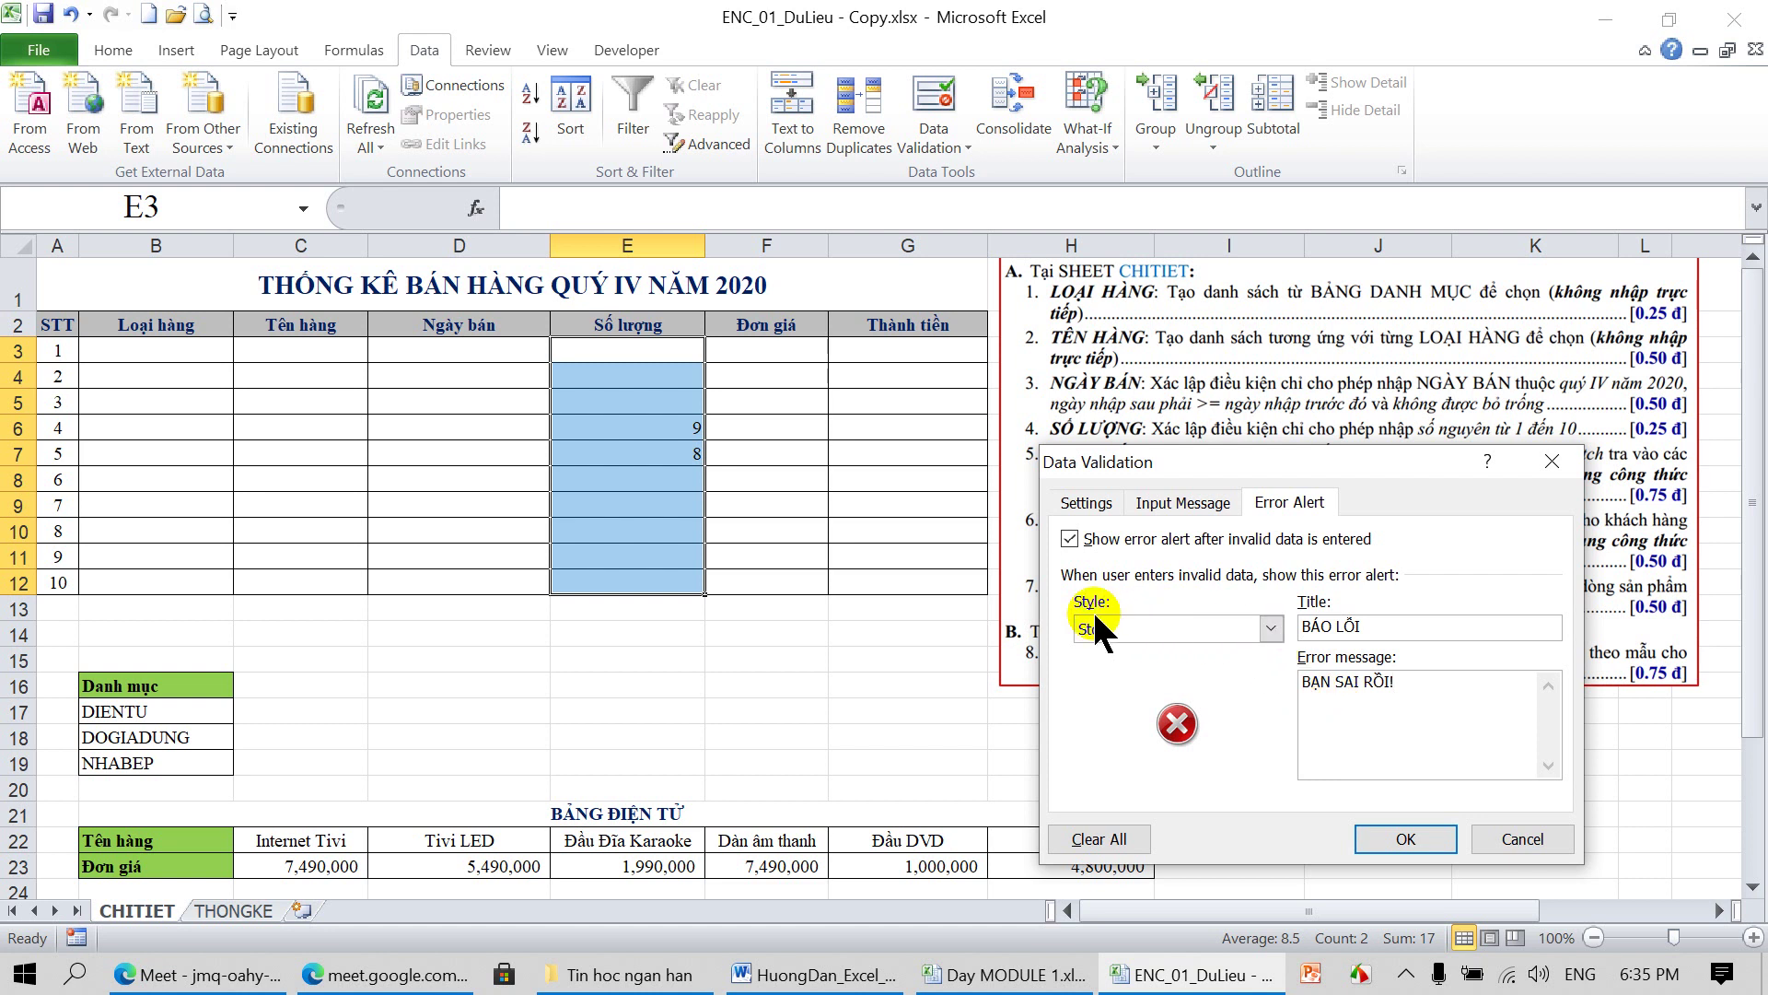
left_click(1270, 628)
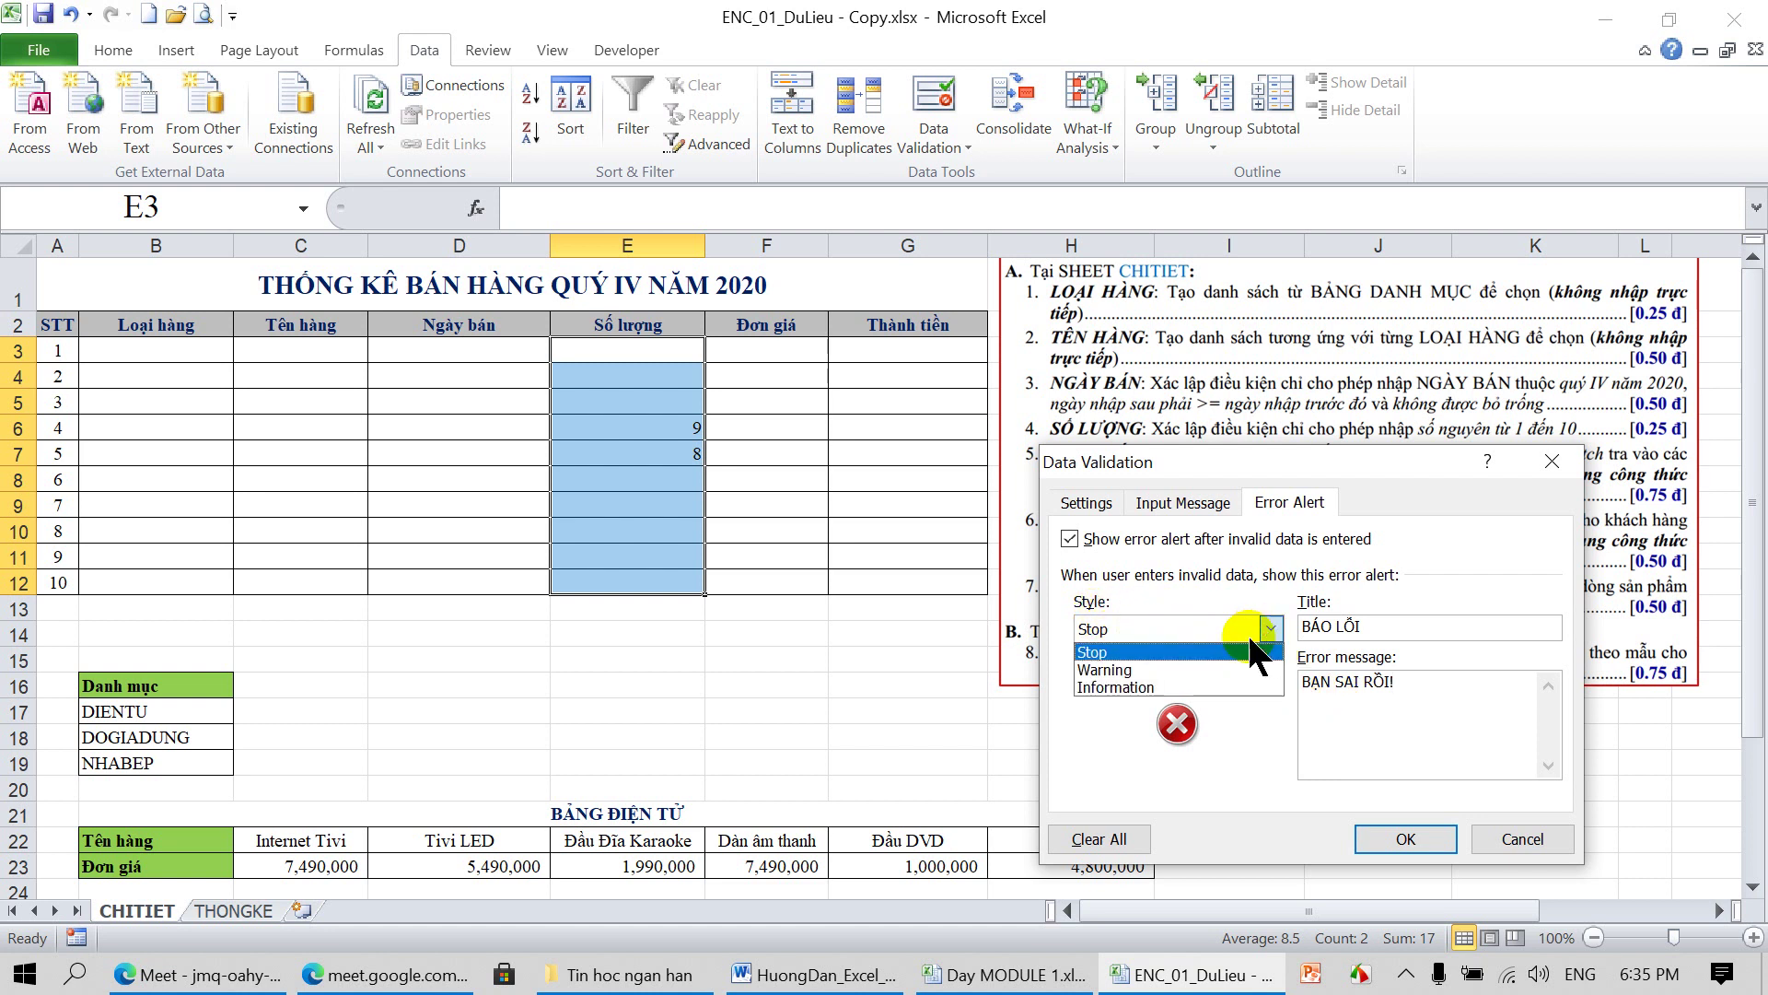
Try Warning and Information styles, settle on Stop, and review the 1–10 criteria
left_click(1164, 650)
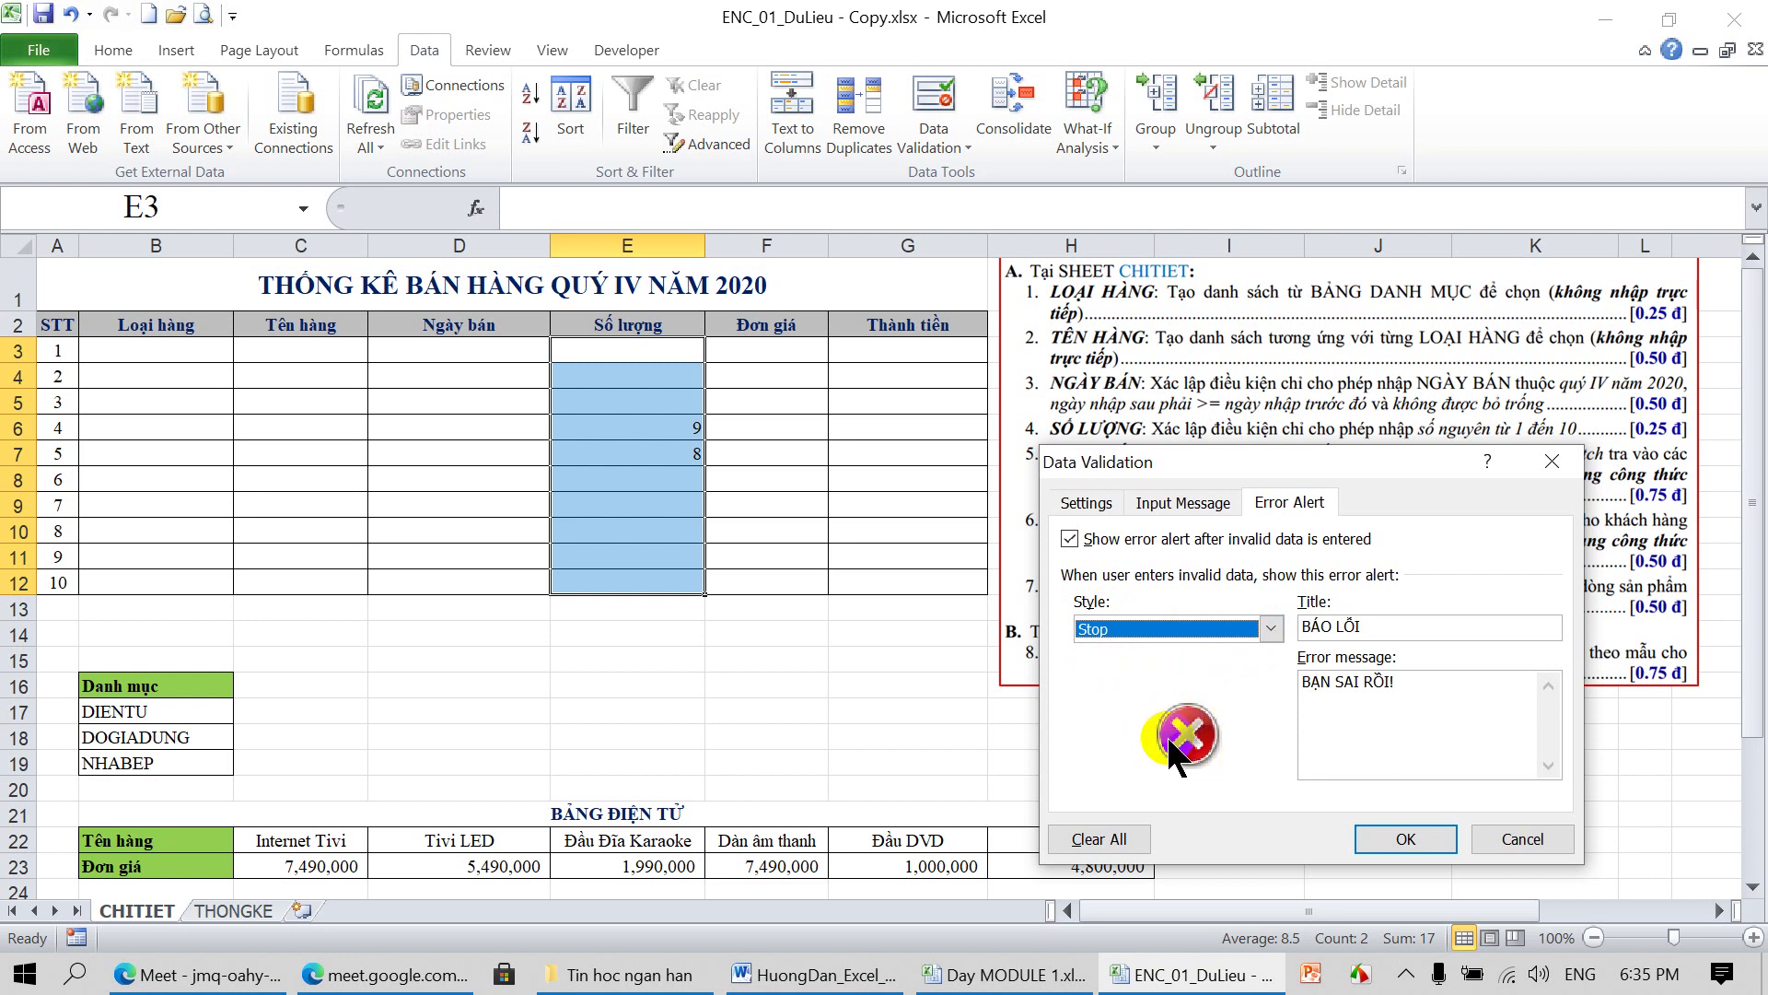
left_click(1271, 627)
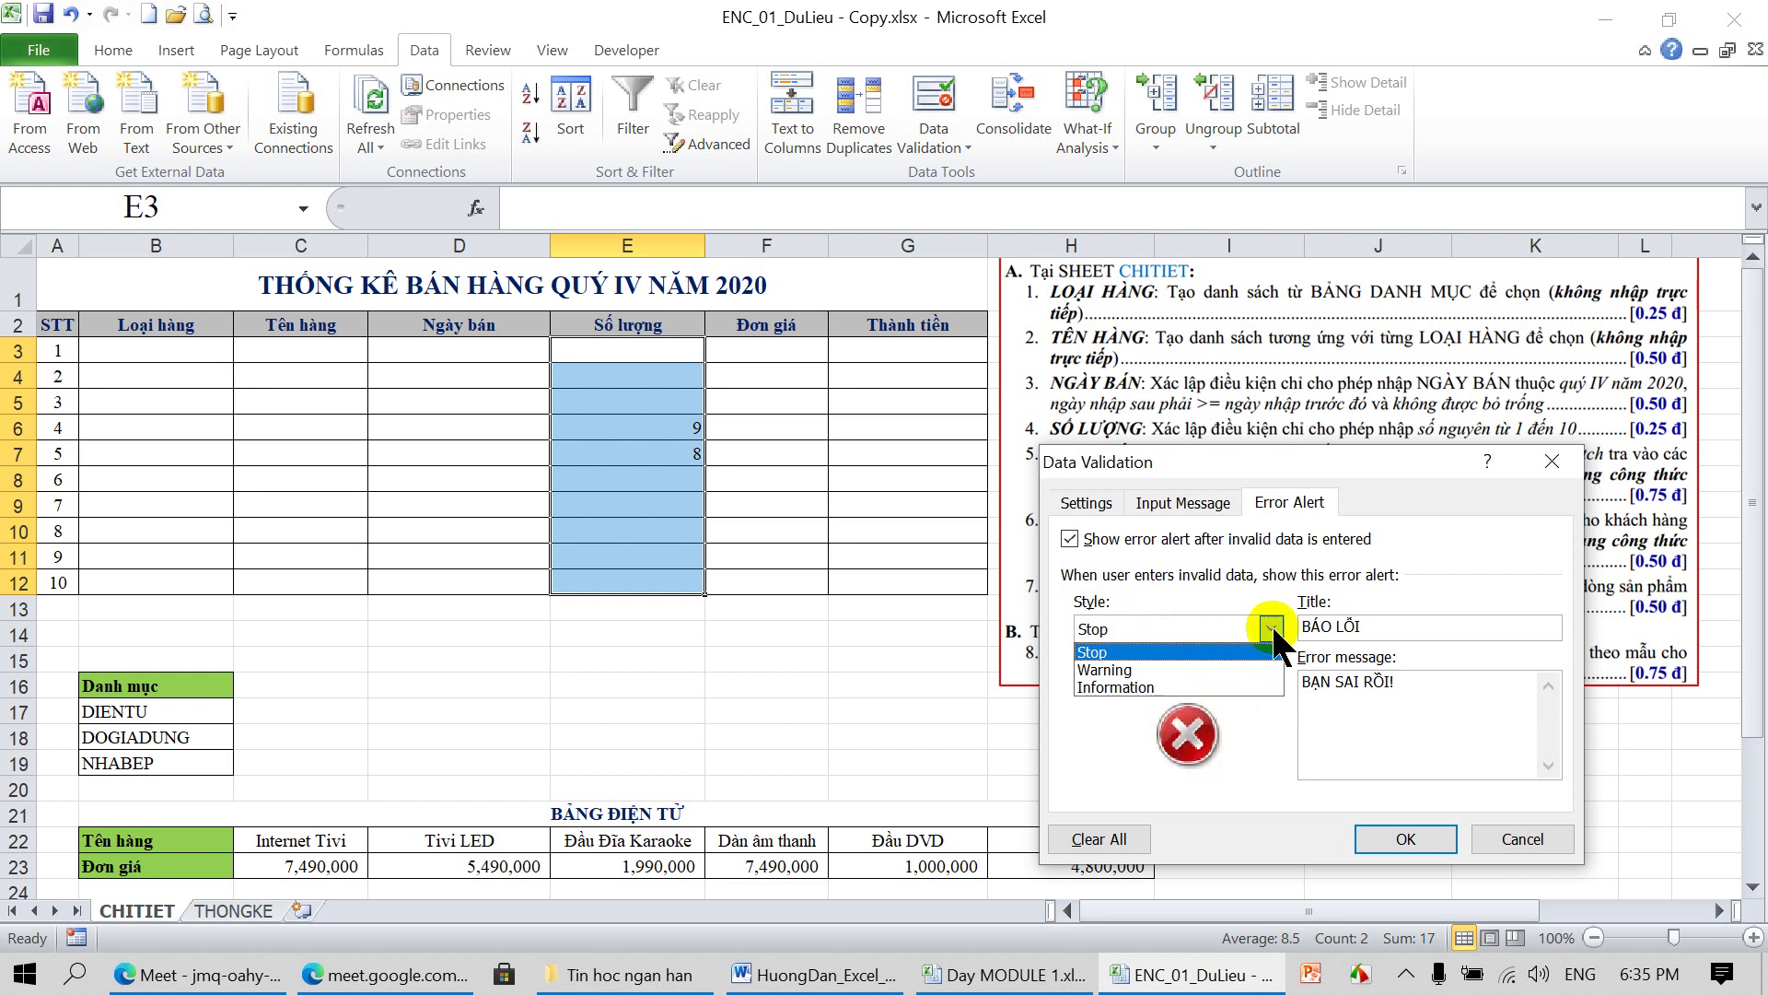
left_click(1141, 672)
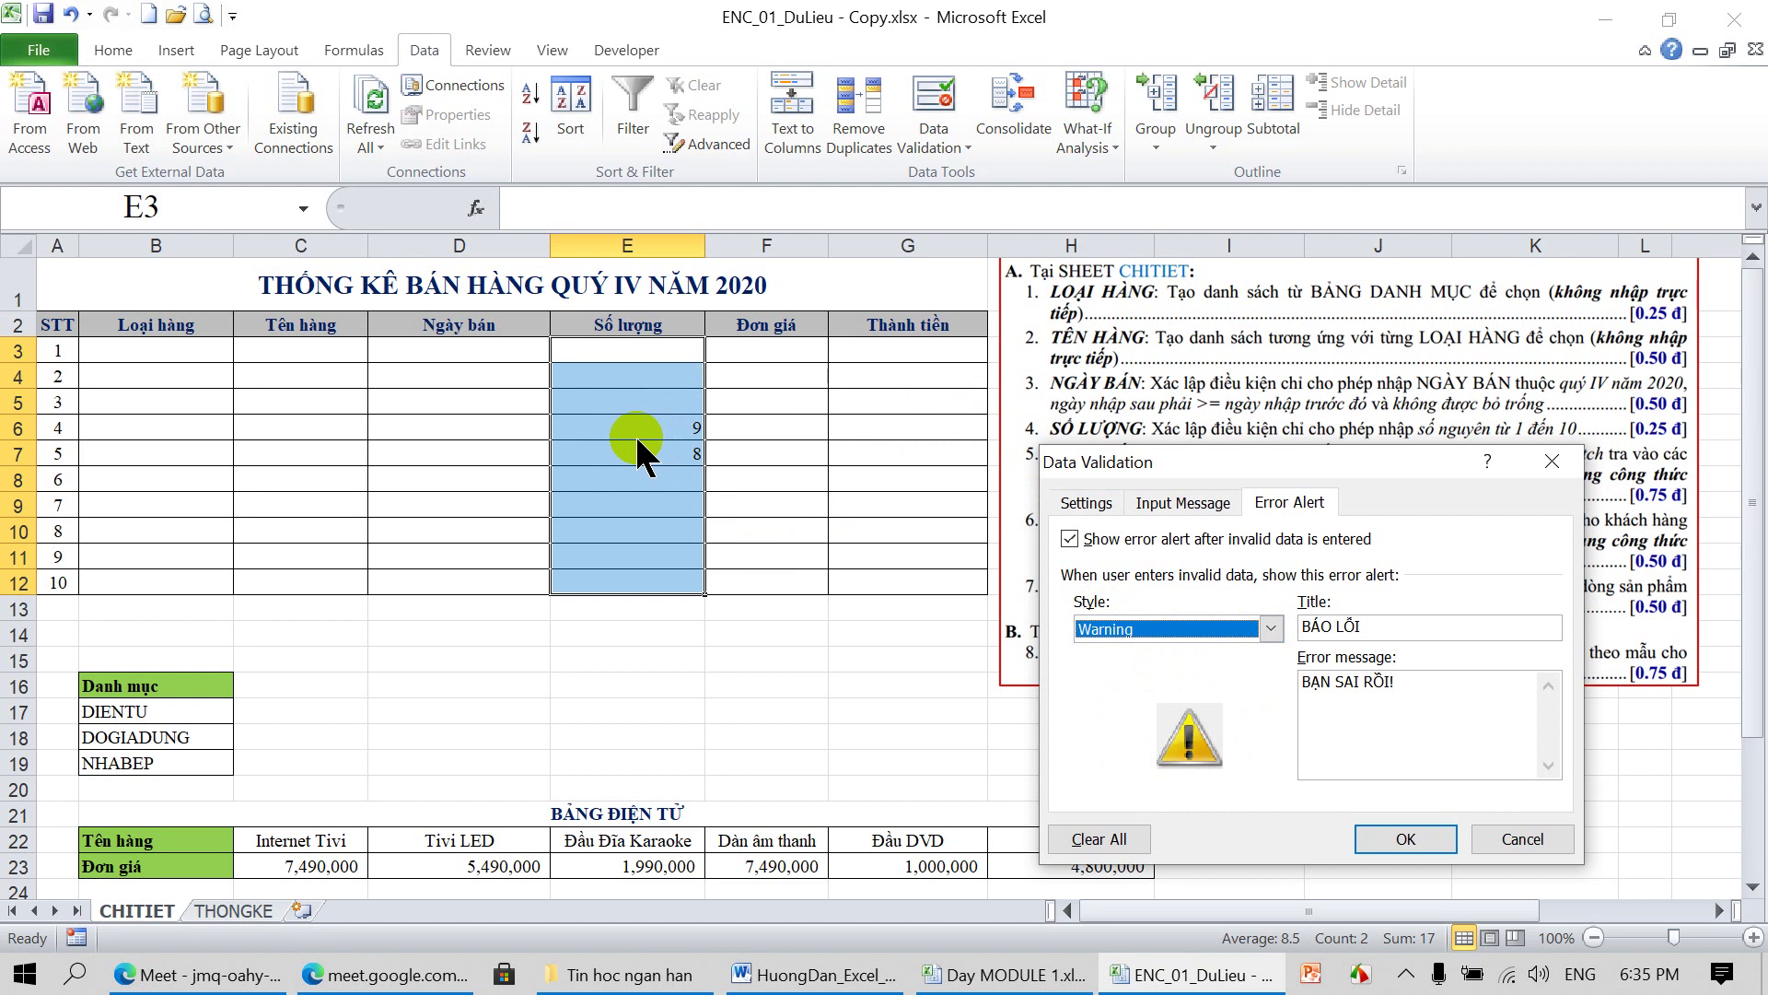
left_click(1271, 628)
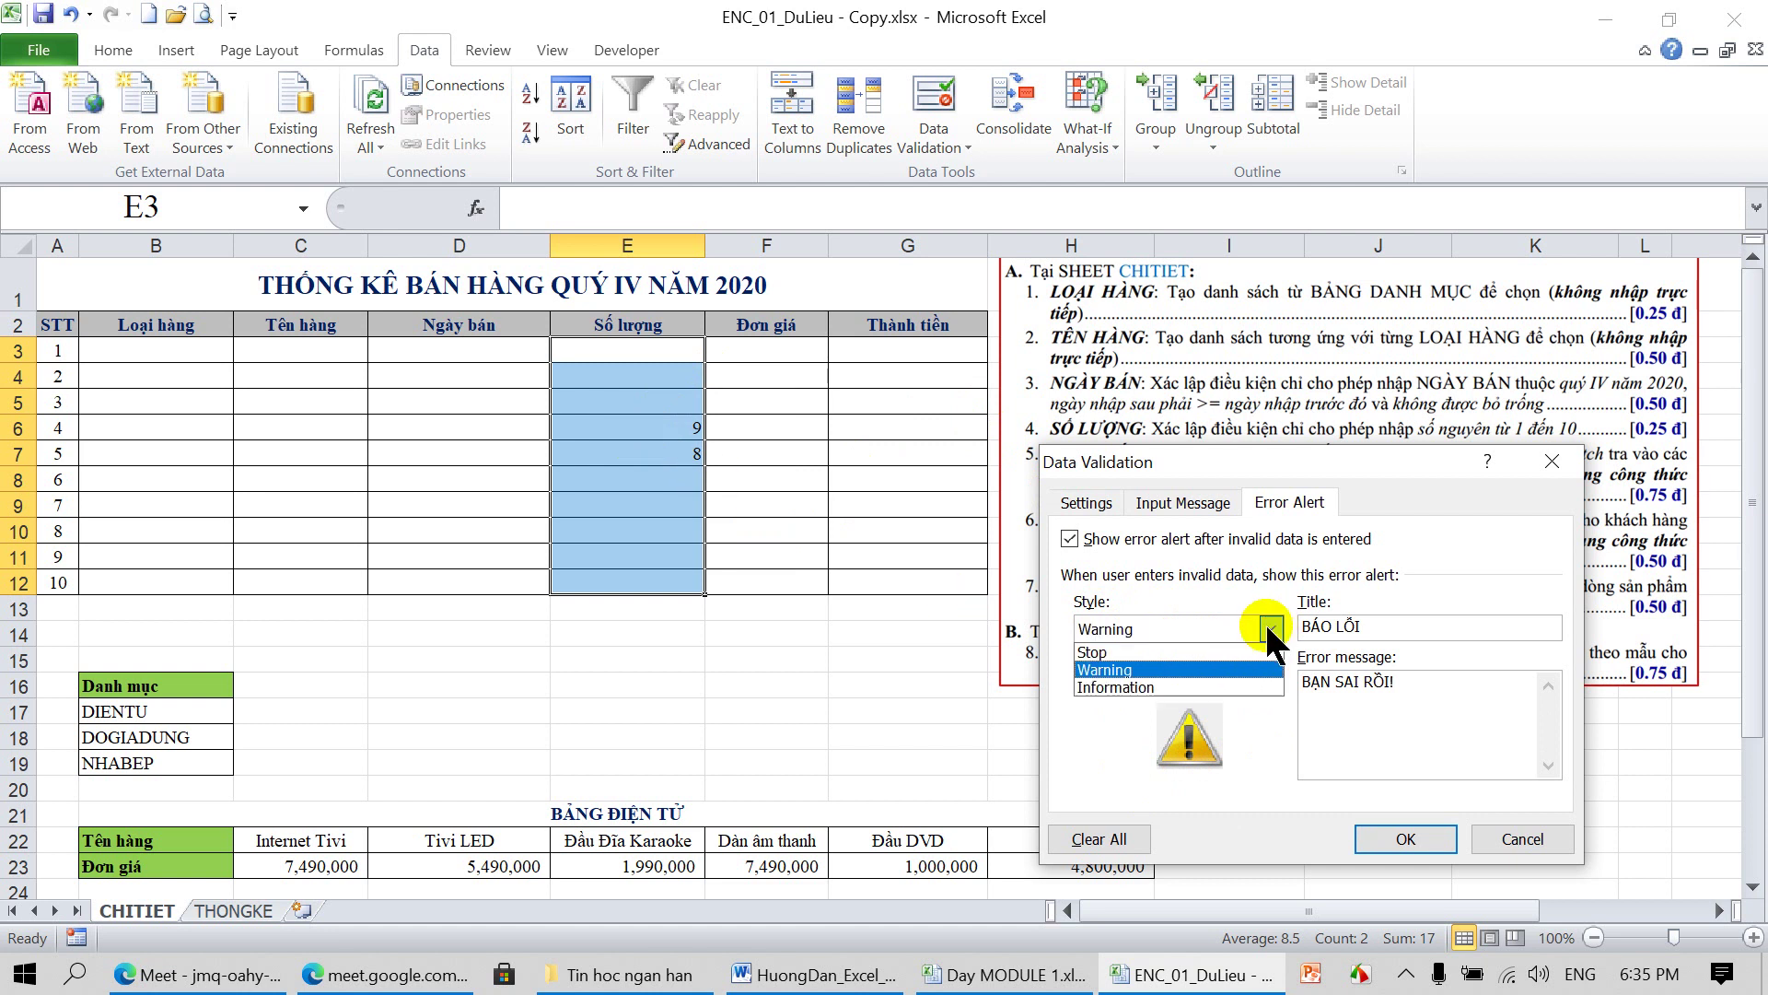
left_click(1150, 689)
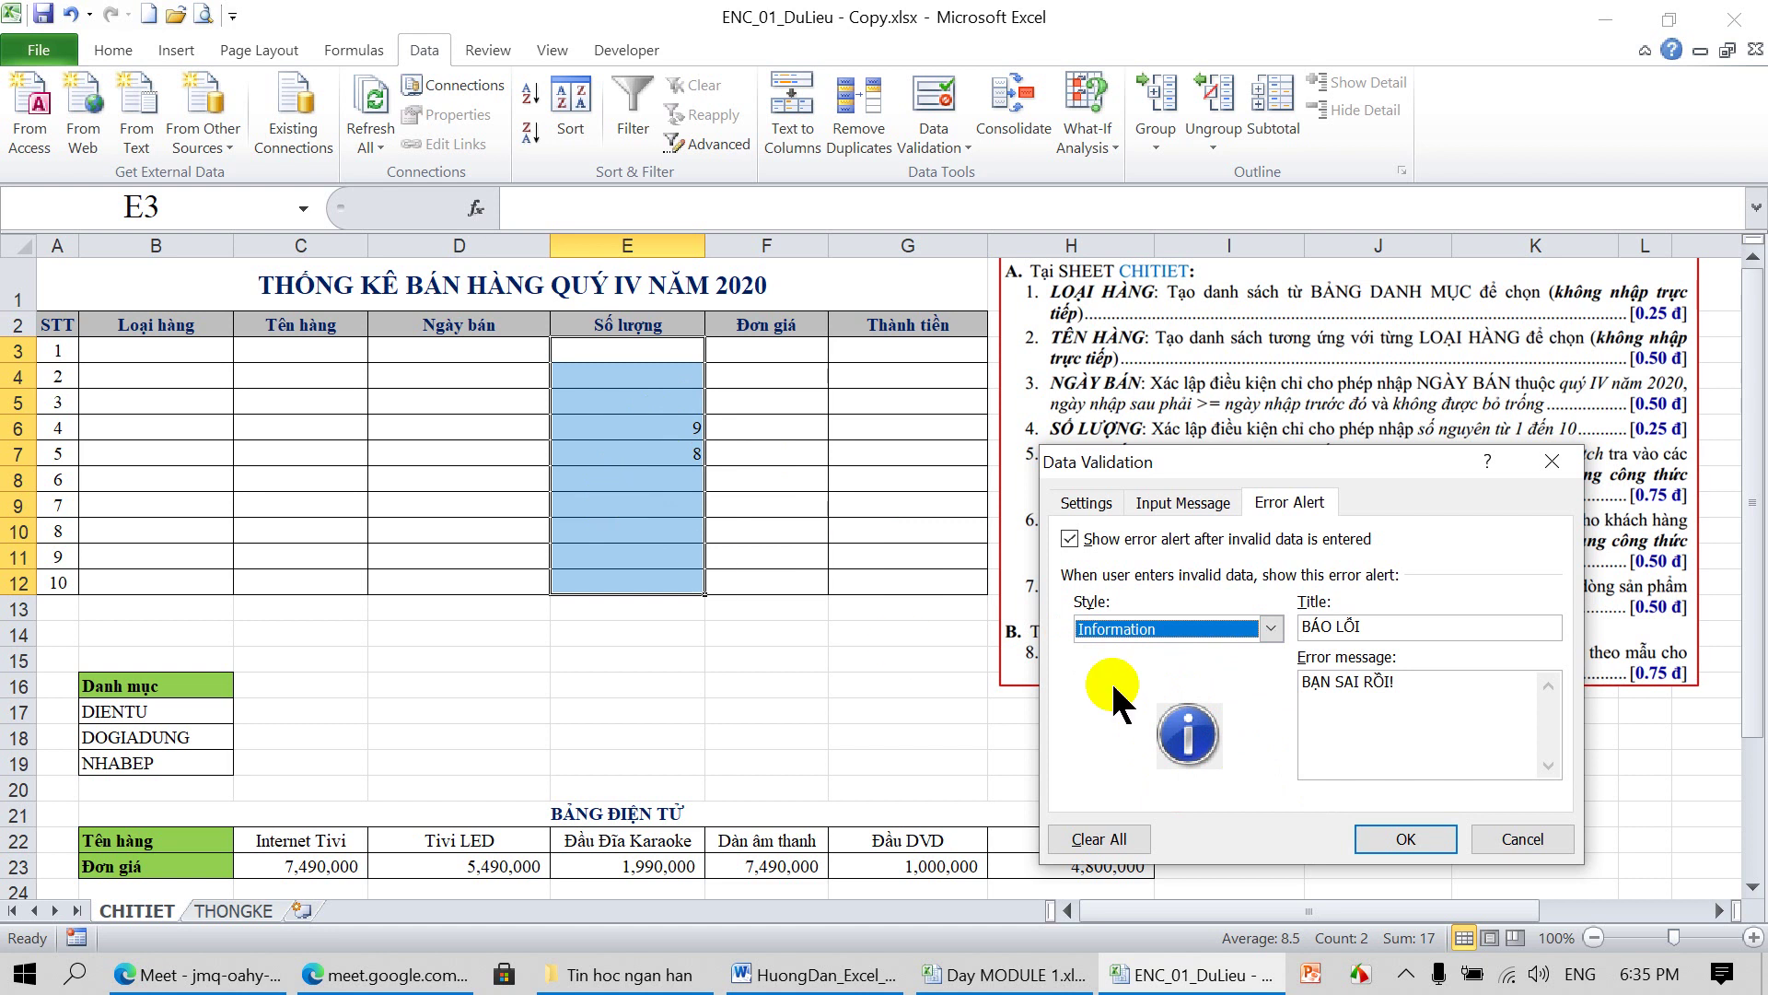
left_click(1270, 628)
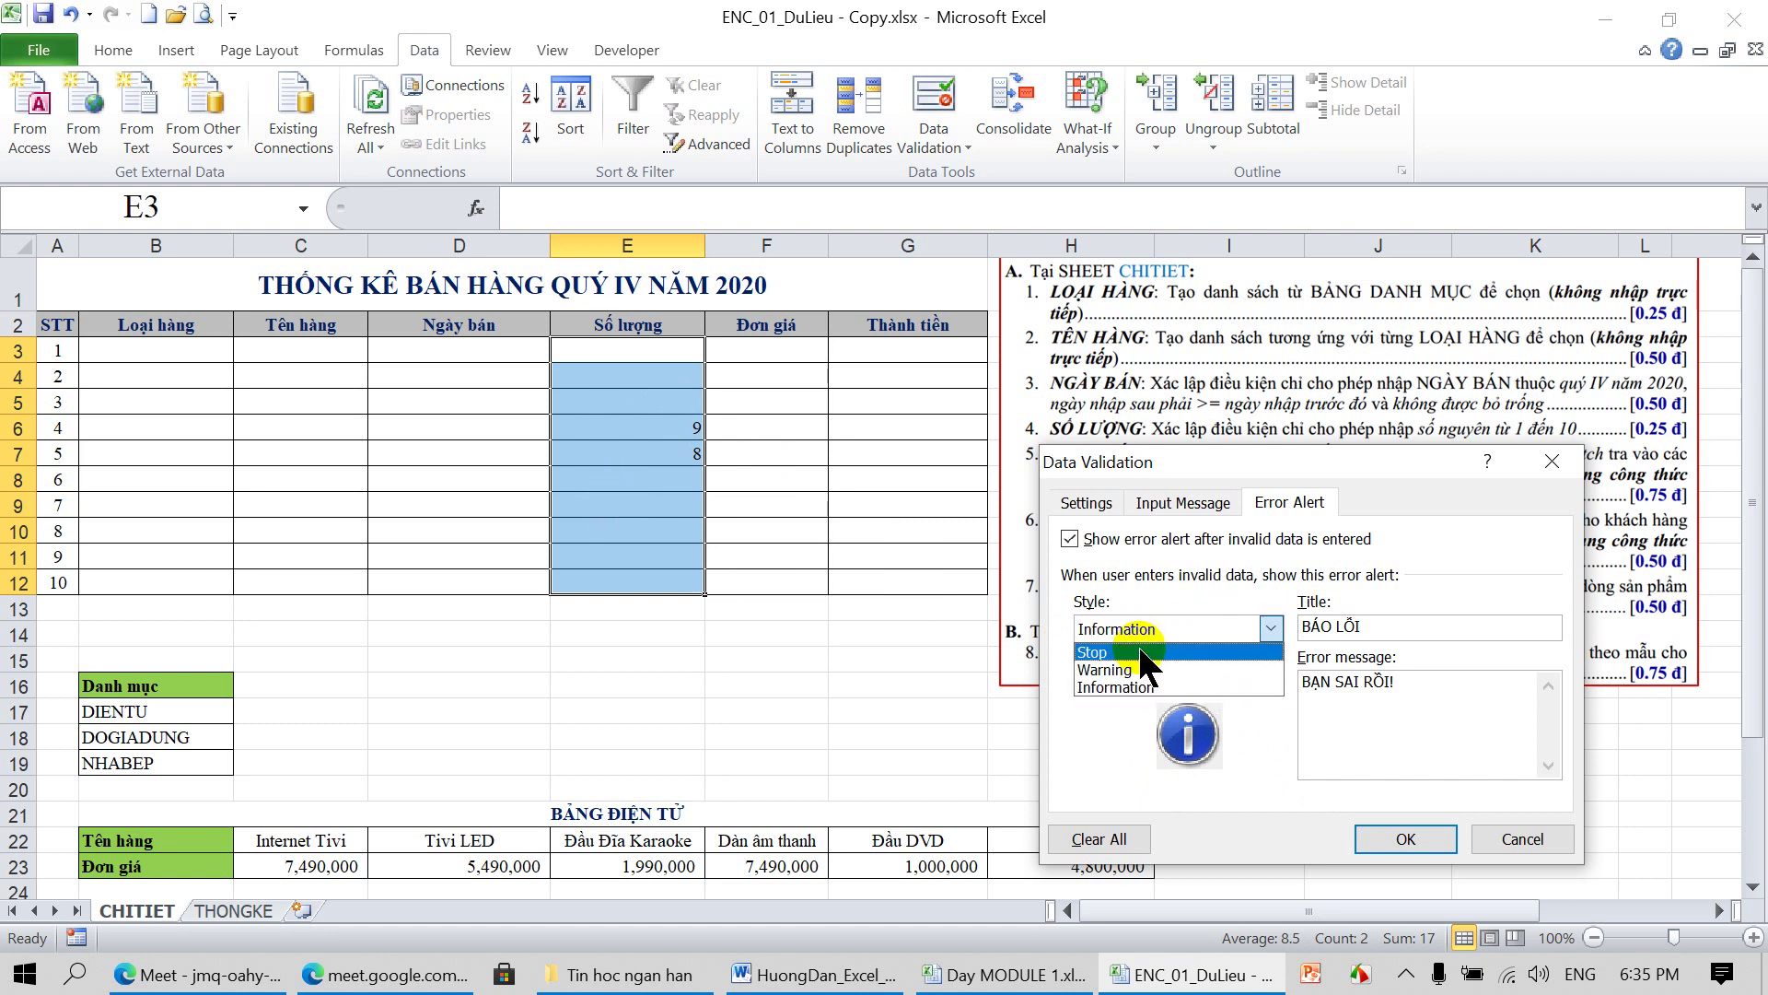
left_click(1142, 649)
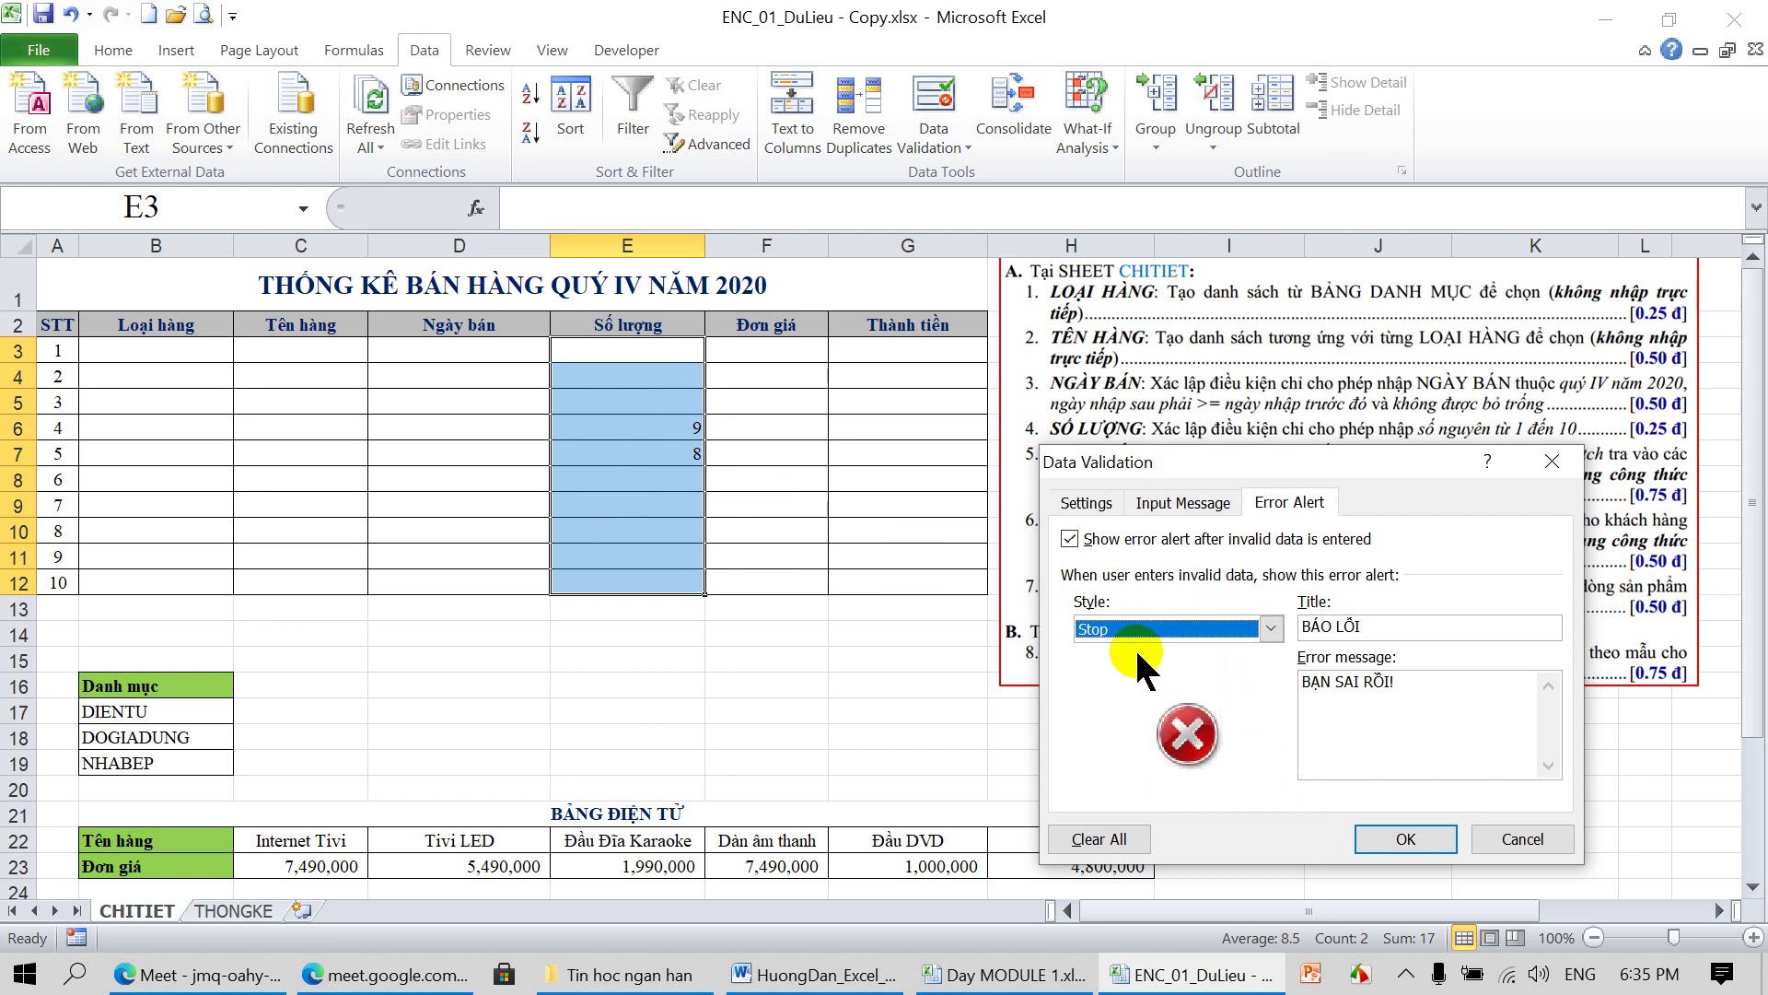
left_click(1082, 497)
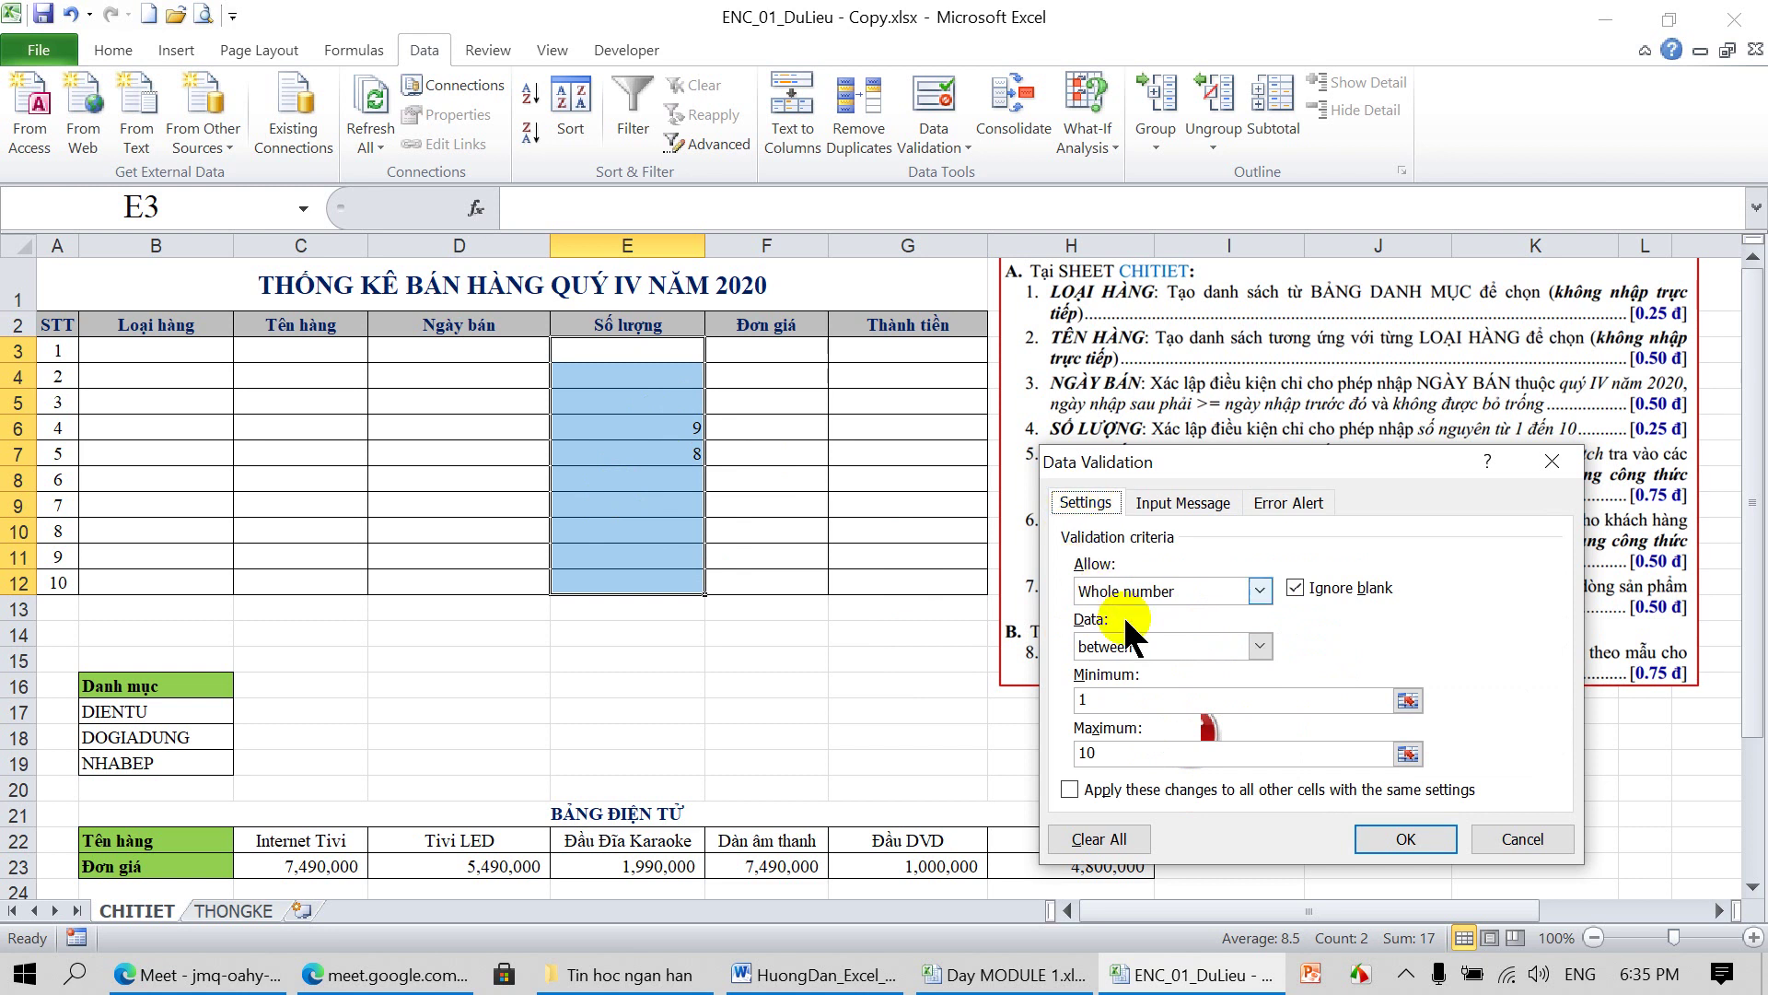
left_click(1283, 502)
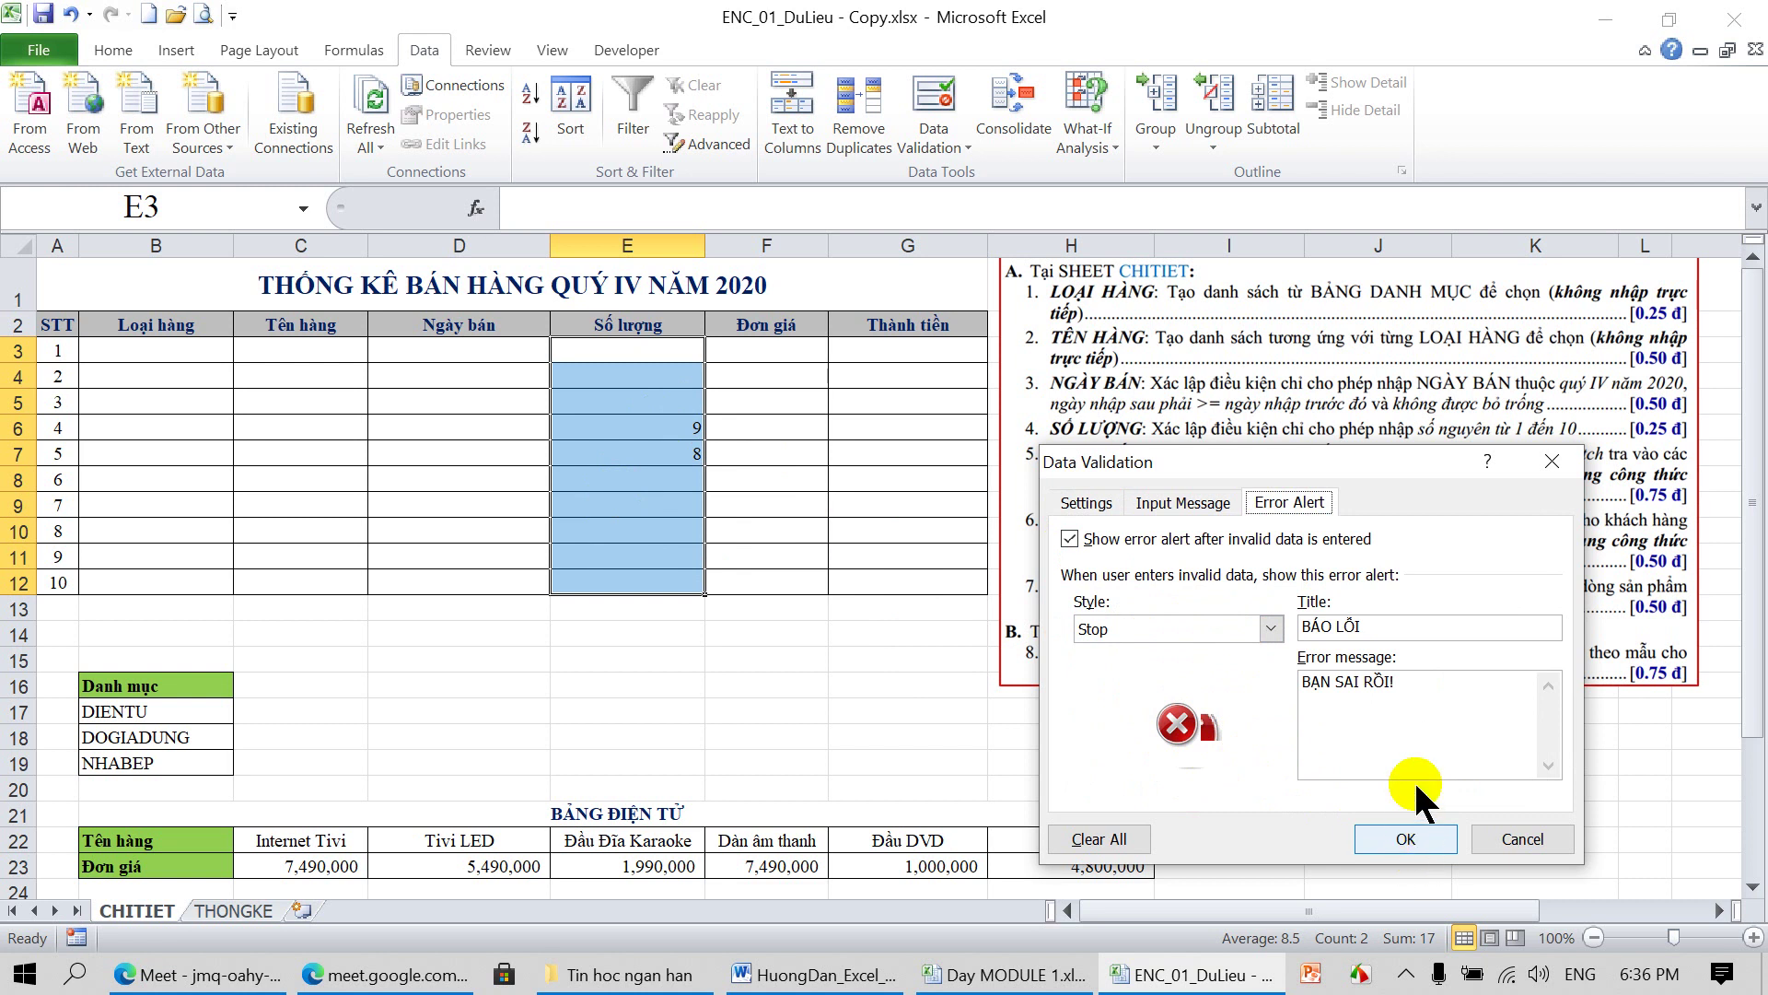
Apply the 1–10 whole-number rule and confirm 90 in E8 is rejected by BÁO LỖI
left_click(1405, 836)
left_click(686, 485)
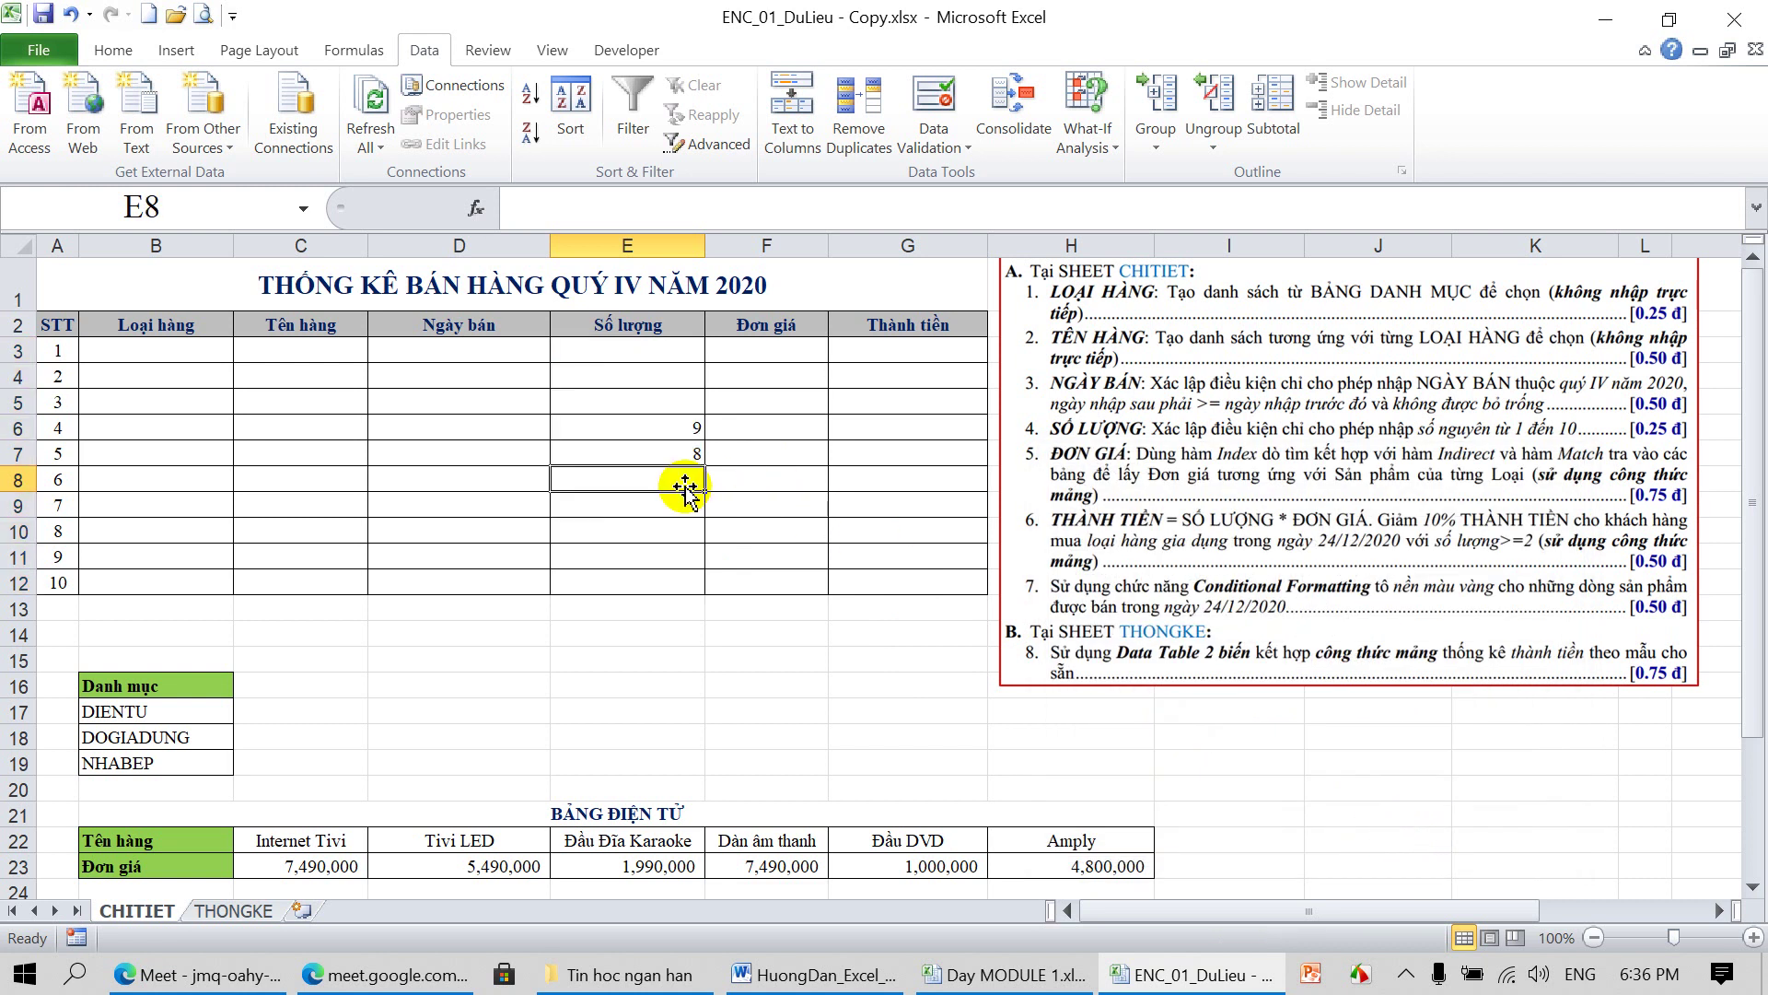
type("90")
key("Return")
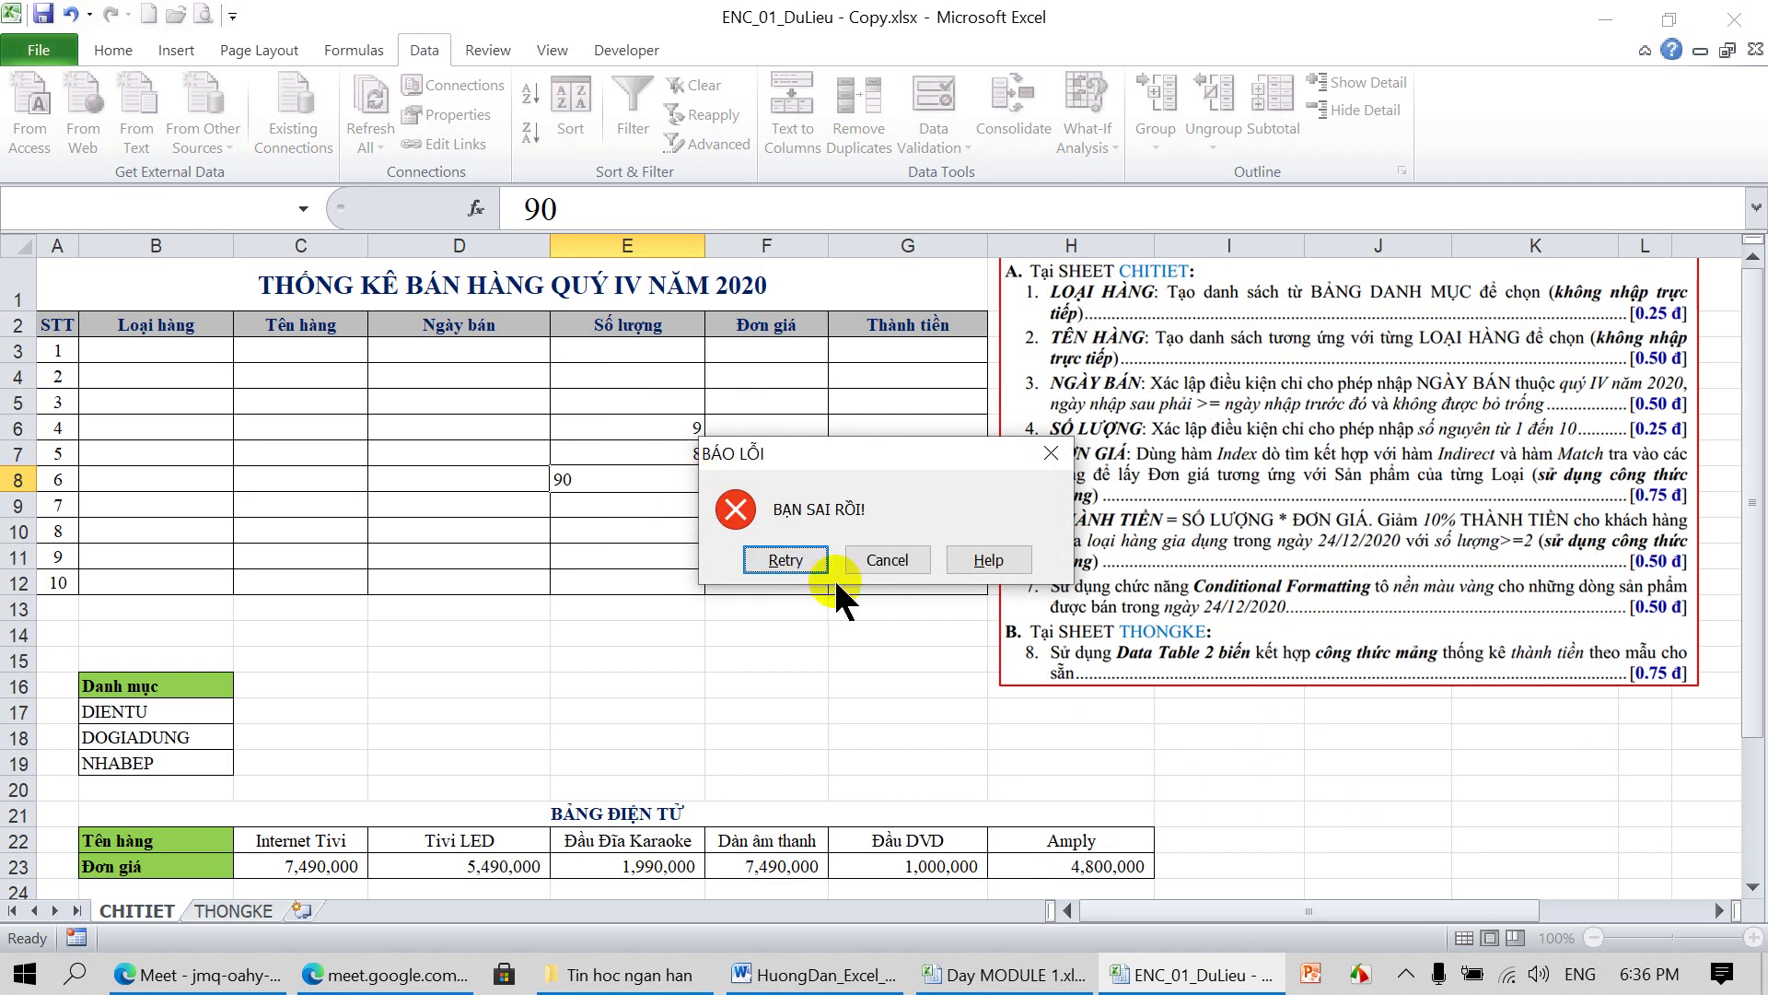
left_click(887, 559)
Check a few cells, then reselect the Số lượng range E3:E12
left_click(843, 620)
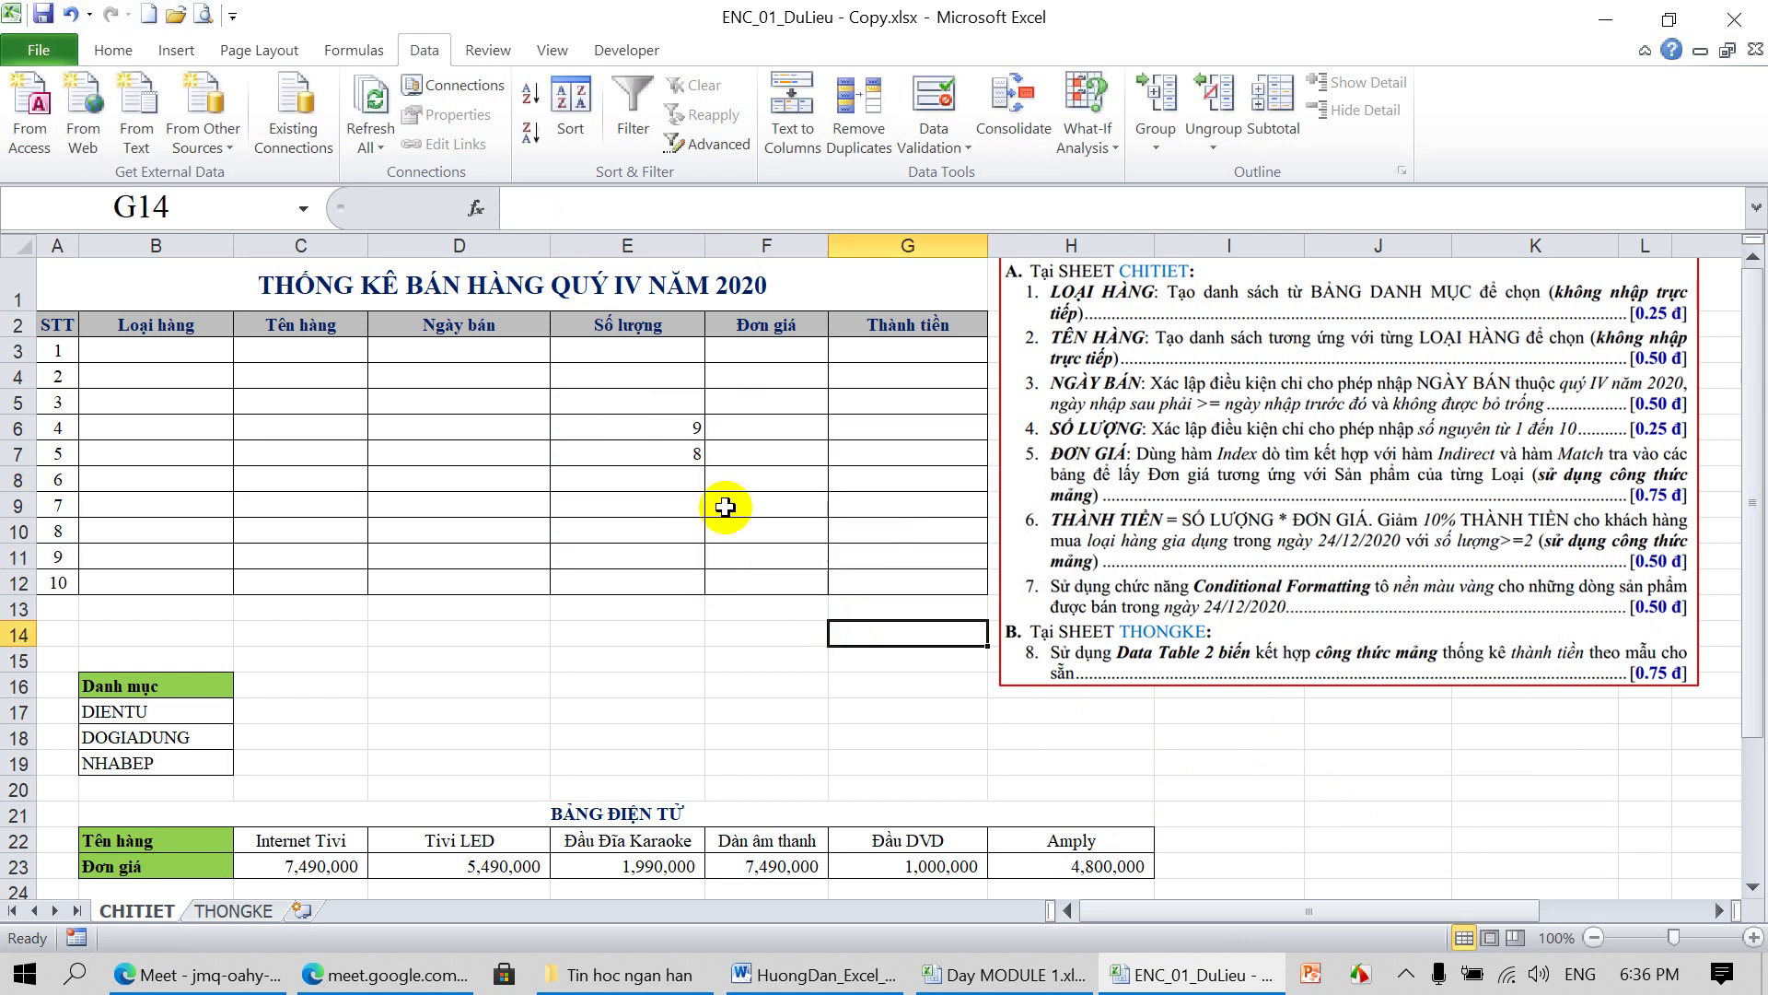
left_click(632, 352)
left_click(649, 556)
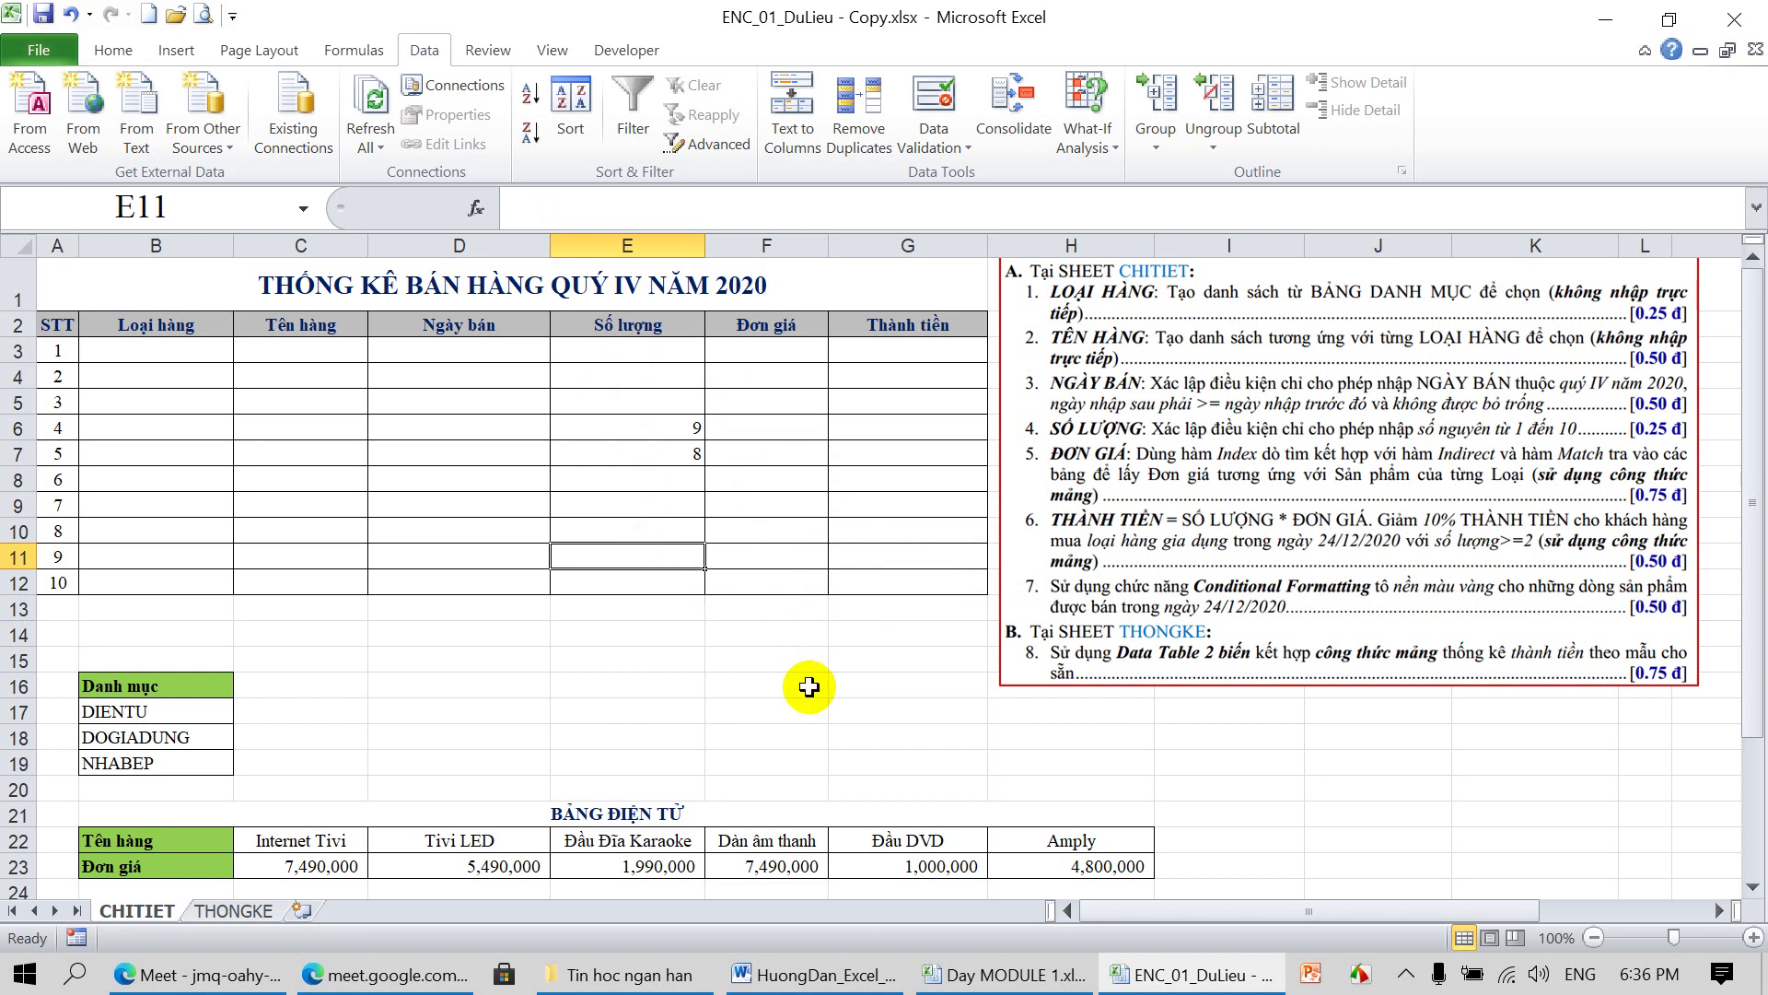
left_click(808, 685)
left_click(783, 455)
left_click(762, 580)
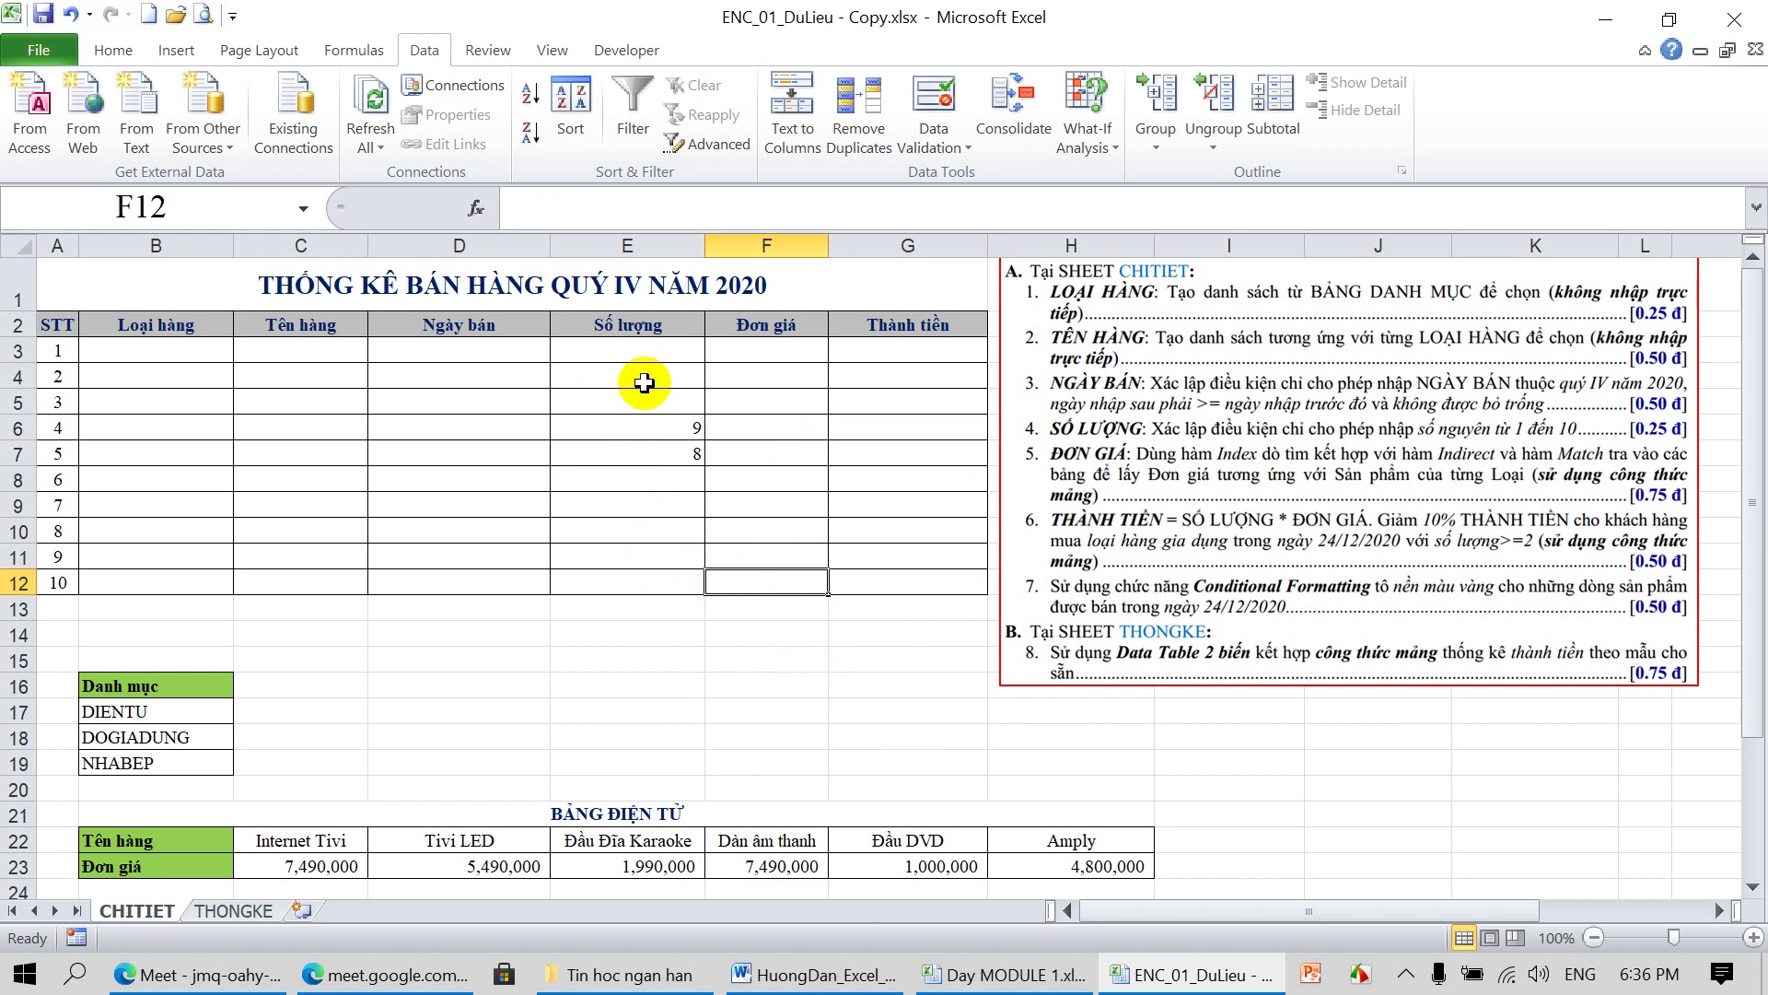
left_click_drag(645, 352, 643, 580)
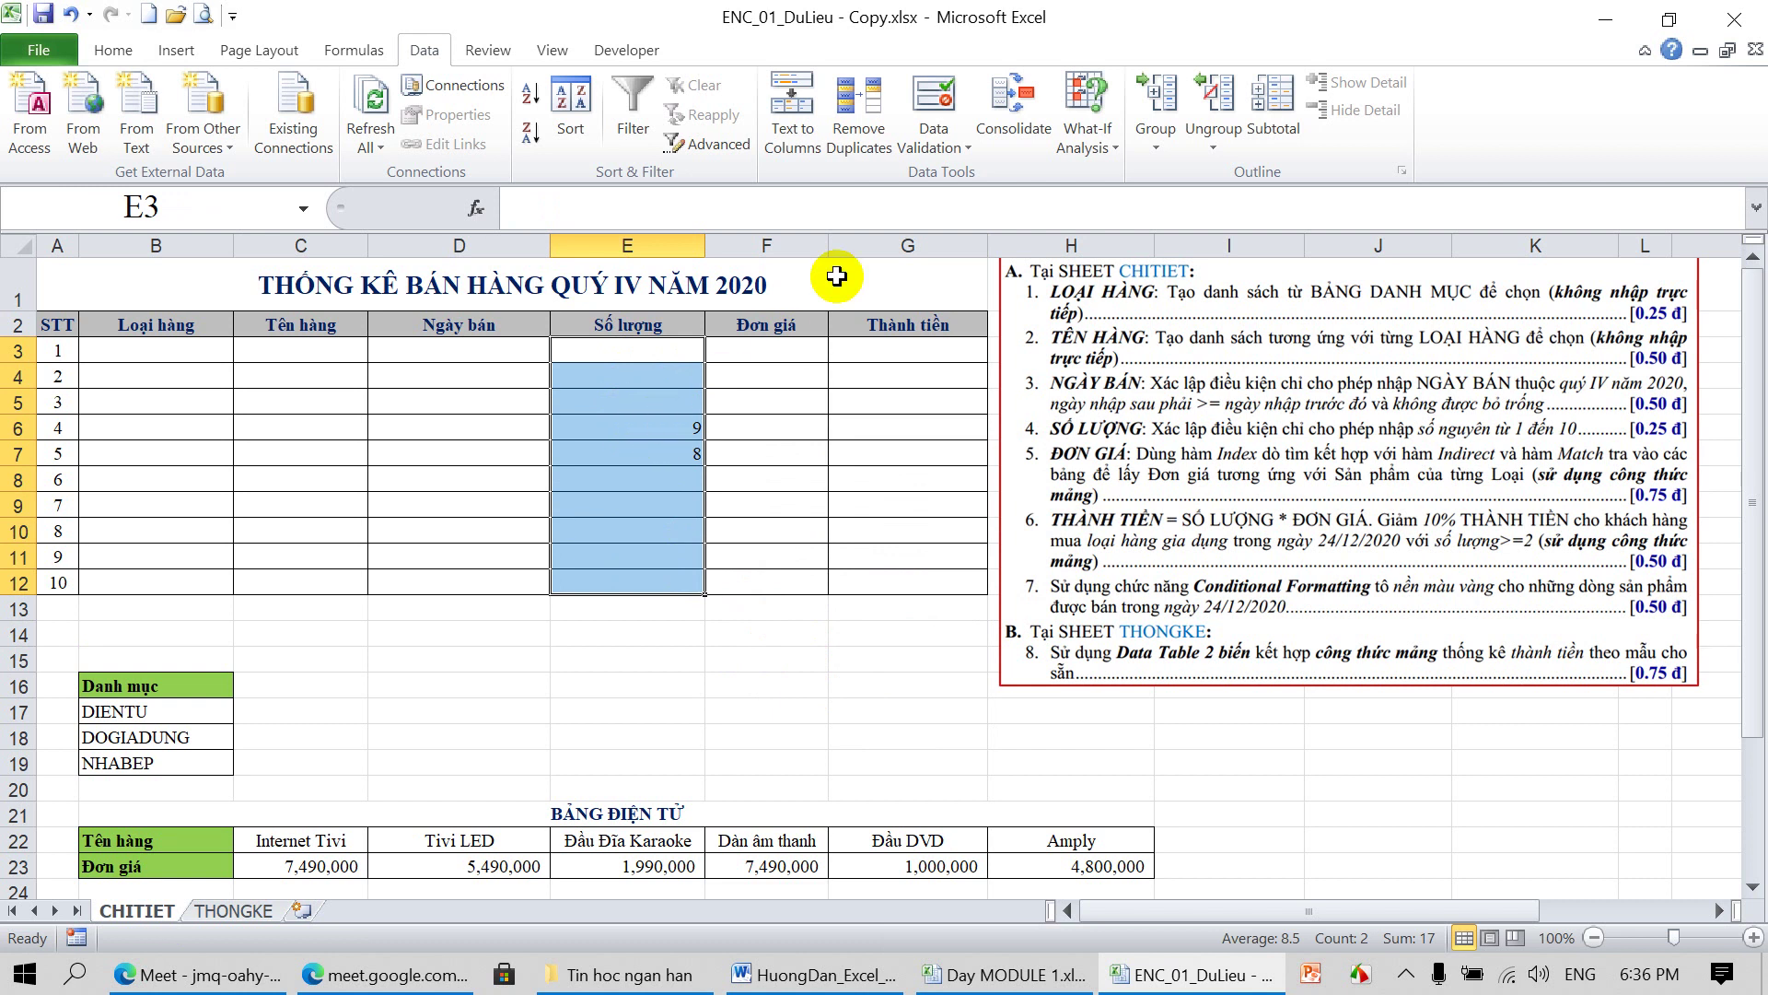
In Data Validation's Input Message, enter title TB and message Ô NÀY NHẬP SỐ 1->10
left_click(936, 94)
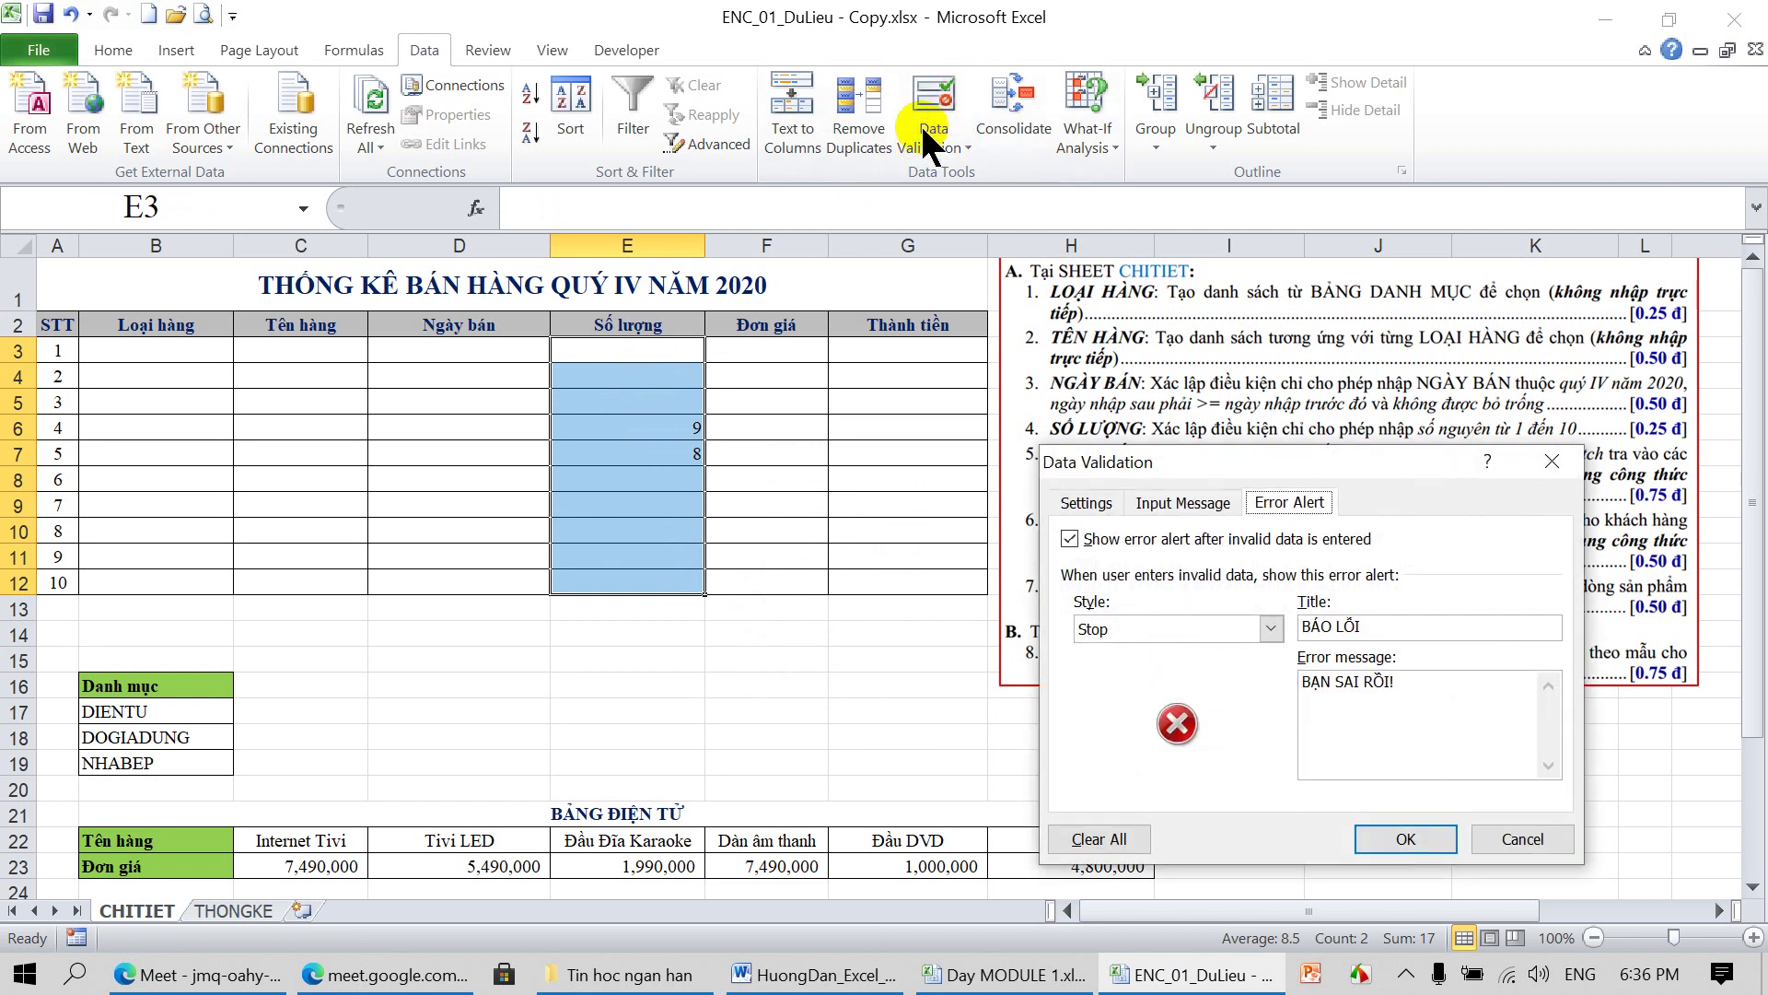
left_click(1180, 502)
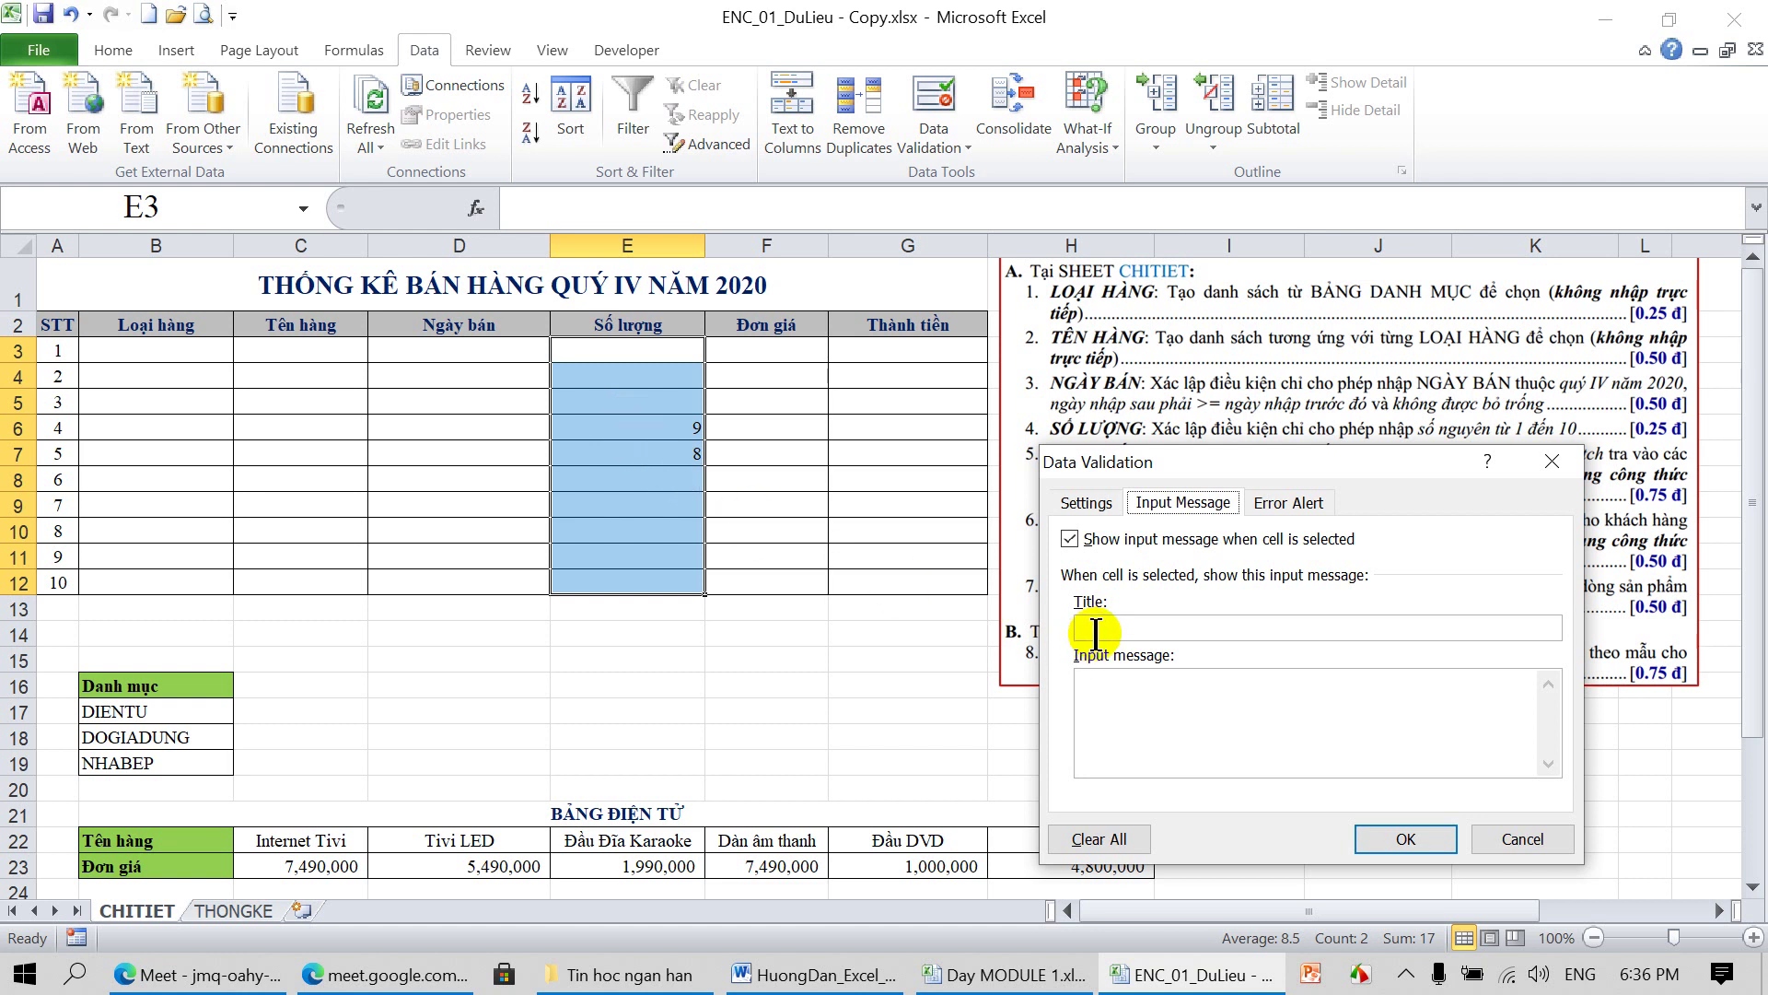
left_click(1096, 631)
type("B")
left_click(1108, 683)
type("Ô NÀY")
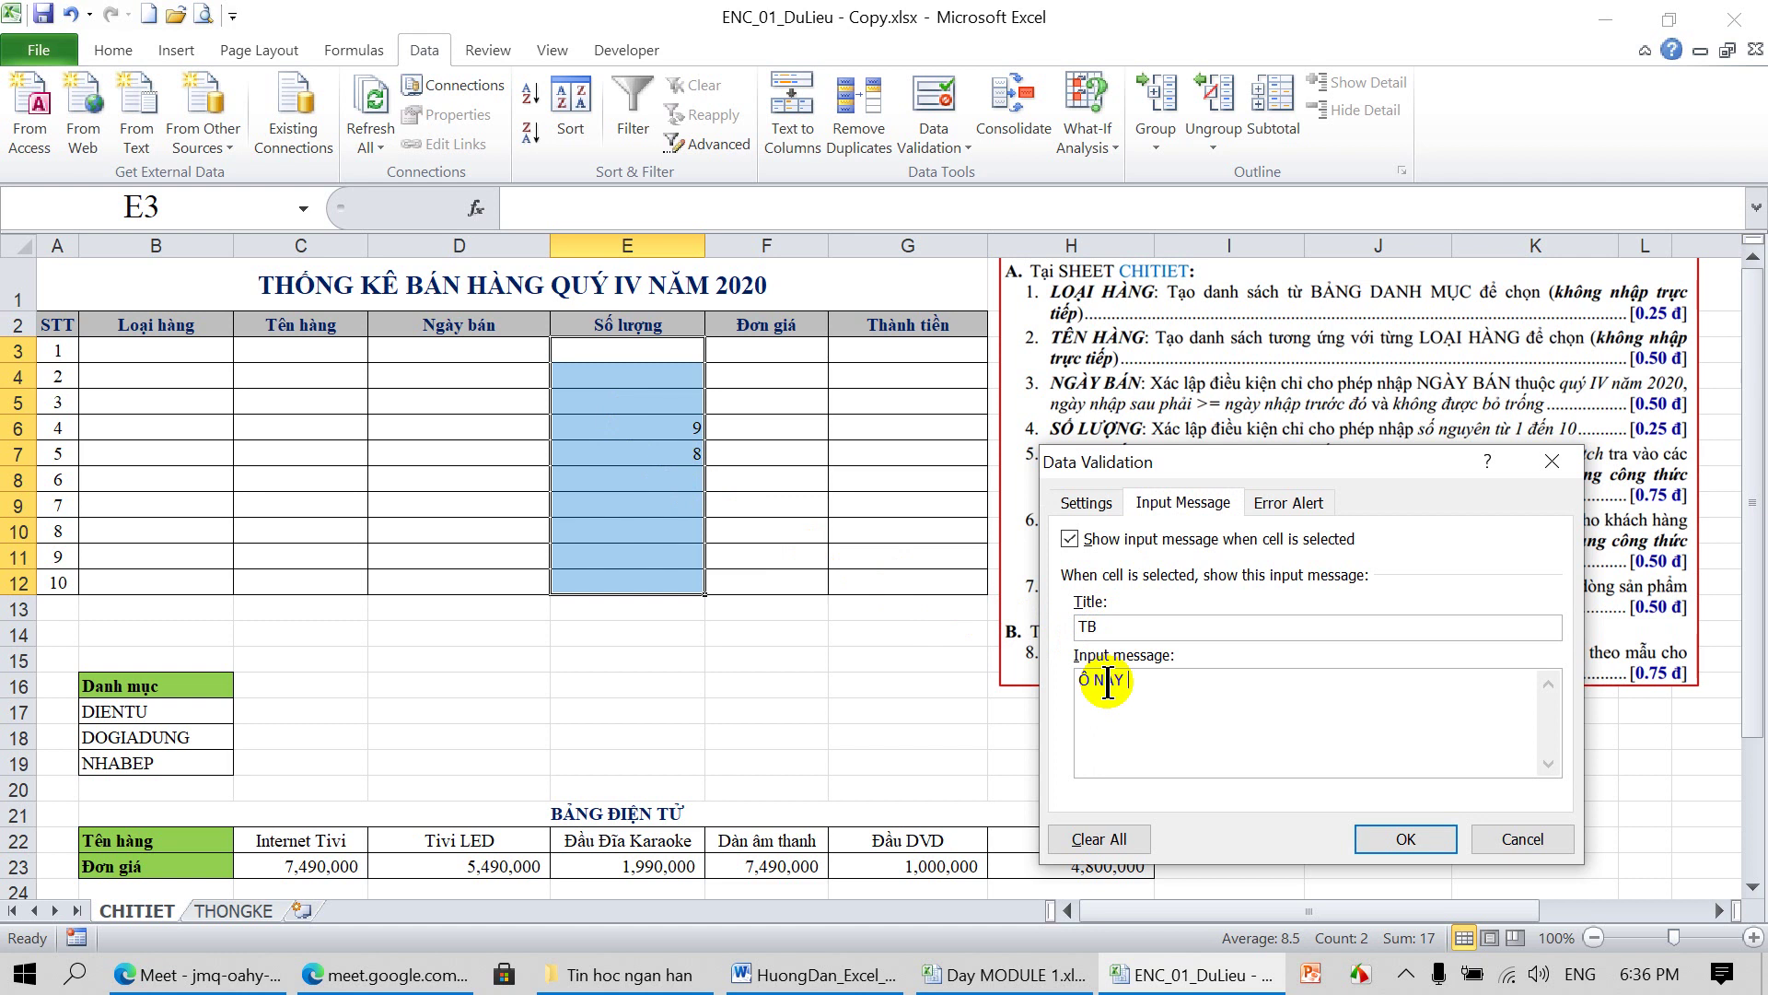
type("N")
key("BackSpace")
key("BackSpace")
type("NHA")
type("Ô")
type("1->10")
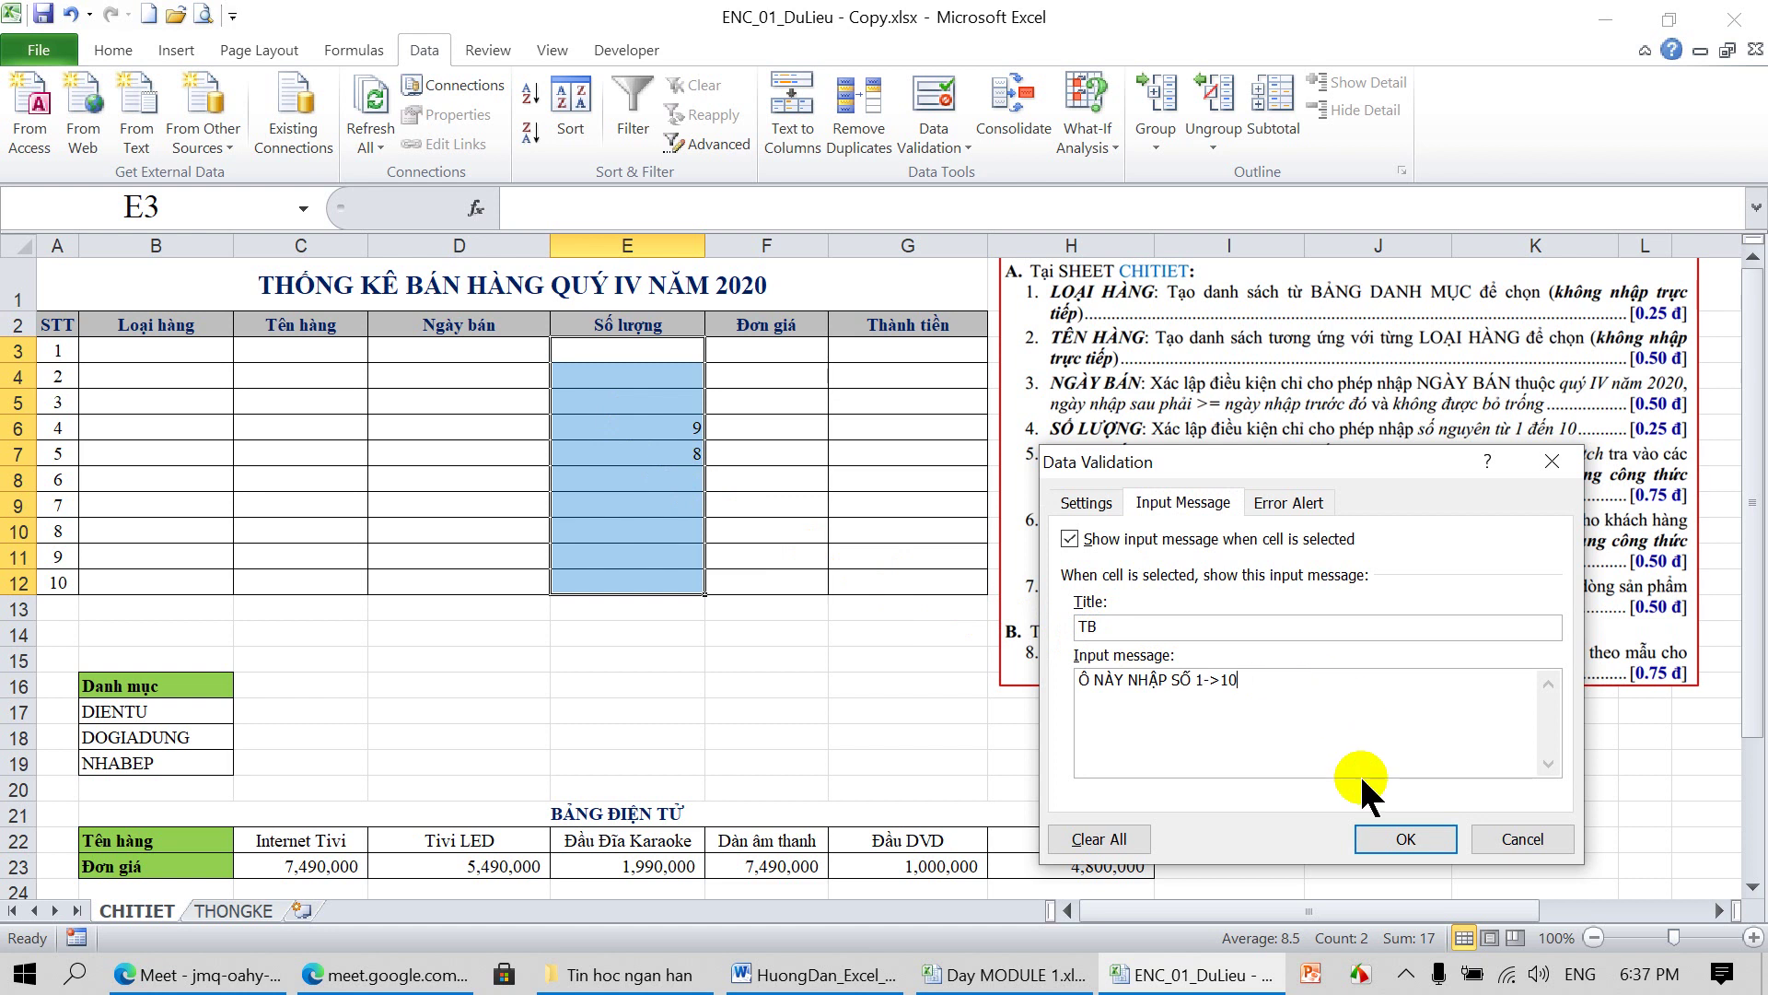
Apply the input message, check its tooltip on E11, and reselect E3:E12
left_click(1386, 833)
left_click(949, 737)
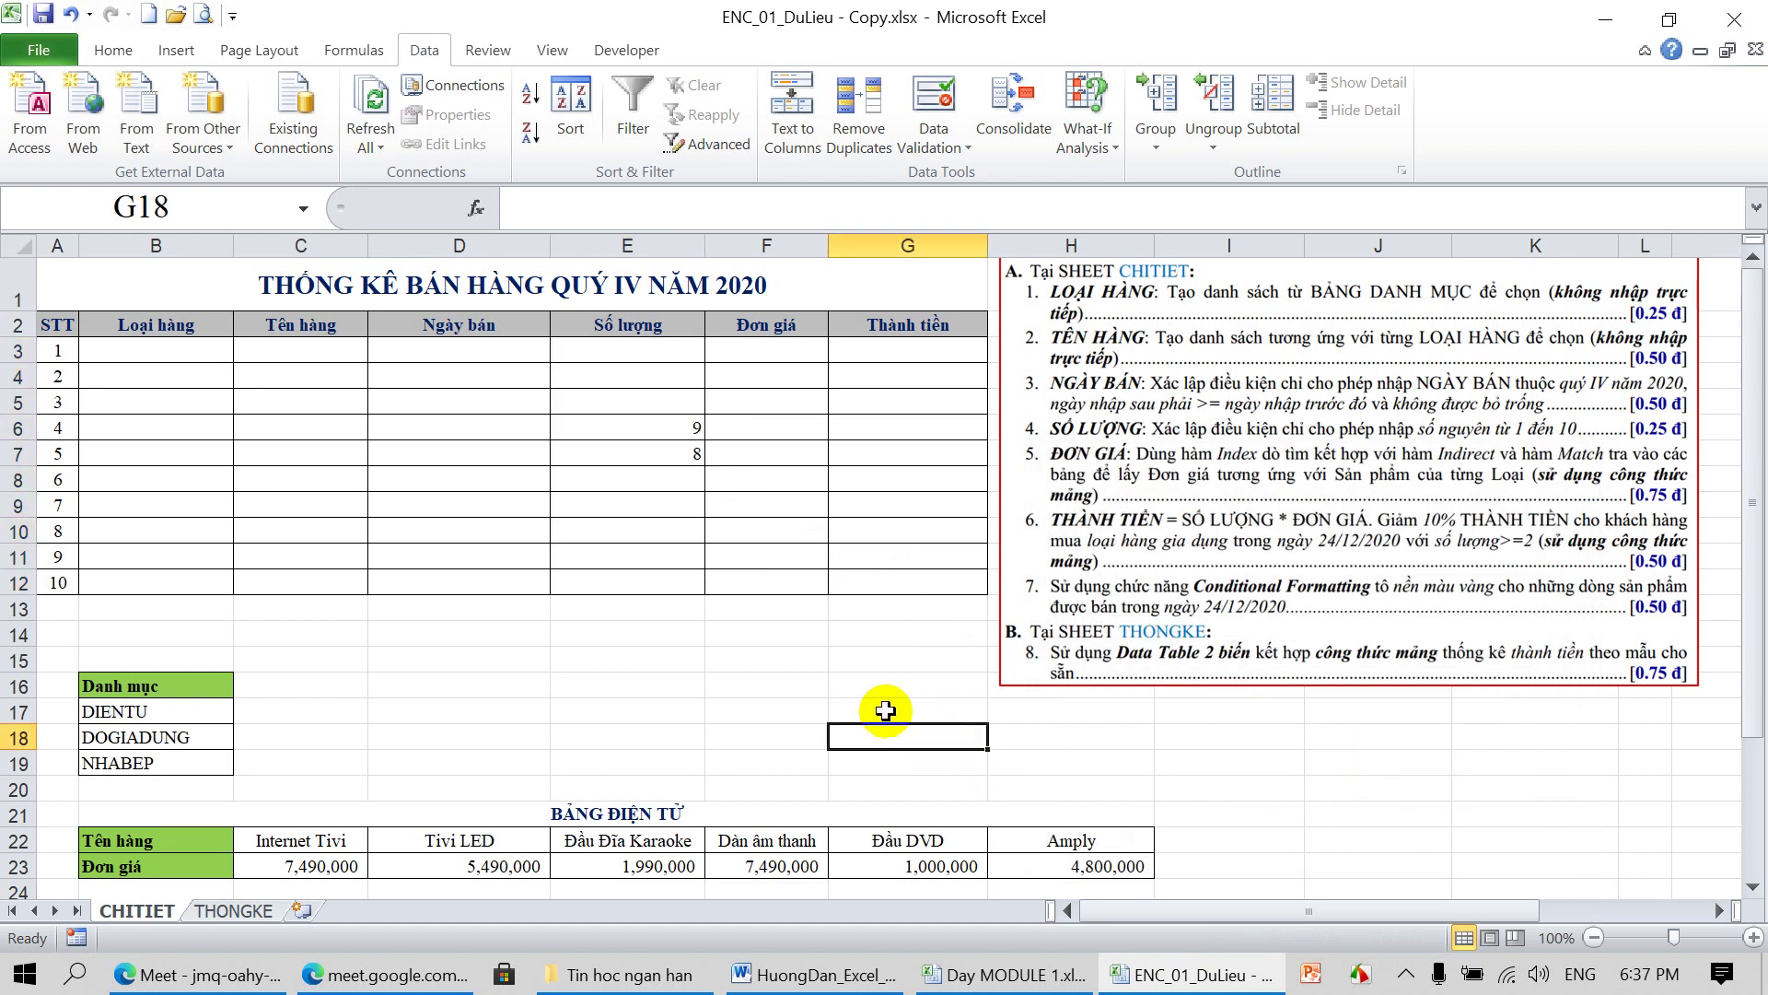
left_click(790, 637)
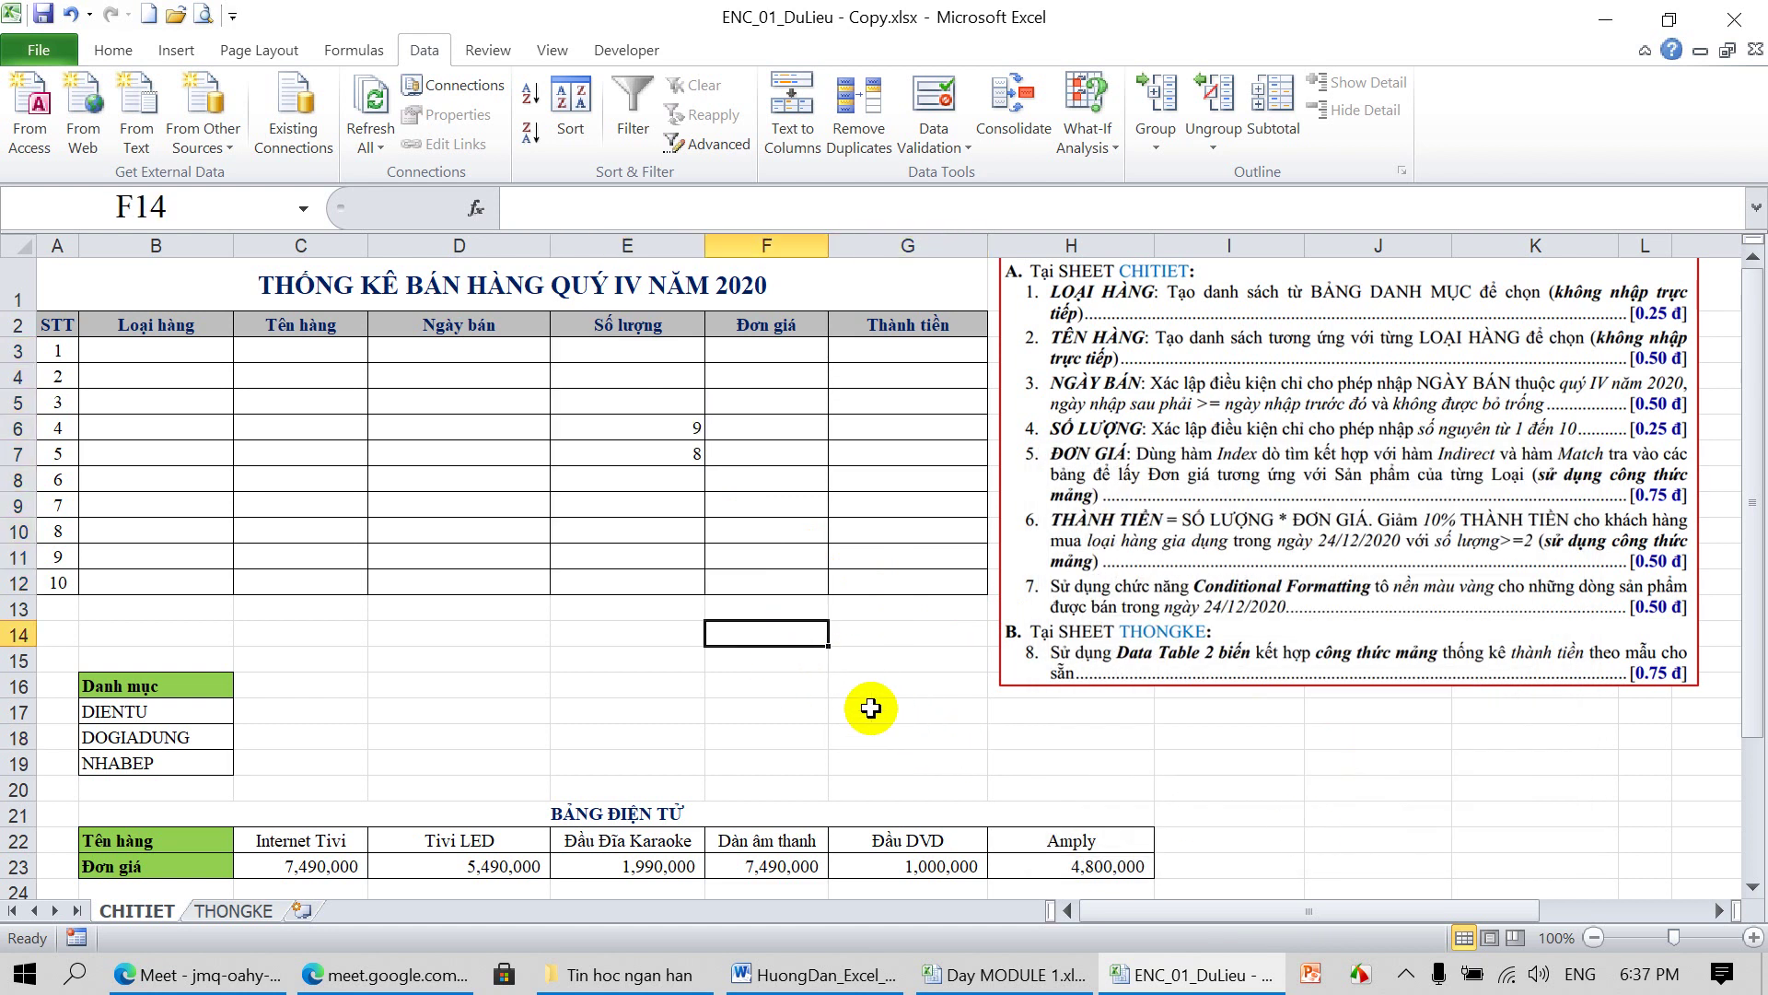
left_click(665, 565)
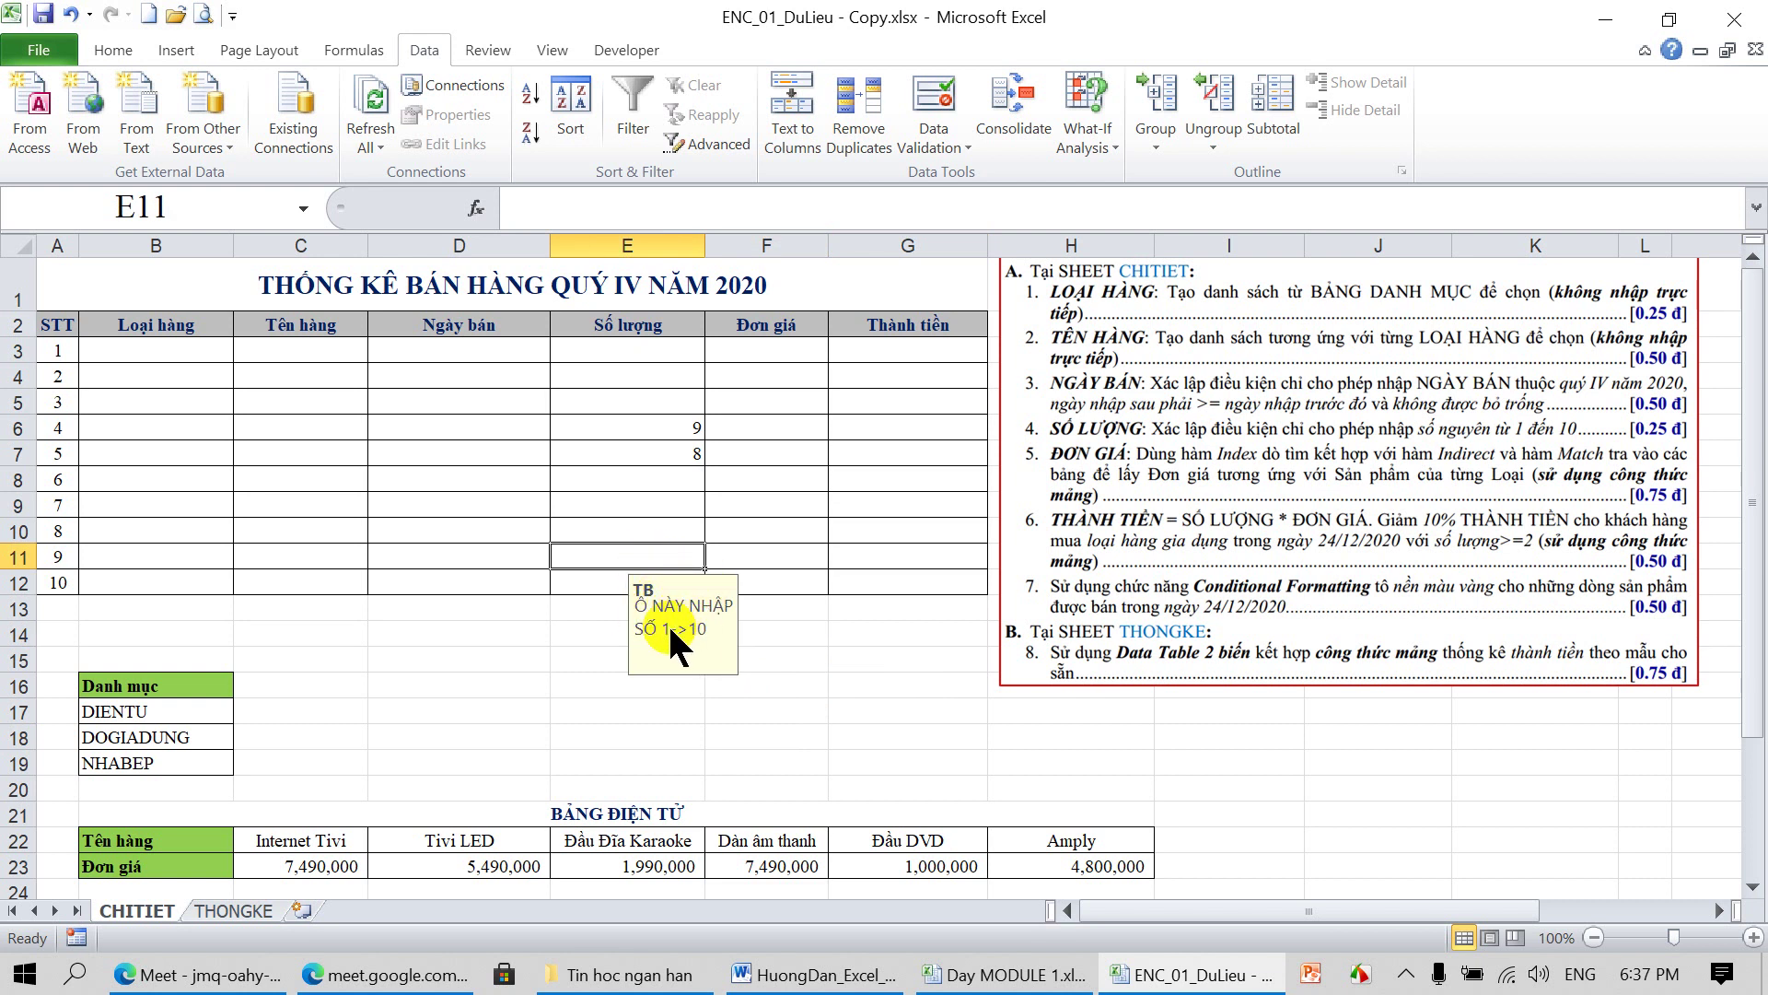
left_click(788, 669)
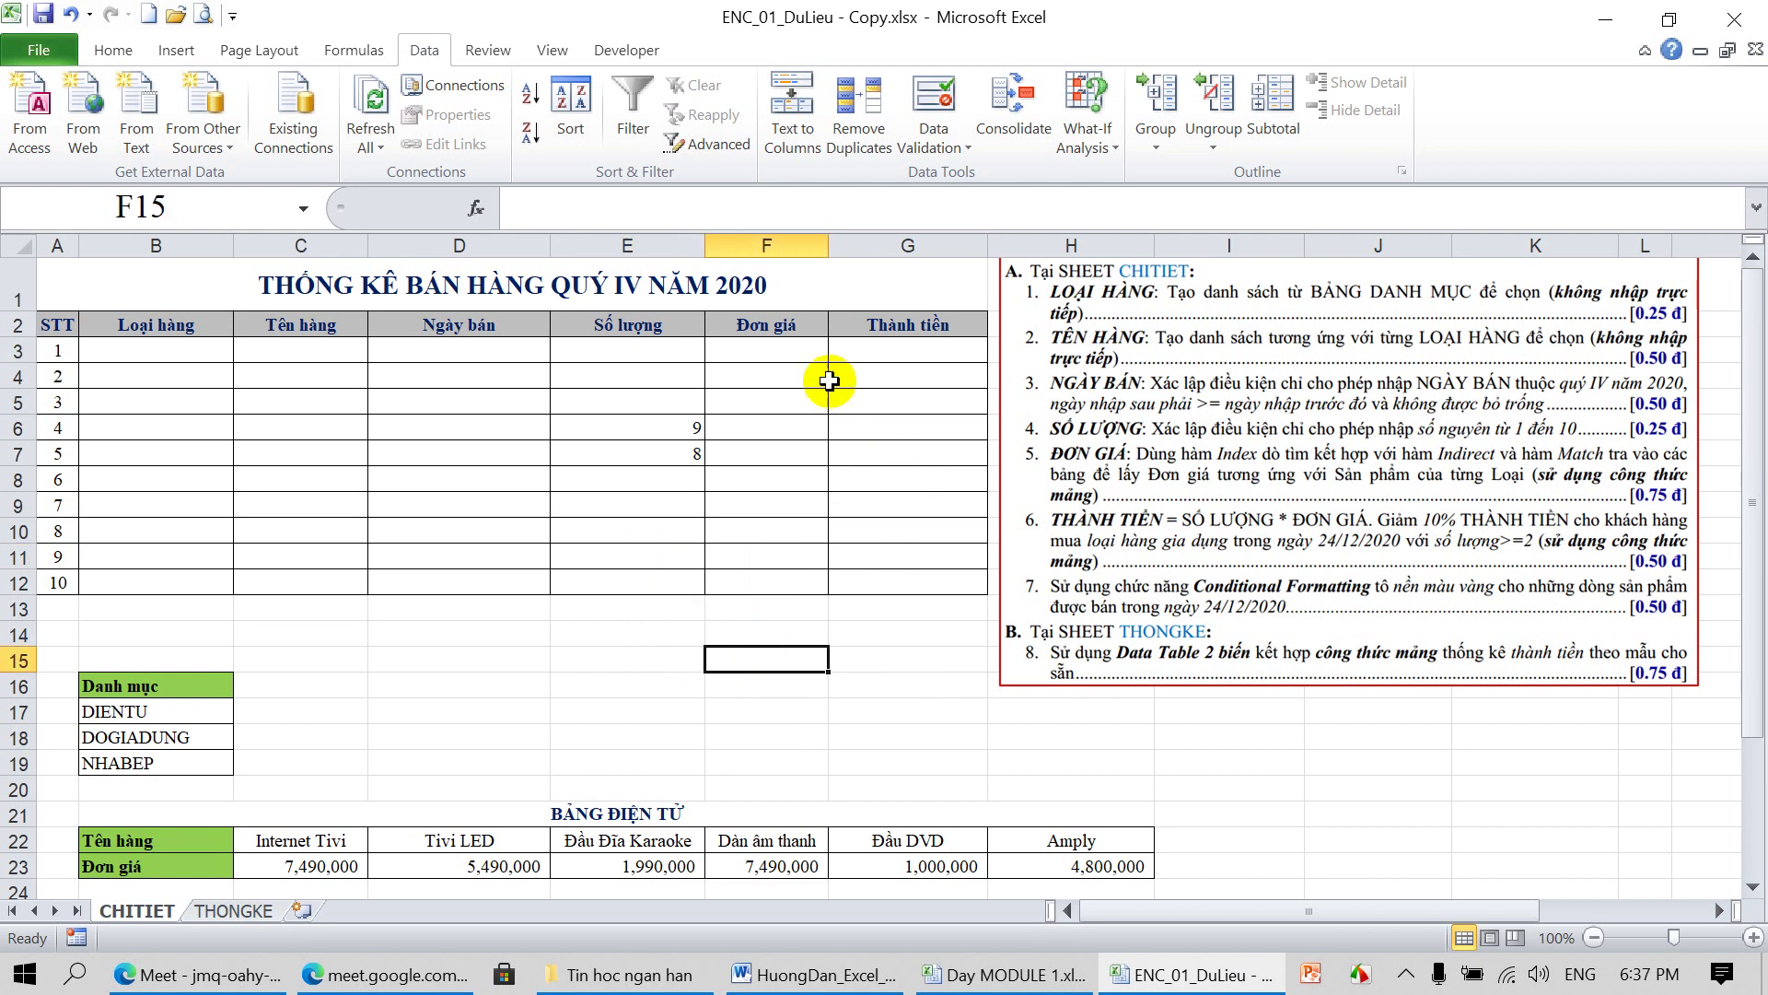
left_click(644, 351)
left_click_drag(645, 352, 631, 580)
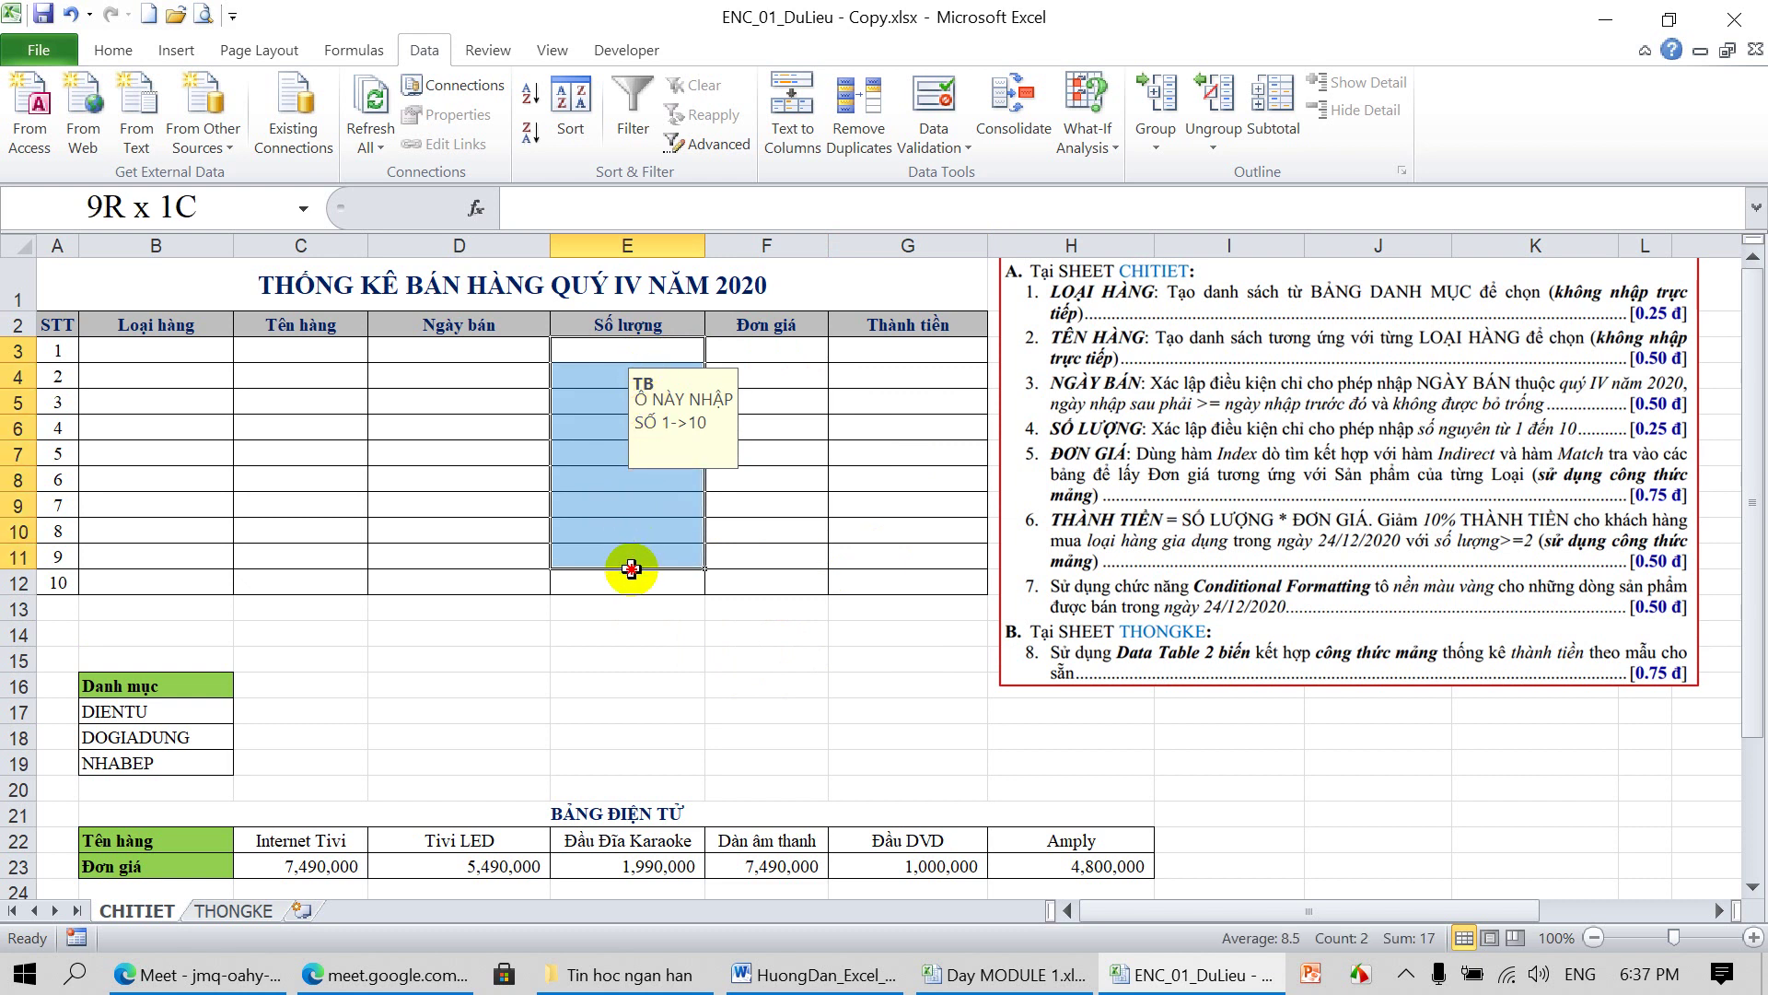
Reopen Data Validation to review the Settings, Error Alert and Input Message tabs
left_click(935, 96)
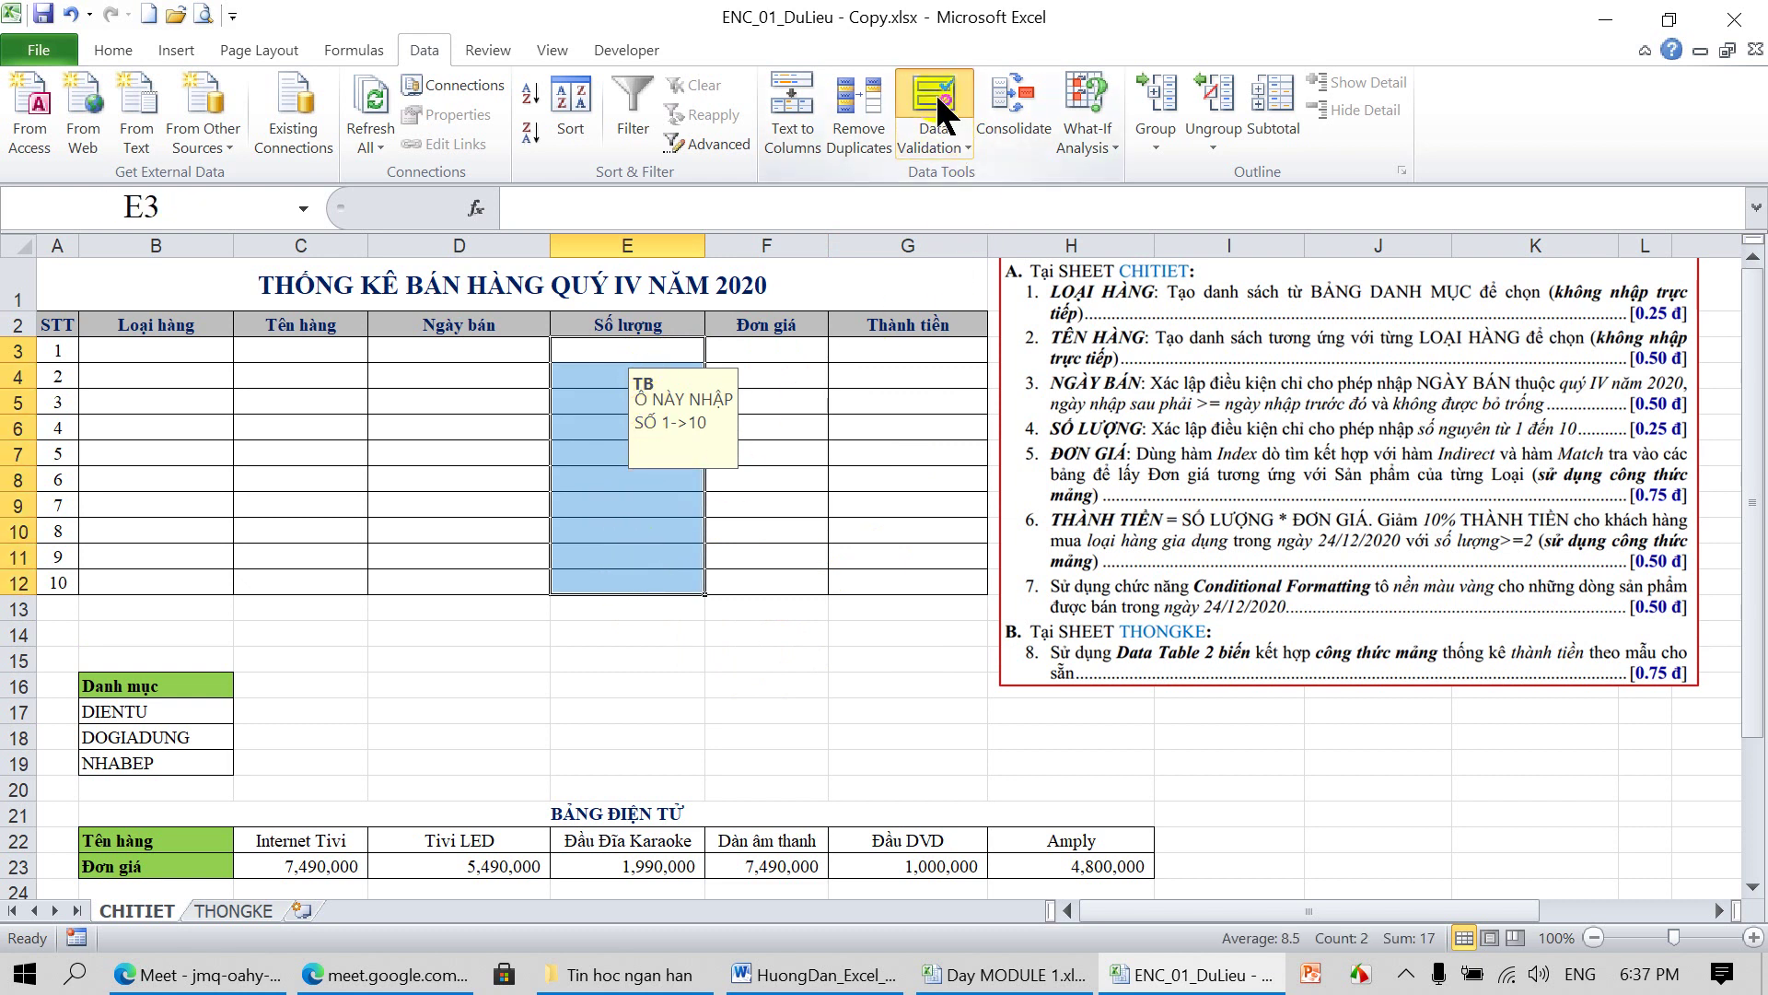
left_click(1087, 503)
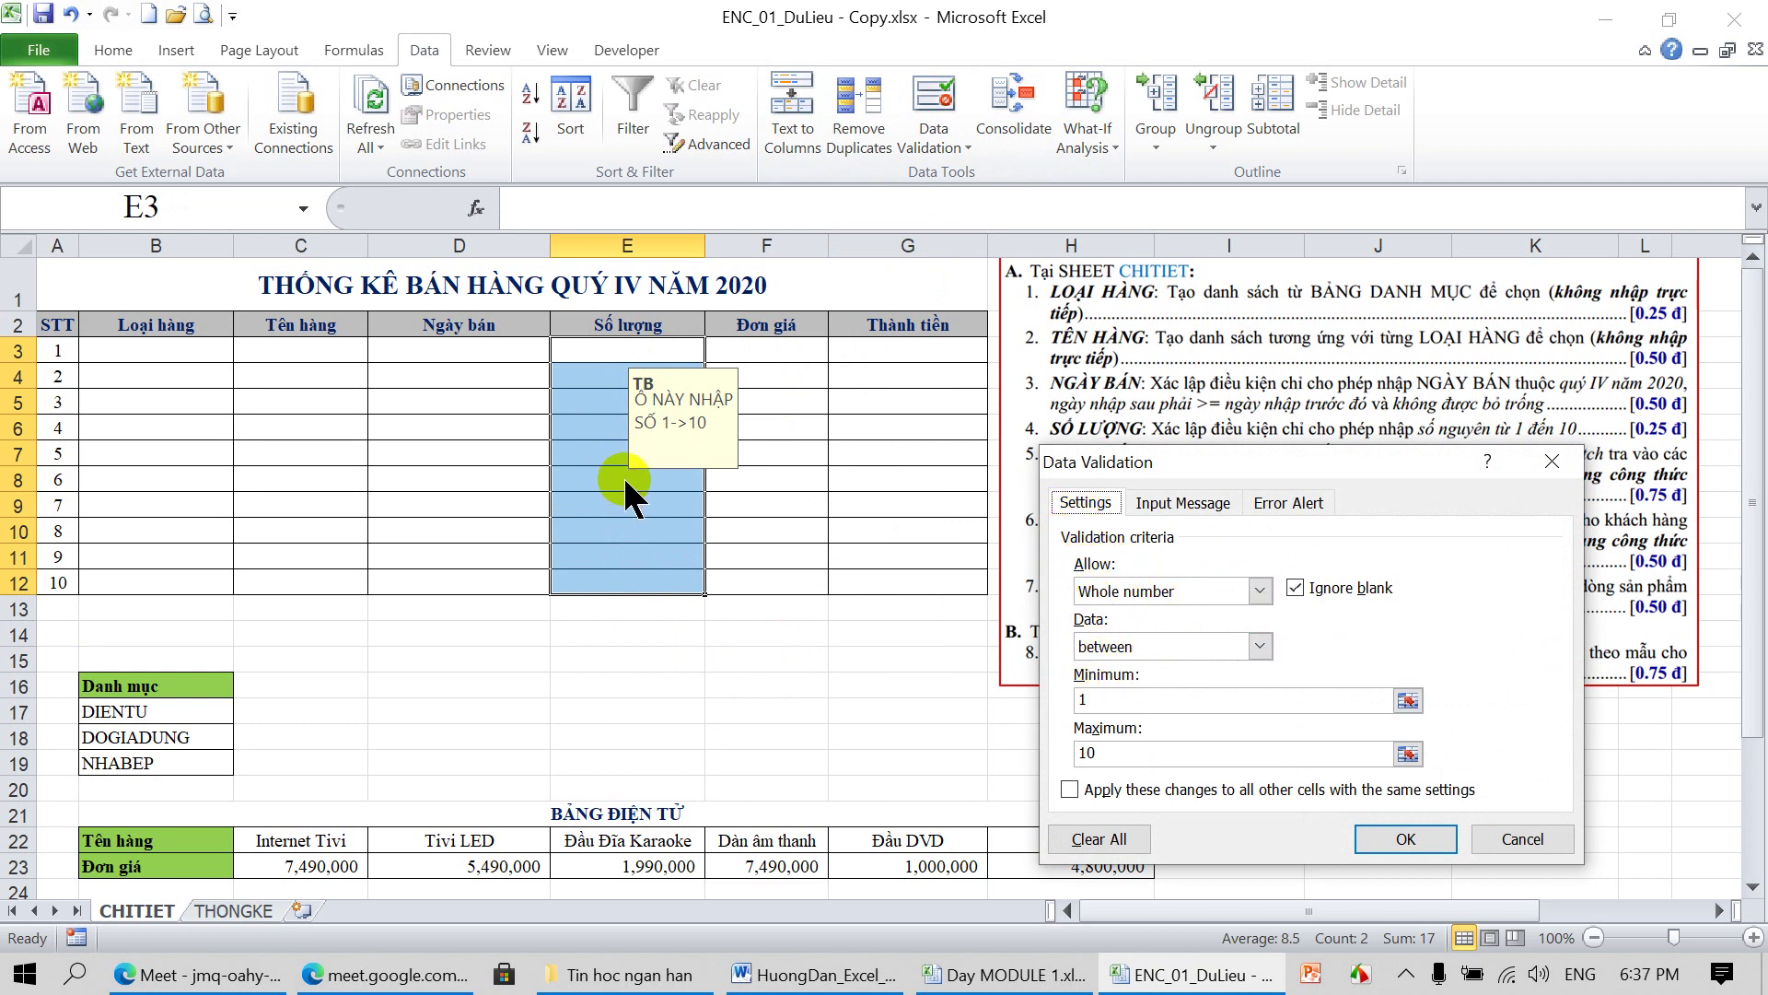
left_click(1298, 503)
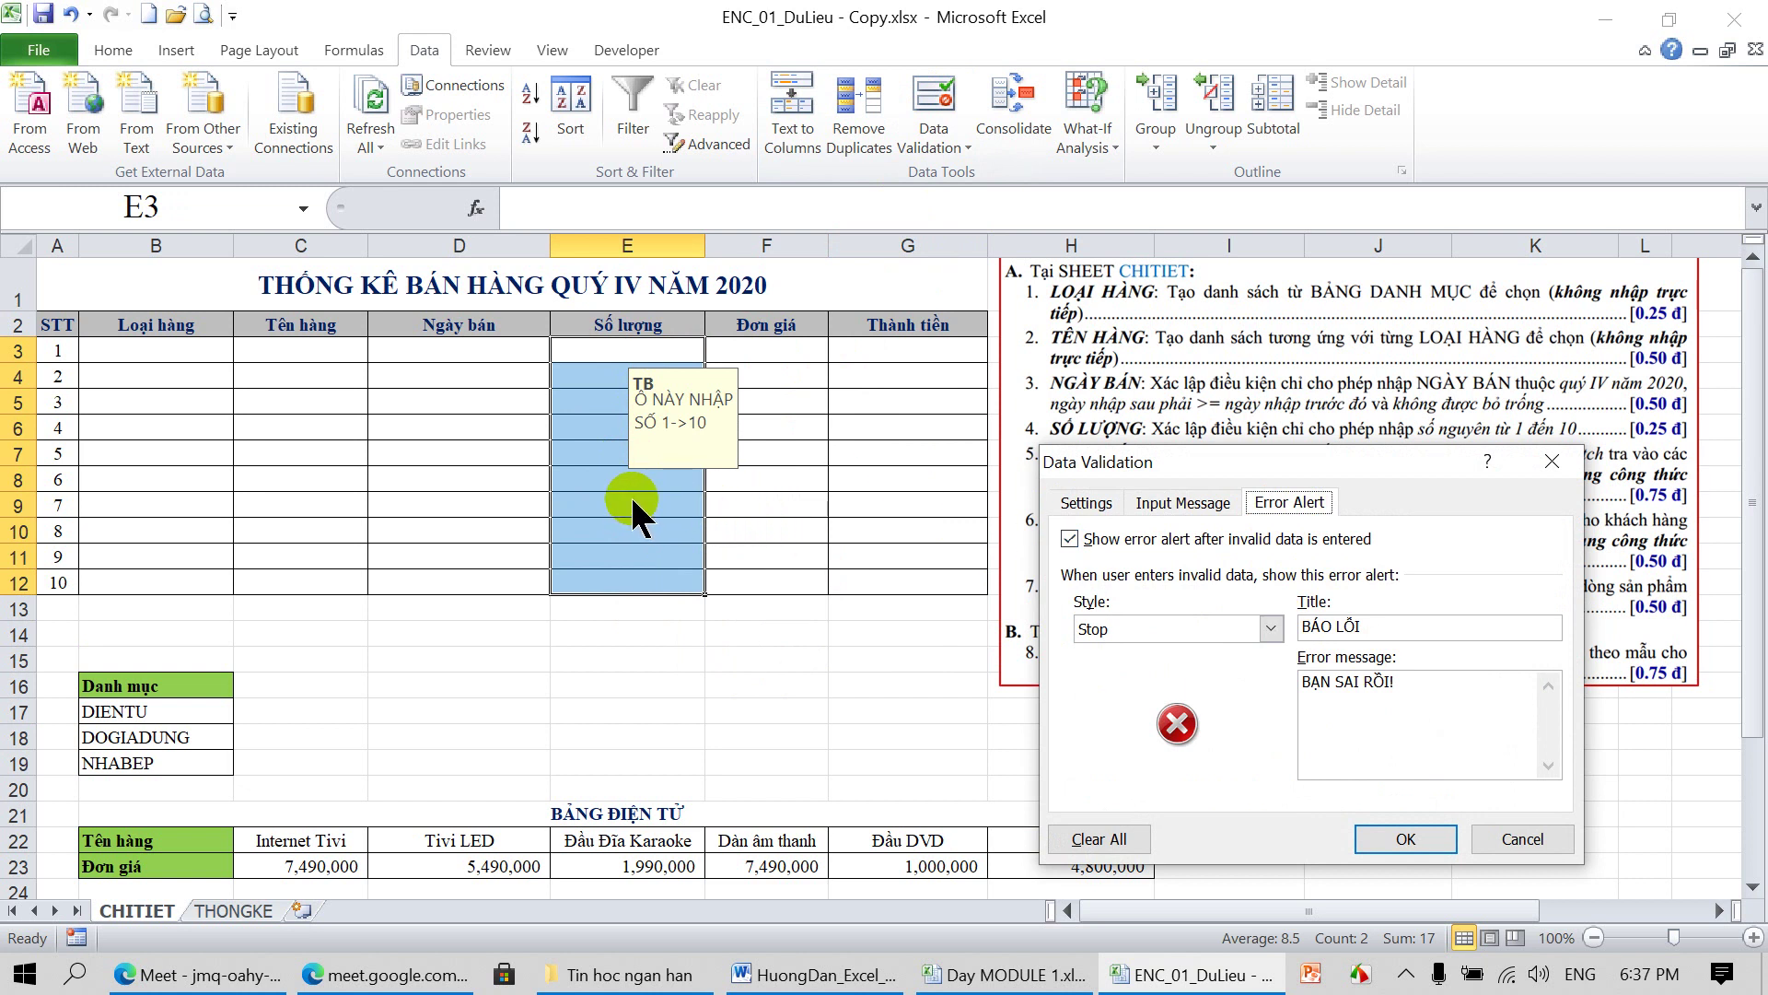
left_click(1391, 630)
left_click(1182, 503)
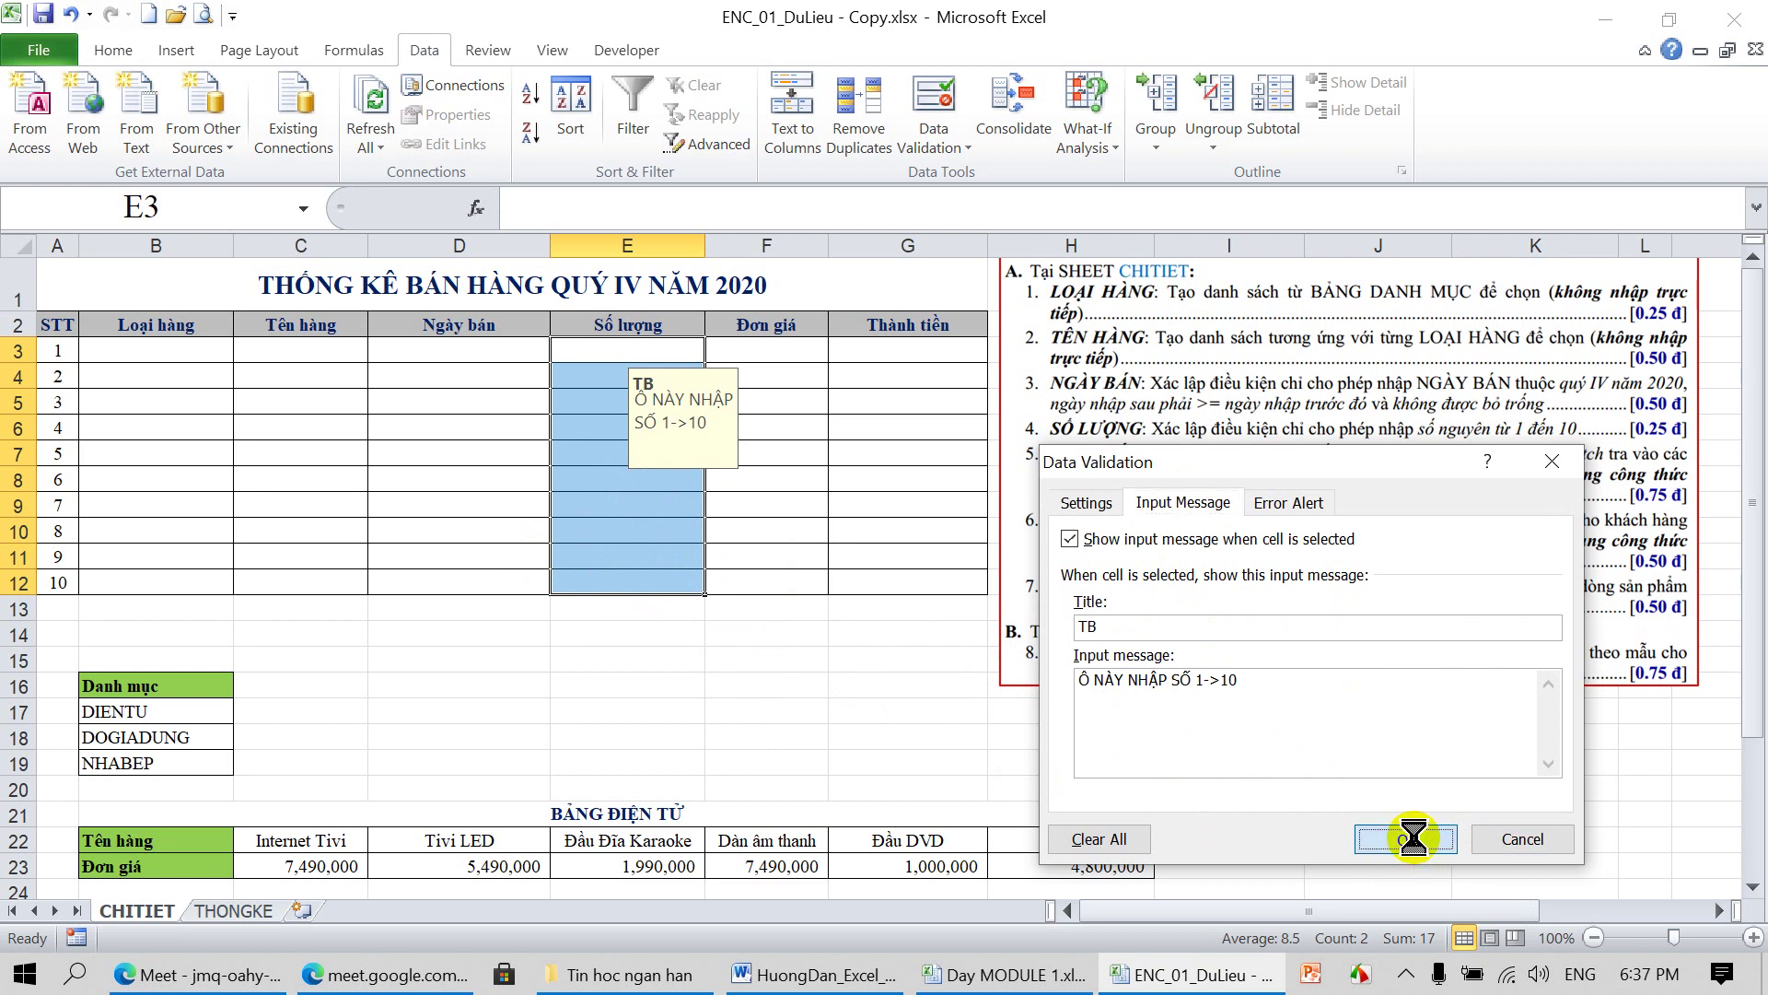
Close the validation dialog with OK and select the Loại hàng cells B3:B12
left_click(1406, 839)
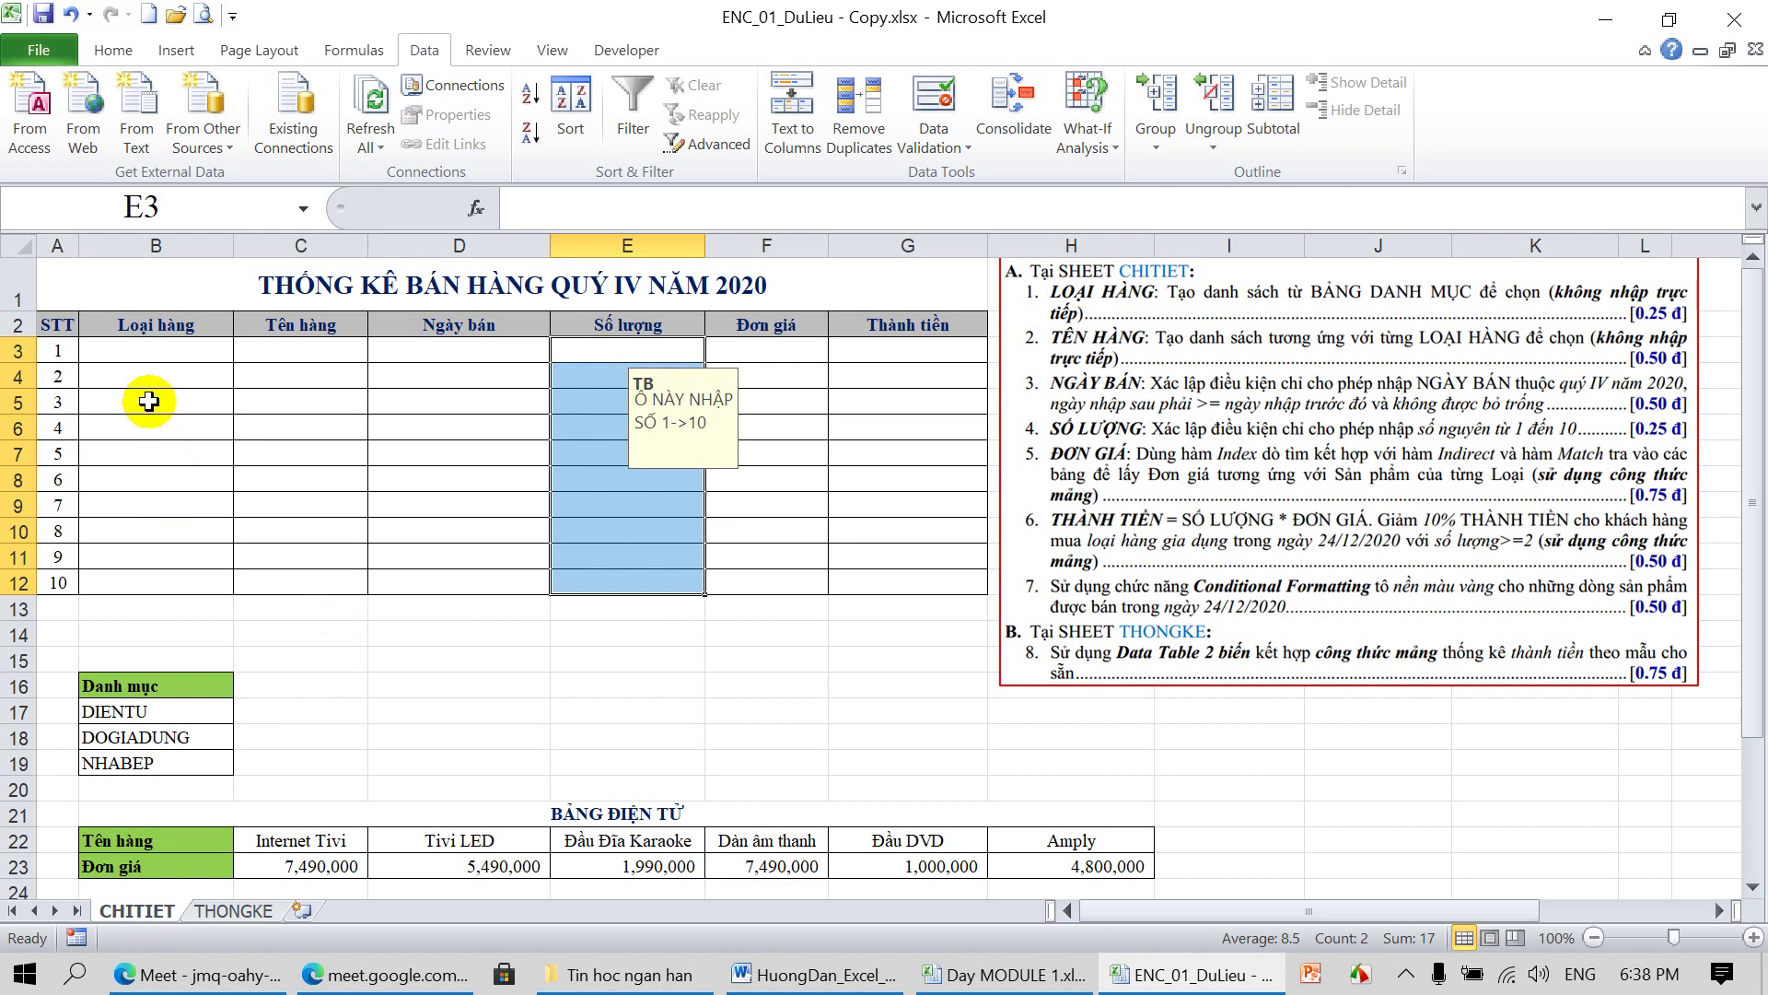
left_click_drag(146, 349, 145, 578)
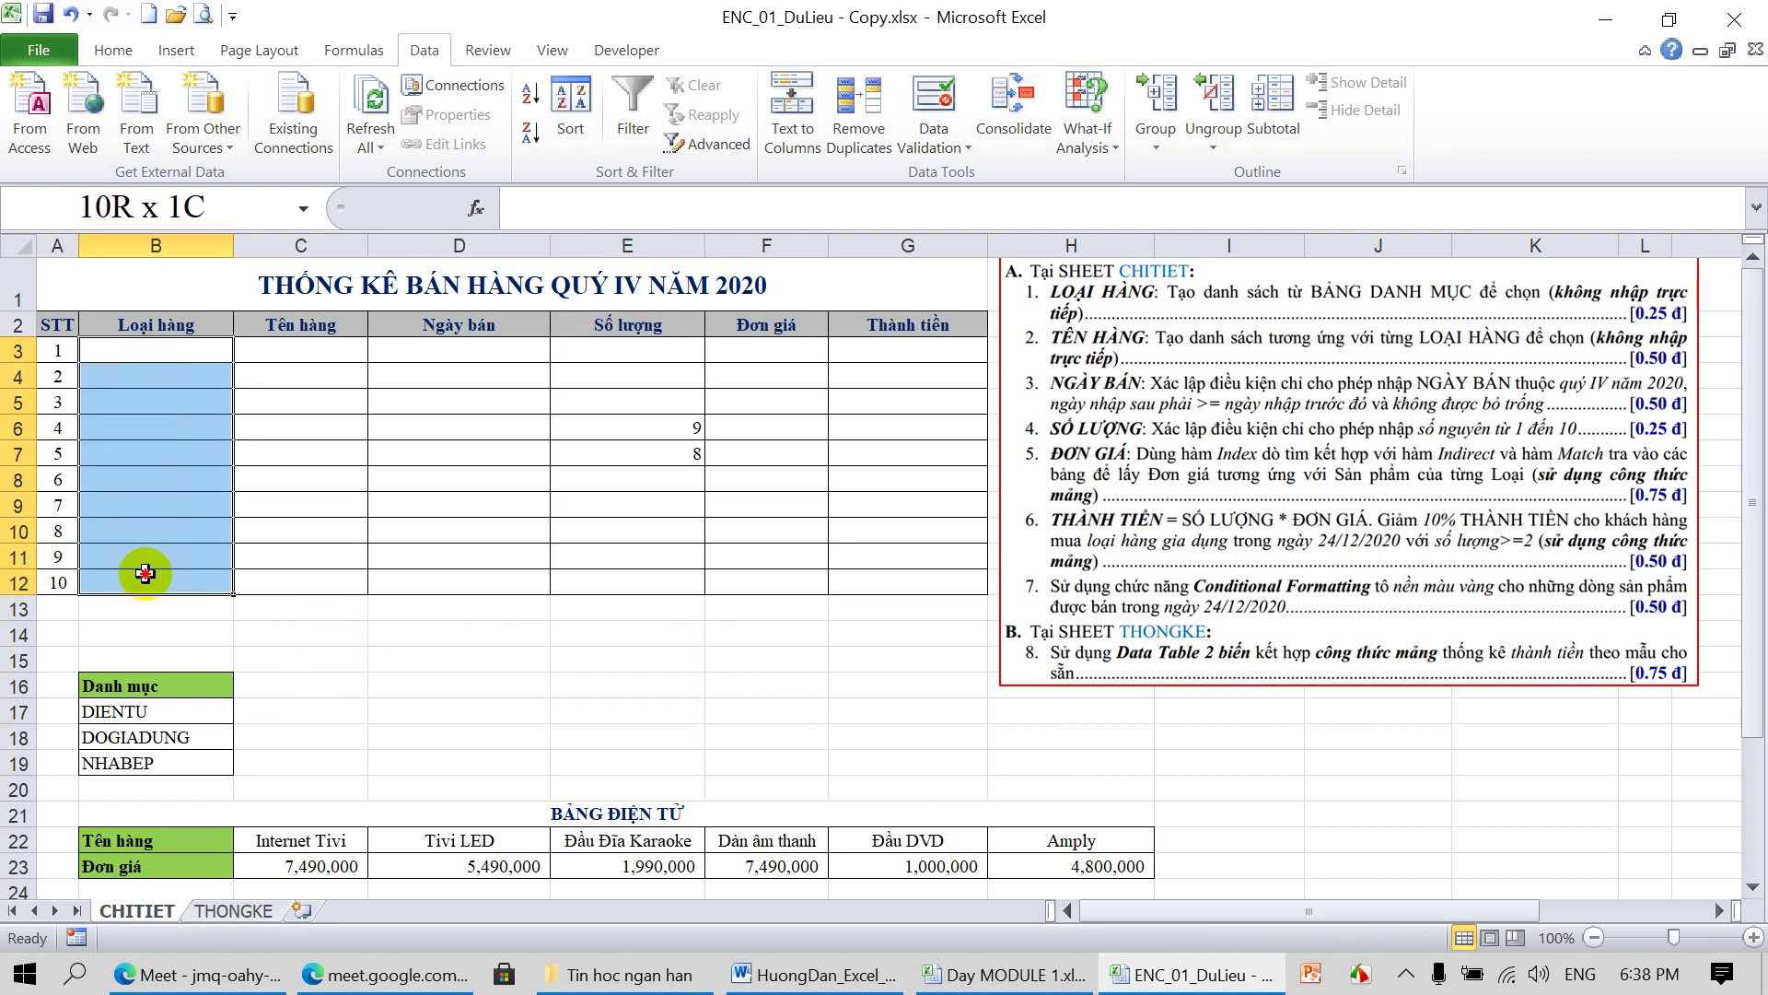
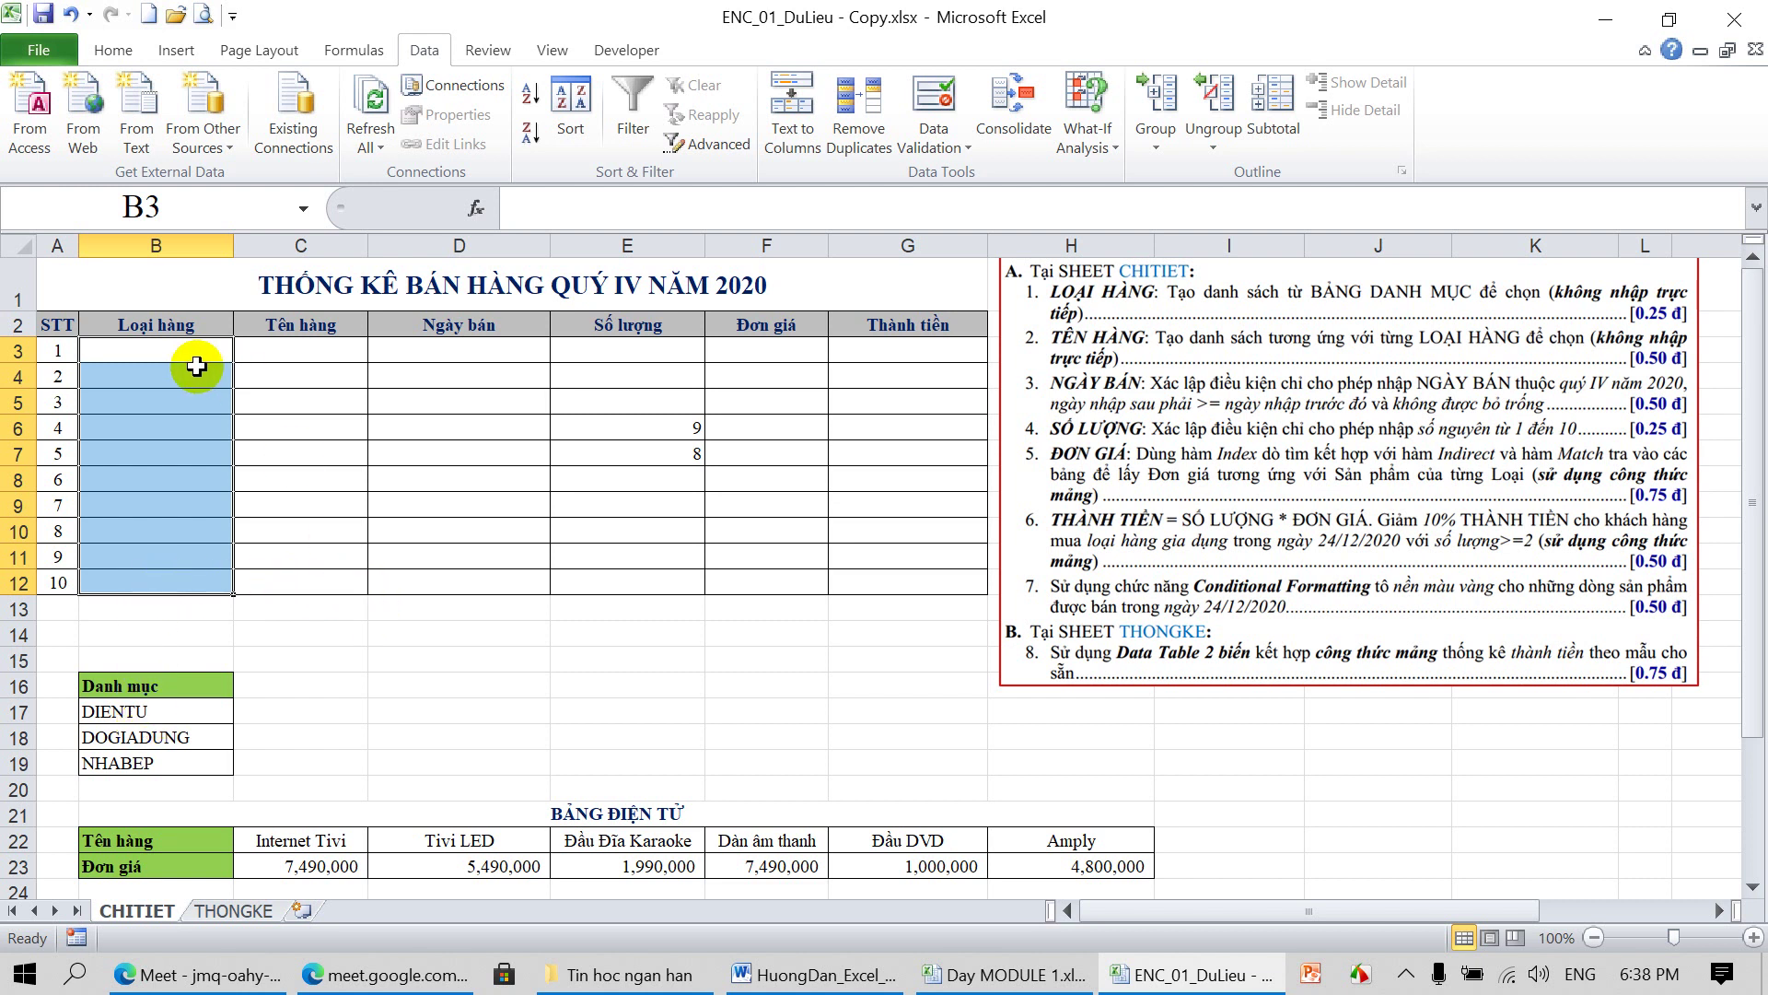
Give B3:B12 a List data validation with source =$B$17:$B$19
left_click(162, 348)
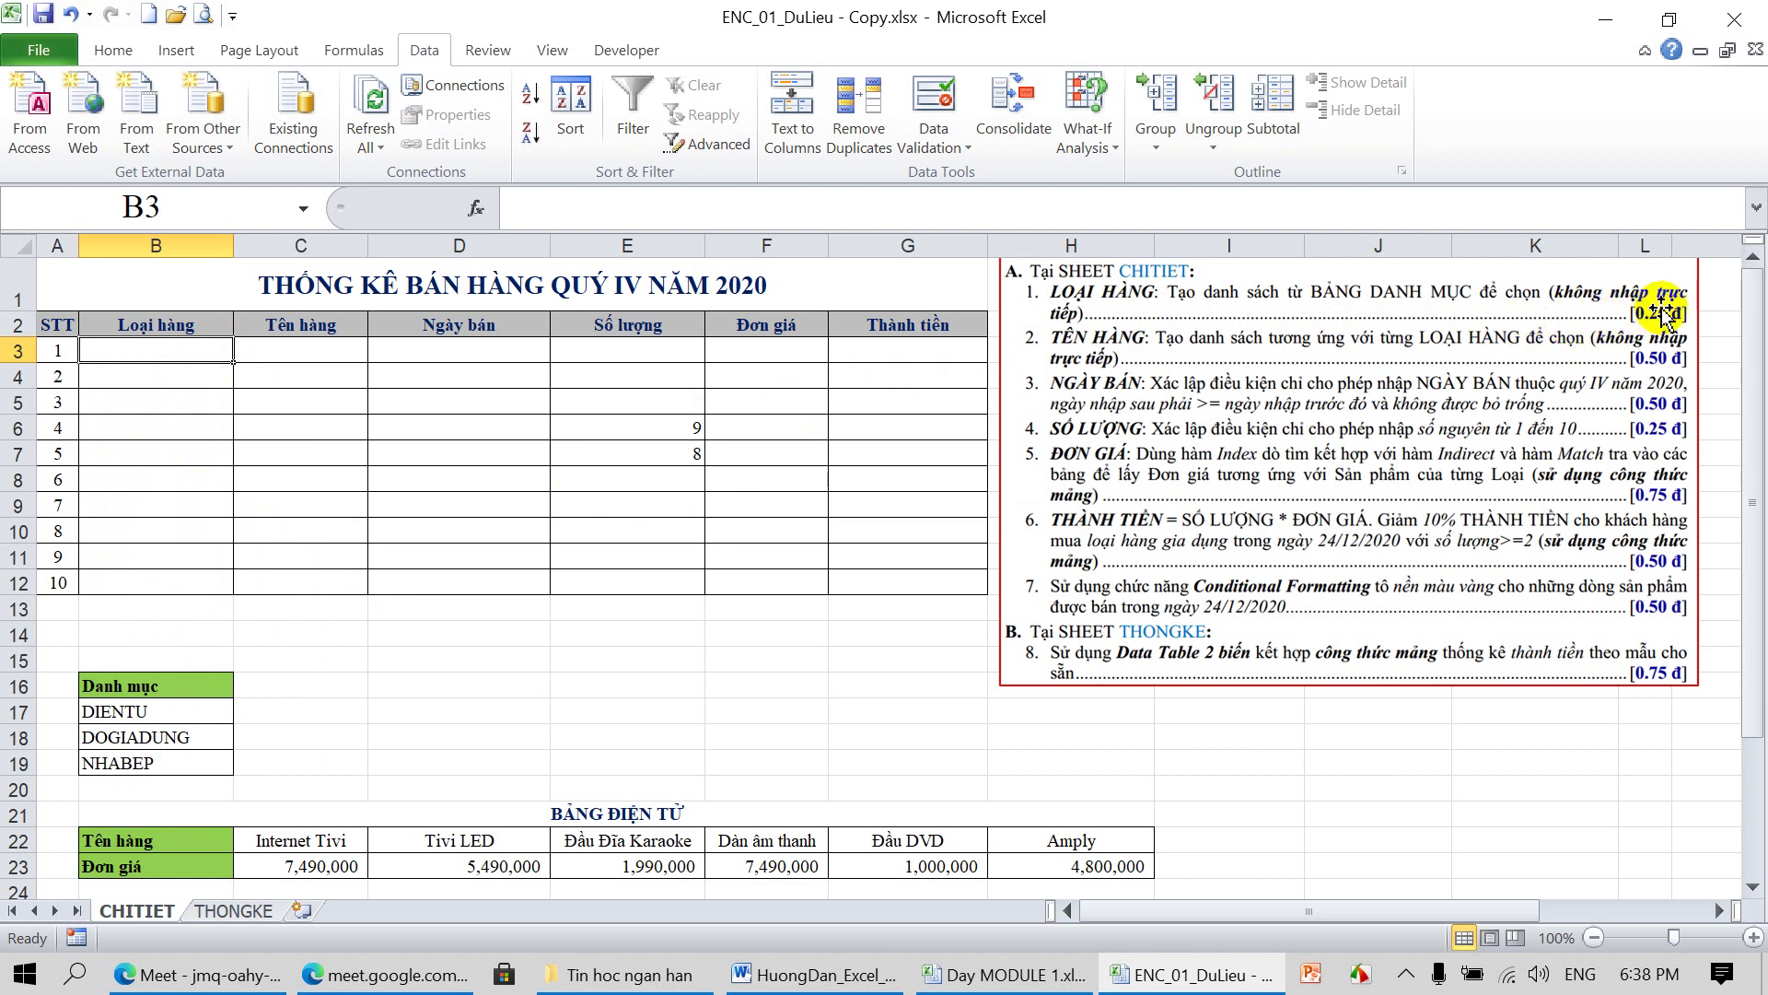
left_click(868, 689)
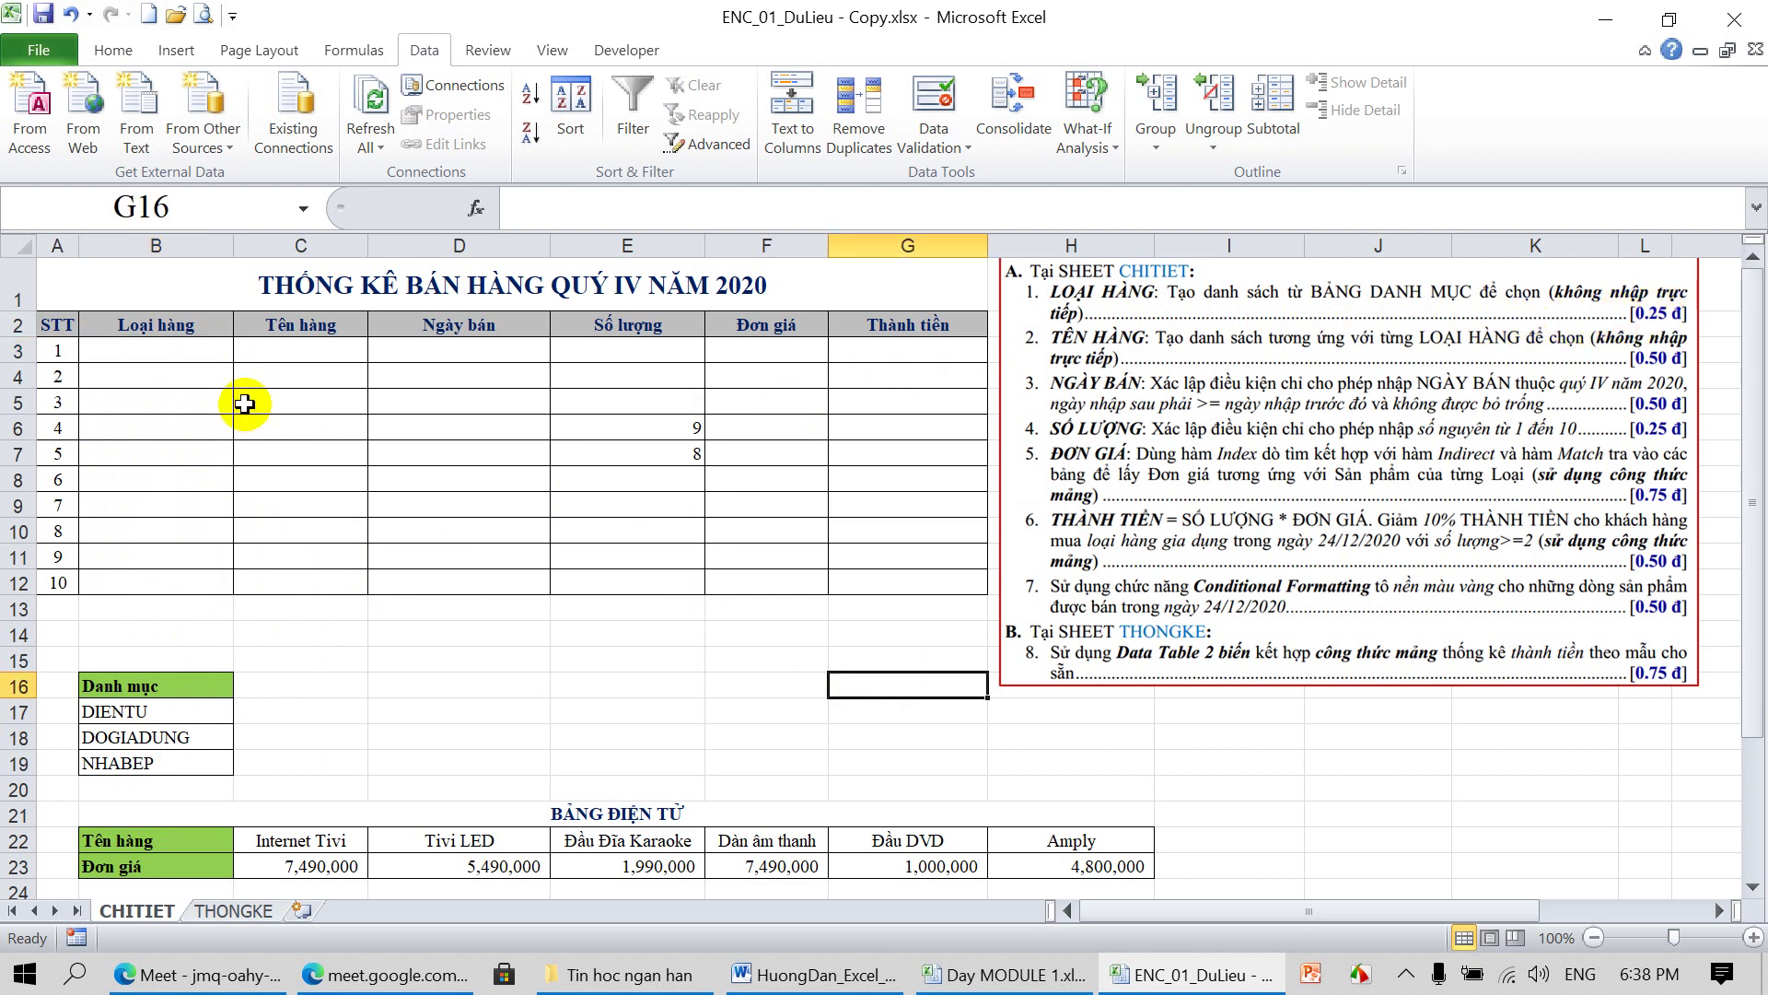
left_click_drag(161, 350, 158, 580)
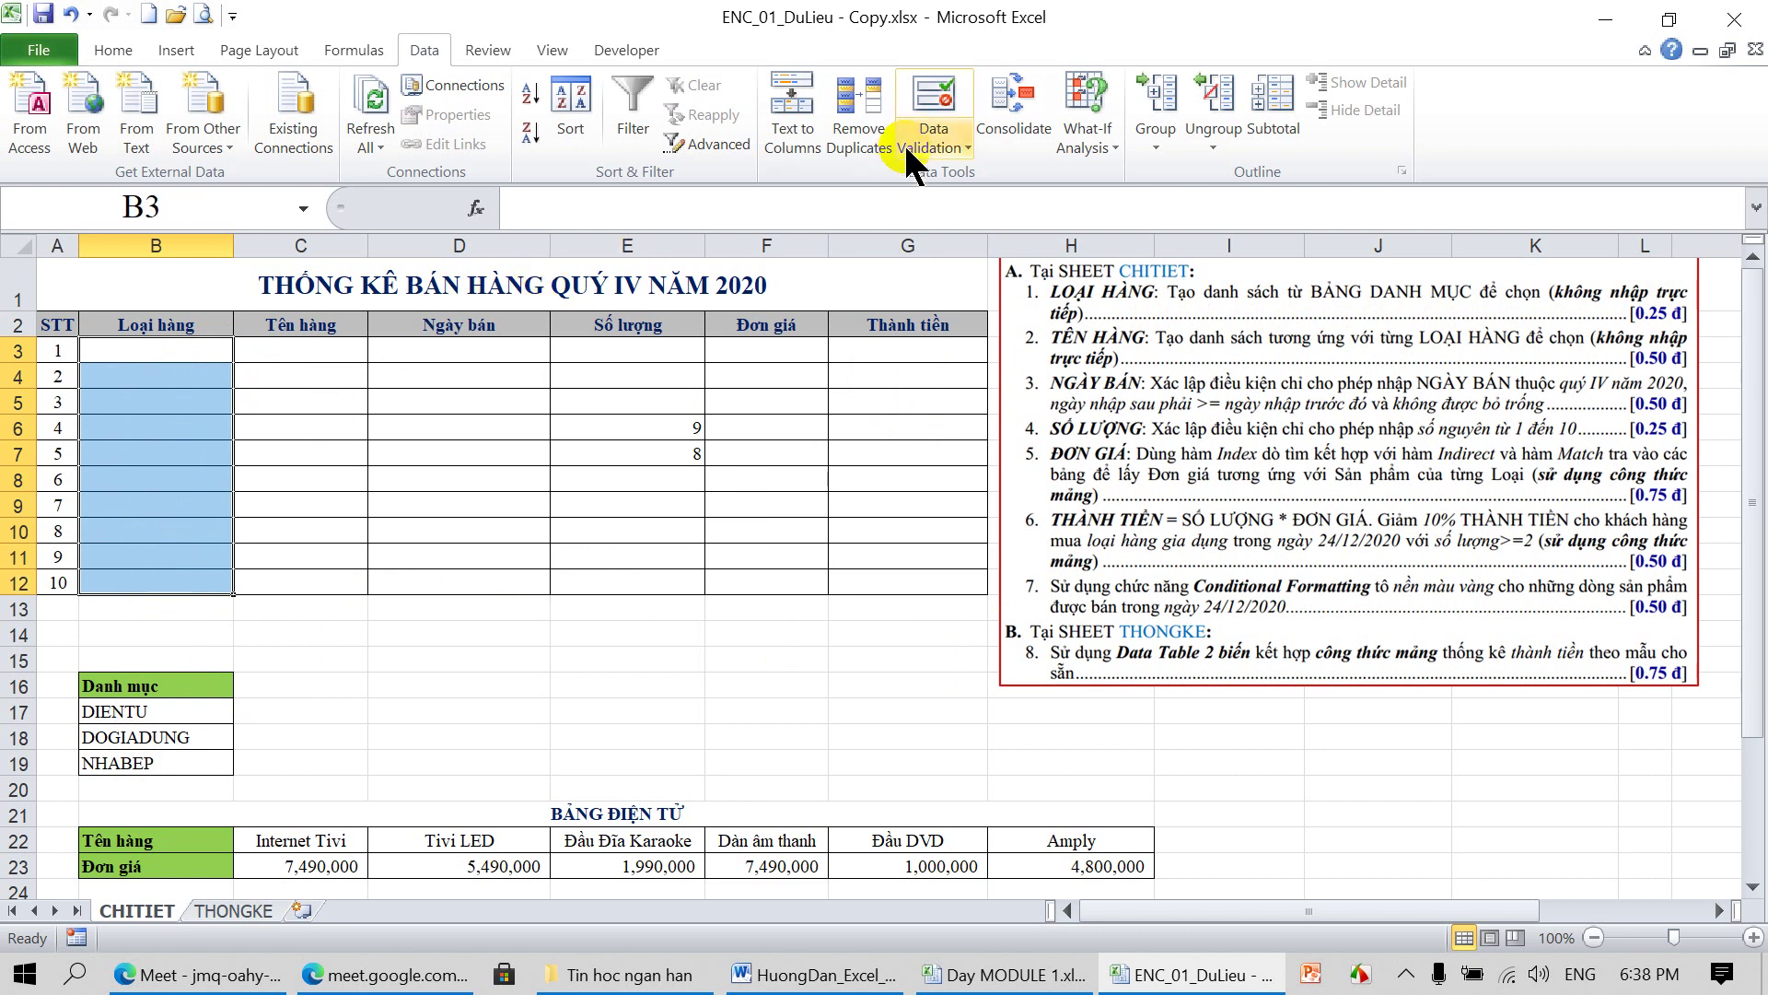
left_click(937, 86)
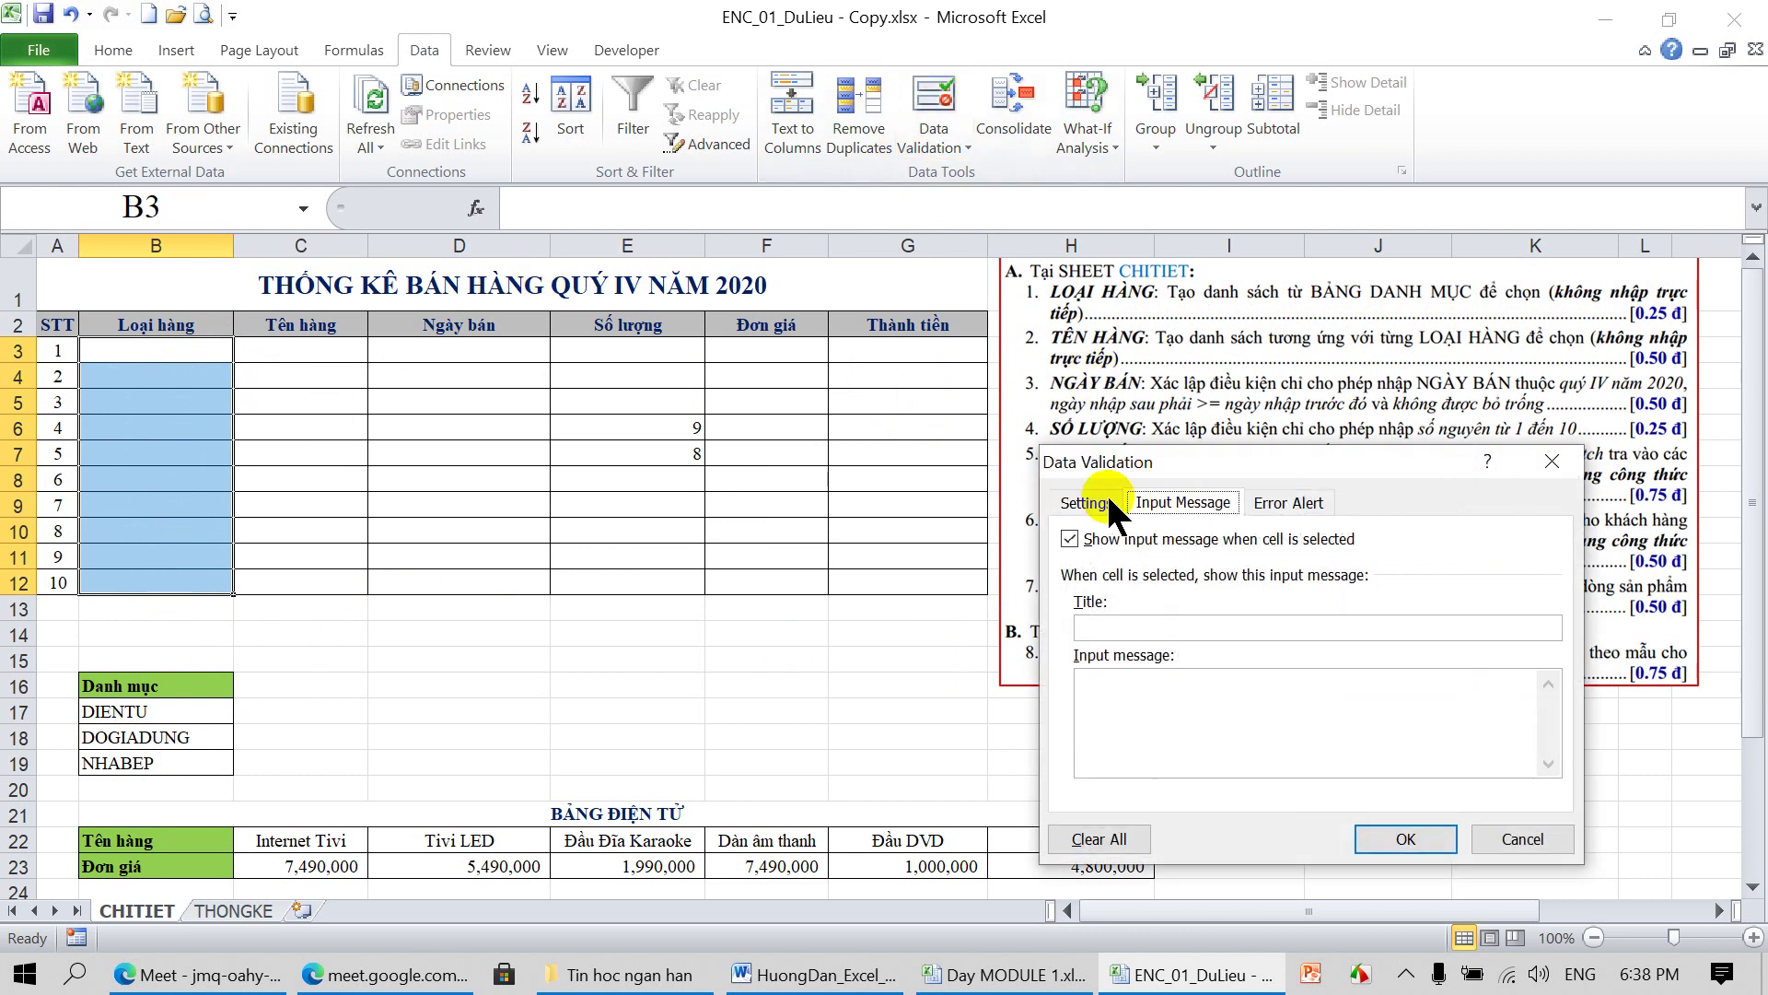
left_click(1086, 500)
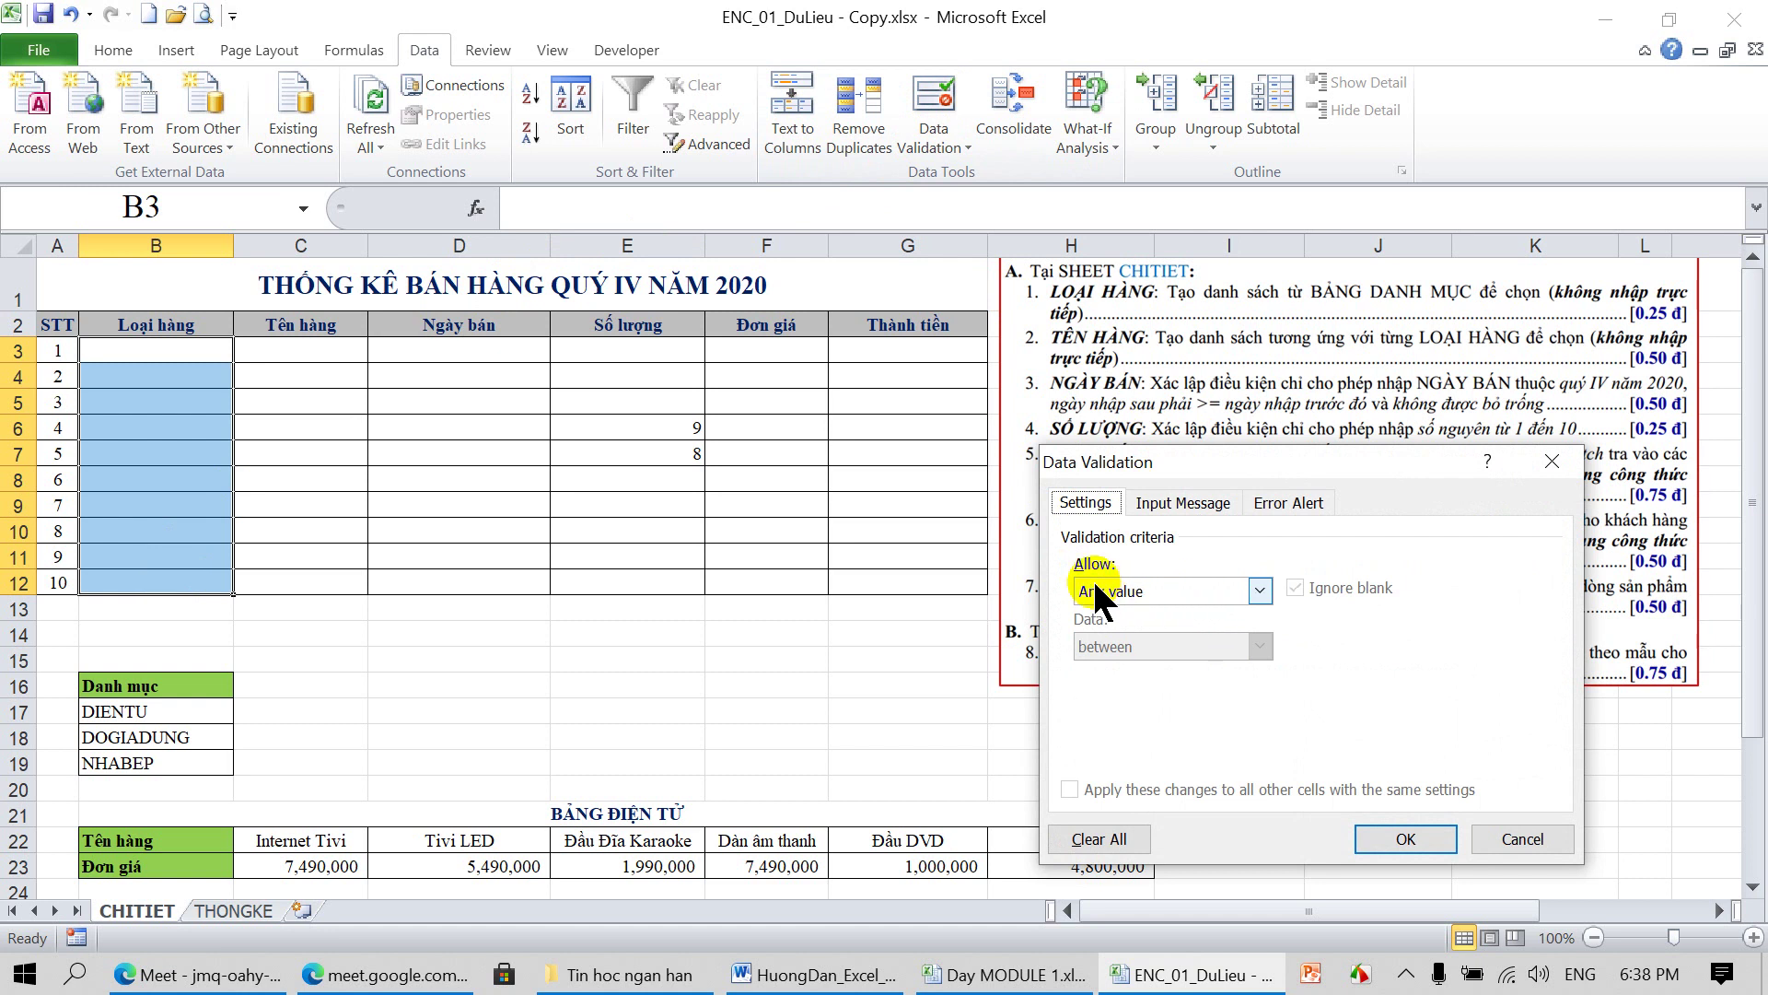
left_click(1260, 590)
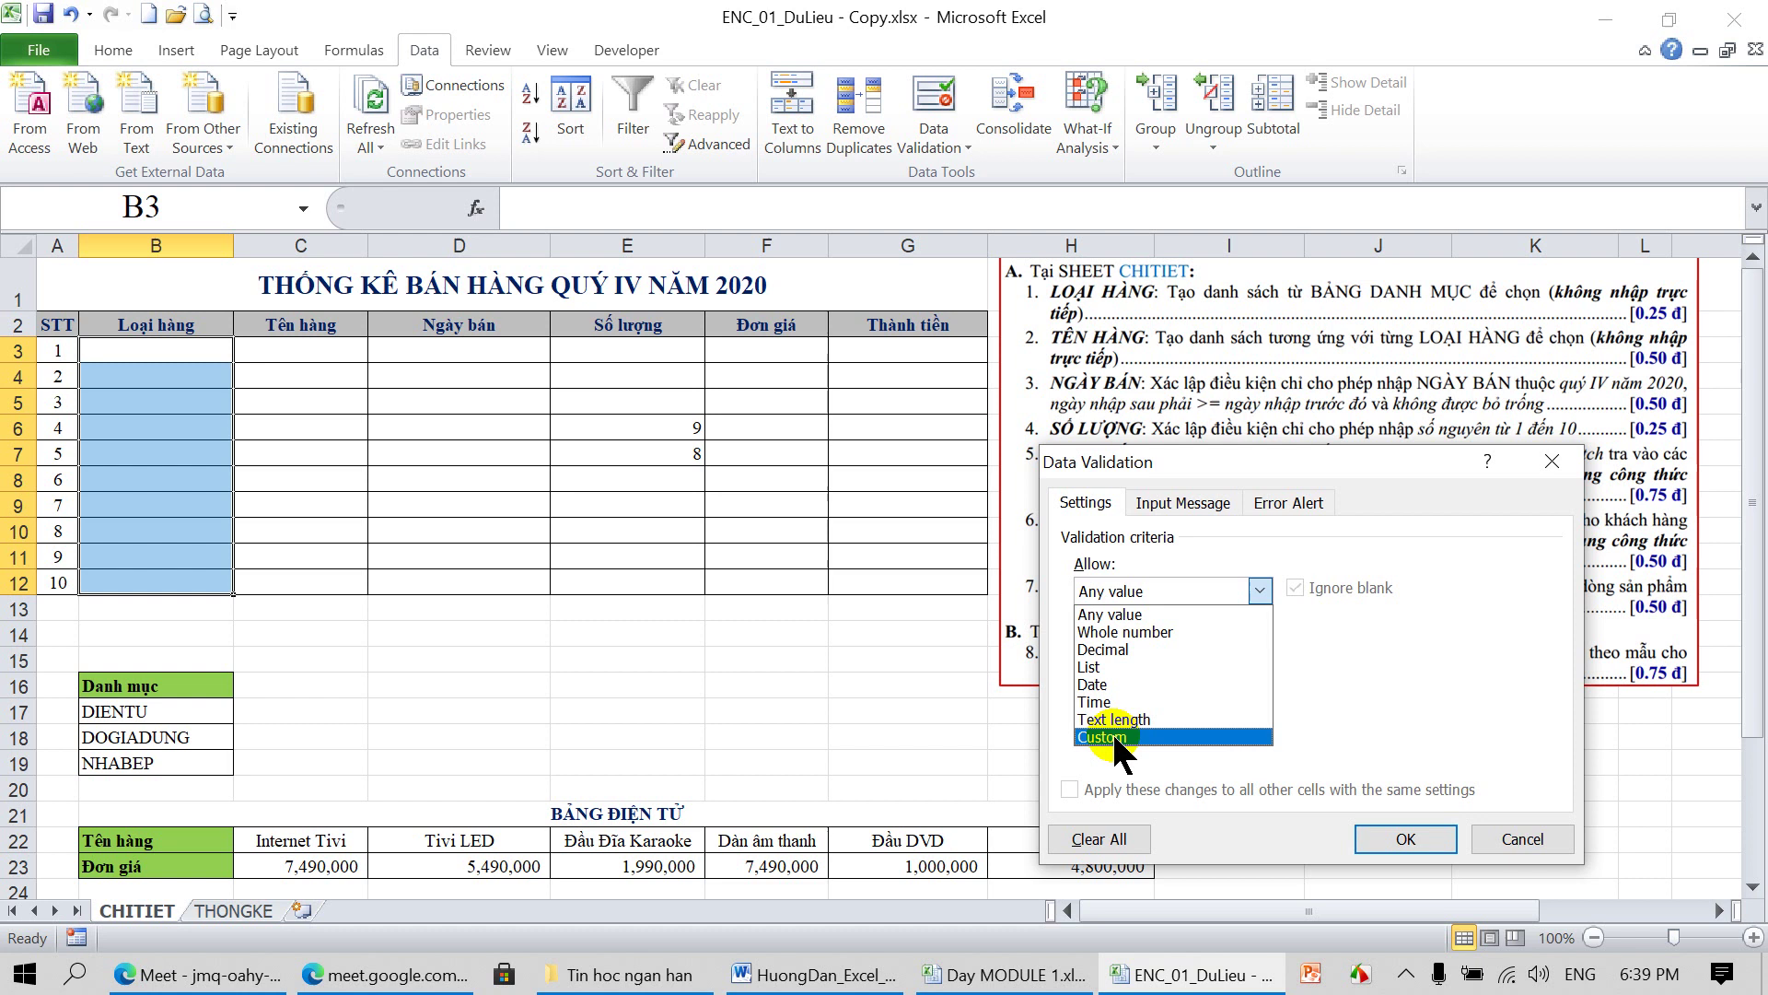
left_click(1088, 665)
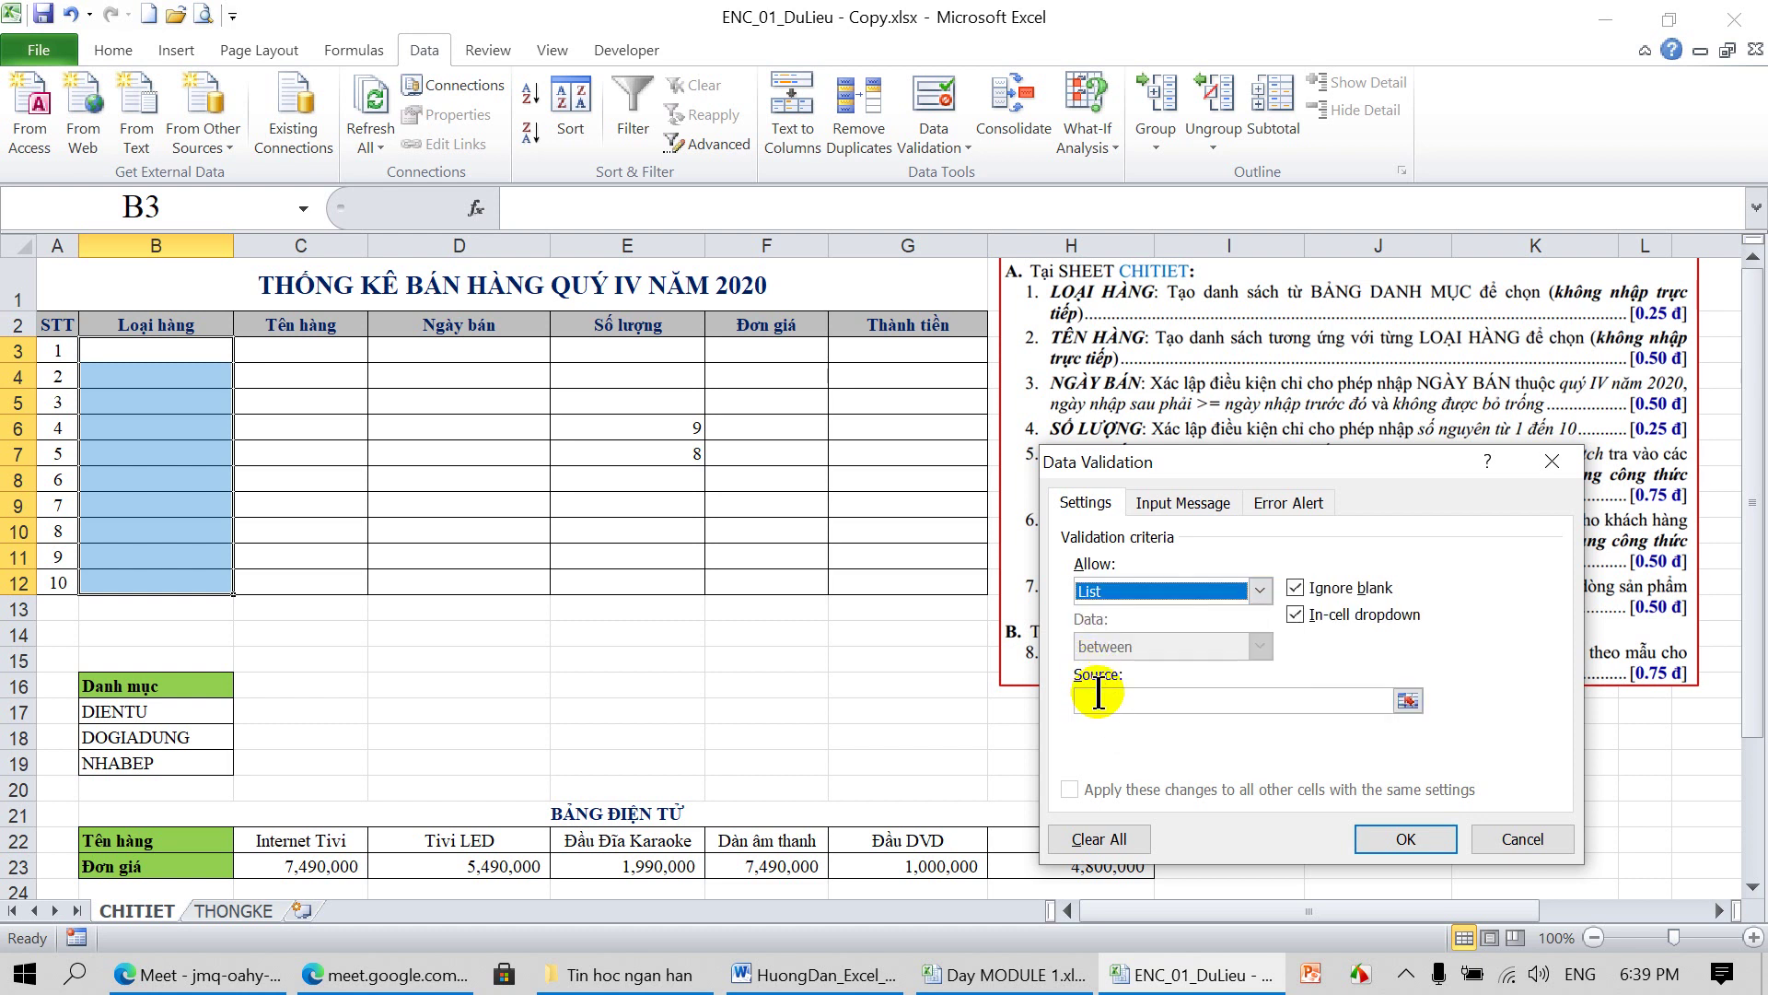
left_click(1096, 700)
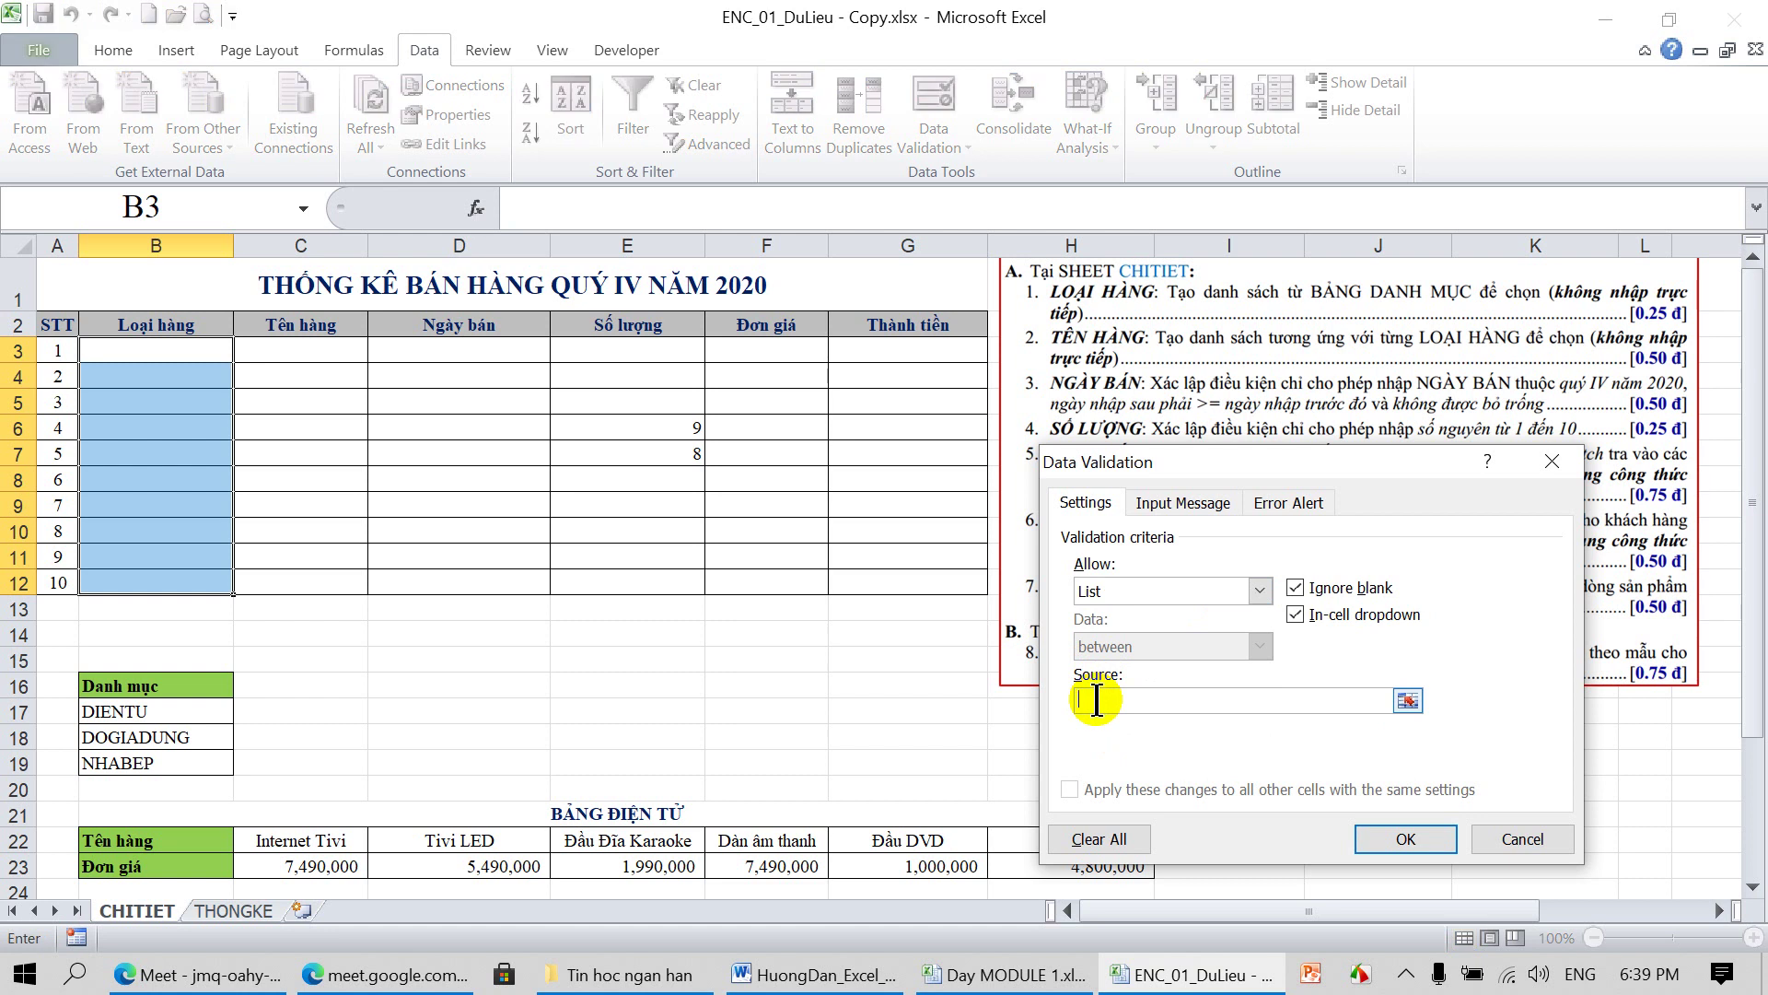
type("=")
left_click_drag(124, 721, 124, 774)
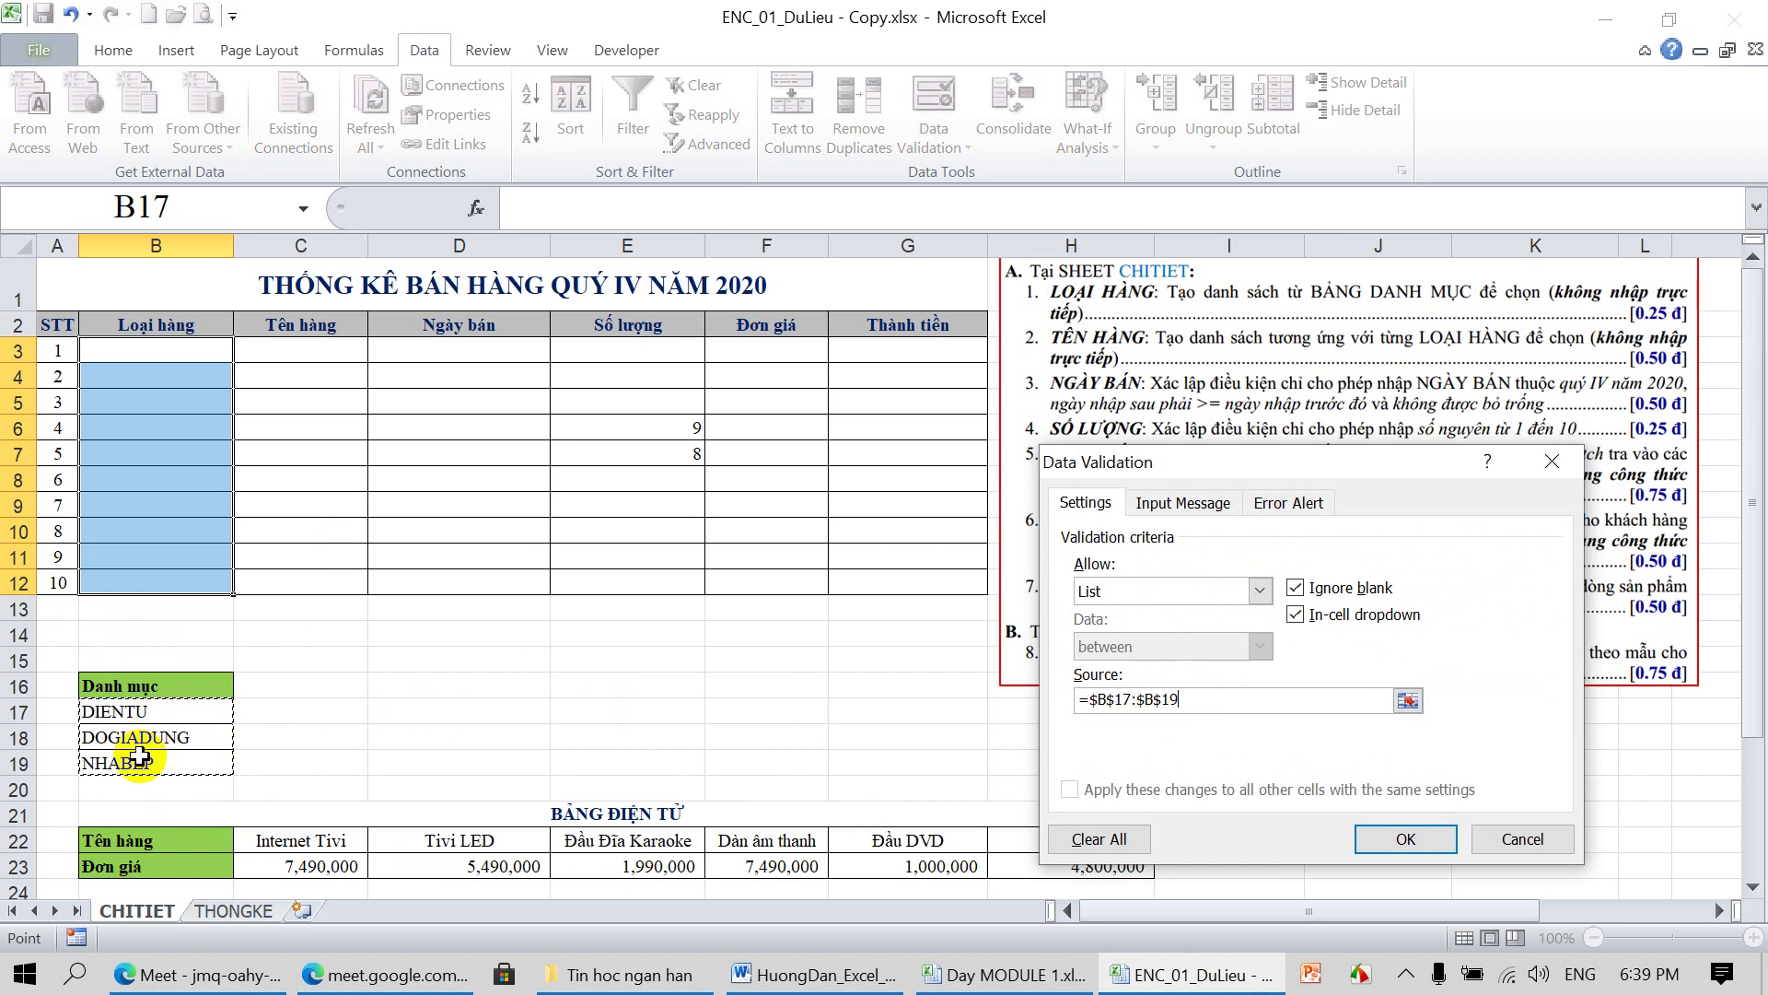
left_click(1412, 840)
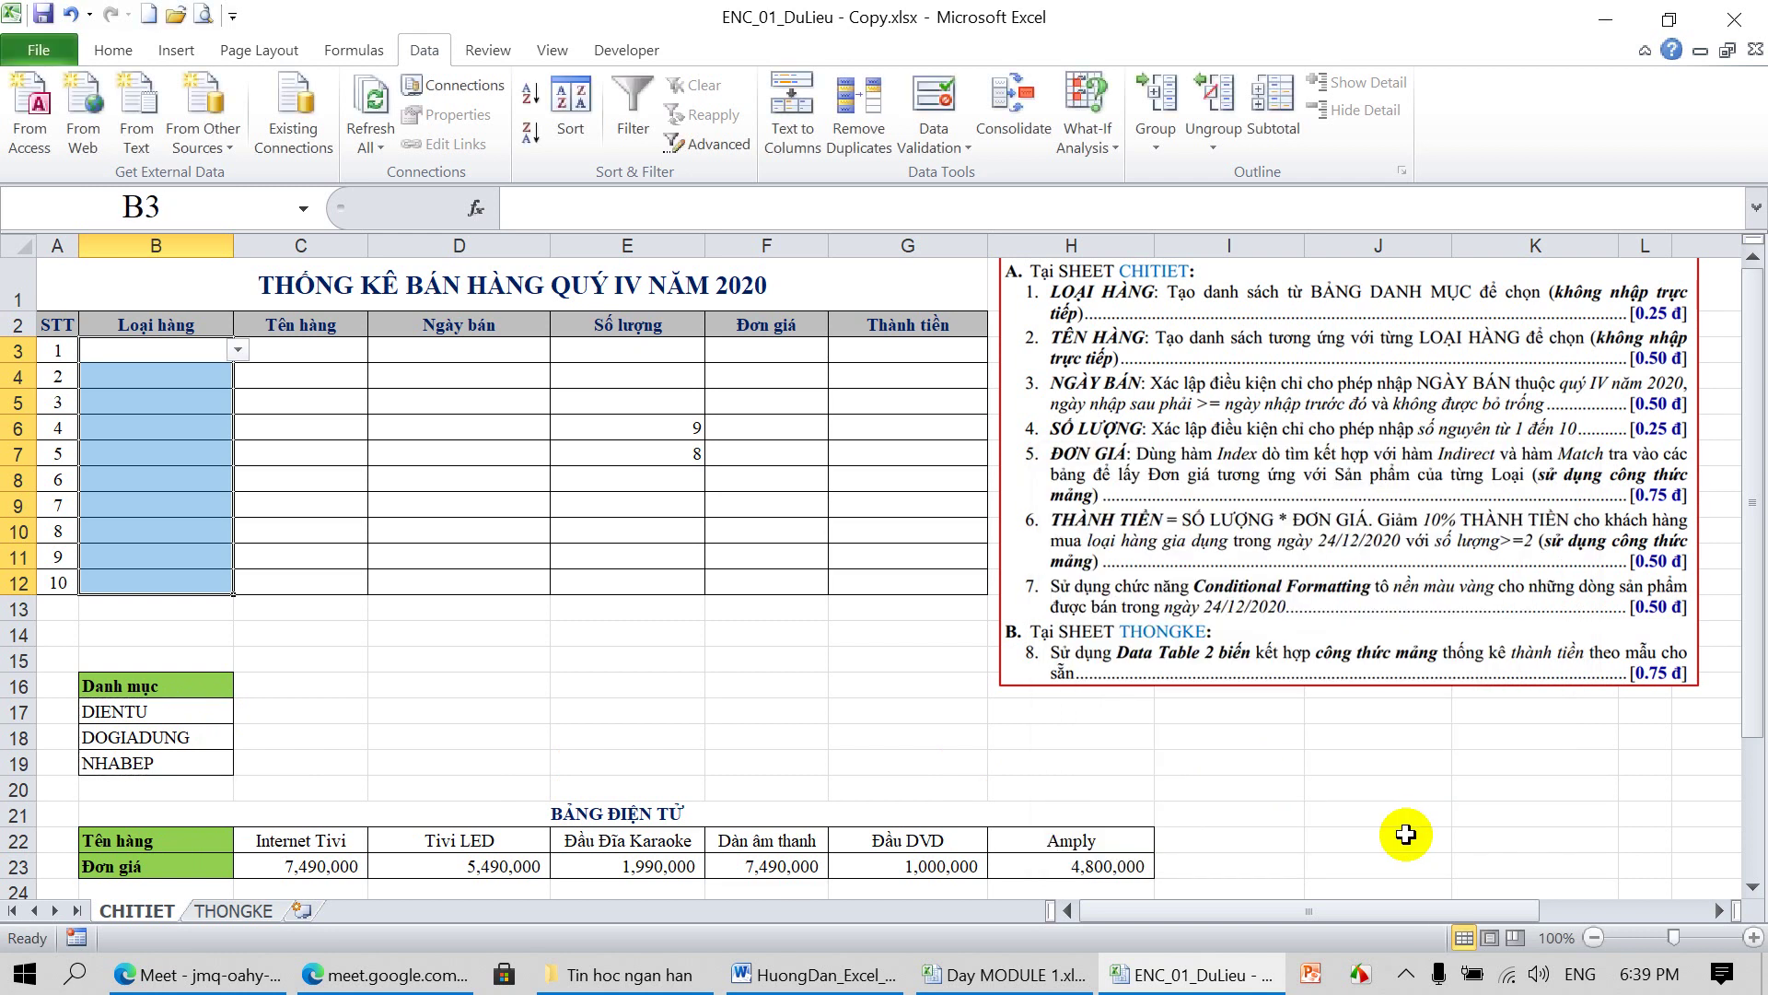
Pick DOGIADUNG for B3, NHABEP for B5 and DIENTU for B4 from the dropdowns
left_click(180, 376)
left_click(177, 425)
left_click(190, 350)
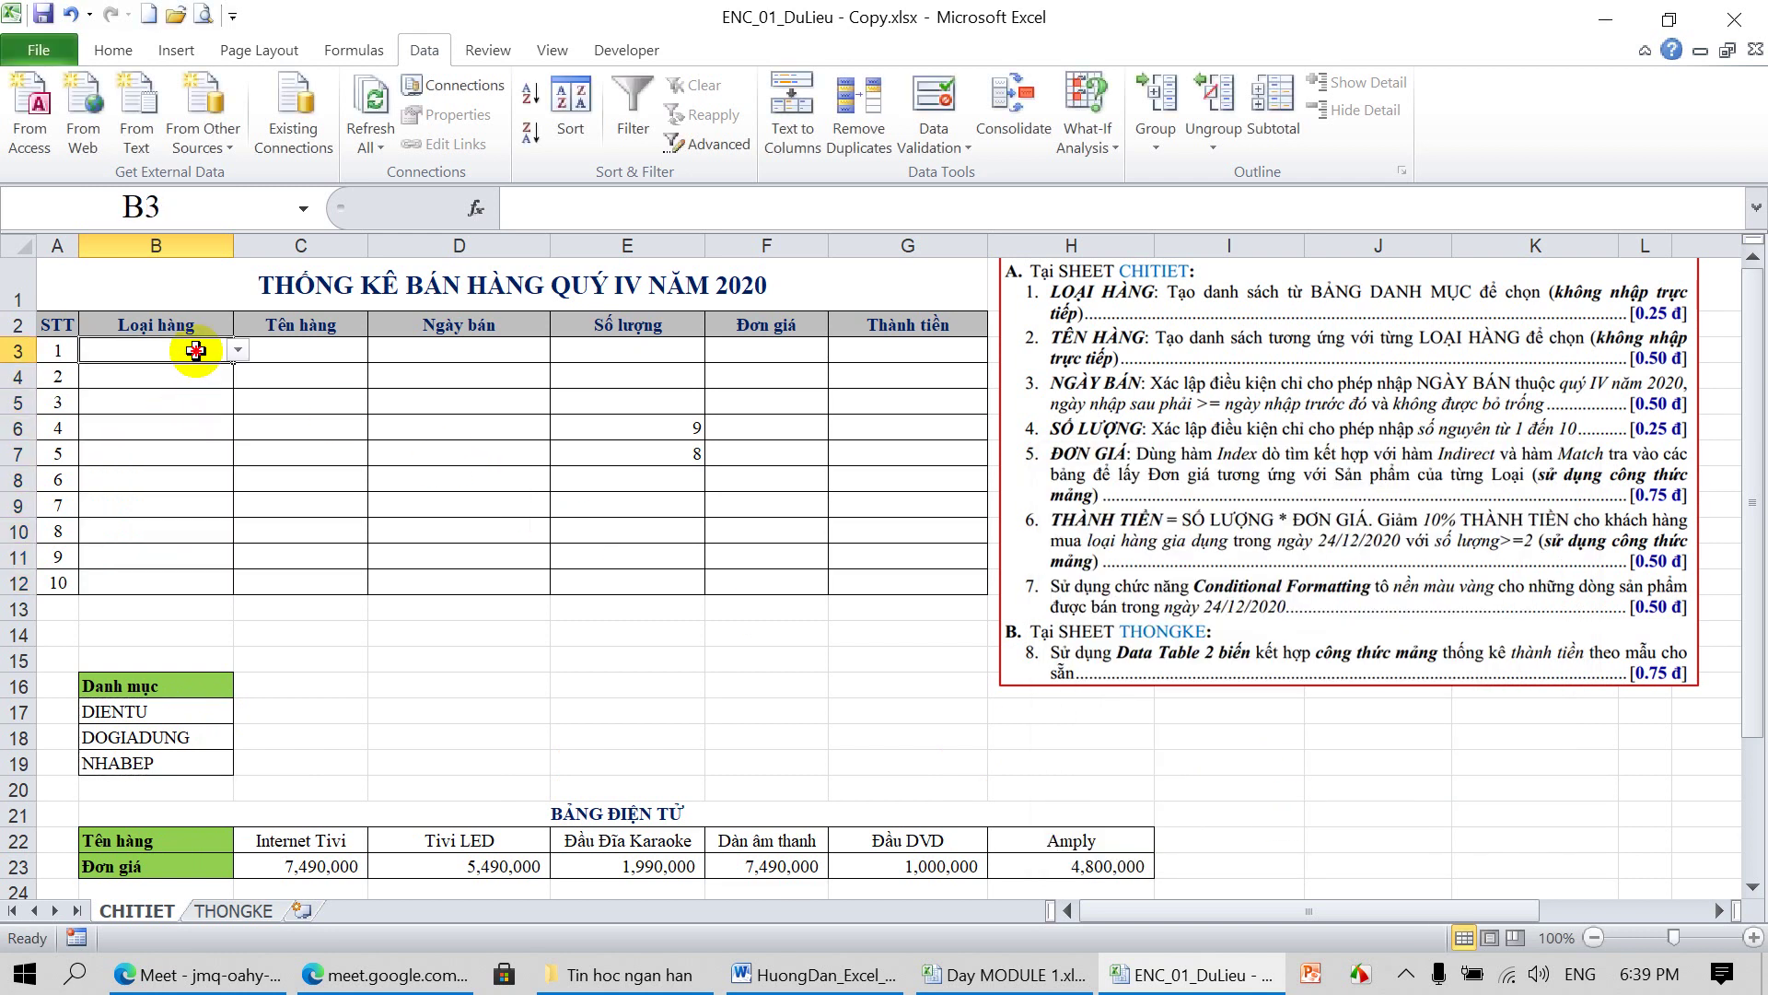
left_click(238, 350)
left_click(138, 380)
left_click(161, 396)
left_click(237, 401)
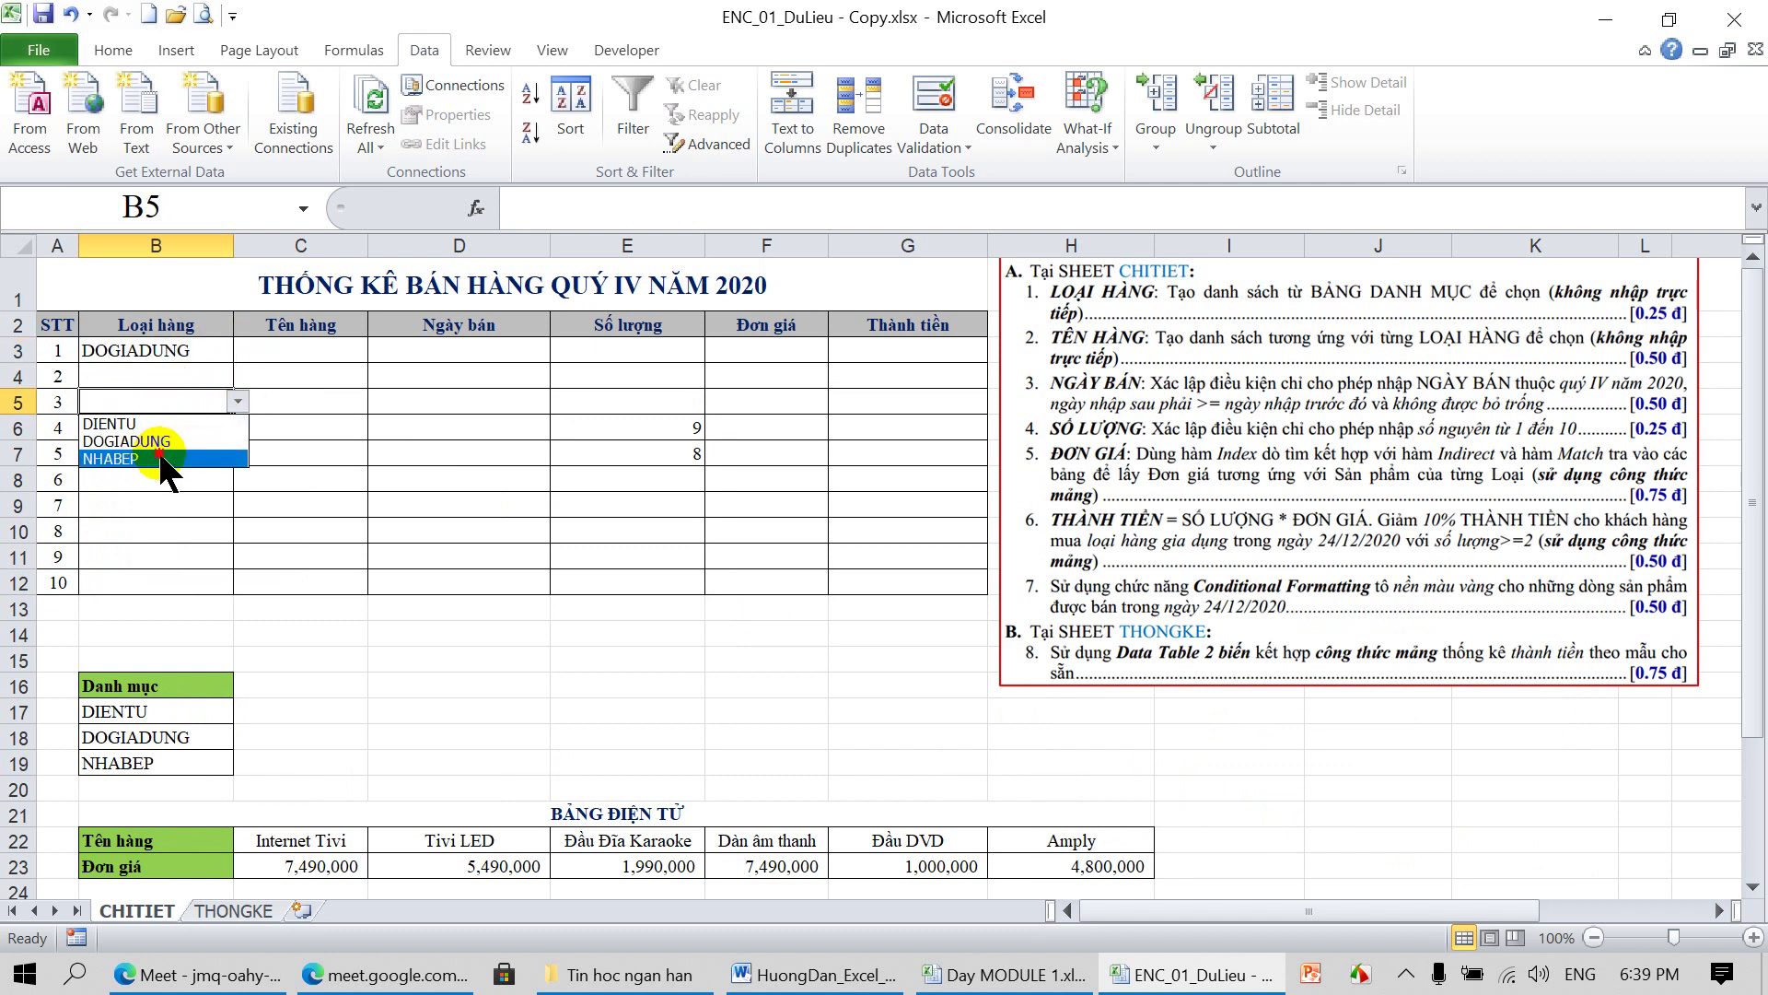
left_click(148, 454)
left_click(156, 378)
left_click(238, 376)
left_click(138, 402)
Pick NHABEP for B6 and DOGIADUNG for B7, closing B9's list without a choice
left_click(141, 424)
left_click(237, 427)
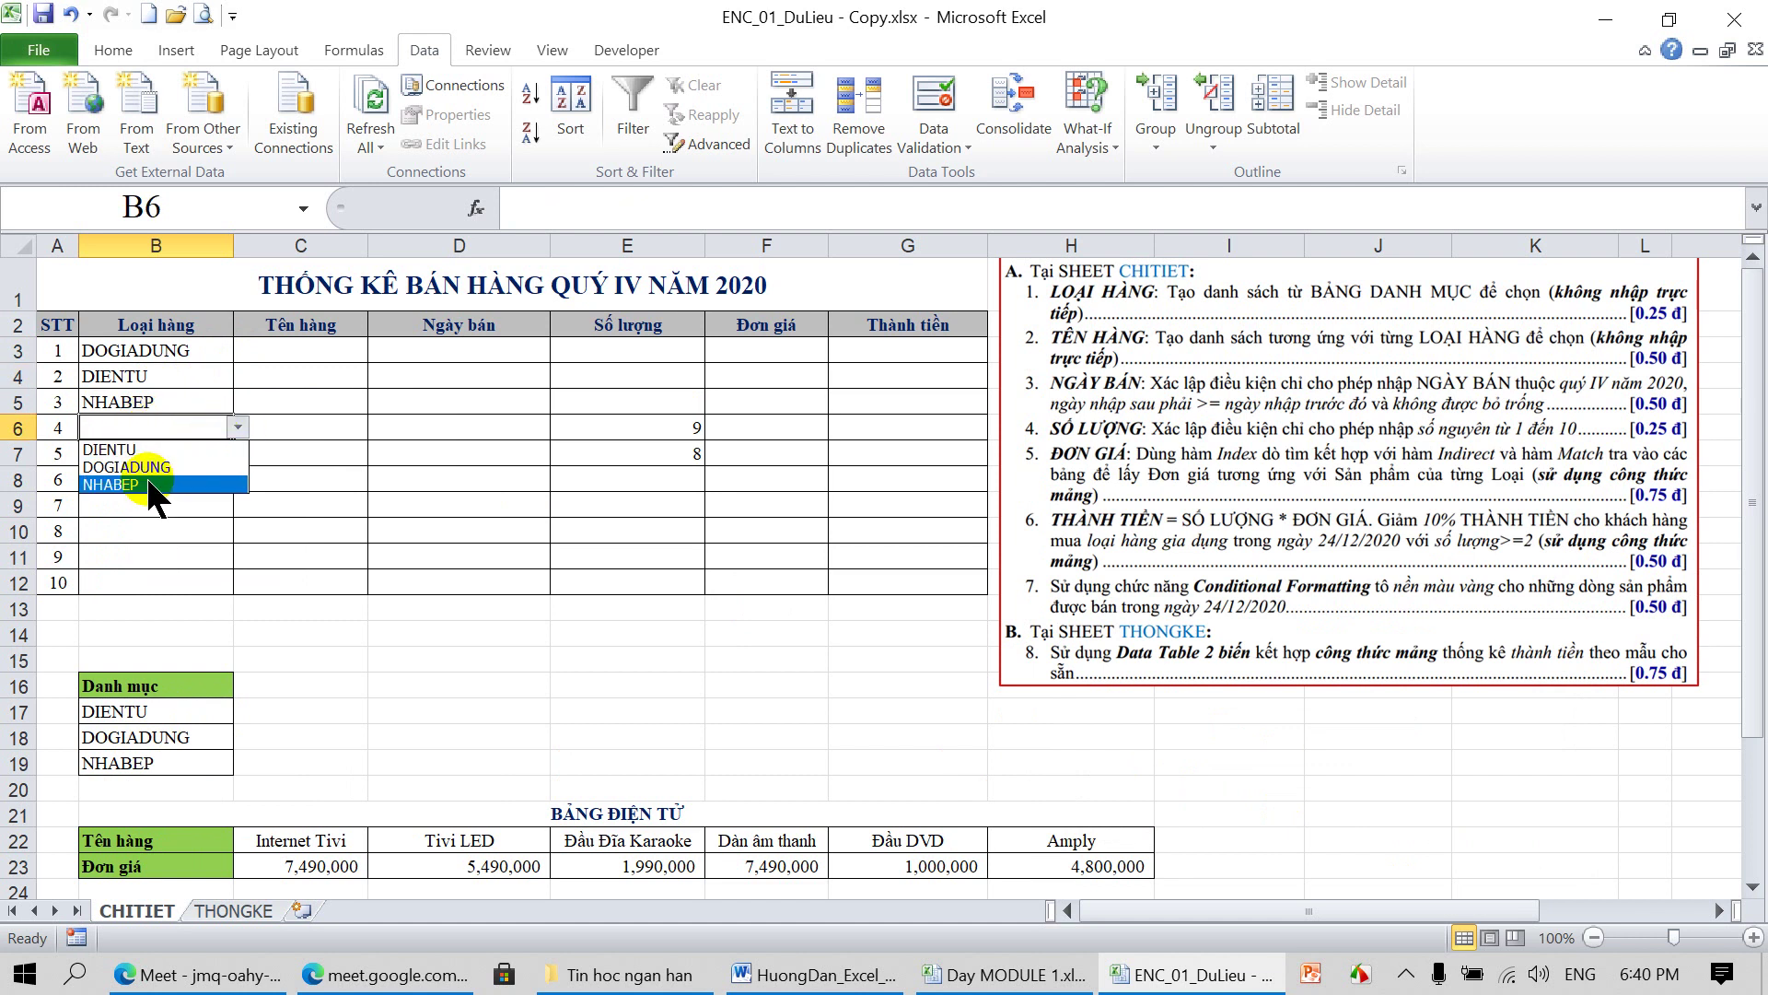
left_click(147, 477)
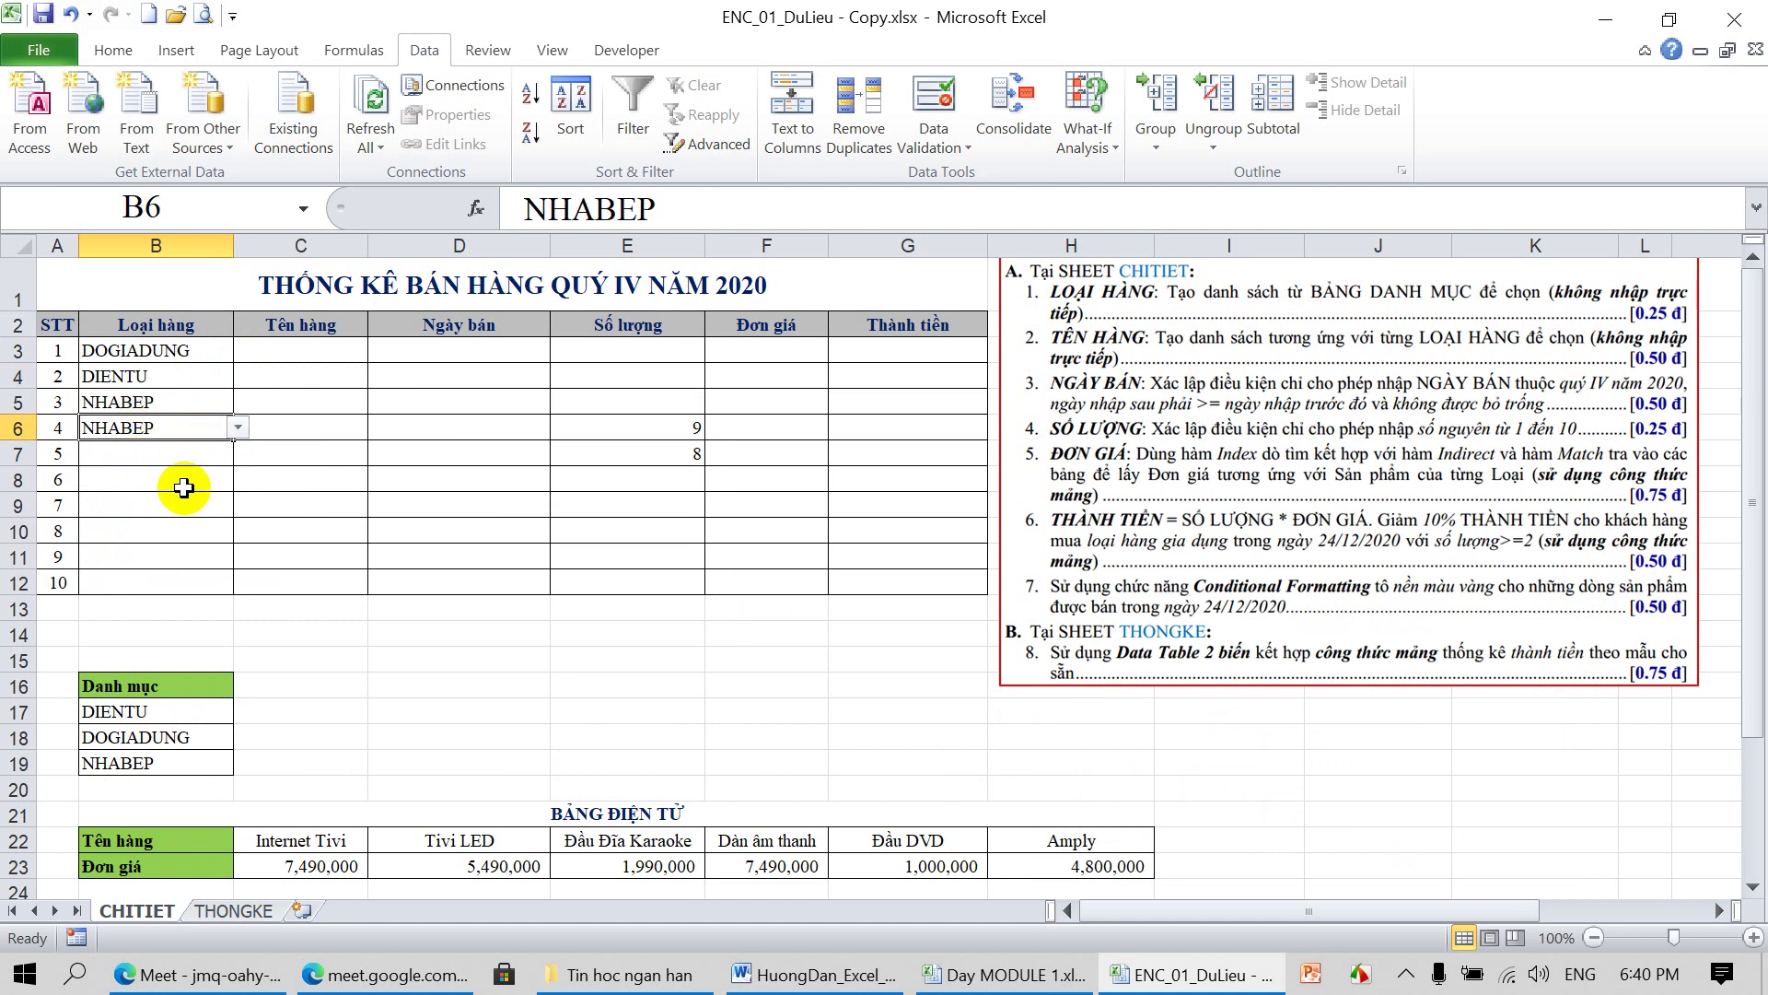
left_click(154, 452)
left_click(238, 453)
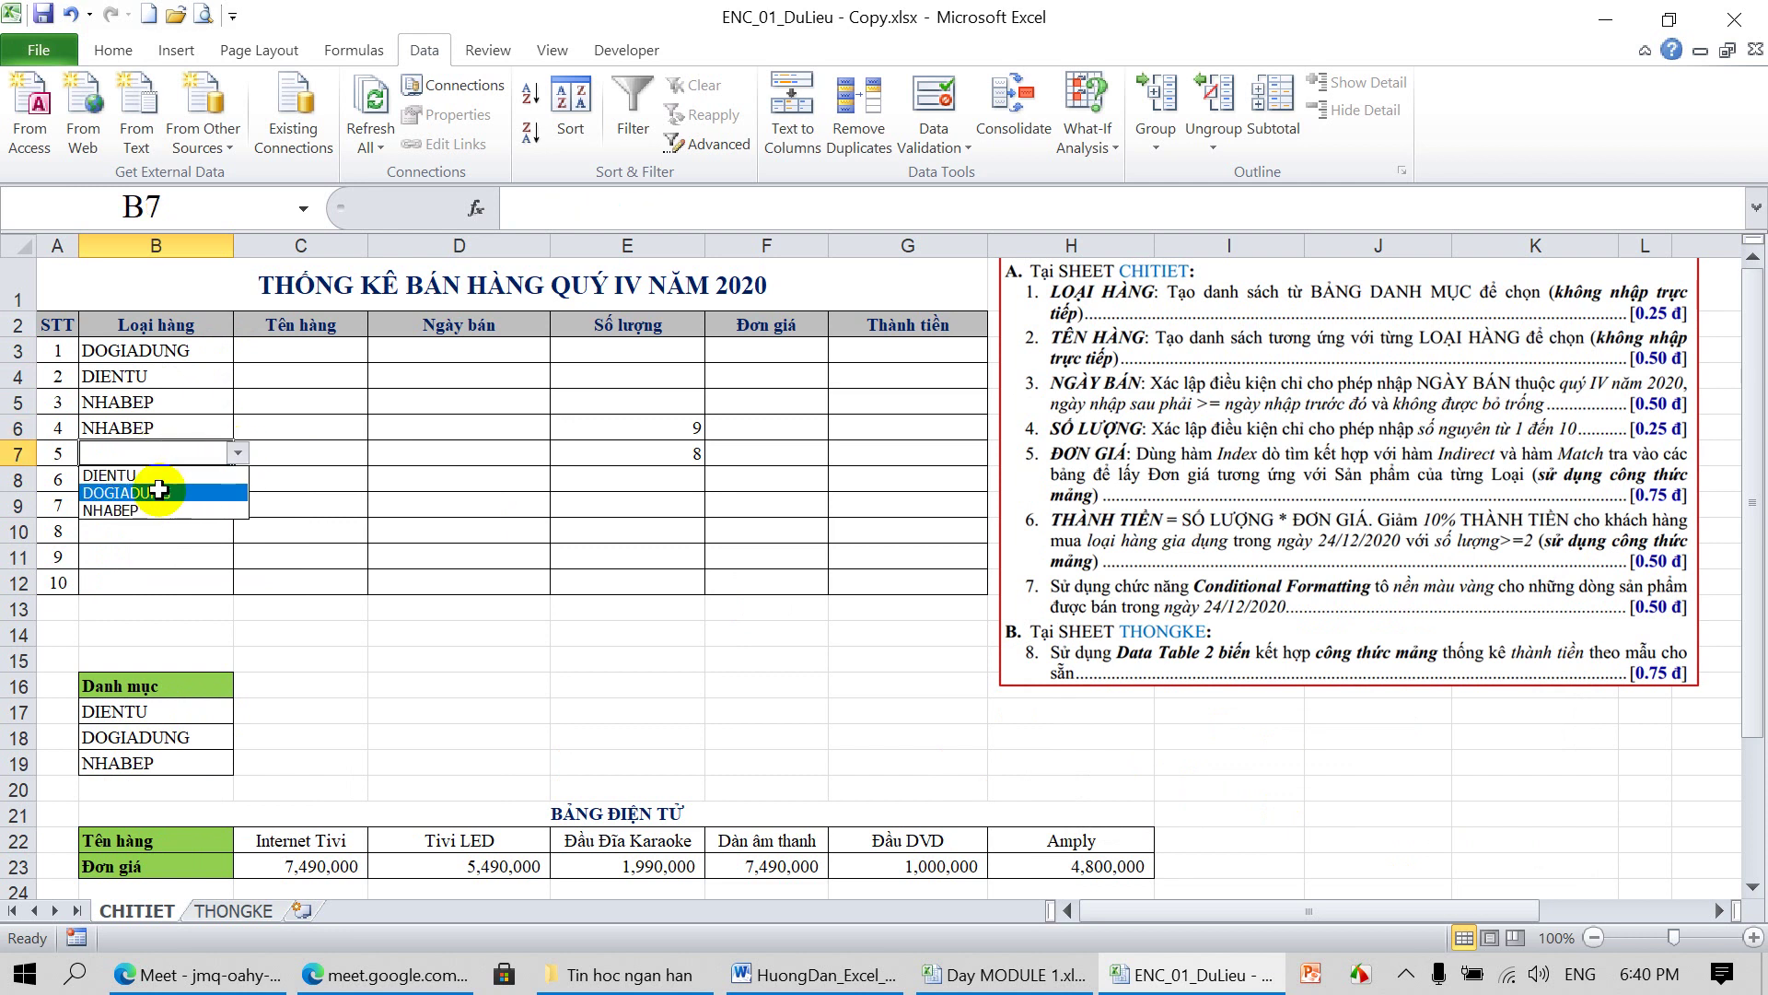
left_click(124, 484)
left_click(147, 505)
left_click(238, 505)
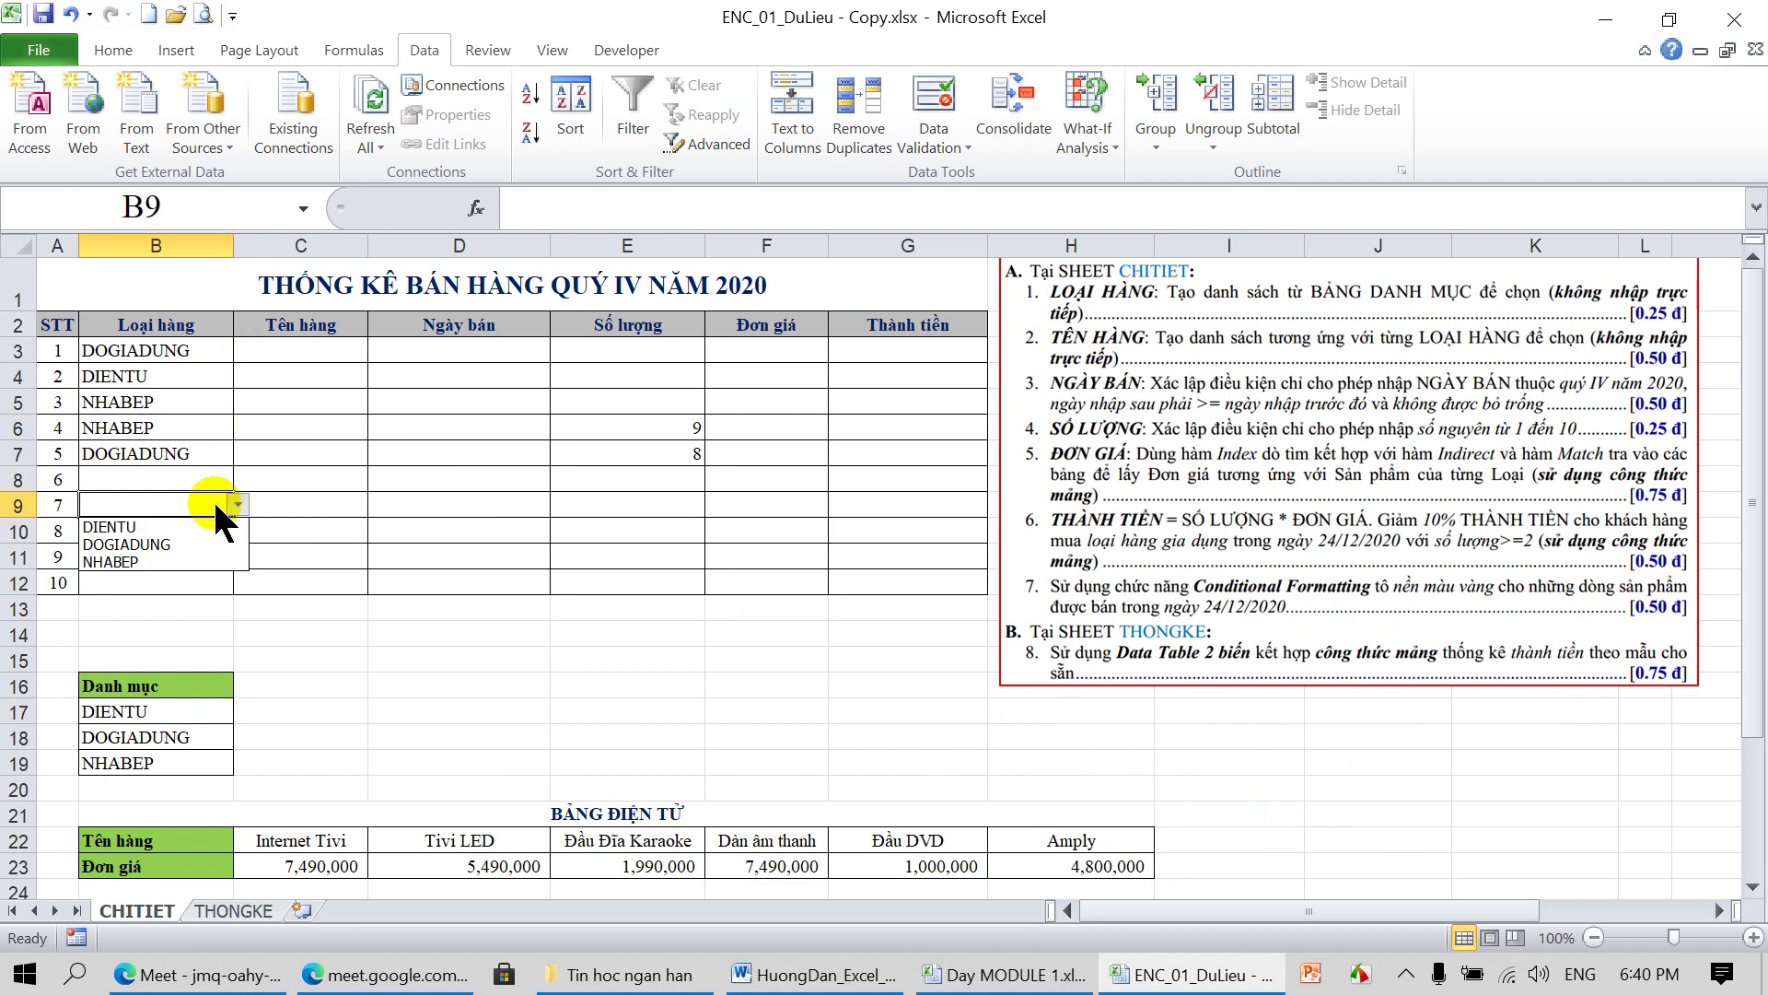
left_click(281, 634)
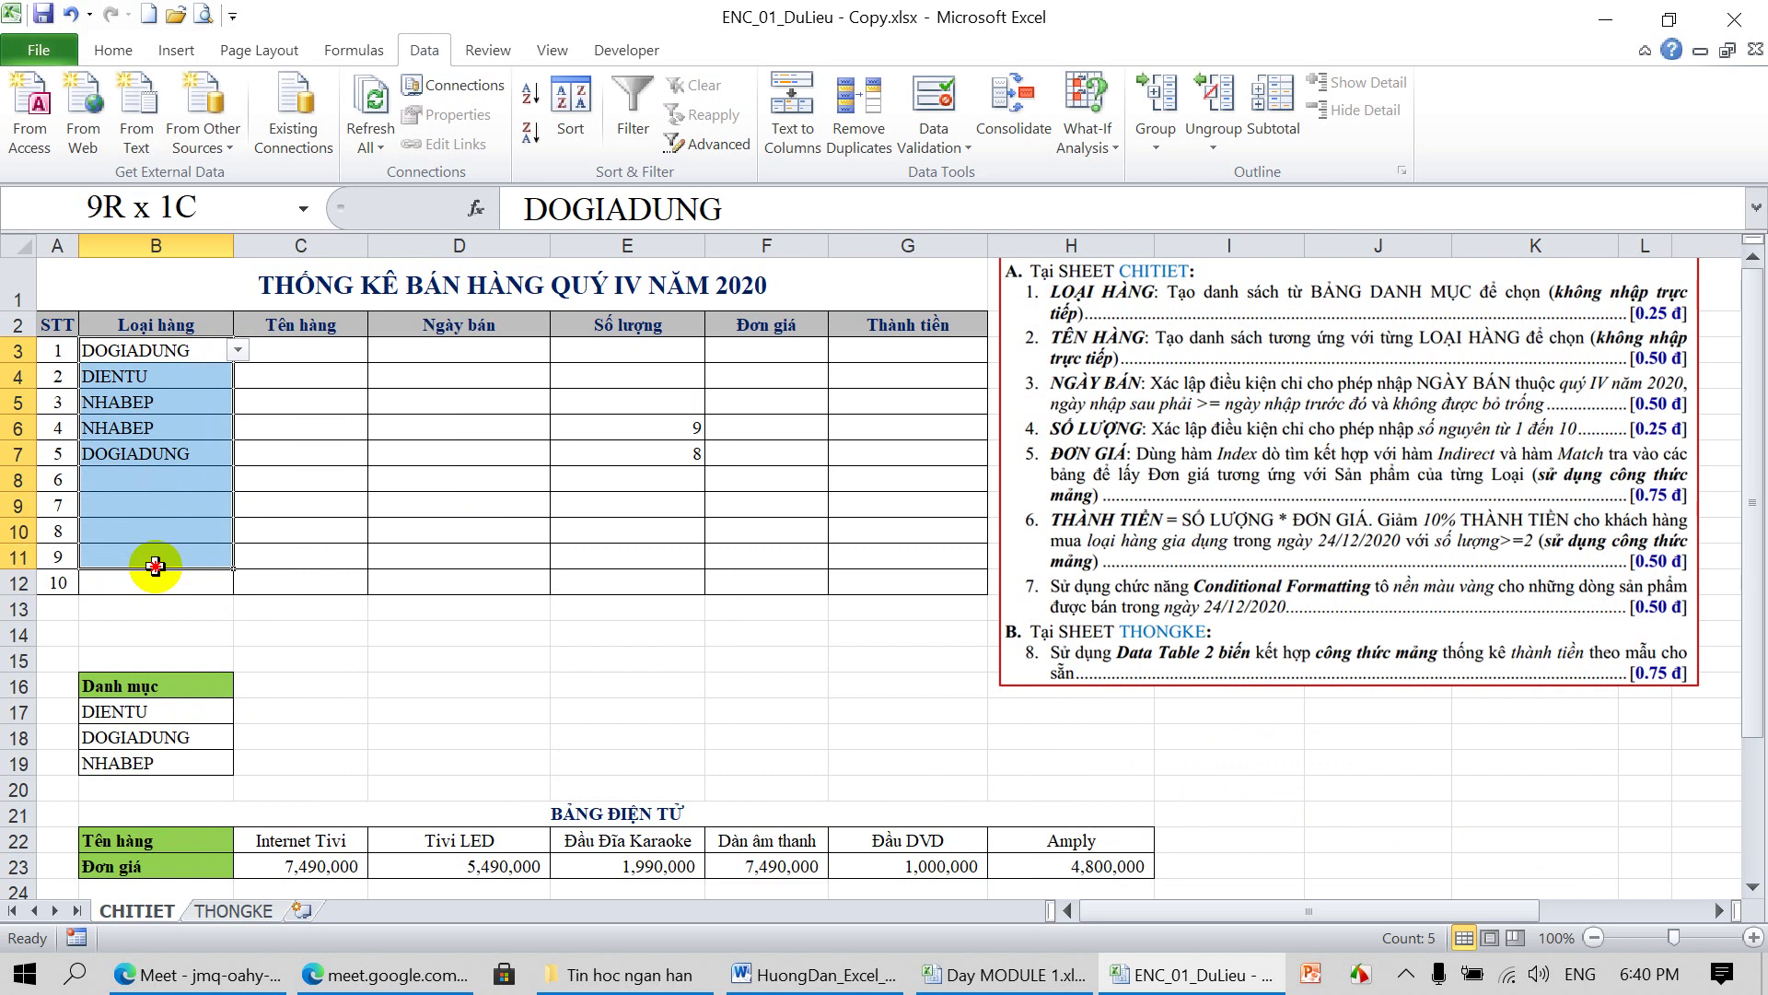
Clear all data validation from the Loại hàng cells B3:B12
left_click_drag(154, 359, 156, 578)
left_click(926, 94)
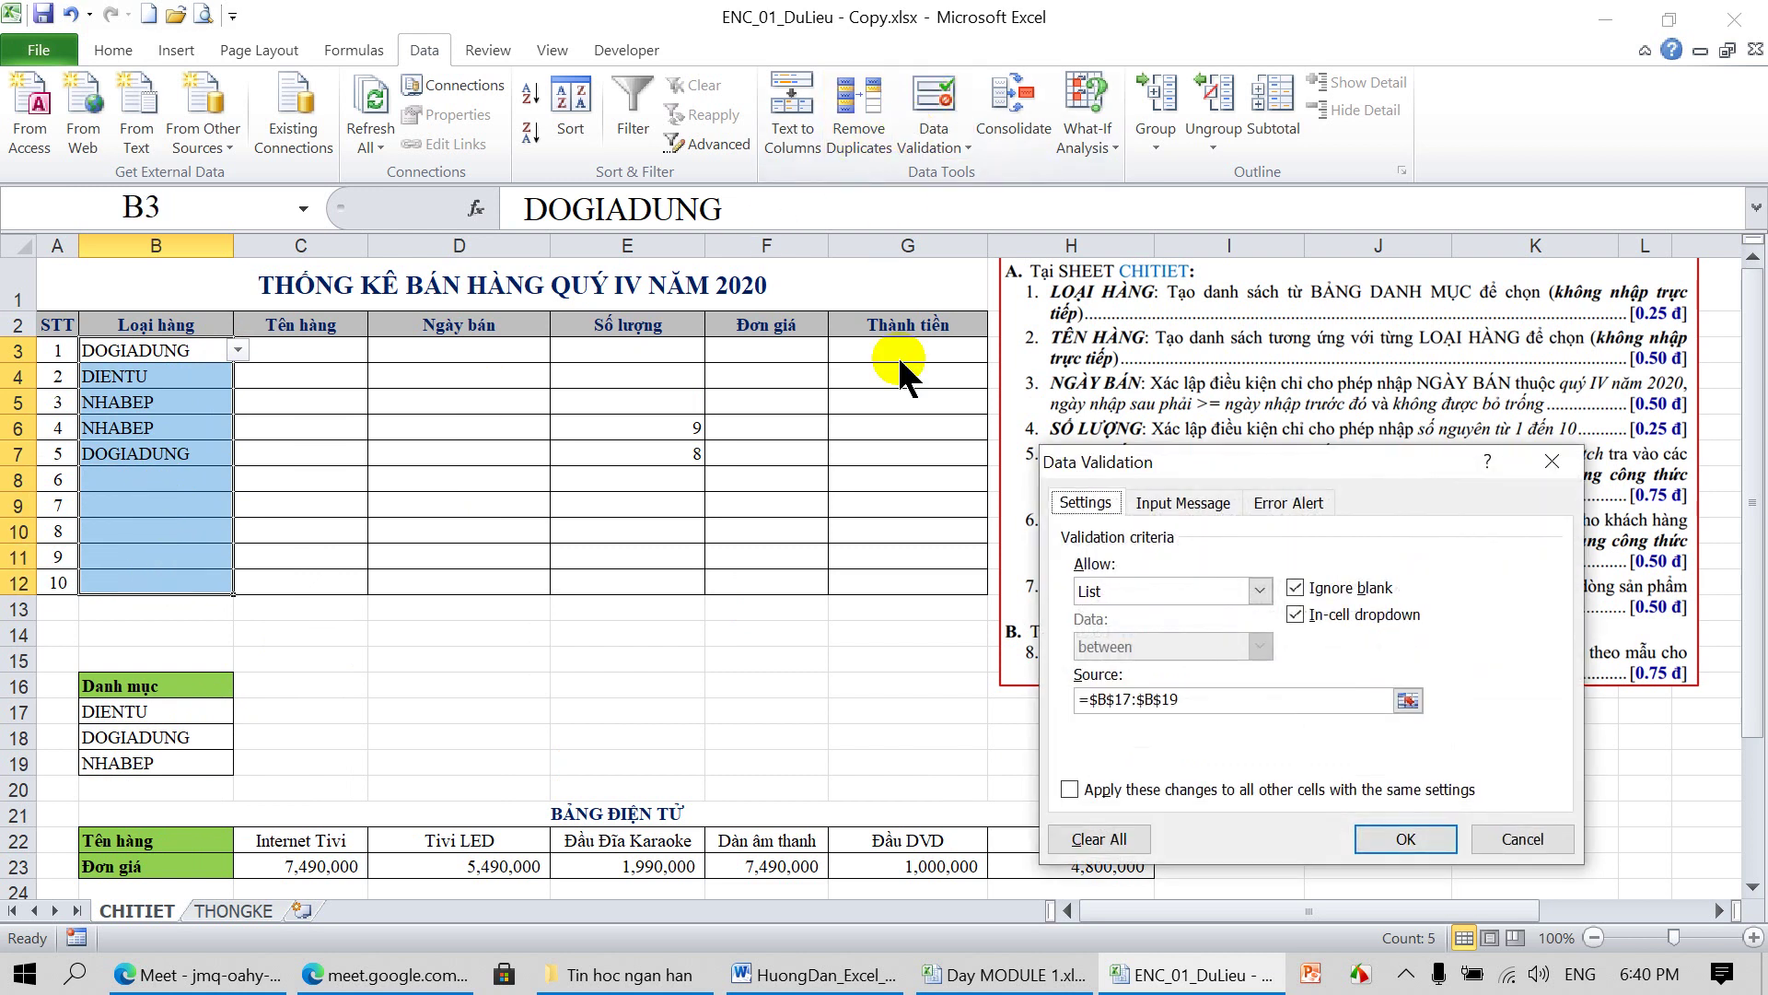
left_click(1126, 834)
left_click(1401, 834)
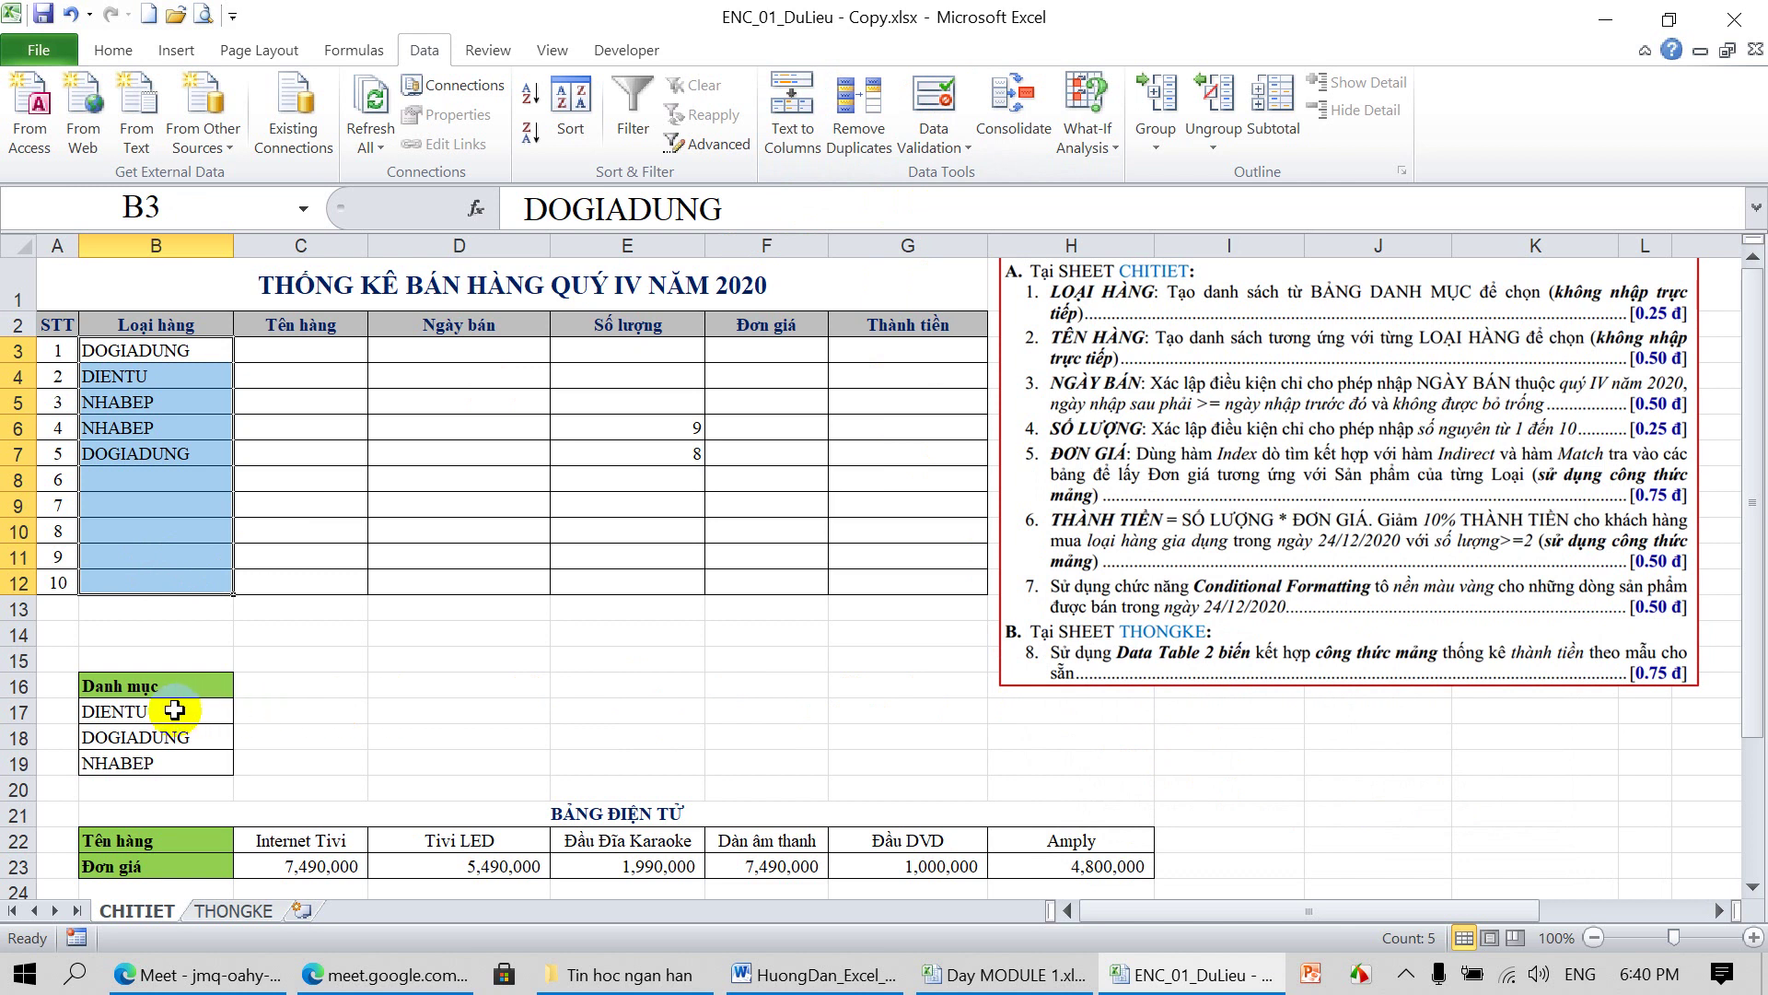
Name B17:B19 LOAIHANG in the Name Box and delete the entries in B3:B12
left_click_drag(166, 711, 164, 761)
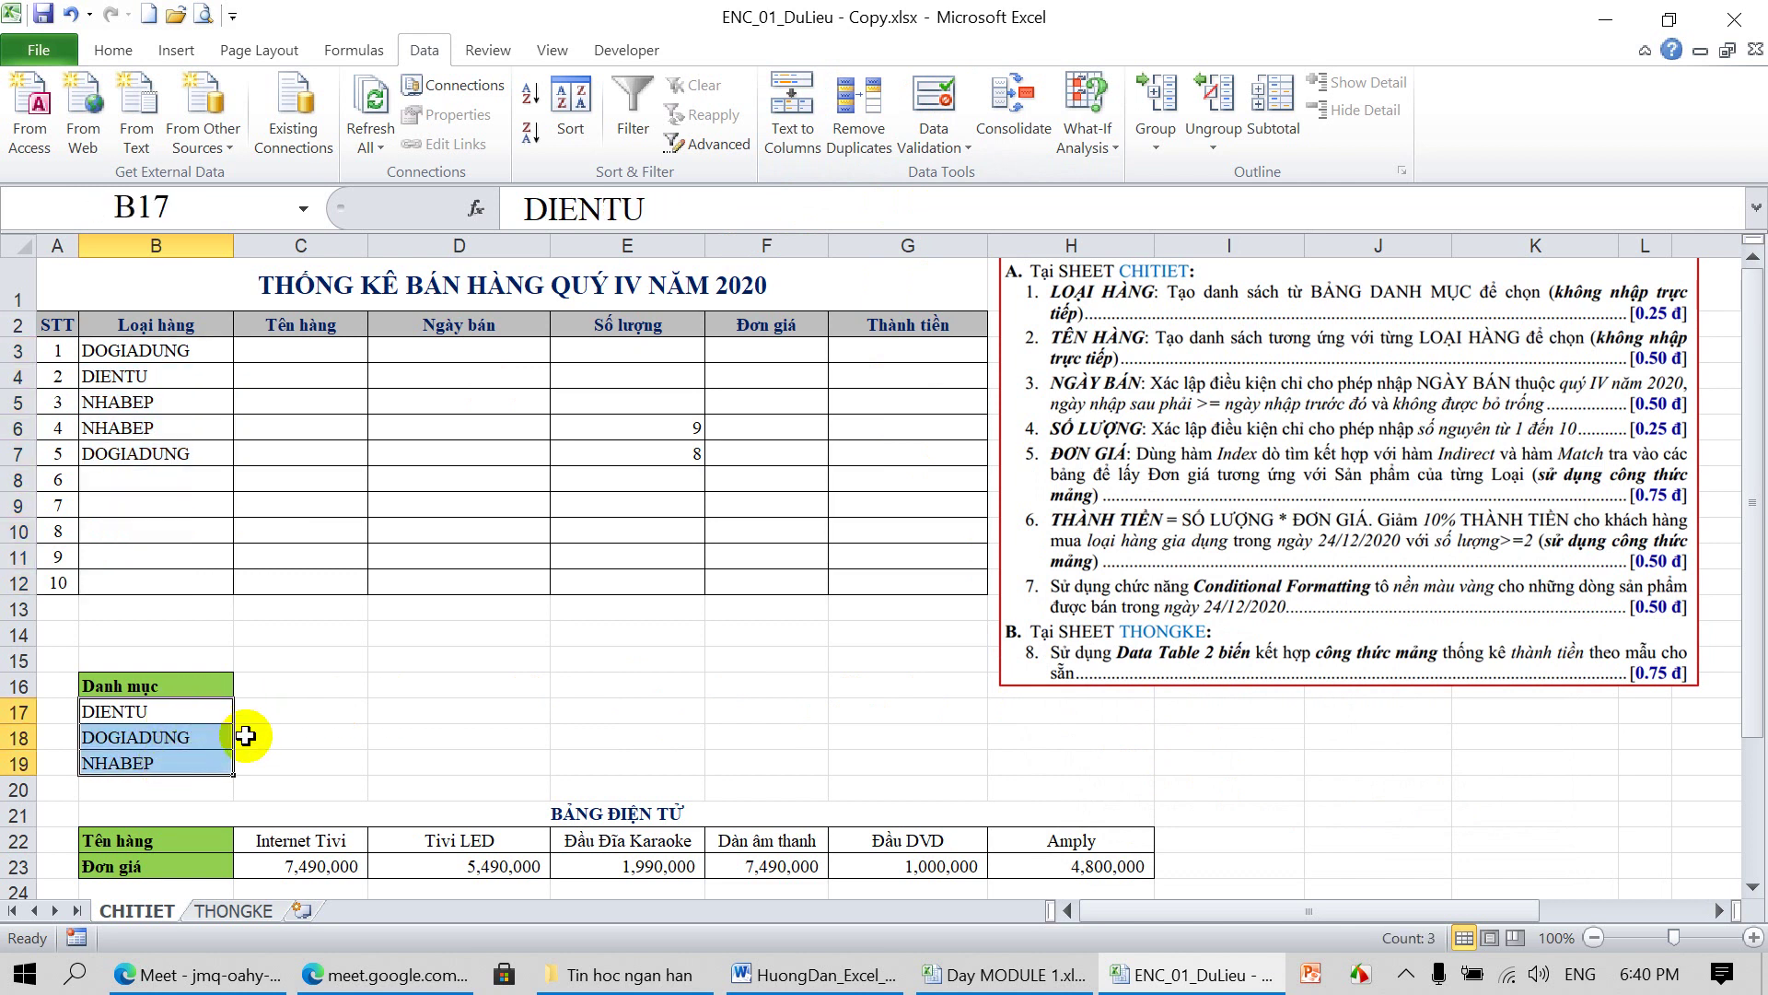
left_click(524, 719)
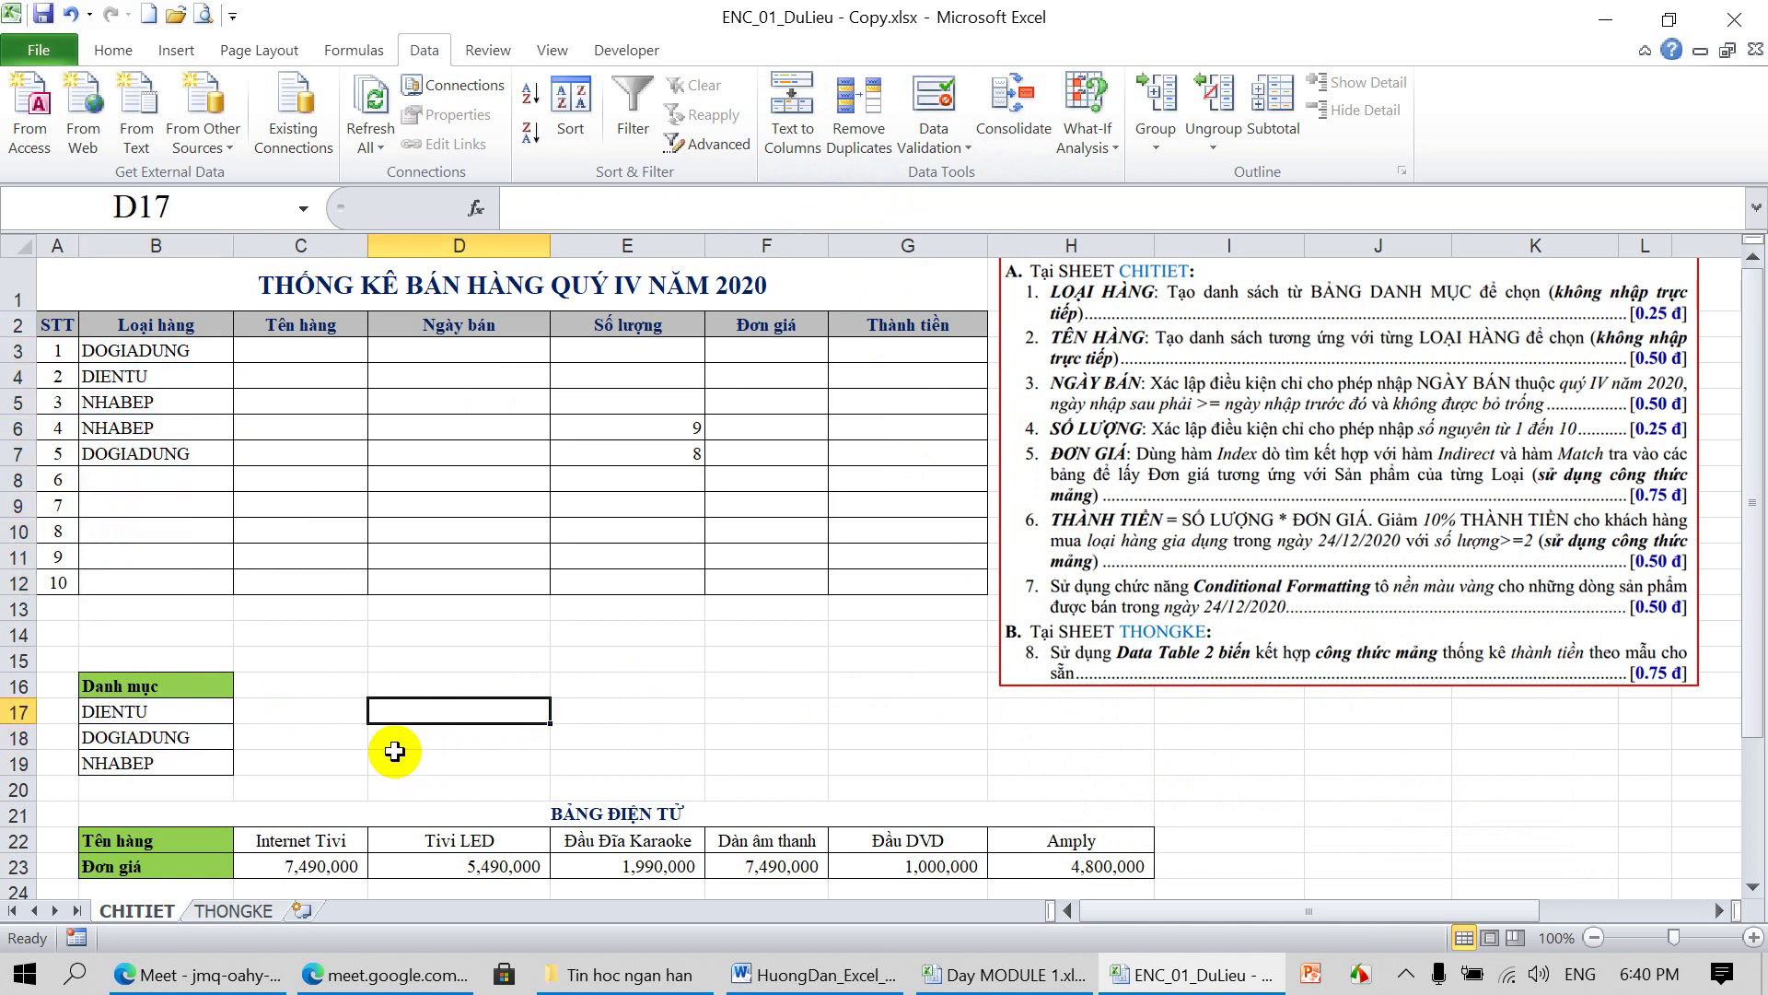
left_click_drag(164, 709, 145, 761)
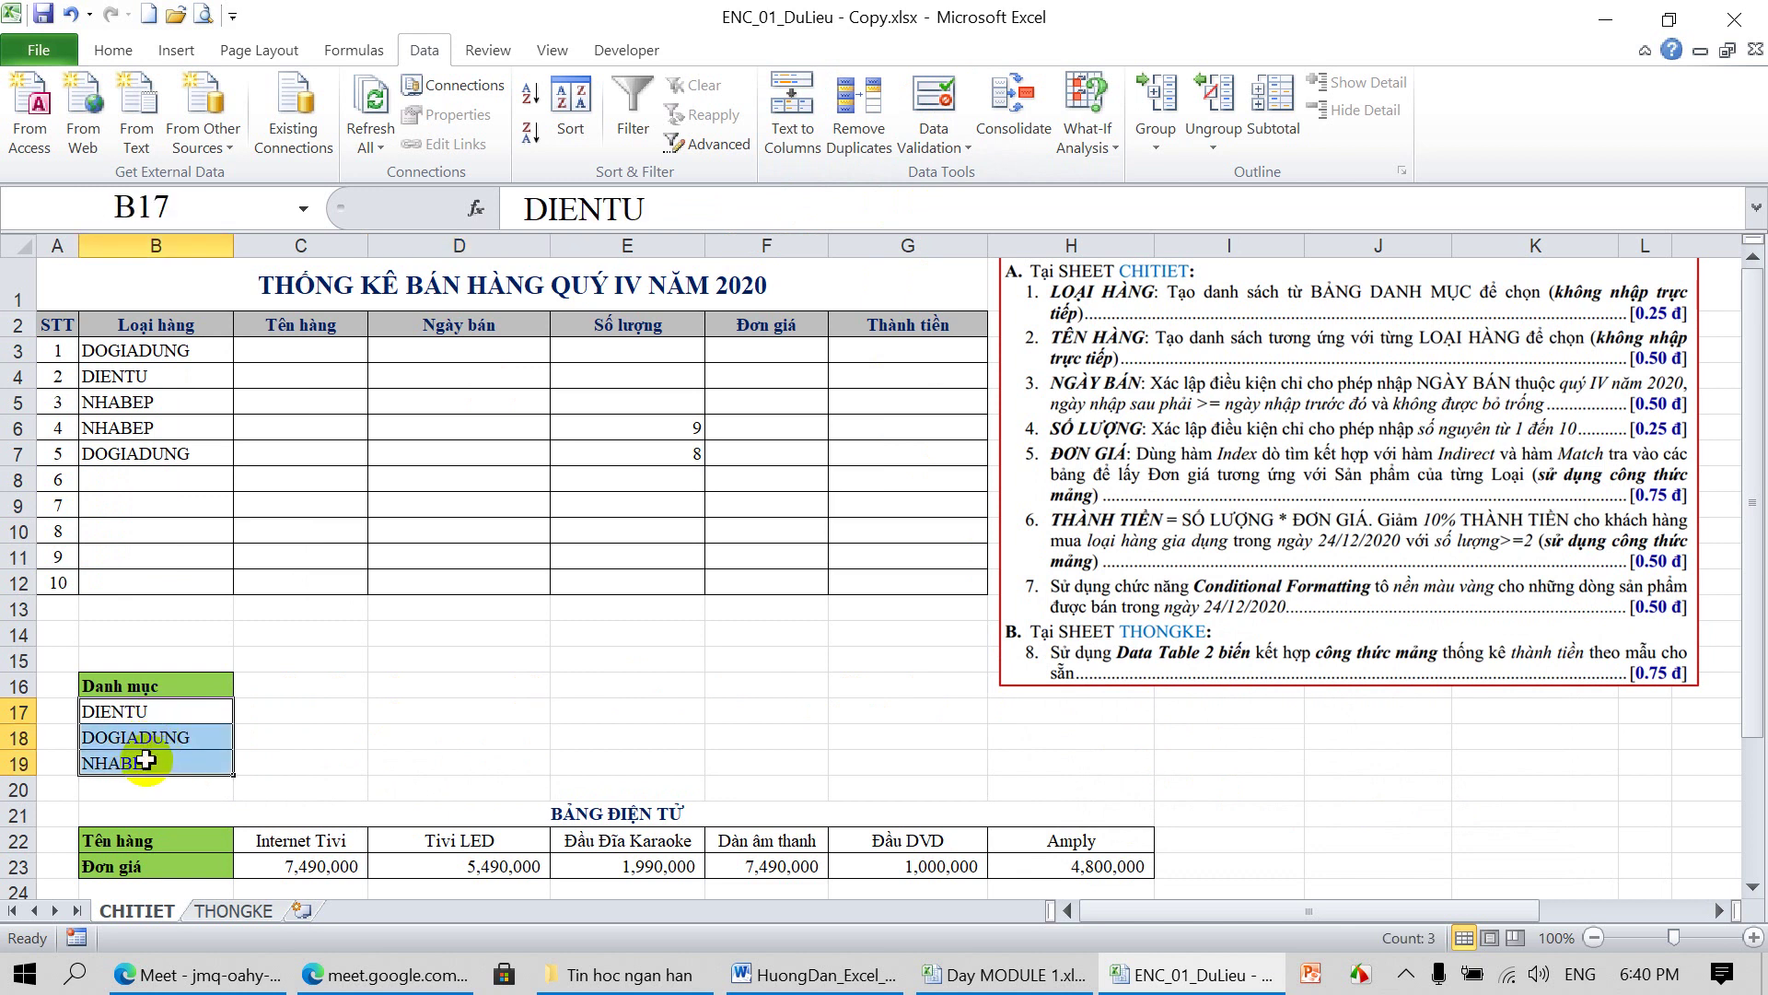
left_click(249, 219)
type("LOAIHANG")
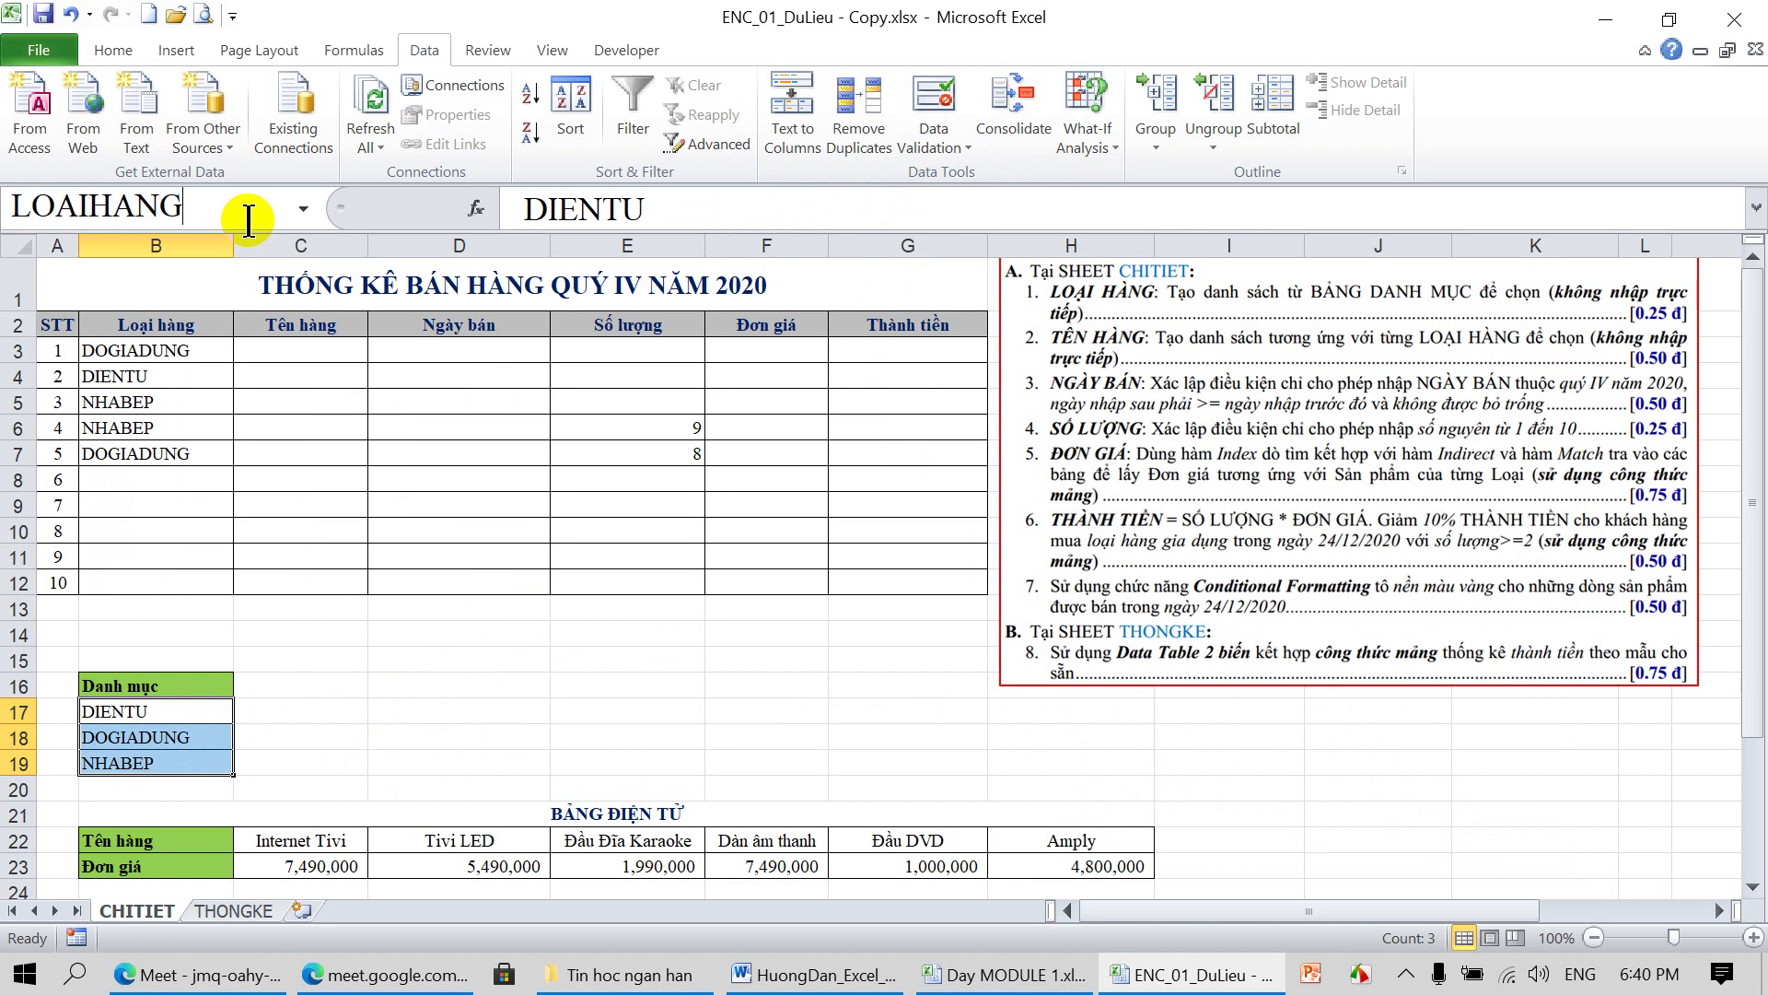
key("Return")
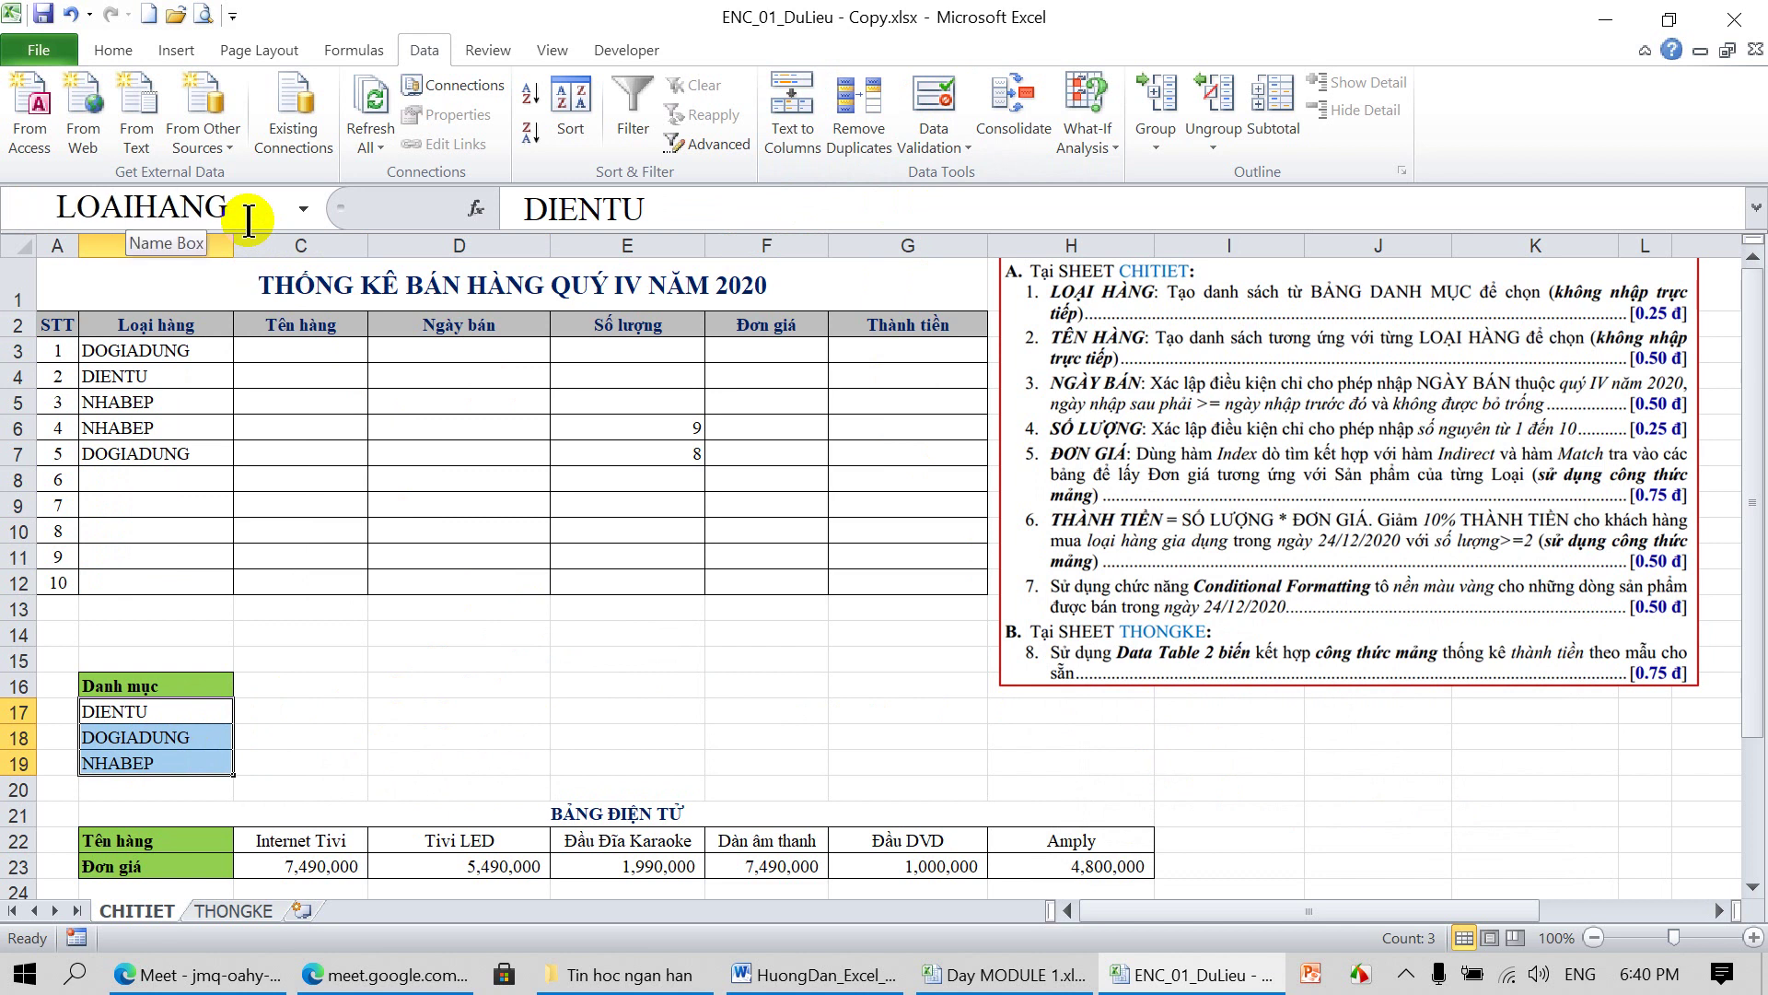
left_click_drag(148, 350, 141, 575)
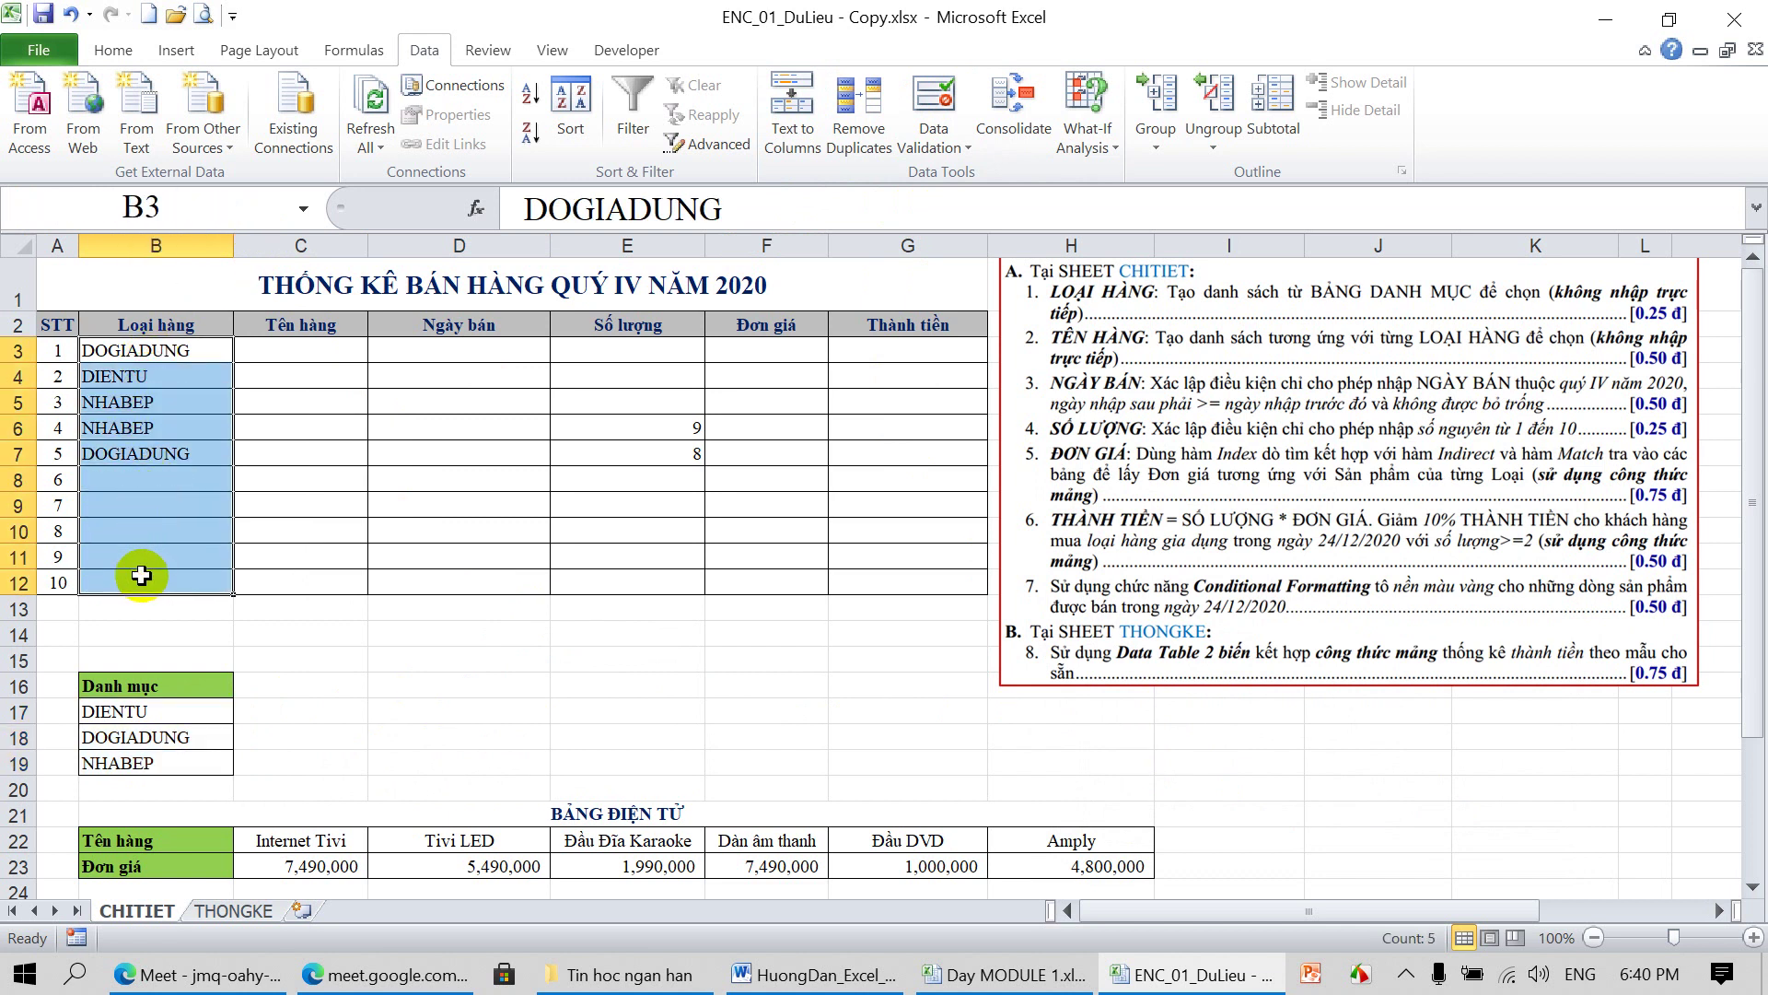
key("Delete")
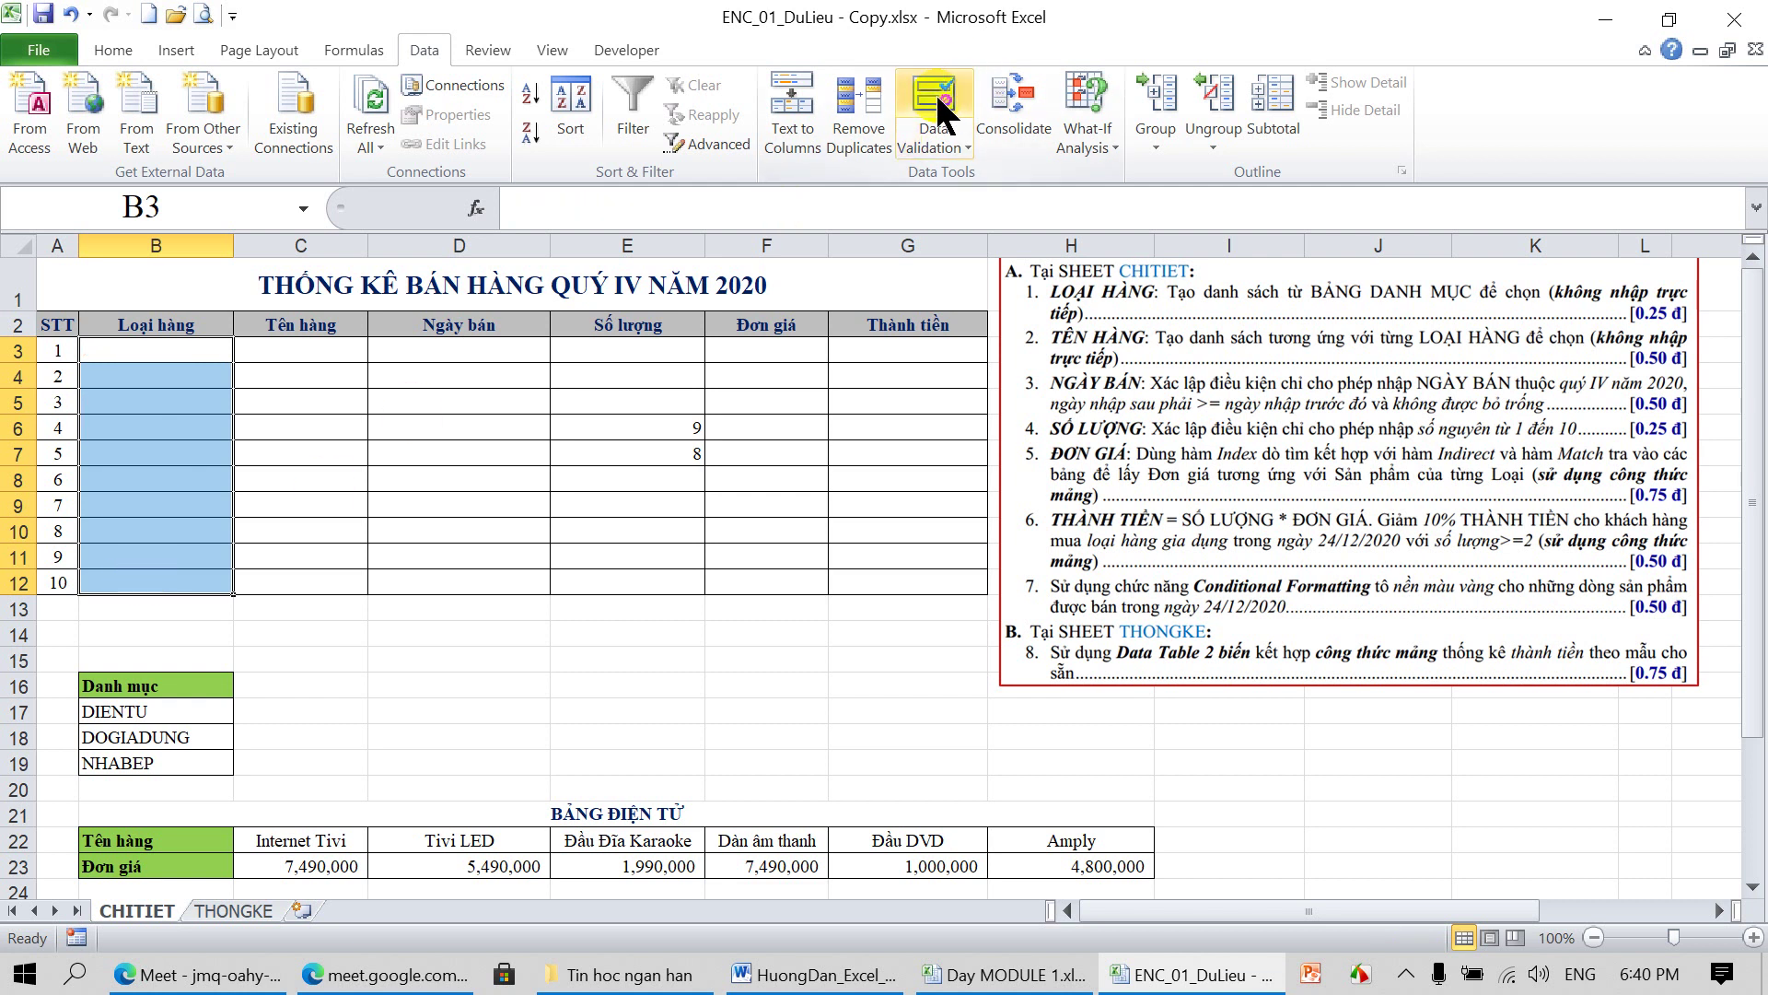
Set B3:B12 to List validation with source =LOAIHANG, pasted via F3
left_click(935, 91)
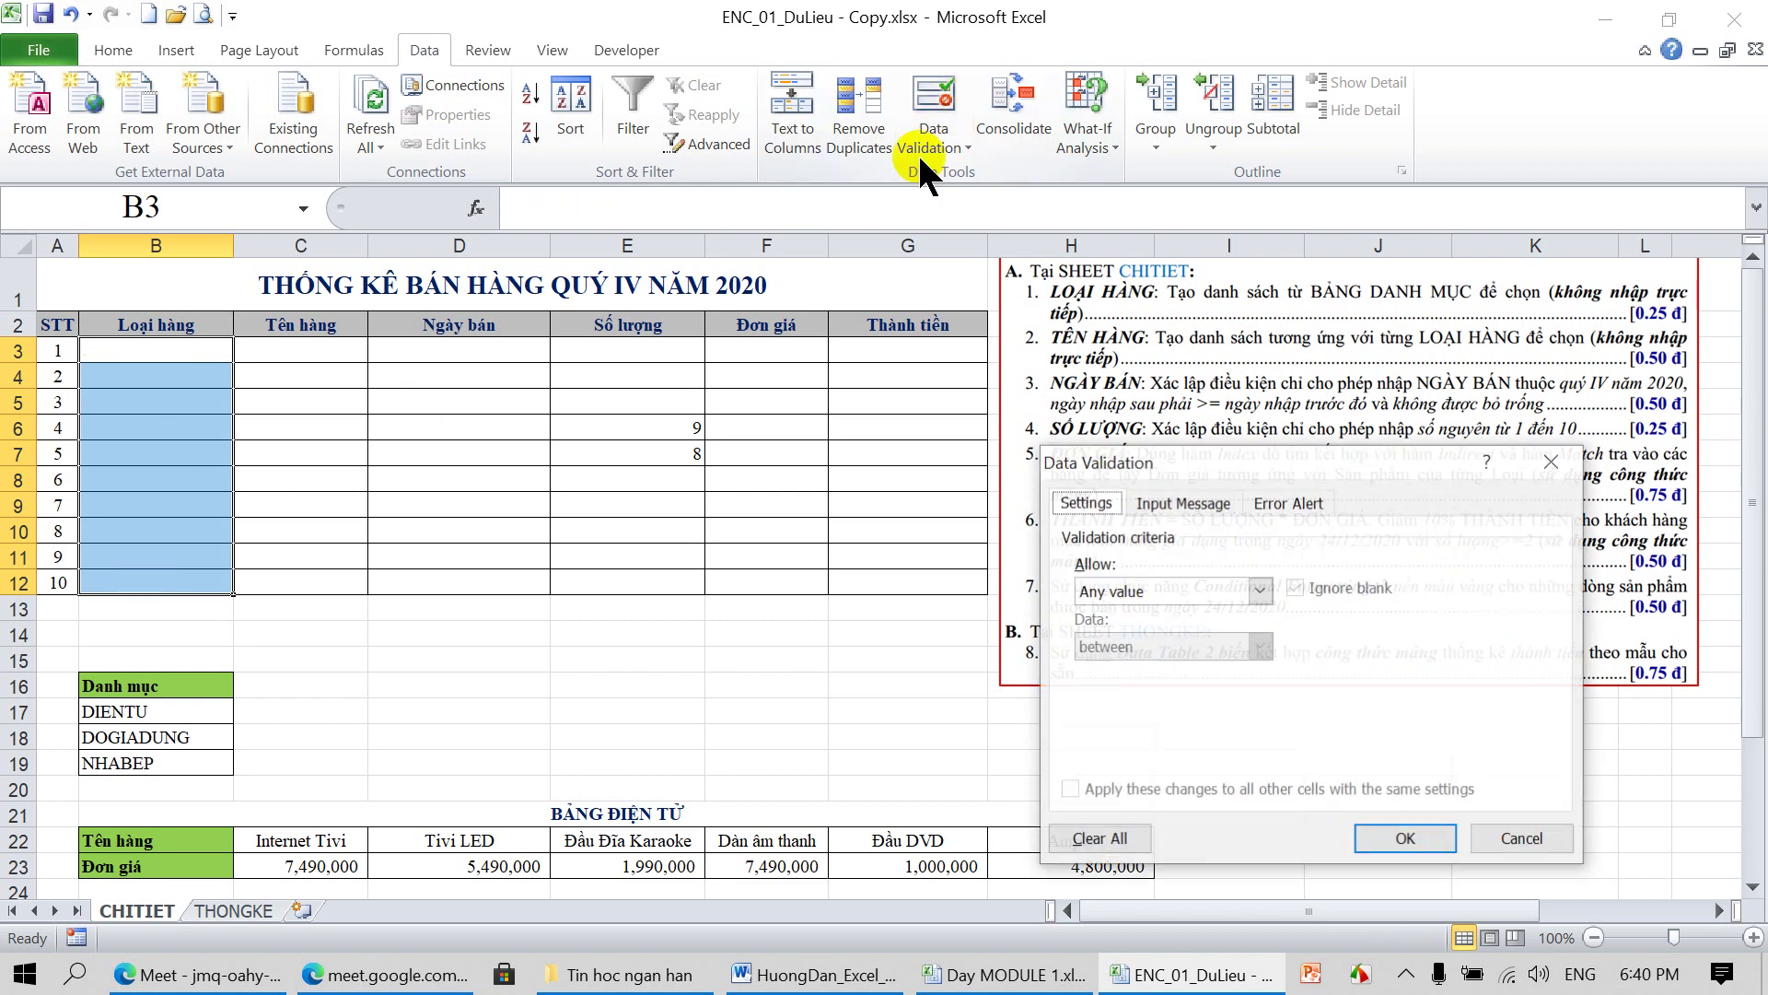
left_click(1260, 591)
left_click(1166, 660)
left_click(1142, 703)
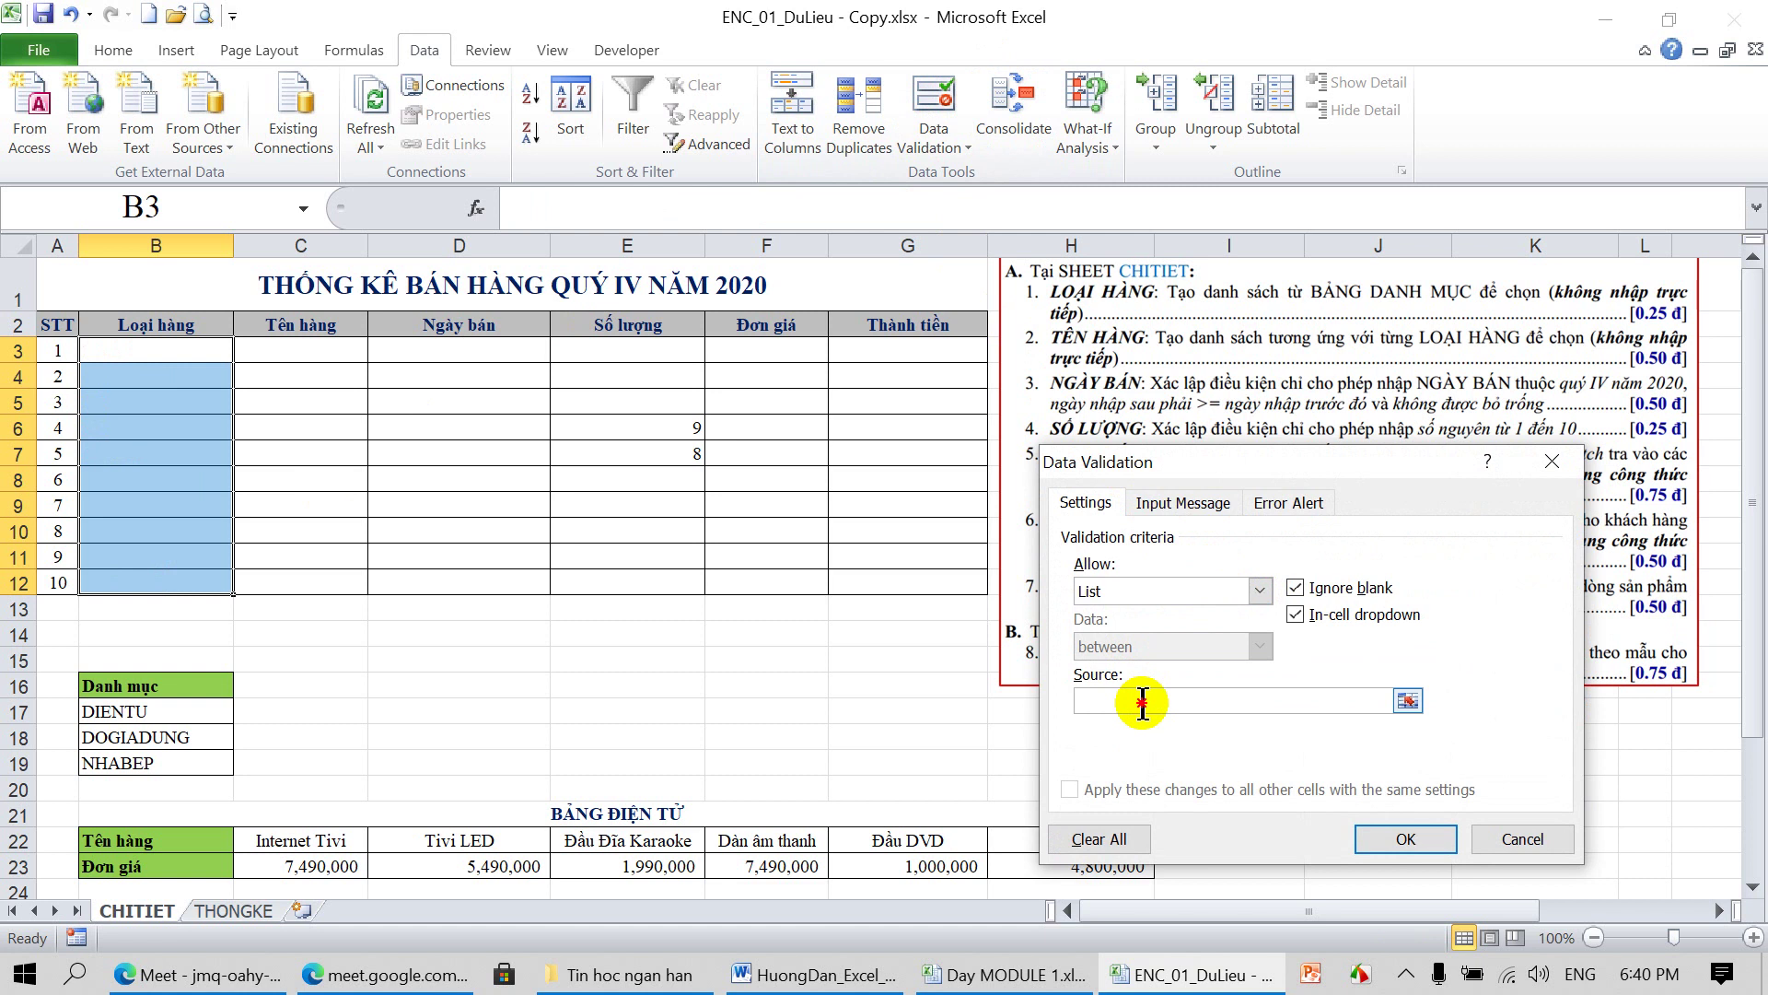
type("=")
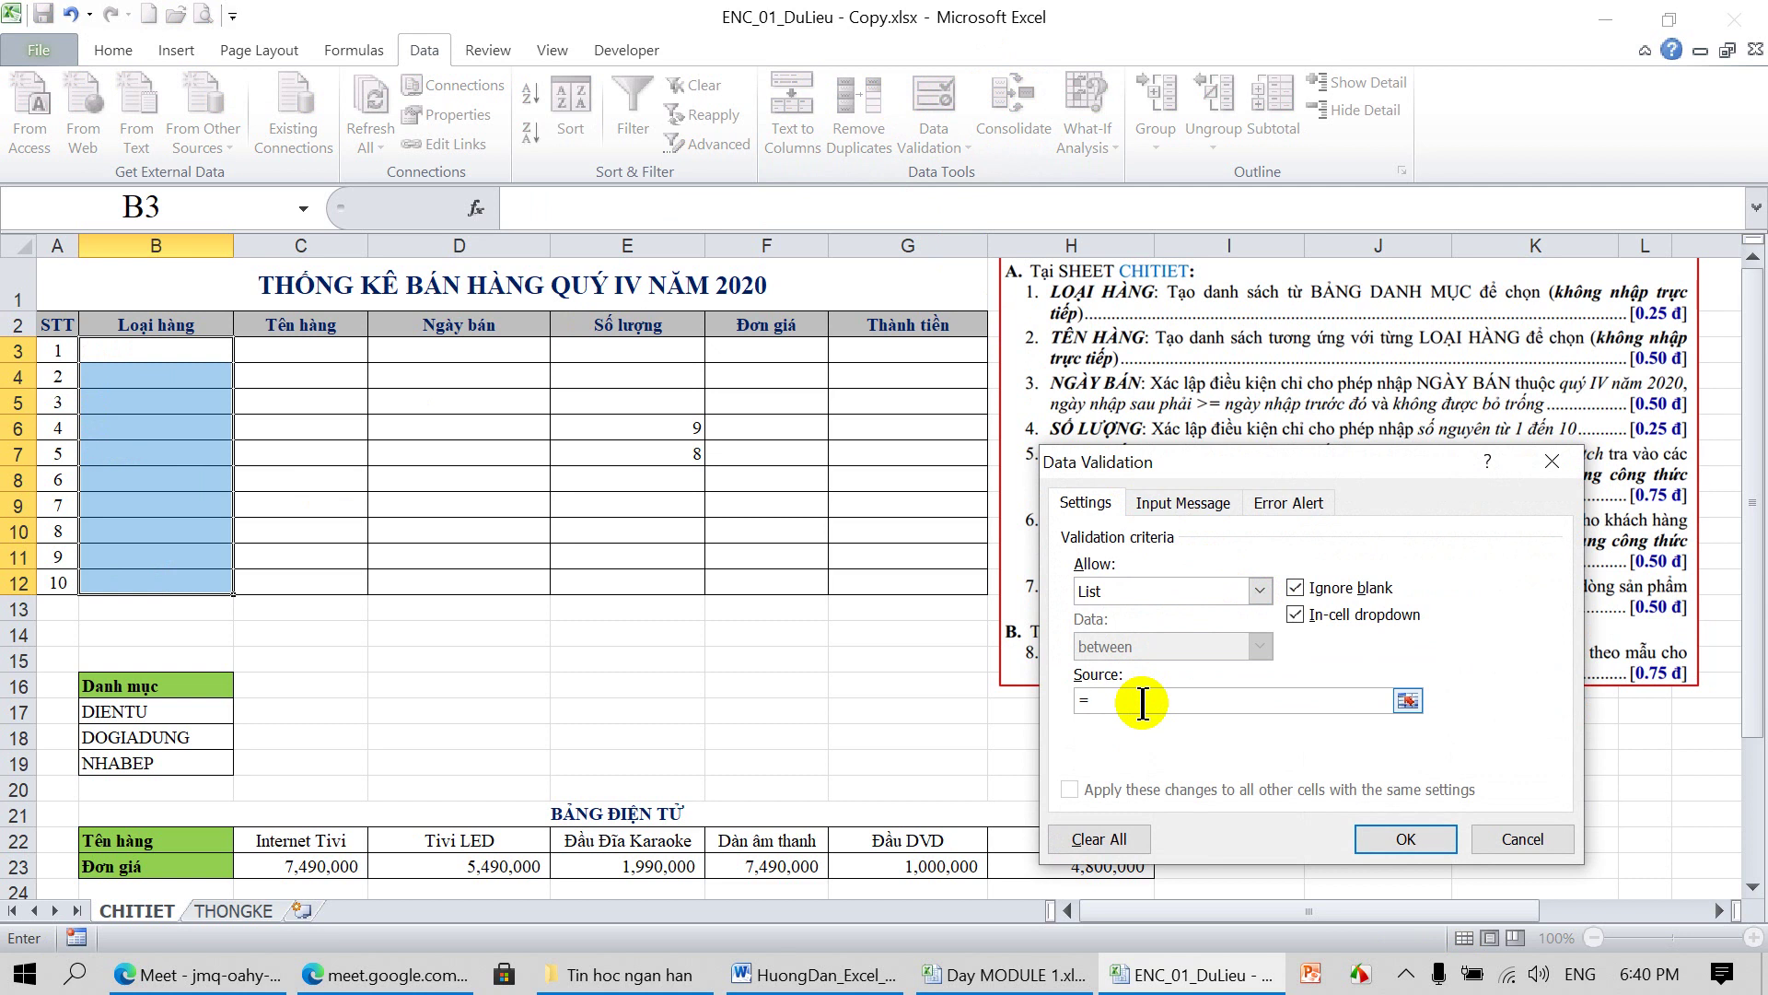
key("F3")
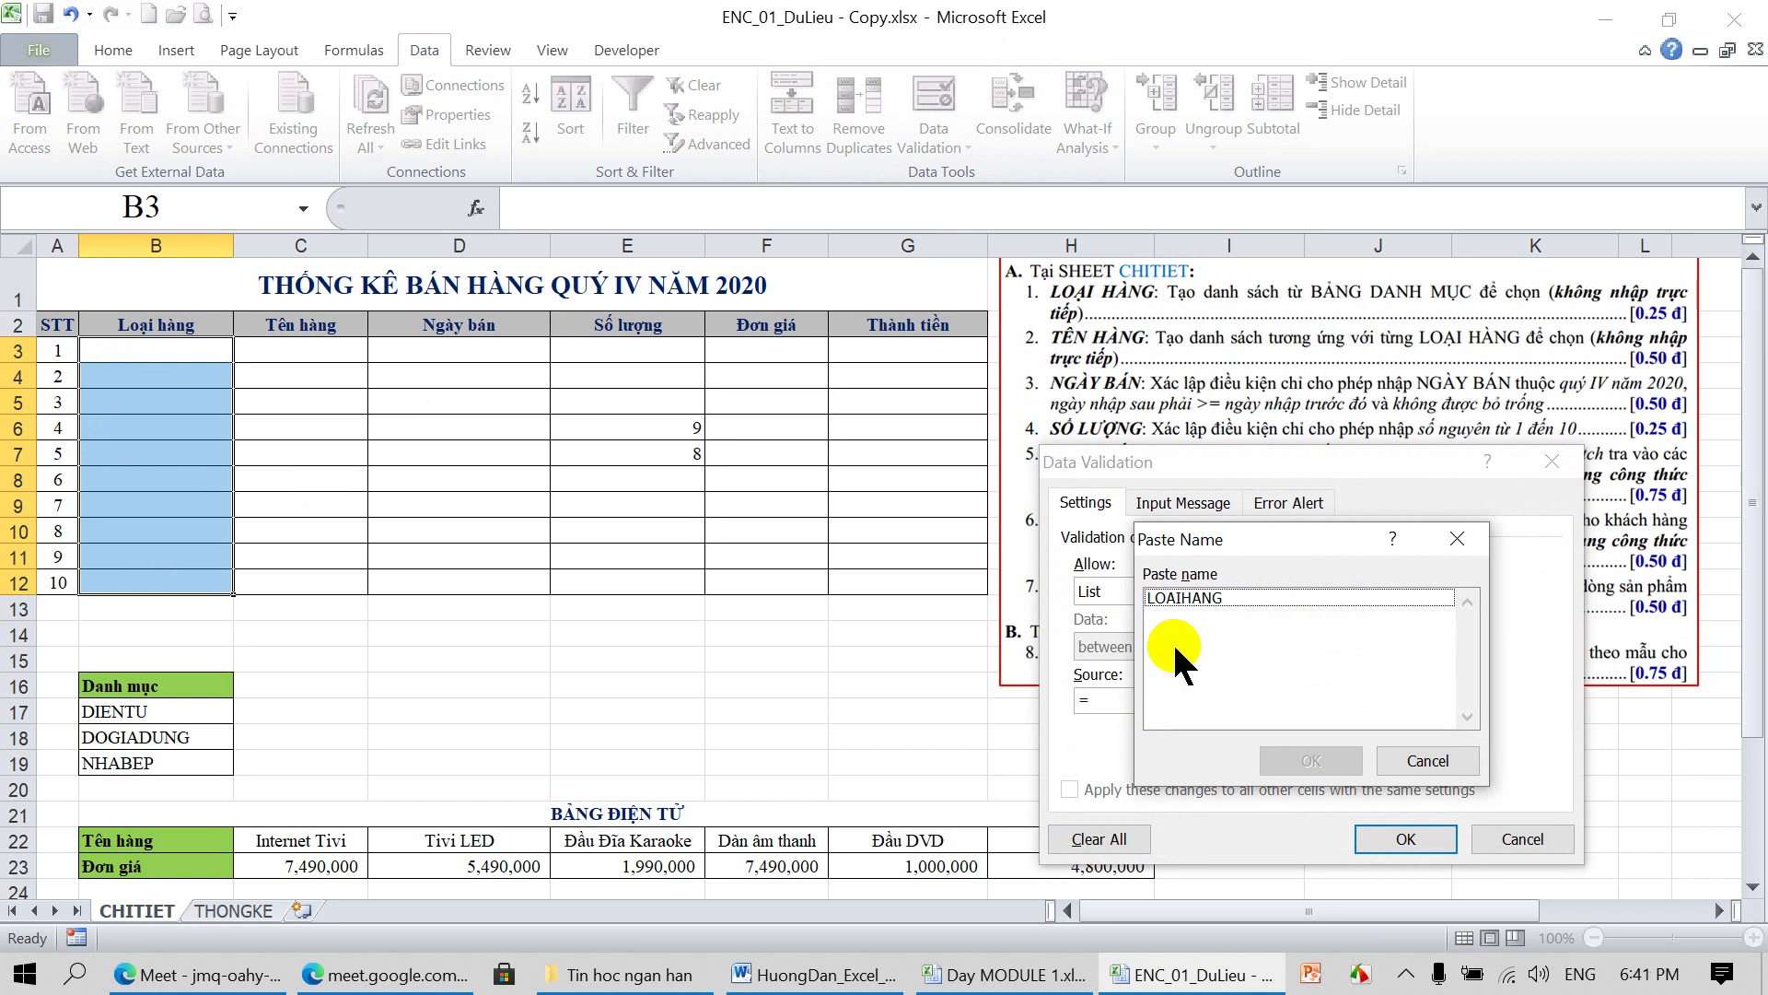
left_click(1196, 597)
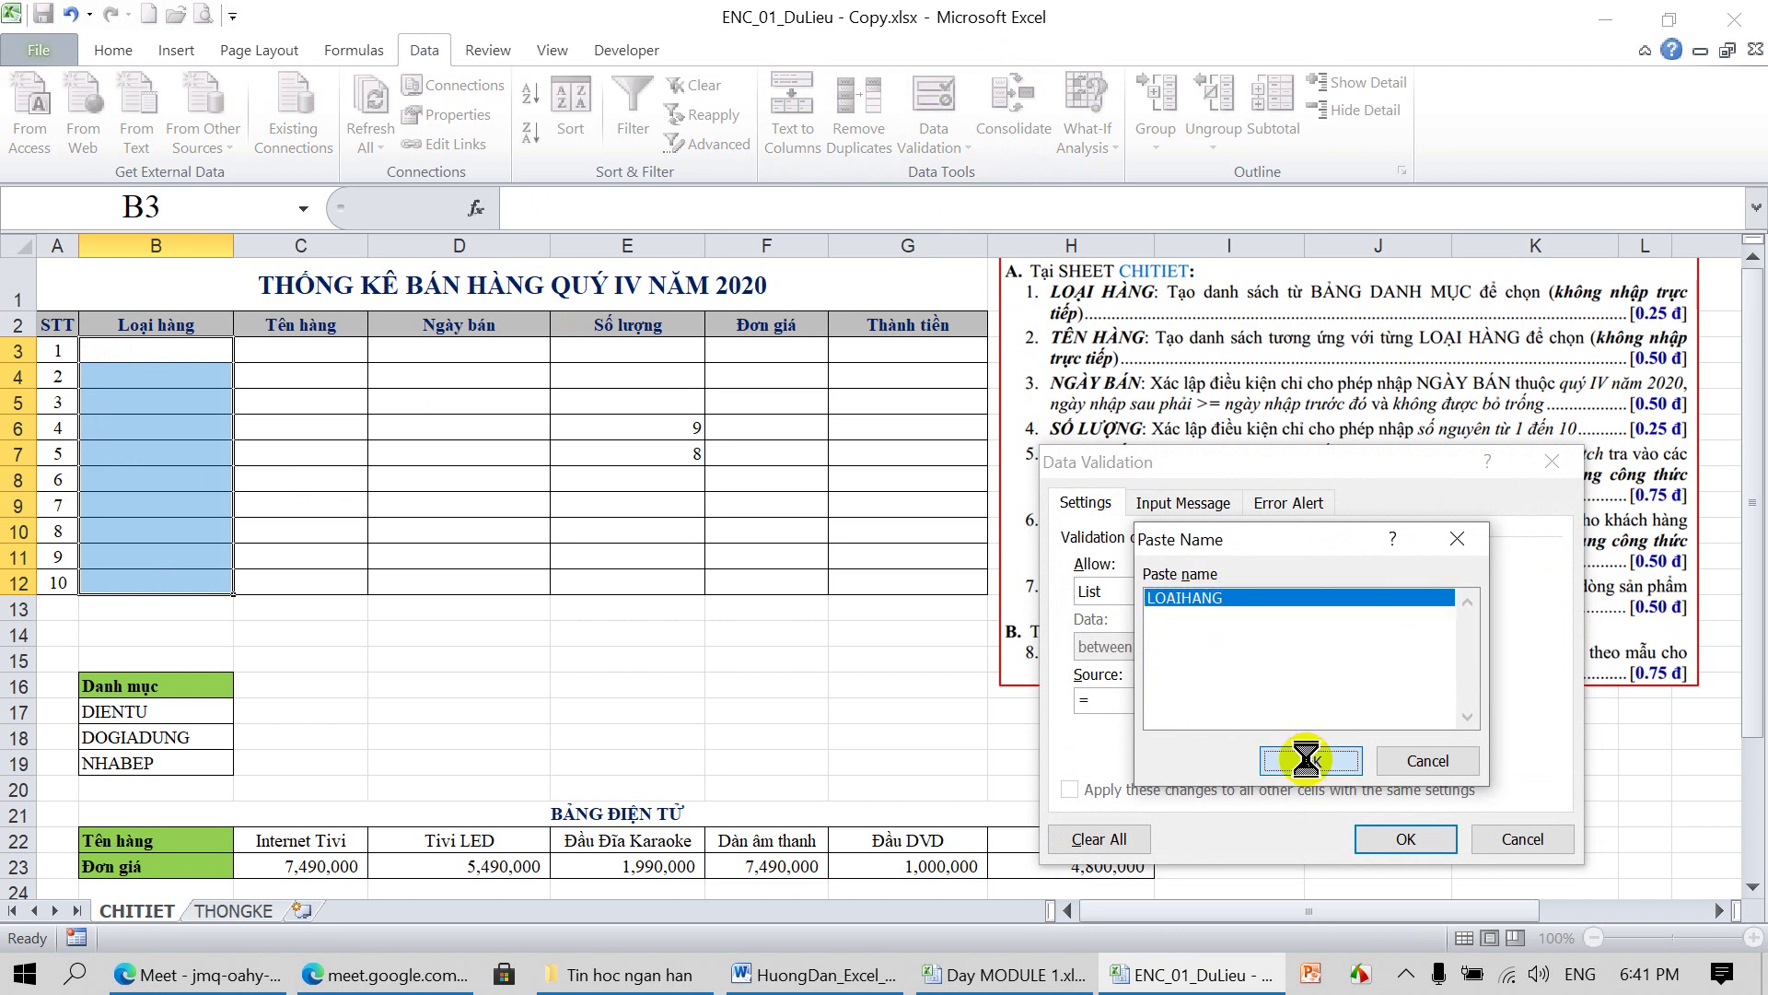
left_click(1306, 757)
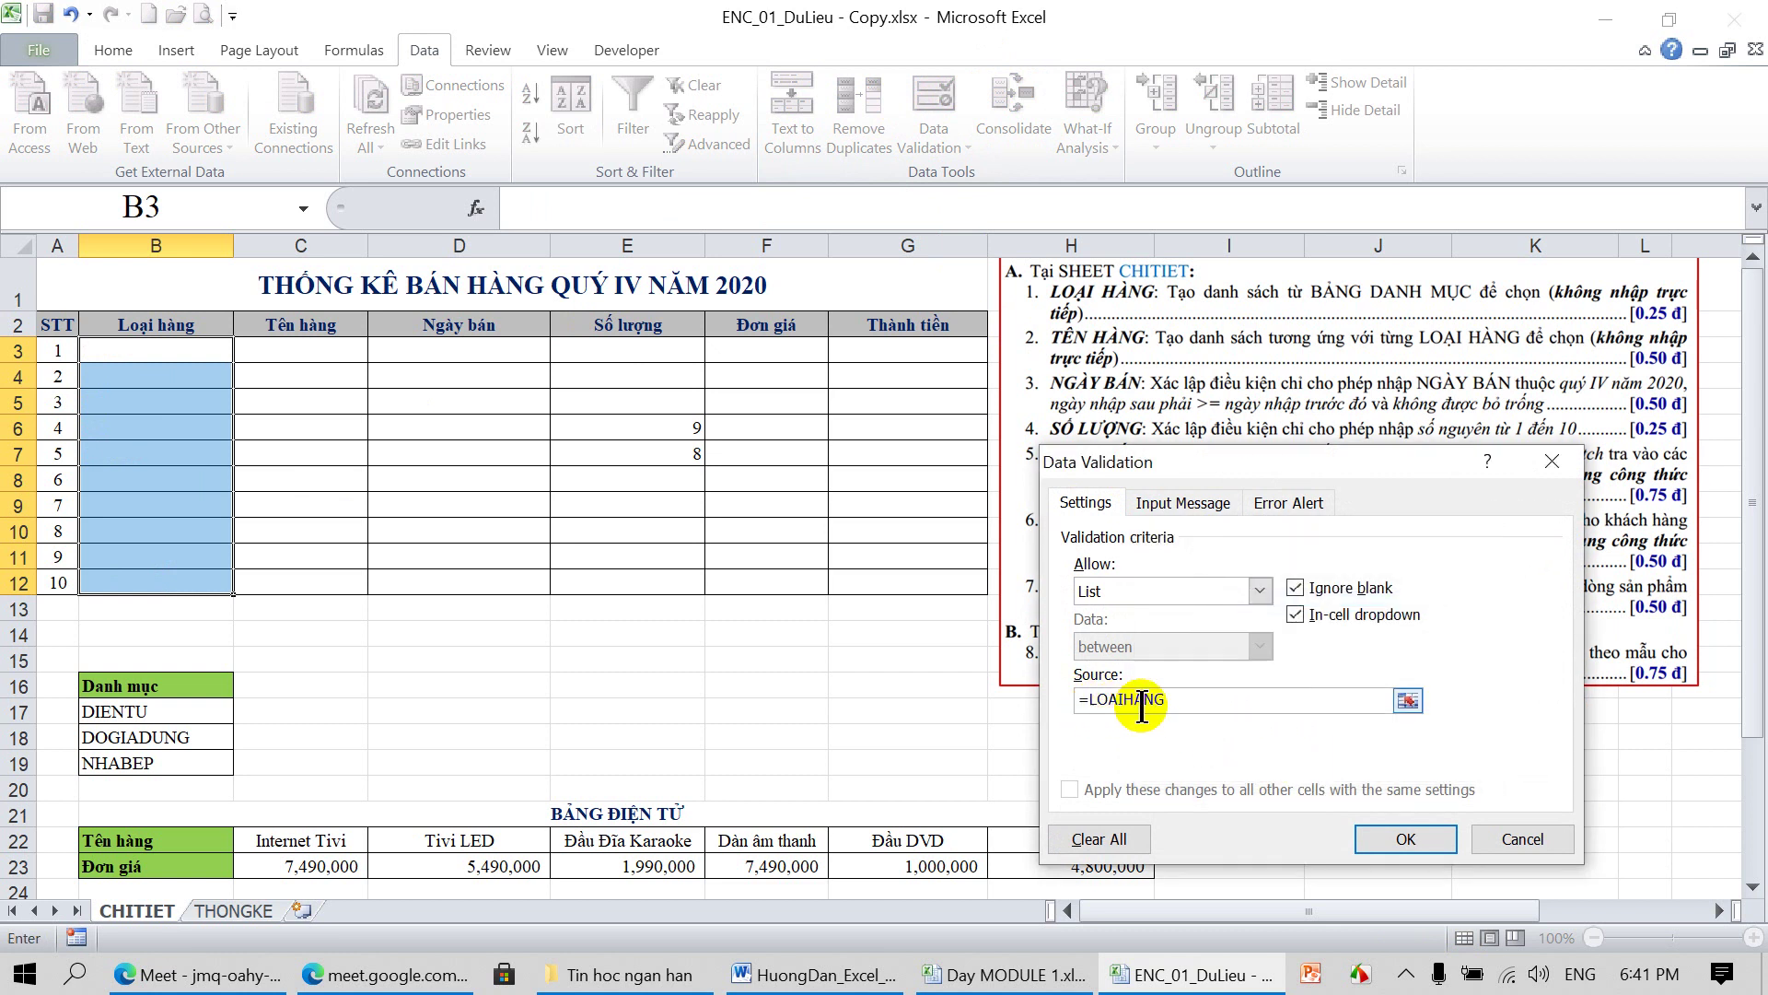
left_click(1405, 838)
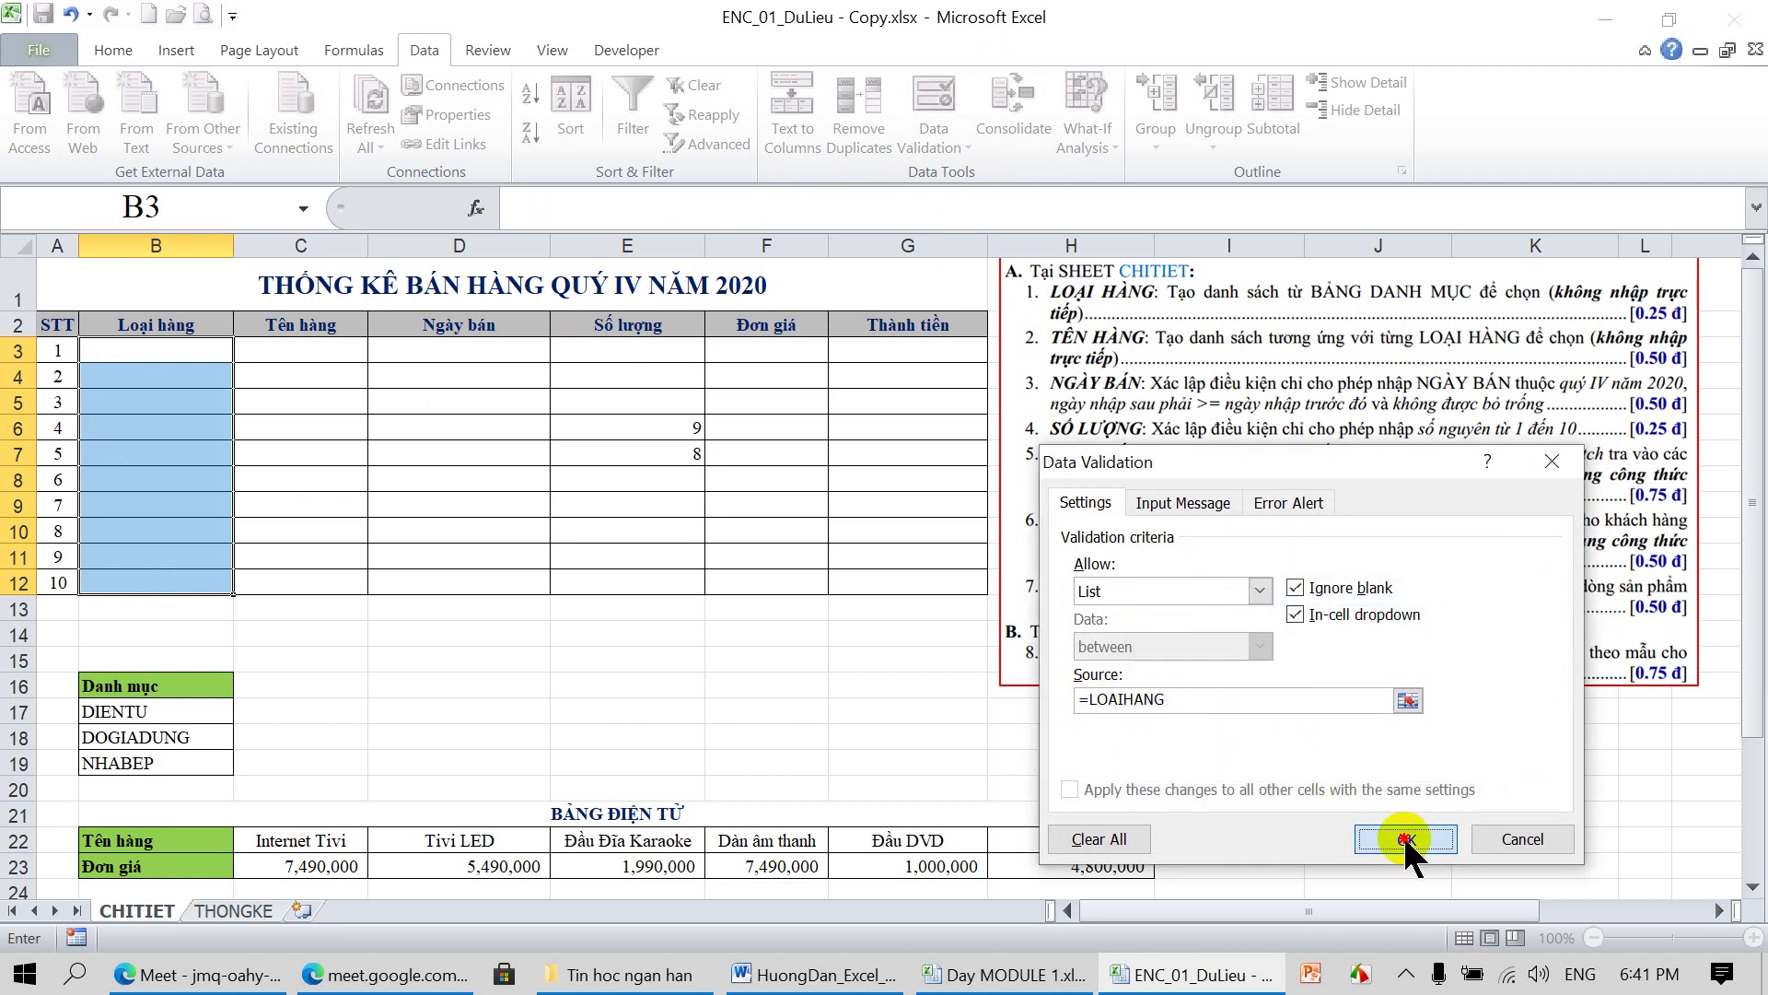
left_click(240, 350)
Choose DOGIADUNG for B3 and NHABEP for B4, then confirm typing MMM in B6 is rejected
left_click(179, 385)
left_click(165, 373)
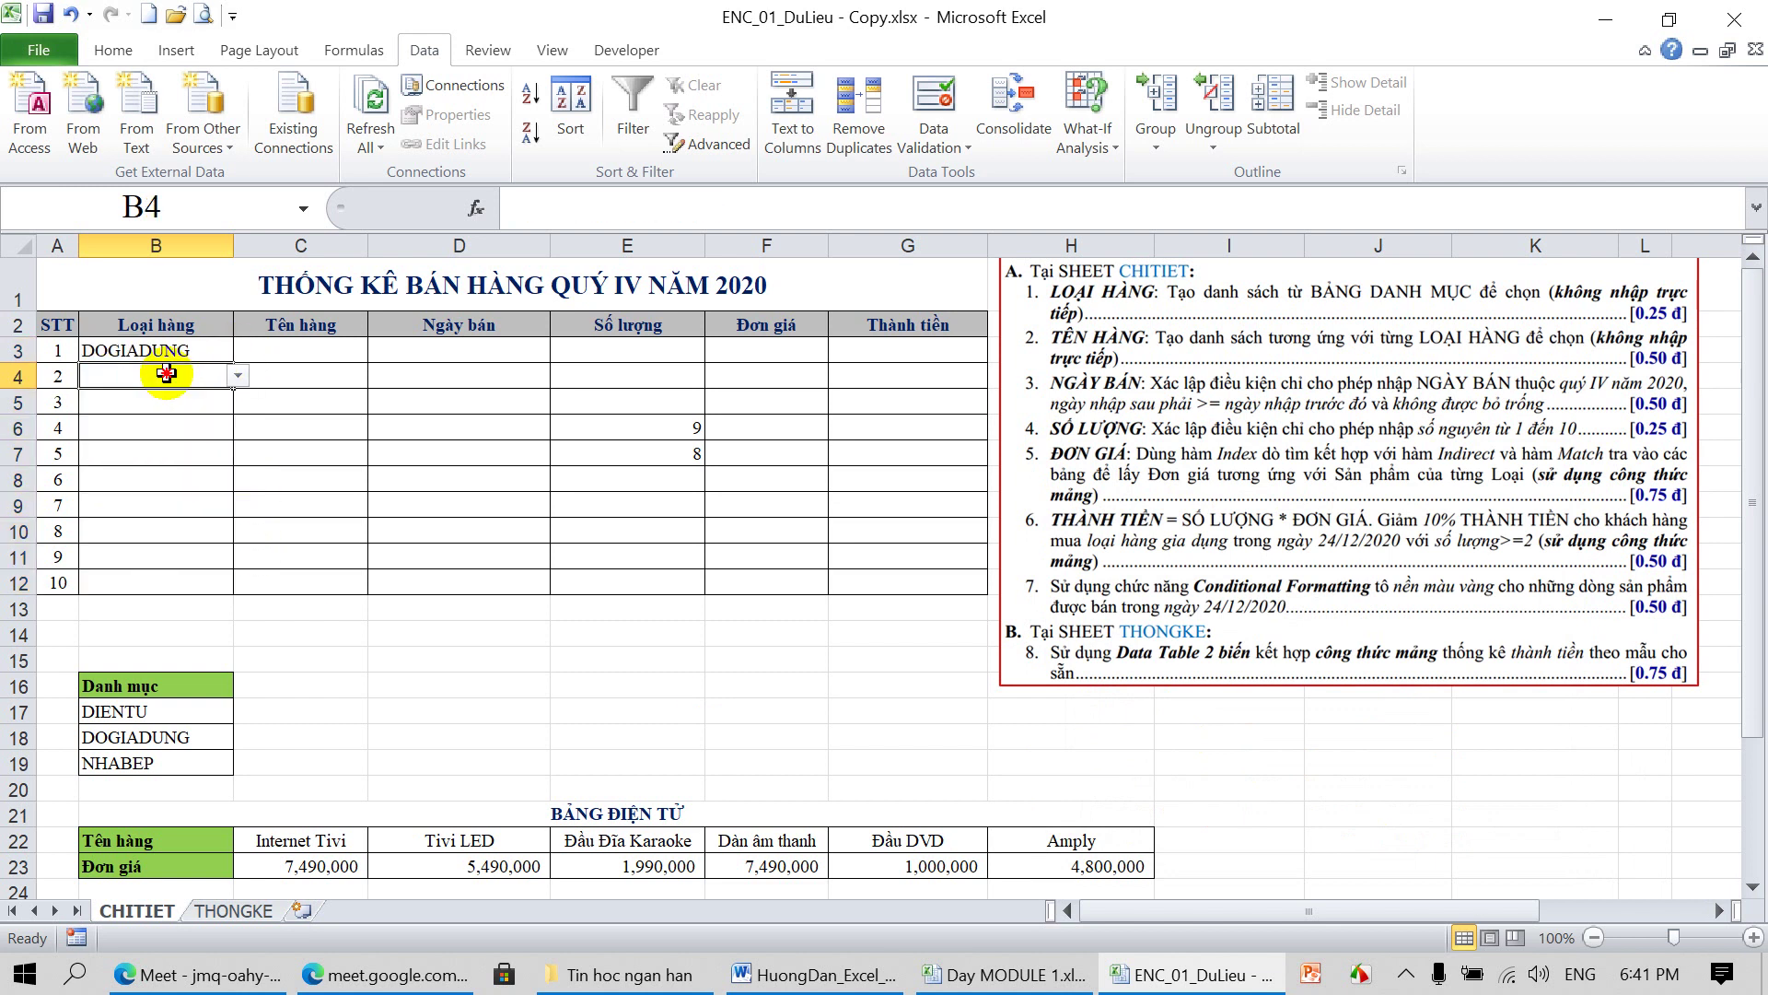
left_click(237, 375)
left_click(151, 433)
left_click(132, 426)
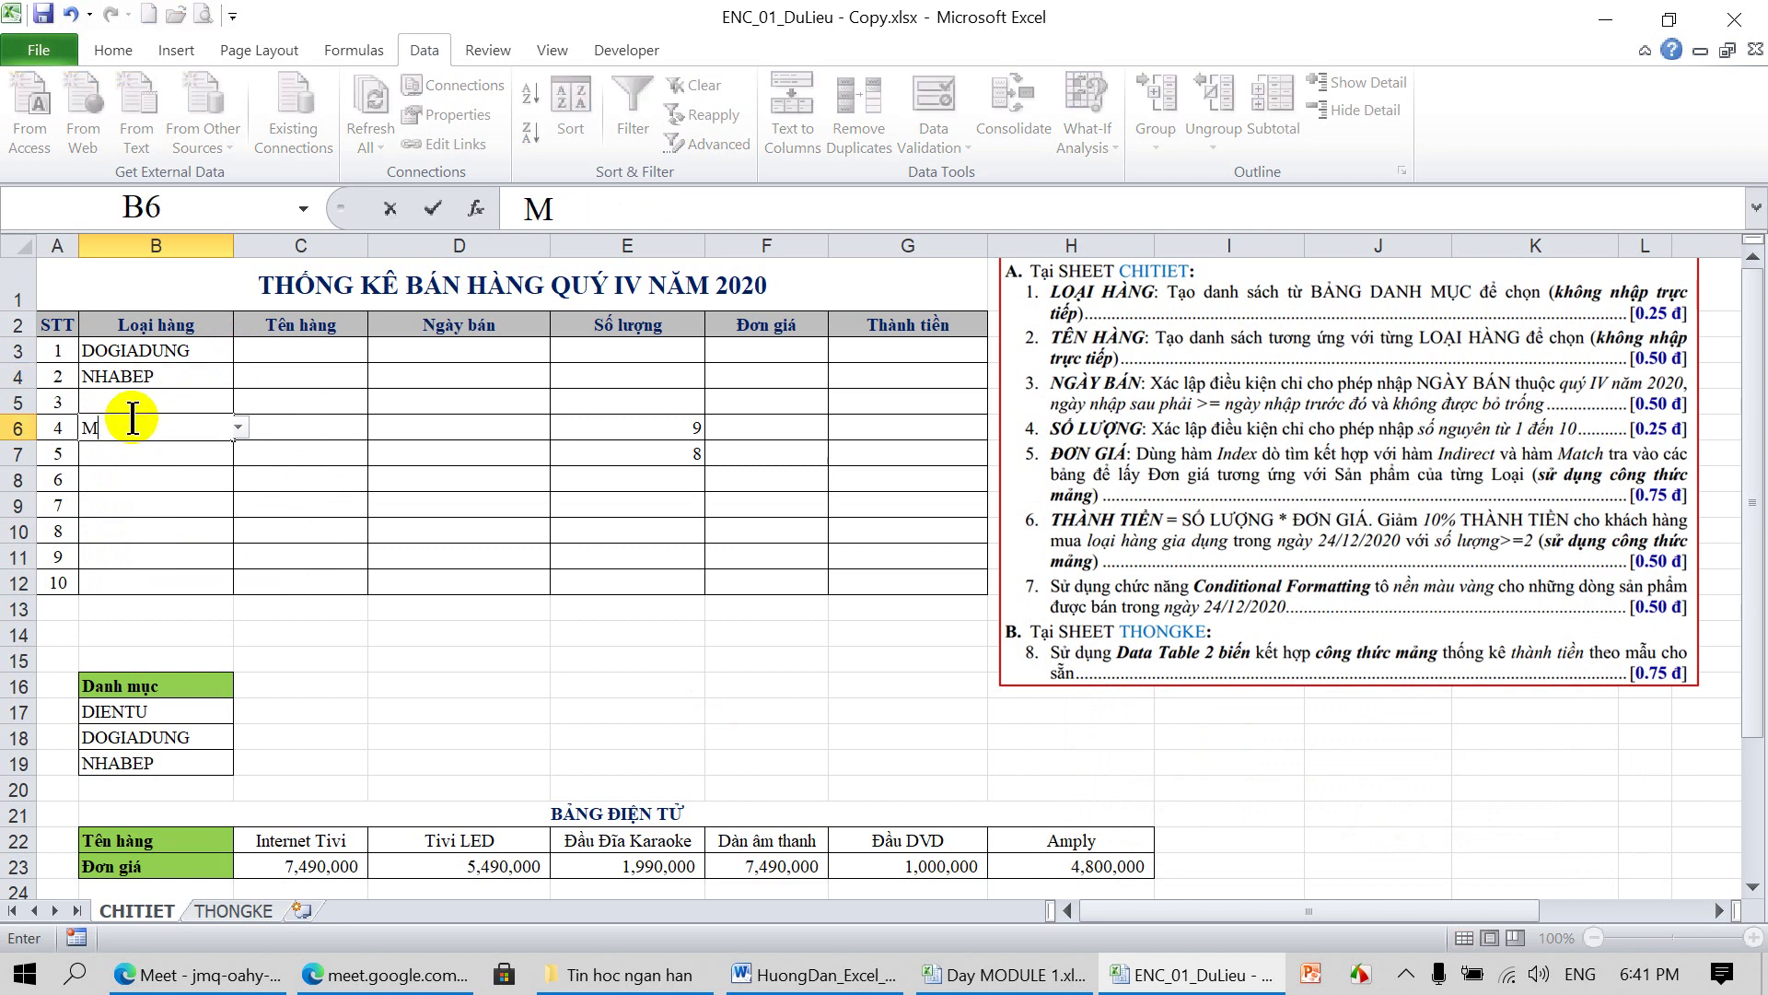
type("MMM")
key("Return")
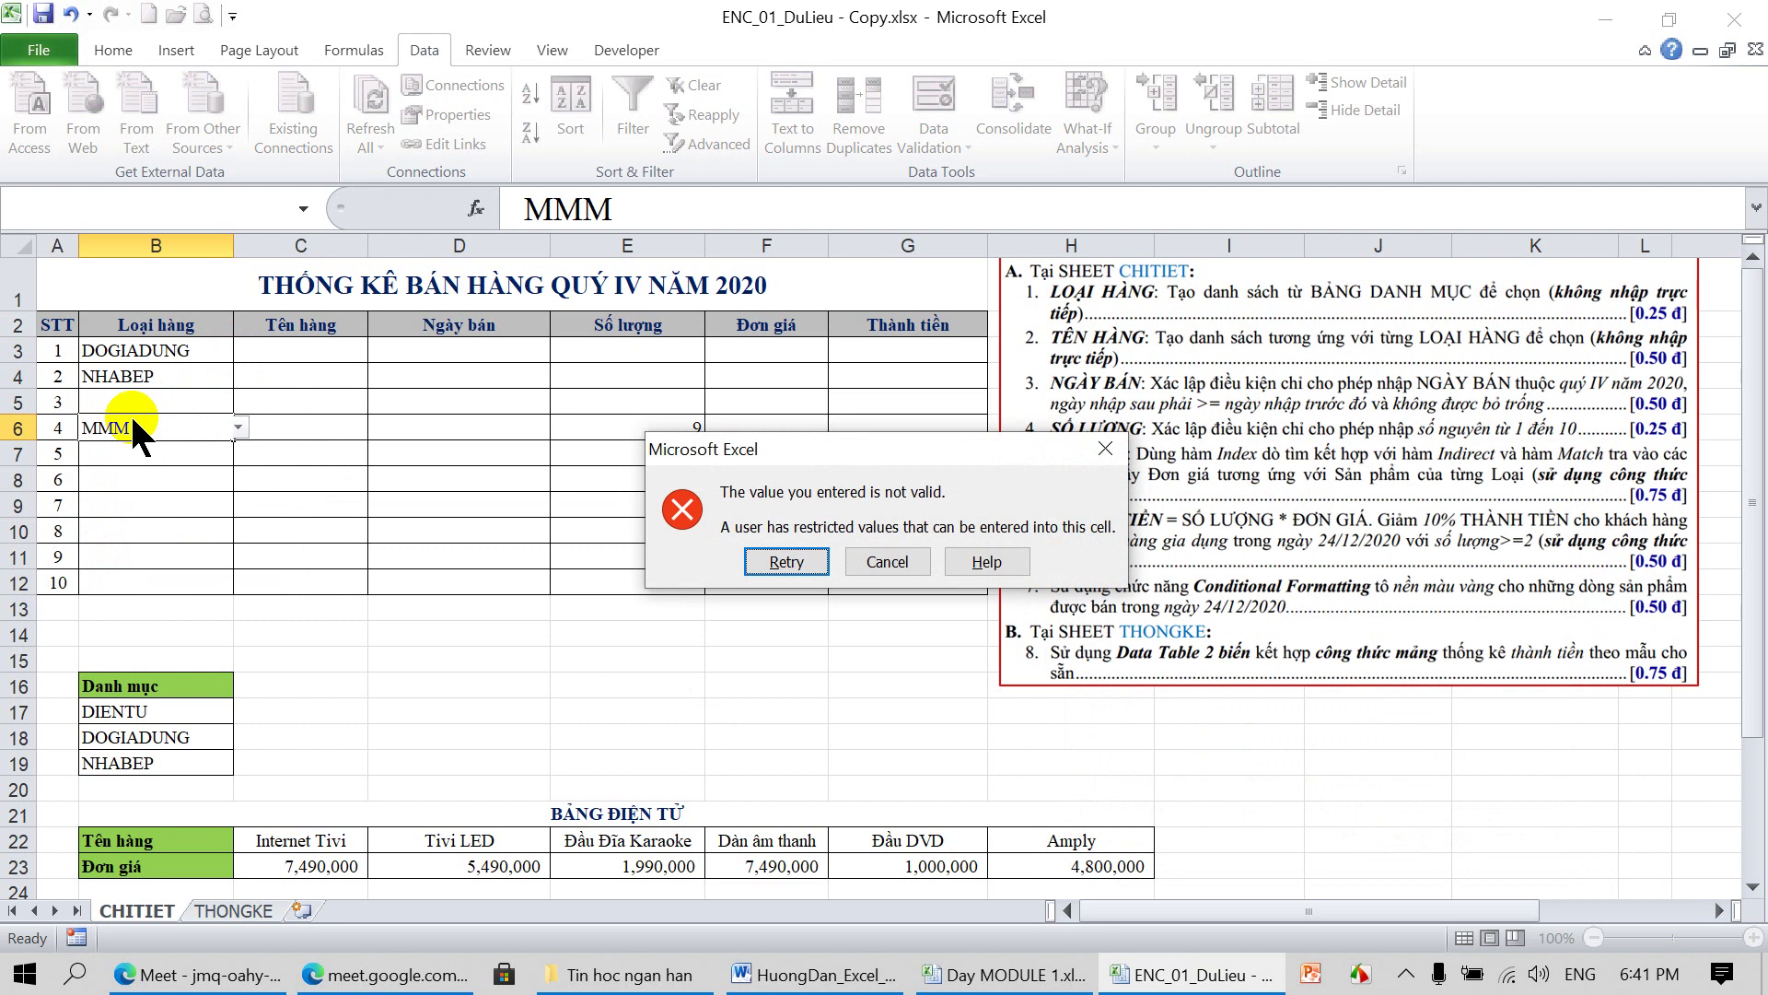
left_click(899, 560)
Choose DOGIADUNG for B5, DIENTU for B6 and DOGIADUNG for B7 from the dropdowns
left_click(154, 403)
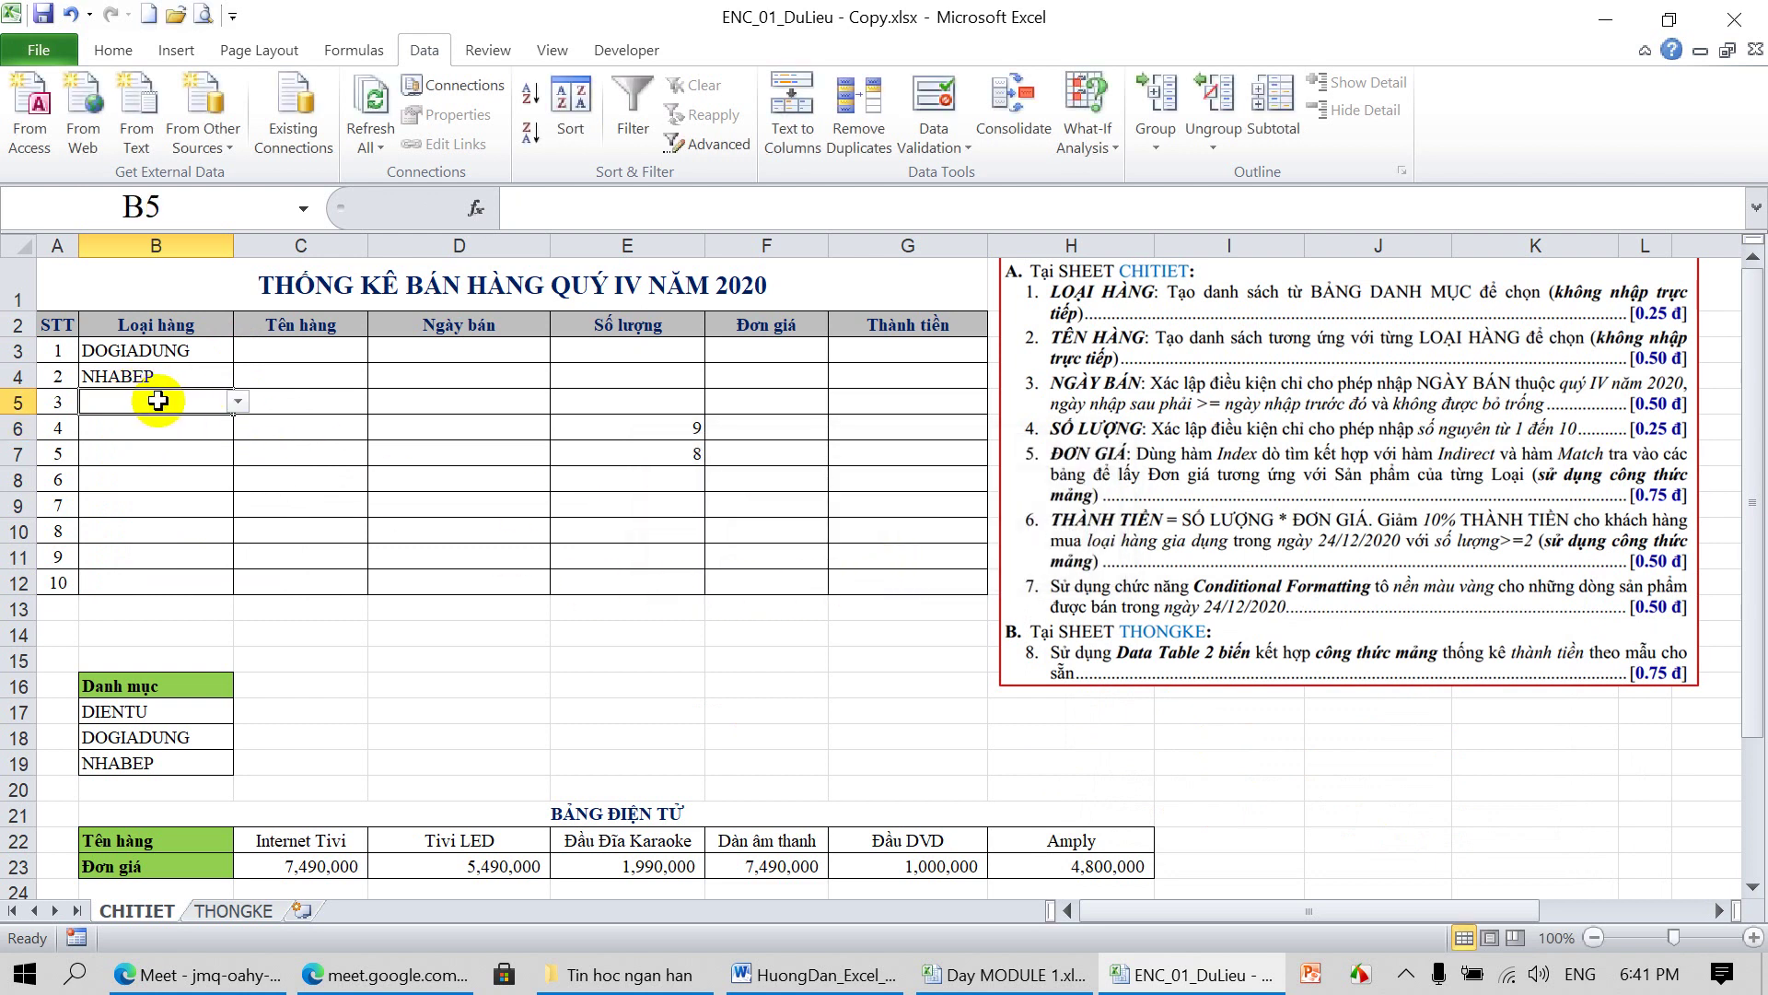
left_click(237, 401)
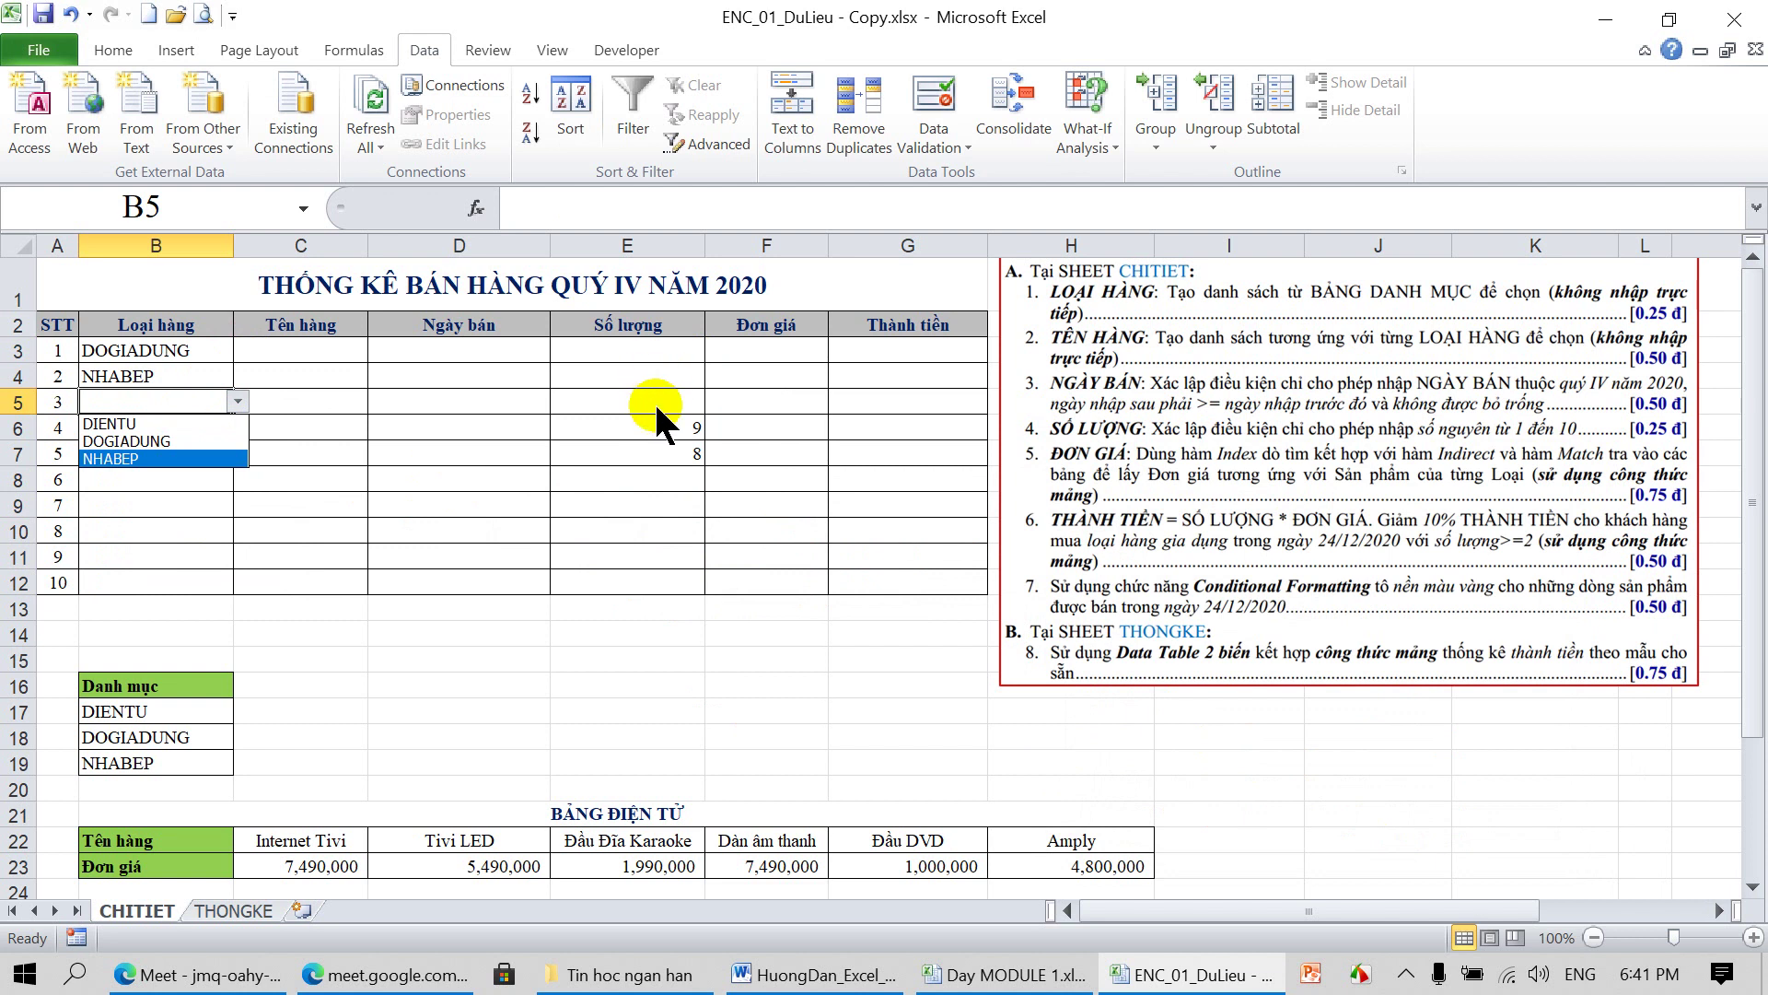
left_click(200, 401)
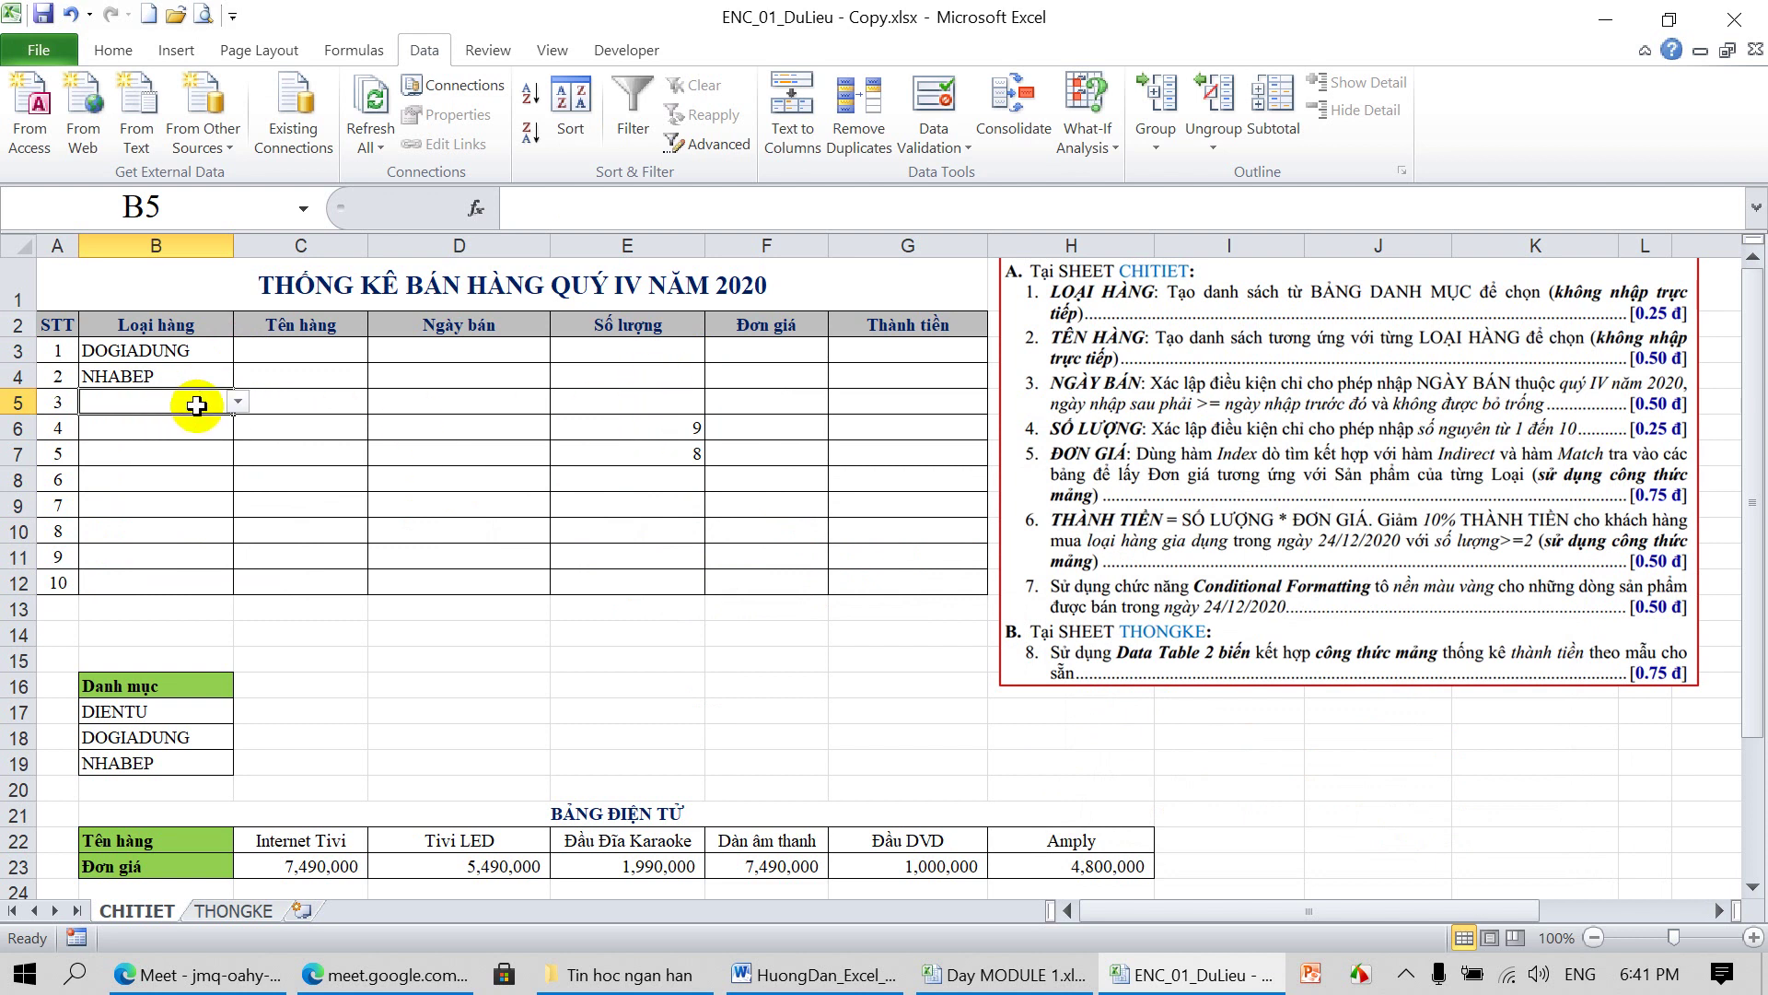
left_click(237, 404)
left_click(159, 433)
left_click(203, 428)
left_click(237, 429)
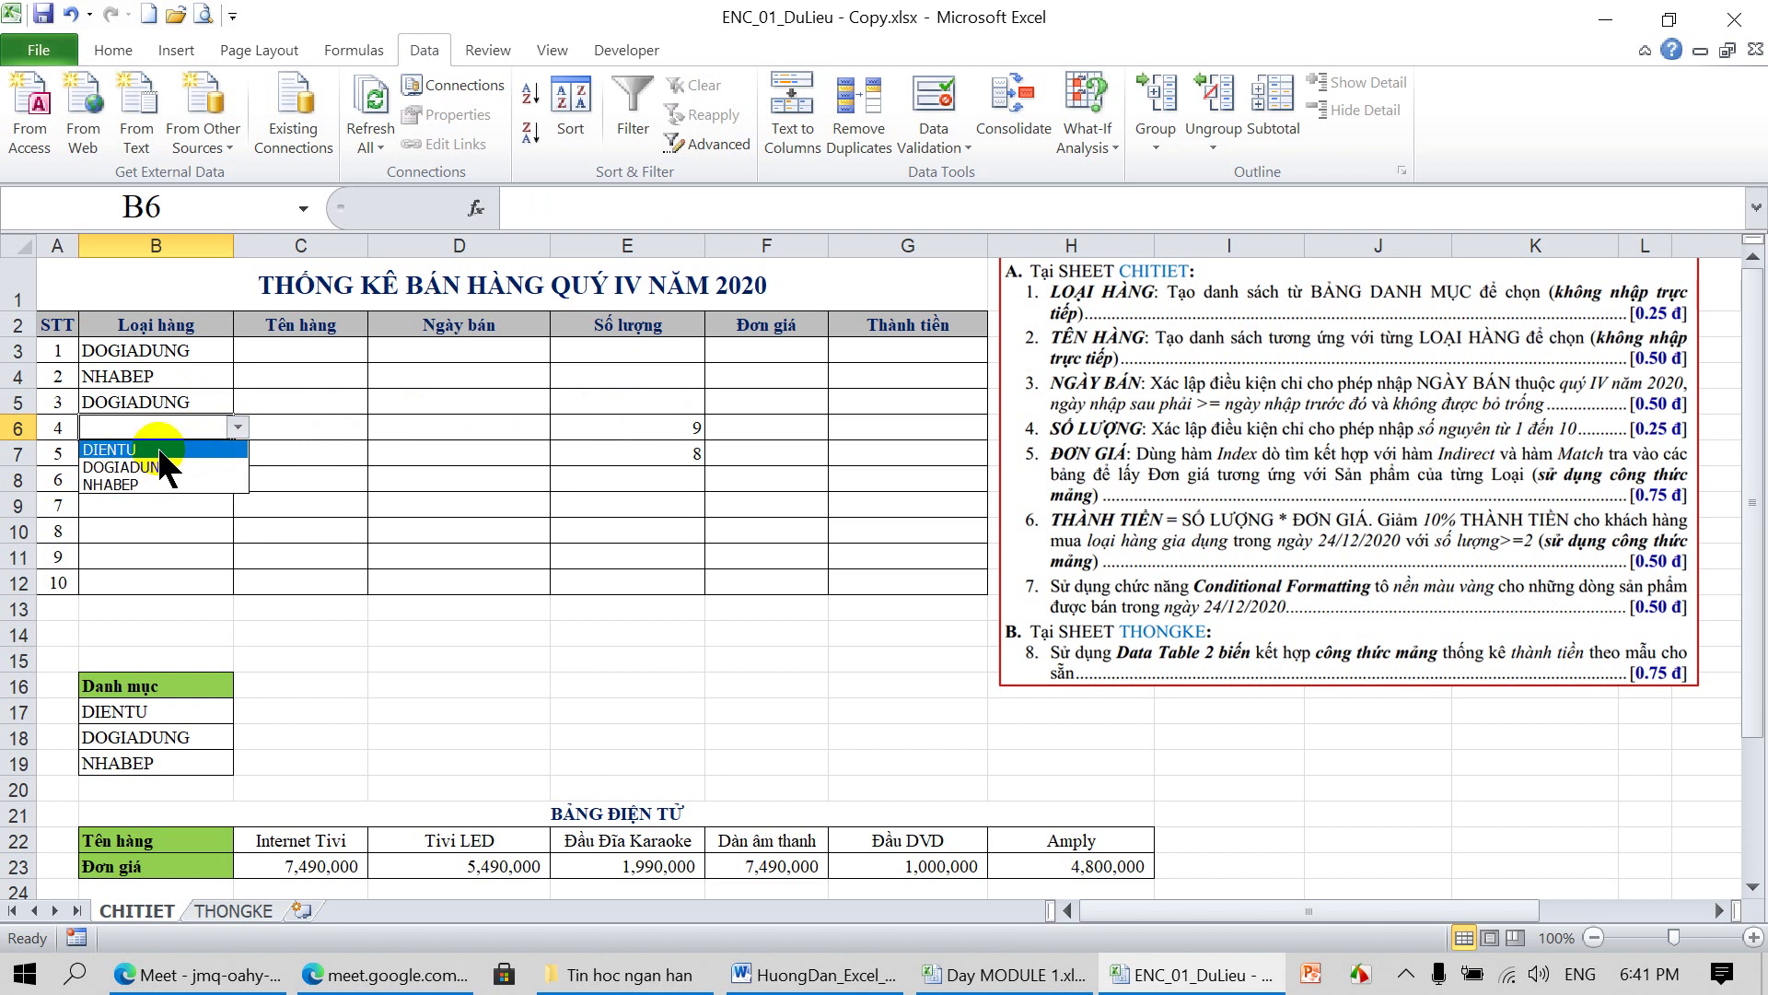
left_click(157, 444)
left_click(188, 454)
left_click(237, 453)
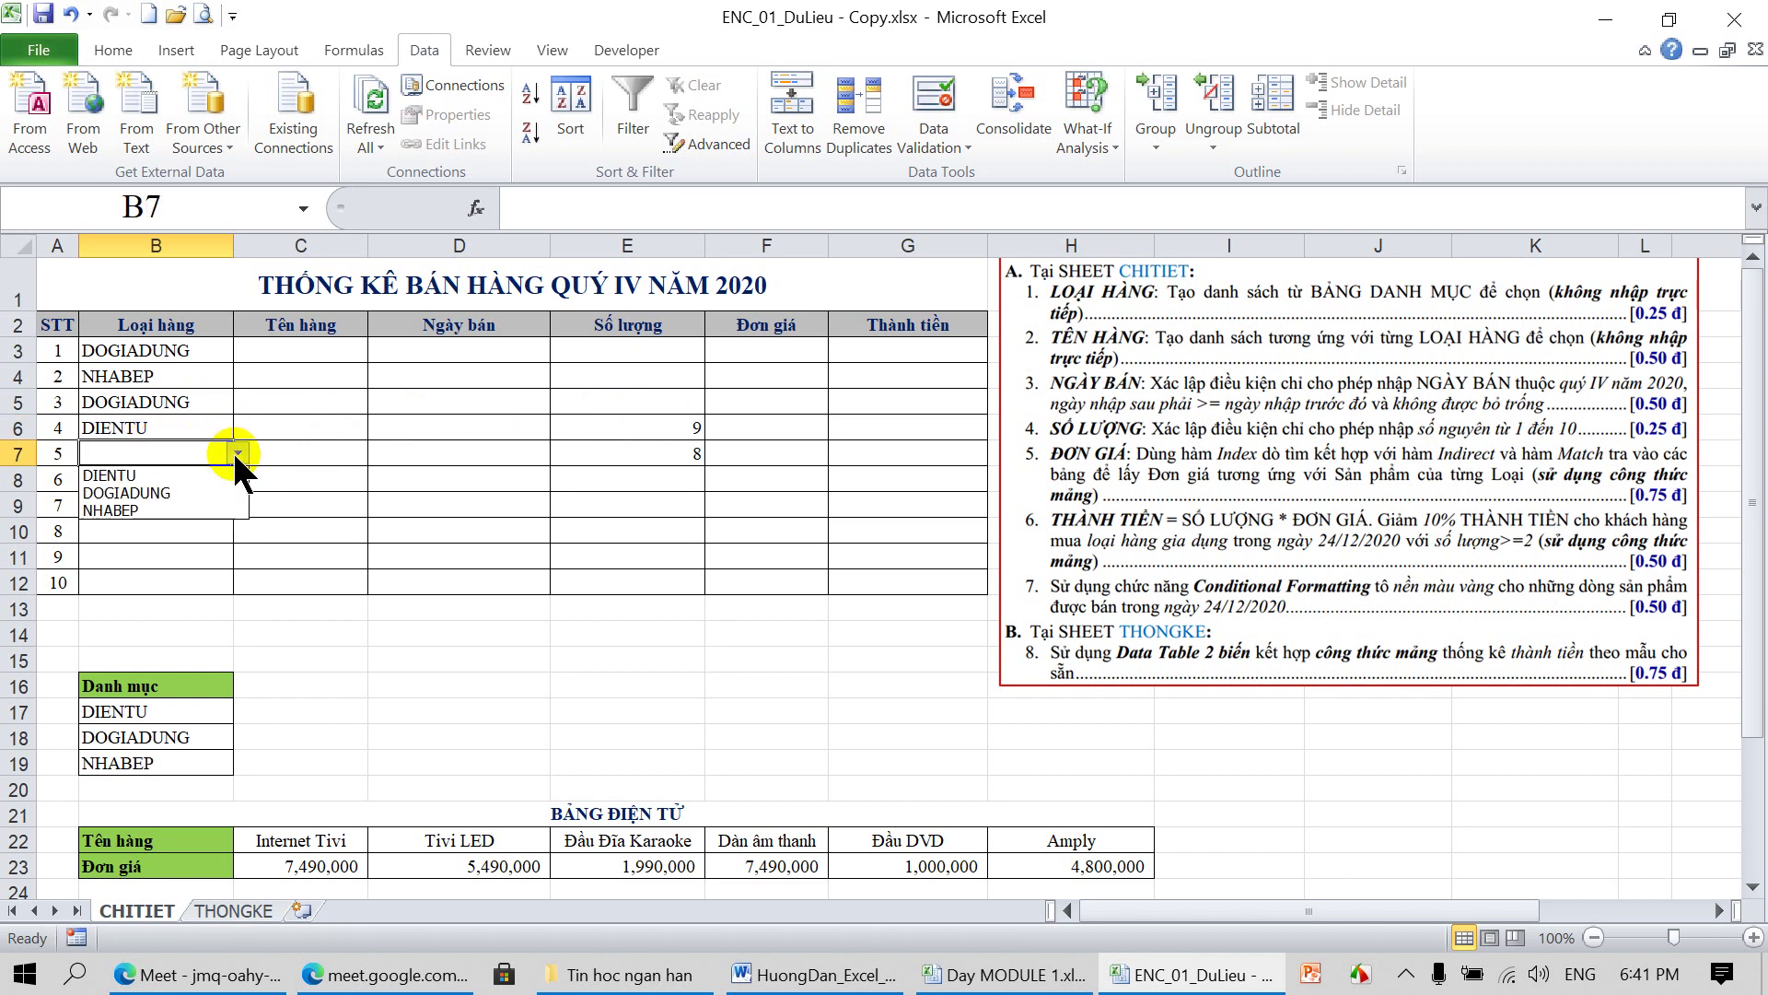
left_click(175, 495)
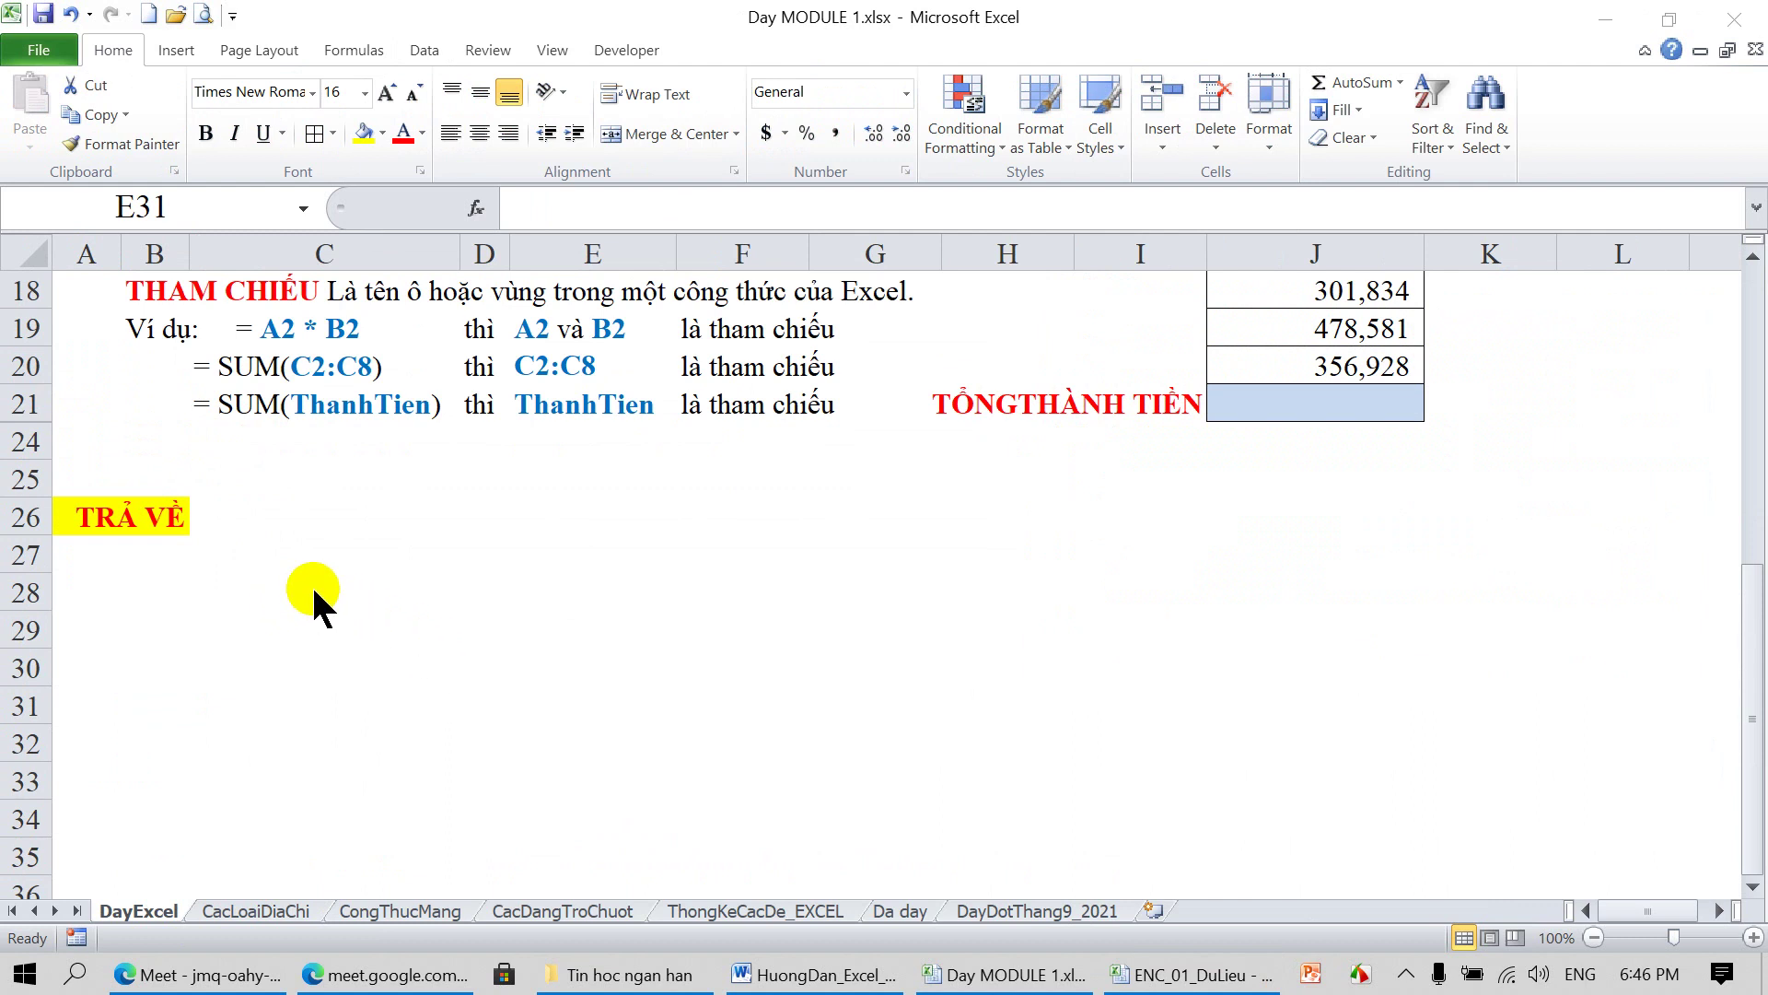
In Day MODULE 1, enter =8+9 in C28 so it shows 17
left_click(338, 567)
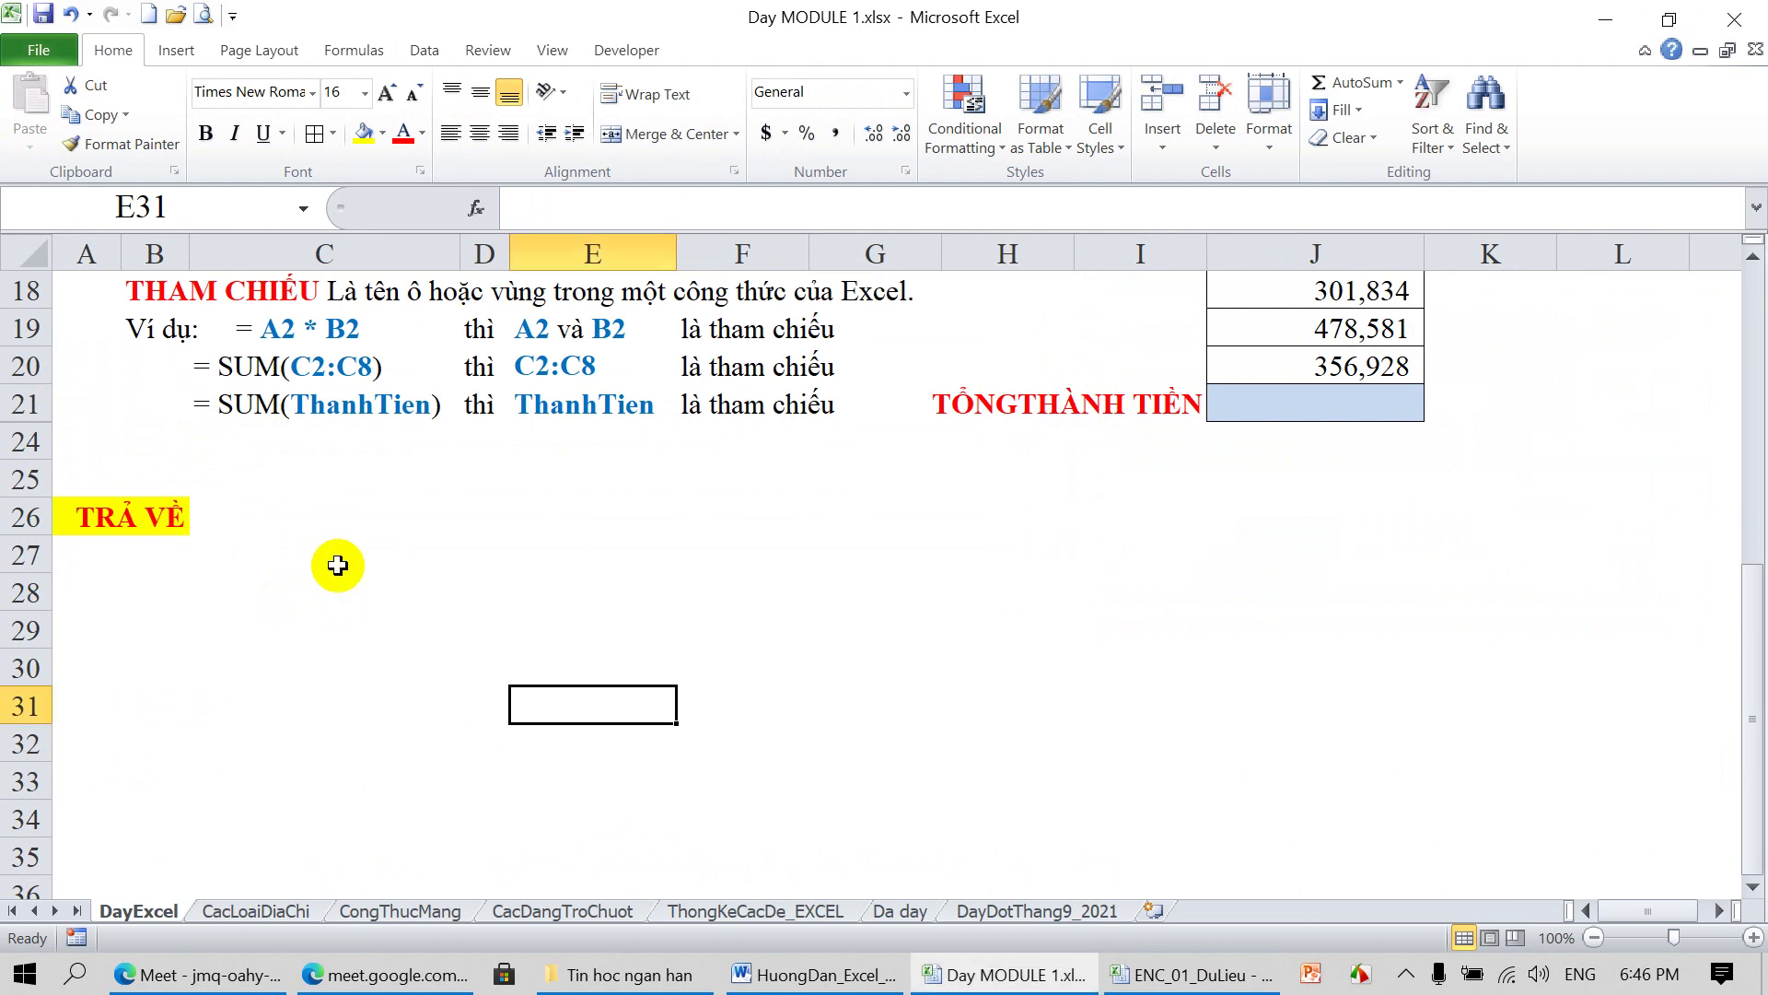
left_click(386, 581)
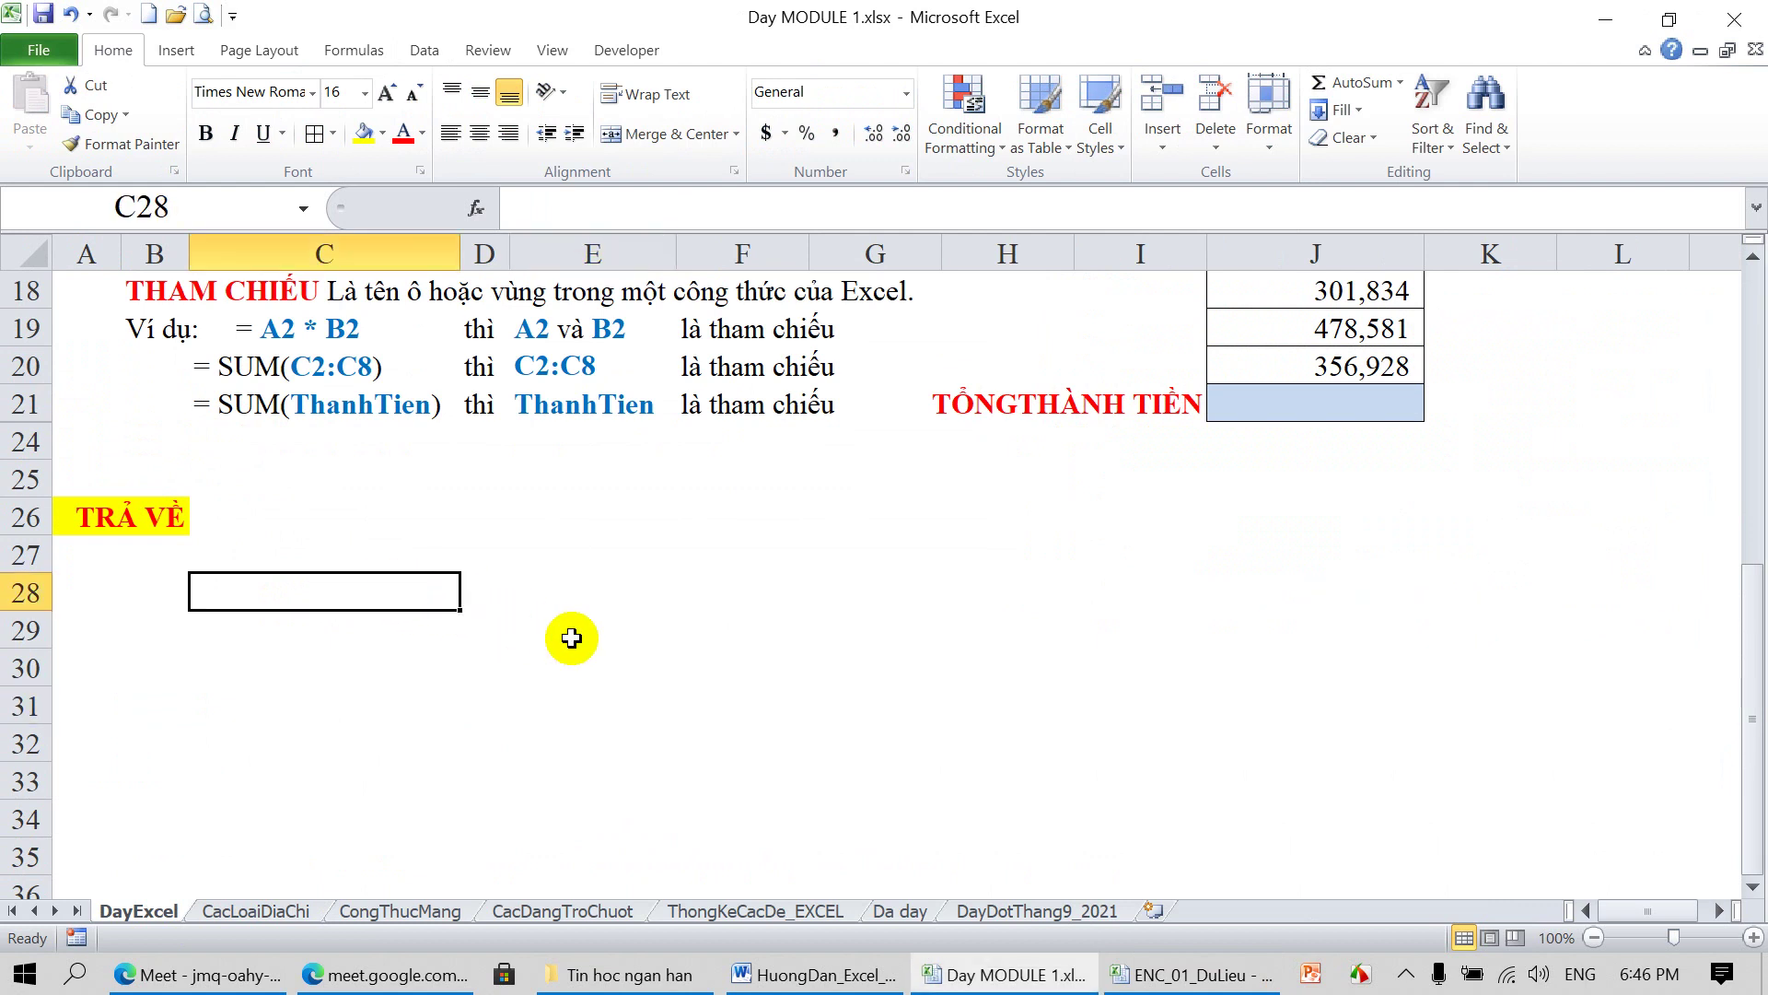
type("=")
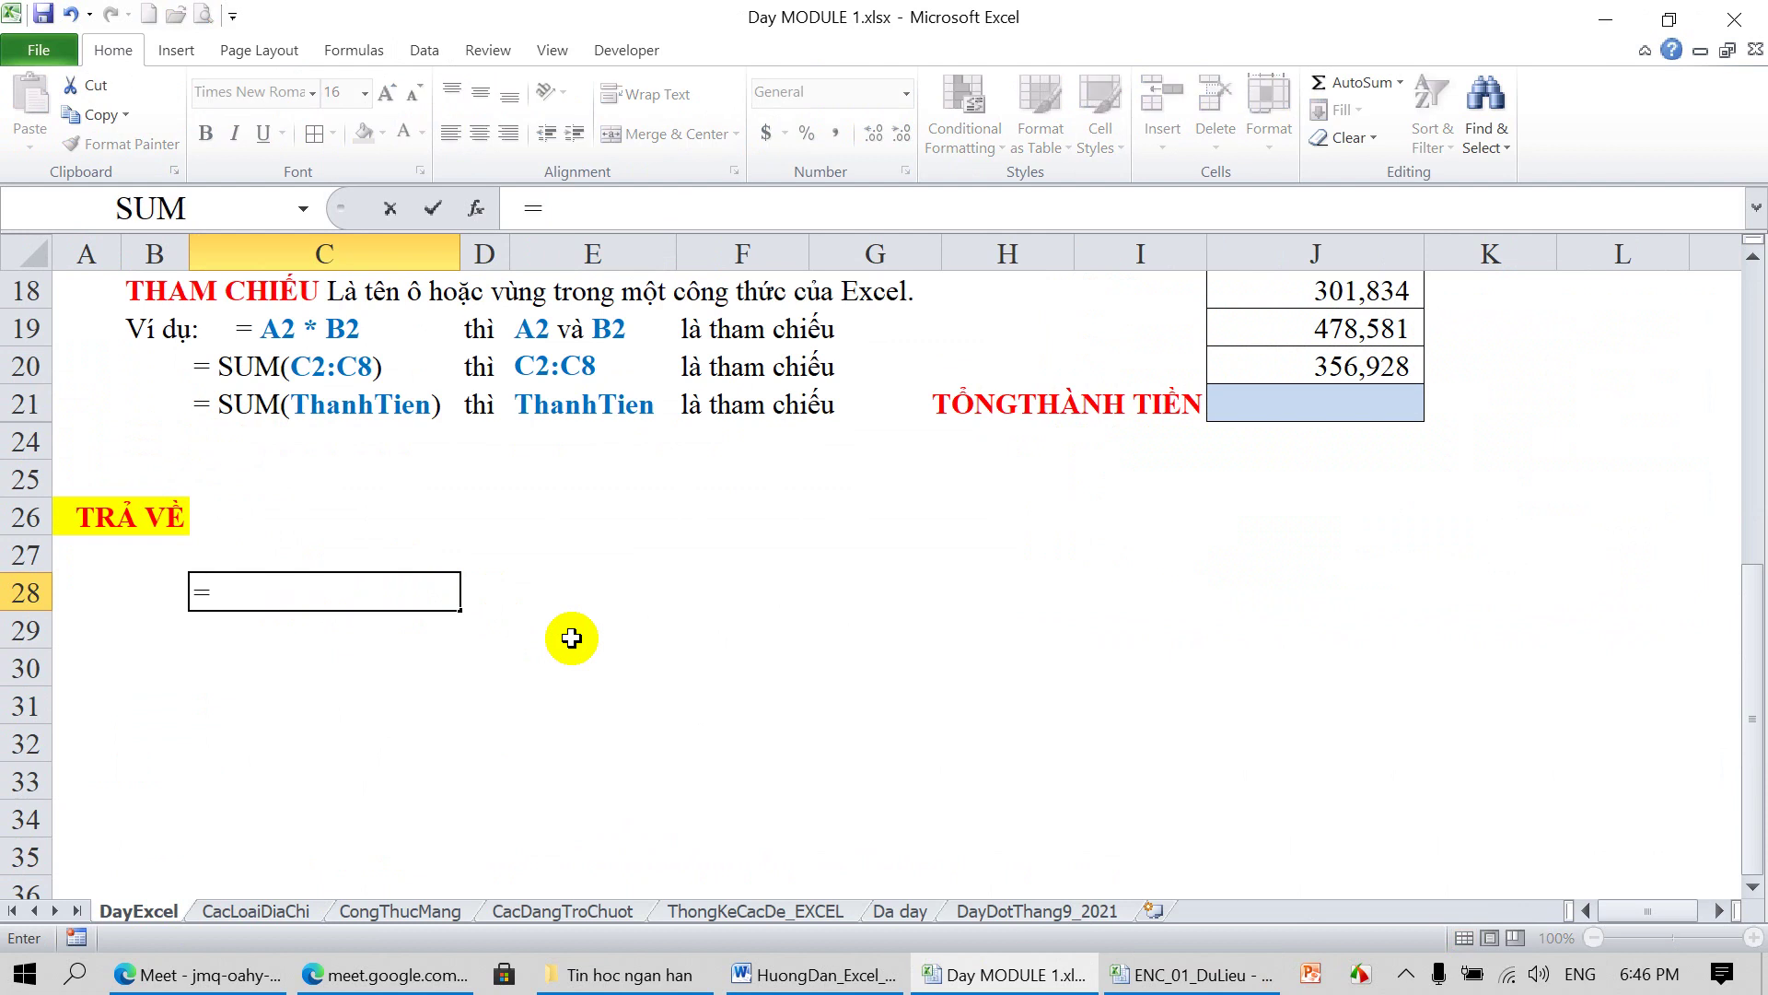
type("8+")
type("9")
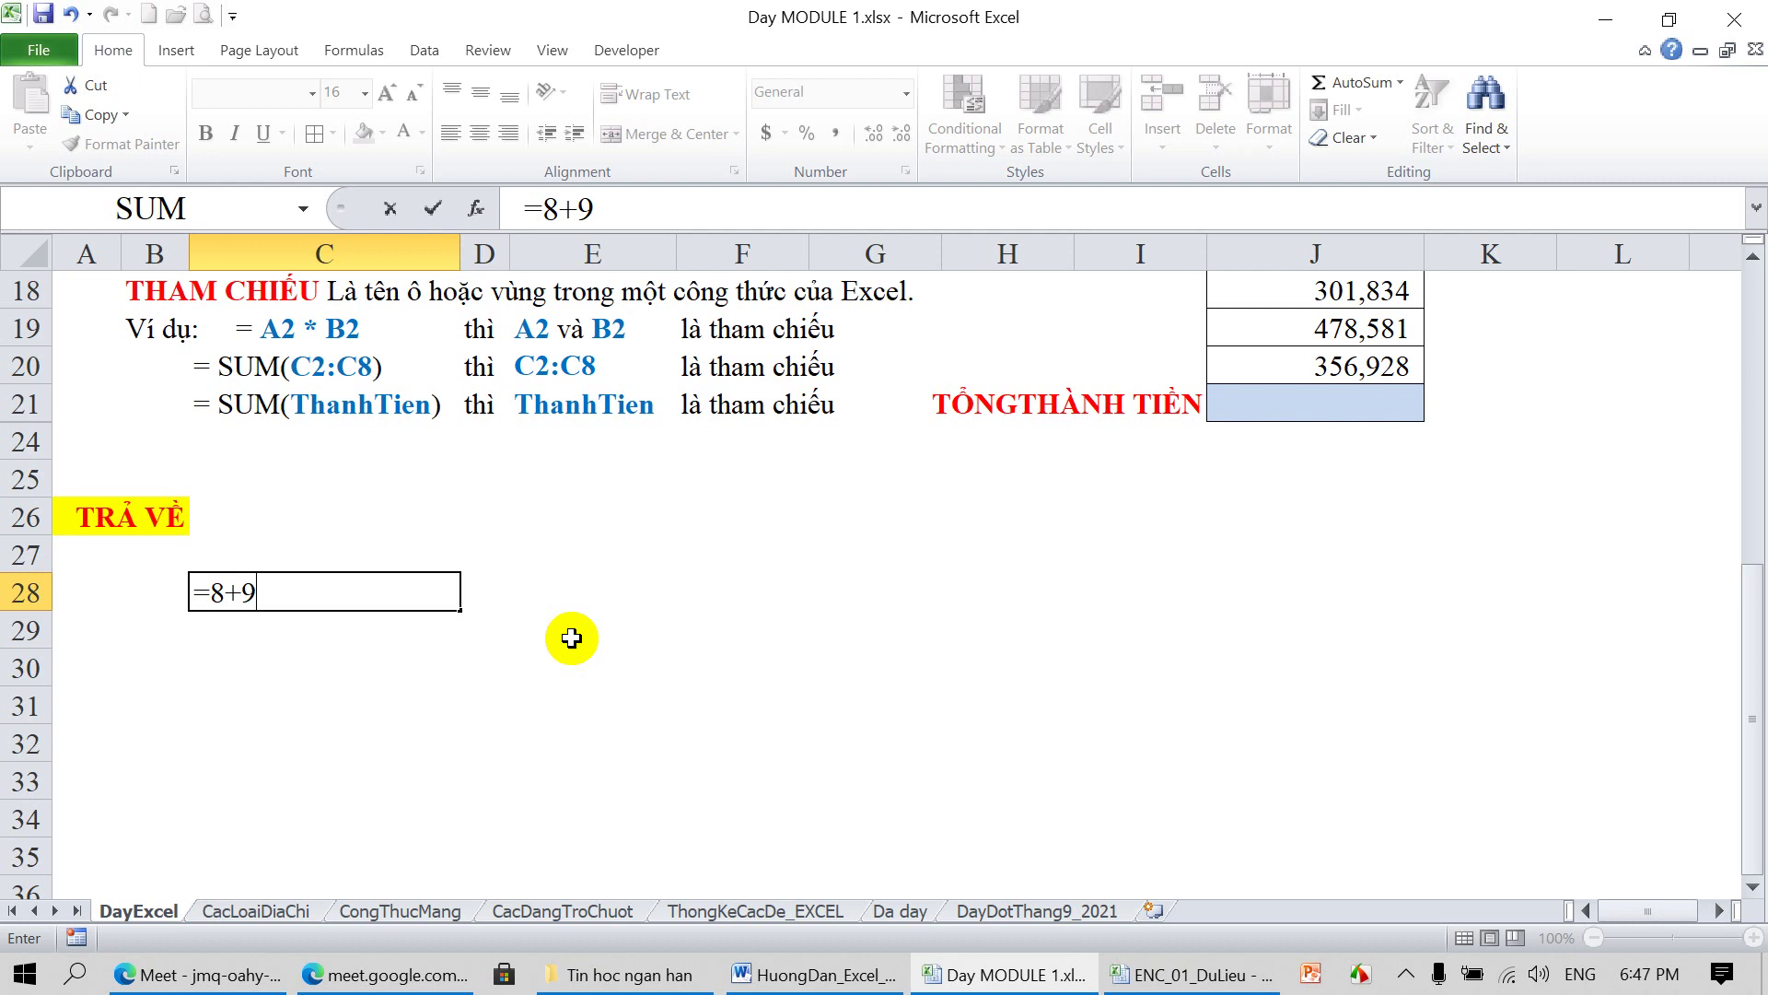
key("Return")
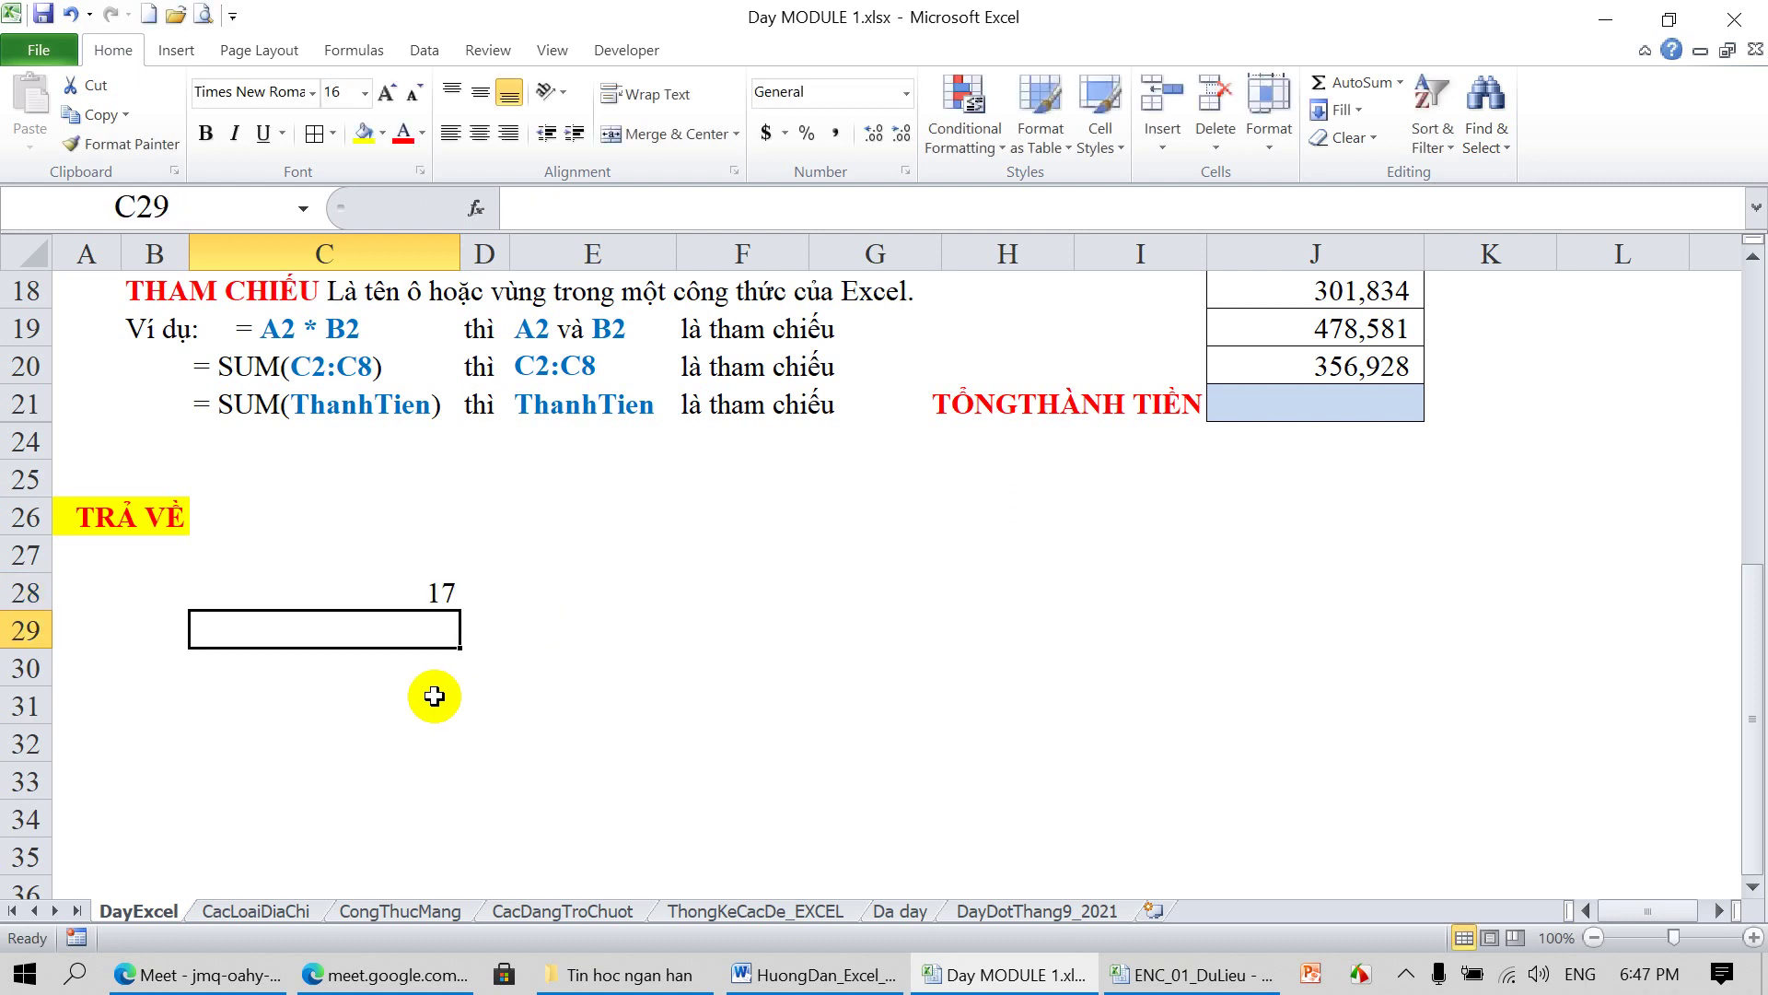
left_click(438, 594)
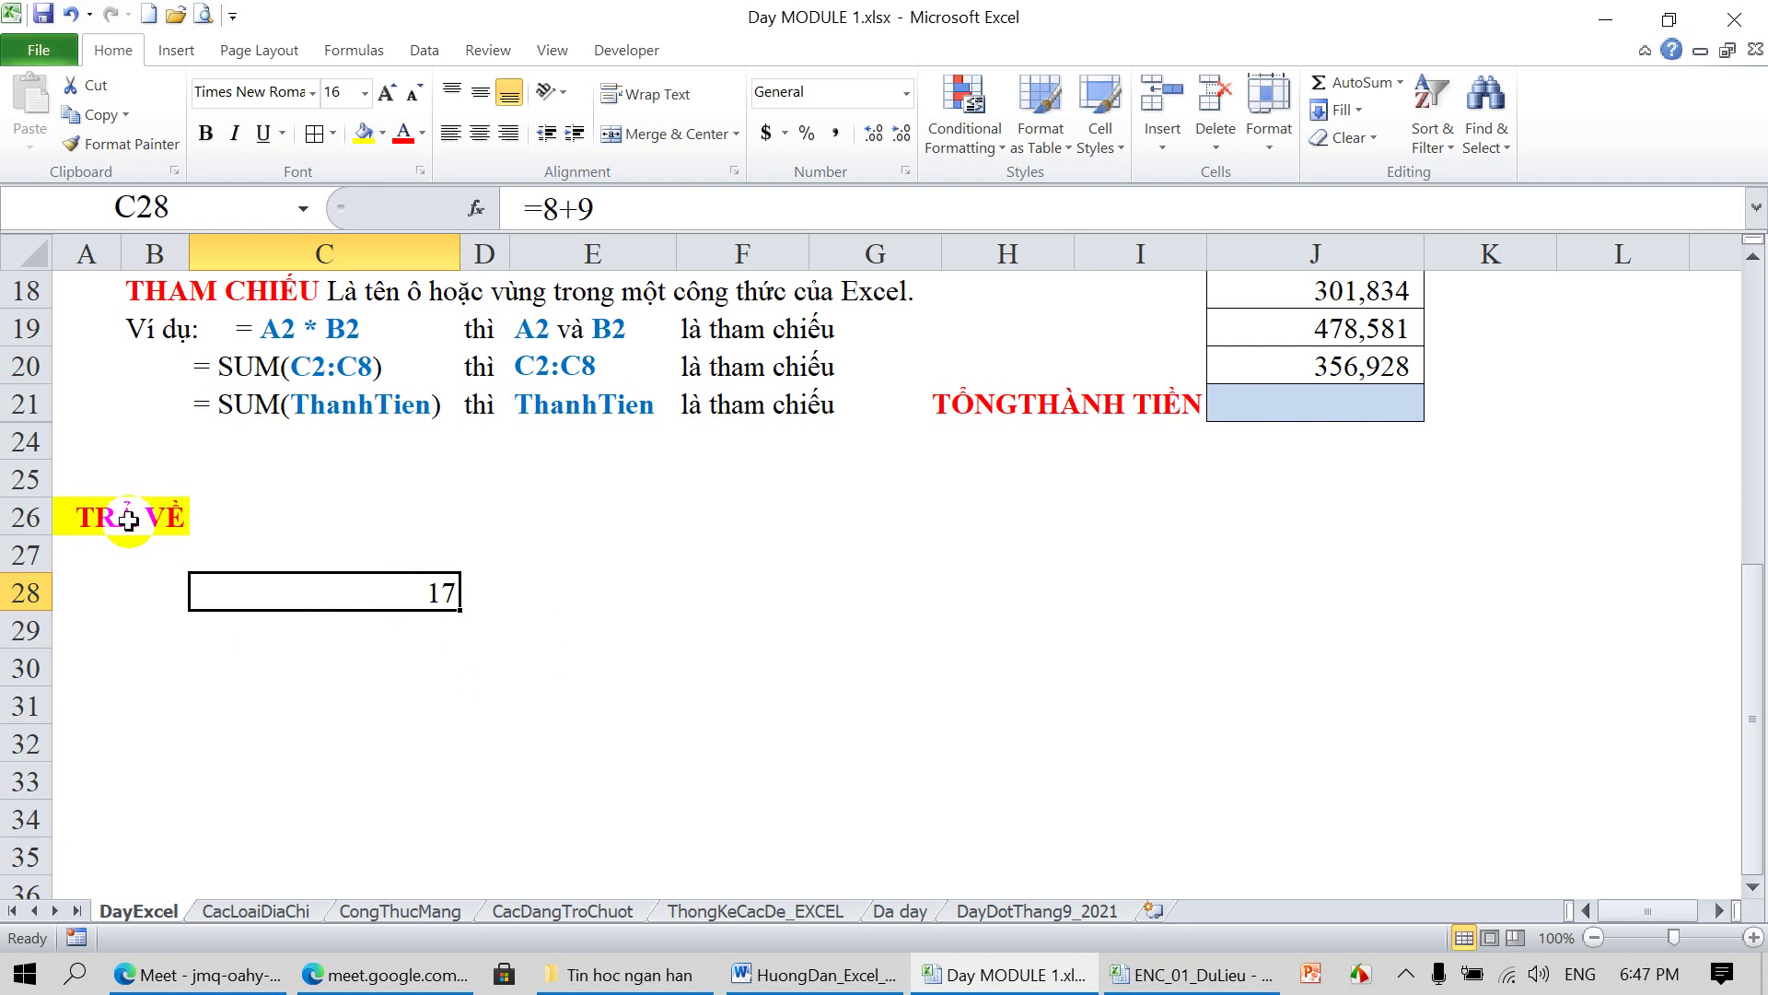
Enter =LEFT("HUTECHER",2) in C29 to show HU, then compare both cells' formulas
left_click(264, 643)
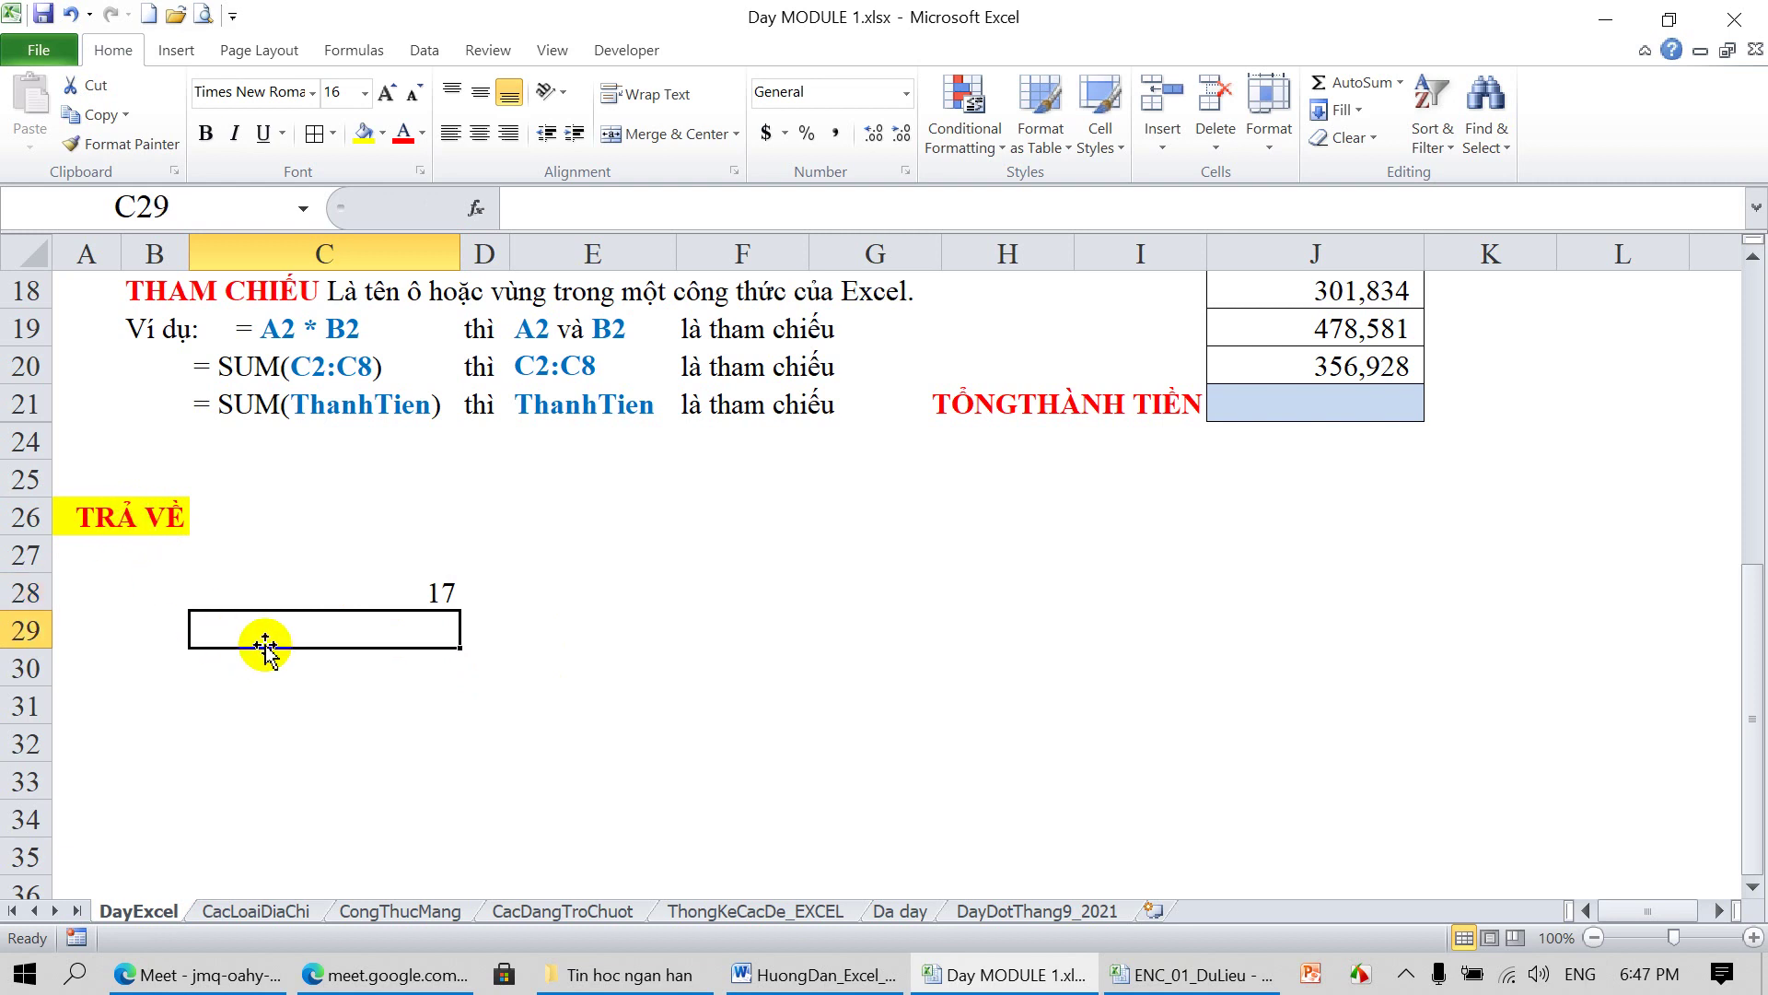
type("=LEFT")
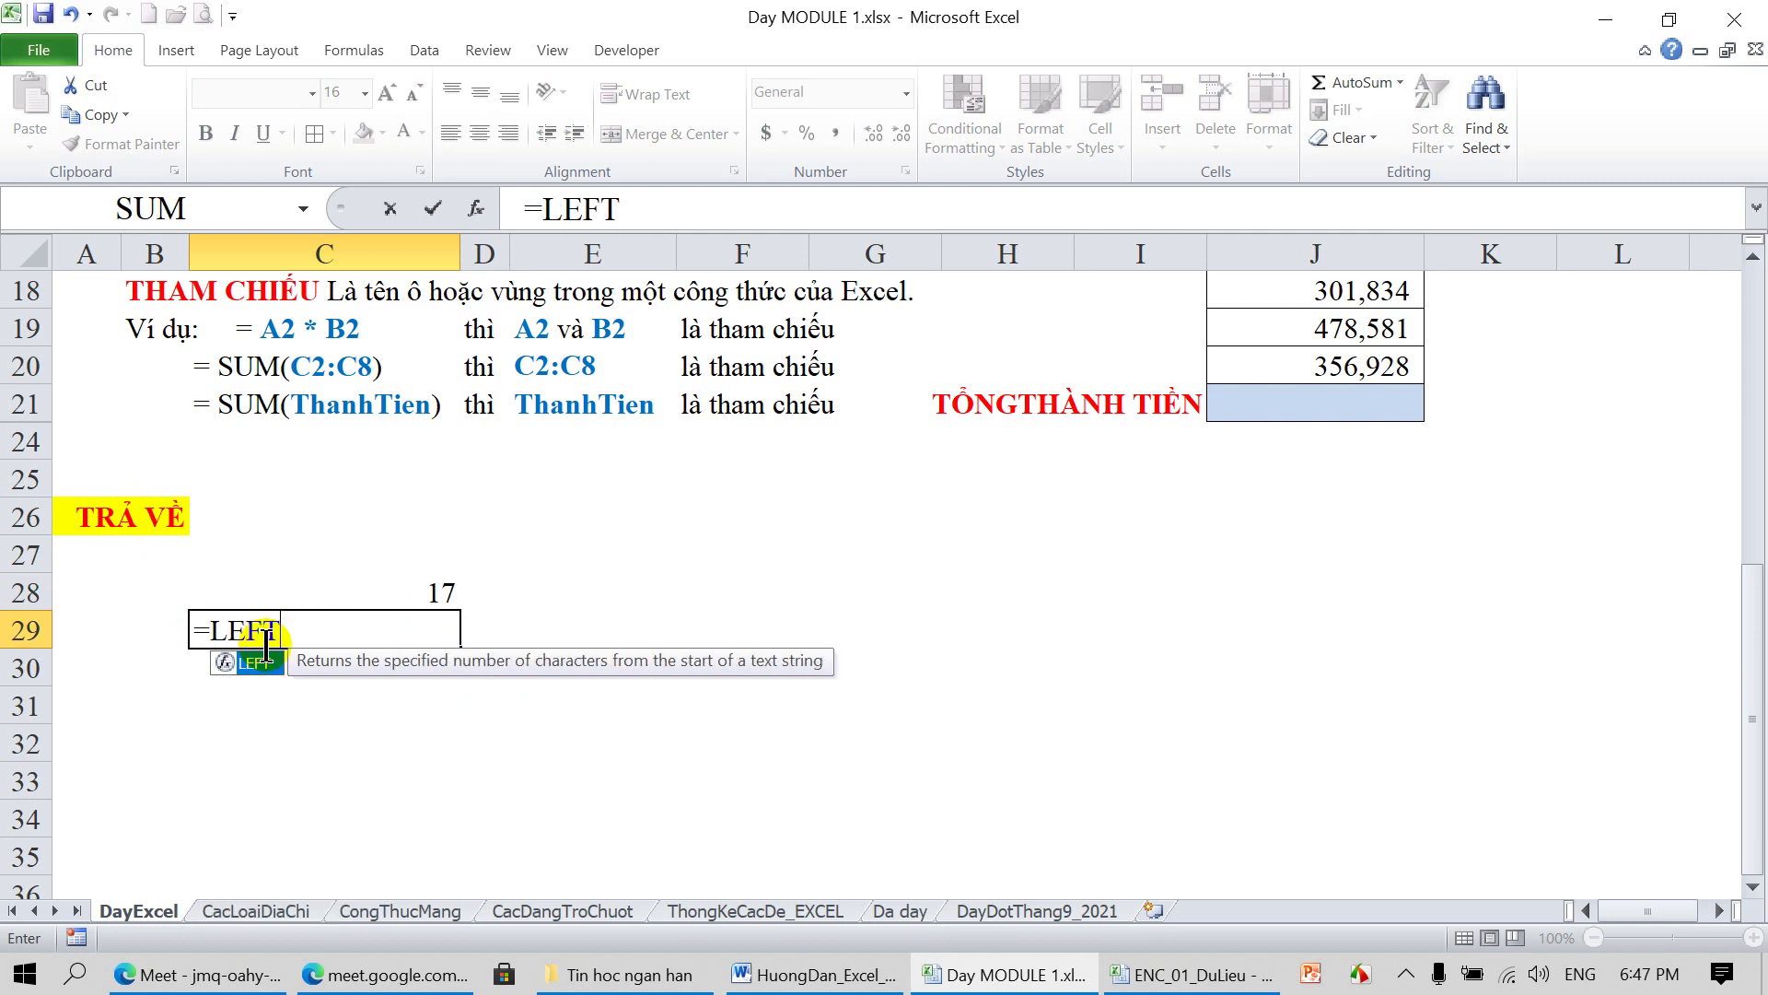
type("(\"HUTECER")
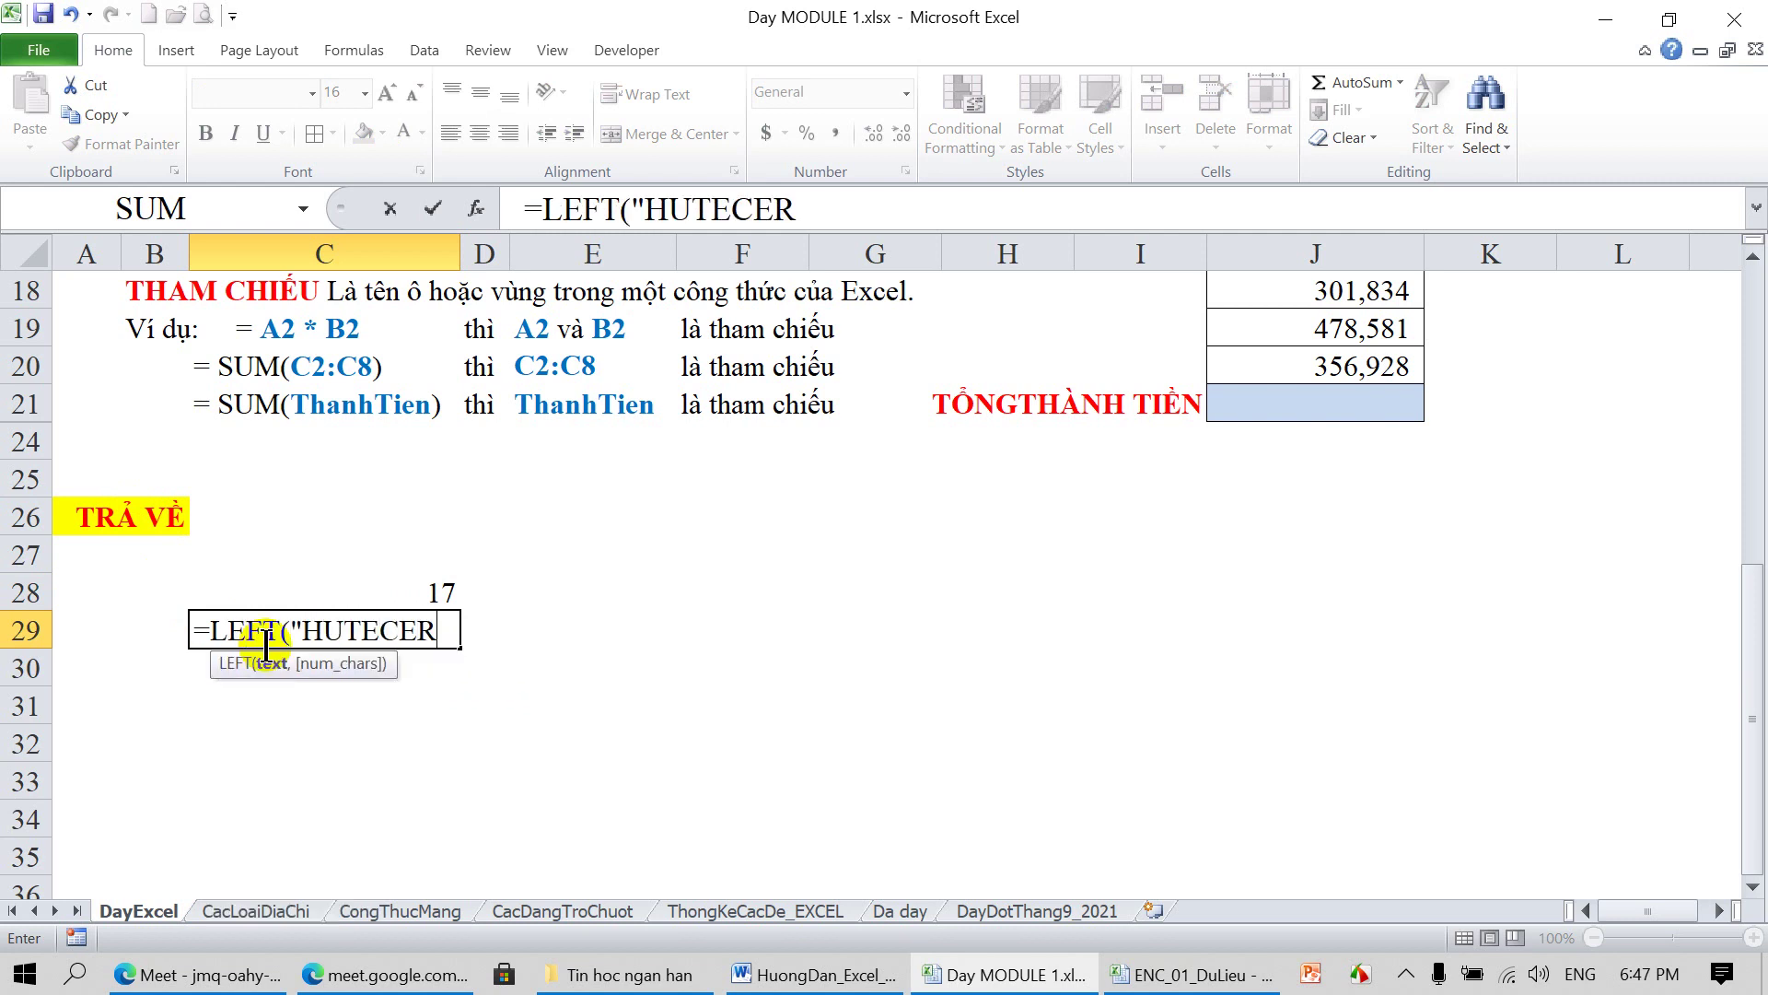
key("BackSpace")
key("BackSpace")
type("HER\",")
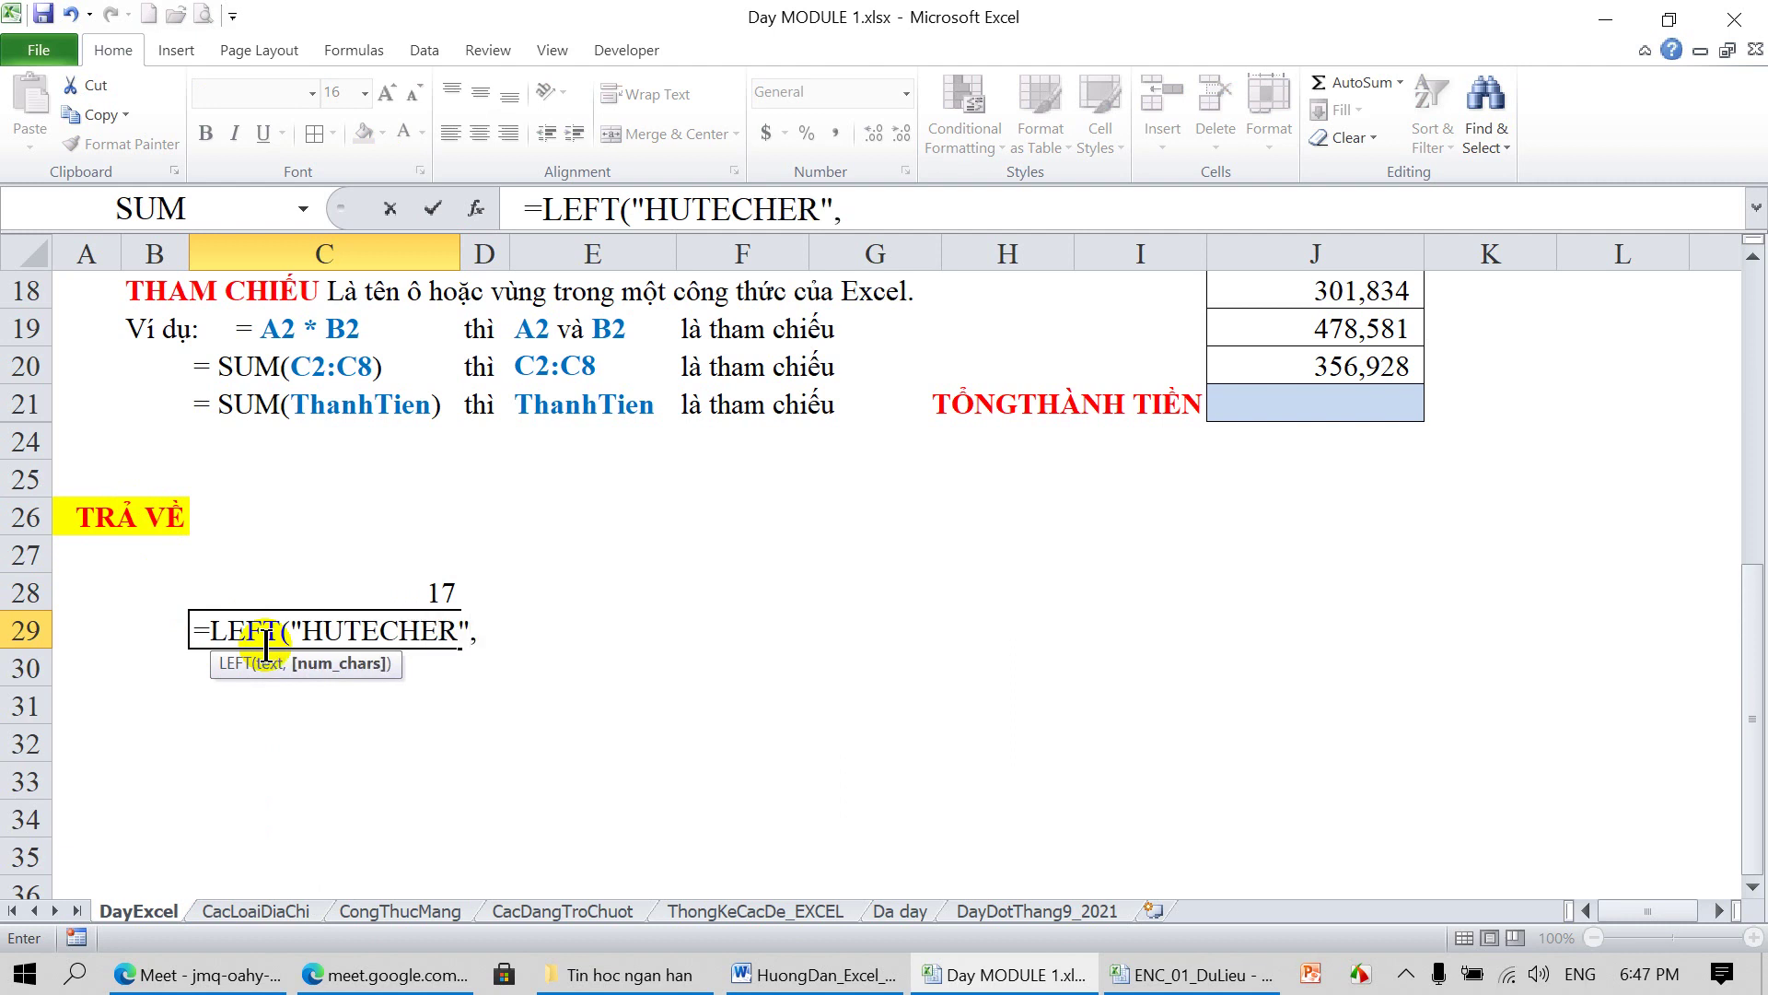
type("2)")
key("Return")
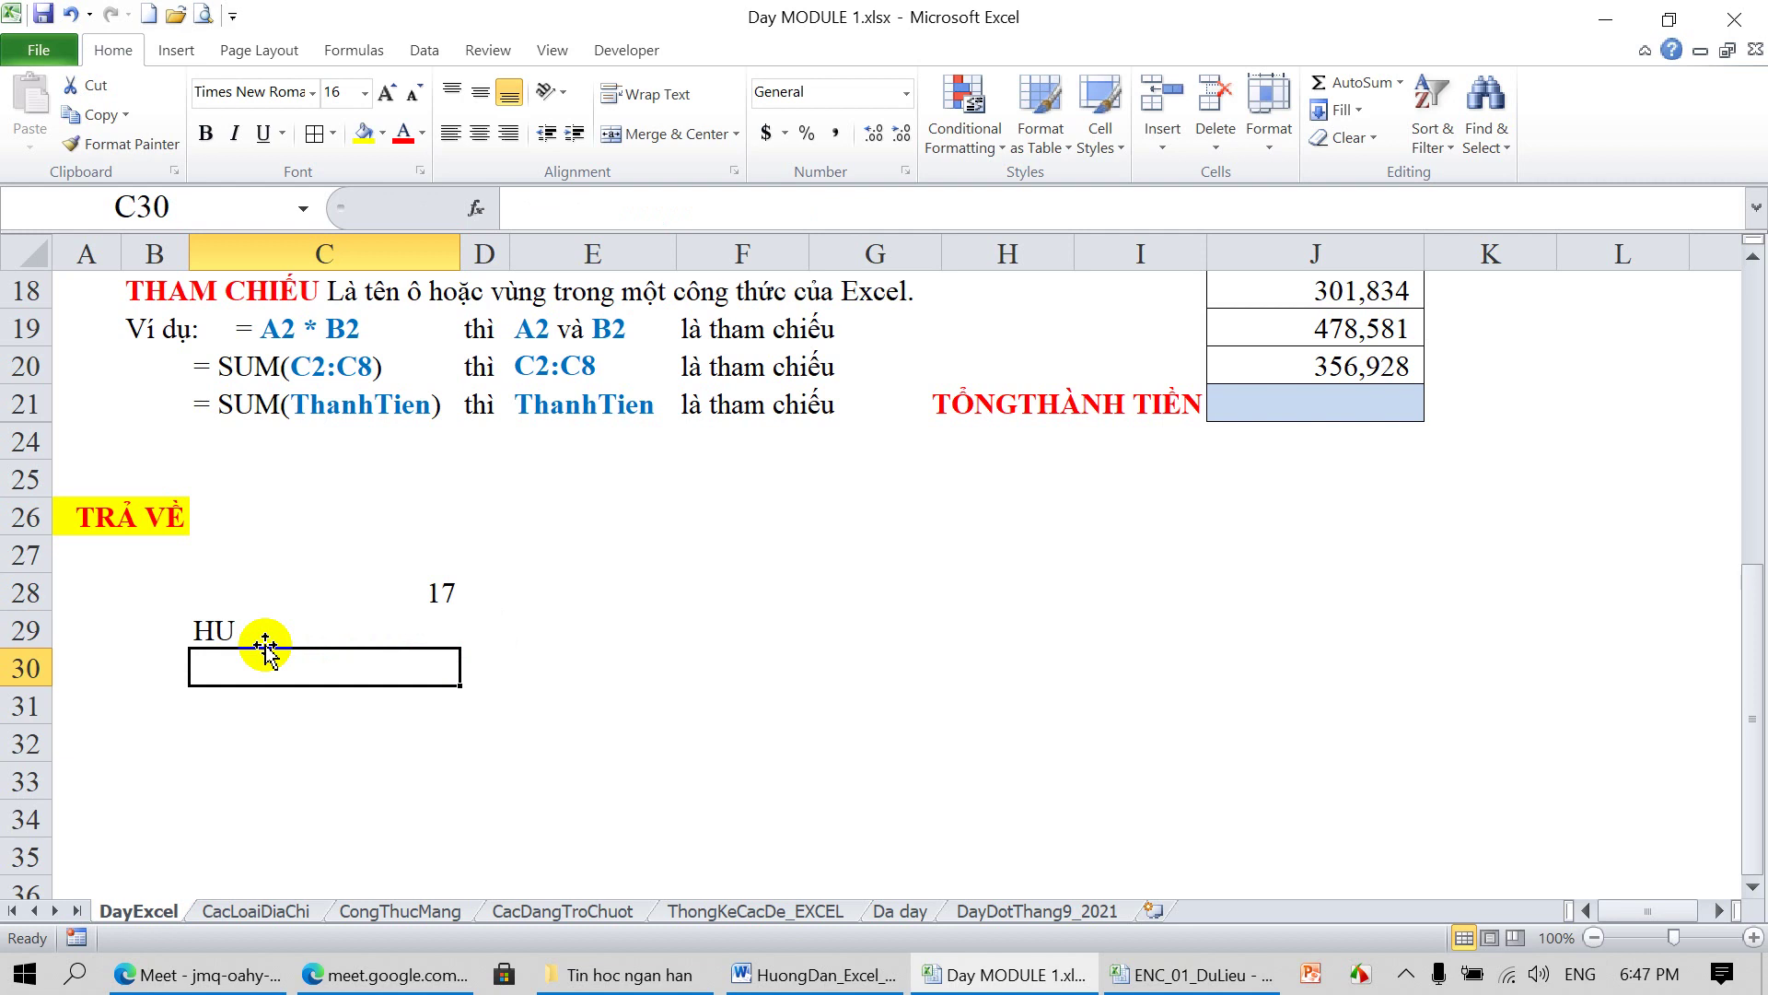
left_click(261, 629)
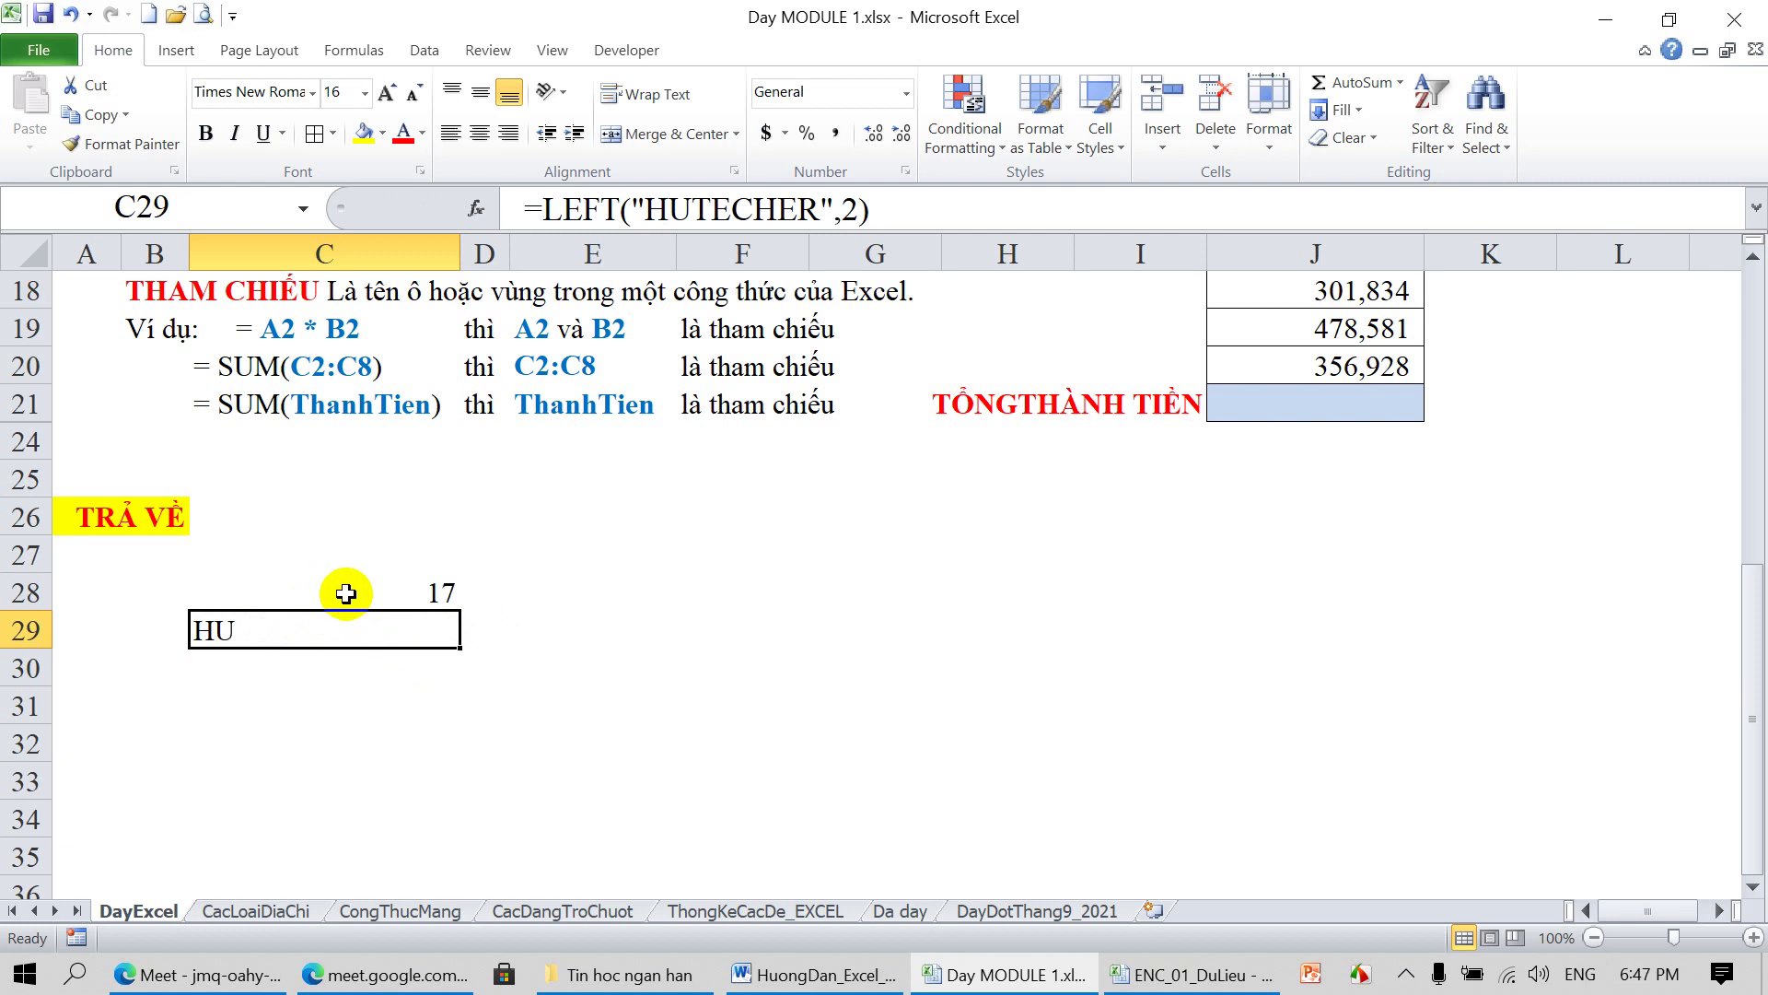
left_click(345, 593)
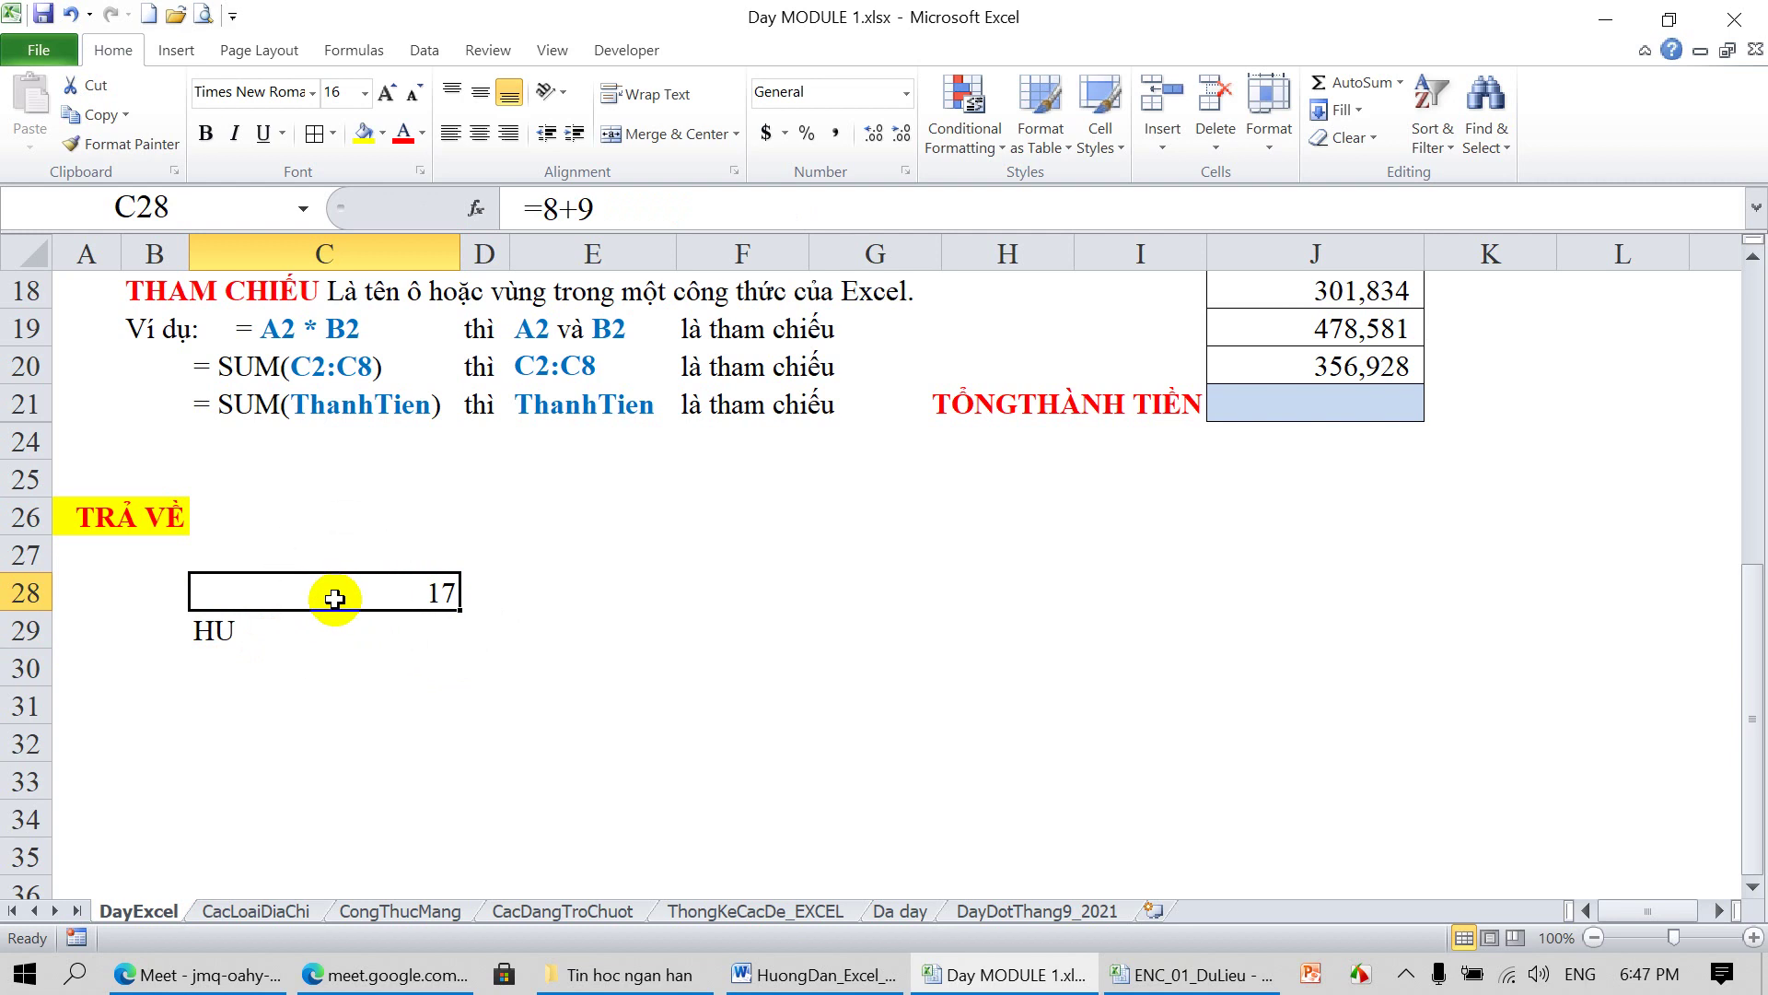
left_click(261, 633)
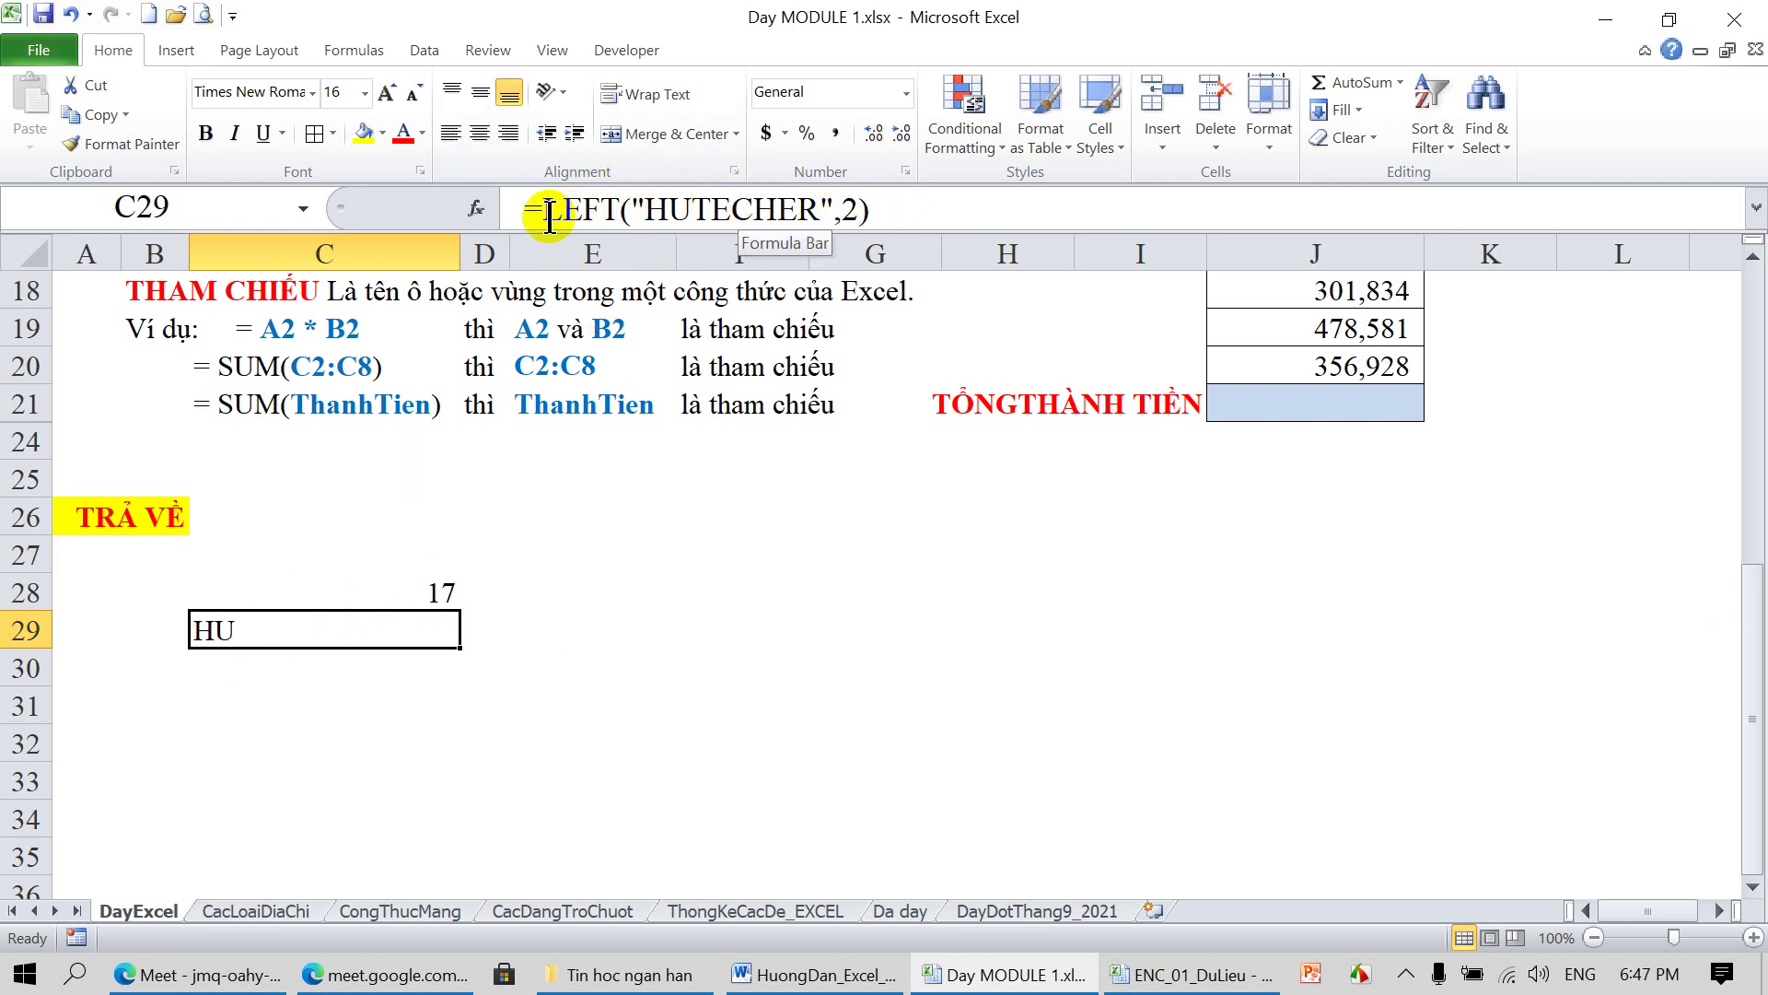
left_click(402, 583)
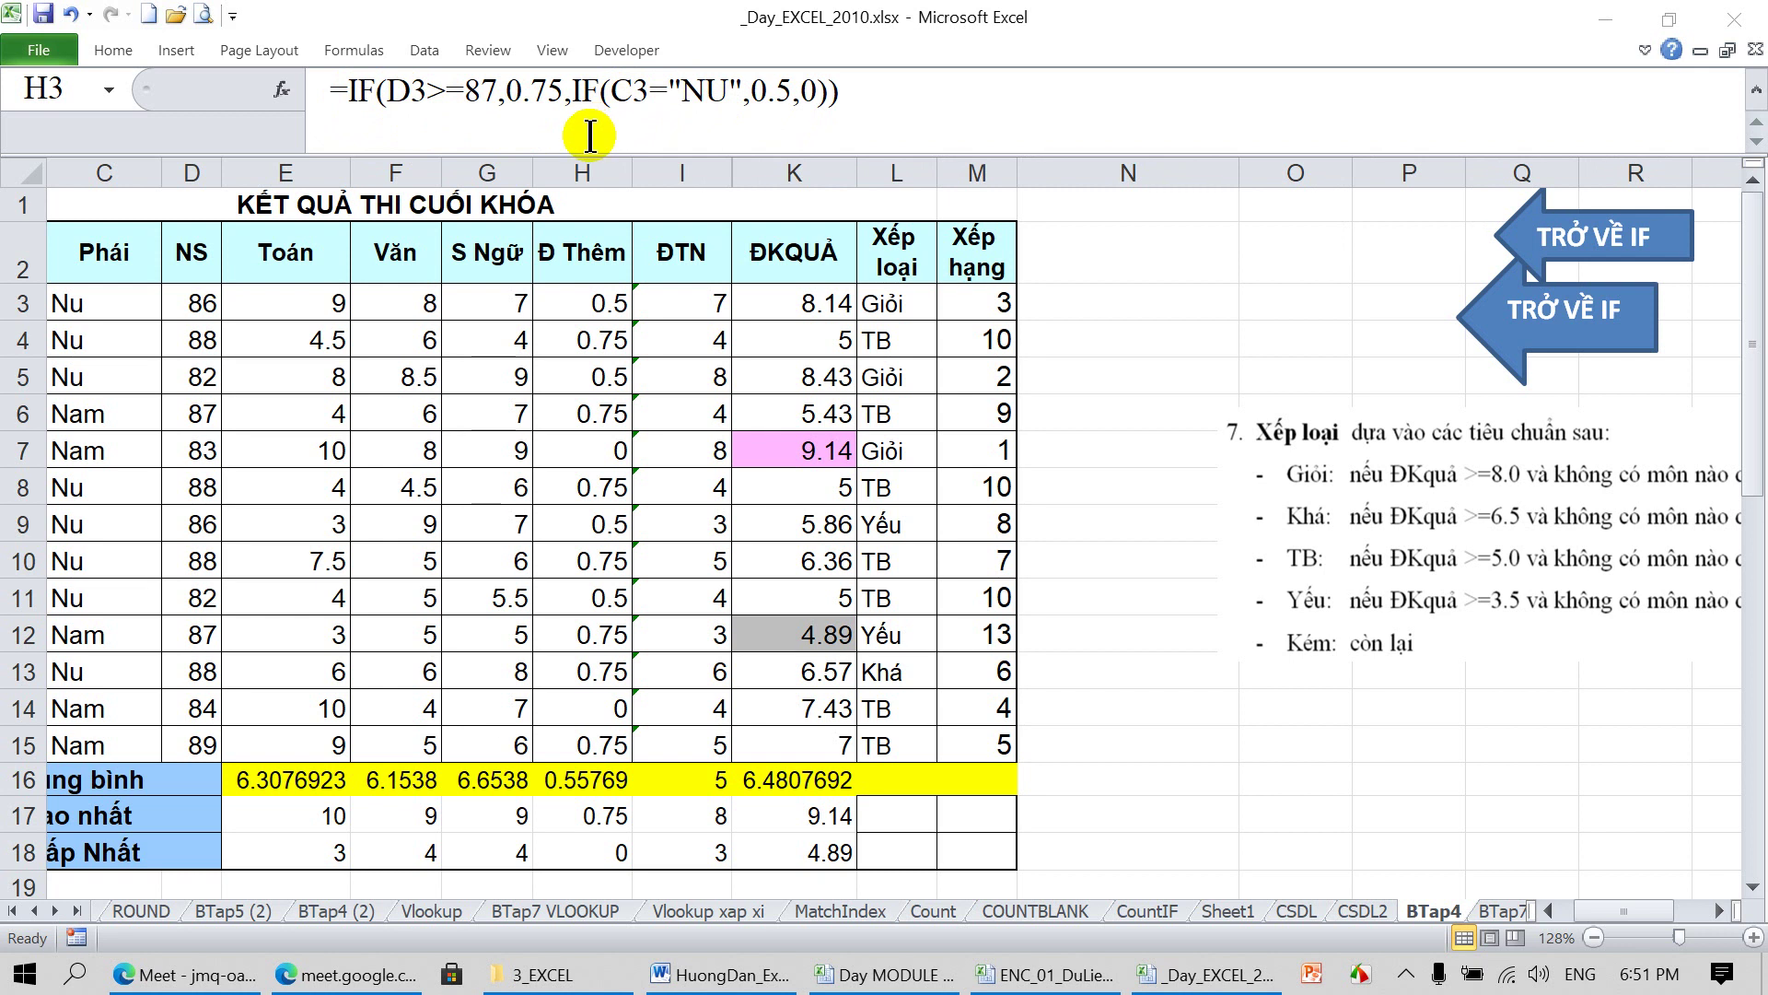
Switch back to the Day MODULE 1 workbook with Alt+Tab
key("alt+Tab")
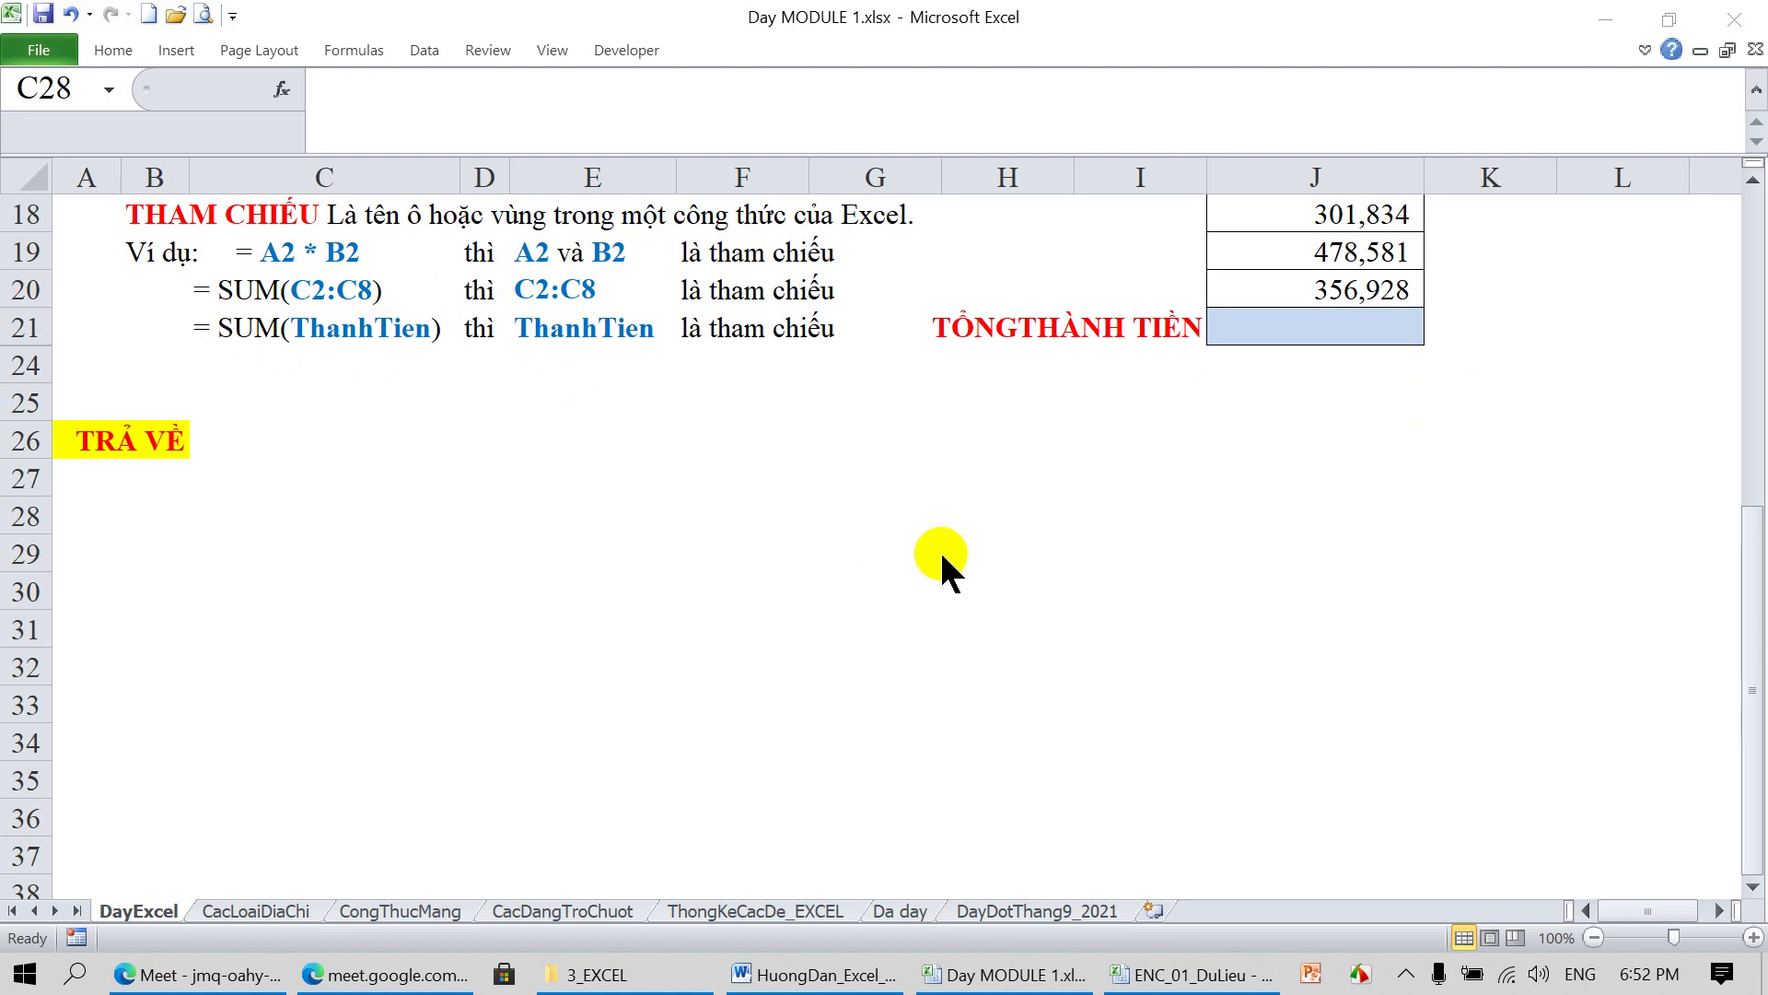
Fill the Thành tiền amounts J18:J20 with light pink
scroll(942, 545, "up", 1)
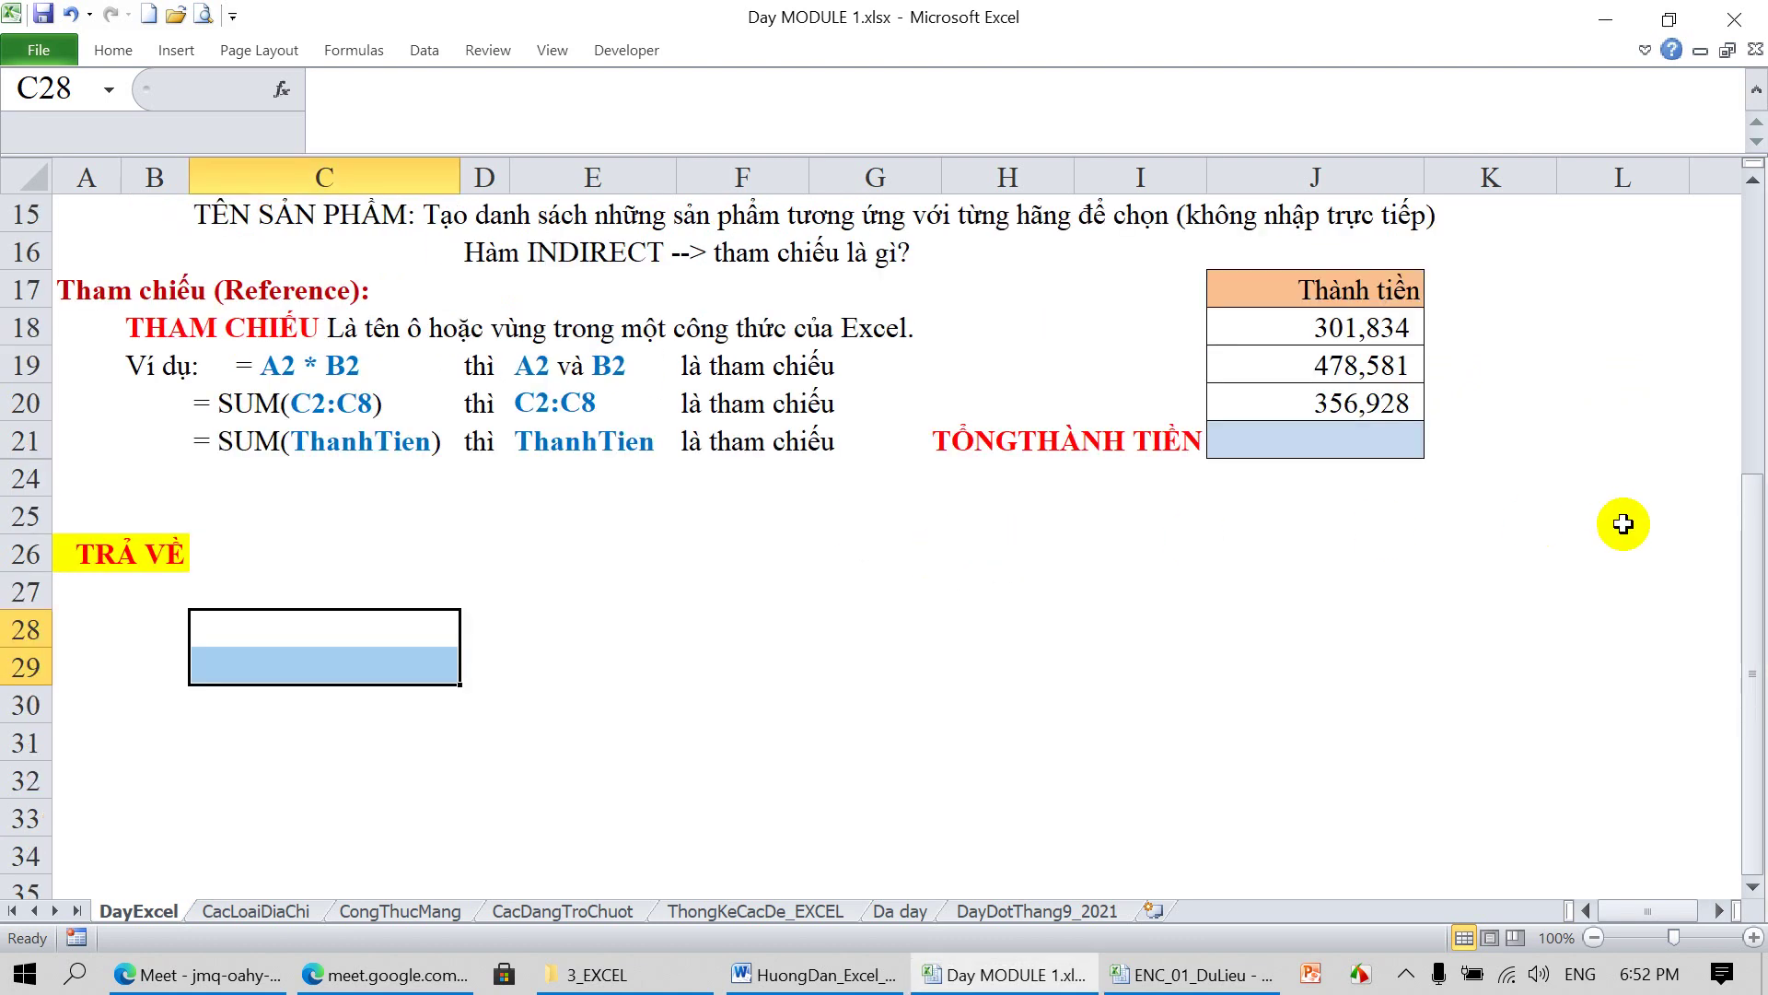
left_click(1753, 576)
scroll(1526, 425, "down", 1)
scroll(1525, 423, "up", 1)
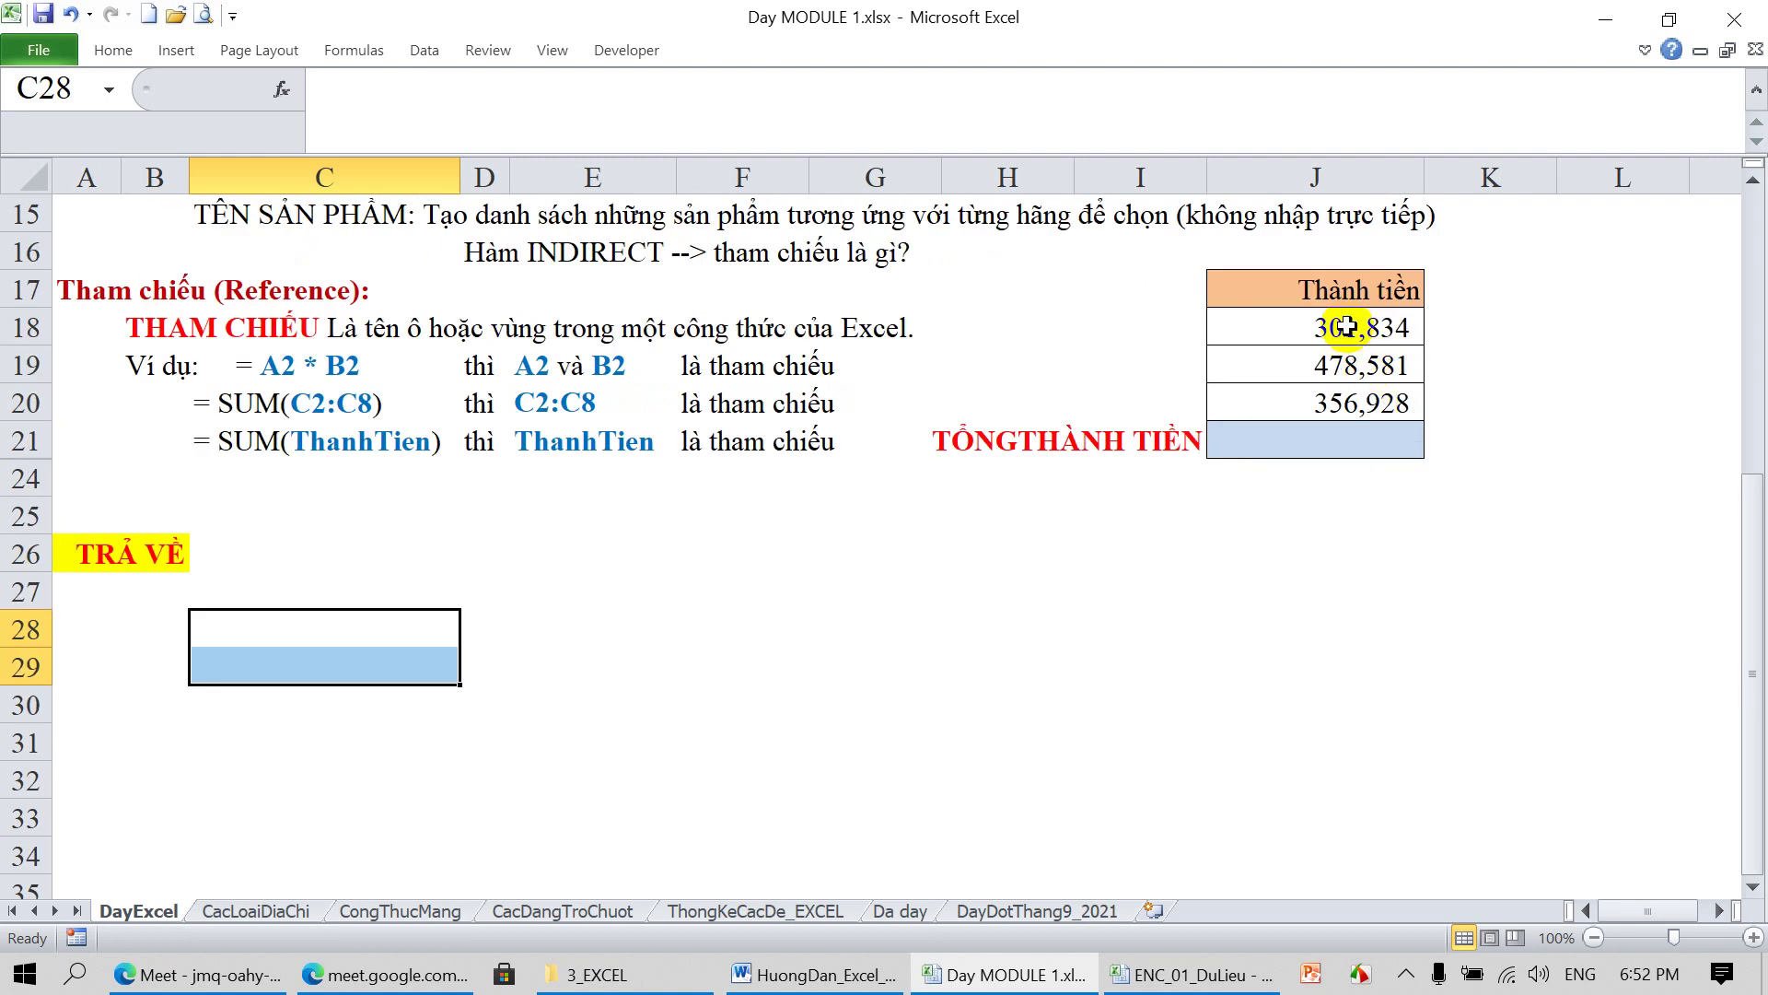
left_click_drag(1350, 328, 1341, 396)
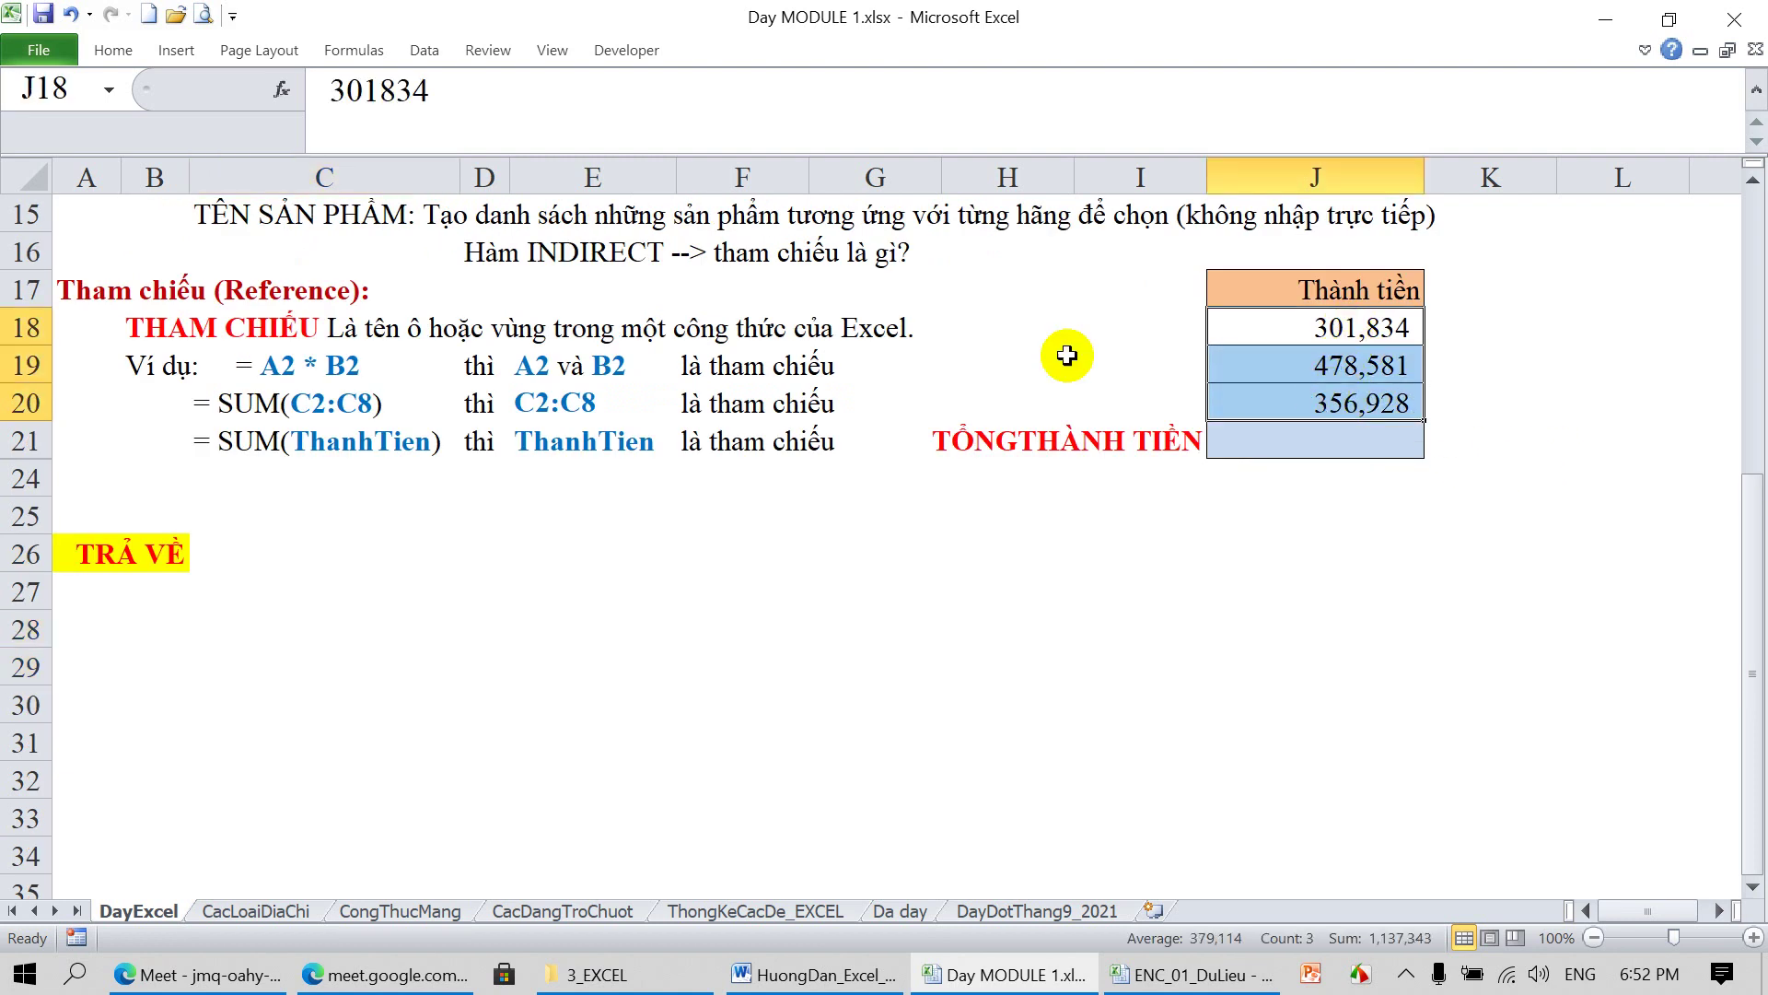
left_click_drag(155, 84, 465, 83)
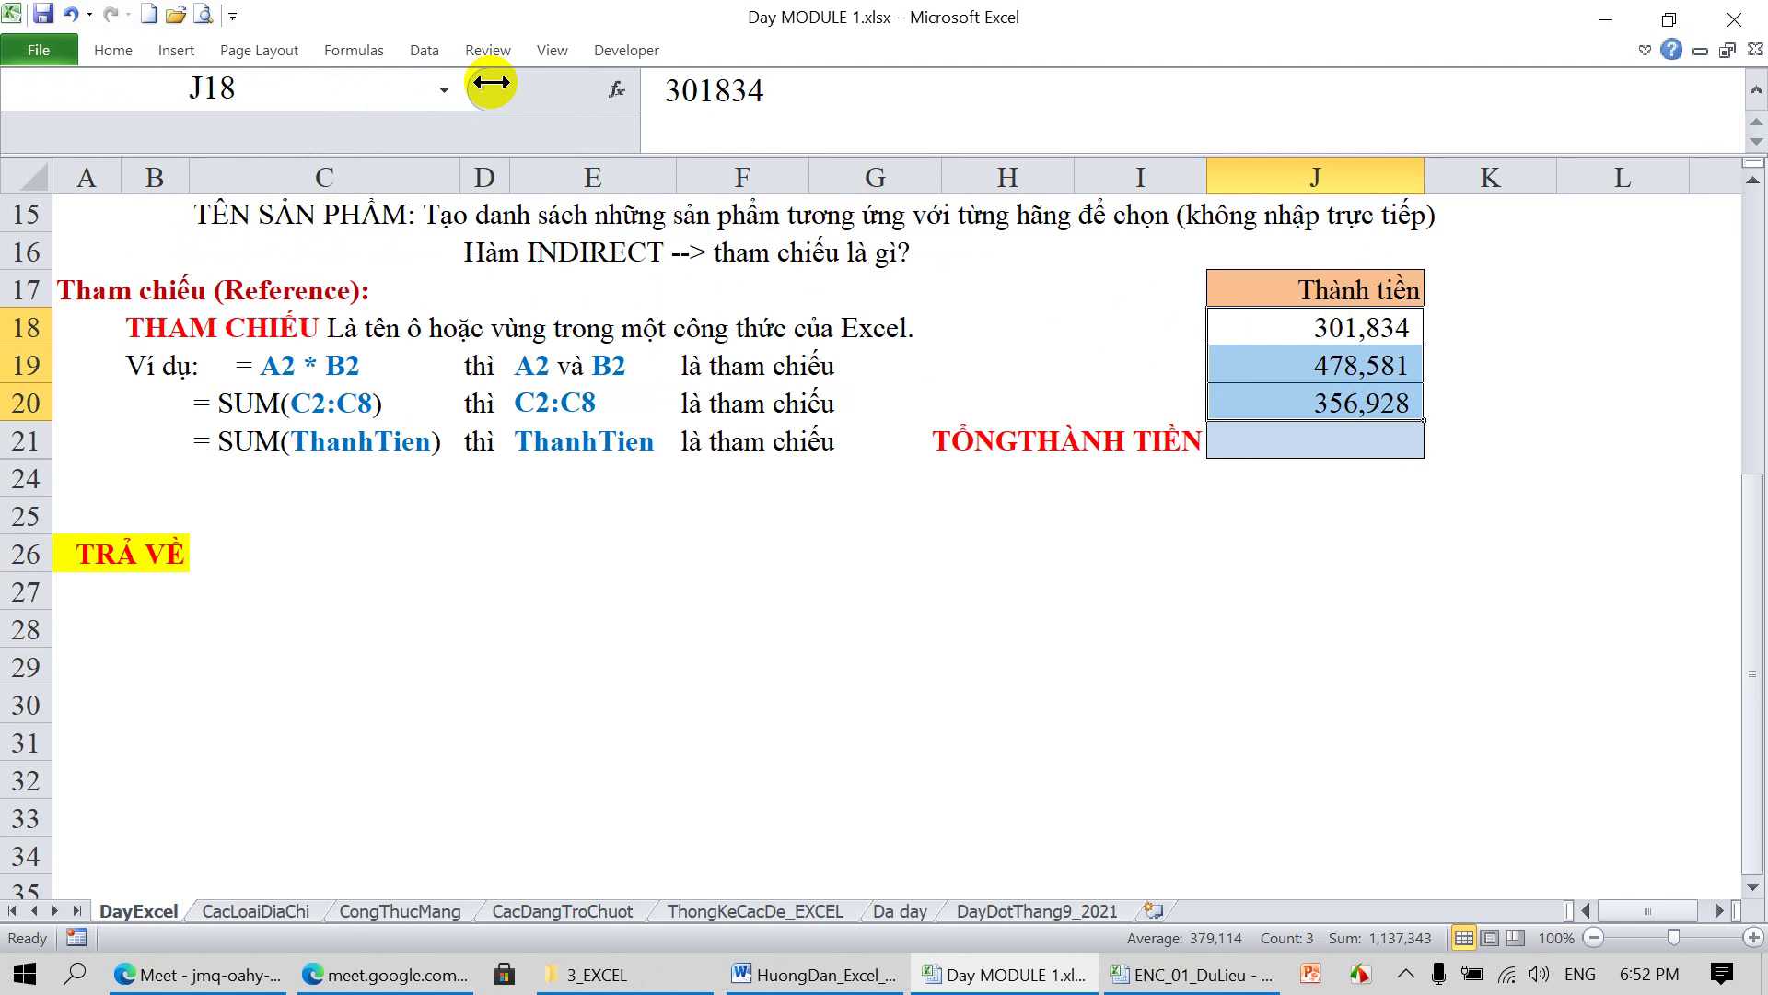
left_click(115, 52)
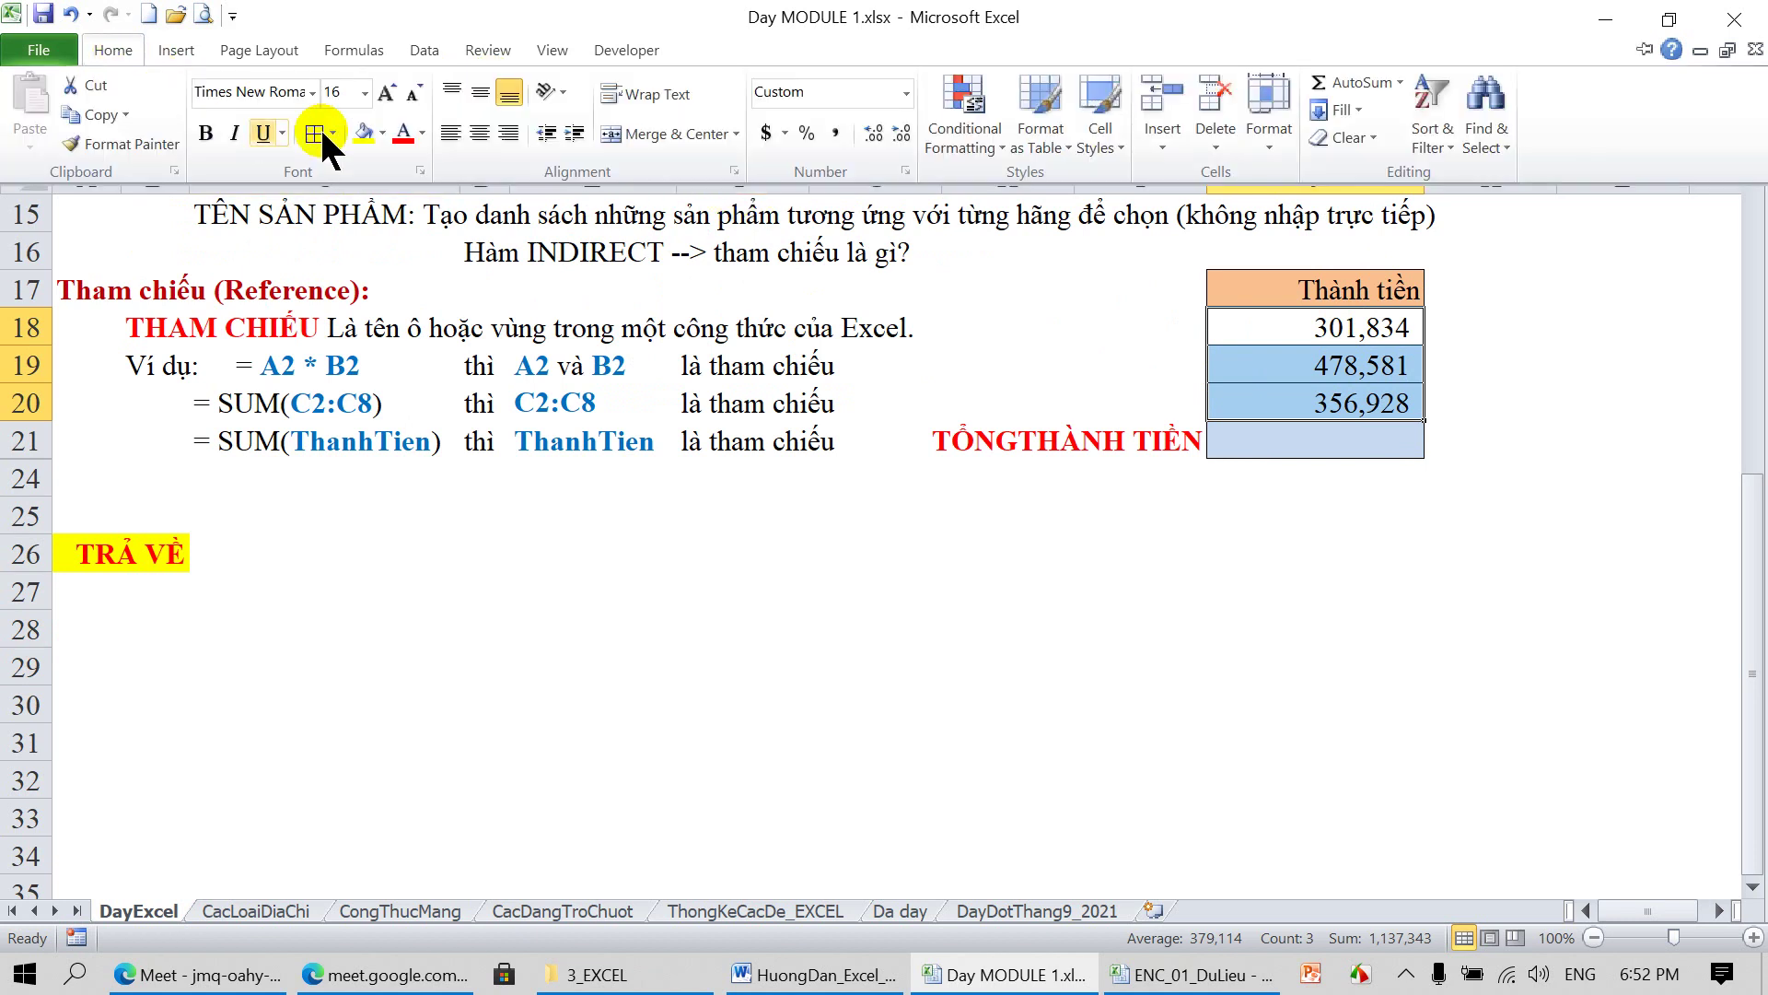
left_click(381, 134)
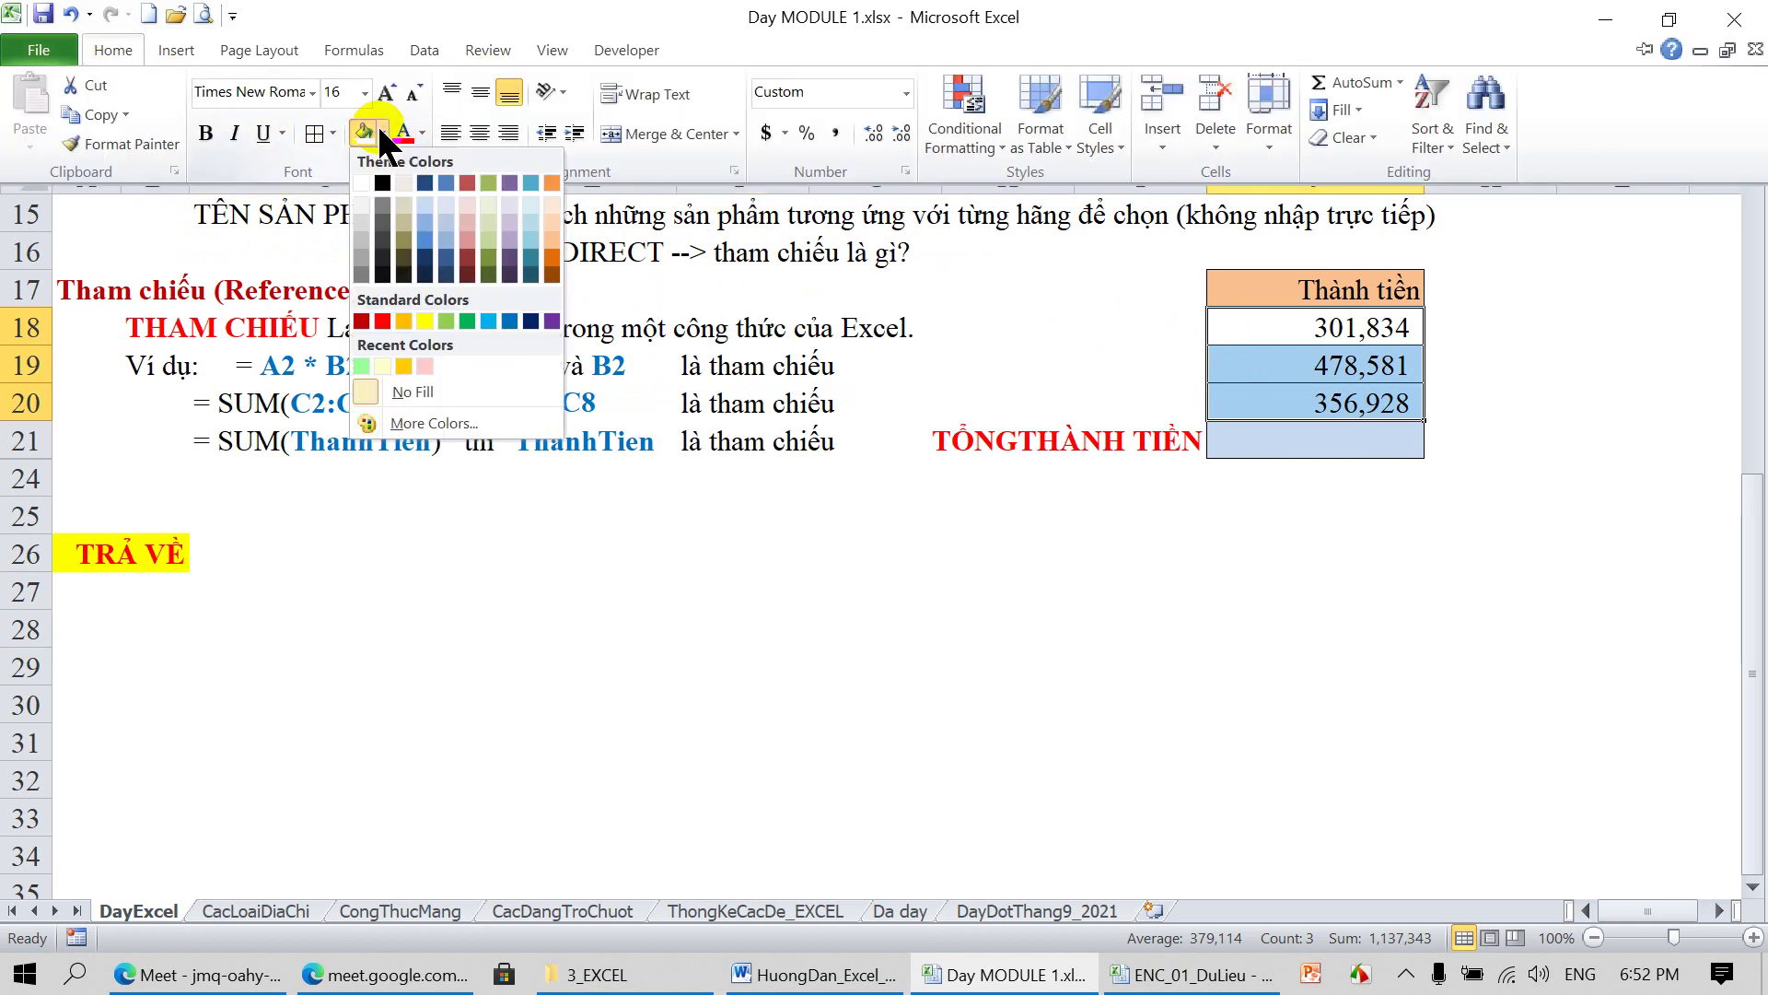
left_click(423, 365)
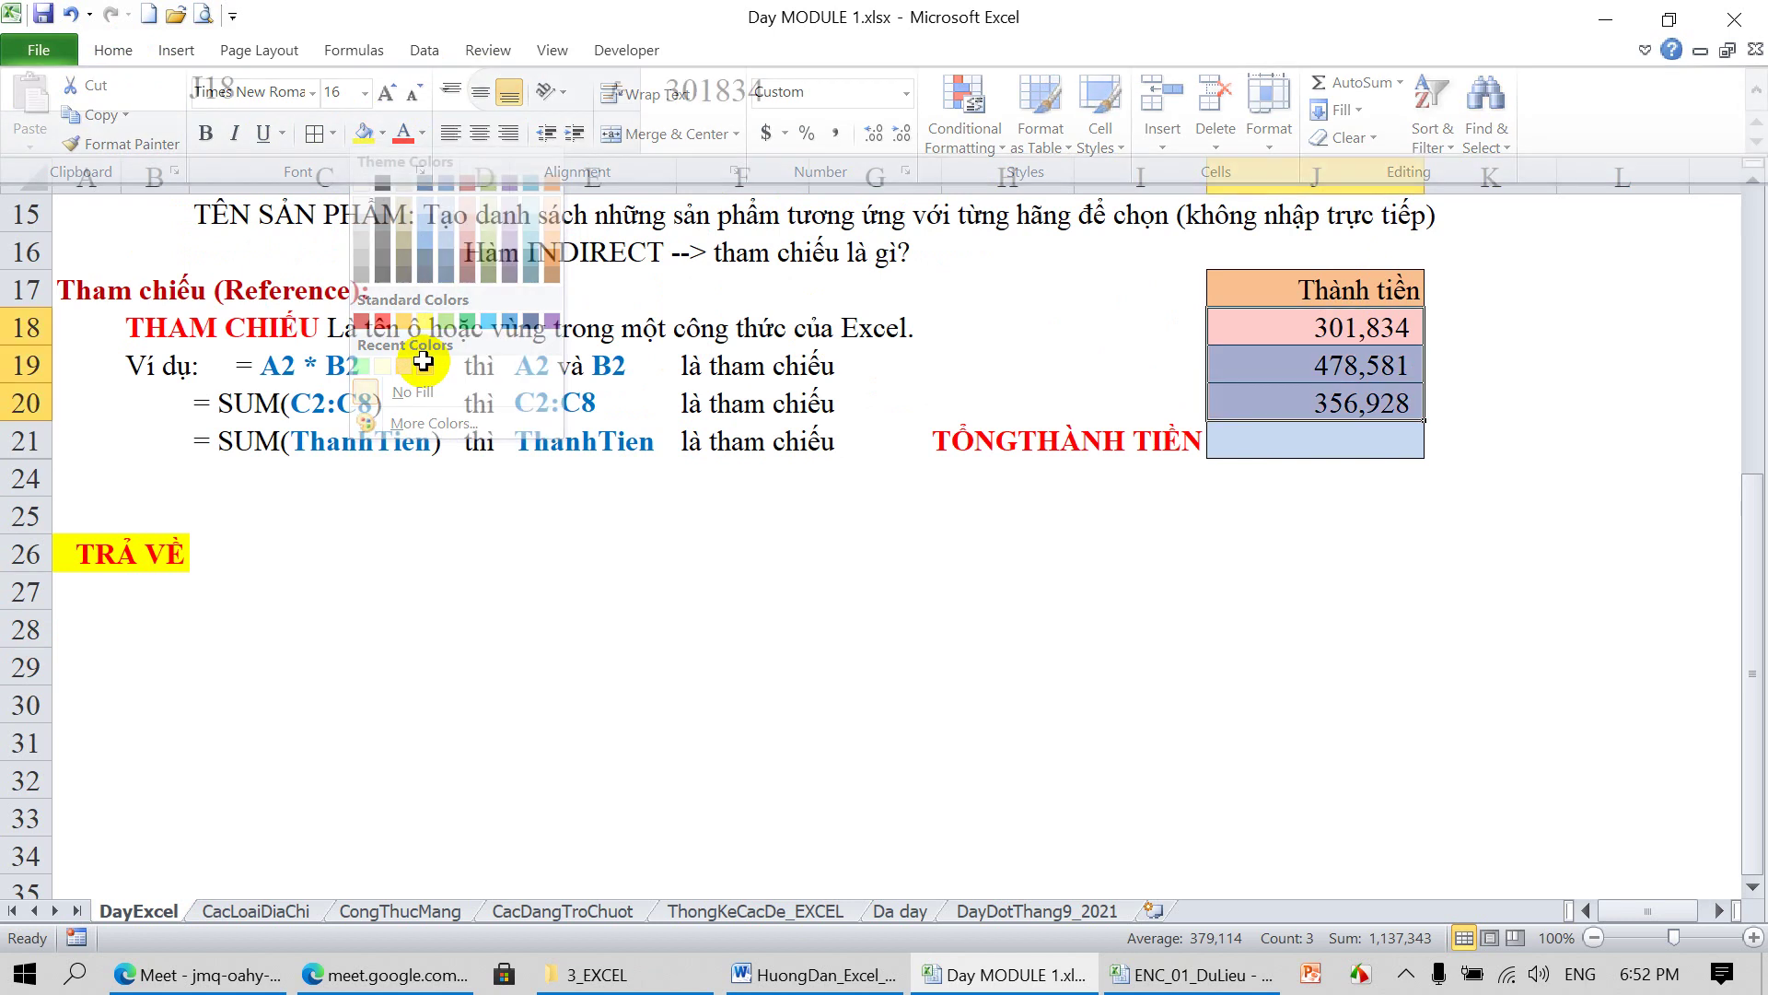
Name the range J18:J20 THANHTIEN in the Name Box
left_click(283, 90)
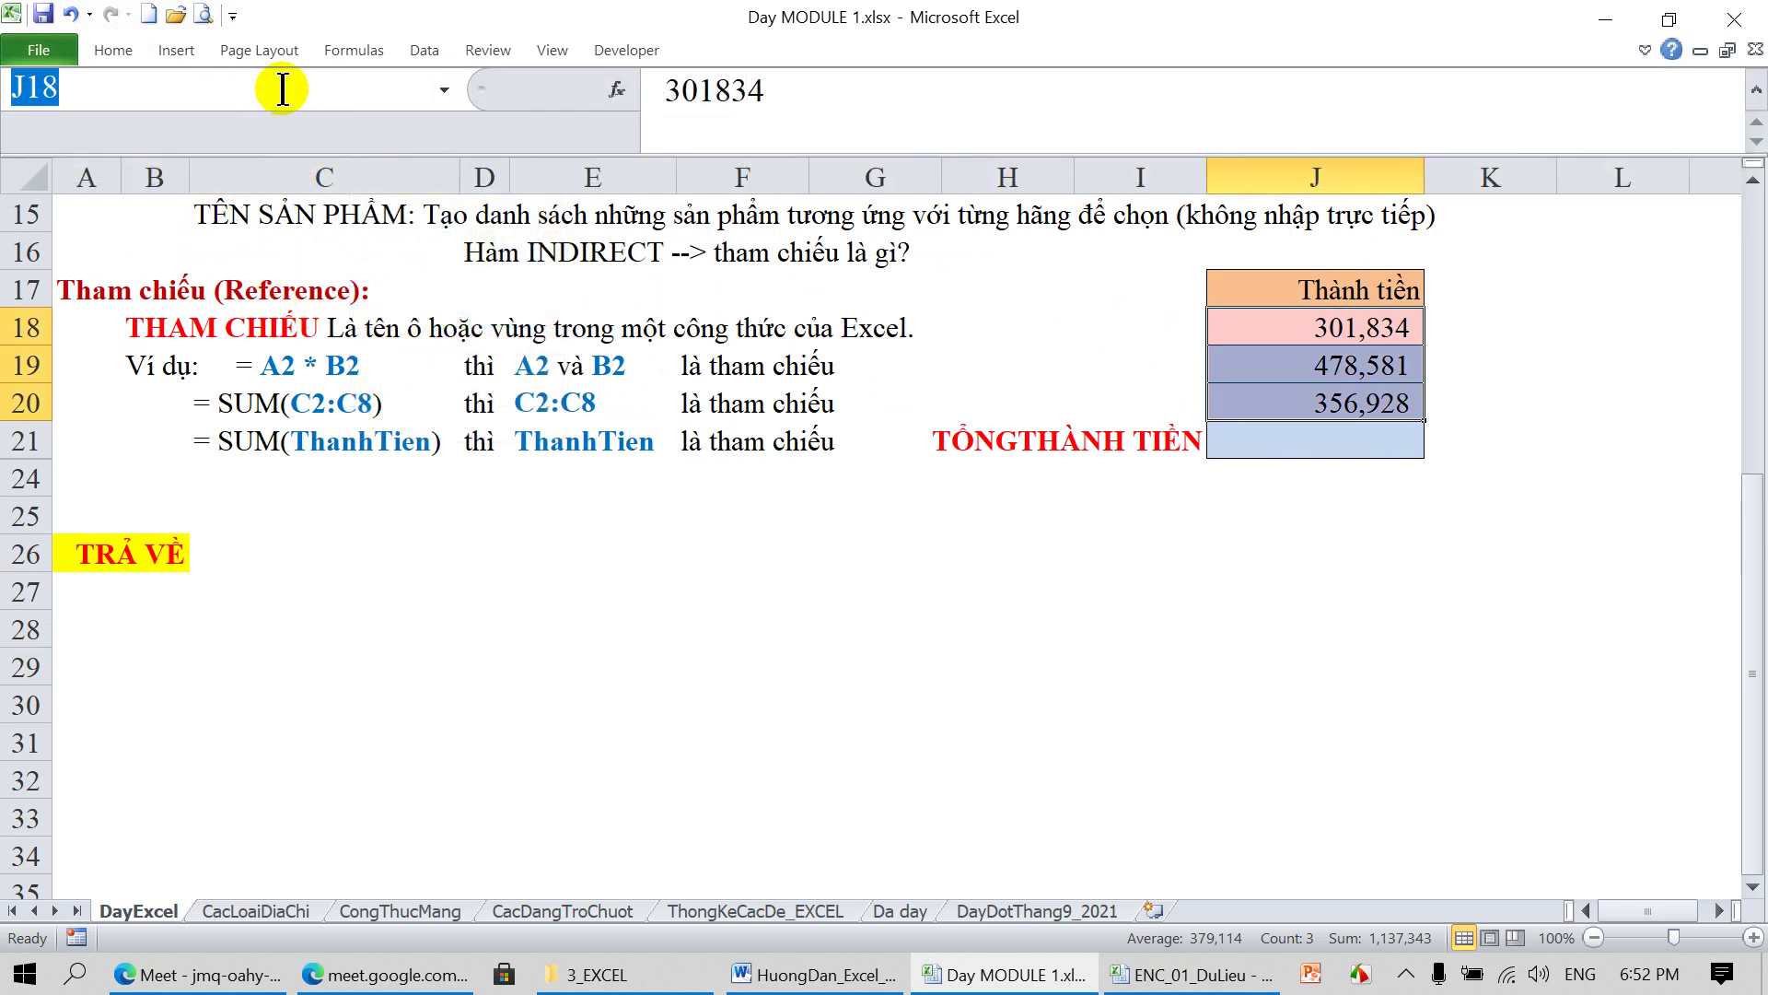
type("THANHTIEN")
key("Return")
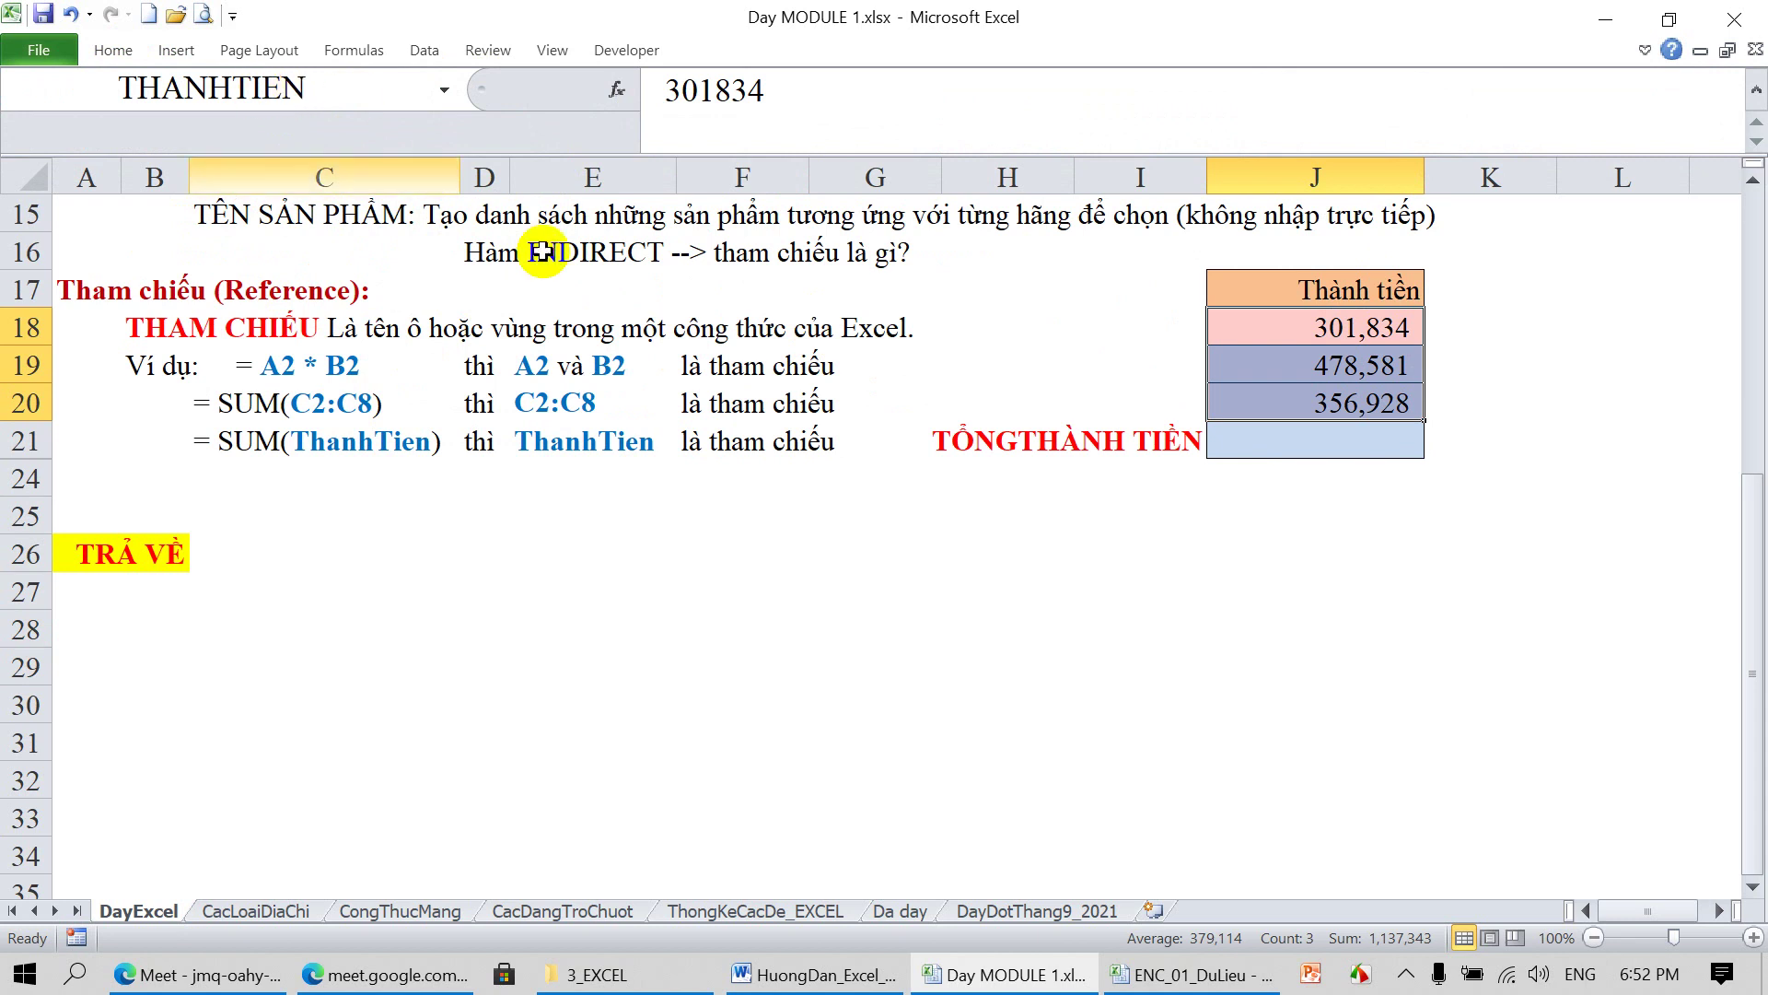
Enter =SUM(THANH) in J21, which returns a #NAME? error
left_click(1260, 446)
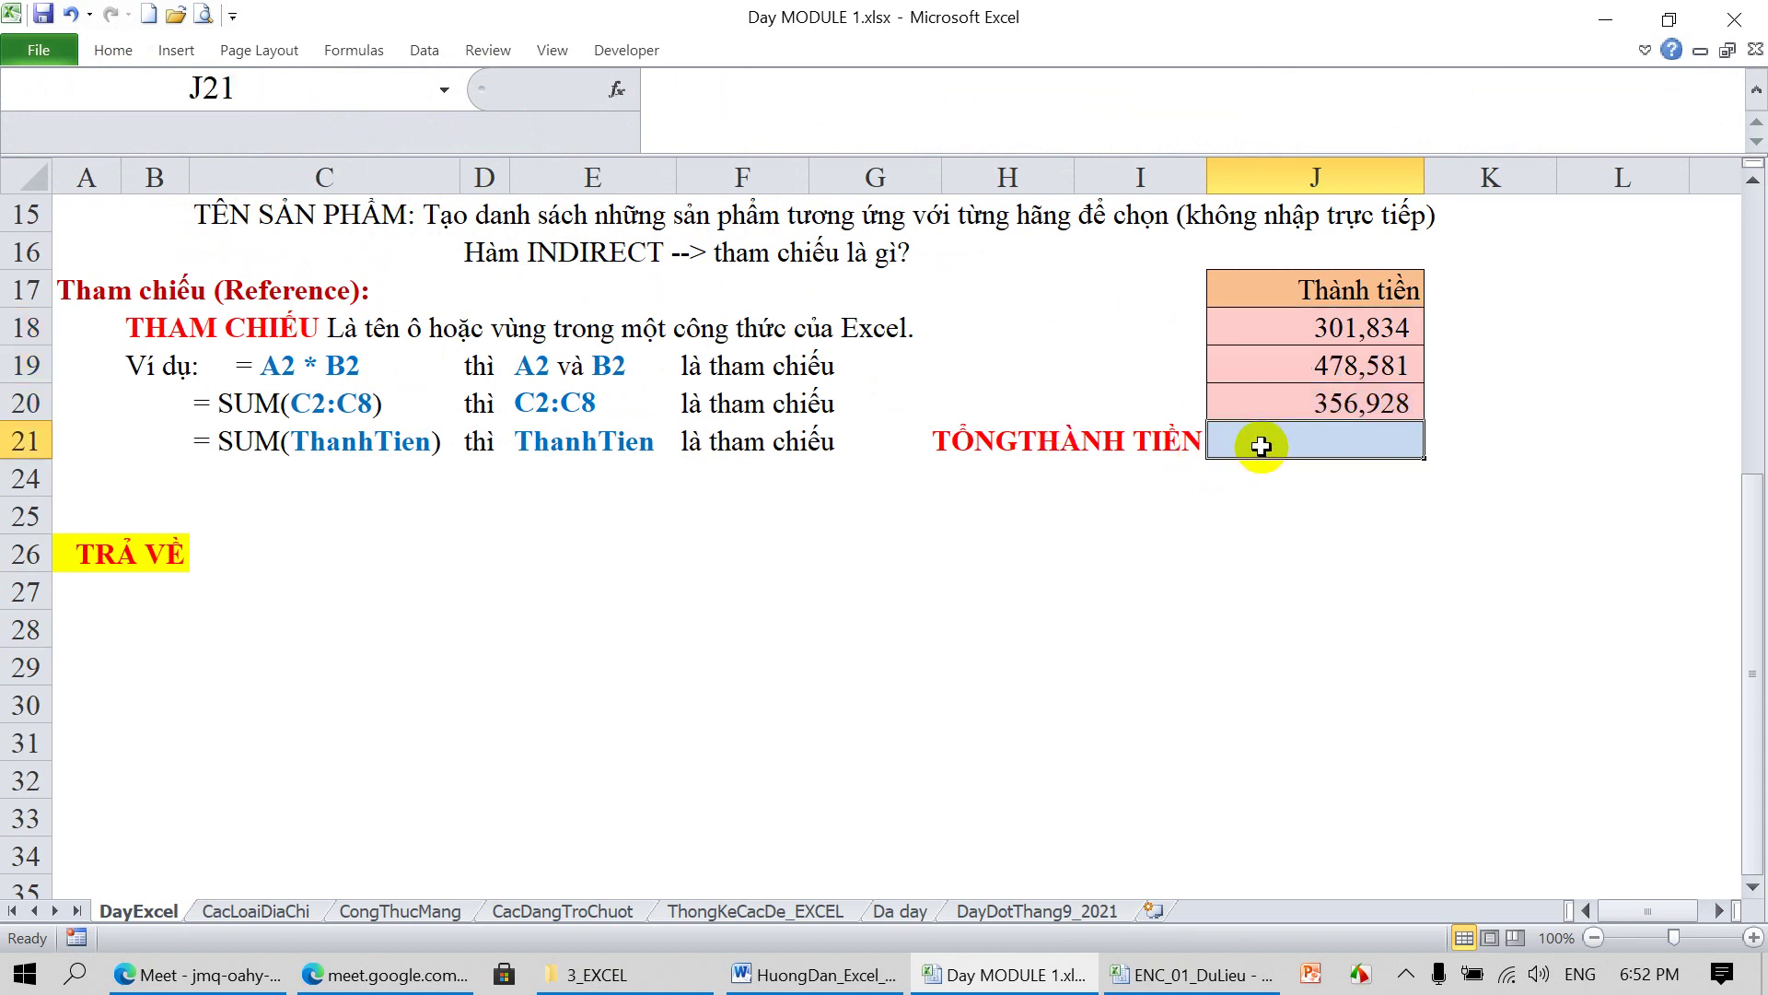
type("=S")
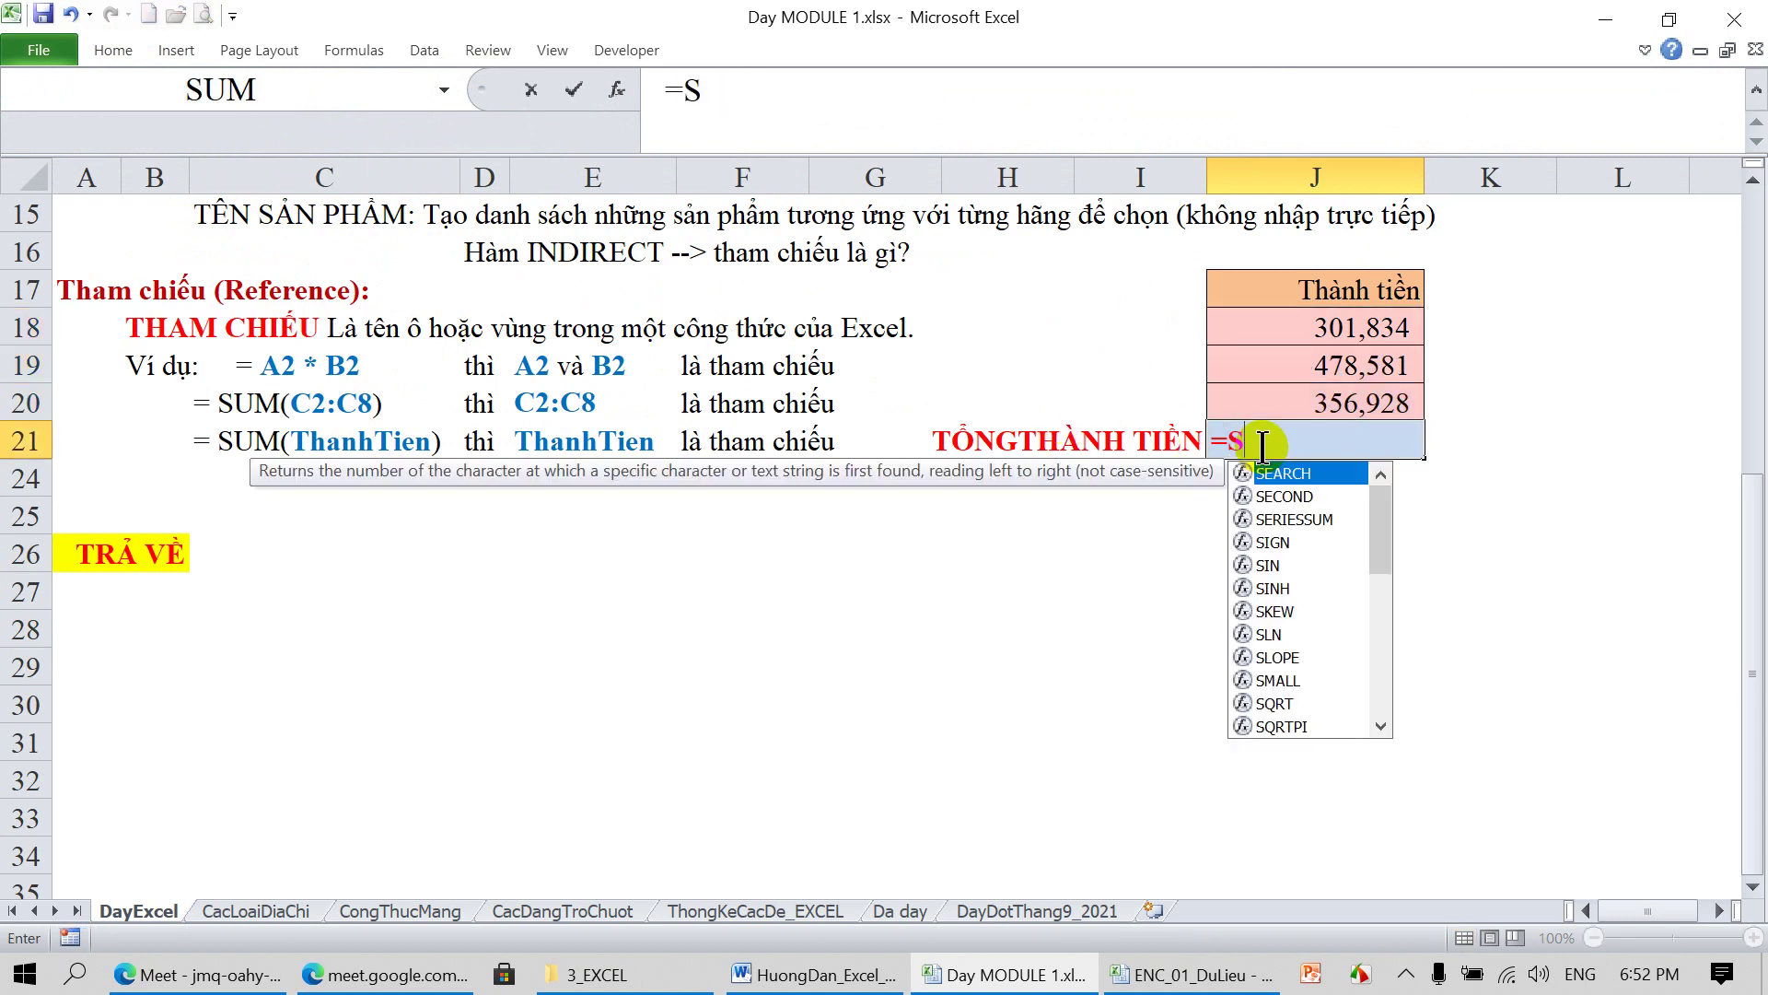
type("UM(THA")
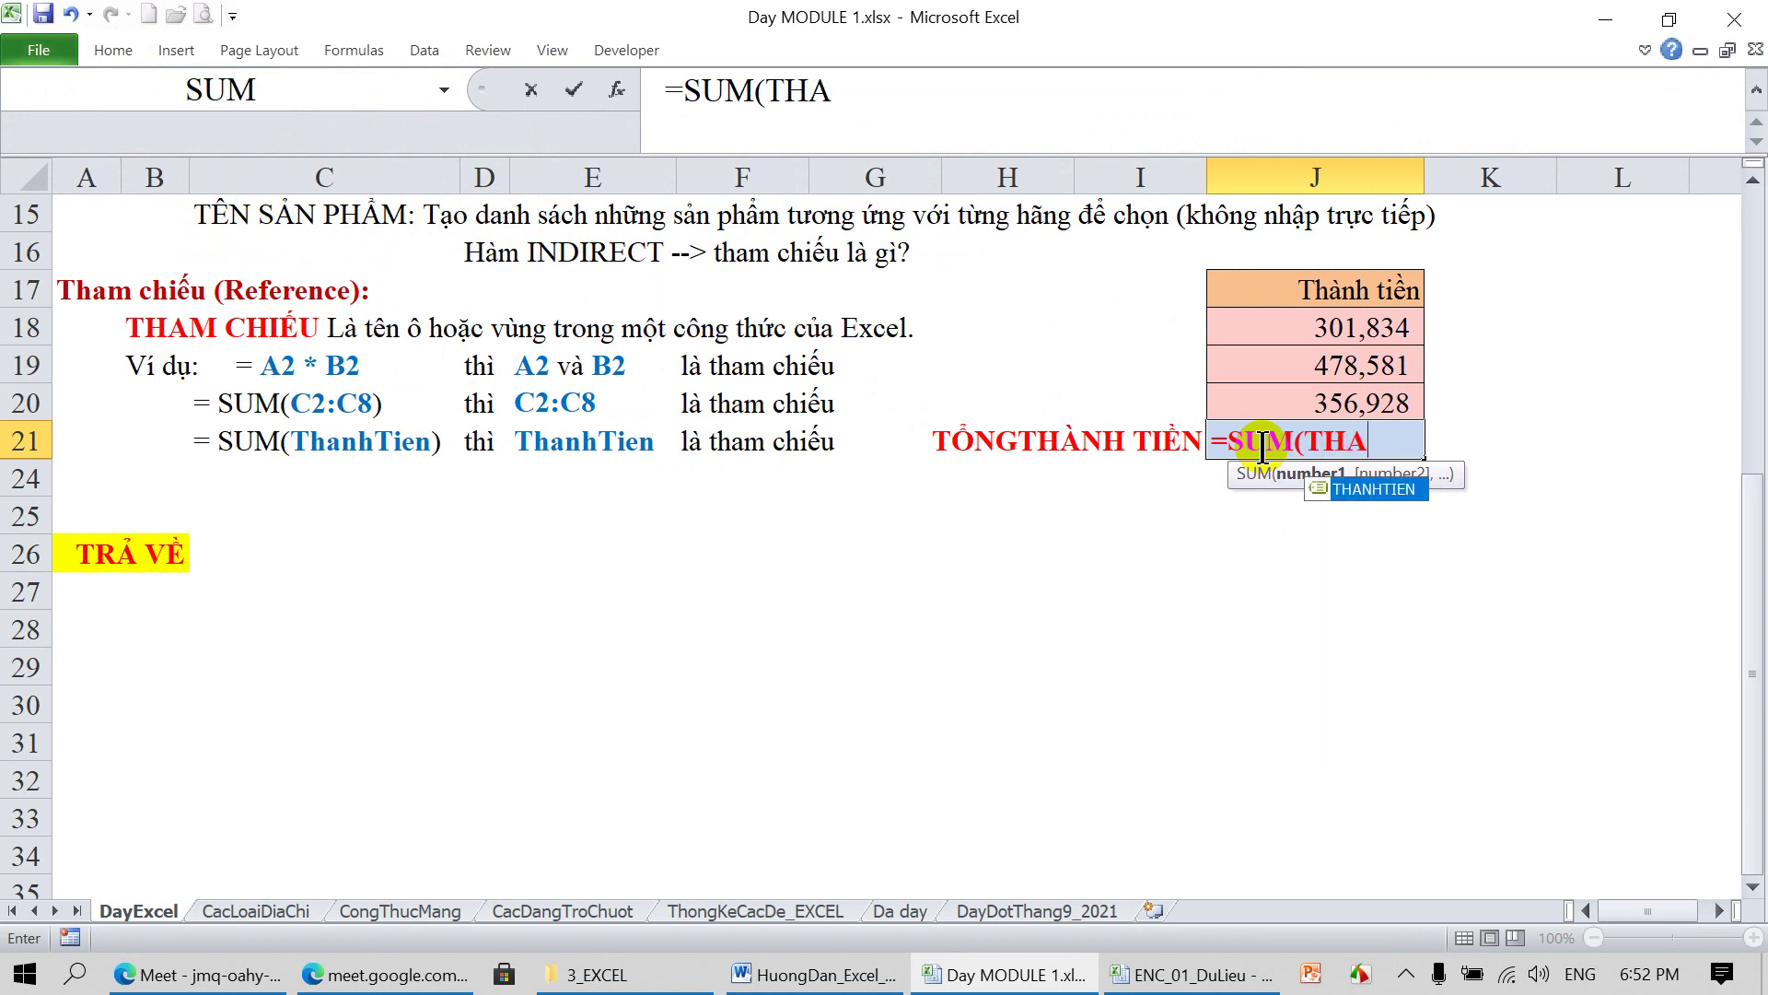
type("NH")
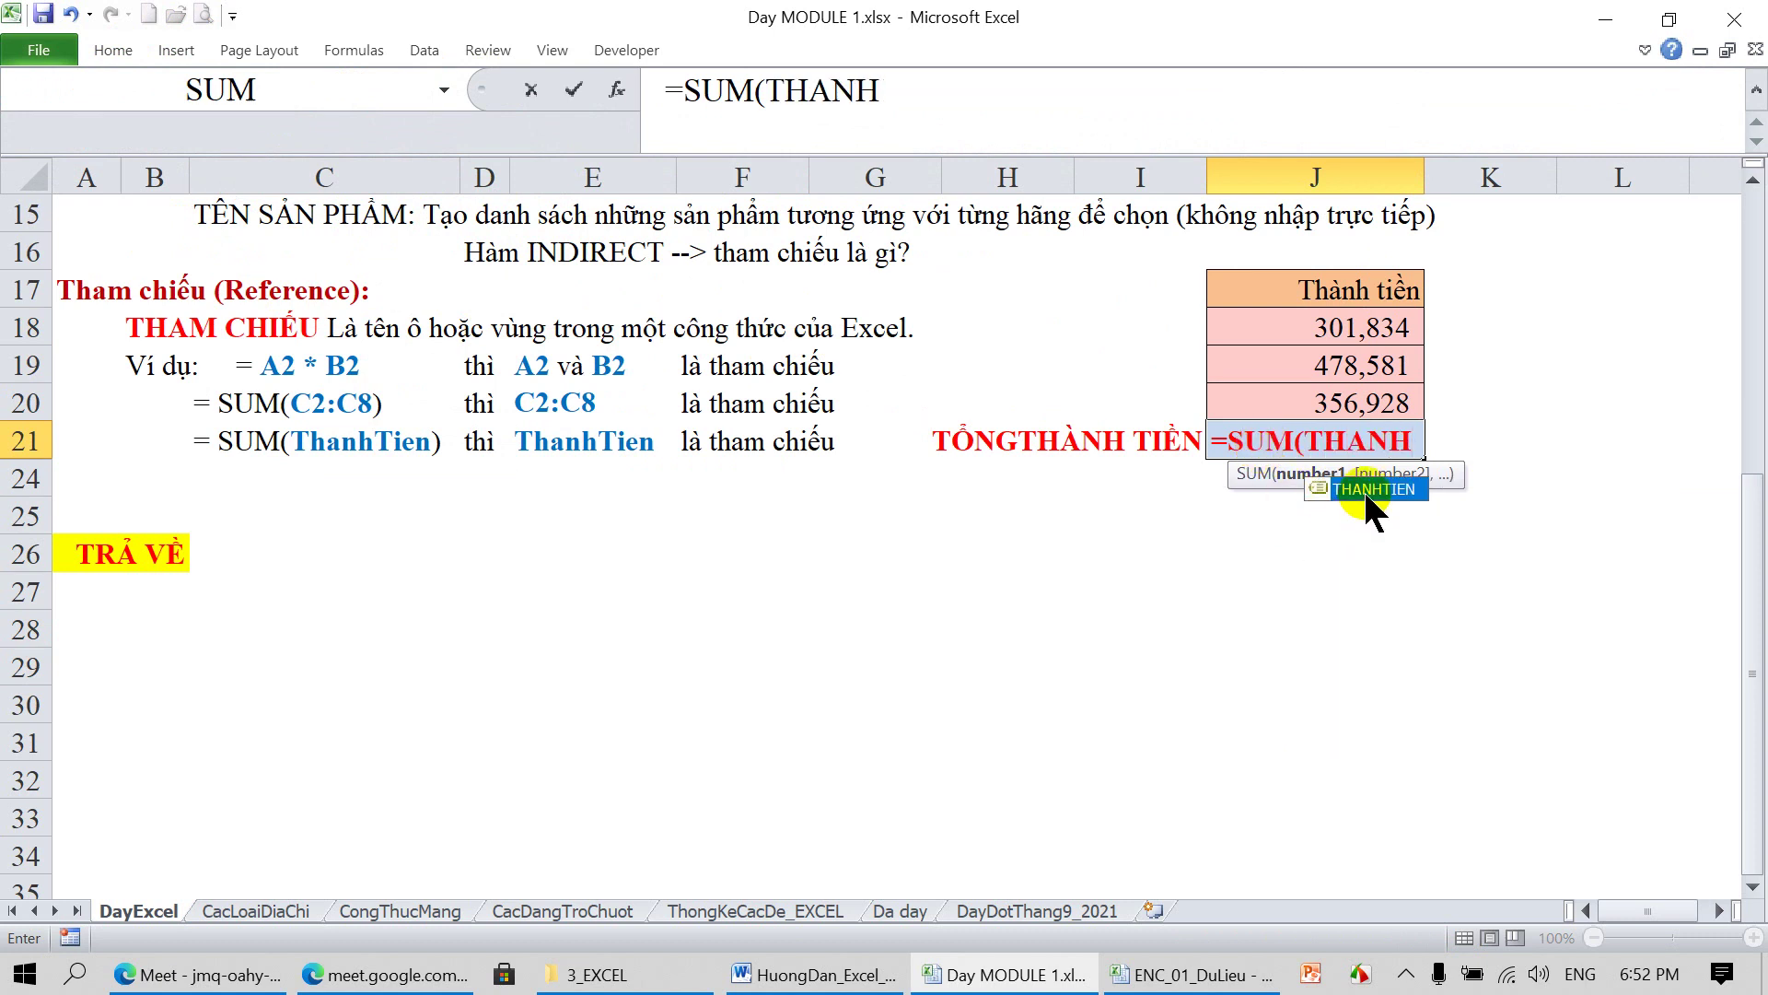
left_click(1366, 489)
type(")")
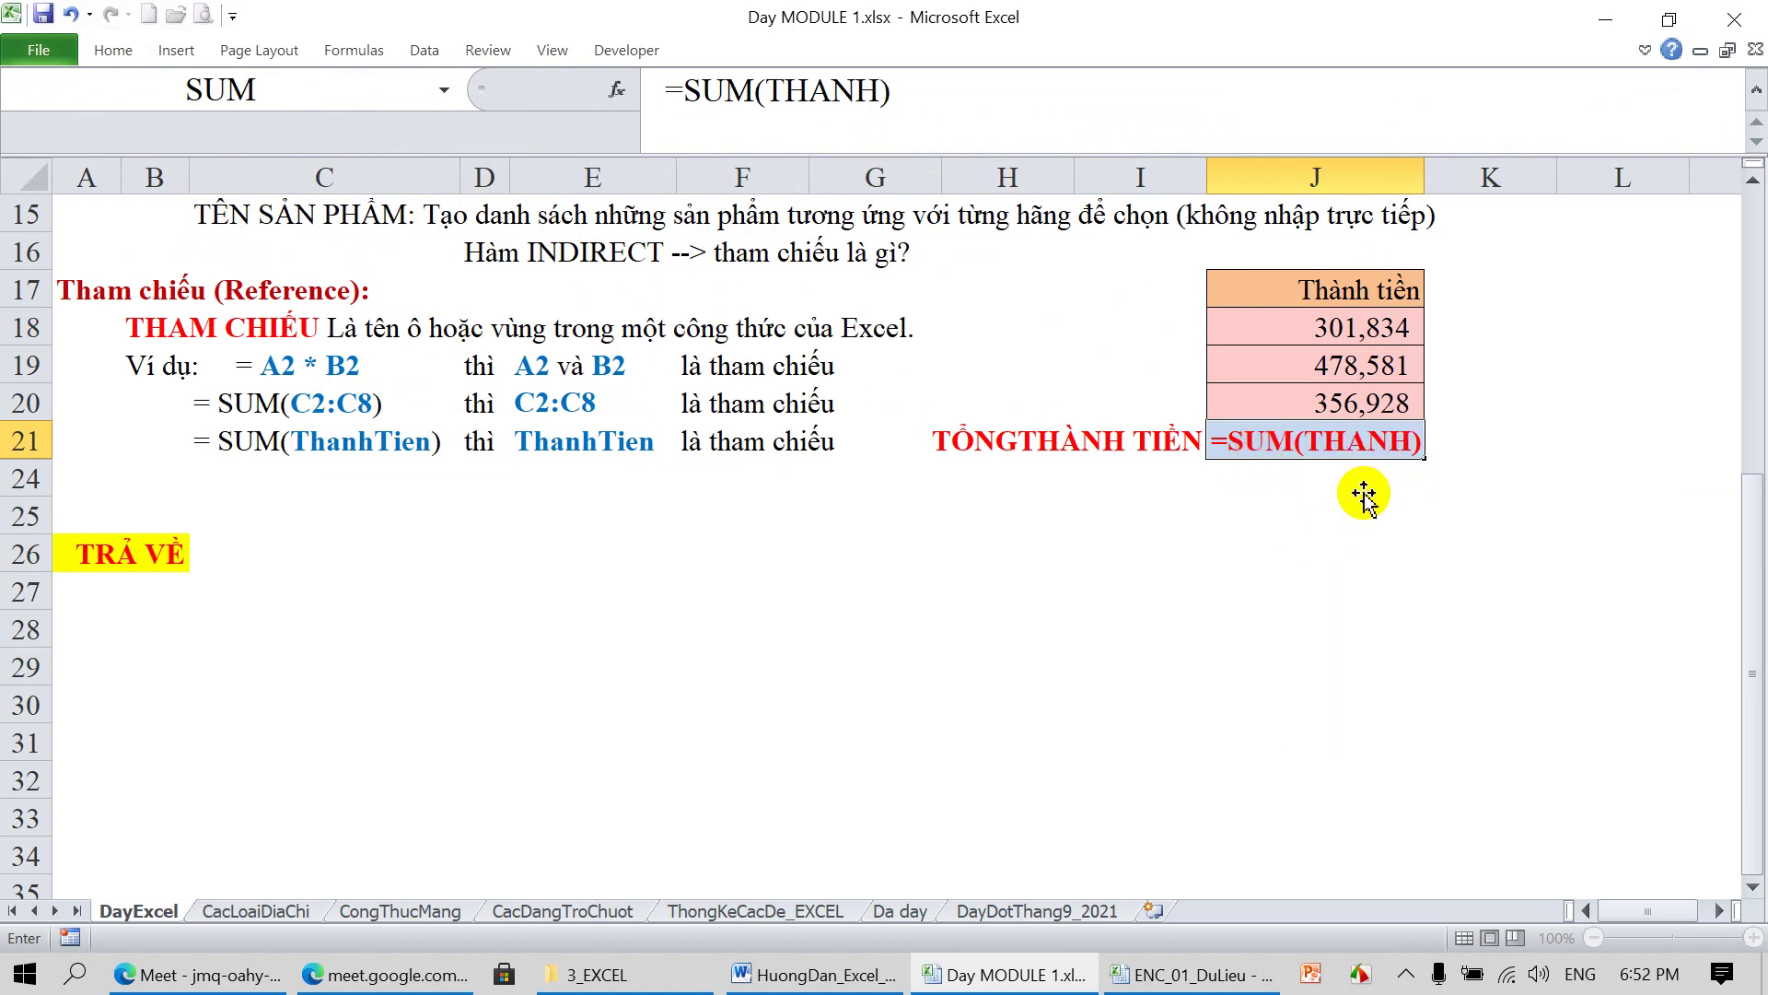
key("Return")
Correct J21 to =SUM(THANHTIEN) so it totals 1,137,343
left_click(1335, 444)
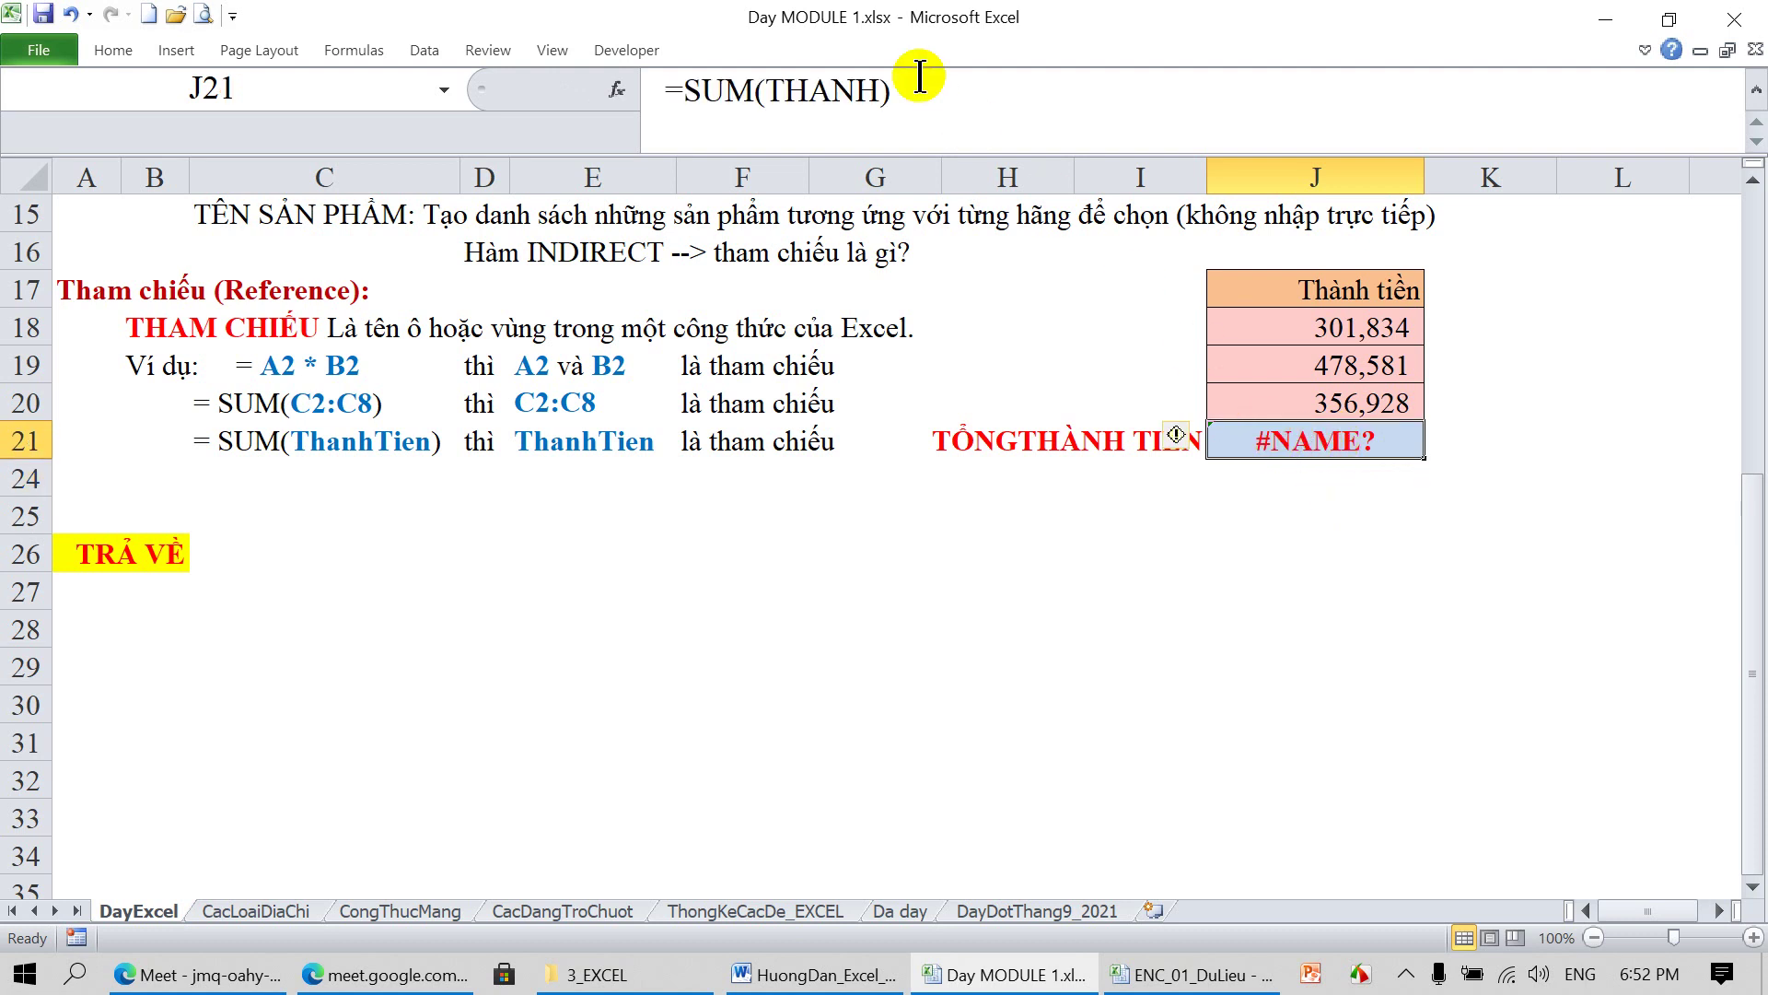
left_click(886, 96)
left_click(975, 79)
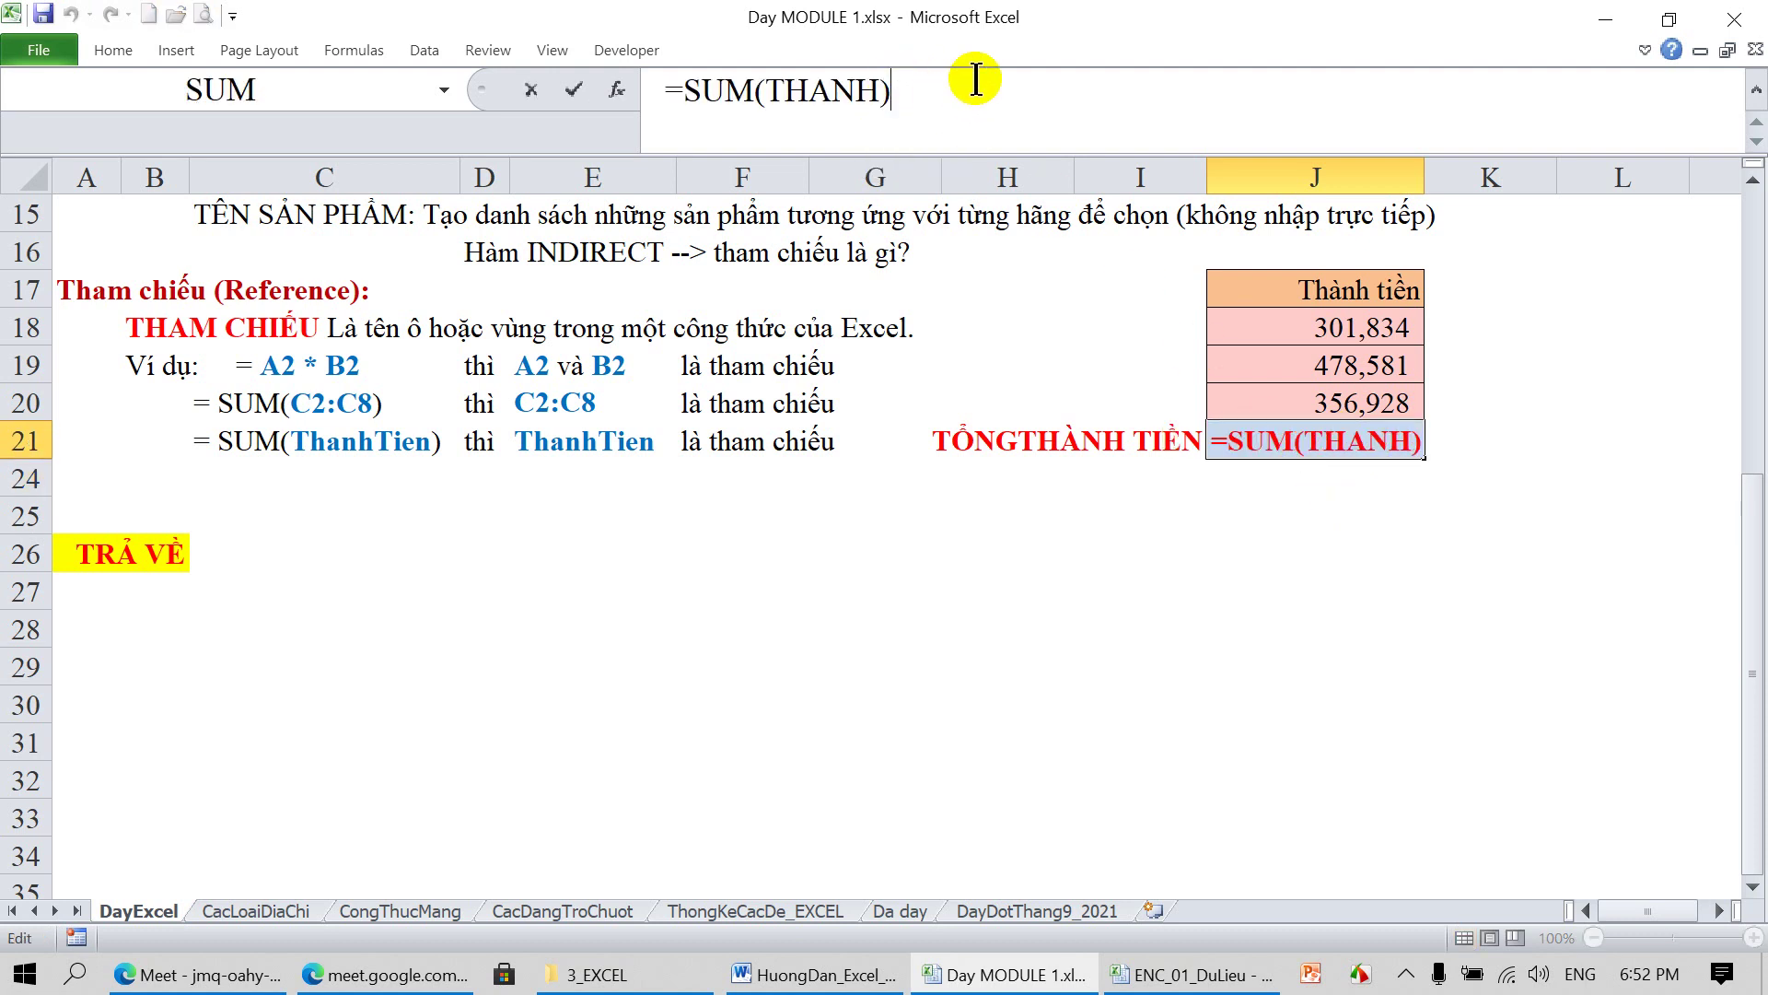
key("BackSpace")
type("TIEN")
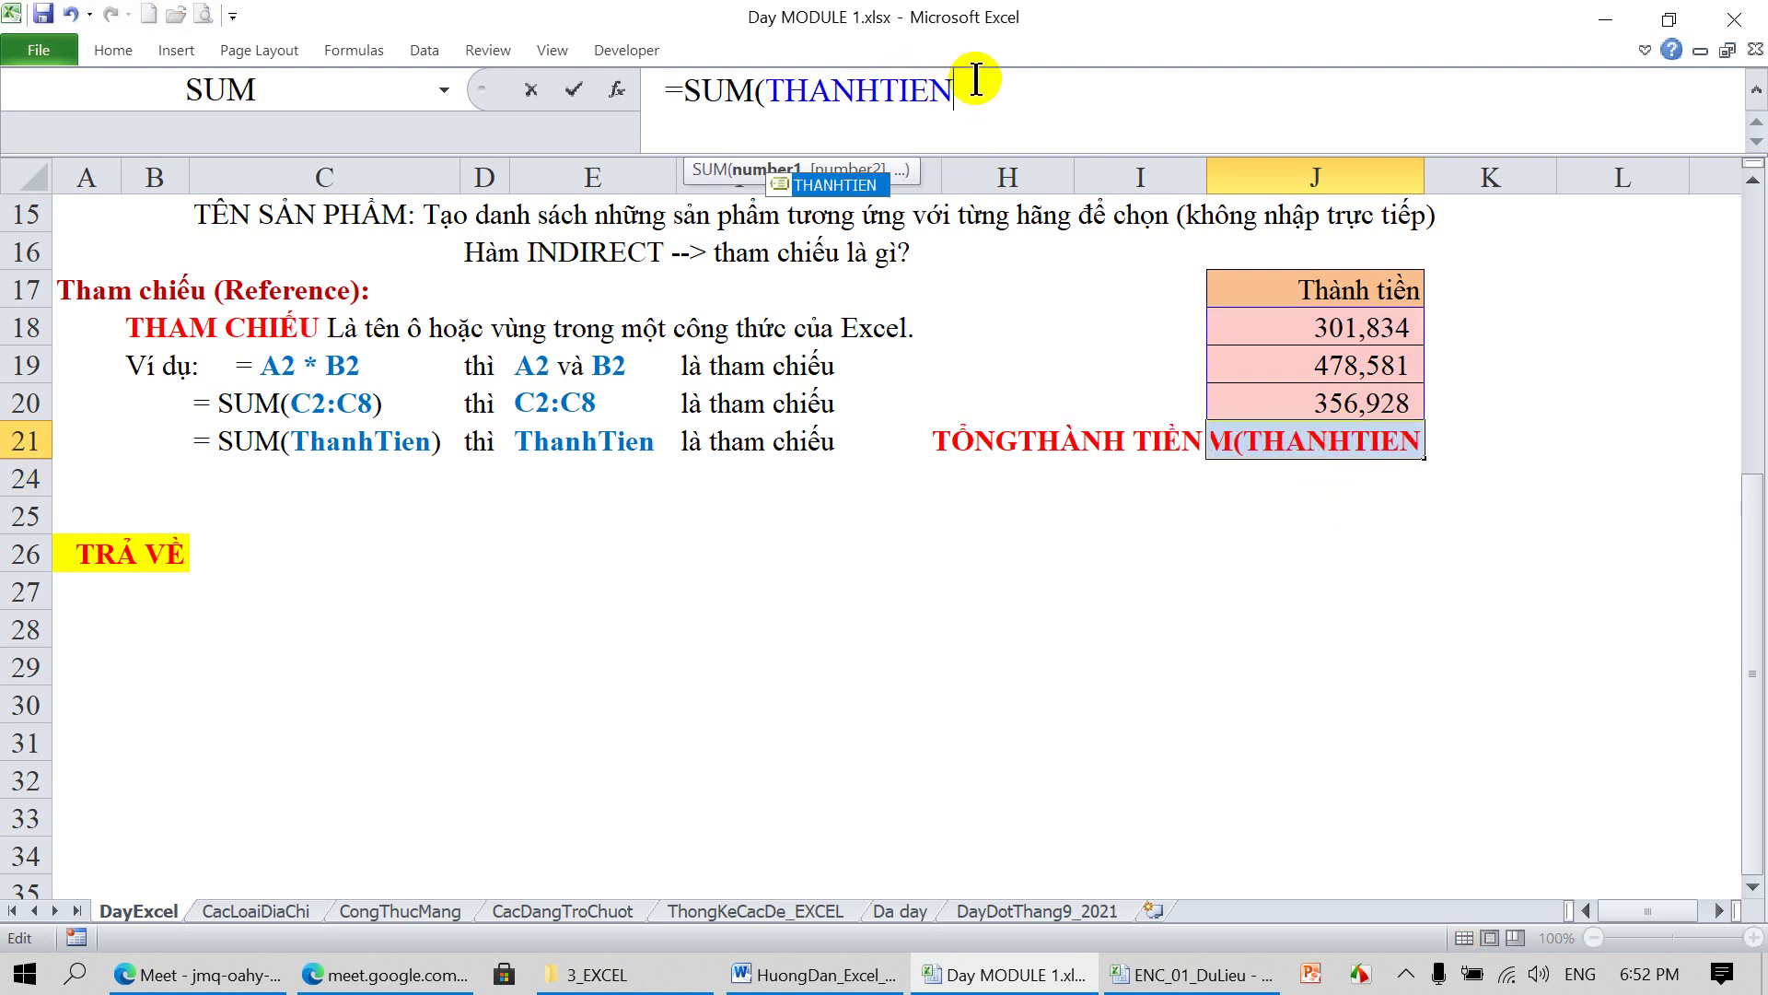
type(")")
key("Return")
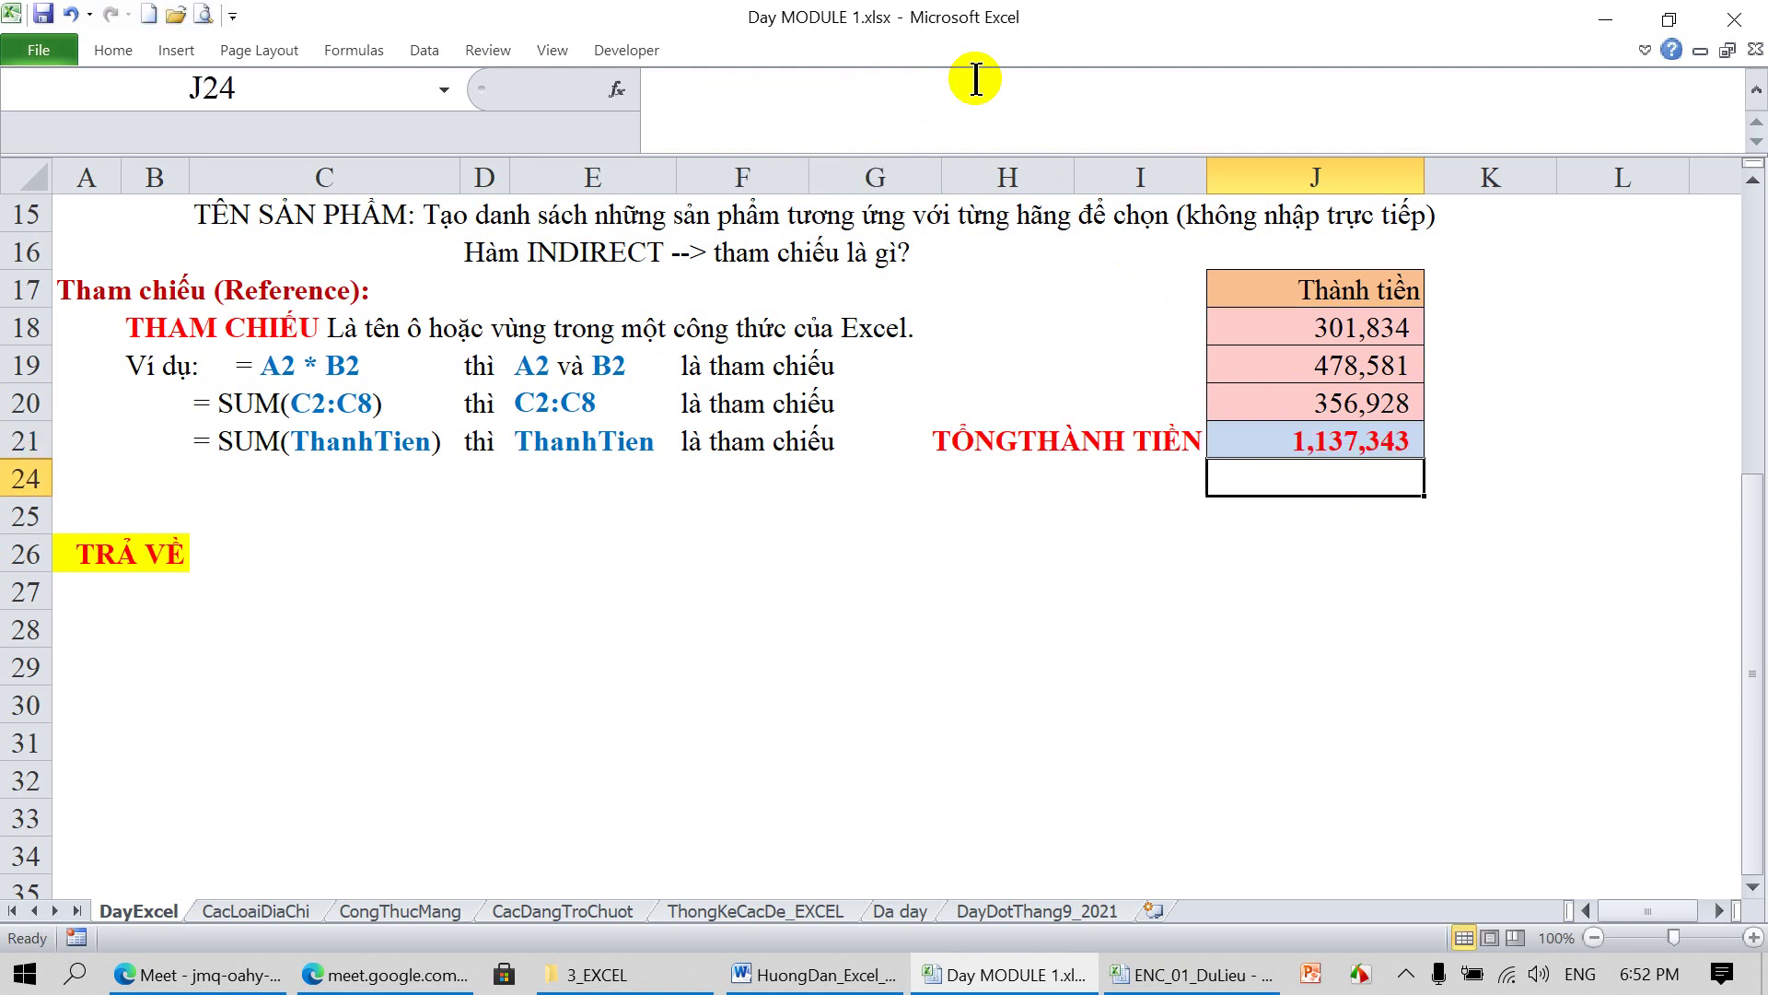
left_click(1281, 326)
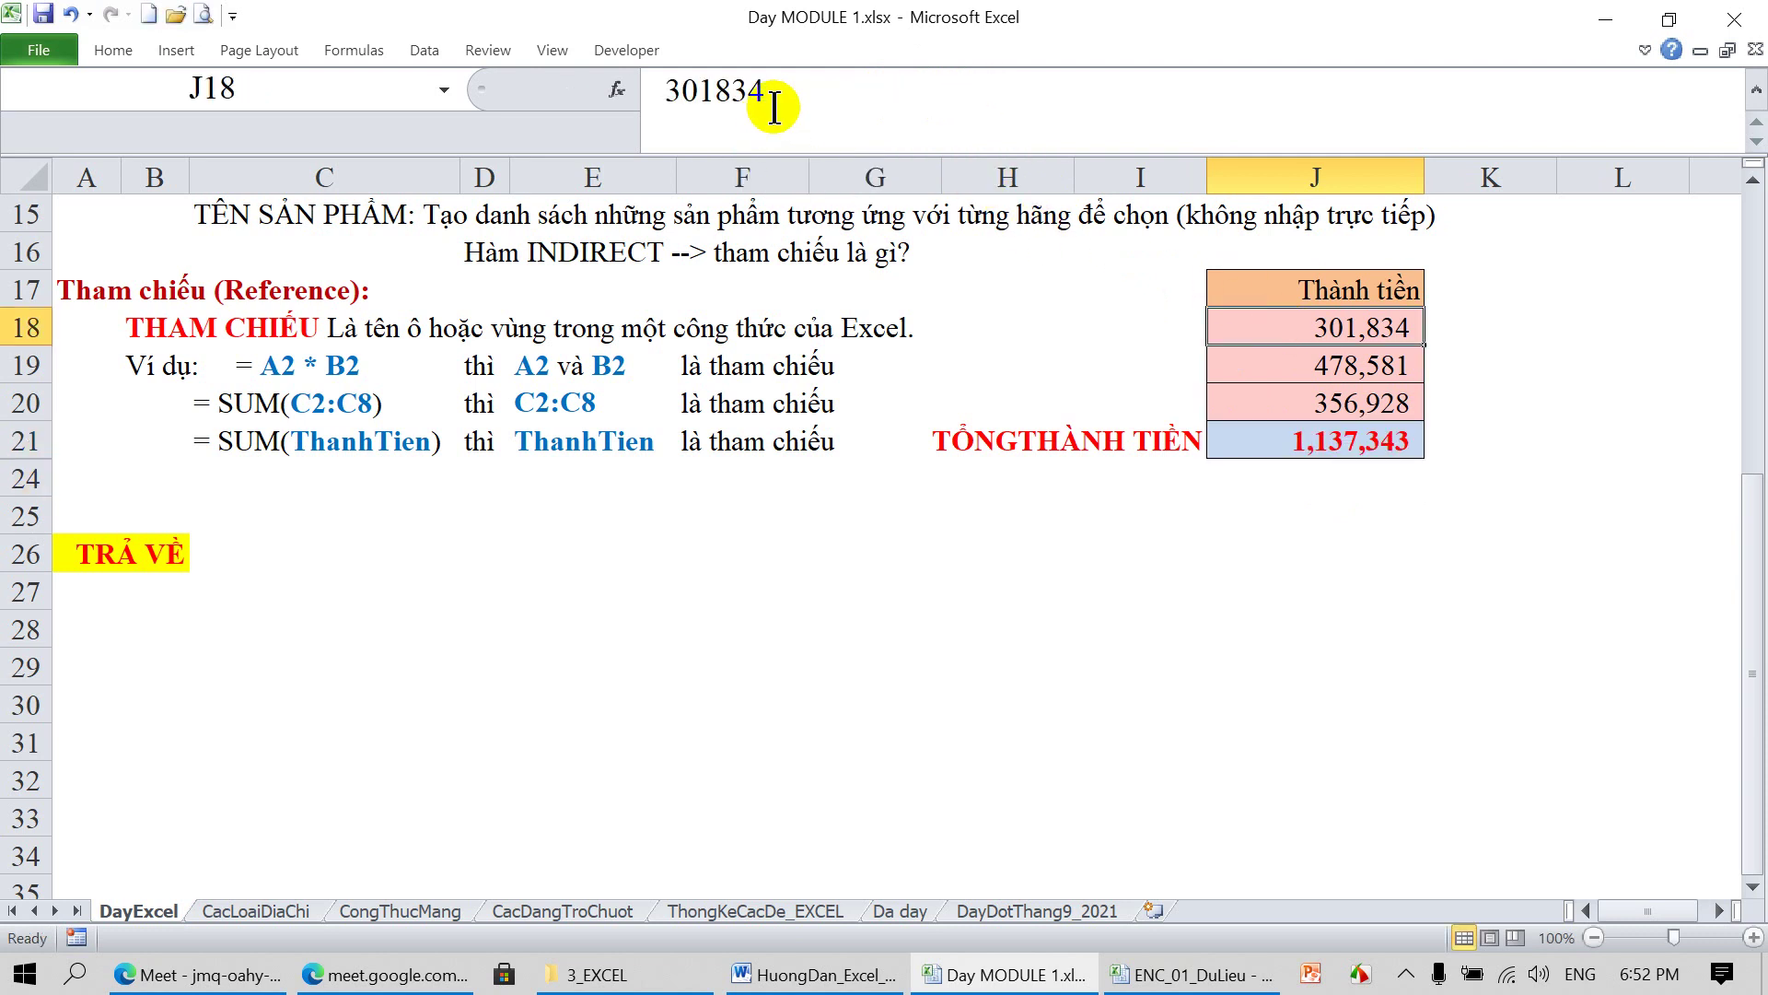
Enter 300000, 400000 and 500000 in J18:J20, bringing the J21 total to 1,200,000
type("300000")
key("Return")
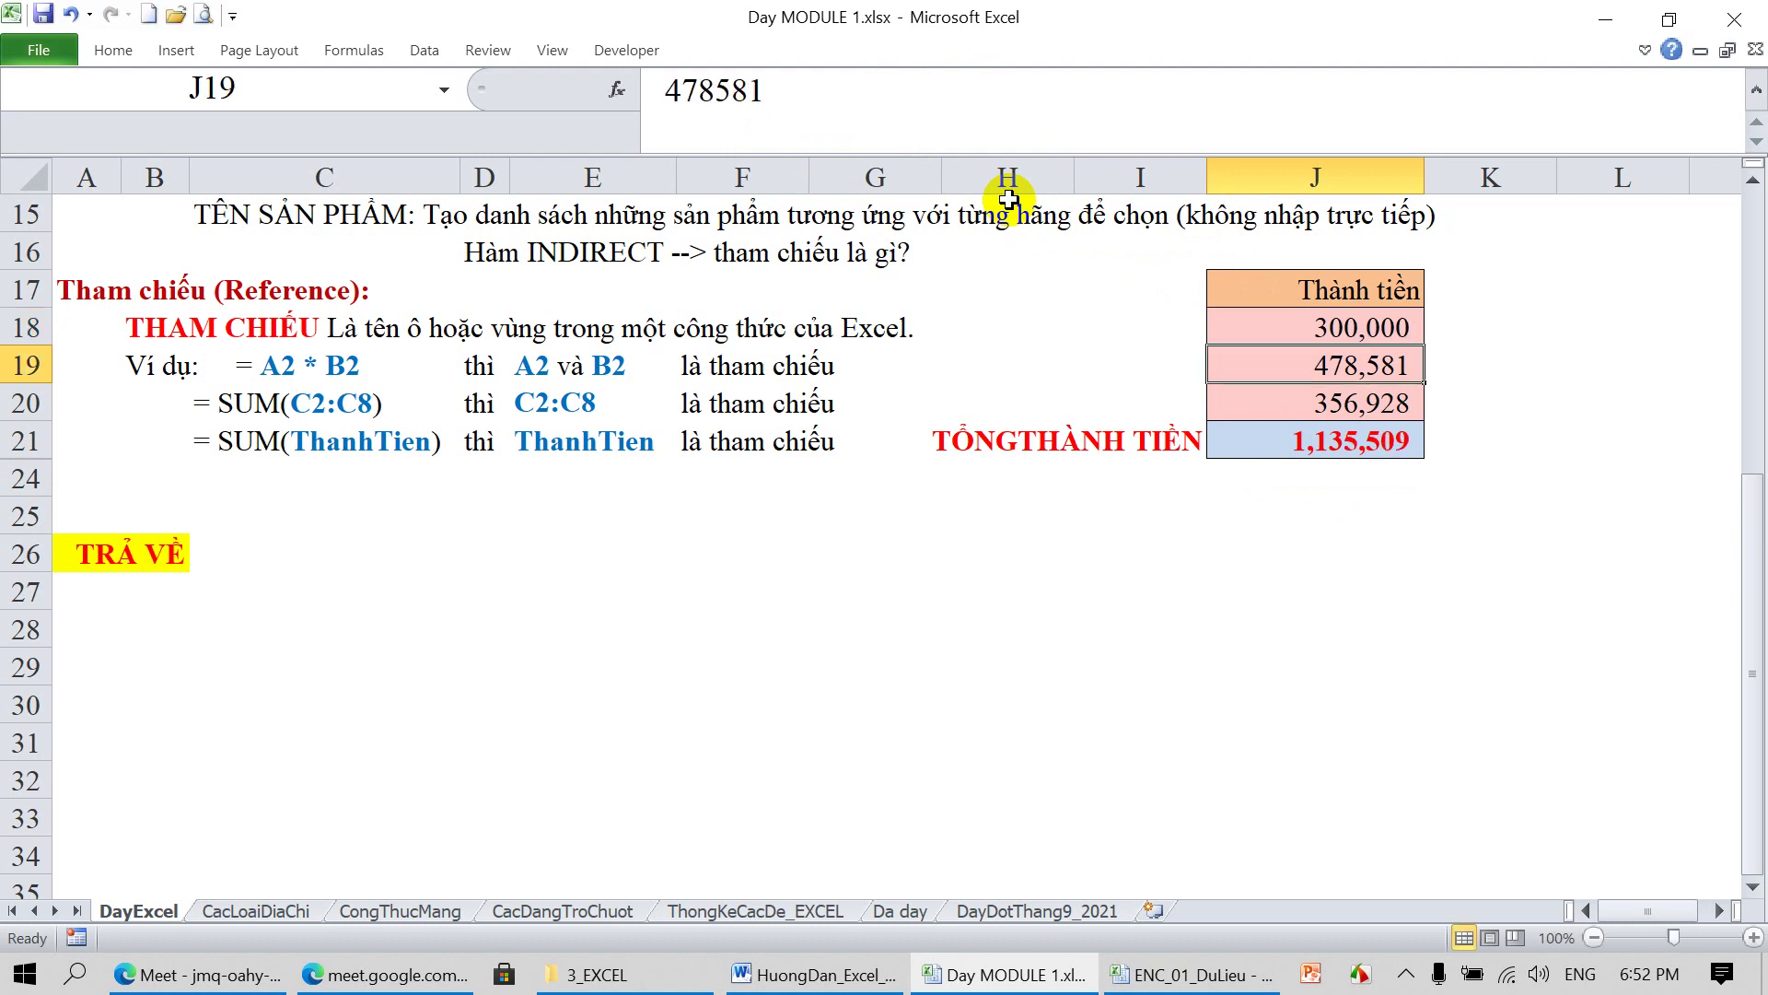
type("400,000")
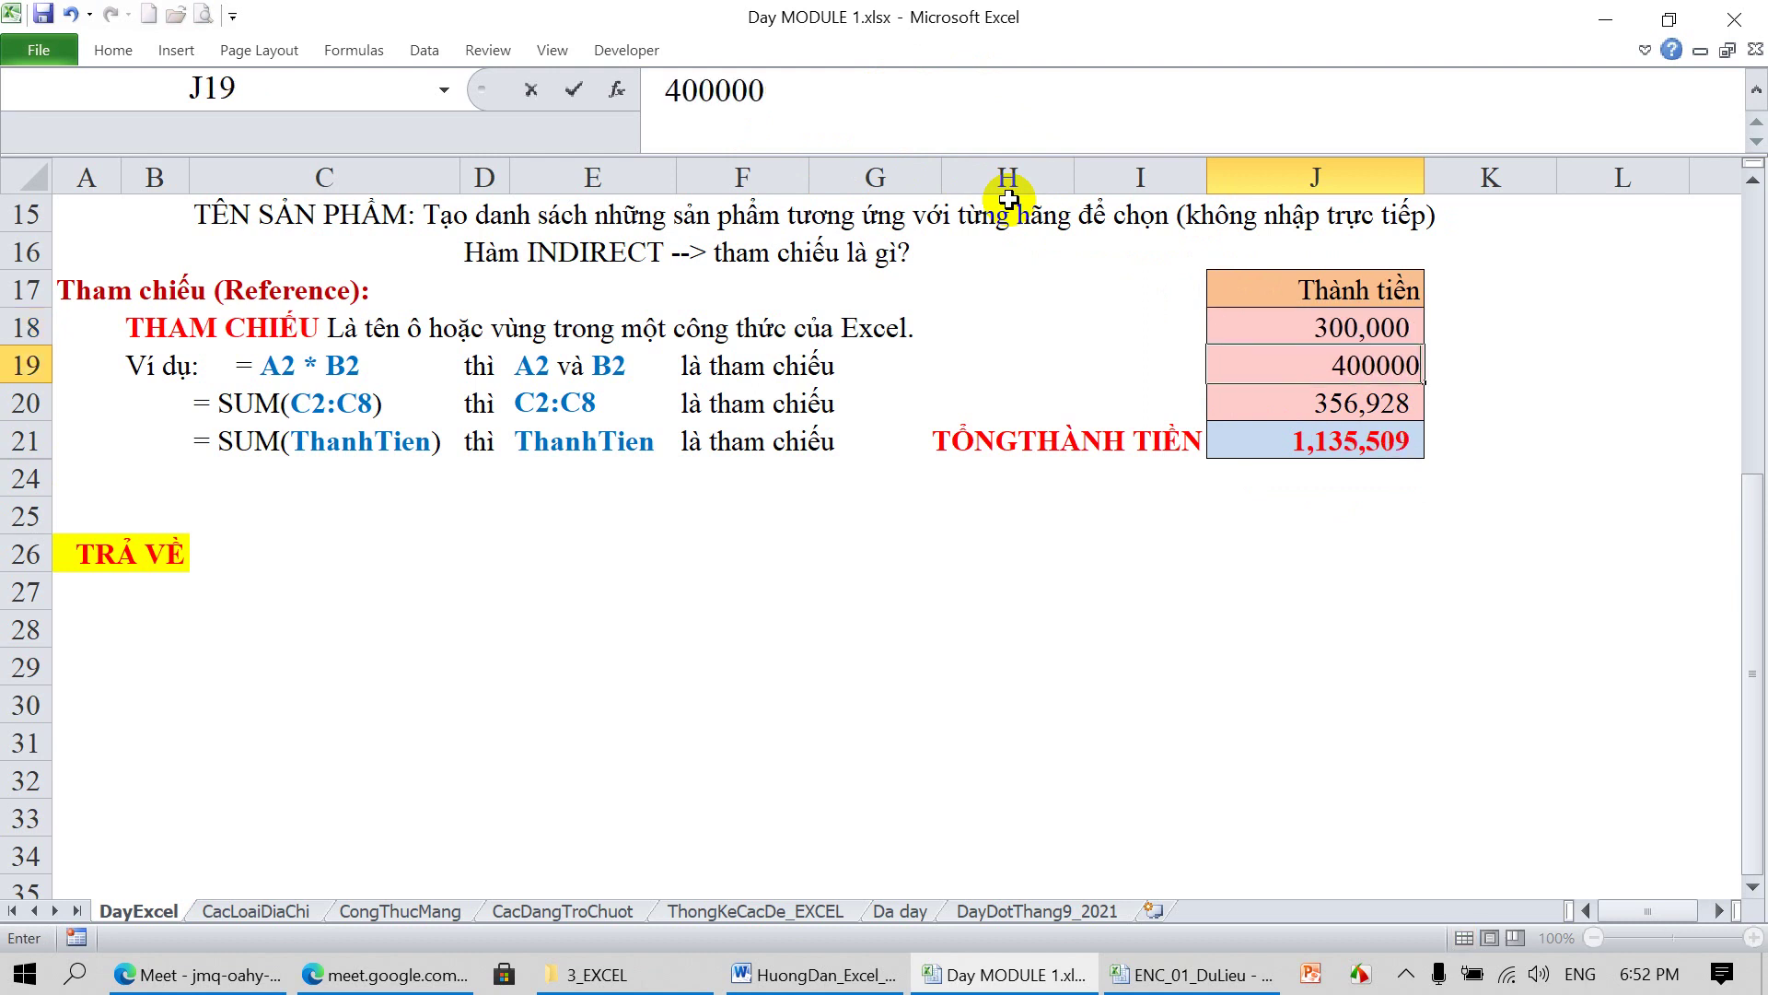
key("Return")
type("500000")
key("Return")
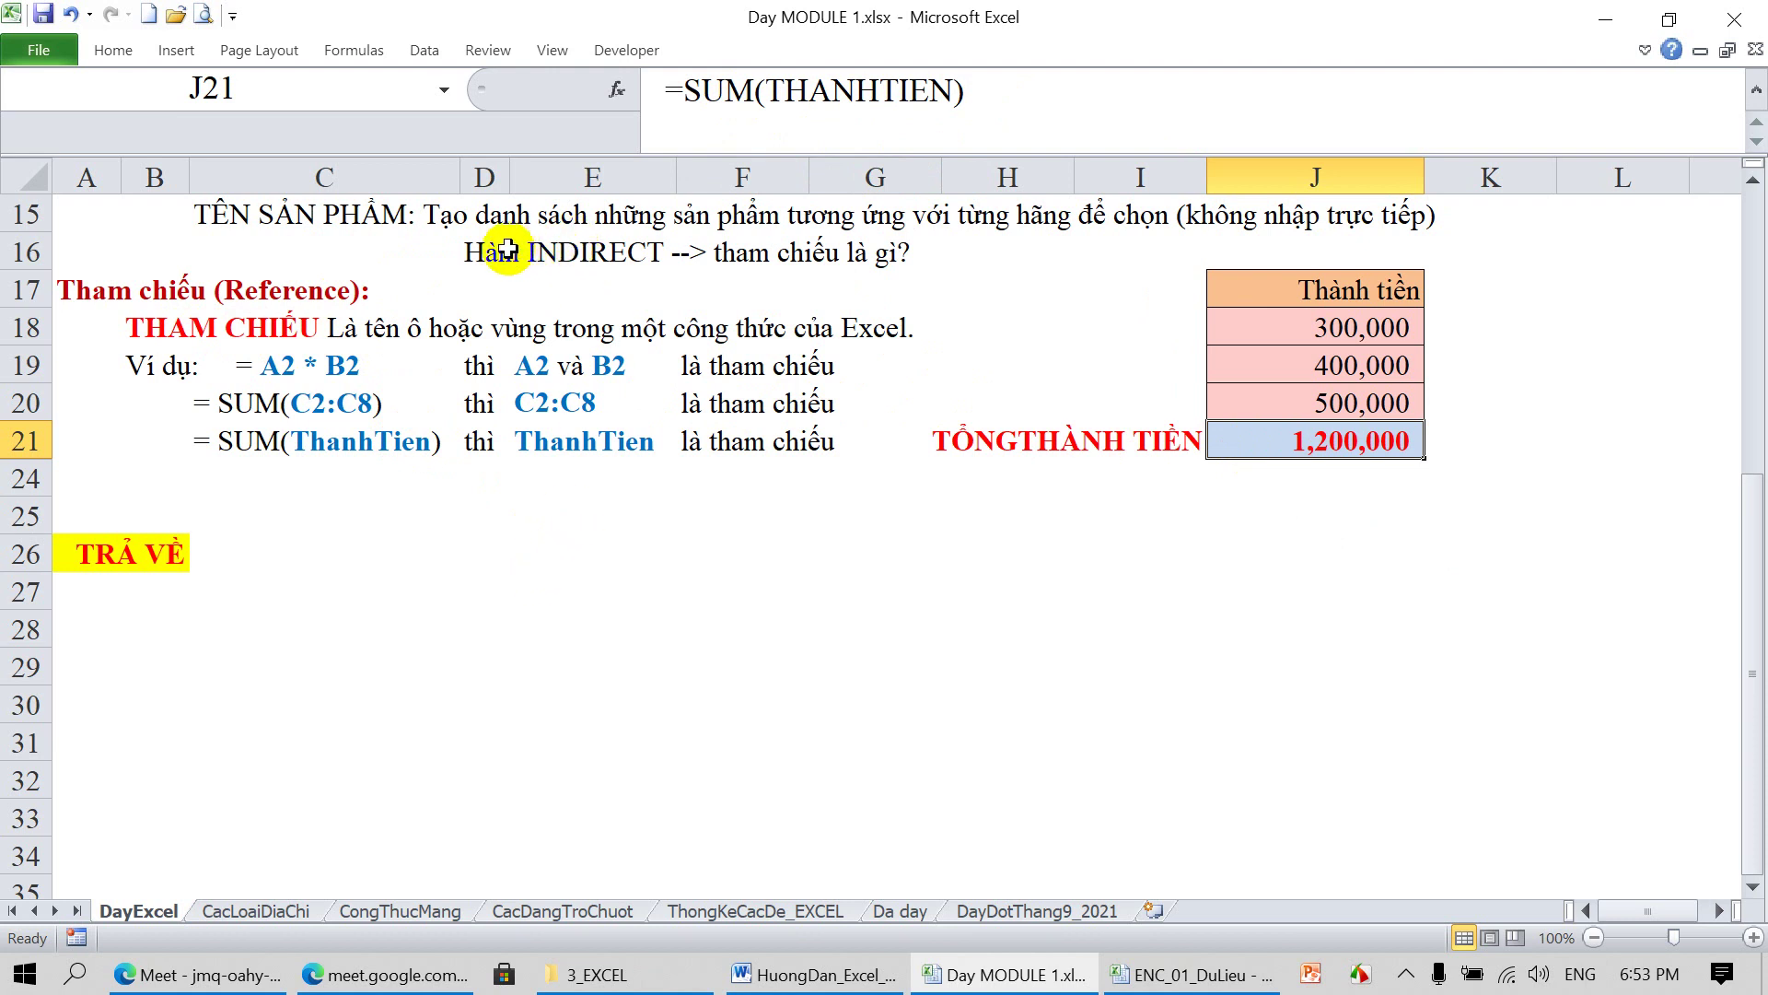
Start an INDIRECT formula in E27, then cancel it unfinished
left_click(519, 594)
type("=")
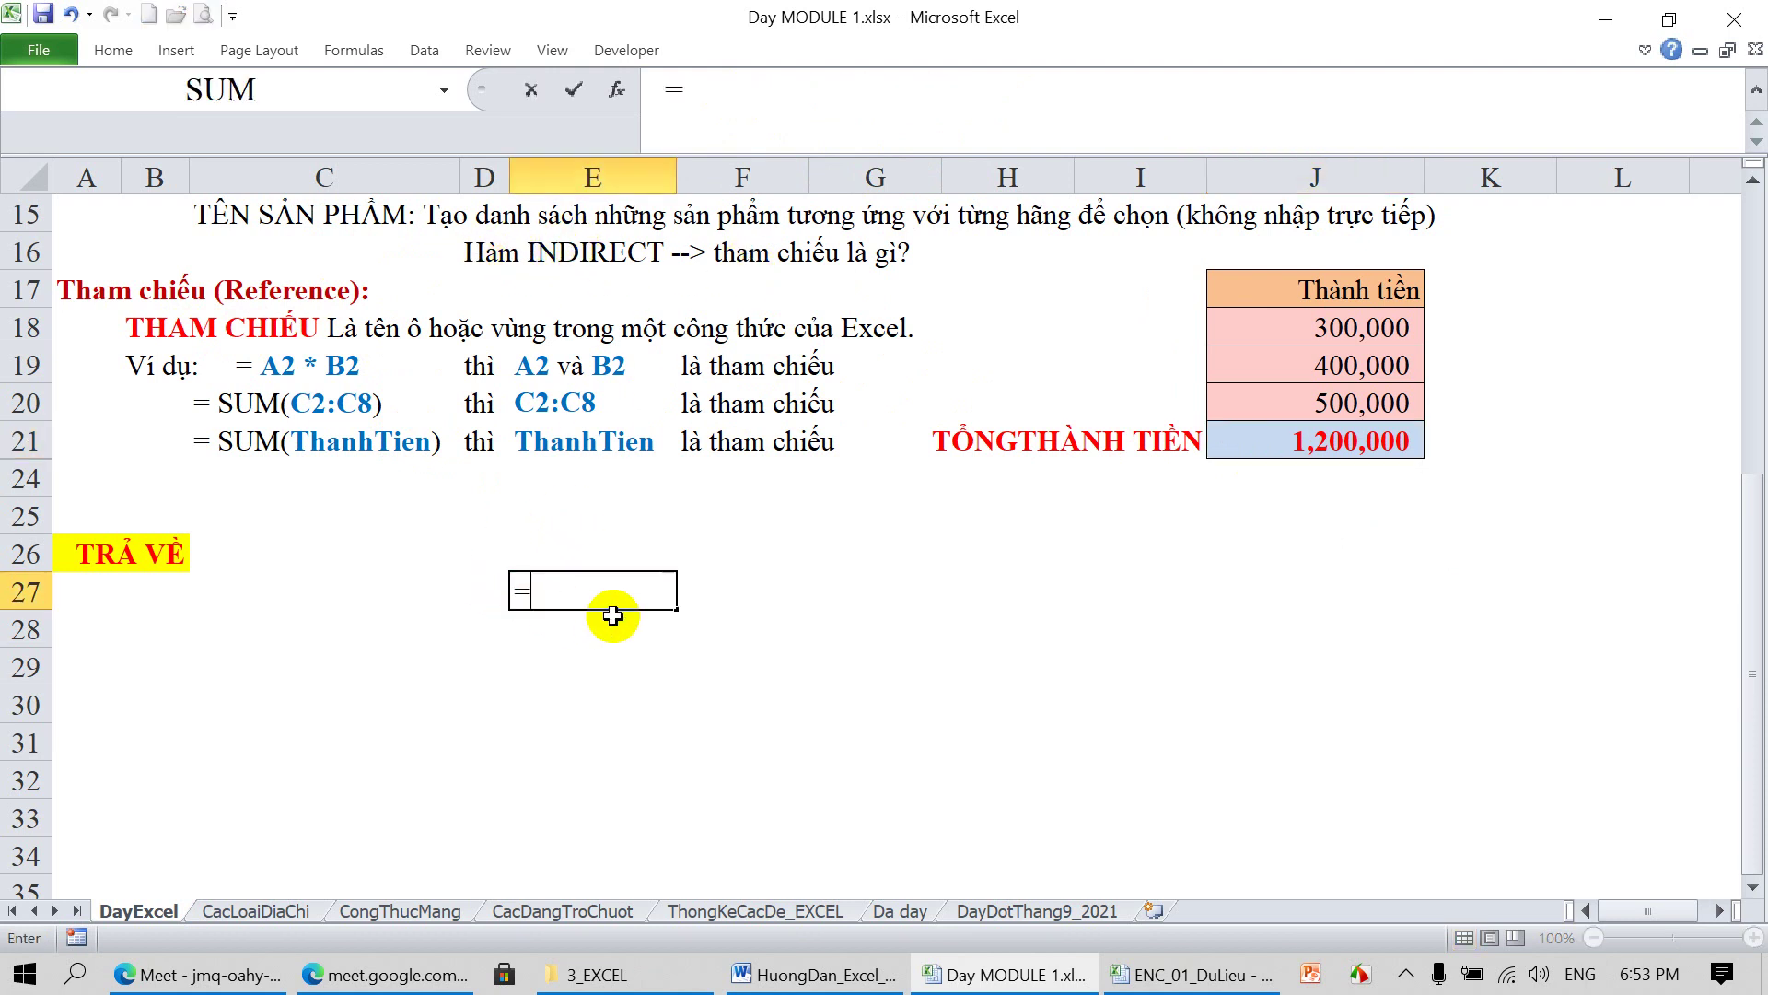
type("INDIRECT")
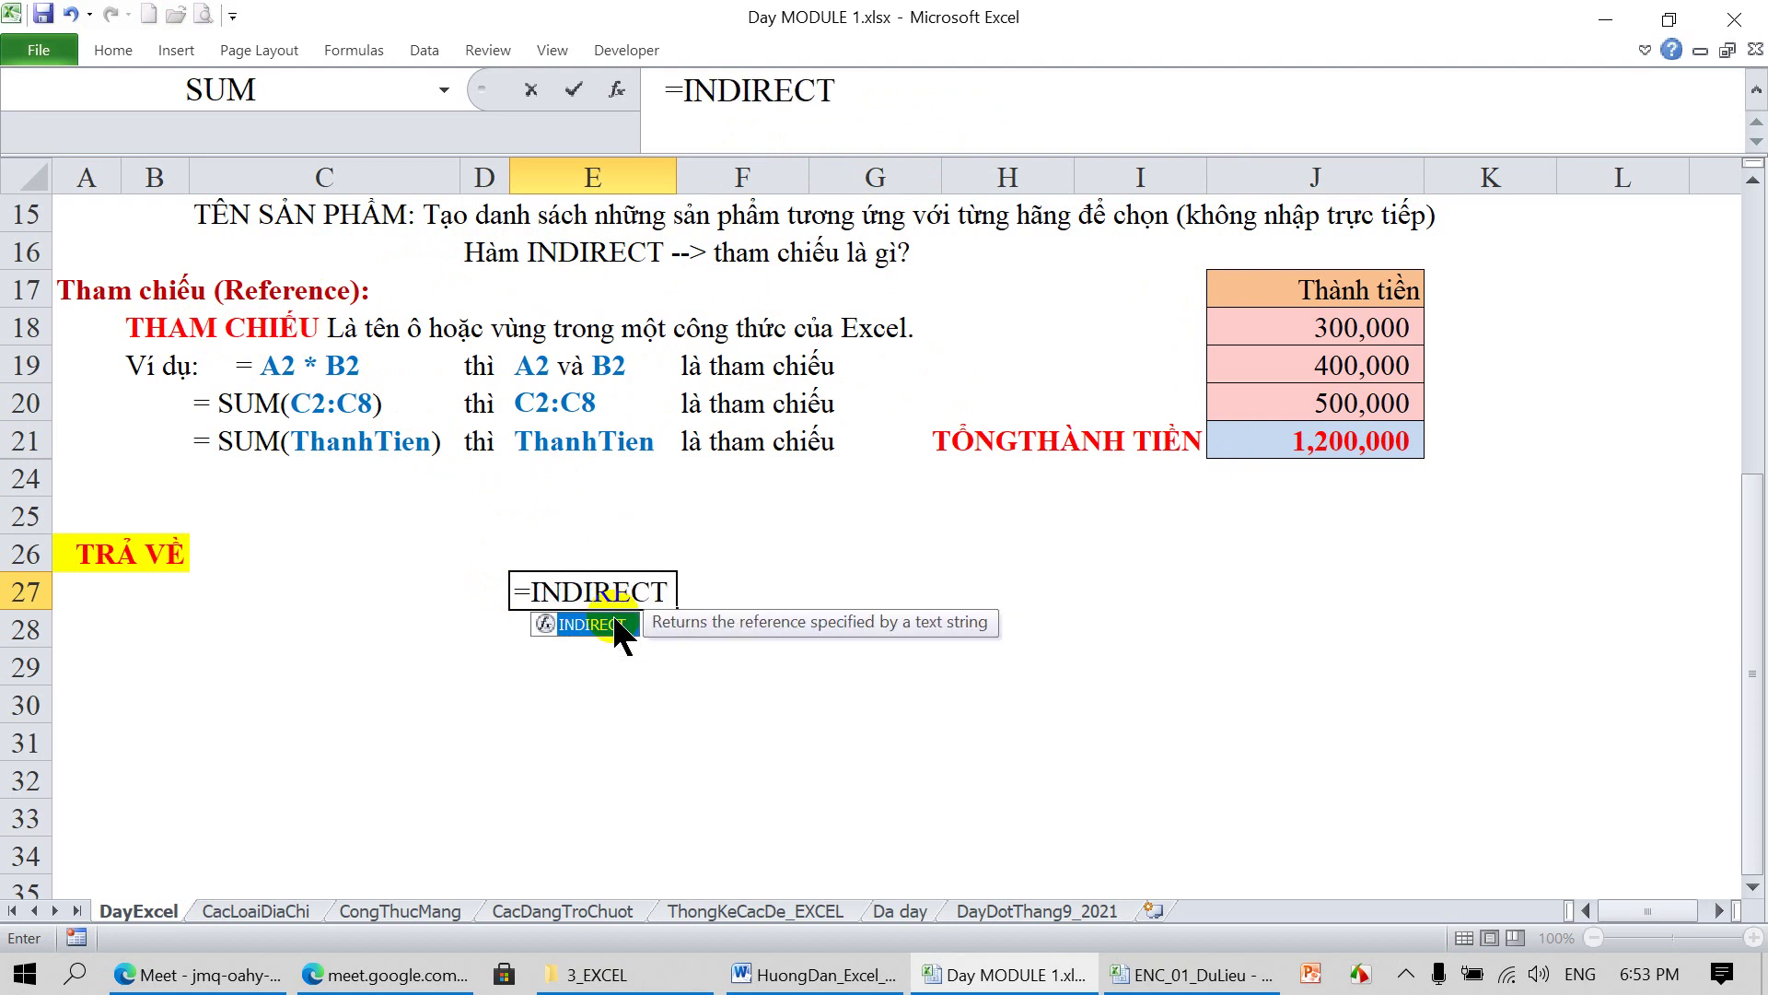
double_click(614, 623)
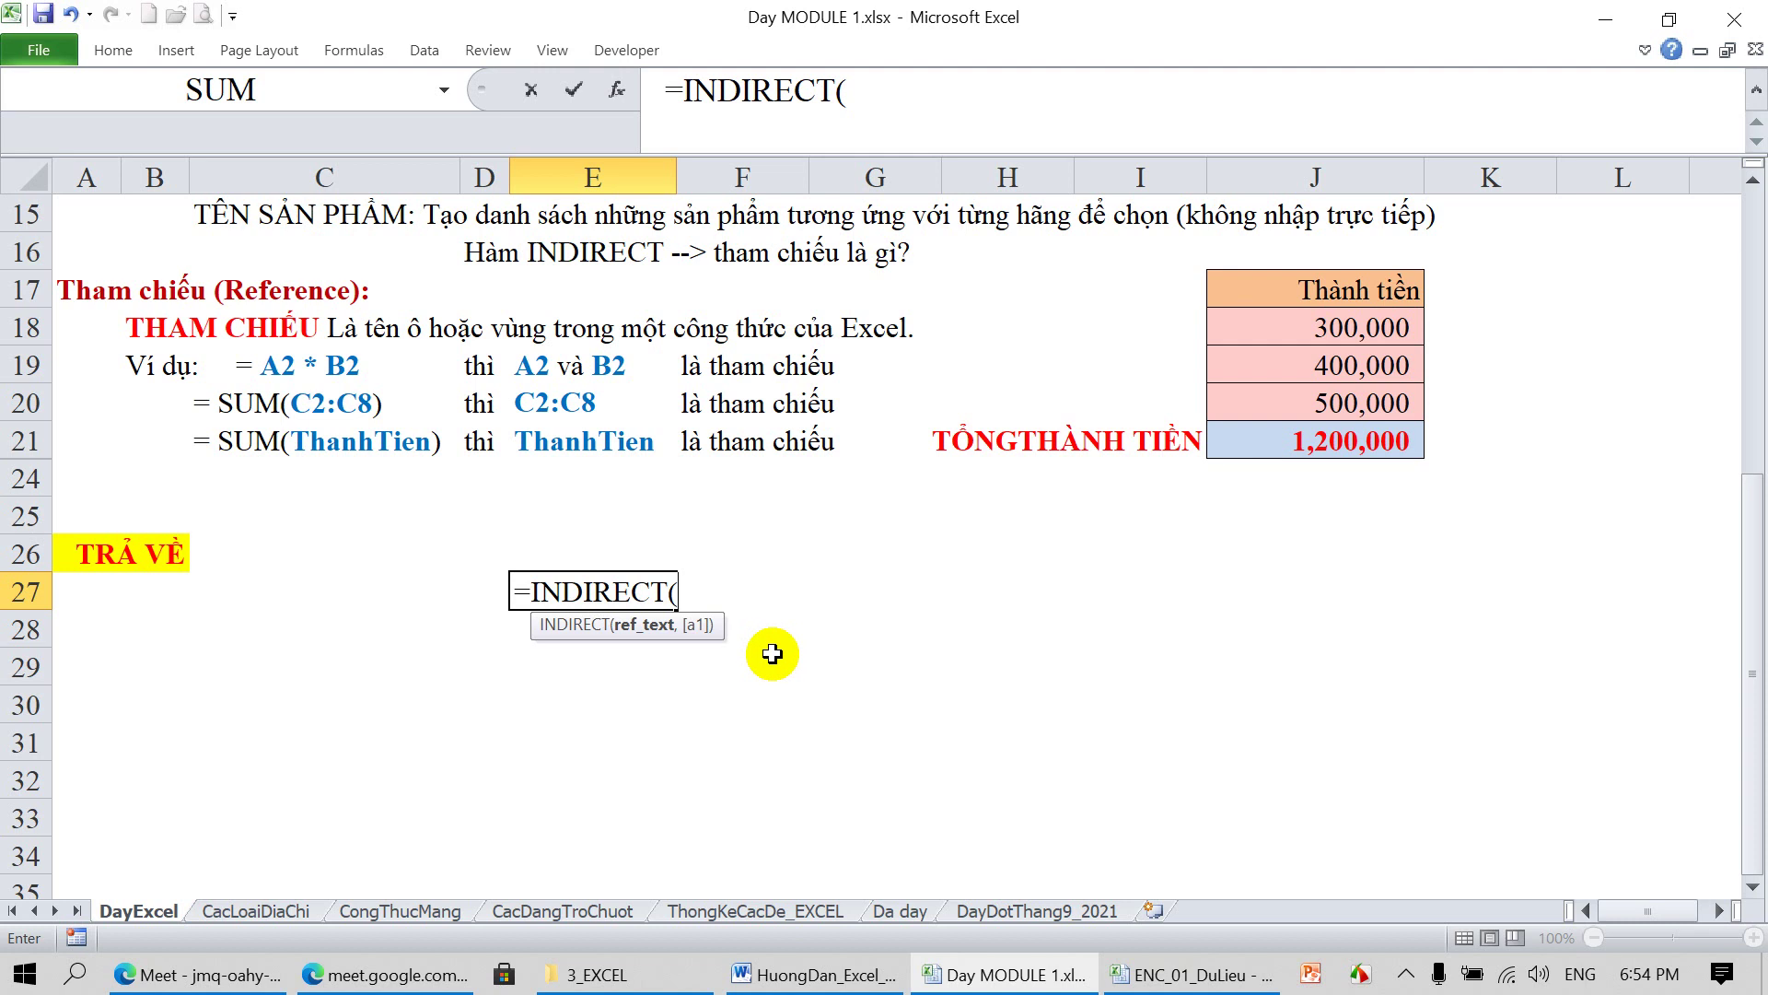
key("Escape")
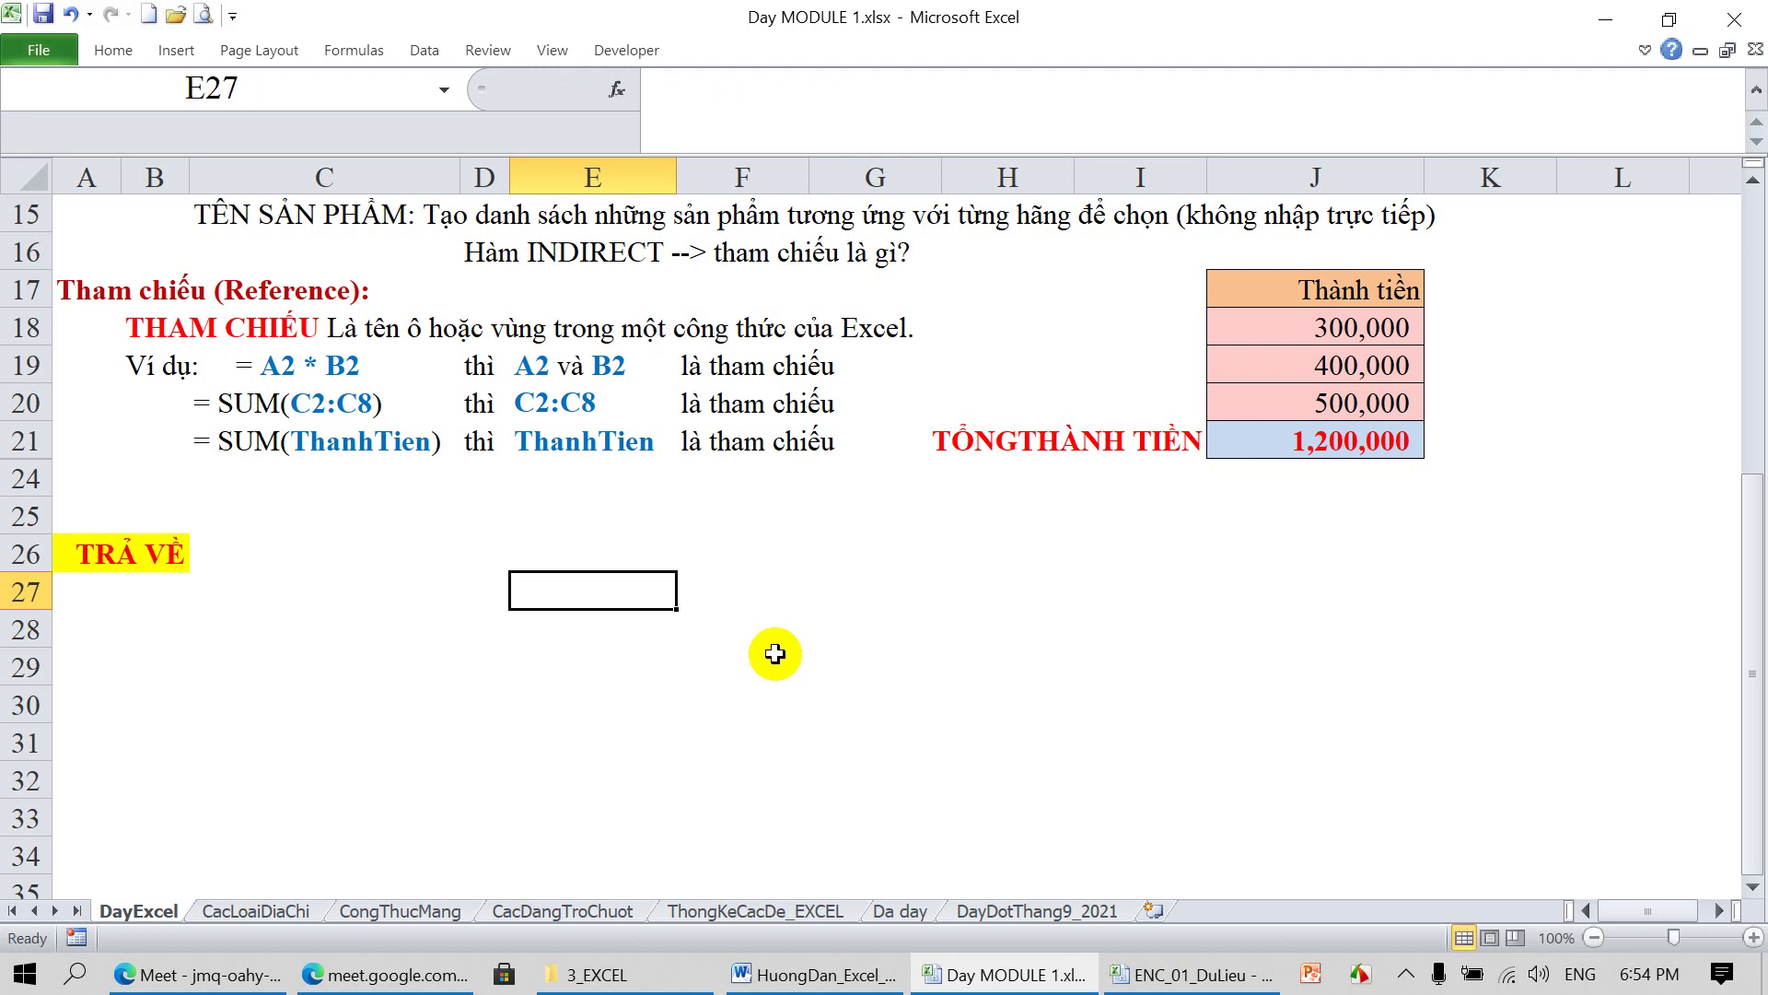
Enter =SUM(INDIRECT("THANHTIEN")) in J25, returning 1200000
left_click(1290, 500)
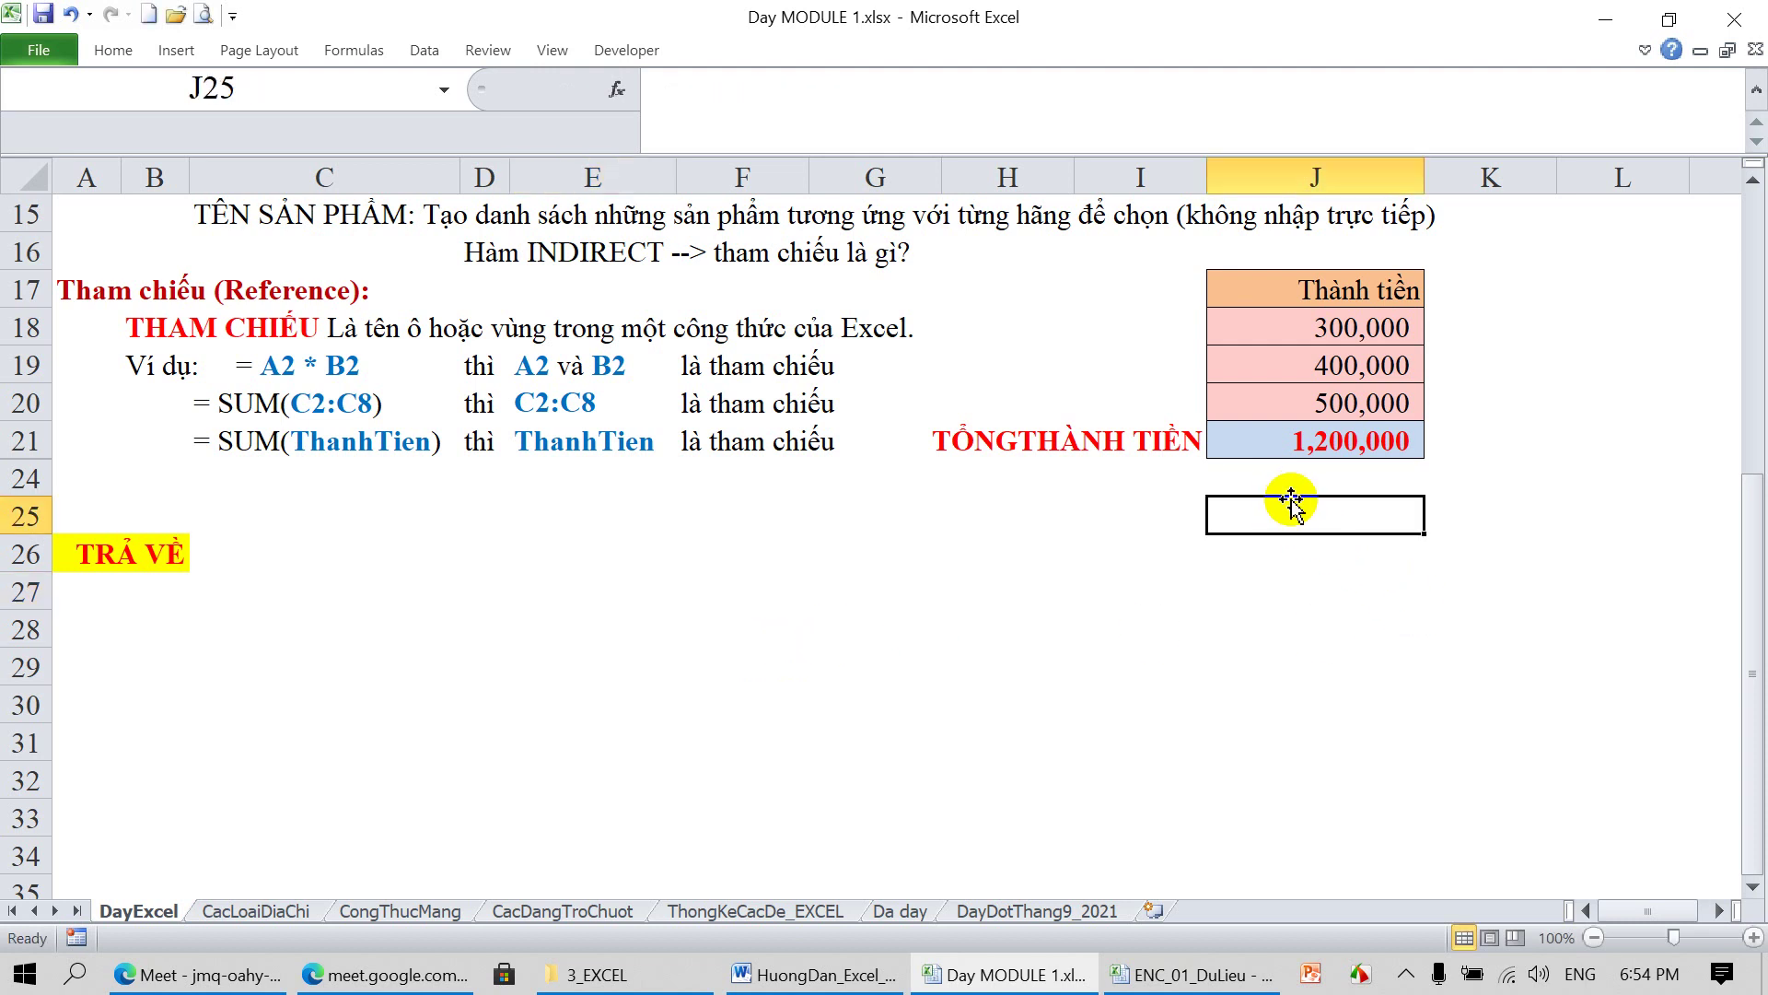
type("=S")
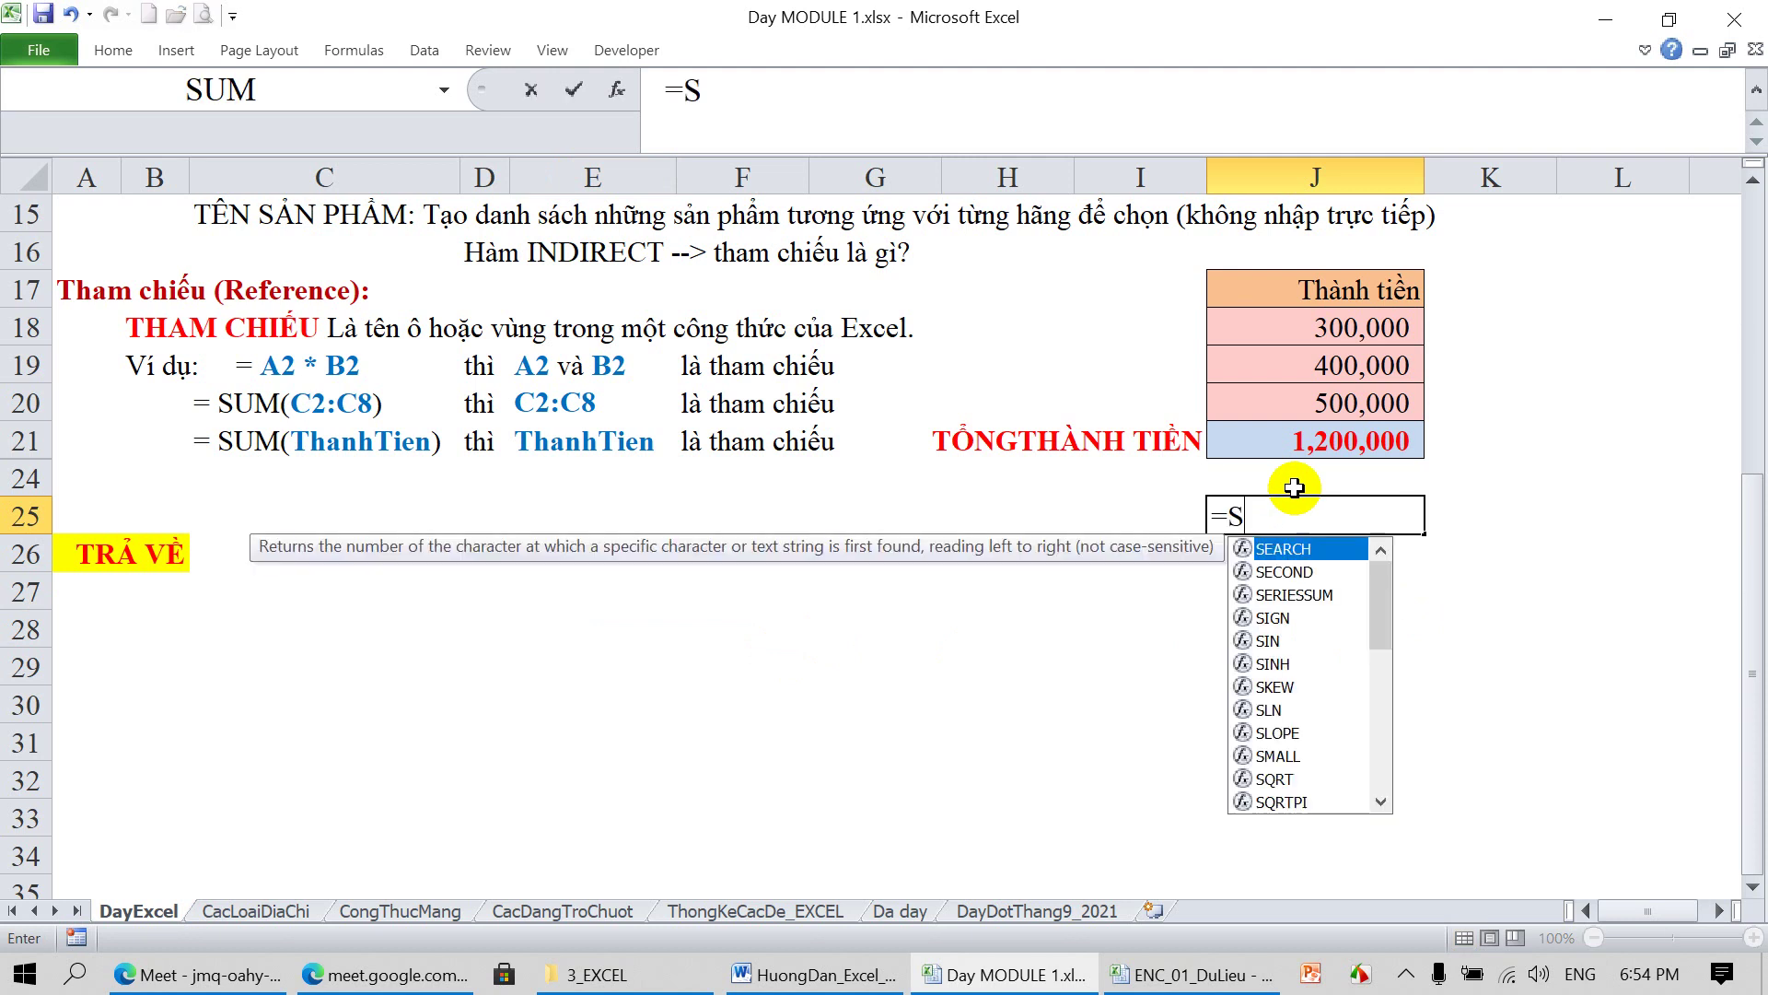
type("UM(")
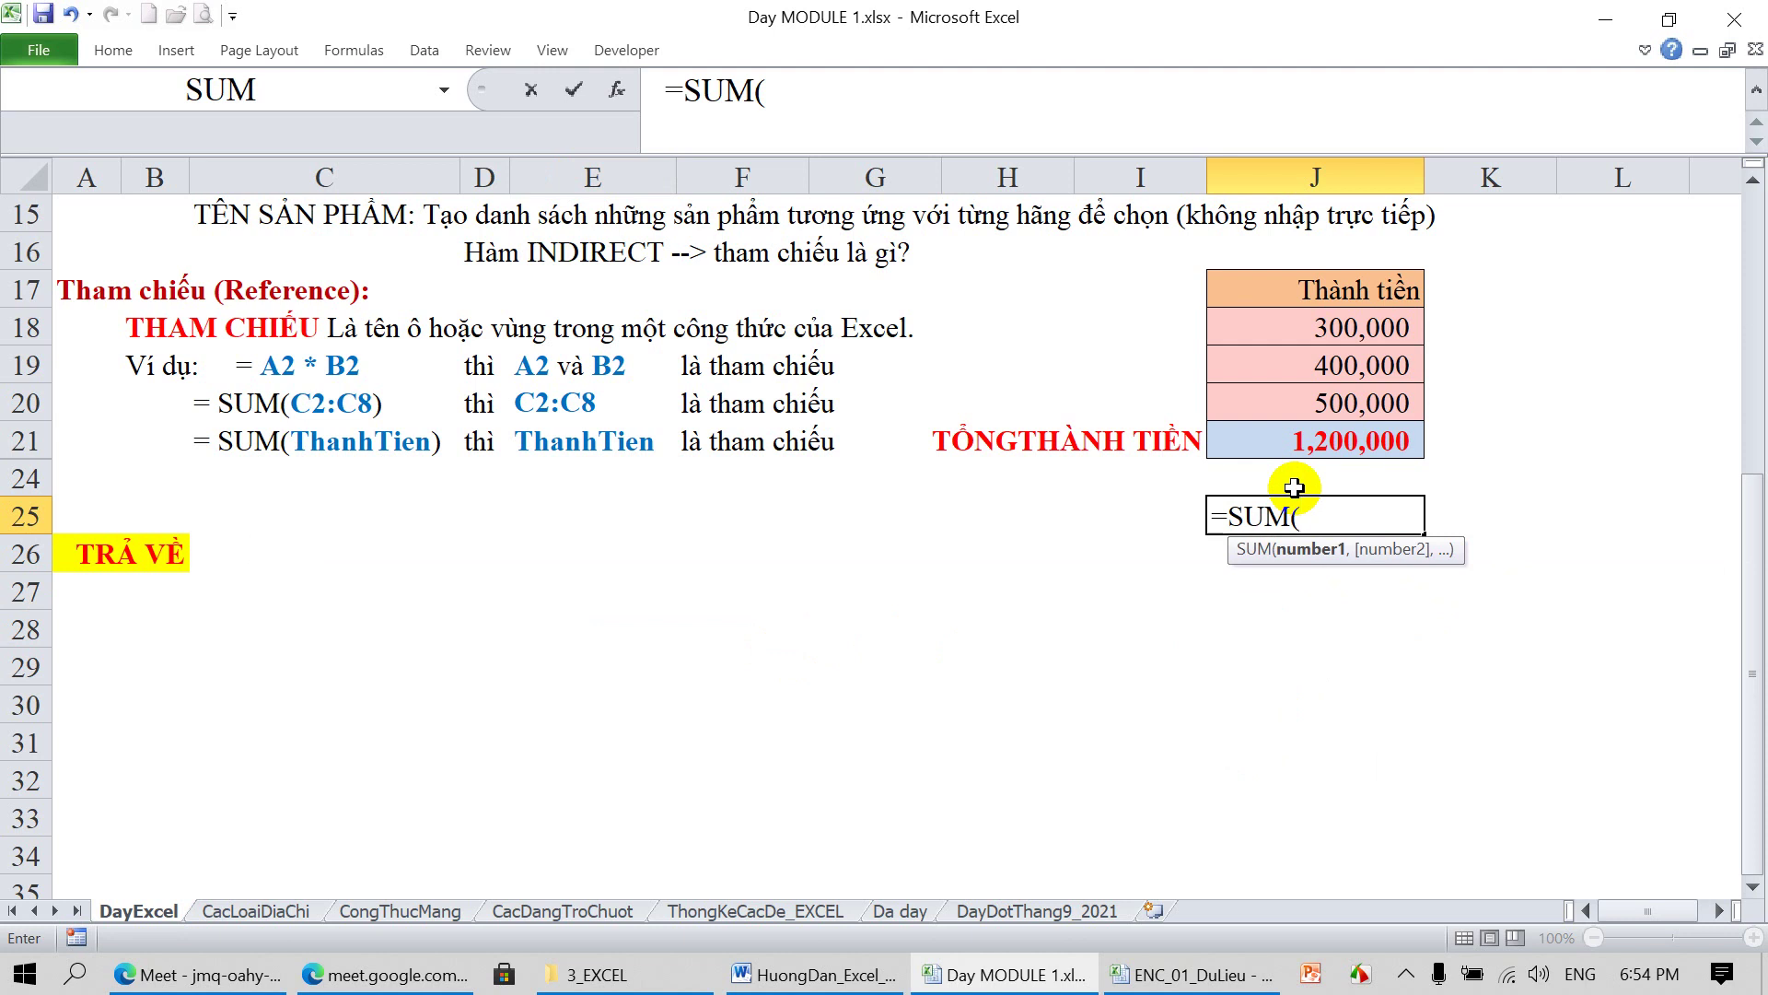
type("IND")
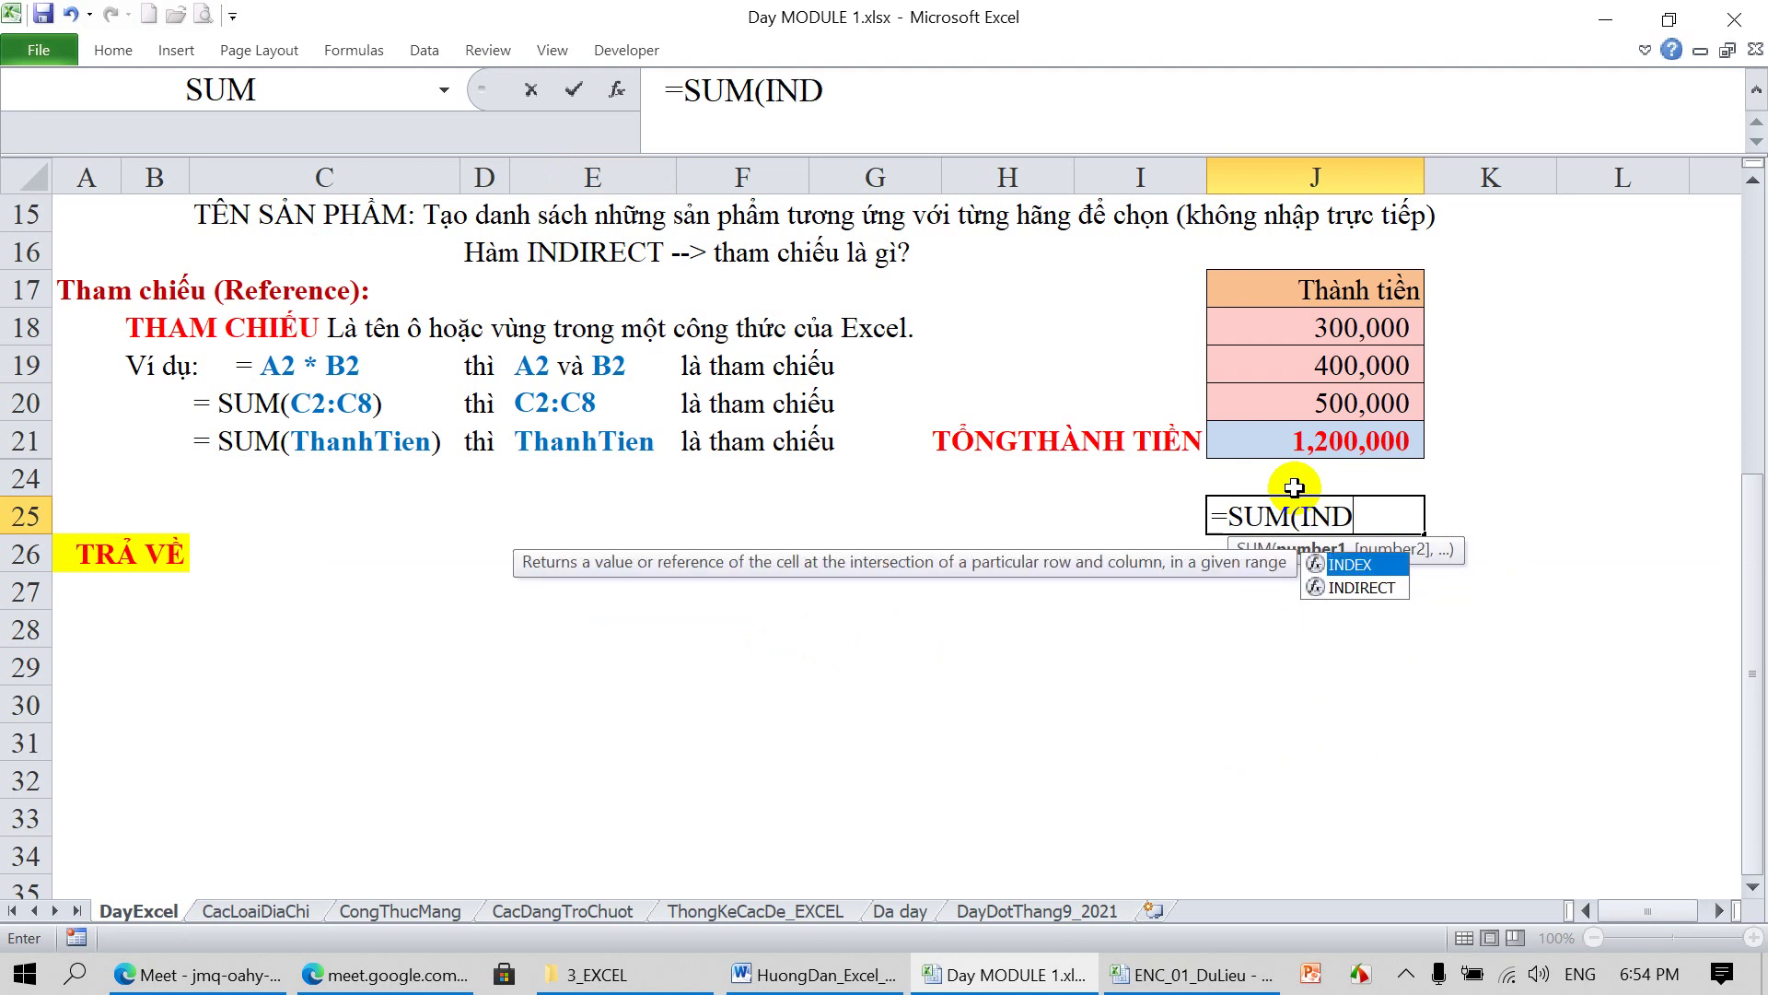
type("IRECT")
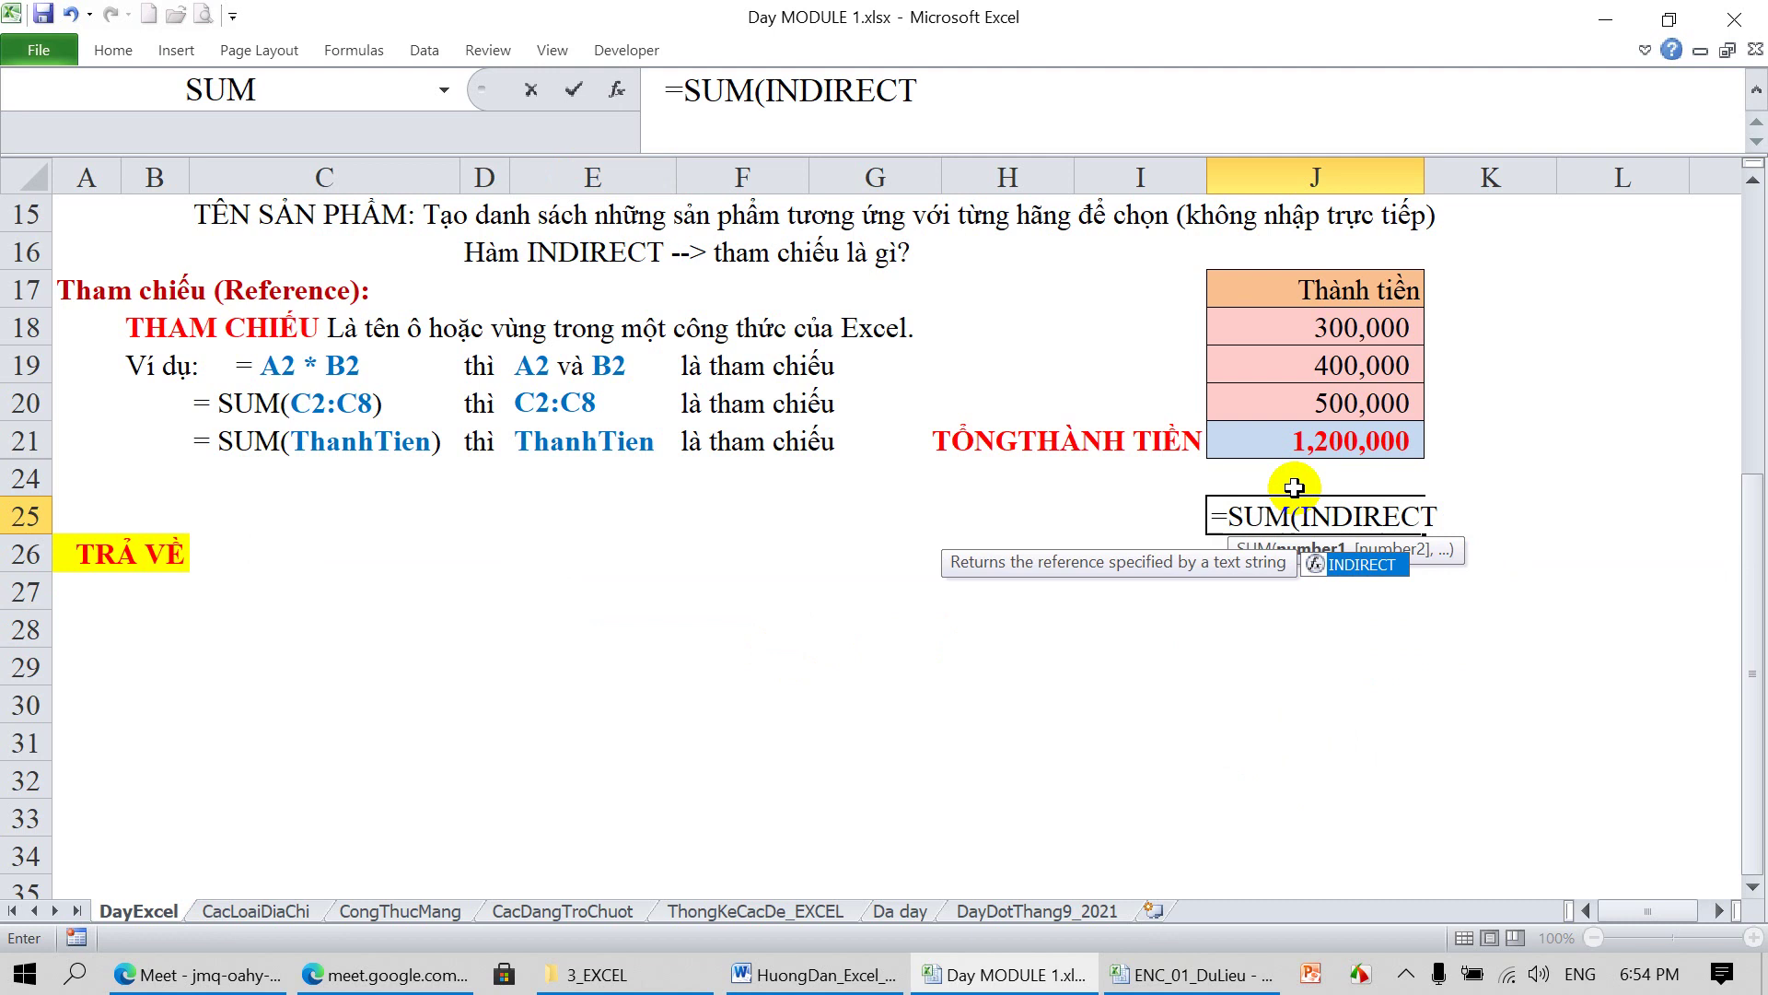
type("(")
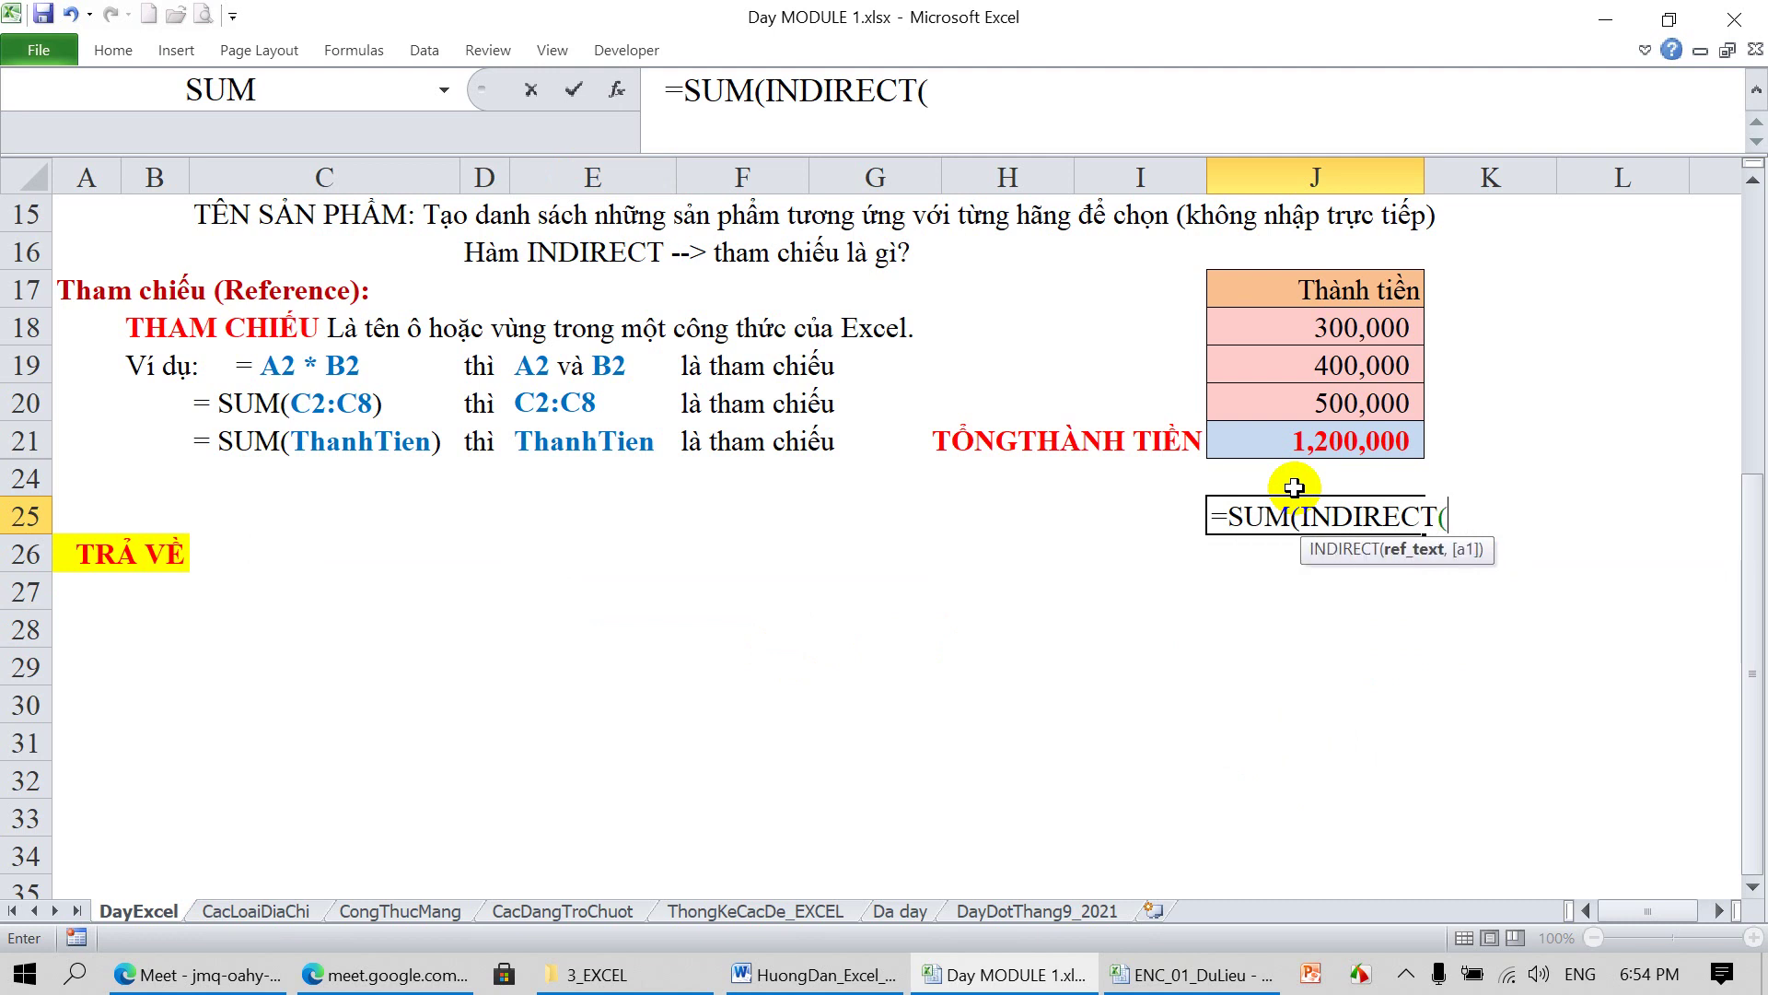
type("\"THANHTIEN\"")
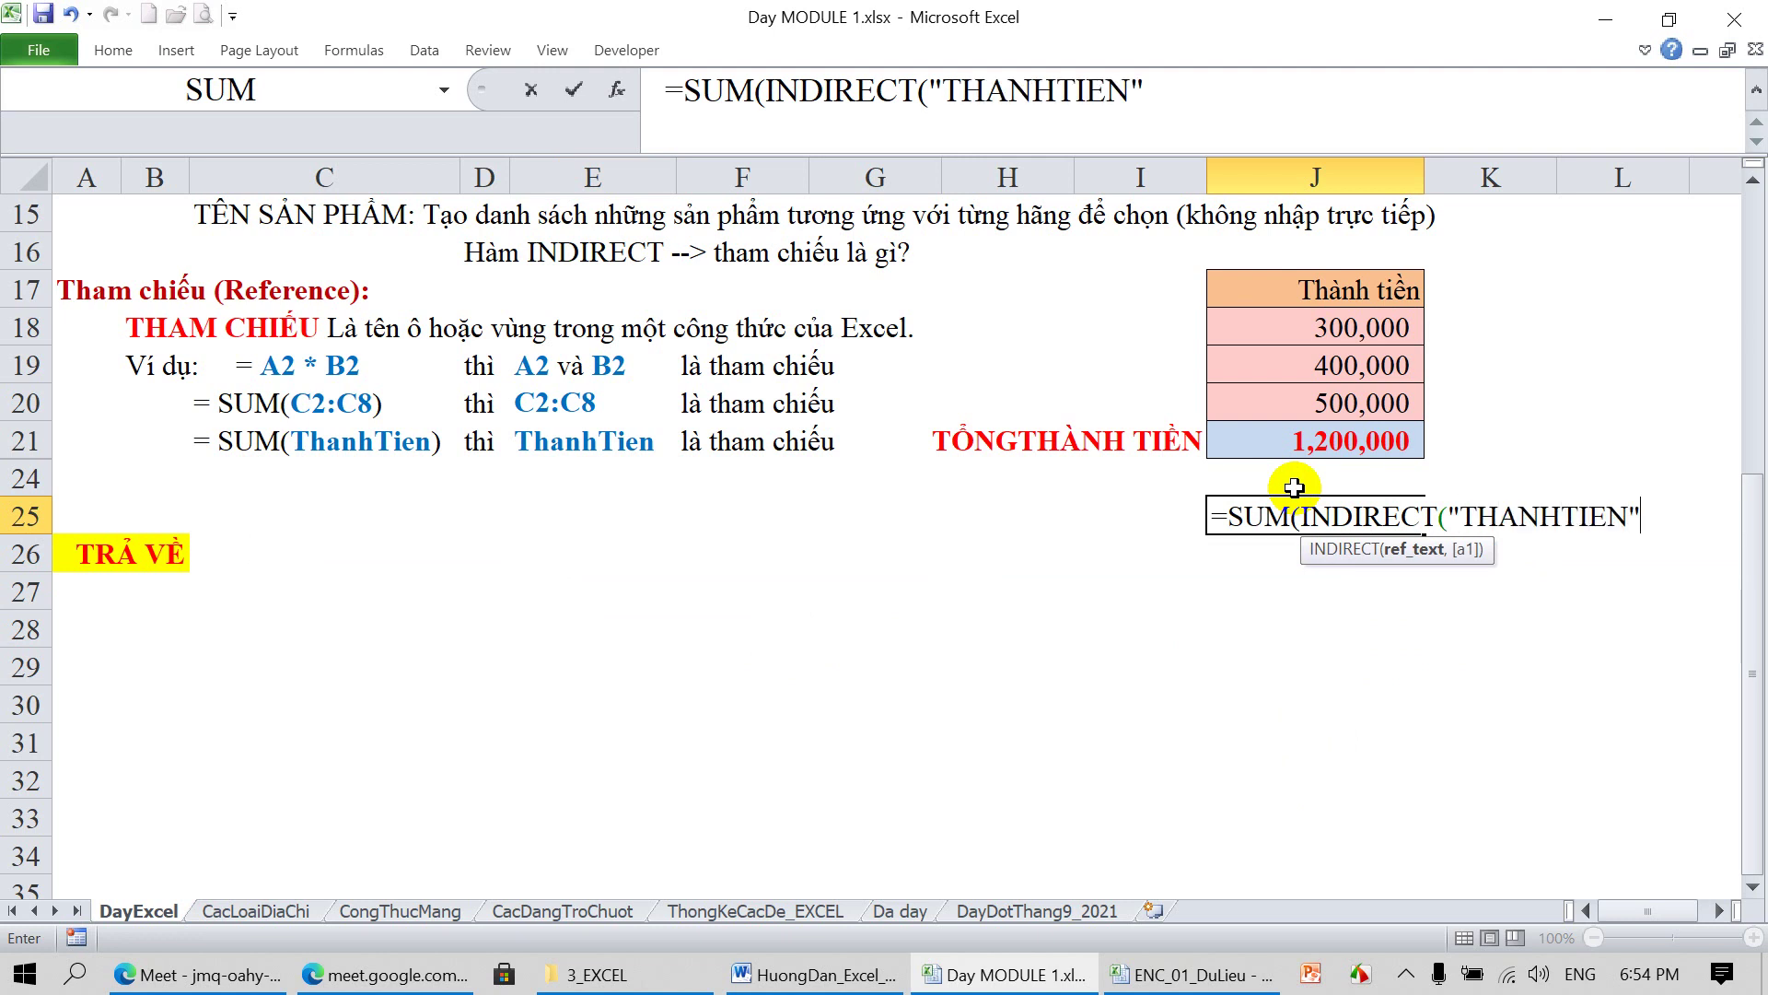
type(")")
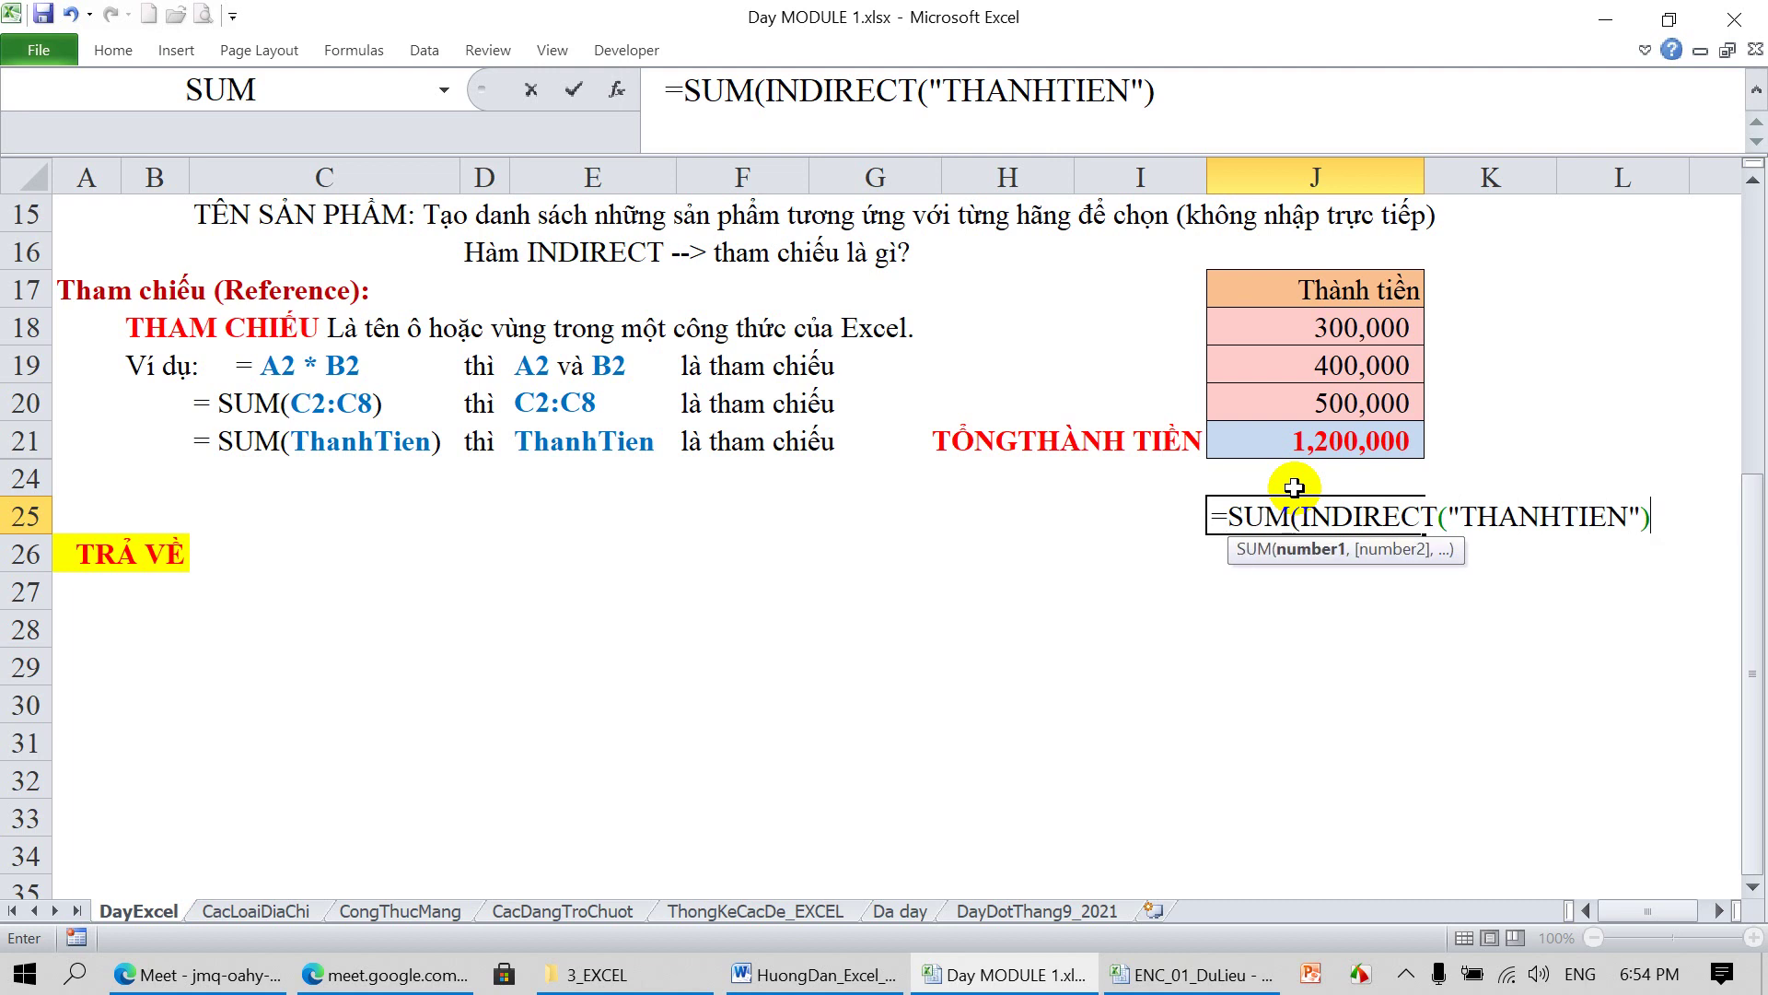
type(")")
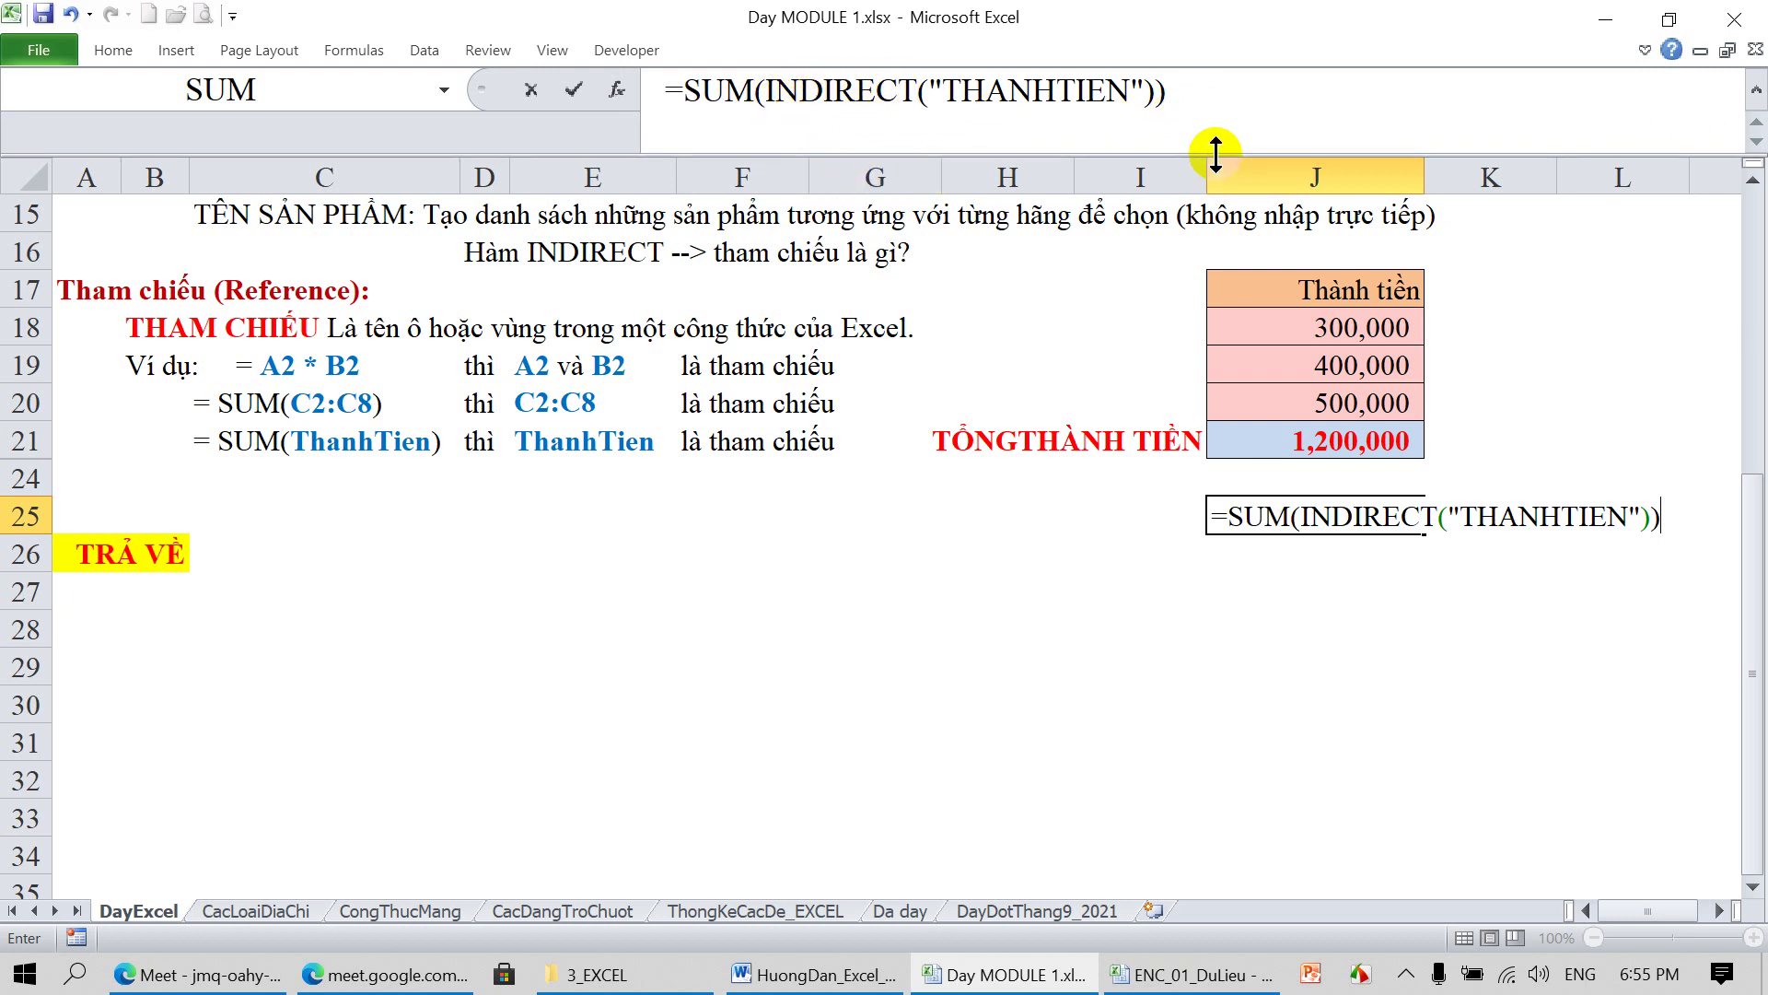
key("Return")
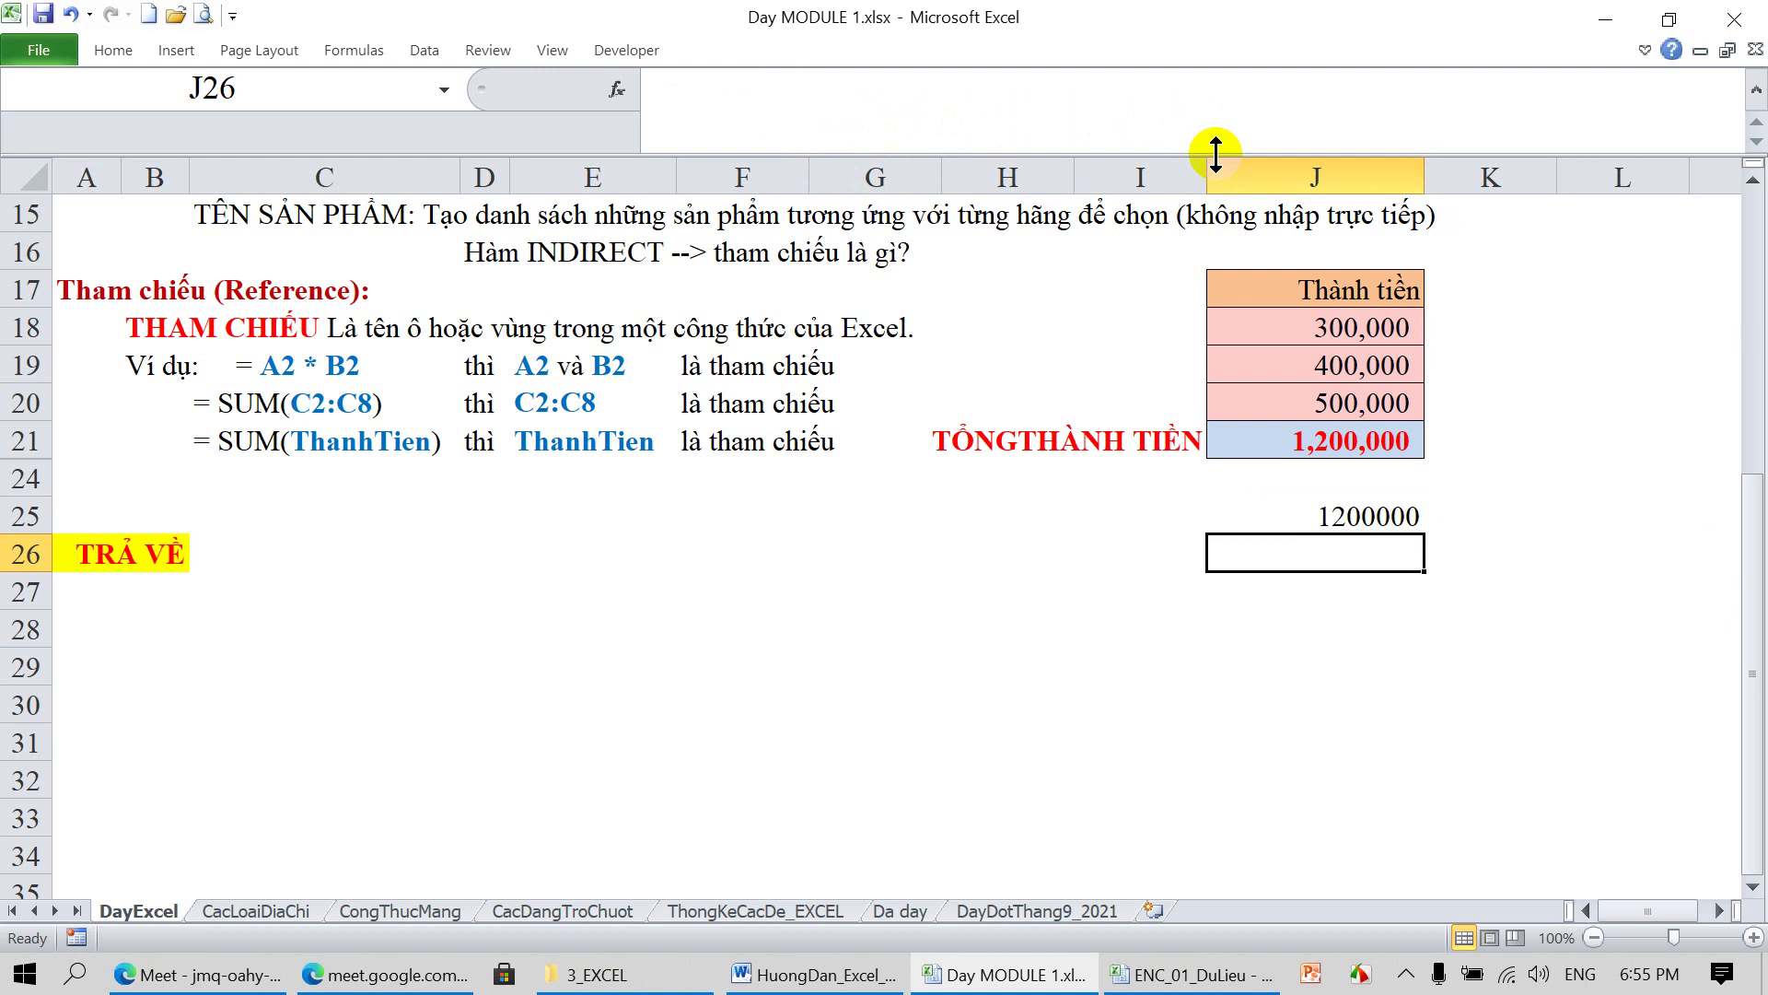
Try swapping J25's INDIRECT argument for a G29 reference, then cancel, keeping the original formula
left_click(1351, 512)
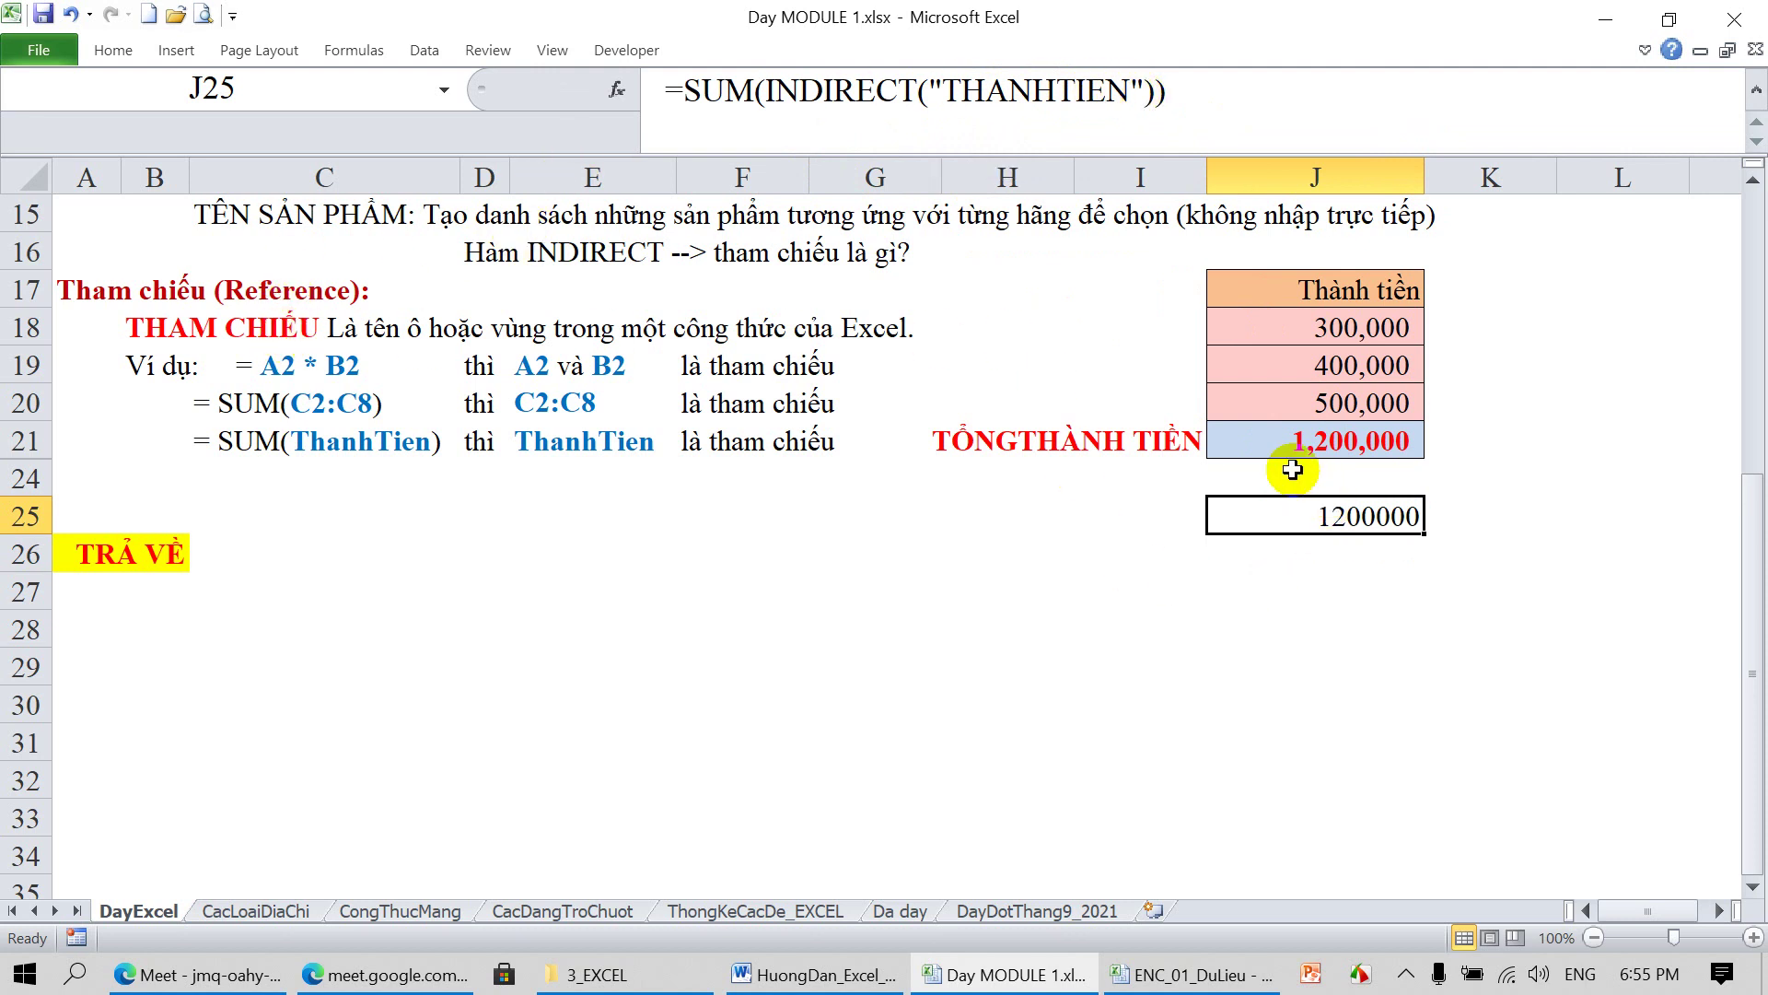
left_click_drag(763, 93, 1157, 102)
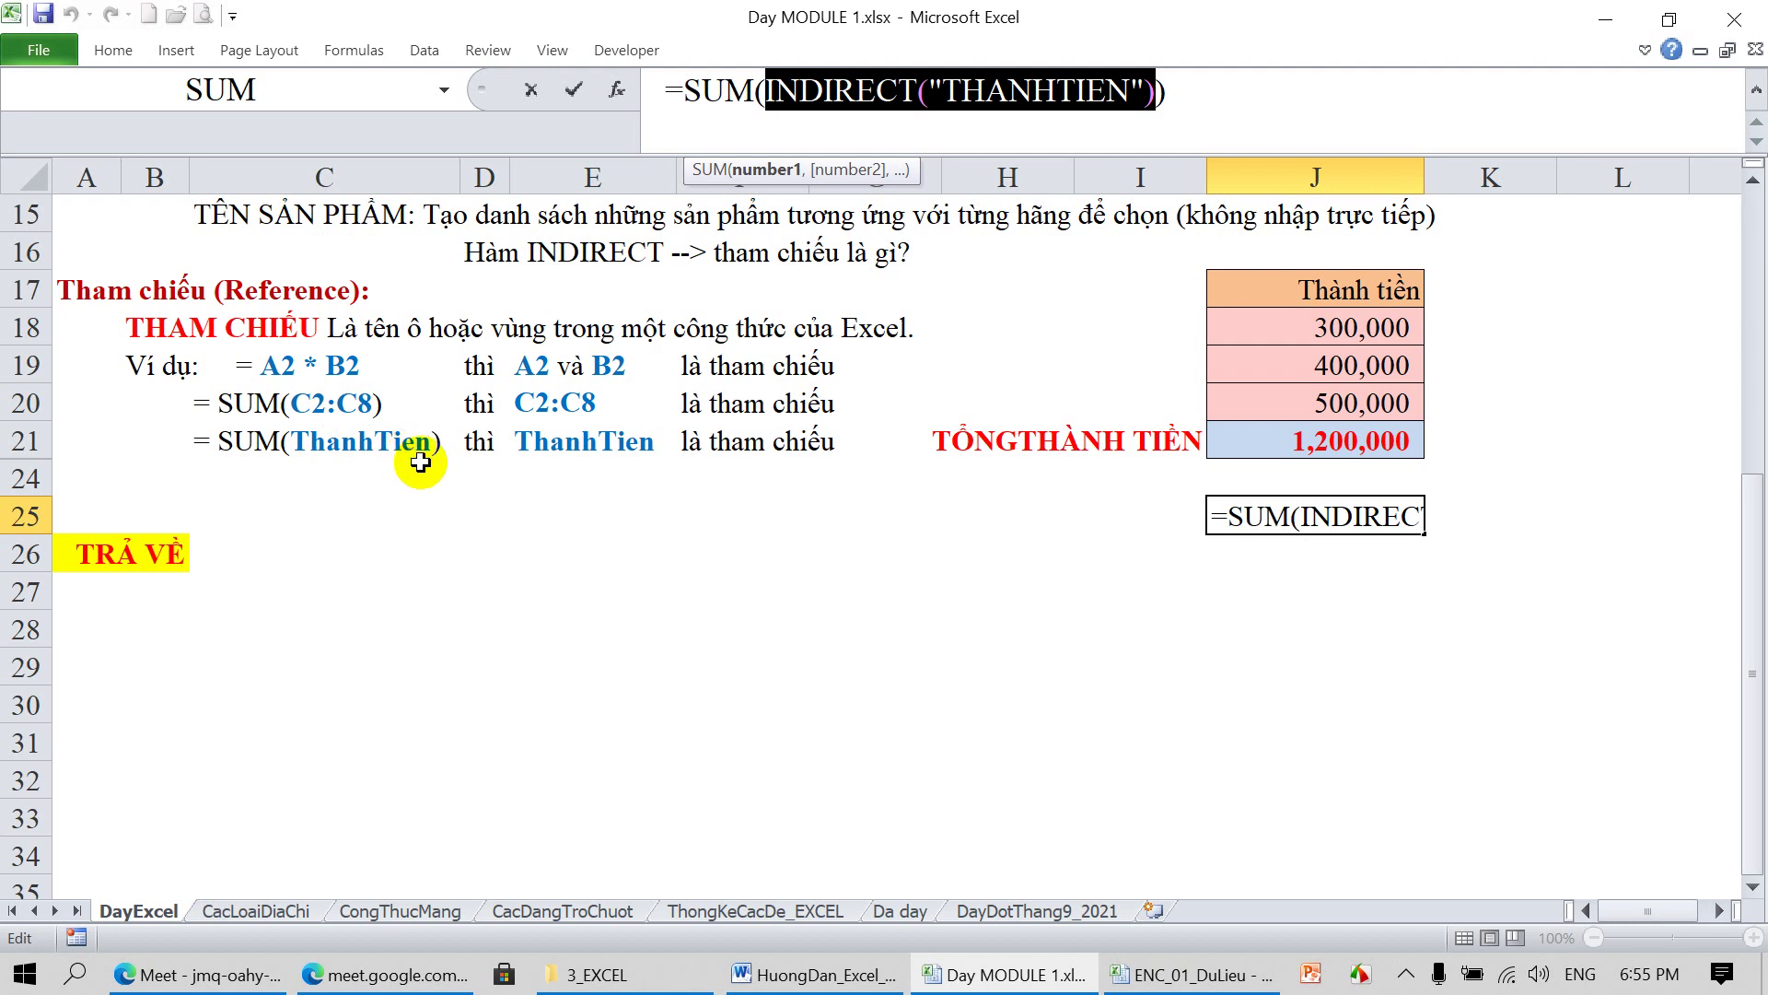
key("End")
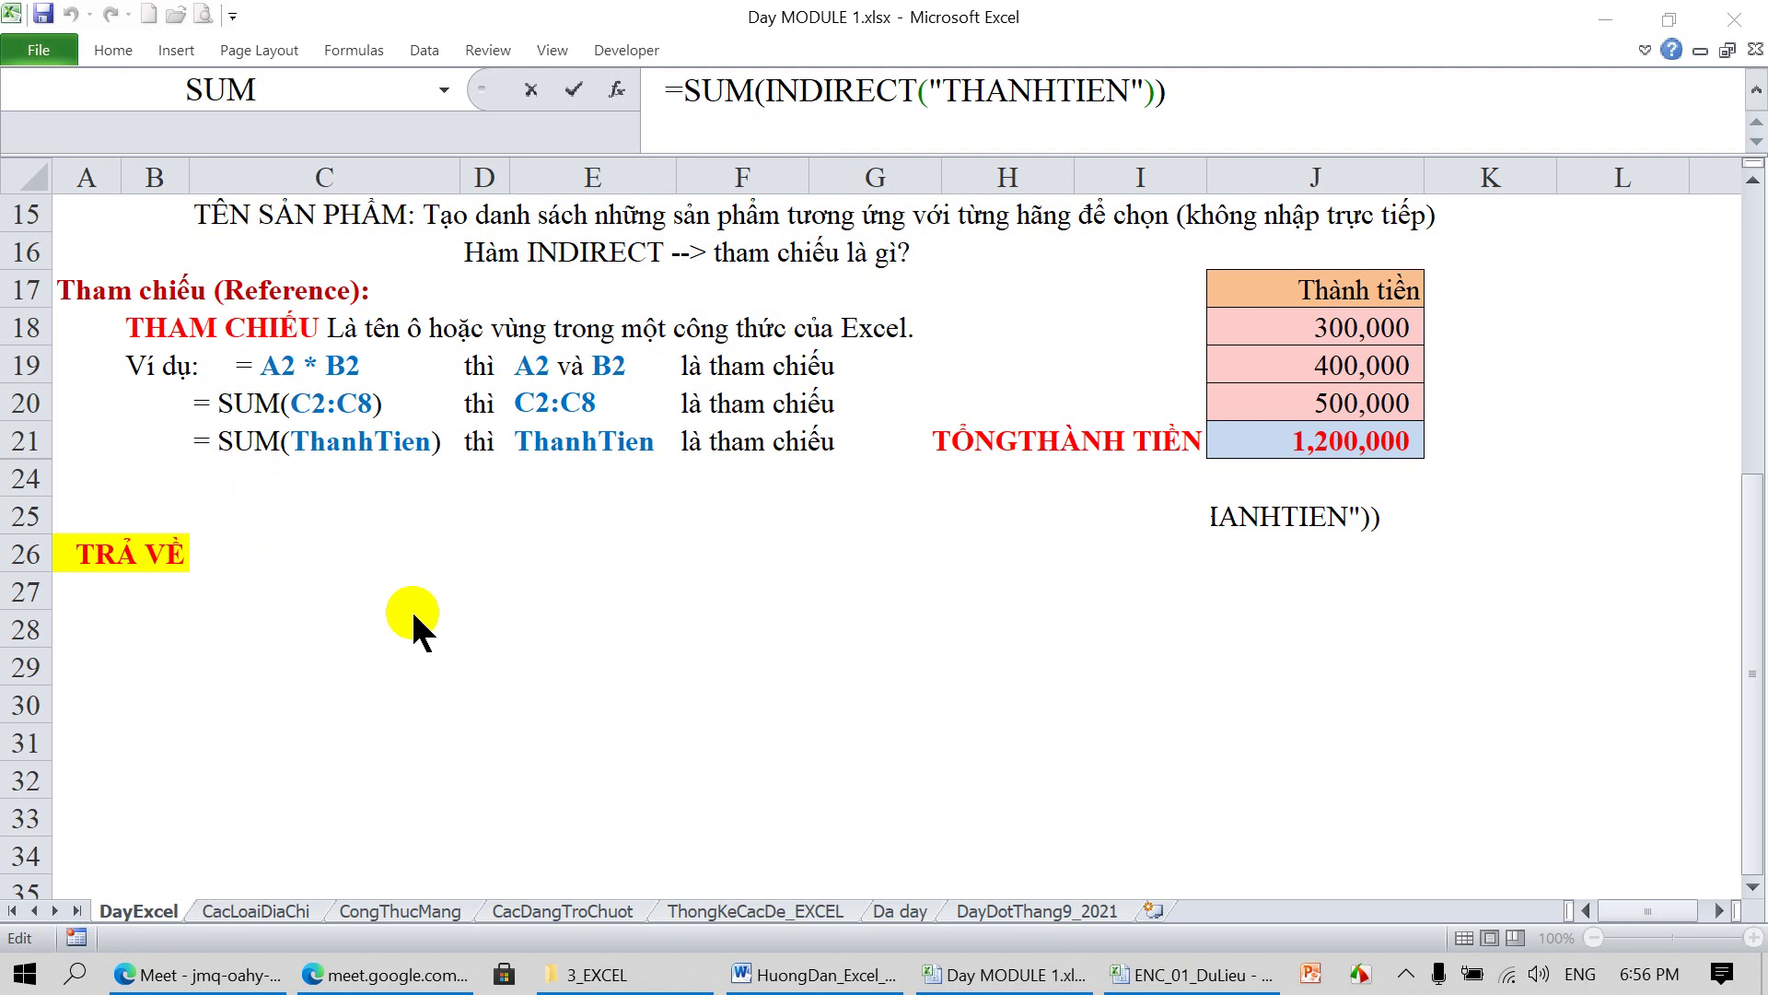
left_click(873, 665)
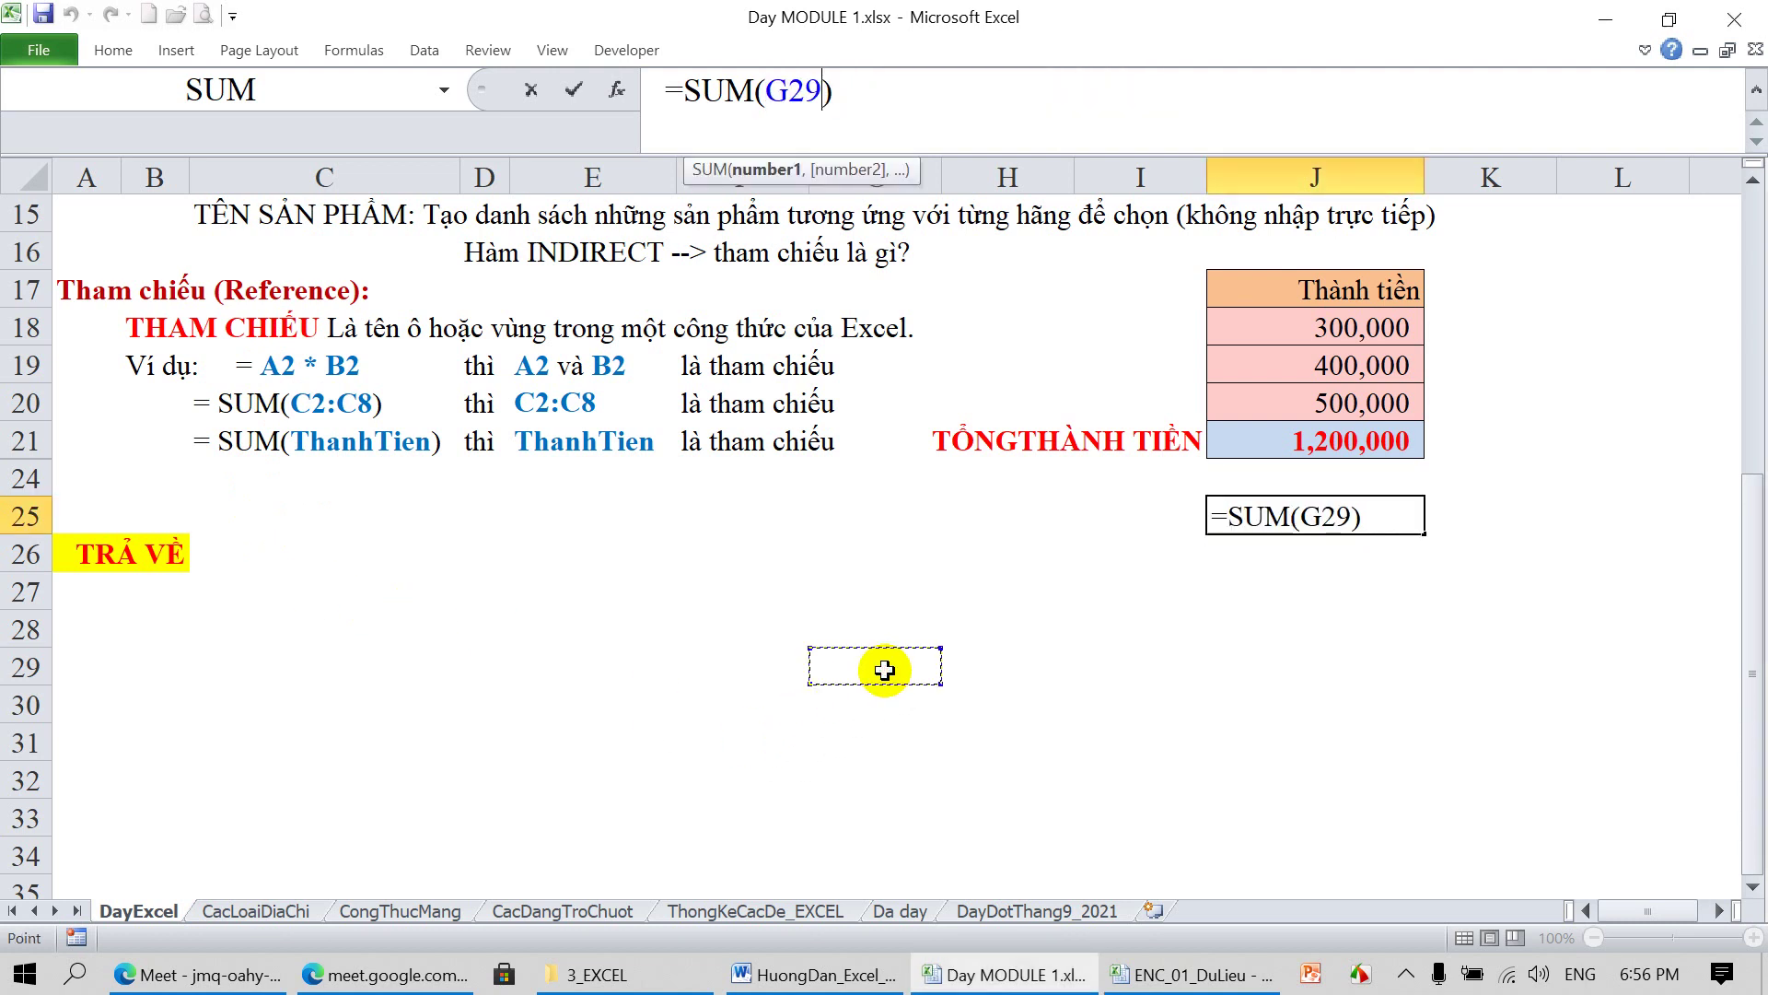
key("Escape")
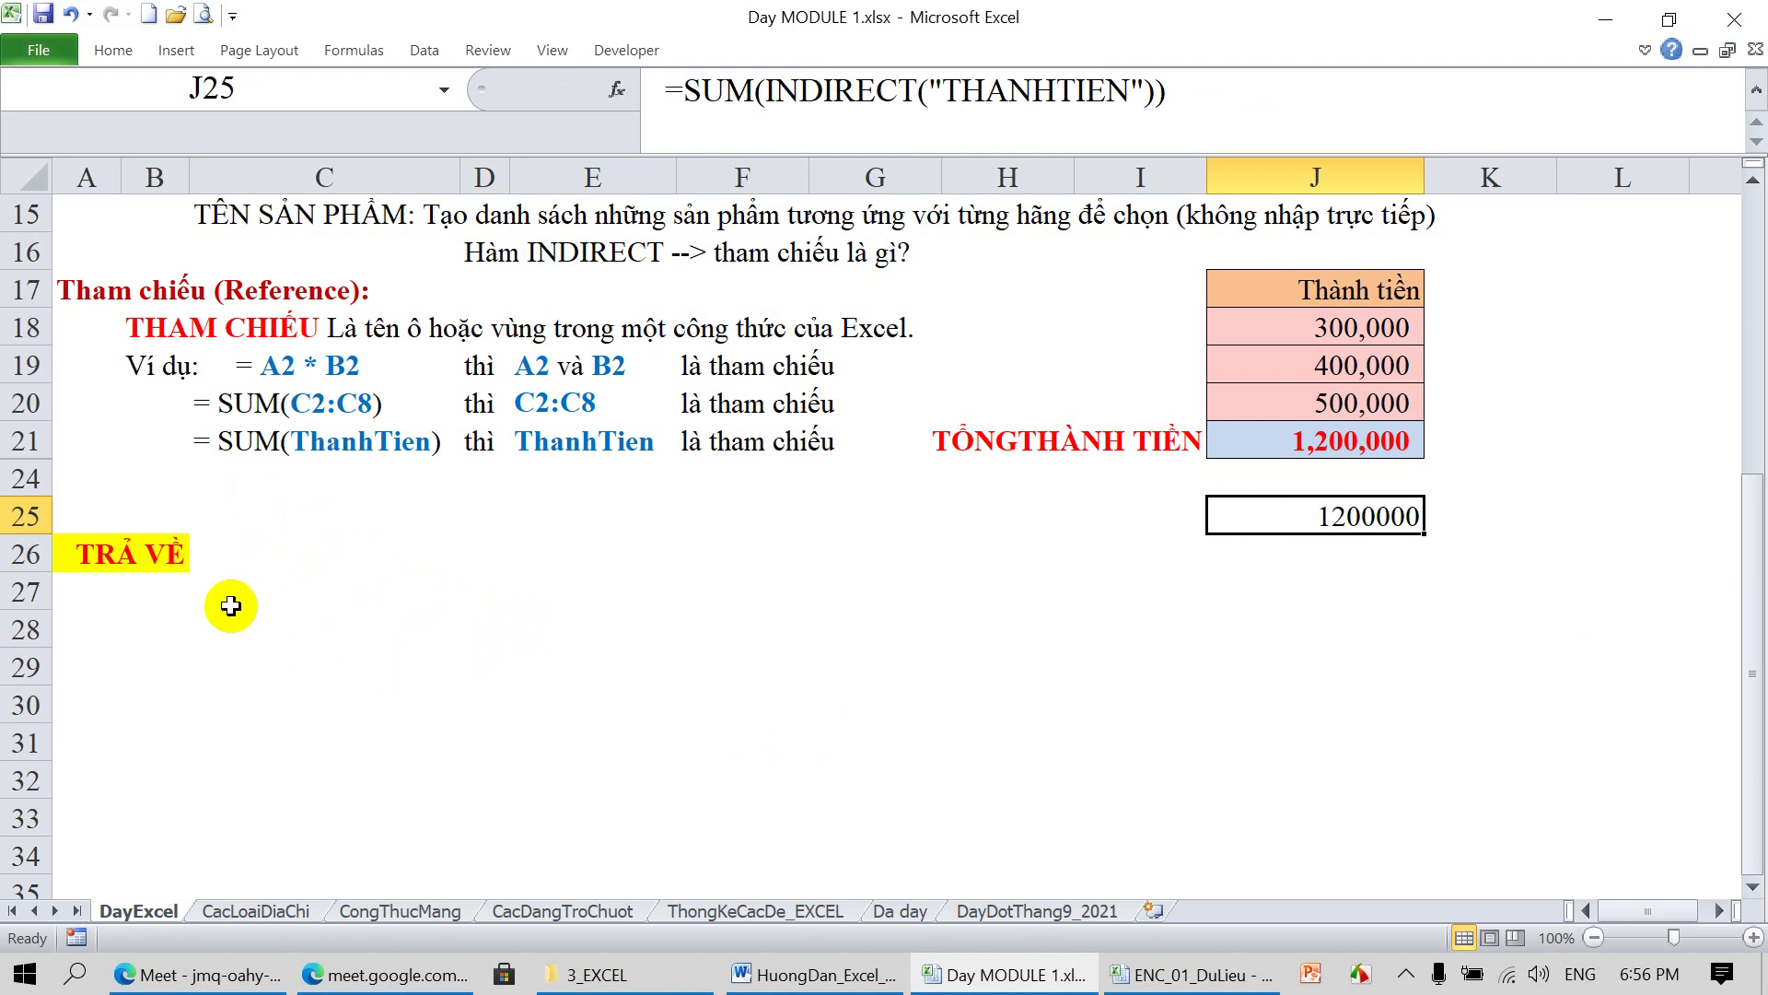
left_click(143, 554)
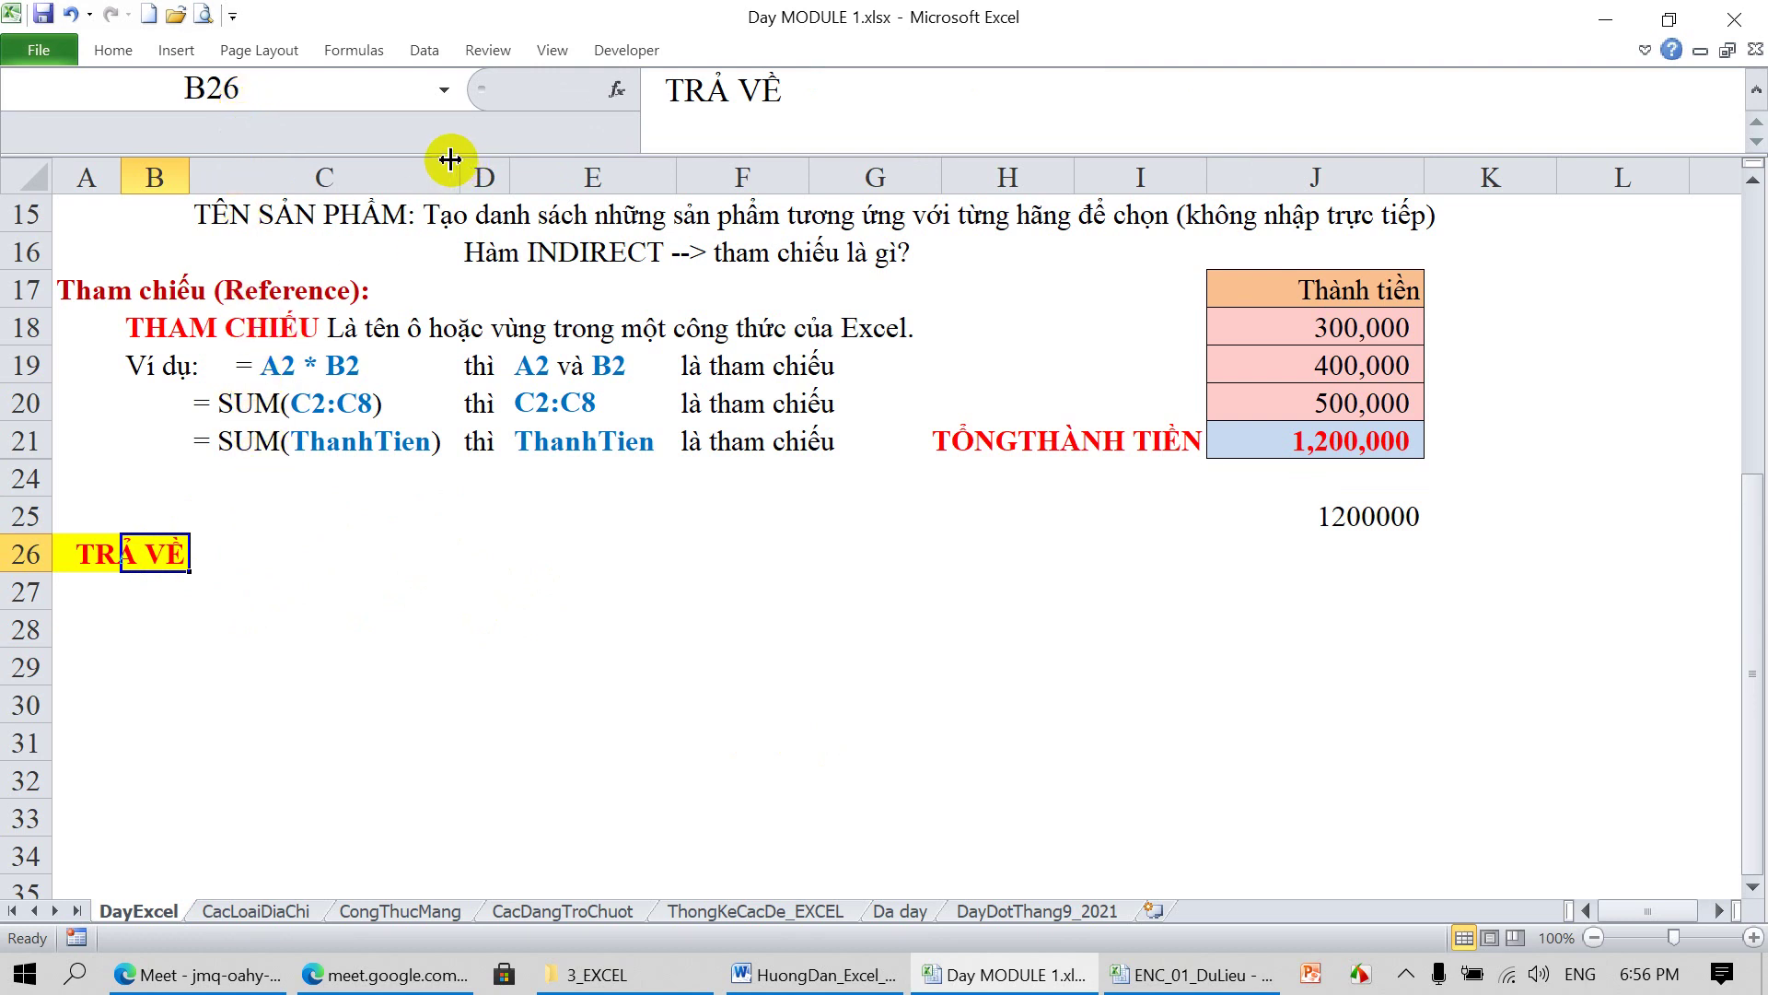
Define the name PHONG for cell B26 in the Name Box
left_click(268, 91)
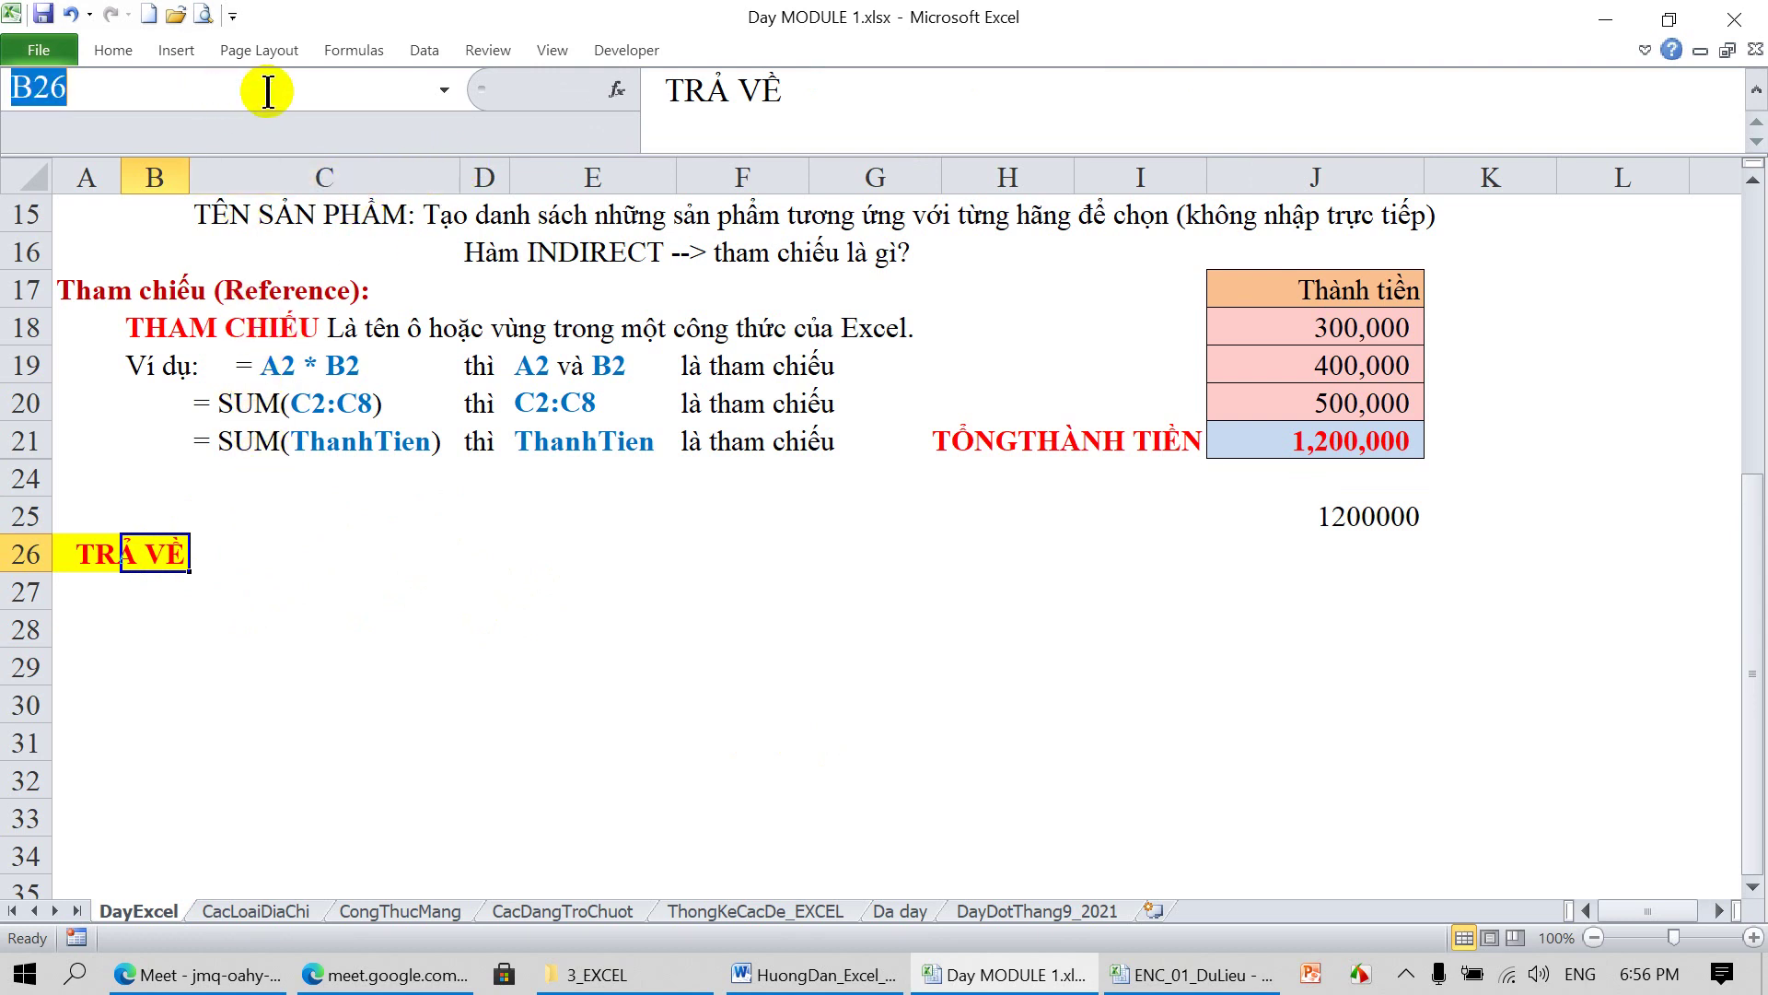
type("PHONG")
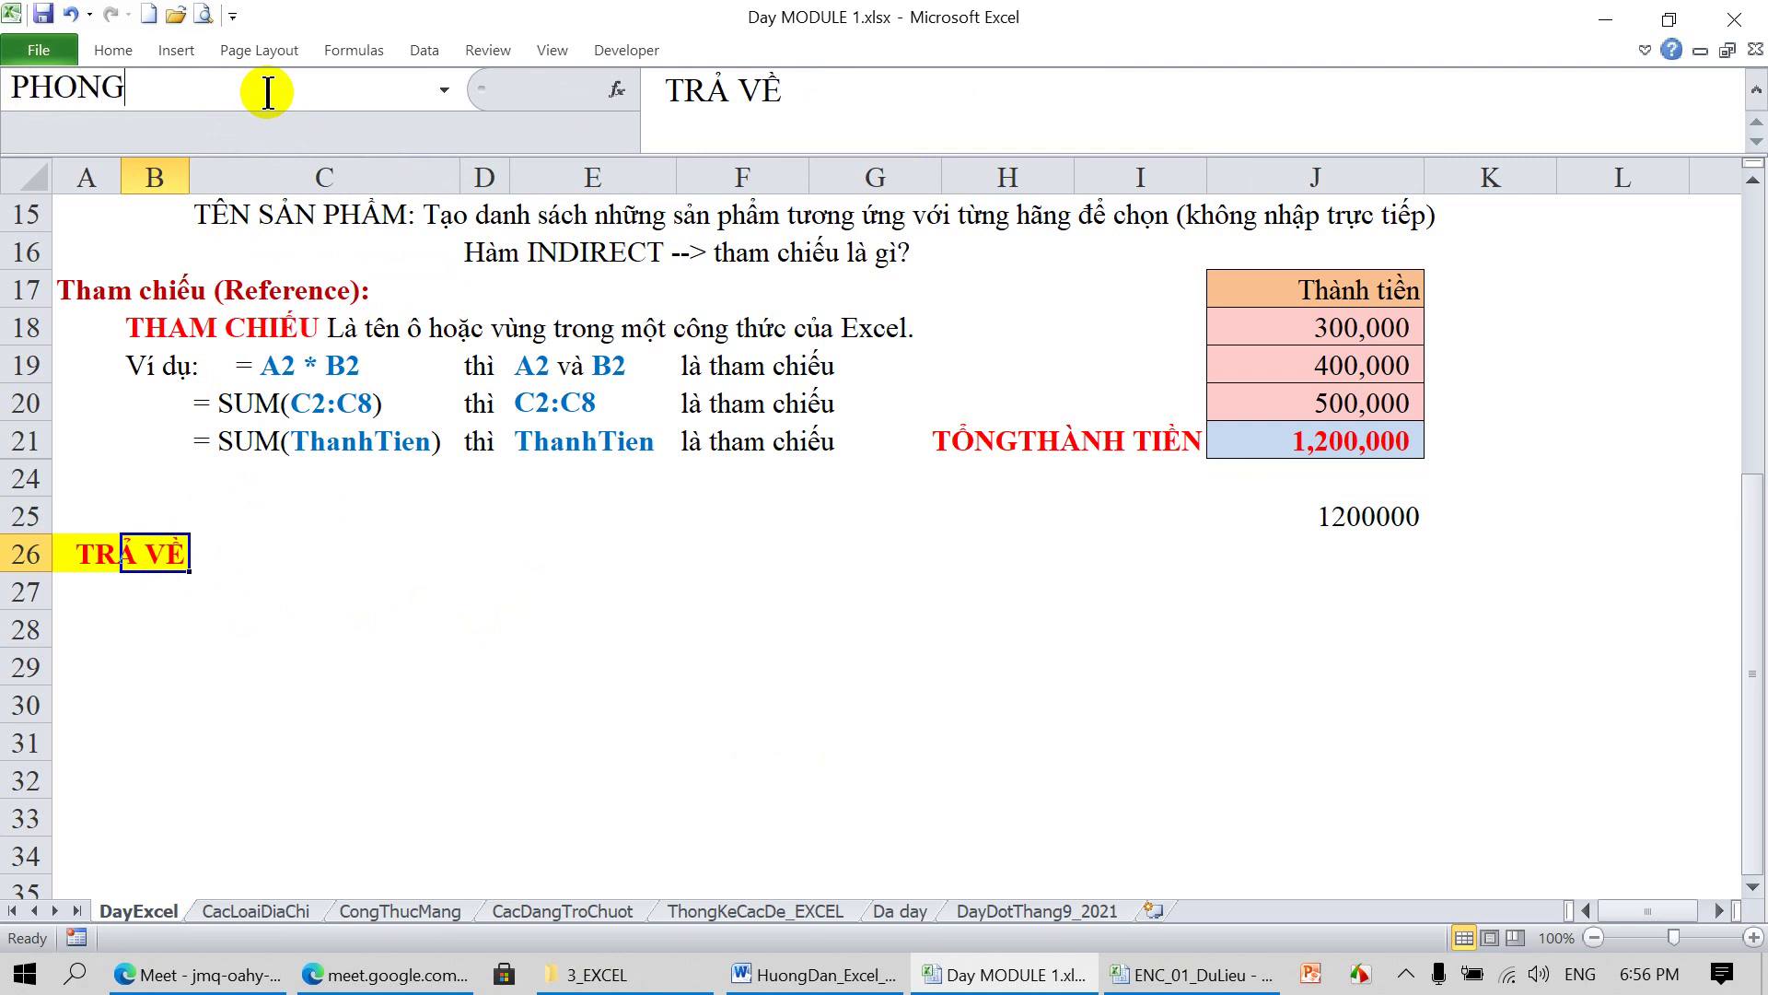
key("Return")
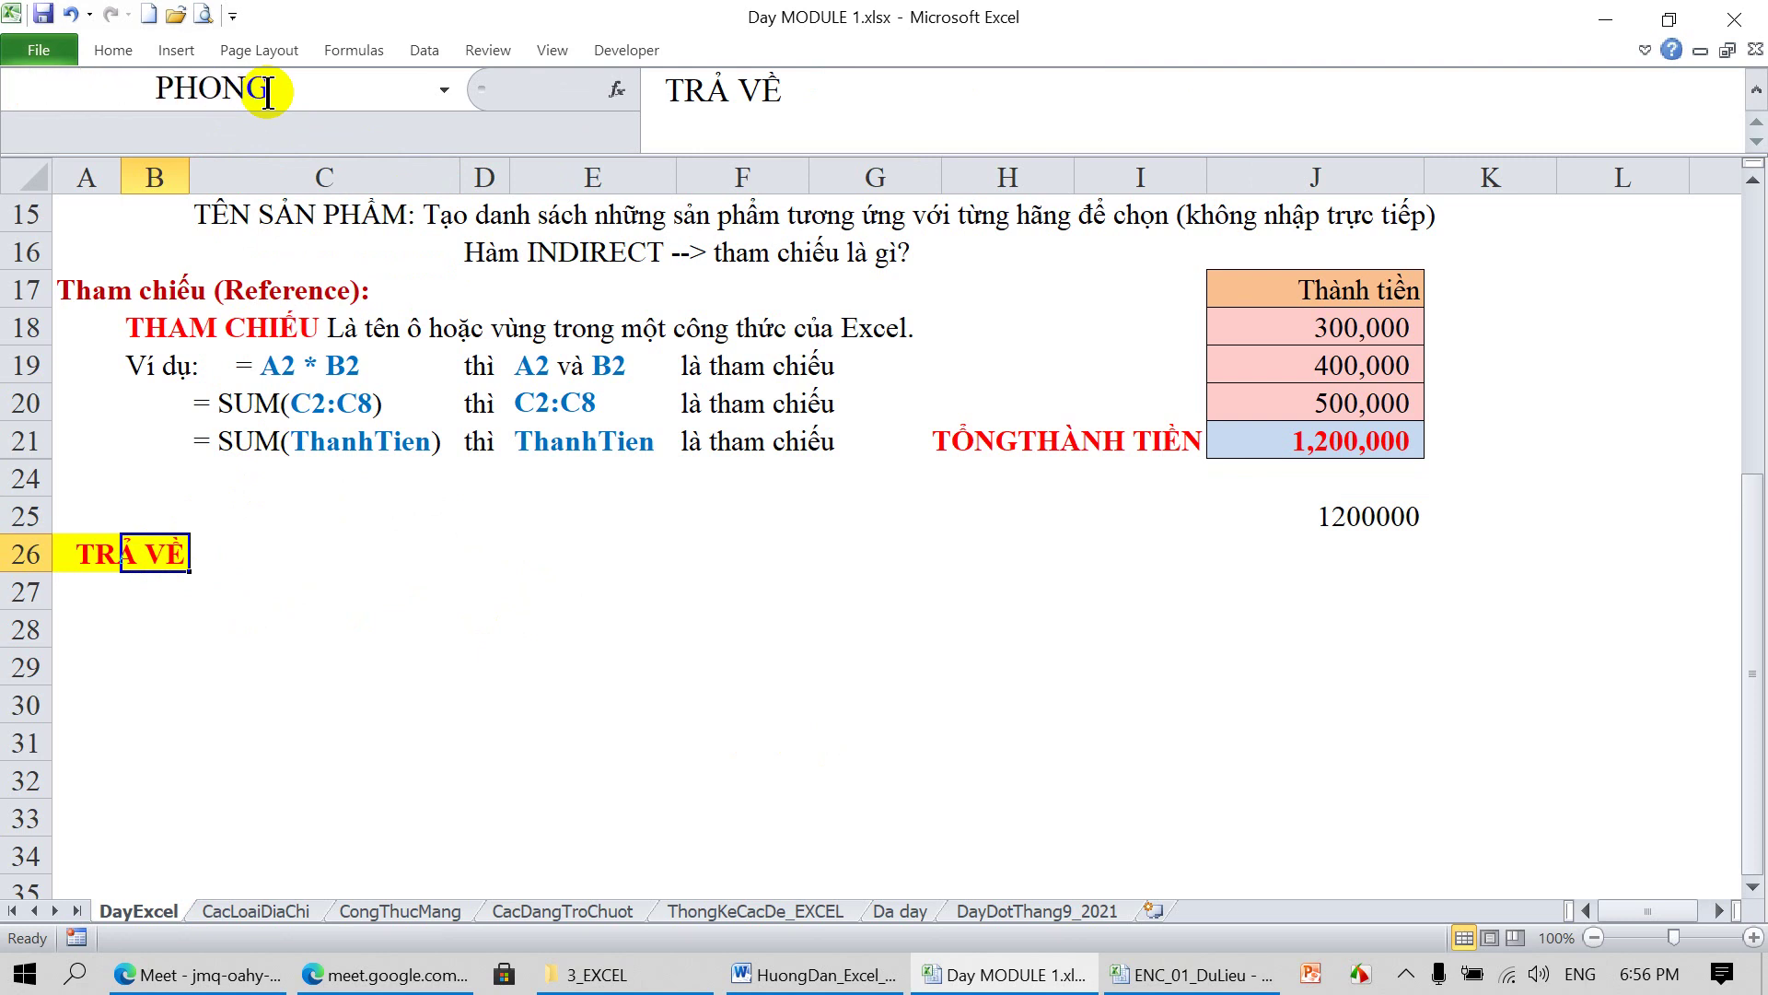
Enter =PHONG in C29 so it displays TRẢ VỀ
left_click(335, 654)
type("=PHONG")
key("Return")
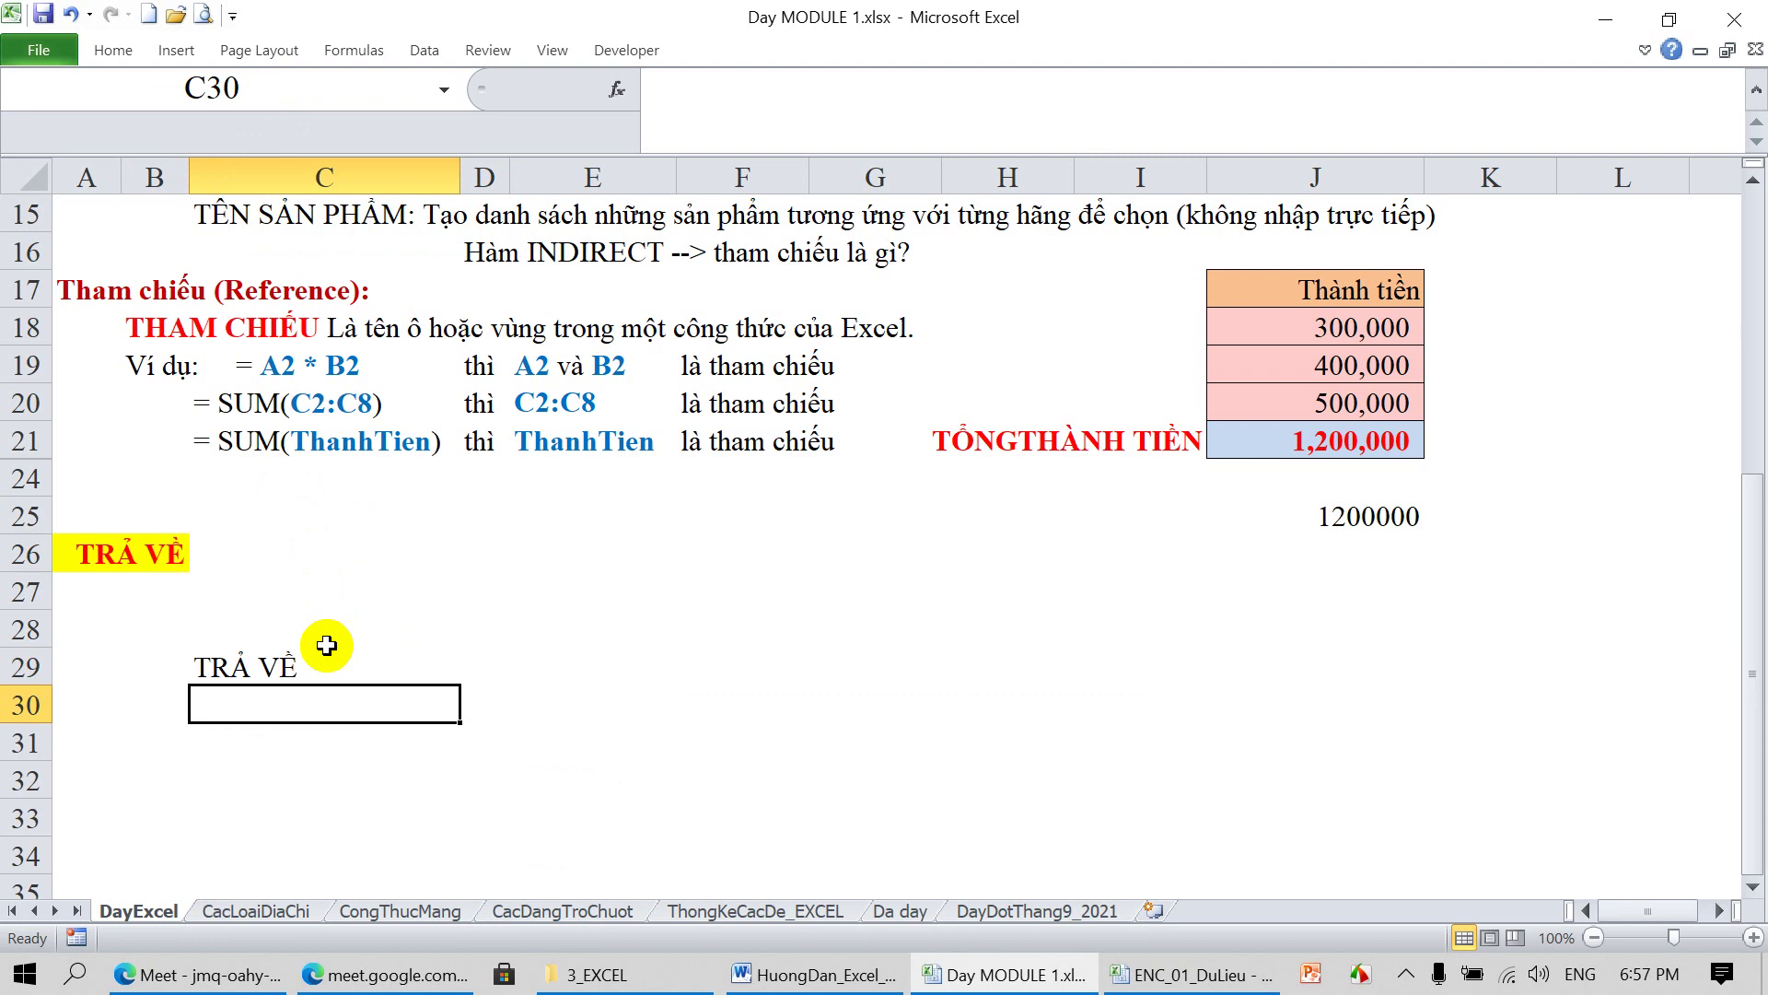
Enter =INDIRECT("PHONG") in C30, returning TRẢ VỀ
type("=IN")
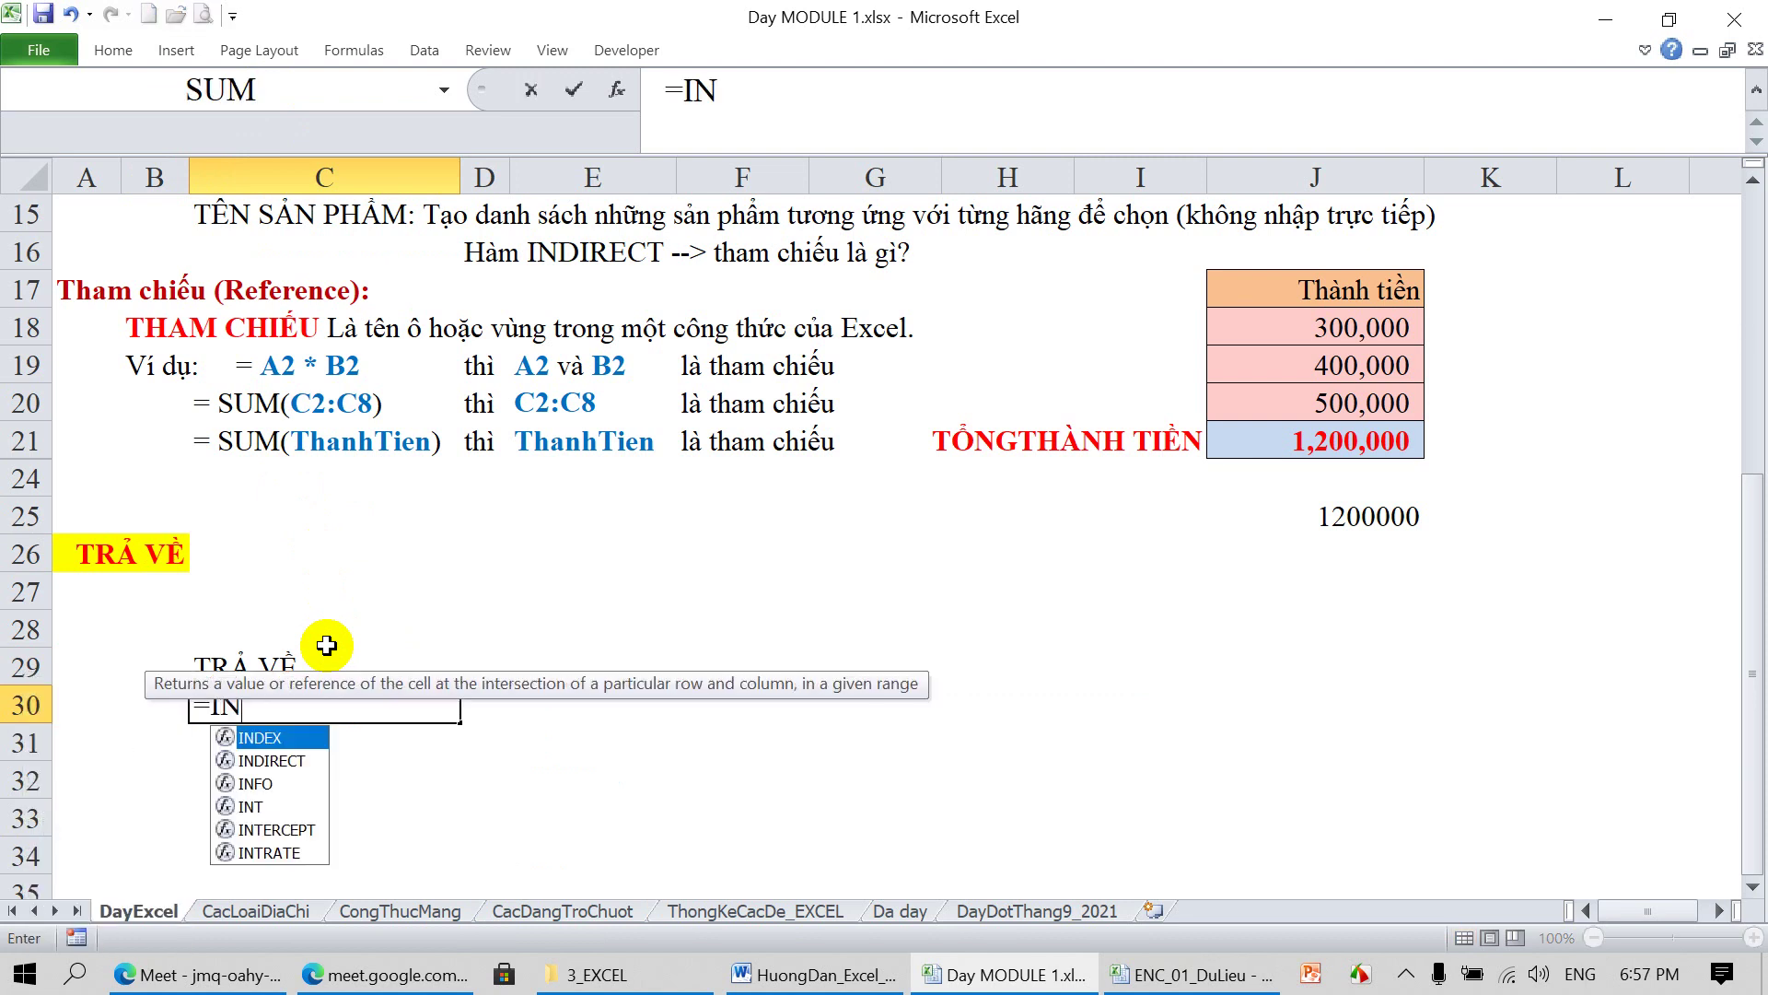
type("DIREC")
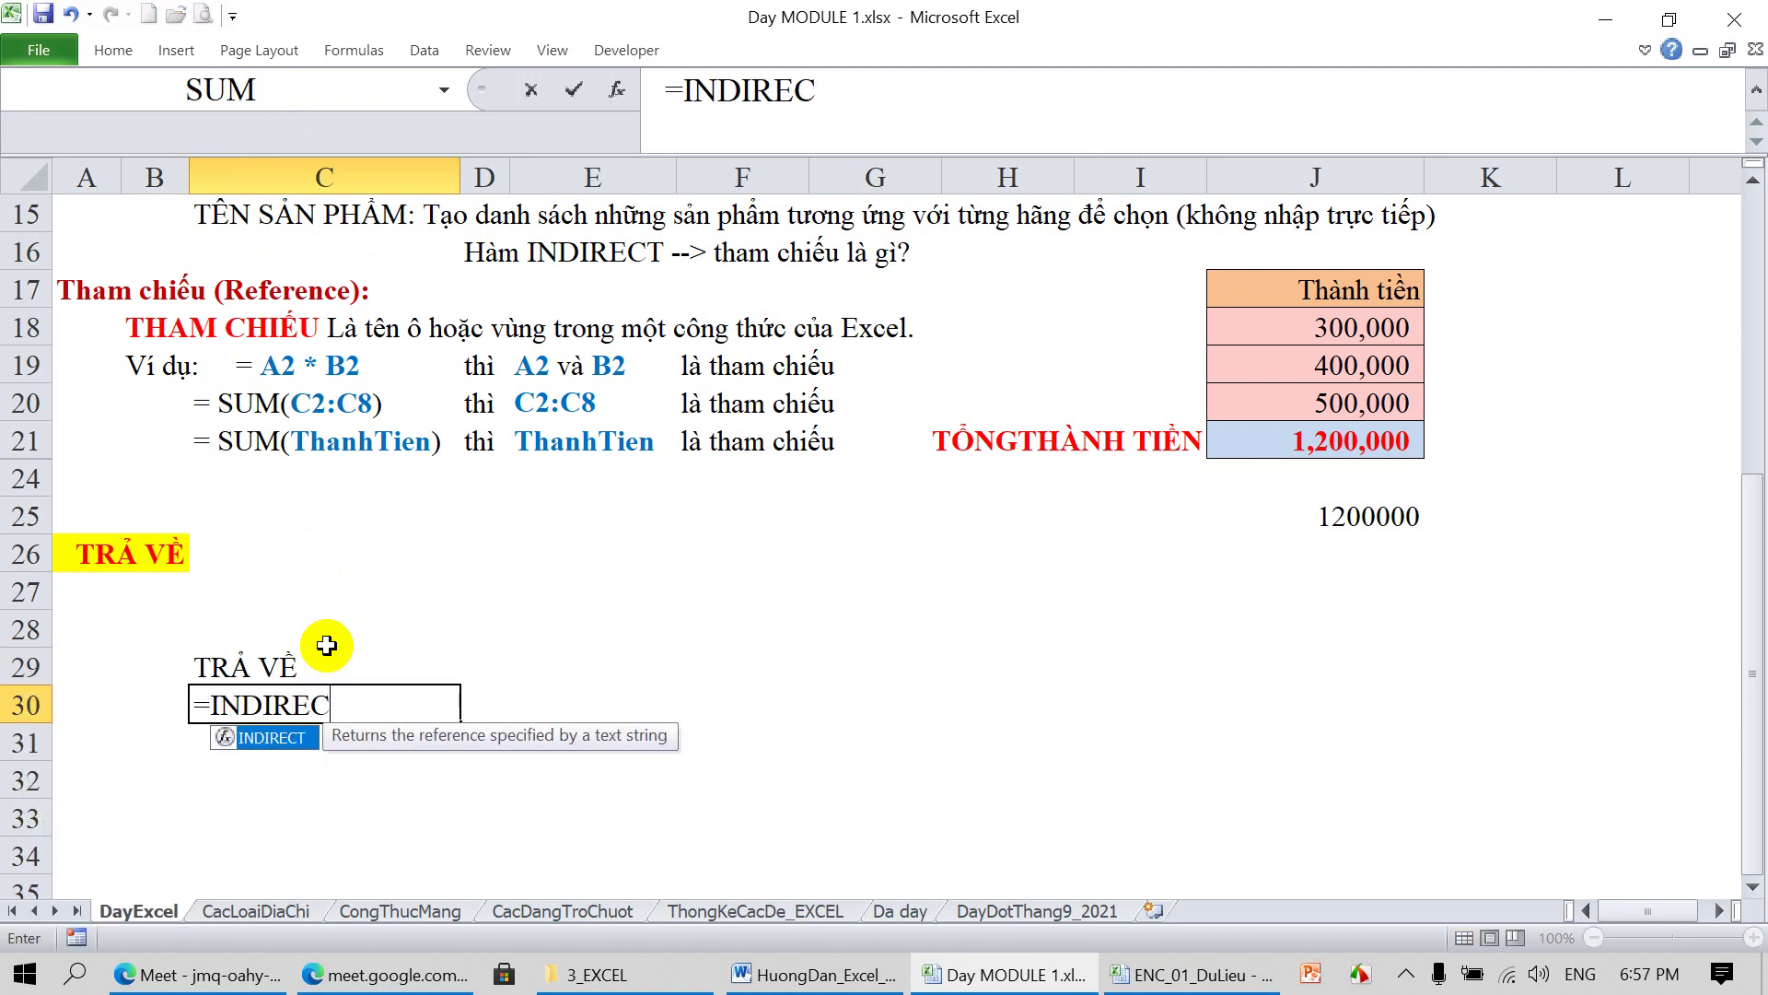
type("T(")
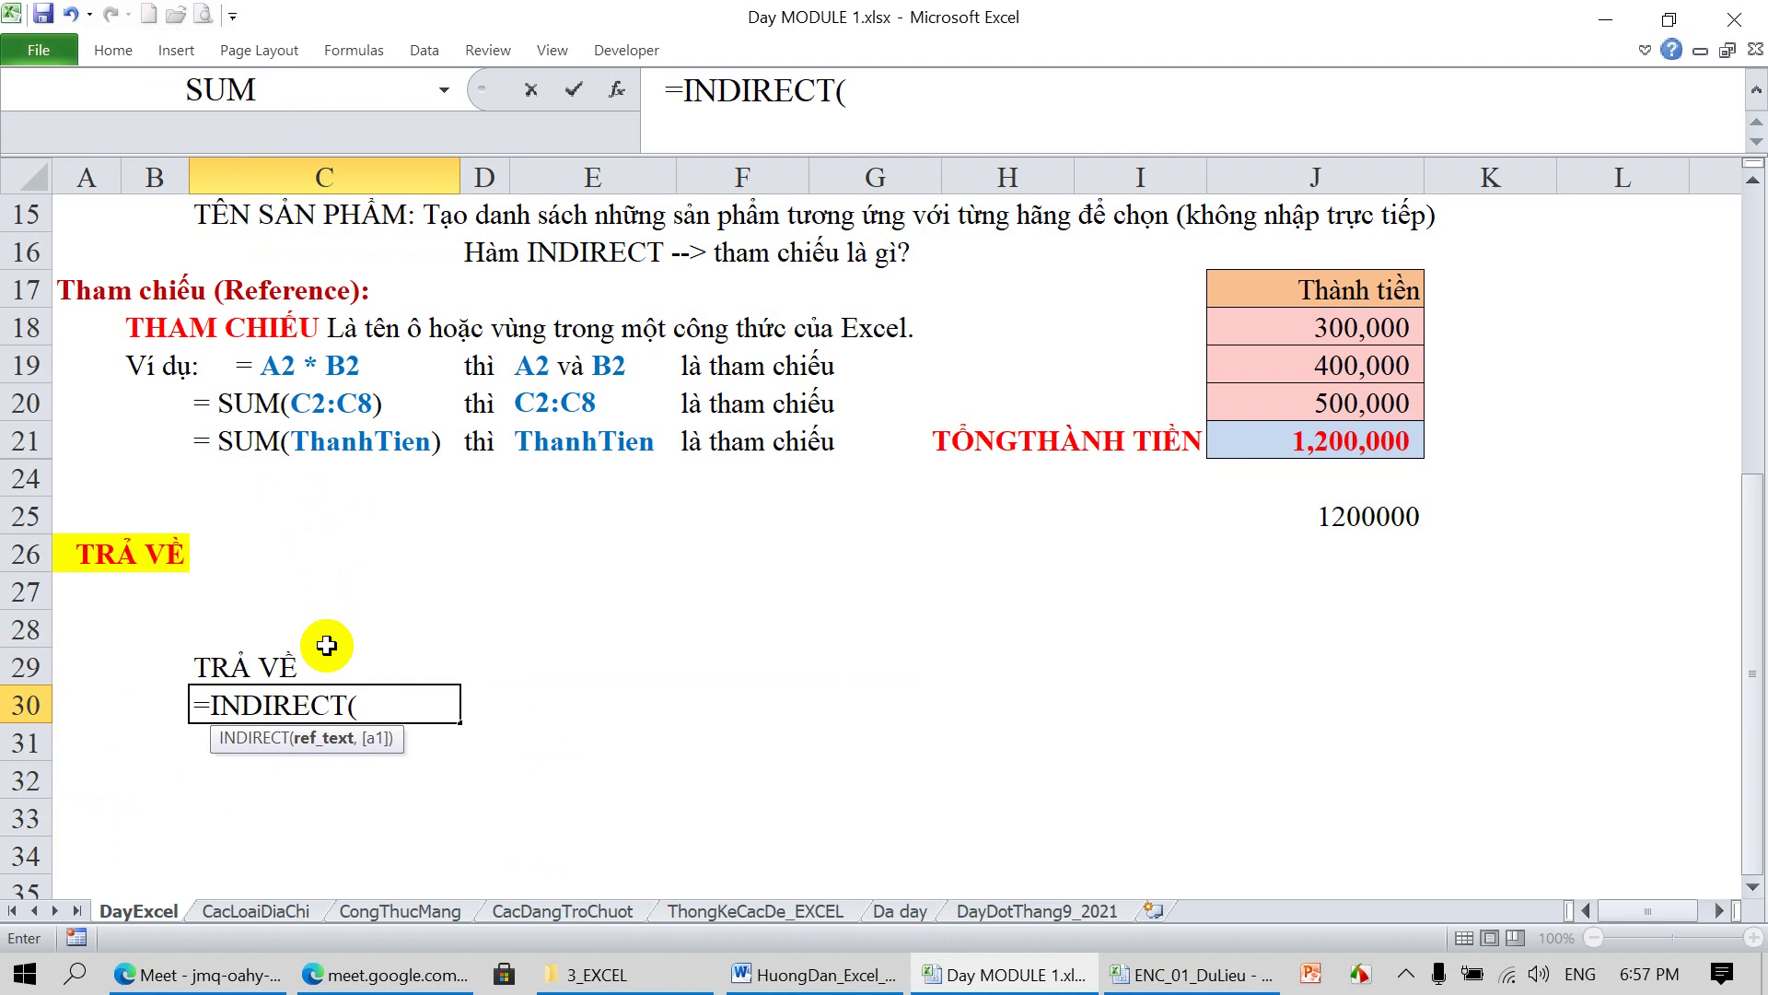
type("\"PHONG")
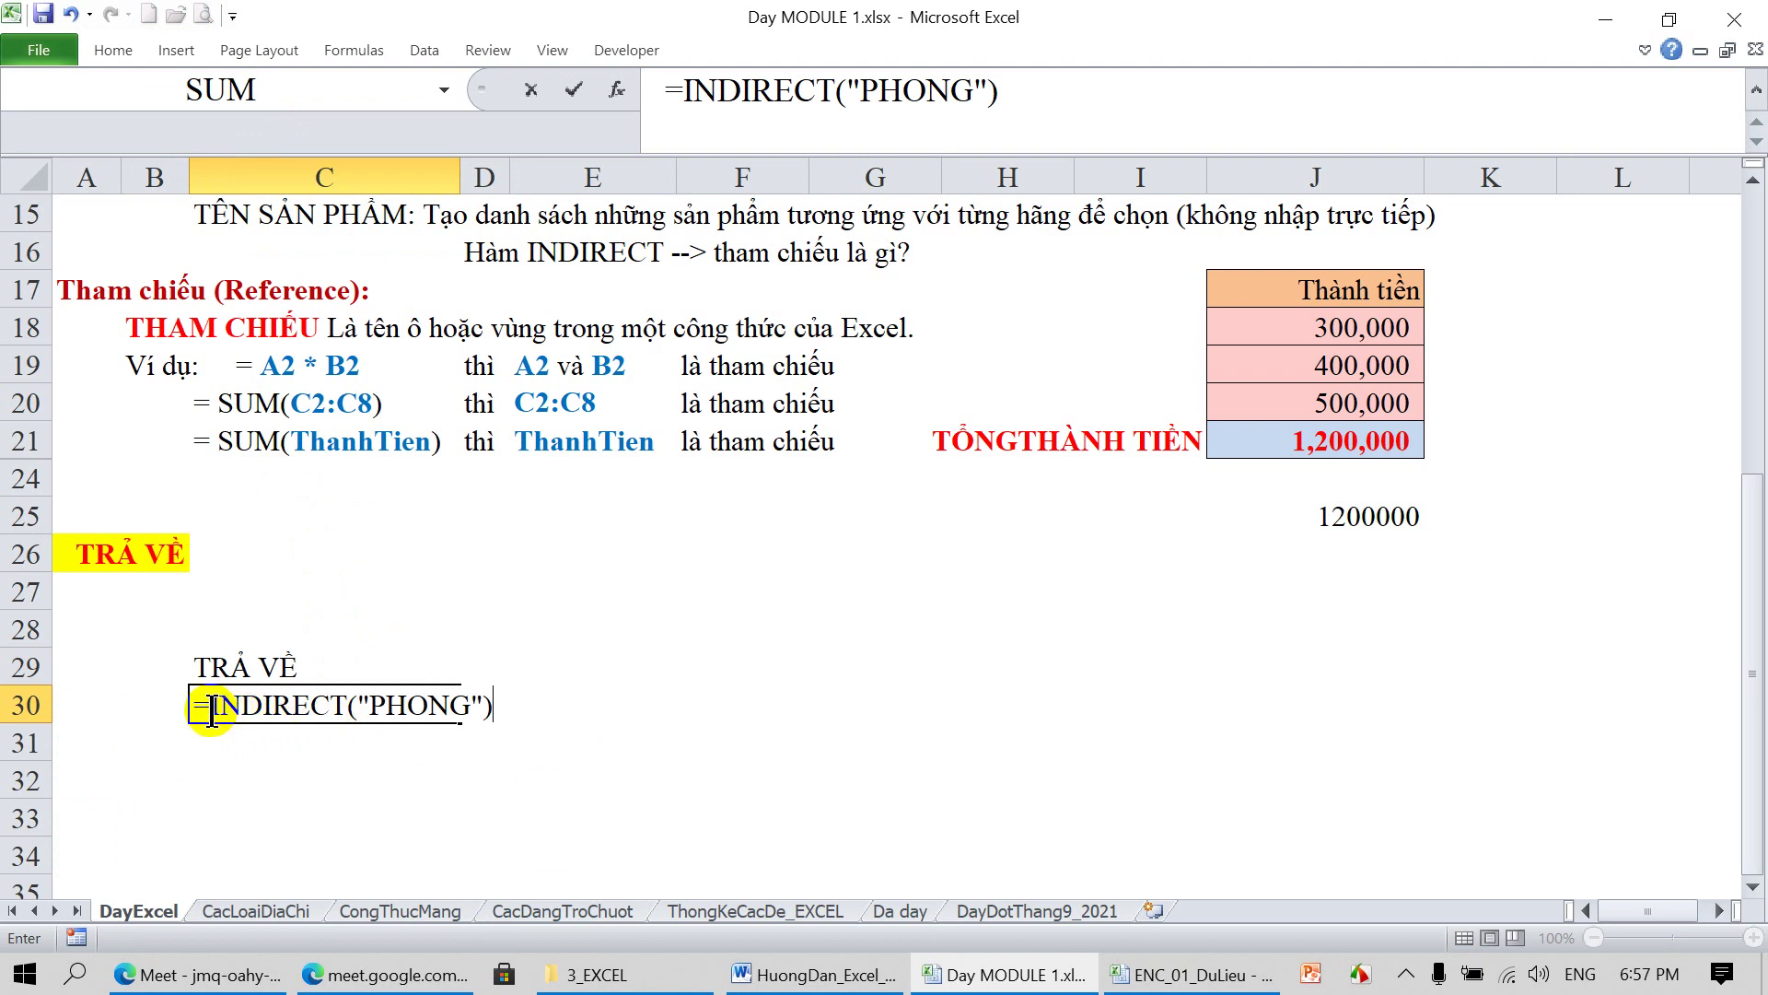
left_click_drag(211, 711, 492, 718)
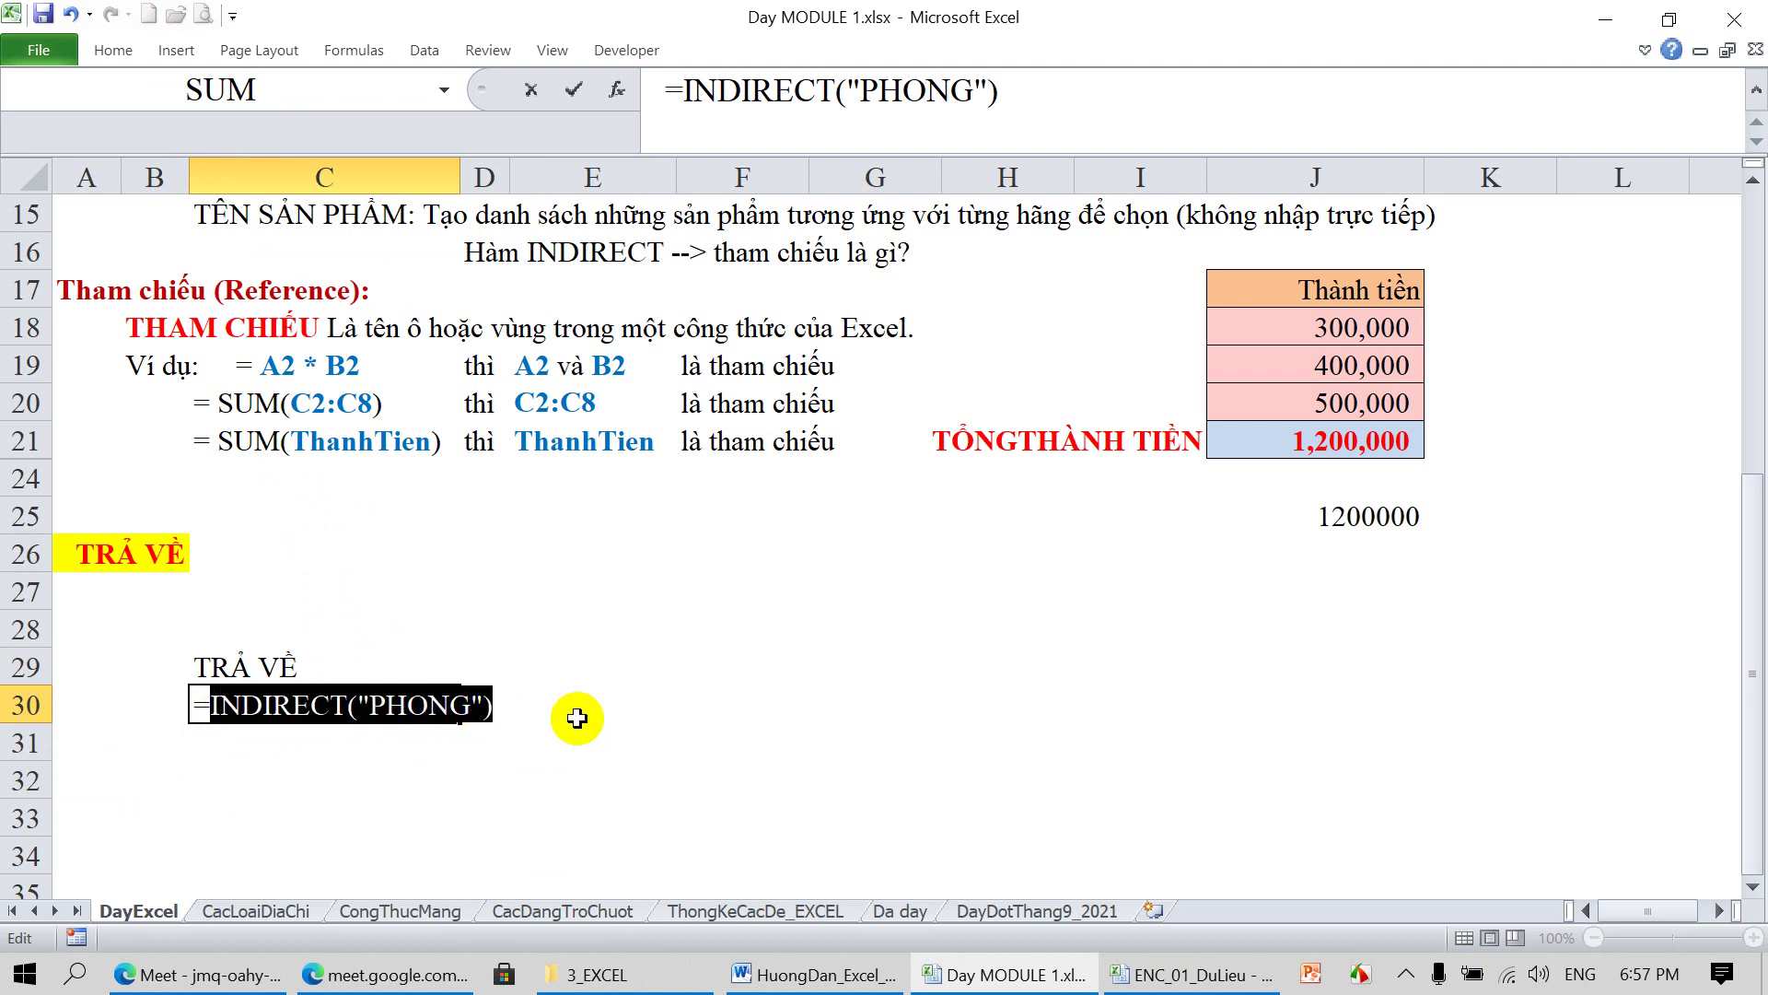
key("Return")
Compare the formulas in C29 and C30, cancelling a trial edit to C30
left_click(244, 669)
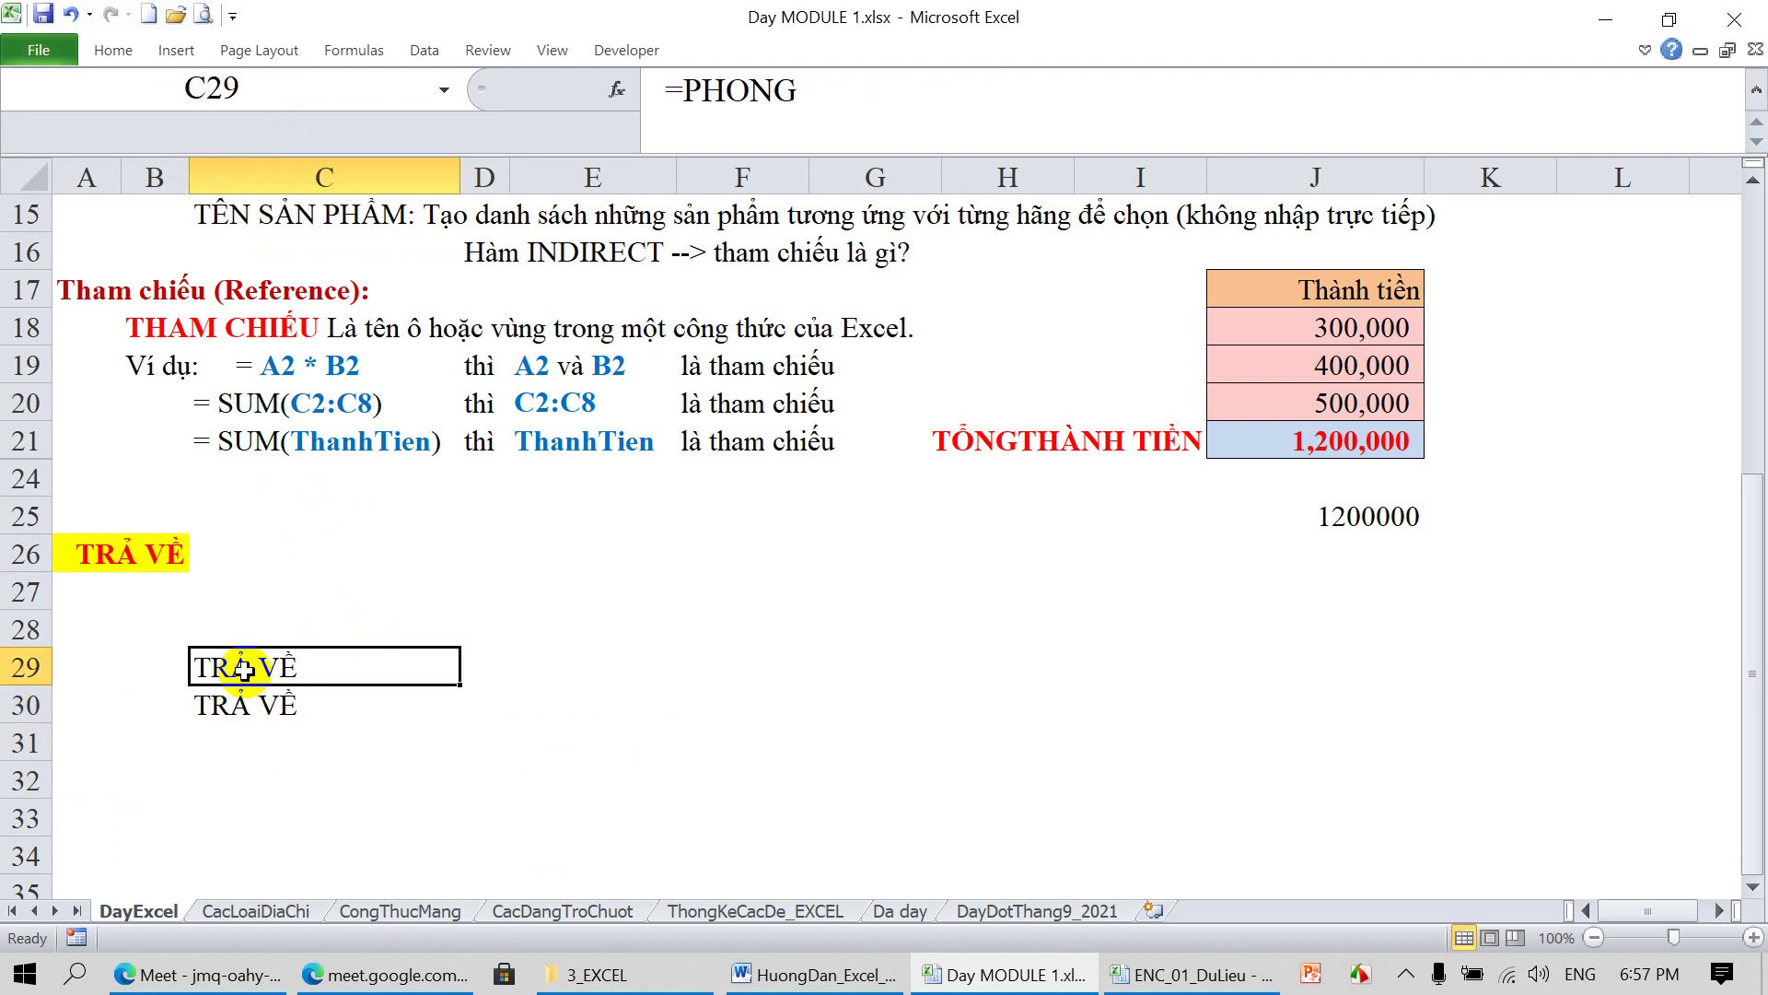
double_click(244, 669)
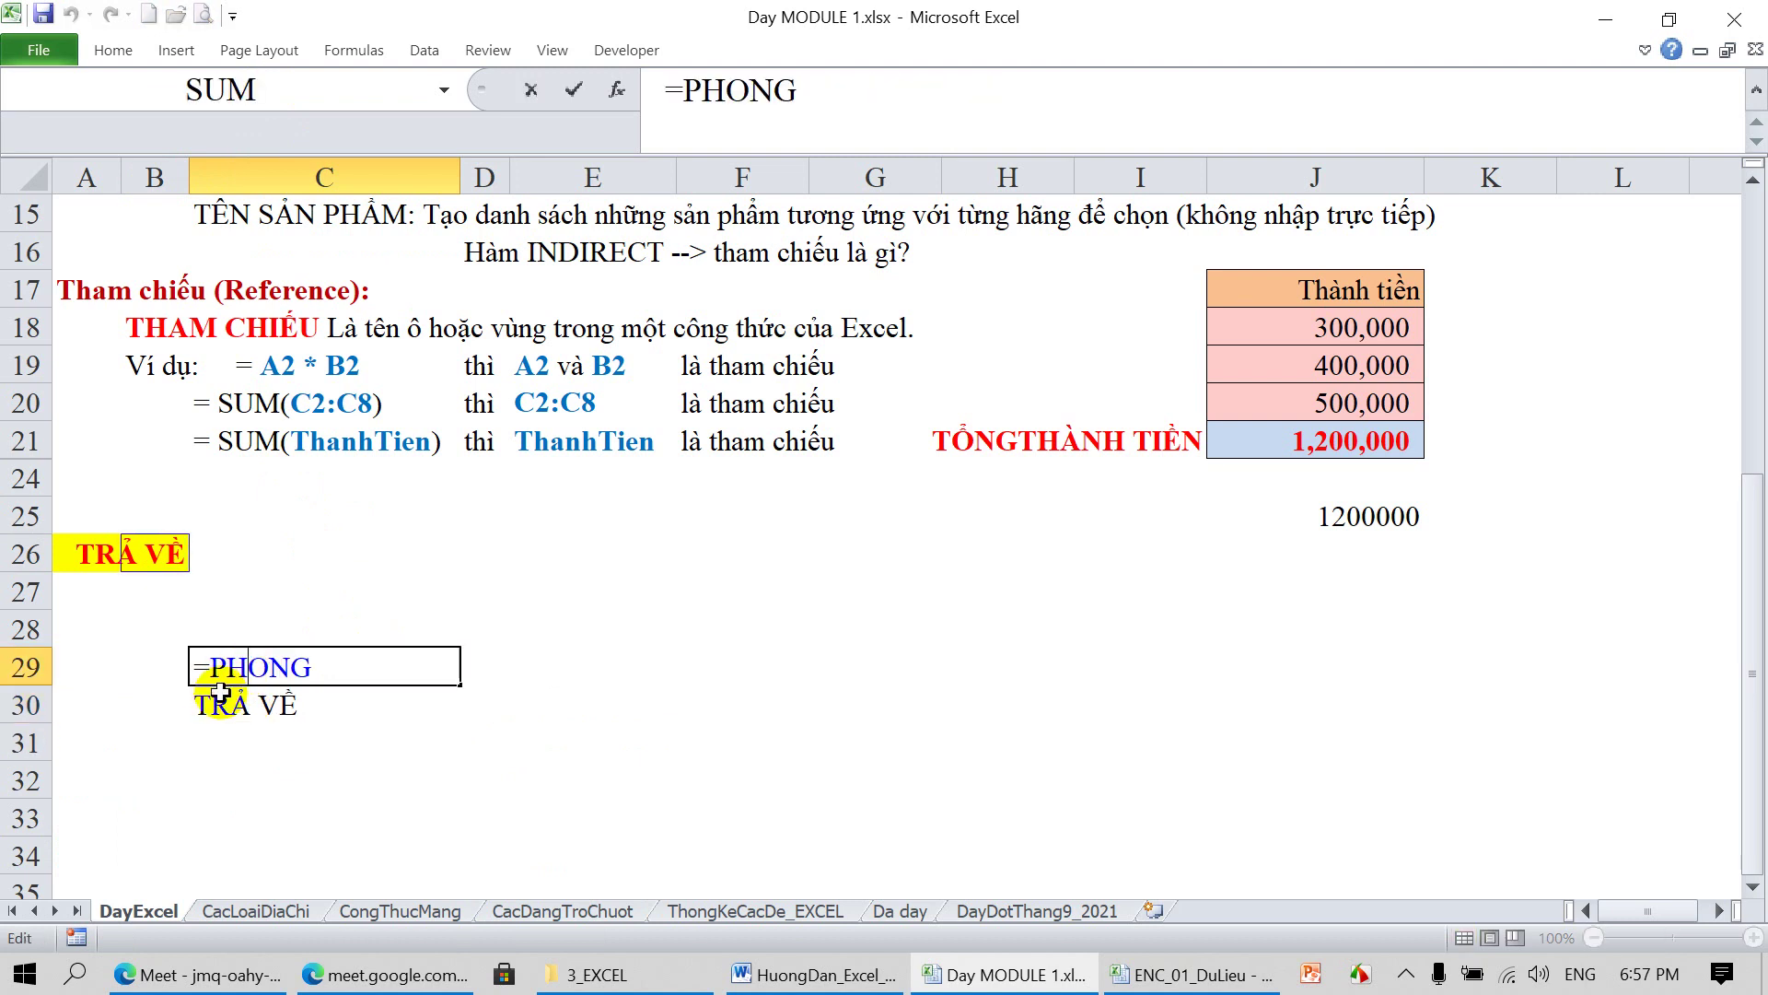
left_click(225, 704)
double_click(225, 705)
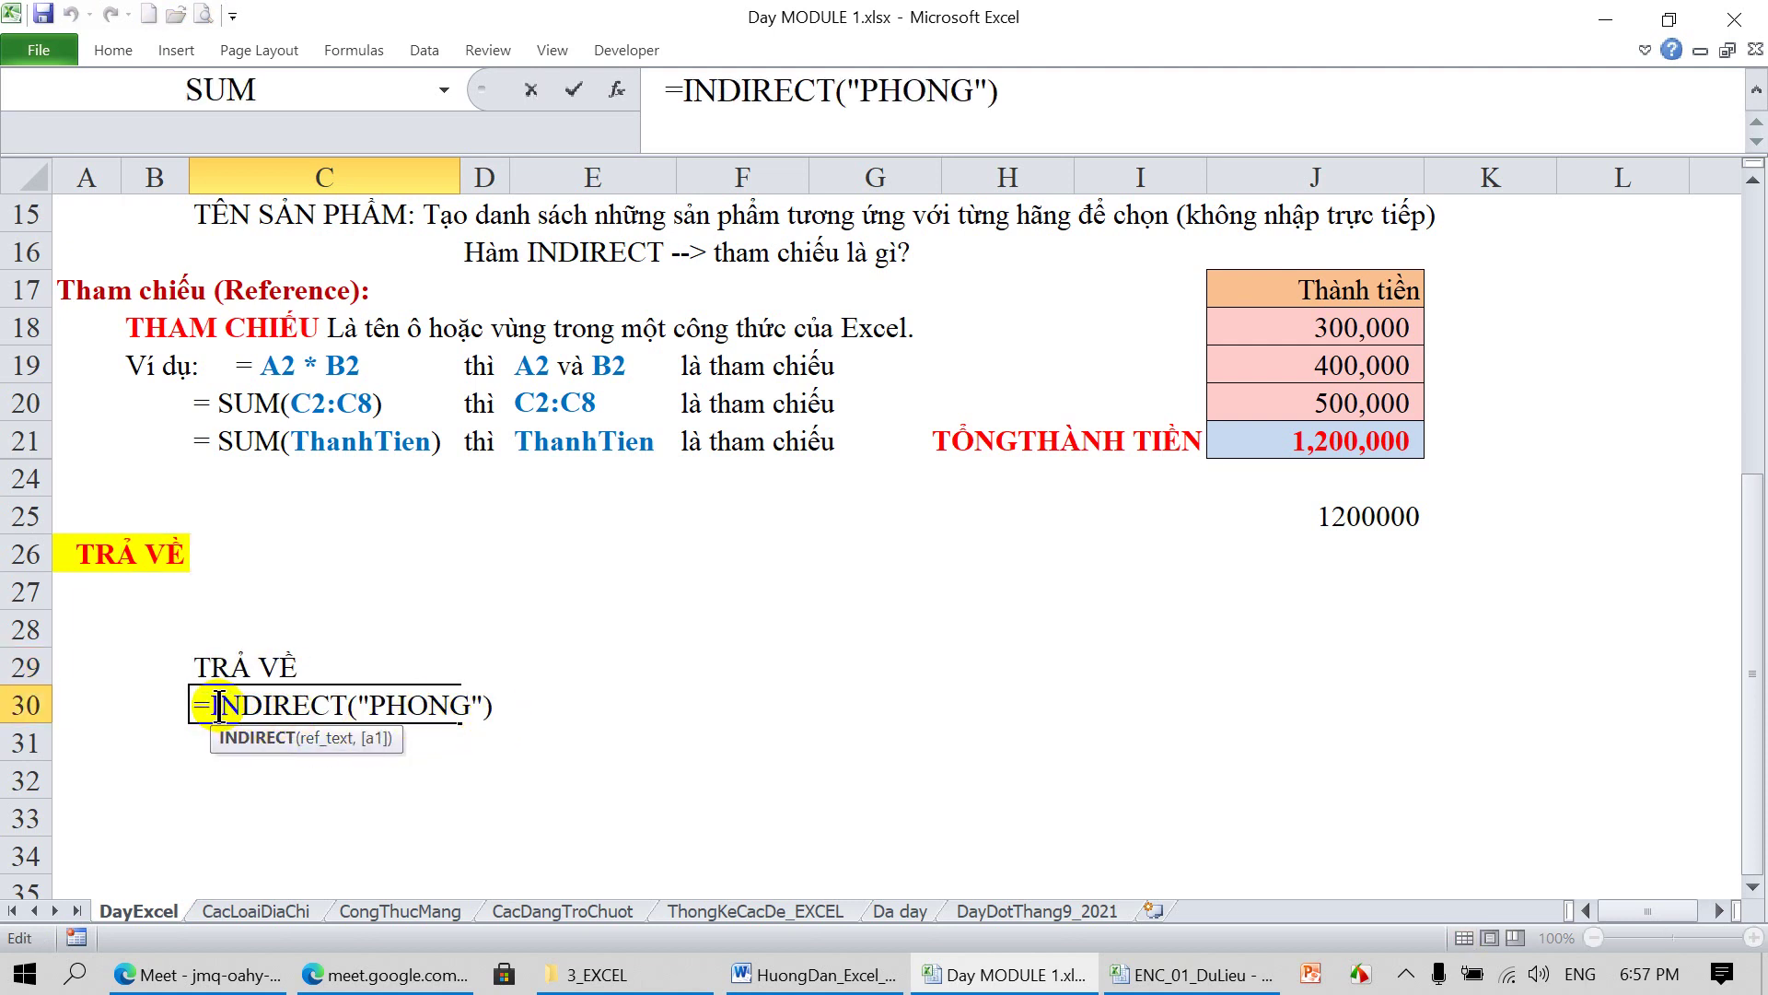
left_click_drag(217, 706, 482, 707)
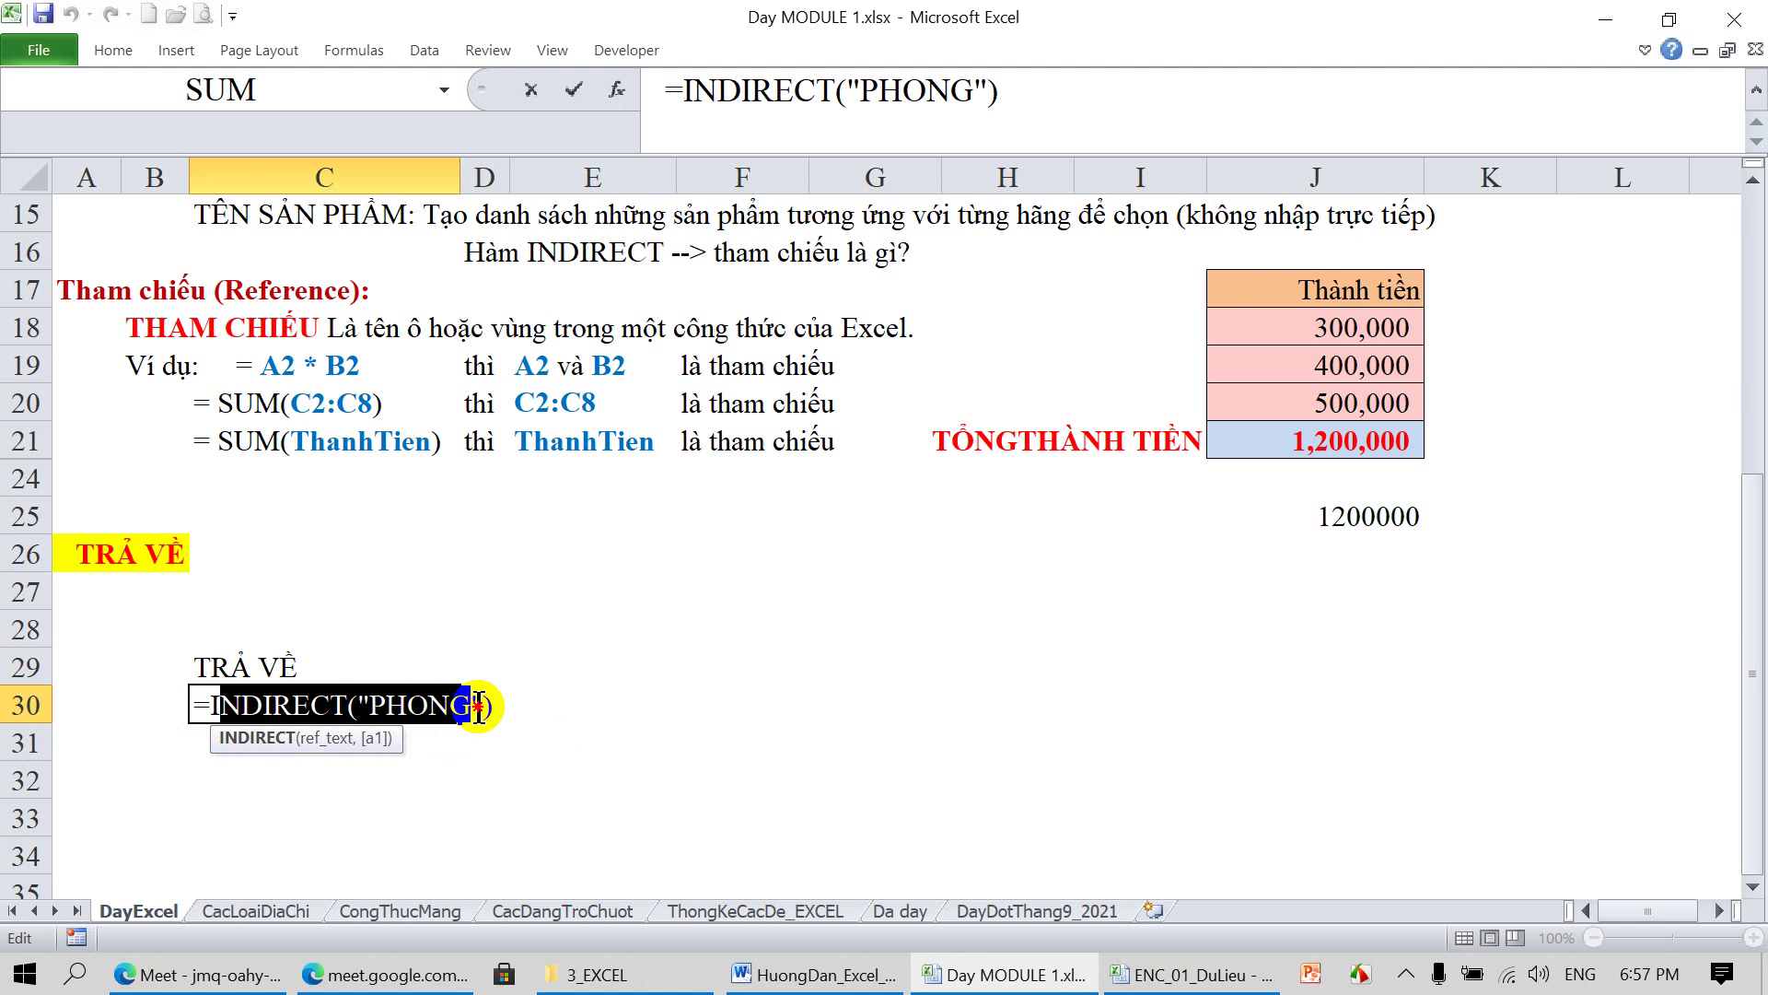
key("BackSpace")
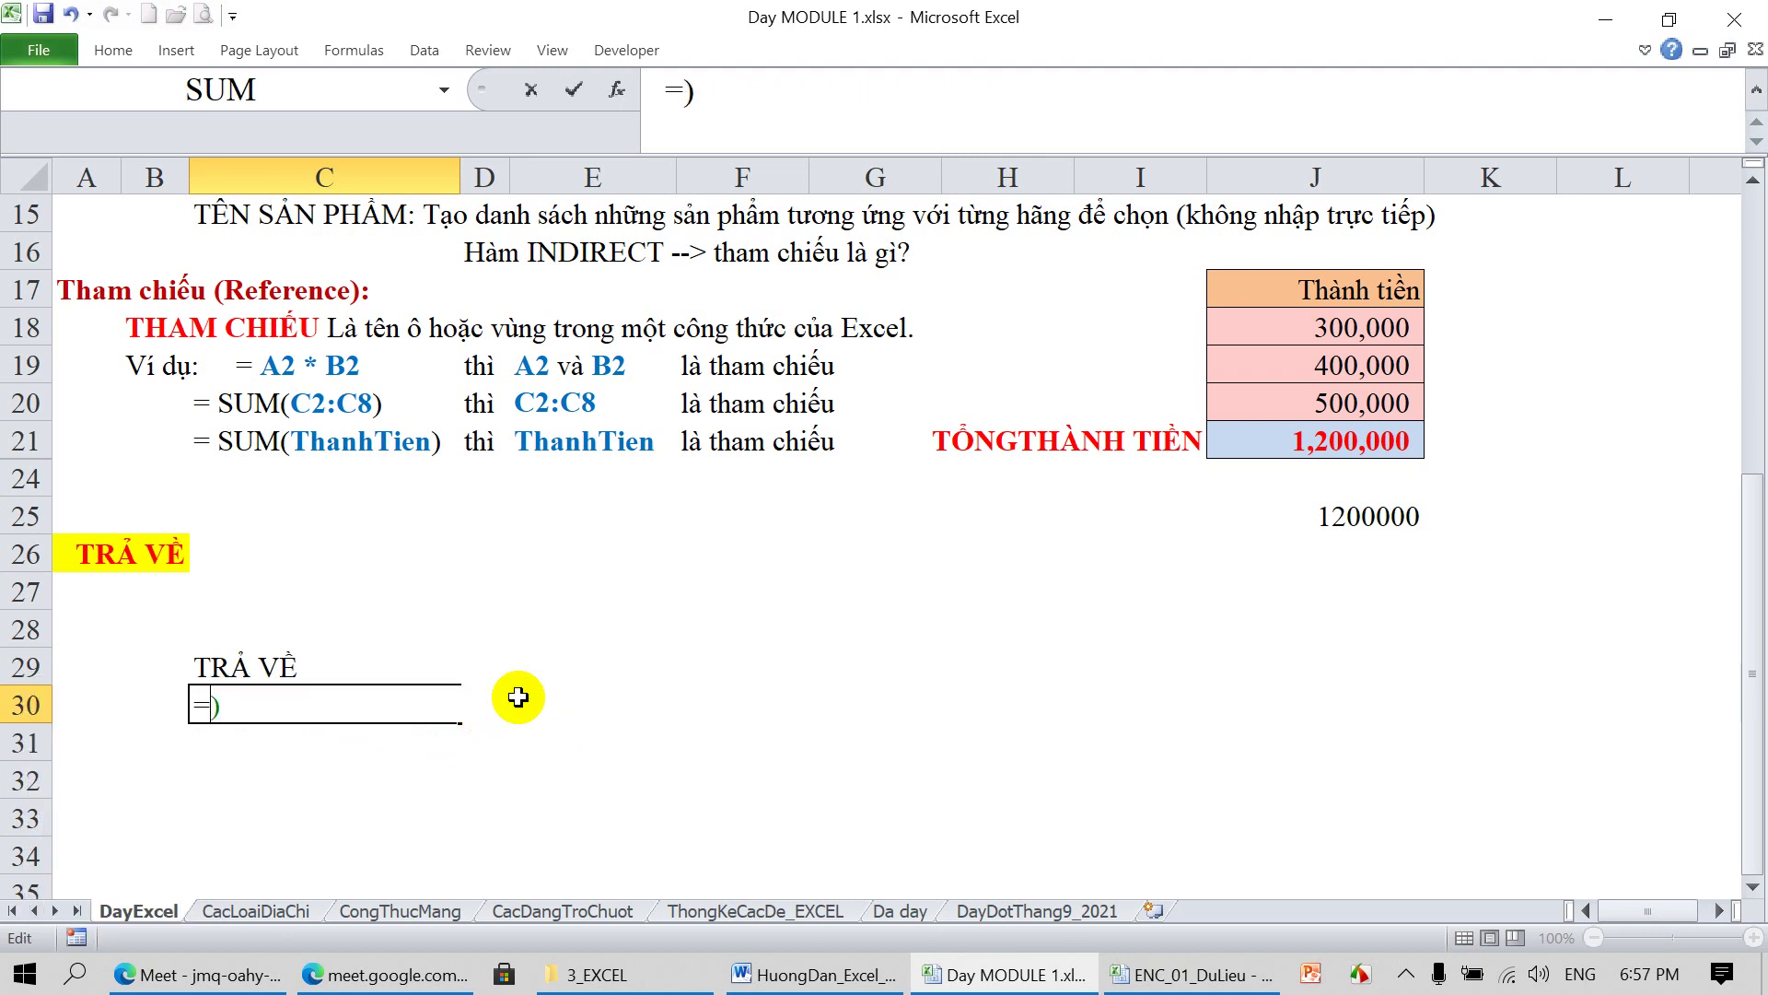
key("BackSpace")
key("Escape")
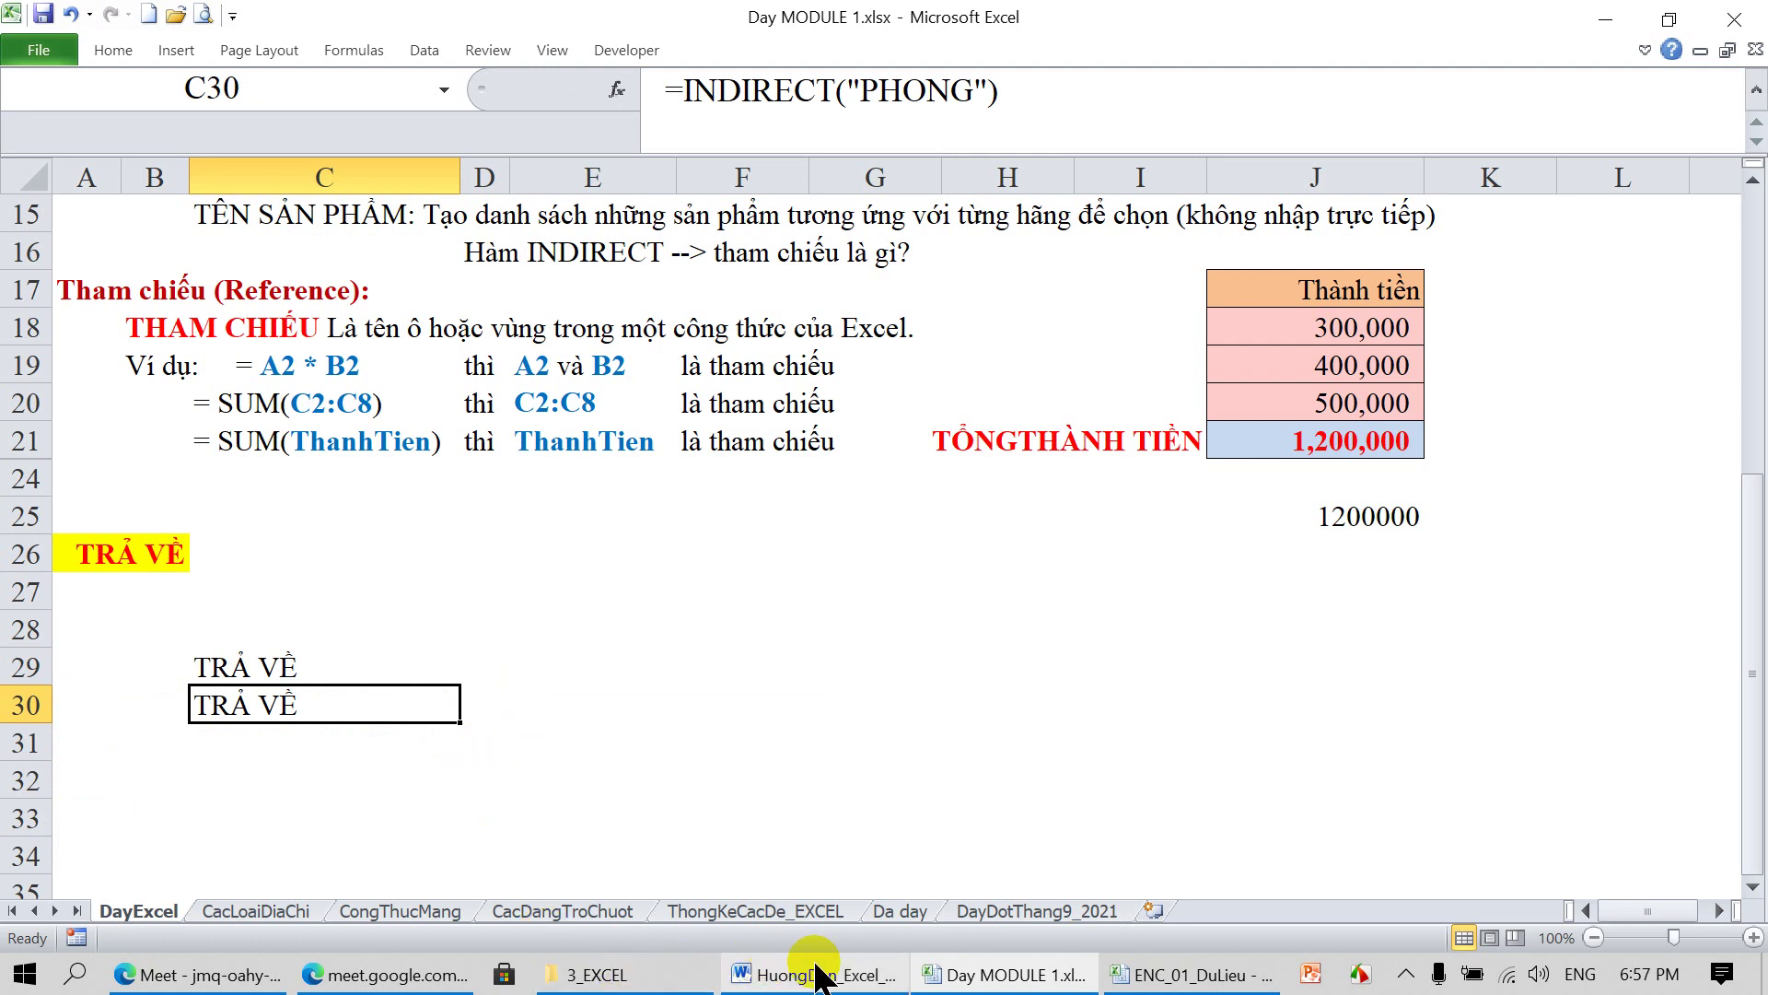
left_click(1152, 978)
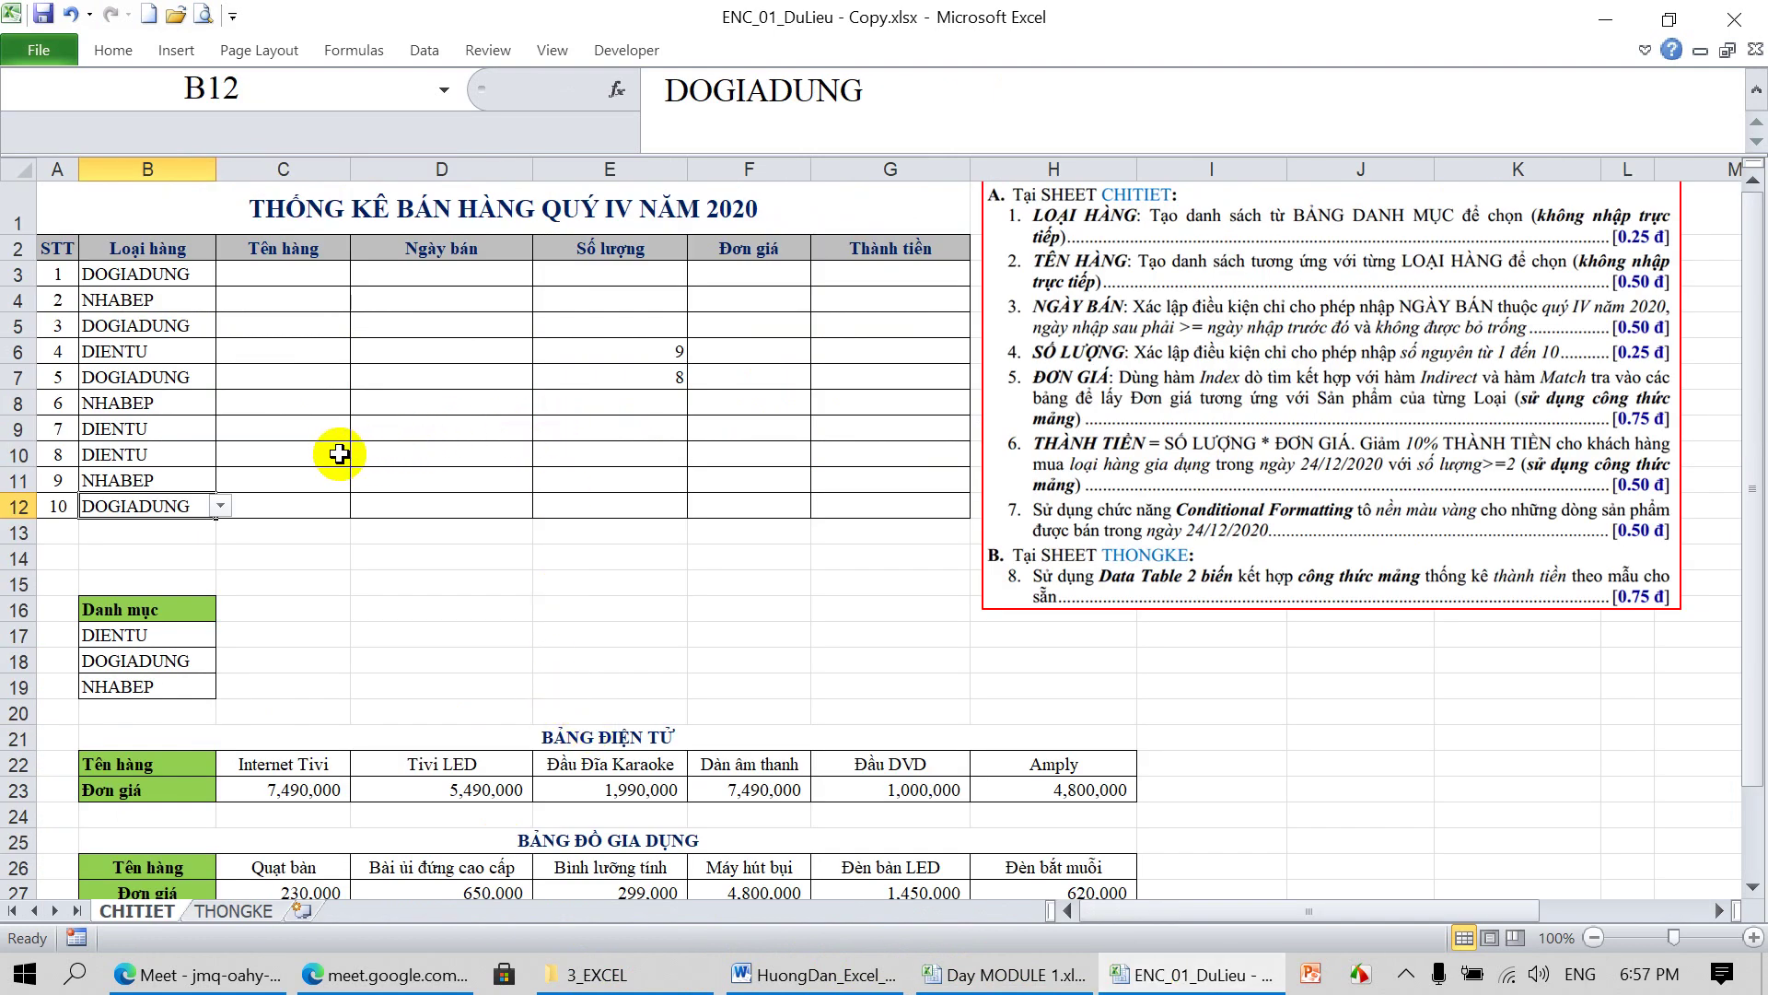
left_click(155, 274)
scroll(345, 586, "down", 1)
scroll(346, 586, "up", 1)
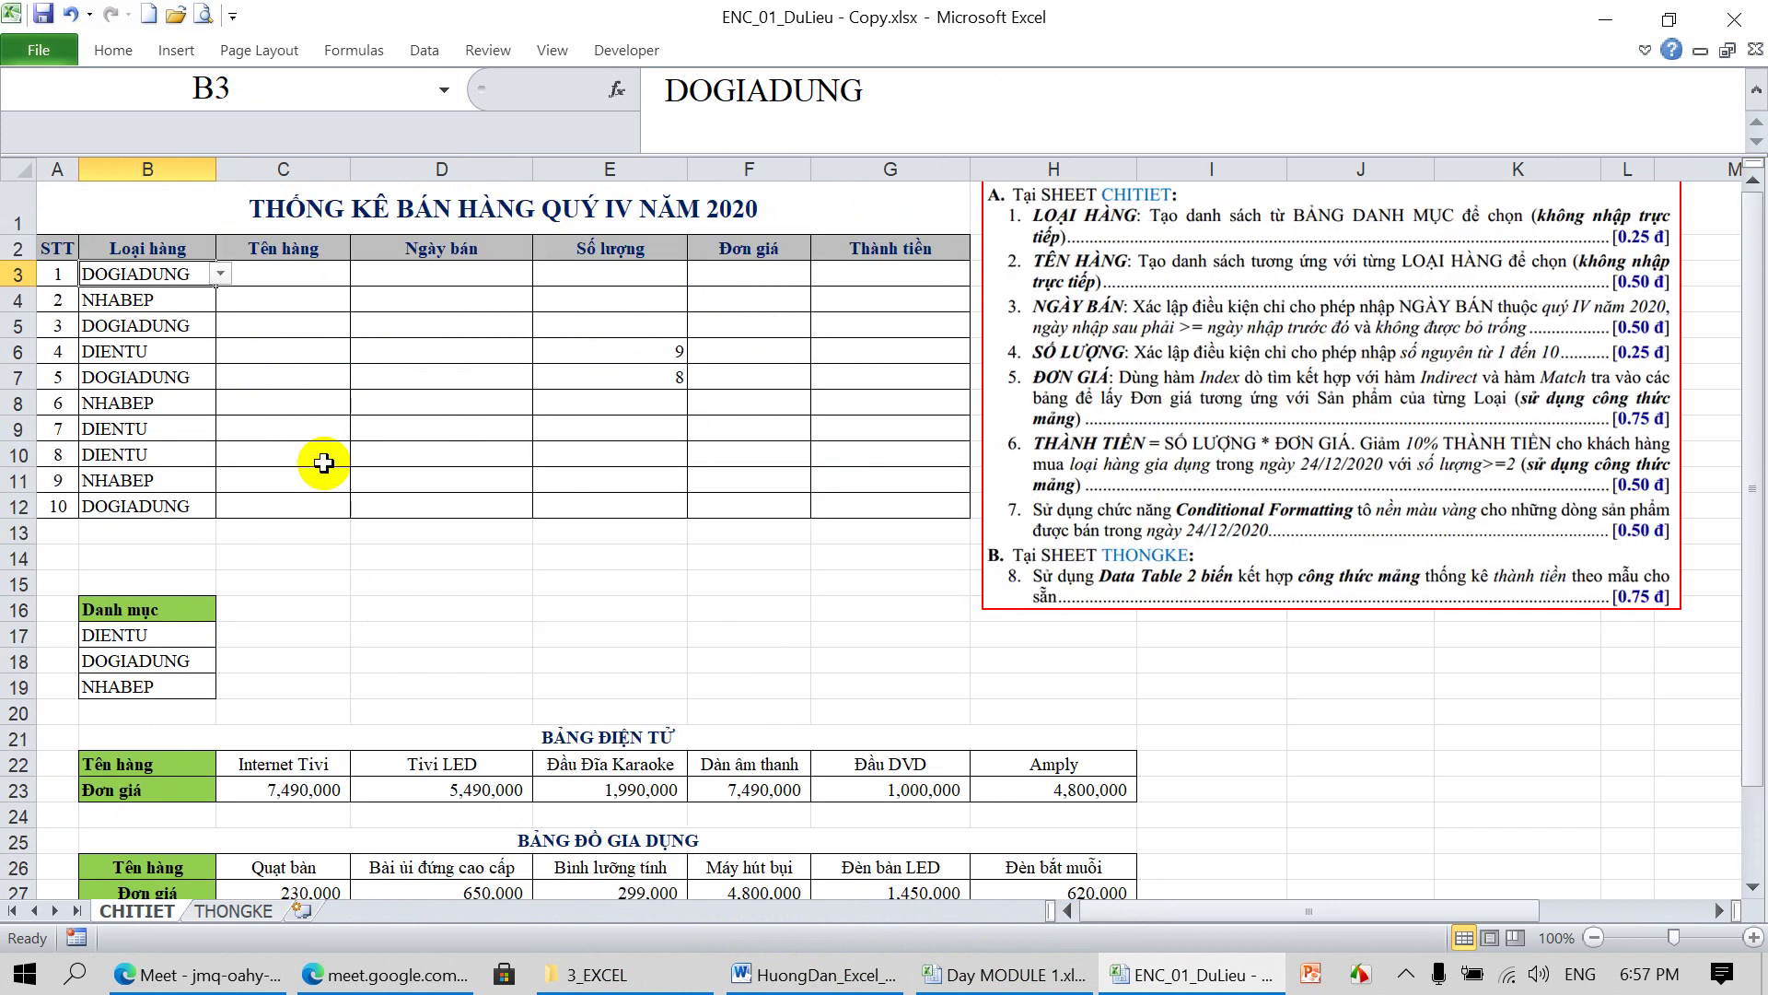
left_click(295, 274)
scroll(295, 455, "down", 1)
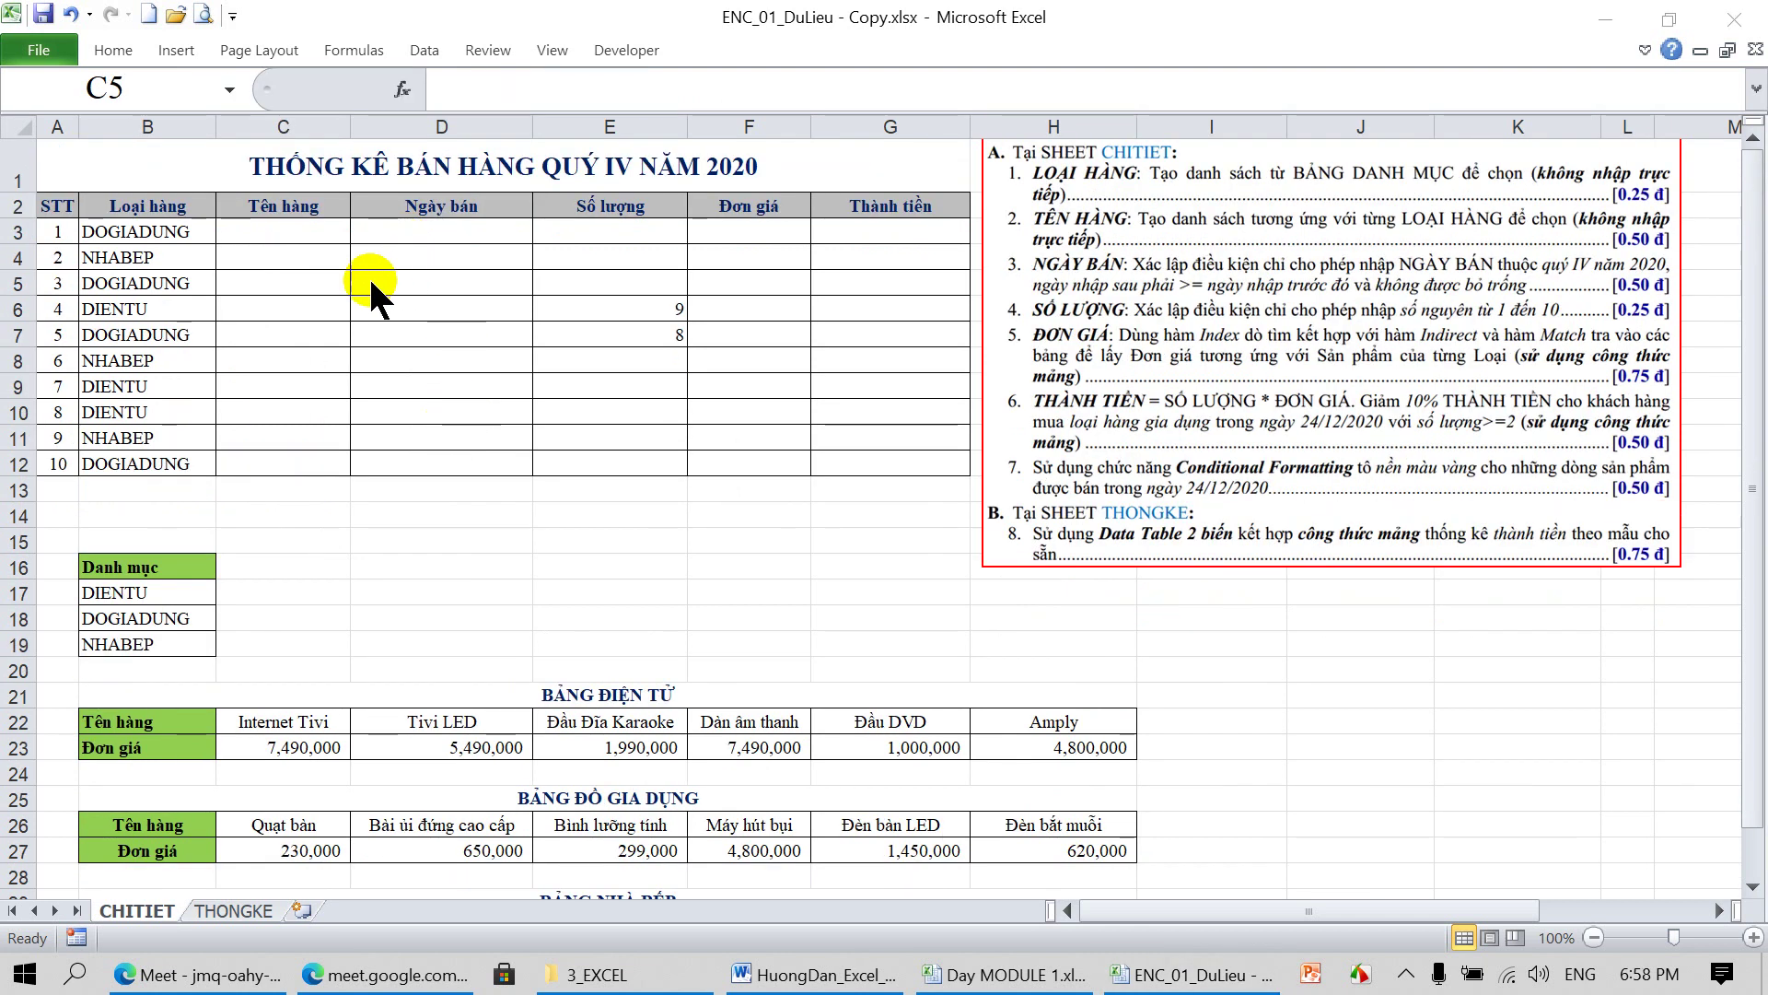
left_click(153, 232)
left_click(221, 232)
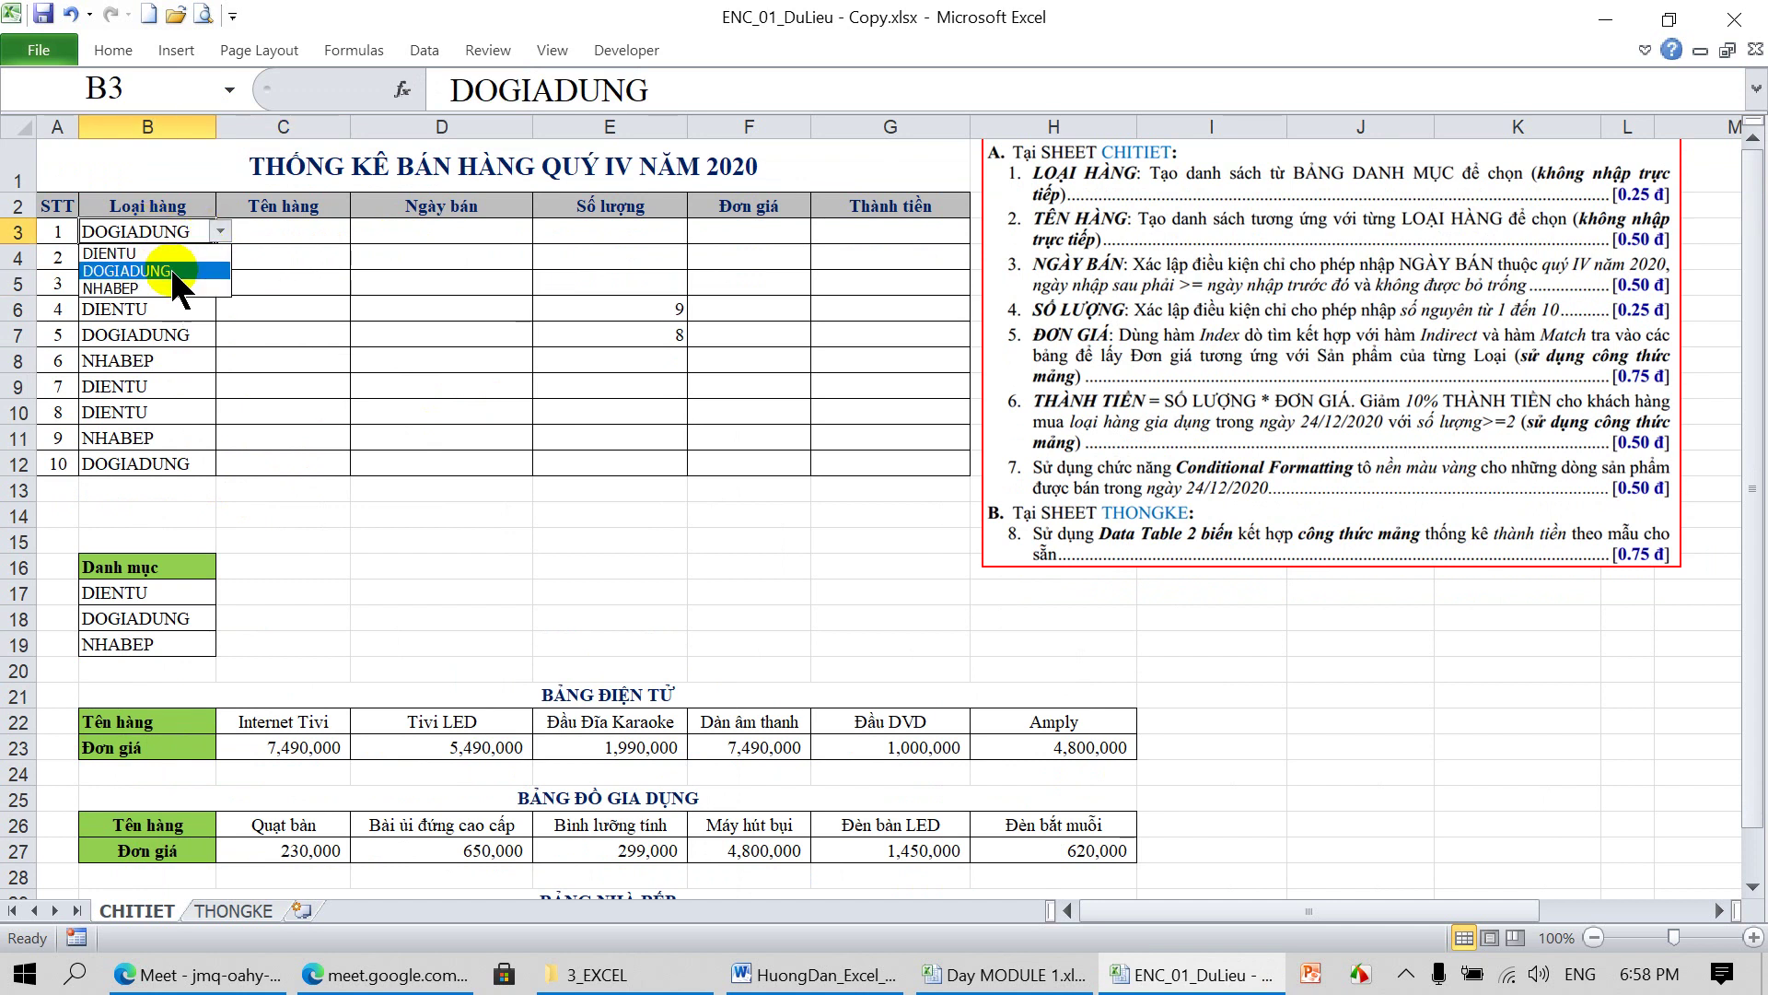
left_click(256, 307)
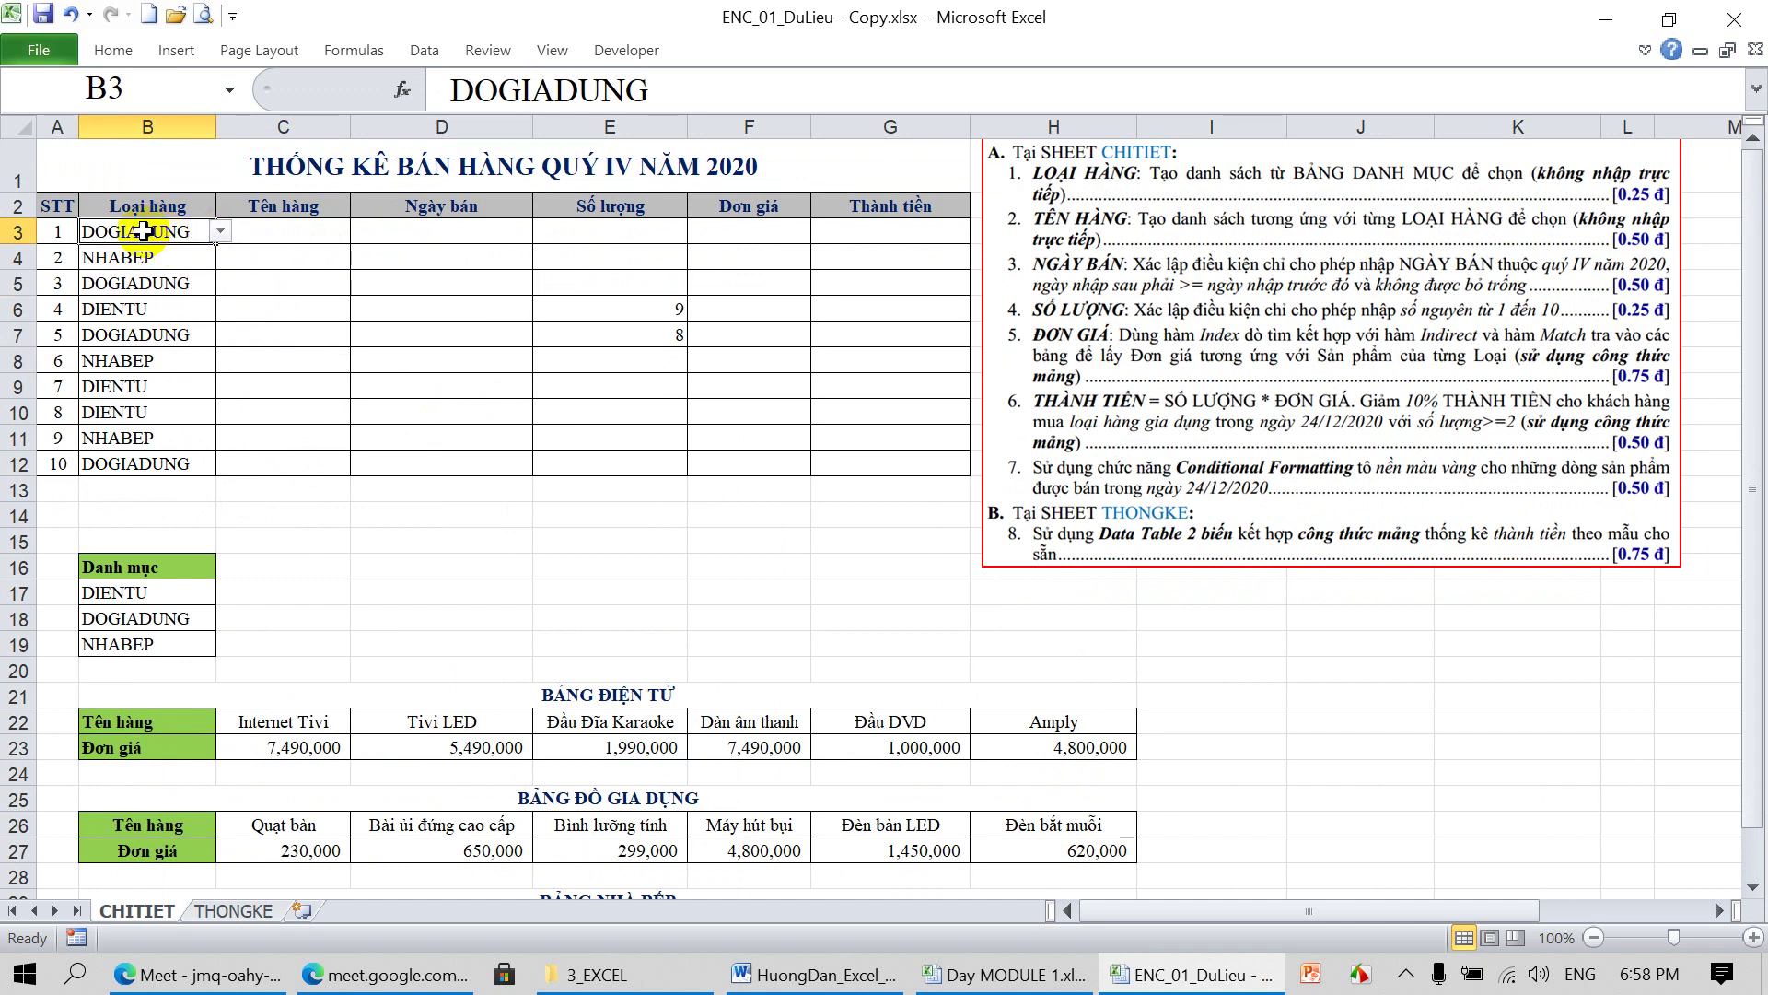
left_click(288, 231)
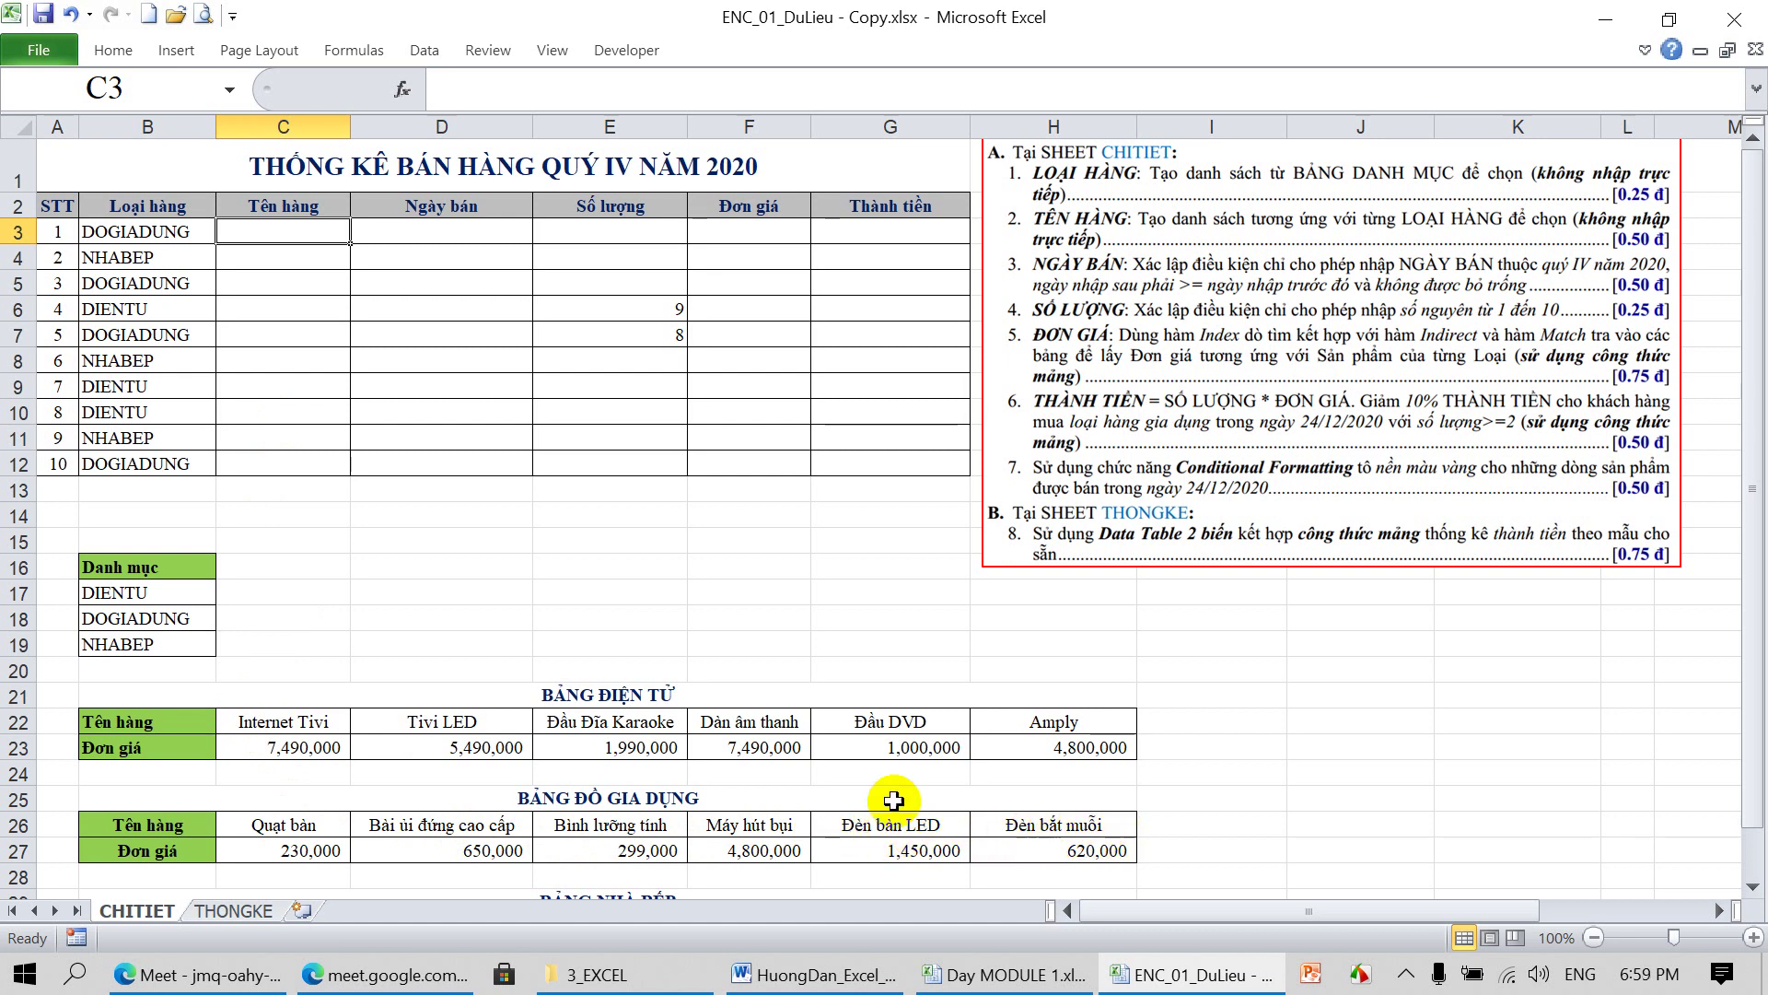
left_click(239, 258)
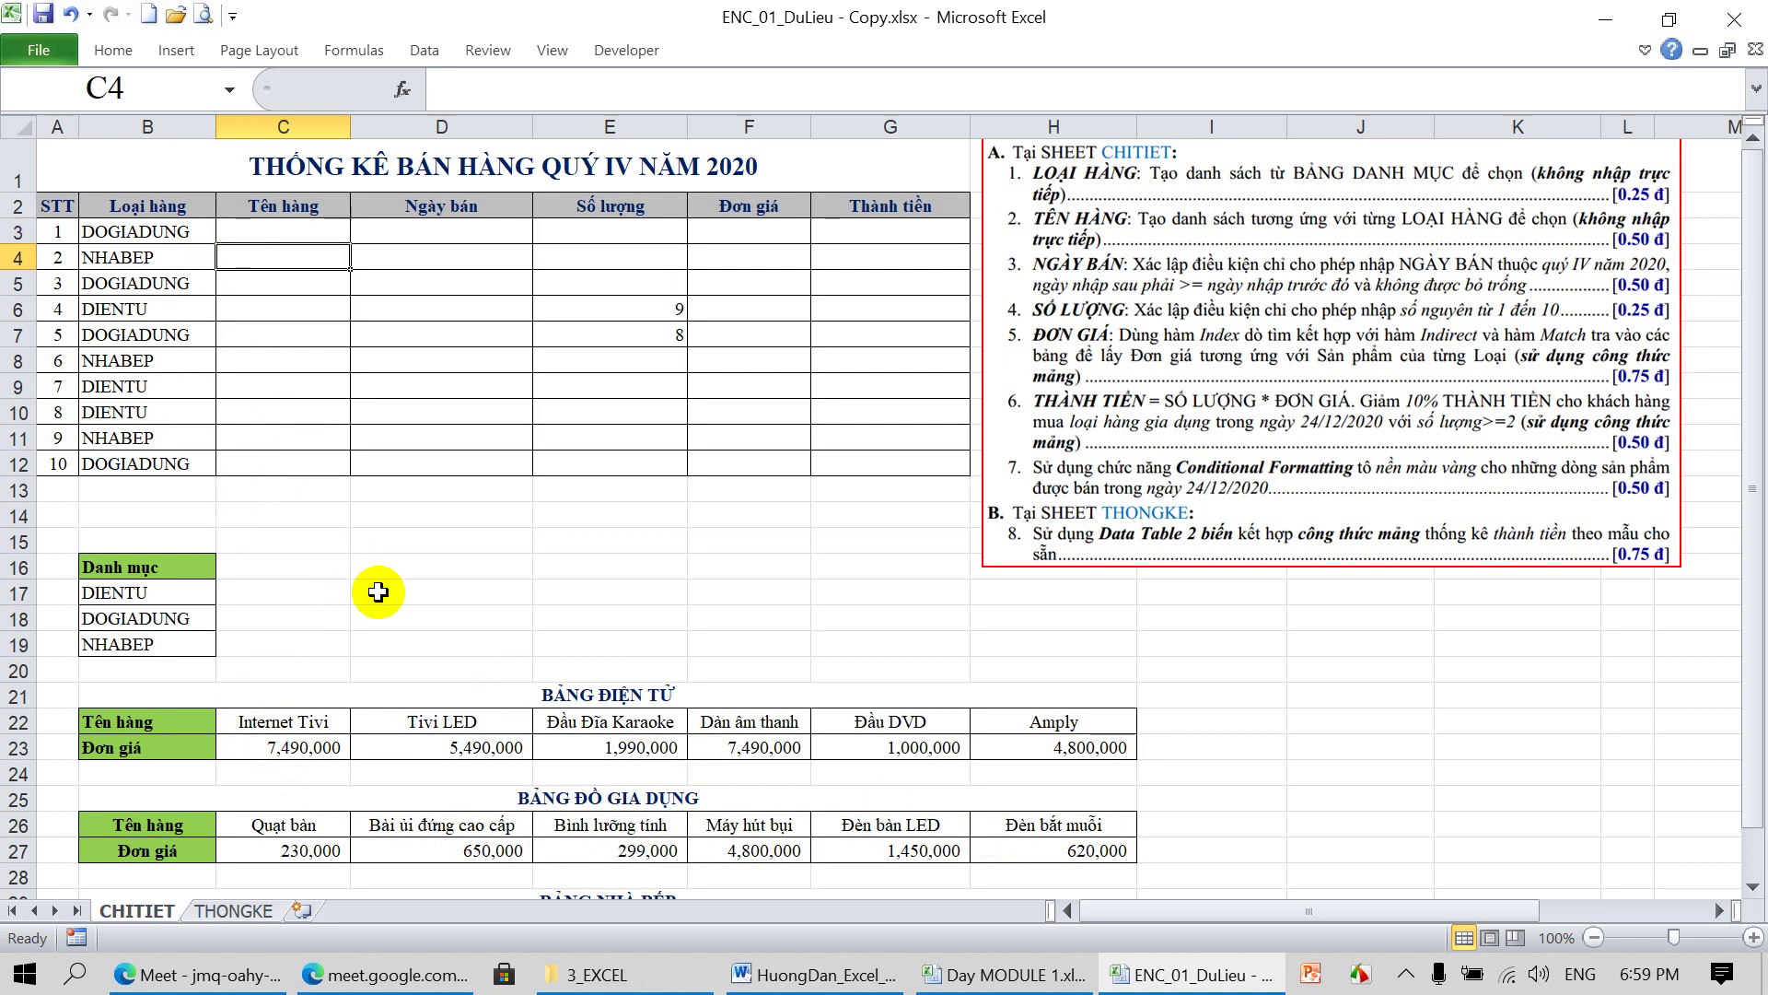
scroll(379, 594, "down", 1)
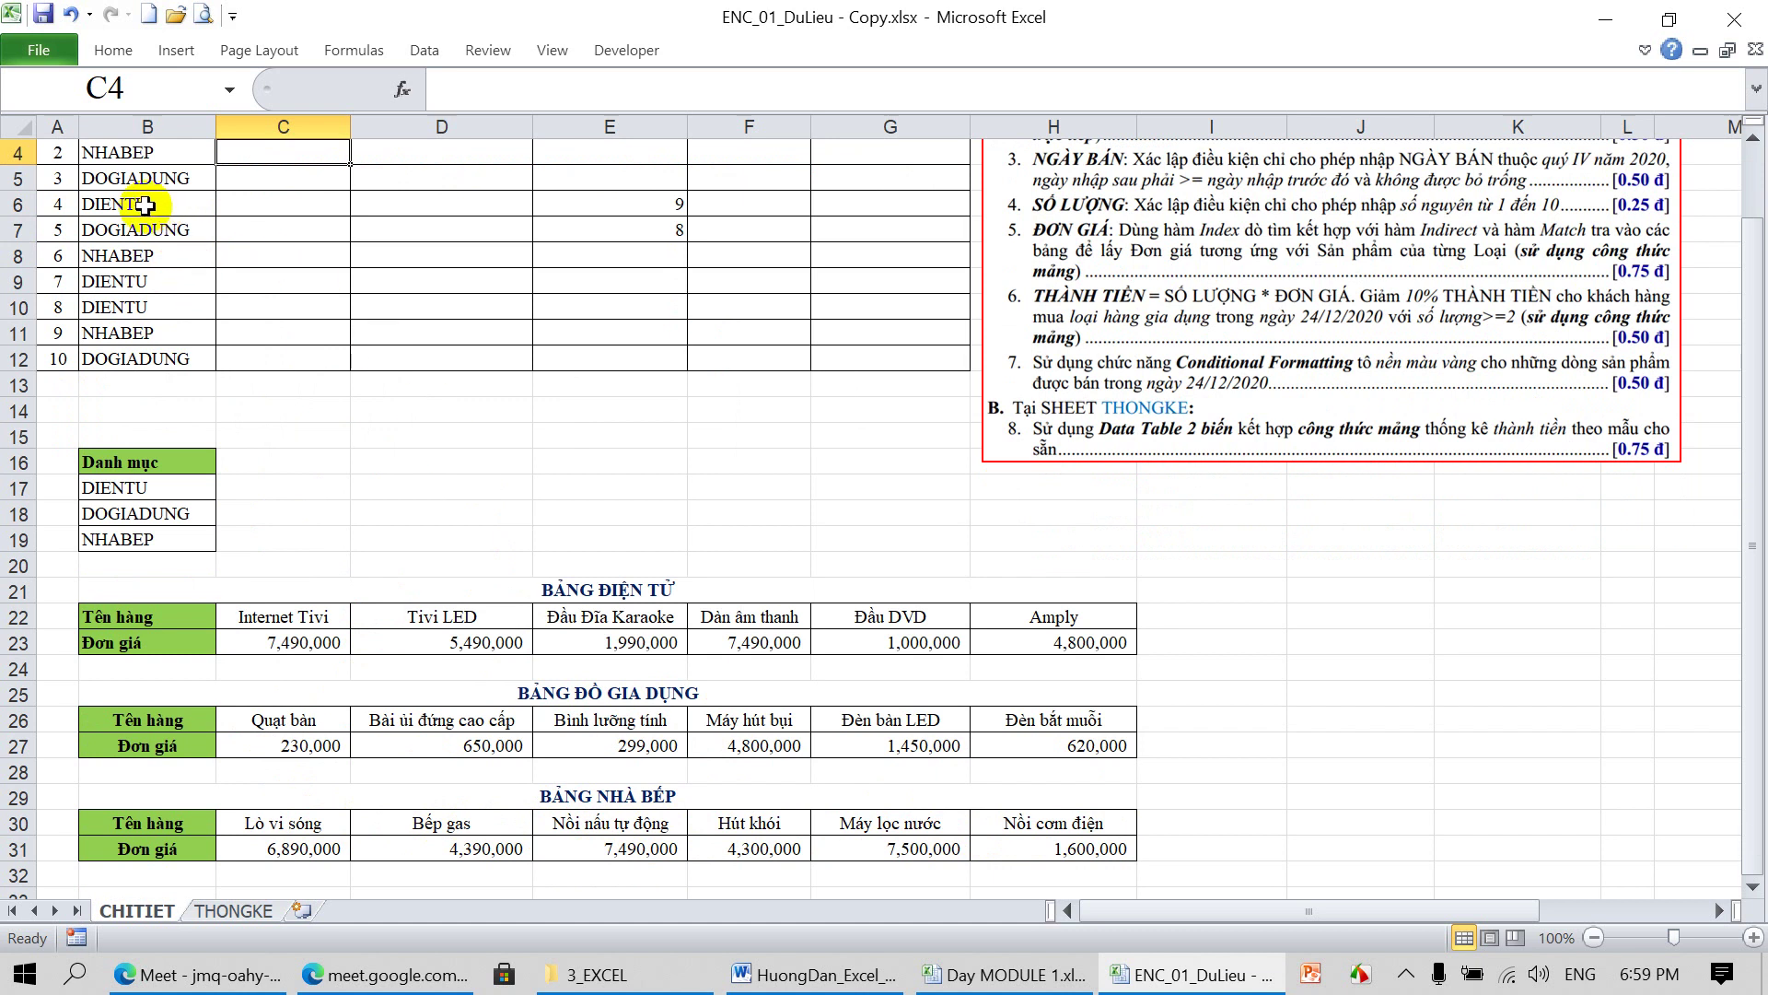
left_click(198, 205)
left_click(281, 205)
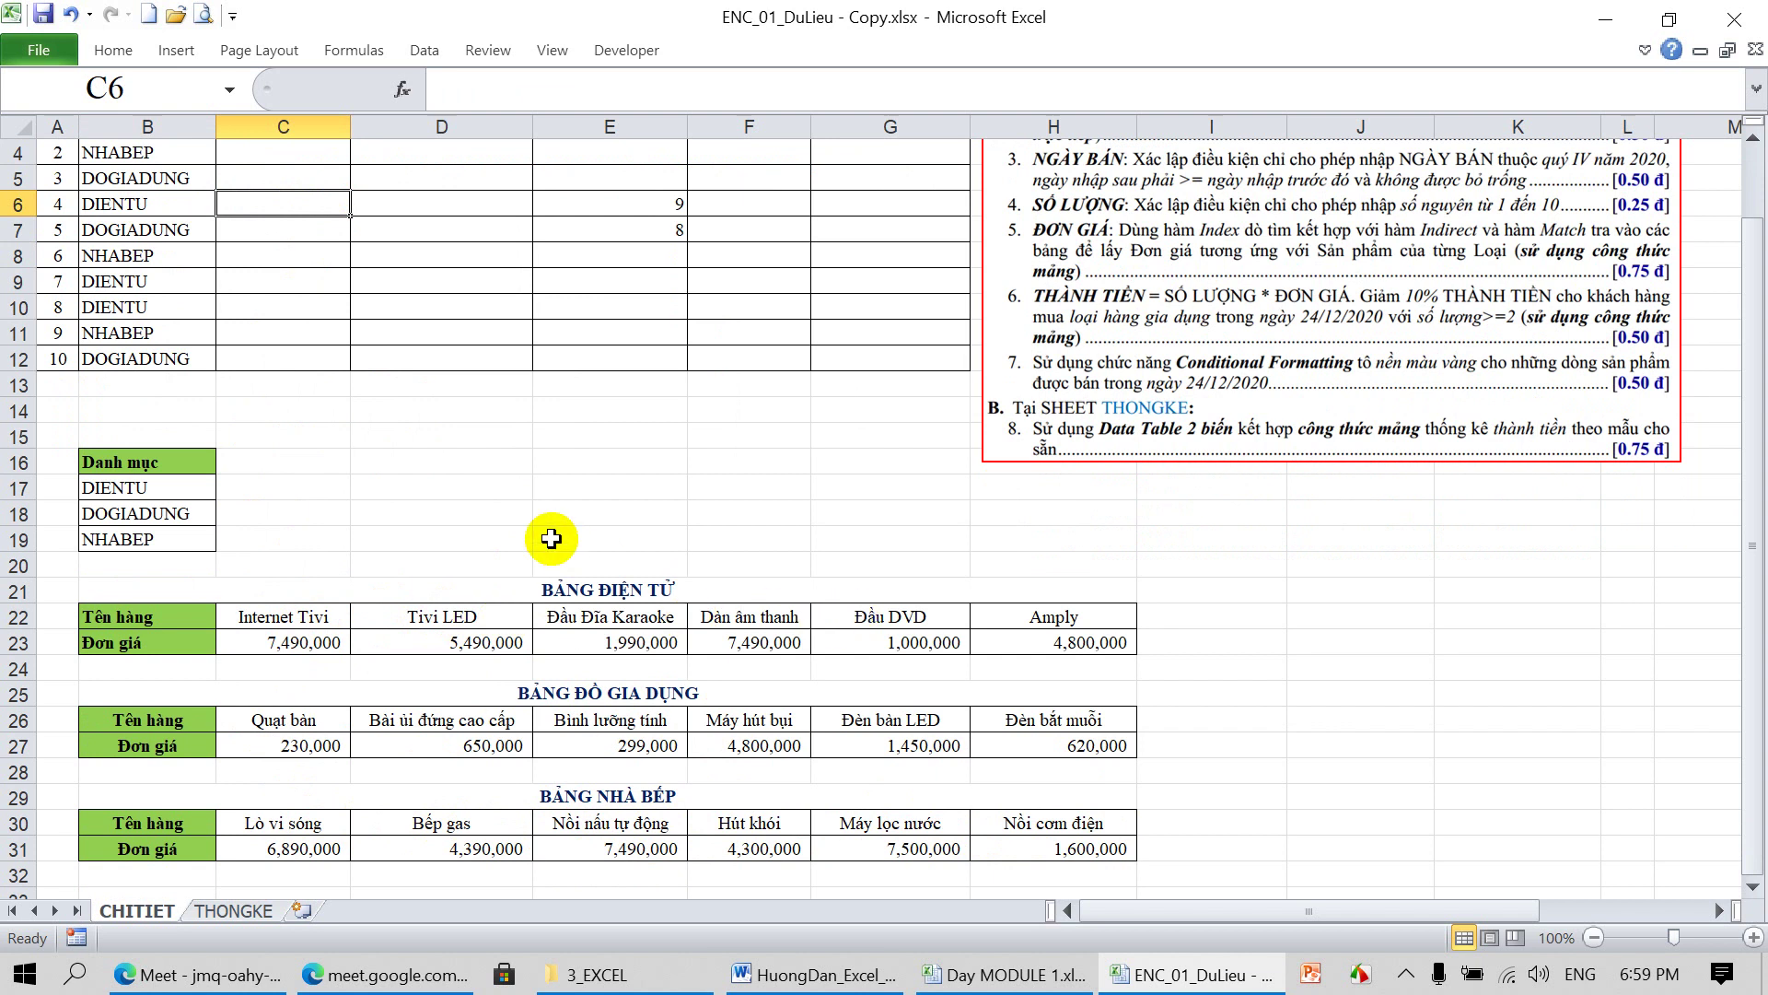
scroll(531, 465, "up", 1)
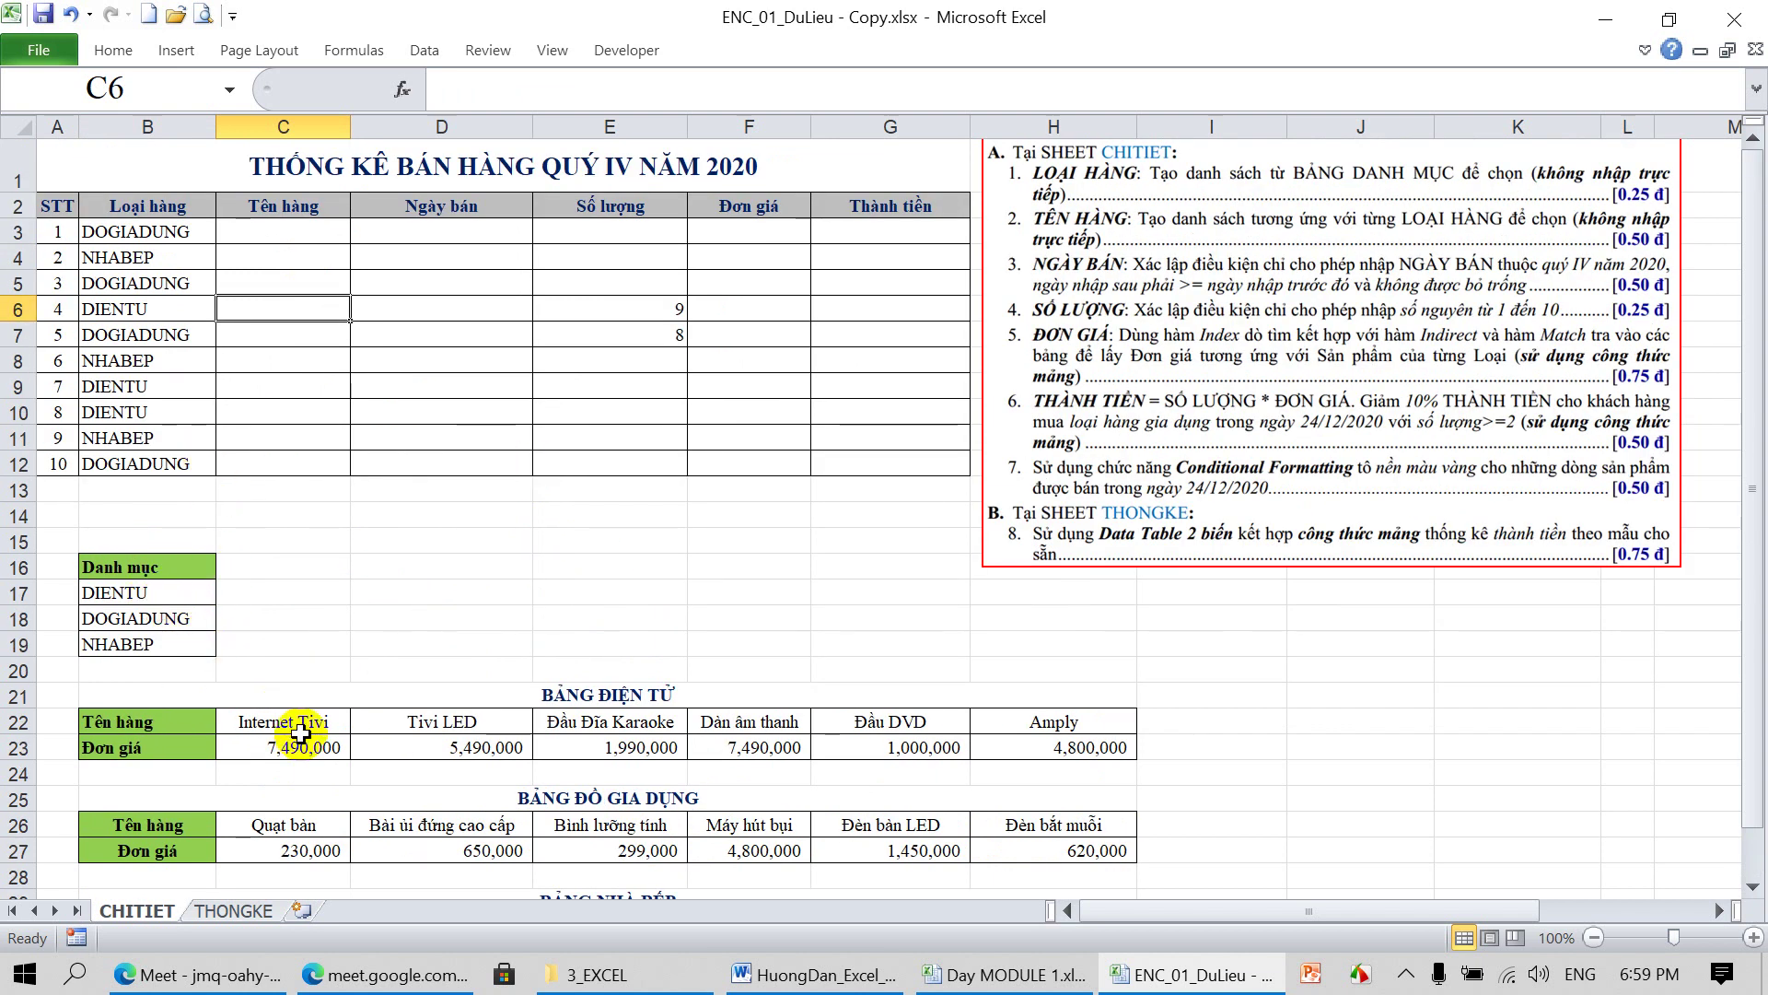
Select the BẢNG ĐIỆN TỬ product names C22:H22 and define the name TENDIENTU
left_click_drag(265, 726, 1020, 732)
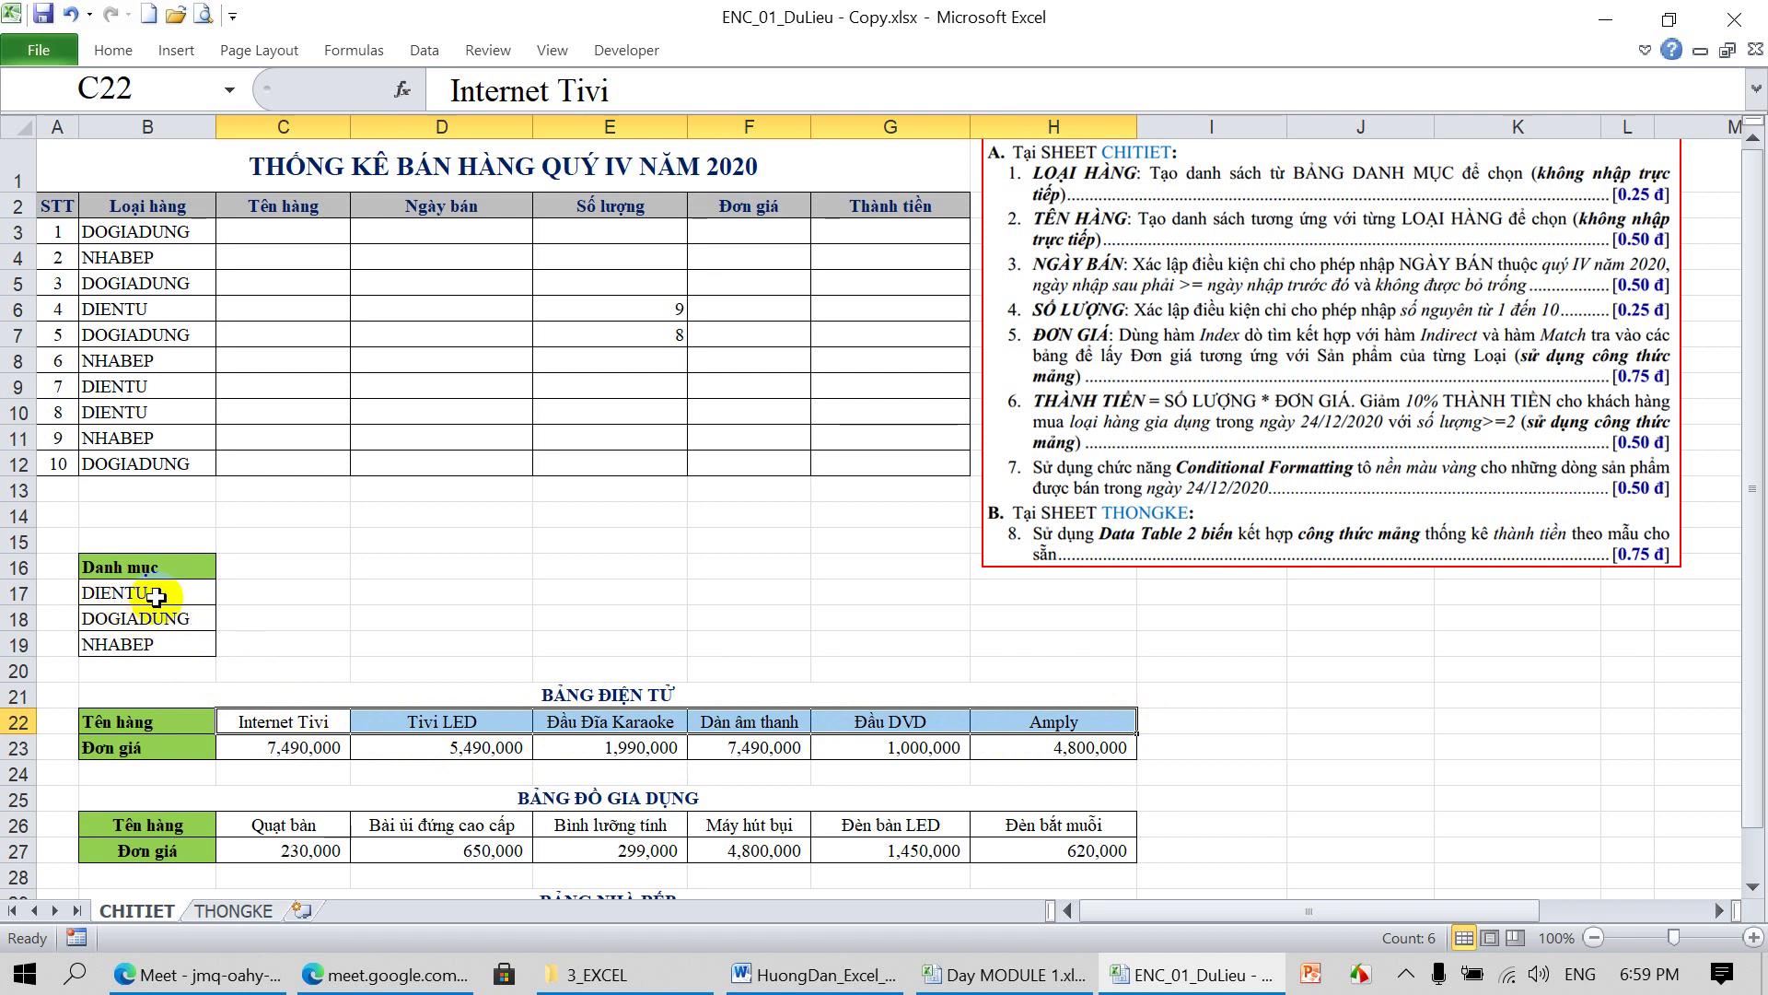
left_click(202, 90)
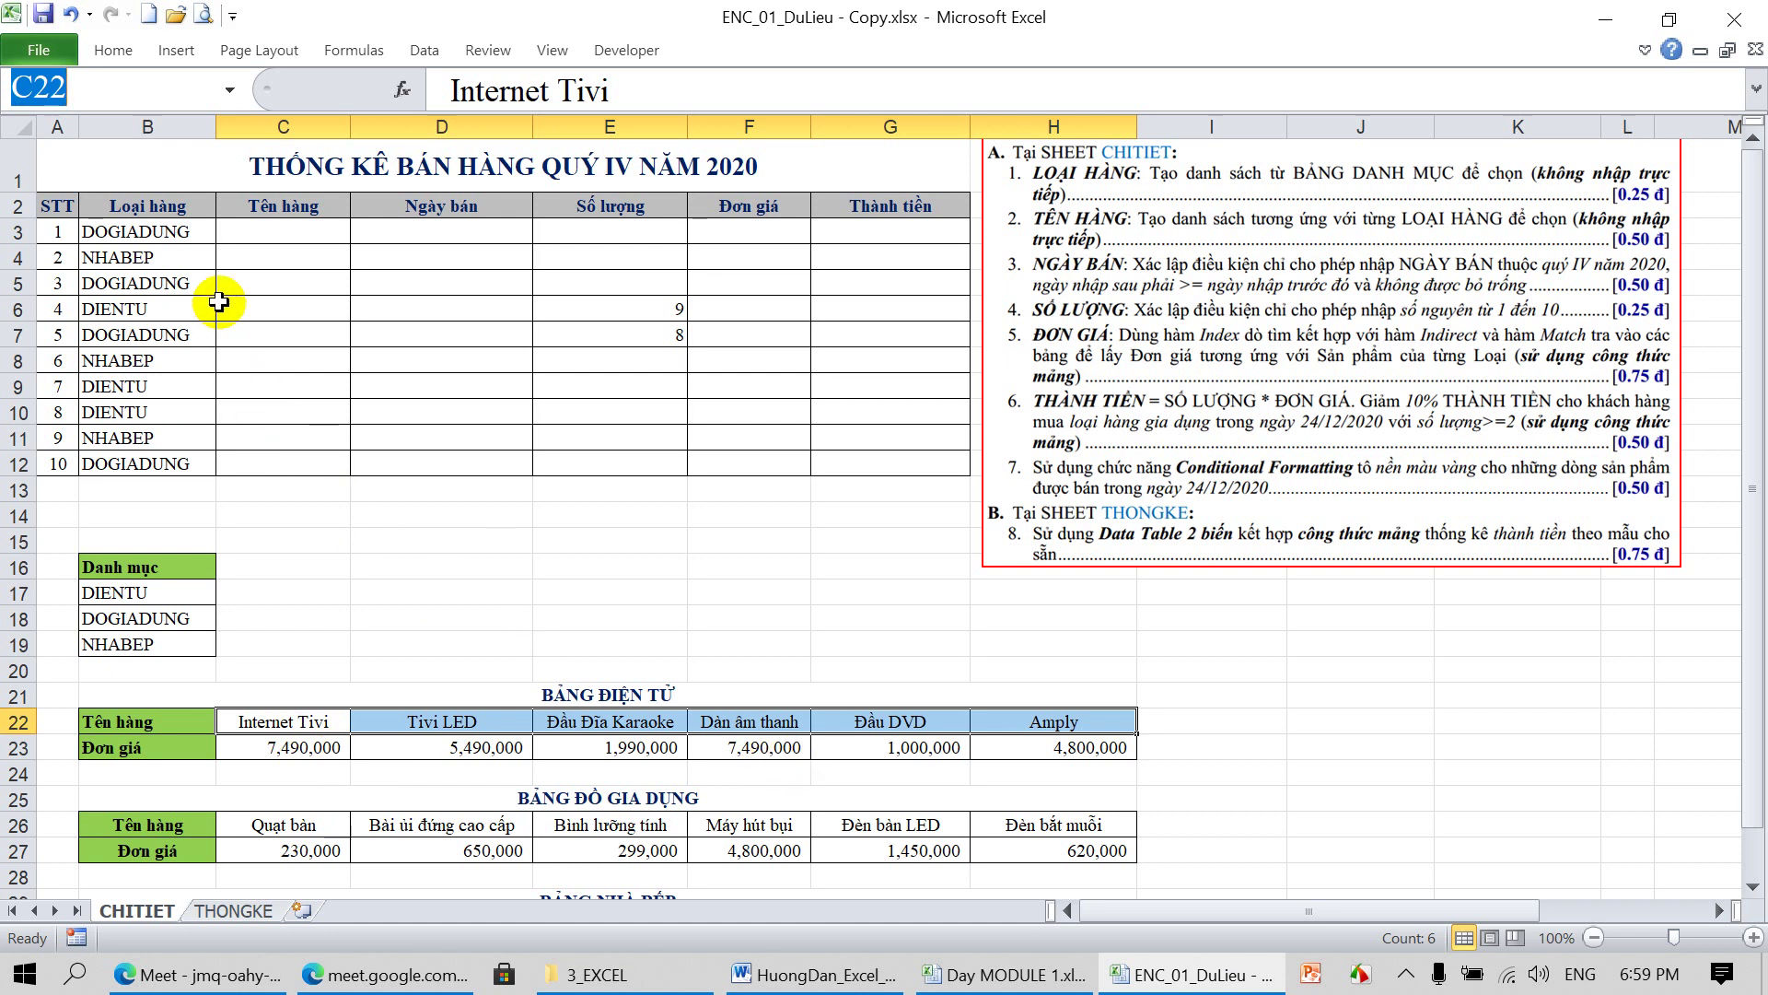
type("TENDI")
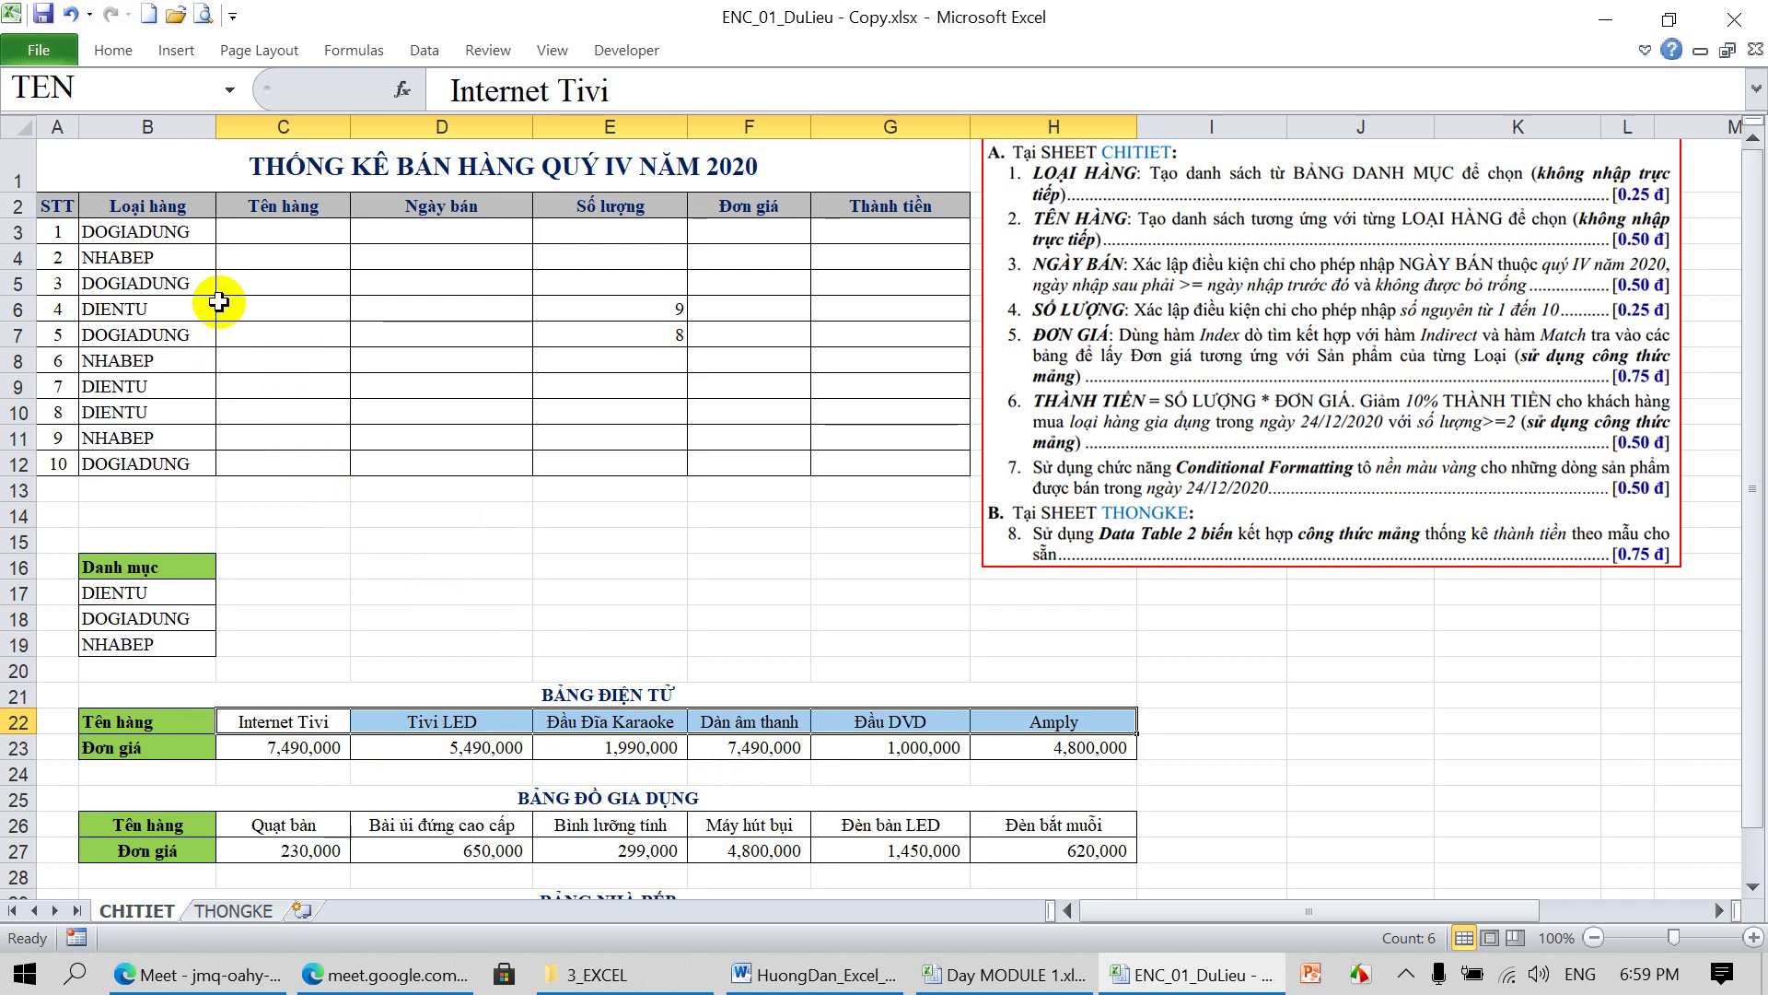
type("ENTU")
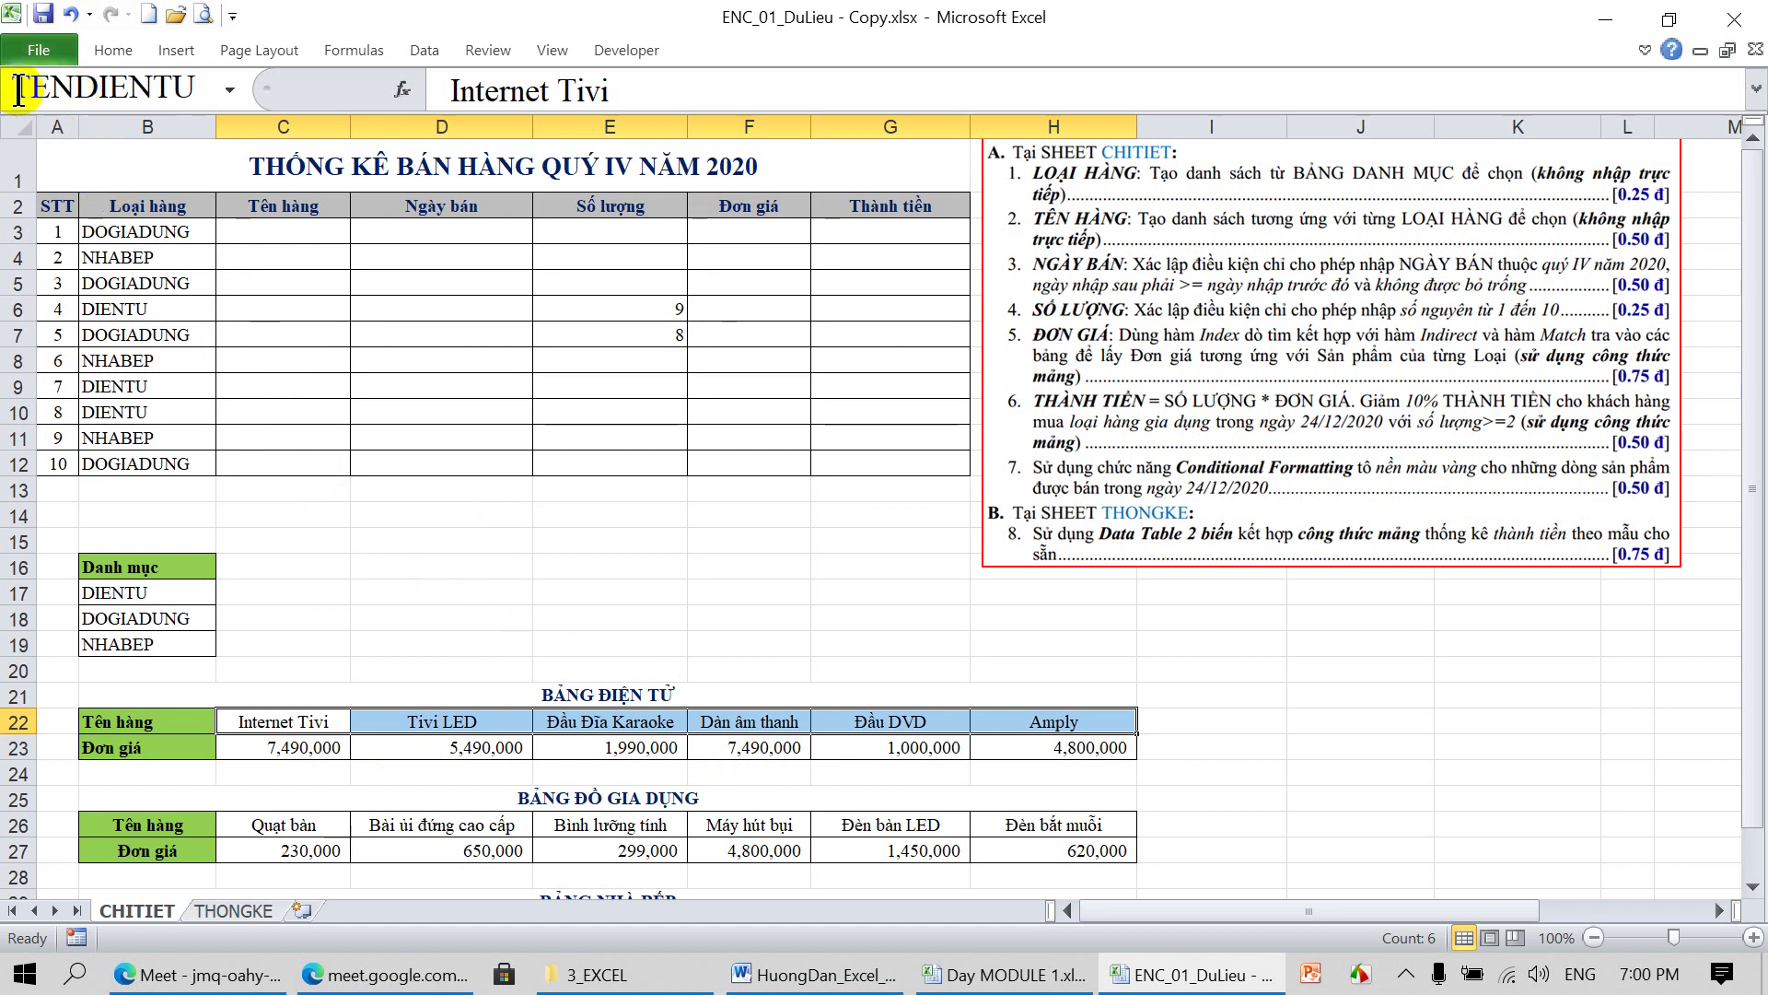
key("Return")
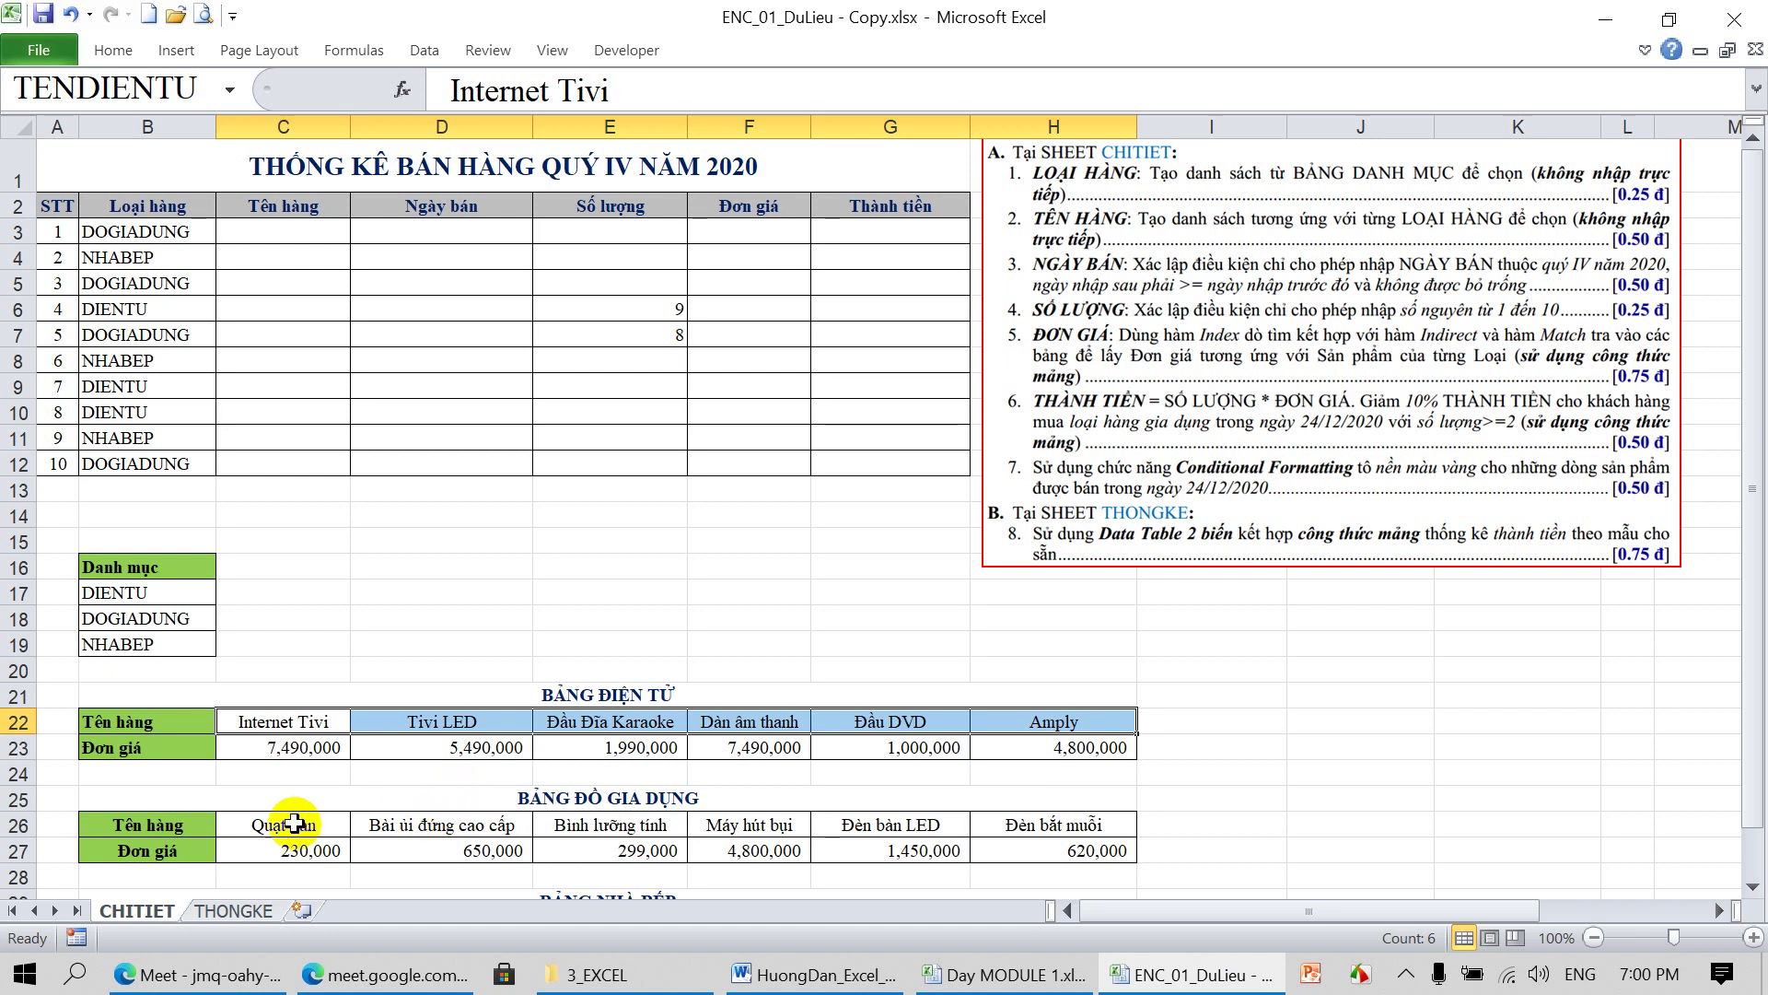
Name the household product names C26:H26 TENDOGIADUNG
left_click(293, 823)
left_click_drag(387, 831, 1091, 827)
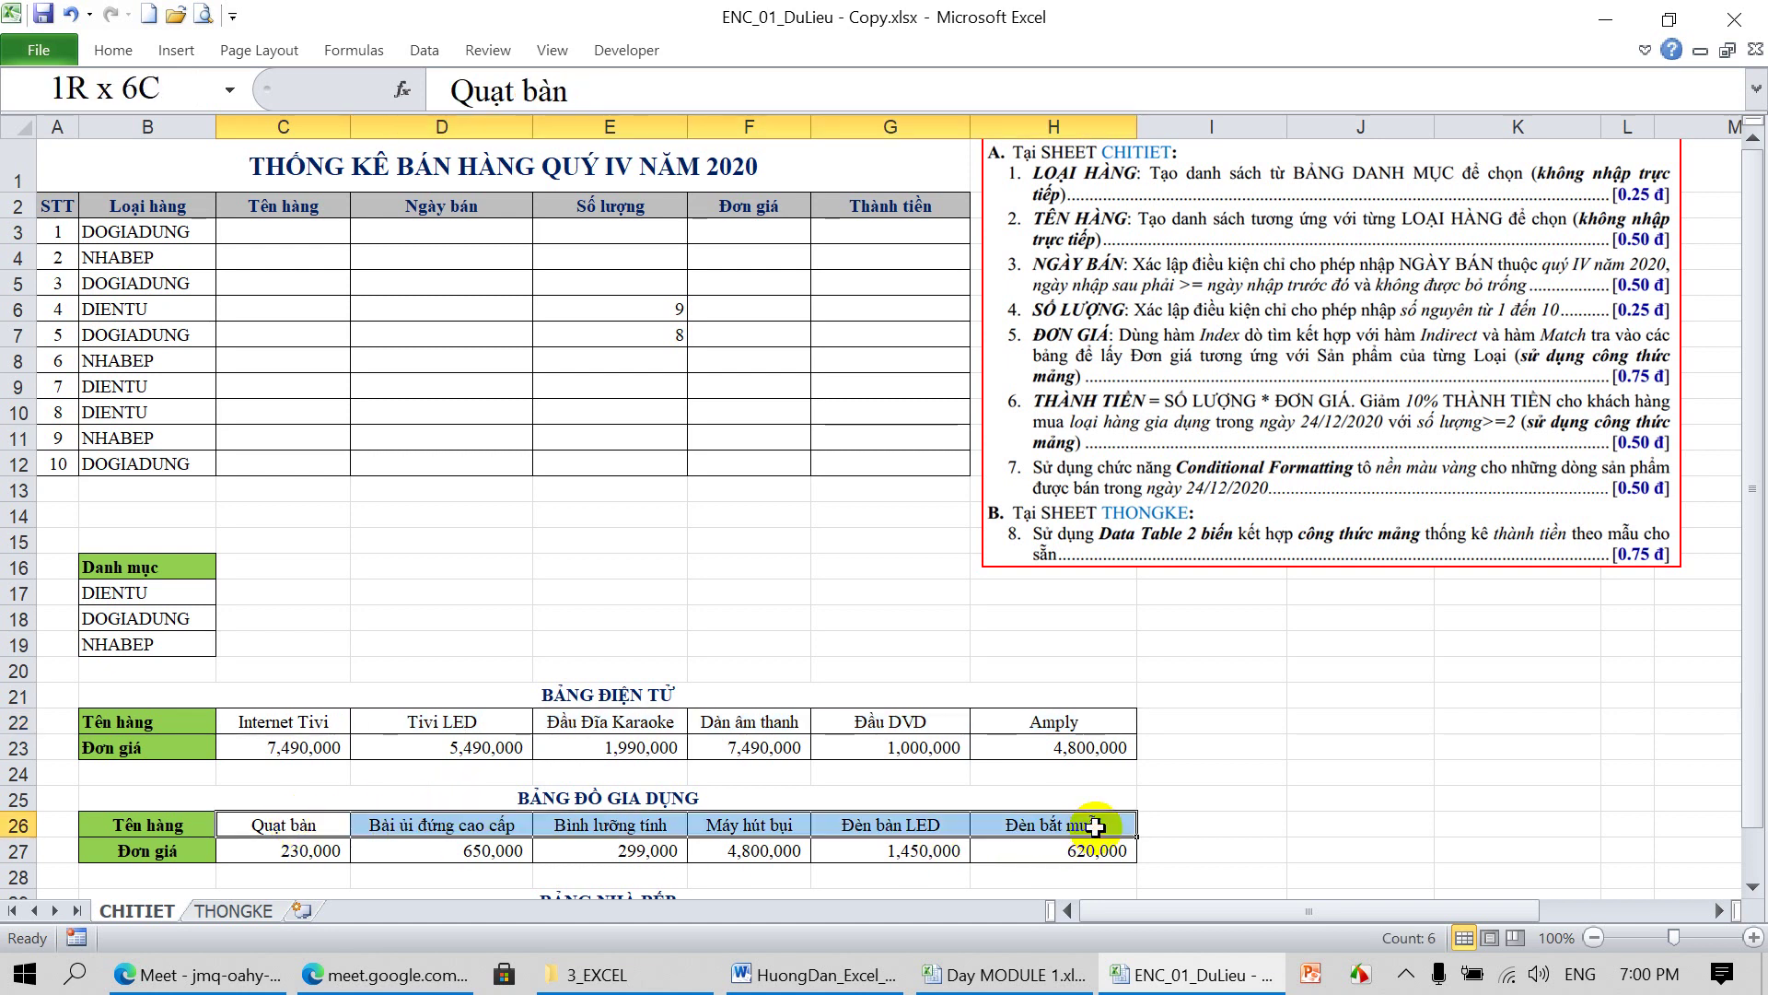
left_click(179, 89)
type("TEND")
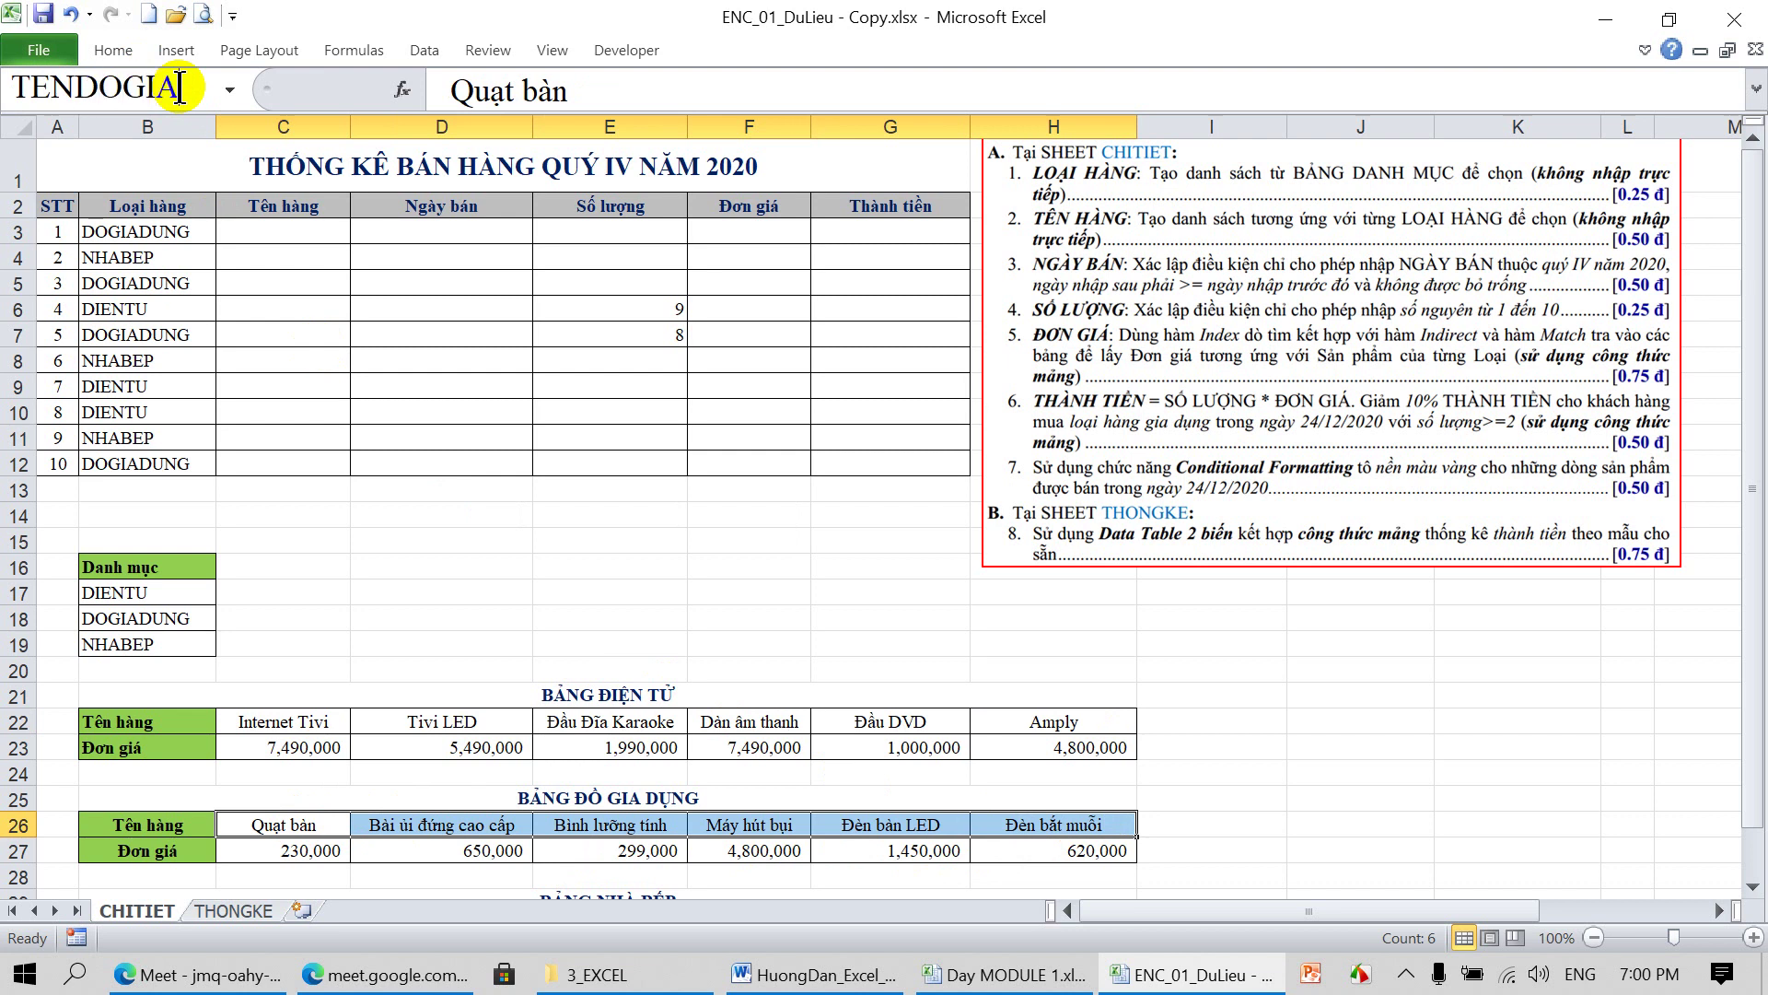
type("UNG")
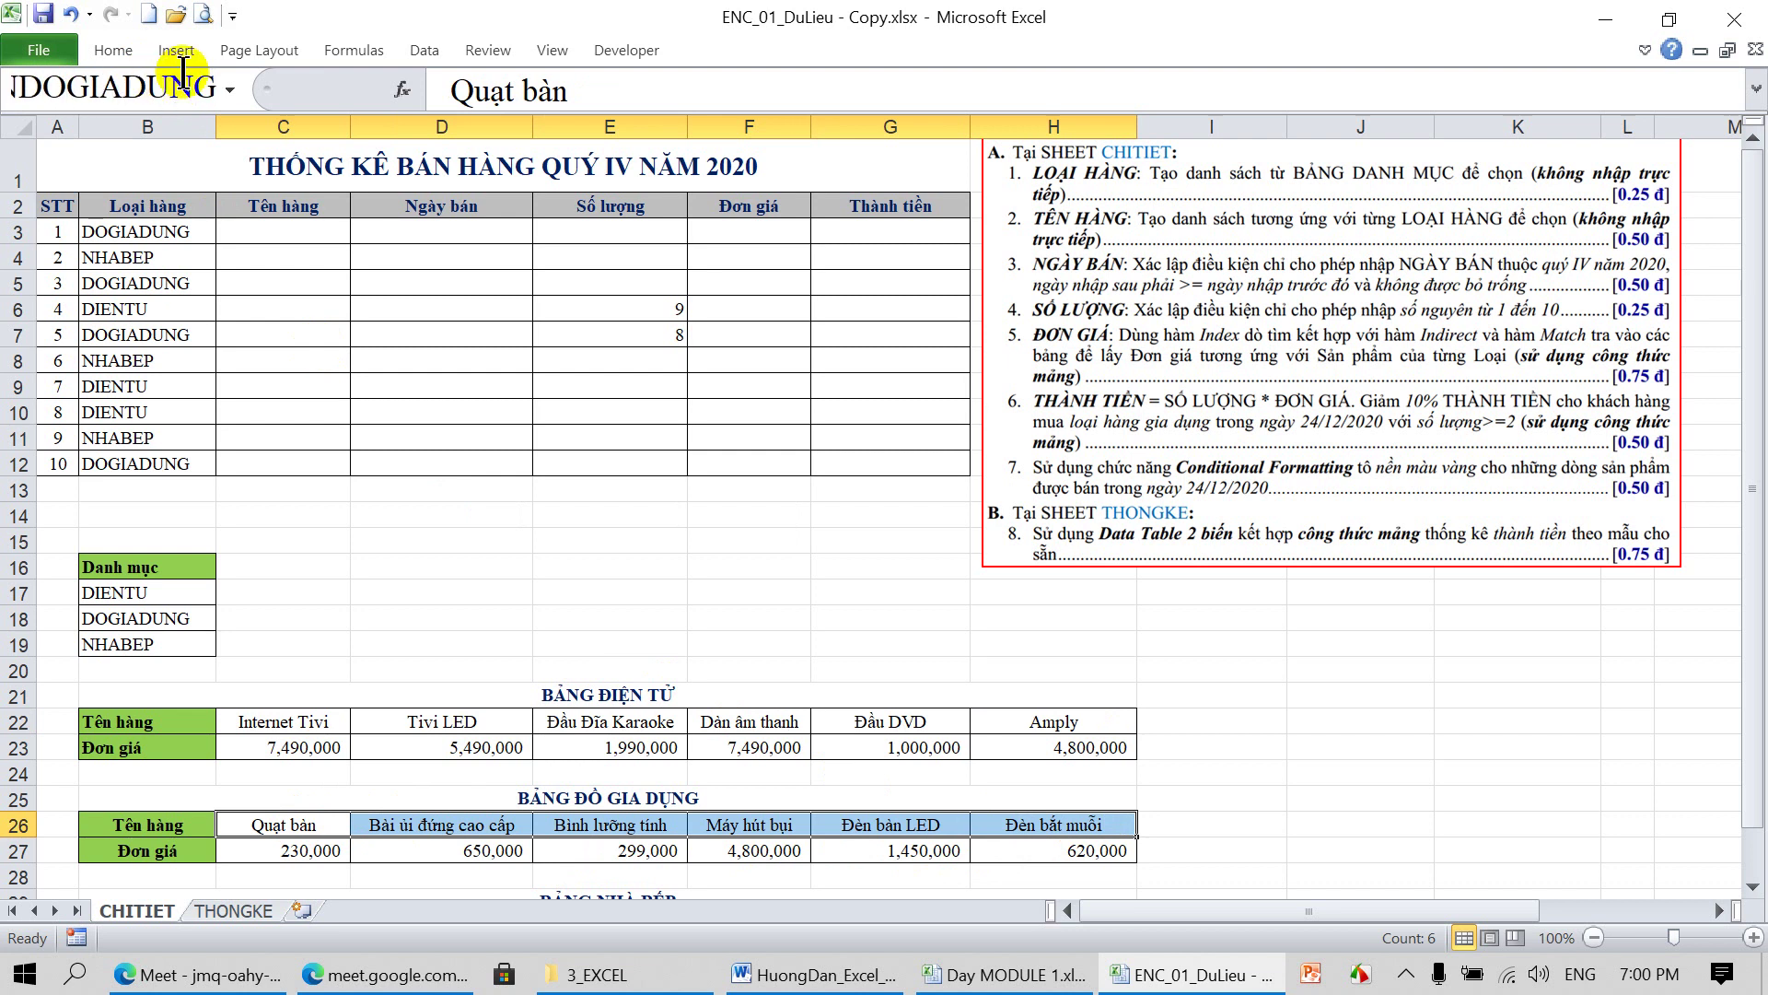
key("Return")
left_click_drag(263, 88, 448, 89)
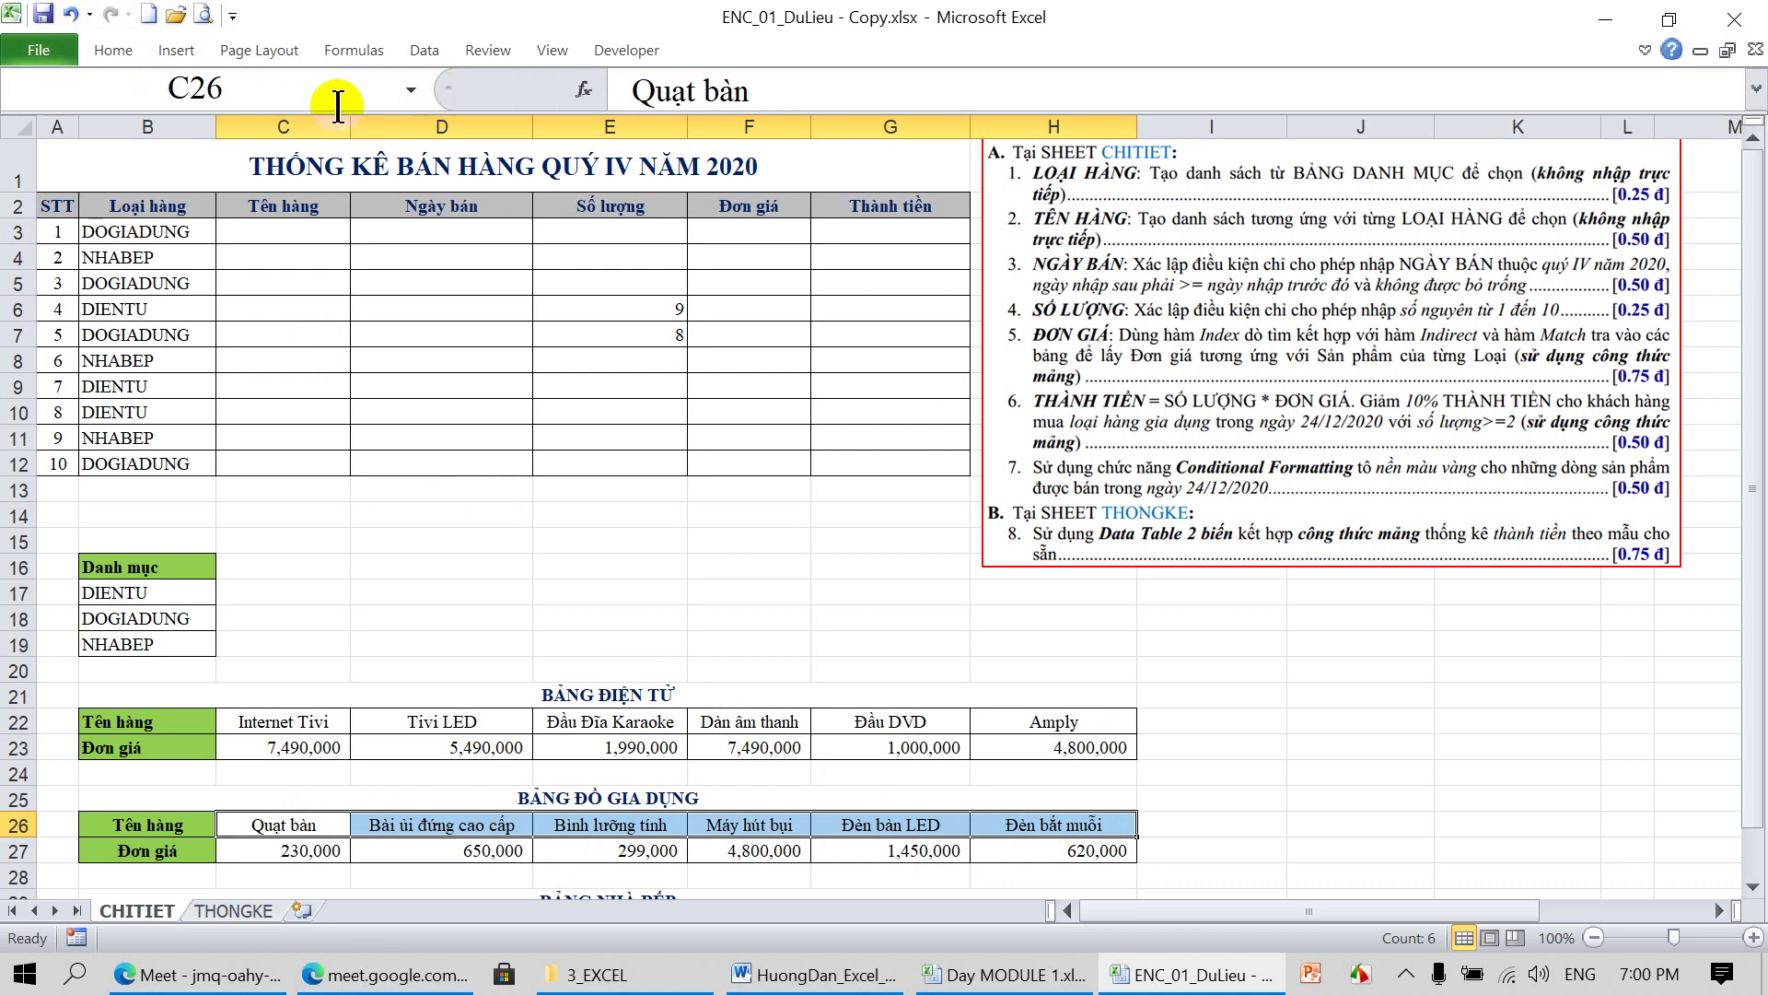
left_click(253, 94)
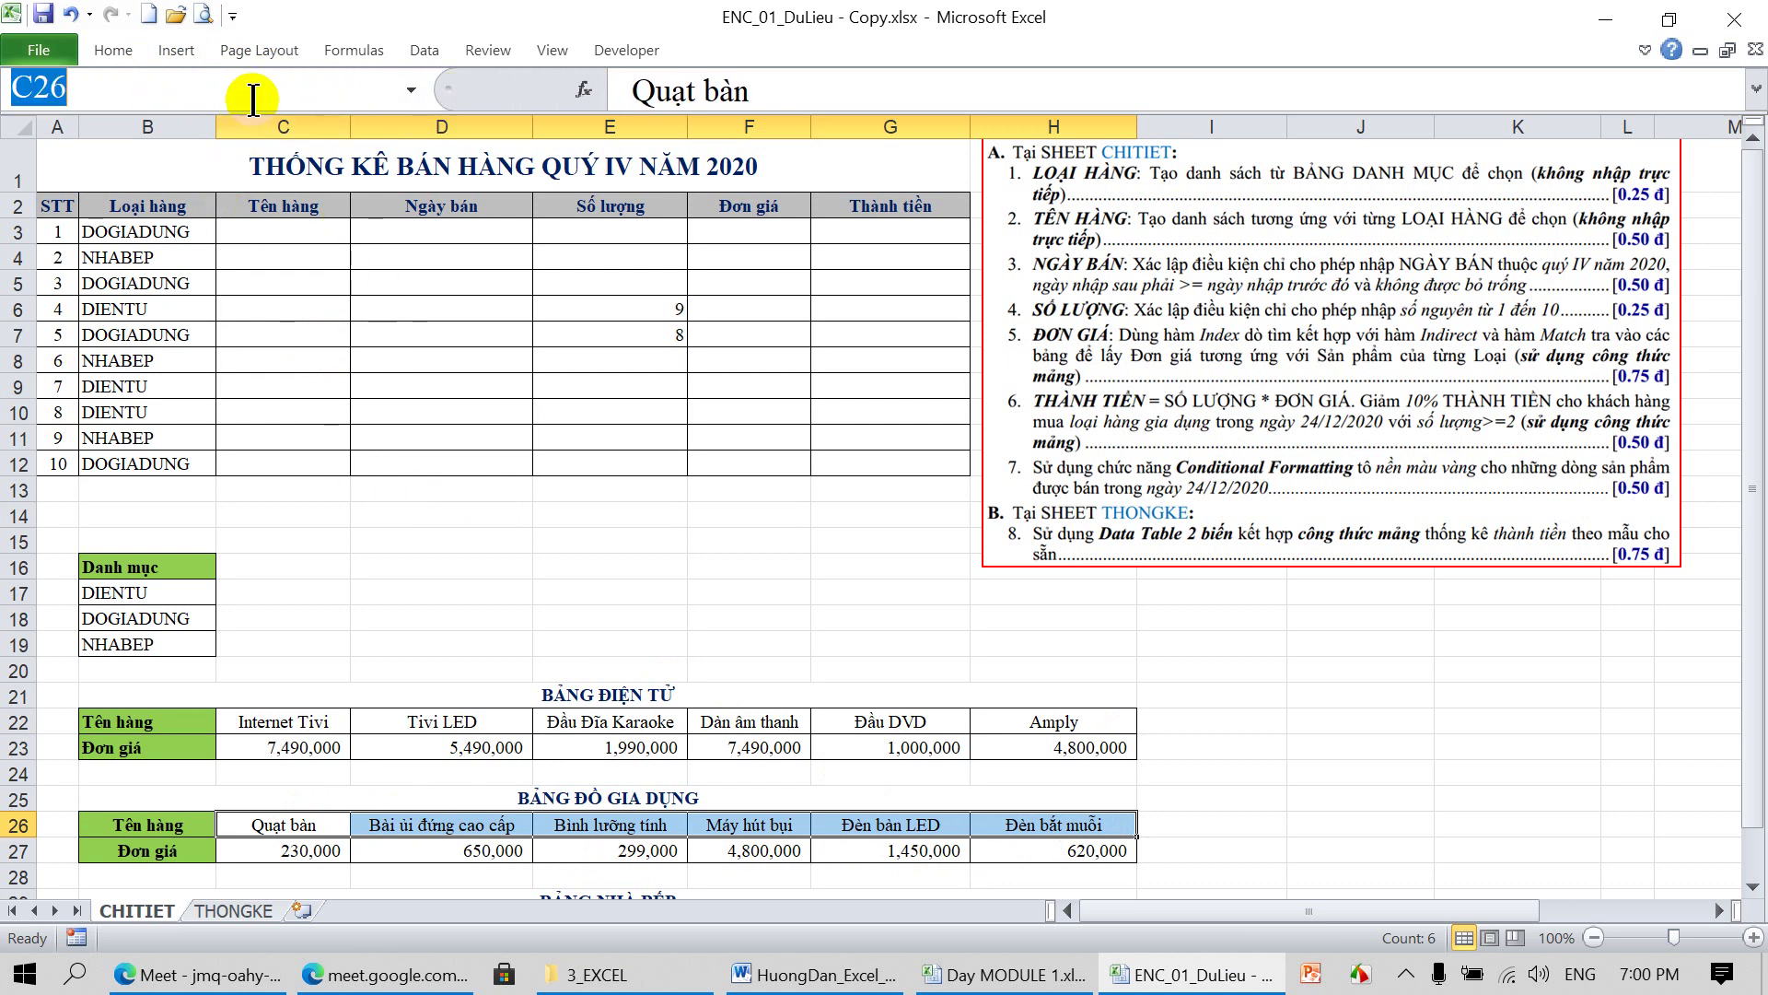
type("TENDOGI")
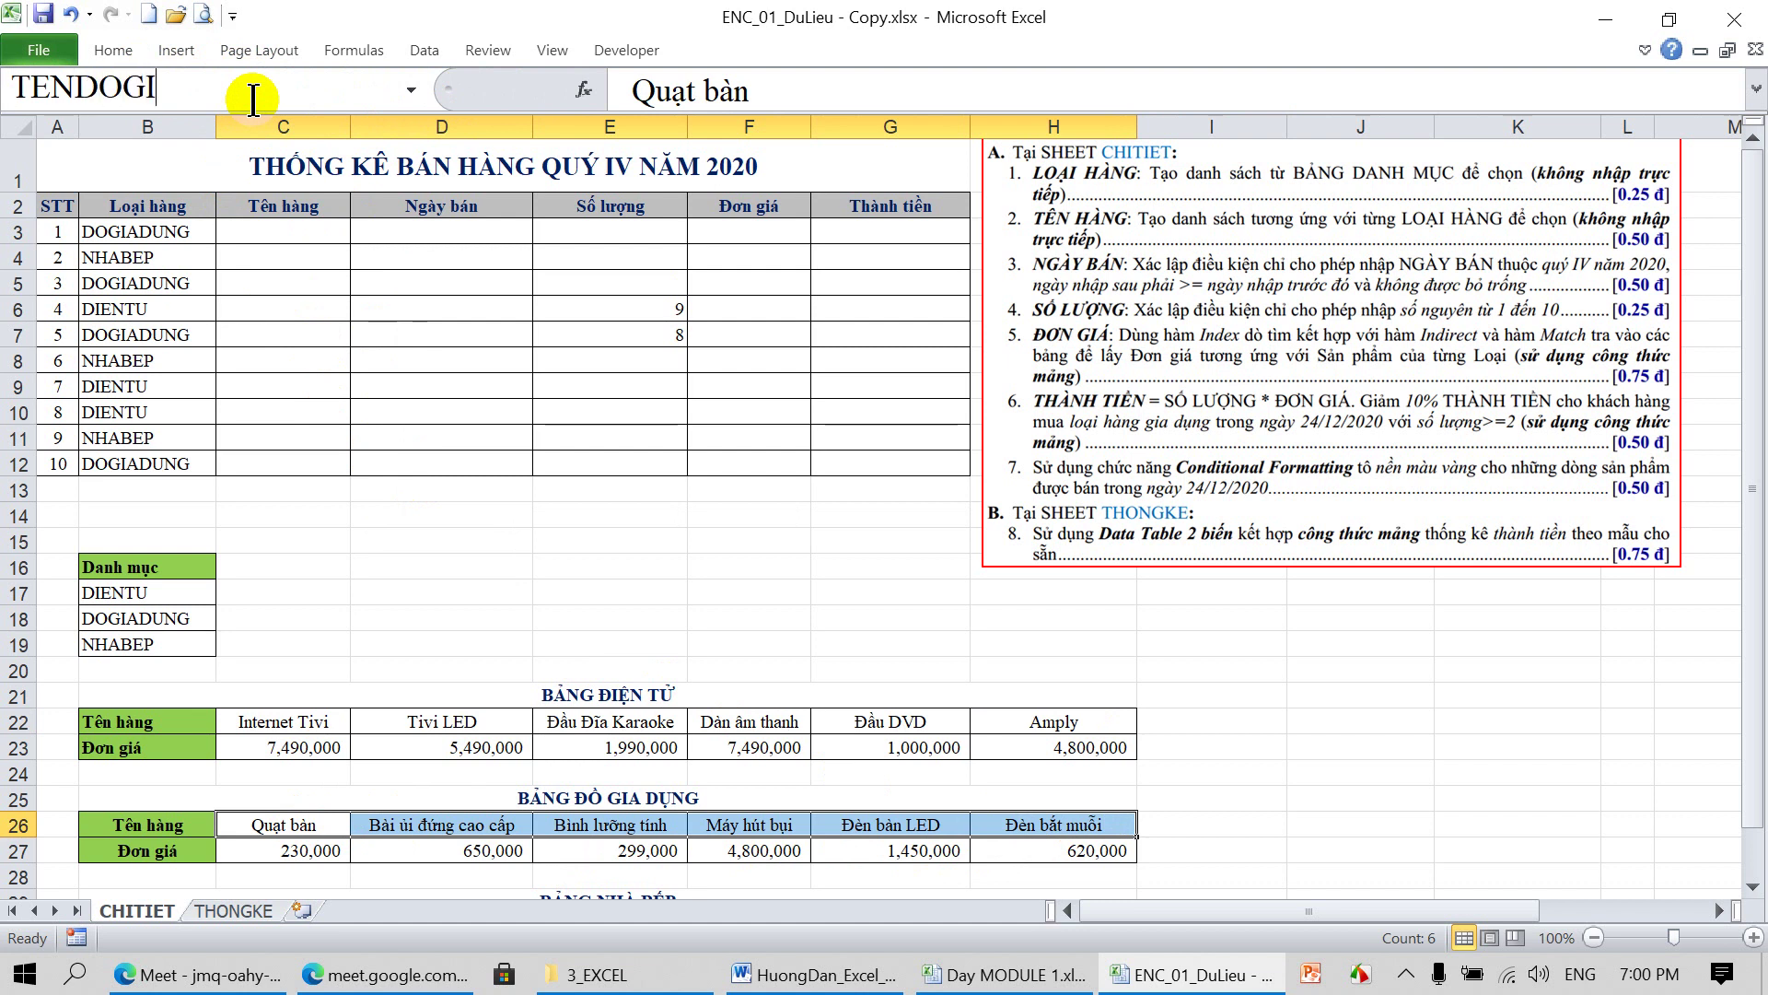
type("ADUNG")
key("Return")
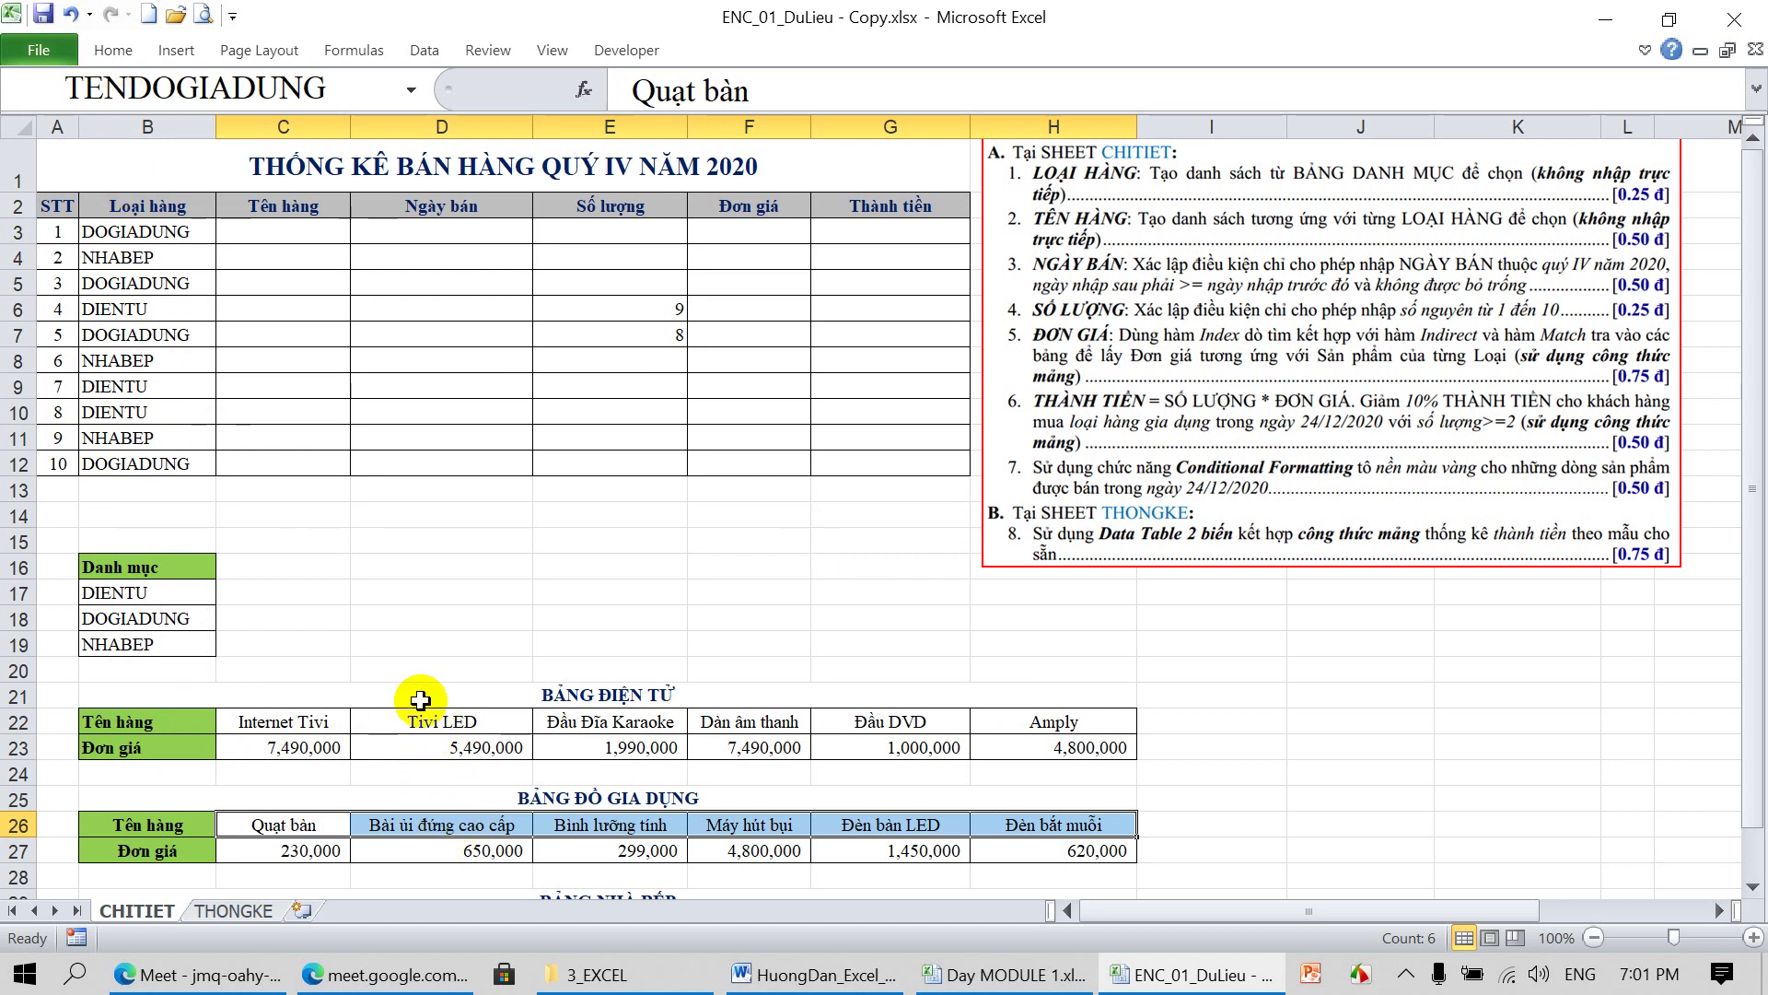
Name the kitchen product names C30:H30 TENNHABEP
scroll(453, 654, "down", 1)
scroll(456, 654, "down", 1)
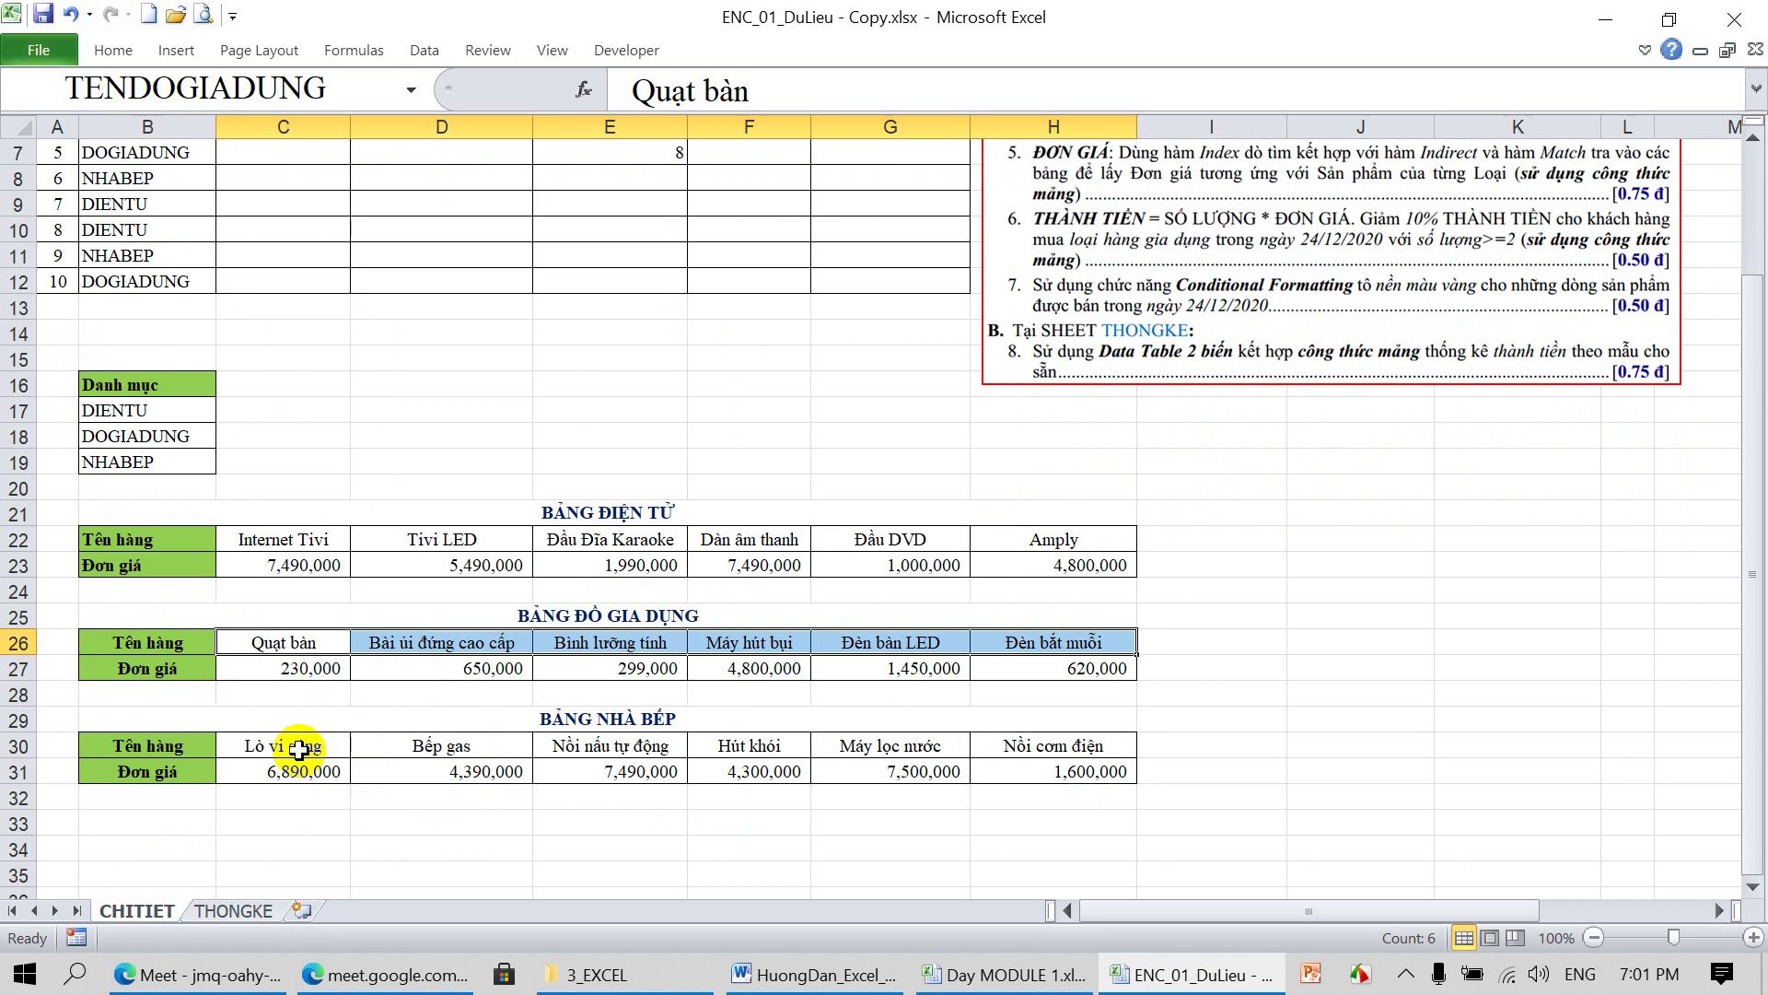
left_click(297, 744)
left_click_drag(297, 744, 1078, 751)
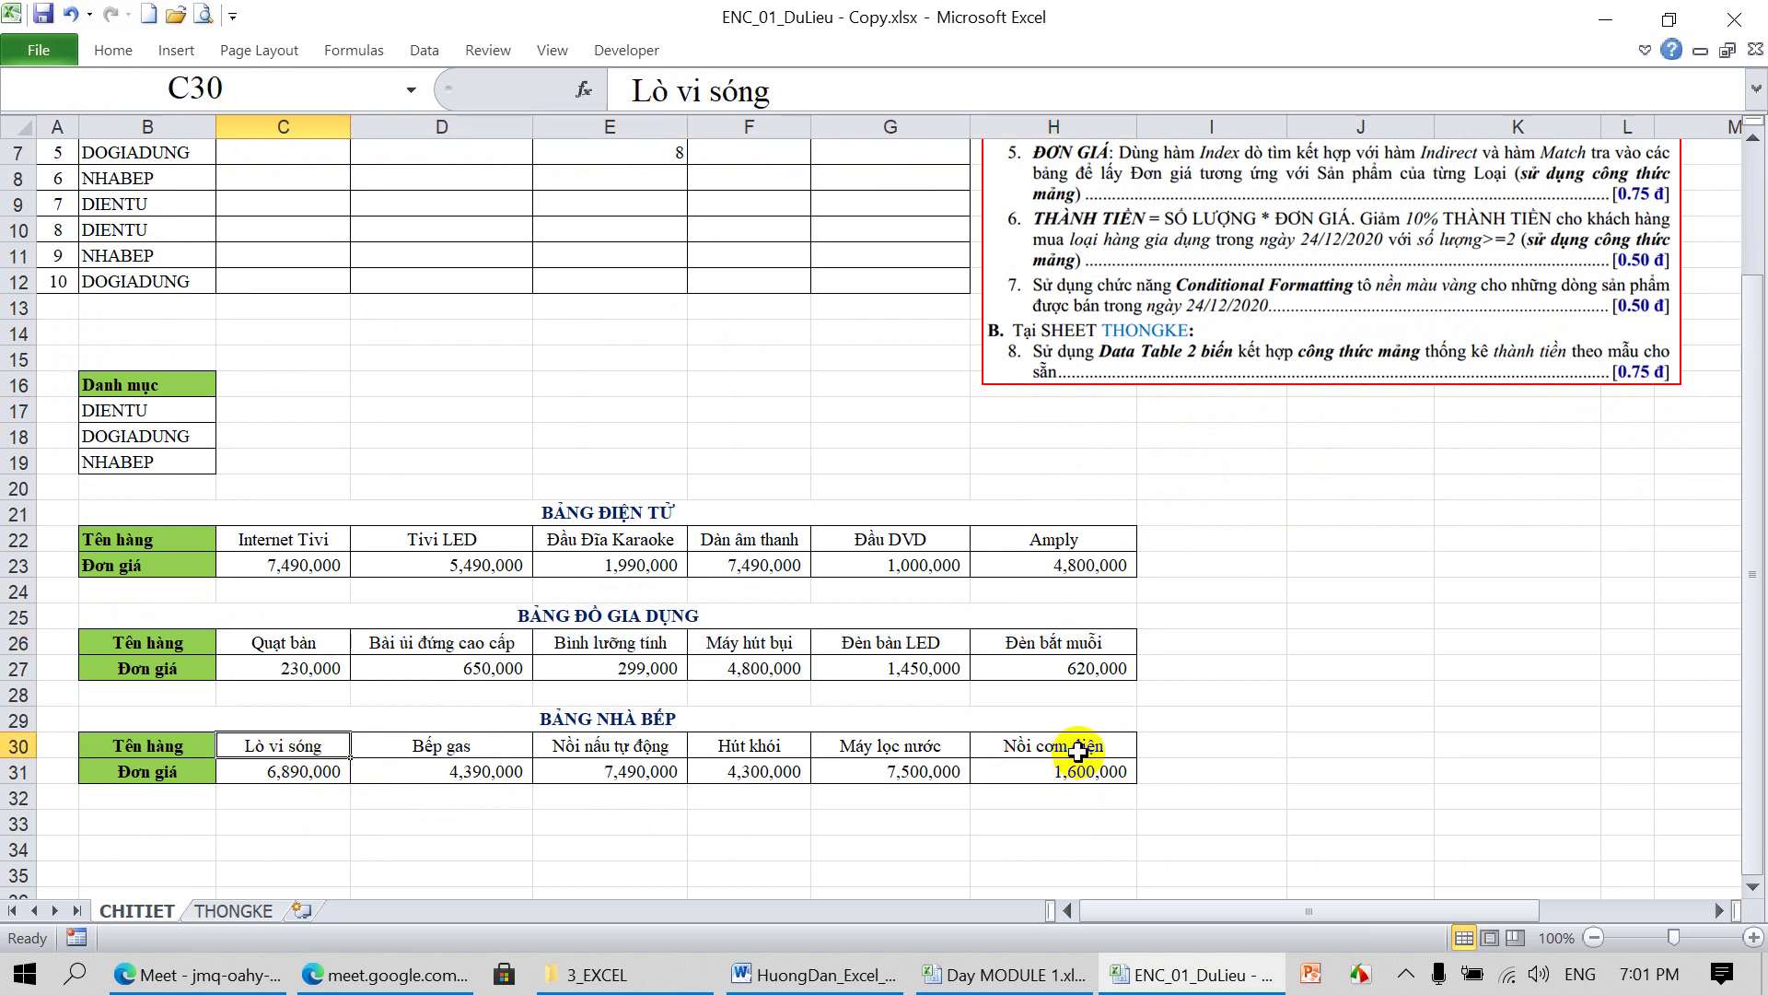
left_click(242, 88)
type("TENNHABEP")
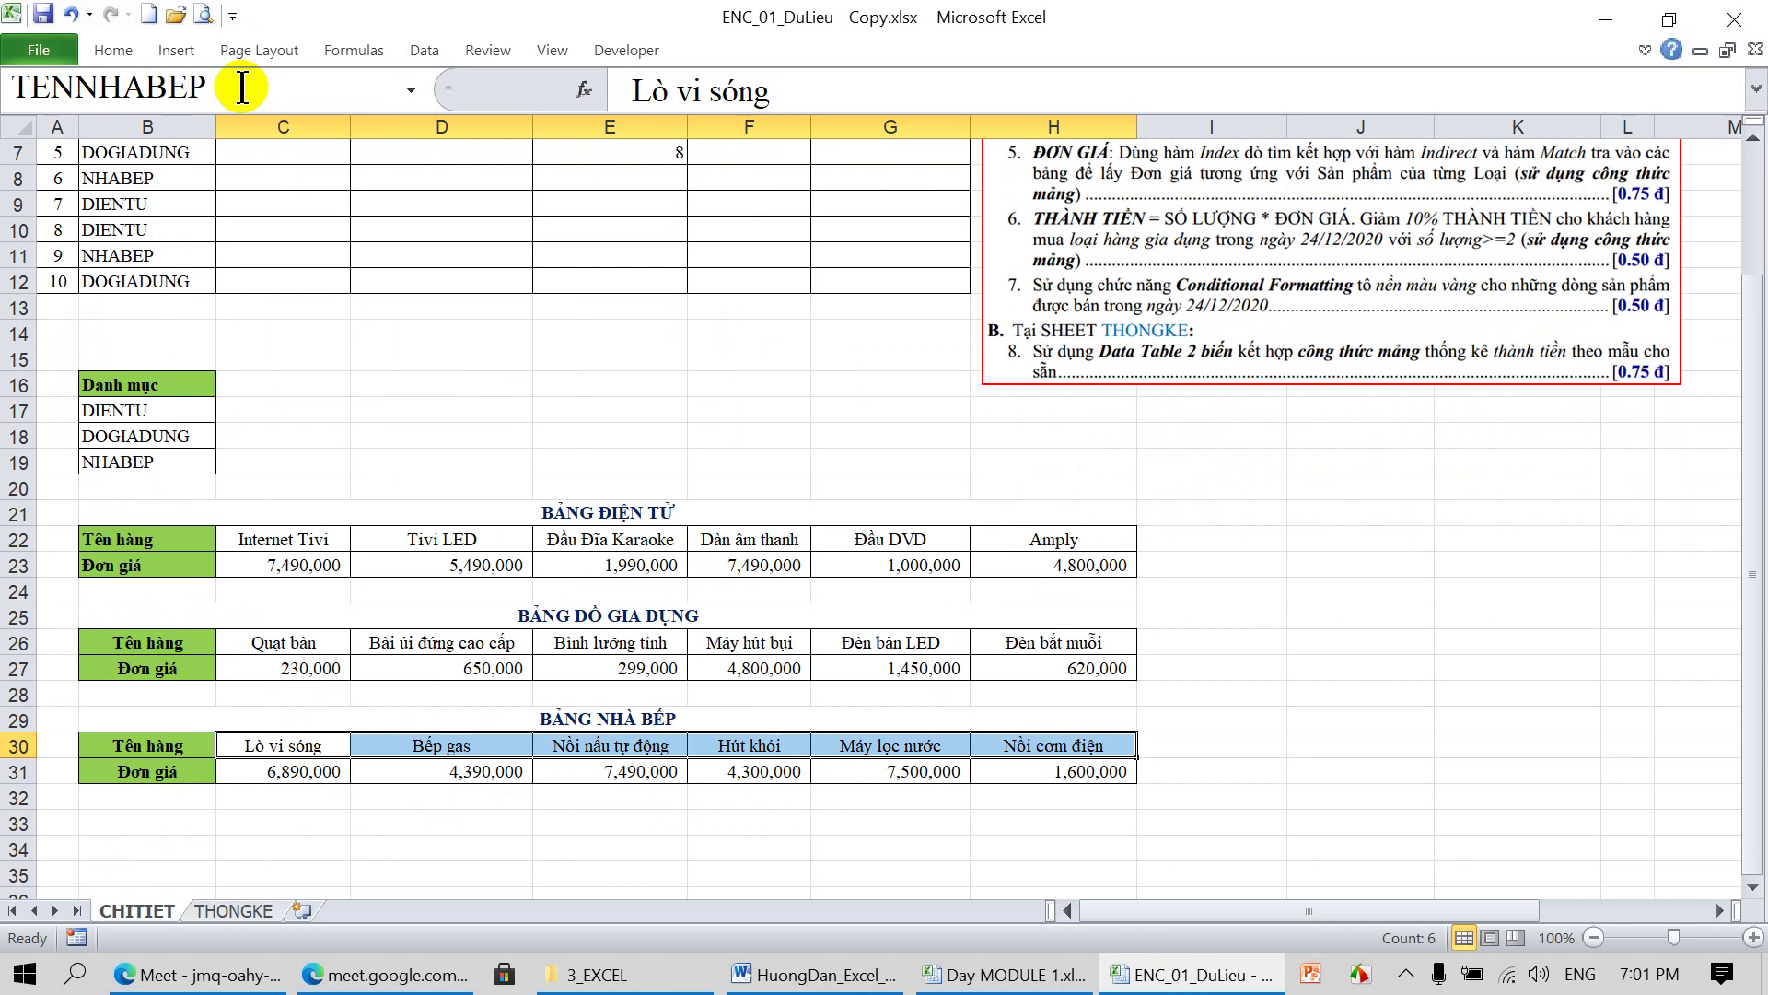
key("Return")
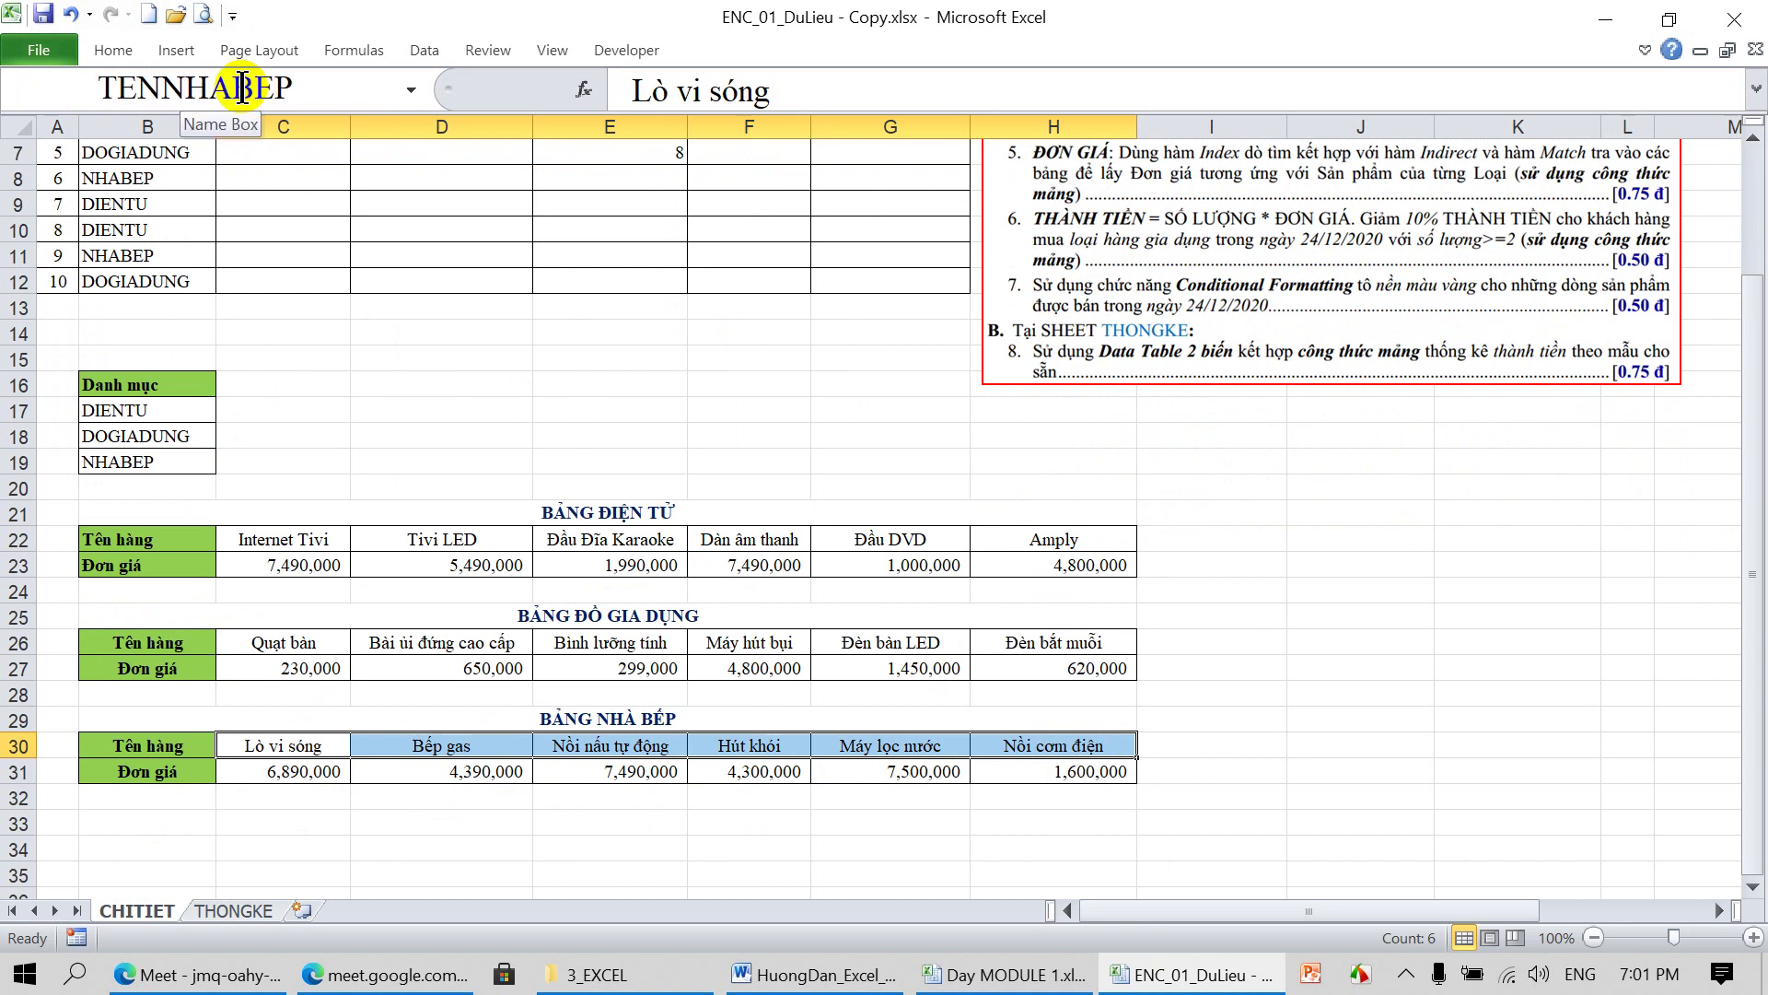
Give C3 a List validation with source TENDOGIADUNG
scroll(387, 253, "up", 2)
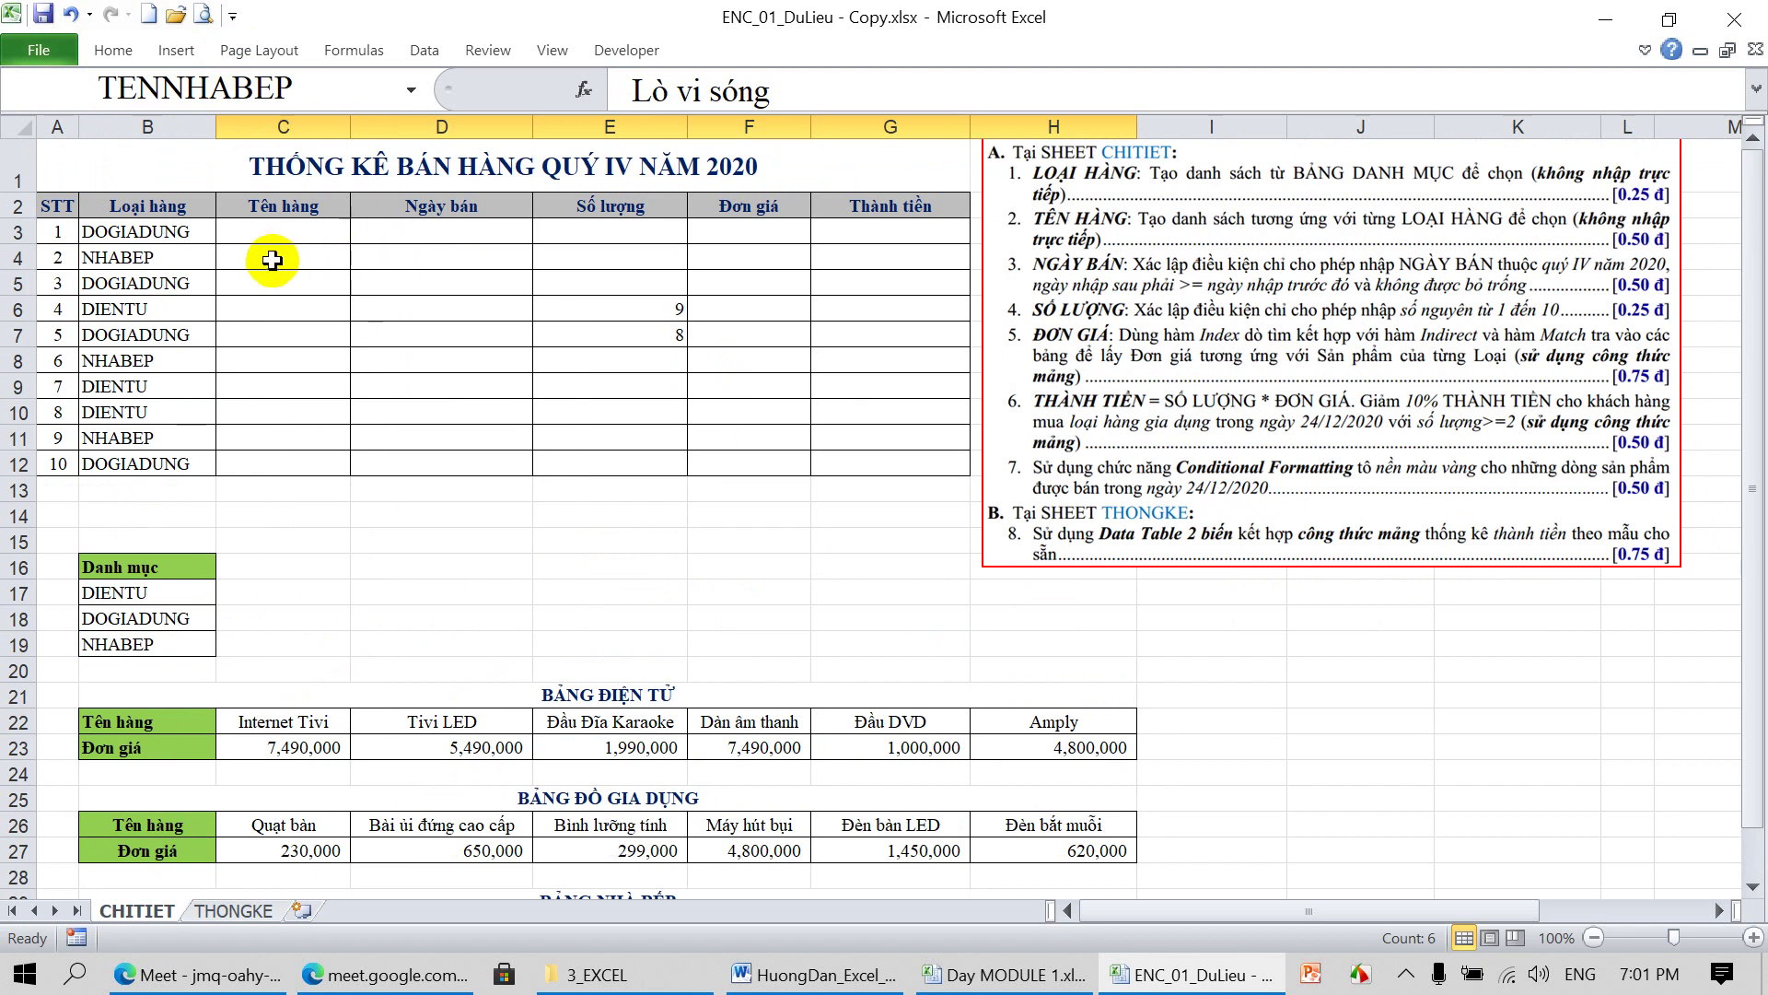
left_click(251, 231)
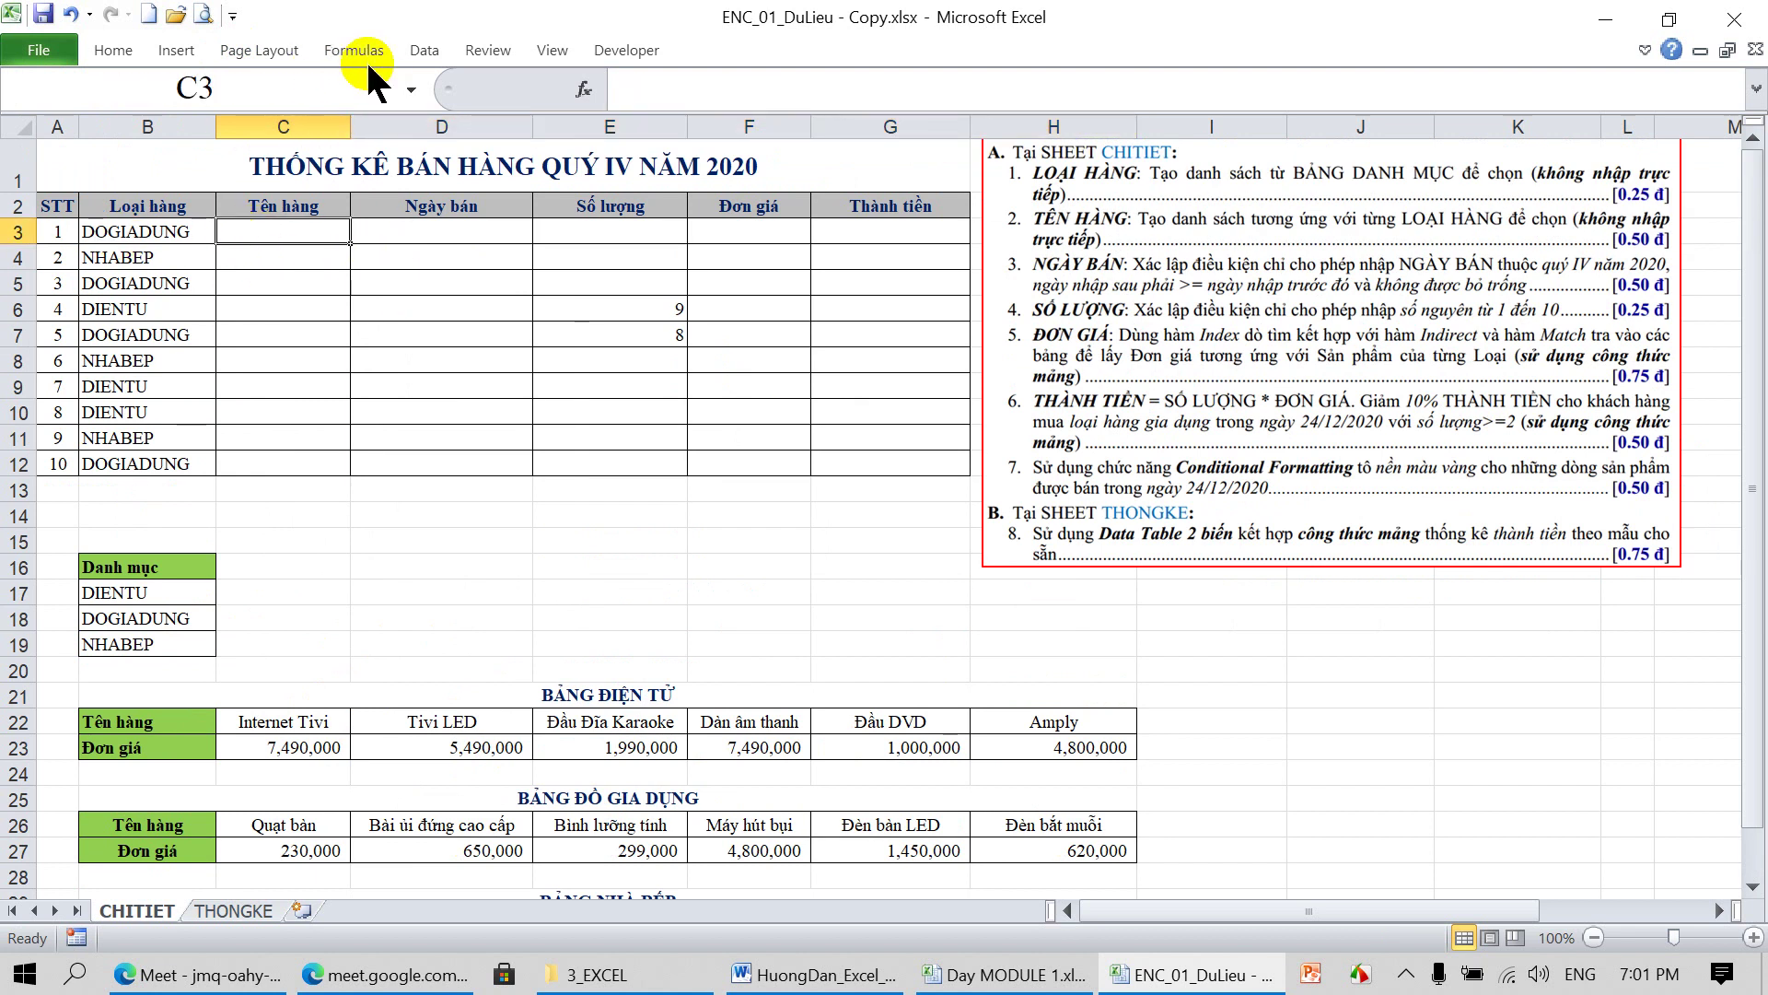
left_click(426, 50)
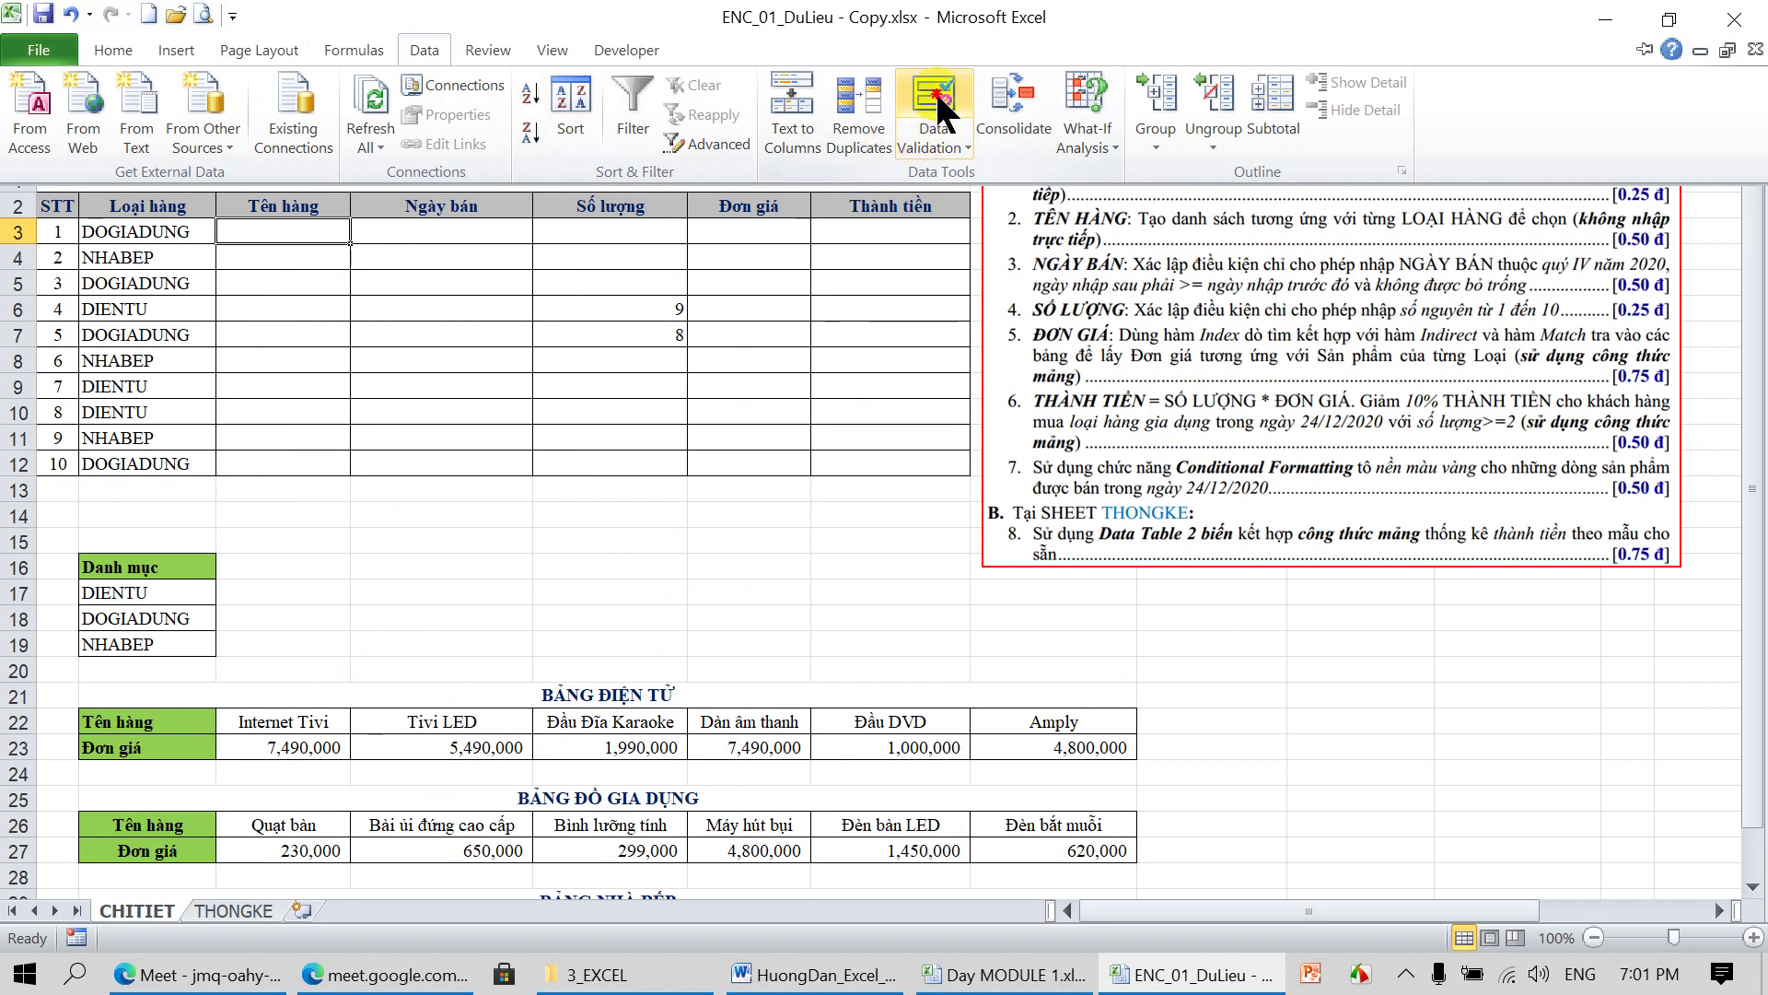
left_click(934, 106)
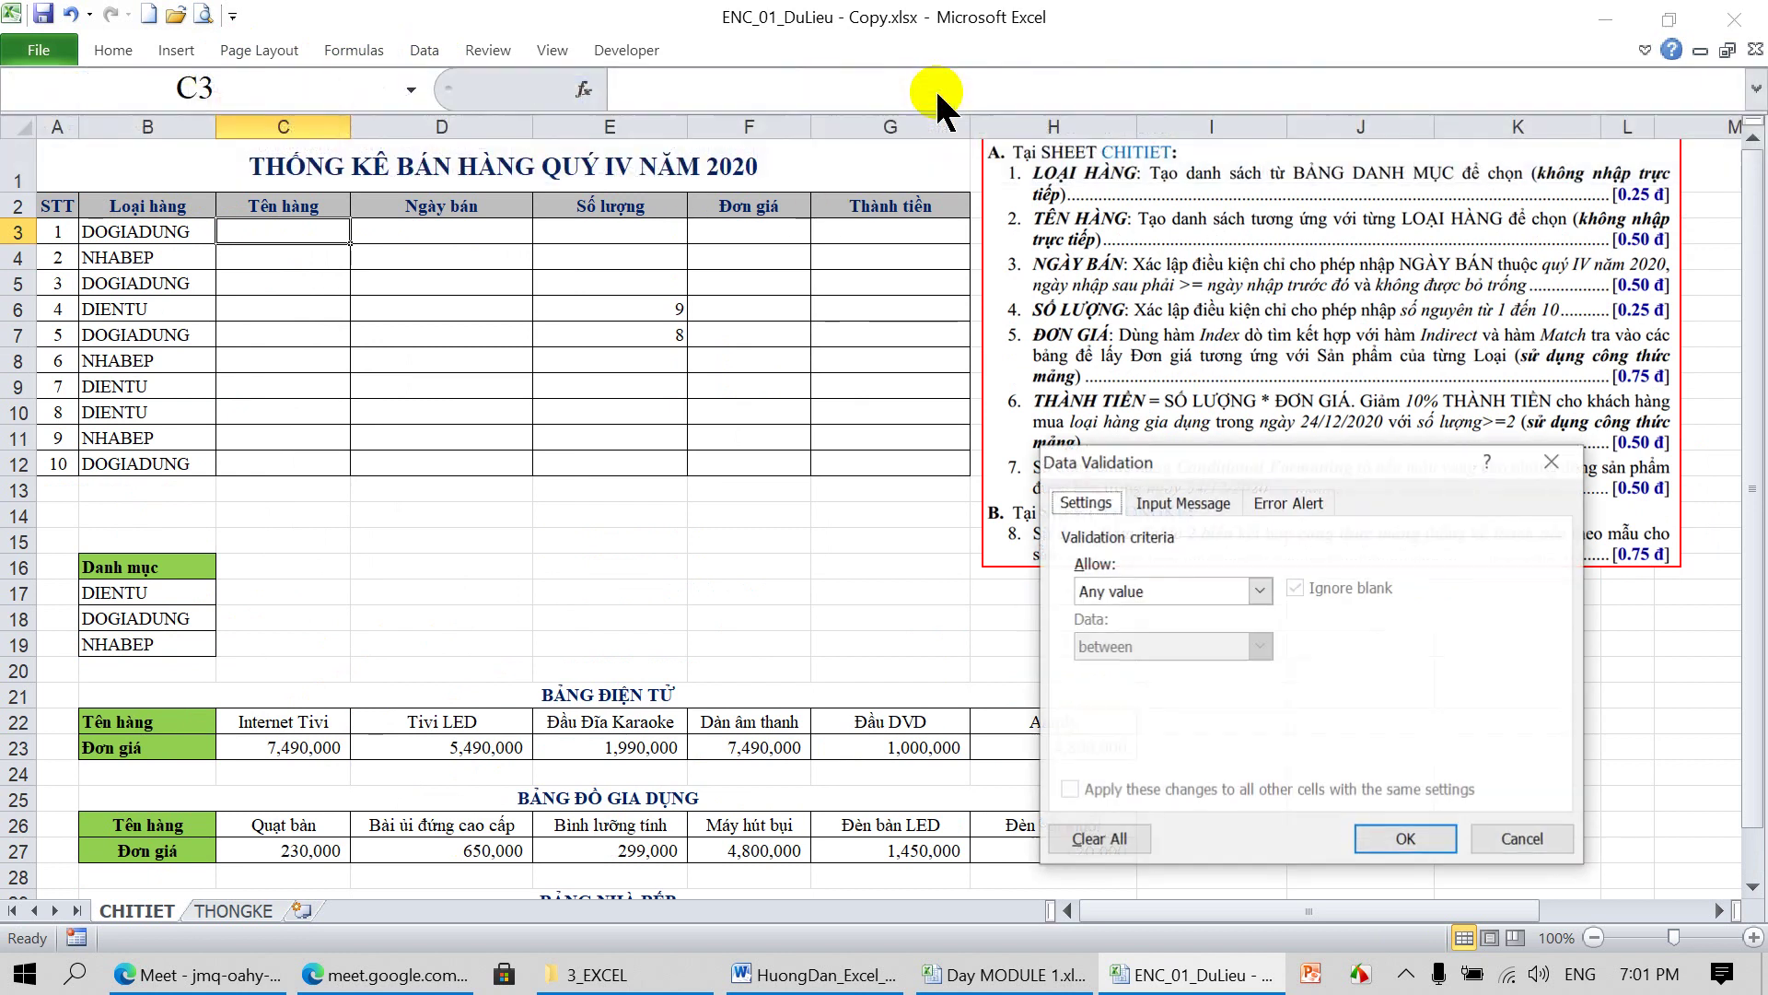
left_click(1259, 590)
left_click(1108, 665)
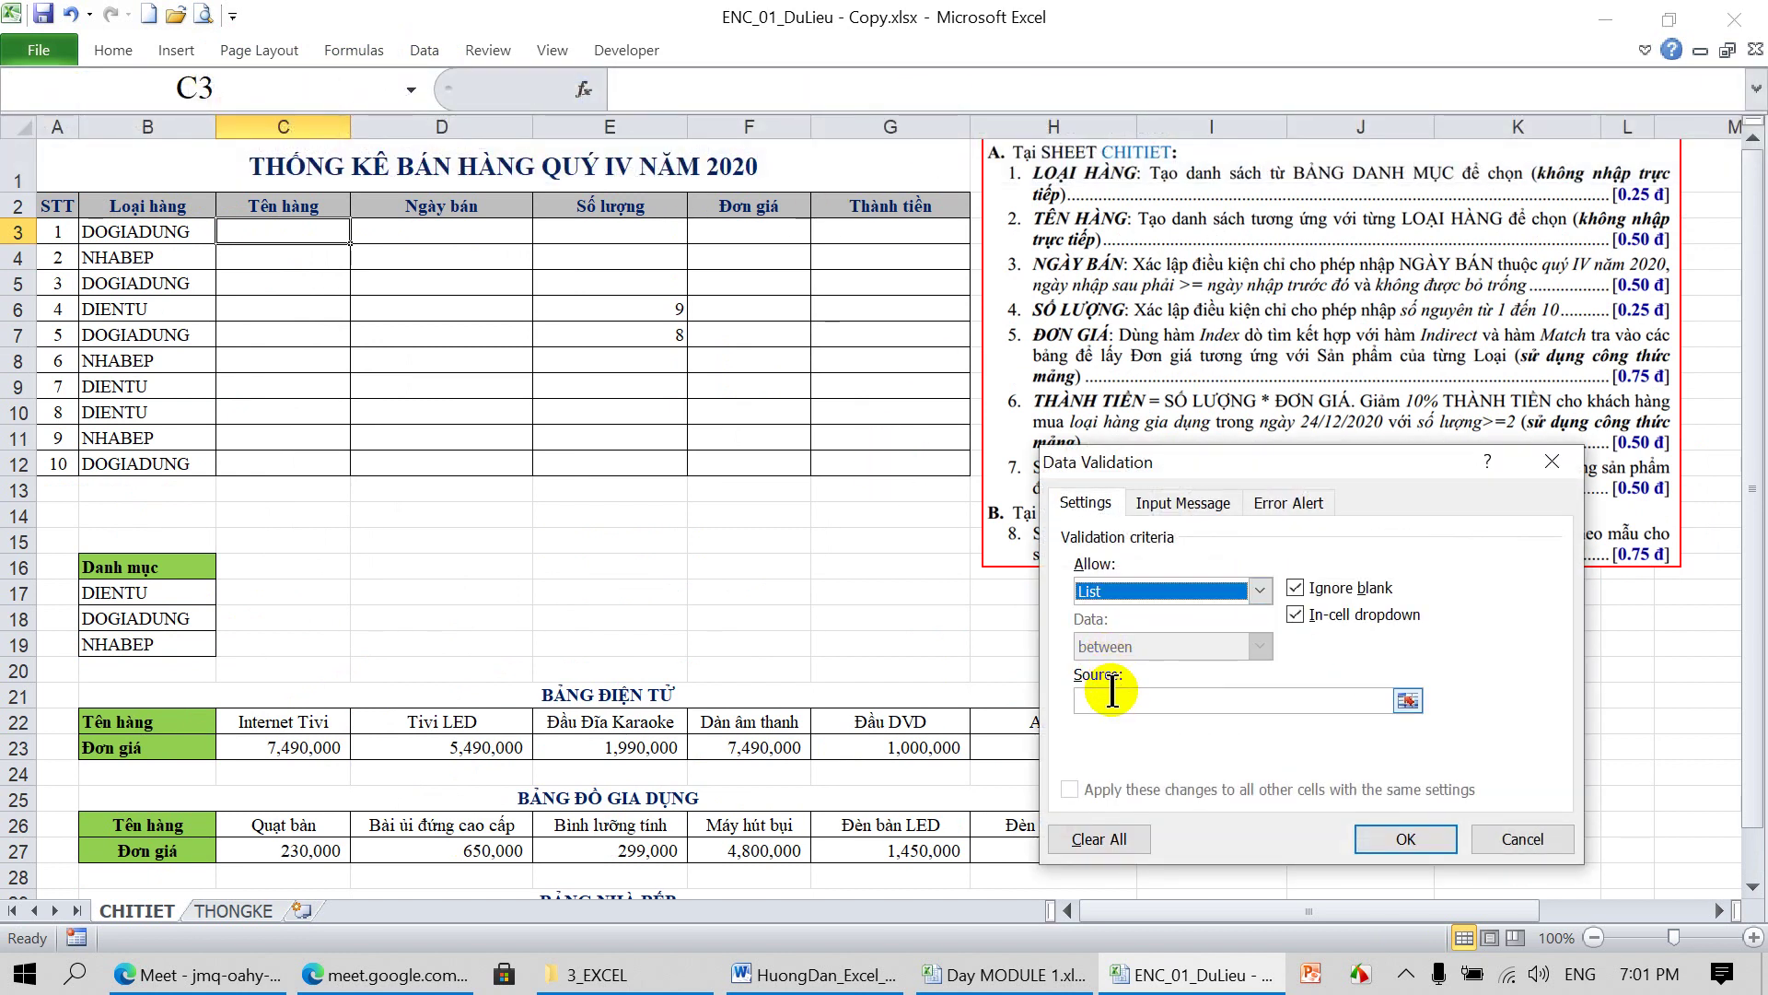
left_click(1113, 695)
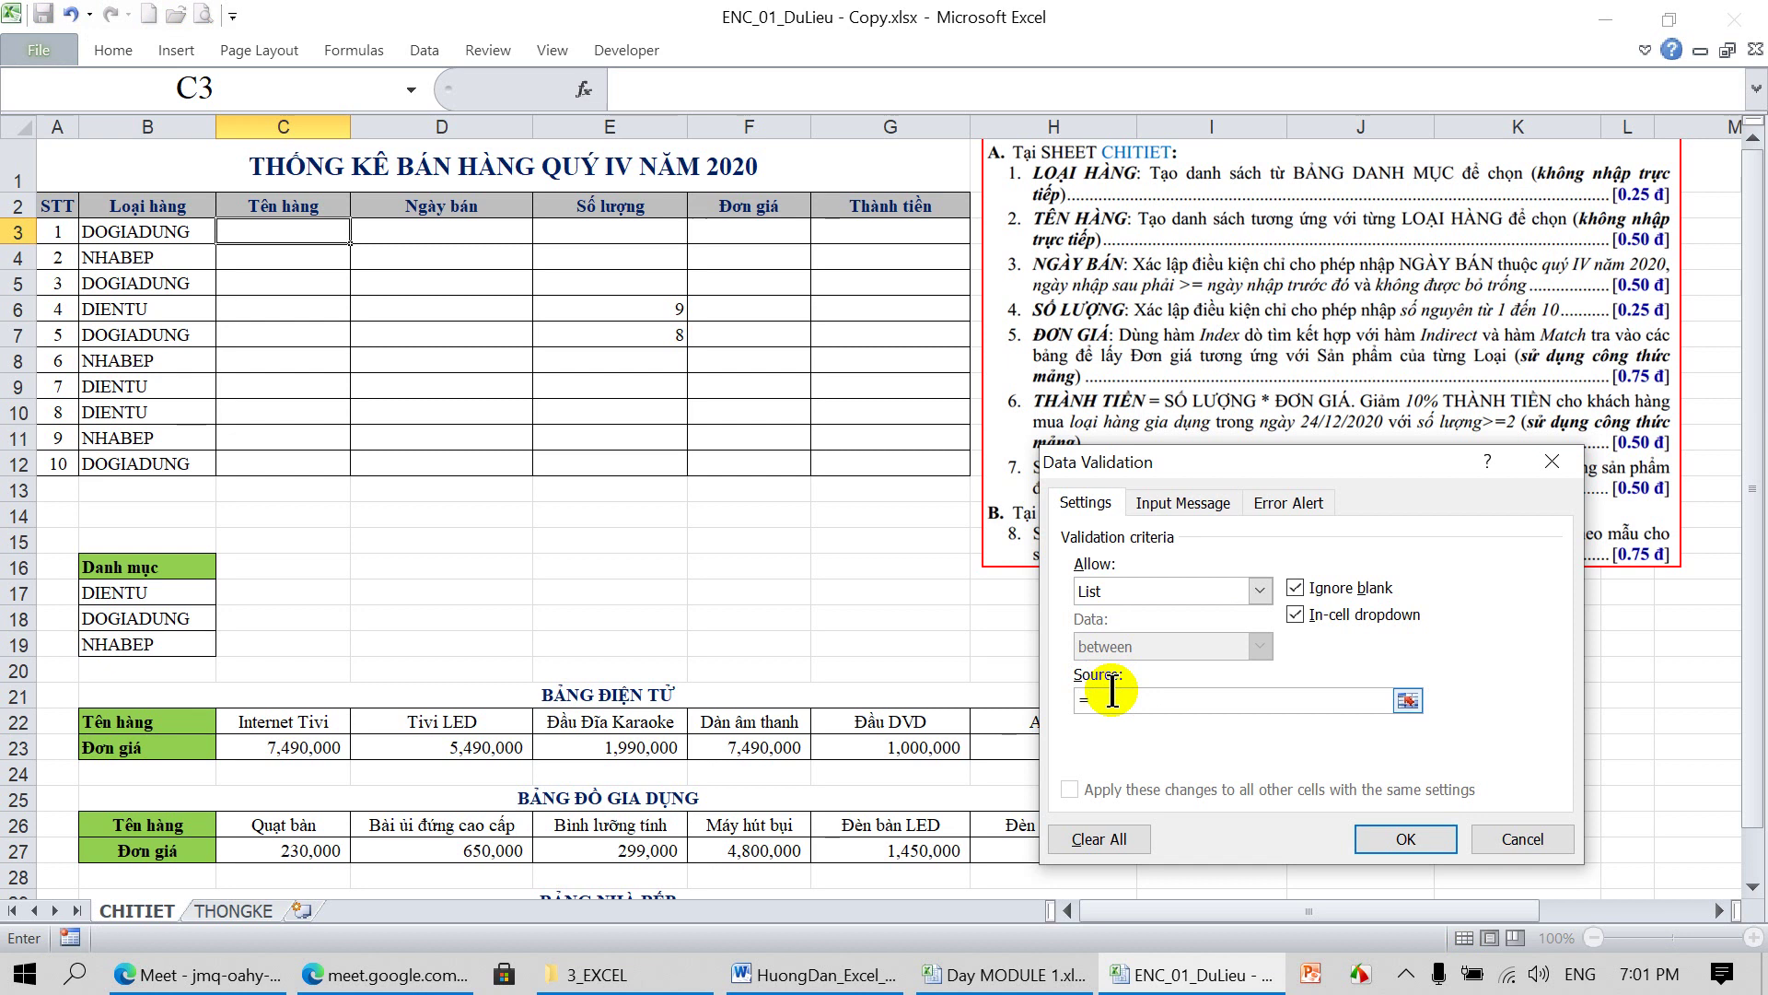
key("F3")
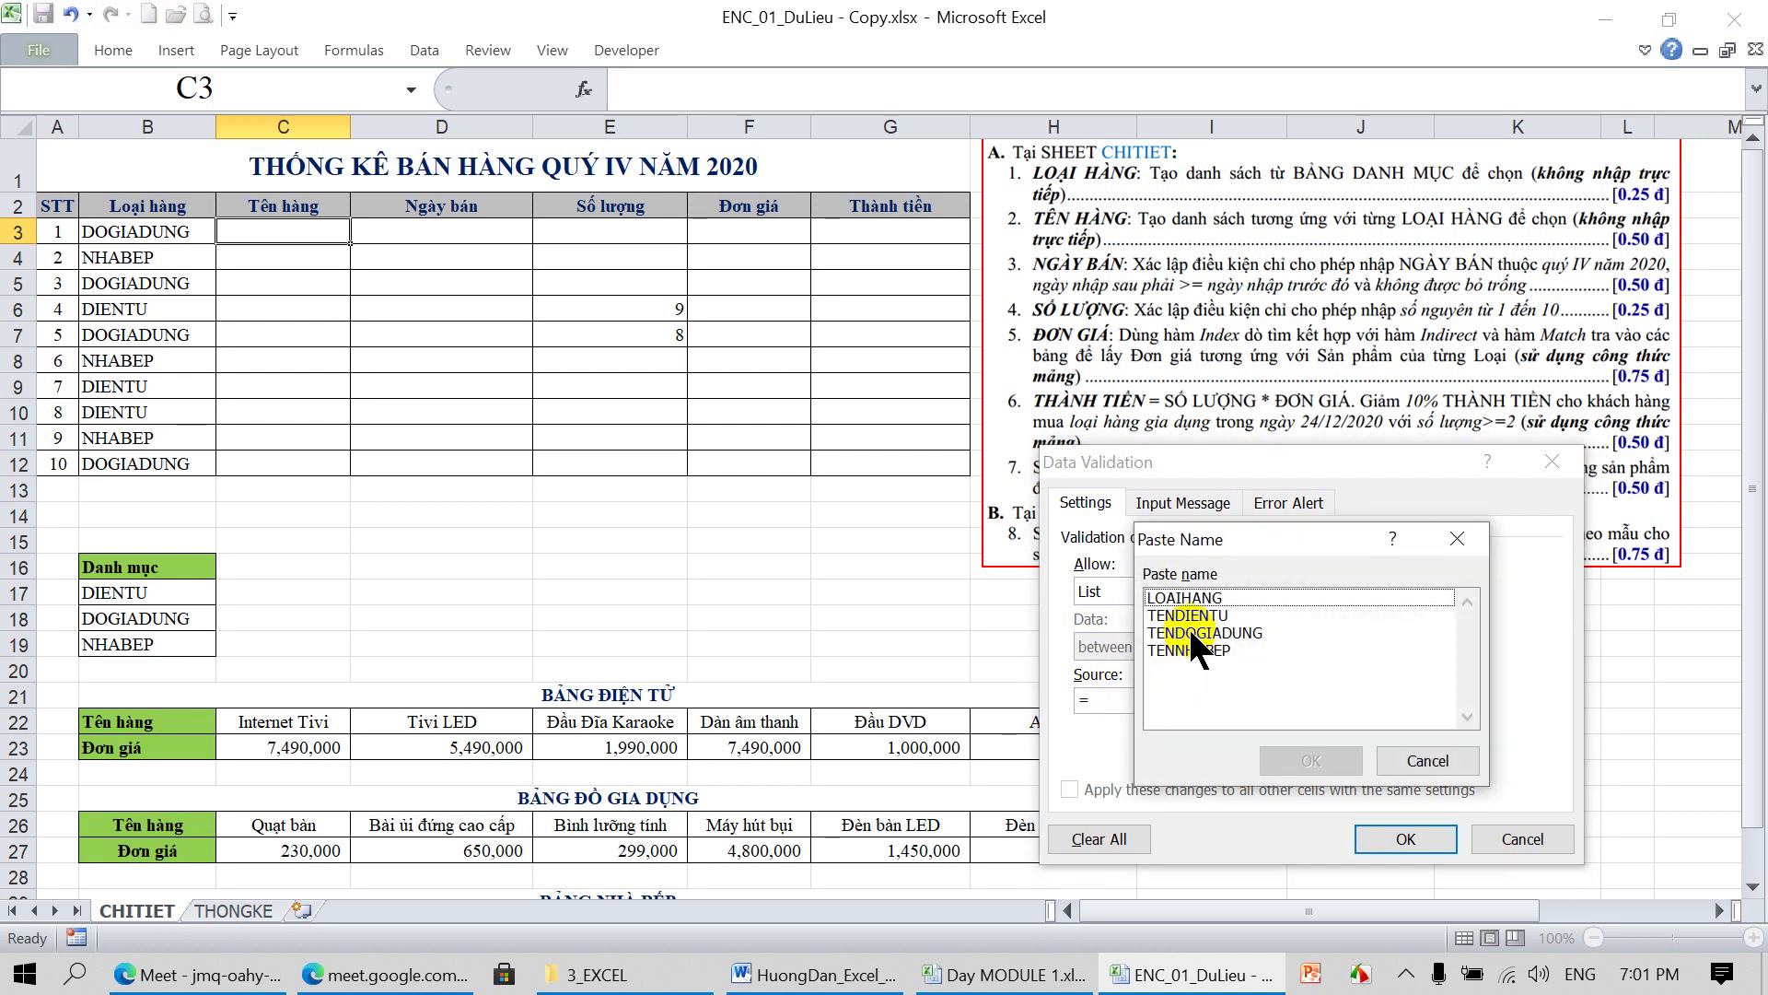
left_click(1191, 633)
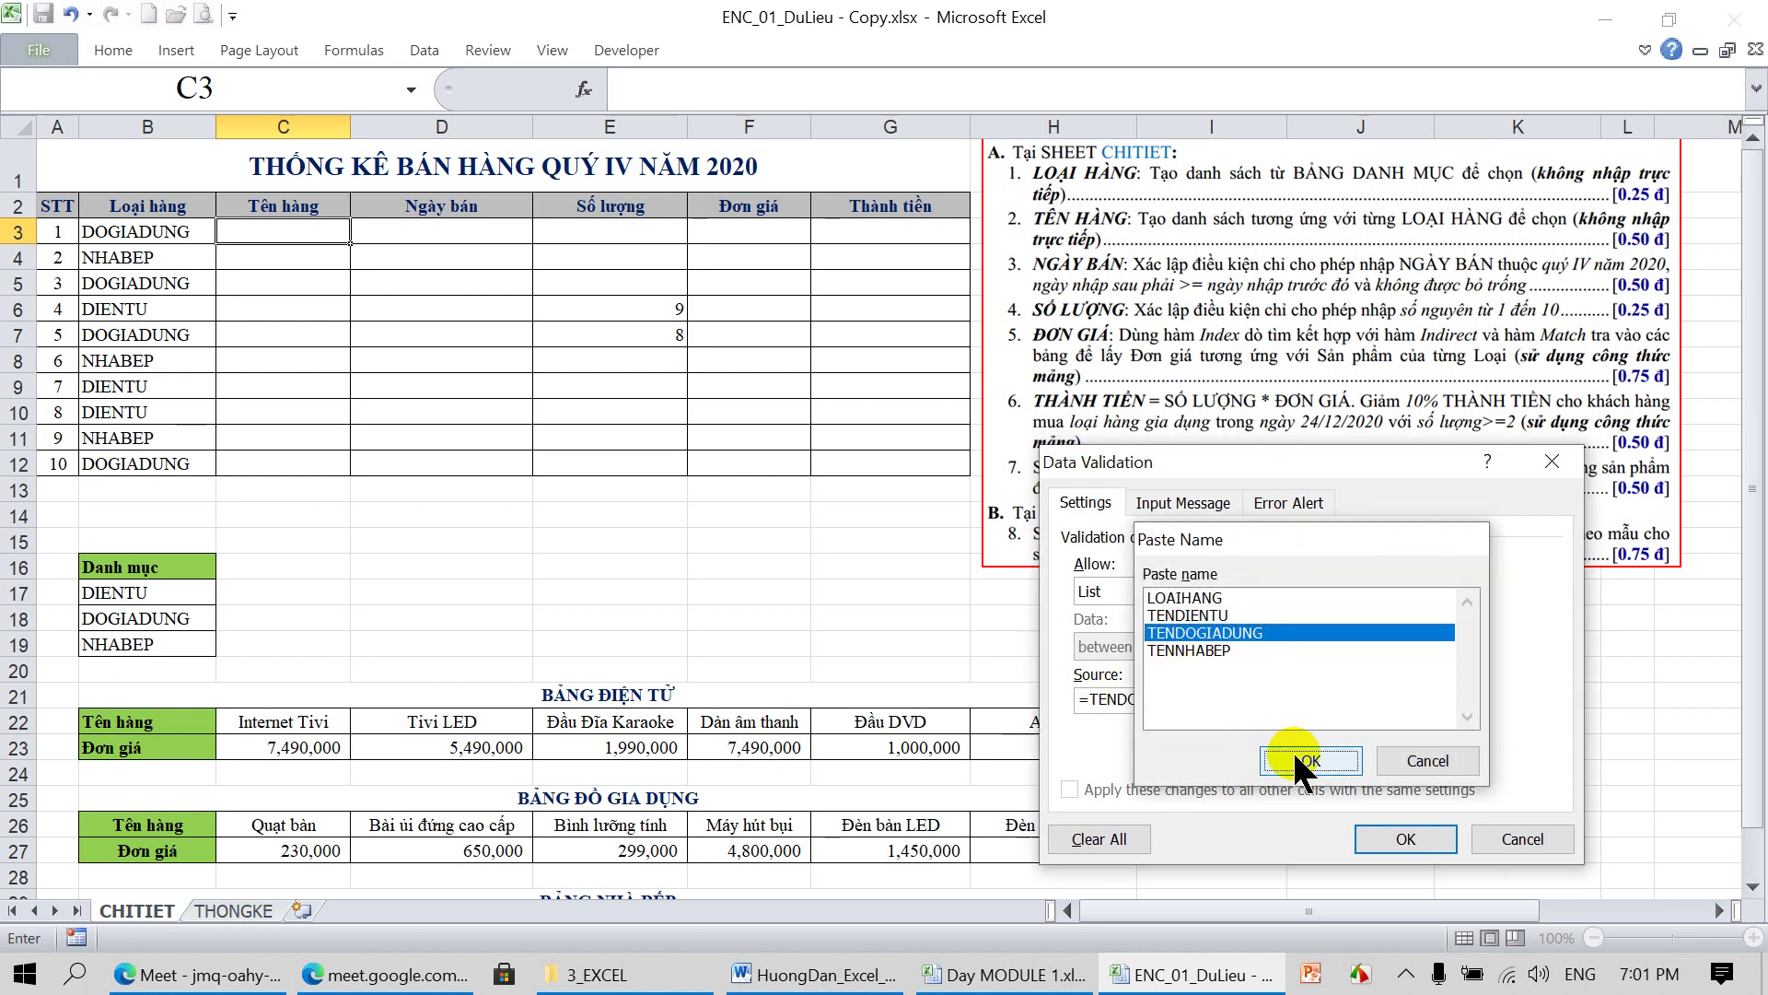
left_click(1349, 761)
left_click(1363, 833)
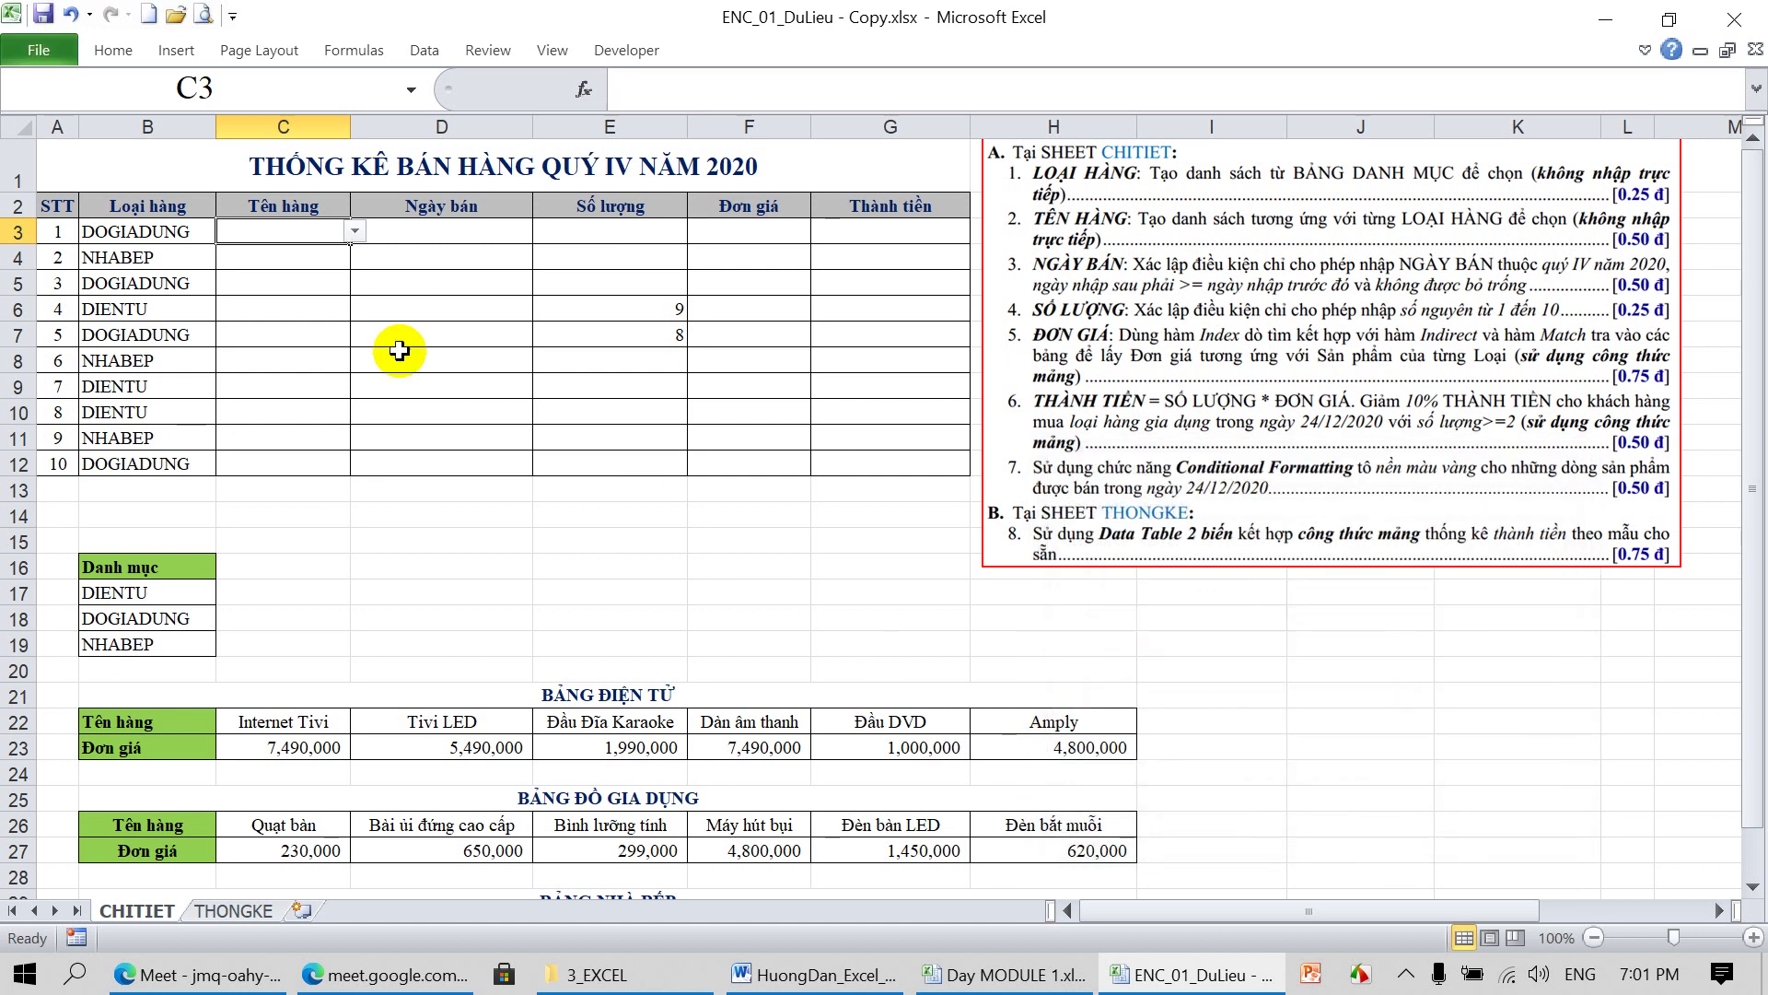
Pick Bài ủi đứng cao cấp from C3's dropdown
left_click(349, 231)
left_click(313, 268)
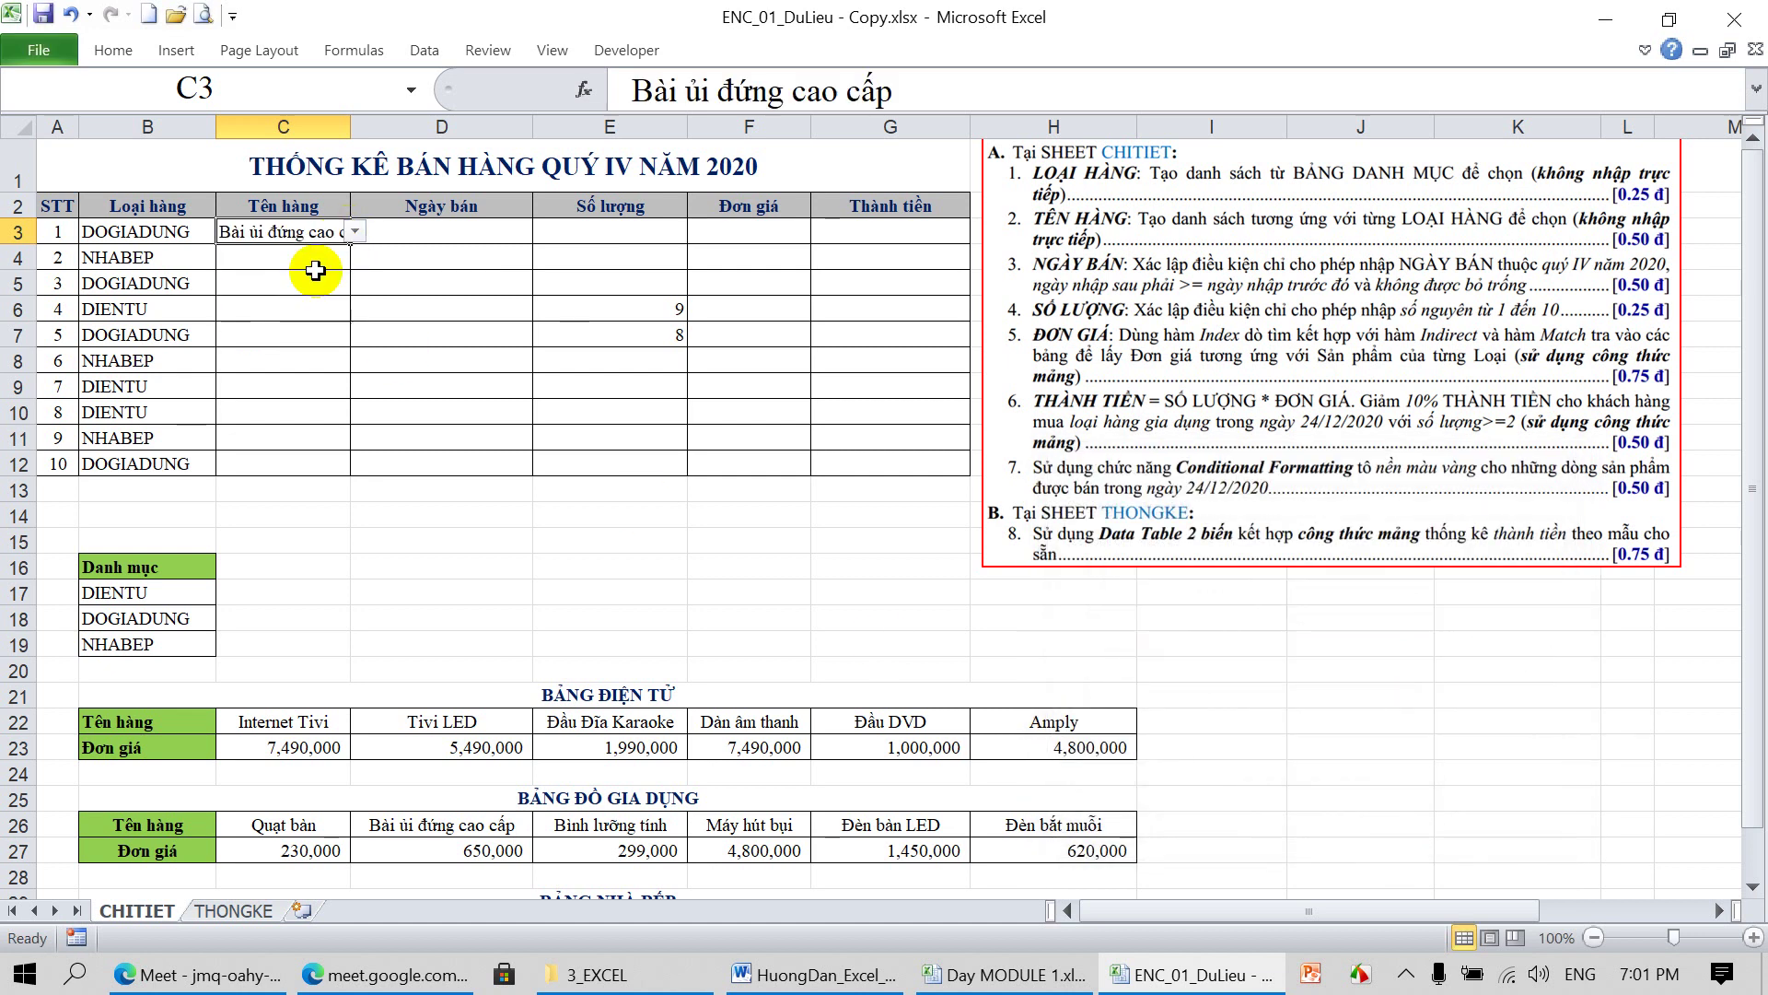
left_click(301, 257)
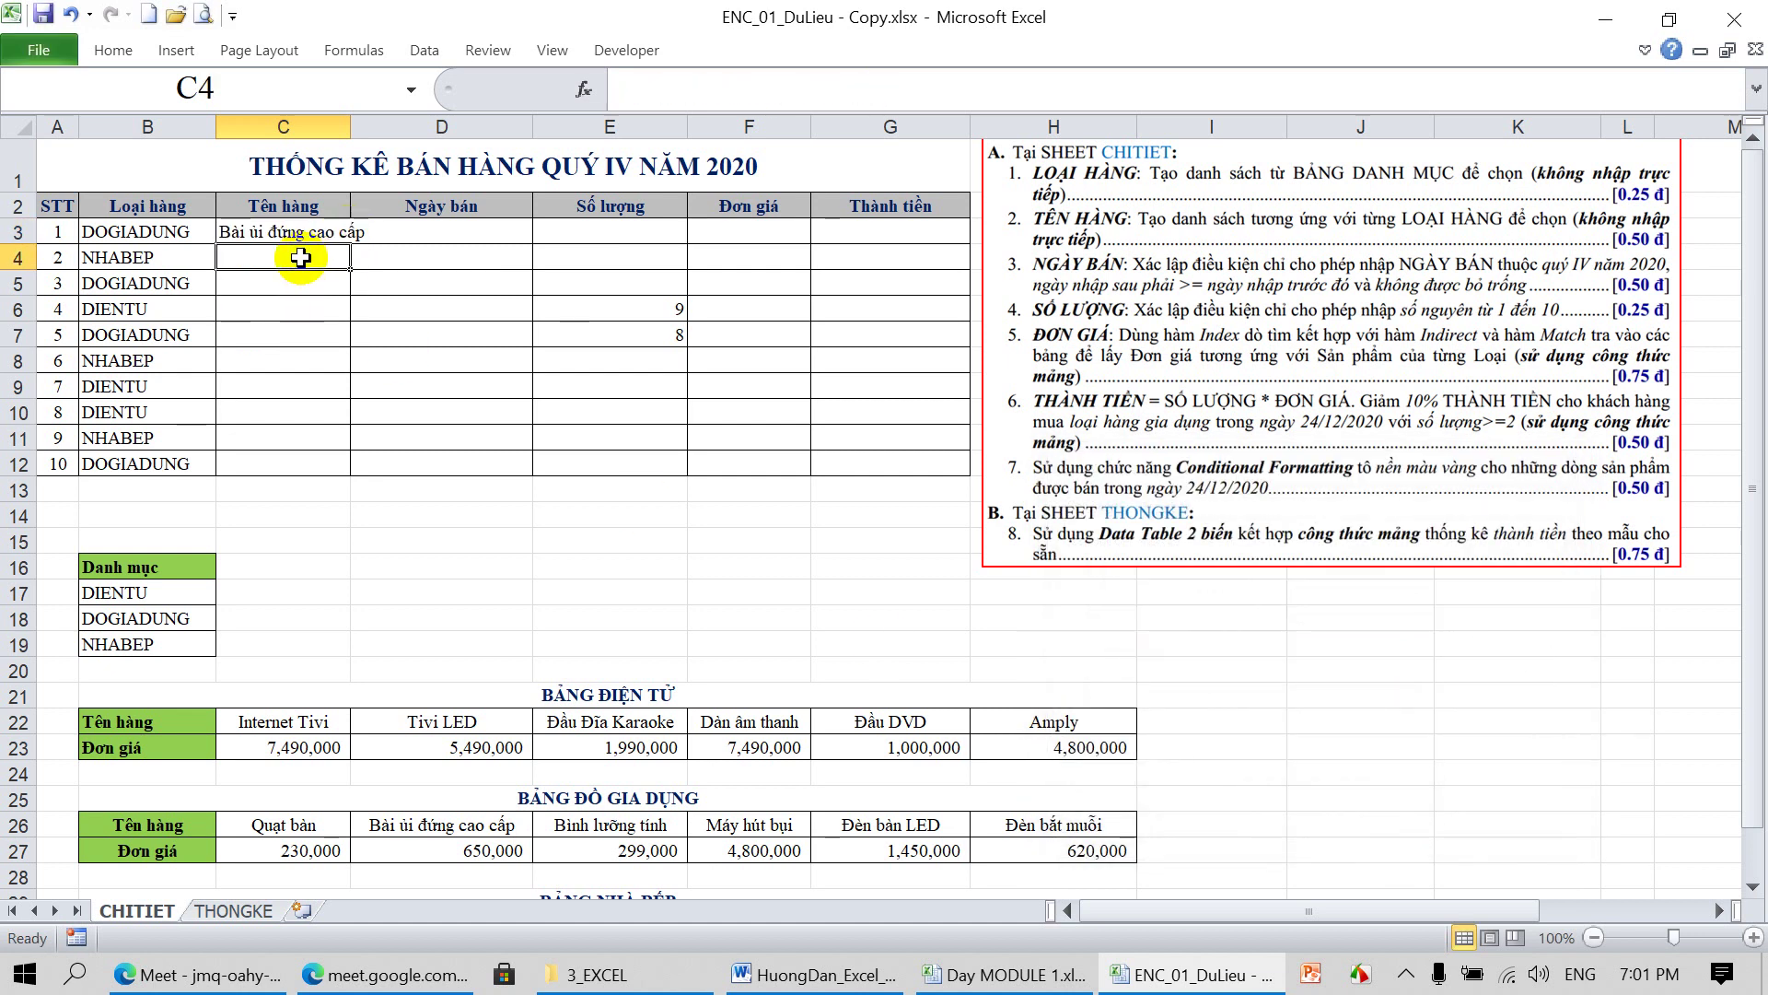
Clear a stray '=' from C4, then start a TENNHABEP list rule and abandon it
type("=")
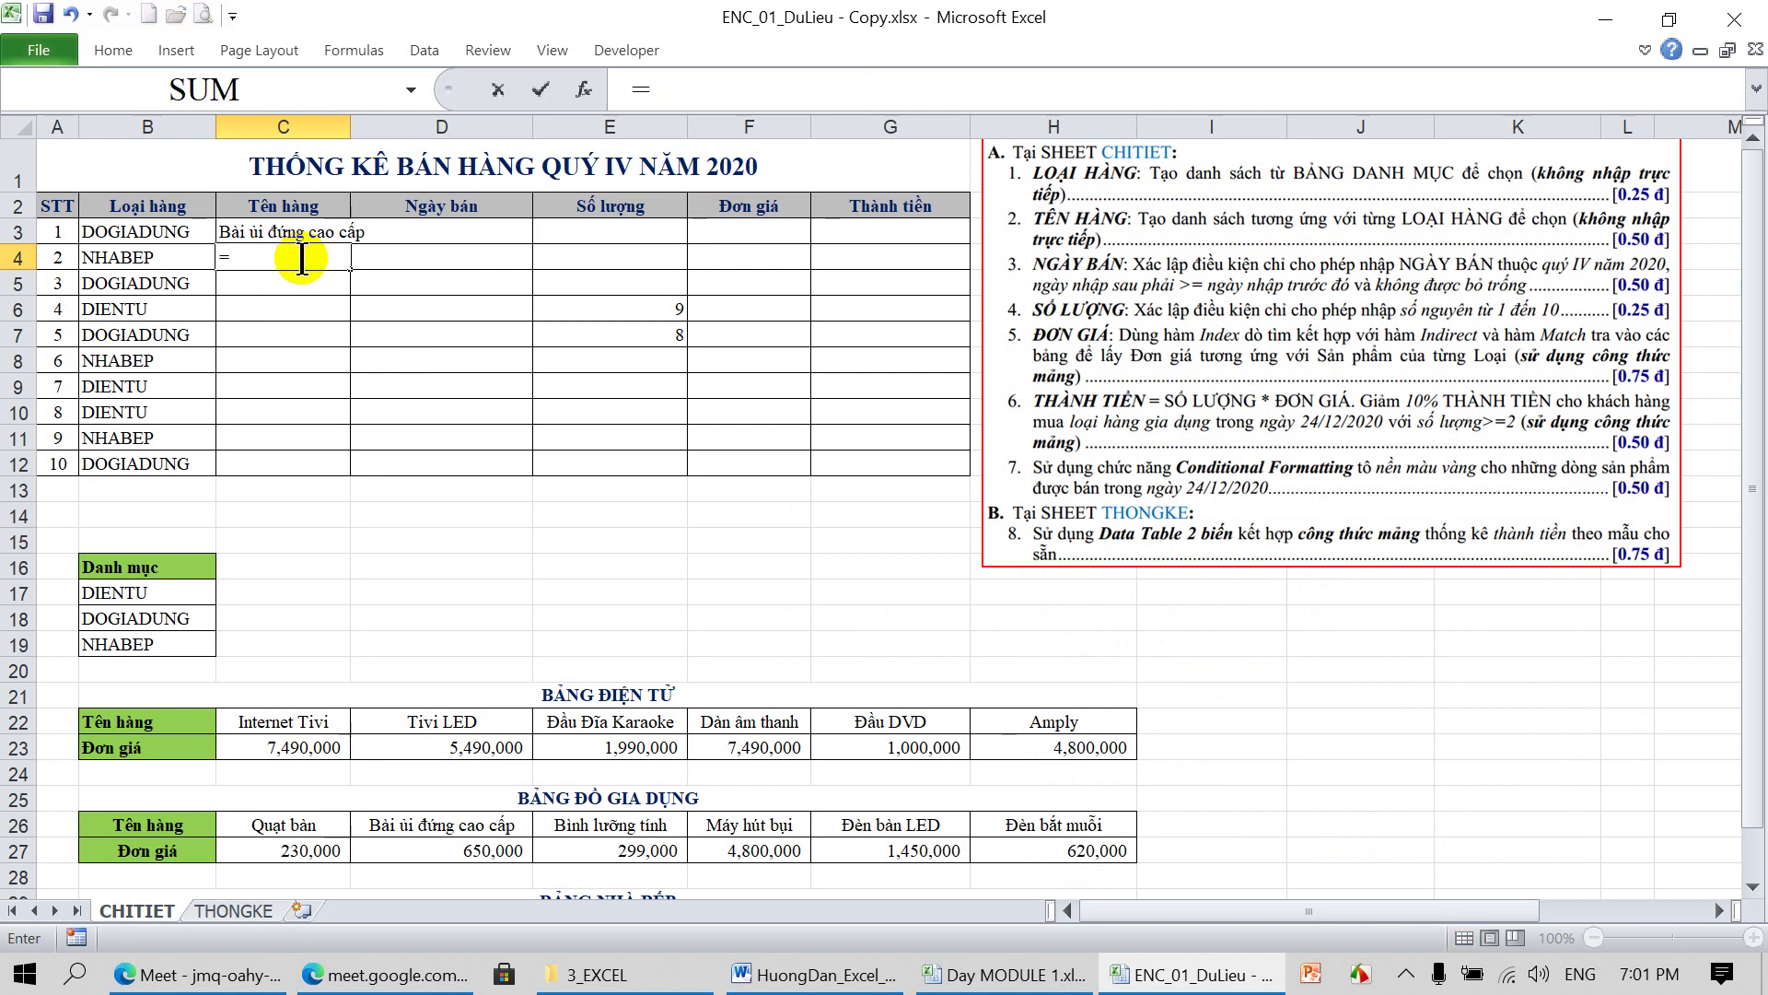
key("BackSpace")
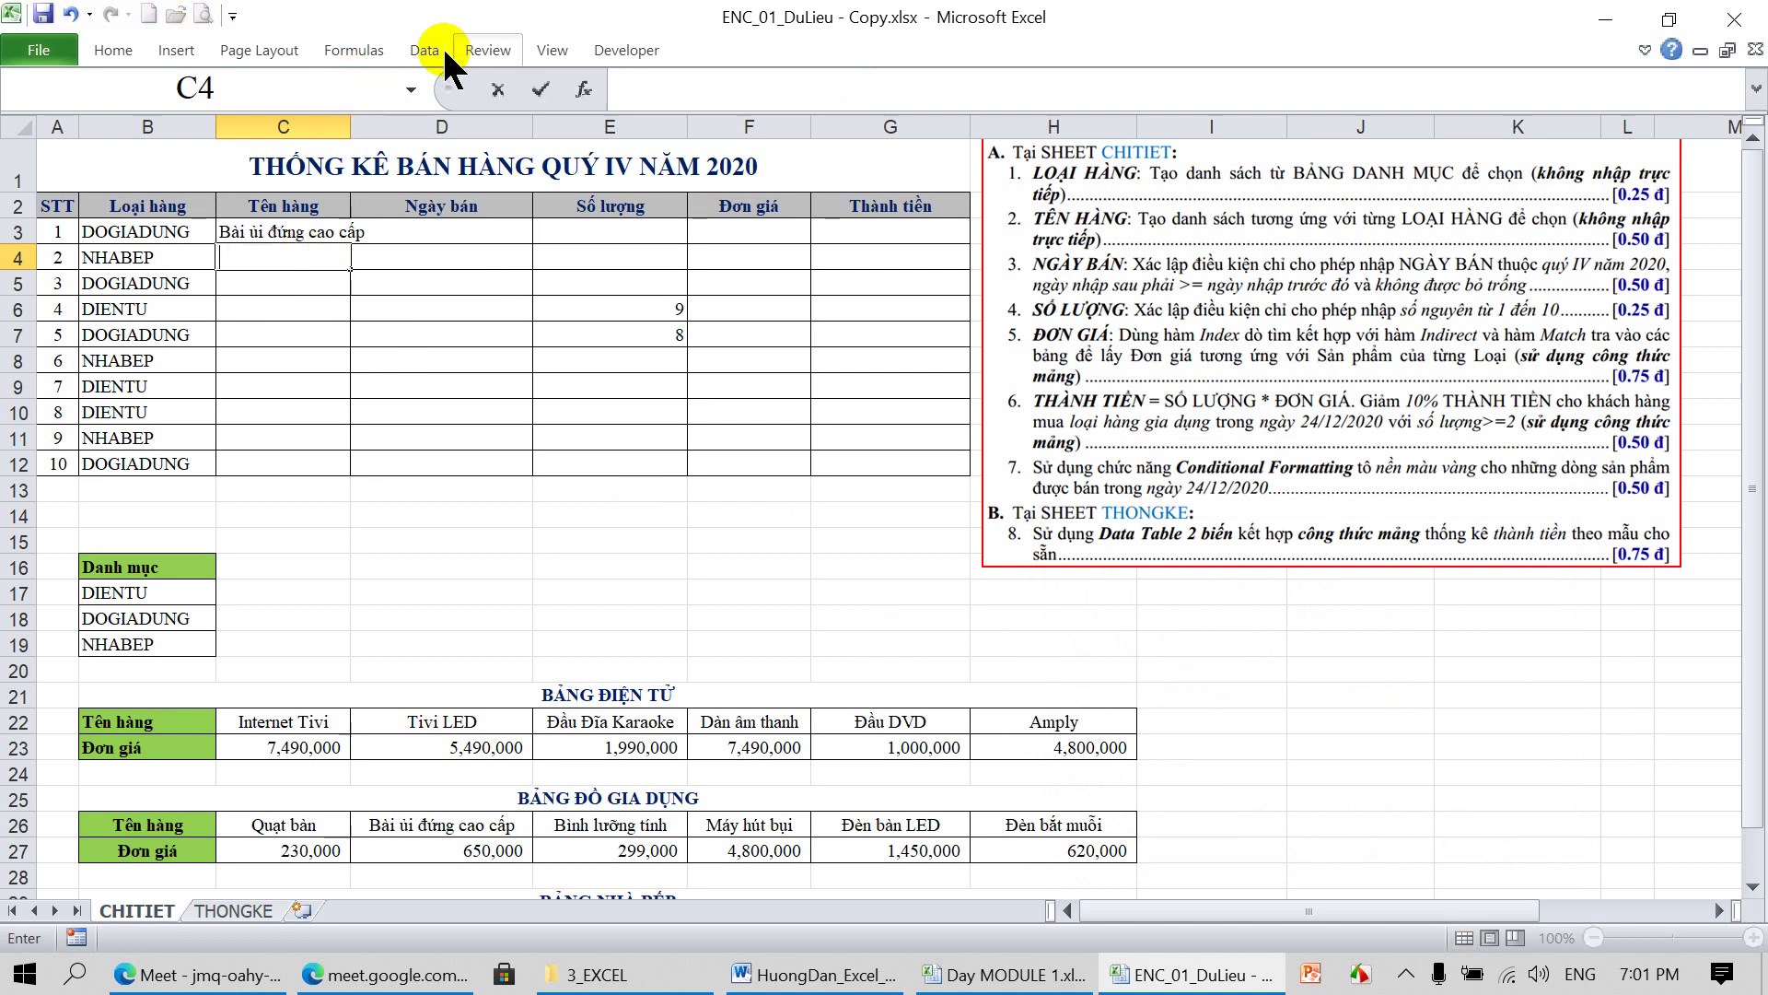
key("Escape")
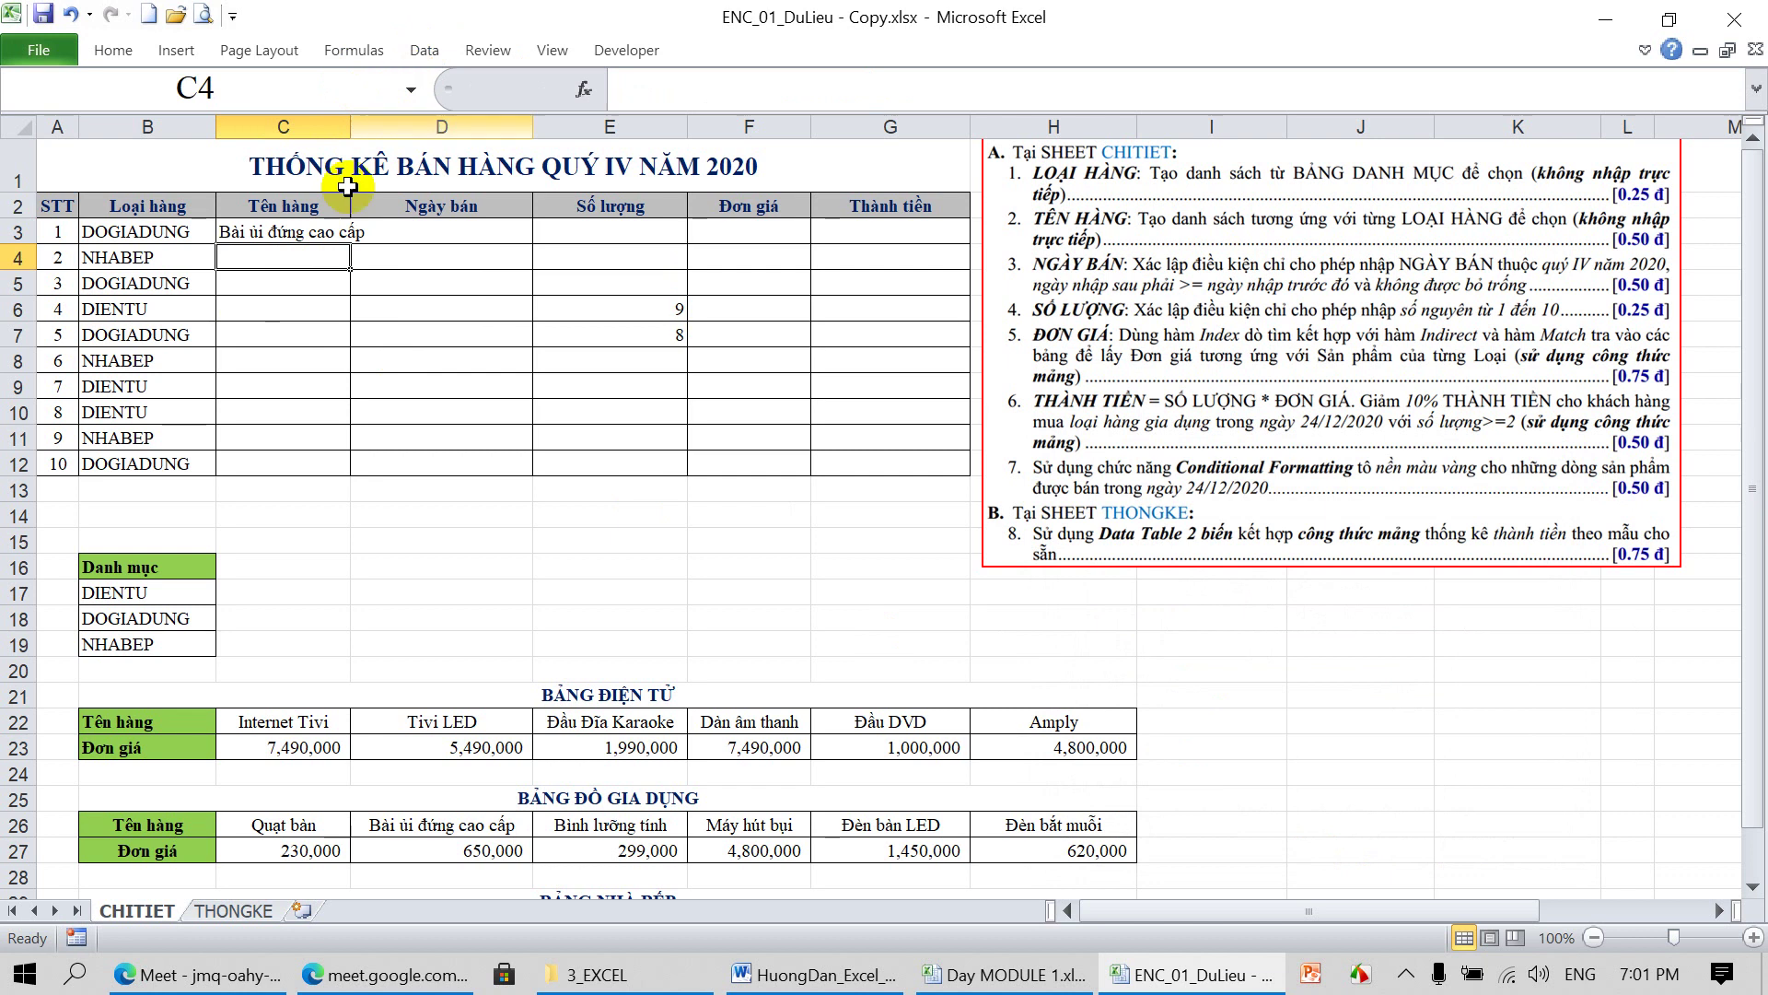
left_click(425, 57)
left_click(932, 100)
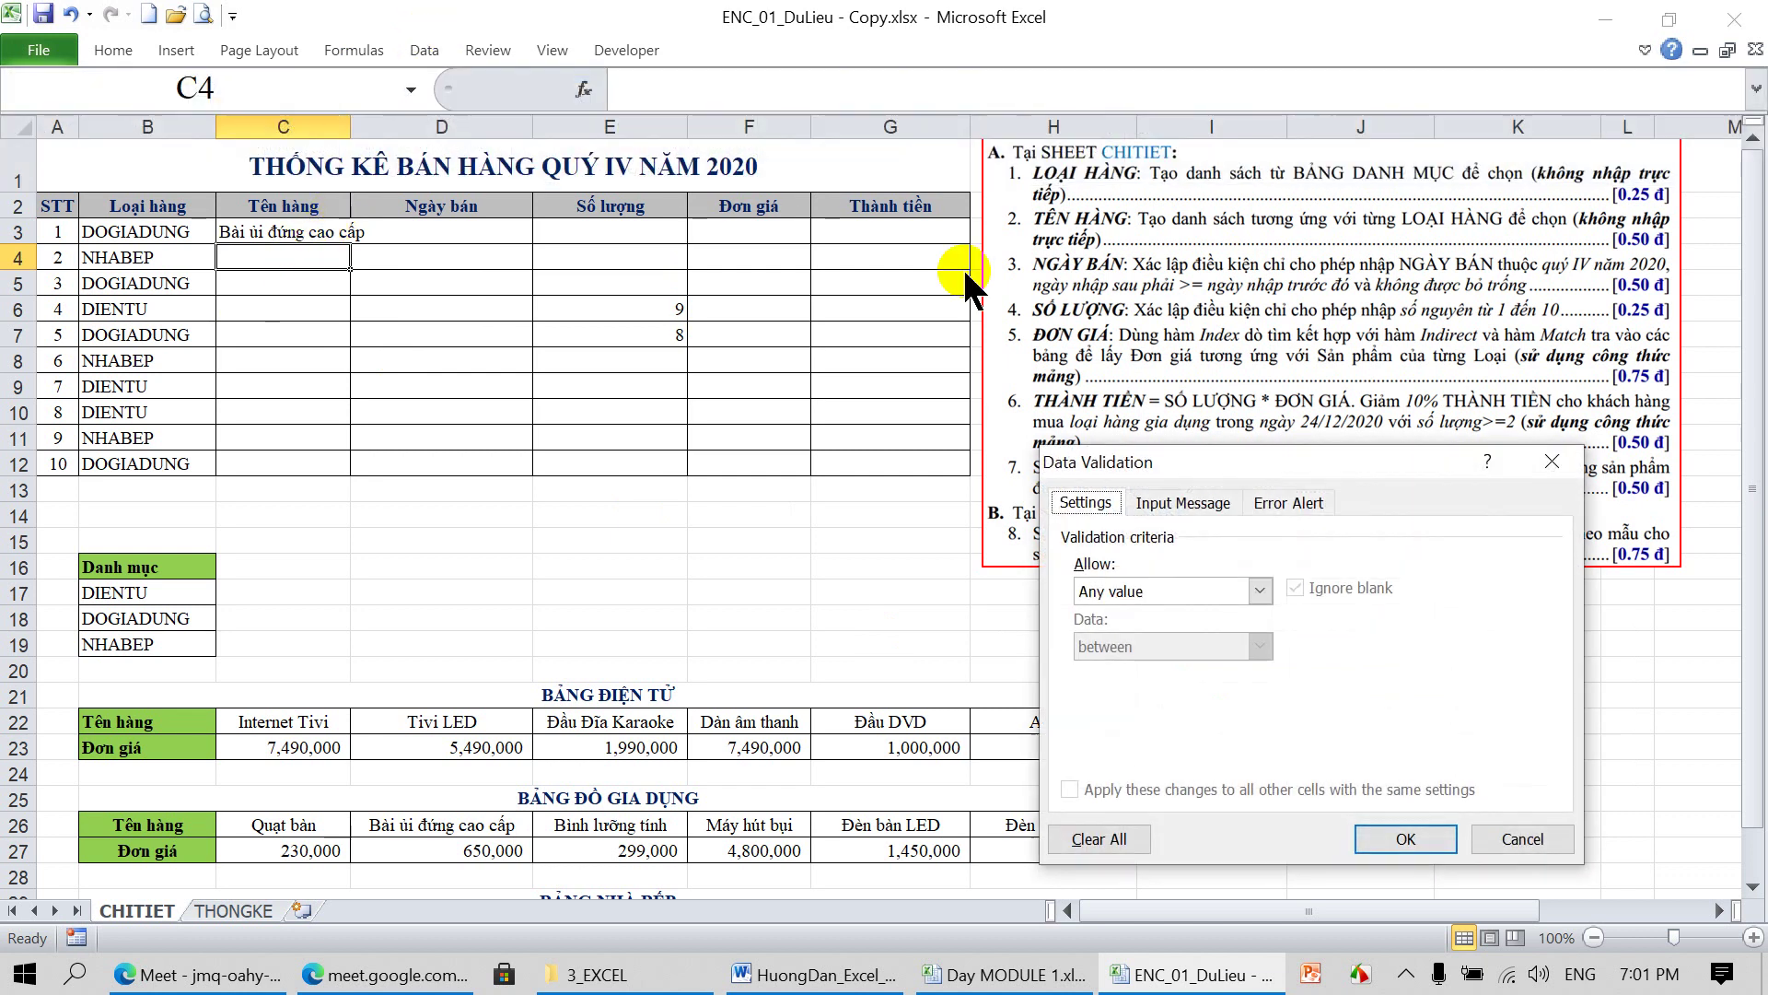
left_click(1260, 594)
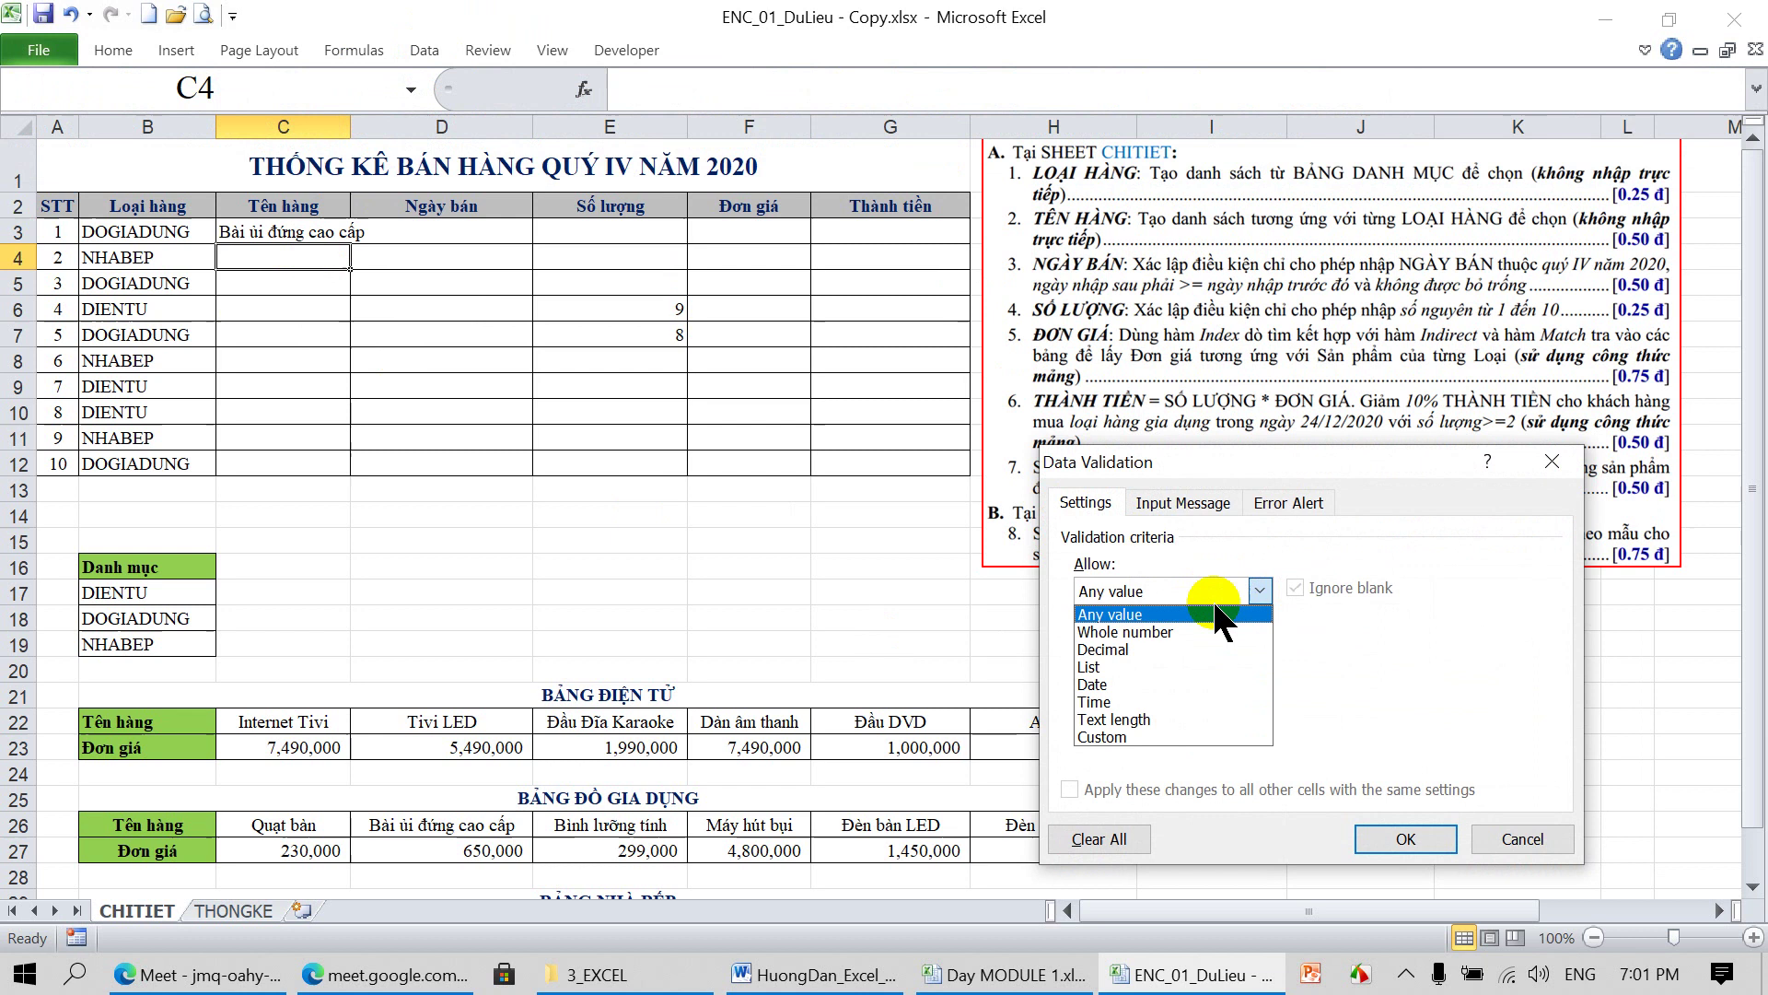
left_click(1124, 660)
left_click(1106, 699)
type("=")
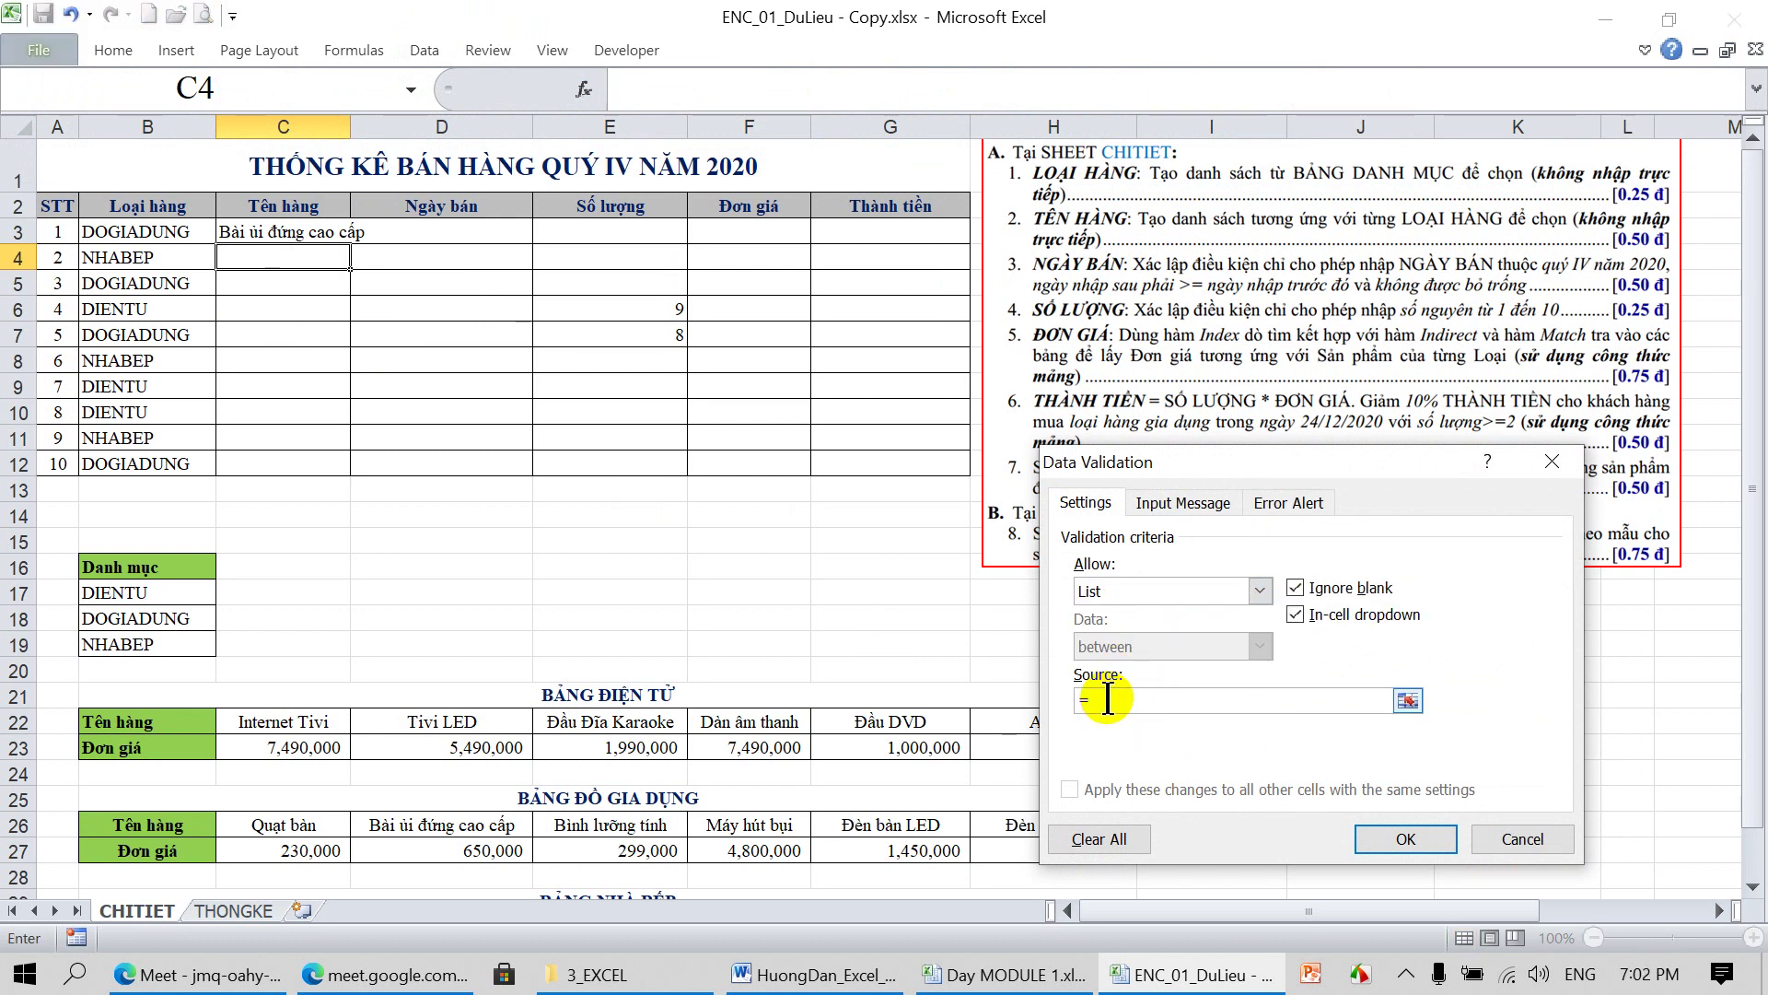
key("F3")
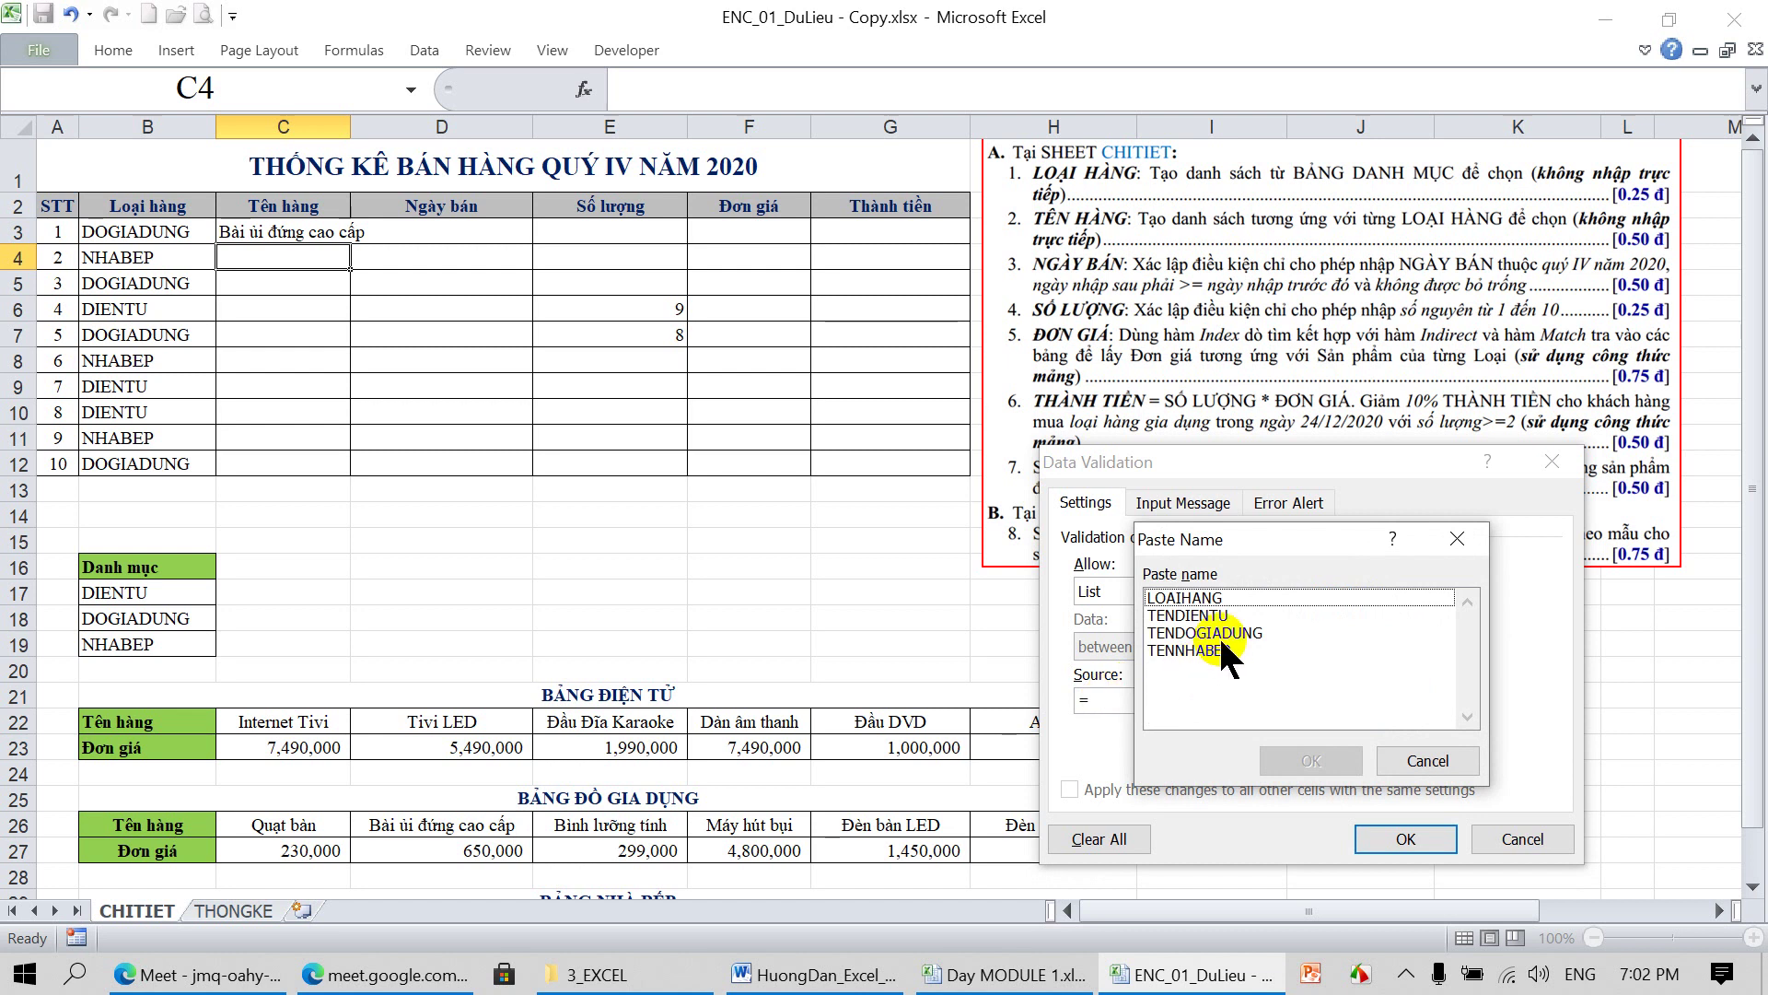
left_click(1207, 650)
left_click(1307, 759)
type("+")
left_click(331, 256)
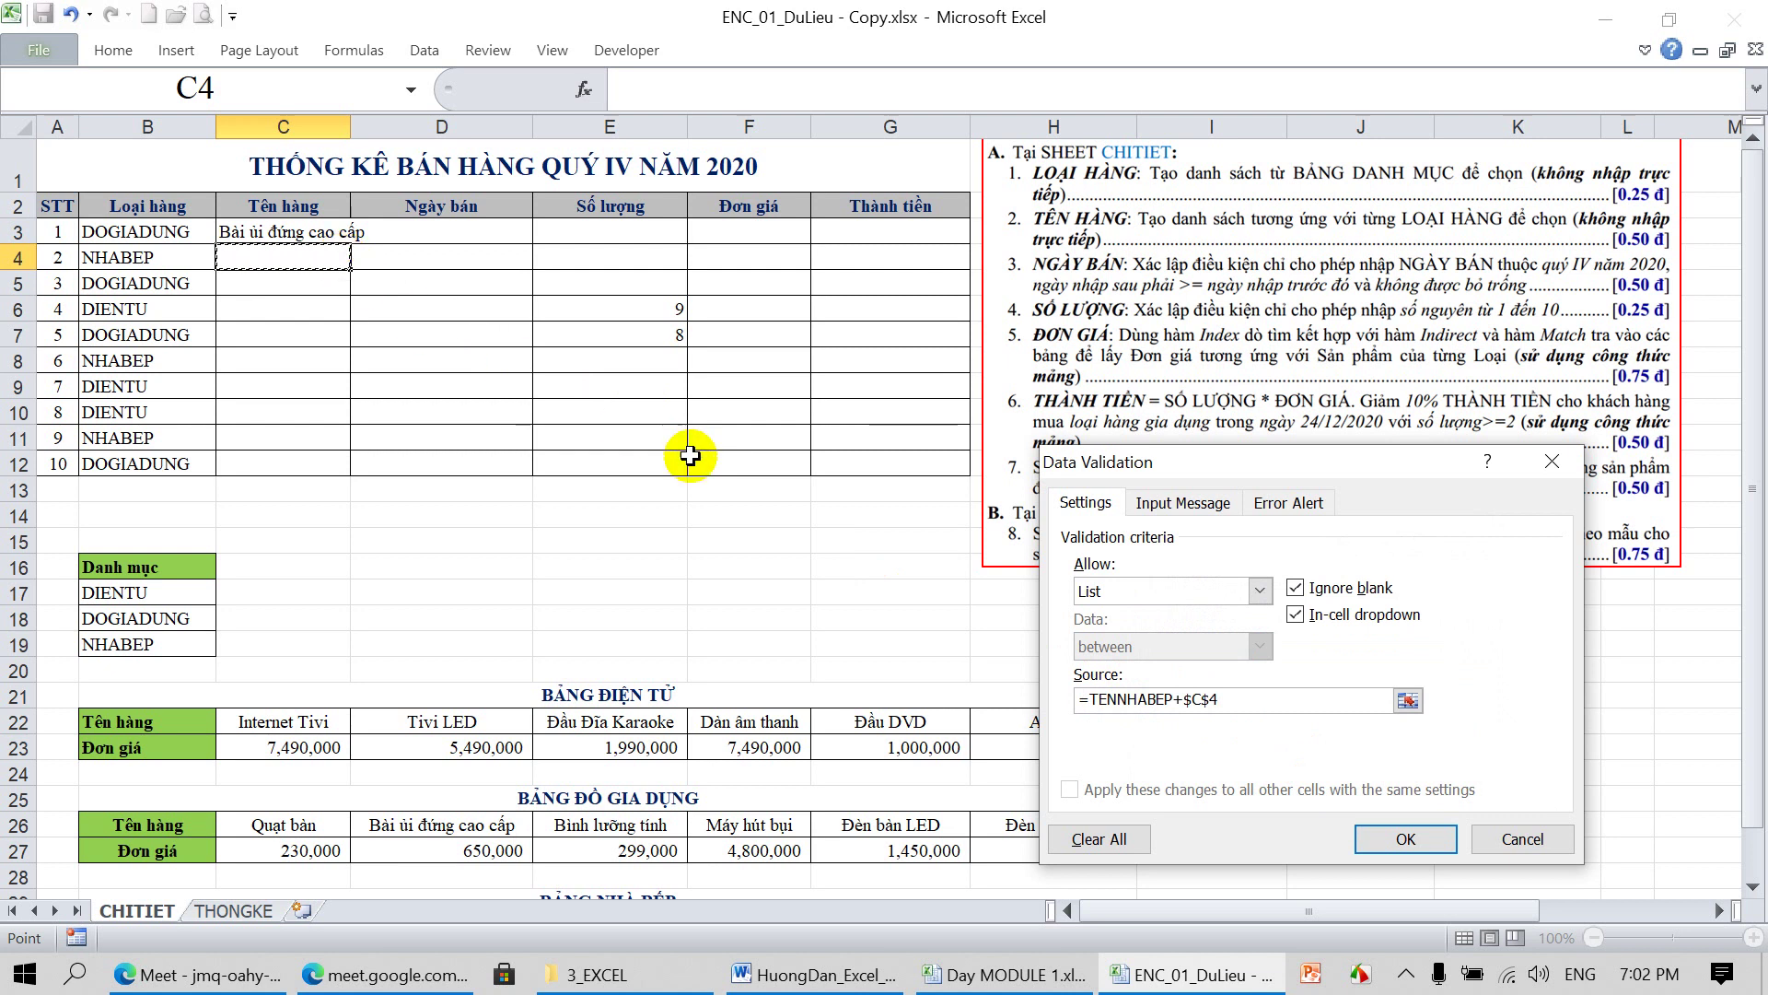
key("Escape")
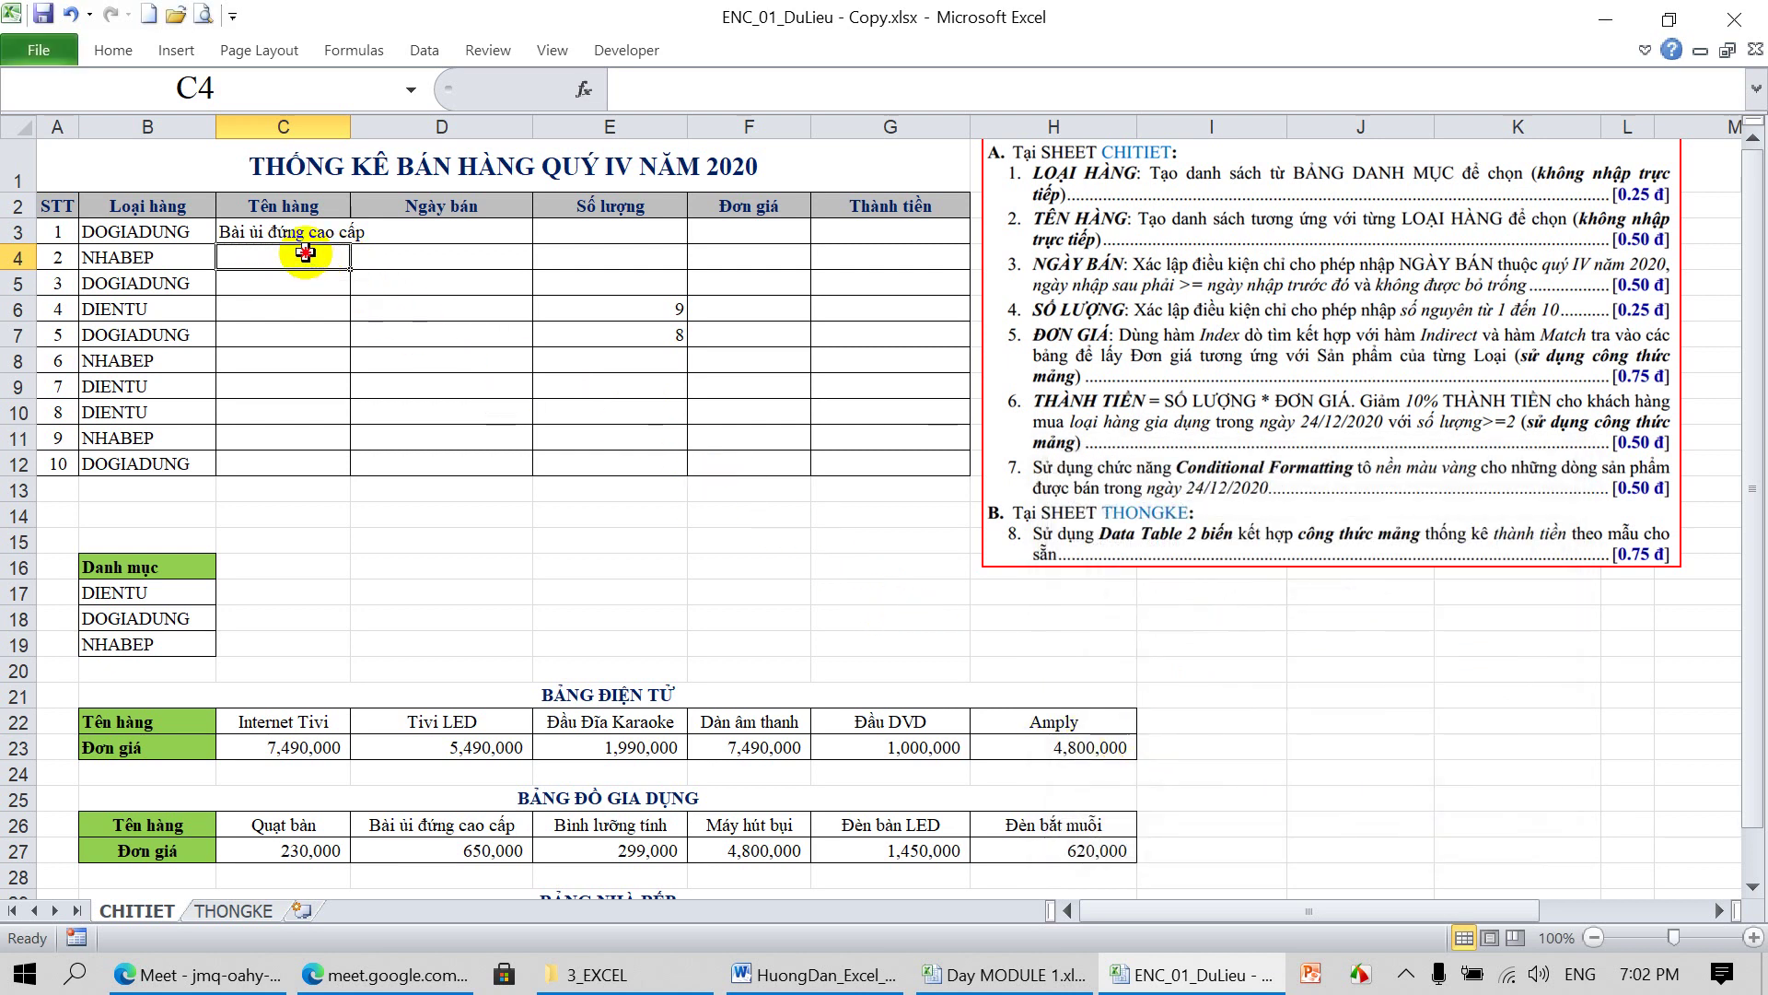
Give C4 a List validation with source TENNHABEP
left_click(422, 50)
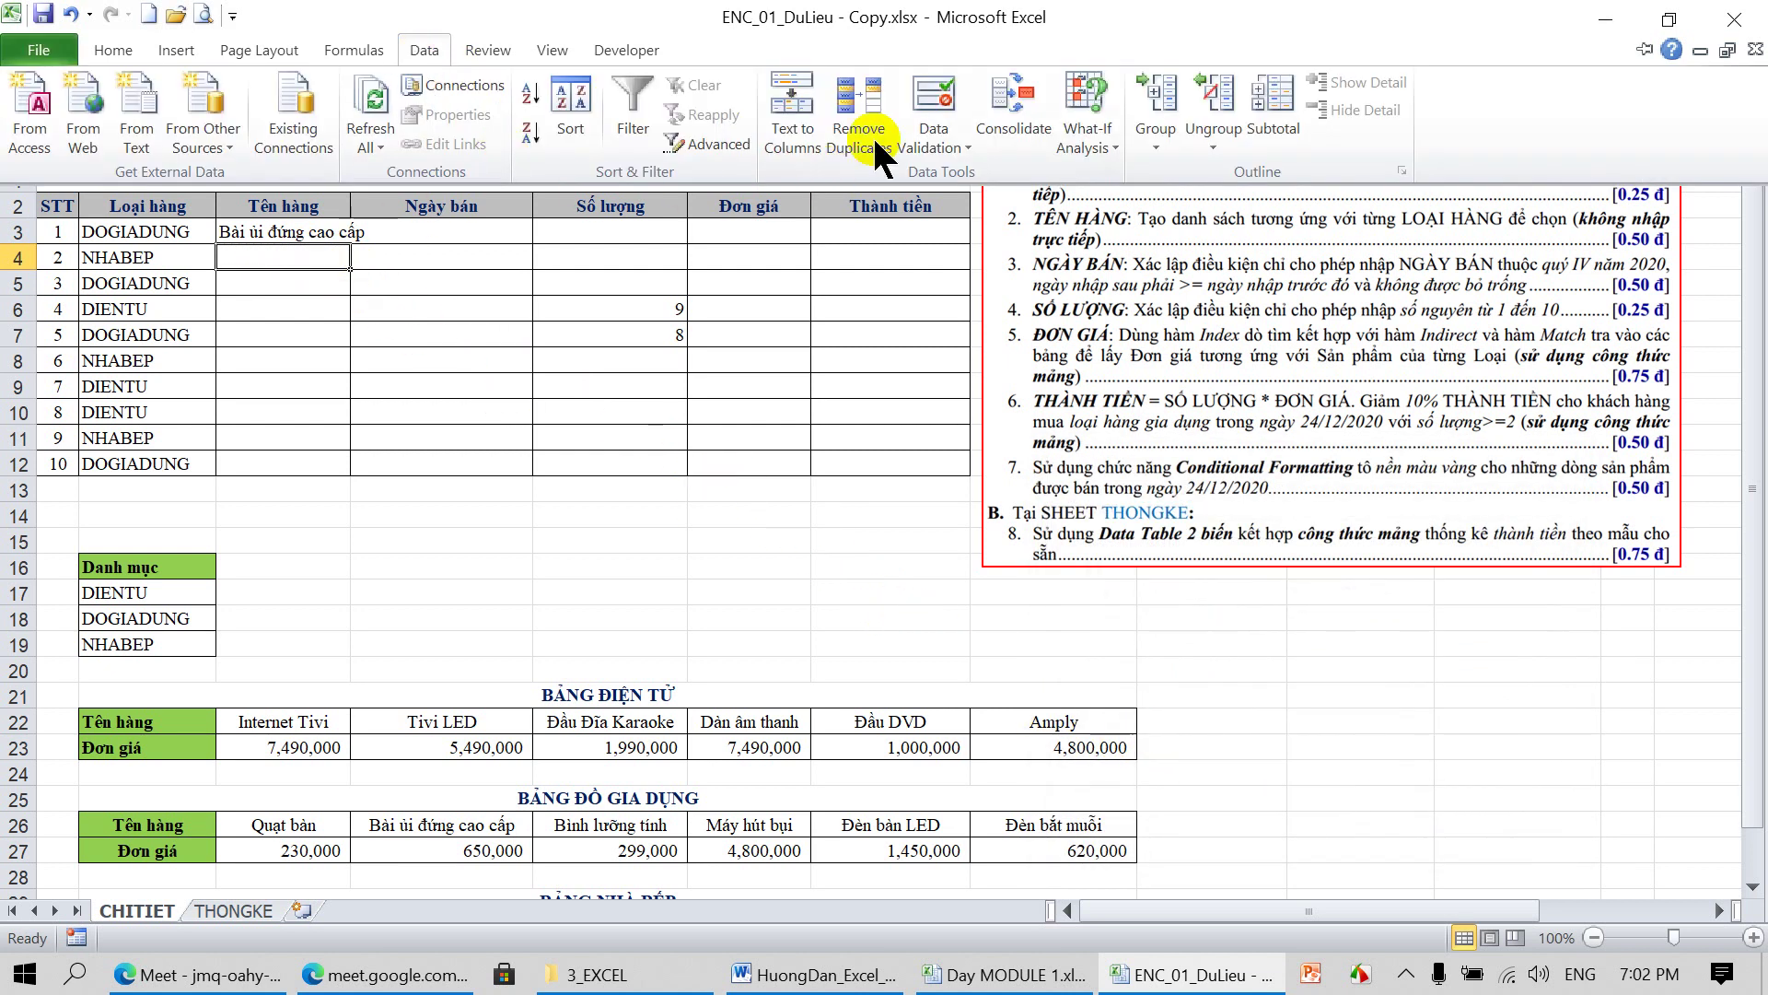
left_click(930, 92)
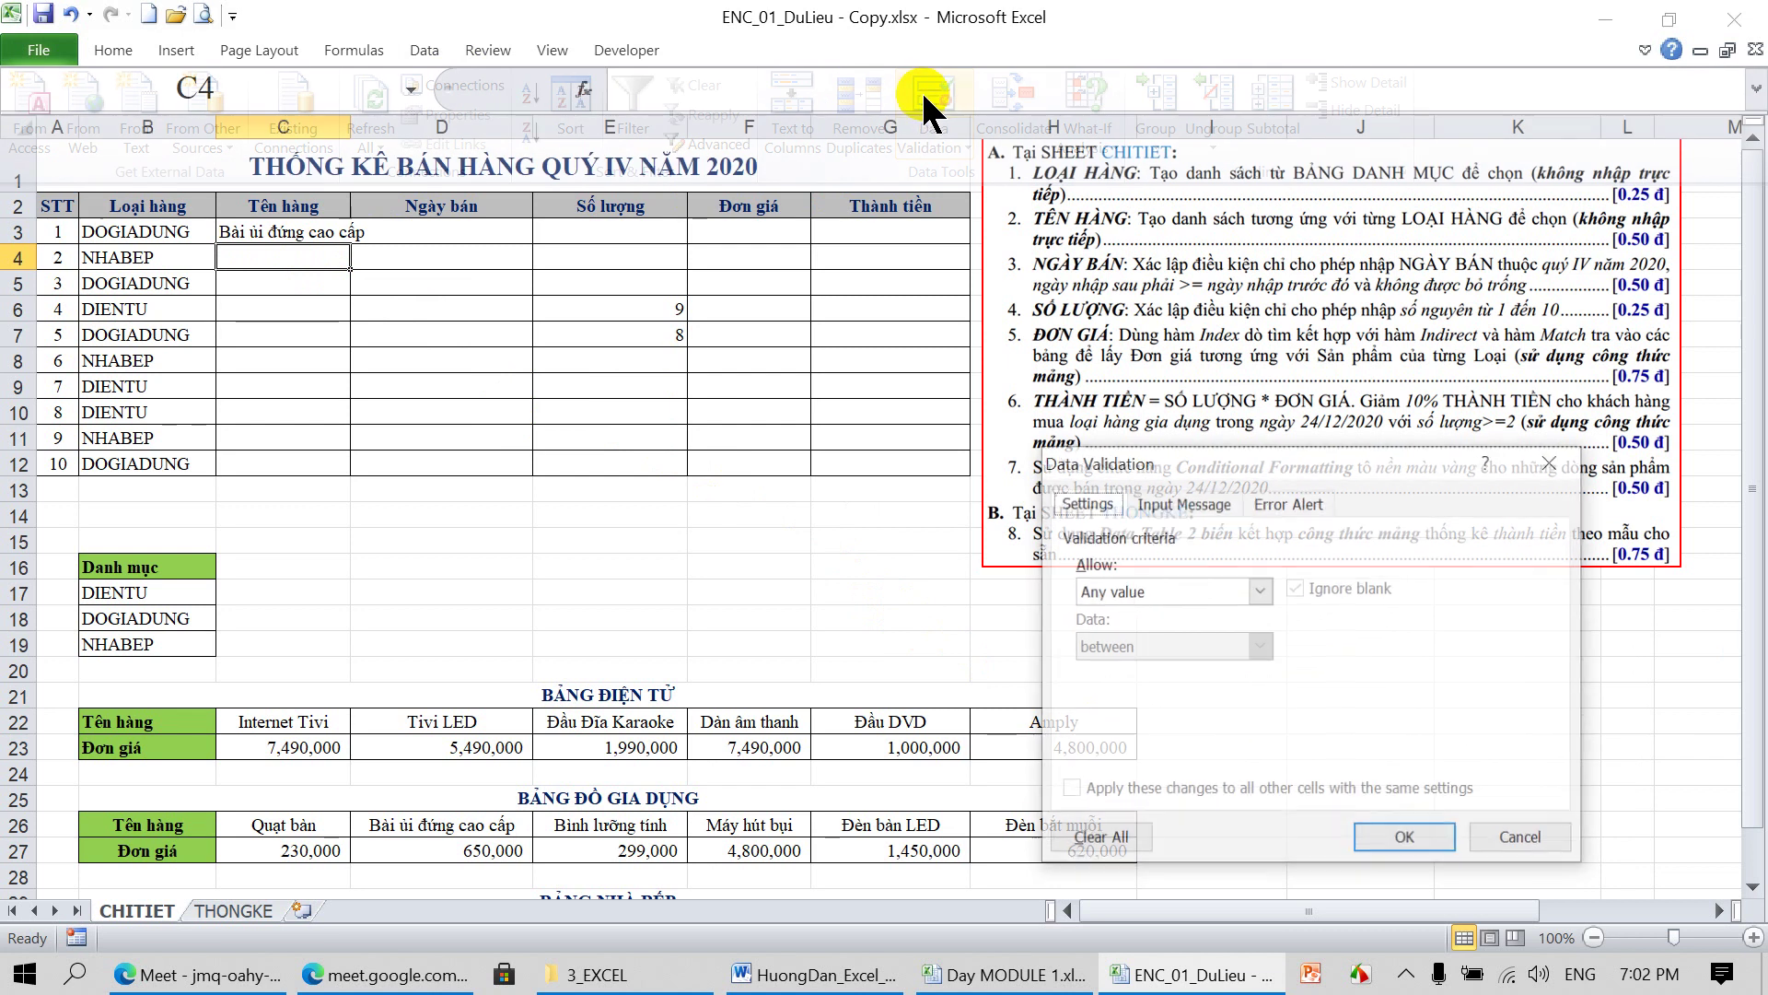
left_click(1255, 589)
left_click(1148, 665)
left_click(1147, 700)
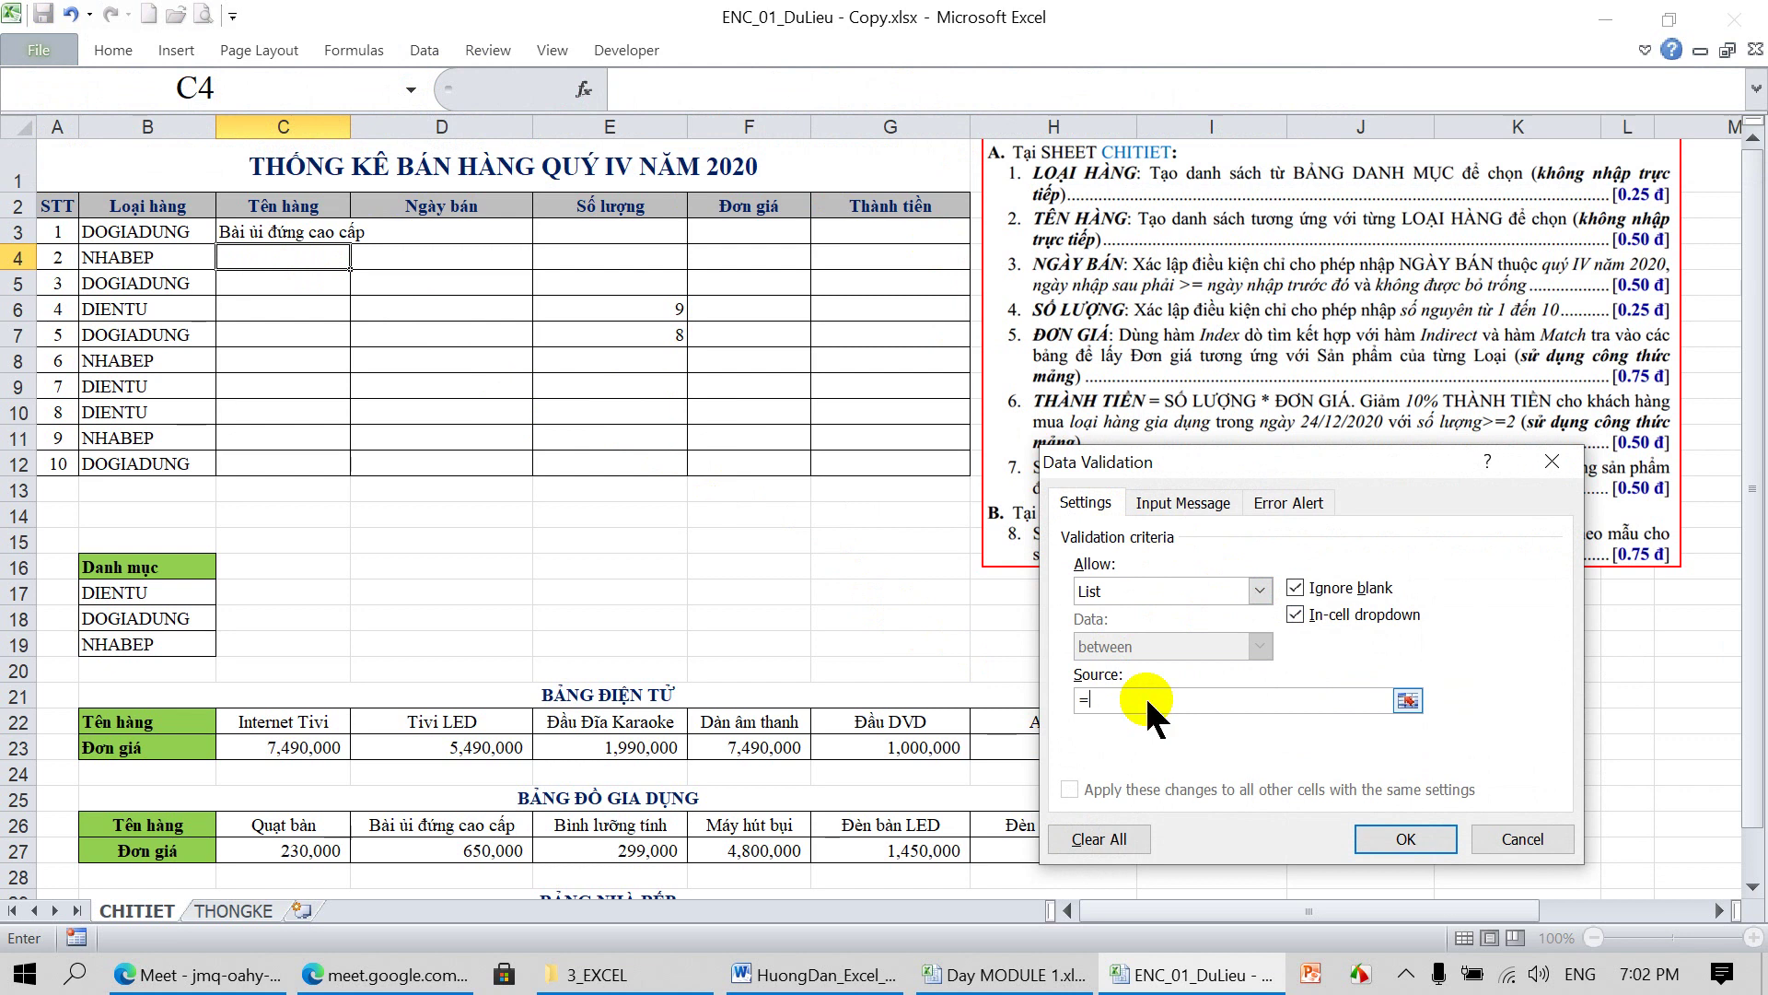
key("F3")
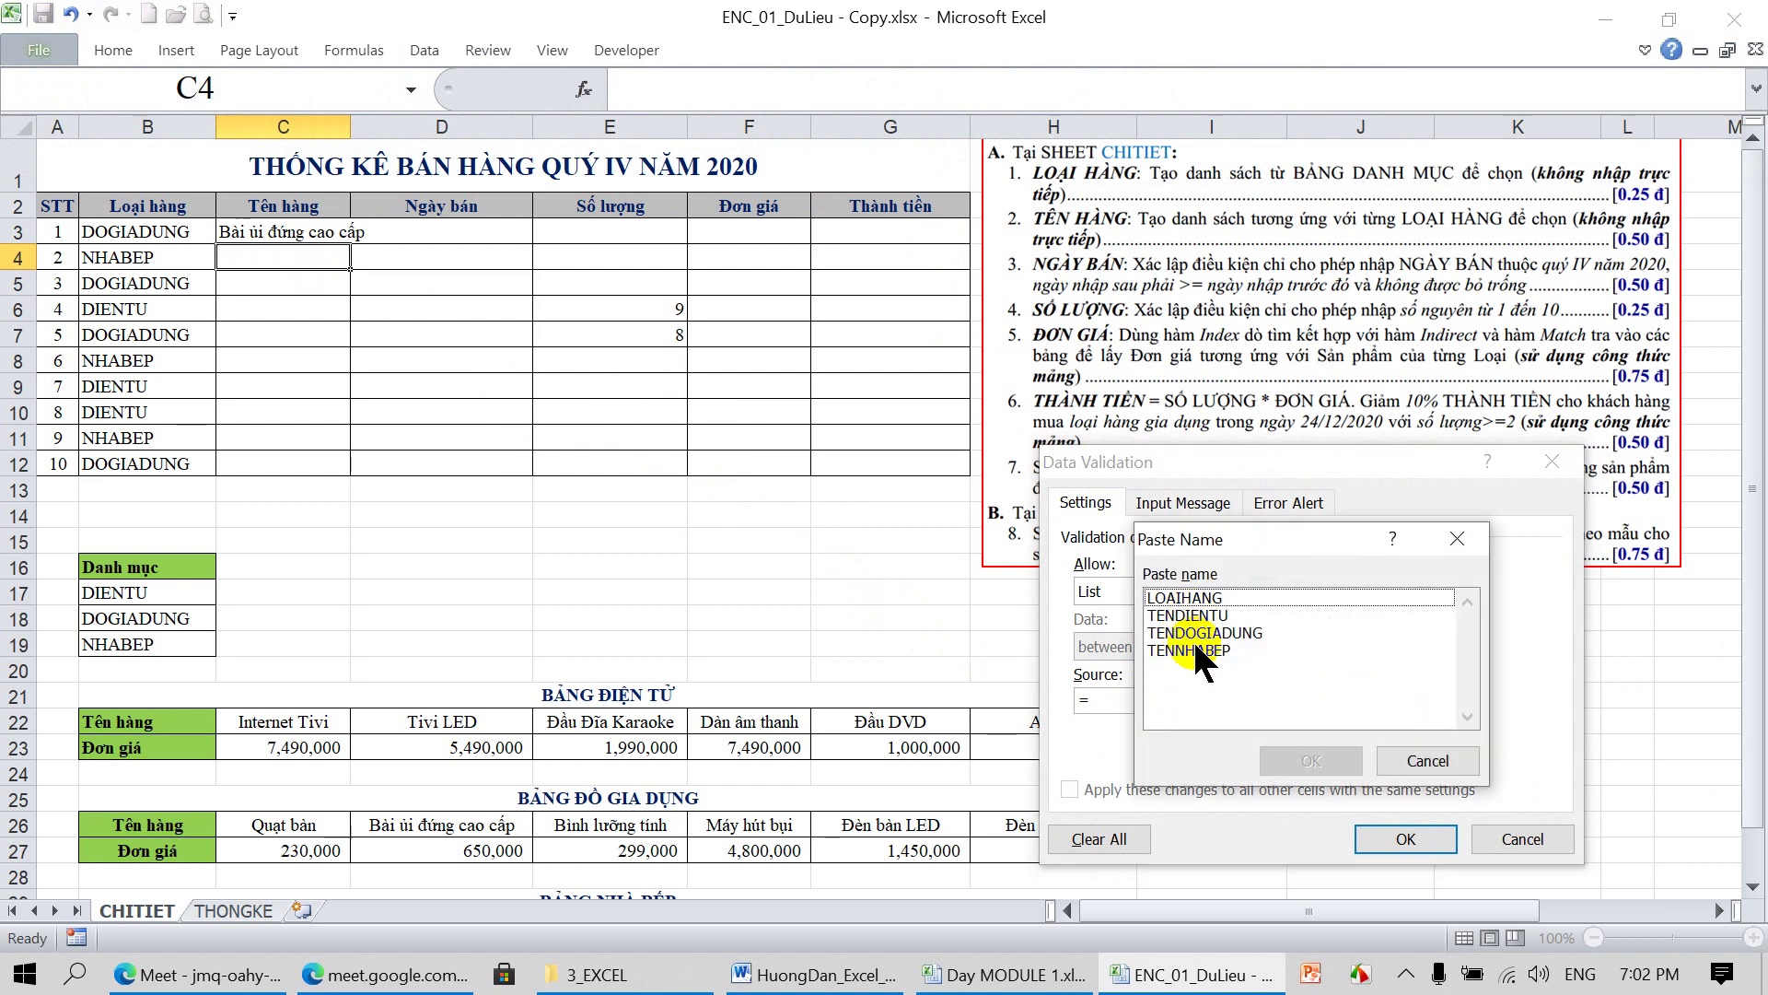
left_click(1193, 644)
left_click(1310, 759)
left_click(1404, 836)
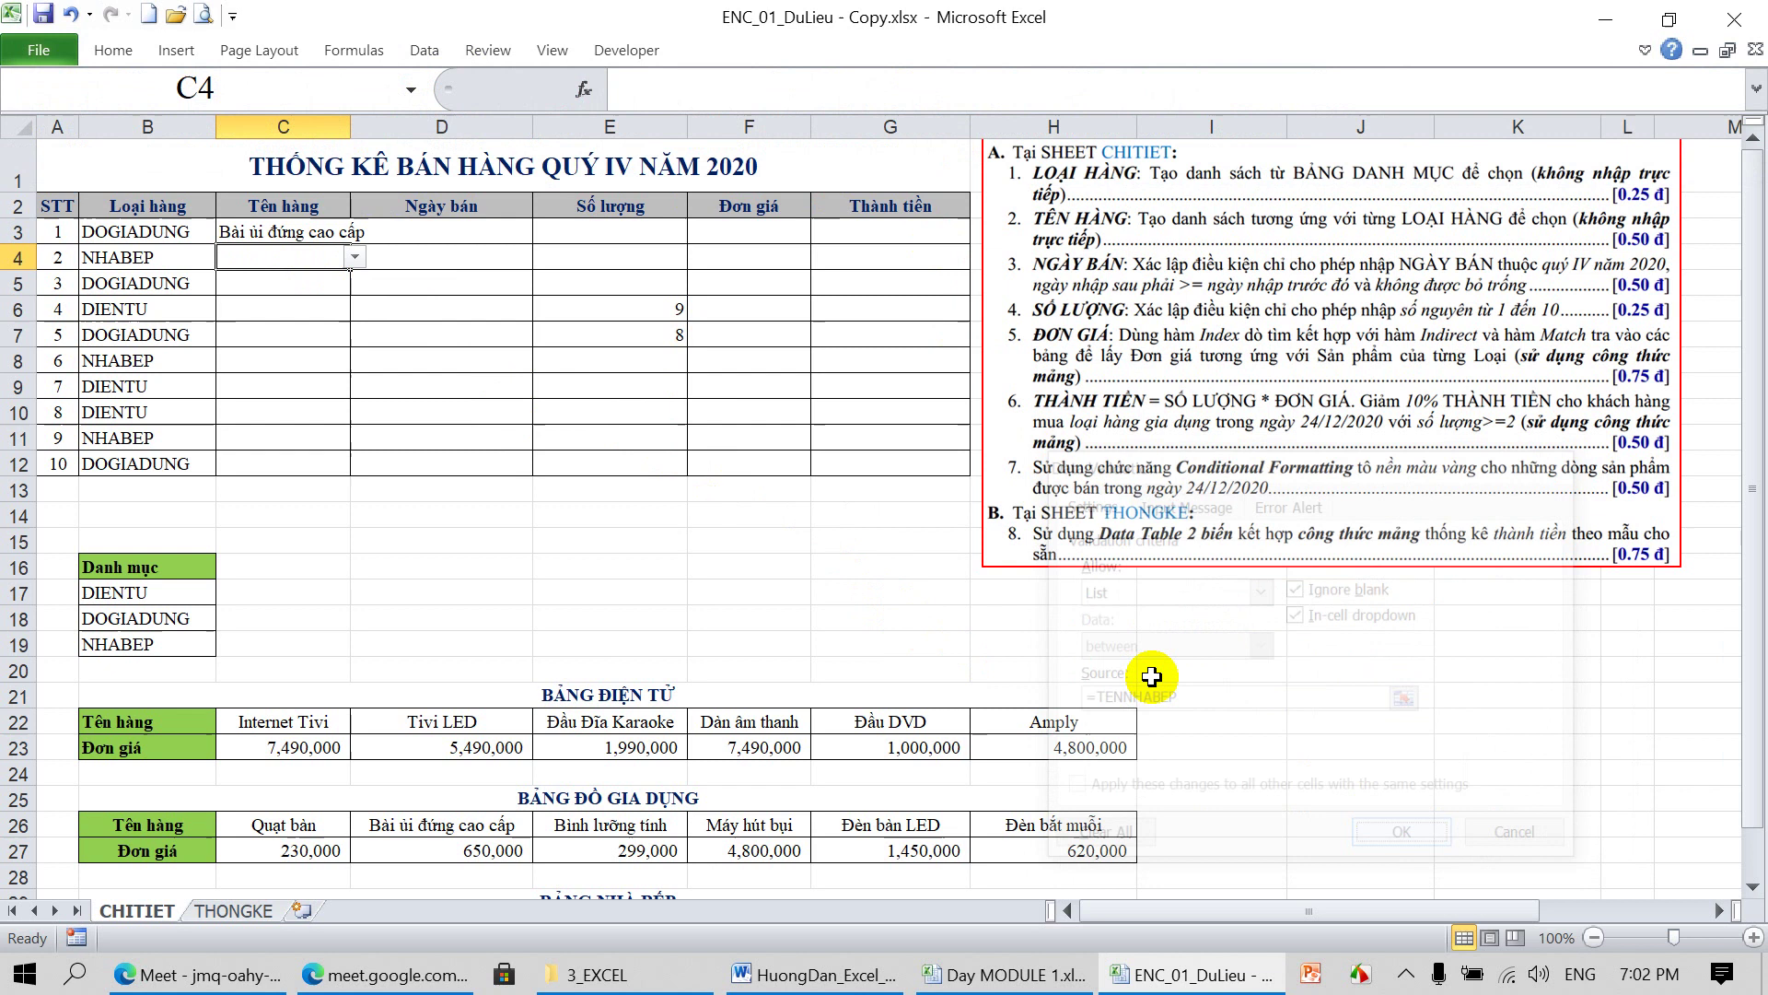
Pick Nồi nấu tự động from C4's dropdown
left_click(357, 257)
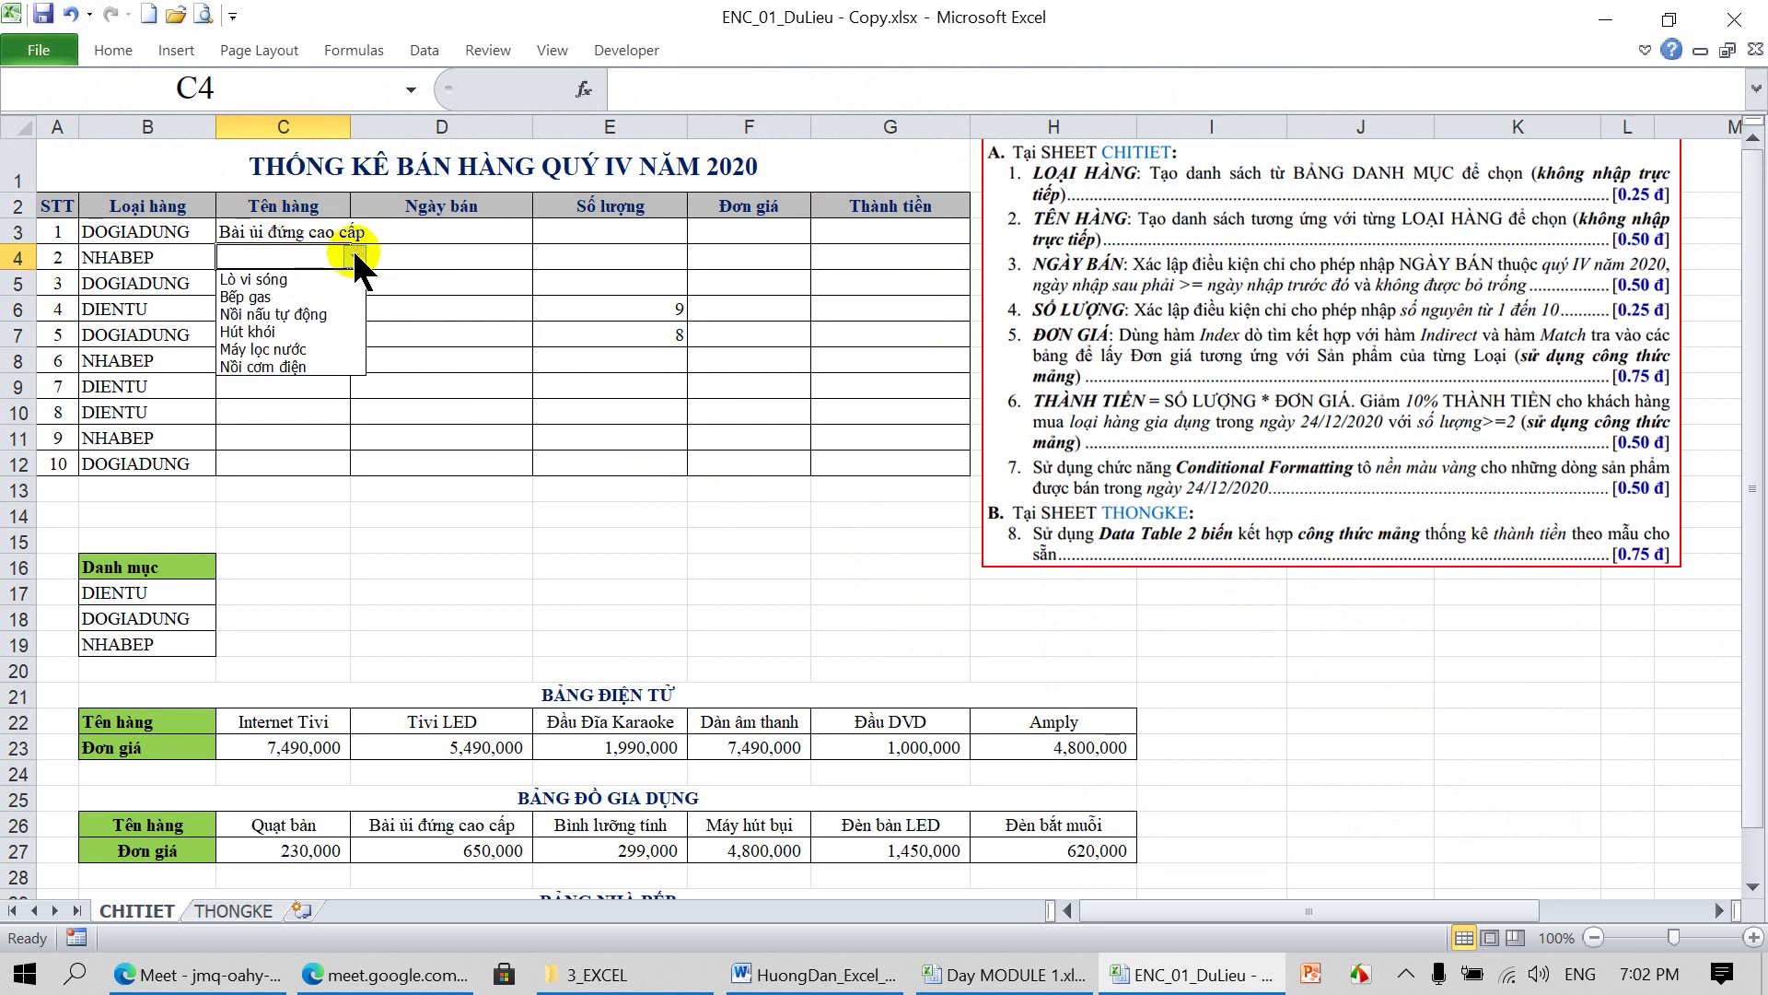
left_click(294, 302)
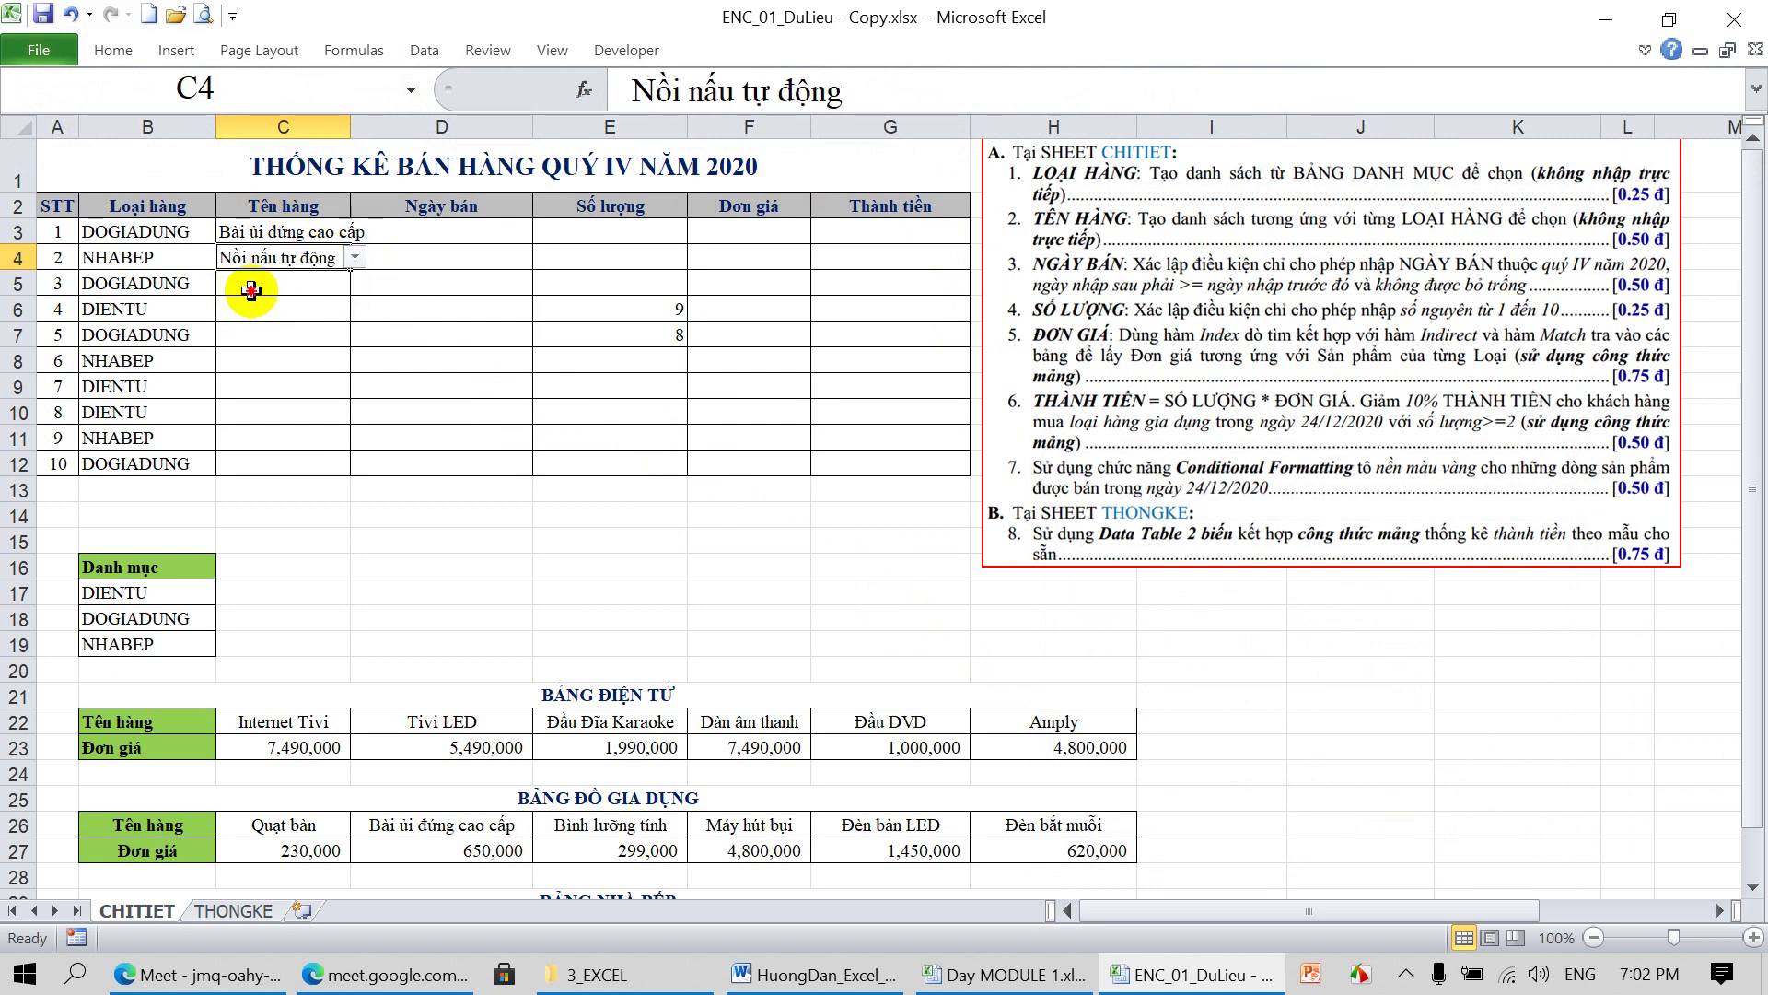
left_click(276, 283)
left_click(267, 233)
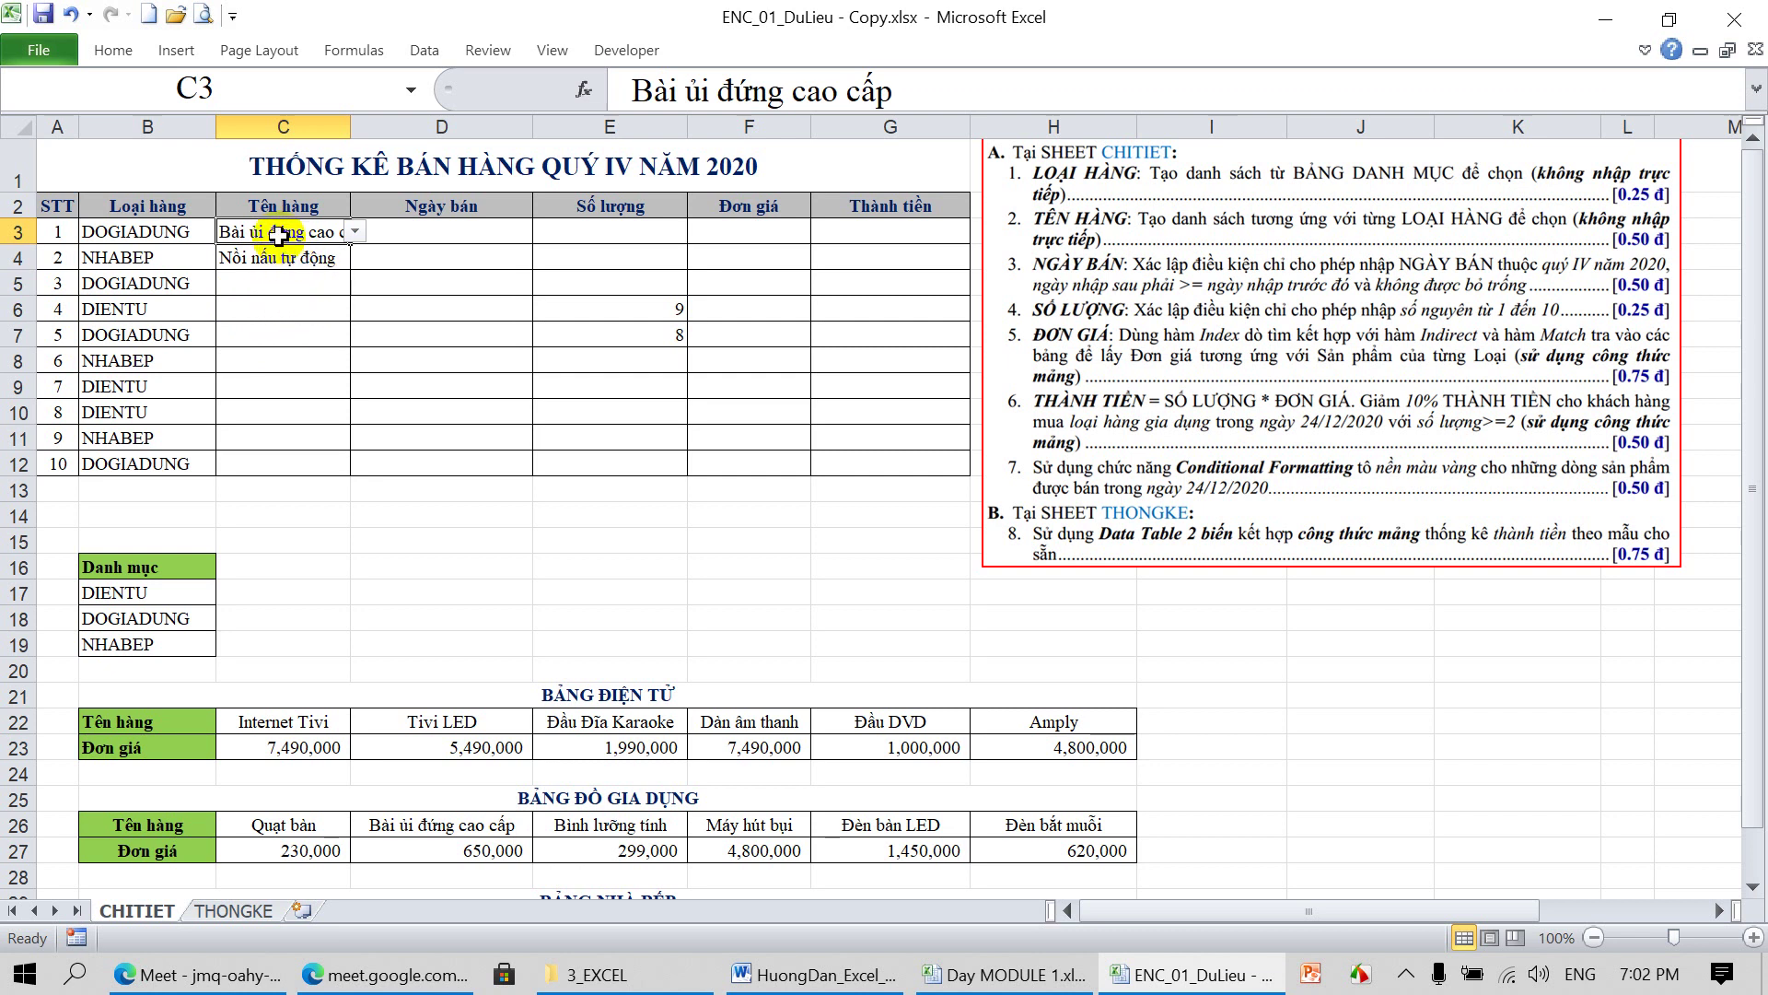
Check the data validation on C3:C11, dismissing the mixed-validation warning without changes
left_click_drag(279, 234, 266, 441)
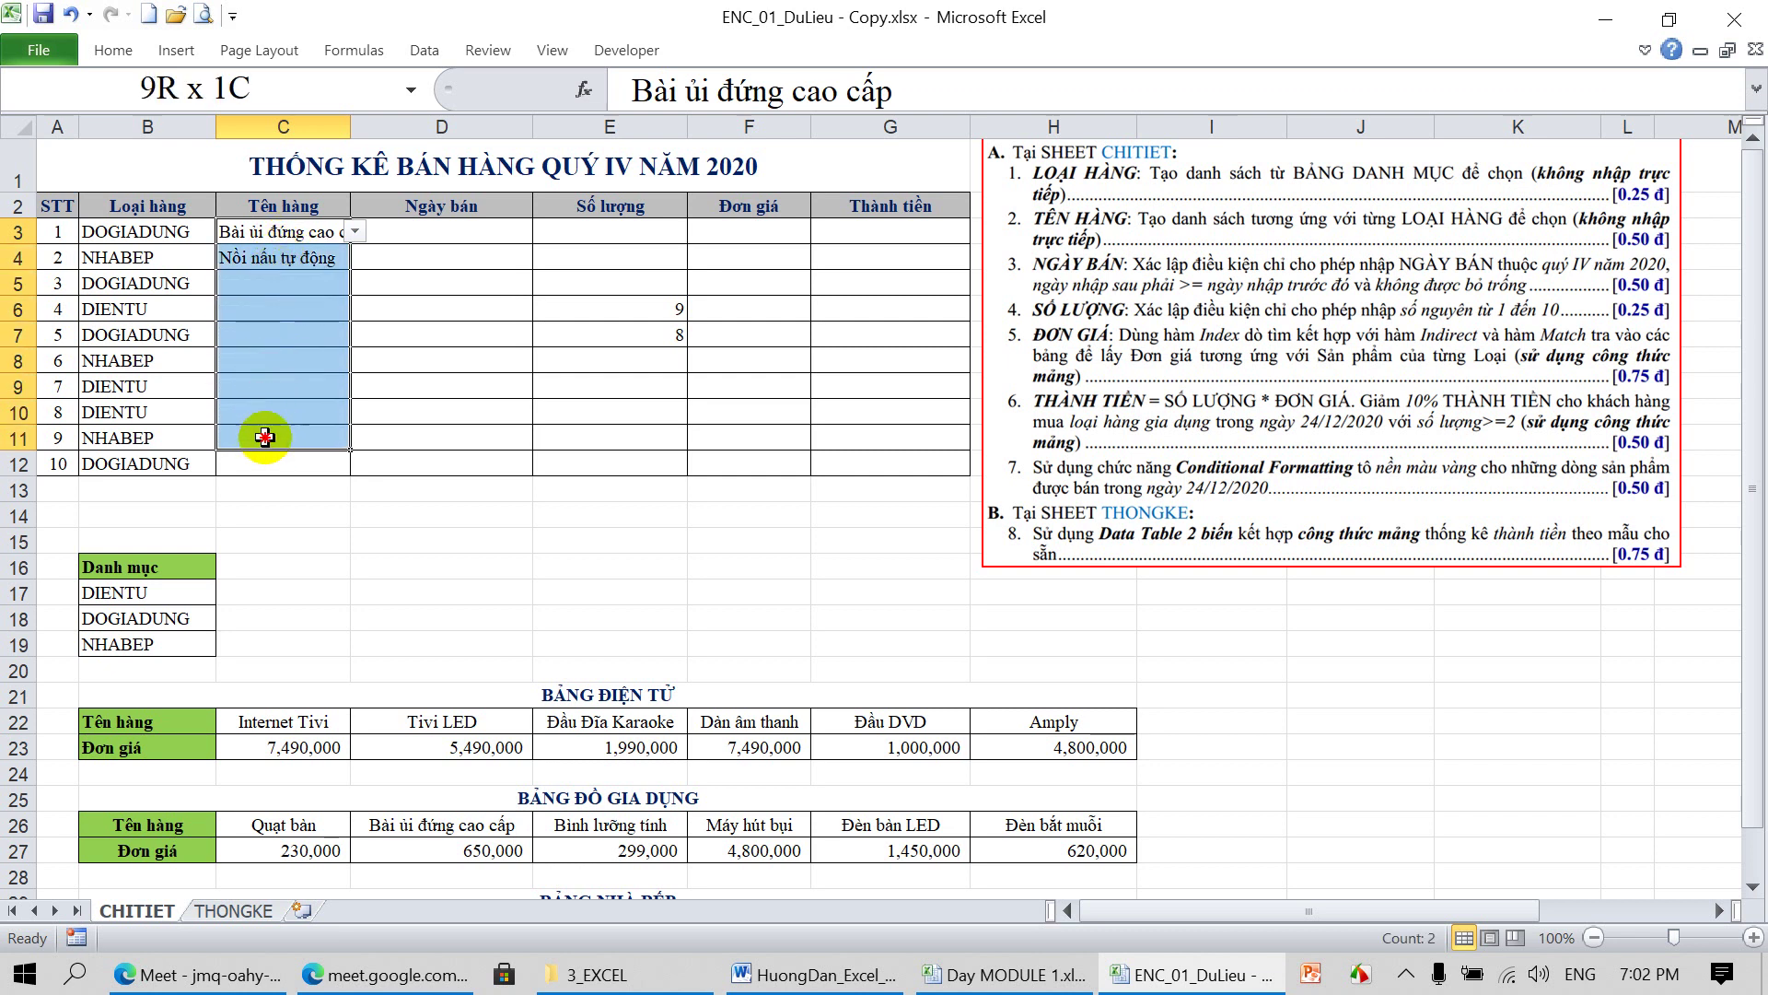
left_click(429, 50)
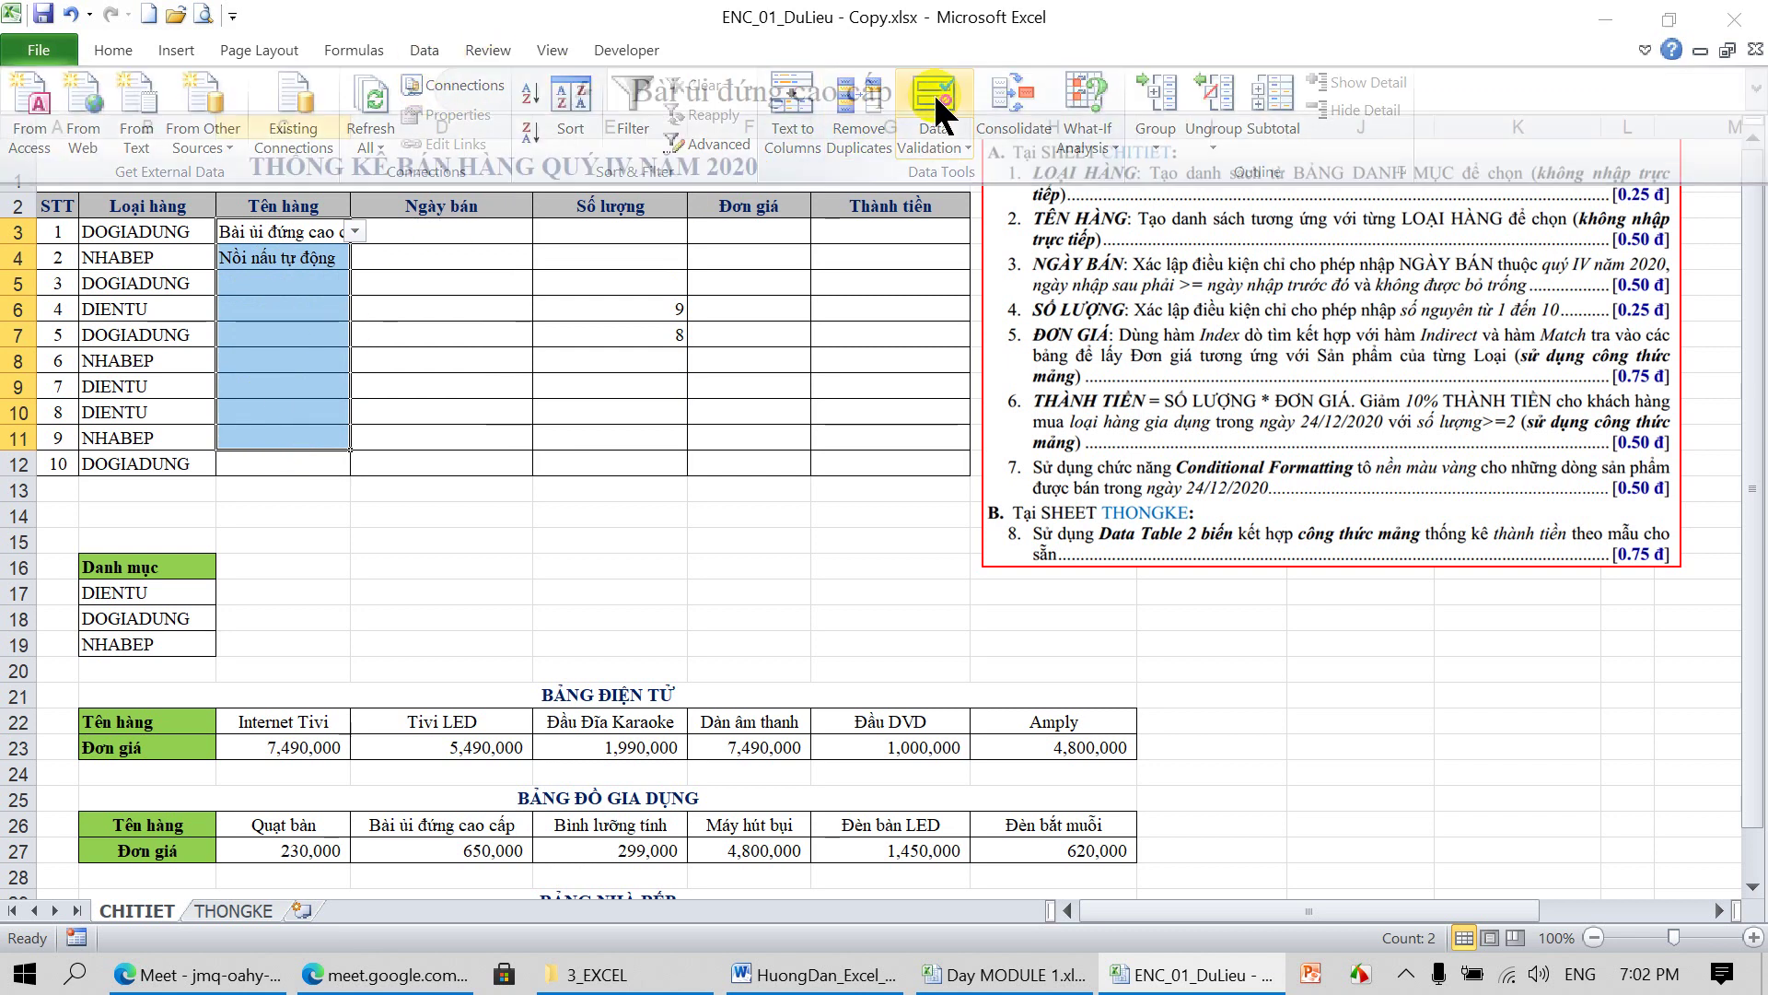
left_click(932, 91)
left_click(832, 558)
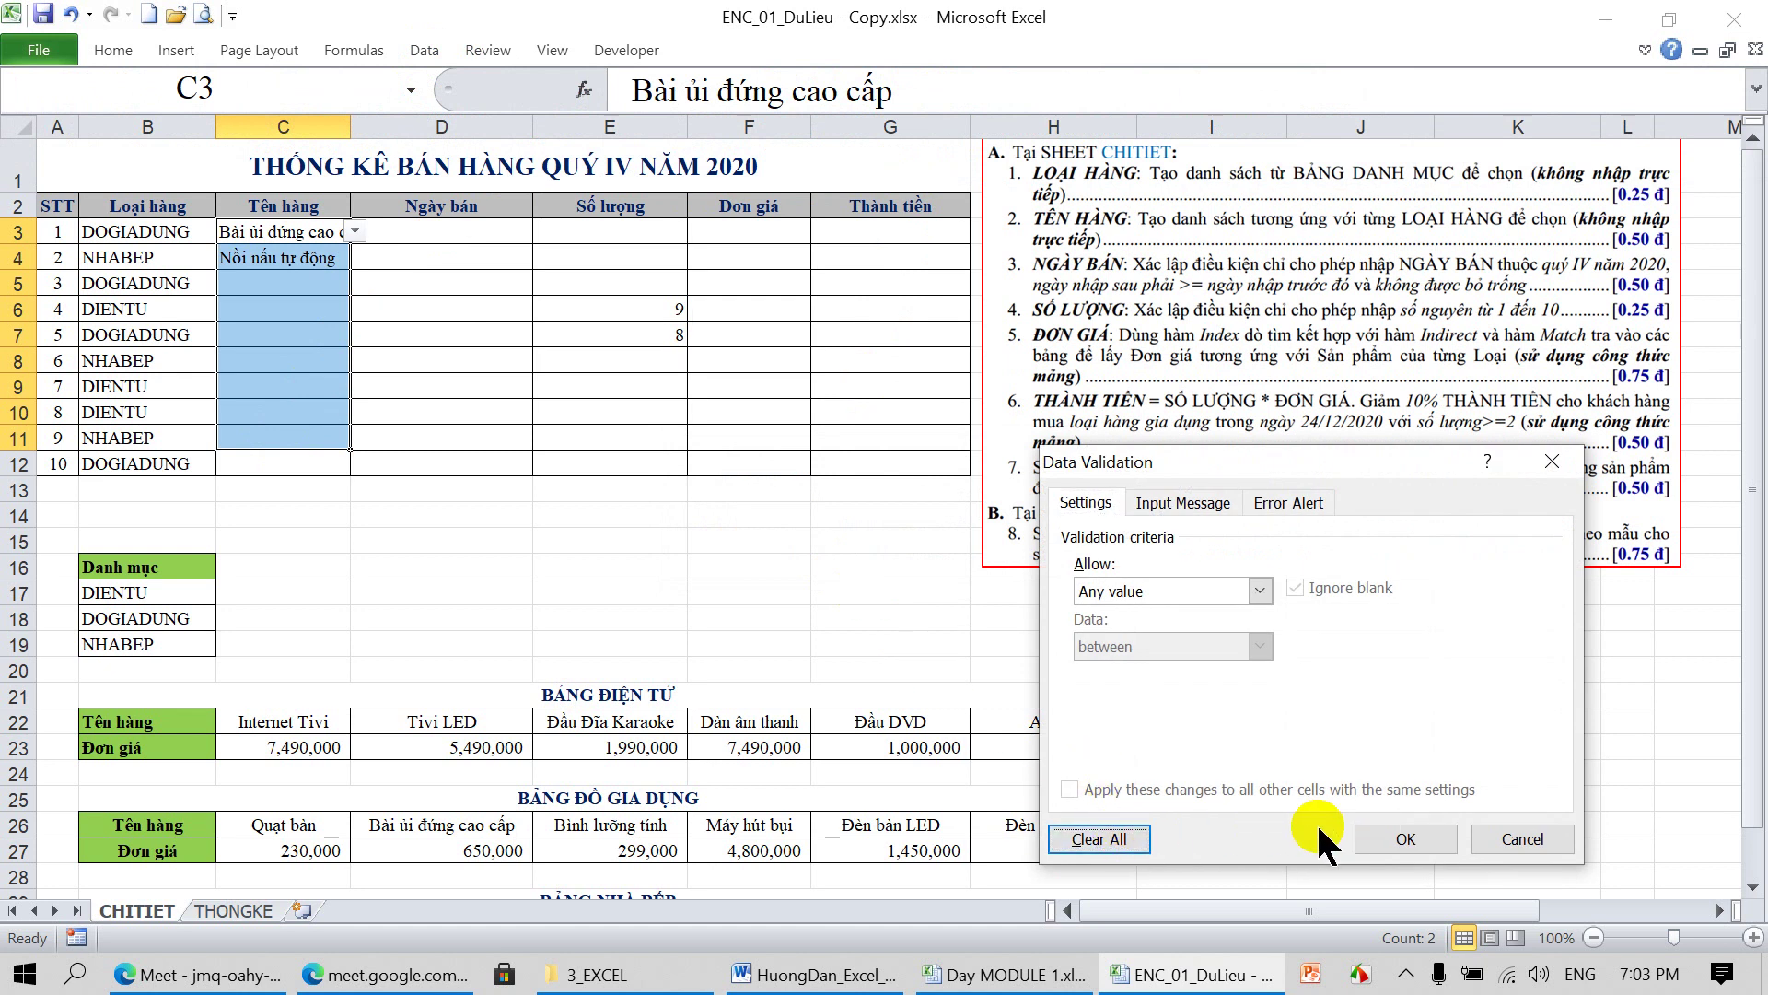
left_click(1406, 838)
left_click(605, 413)
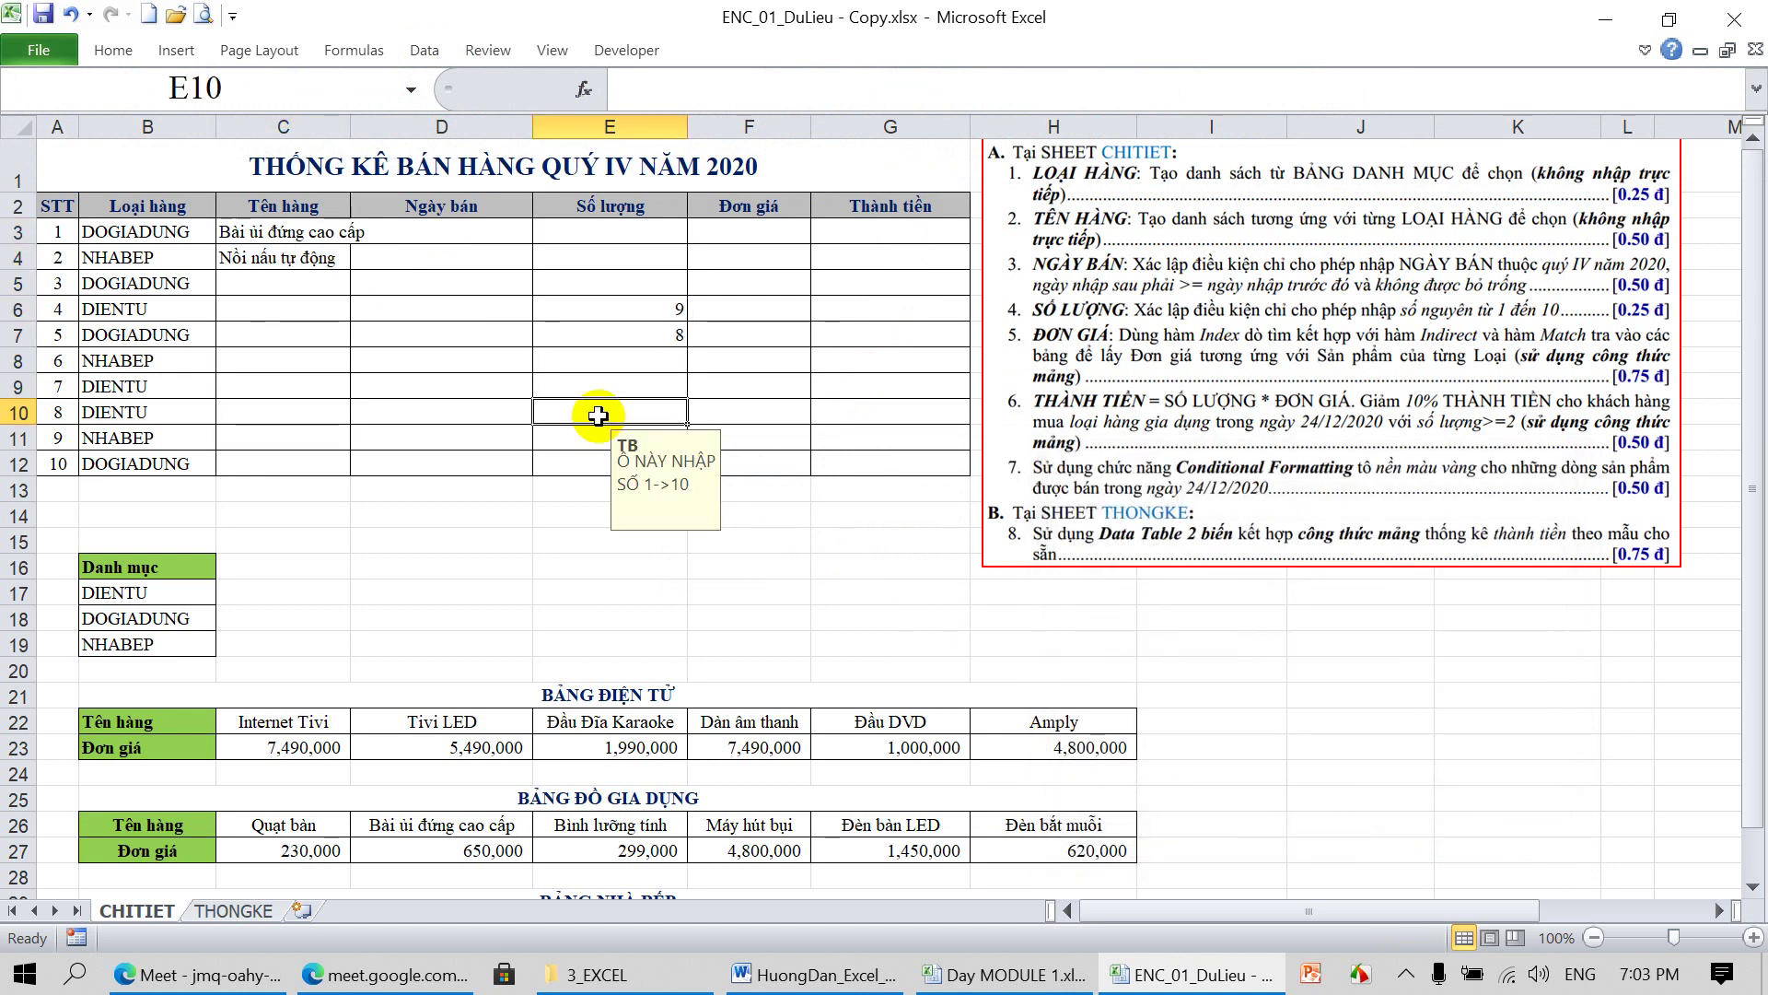
Delete the product names in C3:C4 and select C3:C12
left_click(322, 235)
left_click(318, 257)
left_click_drag(318, 235, 317, 256)
key("Delete")
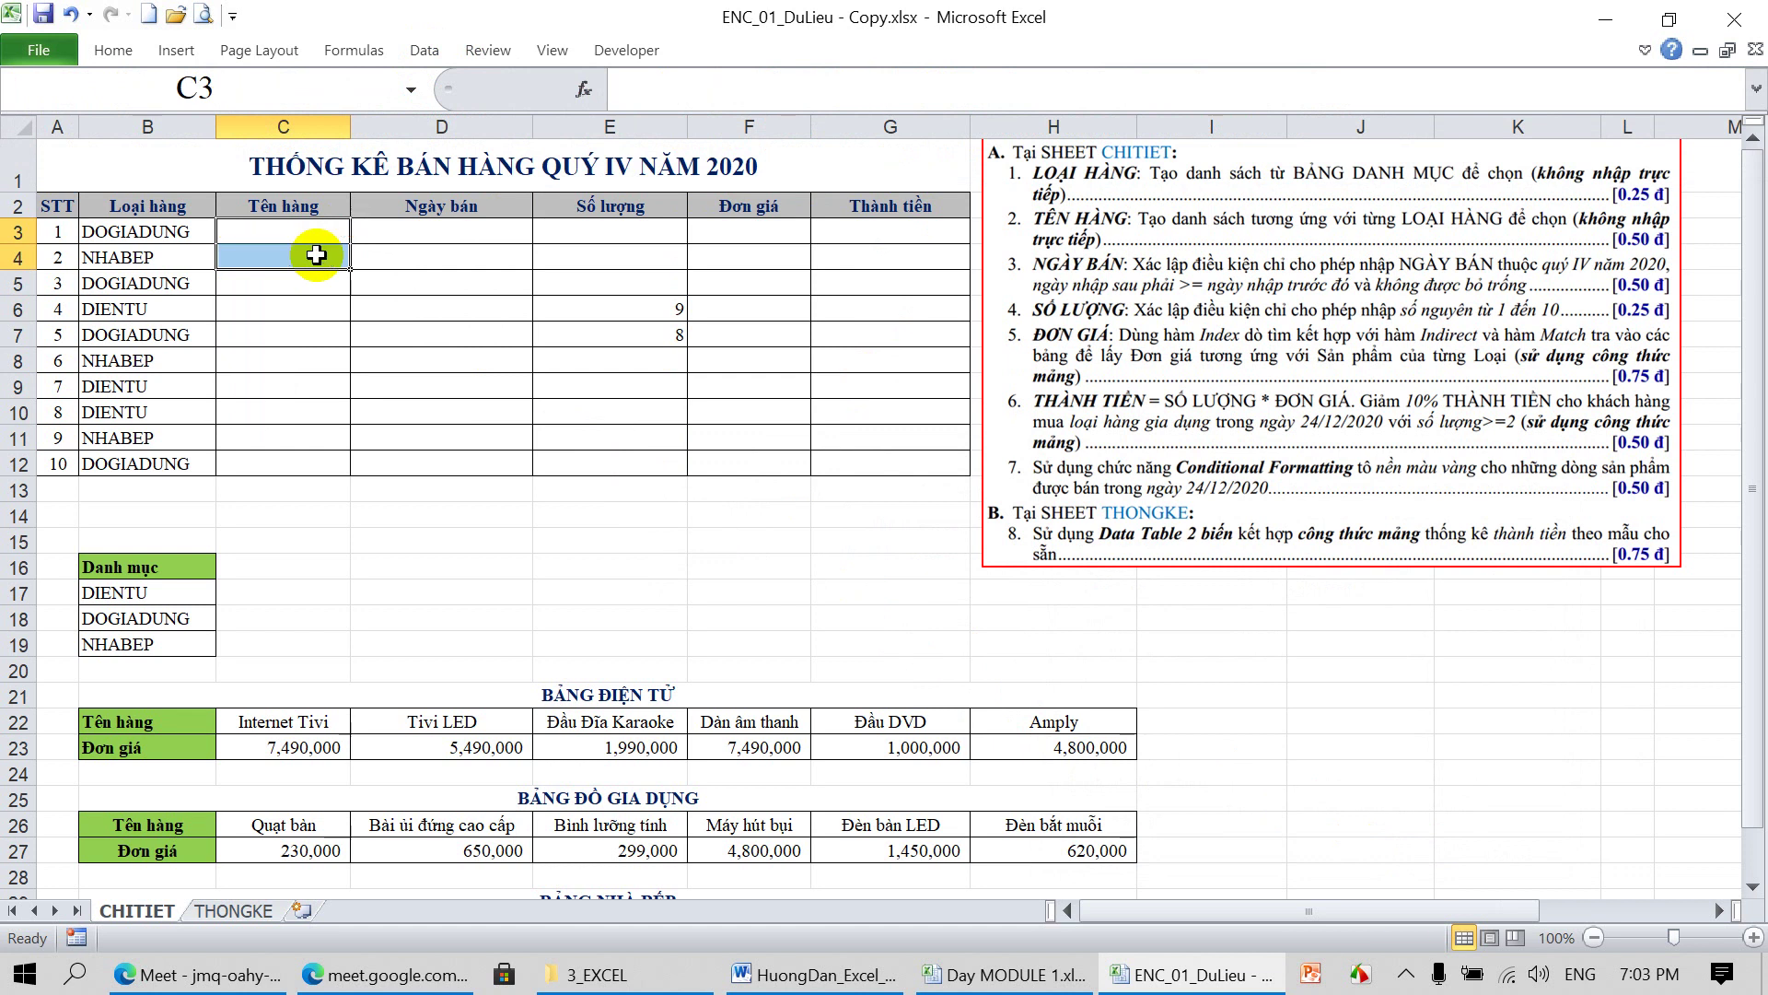
left_click_drag(288, 236, 286, 461)
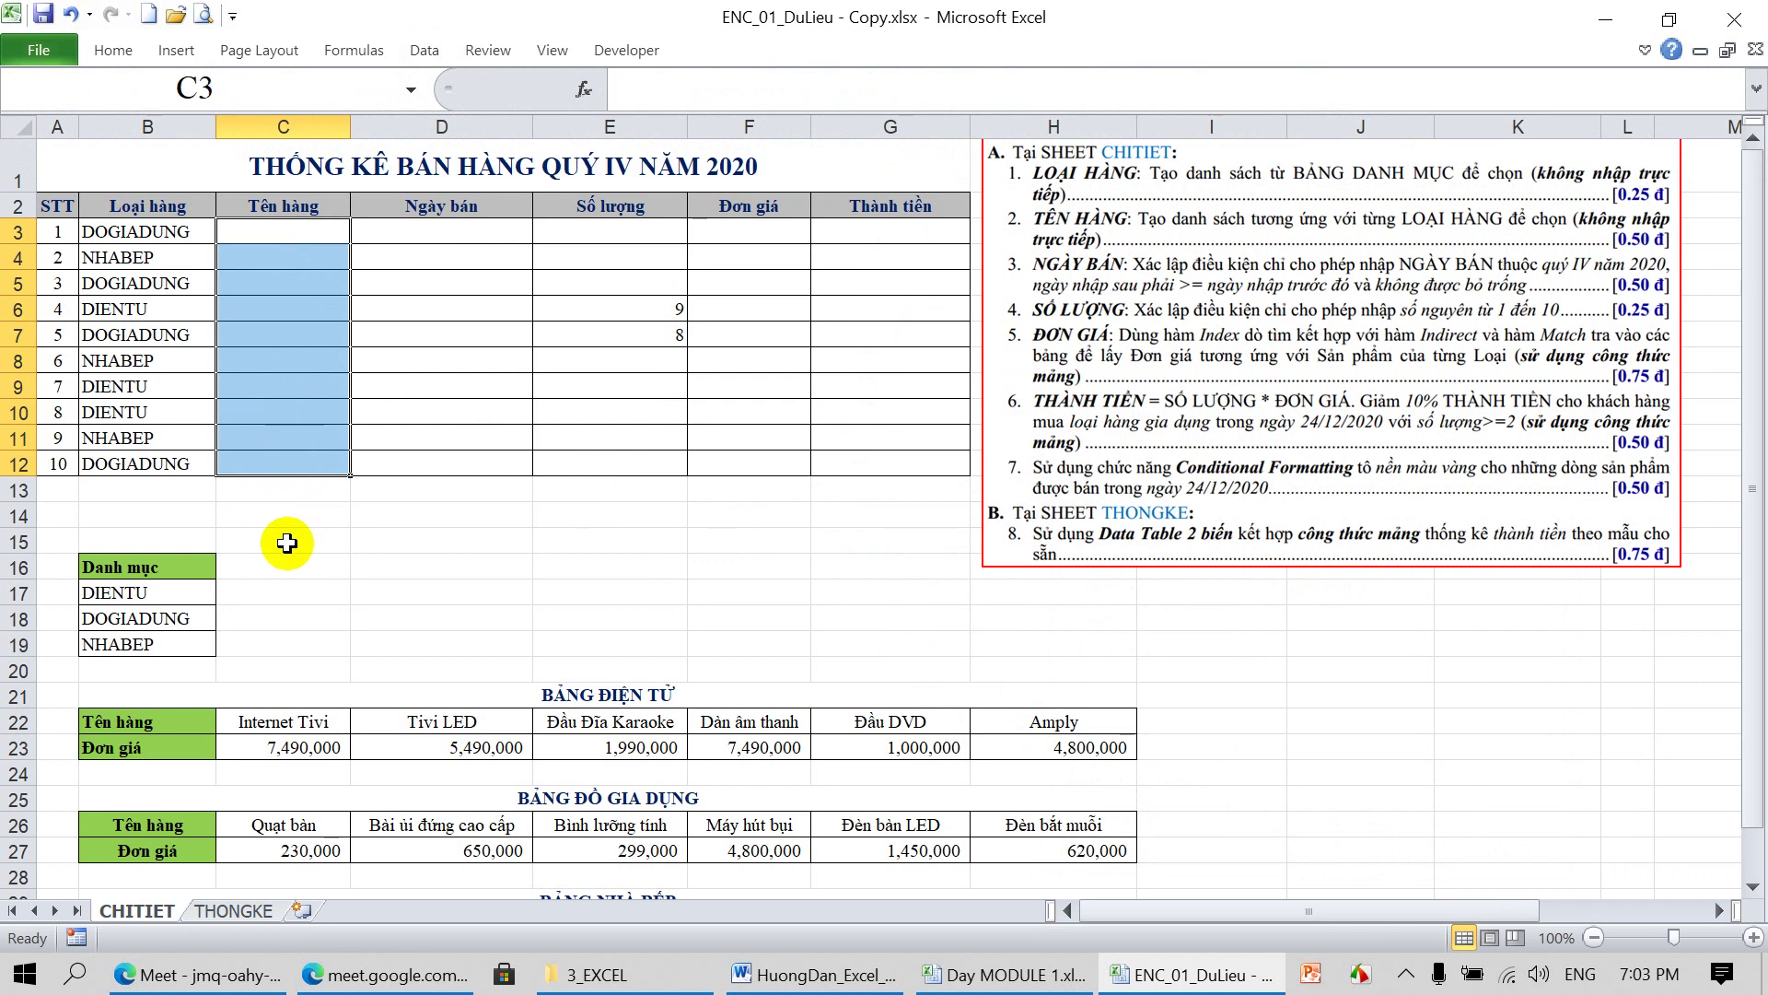
left_click(426, 50)
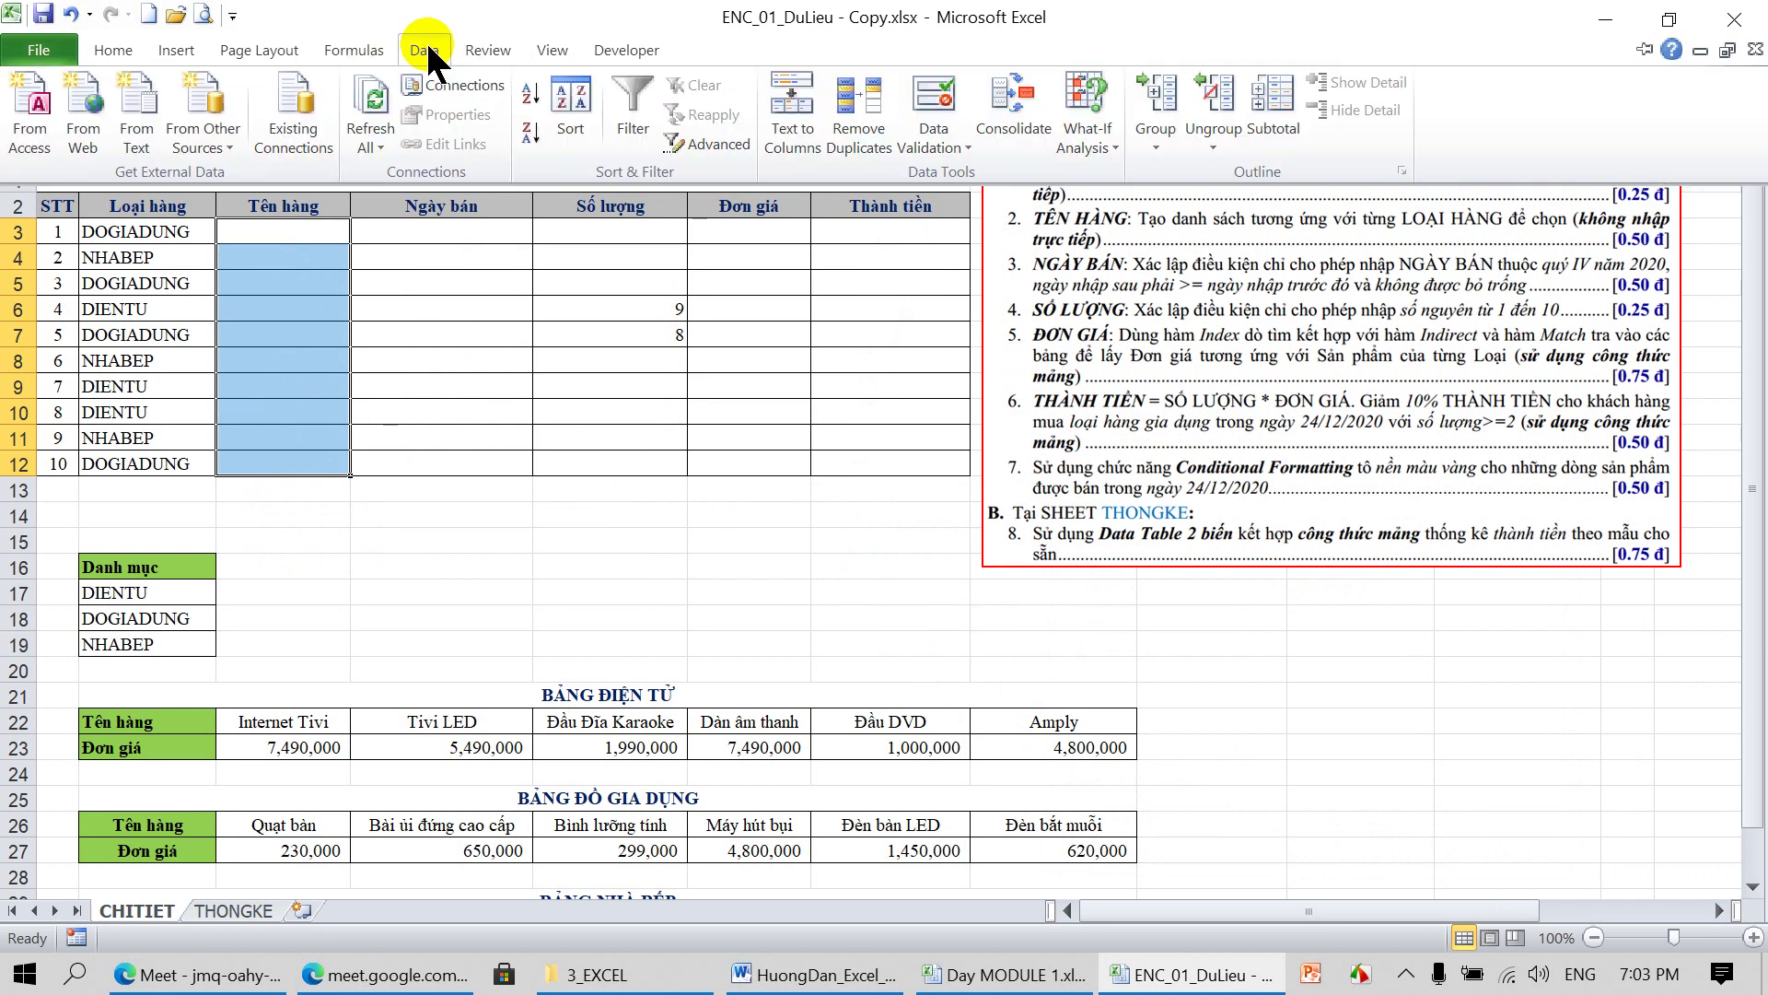
Choose List validation and begin an =INDIRECT("TEN"& source, leaving it unapplied
left_click(935, 94)
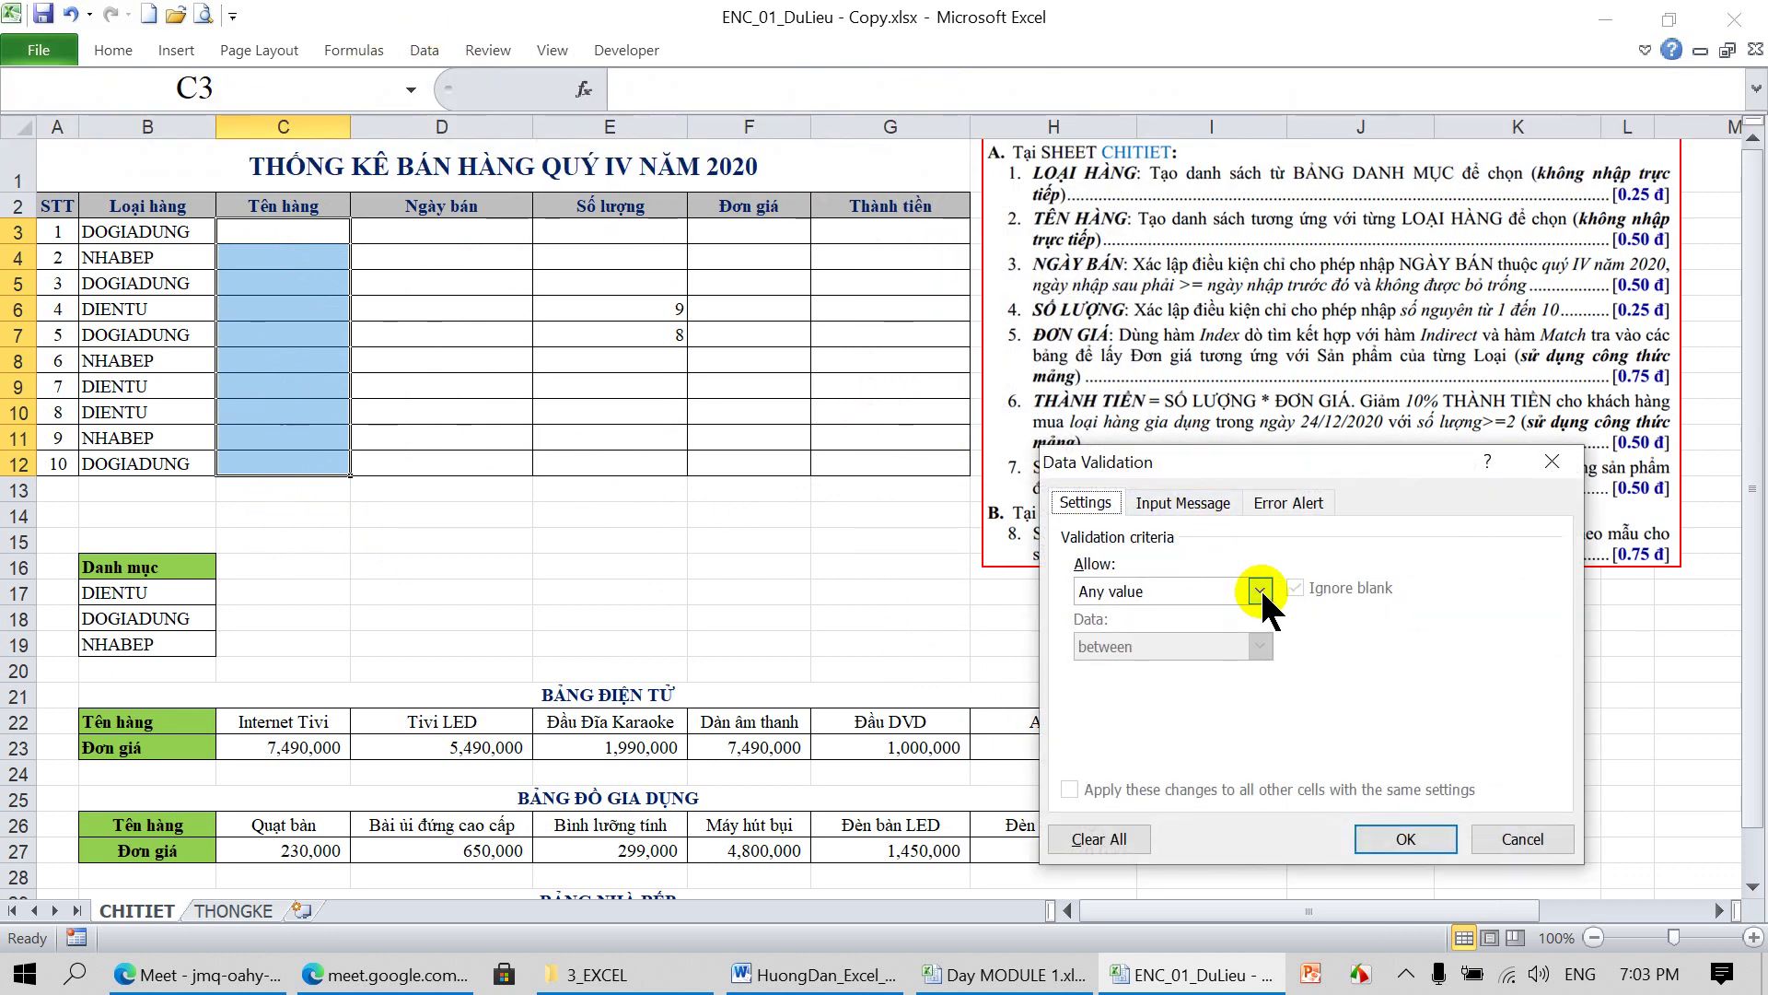
left_click(1260, 590)
left_click(1137, 665)
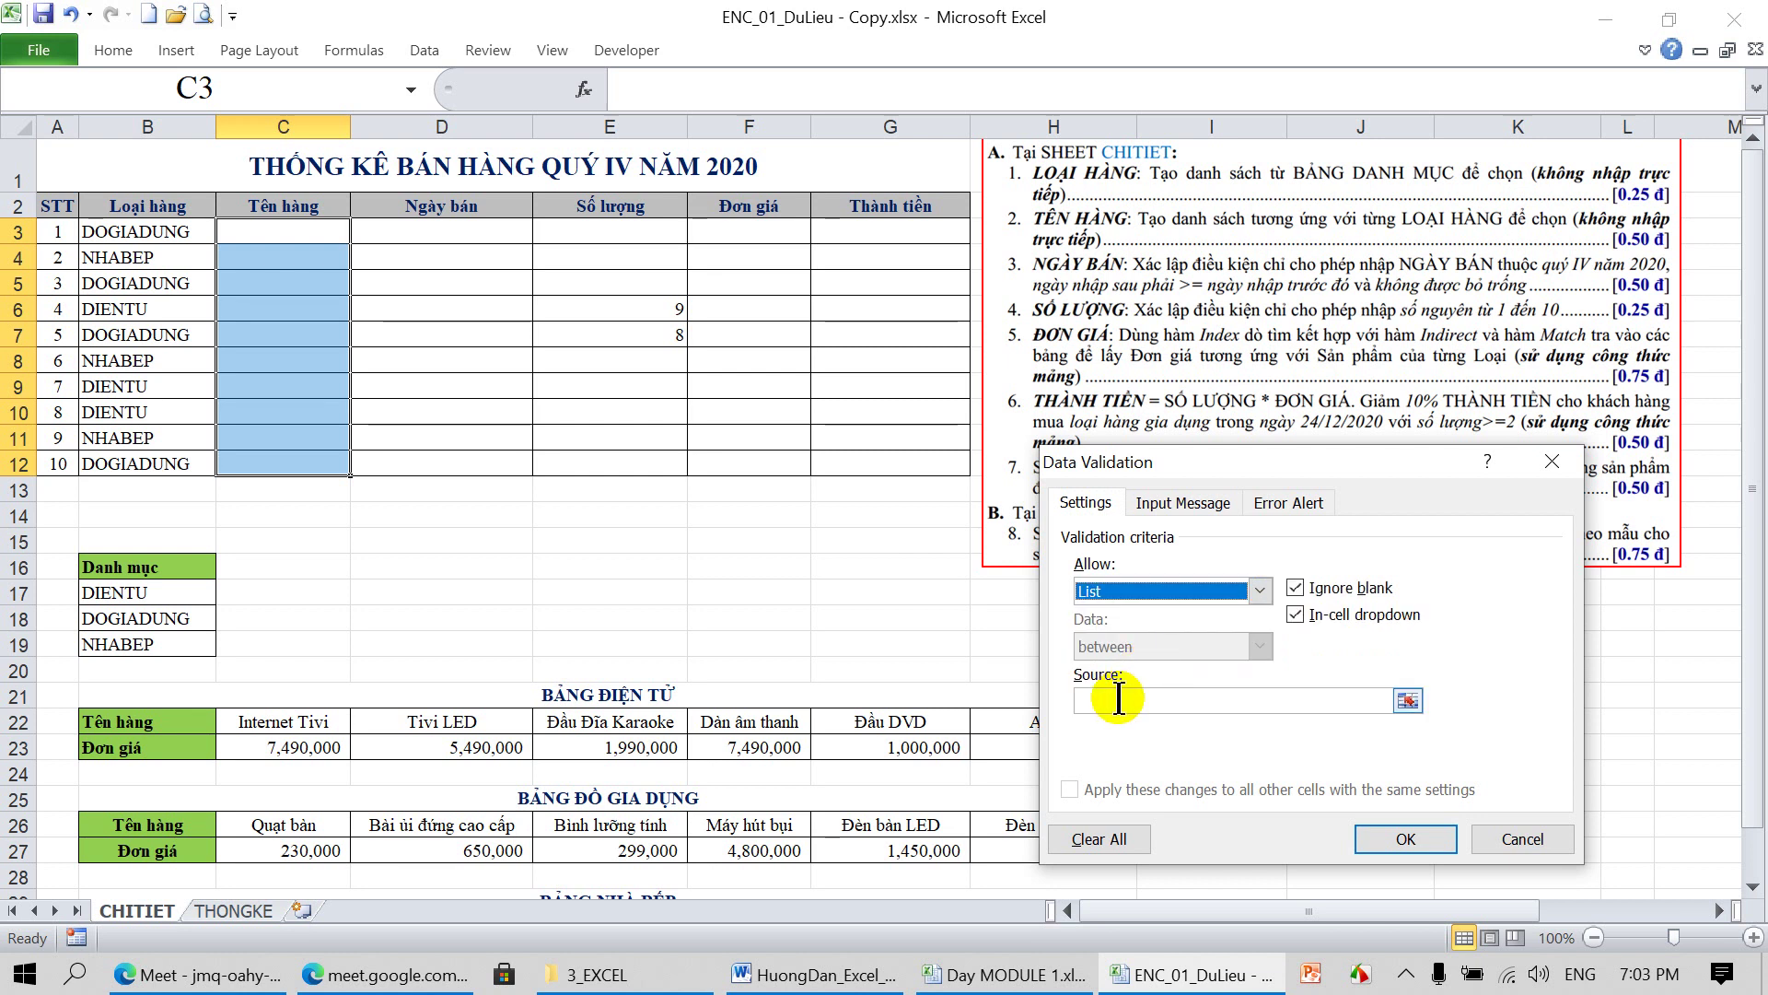
left_click(1118, 698)
type("=I")
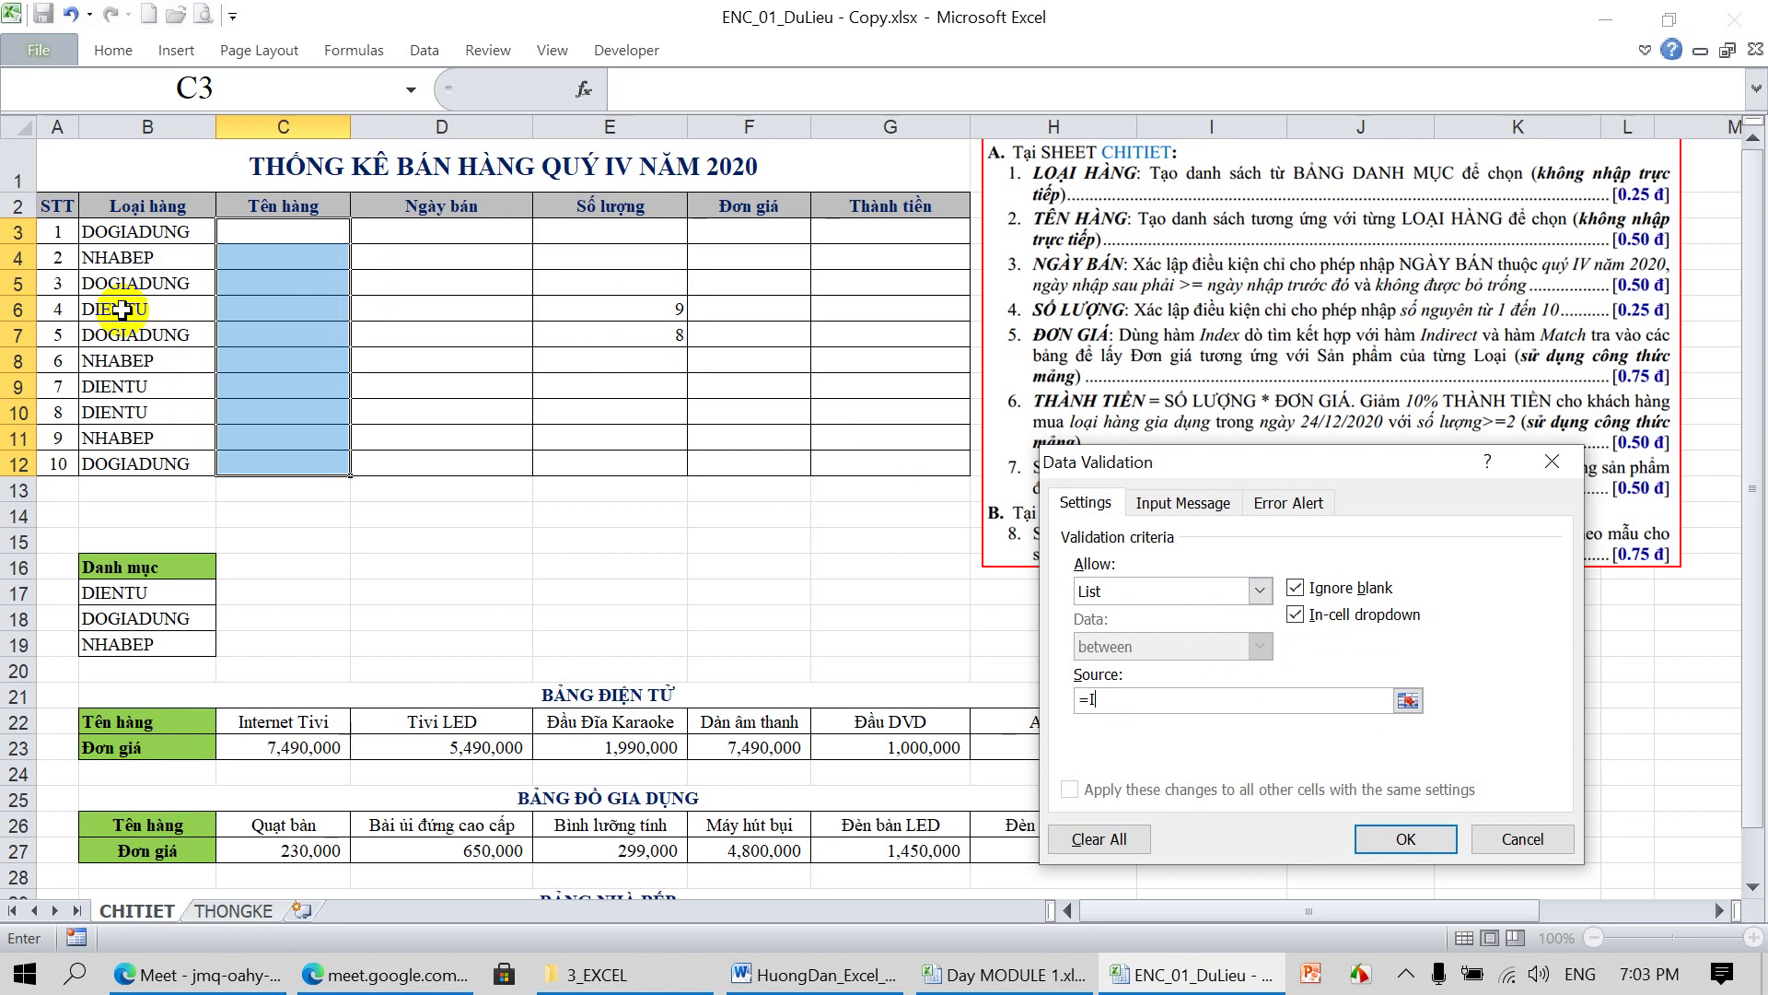
type("NDIREC")
type("T(\"TEN")
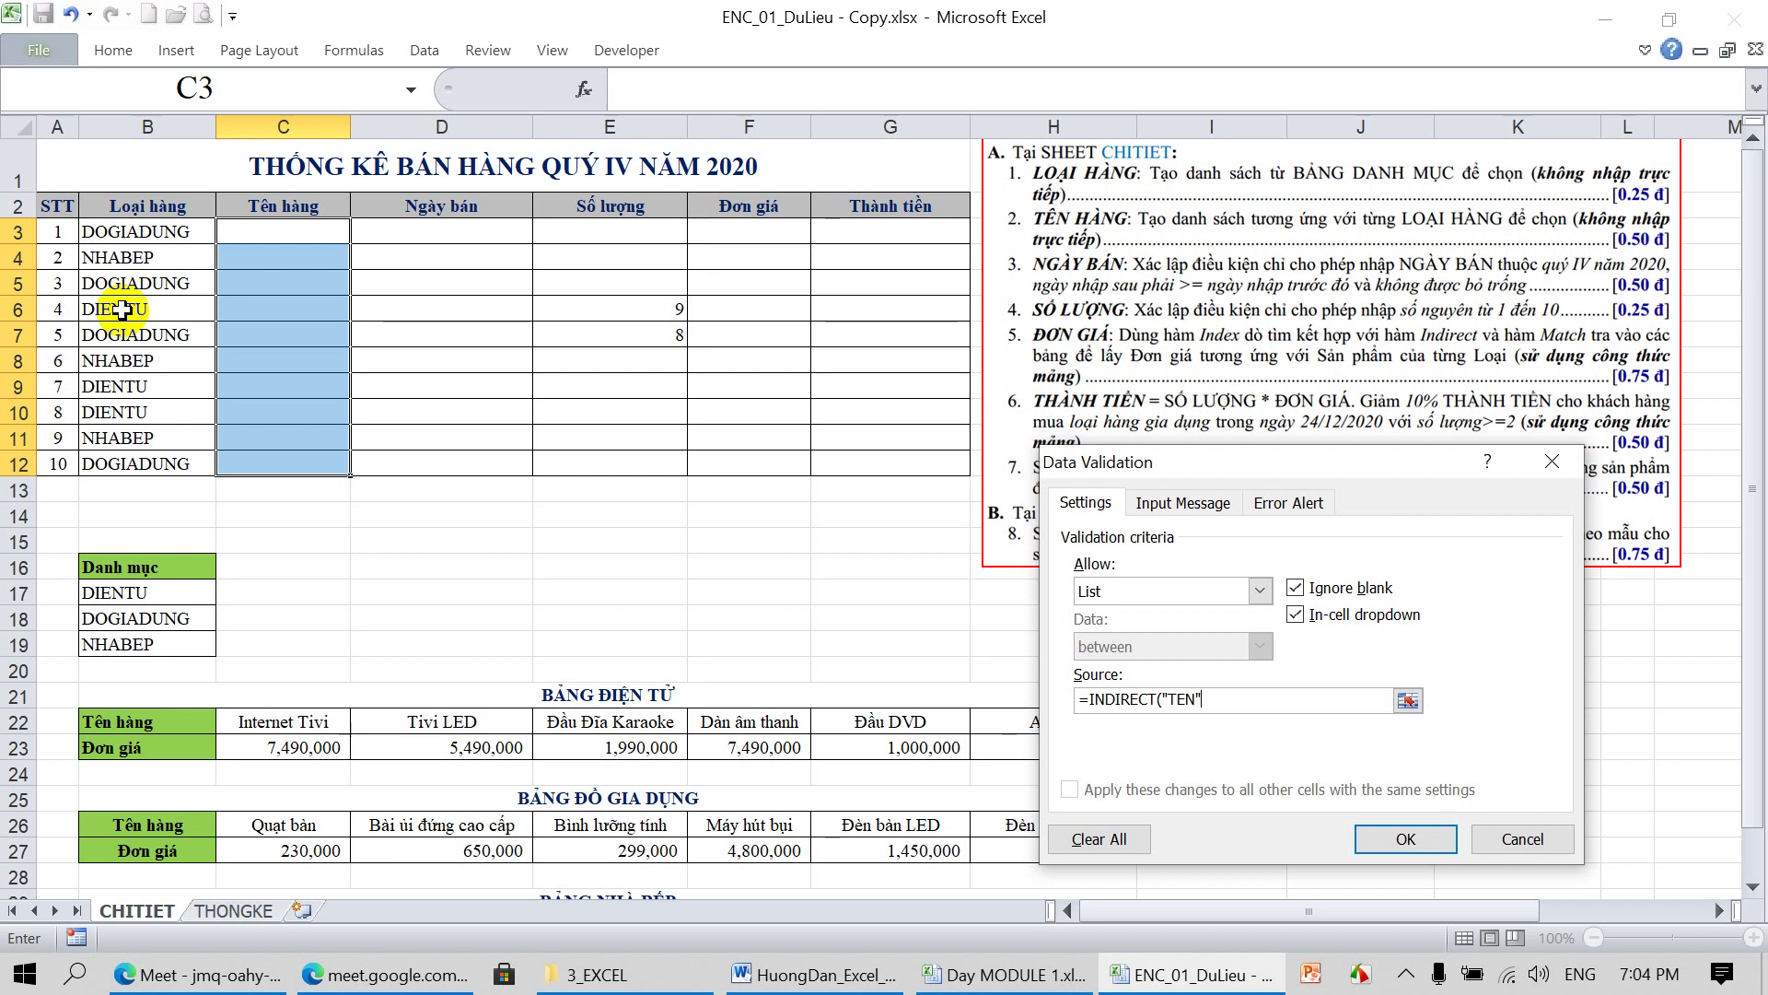
type("&")
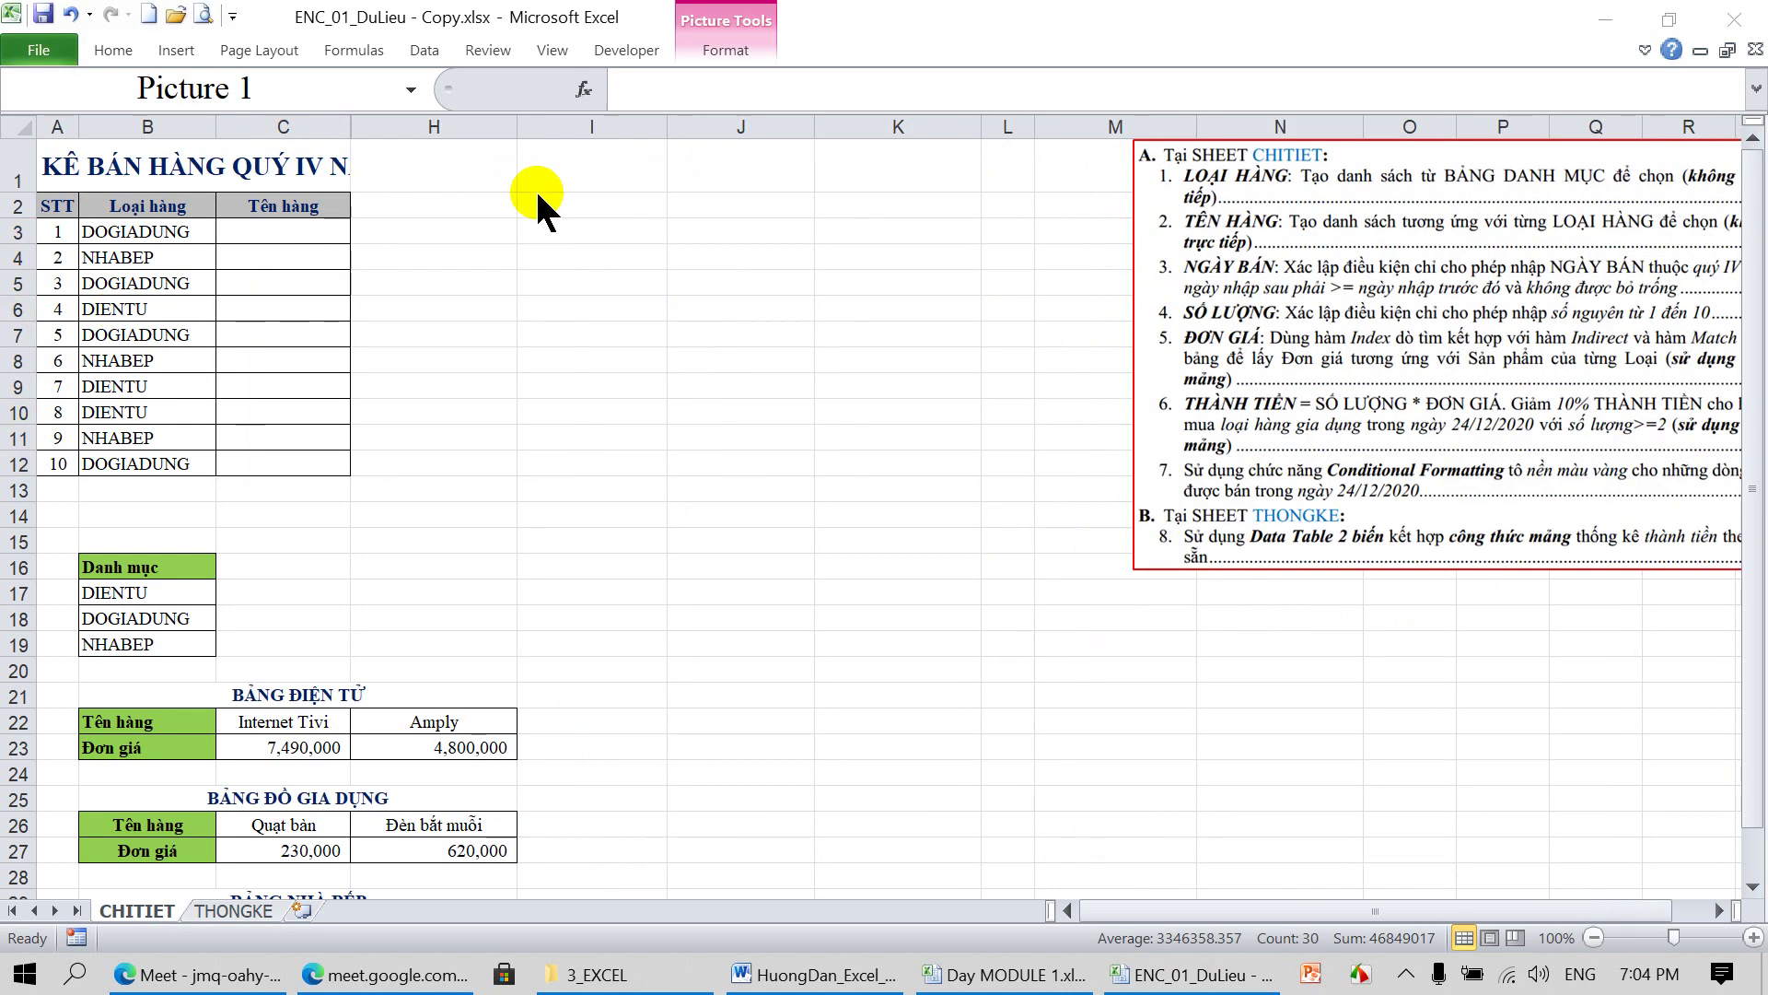
left_click(496, 230)
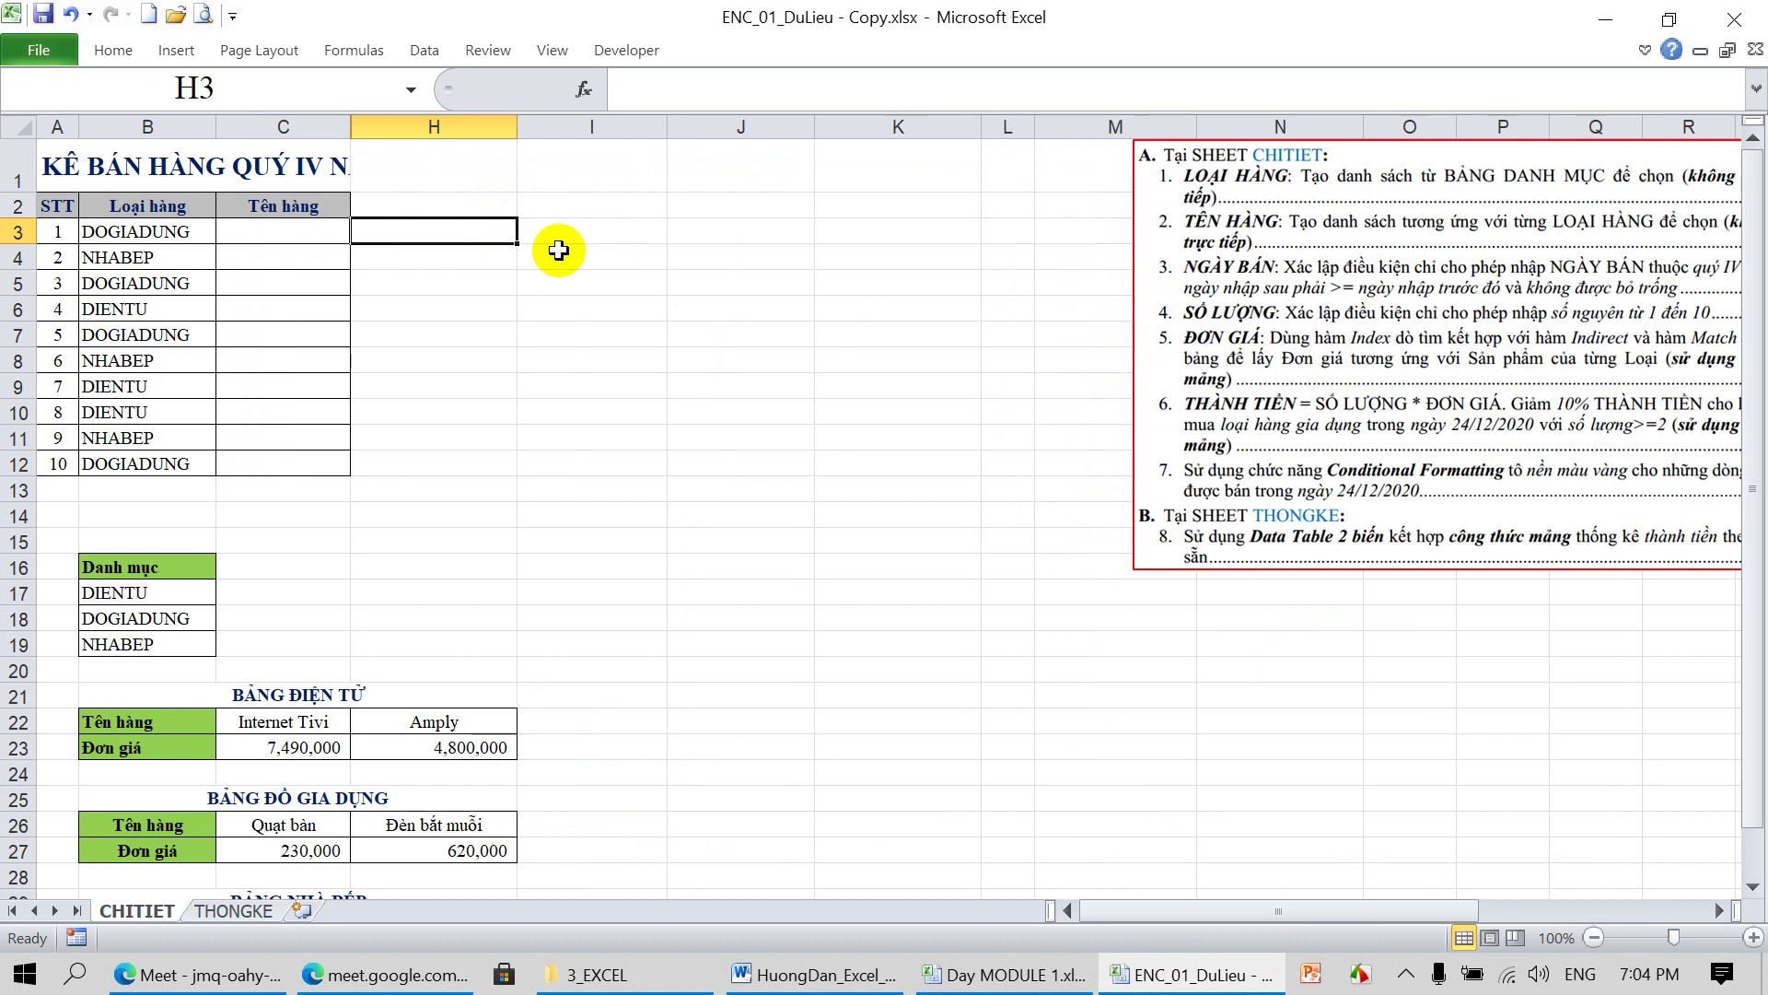
type("=")
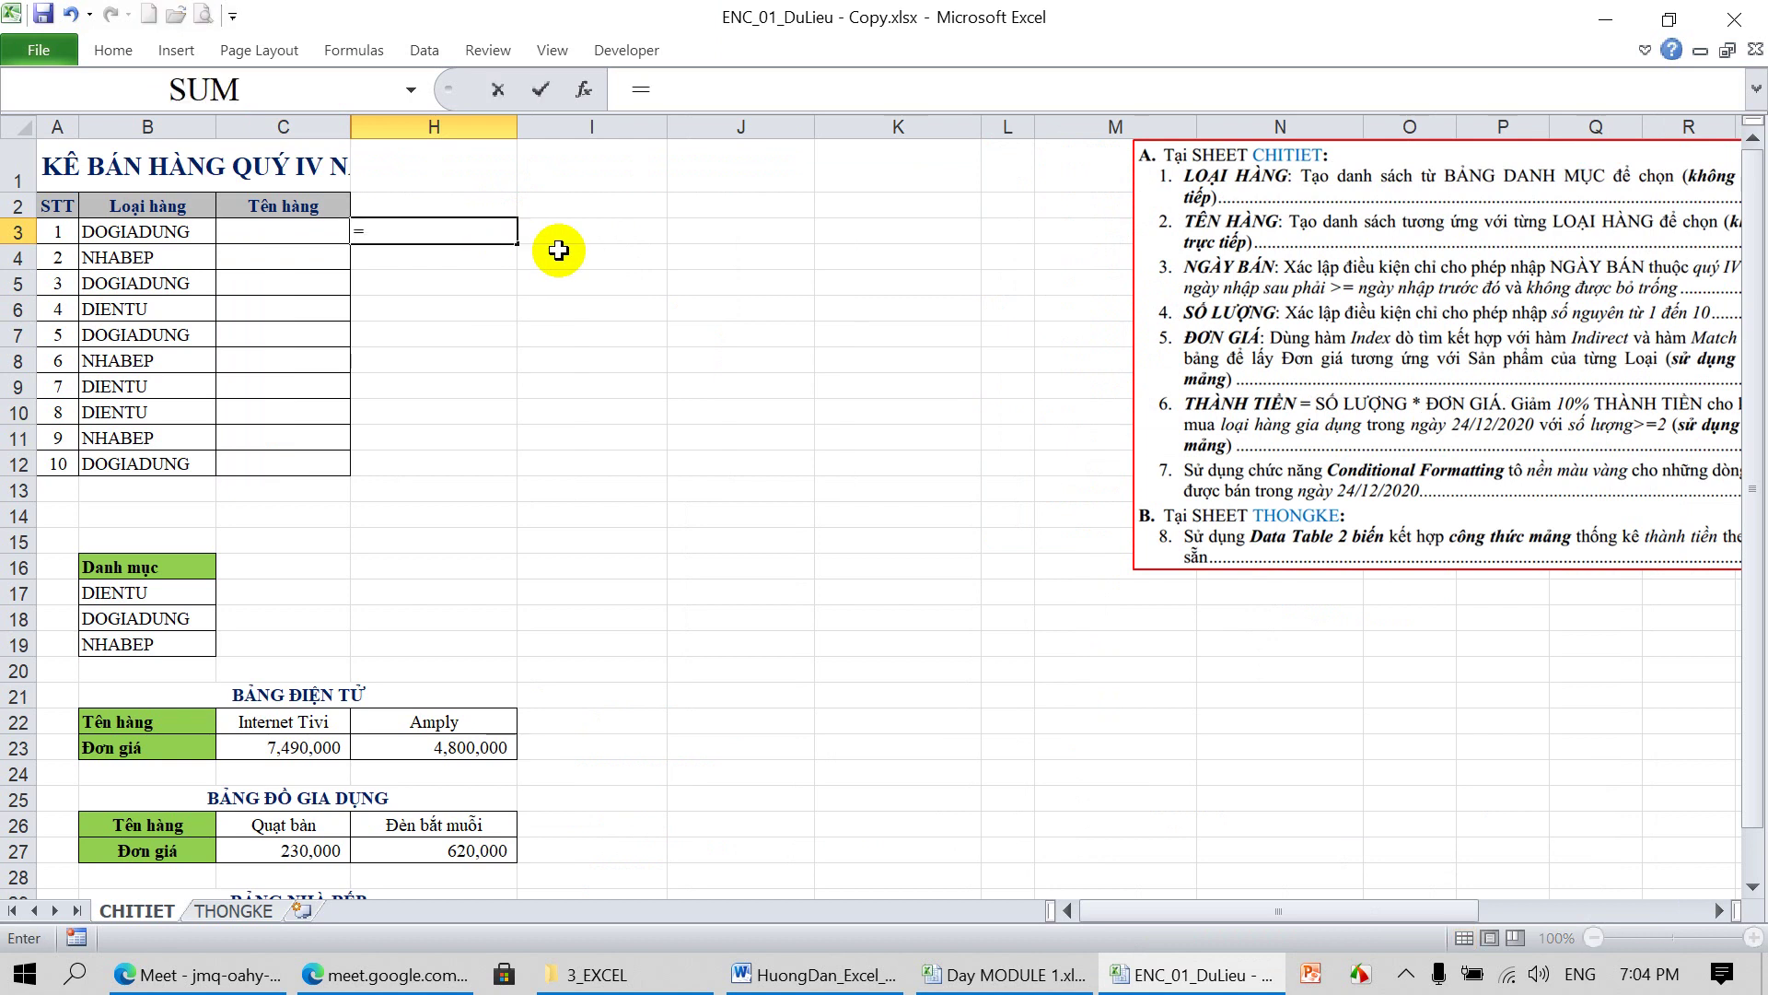
type("\"TEN")
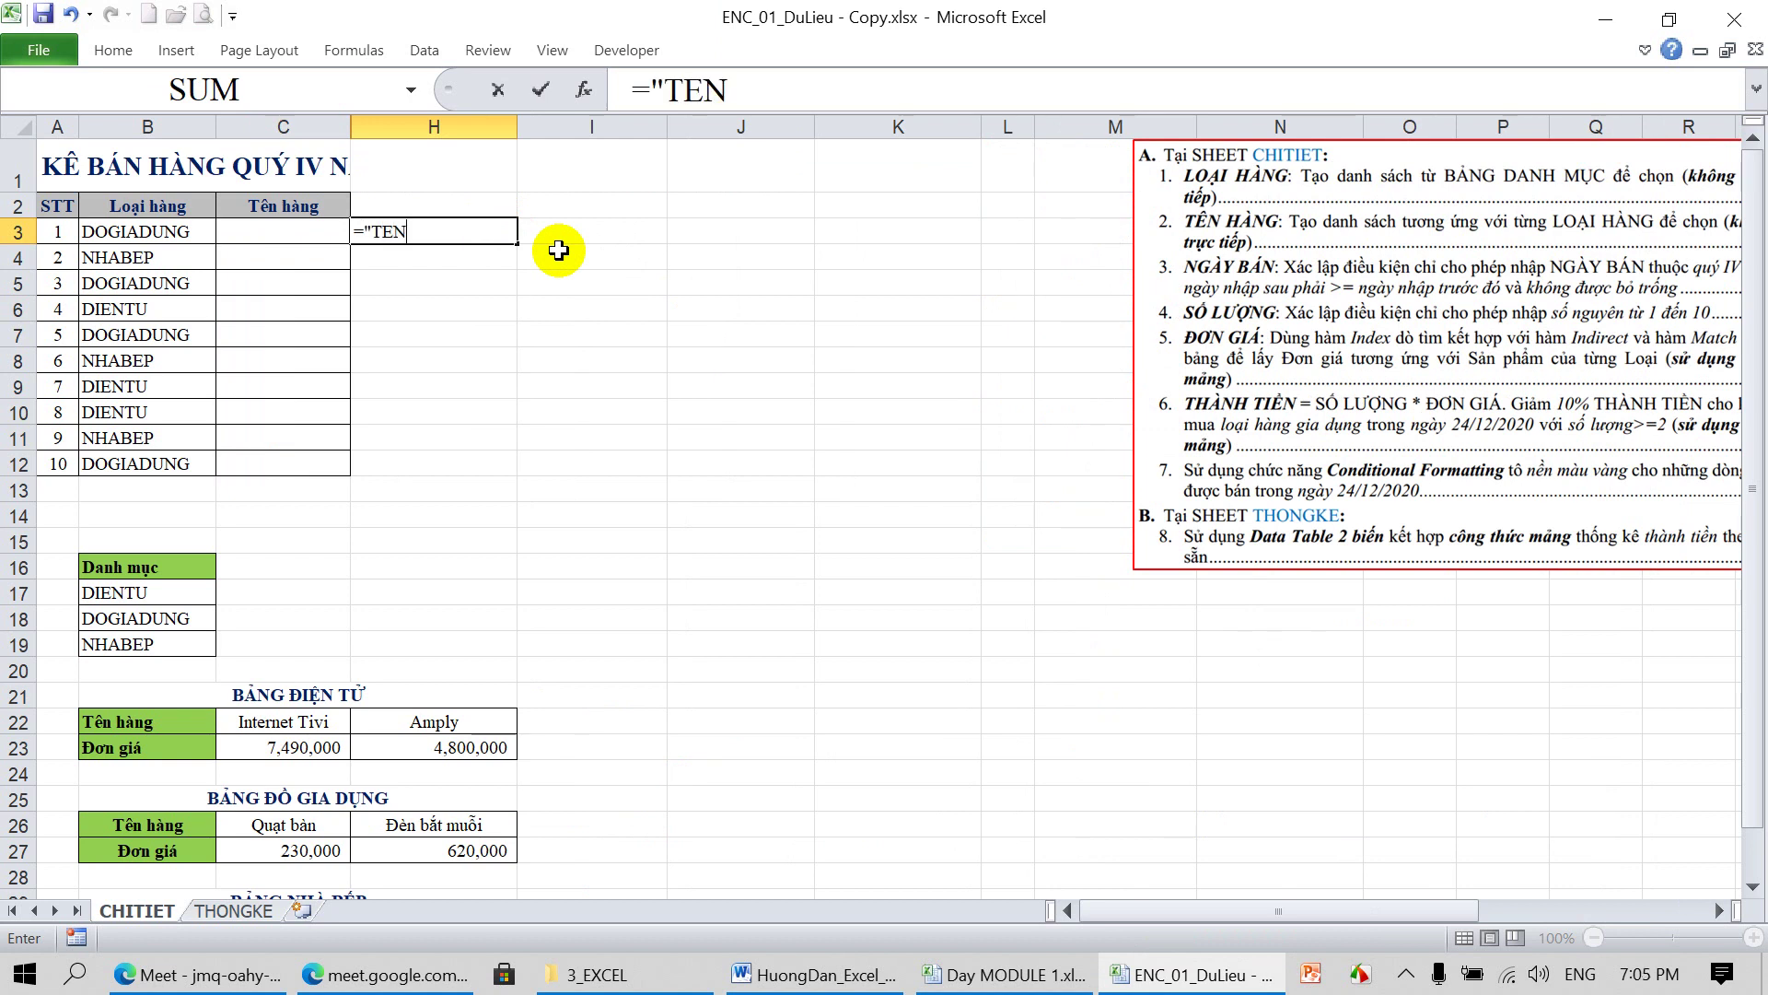
type("\" &")
left_click(148, 236)
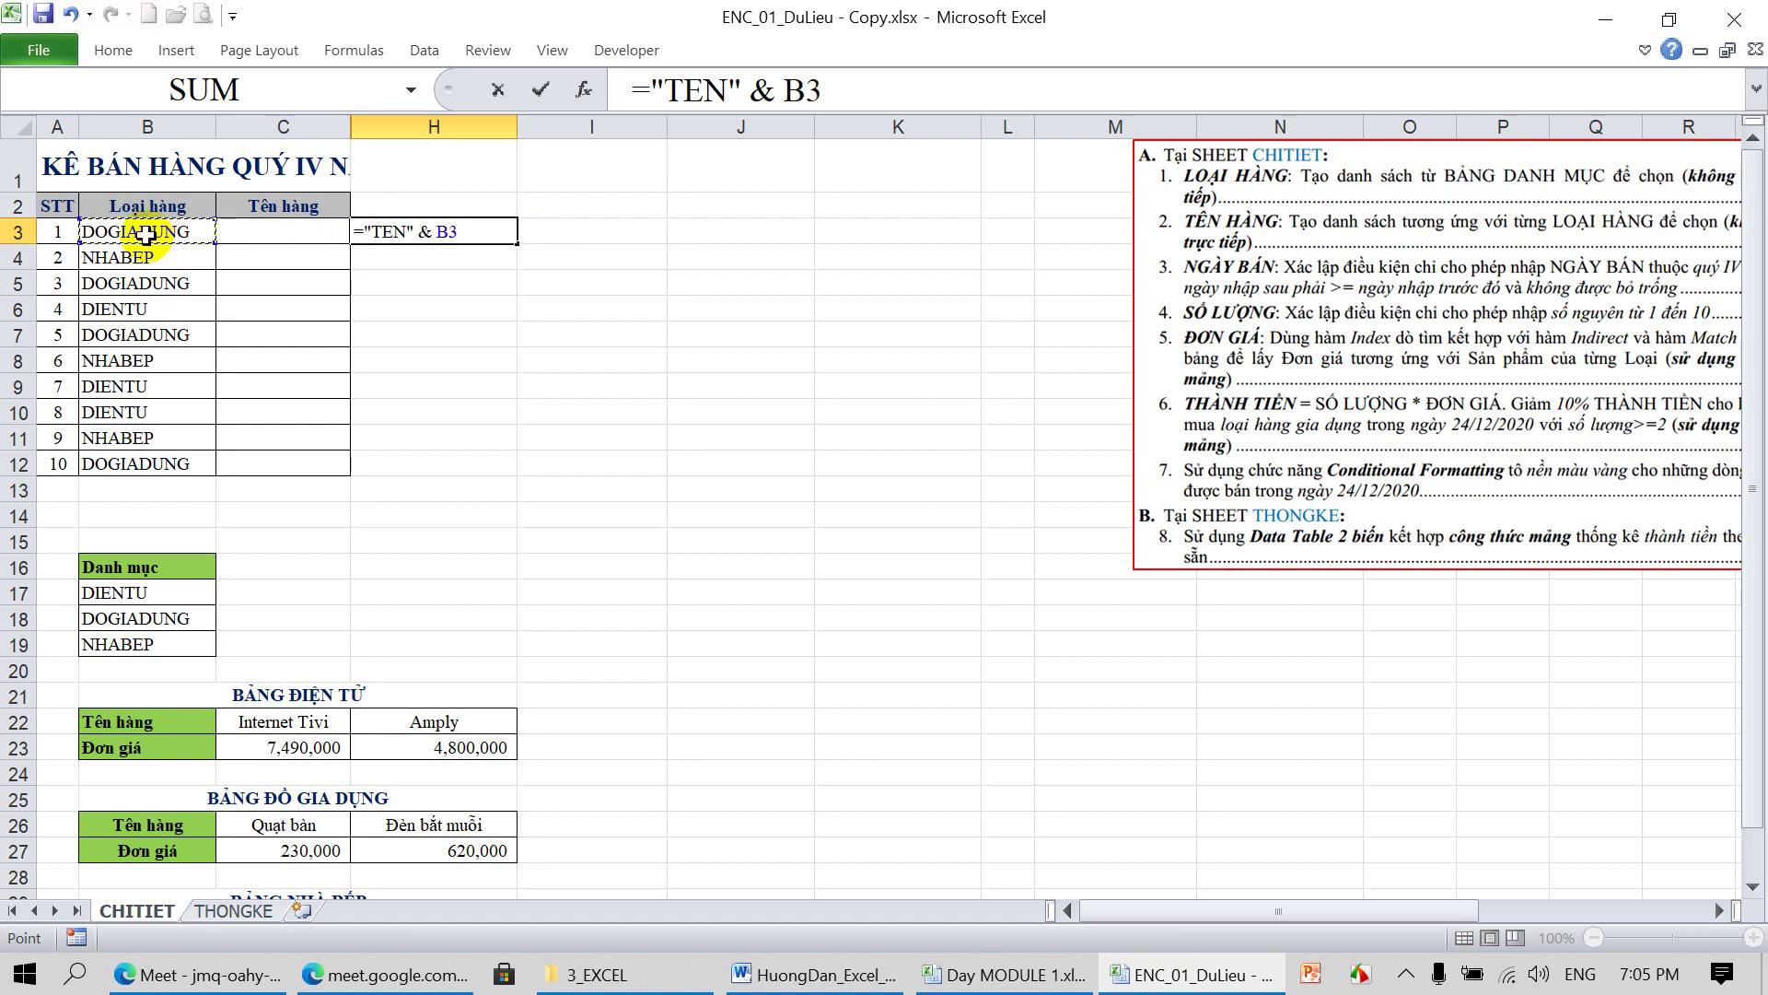
key("Return")
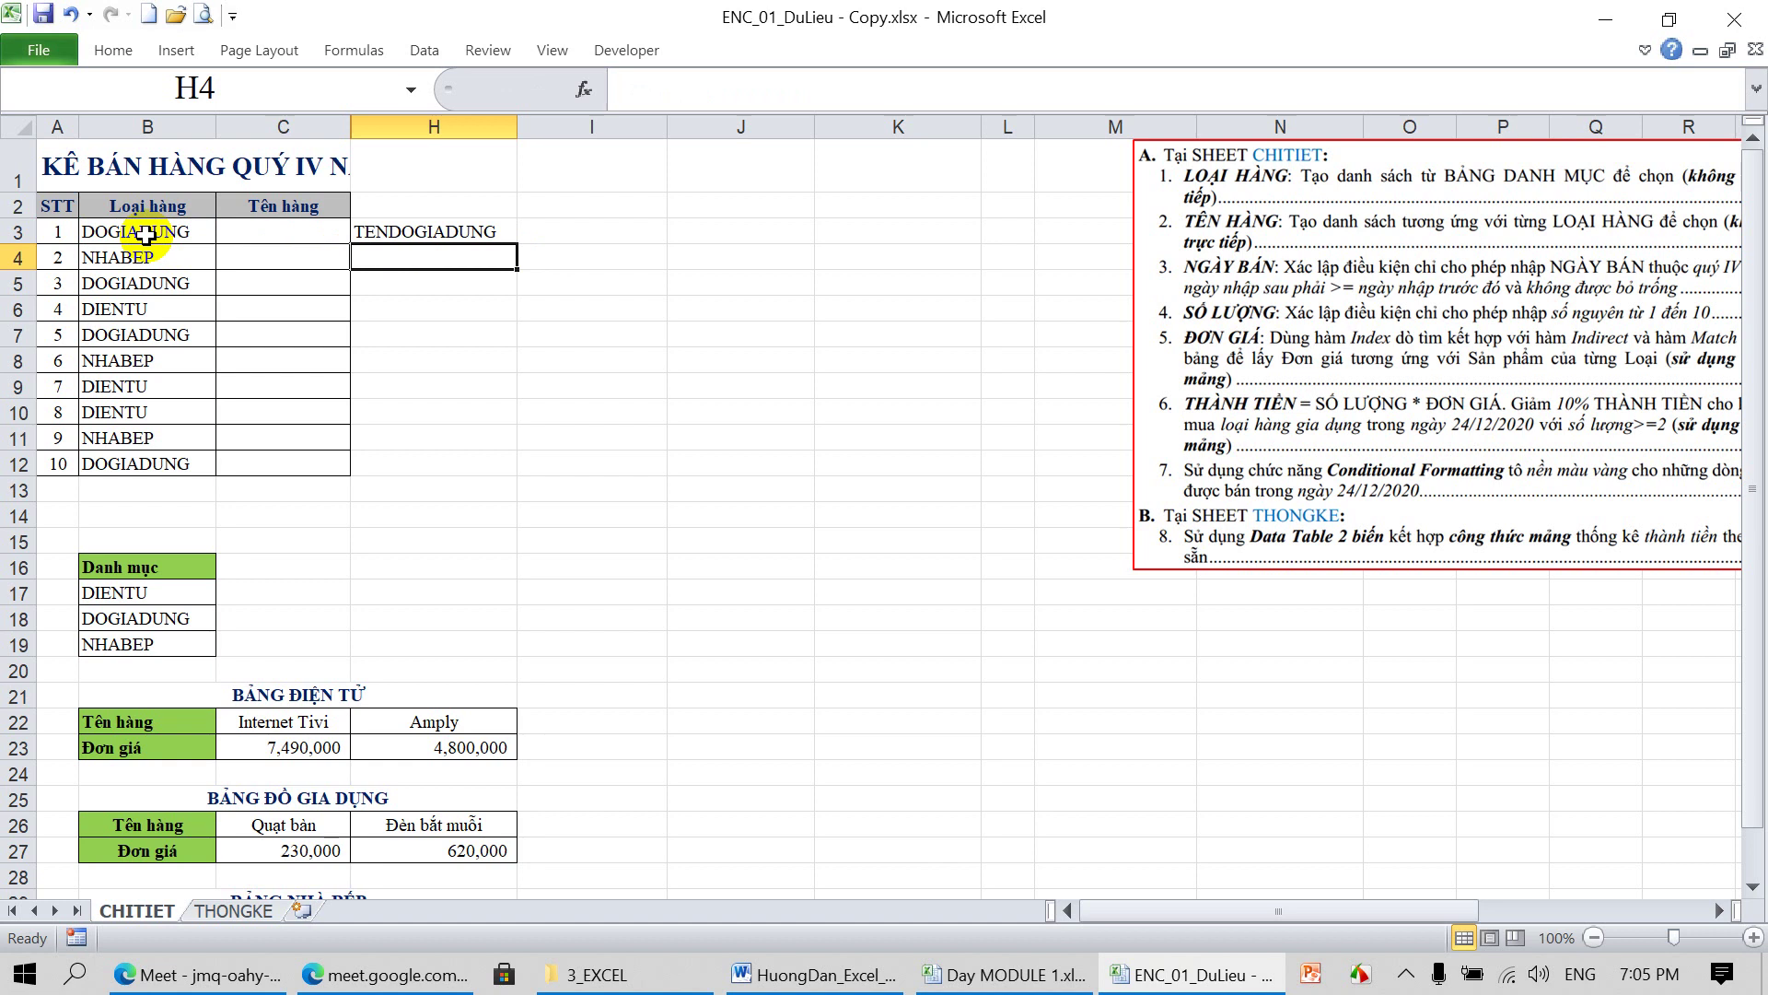
left_click(428, 233)
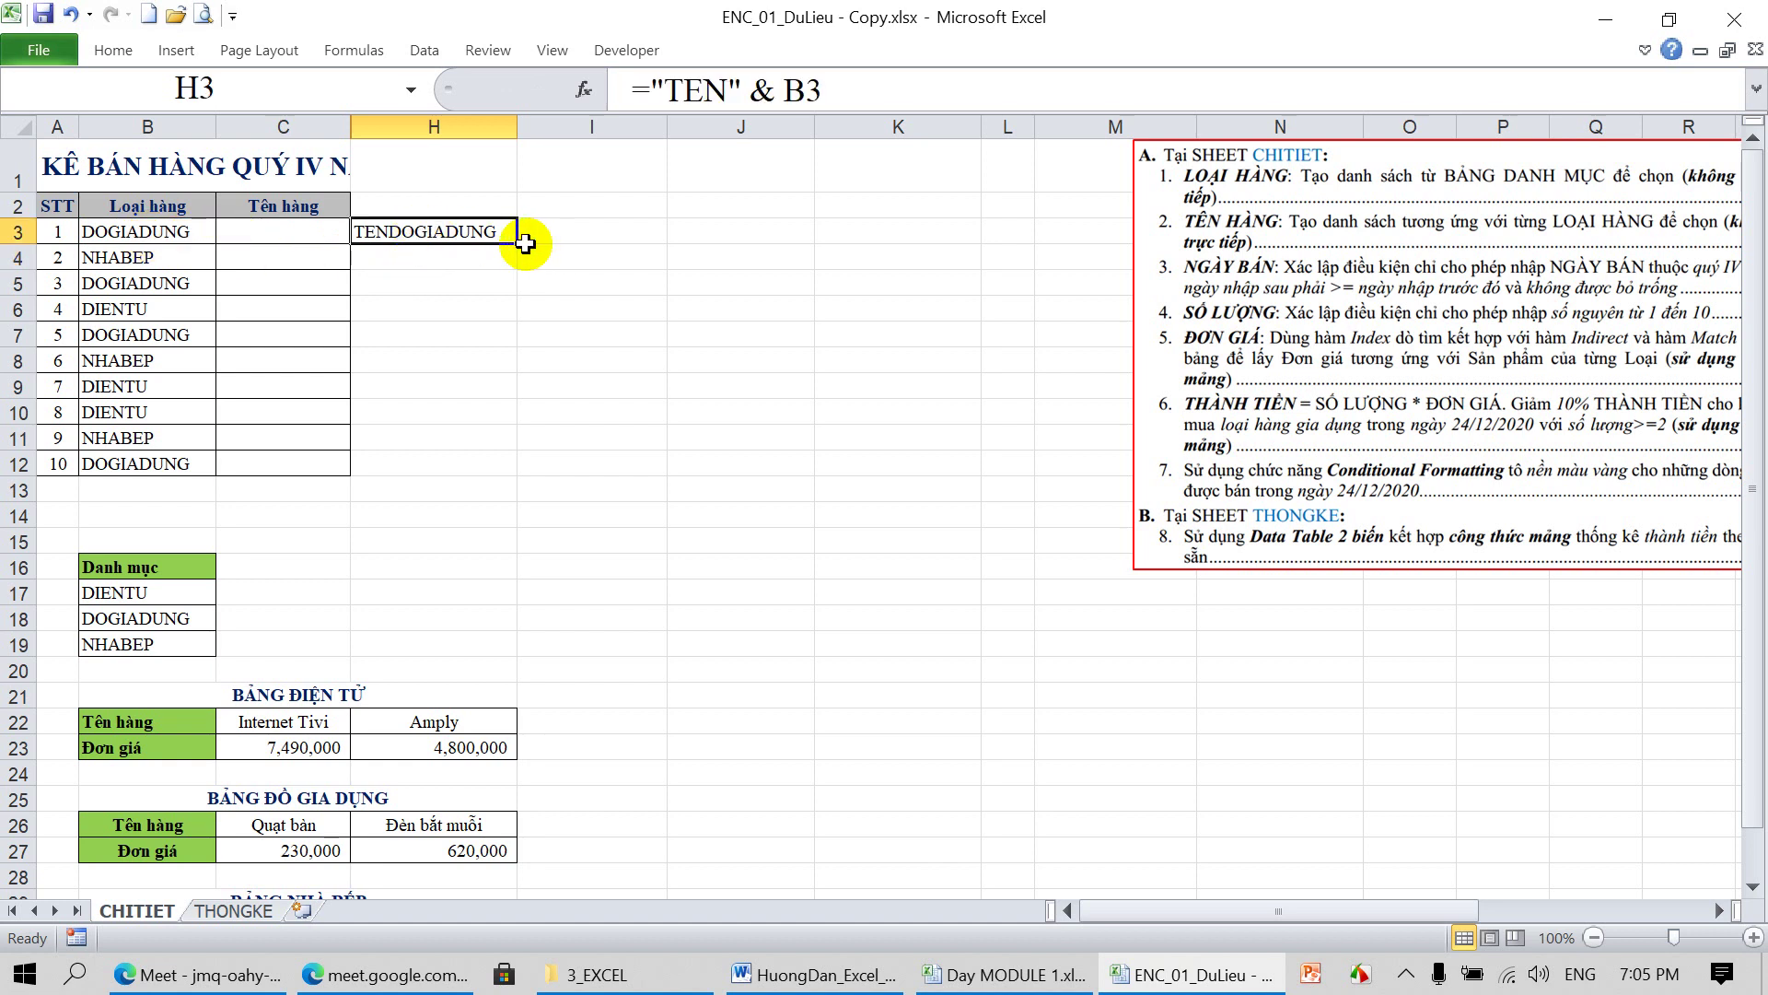
left_click_drag(528, 243, 493, 468)
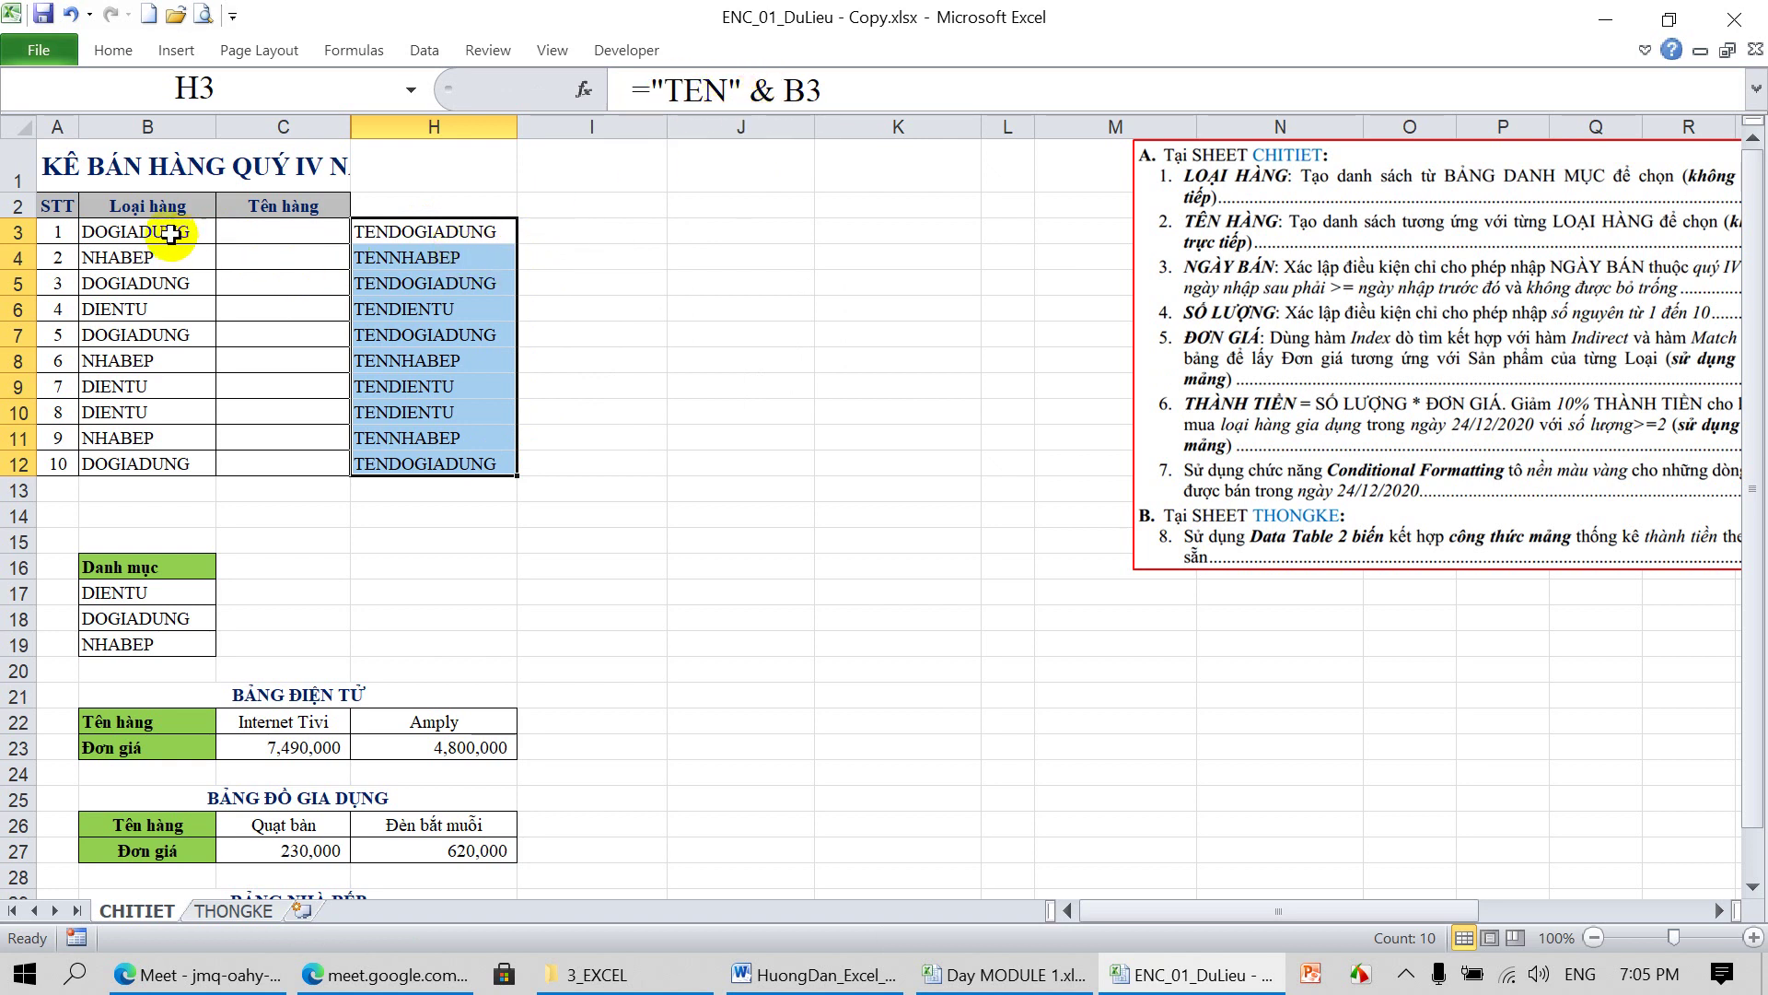
left_click(125, 234)
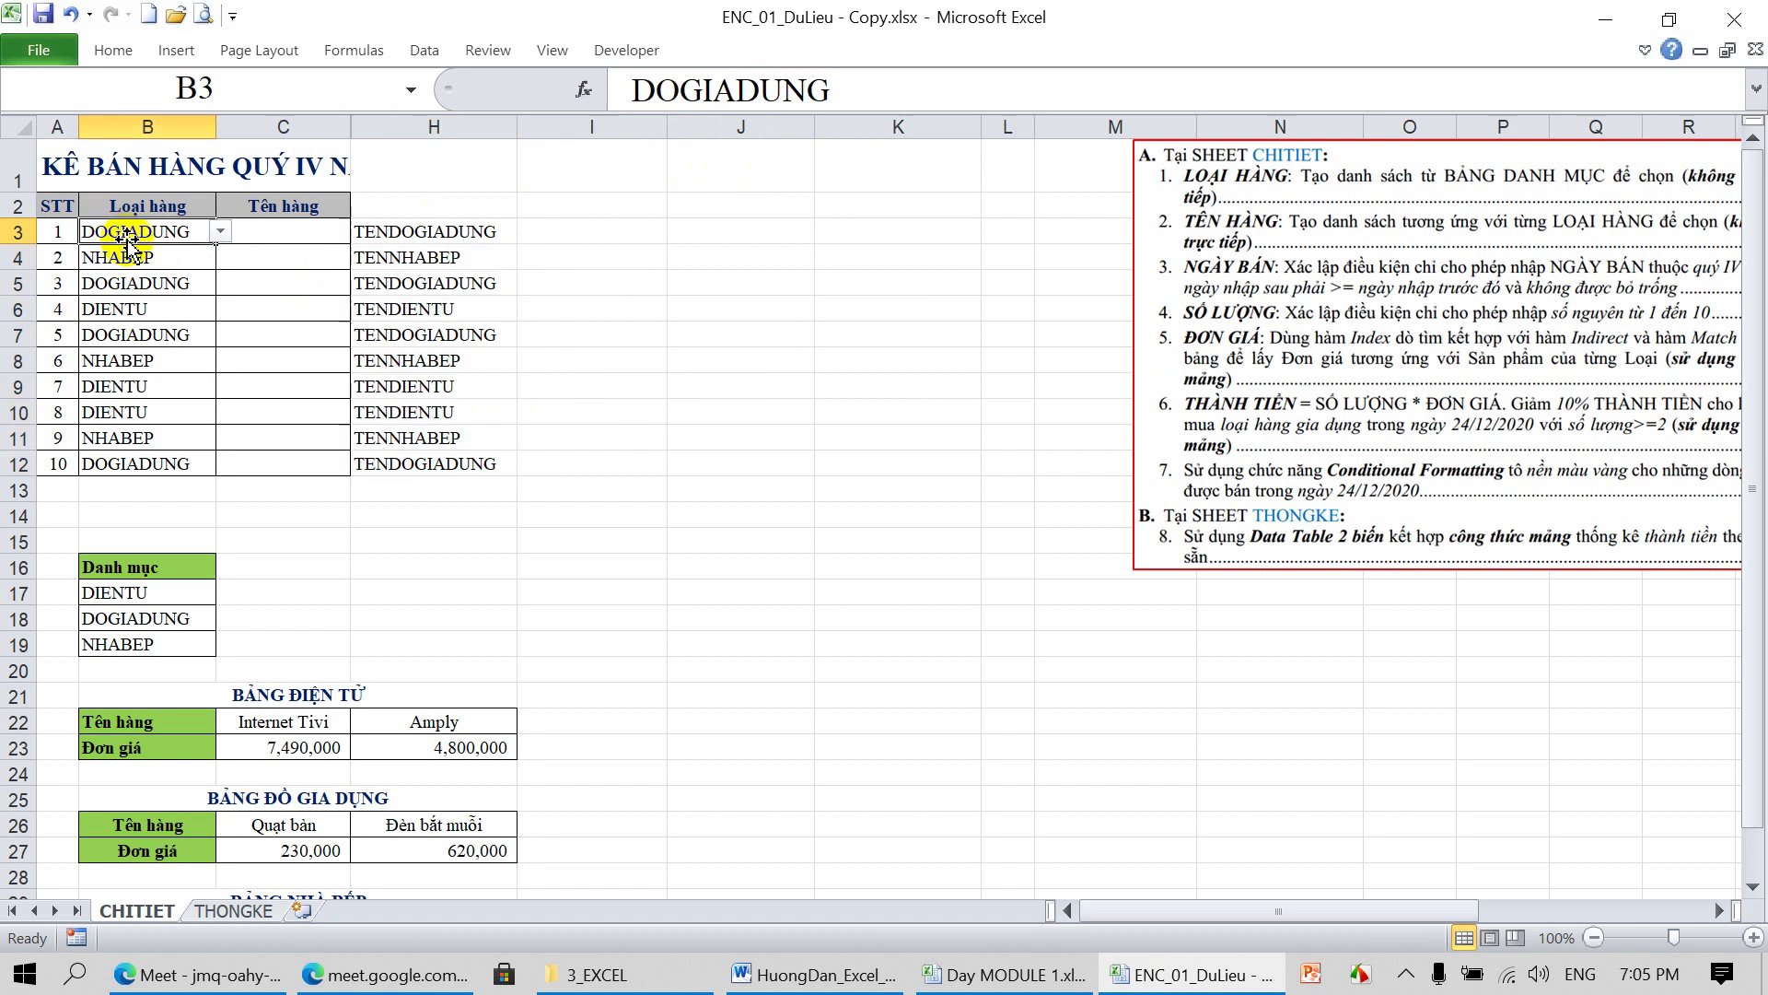
left_click(426, 232)
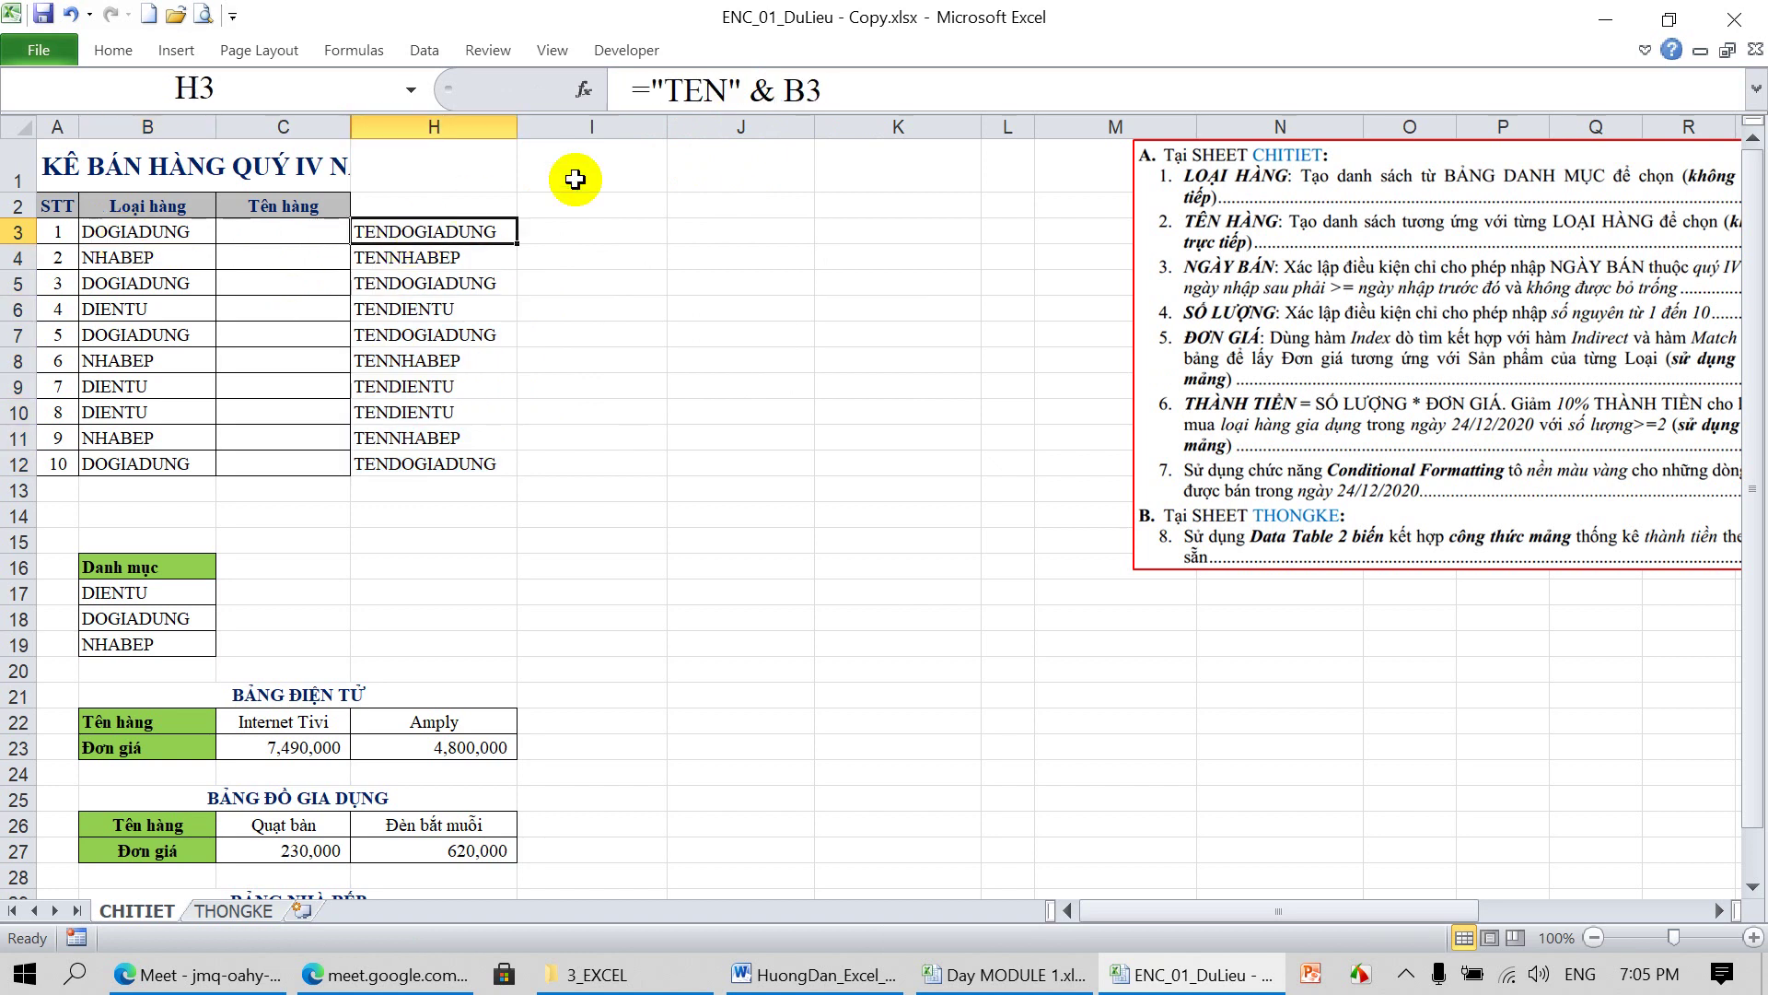
double_click(746, 92)
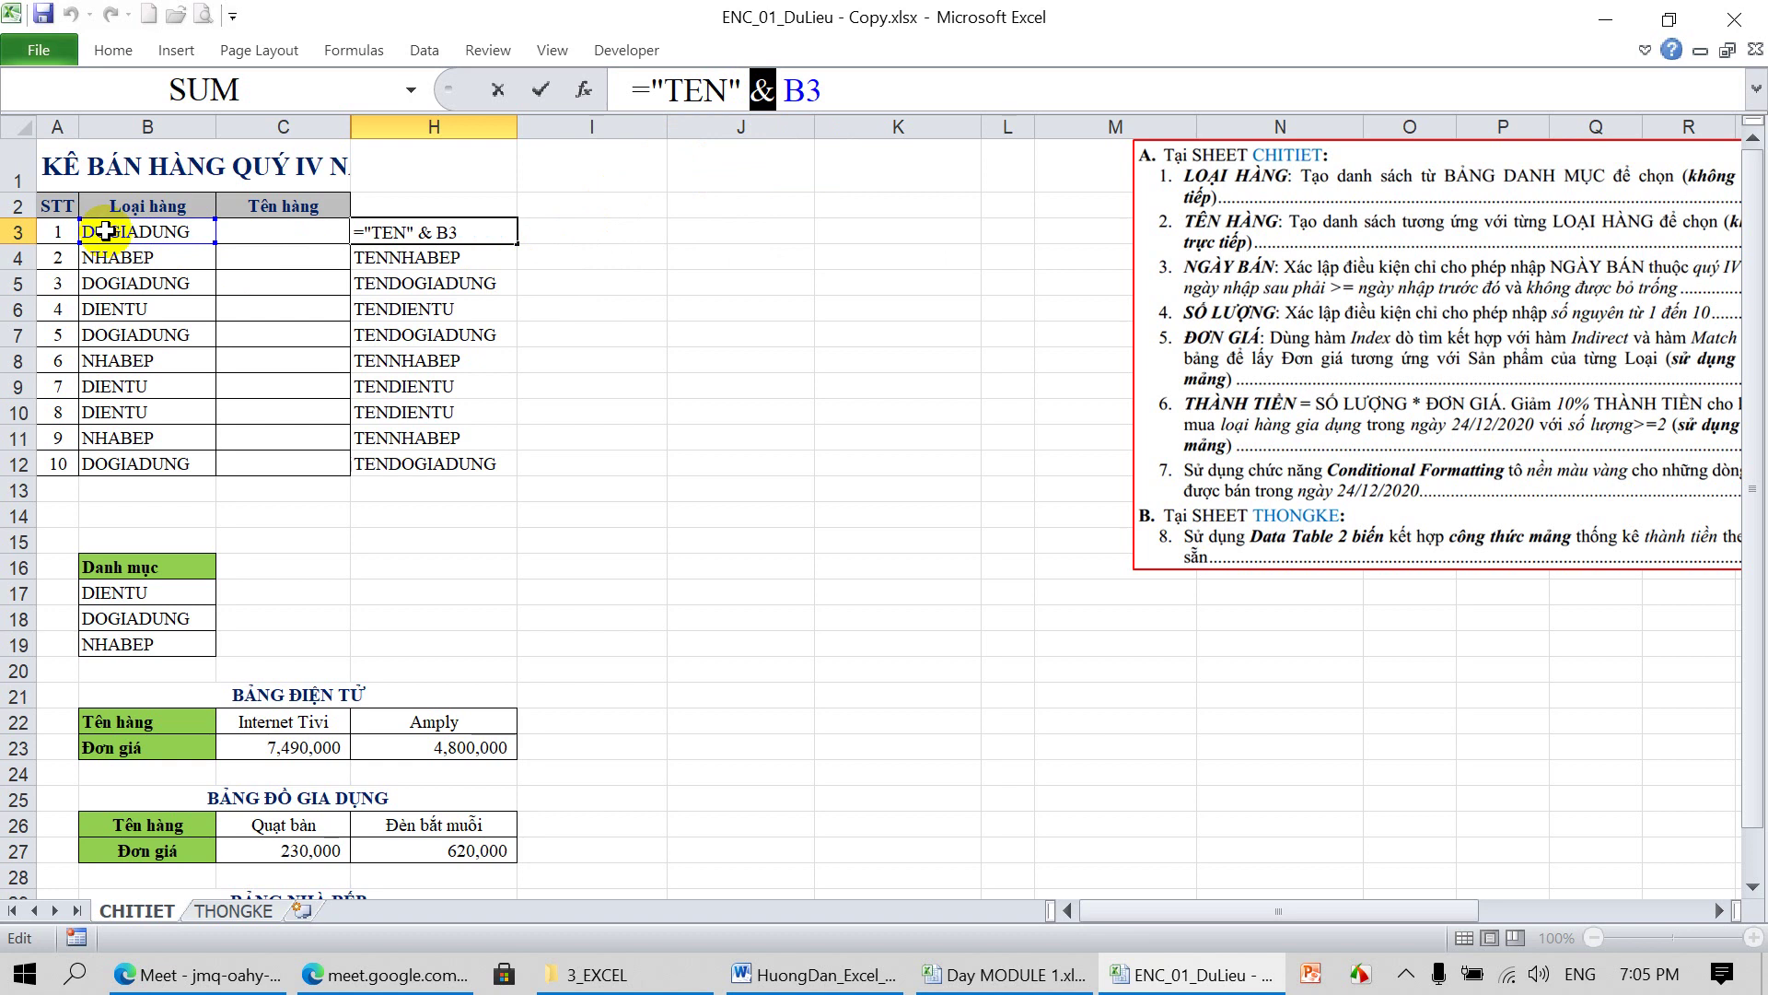
key("Return")
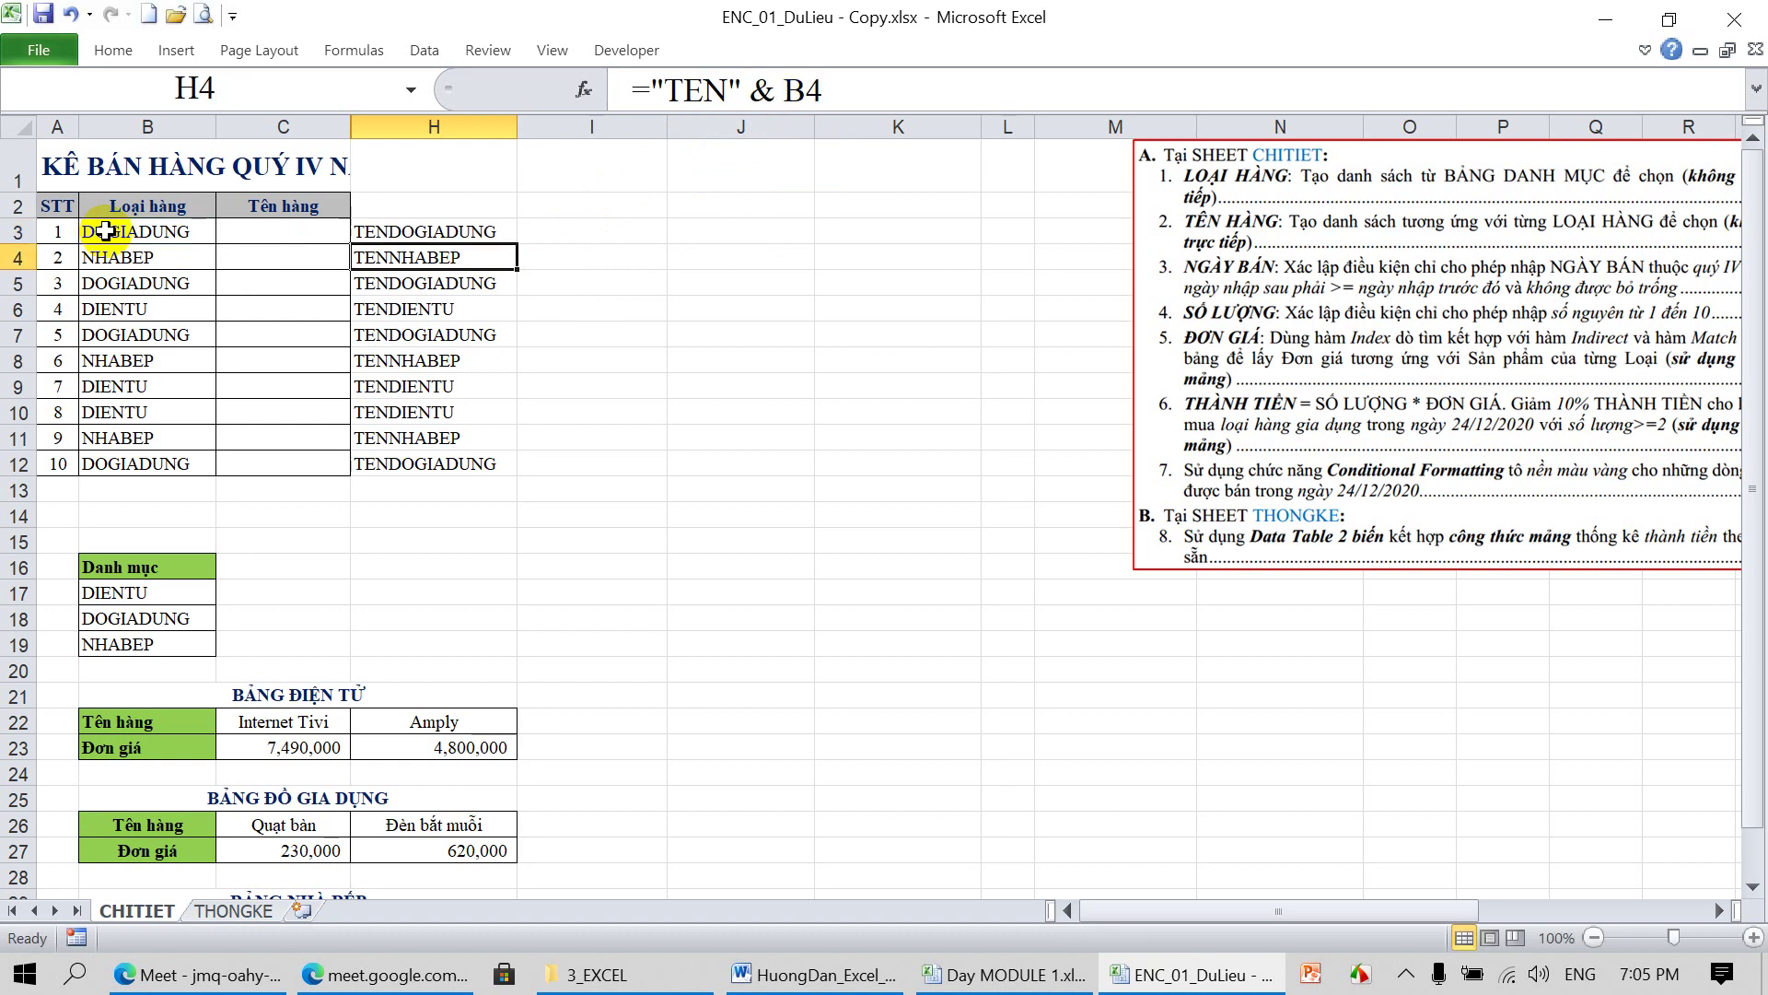
left_click_drag(460, 230, 373, 467)
key("Delete")
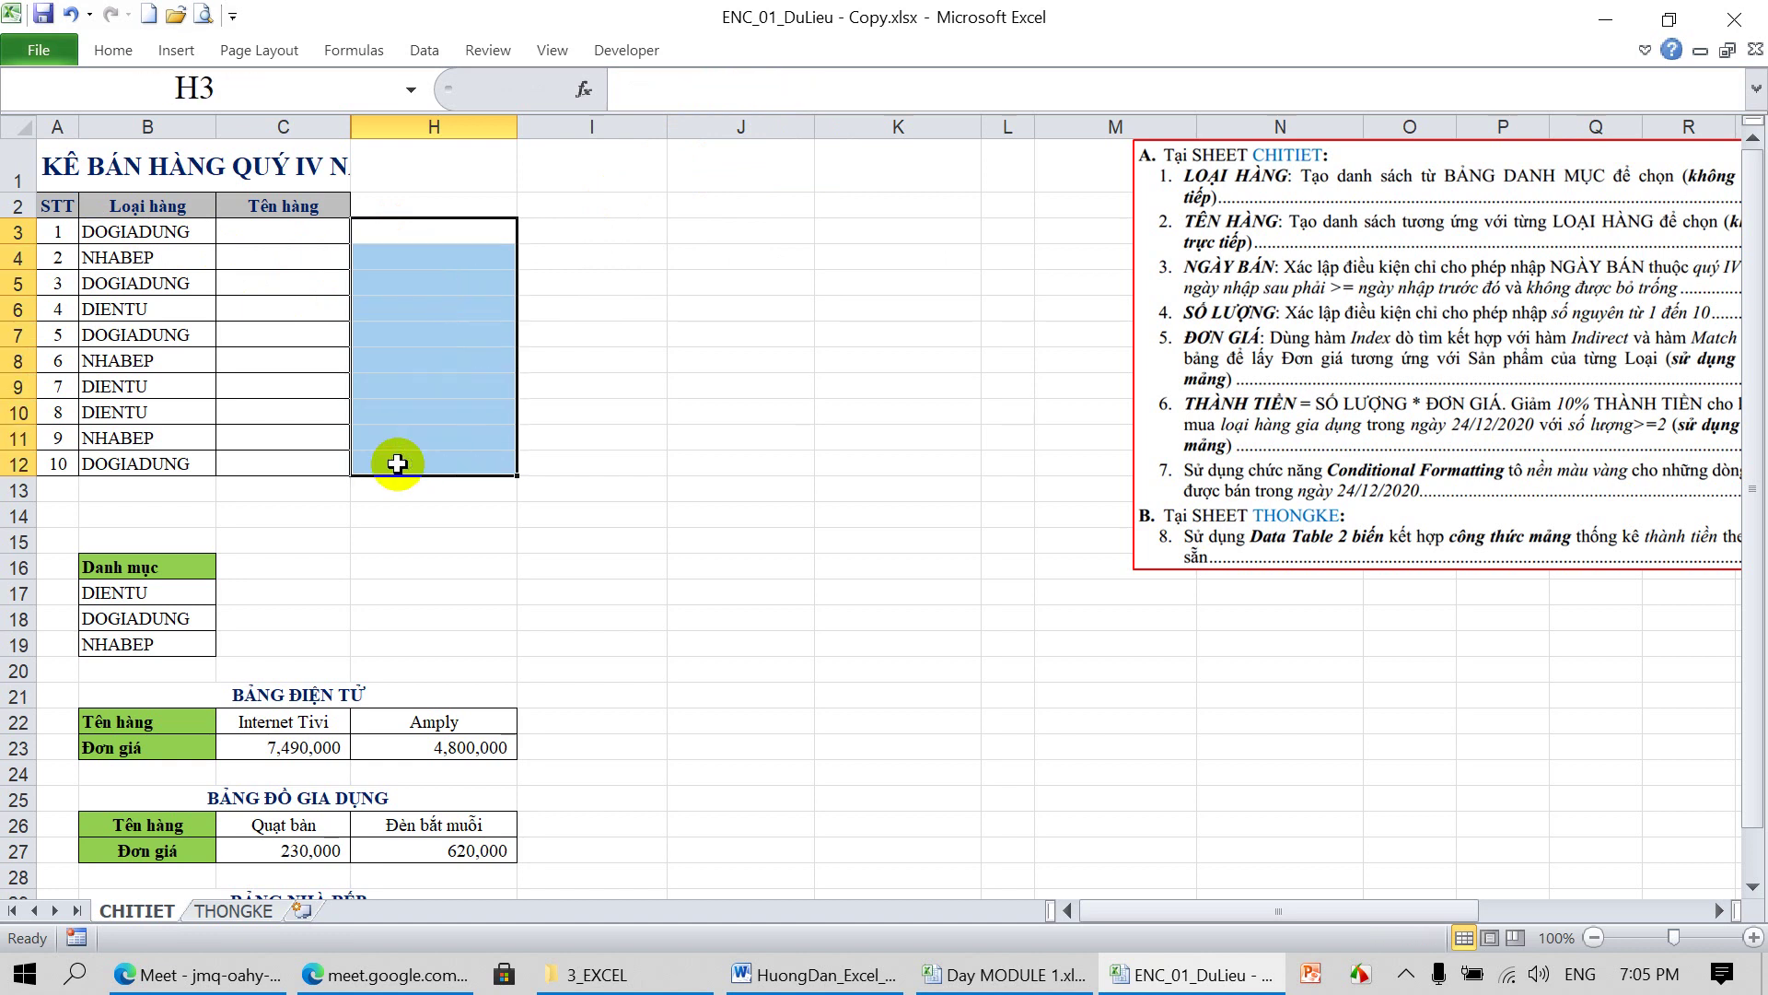
Apply a List validation to C3:C12 with source =INDIRECT("TEN"& $B3)
left_click_drag(296, 231, 295, 467)
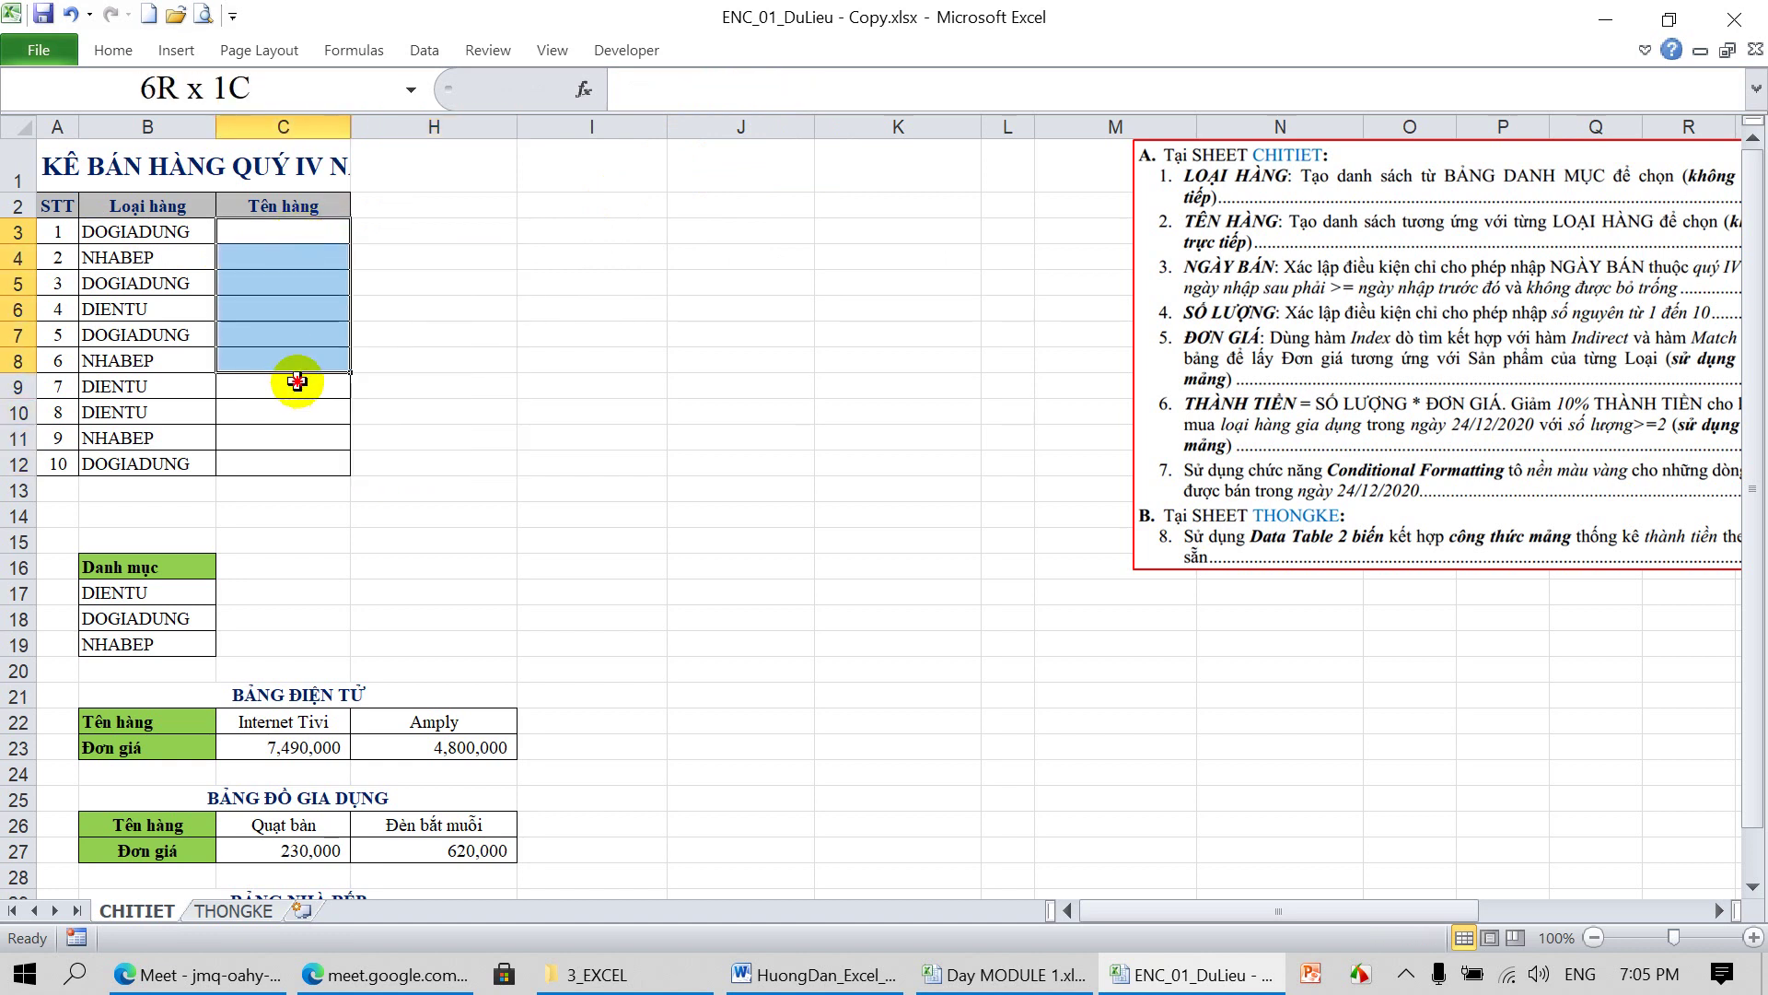
left_click(424, 52)
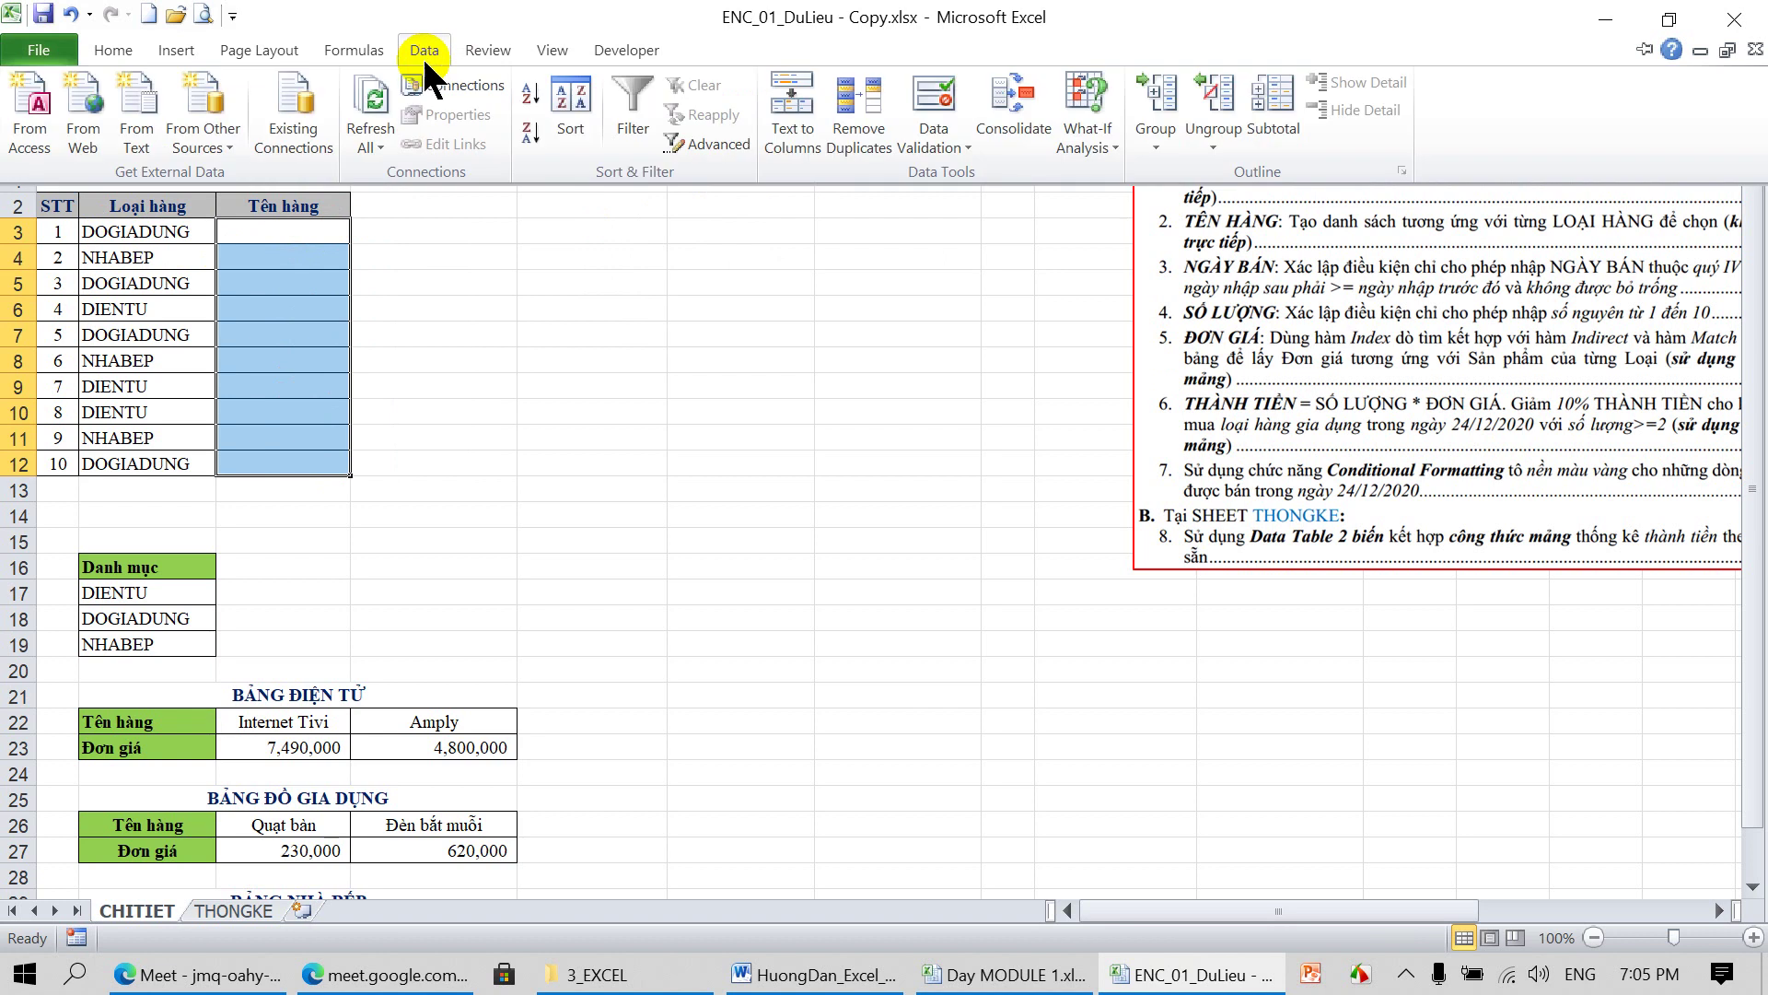
left_click(922, 85)
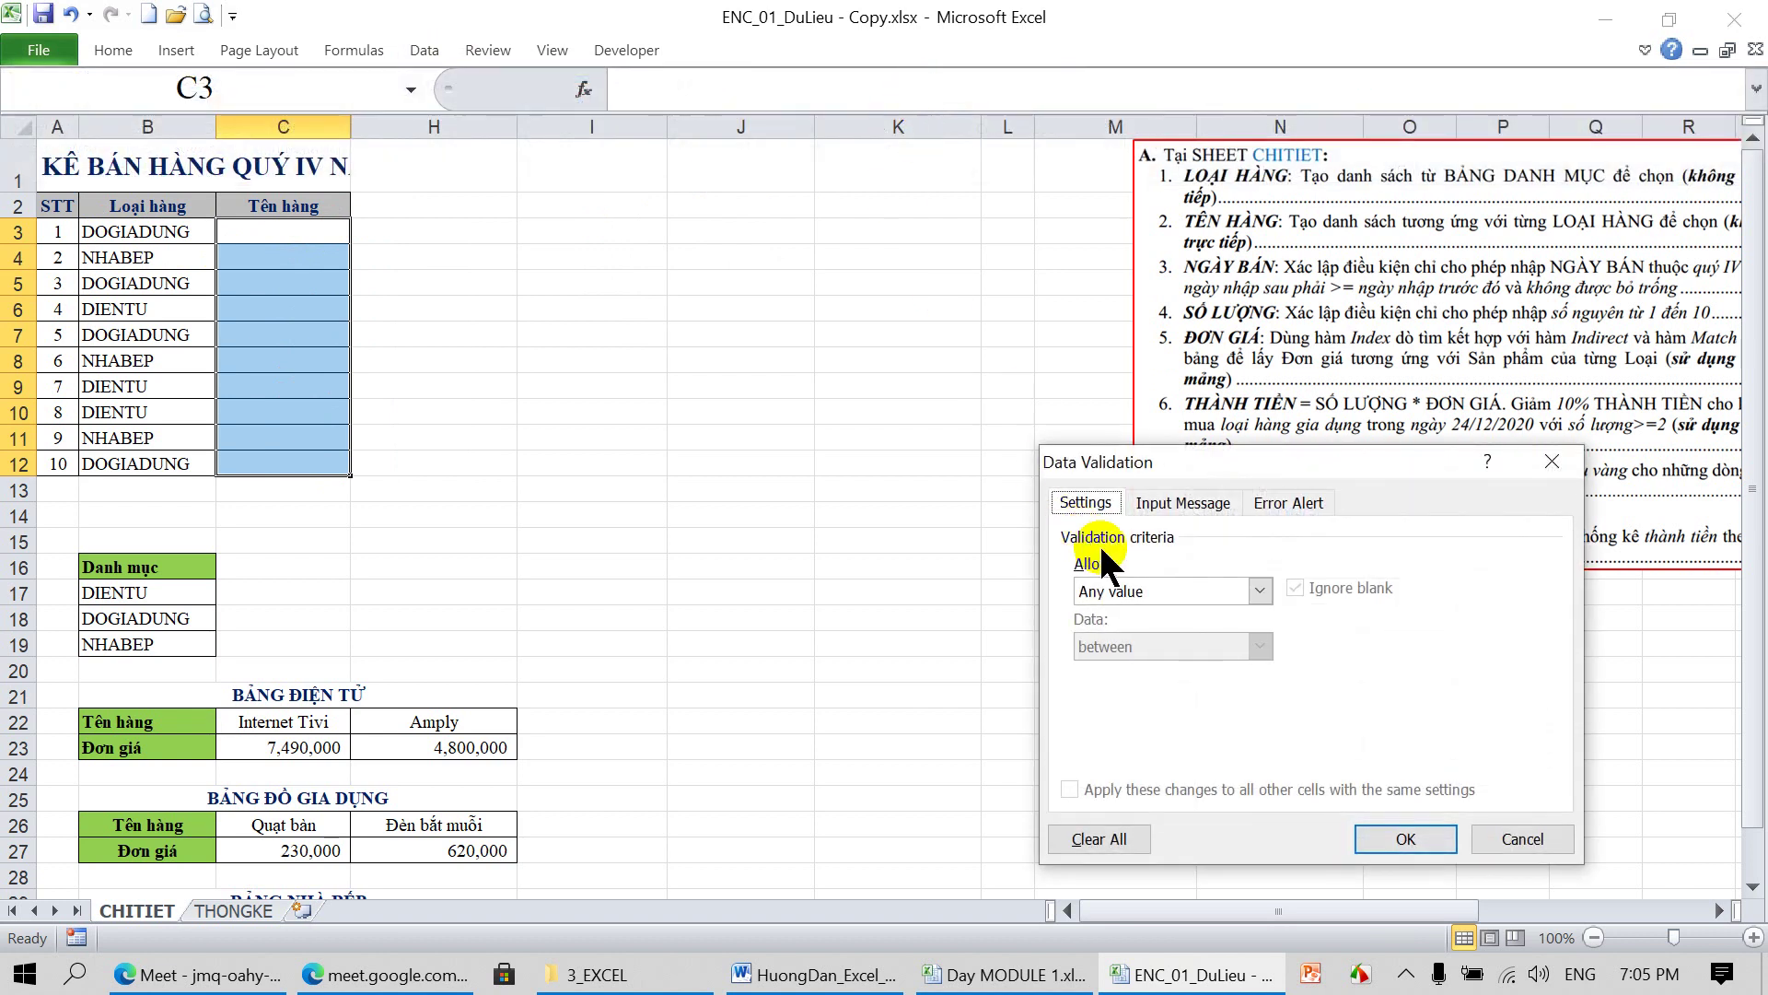
left_click(1239, 604)
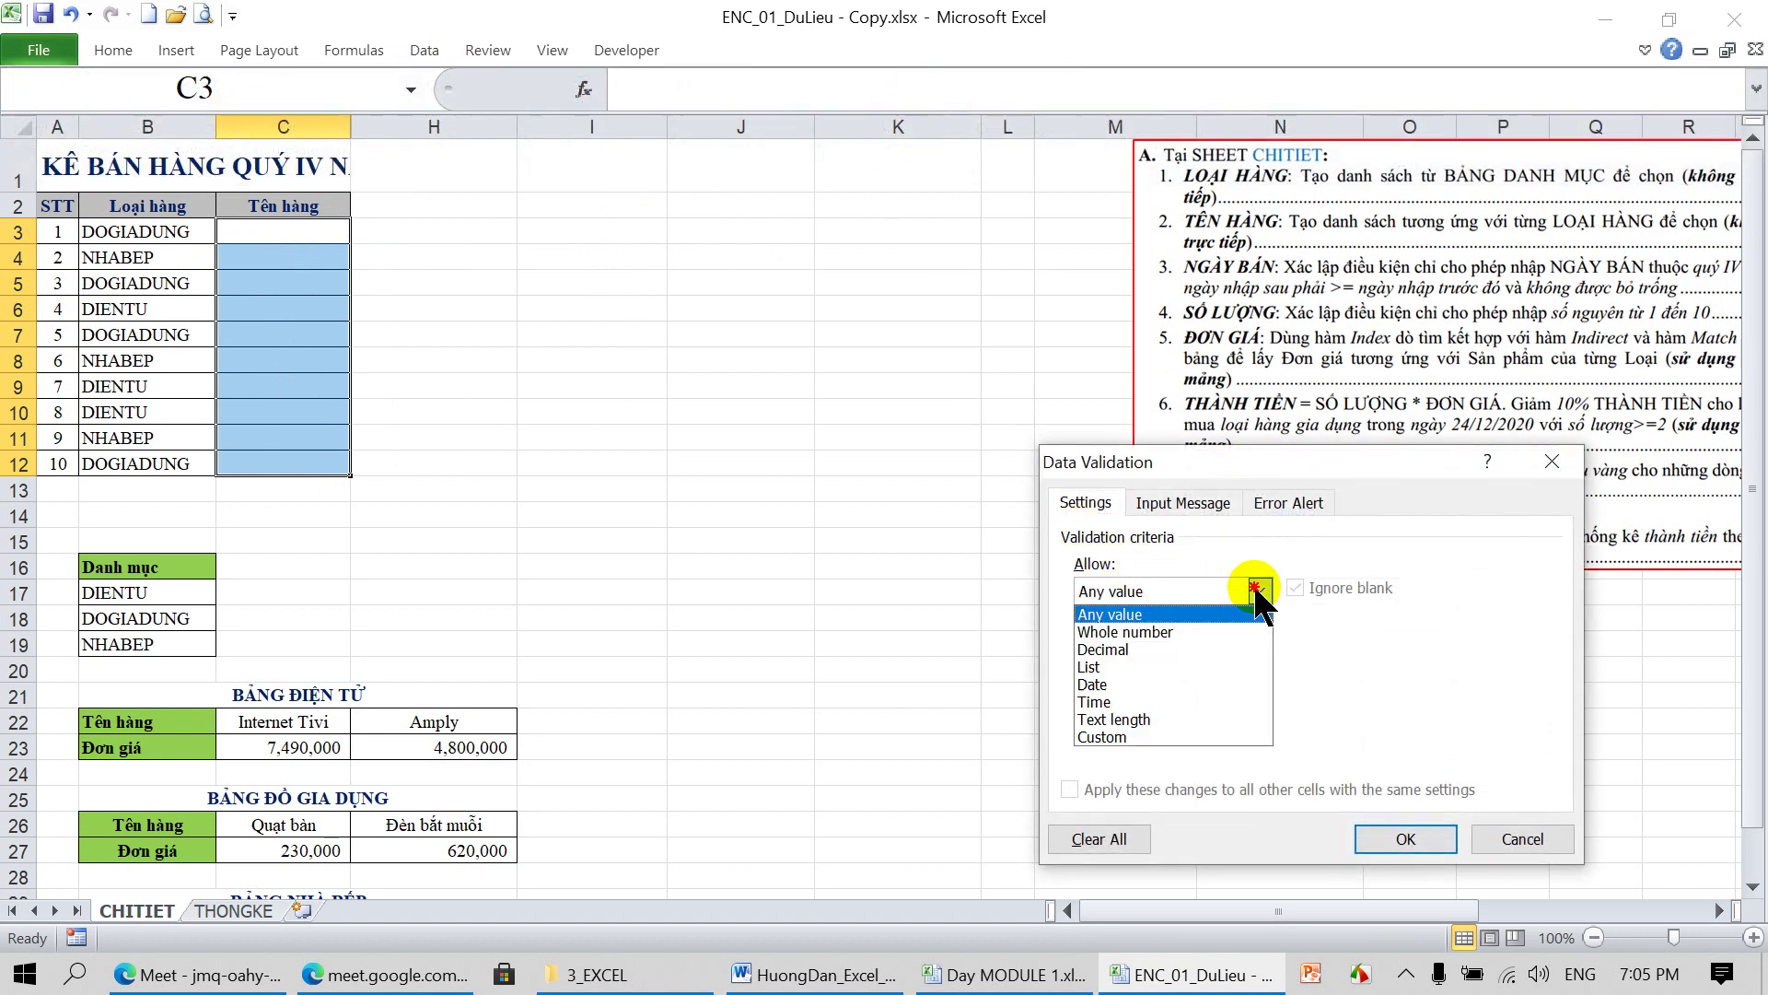
left_click(1131, 675)
left_click(1124, 700)
type("=")
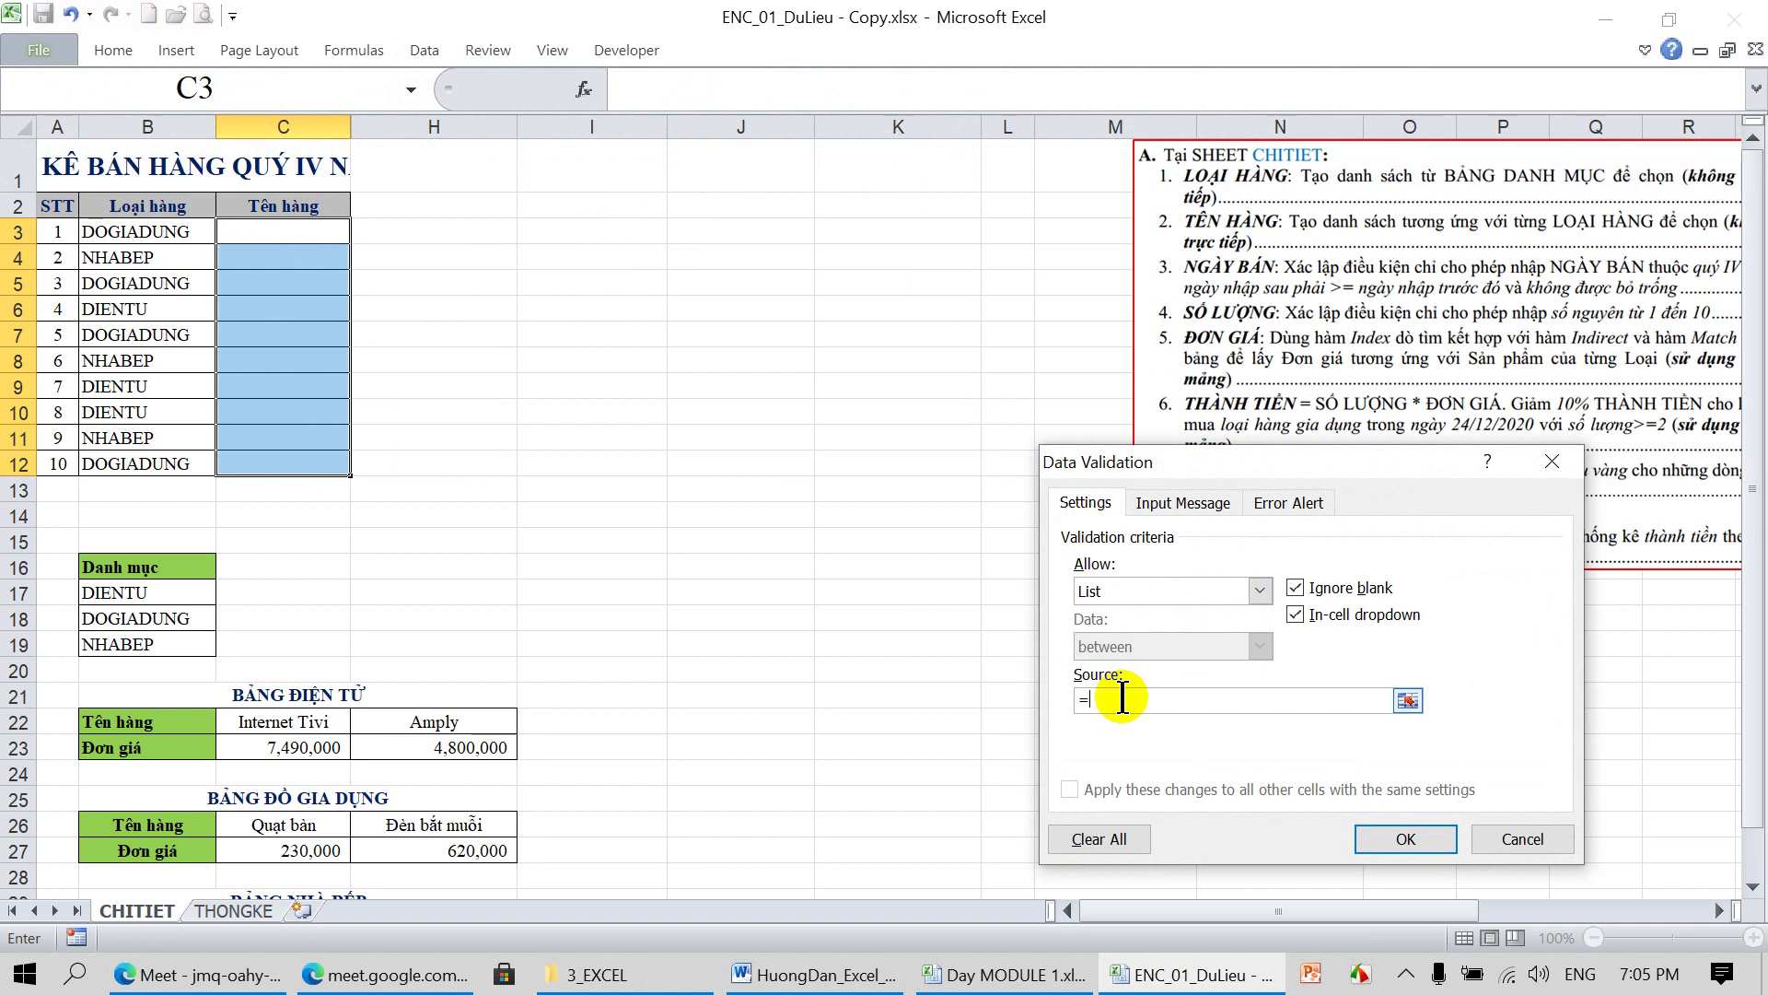
type("INDIRE")
type("CT(\"TEN\"&")
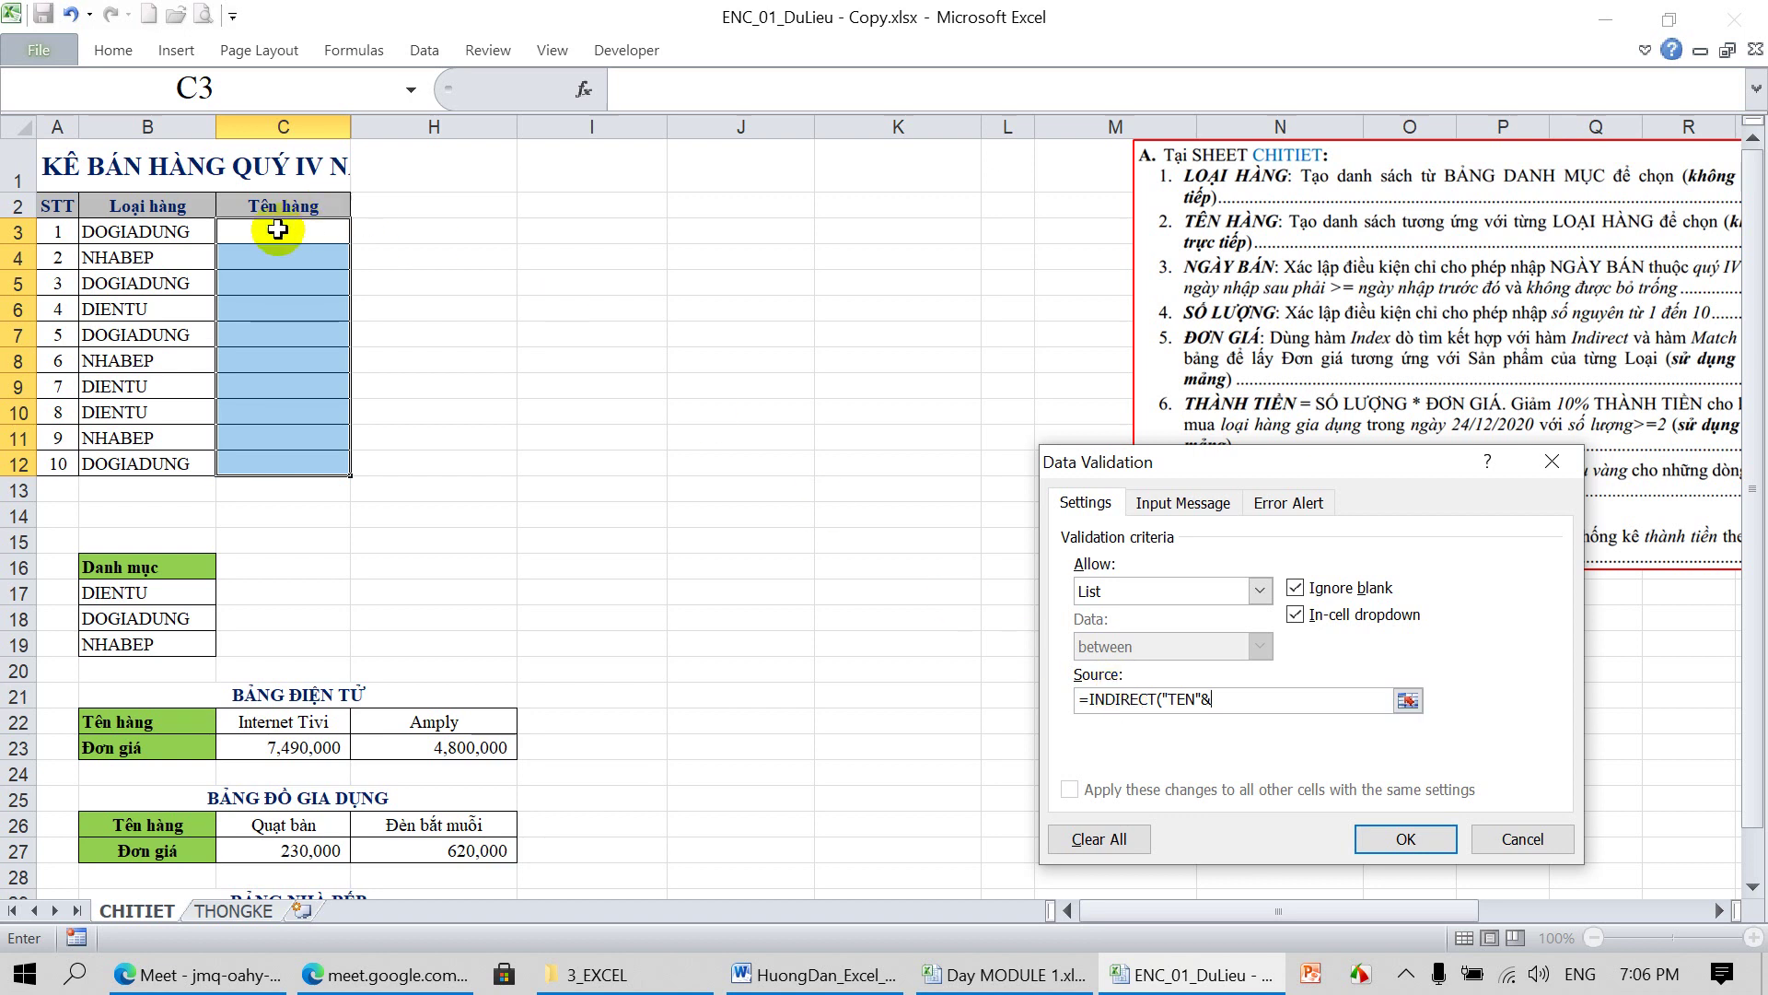
left_click(178, 237)
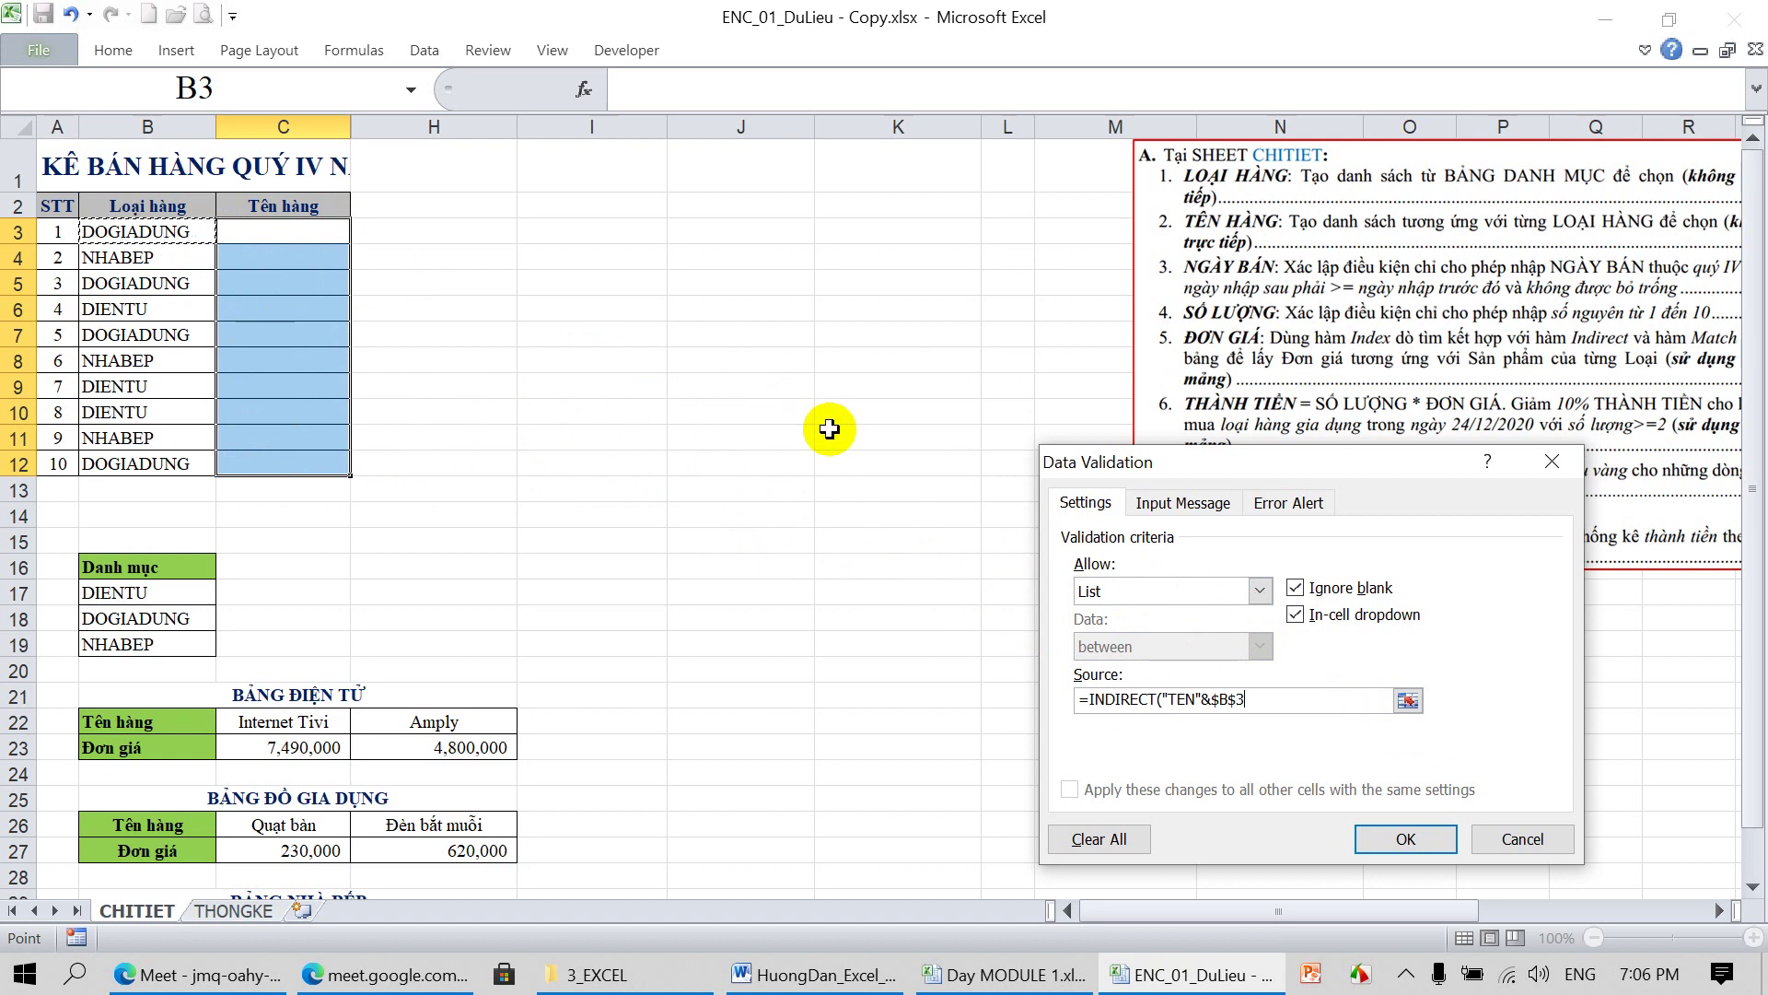
key("F4")
key("F4")
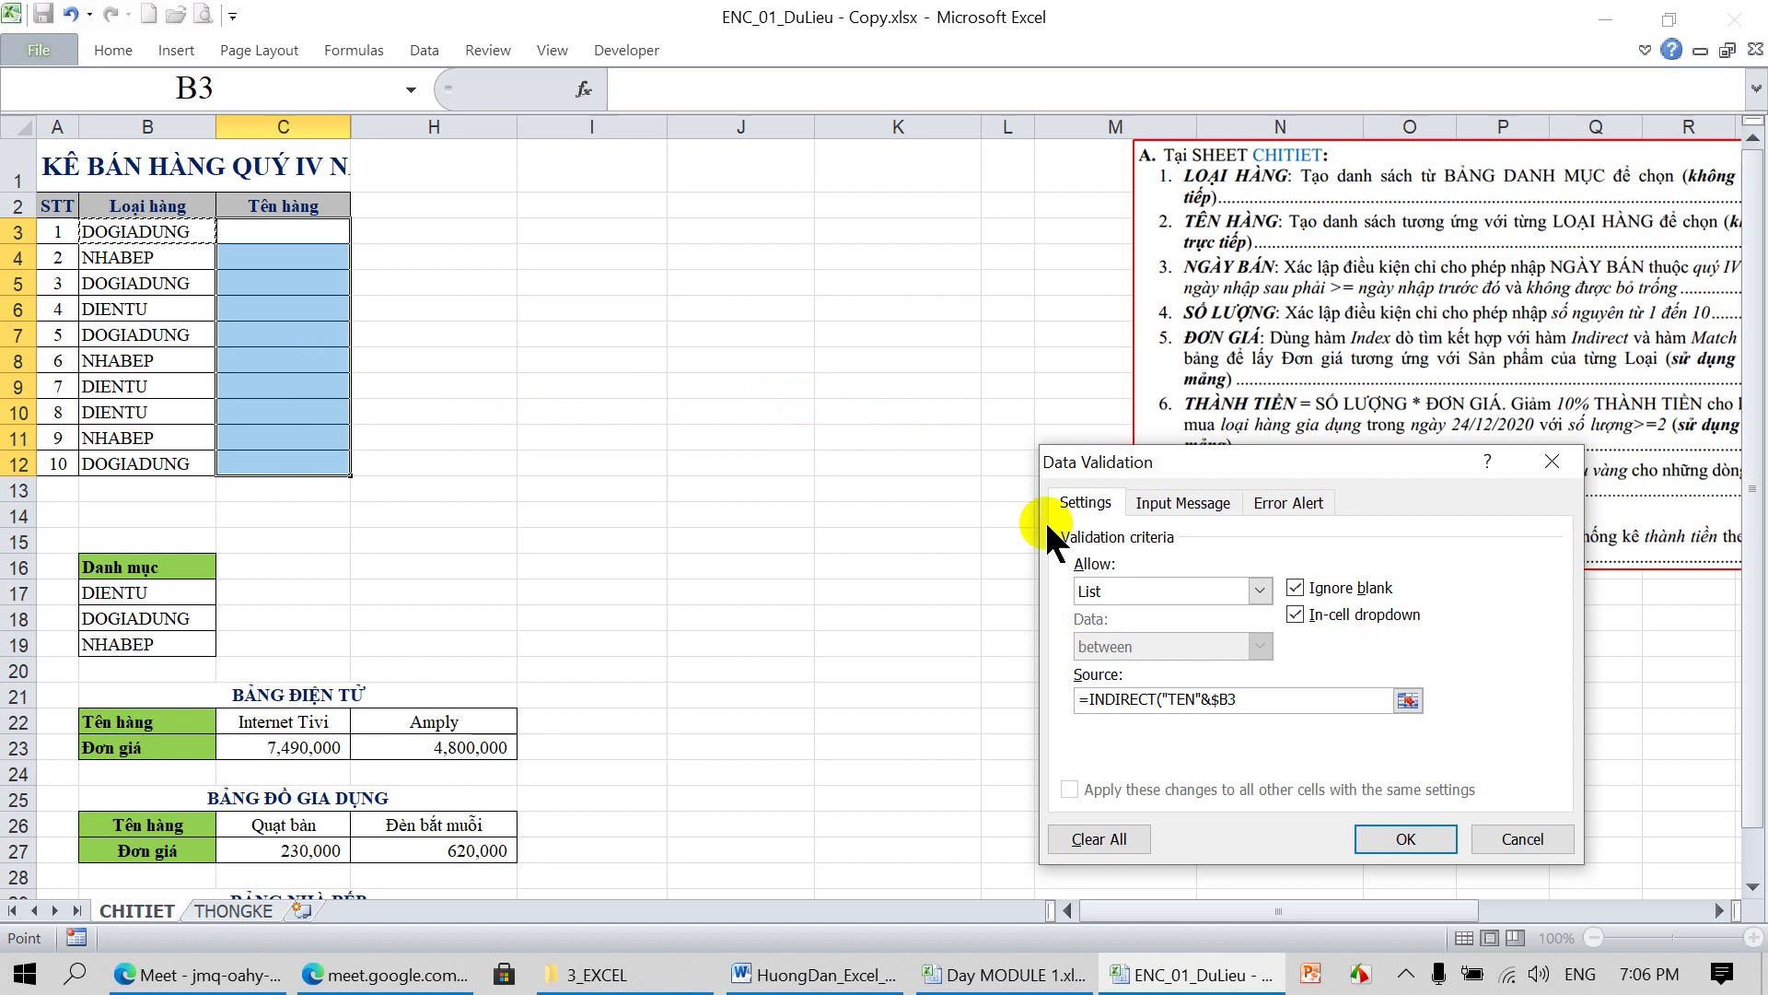
left_click(1202, 698)
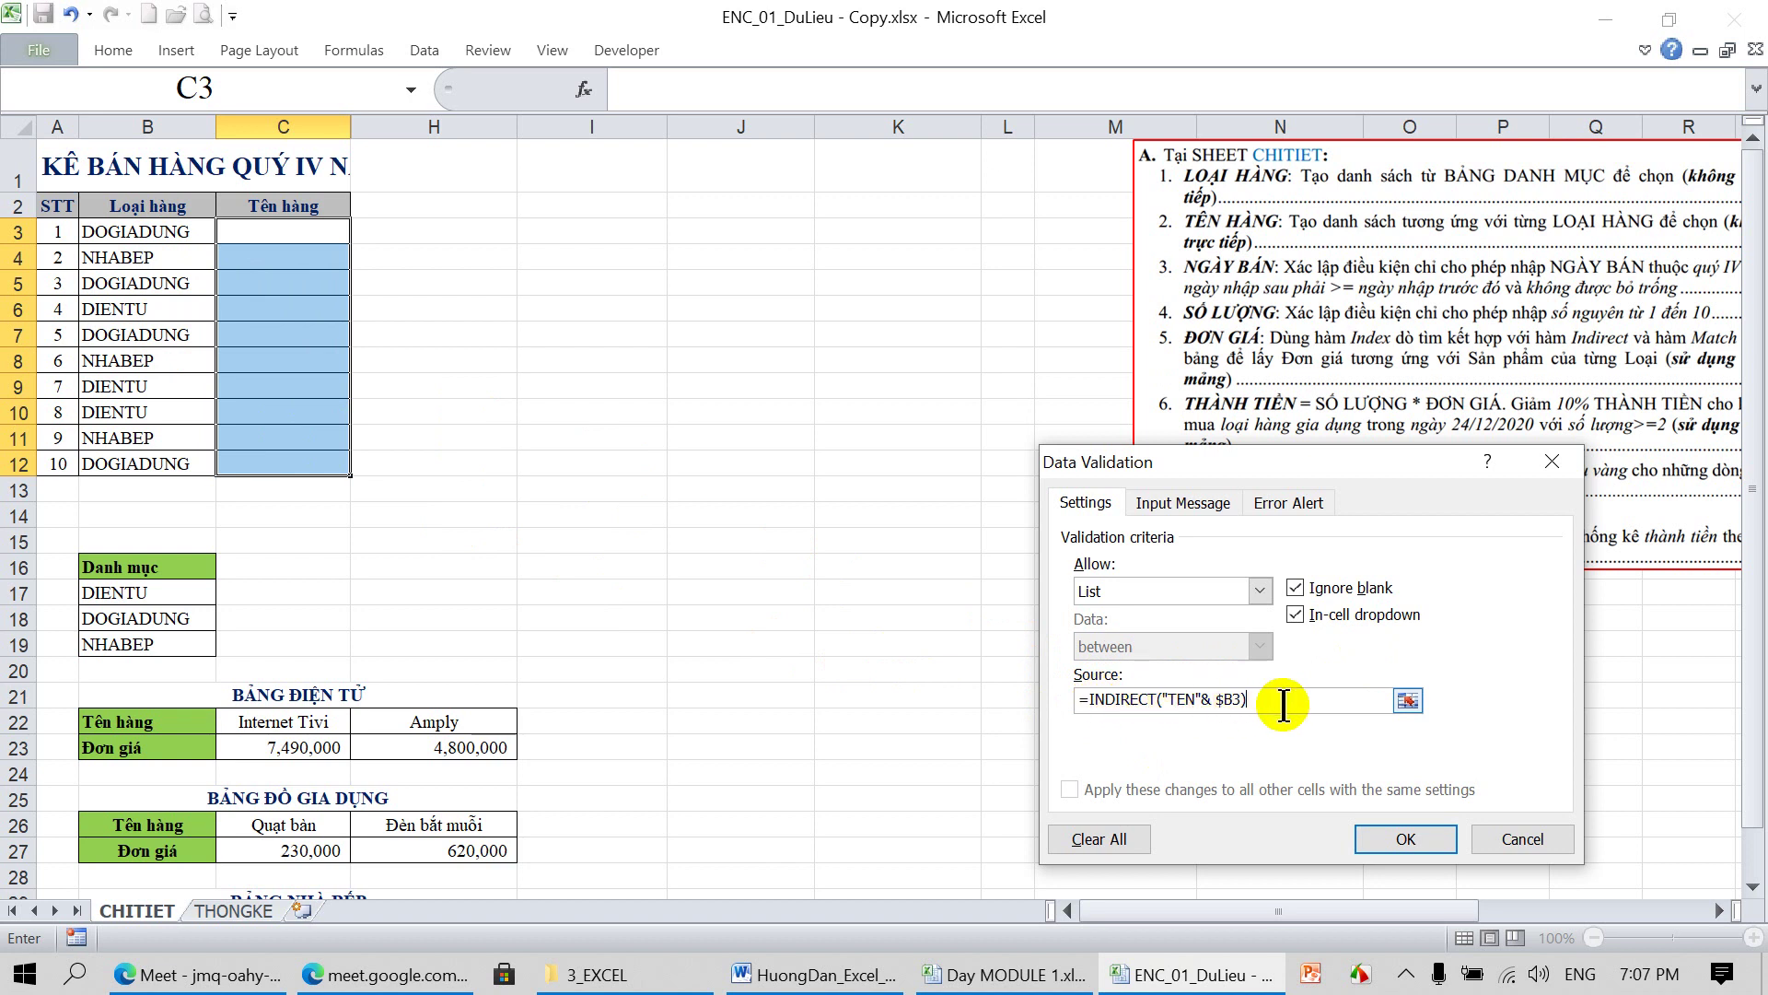
left_click(1407, 839)
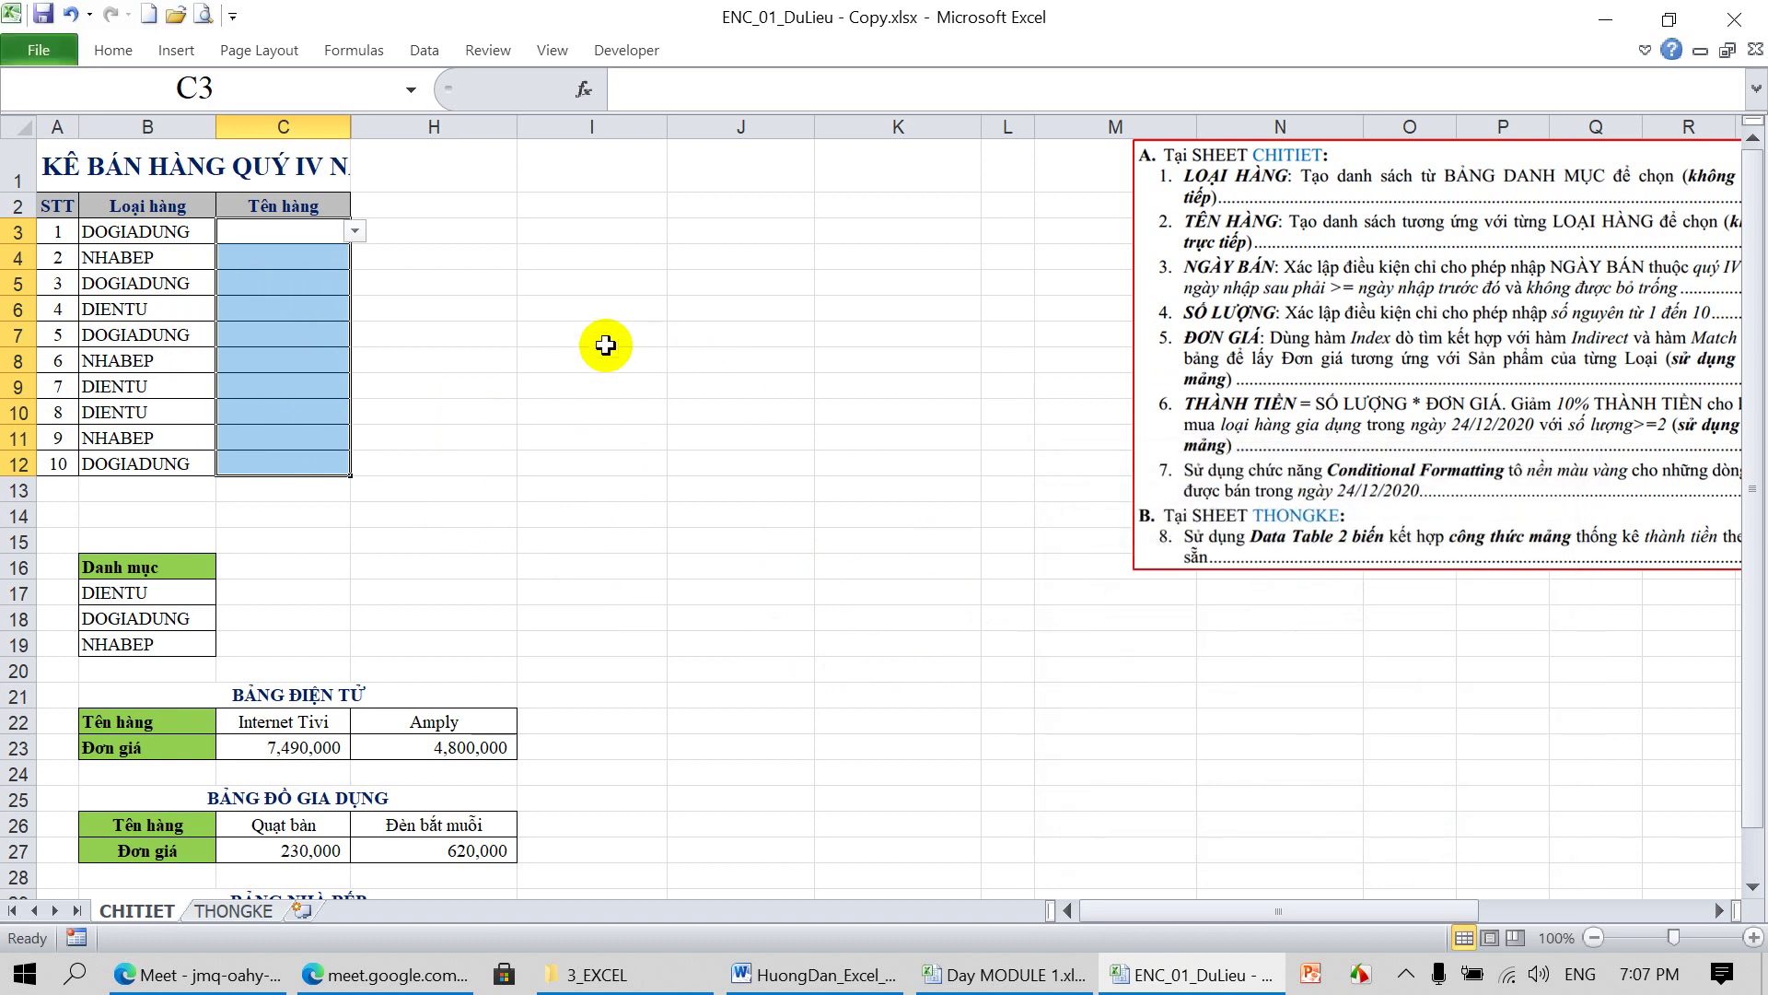
Clear the range, then pick Bình lường tính, Hút khói and Đèn bàn LED for C3:C5
left_click(161, 231)
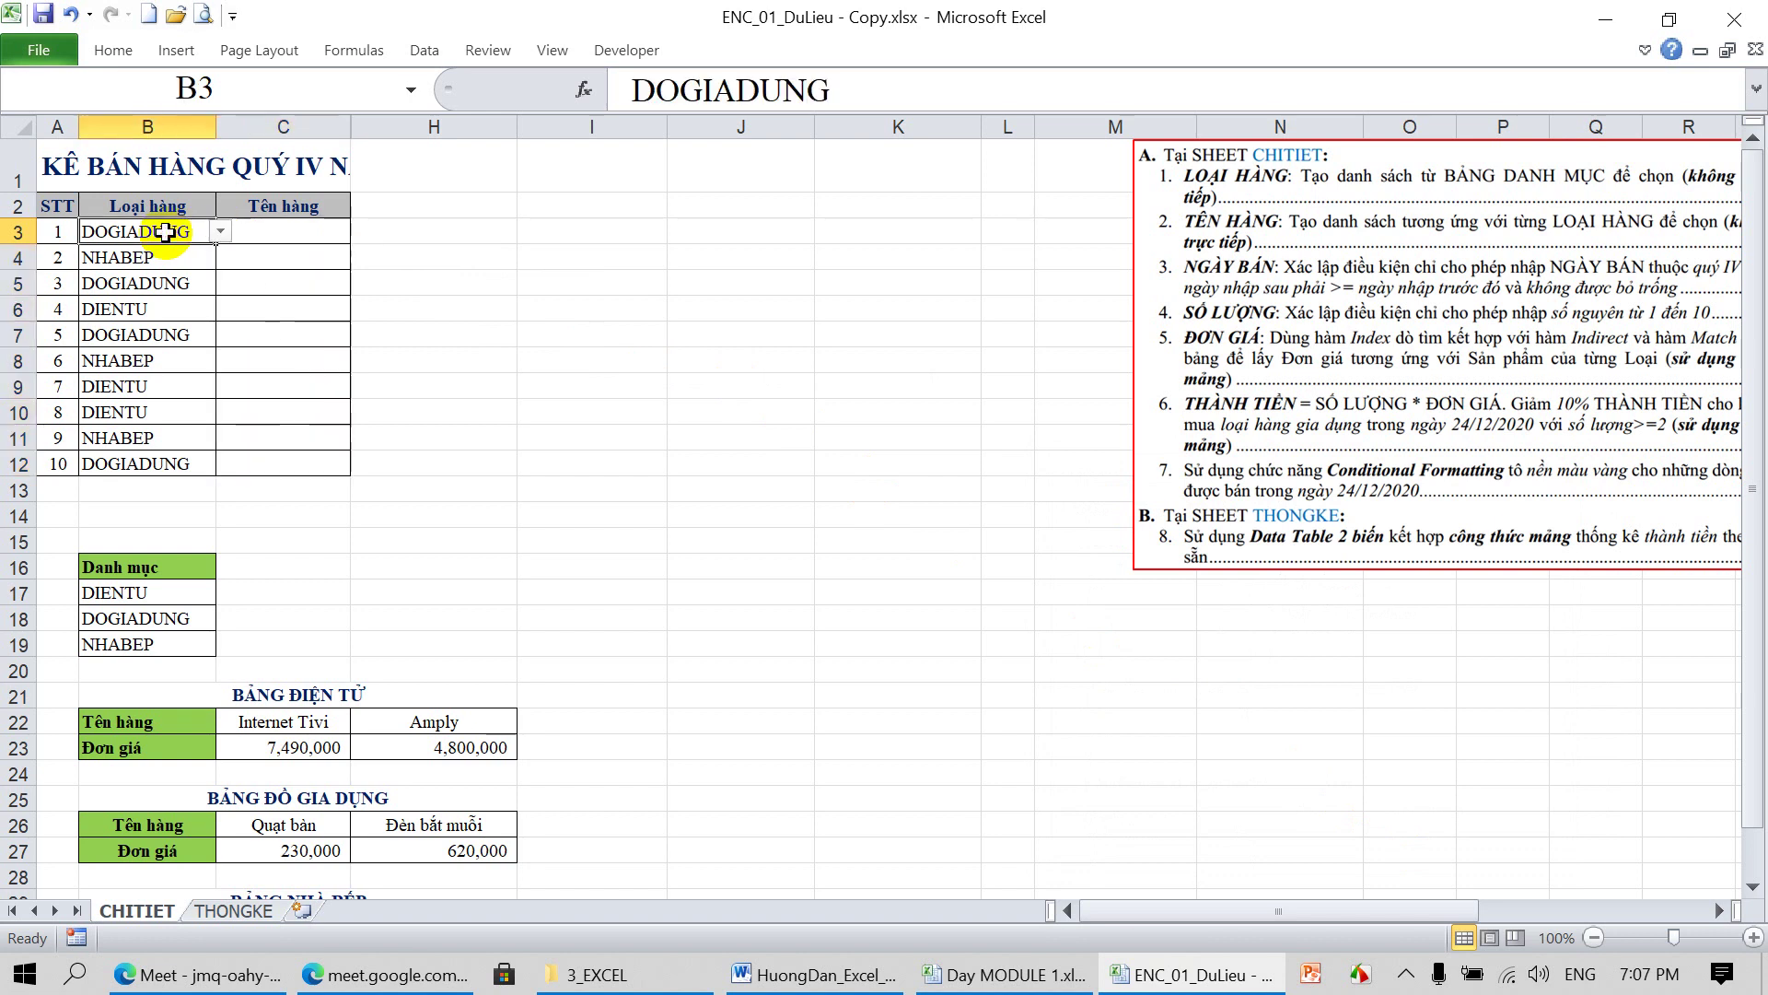
left_click(342, 234)
left_click(354, 231)
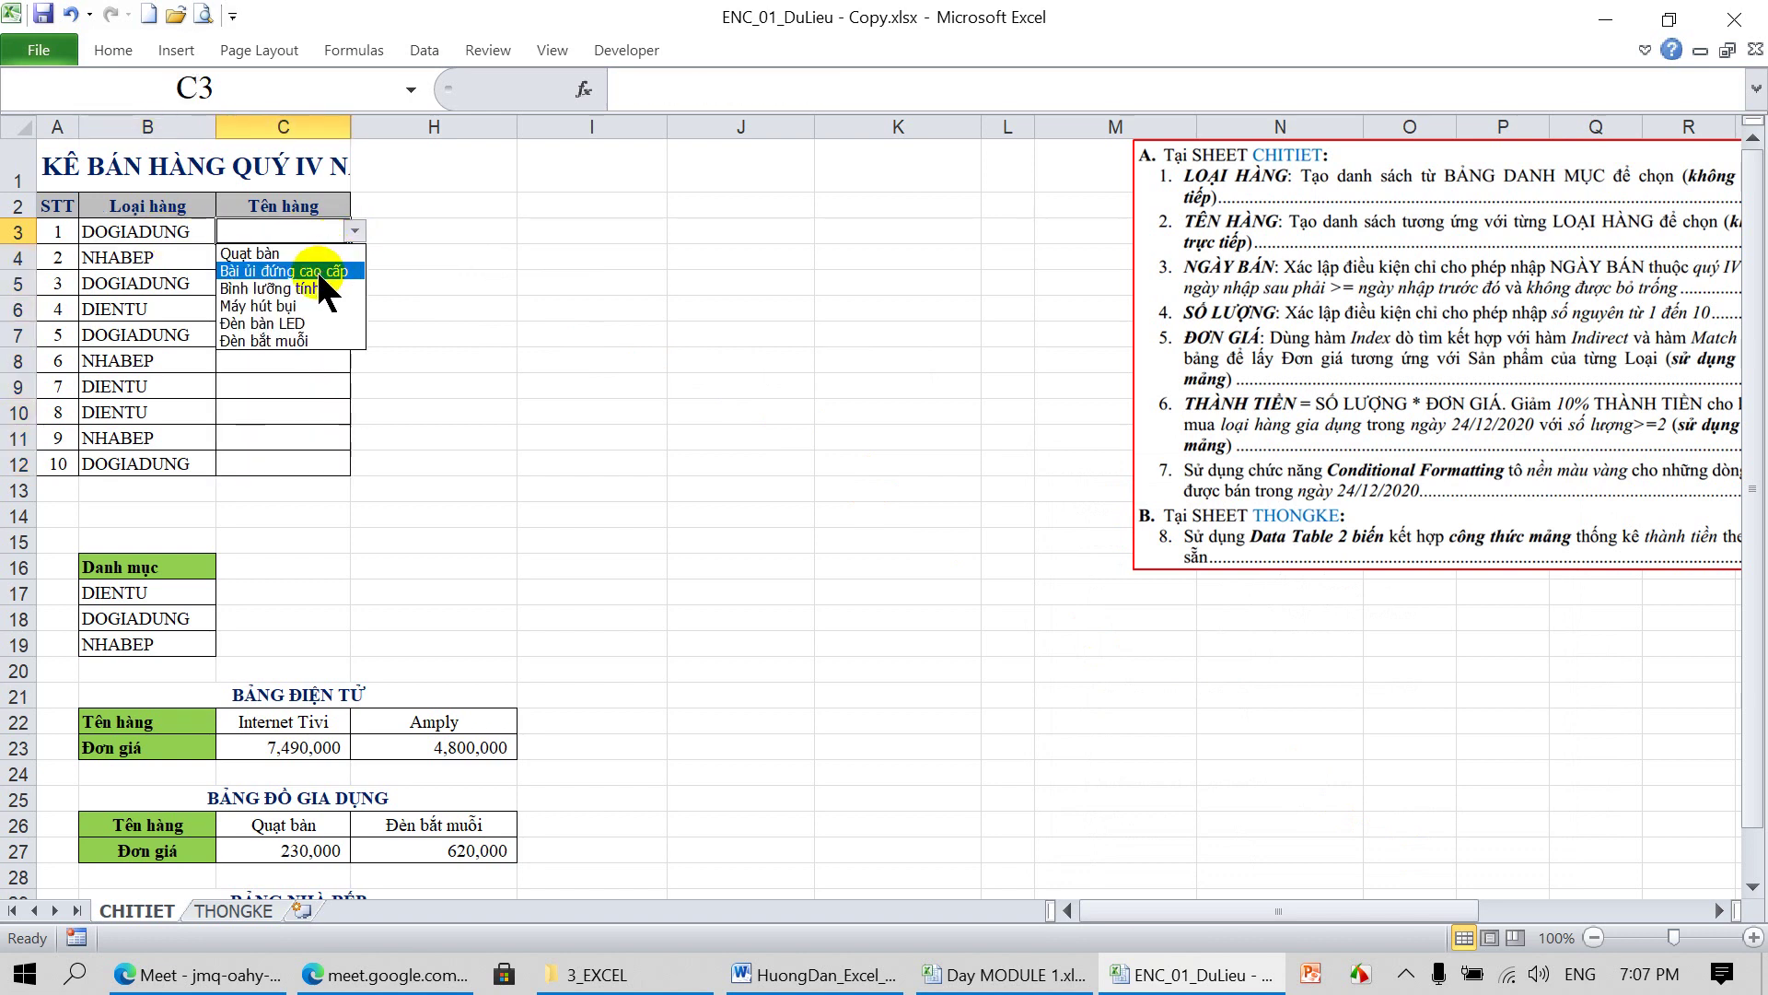
left_click(276, 288)
left_click(342, 258)
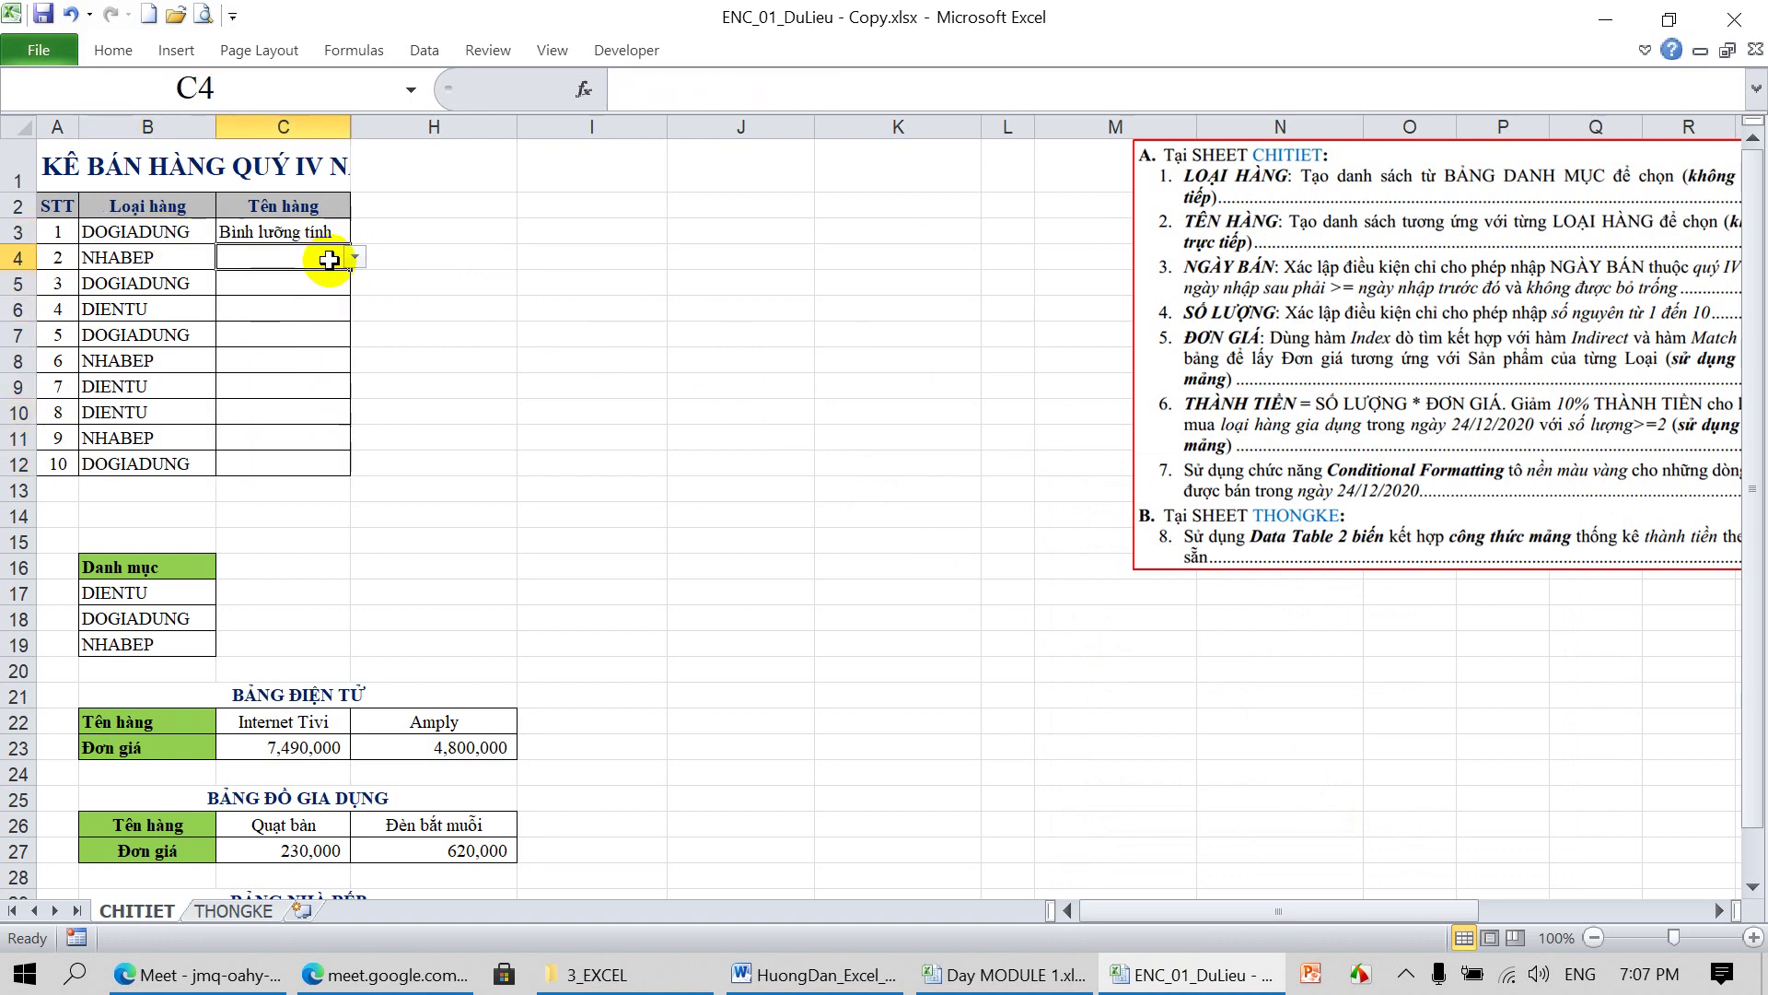
left_click(354, 259)
left_click(276, 322)
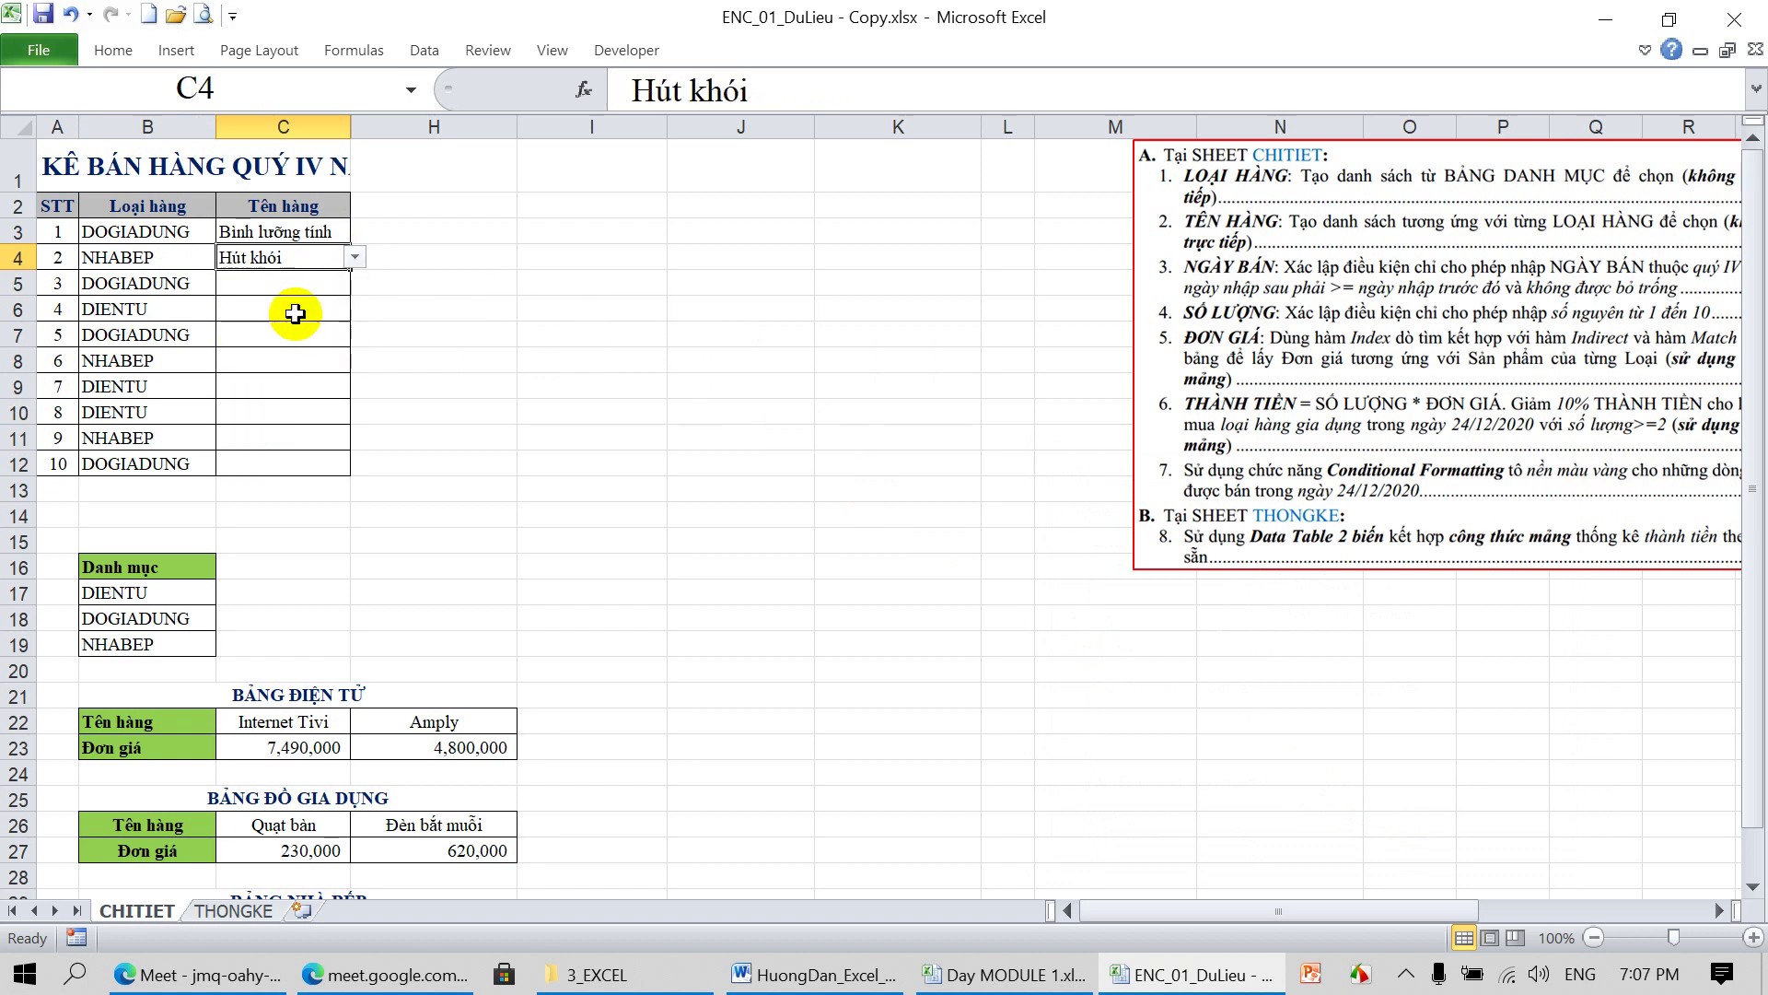
left_click(288, 286)
left_click(355, 282)
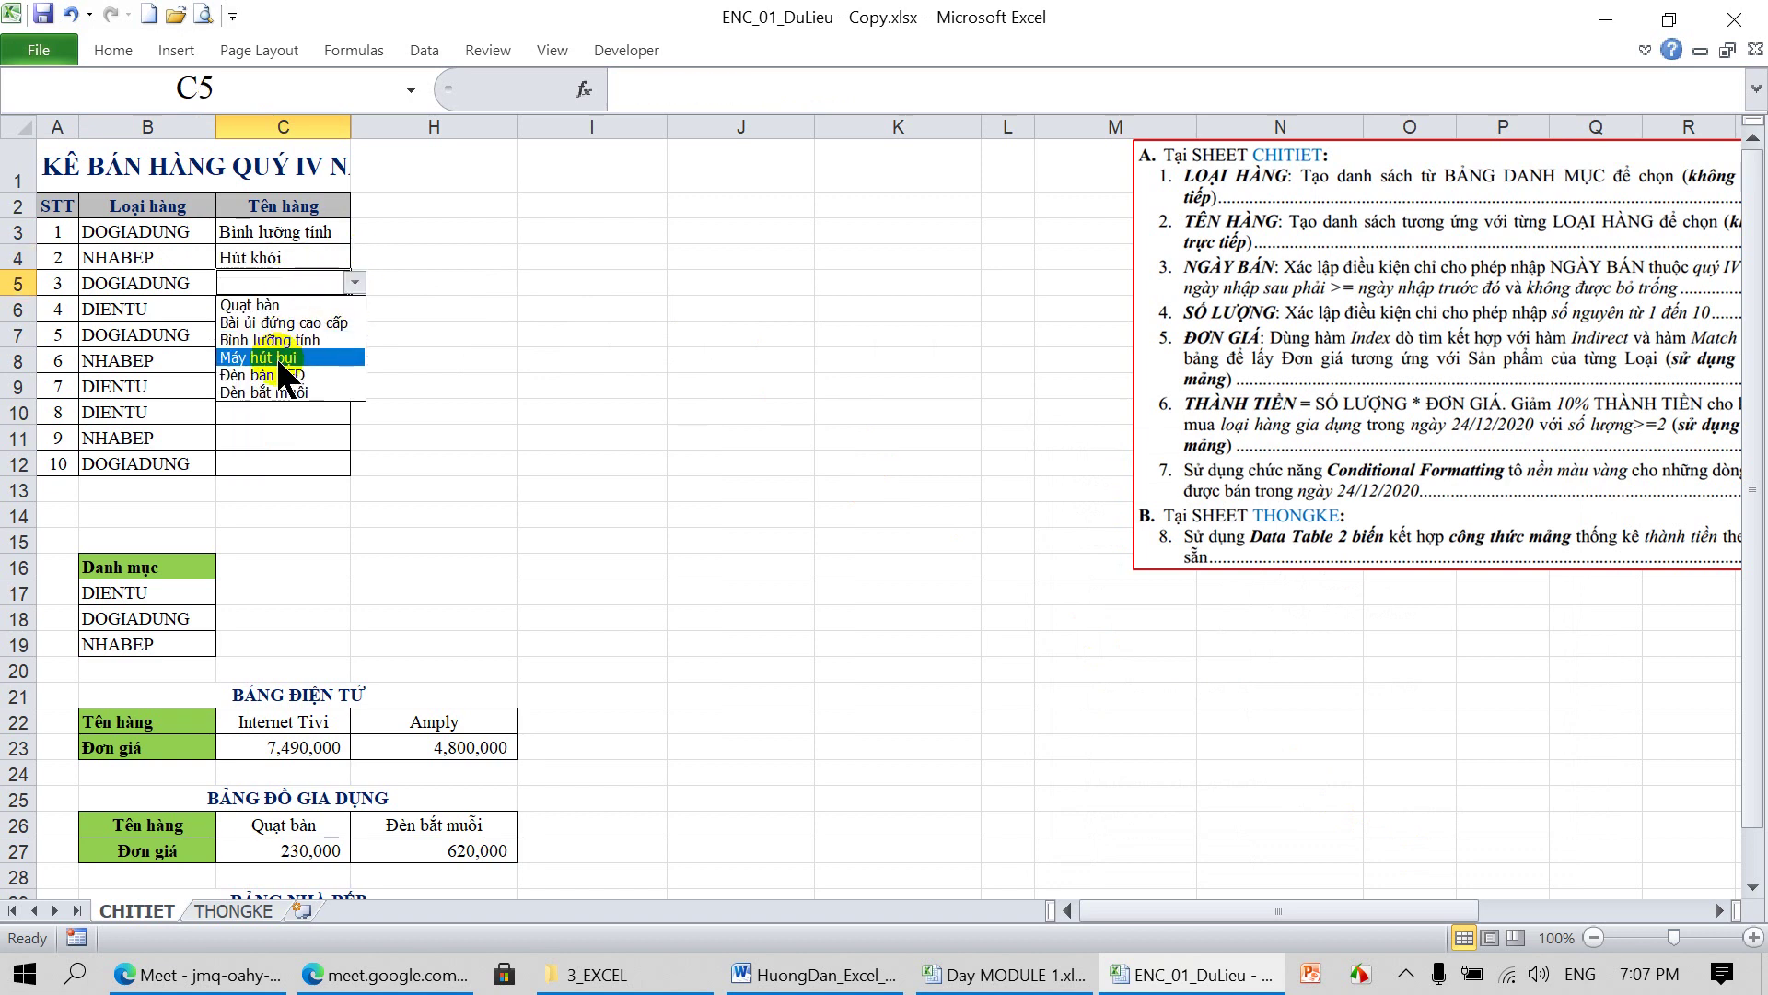
left_click(279, 375)
Fill C6:C9 with Dàn âm thanh, Máy hút bụi, Lò vi sóng and Đầu Đĩa Karaoke
left_click(271, 311)
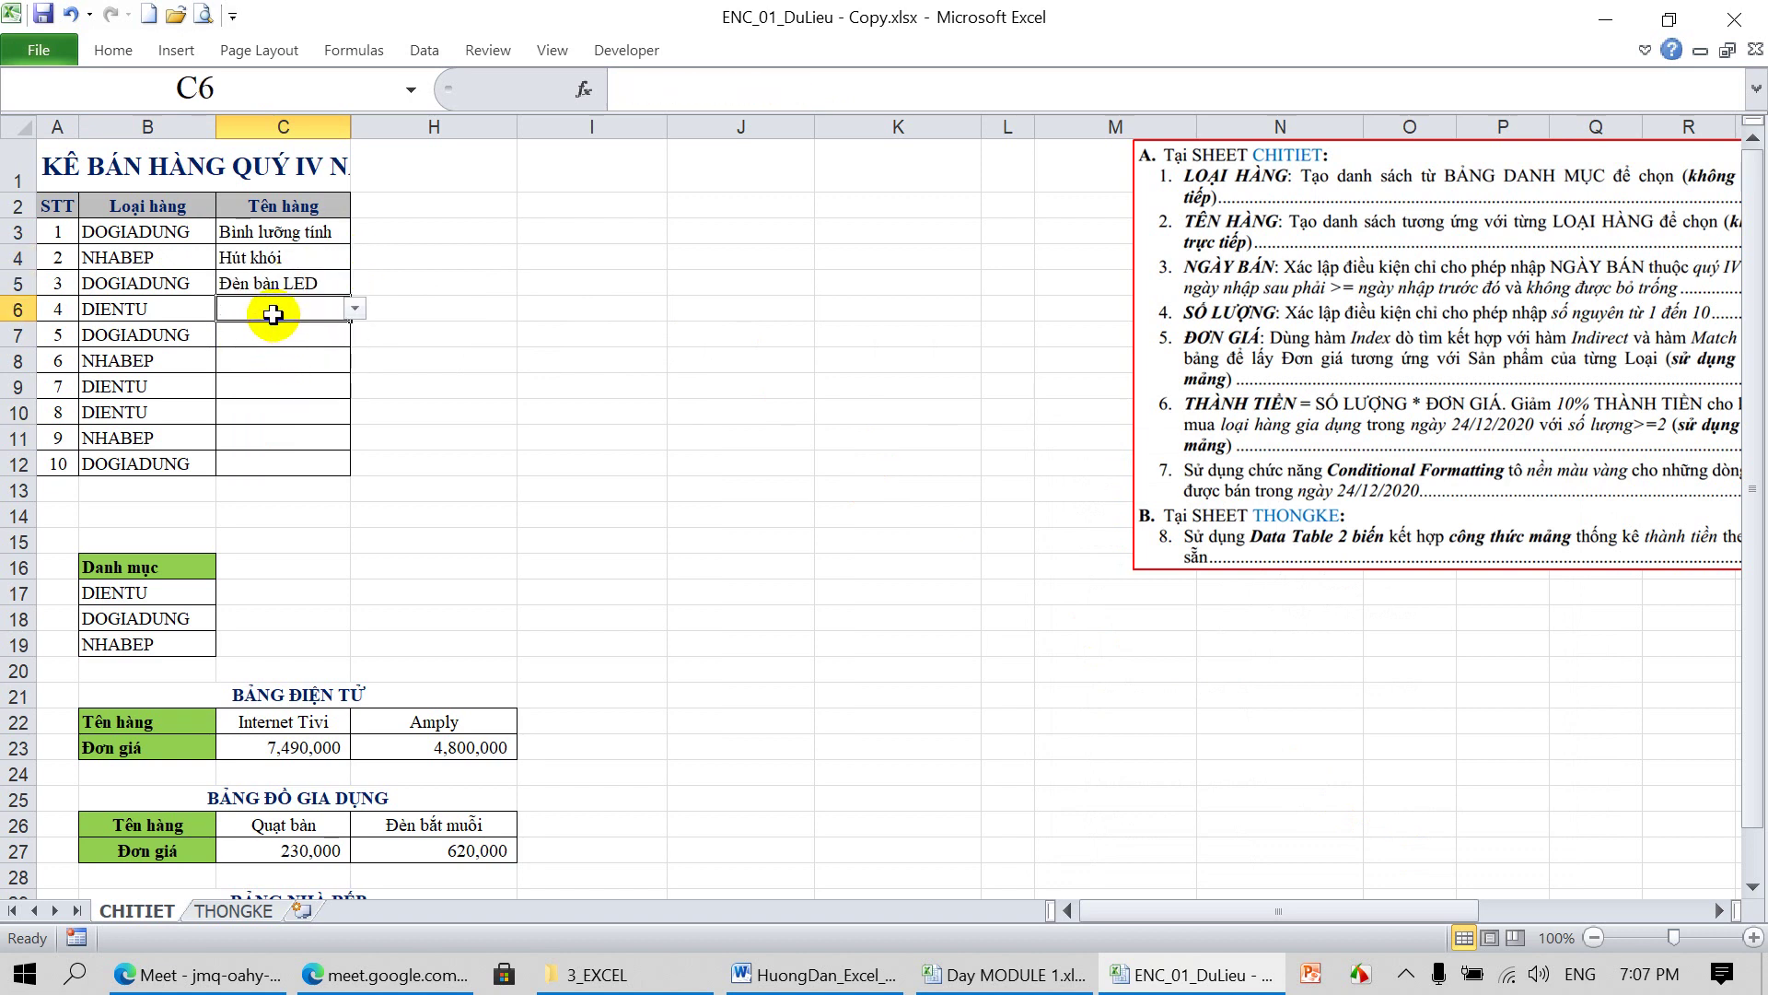
left_click(354, 308)
left_click(295, 383)
left_click(333, 332)
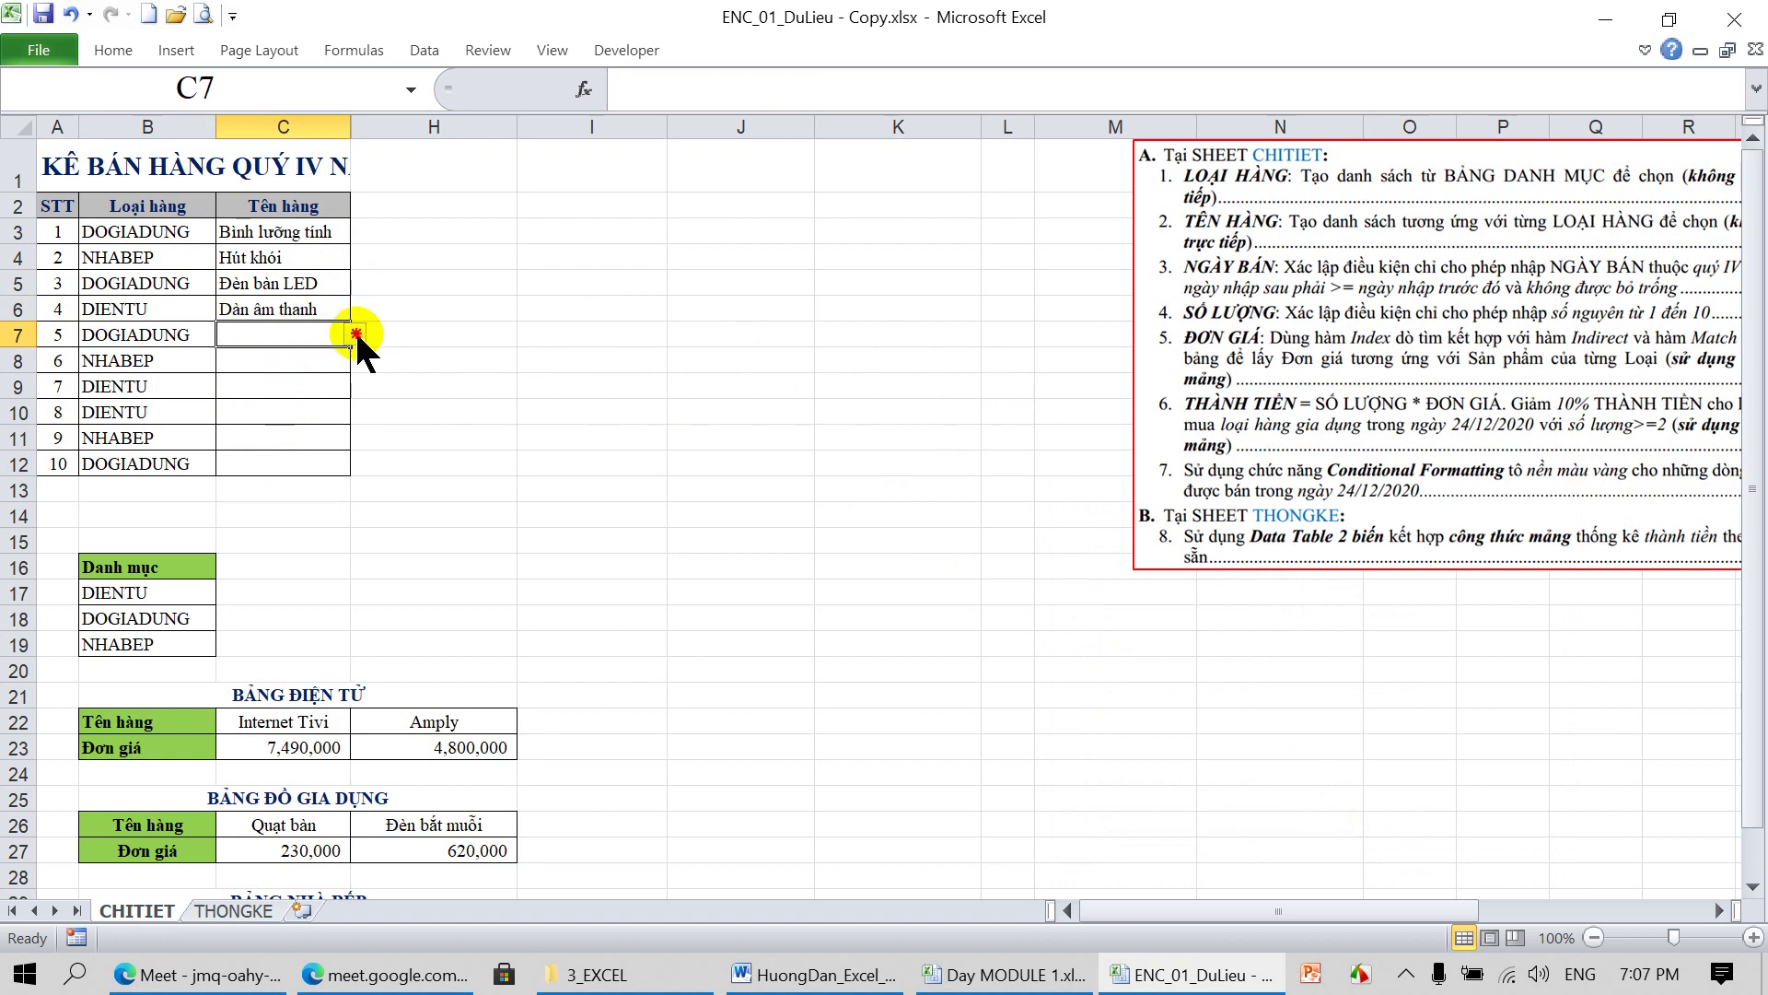
left_click(354, 332)
left_click(309, 409)
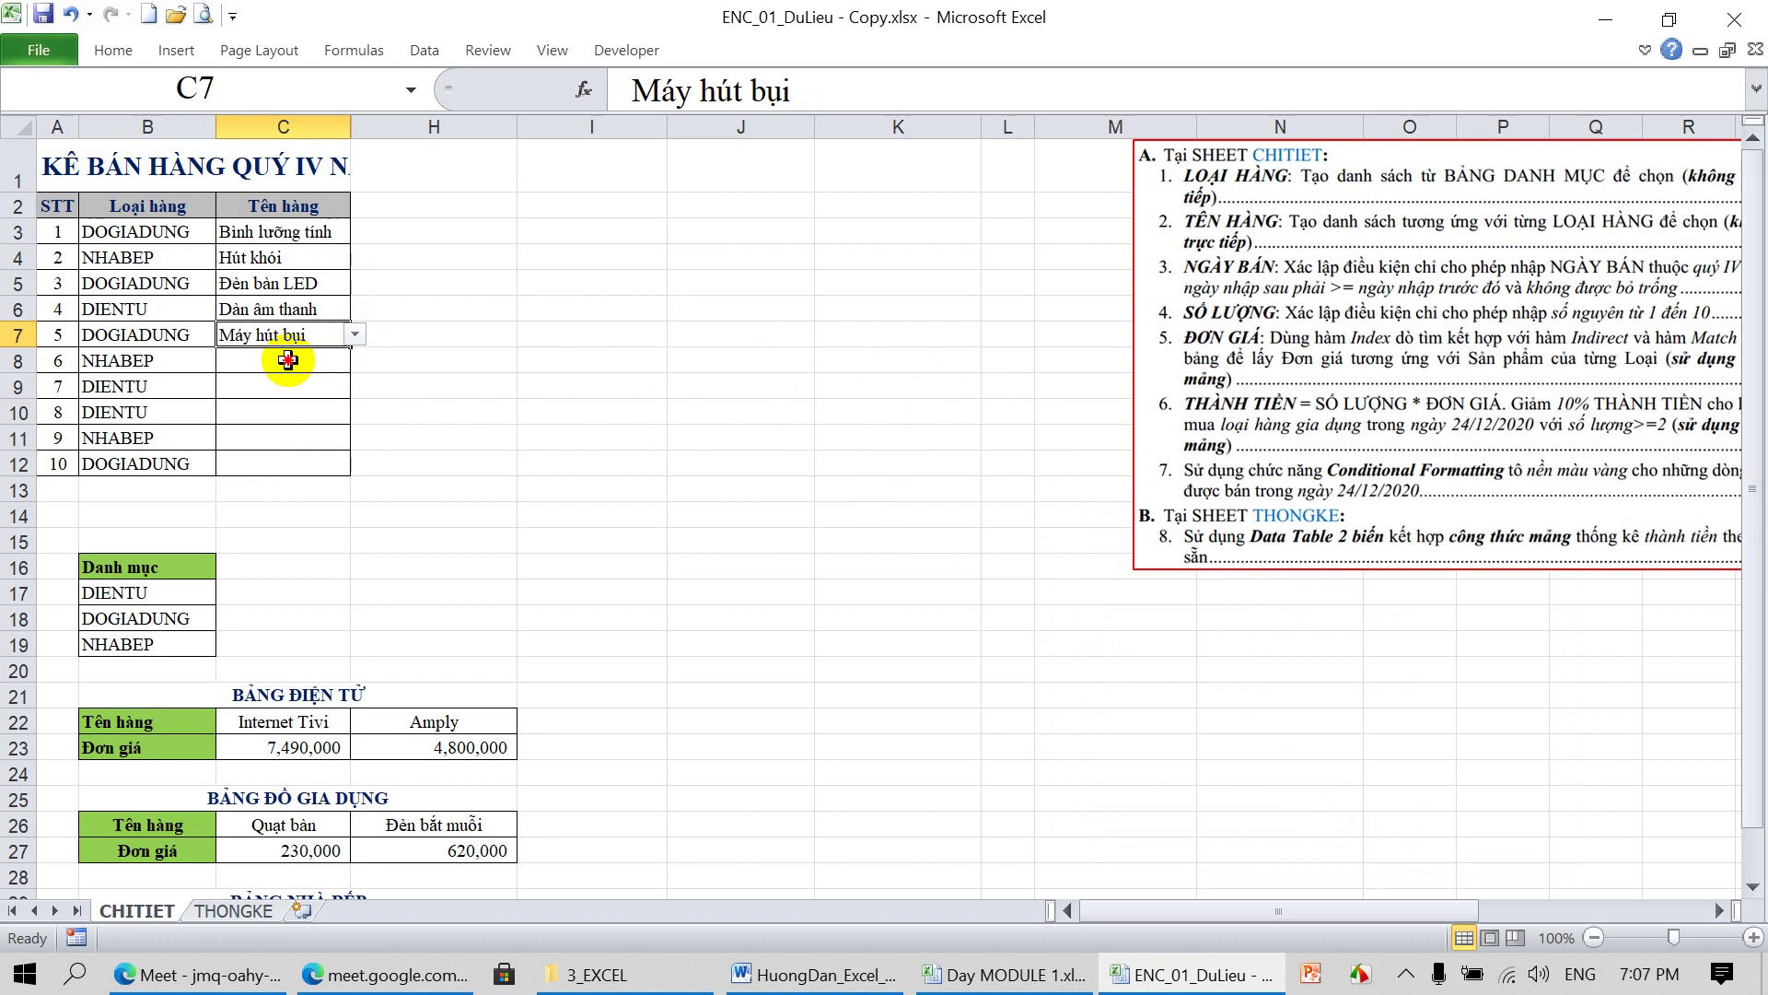
left_click(295, 359)
left_click(354, 360)
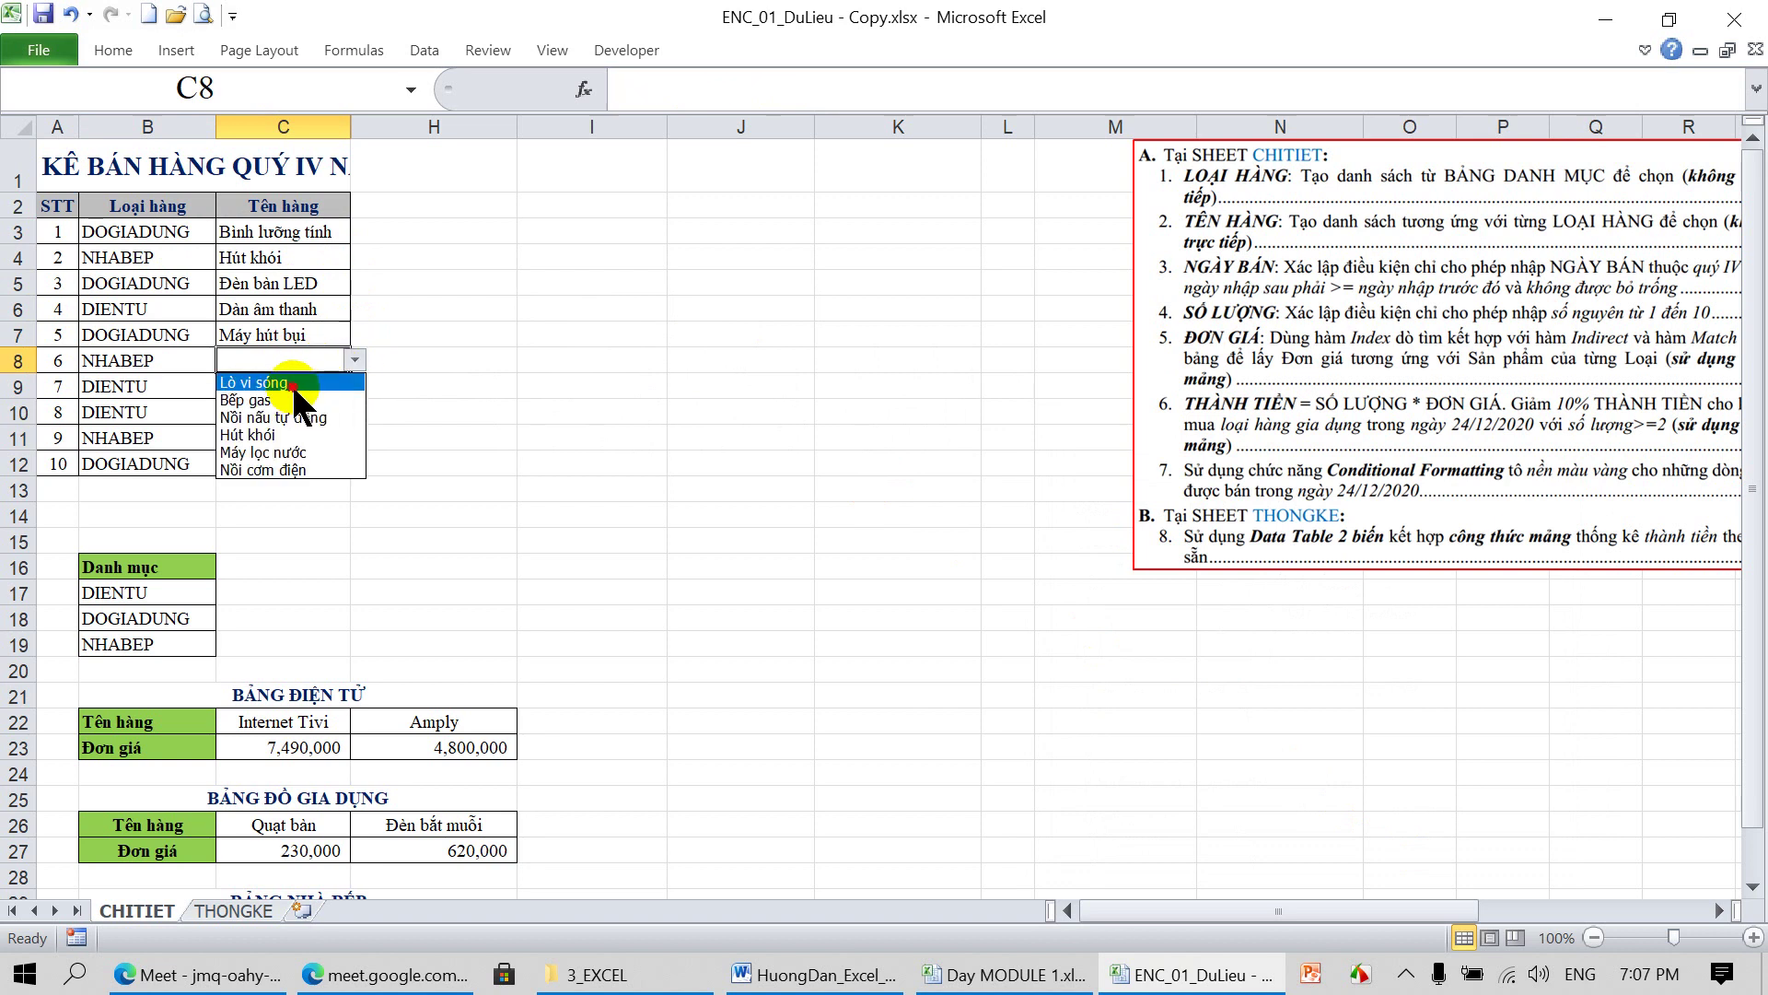
left_click(283, 385)
left_click(282, 385)
left_click(355, 385)
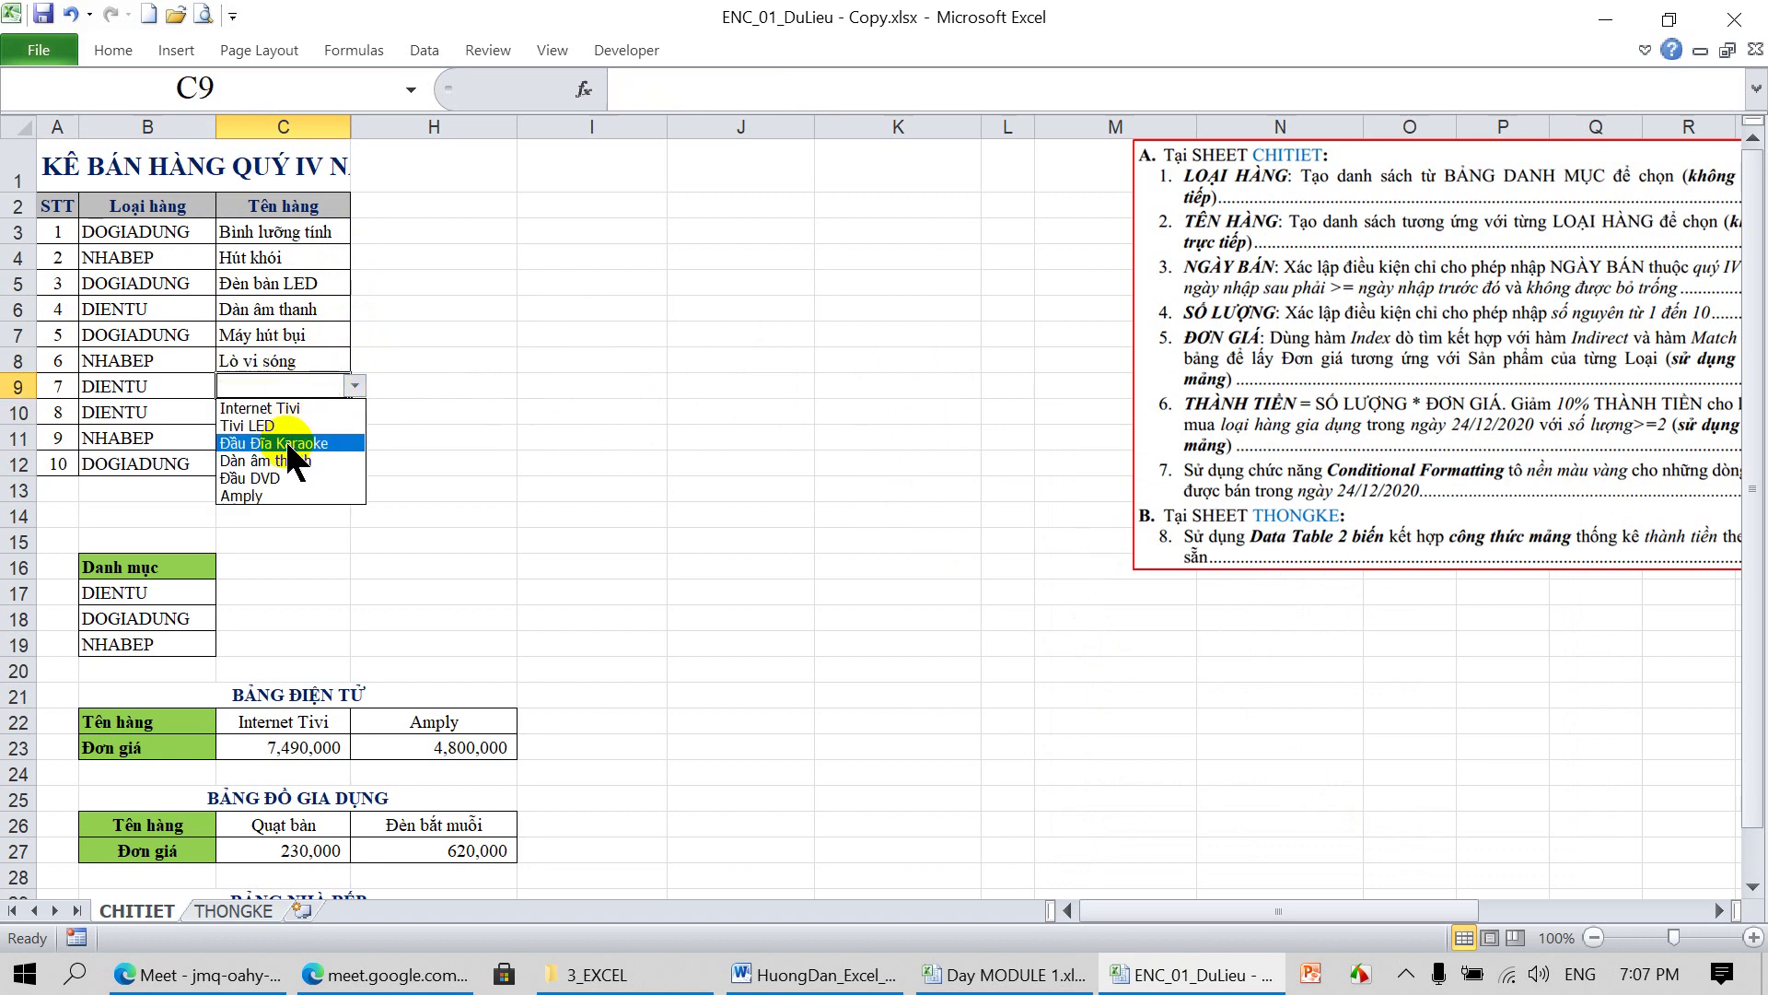
left_click(287, 412)
Fill C10:C12 with Dàn âm thanh, Nồi nấu tự động and Bình lường tính
left_click(288, 413)
left_click(355, 412)
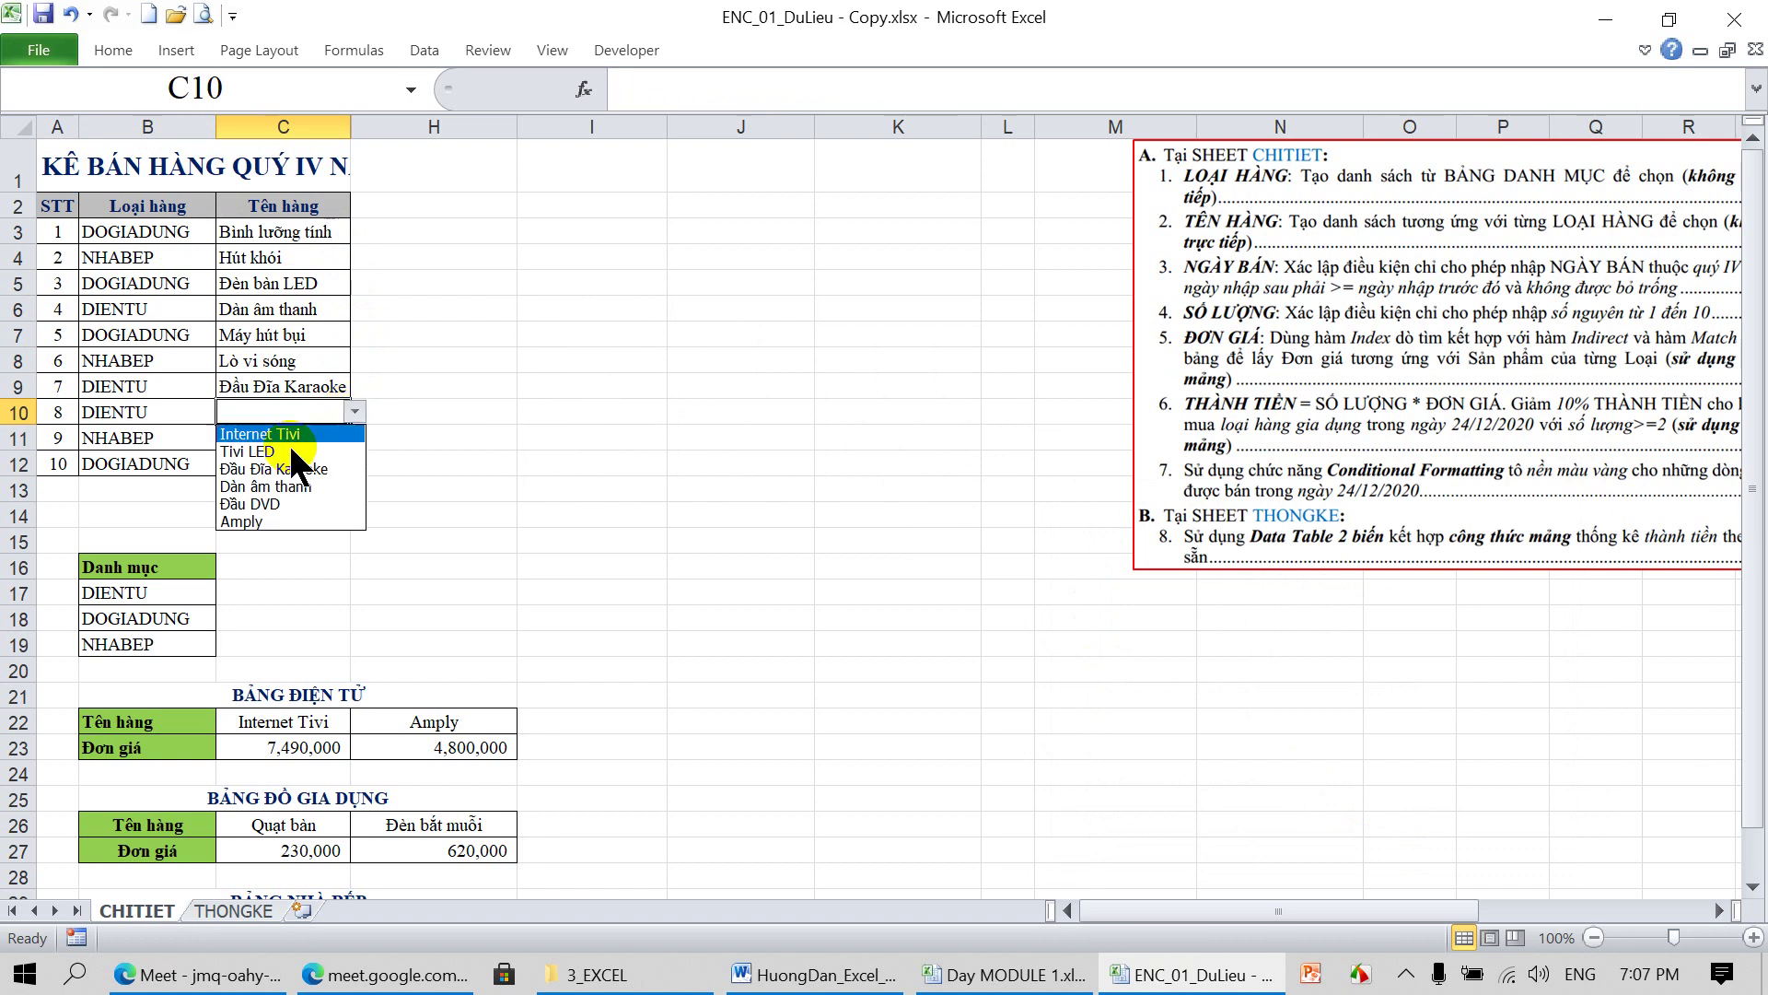
left_click(267, 486)
left_click(283, 438)
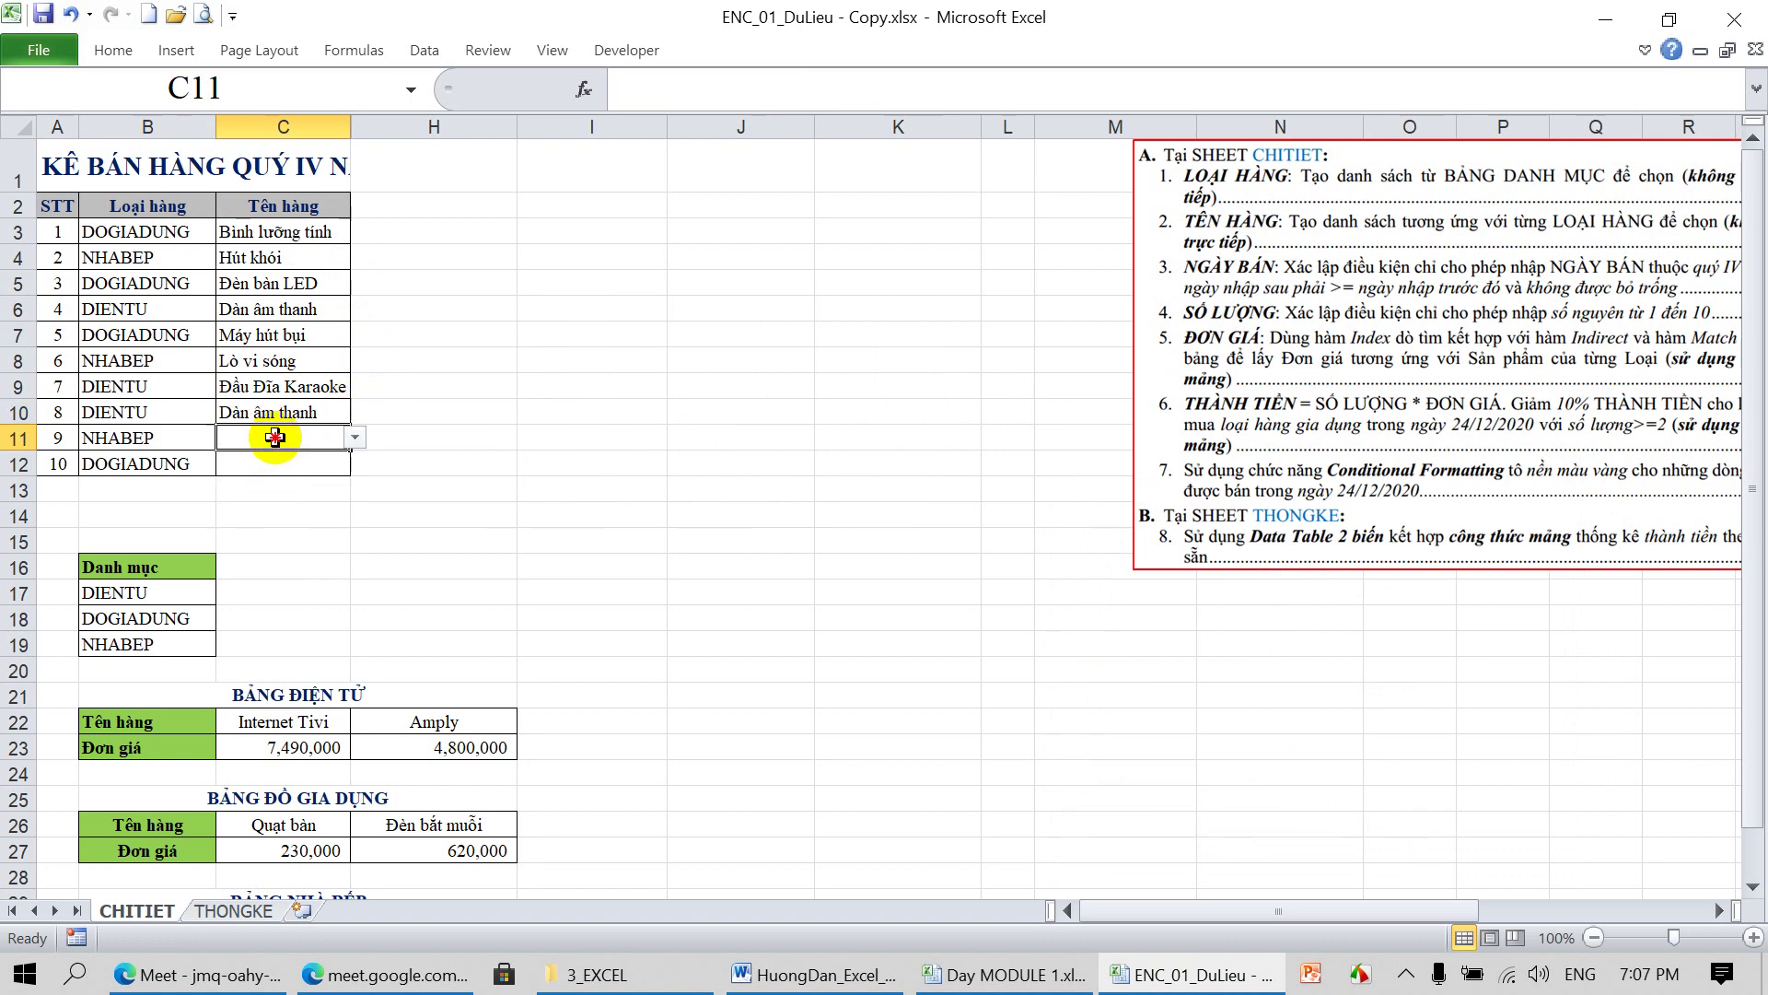
left_click(355, 438)
left_click(267, 495)
left_click(304, 465)
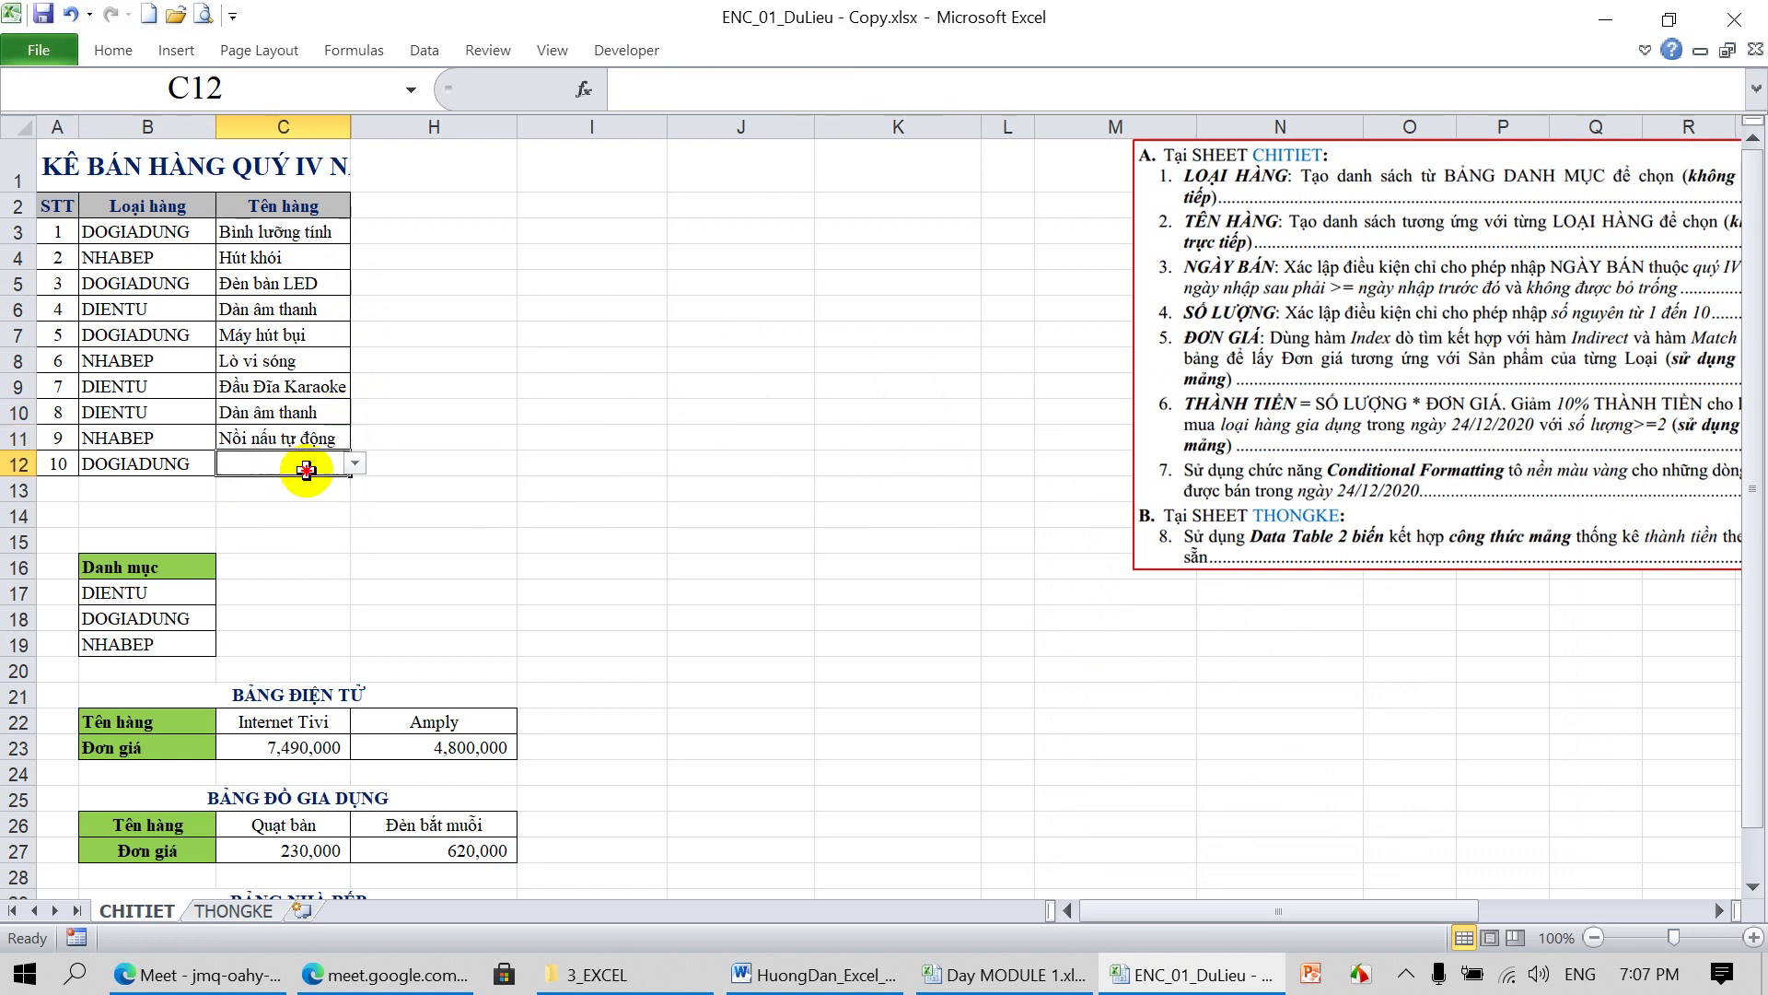
left_click(353, 464)
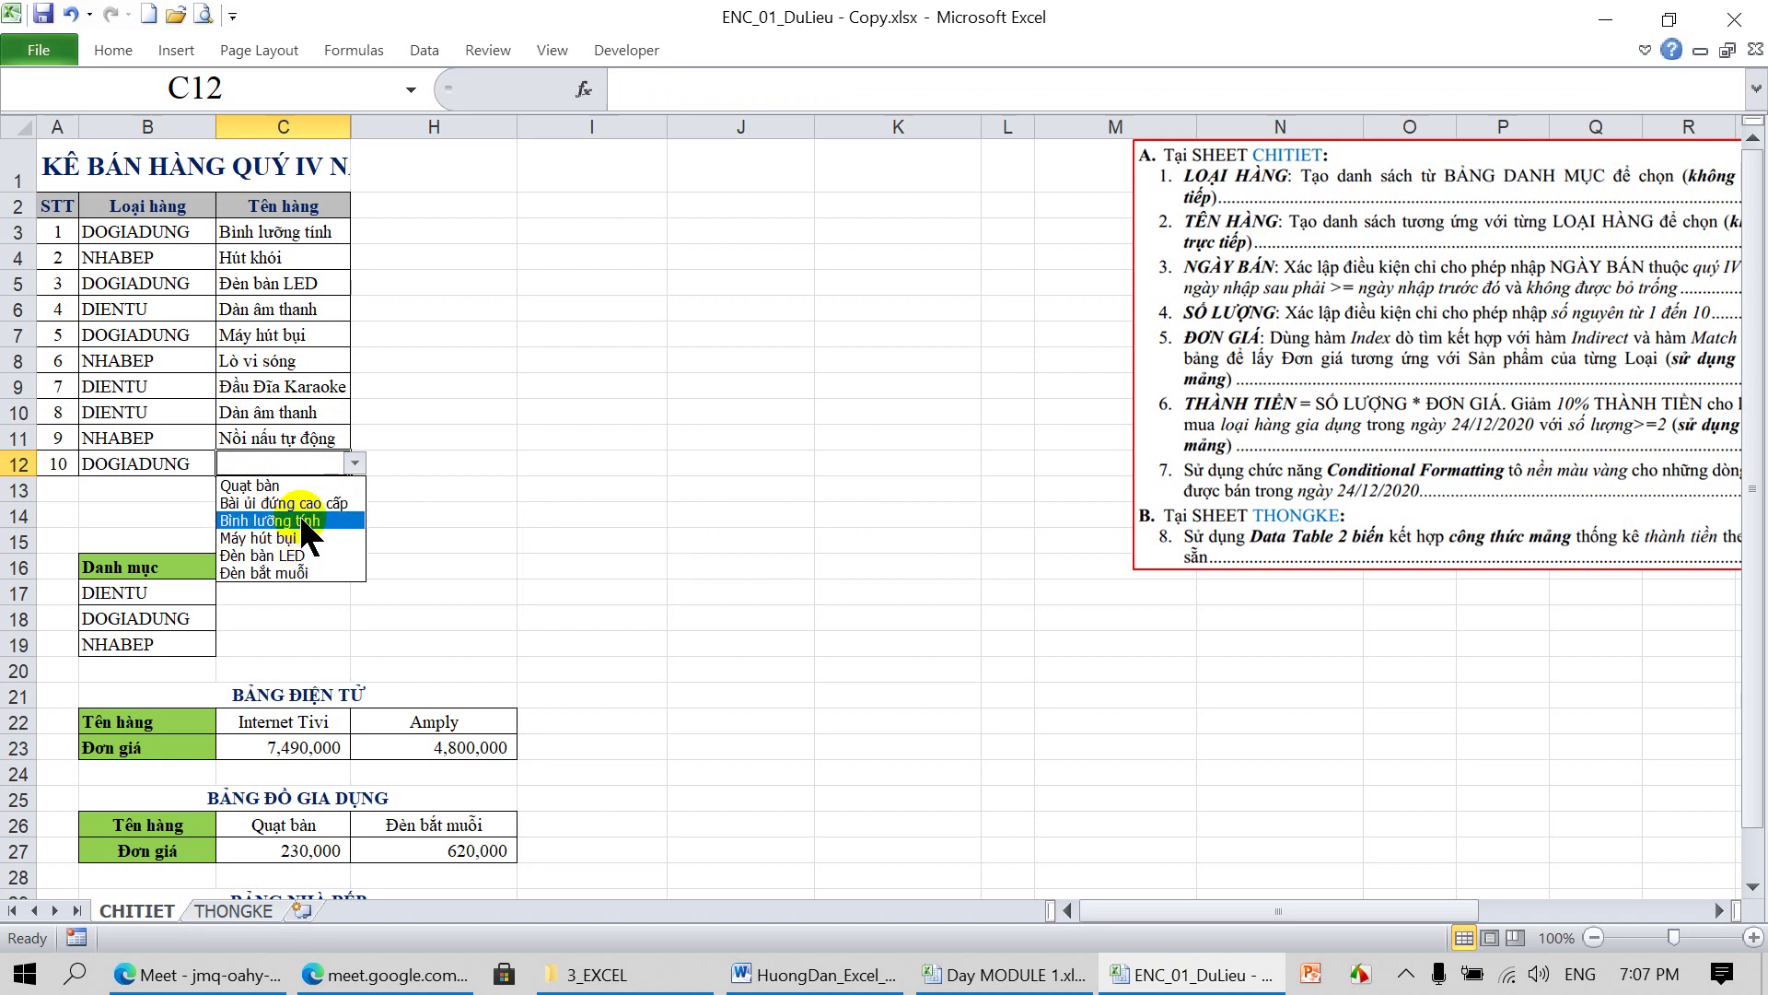
left_click(295, 521)
left_click(580, 387)
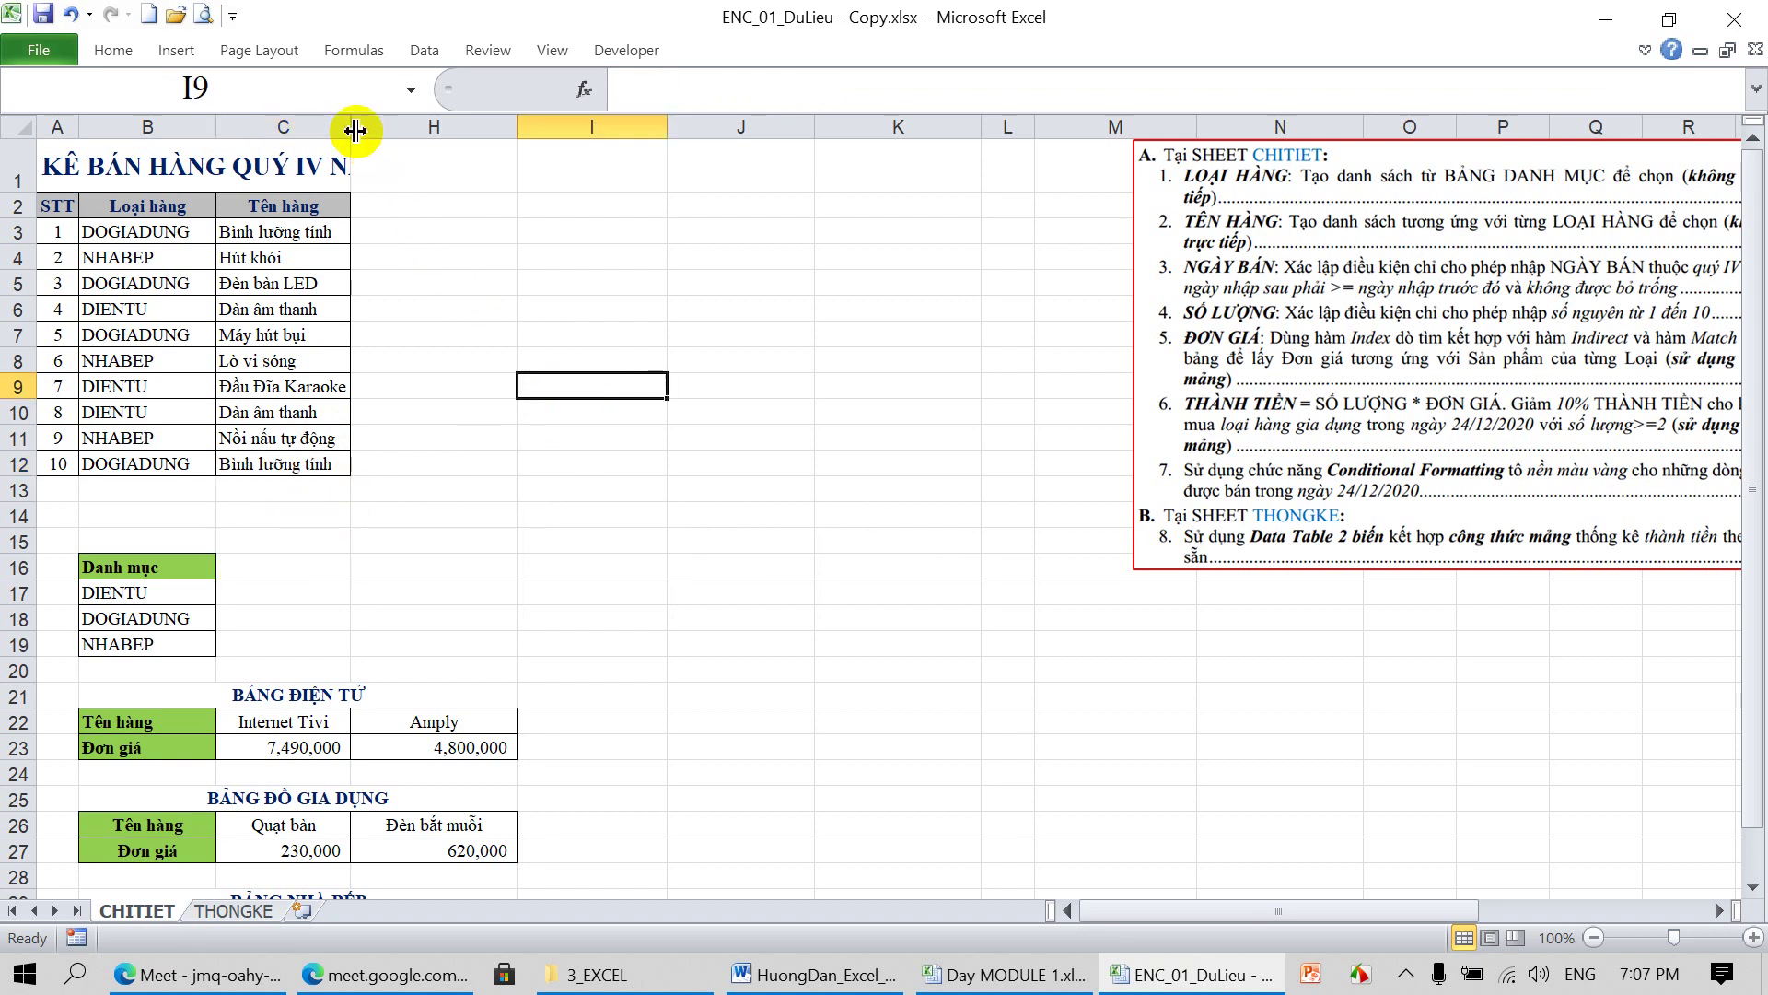
left_click_drag(351, 127, 353, 126)
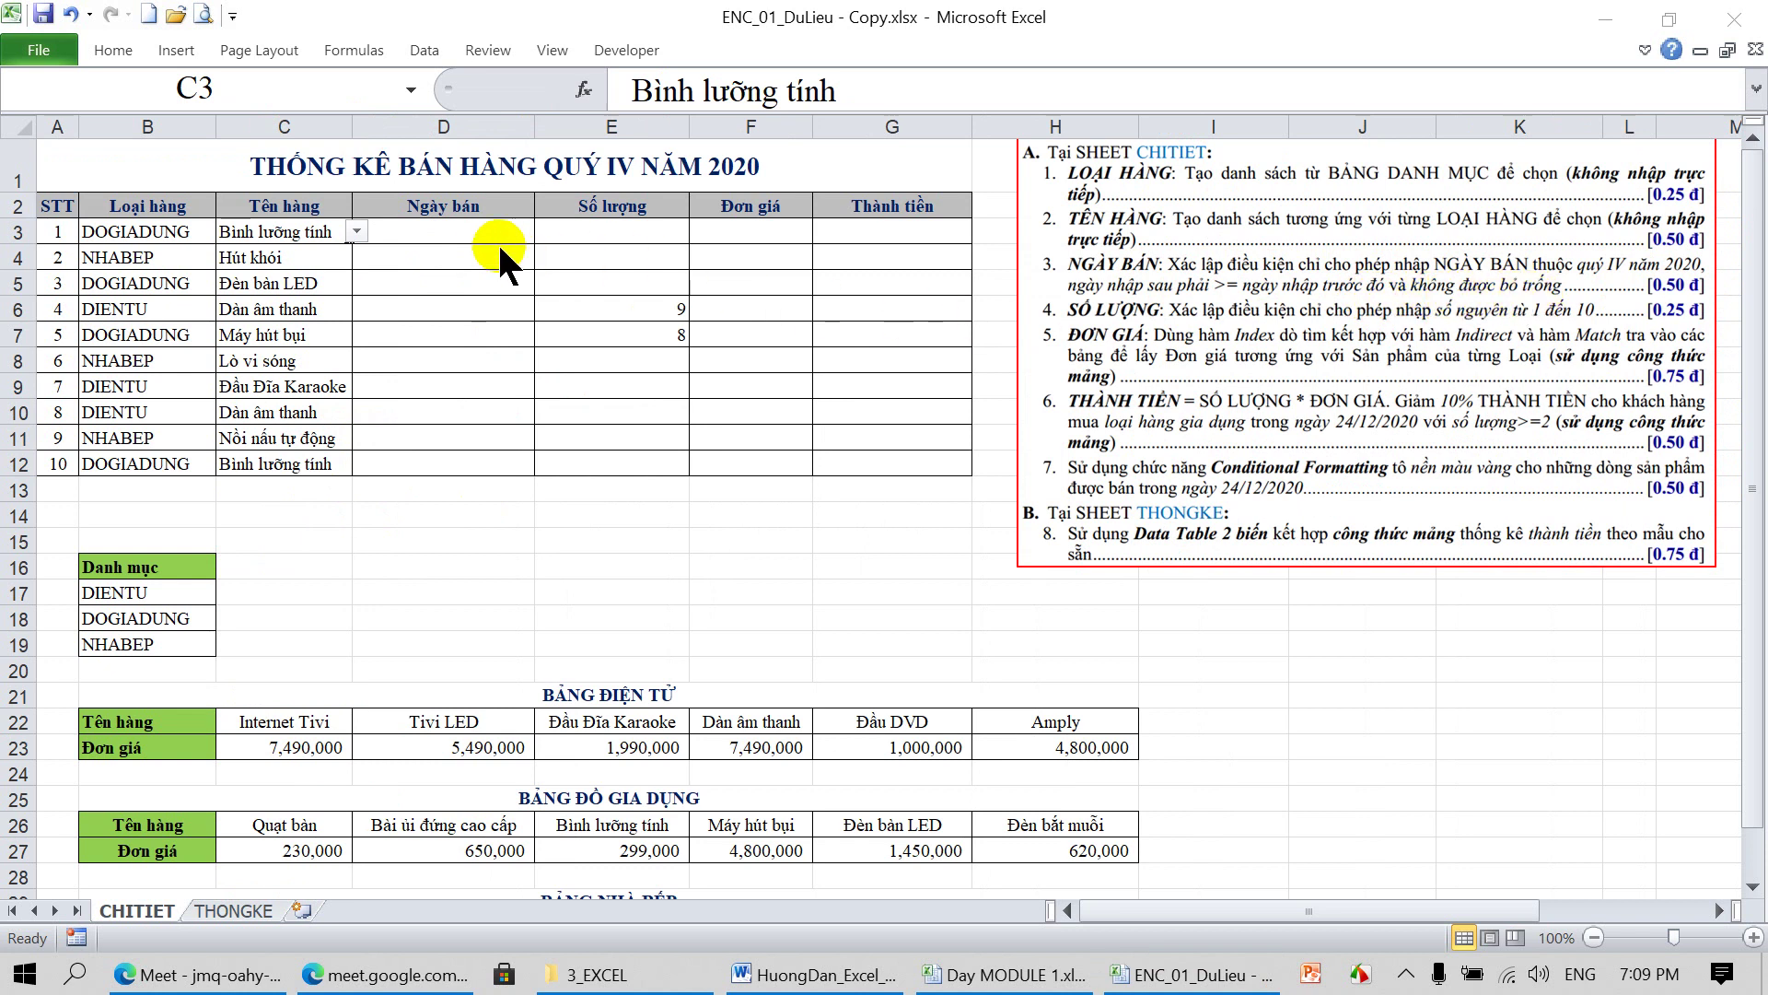
Select the Ngày bán cells D3:D12
left_click_drag(469, 230, 474, 464)
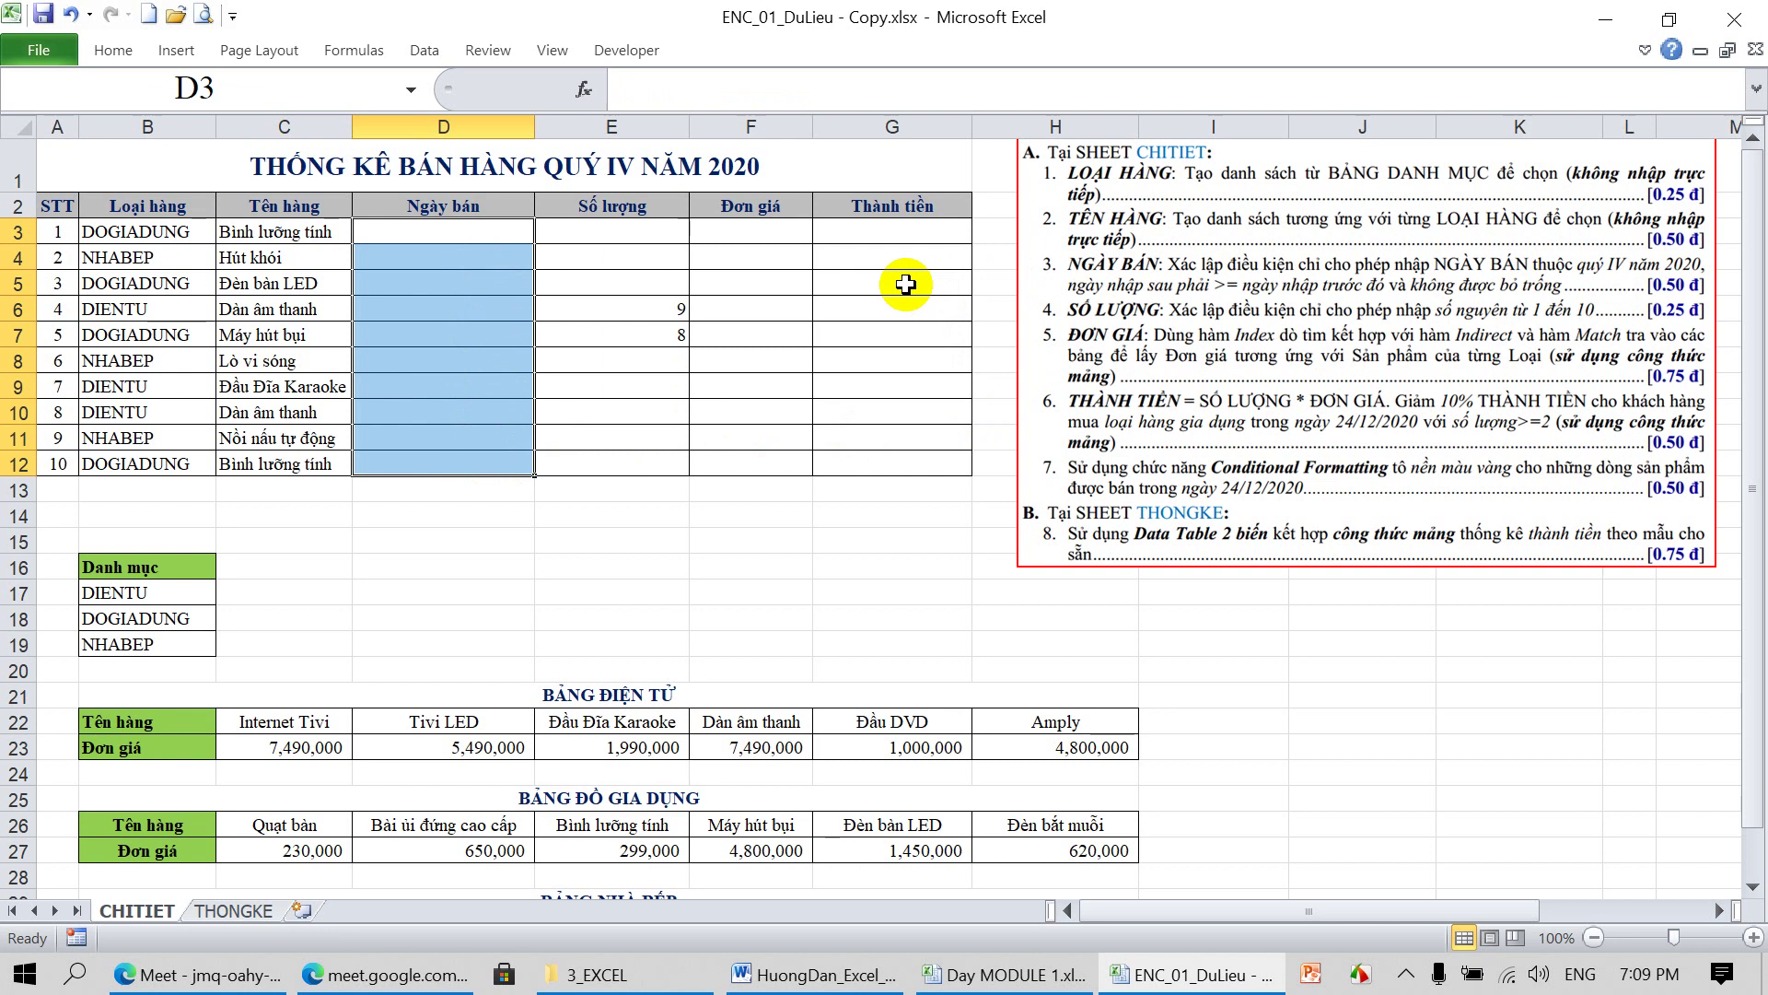
Open Data Validation for the Ngày bán range D3:D12
left_click(445, 232)
left_click_drag(445, 231, 436, 456)
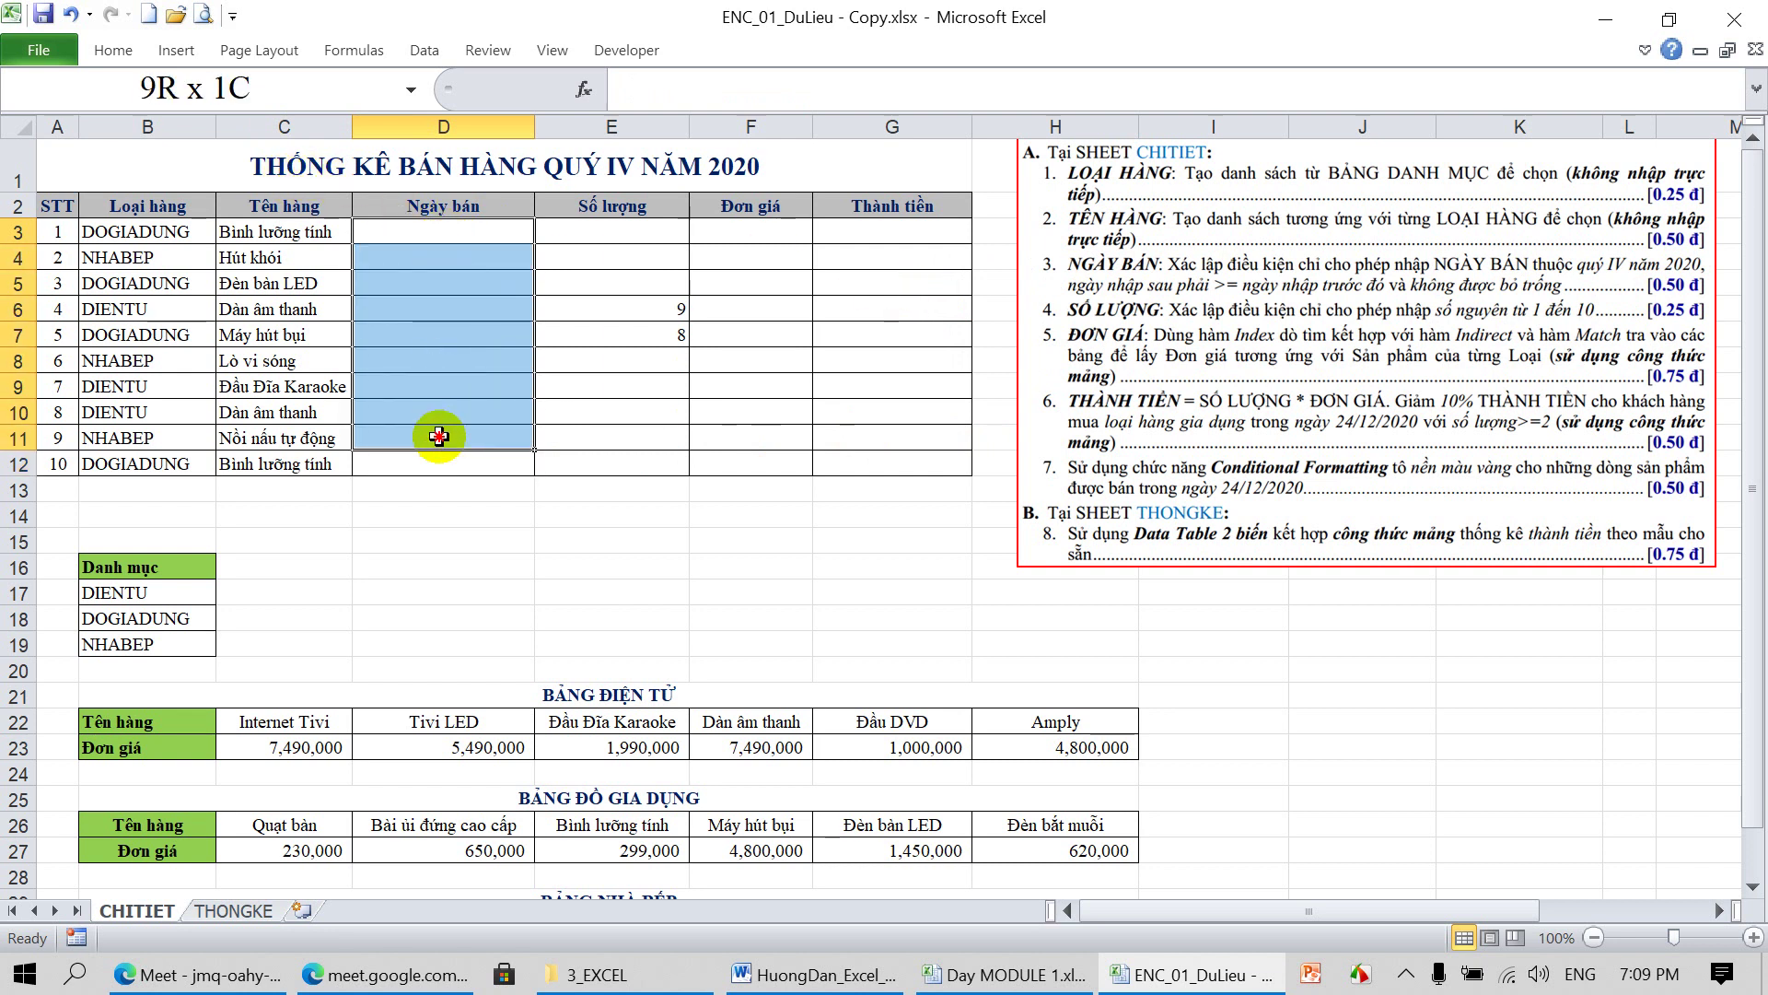
left_click(423, 49)
left_click(937, 93)
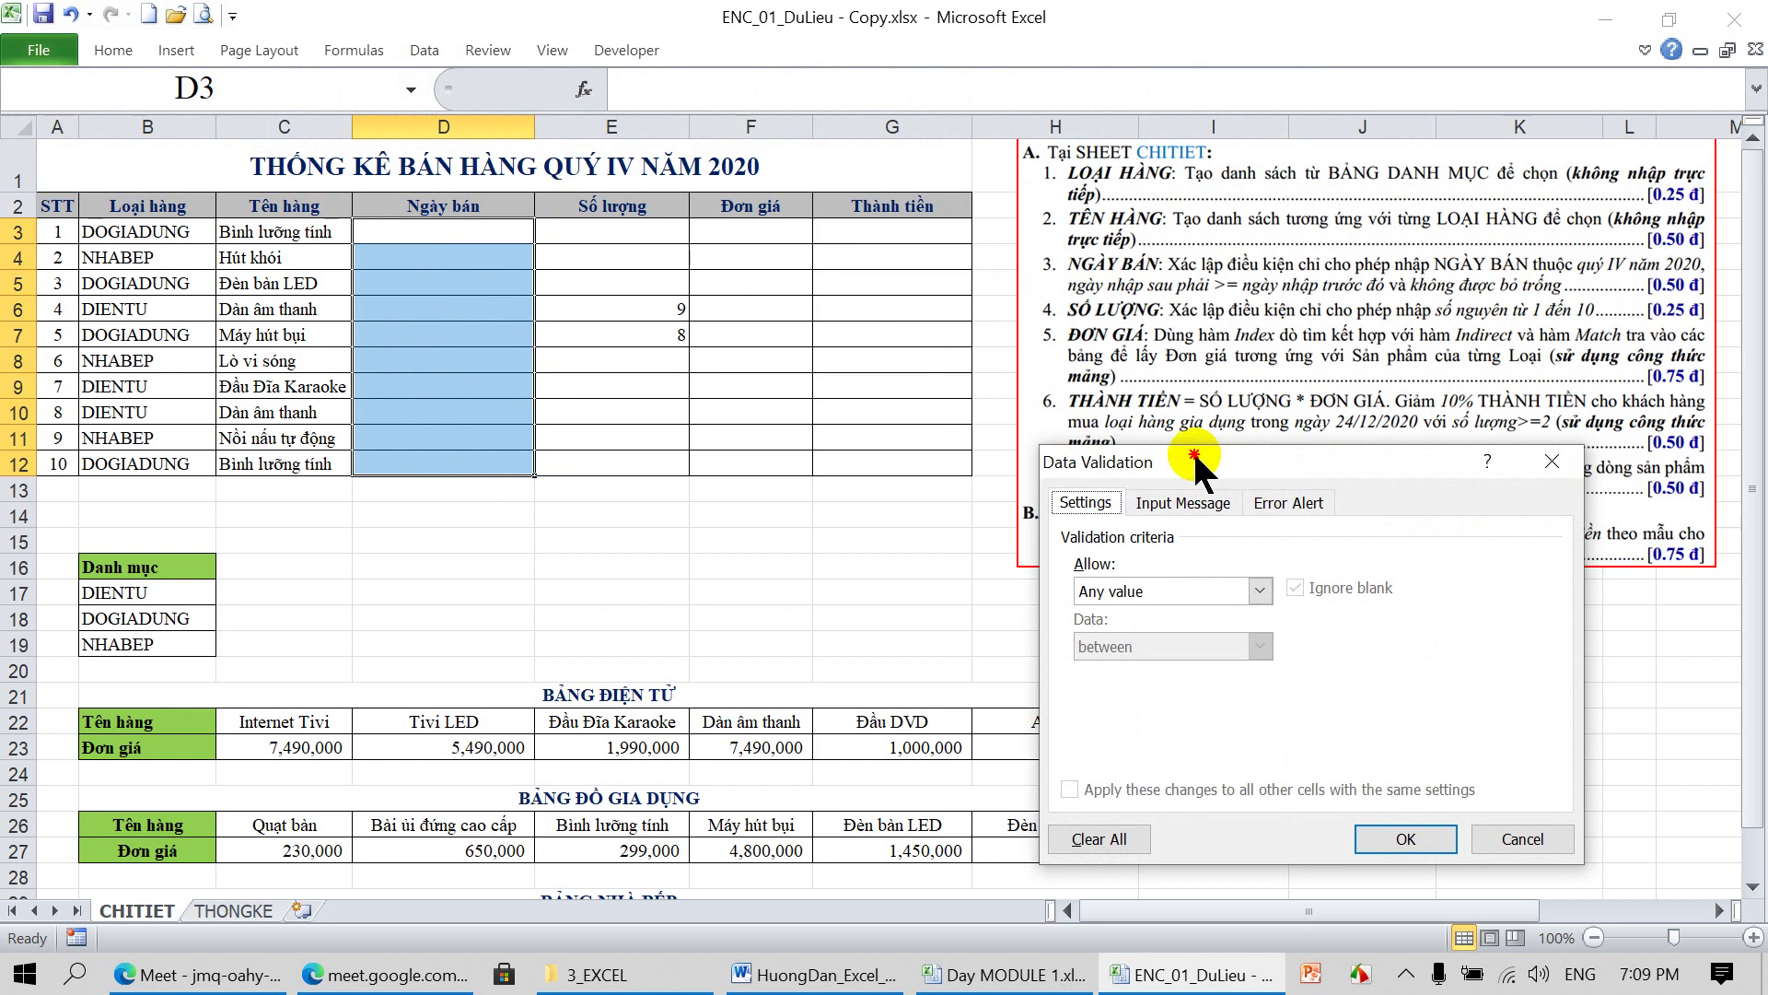
left_click_drag(1196, 460, 1096, 341)
Set Allow to Custom and begin the validation formula with '='
left_click(1161, 471)
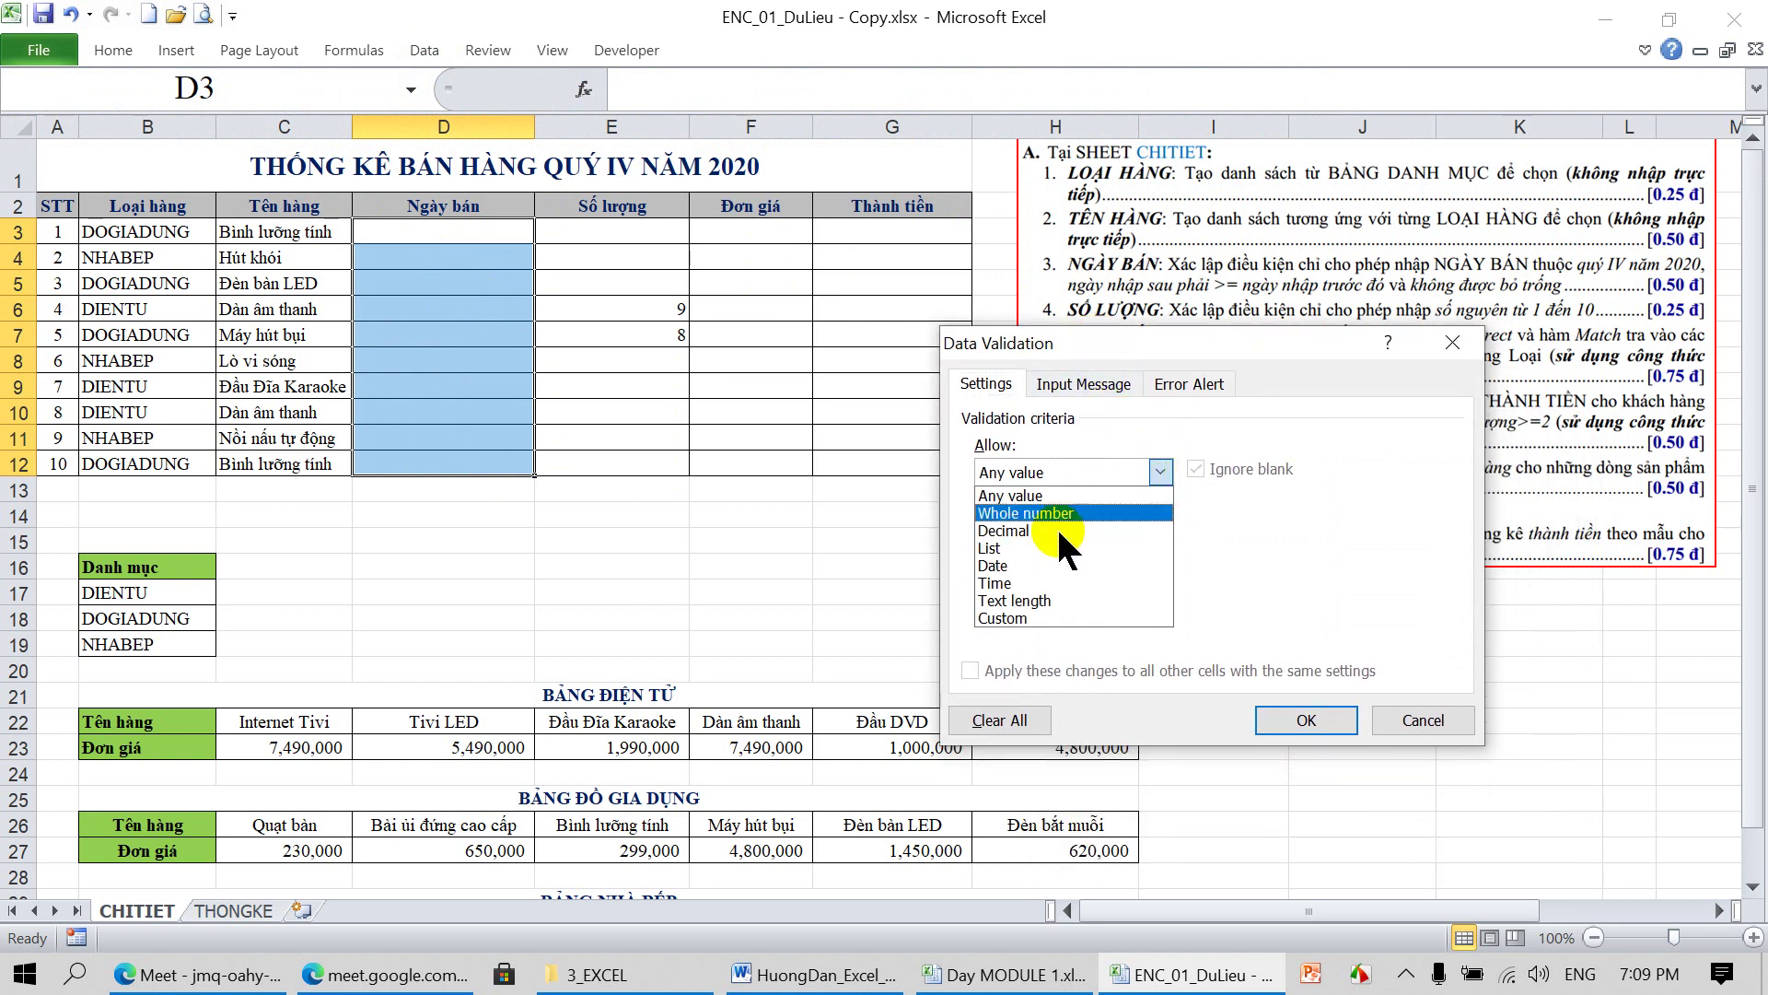
left_click(1039, 563)
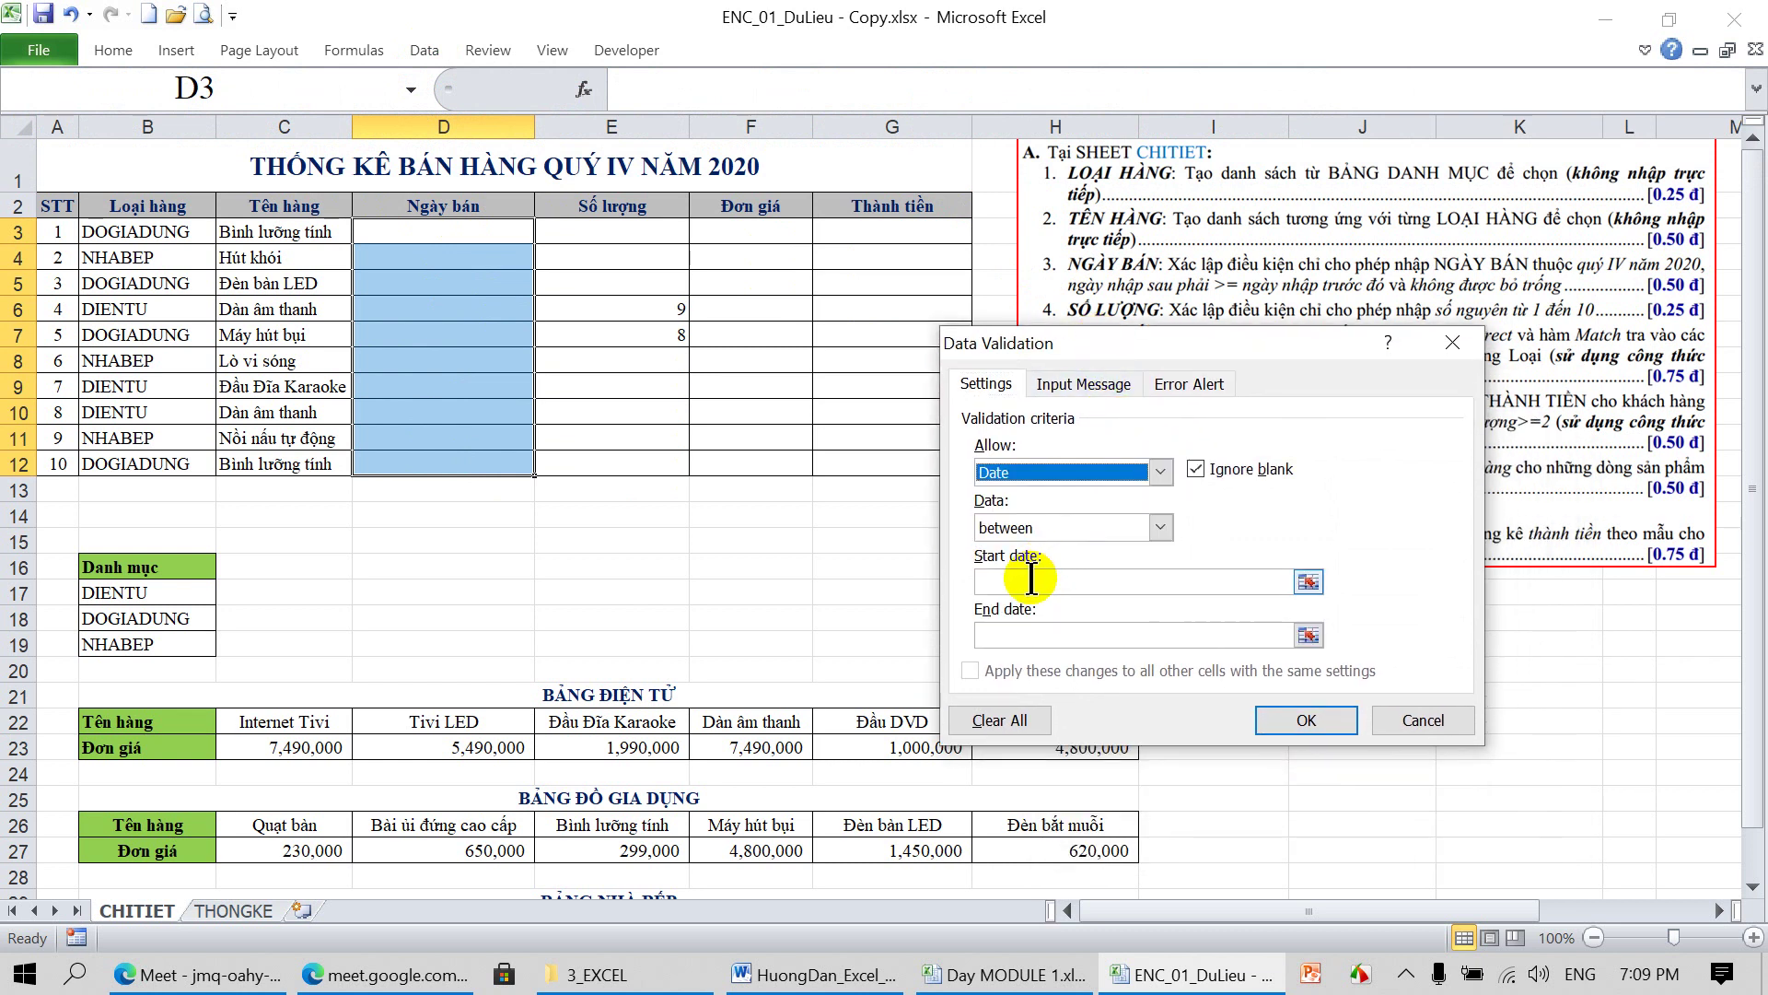
left_click(1030, 581)
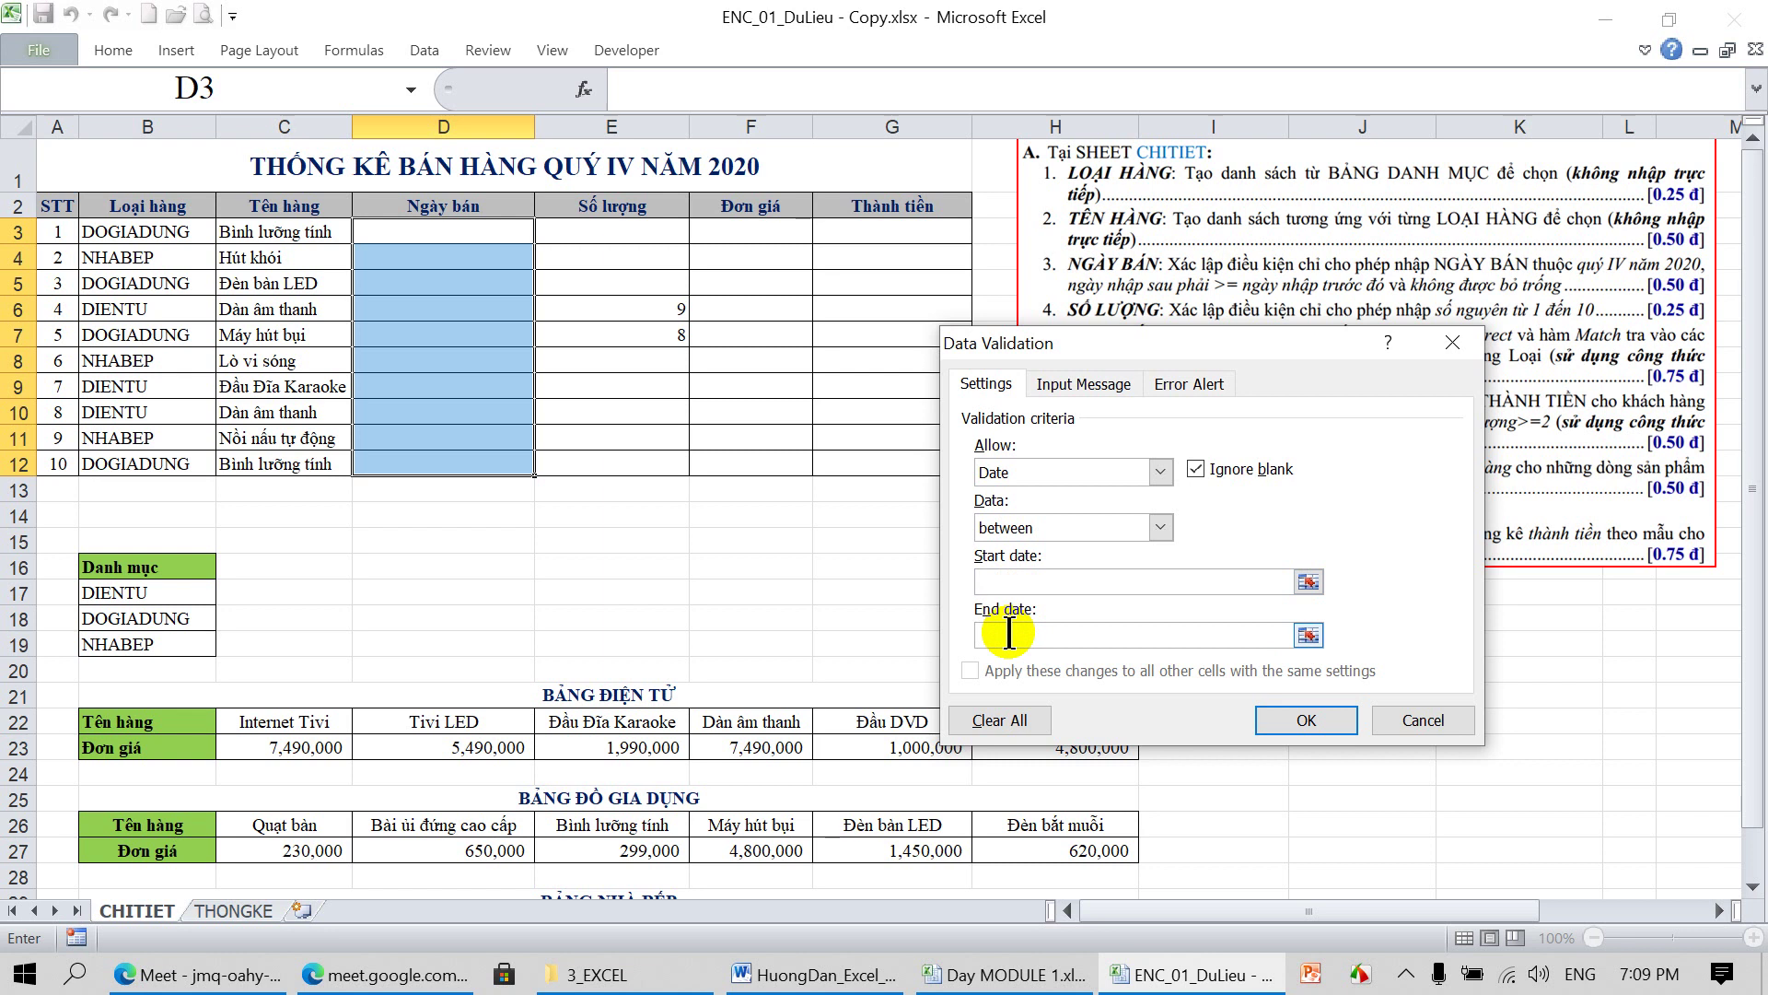
left_click(1158, 471)
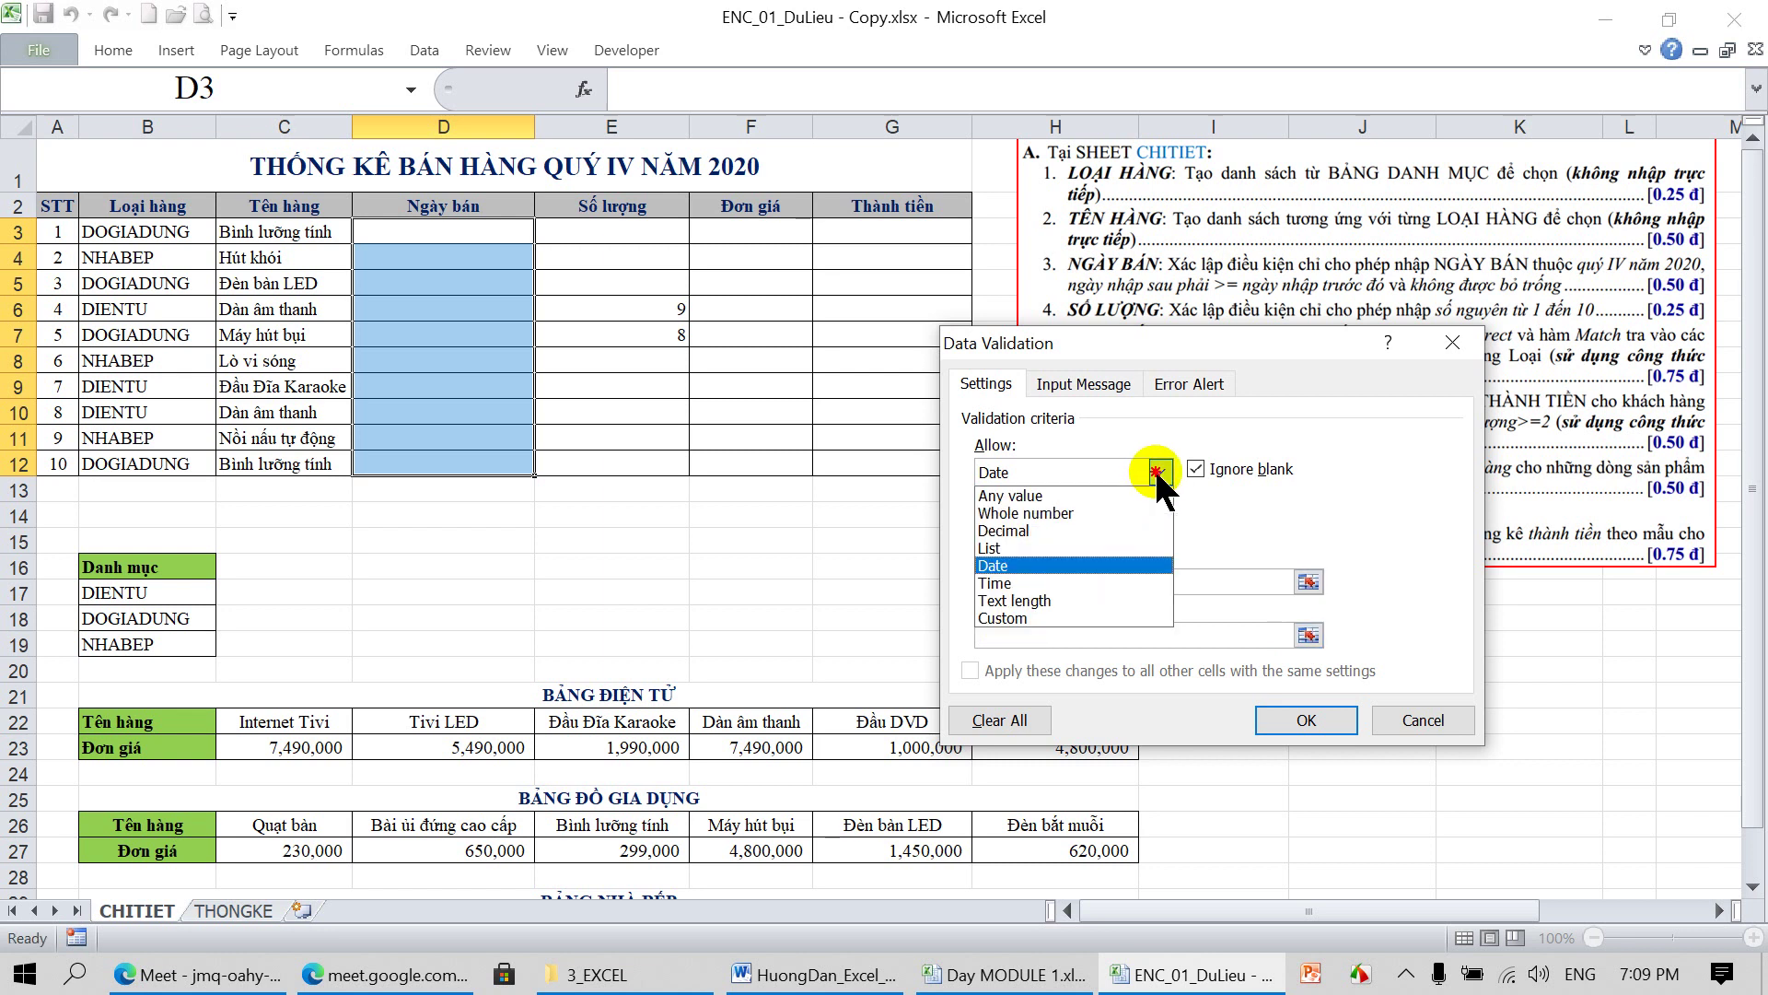
left_click(1030, 615)
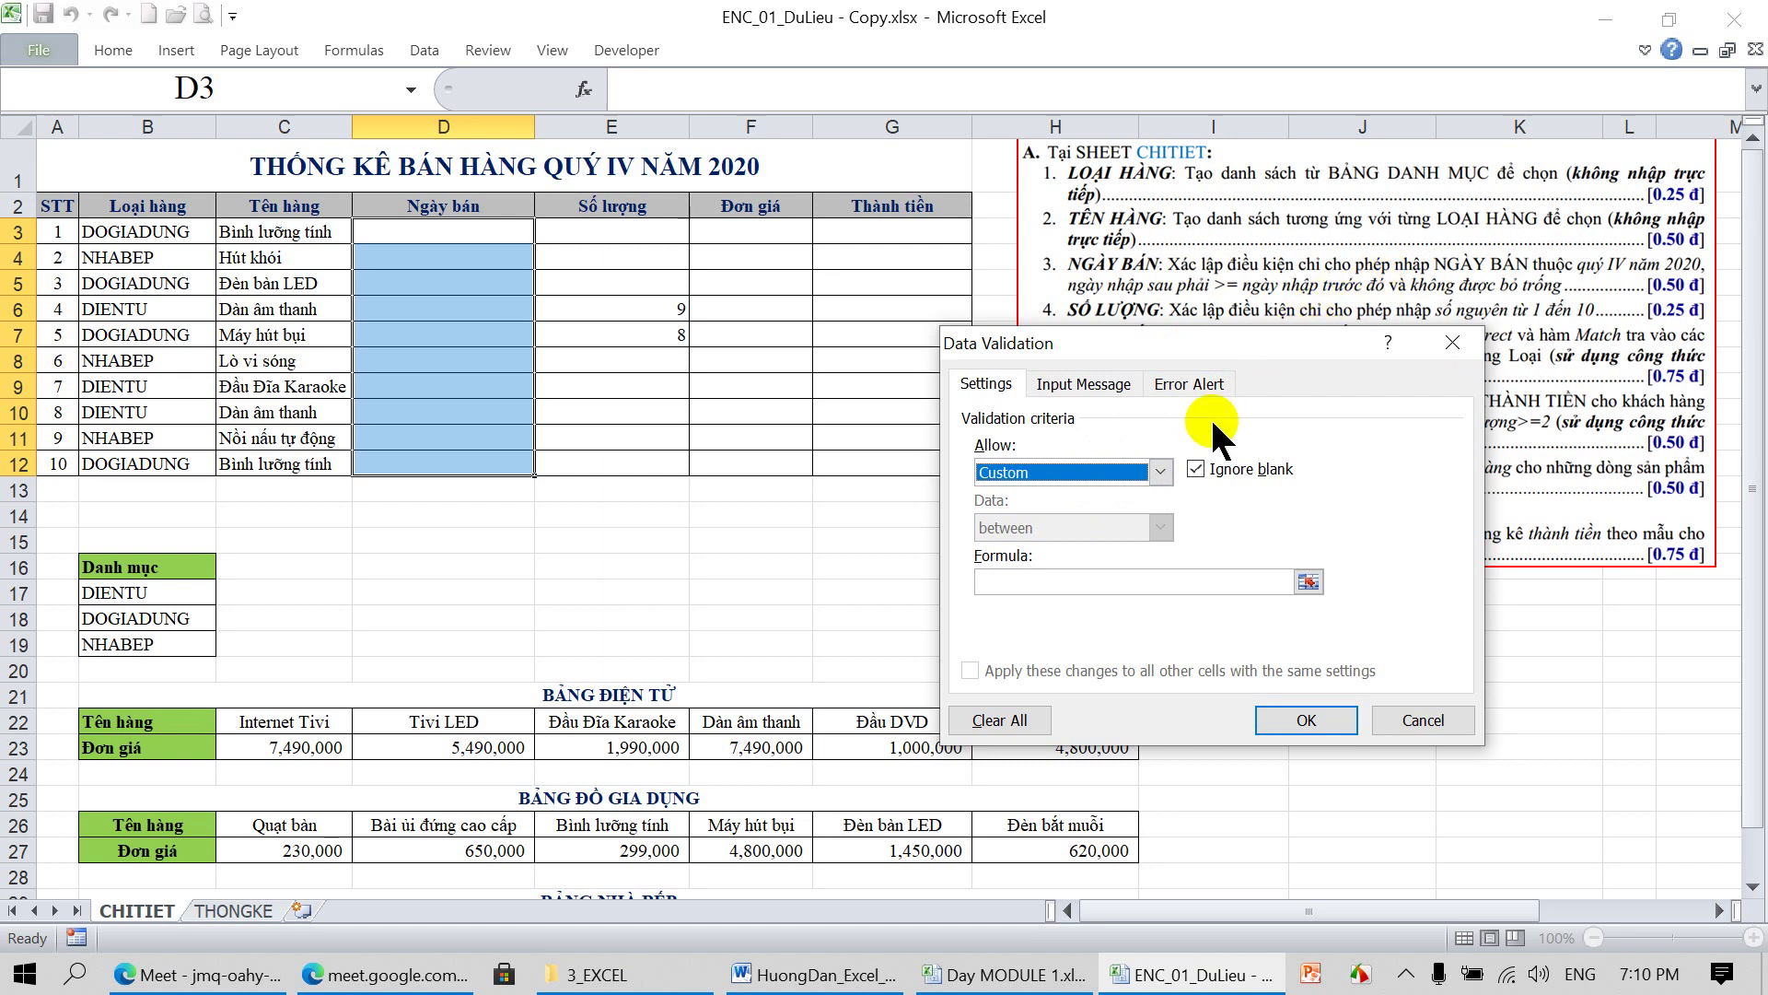
left_click(1021, 582)
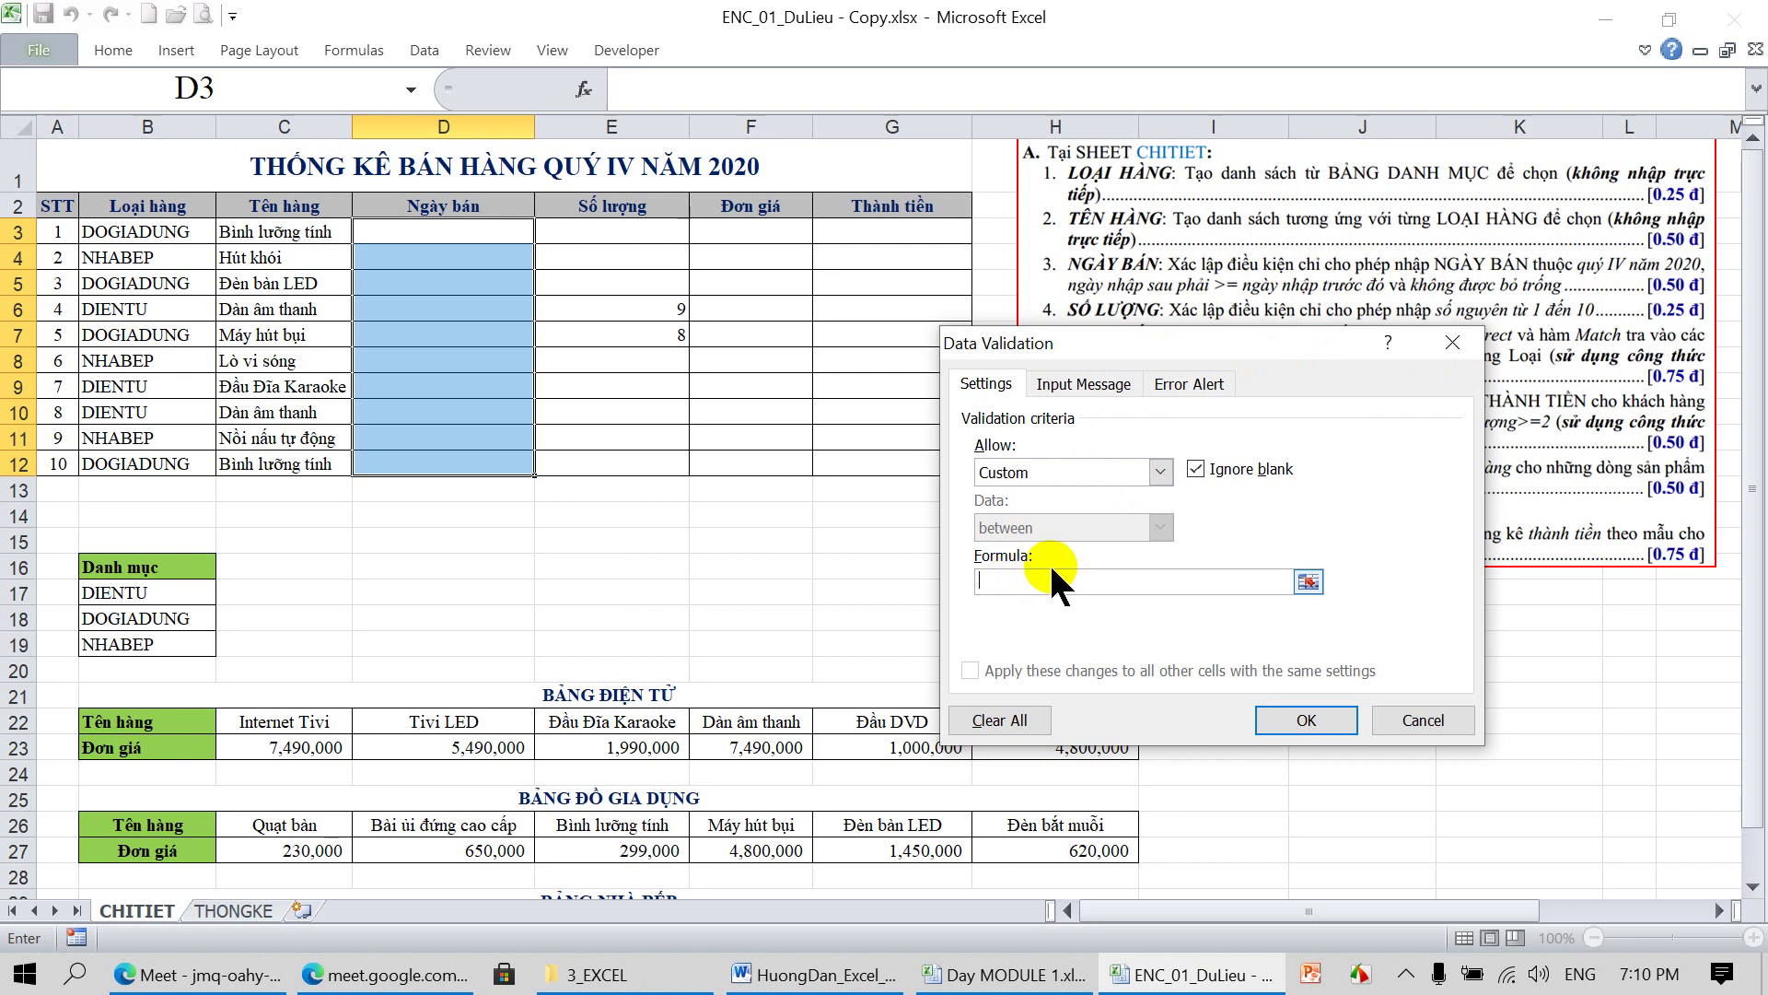
type("=AND(")
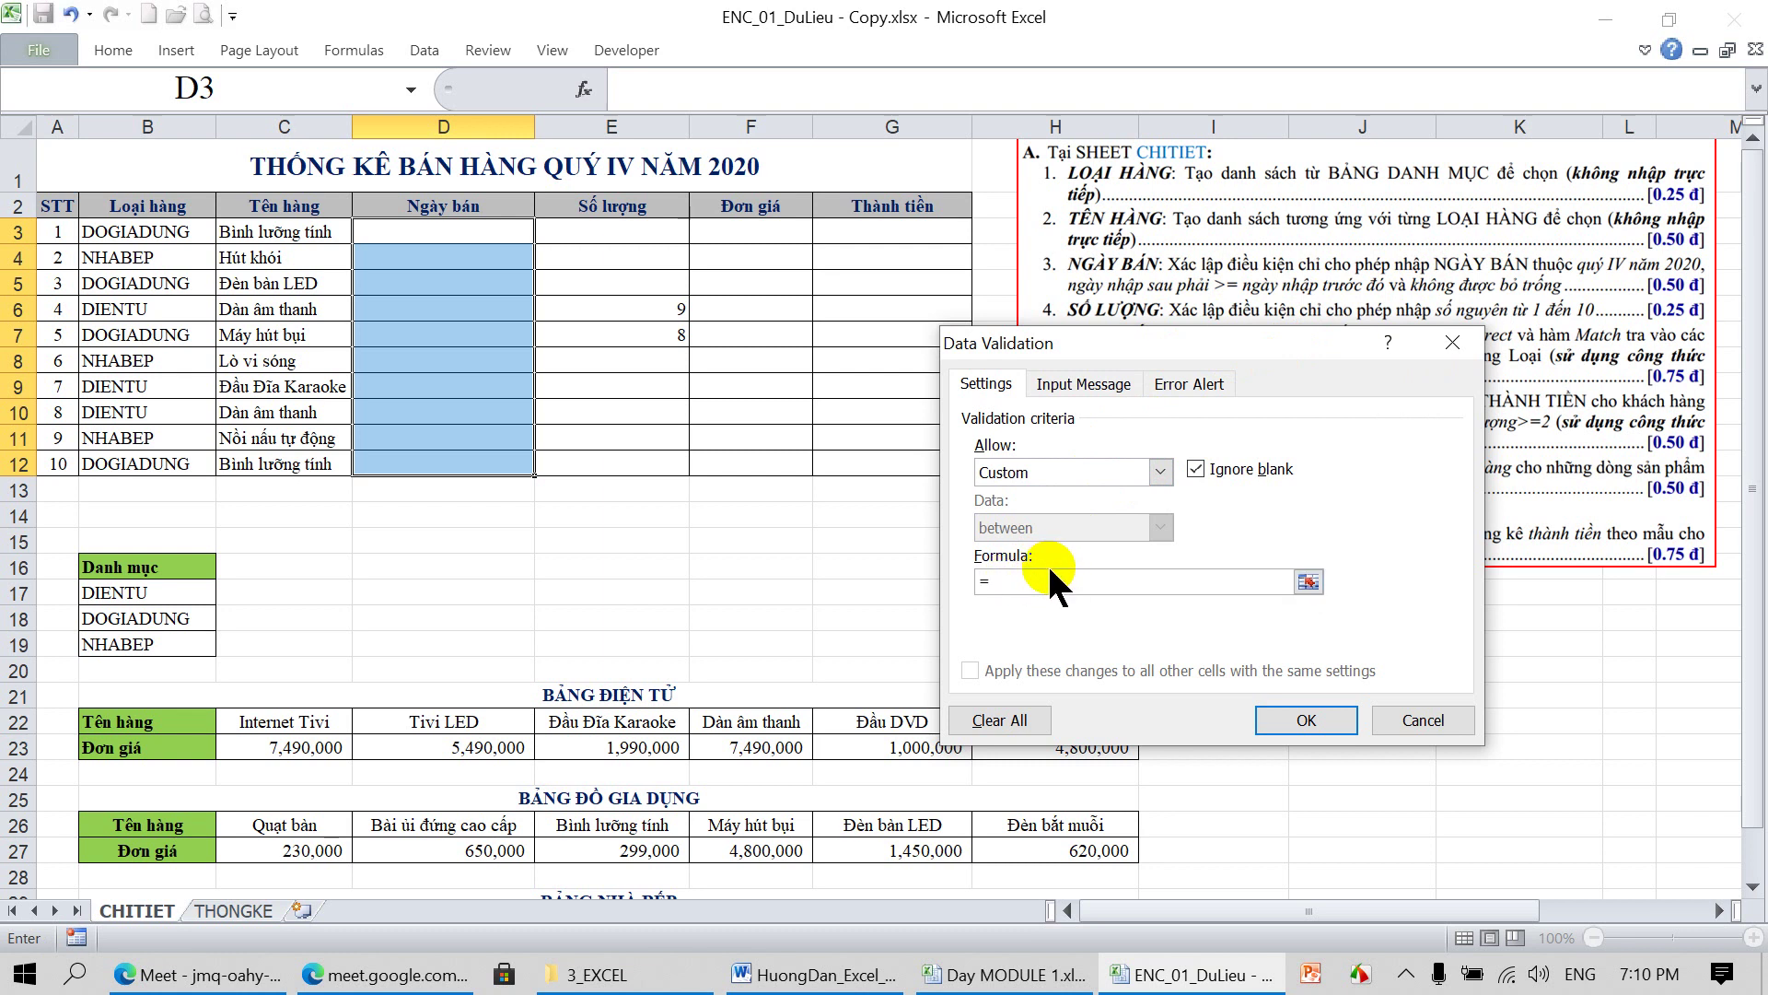
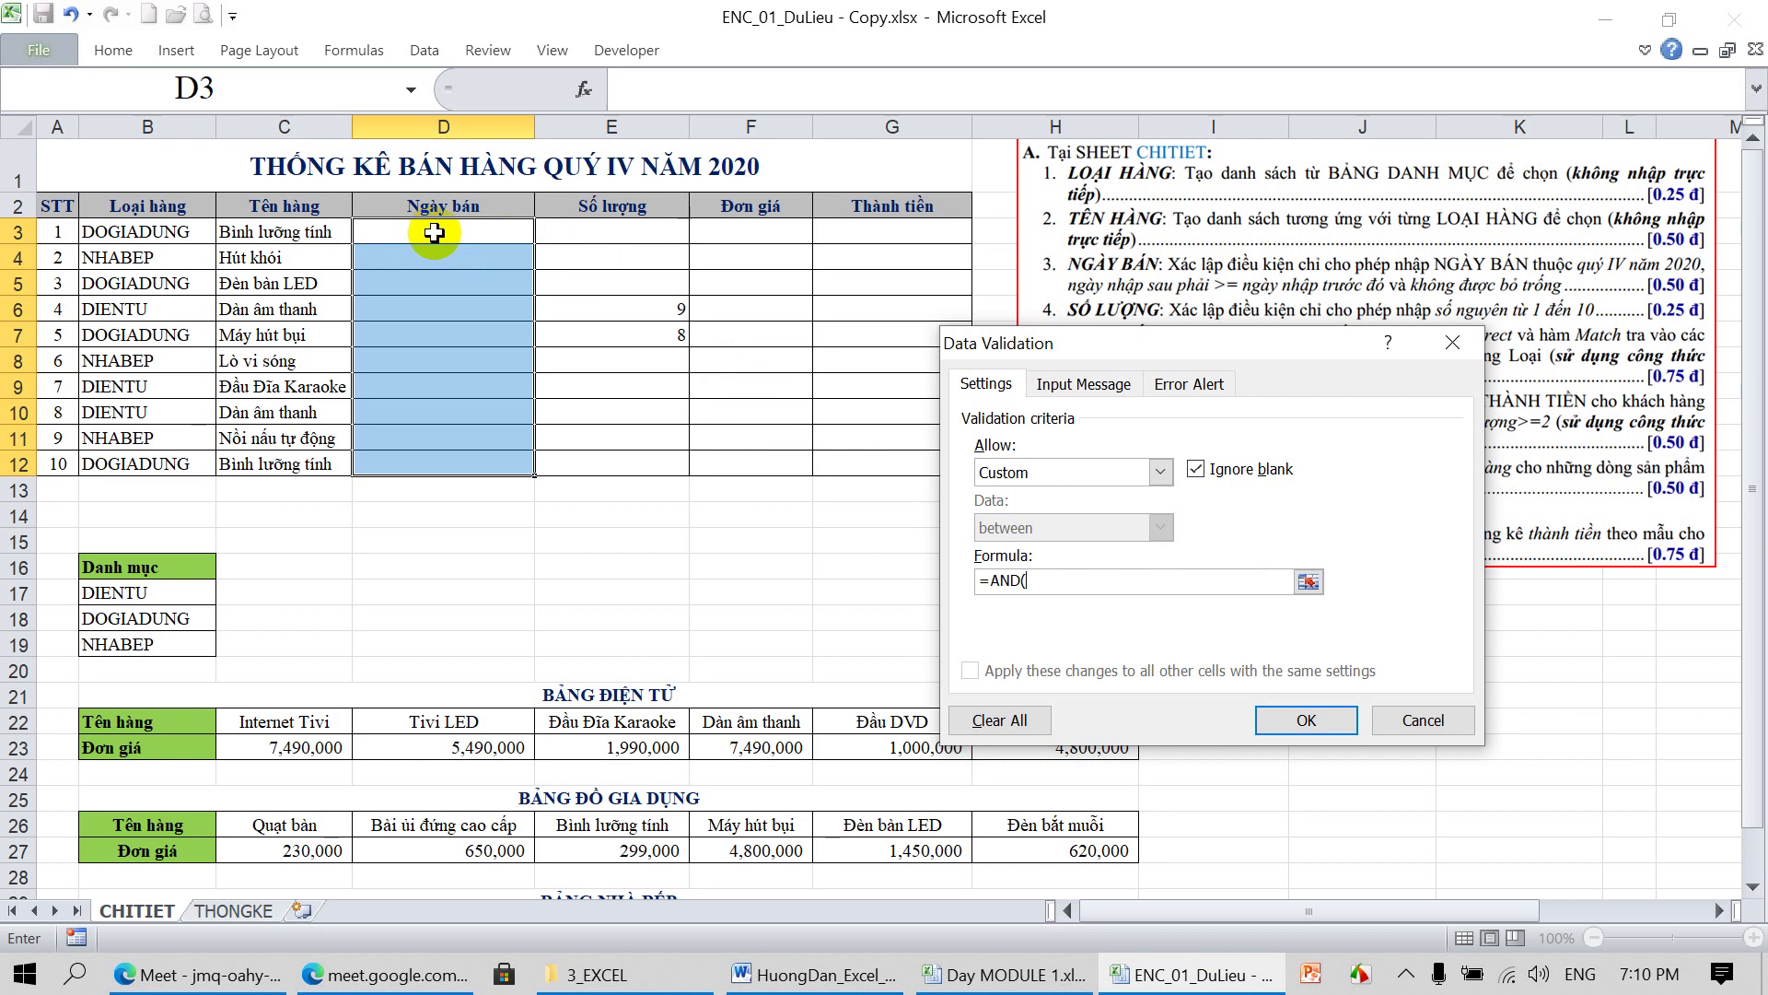
Enter the custom rule =AND(D3>=DATE(2020,10,1),D3<=DATE(2020,12,31)) and apply it
left_click(434, 233)
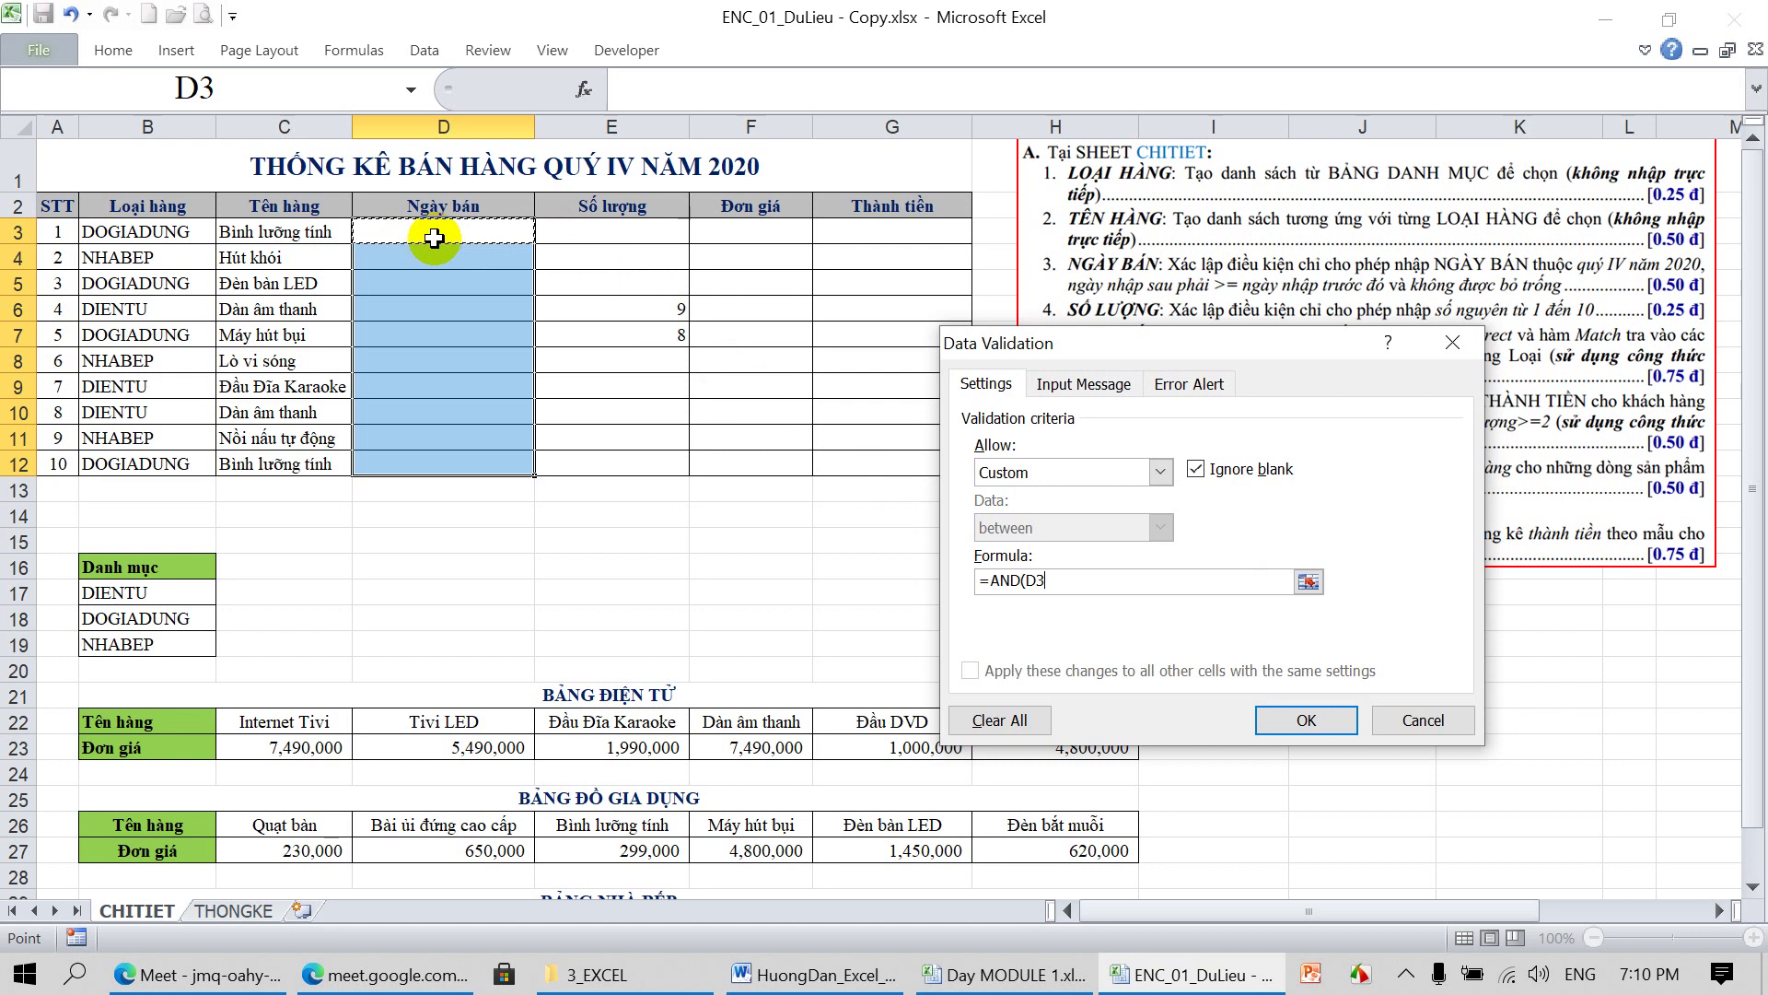
type(">=")
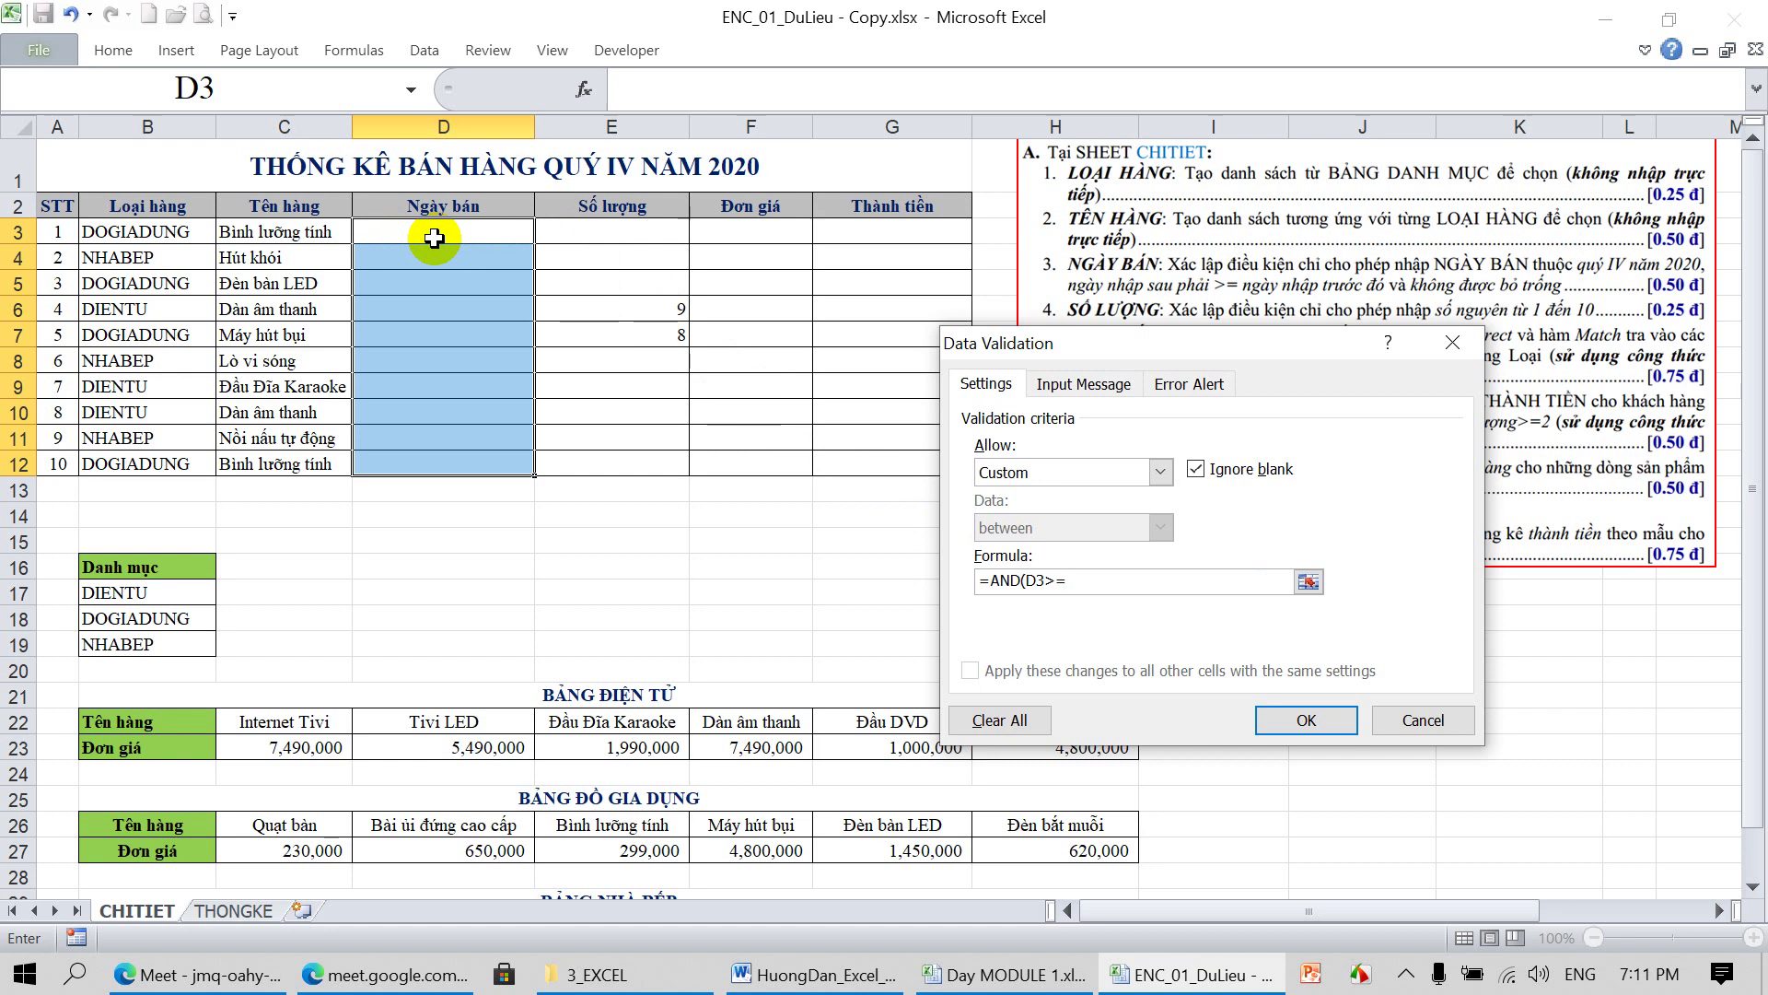
type("DATE(")
type("2020,")
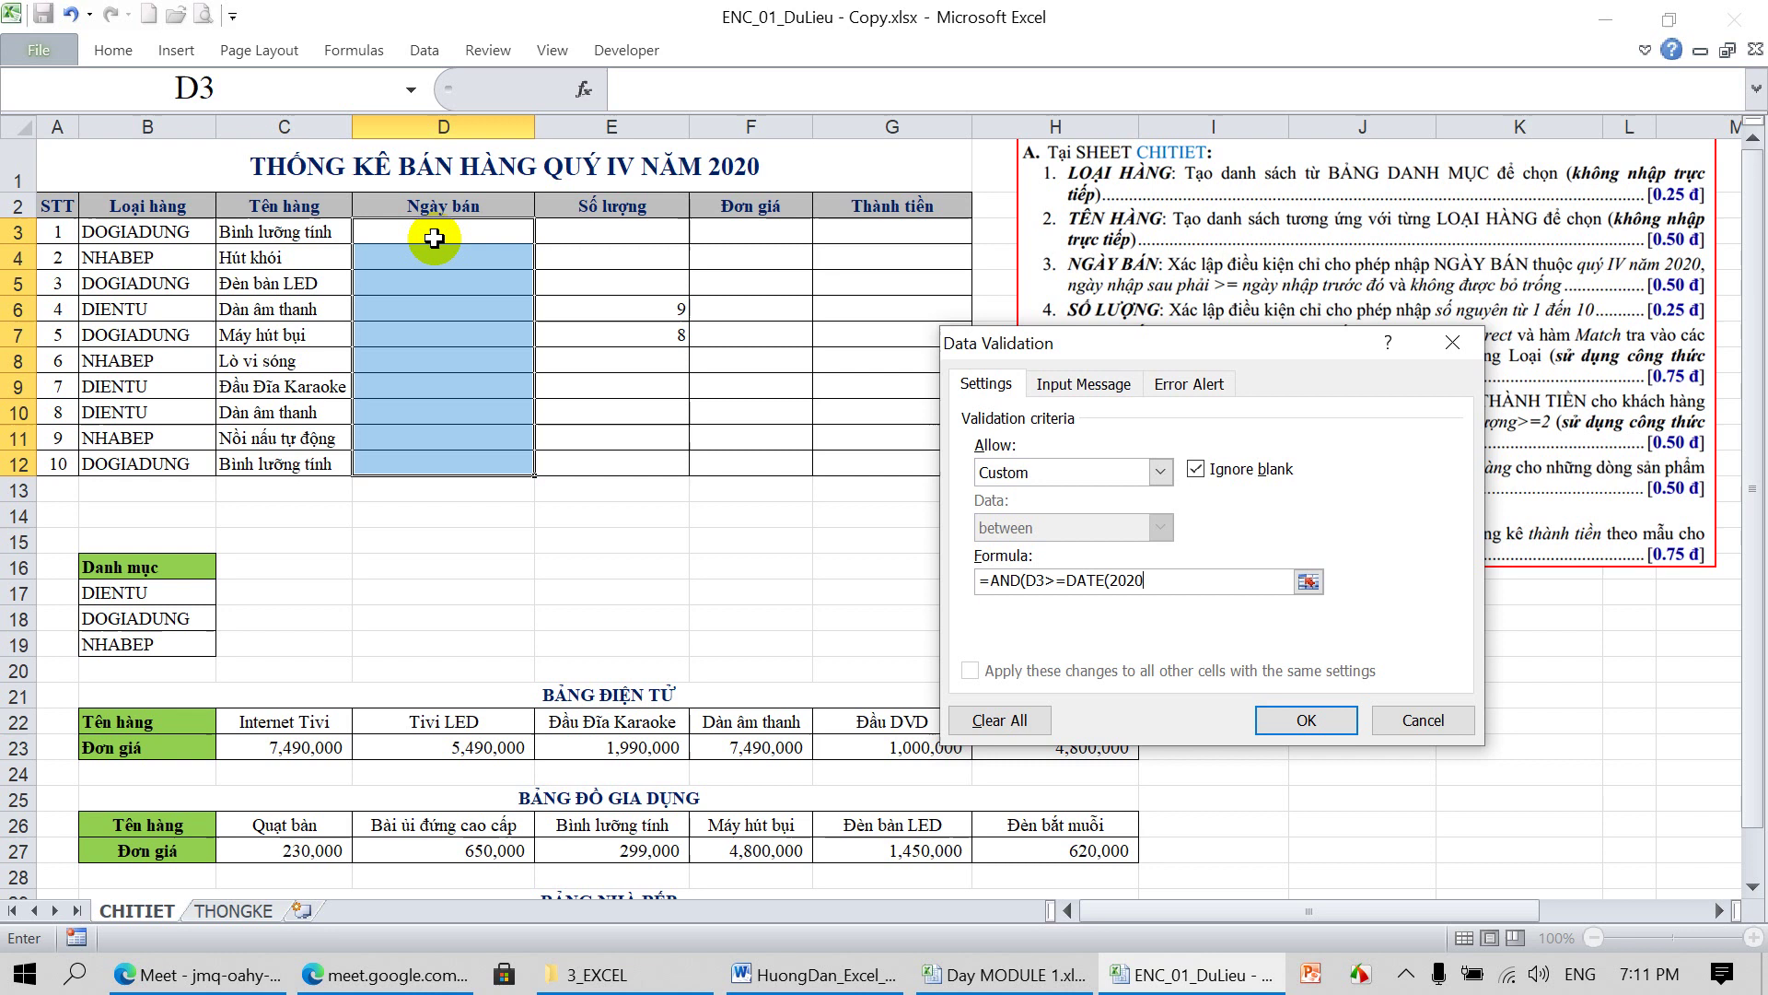
type("10")
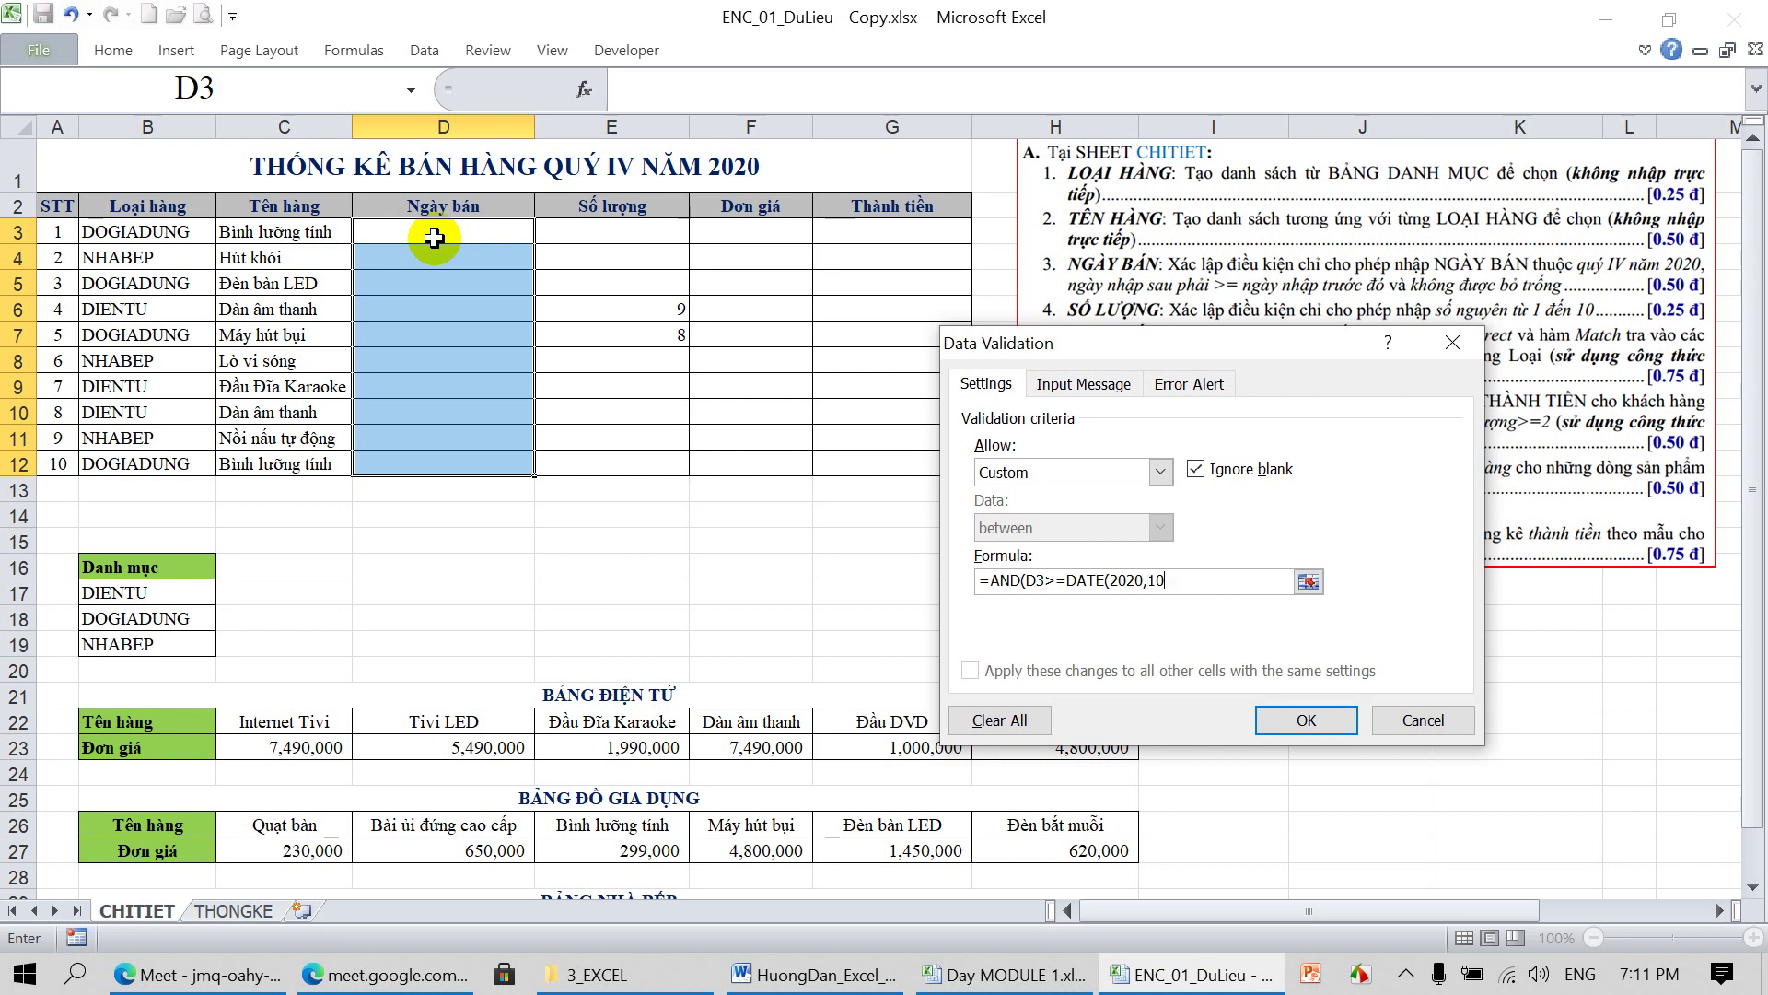
type(",1")
type(")")
type("D3<=")
type("DATE")
type("(")
type("2020,1")
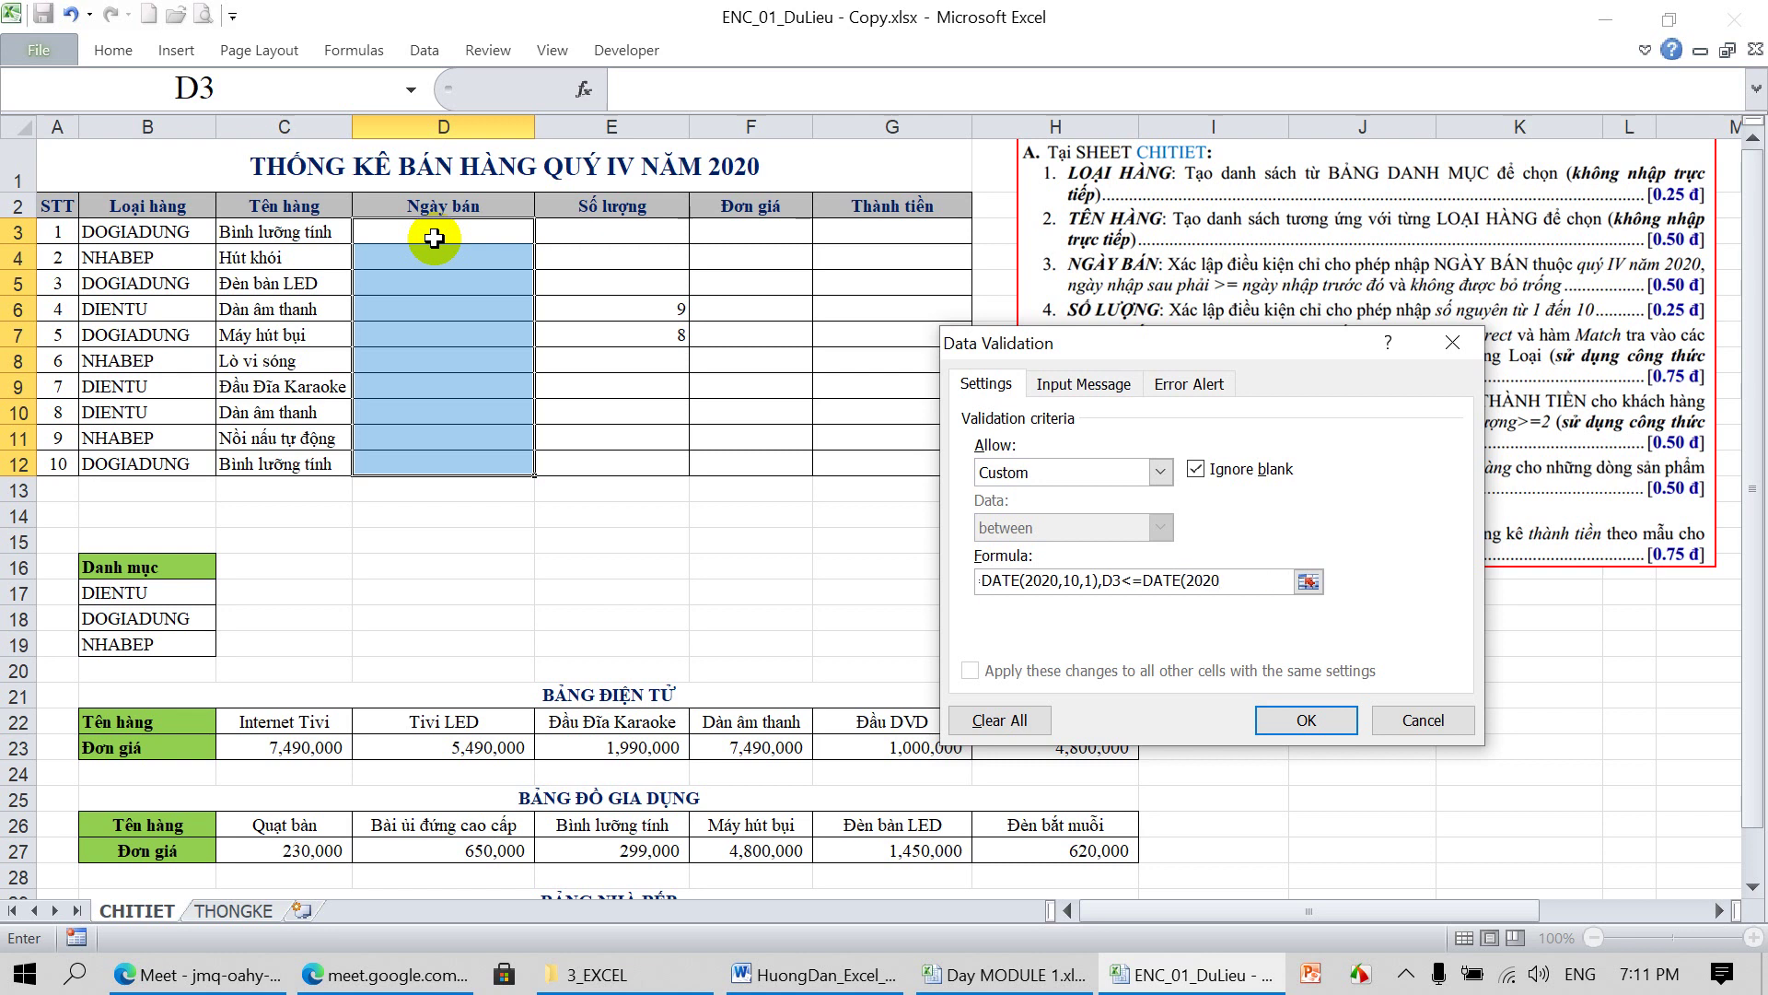
type("2,3")
type("1)")
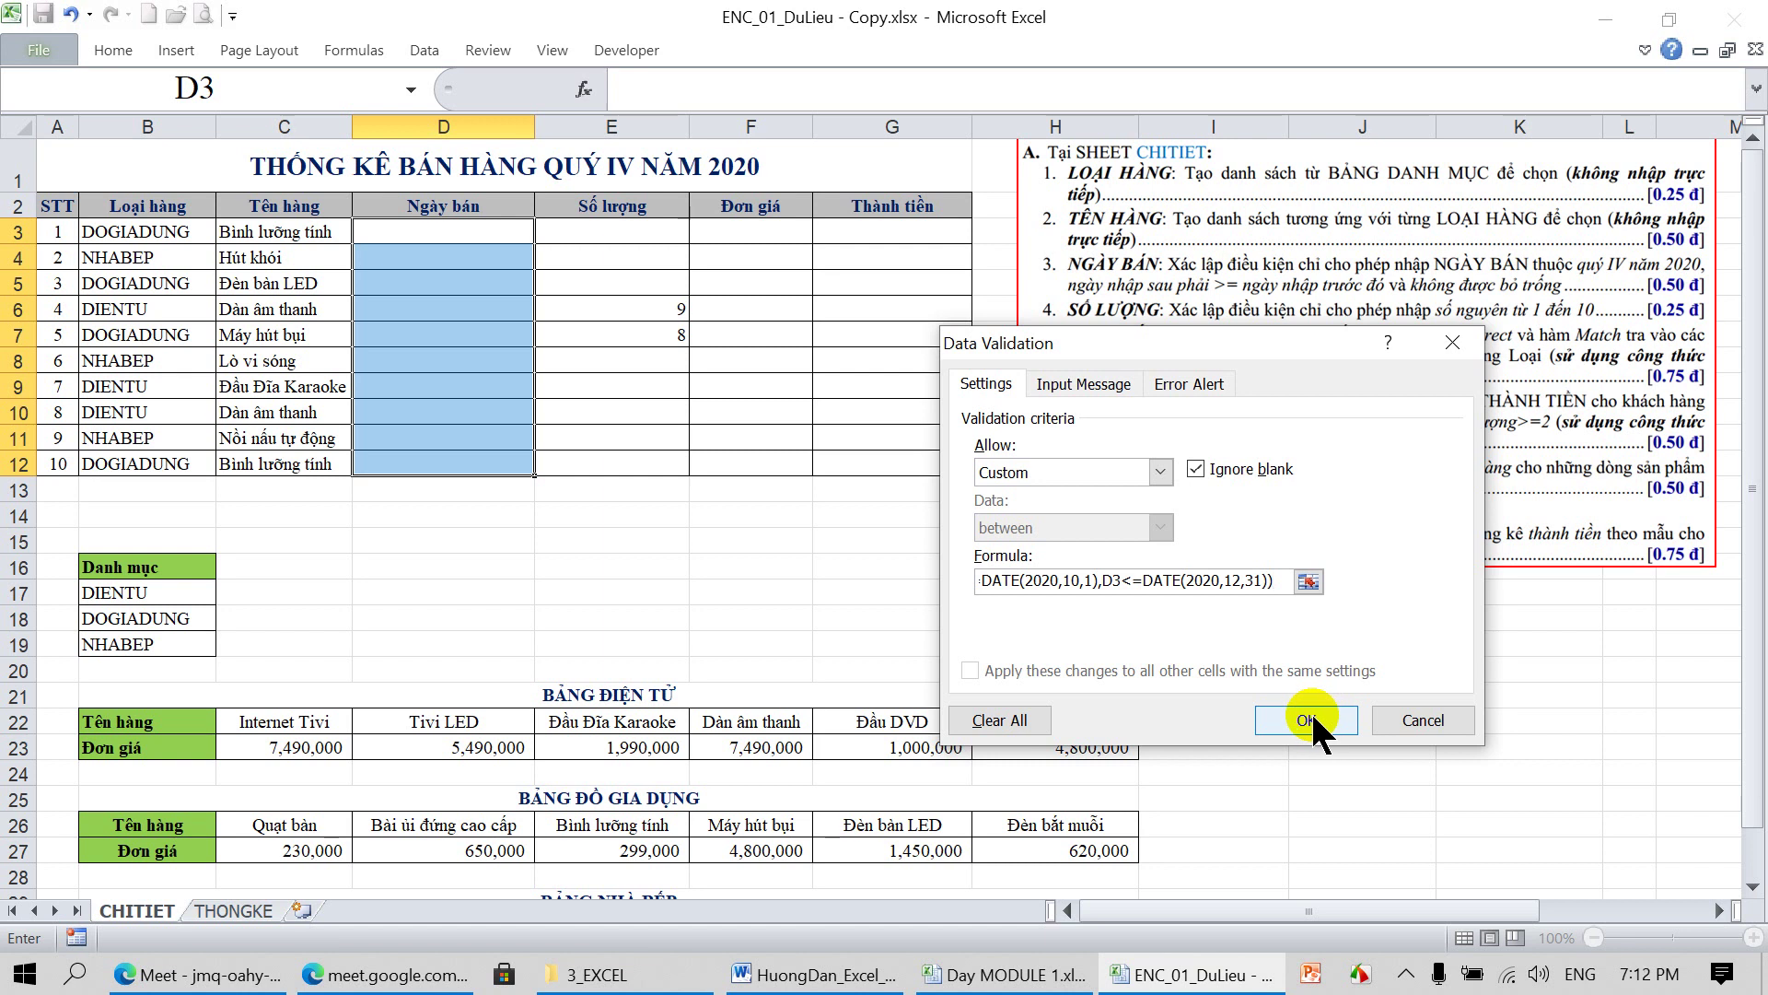
left_click(1313, 723)
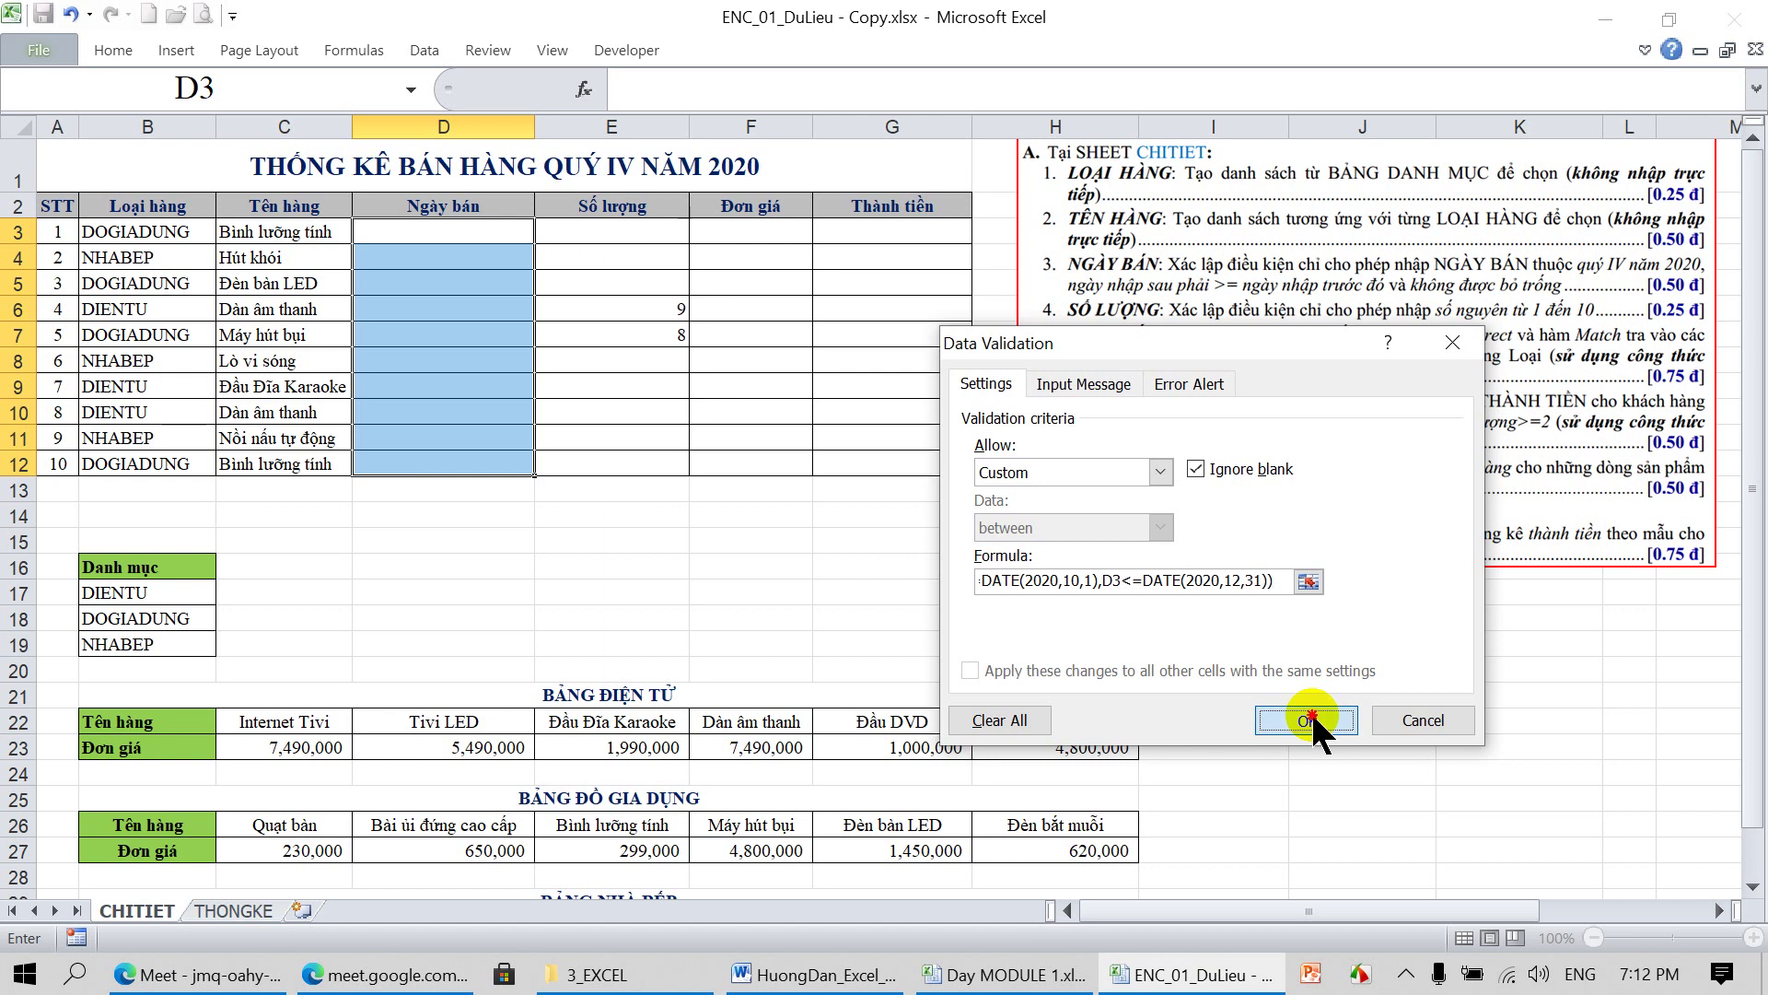
Search for Control Panel from the taskbar and open it
left_click(441, 316)
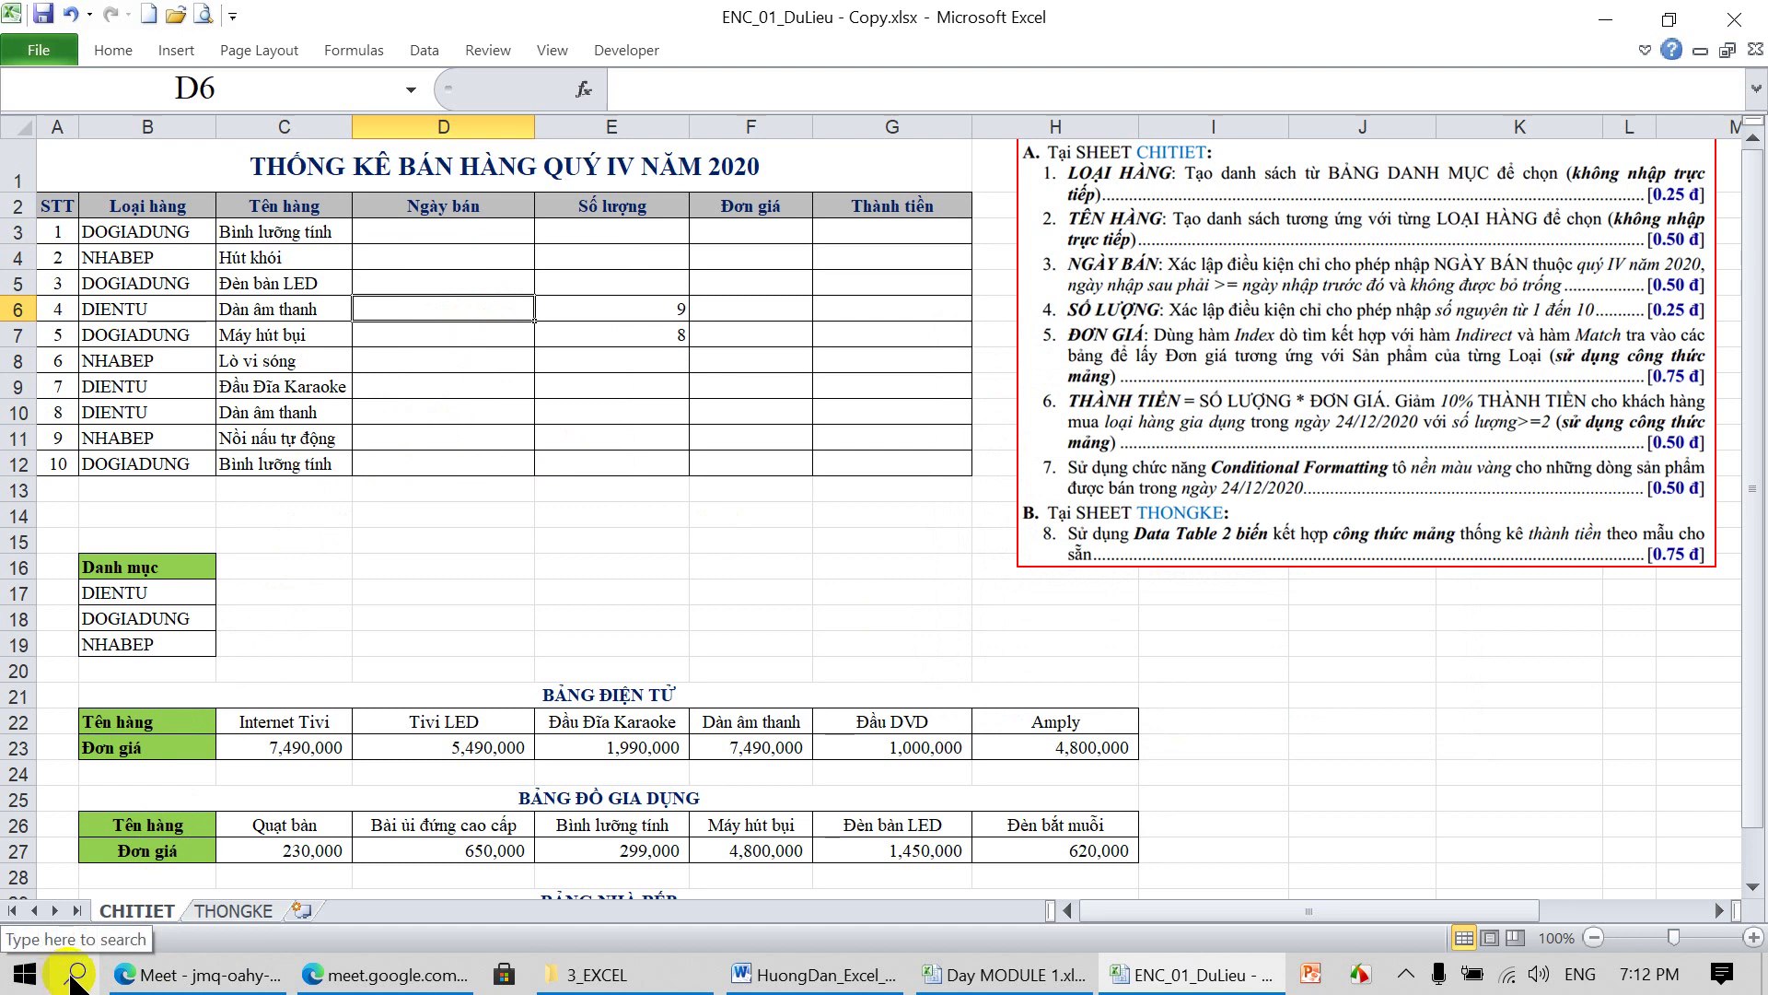
left_click(74, 978)
type("co")
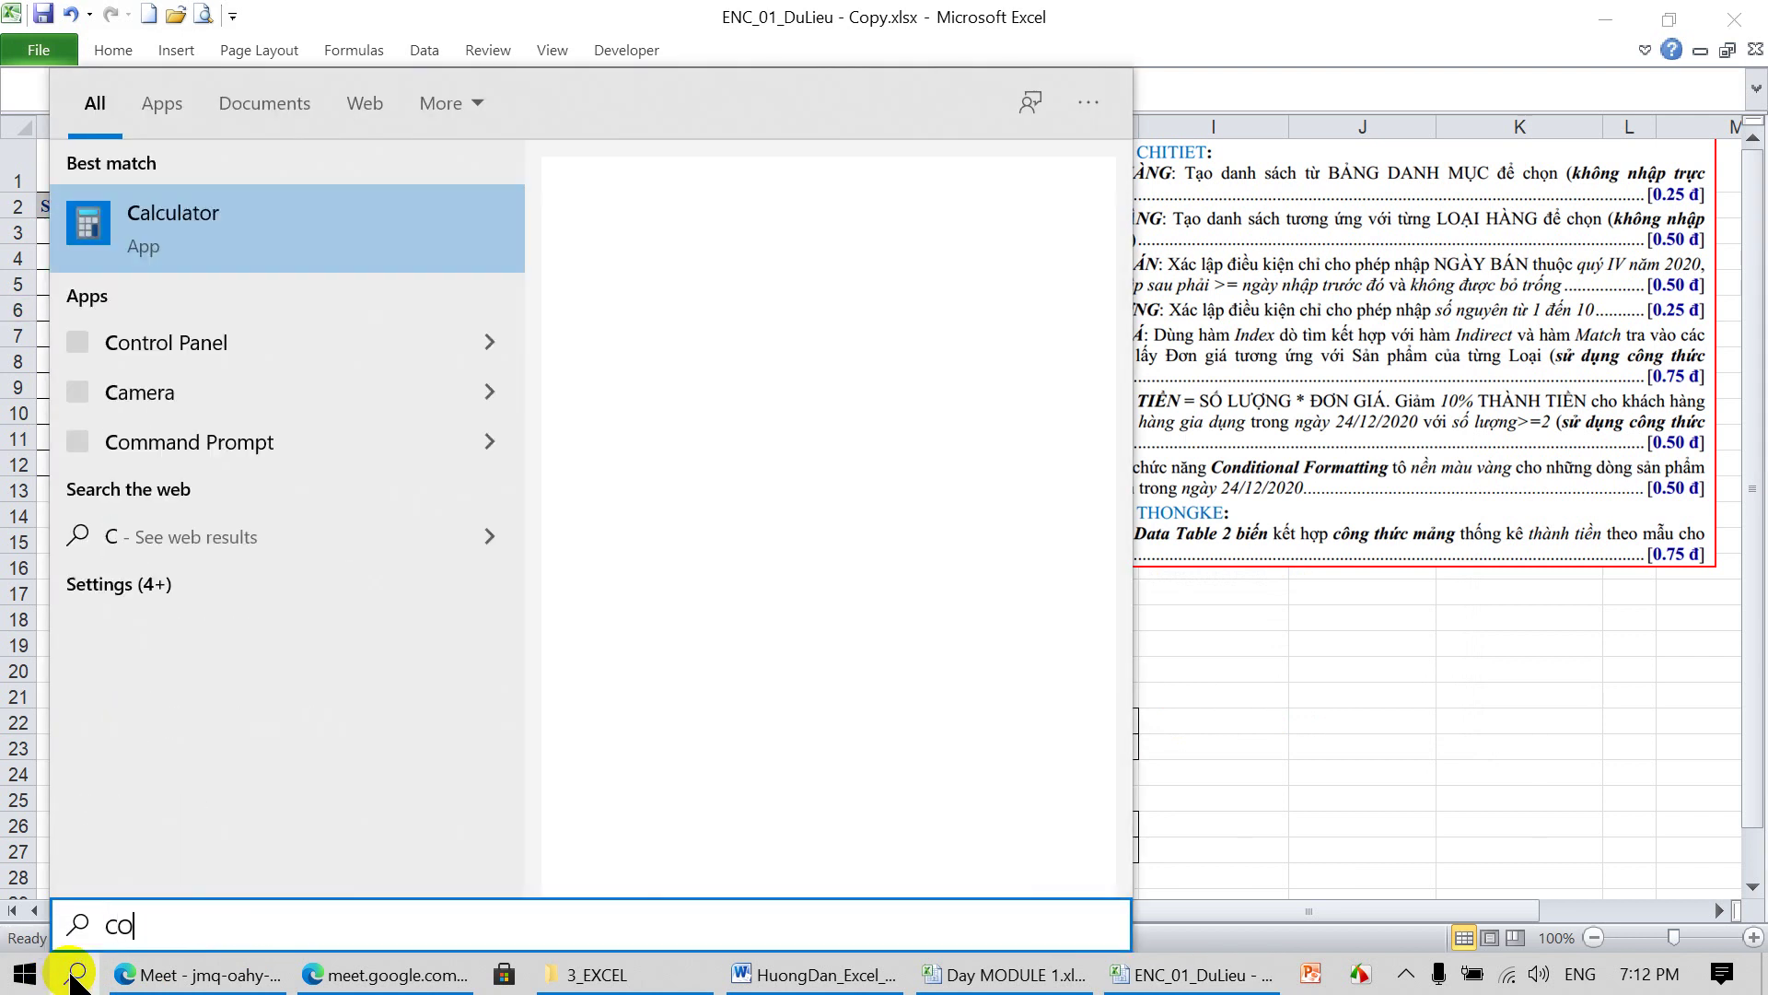
type("NTRO")
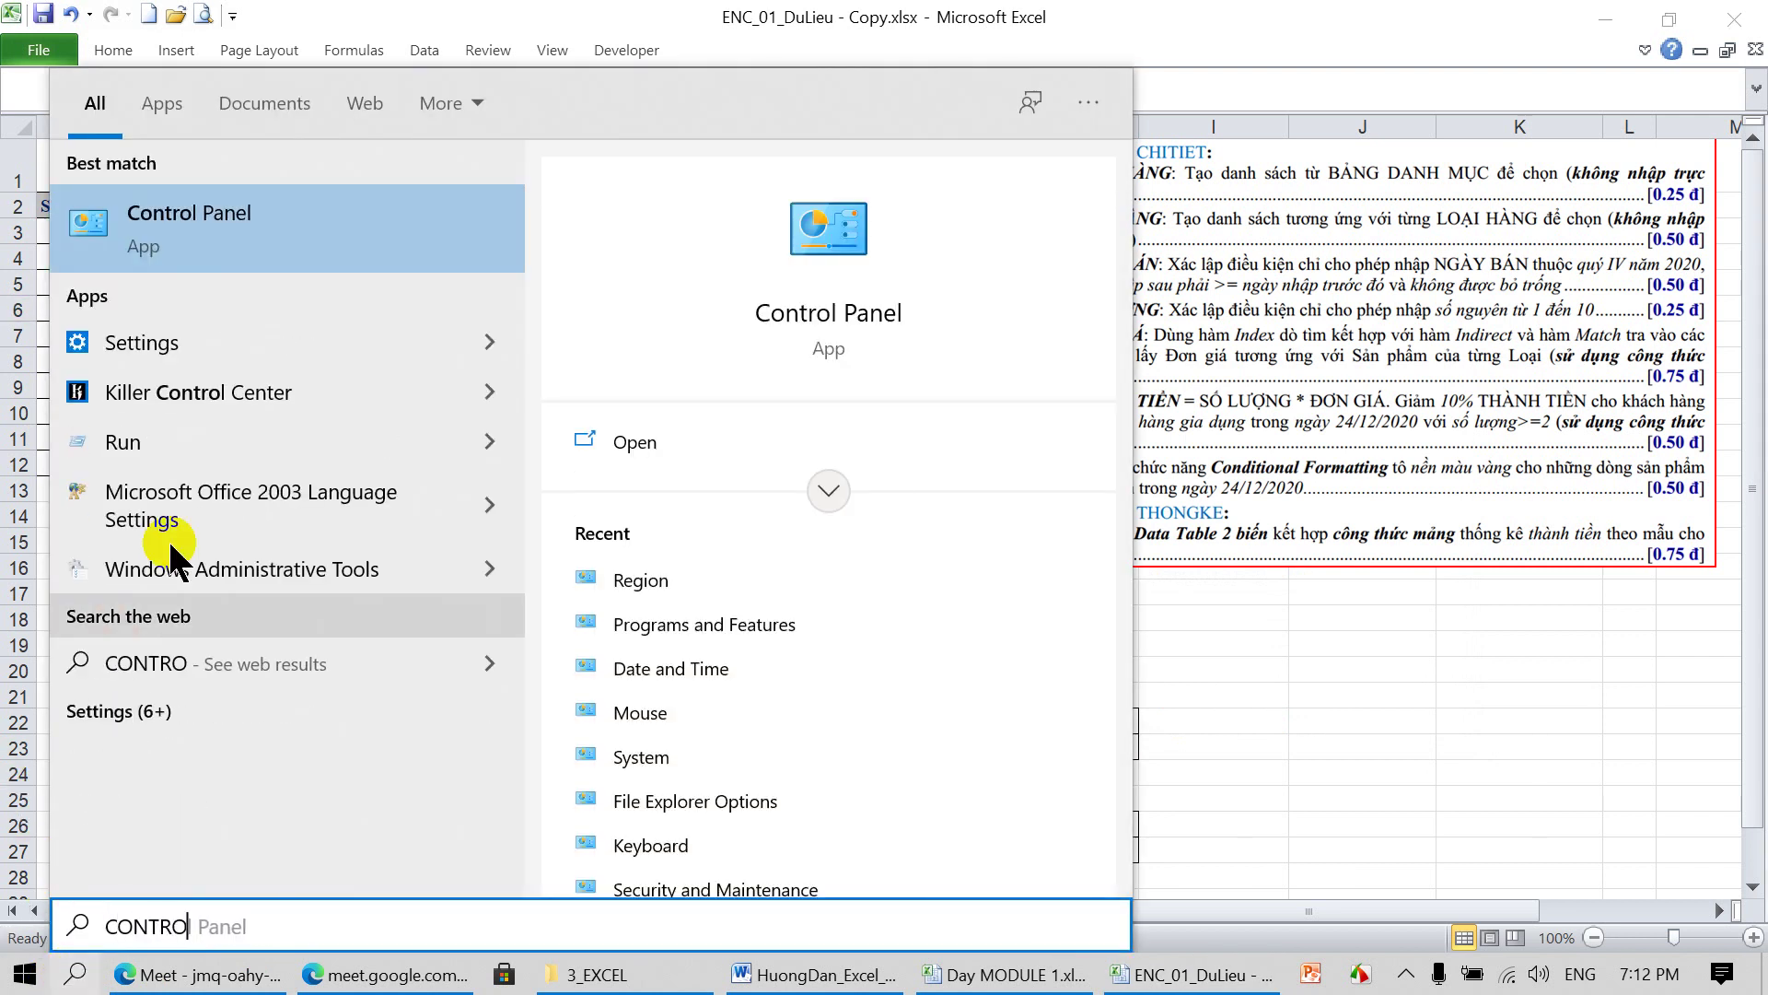
left_click(226, 218)
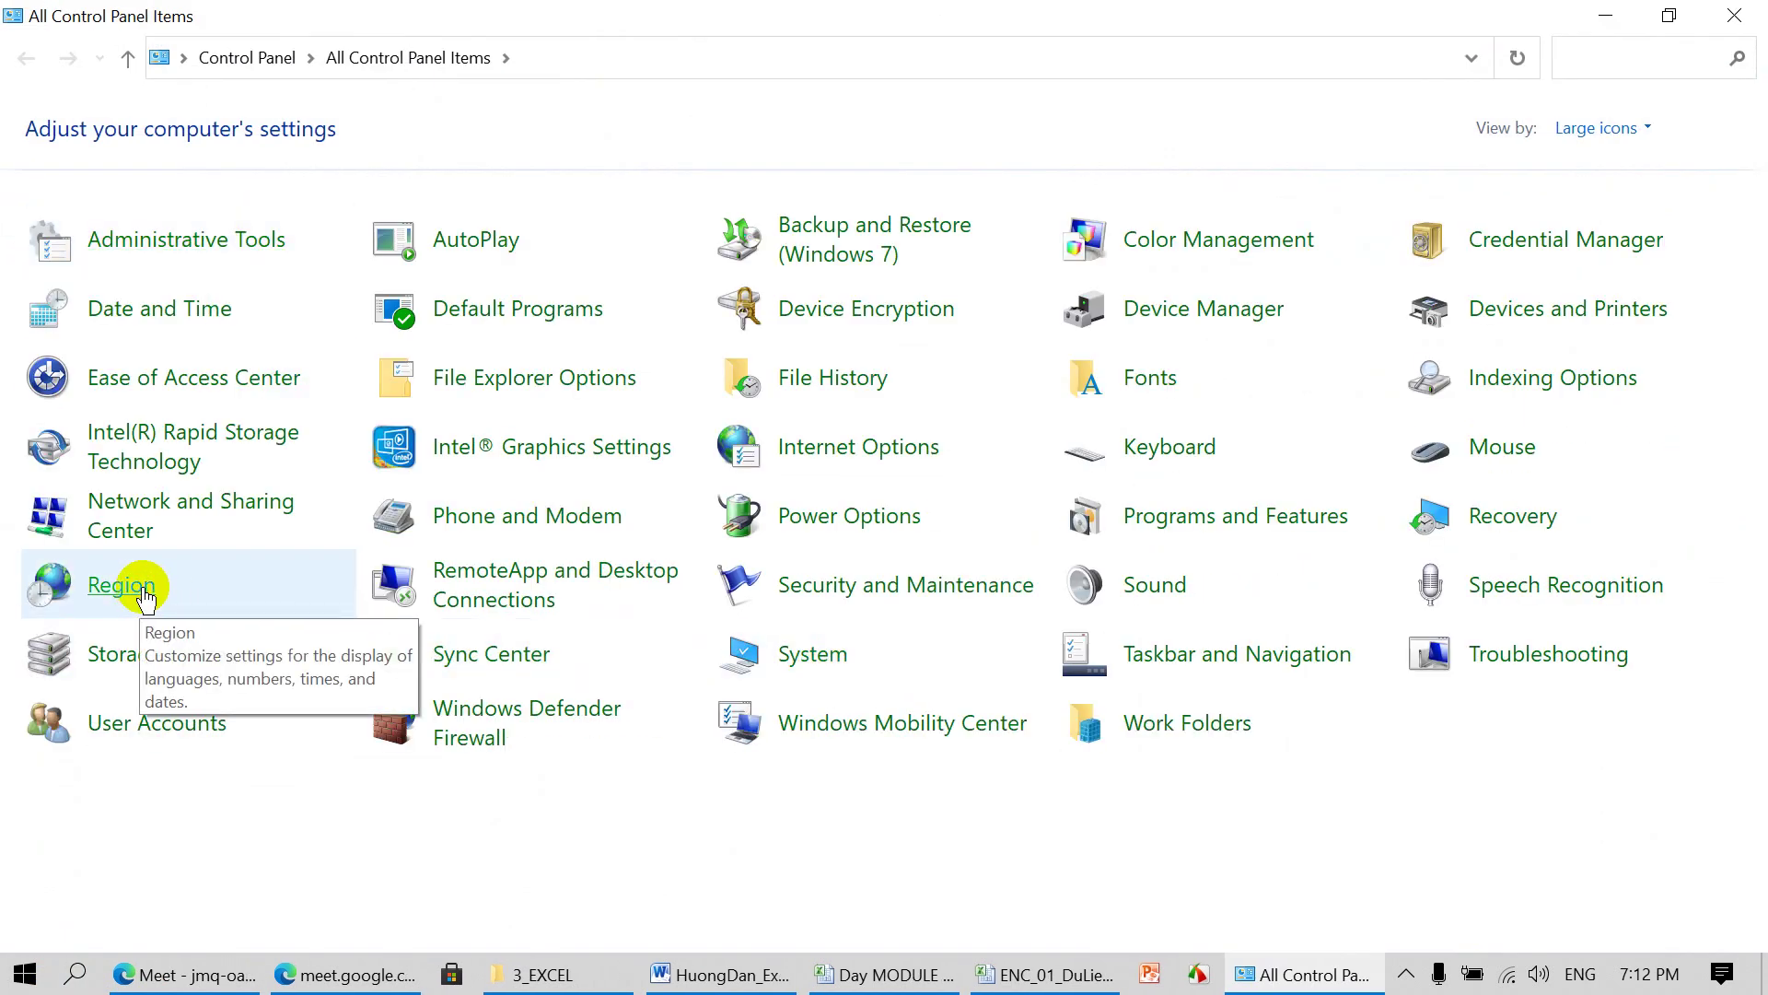
Change the Region short date format to DD/MM/YYYY in the additional date settings
left_click(146, 595)
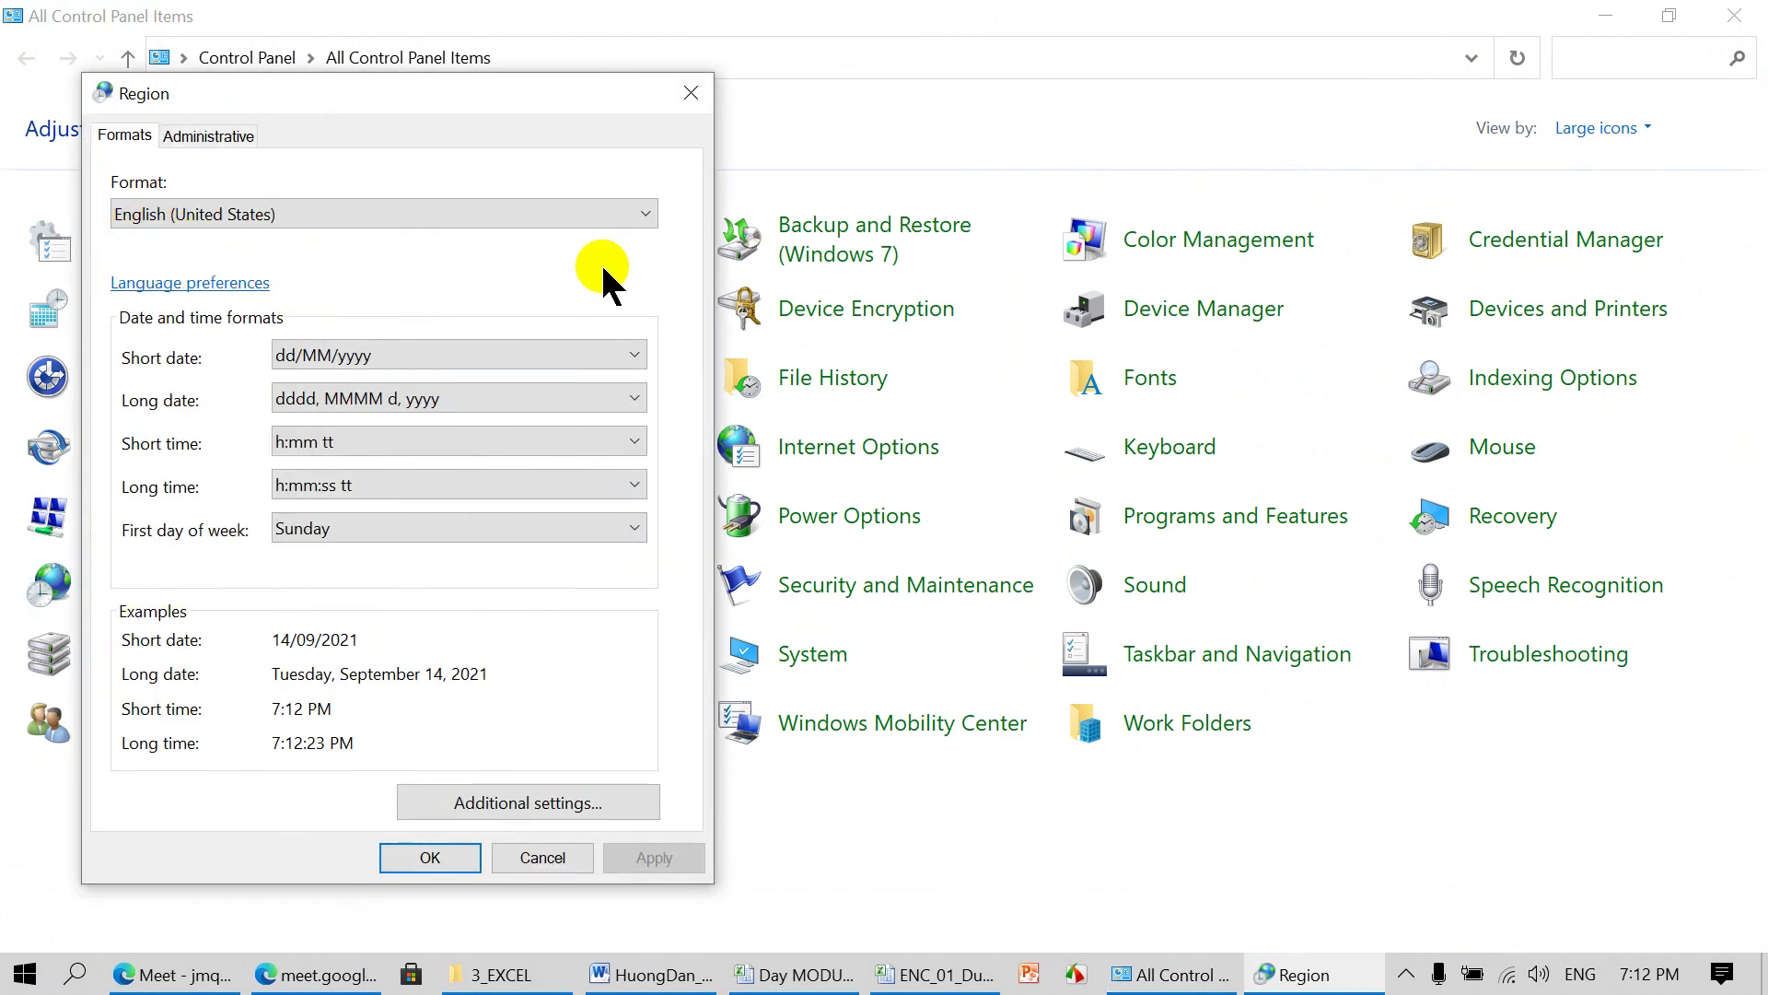
left_click(481, 807)
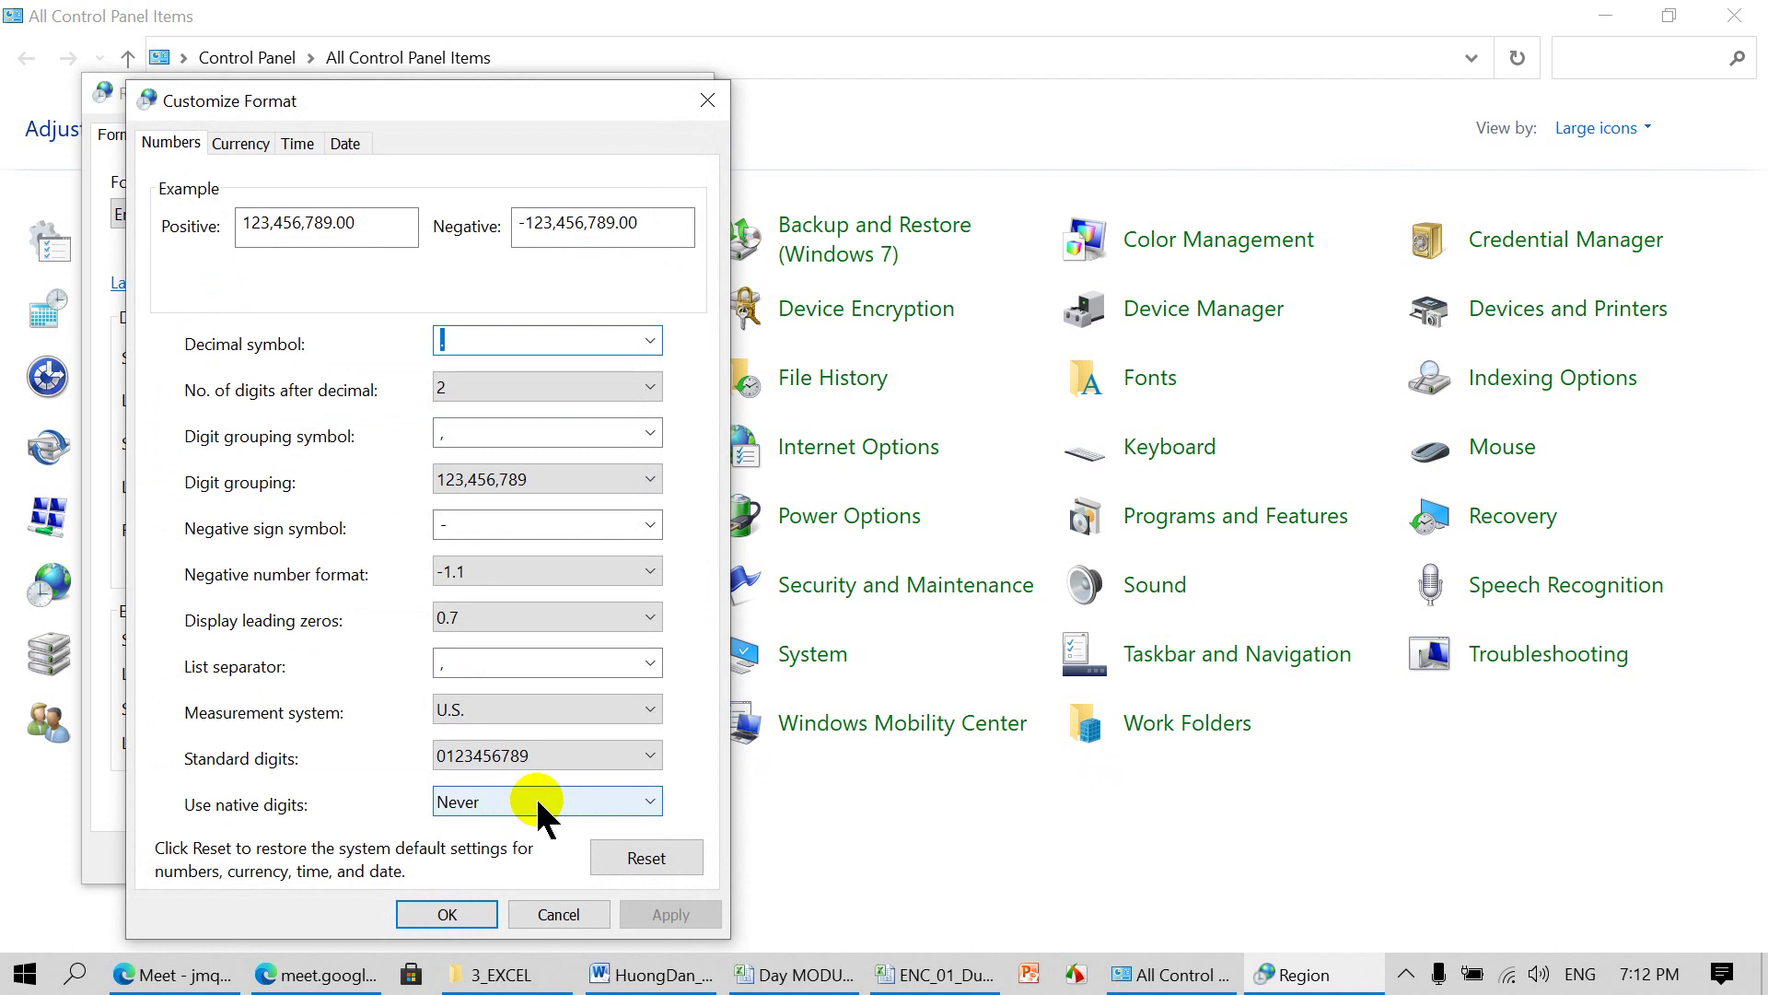
left_click(356, 139)
left_click_drag(426, 386, 267, 380)
type("DD/MM/YYYY")
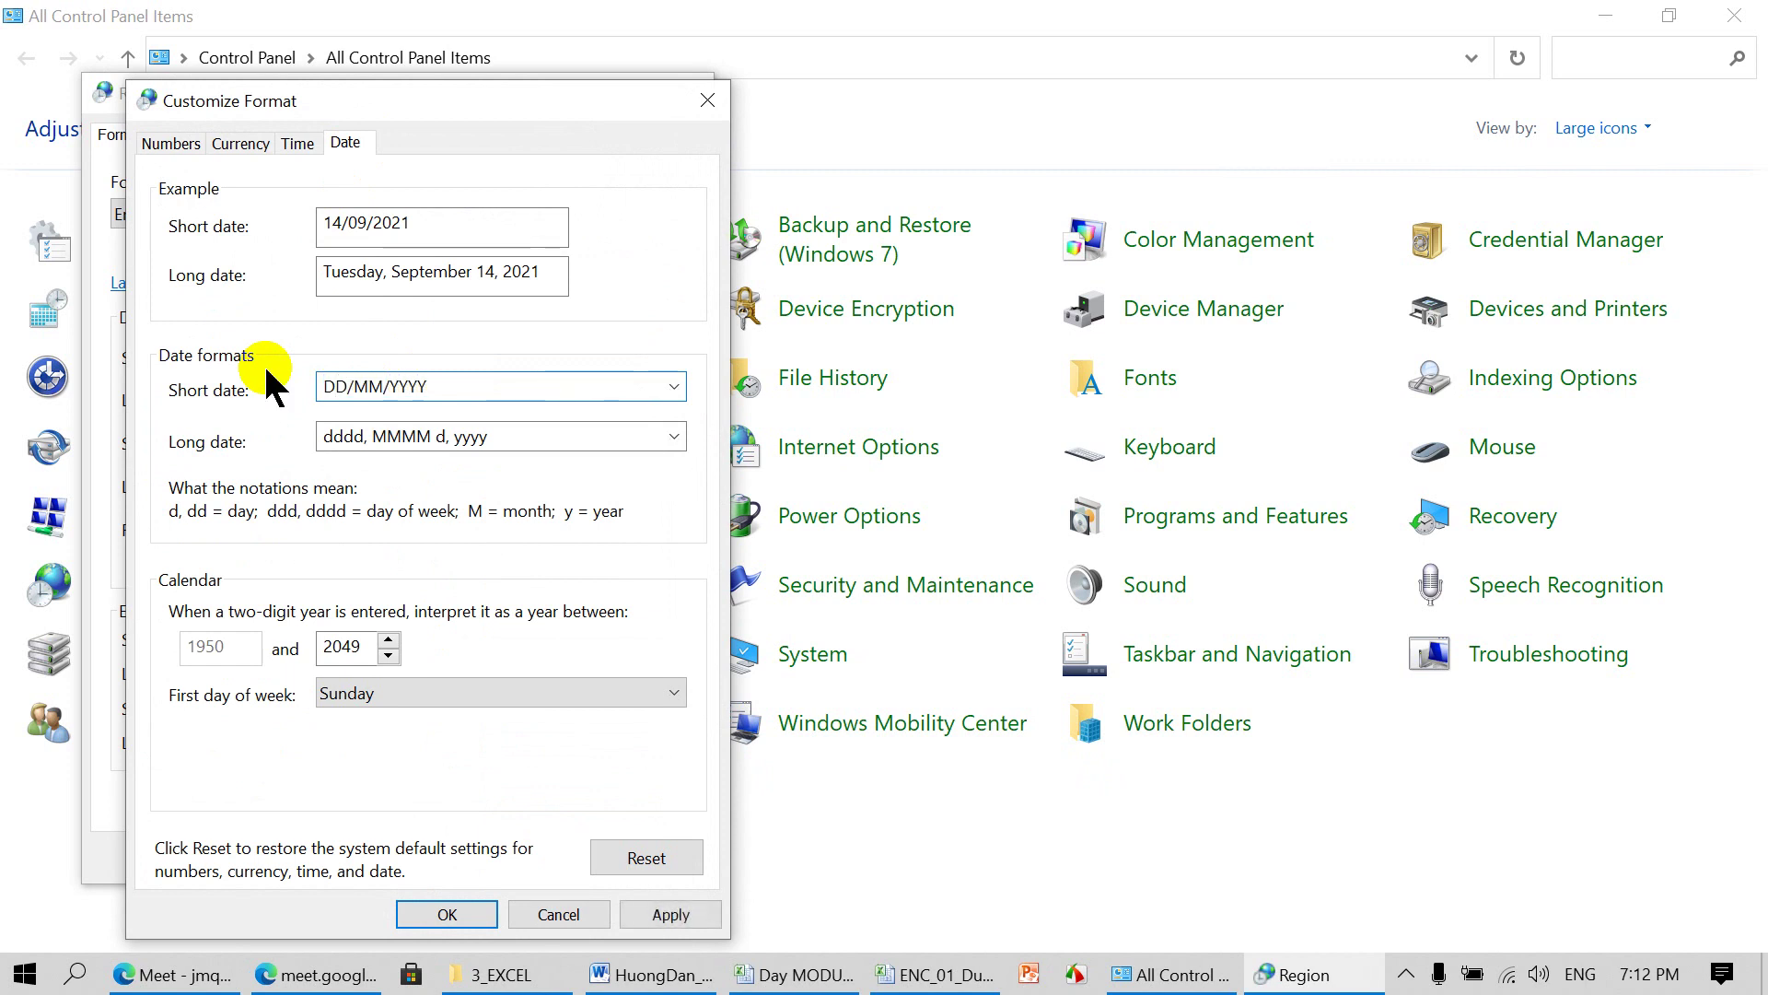
left_click(678, 909)
left_click(468, 914)
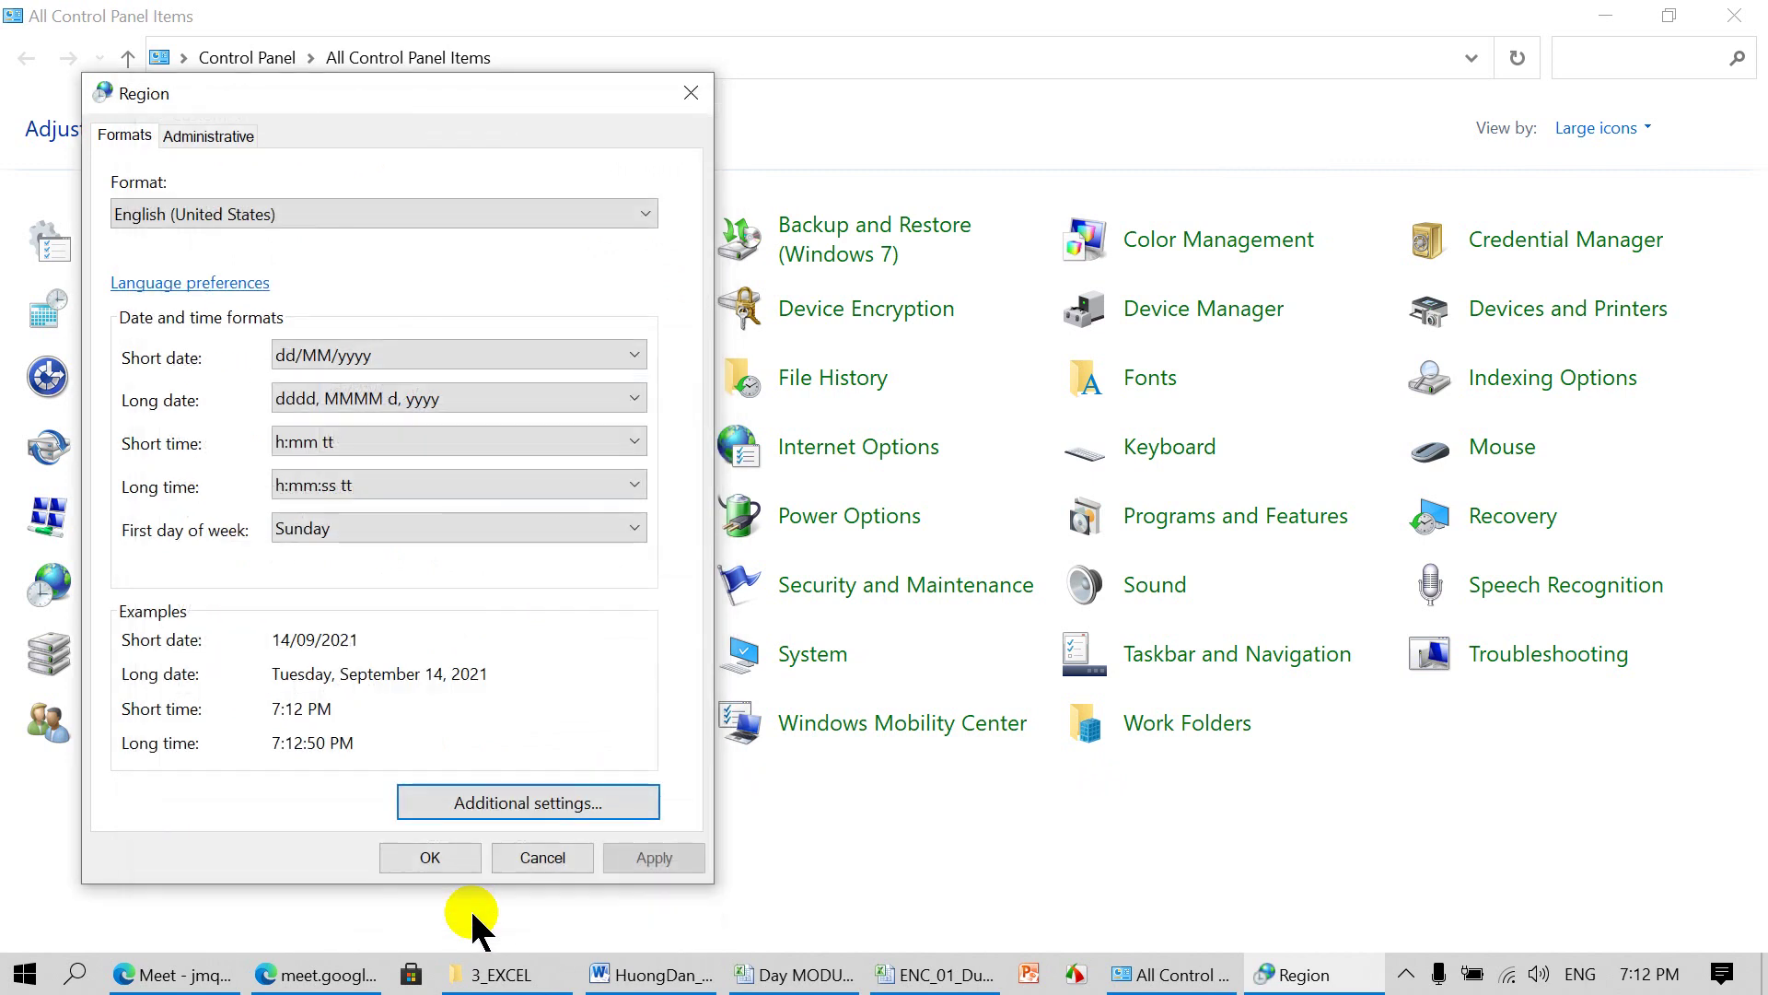
Apply the region settings and close Control Panel to return to Excel
left_click(665, 859)
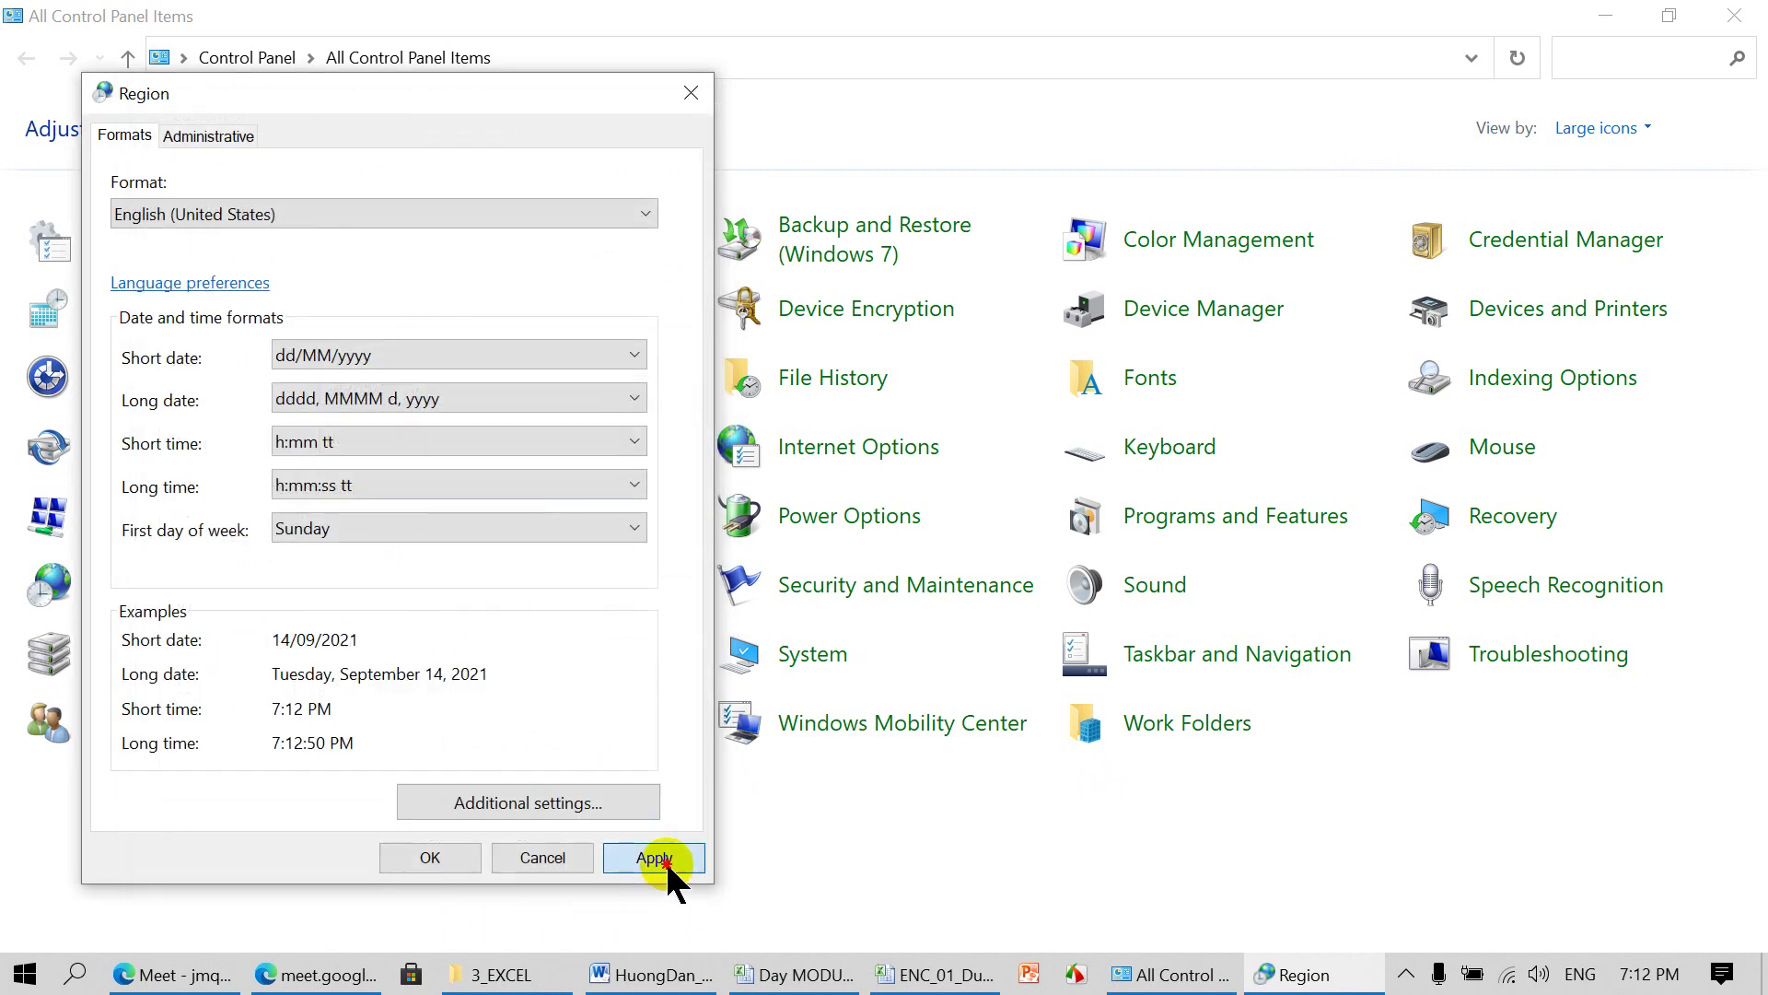
left_click(442, 860)
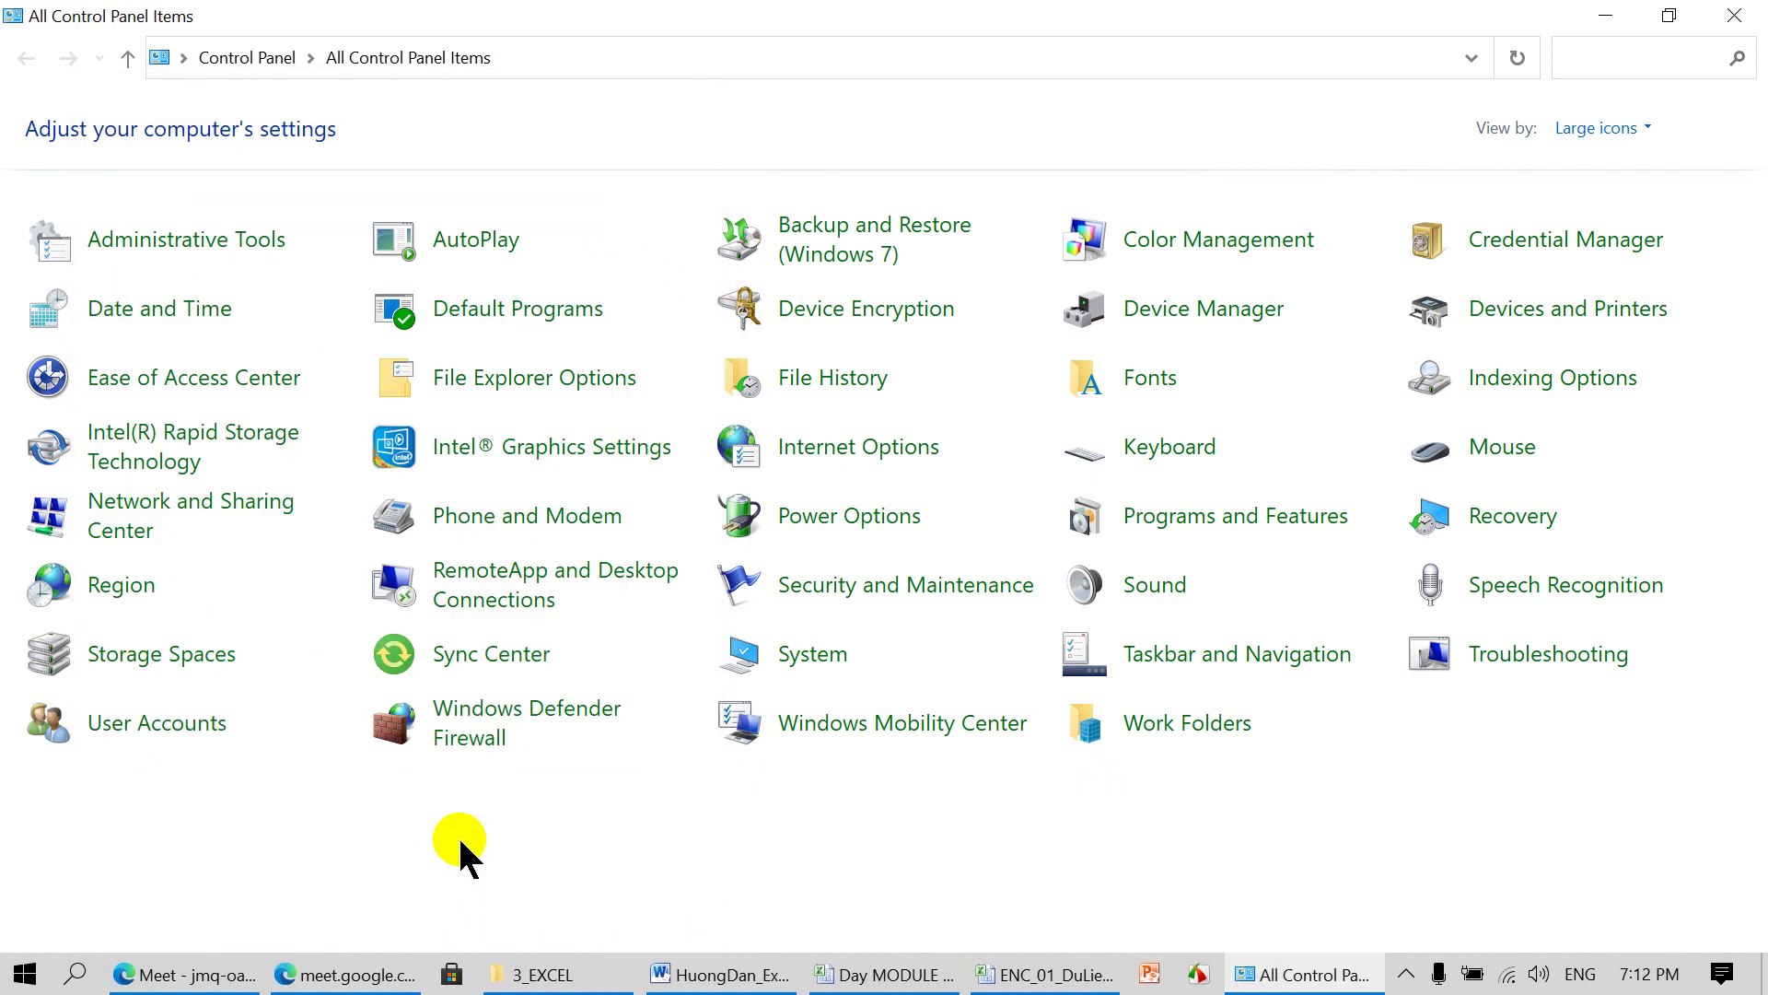
left_click(1741, 20)
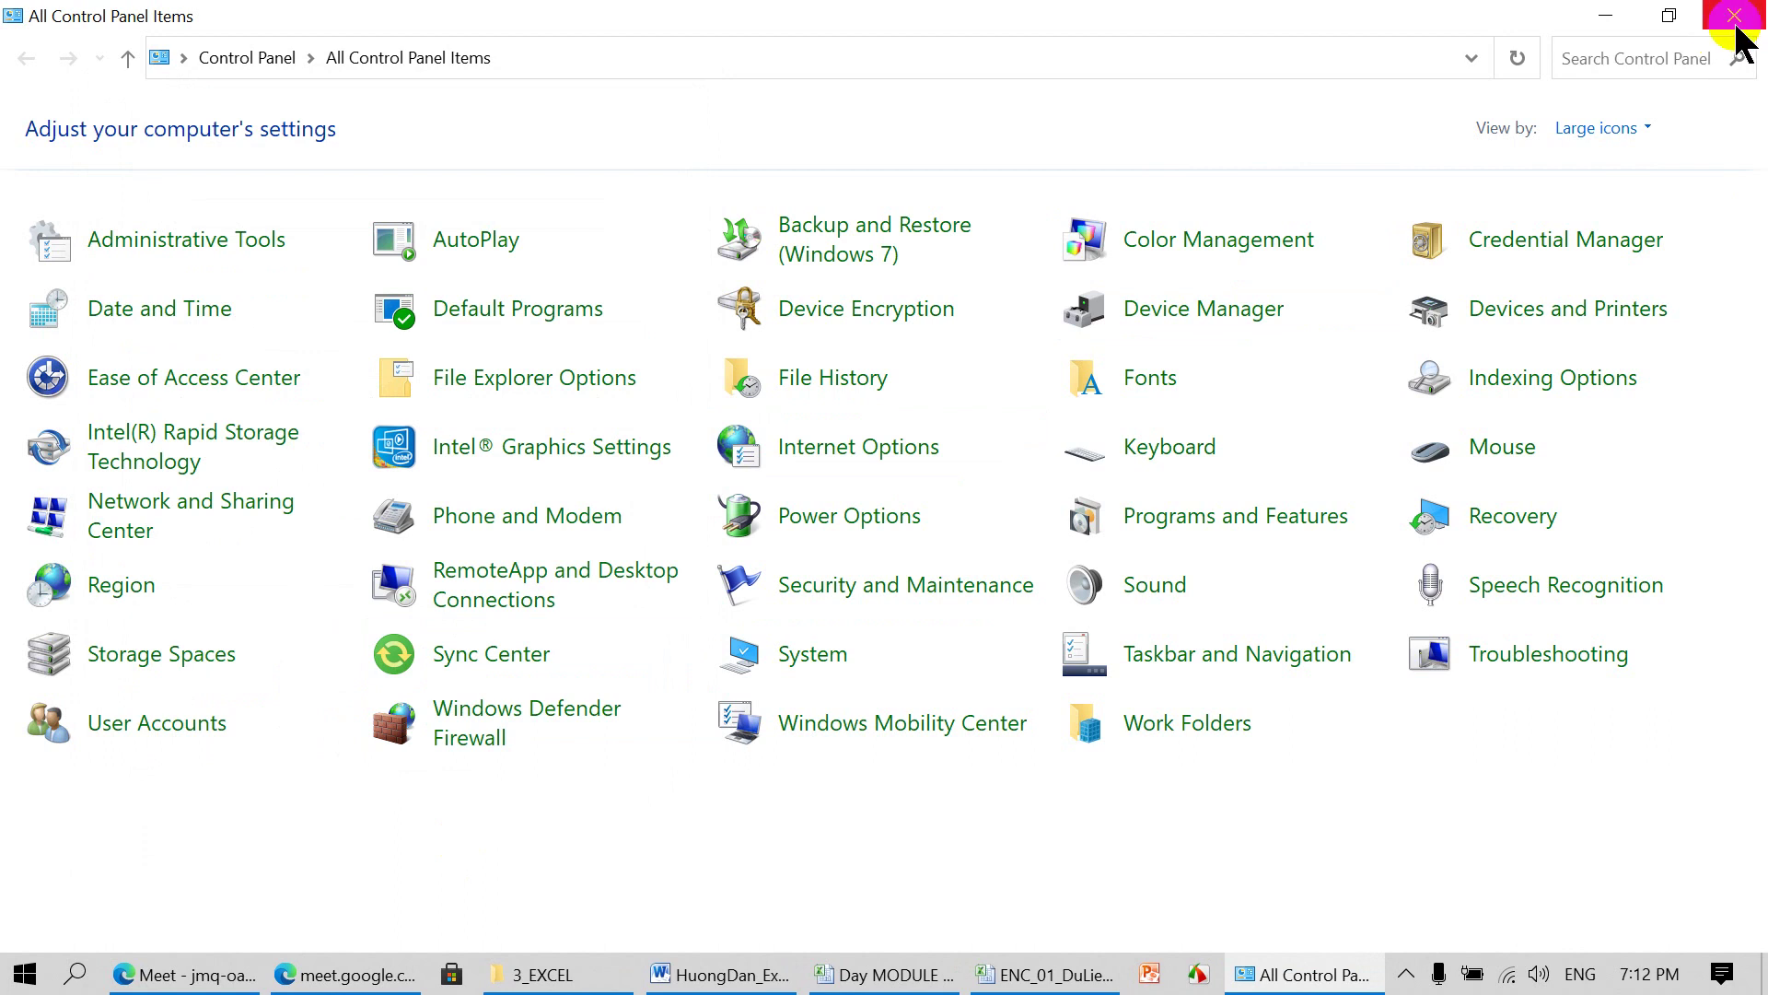
left_click(1737, 16)
left_click(473, 287)
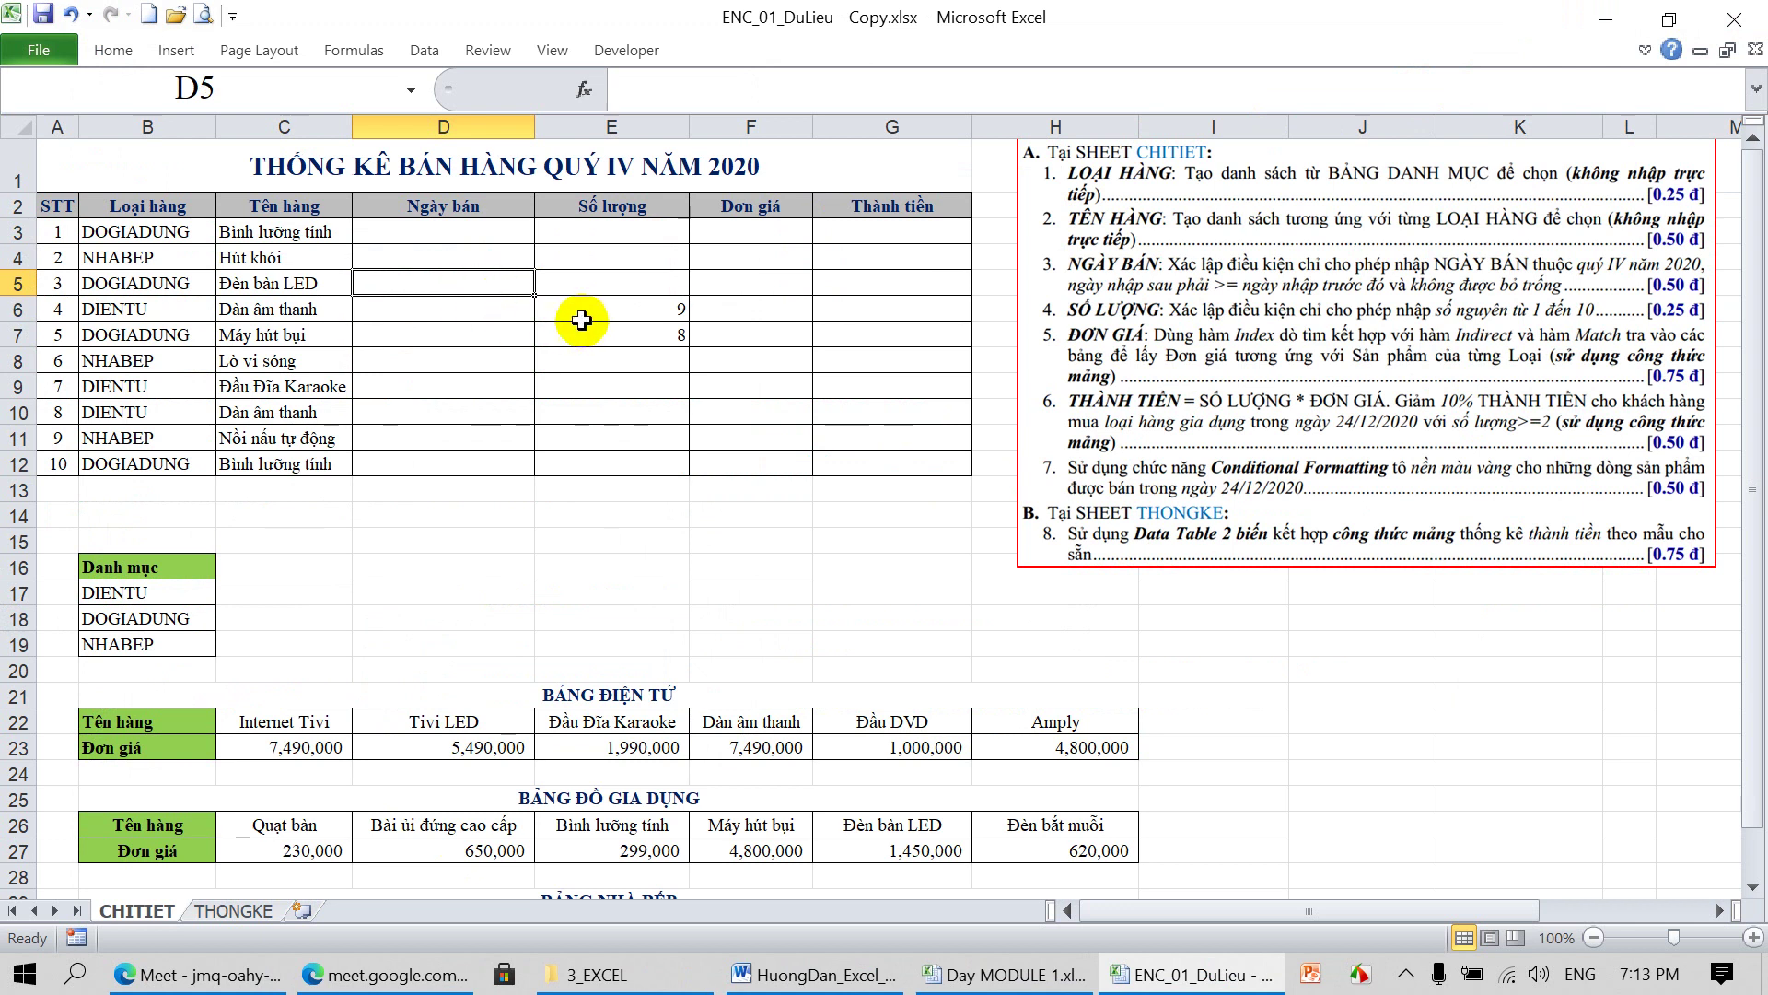
type("1/5/2")
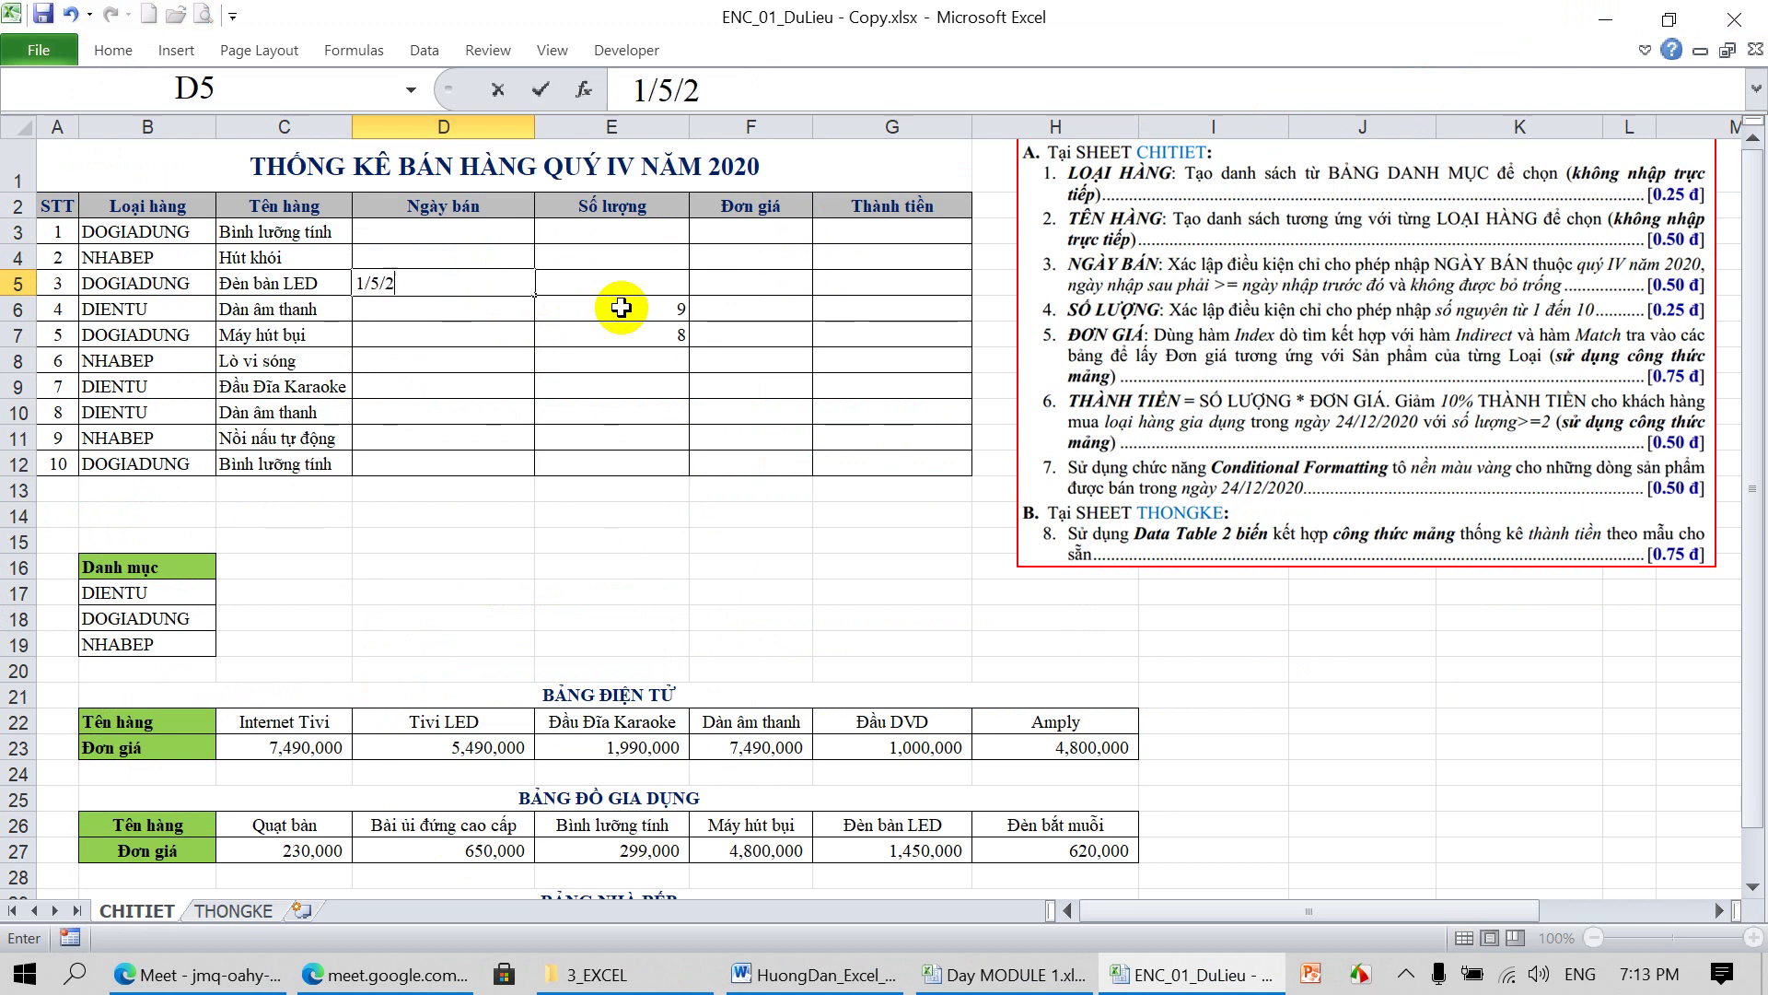
type("020")
key("Return")
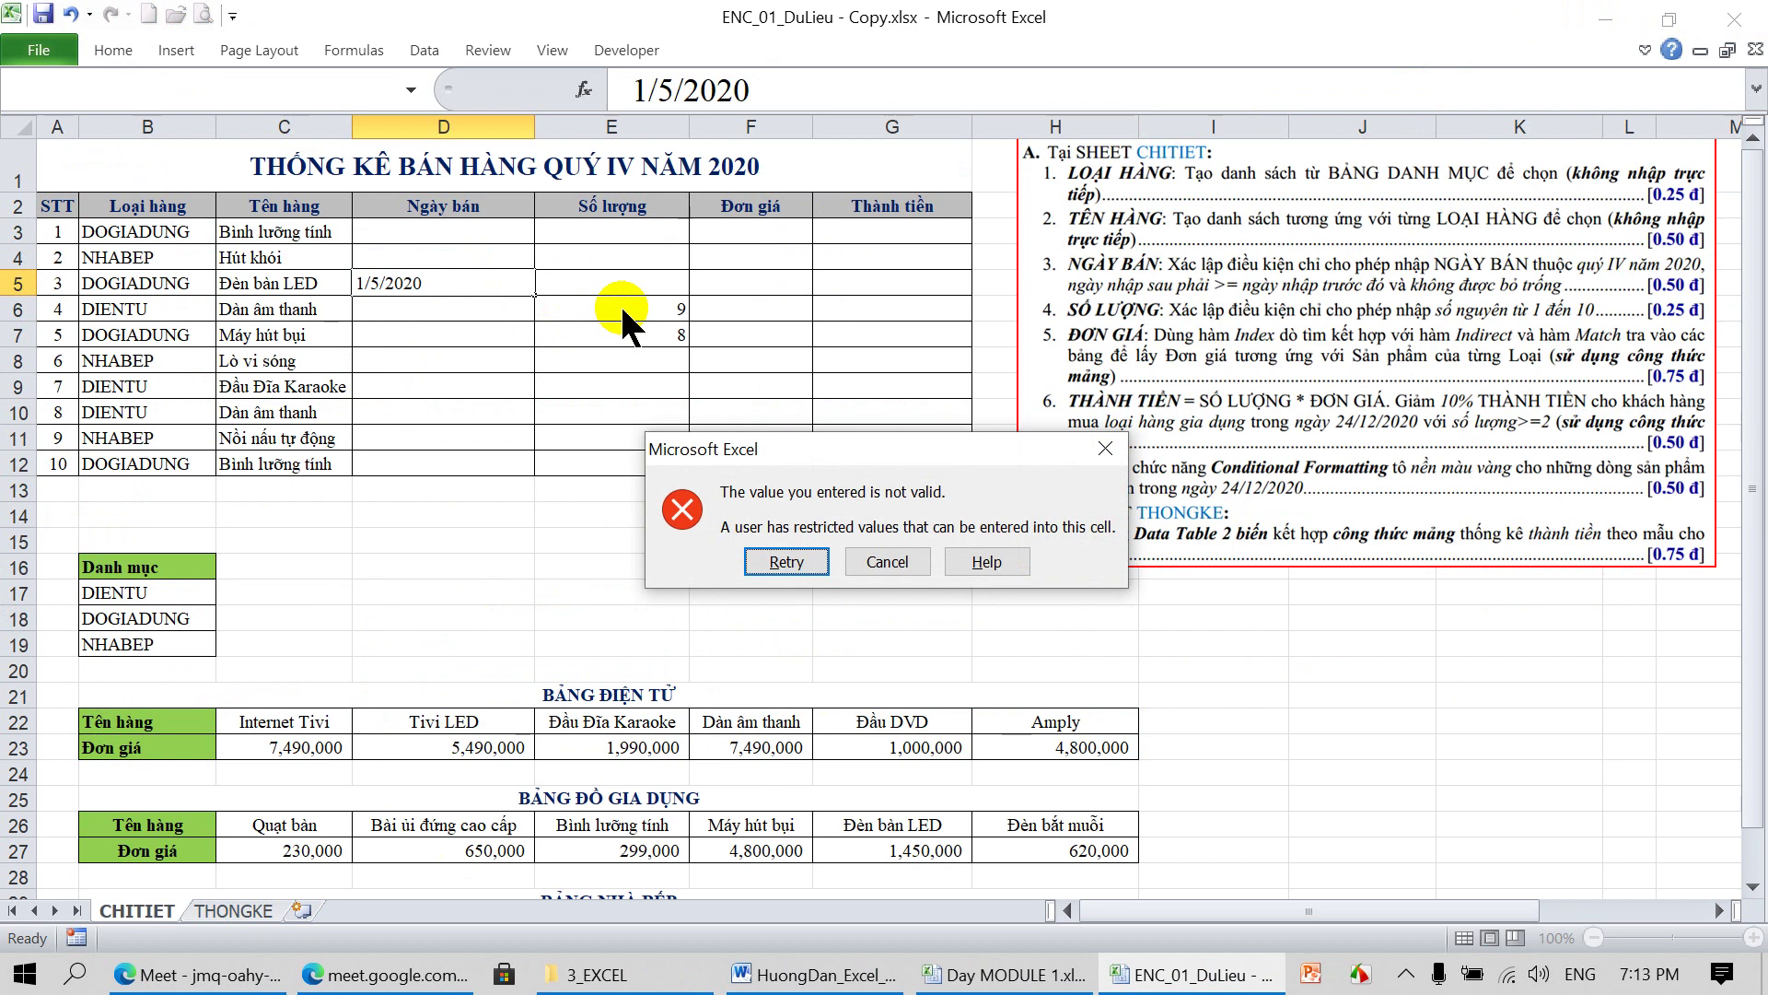
key("Return")
type("15/11/20")
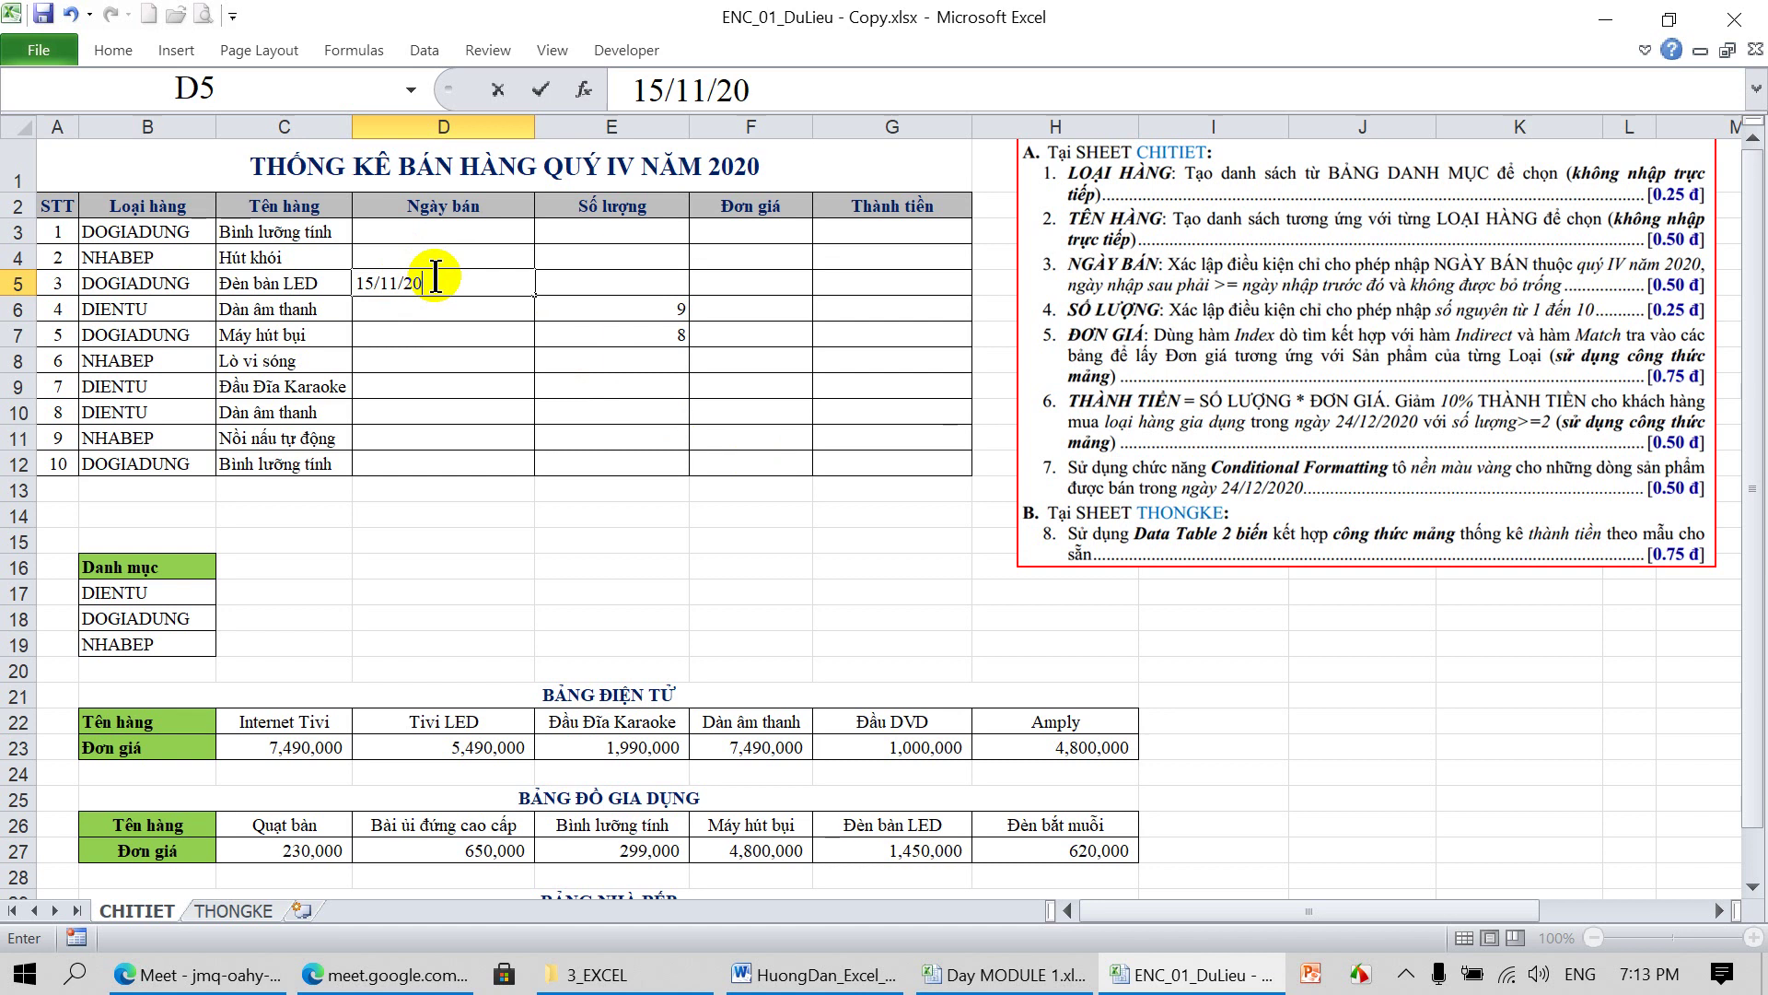
key("Return")
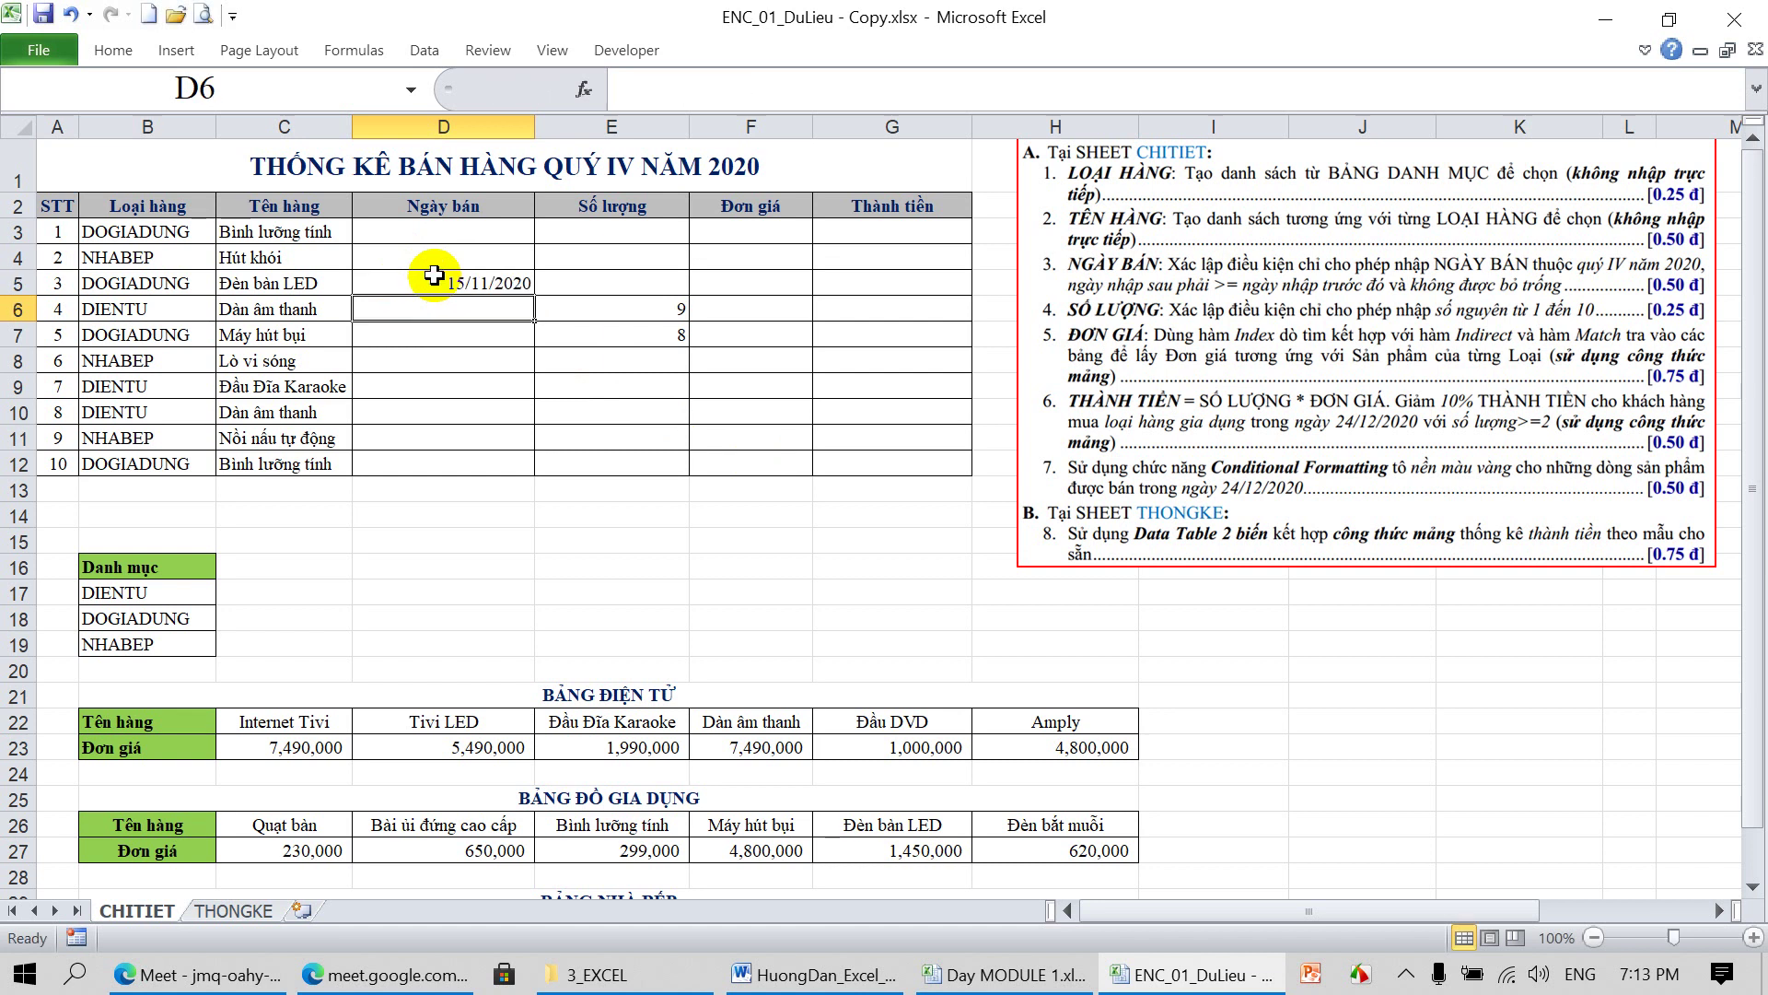
type("1/12/20")
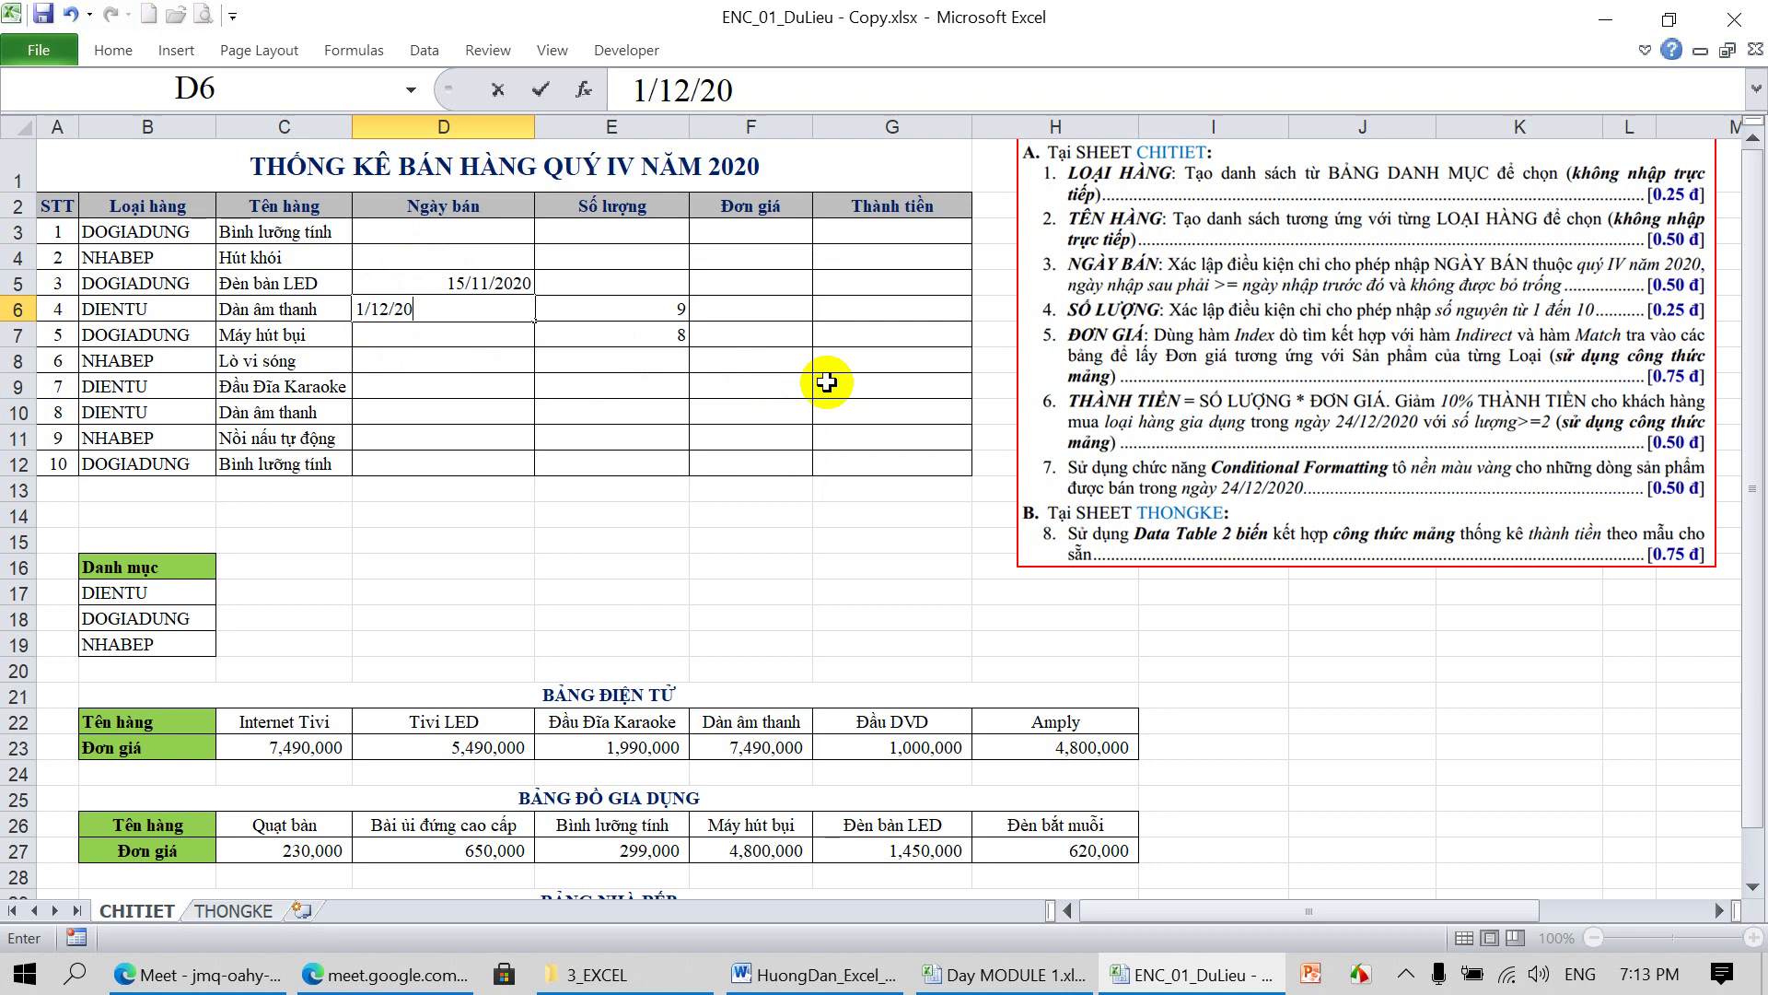
key("Return")
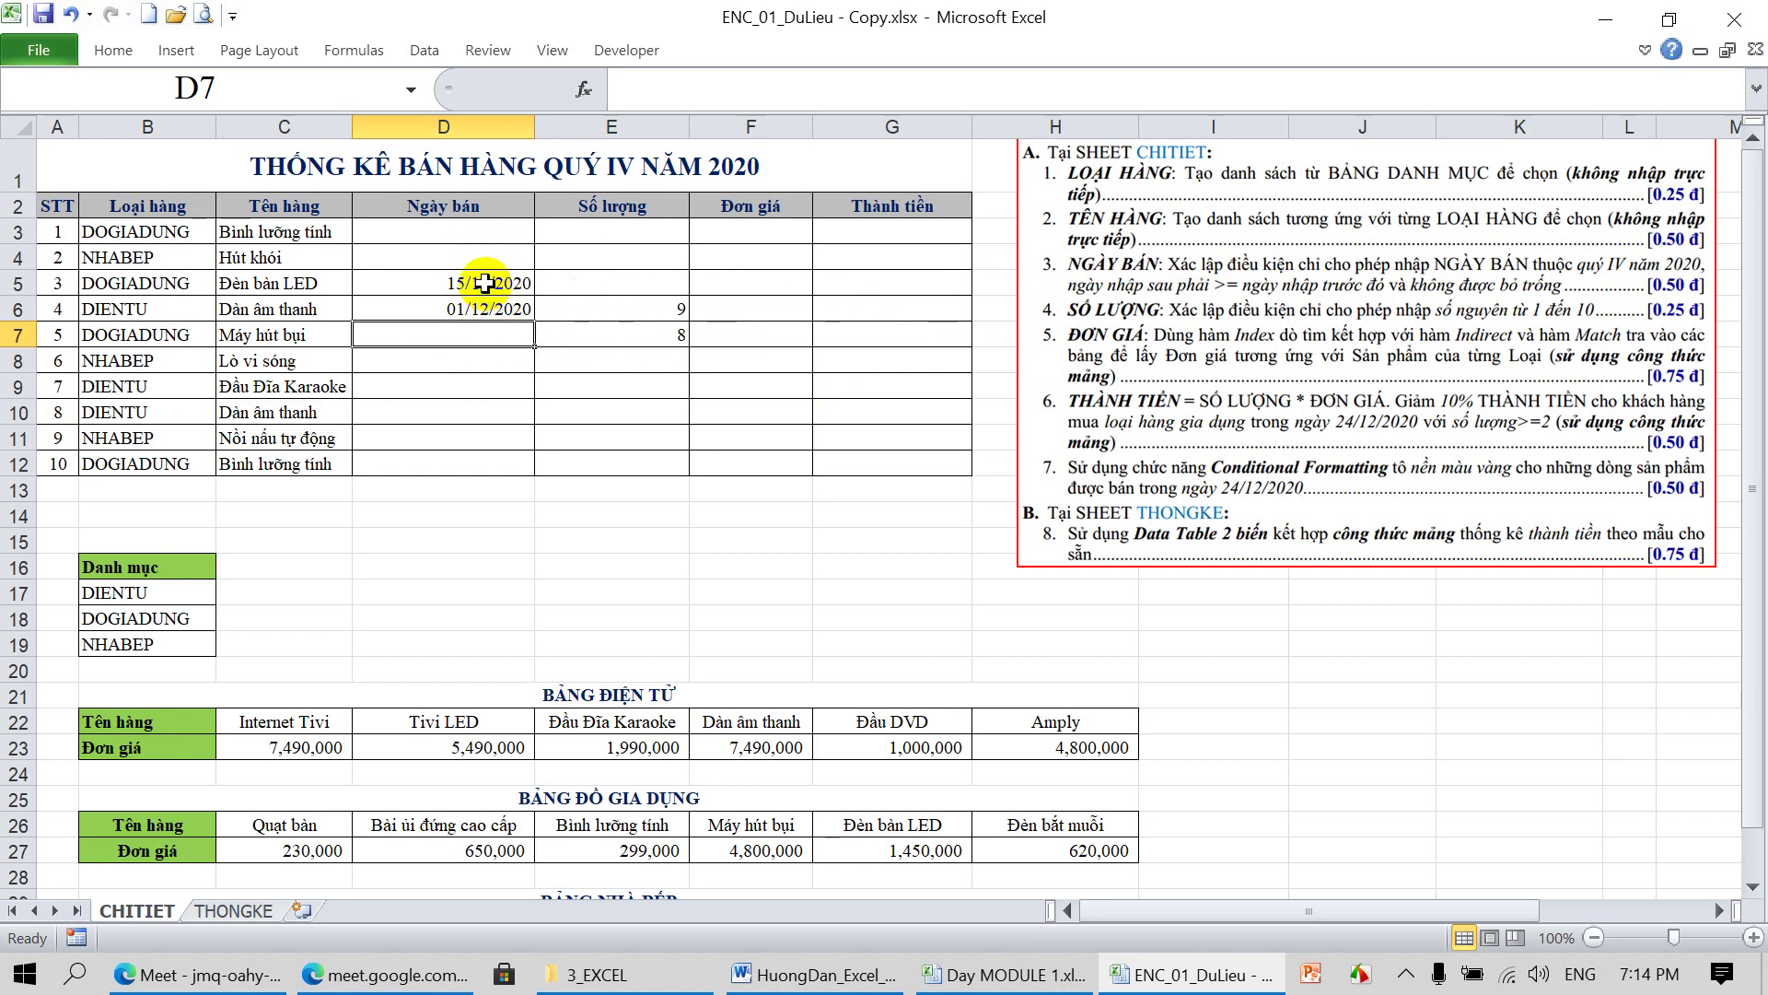
left_click(485, 283)
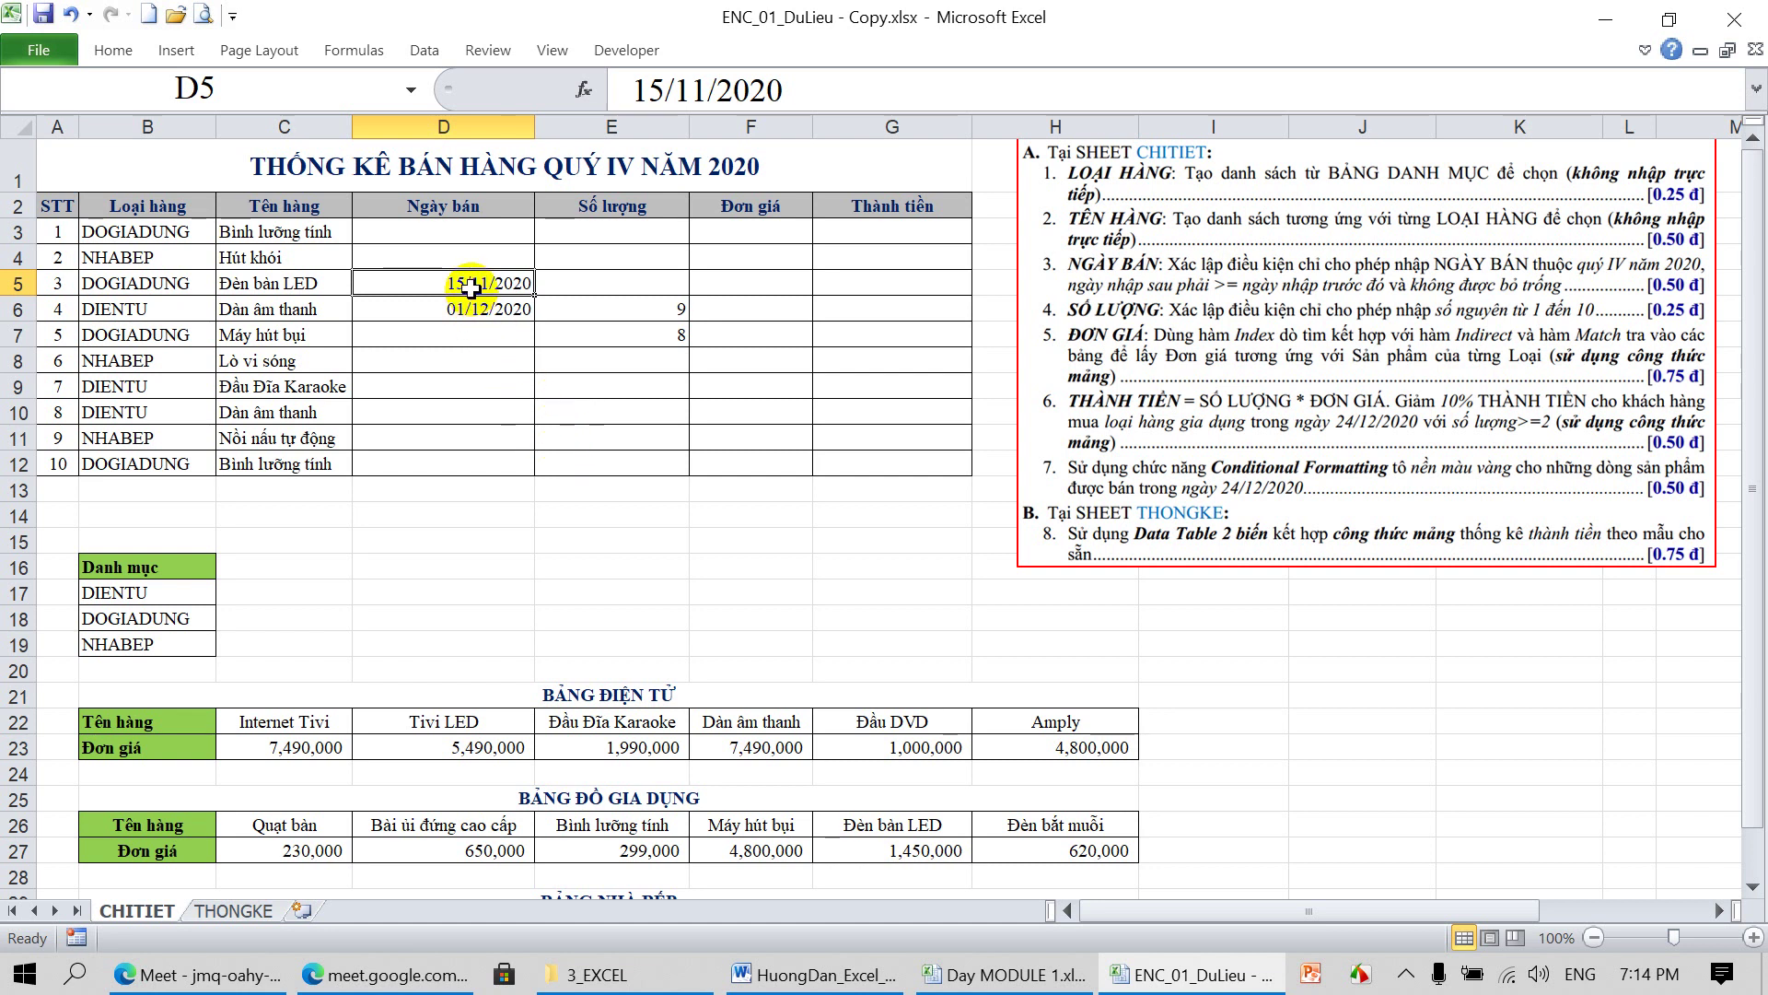
left_click_drag(471, 289, 464, 304)
key("Delete")
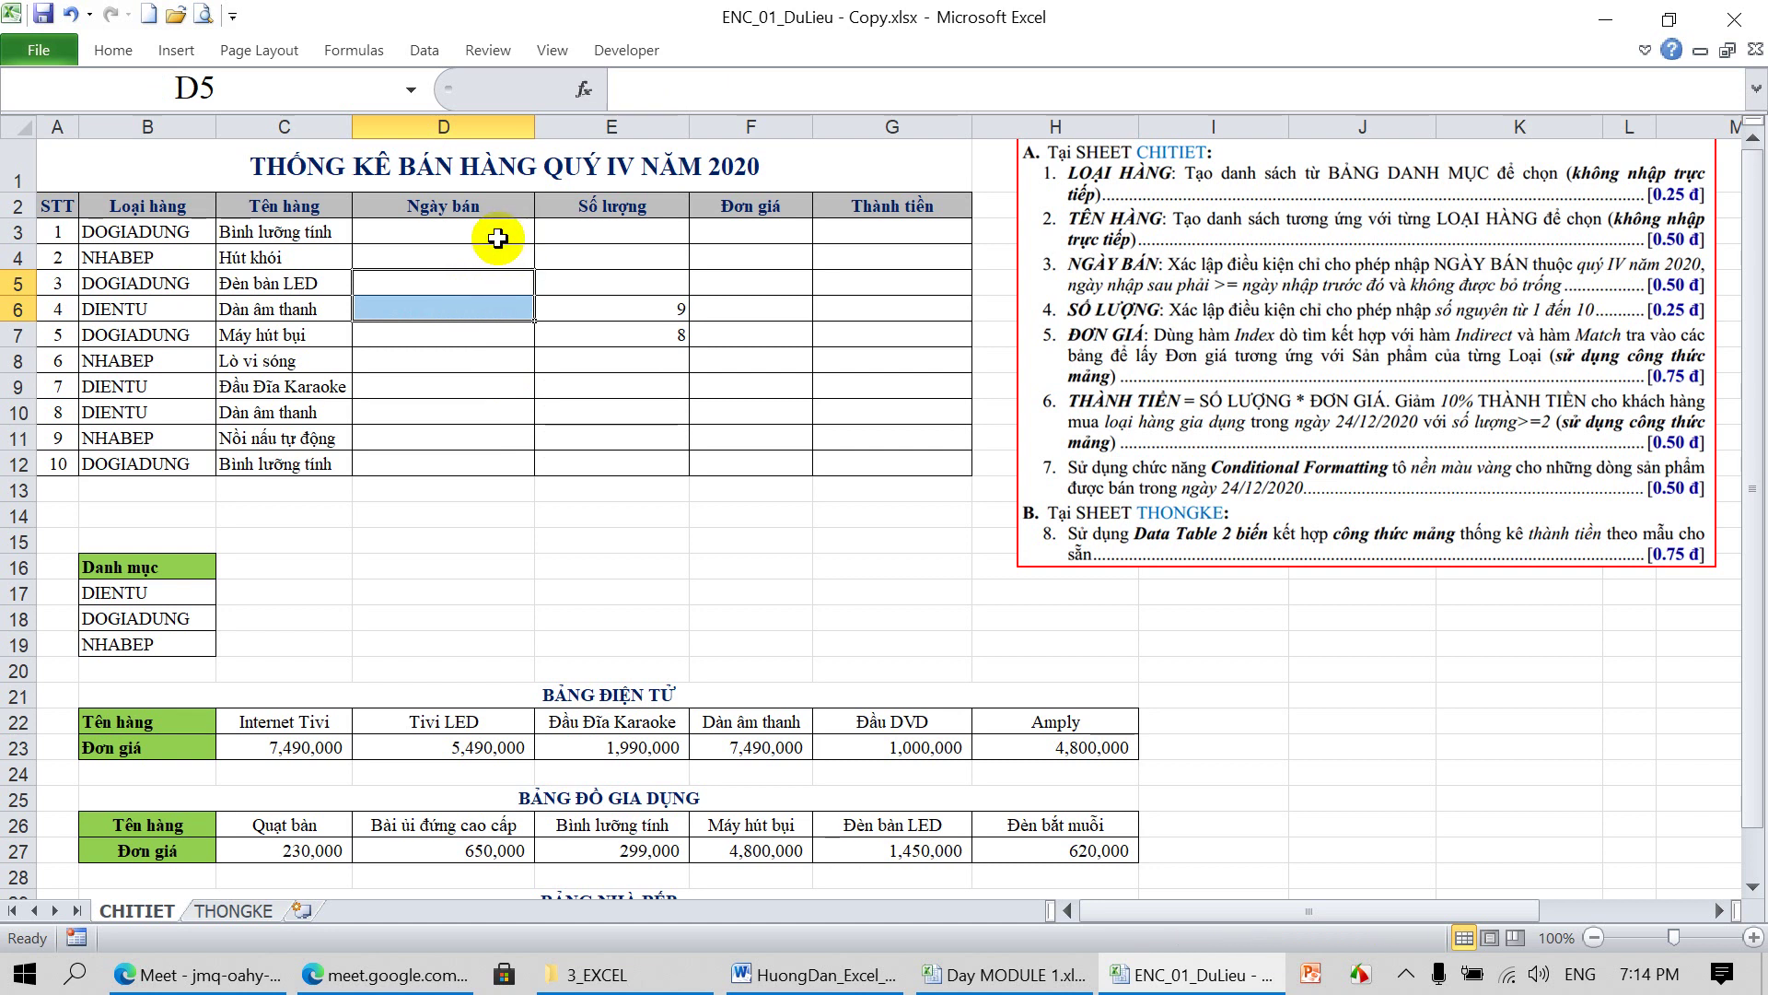
Select the date cells below D3 and insert D4>=D3 as the first AND condition in their validation formula
left_click(498, 239)
left_click(483, 252)
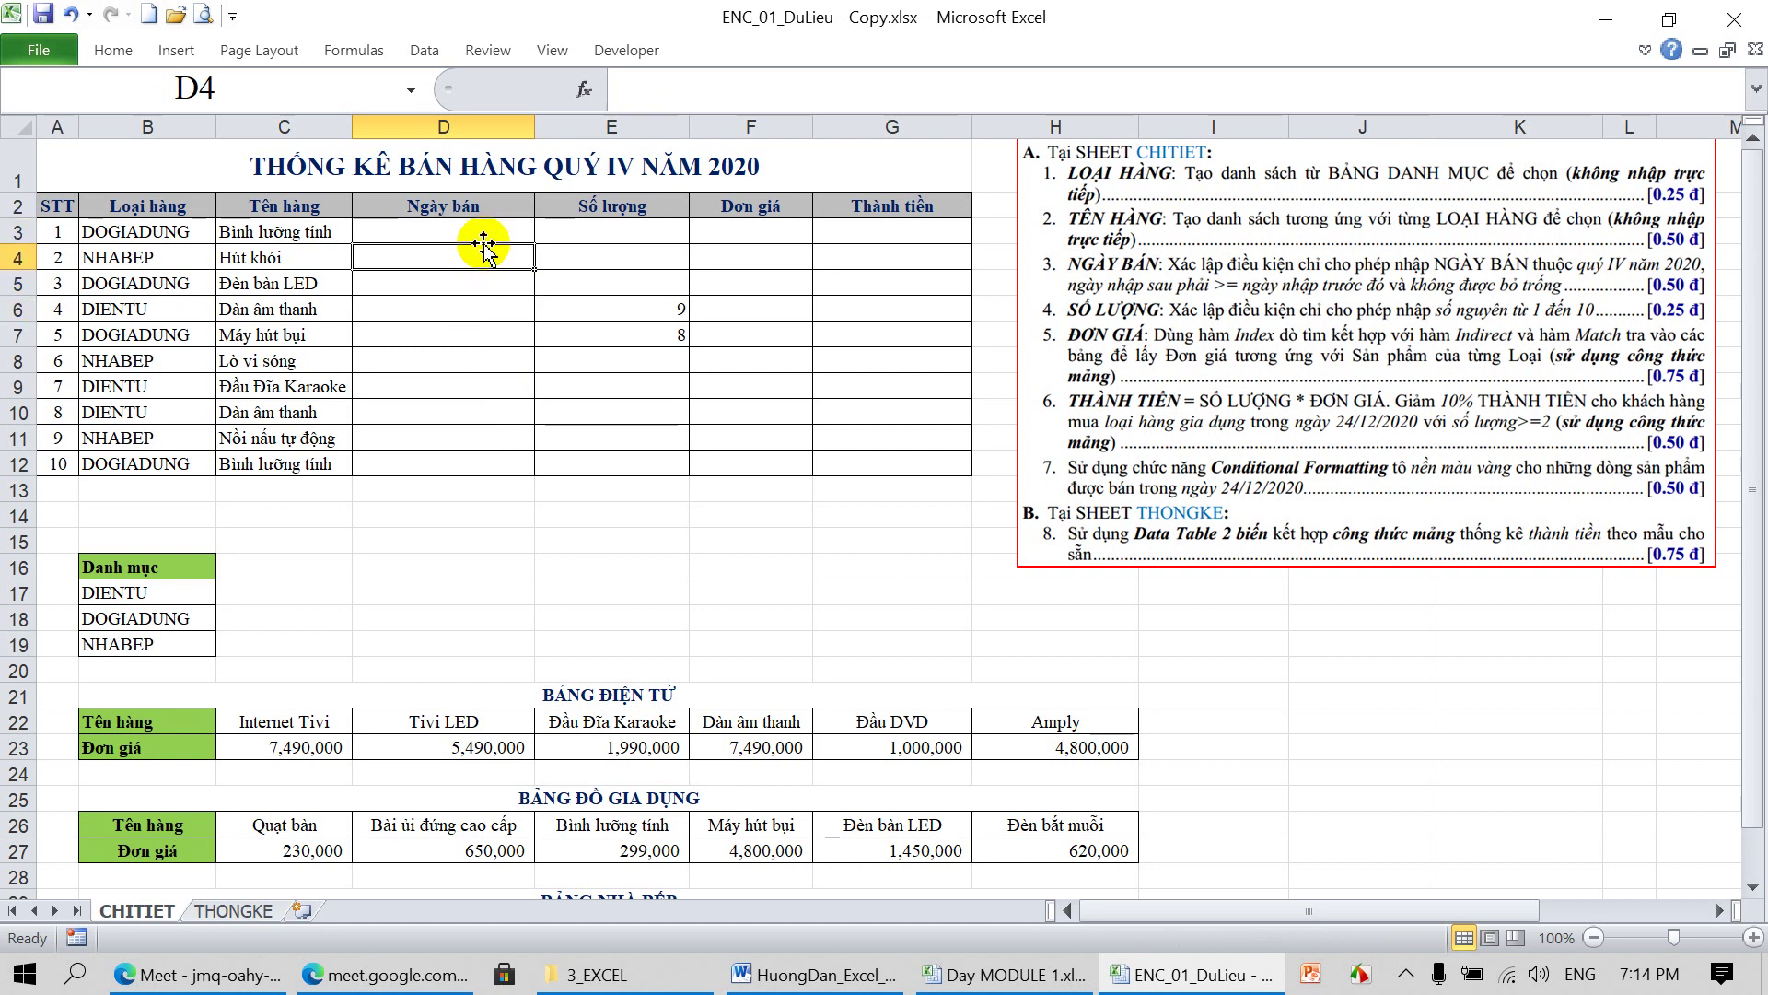
left_click(479, 233)
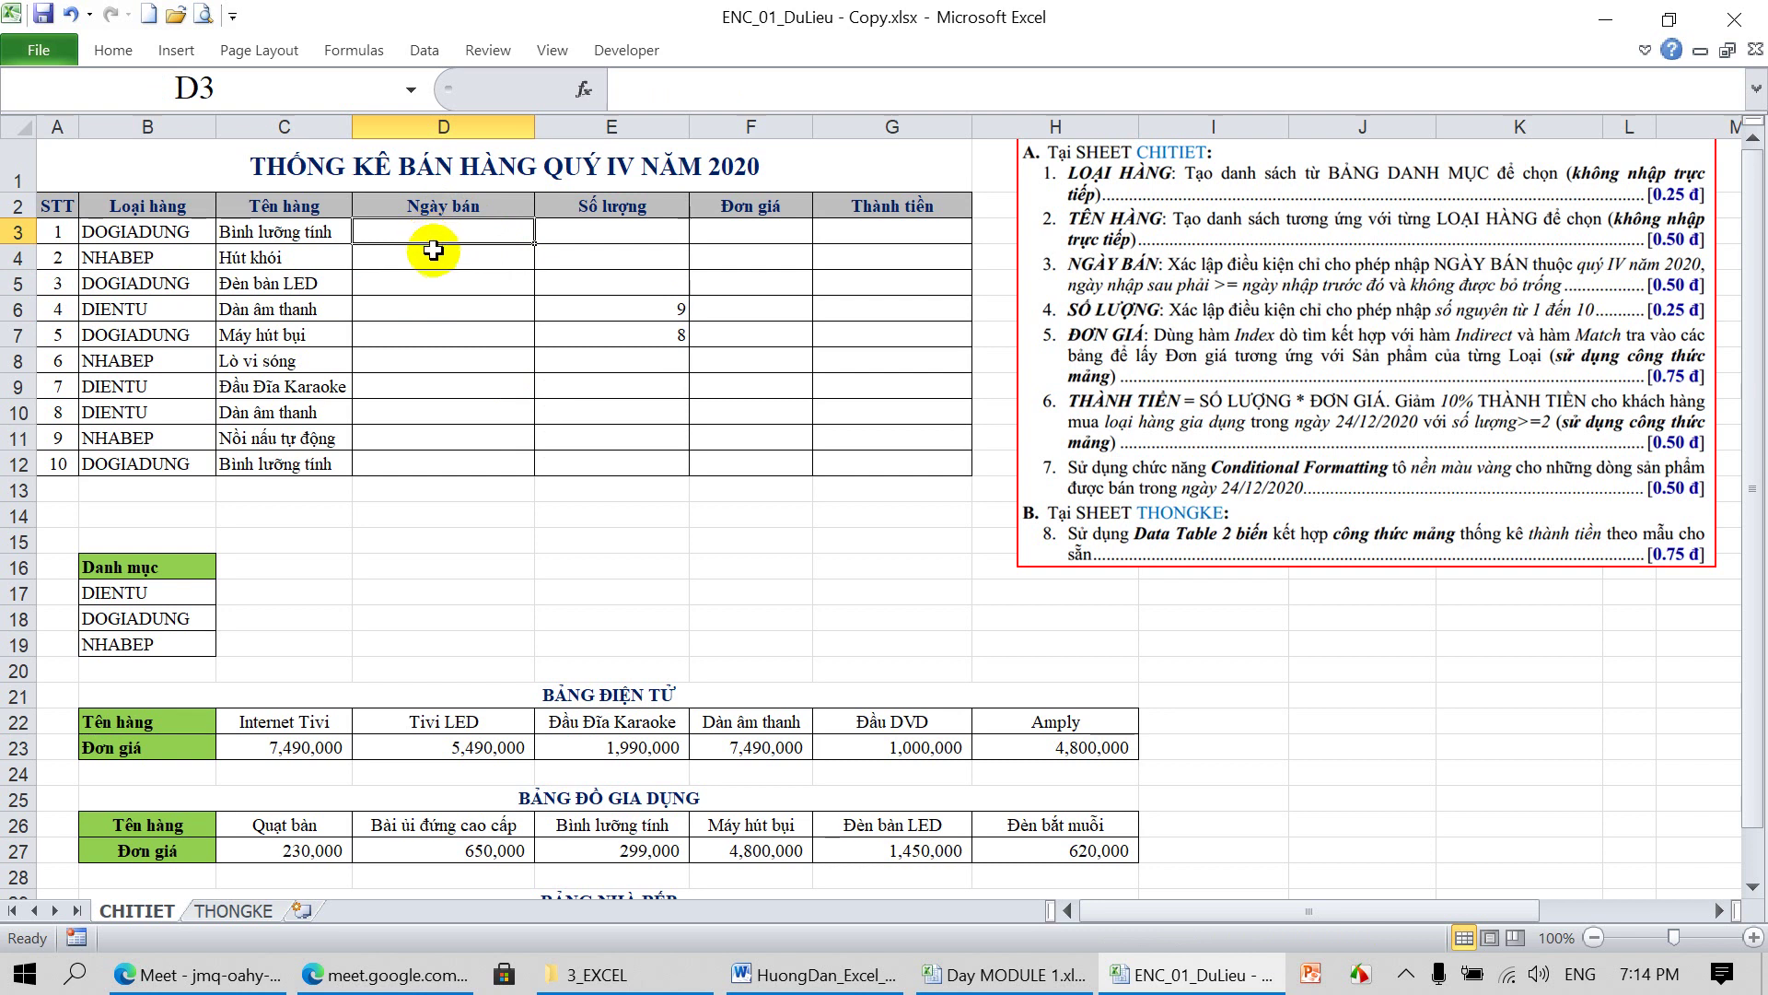
left_click(442, 260)
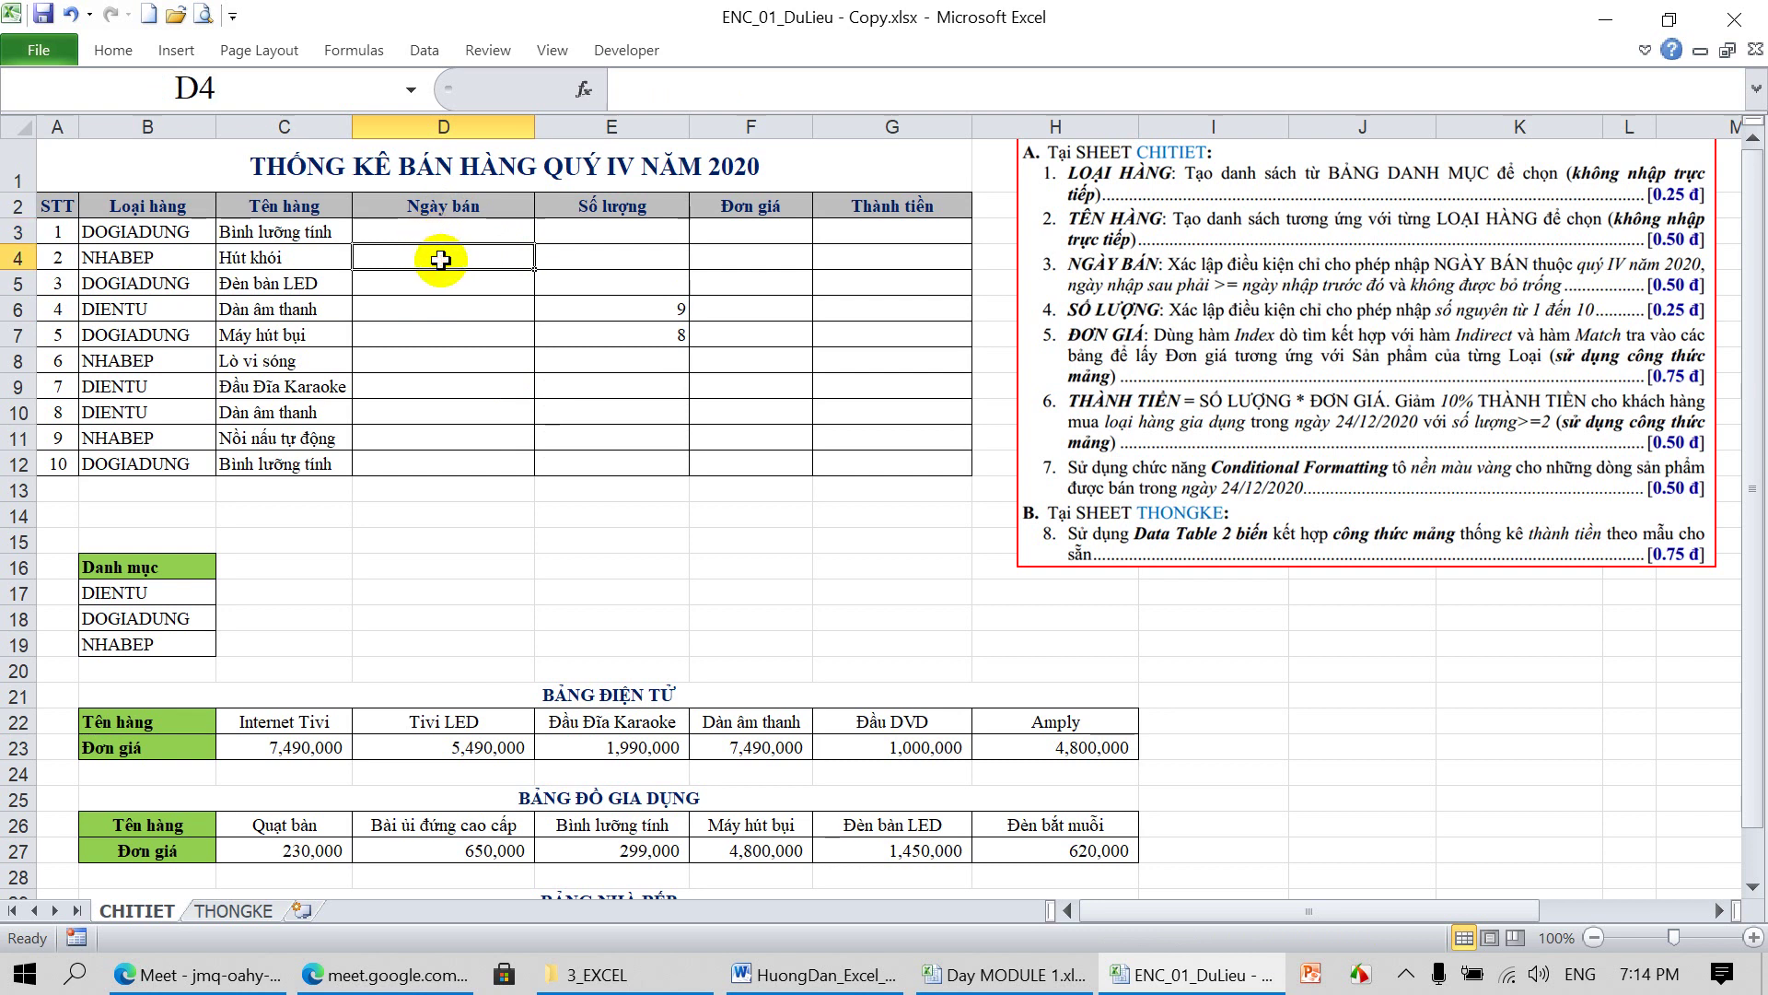
left_click_drag(441, 260, 424, 463)
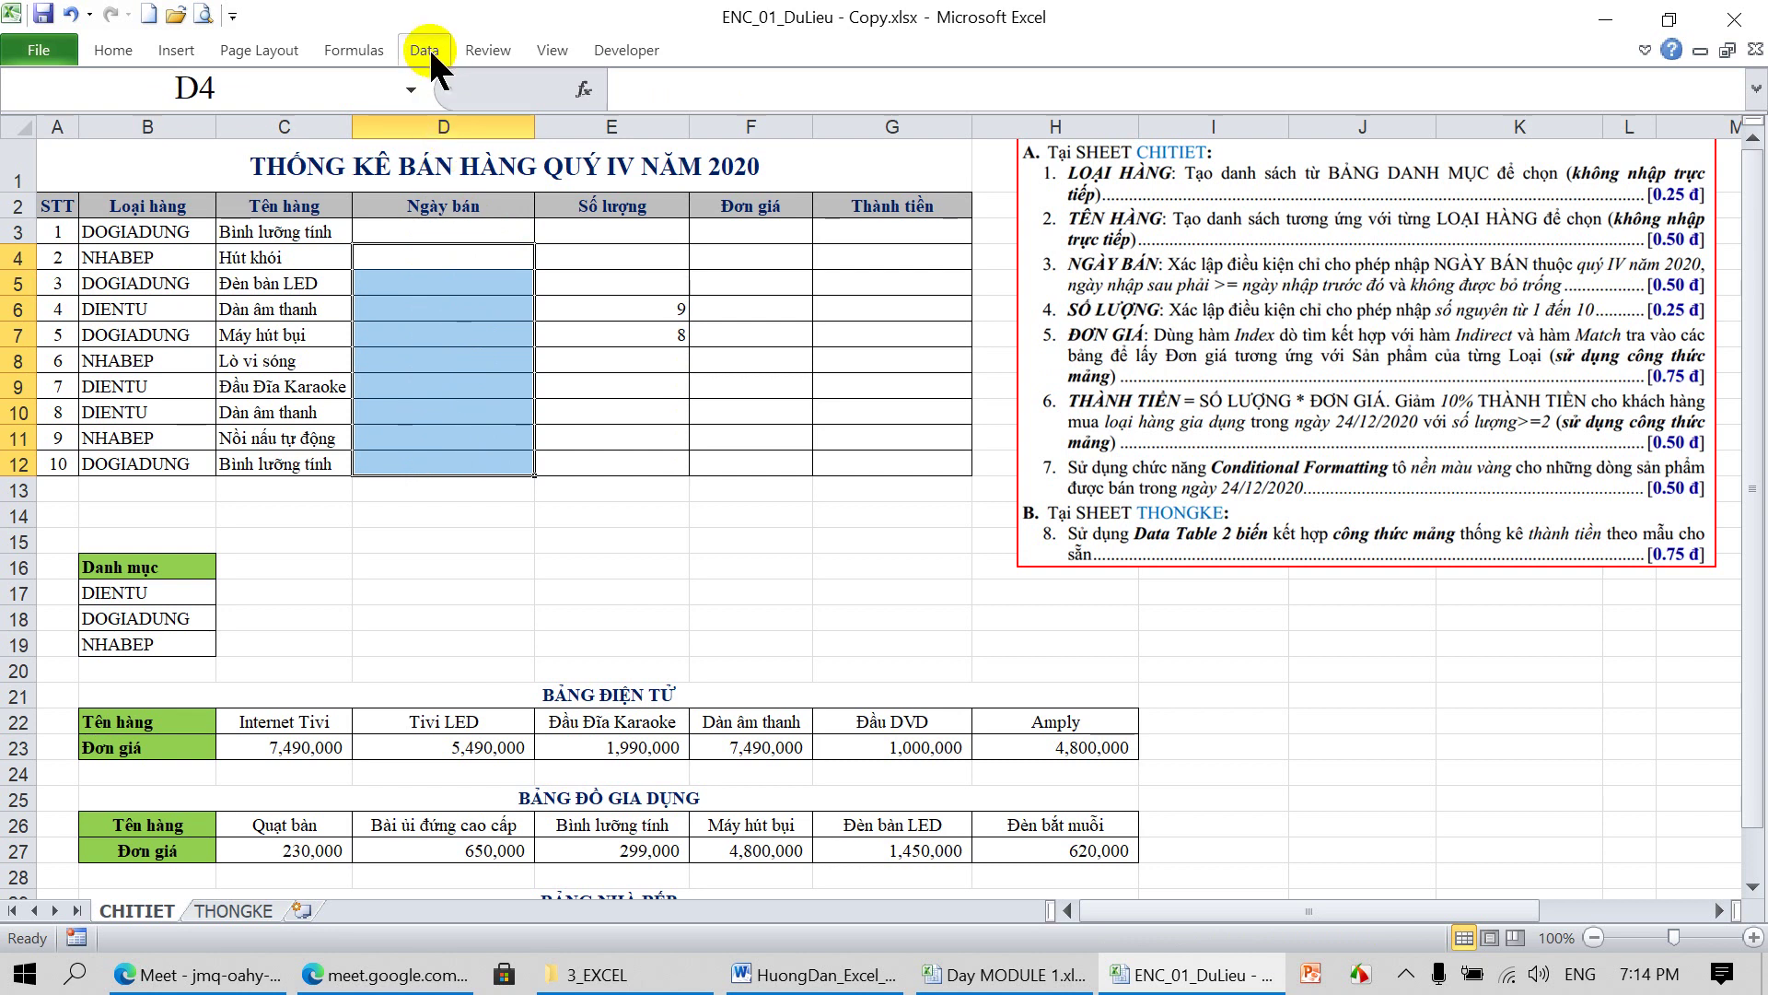
left_click(426, 49)
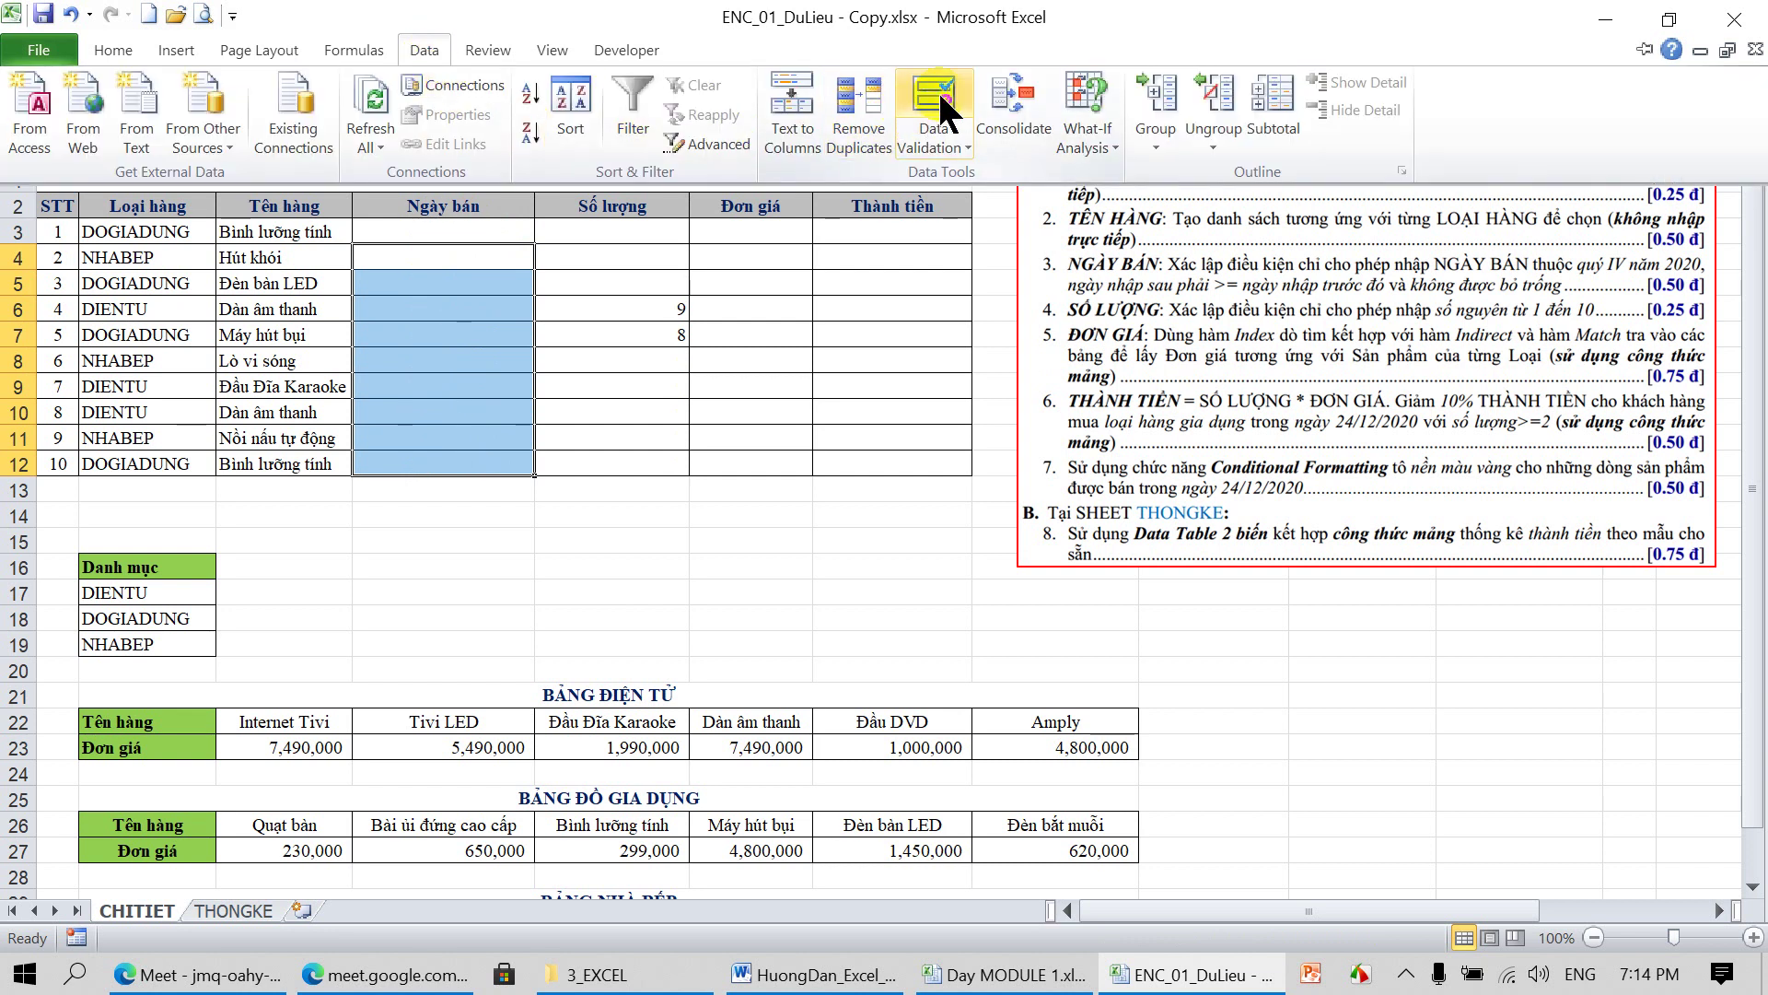
left_click(938, 90)
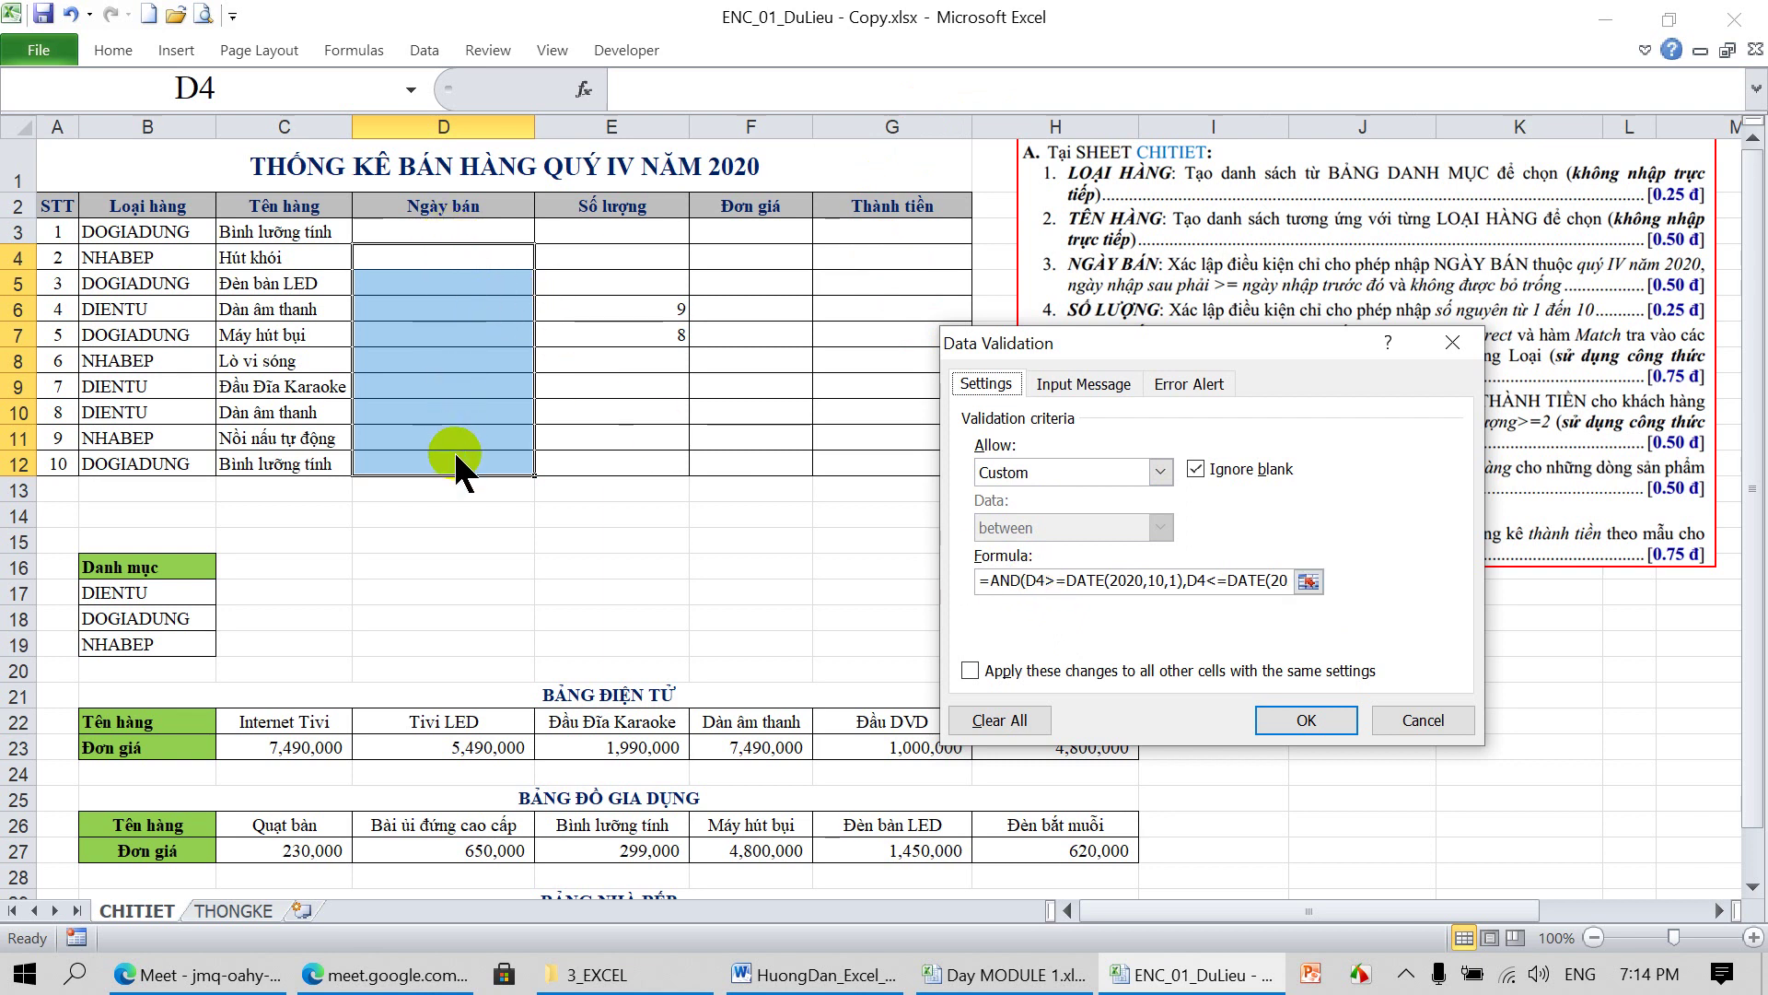
left_click(1027, 582)
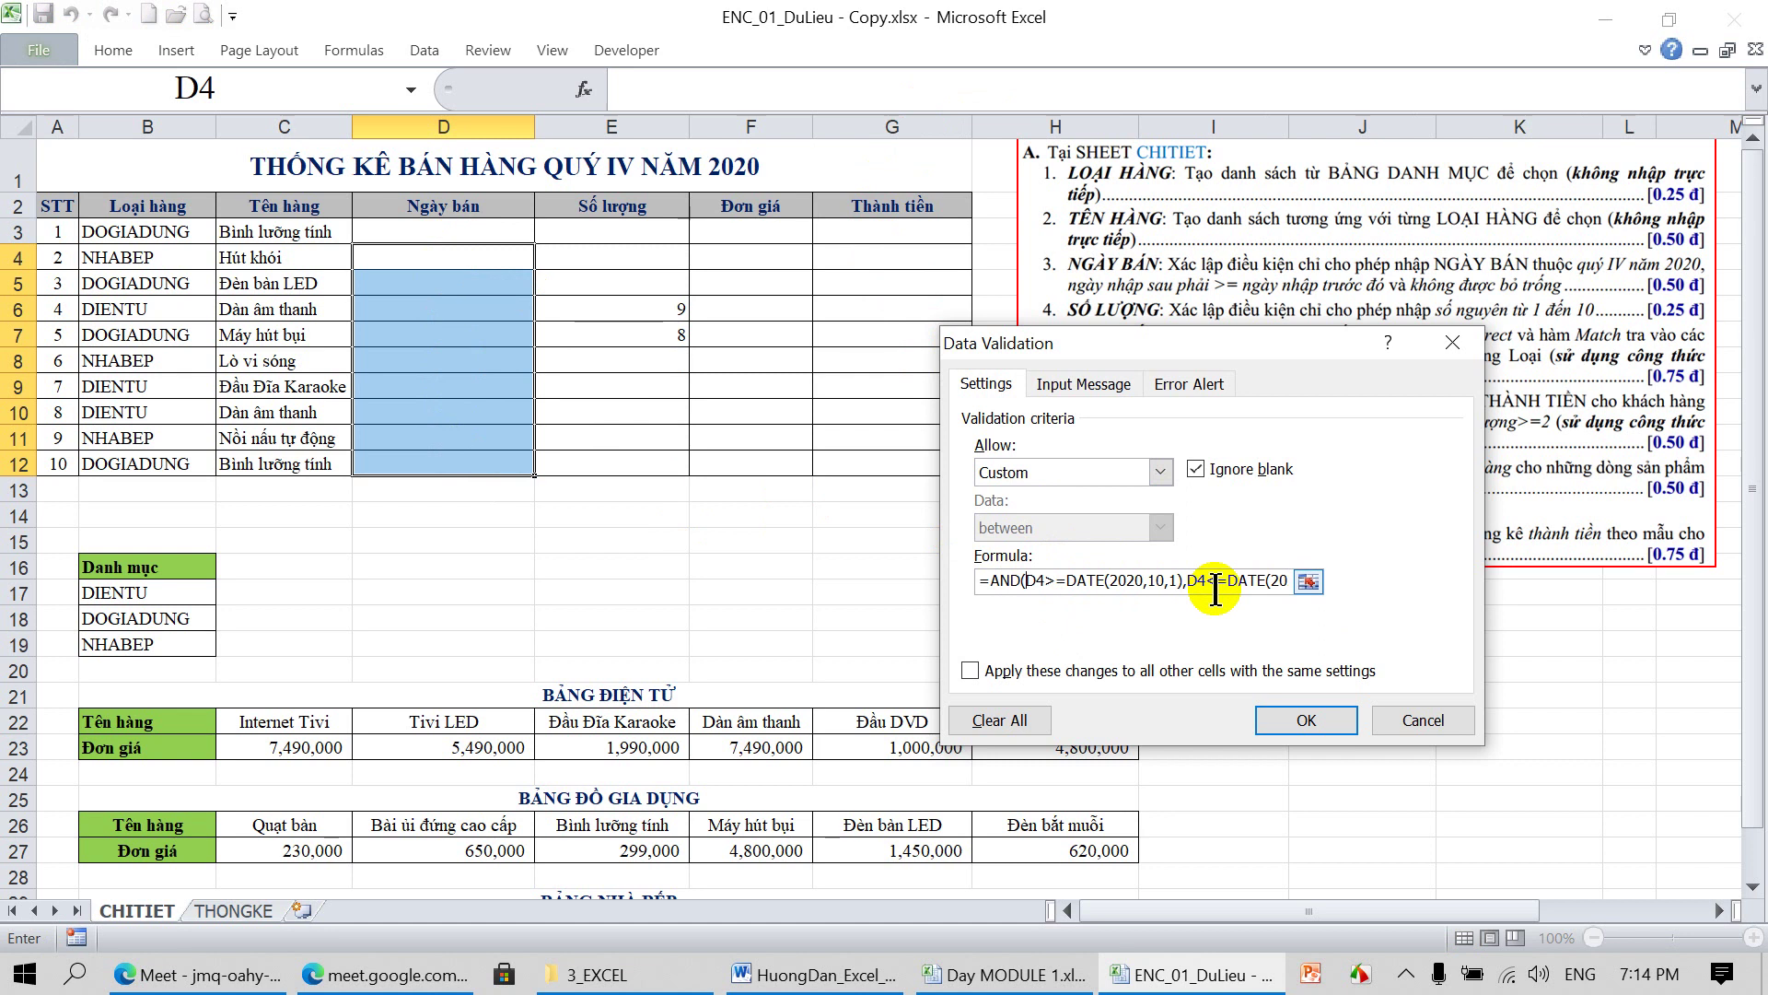
type("D4")
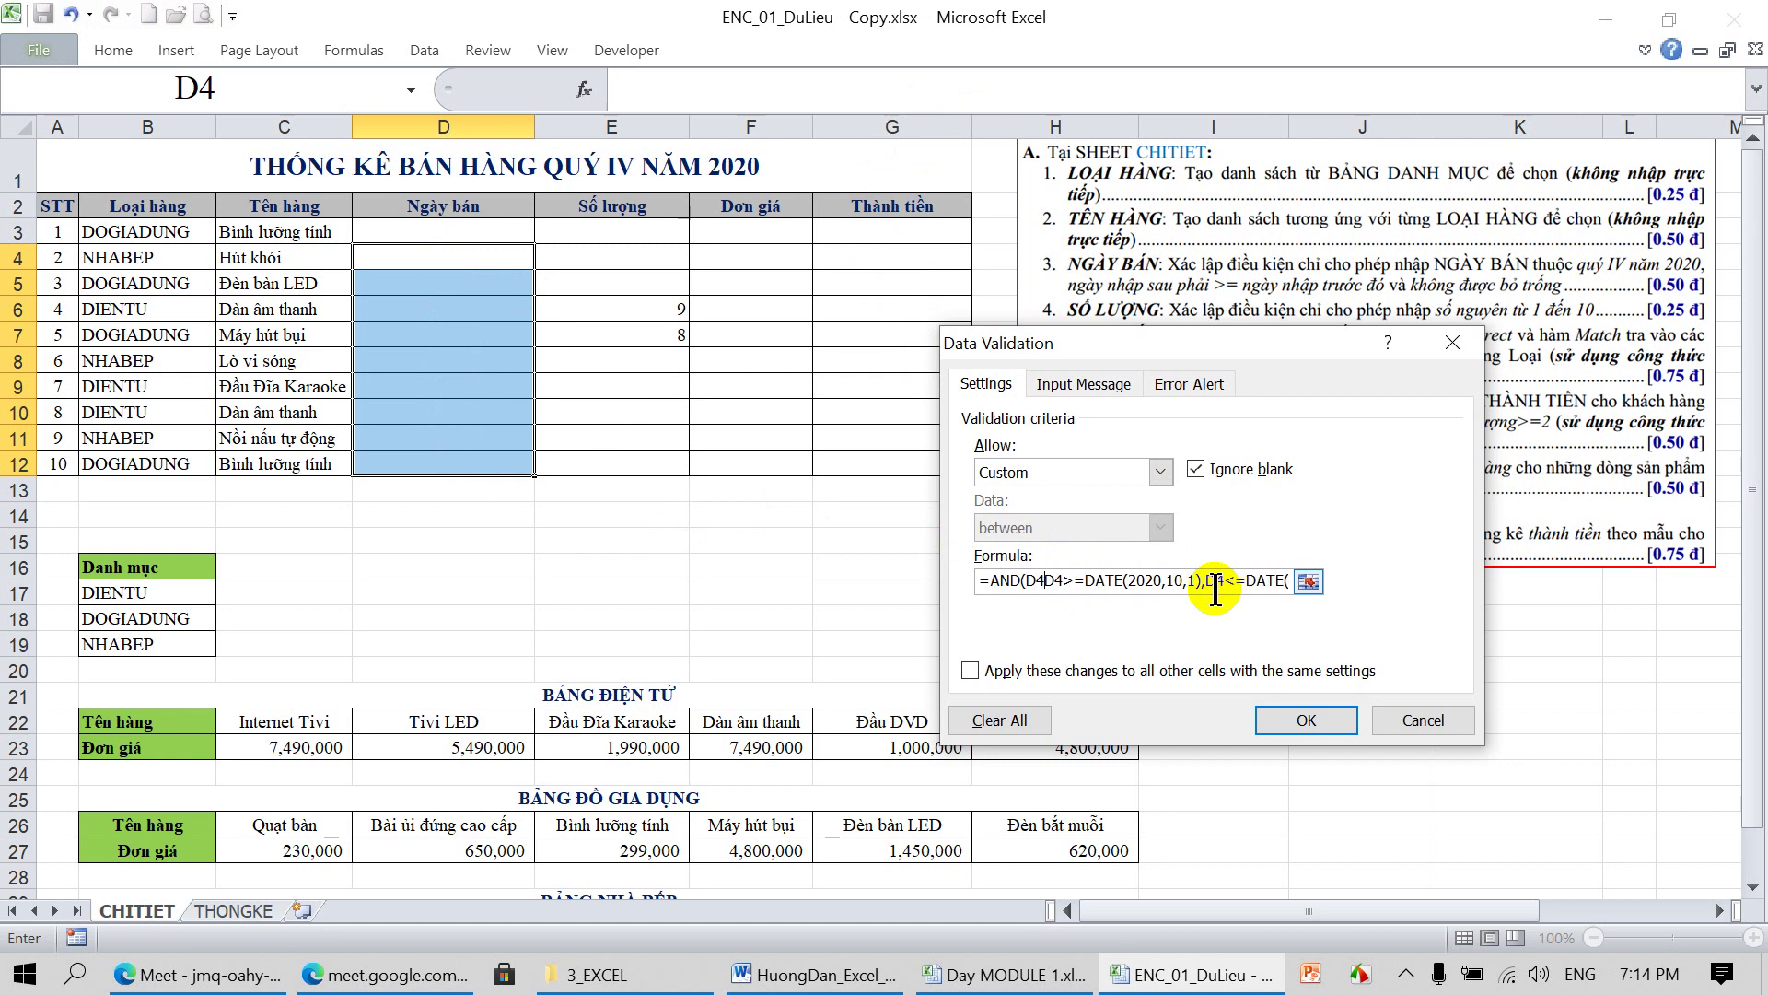
type(">=D3,")
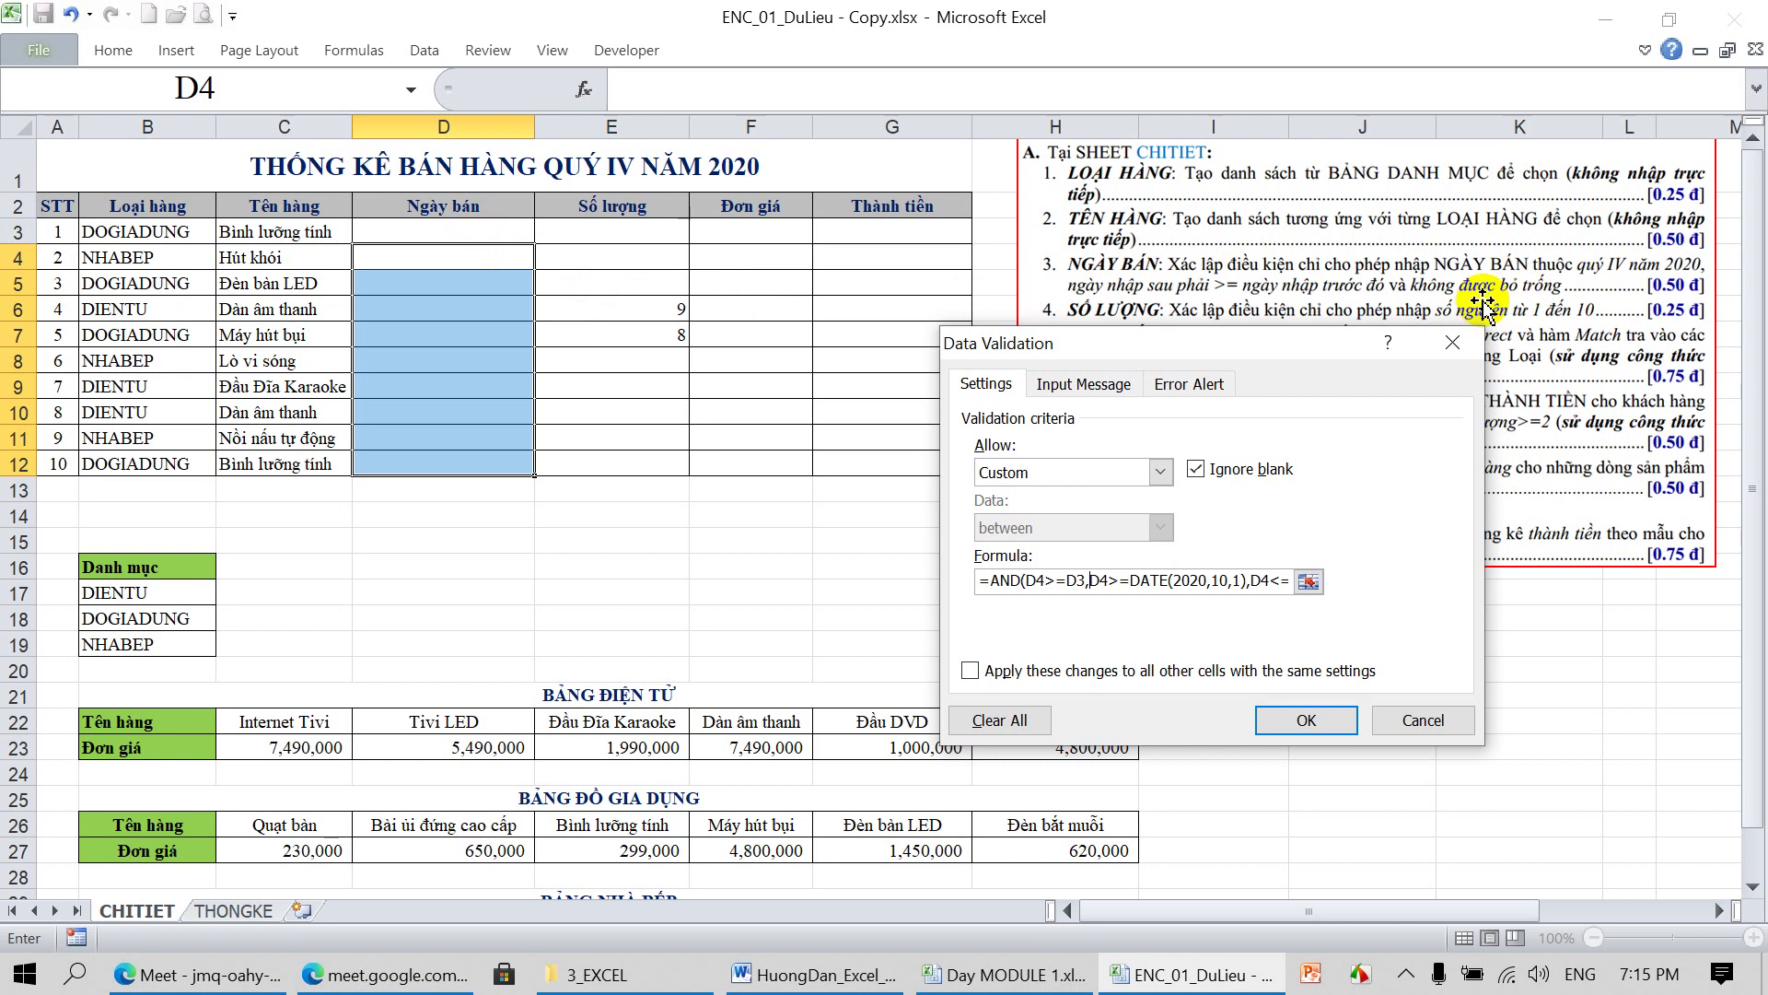
left_click(1307, 719)
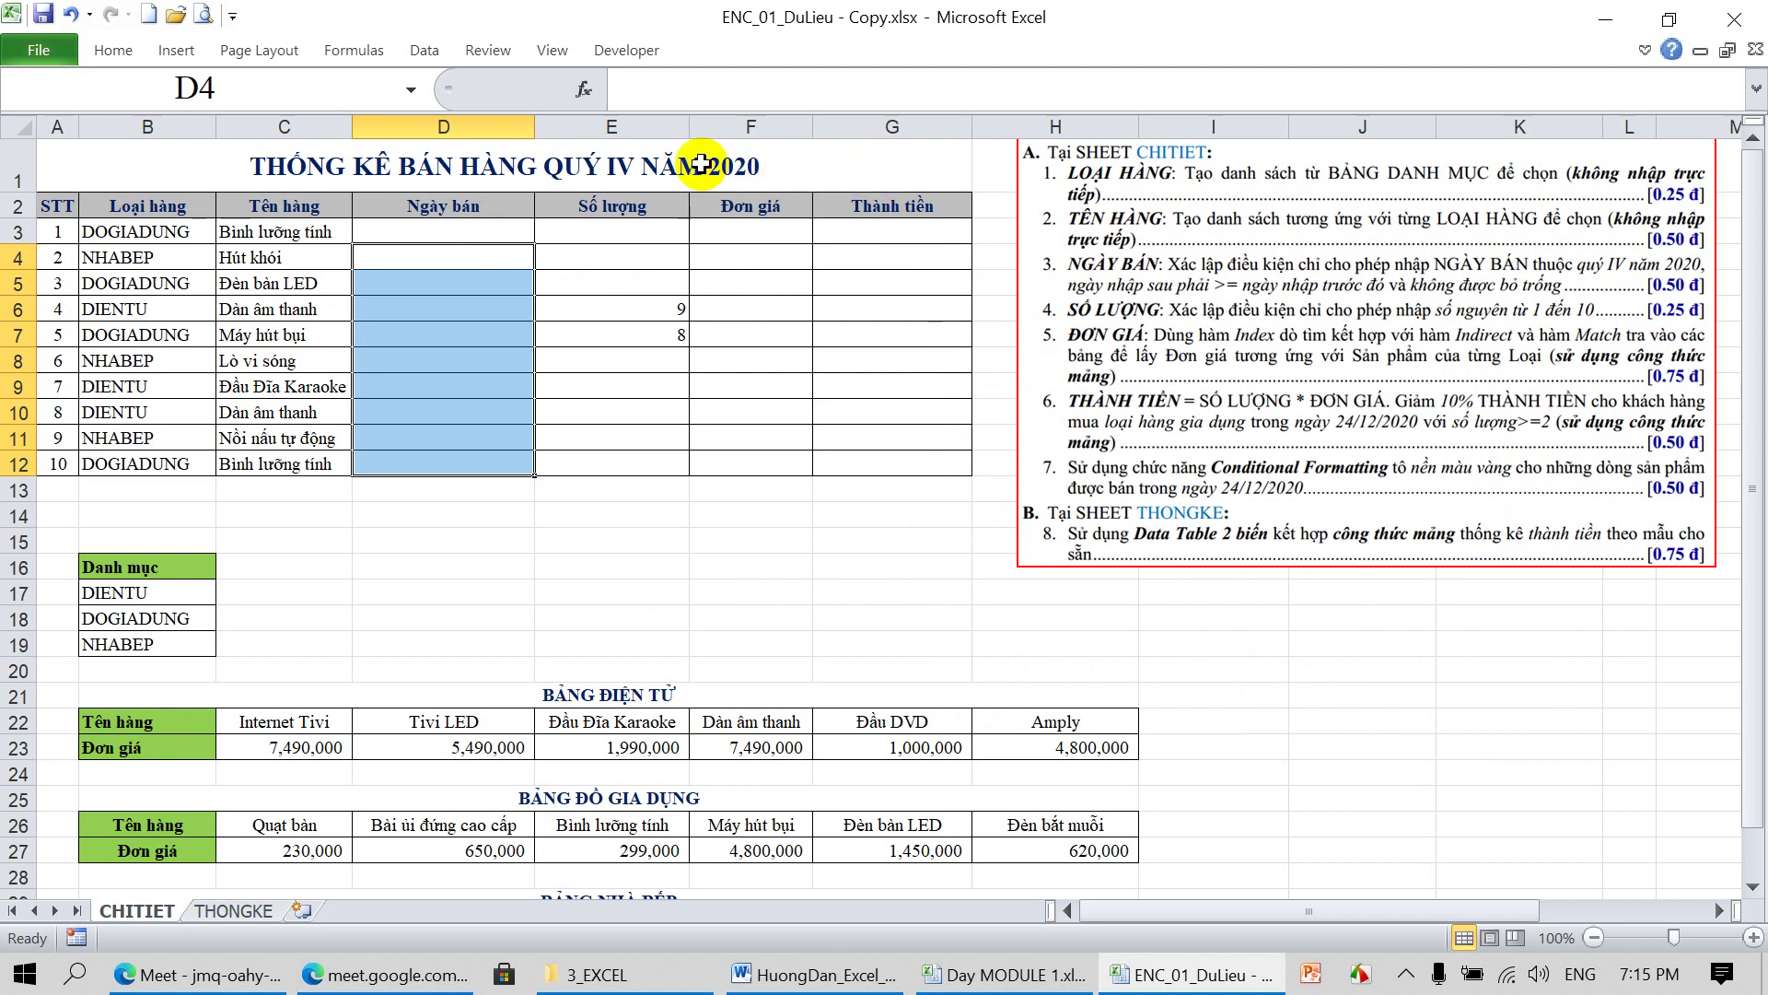
left_click_drag(642, 118, 828, 138)
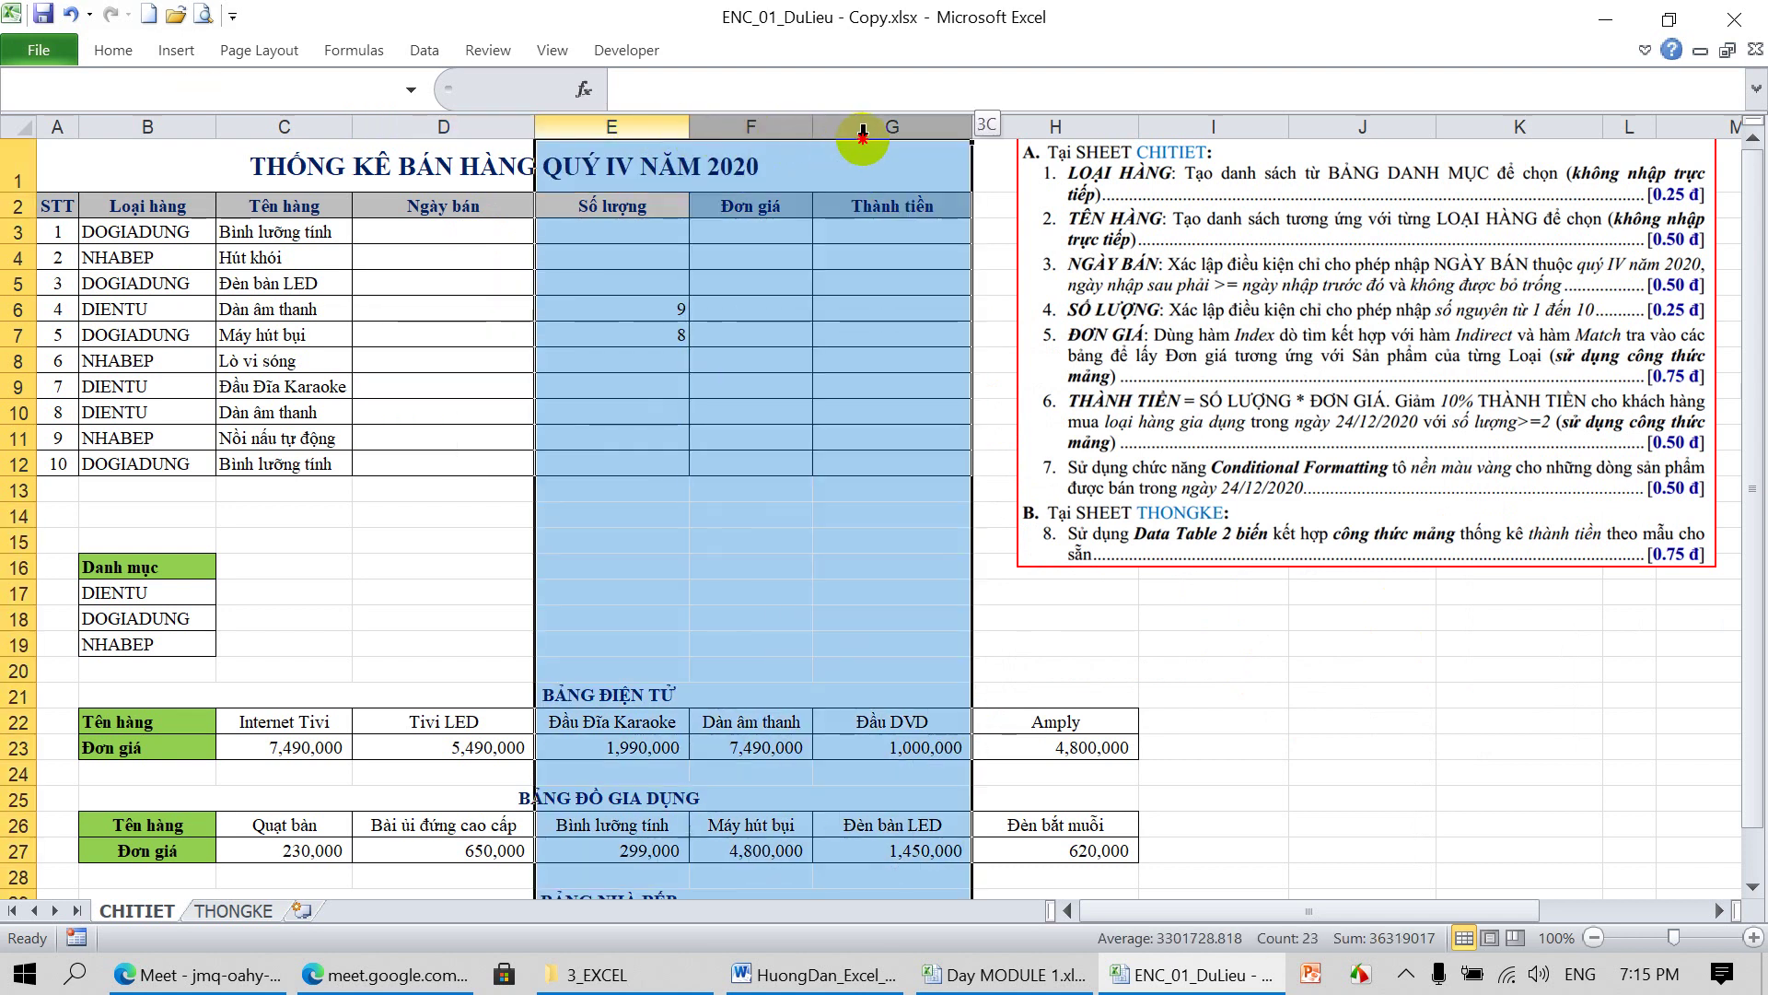
Hide columns E:G (Số lượng, Đơn giá, Thành tiền) and move the instruction box right
right_click(727, 131)
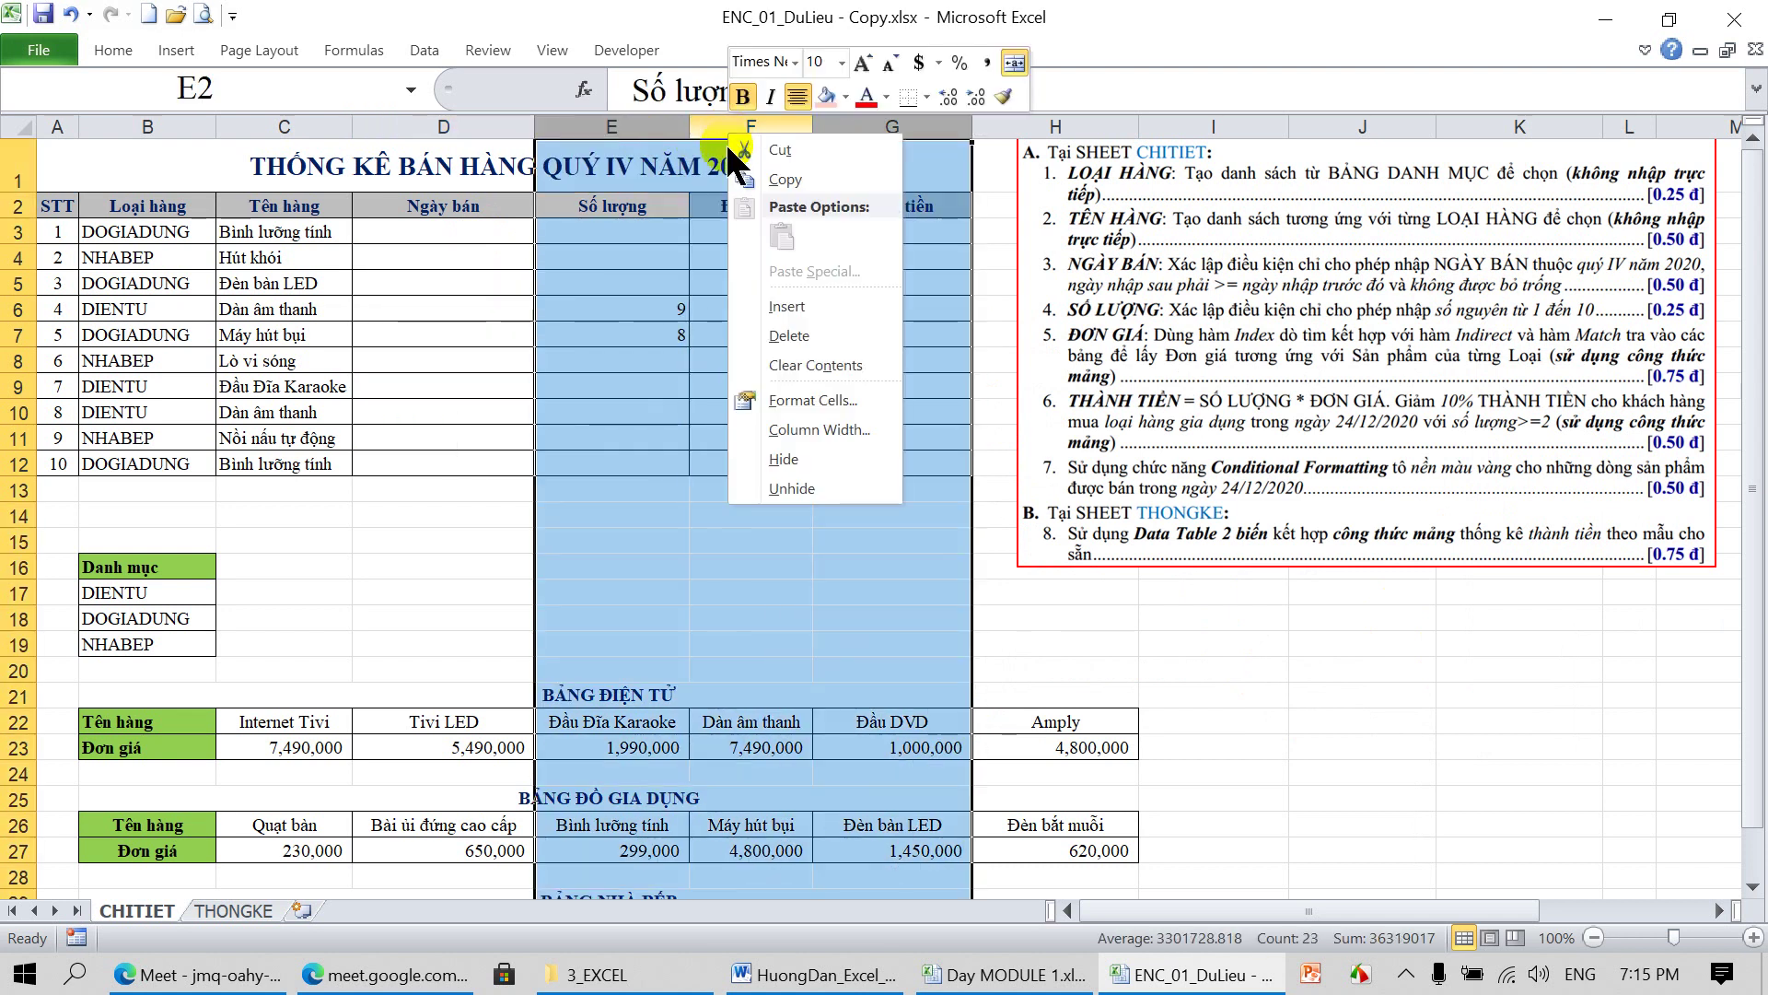
left_click(783, 459)
left_click_drag(802, 243, 1359, 249)
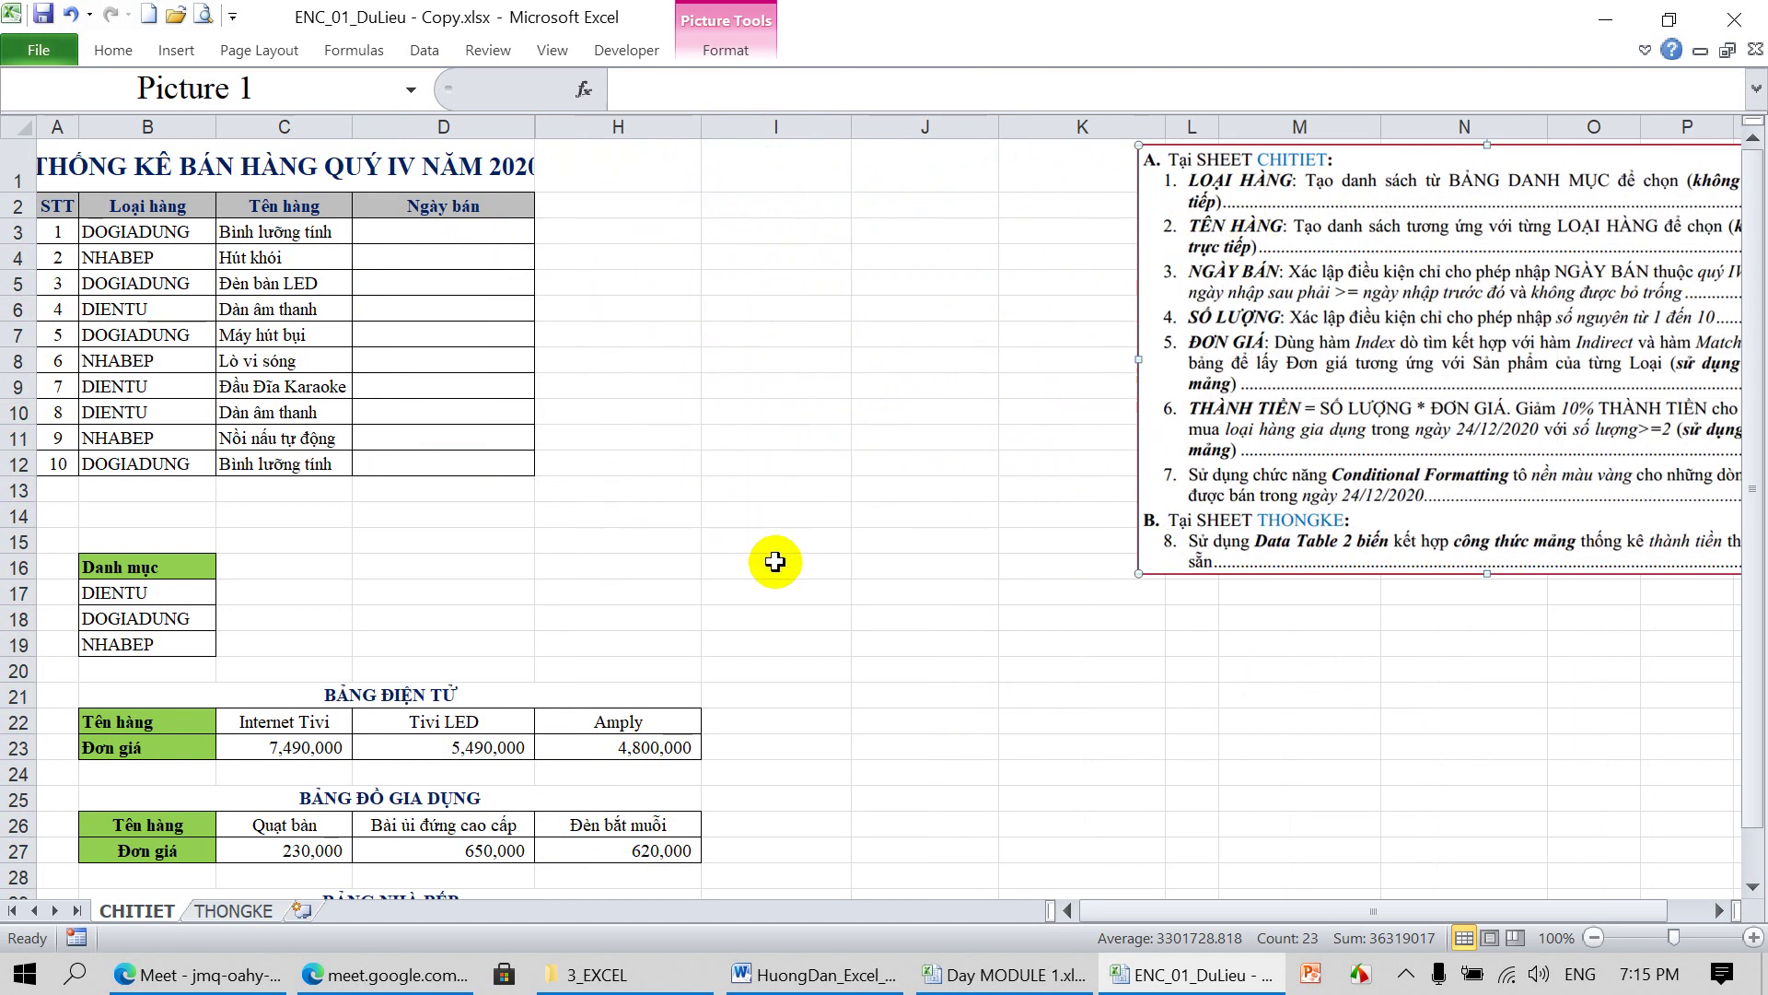
left_click(800, 386)
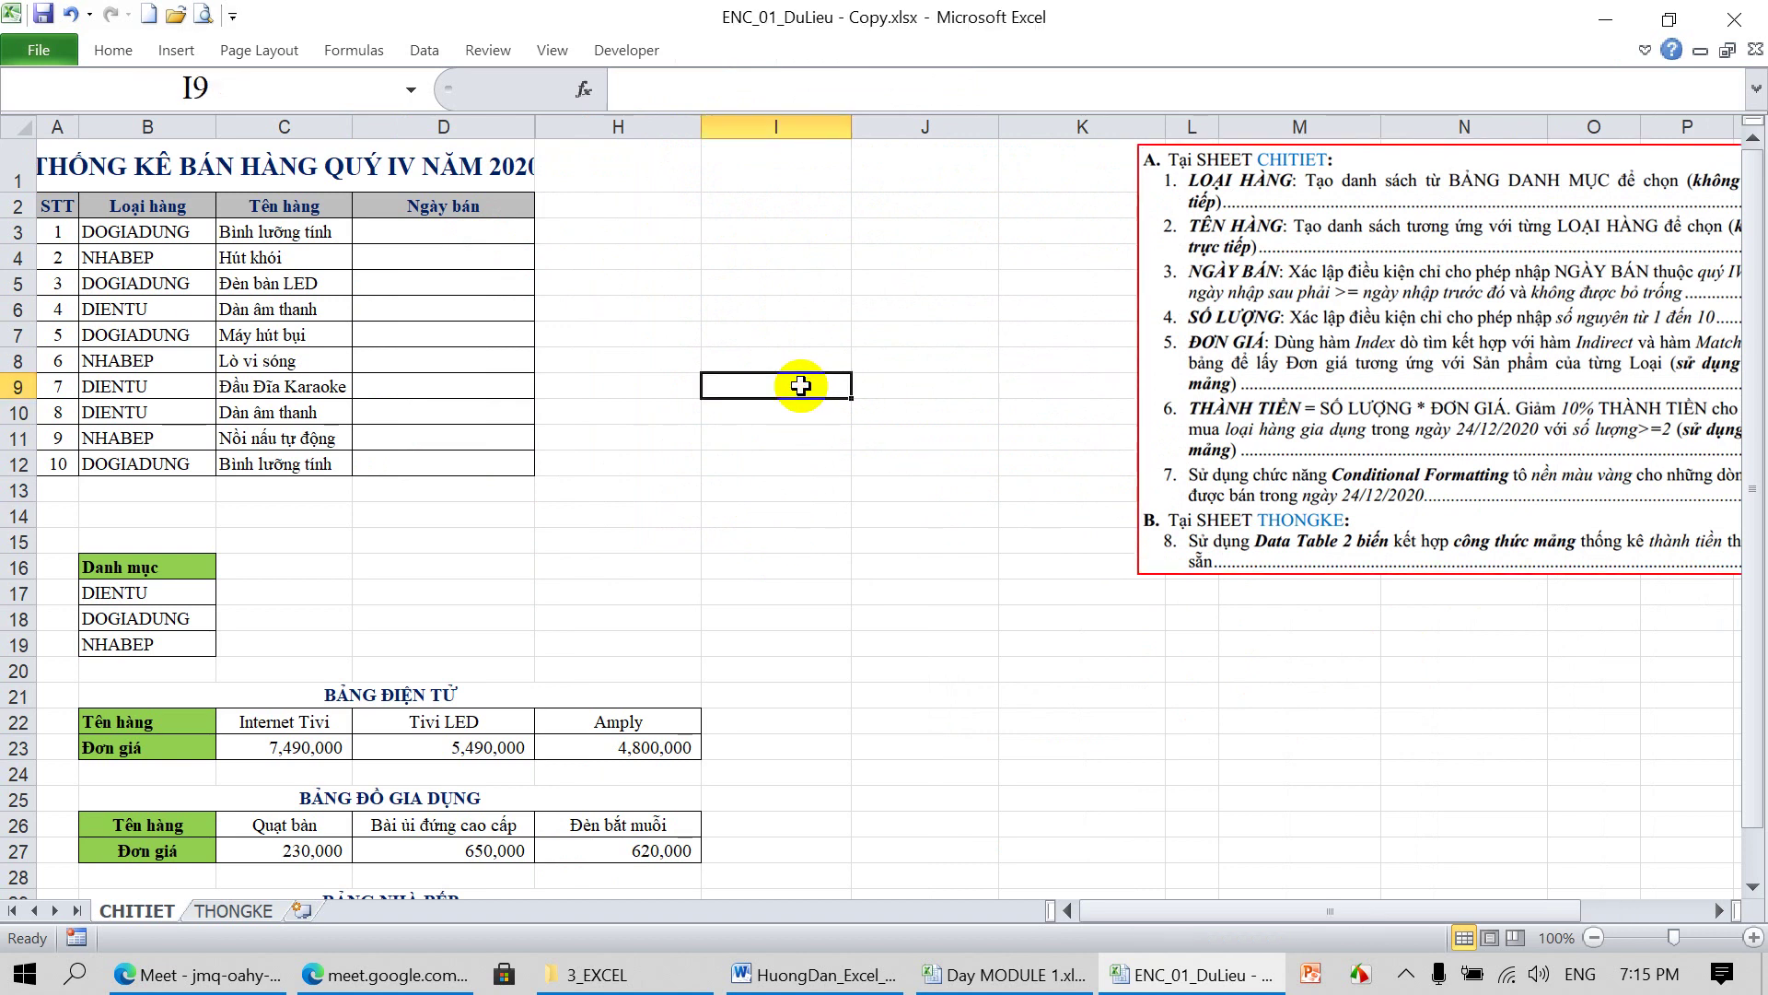
Enter test values MMM, 0999, 888 and 9999 into column H, leaving some cells blank
left_click(656, 249)
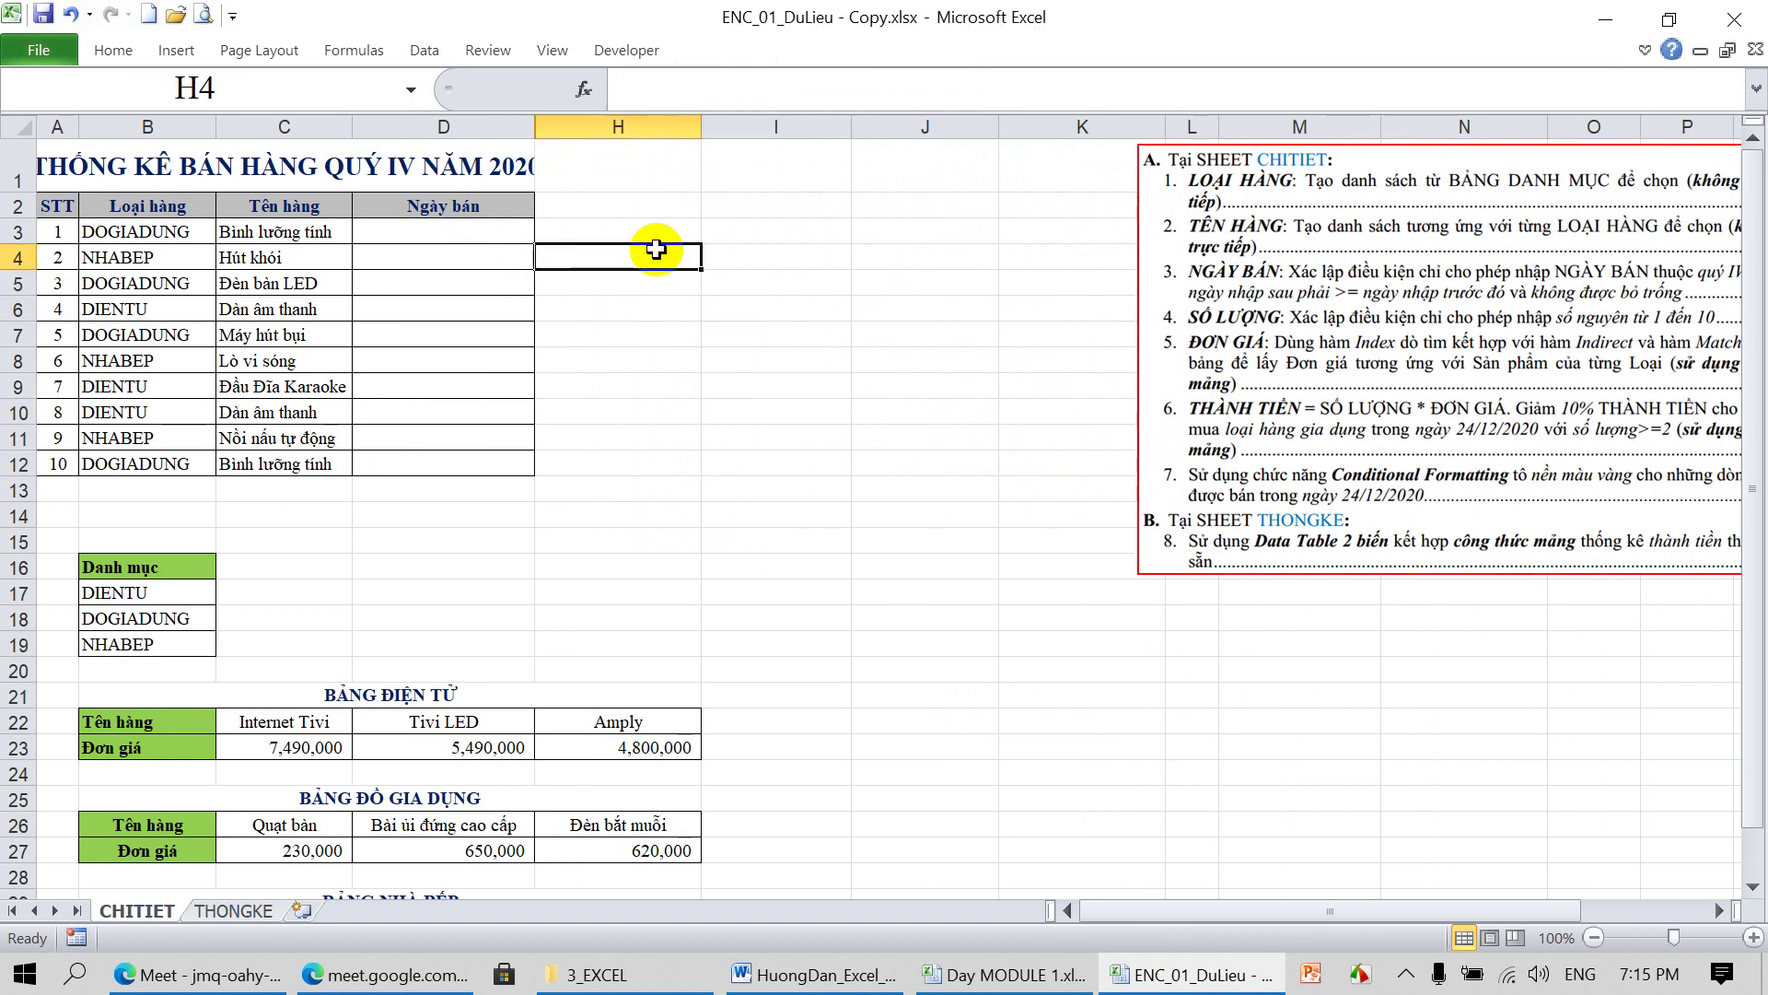
type("MMM")
key("Return")
key("Return")
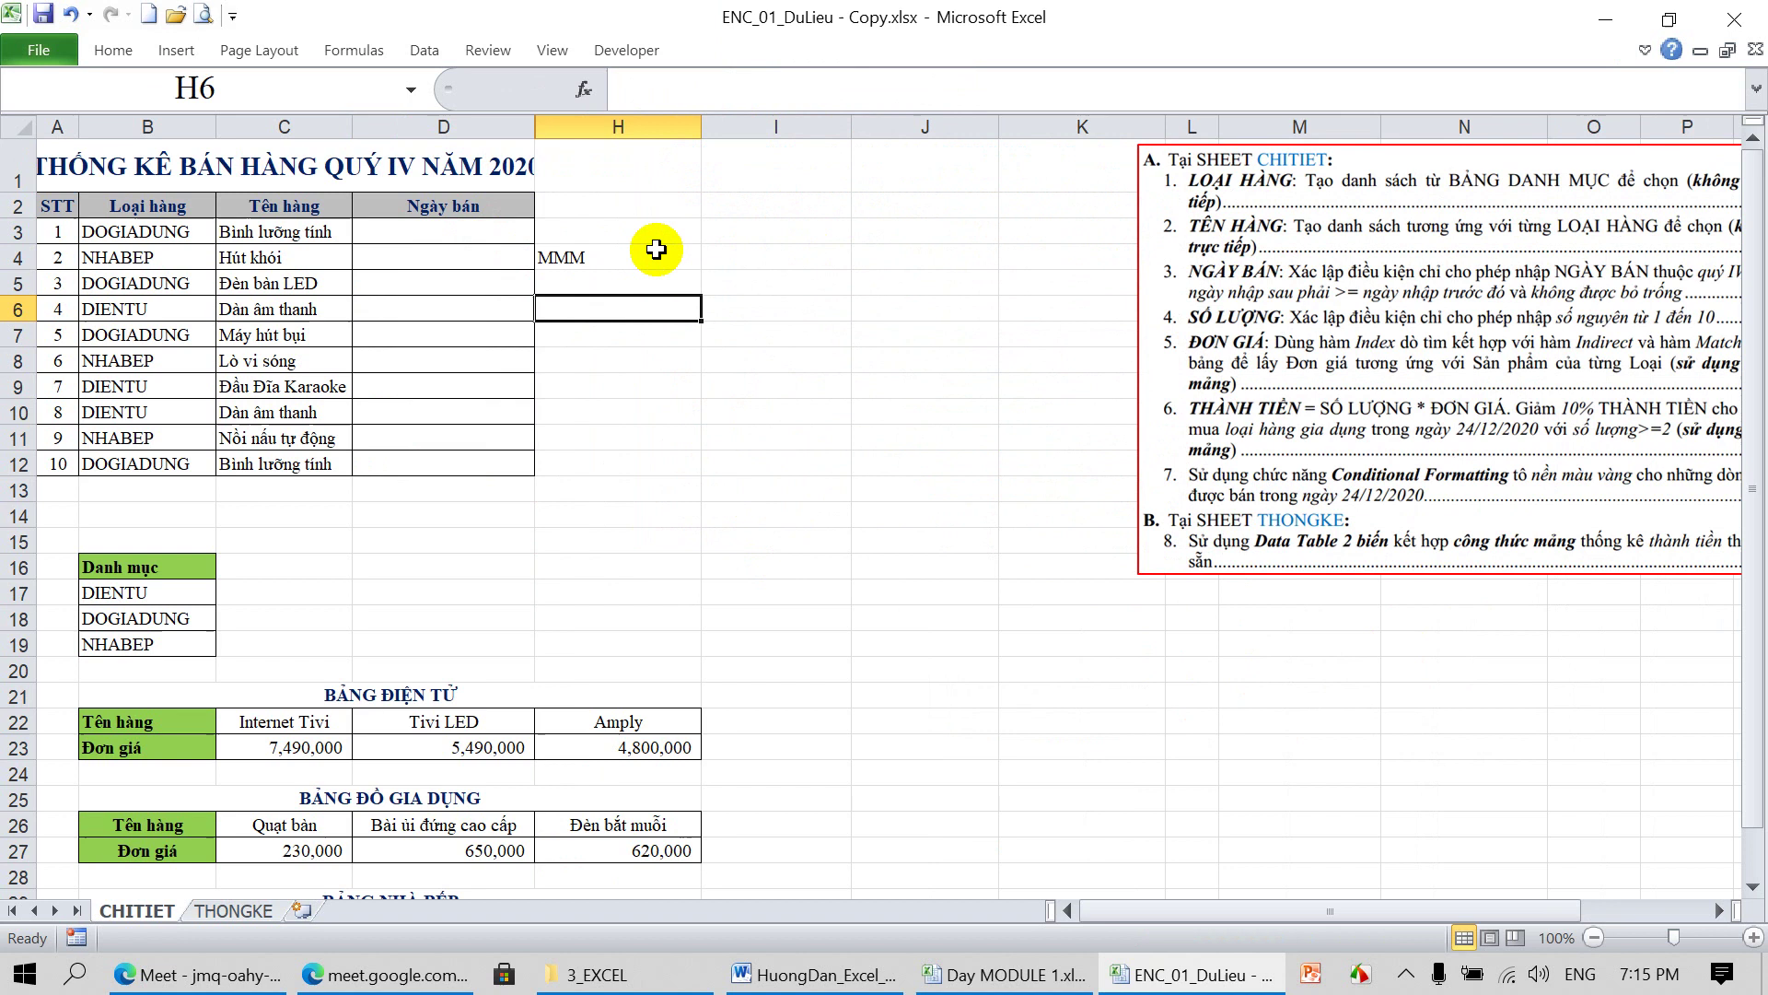
type("0999")
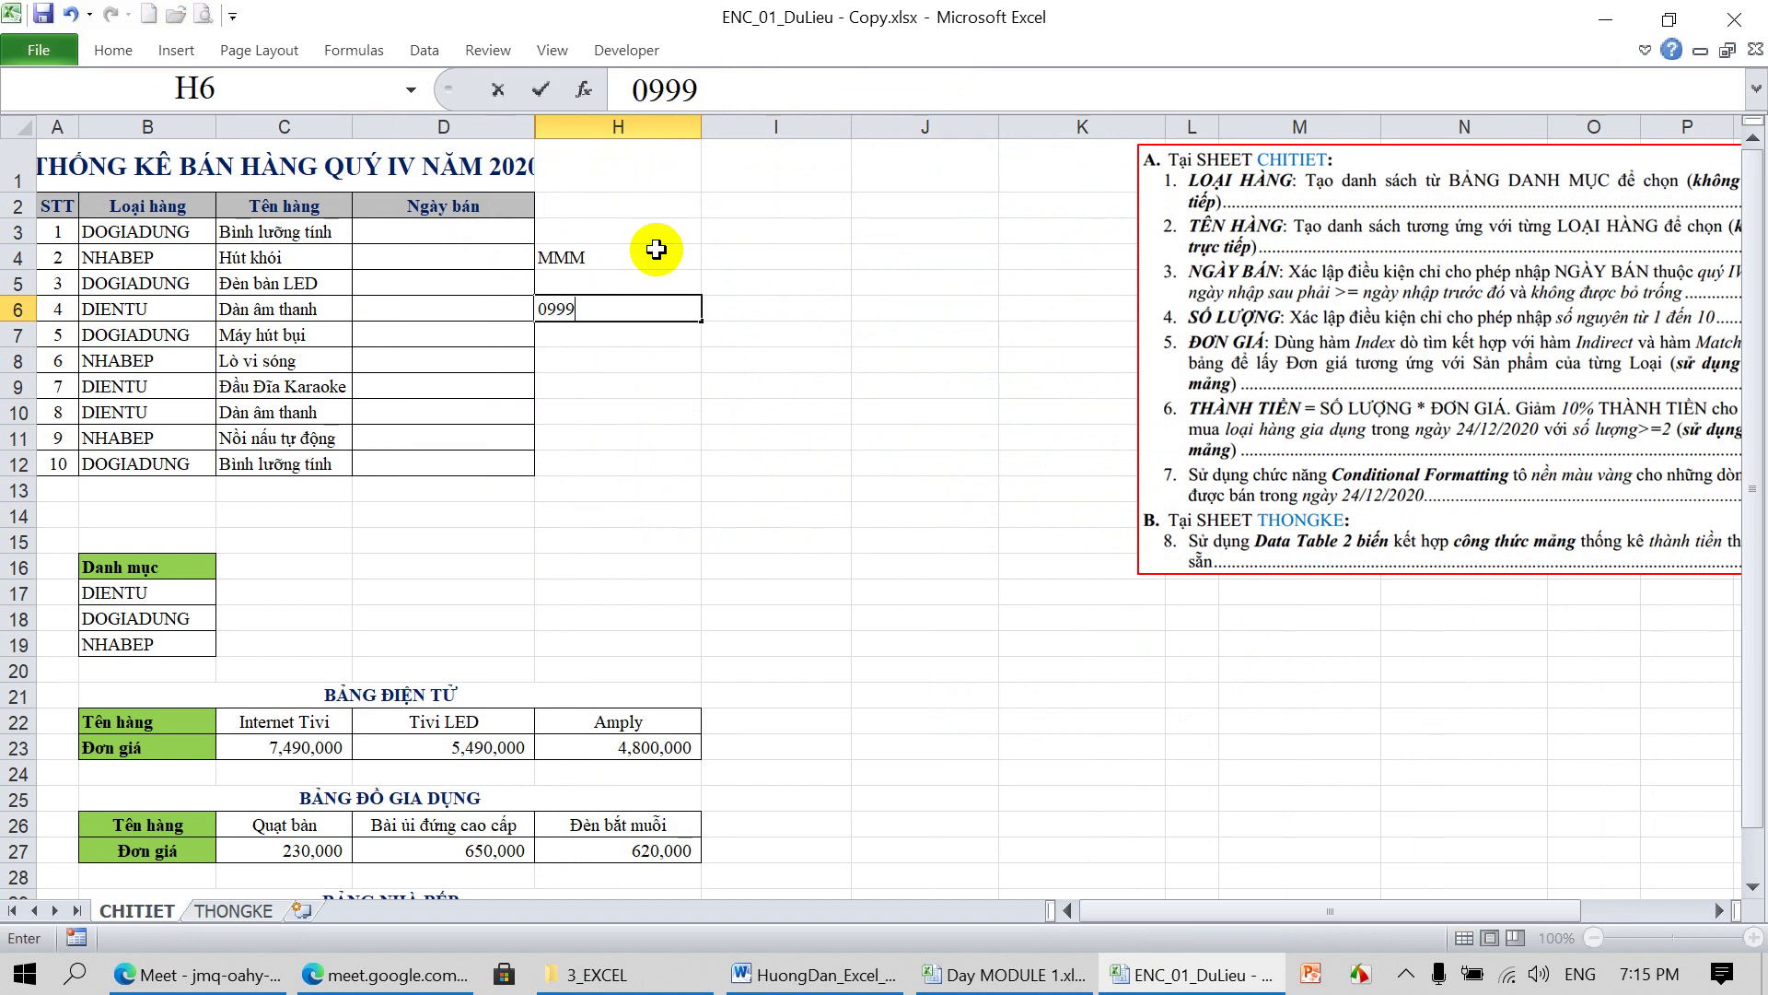
key("Return")
type("888")
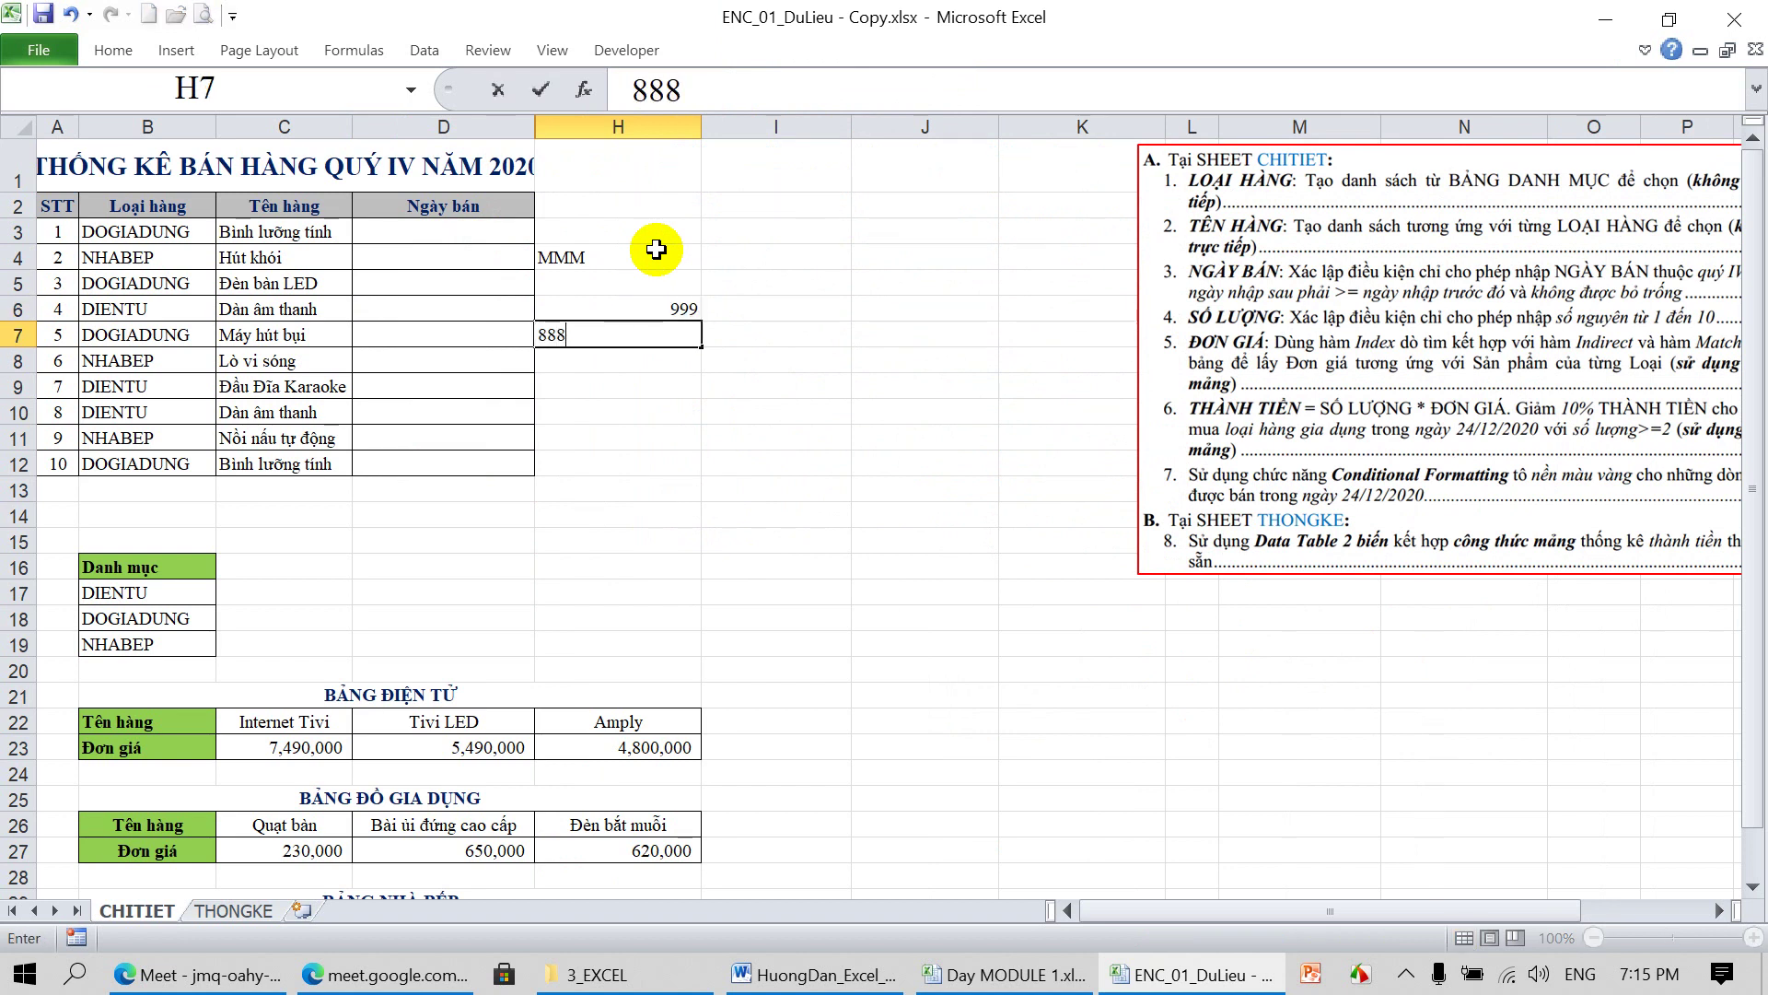
key("Return")
key("Return")
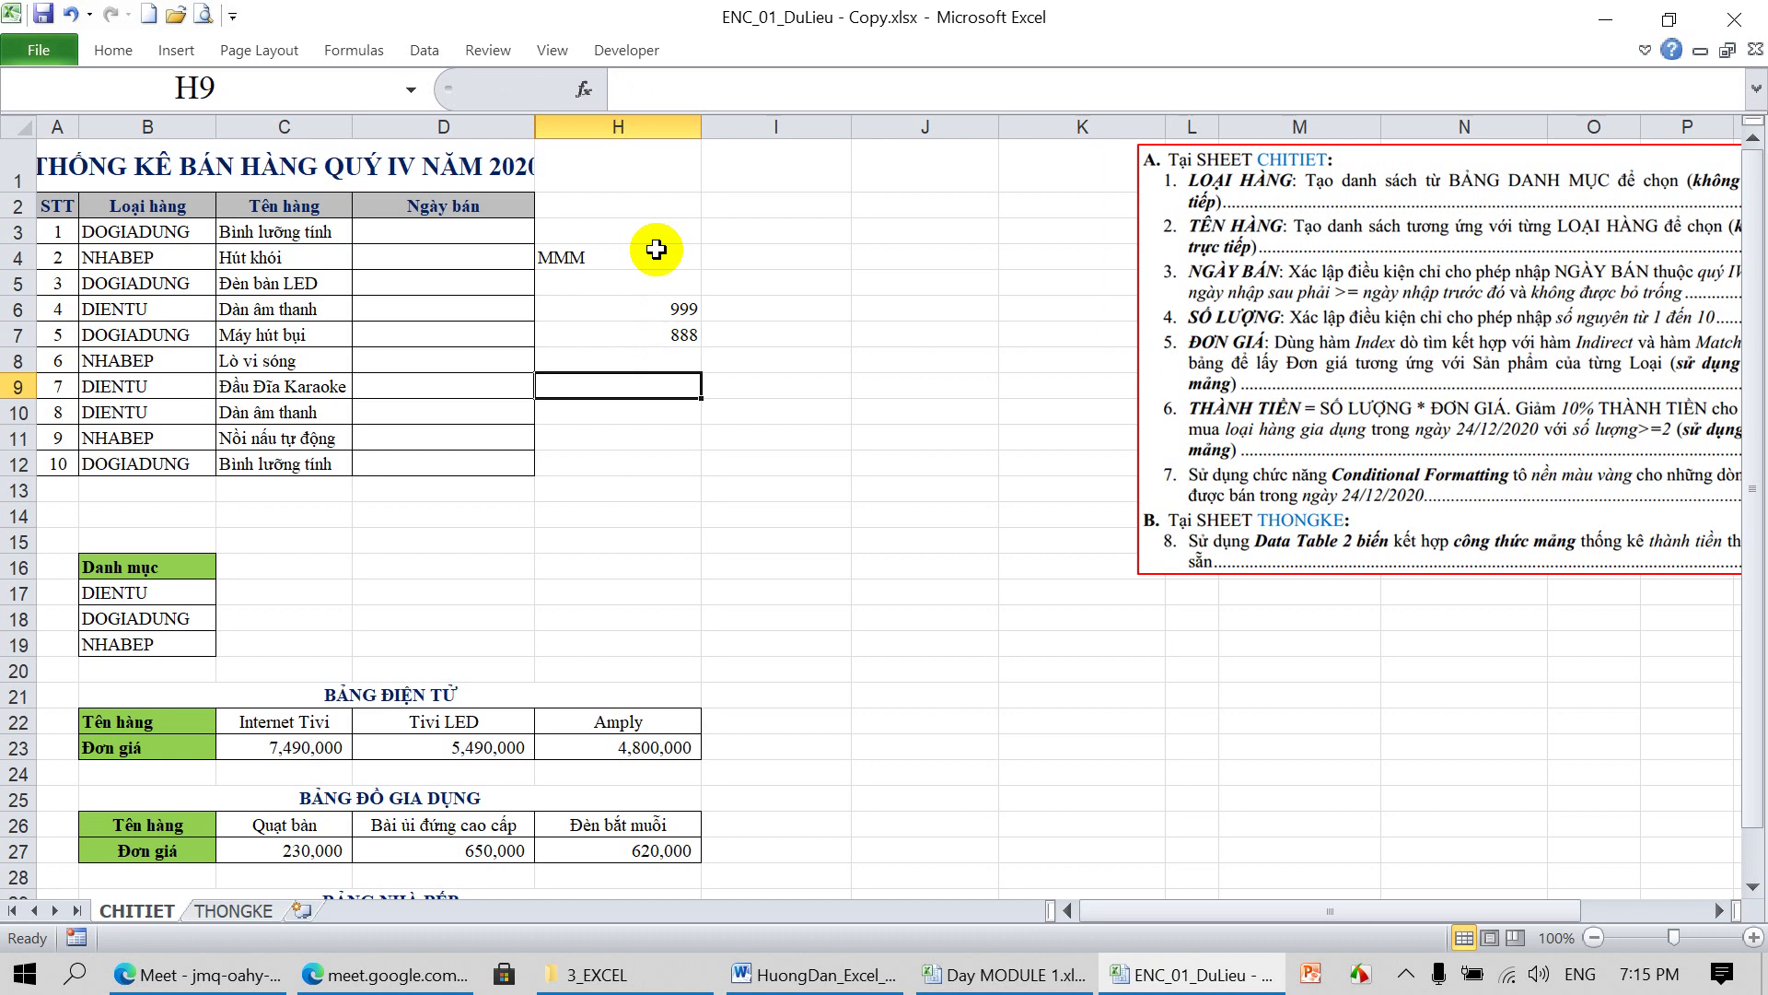
type("9999")
key("Return")
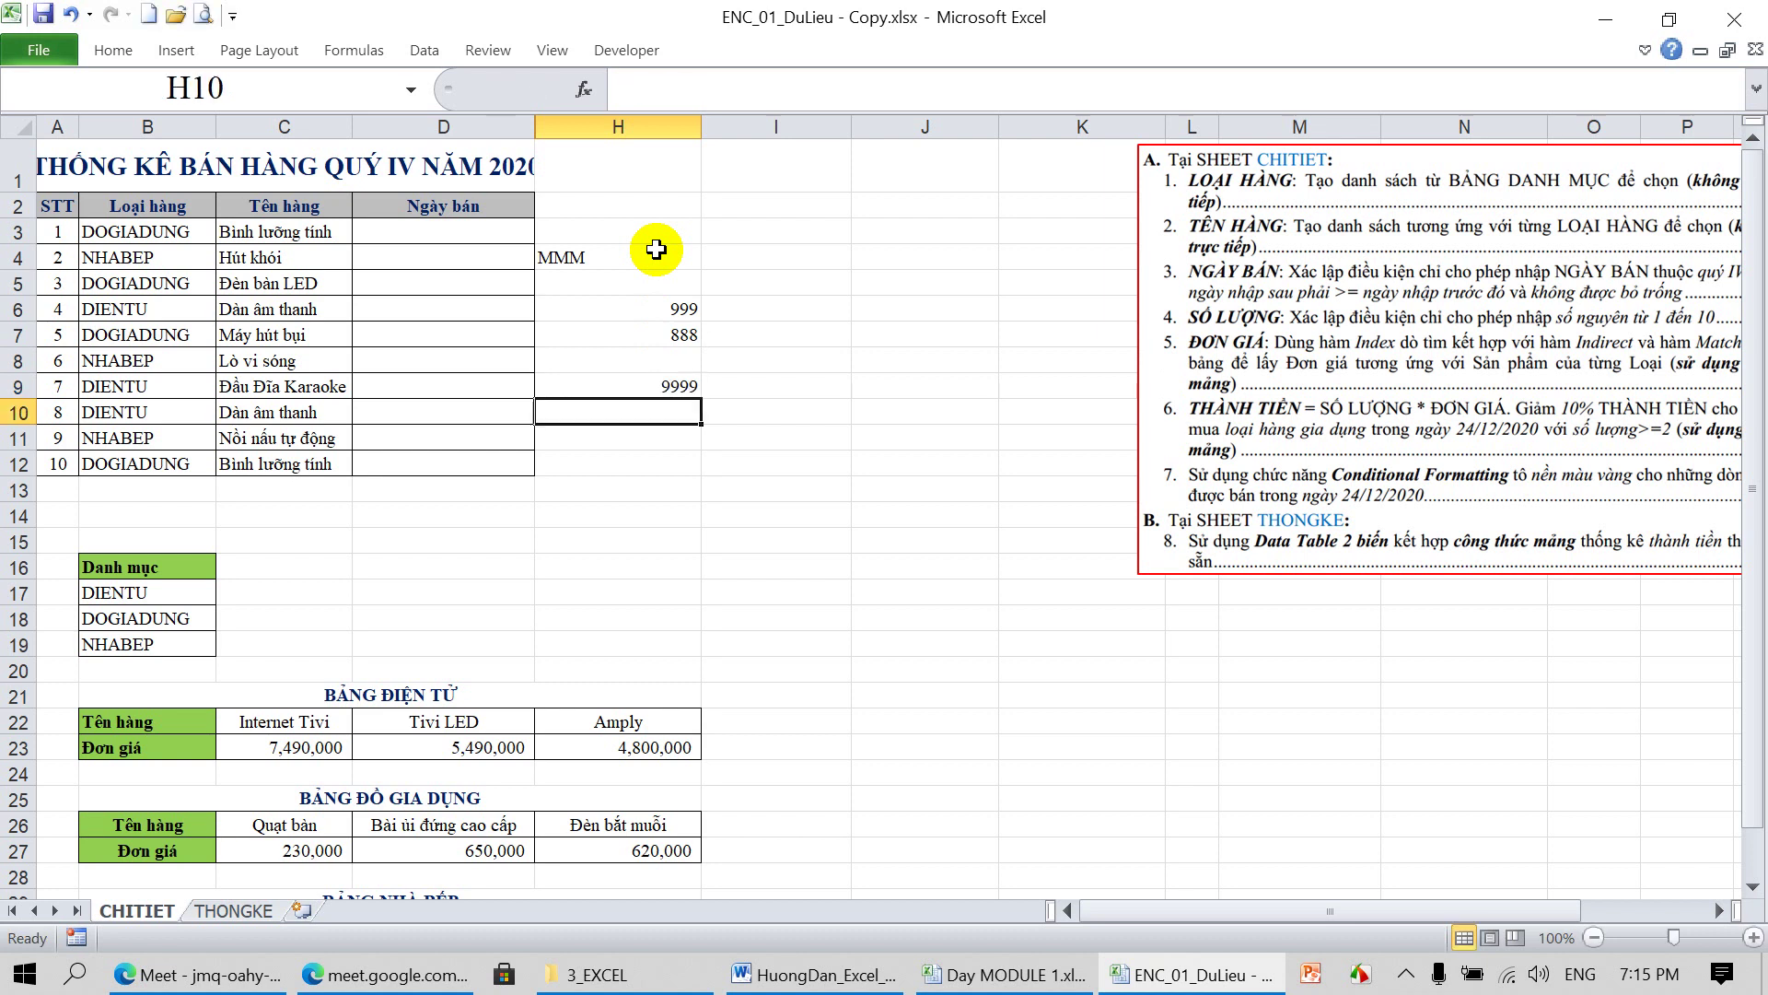
left_click(841, 250)
type("=")
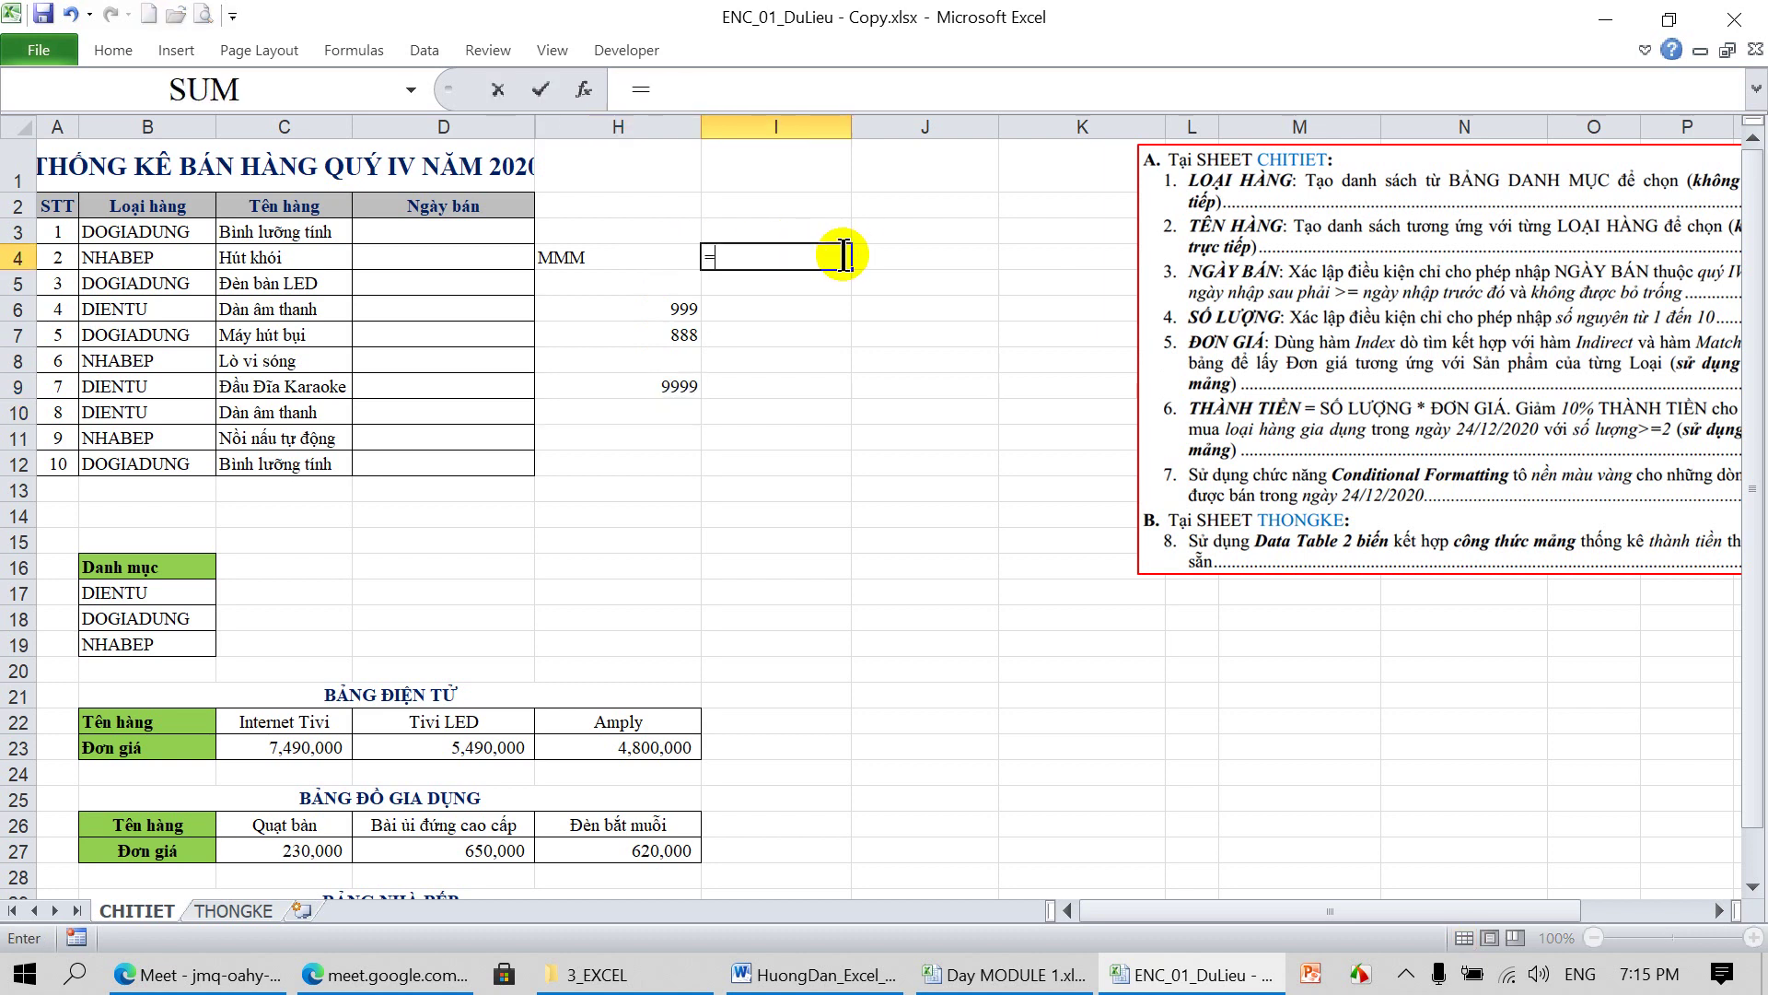
type("IS")
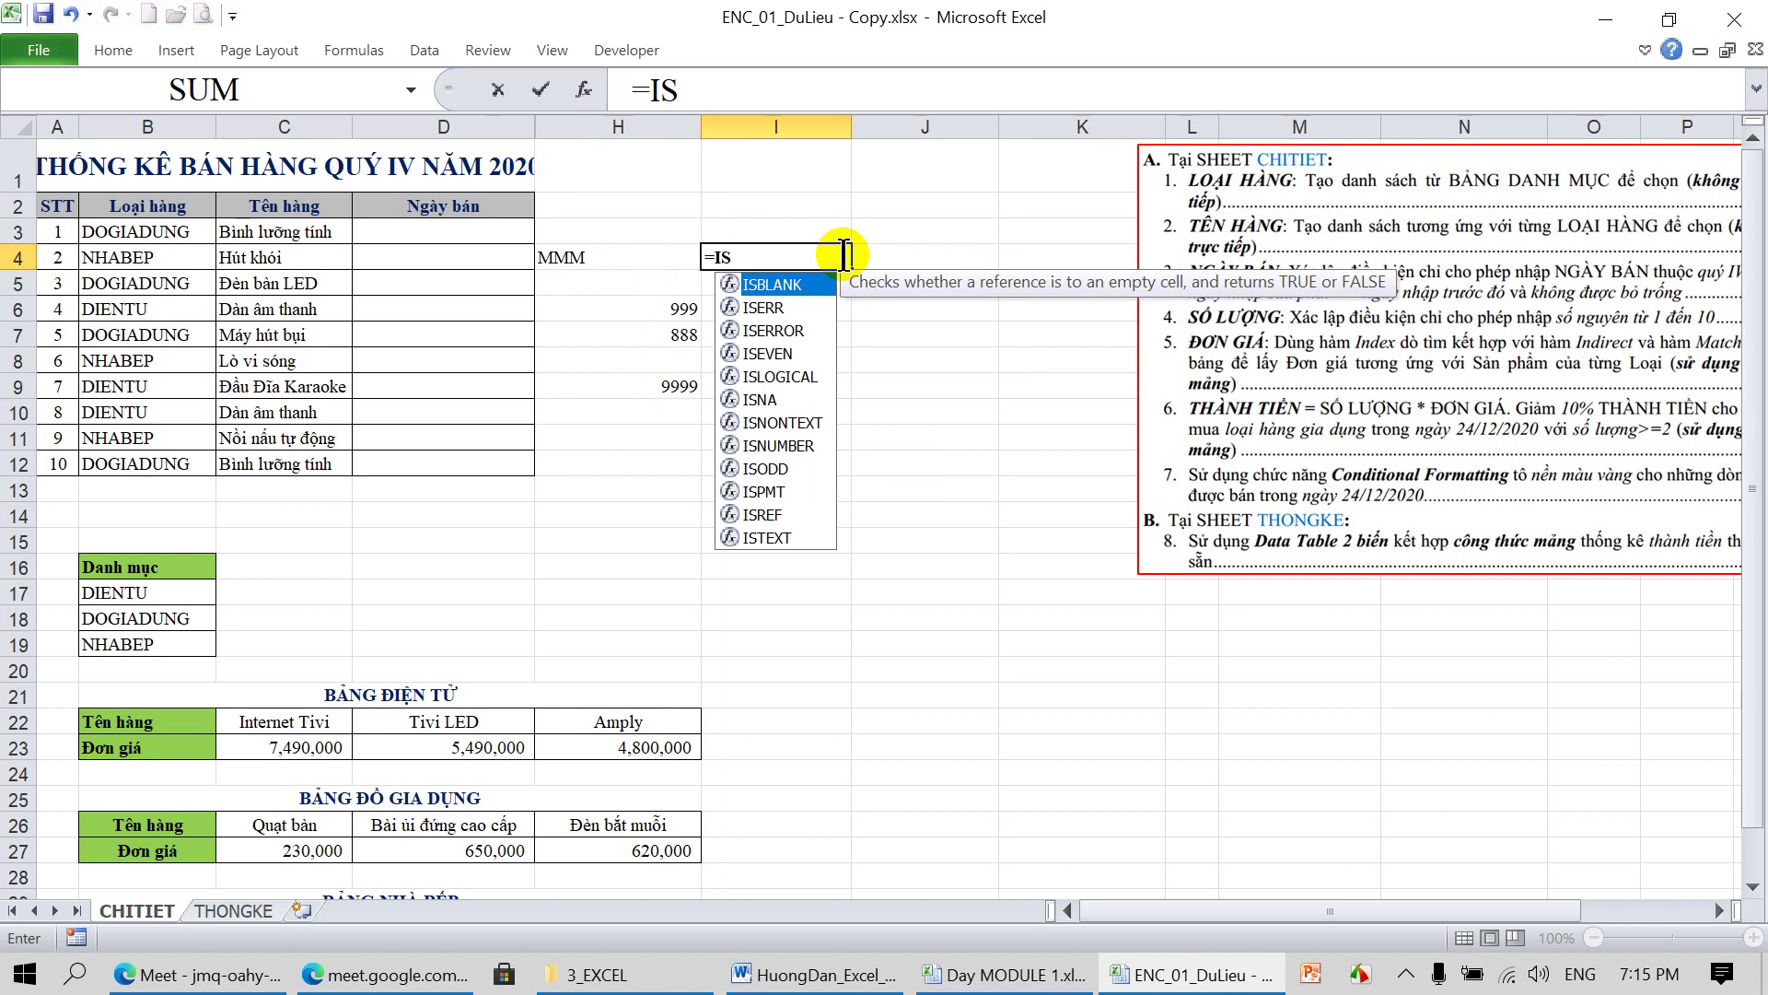
Complete =ISBLANK(H4) in I4 and fill it down to I12
double_click(794, 282)
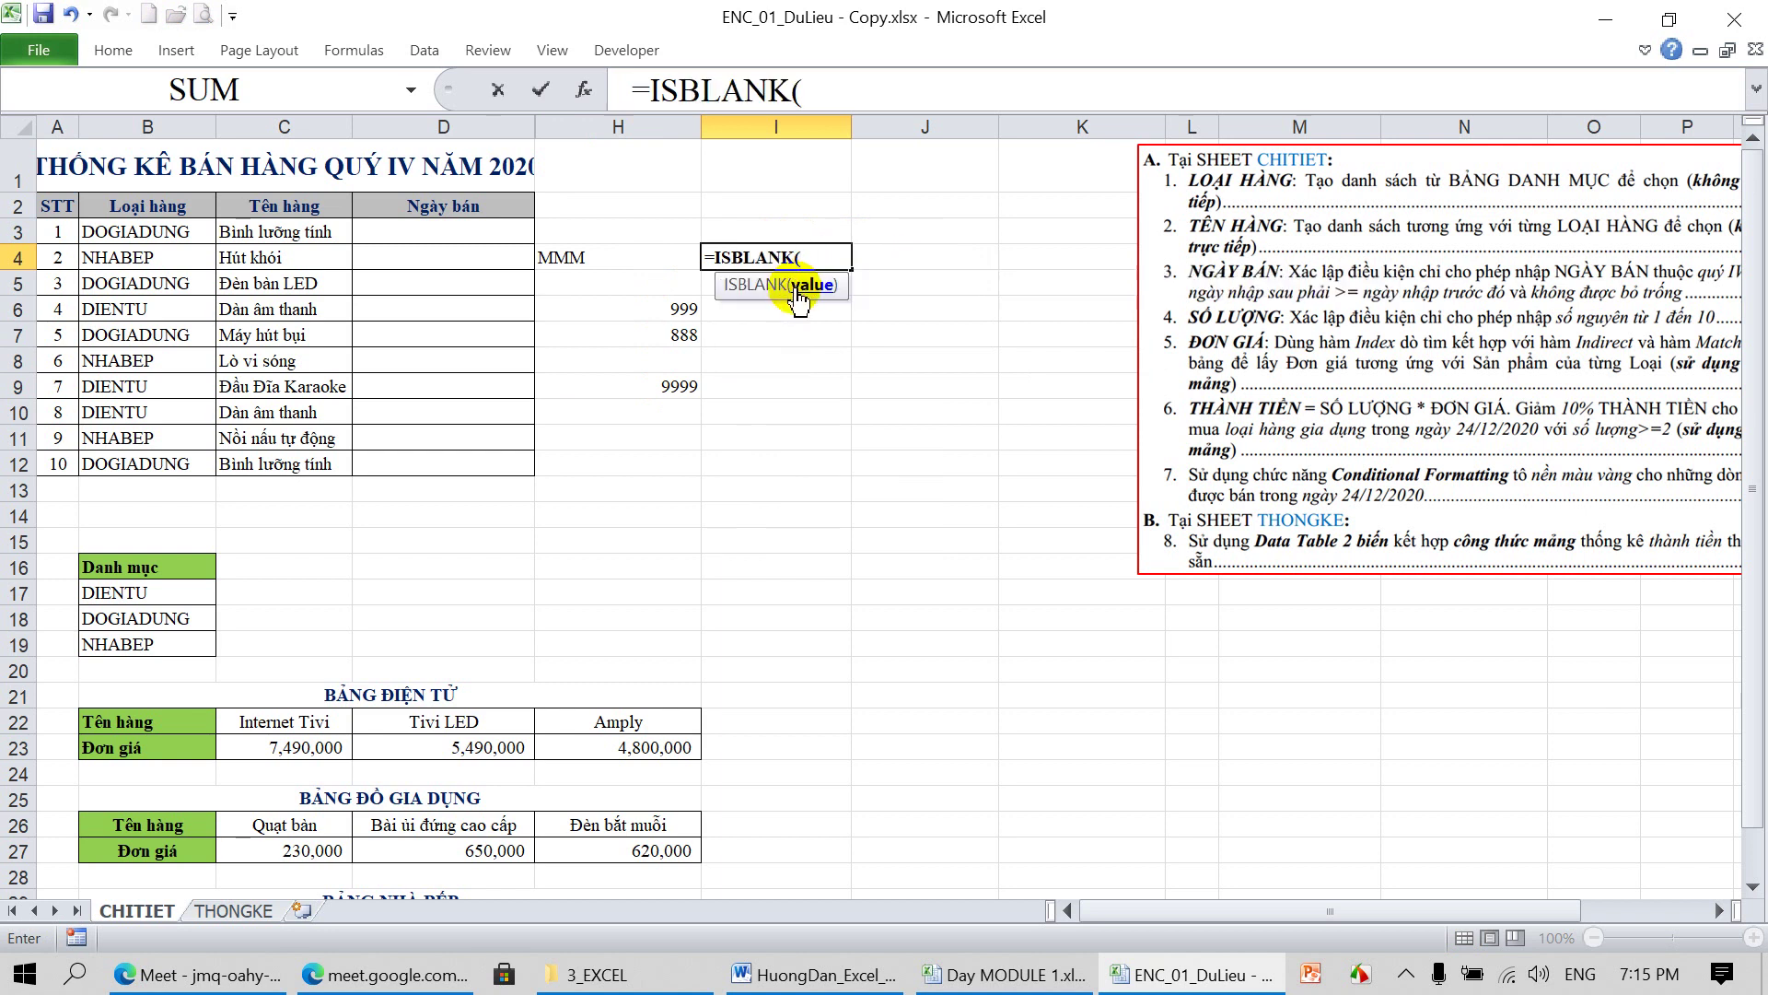
left_click(583, 258)
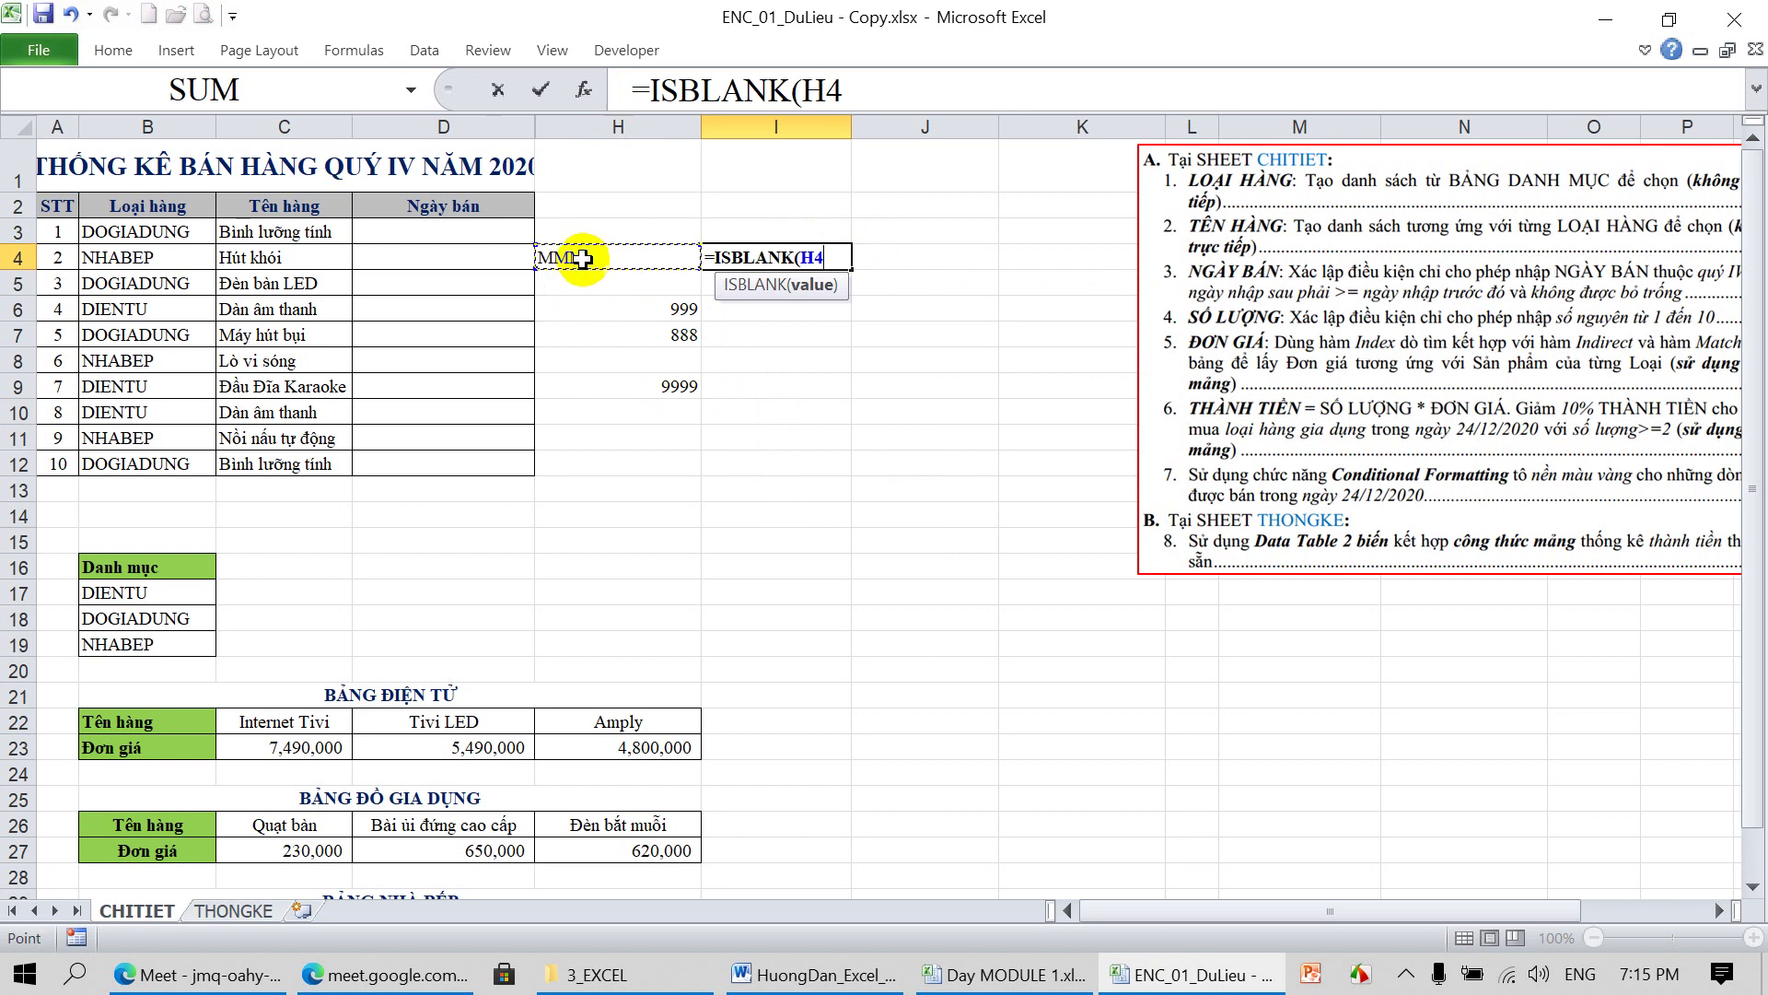
type(")")
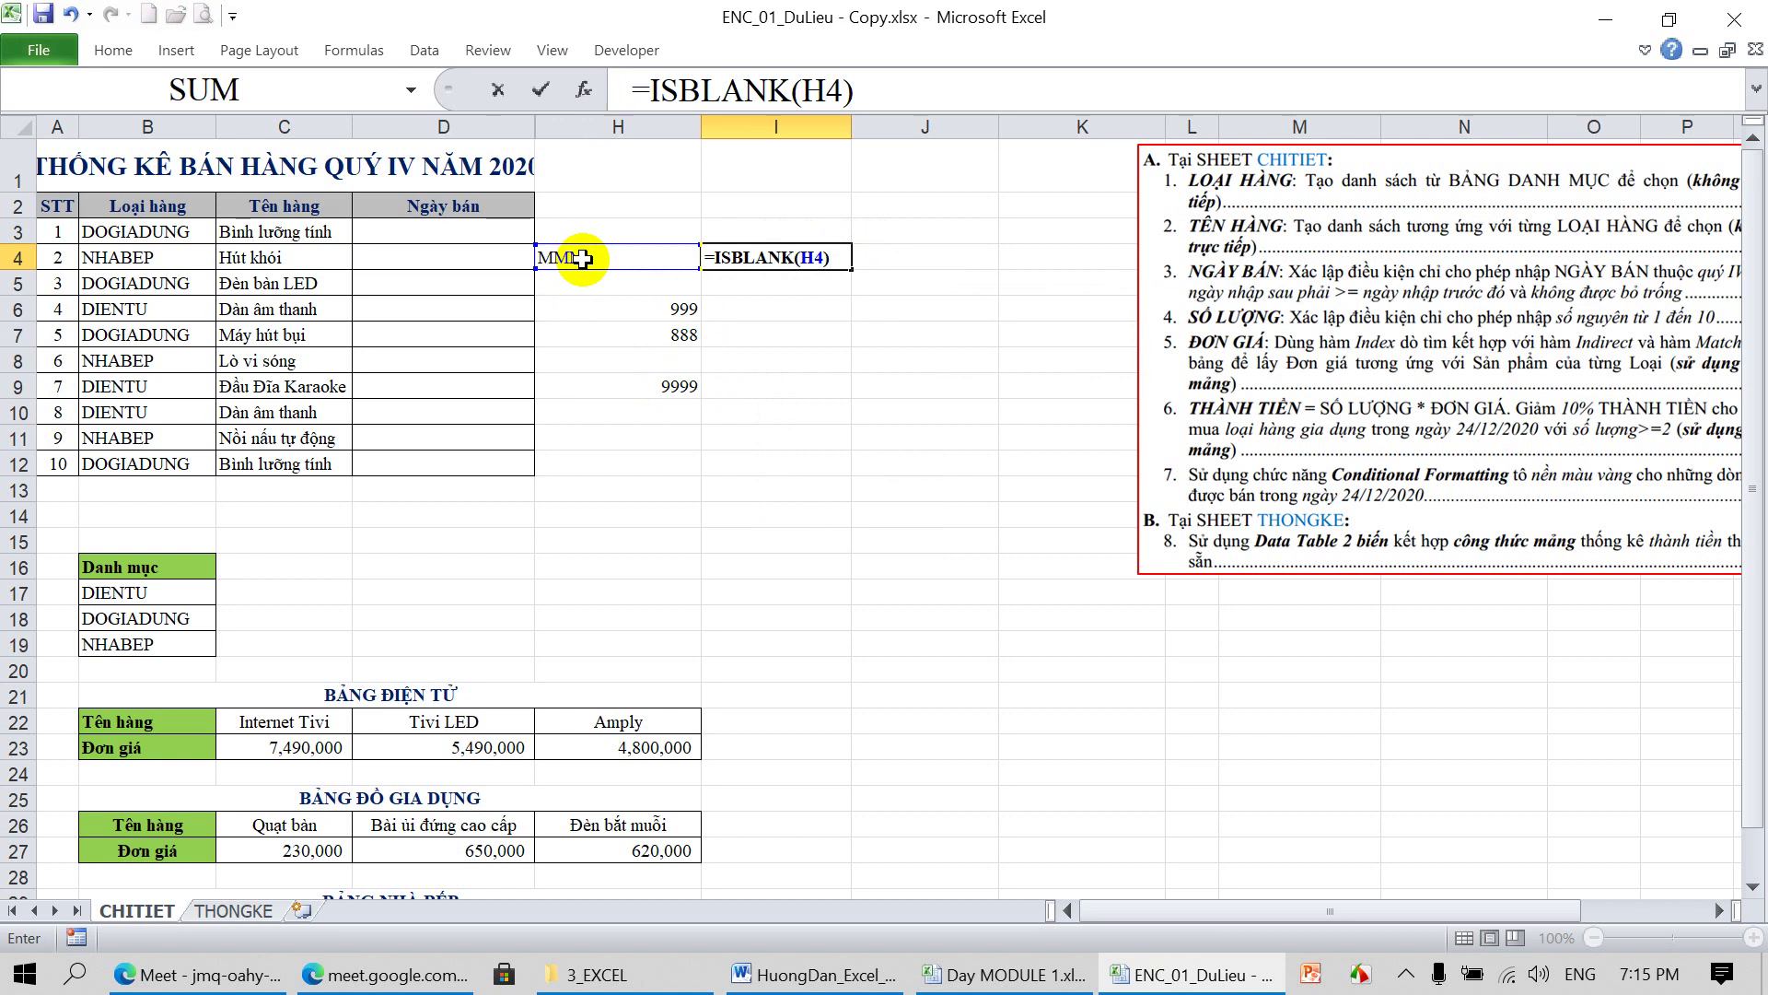
key("Return")
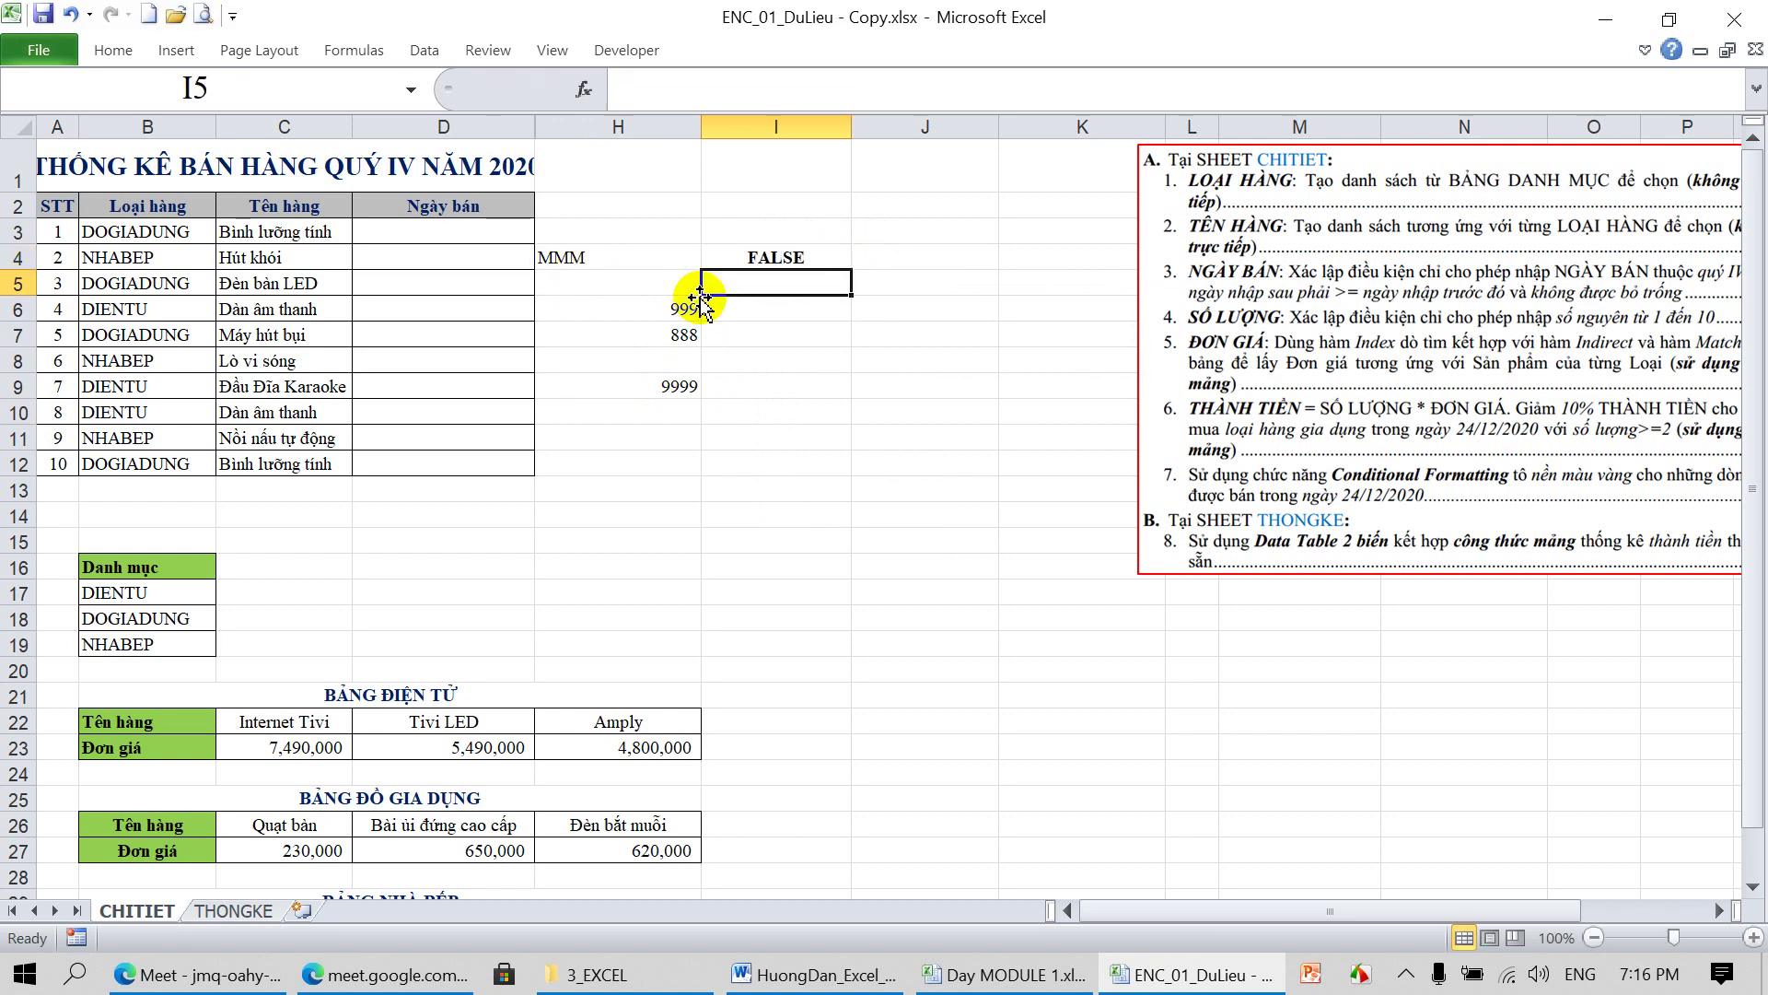
left_click(643, 288)
left_click(772, 259)
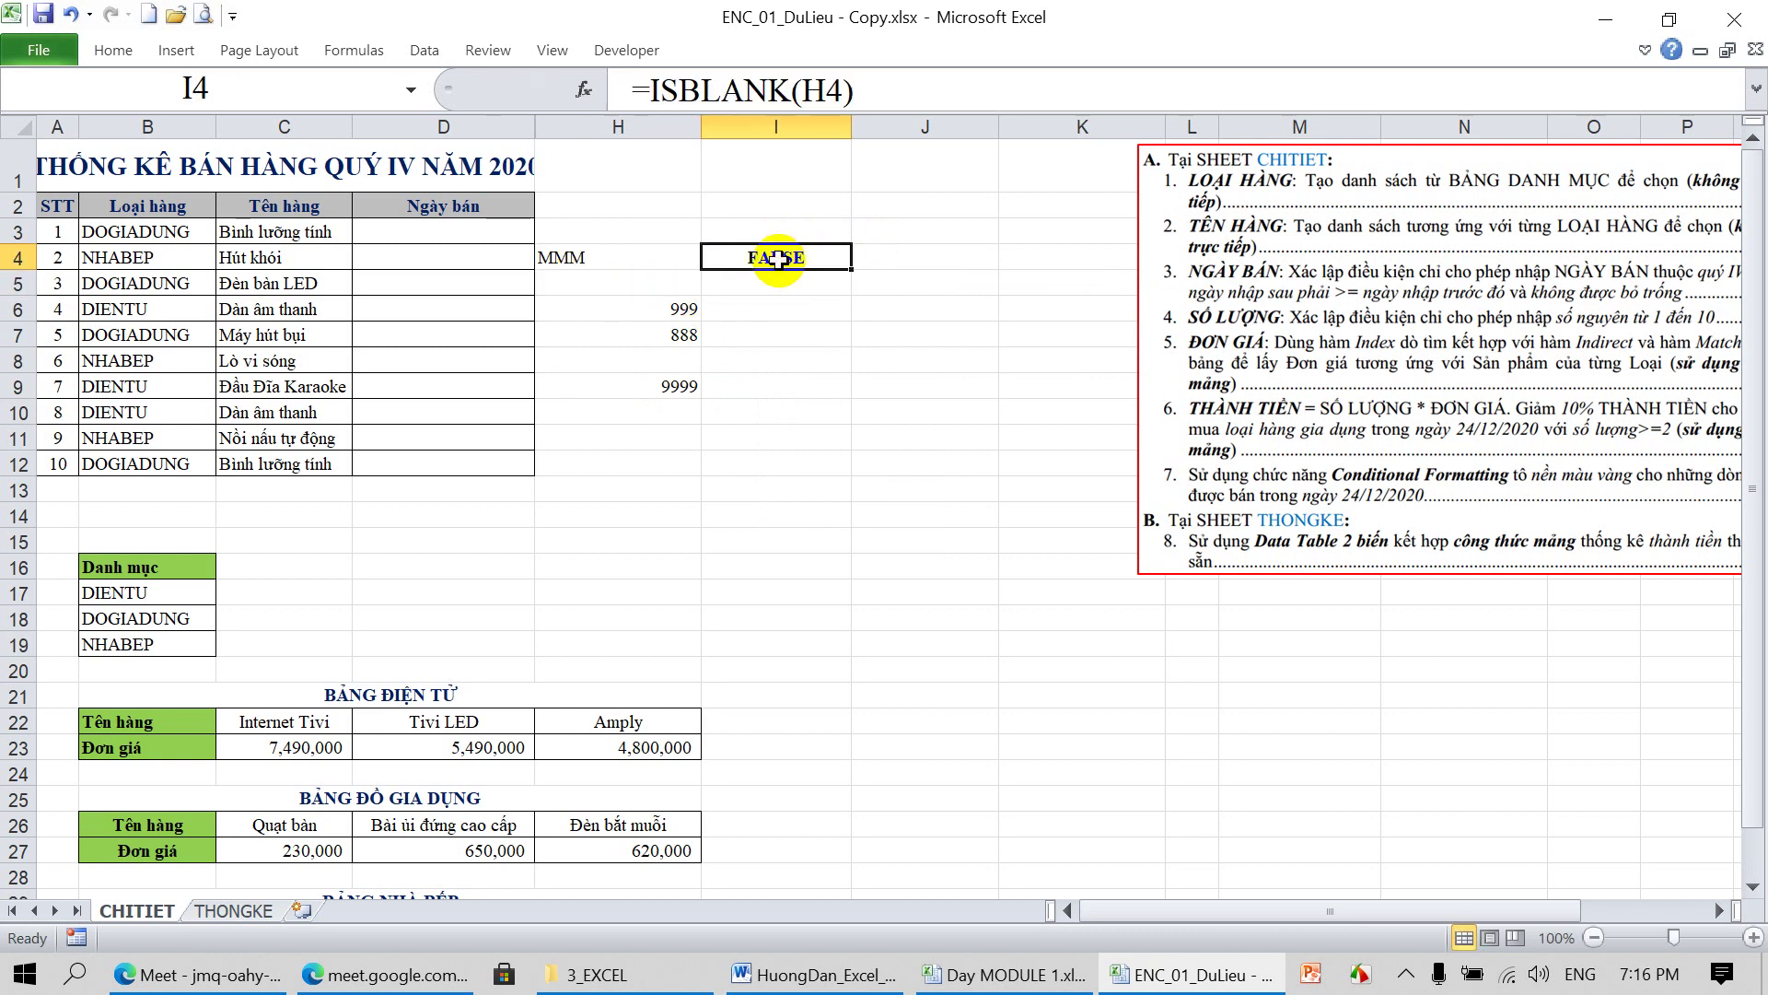
left_click_drag(853, 273, 825, 467)
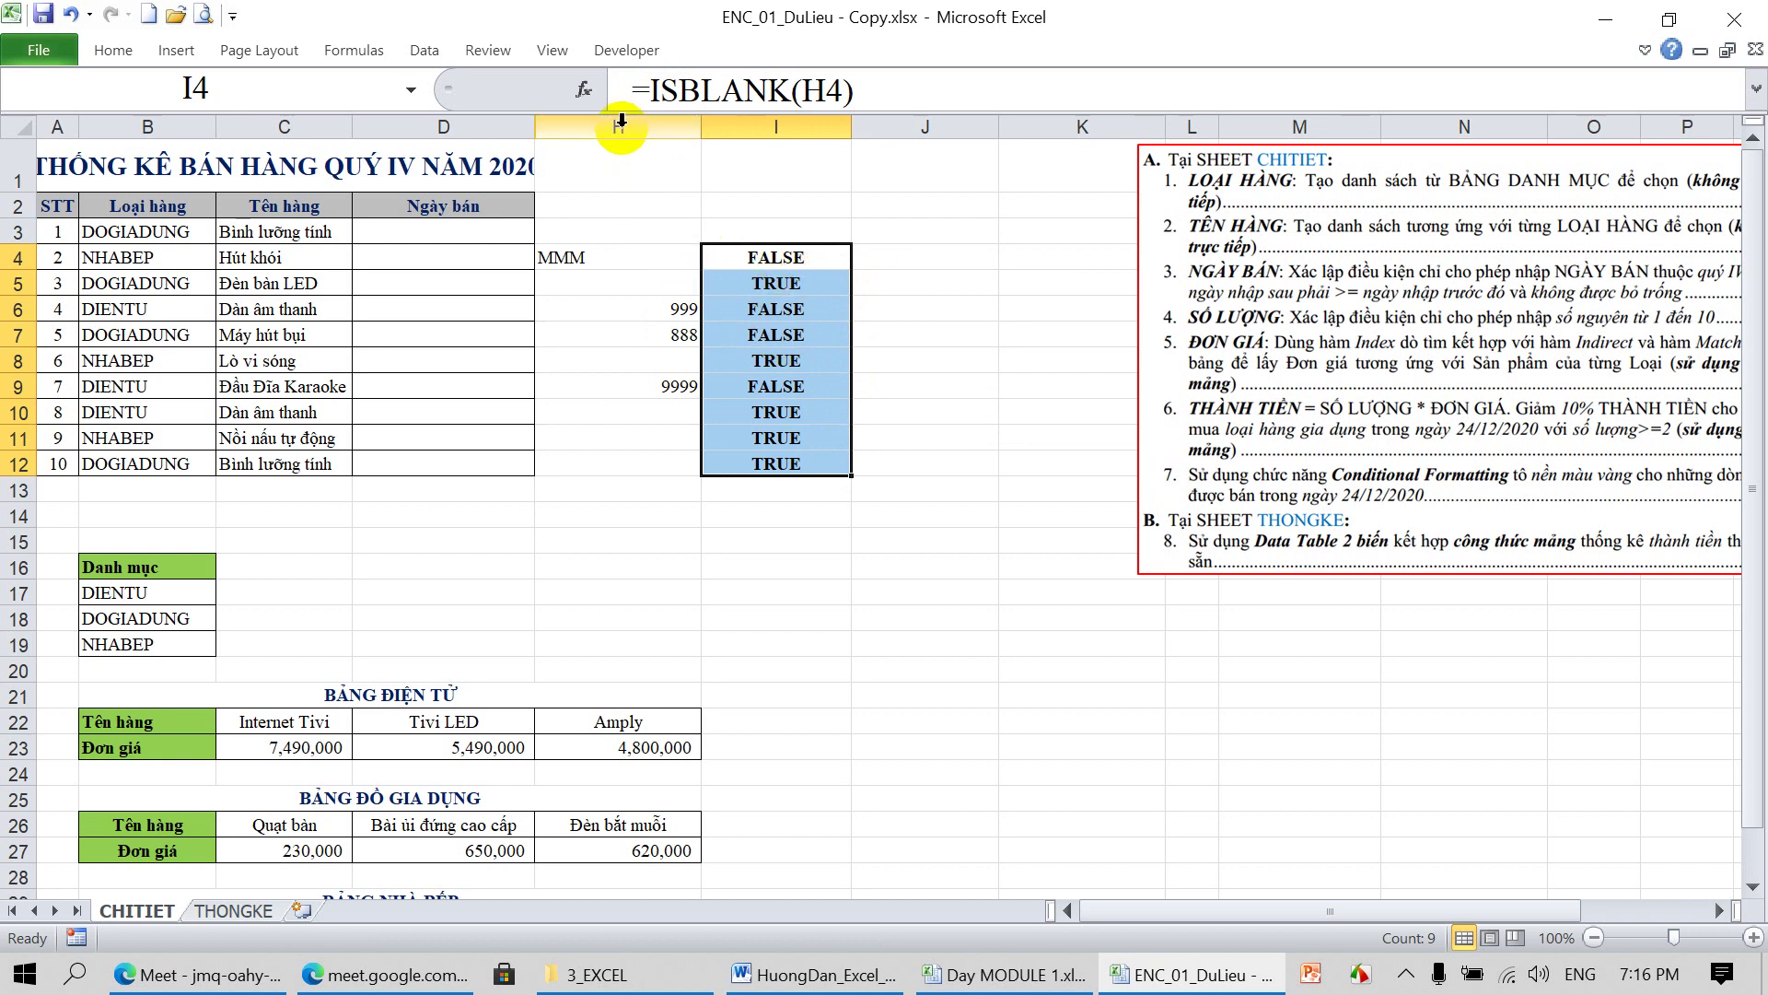
left_click_drag(622, 120, 760, 129)
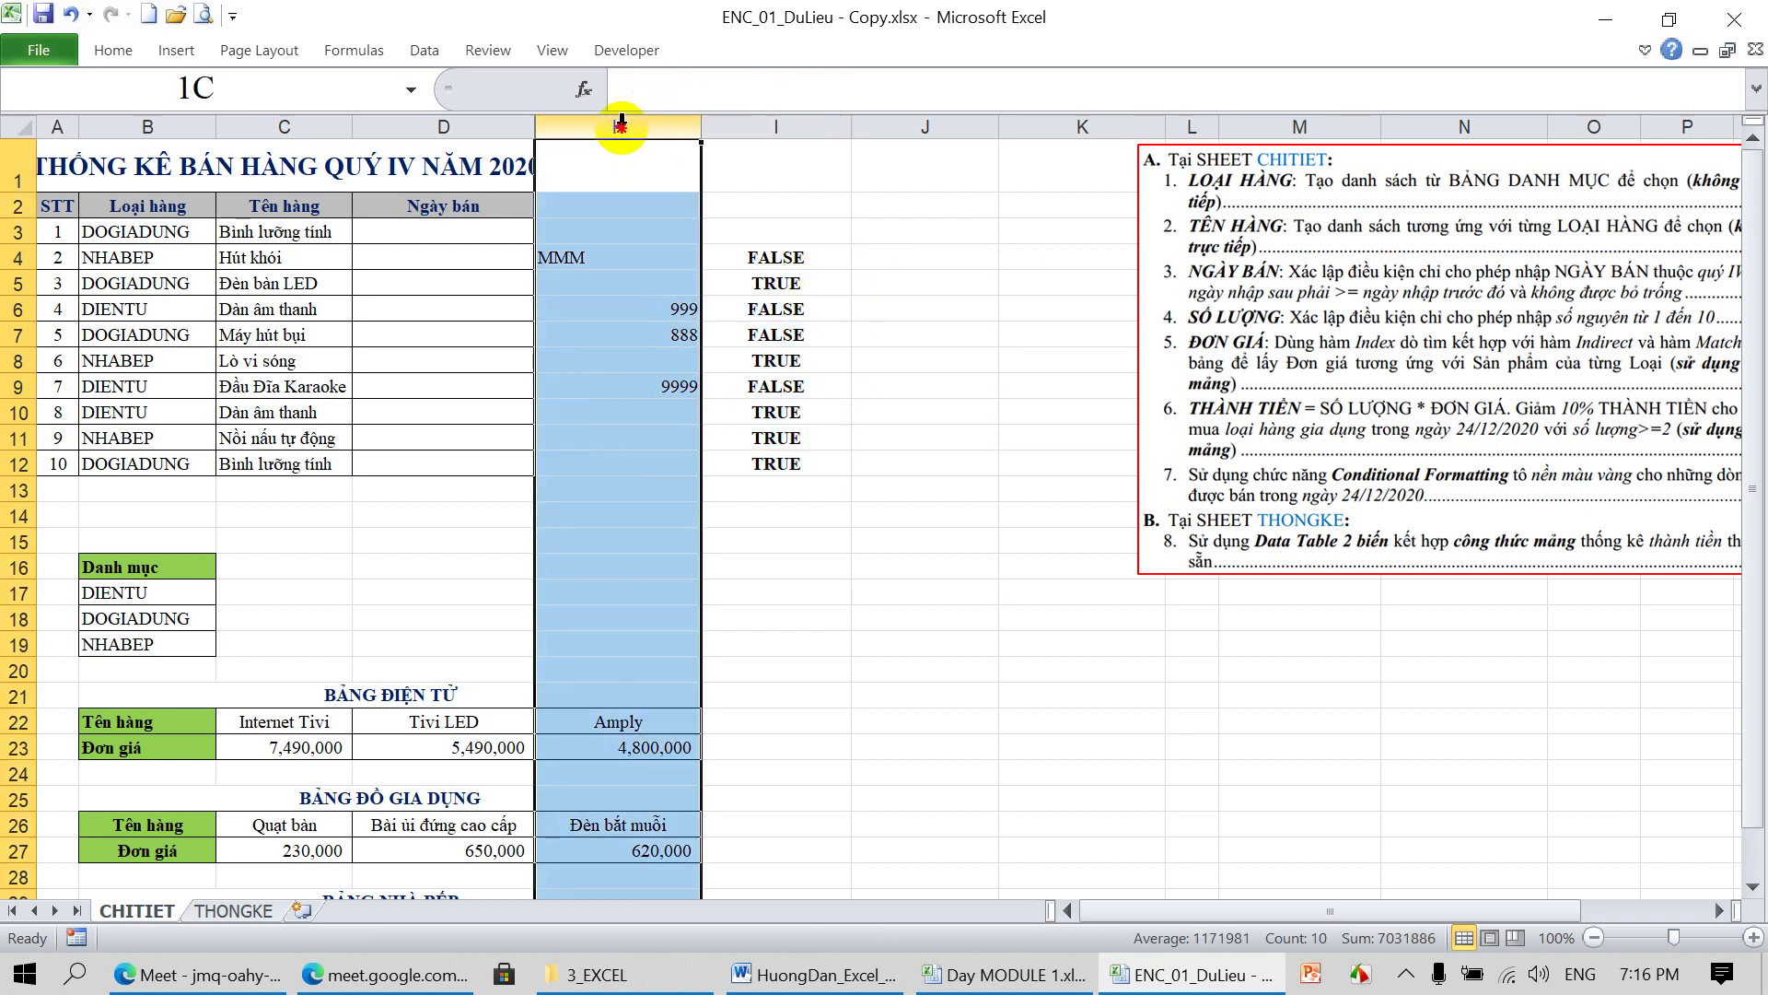
Delete columns H:I holding the test values and ISBLANK results, then select D3:D12
right_click(760, 130)
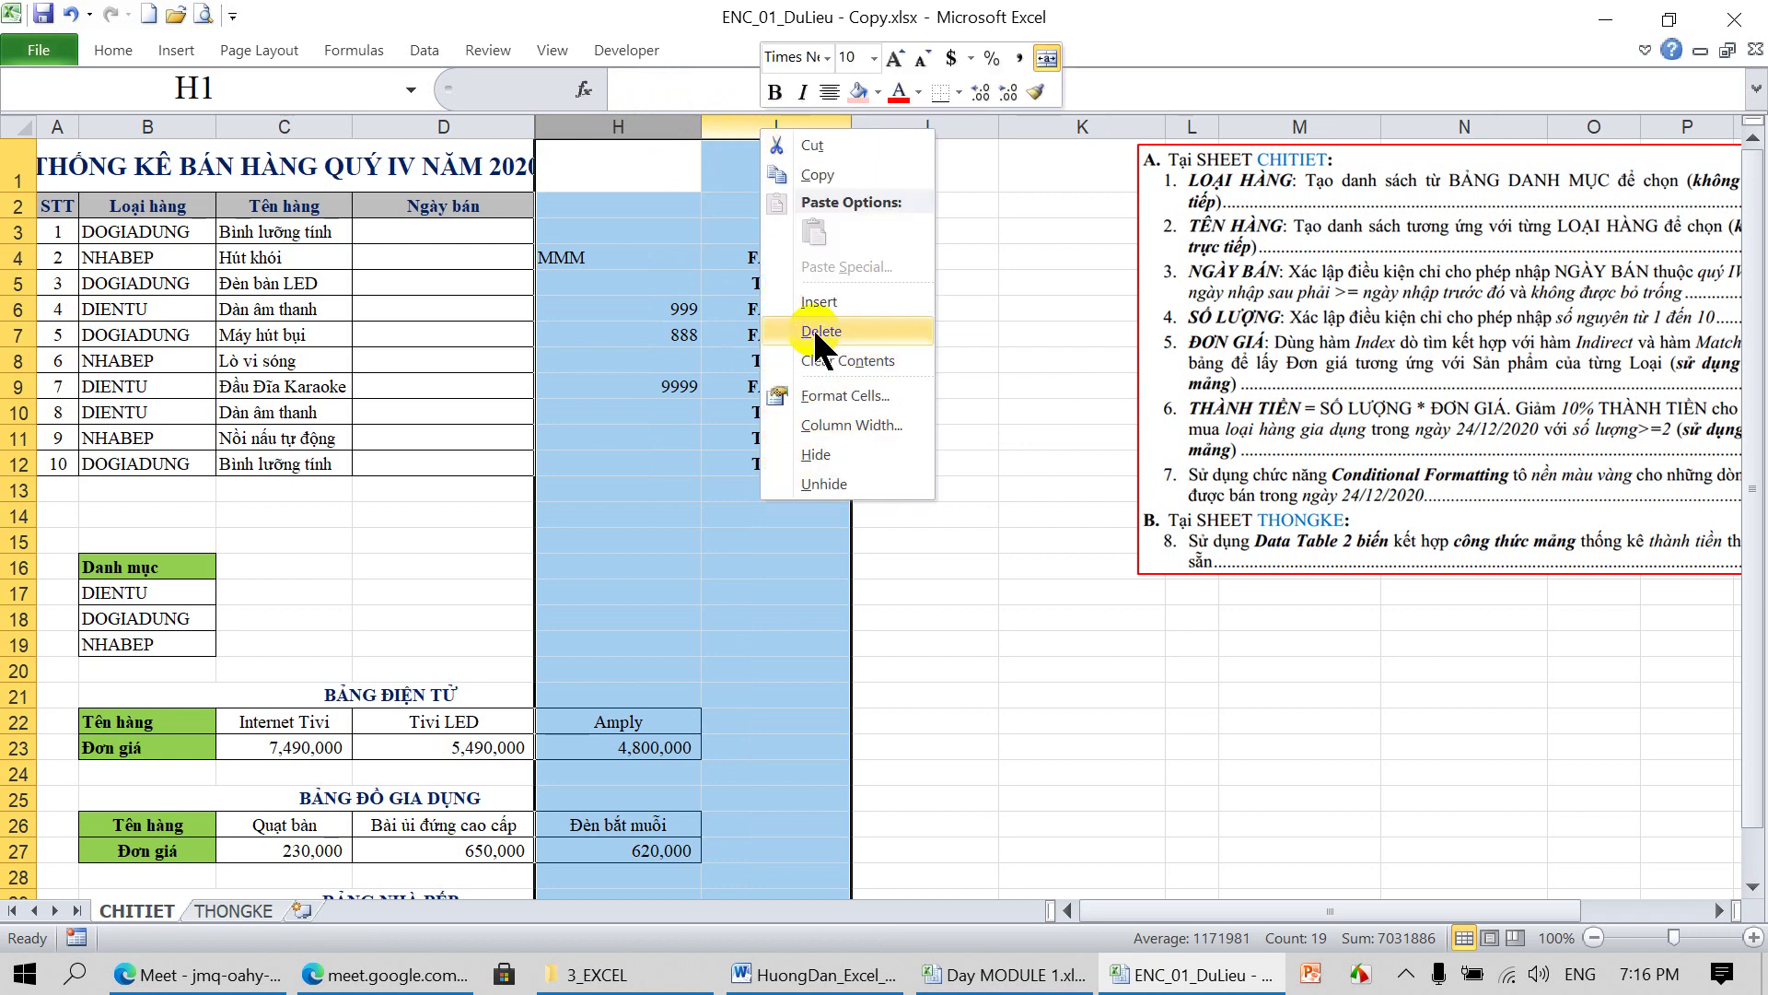
left_click(815, 334)
left_click(734, 410)
left_click_drag(467, 233, 454, 453)
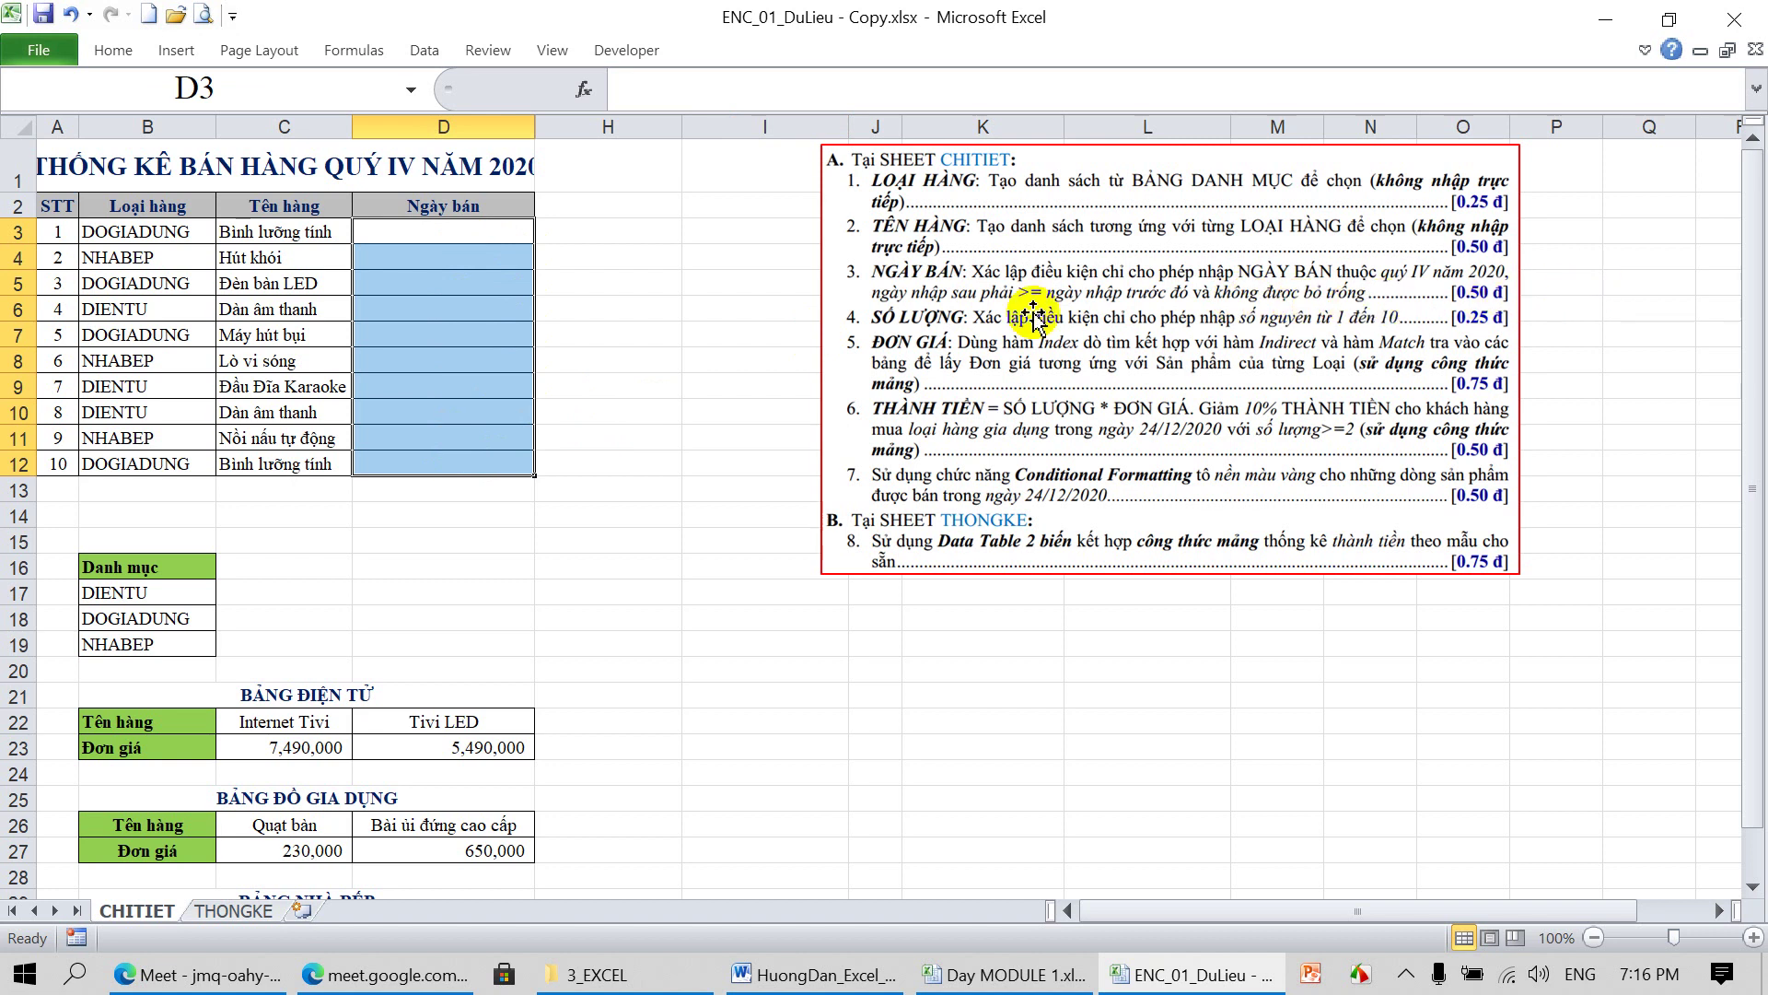
For D4:D12, add ISBLANK(D3)=FALSE as the first AND condition of the validation formula
left_click(764, 308)
left_click(451, 256)
left_click_drag(451, 256, 449, 460)
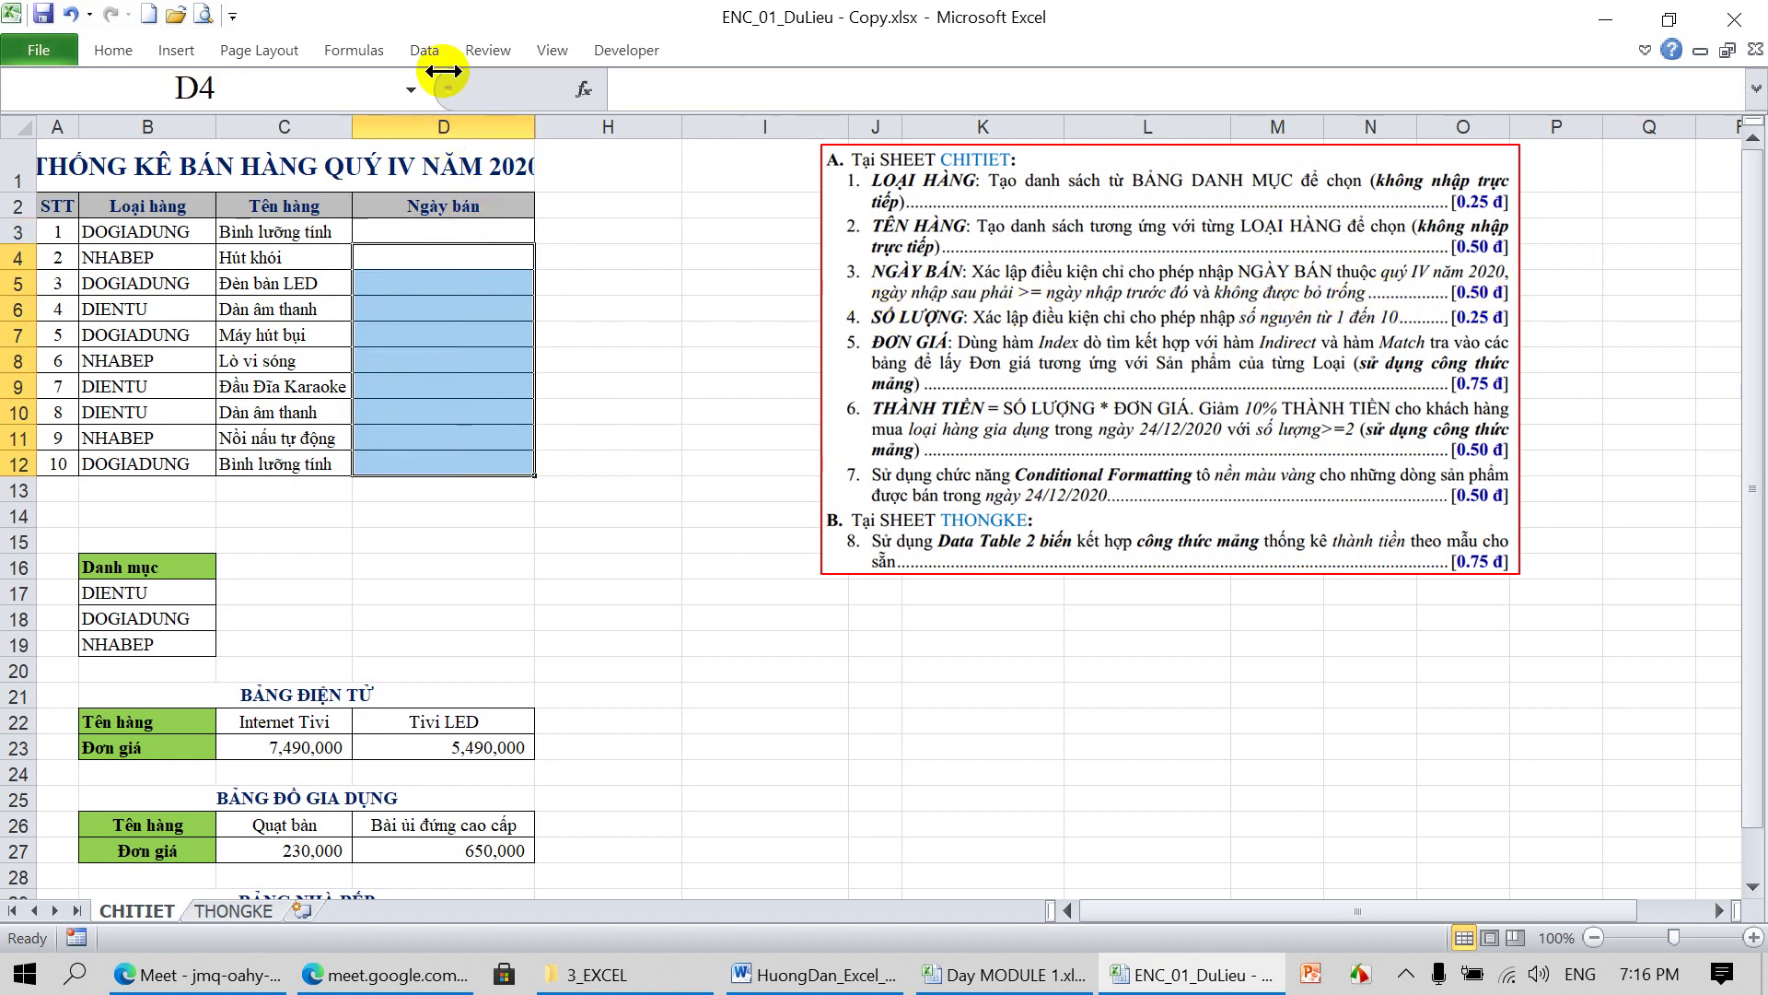
left_click(426, 49)
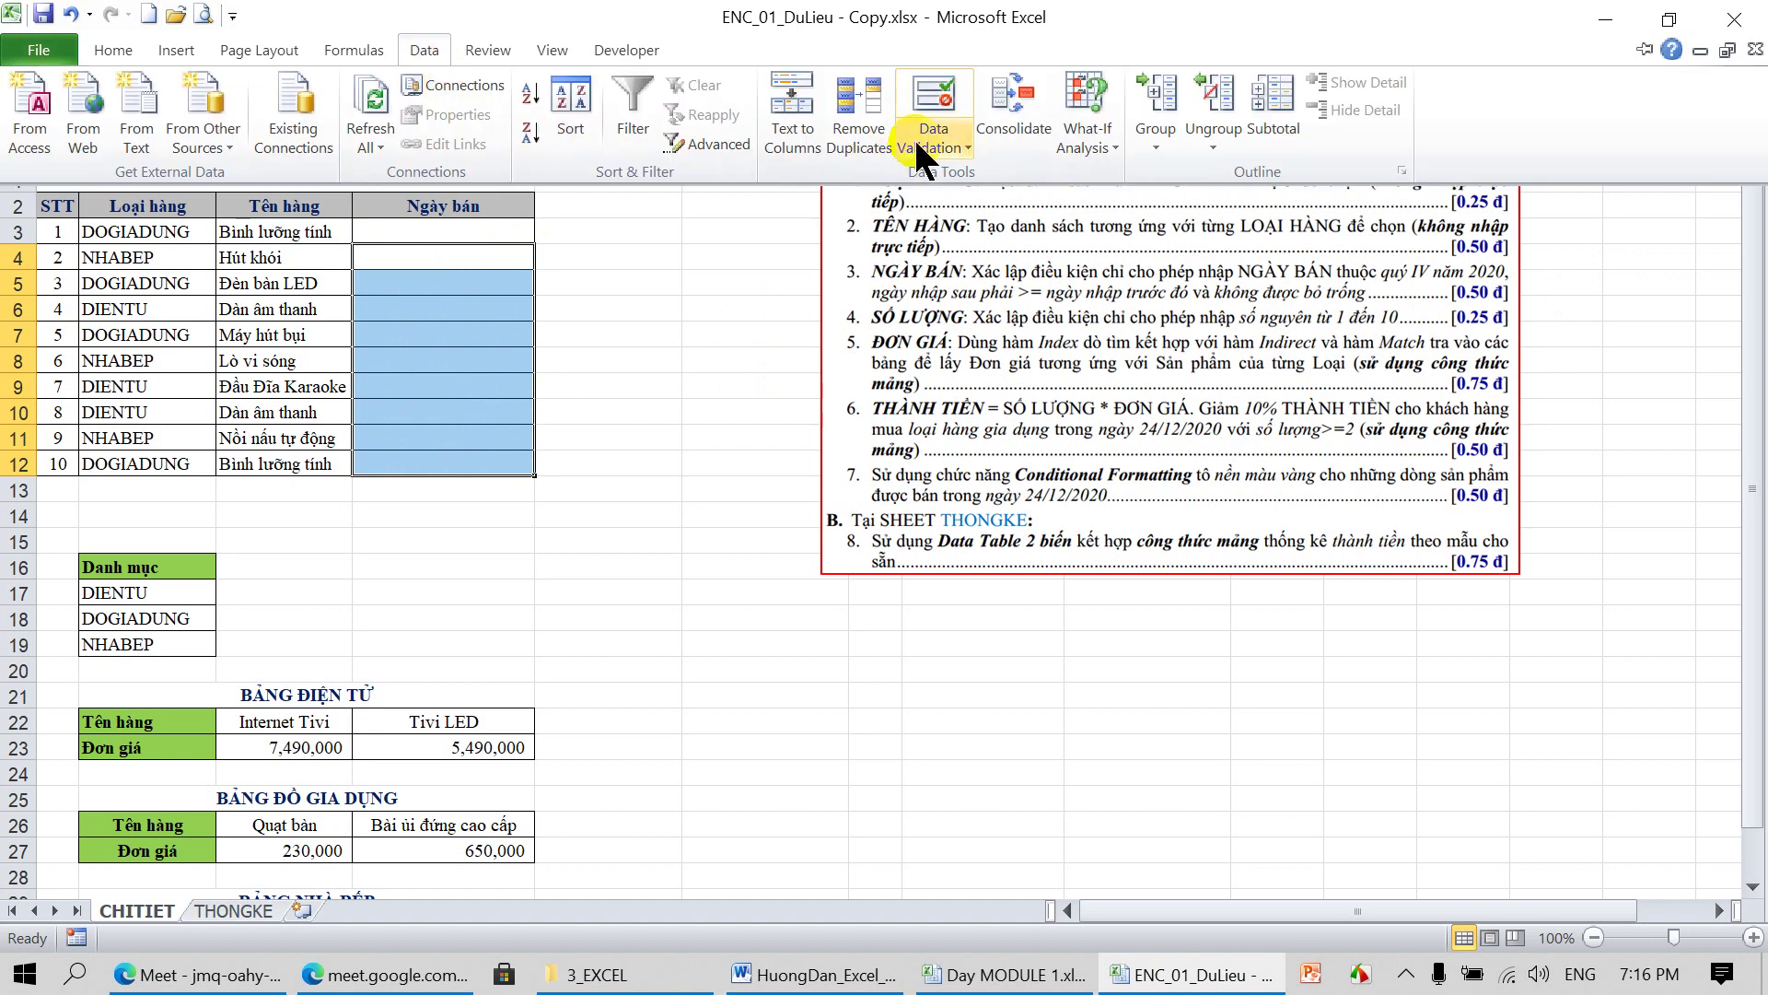
left_click(927, 95)
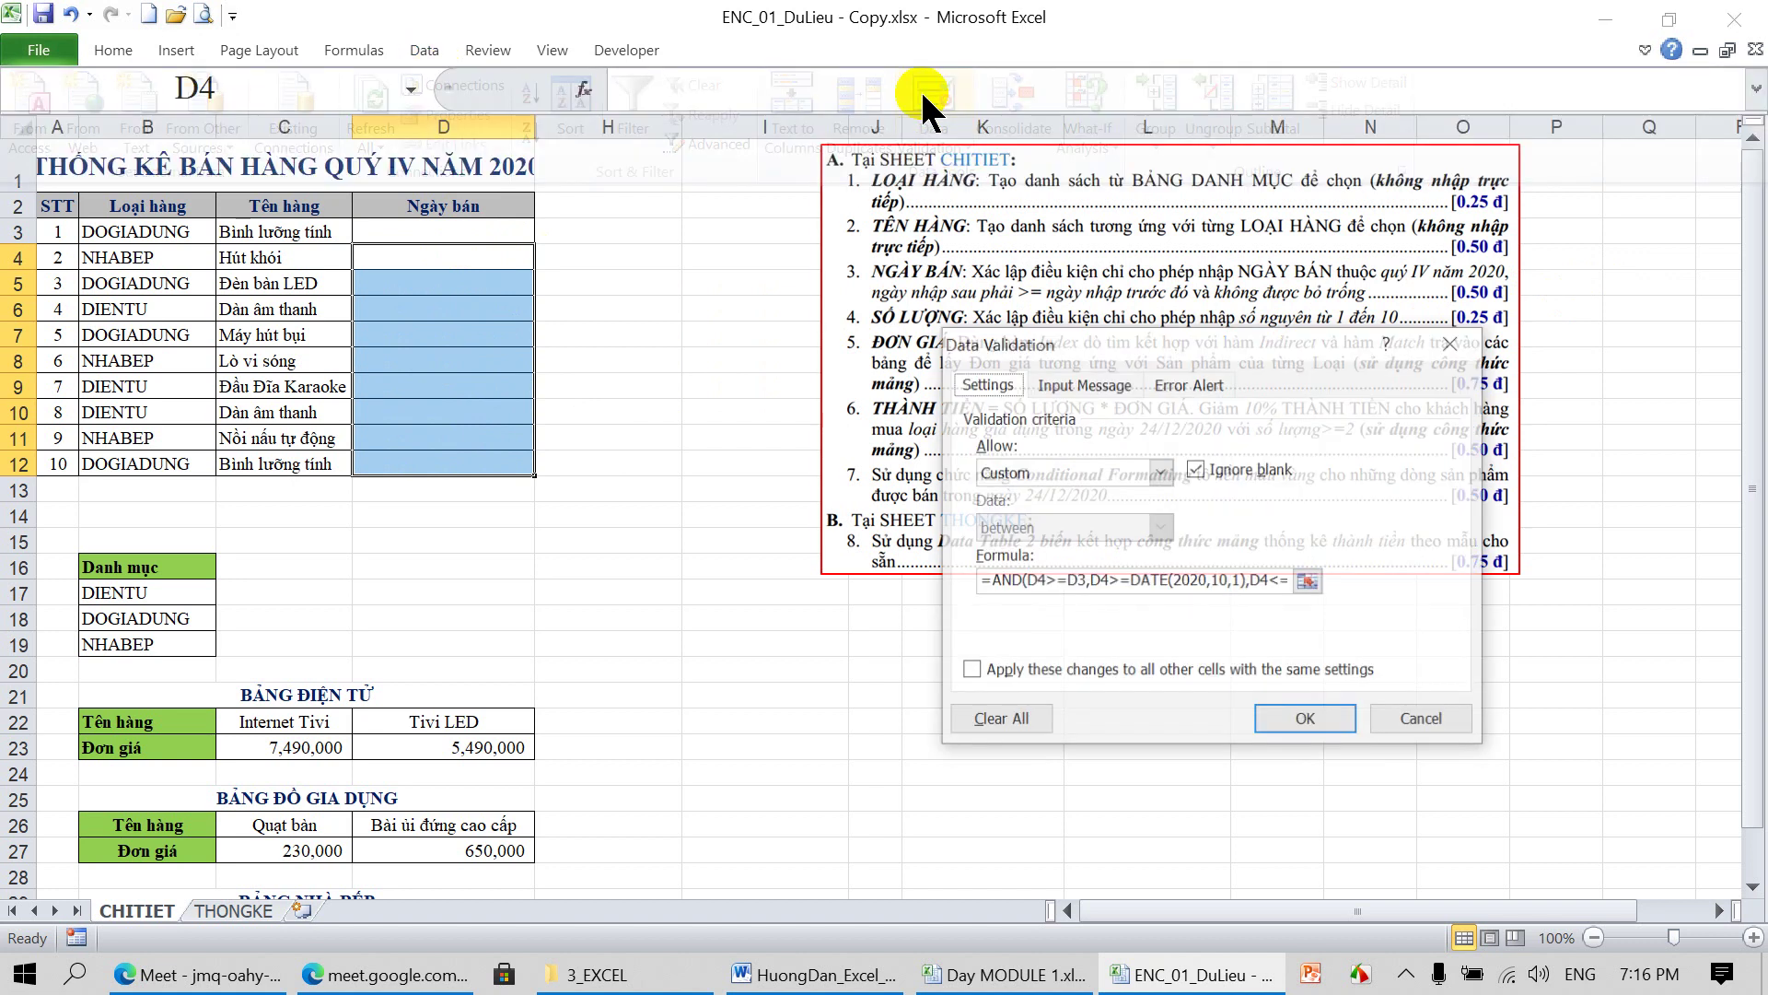
left_click(1029, 581)
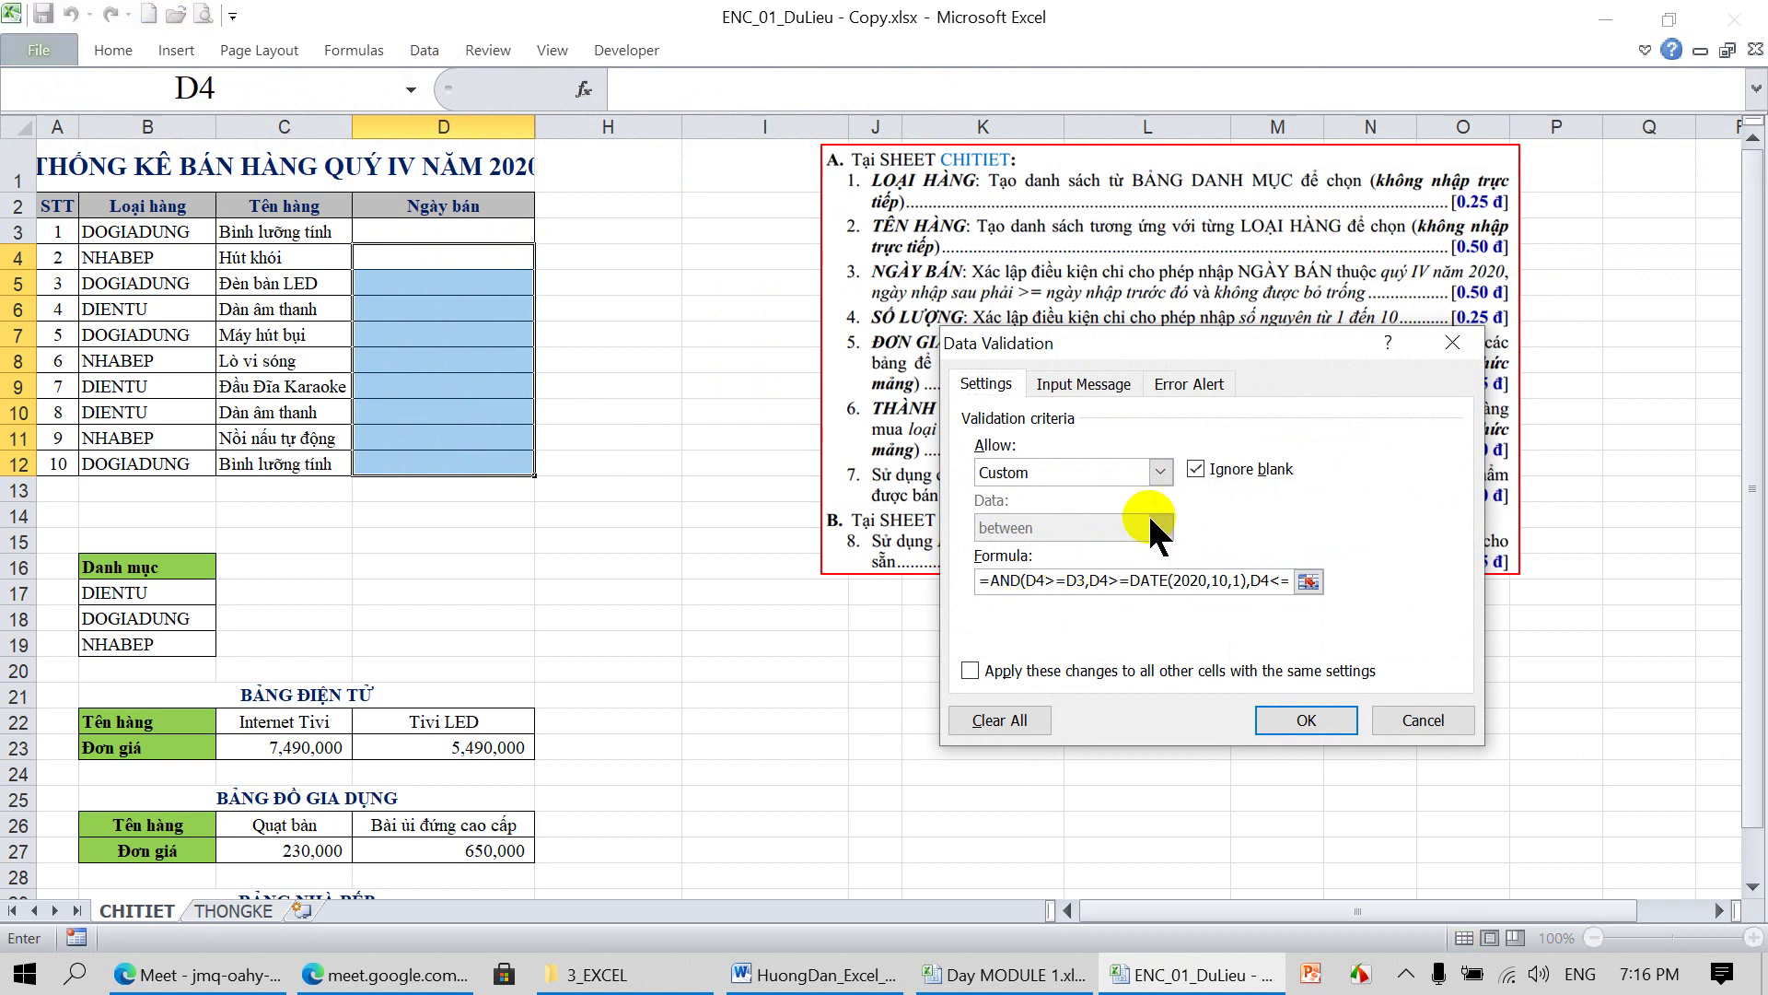
type("ISBLANK")
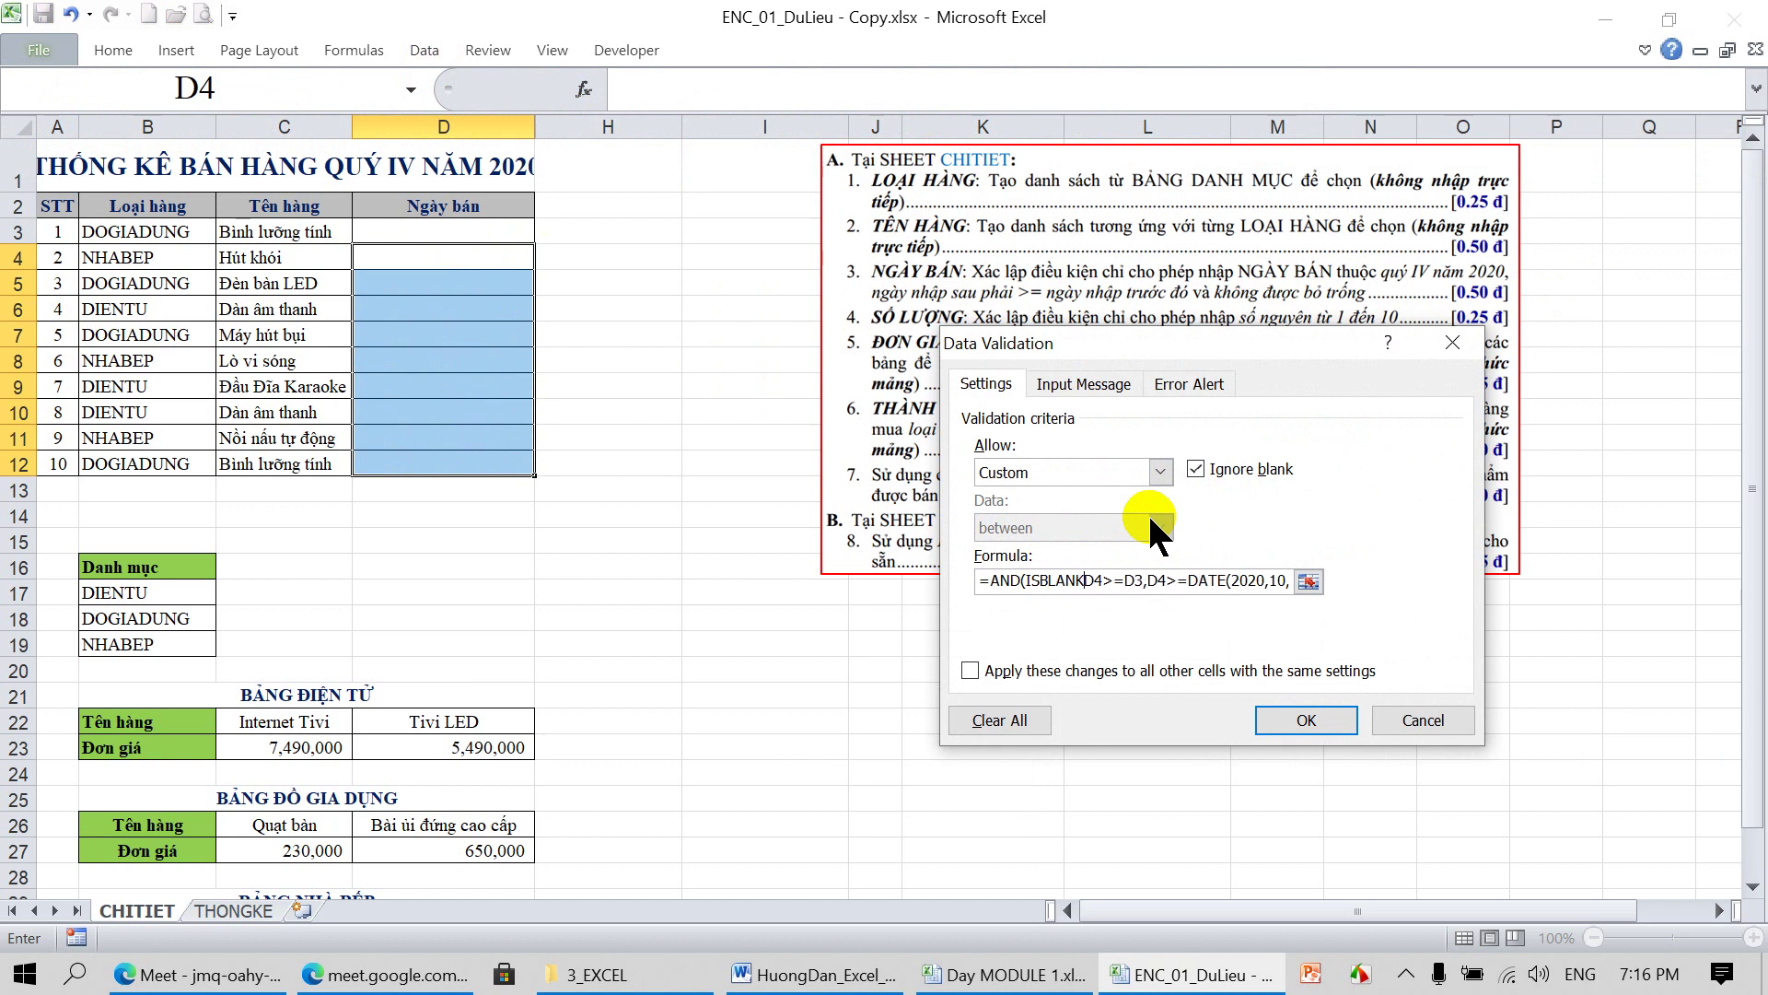
type("(")
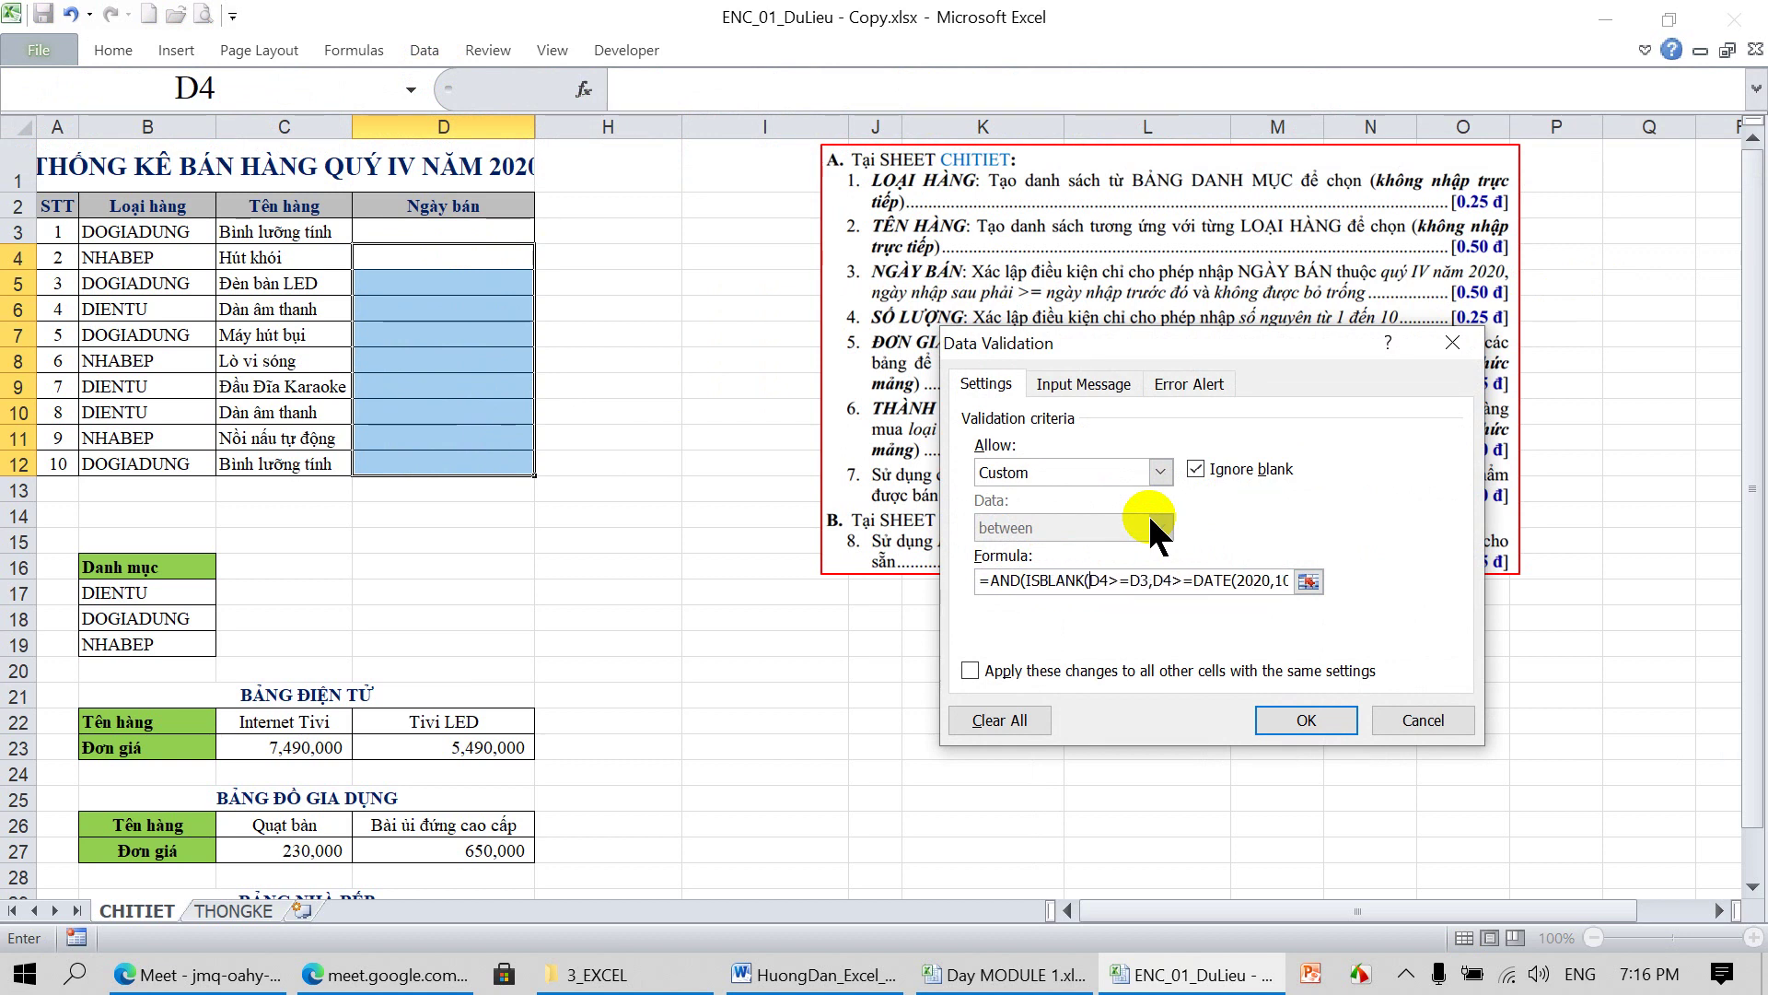
left_click(489, 233)
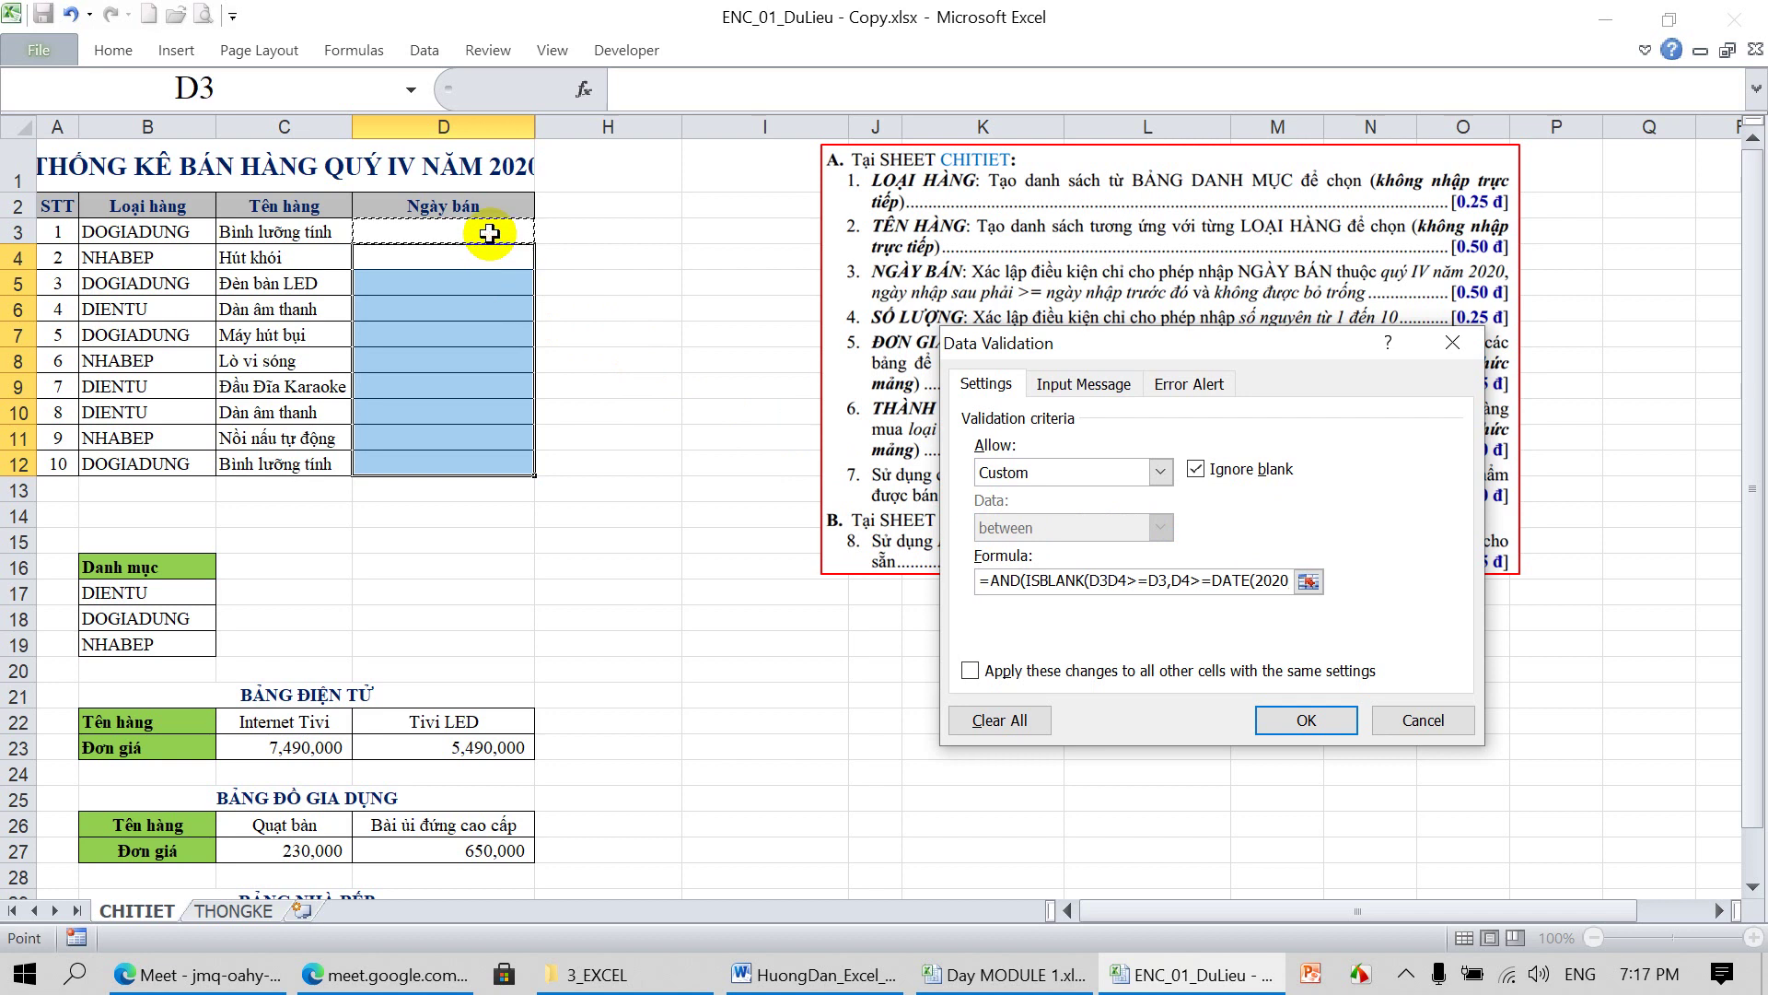
type(")")
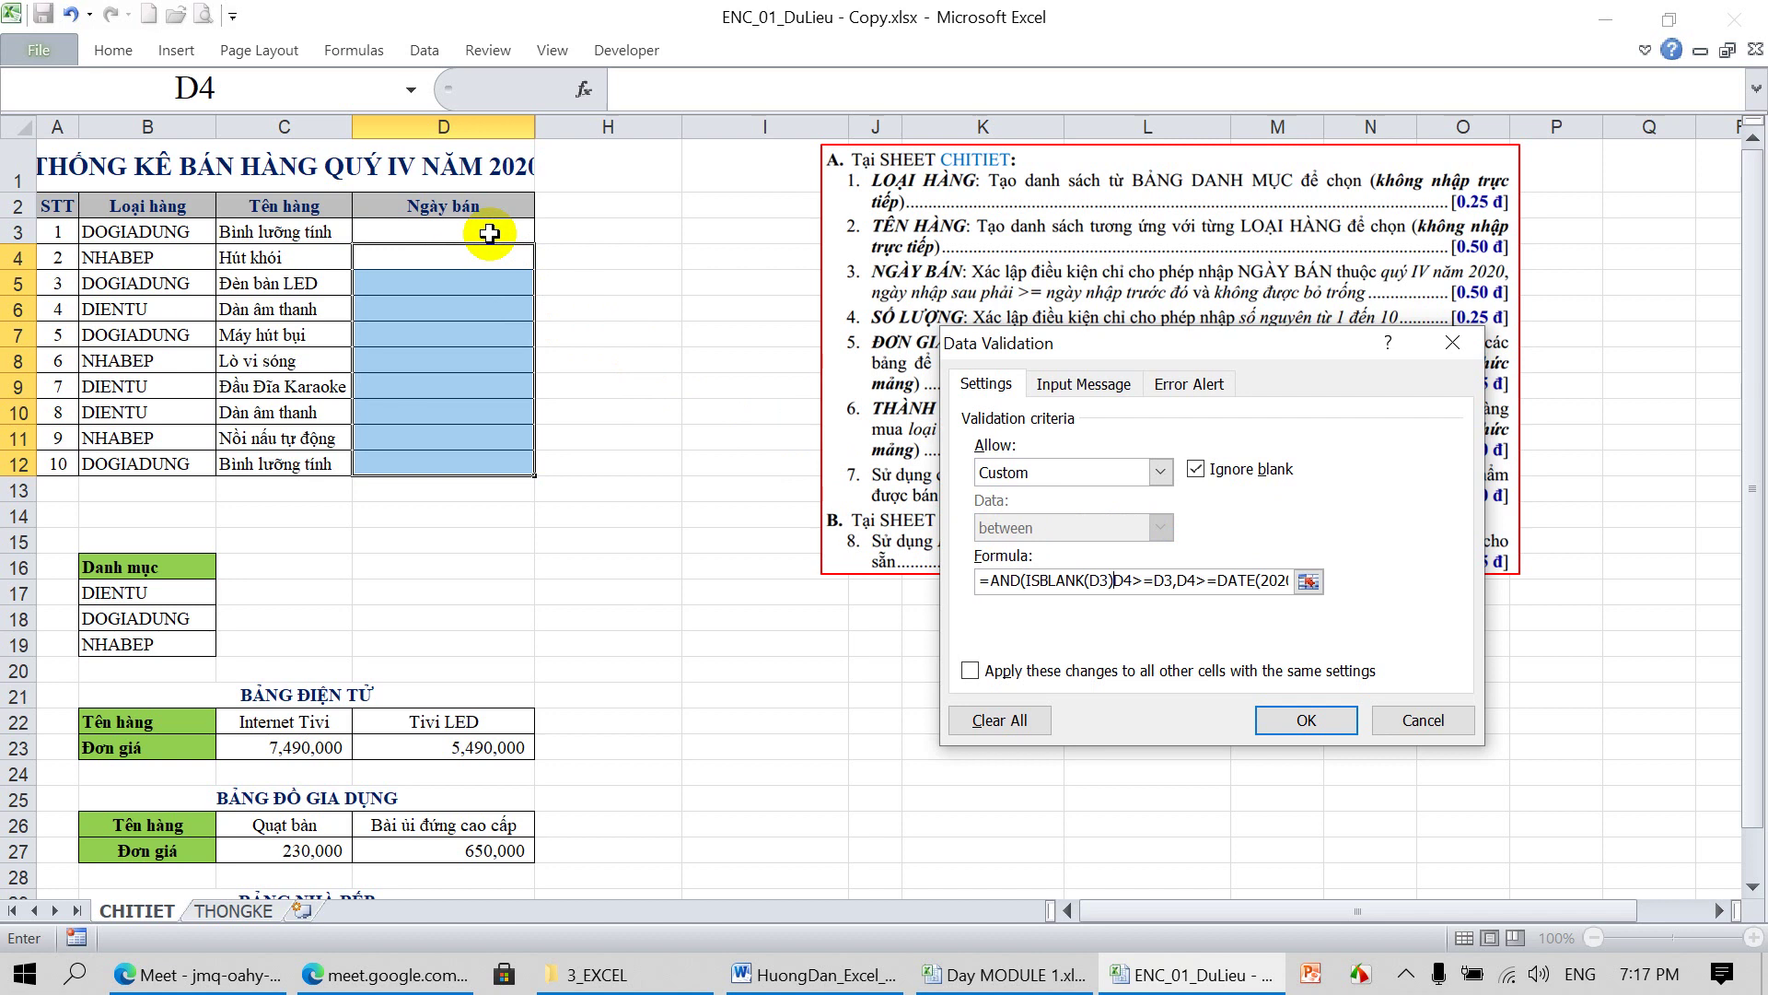
type("=FAL")
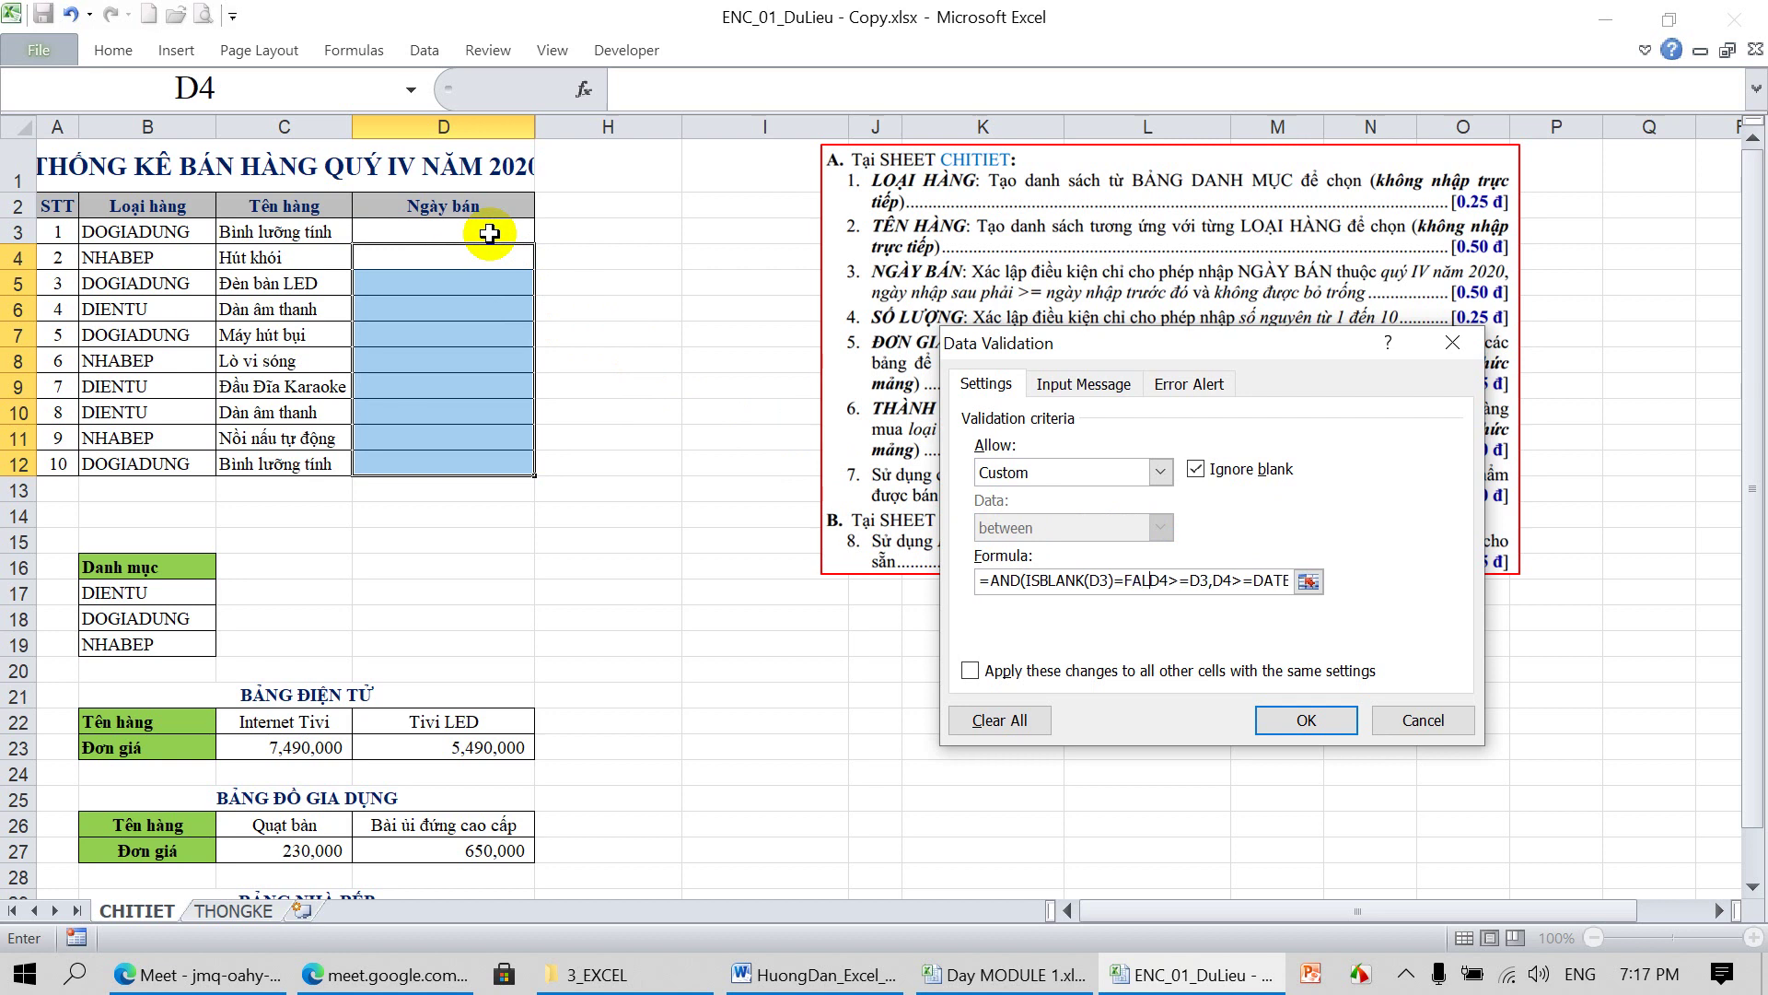
type("SE,")
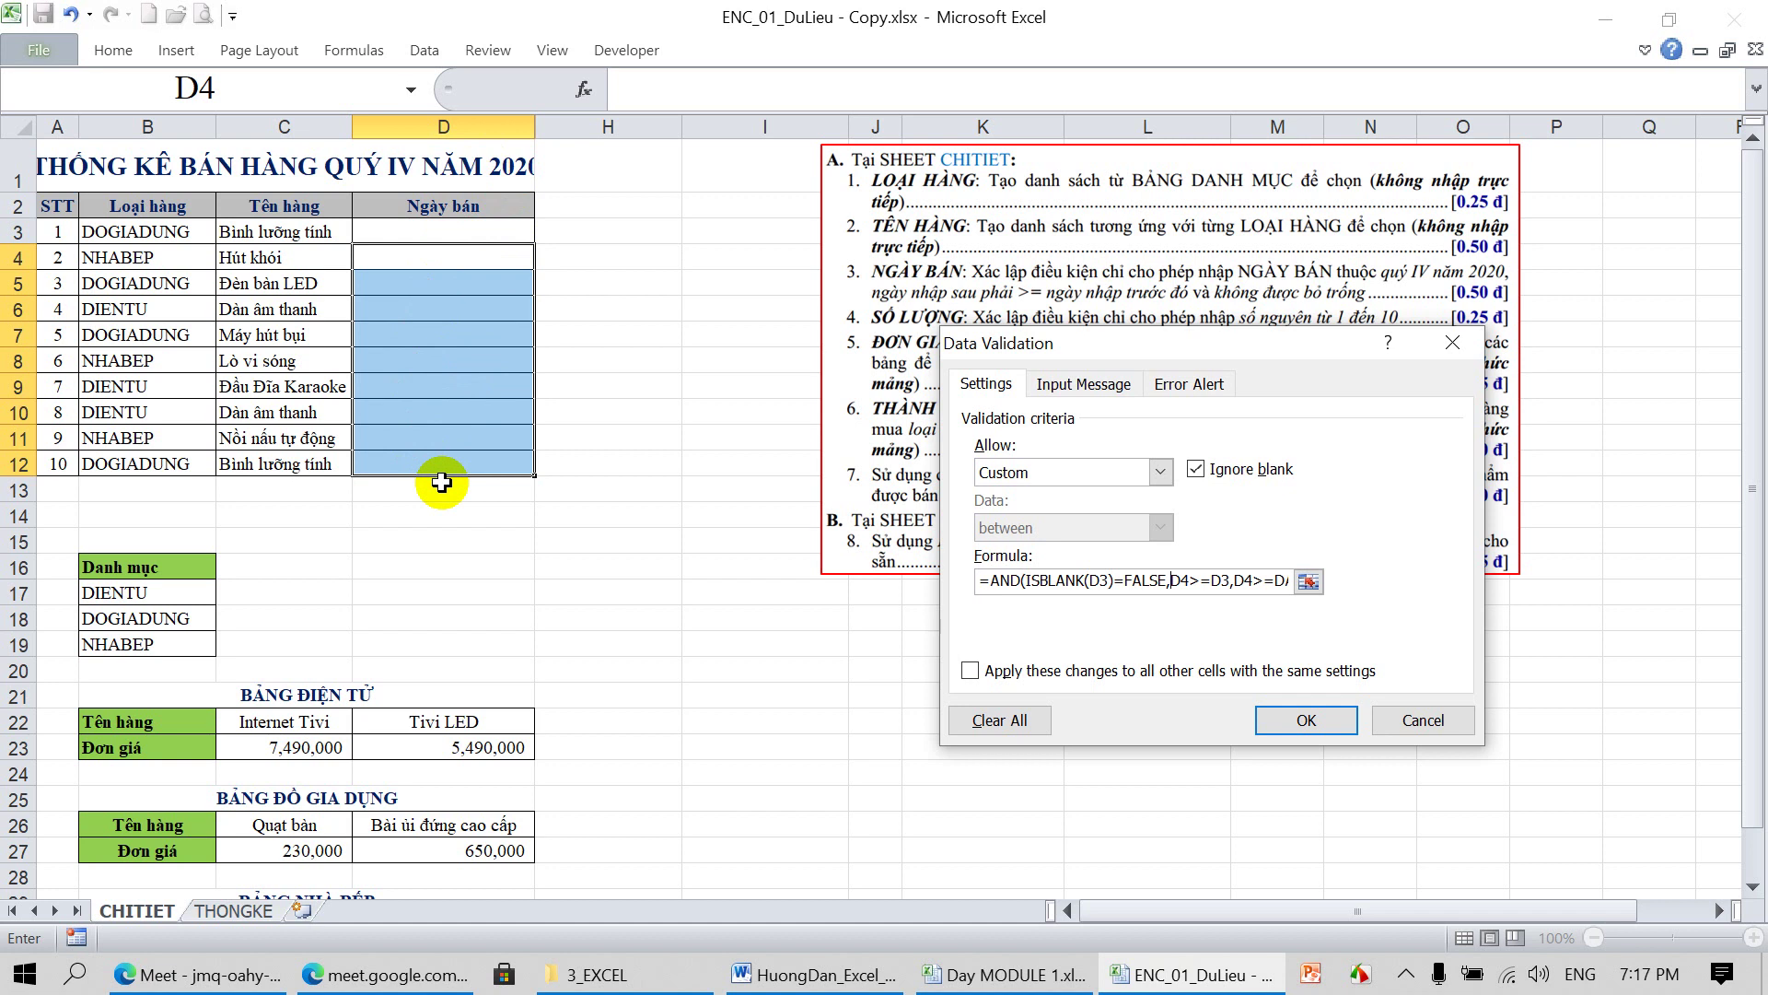
left_click(1322, 719)
left_click(1071, 694)
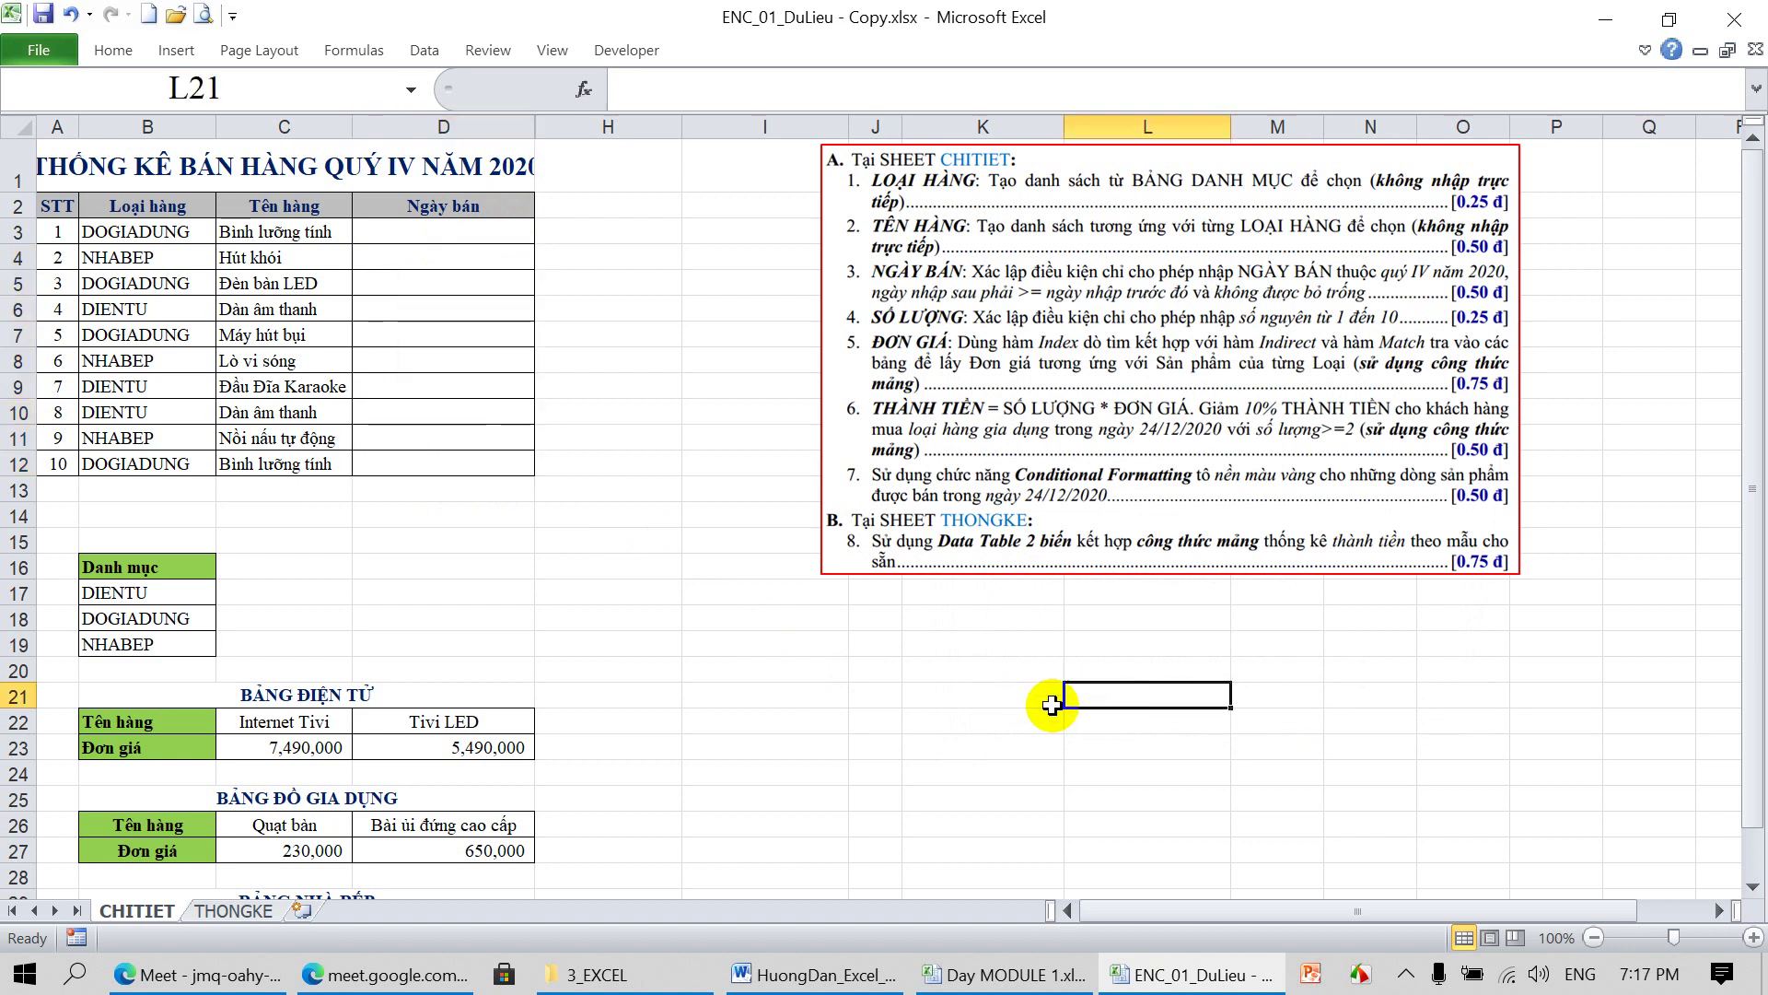
Enter 12/10/20 in D3, see 11/10/20 rejected in D4, and enter 12/10/20 instead
left_click(478, 237)
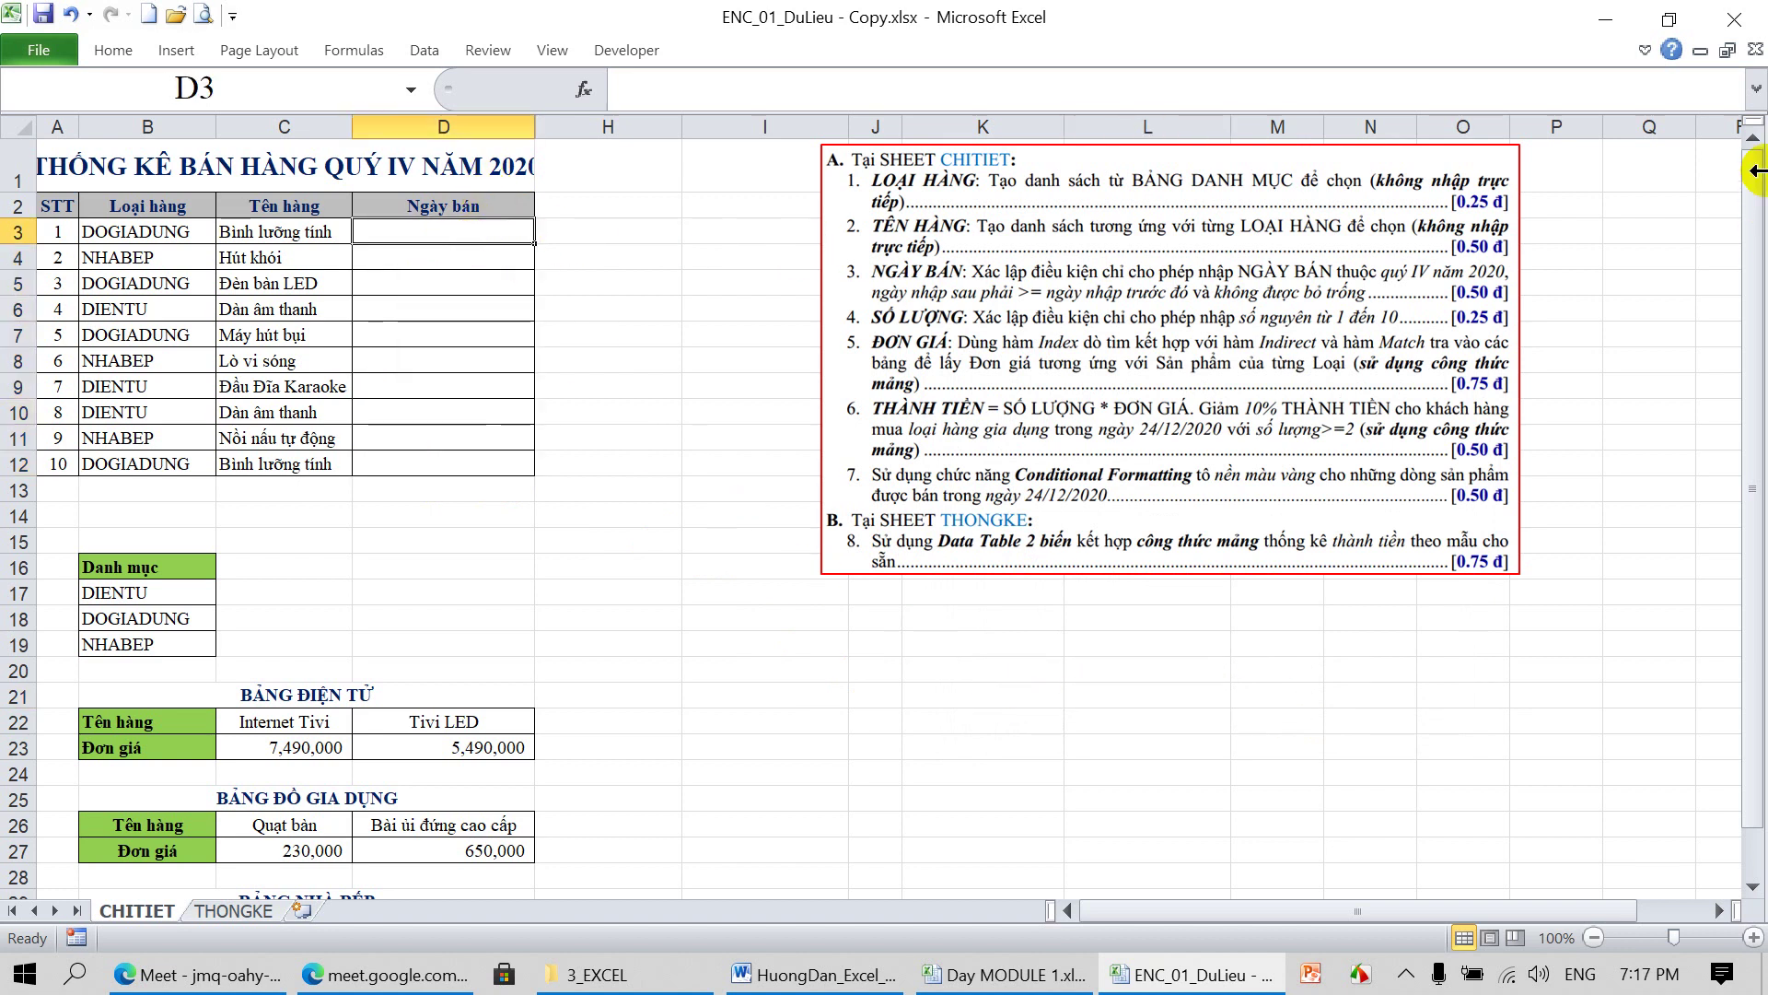
type("12/10/20")
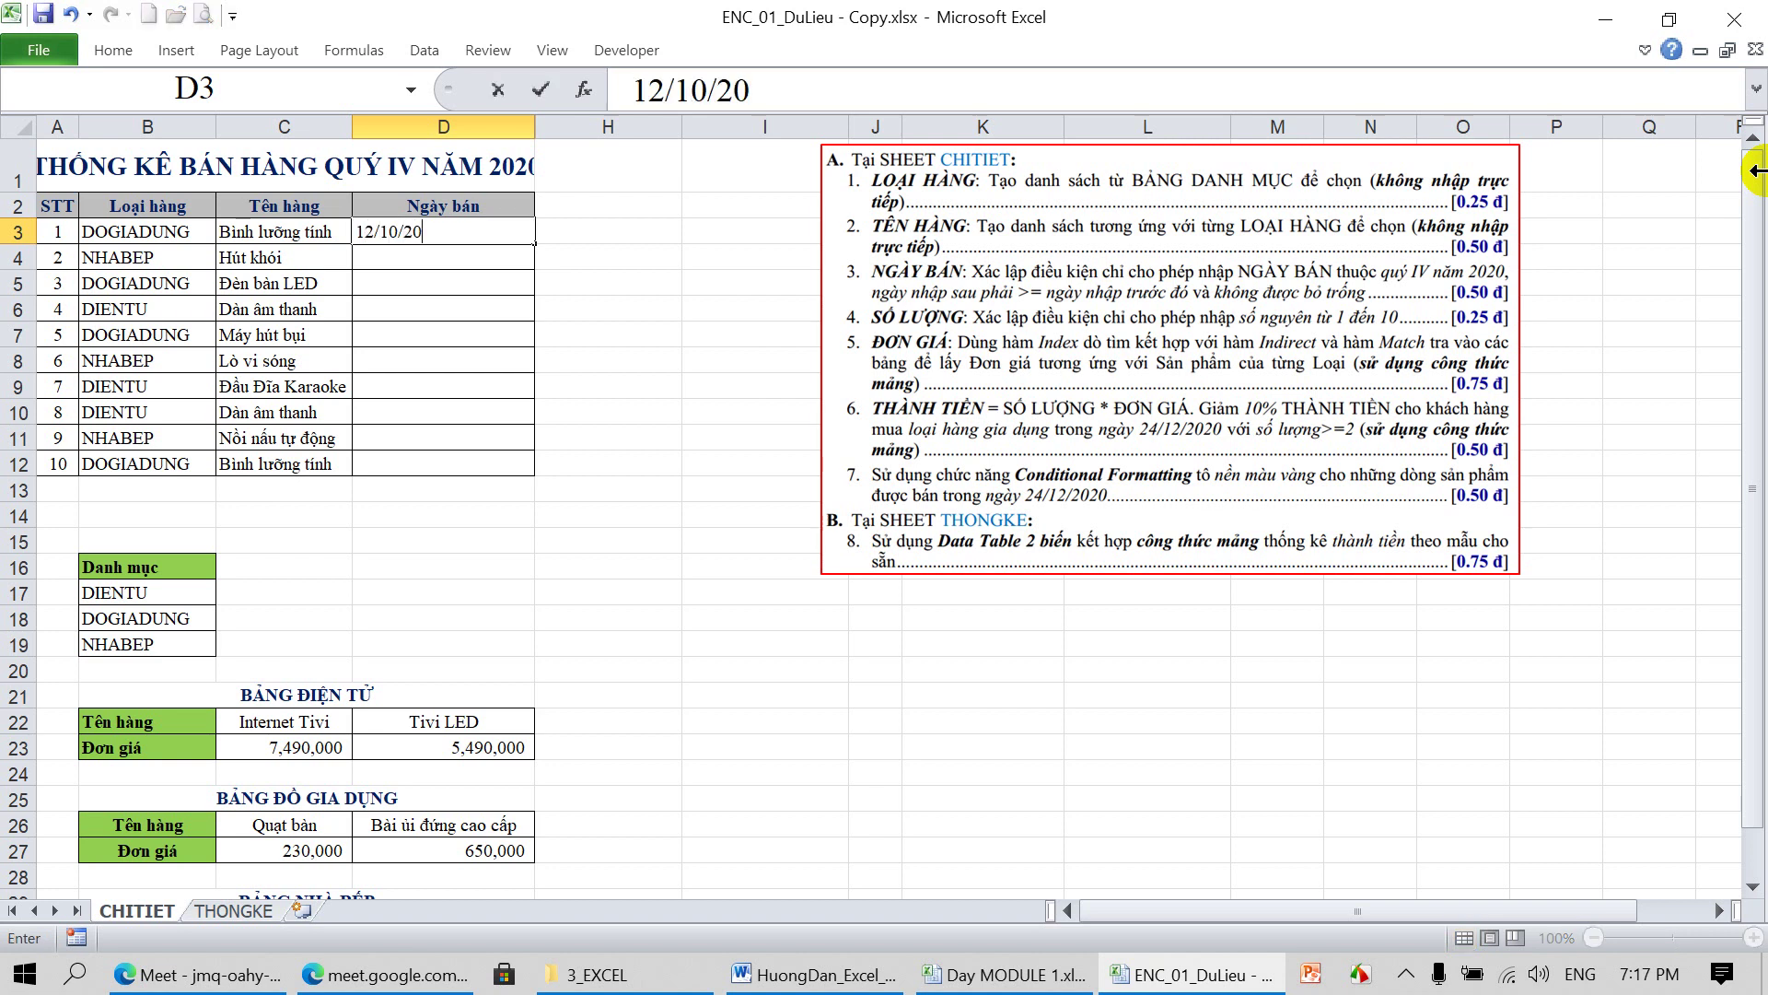
key("Return")
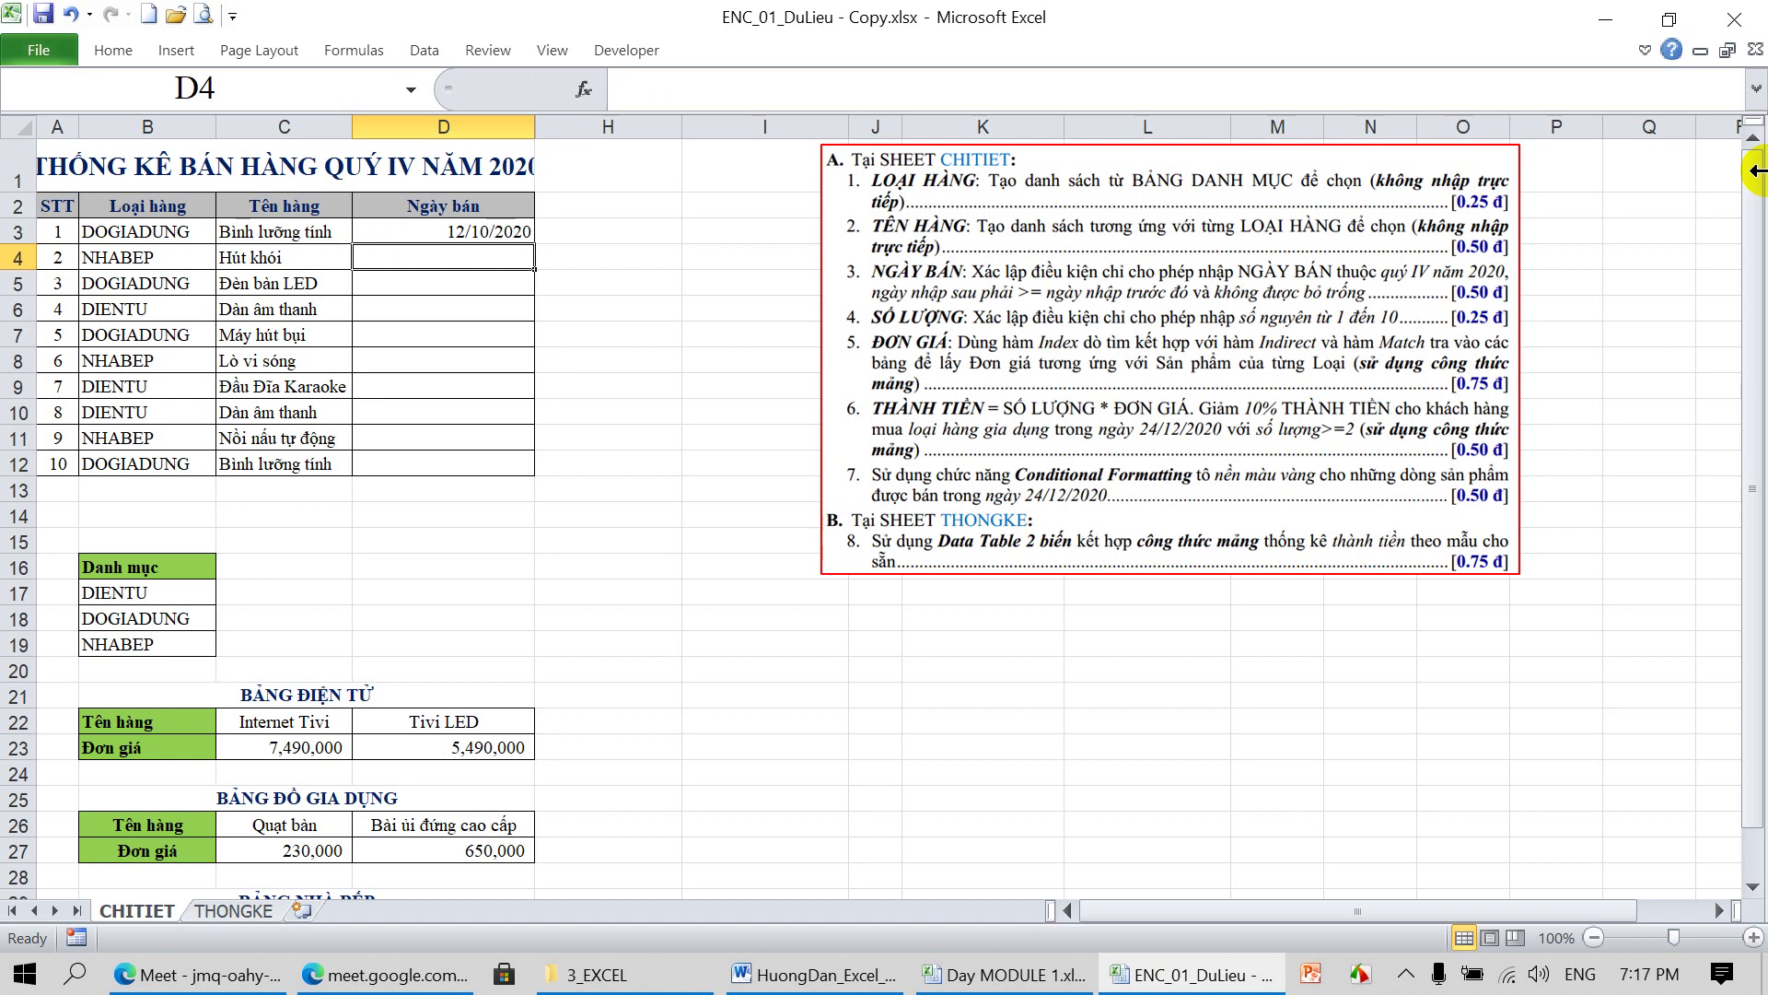
type("11")
type("10")
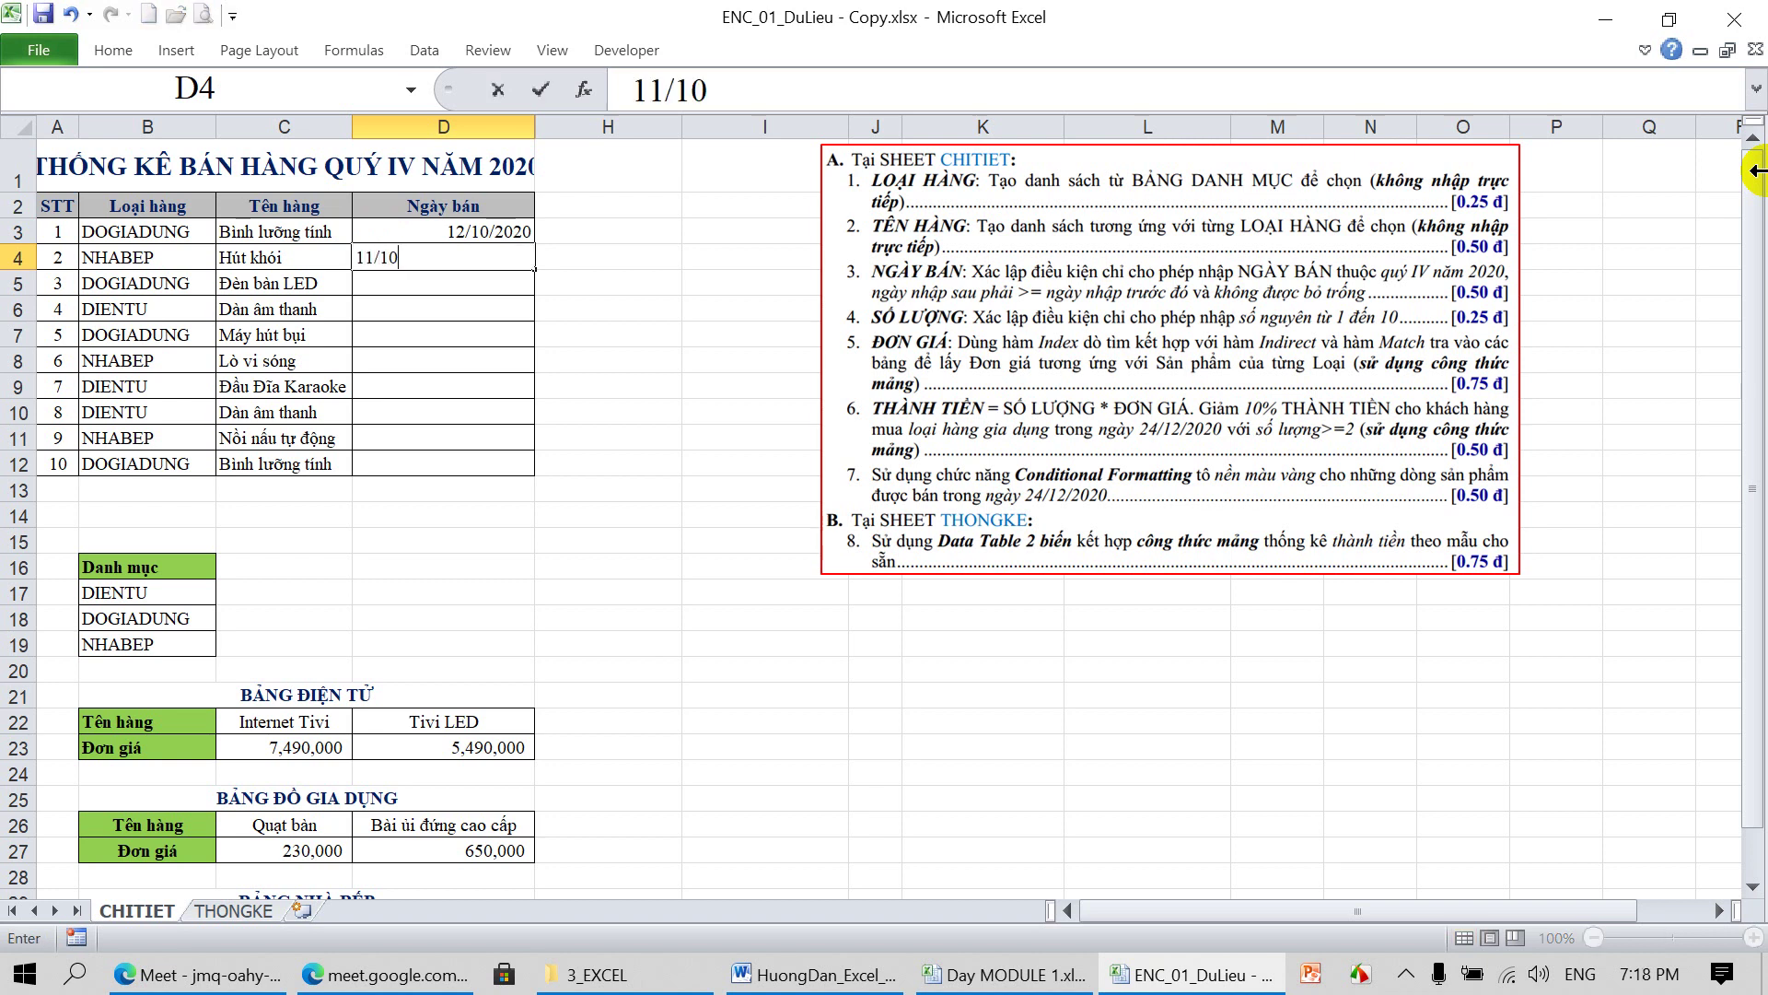
type("/20")
key("Return")
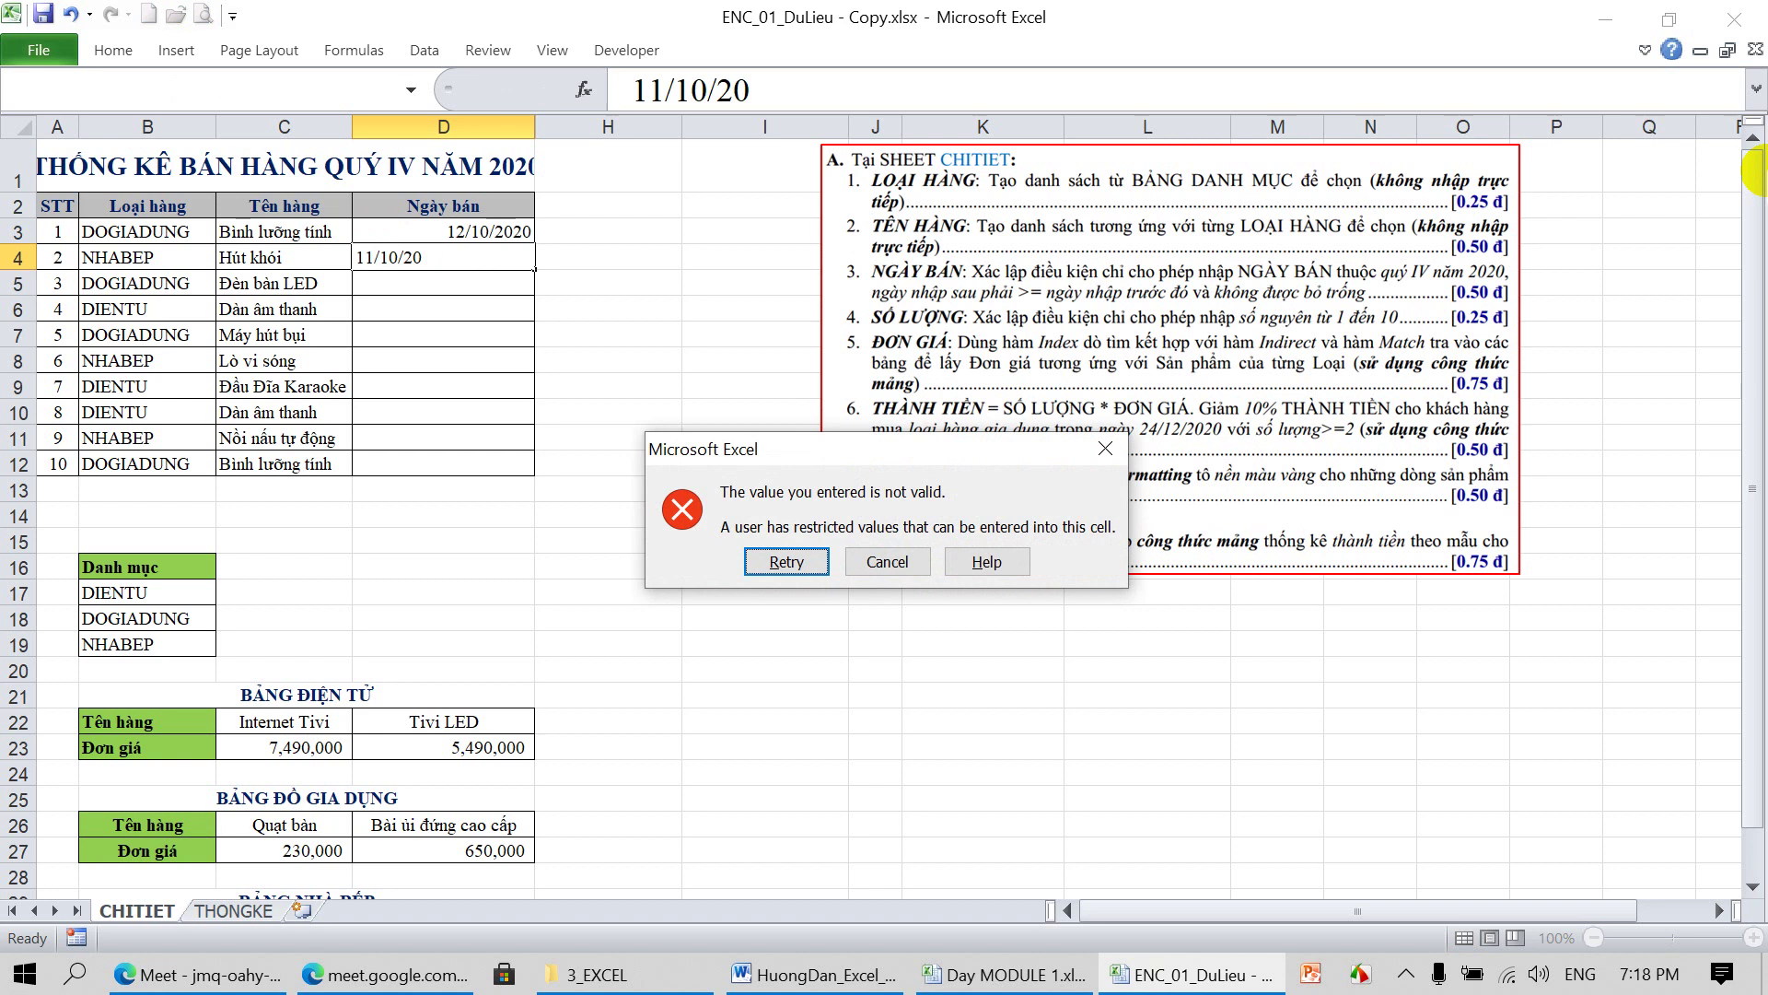
key("Escape")
type("12/10/20")
key("Return")
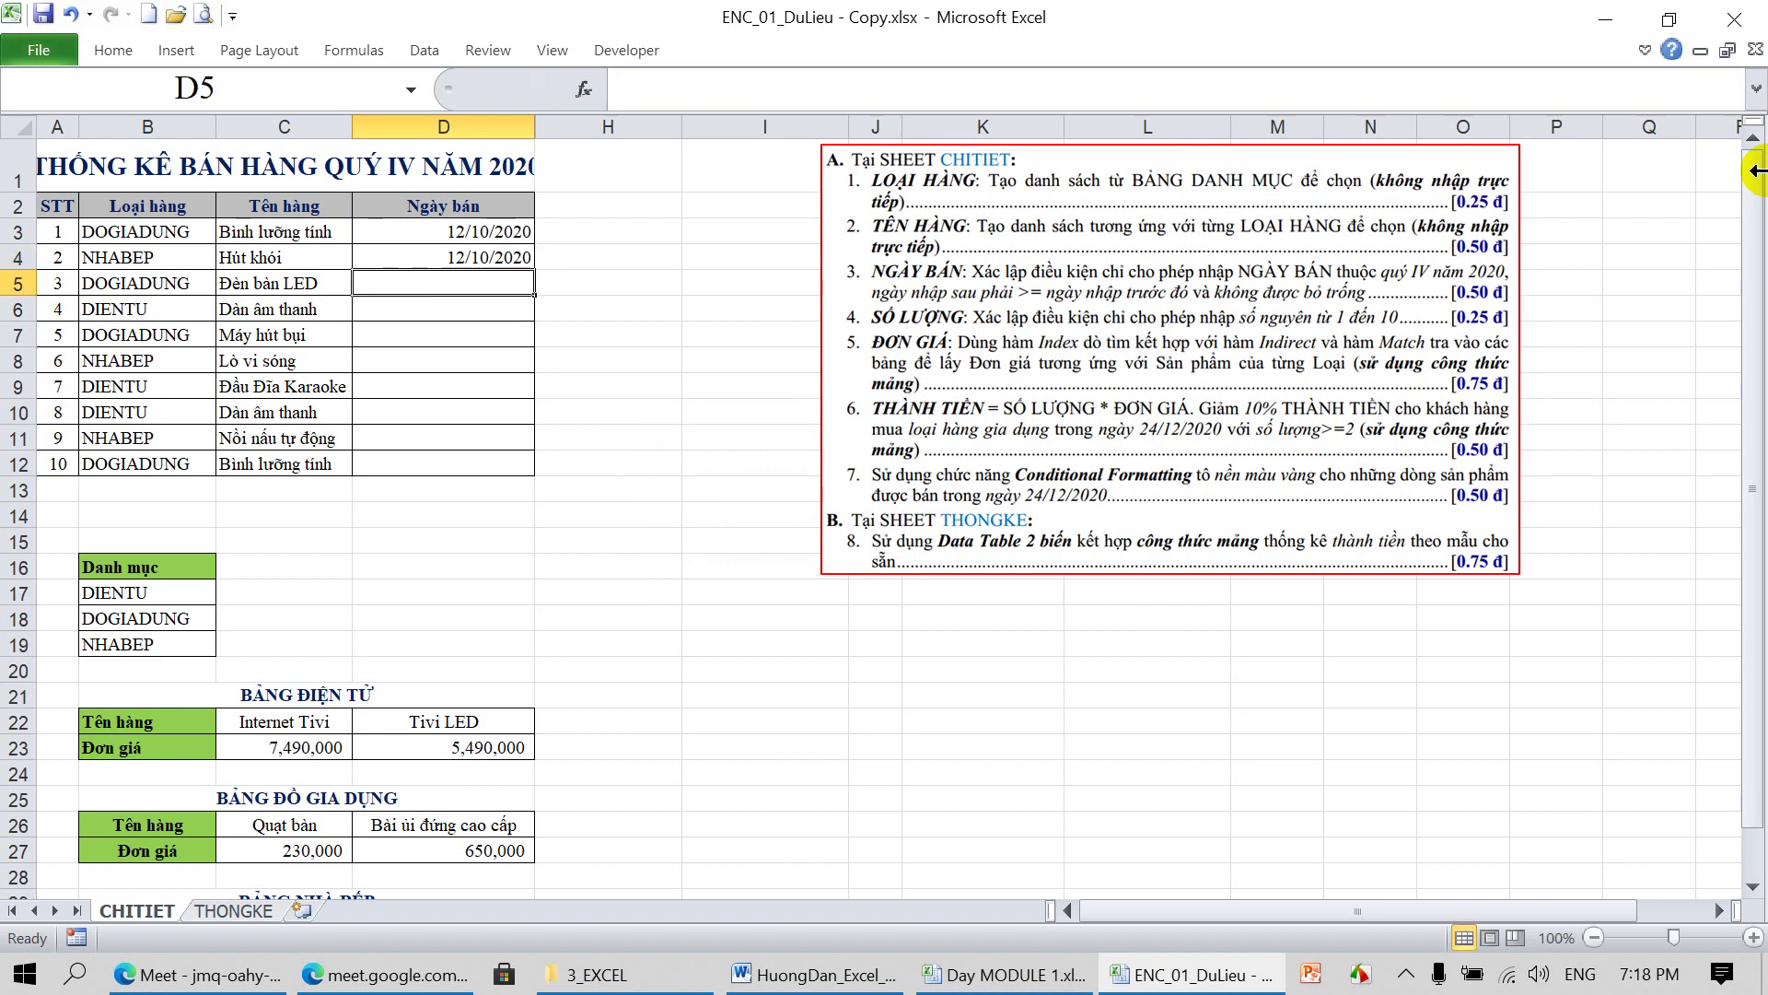
Enter 15/10/20 in D5, try 17/10/20 in D7 then clear it, and select D4:D12
type("15/10/20")
key("Return")
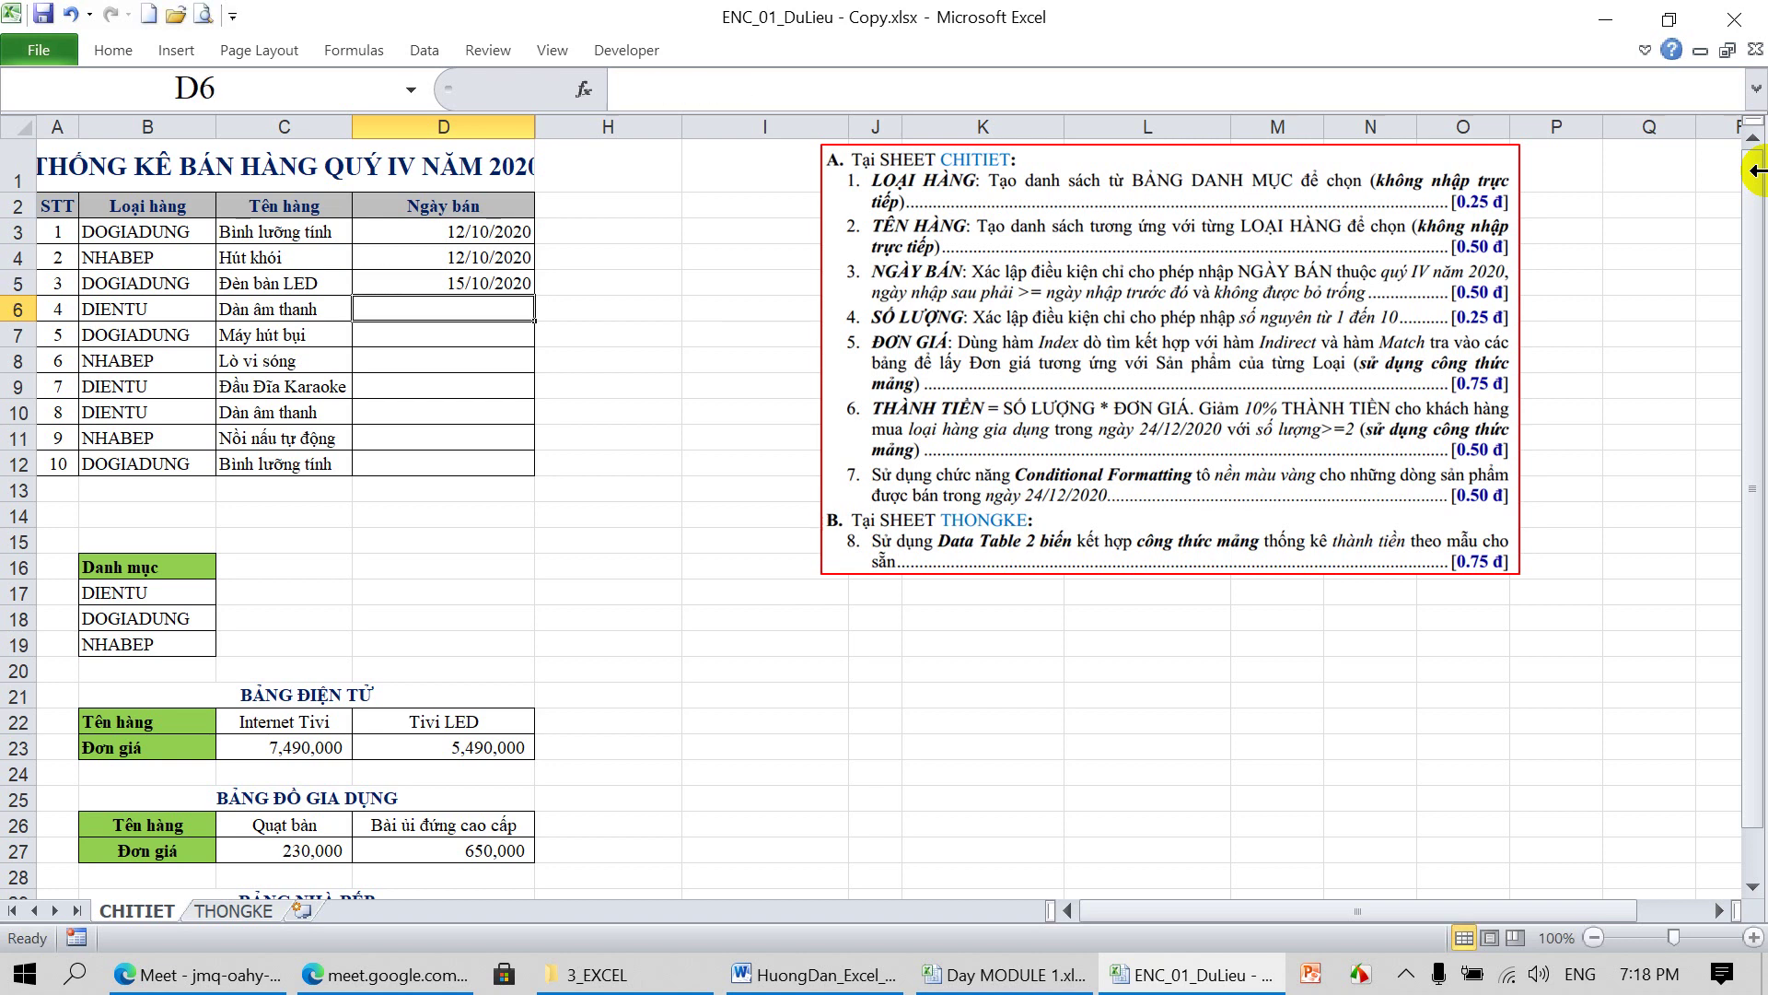
key("Return")
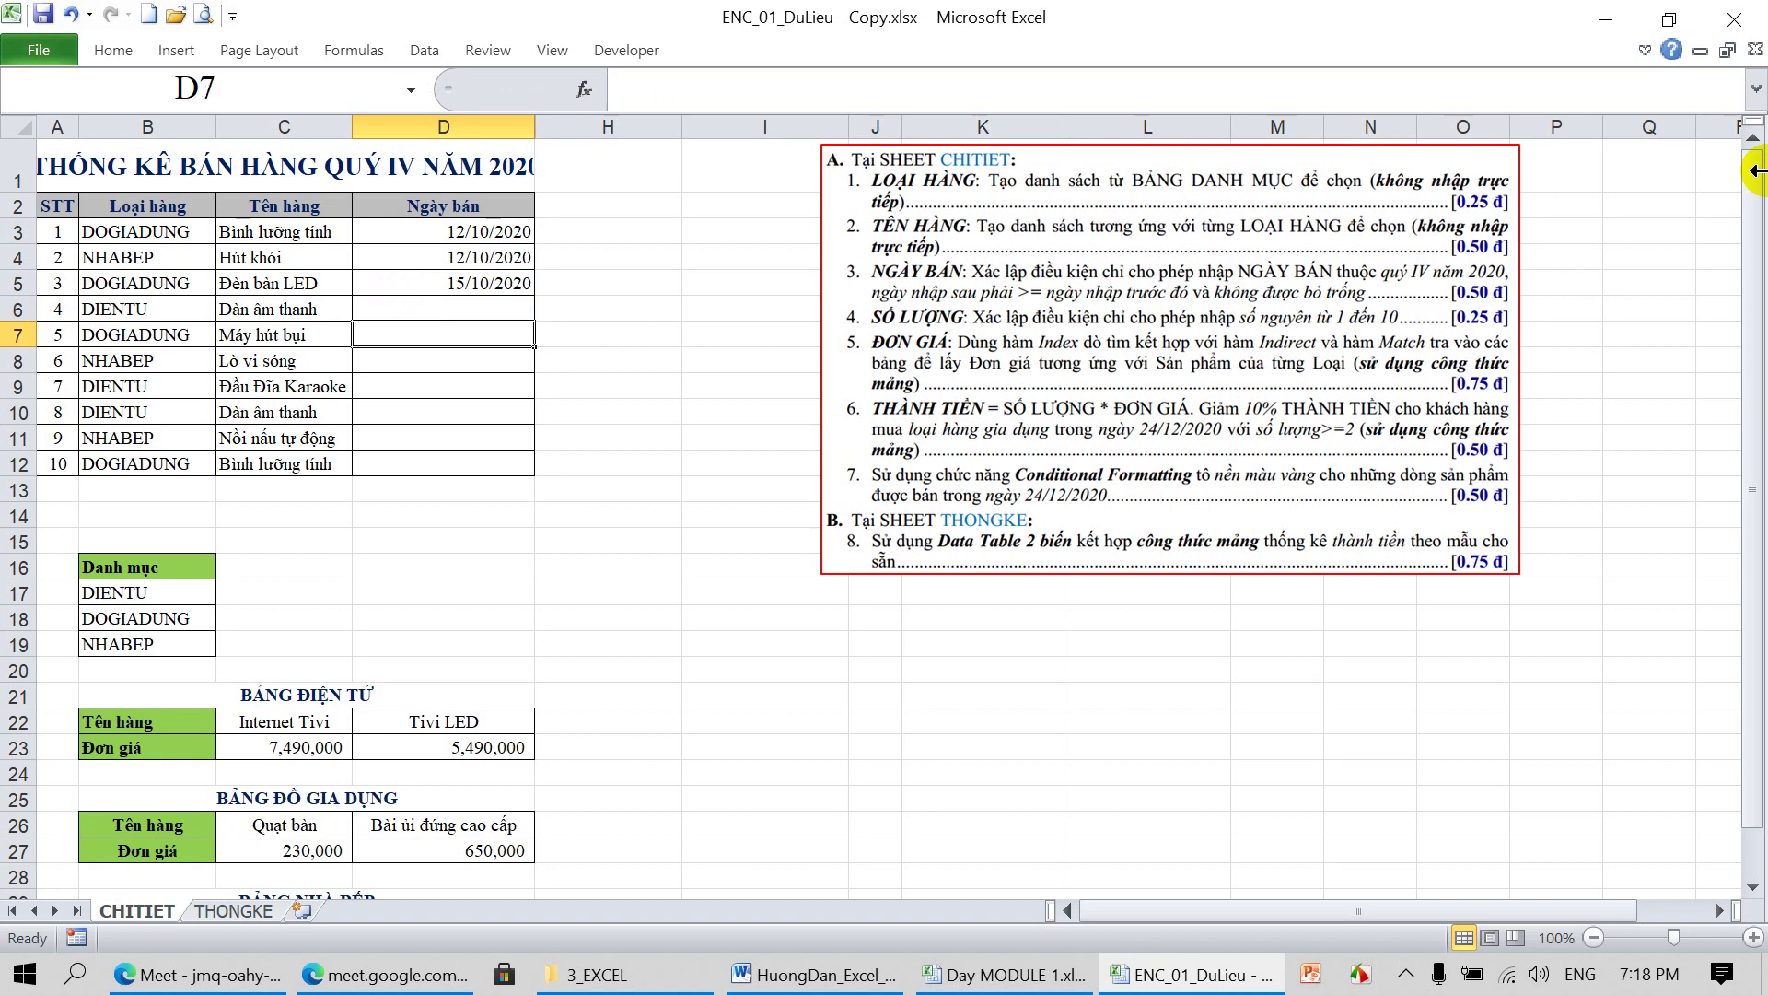
type("17")
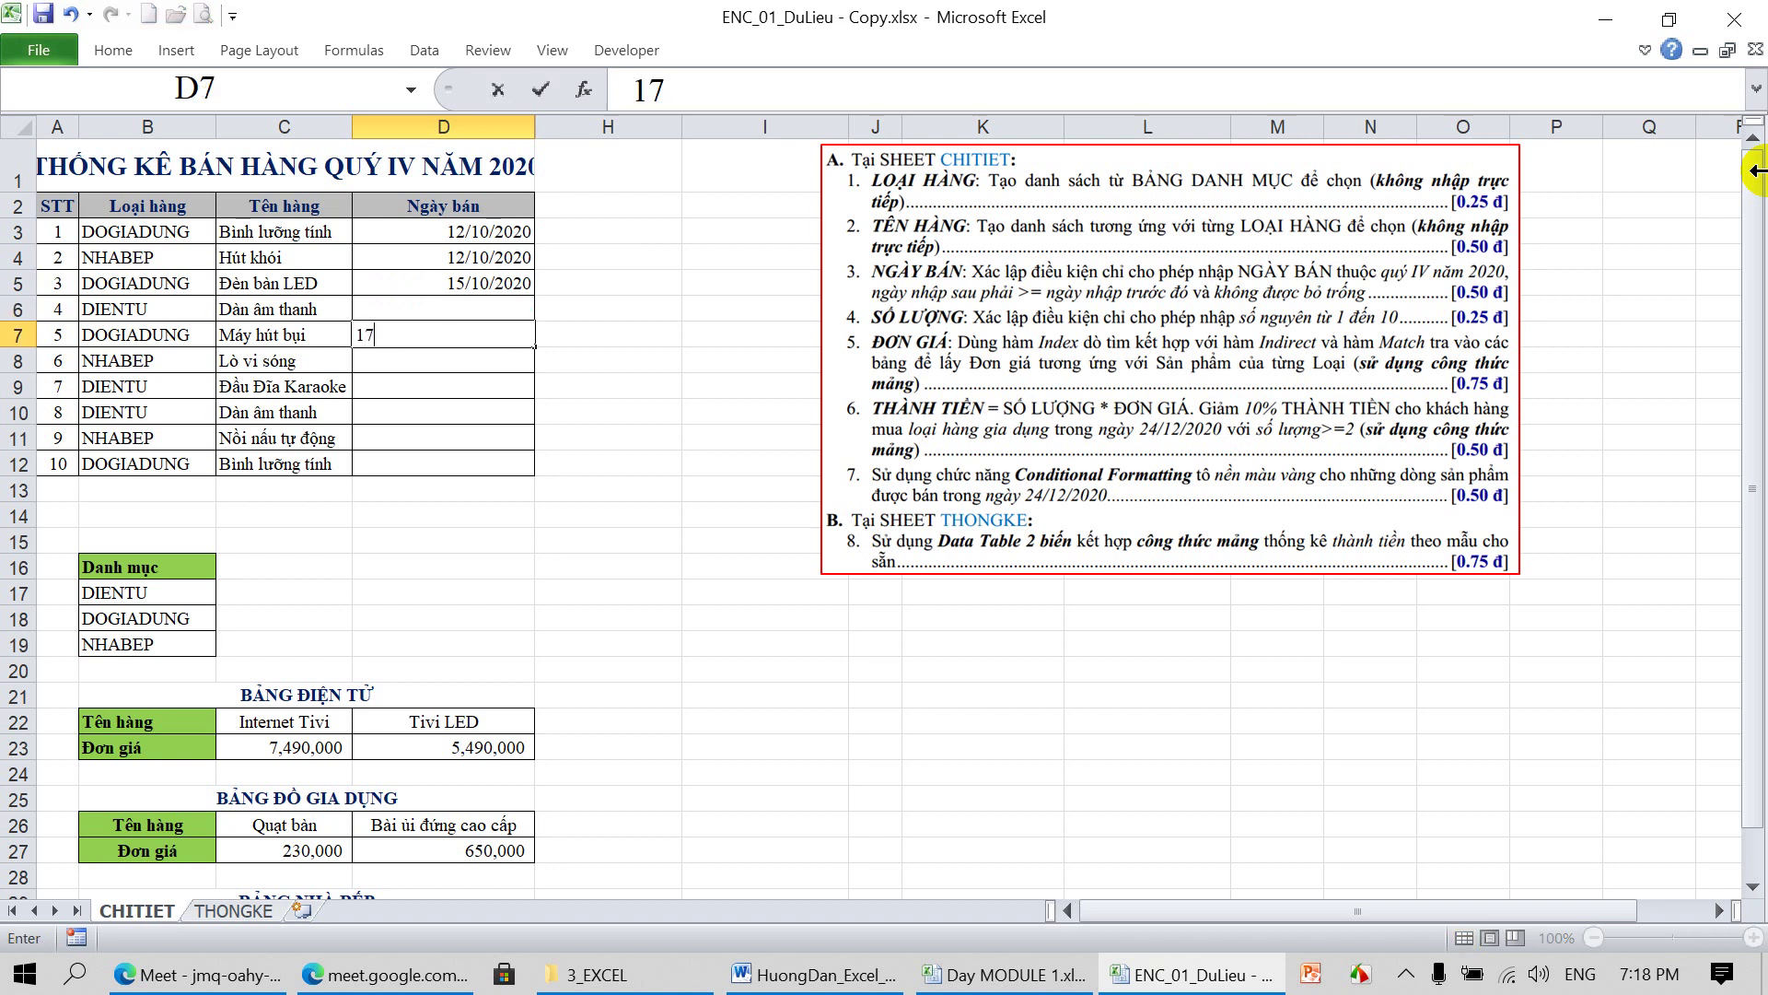
type("/10/")
type("20")
key("Return")
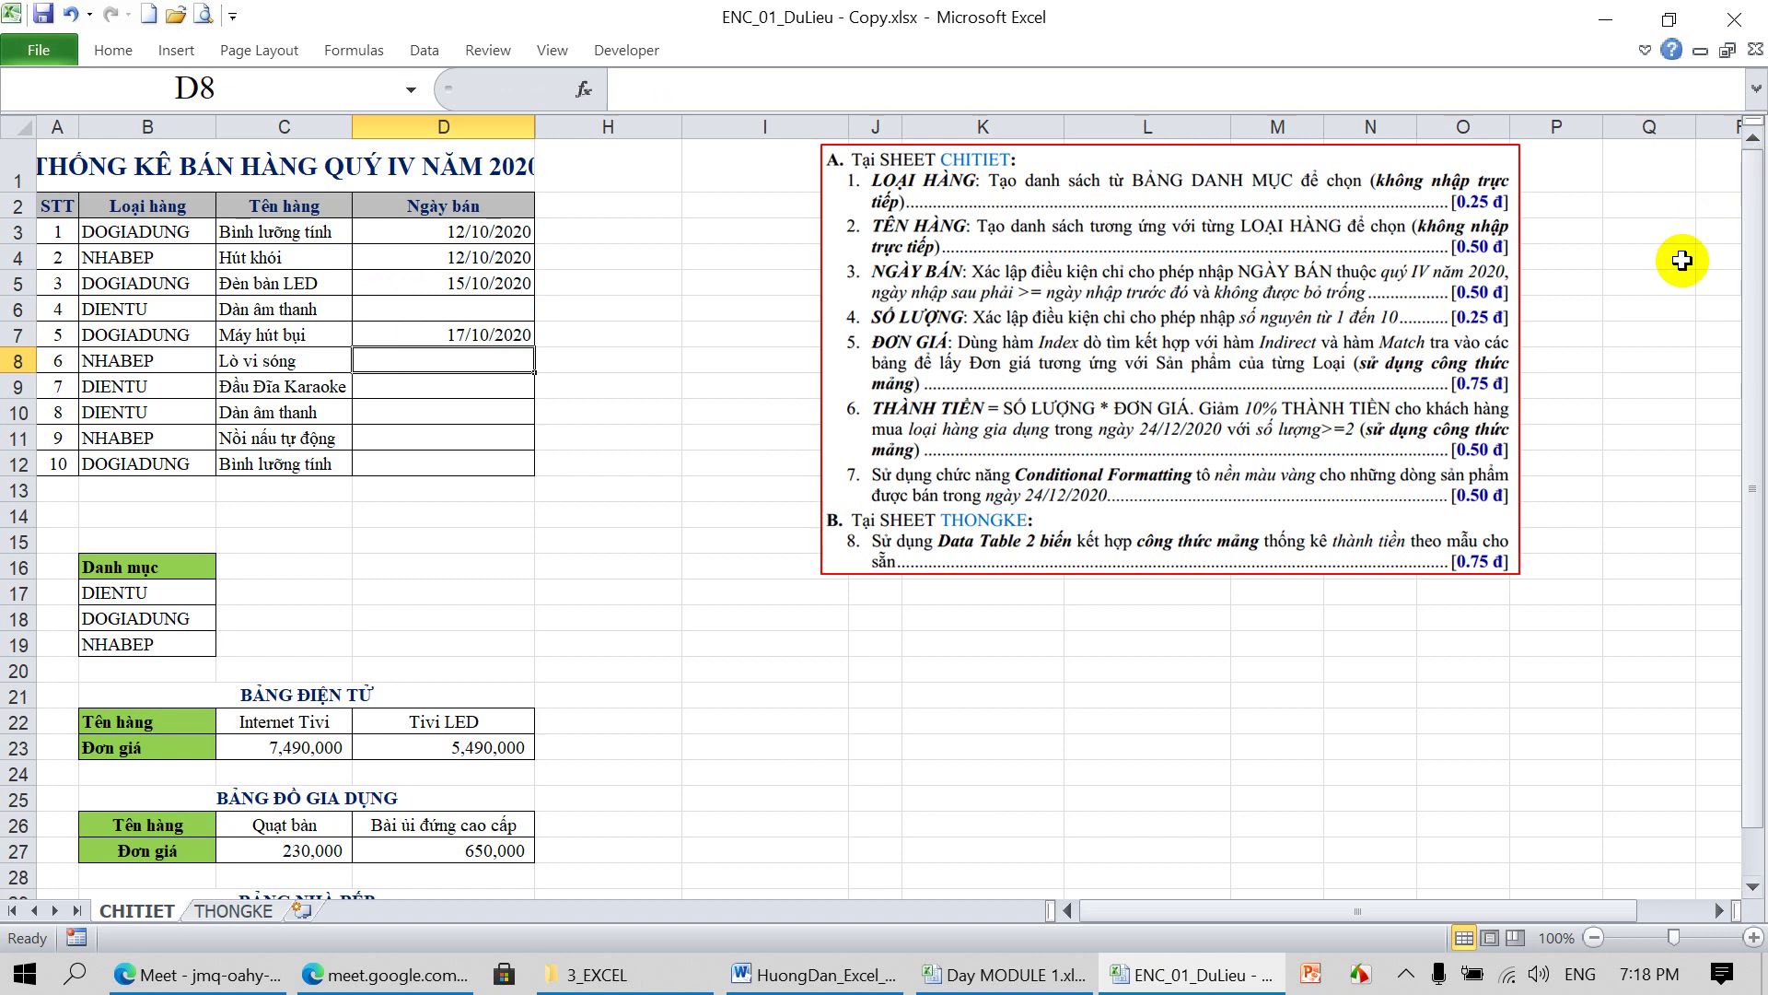
left_click(483, 340)
key("Delete")
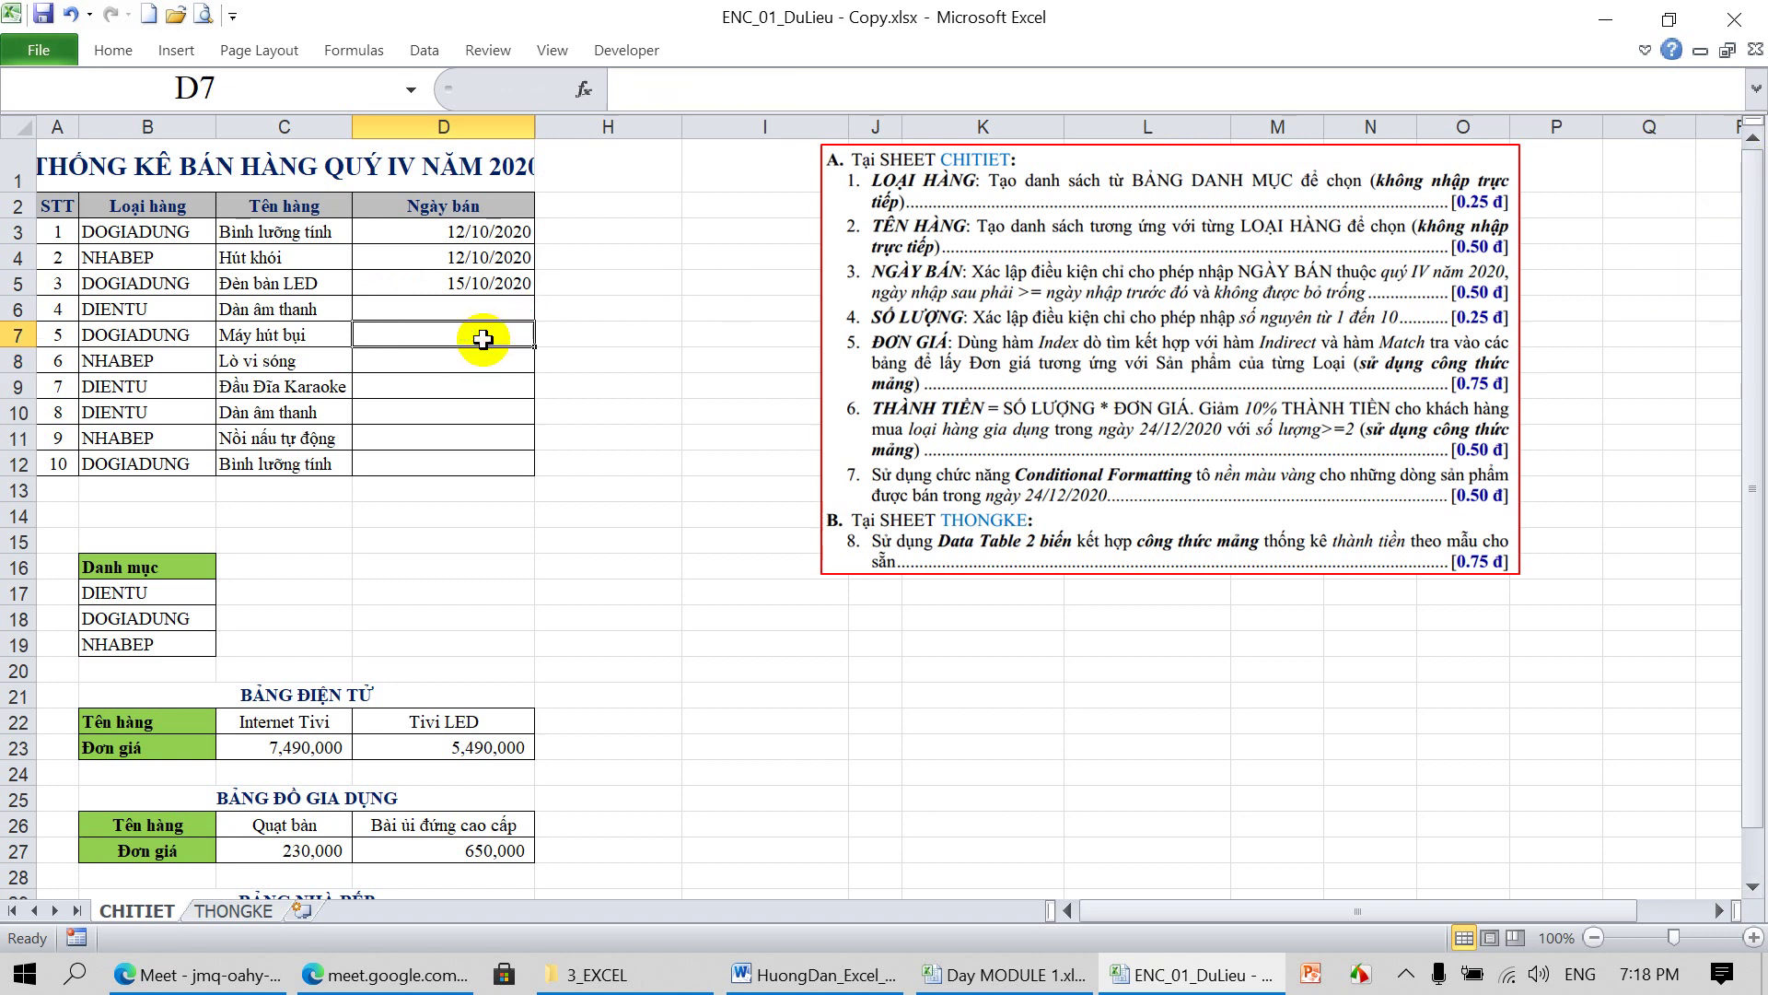
left_click_drag(481, 256, 467, 466)
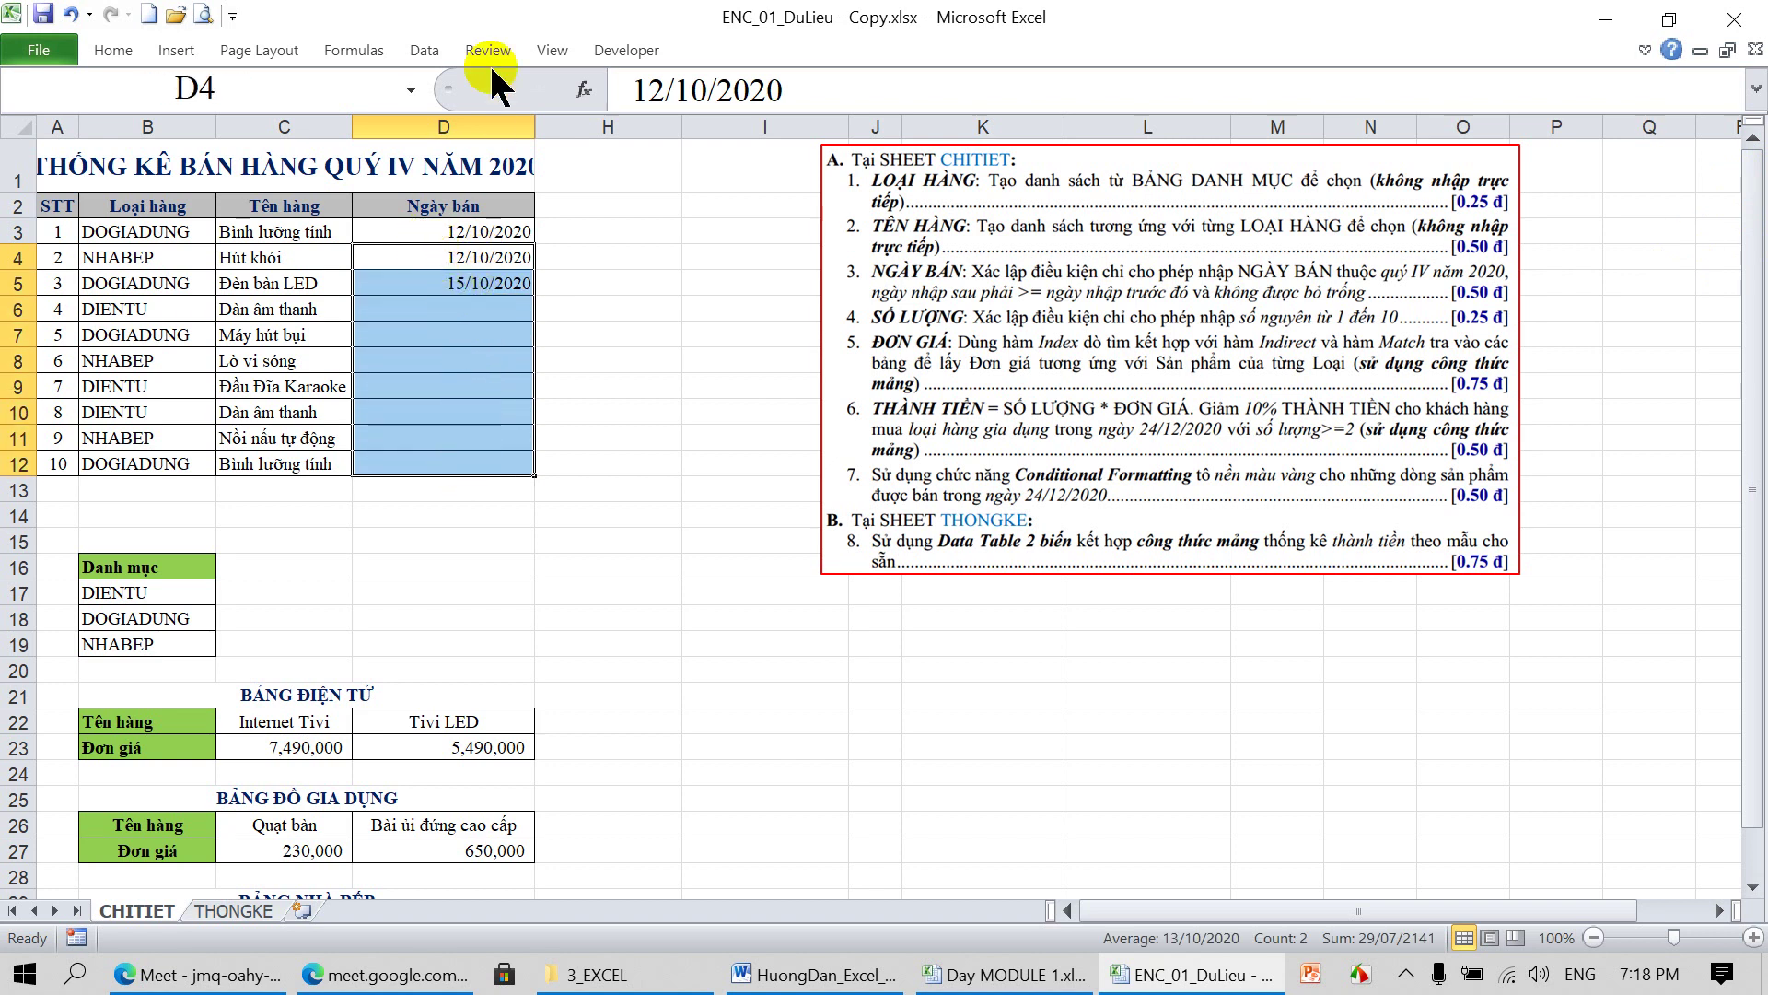
left_click(424, 50)
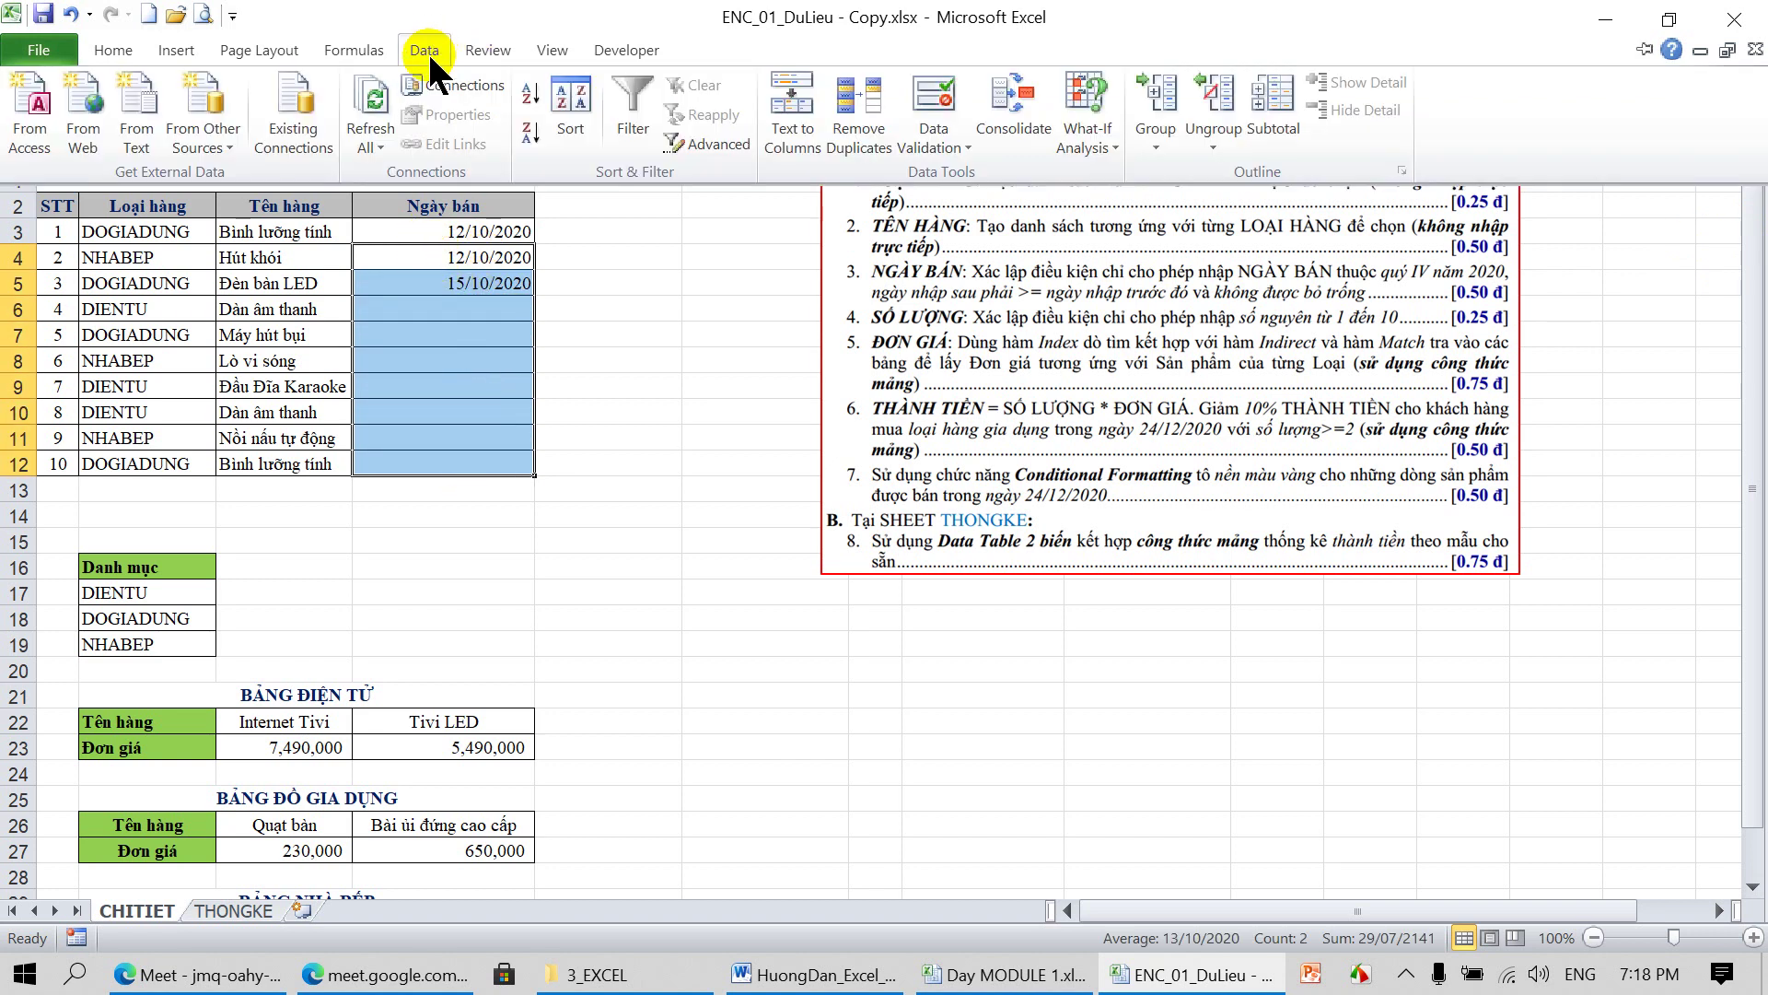
Uncheck Ignore blank in the D4:D12 date validation rule and confirm
left_click(935, 101)
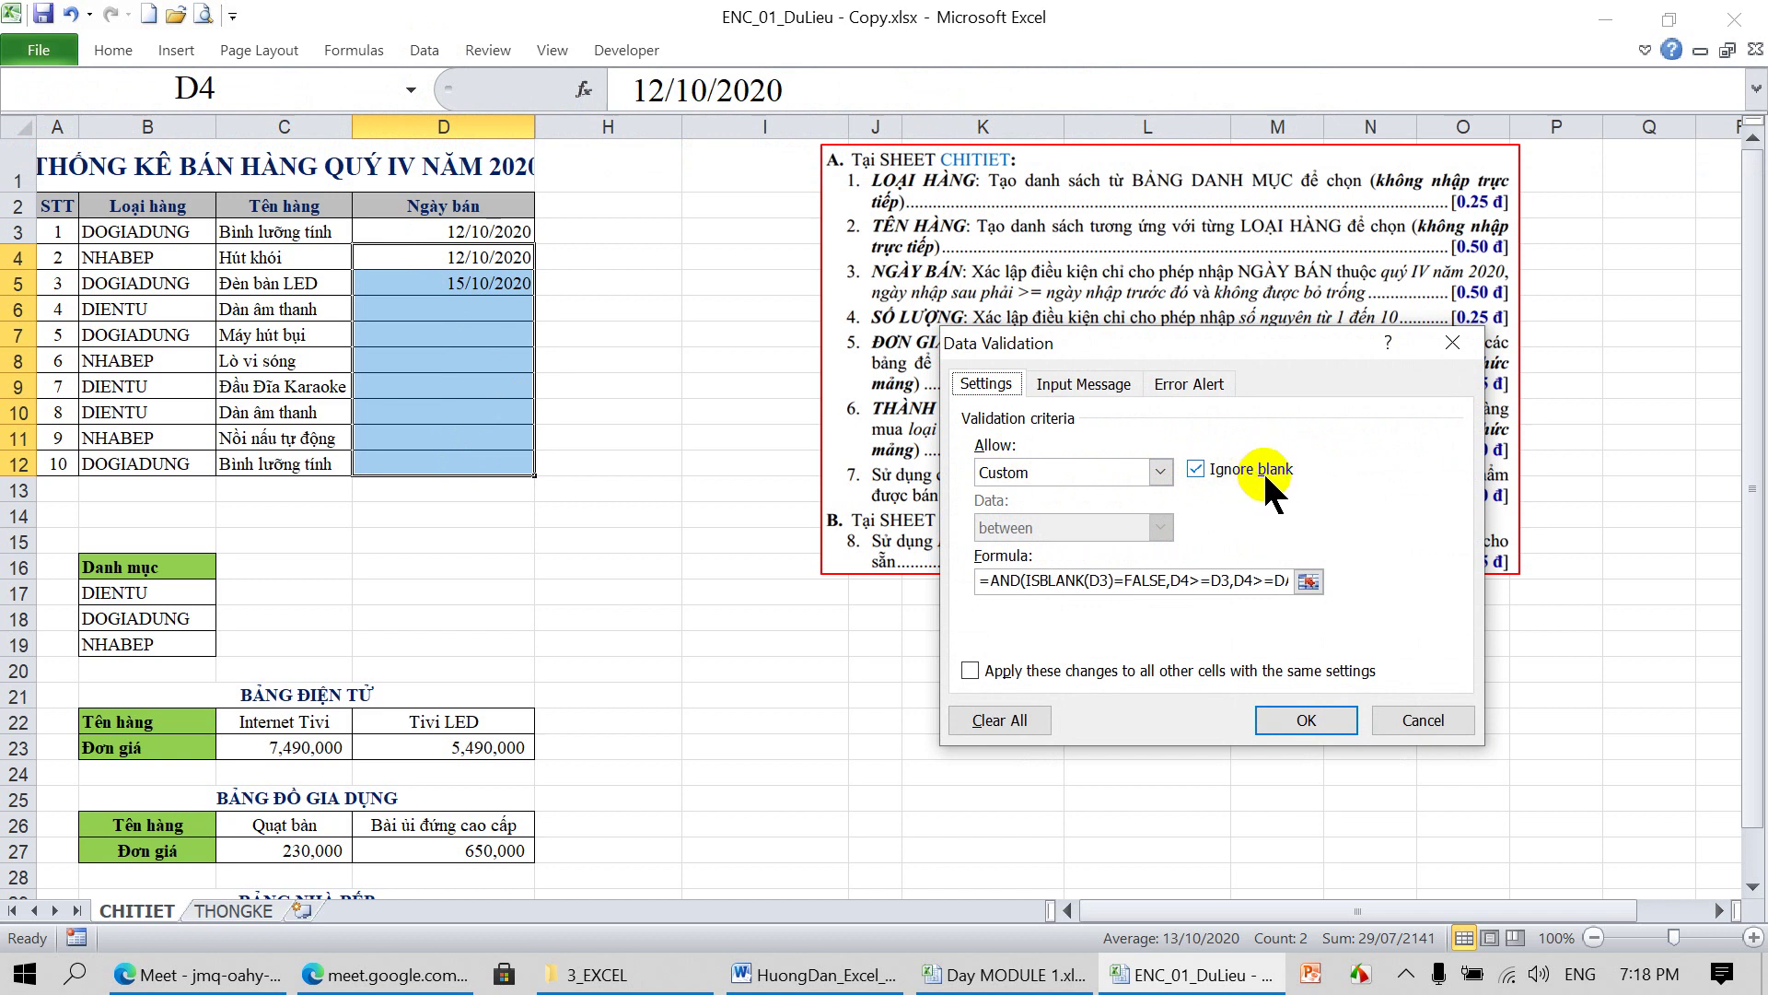
left_click(1196, 468)
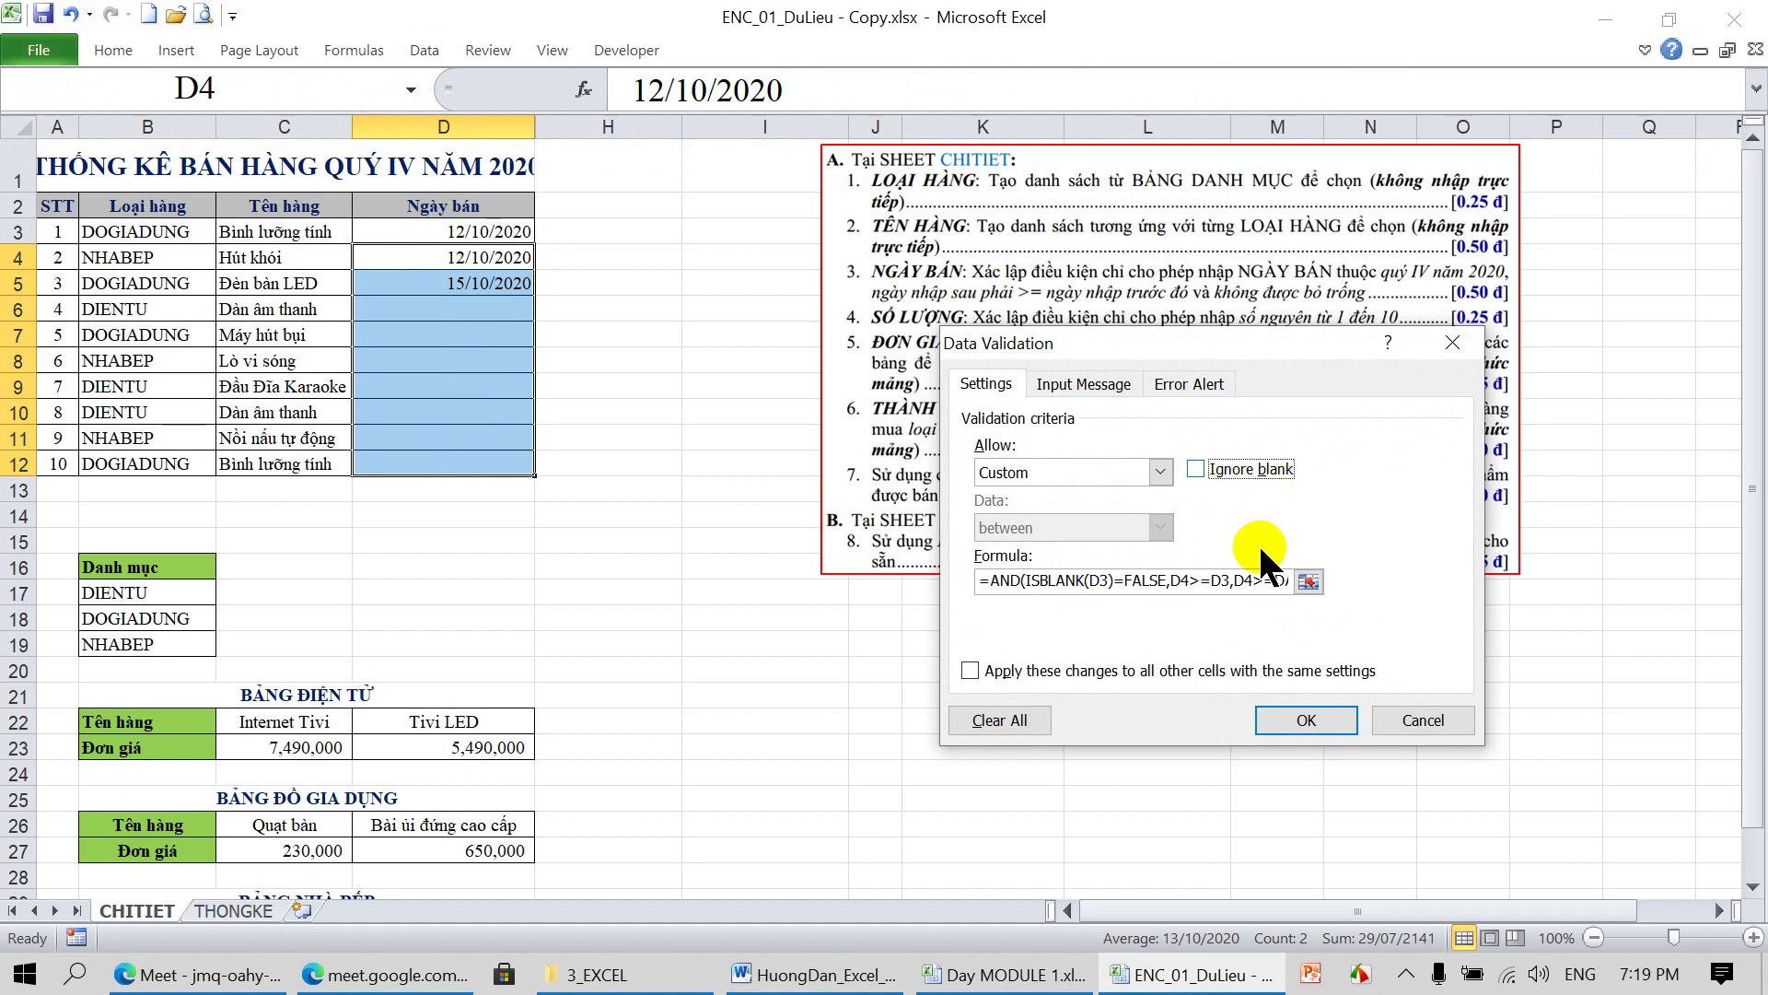
left_click(1289, 719)
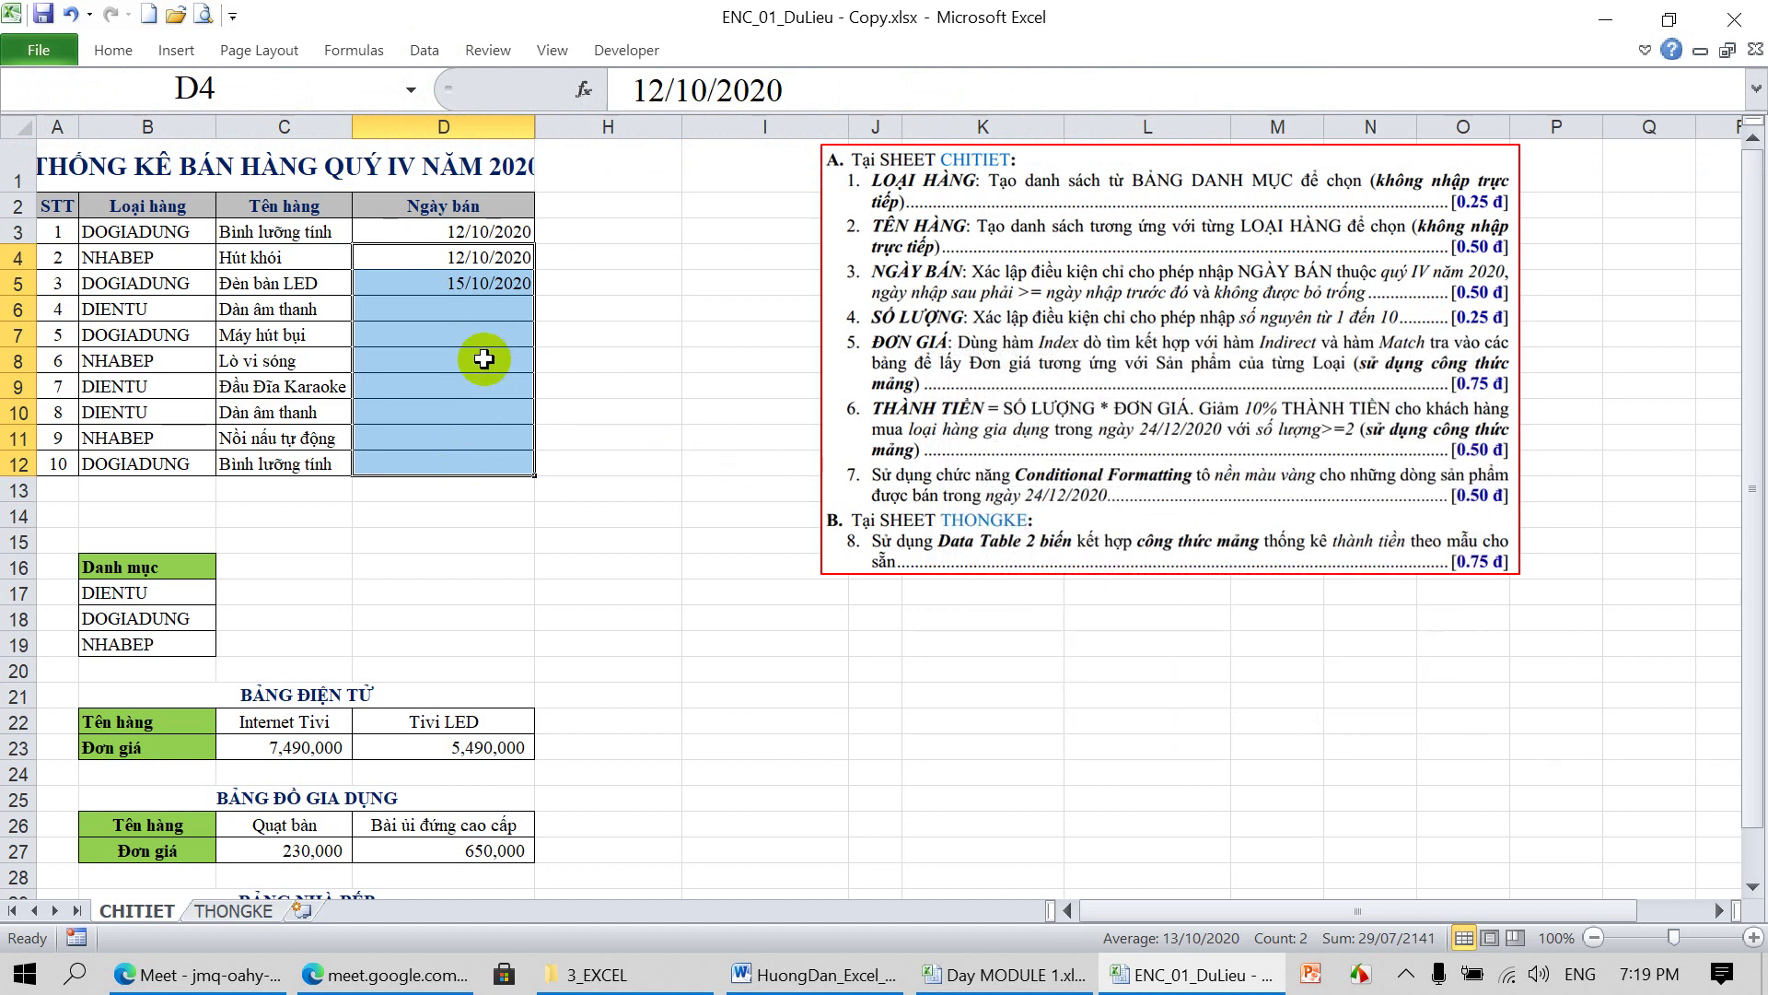
left_click(468, 332)
left_click(472, 313)
left_click(472, 330)
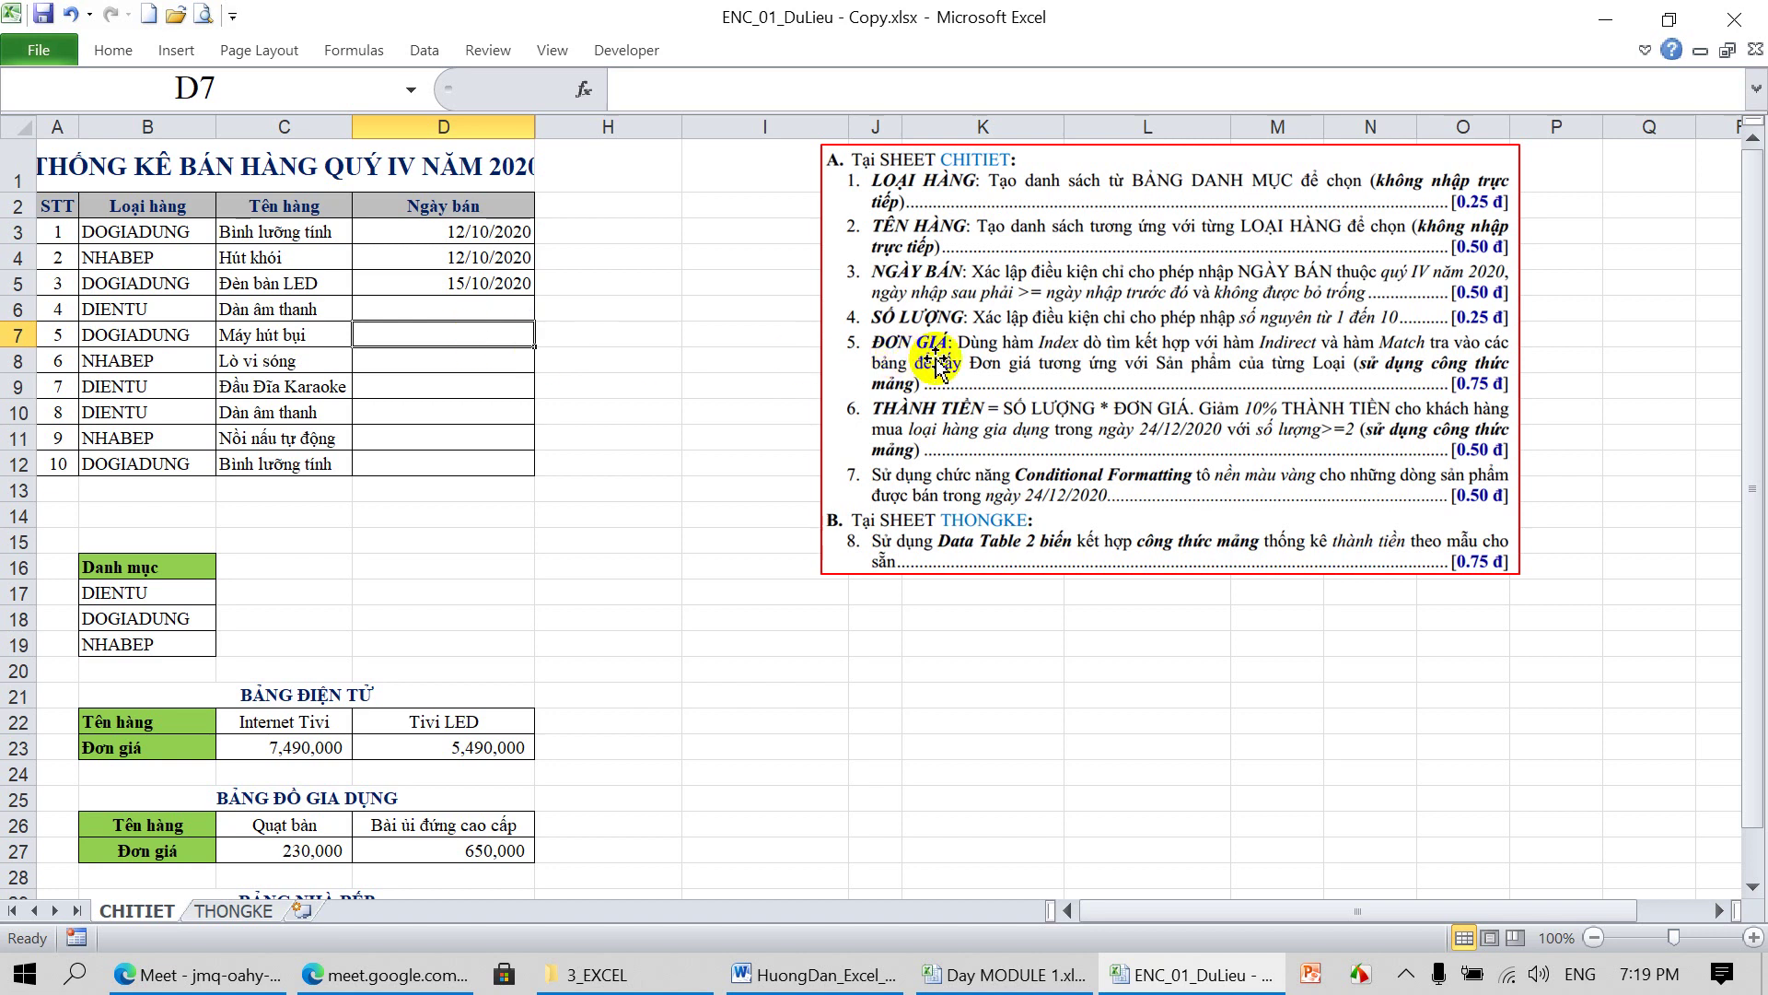
type("17/10/20")
key("Return")
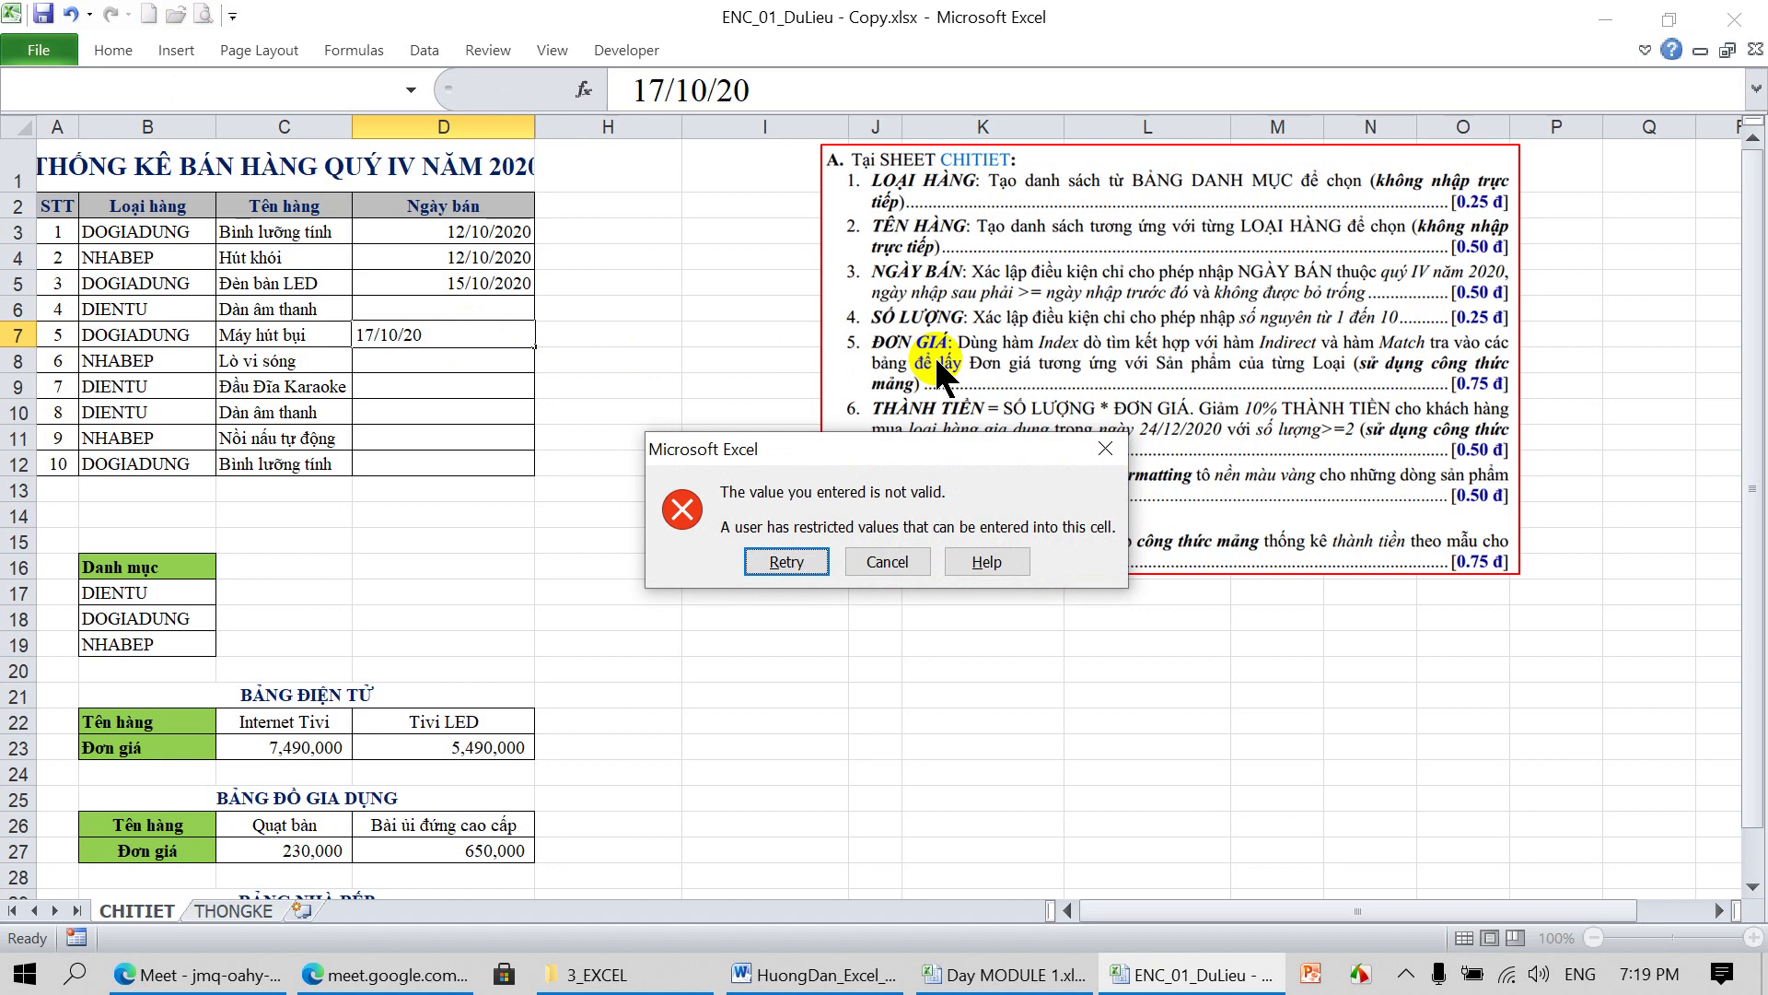
key("F1")
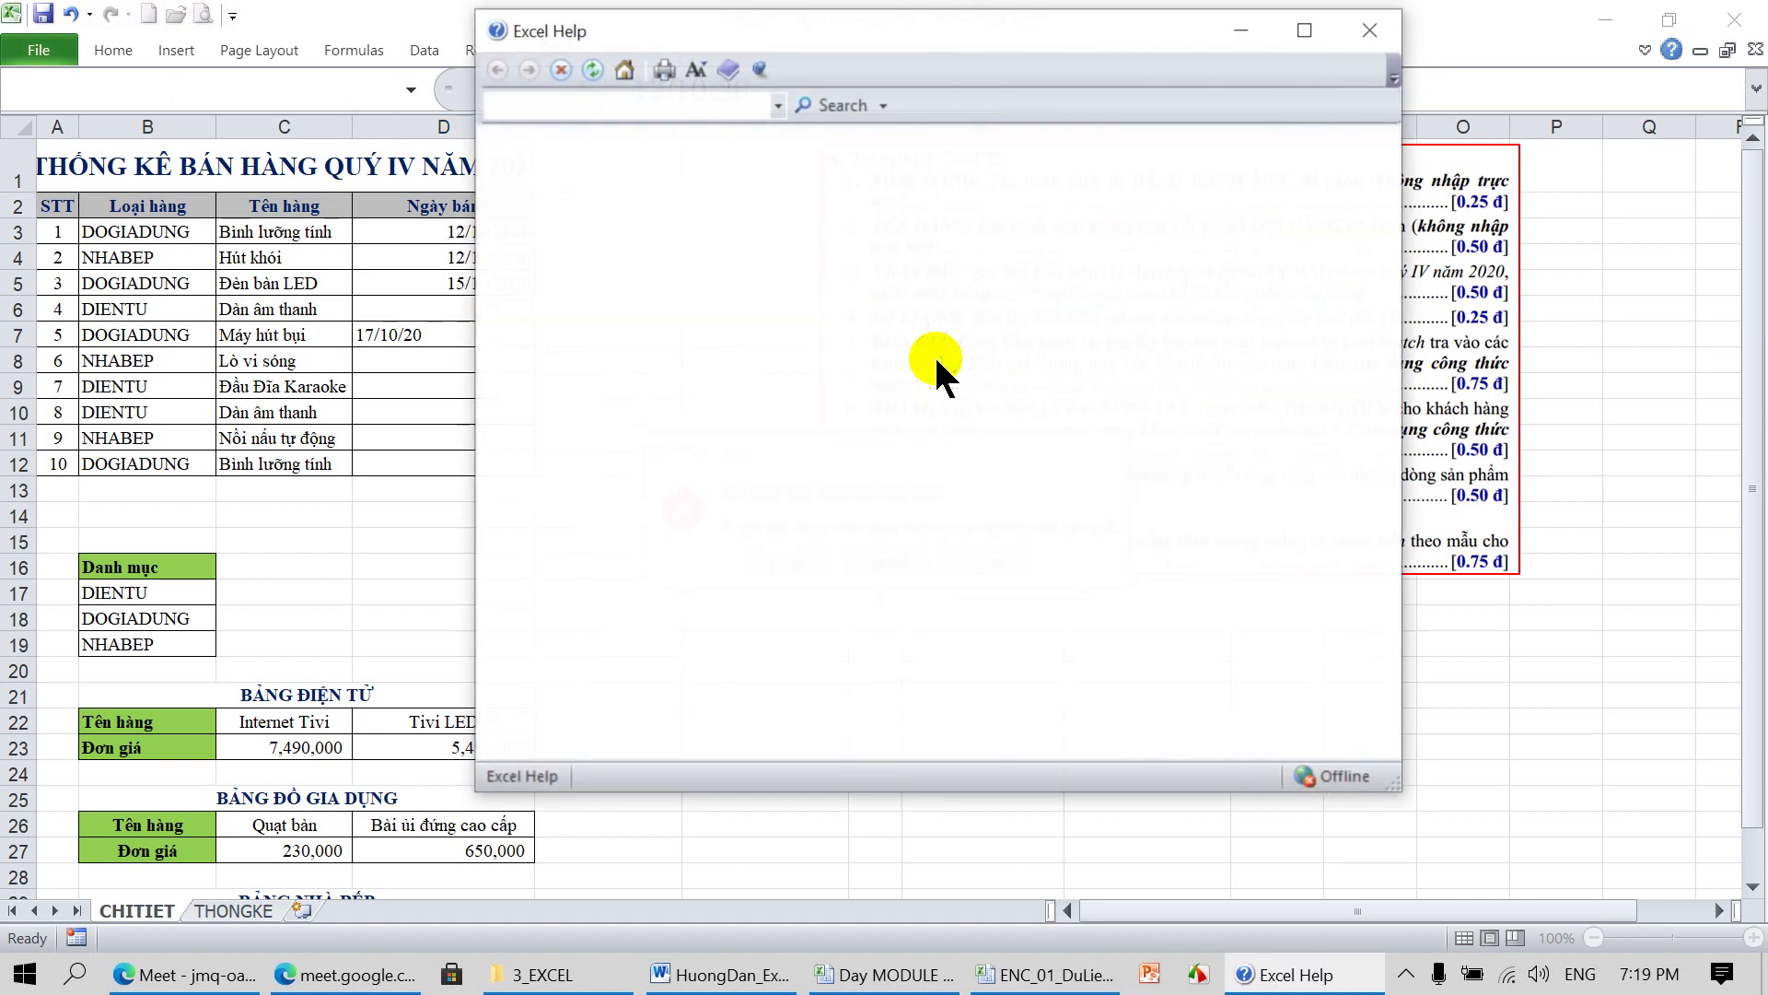
left_click(1371, 31)
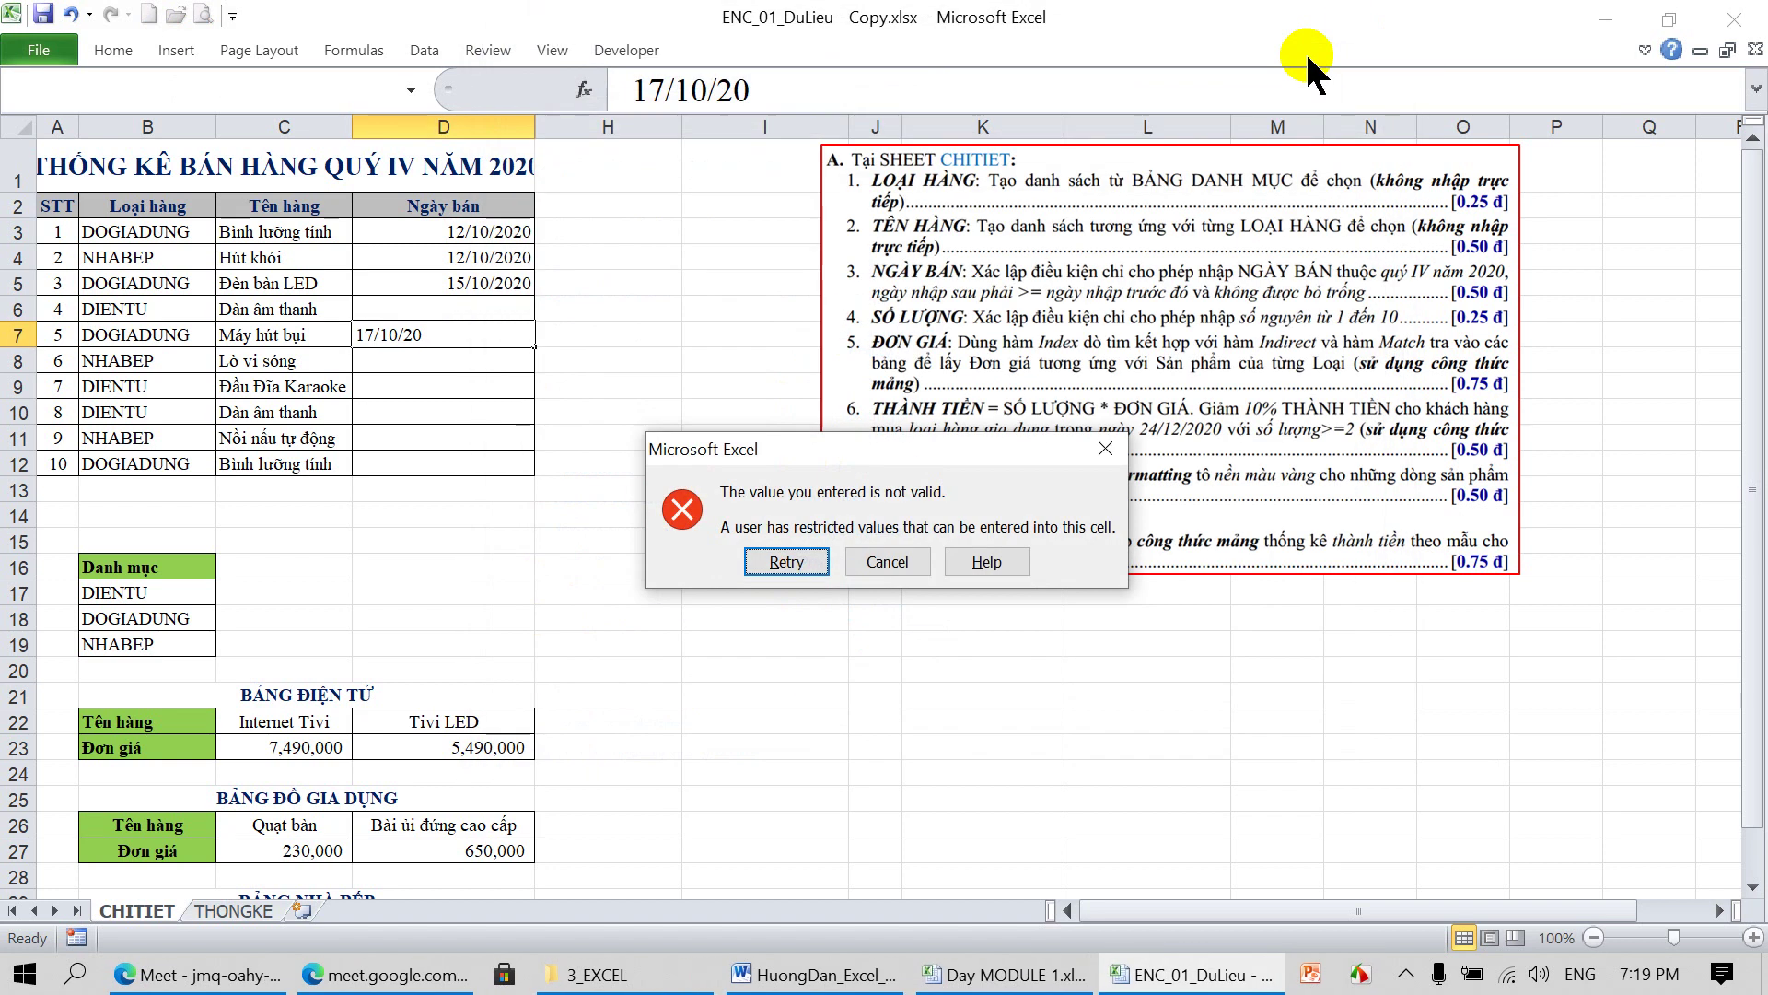
left_click(886, 562)
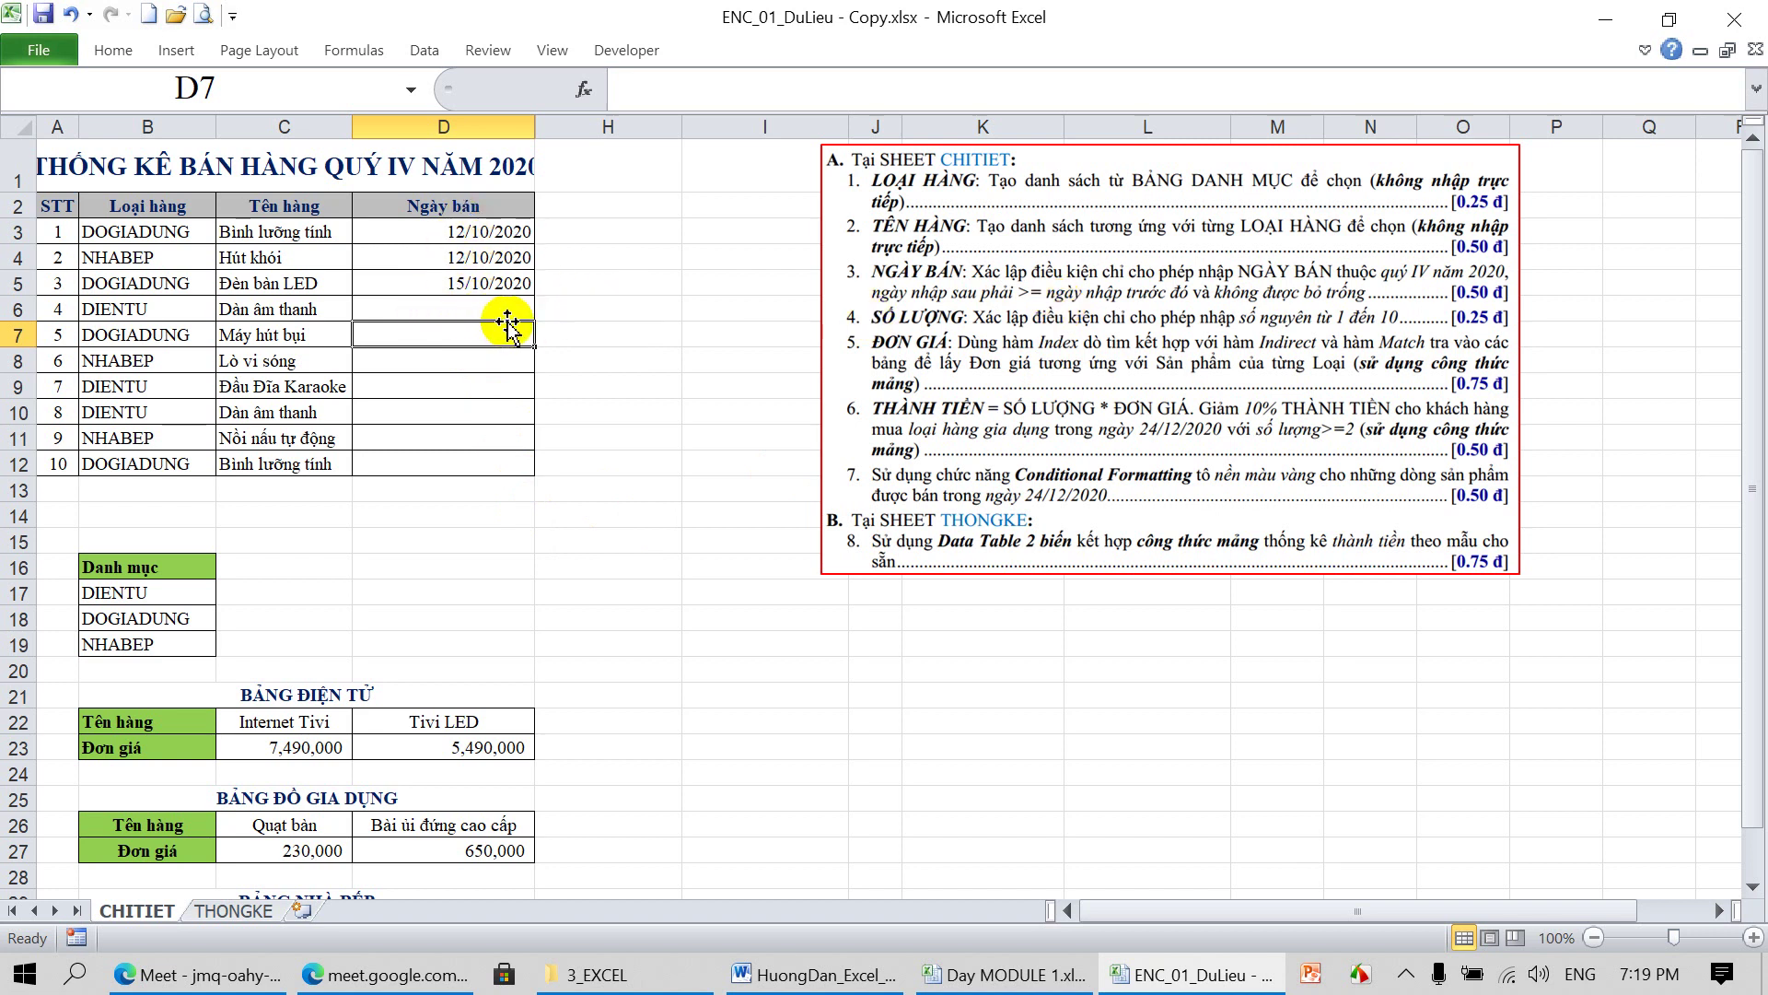
Enter the Ngày bán dates 16/10/20, 25/10/20, 3/11/20 and 5/12/20 from D6 downward
left_click(486, 307)
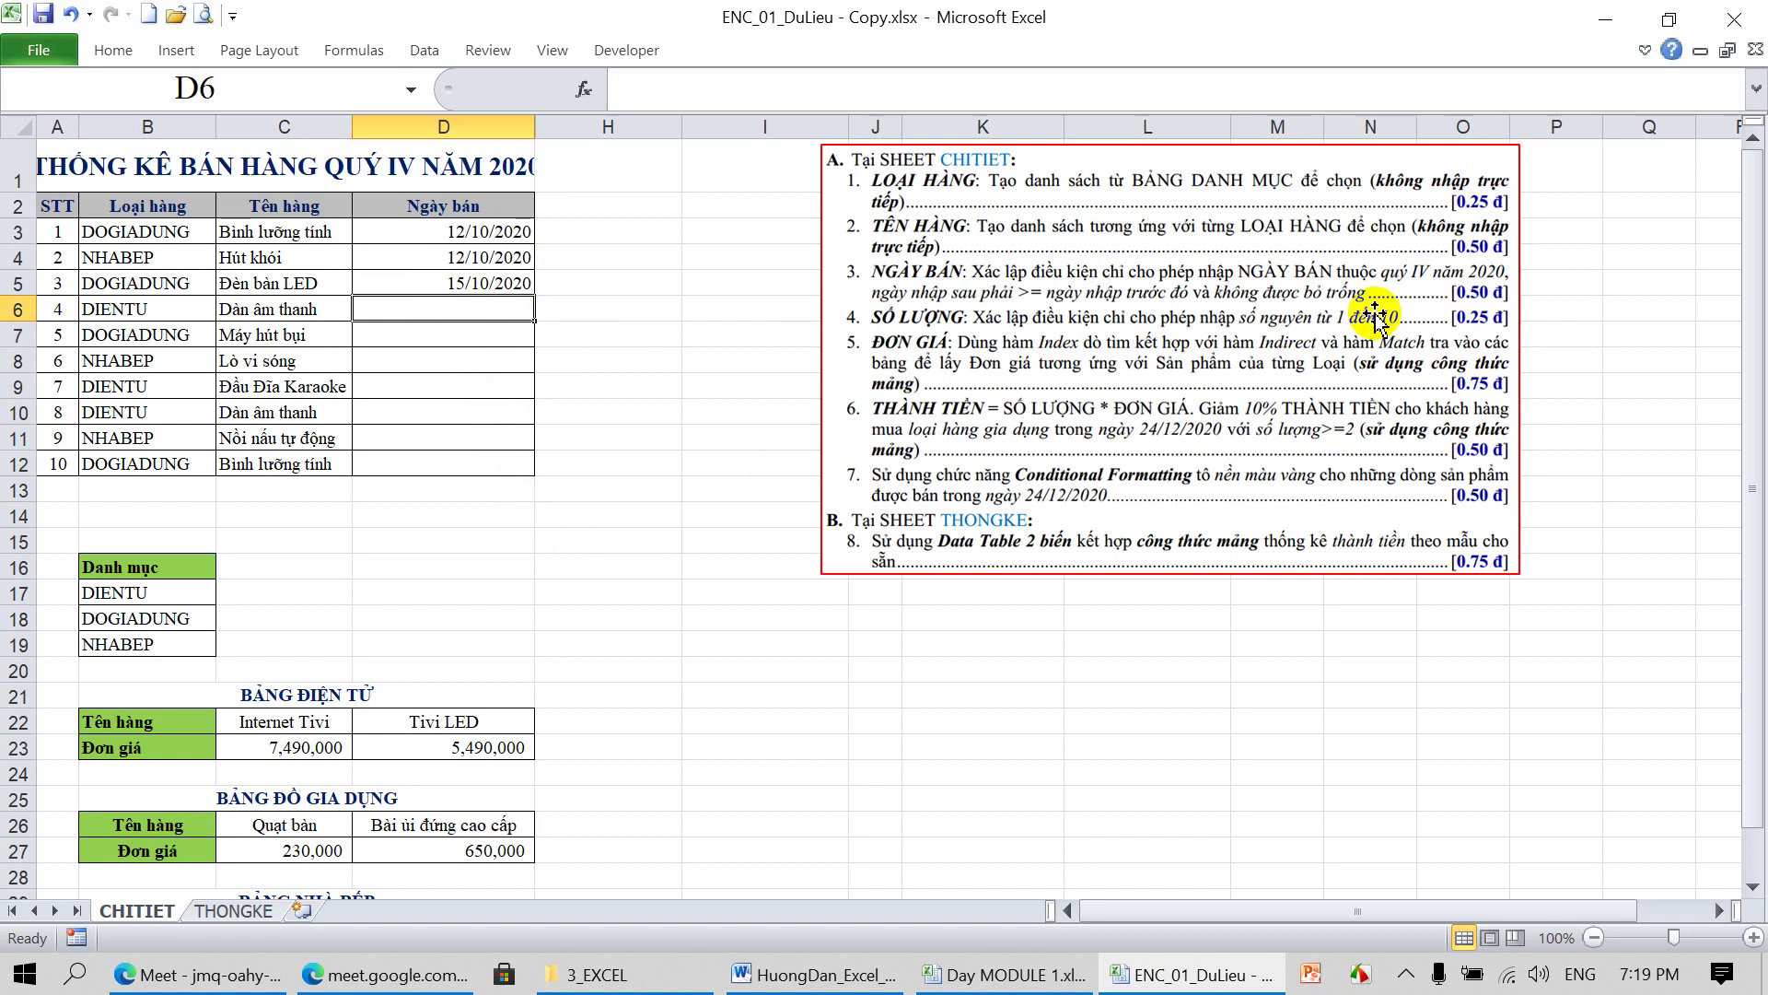
type("16/10/20")
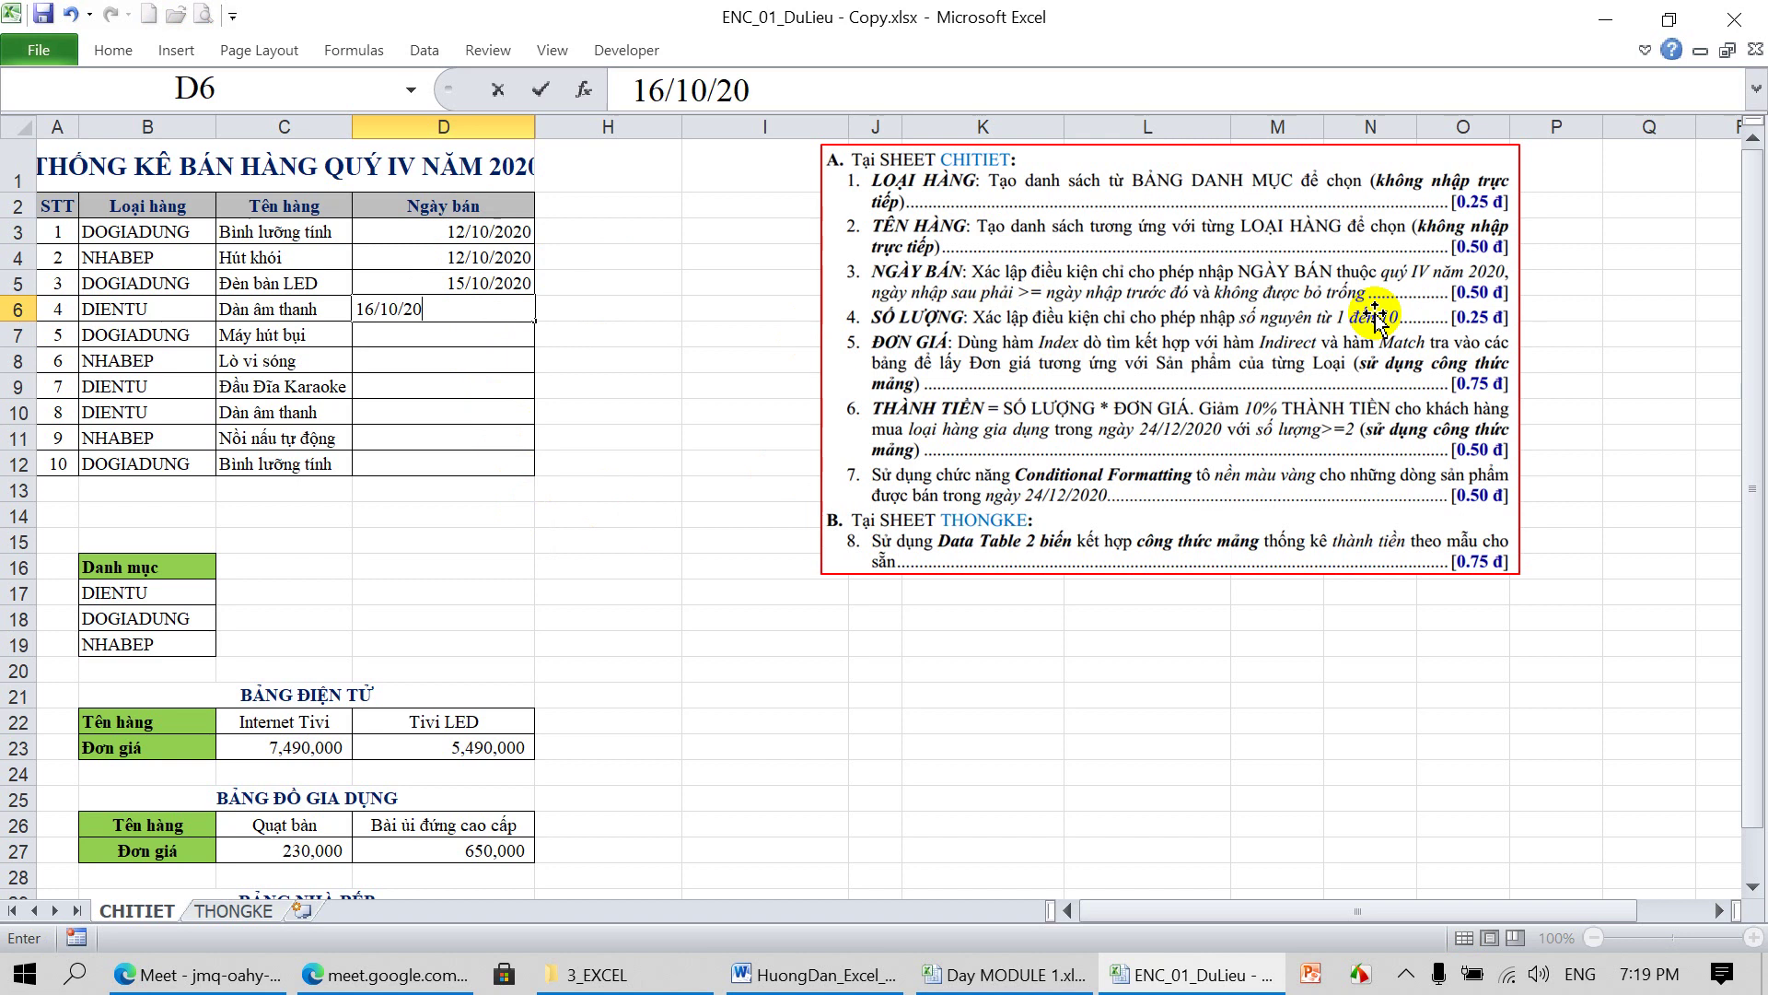
key("Return")
type("2")
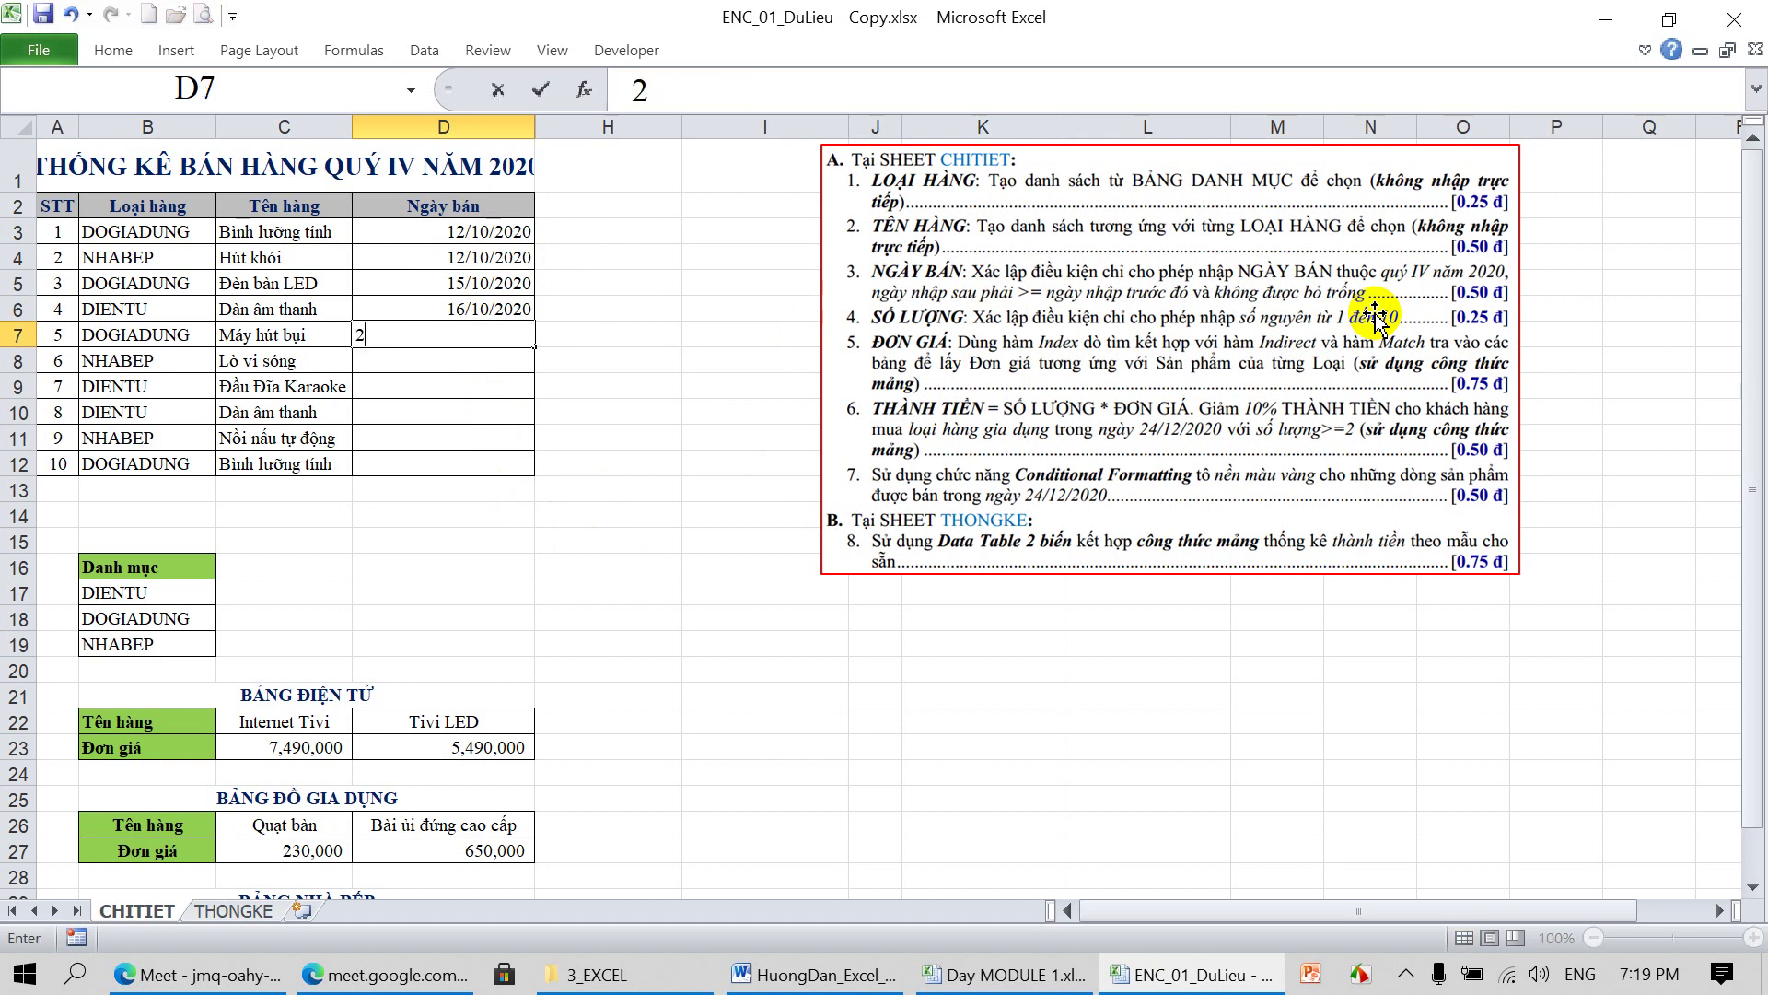
type("5/10/20")
key("Return")
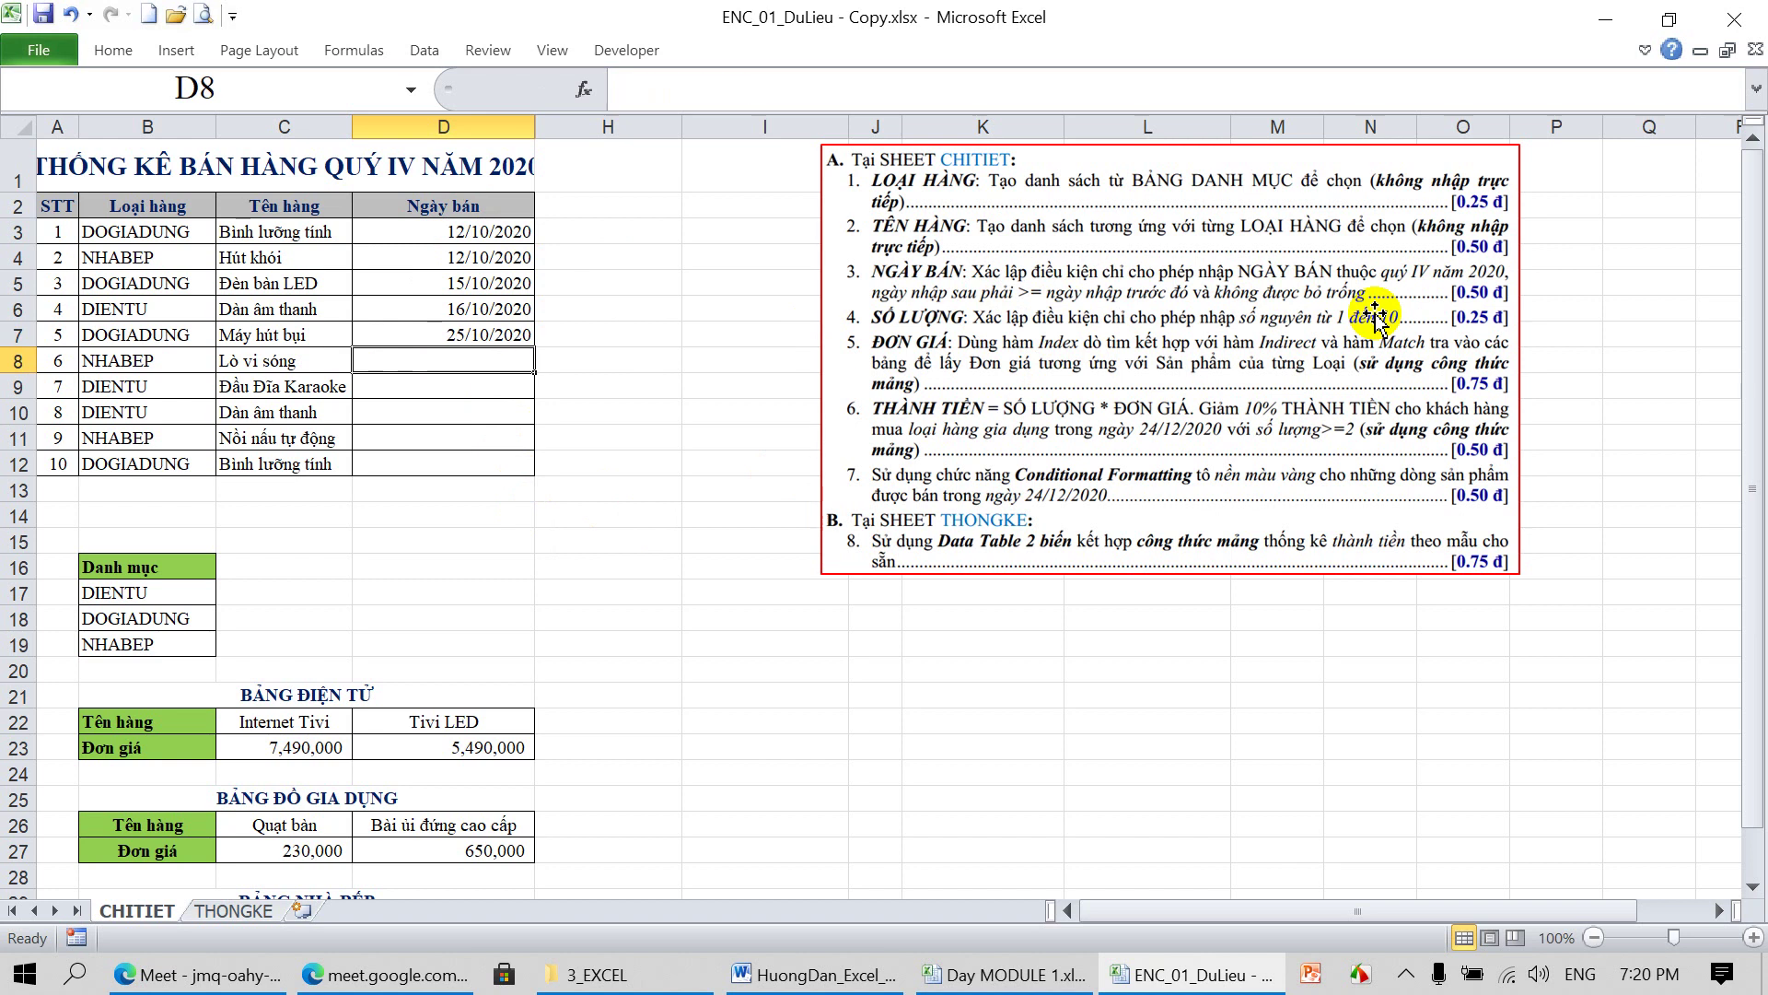
type("3")
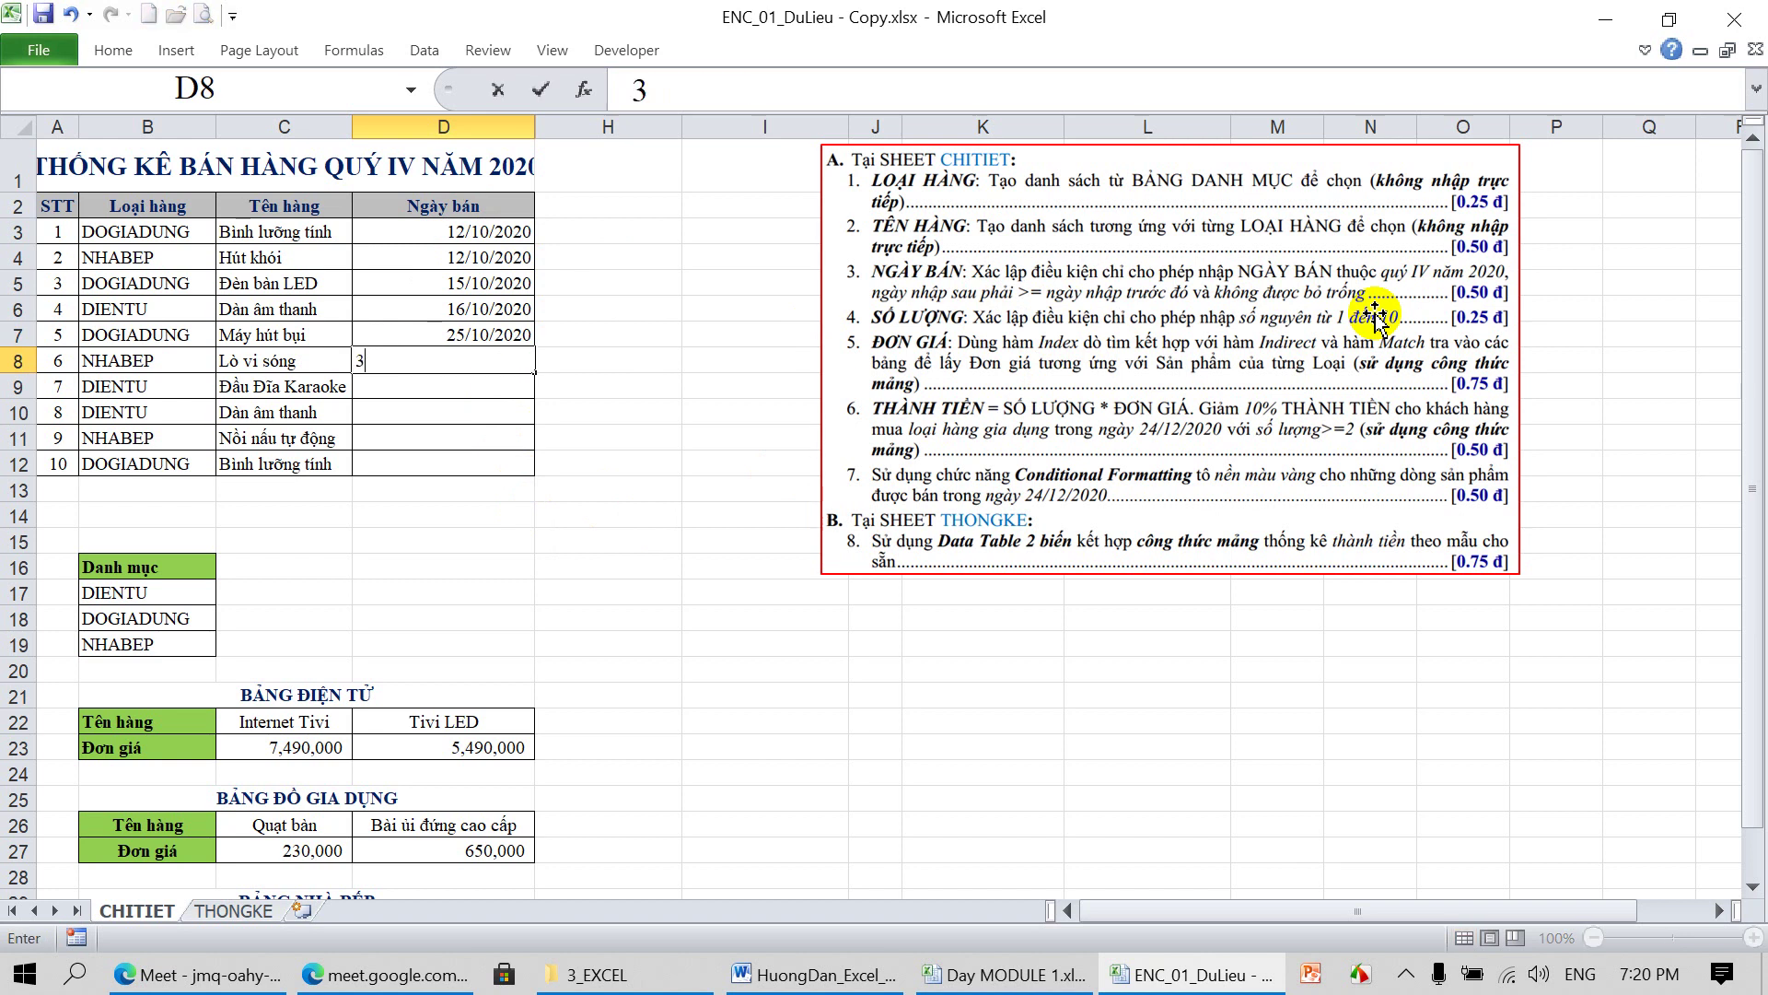
type("/11/20")
key("Return")
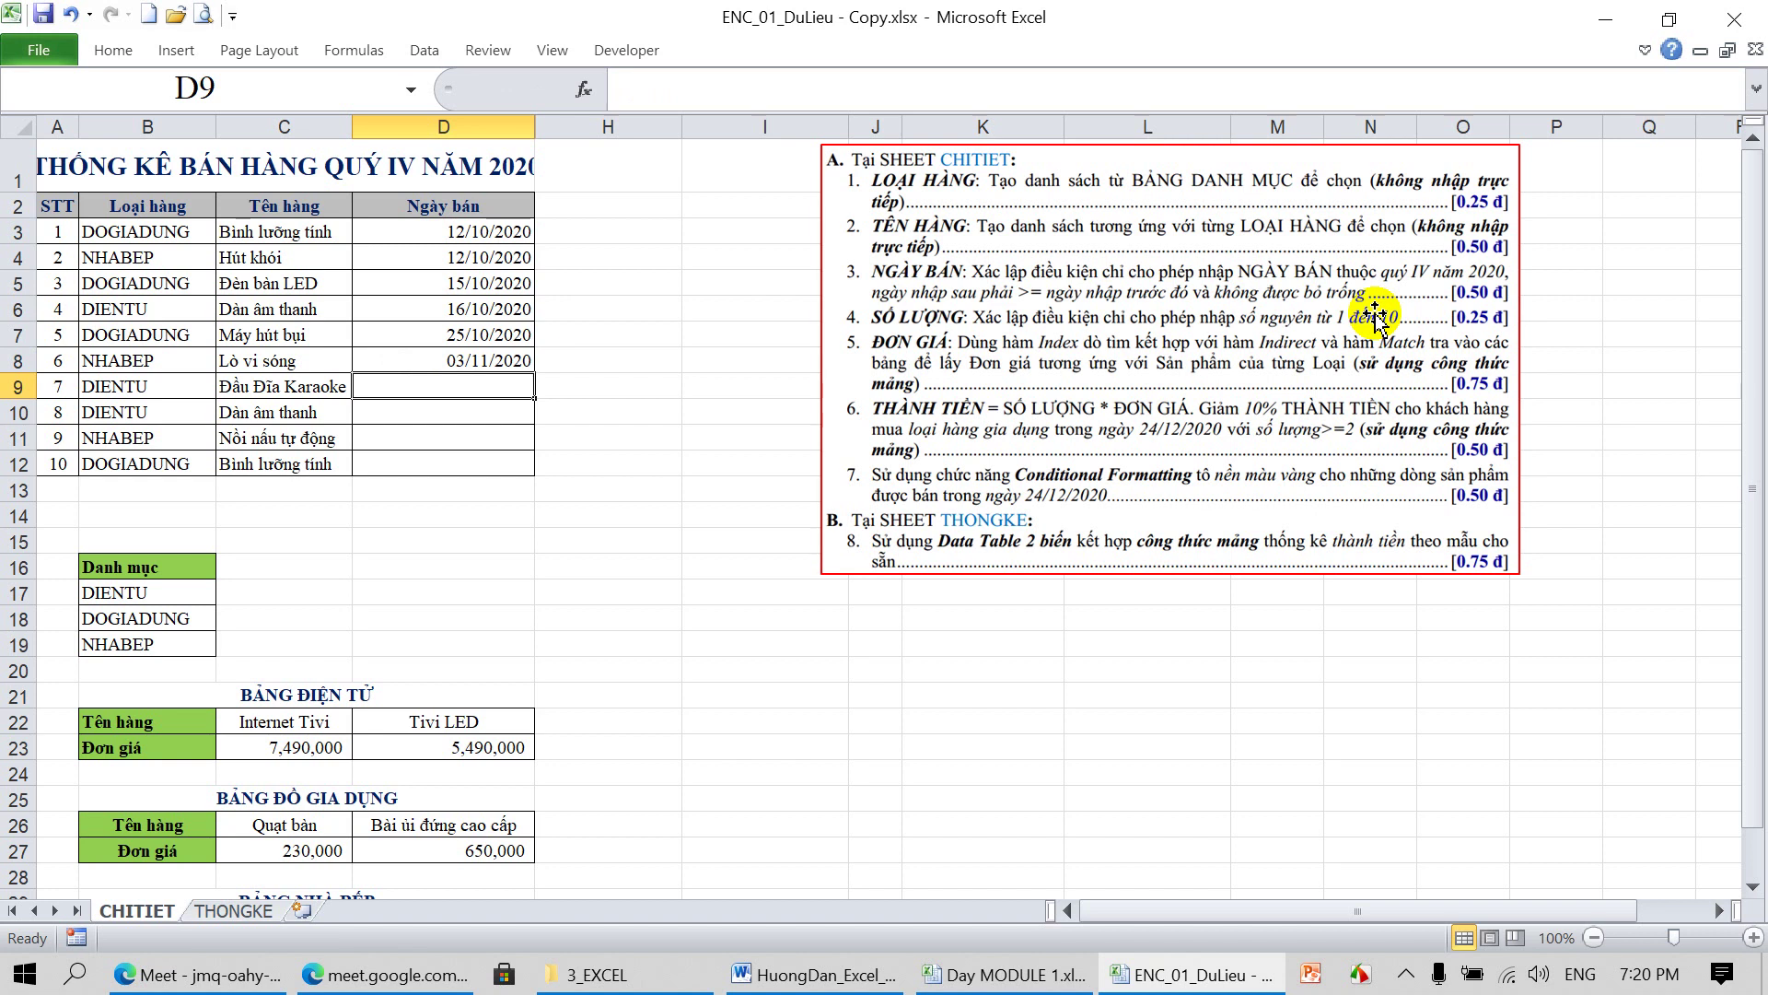
type("5/12/20")
key("Return")
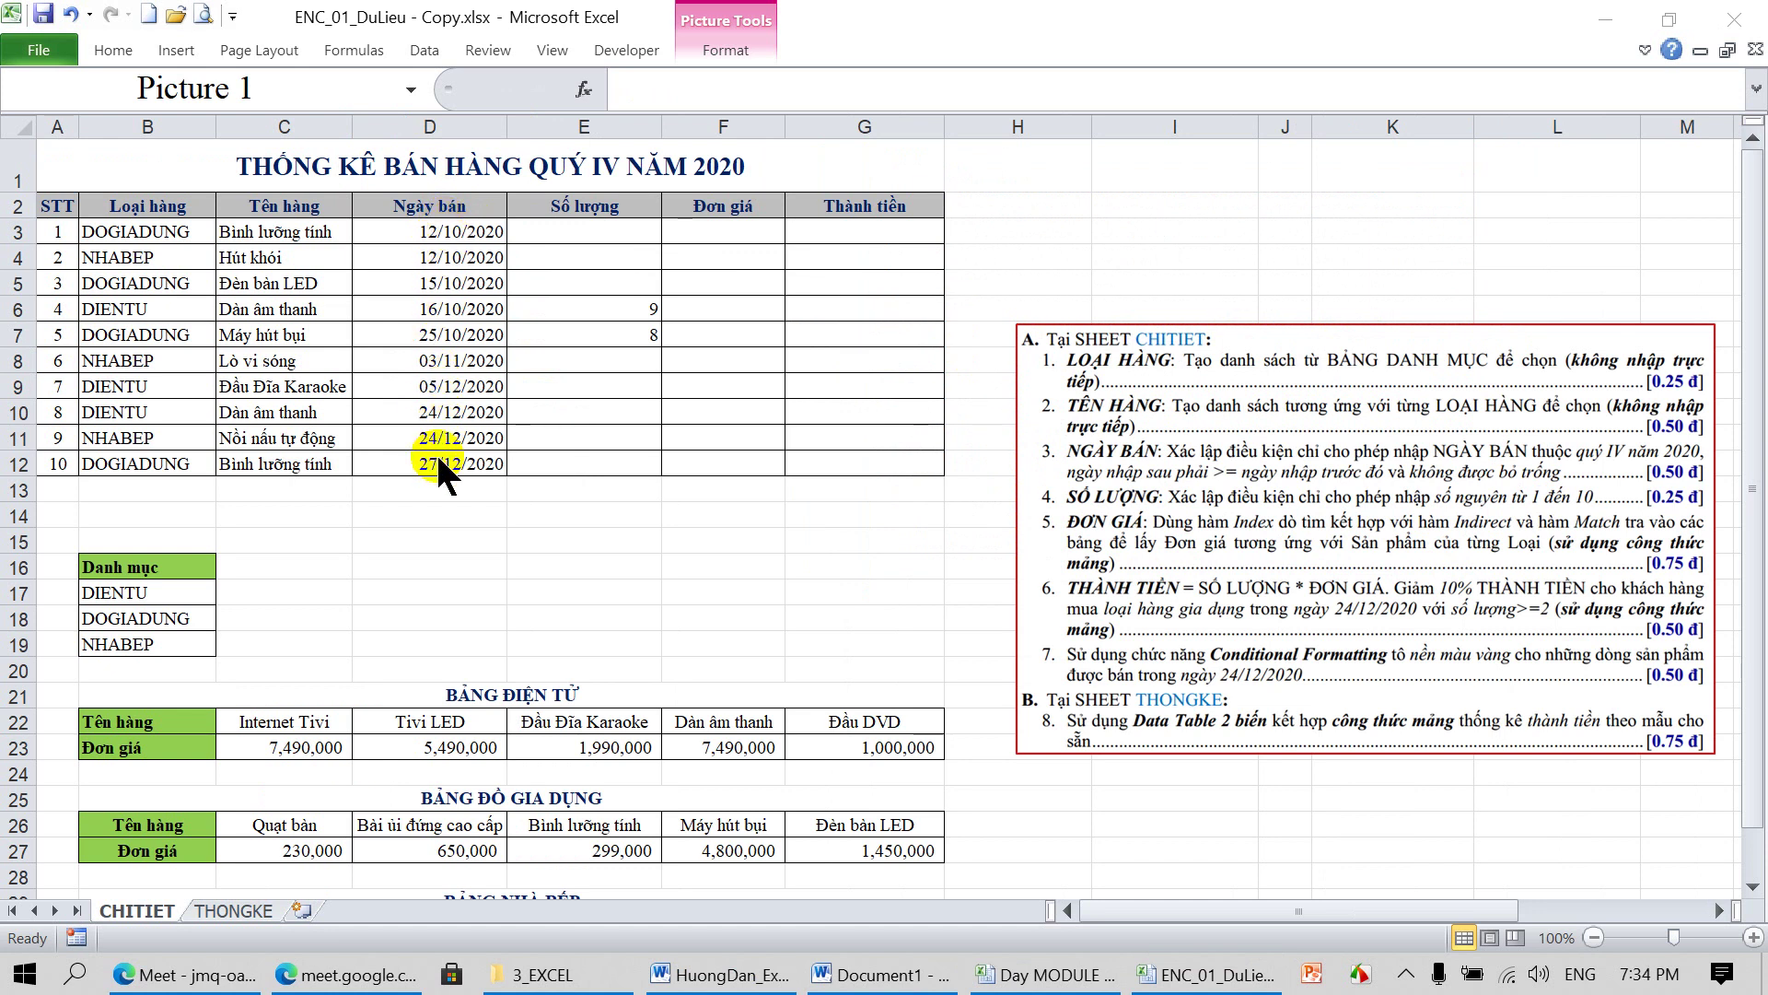
In Word's Document1, space out the commas and final parenthesis of the D3 AND/DATE formula
left_click(829, 974)
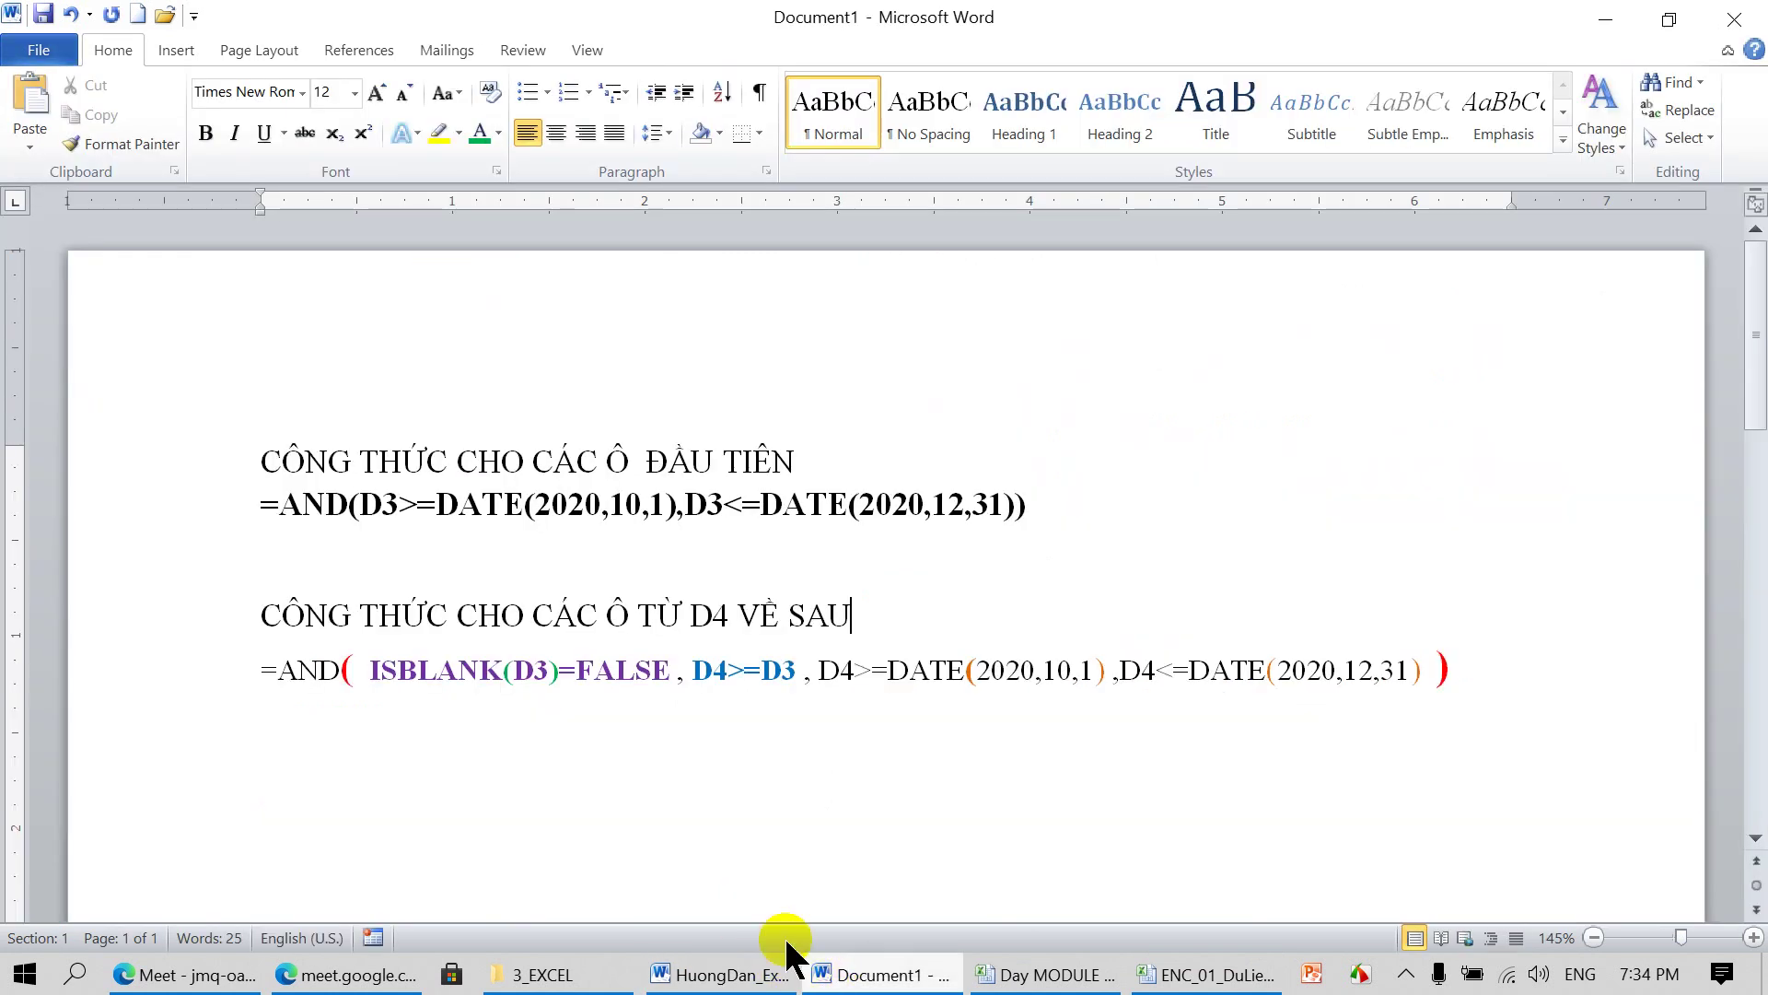
left_click_drag(260, 505, 1037, 507)
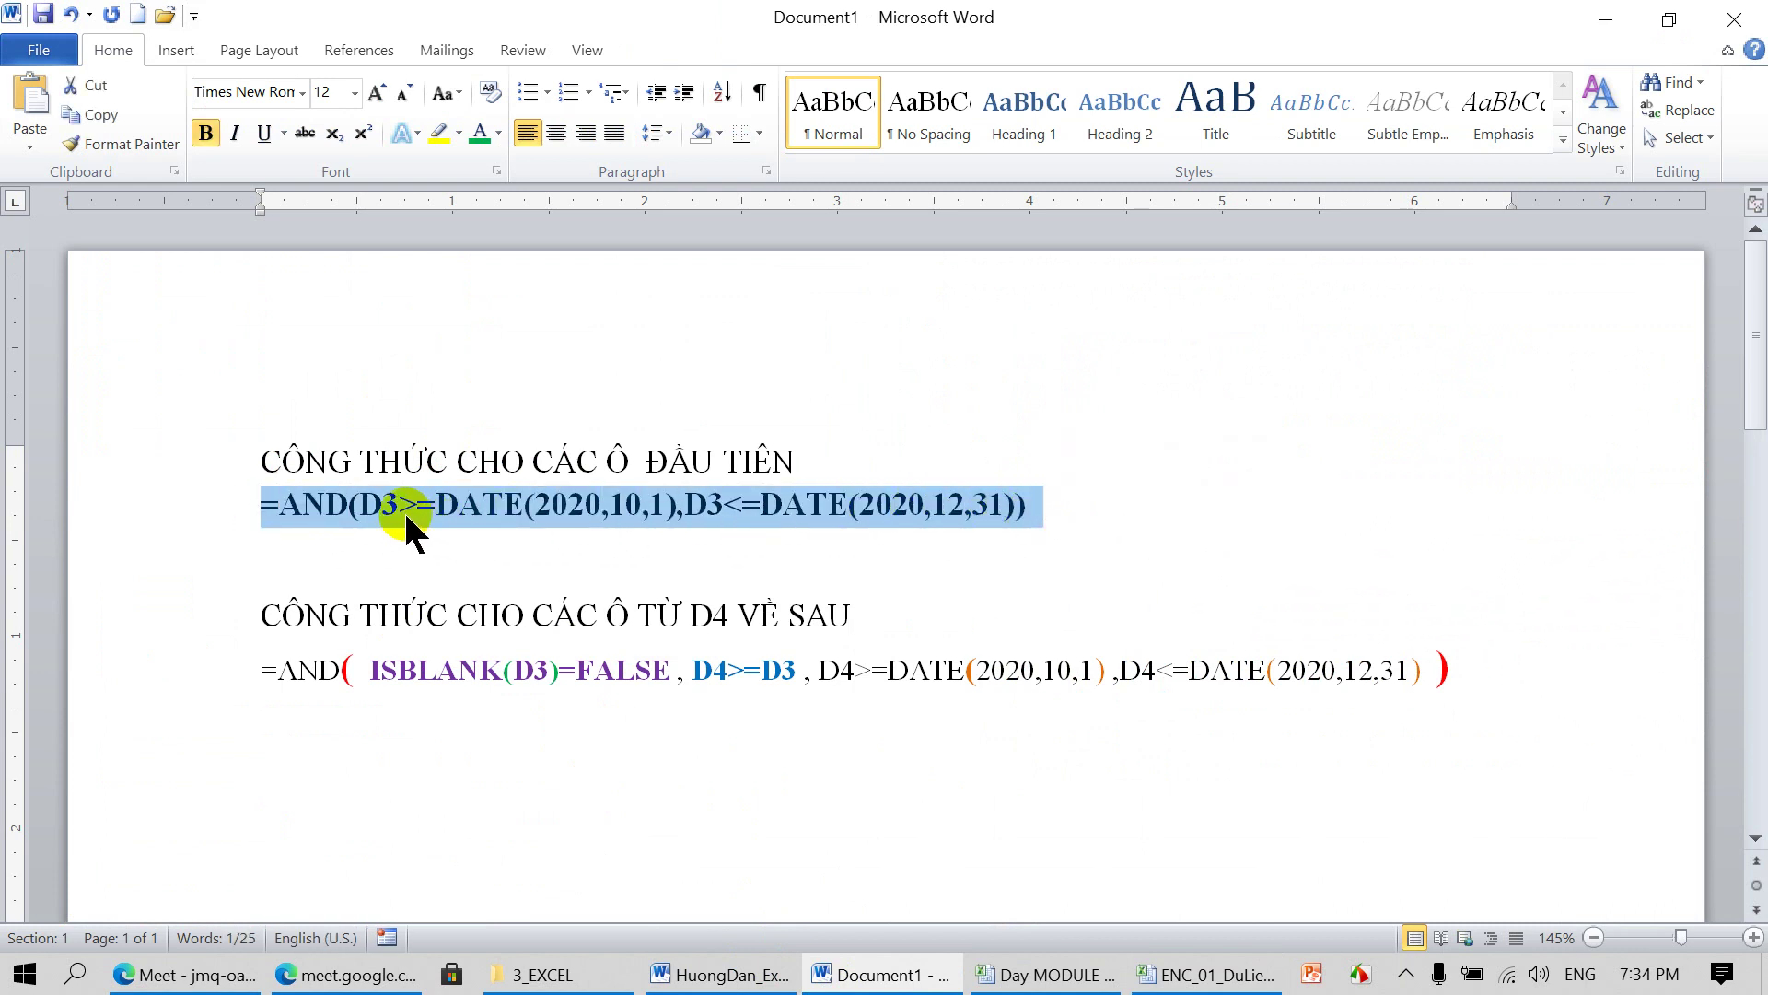
left_click(361, 509)
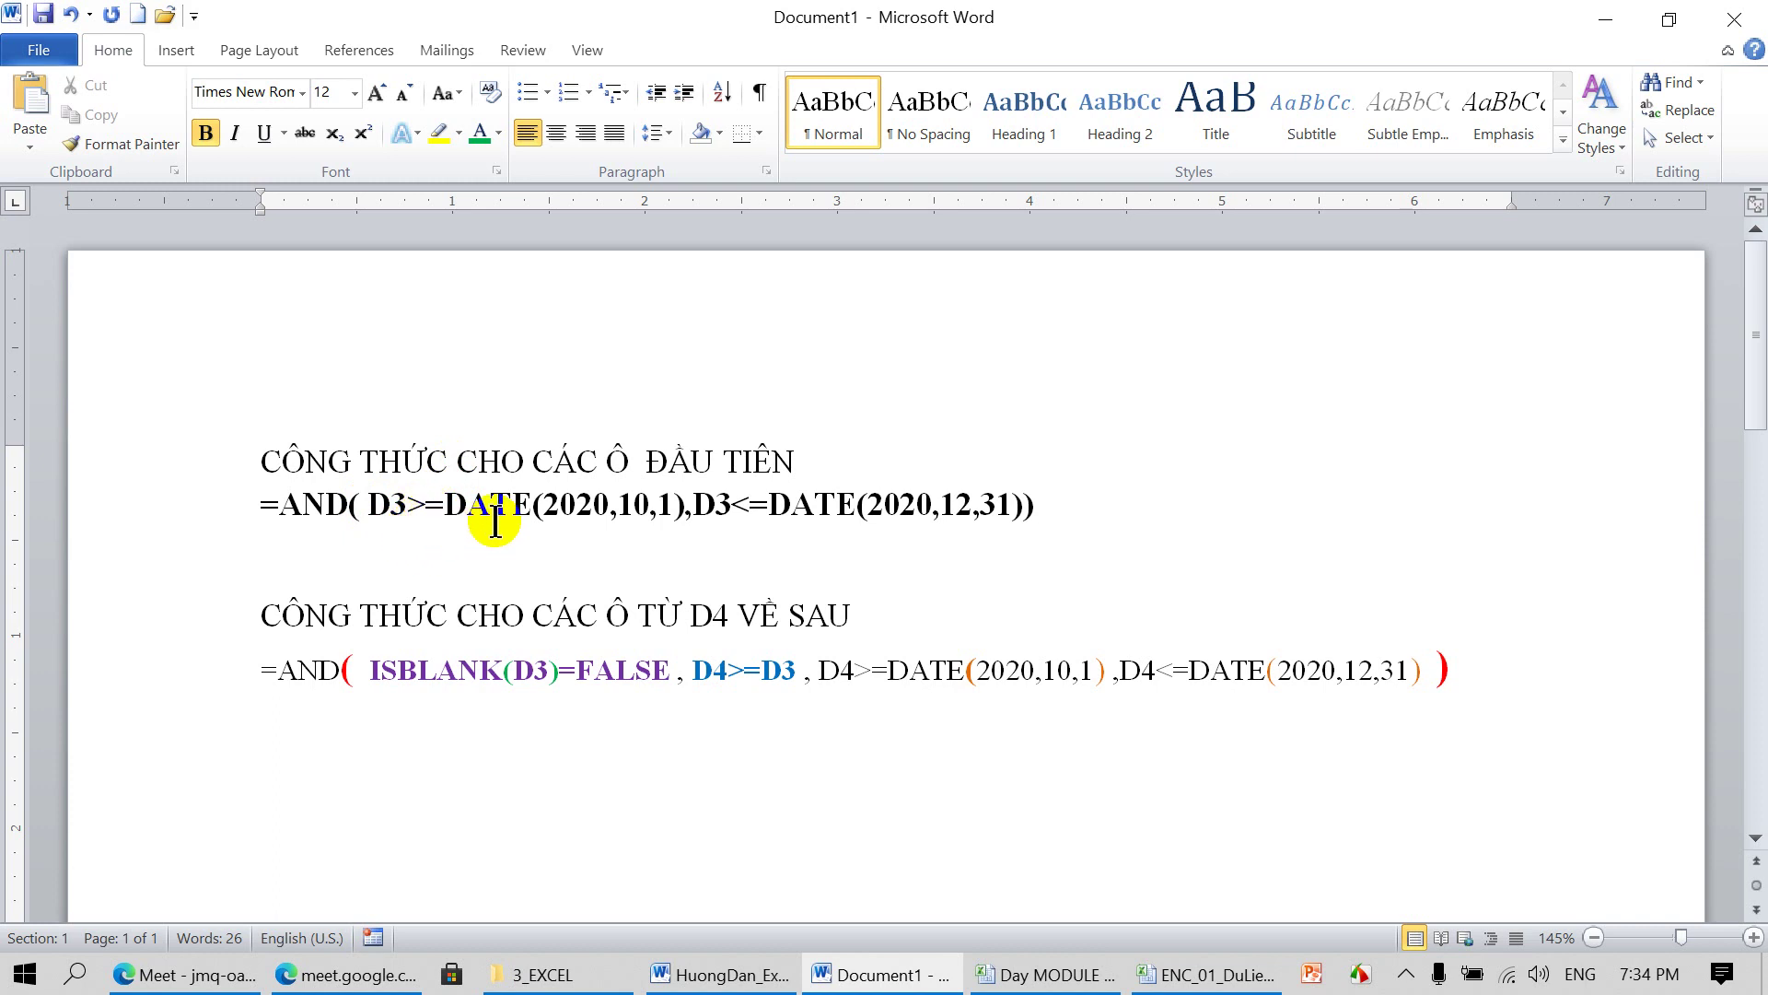
left_click(683, 504)
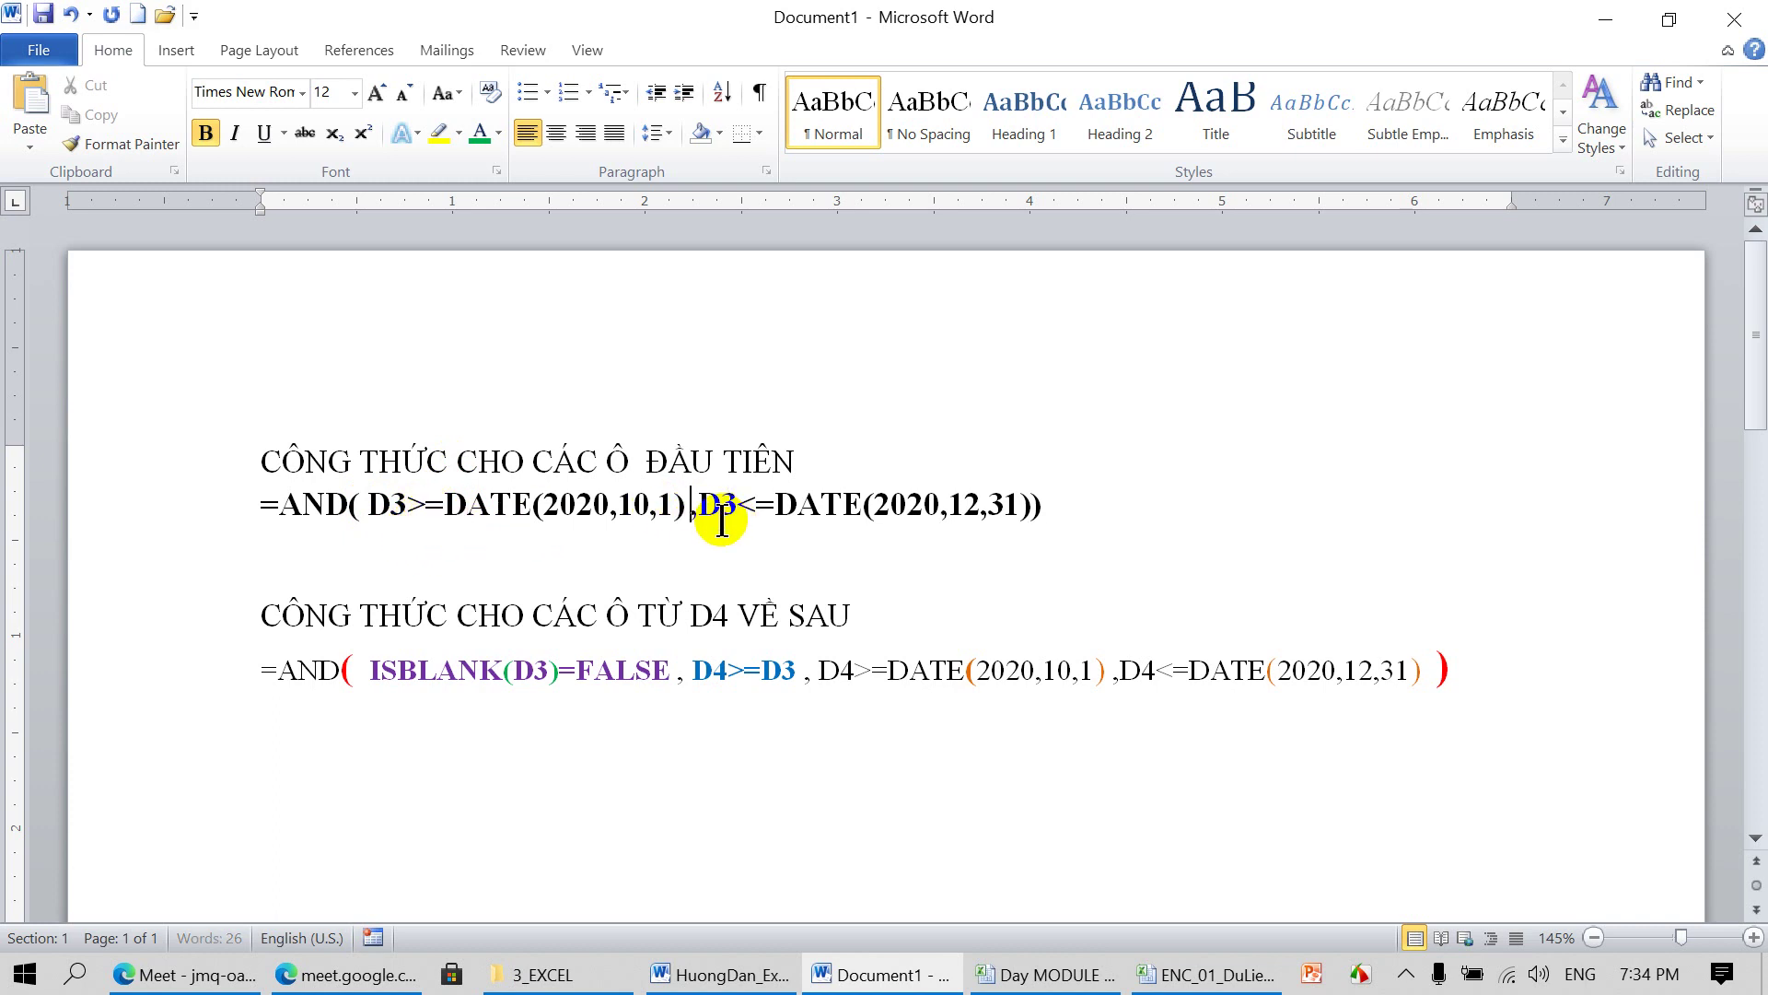
left_click_drag(691, 505, 715, 512)
left_click(701, 512)
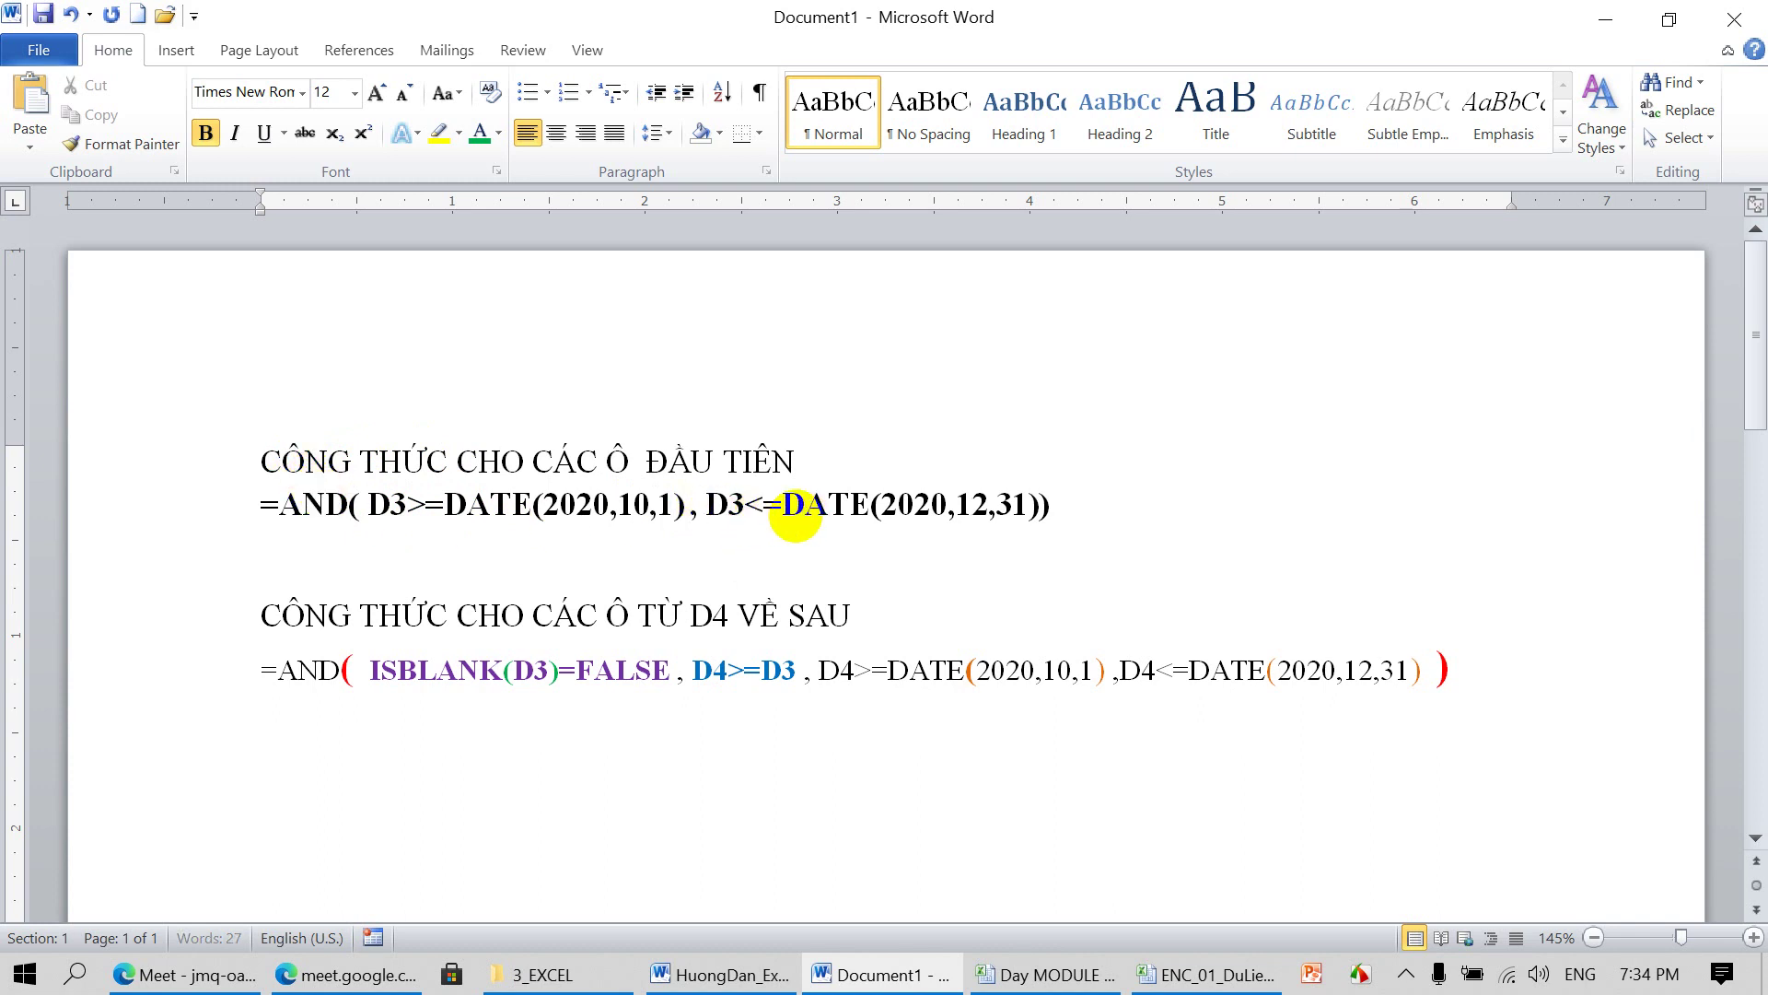
left_click(1050, 512)
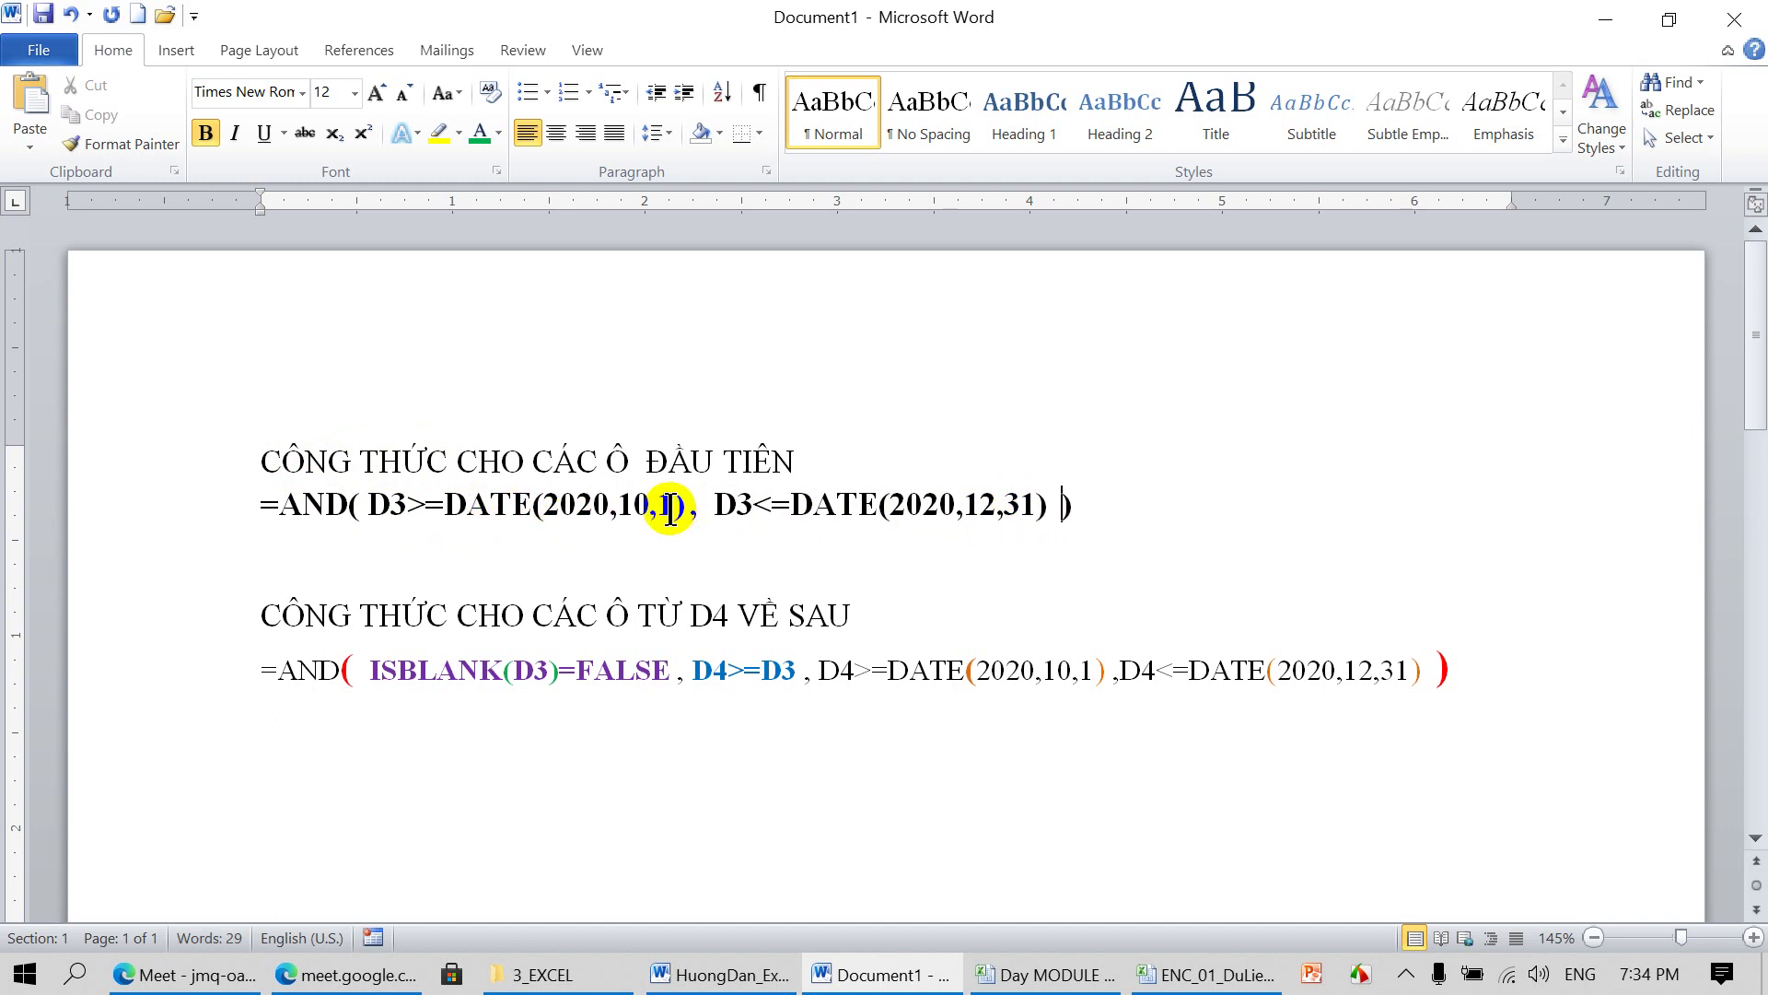
left_click_drag(631, 512, 570, 512)
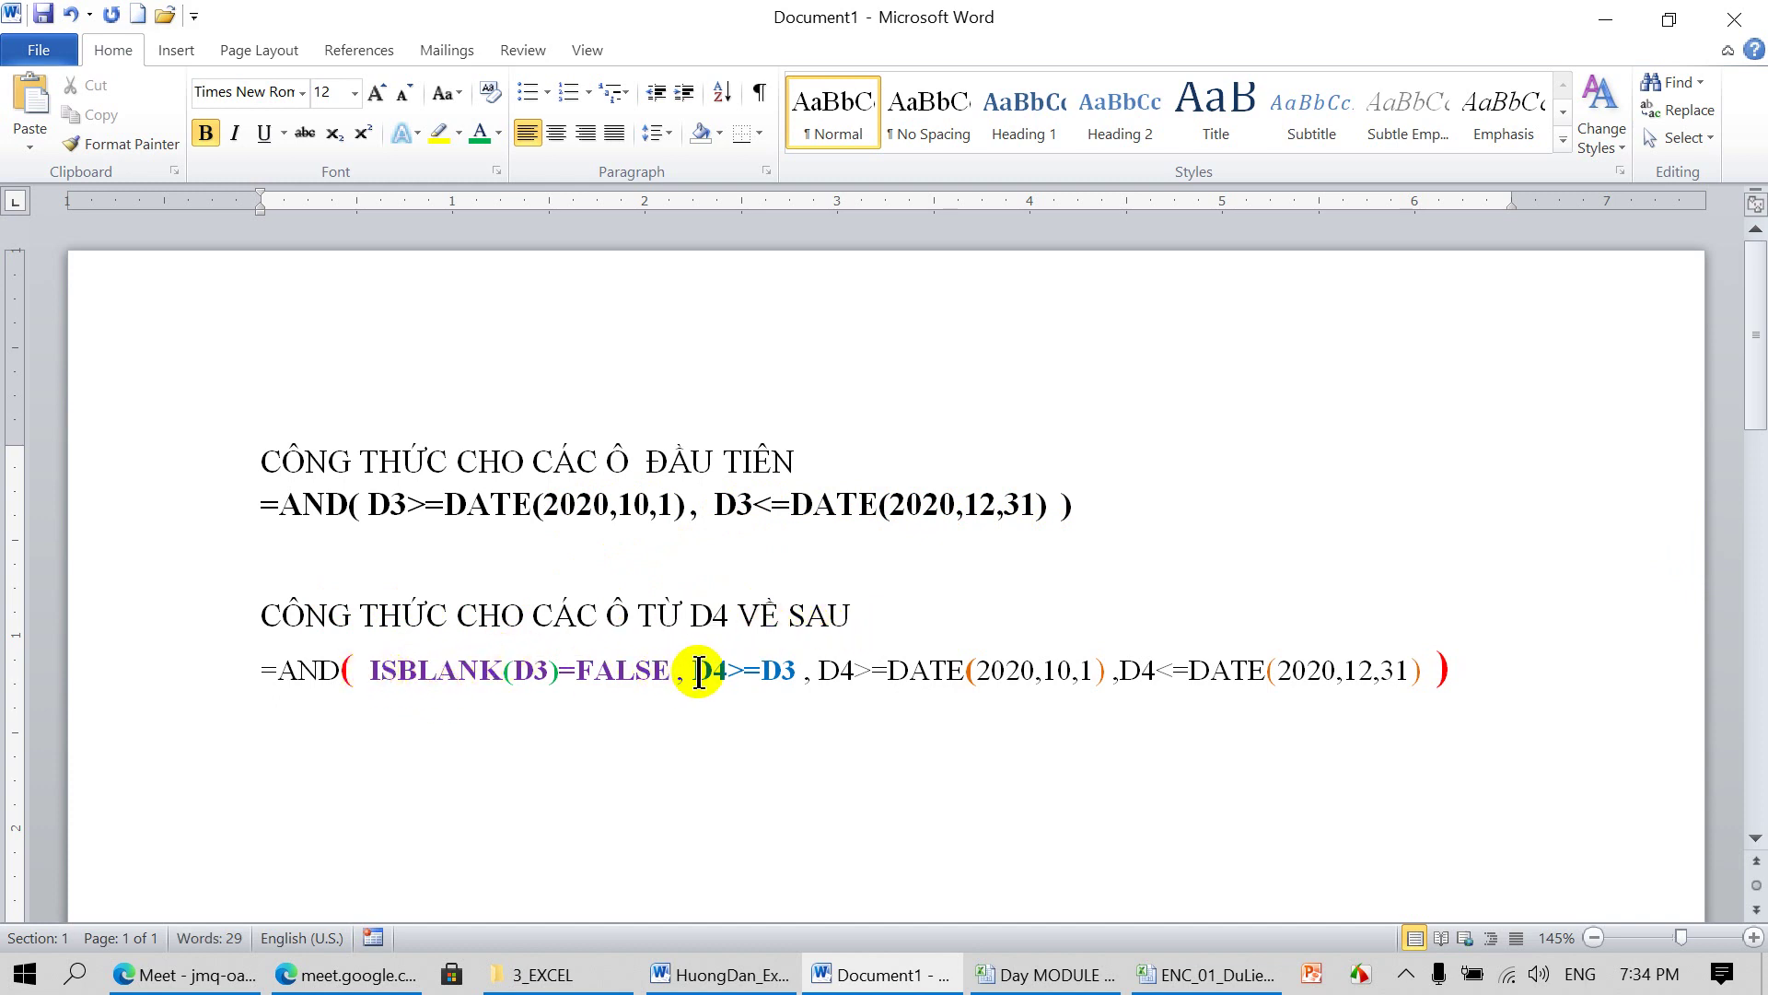
left_click_drag(740, 669, 788, 671)
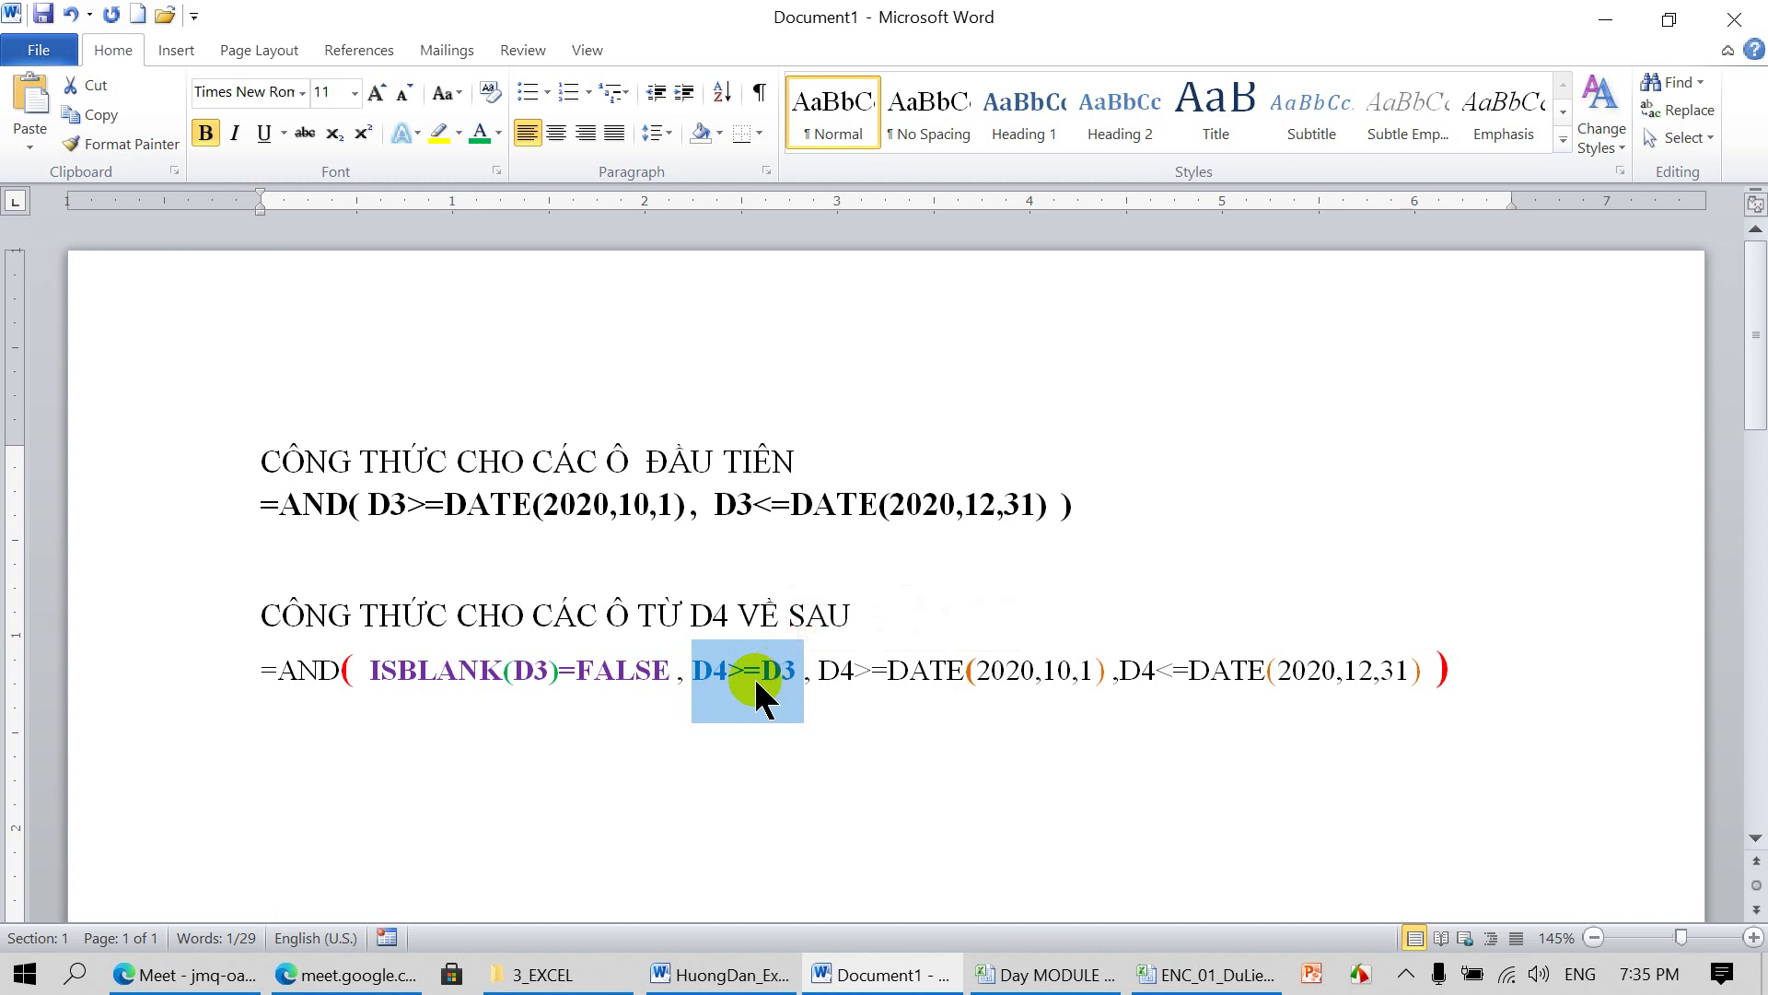
left_click(514, 682)
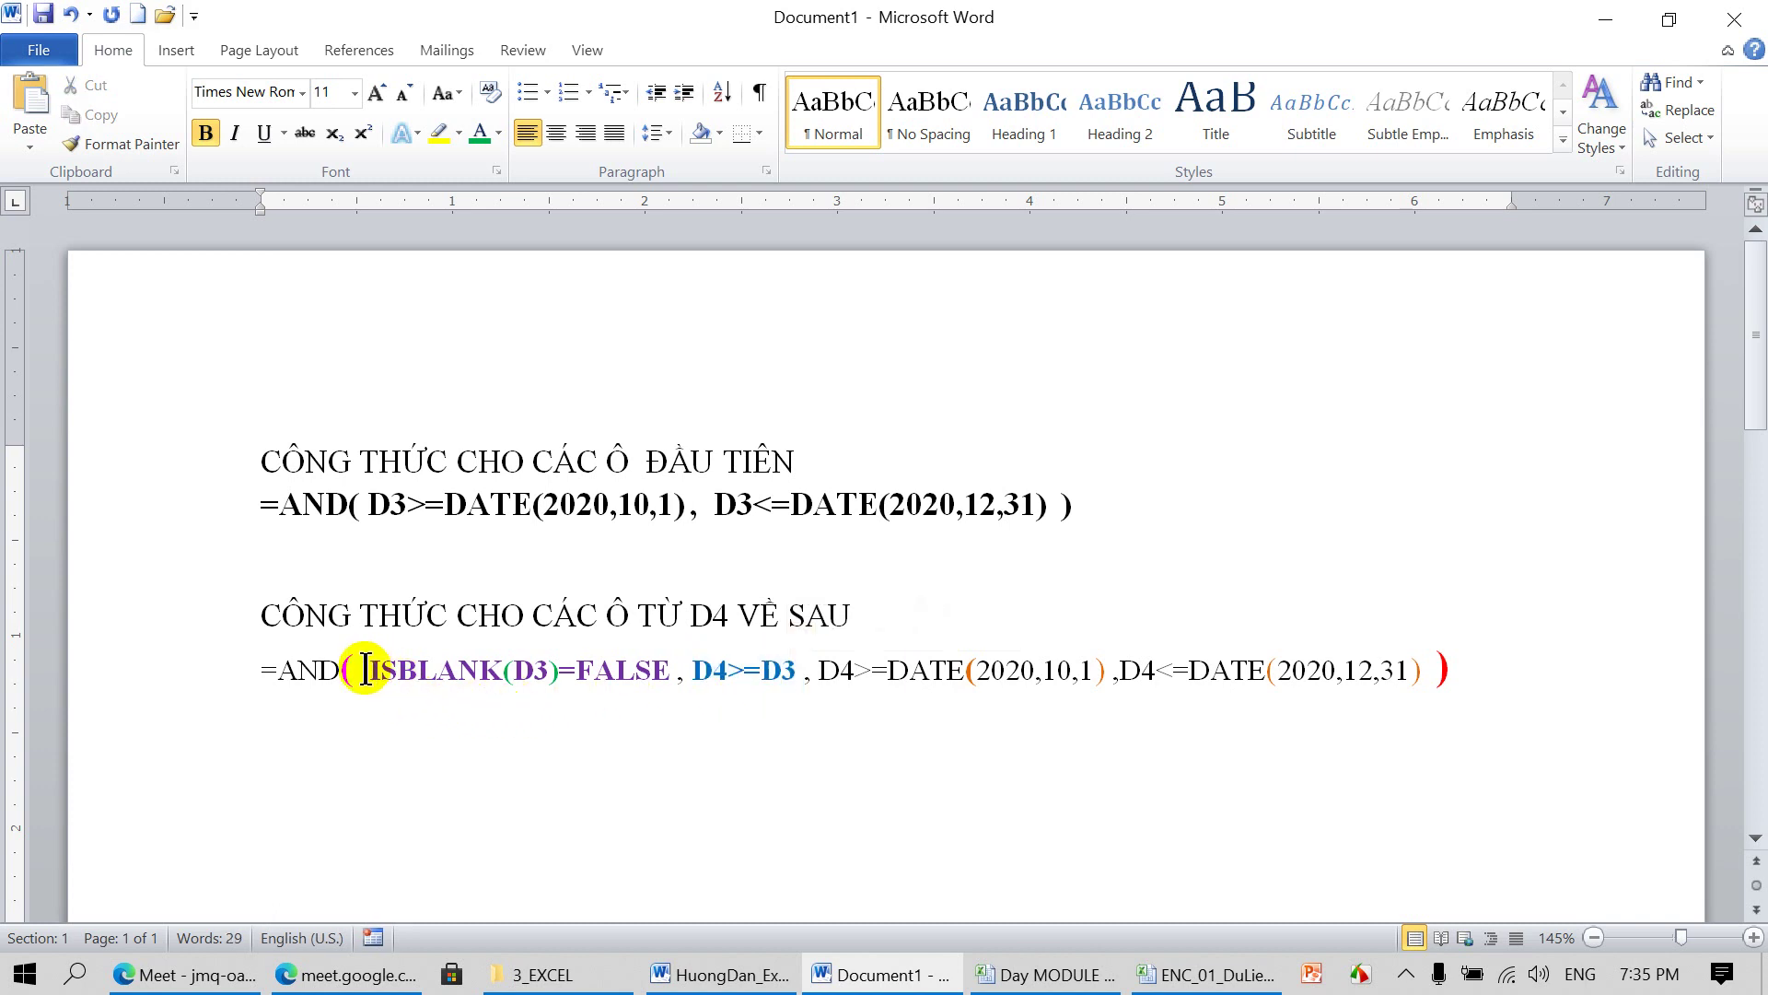
left_click_drag(354, 671, 561, 672)
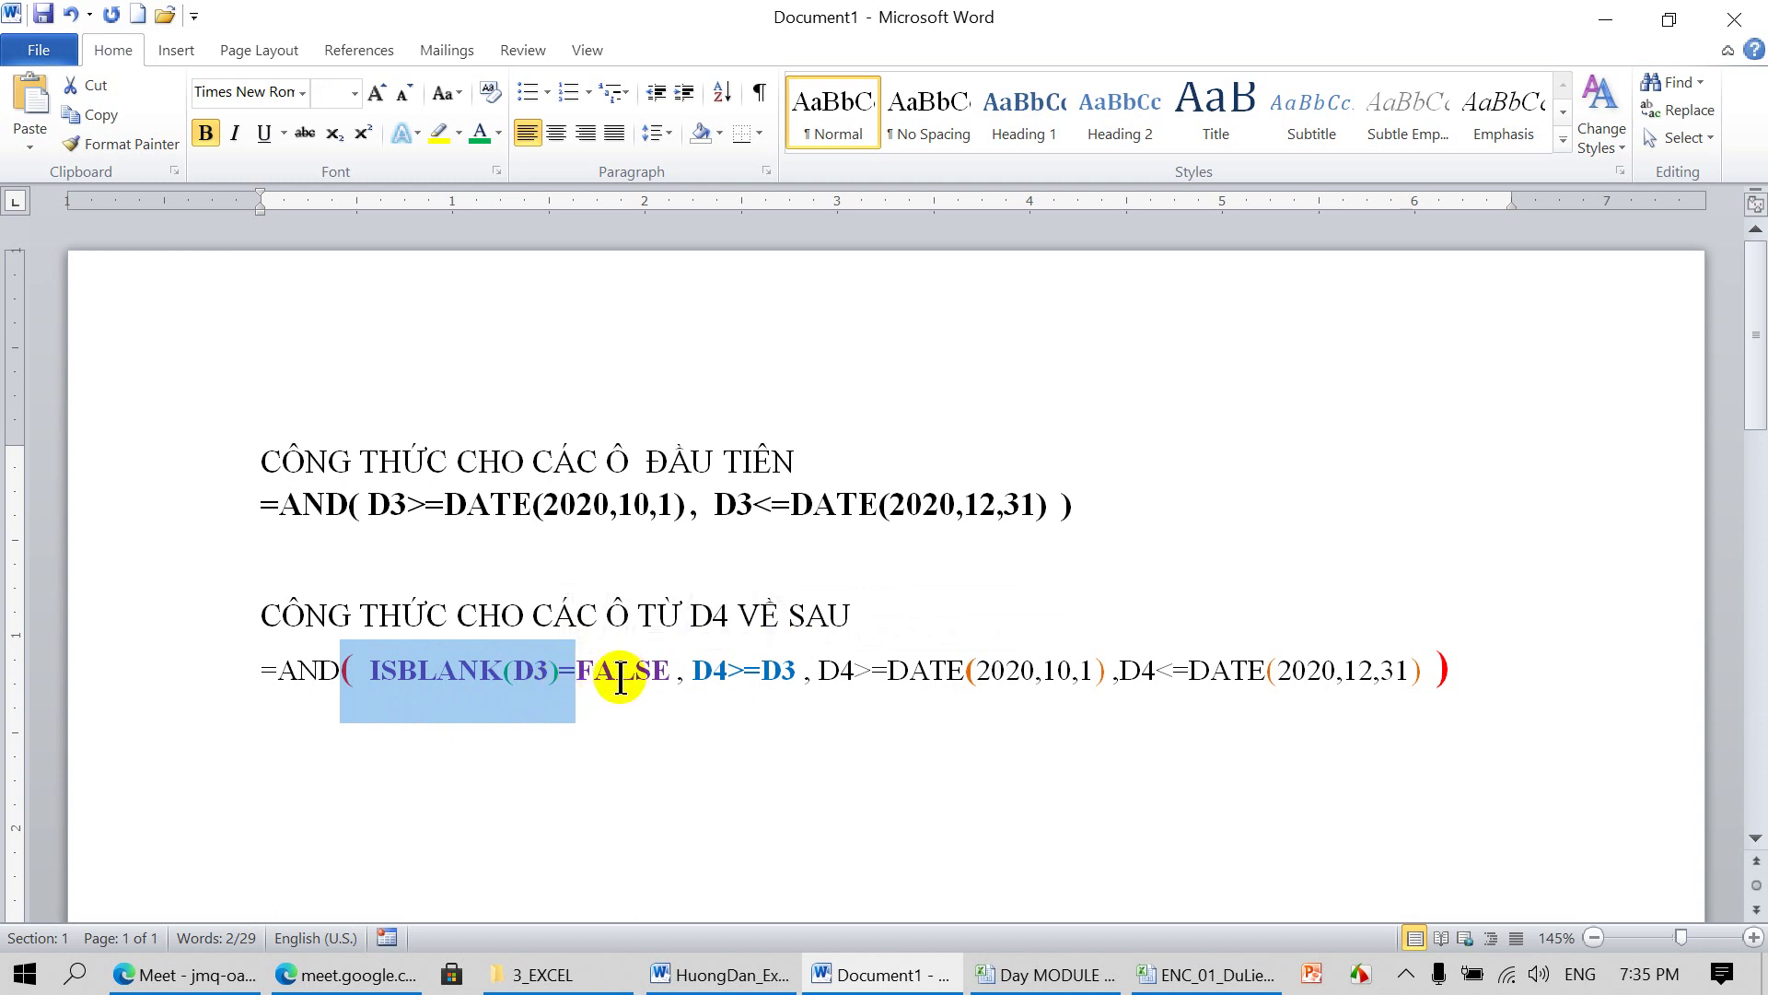
left_click(550, 680)
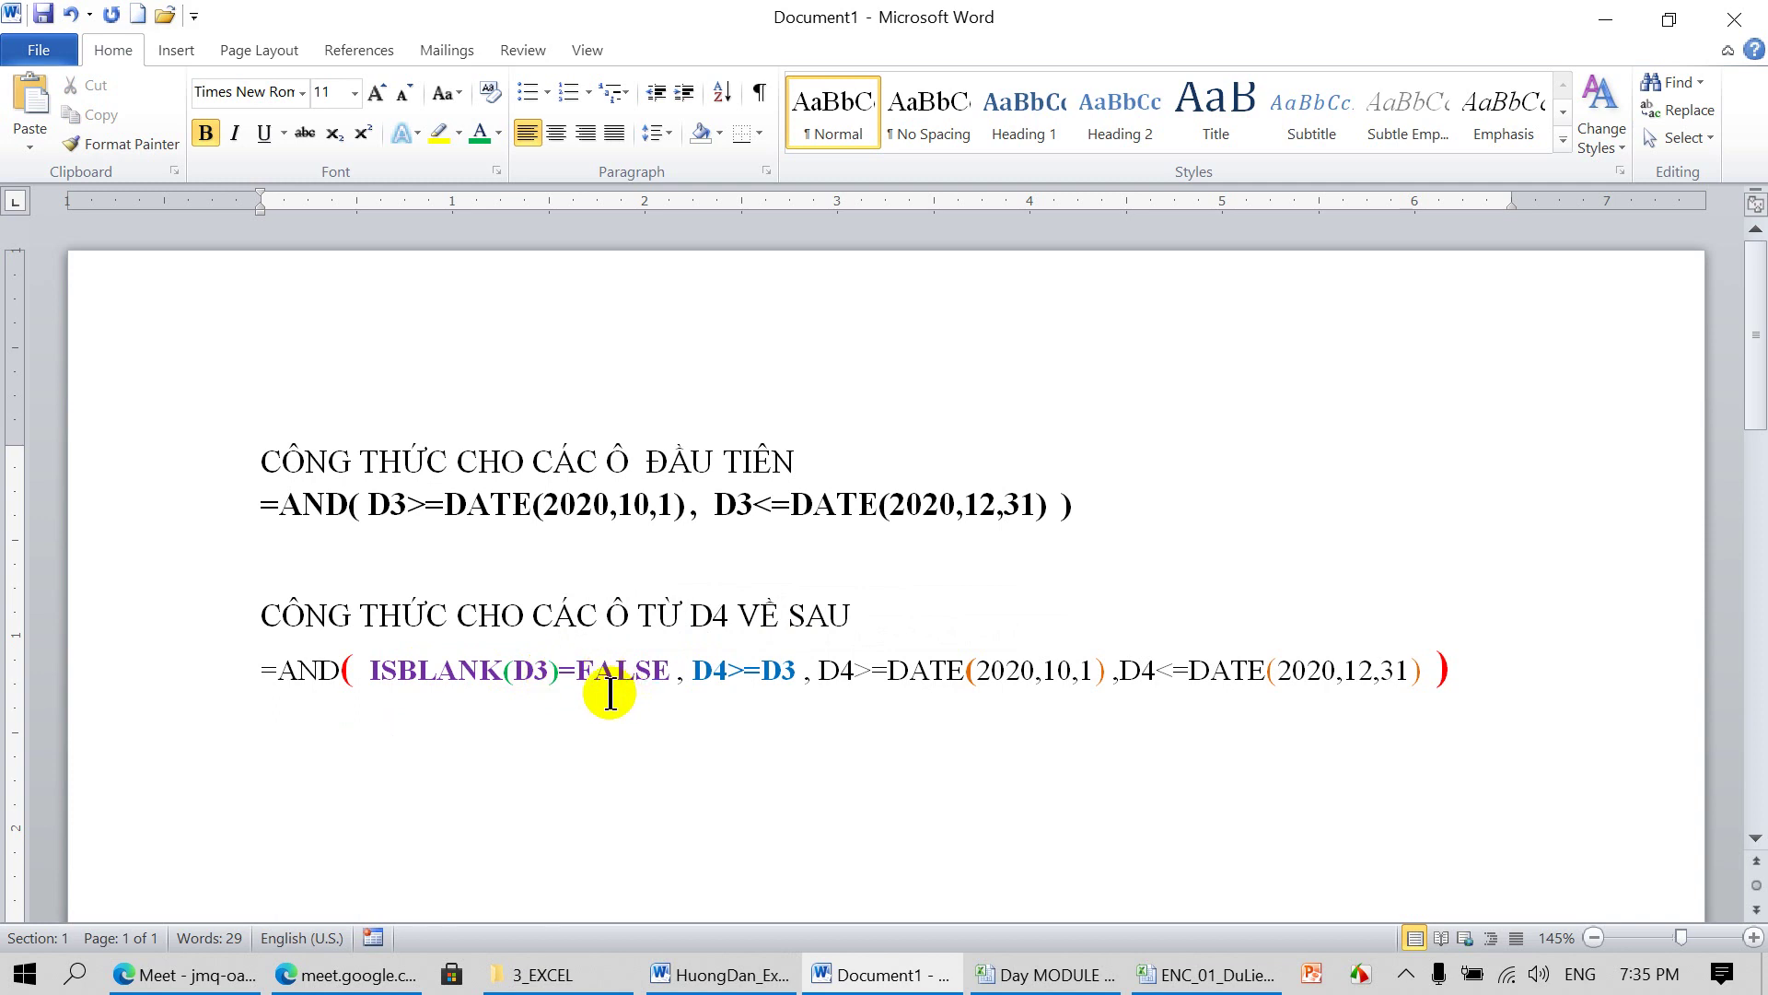
left_click(1179, 981)
left_click_drag(452, 230, 450, 250)
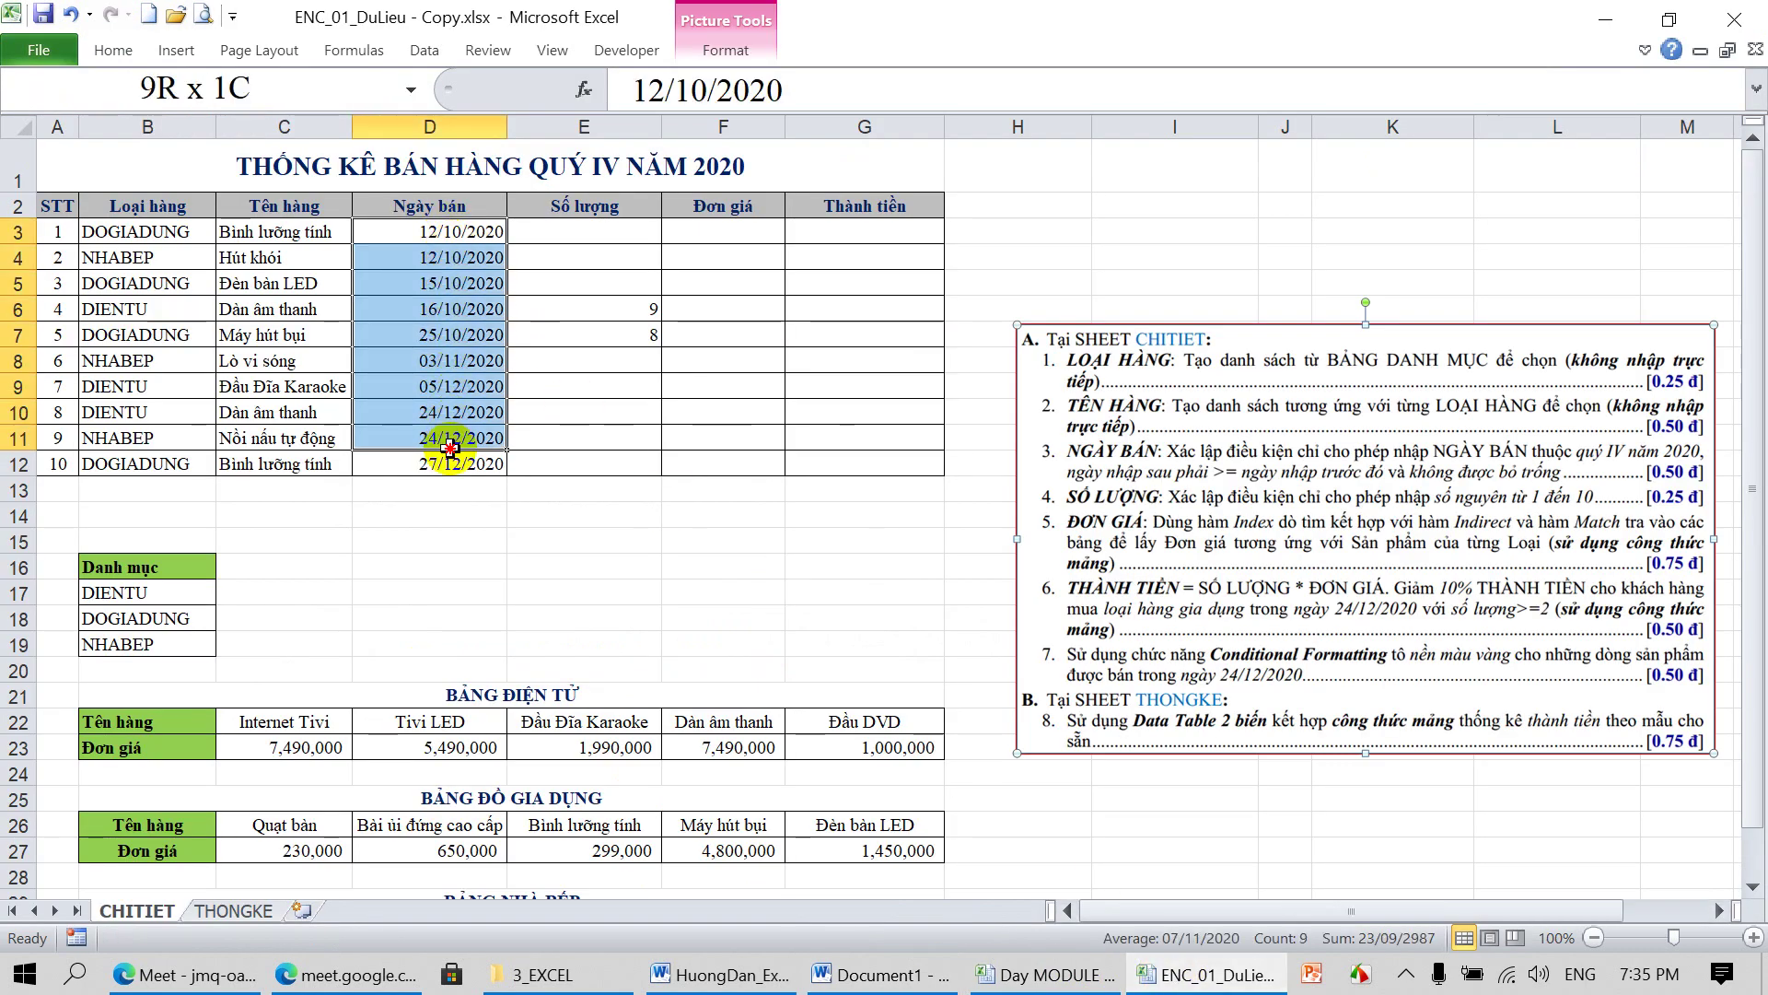
Apply the custom AND(ISBLANK(D3)=FALSE,…) date validation rule to D4:D12
left_click_drag(450, 250, 452, 463)
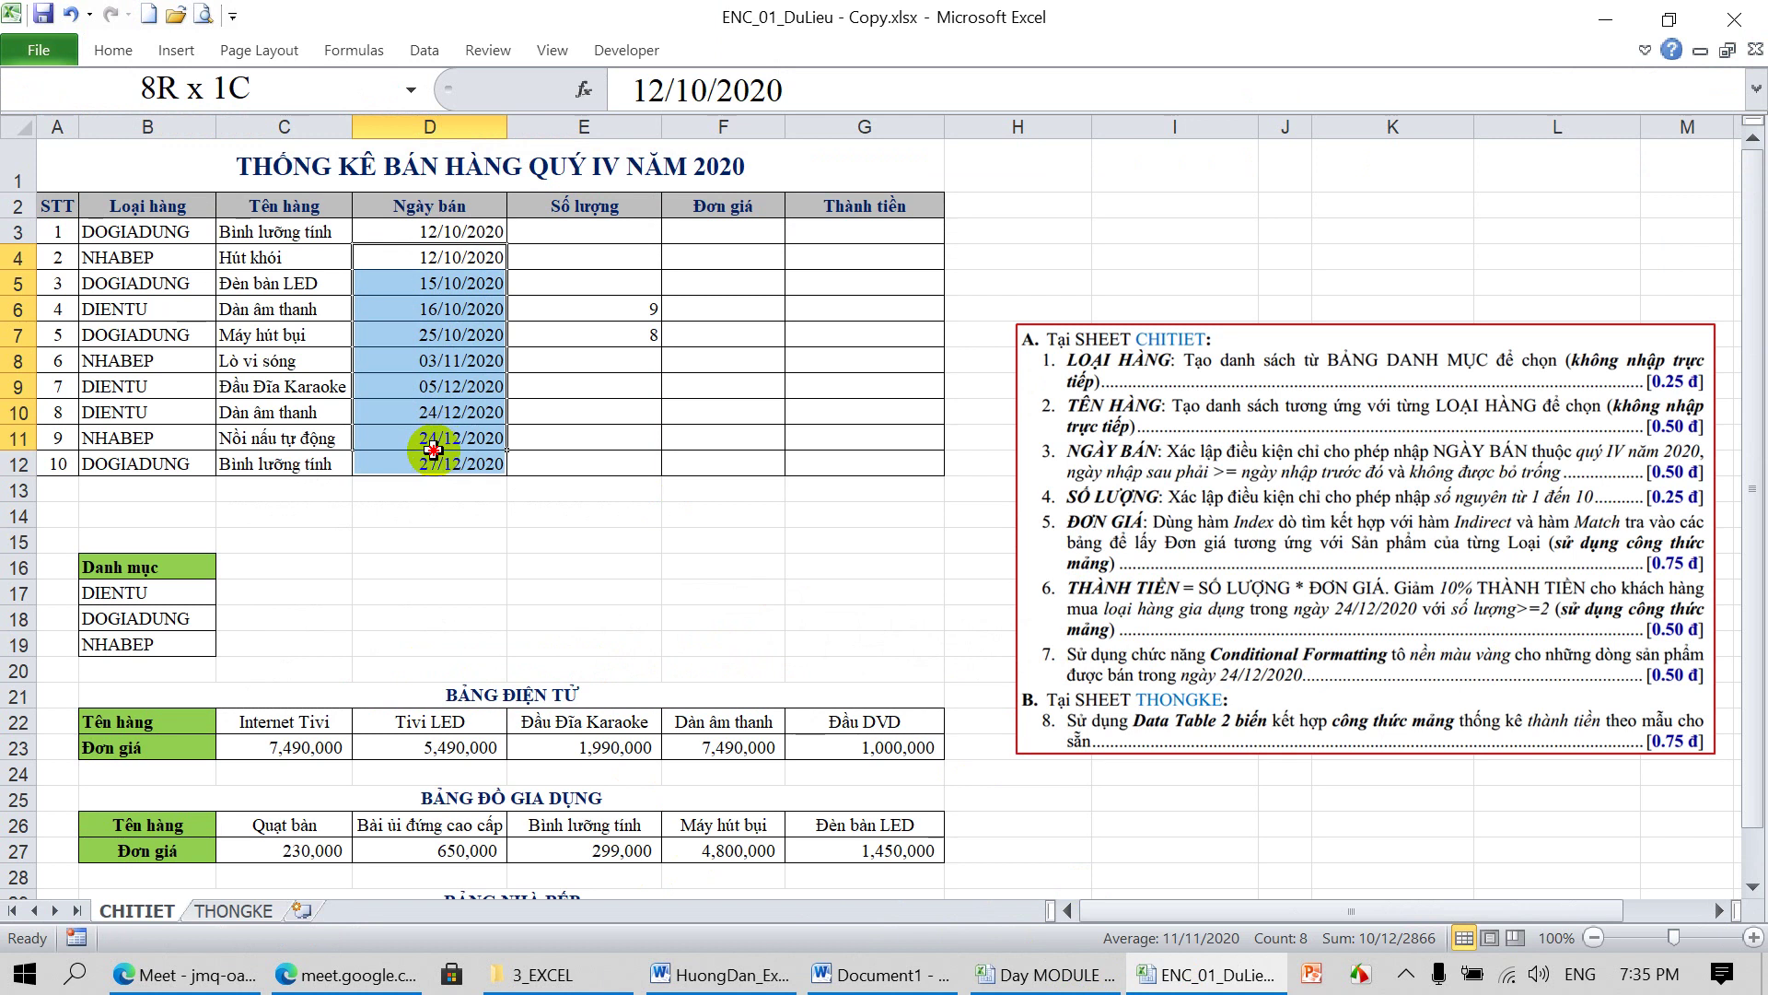
left_click(426, 51)
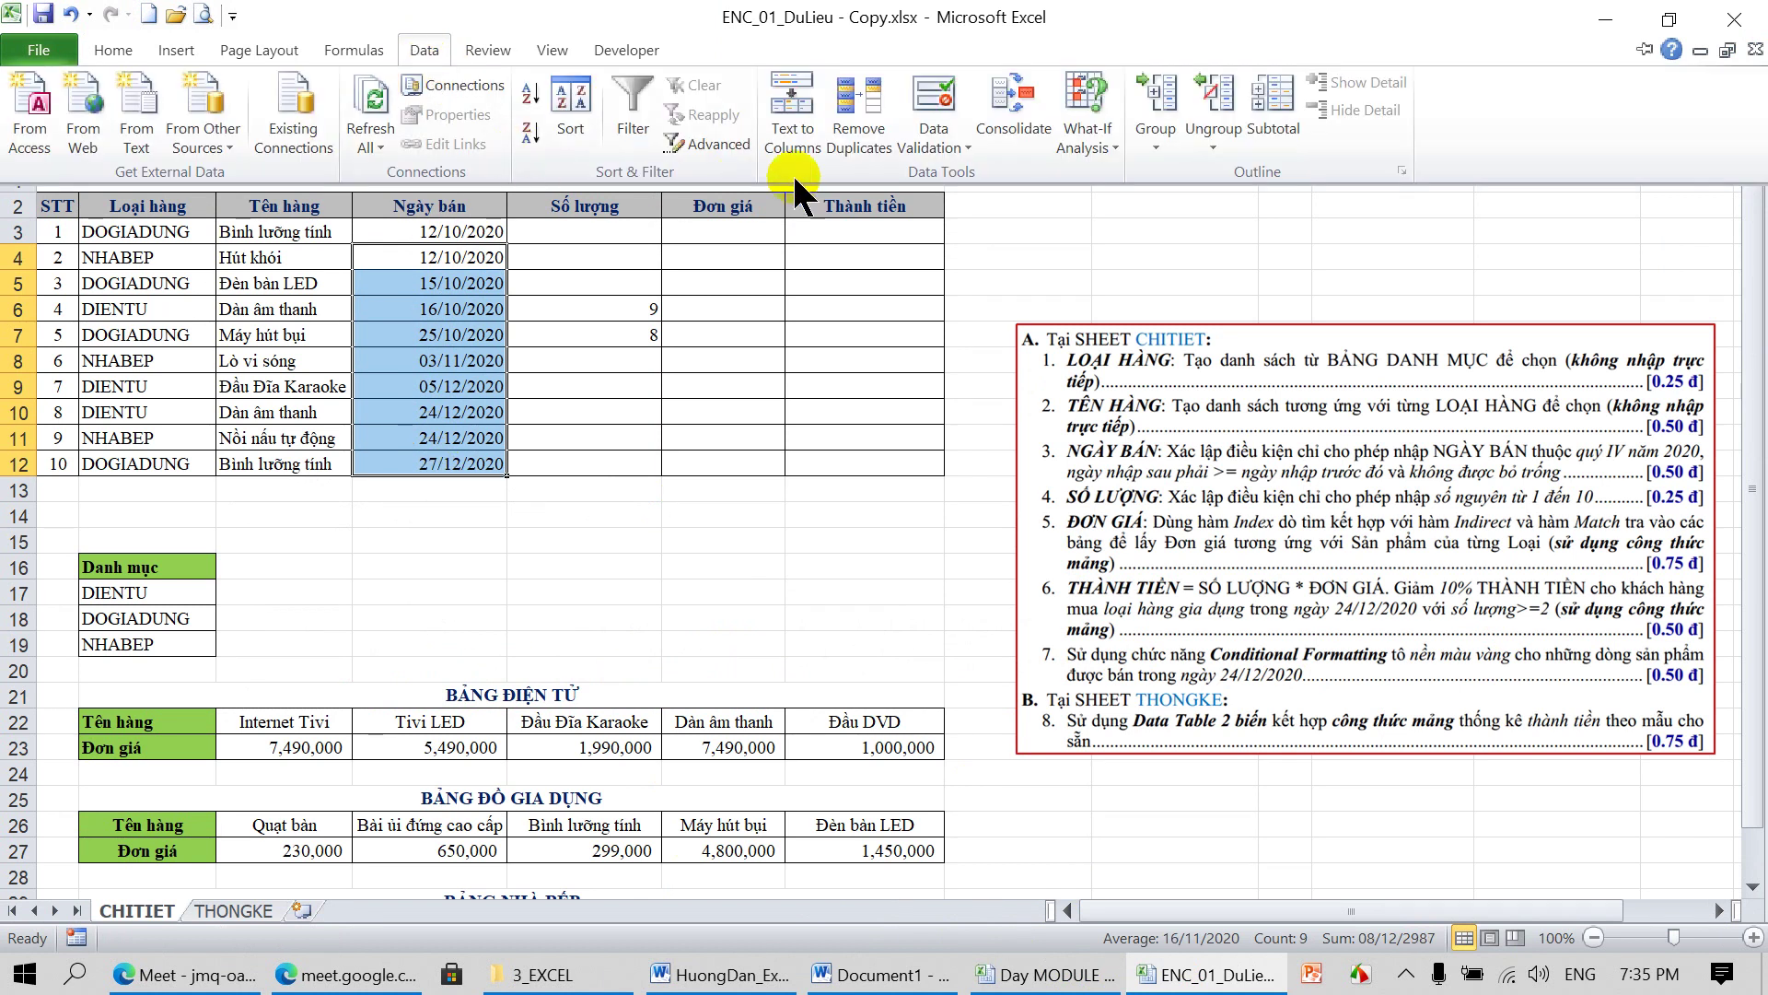
left_click(931, 94)
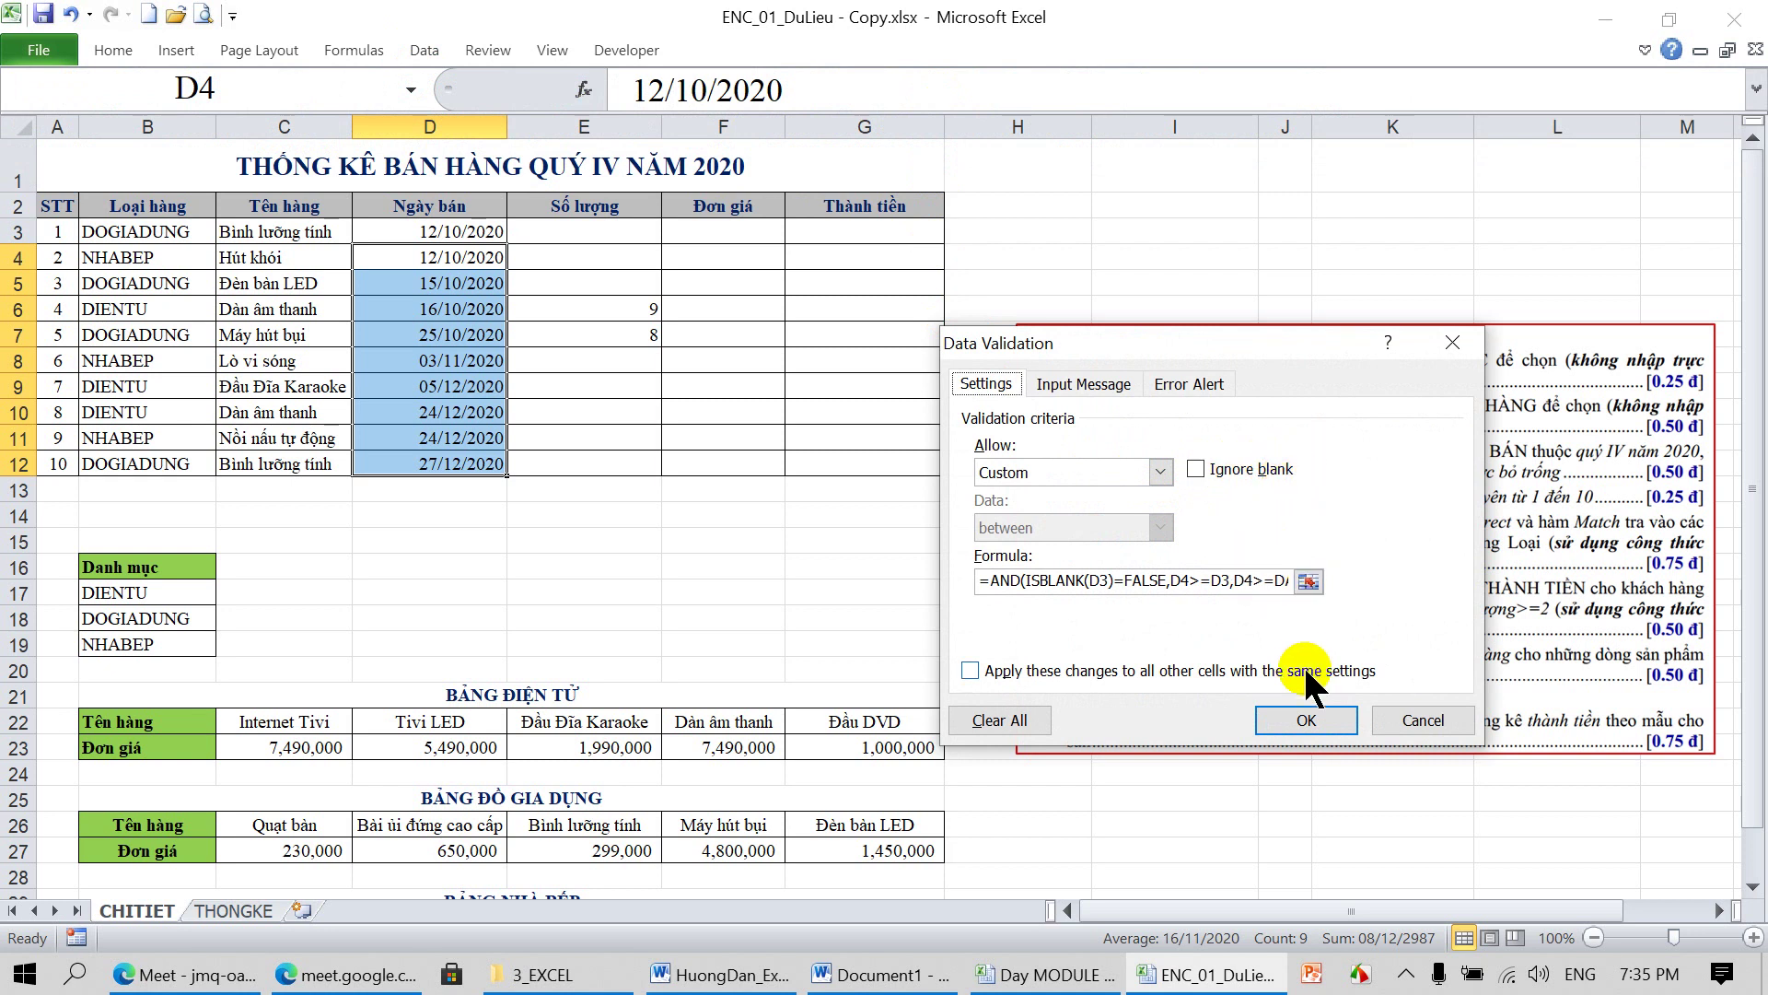
left_click(1308, 720)
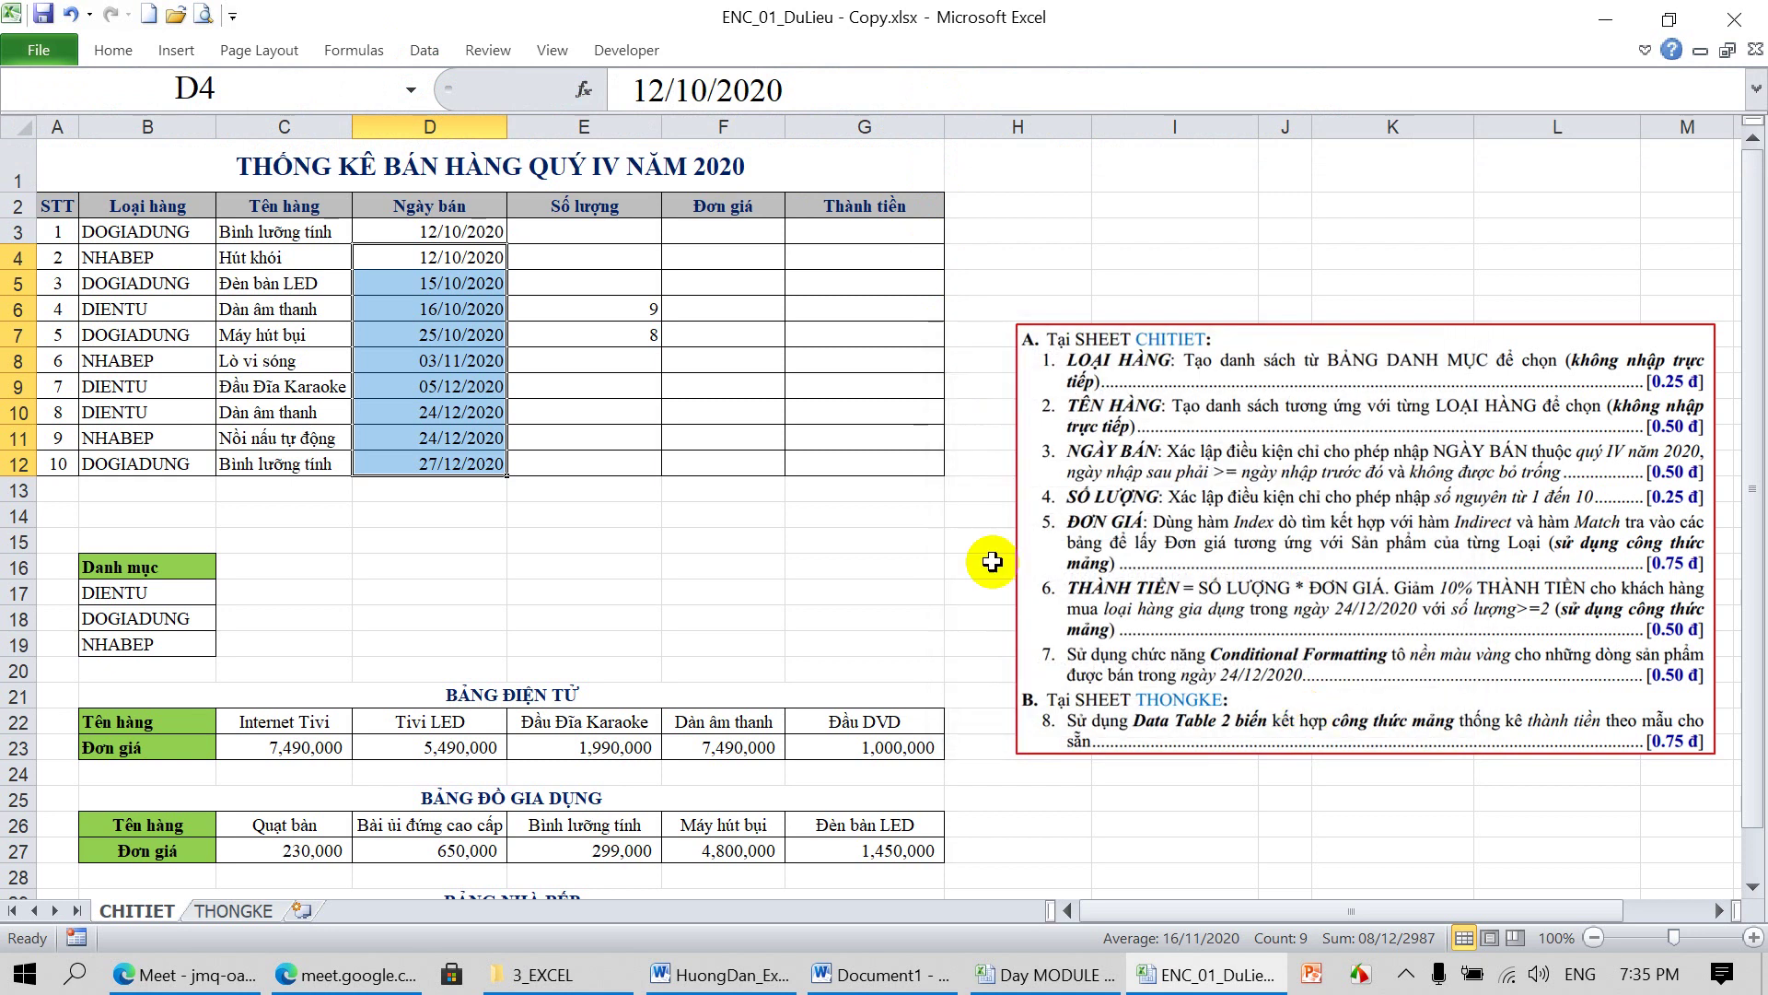
left_click(618, 237)
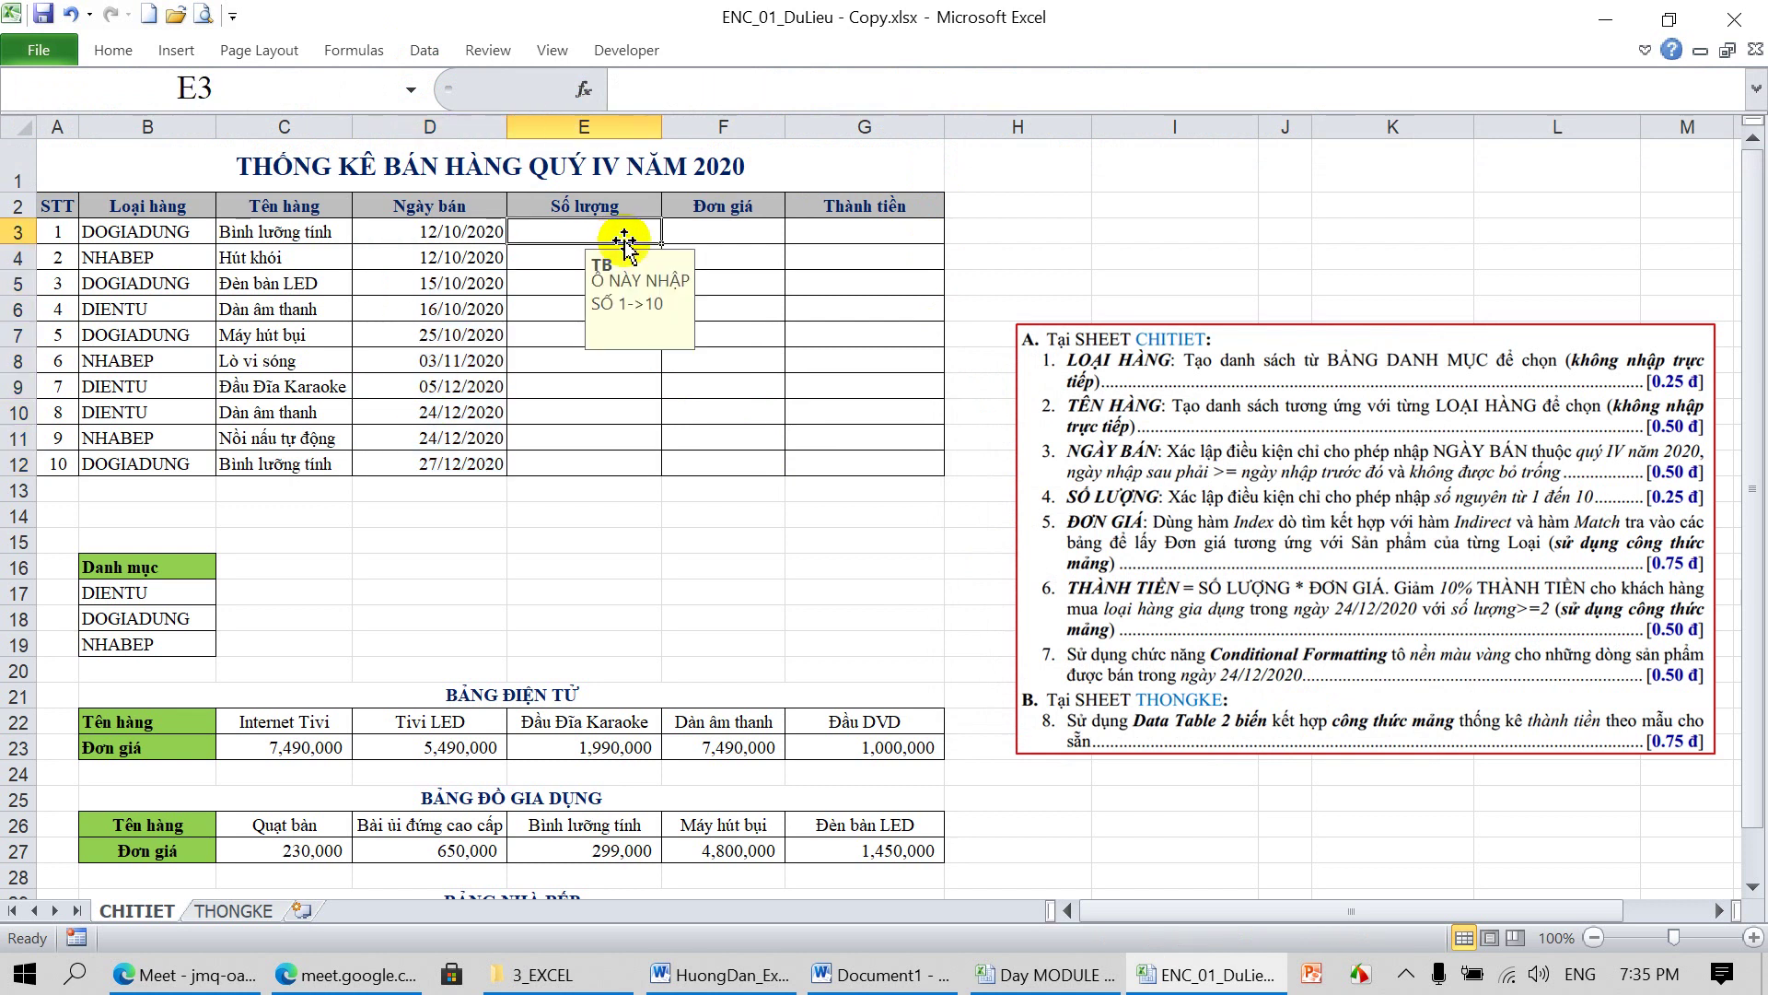
Shift the instructions box right, fill =RANDBETWEEN(1,10) down H3:H12, and copy those cells
left_click(1042, 255)
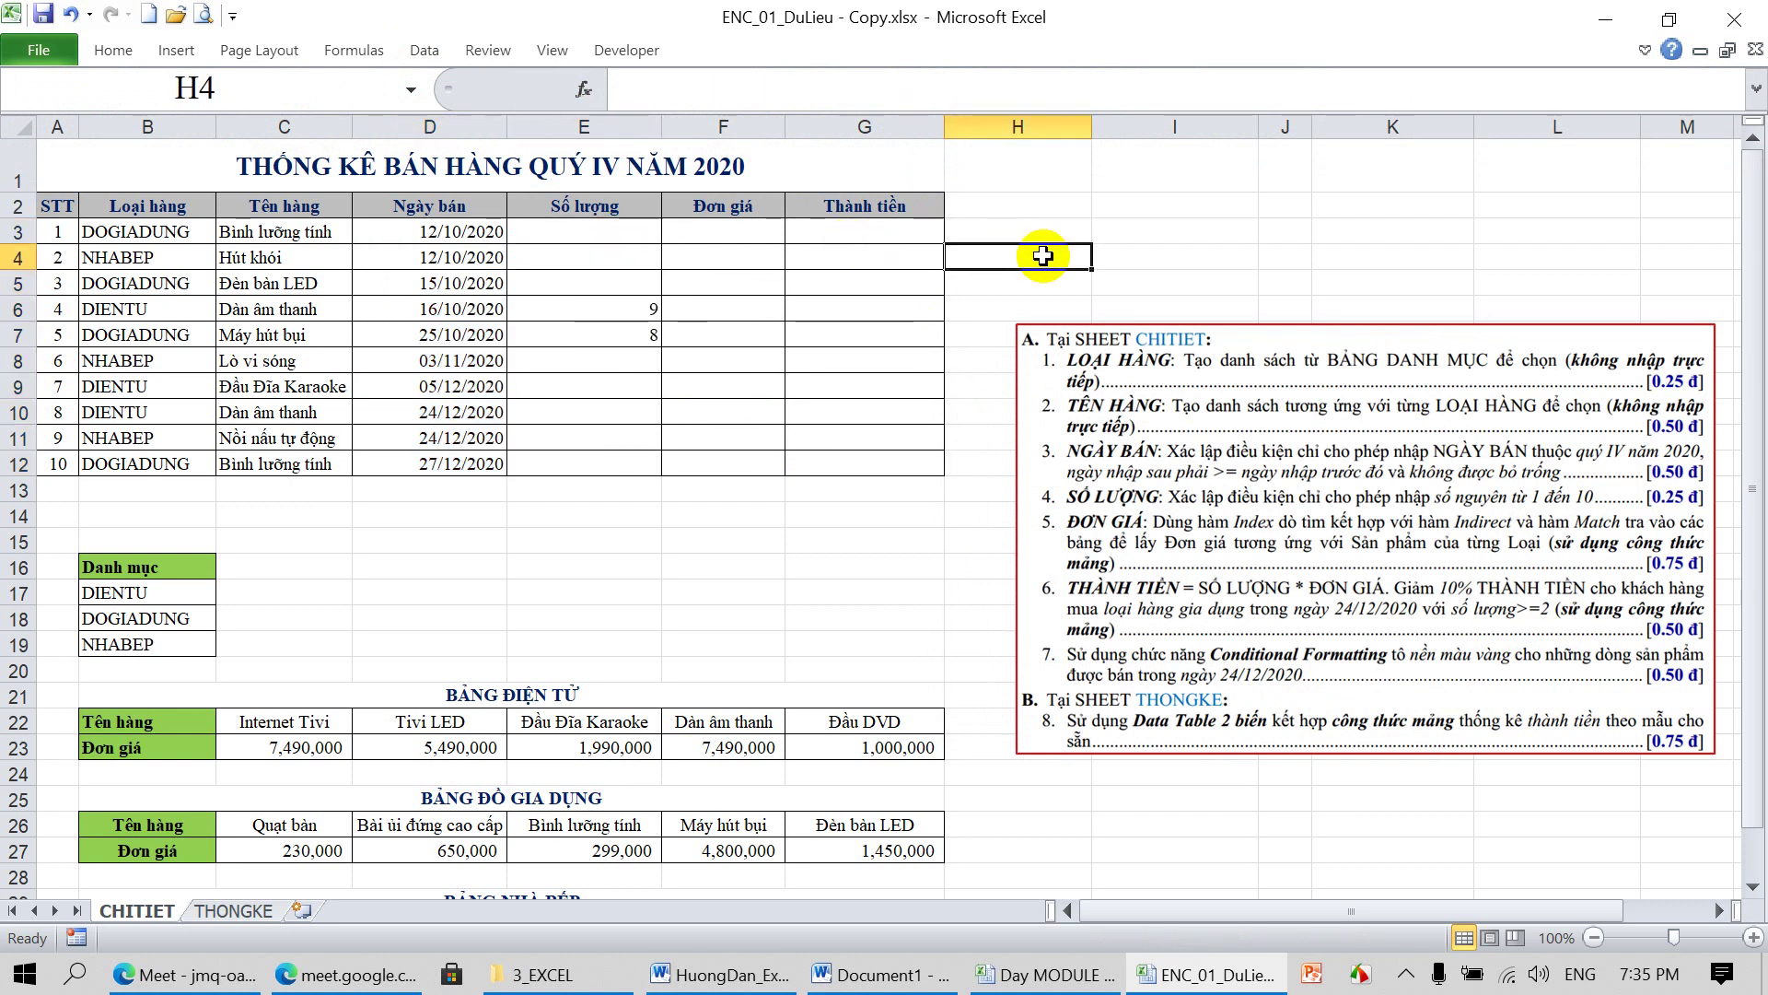
left_click_drag(1119, 336, 1197, 330)
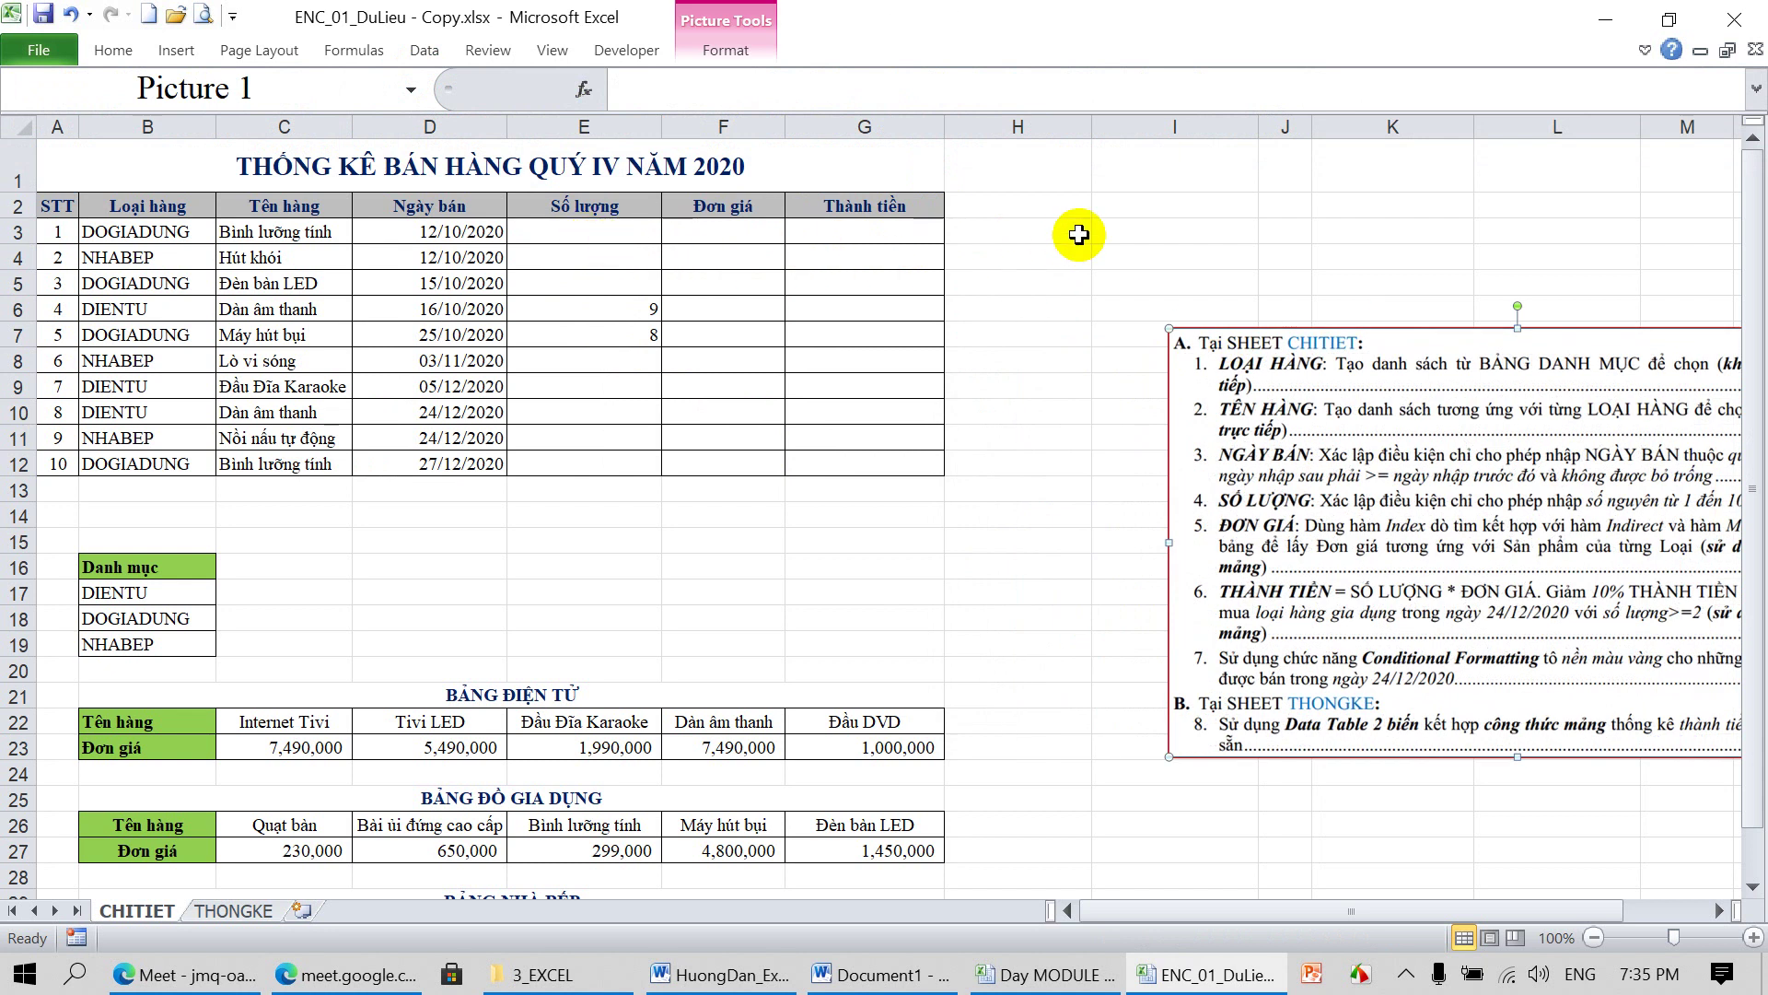
left_click(1040, 236)
type("=")
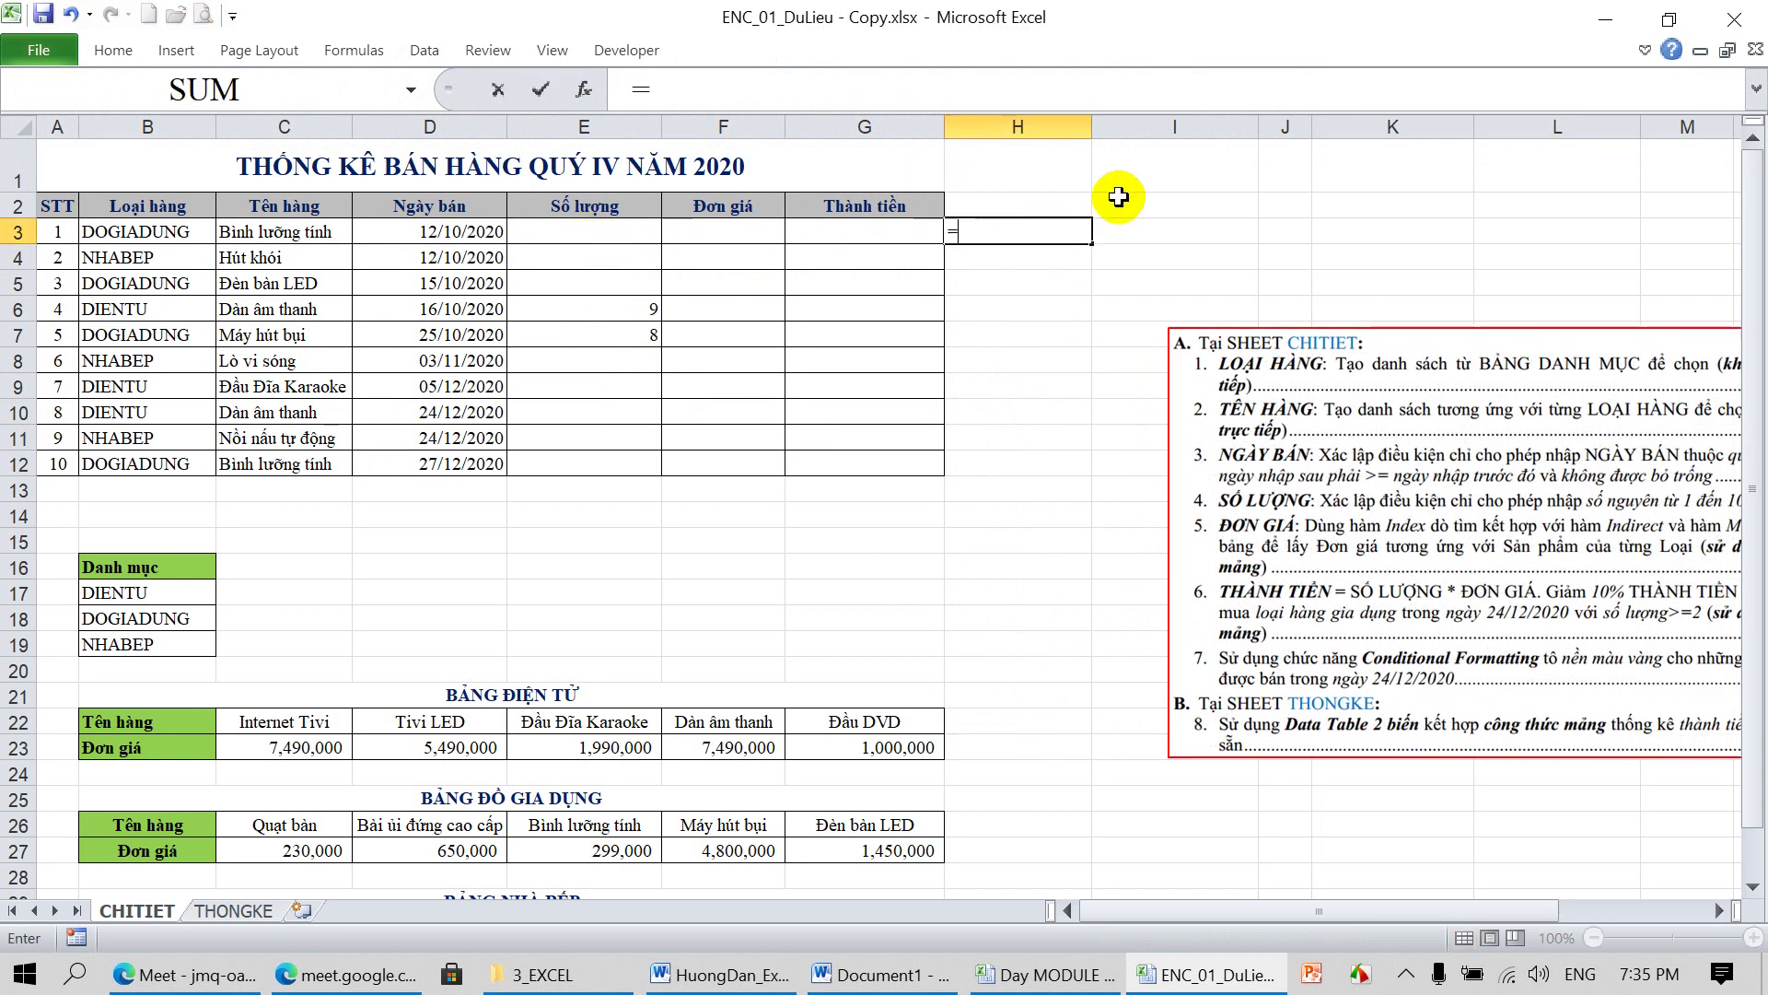
type("RAND")
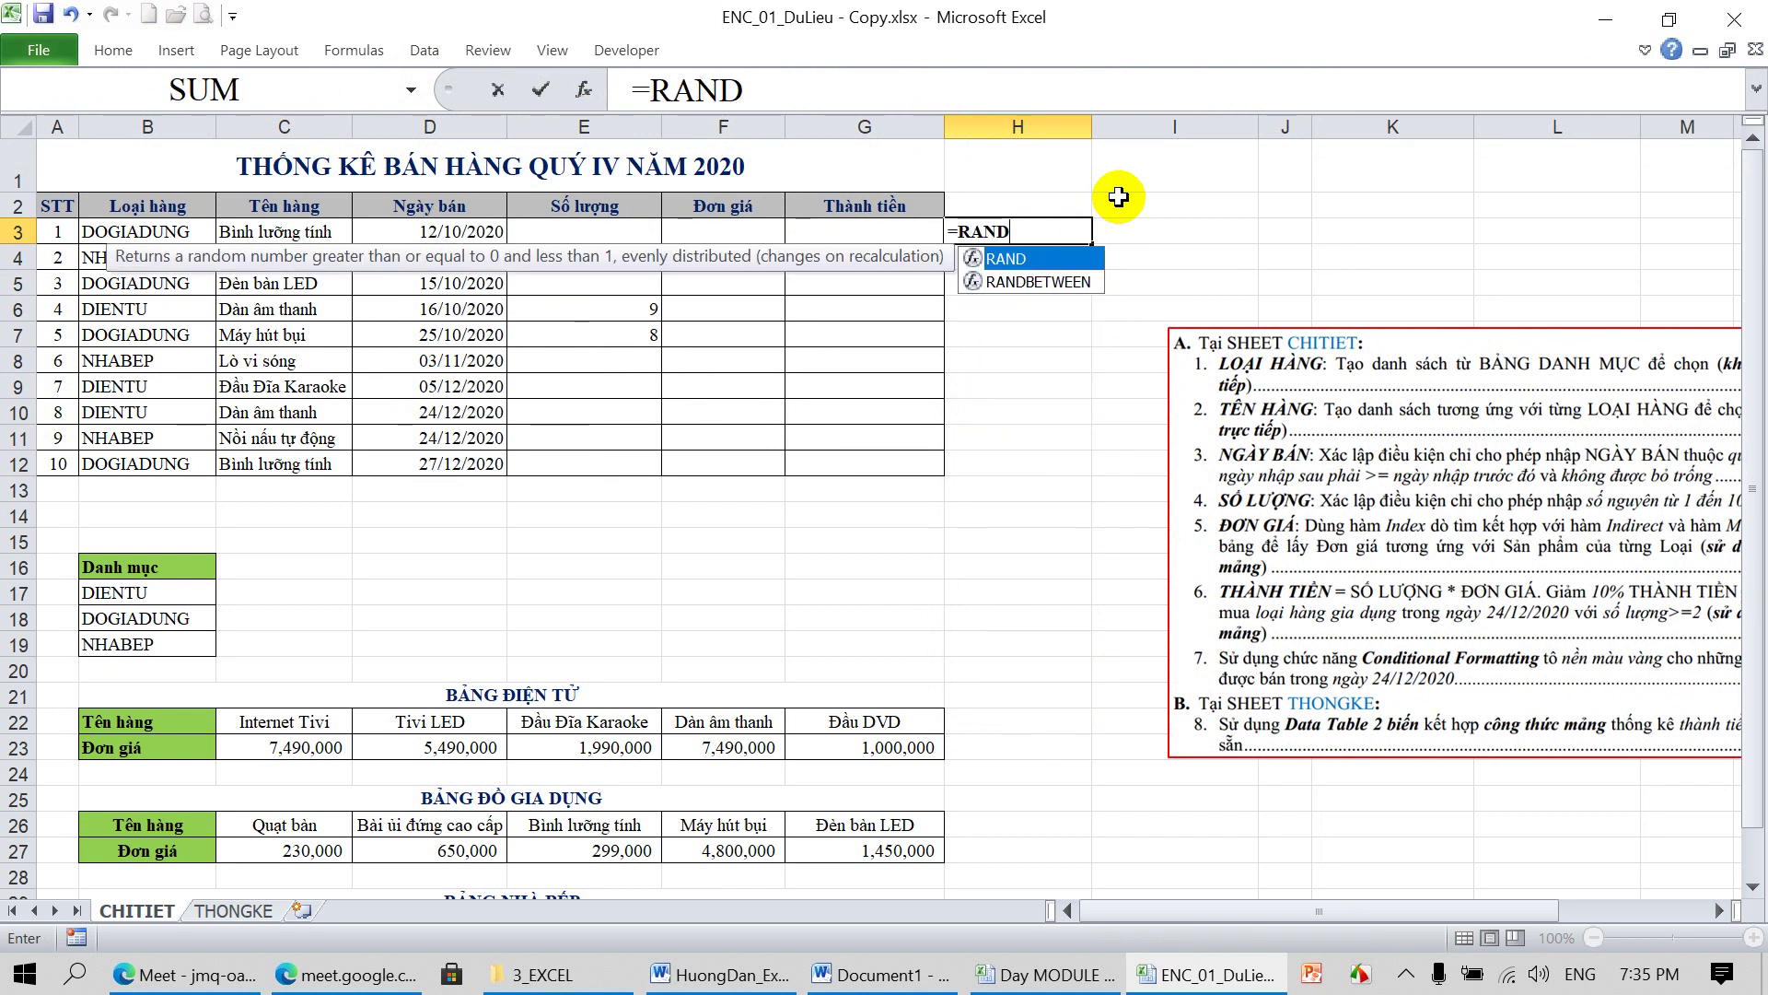
type("B")
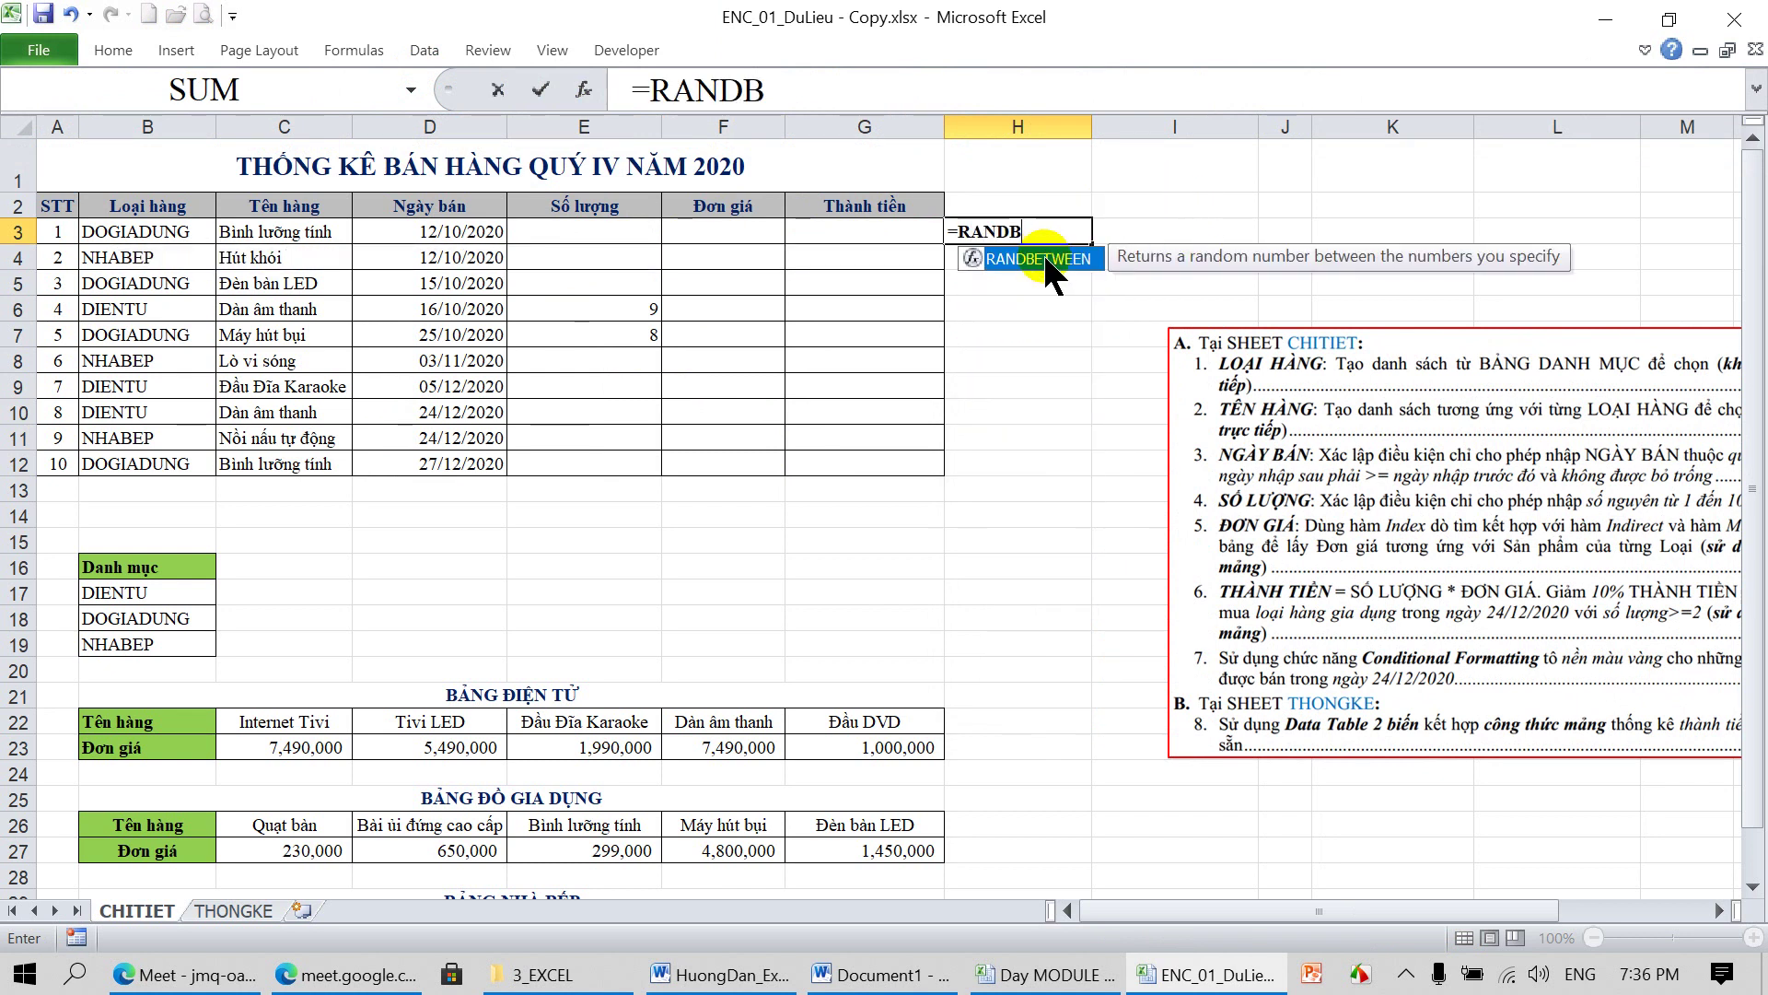
double_click(1046, 261)
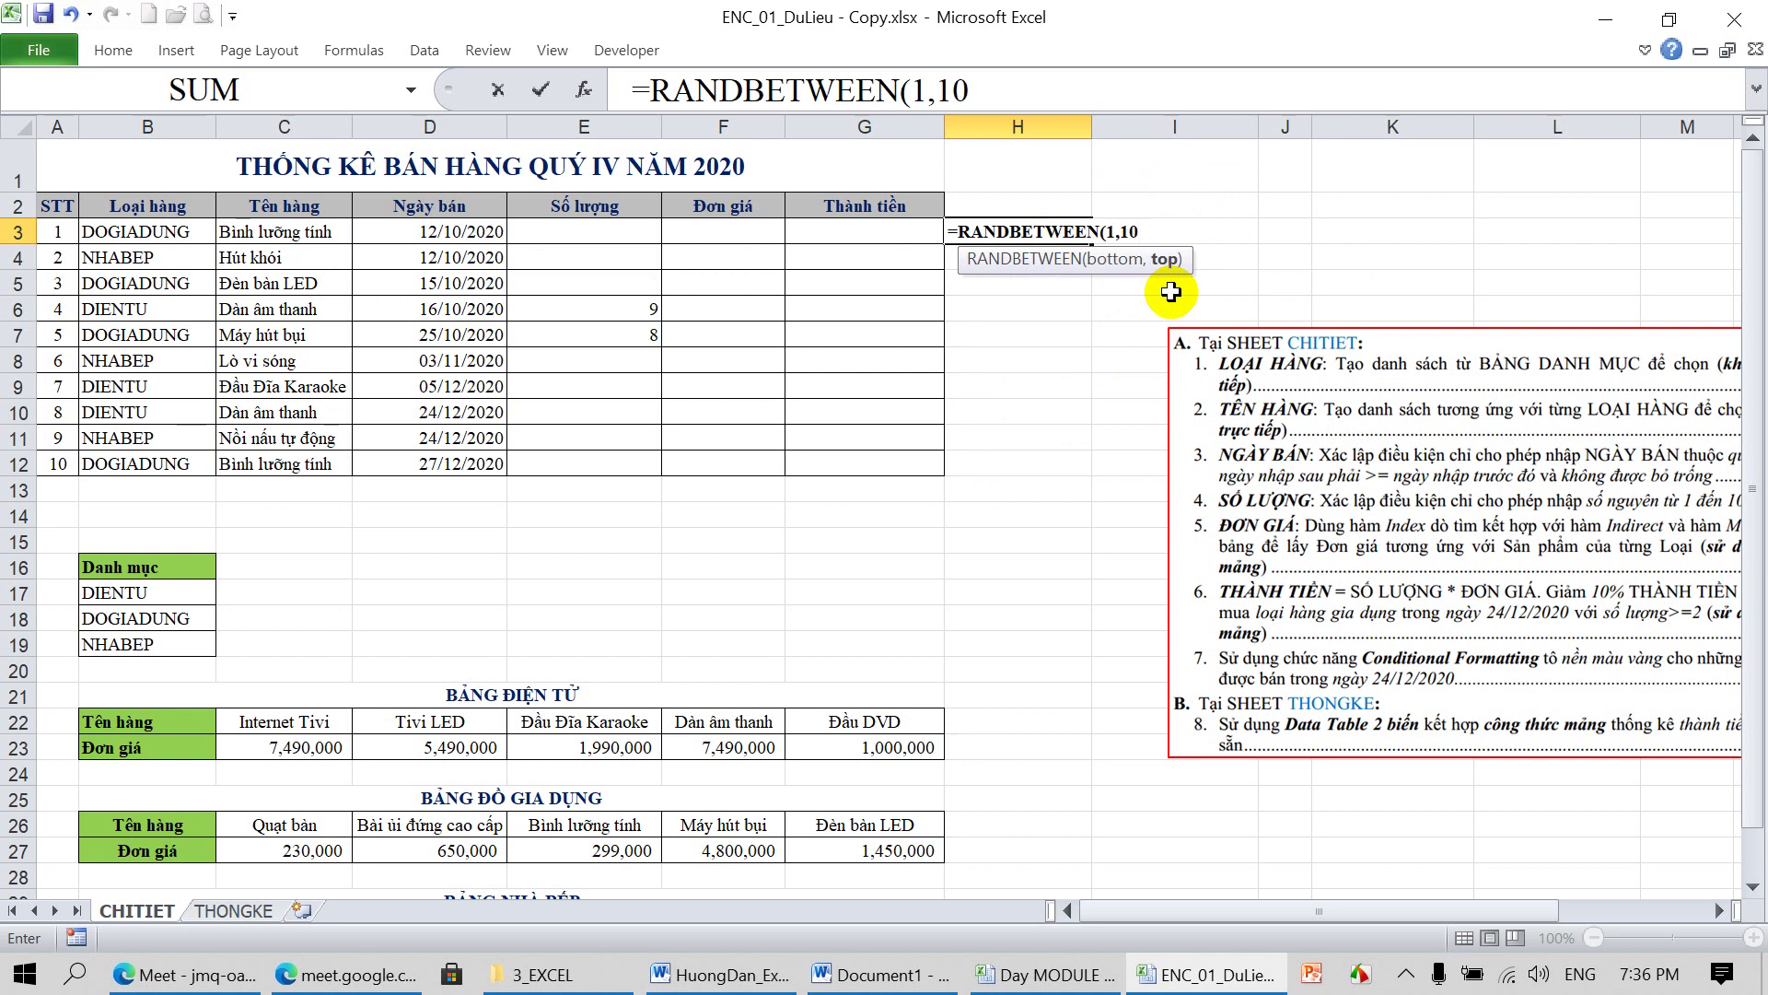
key("Return")
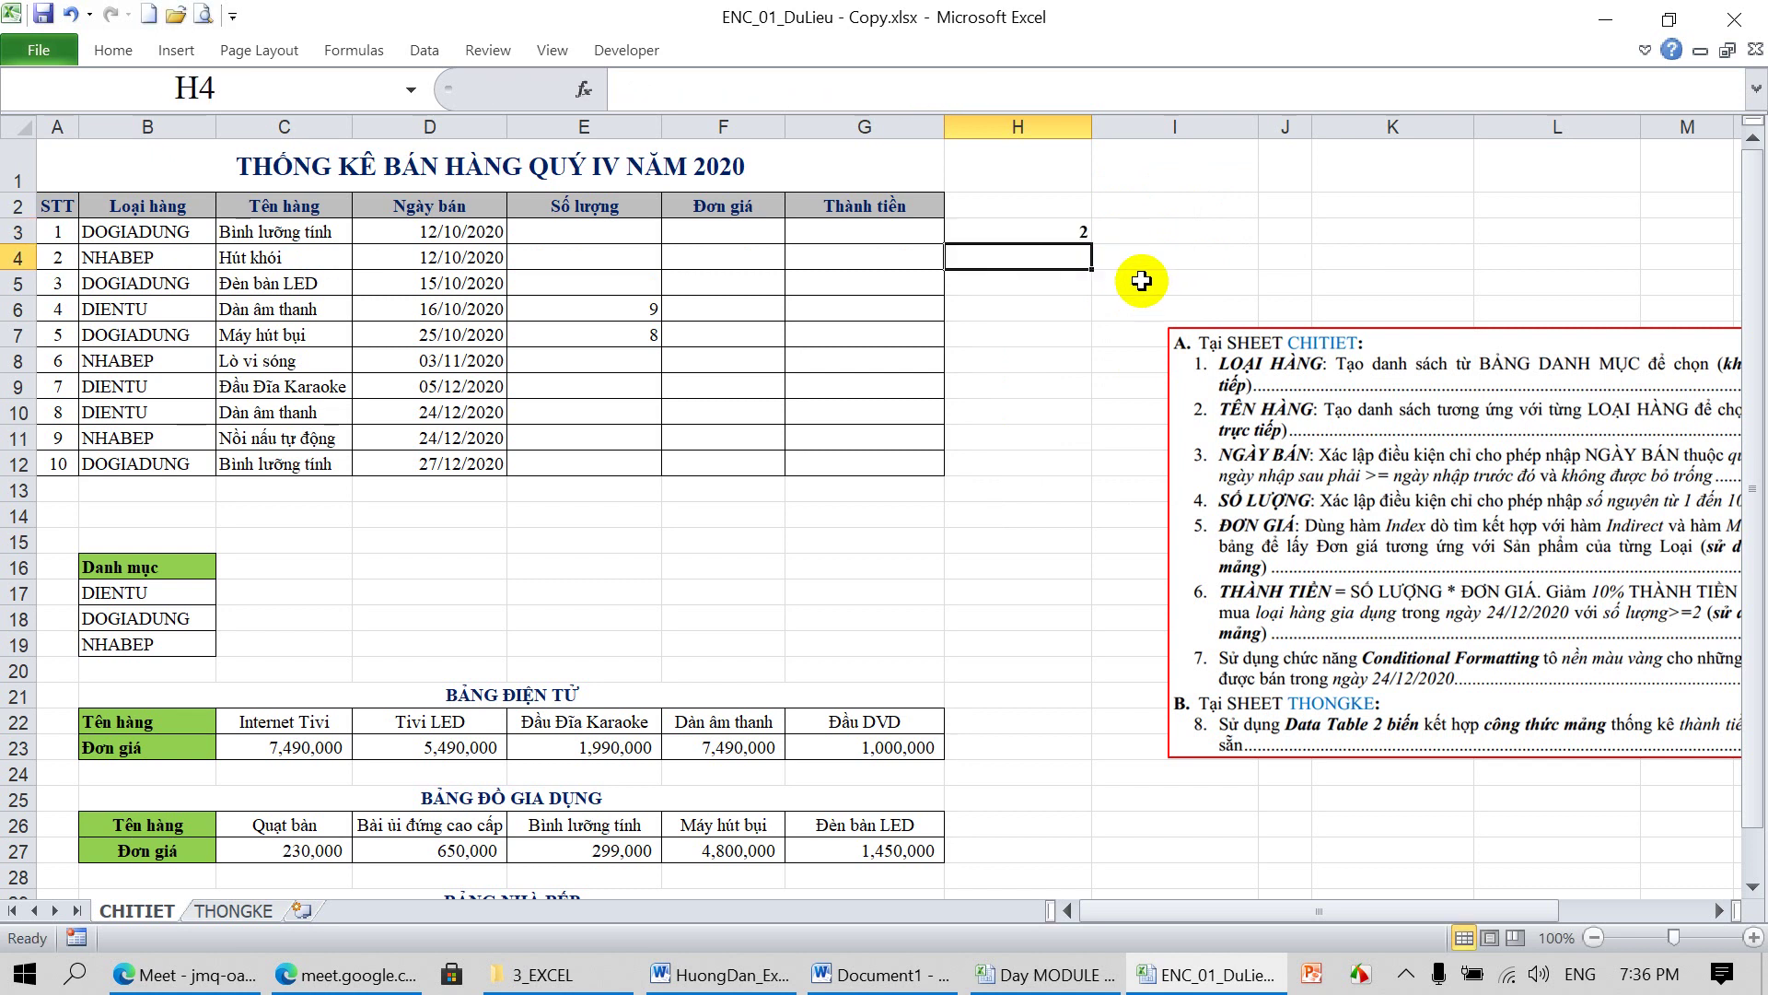
left_click(1059, 237)
left_click_drag(1089, 244, 1100, 474)
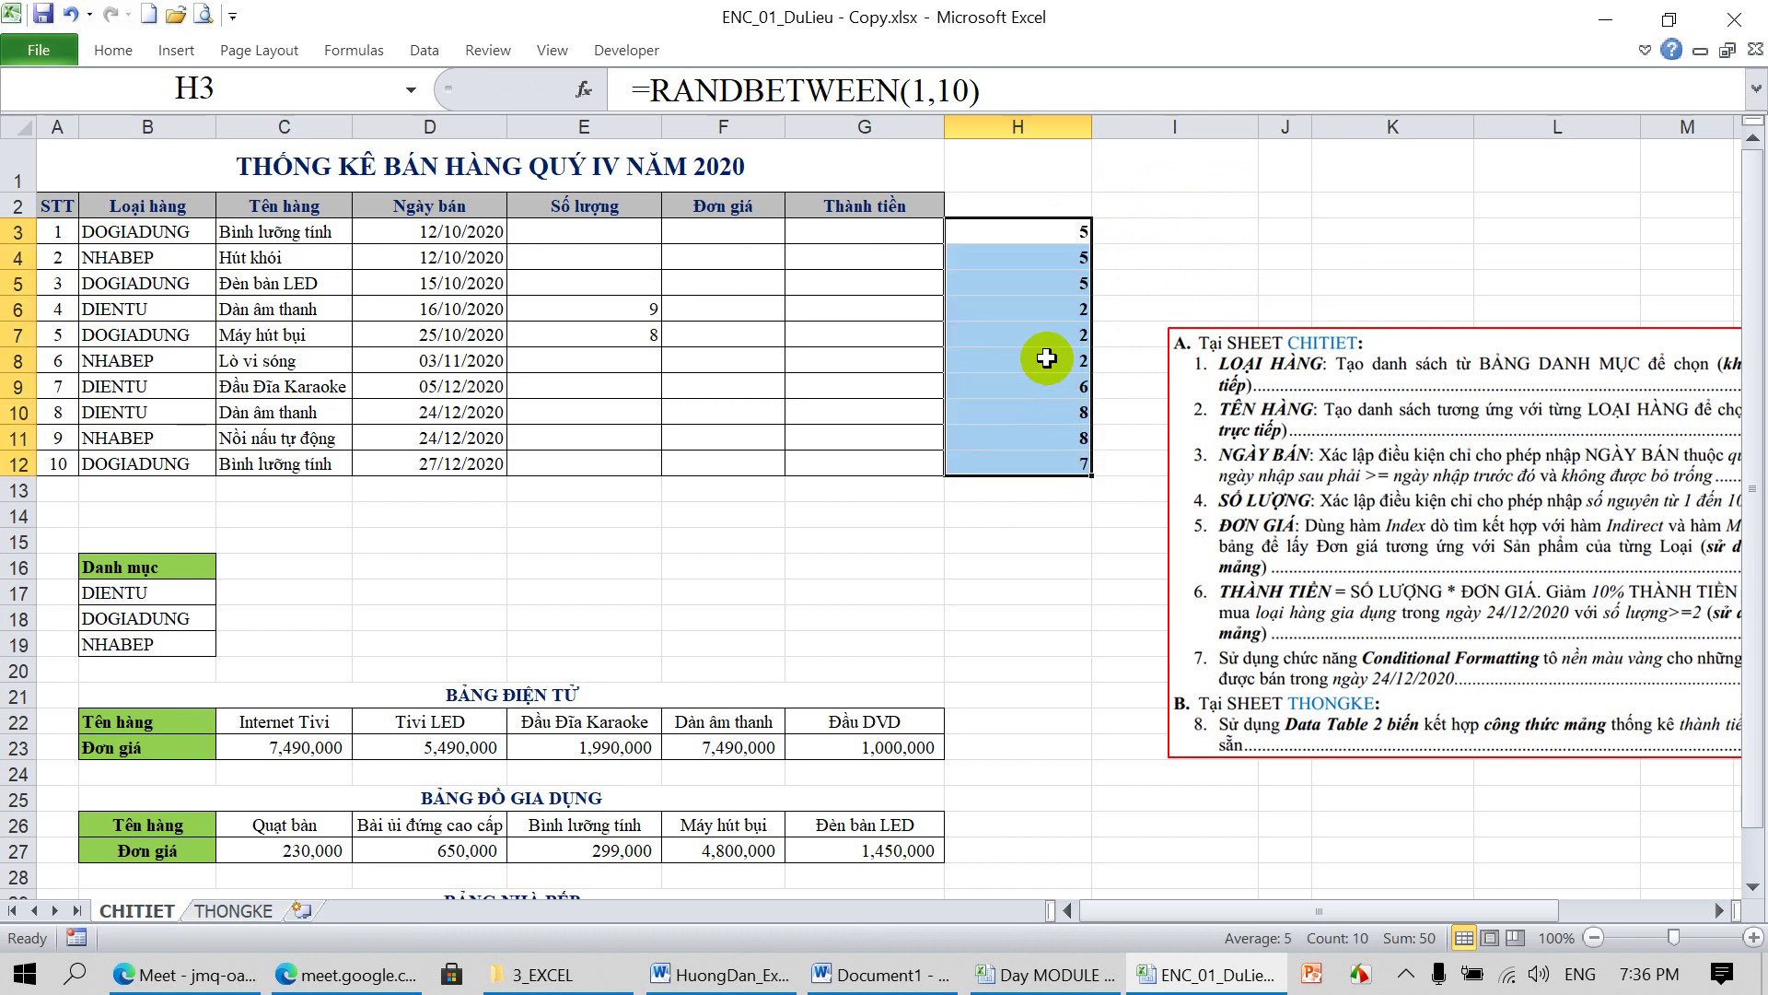
key("ctrl+c")
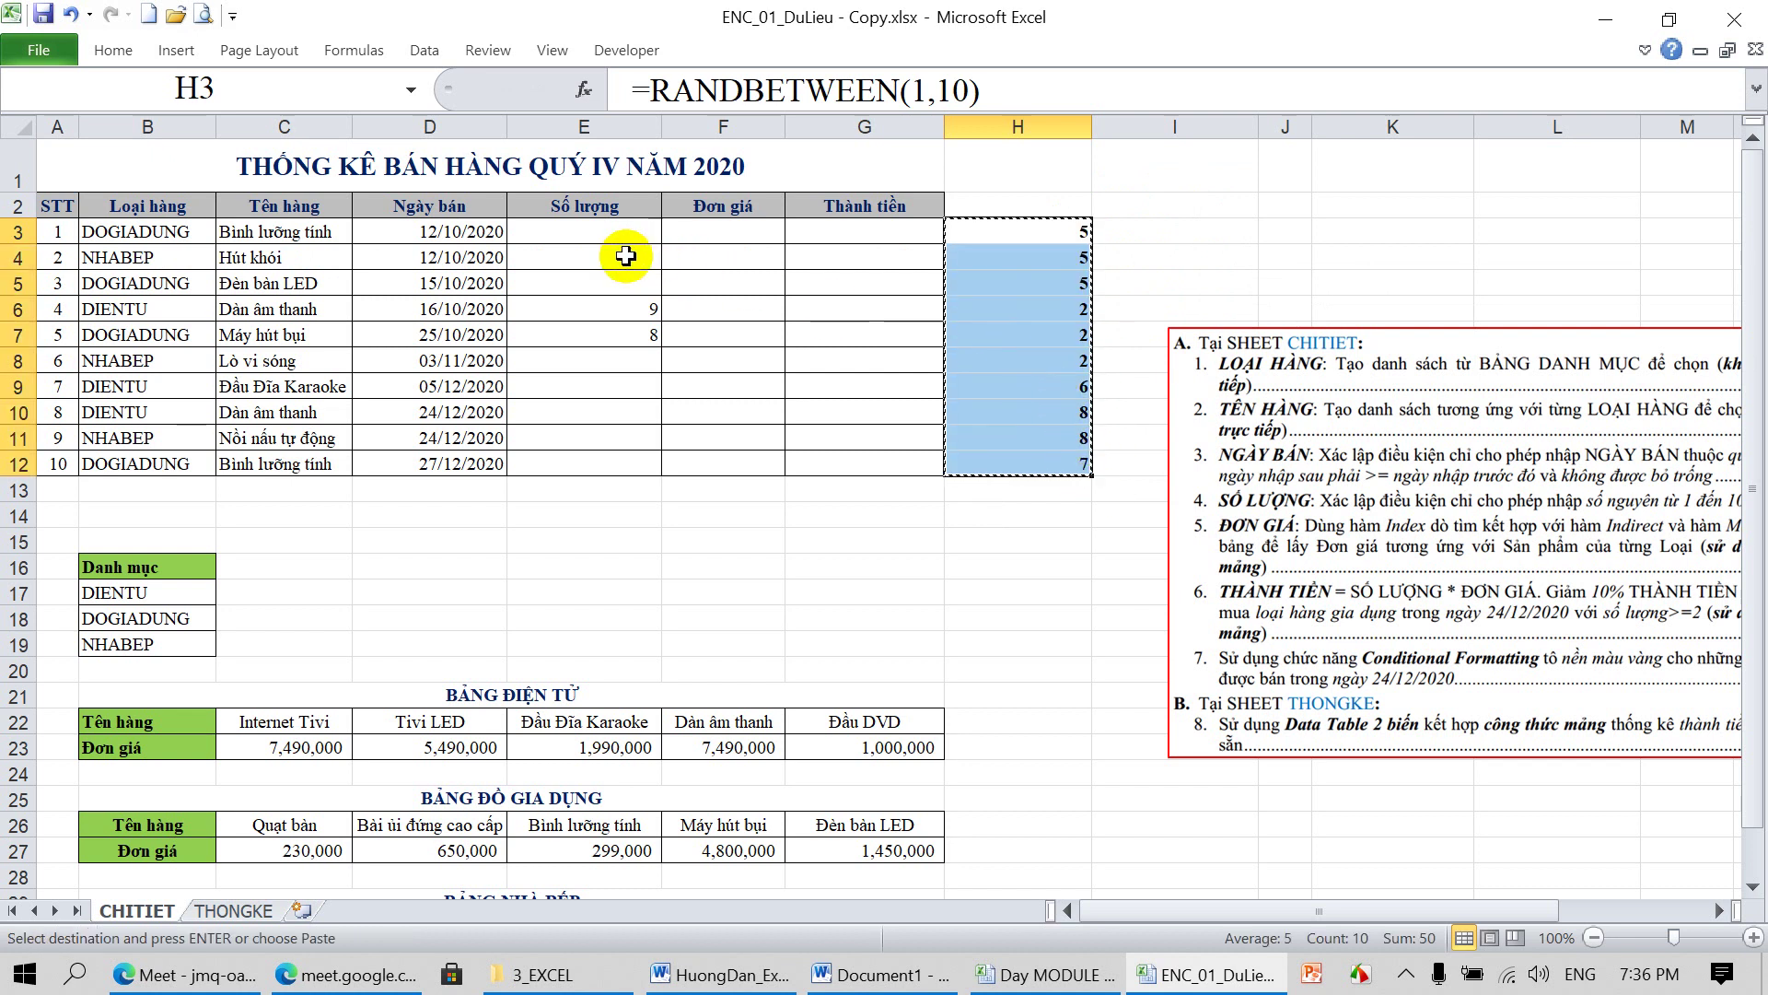
Paste the copied random quantities into Số lượng starting at E3 as values only
left_click(584, 235)
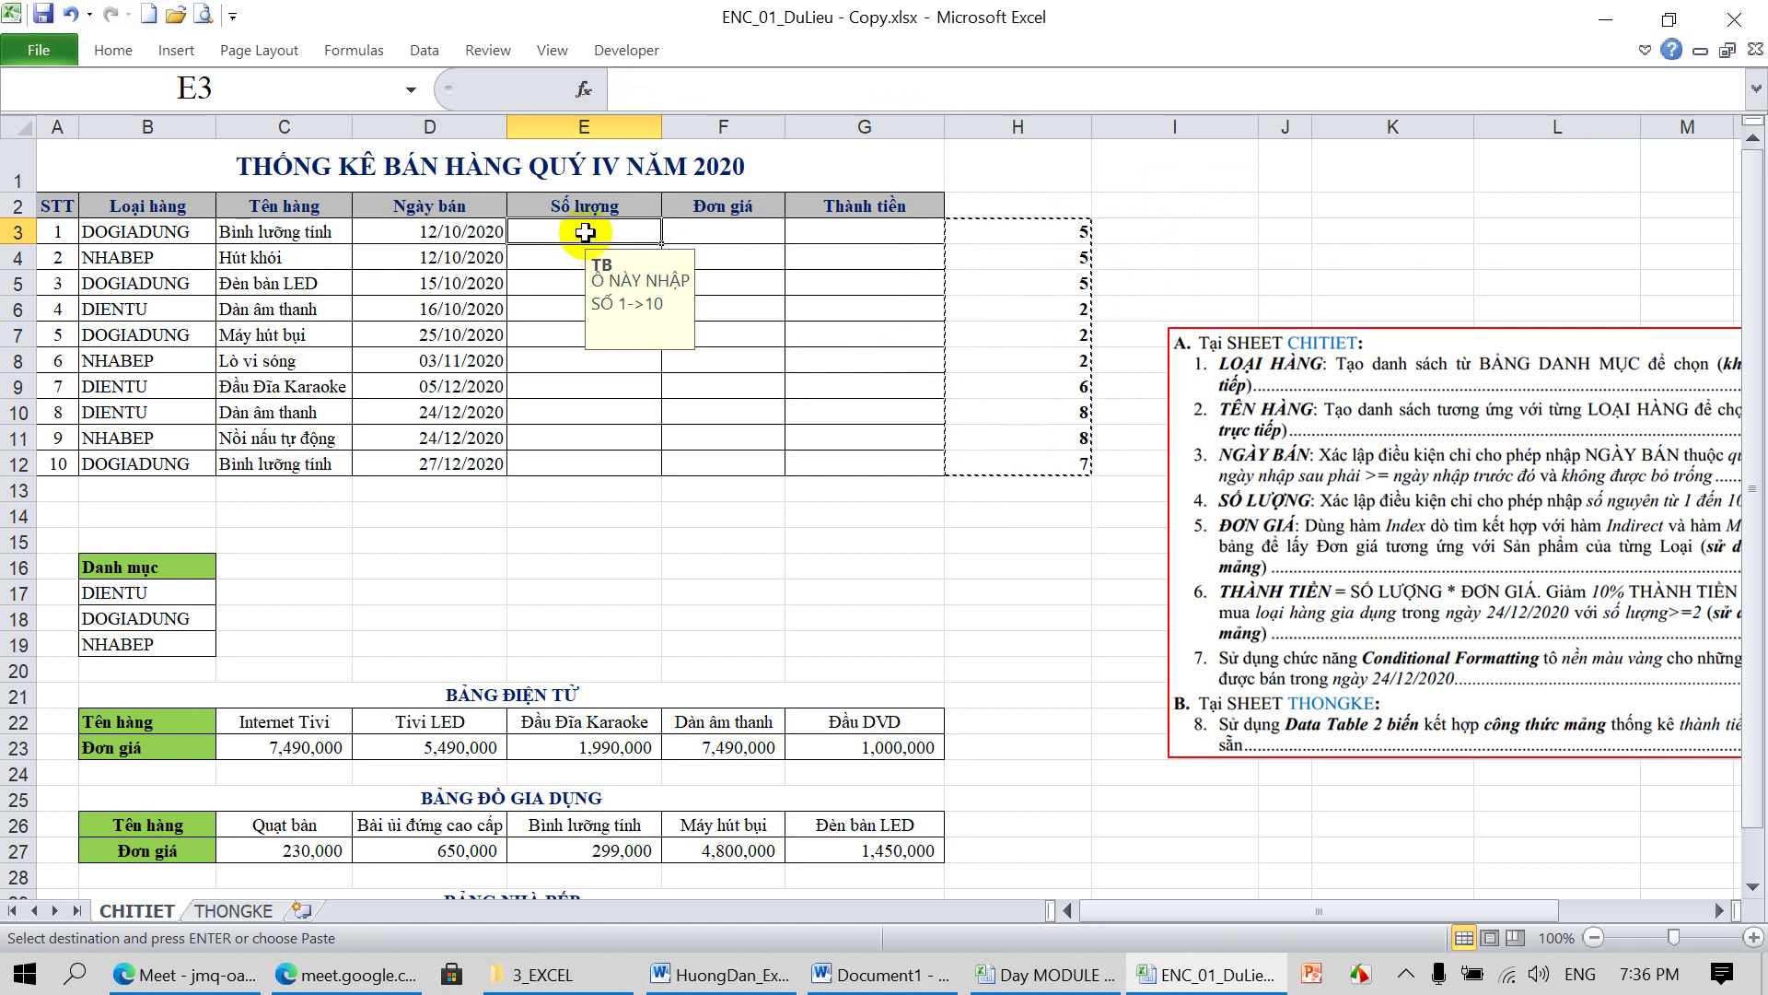
right_click(586, 237)
left_click(680, 337)
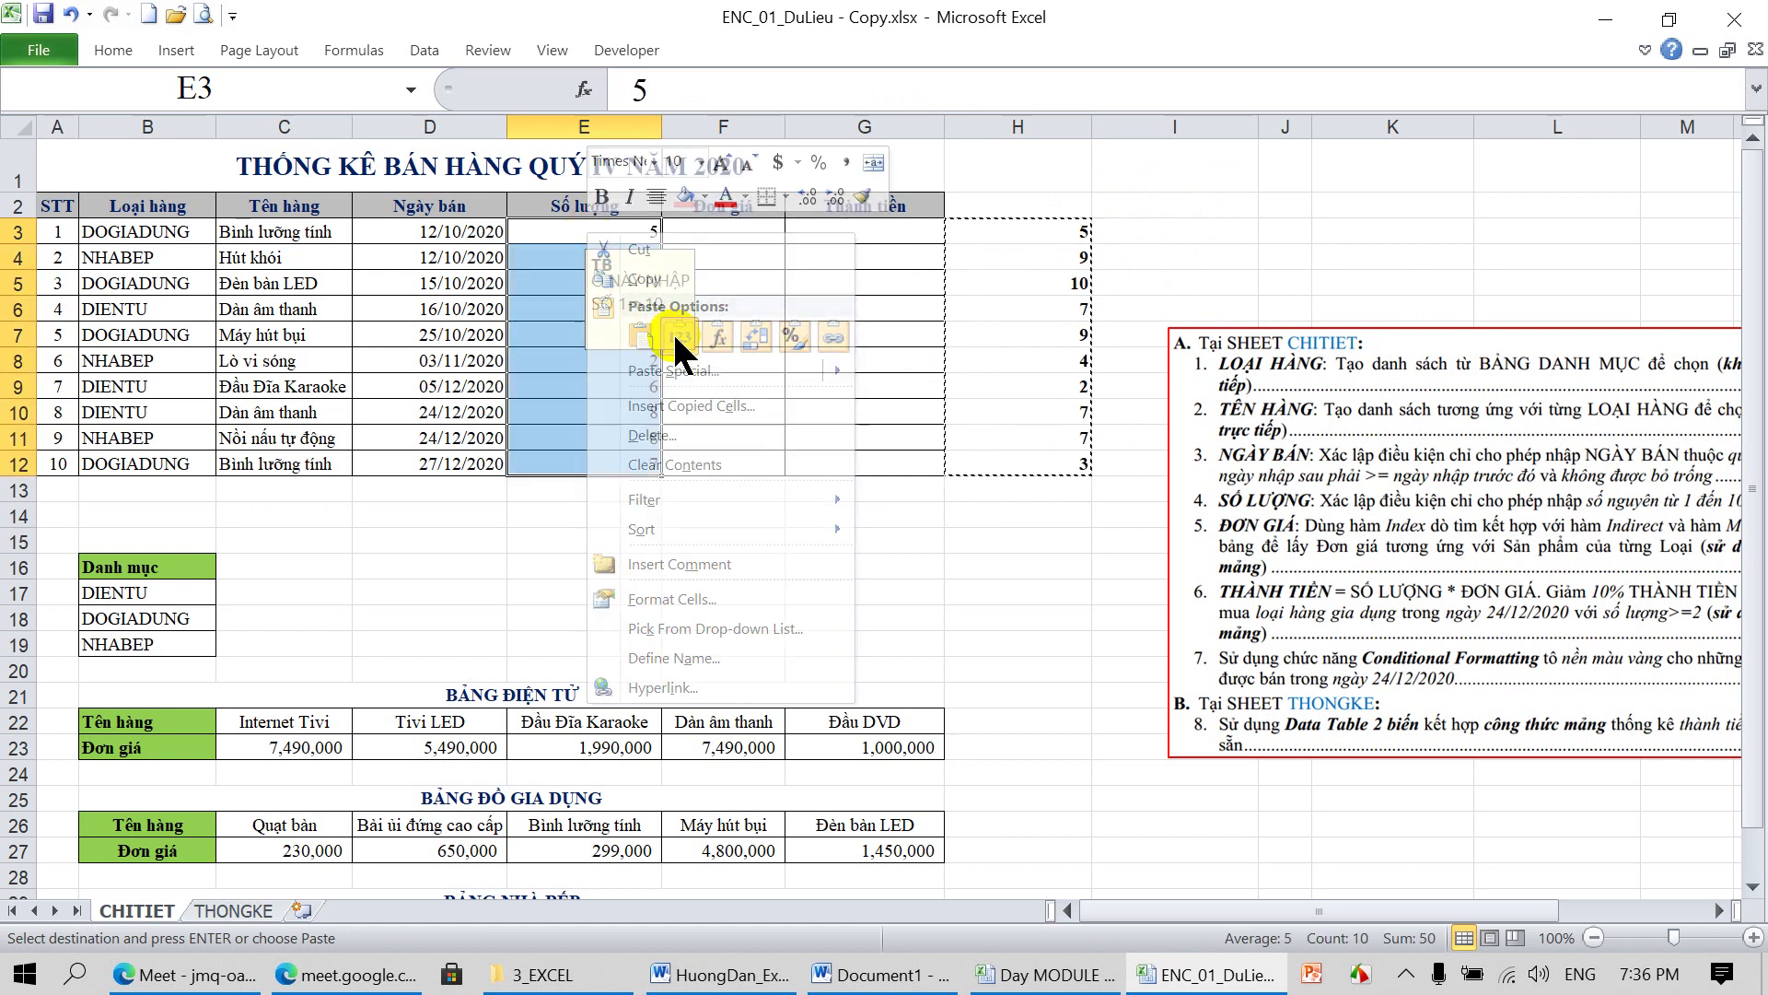
Select the helper numbers H3:H12 for clearing and move the instructions box left beside the table
left_click(1112, 399)
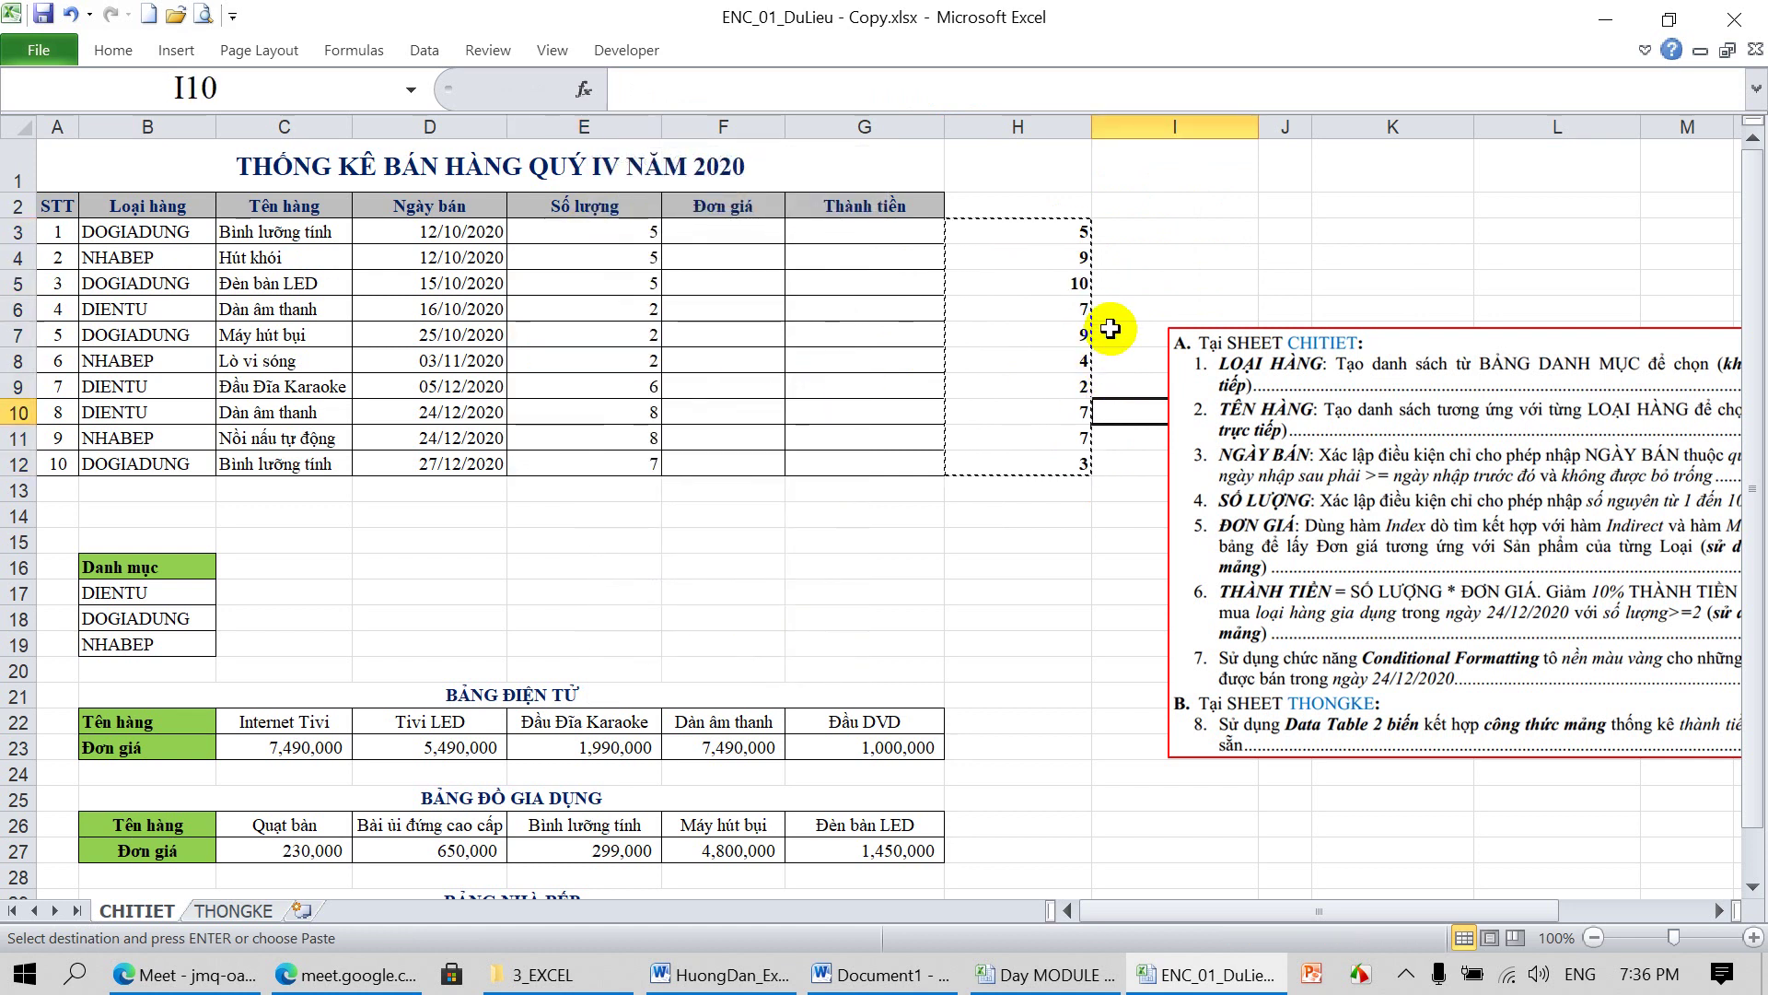
left_click(1078, 235)
left_click_drag(1077, 235, 1076, 467)
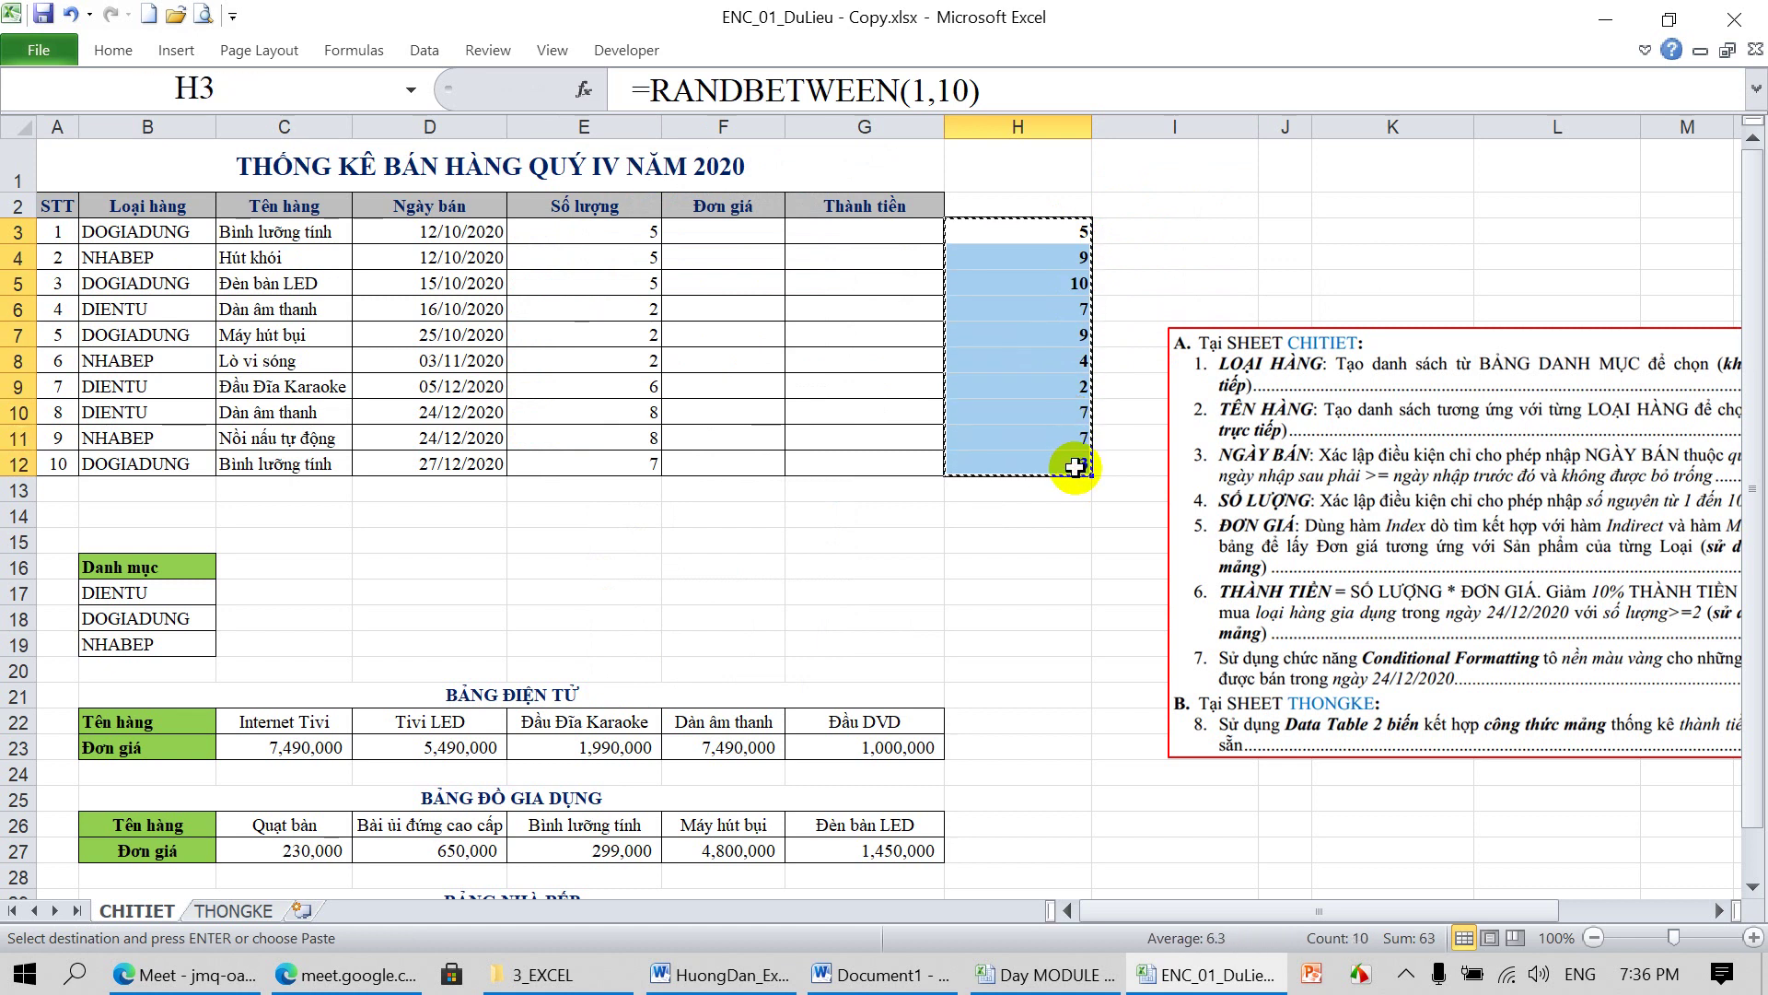
left_click_drag(1390, 449, 1170, 431)
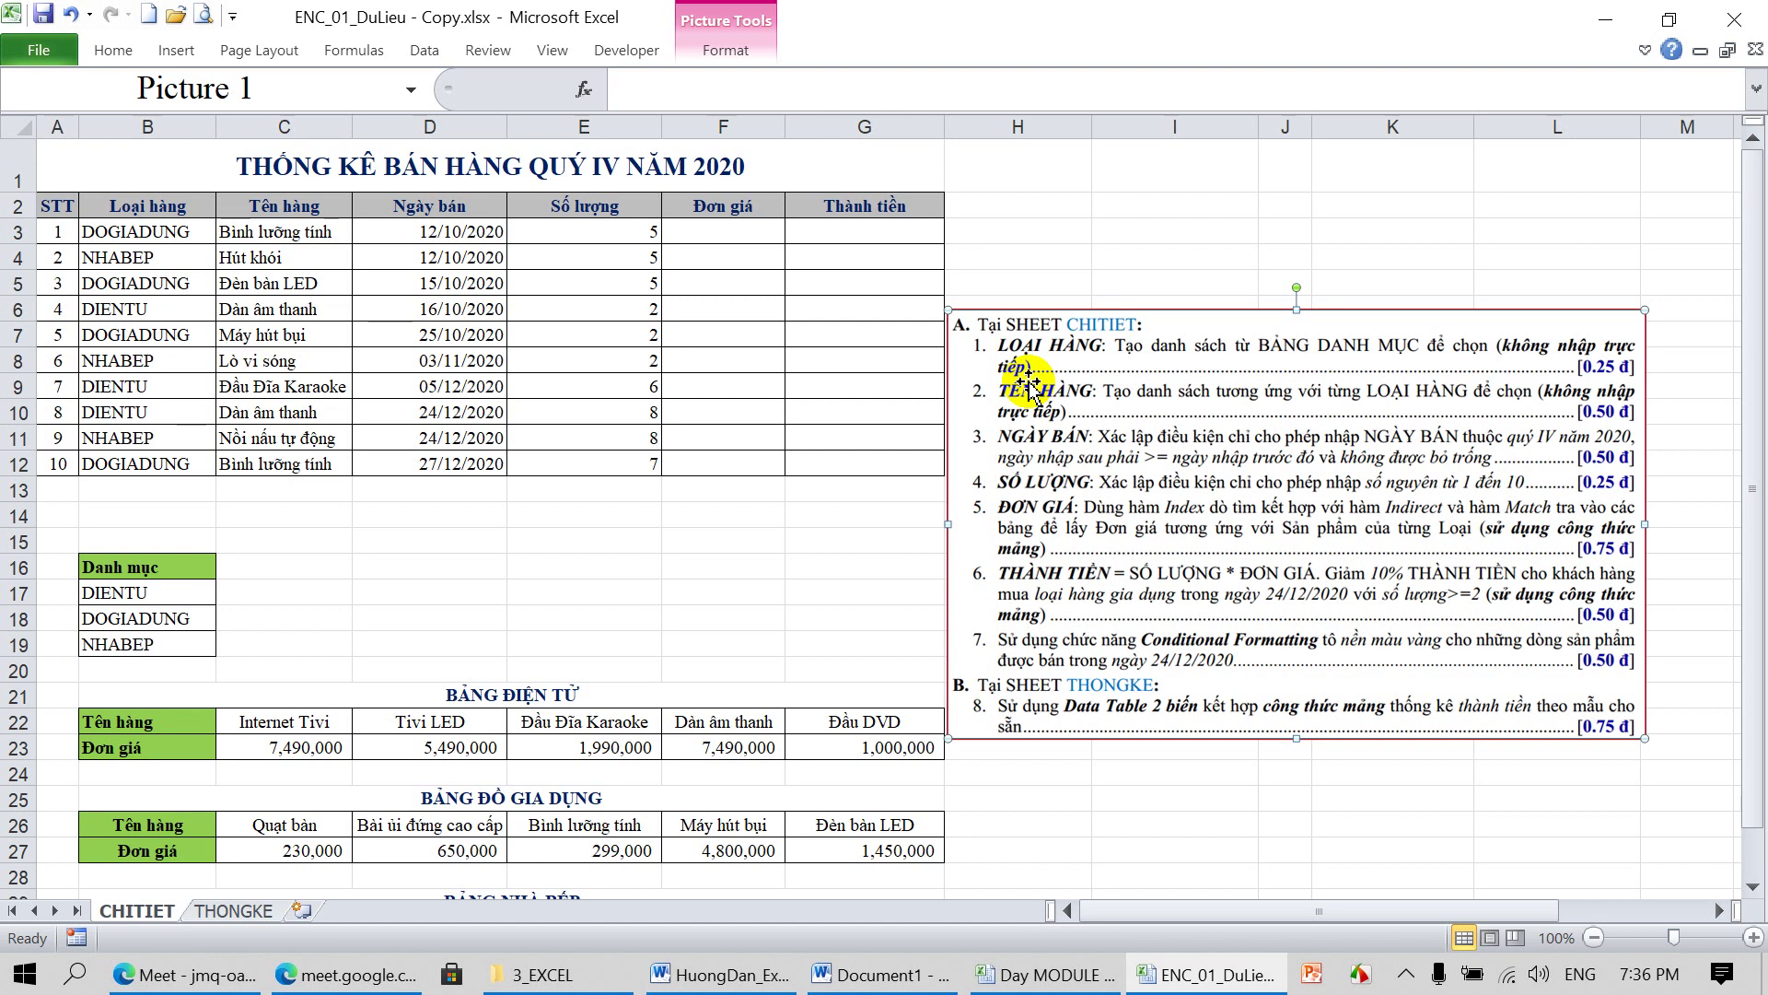
Check the validation tip on the Số lượng cells, then move the instructions box to the lower right
left_click(640, 234)
key("Down")
key("Down")
key("Down")
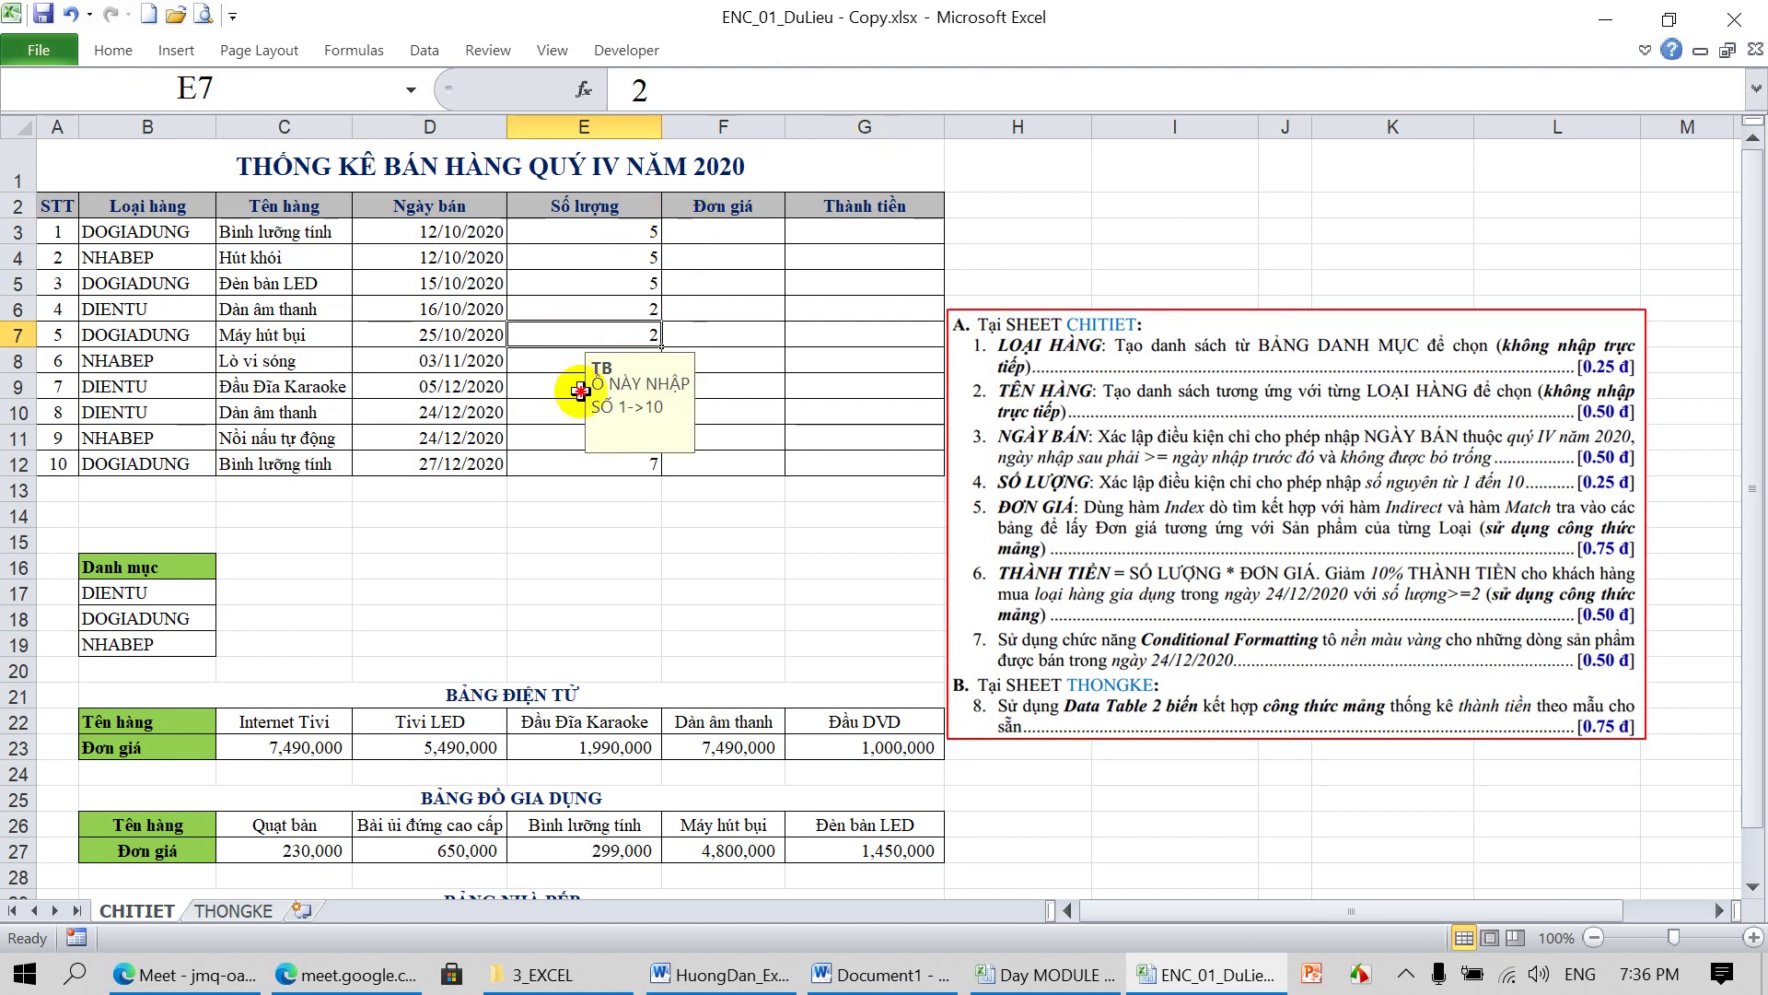
key("Down")
key("Down")
key("Down")
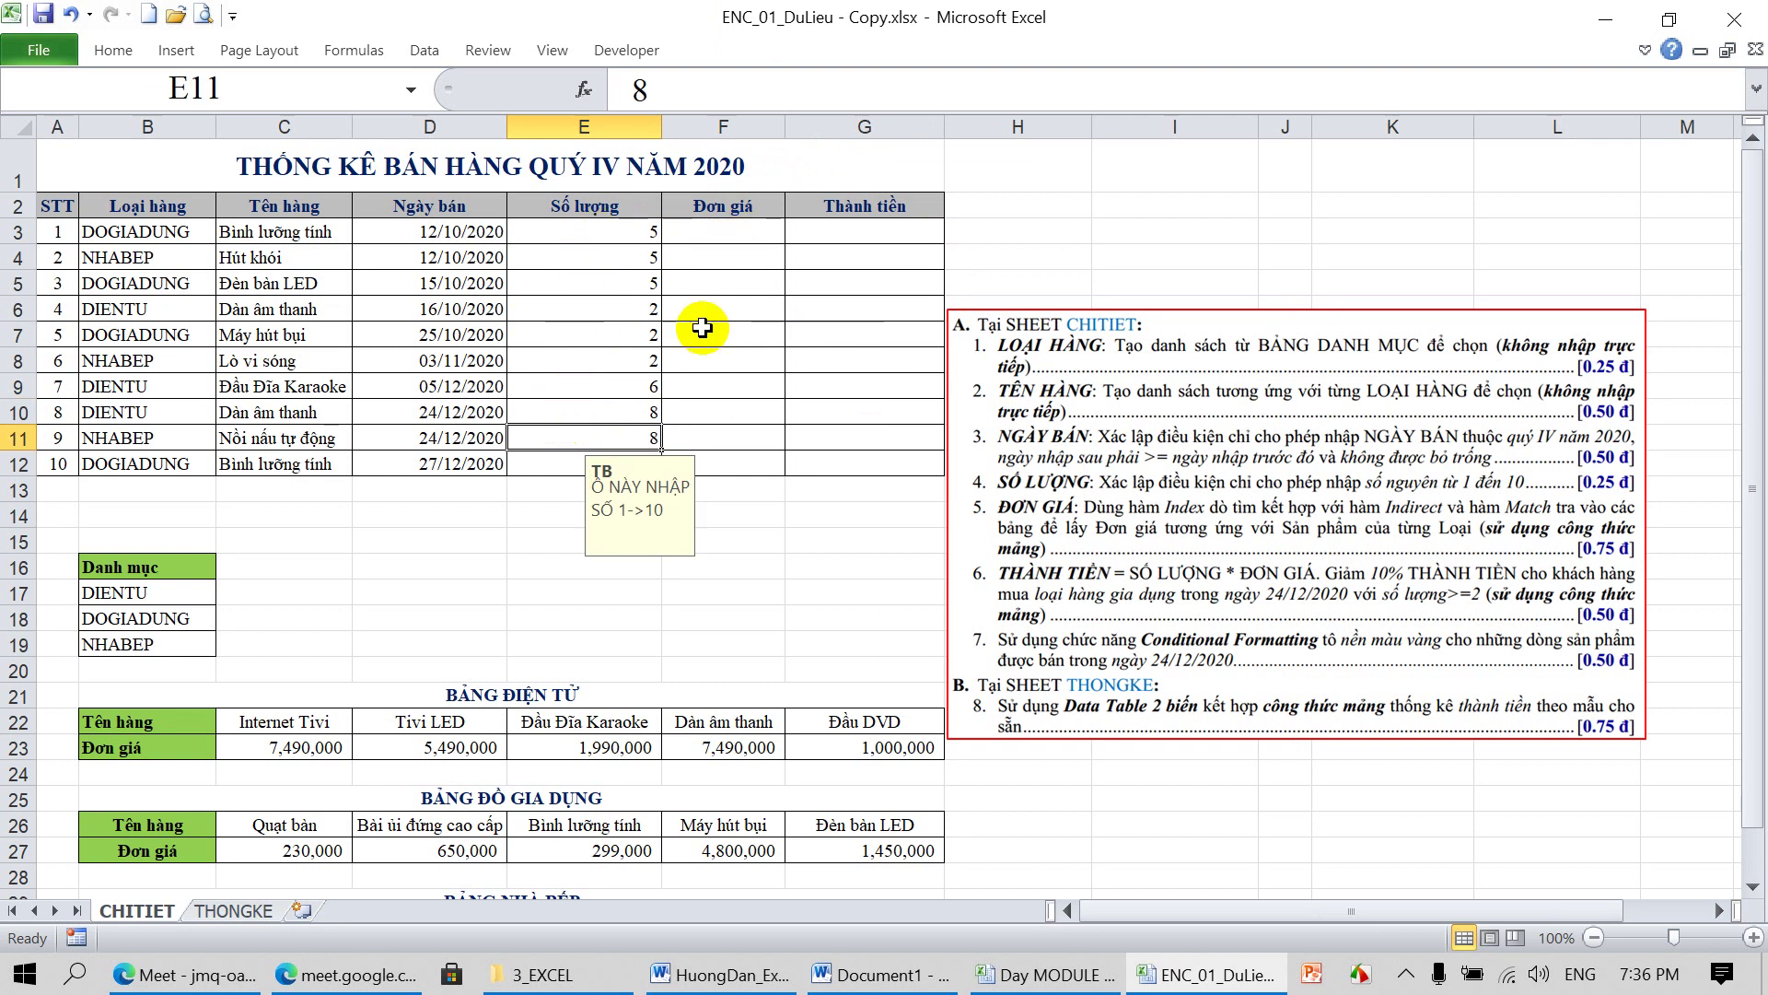
left_click(604, 250)
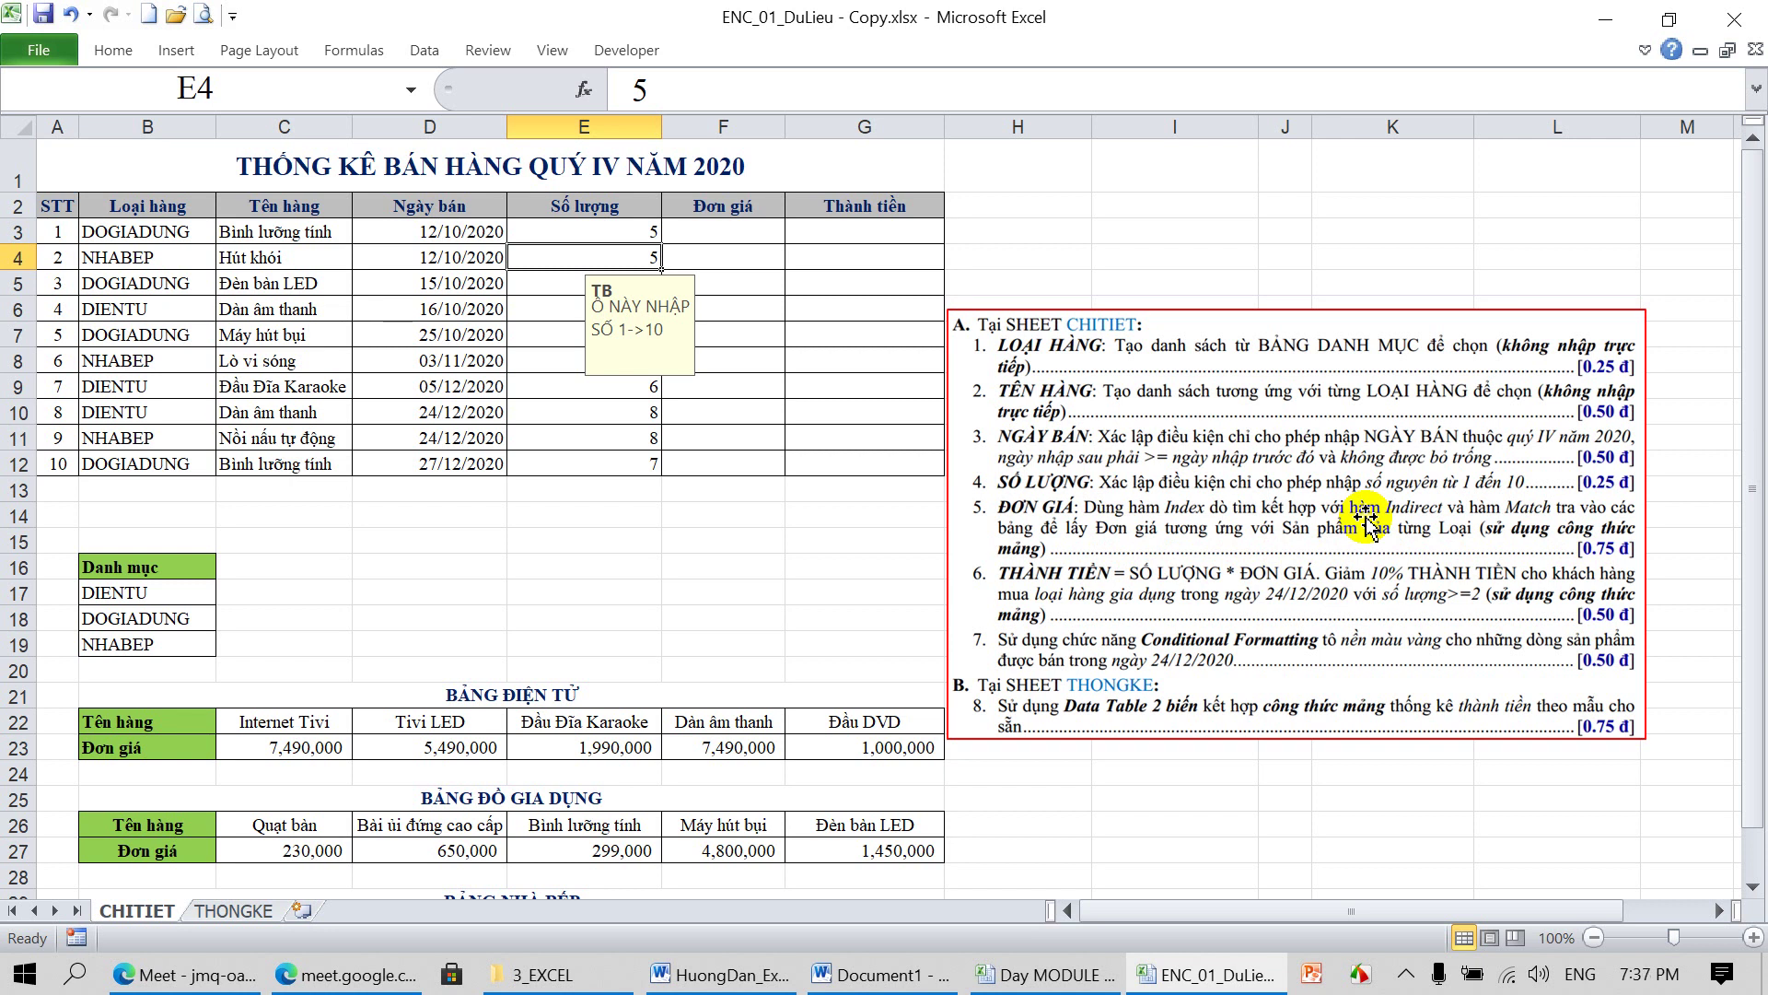
left_click_drag(1376, 529, 1420, 868)
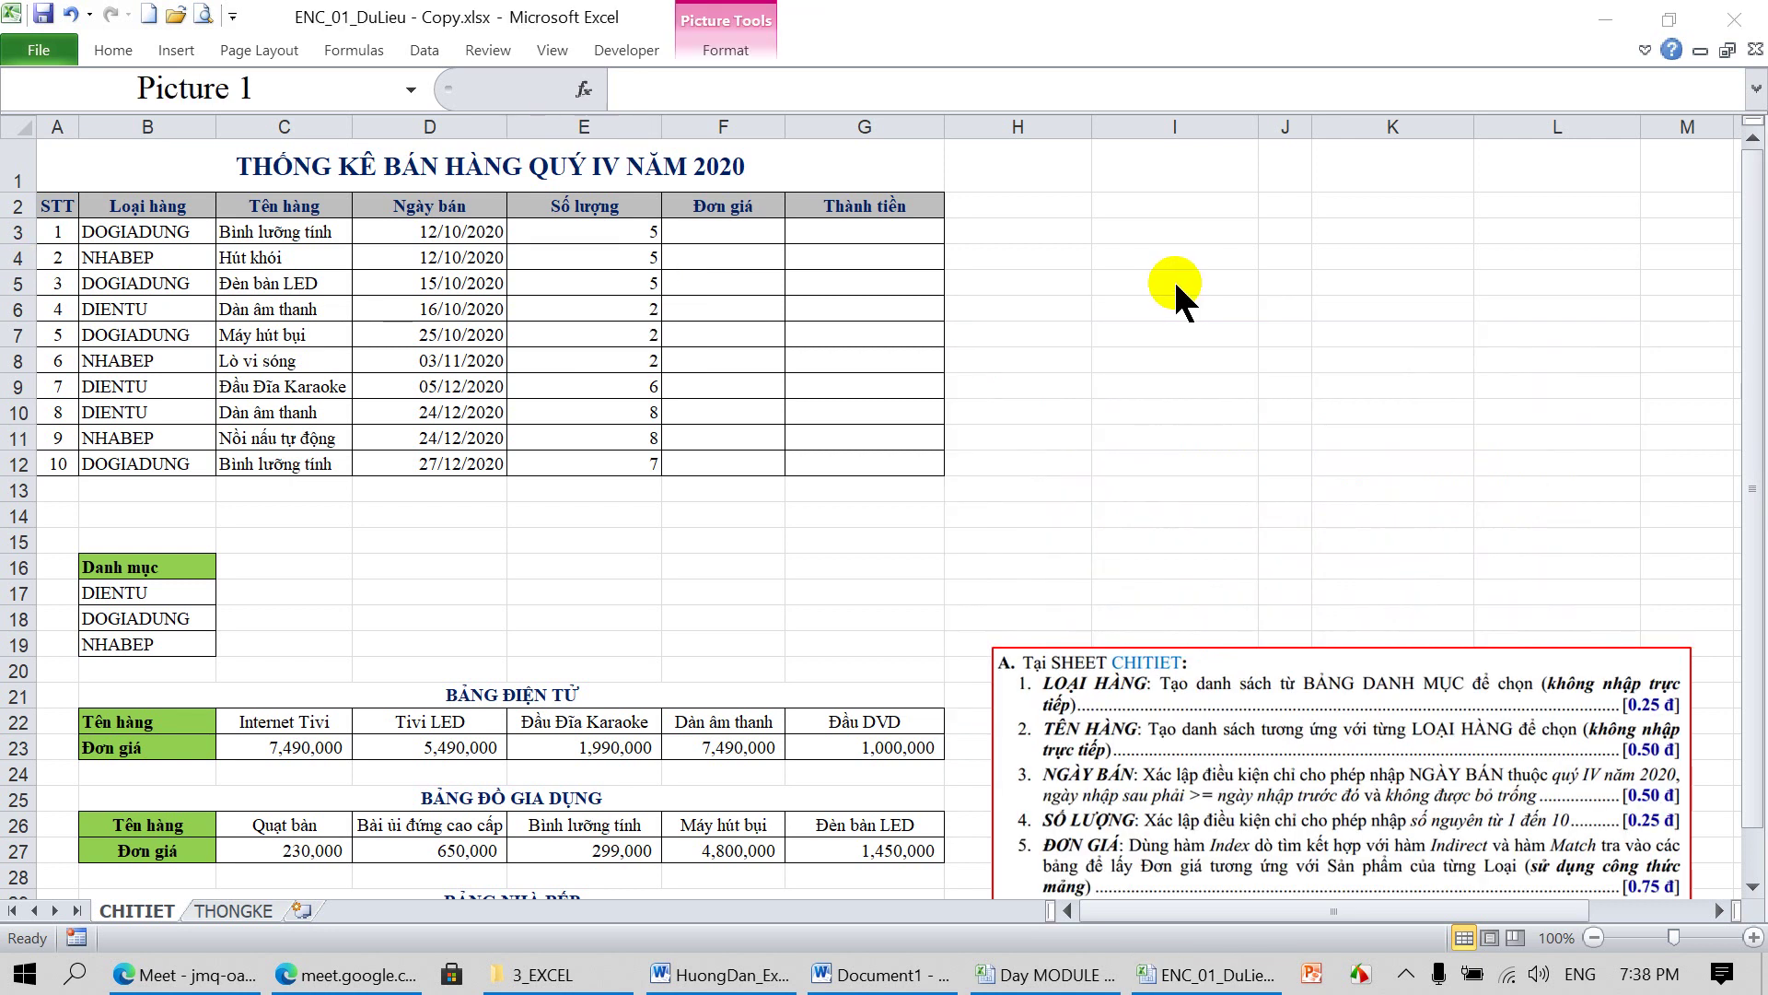
Cancel the stray entry in I1 and start =INDEX( in I3 with the absolute array $B$3:$E$12
left_click(1178, 172)
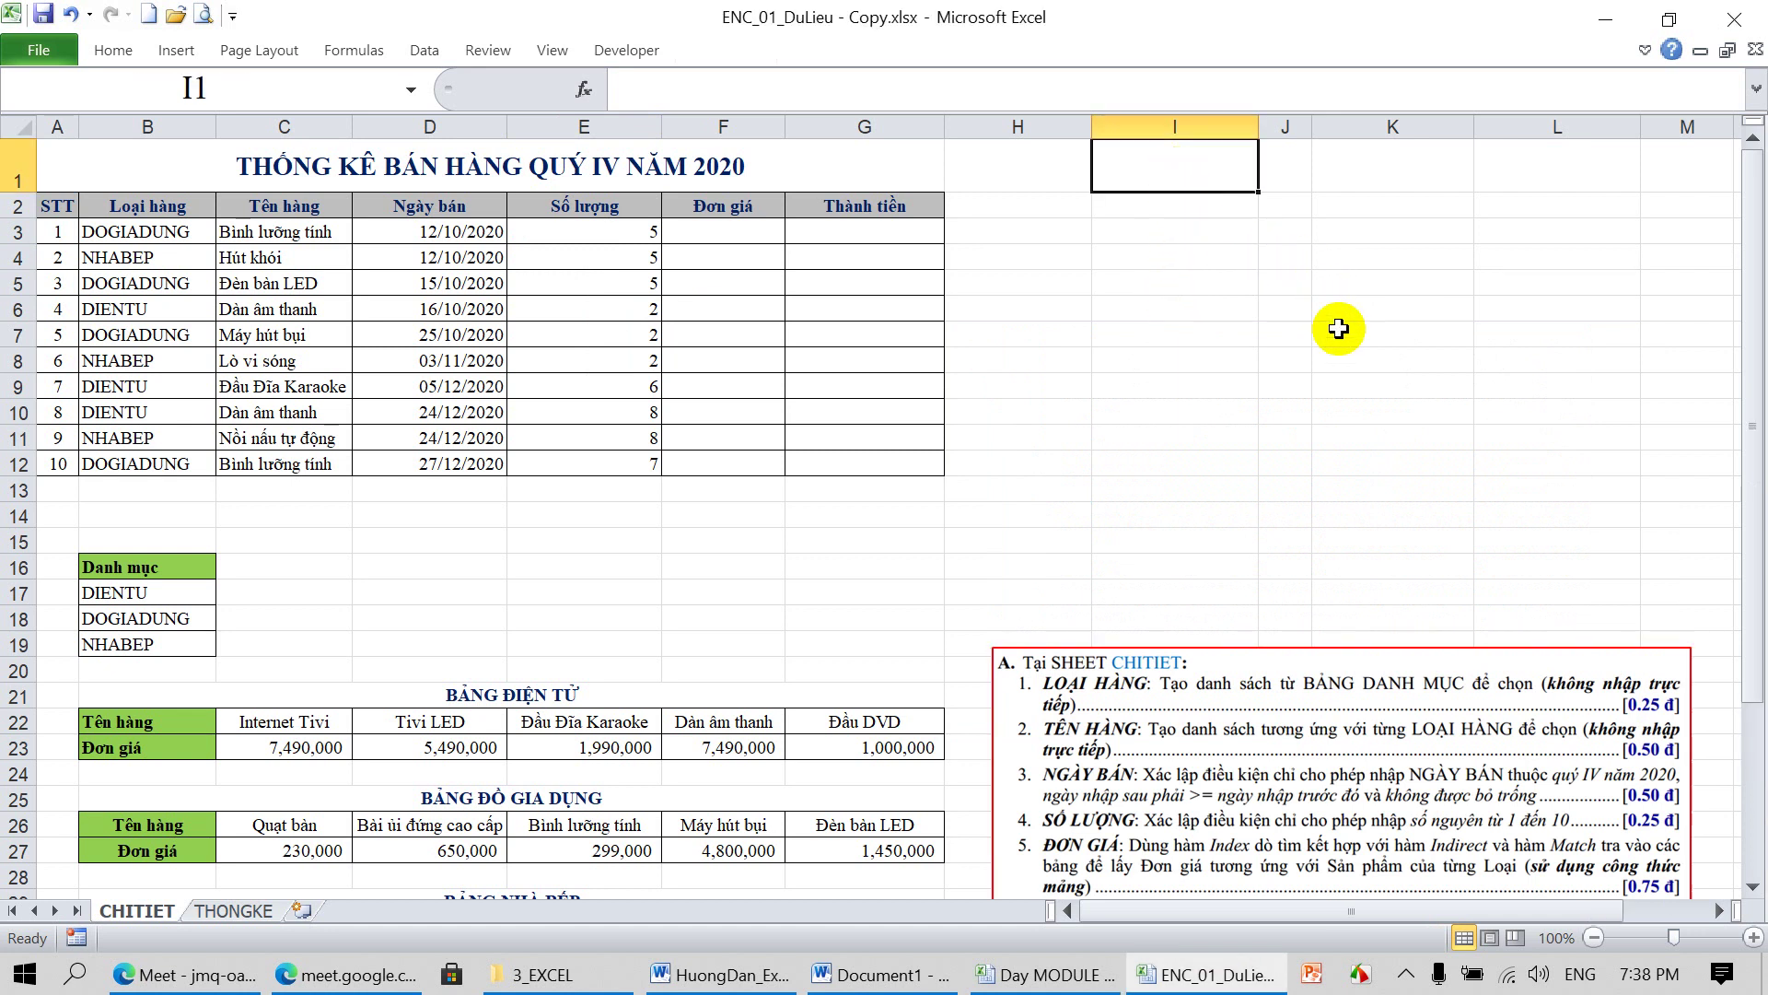
type("=")
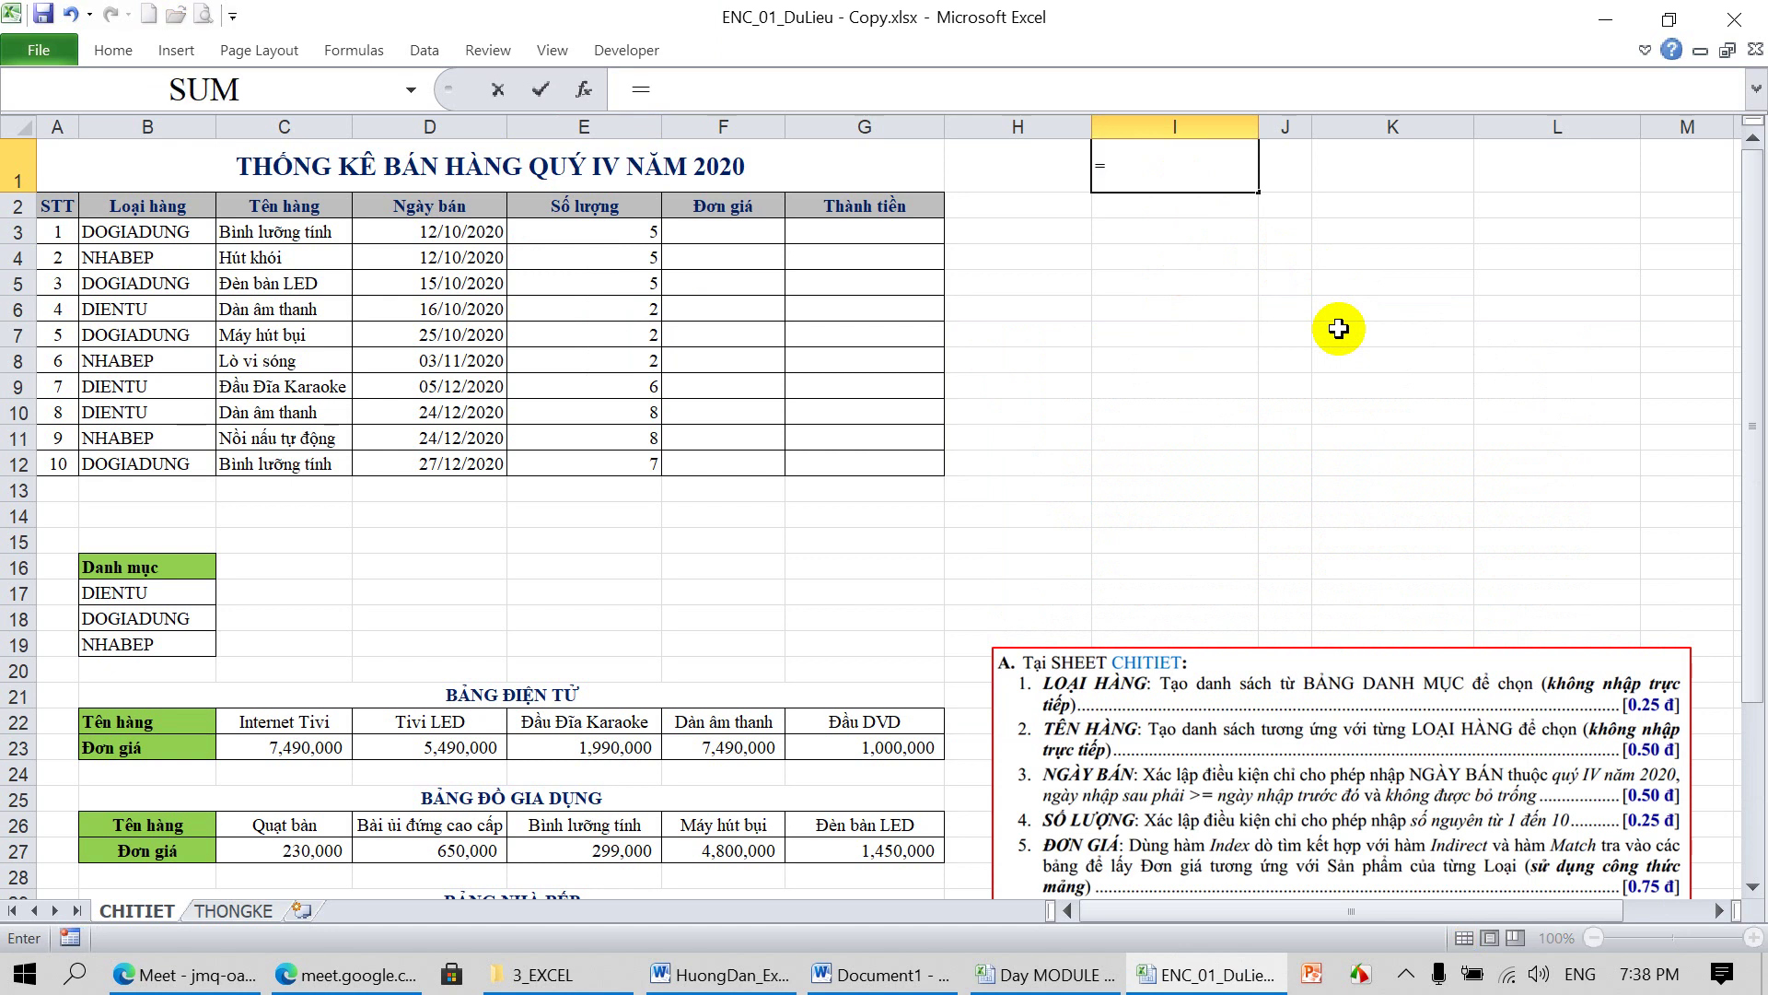
key("Escape")
left_click(1151, 228)
type("=IN")
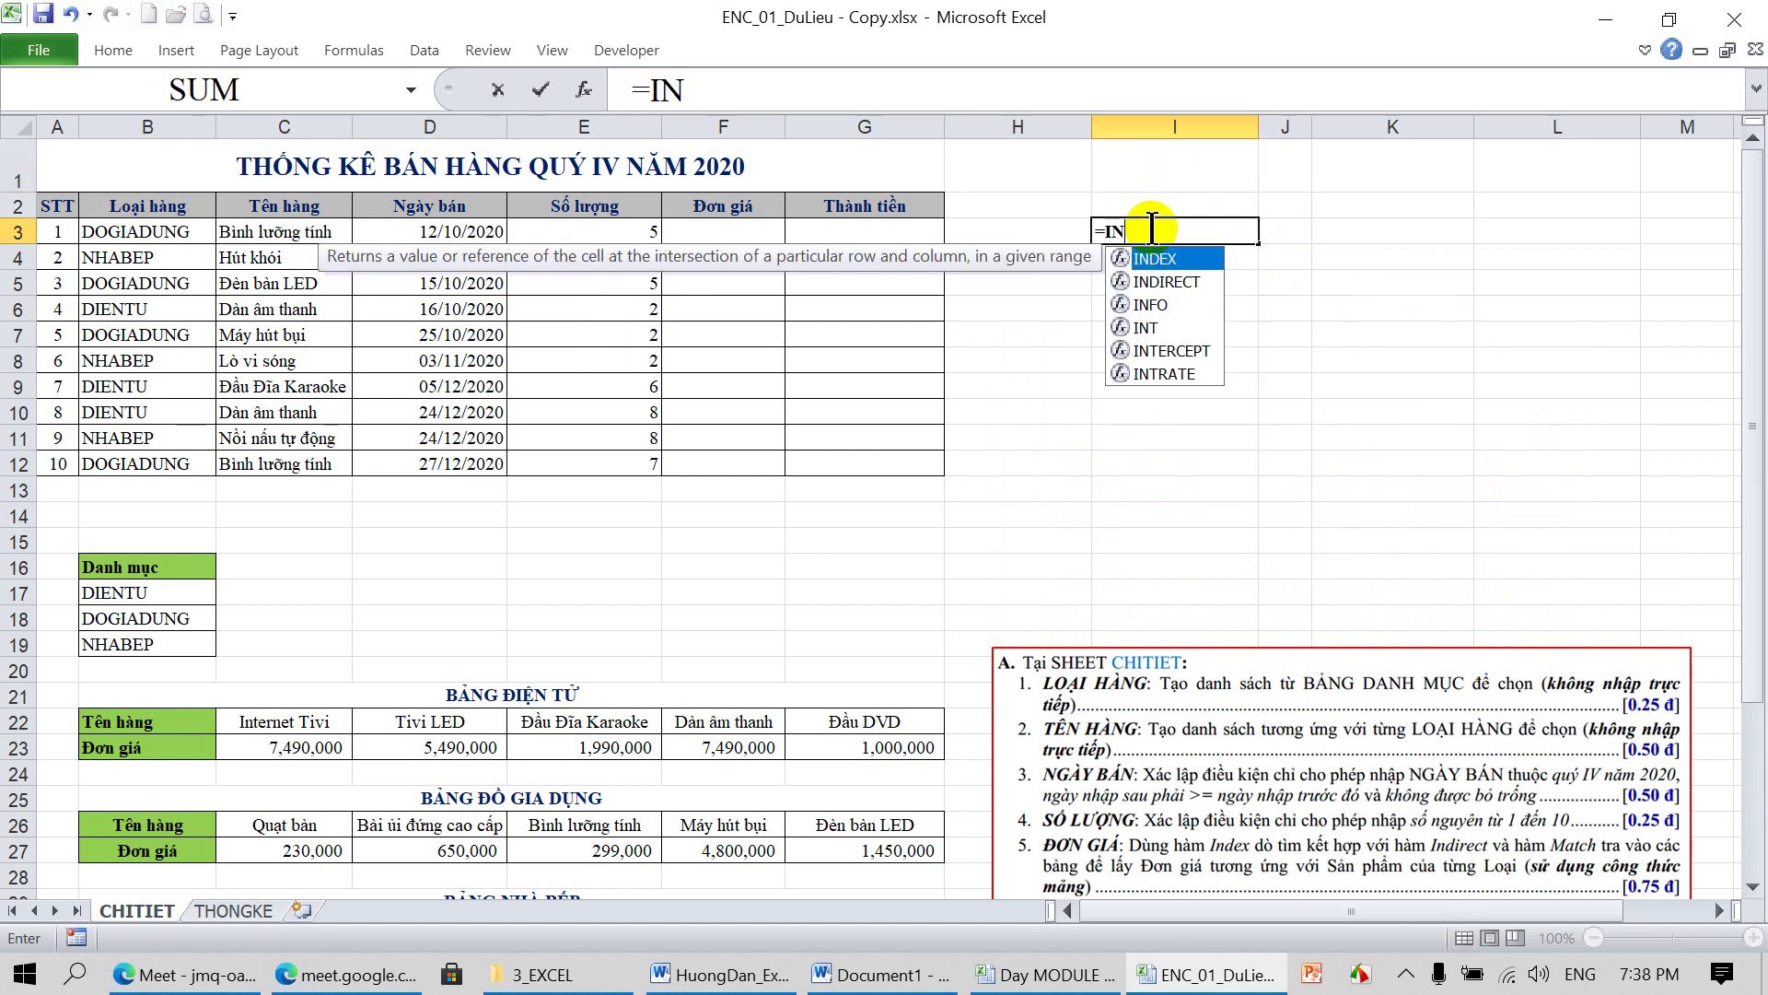
type("DEX")
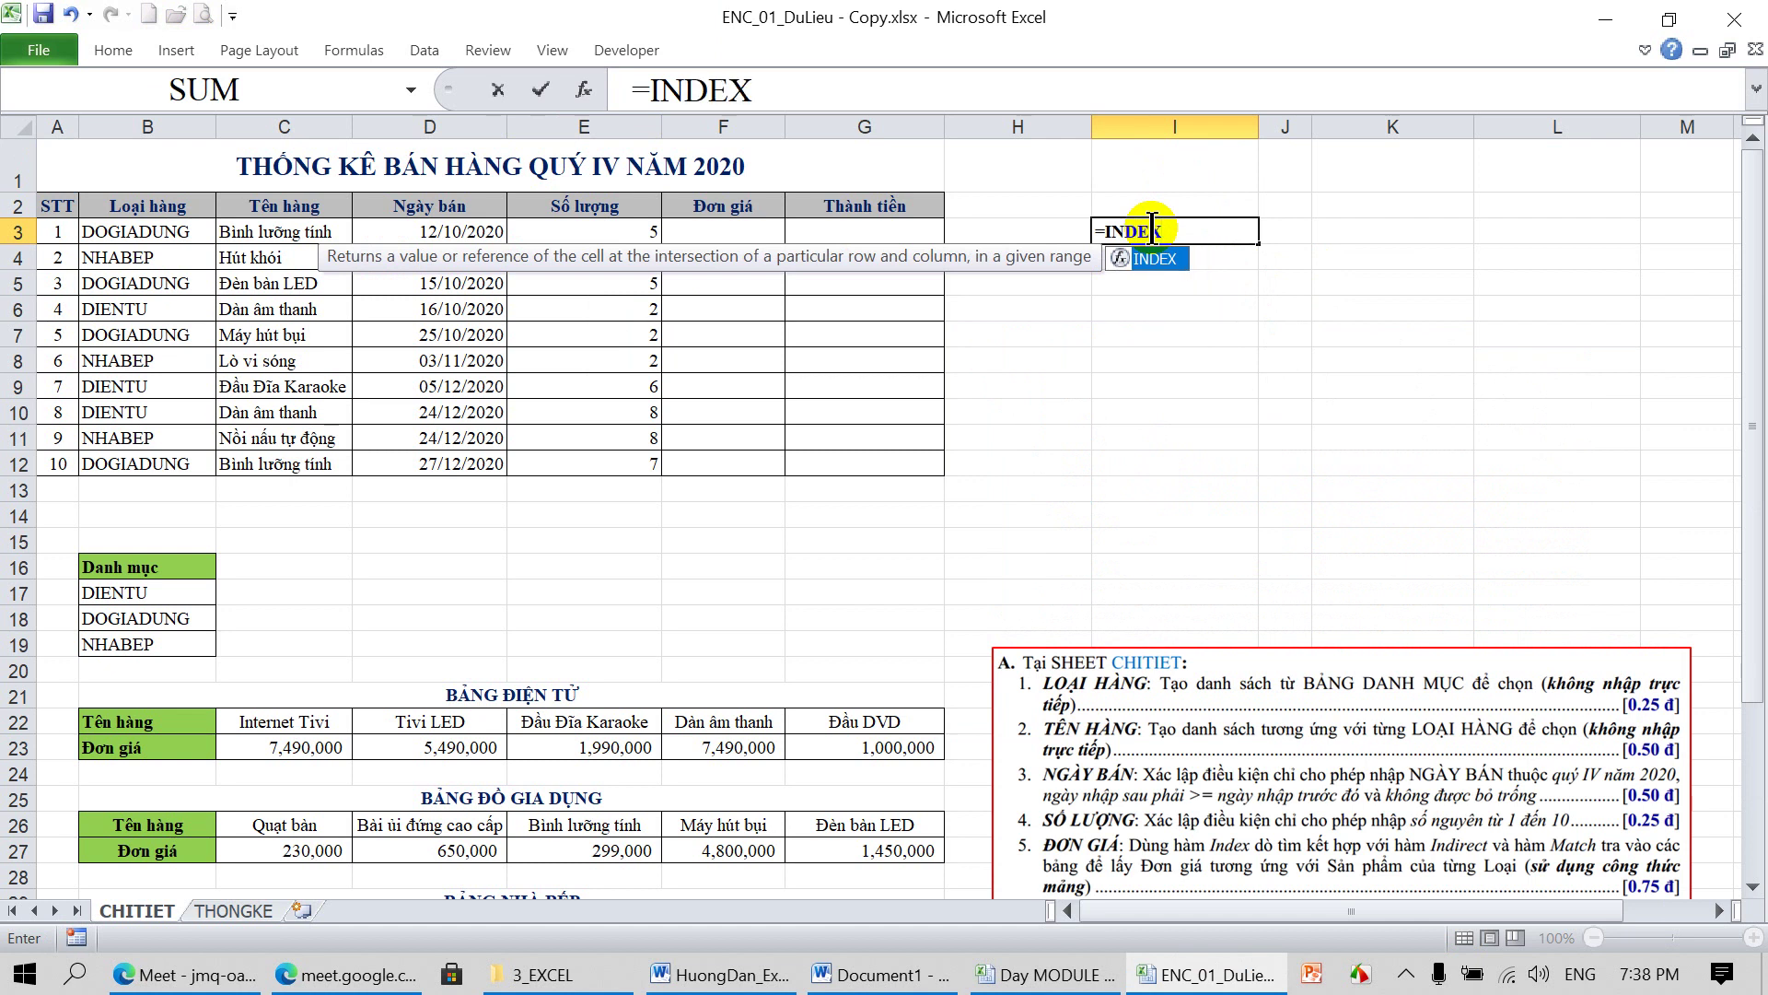
type("(")
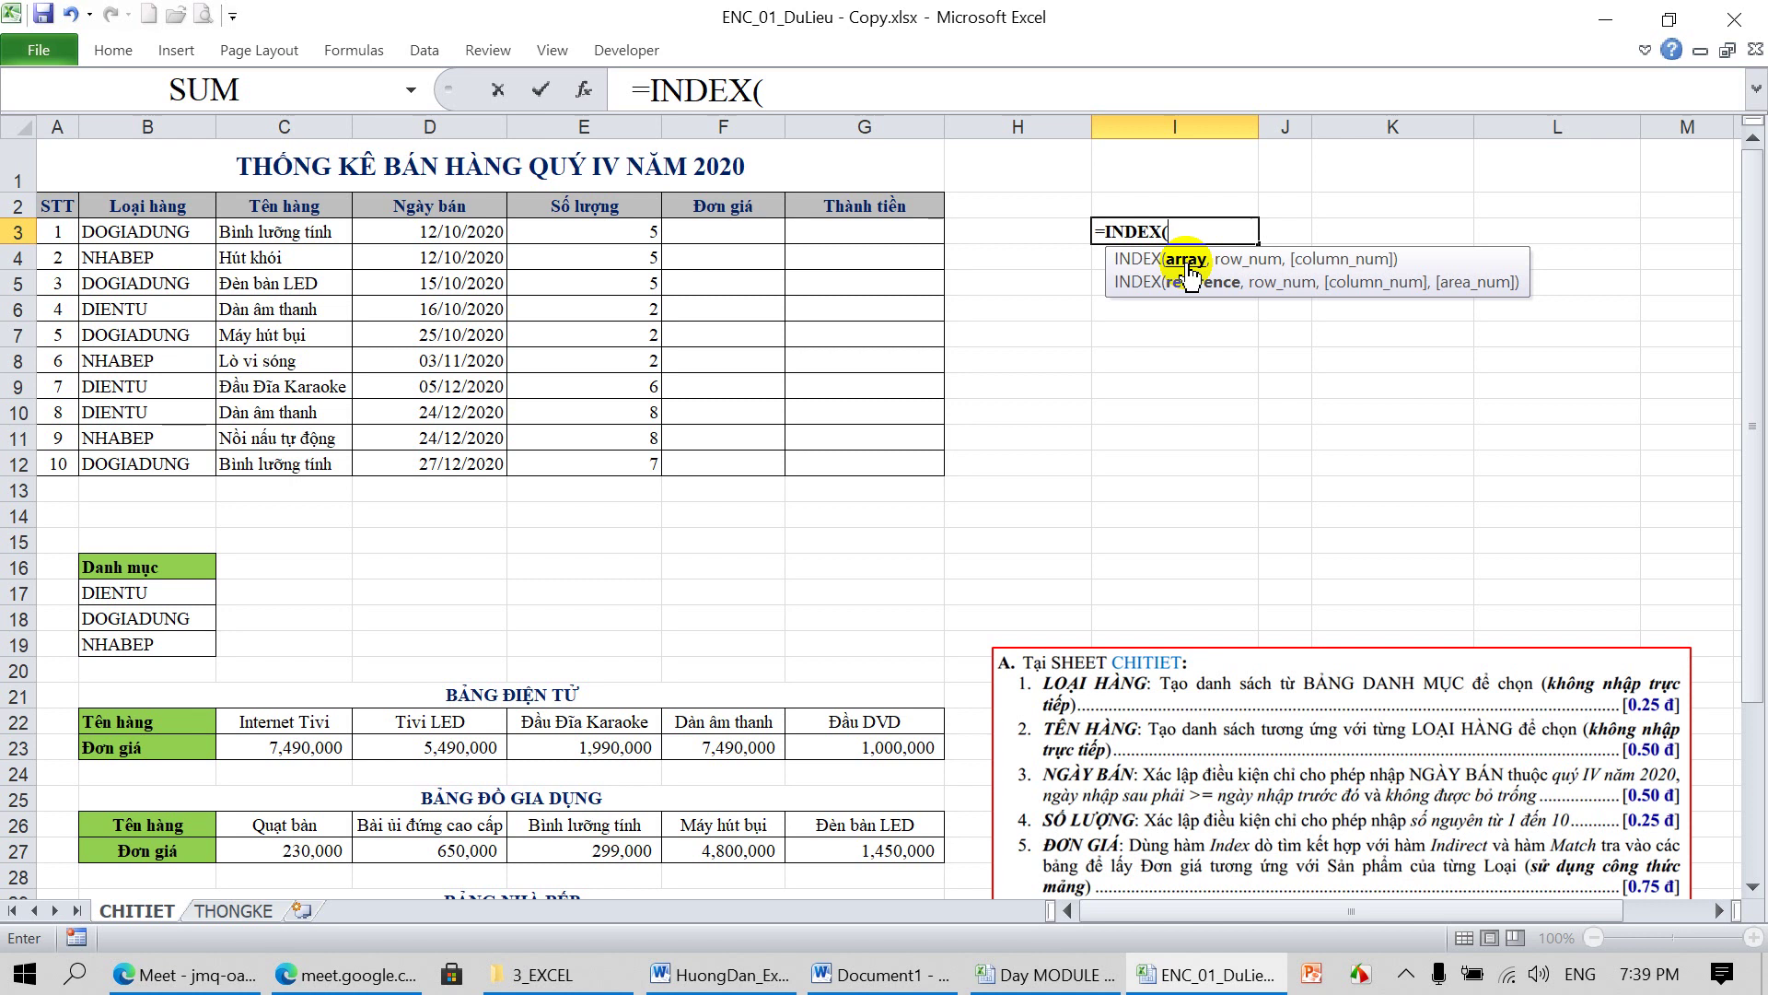
mouse_move(138, 236)
left_mouse_down()
mouse_move(438, 453)
mouse_move(543, 458)
left_mouse_up()
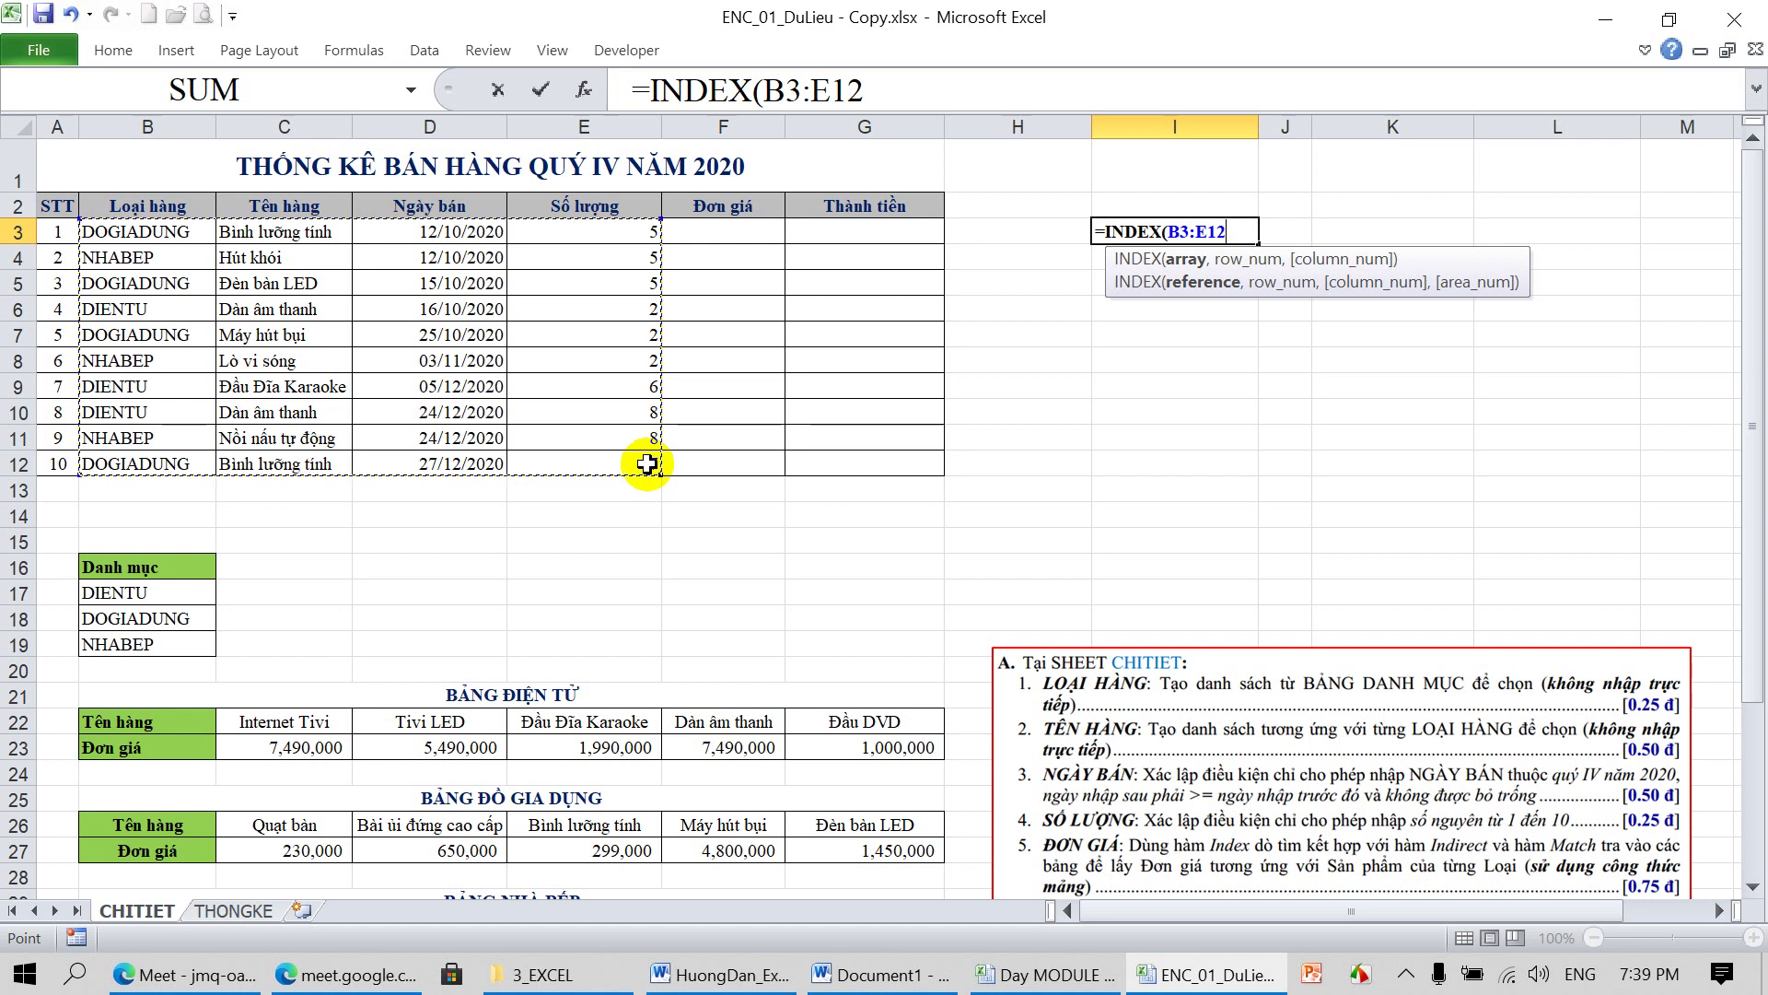
key("F4")
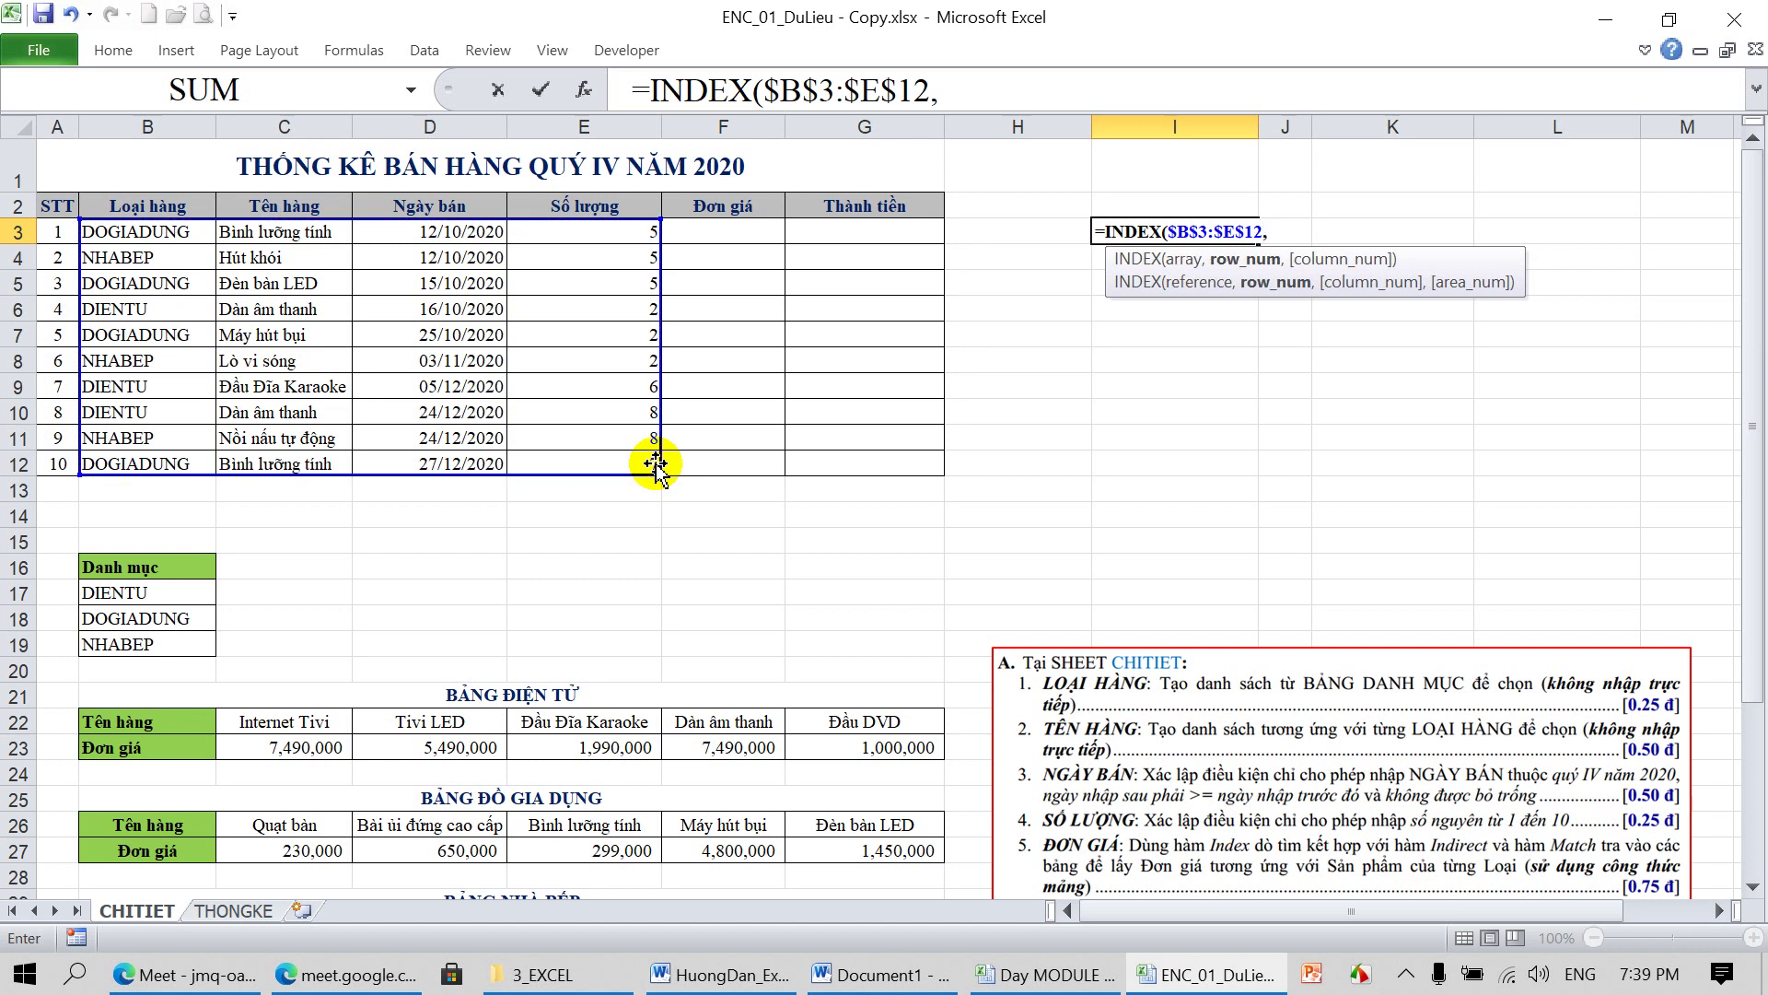
Complete I3 as =INDEX($B$3:$E$12,5,2) so it returns Máy hút bụi
left_click_drag(656, 464, 656, 464)
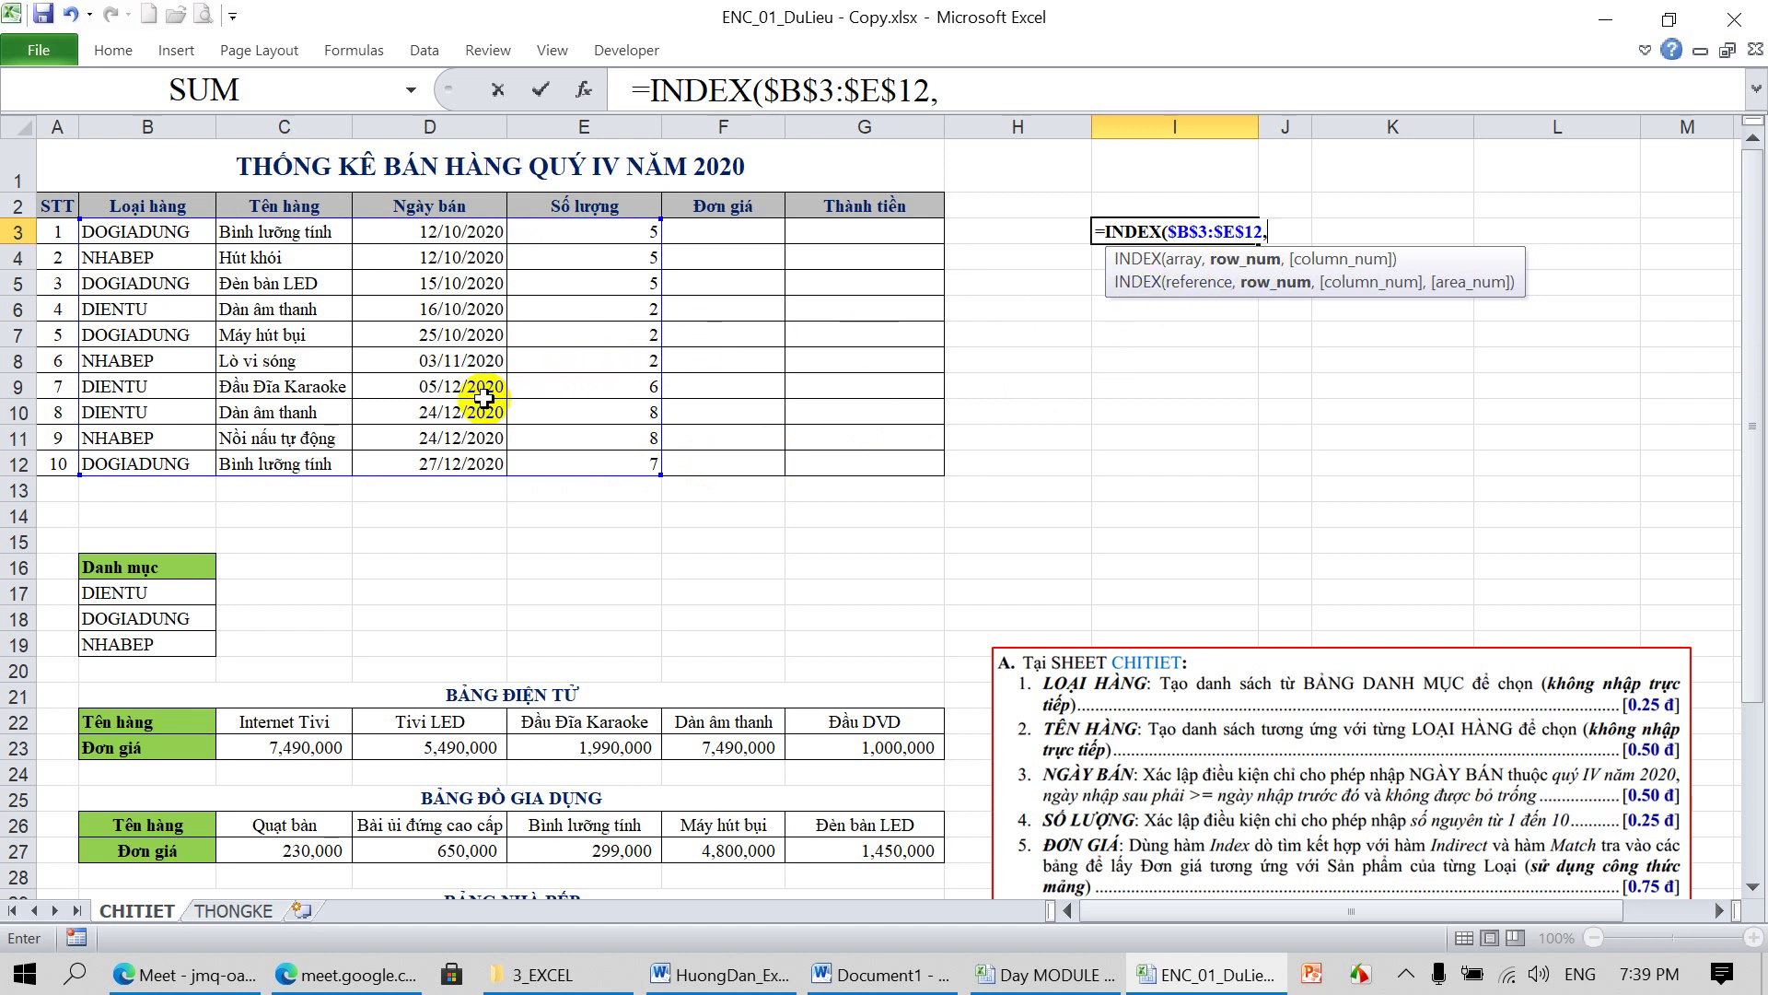
type("5")
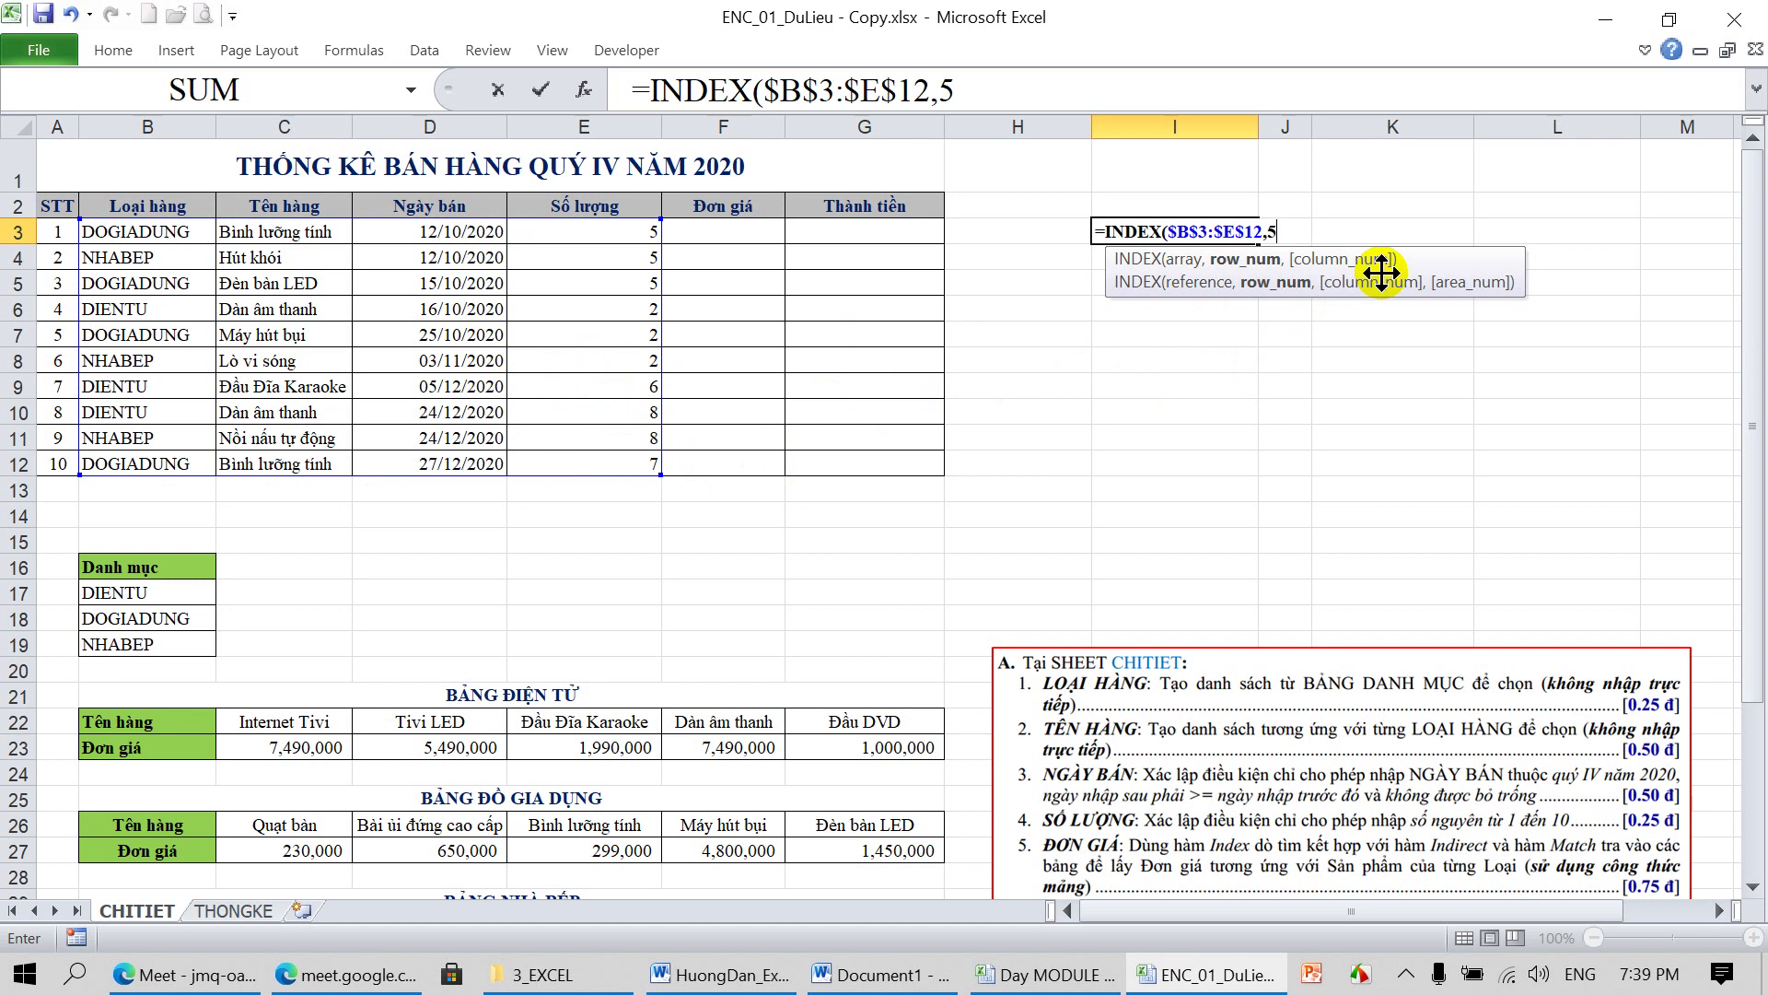
type(",2")
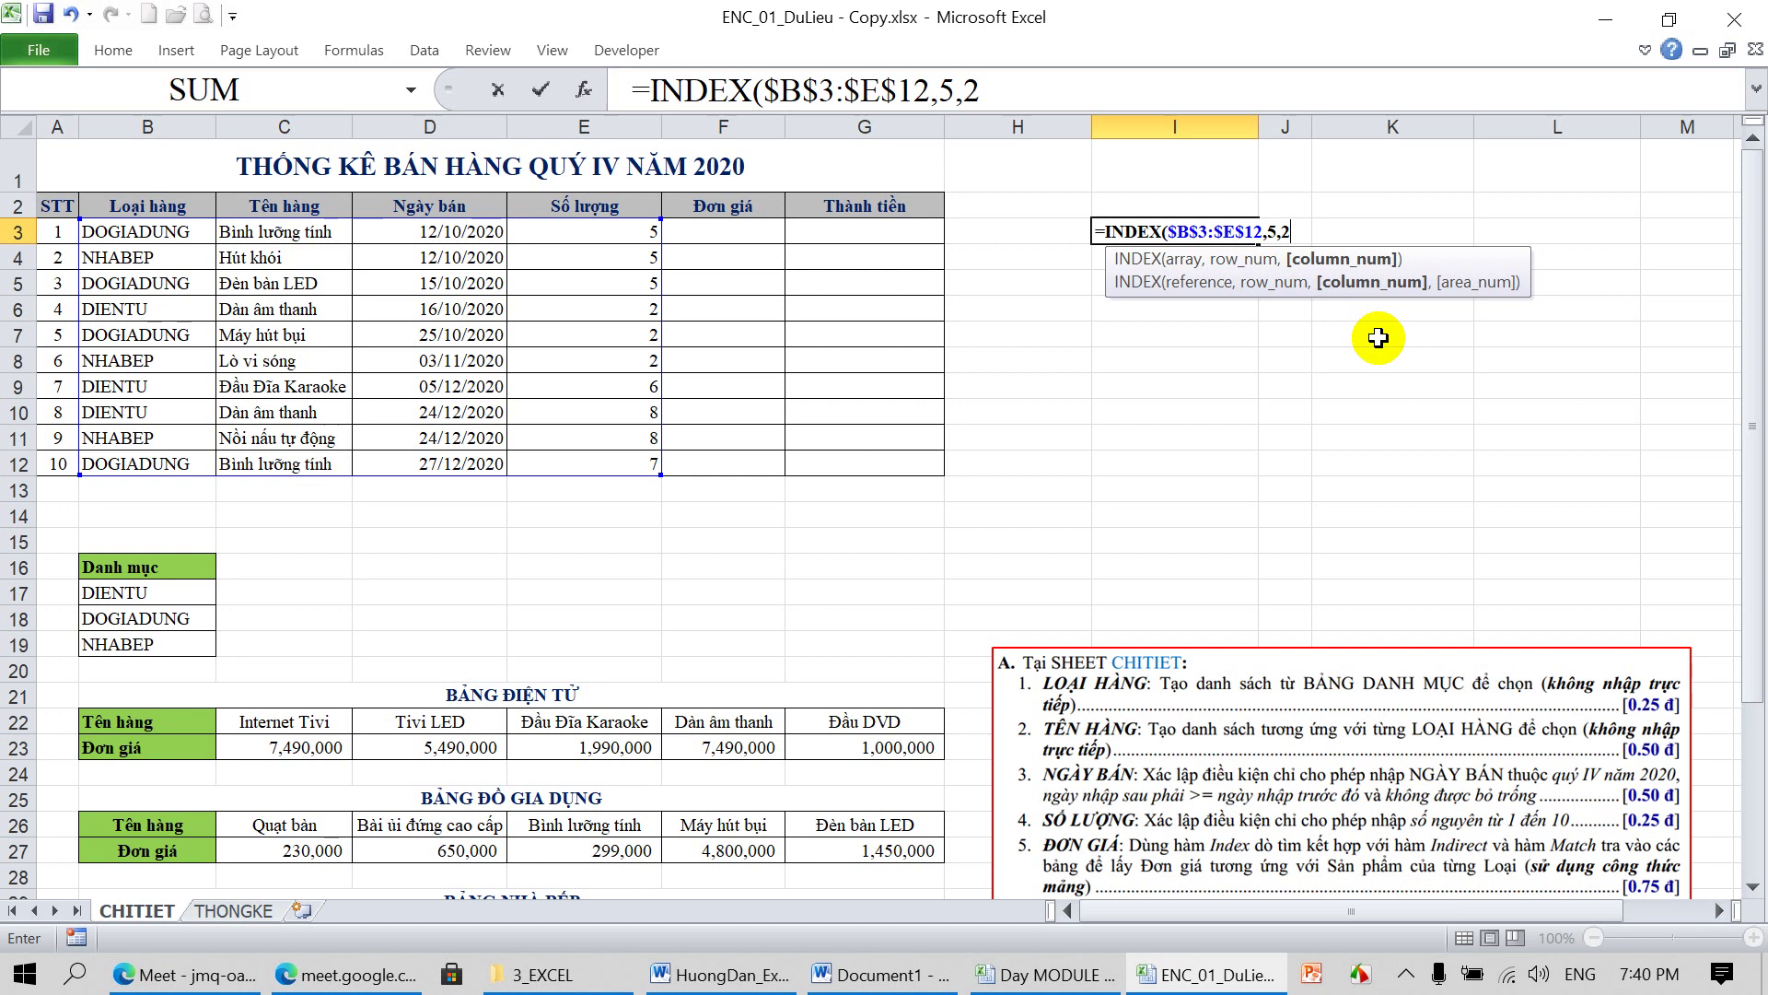
type(")")
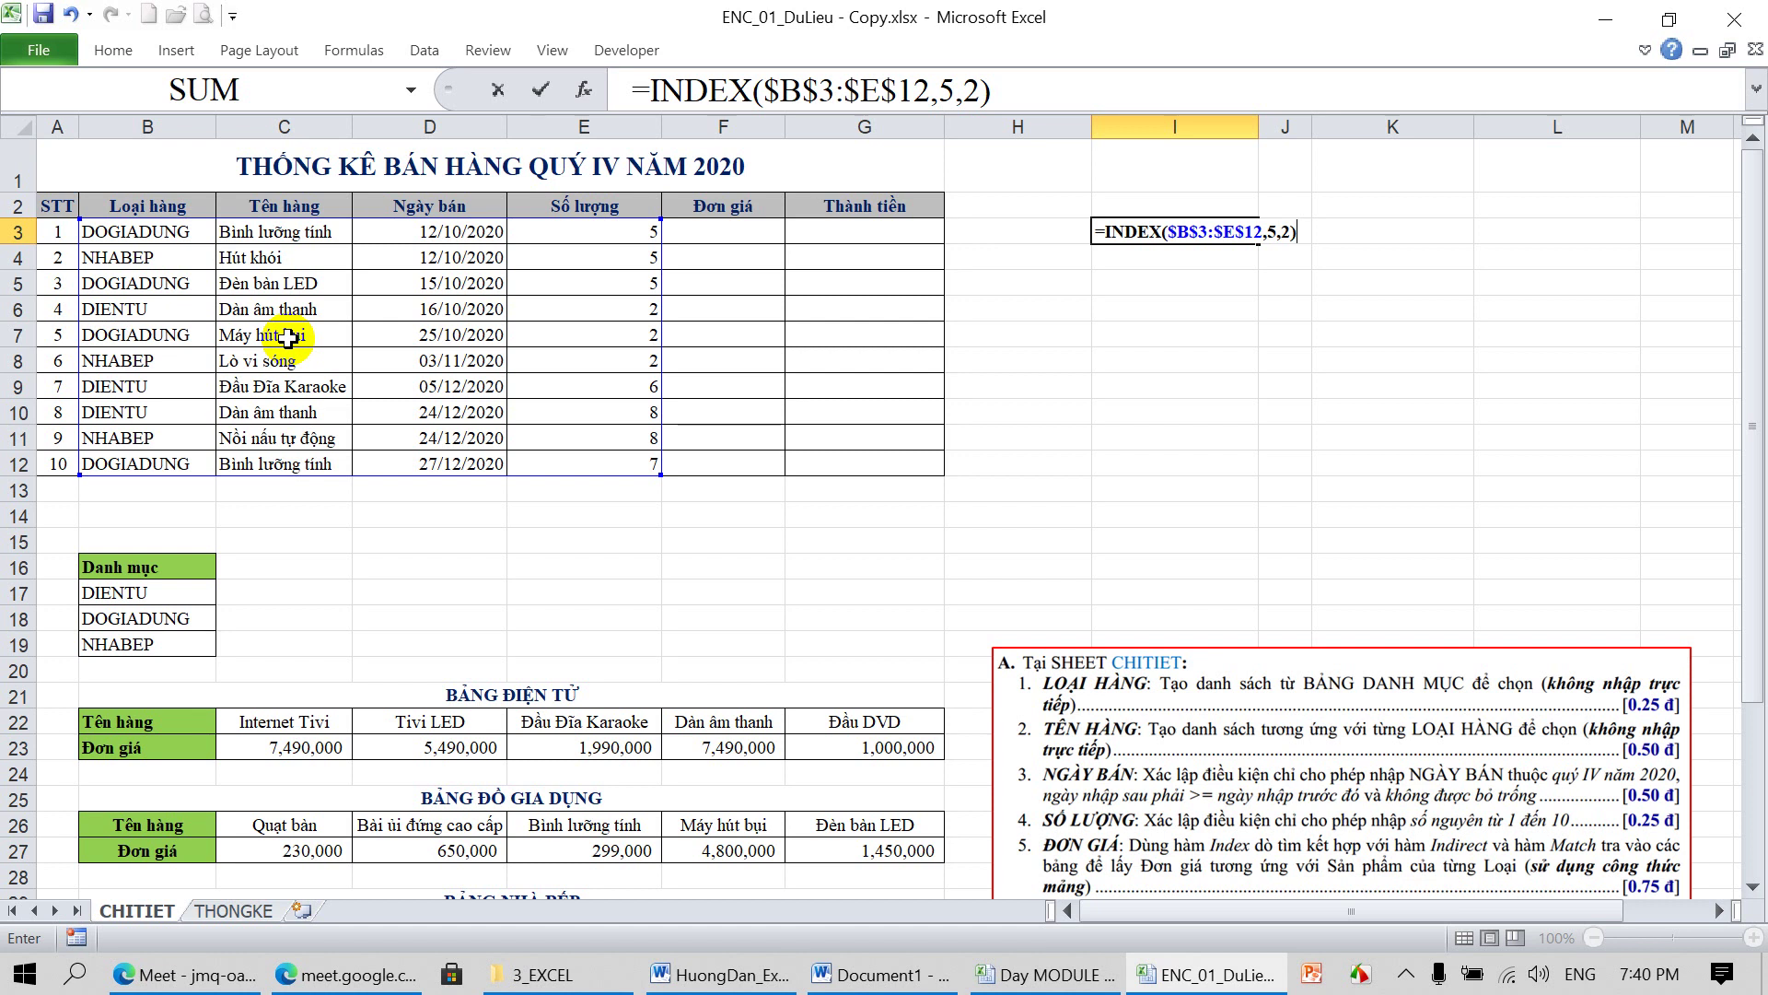
key("Return")
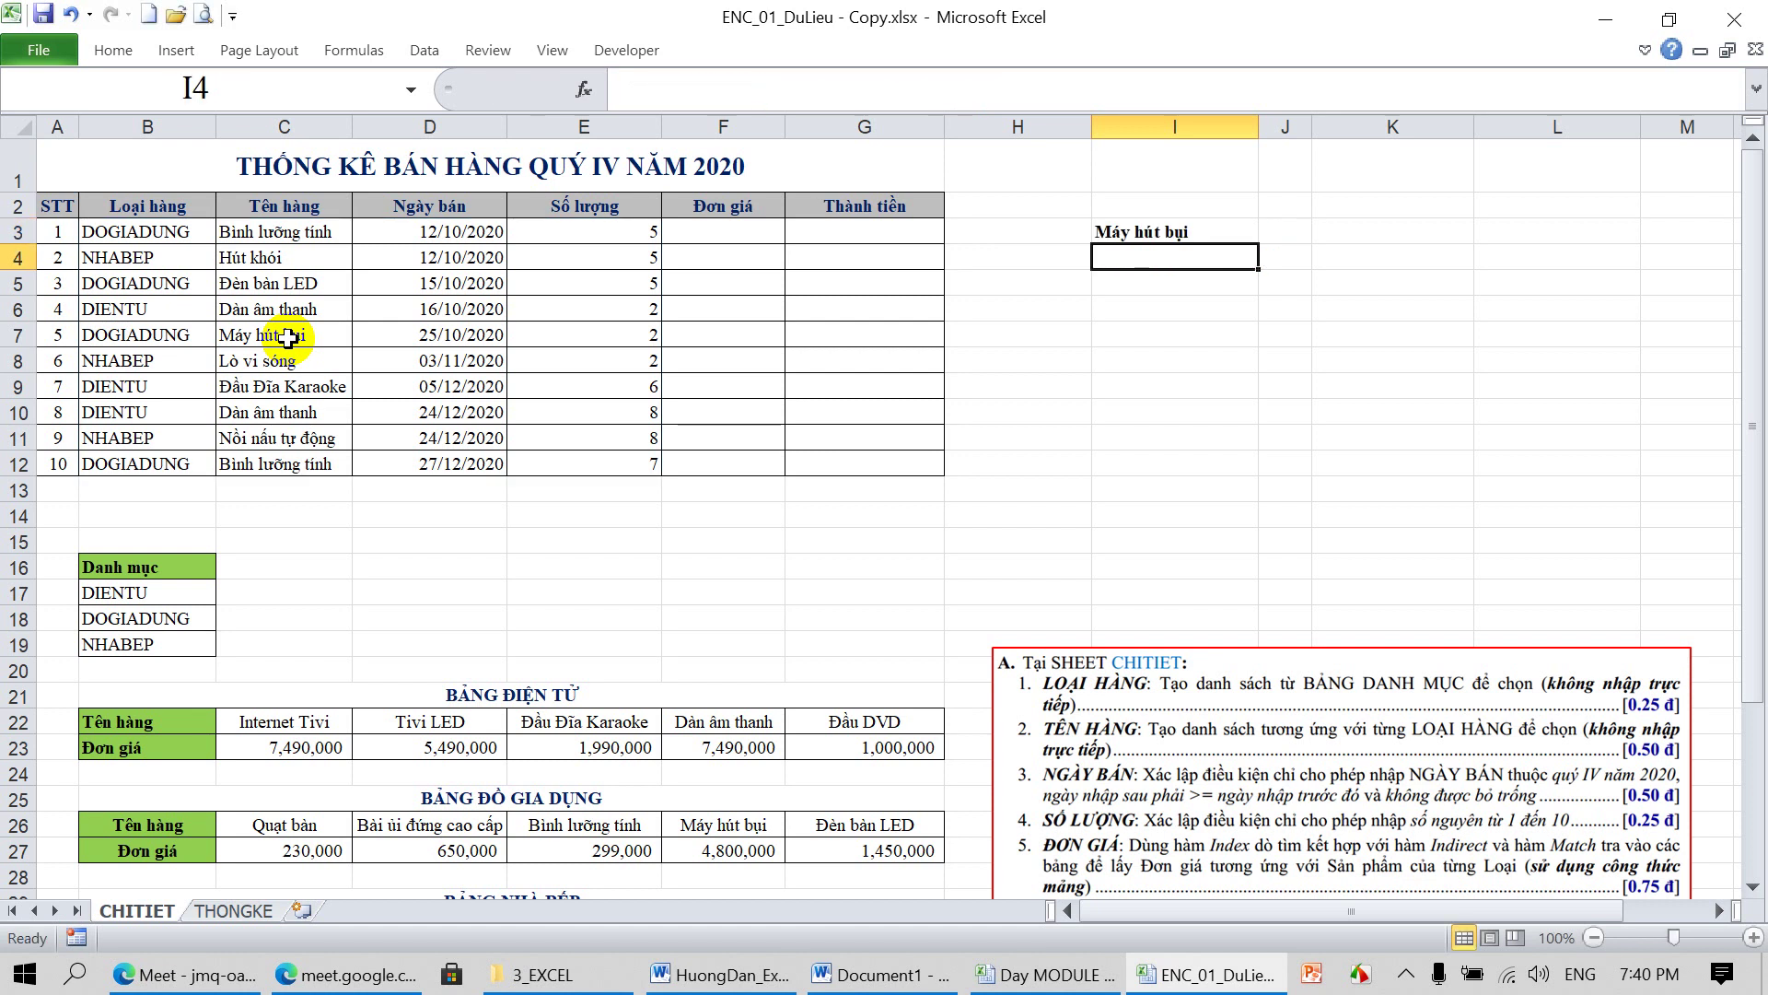
Enter =INDEX(B3:B12,6) in I4 so it returns NHABEP
type("=INDEX")
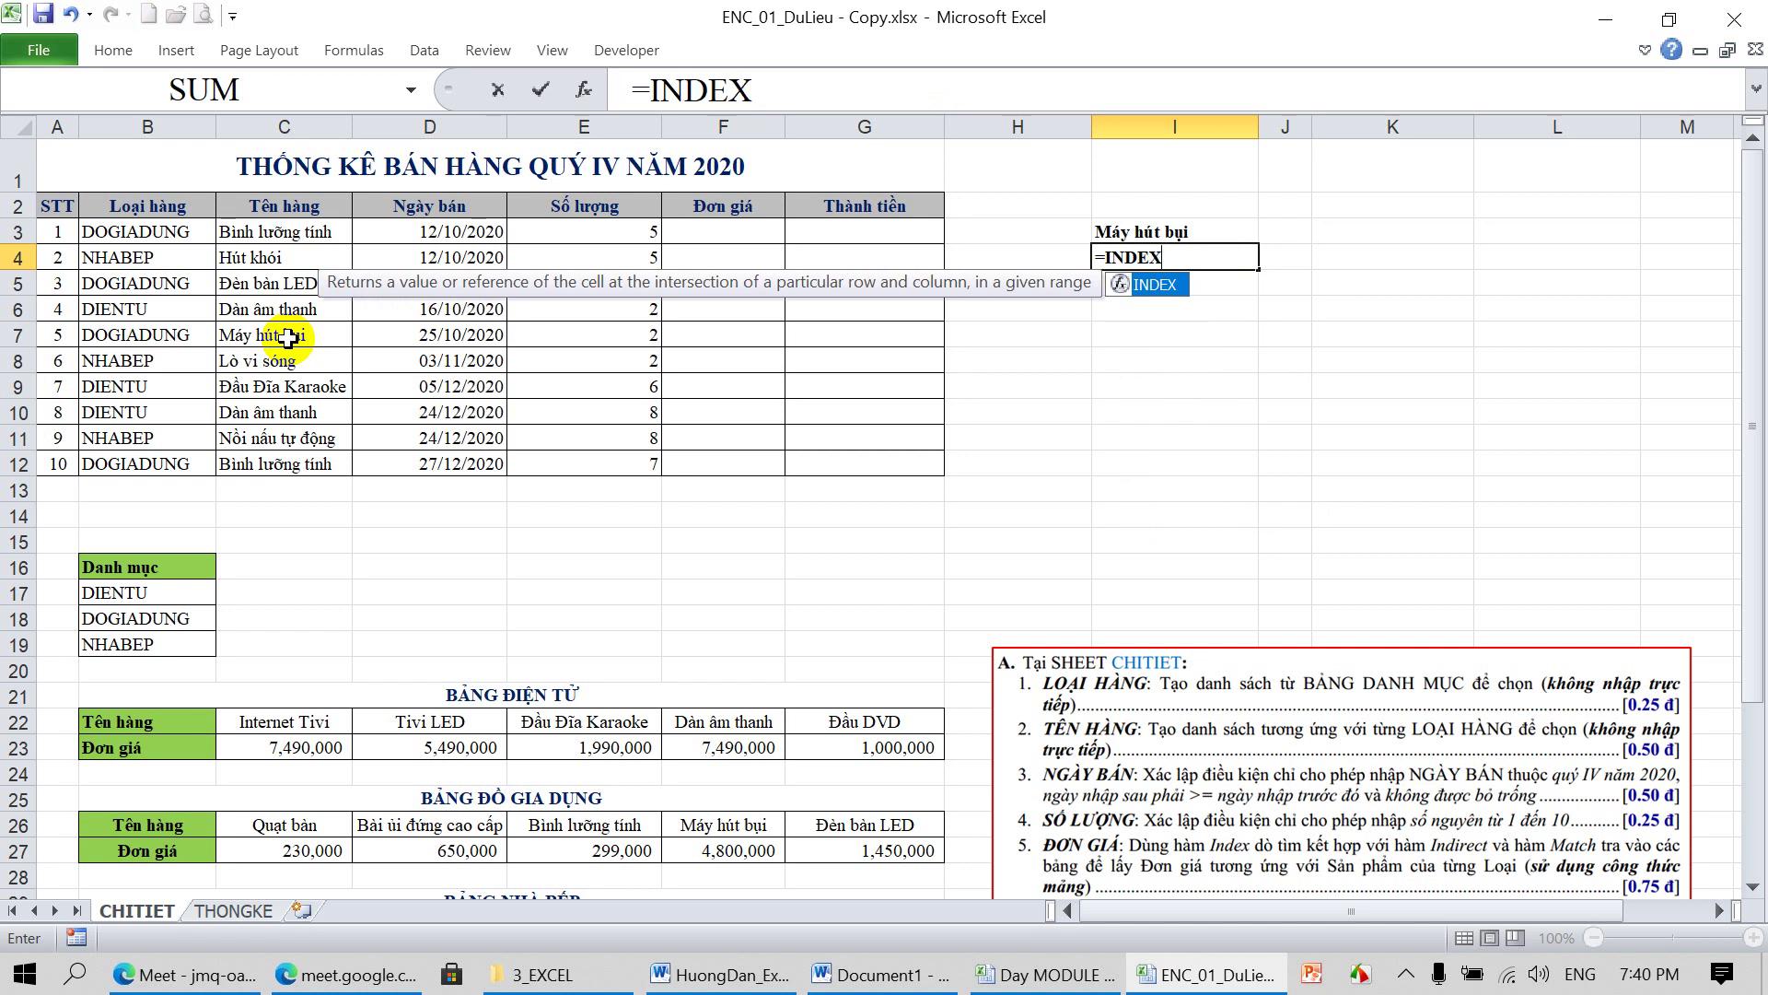
type("(")
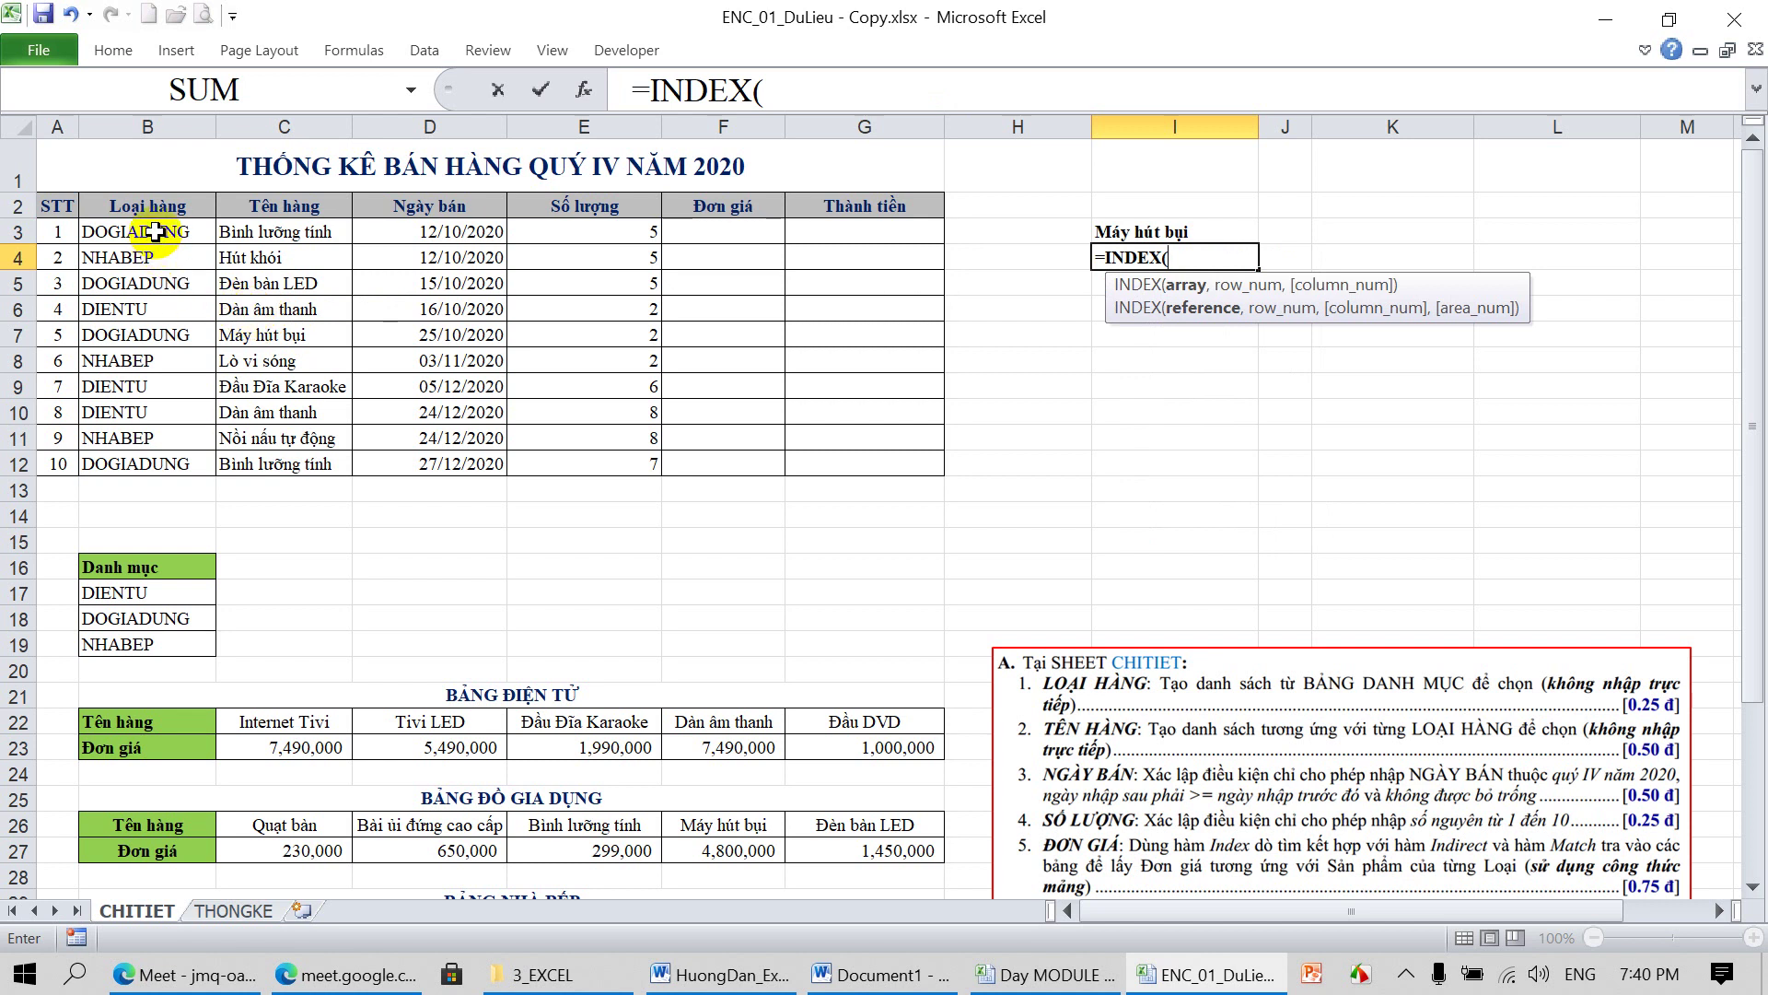
left_click_drag(155, 231, 138, 462)
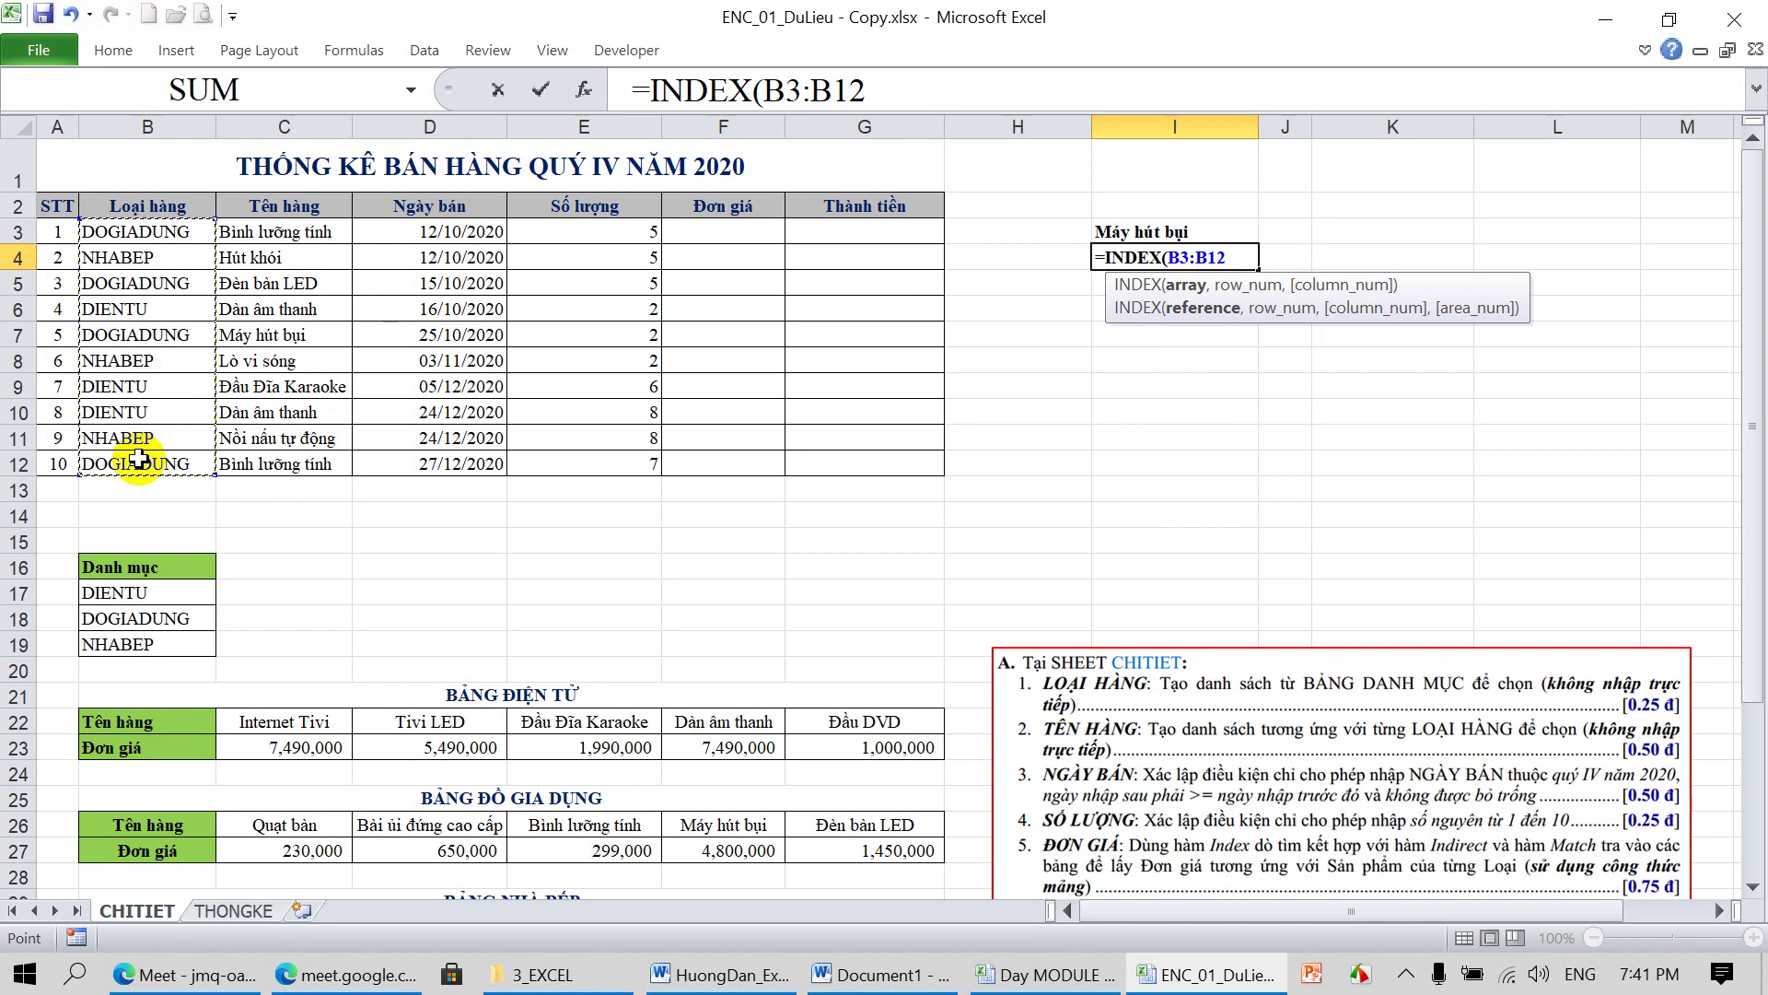
type(",")
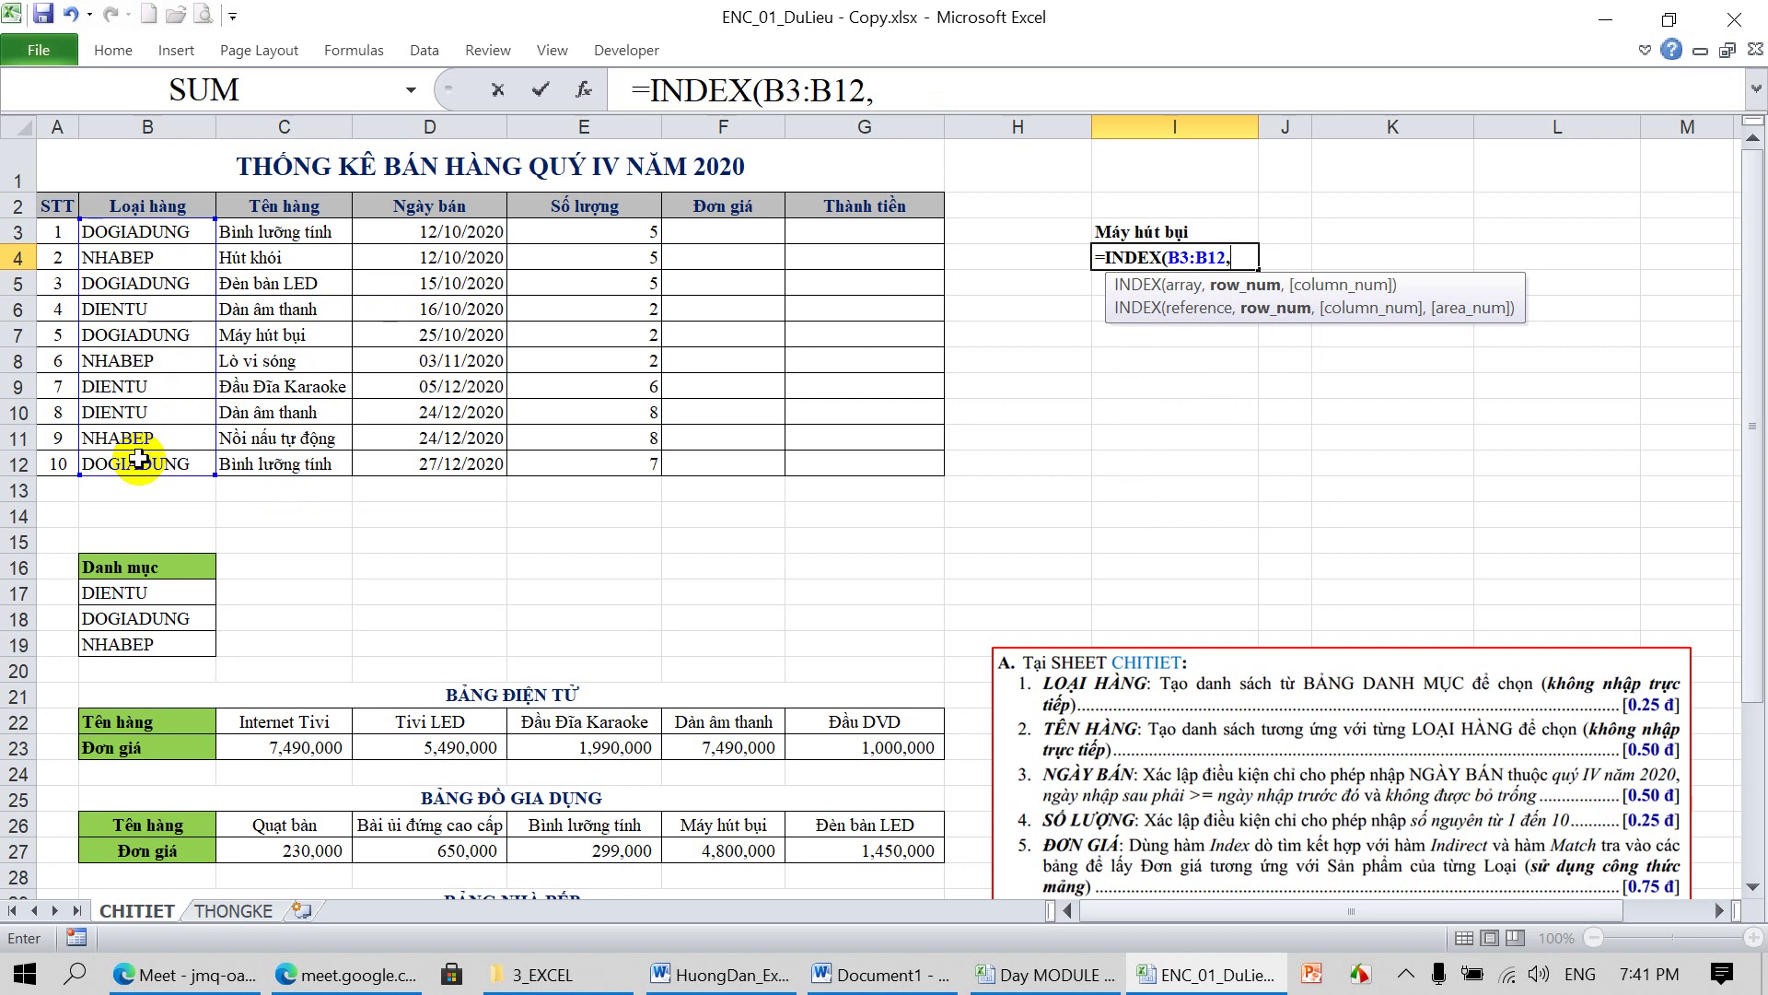
type("6")
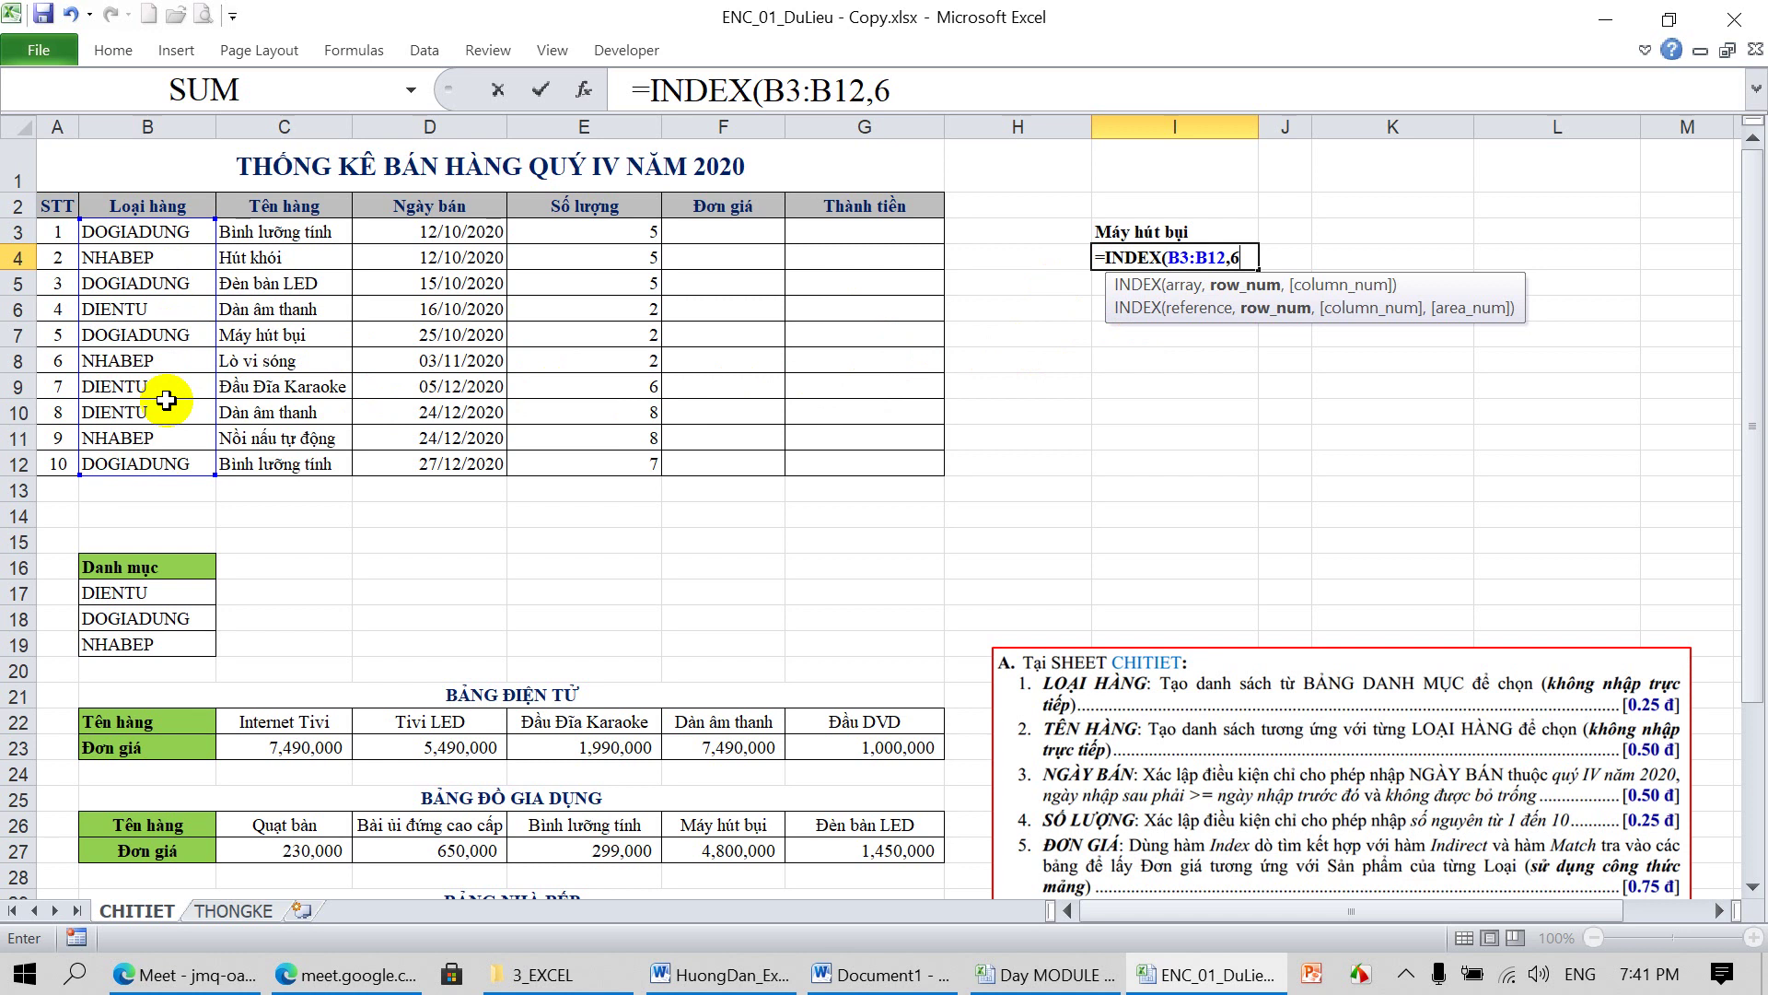
type(")")
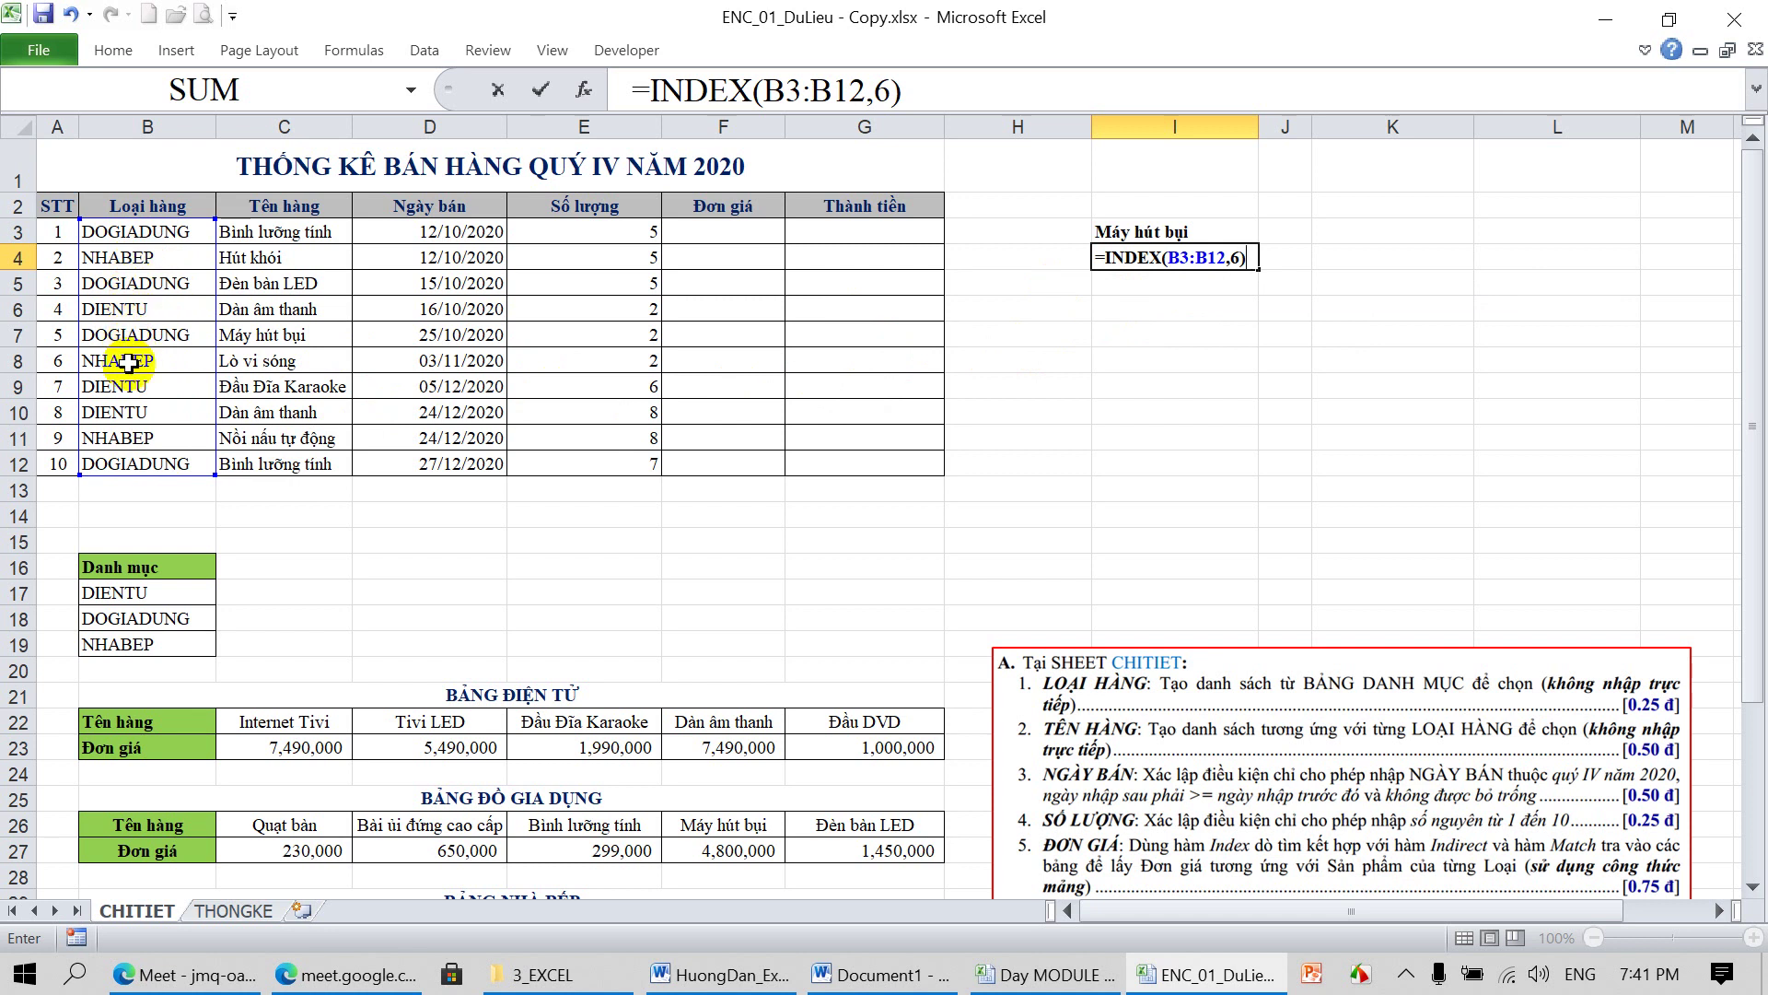
key("Return")
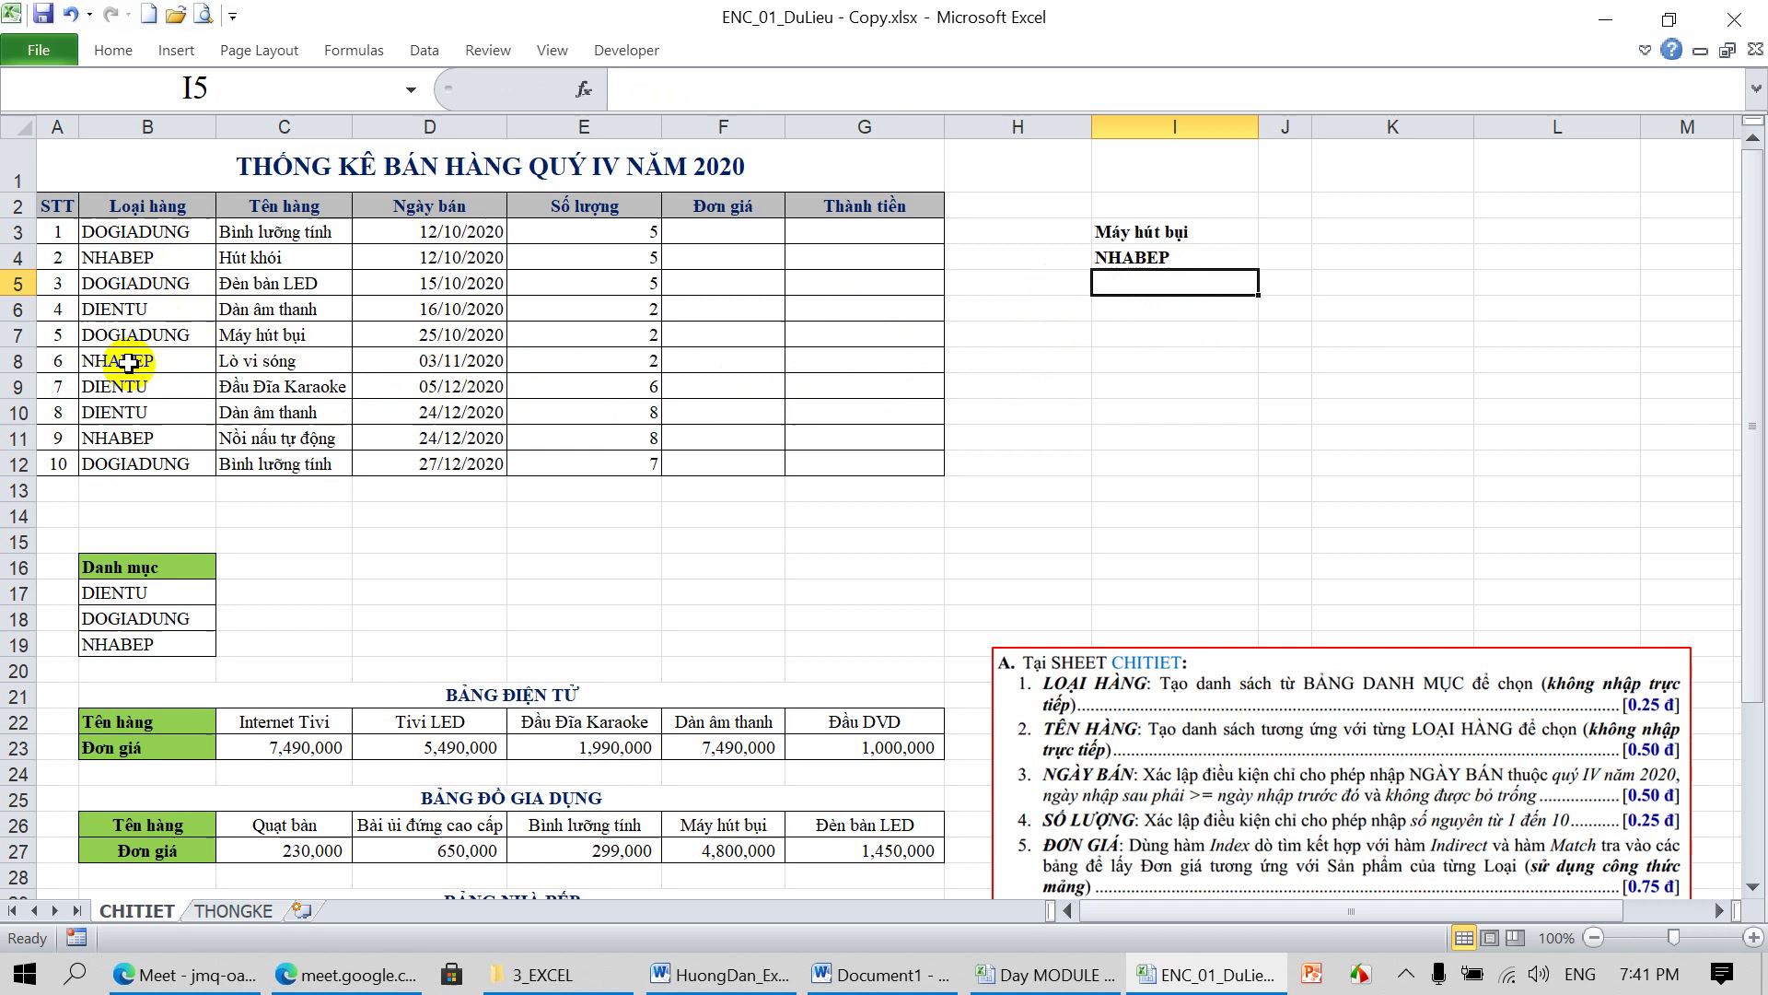
type("=INDEX(")
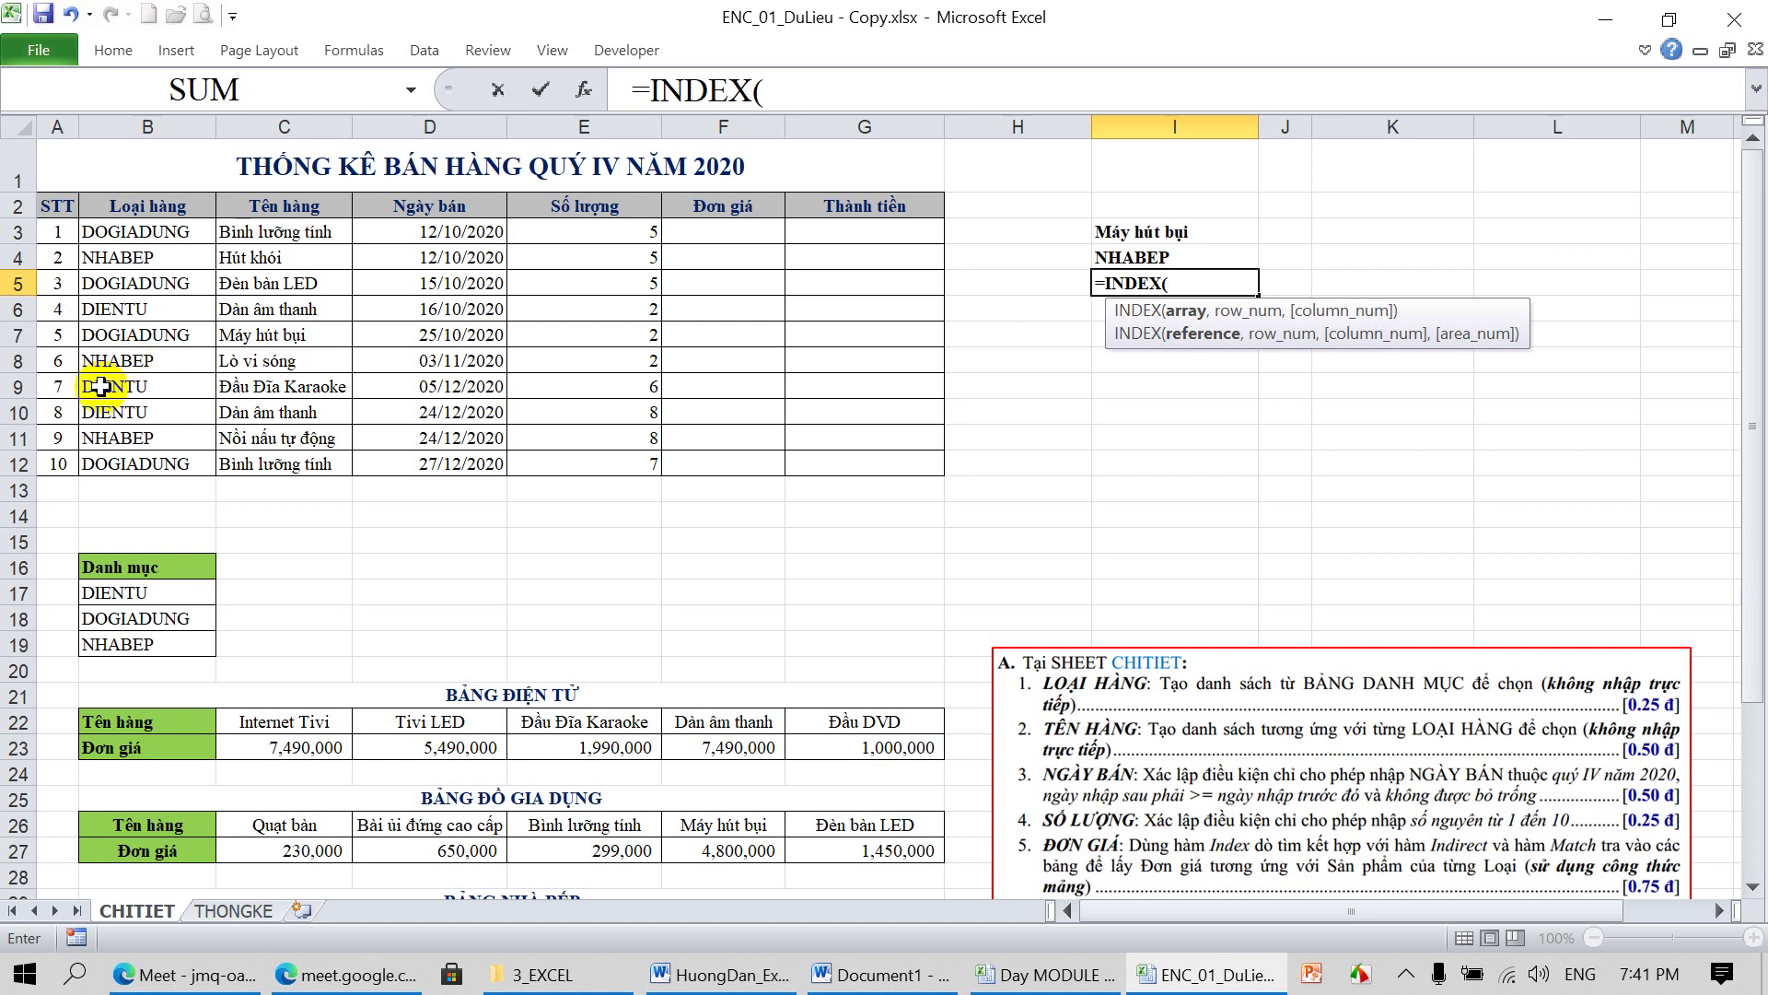
Finish I5 as =INDEX(A9:F9,3) to return Đầu Đĩa Karaoke
left_click_drag(57, 386, 761, 396)
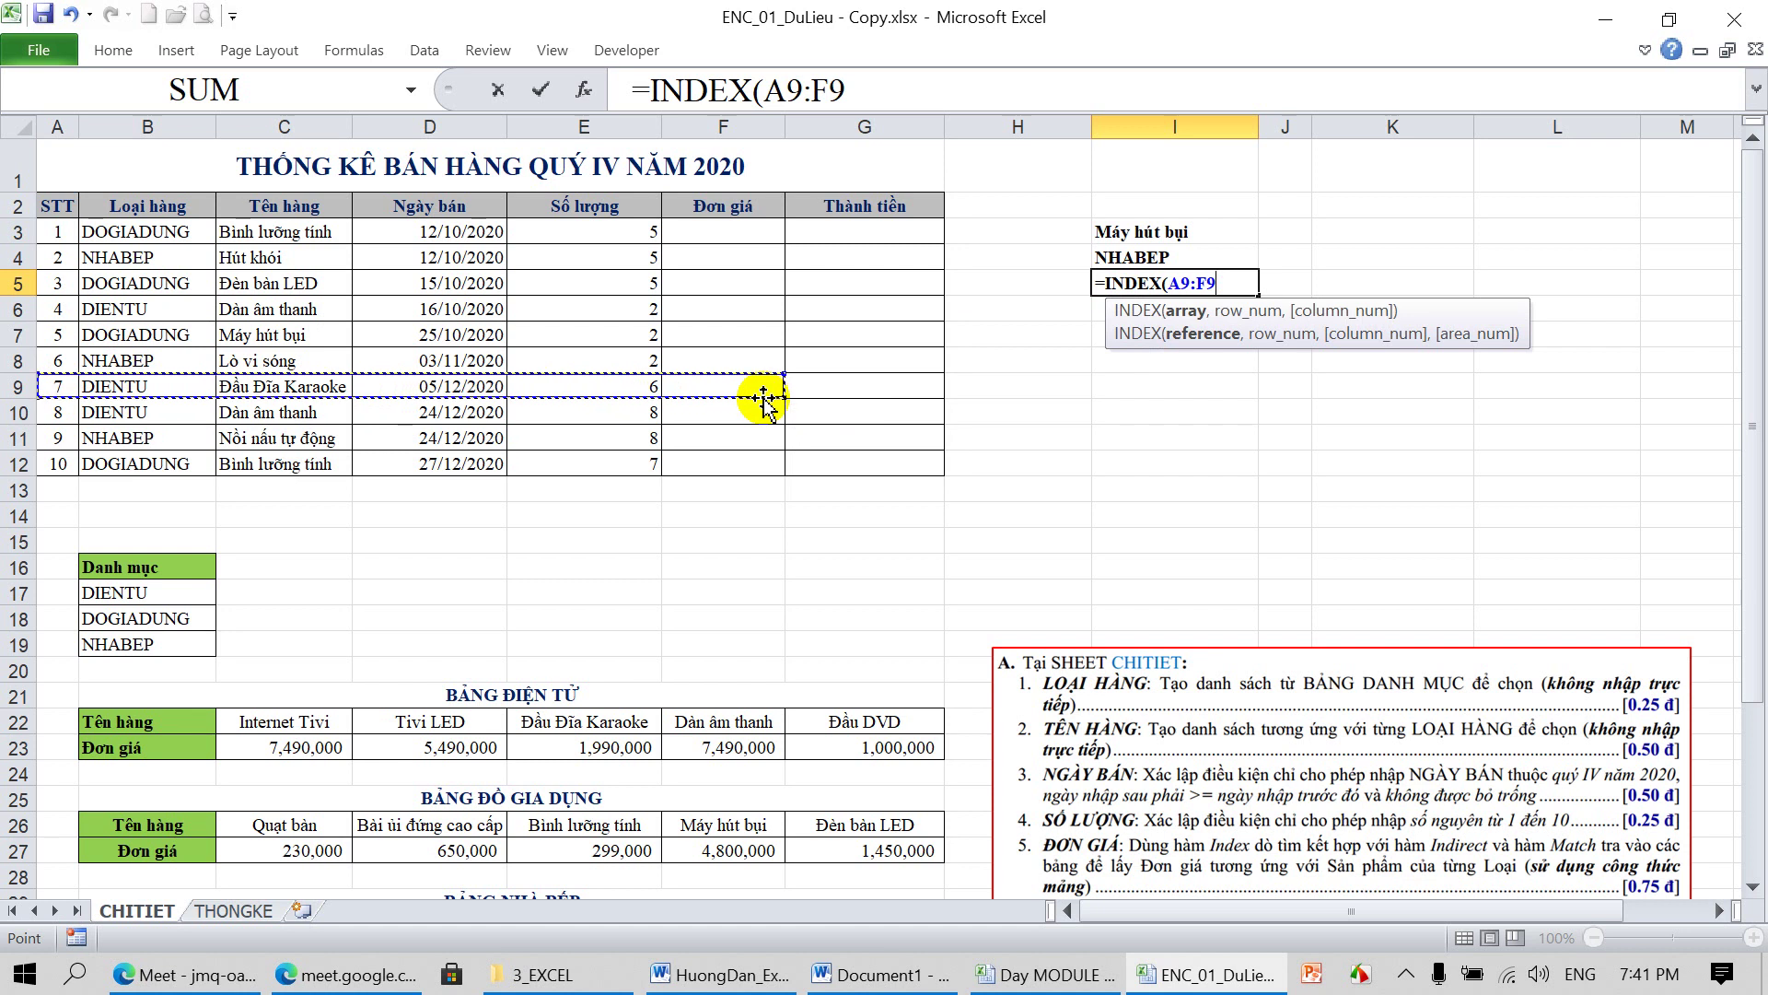
type(",")
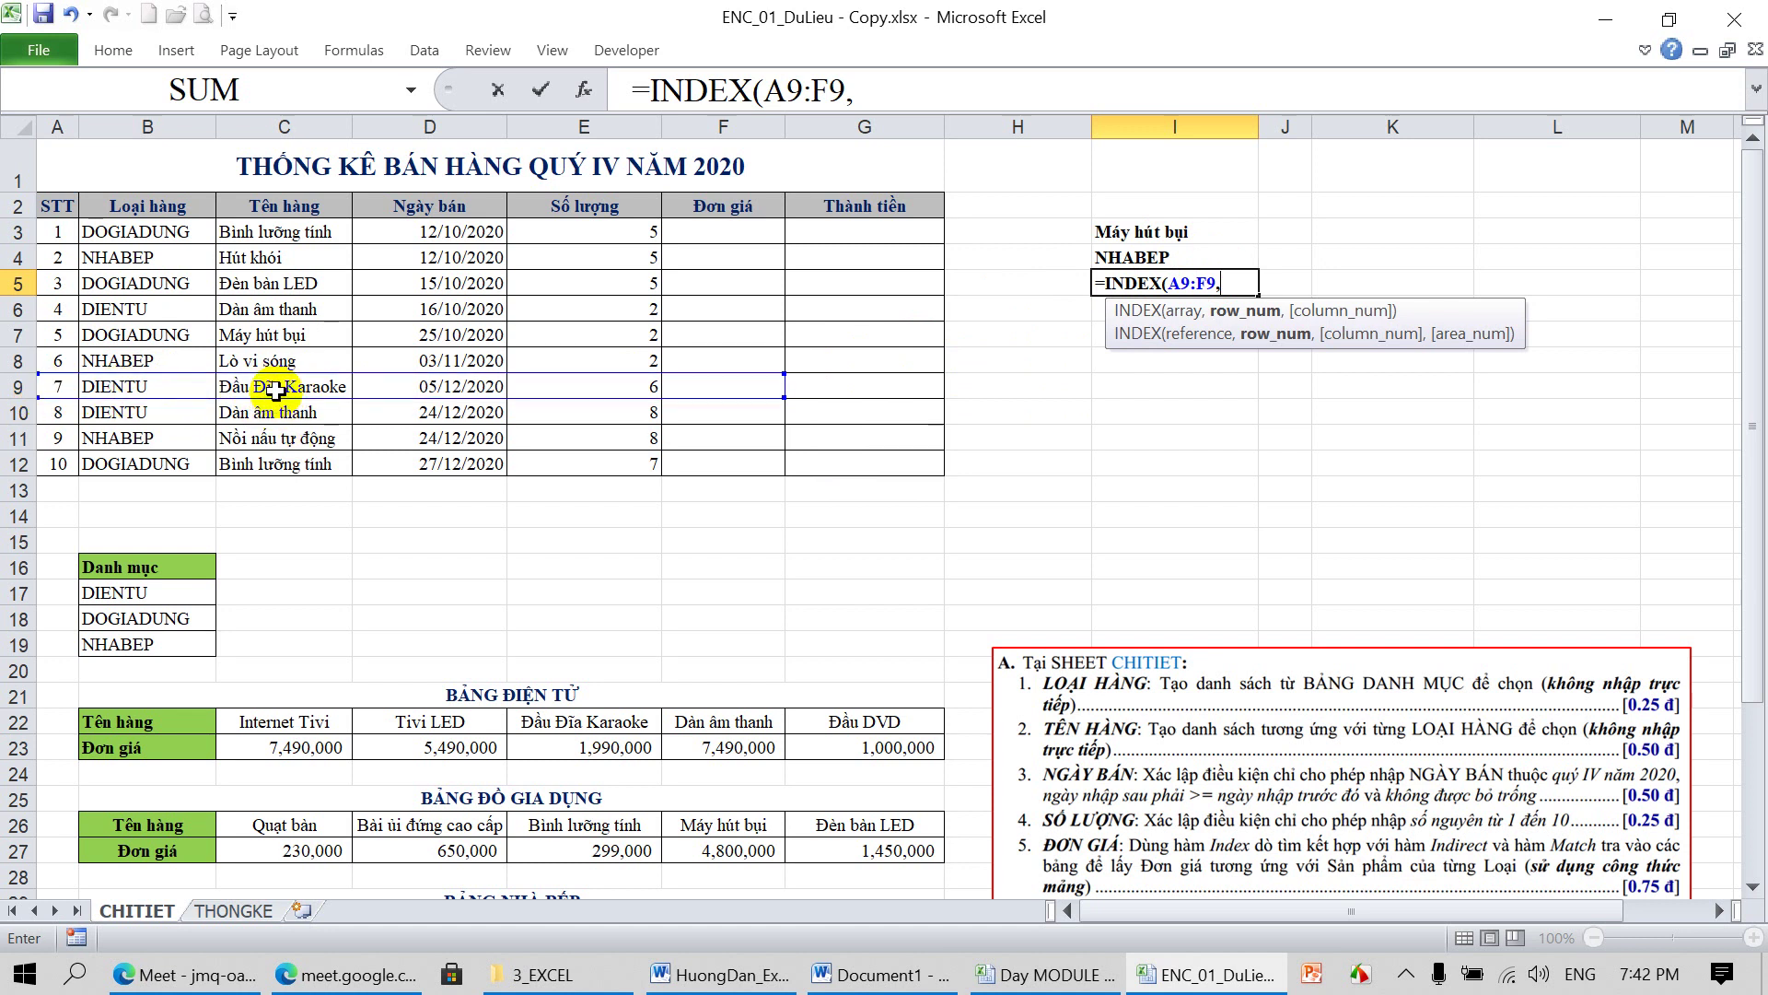
type("3)")
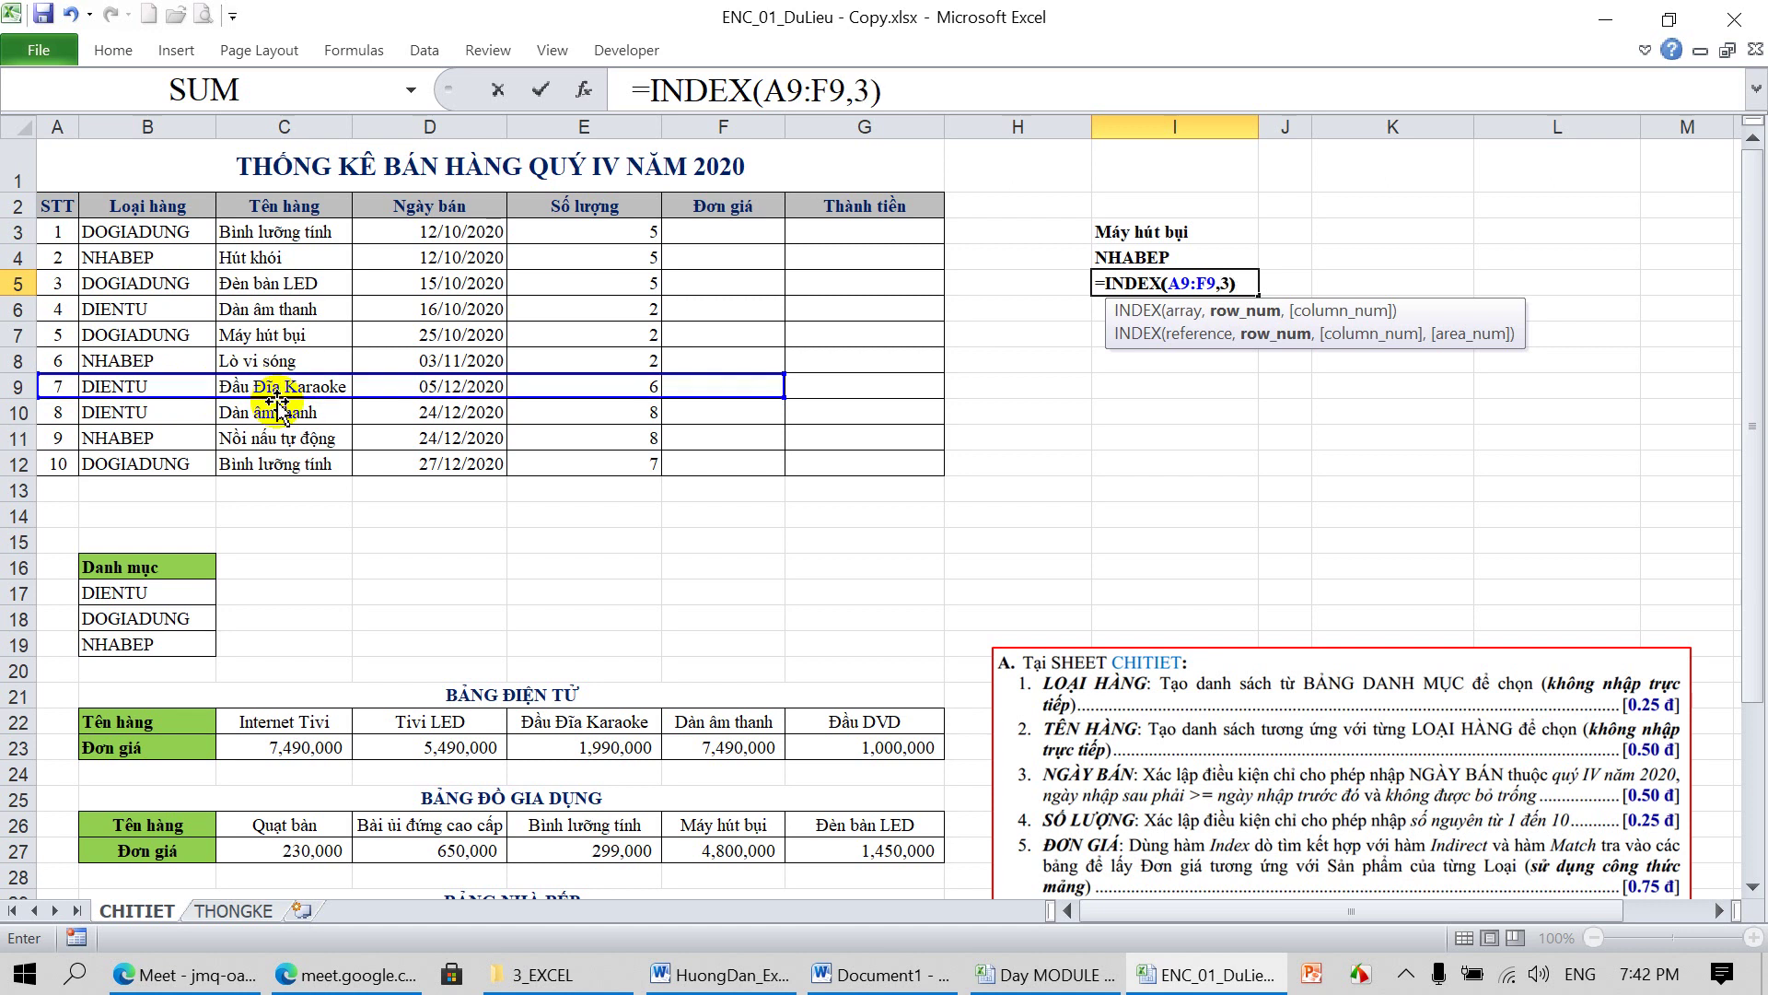
key("Return")
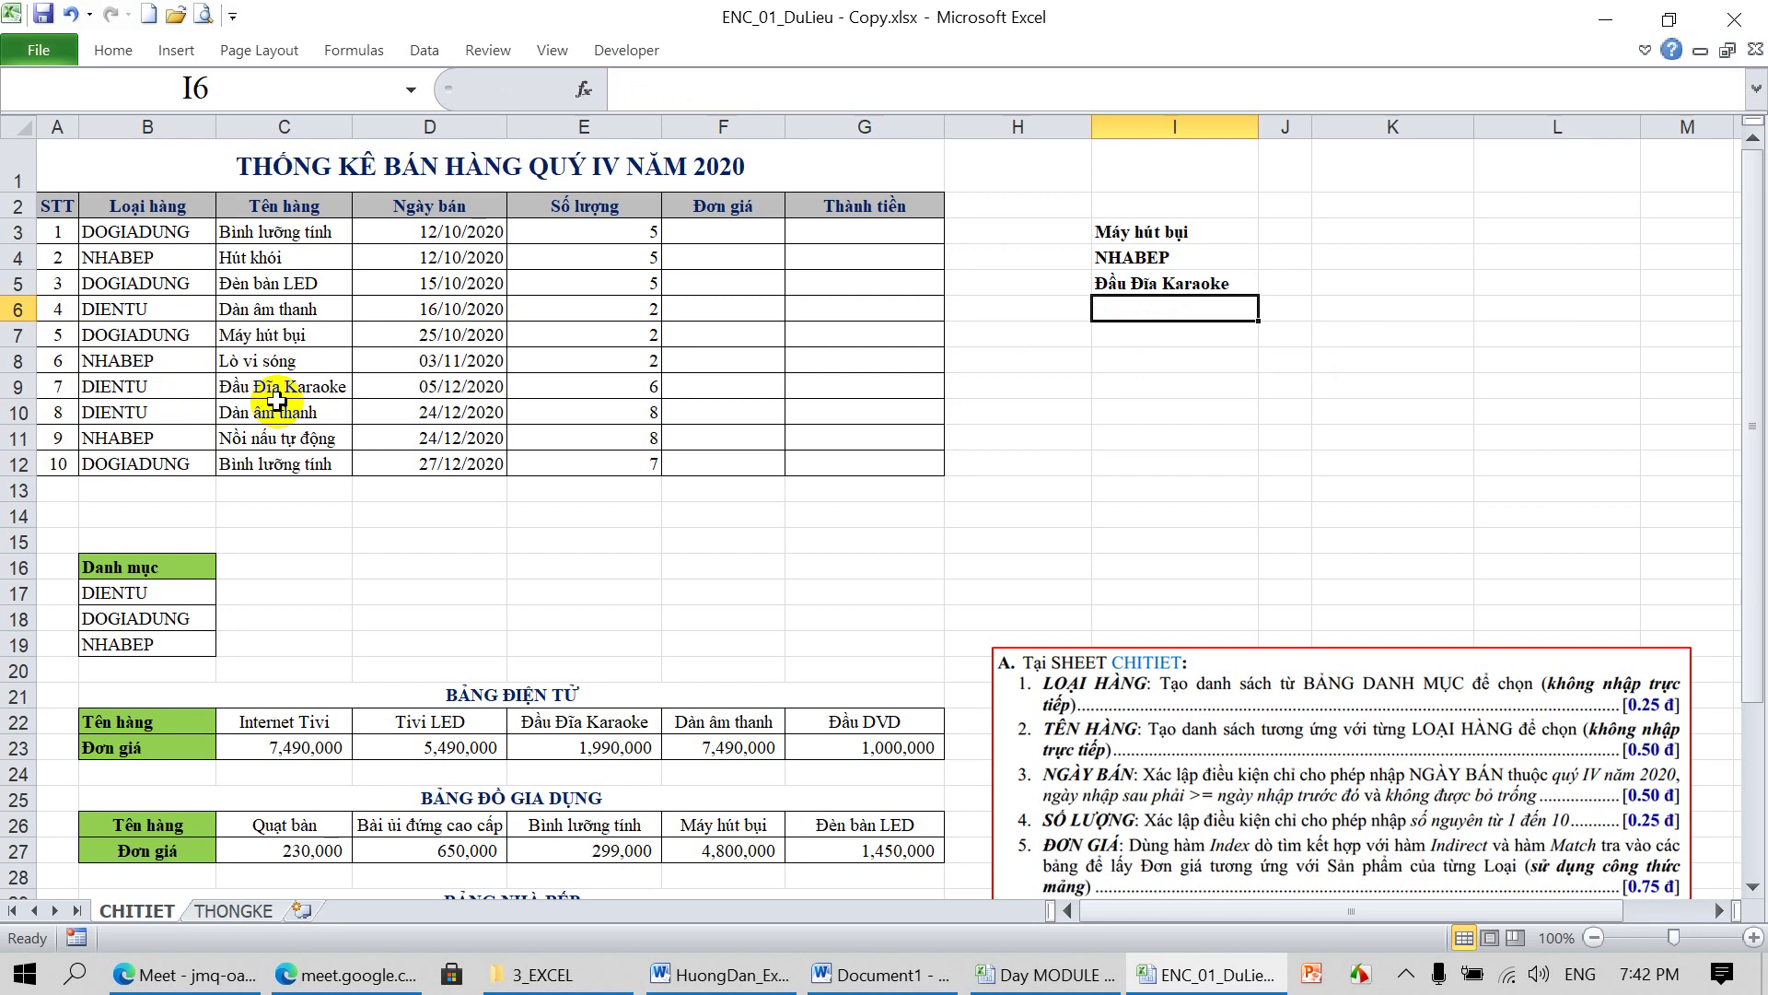
Enter =INDEX(B2:E6,3) in I6 to pull from the third row of B2:E6
type("=")
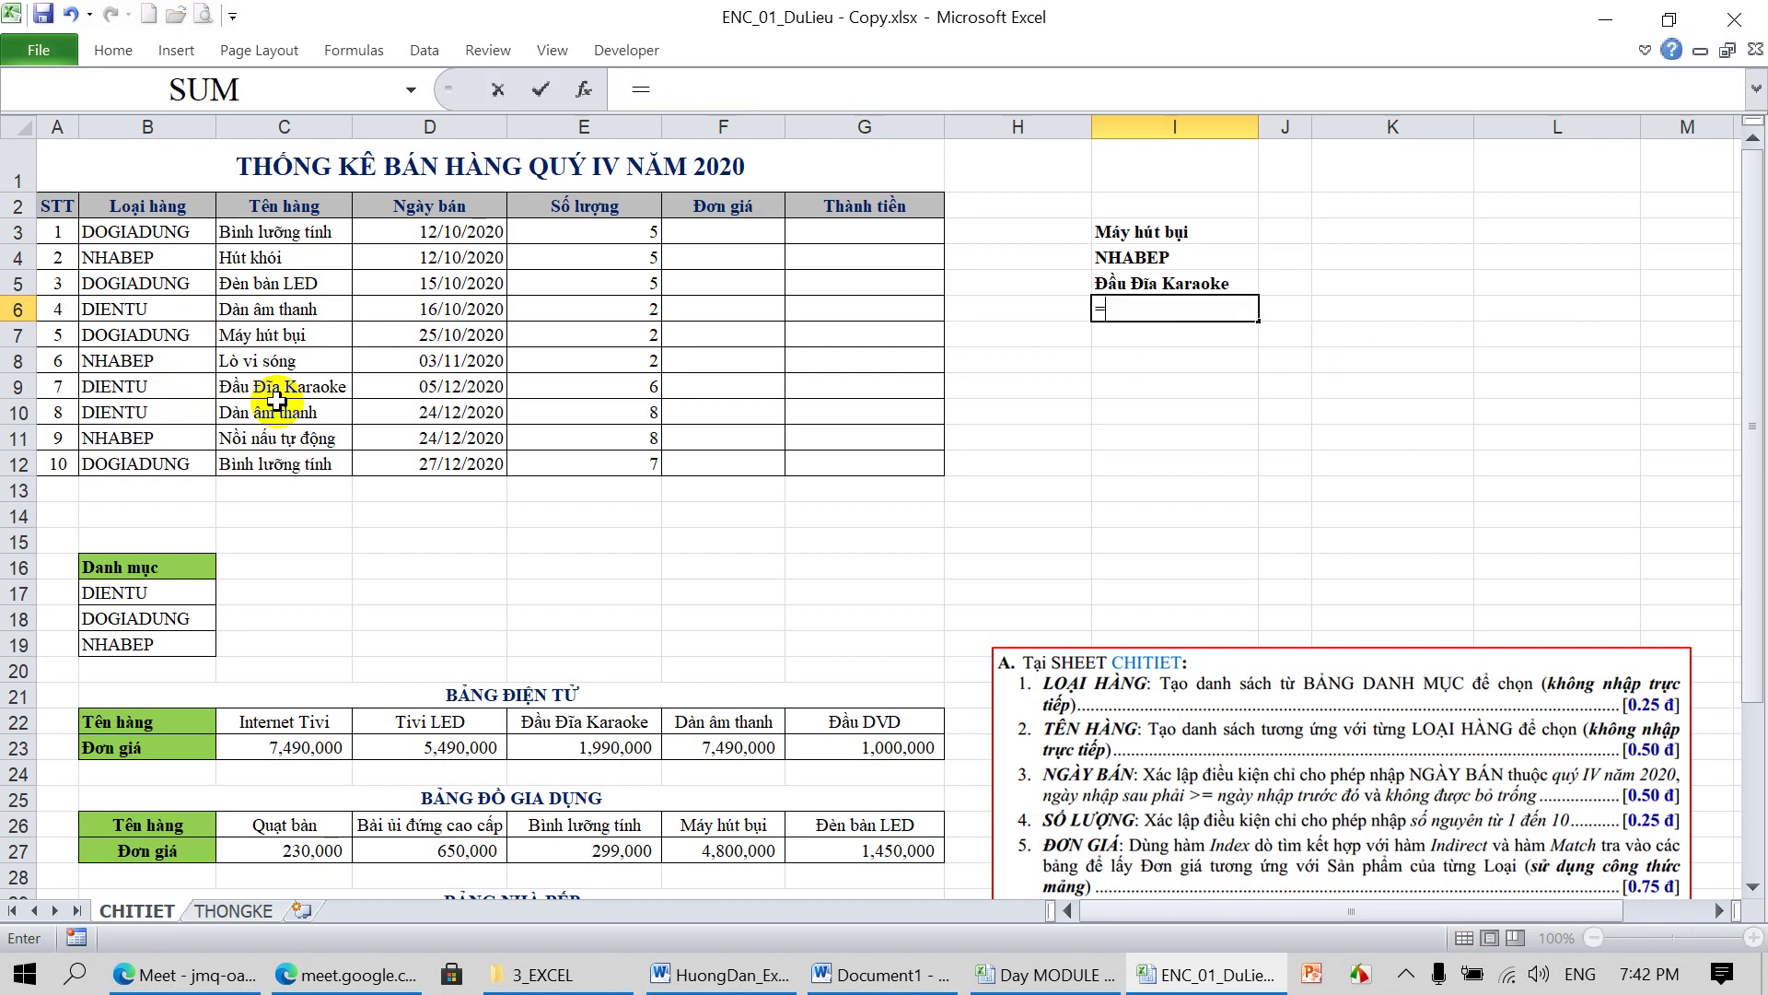
type("INDEX")
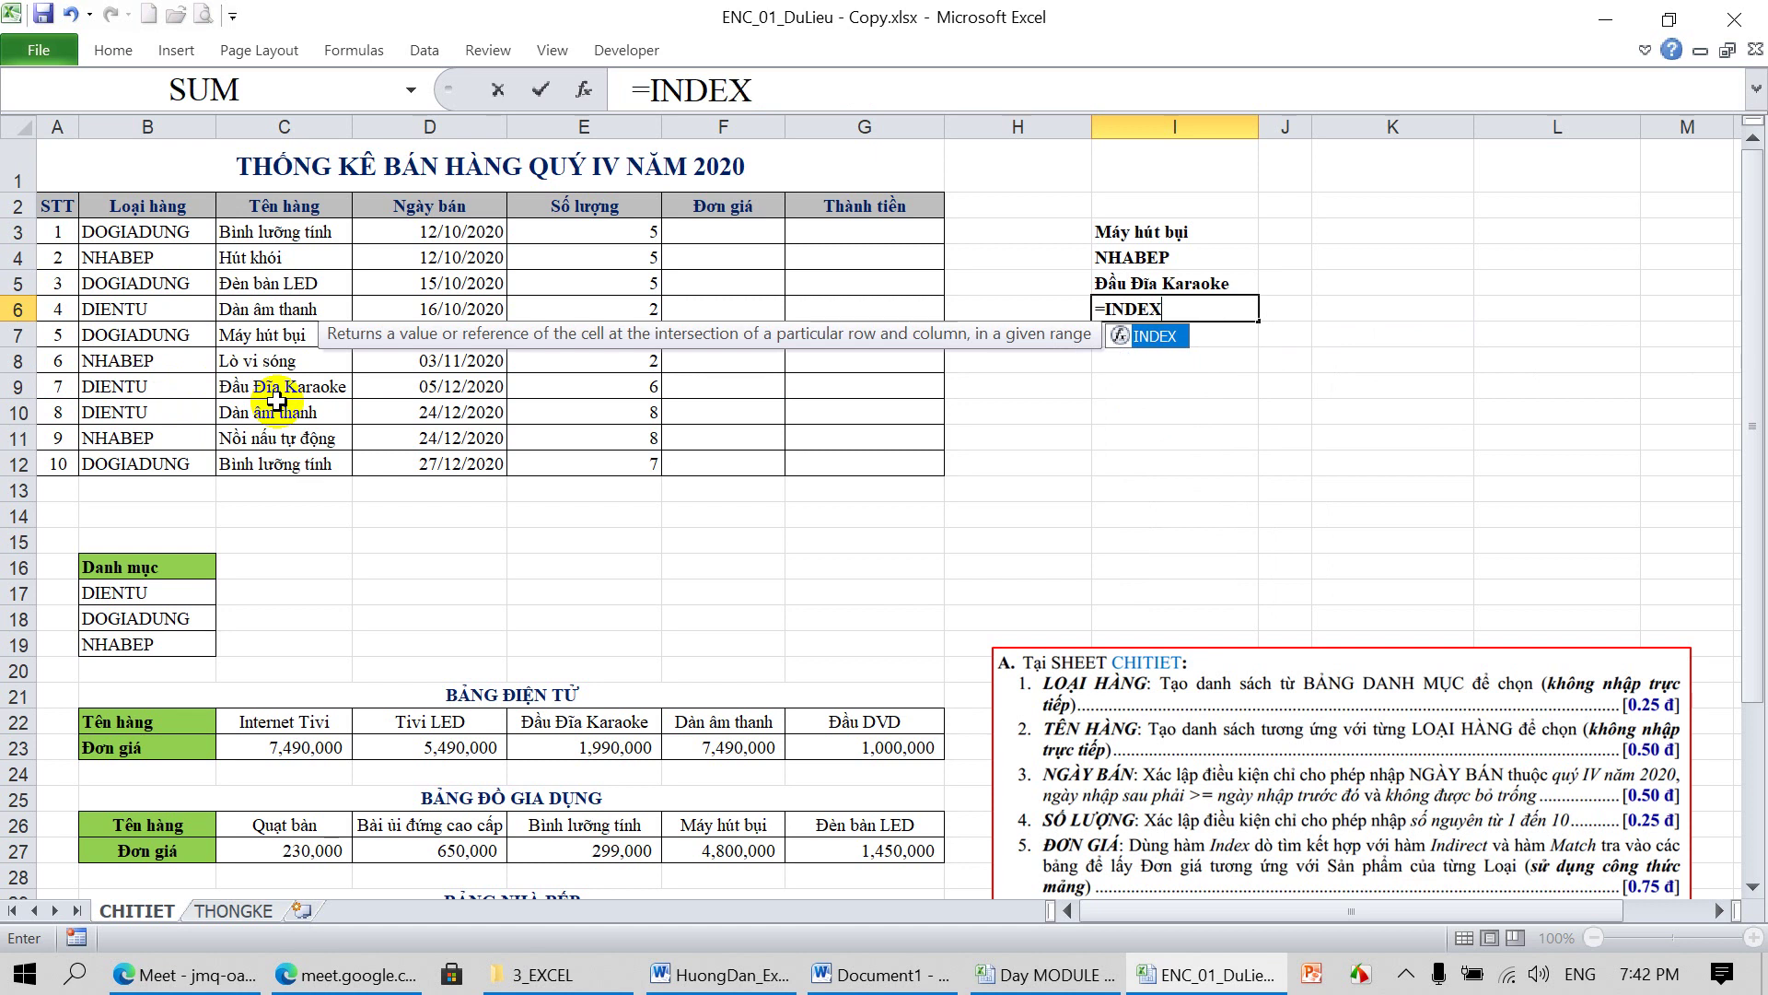
type("(")
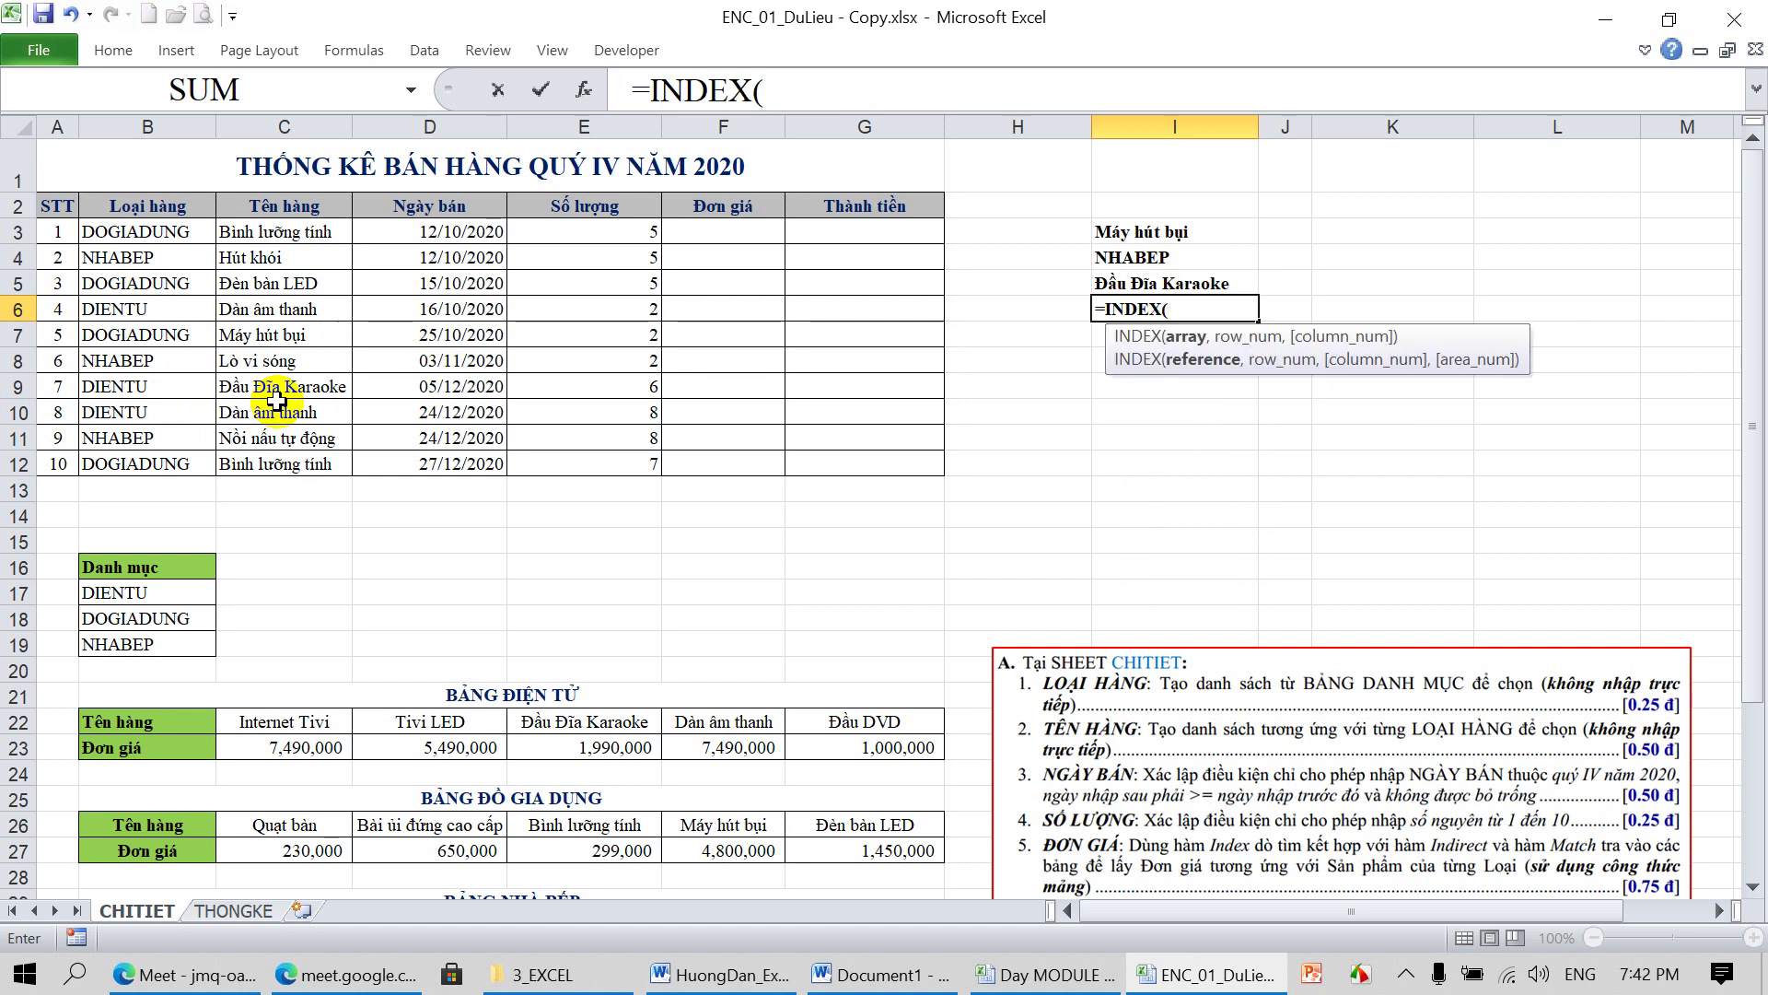
mouse_move(126, 233)
left_mouse_down()
mouse_move(140, 254)
mouse_move(514, 309)
left_mouse_up()
type(",")
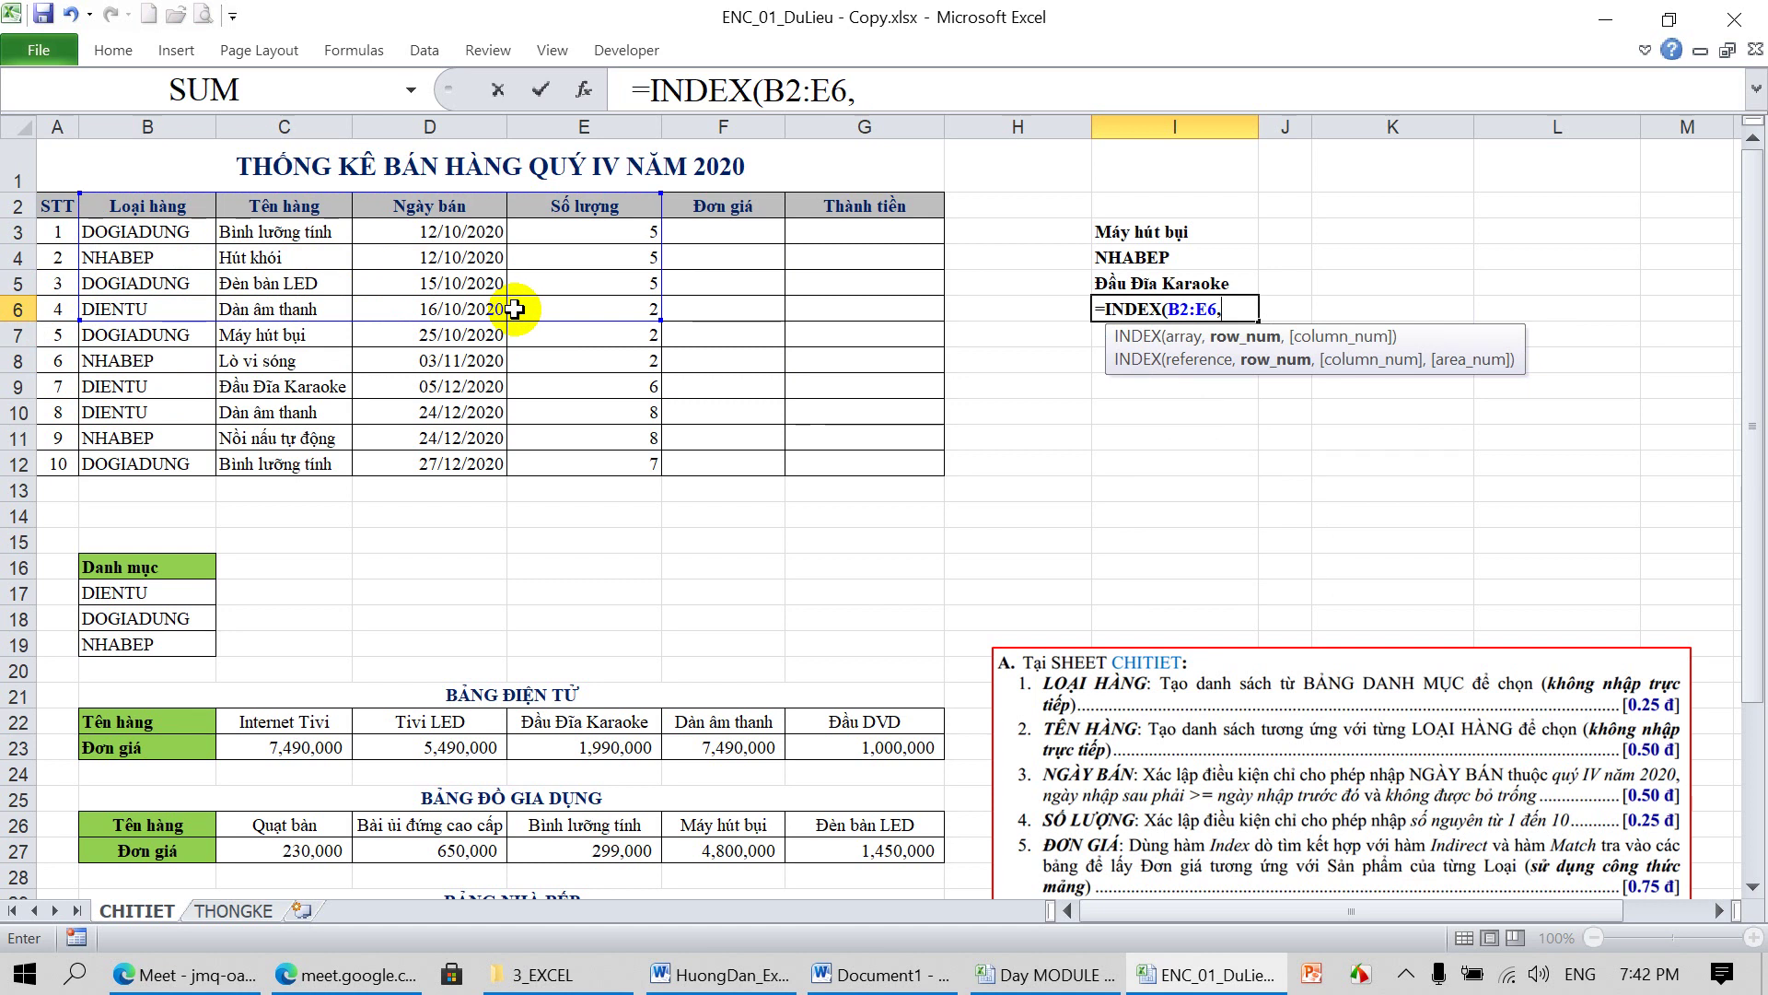
type("3")
type(")")
key("Return")
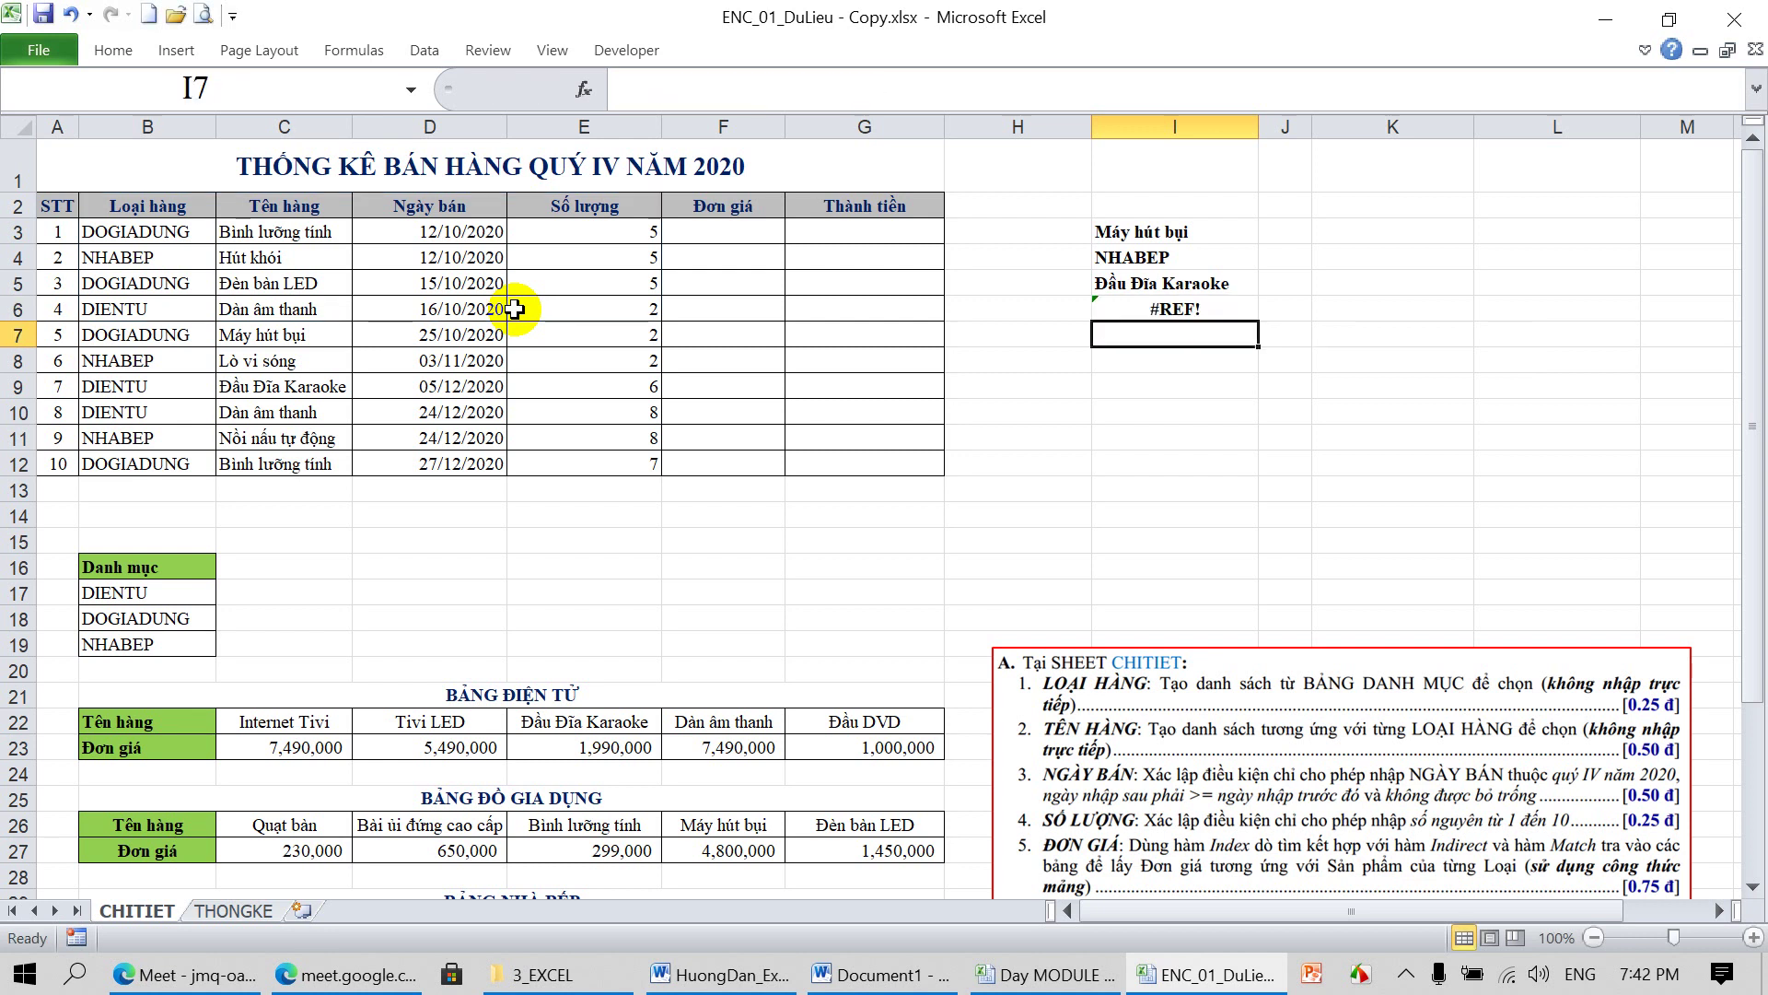
Add column_num 4 to the I6 formula, making it =INDEX(B2:E6,3,4)
double_click(1158, 310)
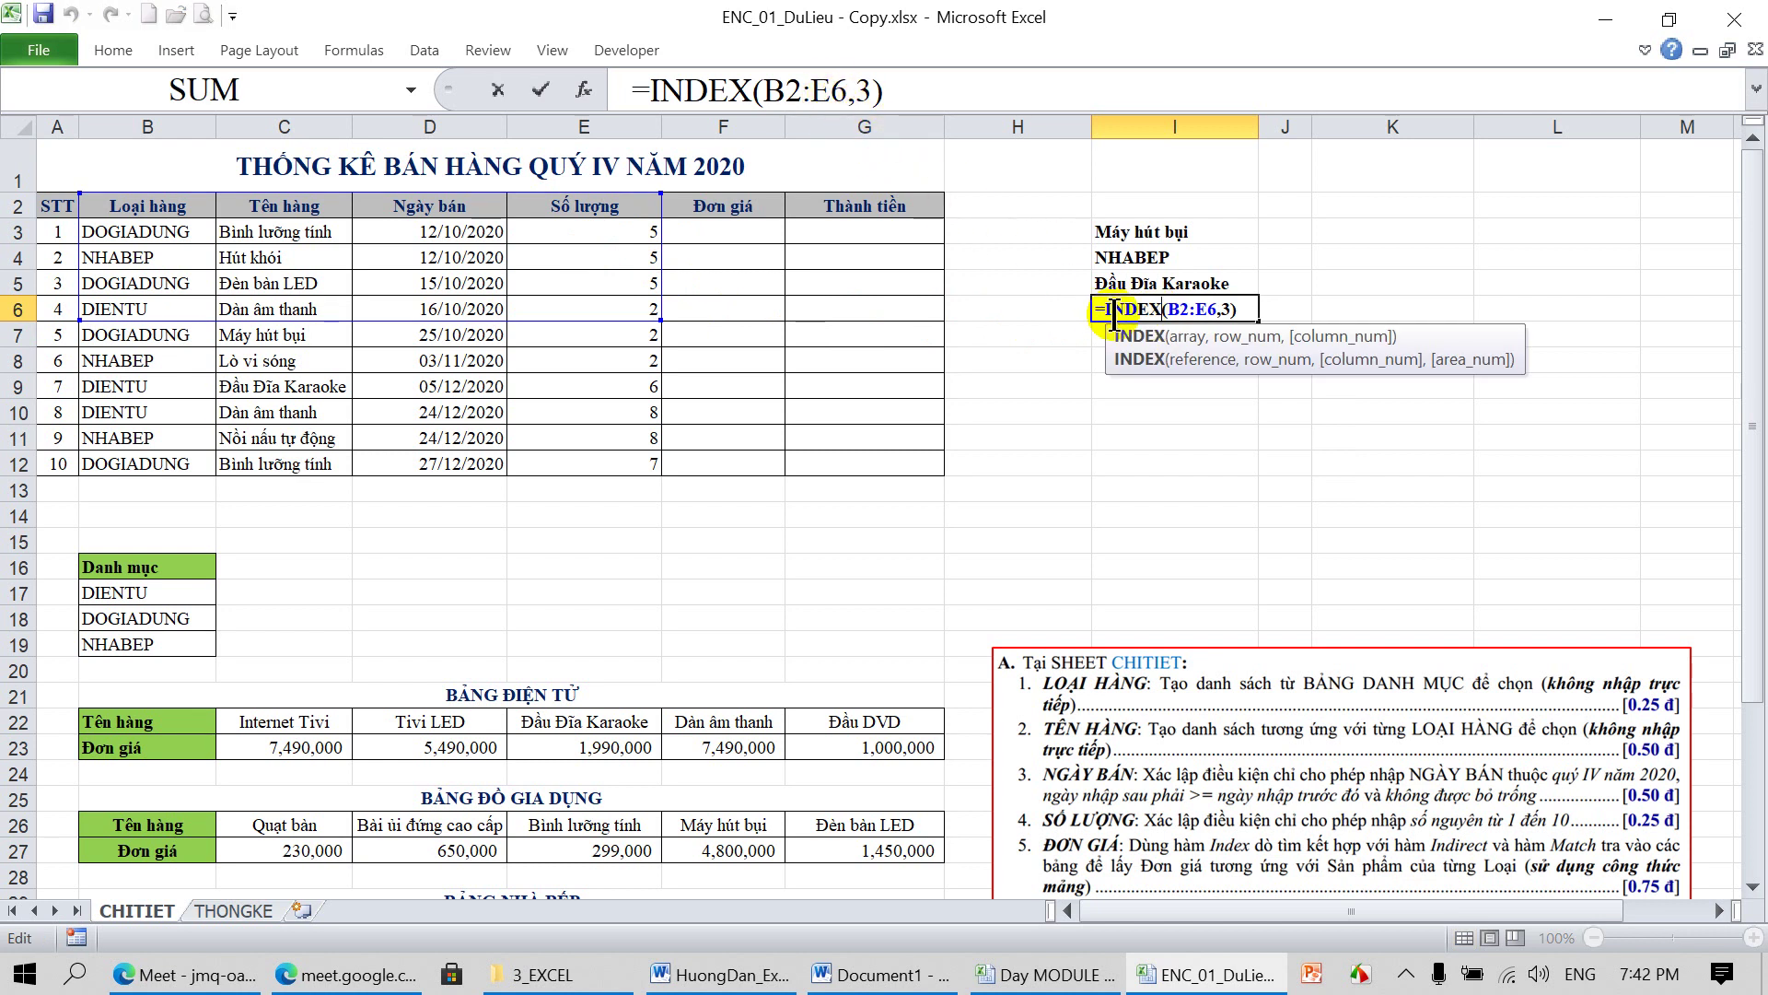
left_click(1209, 318)
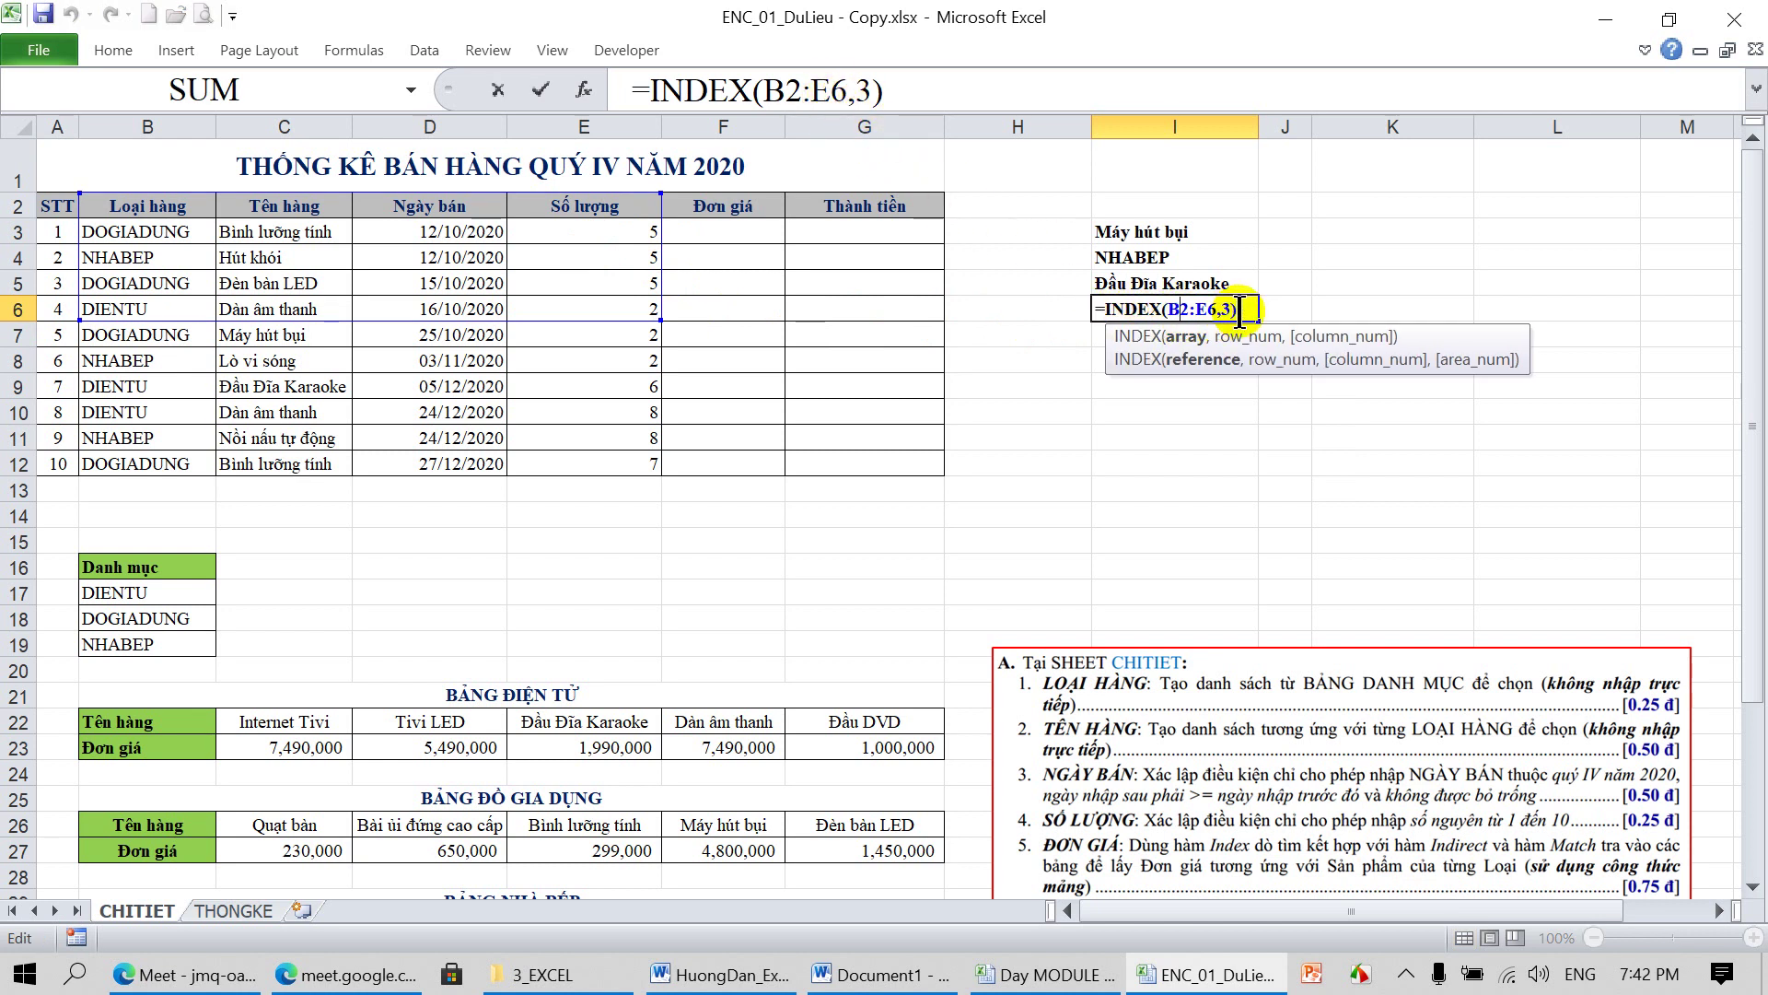
left_click(324, 196)
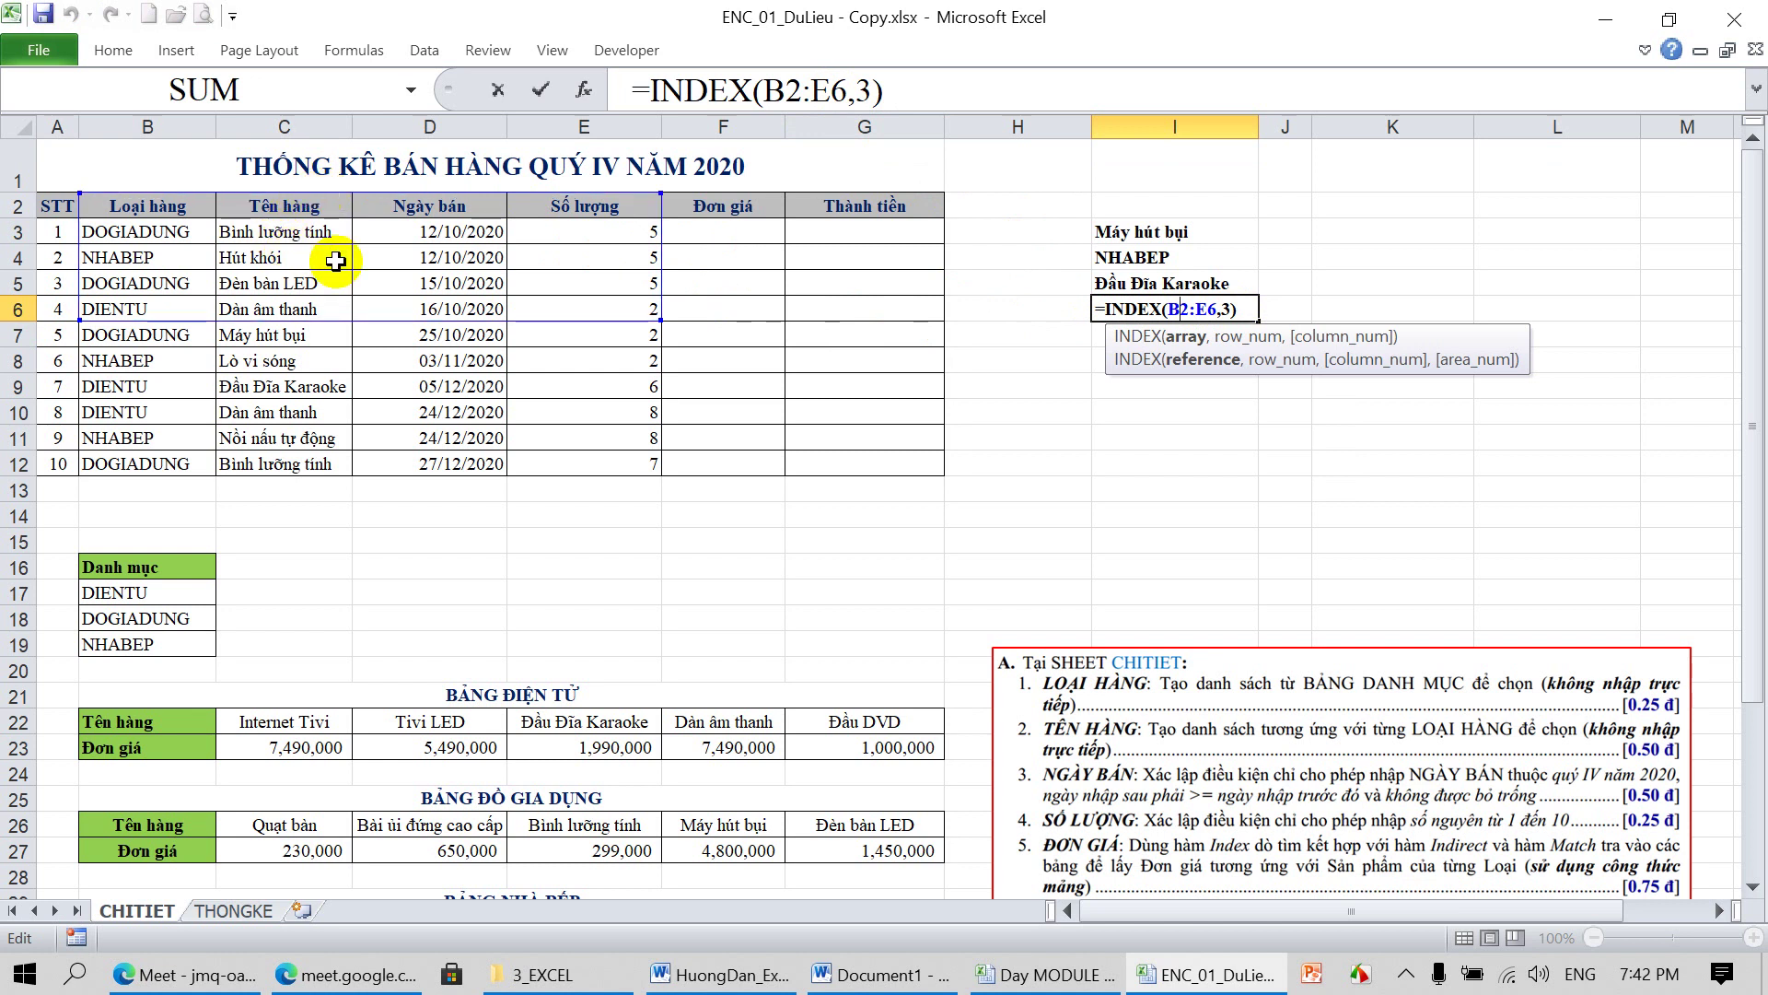
left_click(1238, 311)
type(",")
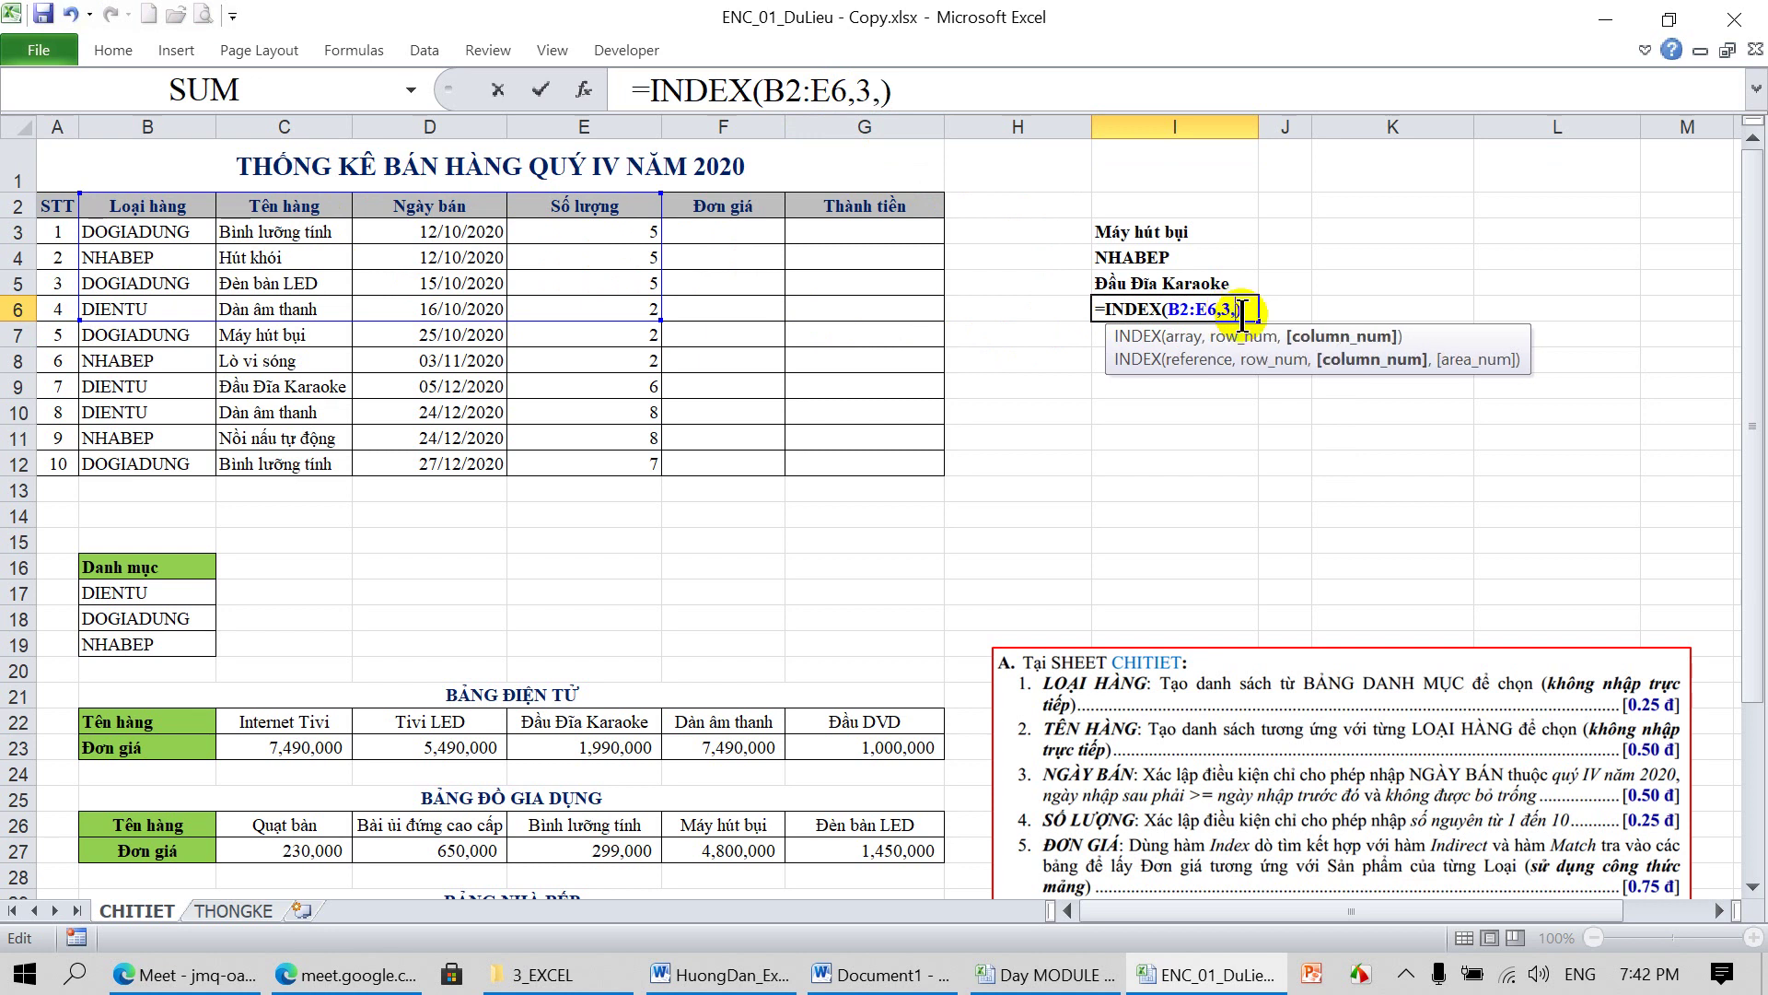
type("4")
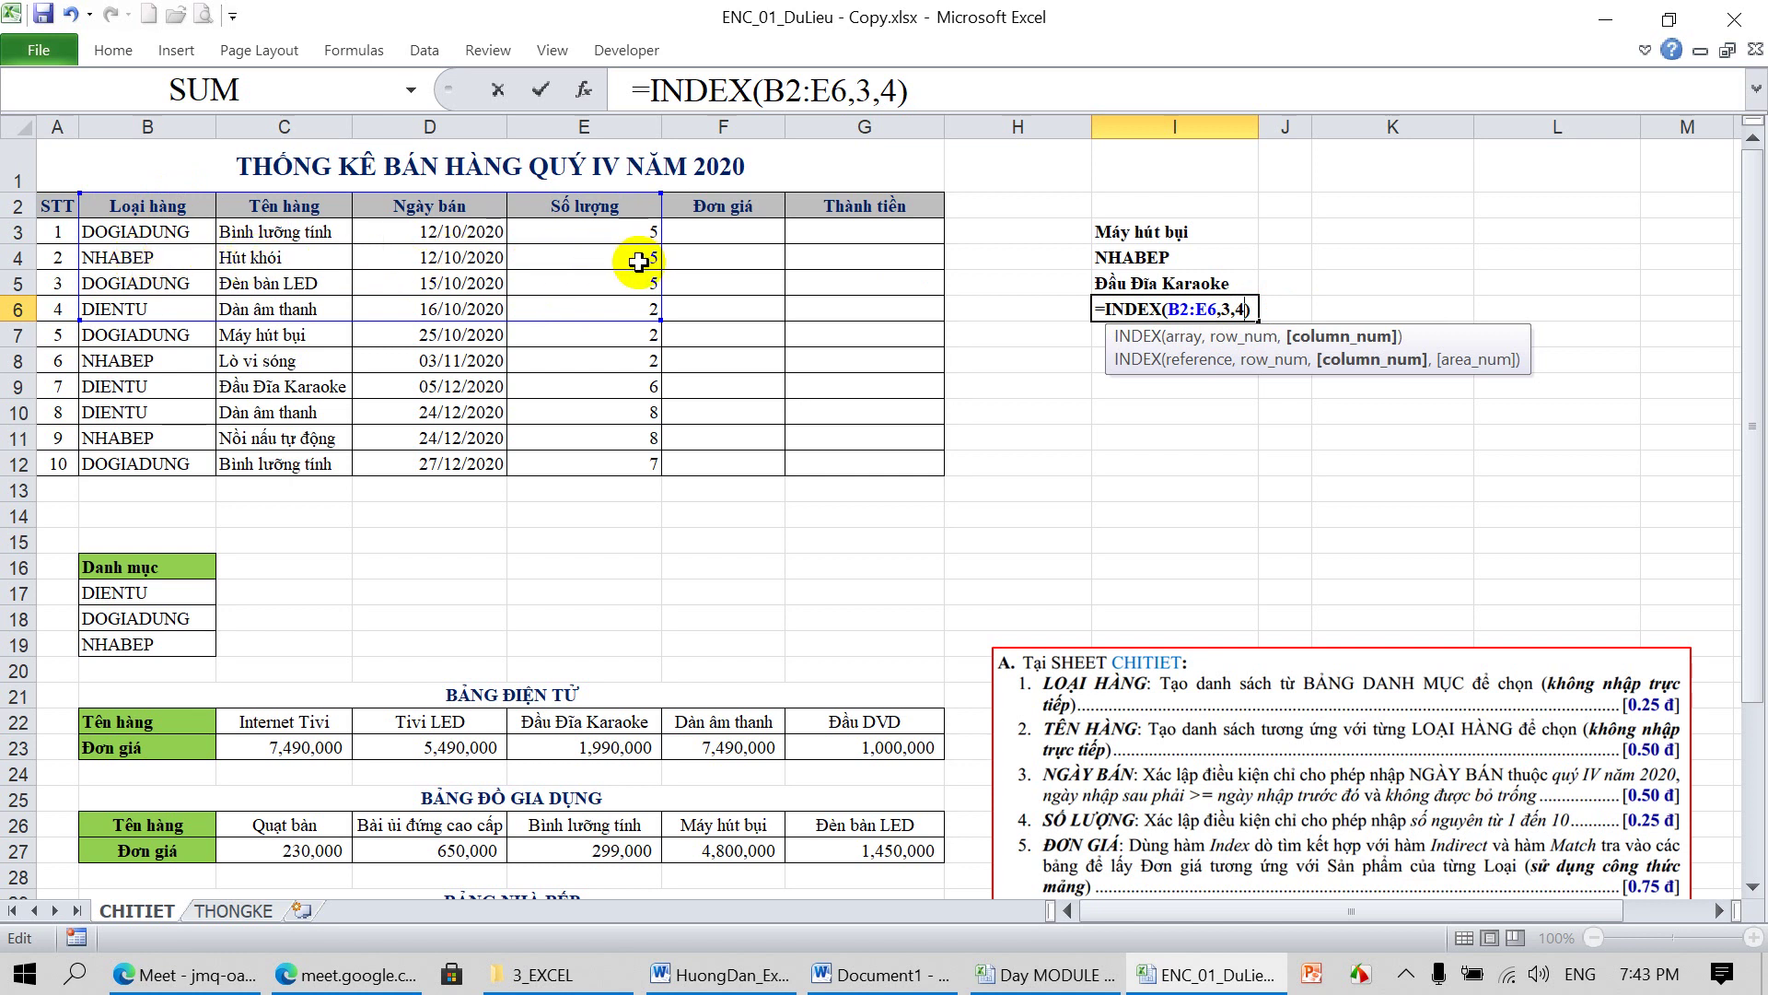
key("Return")
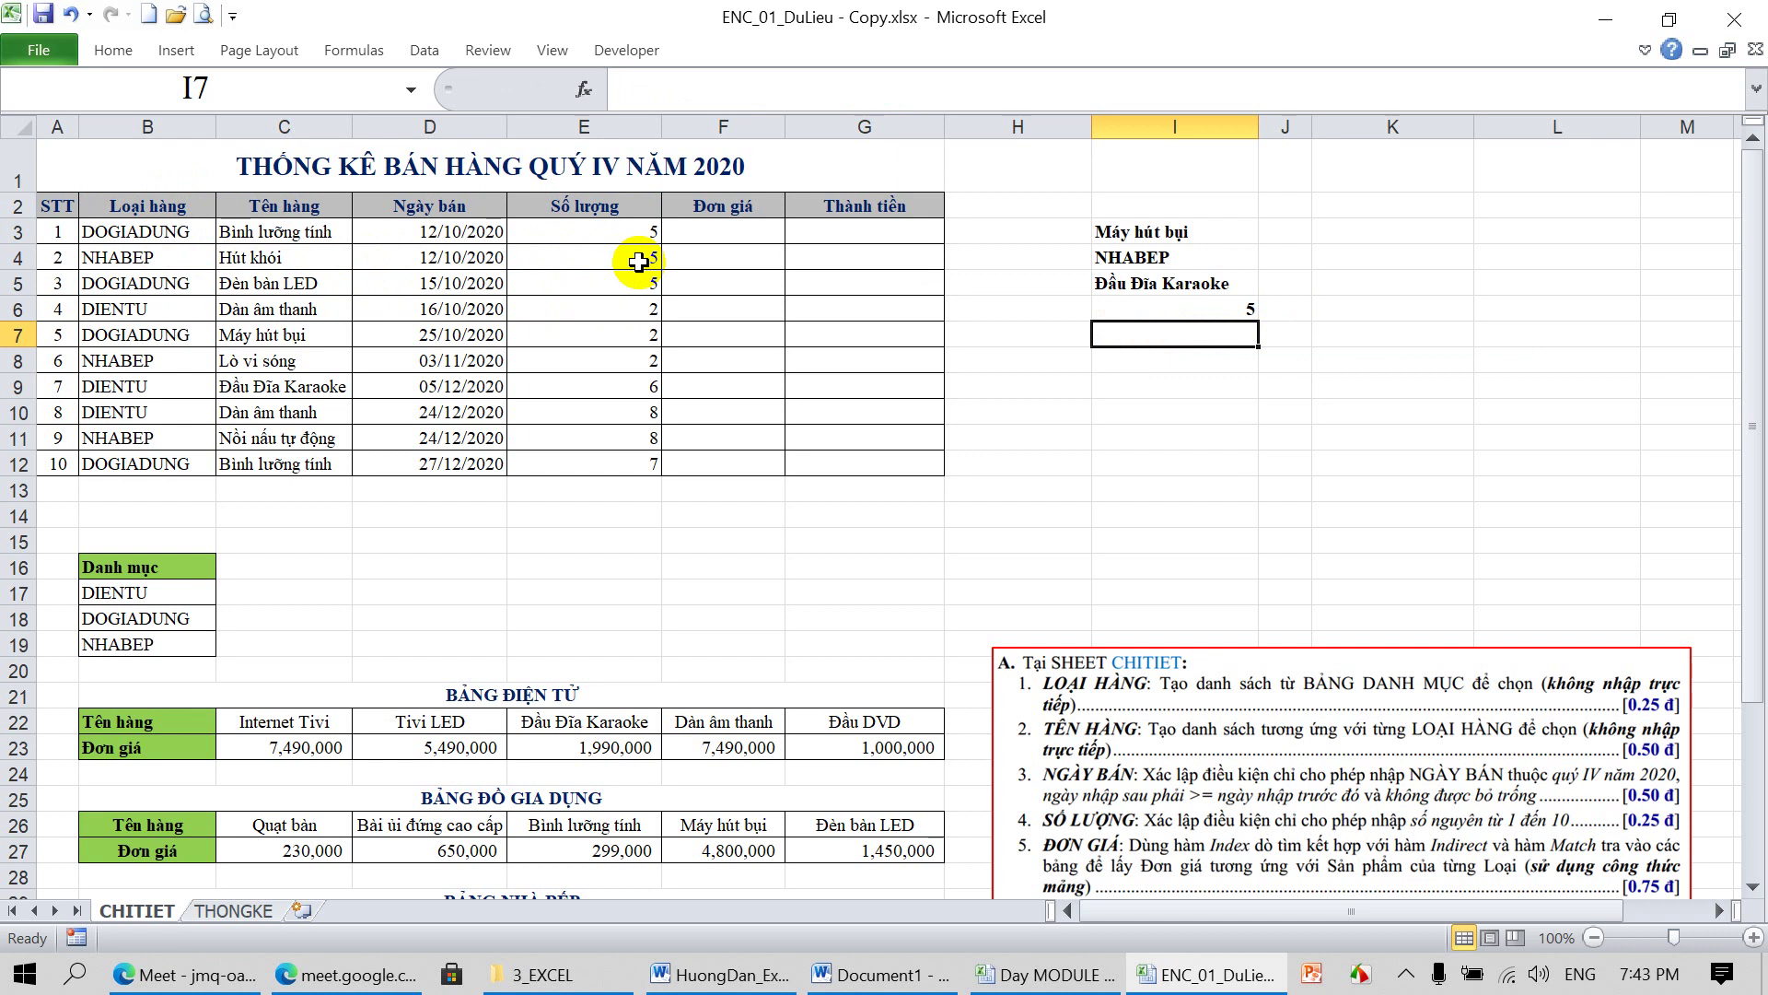
Enter =INDEX(B8:H8,3) in I7 so it returns 44138
type("=")
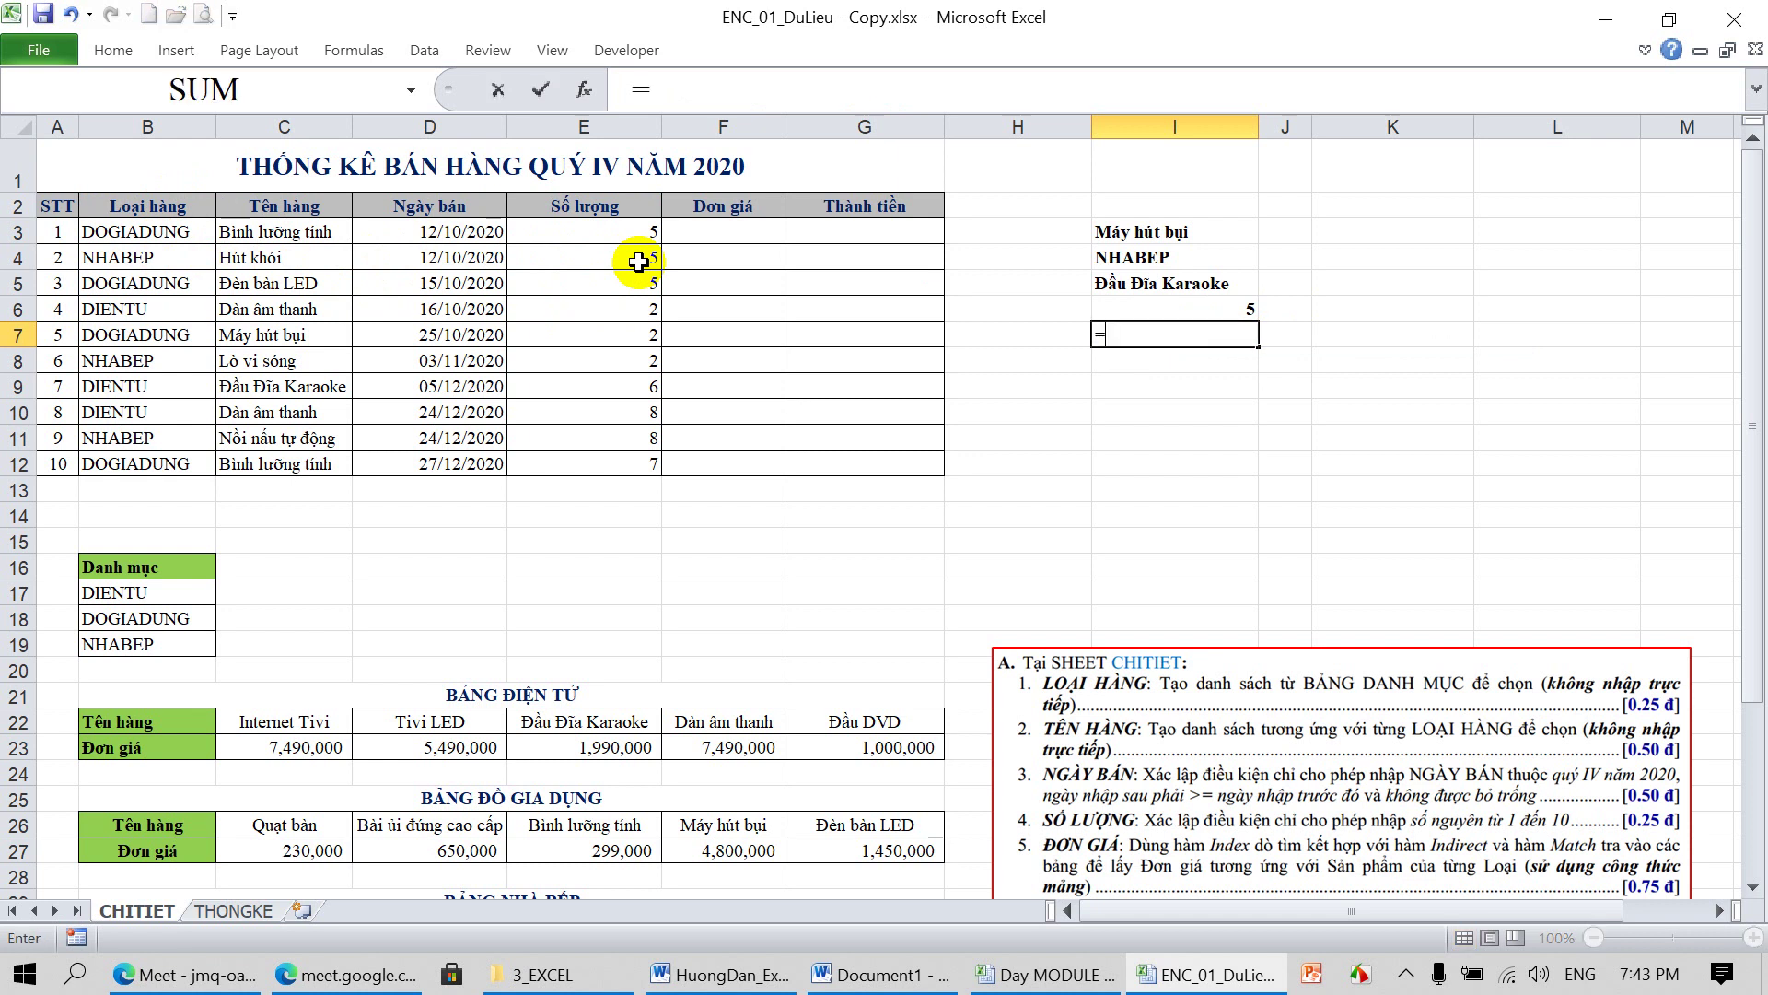
type("INDEX")
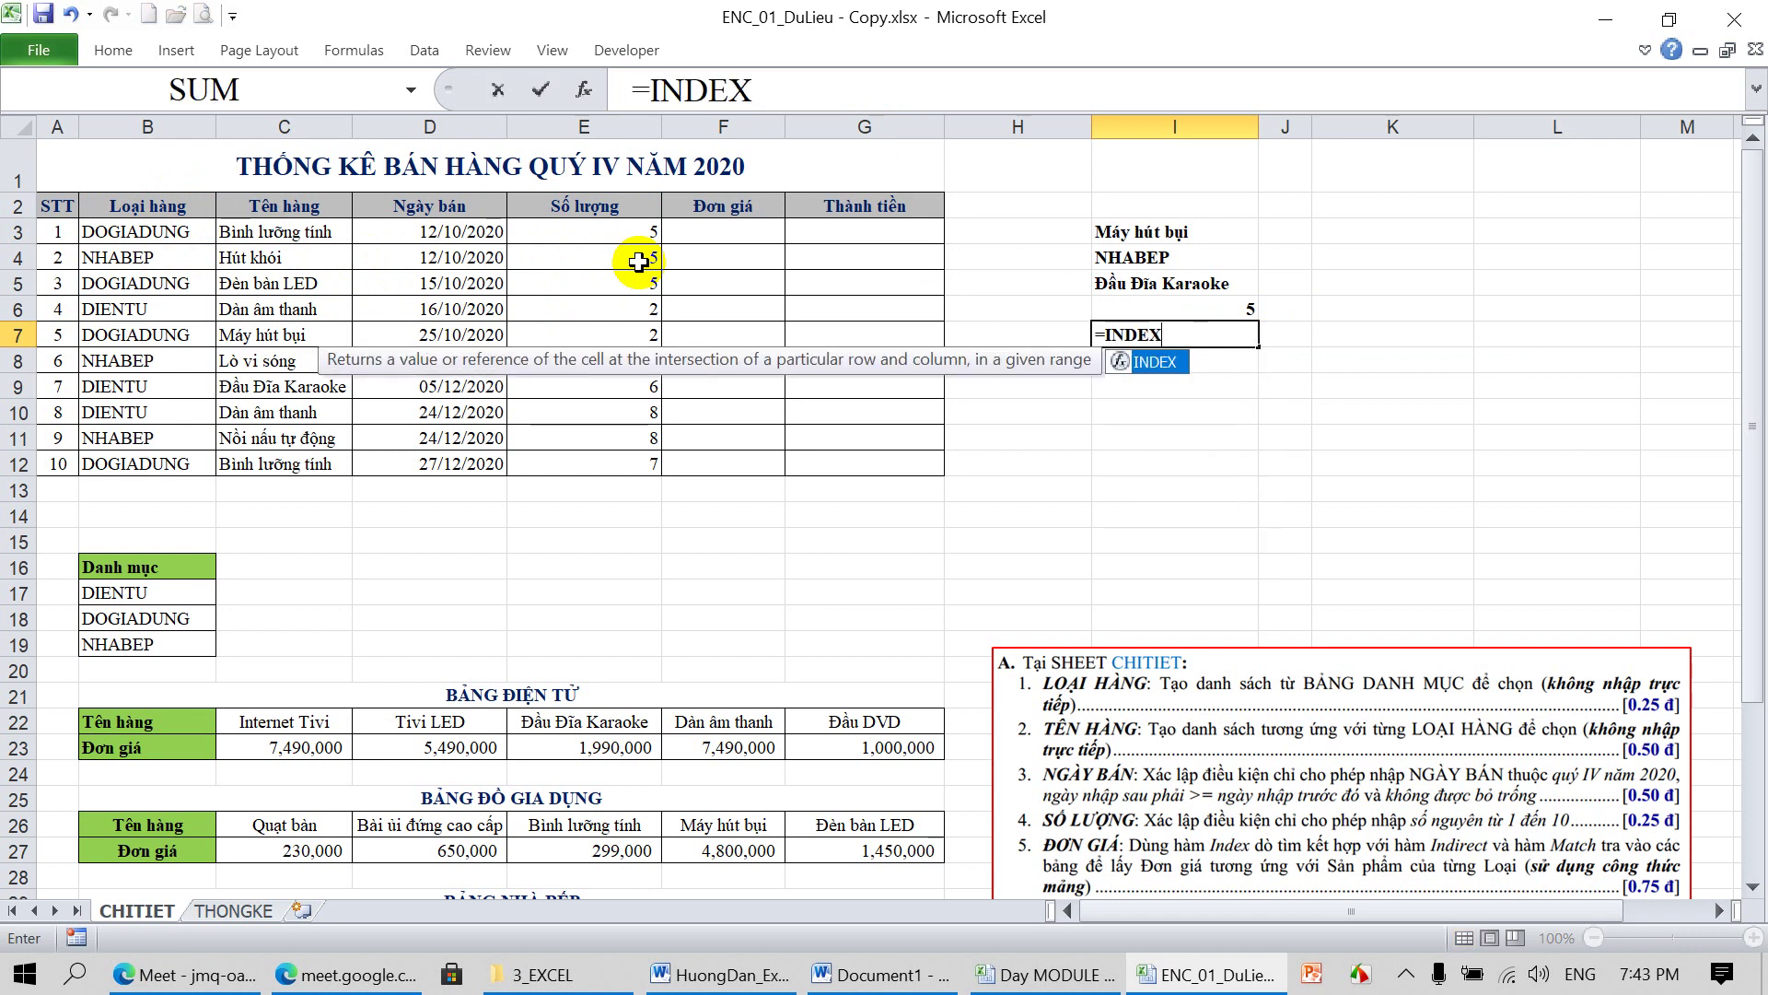
type("(")
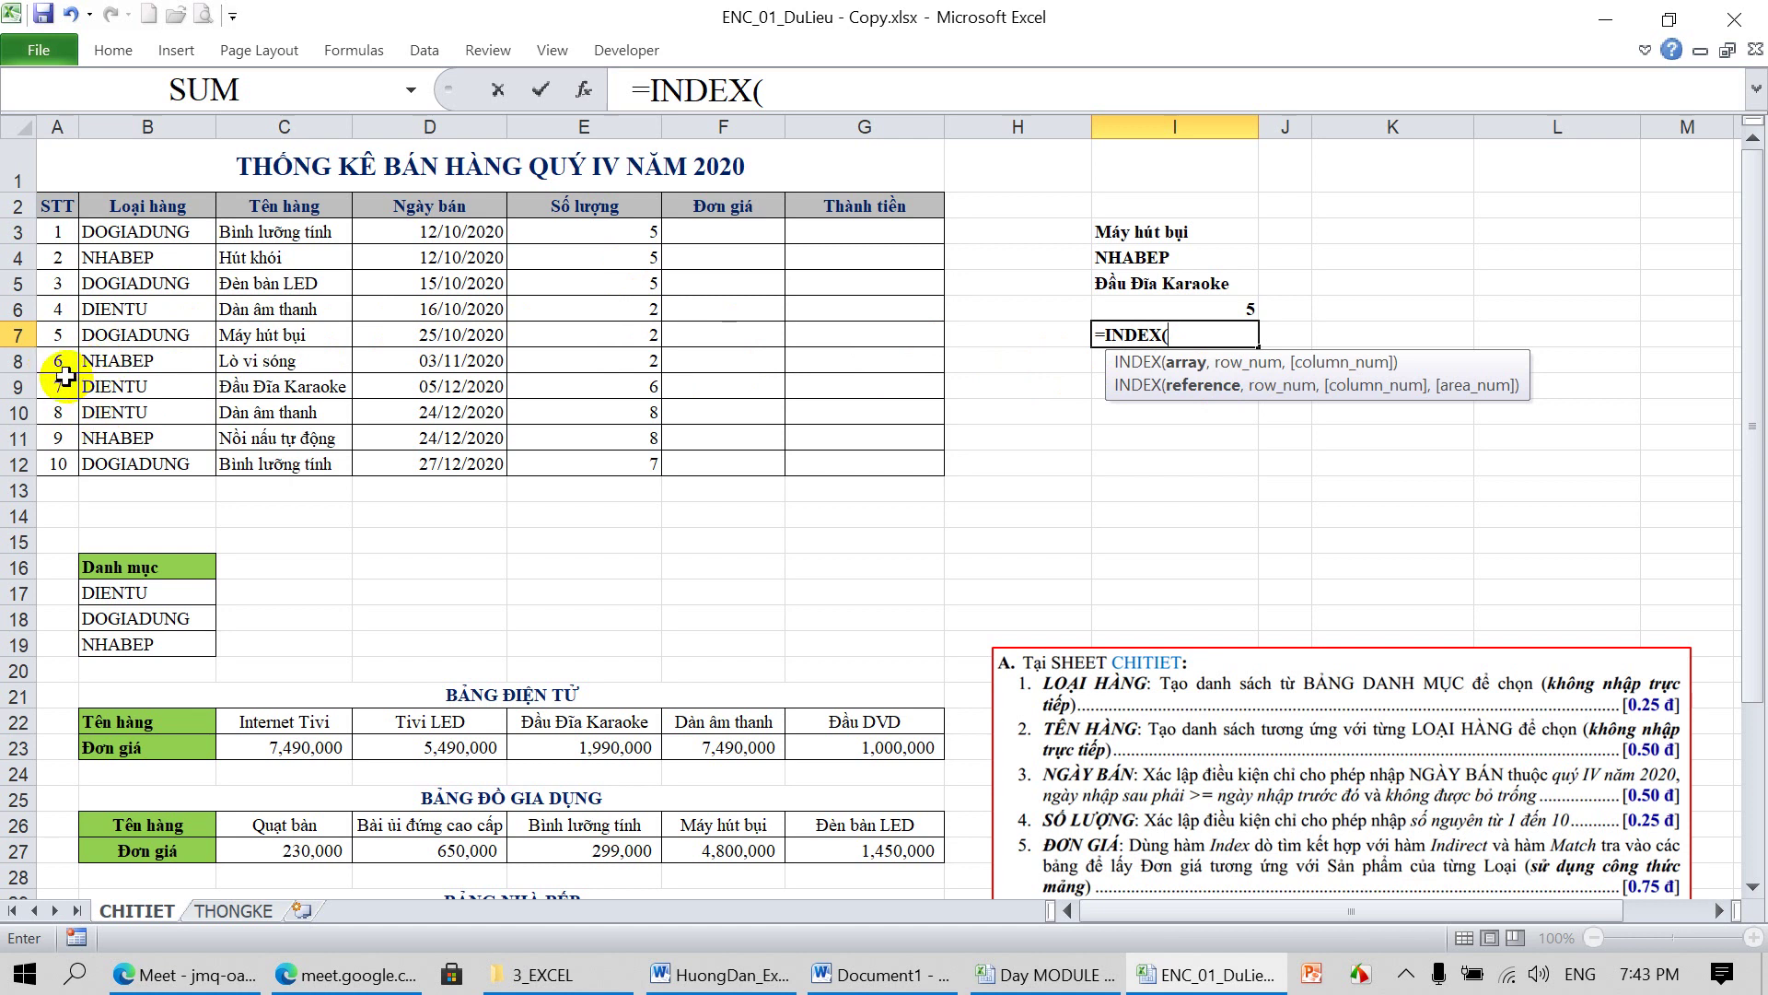
left_click_drag(115, 361, 955, 366)
type(",")
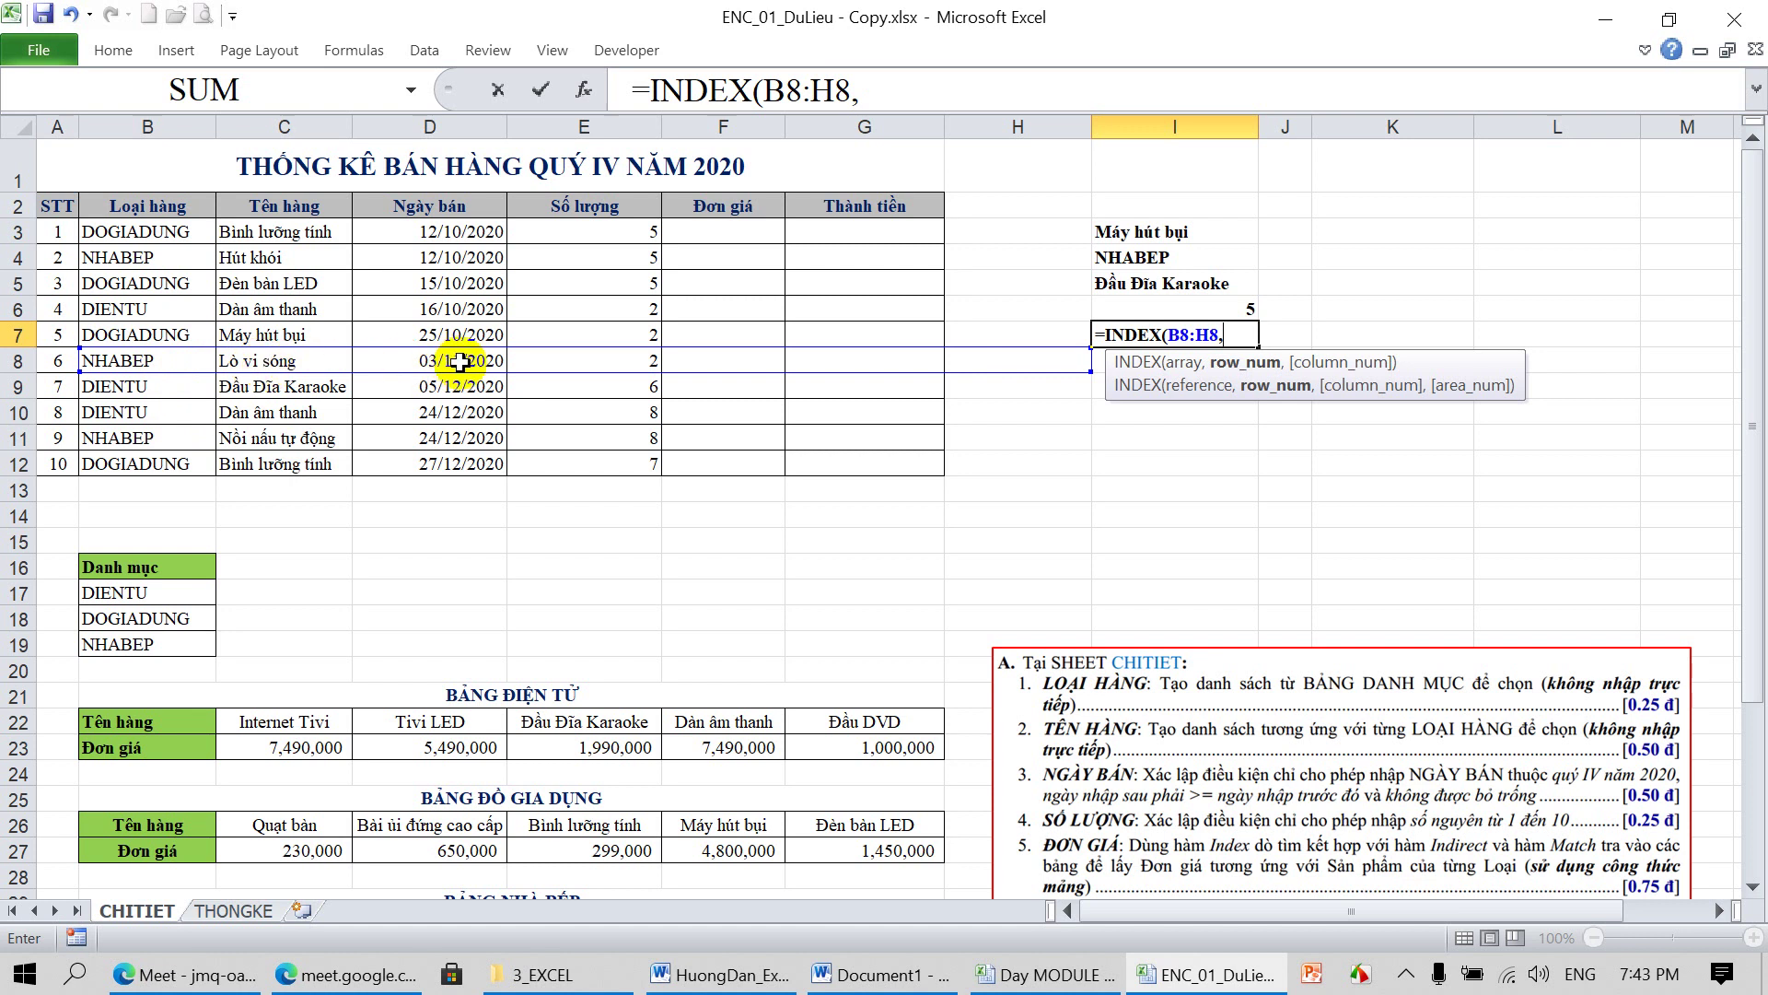
type("3")
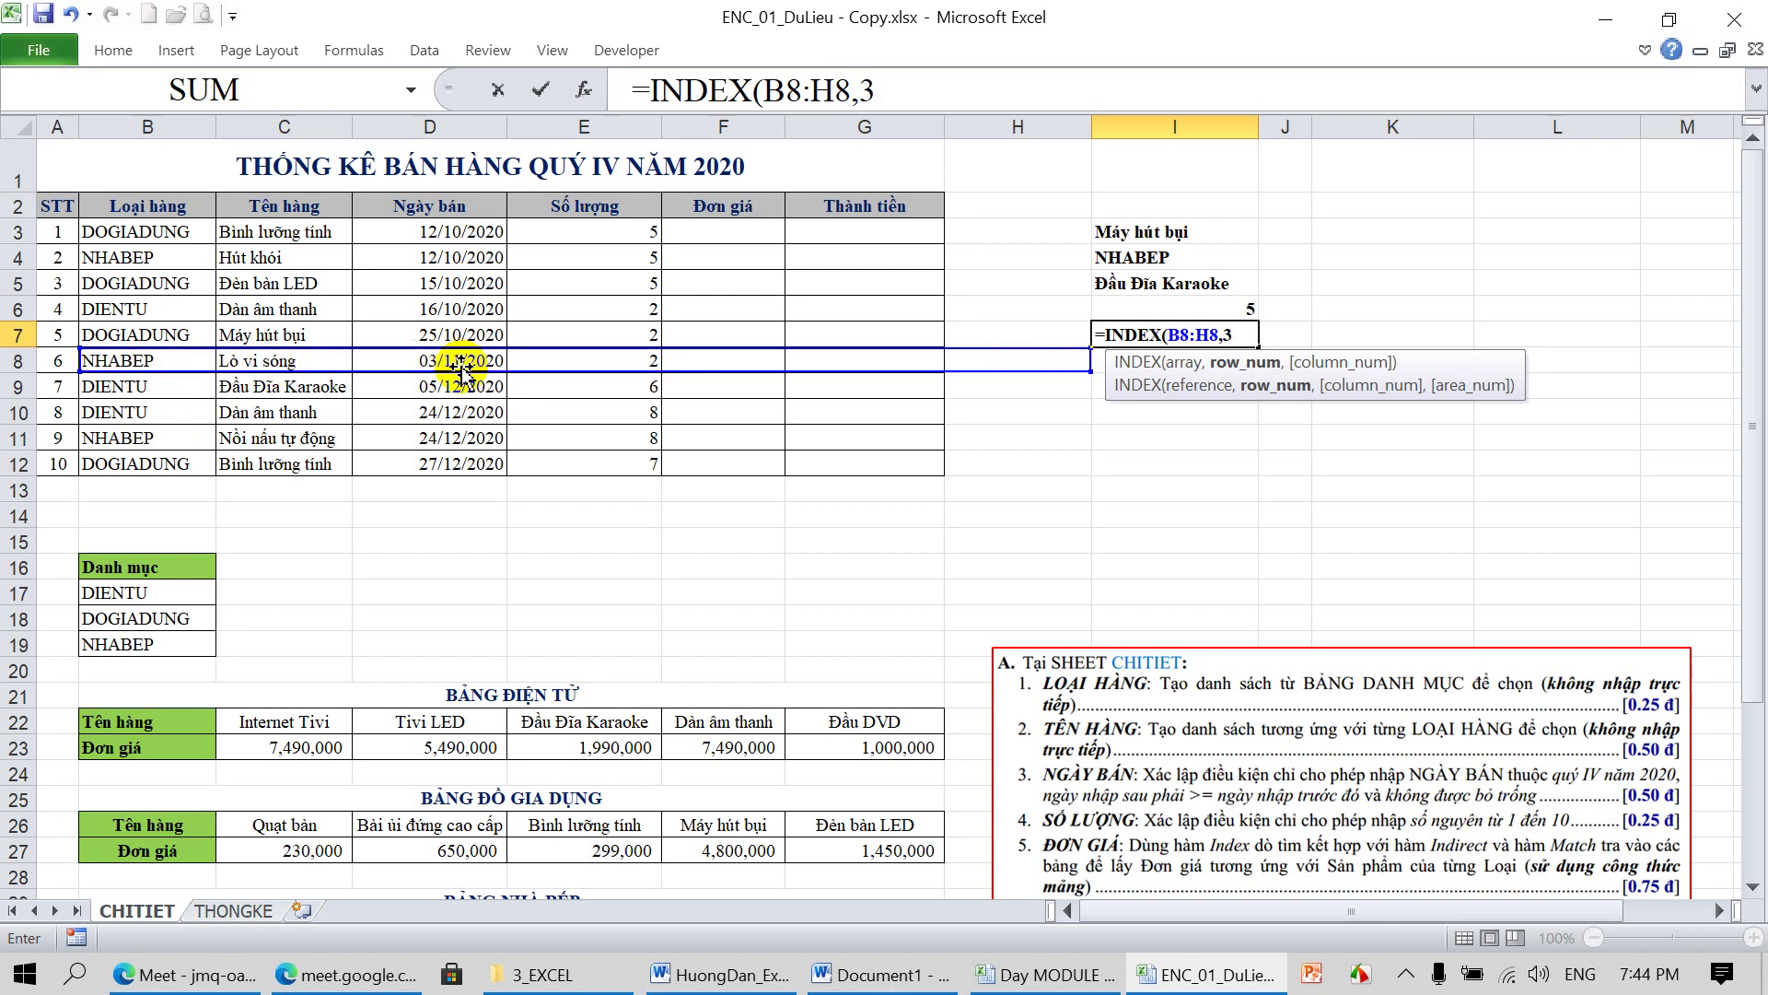
type(")")
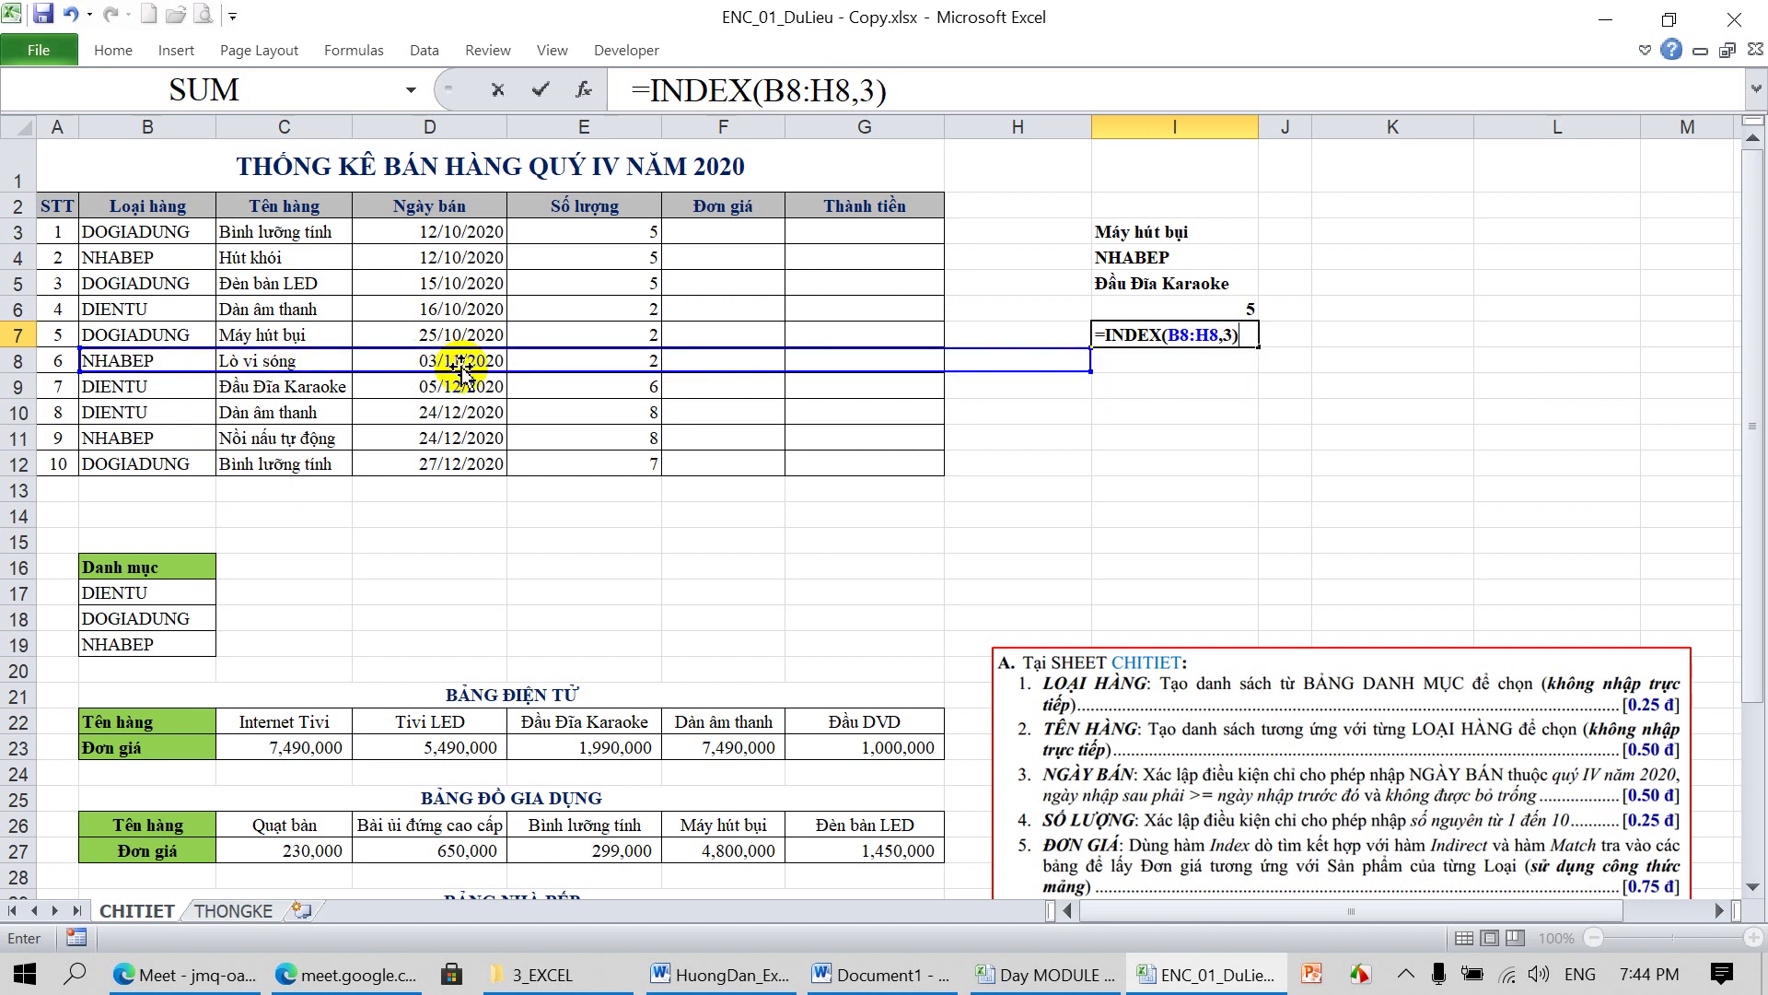
key("Return")
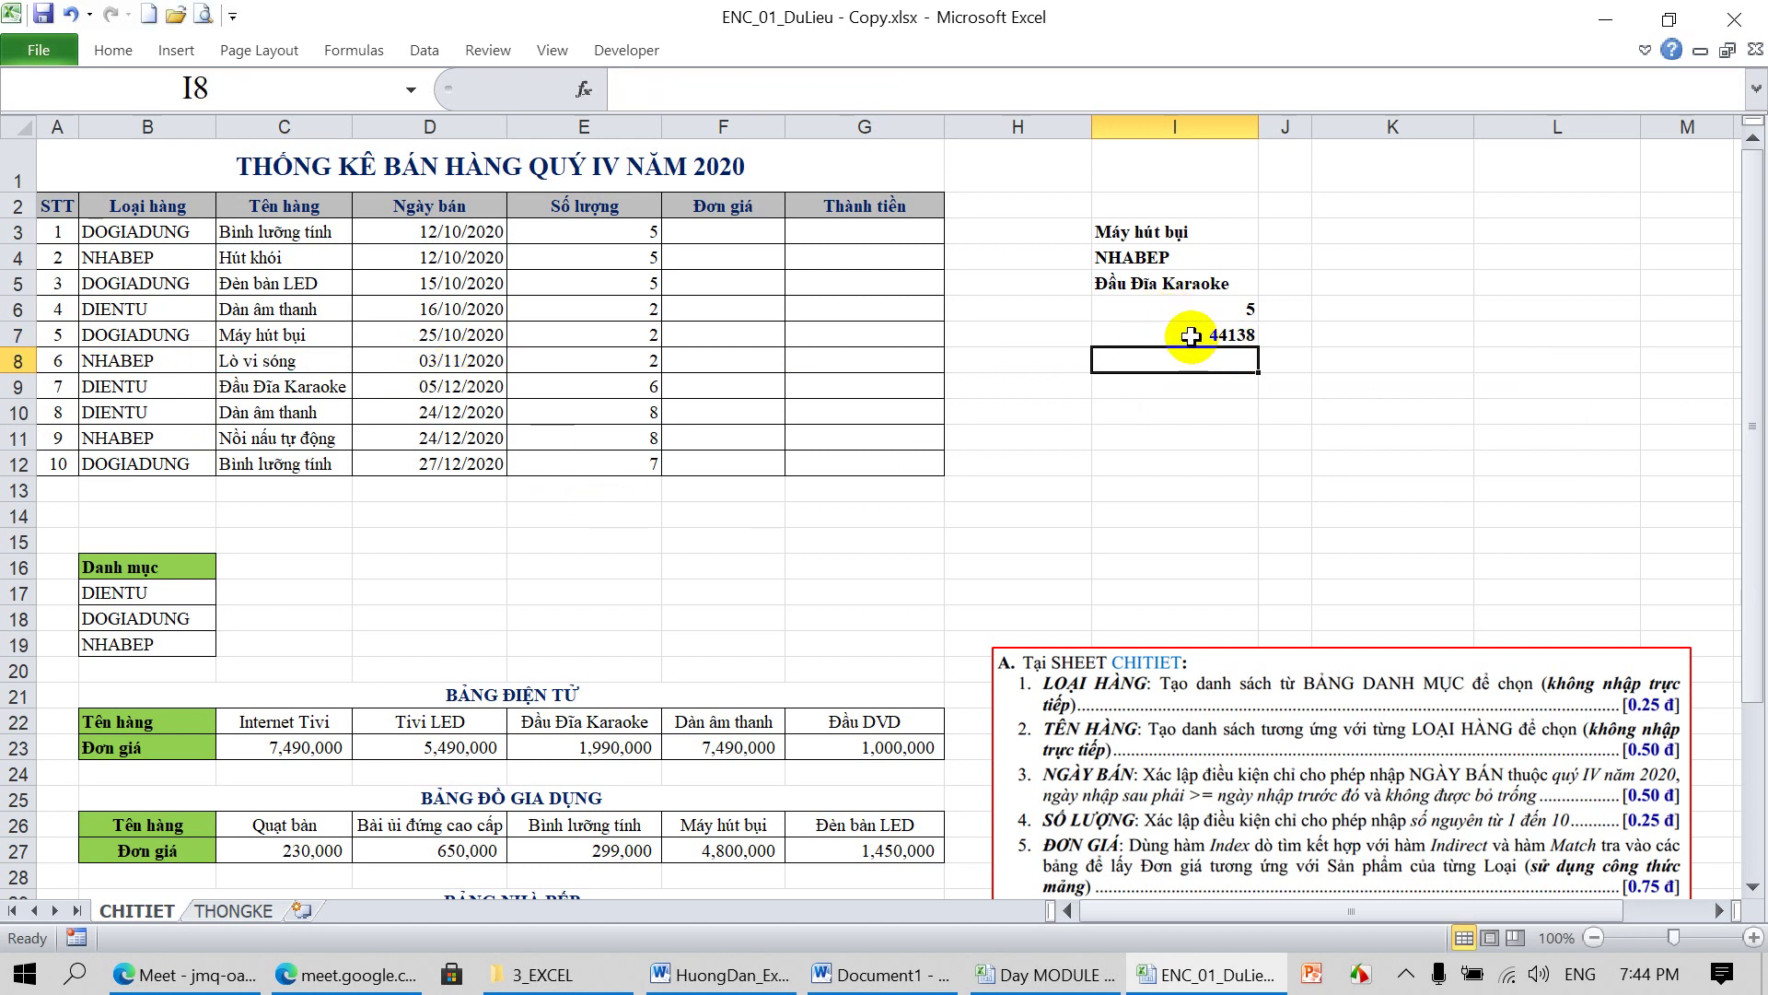
left_click(1190, 337)
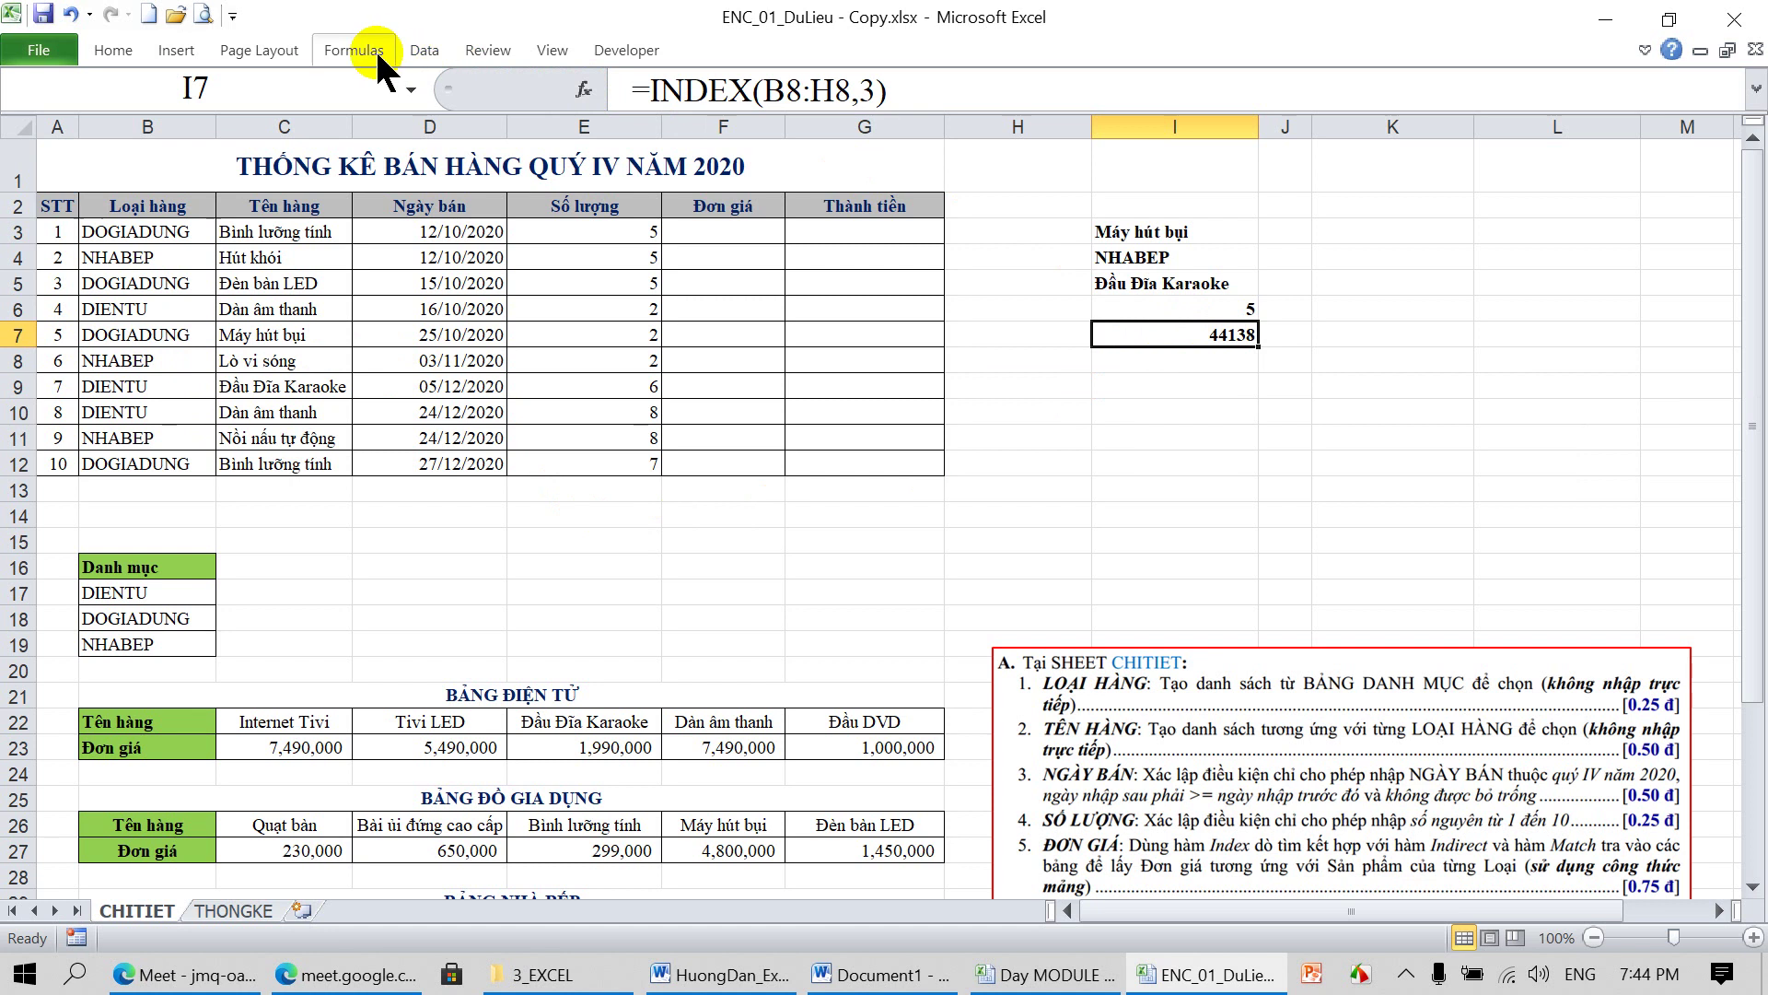
Apply the Short Date number format to I7 so it shows 03/11/2020
left_click(118, 48)
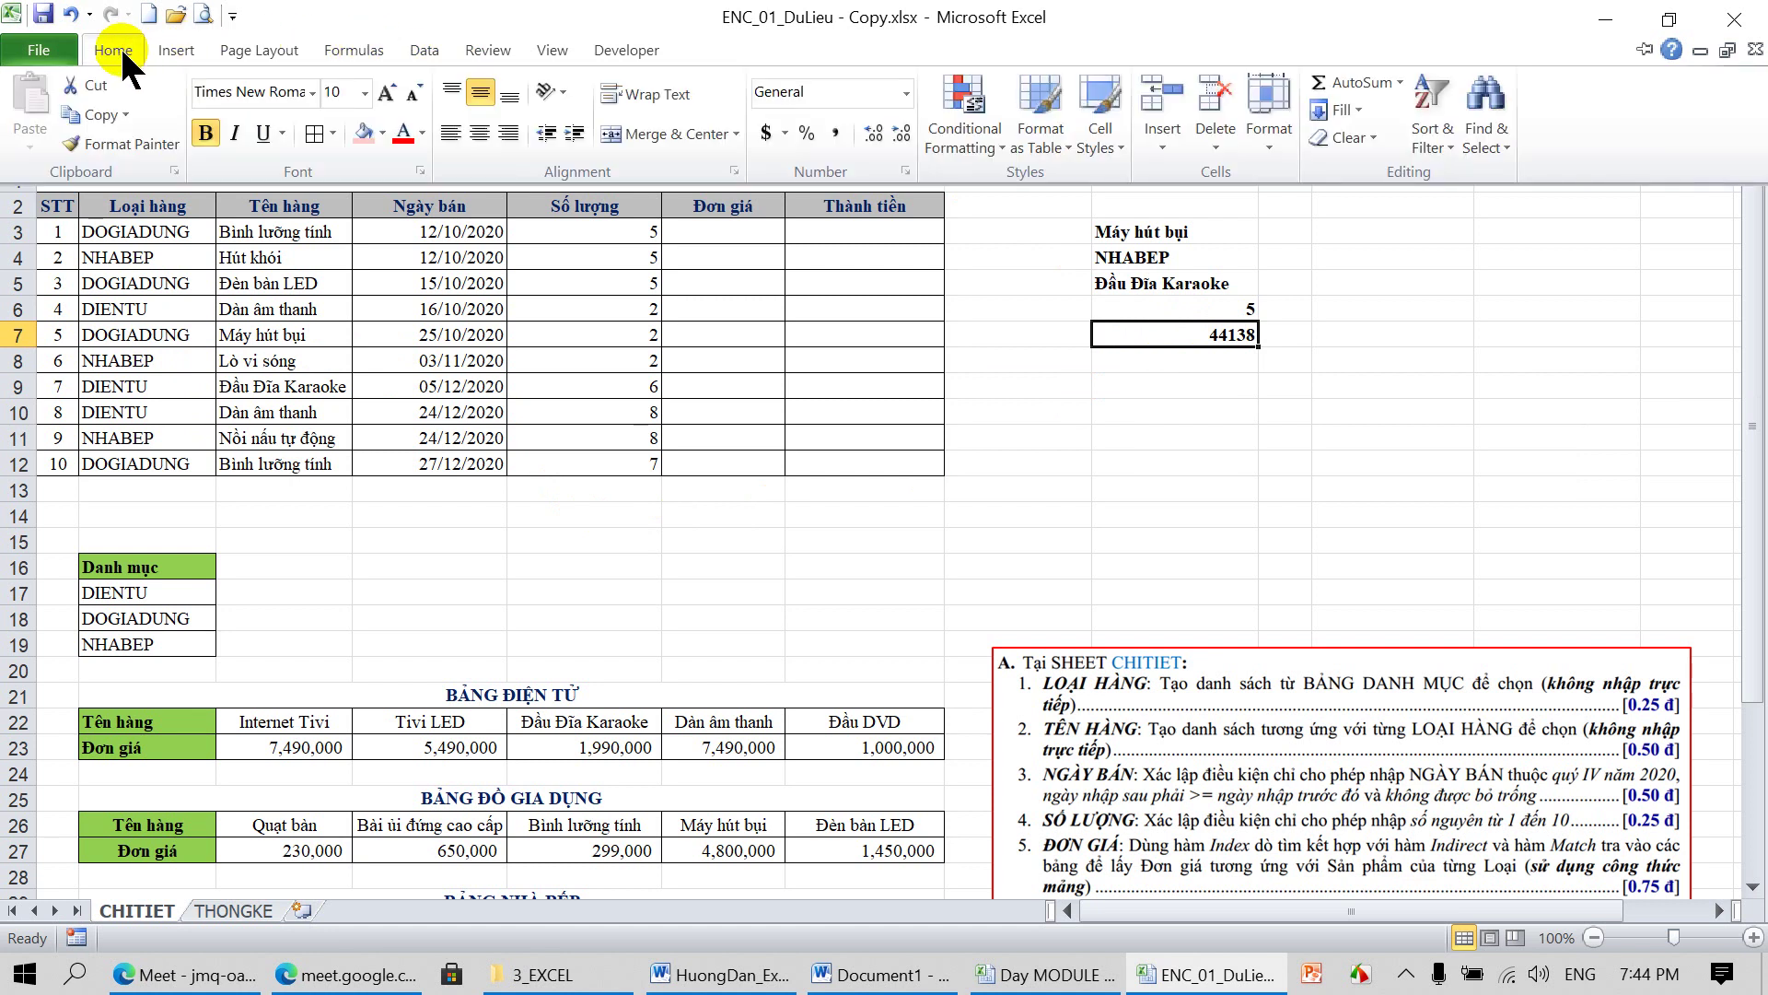
left_click(906, 92)
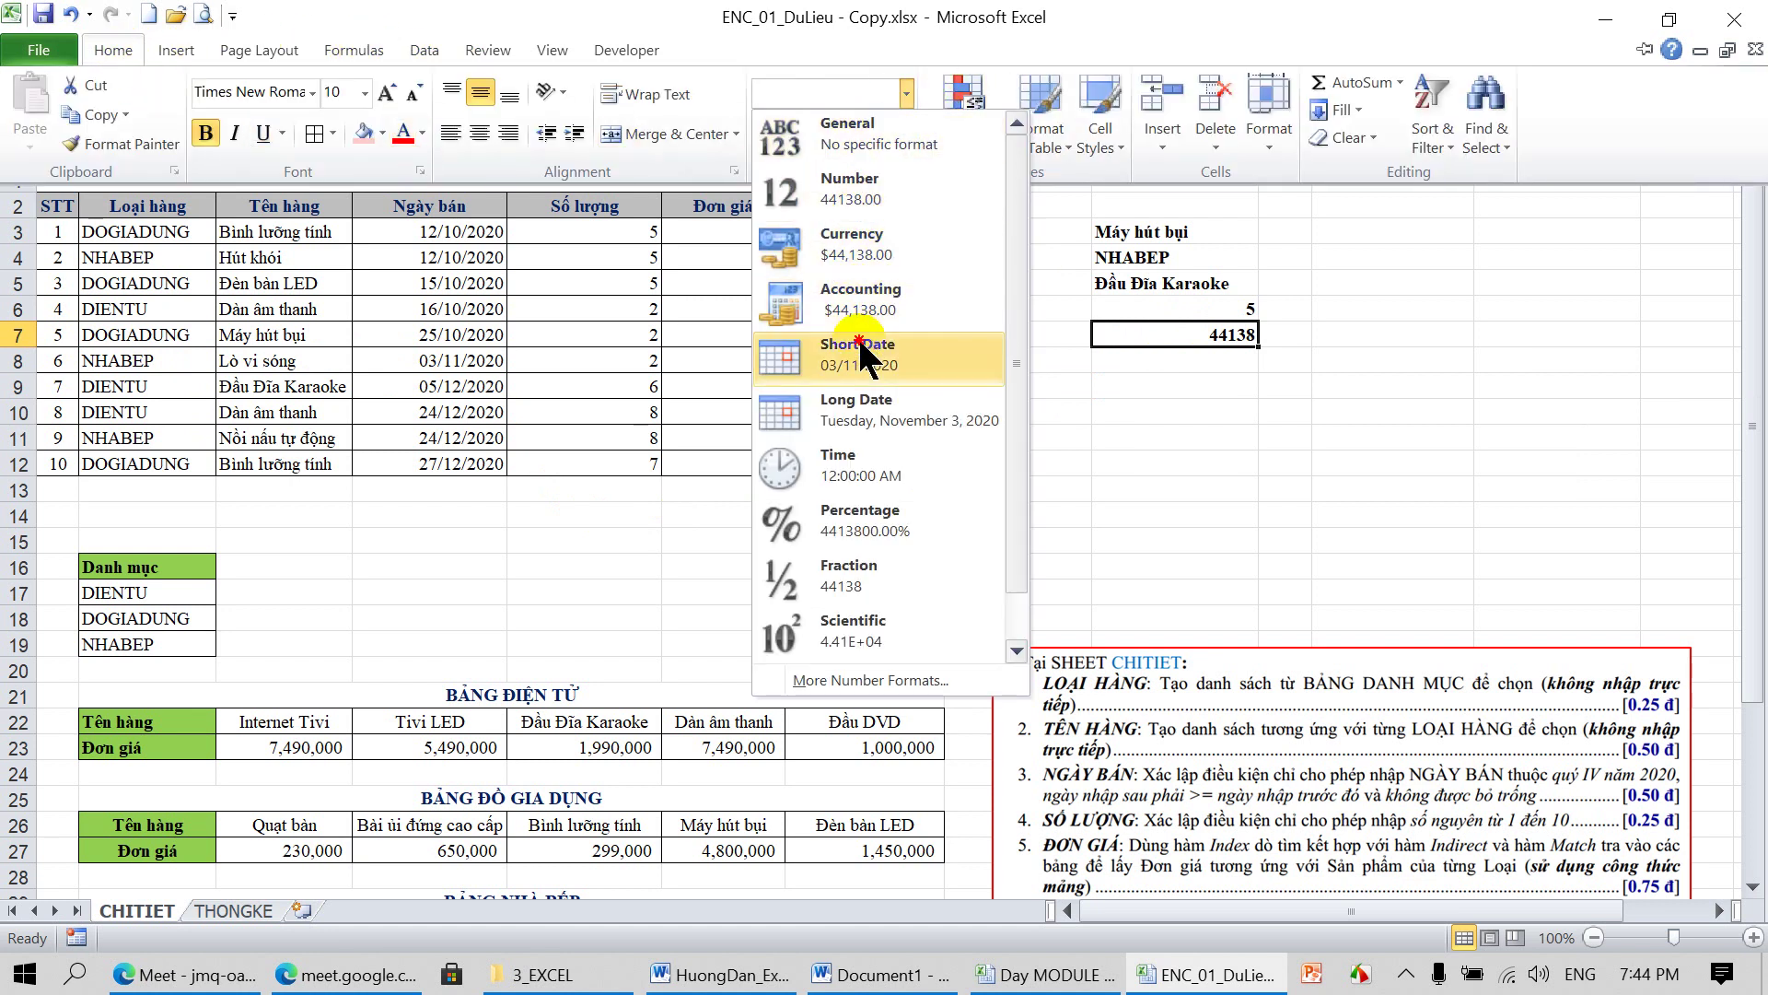
left_click(859, 350)
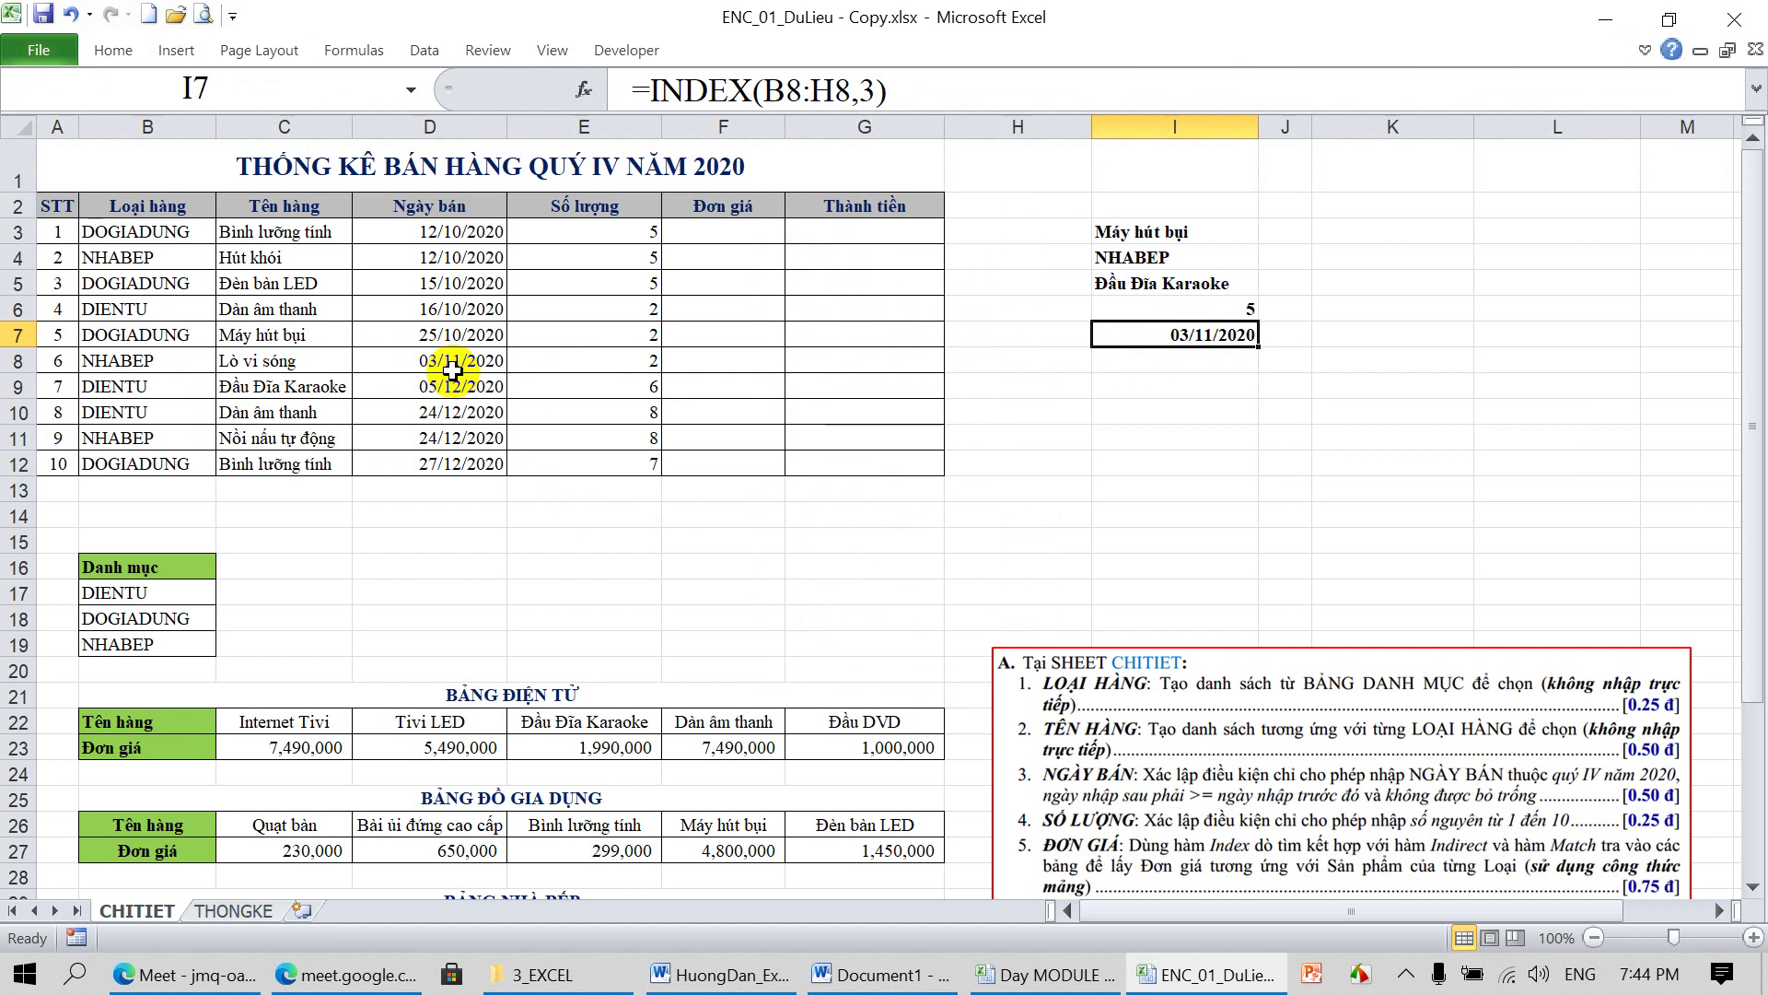
left_click(1129, 335)
double_click(1129, 334)
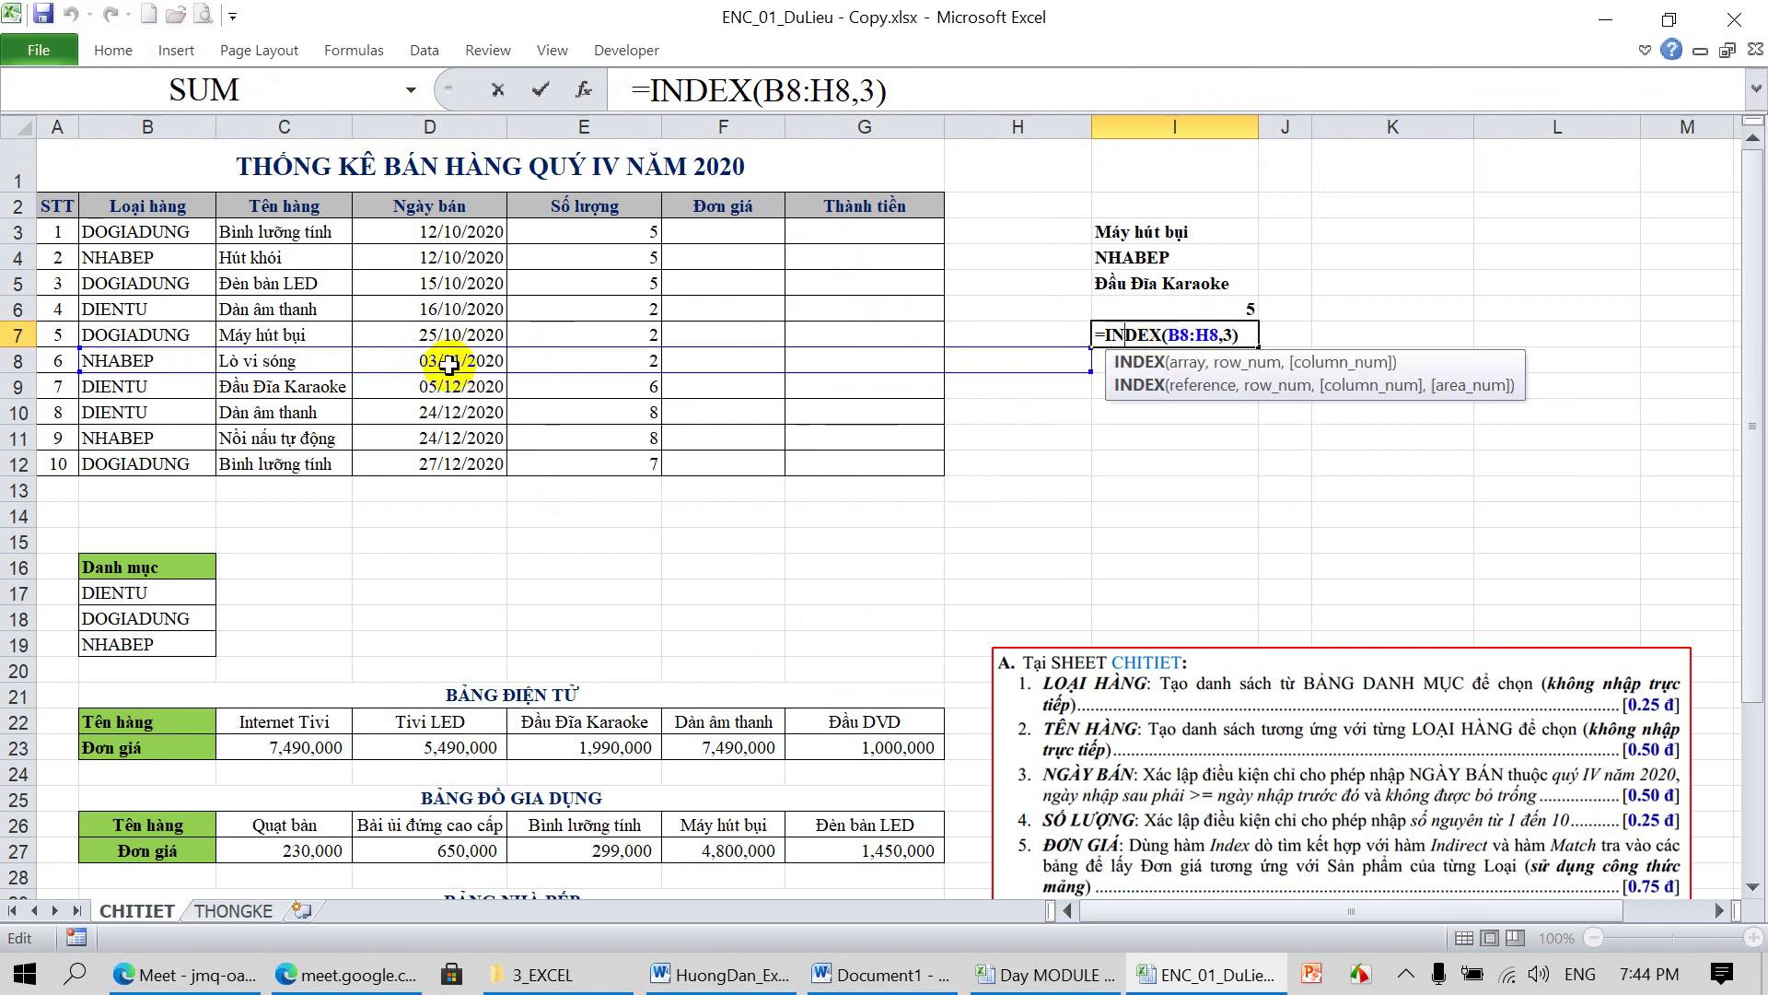
key("Return")
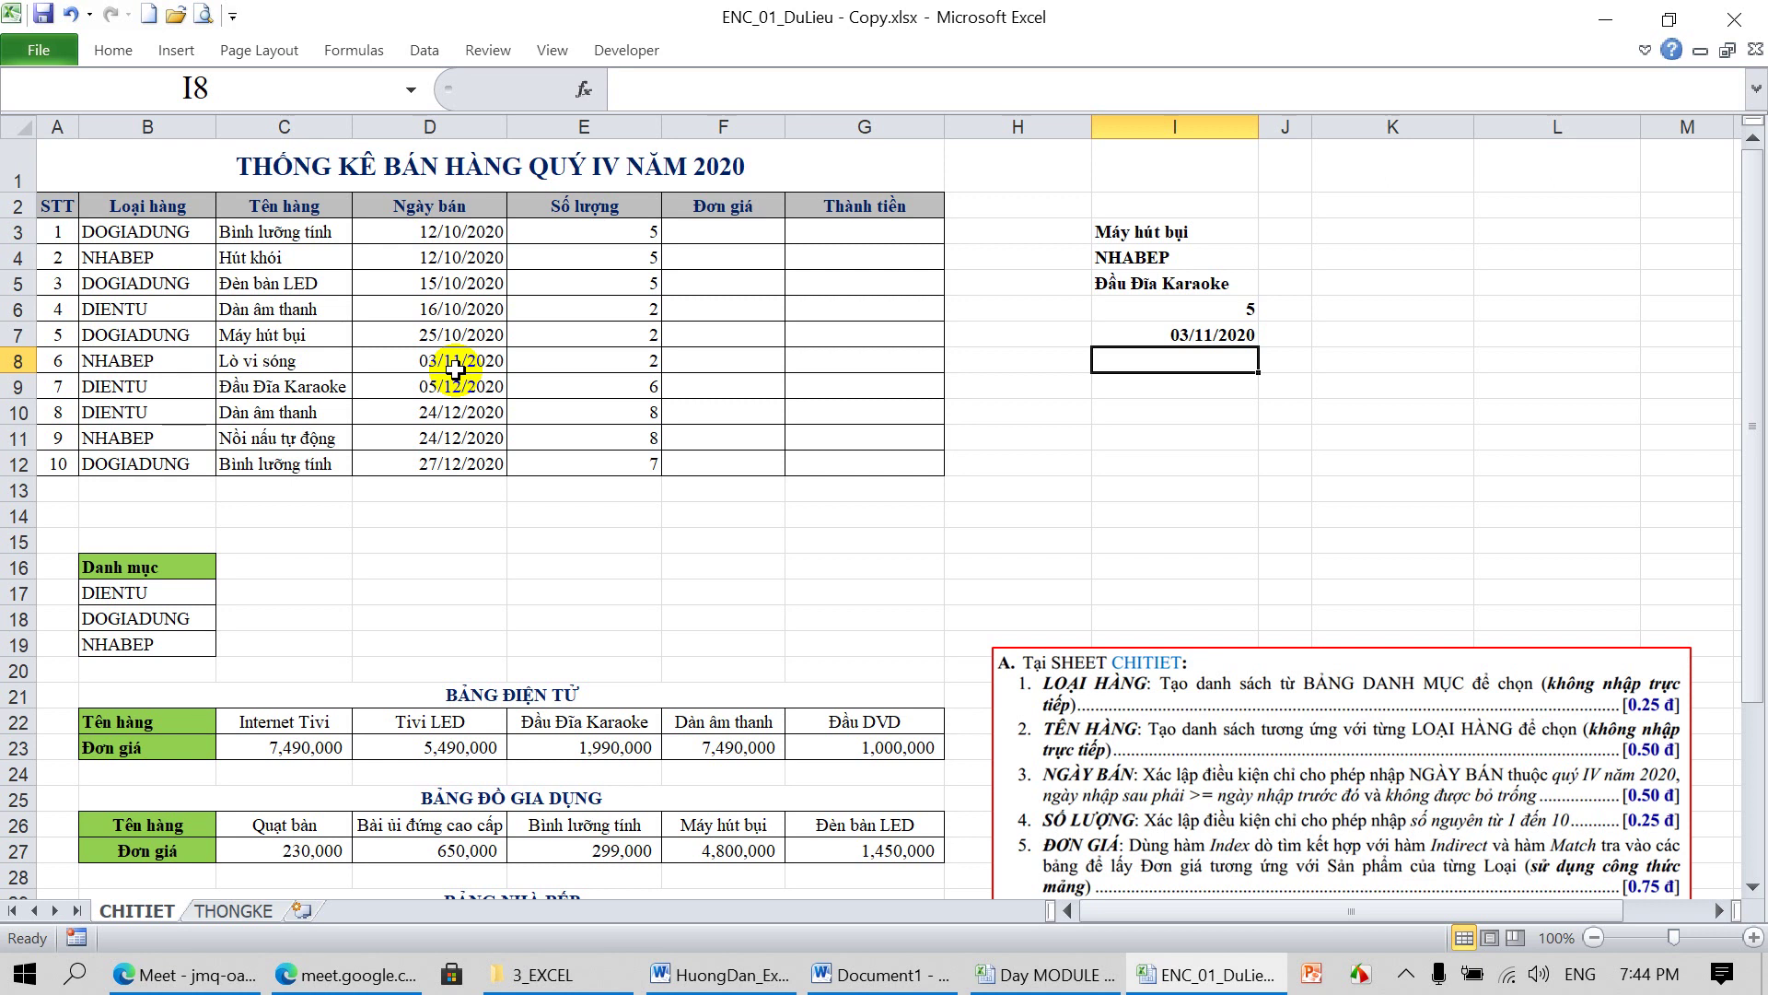
Type =MATCH( in I8 to start the MATCH function
type("=")
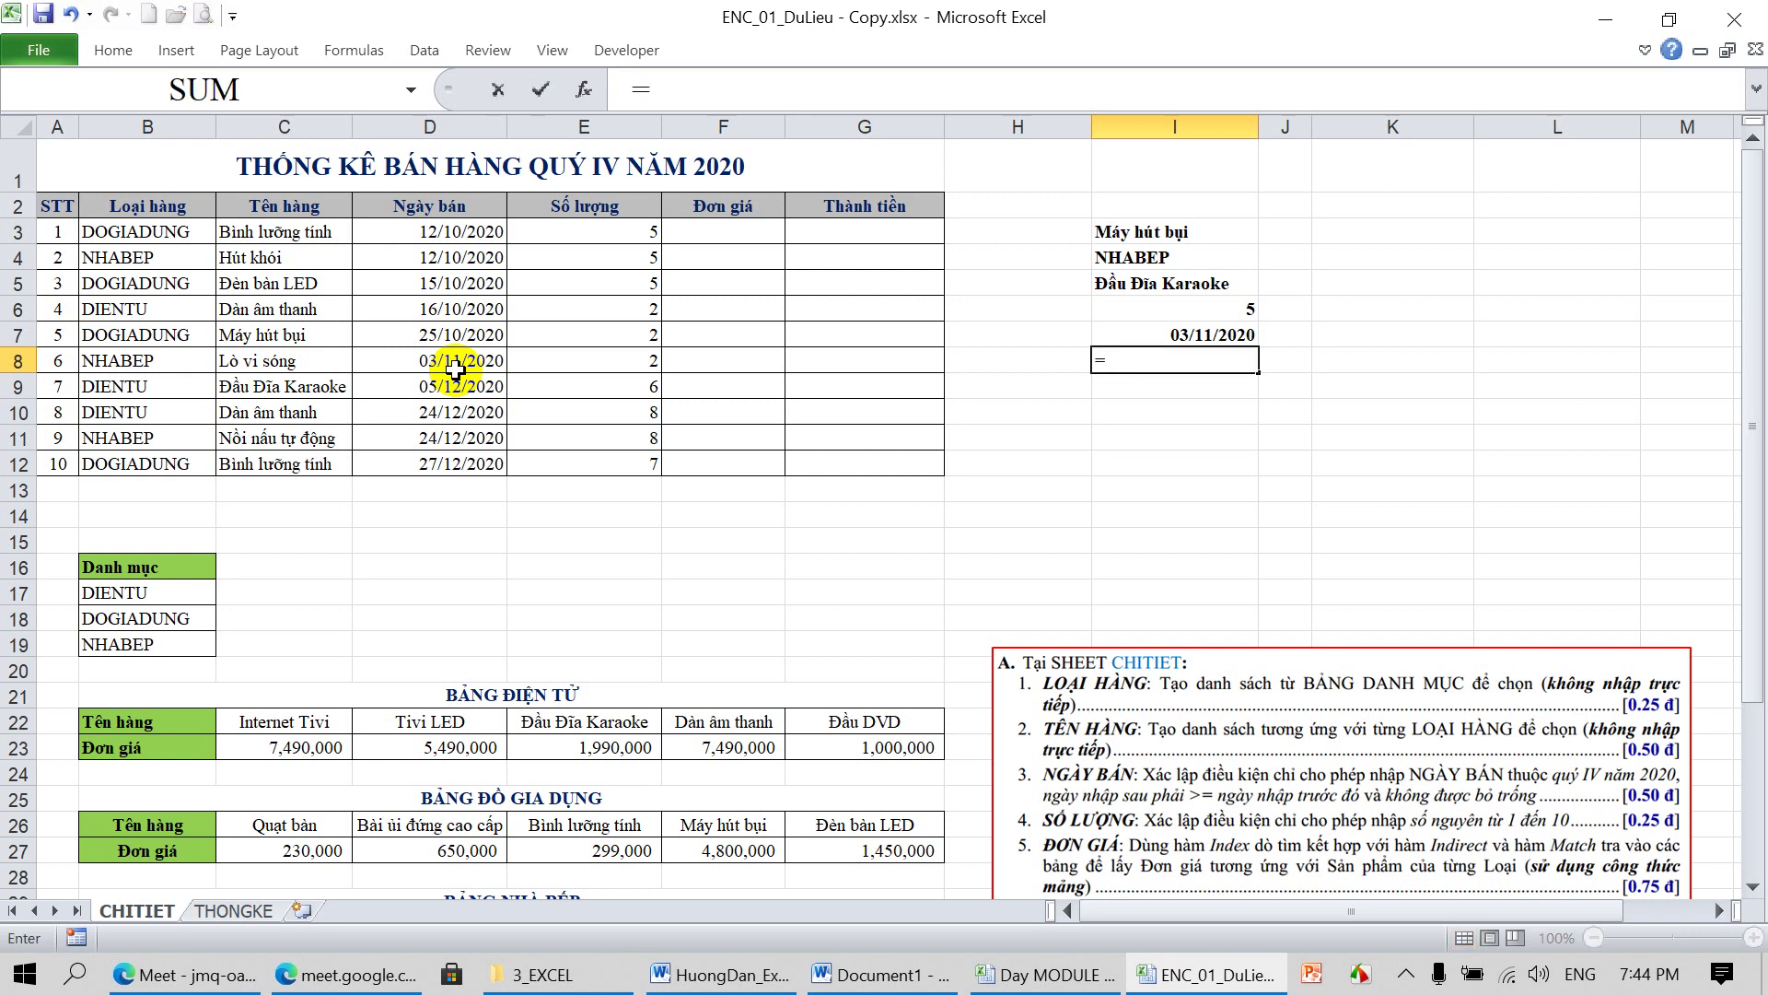
type("MATCH")
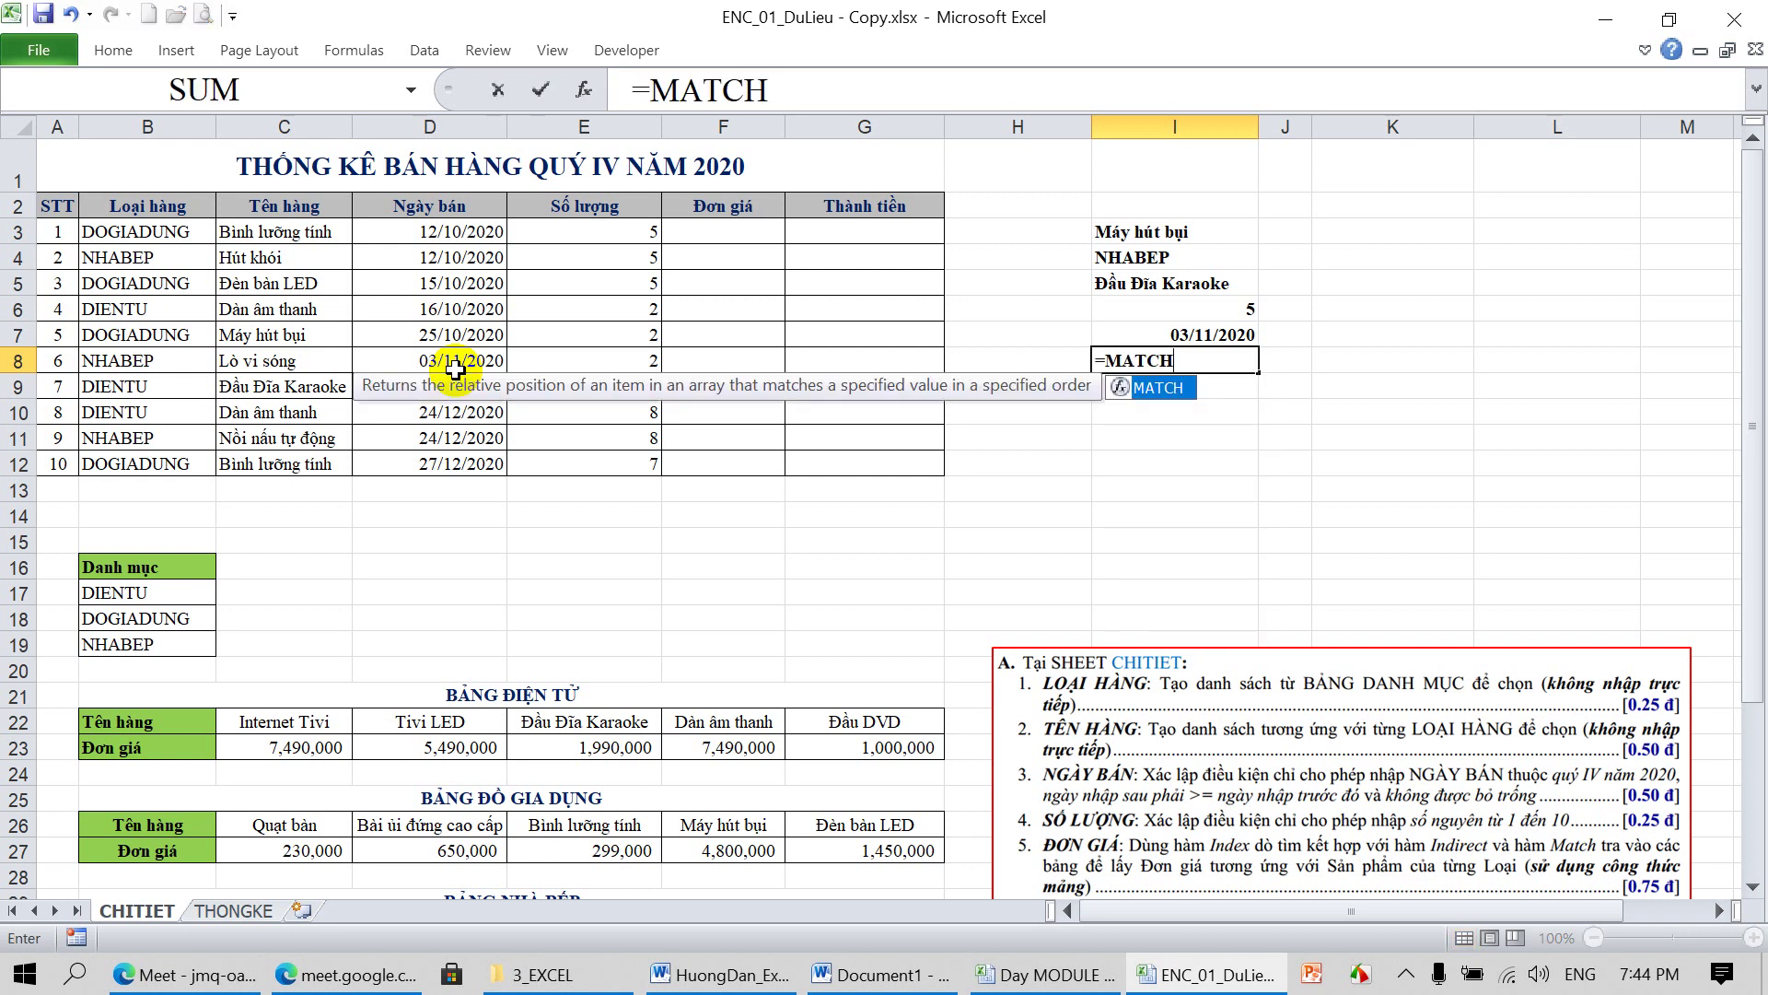
type("(")
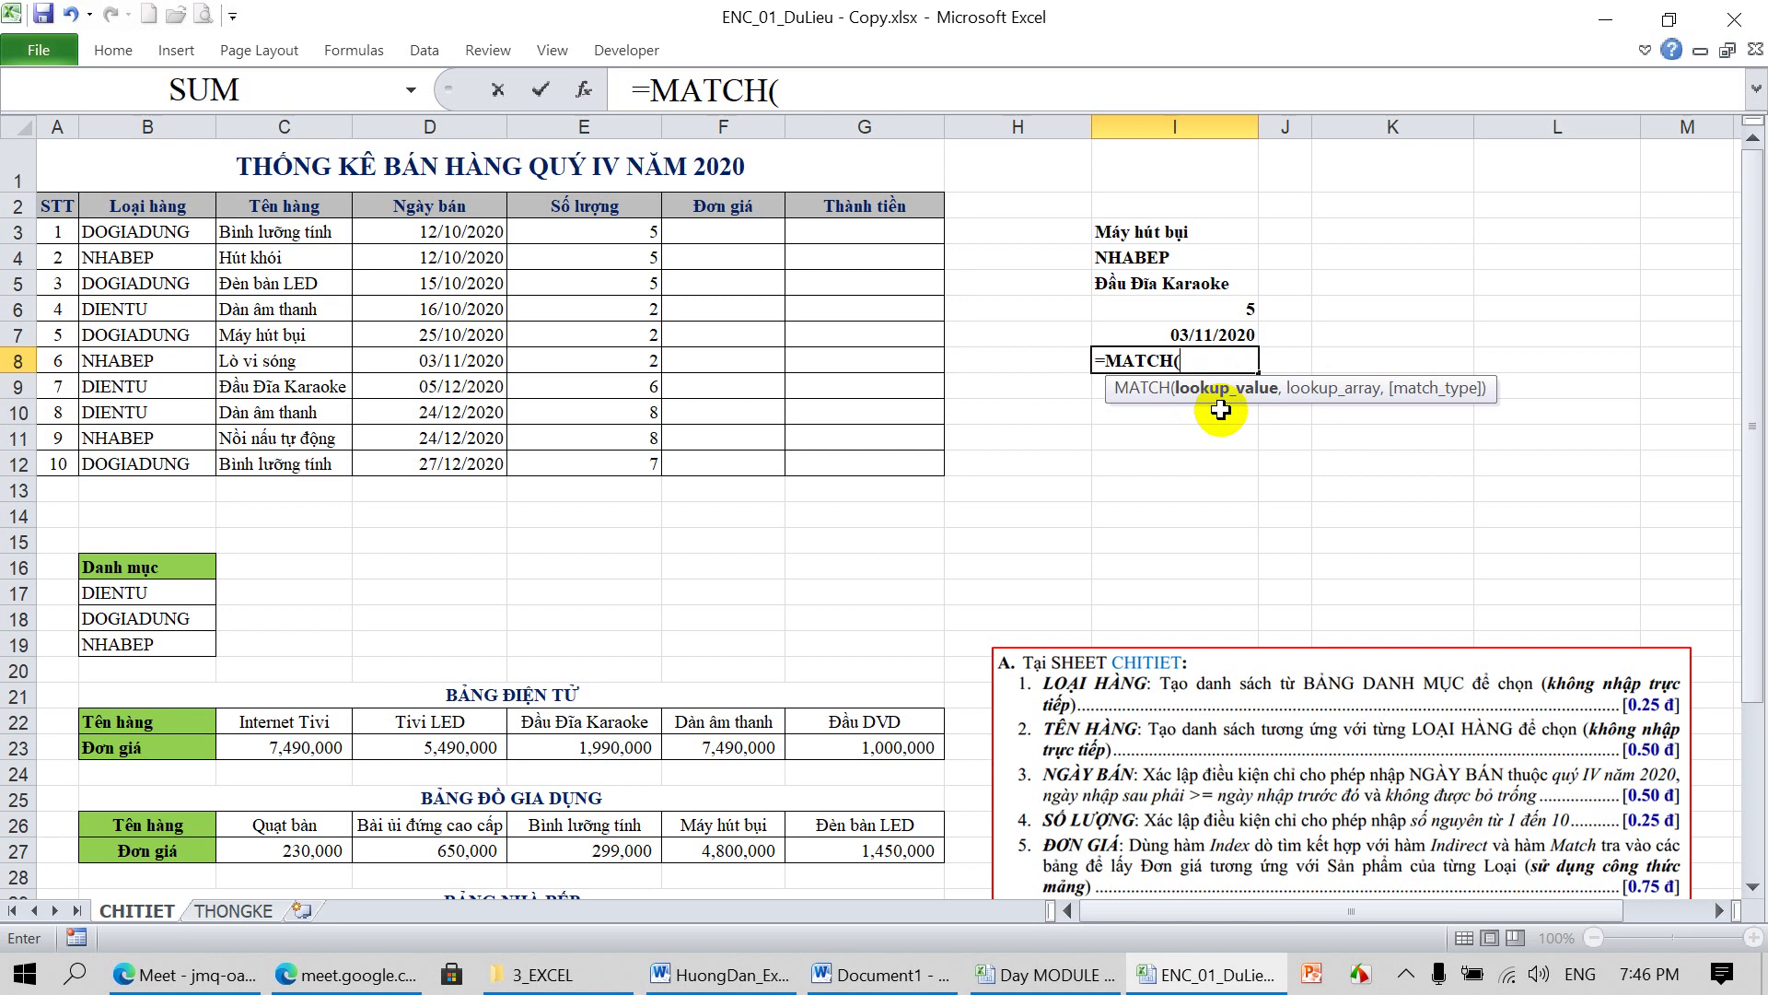
Complete I8 as =MATCH("NHABEP",B13:B20,0) to find NHABEP's exact position
type("\"NHABEP\"")
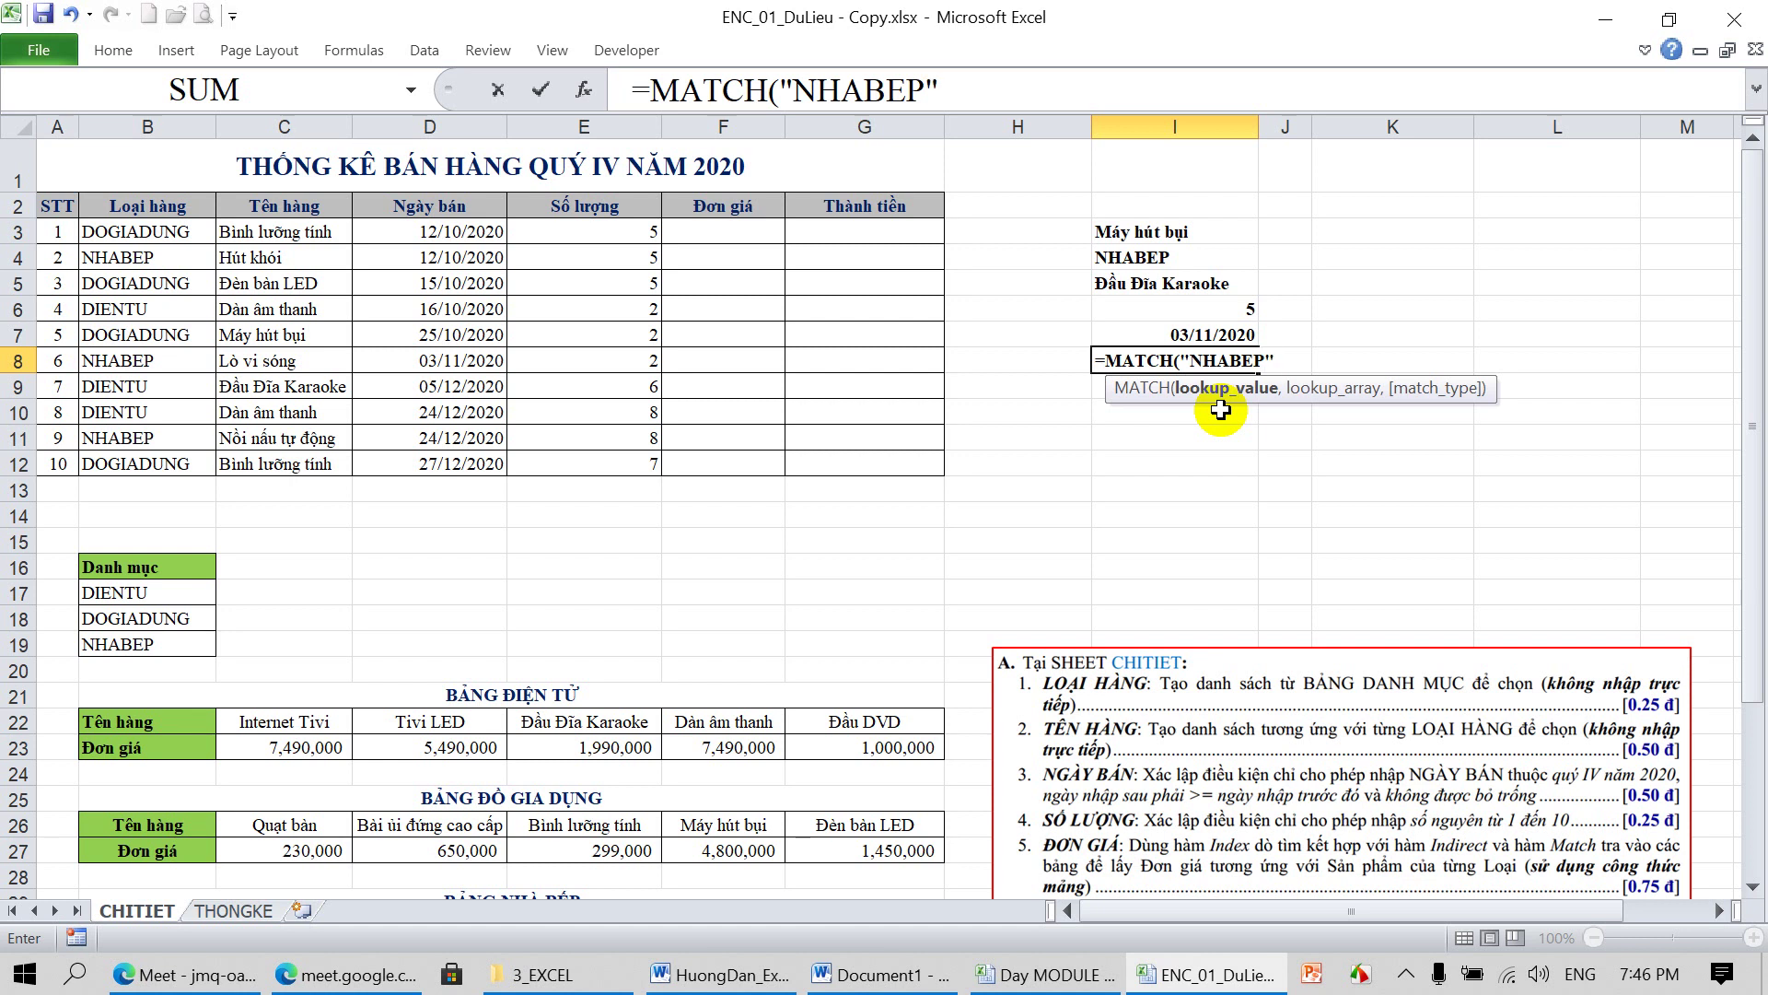
type(",")
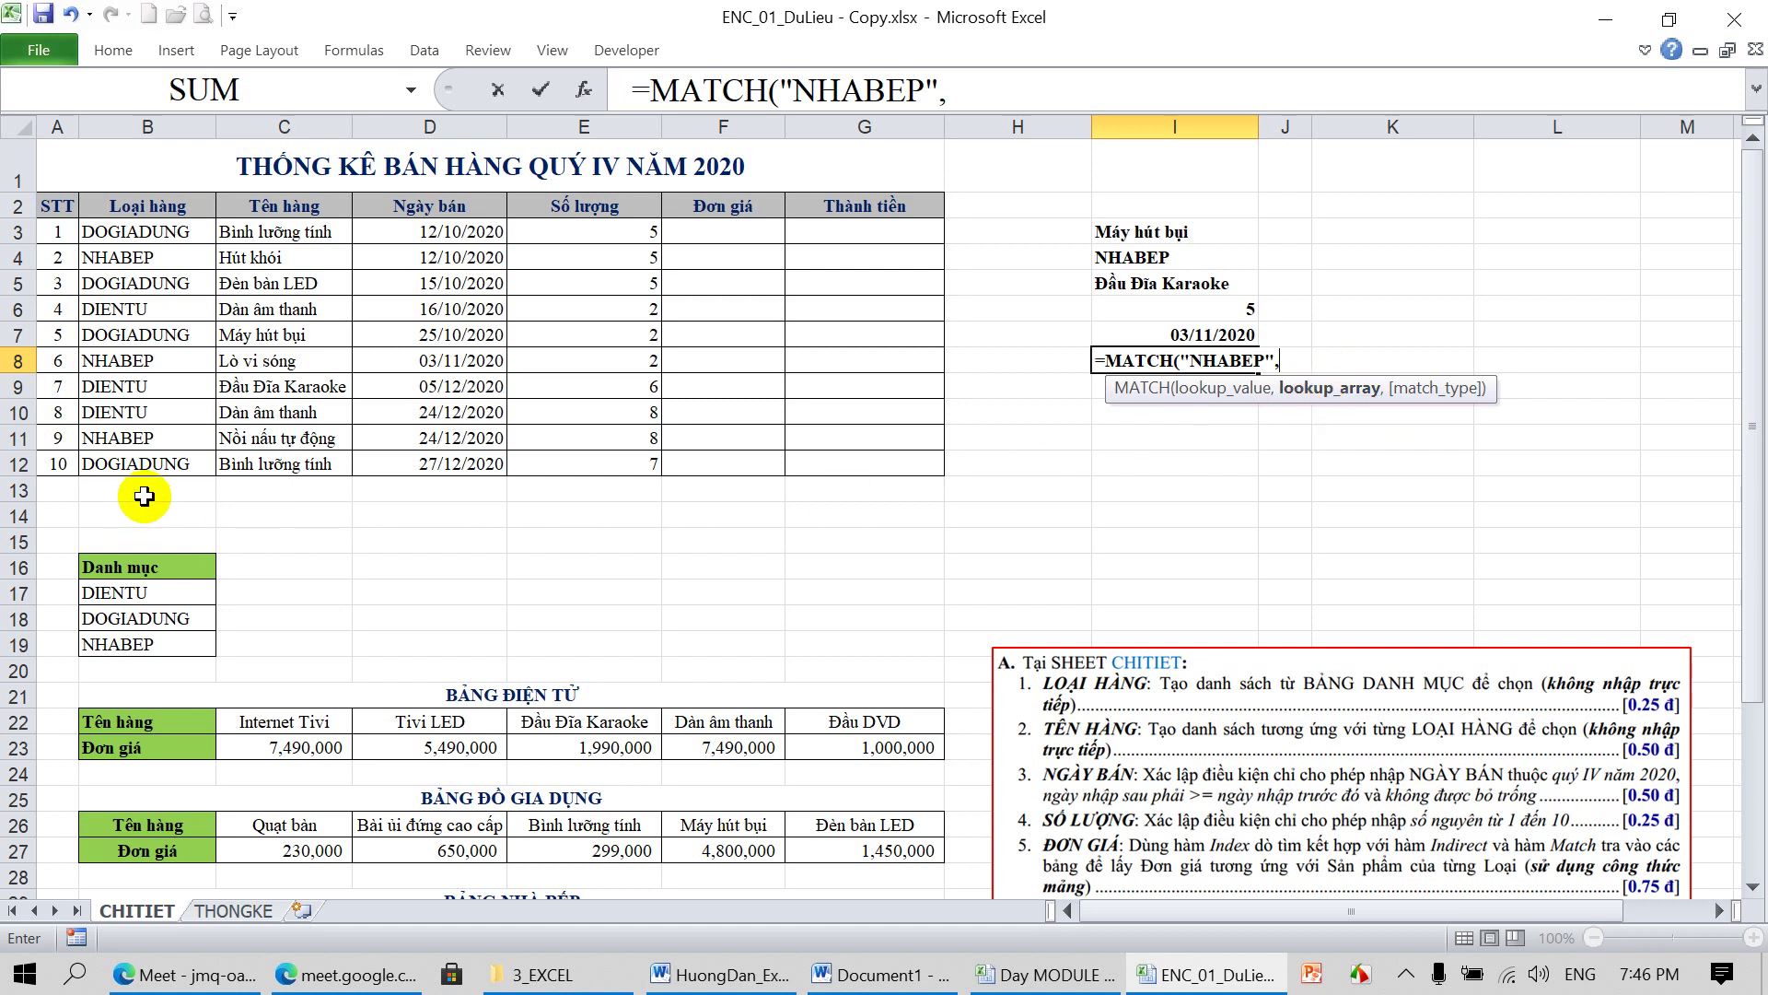
left_click_drag(144, 496, 137, 688)
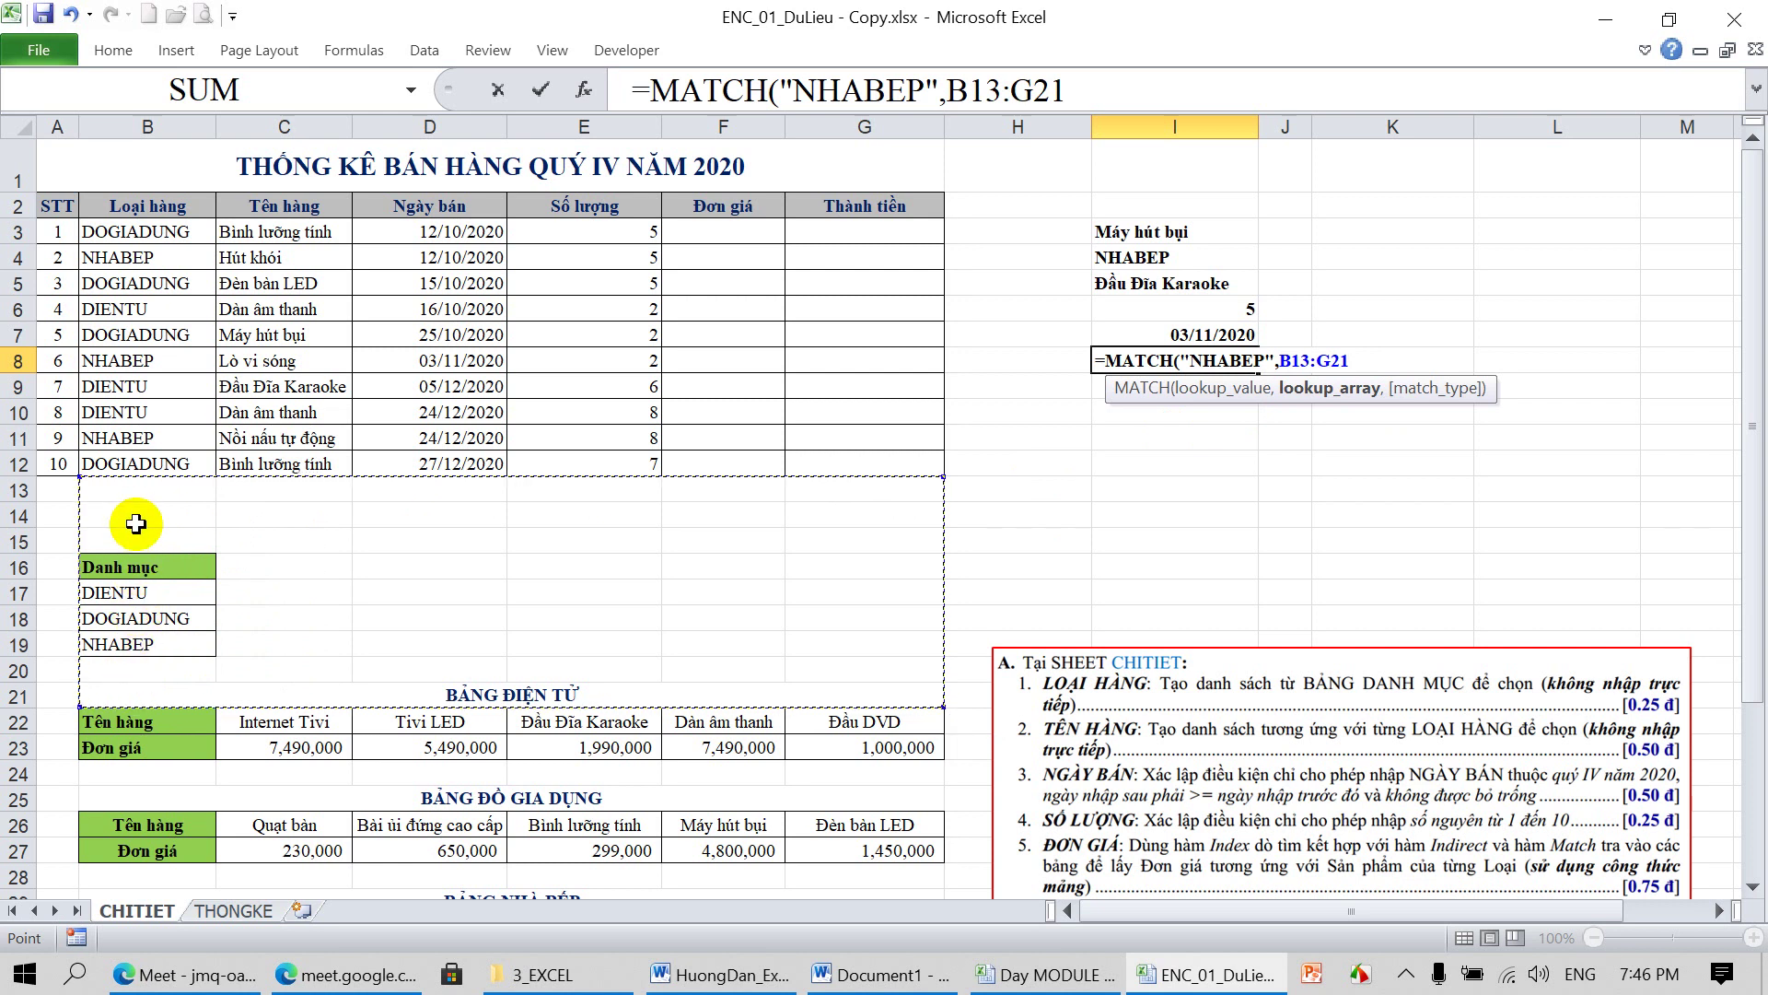
left_click_drag(136, 491, 125, 659)
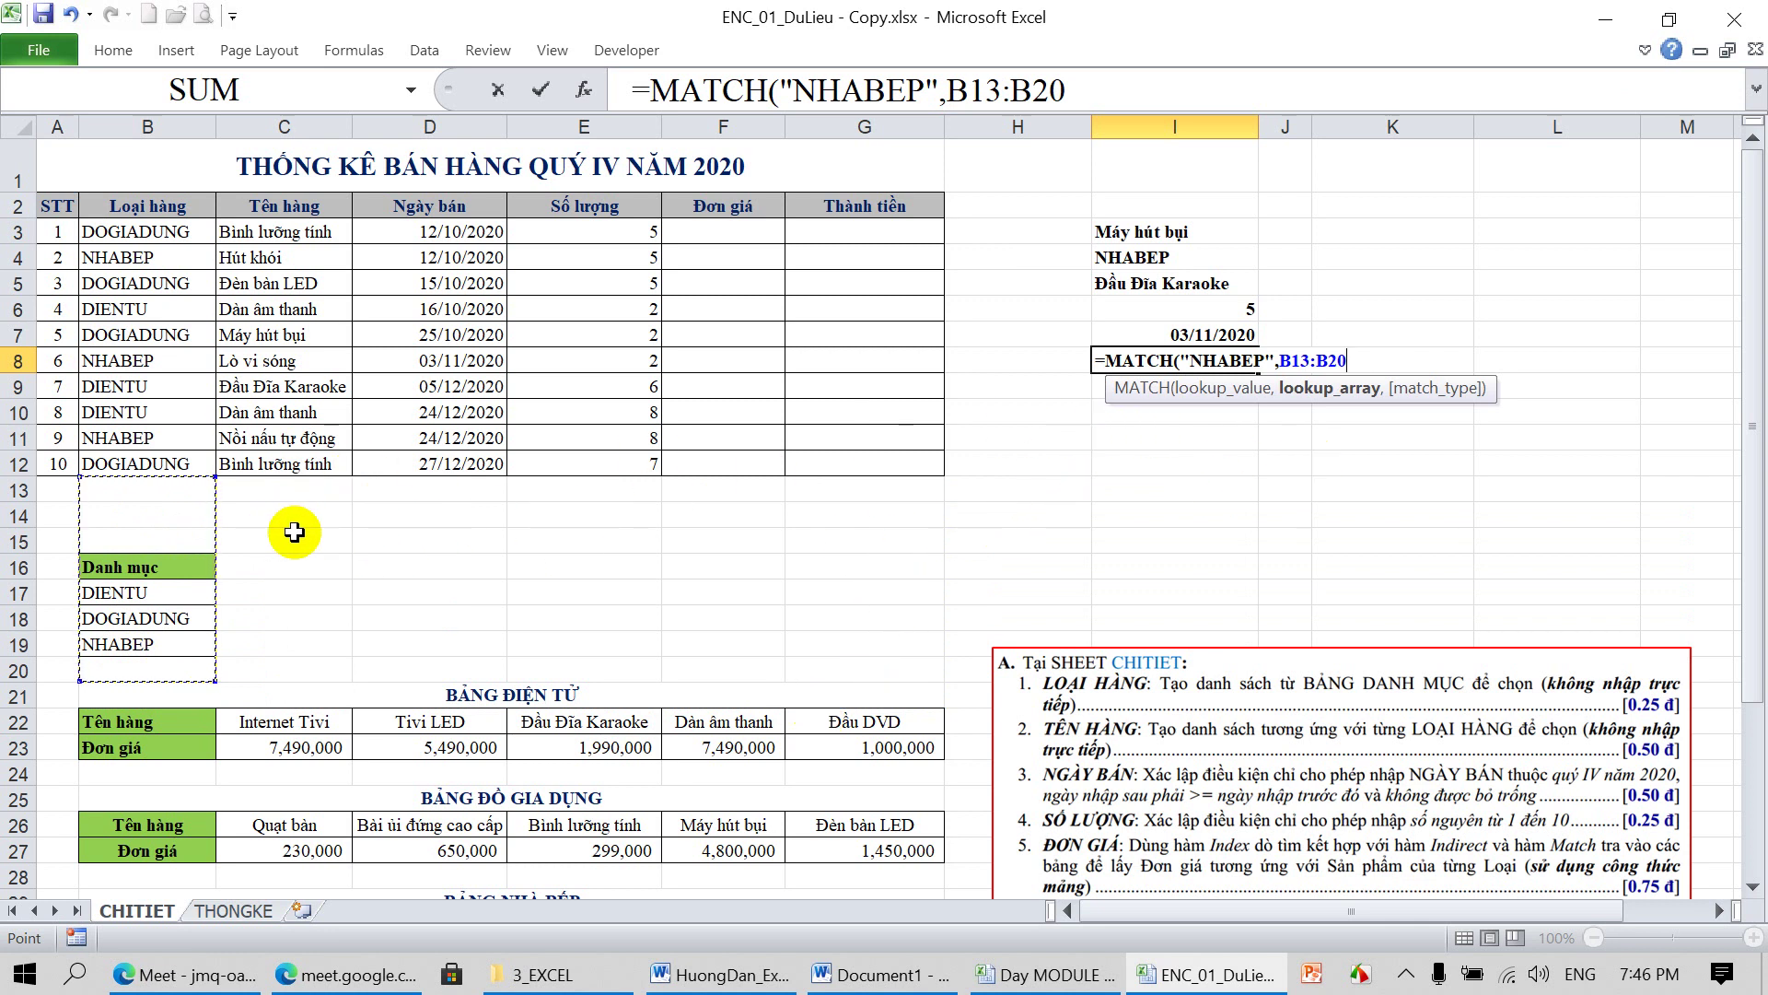
type(",0")
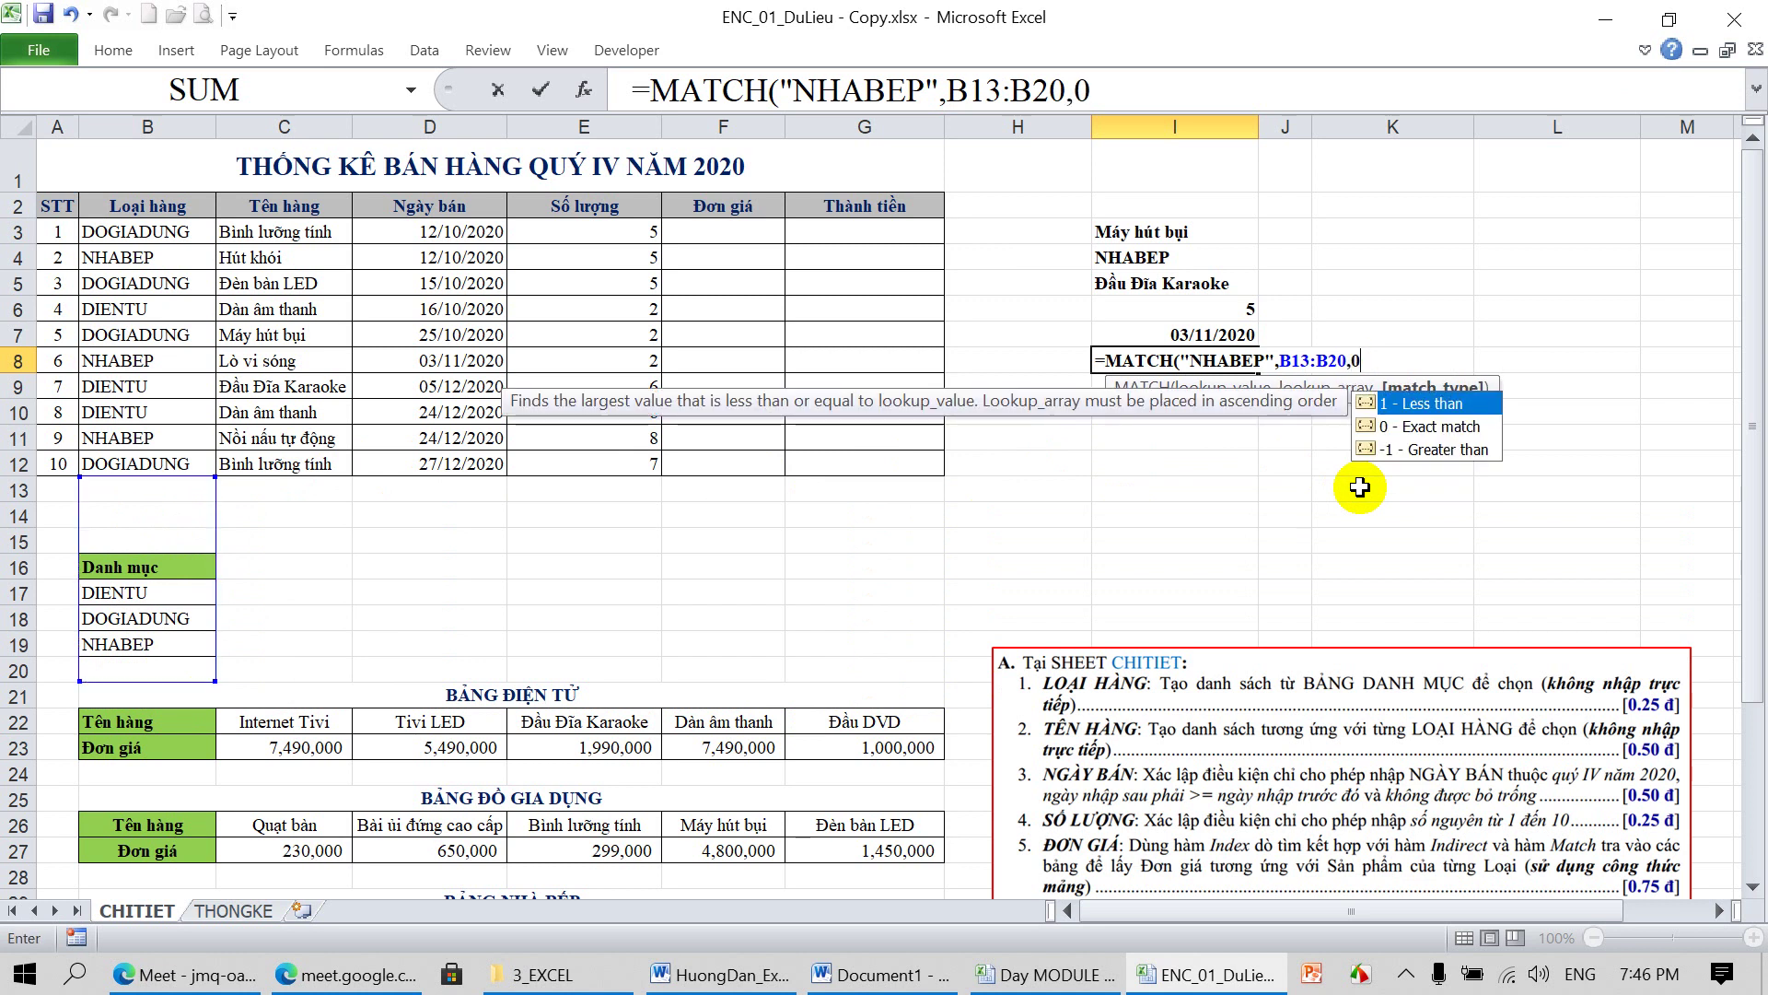
type(")")
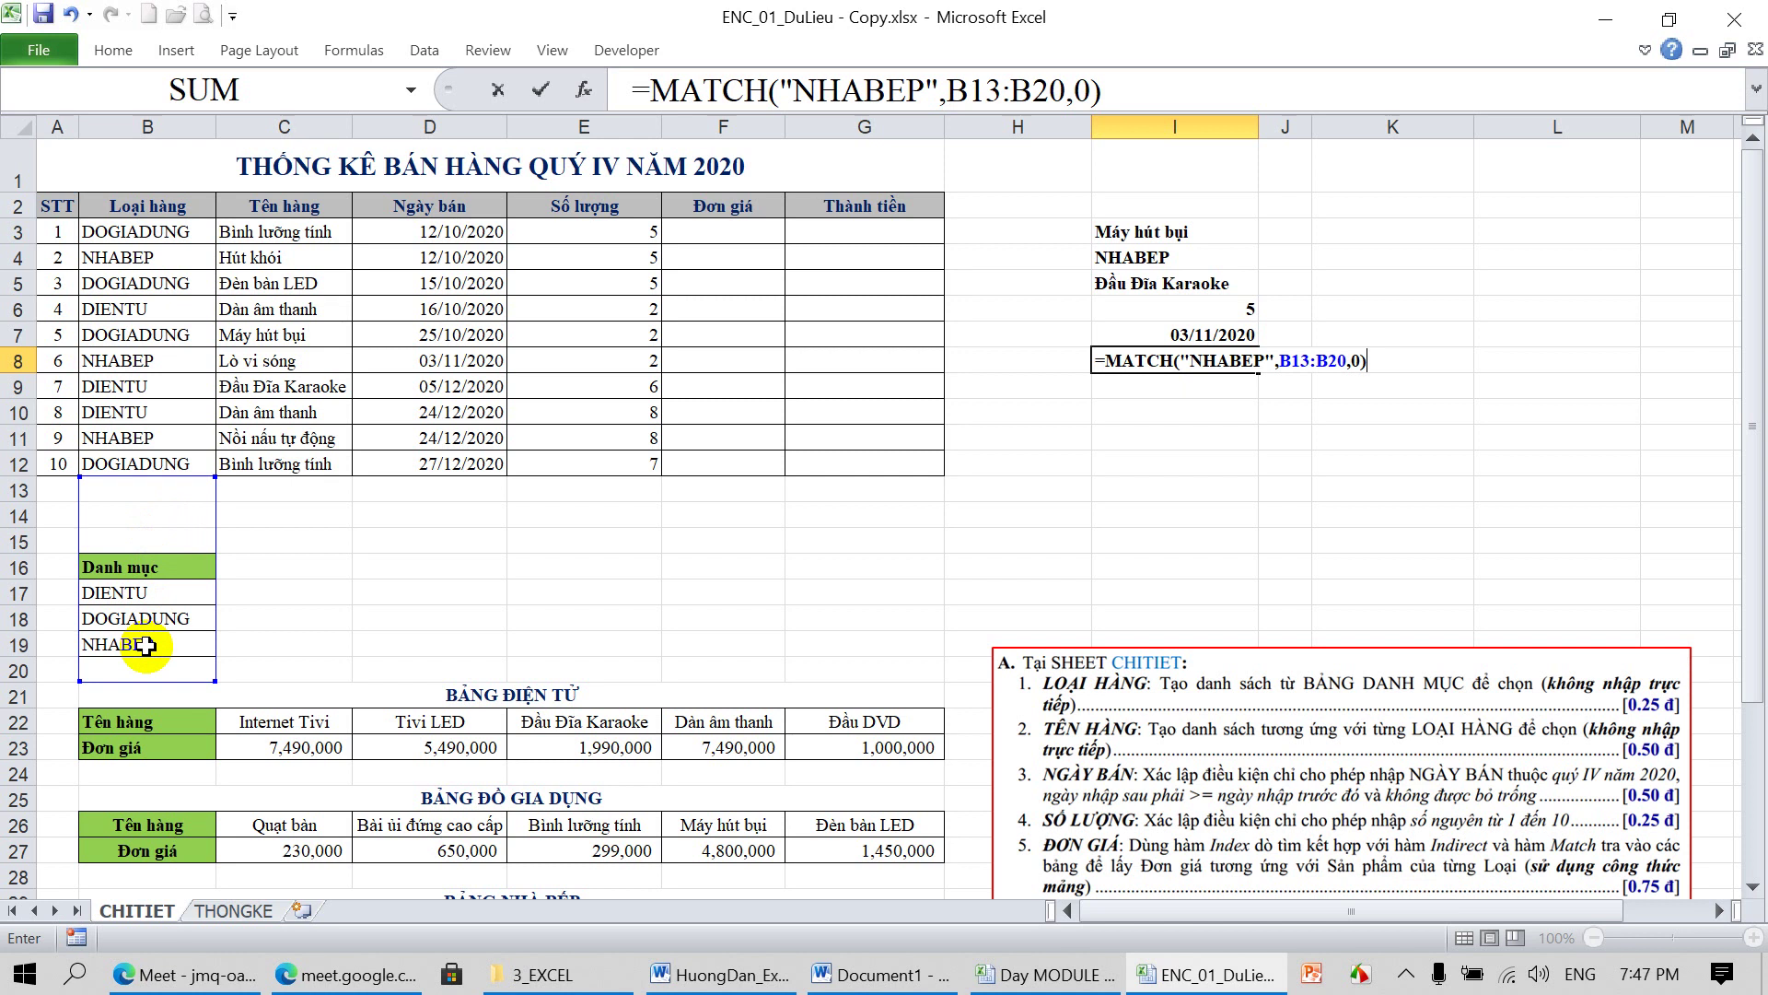
key("Return")
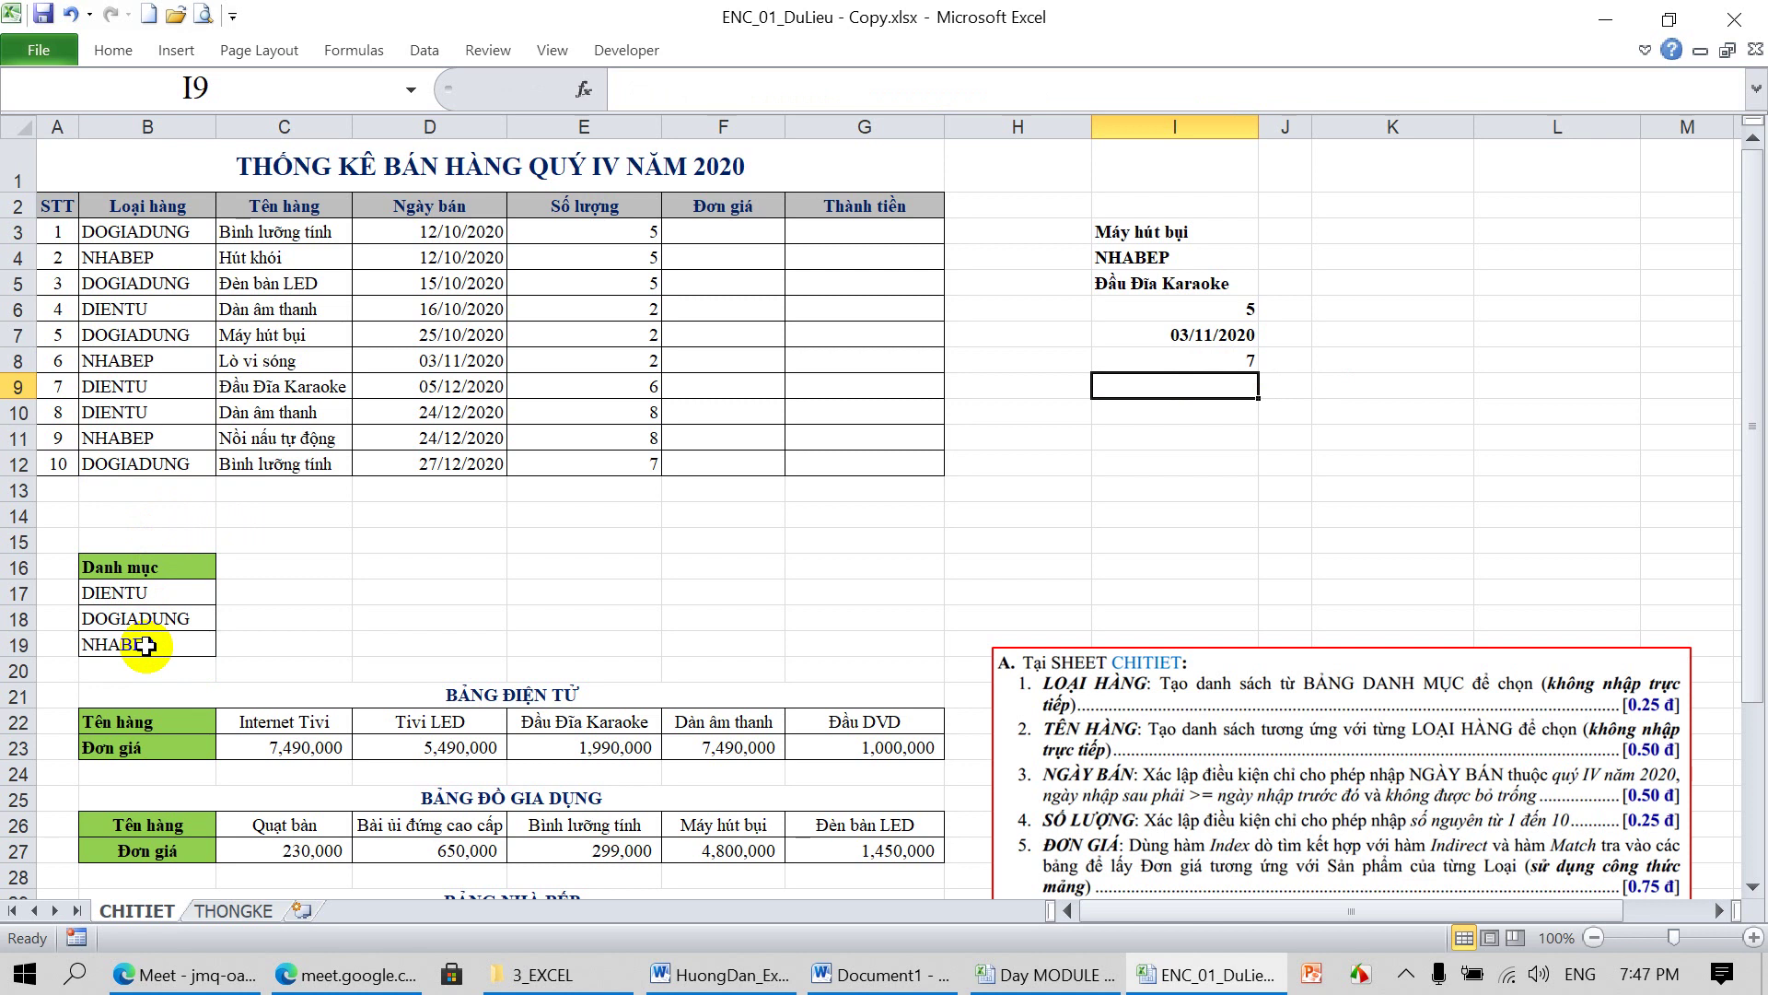
Enter =MATCH("ĐẦU DVD",B22:H22,0) in I9, returning 6
type("=MATCH(")
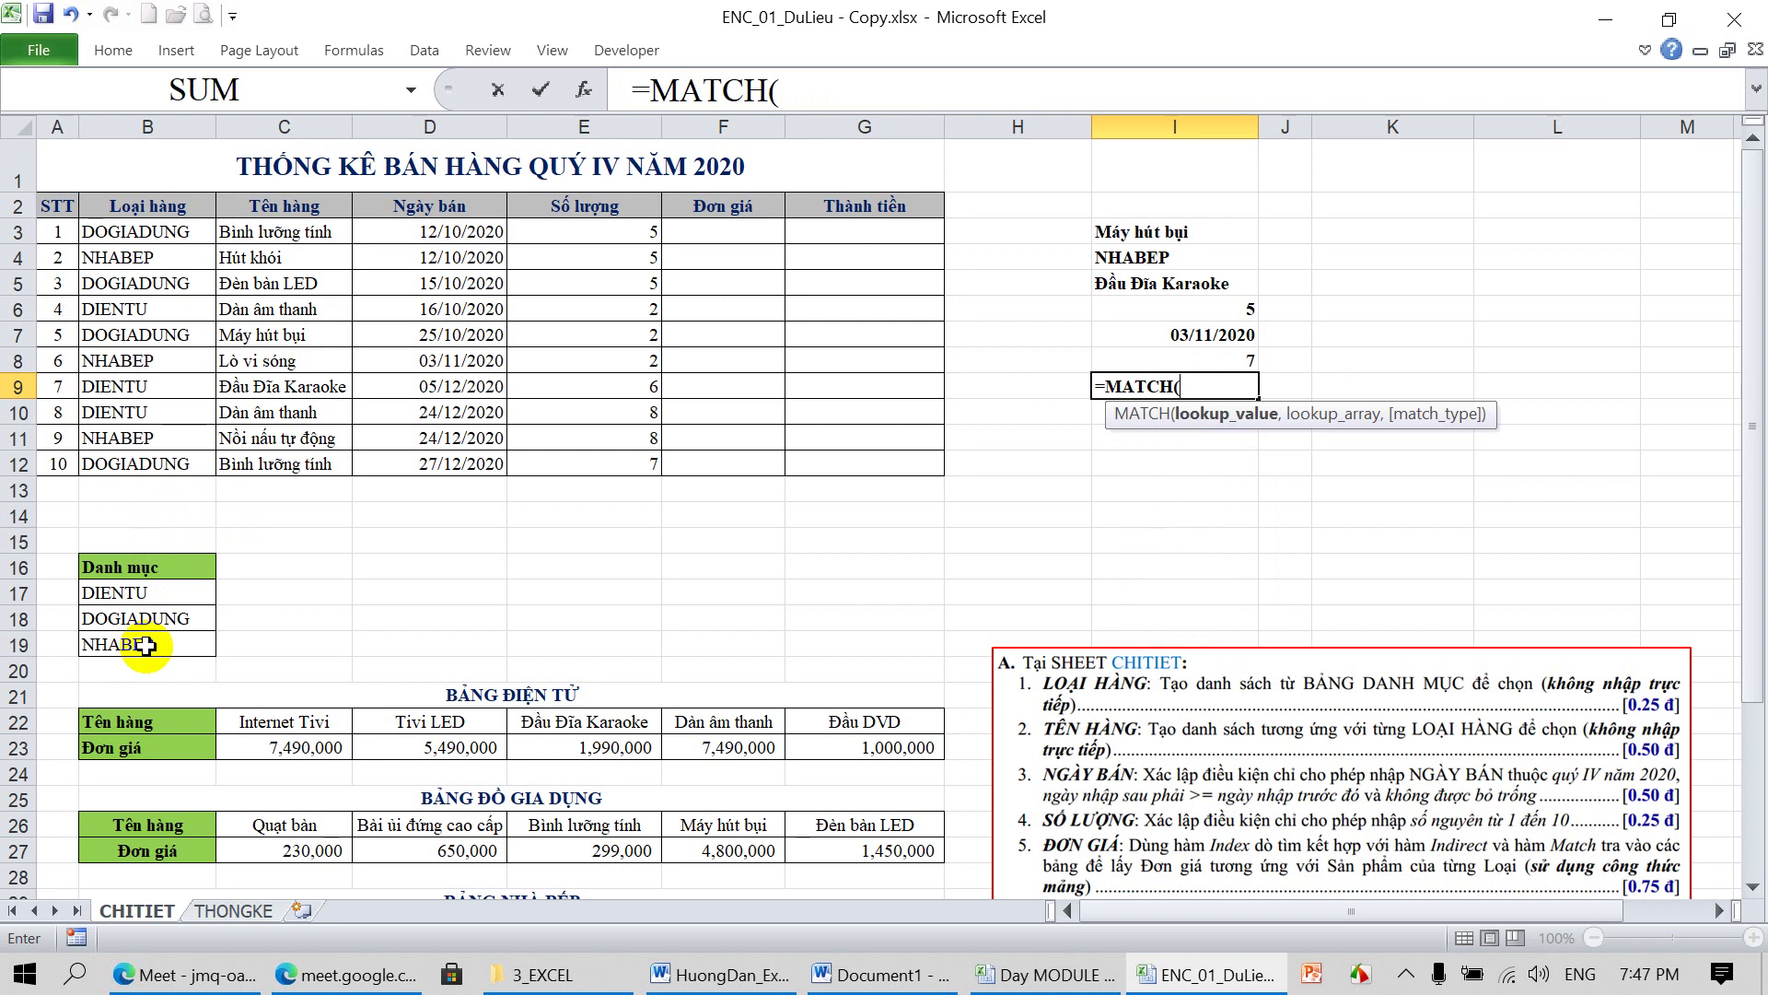
type("\"")
type("D")
type("DA")
type("U")
type(" DVD")
type("\"")
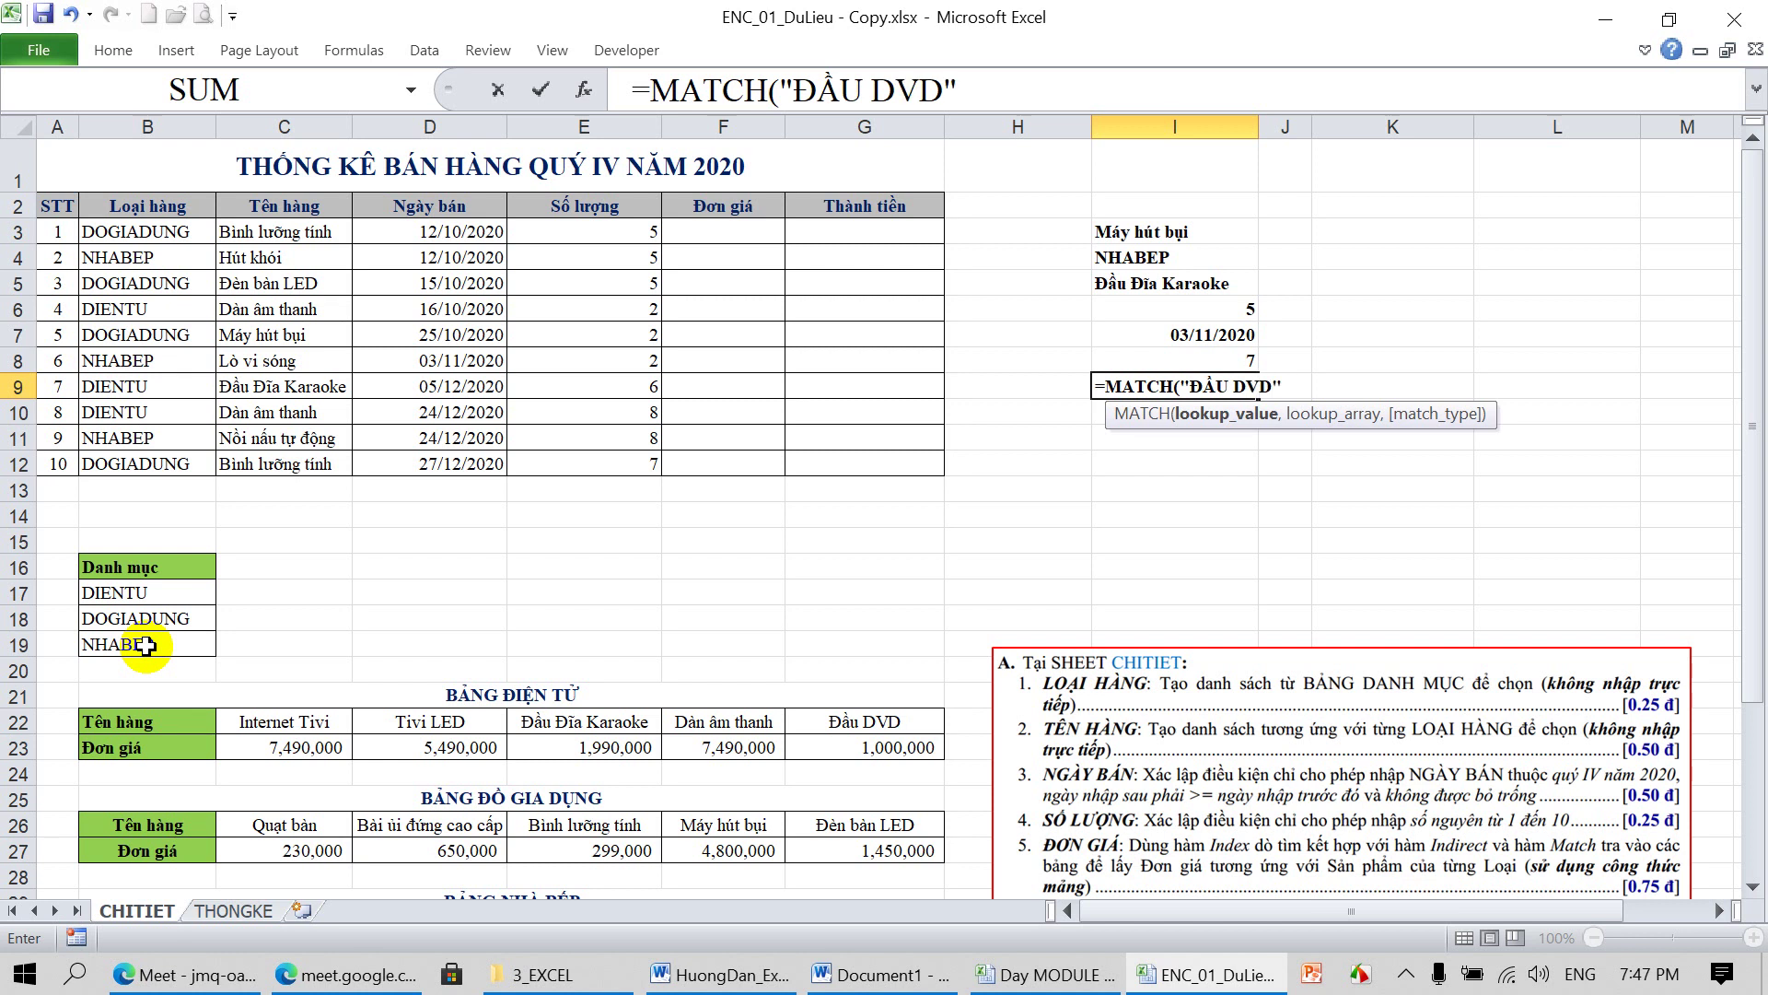
type(",")
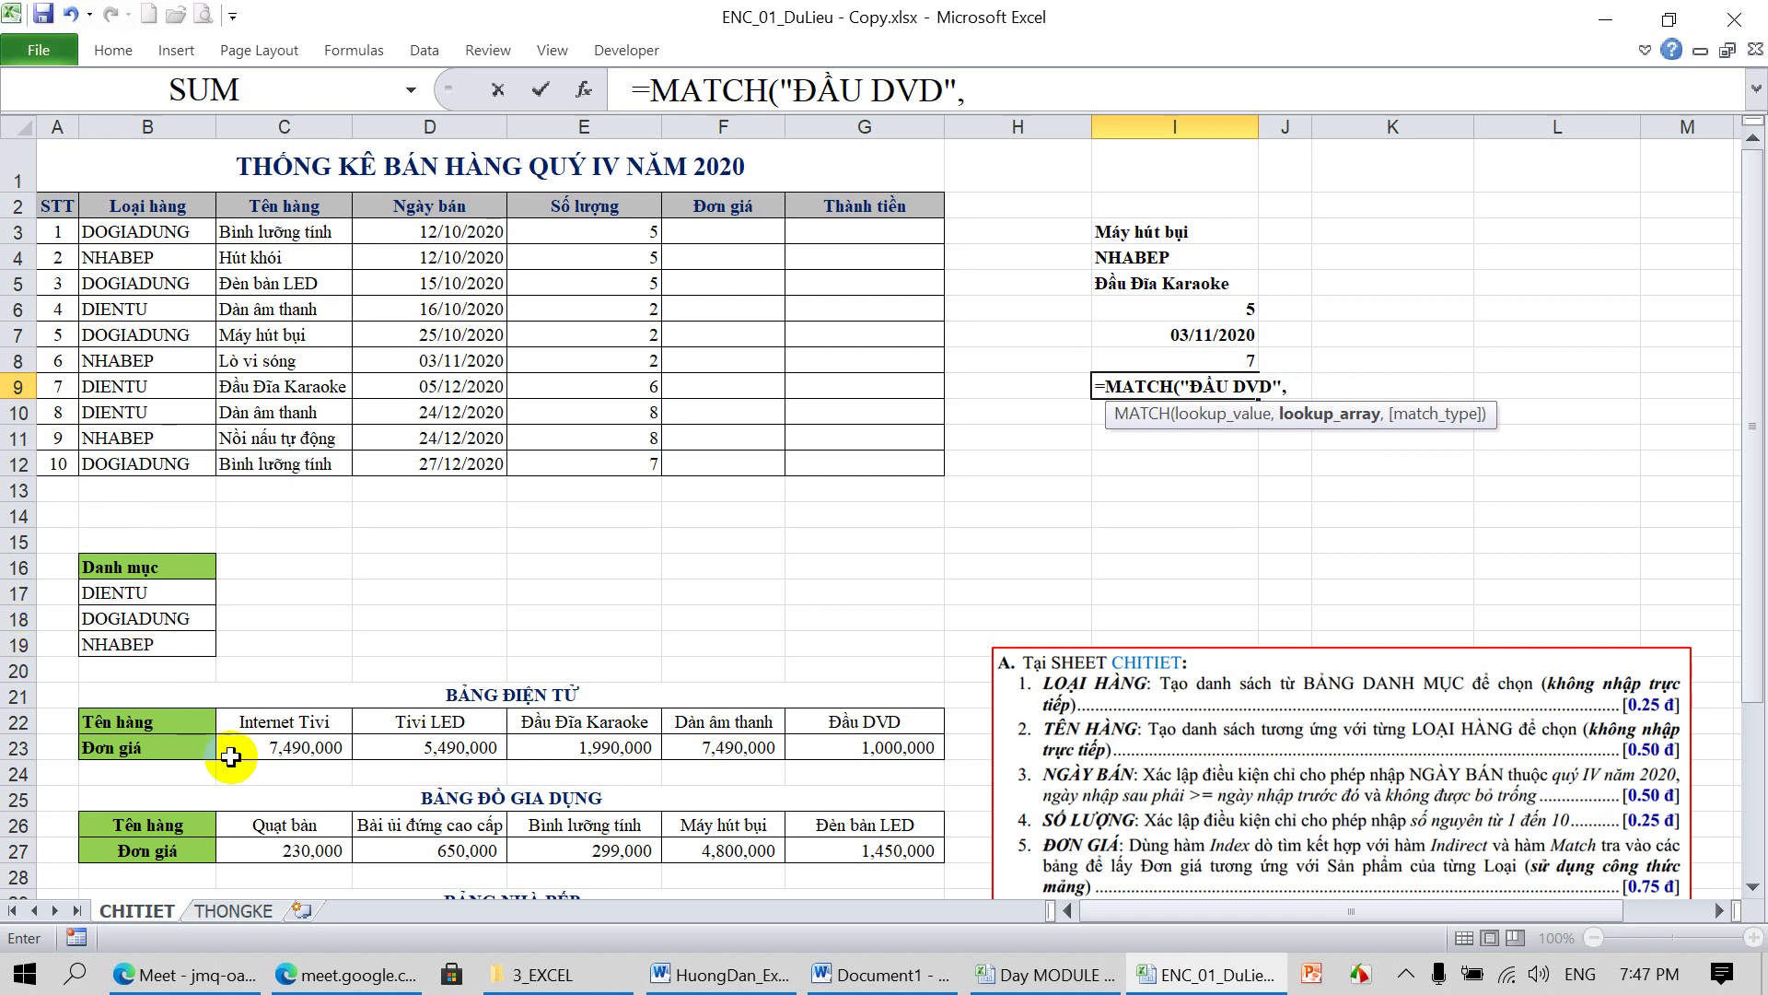
left_click_drag(139, 721, 966, 721)
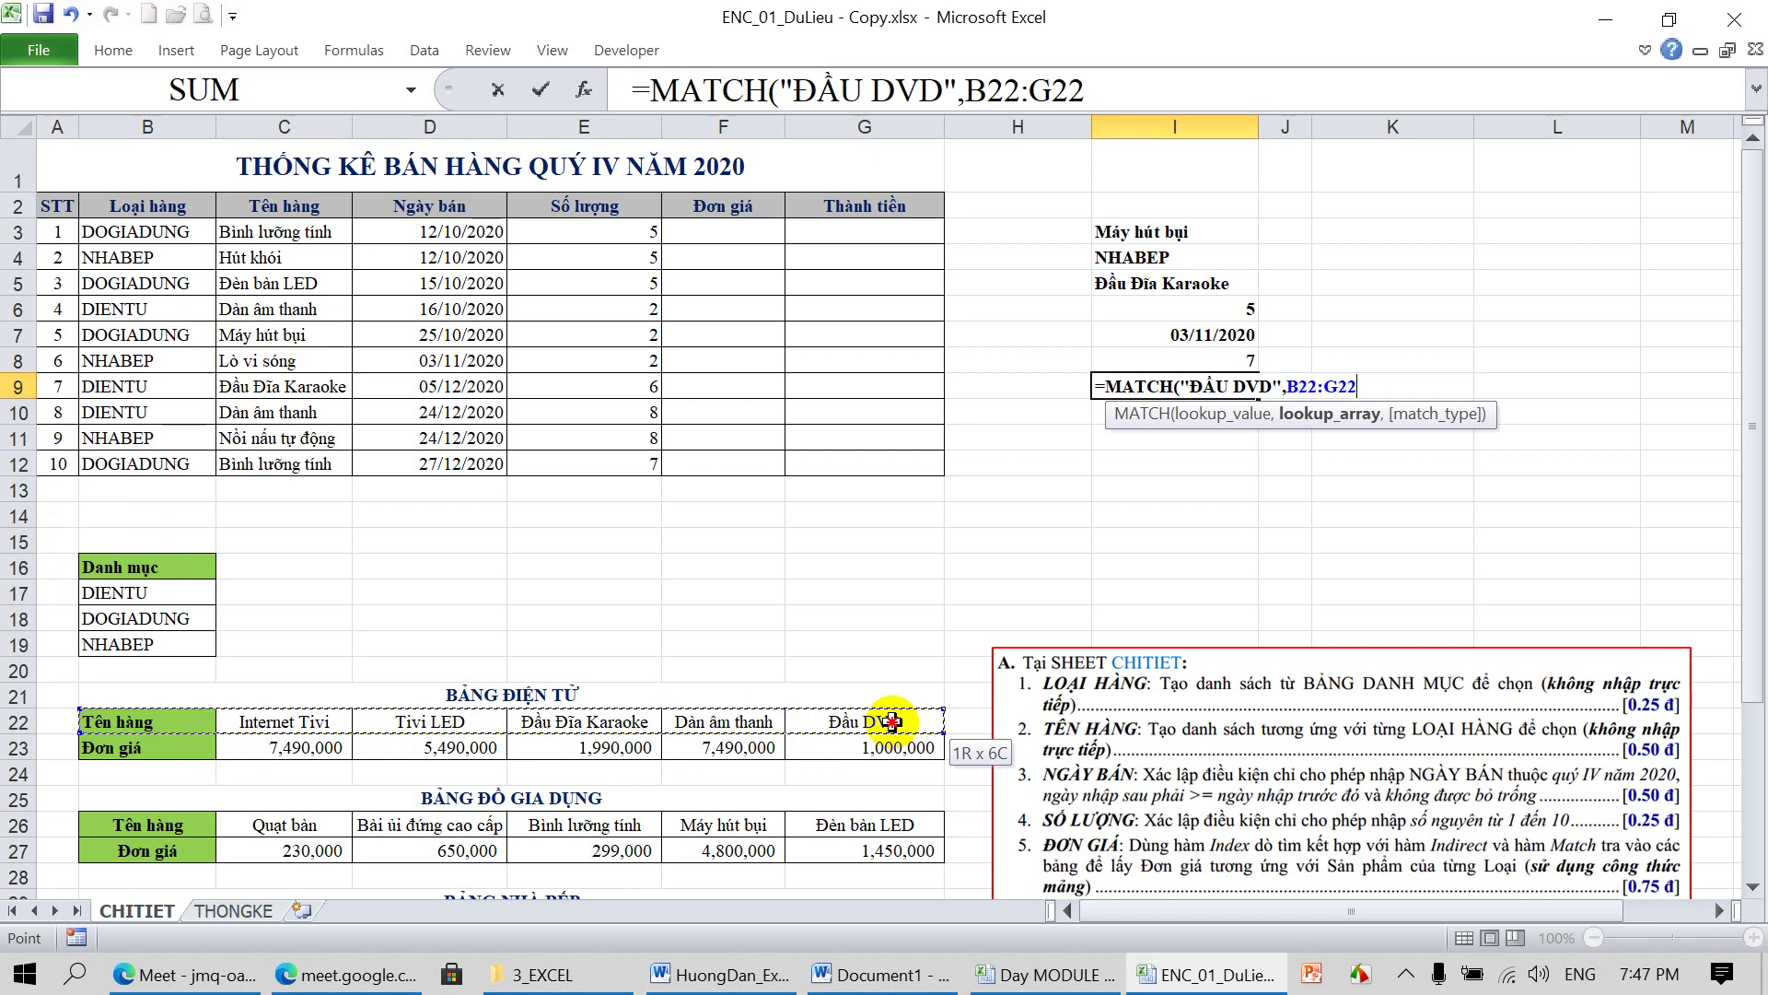
left_click_drag(965, 721, 944, 722)
type(",0)")
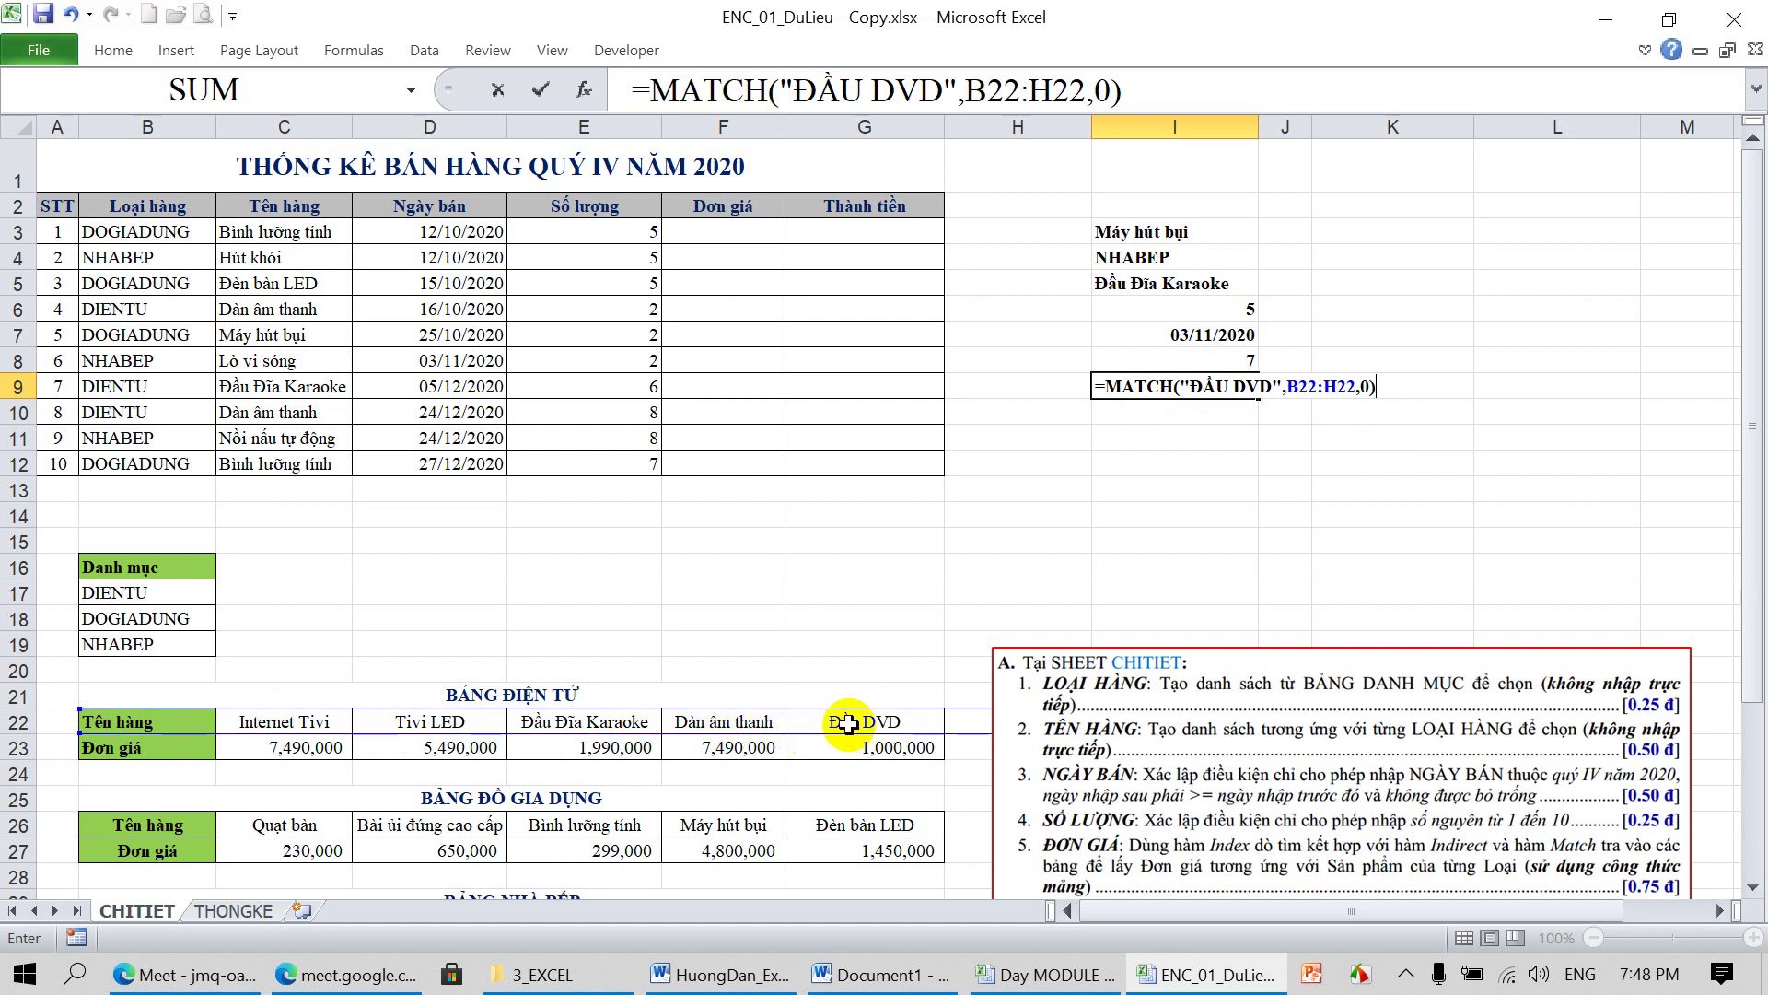
key("Return")
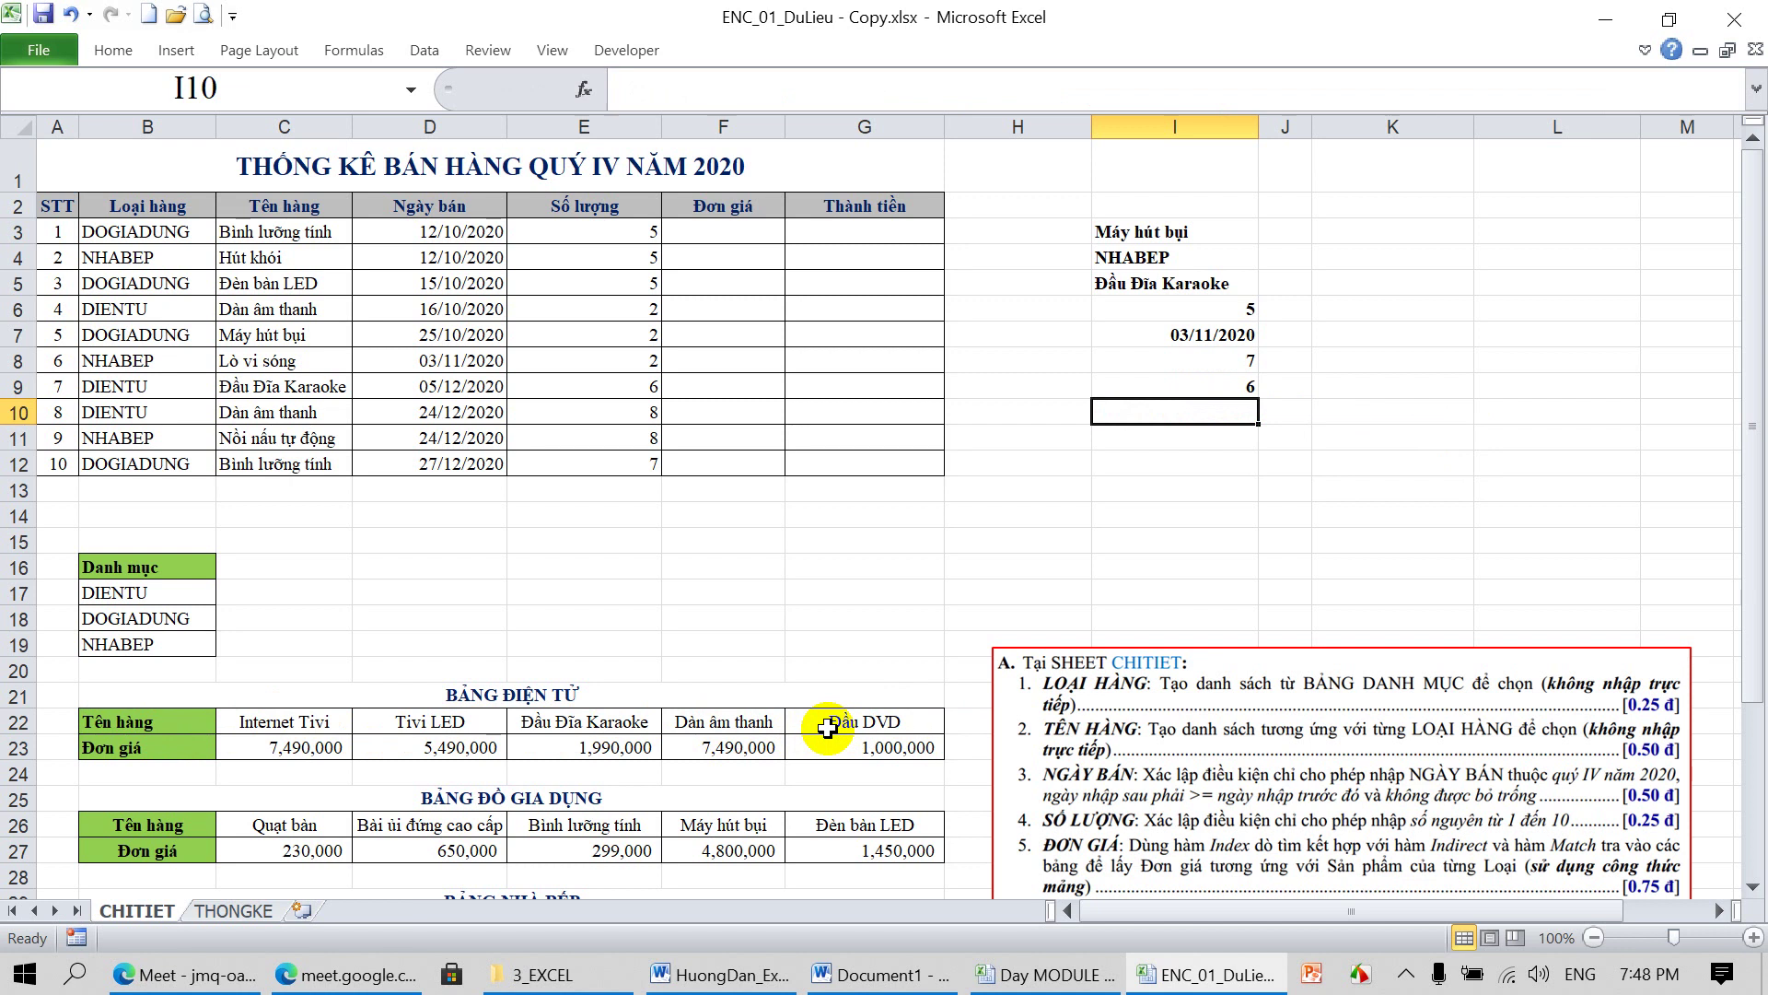
Discard the unfinished I10 formula and change I9's MATCH lookup range to B22:G23
type("=")
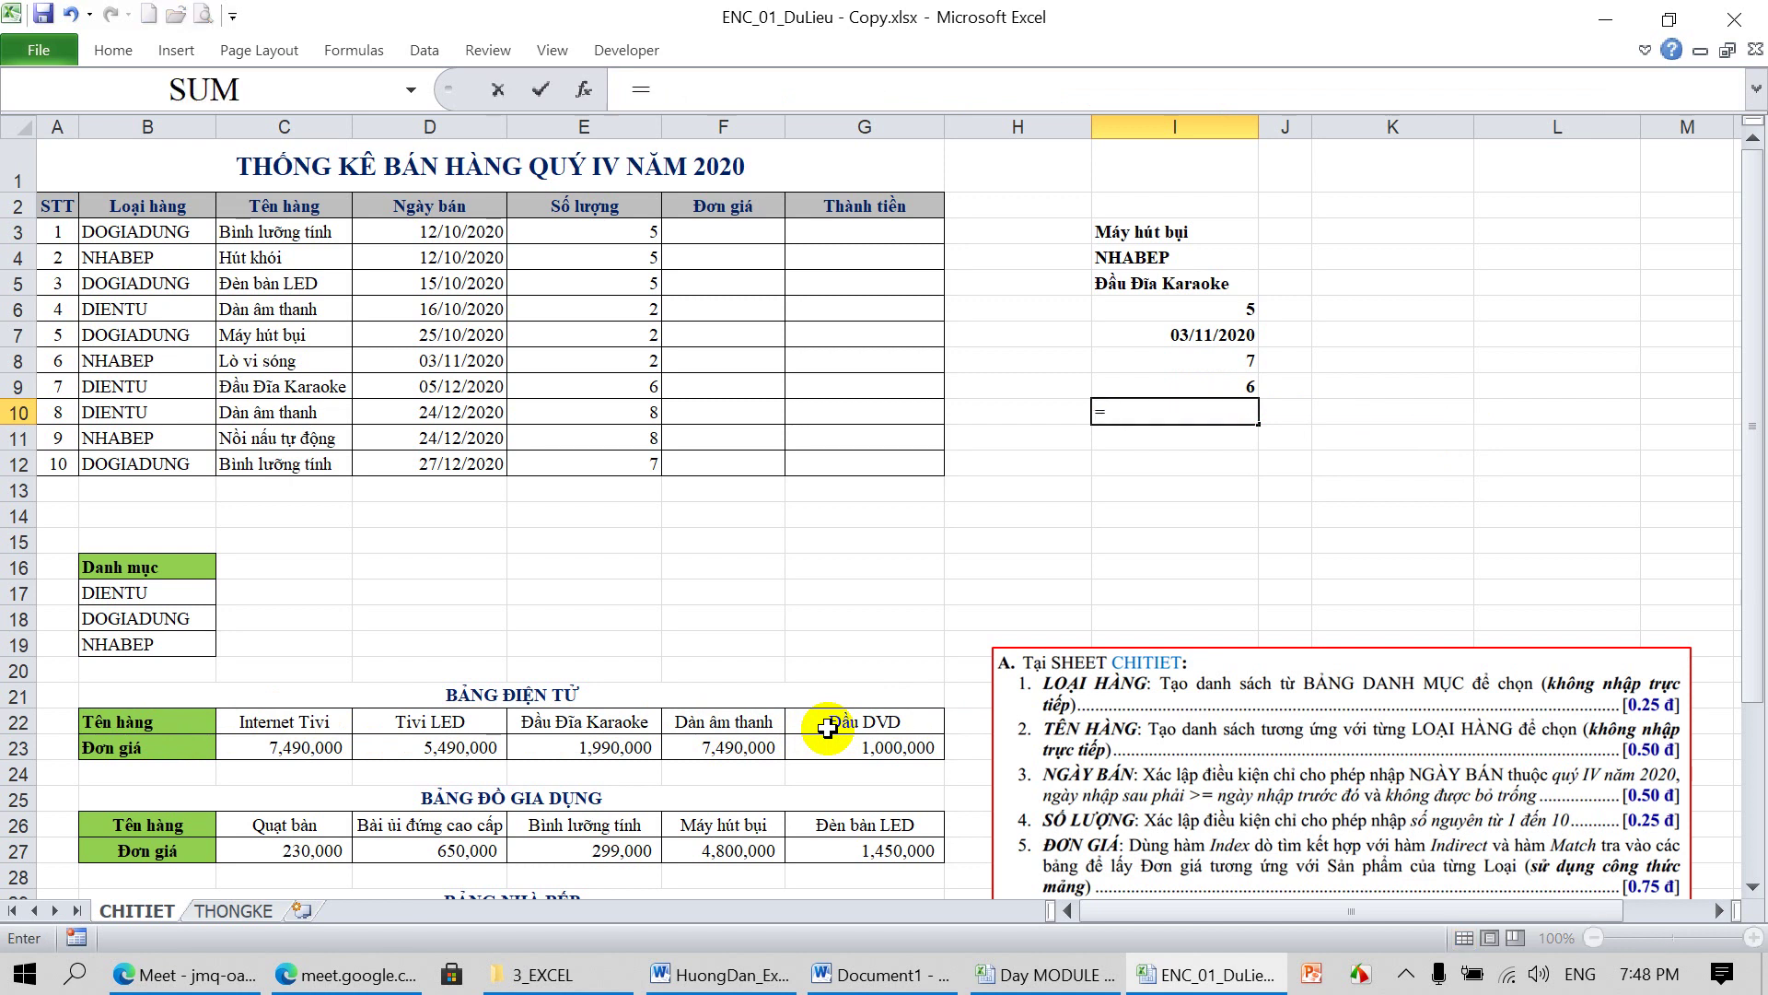
type("MATCH")
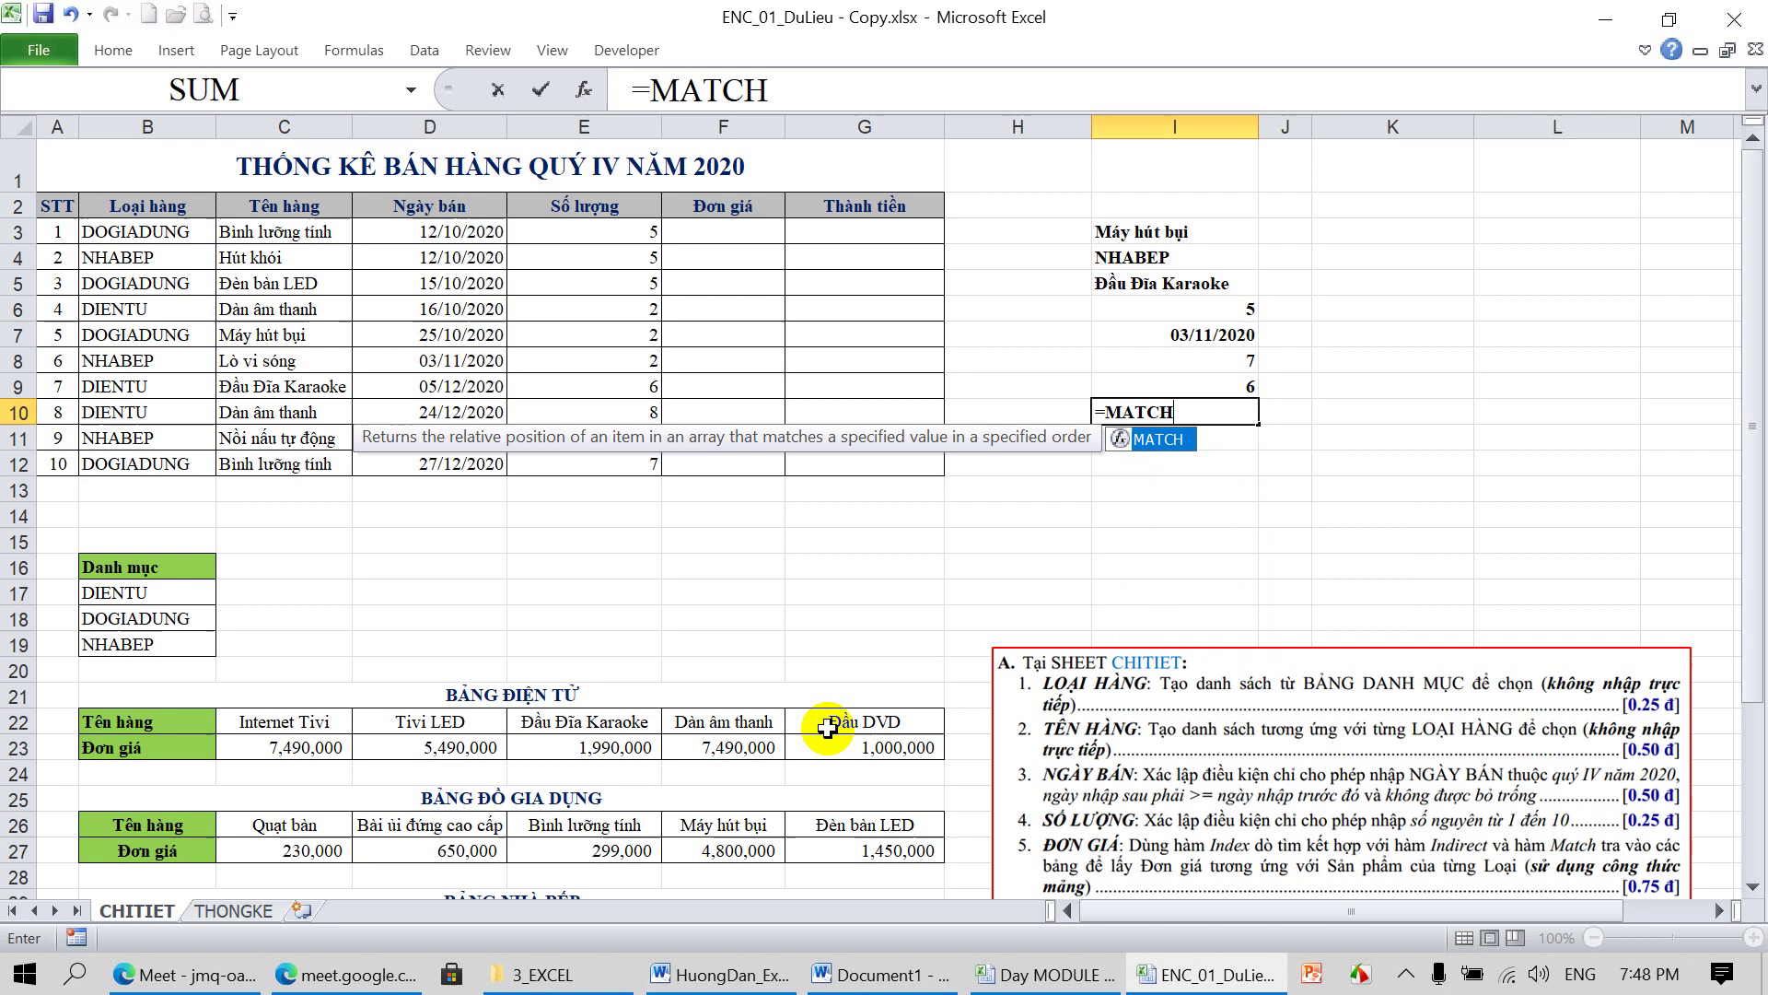
type("(\"")
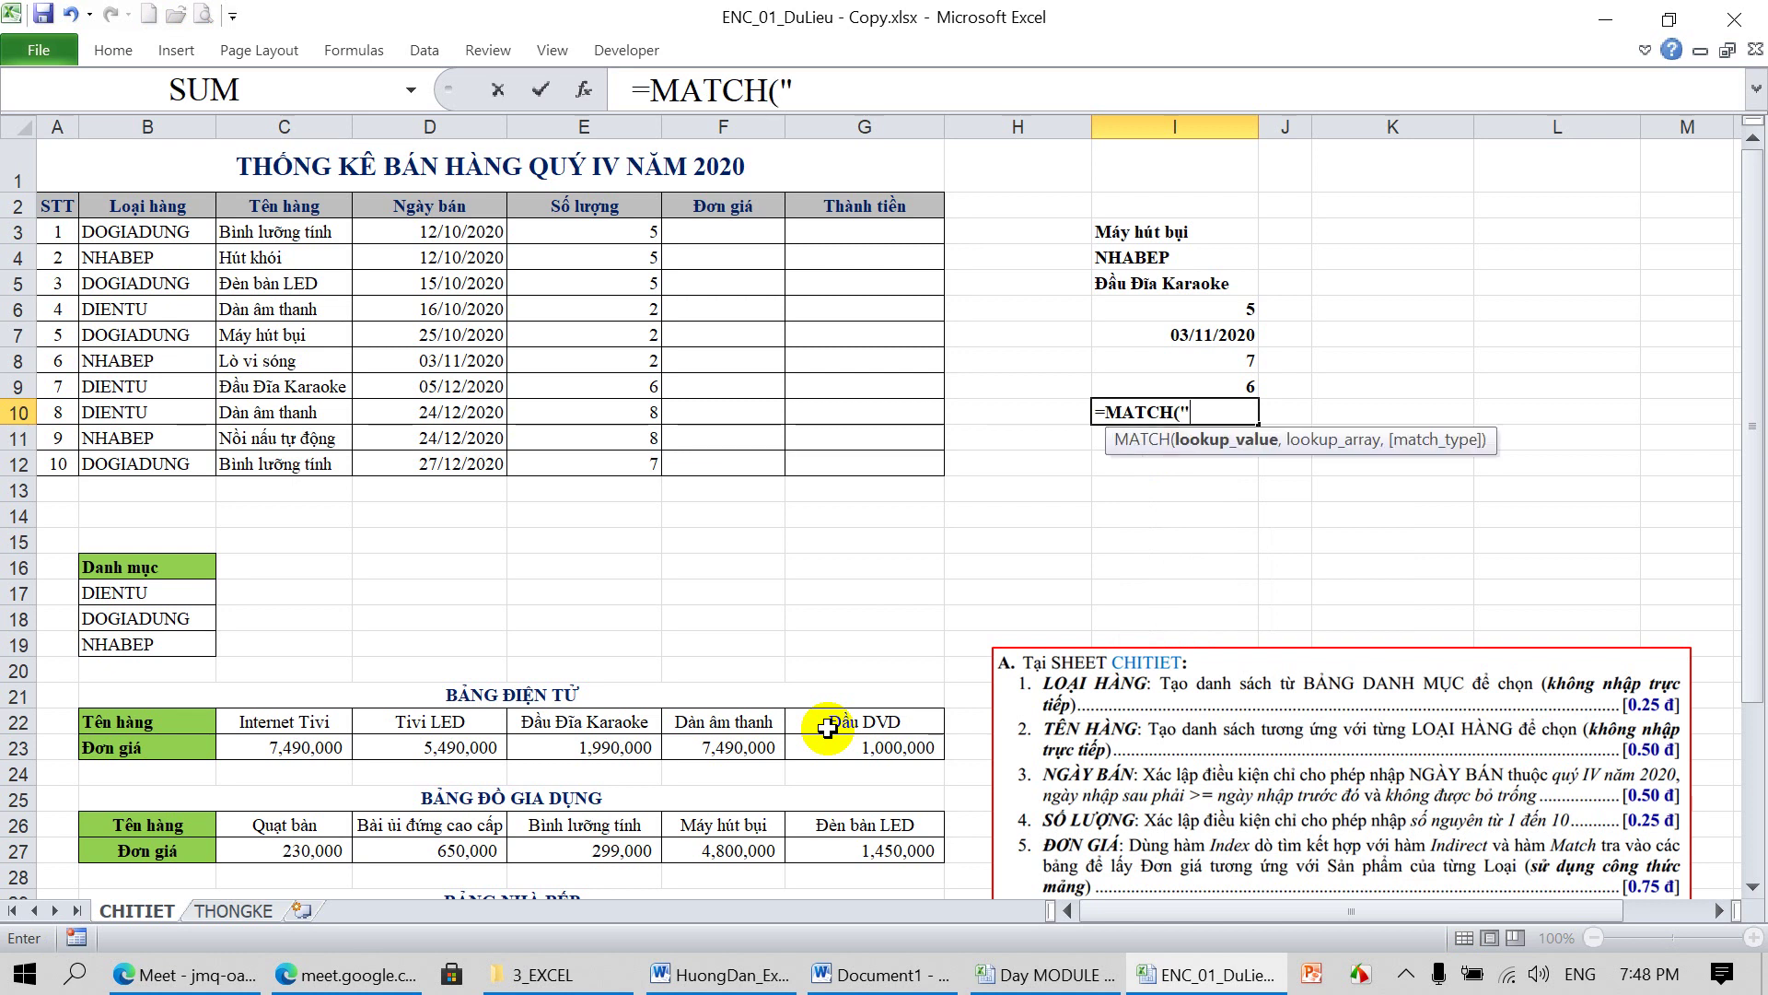
key("Escape")
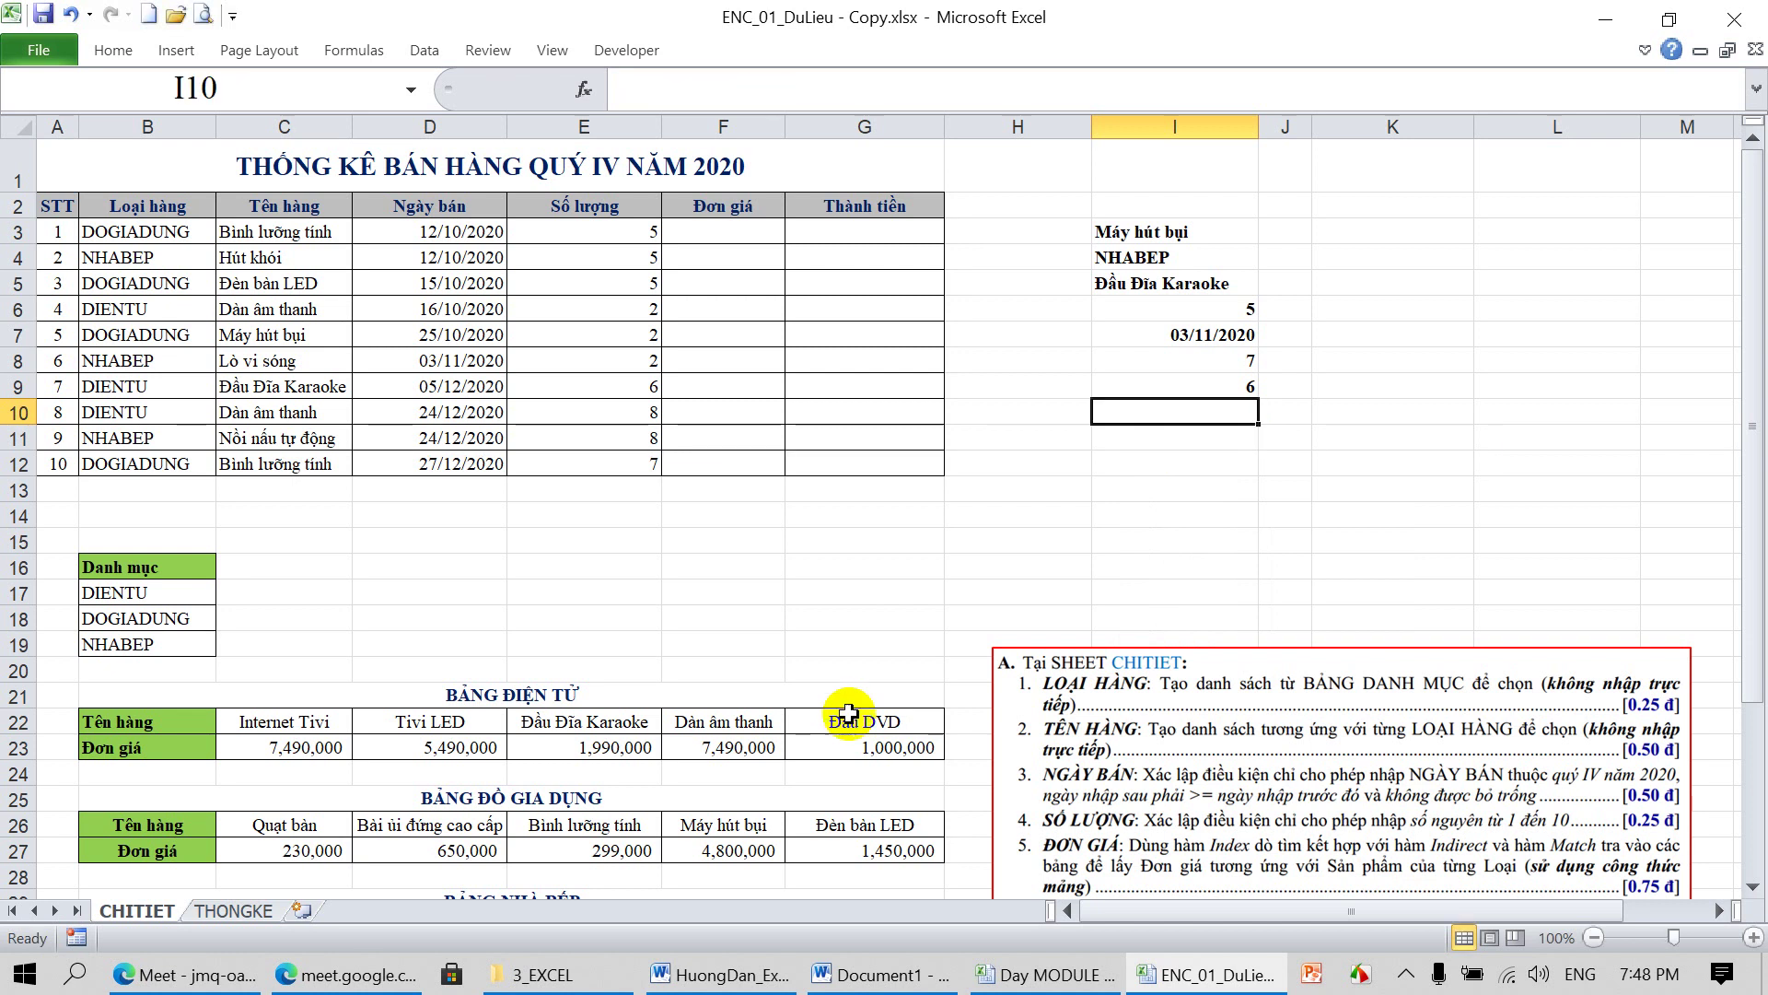
left_click(1152, 388)
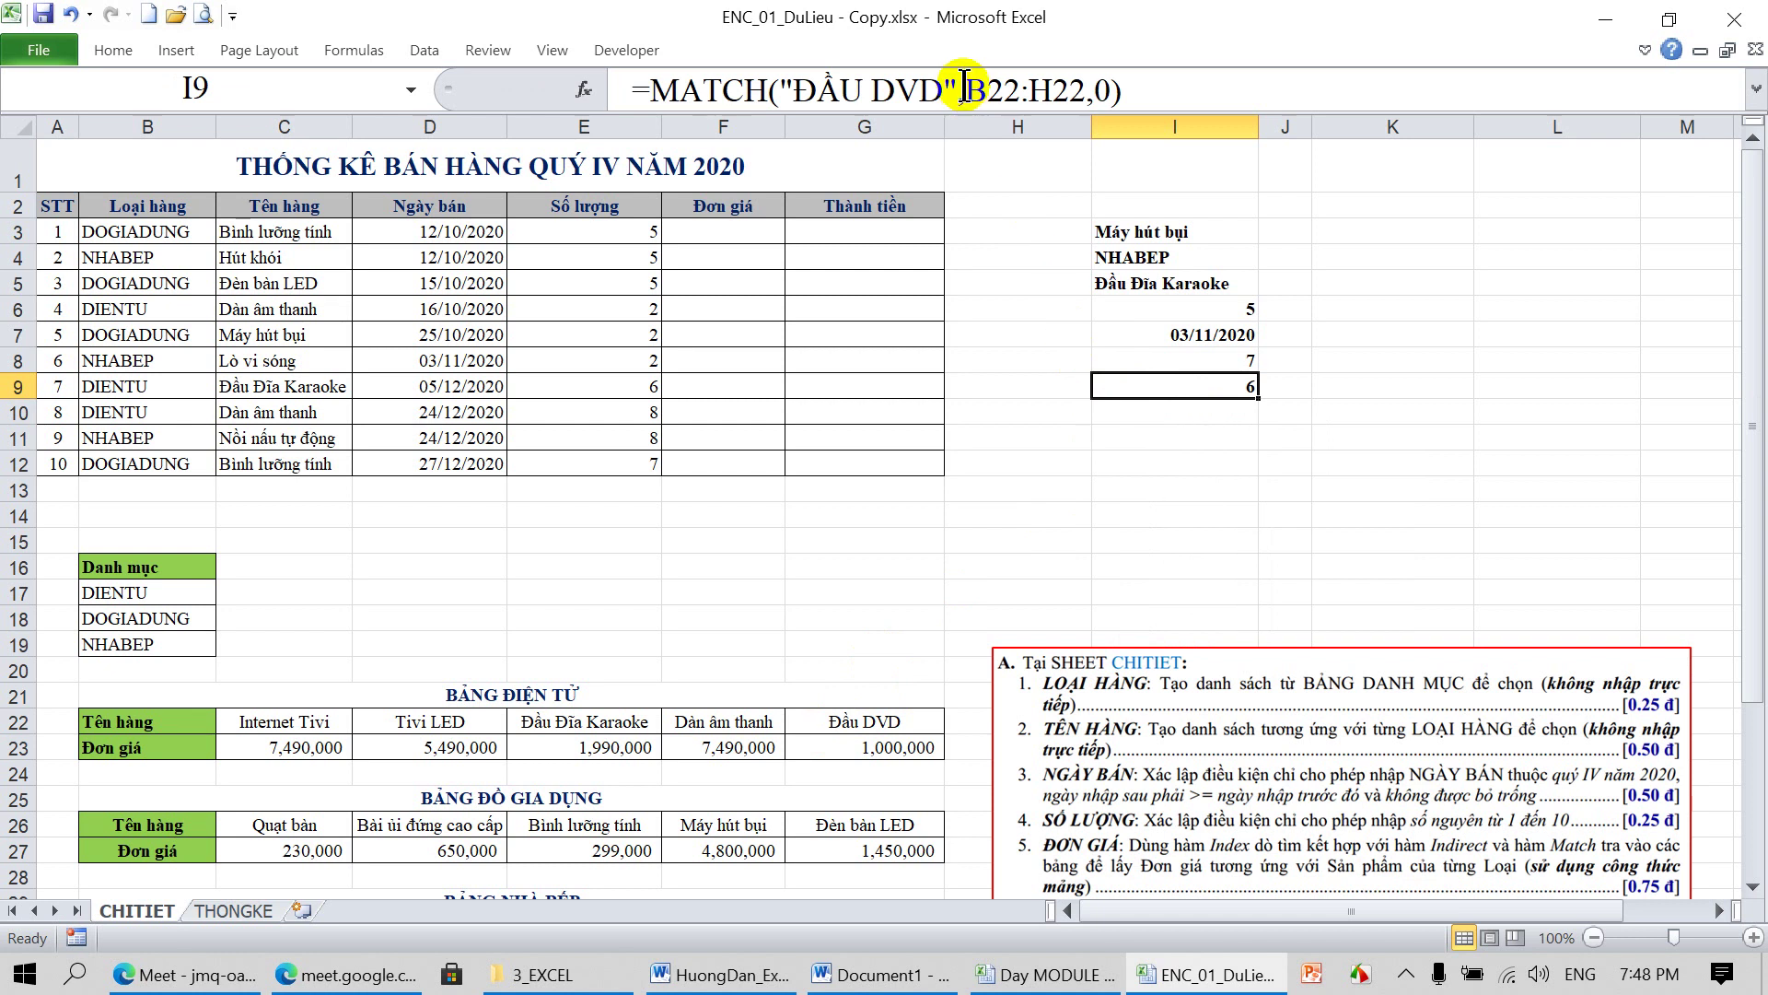
left_click_drag(969, 95, 1077, 93)
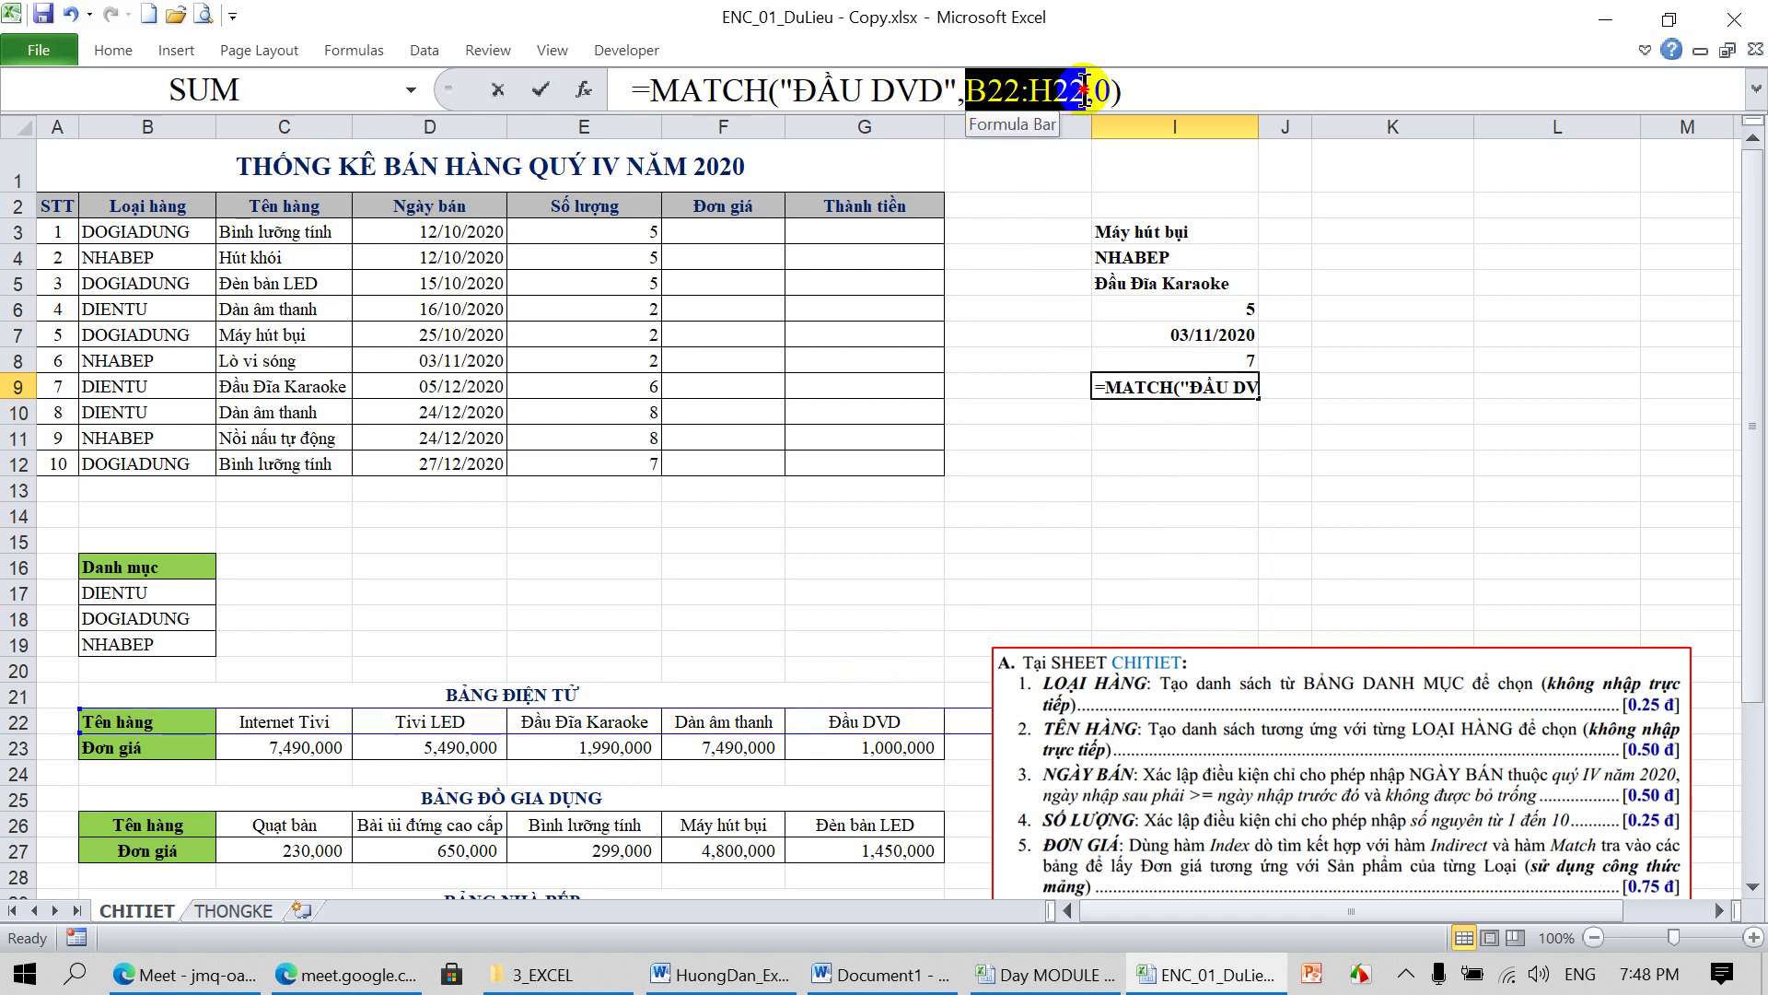
key("BackSpace")
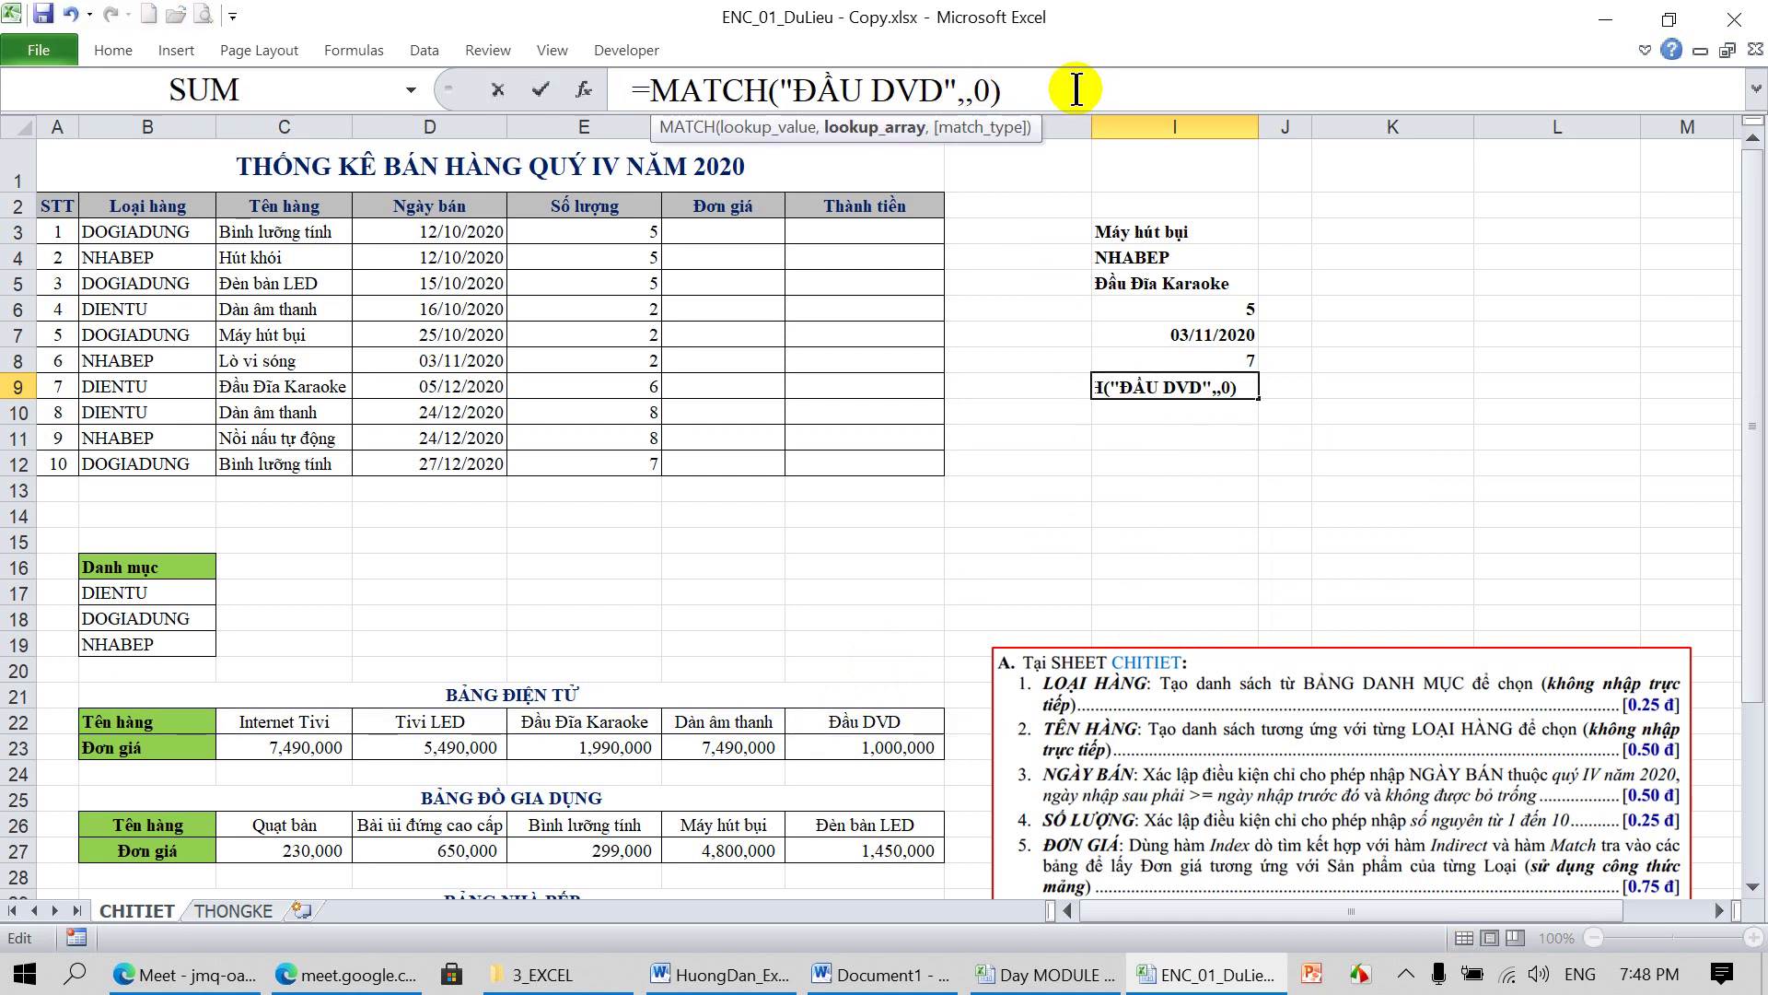
left_click_drag(150, 722, 881, 771)
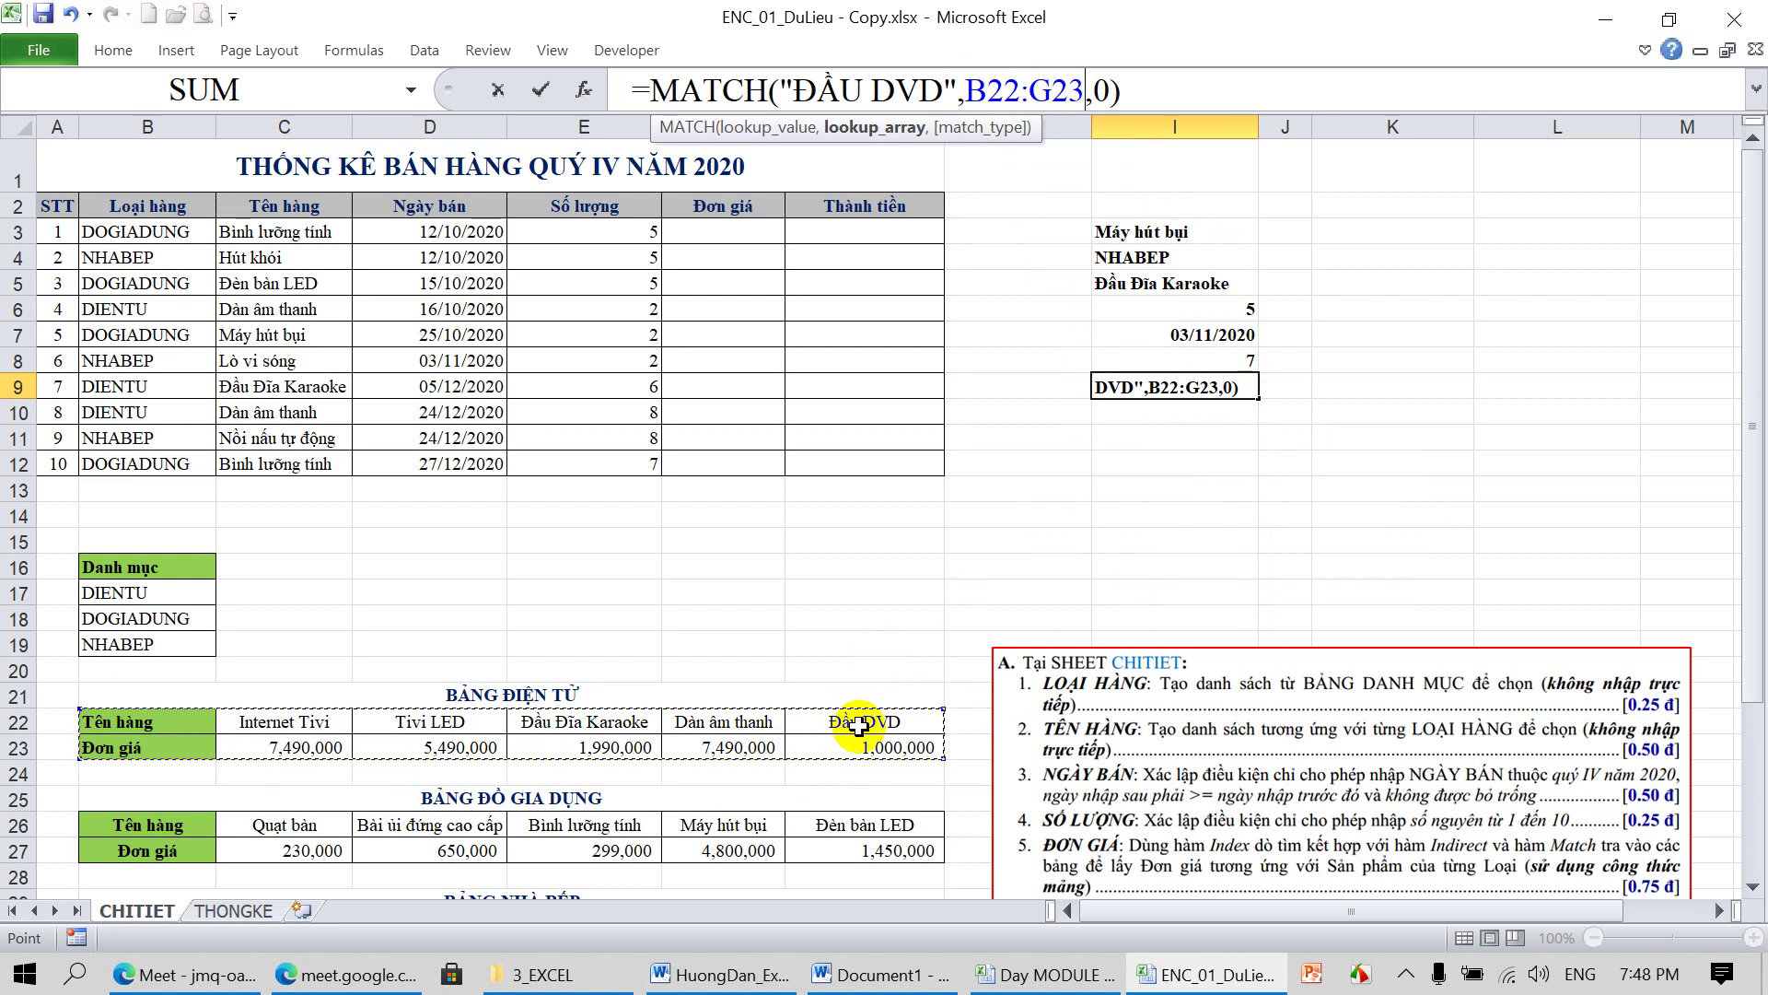
left_click(1086, 89)
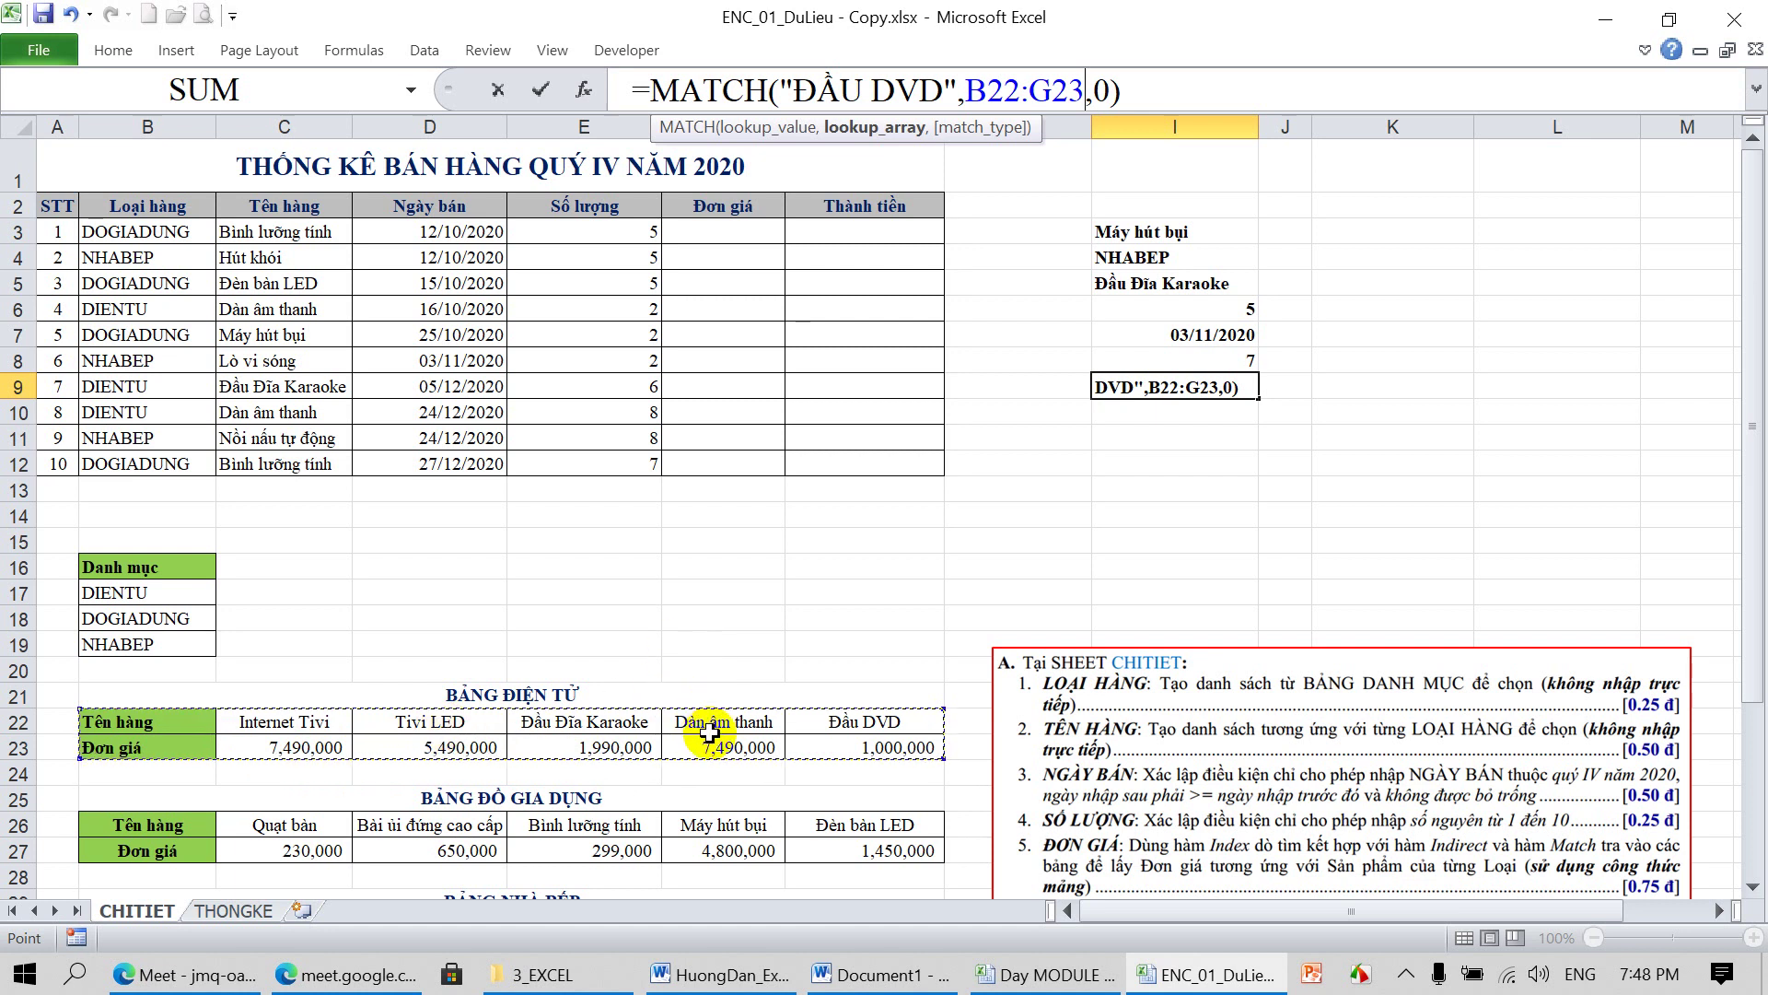
key("Return")
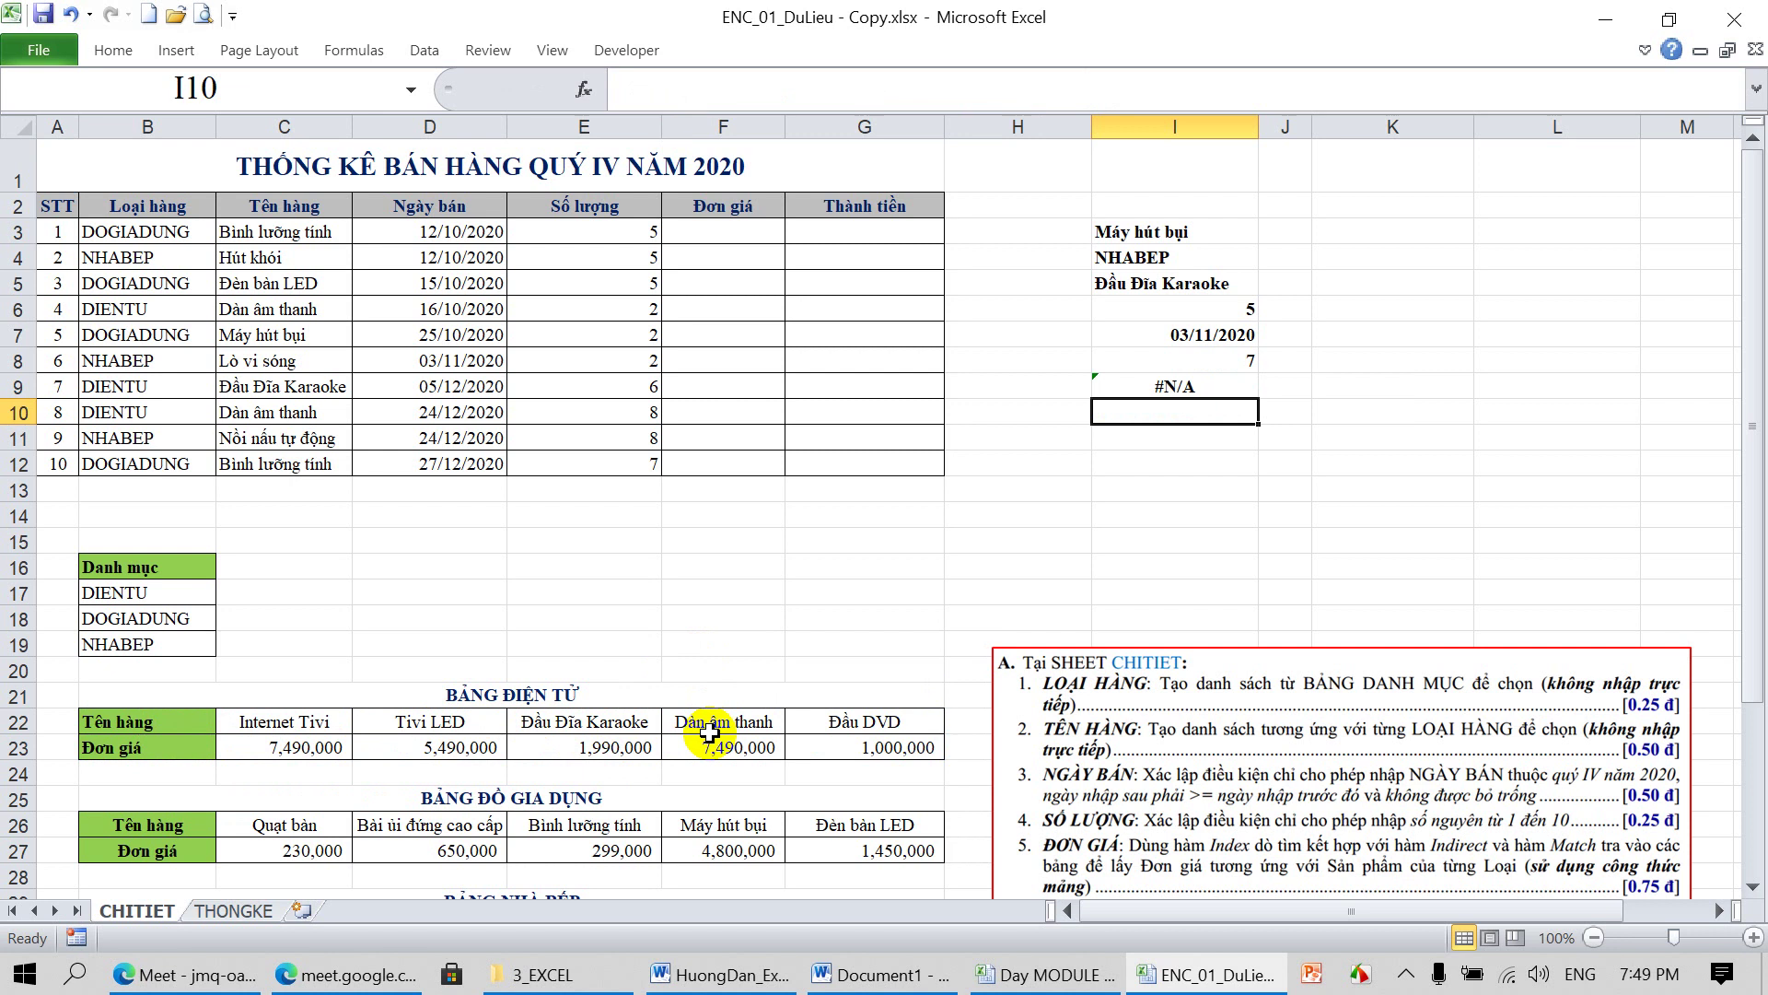
Cancel the new I10 formula and delete the practice results in I3:I10
type("=MATCH")
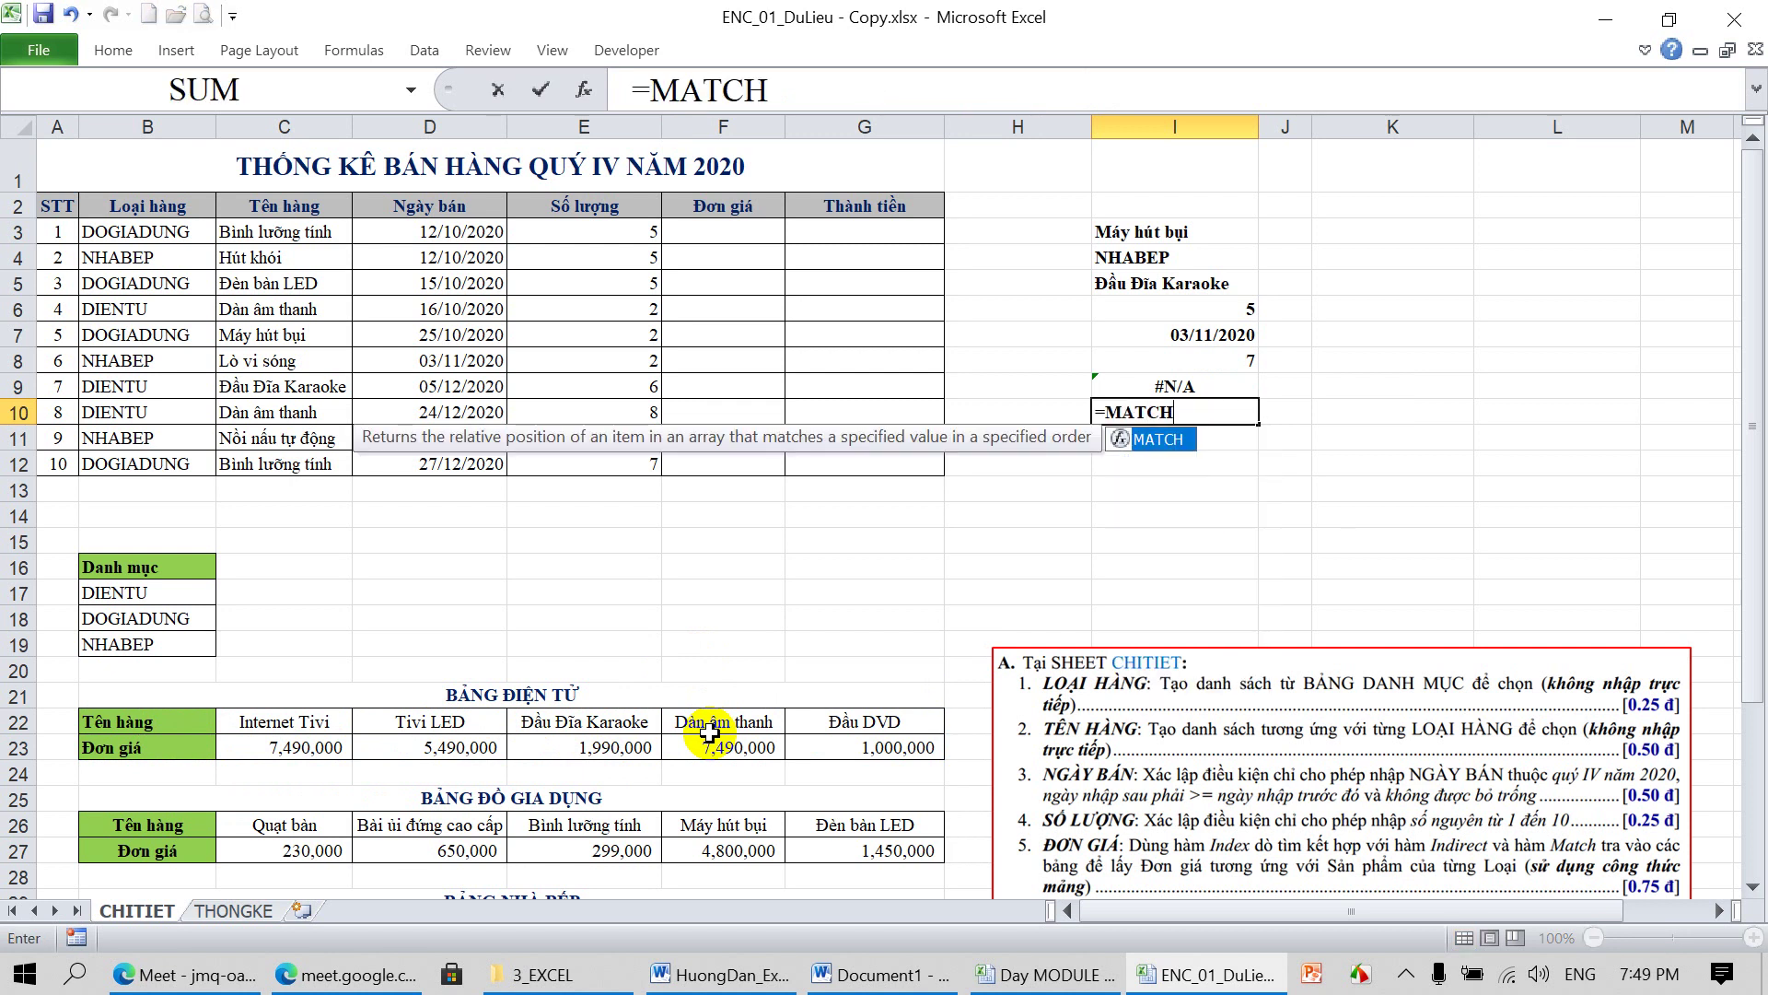
type("(")
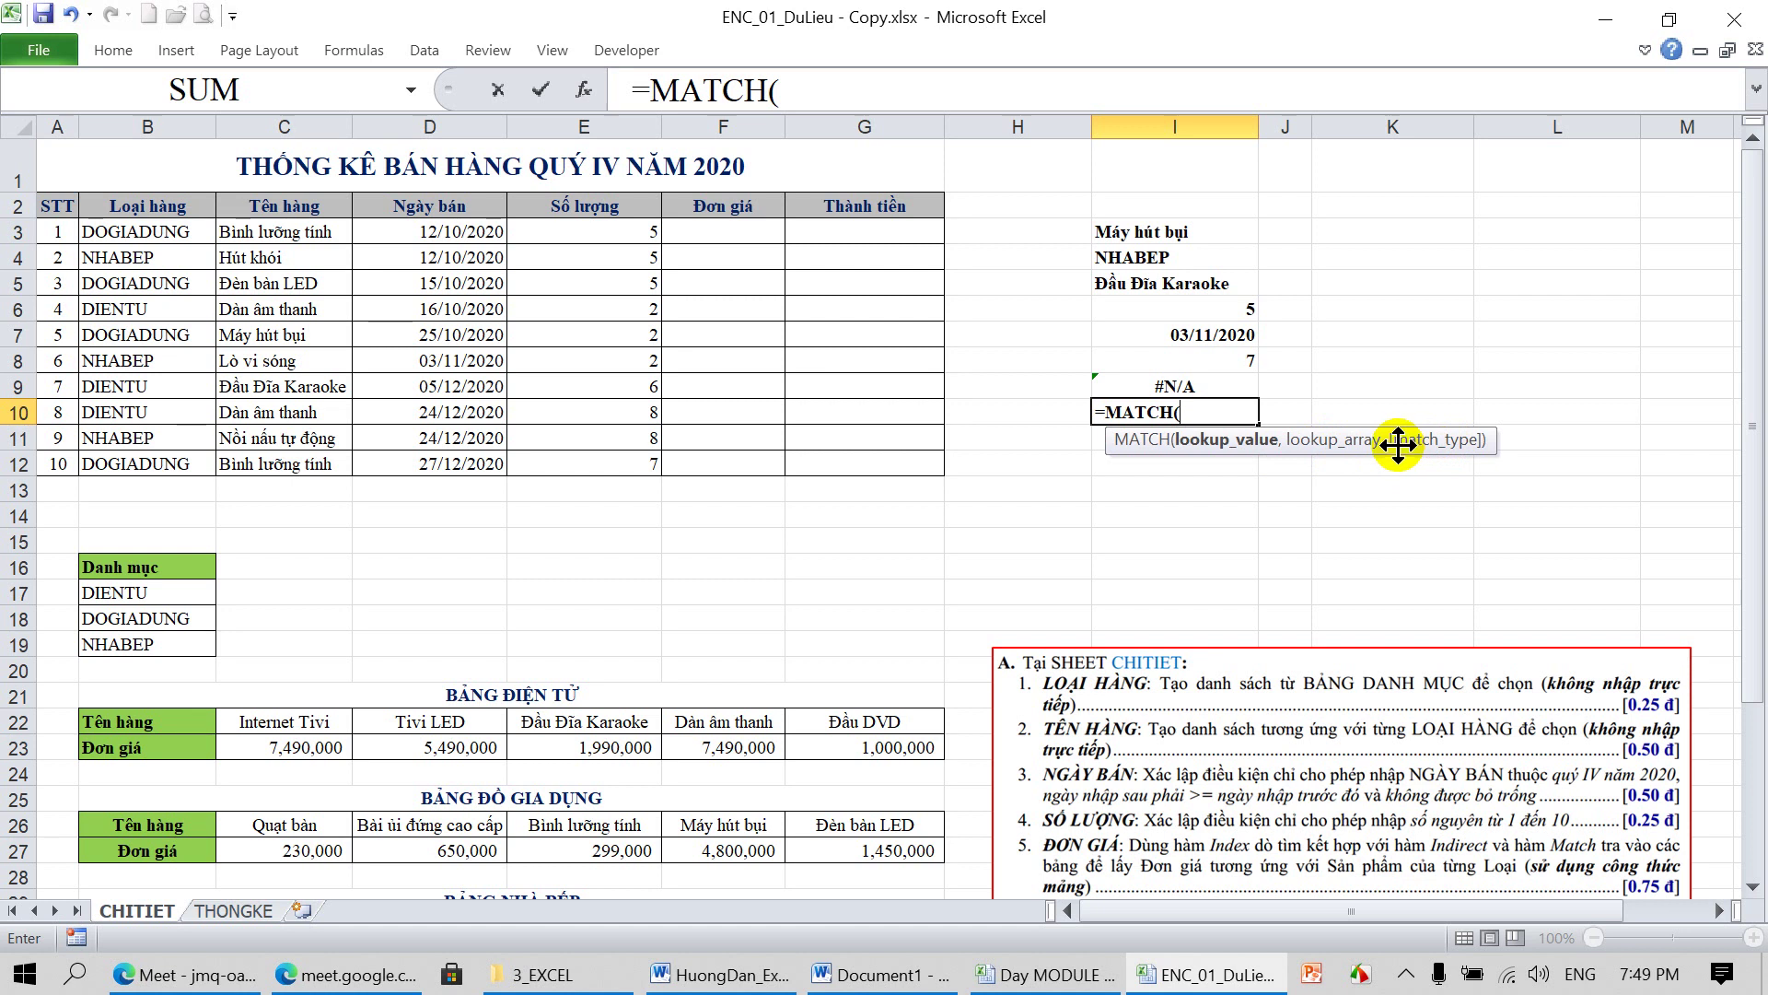
key("Escape")
left_click_drag(1179, 239, 1169, 402)
key("Delete")
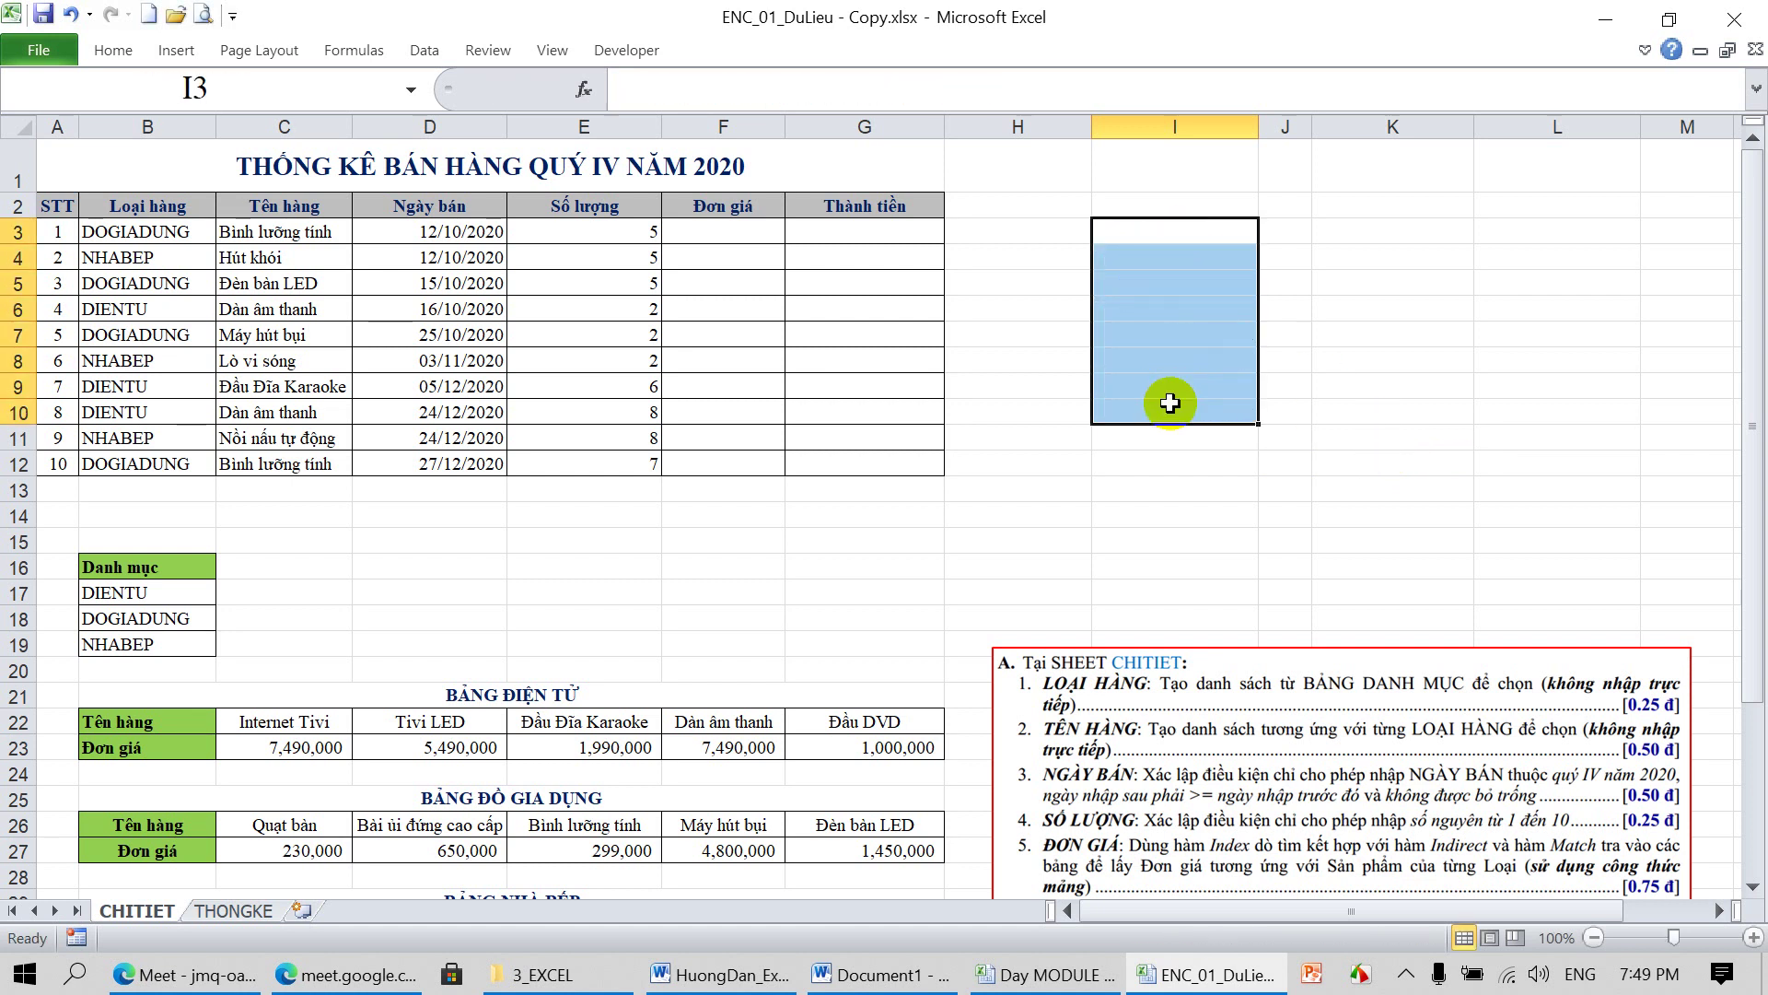
Move the instructions picture up beside the table and narrow the Số lượng column E
left_click_drag(1212, 659, 1222, 184)
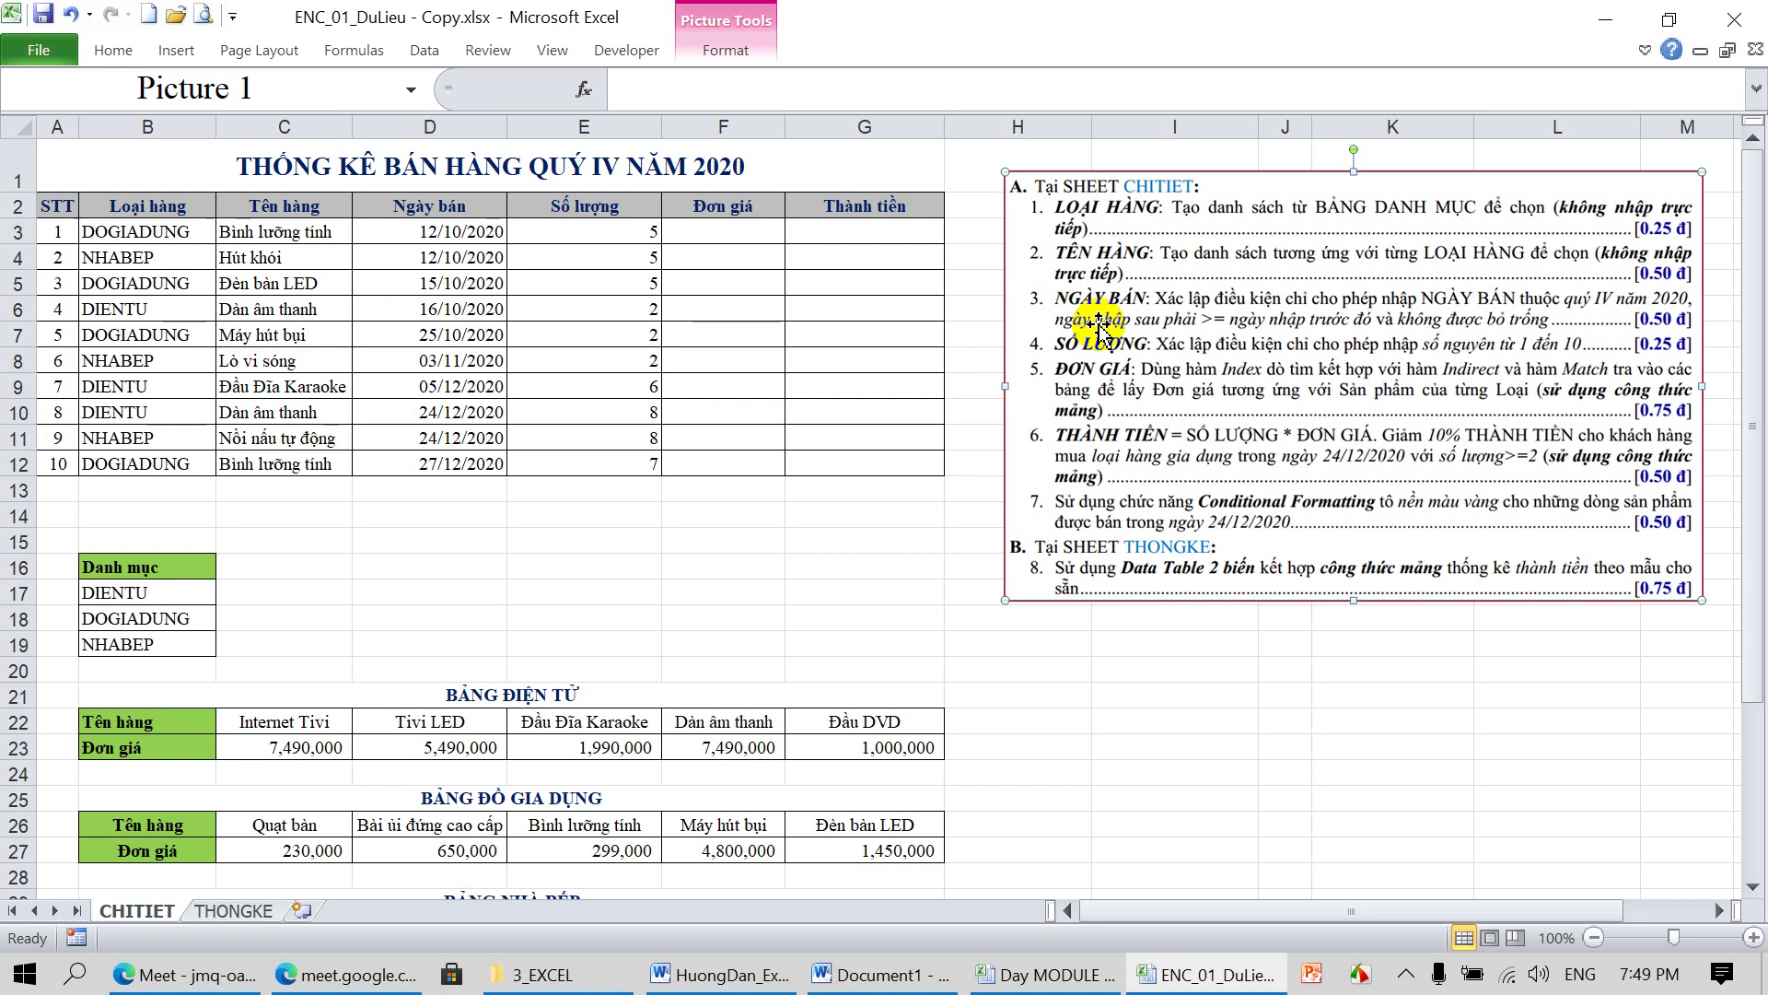
left_click_drag(661, 127, 620, 127)
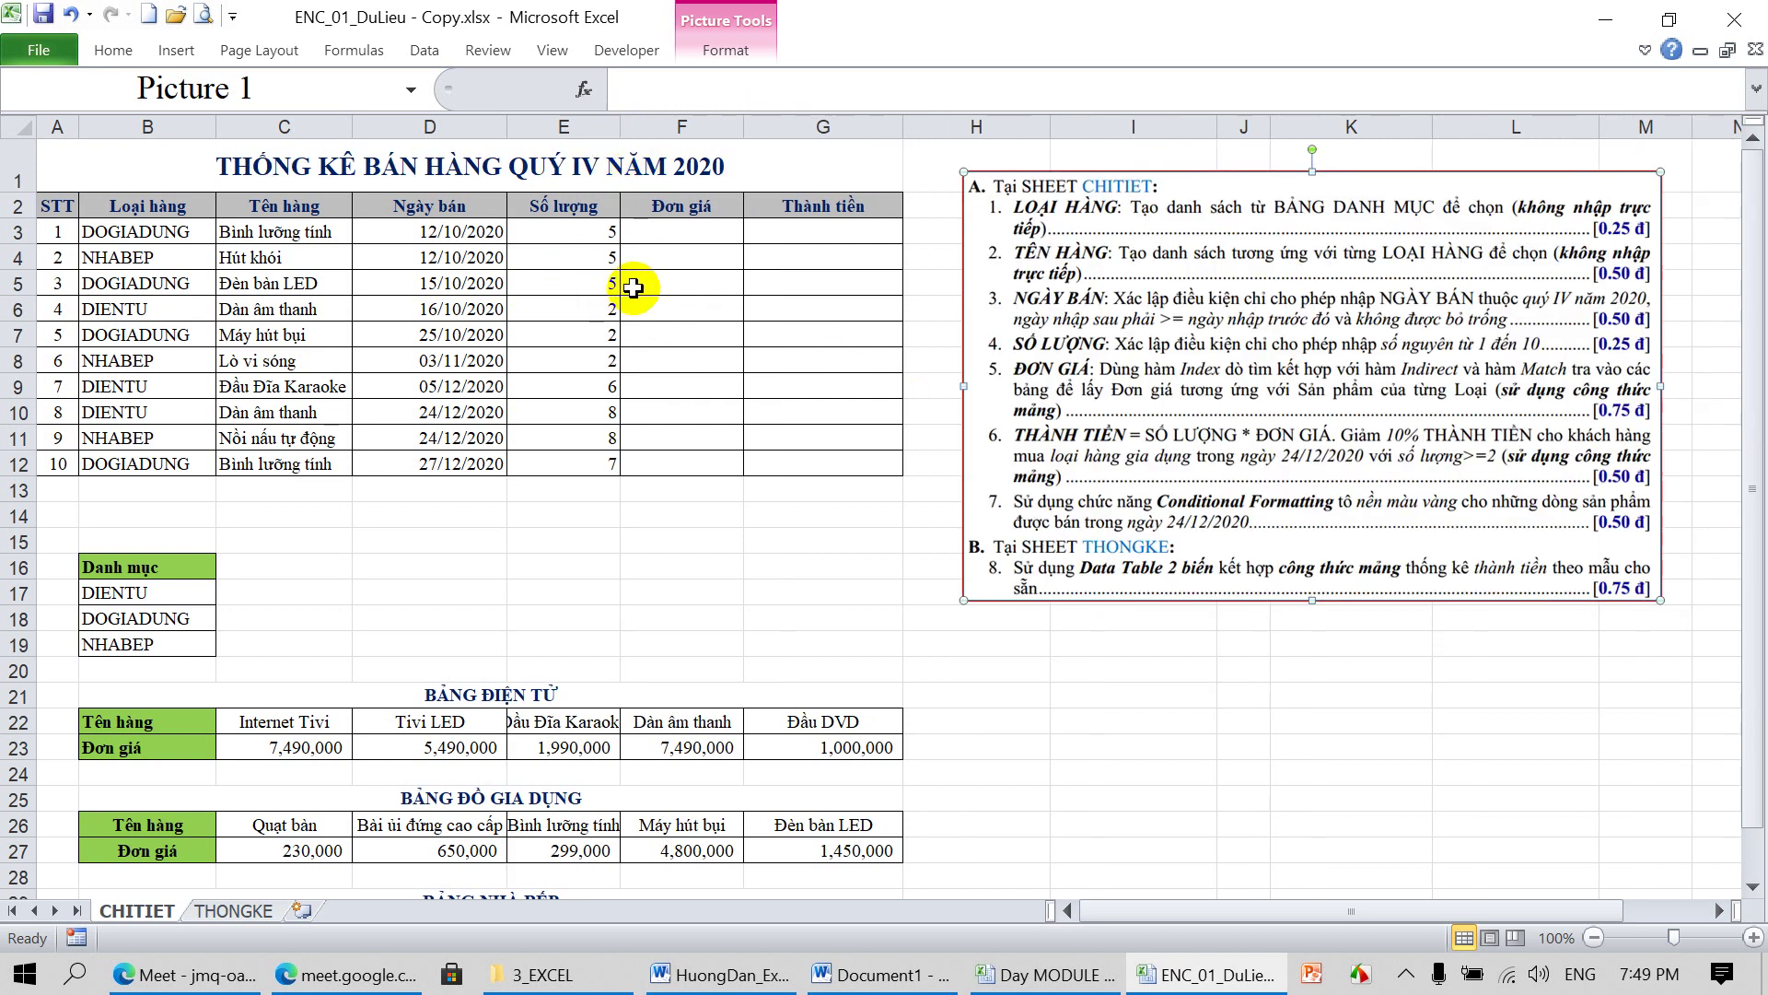
left_click(162, 233)
Review the Bảng Đồ Gia Dụng prices in row 27 and the Hút khói entry in C4
left_click_drag(309, 850, 789, 859)
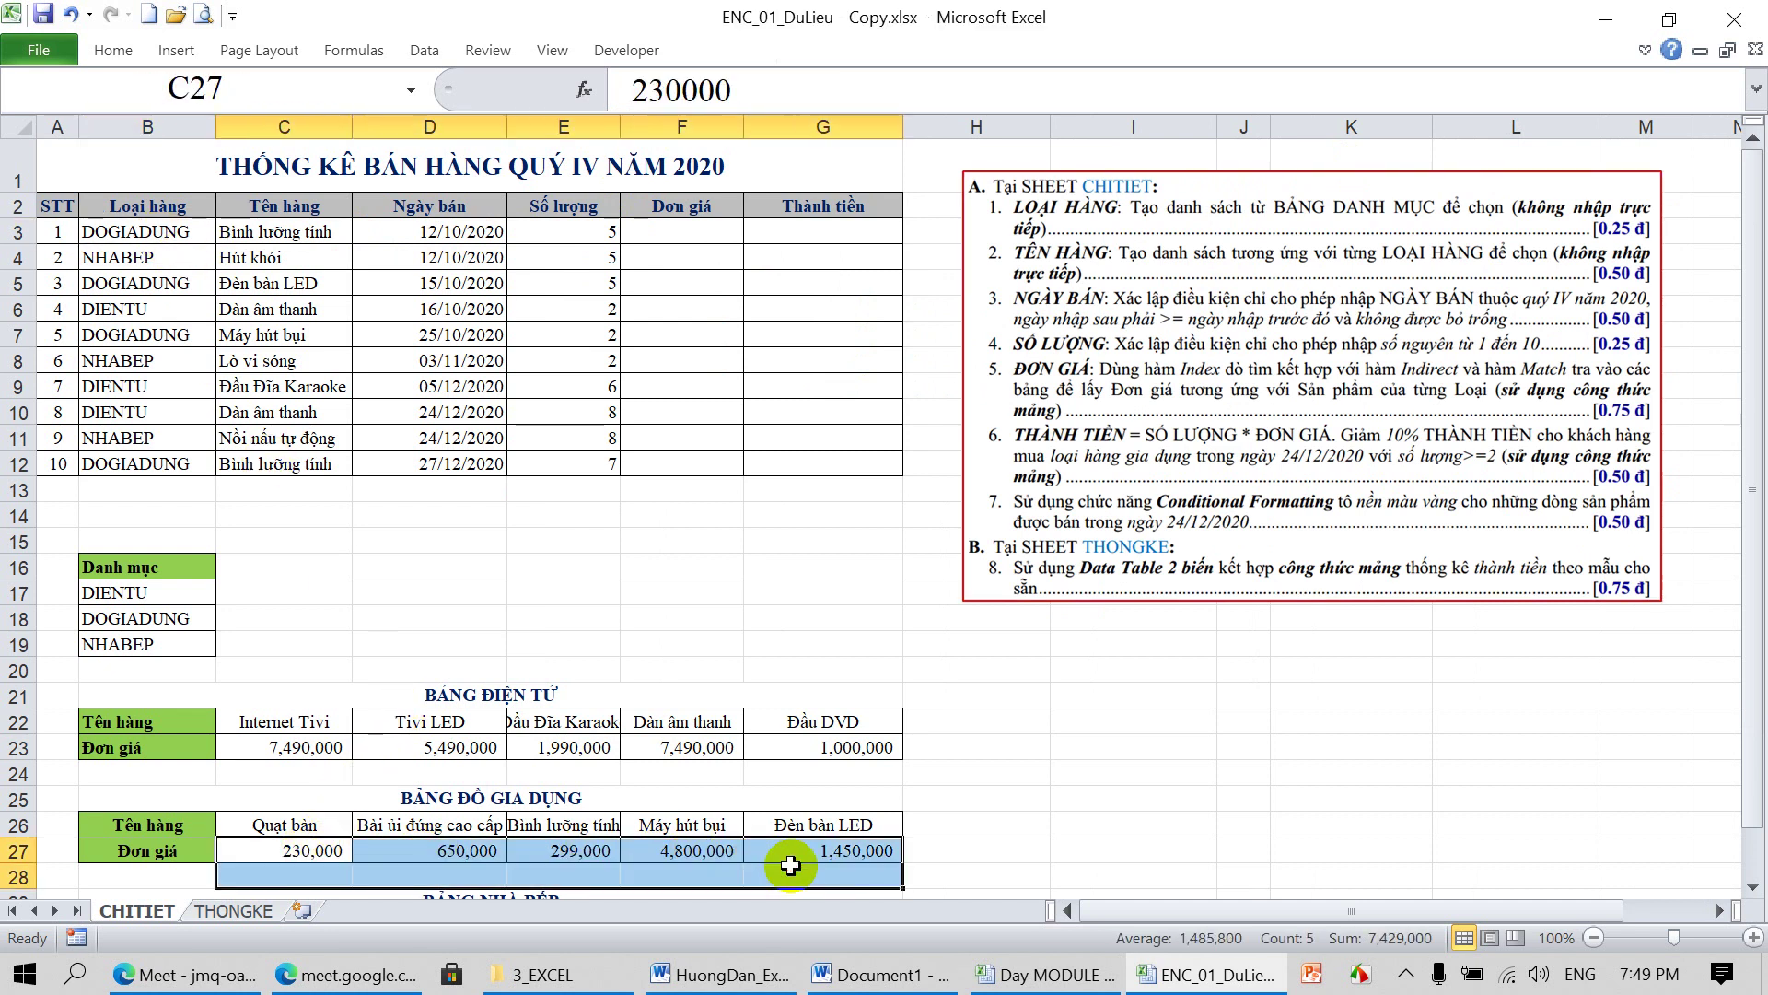
left_click(787, 852)
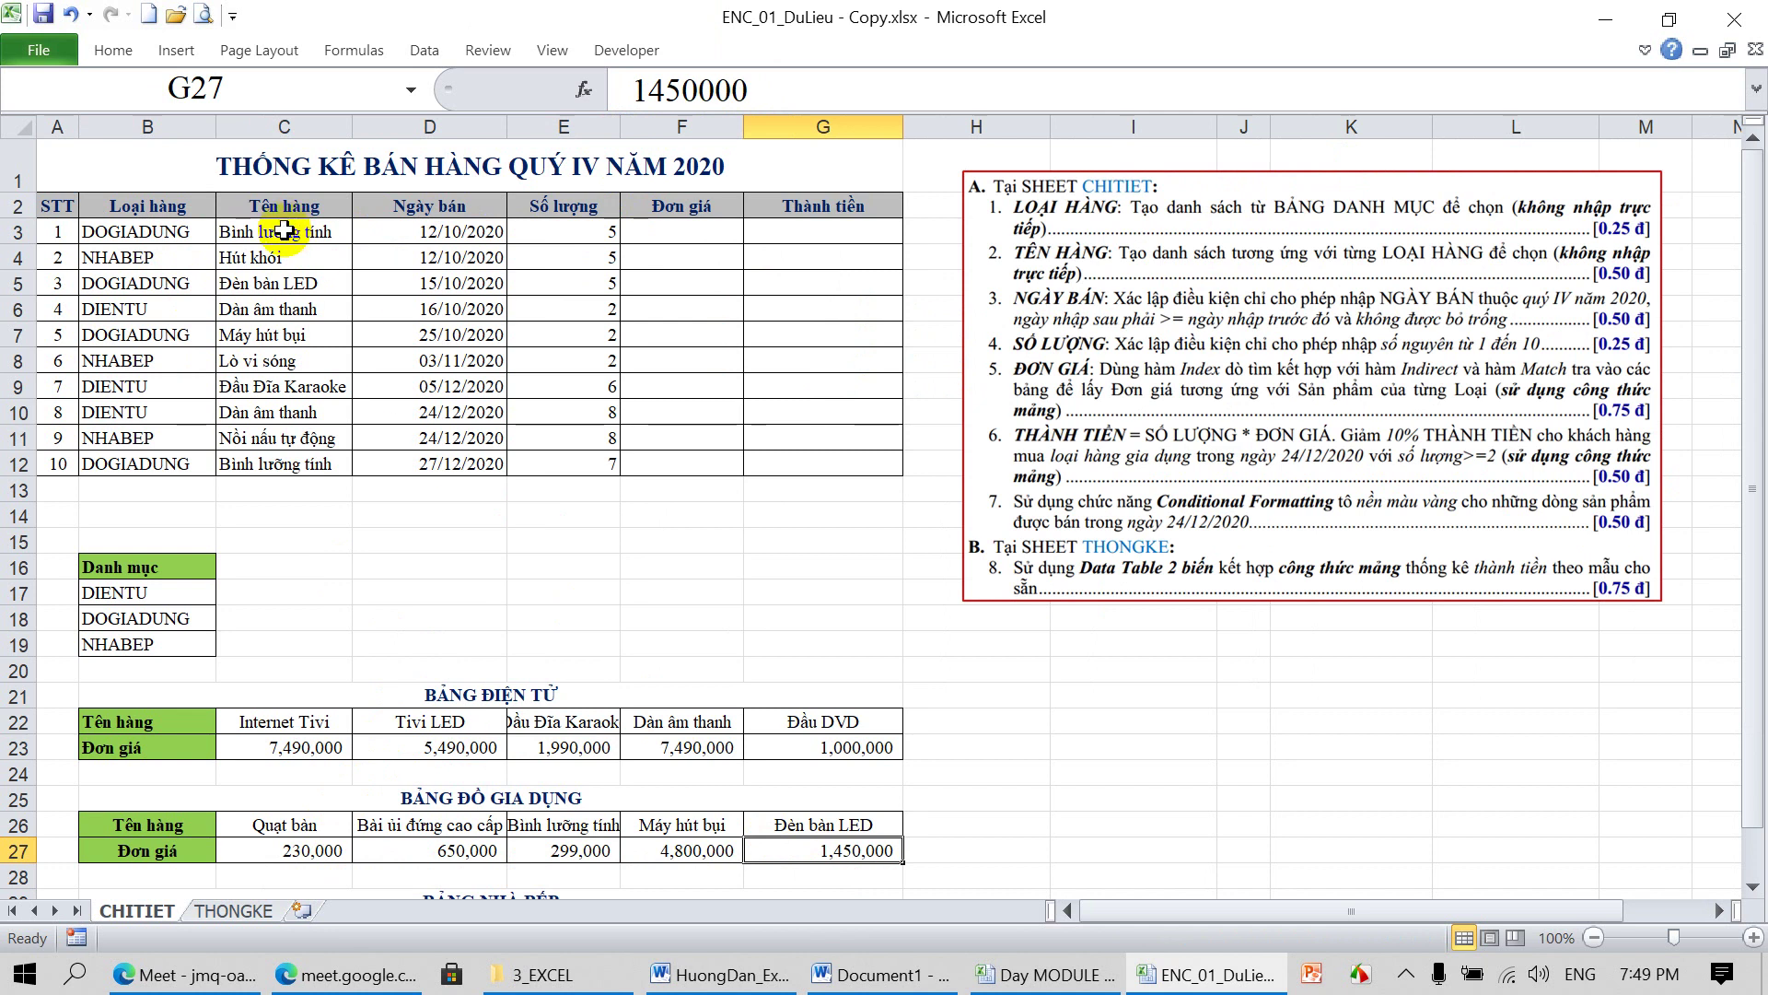
left_click(577, 855)
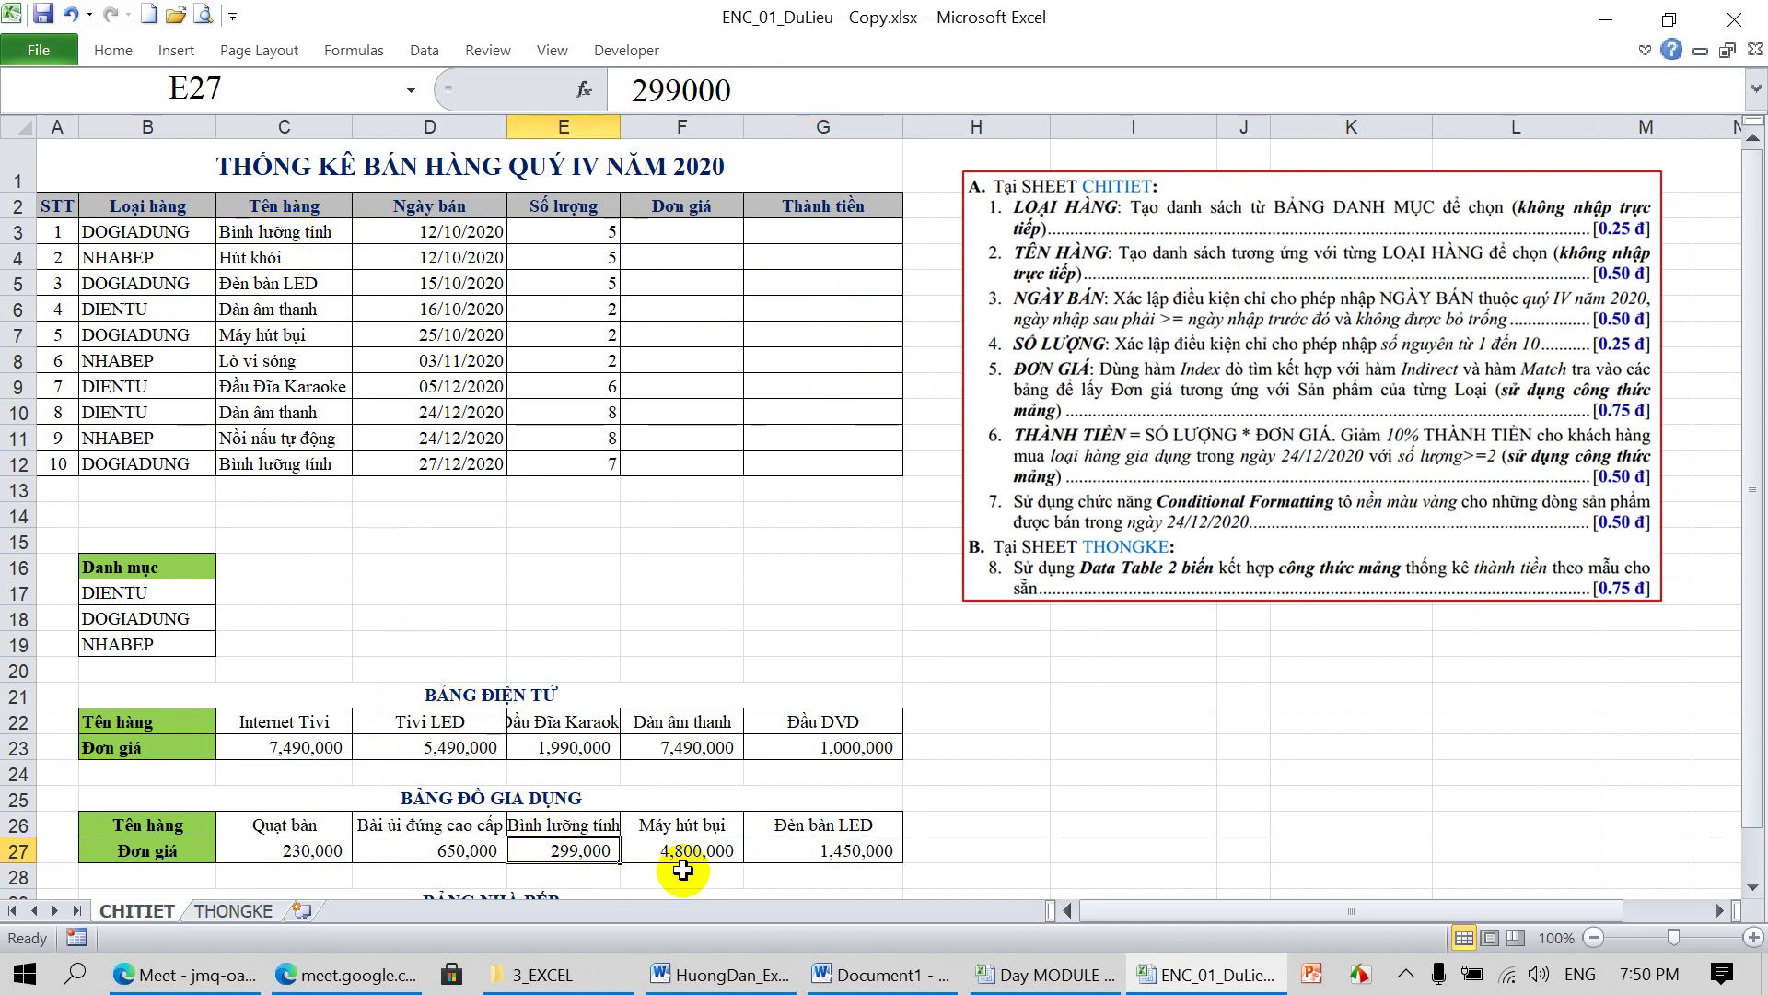
left_click(239, 262)
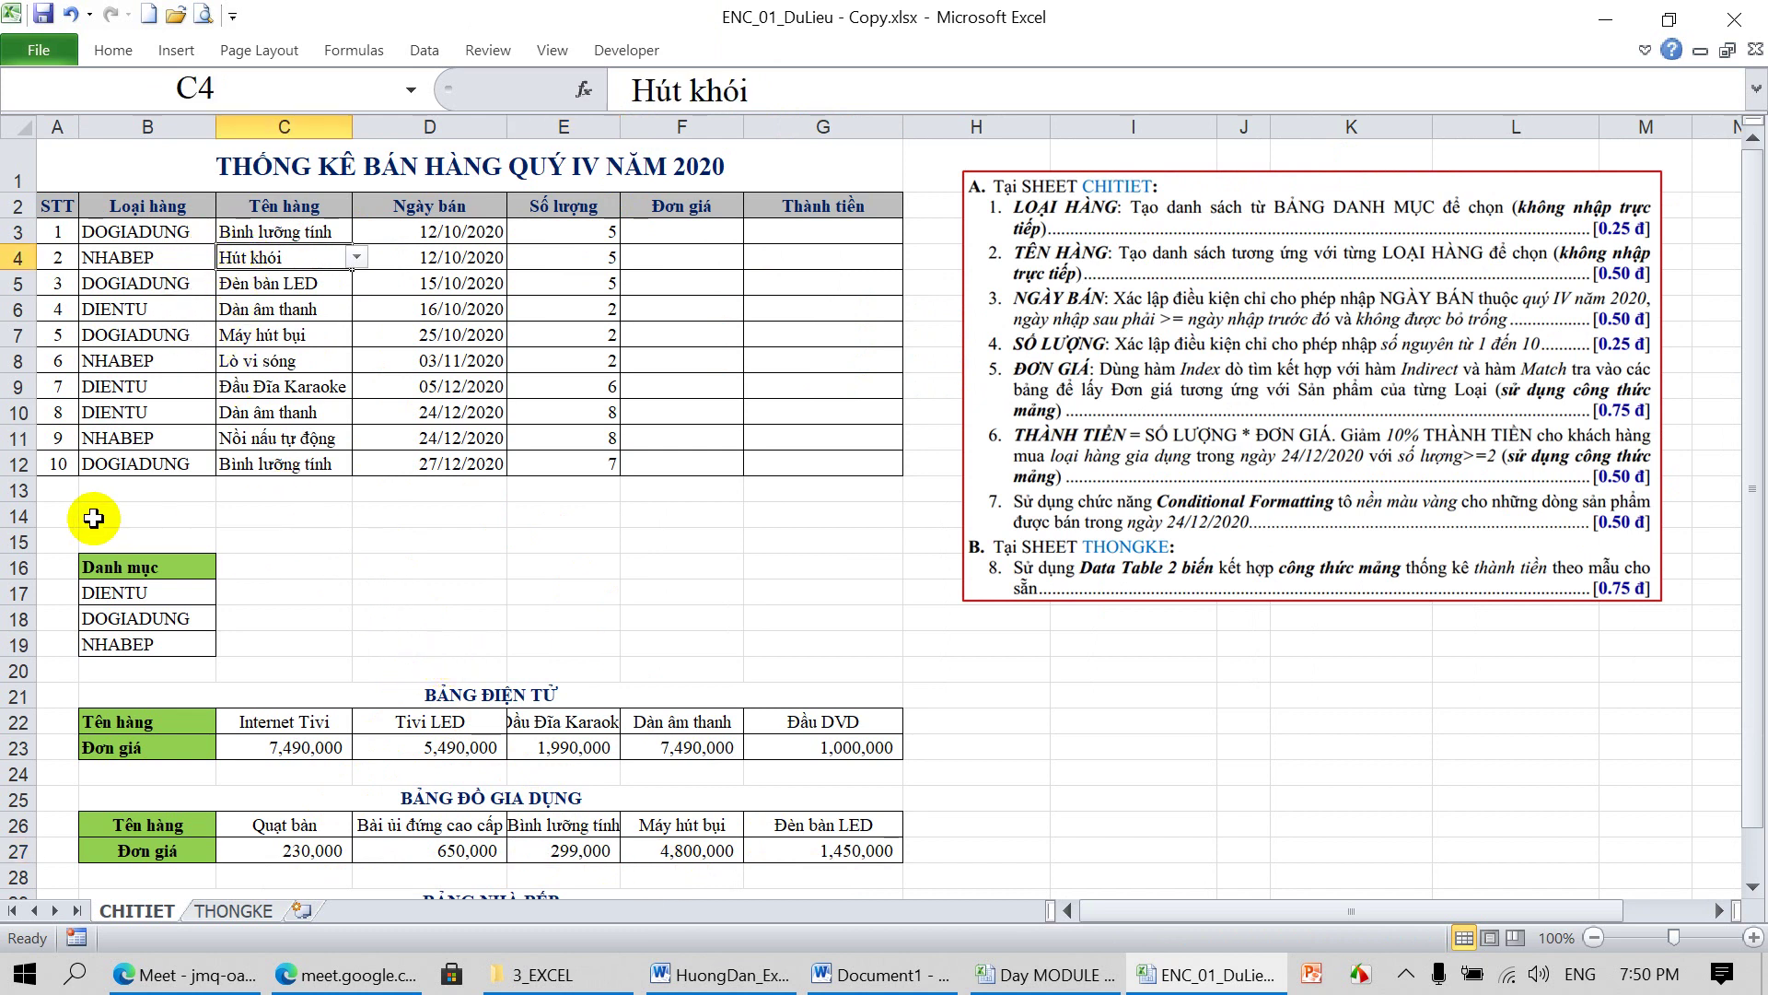
Hide rows 13–15 and the empty row 20 on the CHITIET sheet
left_click_drag(19, 492, 19, 531)
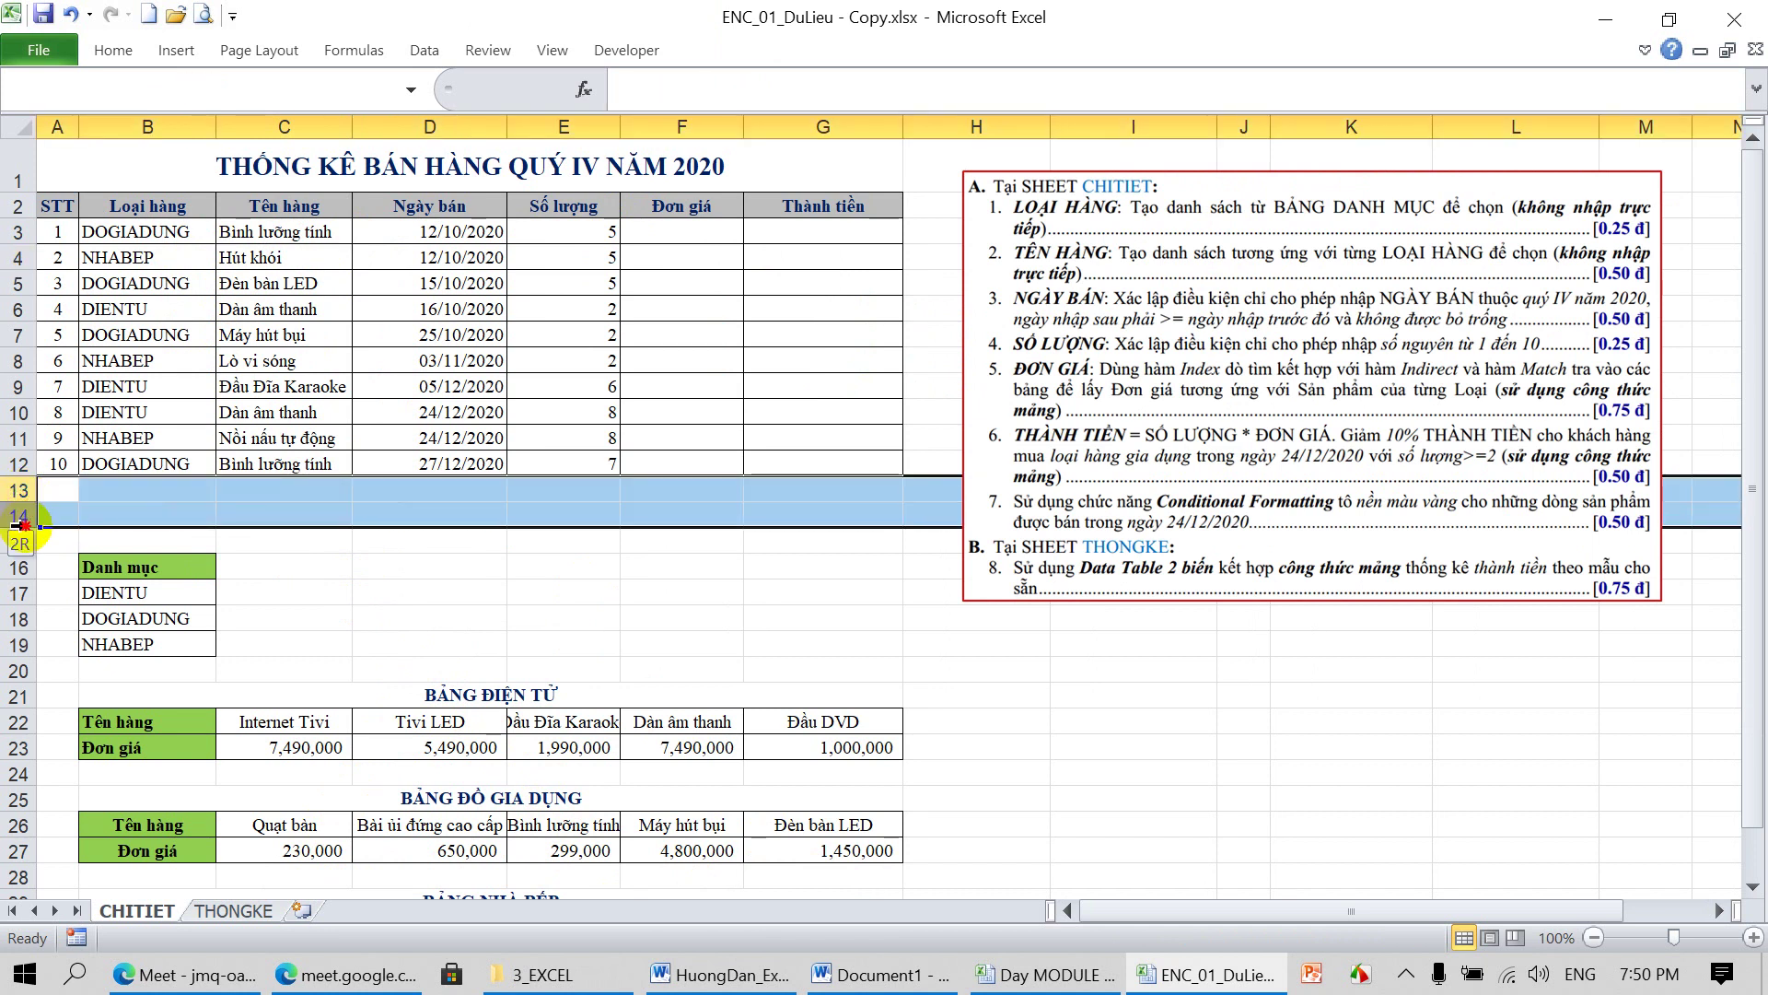
right_click(24, 513)
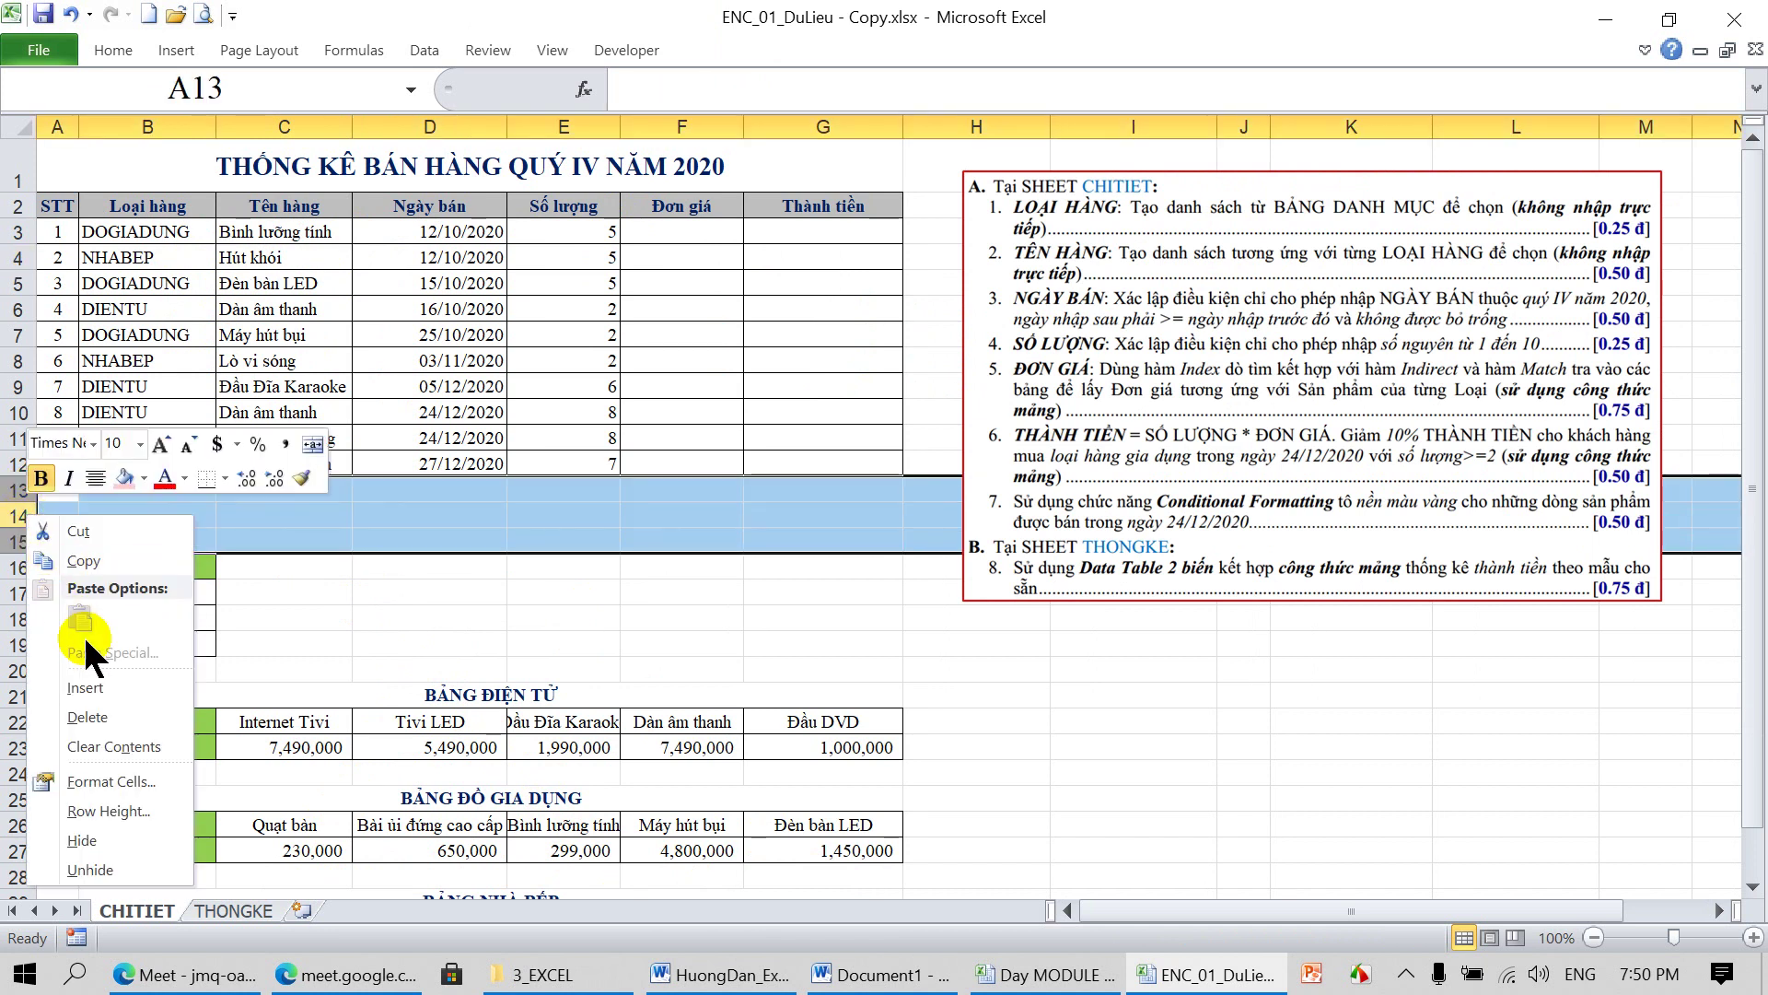
left_click(83, 838)
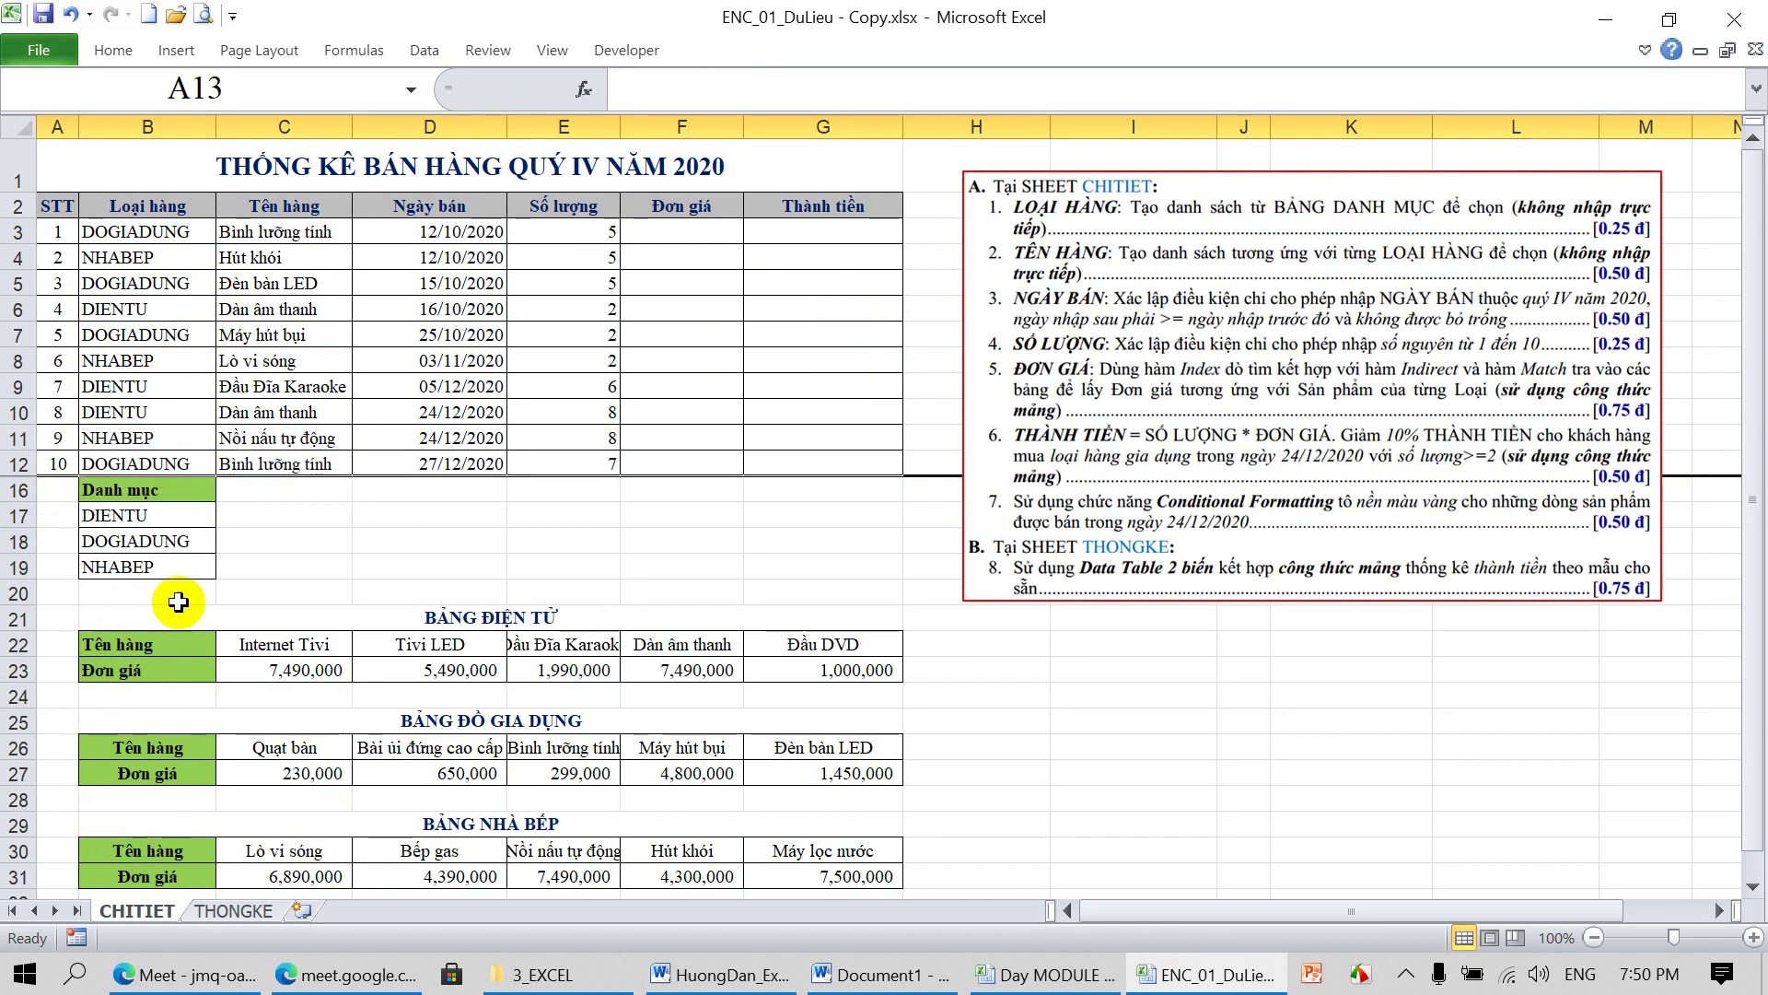
left_click(33, 599)
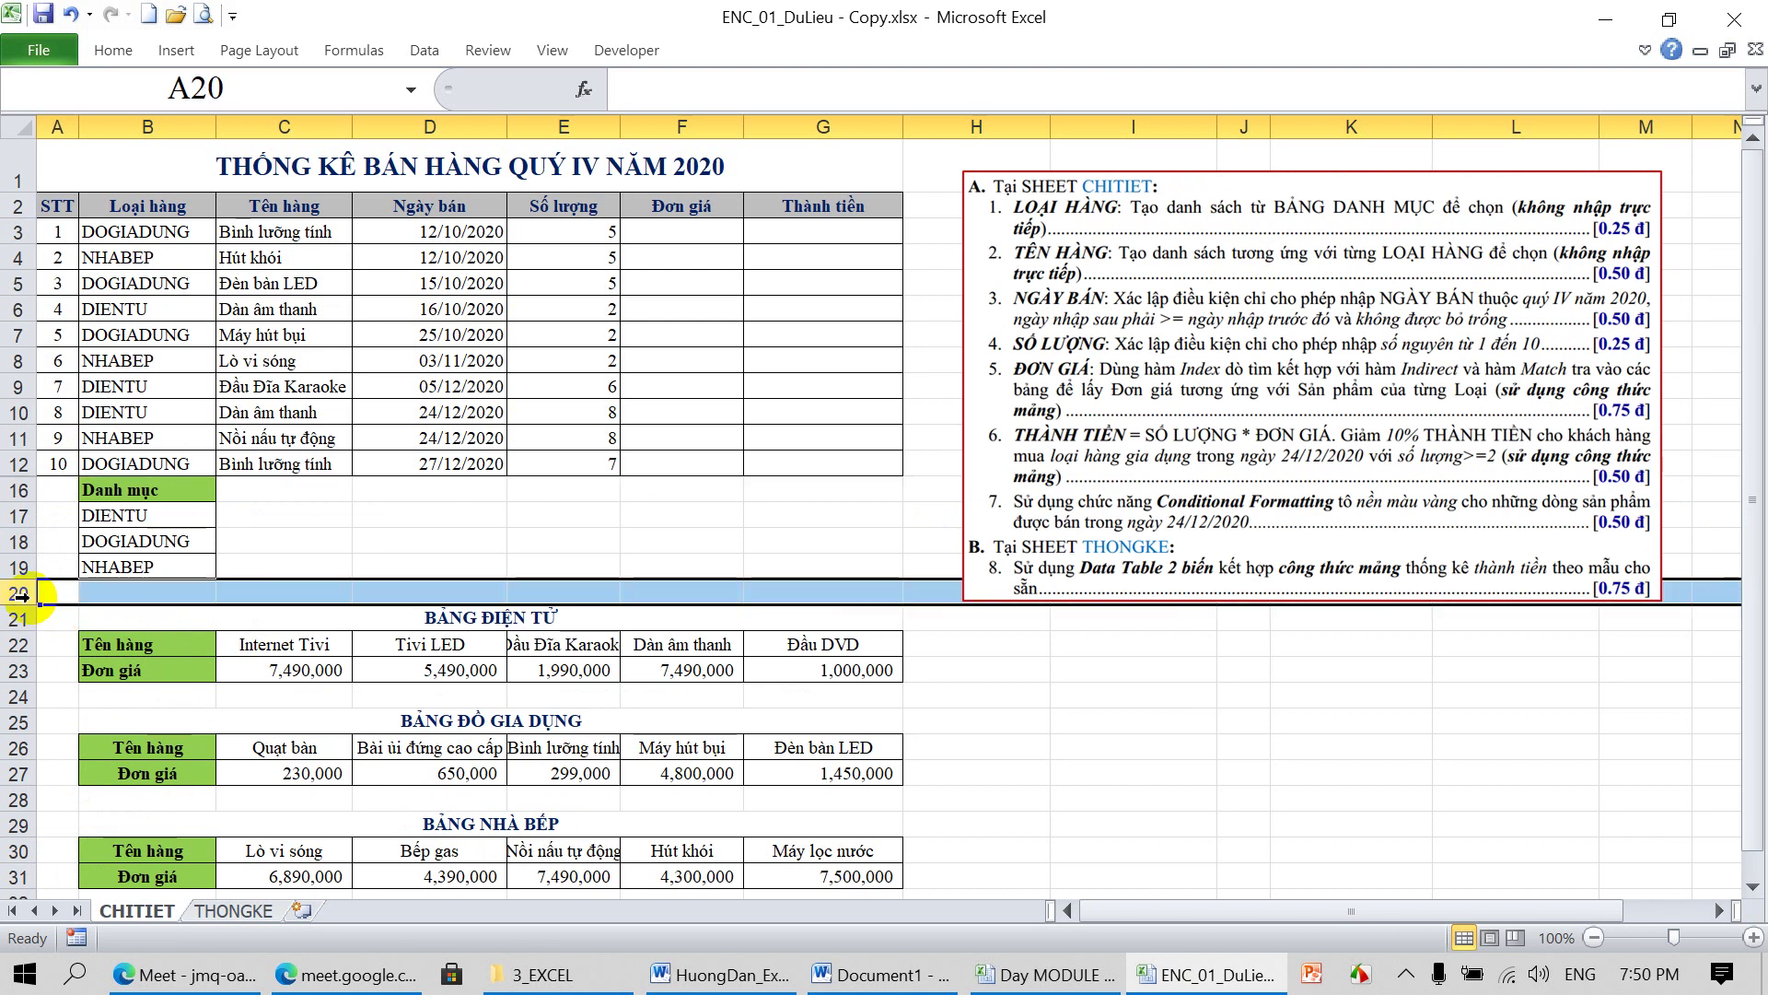
right_click(32, 601)
left_click(88, 553)
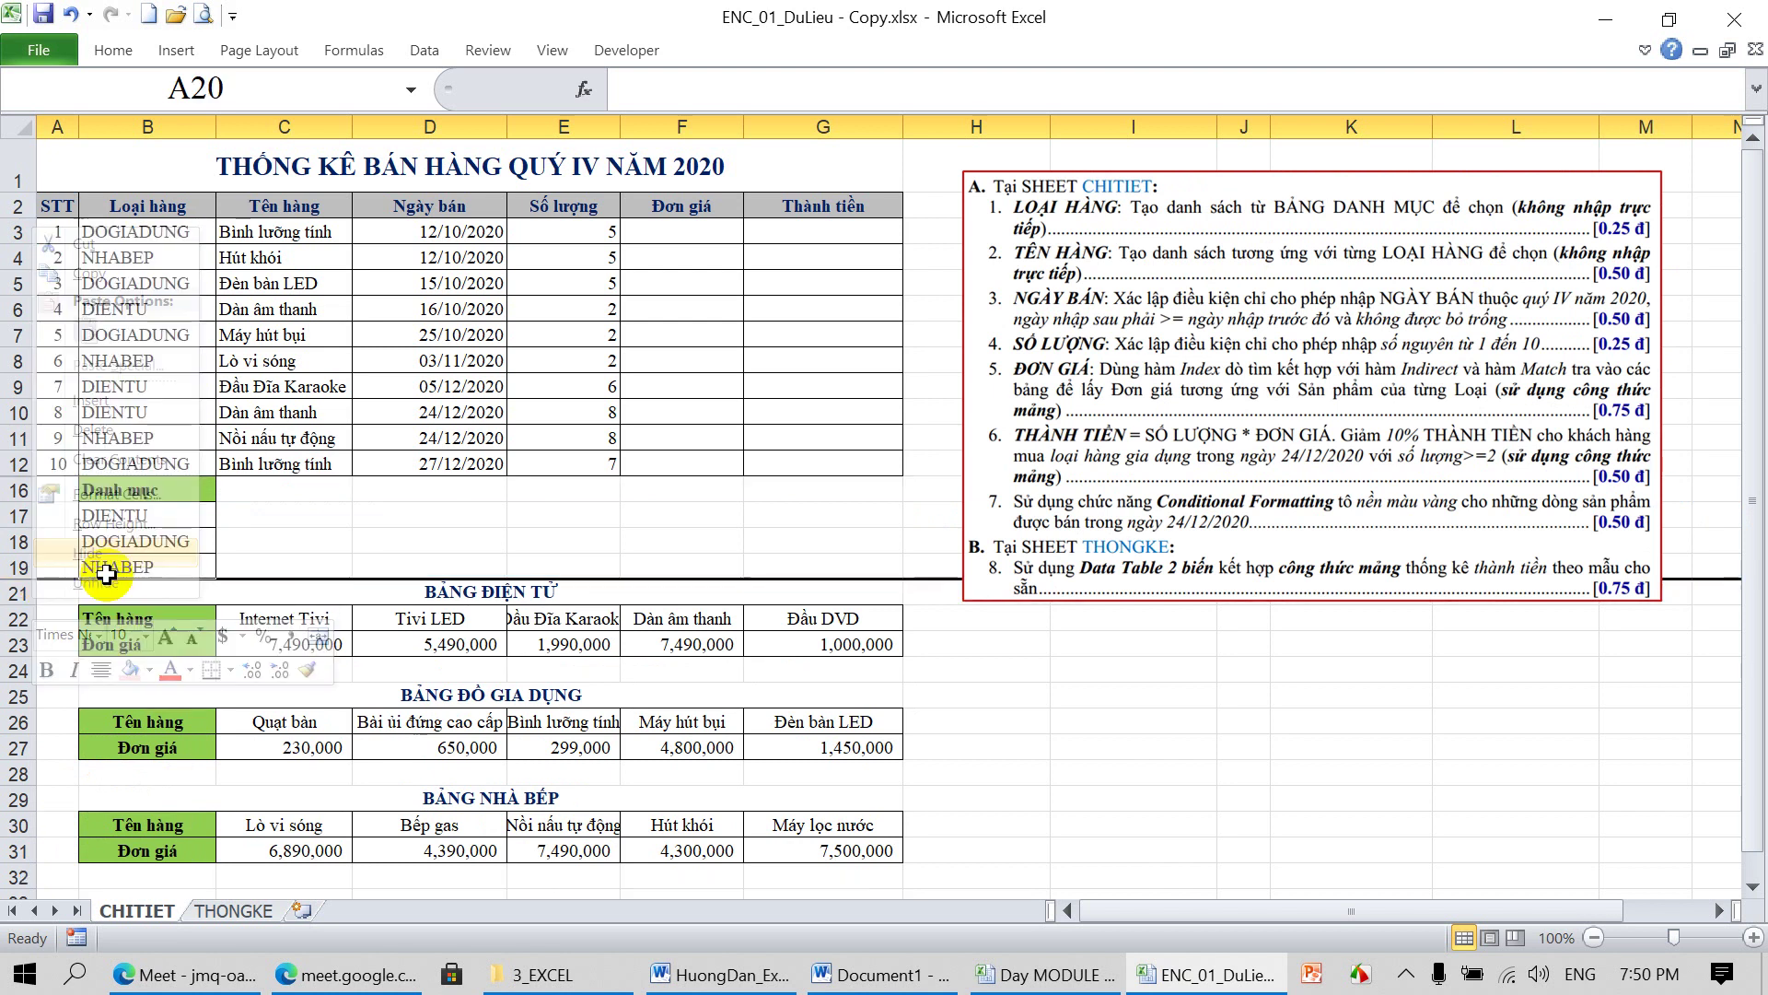
left_click(337, 645)
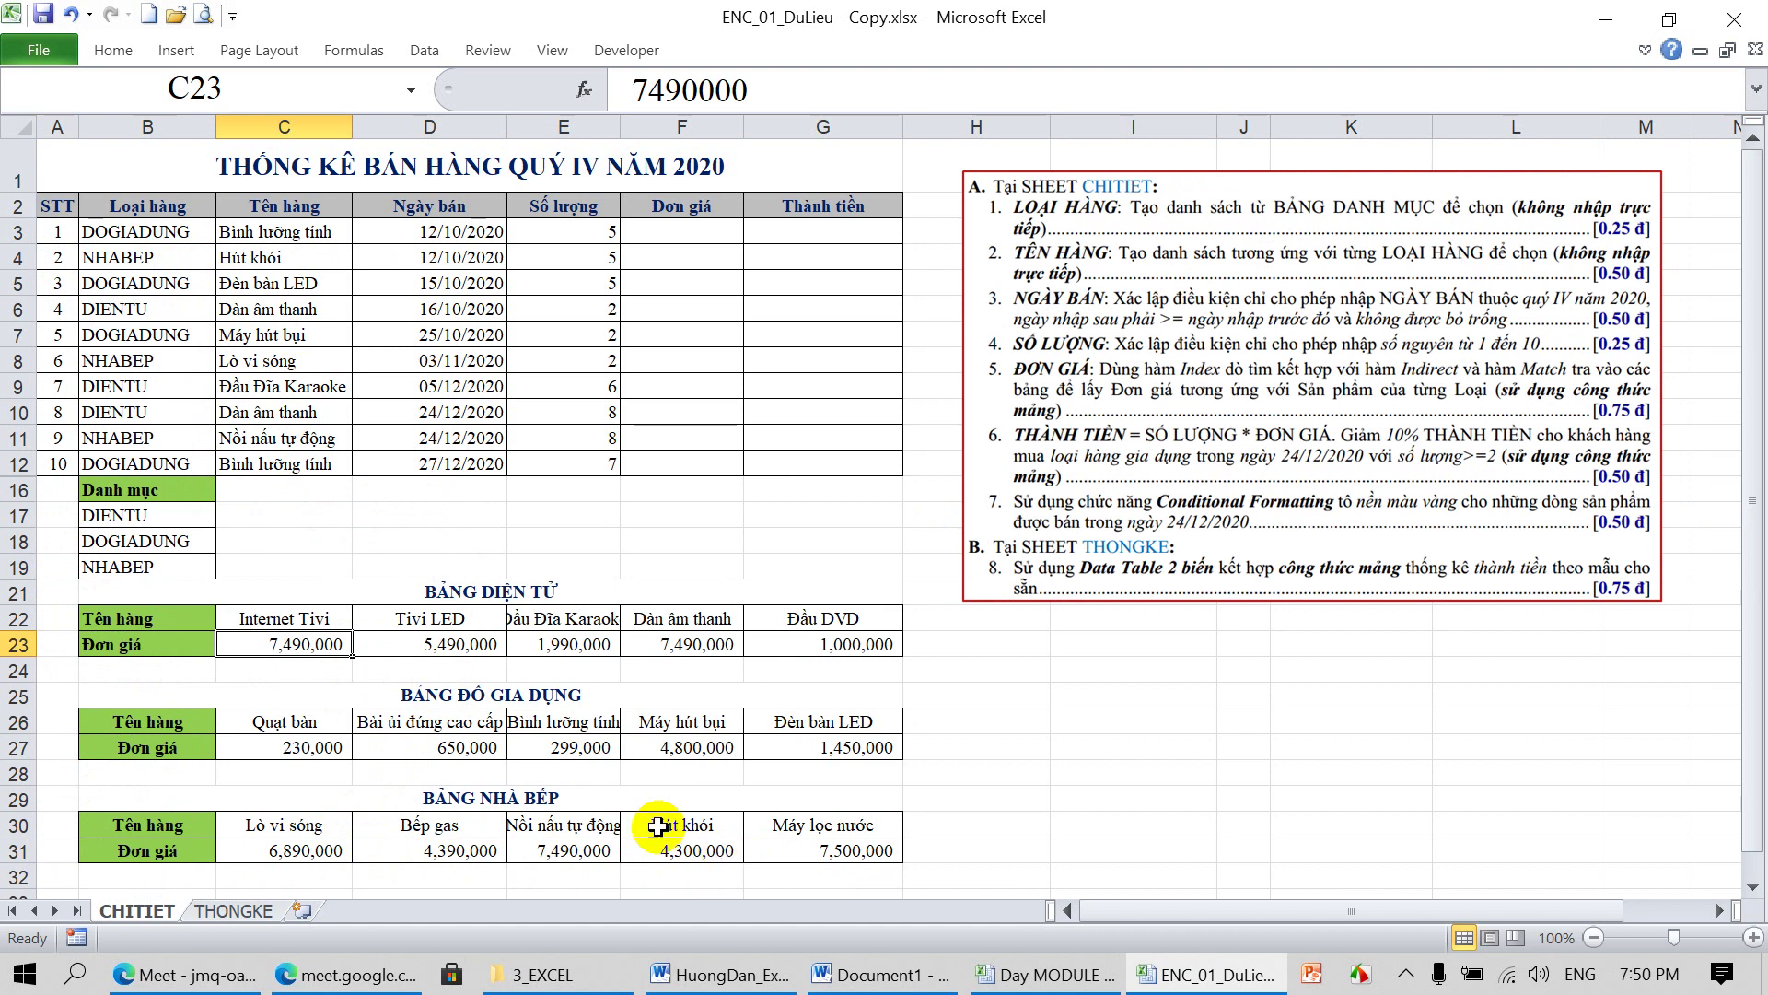
left_click(1006, 744)
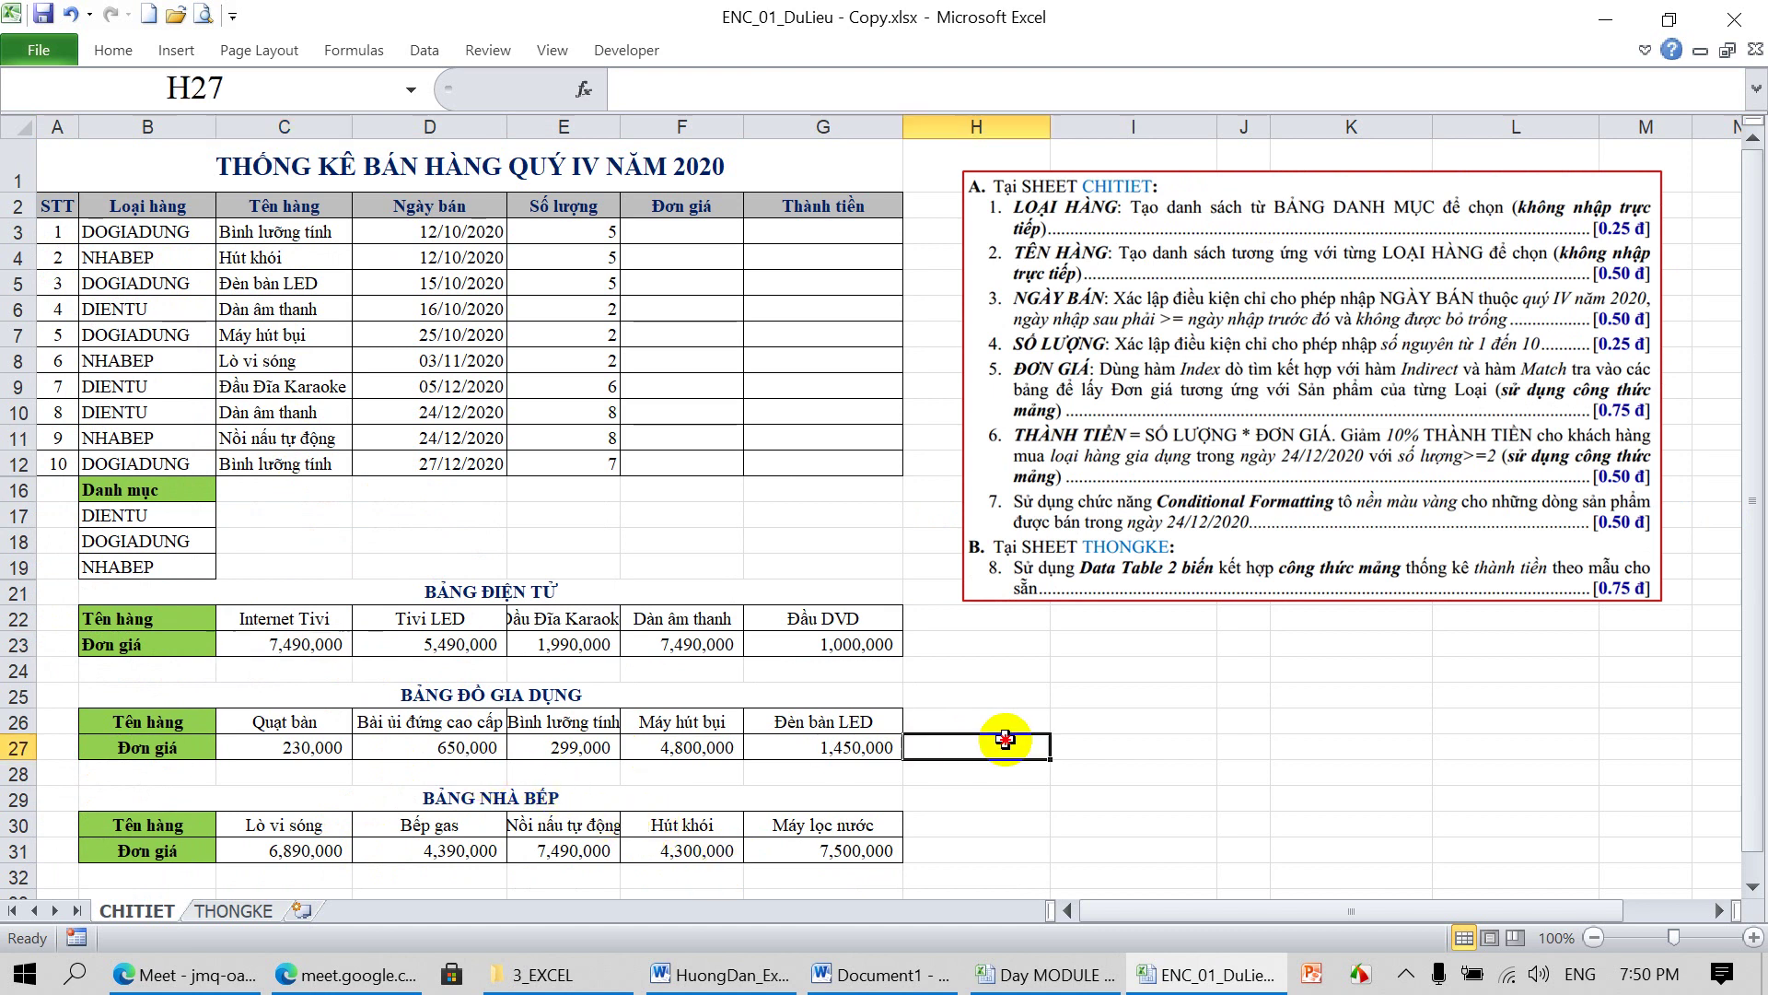
Name C23:G23 GIADIENTU, C27:G27 GIADOGIADUNG and C31:G31 GIANHABEP in the Name Box
left_click_drag(293, 649, 785, 653)
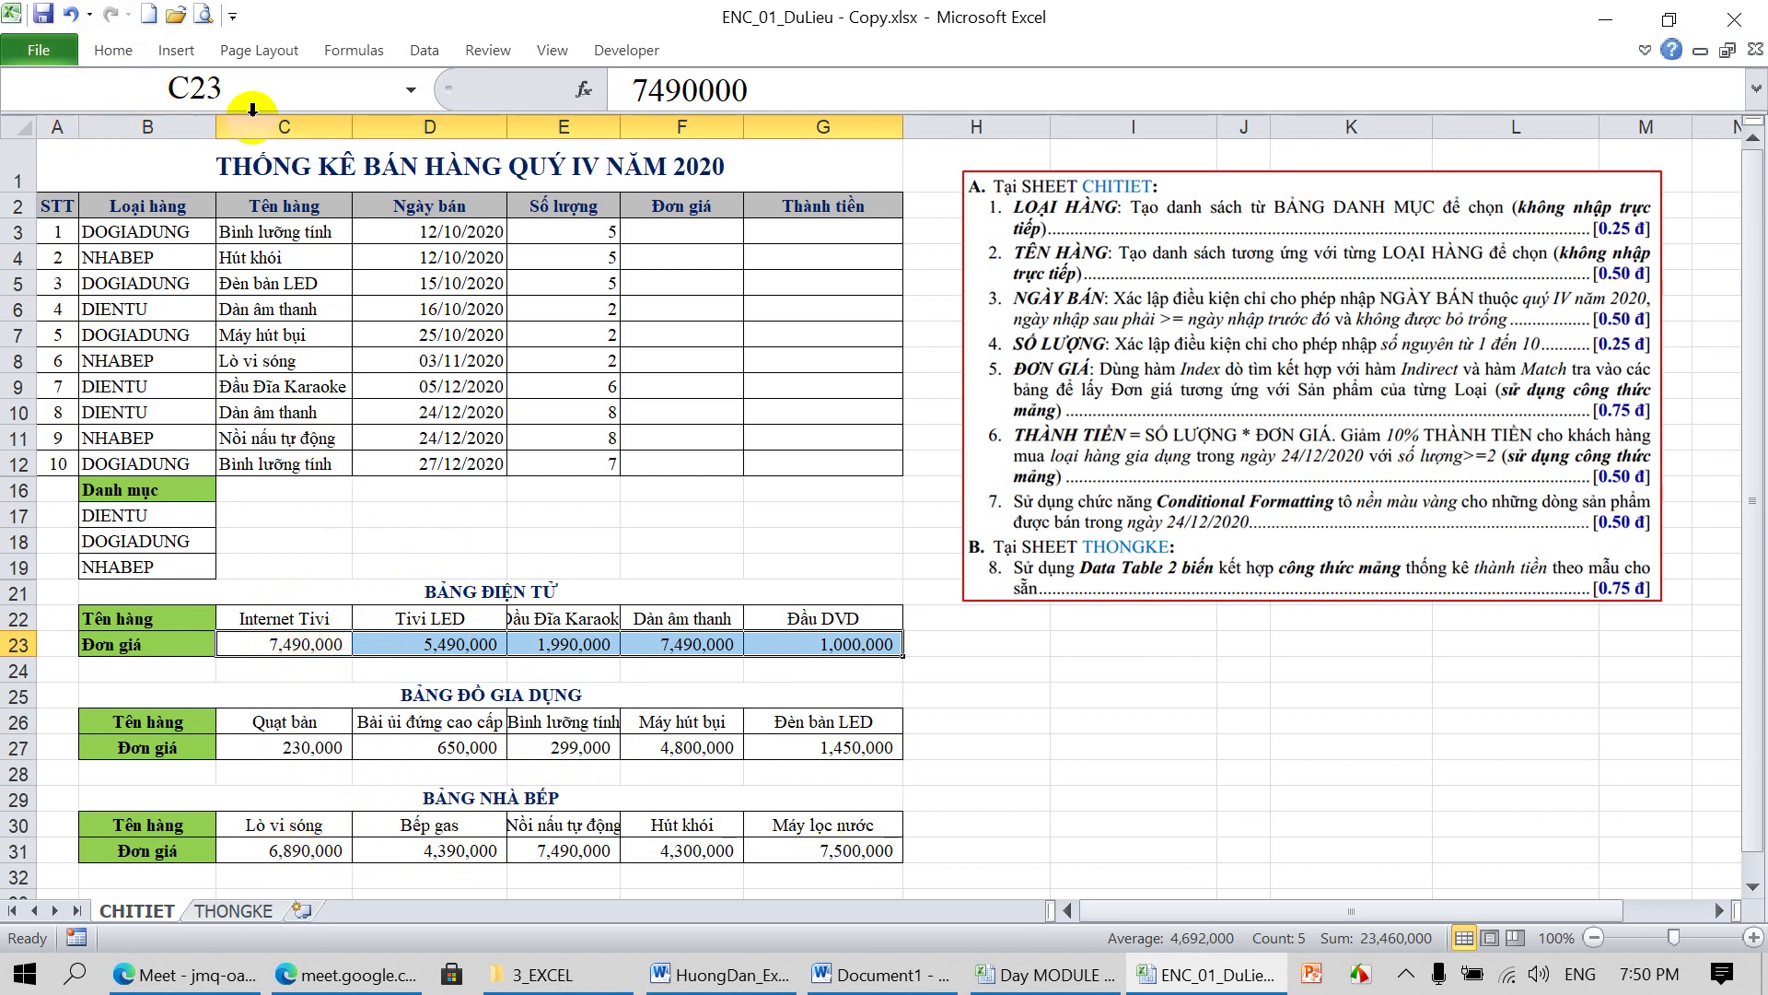
left_click(298, 92)
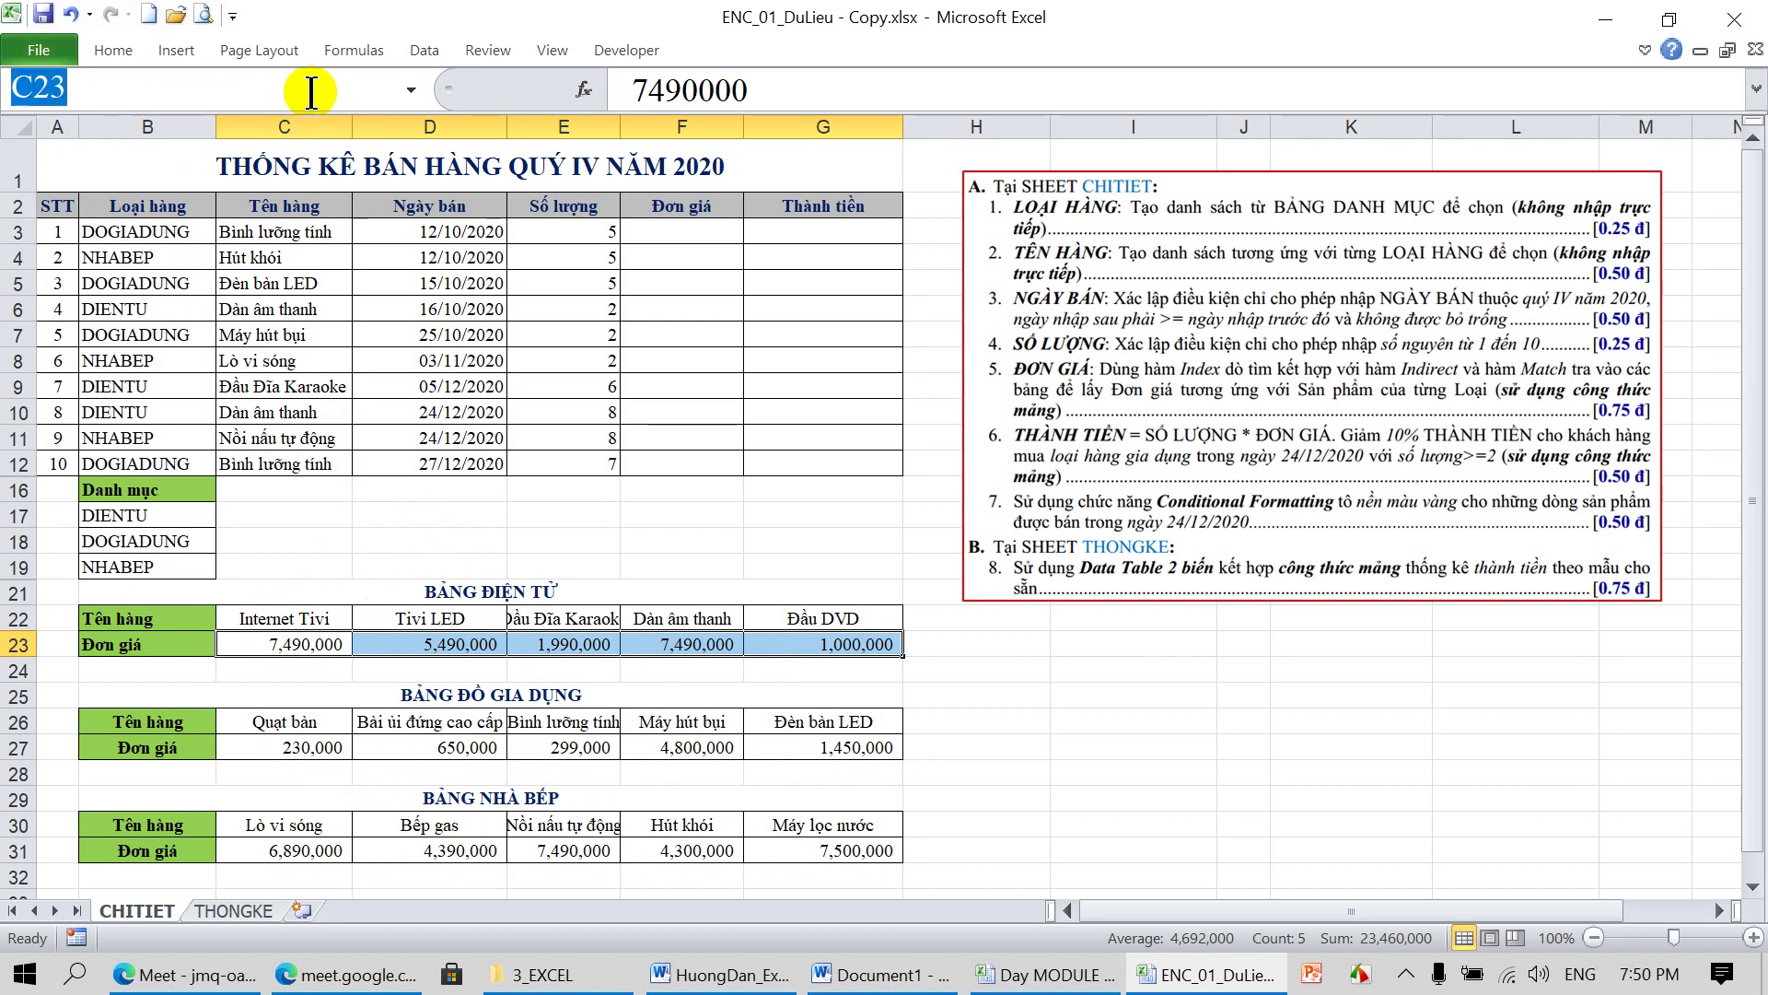
type("GIADIENTU")
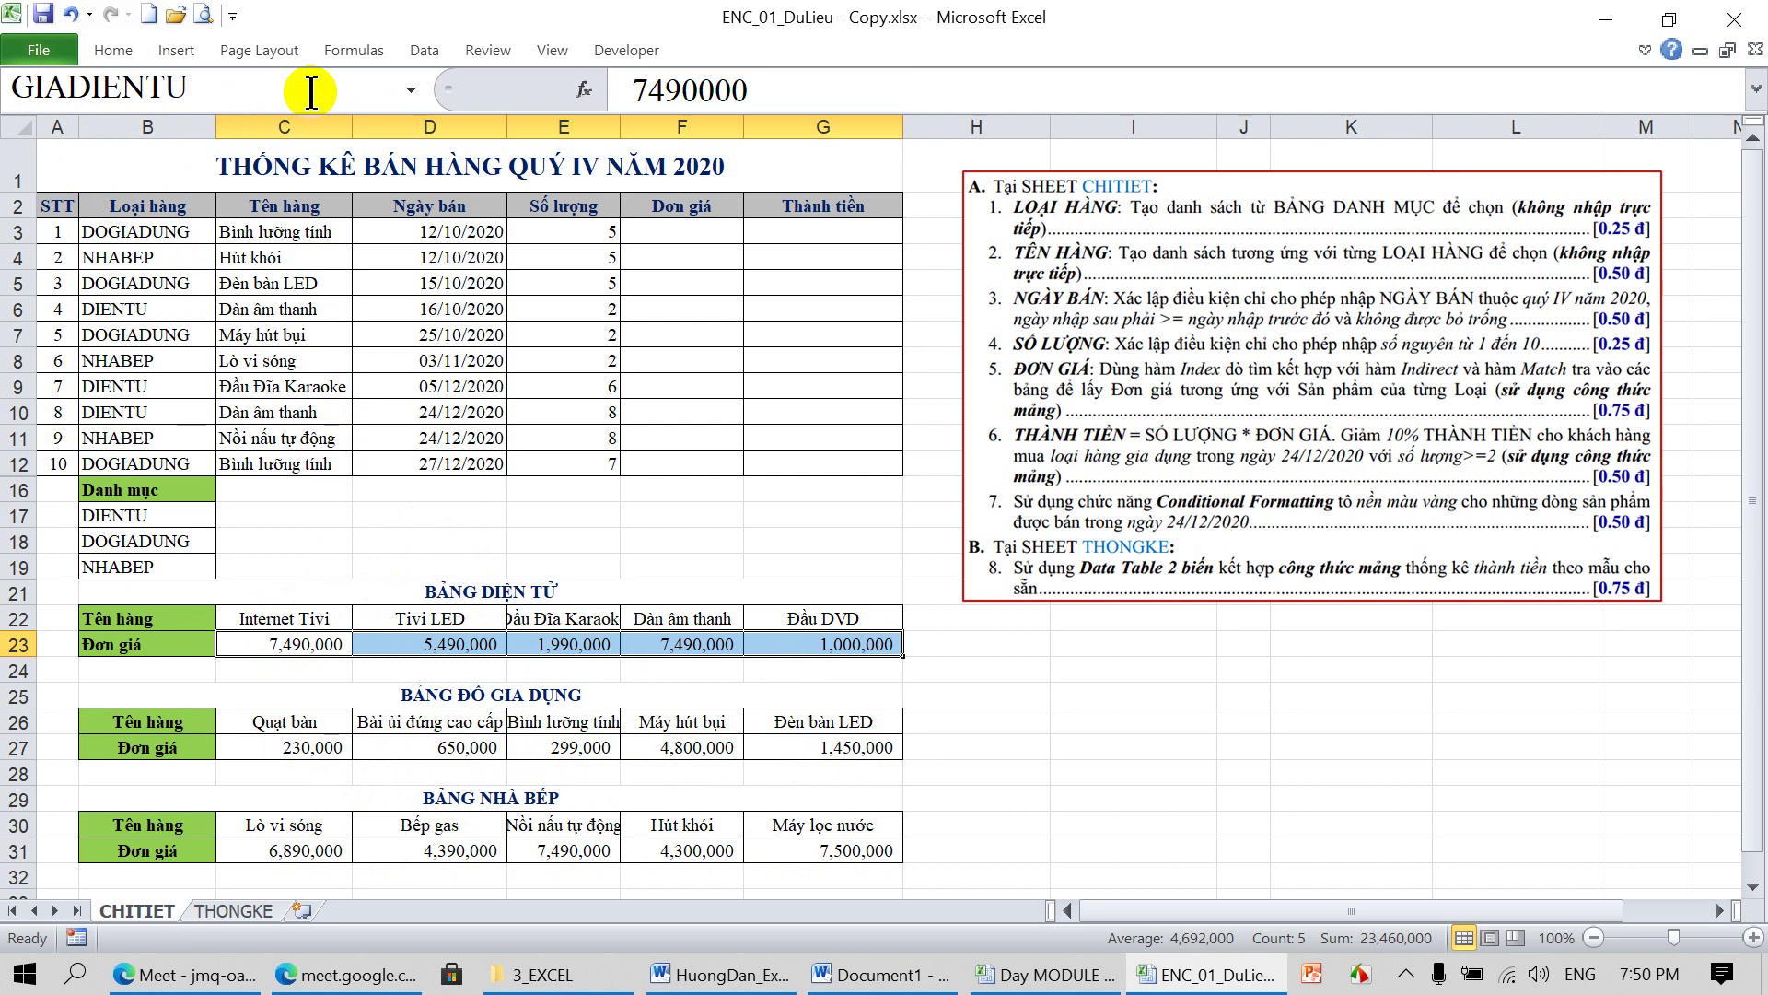
key("Return")
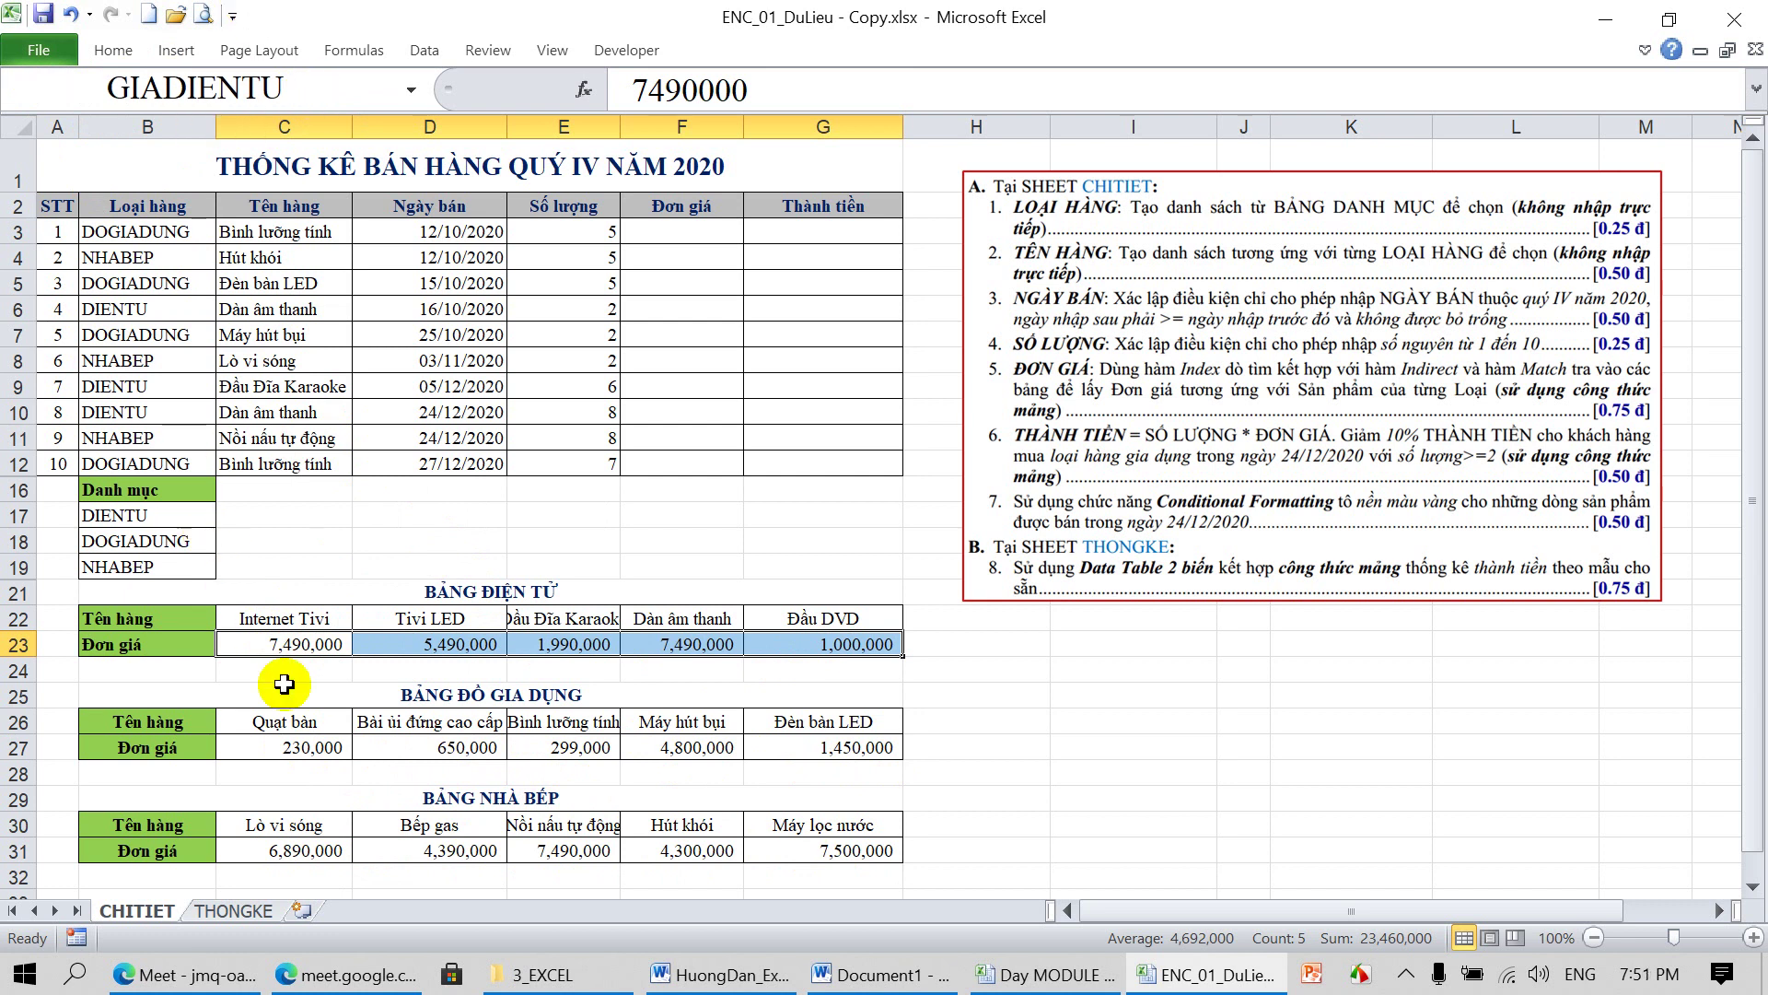
left_click_drag(281, 748, 792, 747)
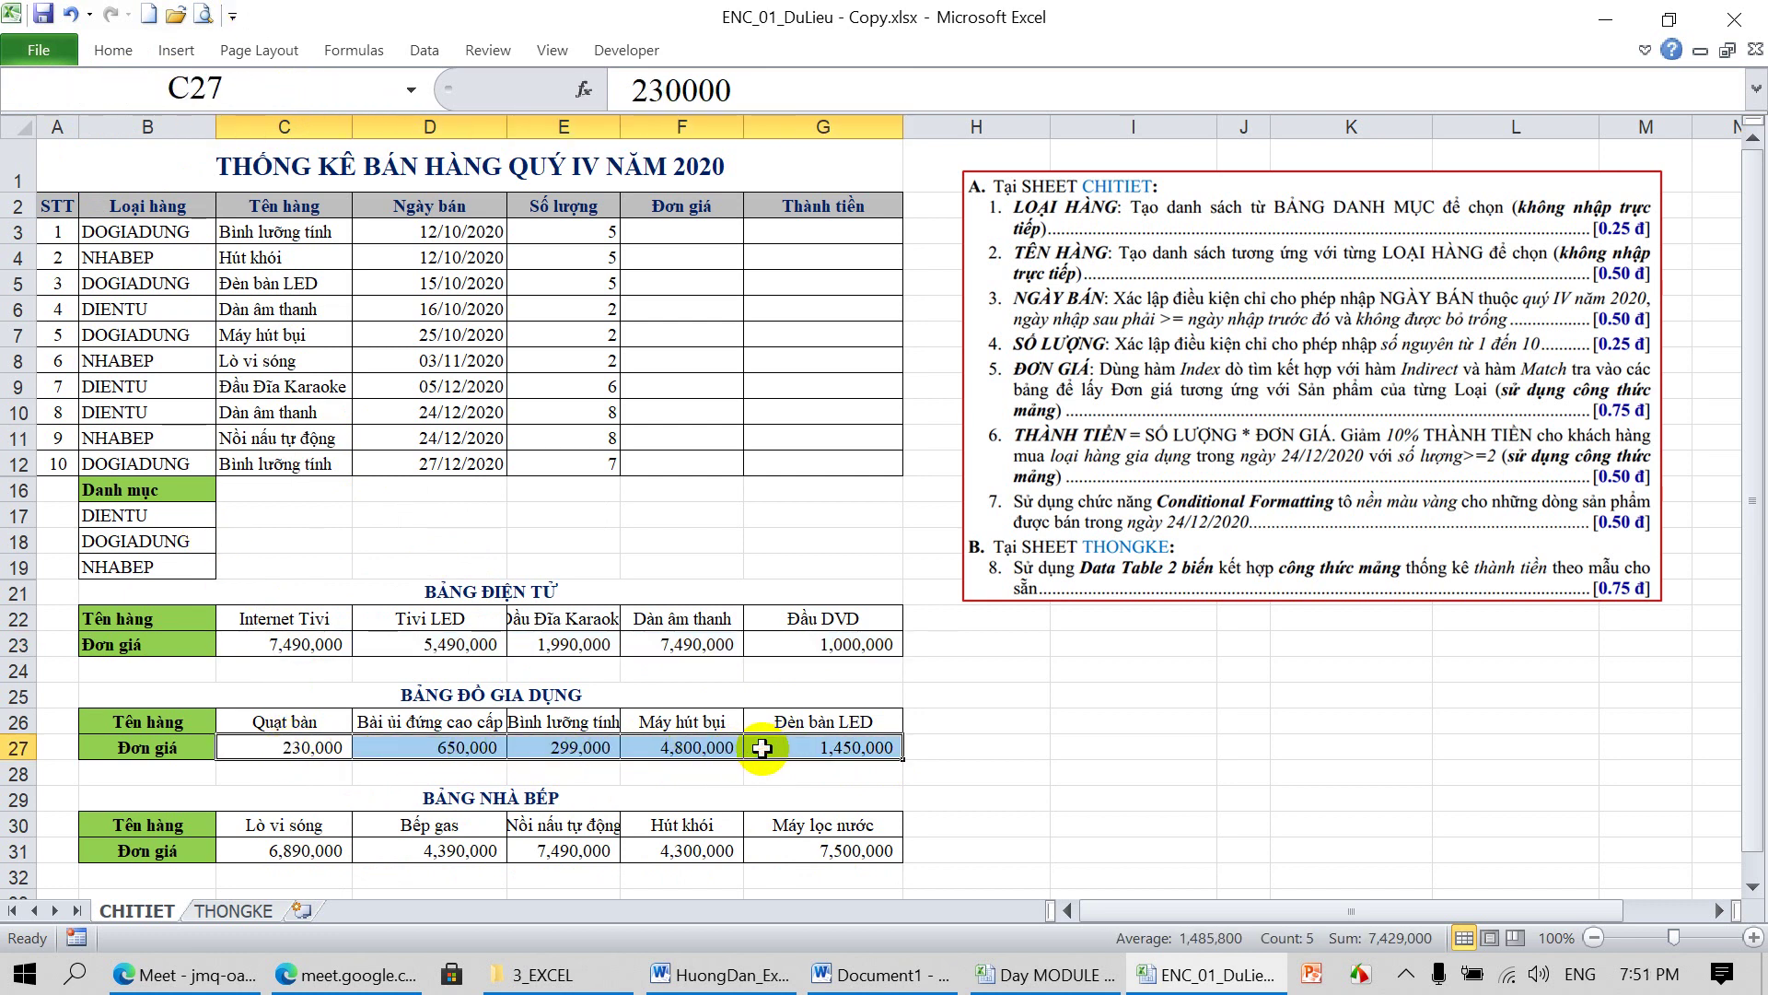
left_click(287, 87)
type("GIADOGIADUNG")
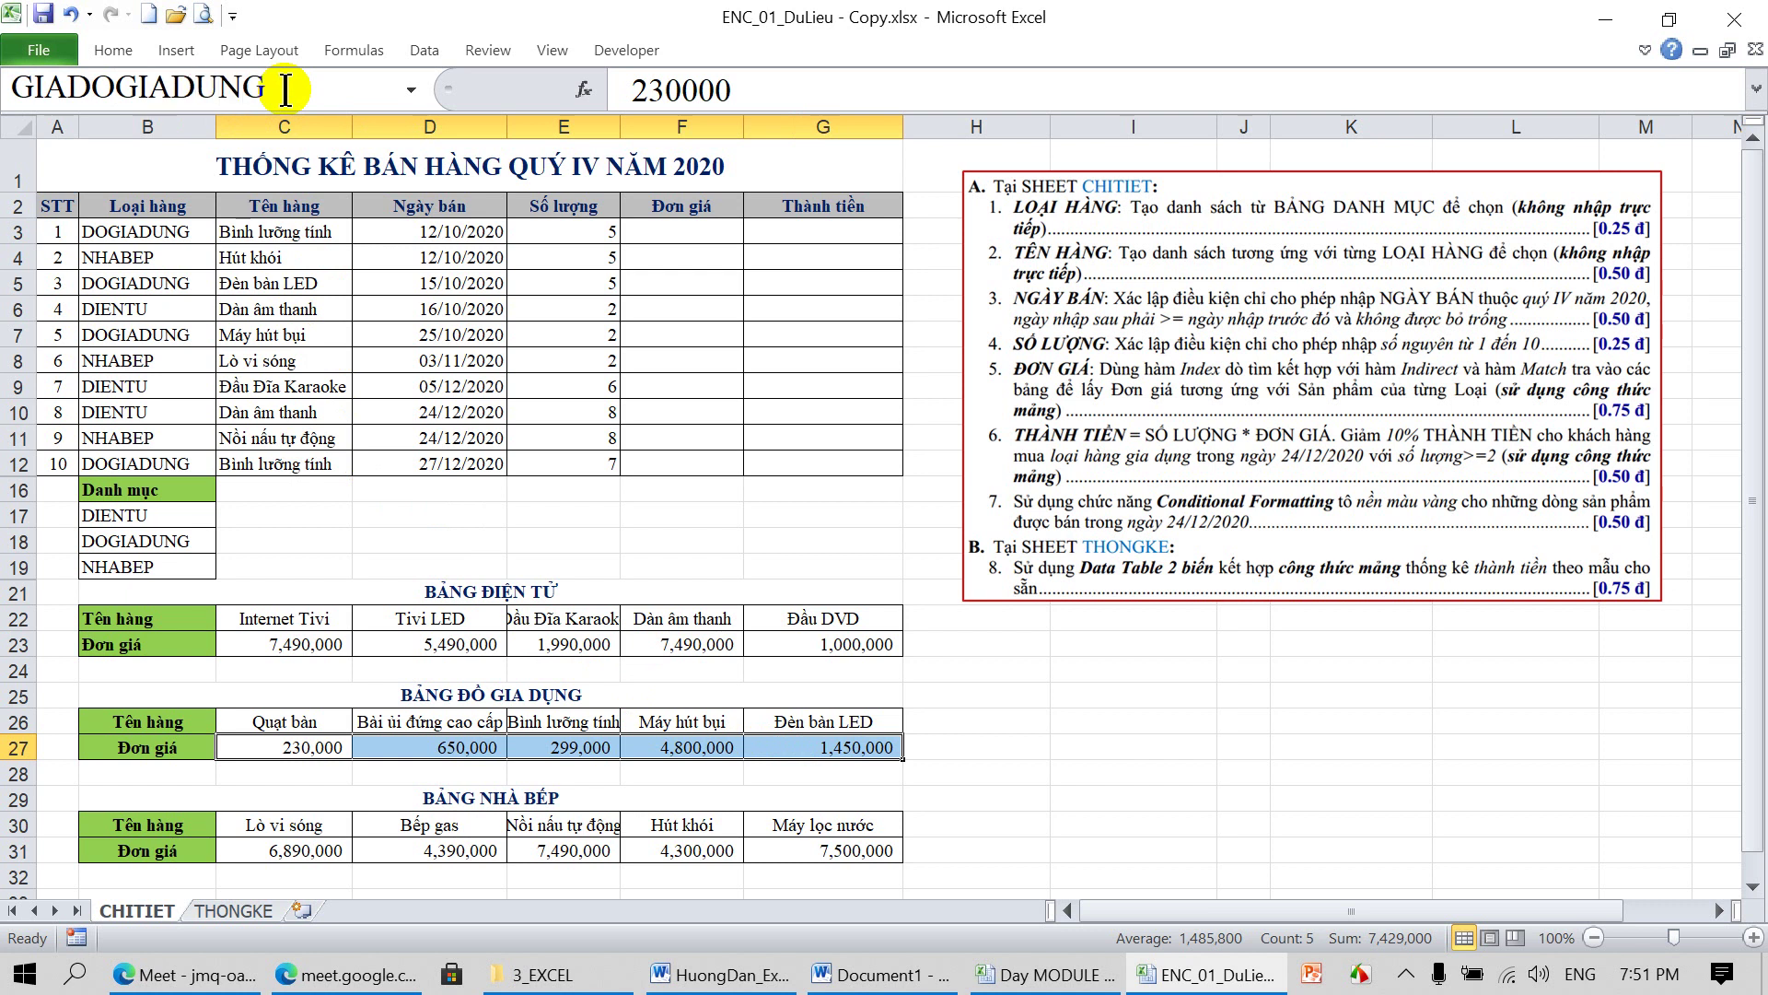
key("Return")
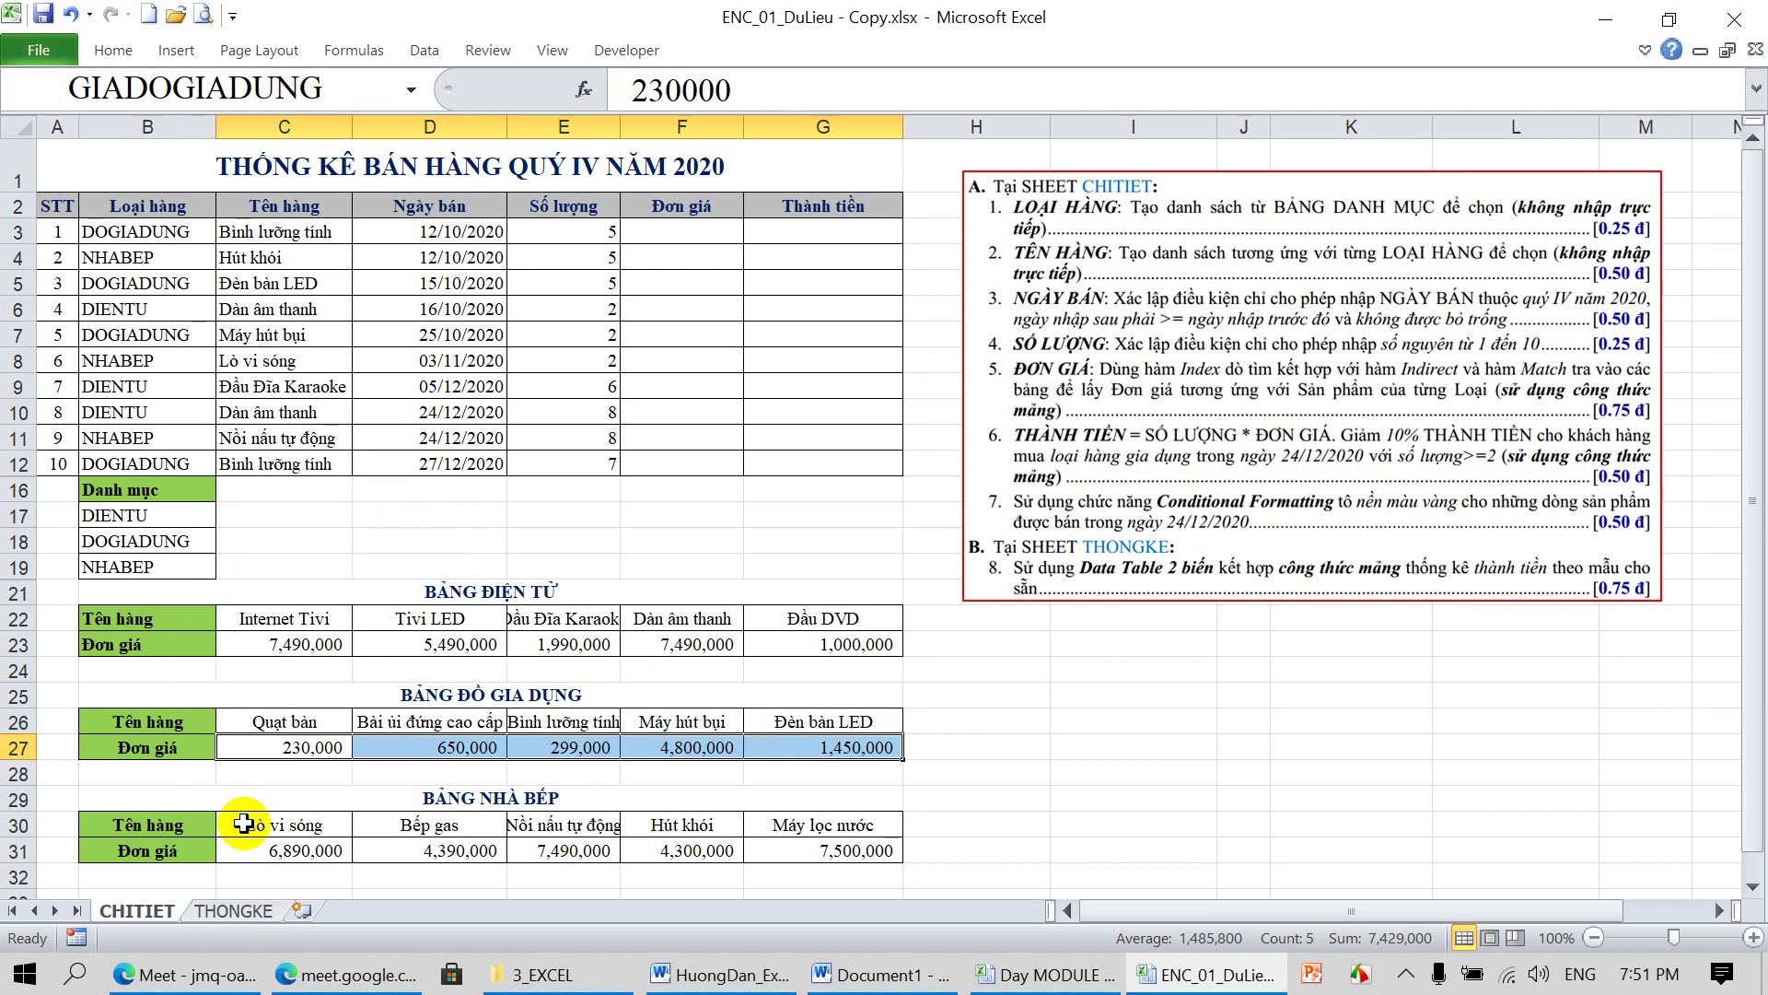
left_click_drag(276, 850, 810, 852)
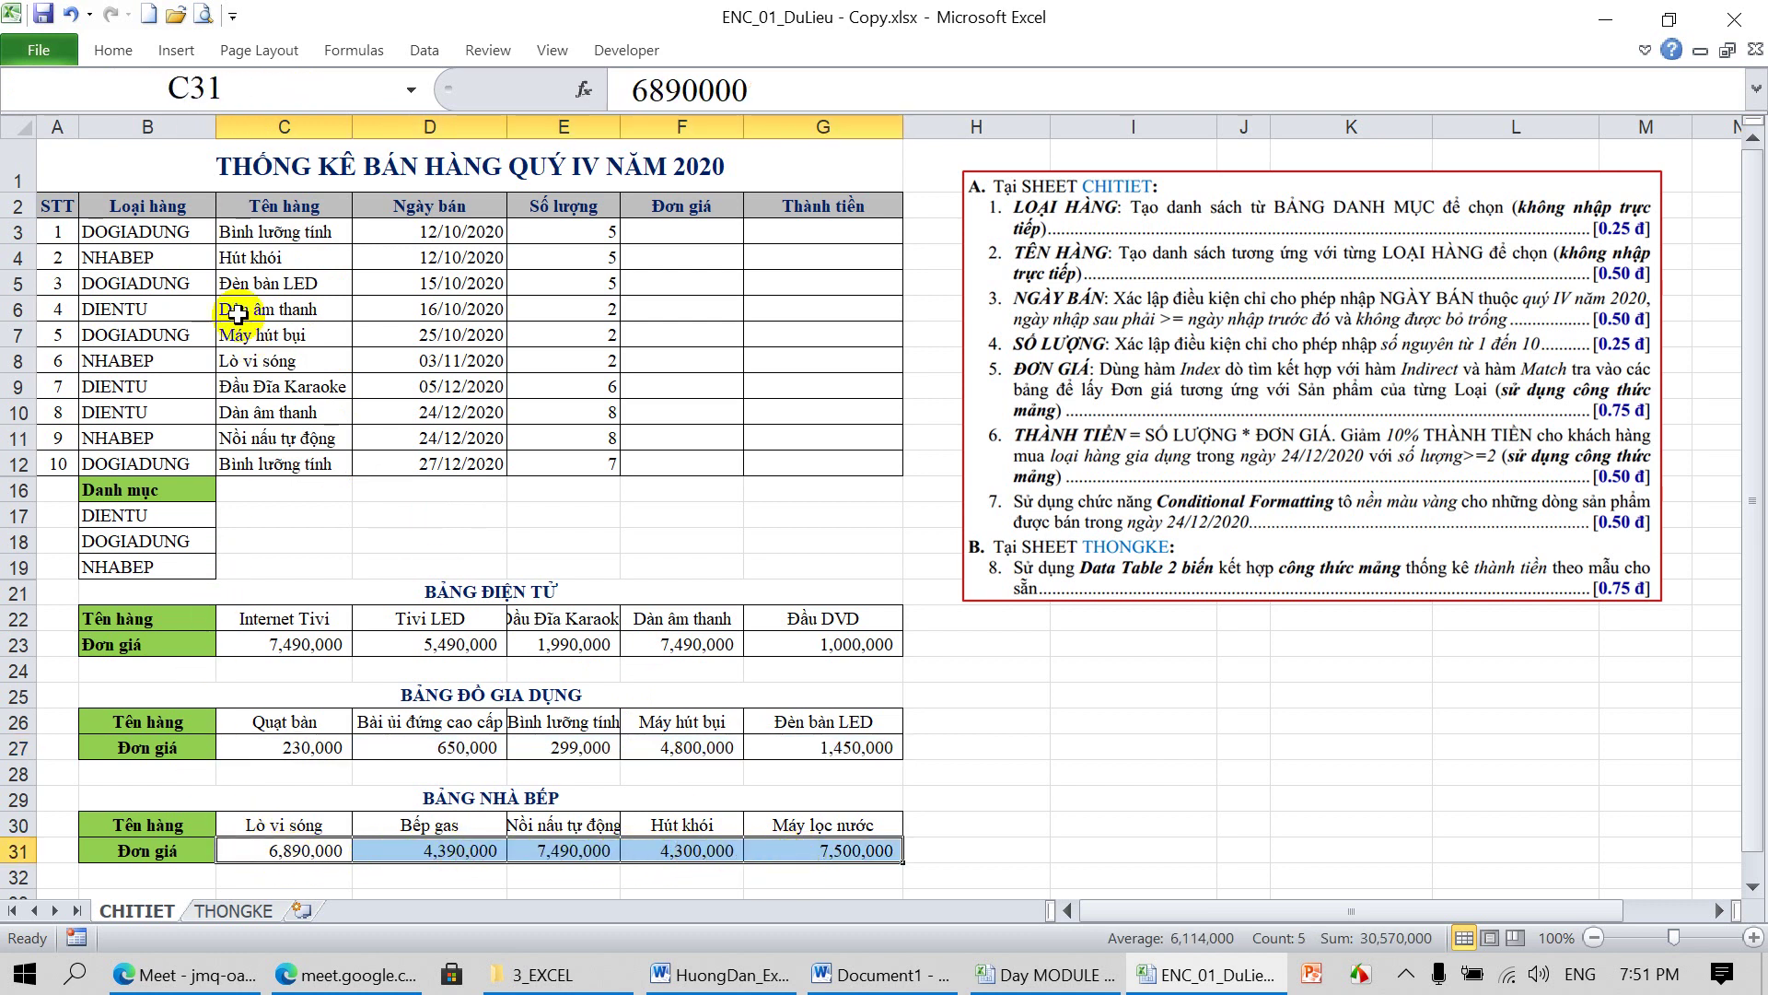
left_click(262, 93)
type("GIANHABEP")
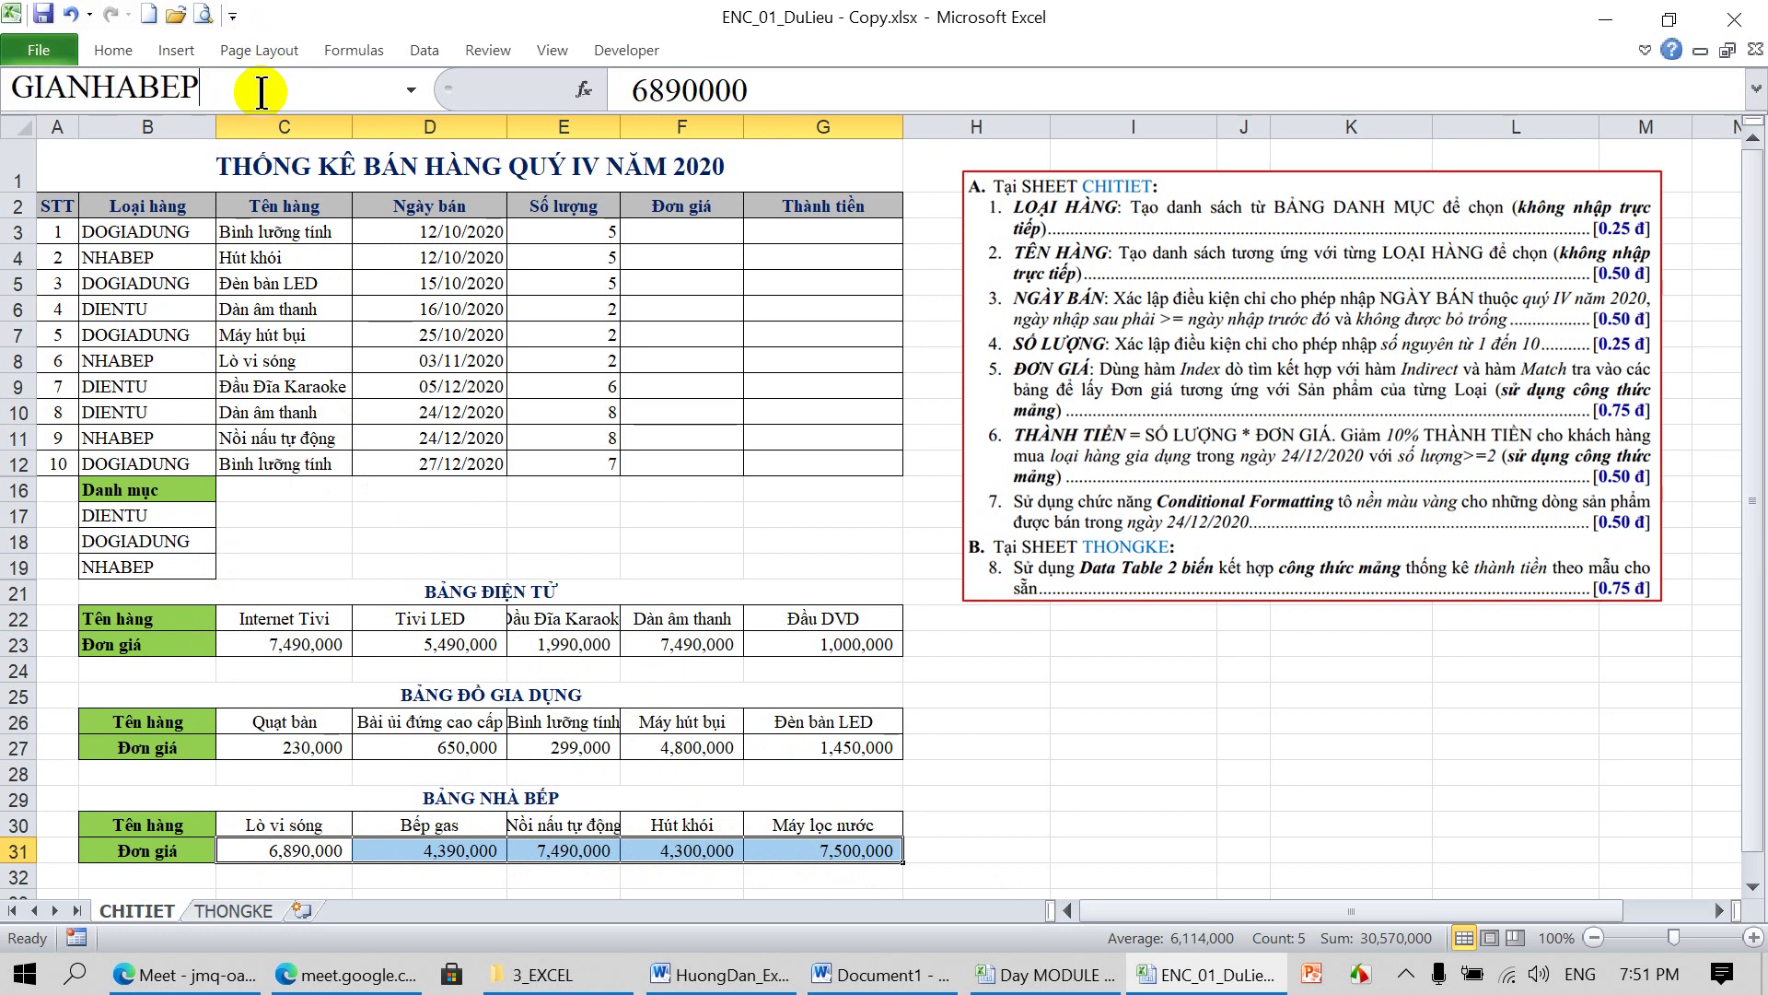
key("Return")
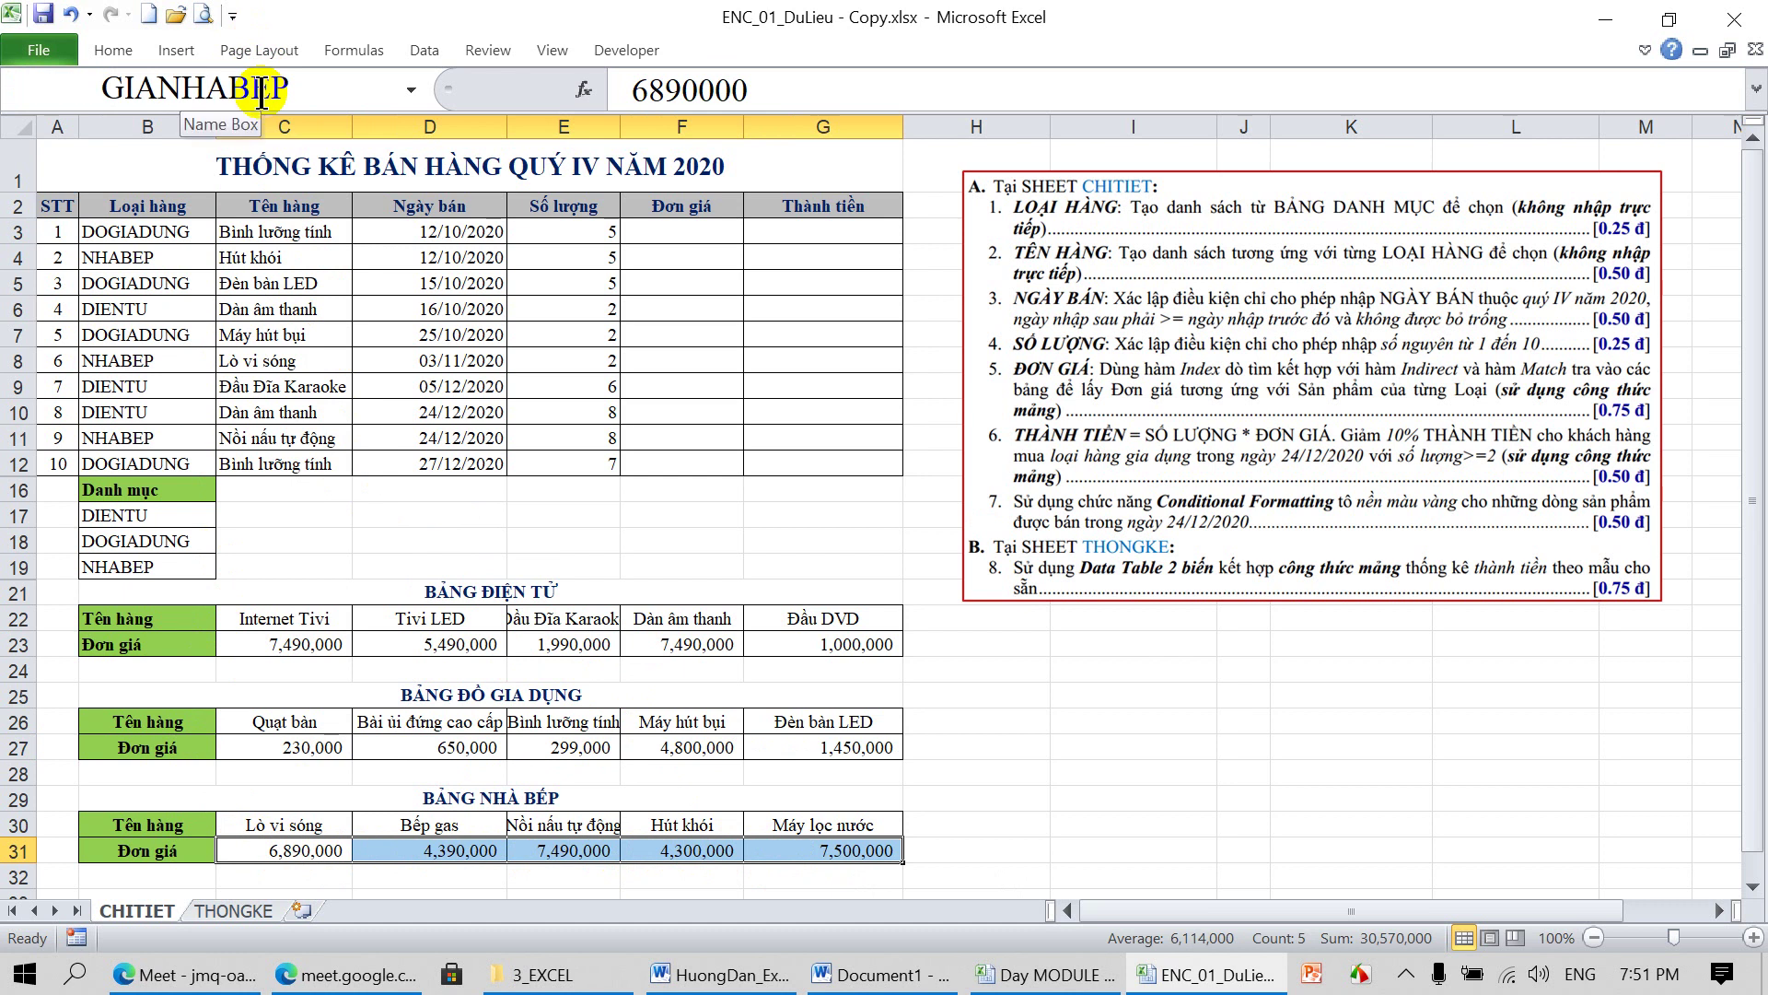
left_click(682, 233)
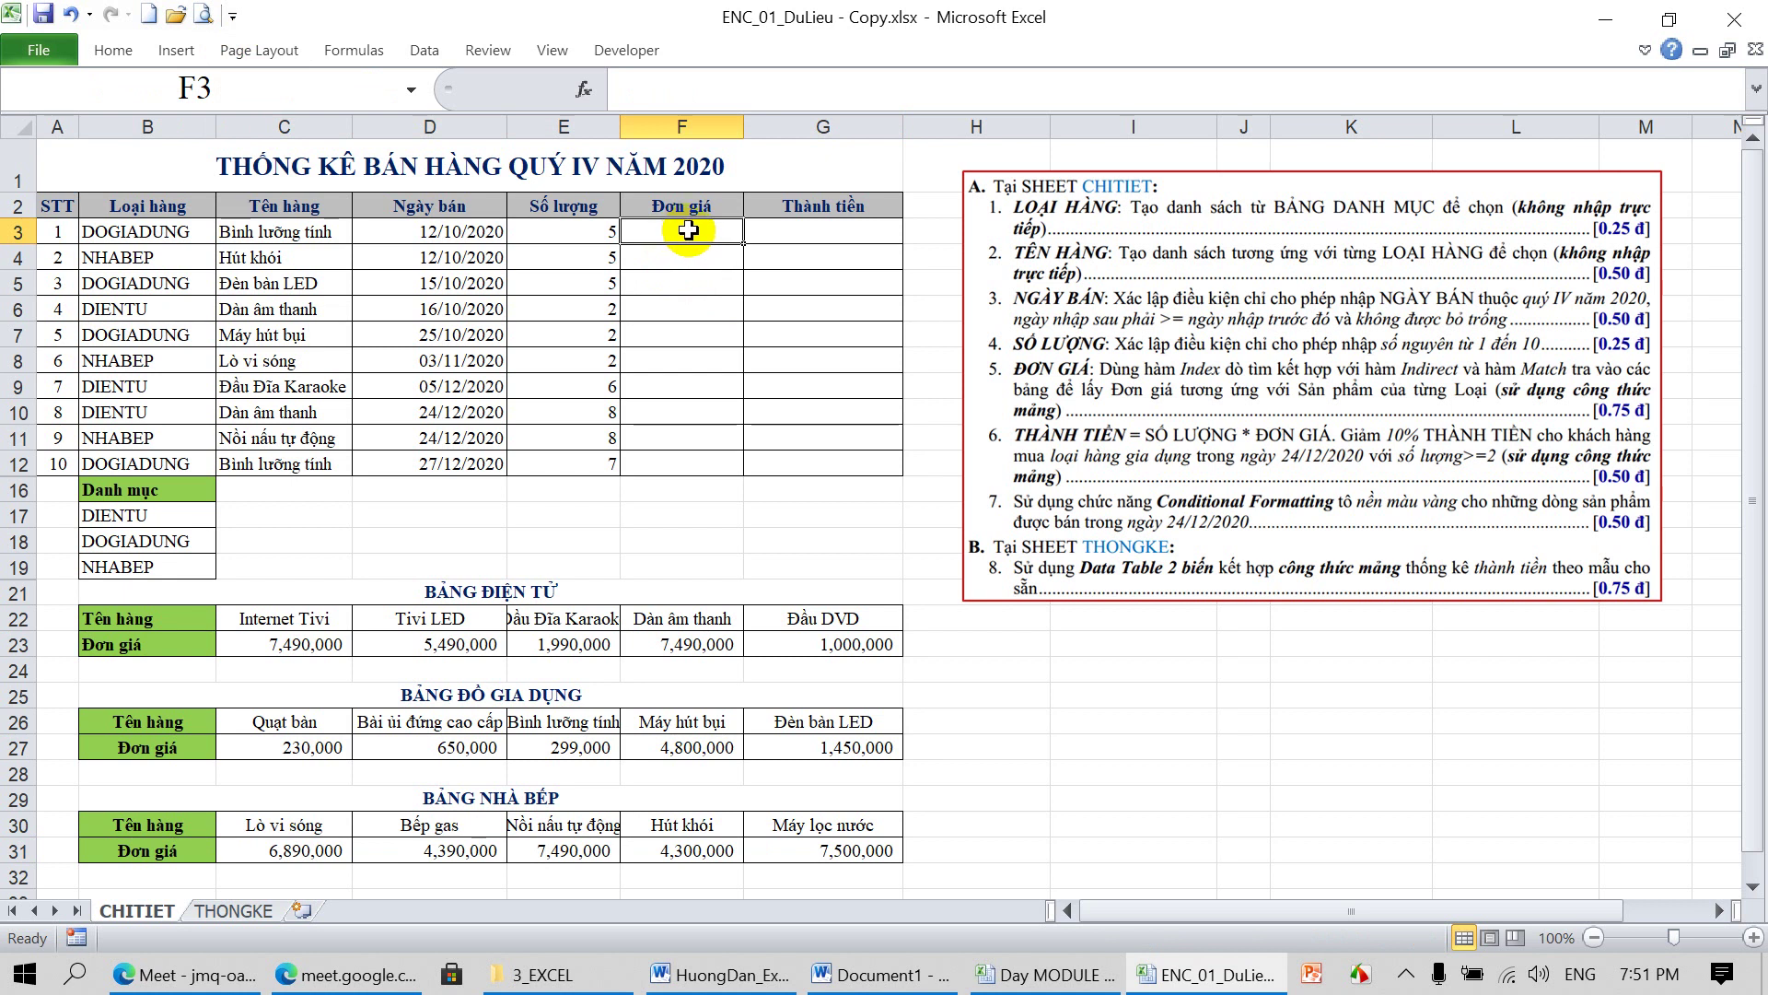
Begin F3's formula as =INDEX(INDIRECT("GIA"&B3), to look up the price range named after B3's category
type("=INDE")
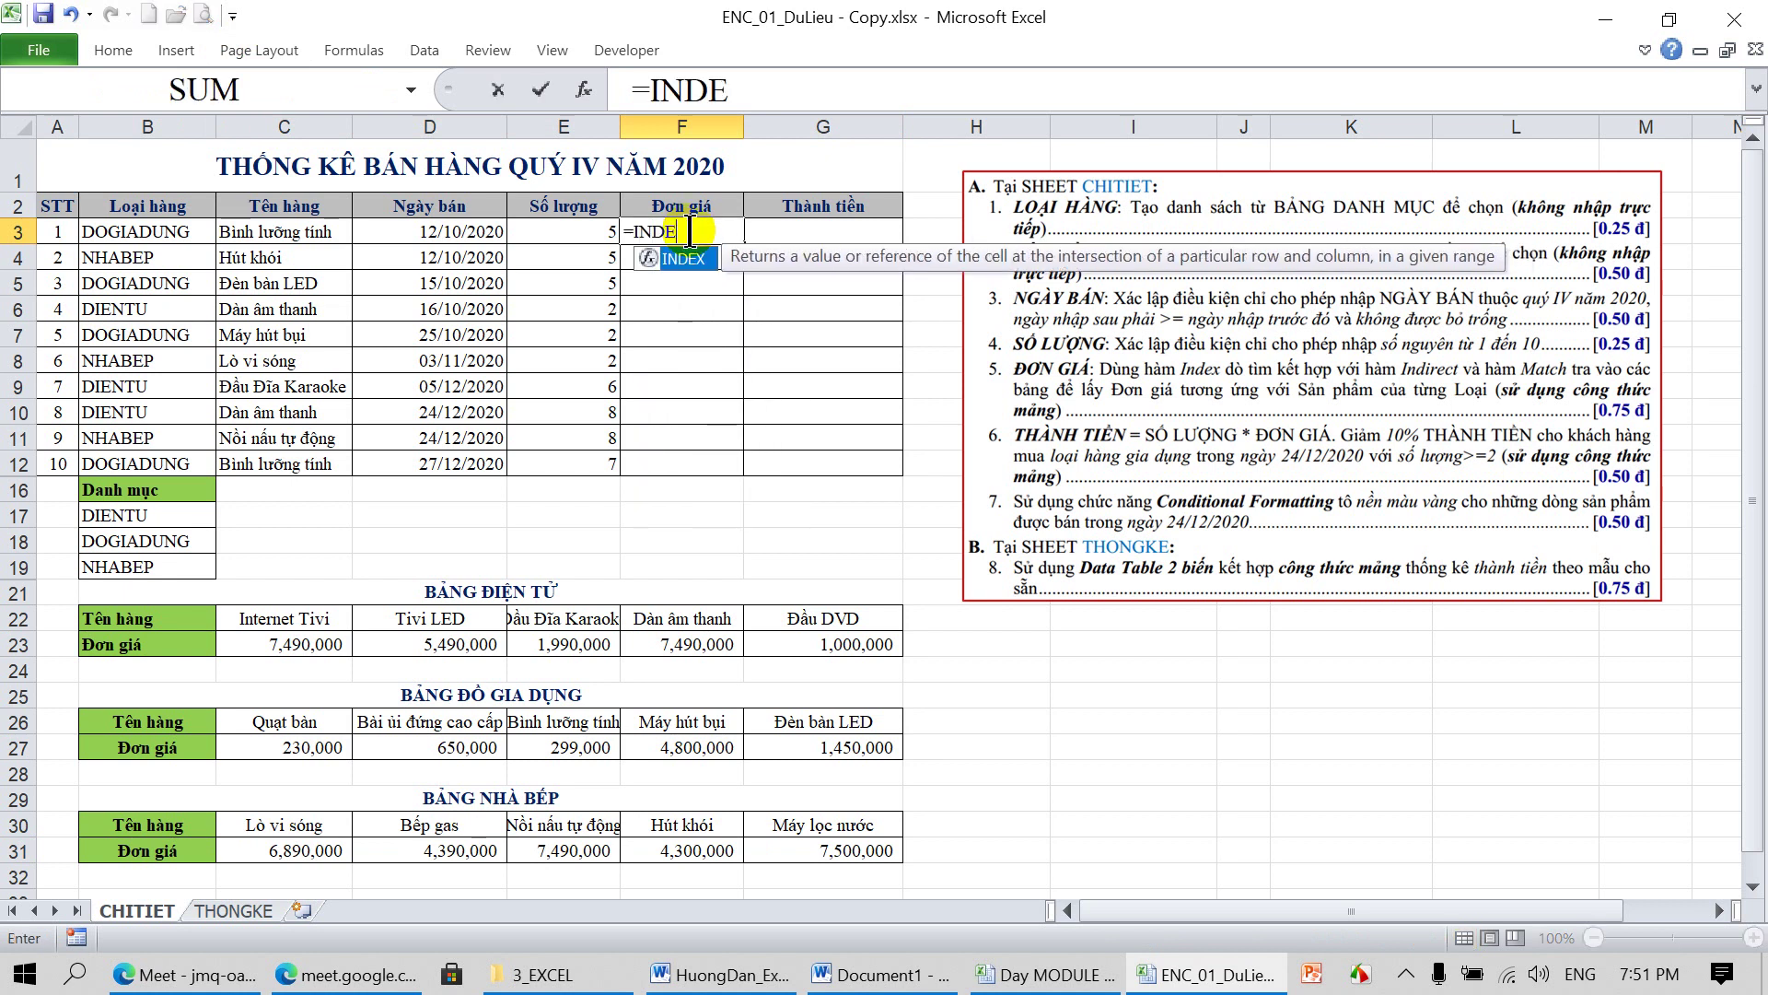
type("X(")
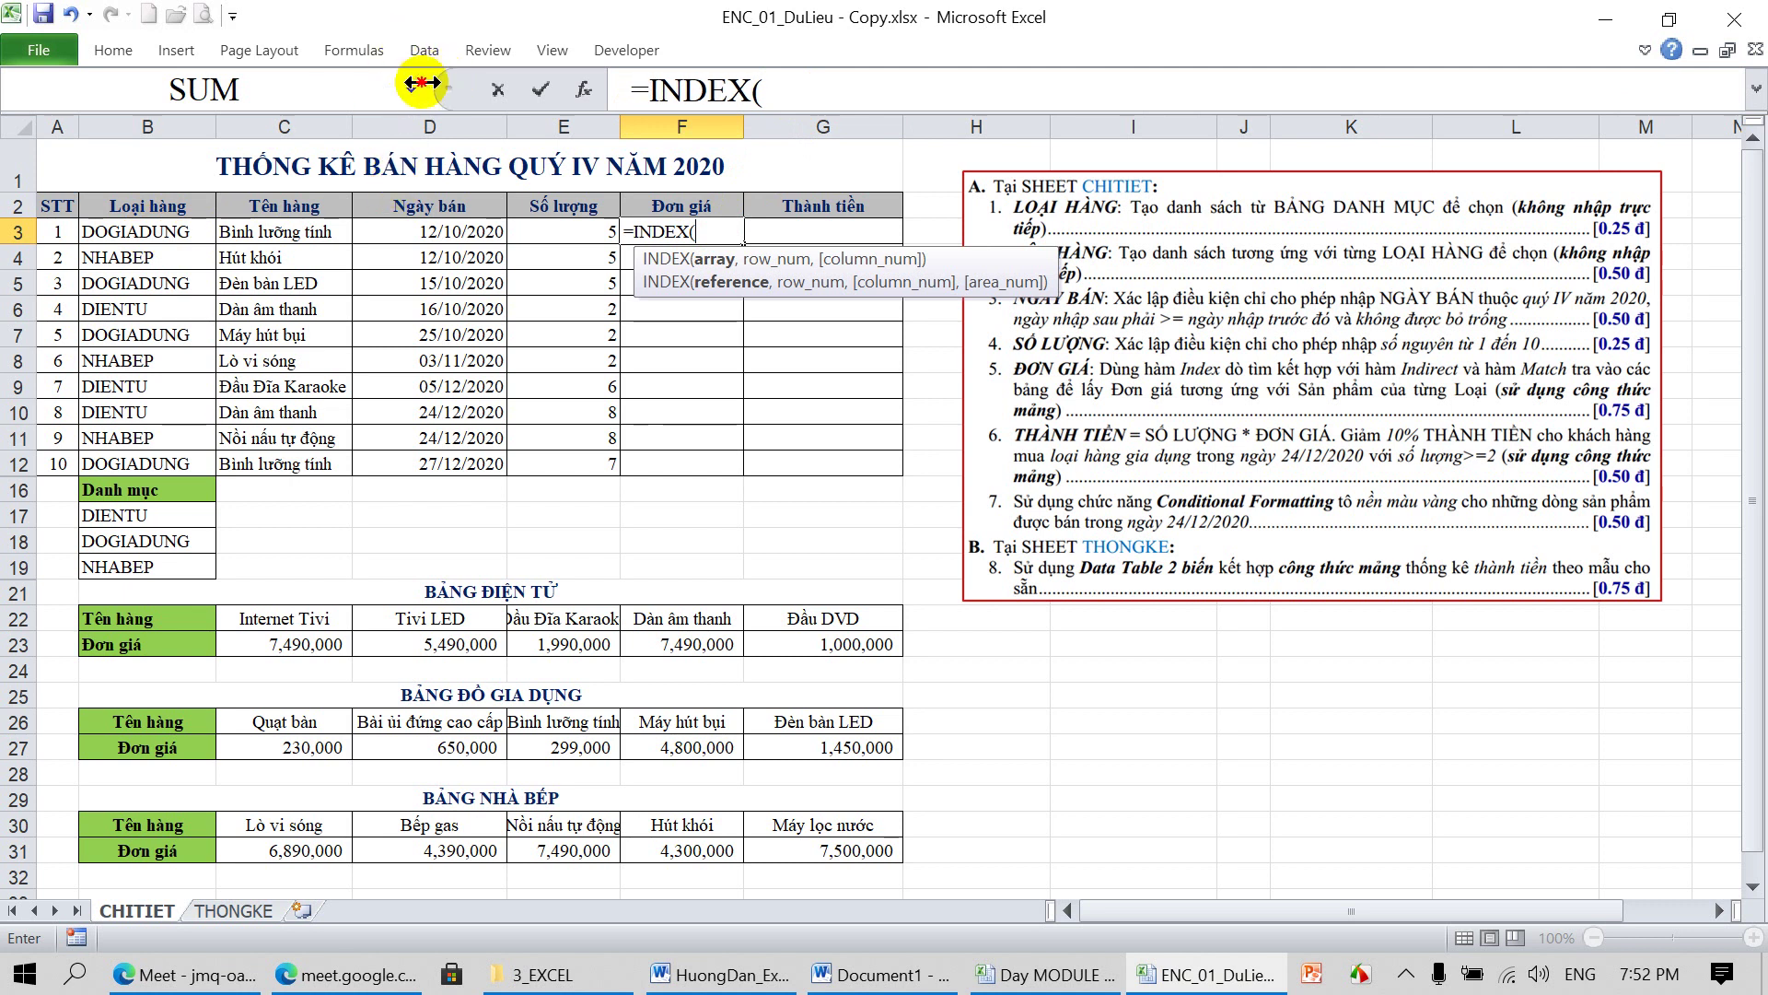
left_click_drag(422, 83, 184, 83)
left_click(553, 96)
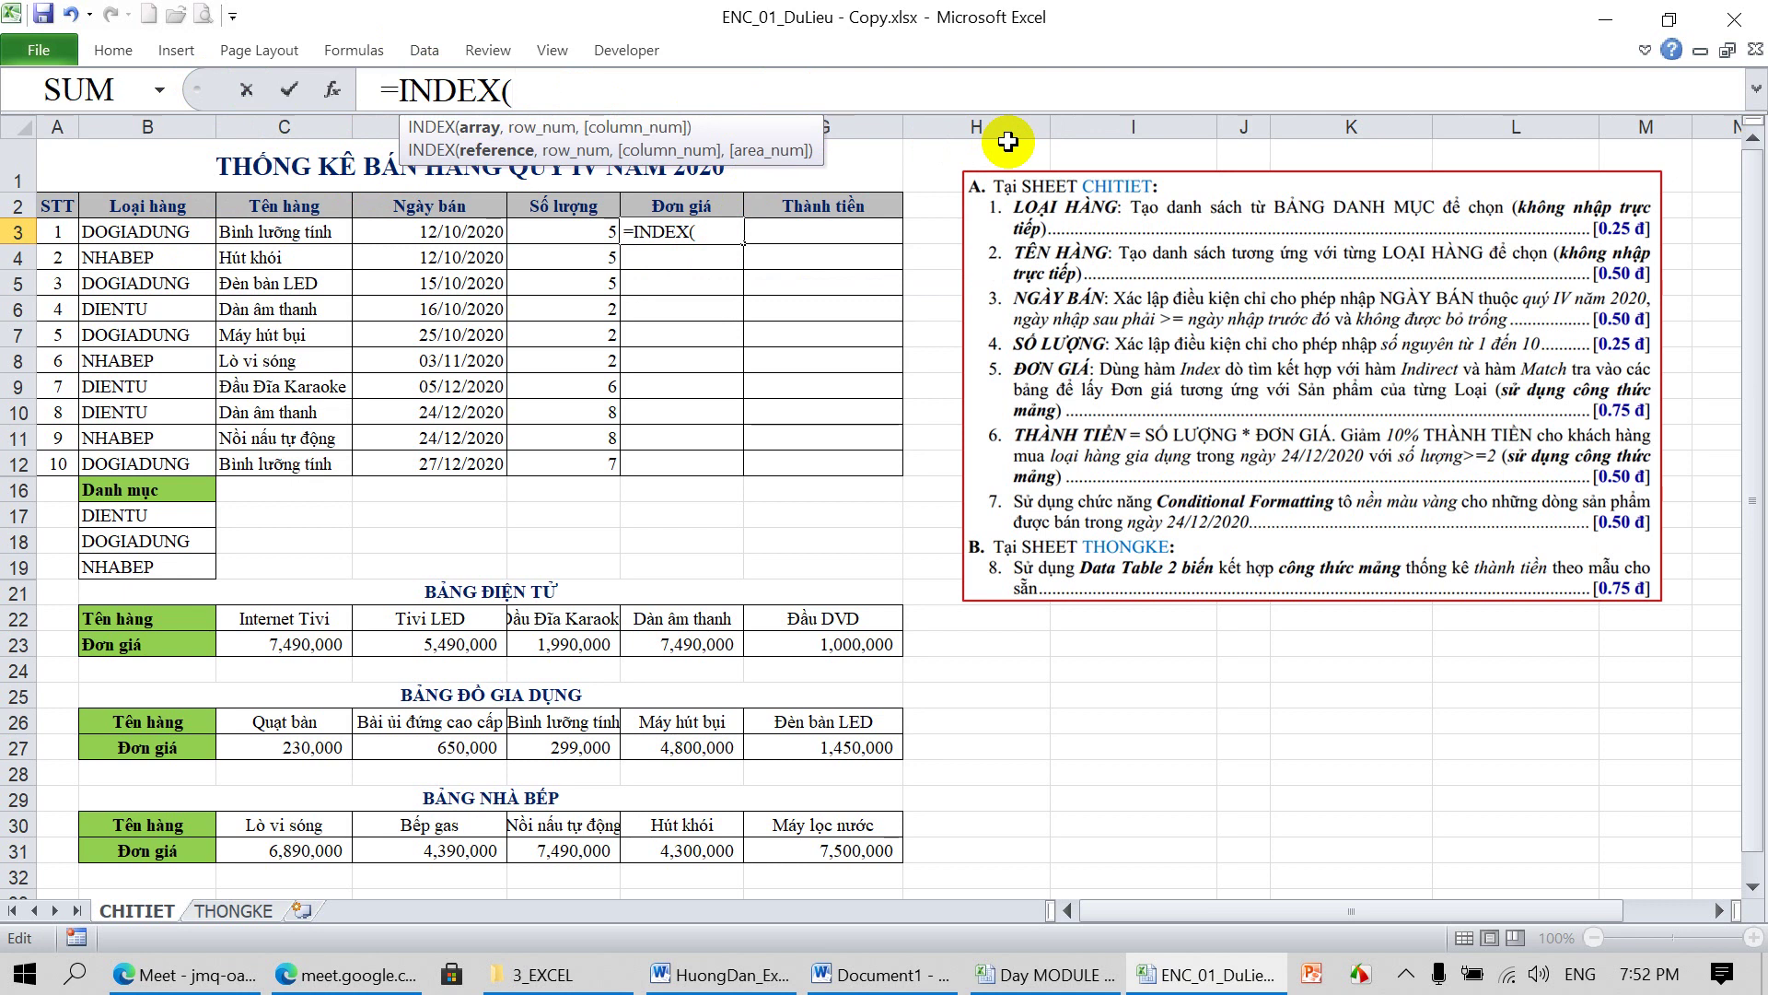
type("ind")
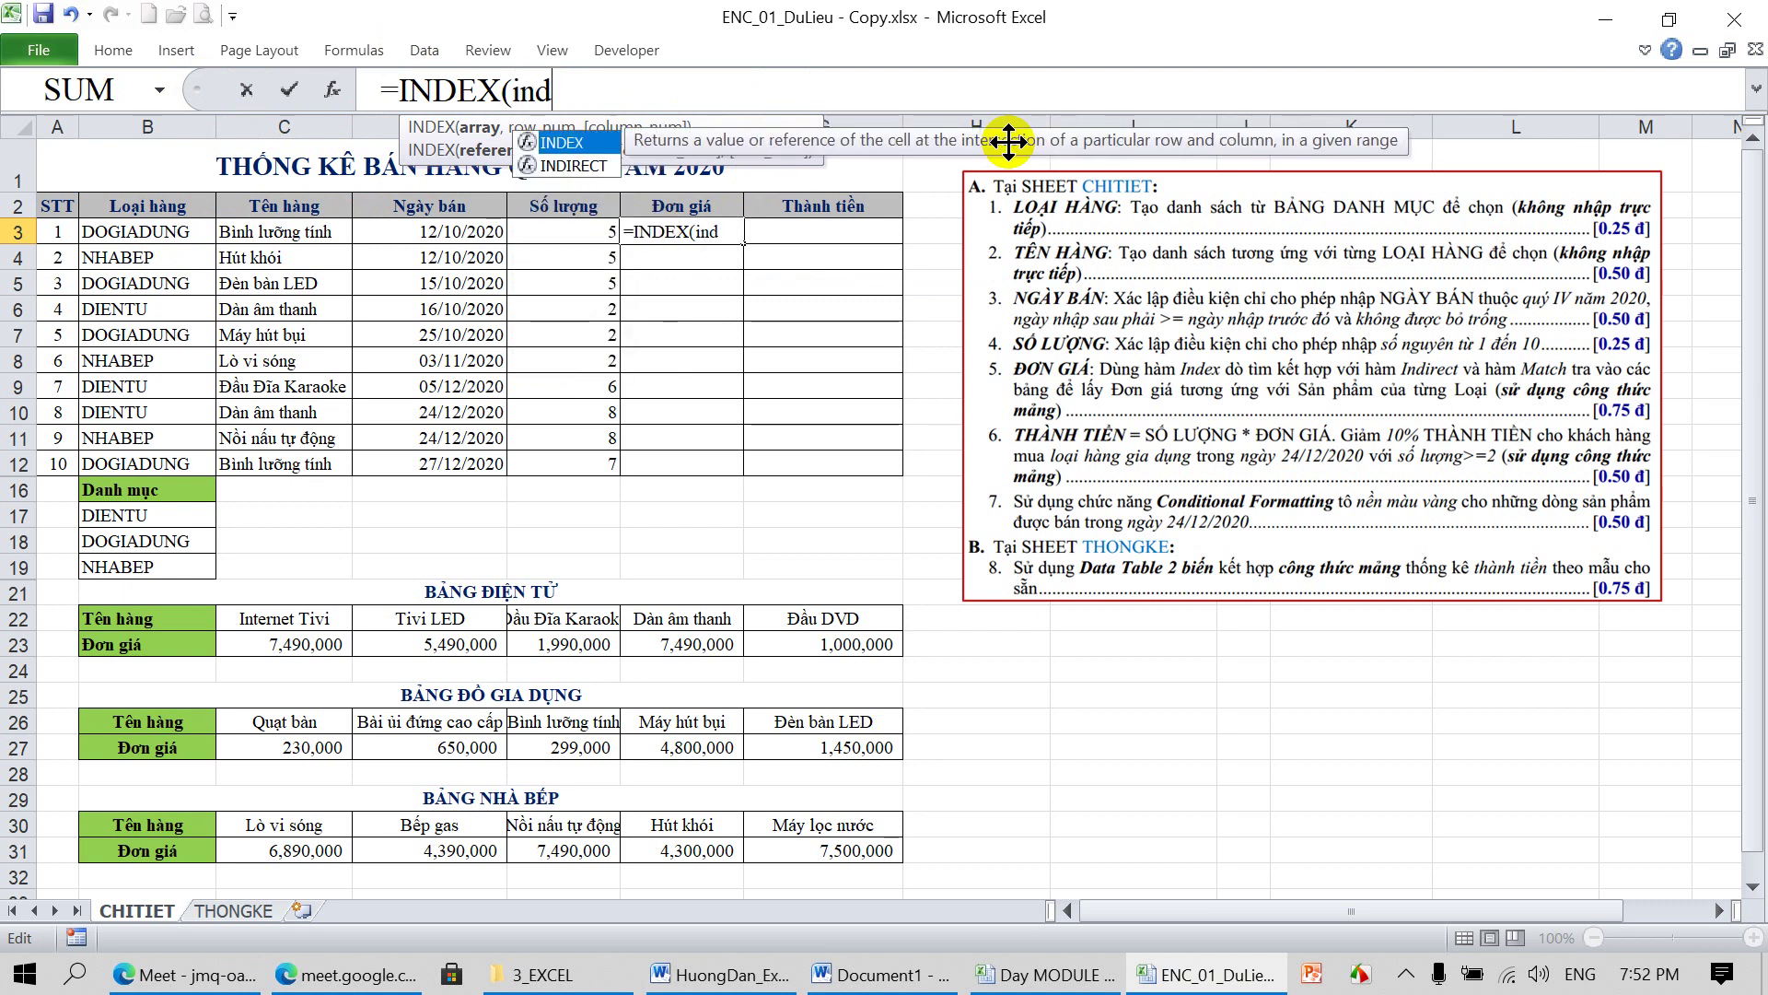
type("irect")
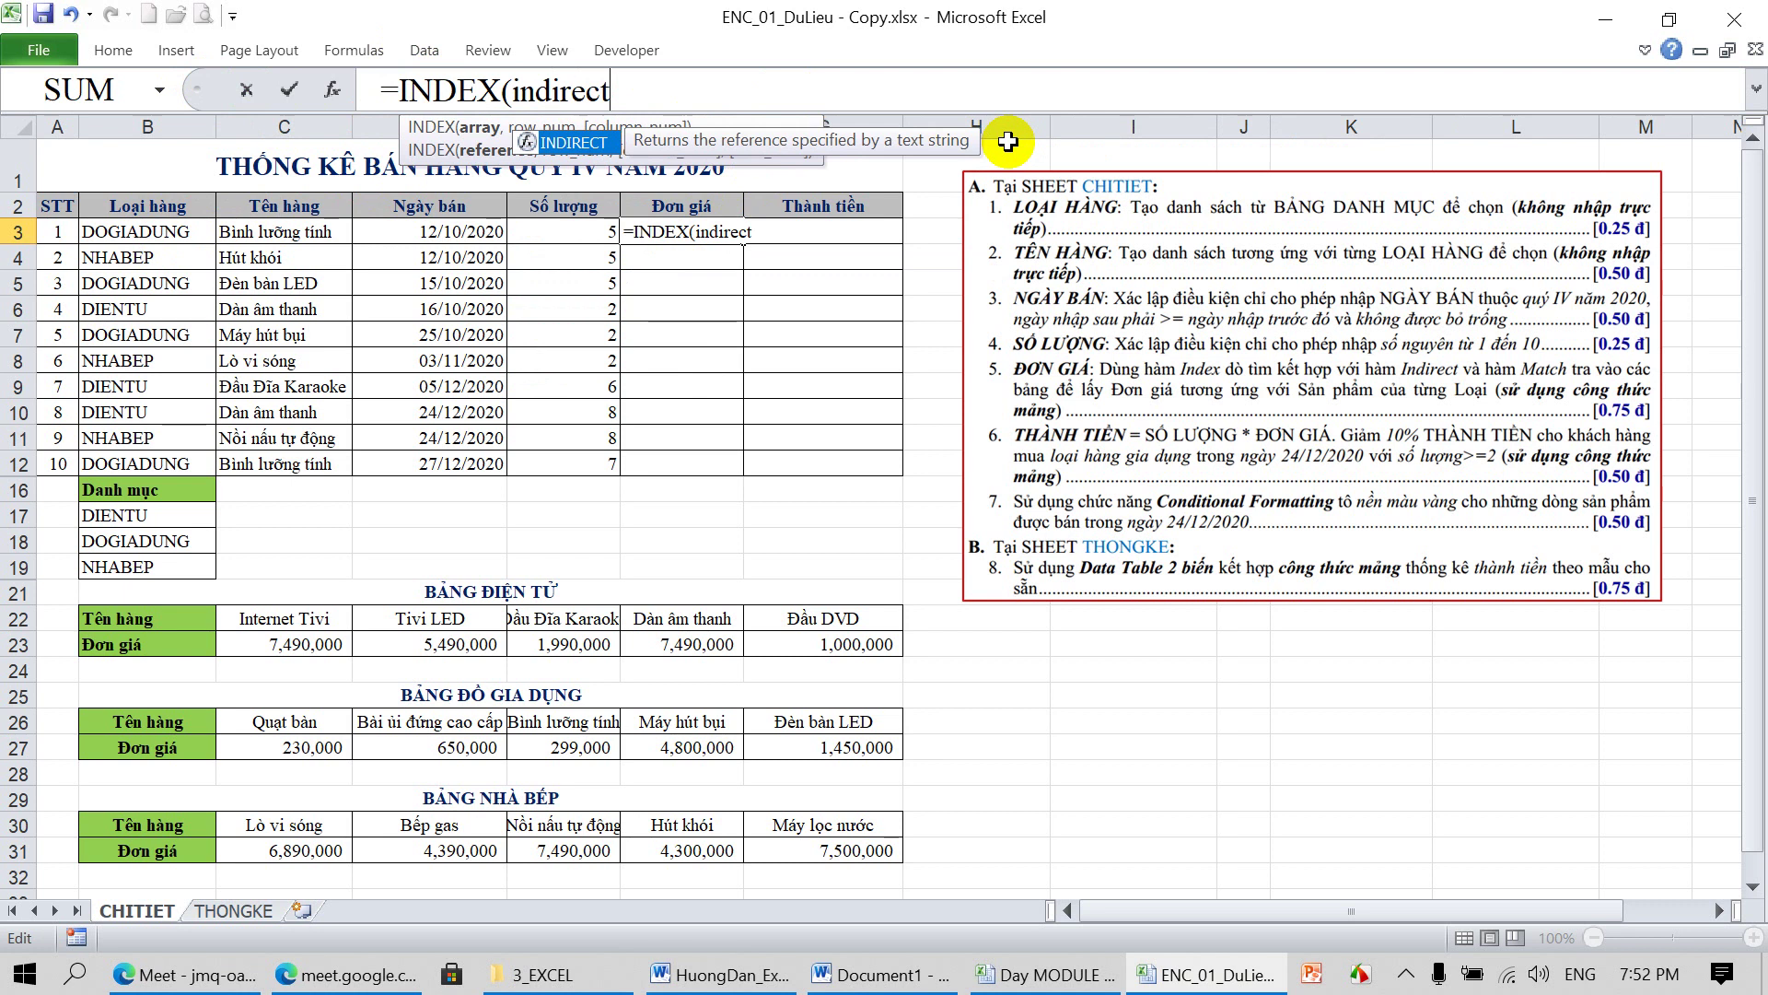
type("(\"GIA\"&")
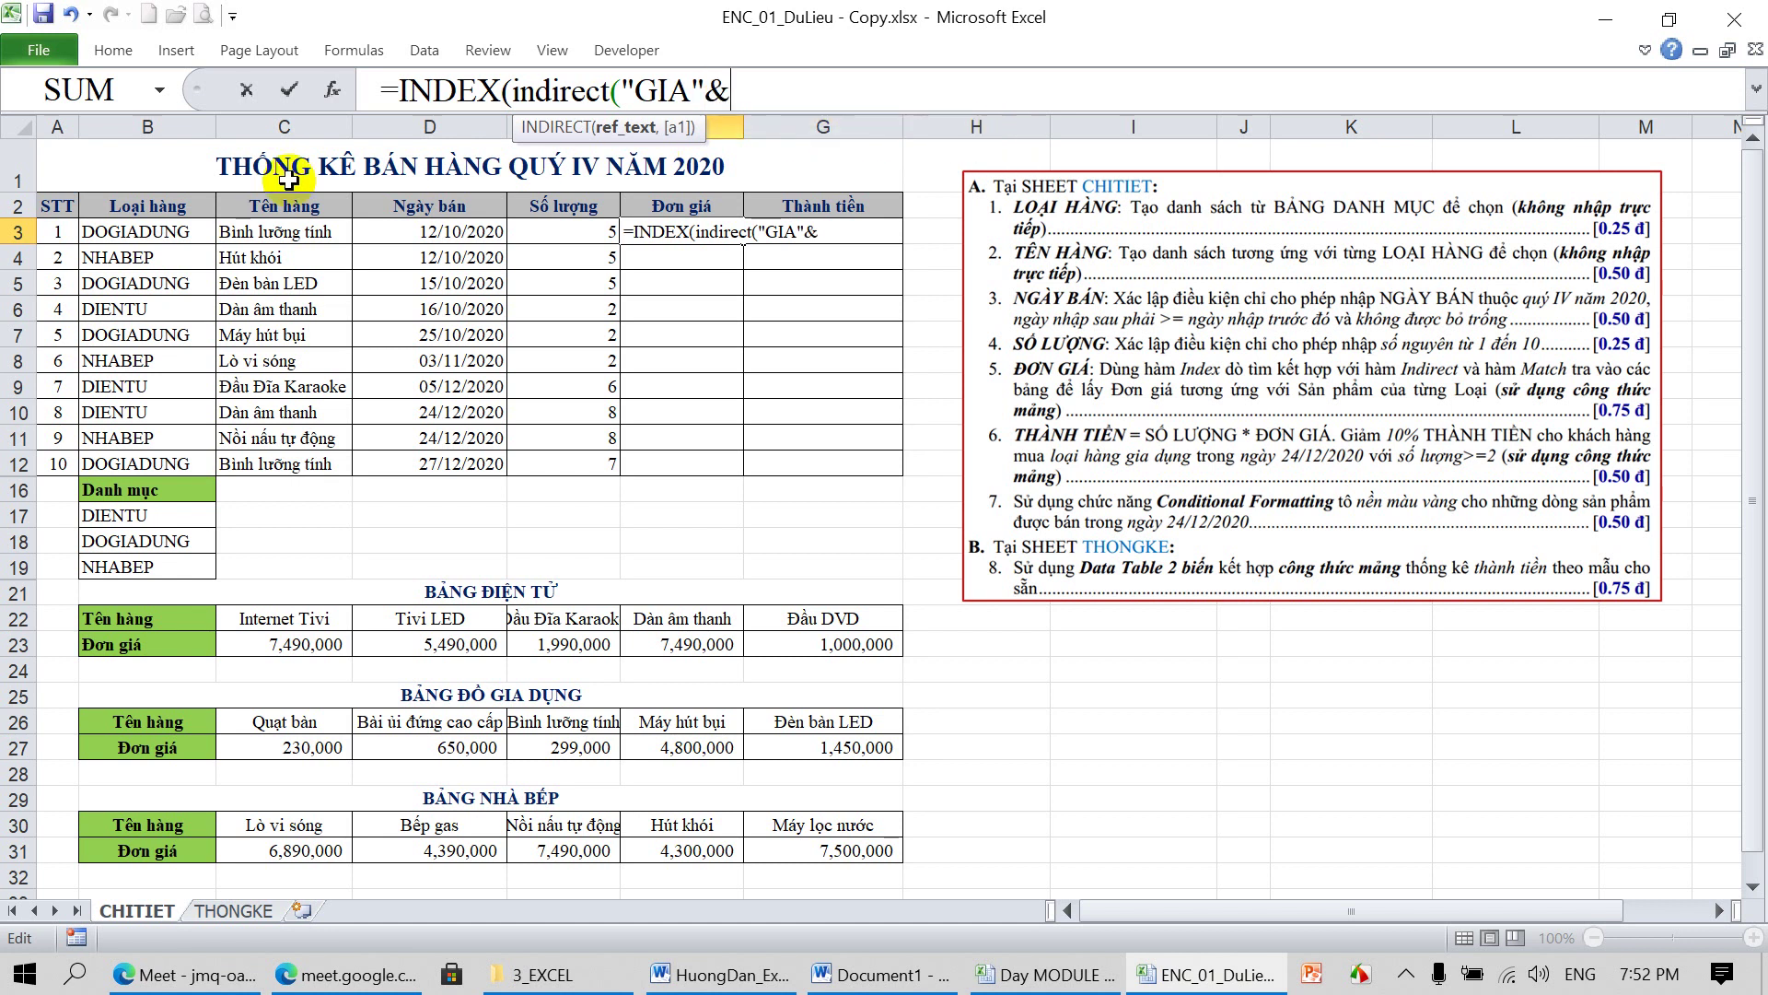
left_click(151, 233)
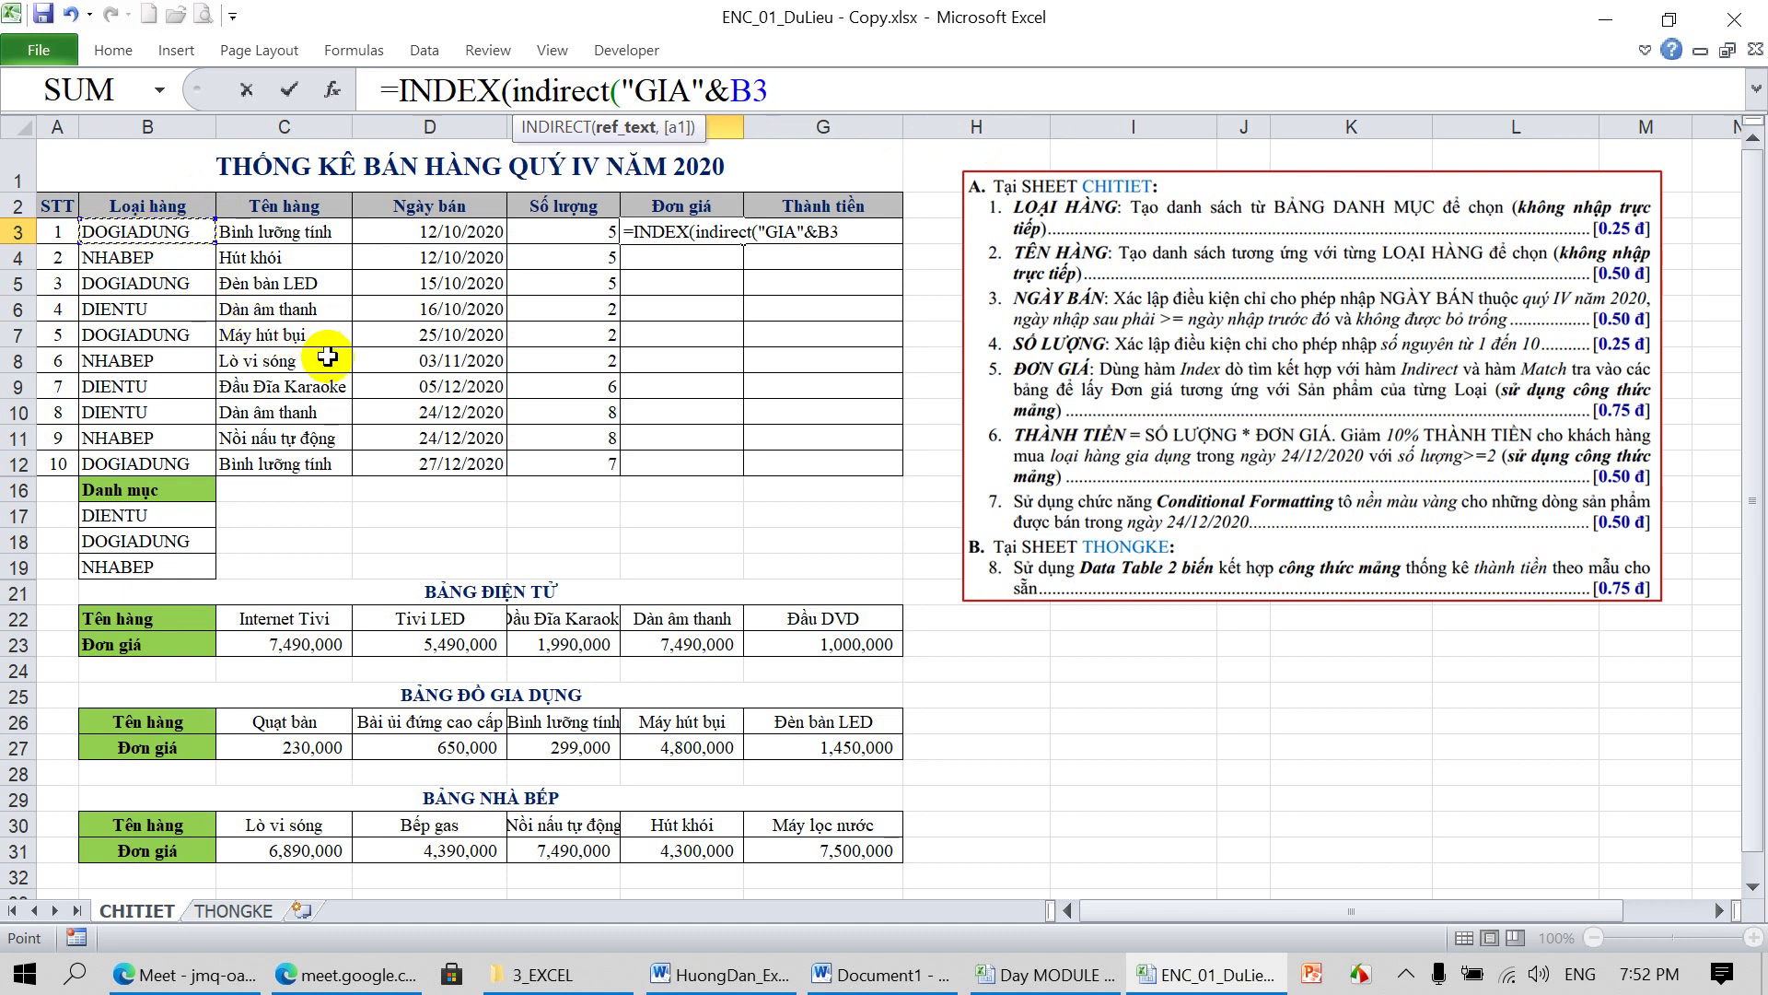
type(")")
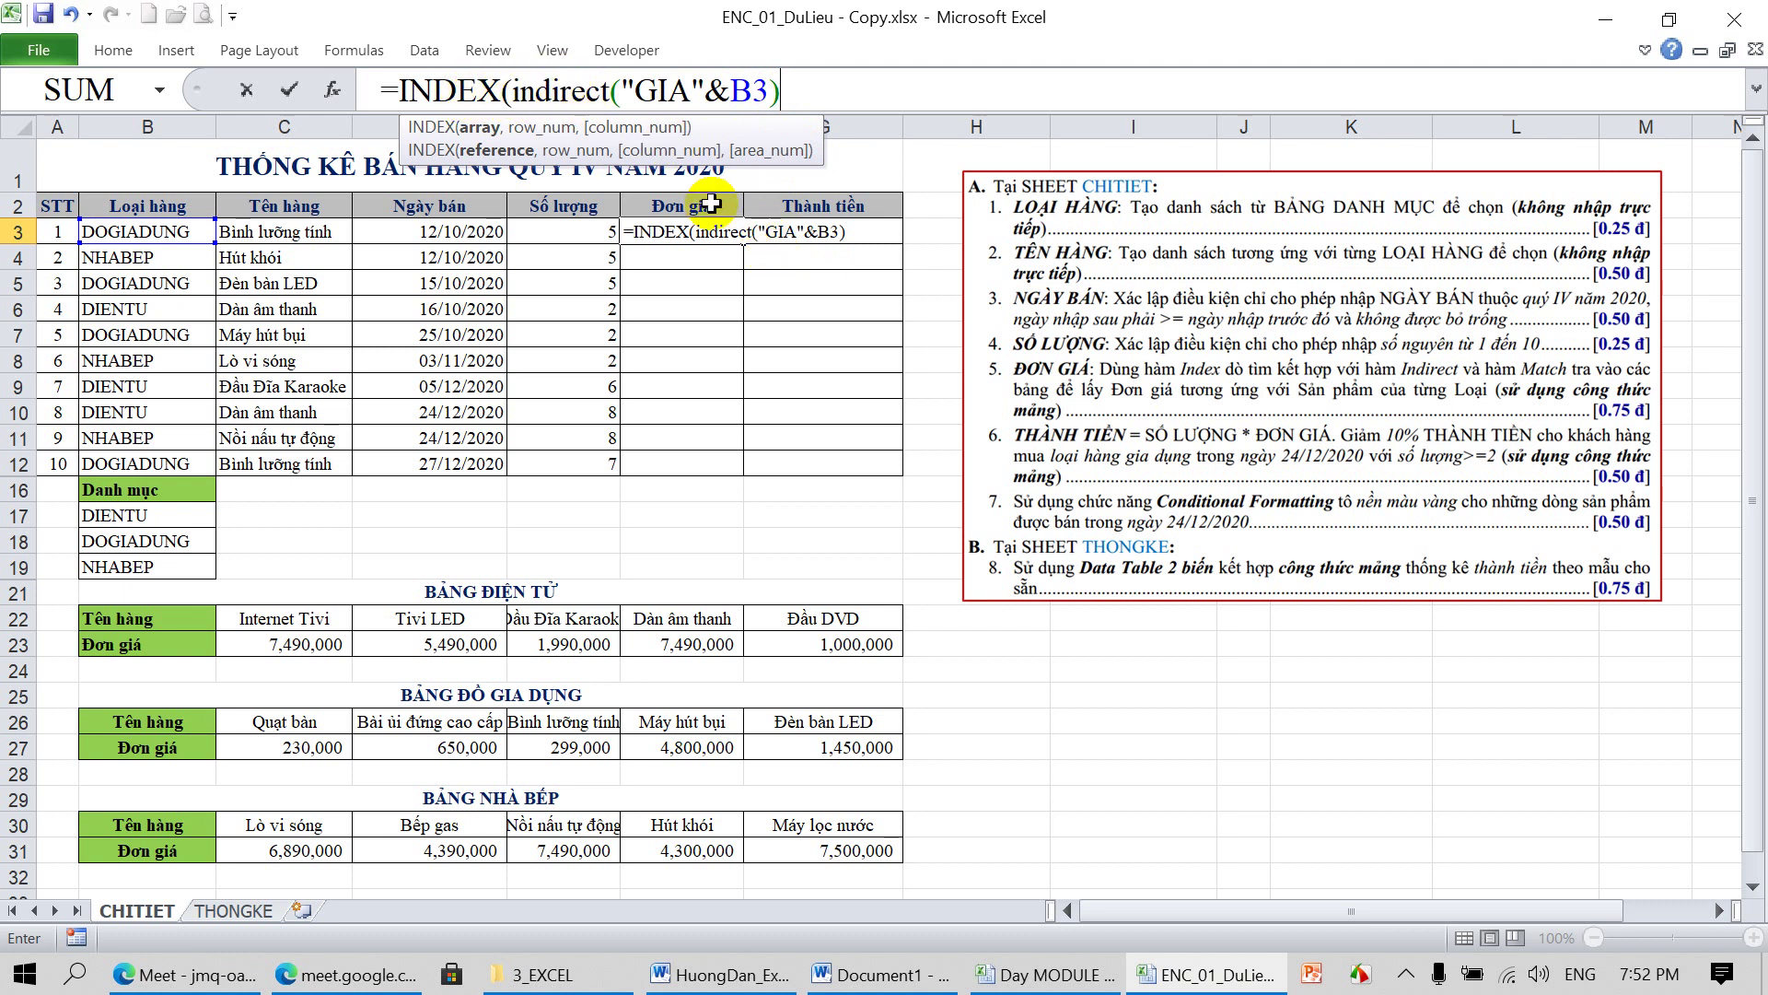
type(",")
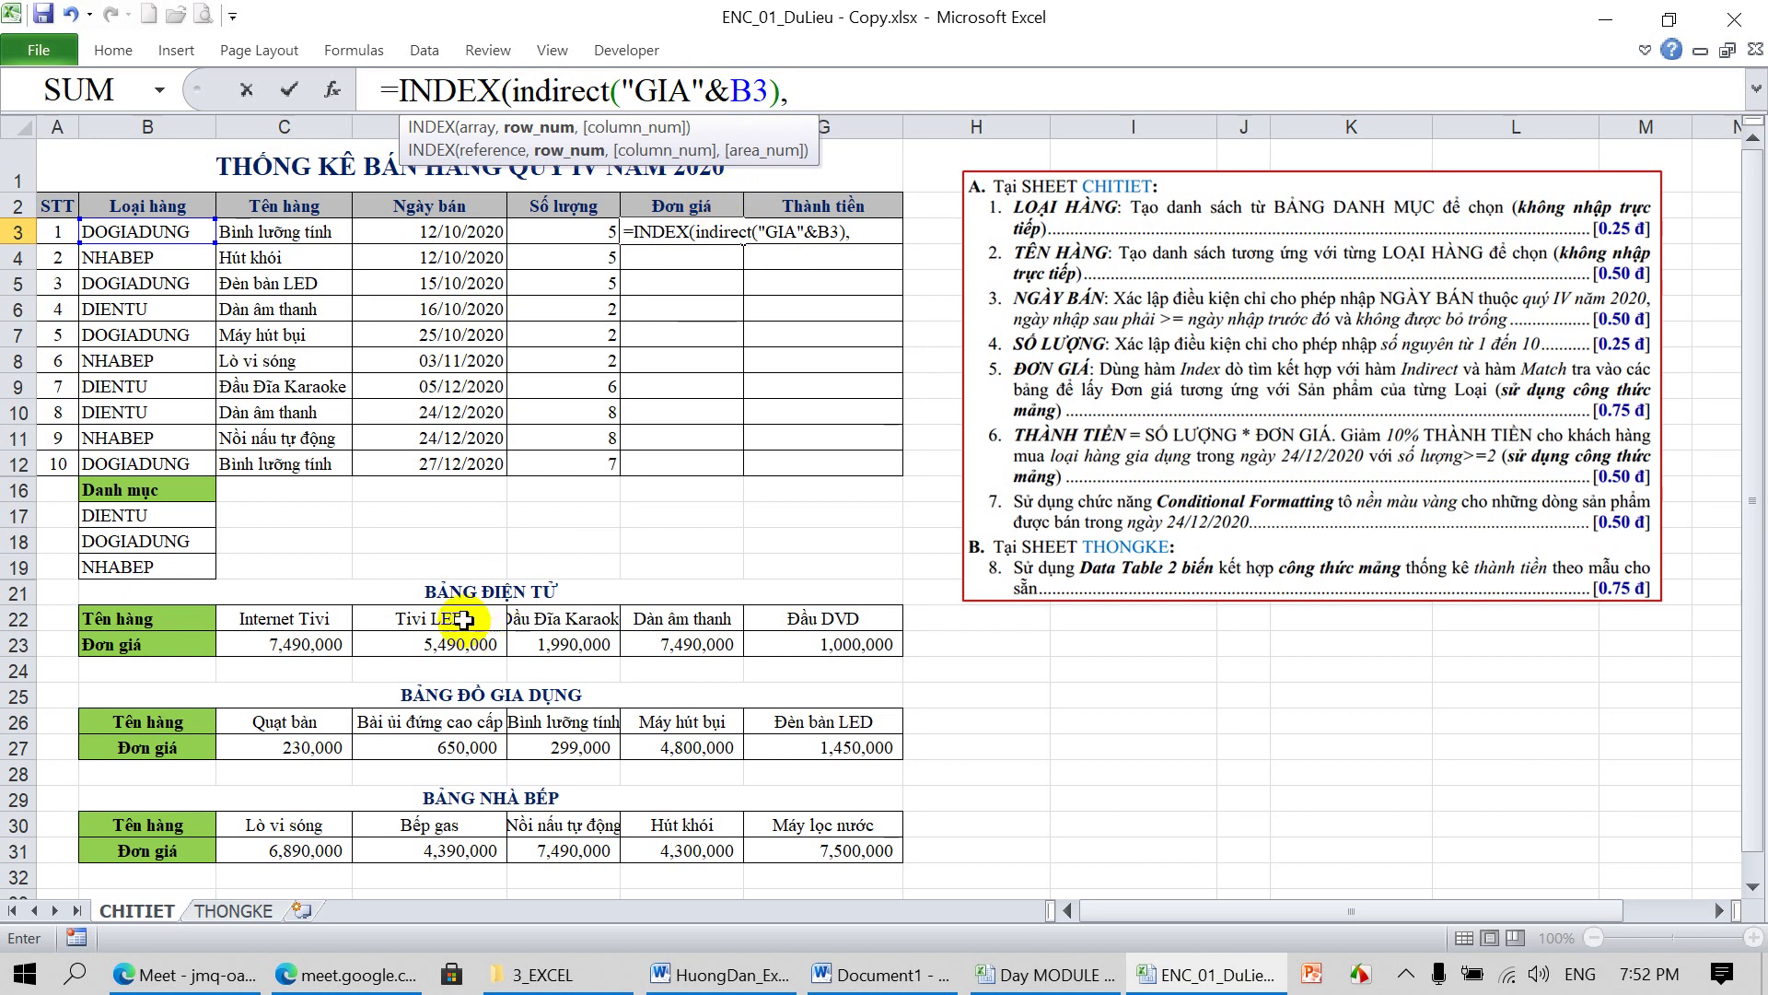
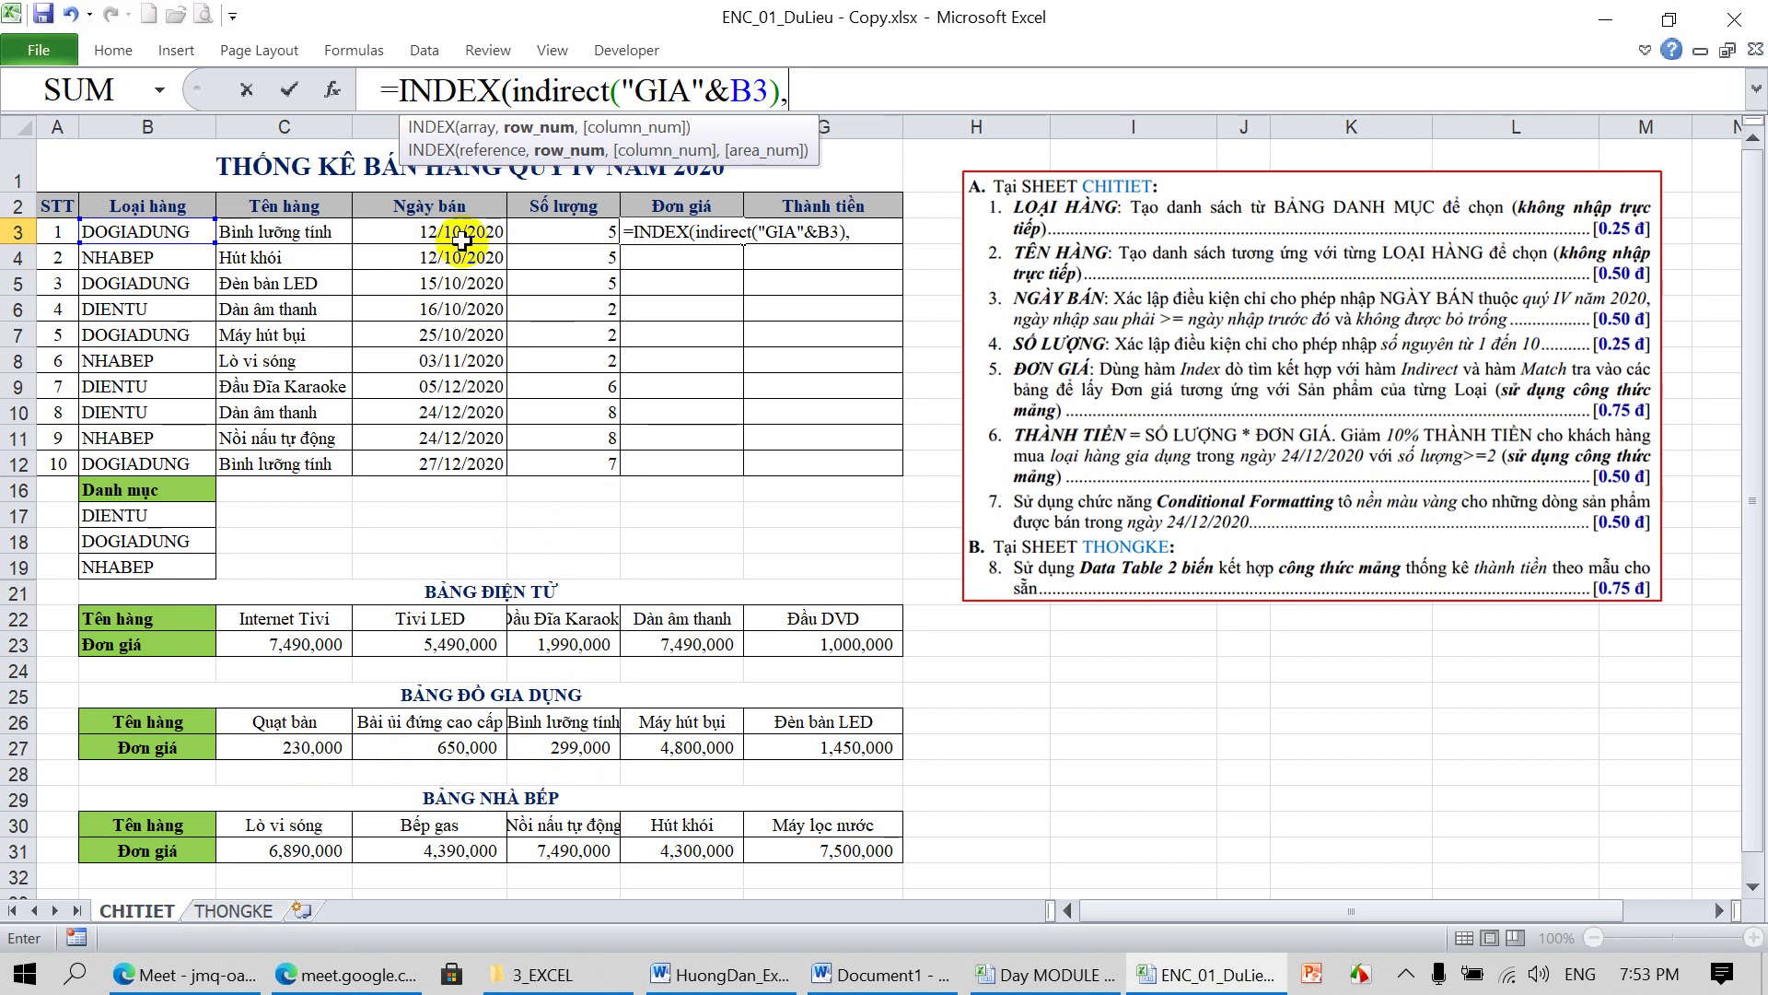
Keep F3's unfinished INDEX formula as text and move the instructions picture right, clearing column H
left_click(379, 97)
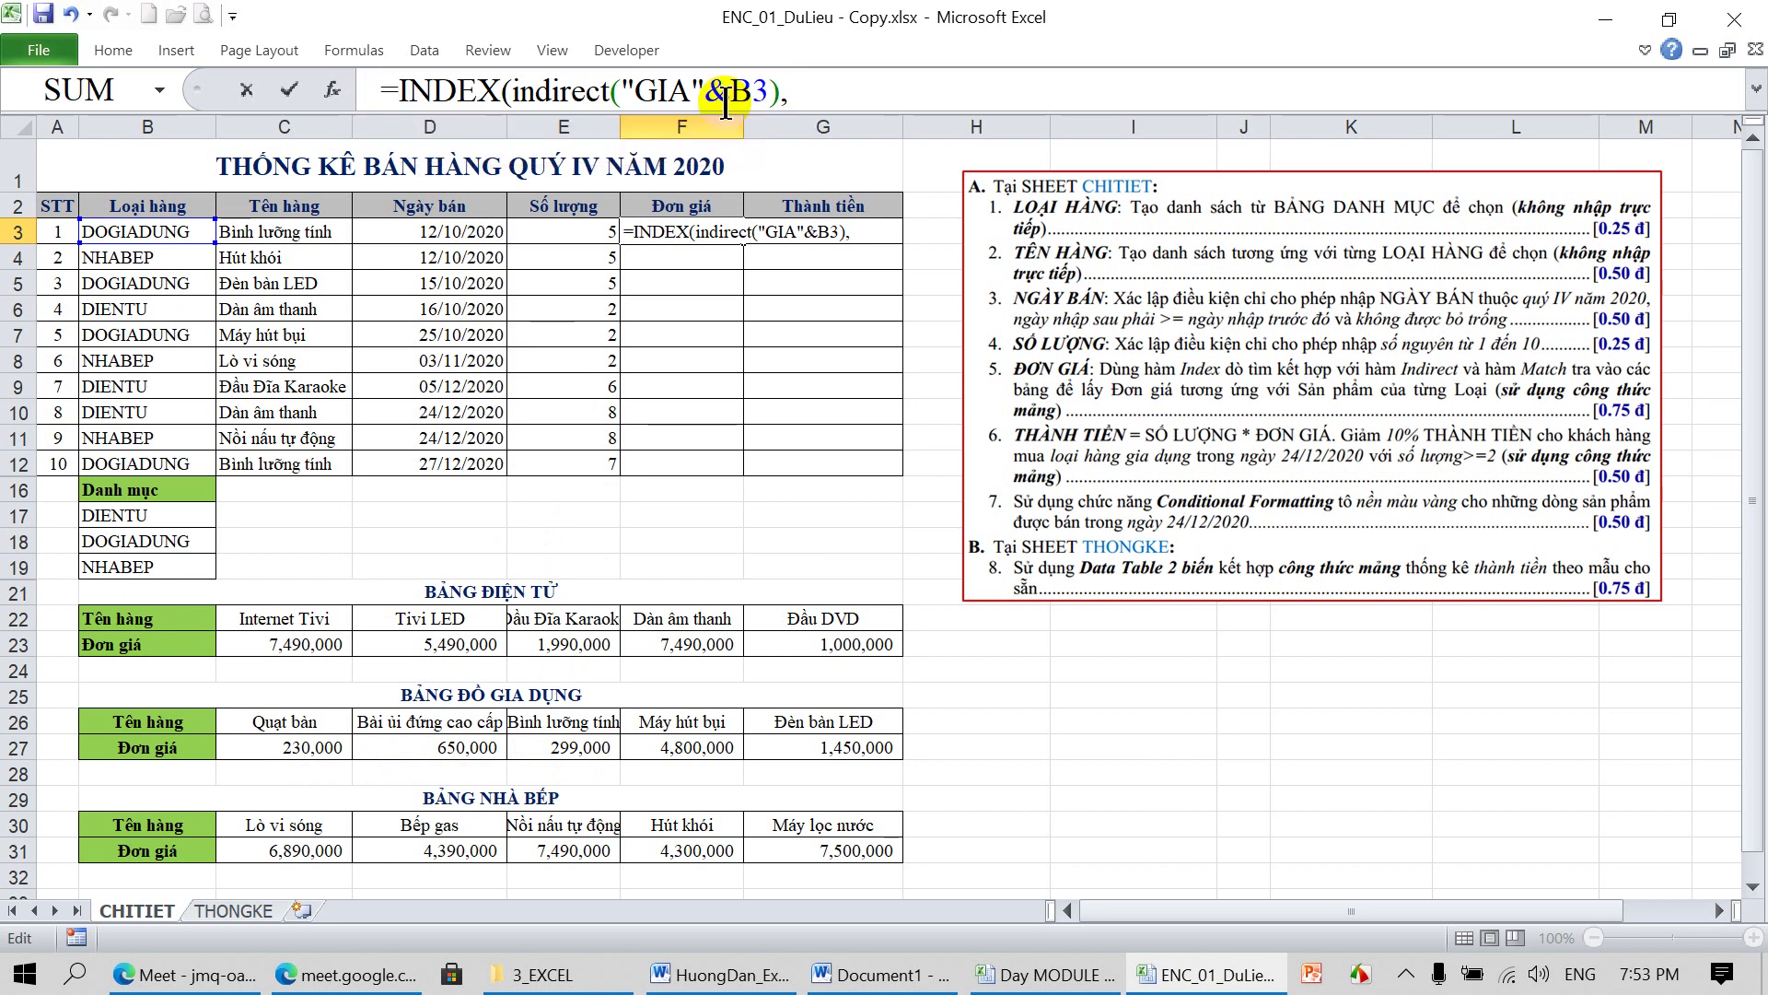
type("'")
key("Return")
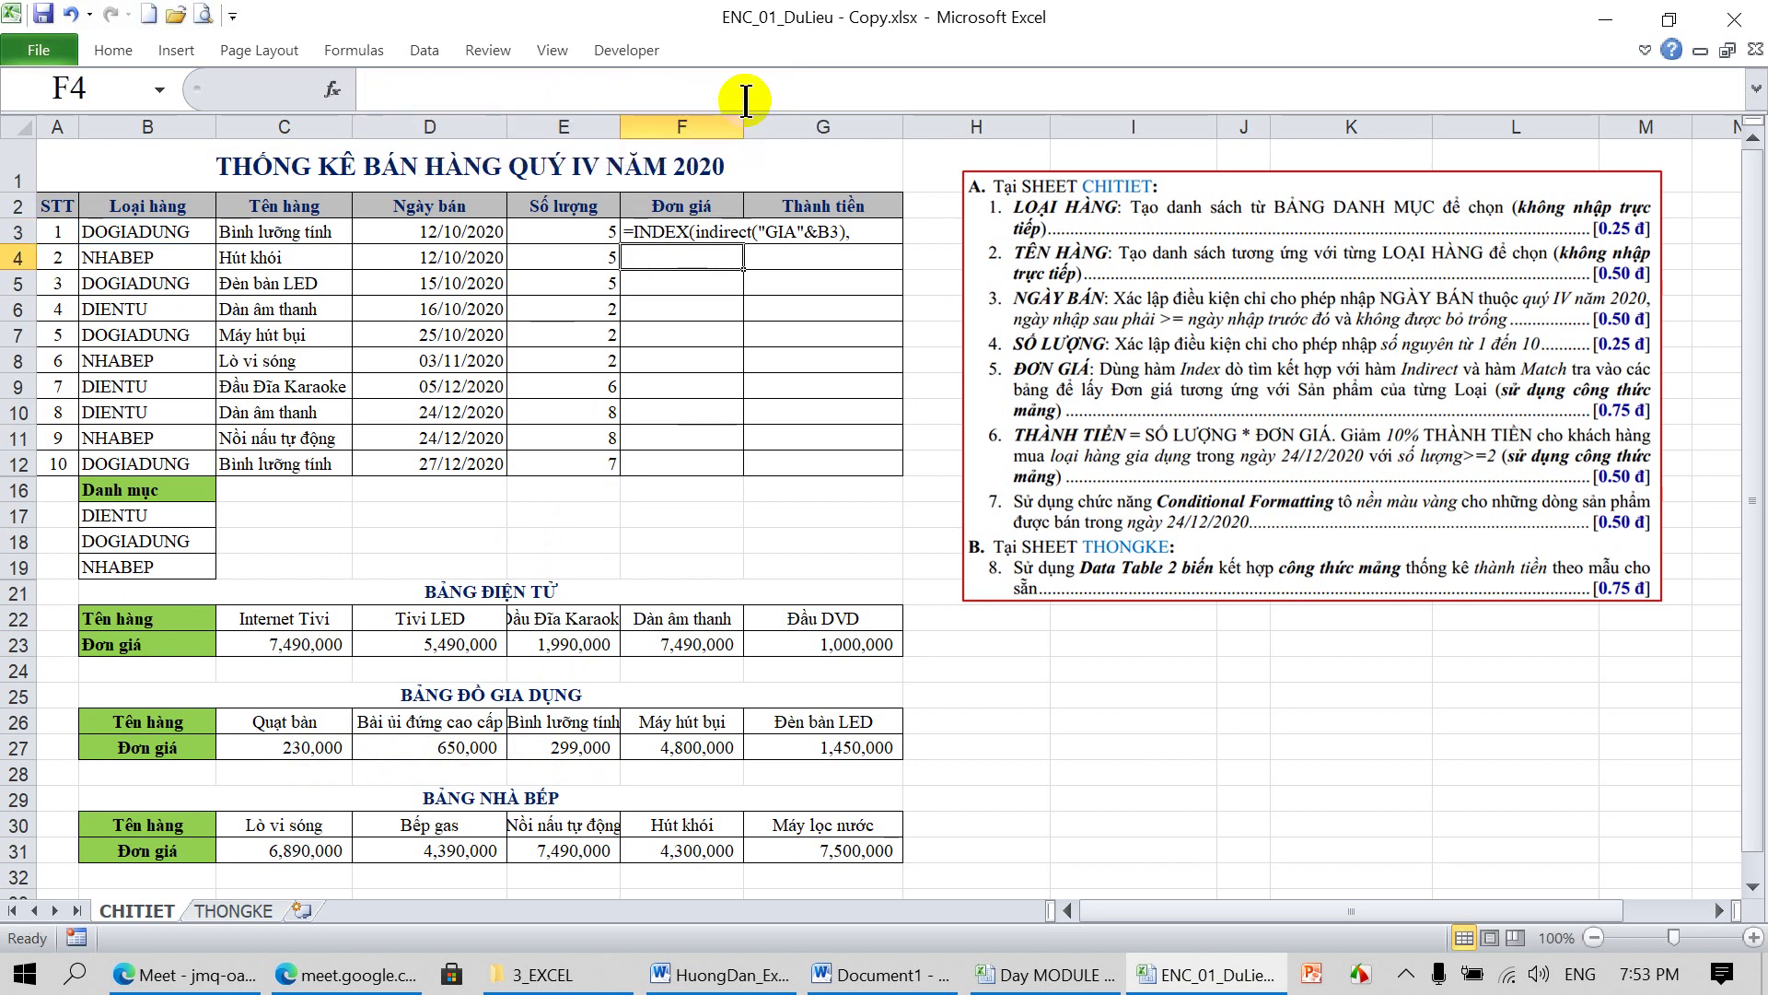
left_click(972, 175)
left_click_drag(972, 175, 1185, 212)
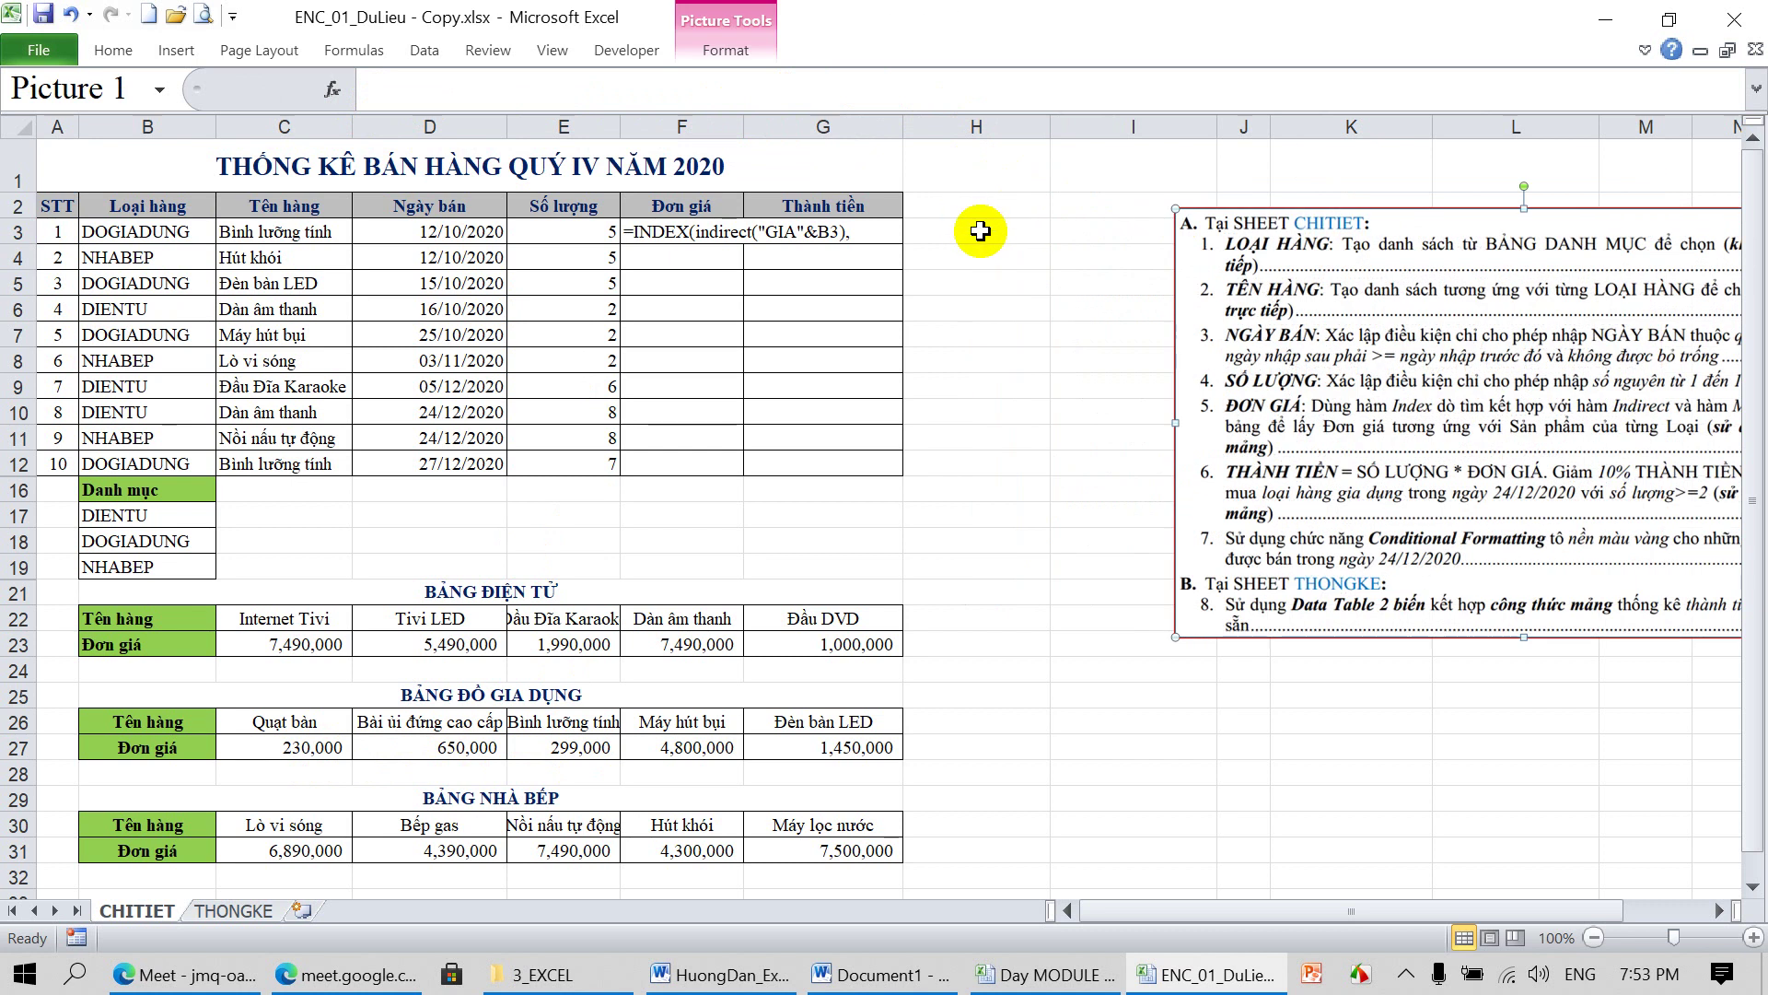
Enter =MATCH(C3,INDIRECT("TEN"&B3),0) in H3 to get the product's position, 3
left_click(979, 226)
type("=M")
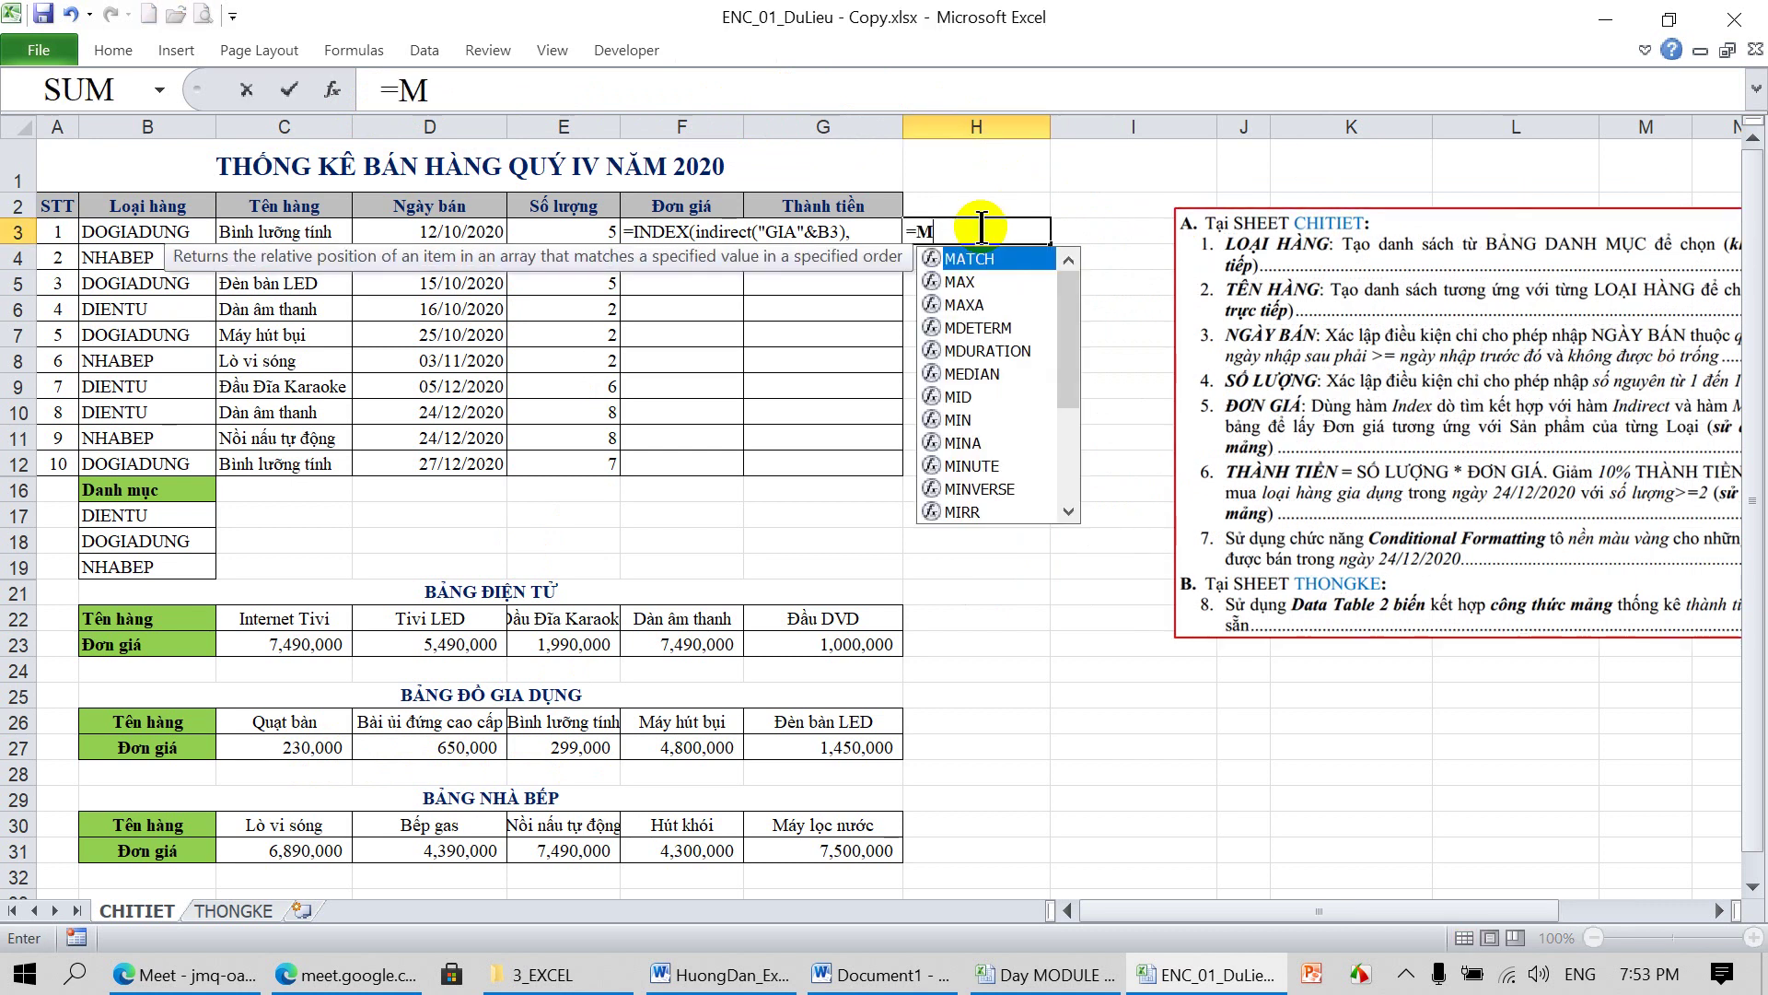
type("ATCH")
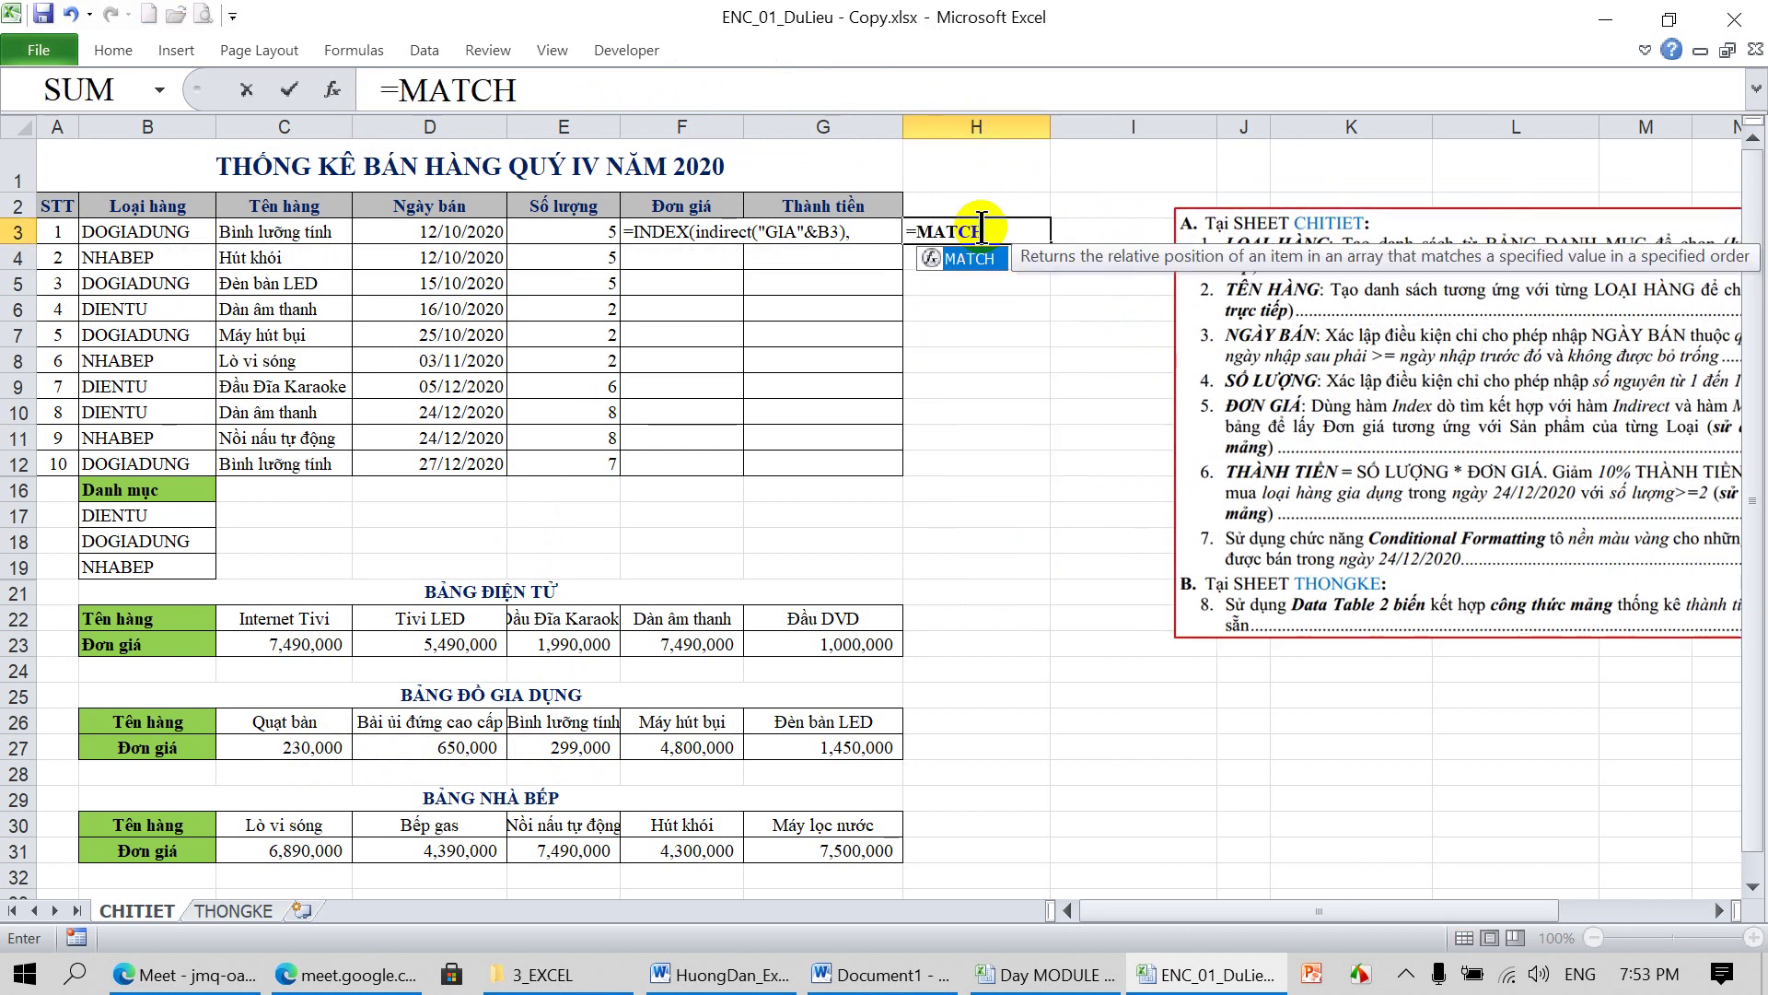
type("(")
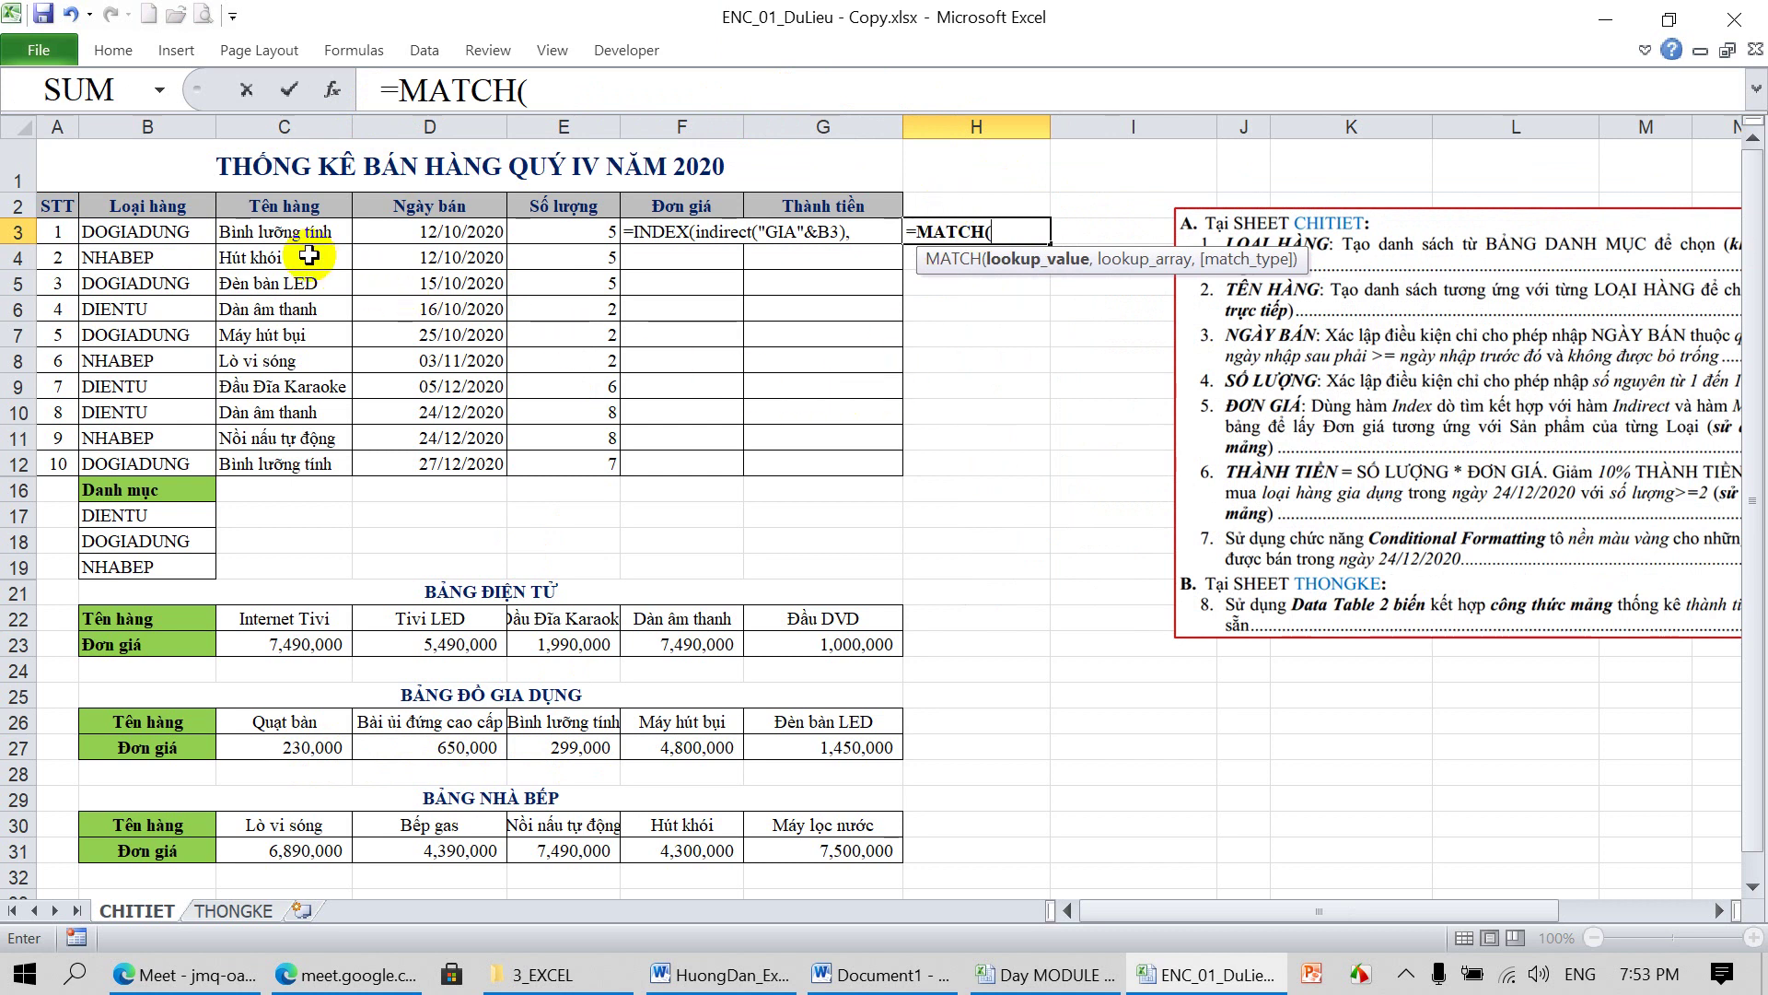
left_click(273, 234)
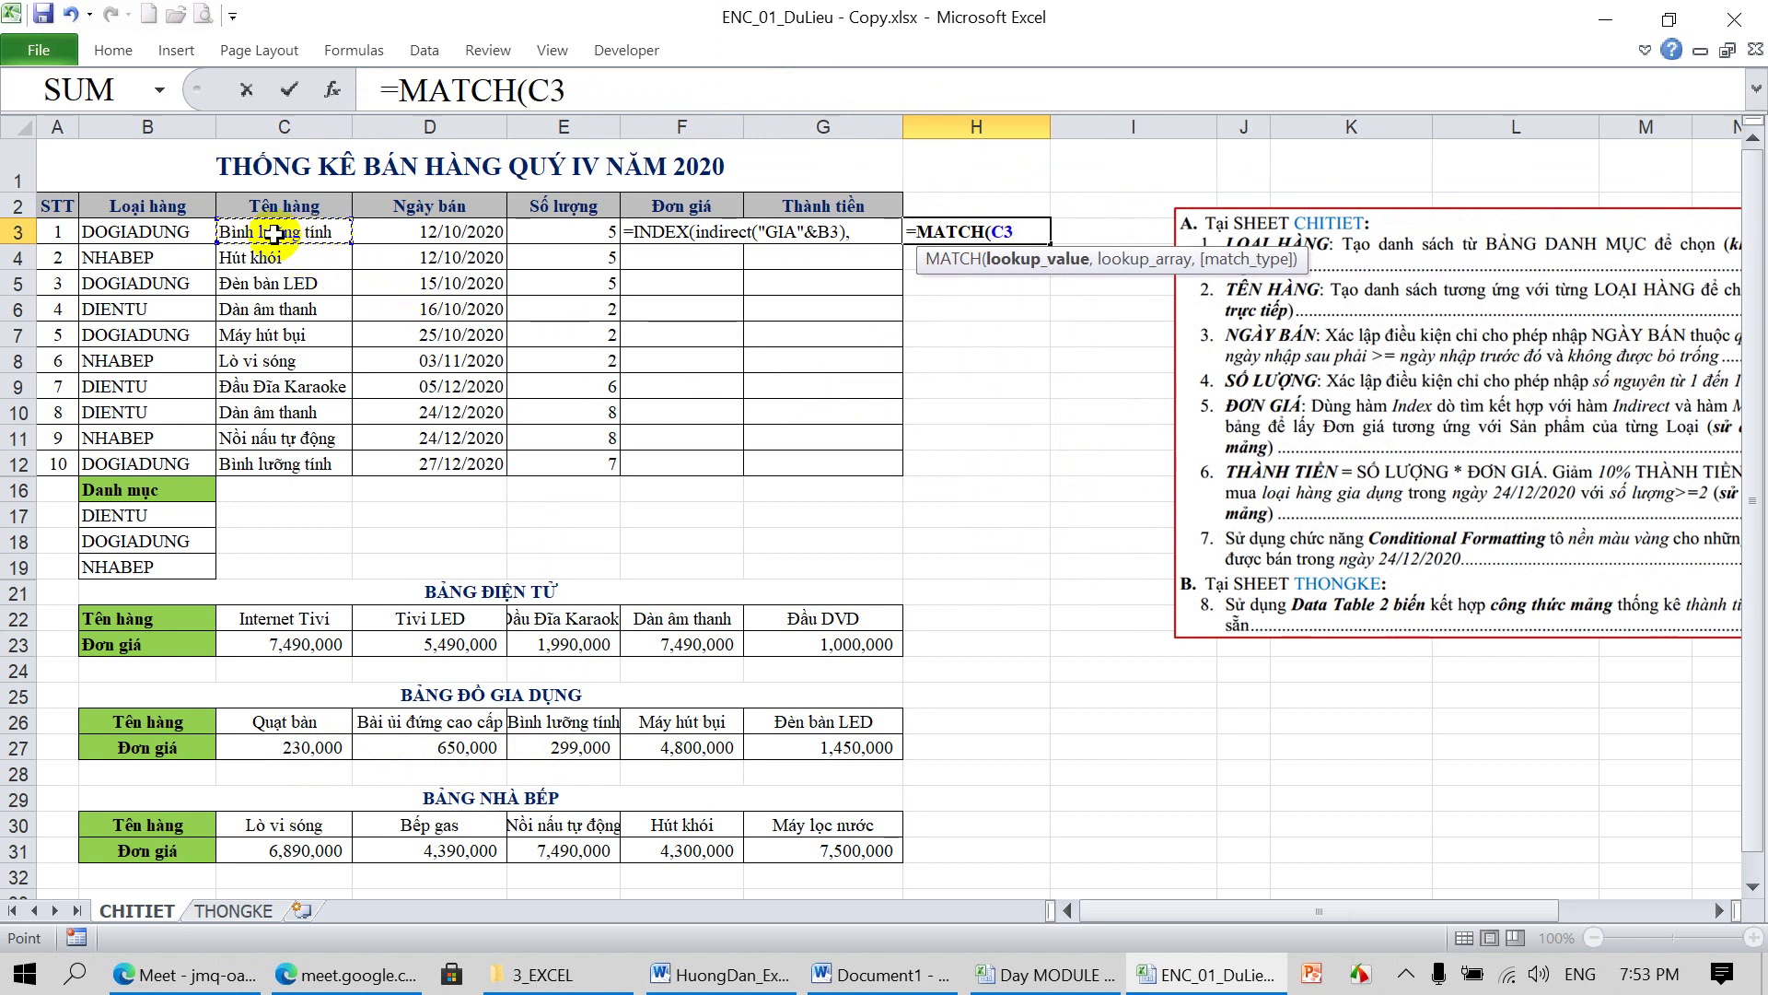
type(",")
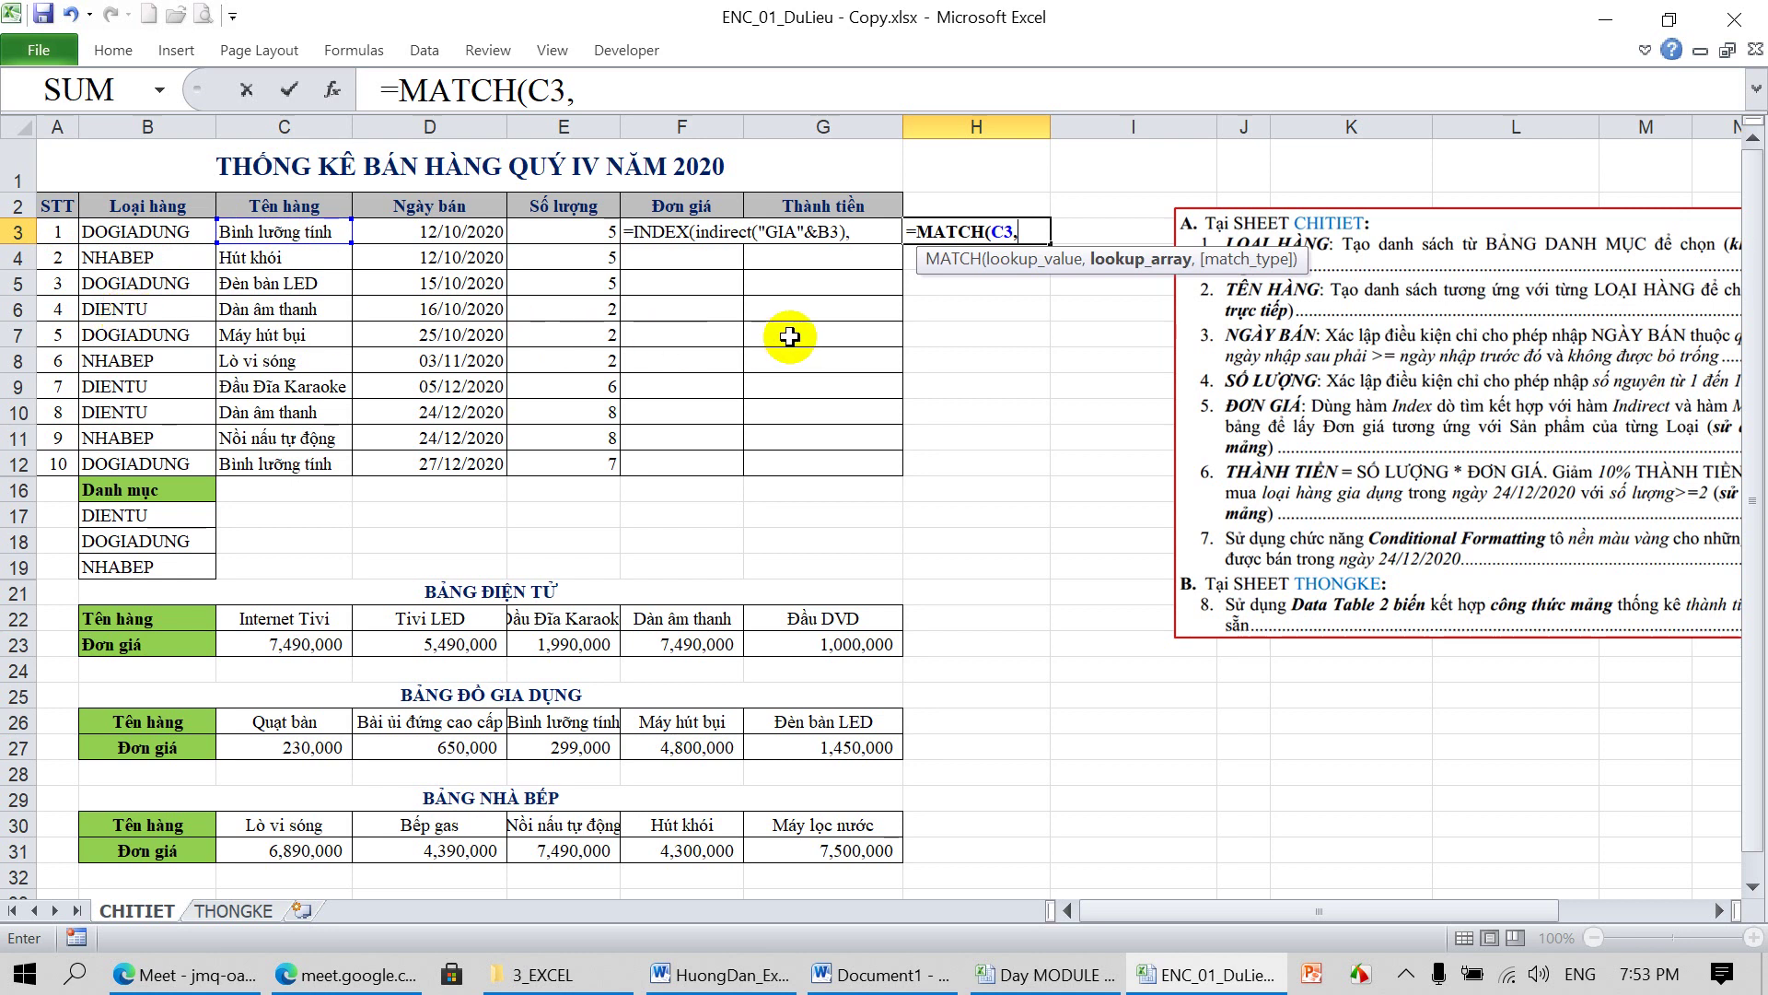
type("IND")
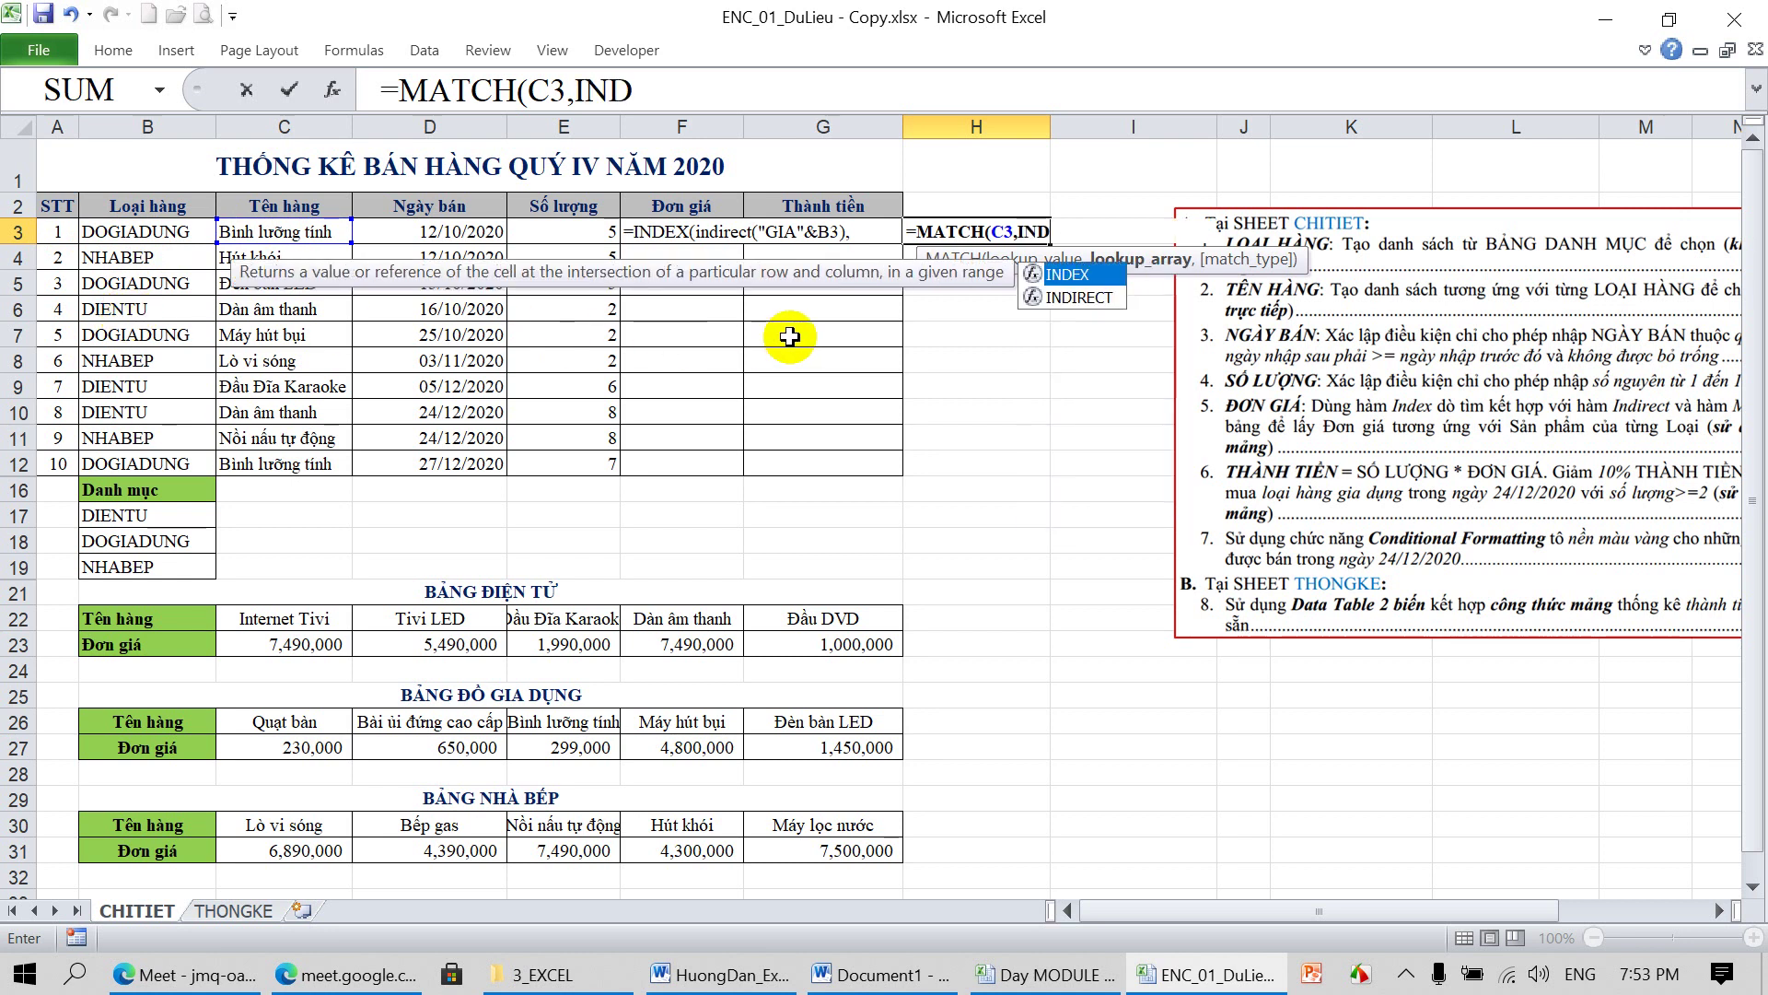
type("IRECT")
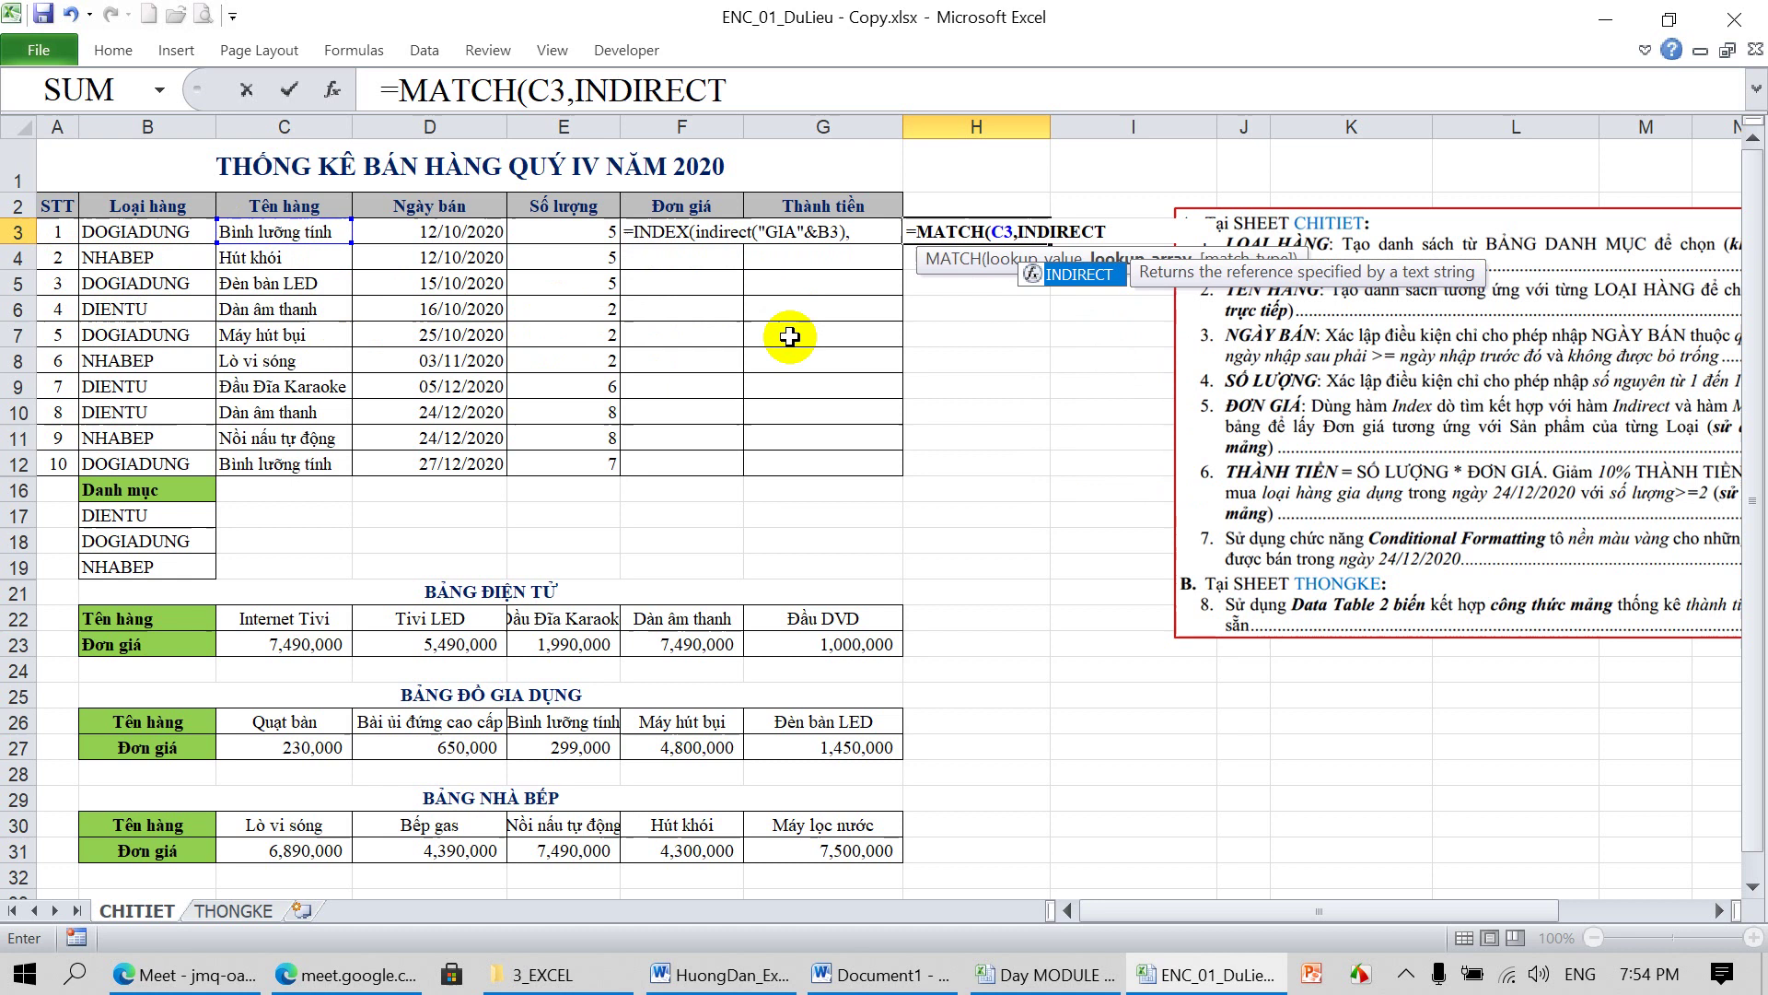
type("(\"TEN")
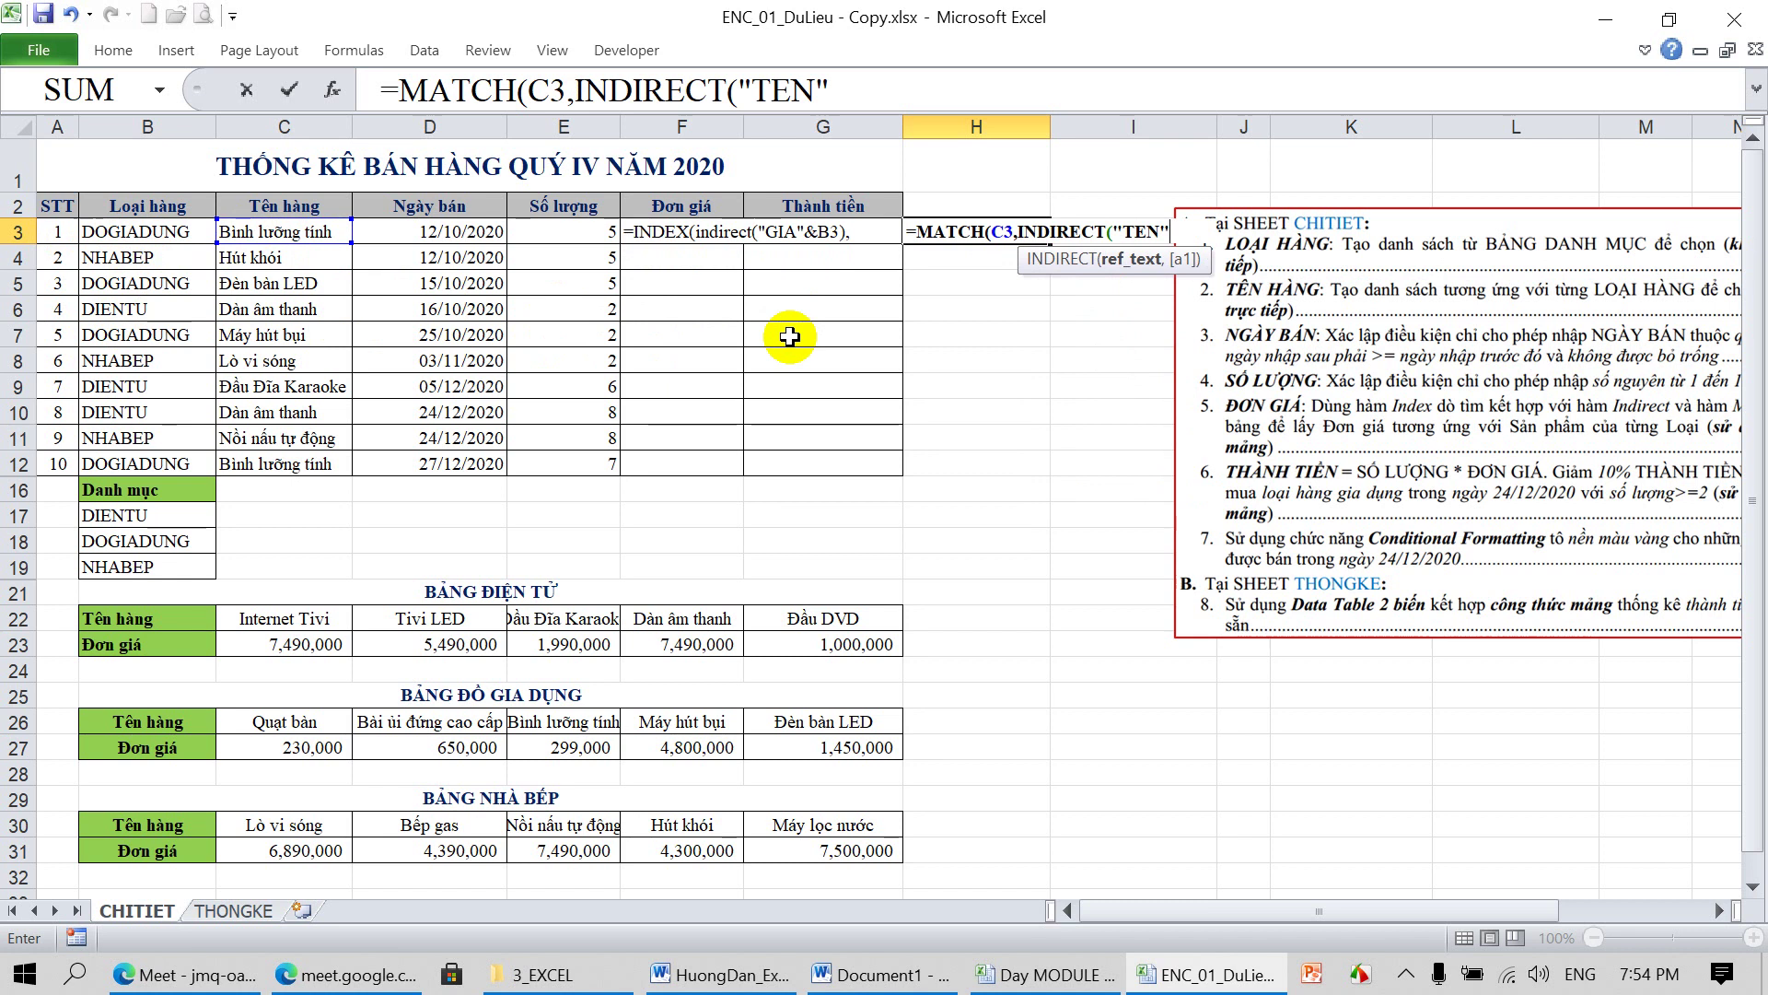
type("&")
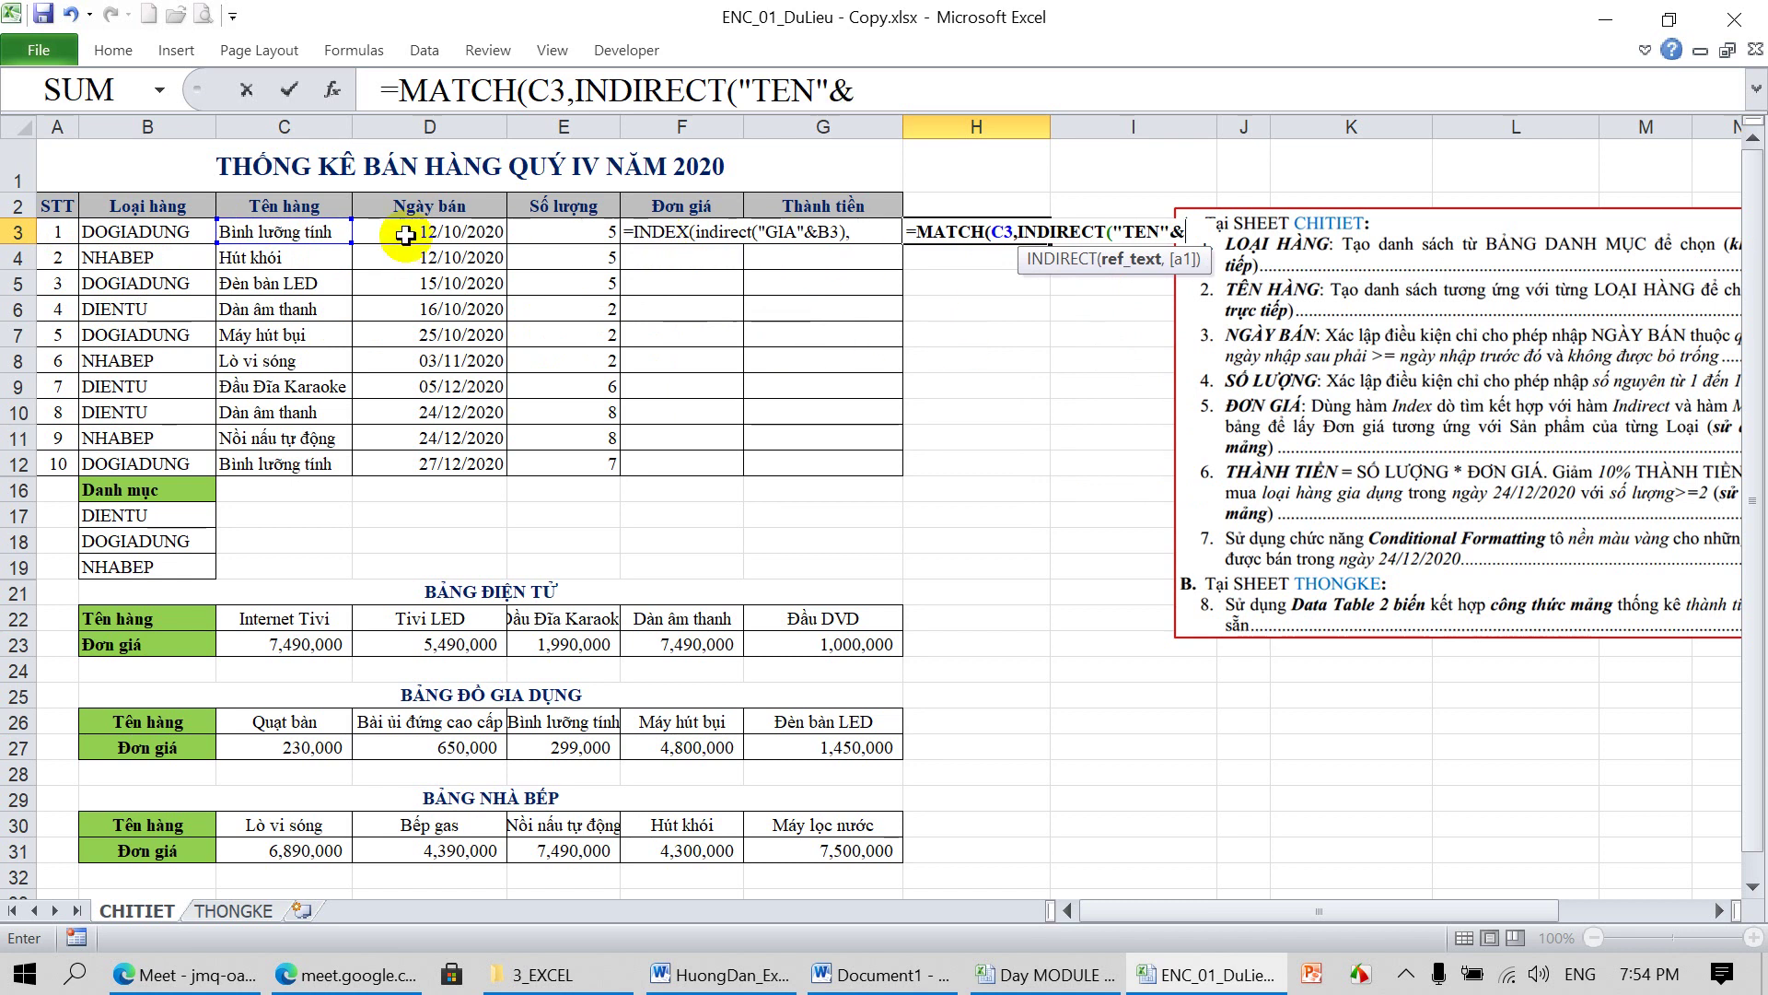
left_click(153, 230)
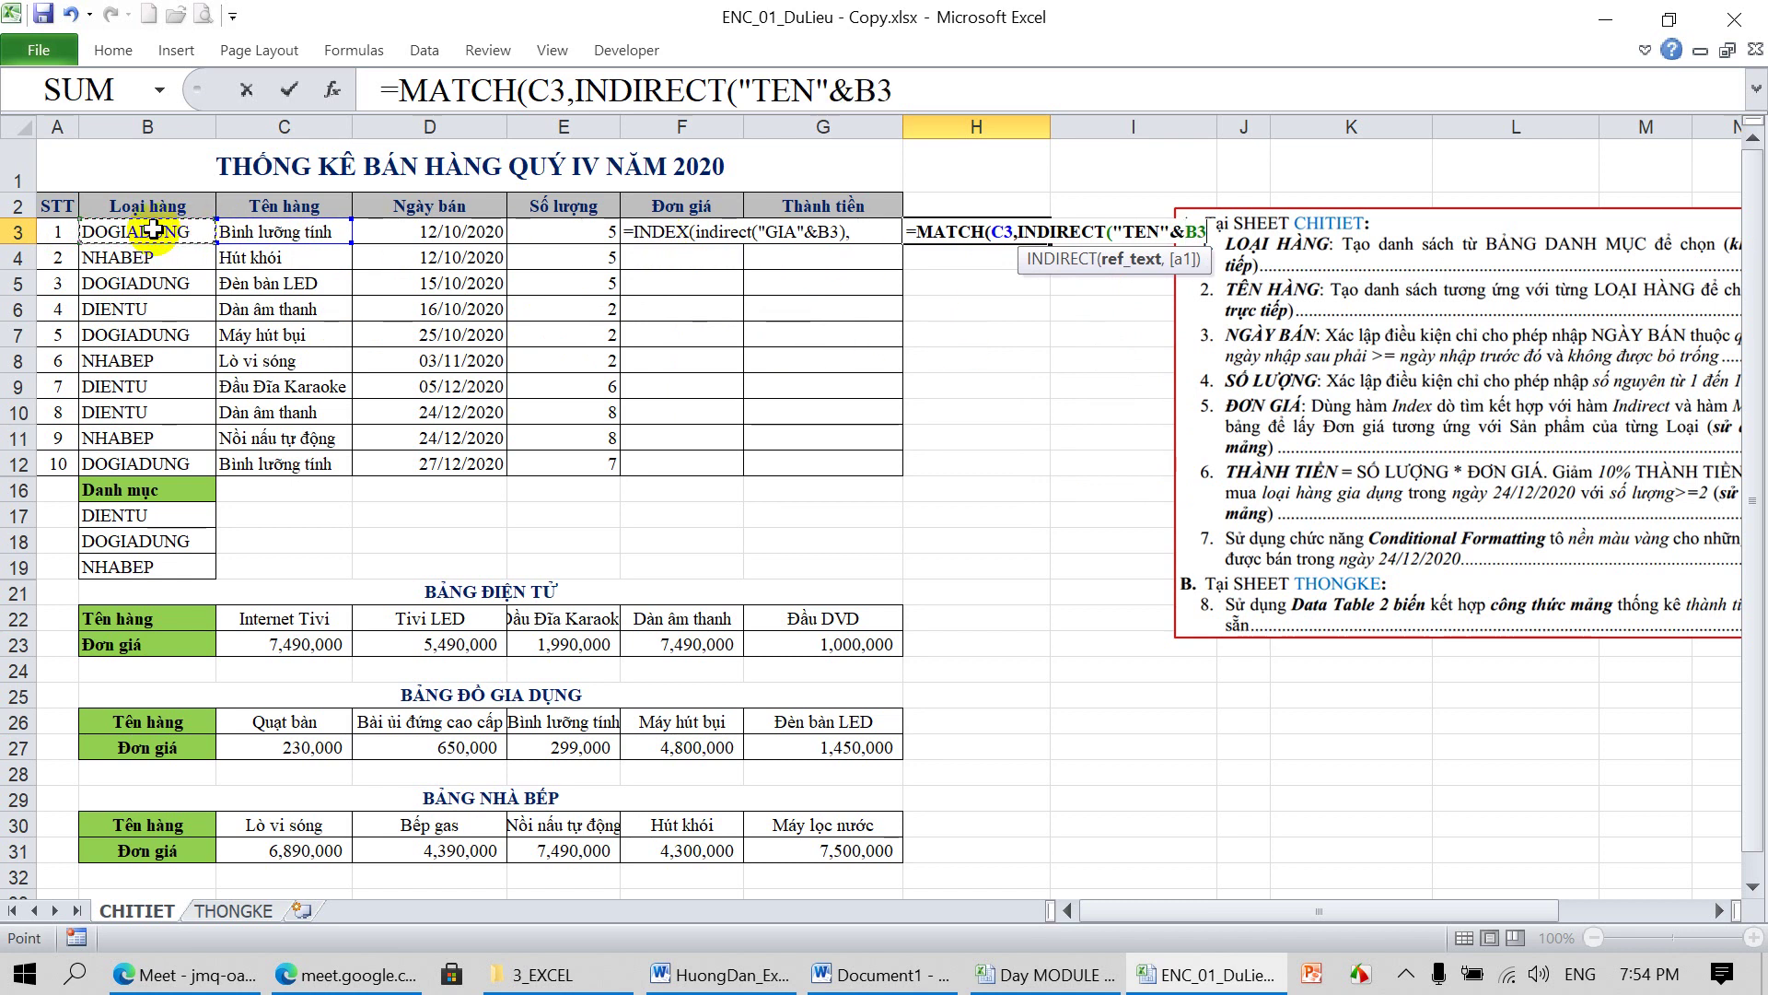
left_click(924, 90)
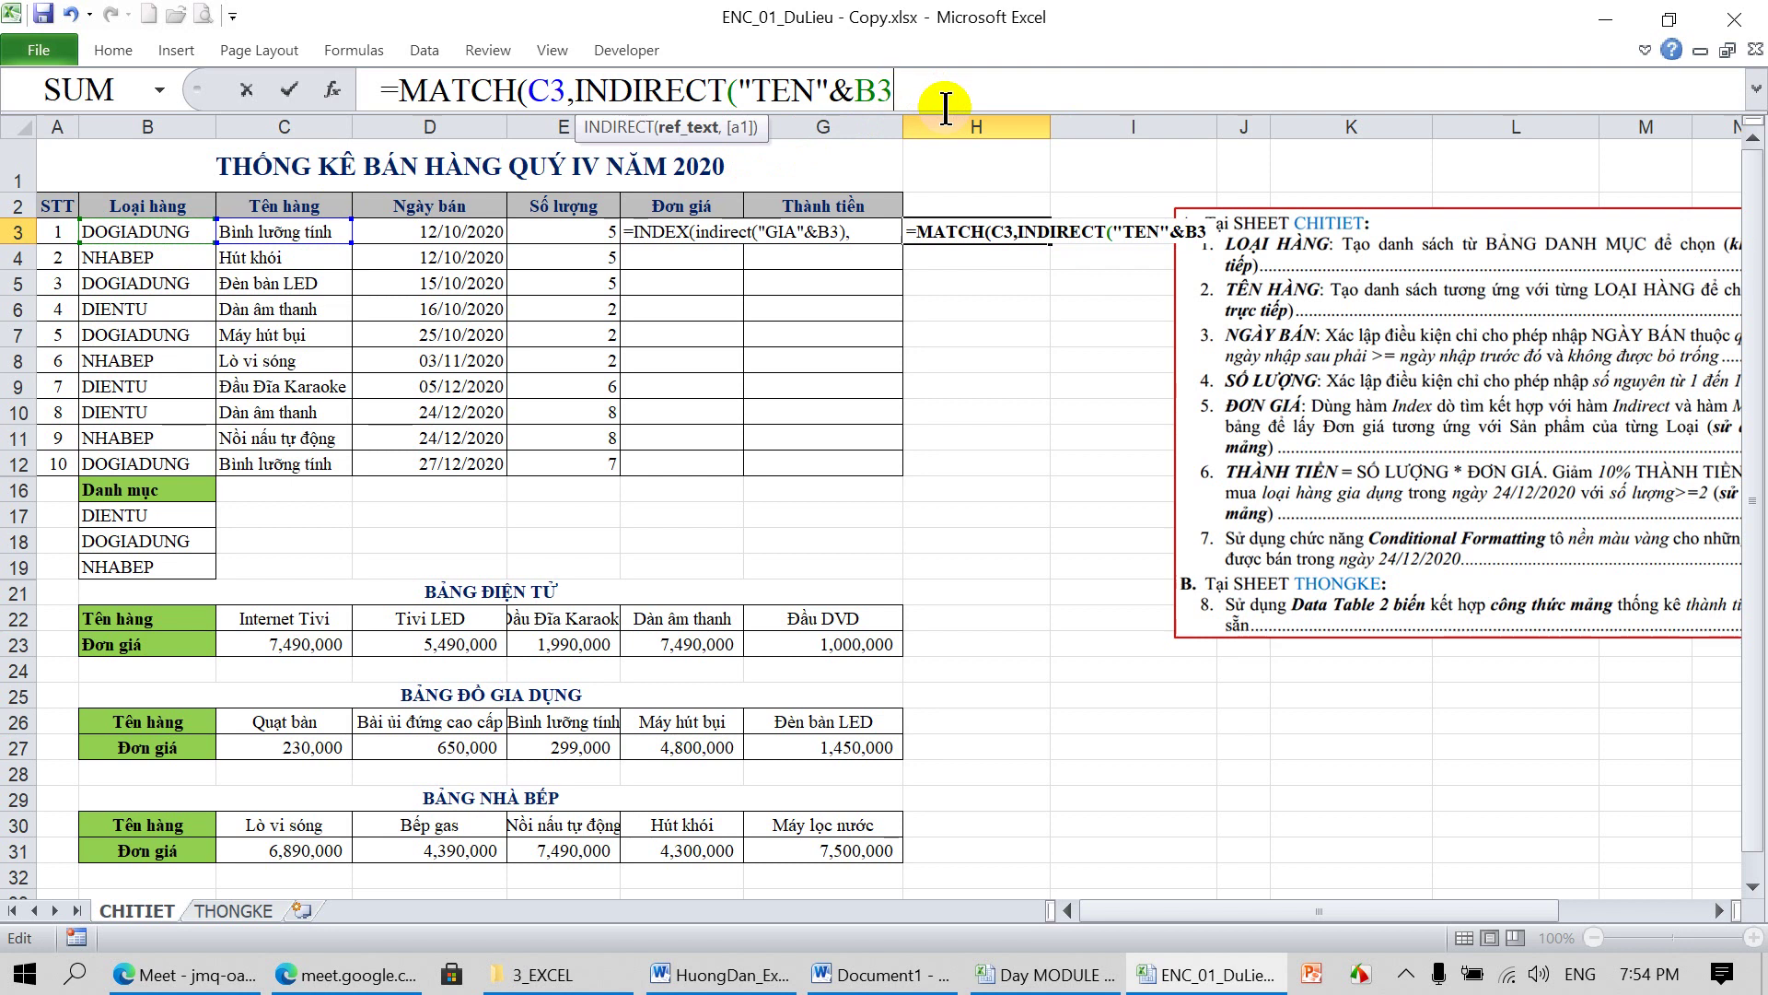
type(")")
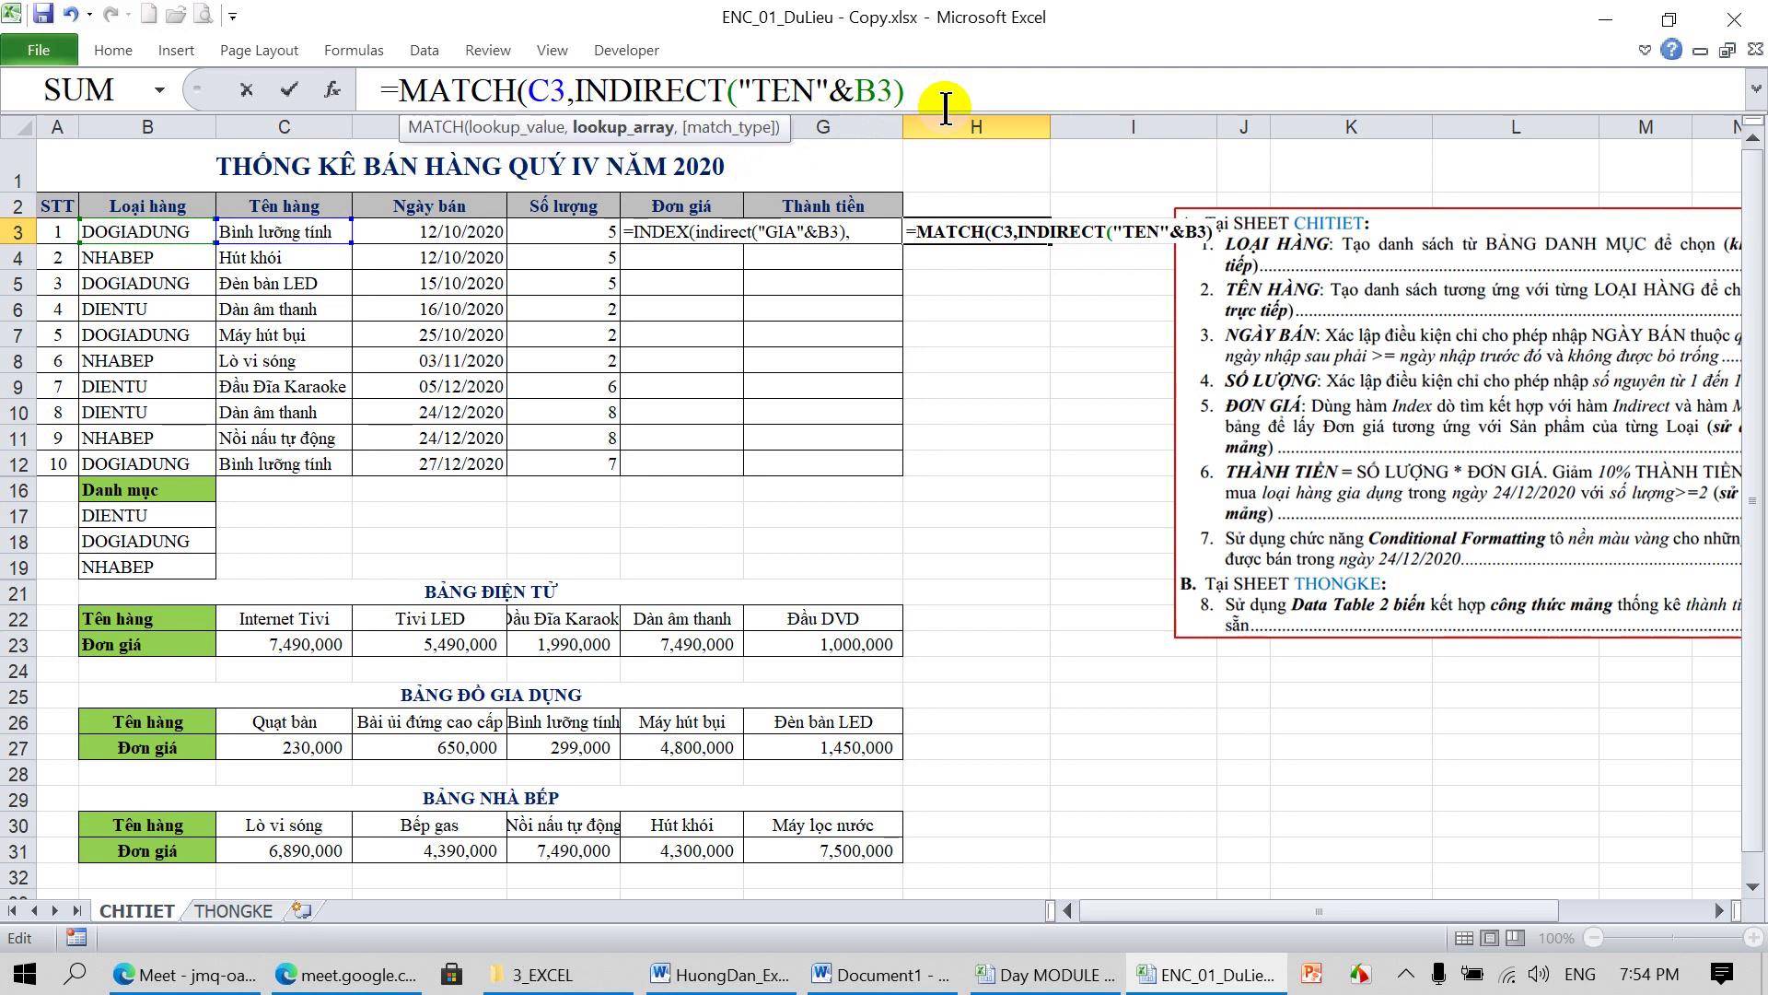
type(",")
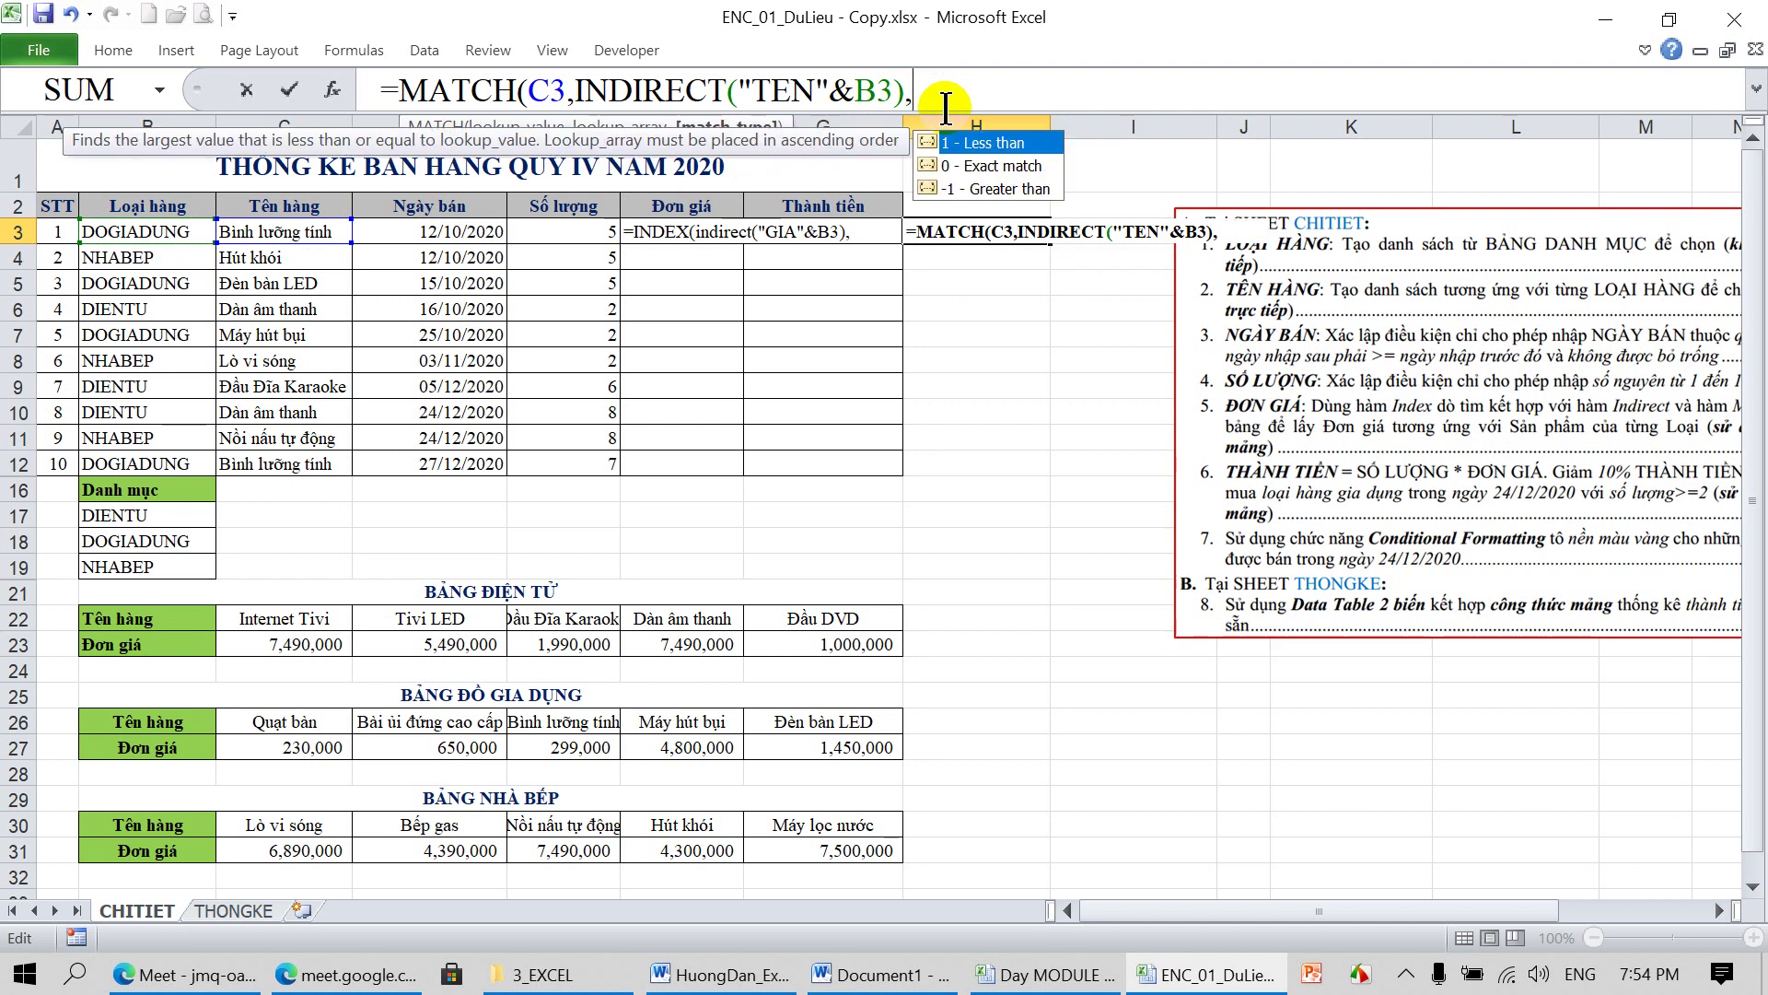
type("0)")
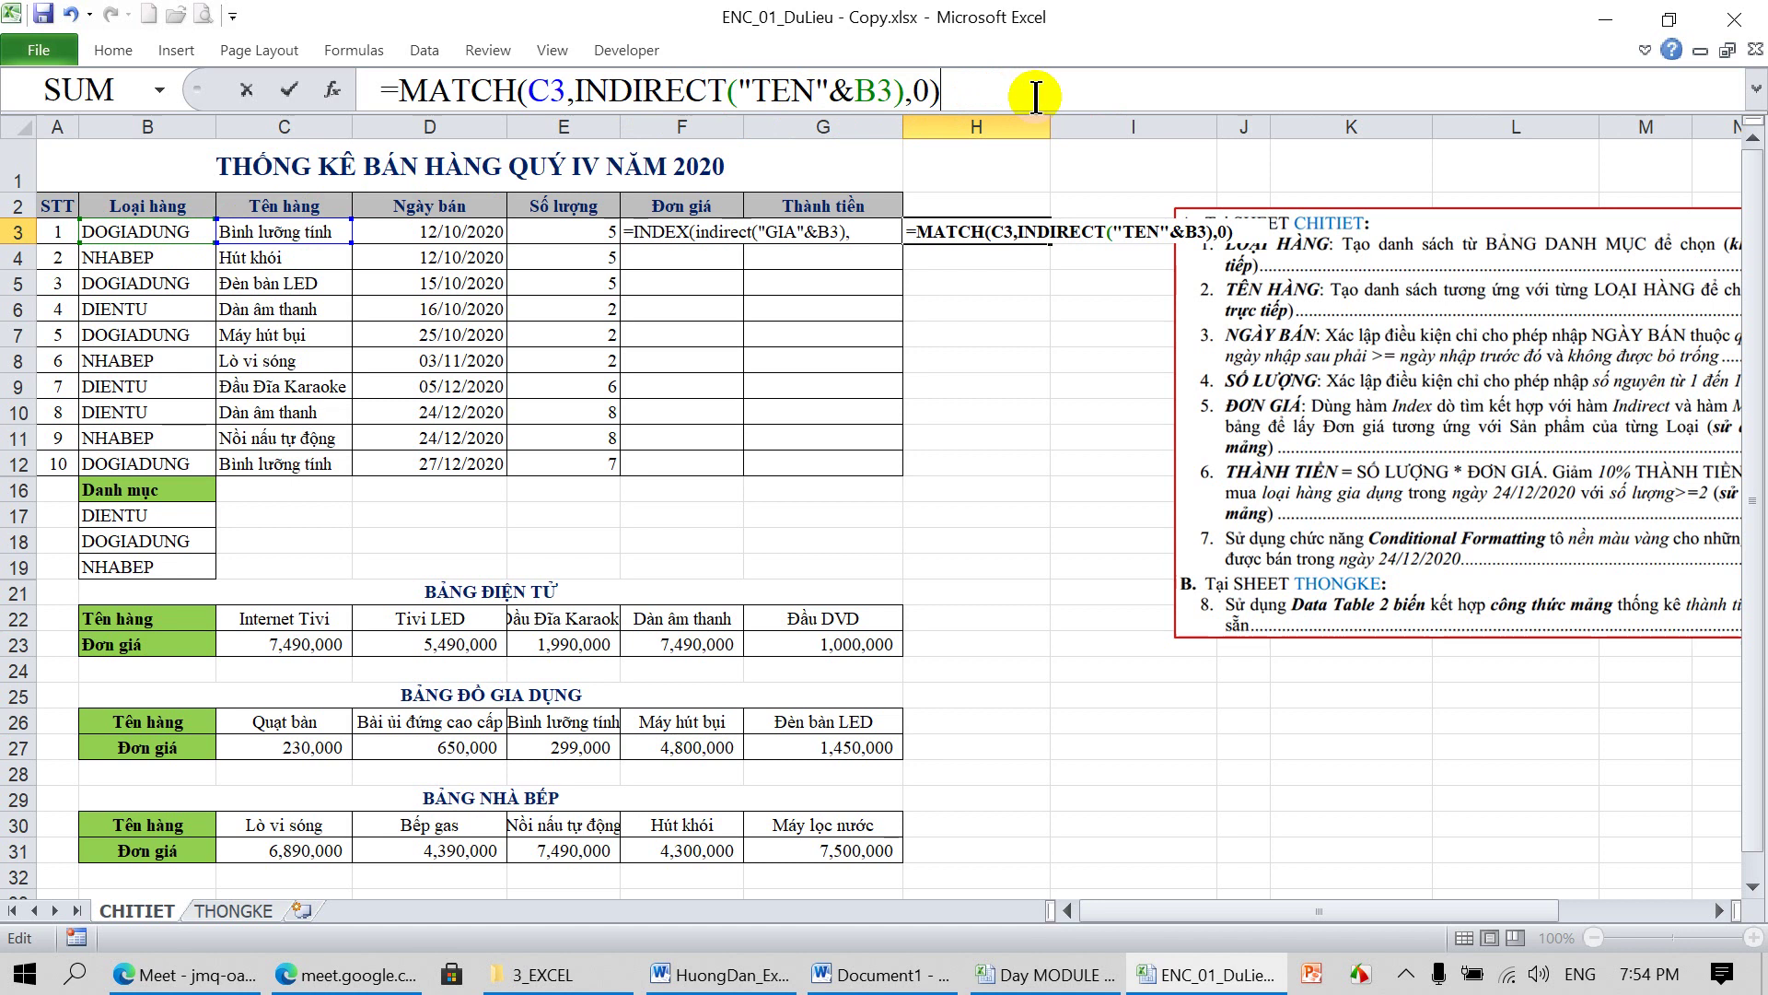
key("Return")
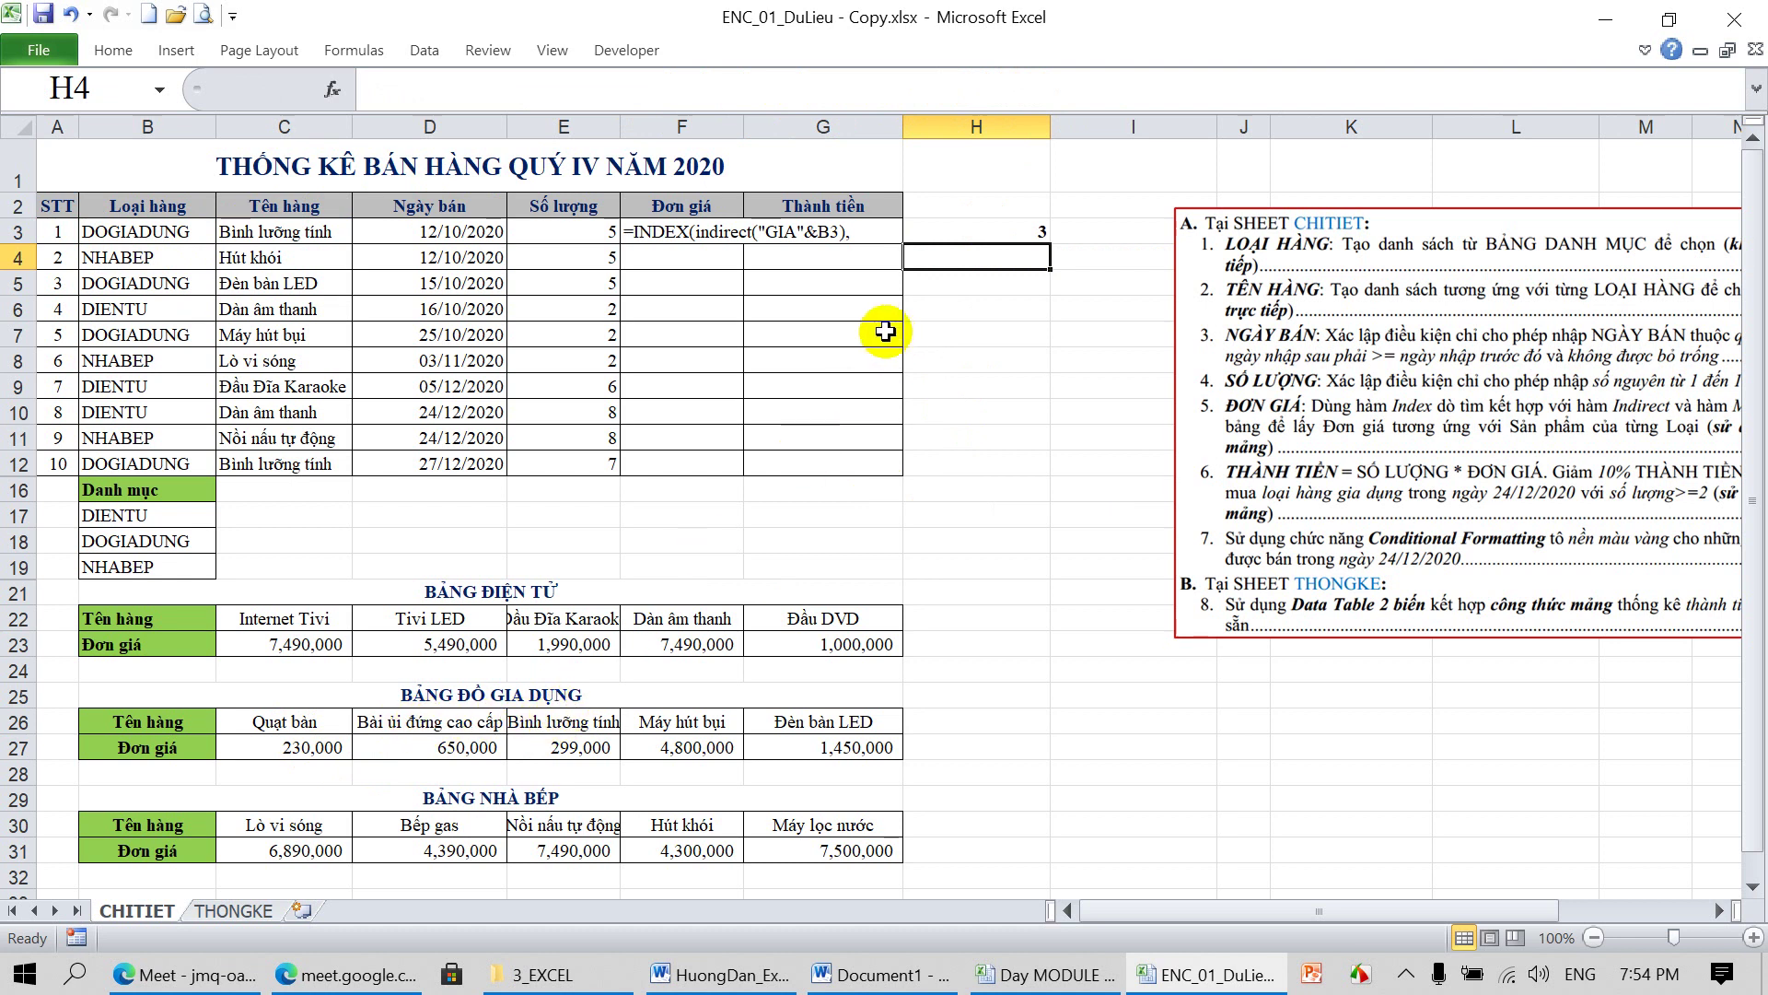
left_click(1021, 232)
Fill the H3 MATCH formula down through H12
left_click_drag(1050, 254, 1036, 465)
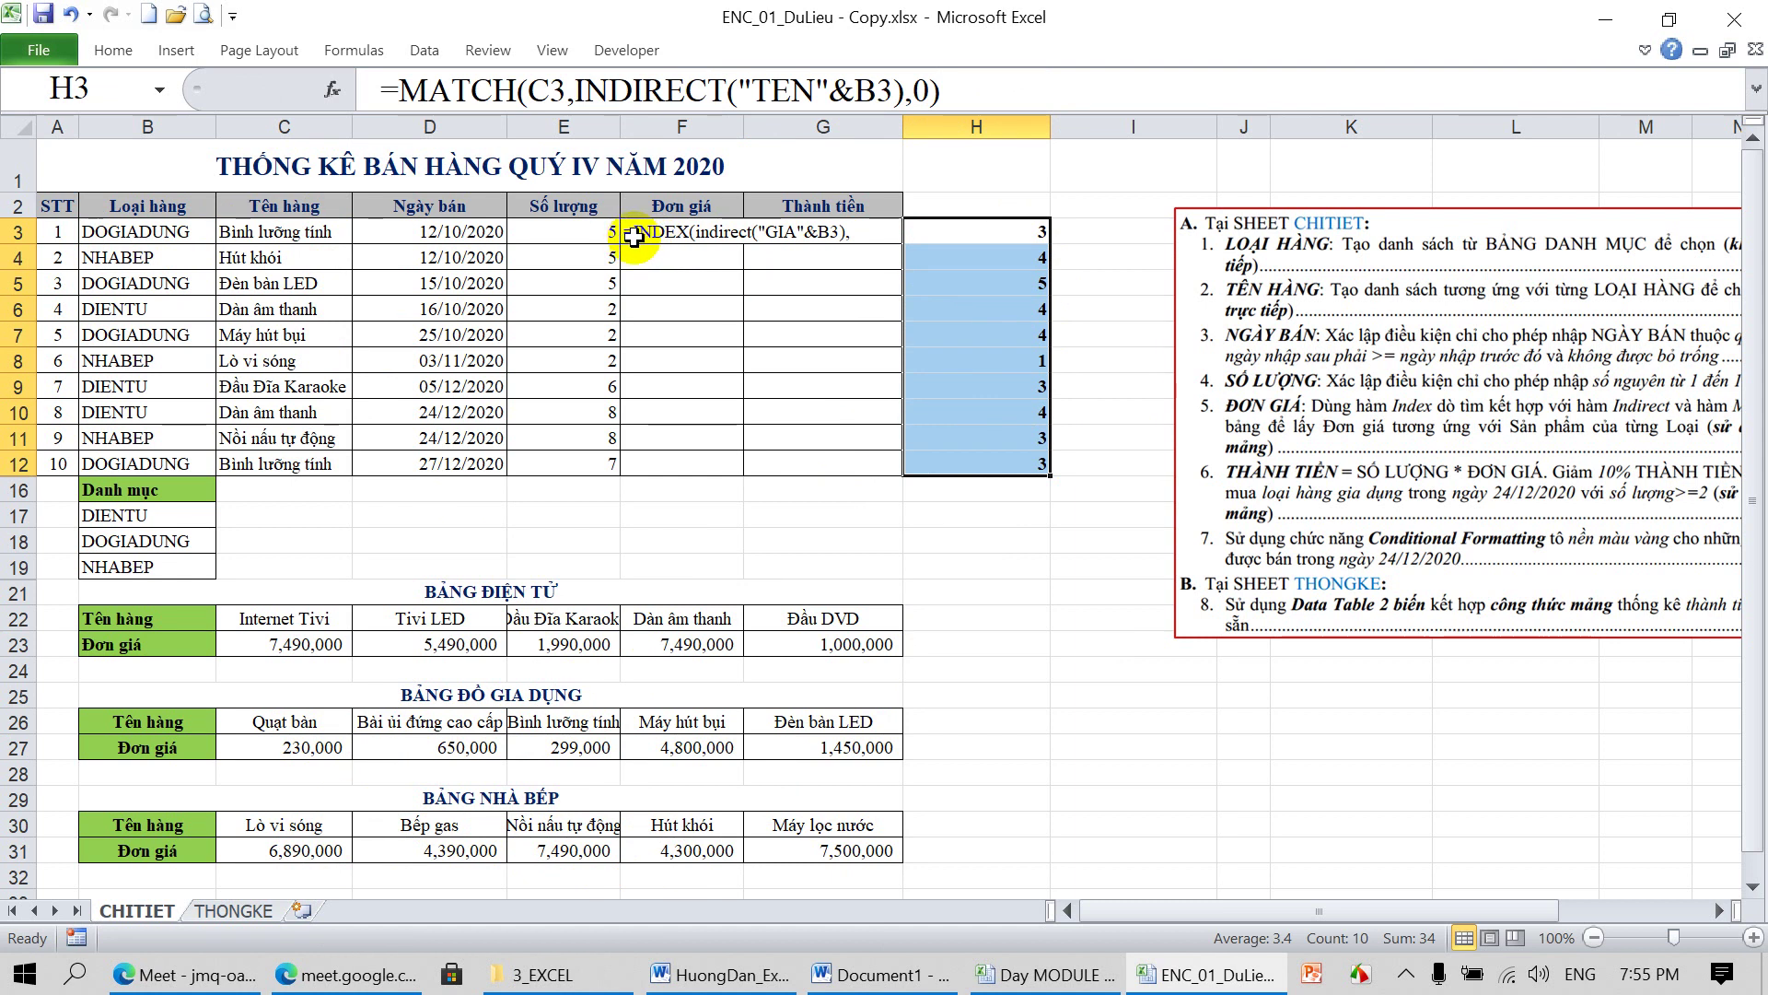
left_click(634, 237)
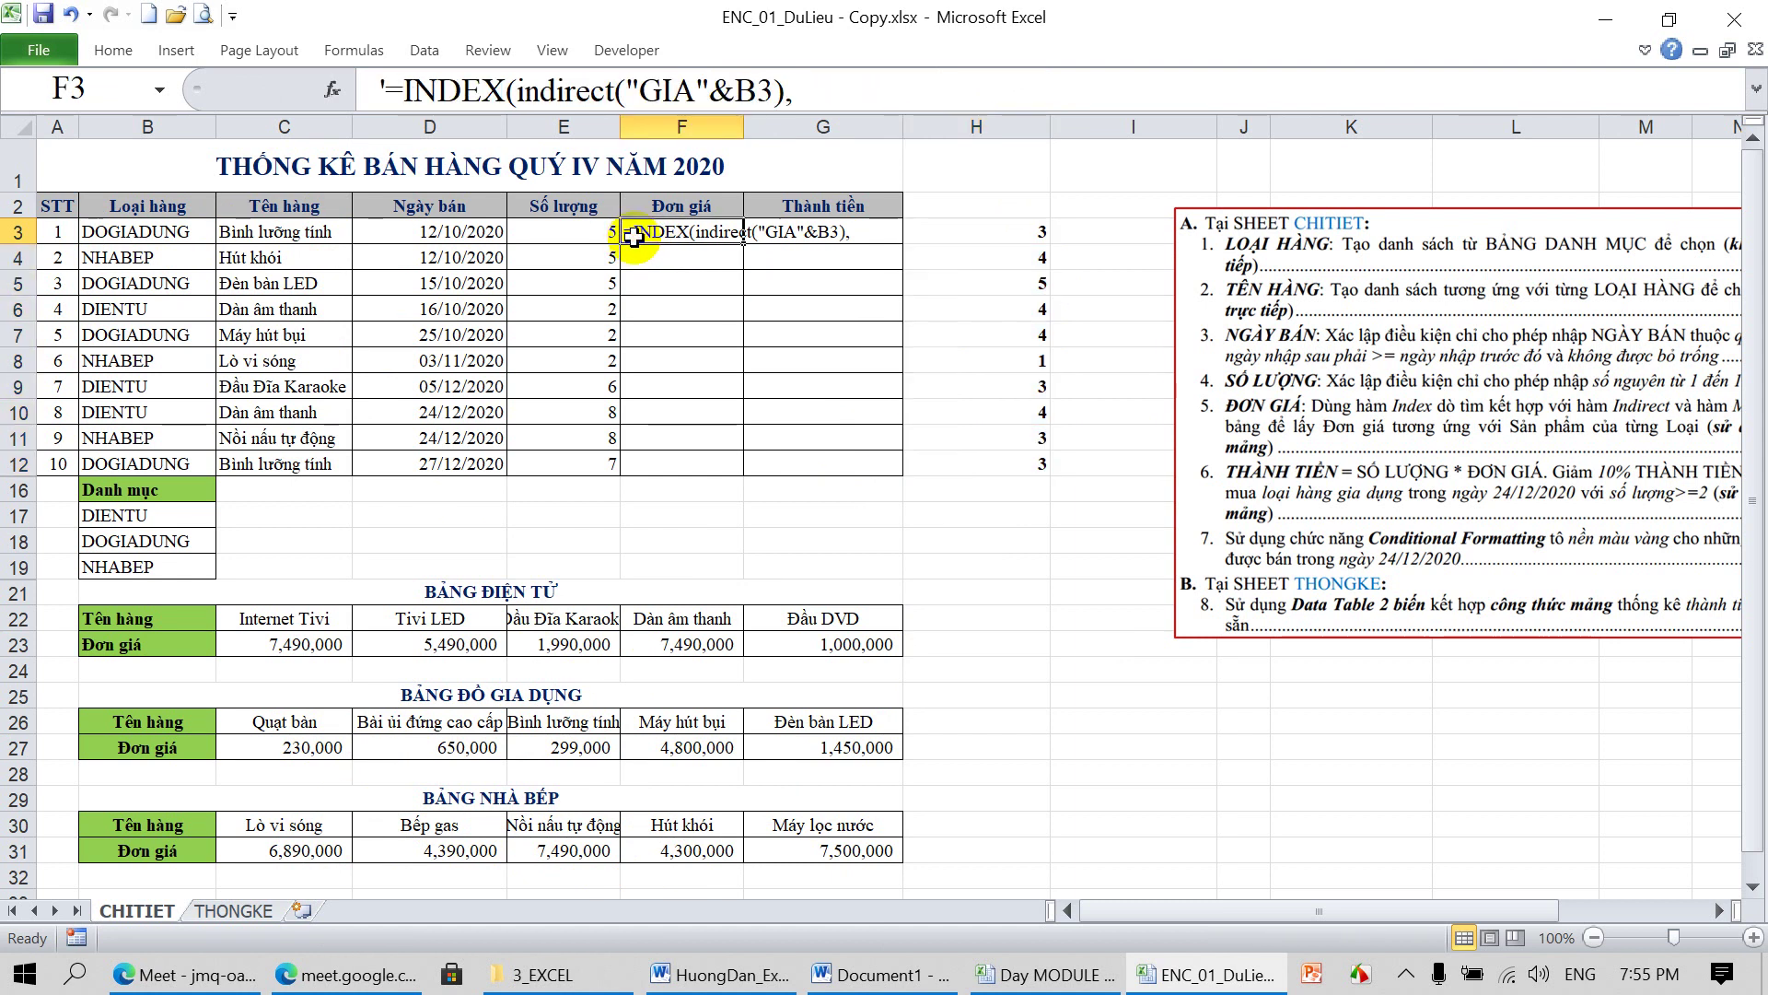
Finish F3 as =INDEX(INDIRECT("GIA"&B3),MATCH(C3,INDIRECT("TEN"&B3),0)), returning 299000
left_click(387, 91)
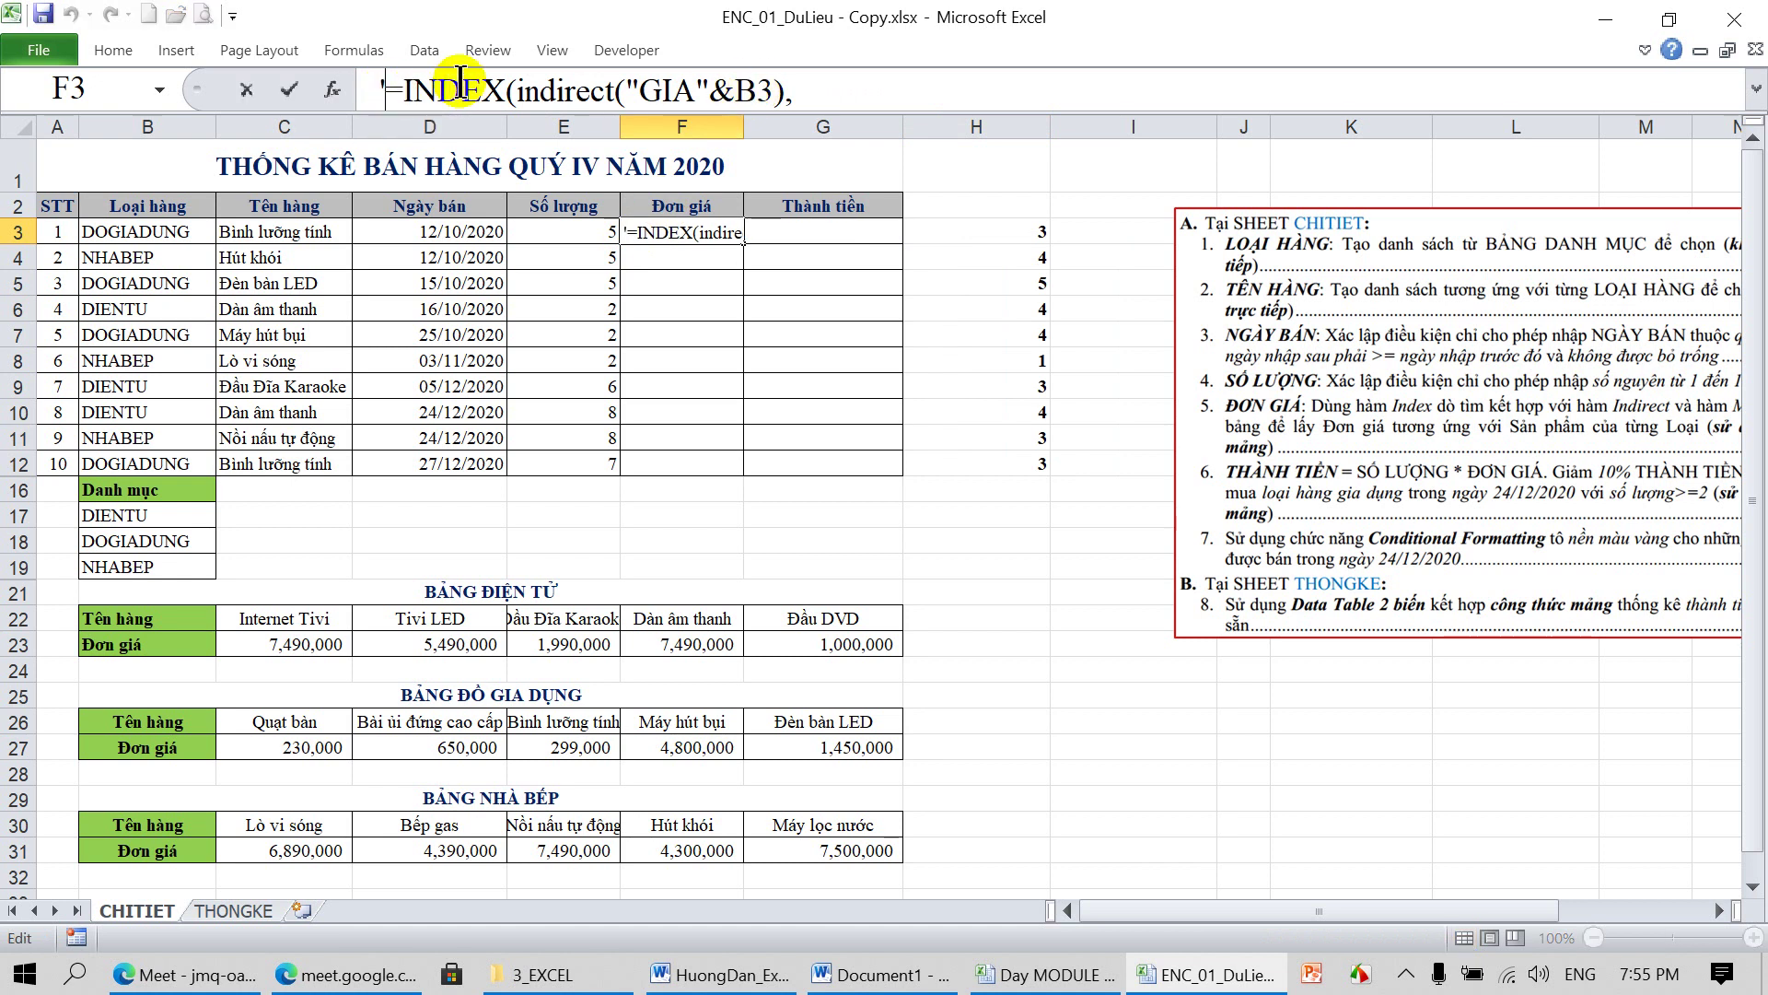
key("BackSpace")
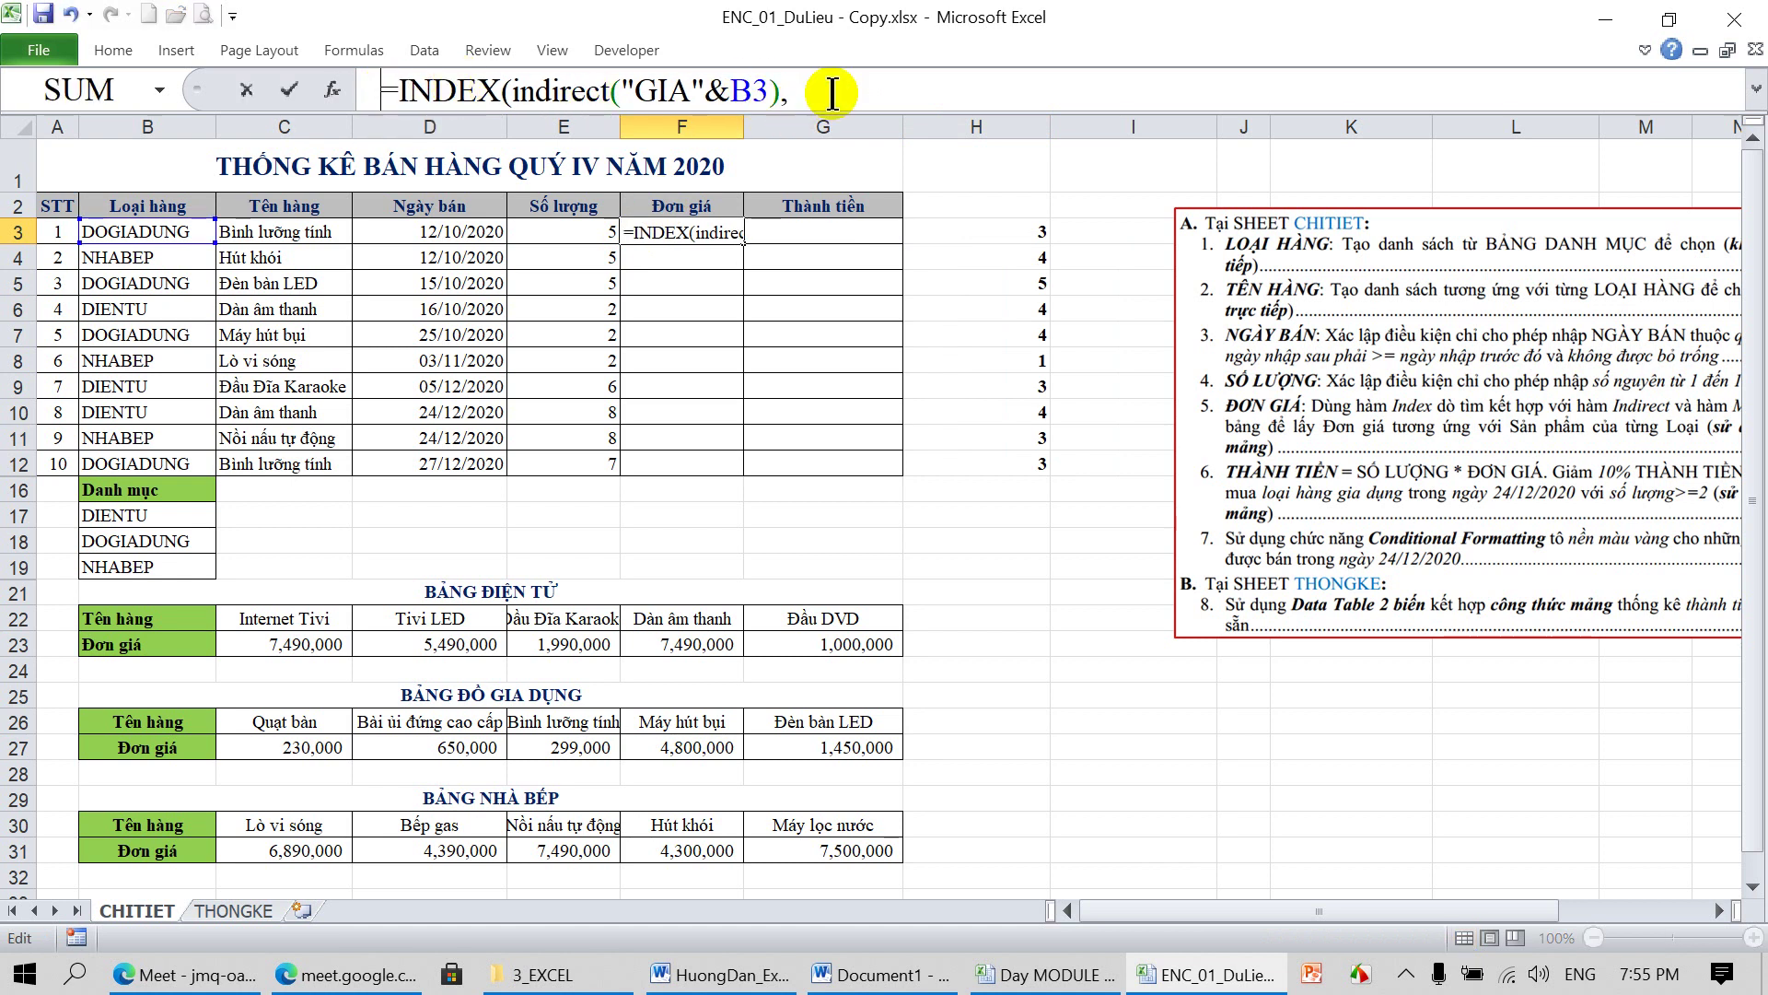
left_click(831, 92)
type("MATCH")
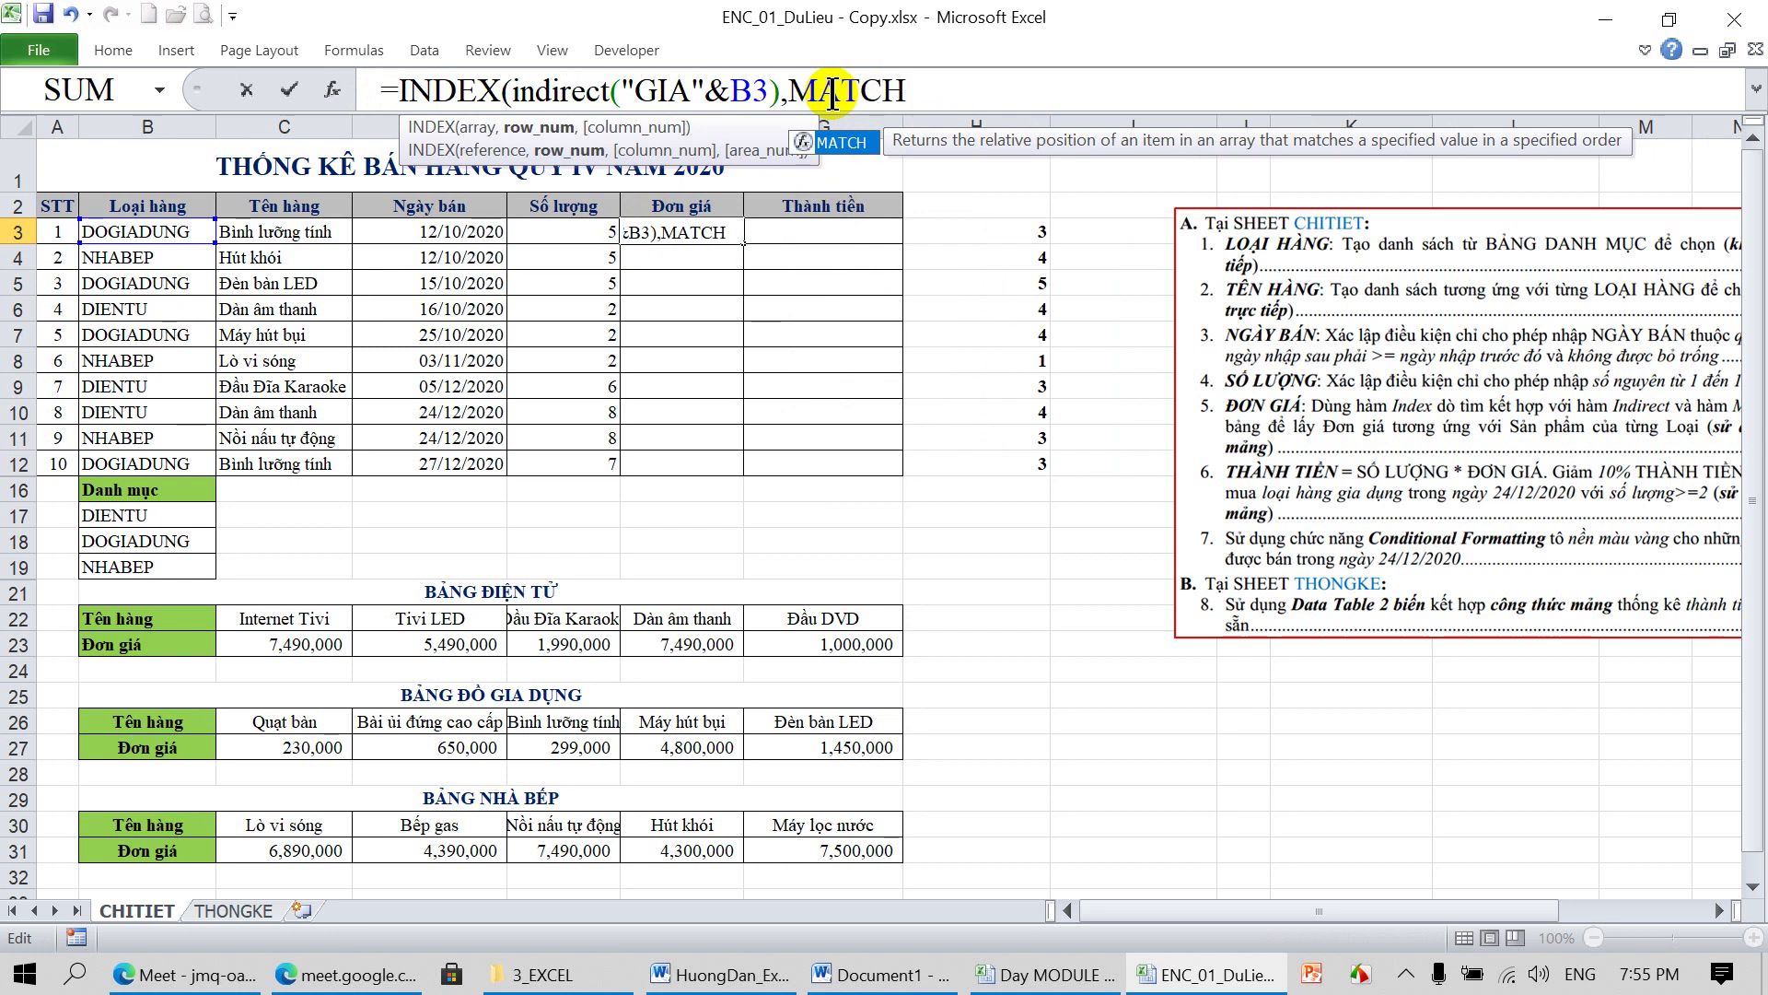
type("(")
left_click(255, 234)
type(",IN")
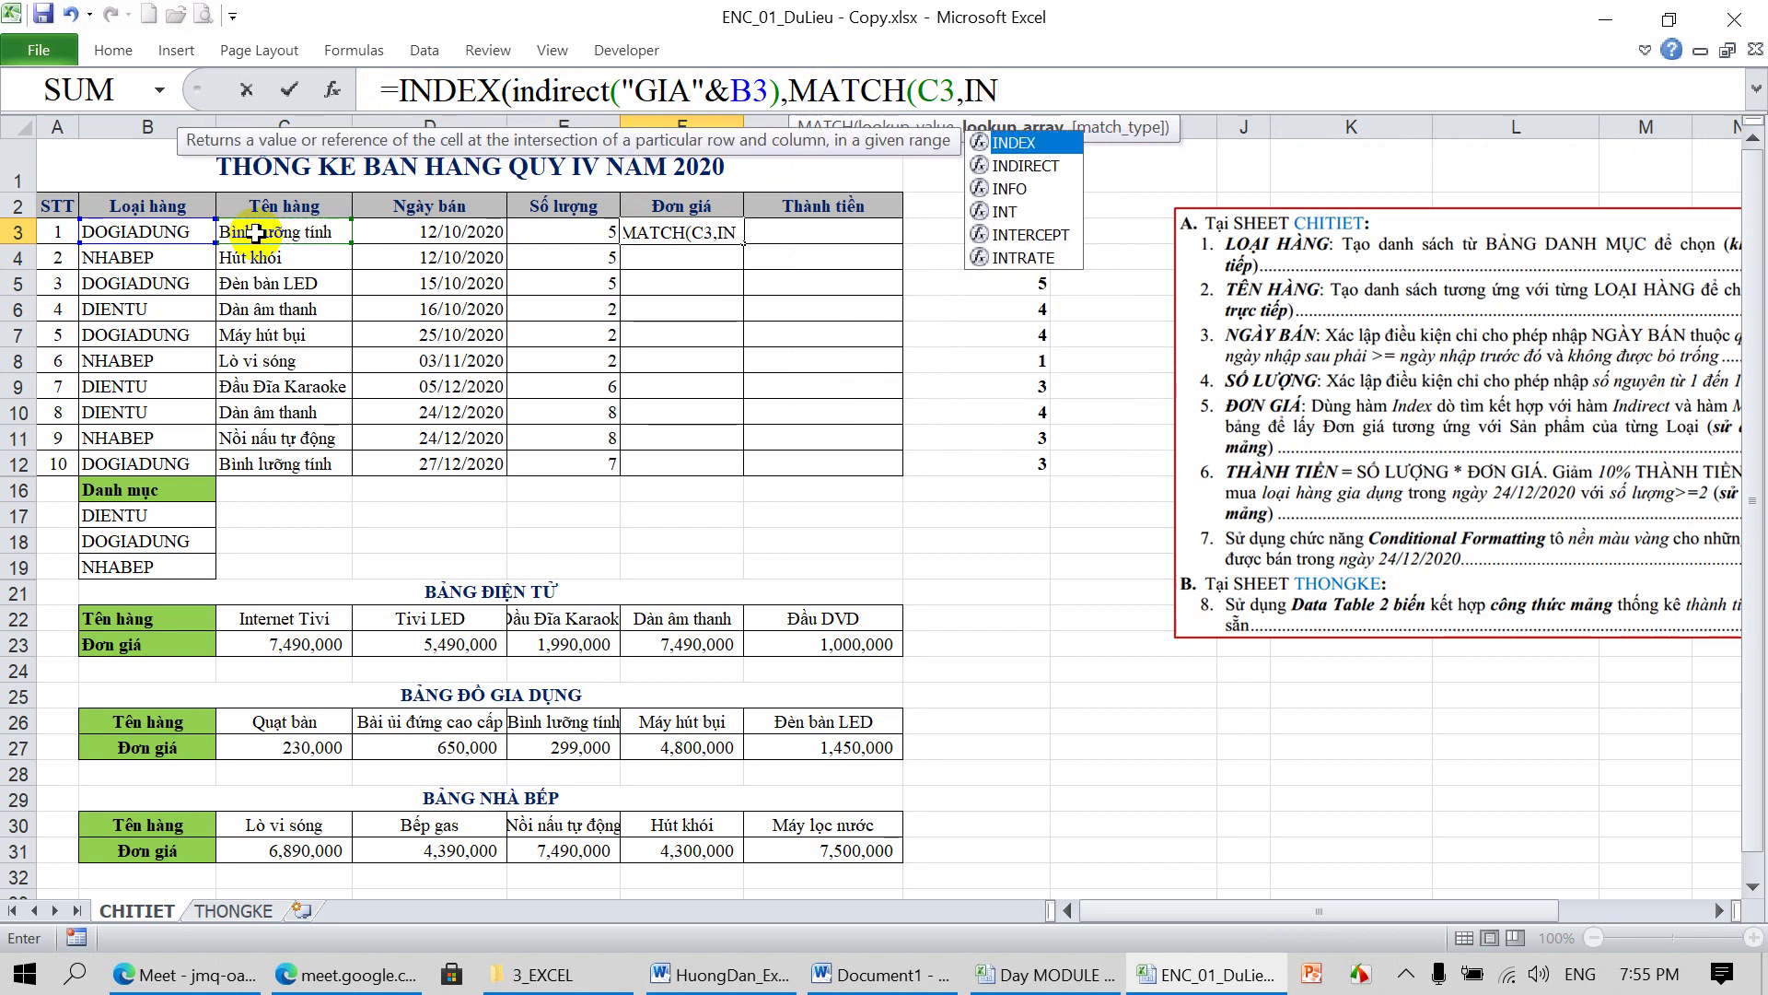
type("DI")
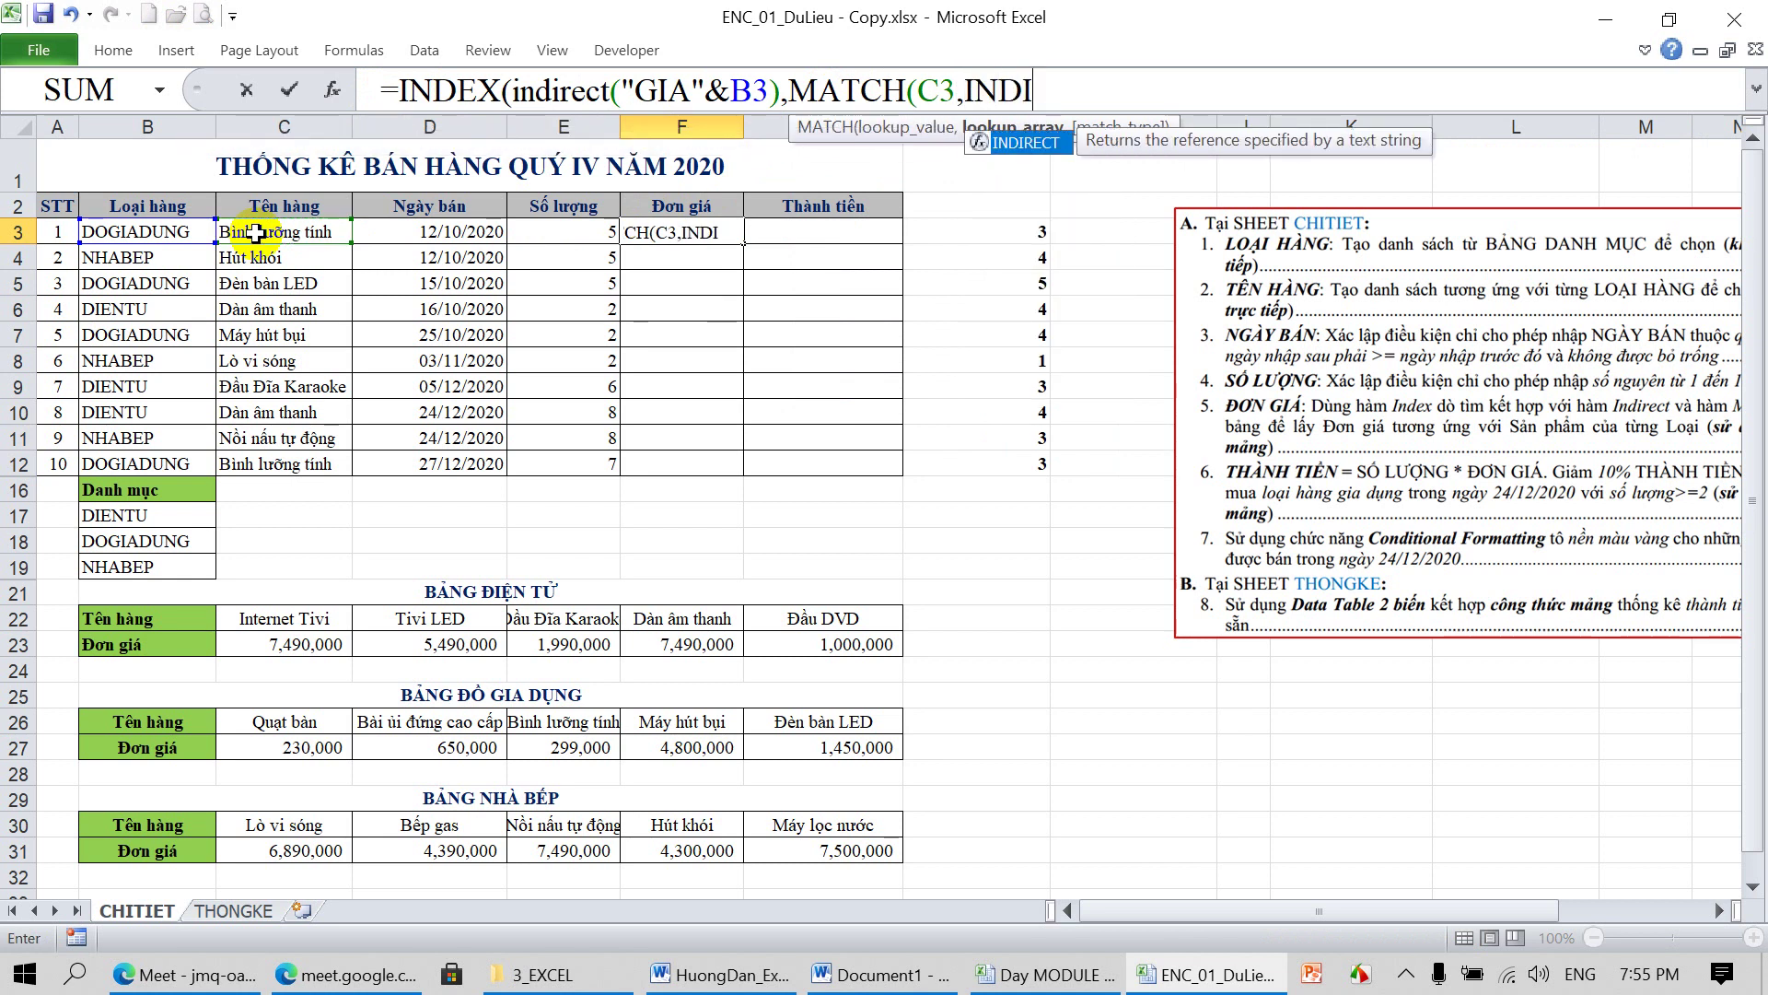
type("RECT")
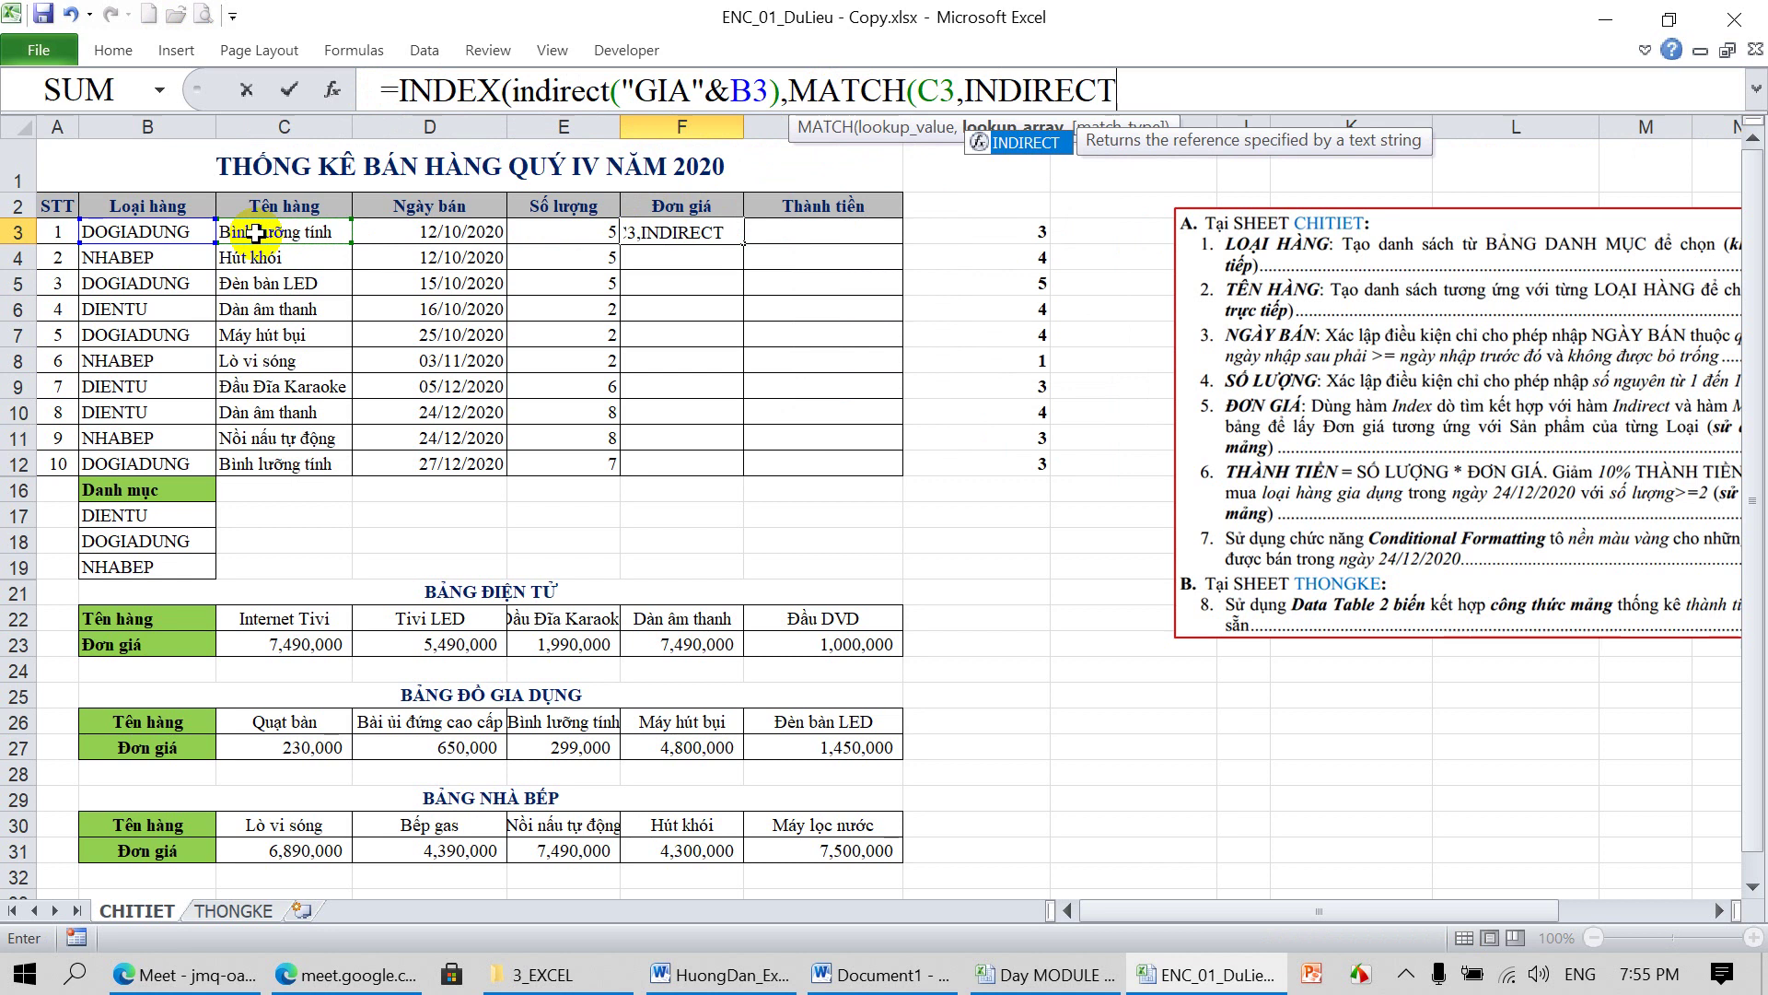
type("(\"")
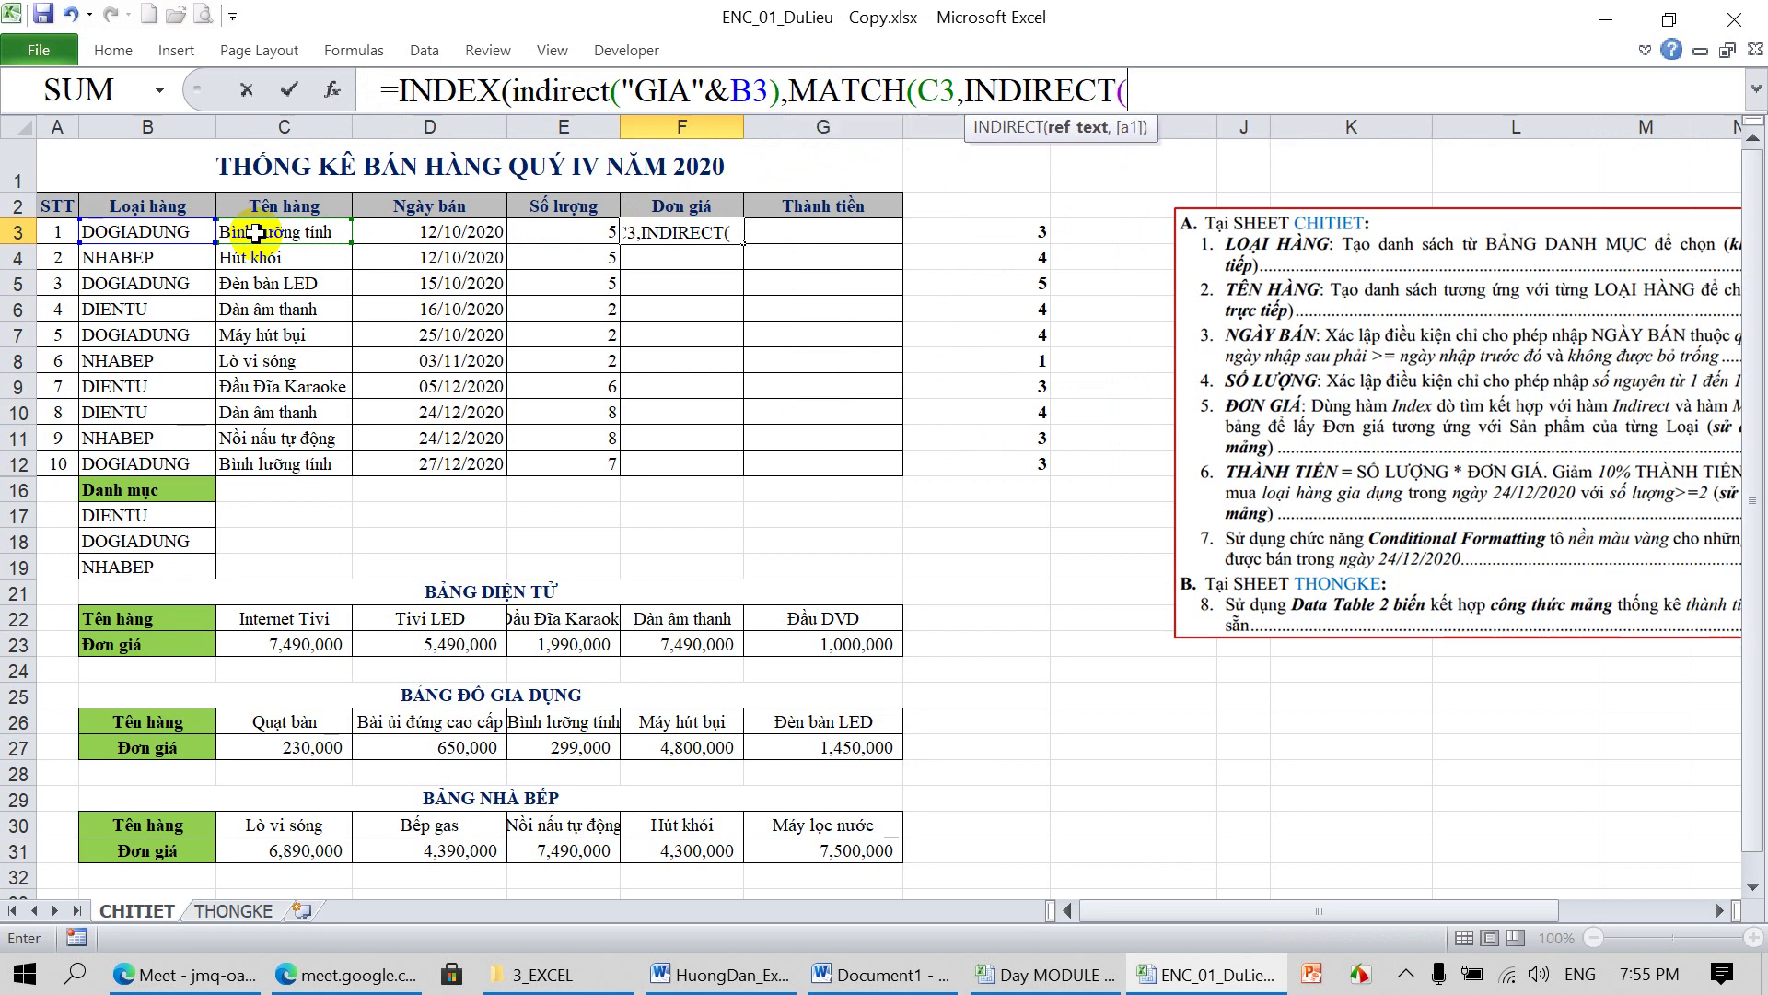
type("TEN\"&")
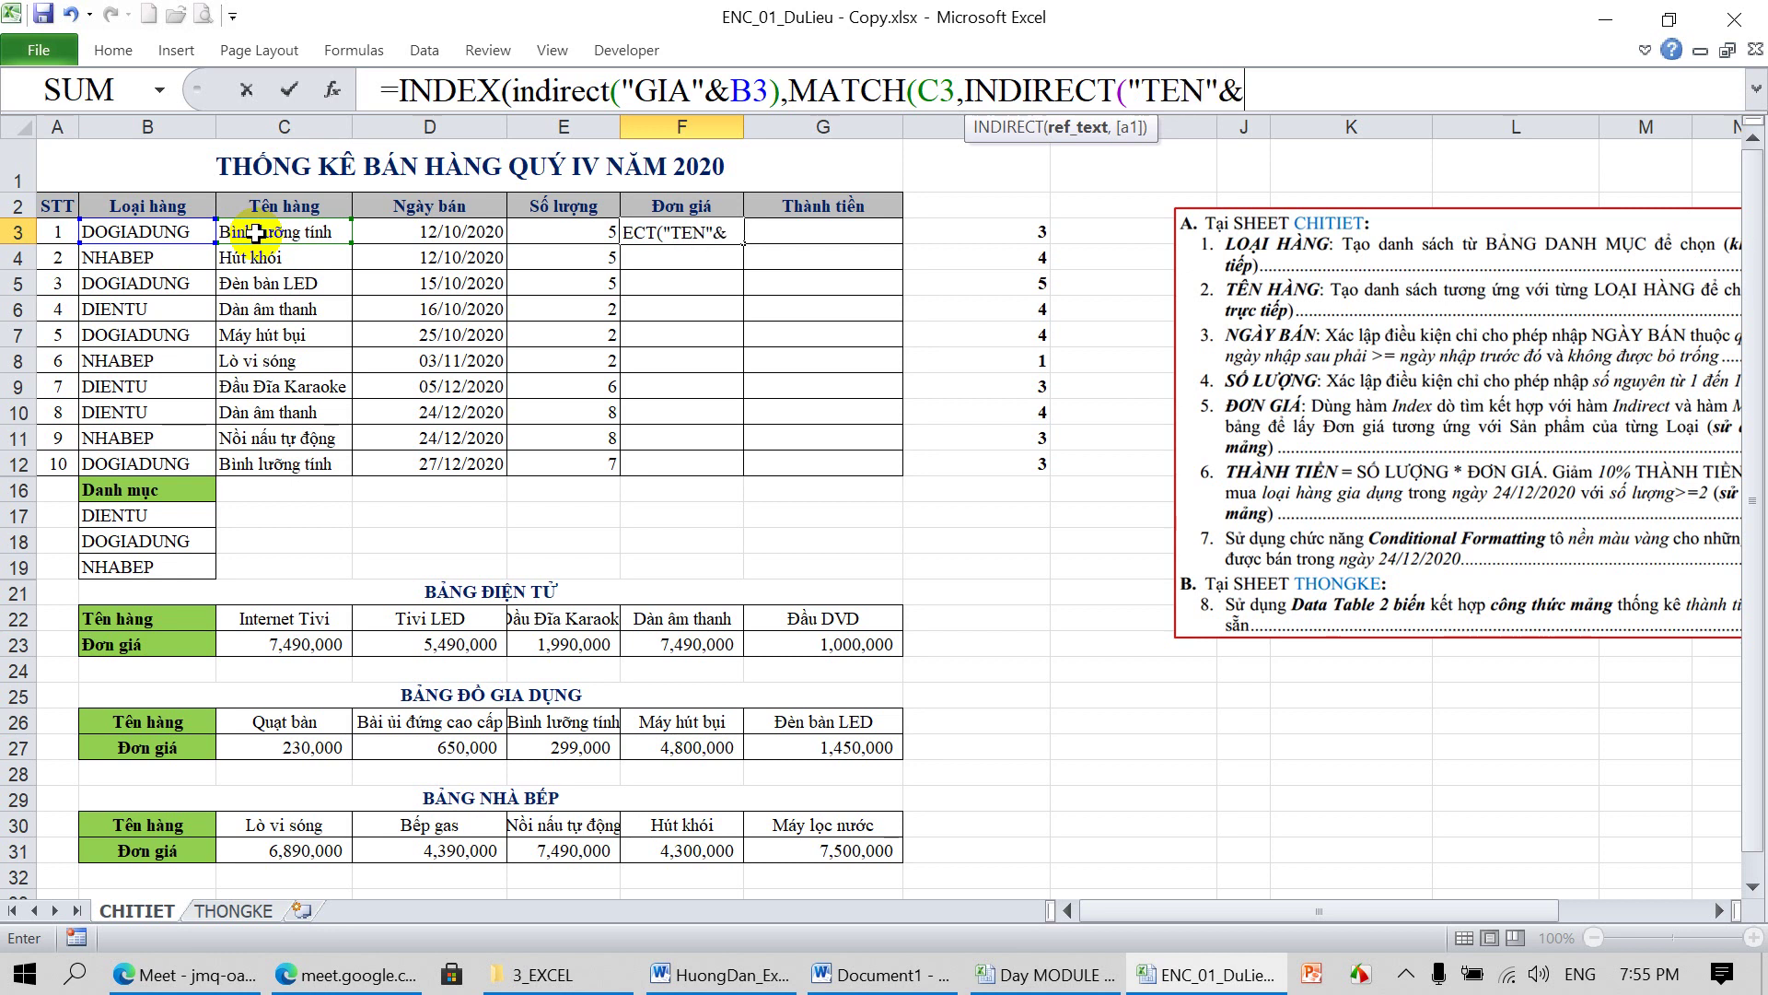
left_click(148, 232)
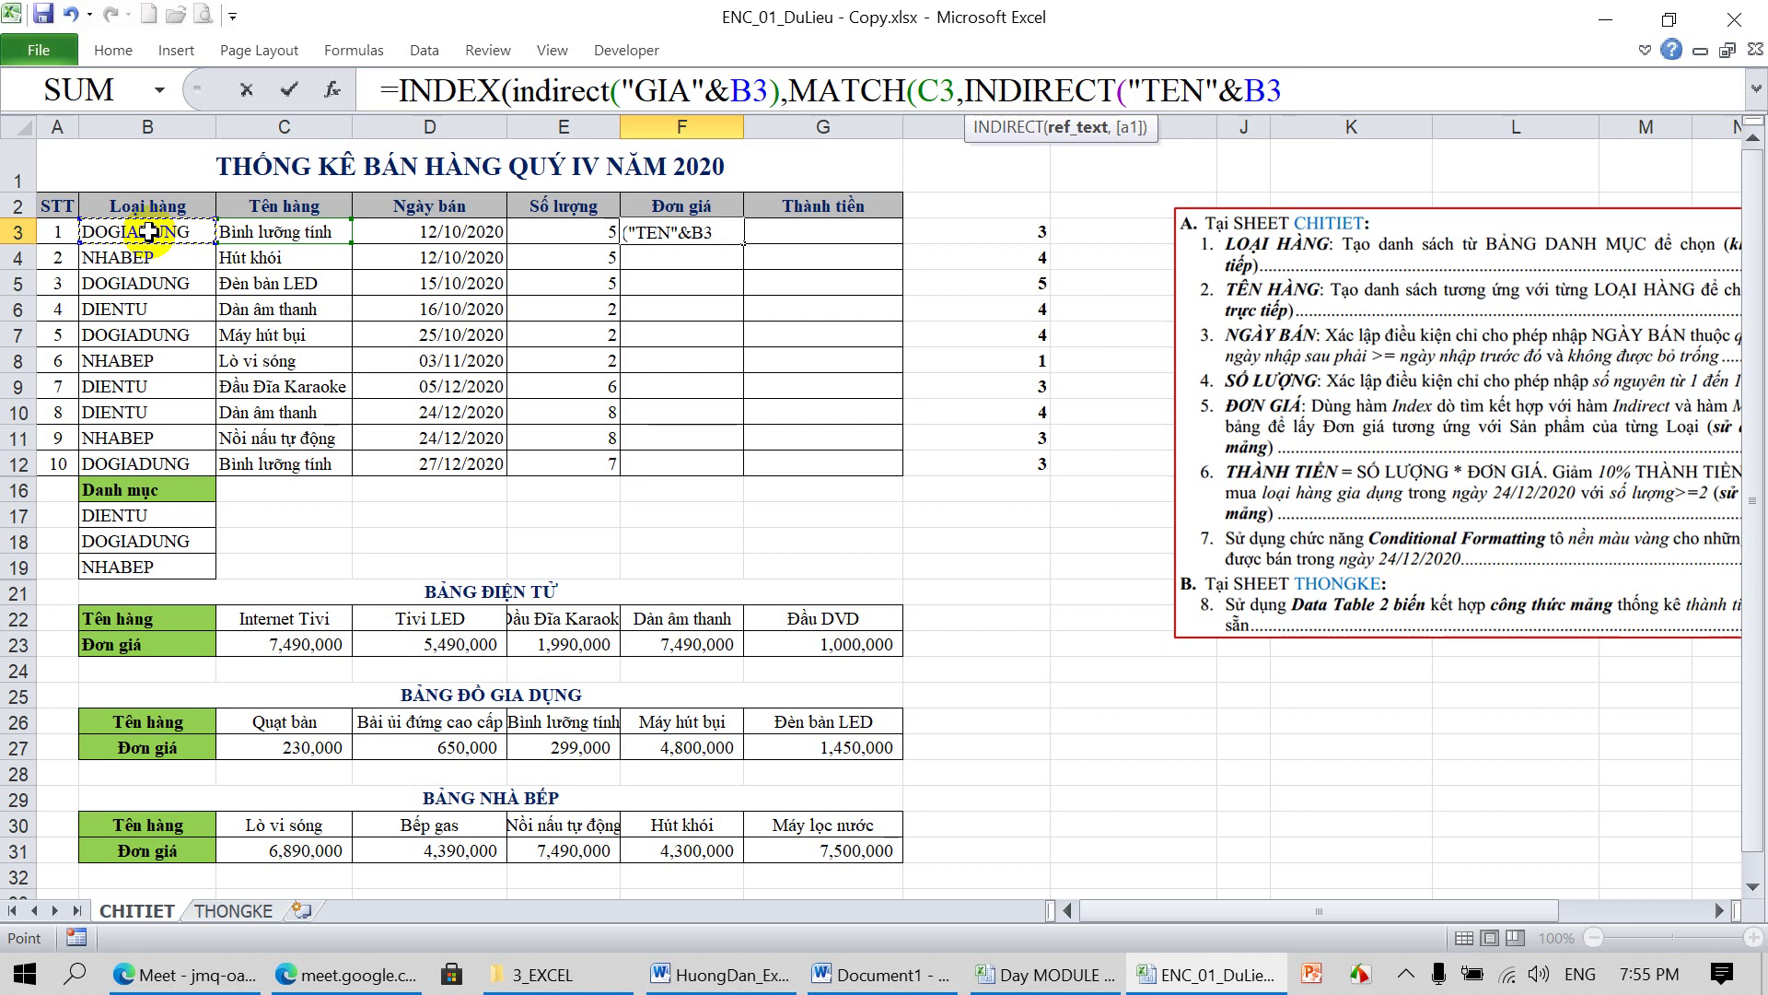
type(")")
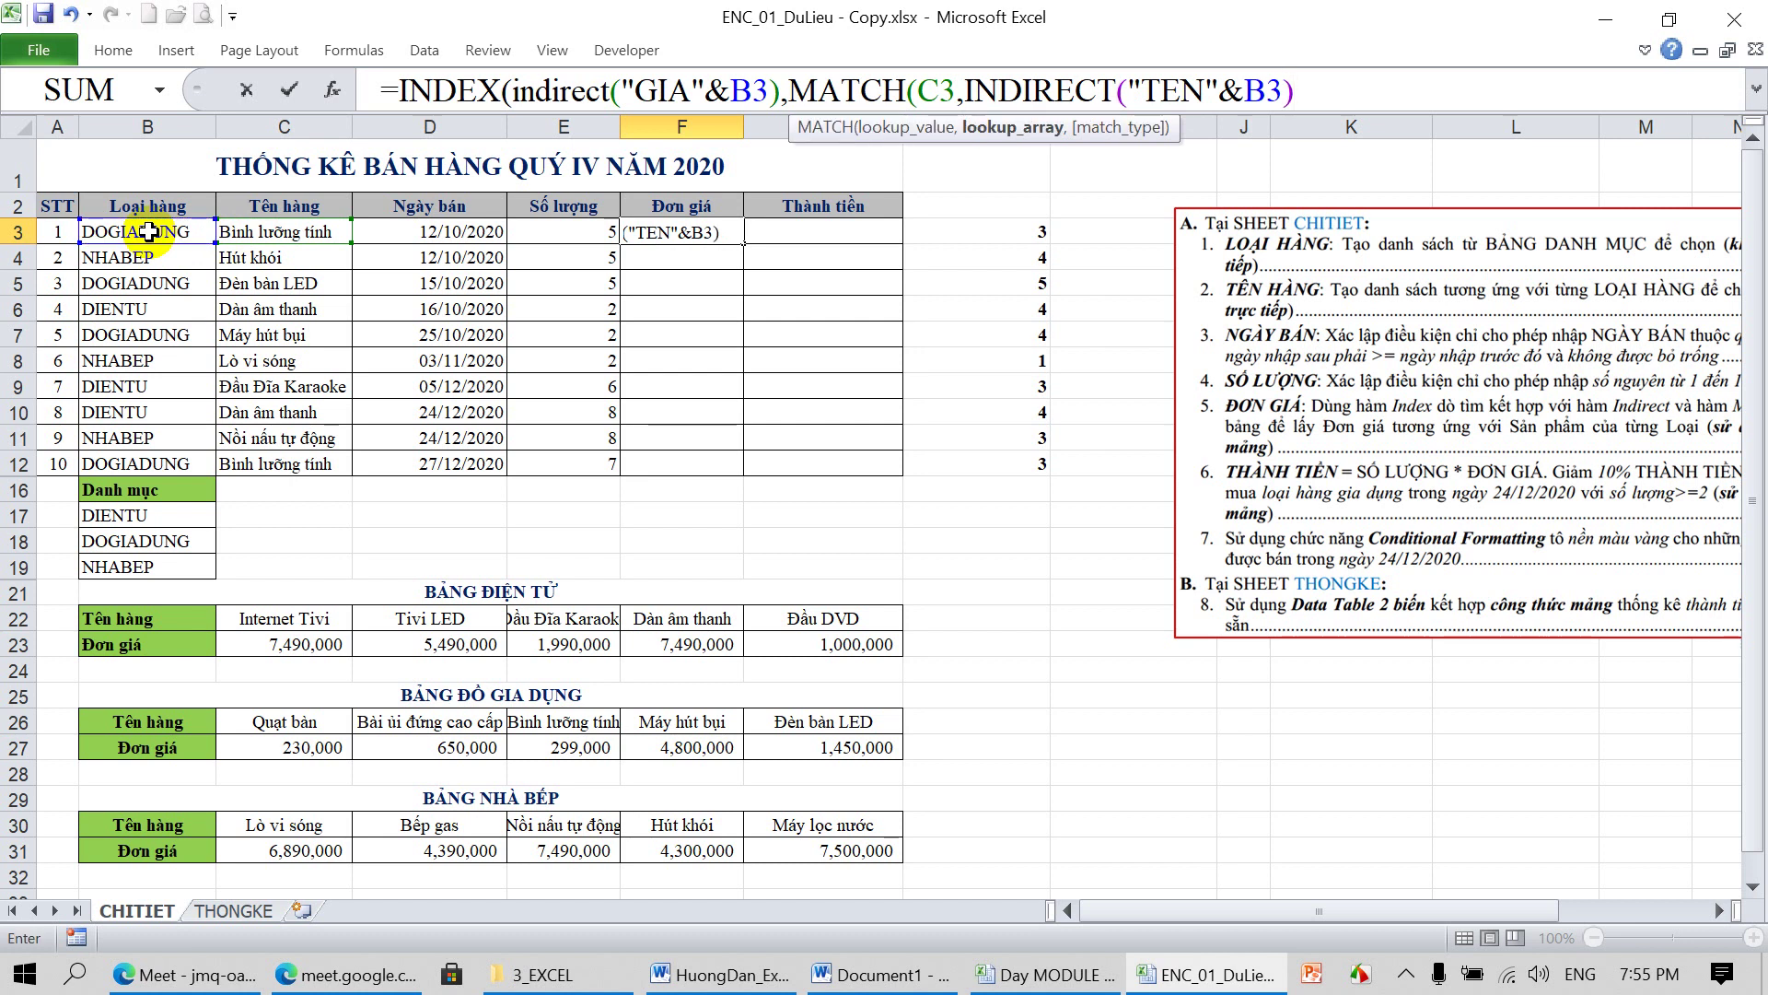
type(",0")
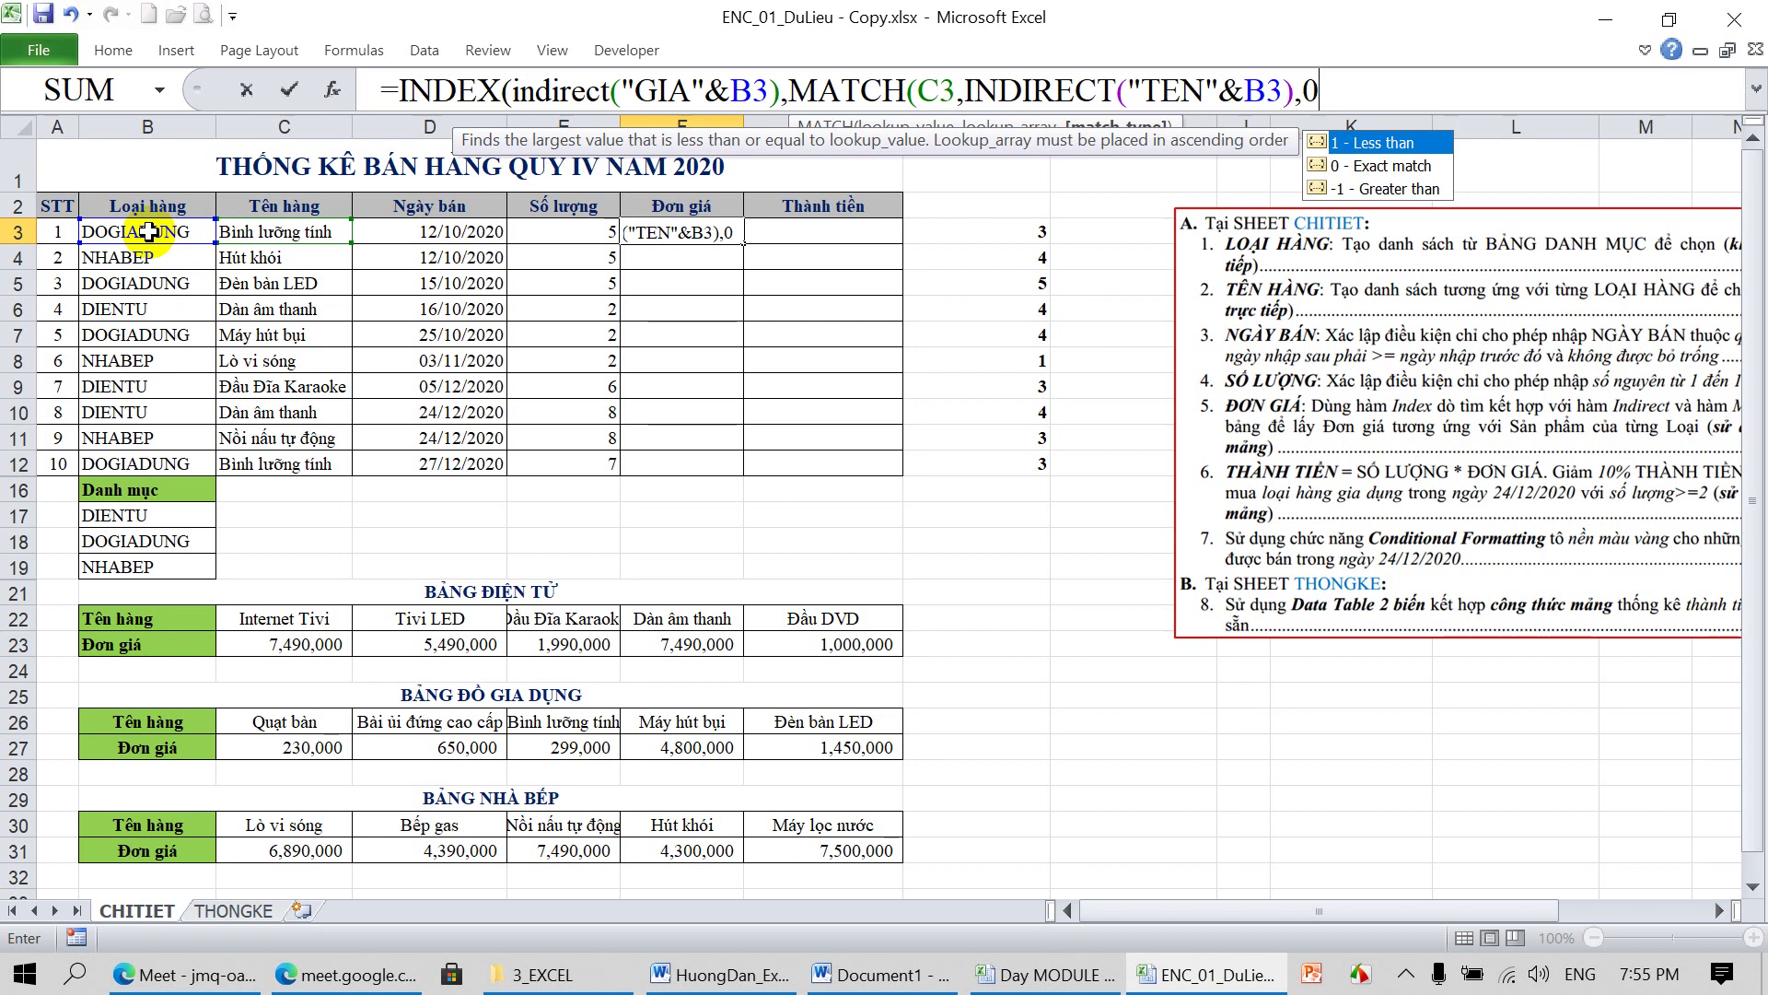
type("))")
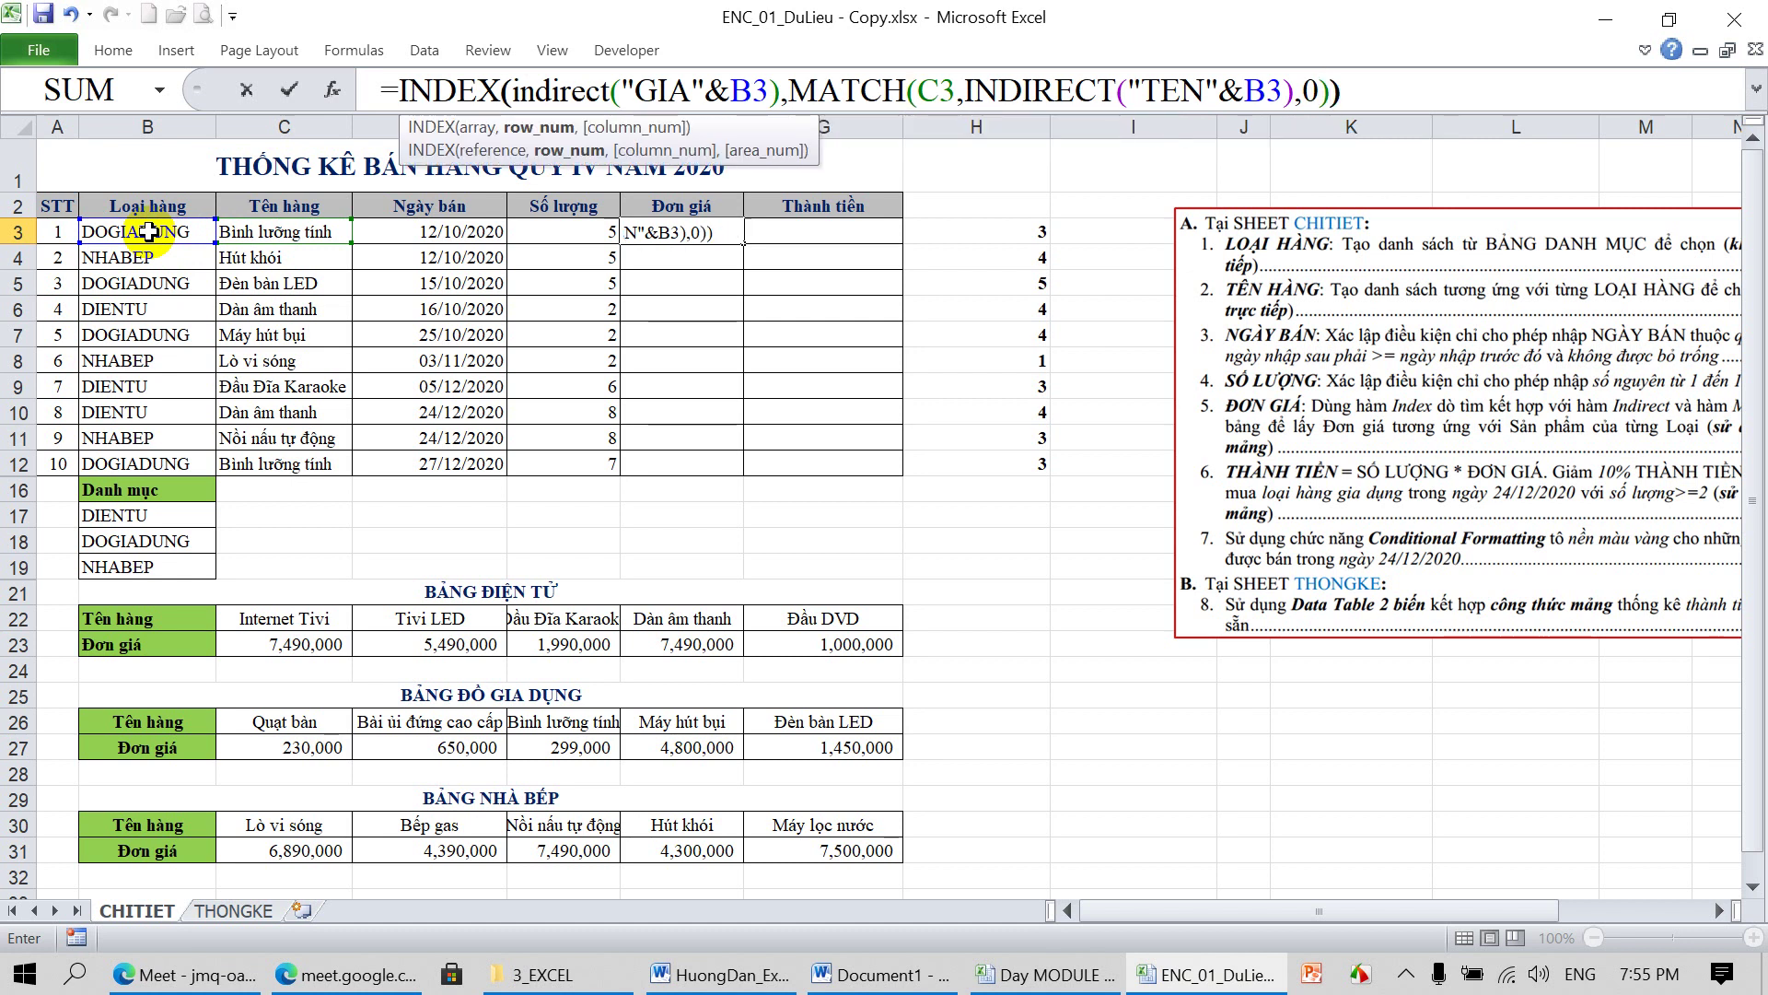
key("Return")
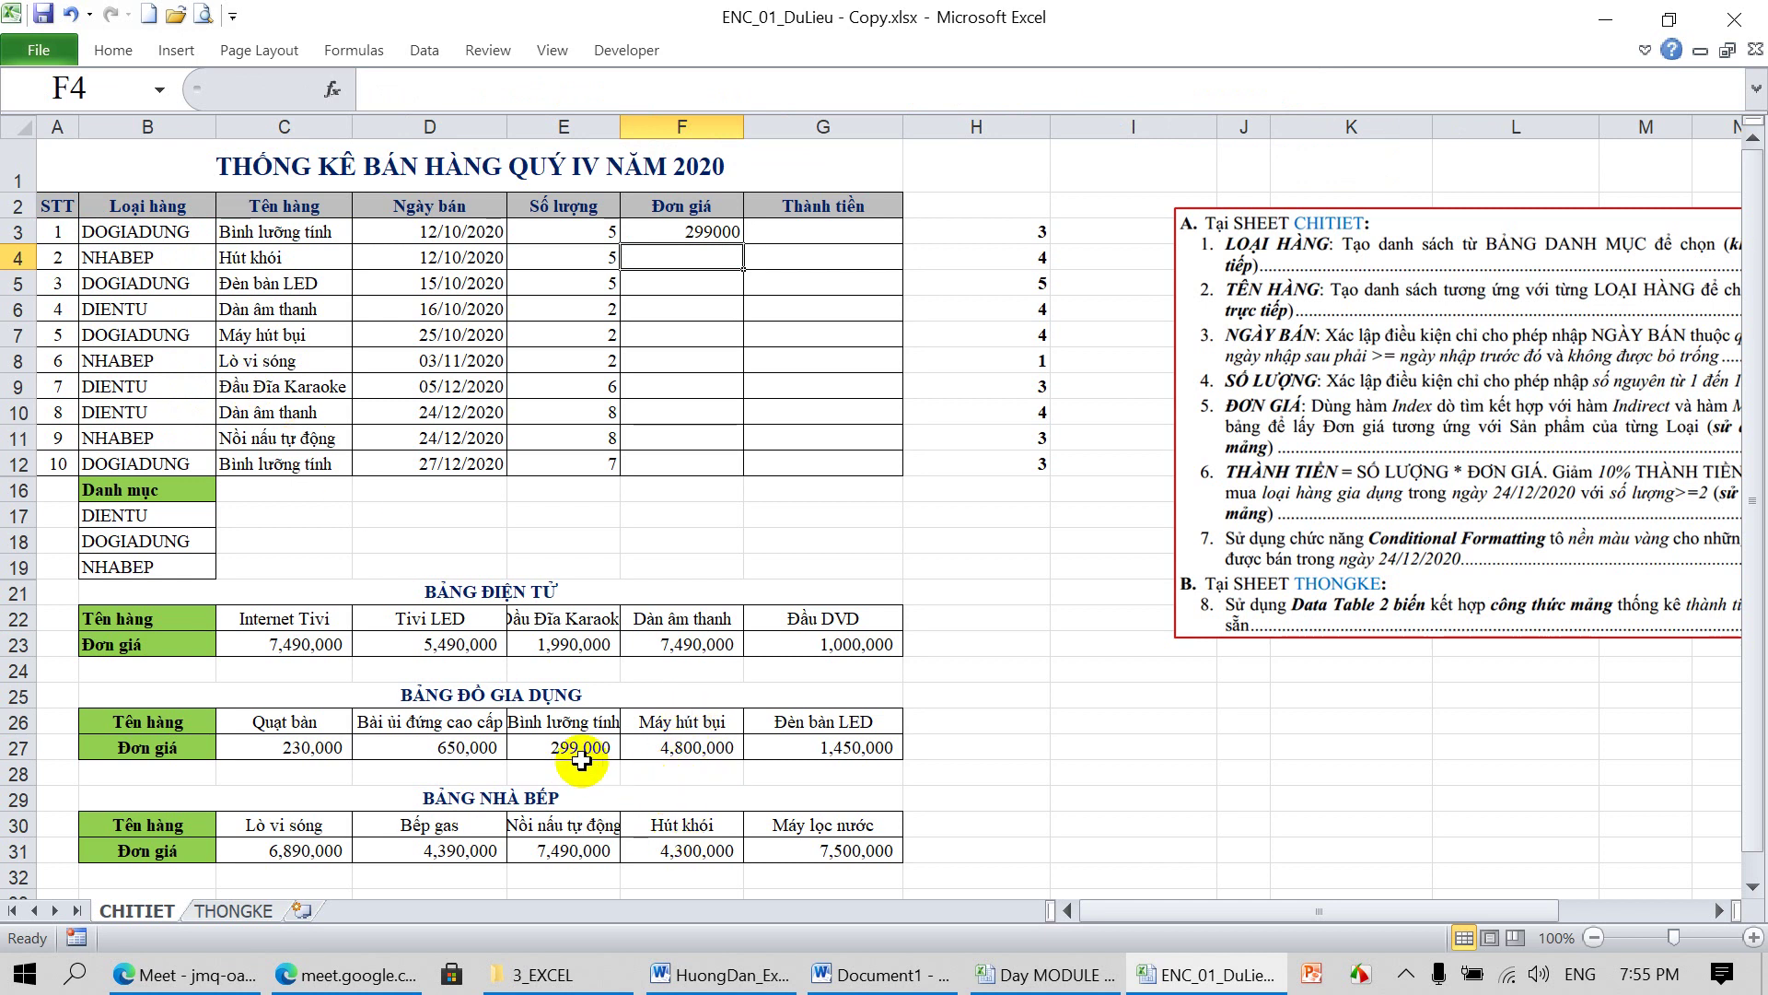
left_click(715, 231)
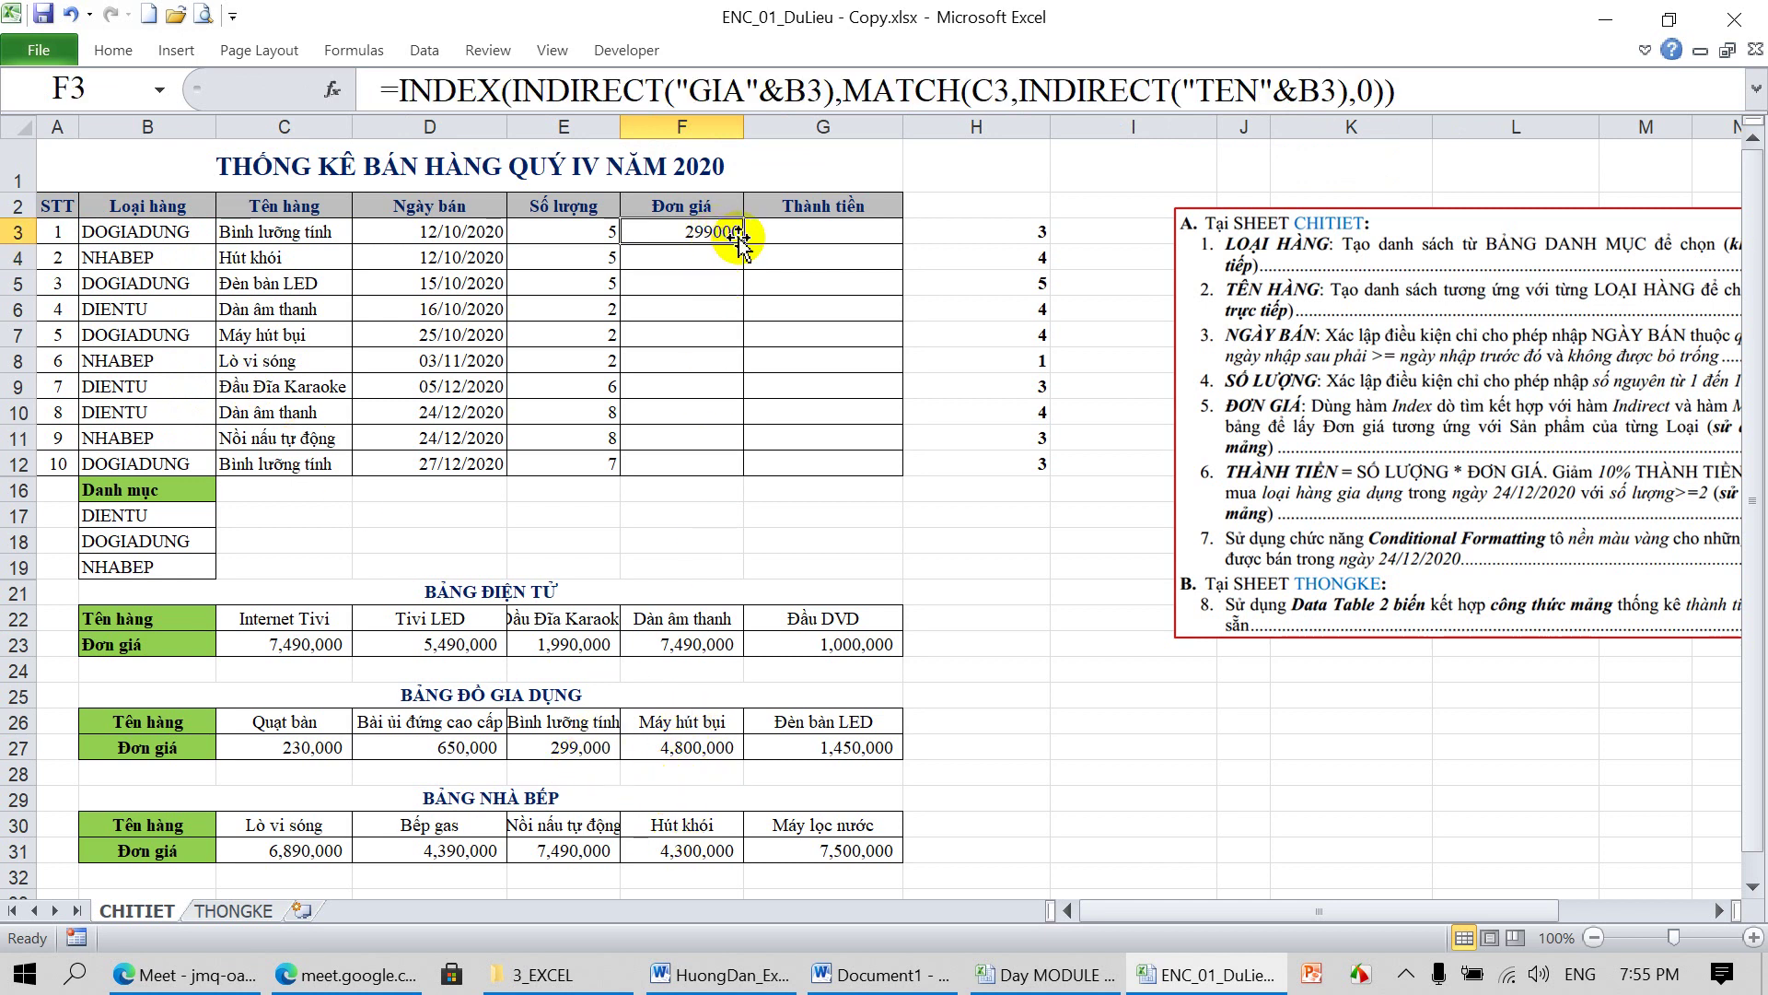
Copy F3's price formula down to F12 and enlarge the formula bar to read it
left_click_drag(742, 244, 726, 470)
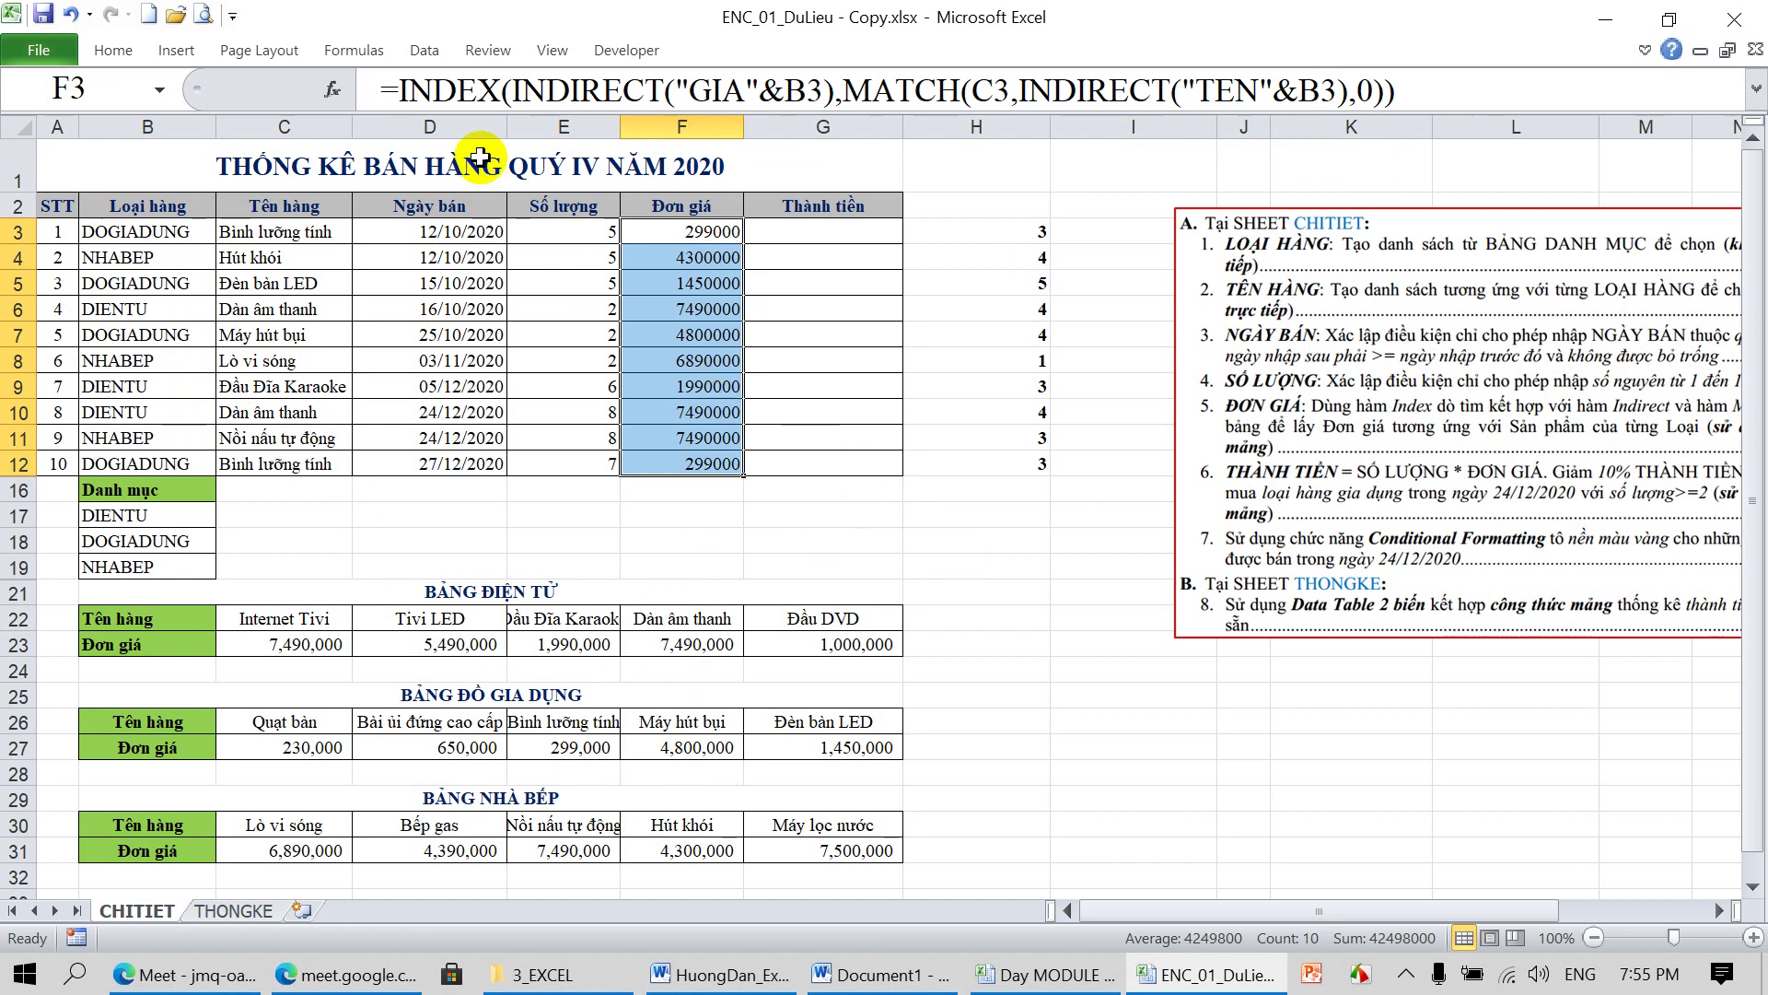
left_click_drag(481, 106, 481, 148)
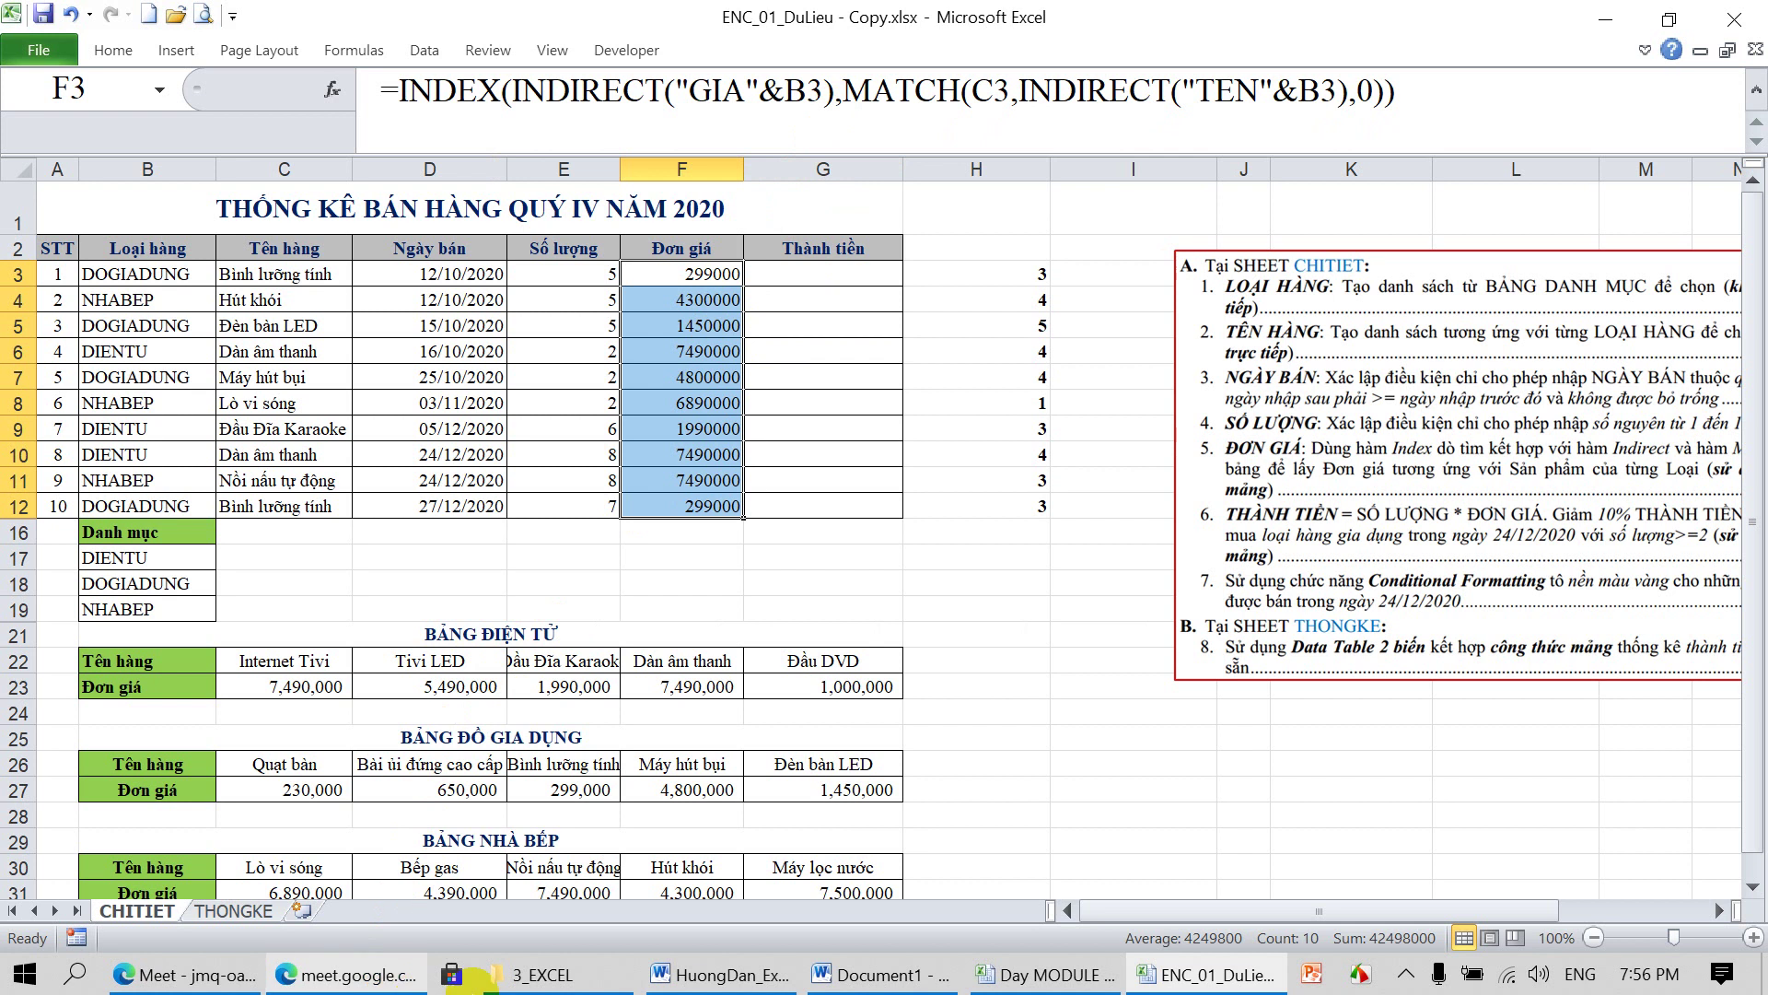
Go to the CongThucMang sheet in Day MODULE 1 and clear leftover cells D14 and D15
left_click(1022, 974)
left_click(419, 912)
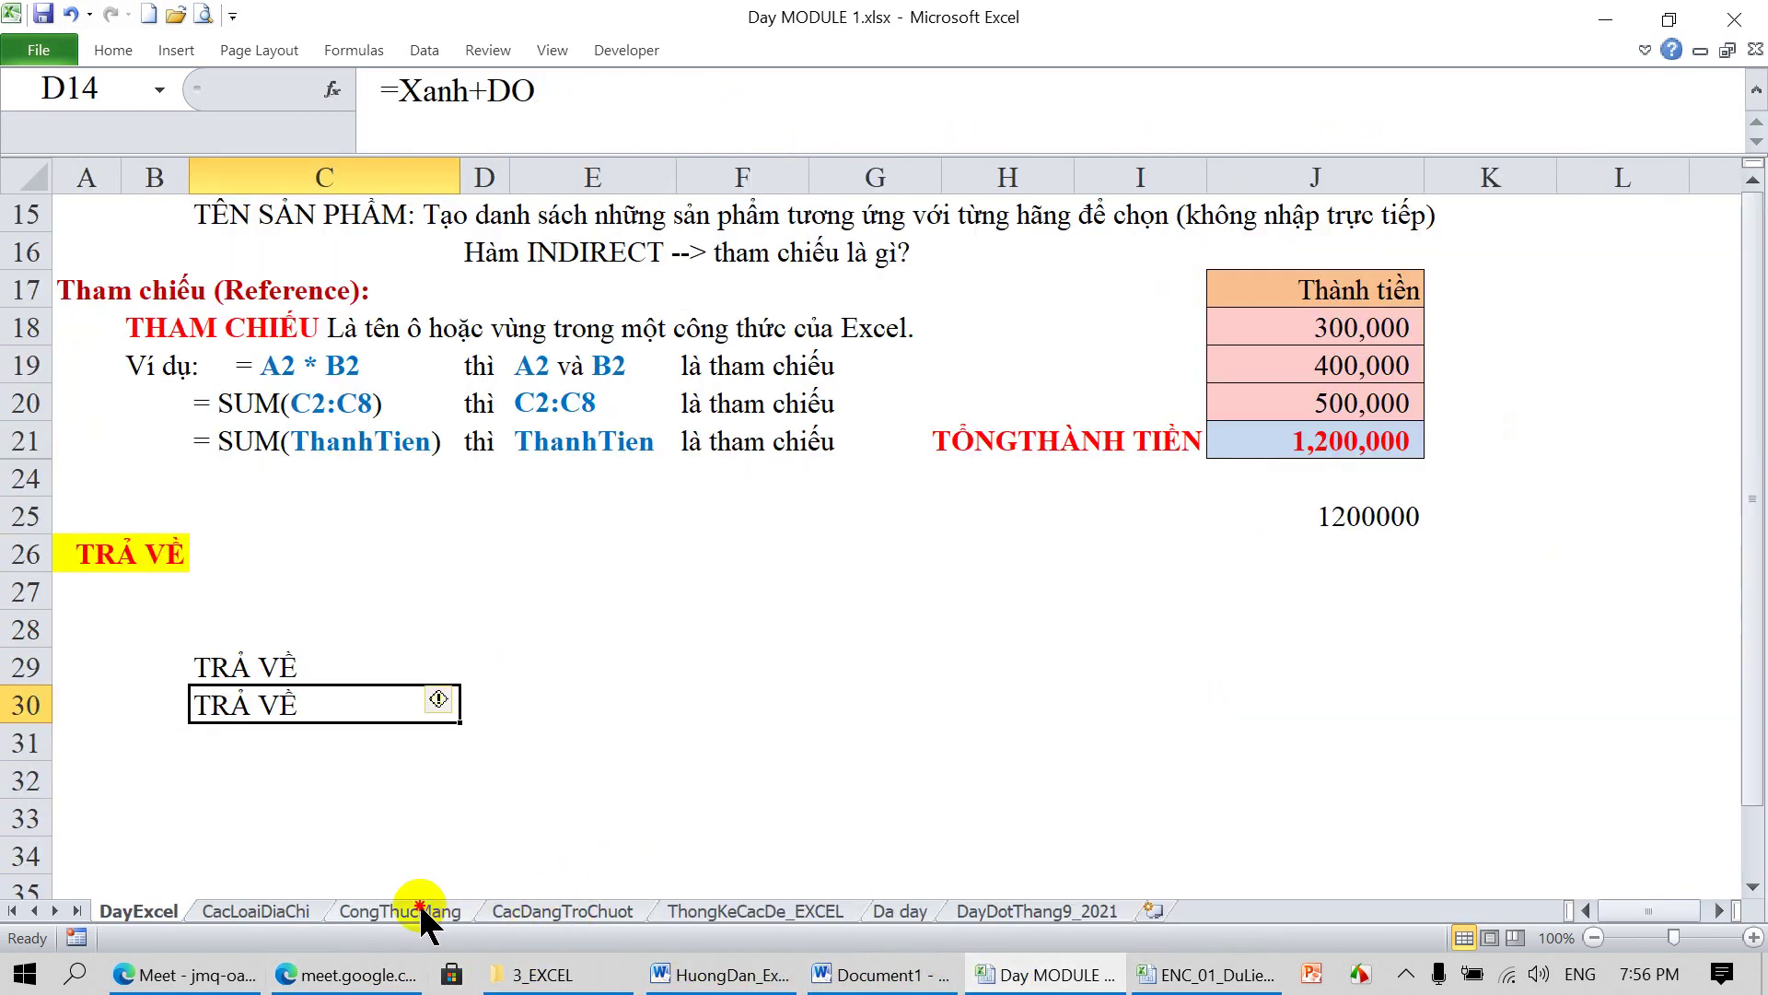
key("Delete")
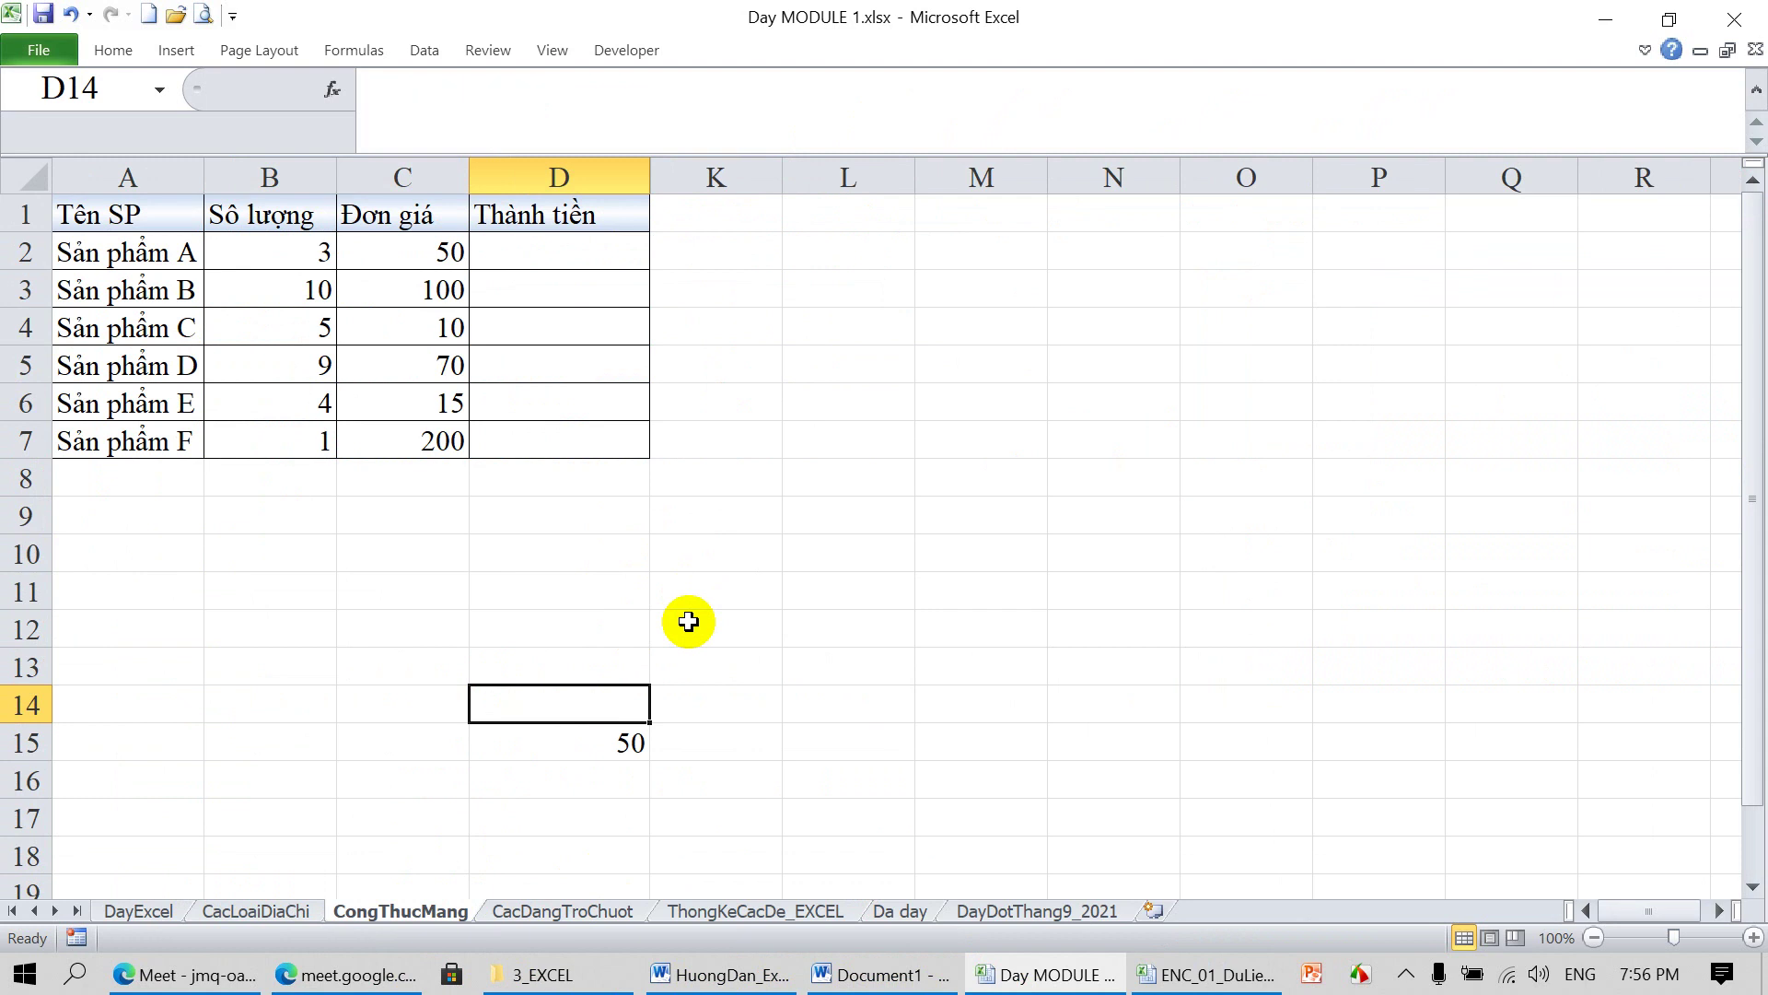
left_click(601, 743)
key("Delete")
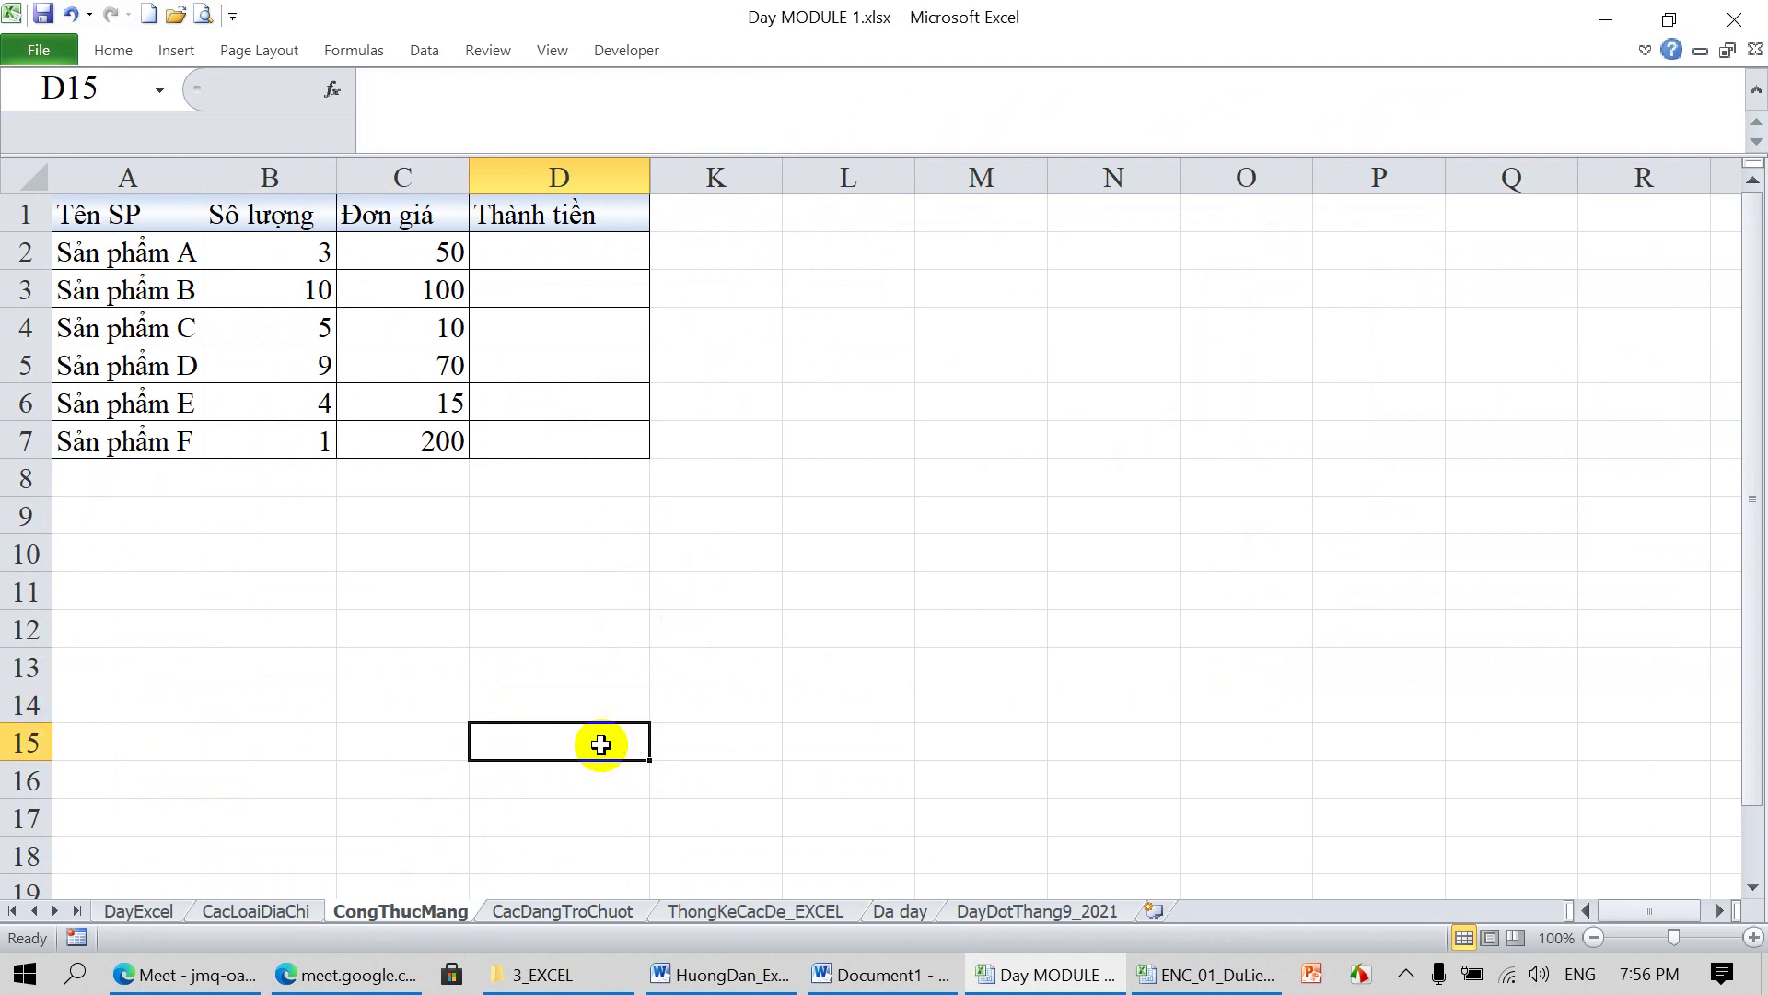
left_click(288, 247)
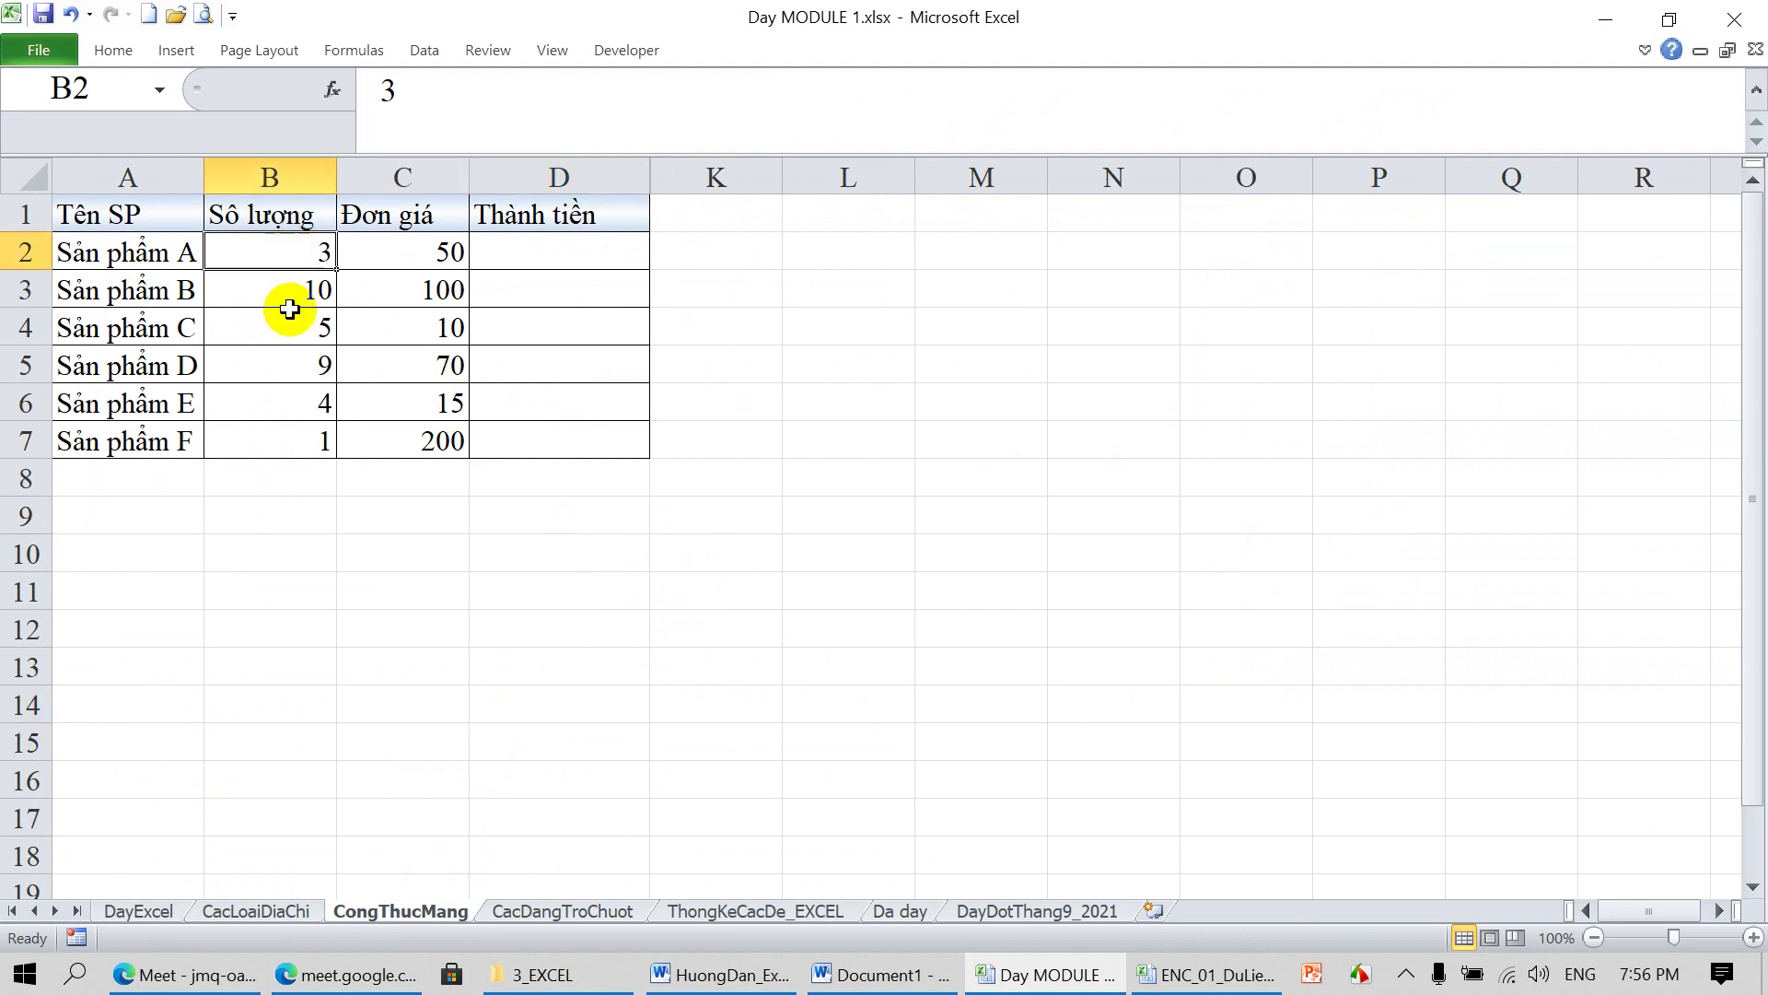
left_click(295, 366)
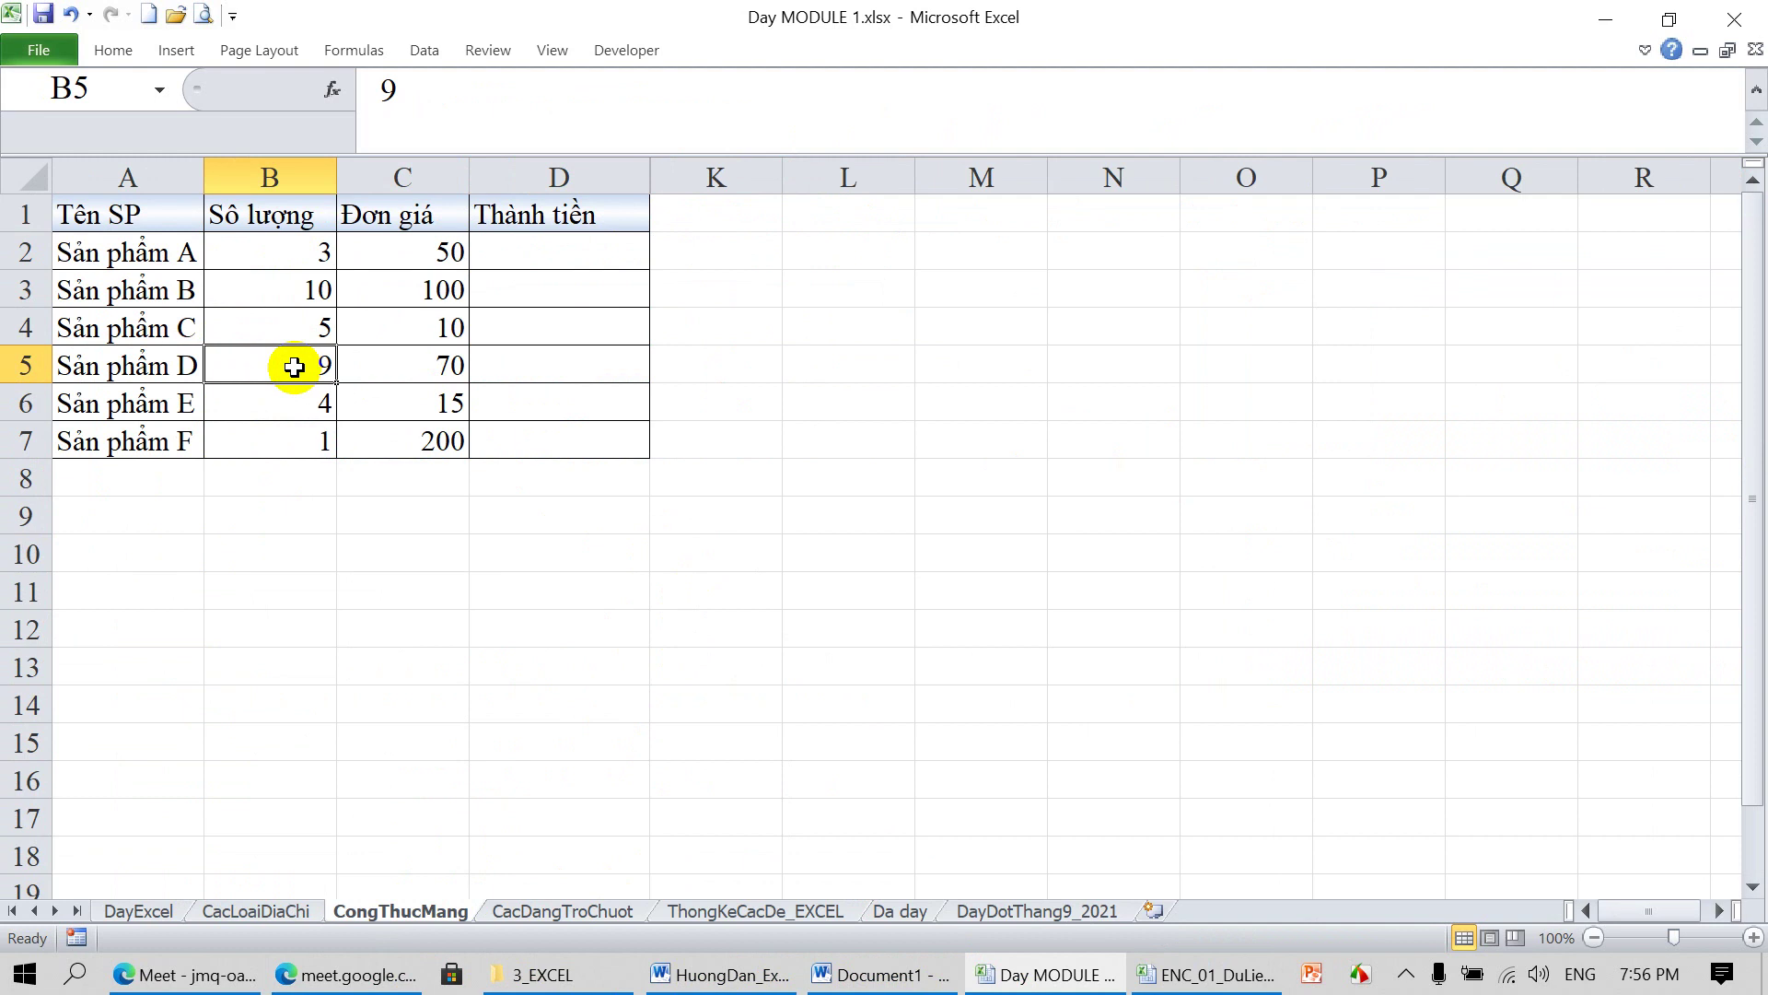
Enter =B2*C2 in D2, fill it to D7, then delete the D2:D7 results
left_click(574, 258)
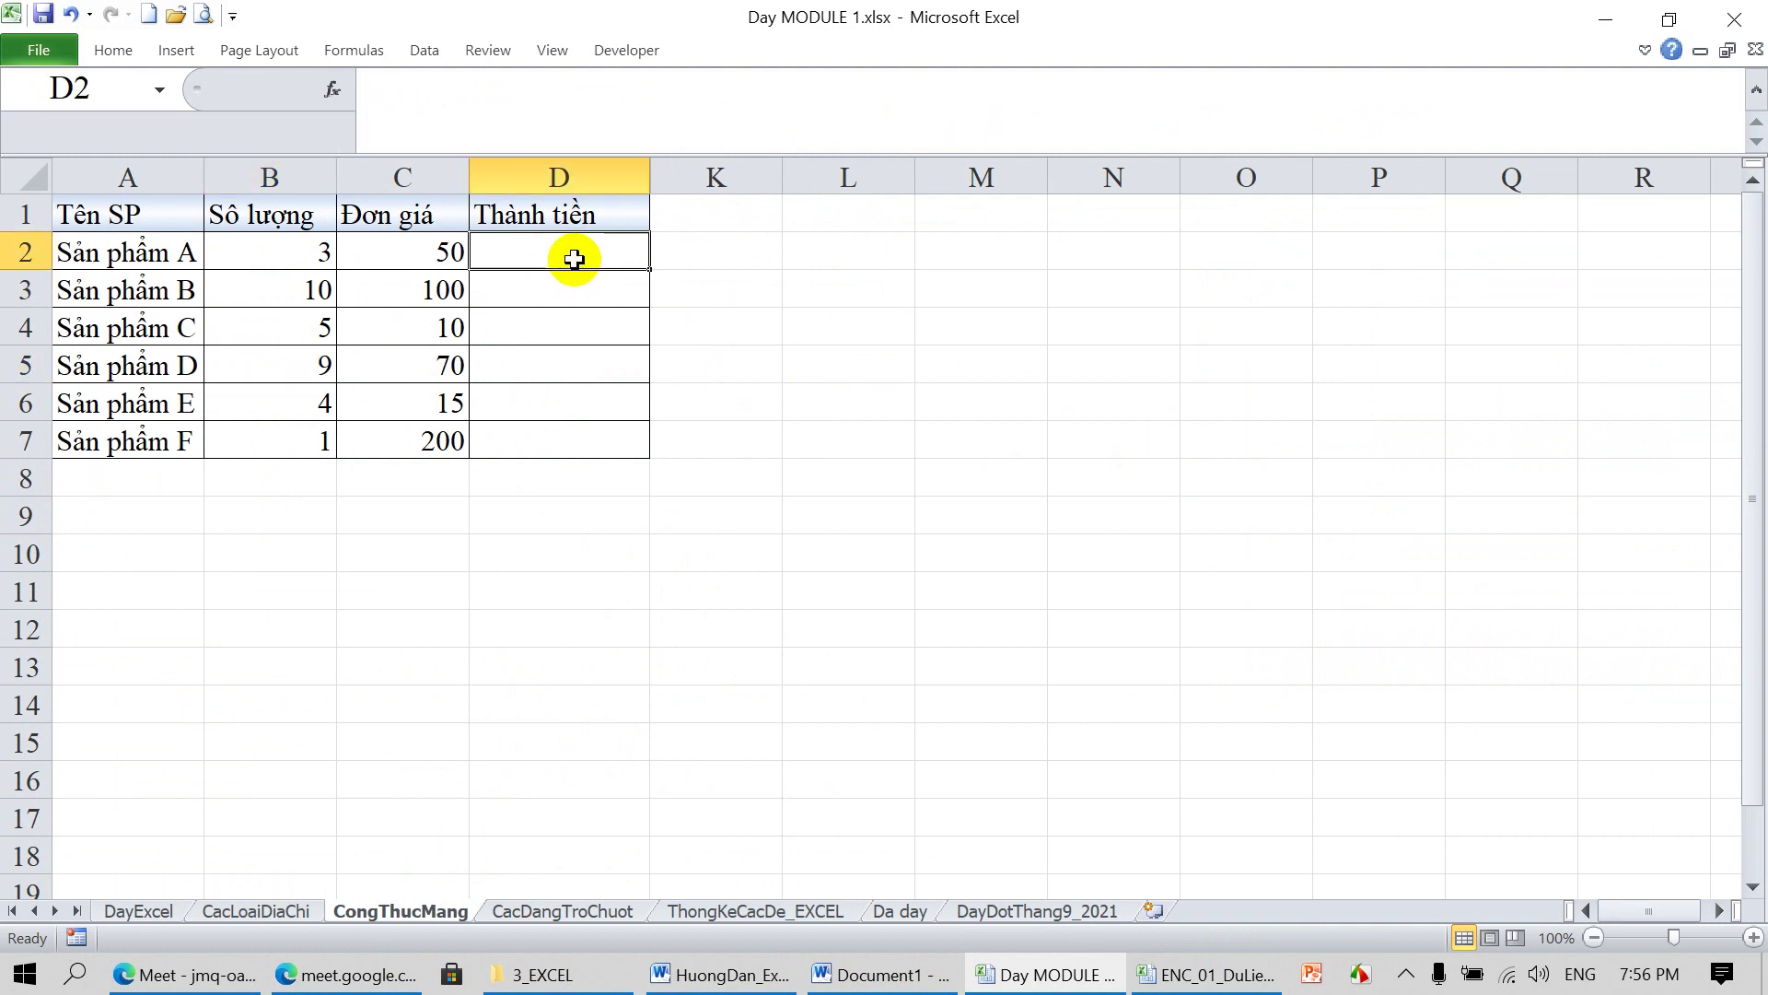
type("=")
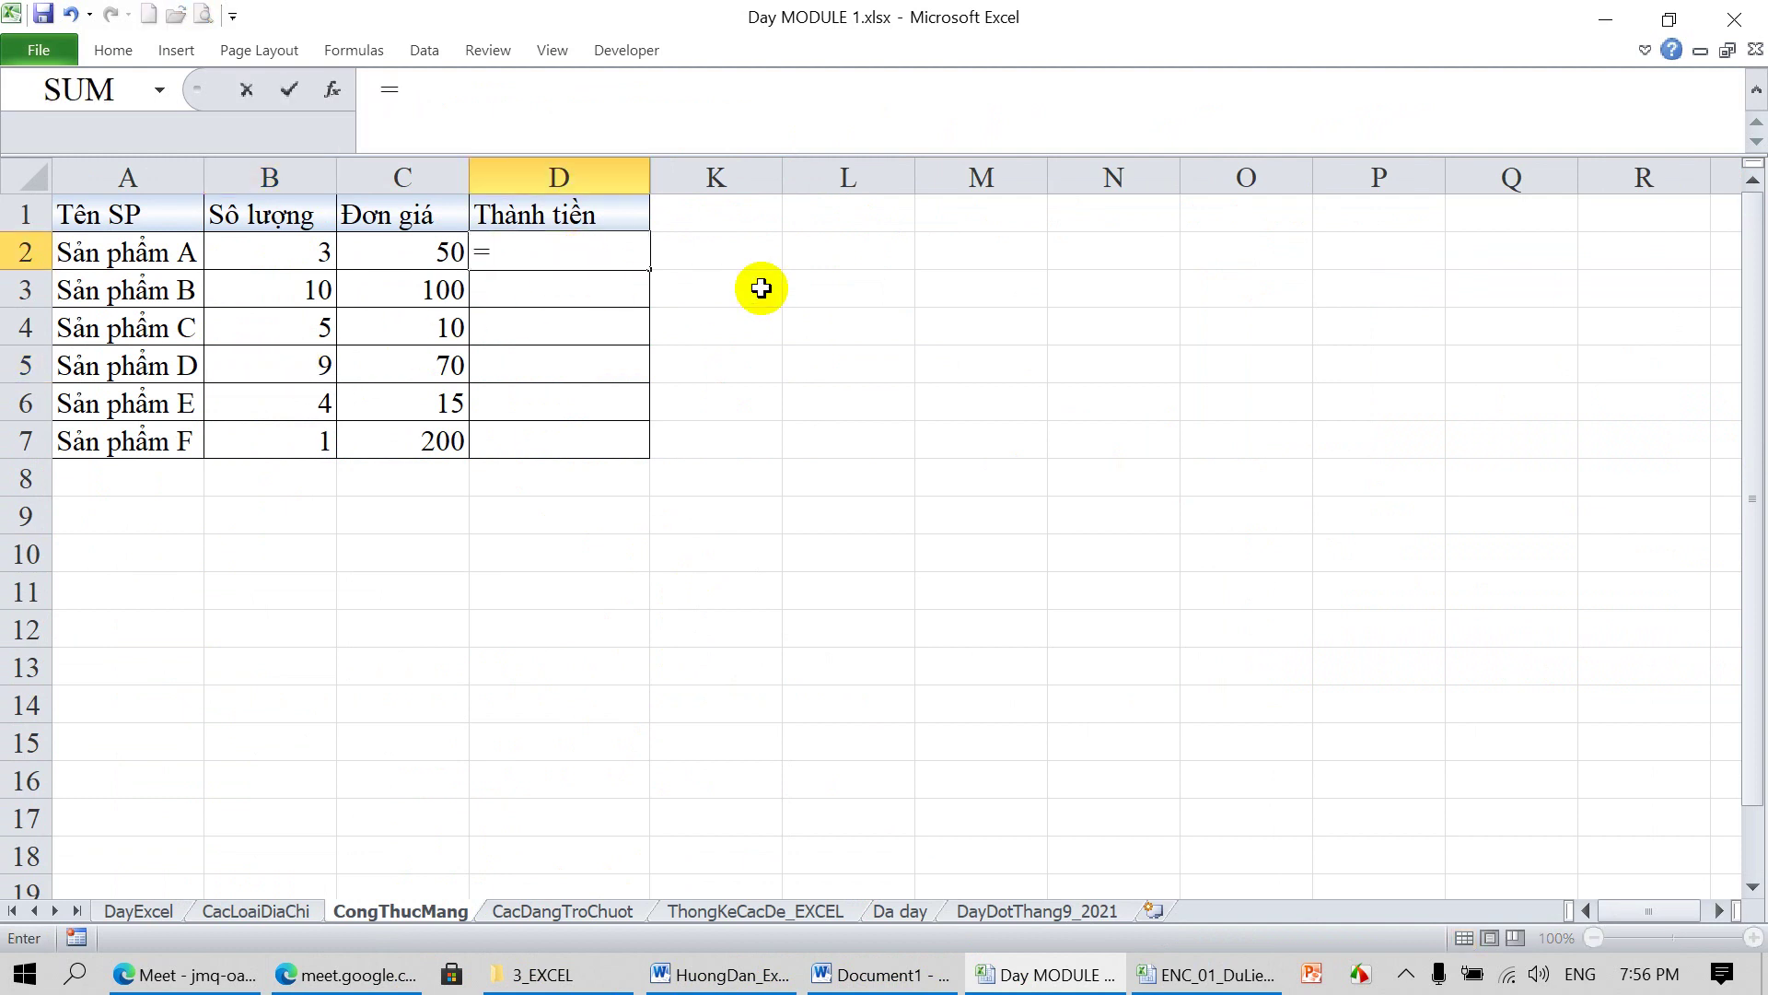
left_click(308, 254)
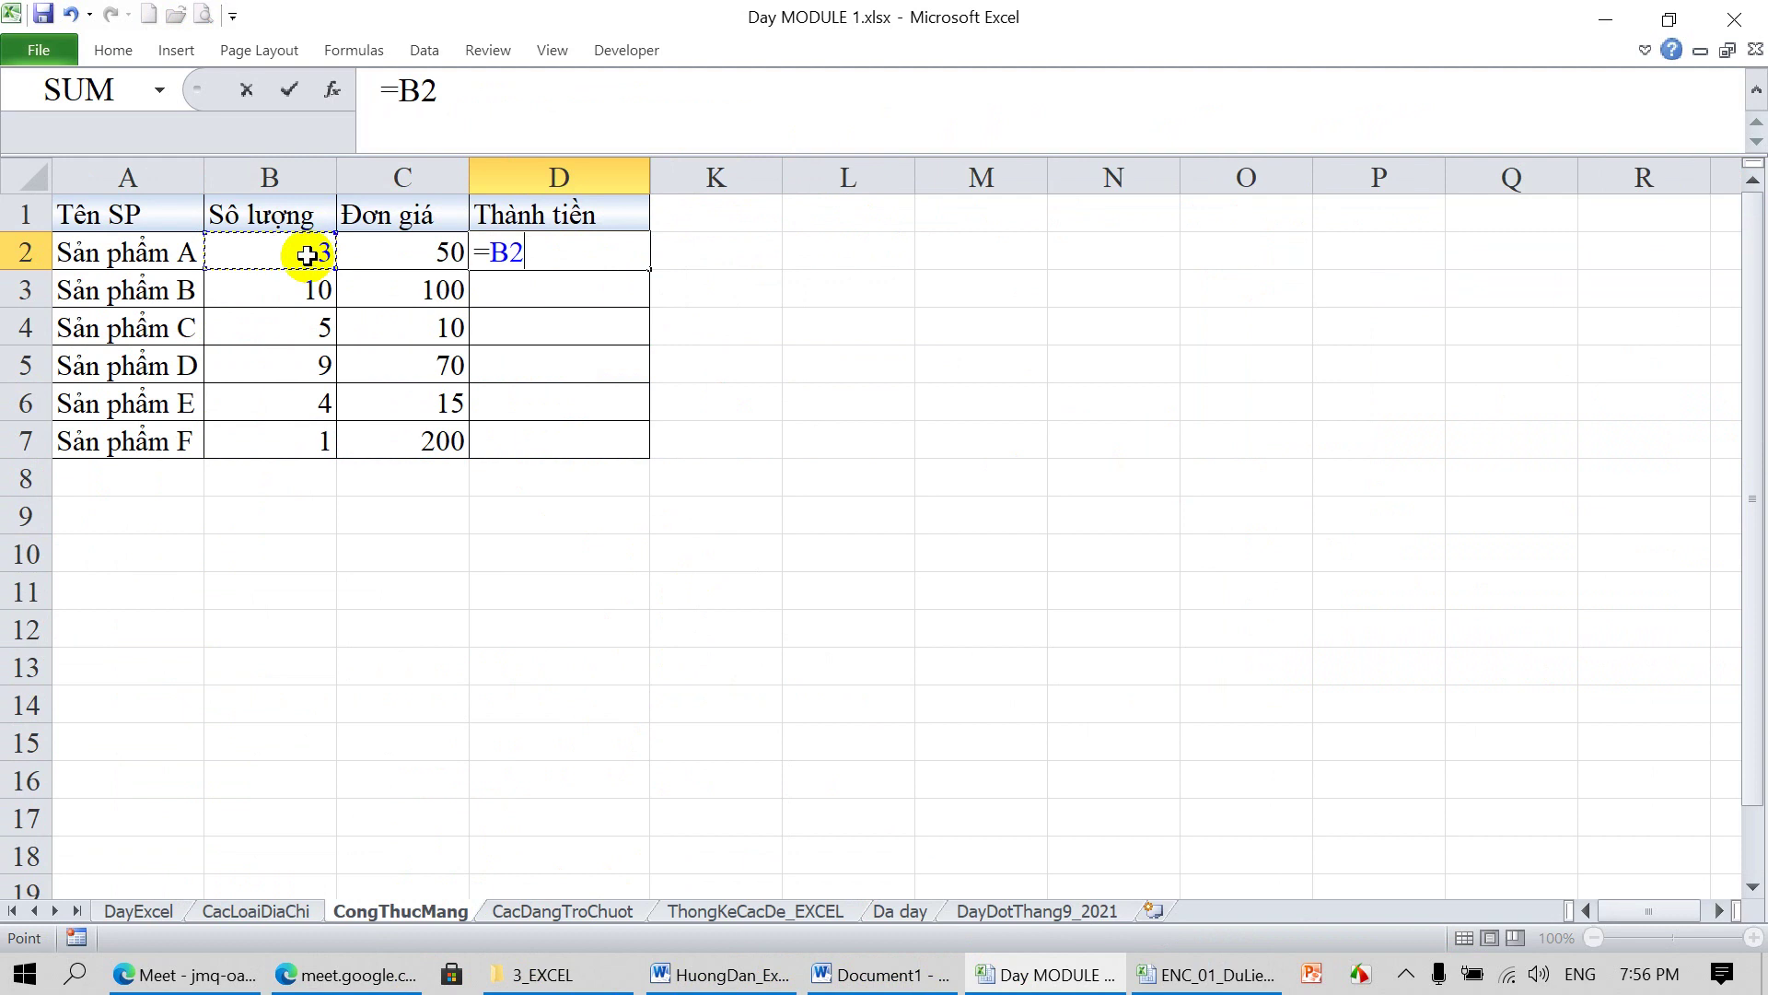
left_click(381, 253)
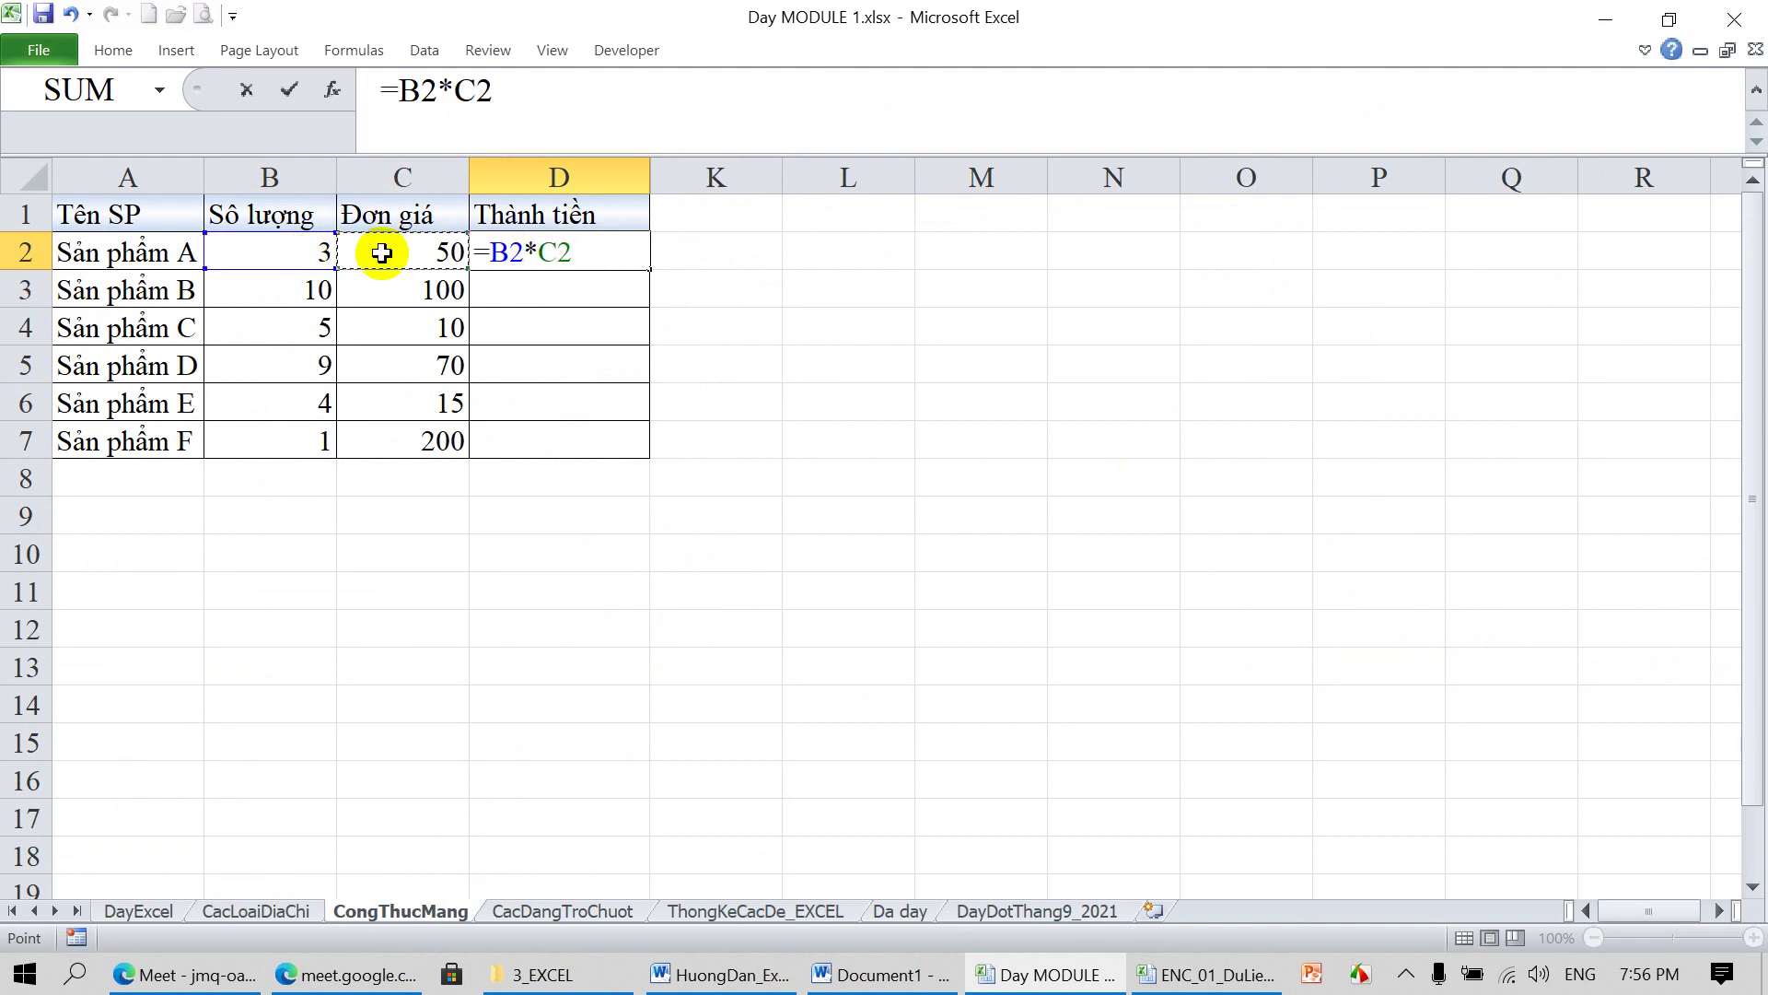
key("Return")
left_click(560, 250)
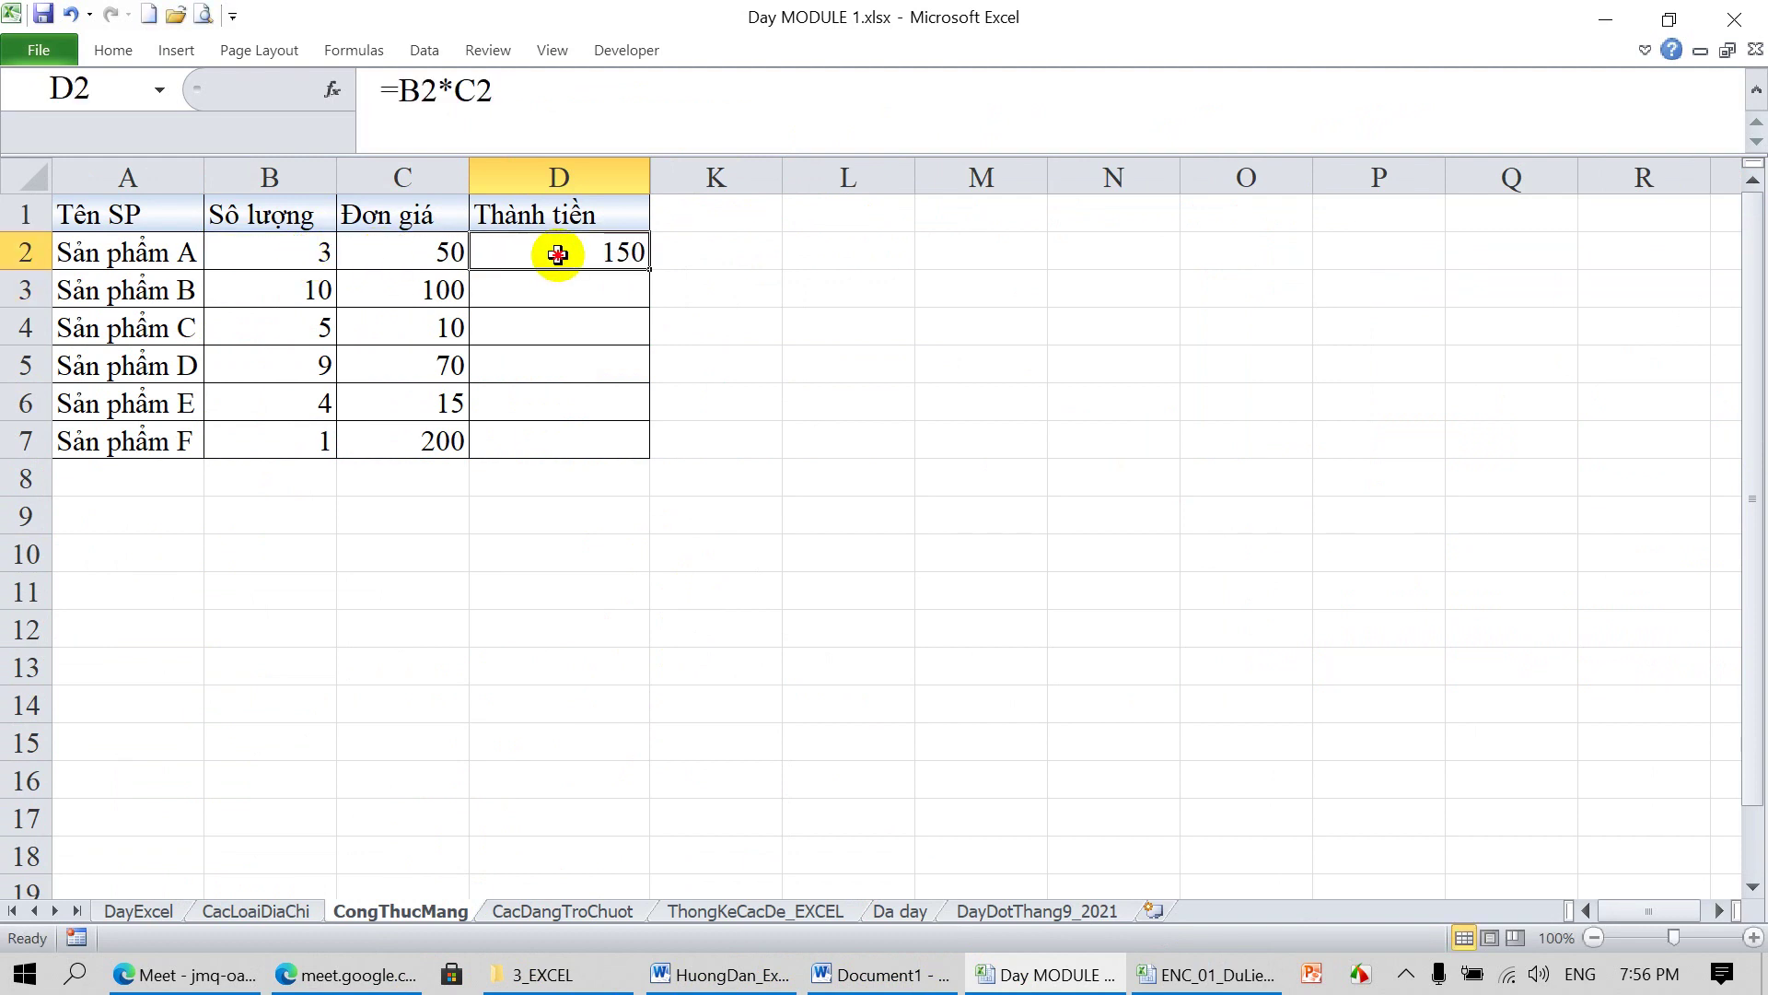
left_click_drag(648, 274, 640, 299)
left_click(610, 297)
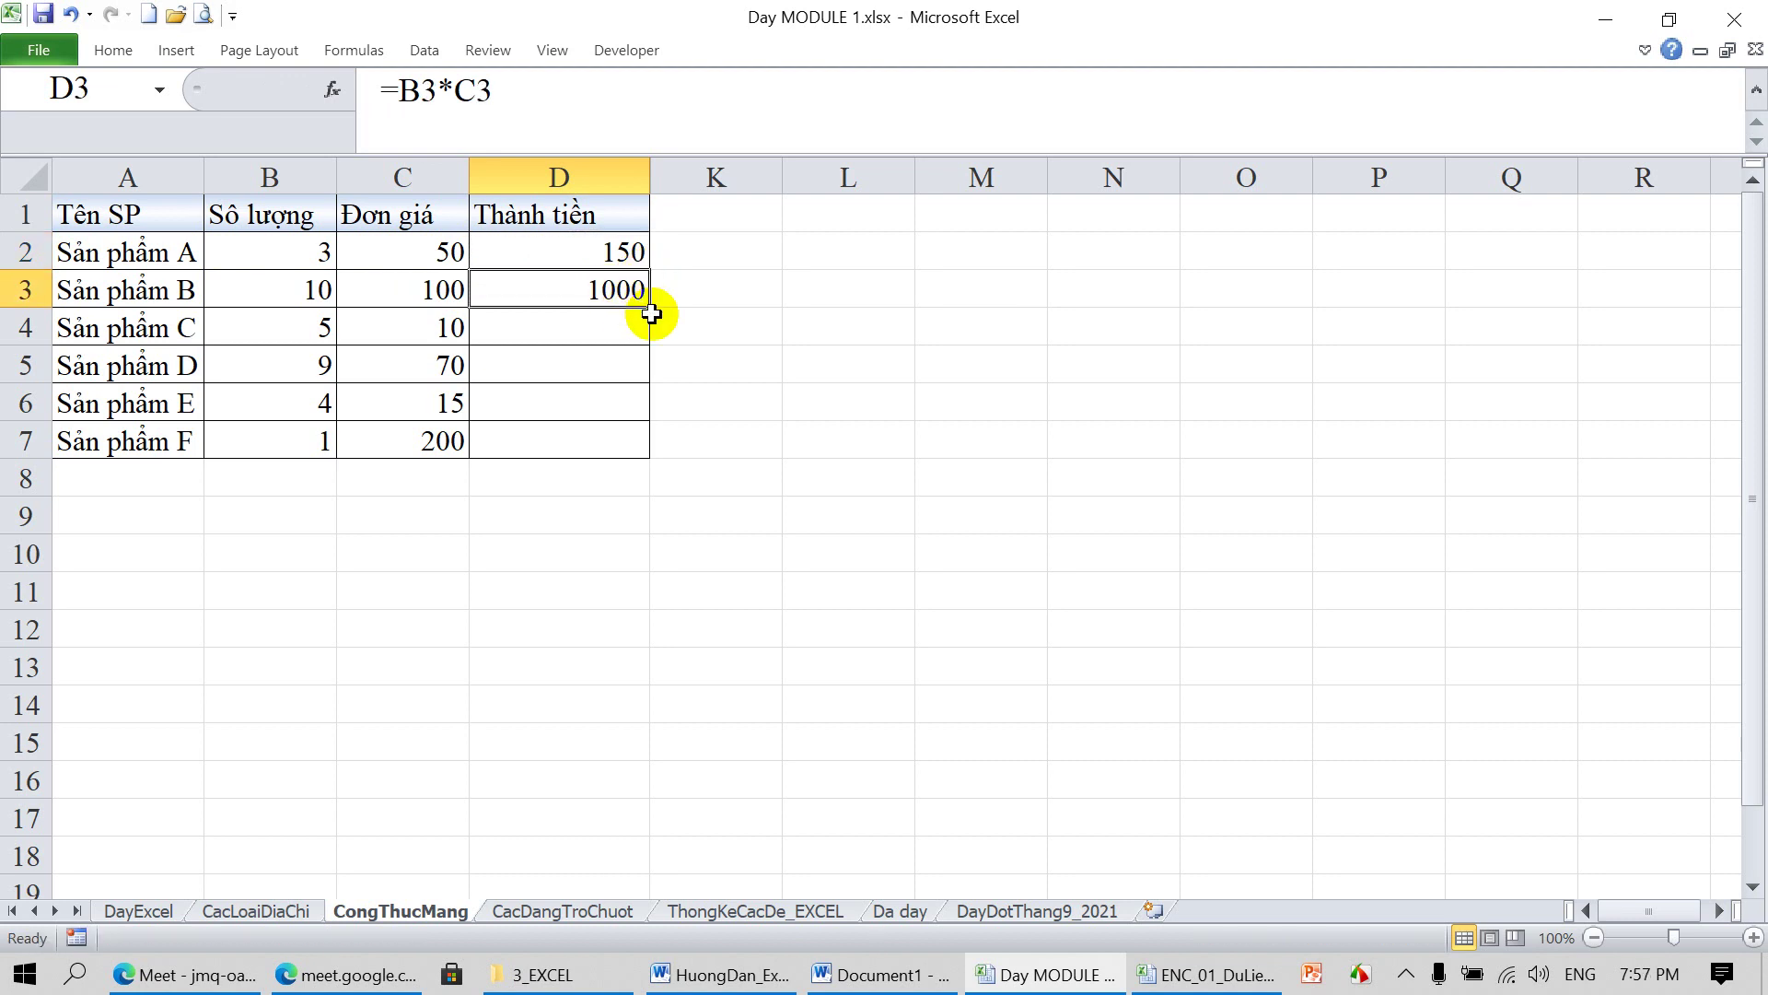
left_click_drag(650, 307, 644, 445)
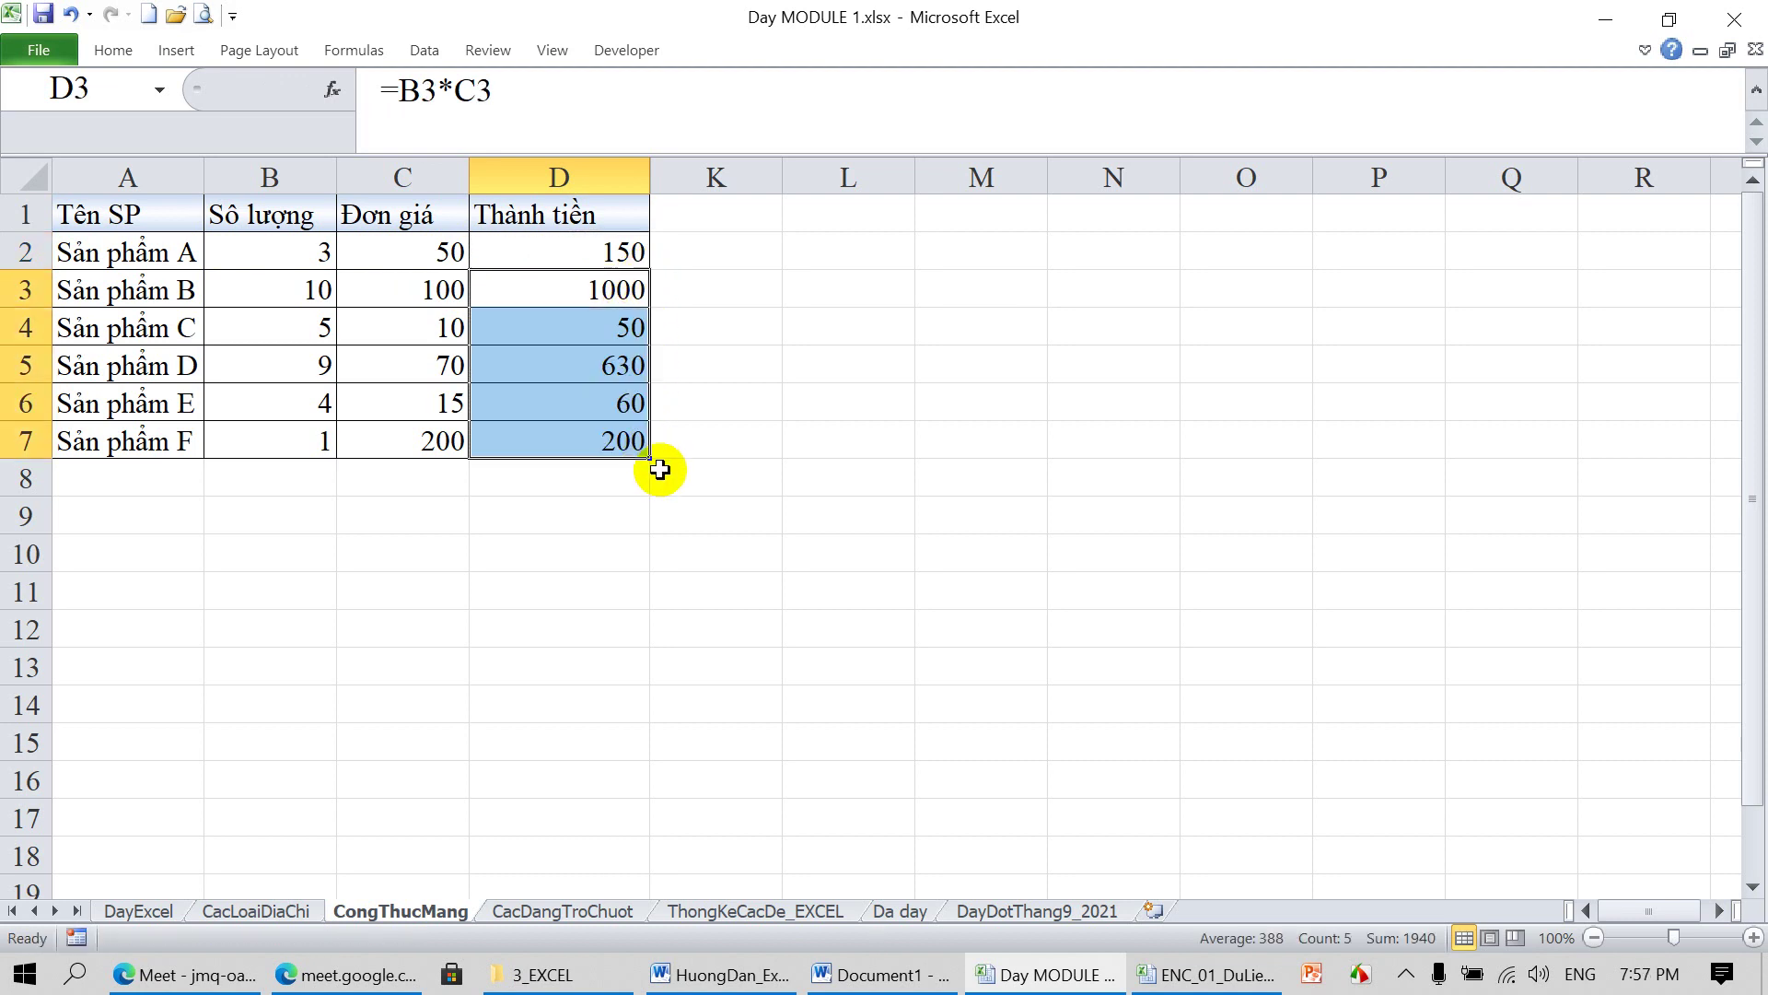
left_click(628, 445)
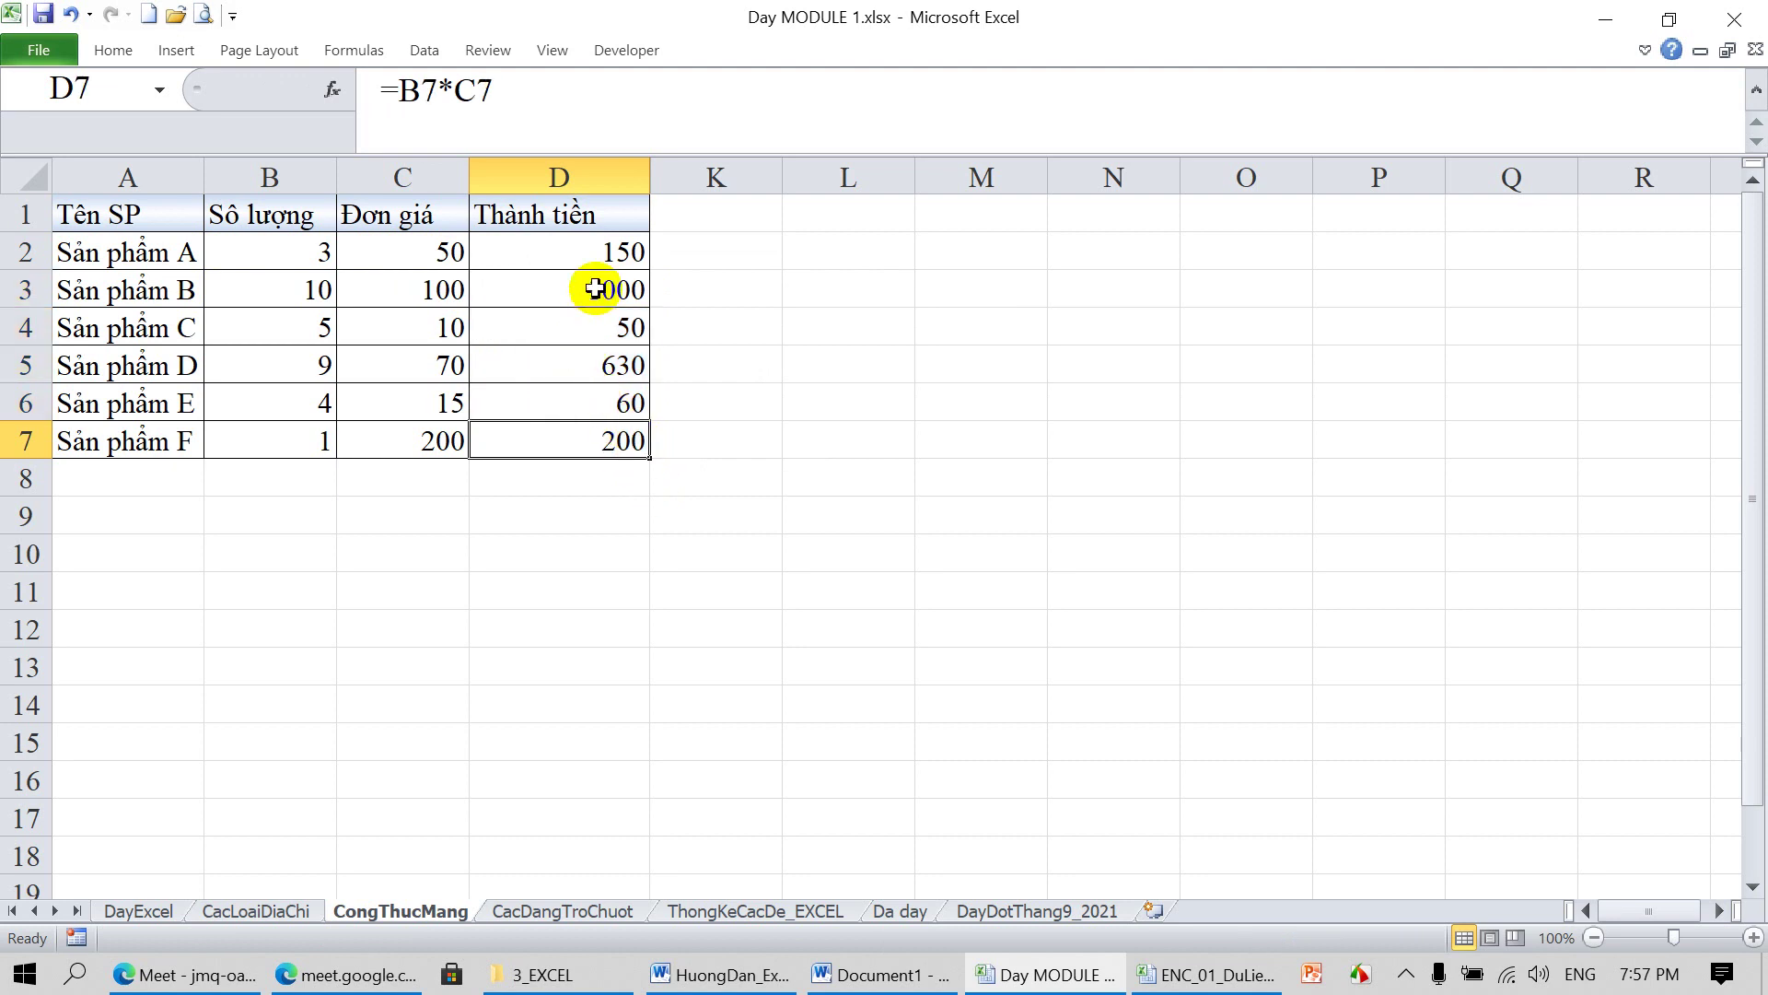
left_click_drag(599, 244, 600, 445)
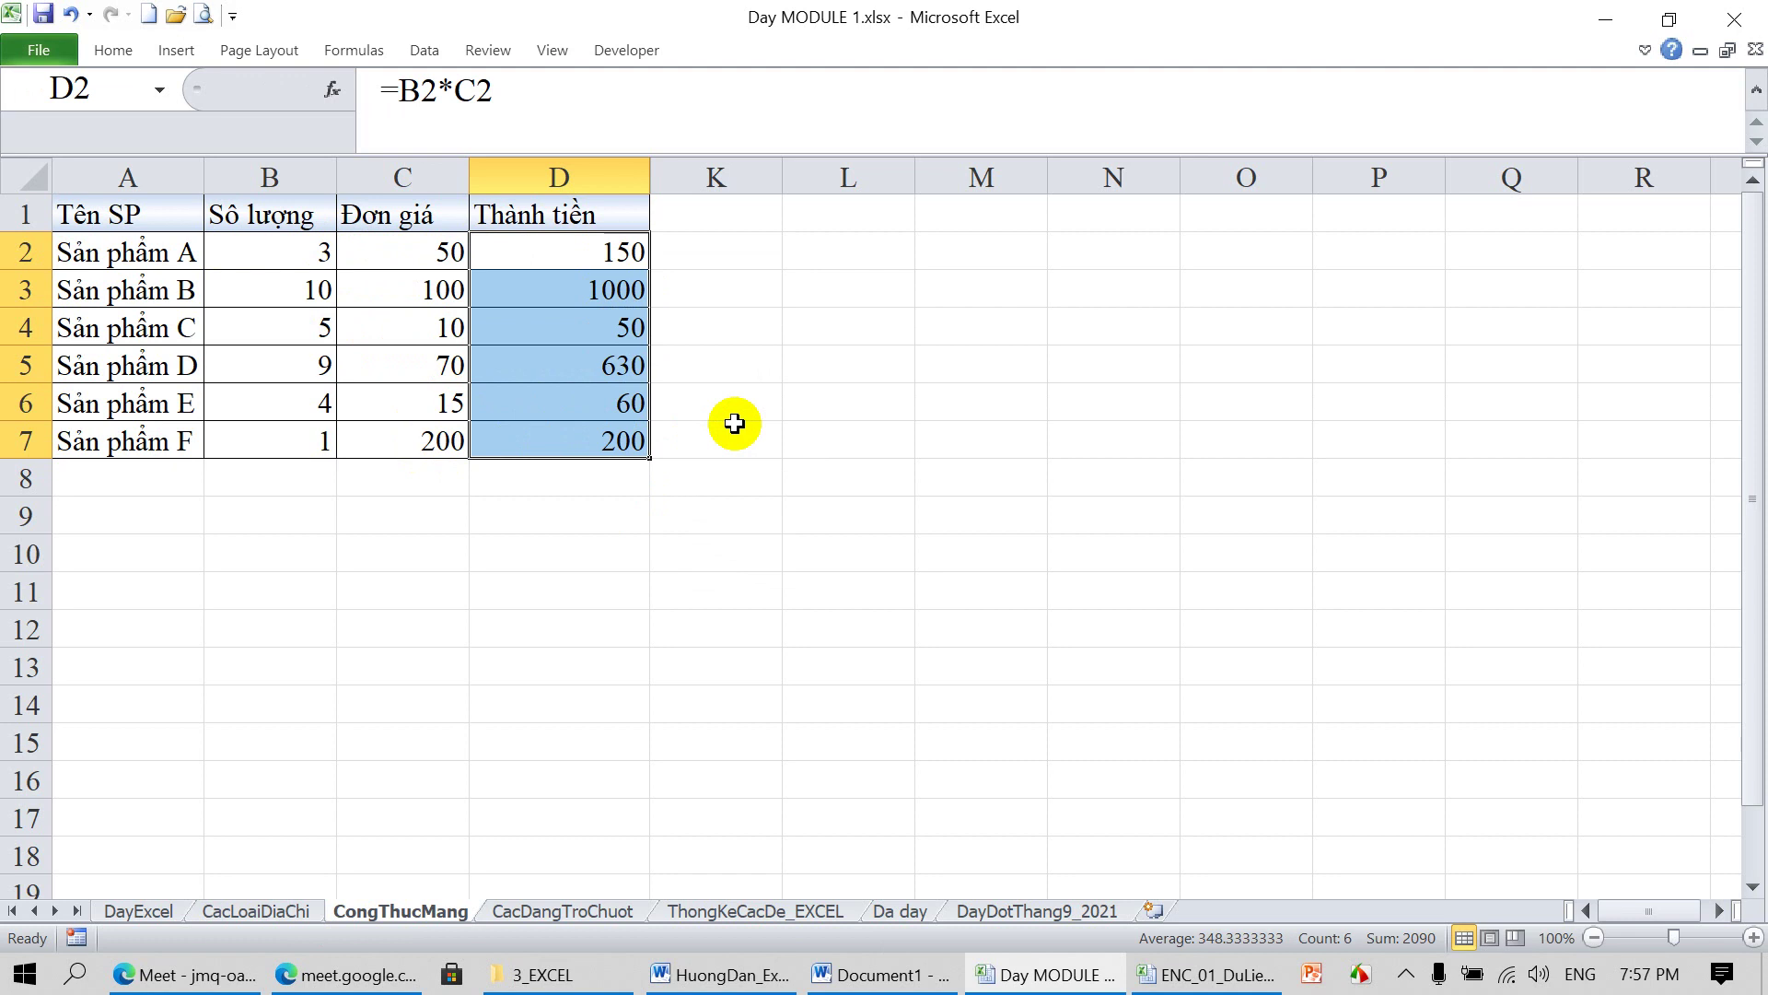
key("Delete")
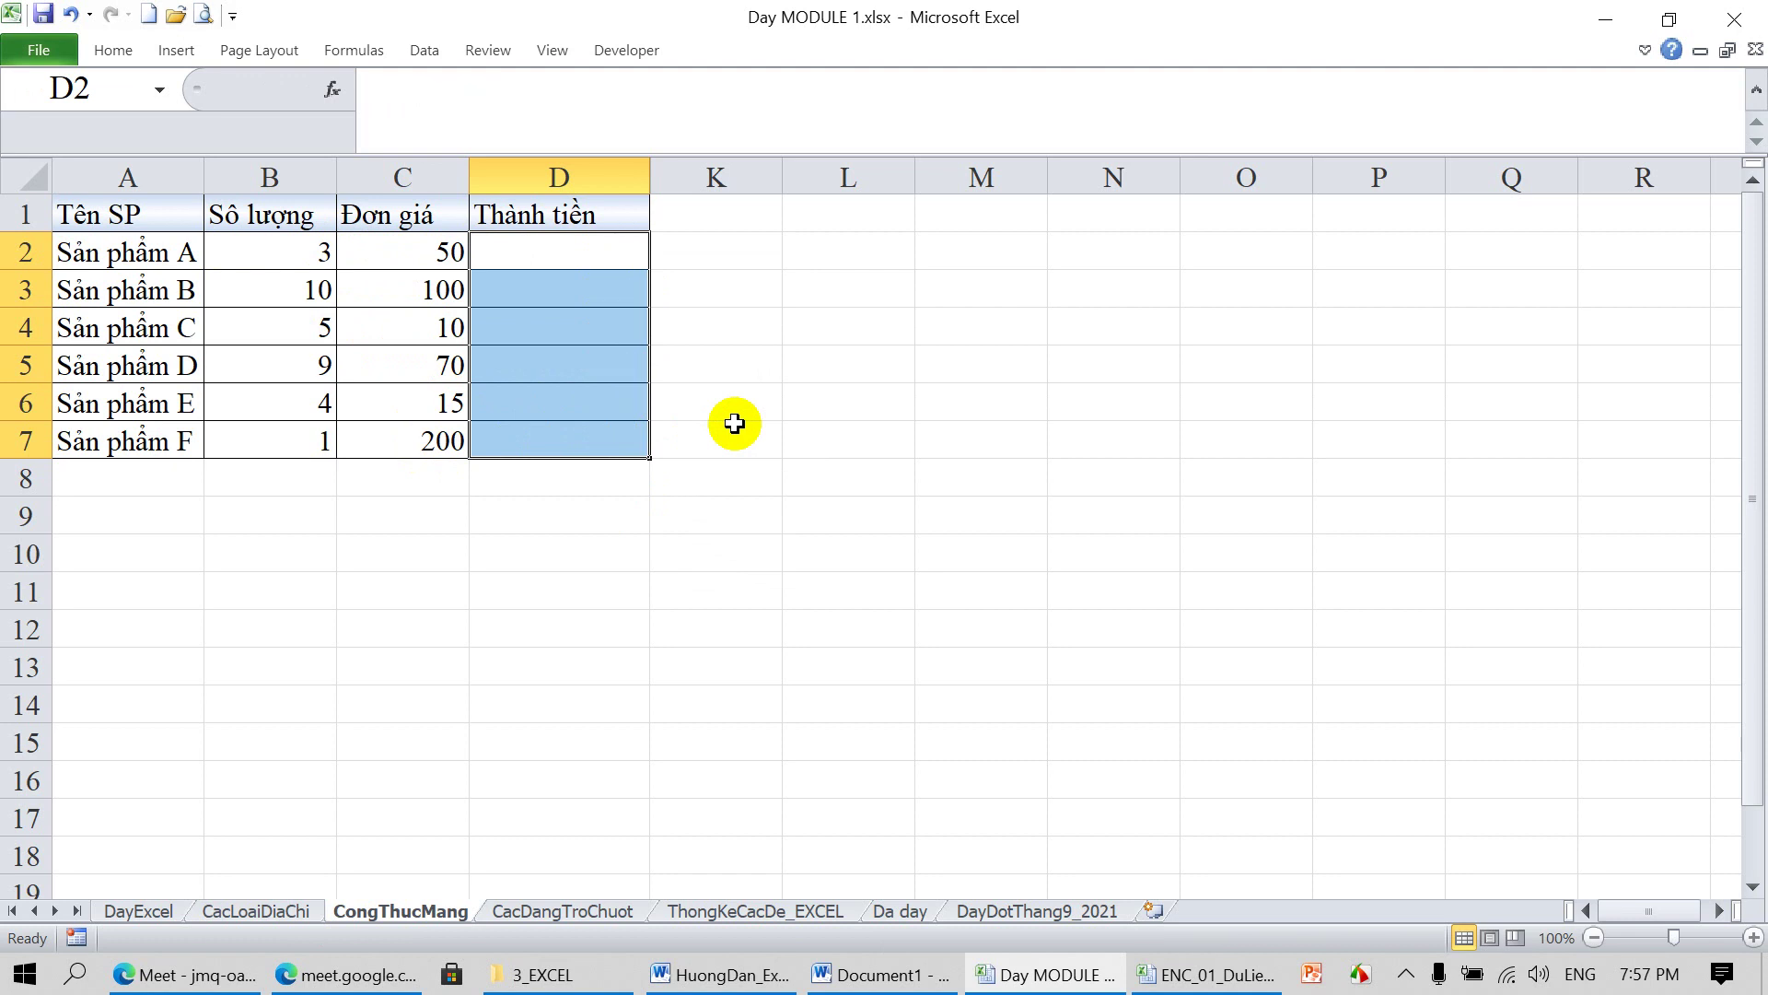
Fill the Số lượng values B2:B7 pink
left_click(924, 390)
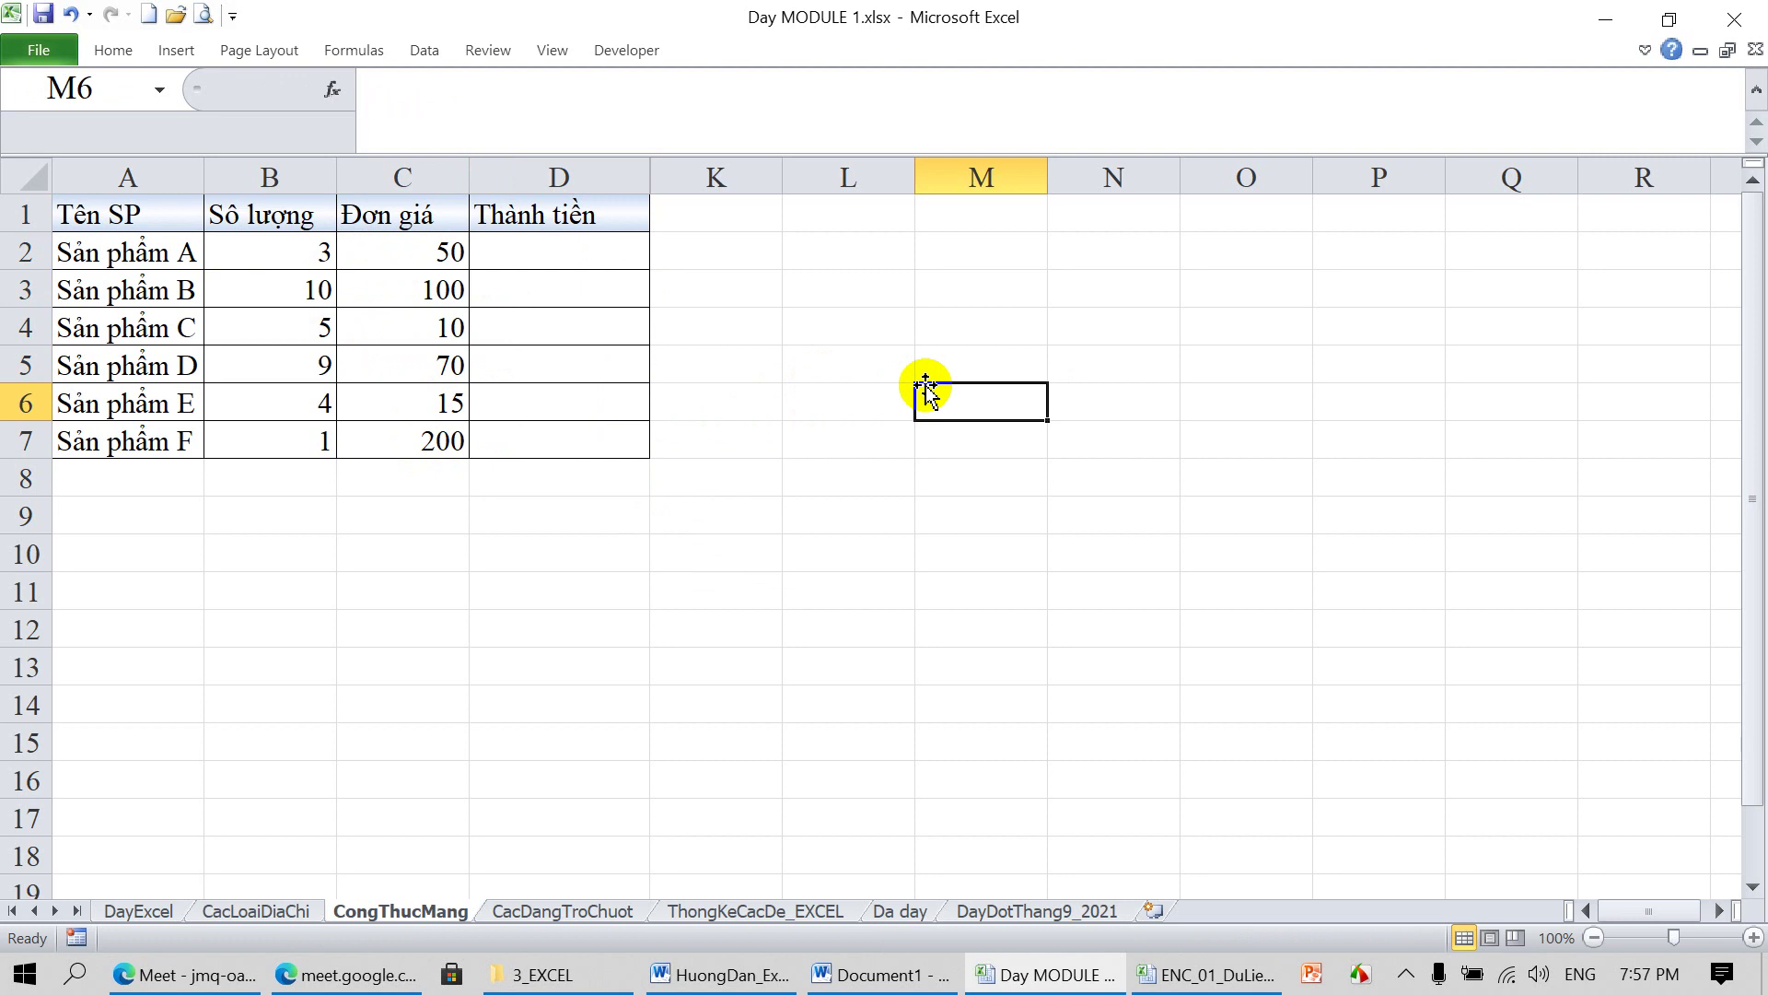
left_click(305, 256)
left_click_drag(306, 256, 288, 435)
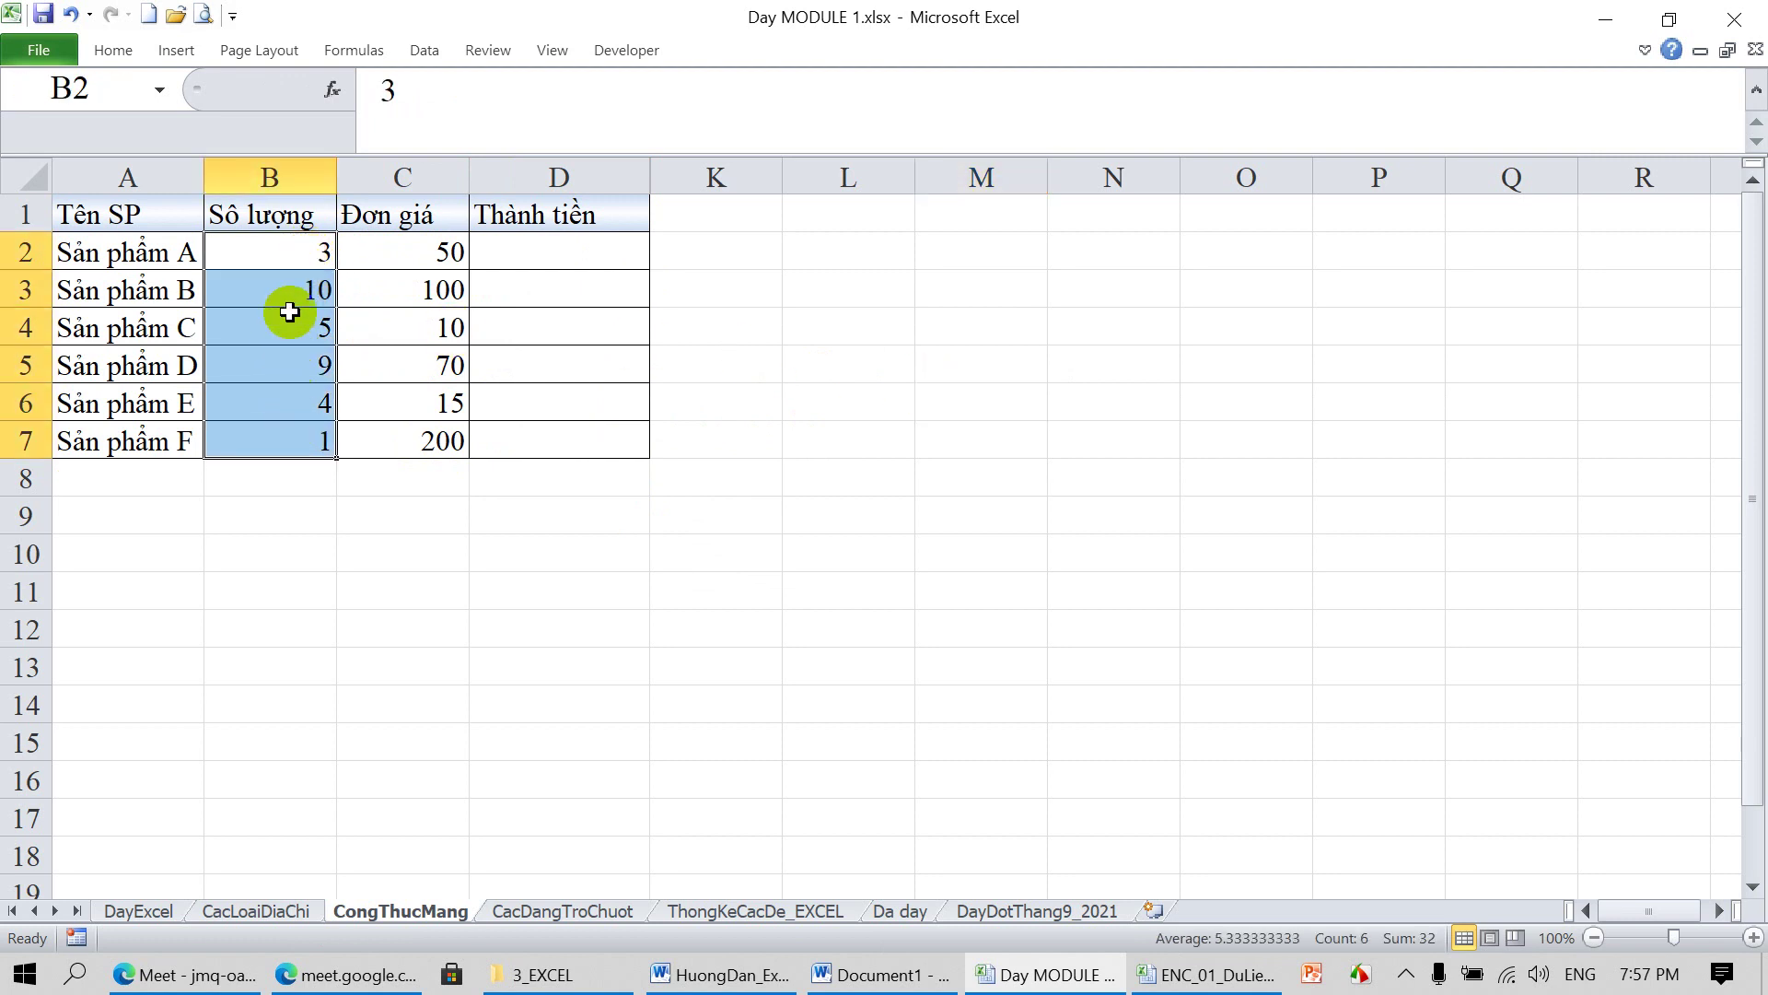
left_click_drag(296, 252, 297, 429)
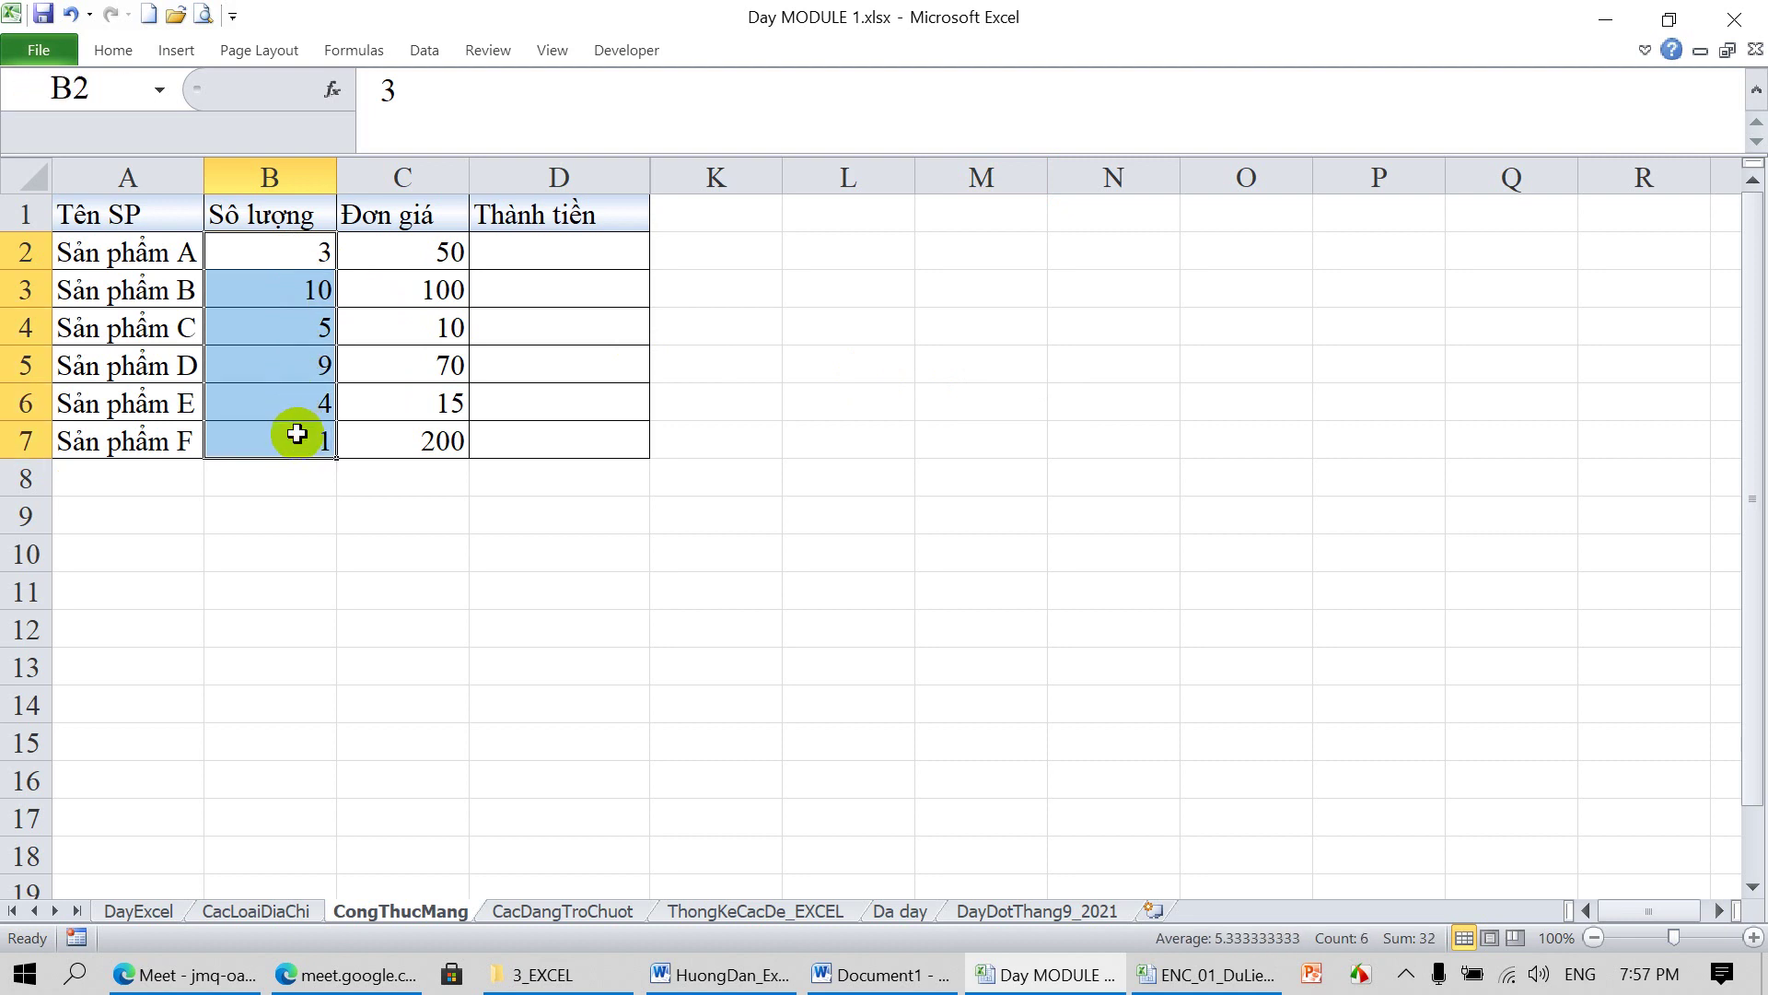
left_click_drag(456, 253, 429, 426)
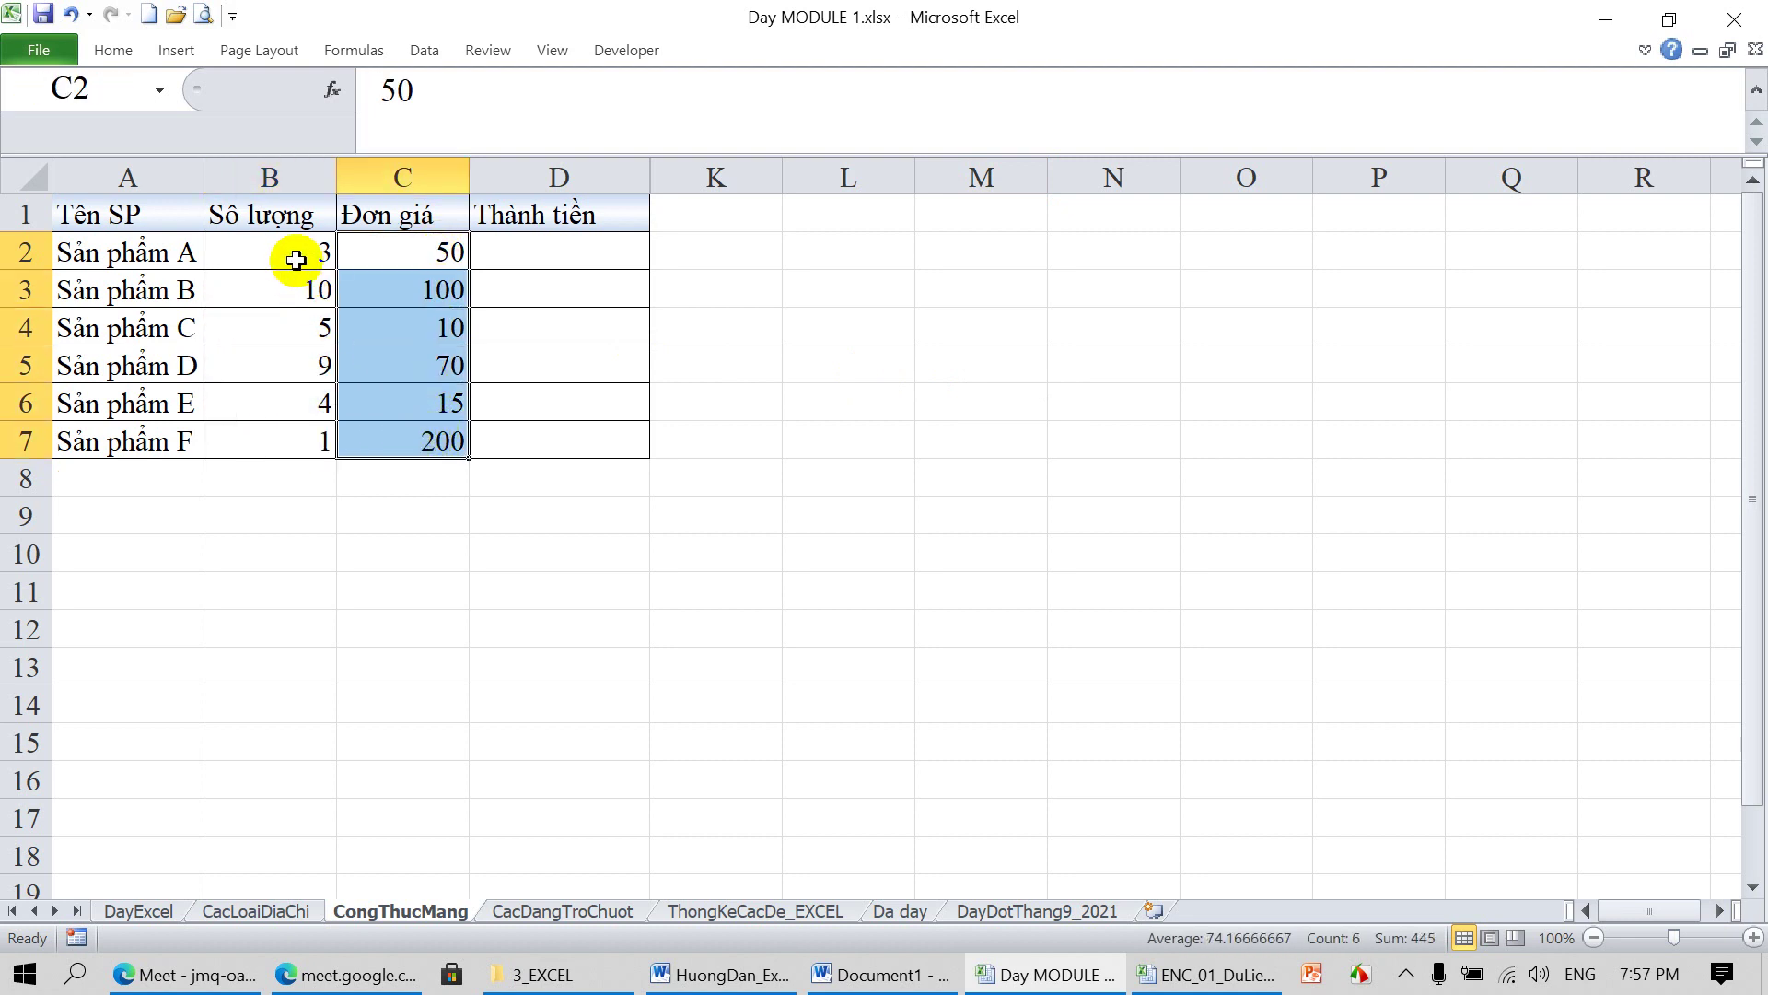
left_click_drag(294, 250, 290, 431)
left_click_drag(425, 258, 406, 428)
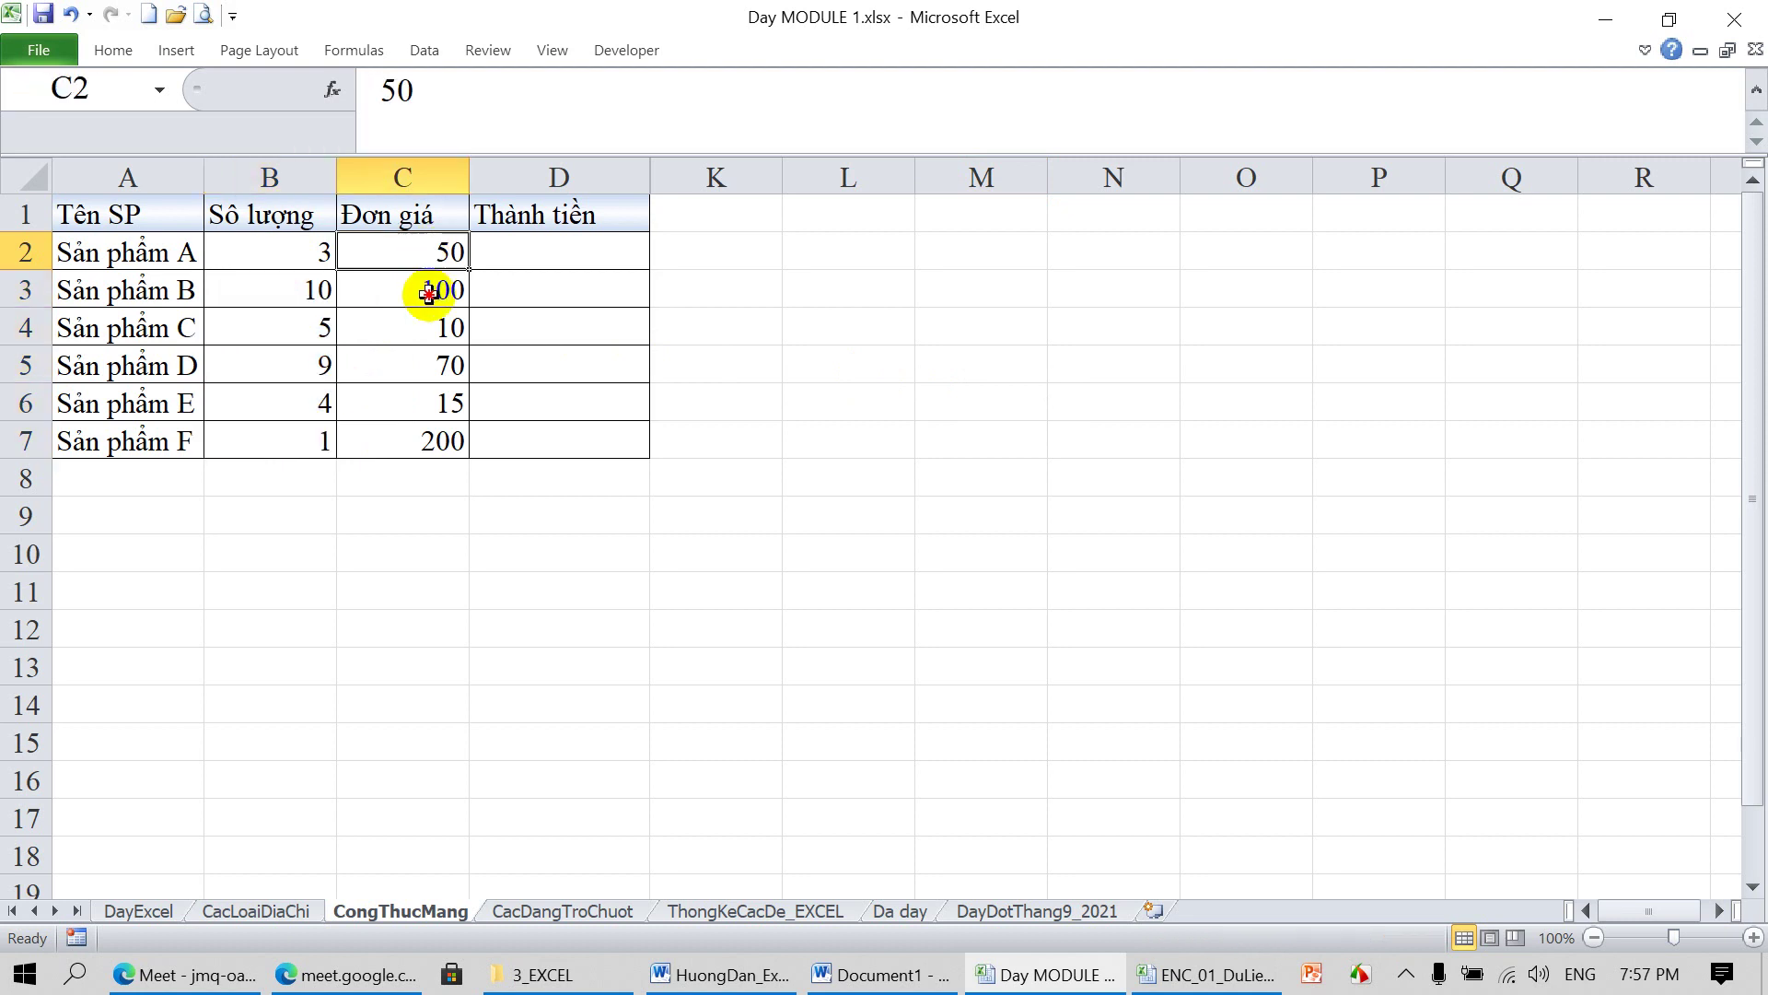
left_click(406, 502)
left_click(276, 256)
left_click_drag(284, 288, 284, 438)
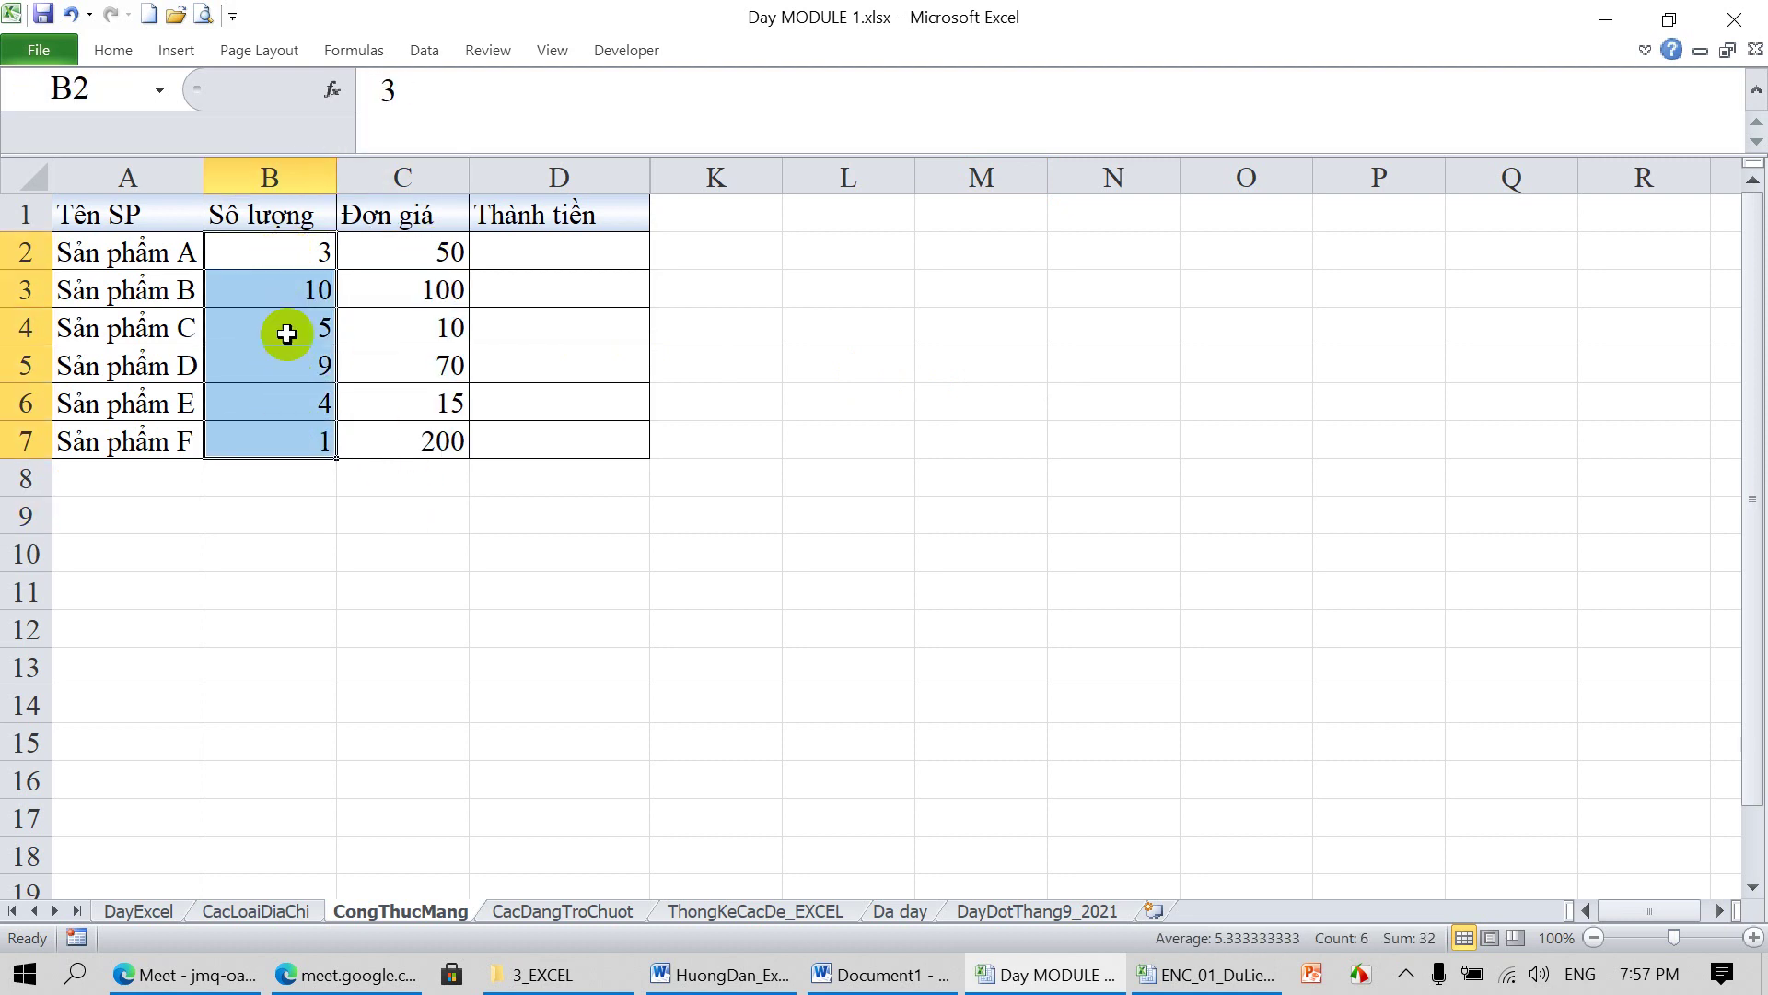
left_click(113, 50)
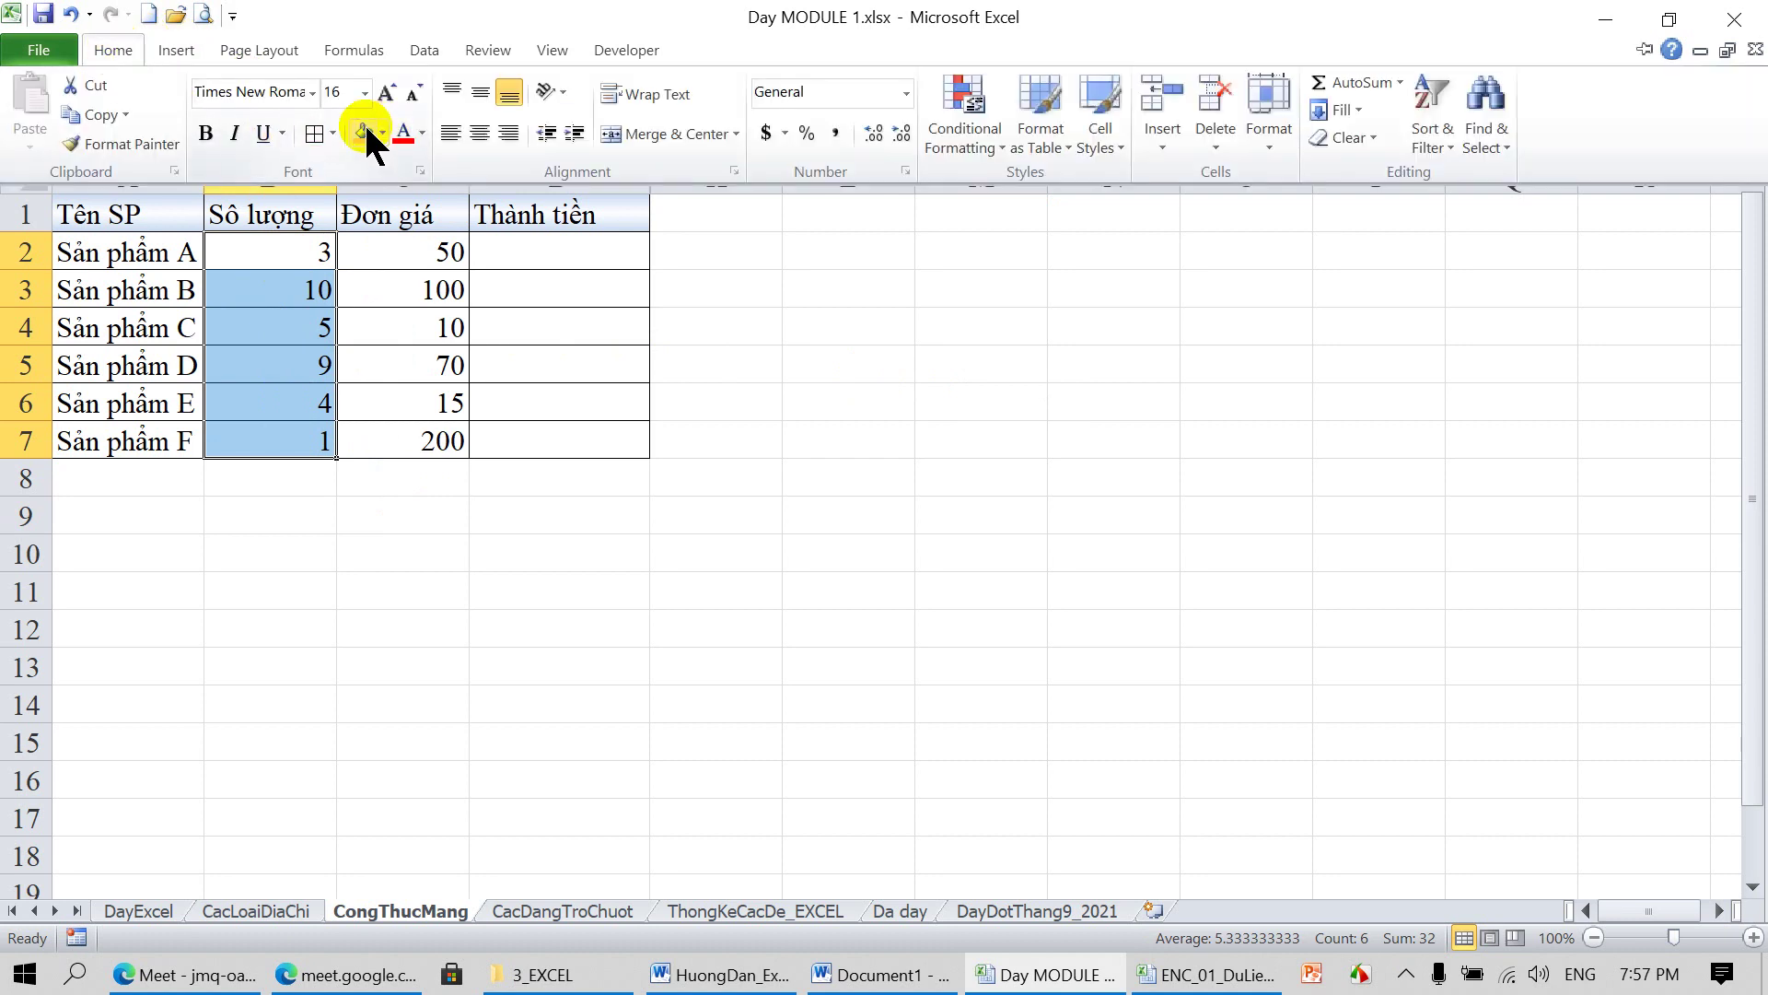
left_click(369, 129)
Fill the Đơn giá values C2:C7 green
left_click_drag(411, 247, 411, 438)
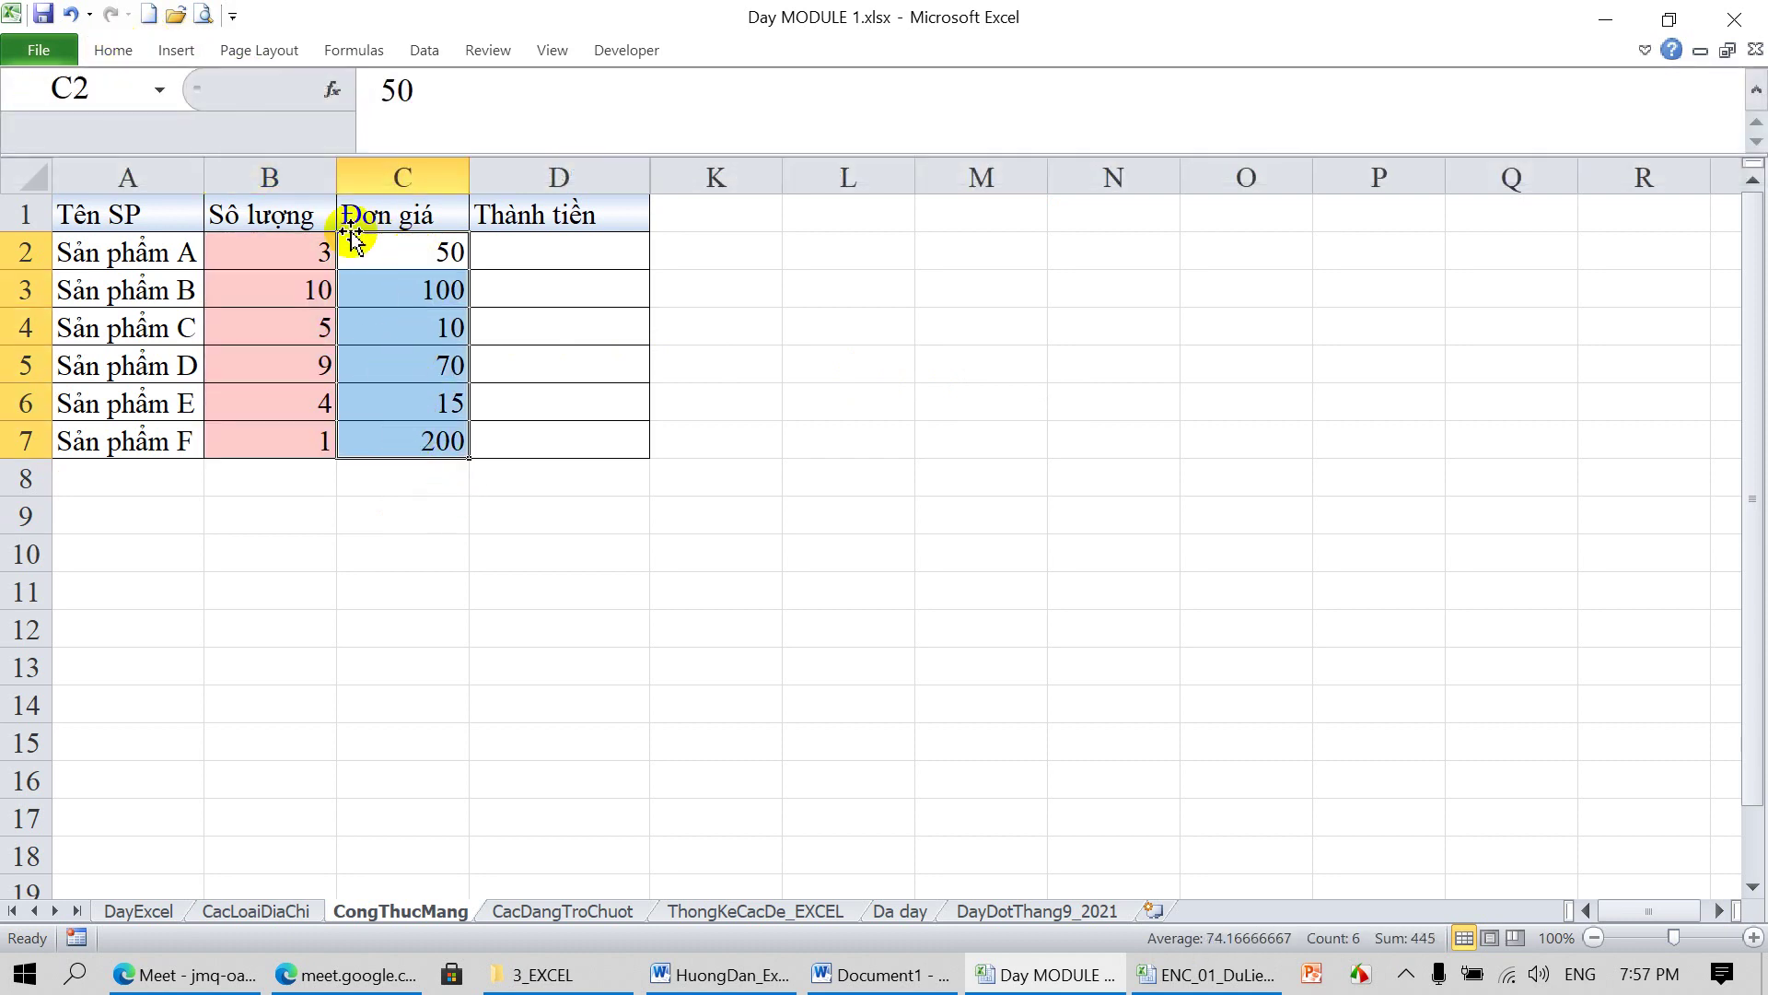
left_click(138, 53)
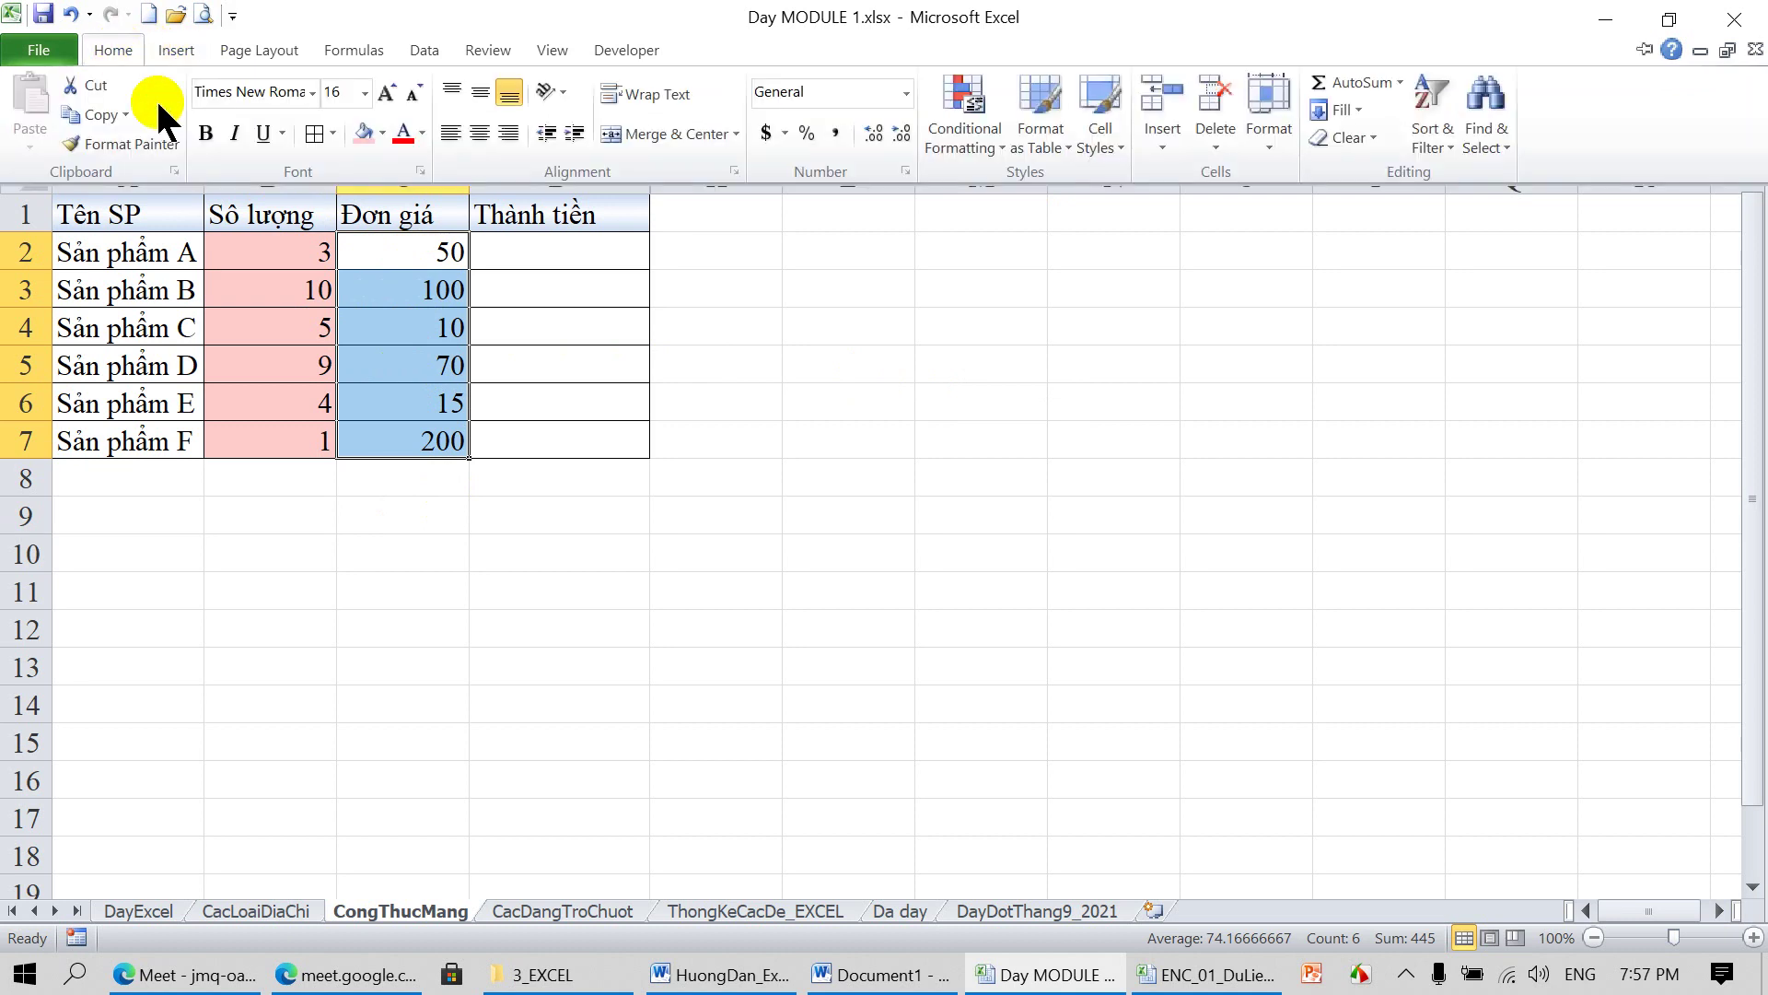
left_click(383, 134)
left_click(458, 322)
left_click(932, 384)
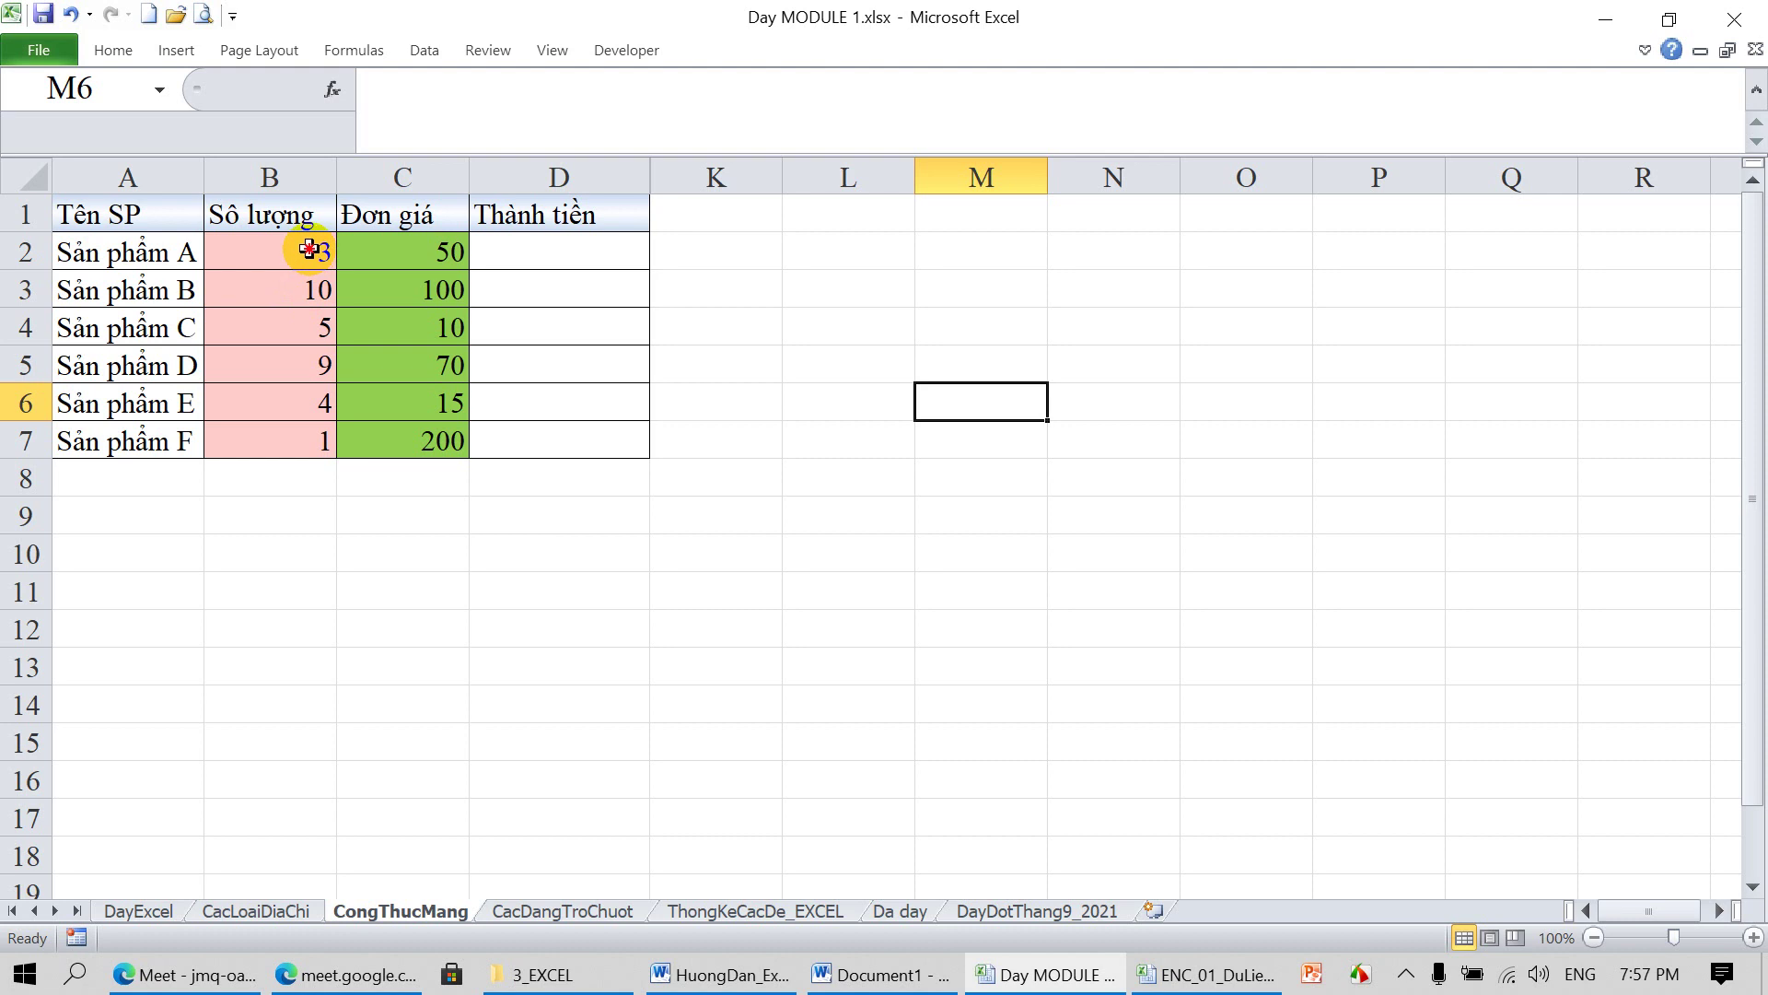
left_click_drag(309, 249, 304, 442)
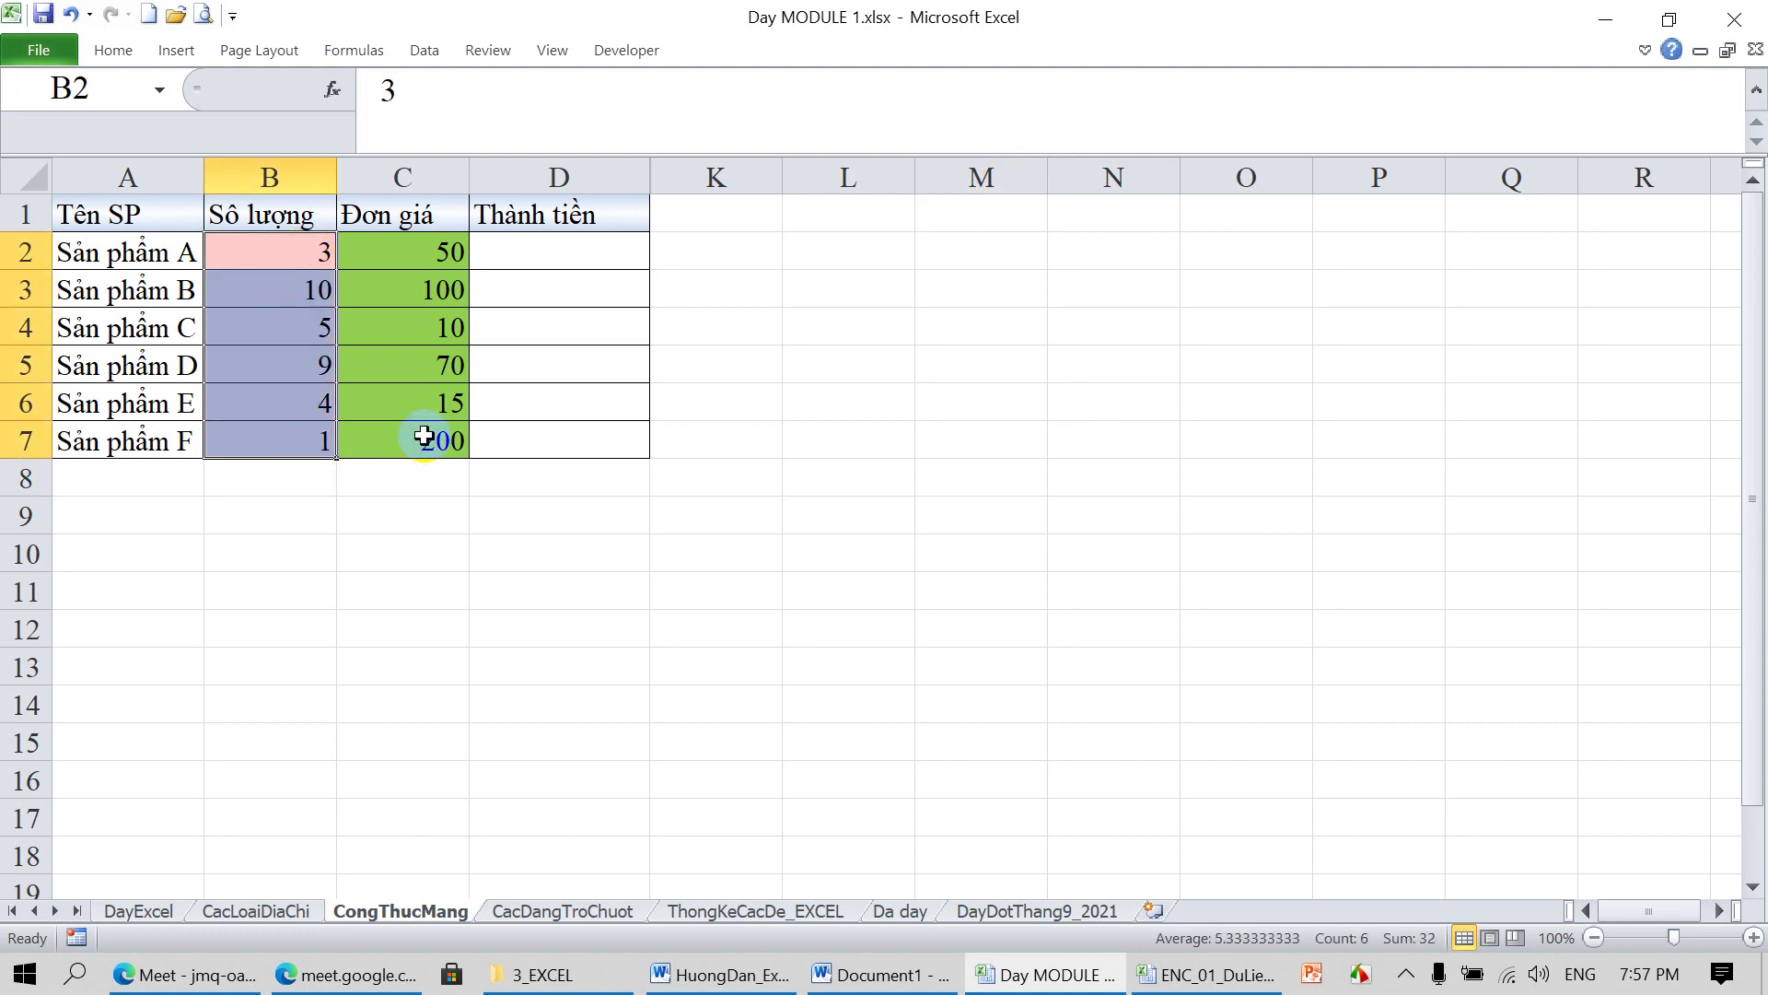
left_click(849, 220)
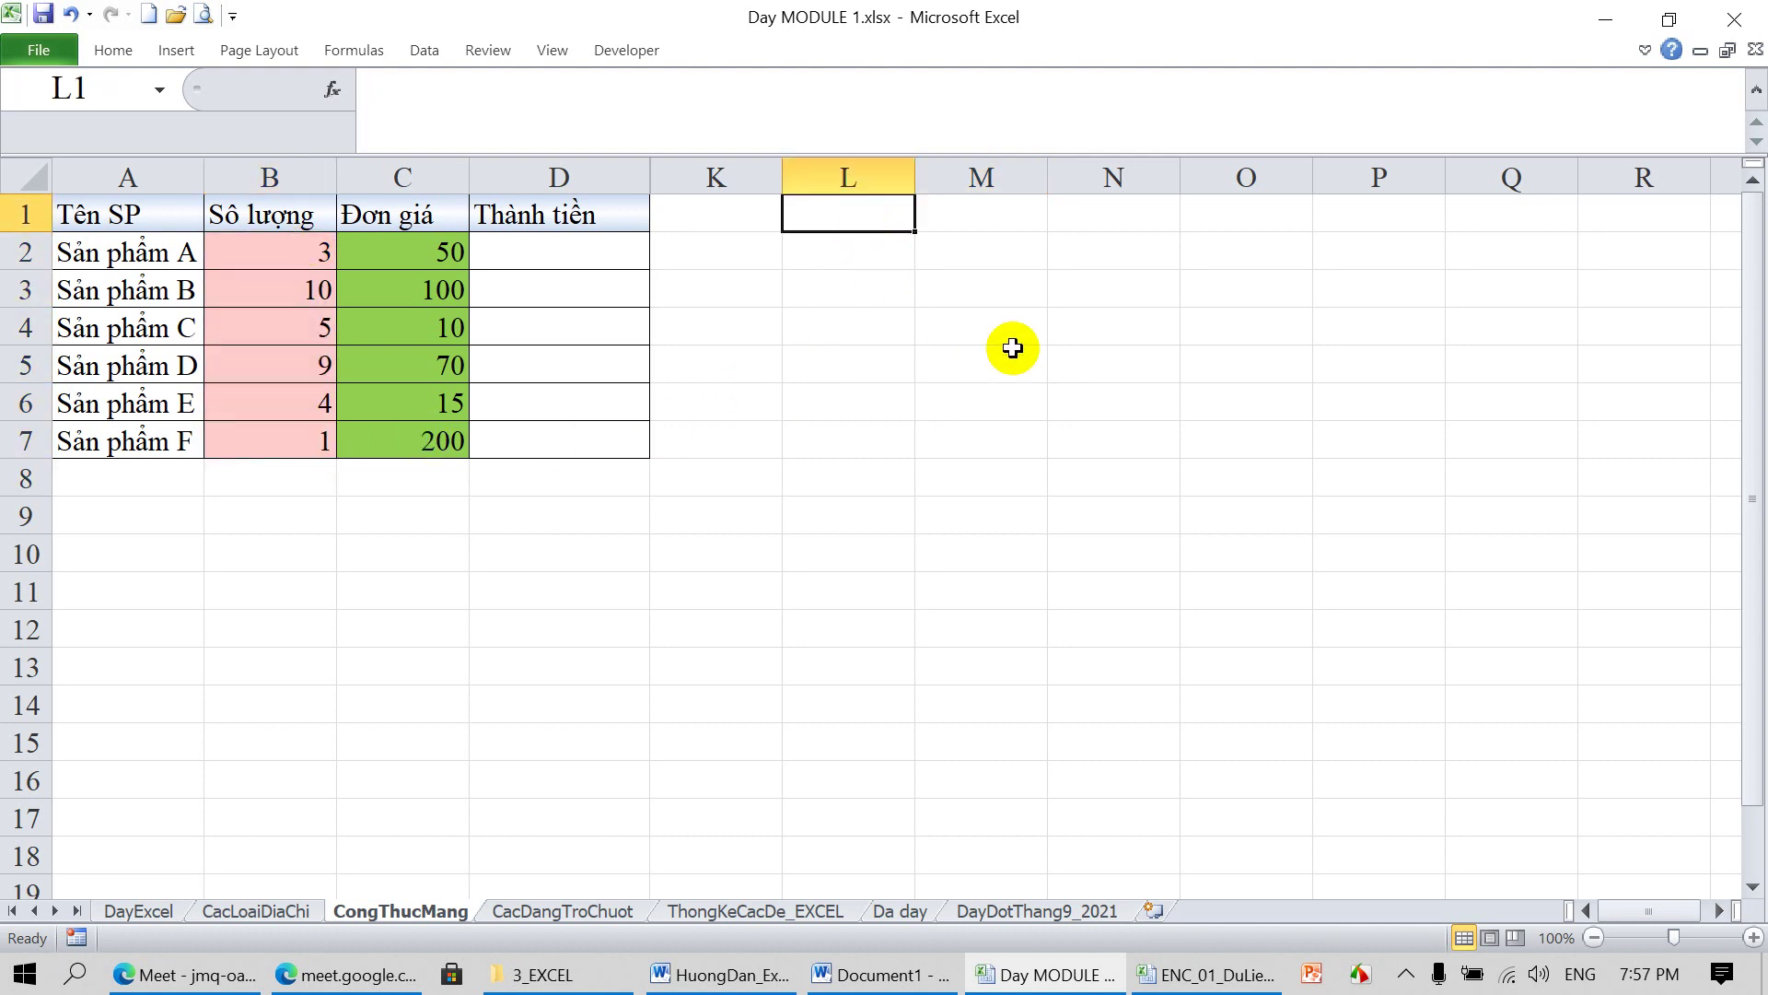
type("Co")
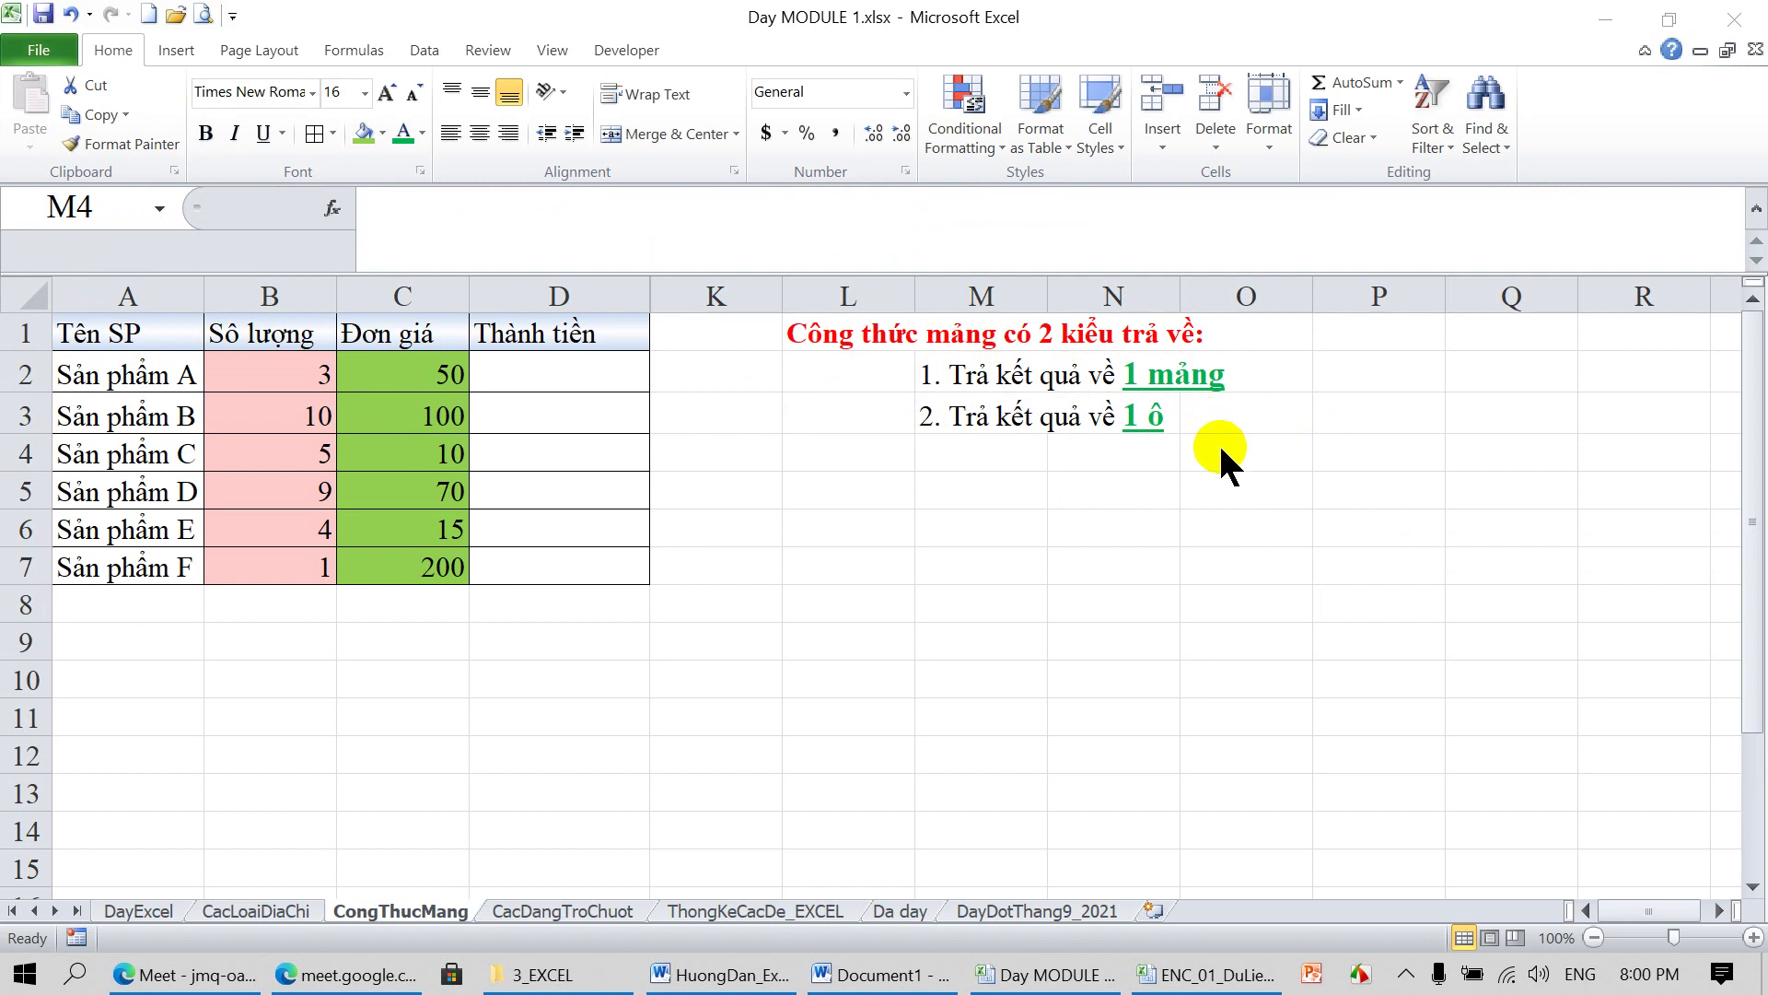
left_click(1152, 495)
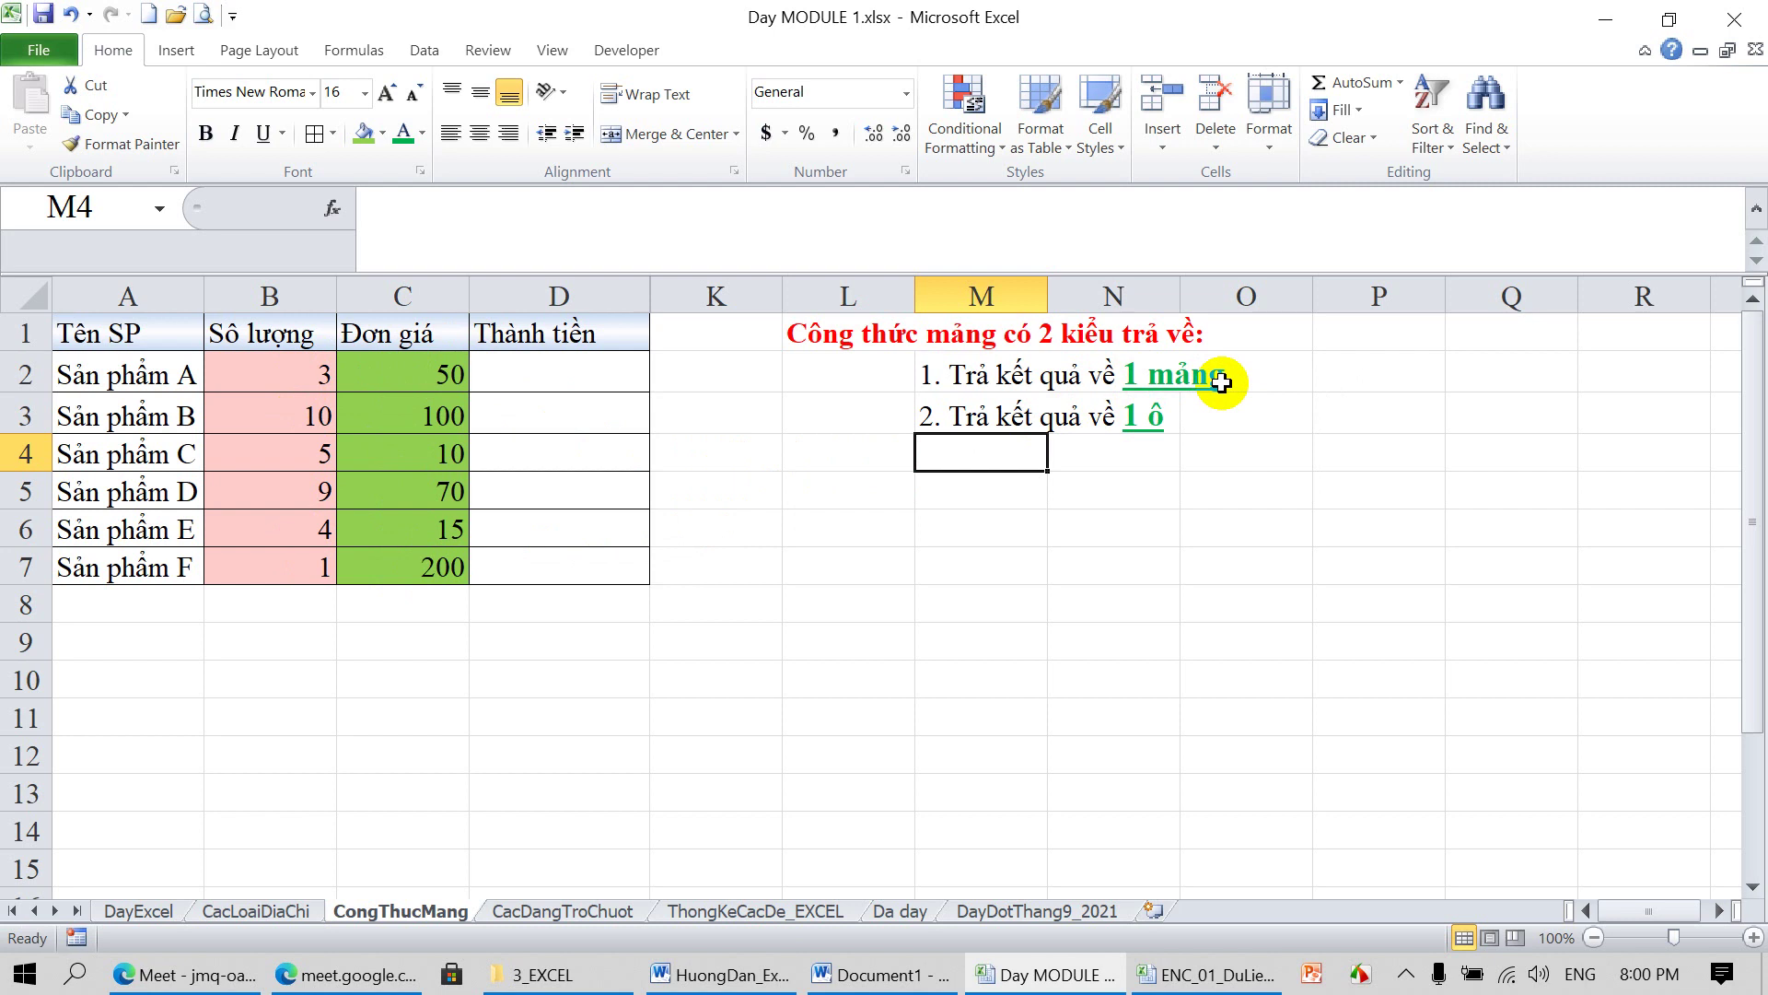
Enter {=B2:B7*C2:C7} as an array formula across D2:D7, returning 150 to 200
left_click(586, 366)
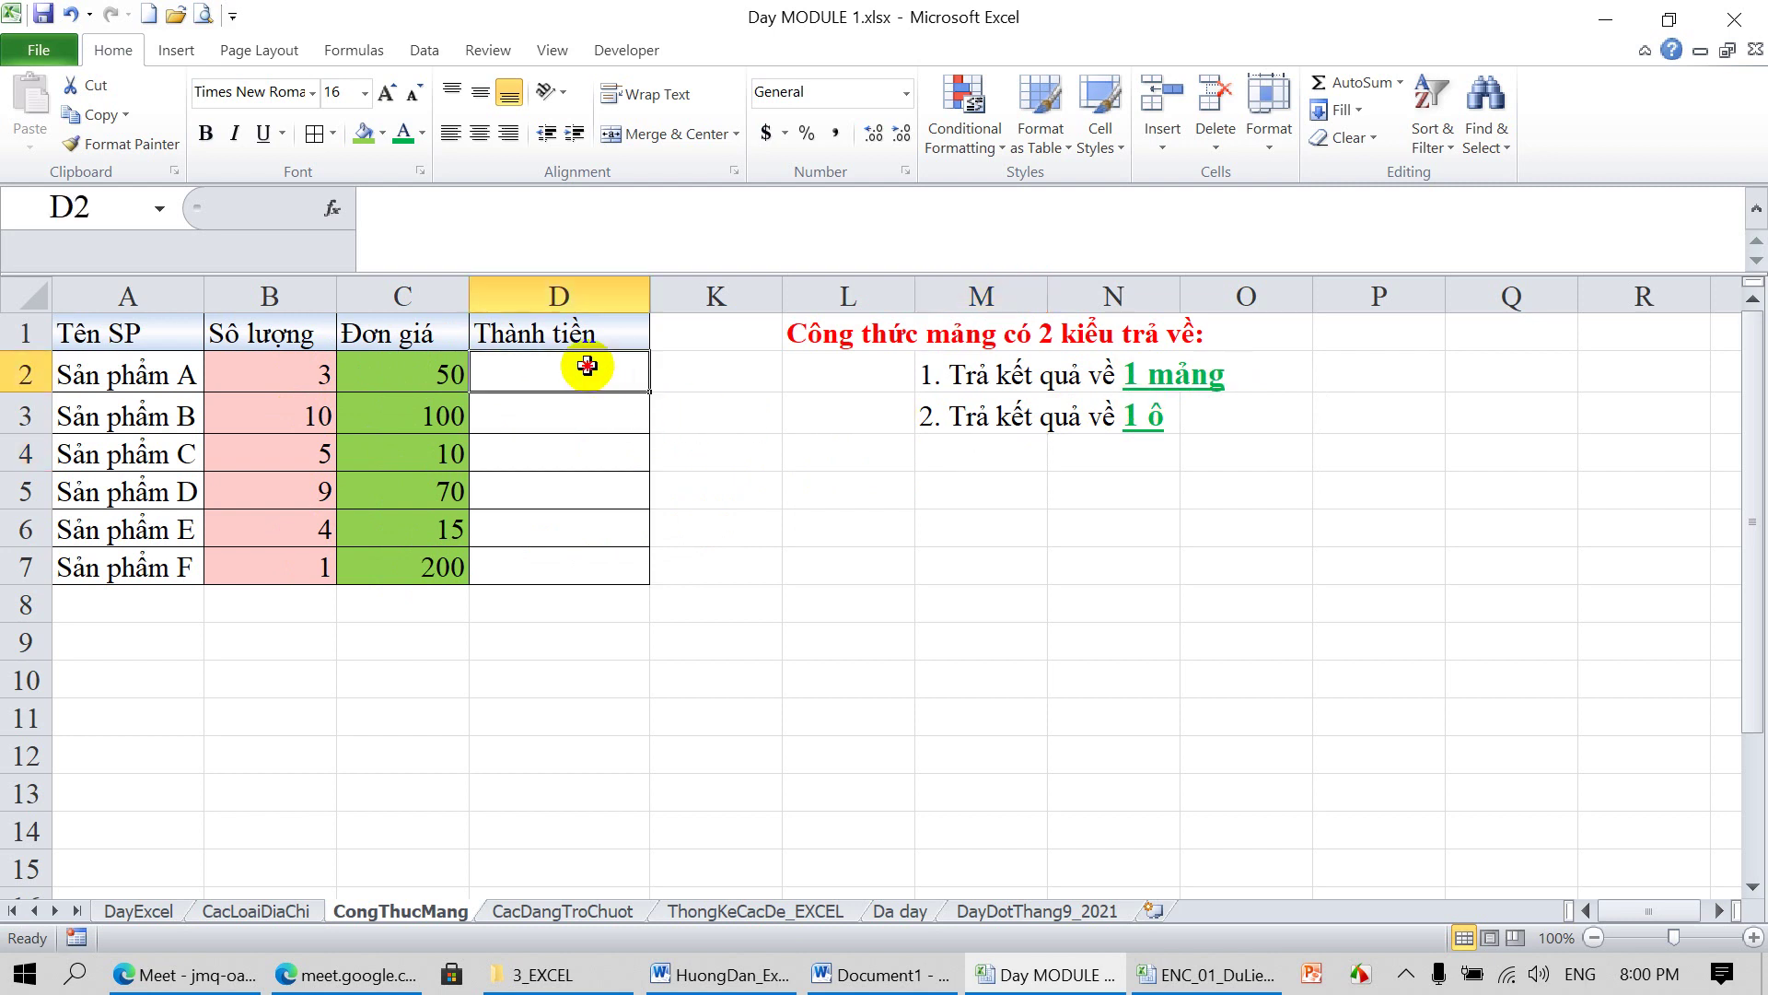
left_click_drag(587, 366, 584, 558)
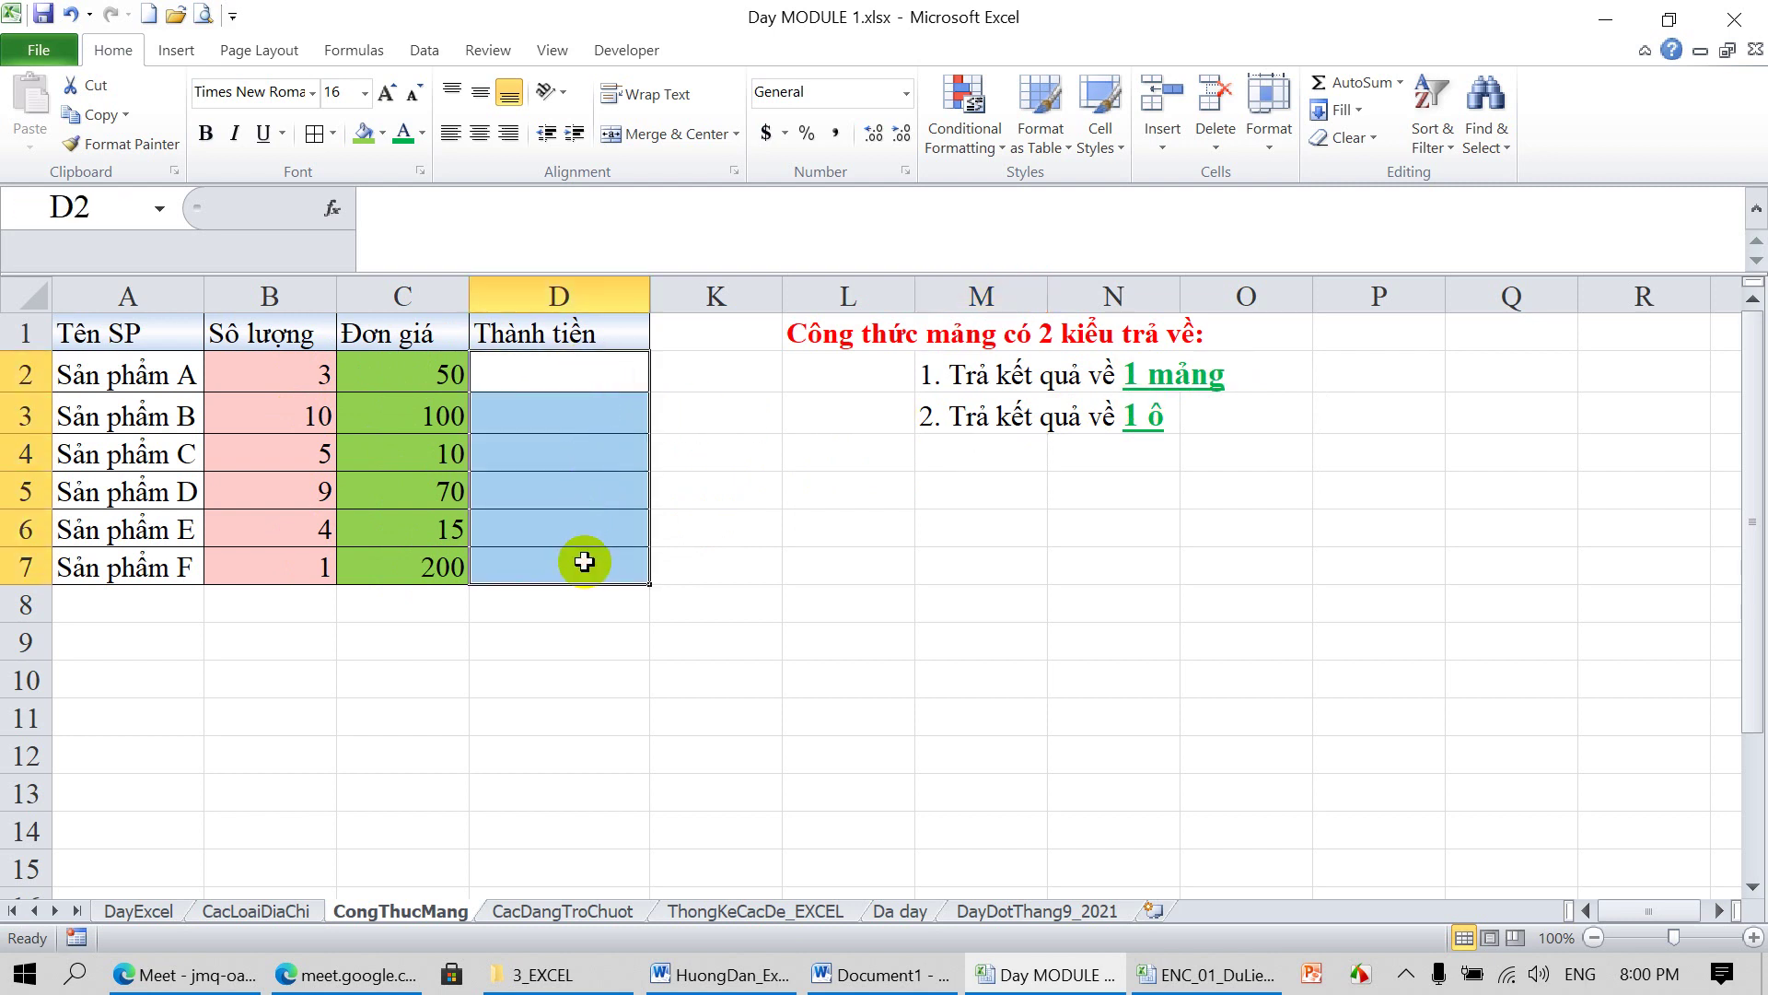
type("=")
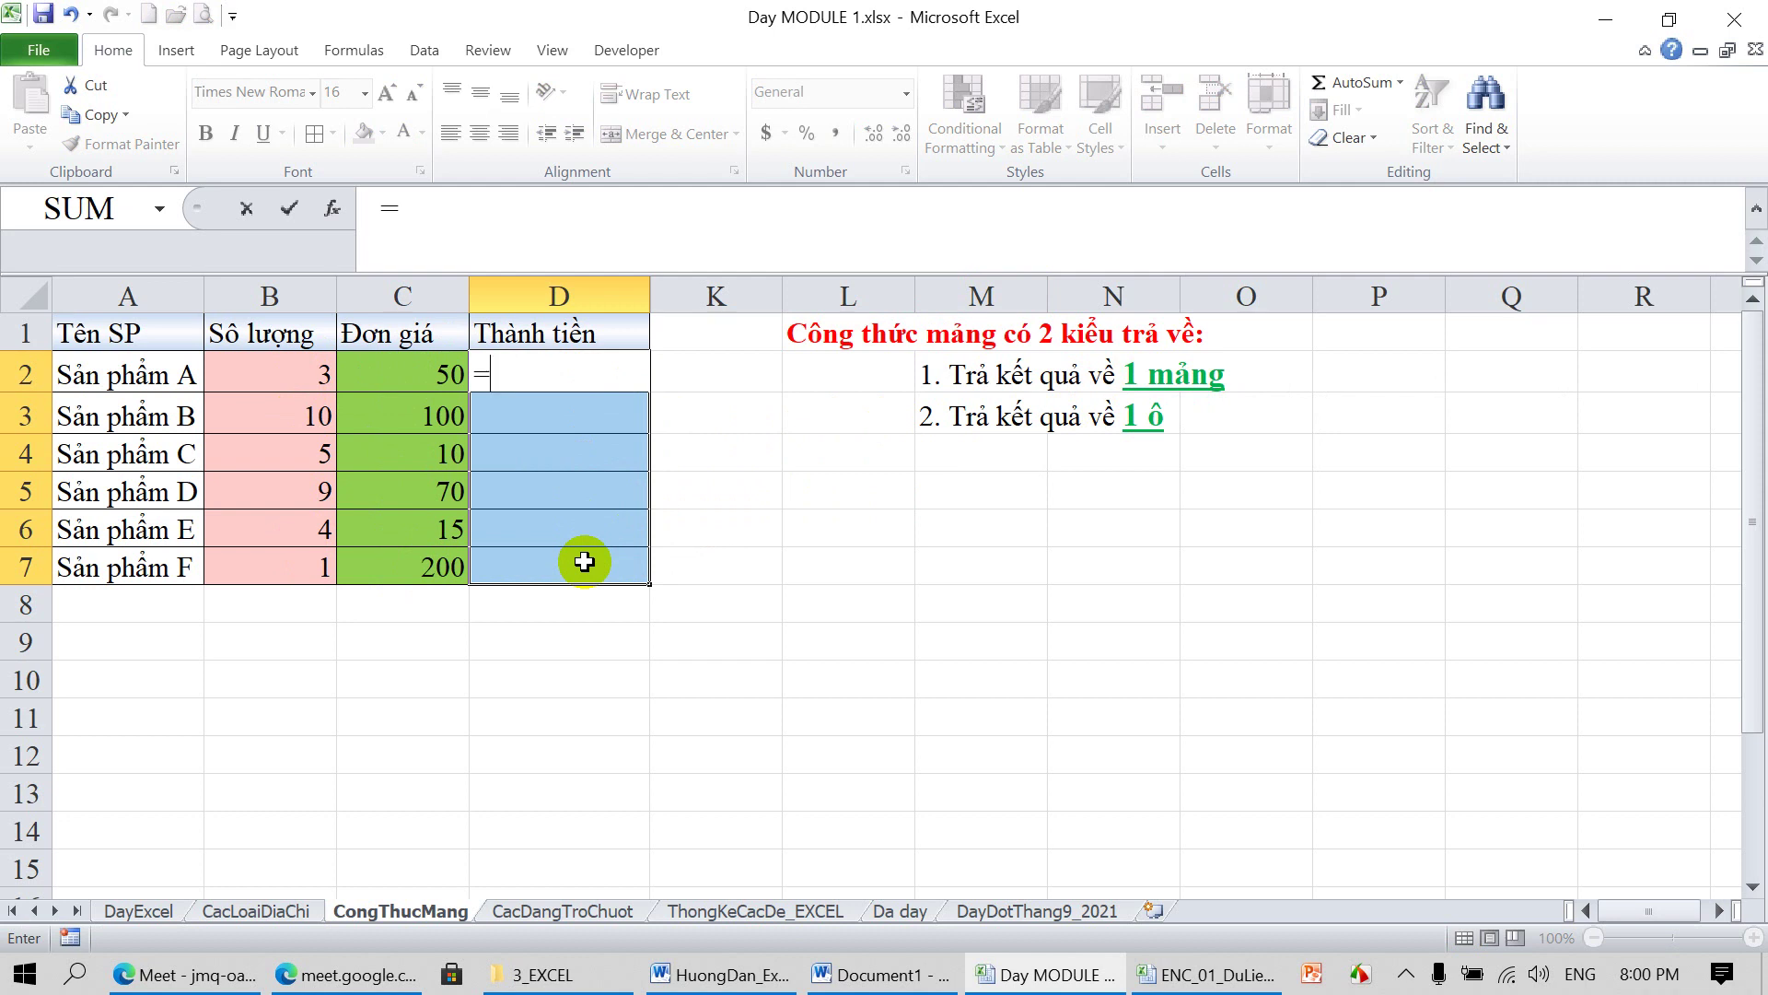
left_click(297, 362)
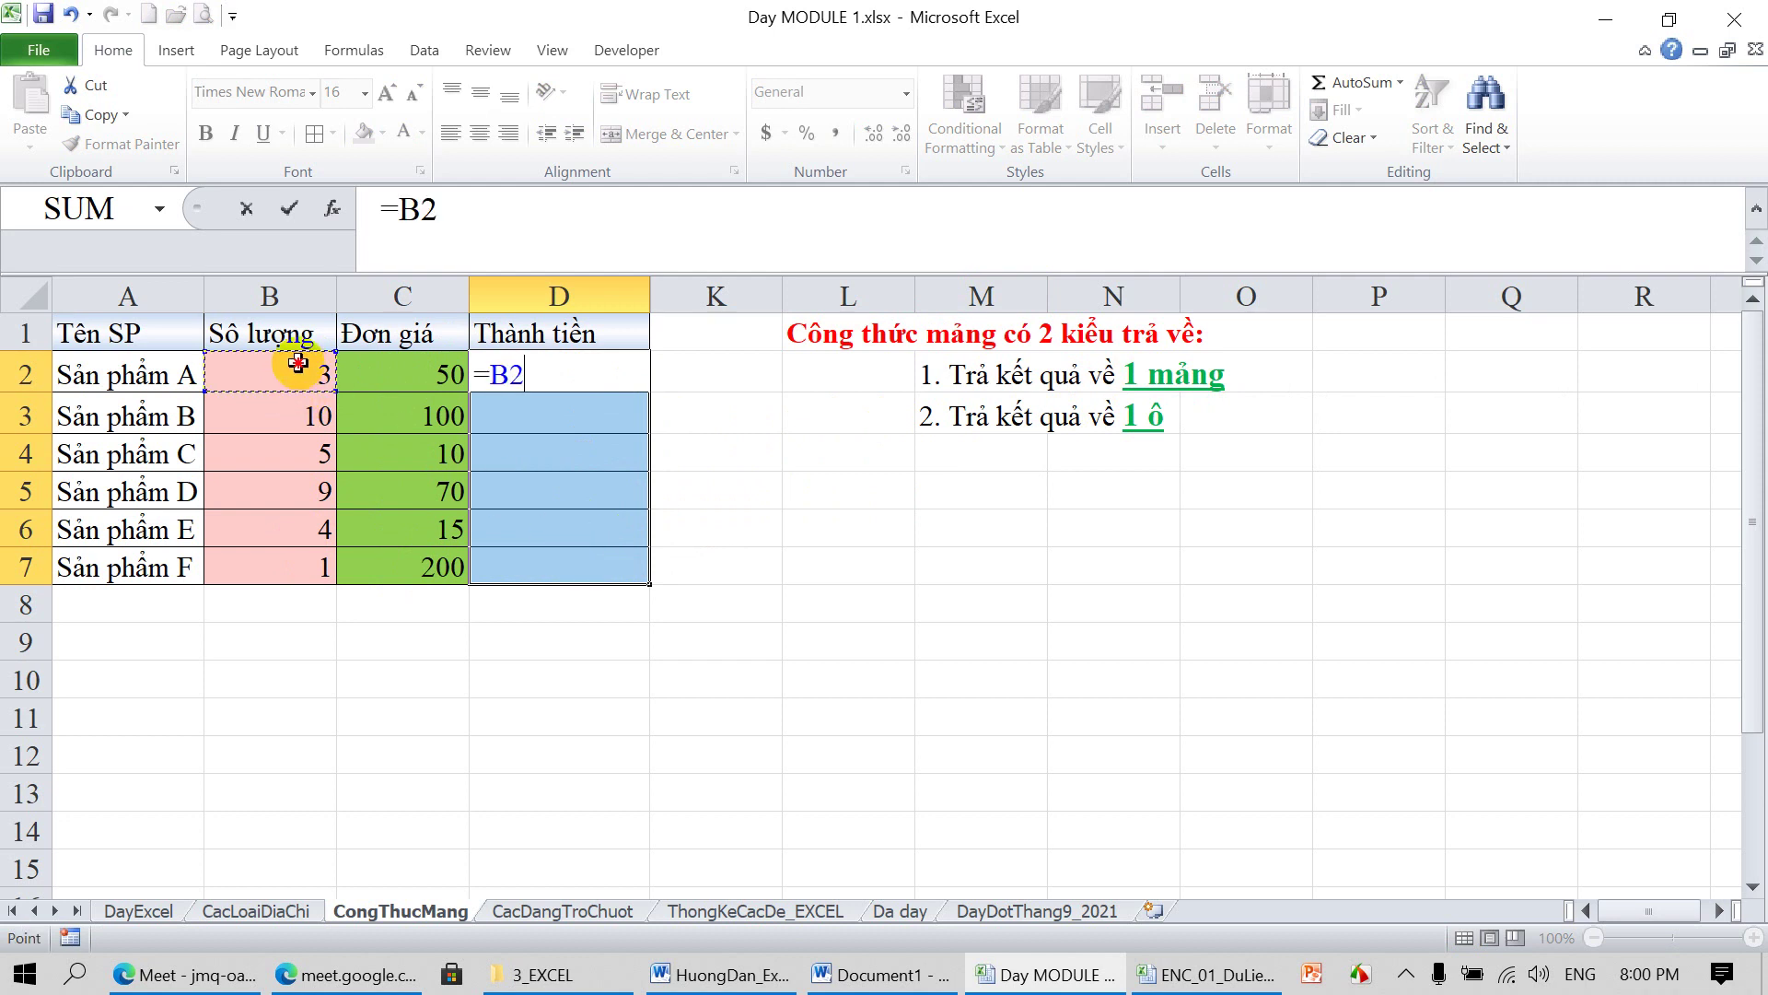
left_click_drag(297, 362, 292, 564)
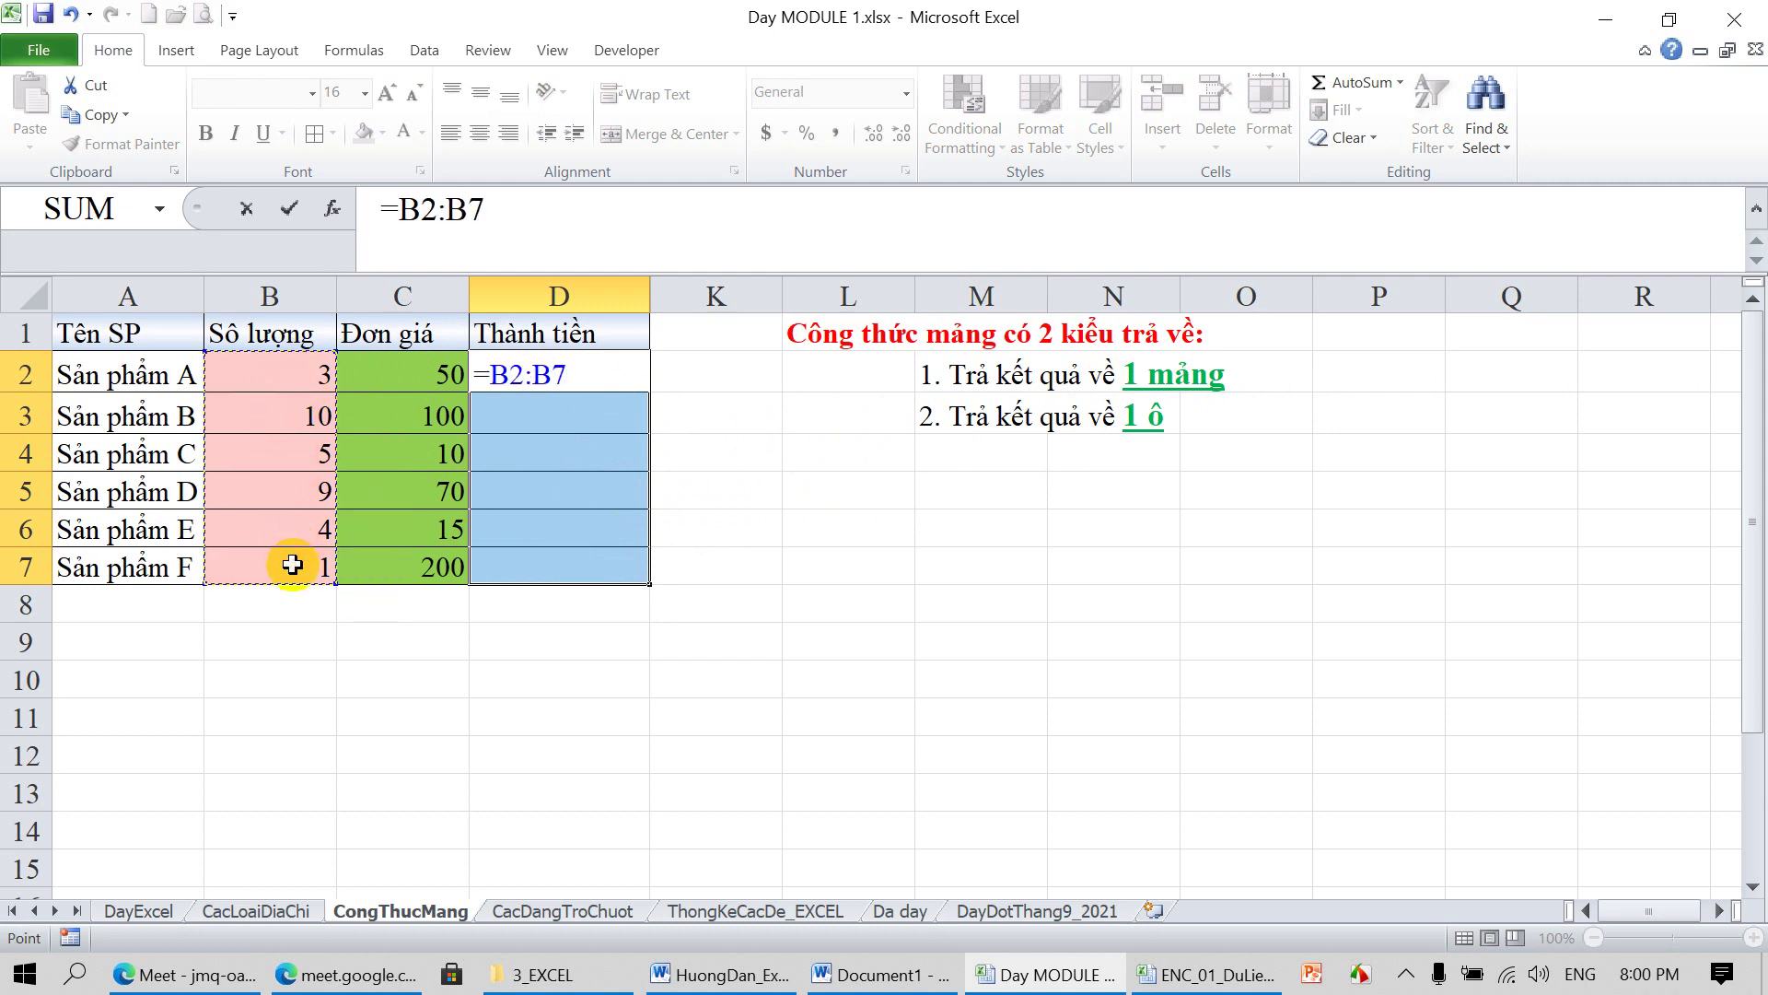
type("*")
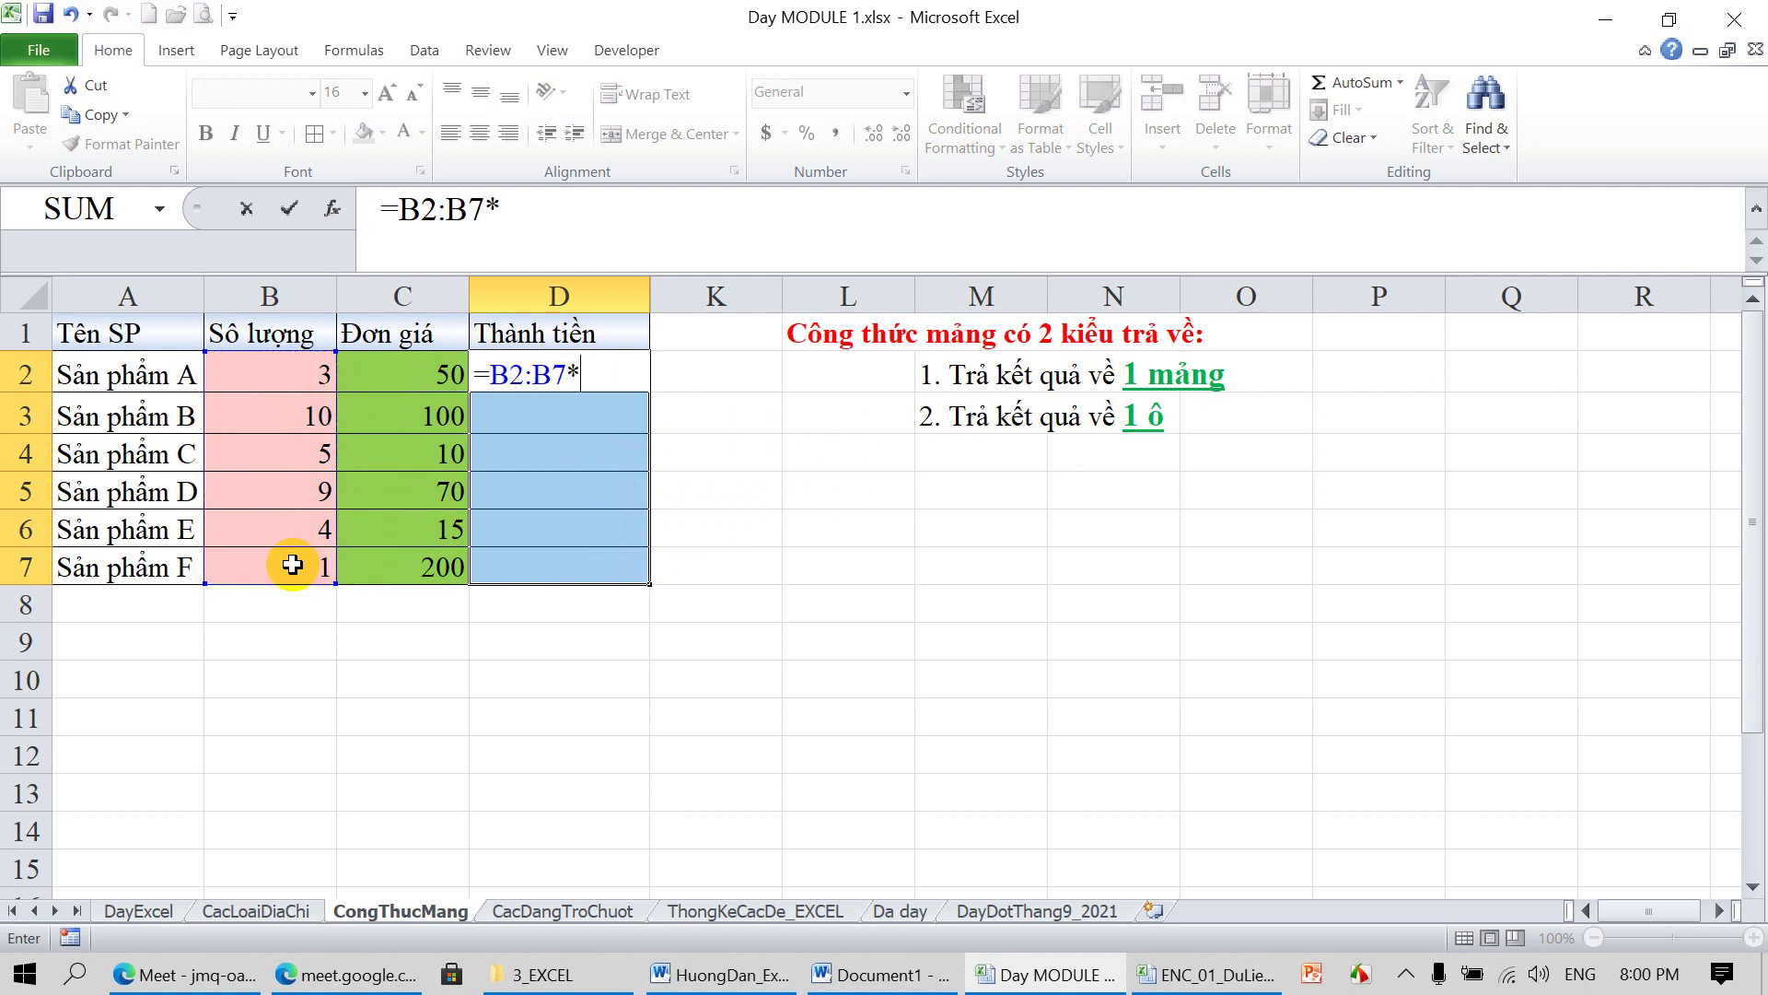
left_click_drag(398, 369, 388, 554)
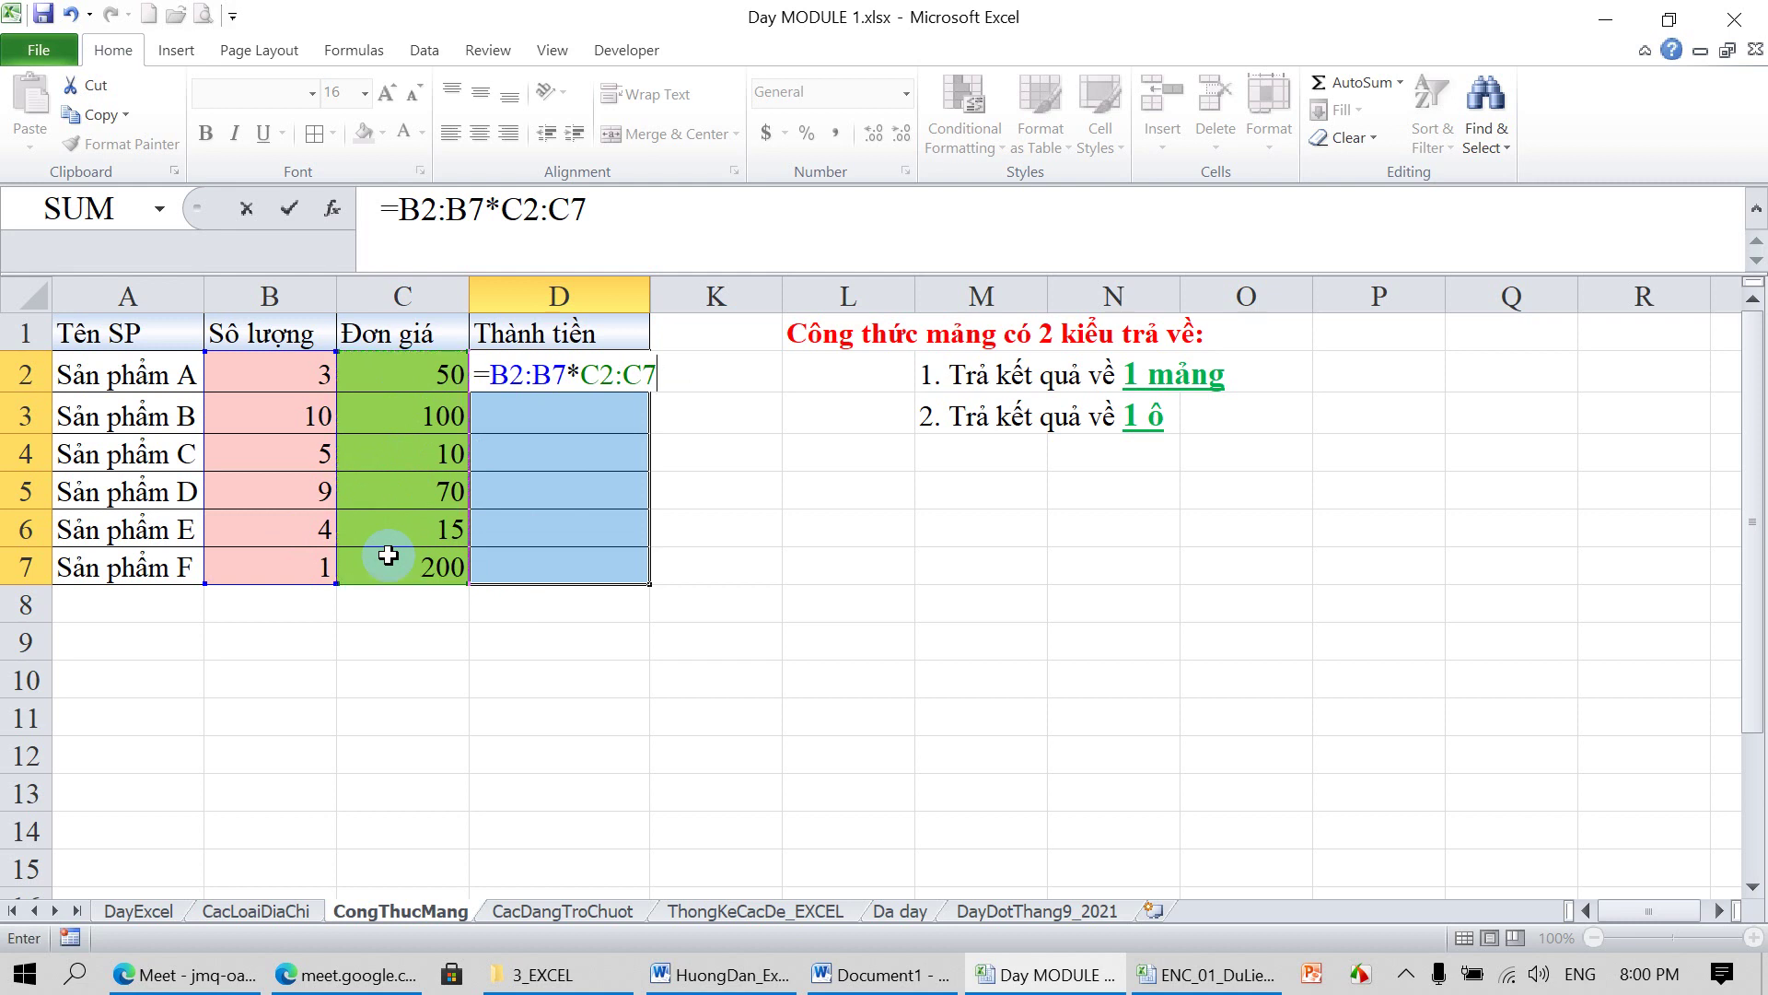
key("ctrl+shift+Return")
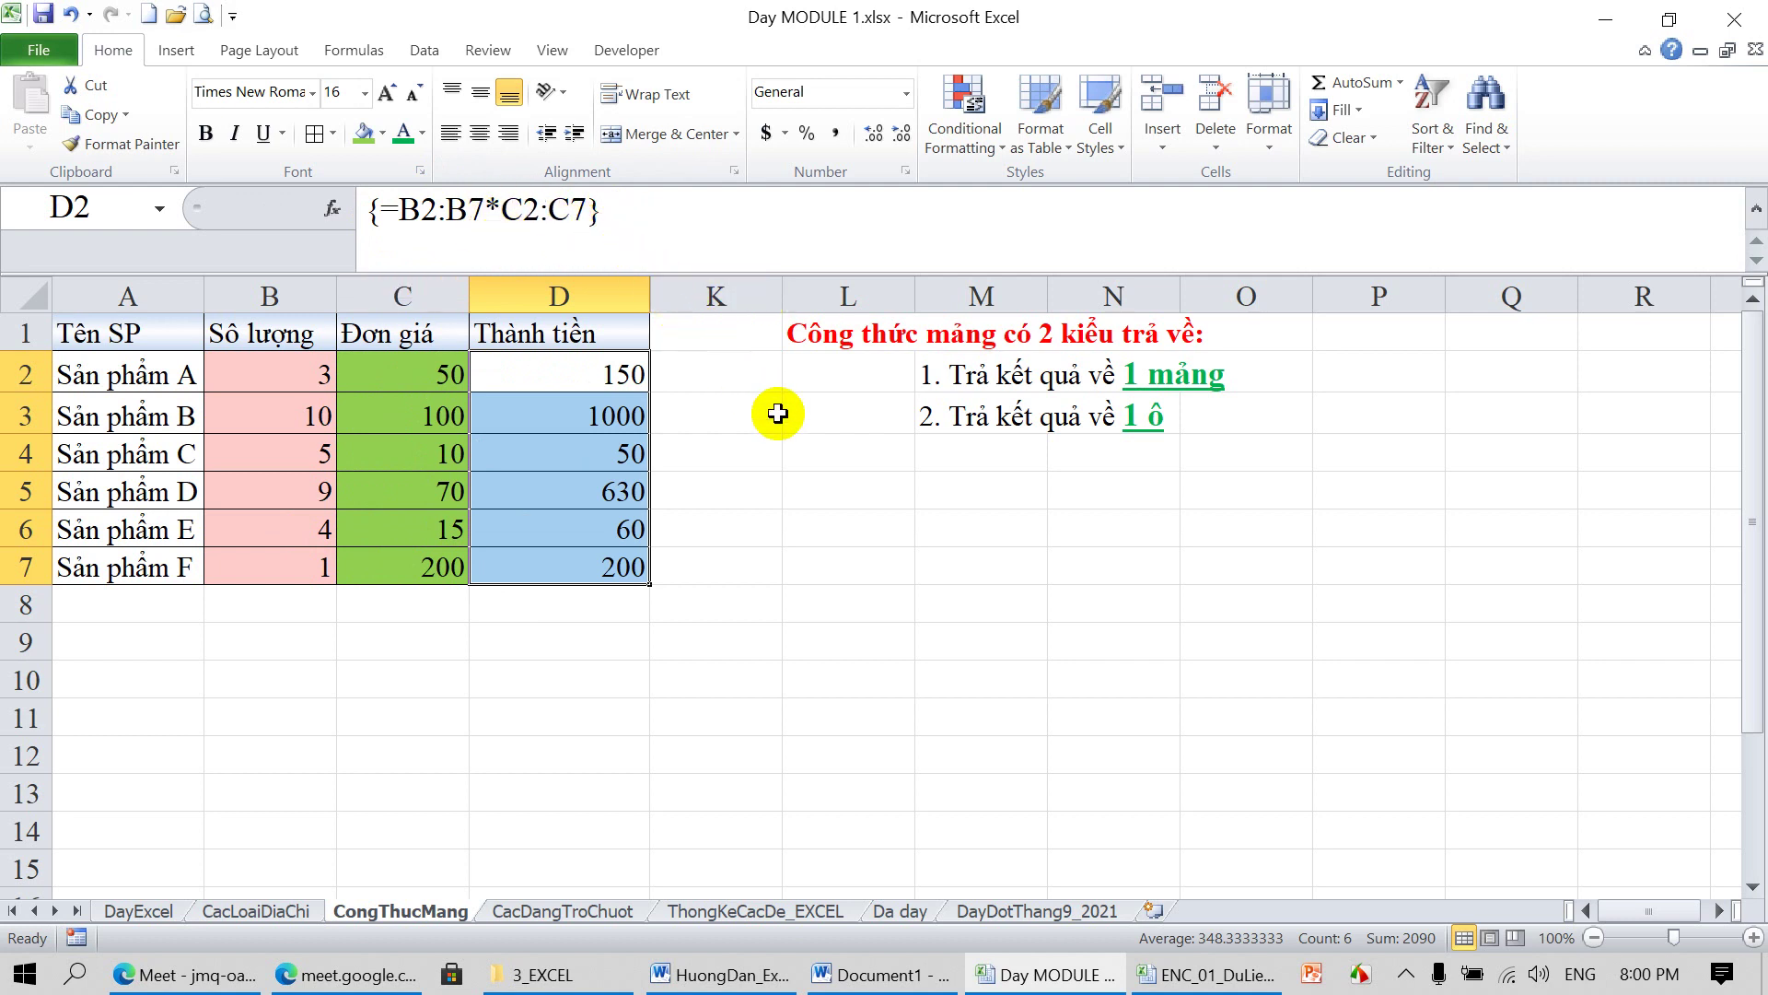
left_click(829, 551)
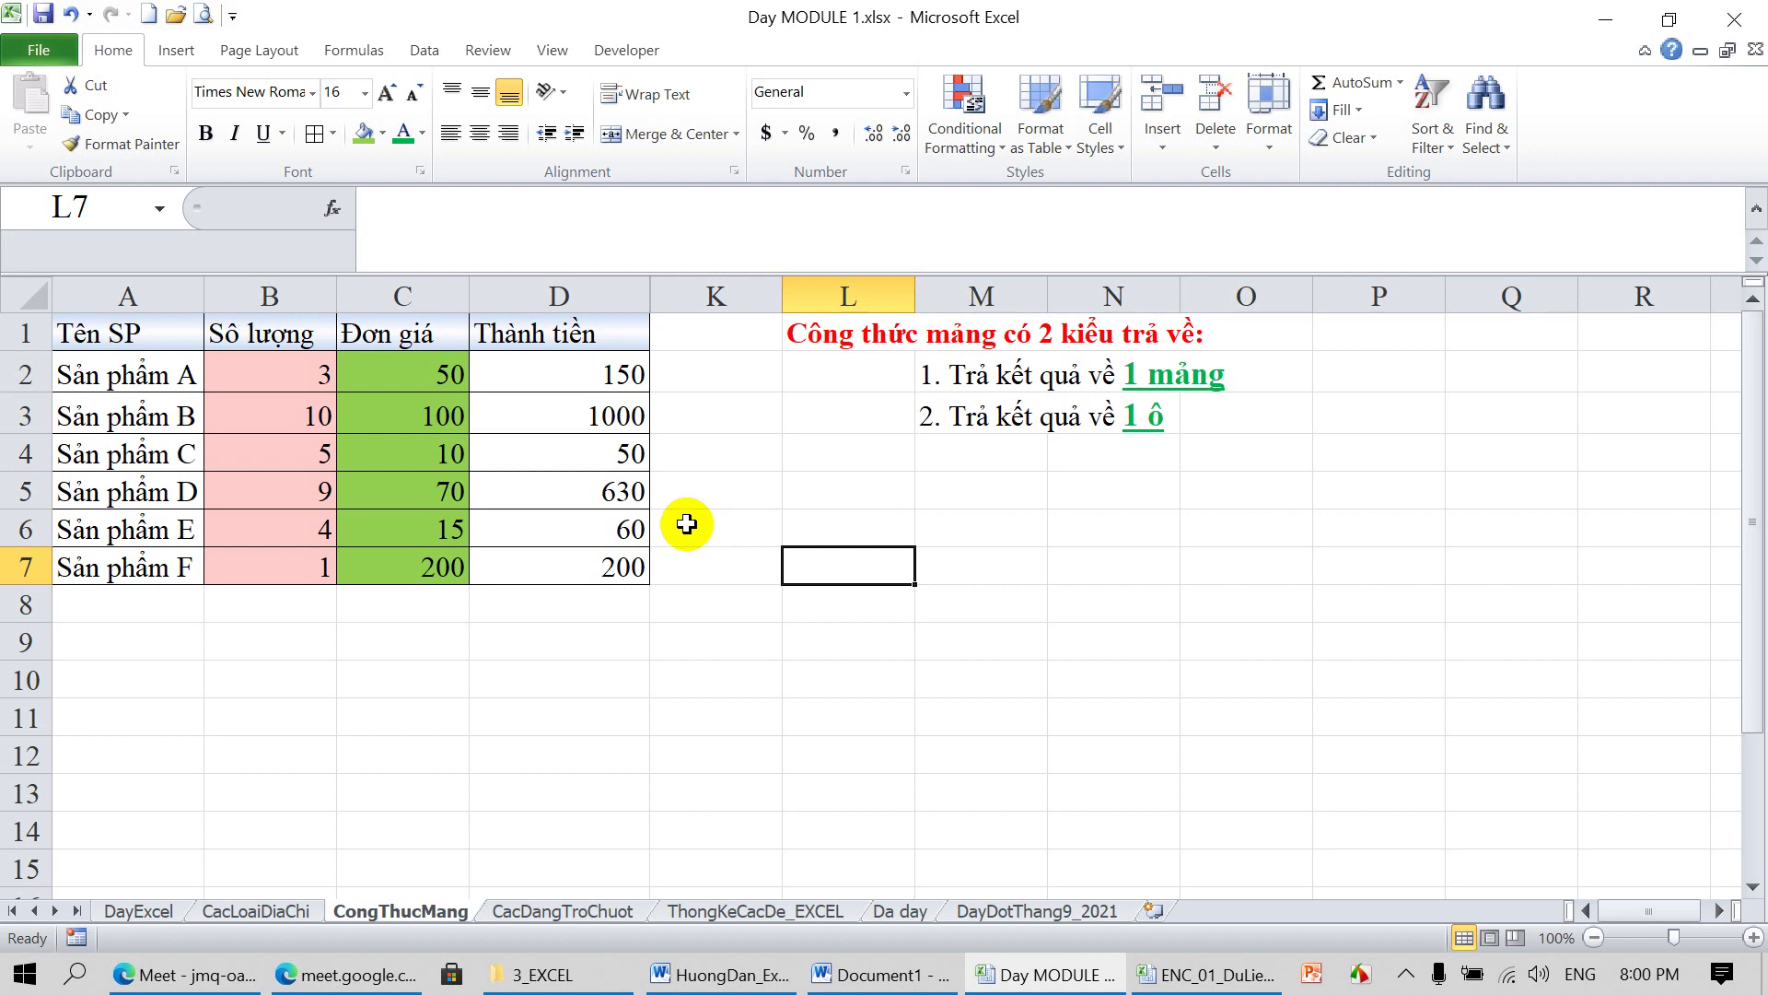
left_click(590, 449)
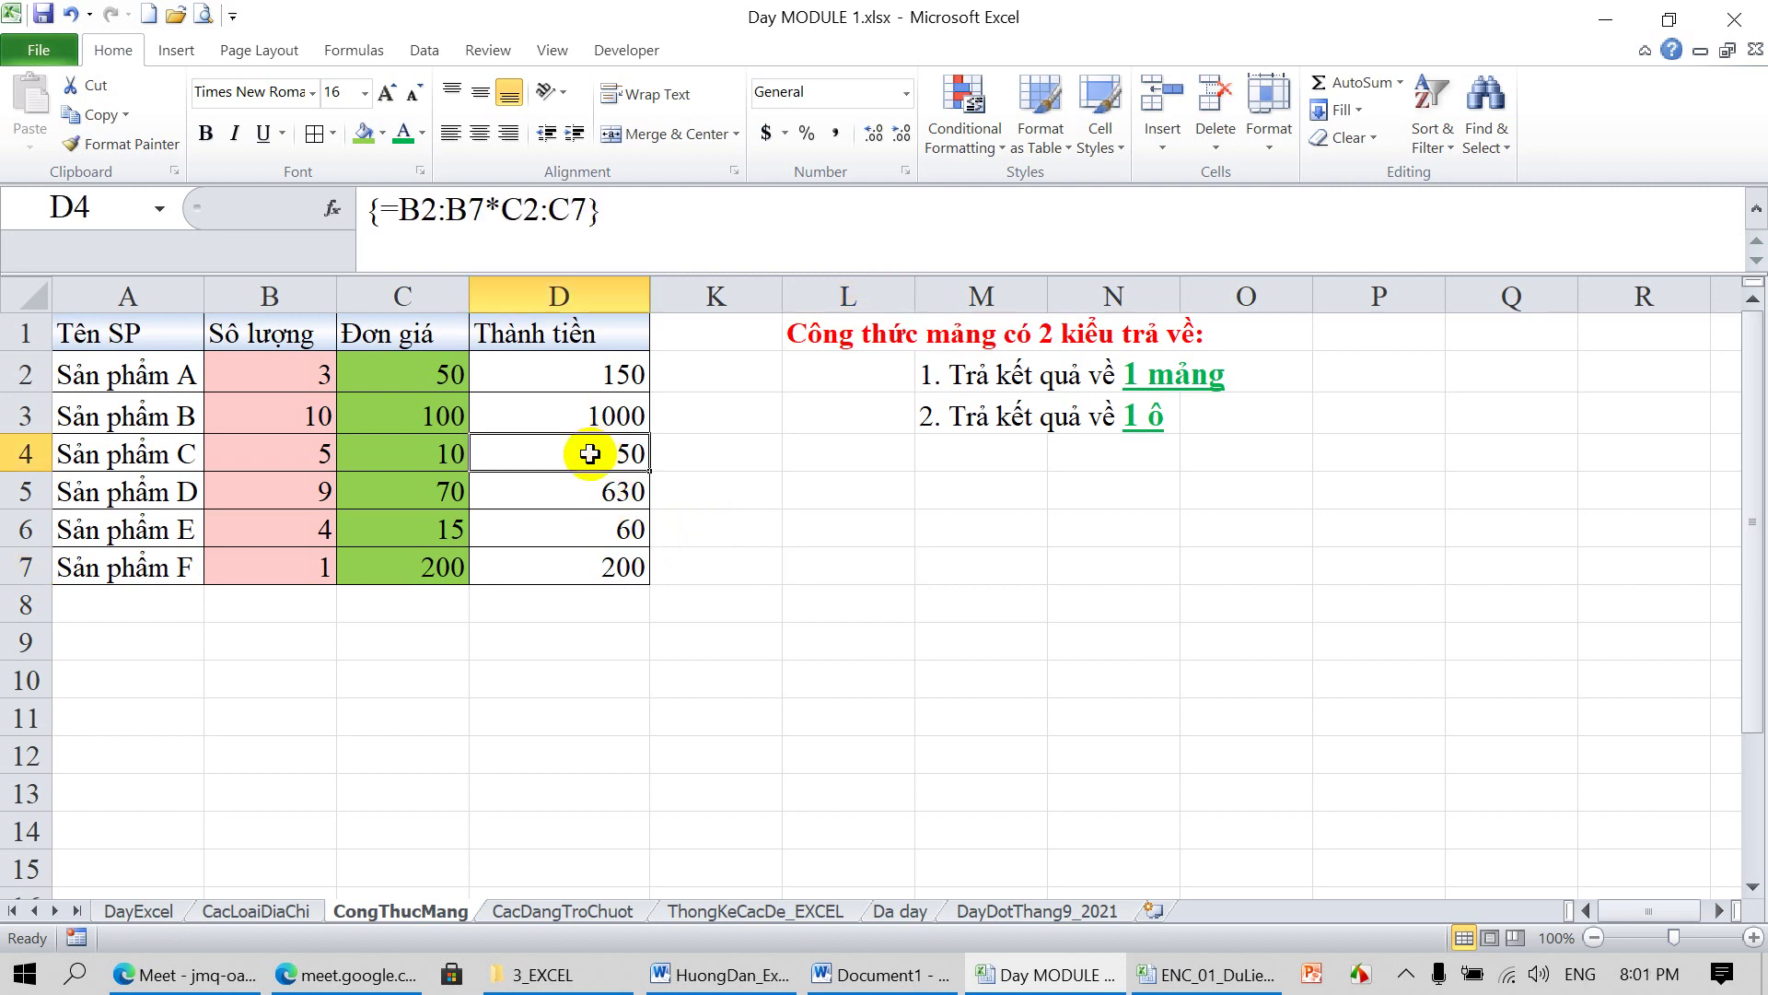
type("900")
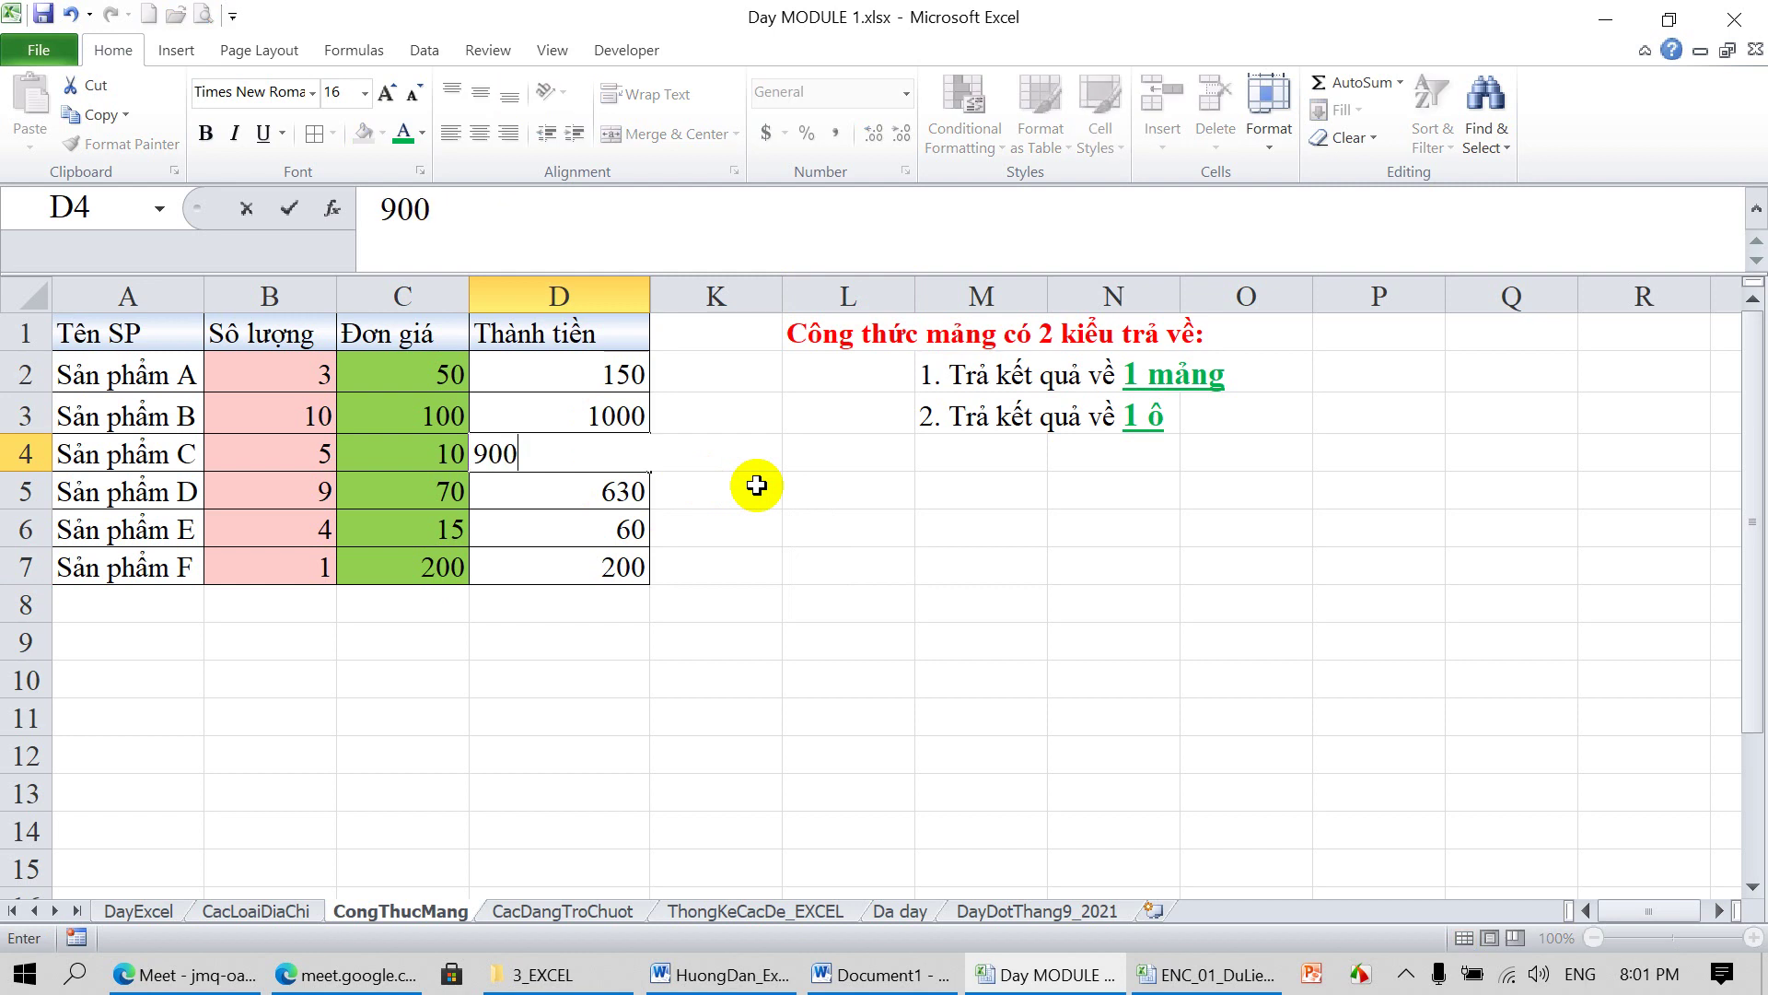
key("Return")
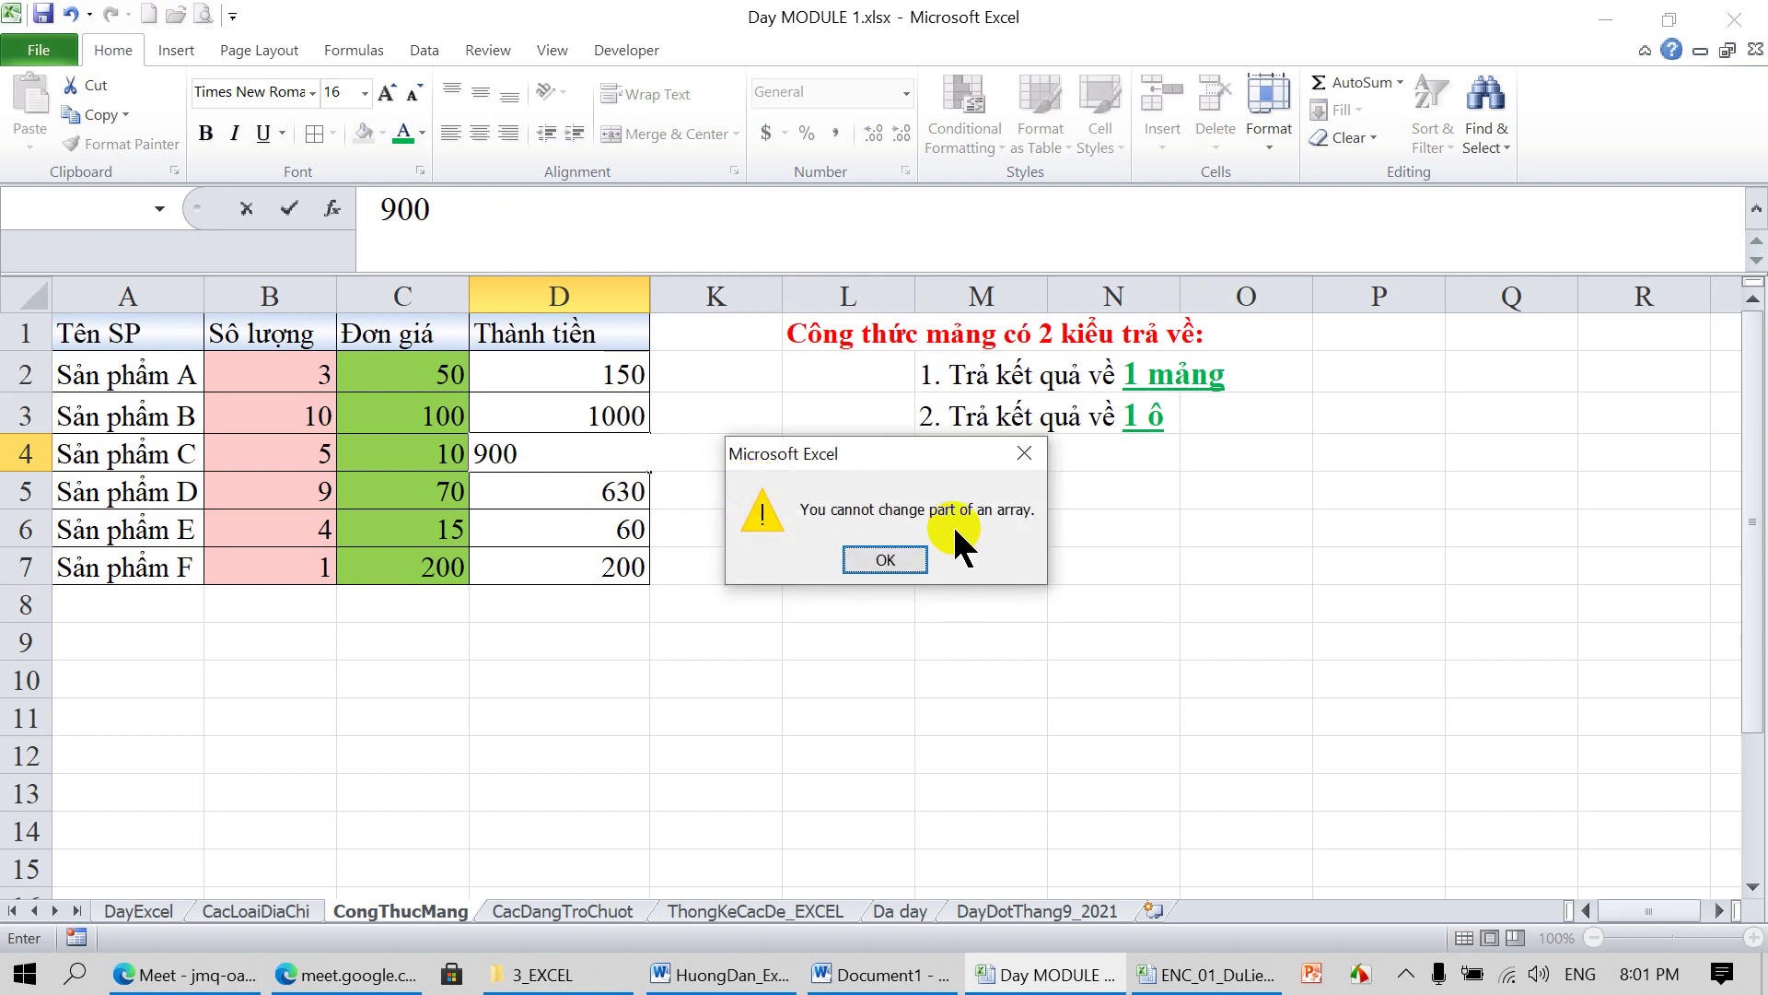
left_click(912, 560)
key("Return")
left_click(902, 560)
type("`")
key("Escape")
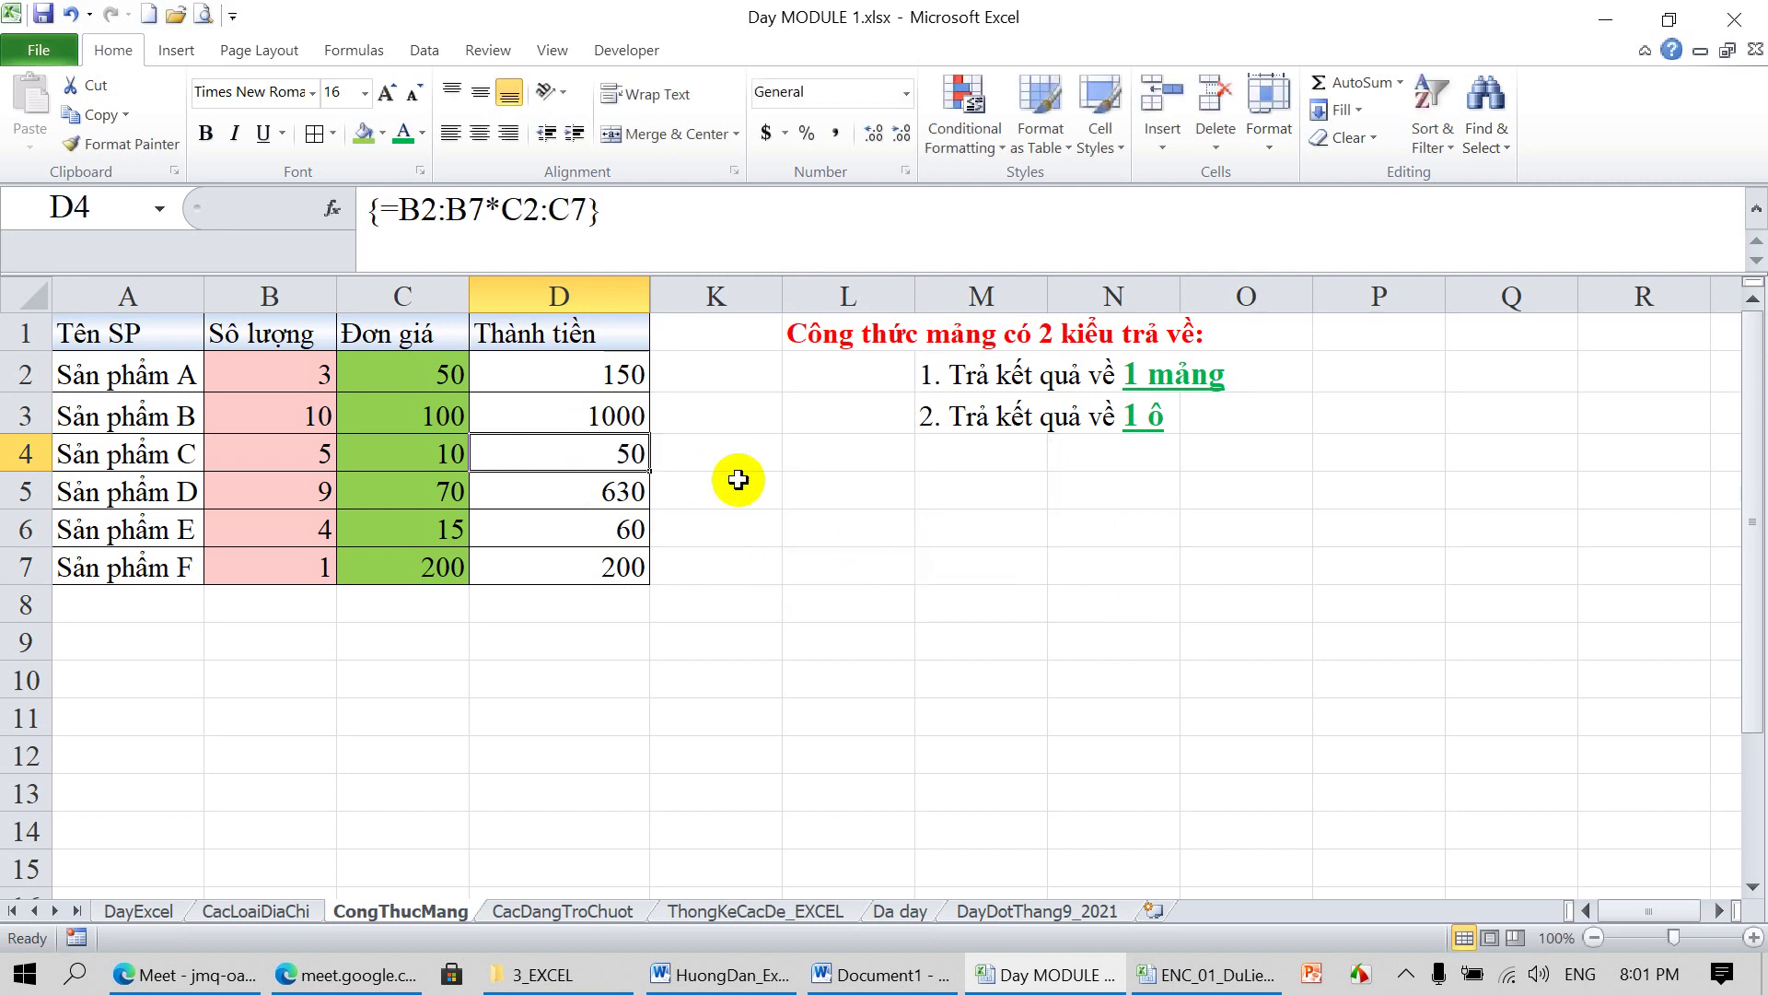
left_click_drag(623, 376, 622, 571)
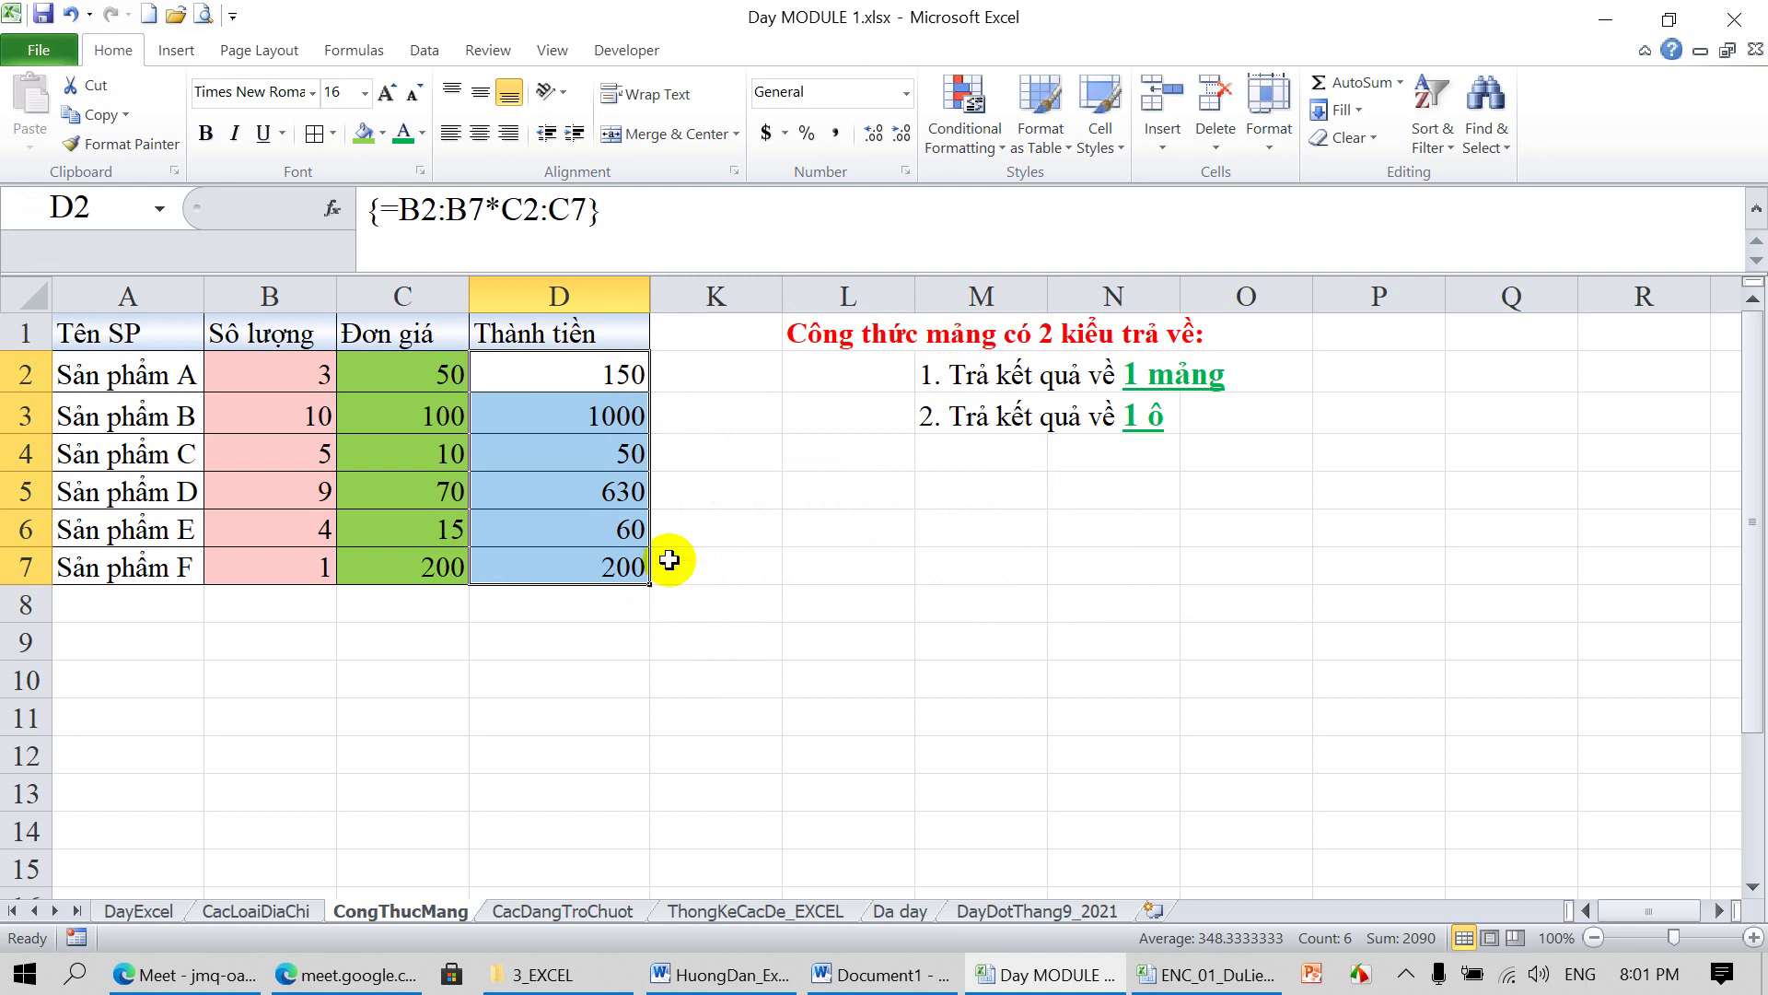
left_click(599, 496)
key("Delete")
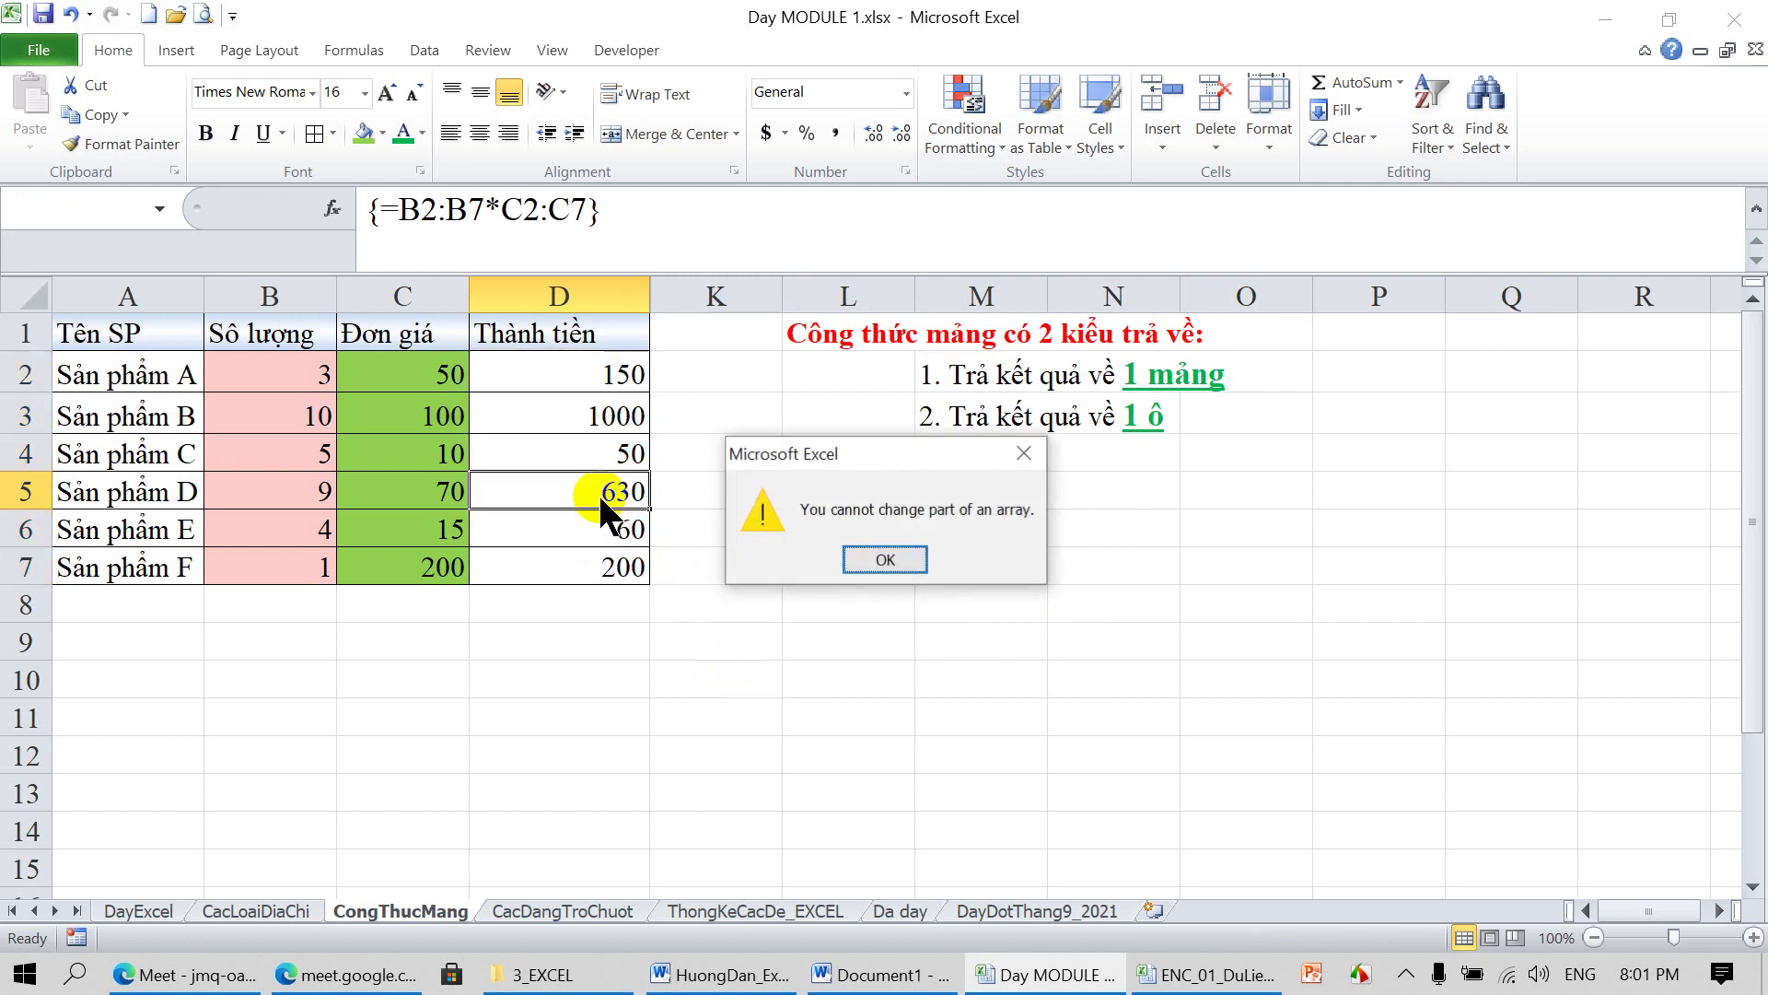
key("Return")
left_click(752, 613)
left_click_drag(593, 367, 593, 569)
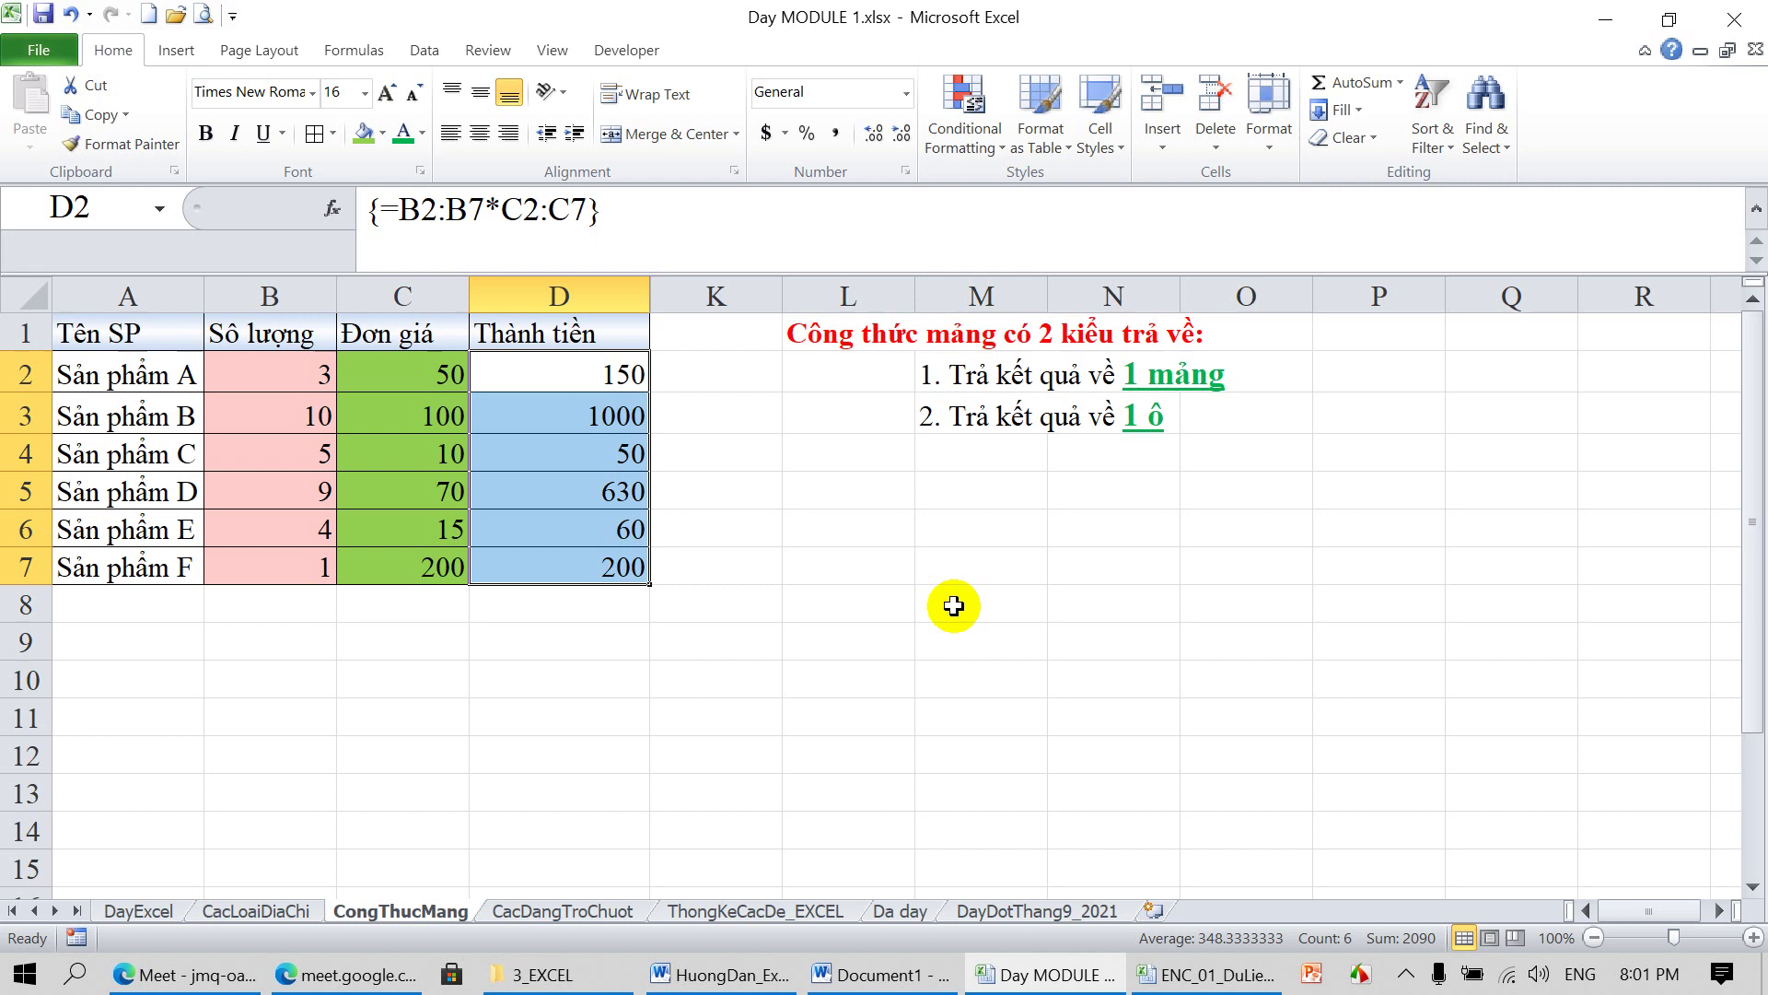
left_click(581, 606)
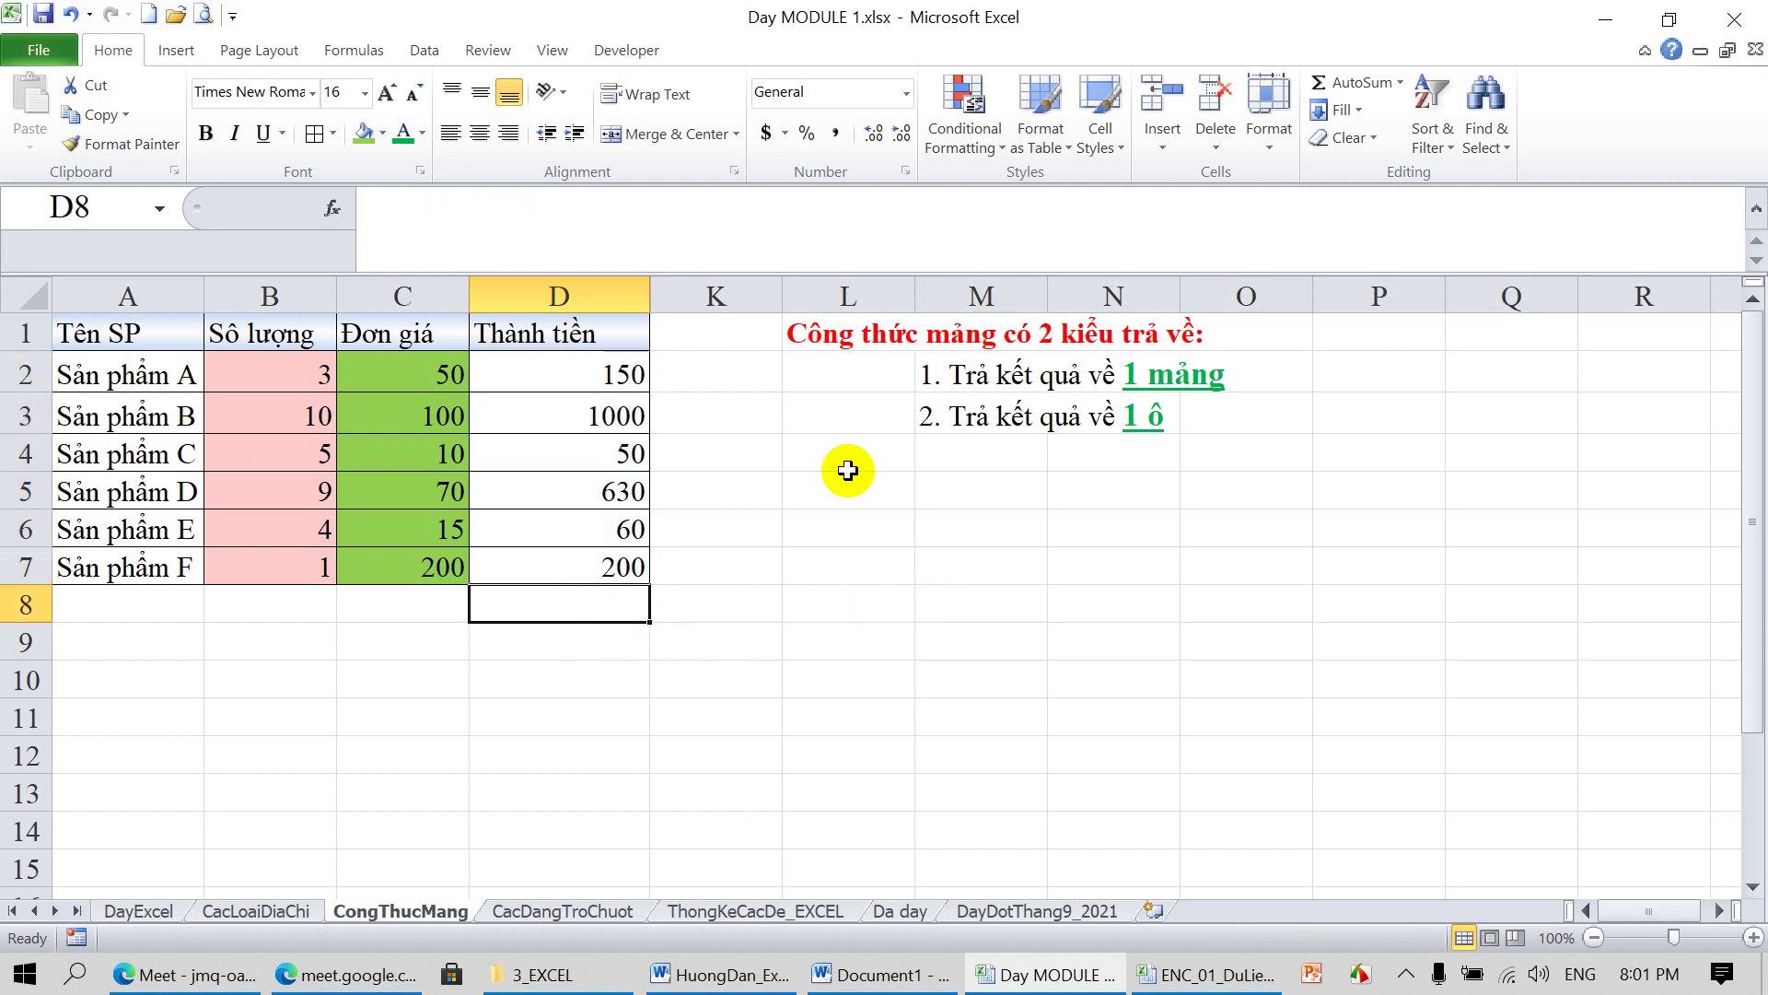
AutoSum D2:D7 into D8 for 2090, and type 2090 in O8
left_click(1356, 81)
key("Return")
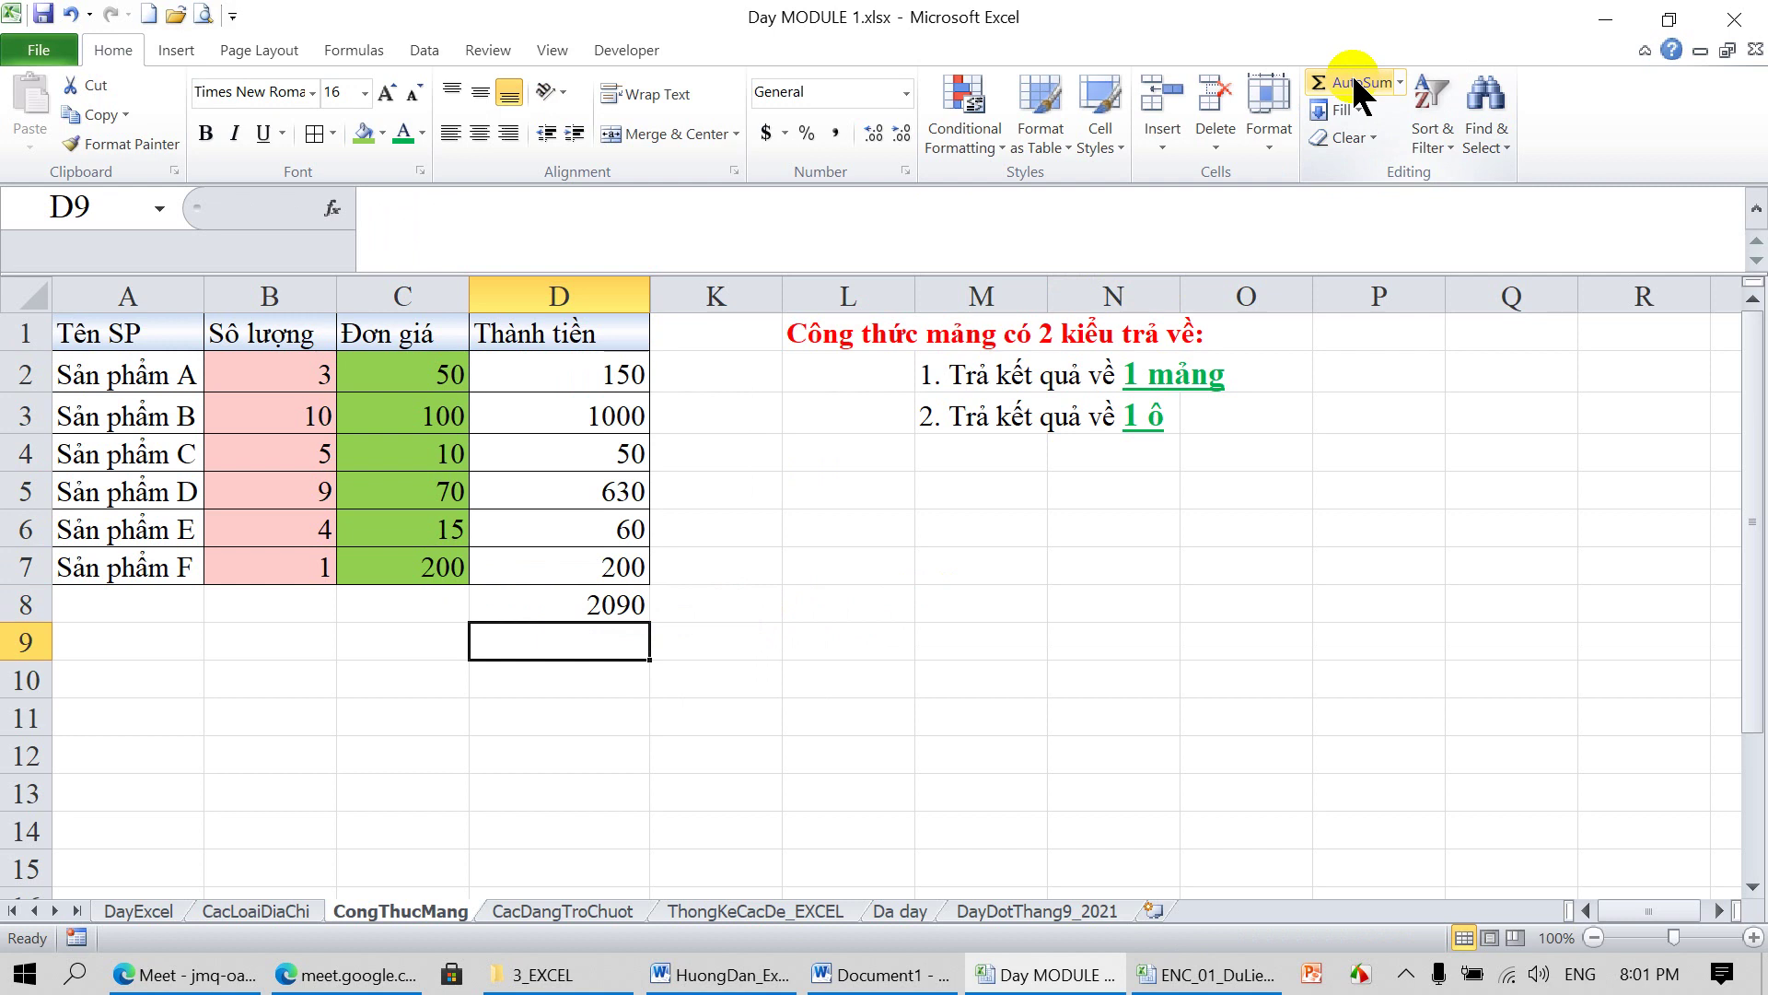
left_click(1256, 593)
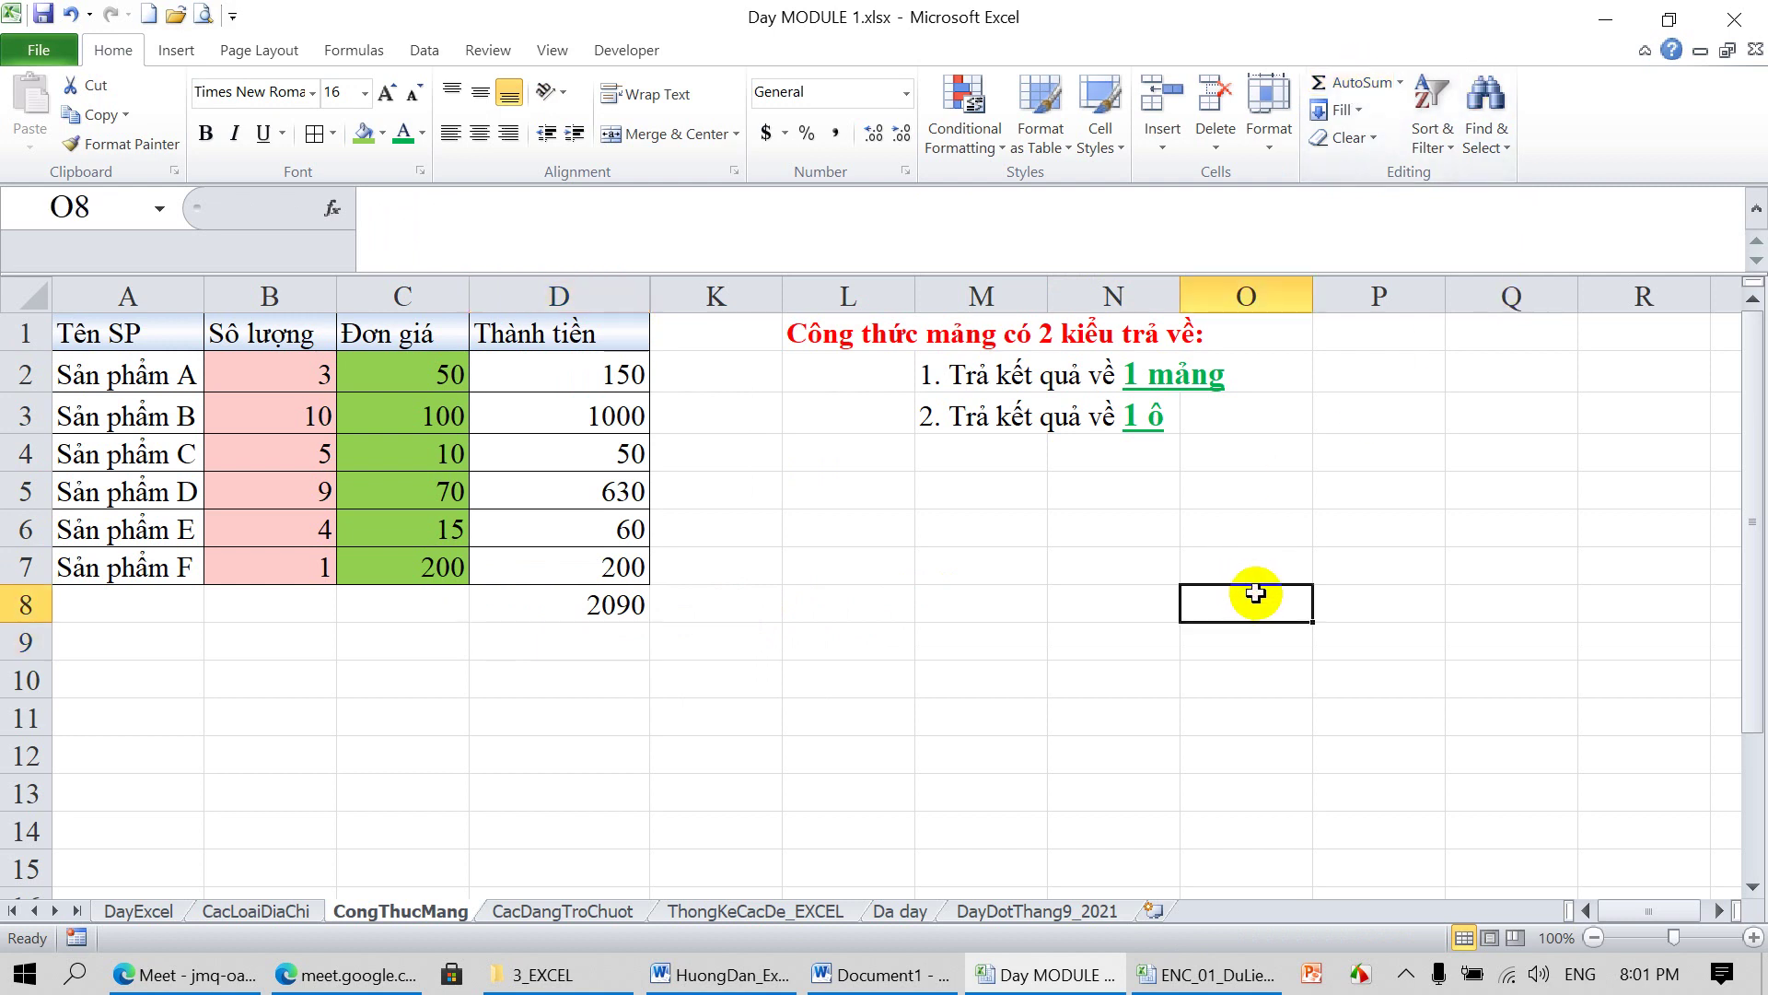
type("2090")
key("Return")
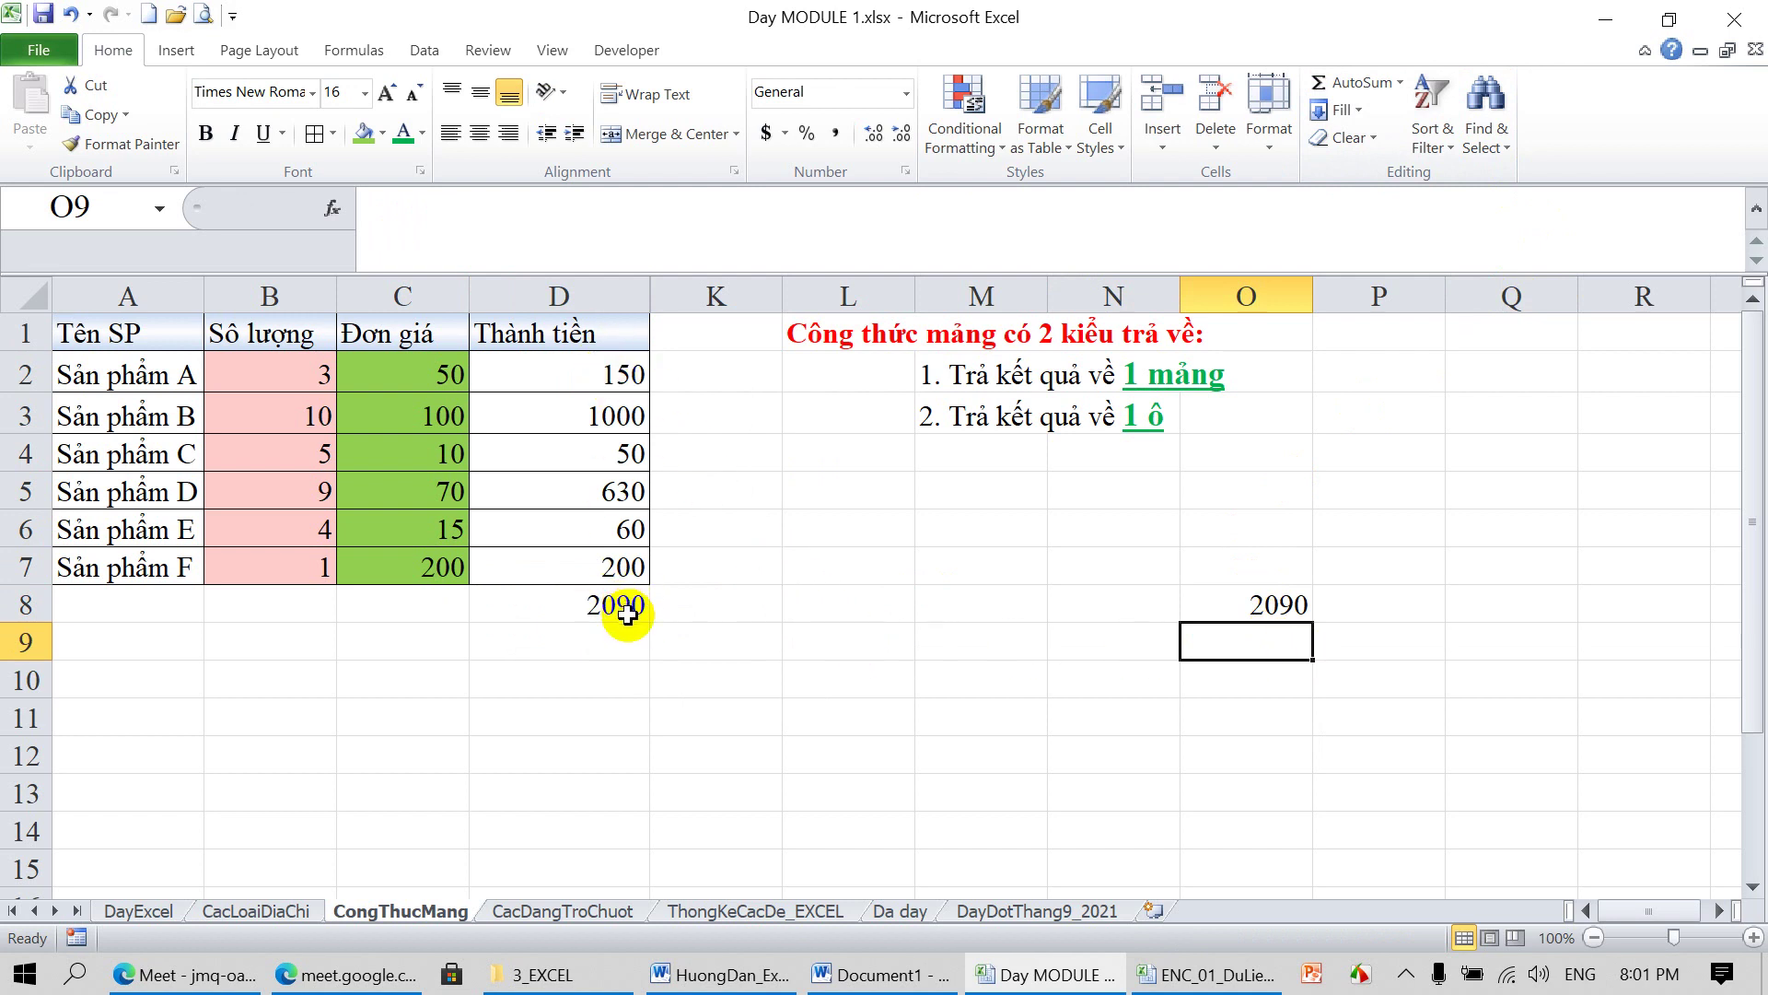
Delete the array results and total in D2:D8
left_click_drag(611, 370, 607, 590)
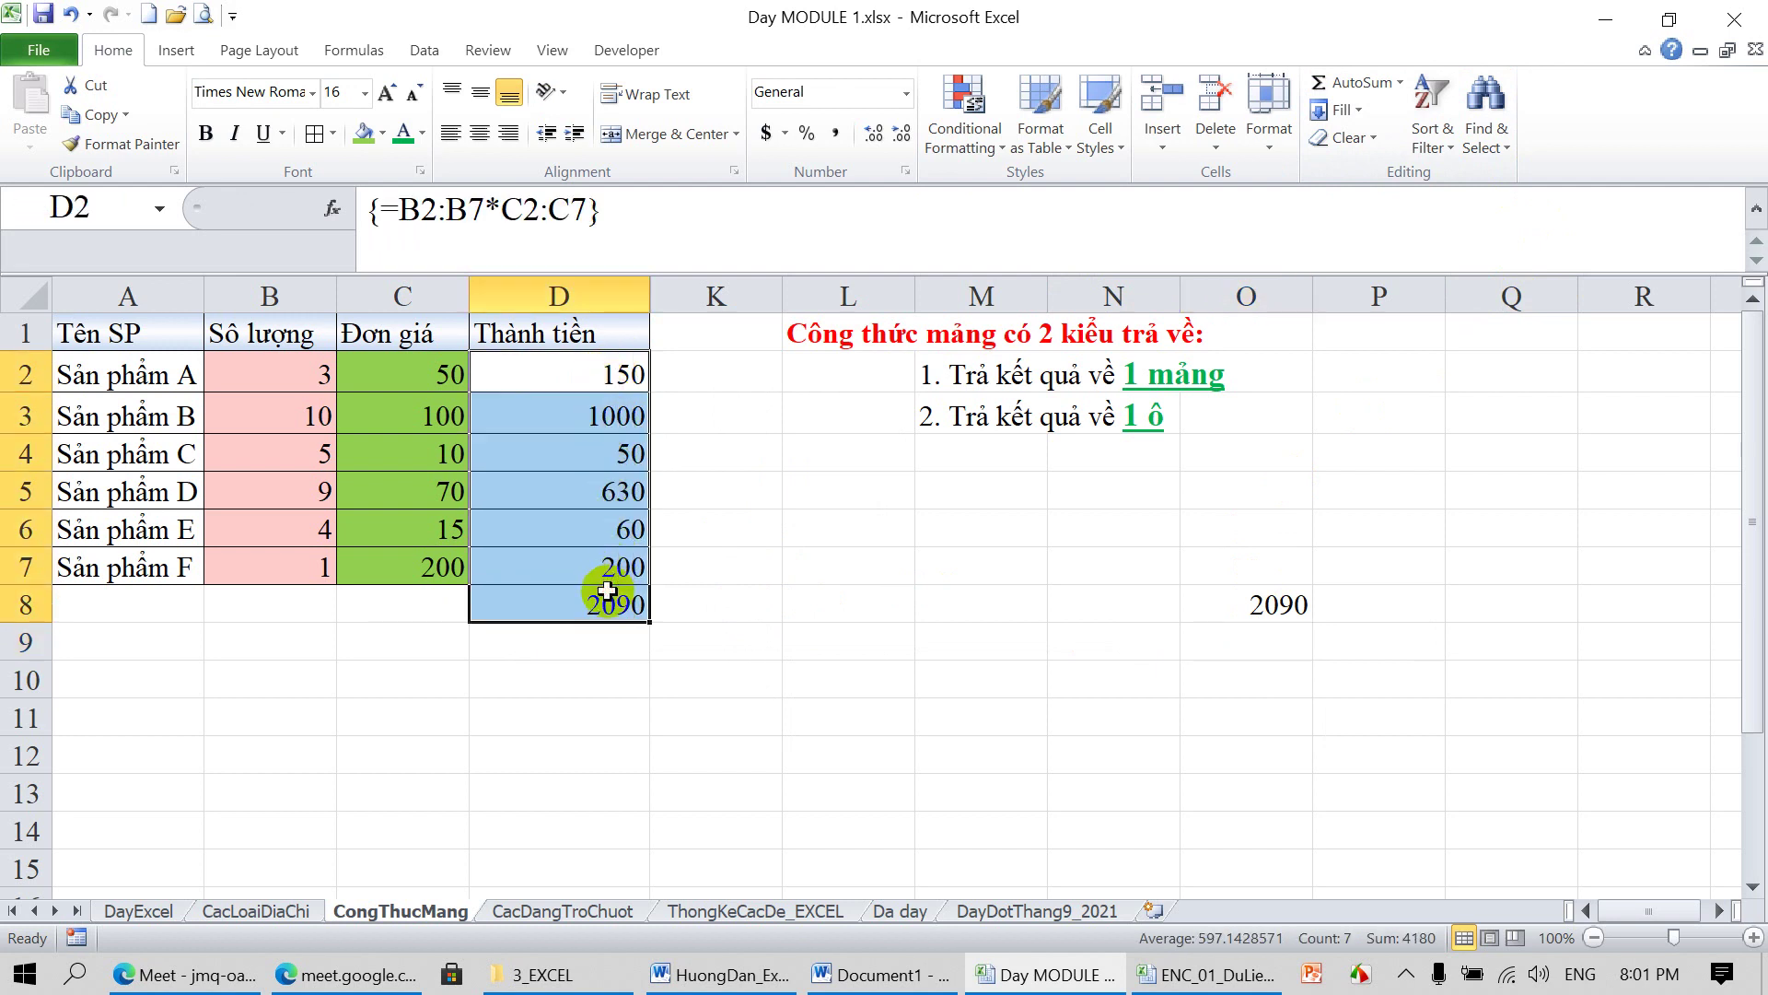
key("Delete")
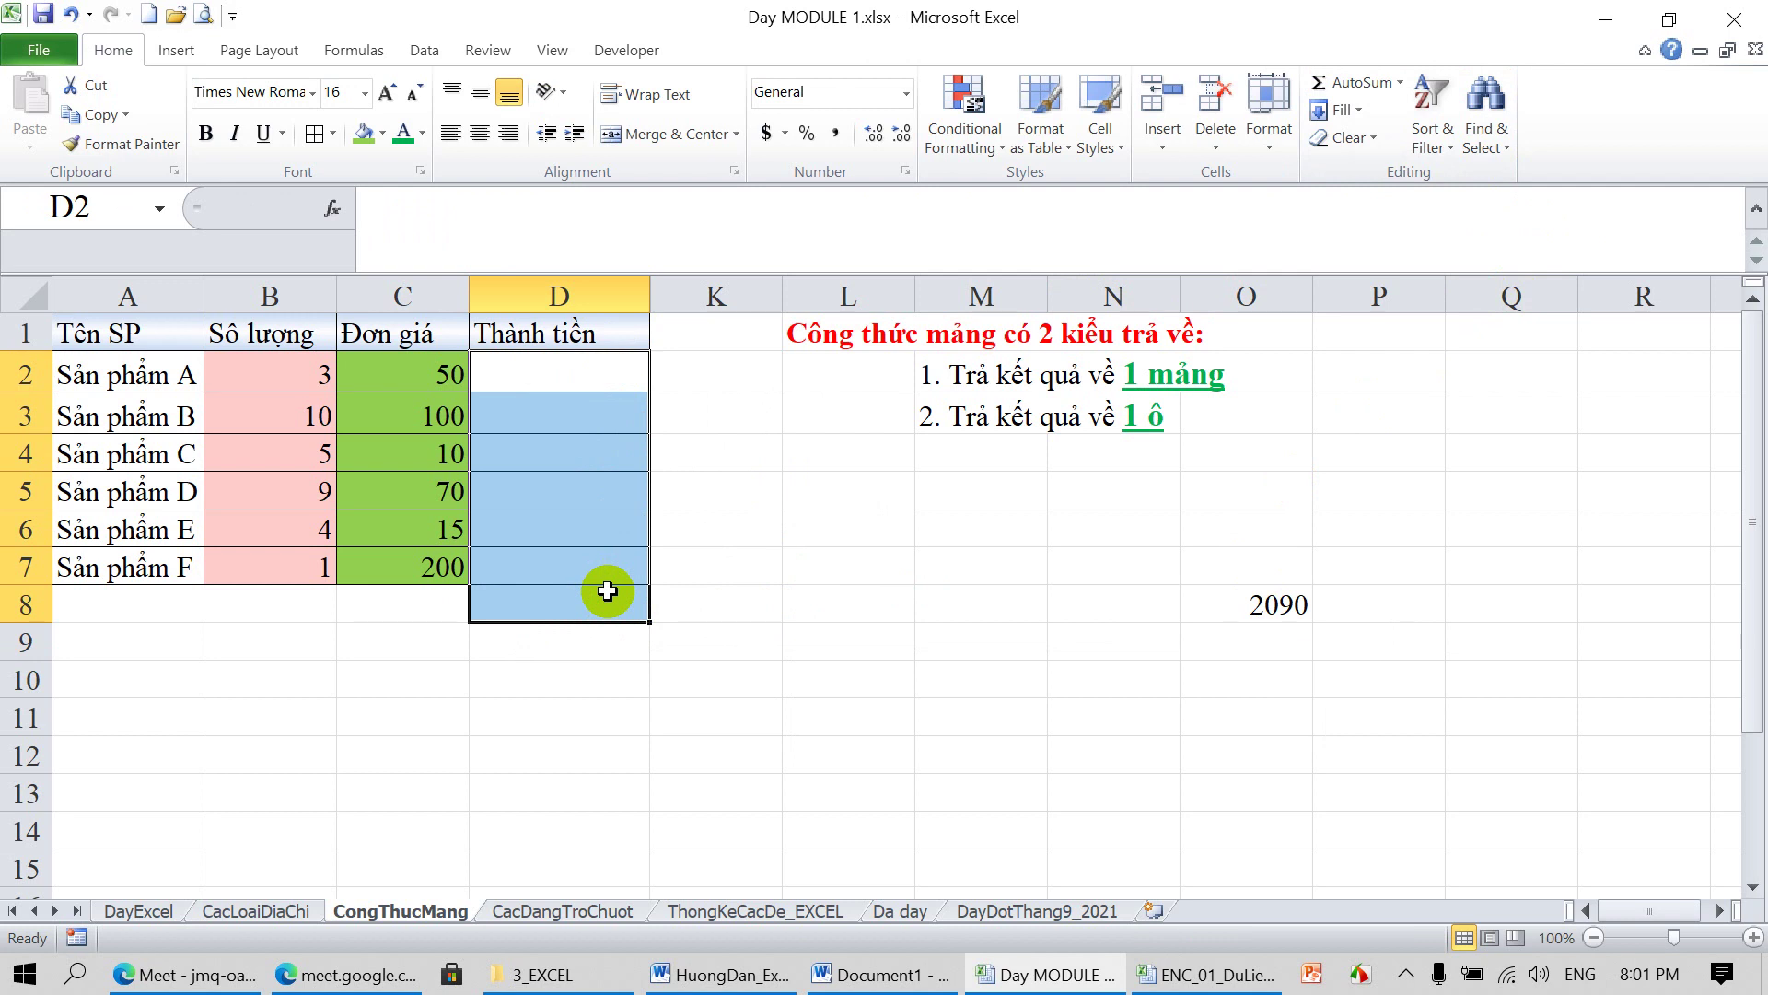
left_click(599, 603)
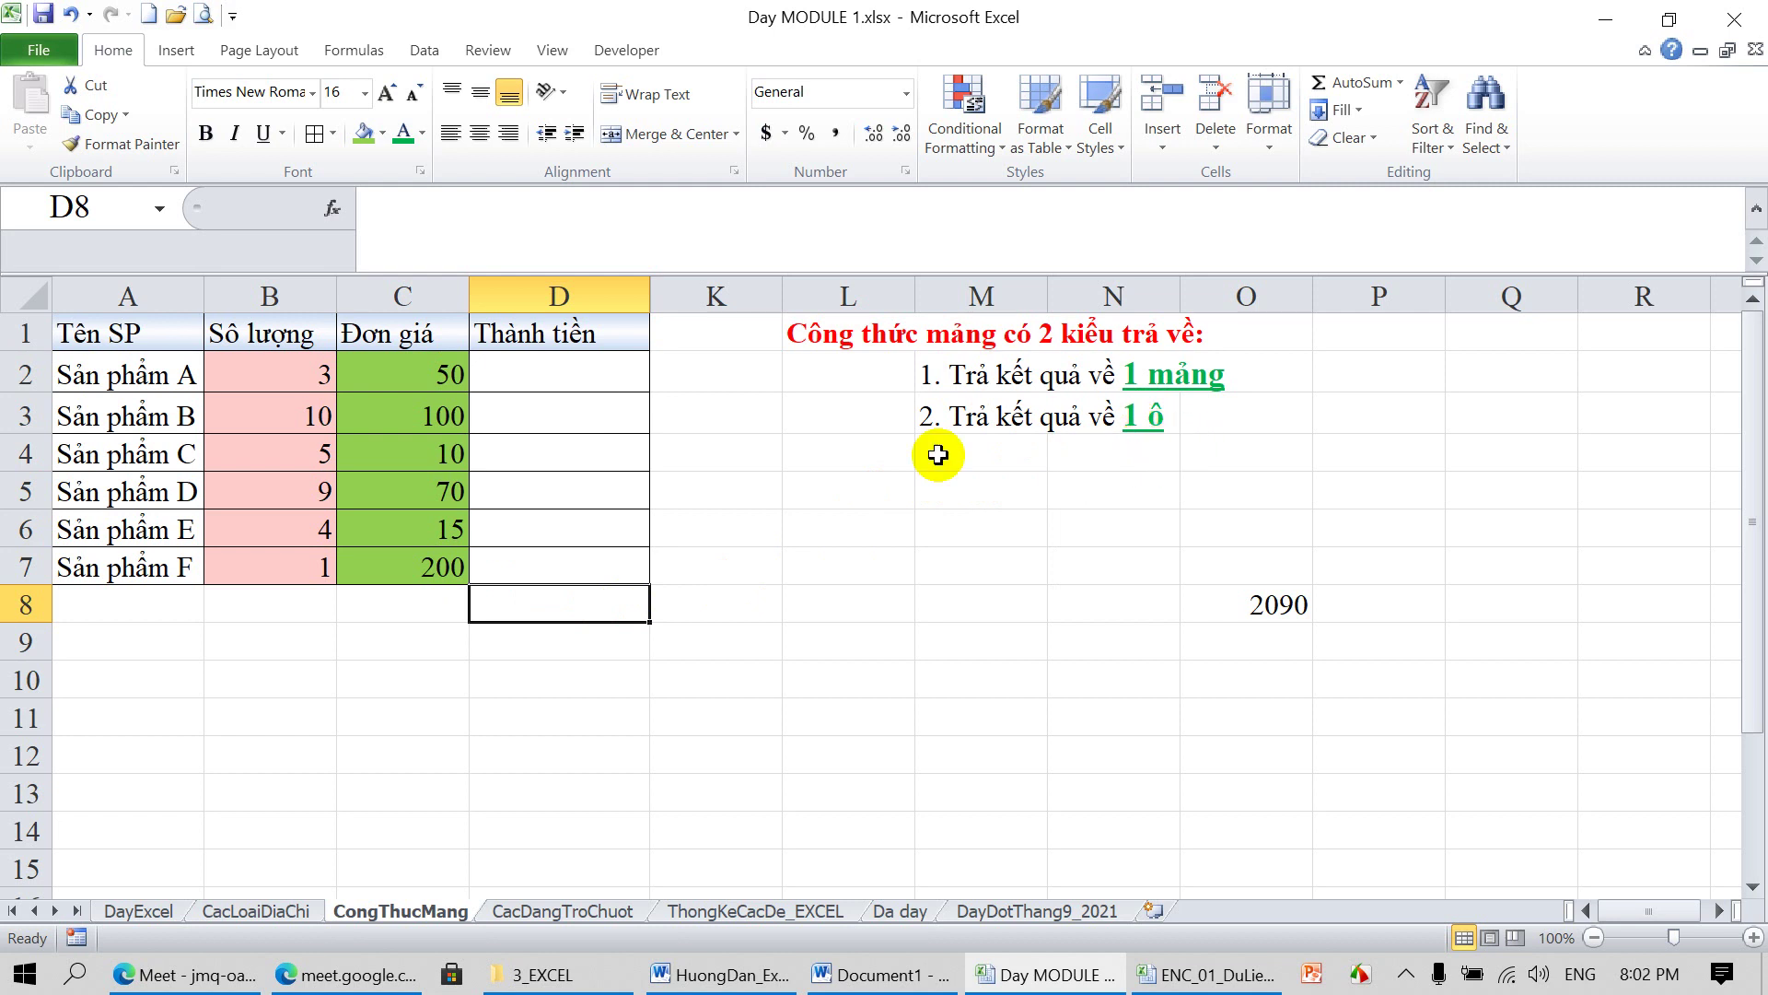
Fill D8 with yellow
left_click(381, 133)
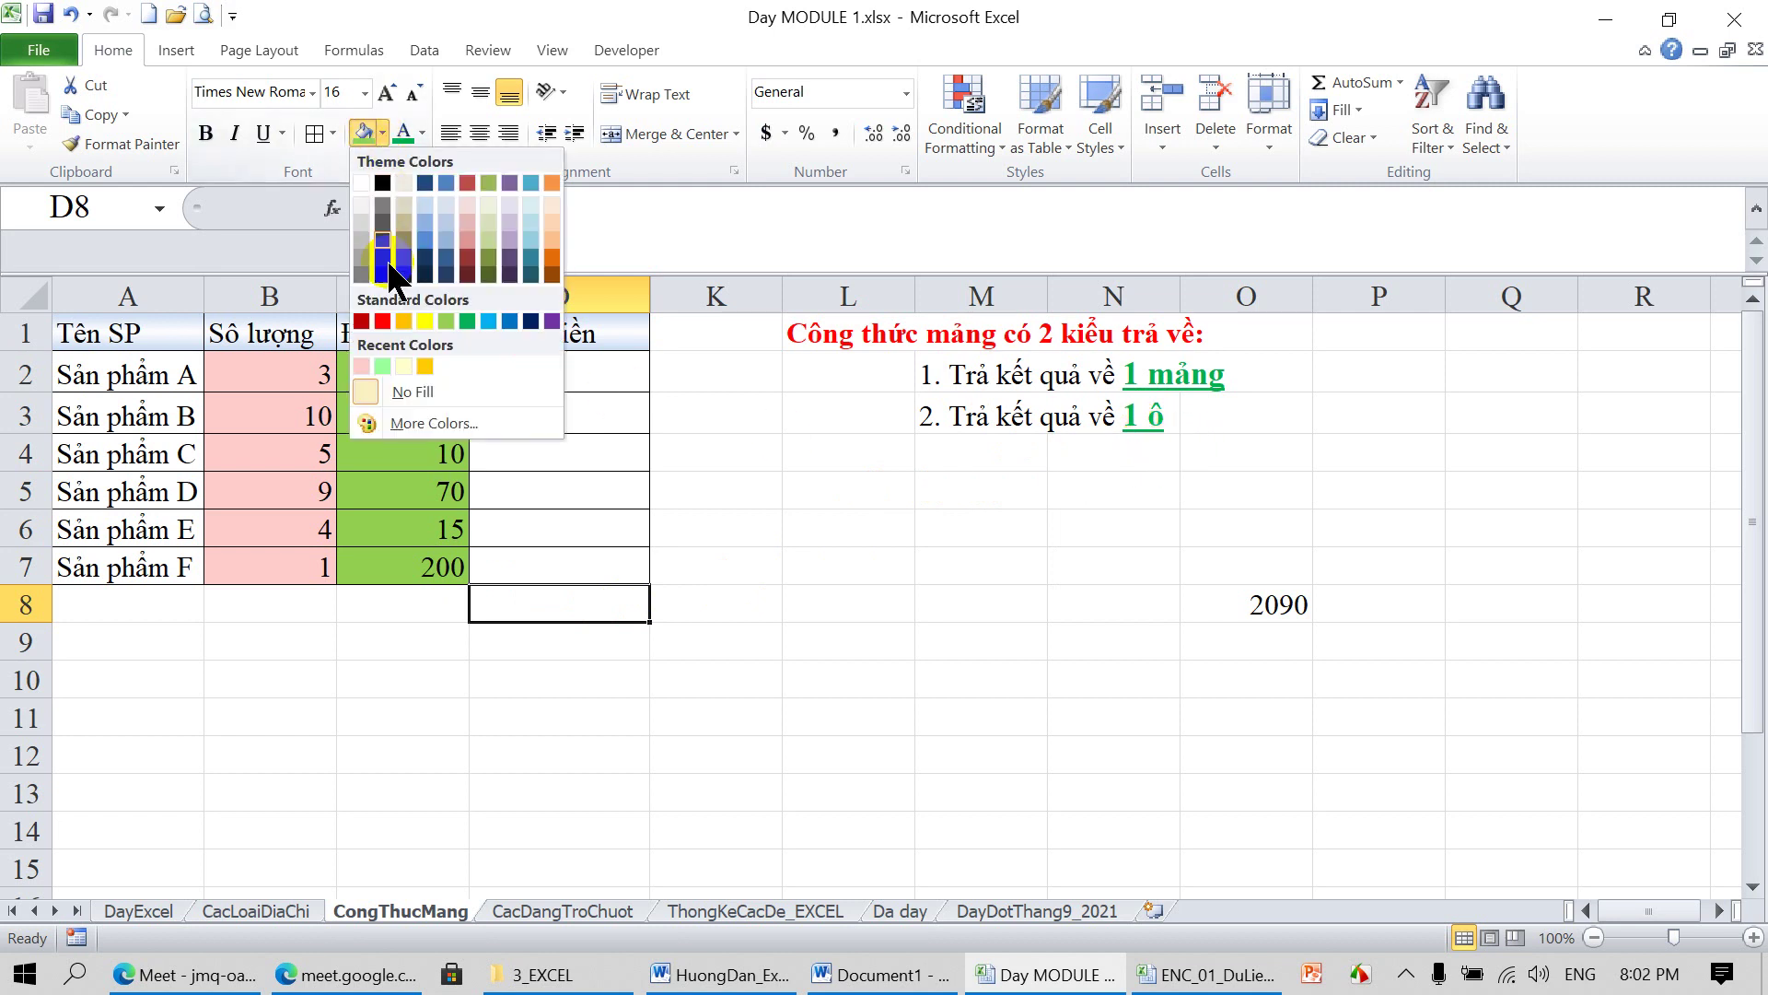
left_click(417, 311)
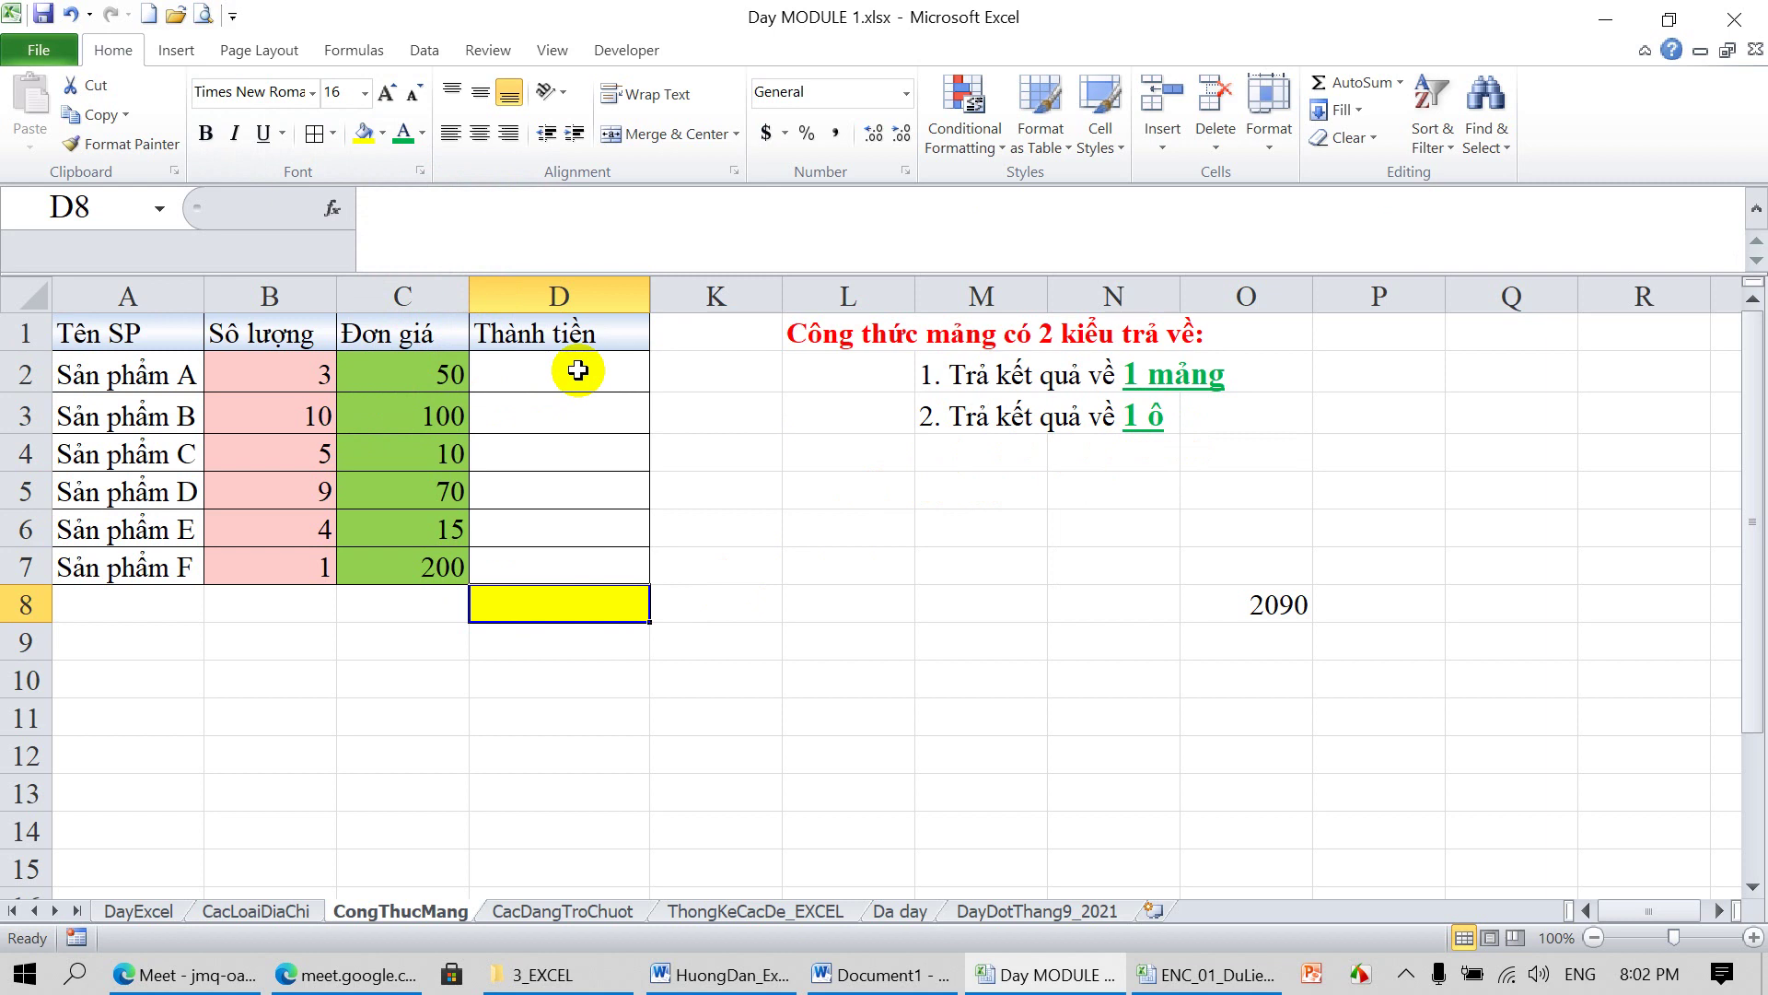
left_click_drag(578, 364, 584, 560)
left_click(838, 604)
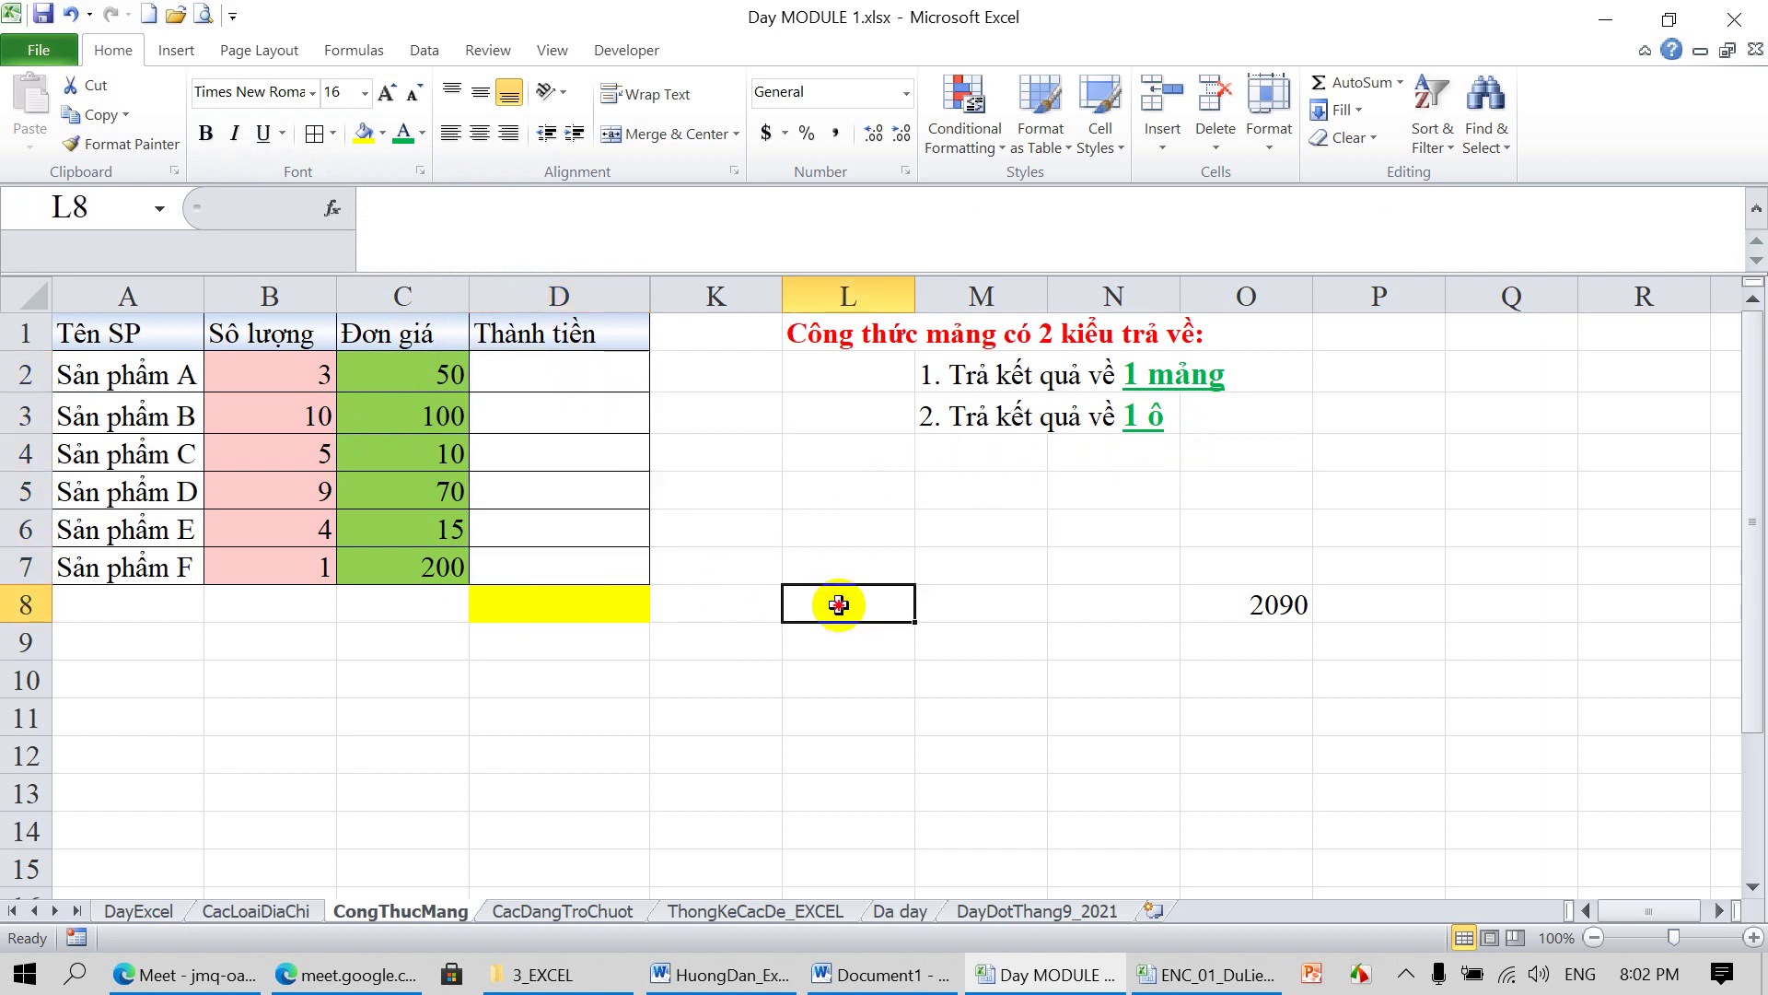
left_click(594, 605)
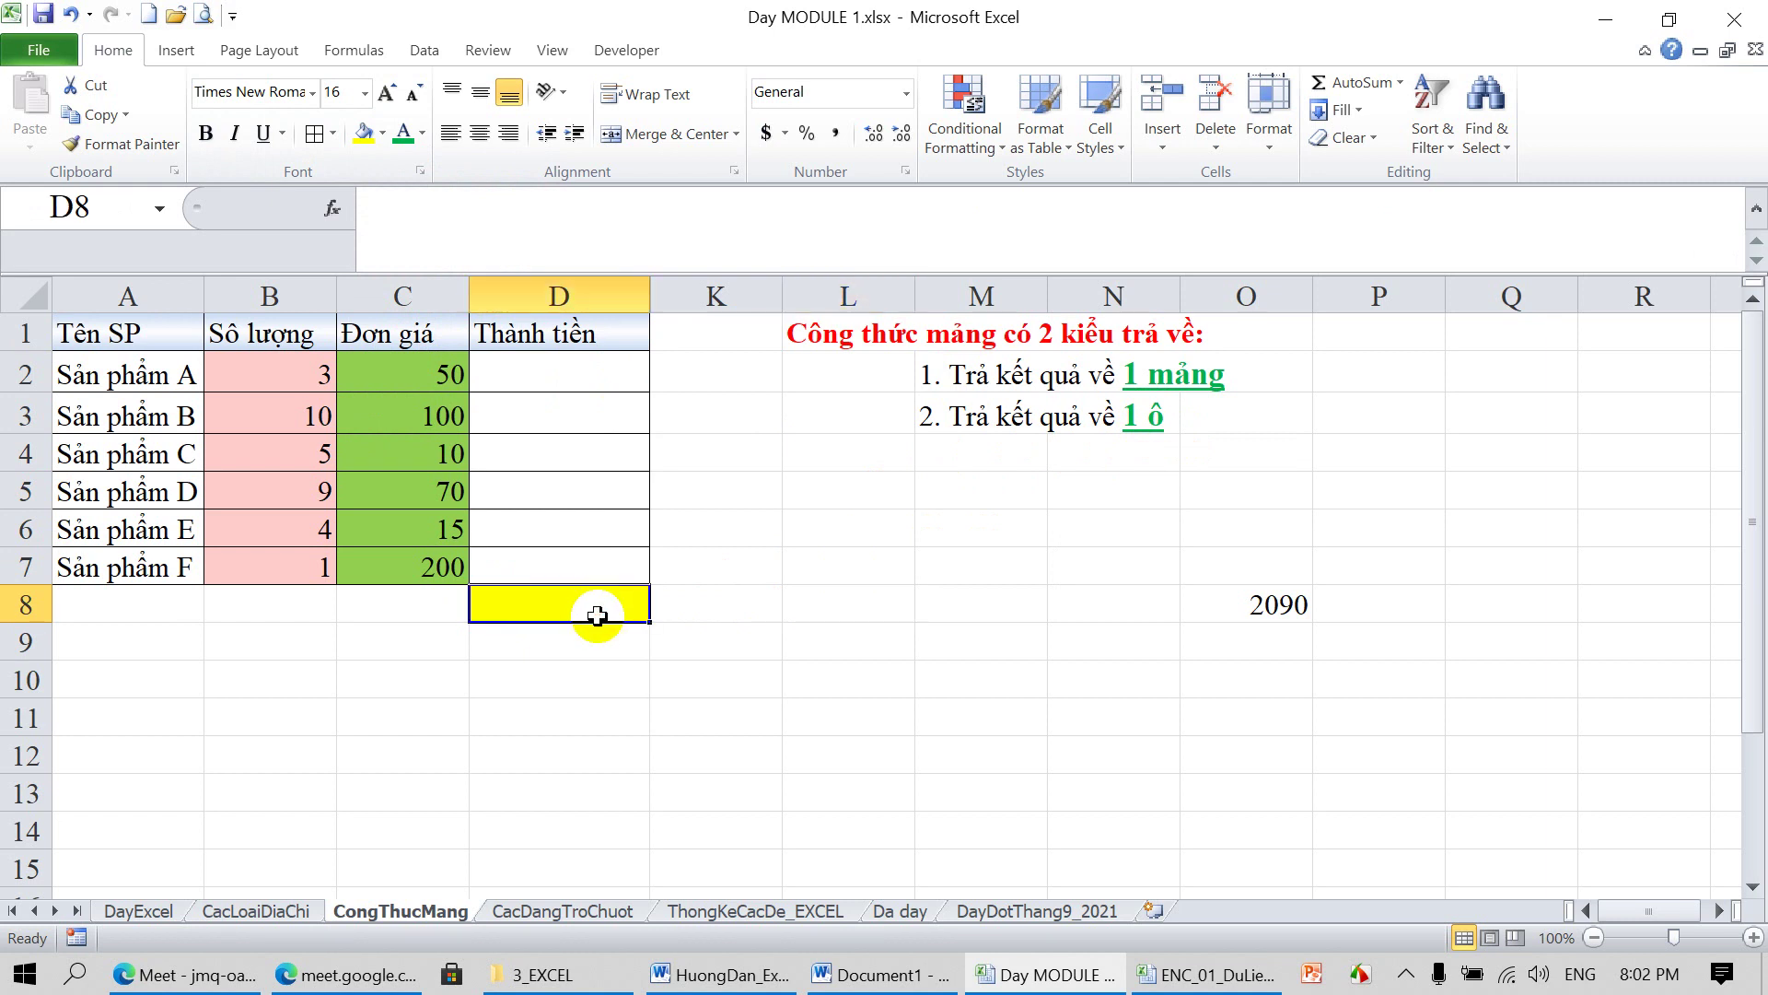
Enter =SUM(B2:B7*C2:C7) in D8 as an array formula with Ctrl+Shift+Enter
left_click(399, 221)
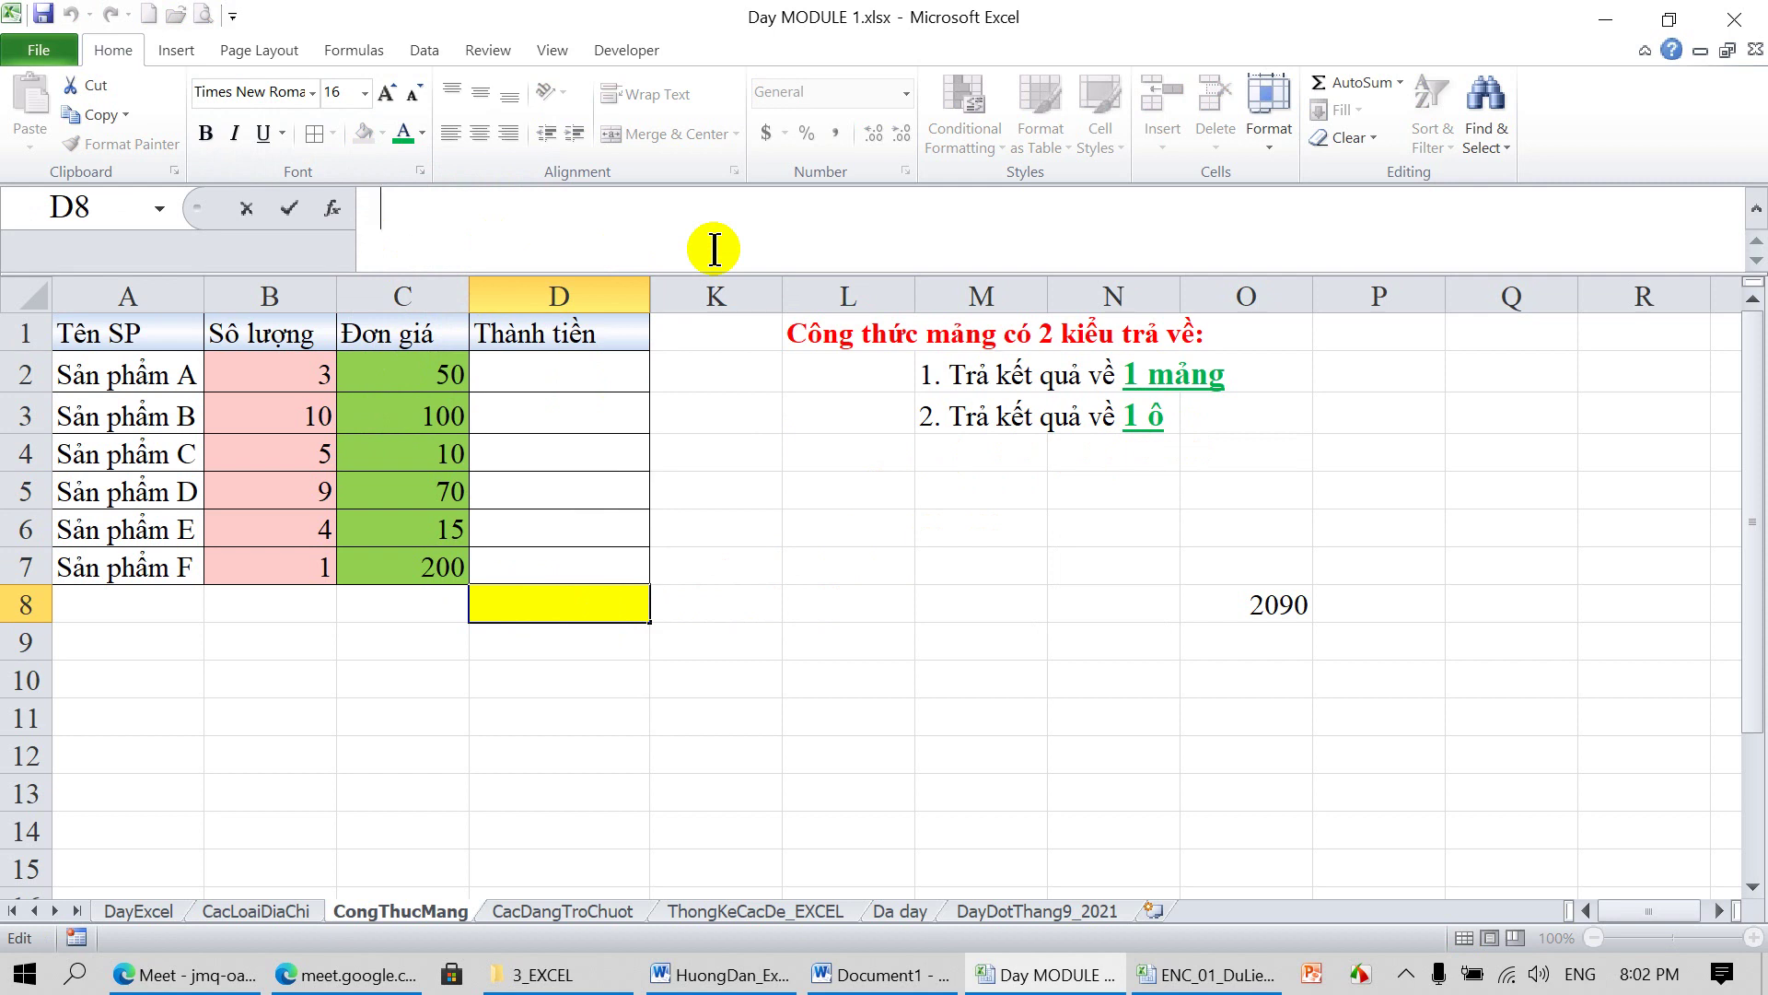
type("=sum")
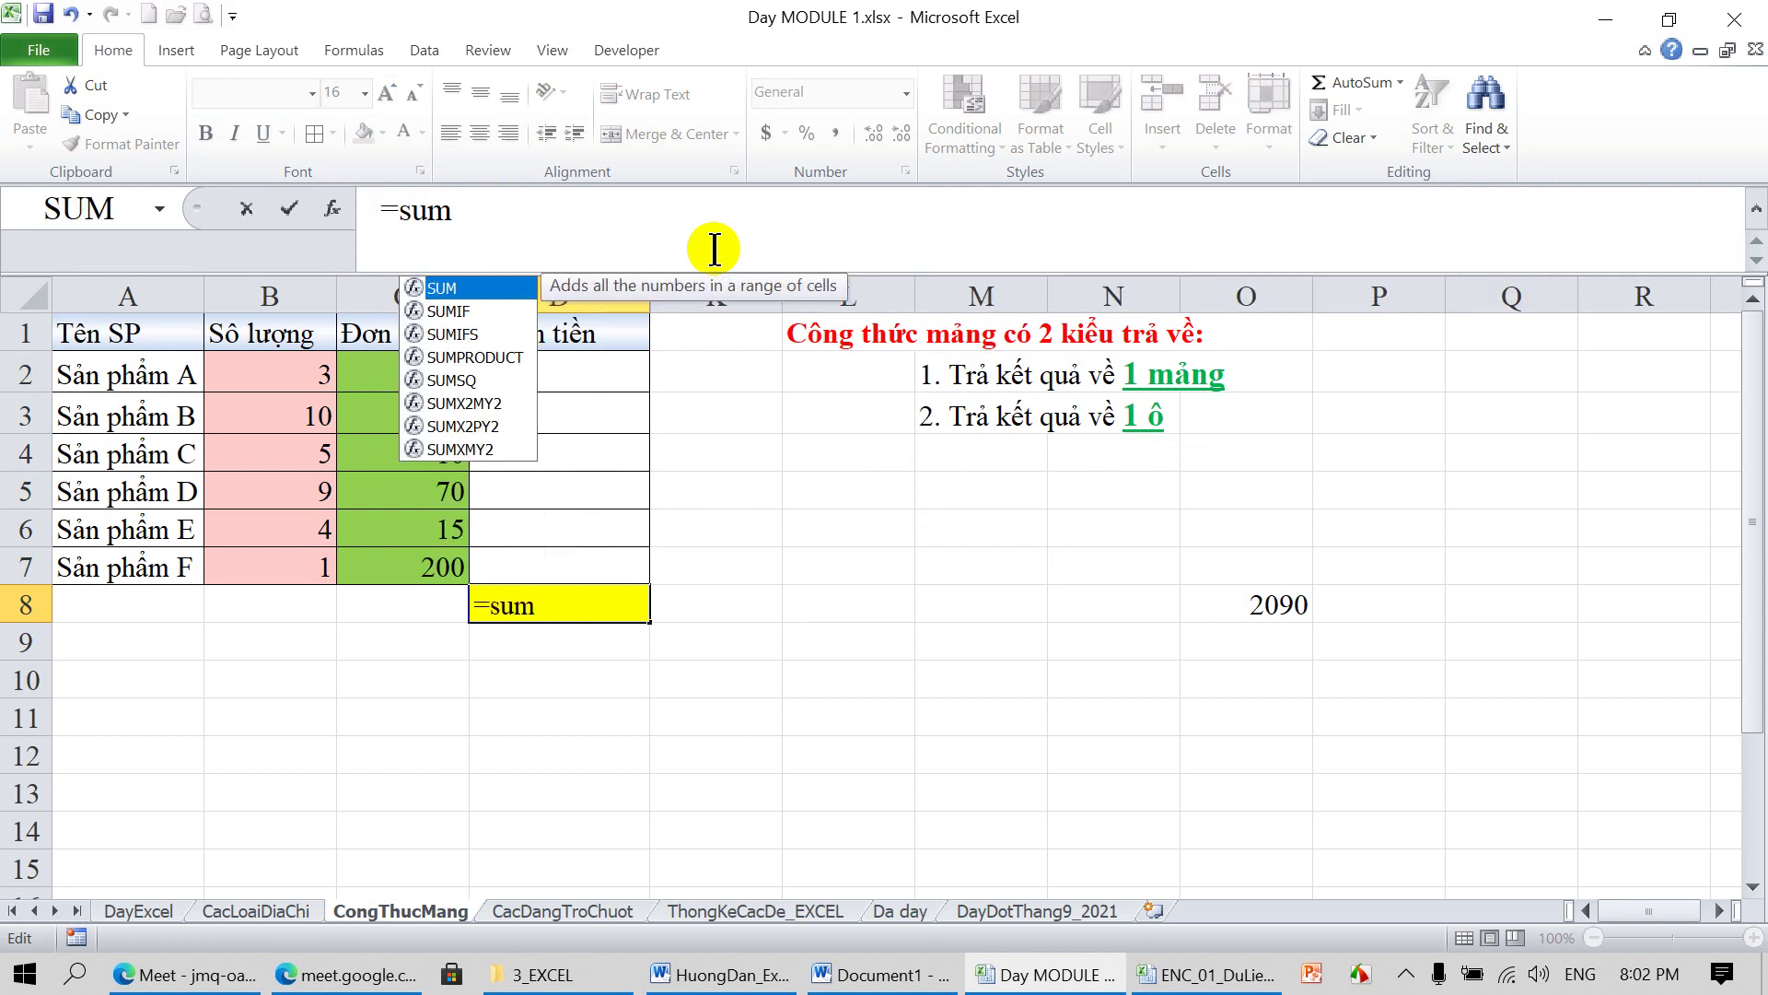
key("BackSpace")
key("BackSpace")
key("BackSpace")
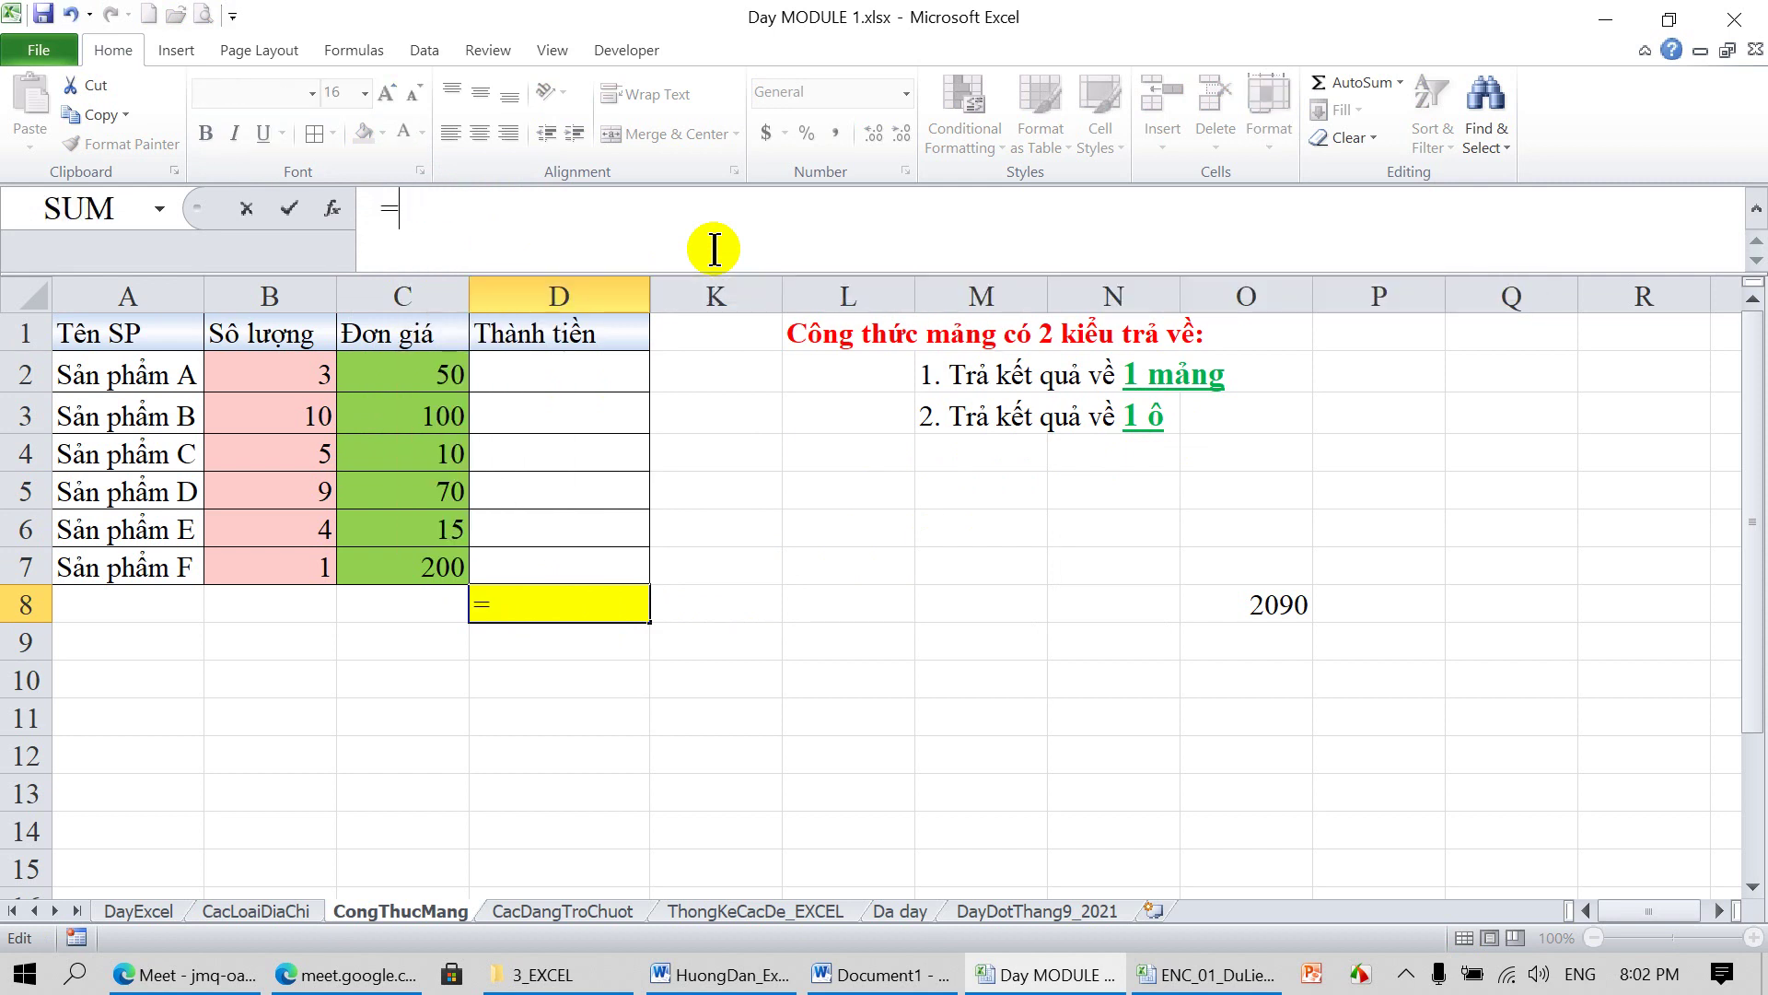
type("SUM(")
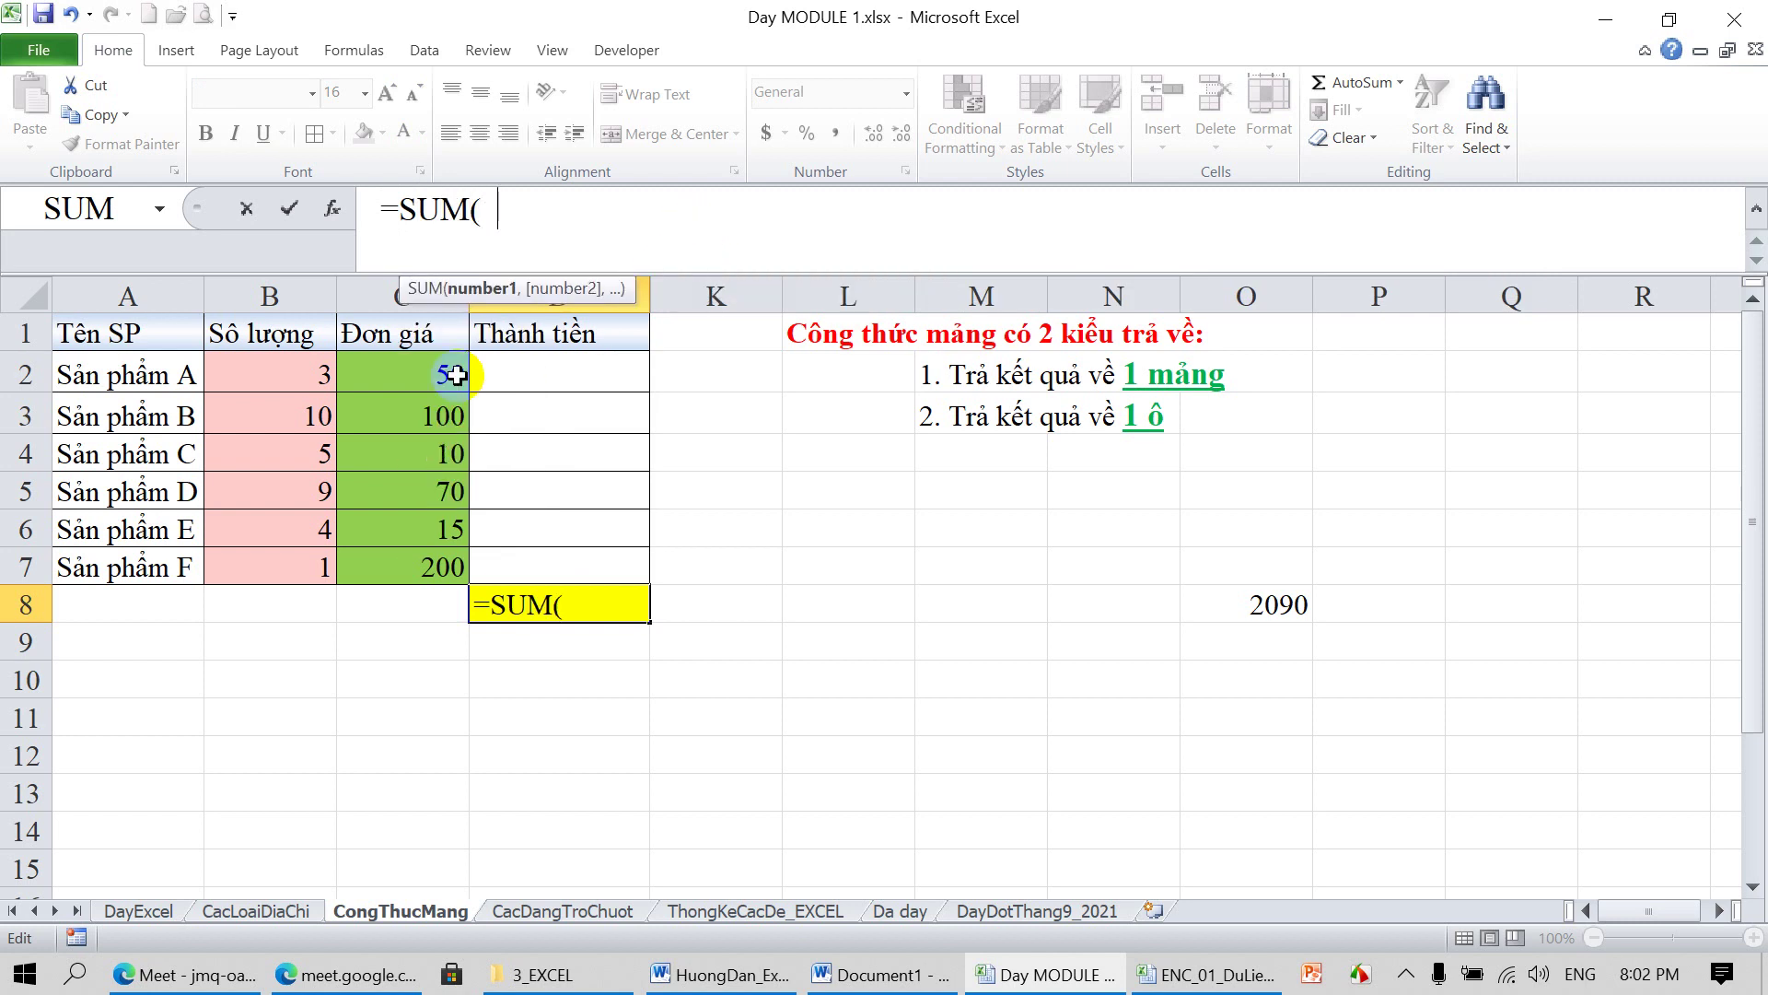
left_click_drag(316, 367, 301, 566)
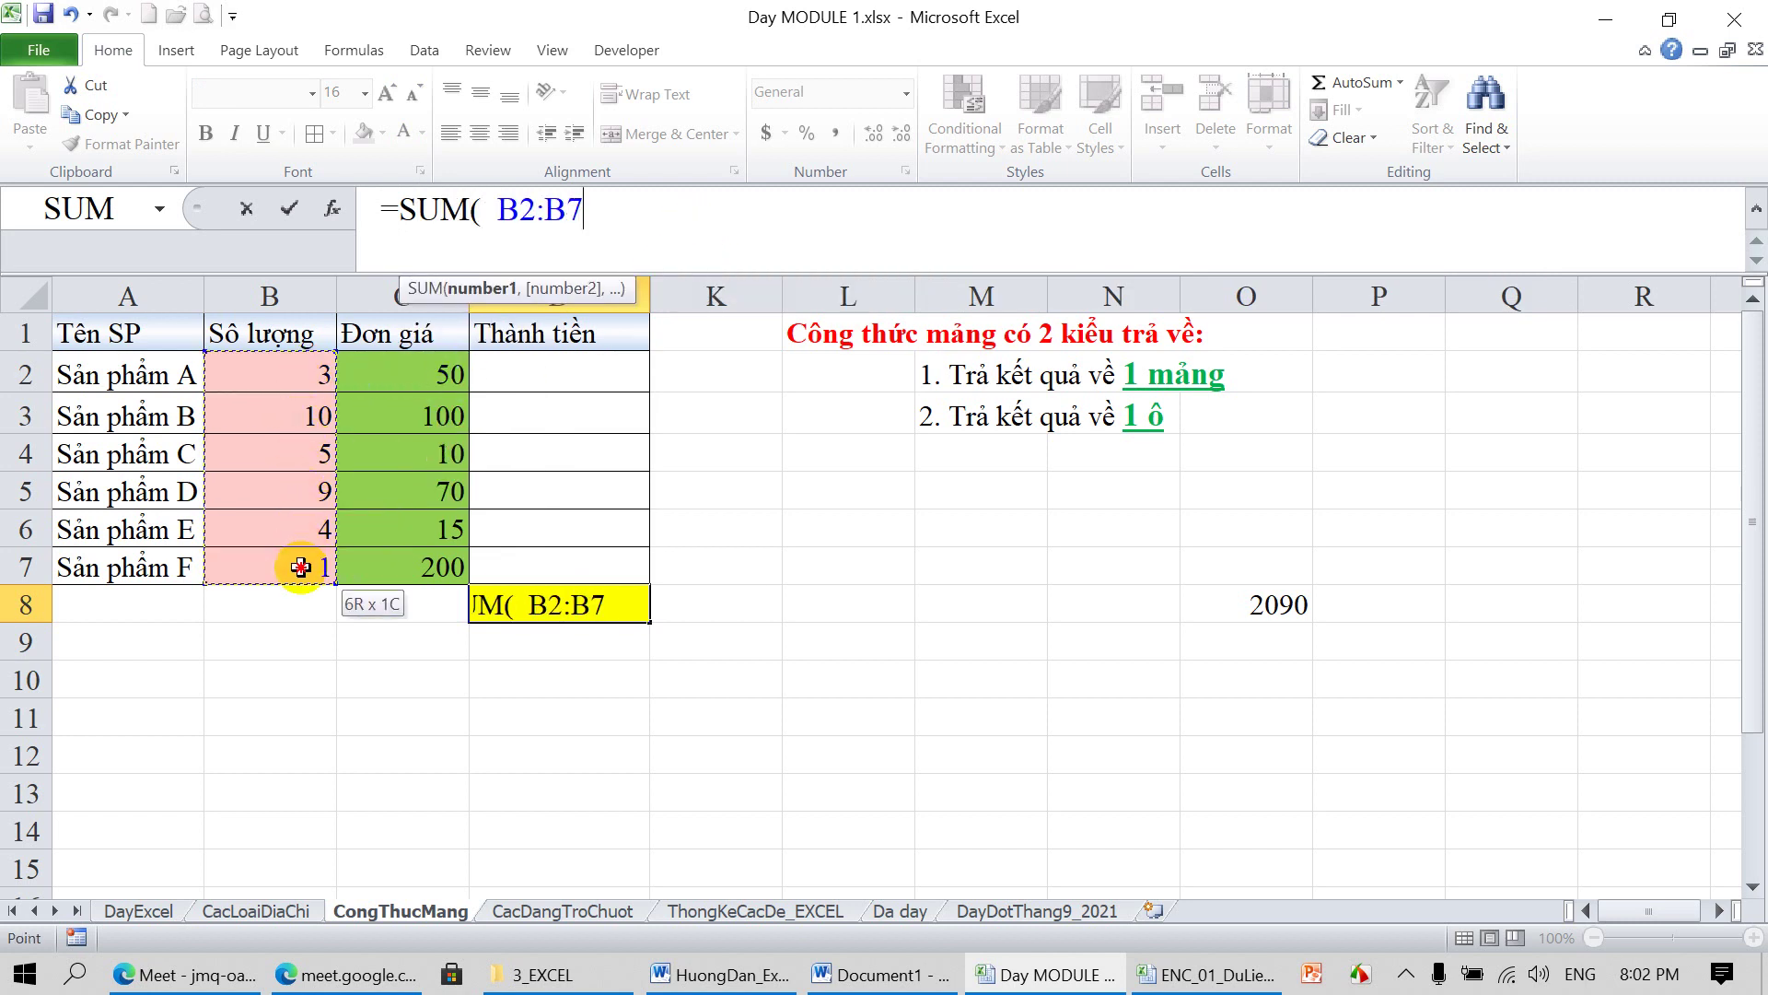
type("*")
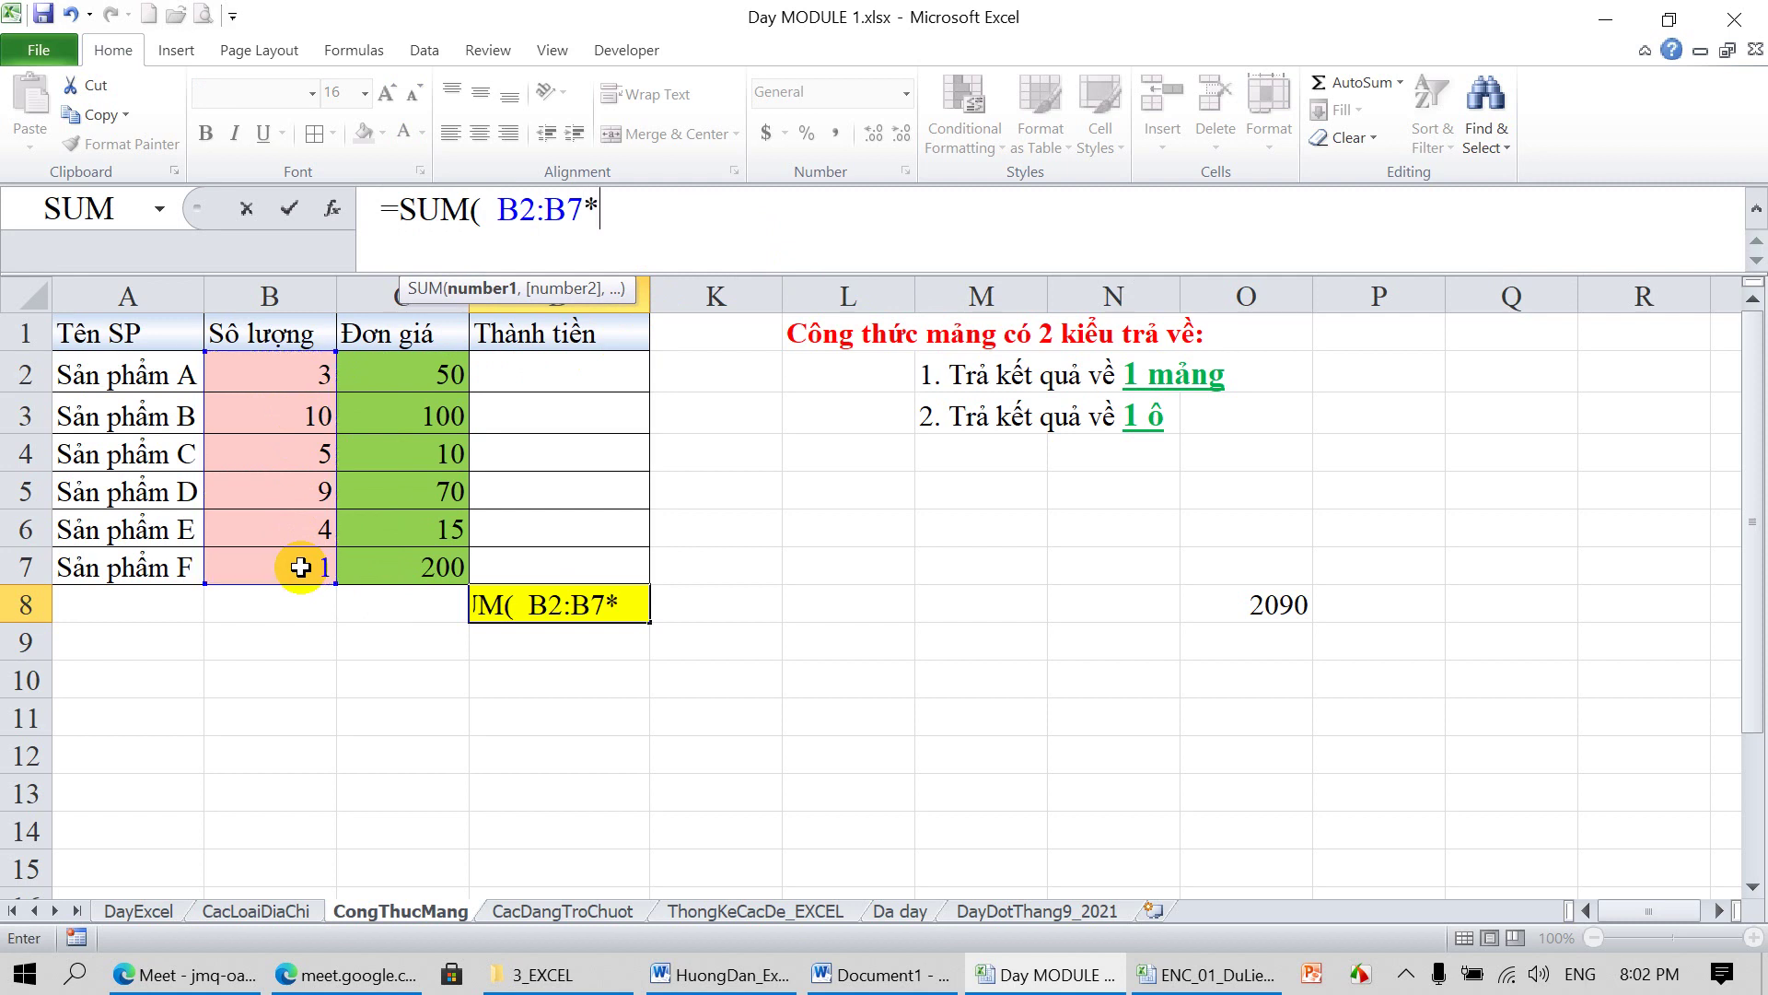
left_click(430, 372)
left_click_drag(430, 371, 423, 575)
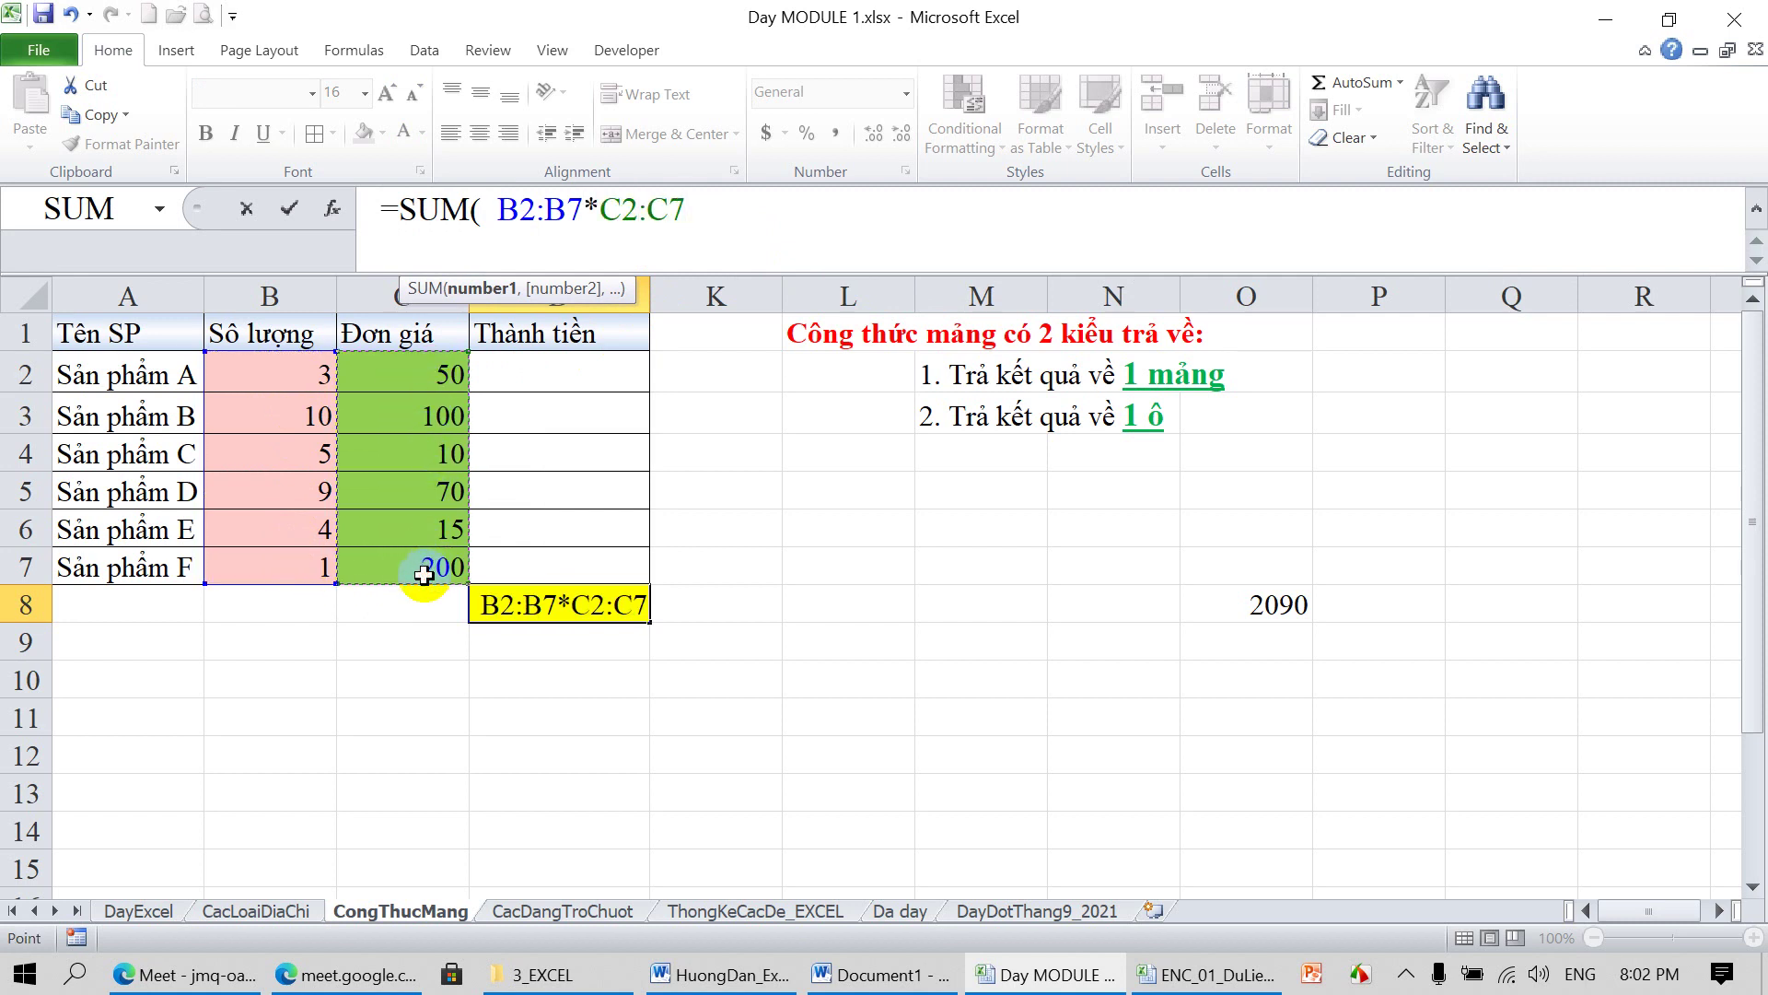
type(")")
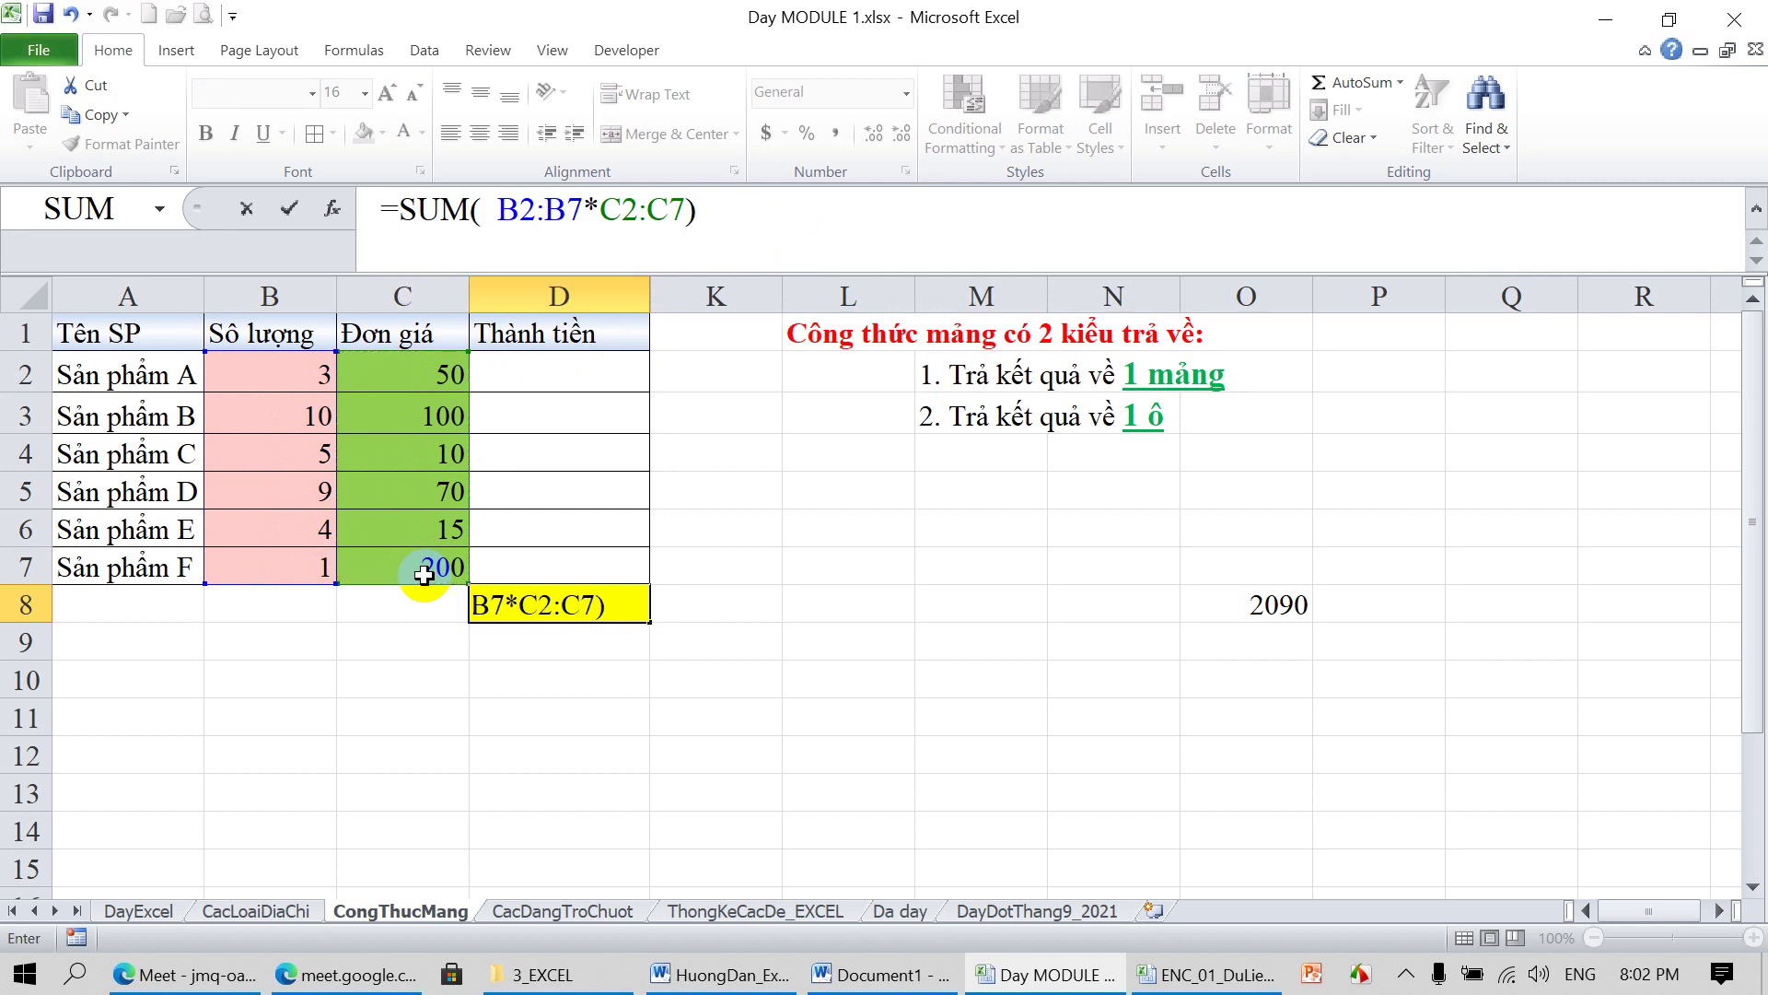
key("ctrl+shift+Return")
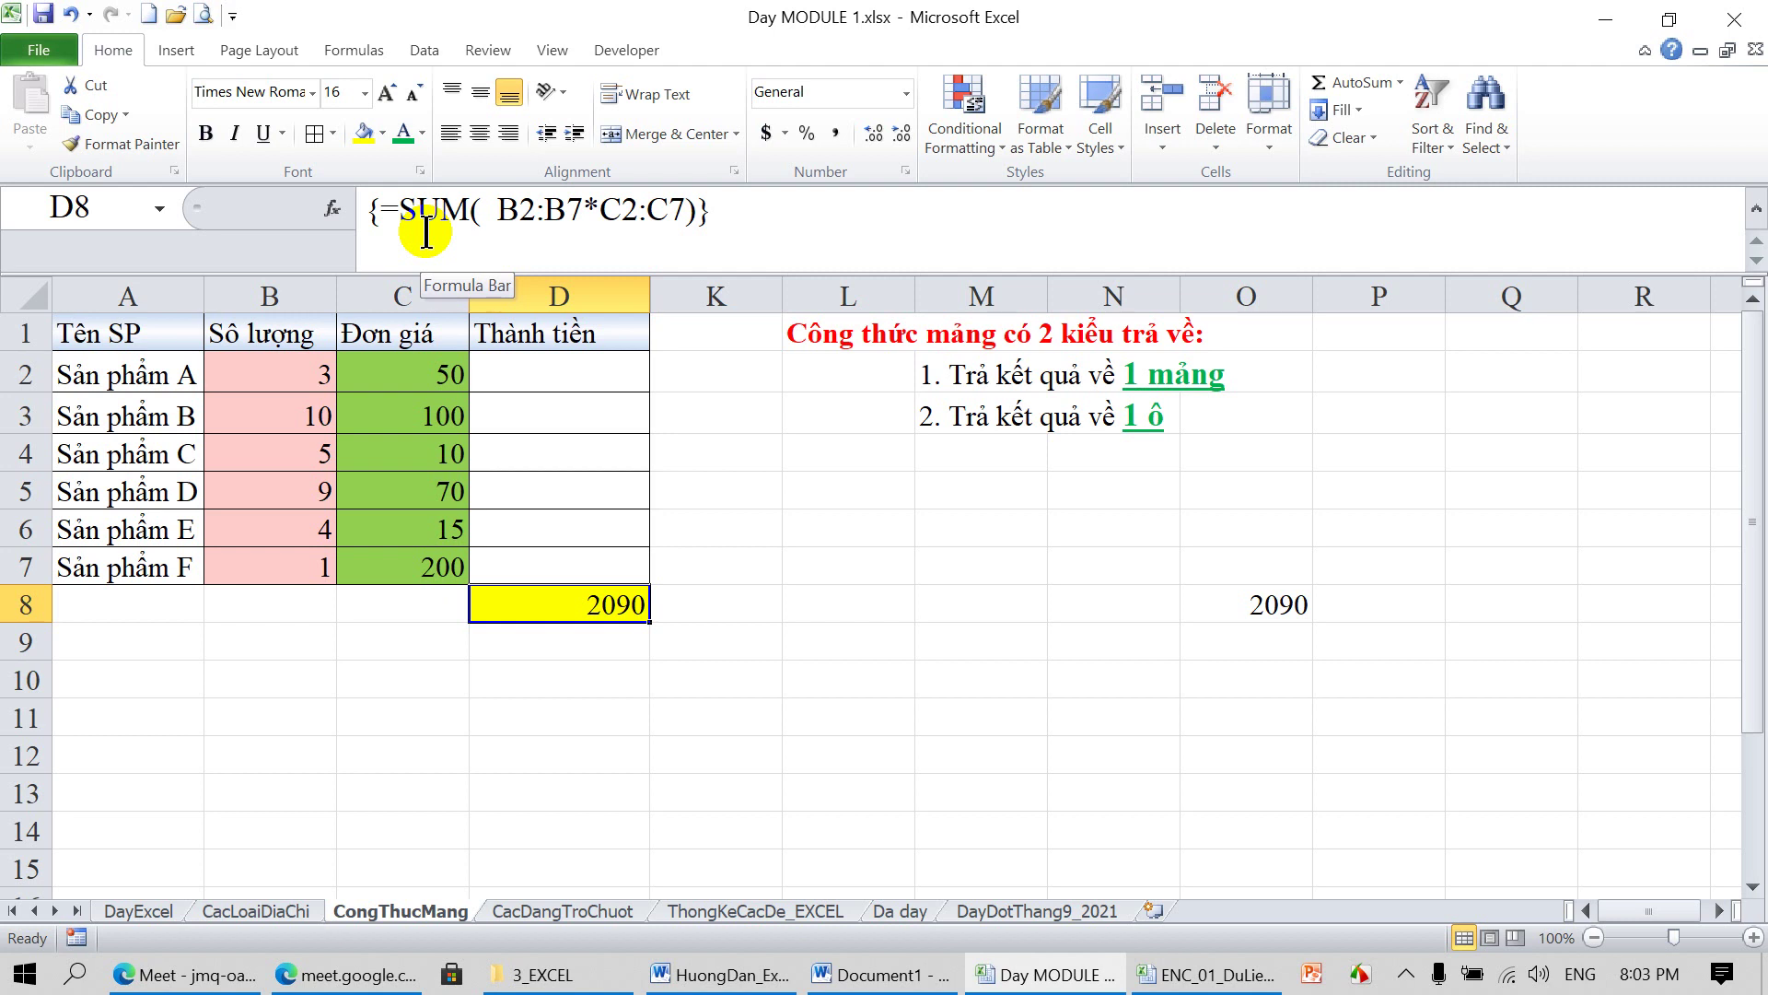
Switch to the ENC_01_DuLieu copy workbook and review F3's price formula and row 3's category and product
left_click(1217, 978)
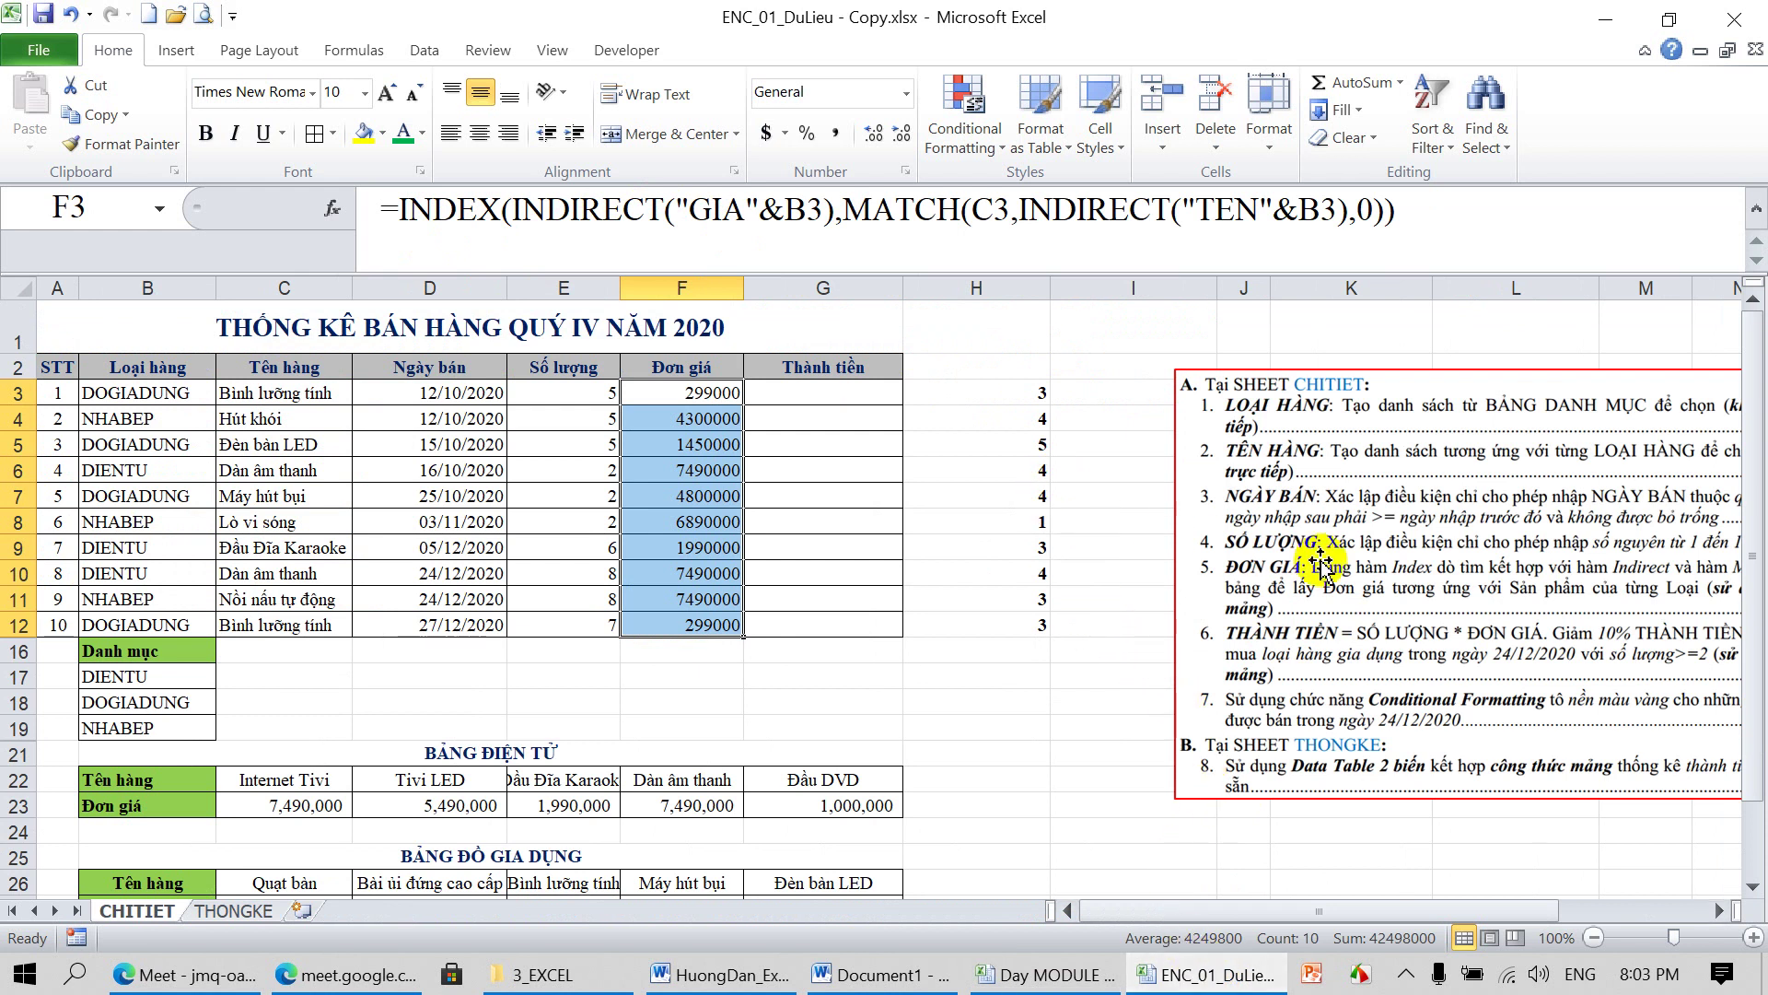
left_click_drag(1409, 566, 1234, 563)
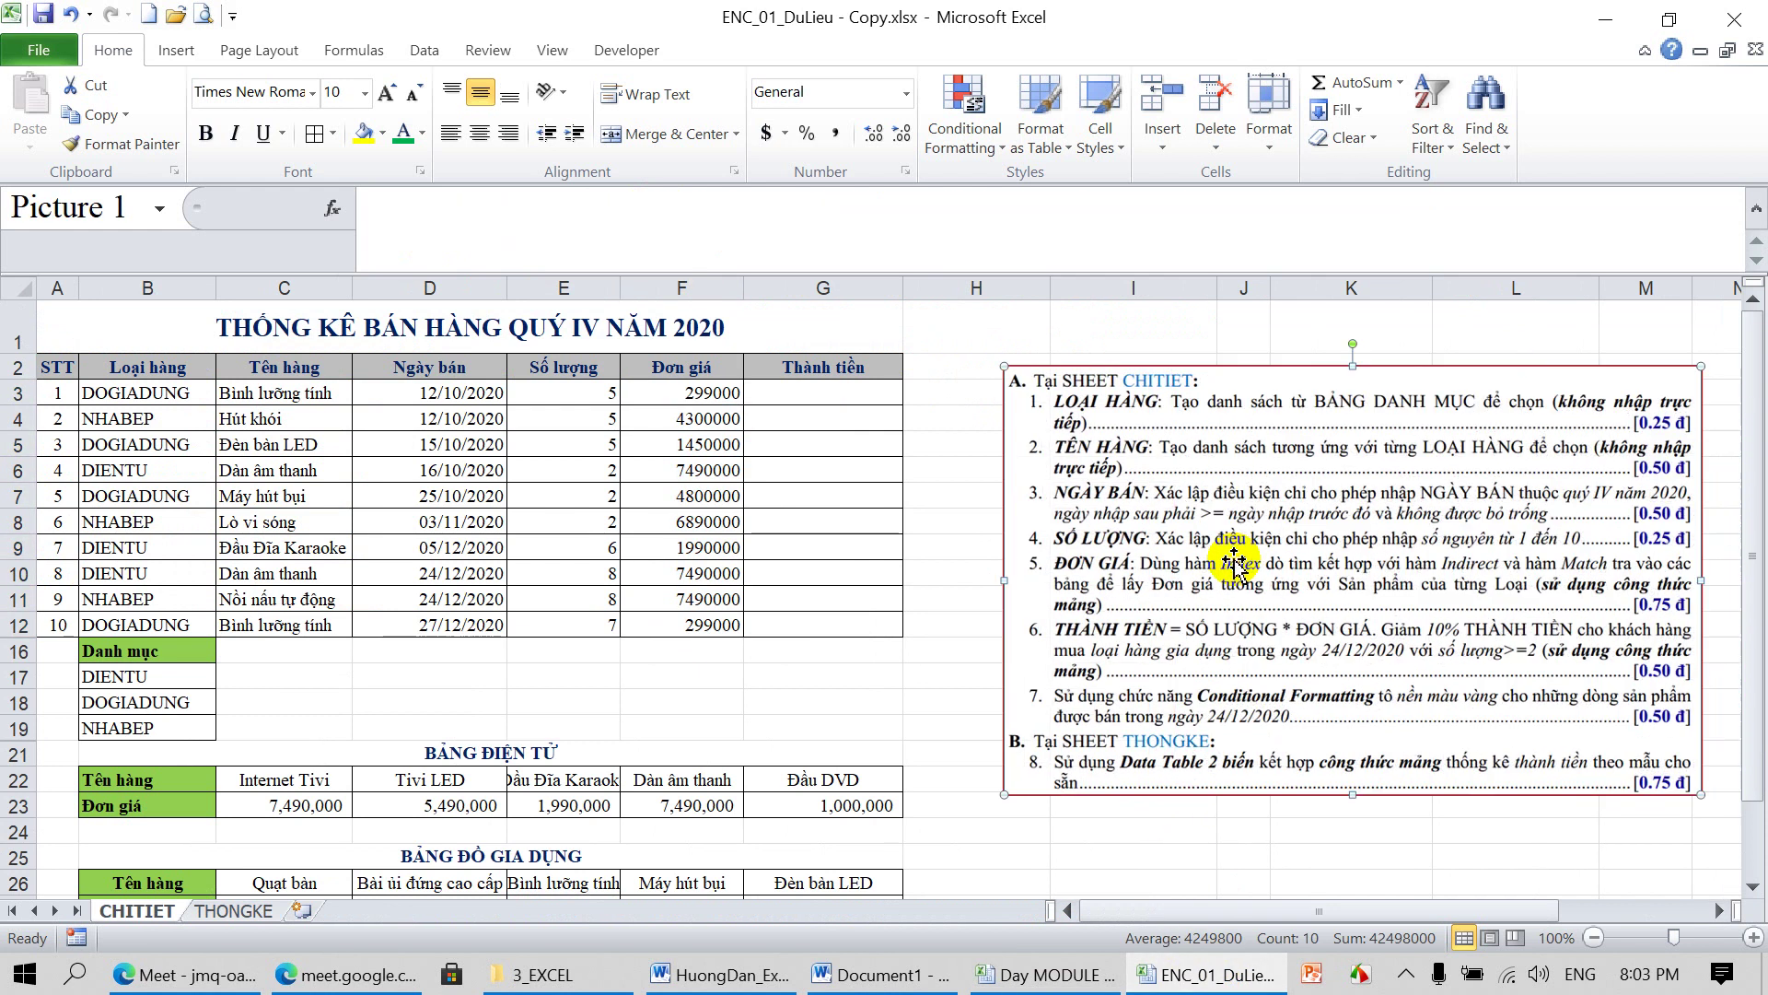
left_click_drag(1394, 594, 1446, 592)
left_click(708, 391)
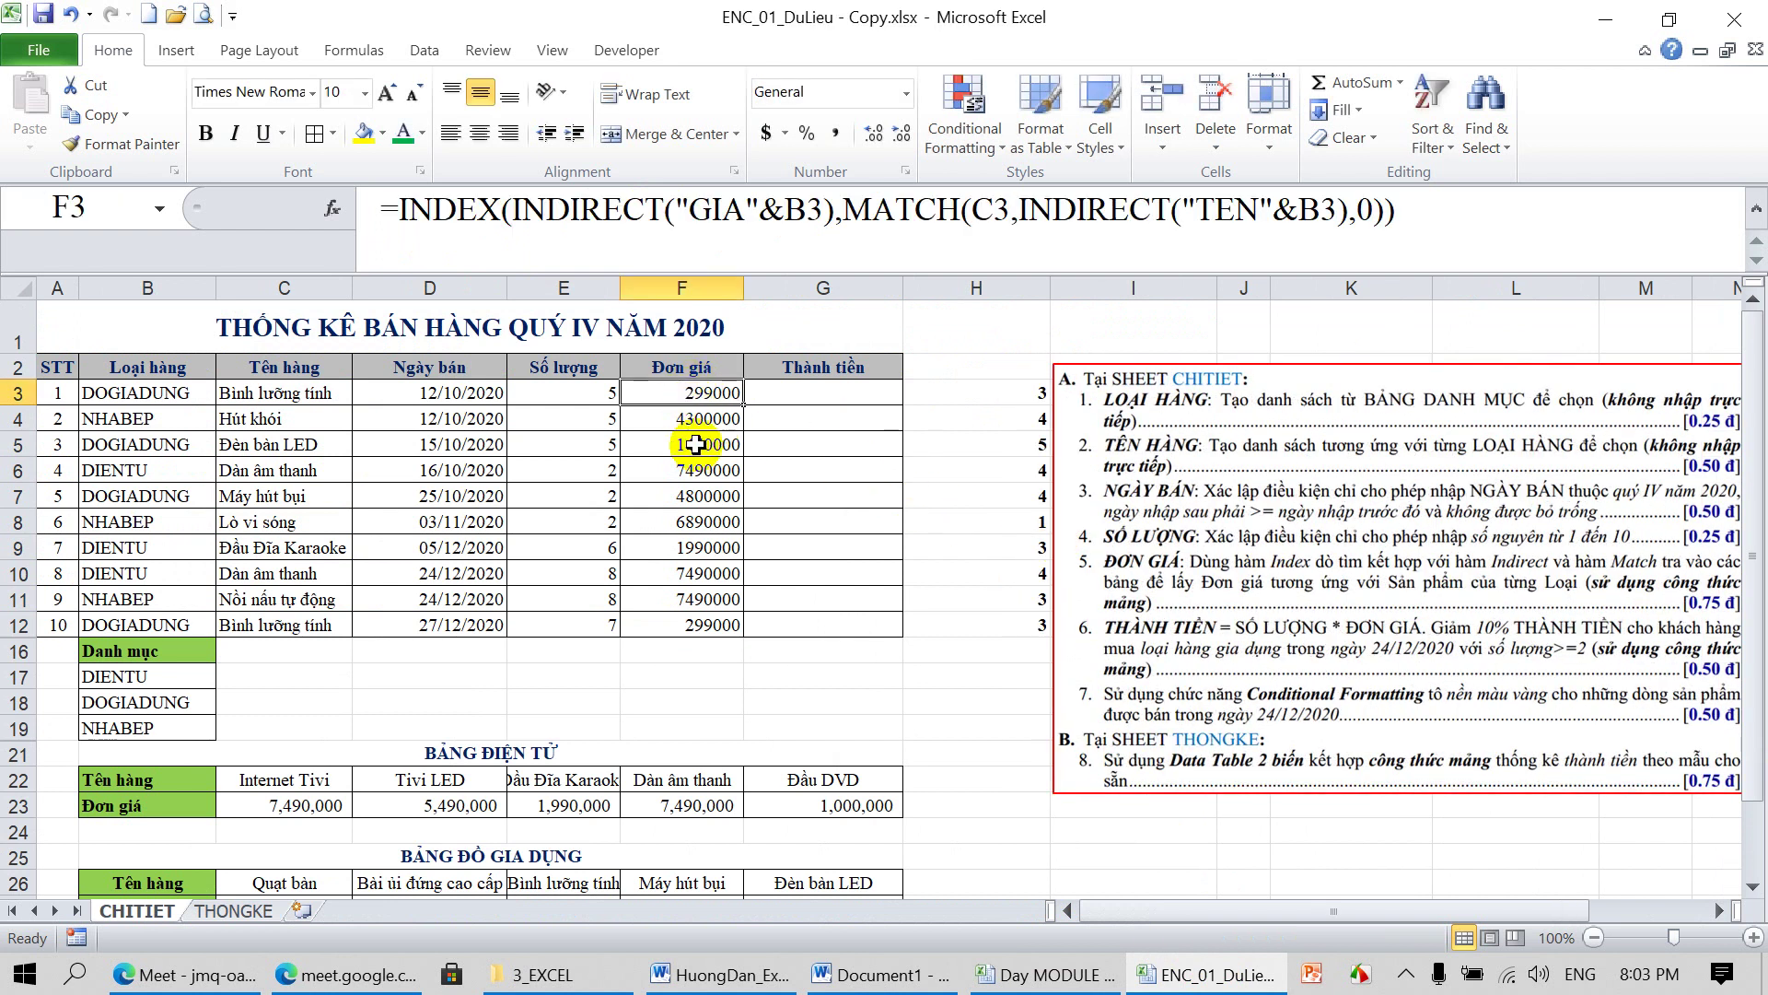
left_click(118, 392)
left_click(284, 394)
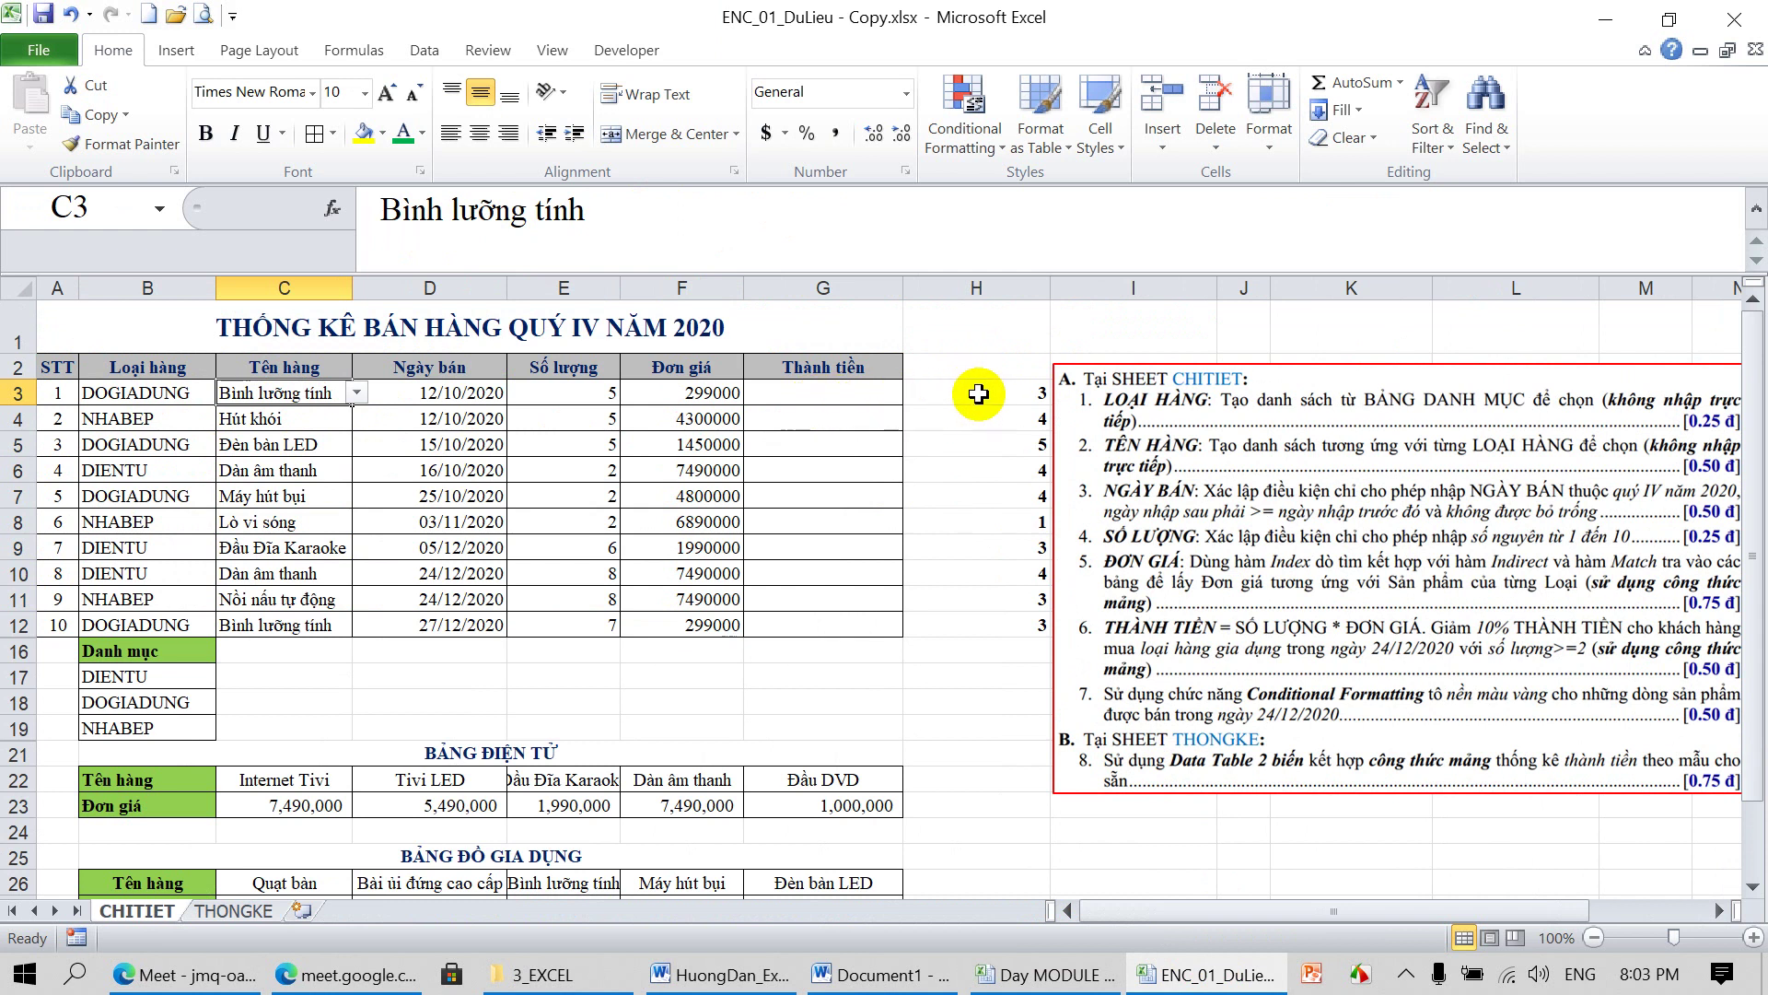
Clear the helper results in H3:H12 and enter the header ĐƠN GIÁ in H2
left_click_drag(1036, 393, 1009, 628)
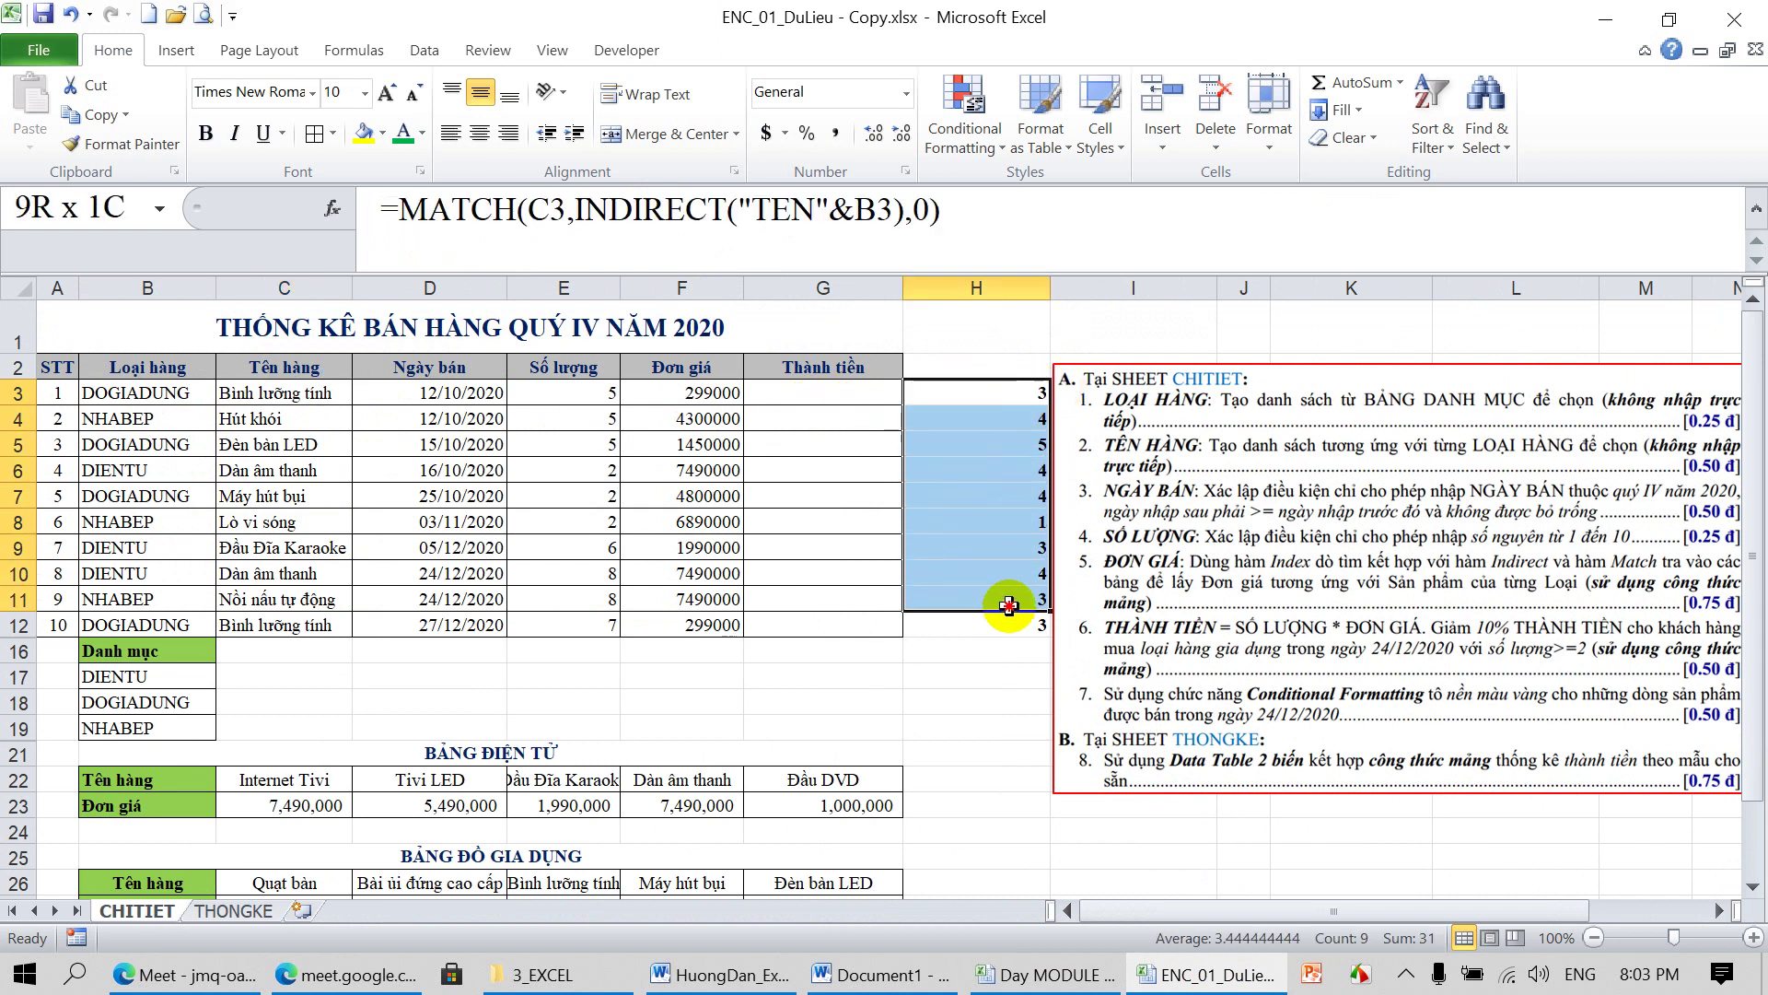
key("Delete")
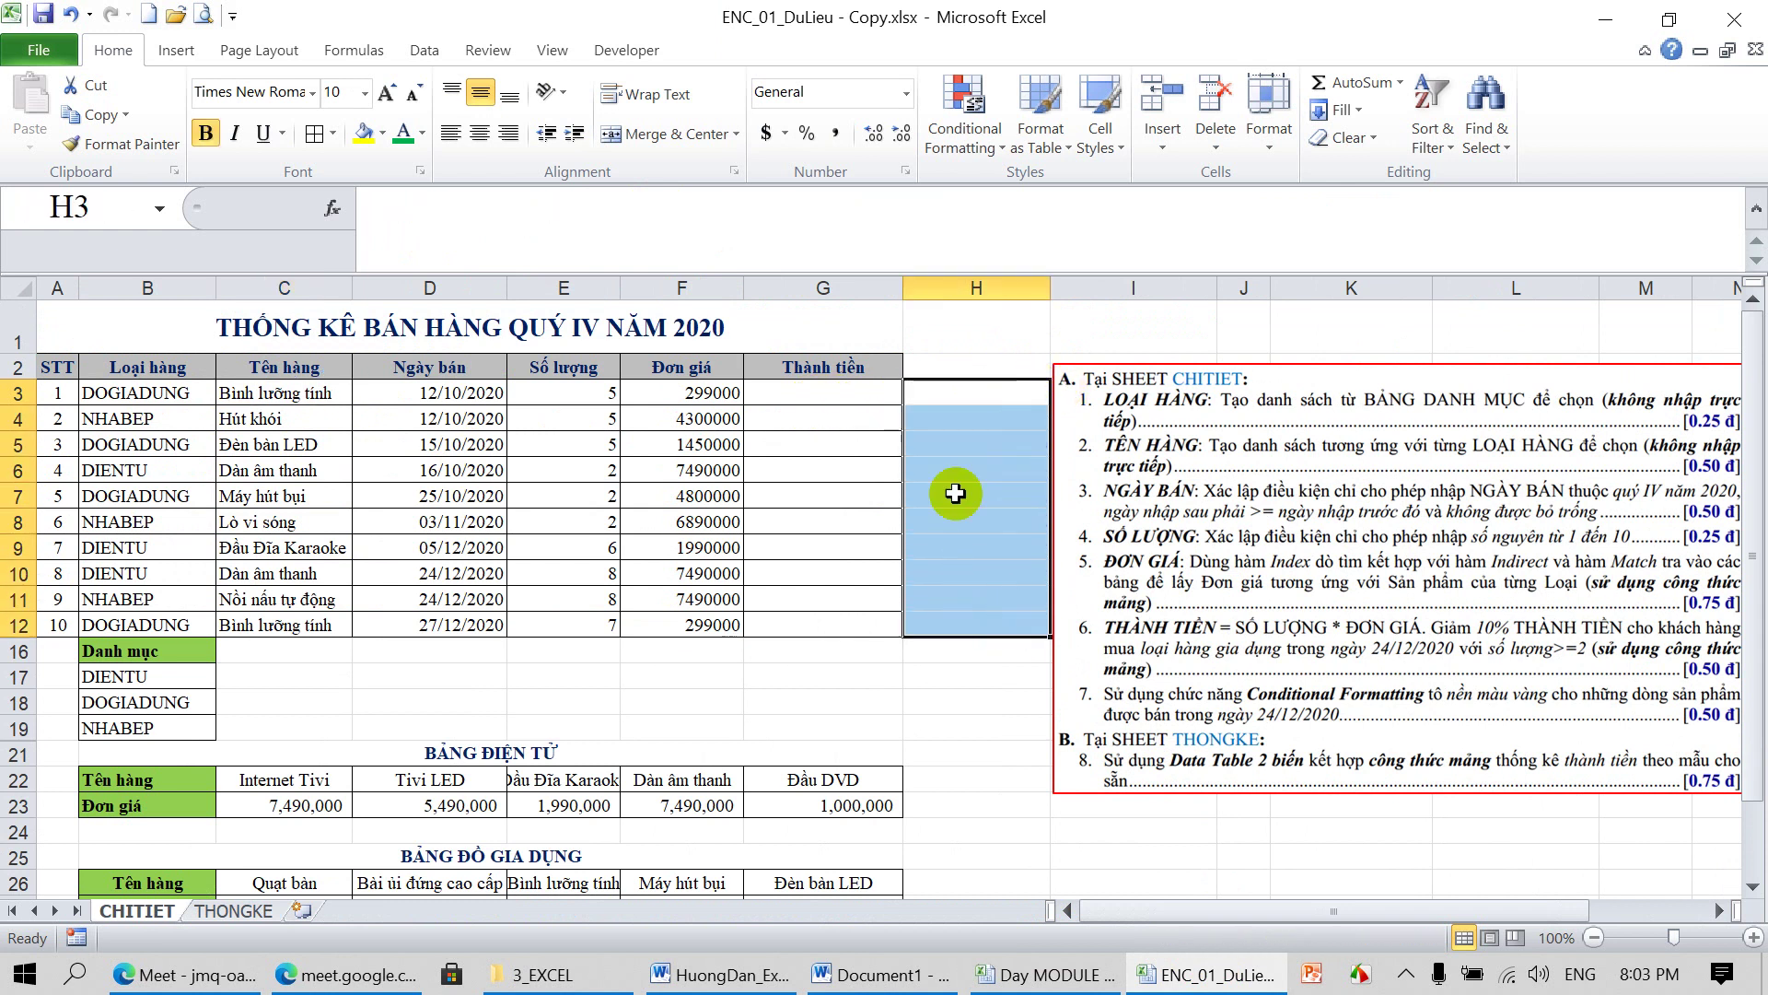
left_click(835, 307)
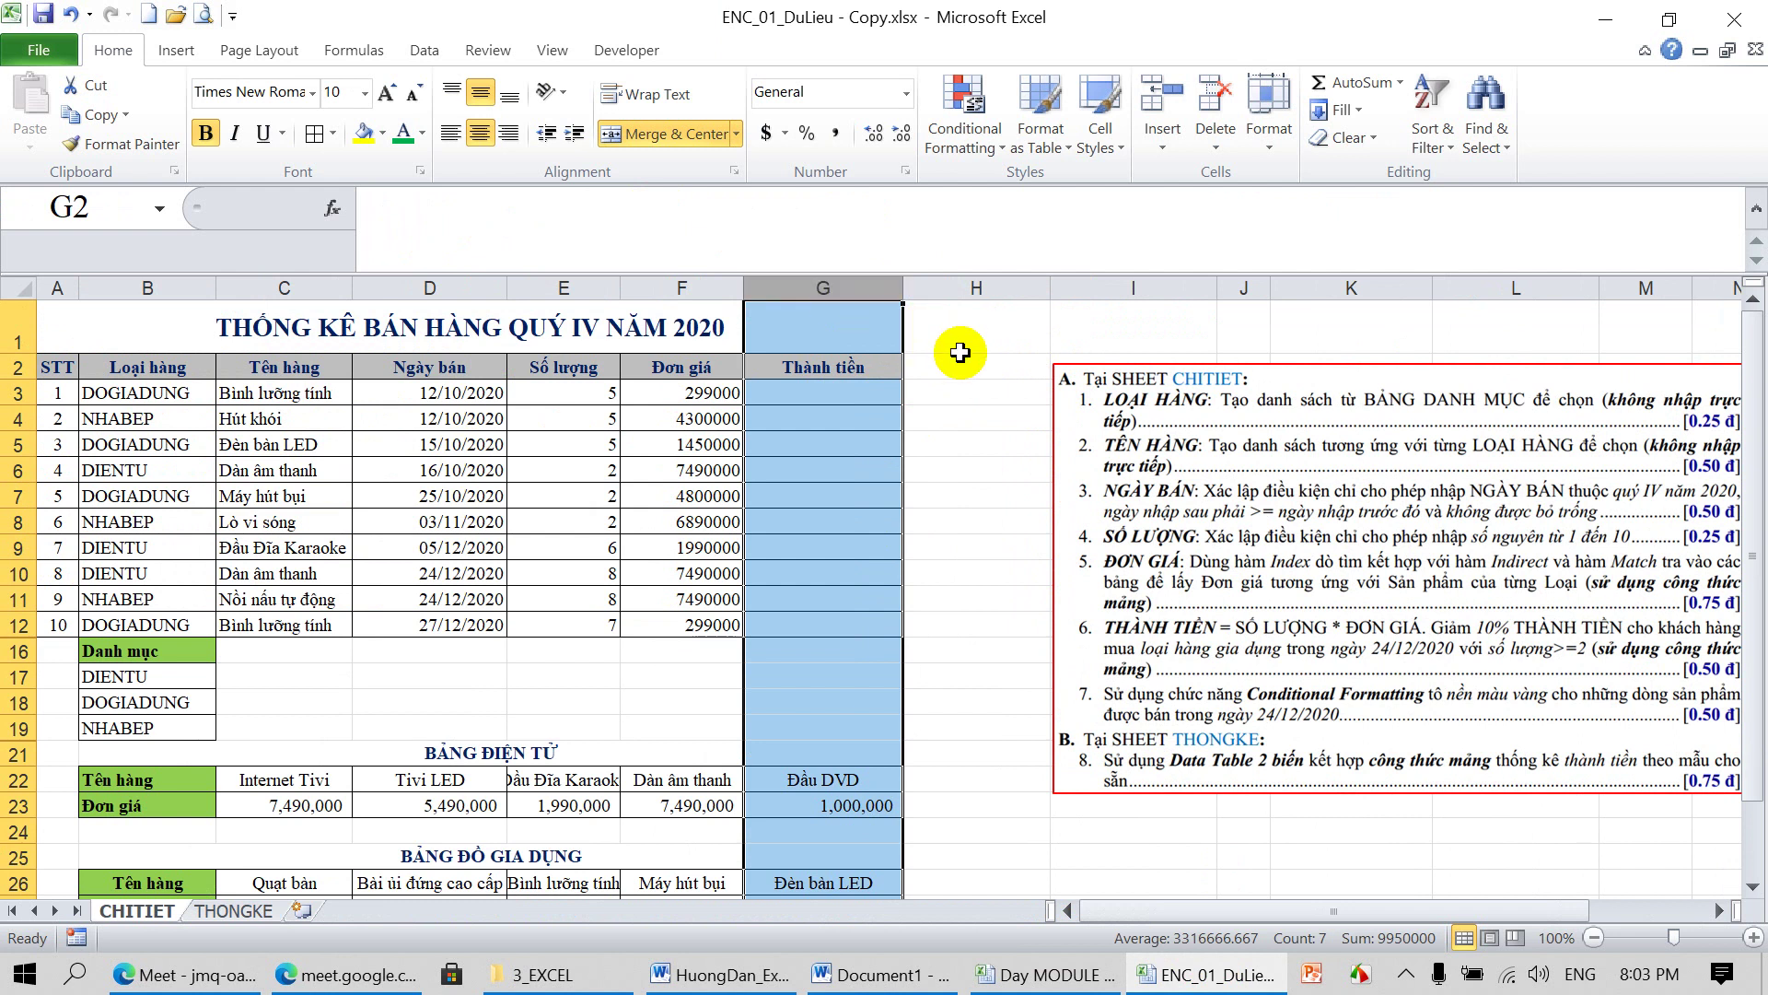
left_click(994, 373)
type("Đ")
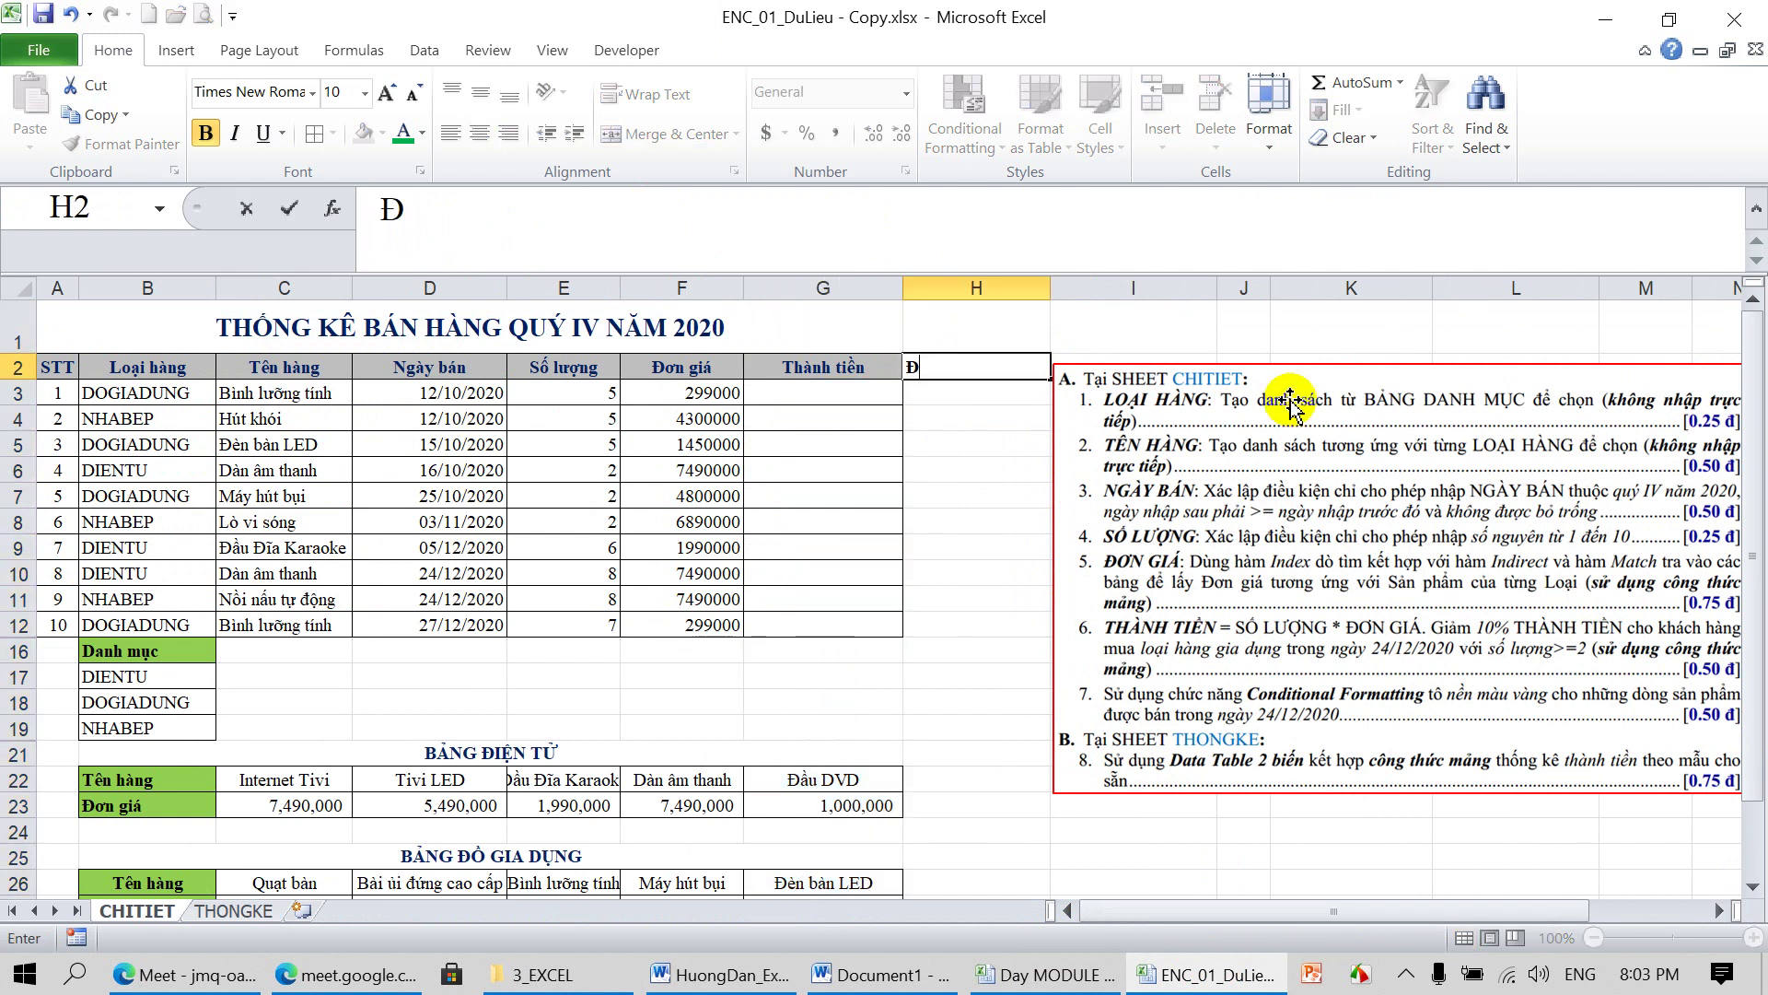
type("ƠN GIÁ")
key("Return")
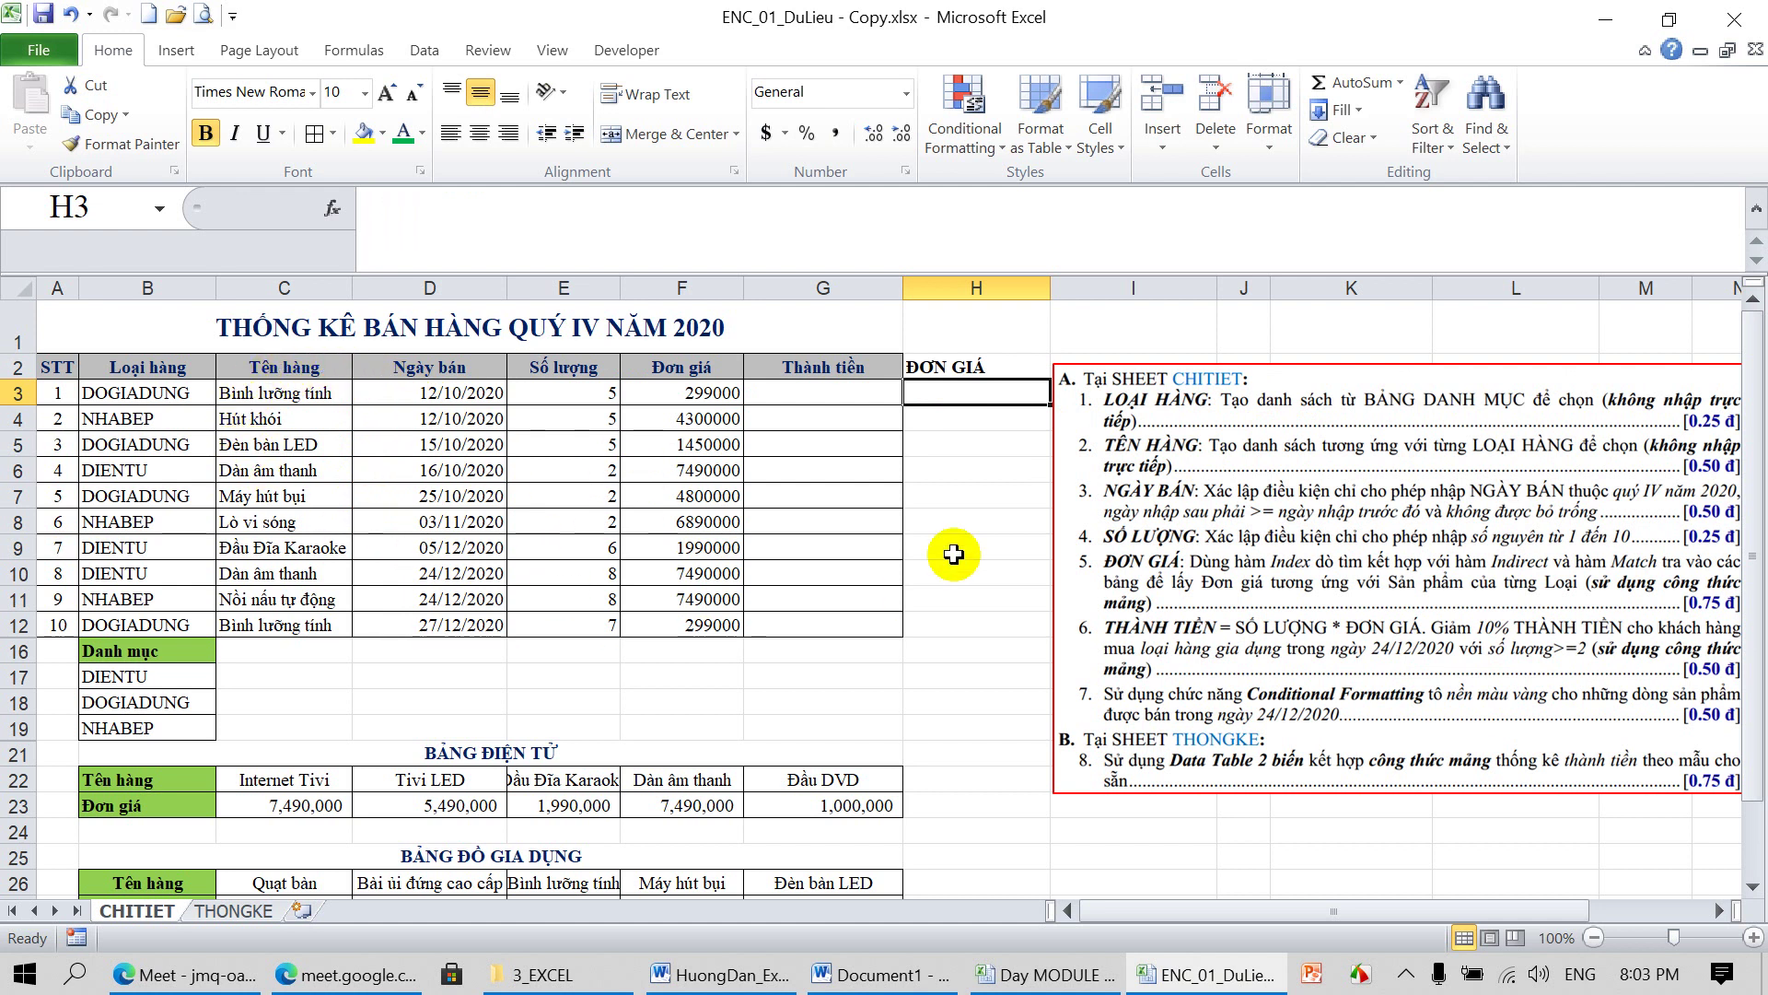
Start the H3:H12 formula with =INDEX(INDIRECT("GIA"&B3:B12),
left_click_drag(971, 392, 974, 619)
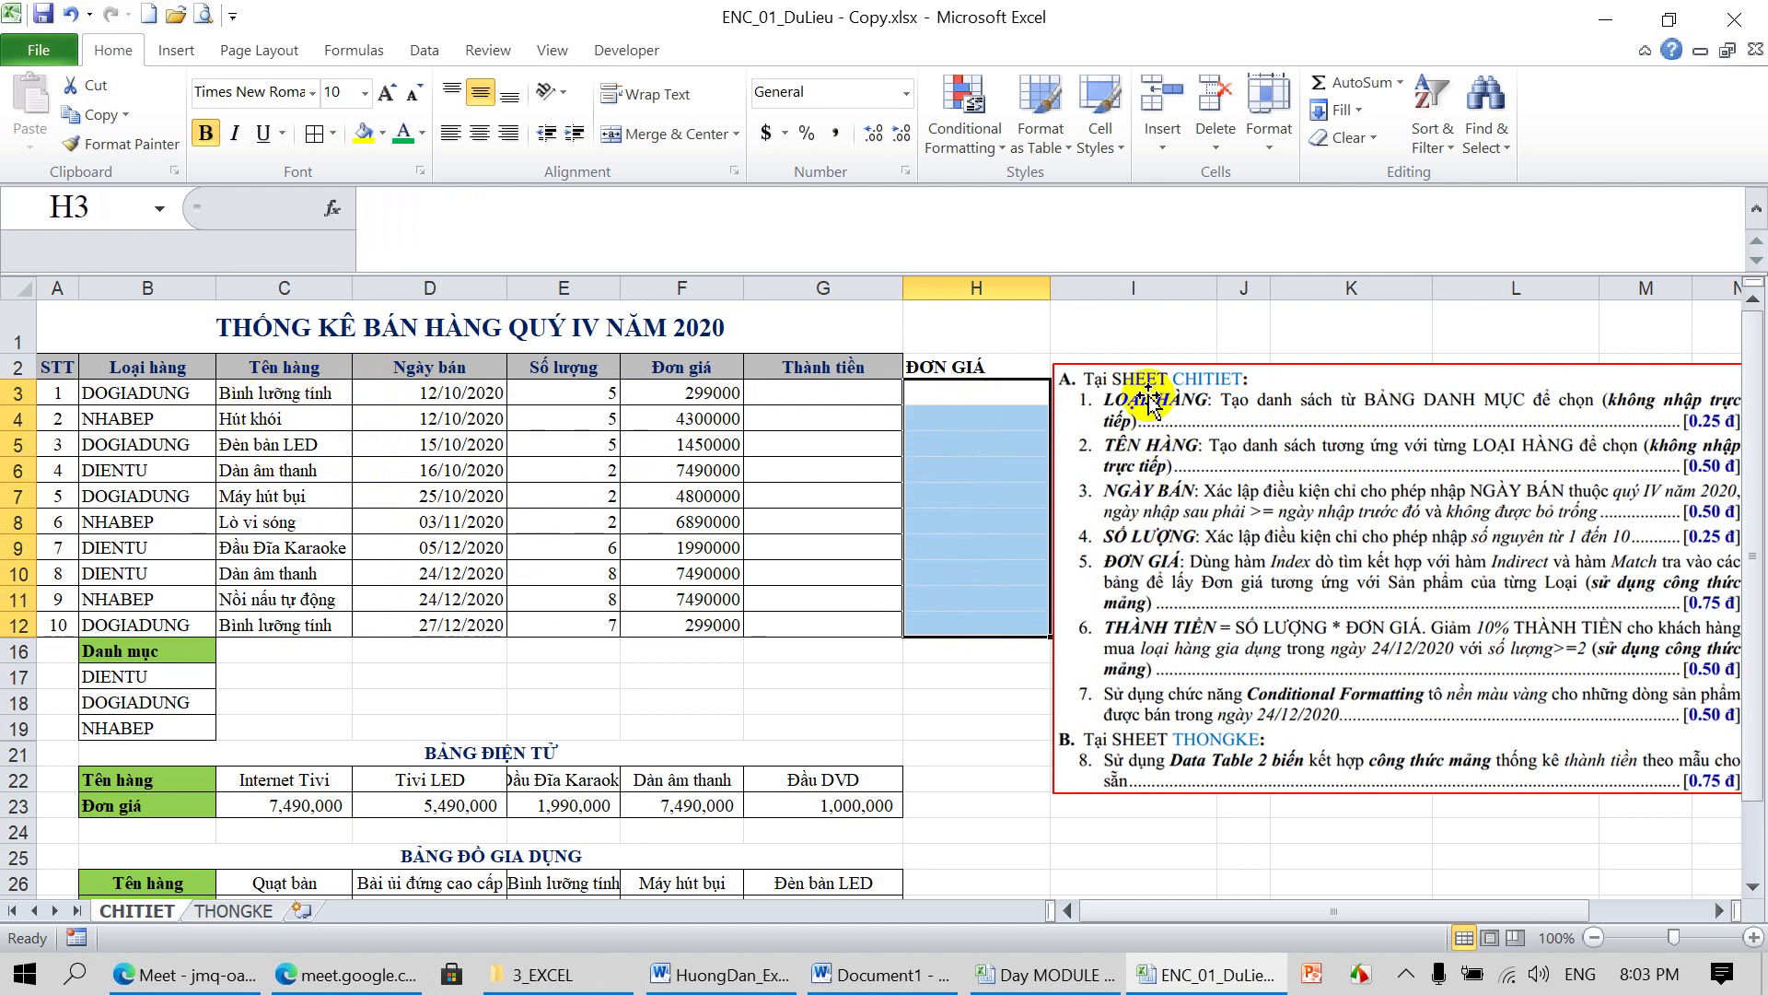
left_click_drag(1149, 395, 1328, 423)
left_click_drag(951, 397, 956, 635)
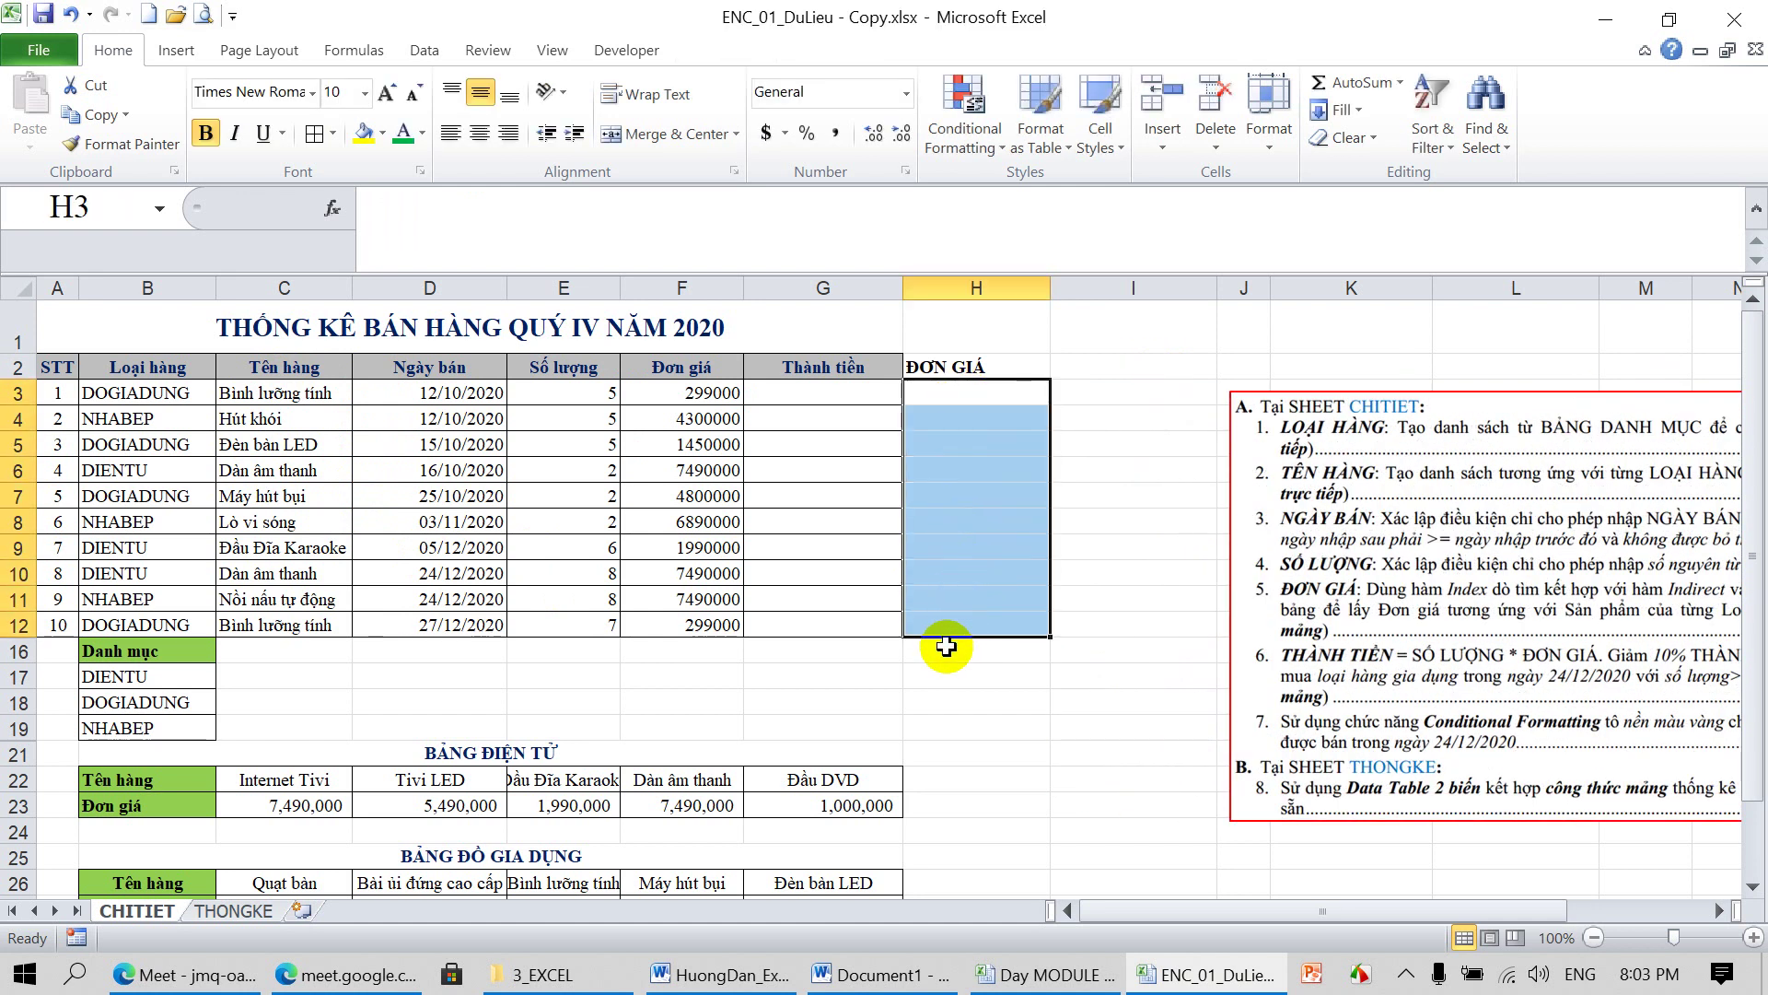
left_click(519, 241)
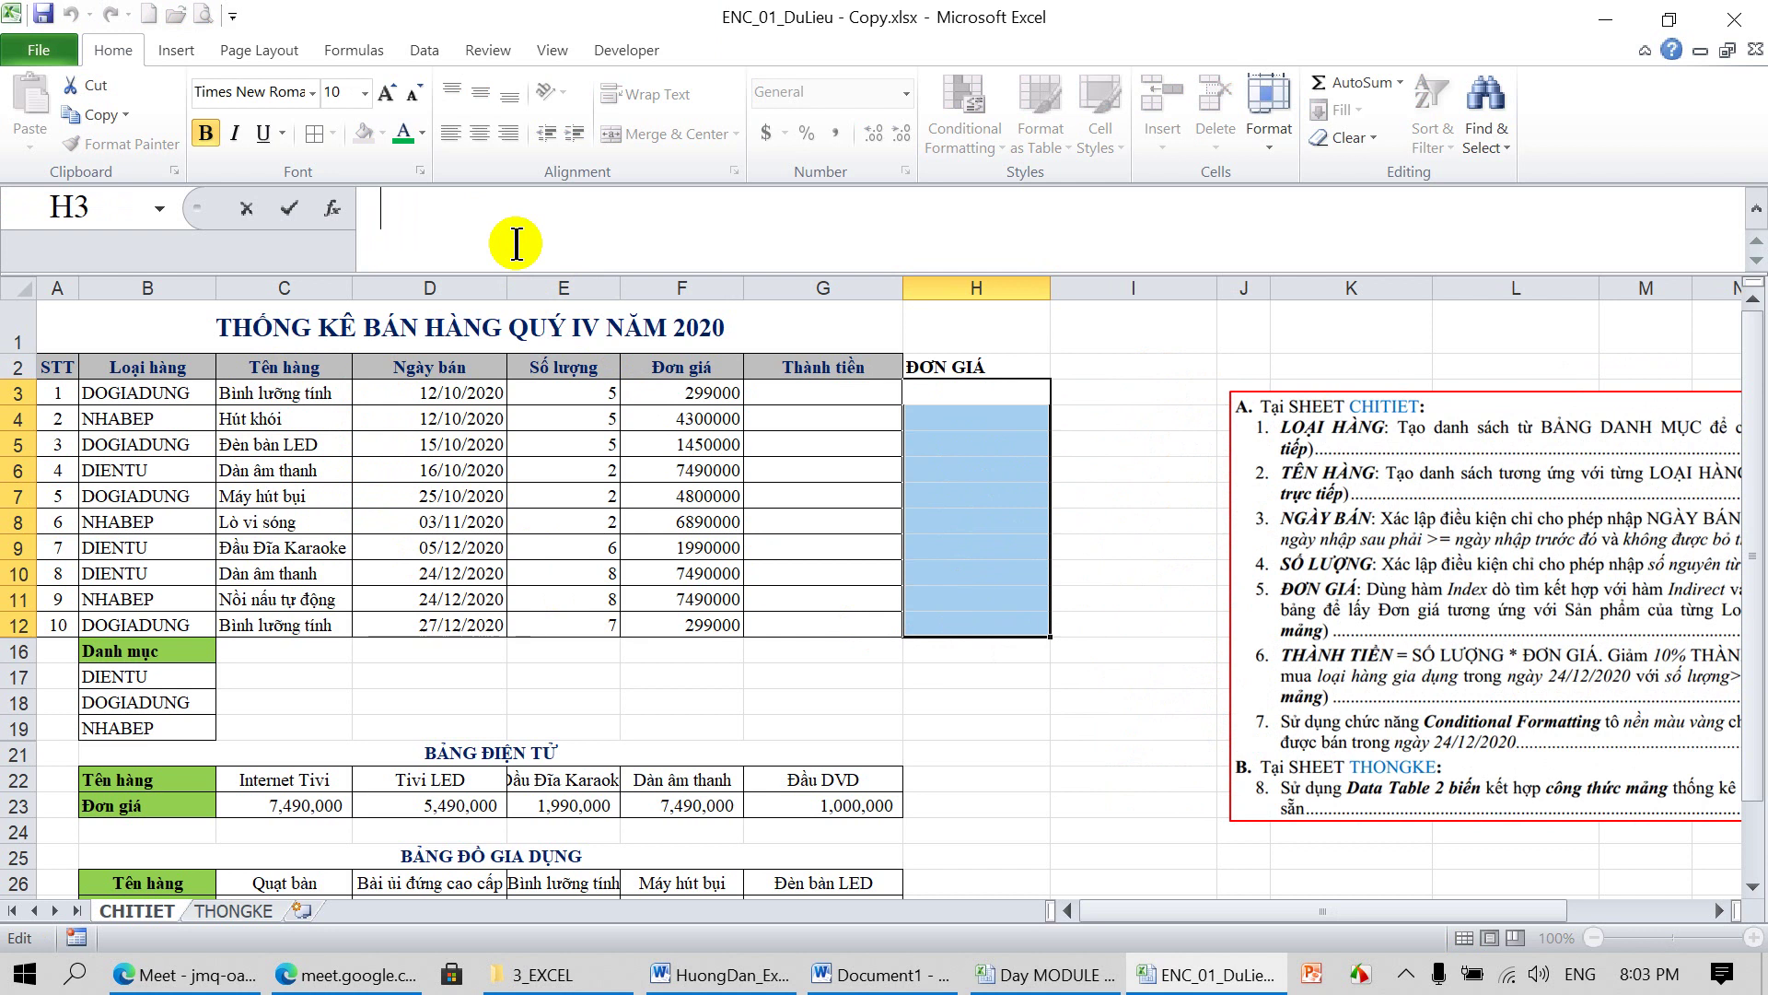
type("=INDEX(")
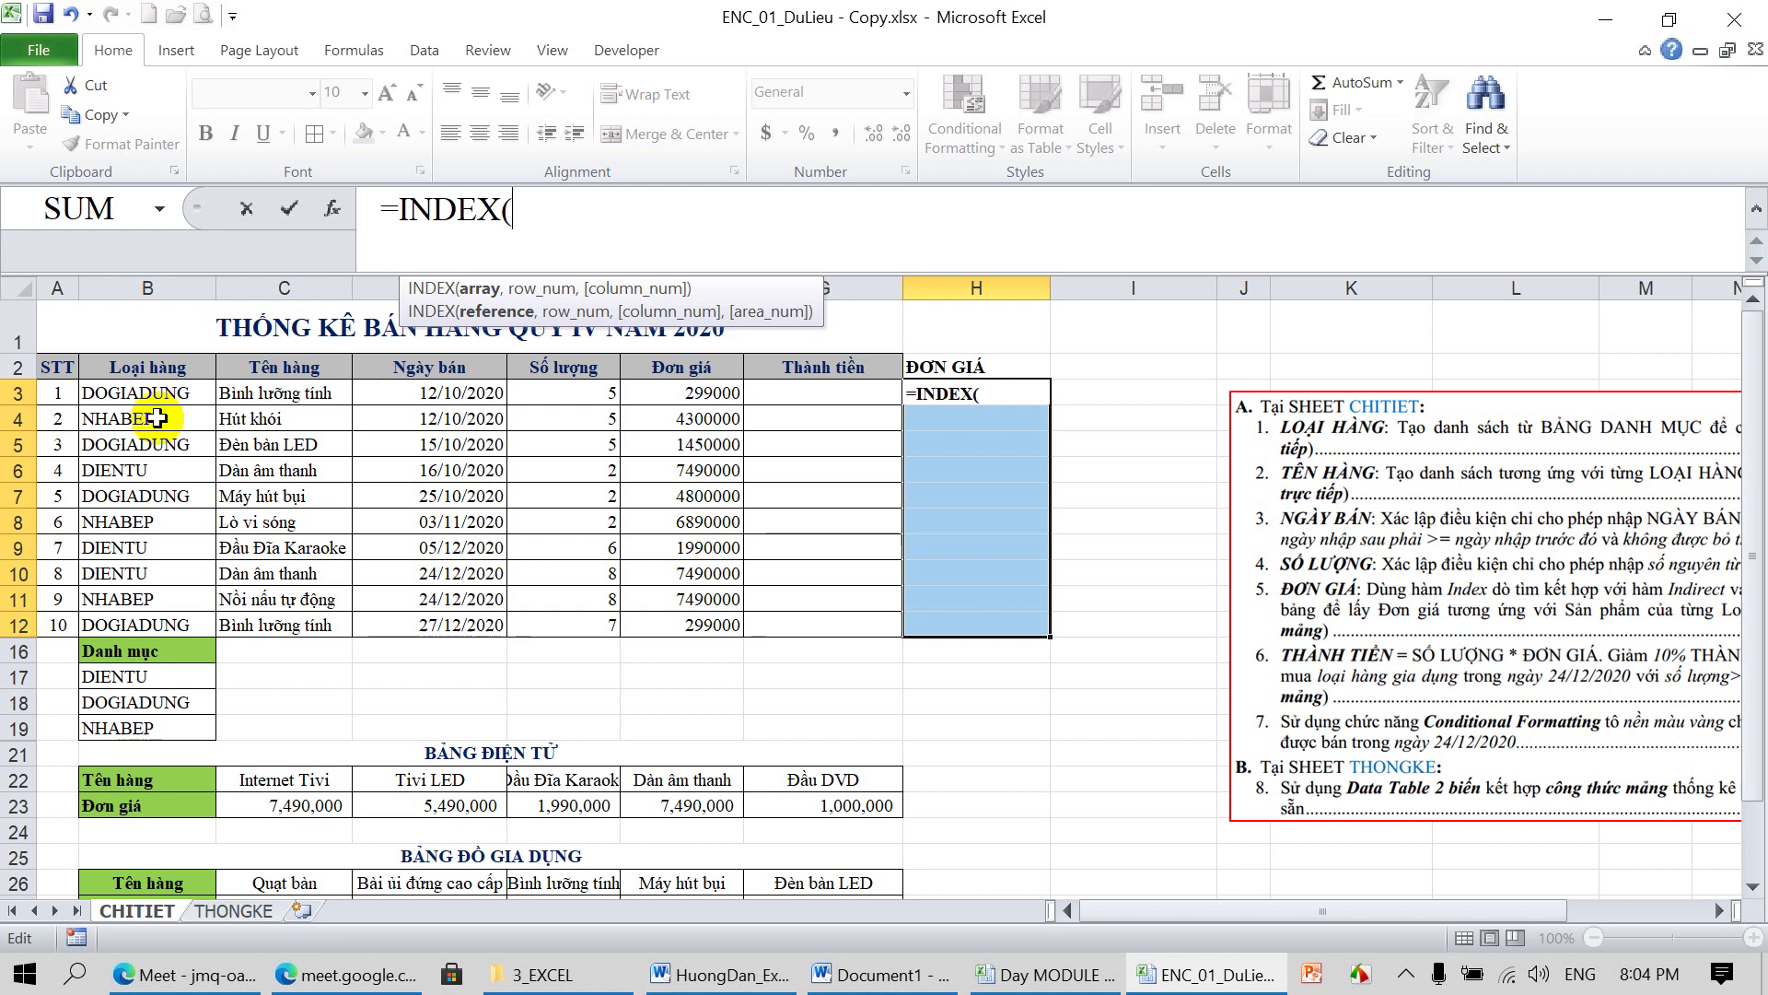
type("INDIRECT(")
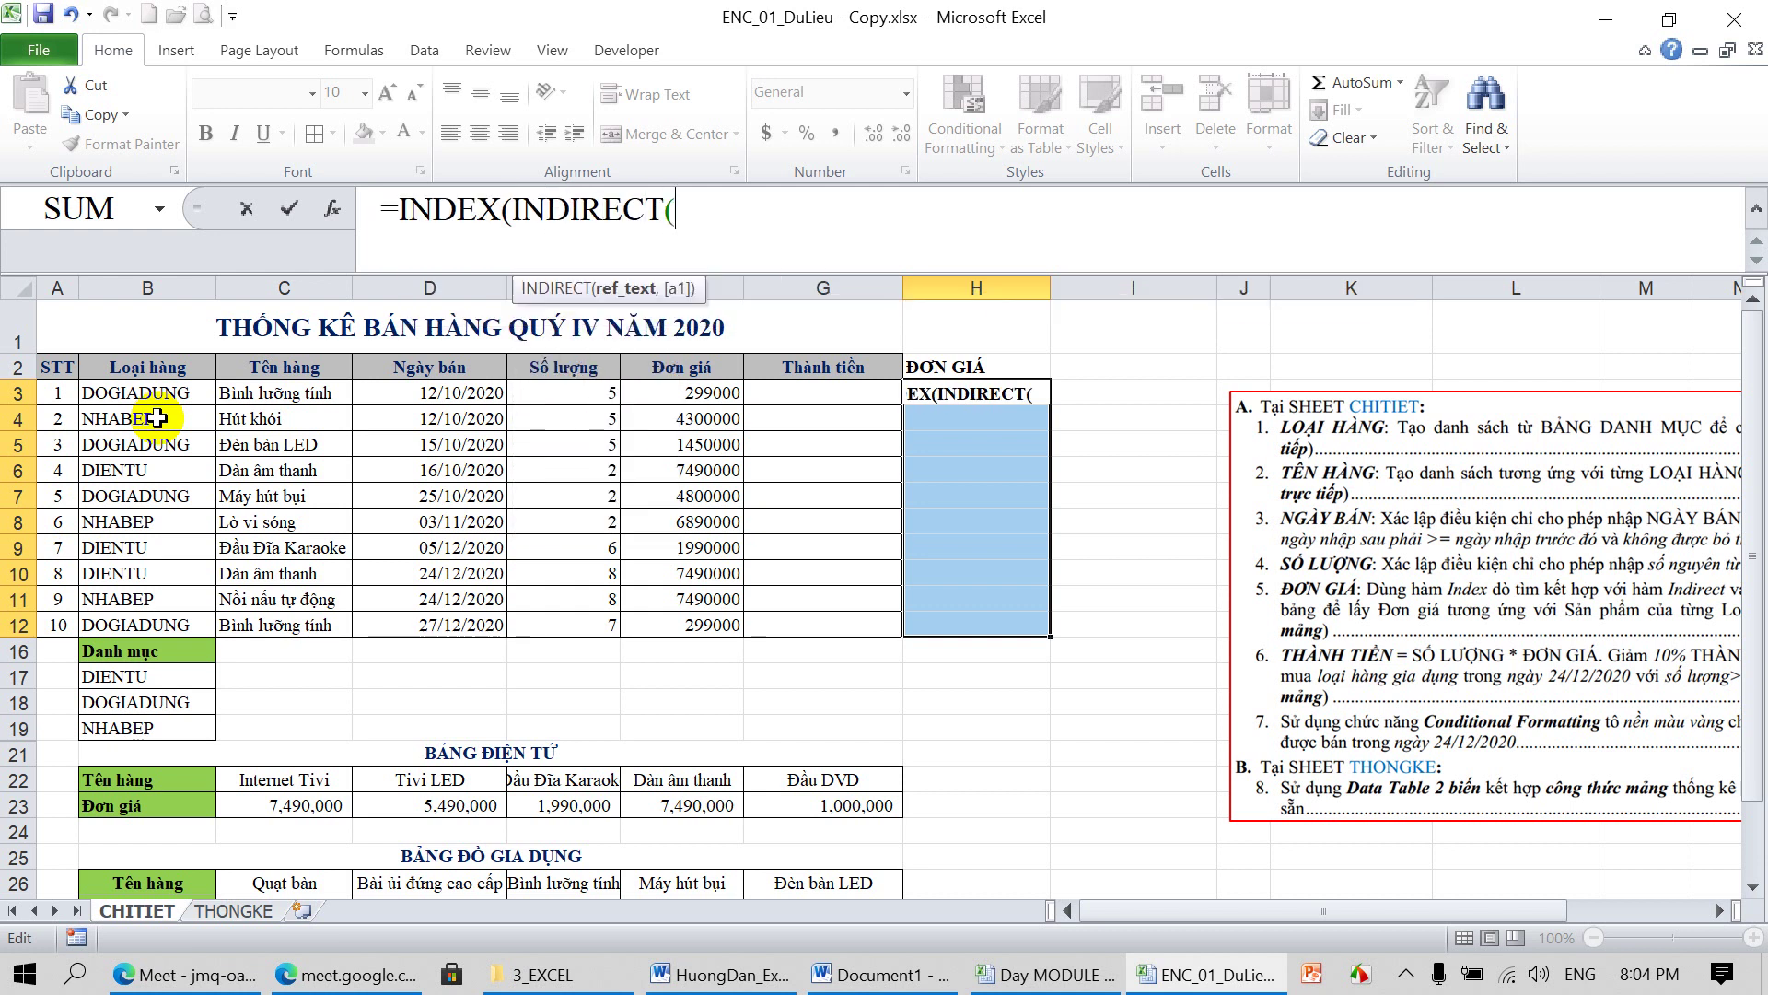
type("\"GIA\"")
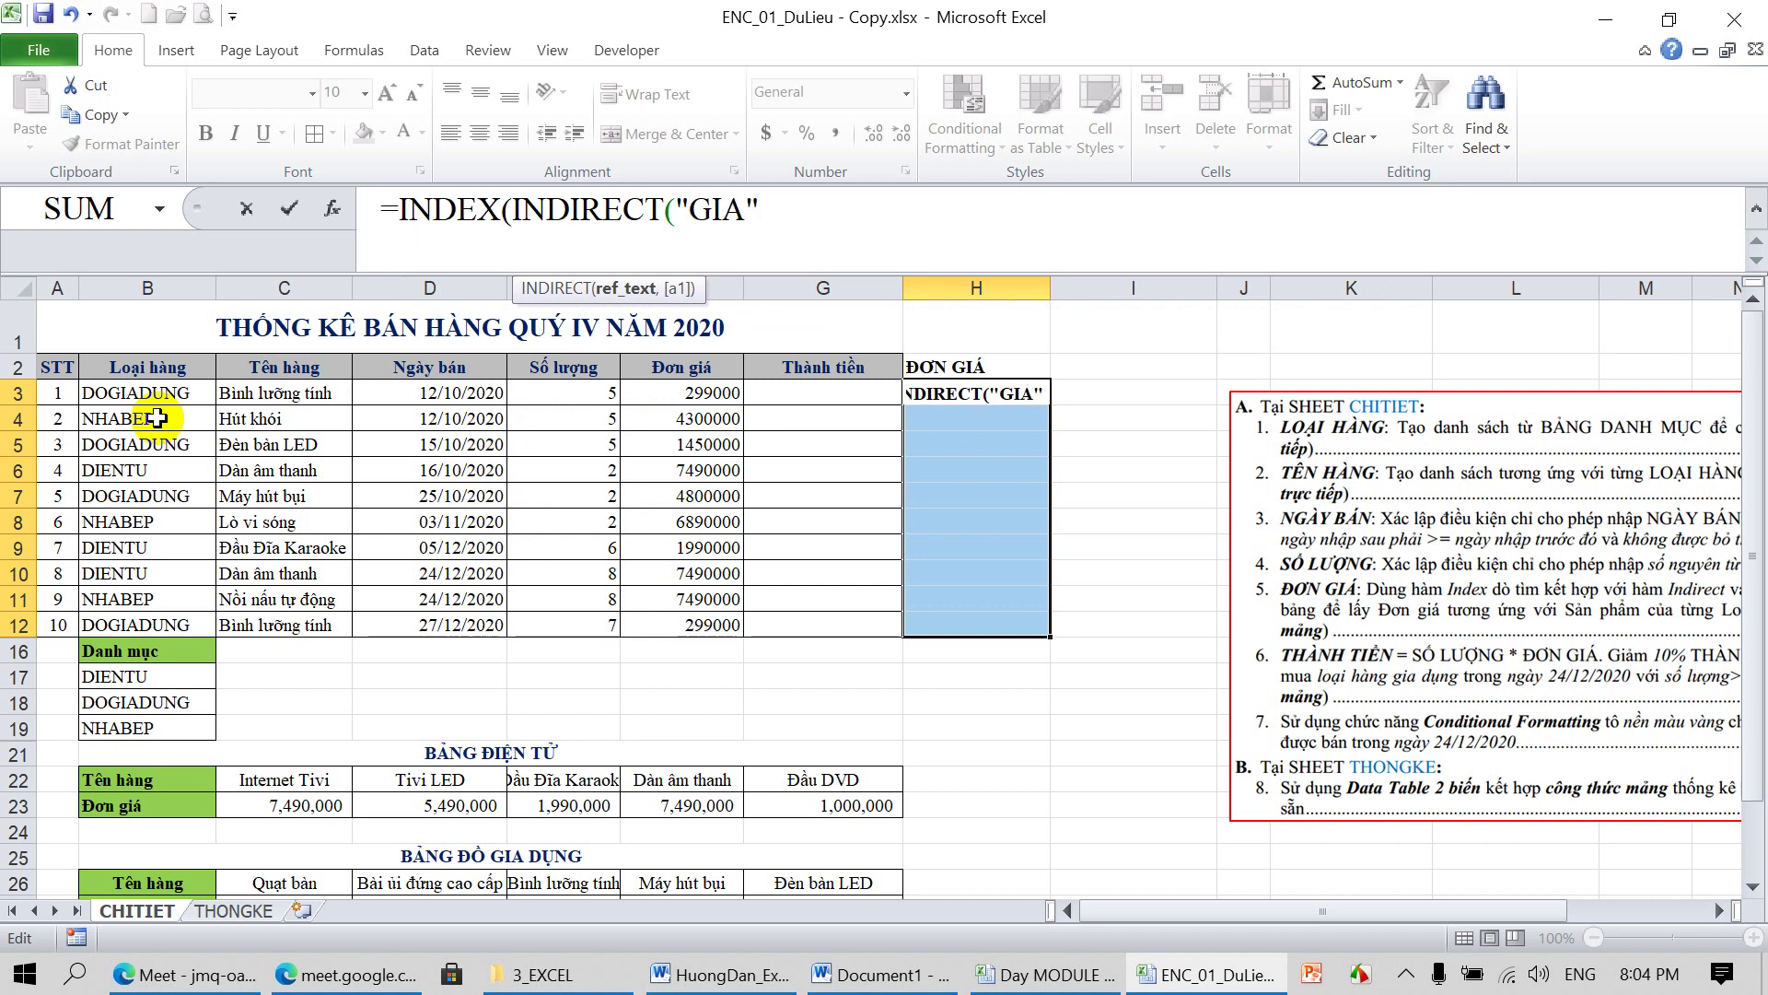
type("&")
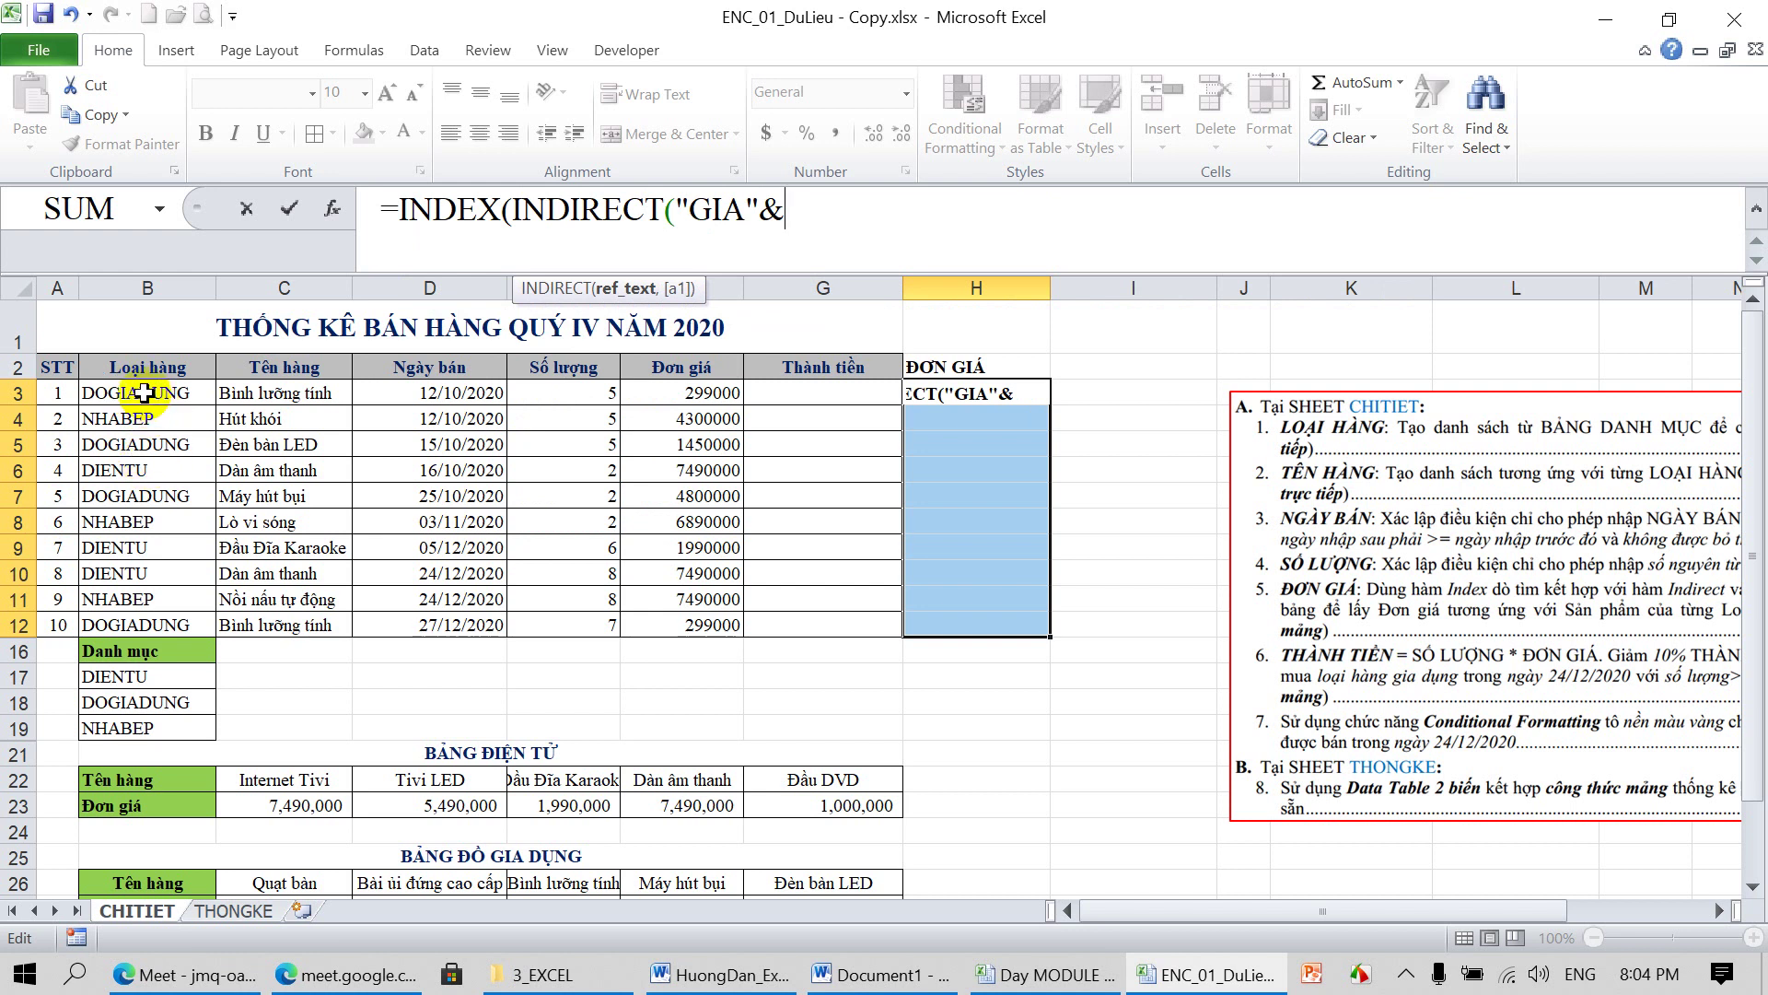
left_click_drag(144, 393, 161, 627)
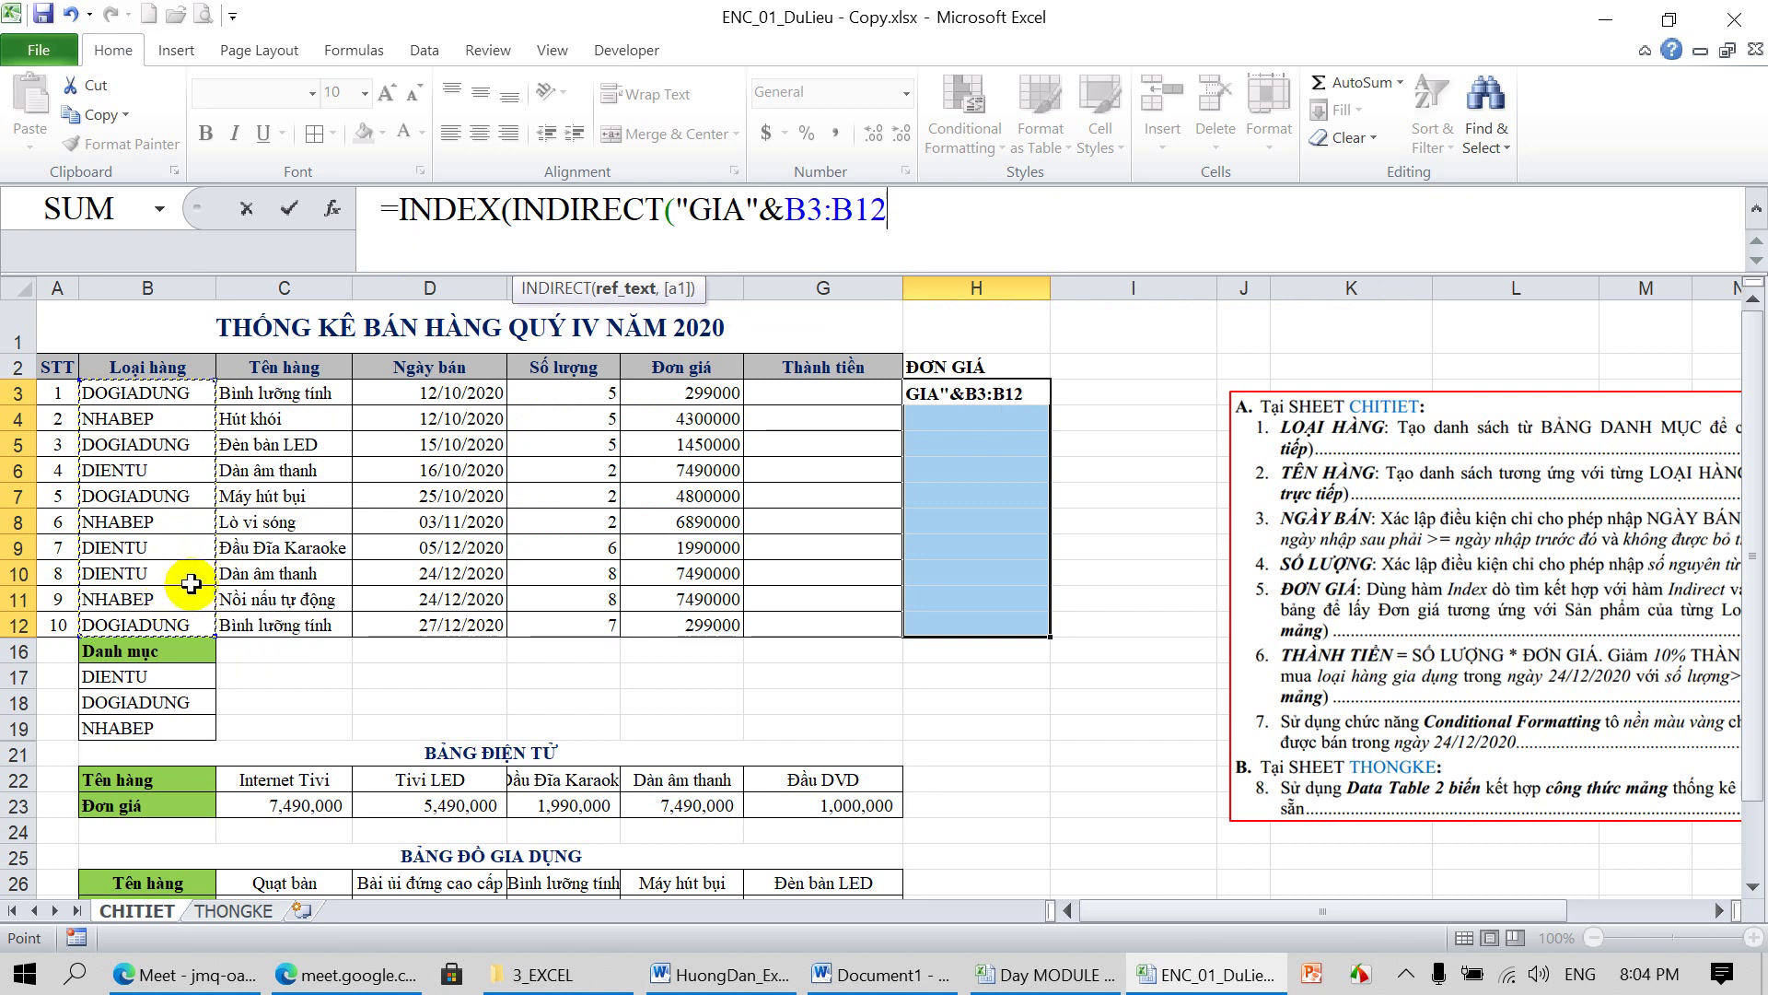
type(")")
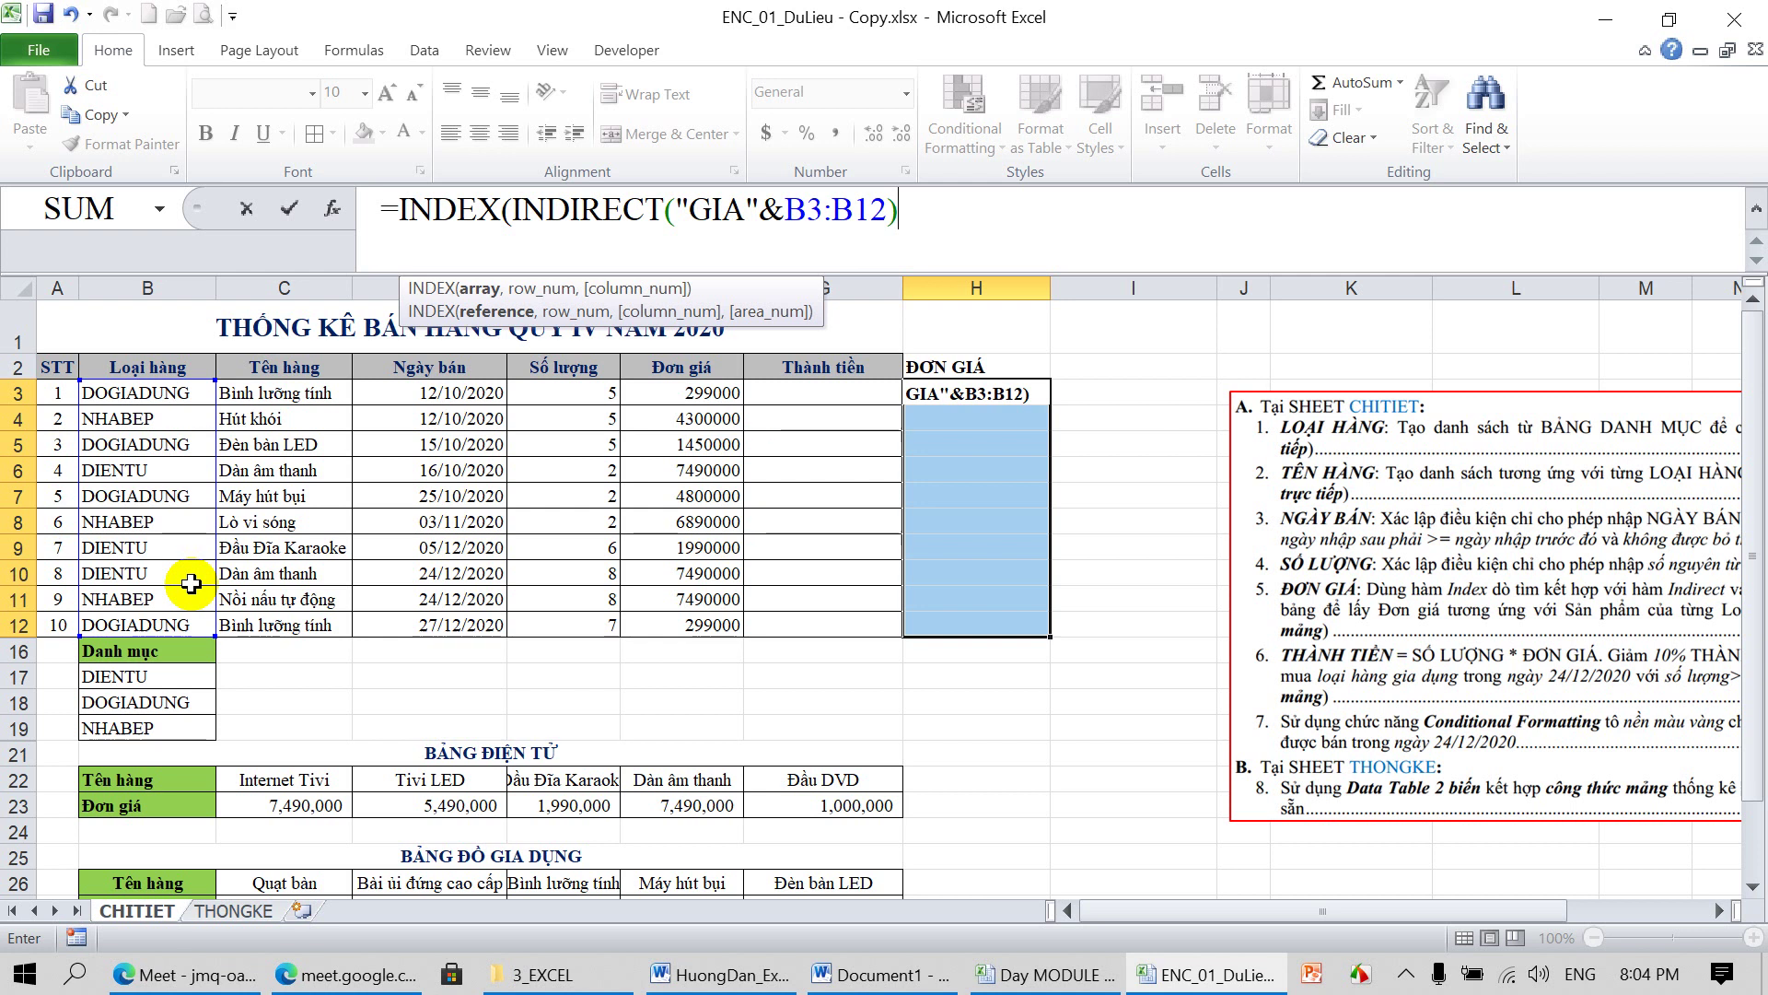
type(",")
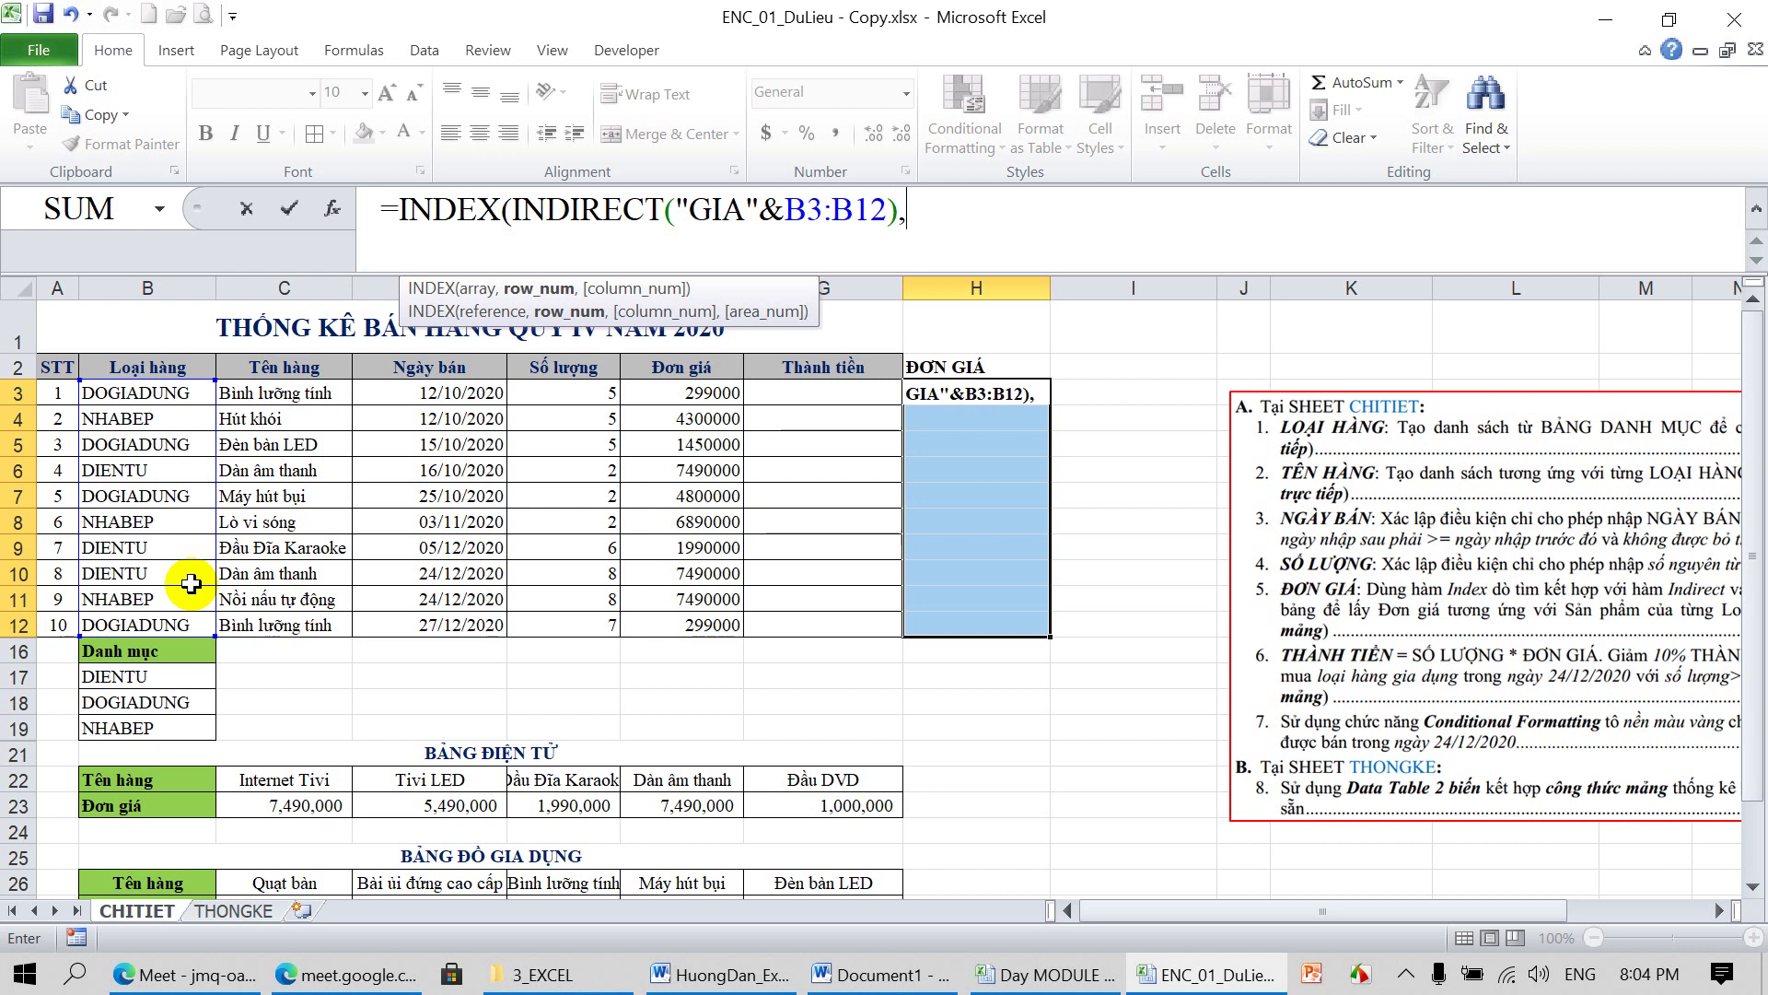
Finish it with MATCH(C3:C12,INDIRECT("TEN"&B3:B12),0) and enter it as an array formula
type("M")
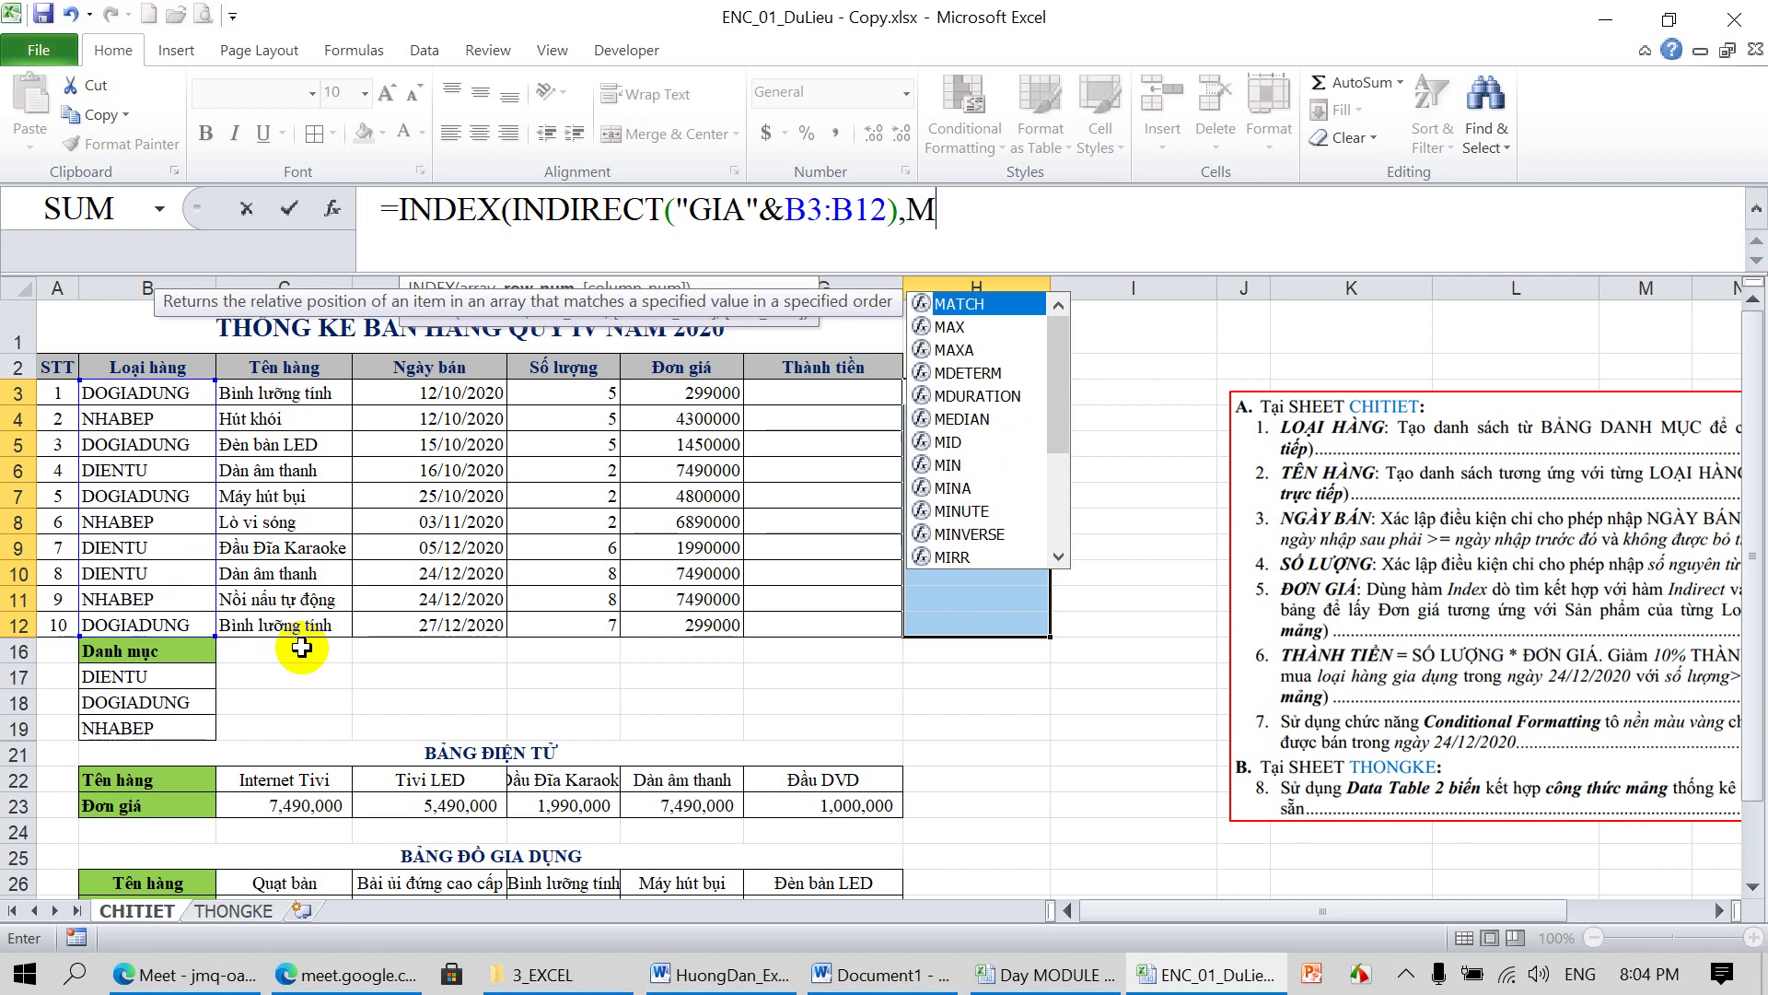
type("ATCH")
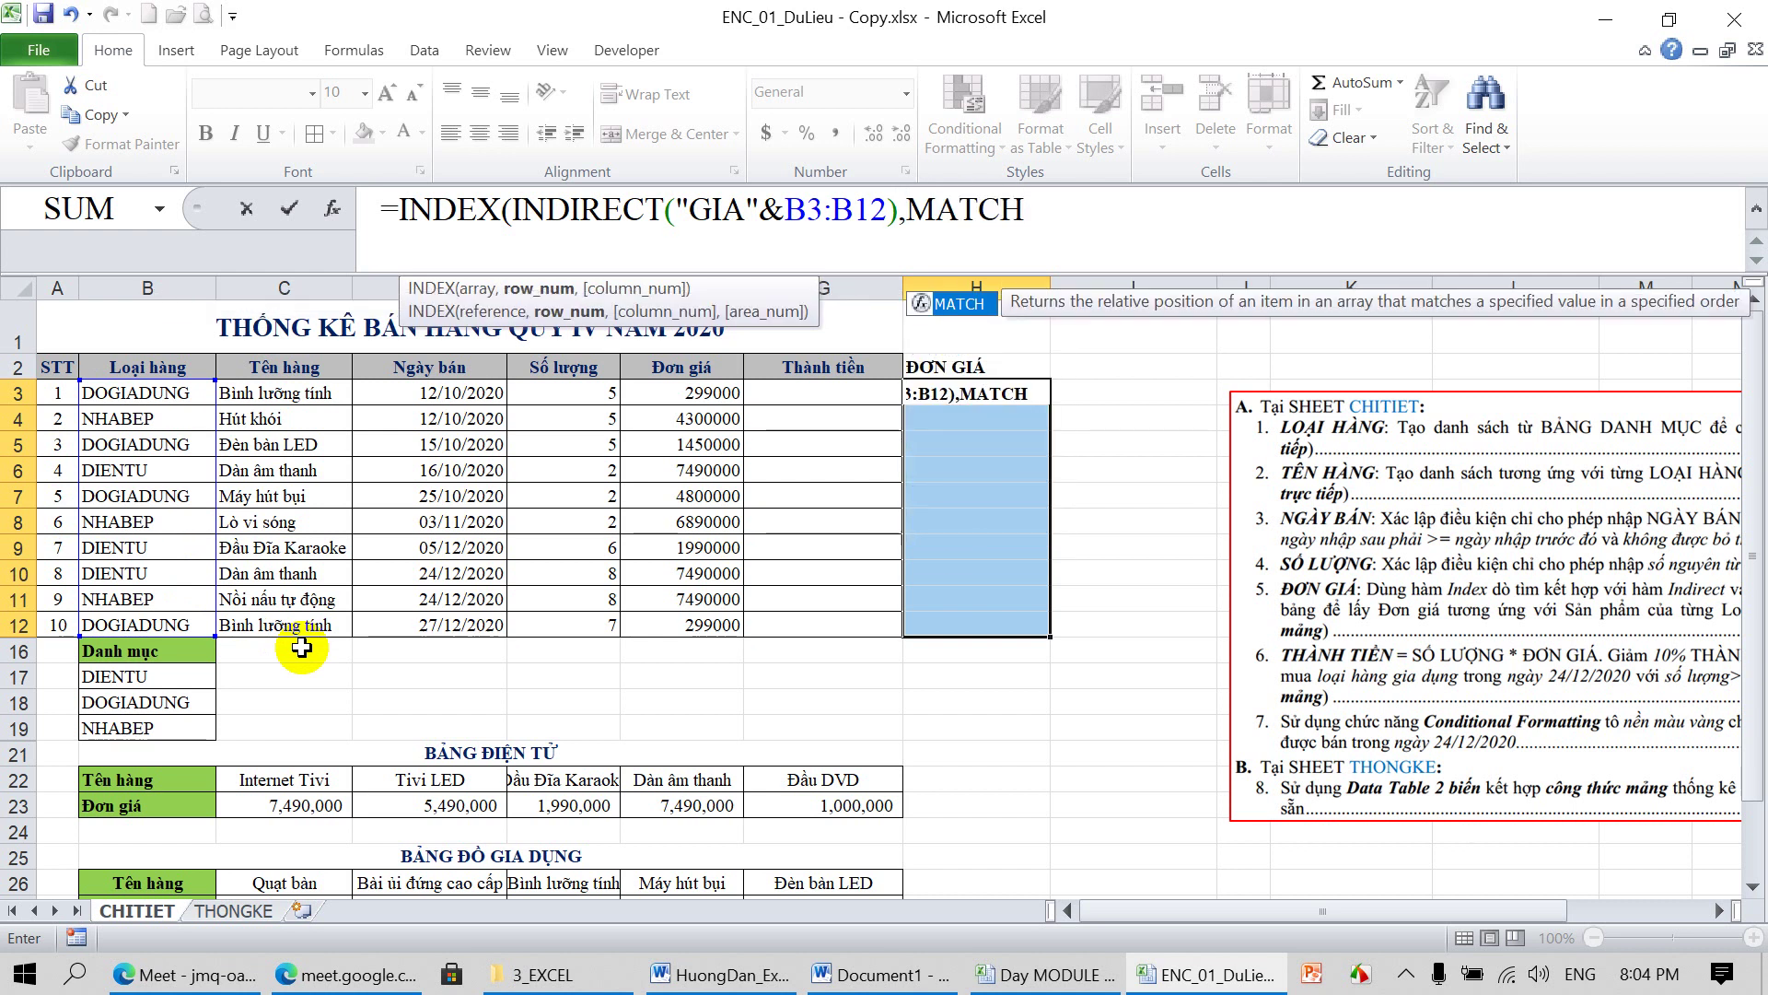
type("(")
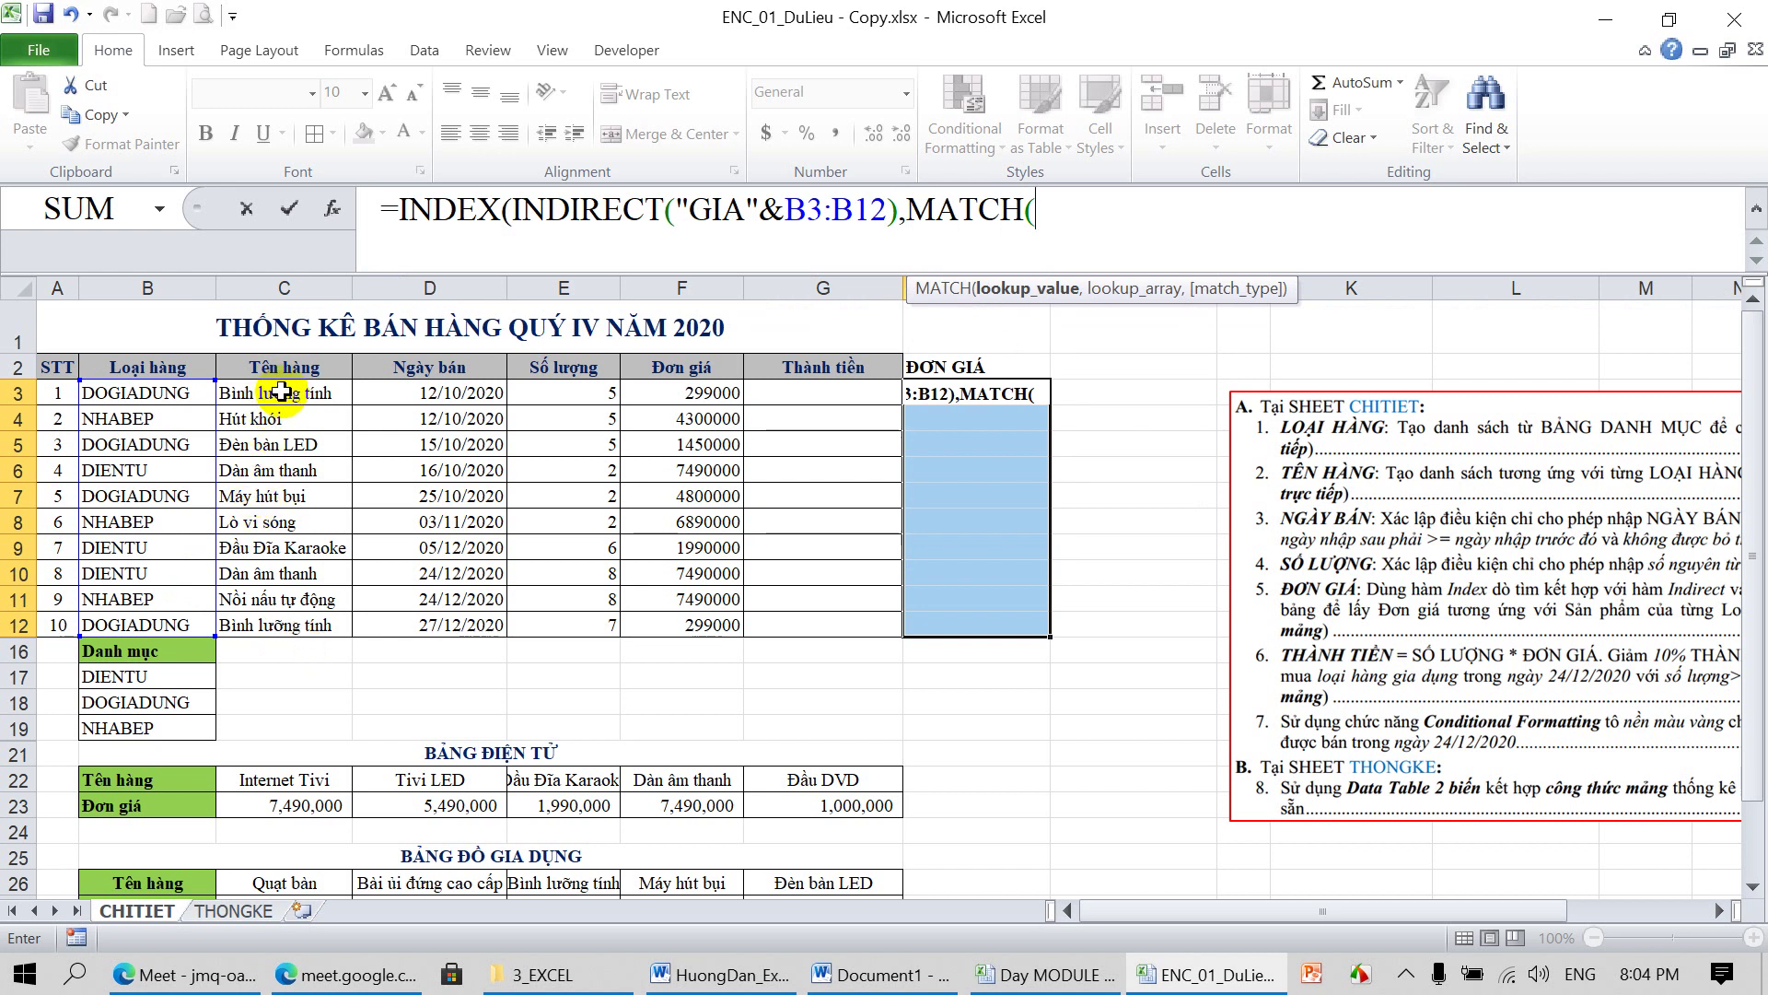
left_click_drag(281, 390, 275, 611)
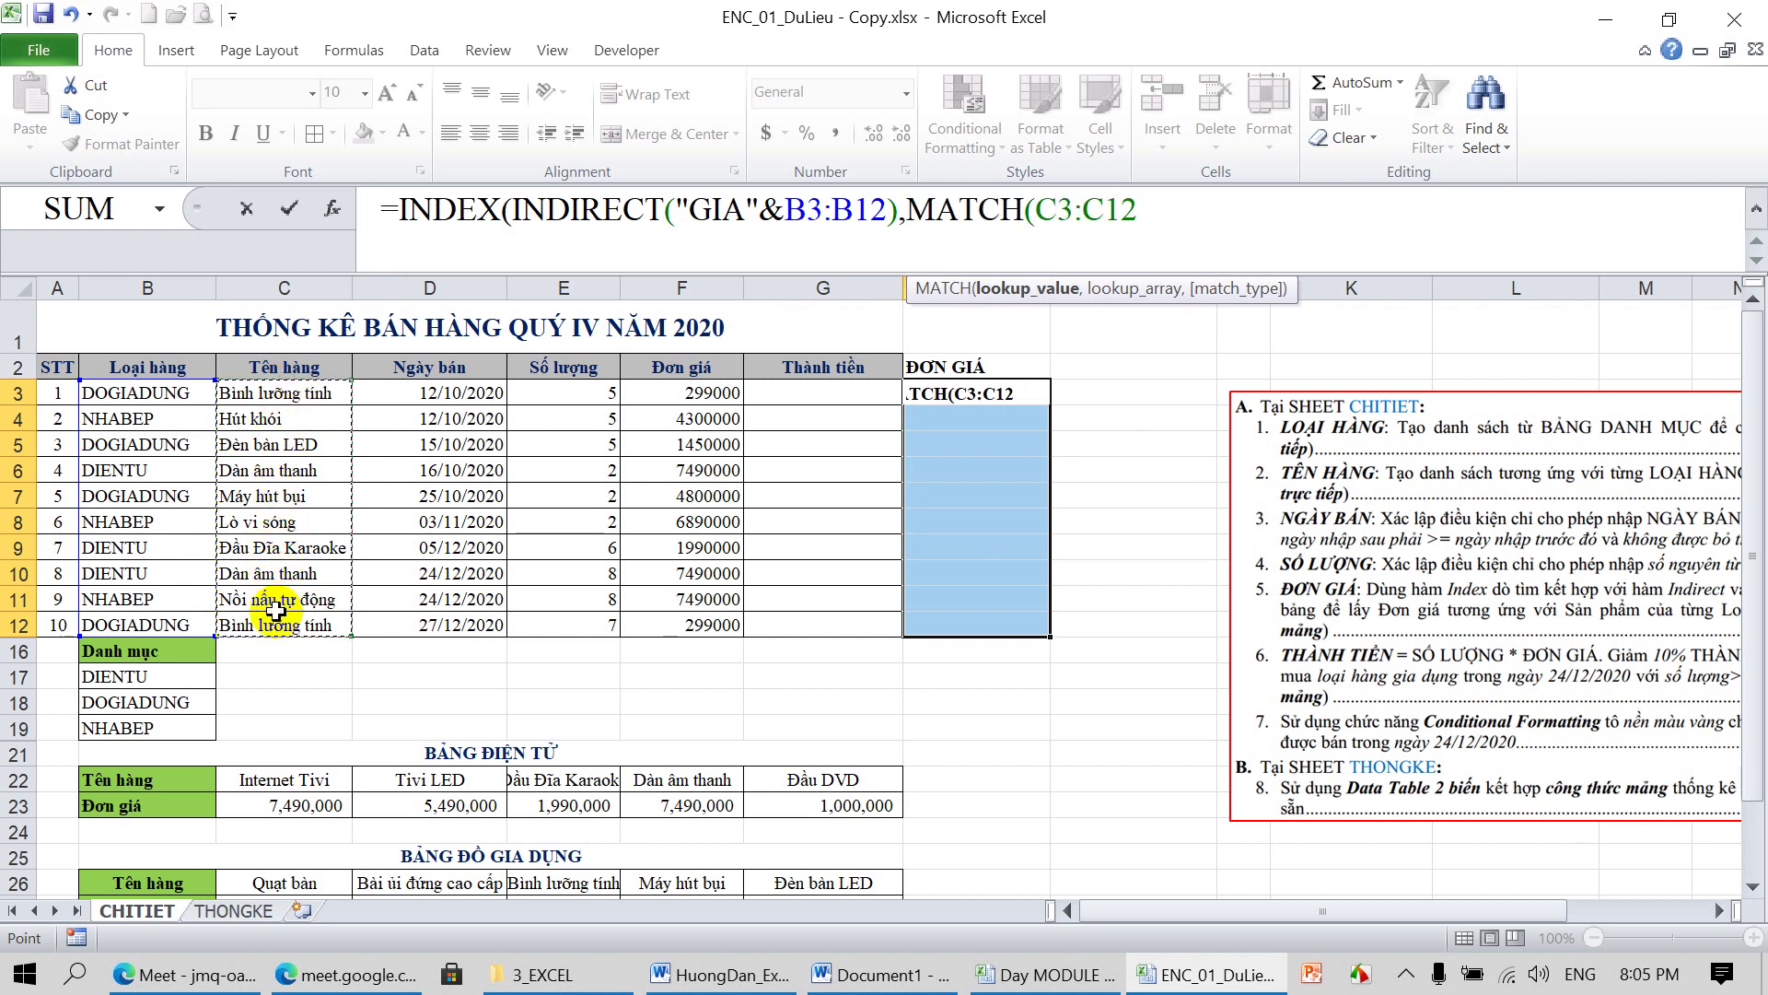
type(",I")
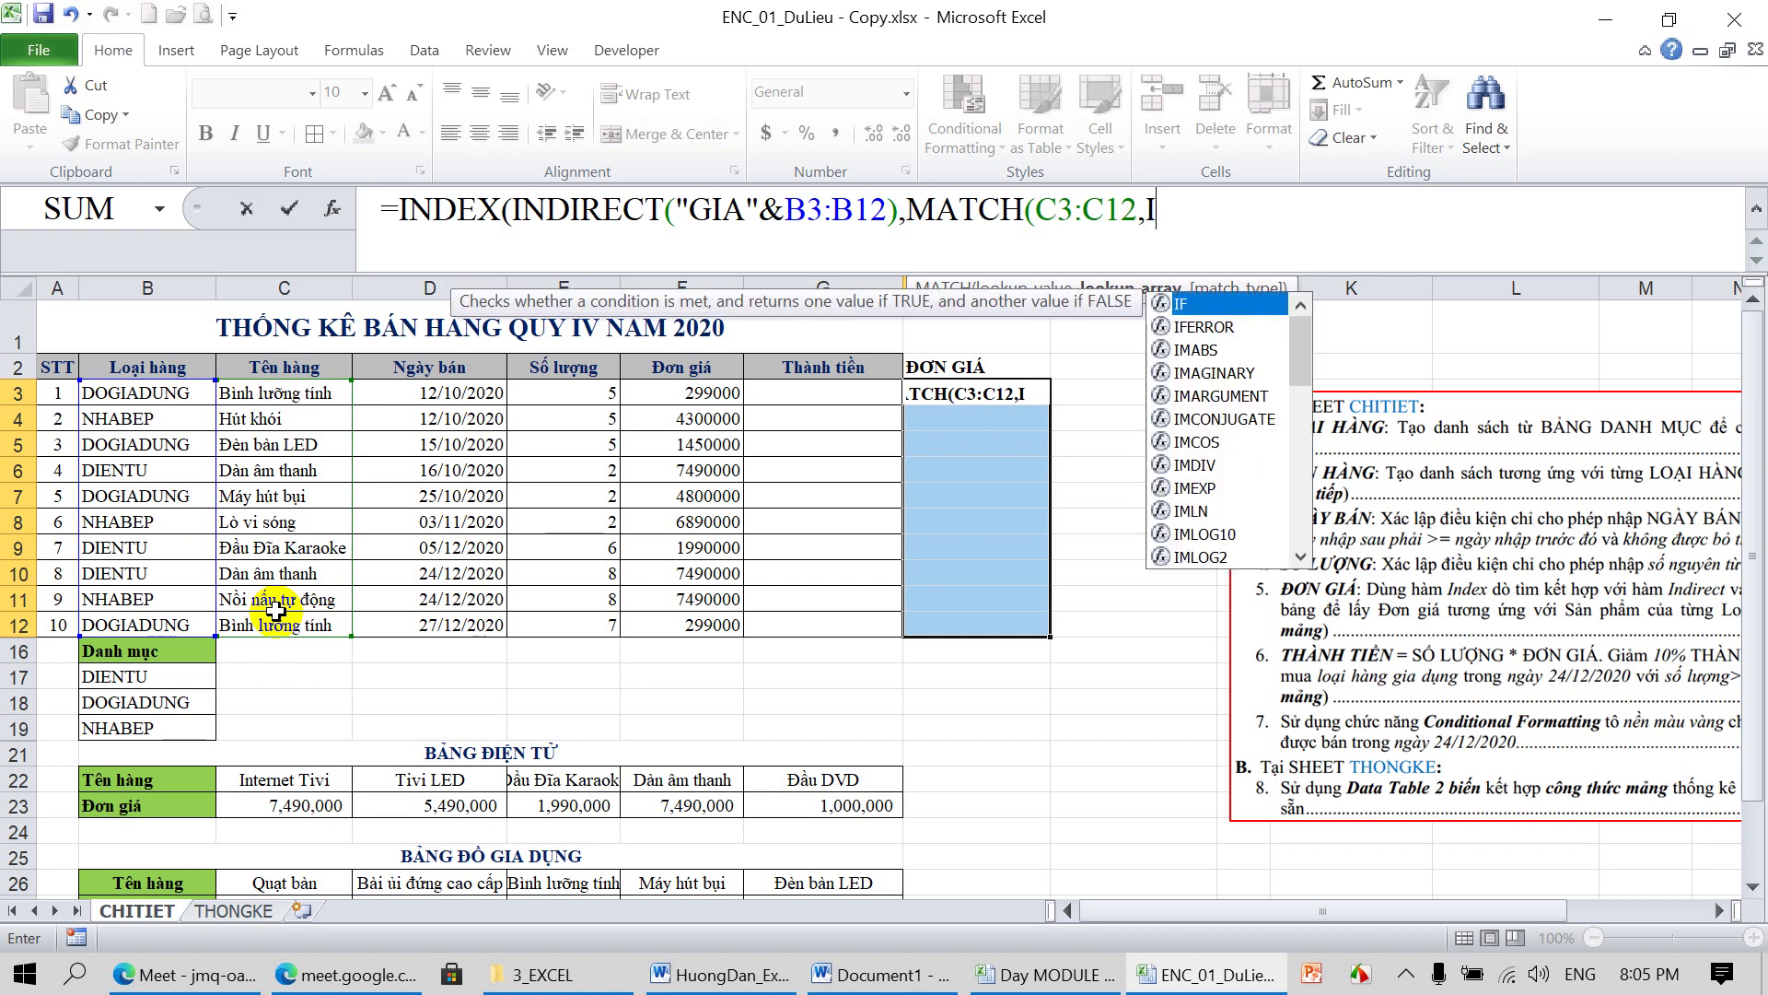
type("NDIREC")
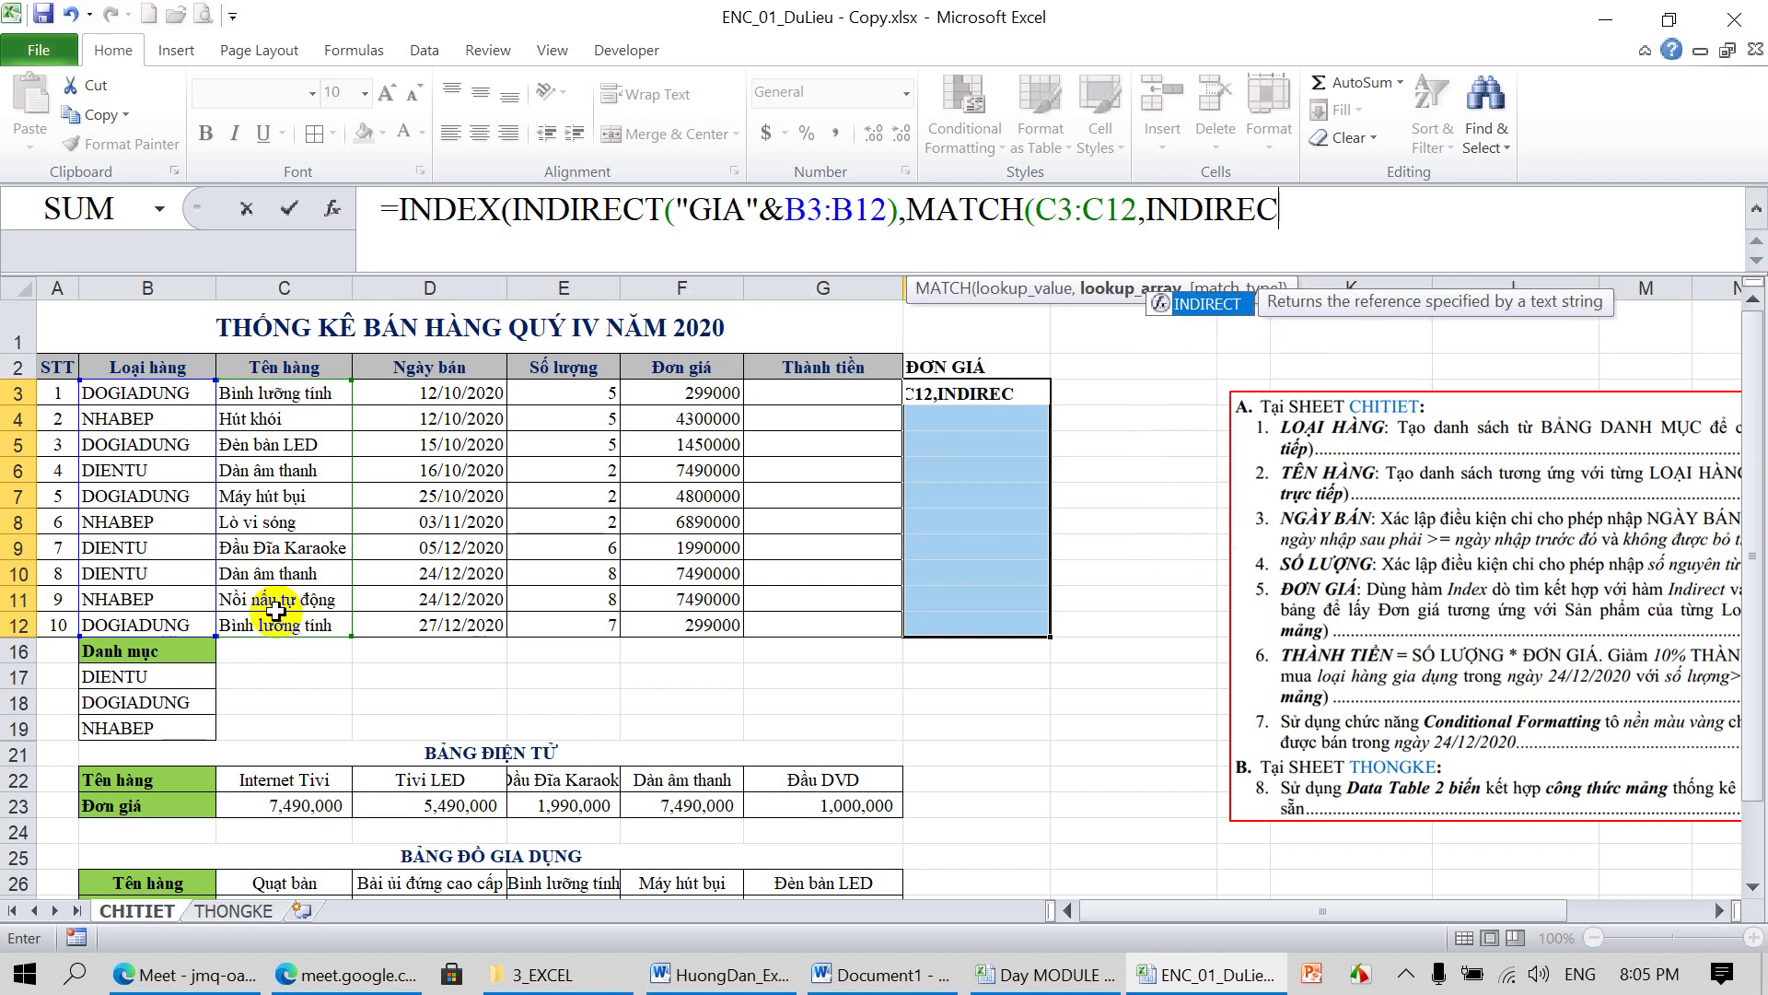
type("T(")
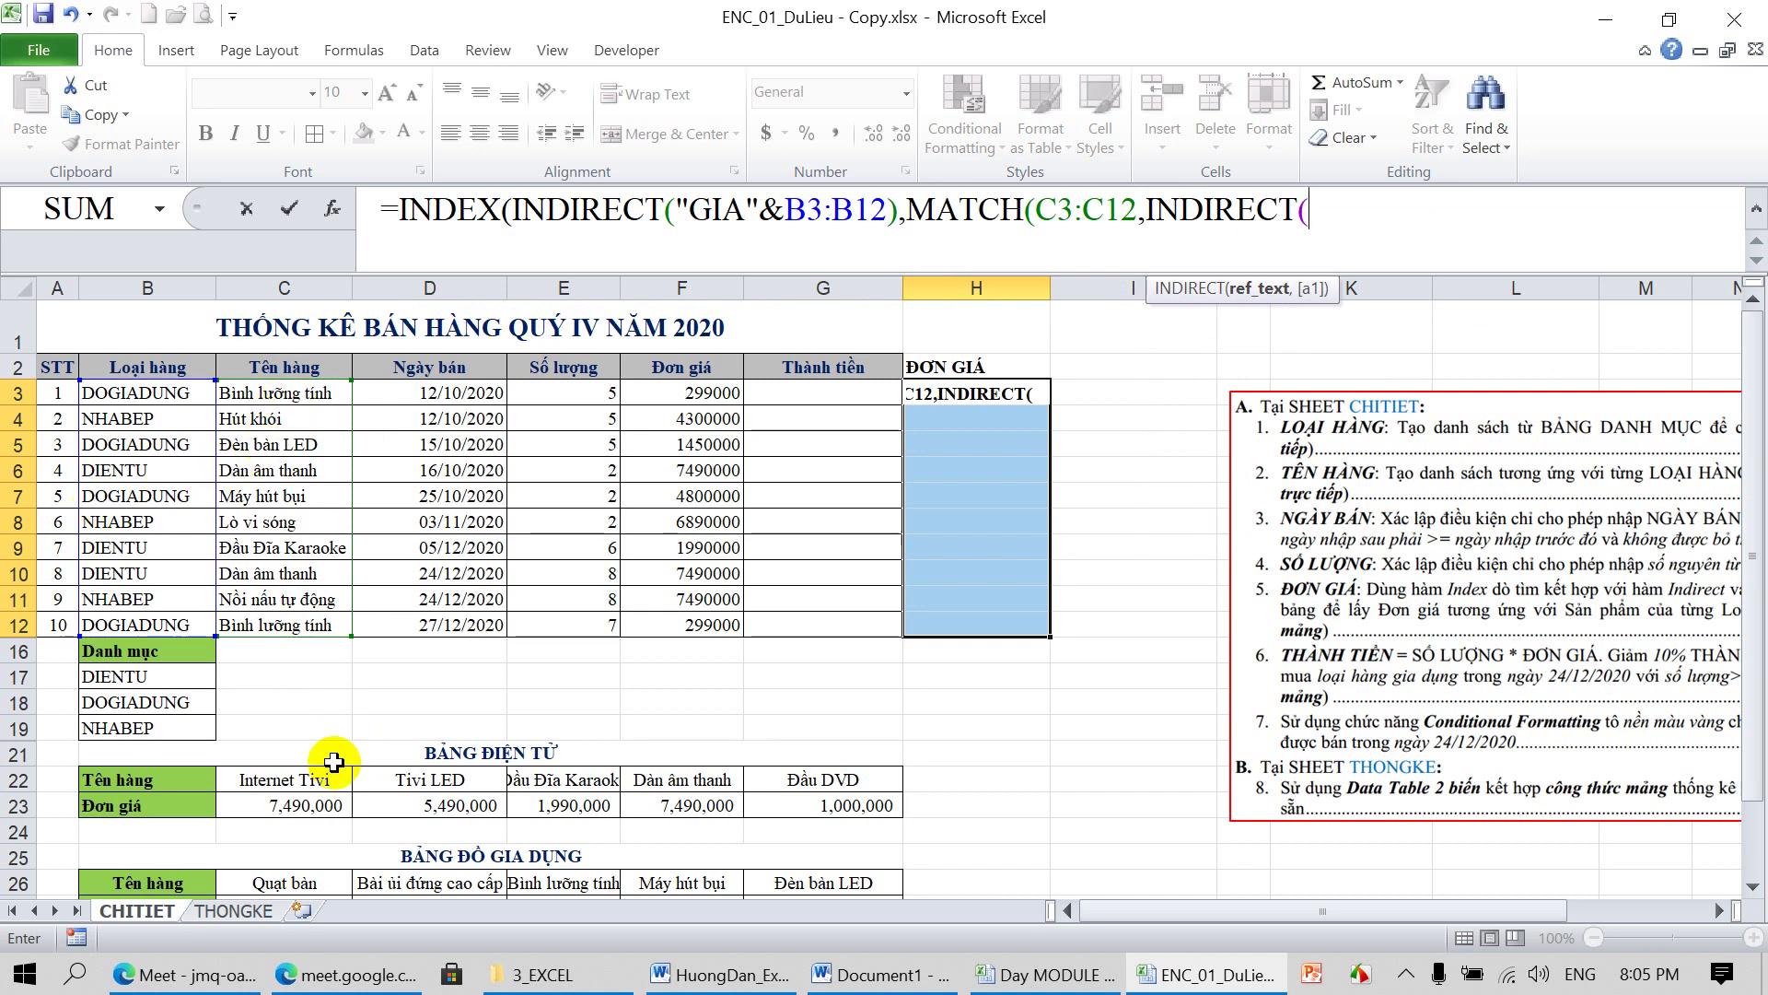
type("\"TEC")
key("BackSpace")
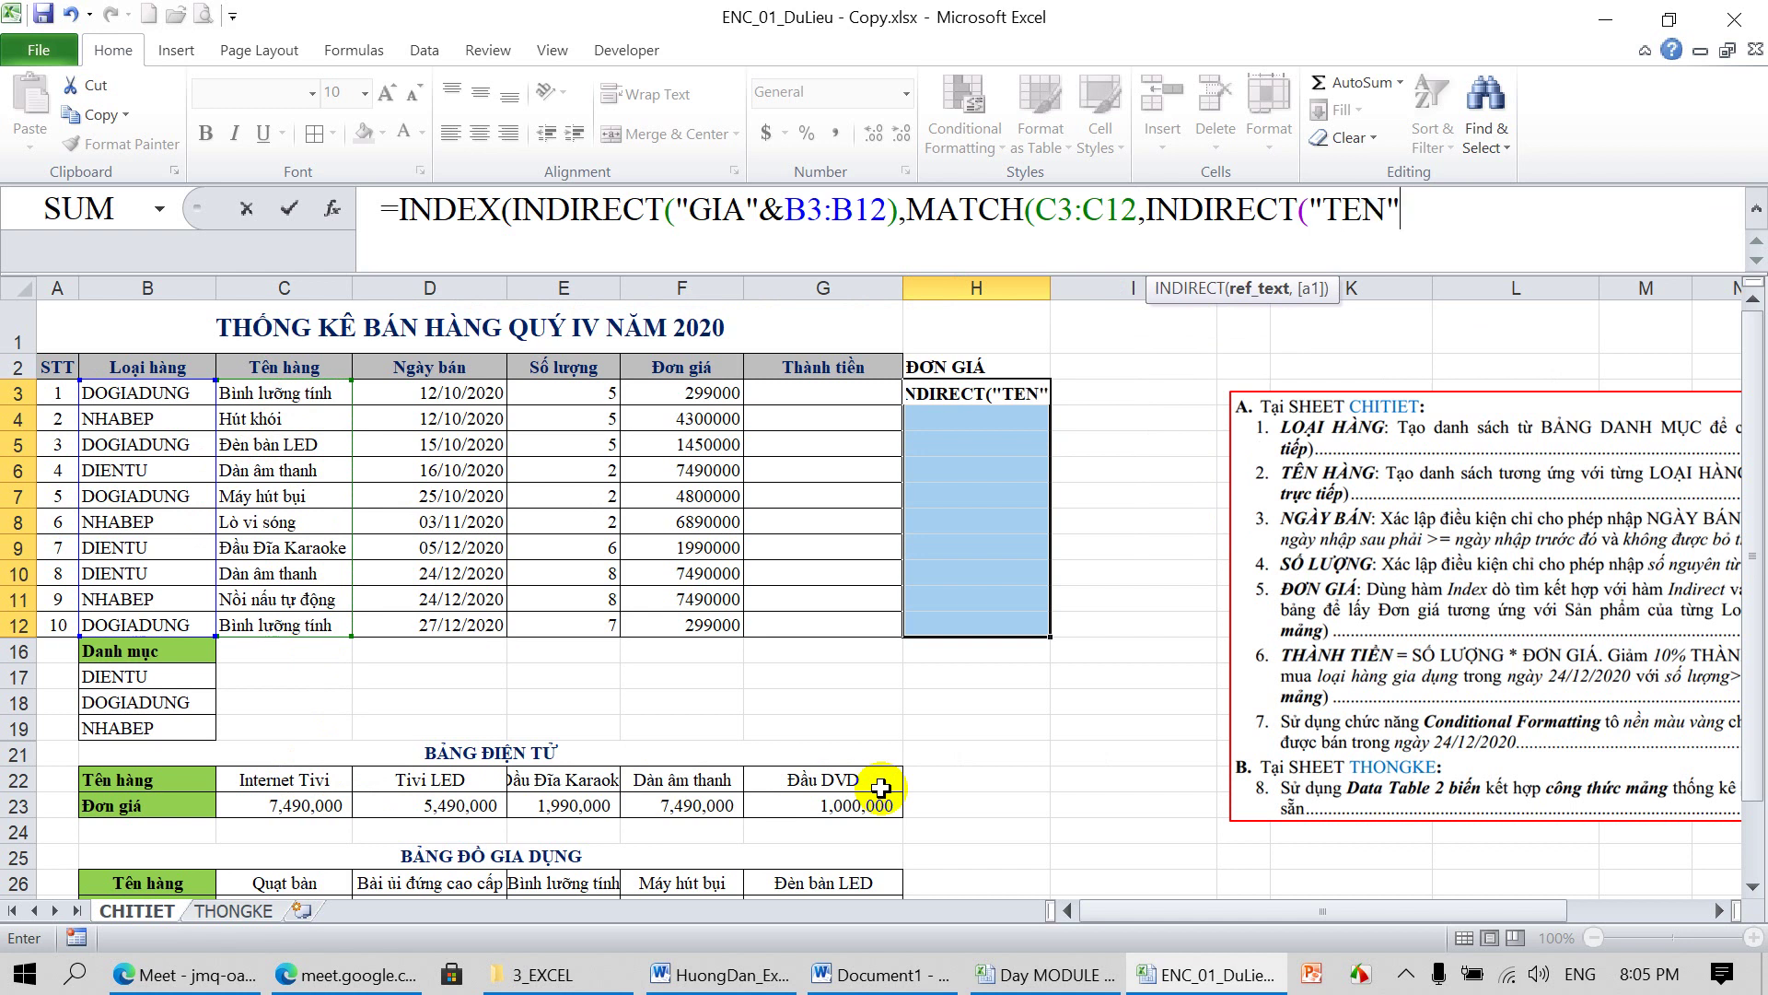
type("&")
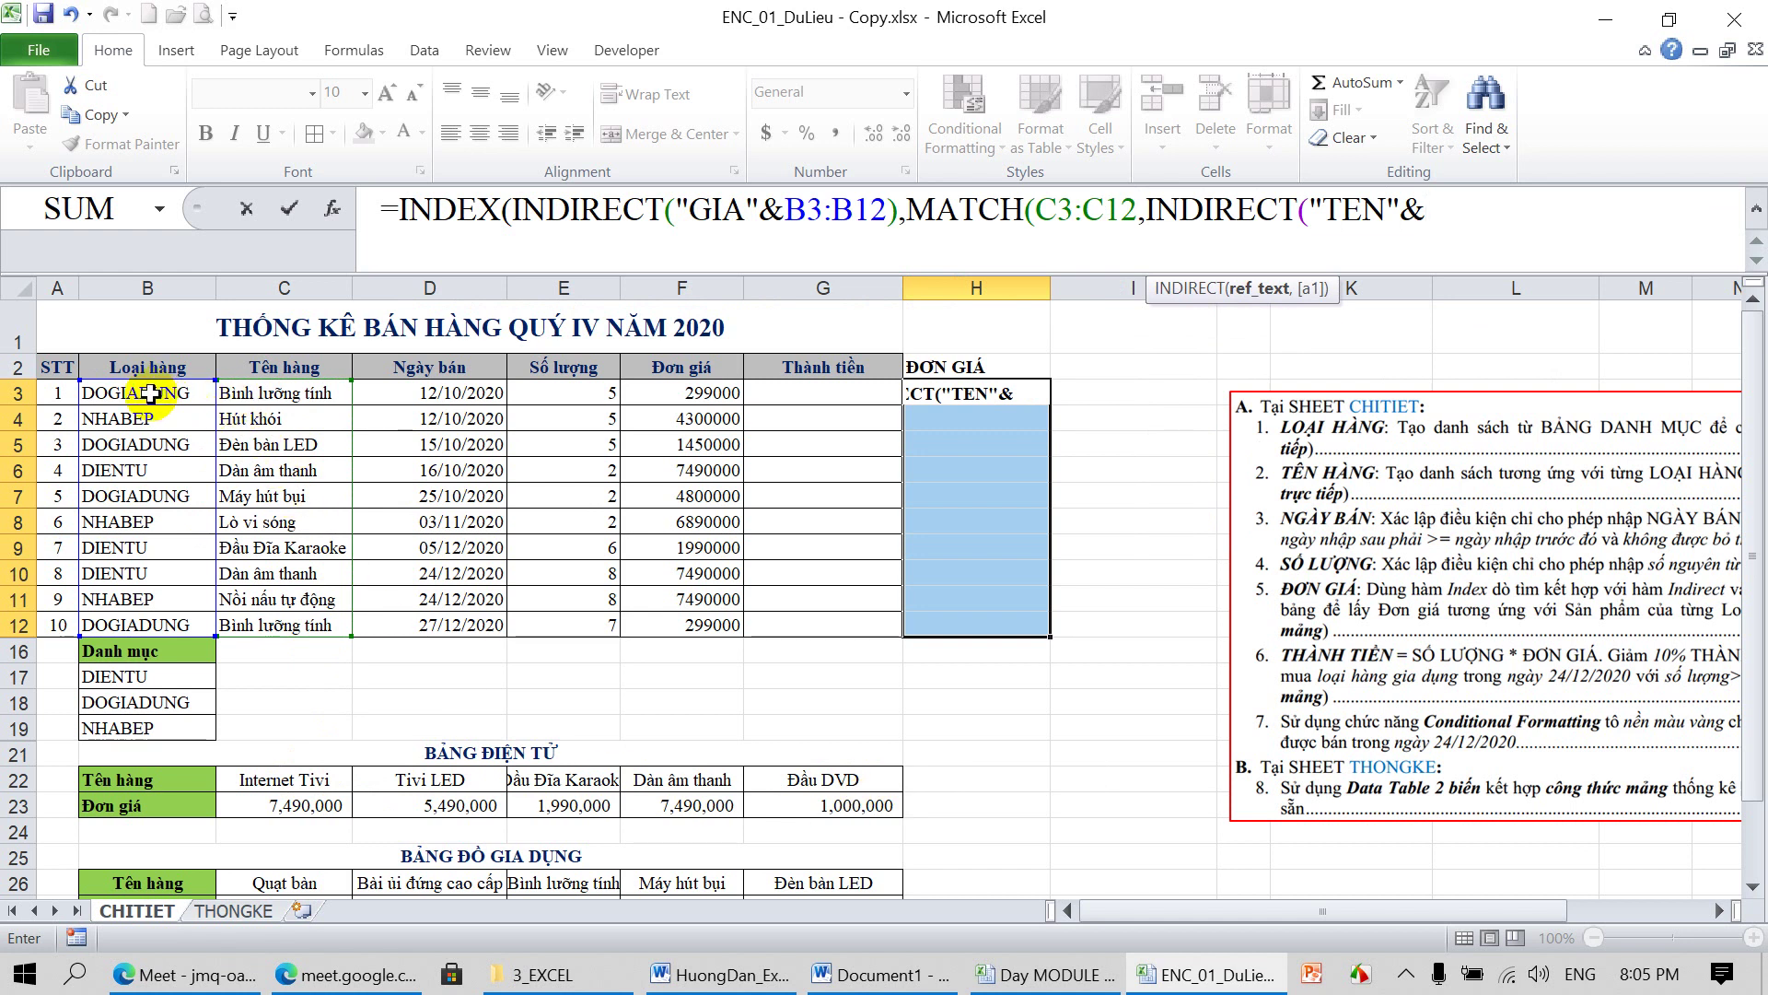
left_click_drag(148, 393, 152, 616)
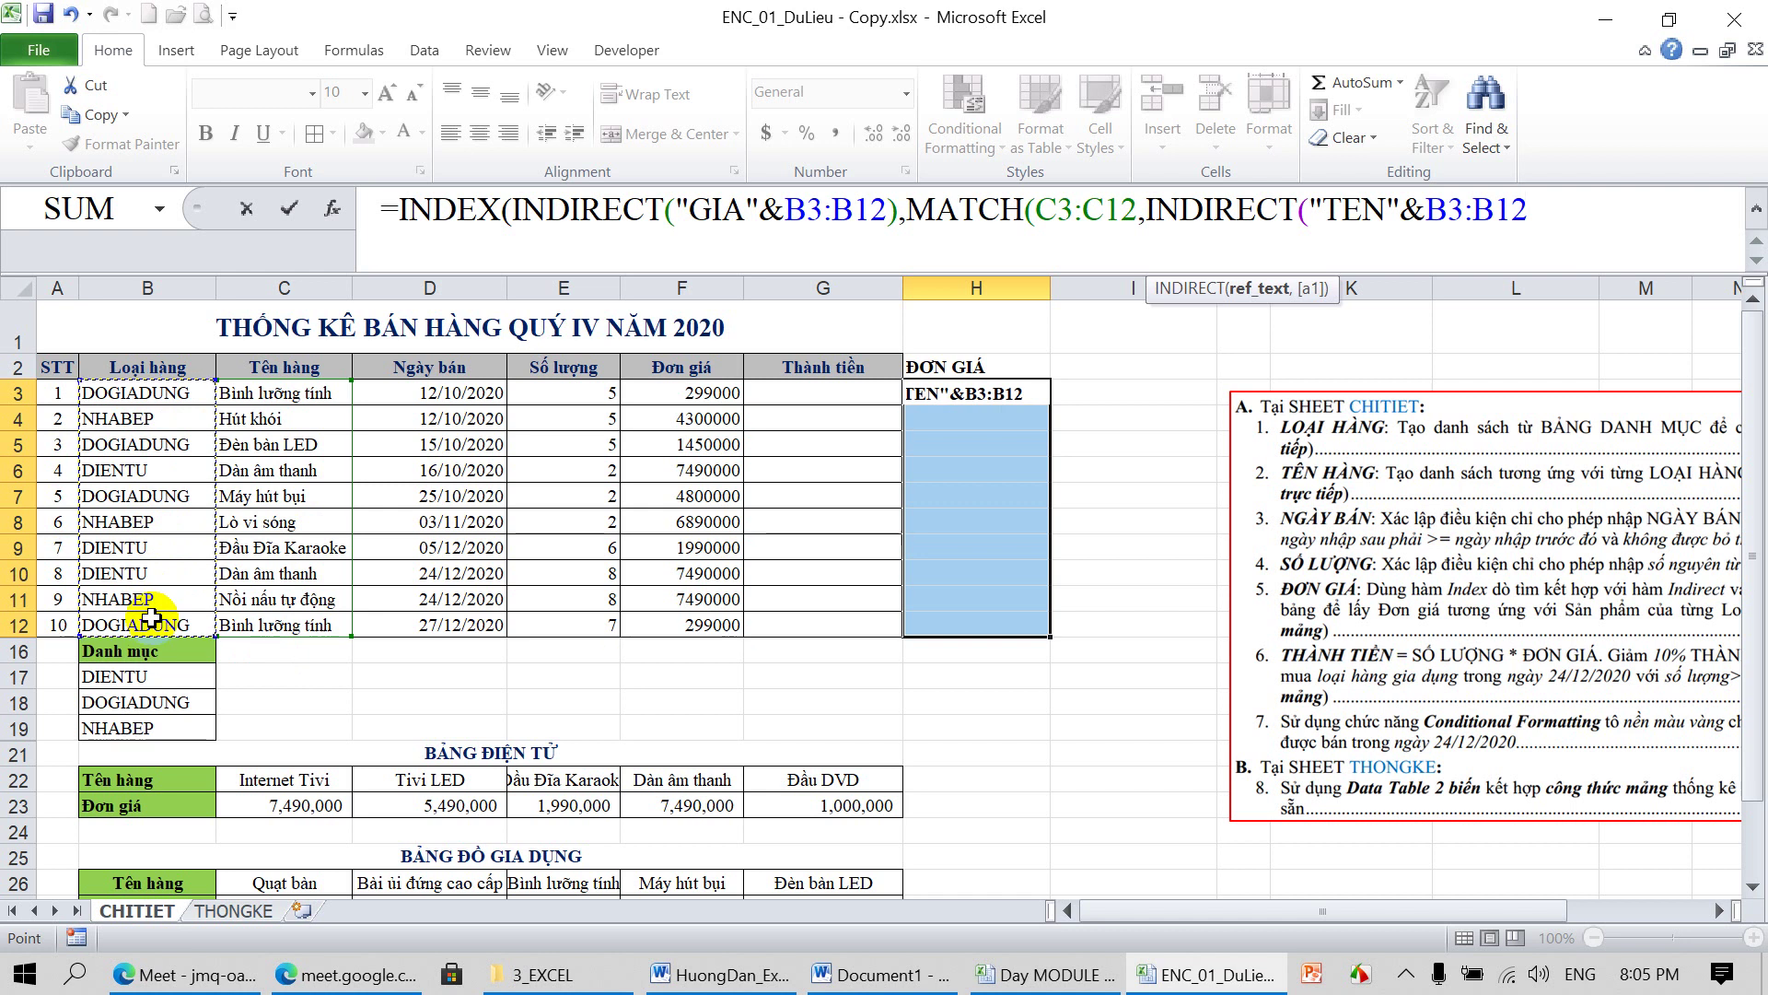
type(")")
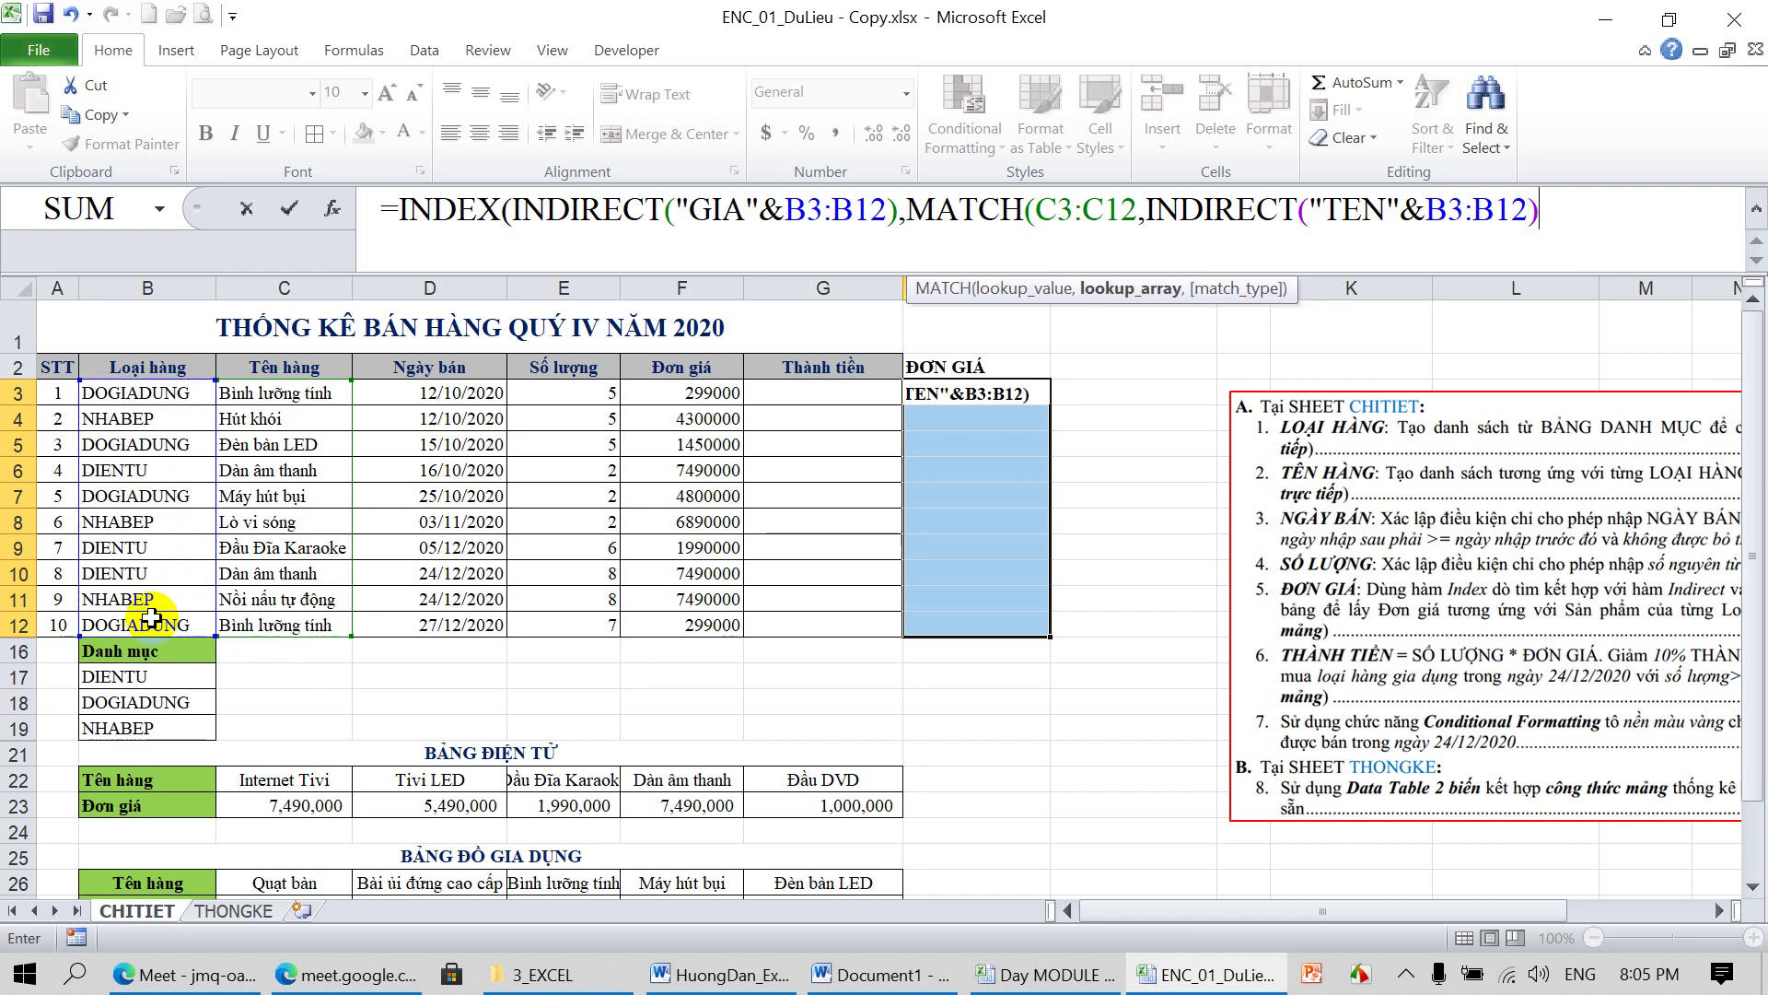
type(",")
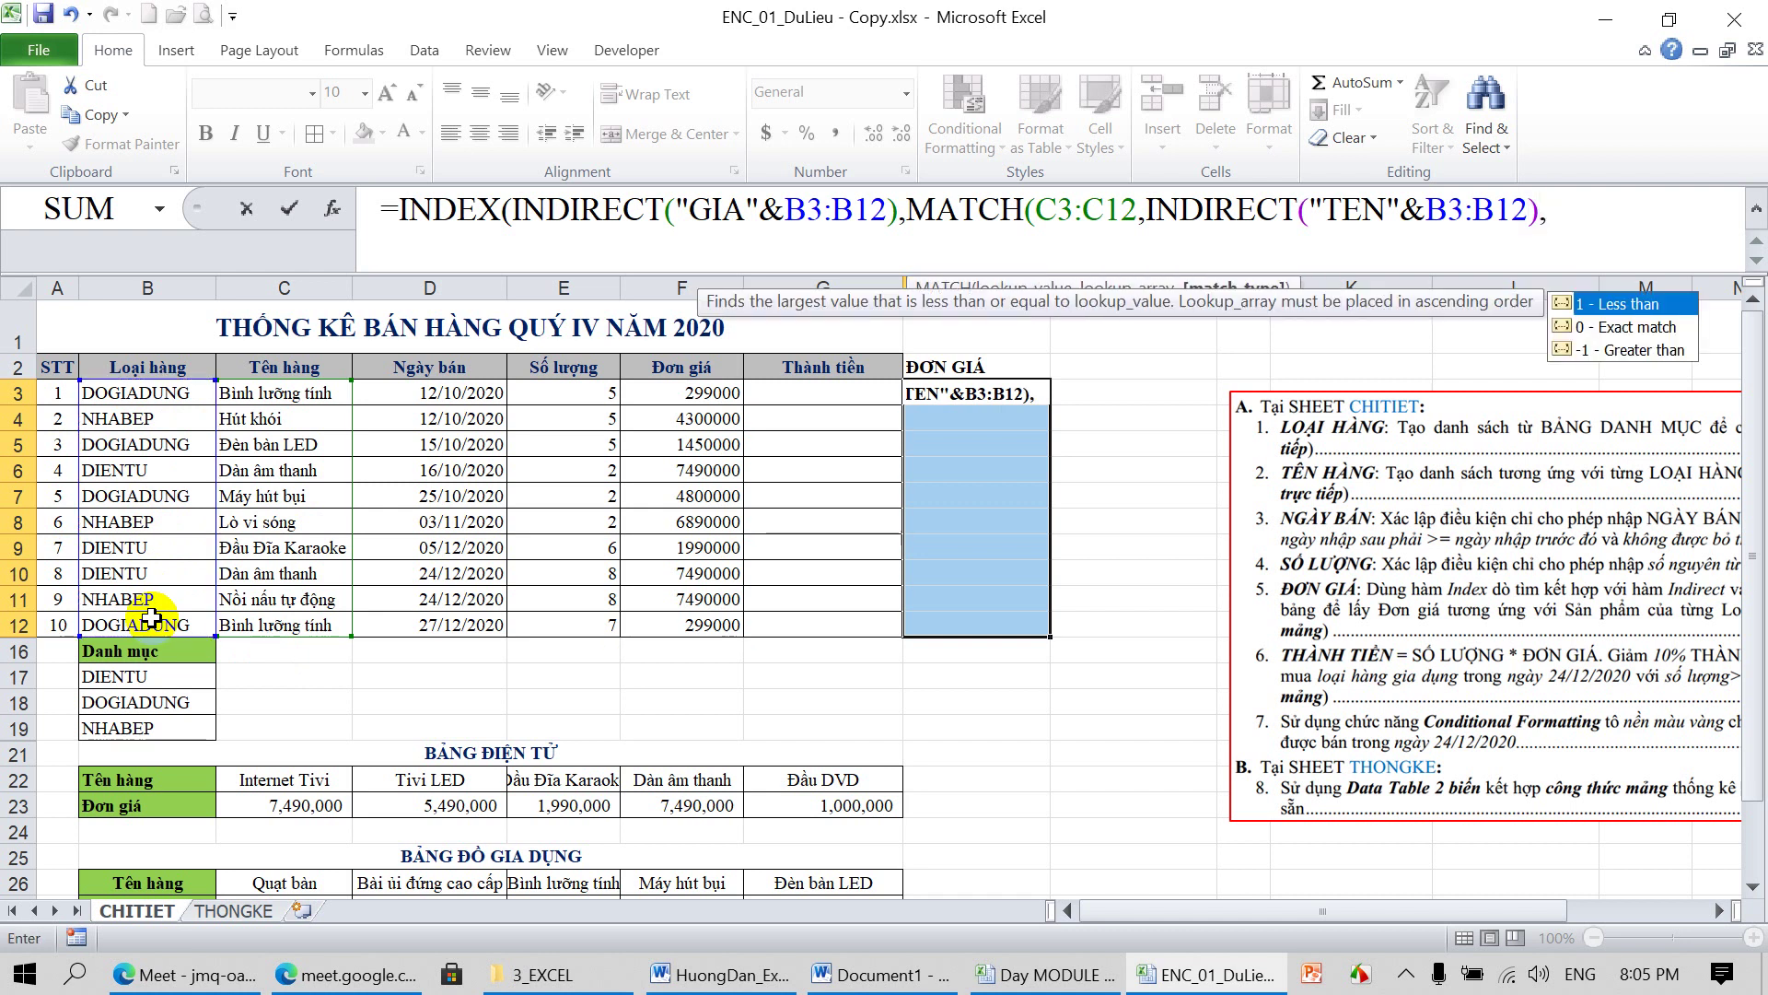
type("0")
type(")")
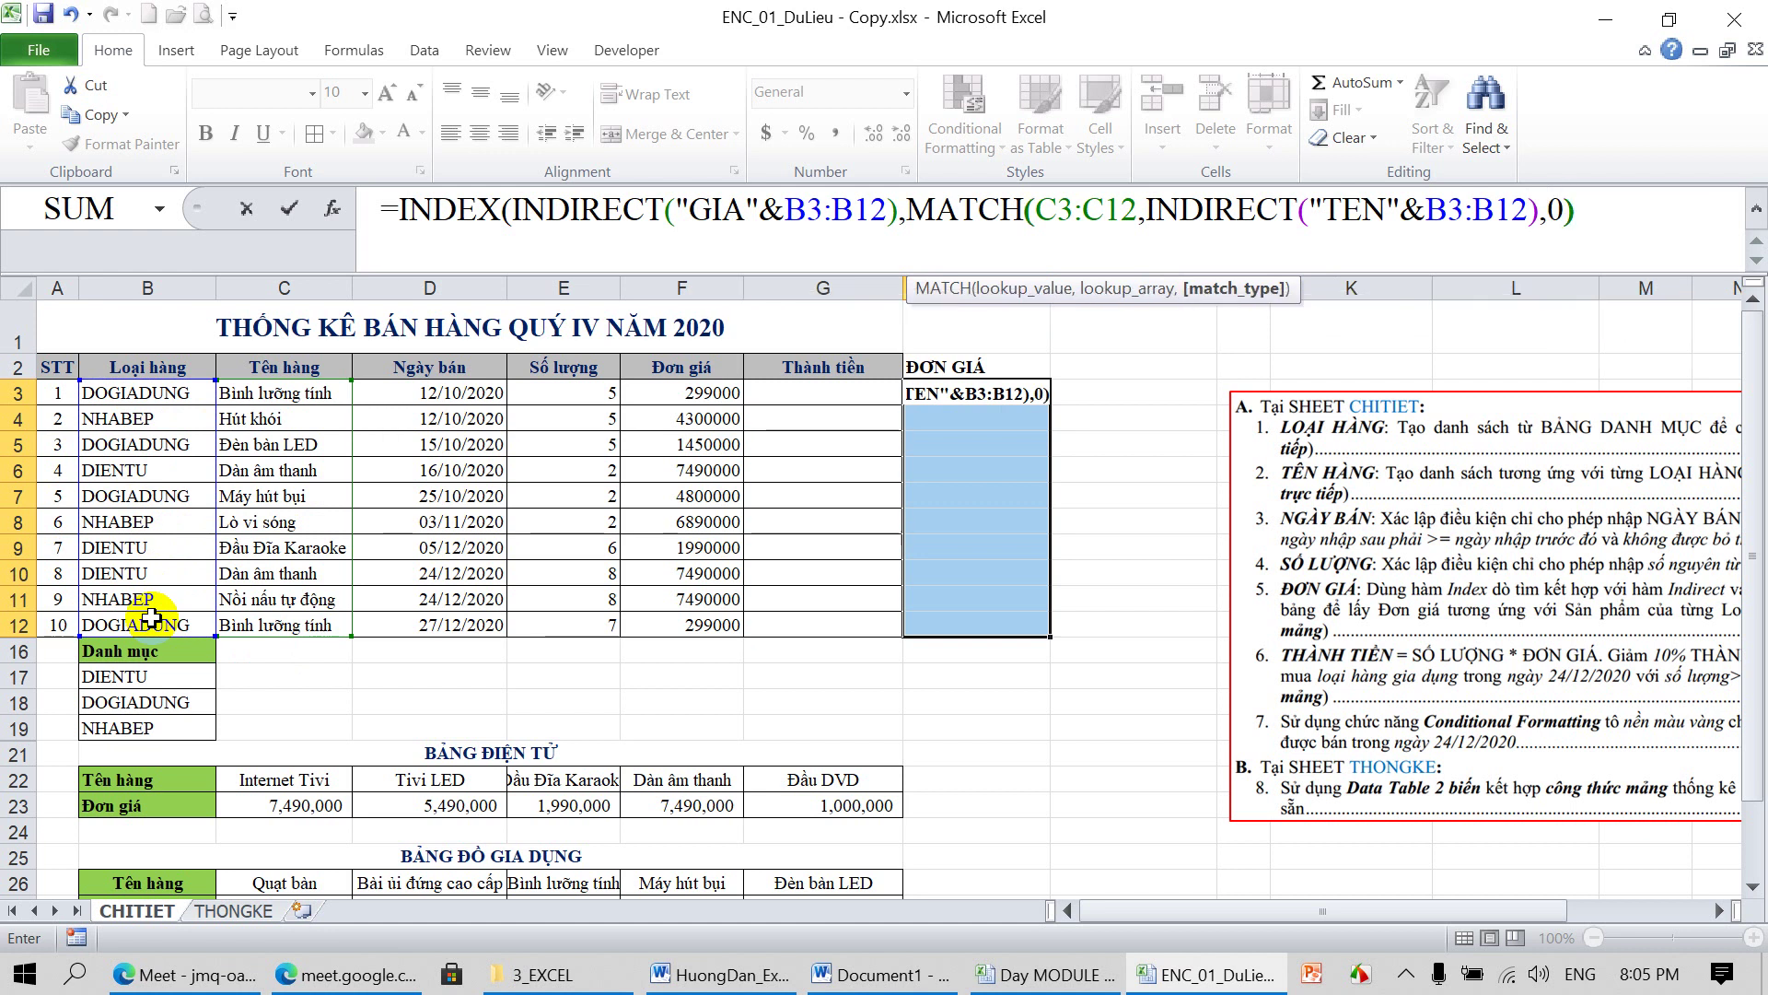
type(")")
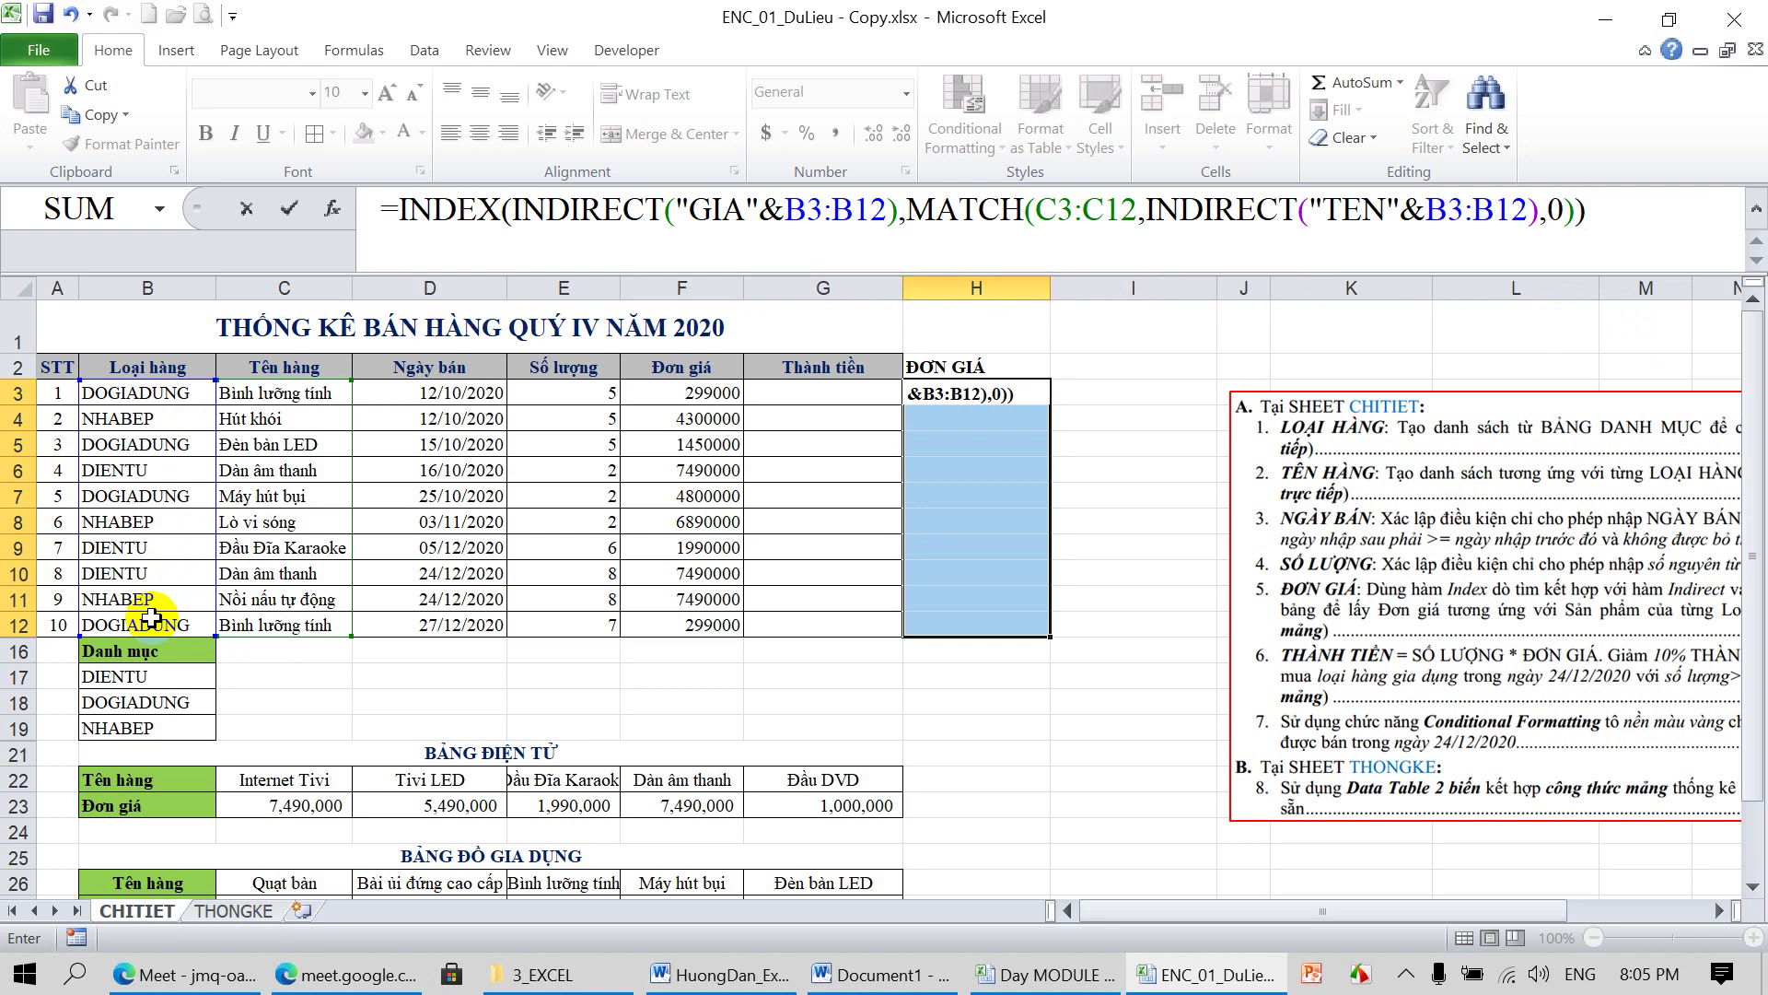
key("ctrl+shift+Return")
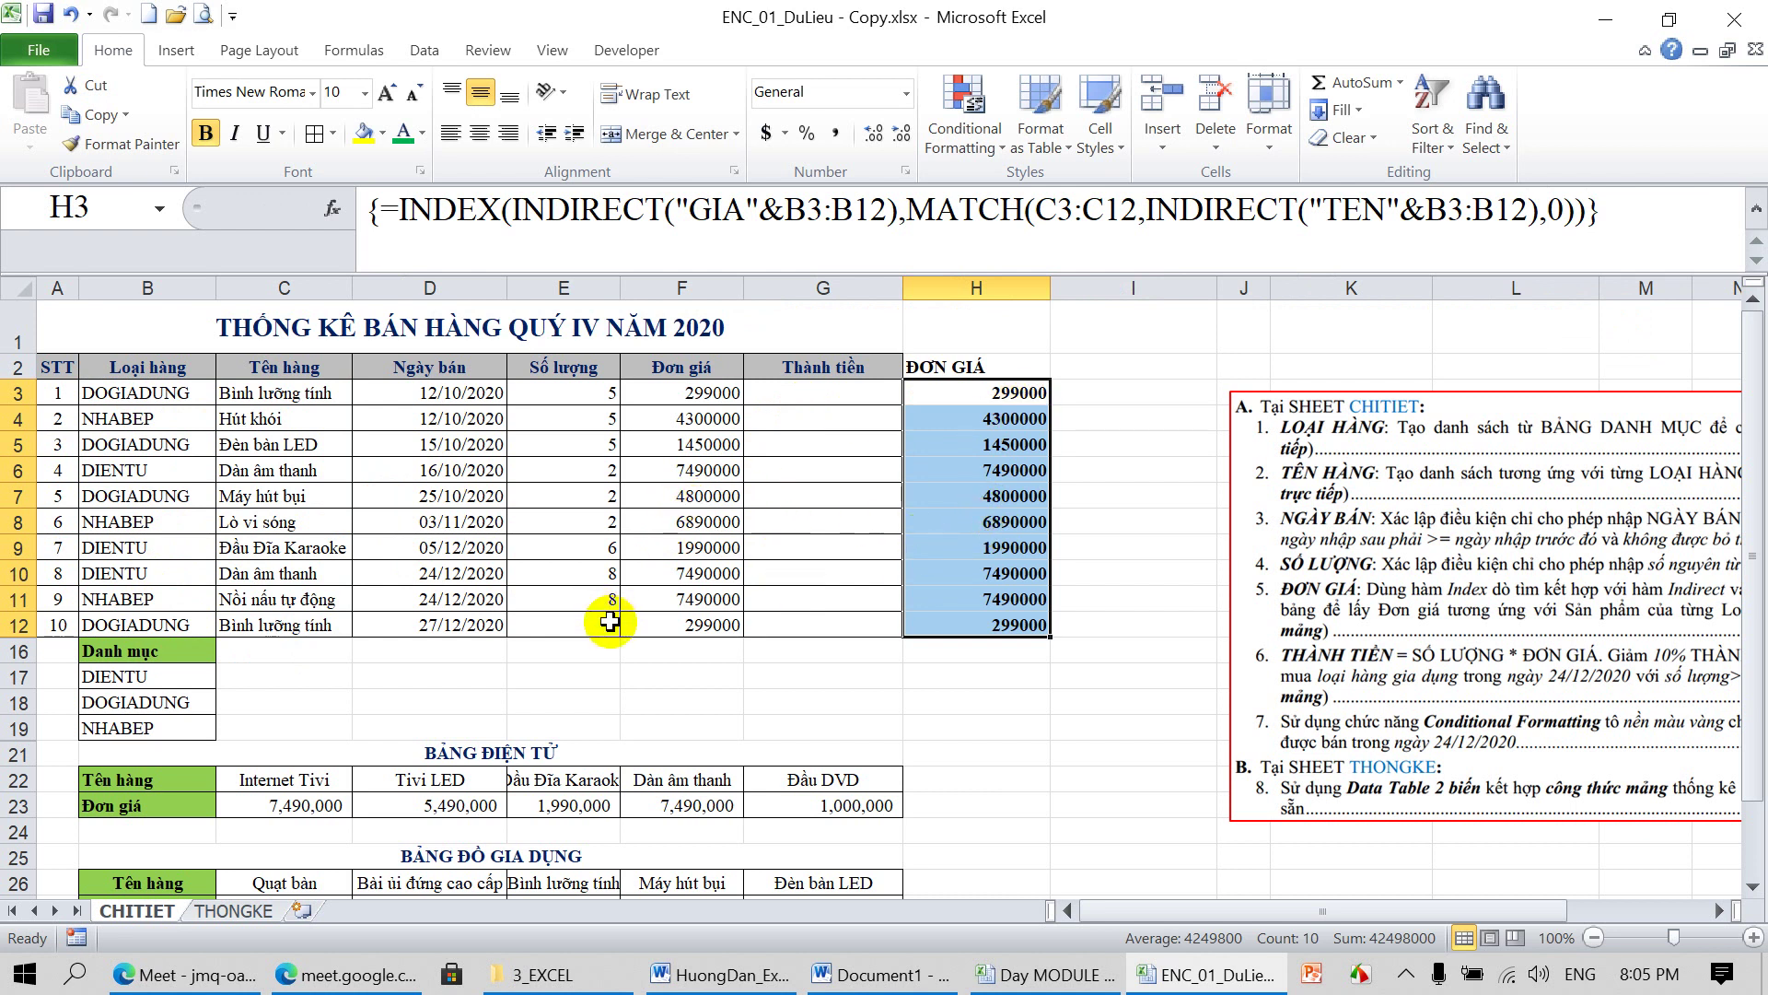
Try editing H8 inside the array, then check F8's price formula by deleting and undoing it
left_click(978, 519)
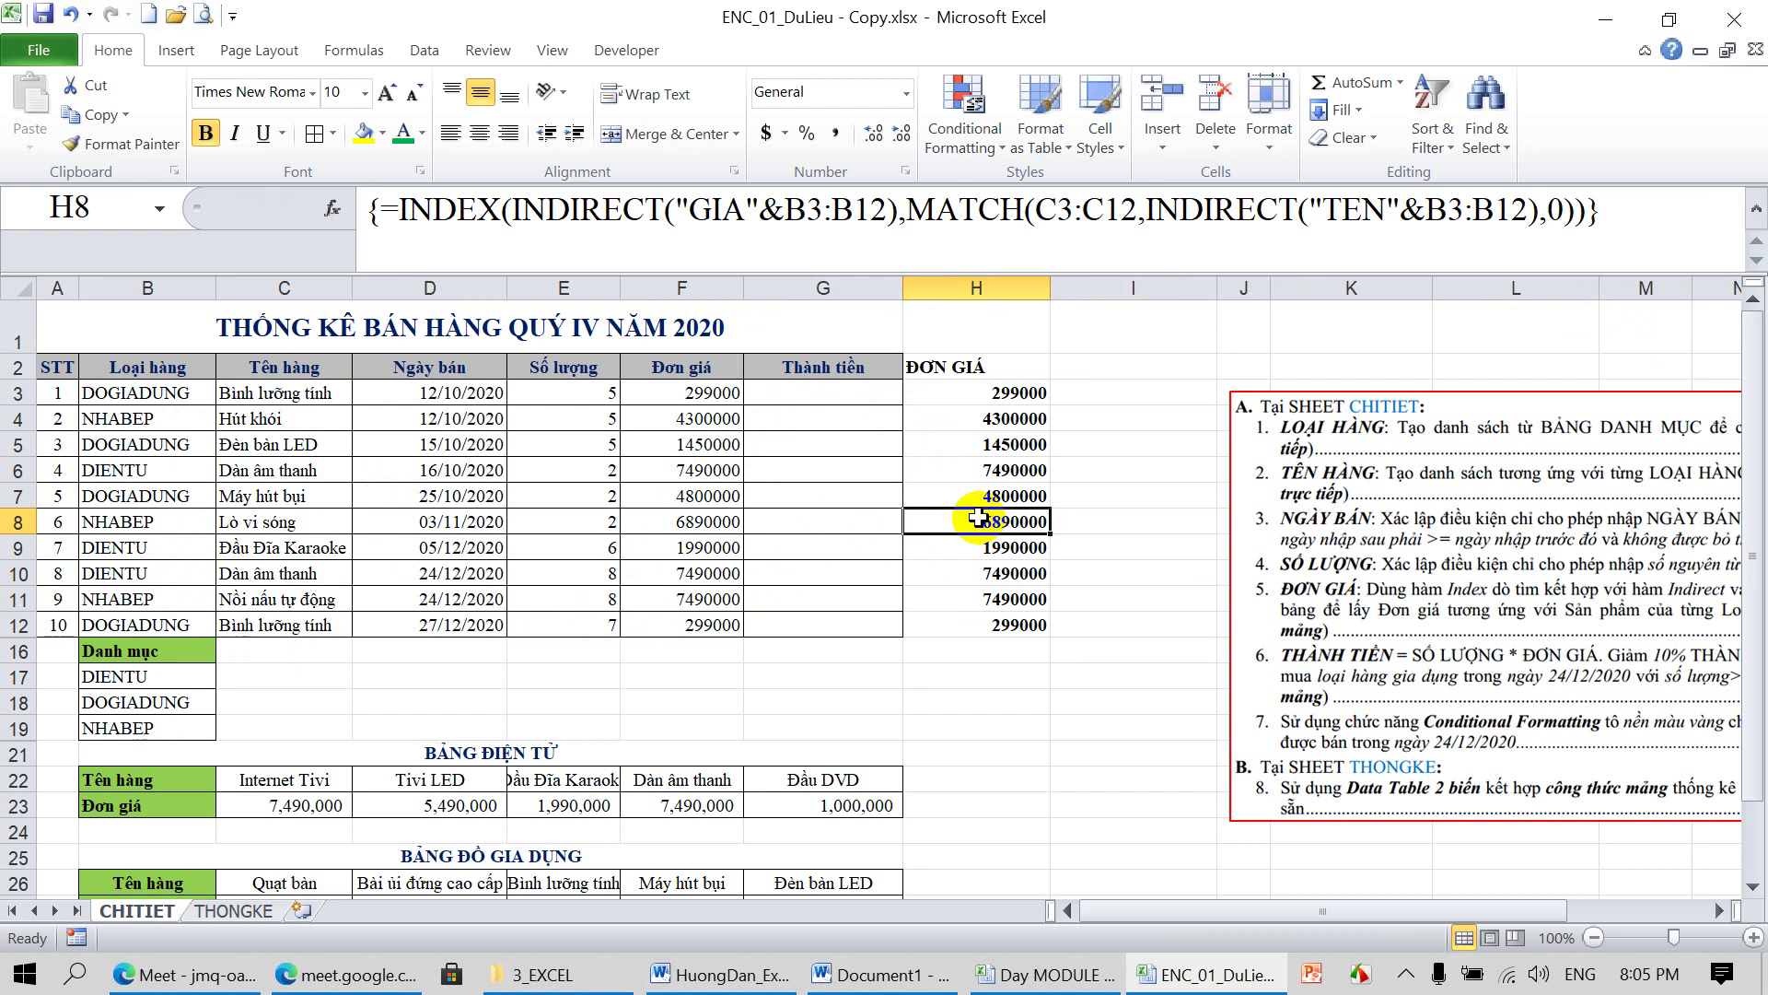
key("Delete")
key("Return")
left_click(706, 522)
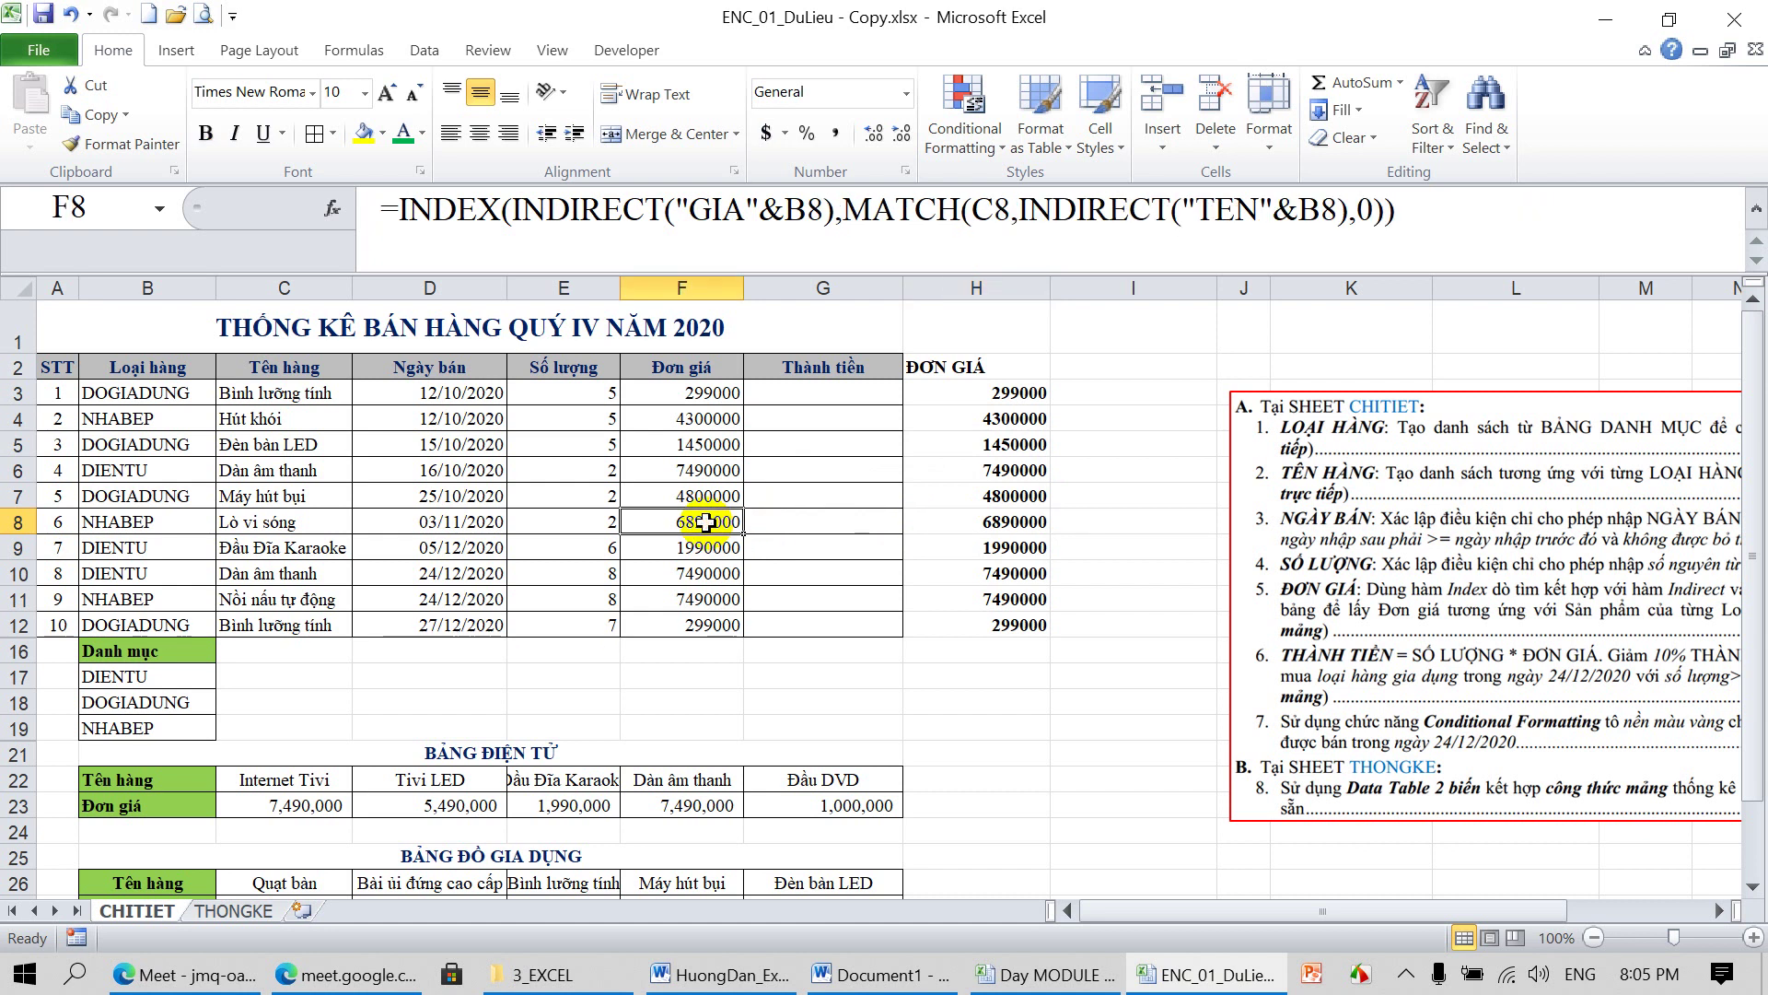
key("Delete")
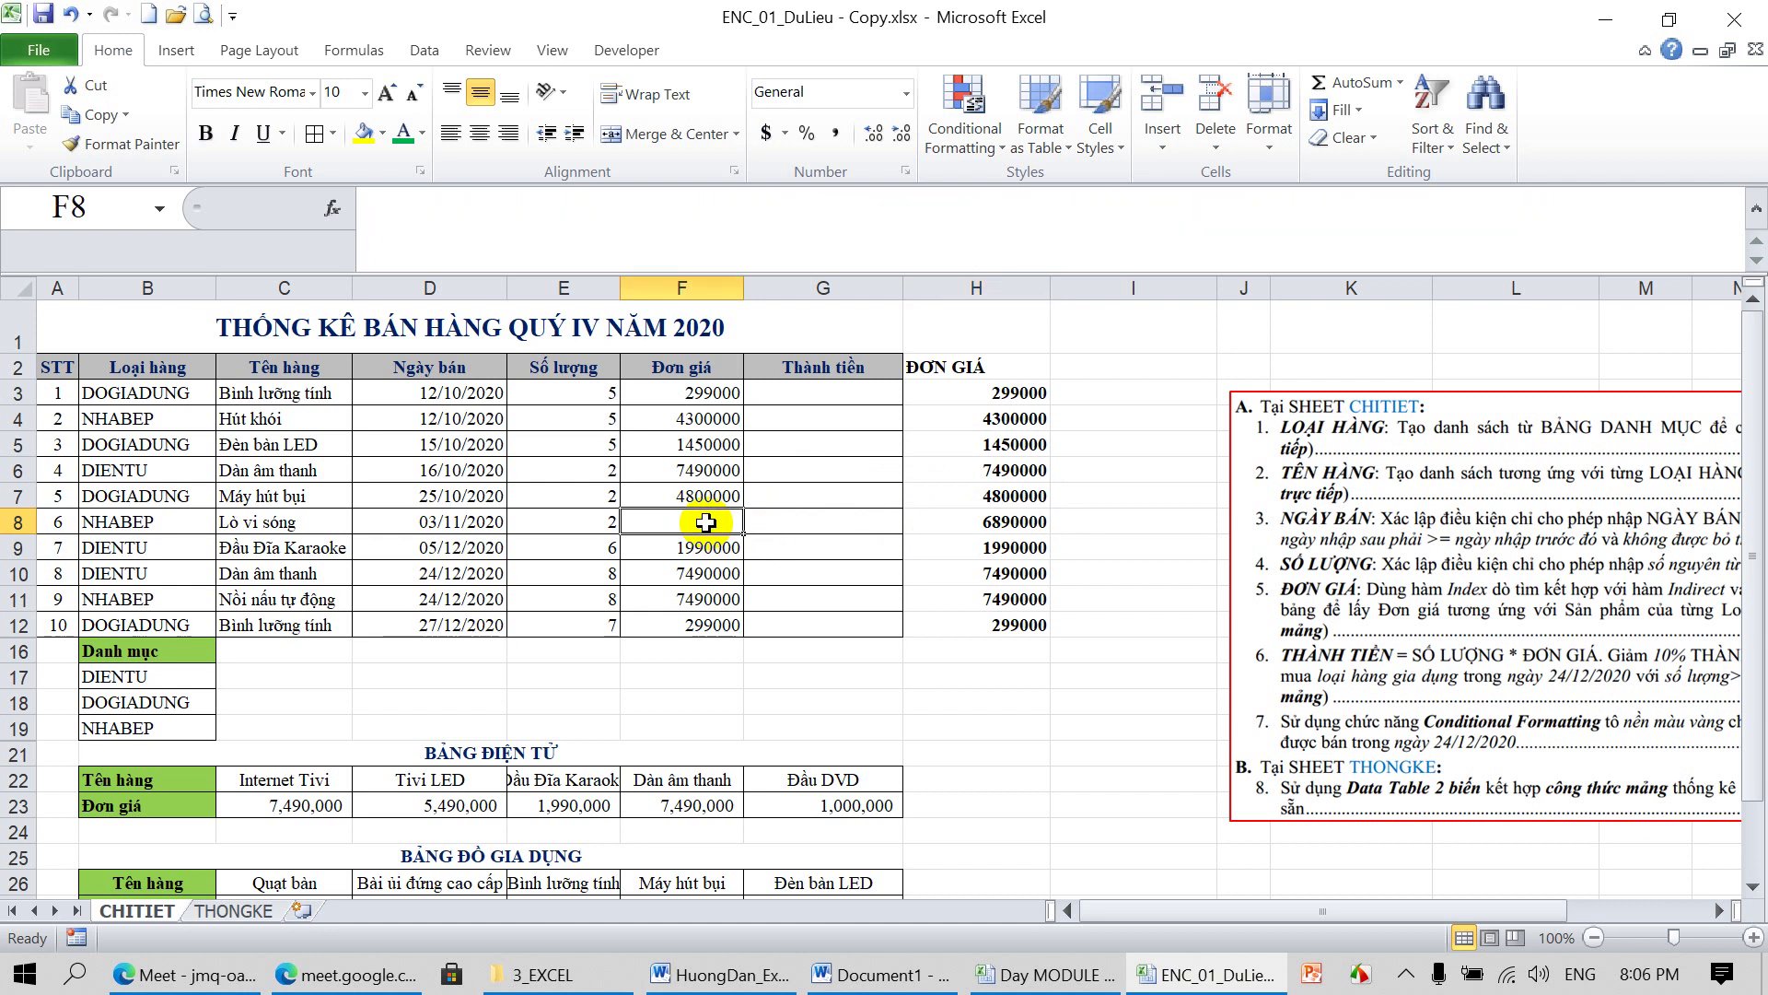
key("ctrl+z")
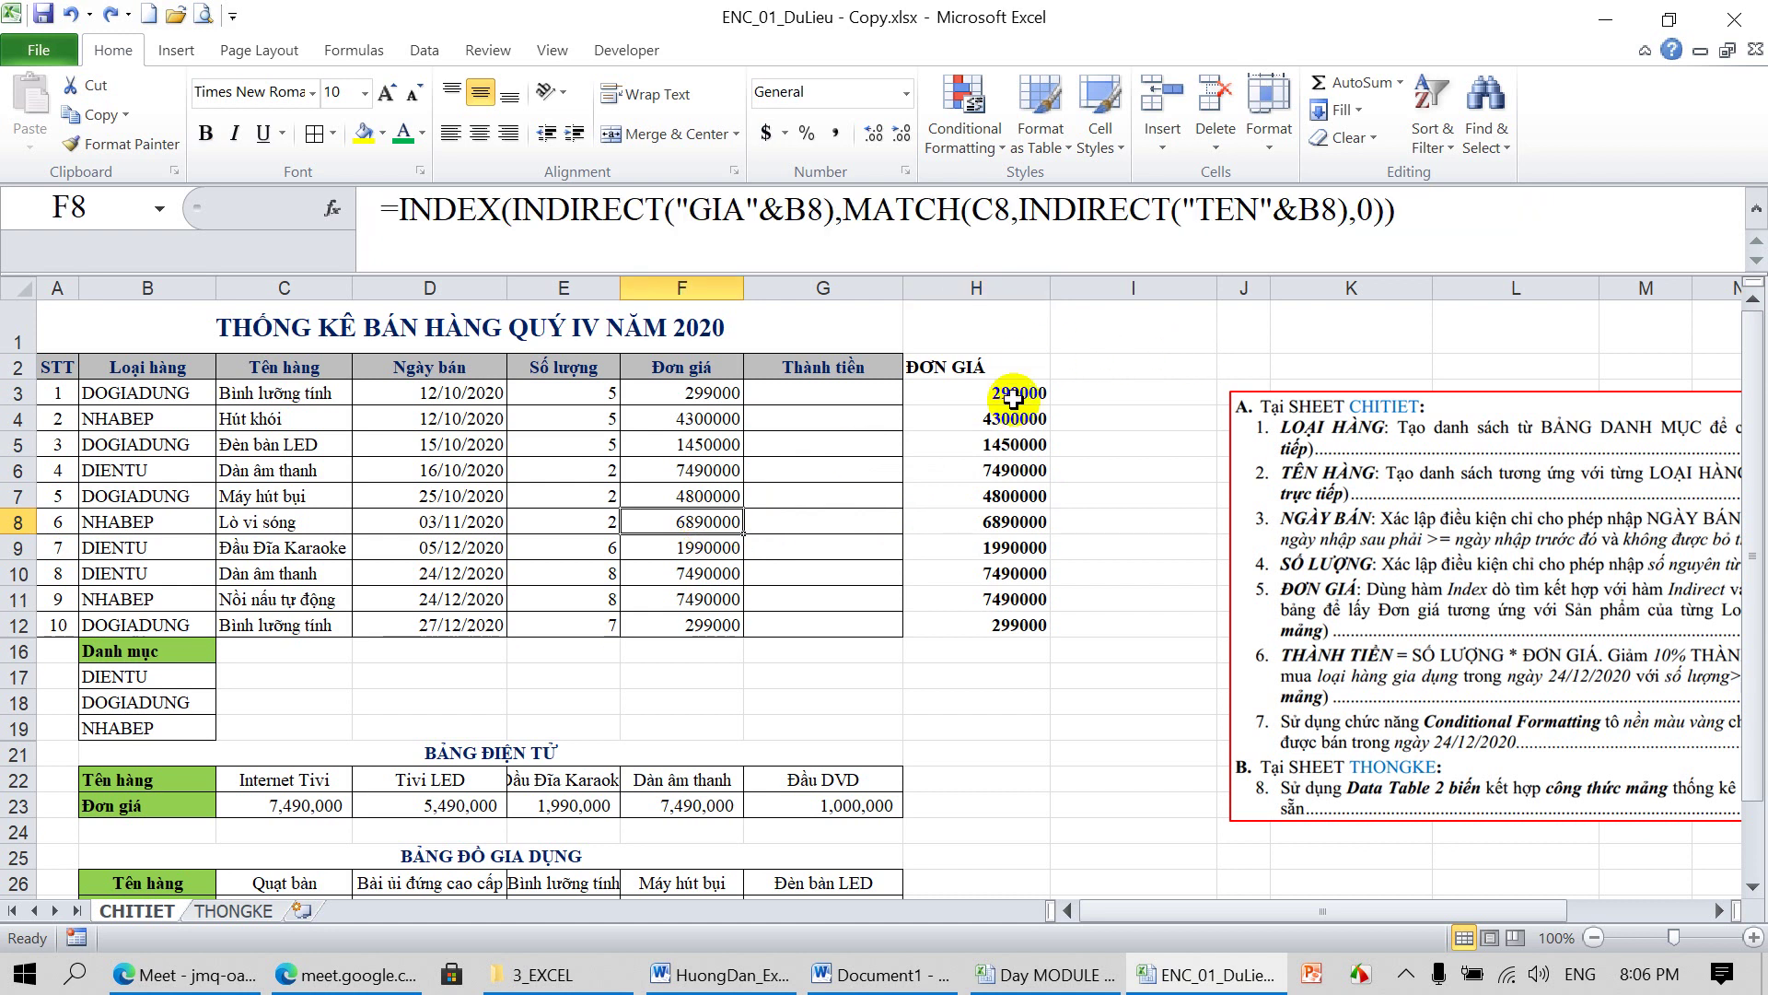
left_click_drag(1013, 398, 1015, 624)
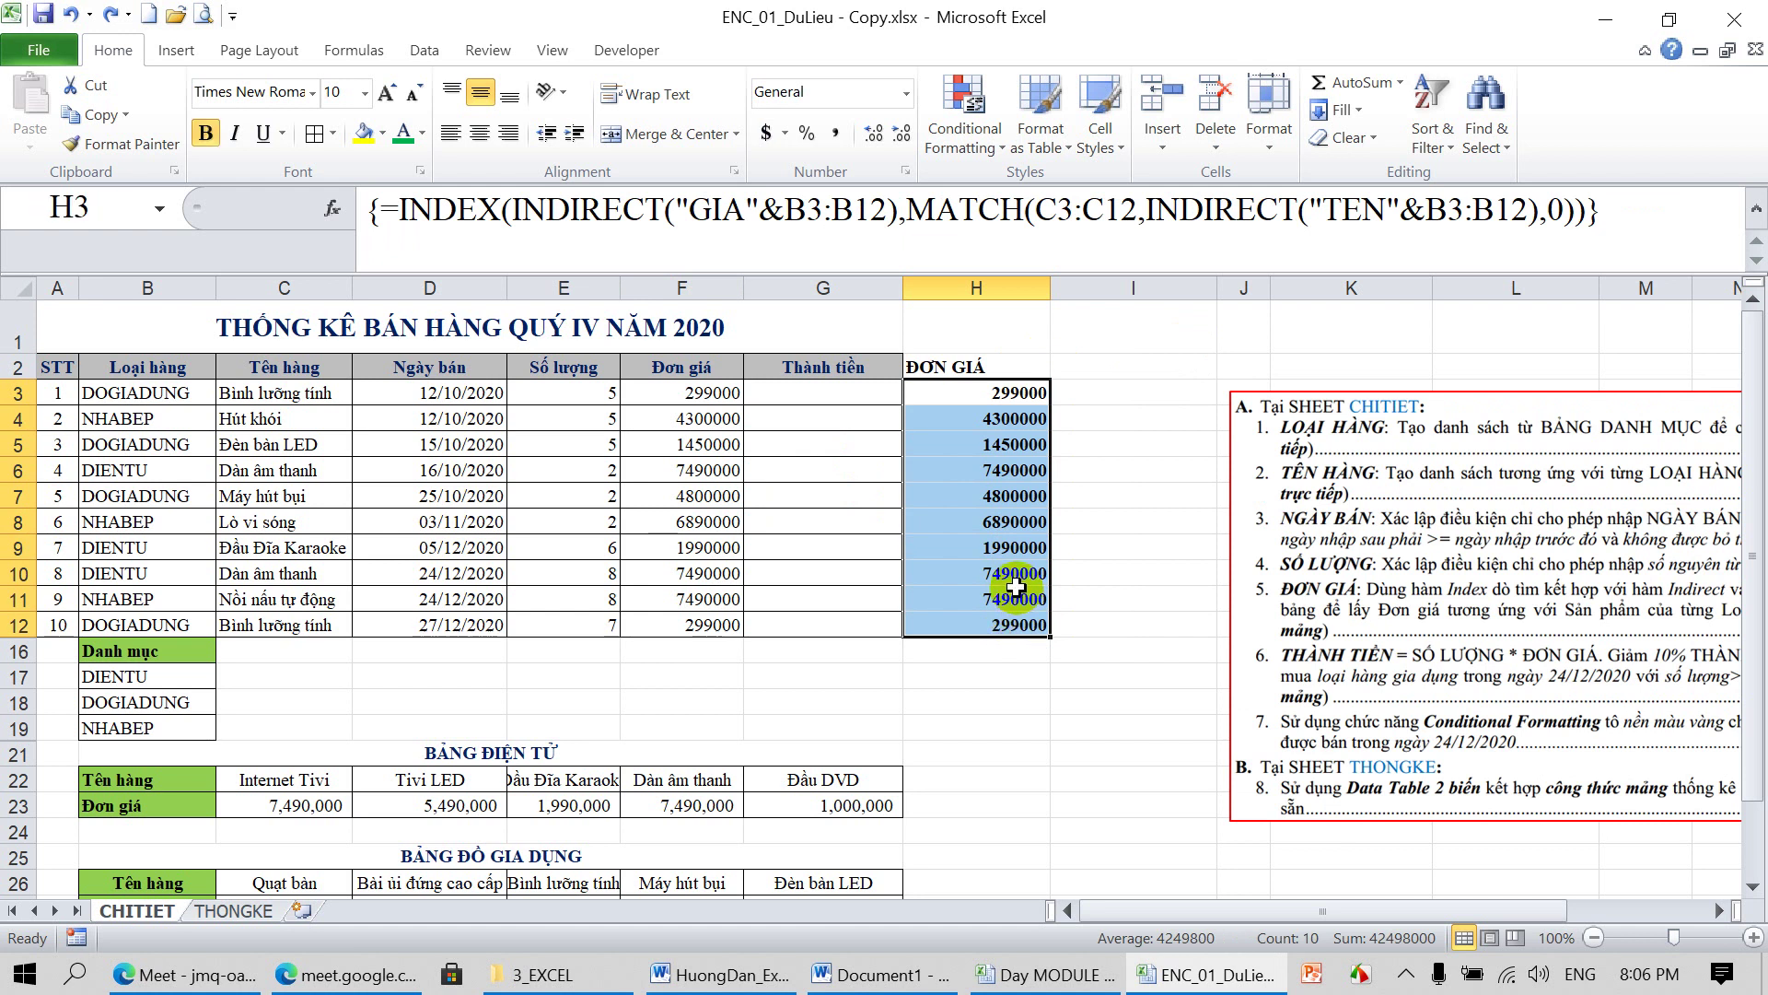
Shift the instructions box further left and reselect the H3:H12 array range
left_click_drag(1324, 571, 1258, 488)
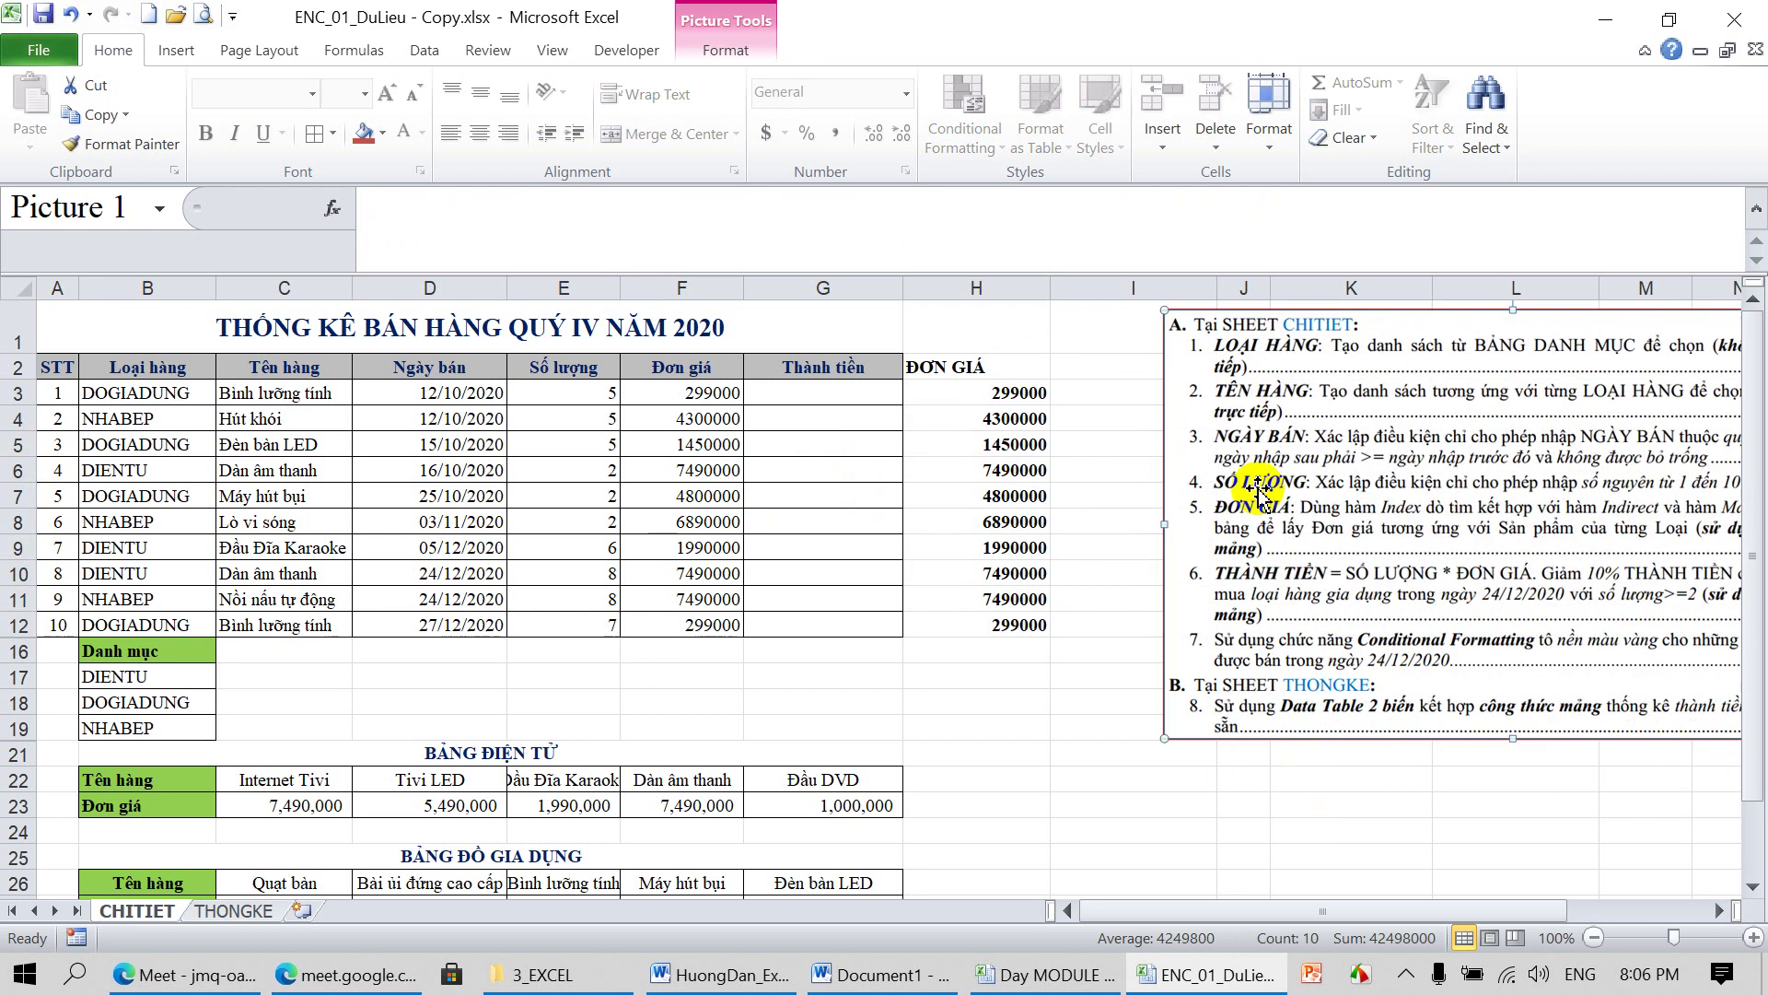
left_click_drag(1648, 604, 1427, 605)
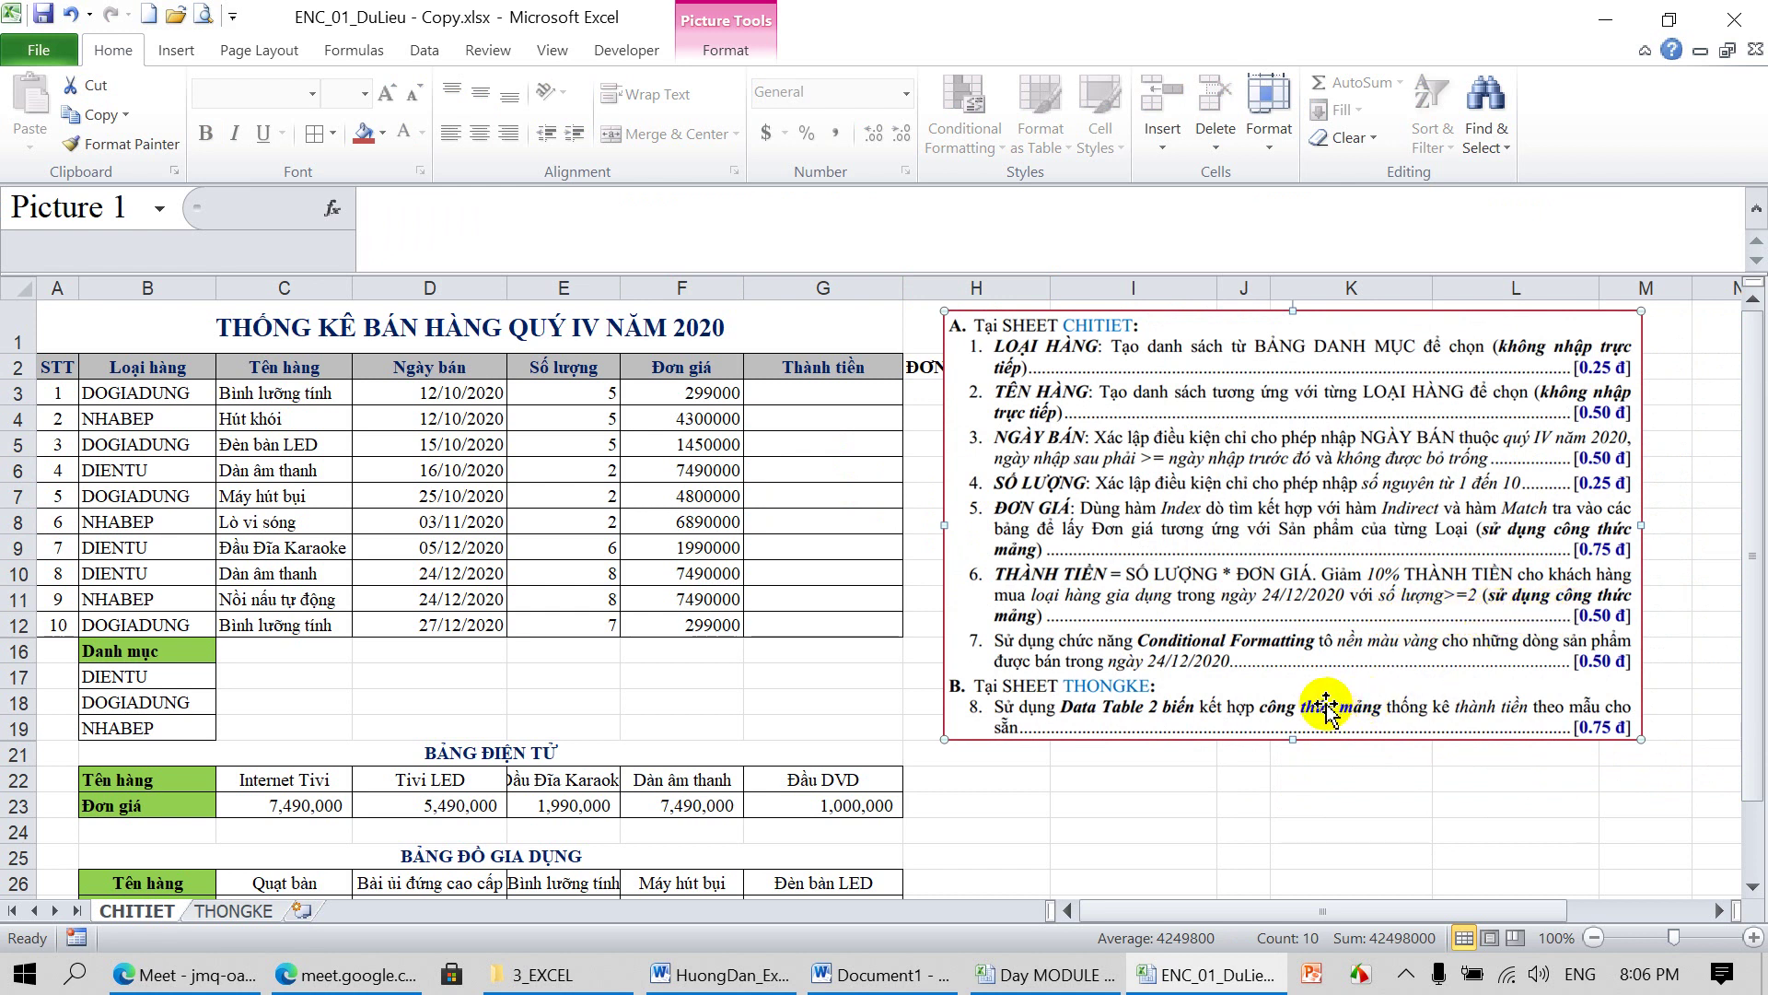
mouse_move(1248, 619)
left_mouse_down()
mouse_move(1295, 721)
mouse_move(1293, 610)
mouse_move(1361, 634)
left_mouse_up()
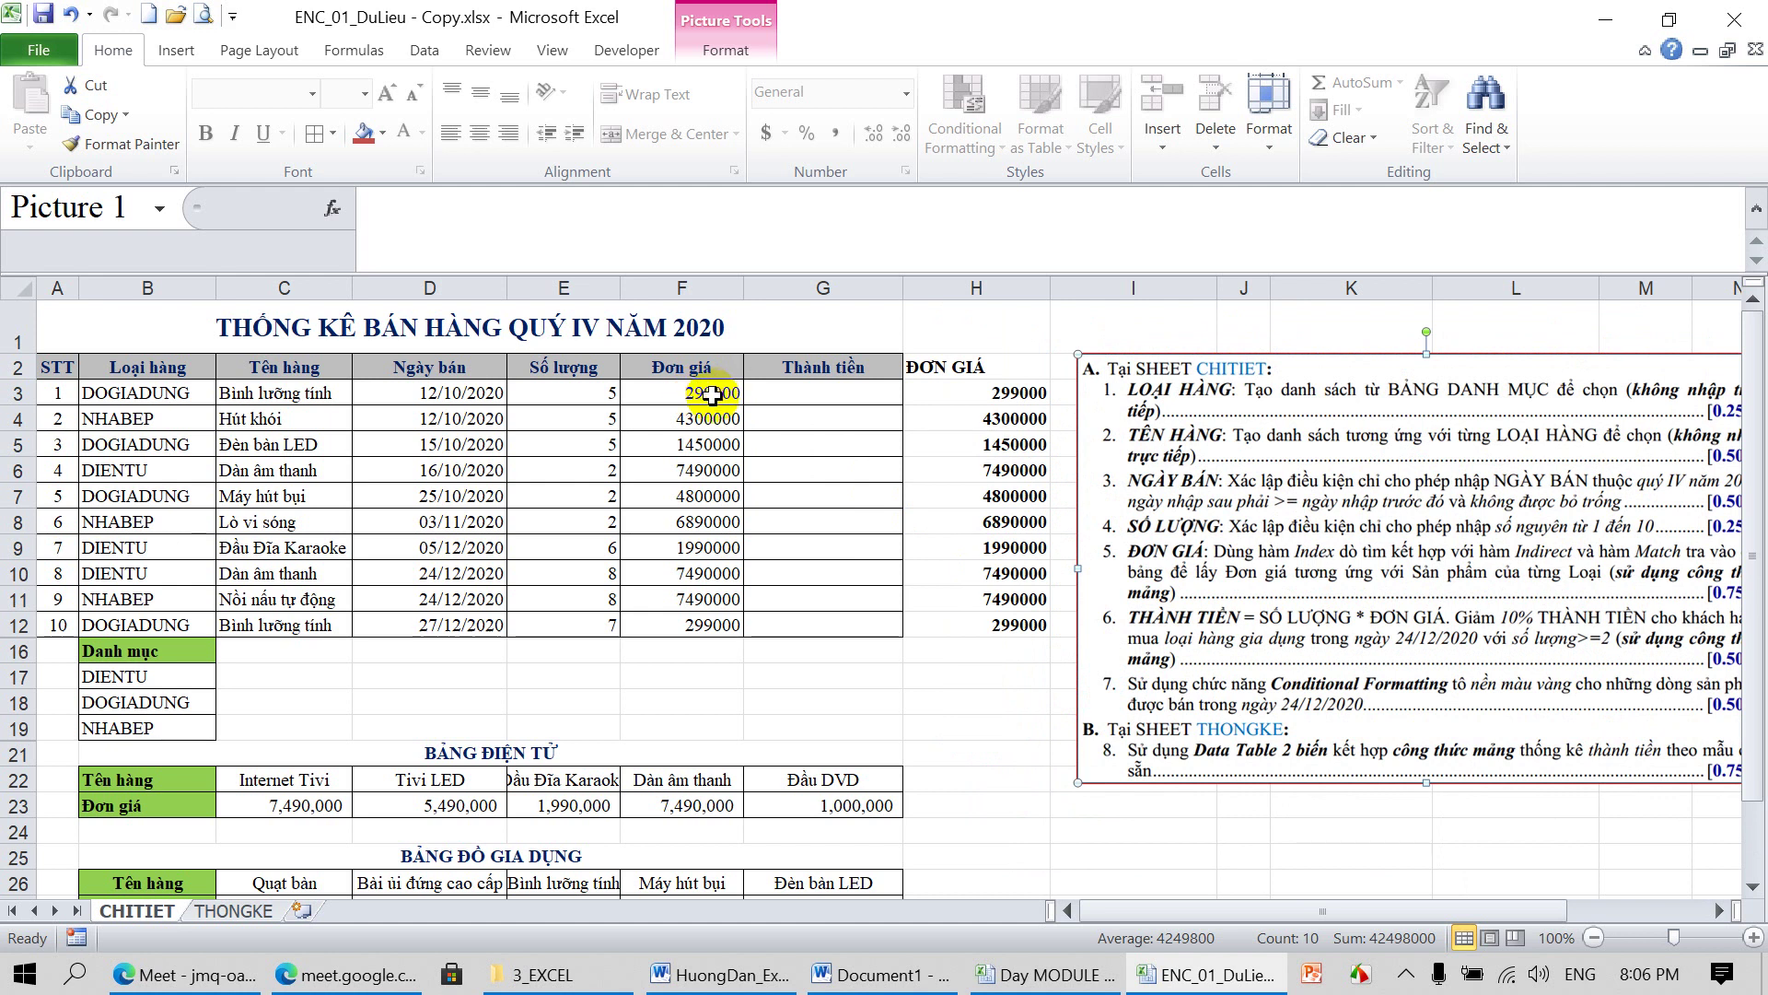
left_click_drag(930, 389, 981, 626)
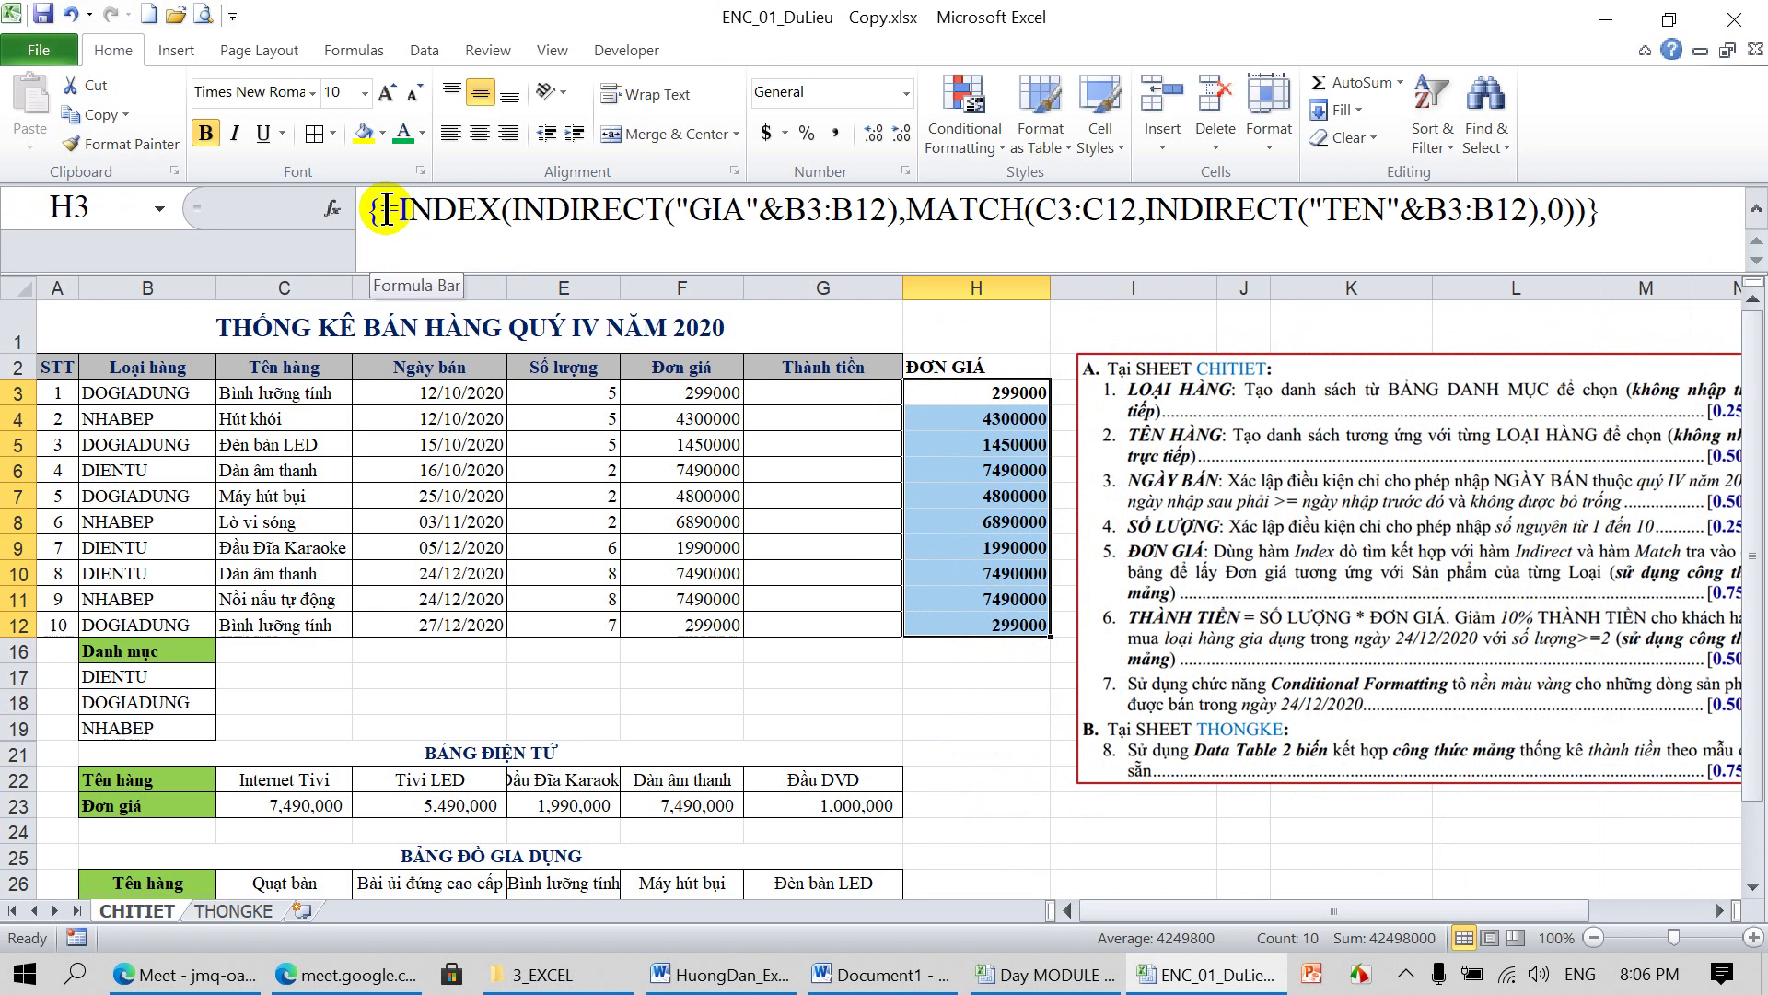
Replace F3:F12 Đơn giá with the pasted INDEX/MATCH lookup formula entered as an array
left_click_drag(386, 209, 1693, 221)
key("ctrl+c")
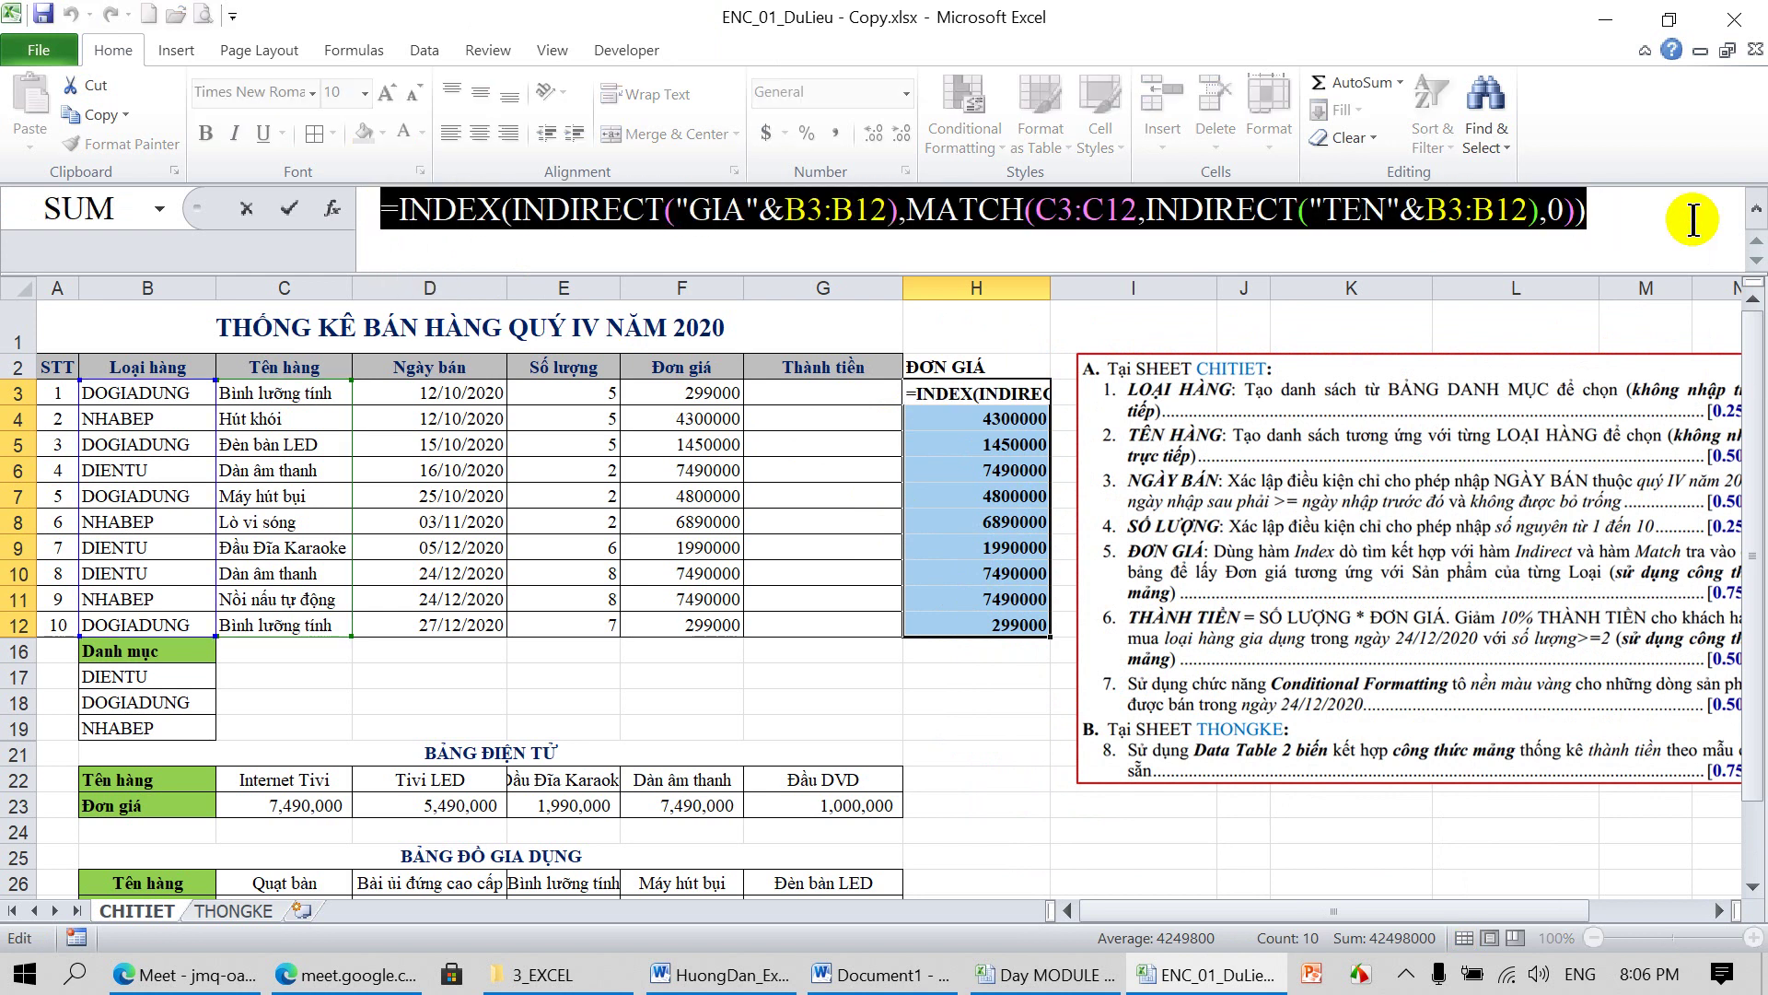
key("ctrl+shift+Return")
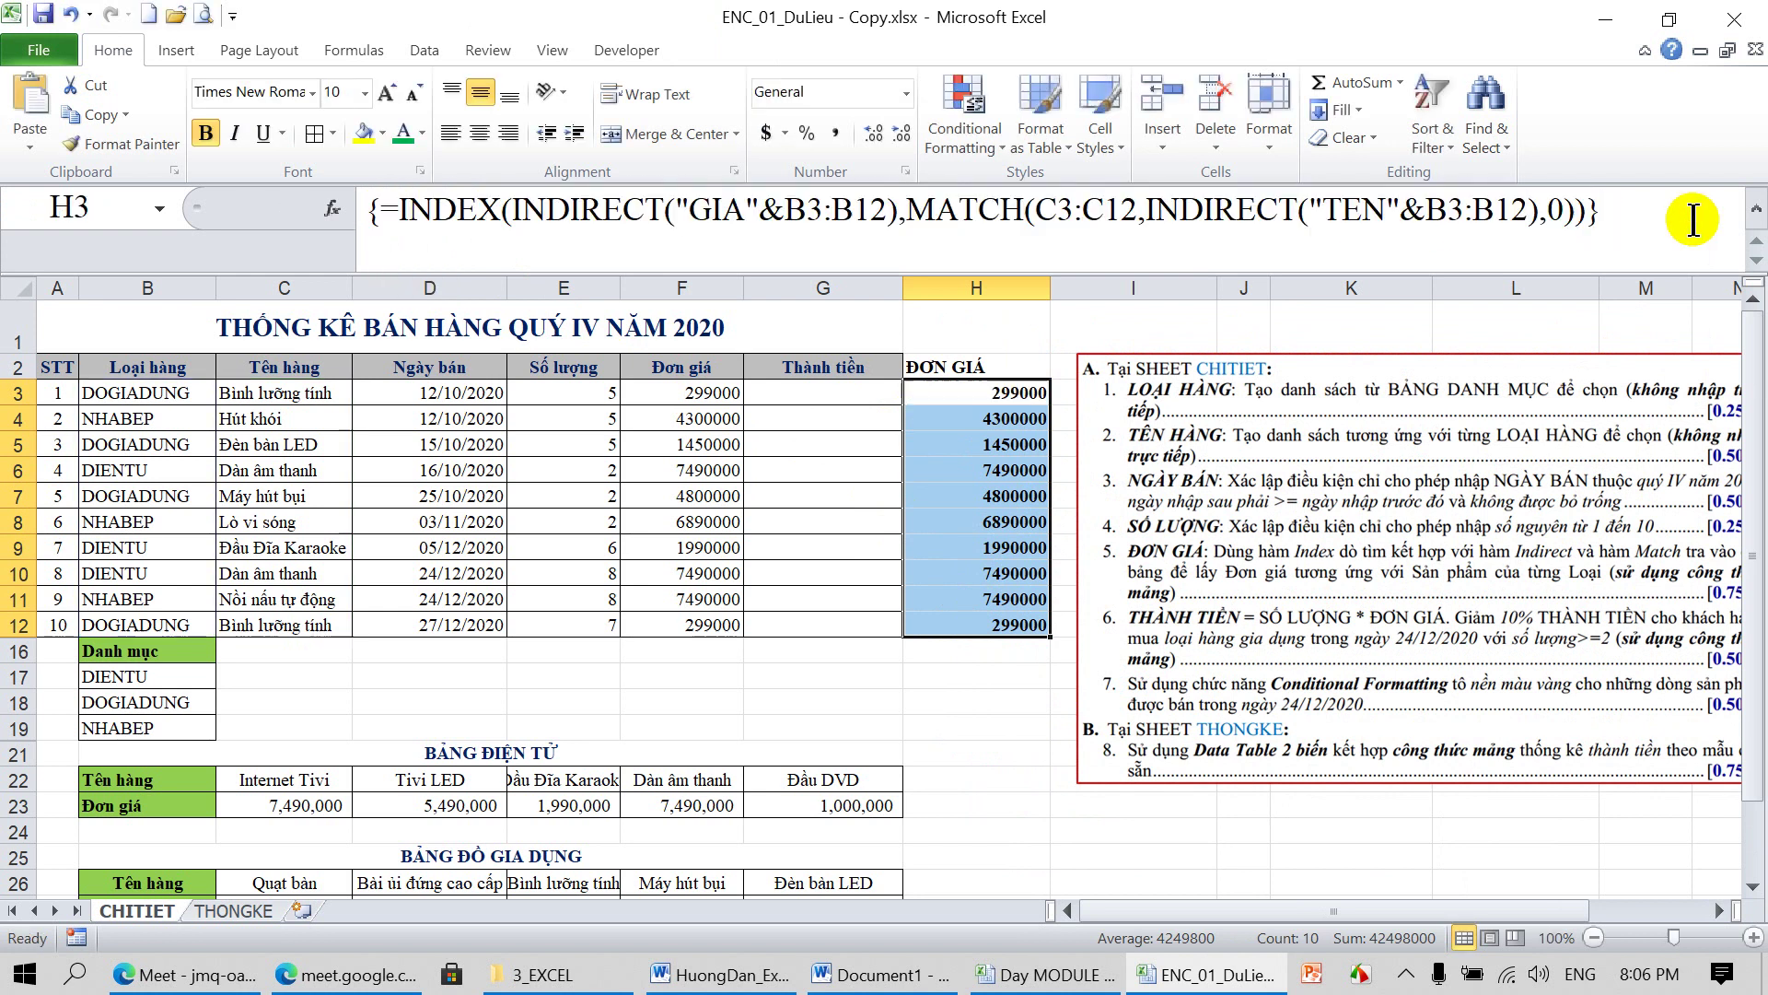
left_click_drag(705, 393, 686, 619)
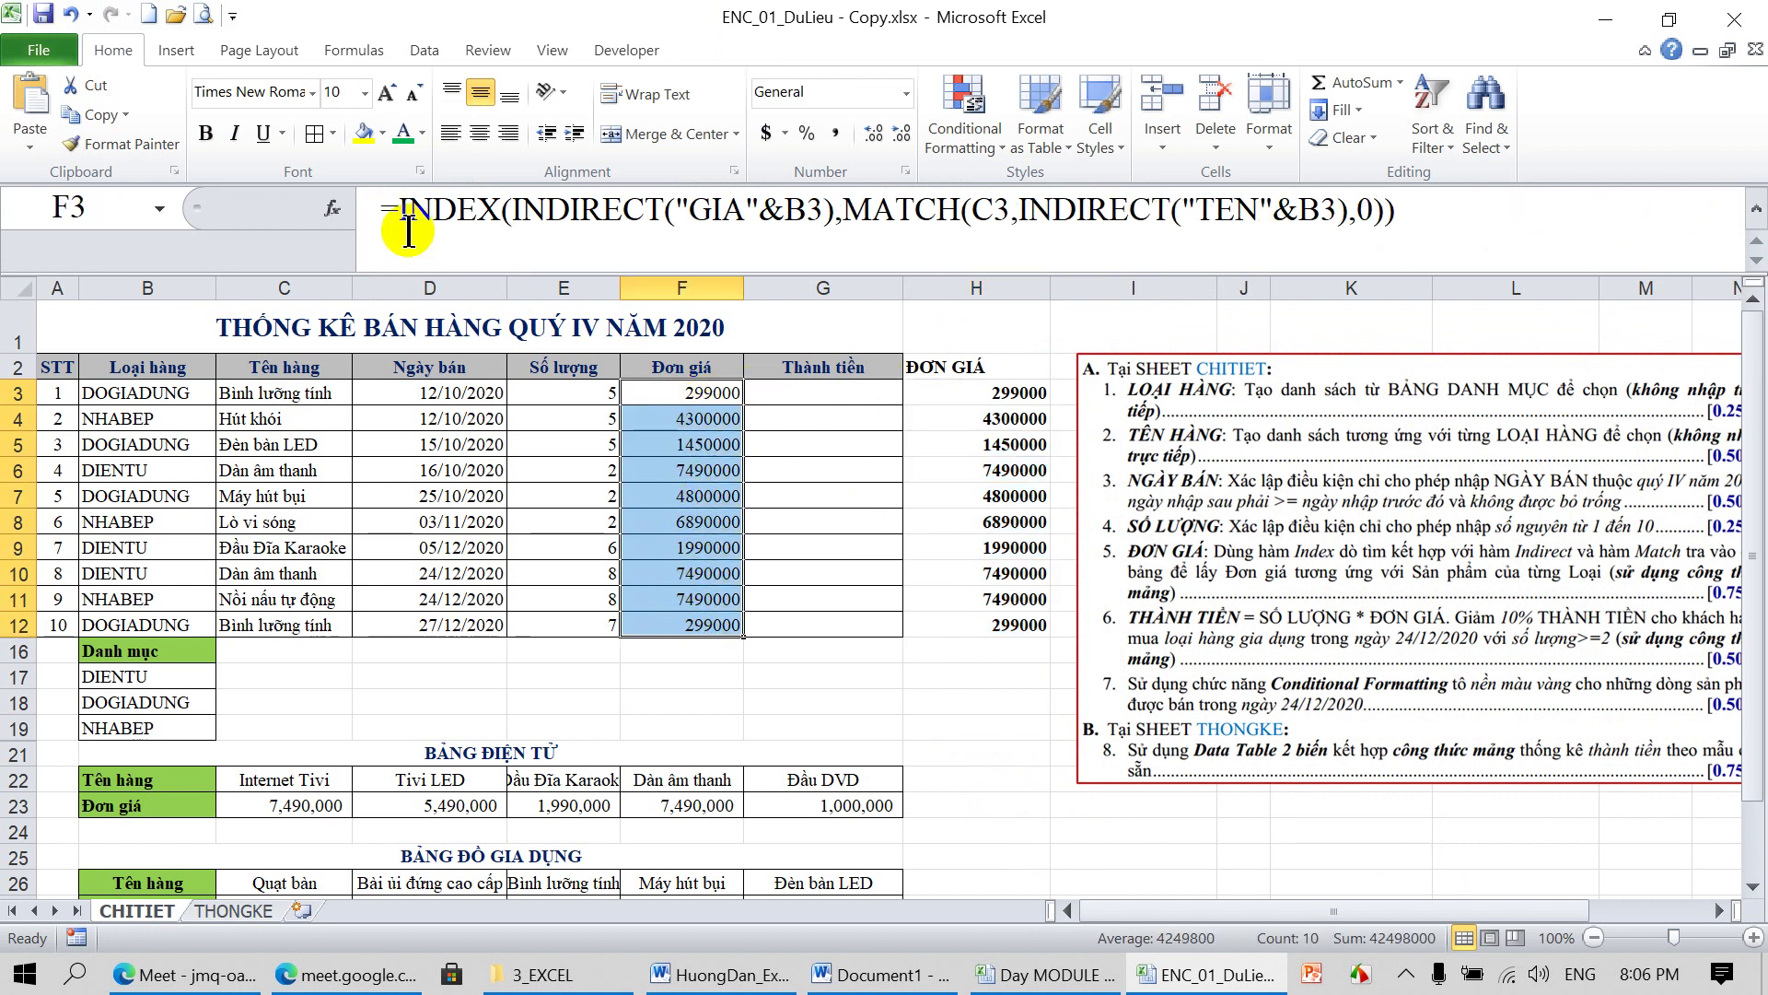
left_click_drag(382, 215, 1474, 211)
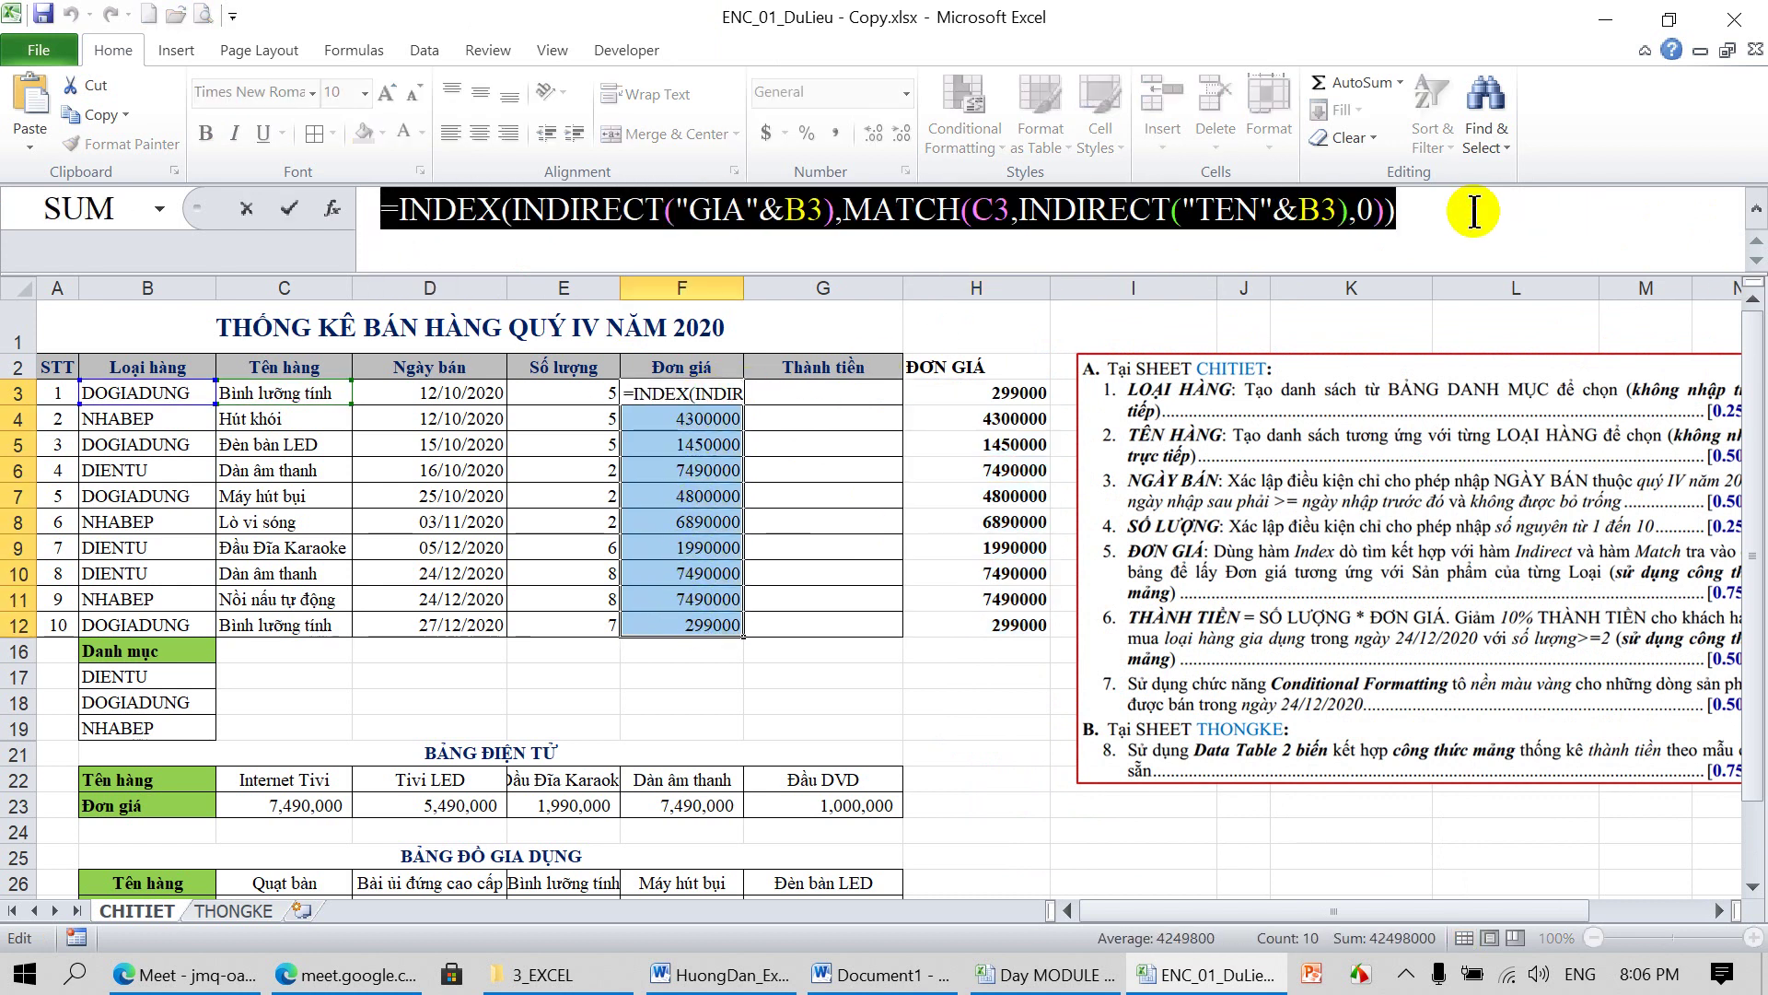
key("ctrl+v")
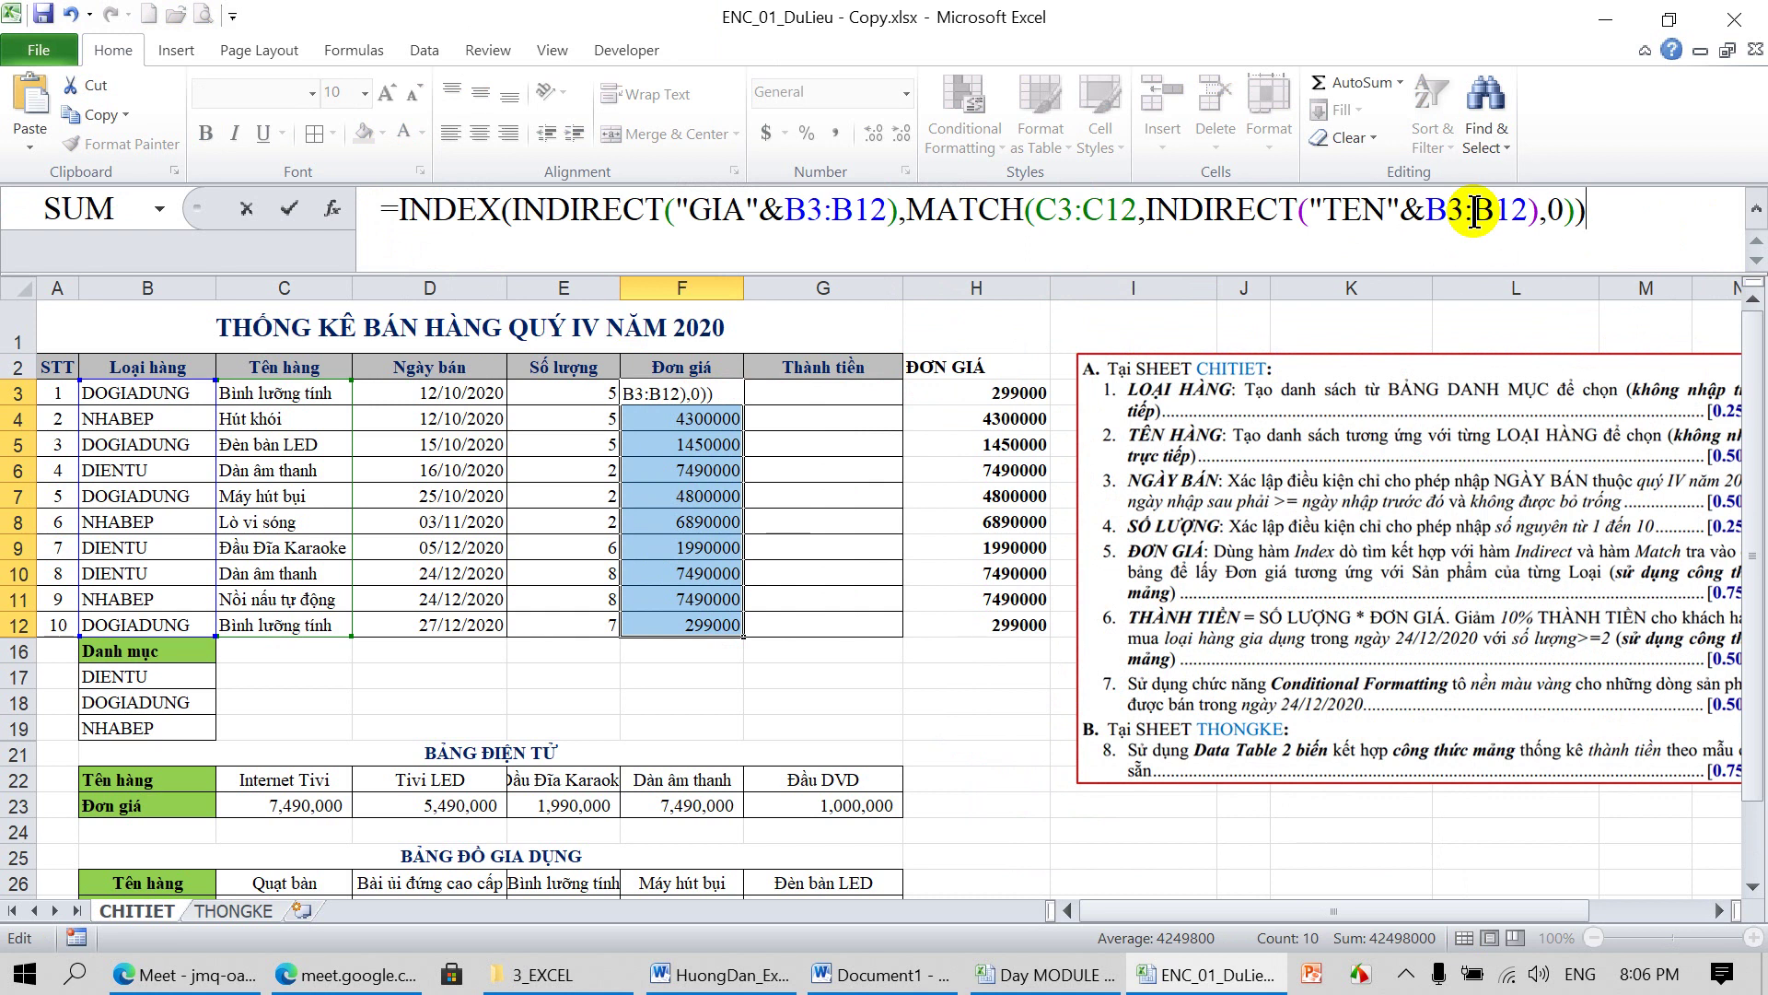
key("ctrl+shift+Return")
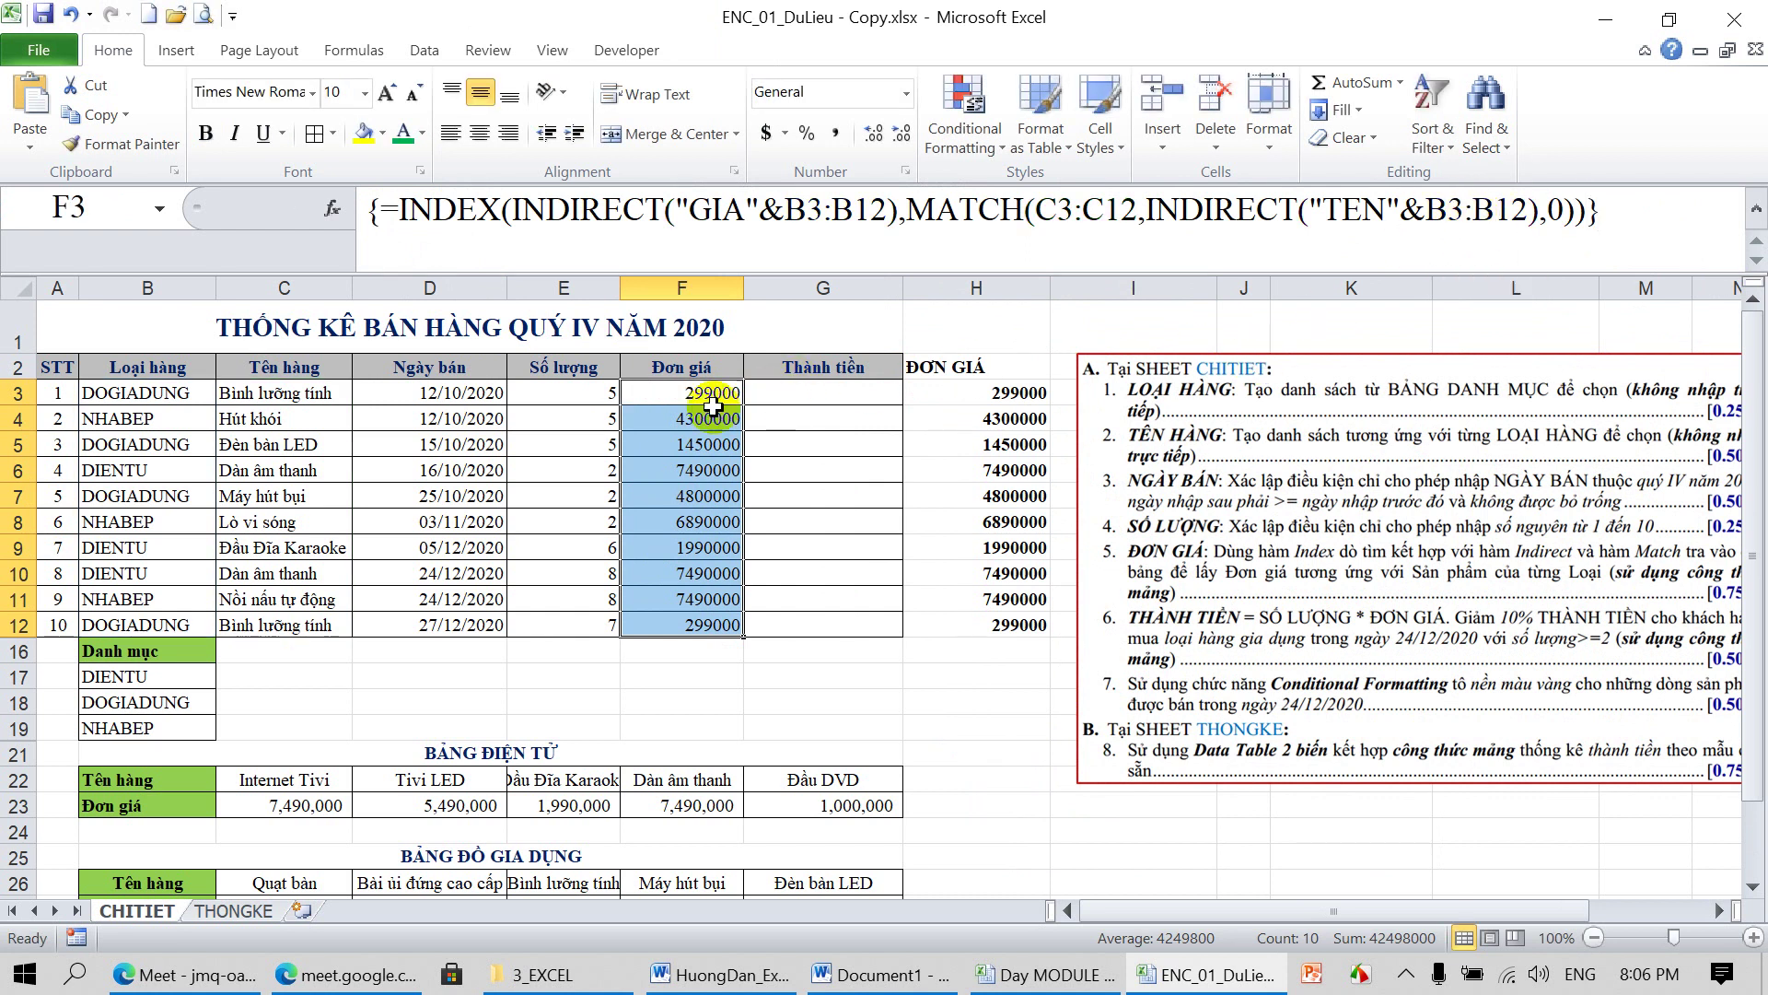
left_click(695, 414)
Delete helper column H, place the instructions beside the table, and check the column F prices
left_click(995, 277)
right_click(995, 287)
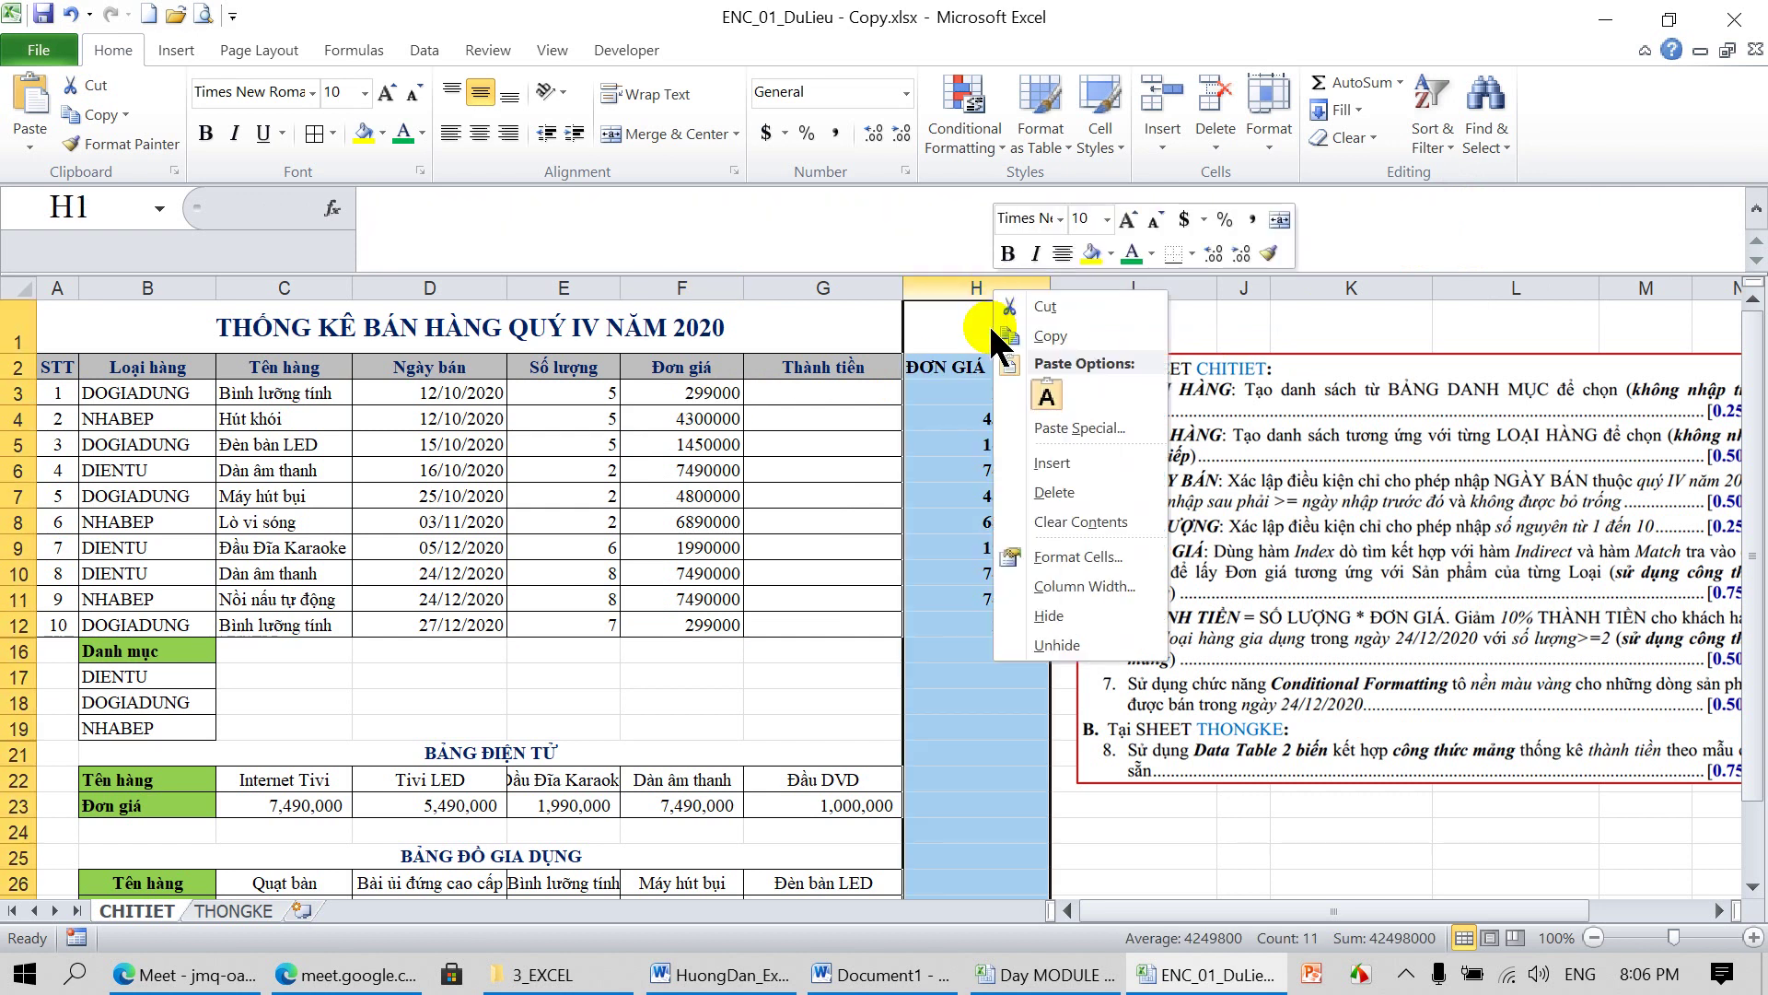
left_click(1055, 491)
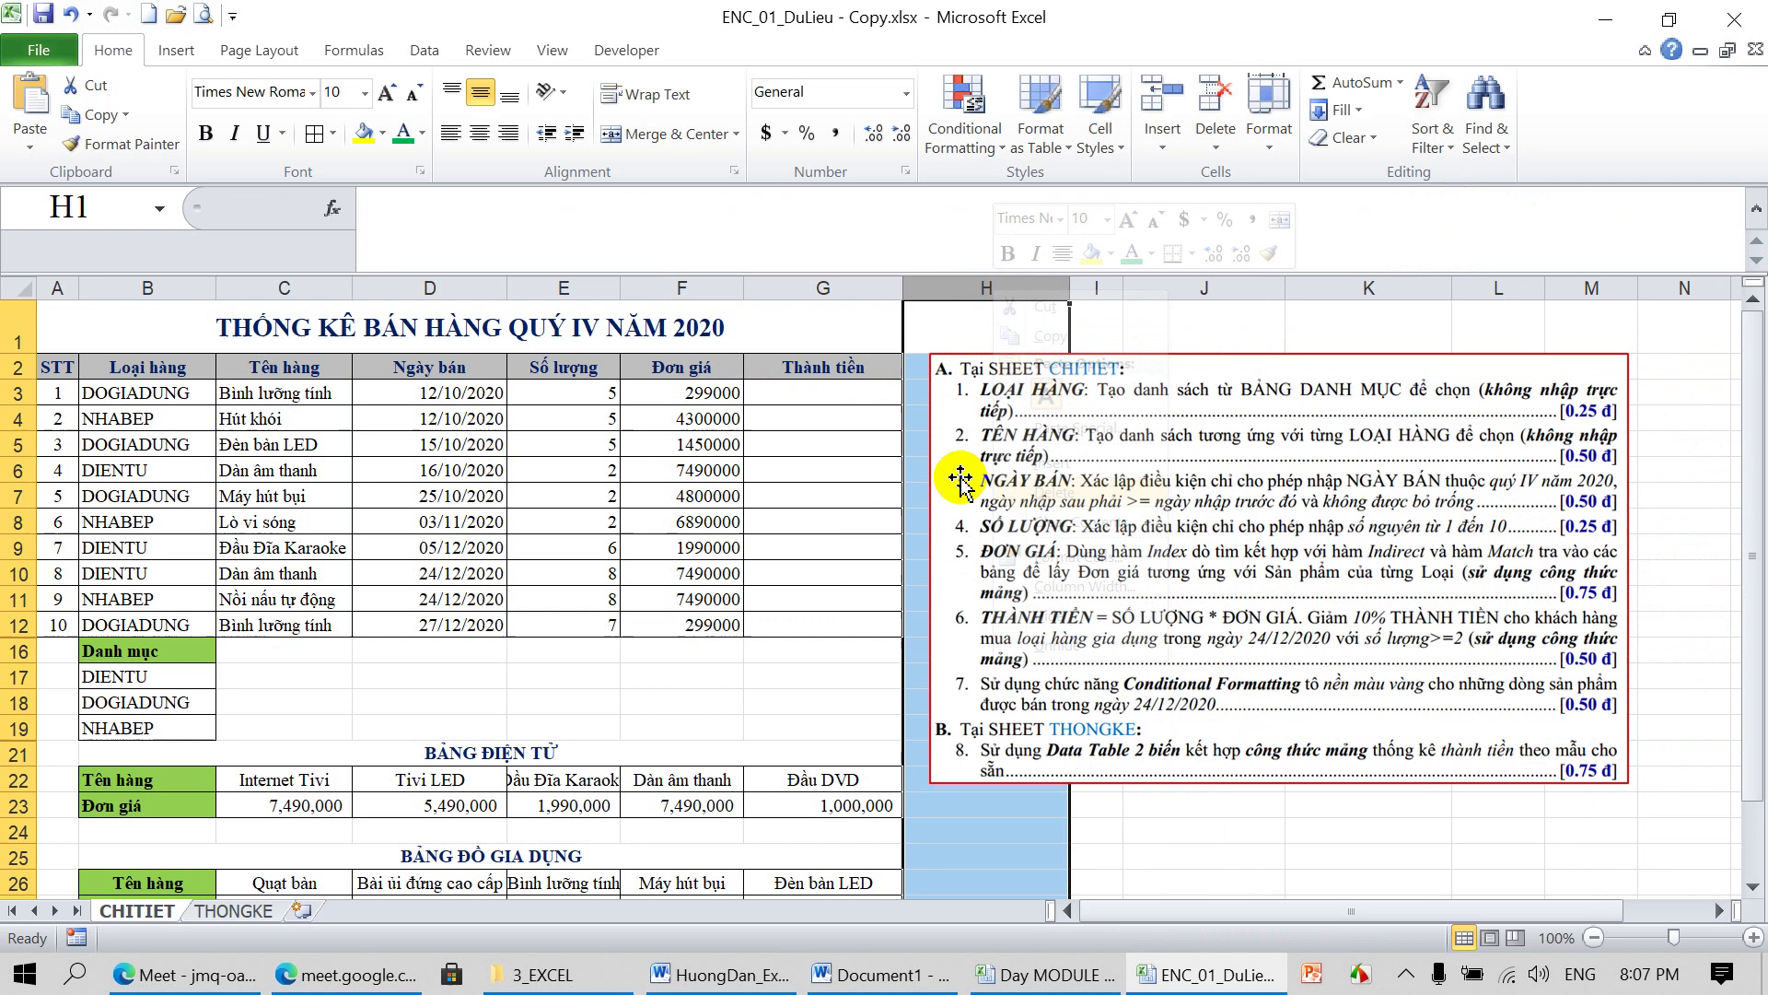
left_click_drag(1079, 449, 1166, 399)
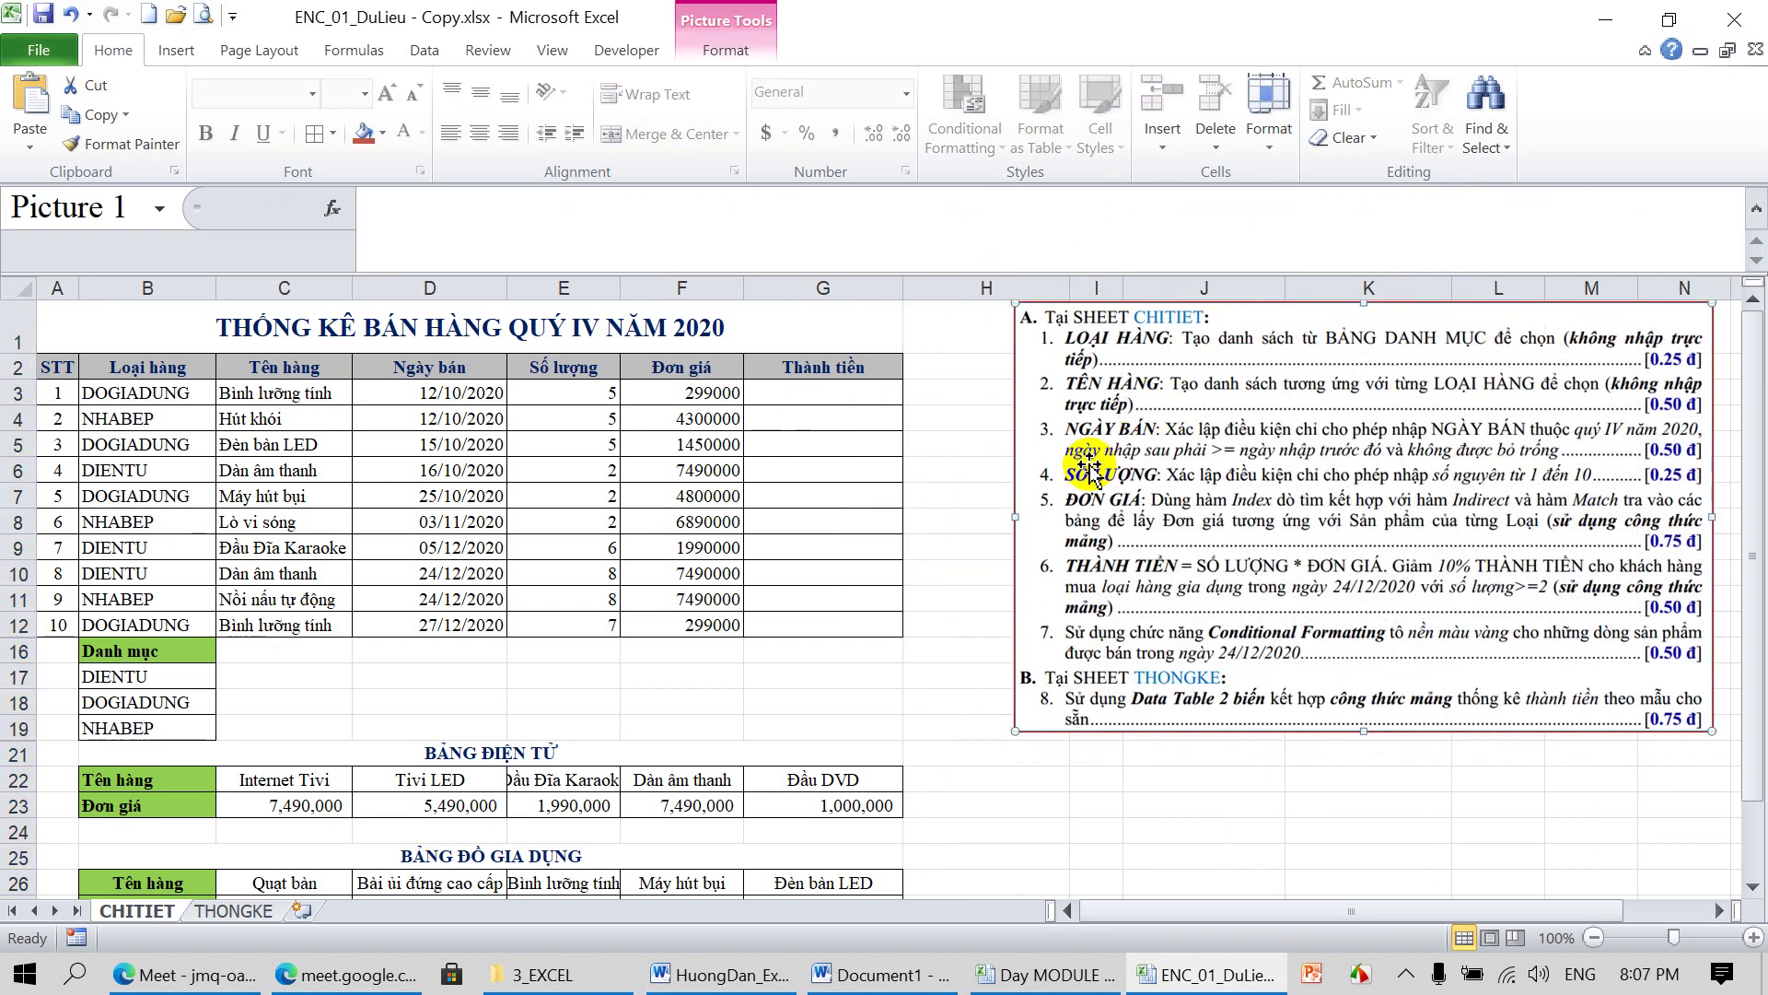
left_click(686, 393)
left_click(691, 470)
left_click(700, 547)
left_click(707, 566)
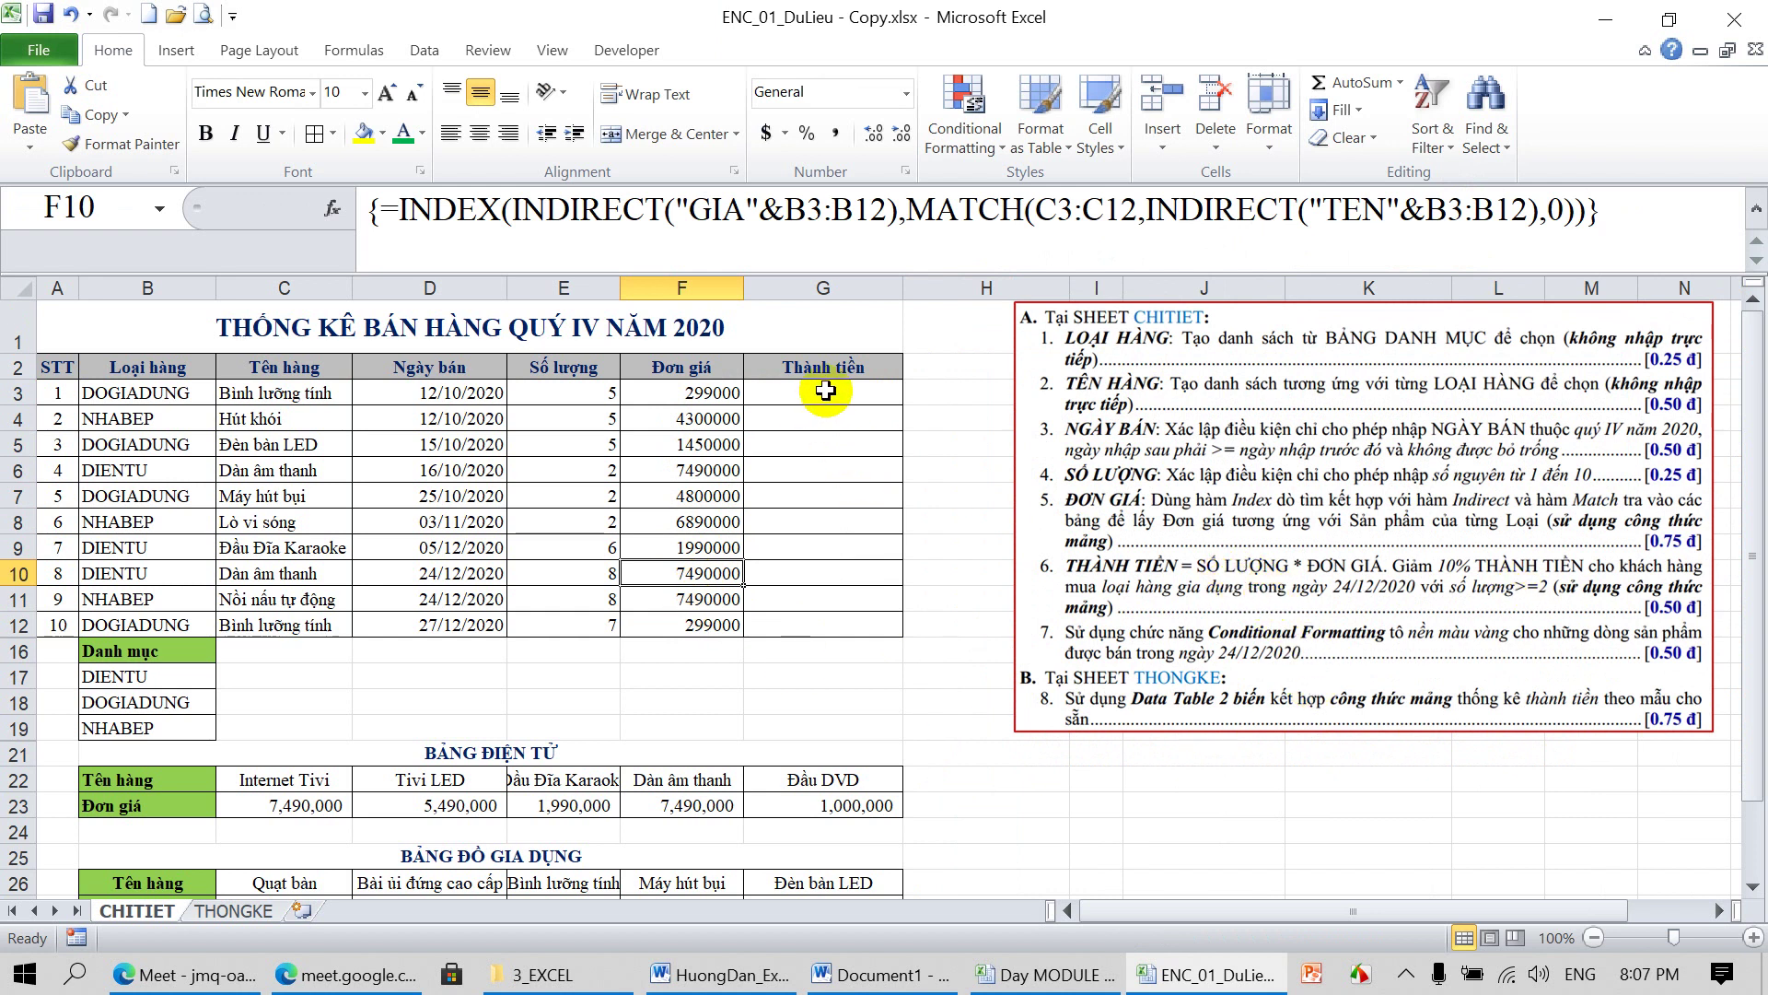
left_click_drag(825, 391, 824, 626)
Begin the G3:G12 Thành tiền formula as =E3:E12*F3:F12*IF(
type("=")
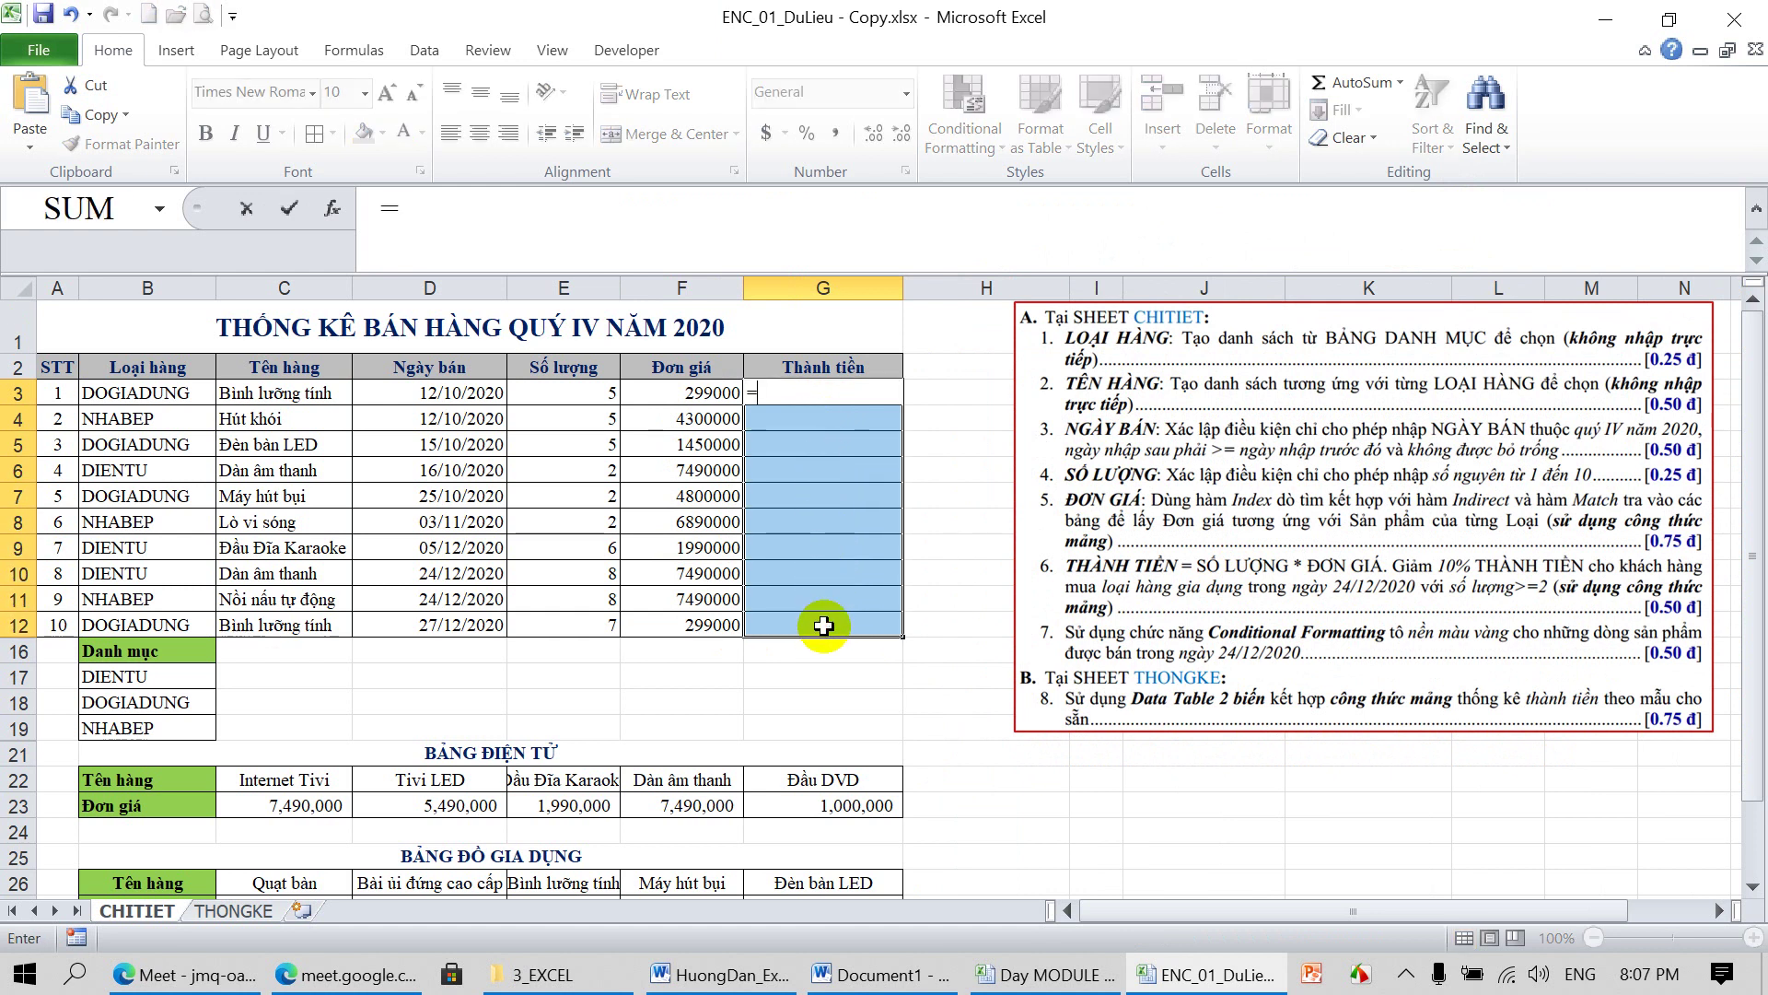
left_click_drag(562, 394, 560, 619)
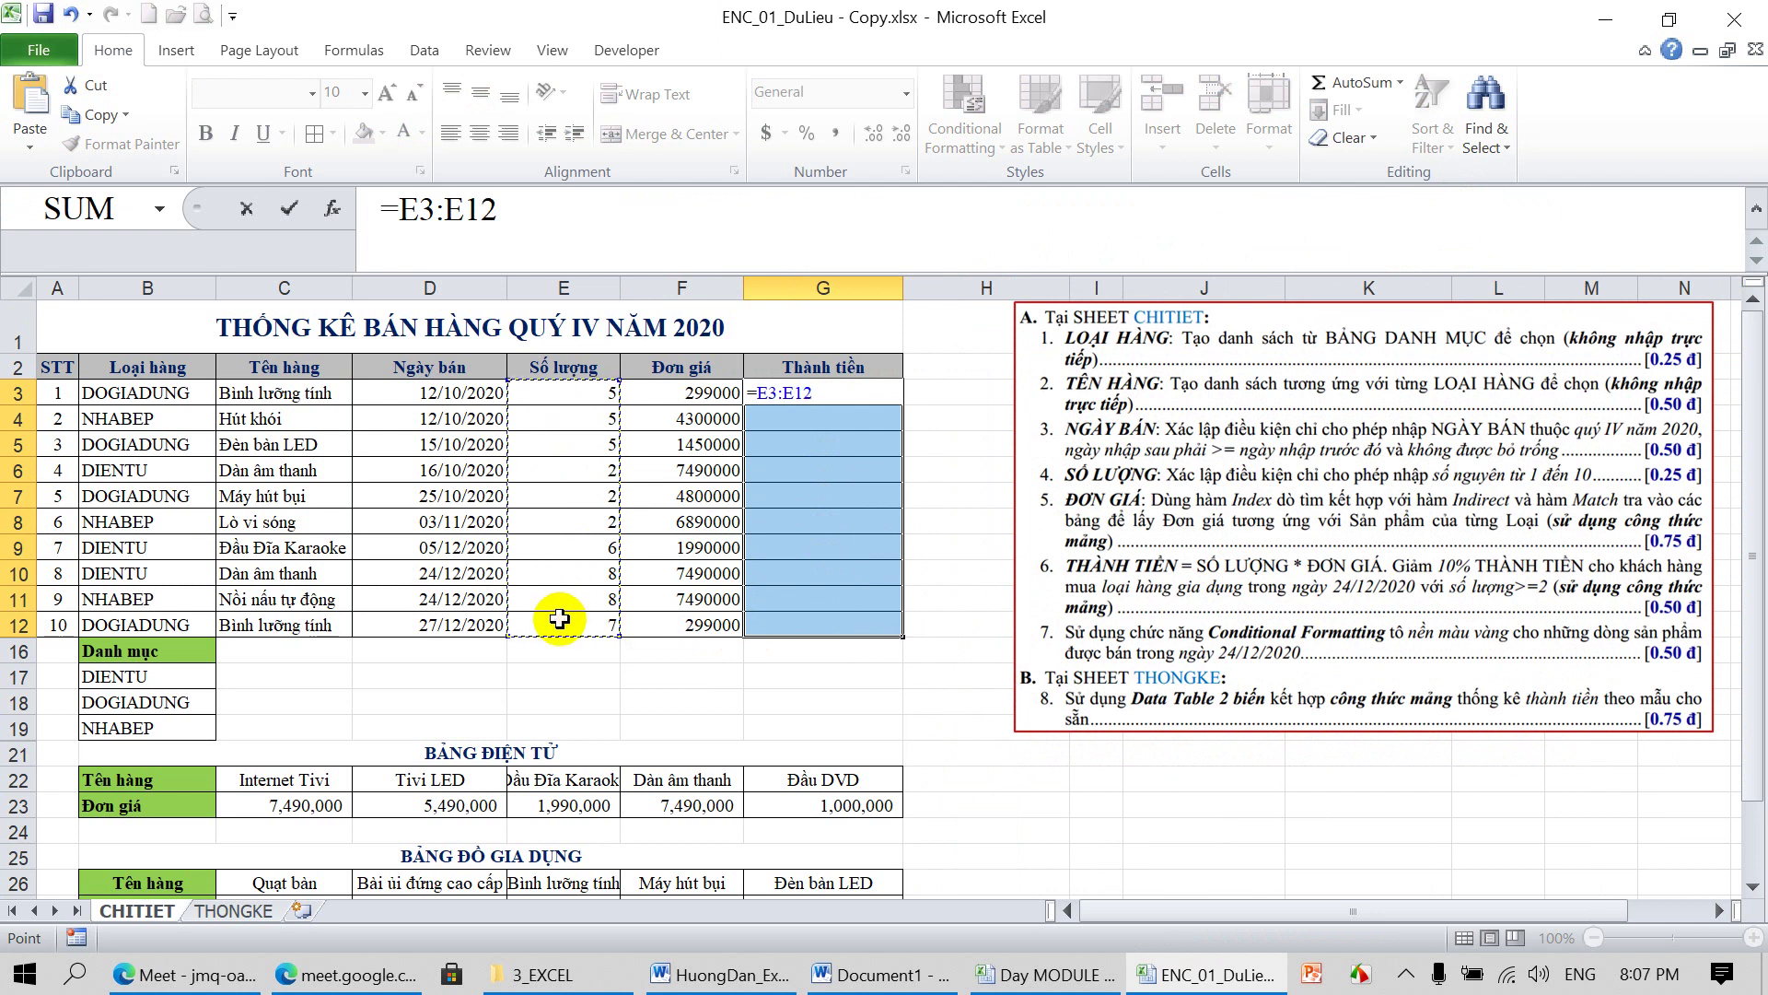
type("*")
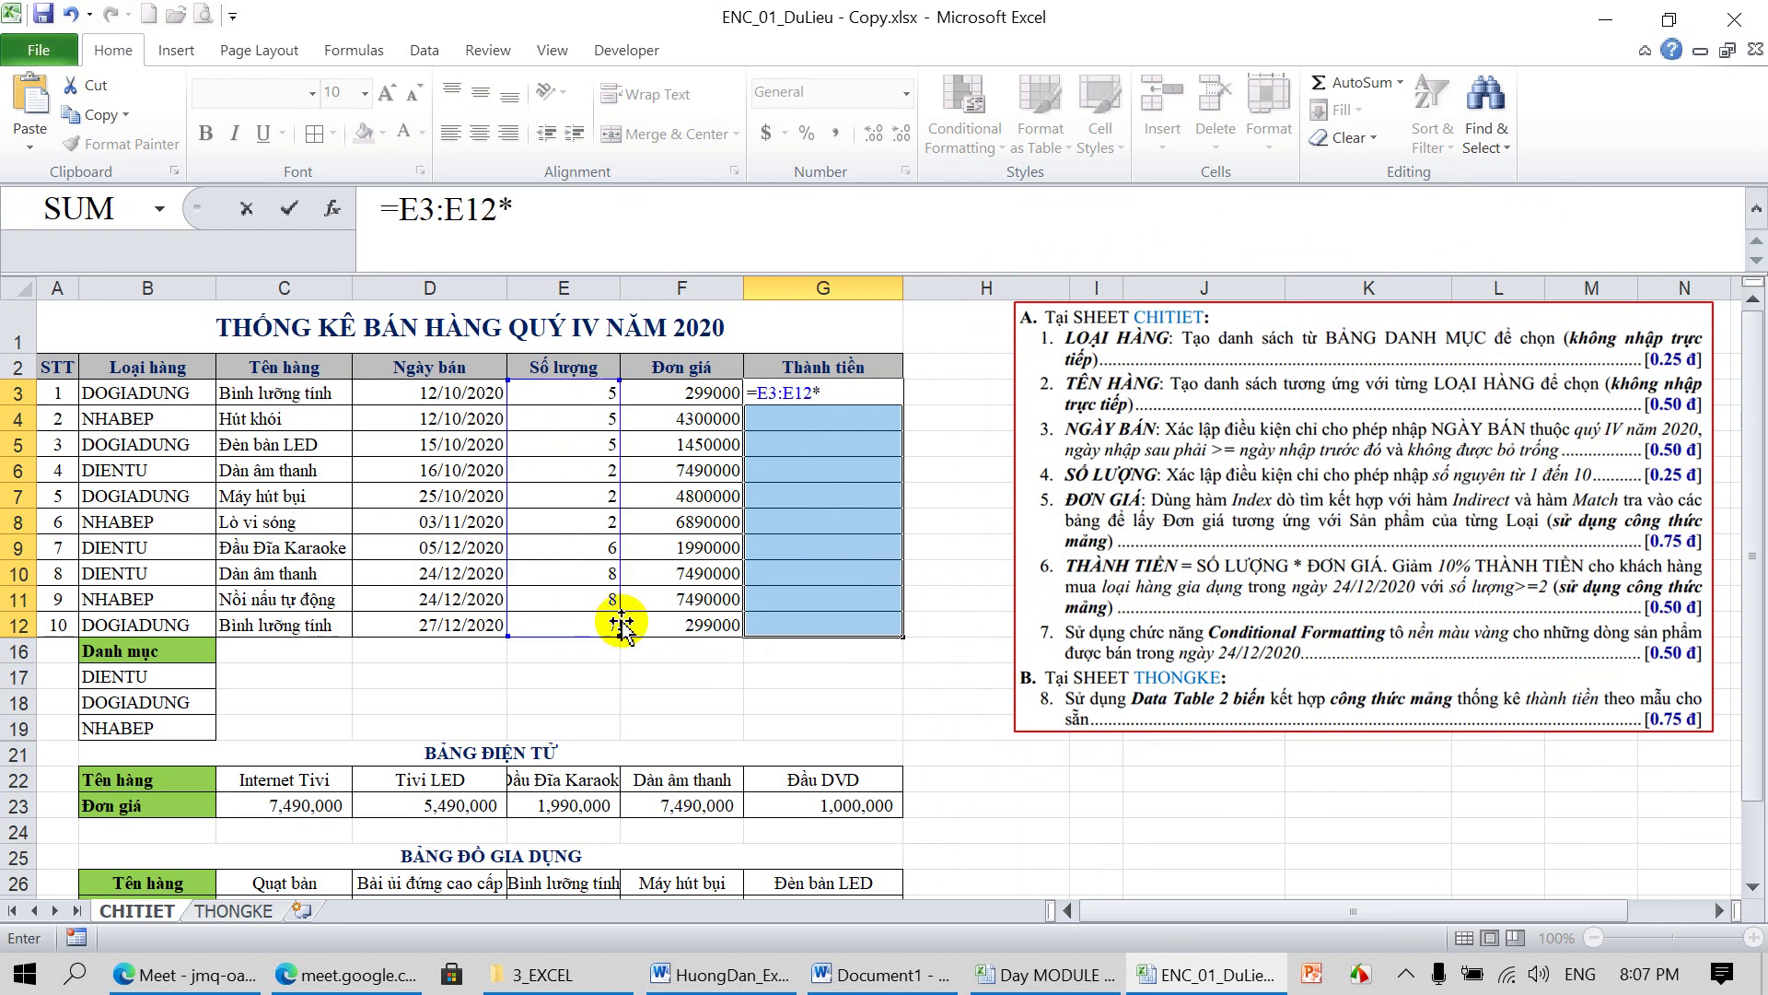
left_click_drag(697, 392, 696, 629)
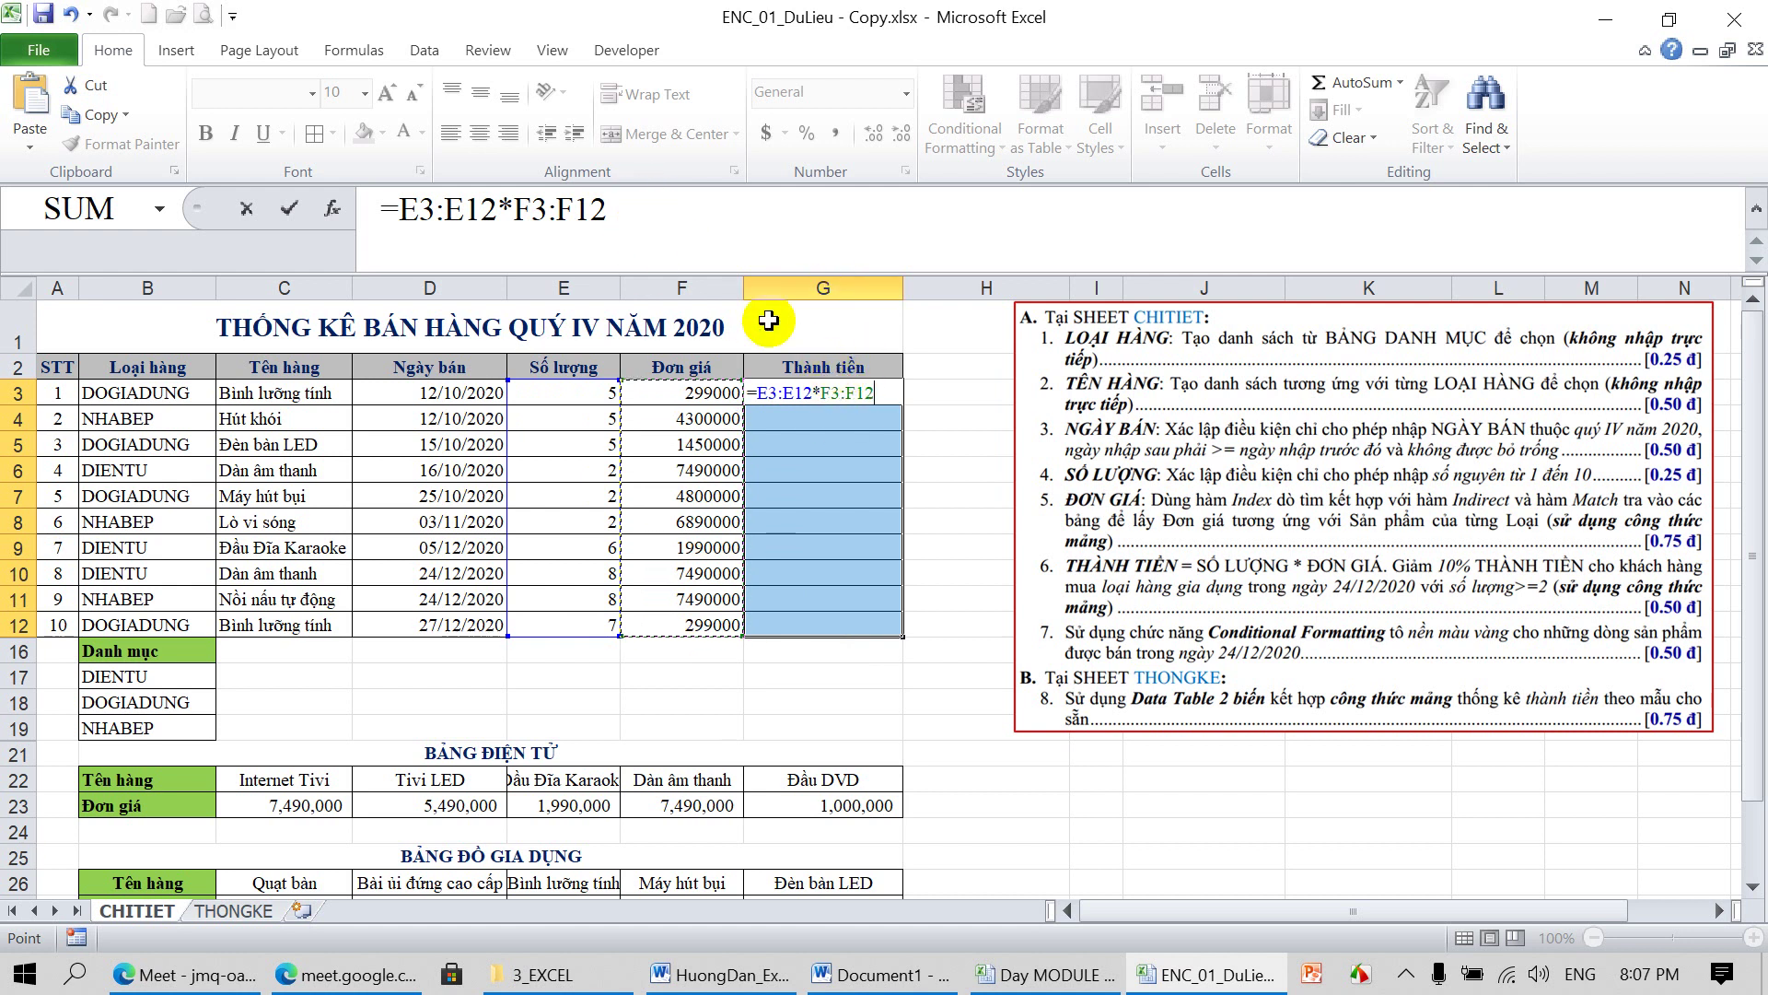
left_click(650, 213)
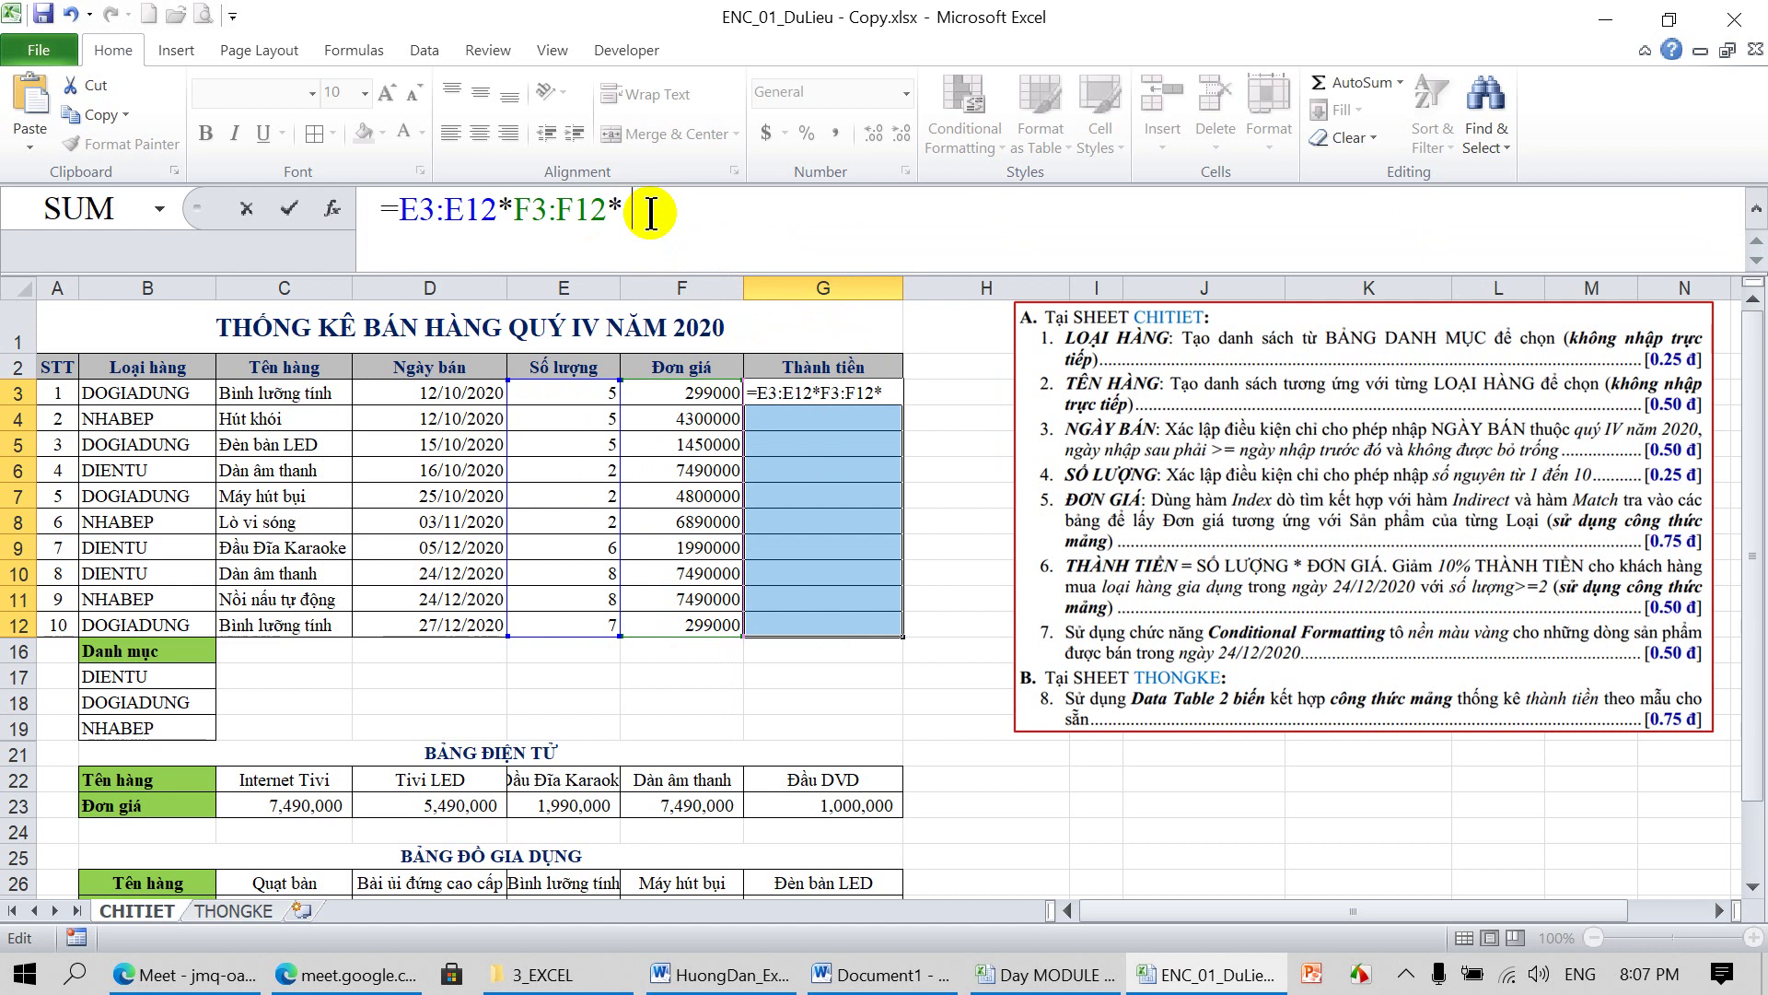
type("IF(")
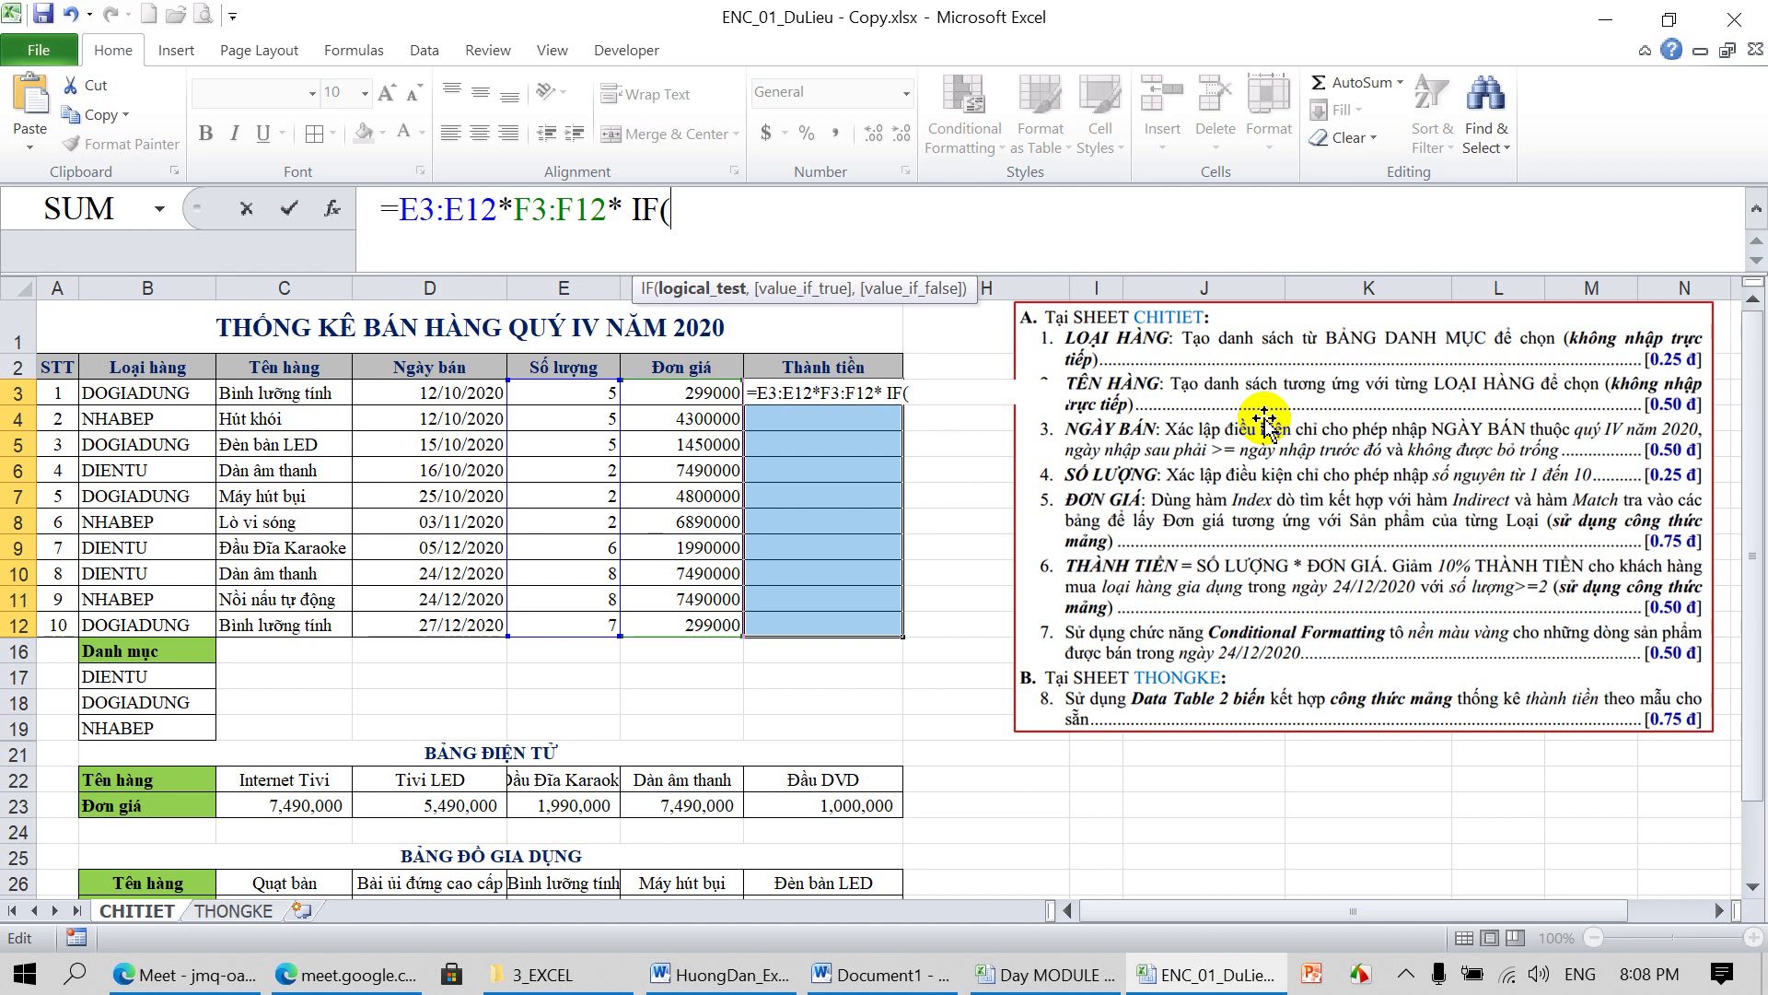
Build IF's skeleton with result 90%,1 and set the first condition to B3:B12="DOGIADUNG"
type("()")
type("*()")
type("*")
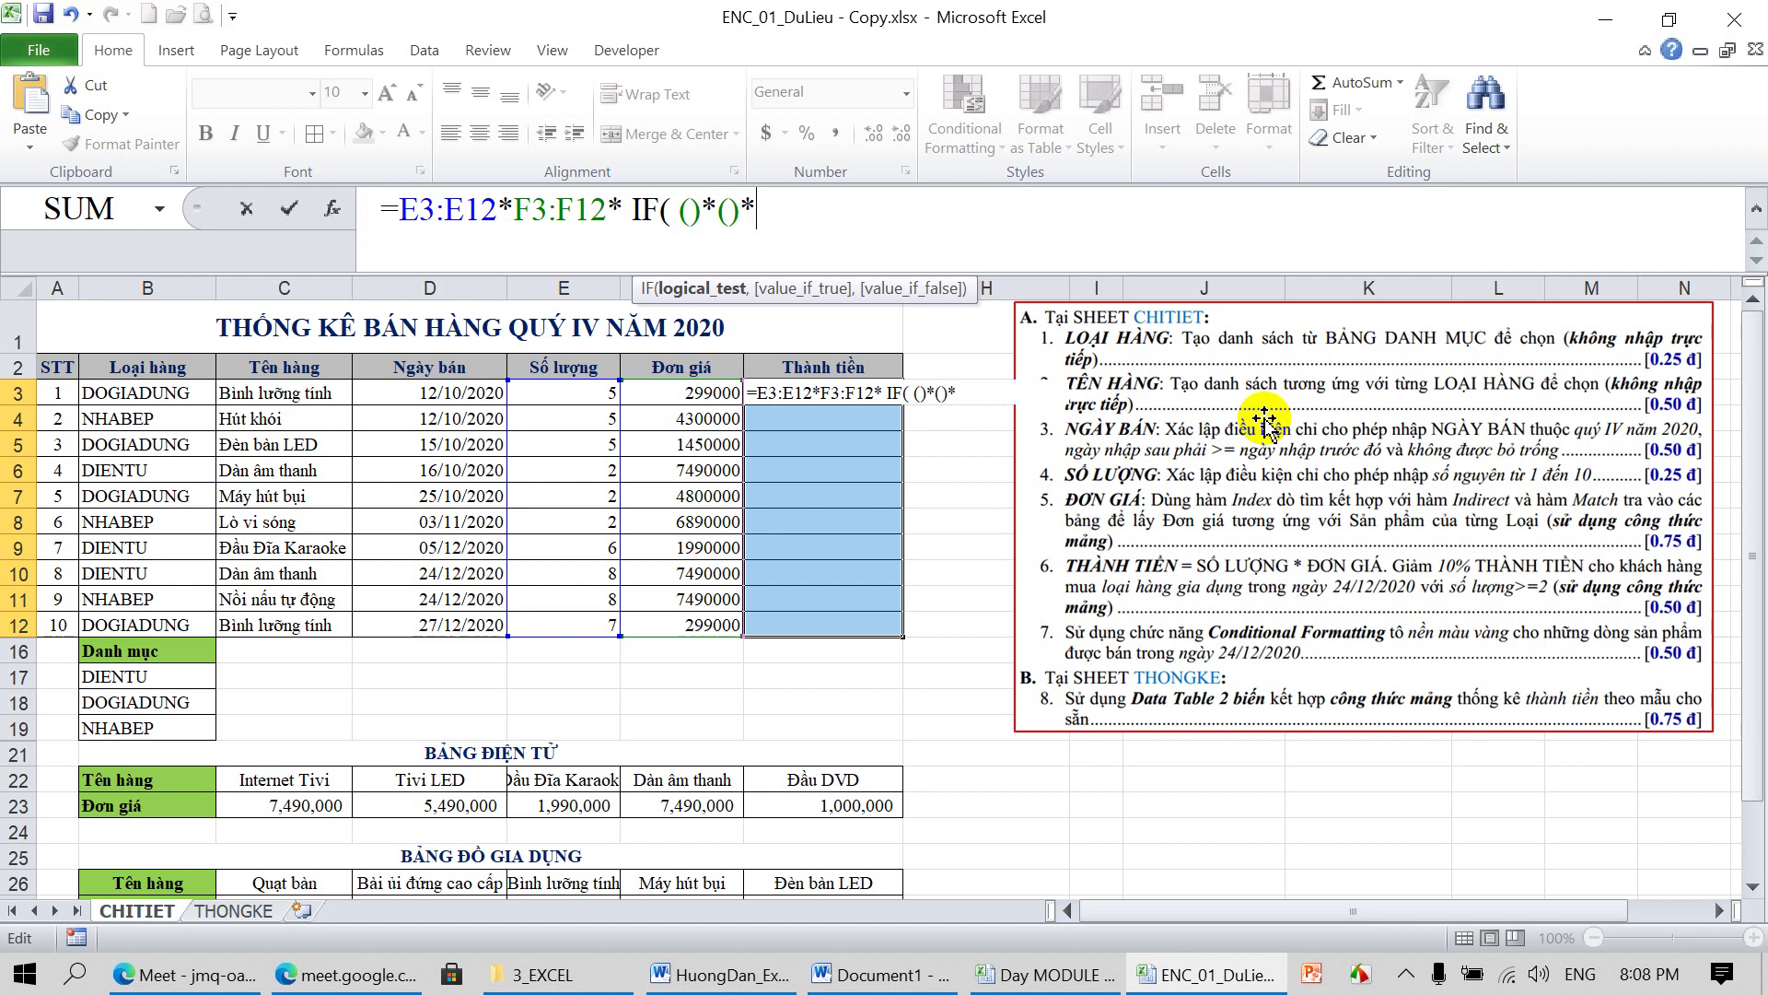
type("()")
type(",")
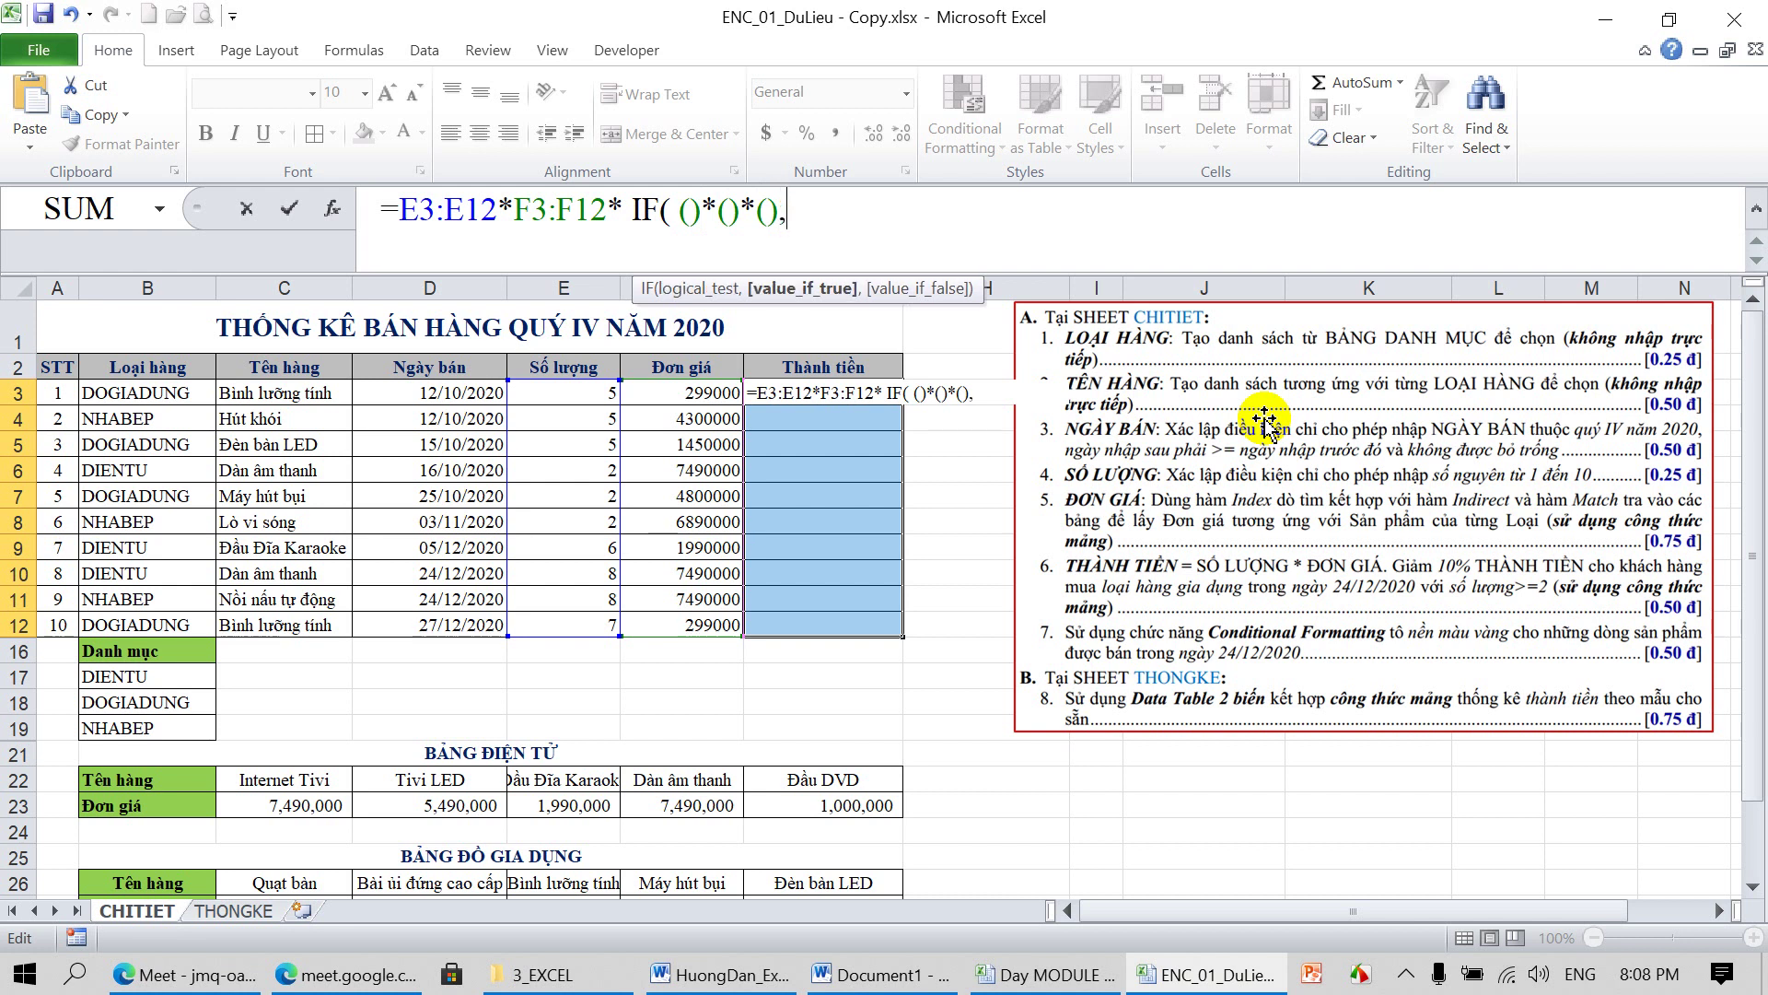
type("90%")
type(",1)")
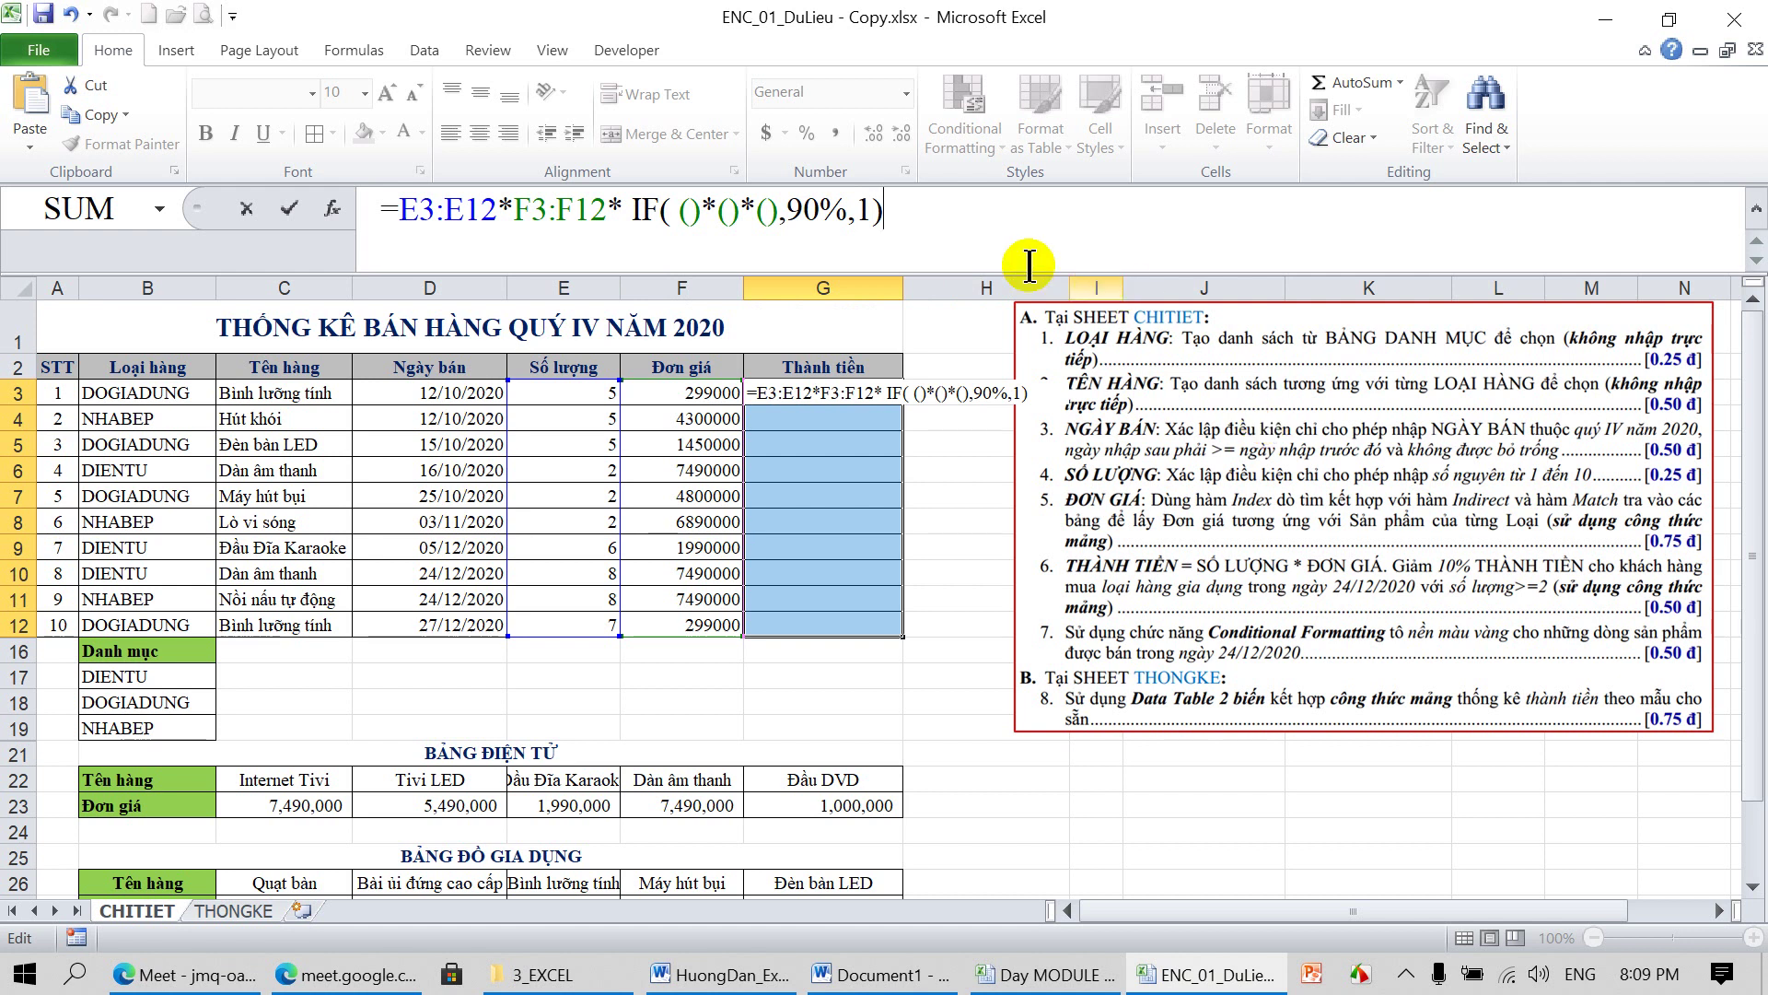
left_click(690, 212)
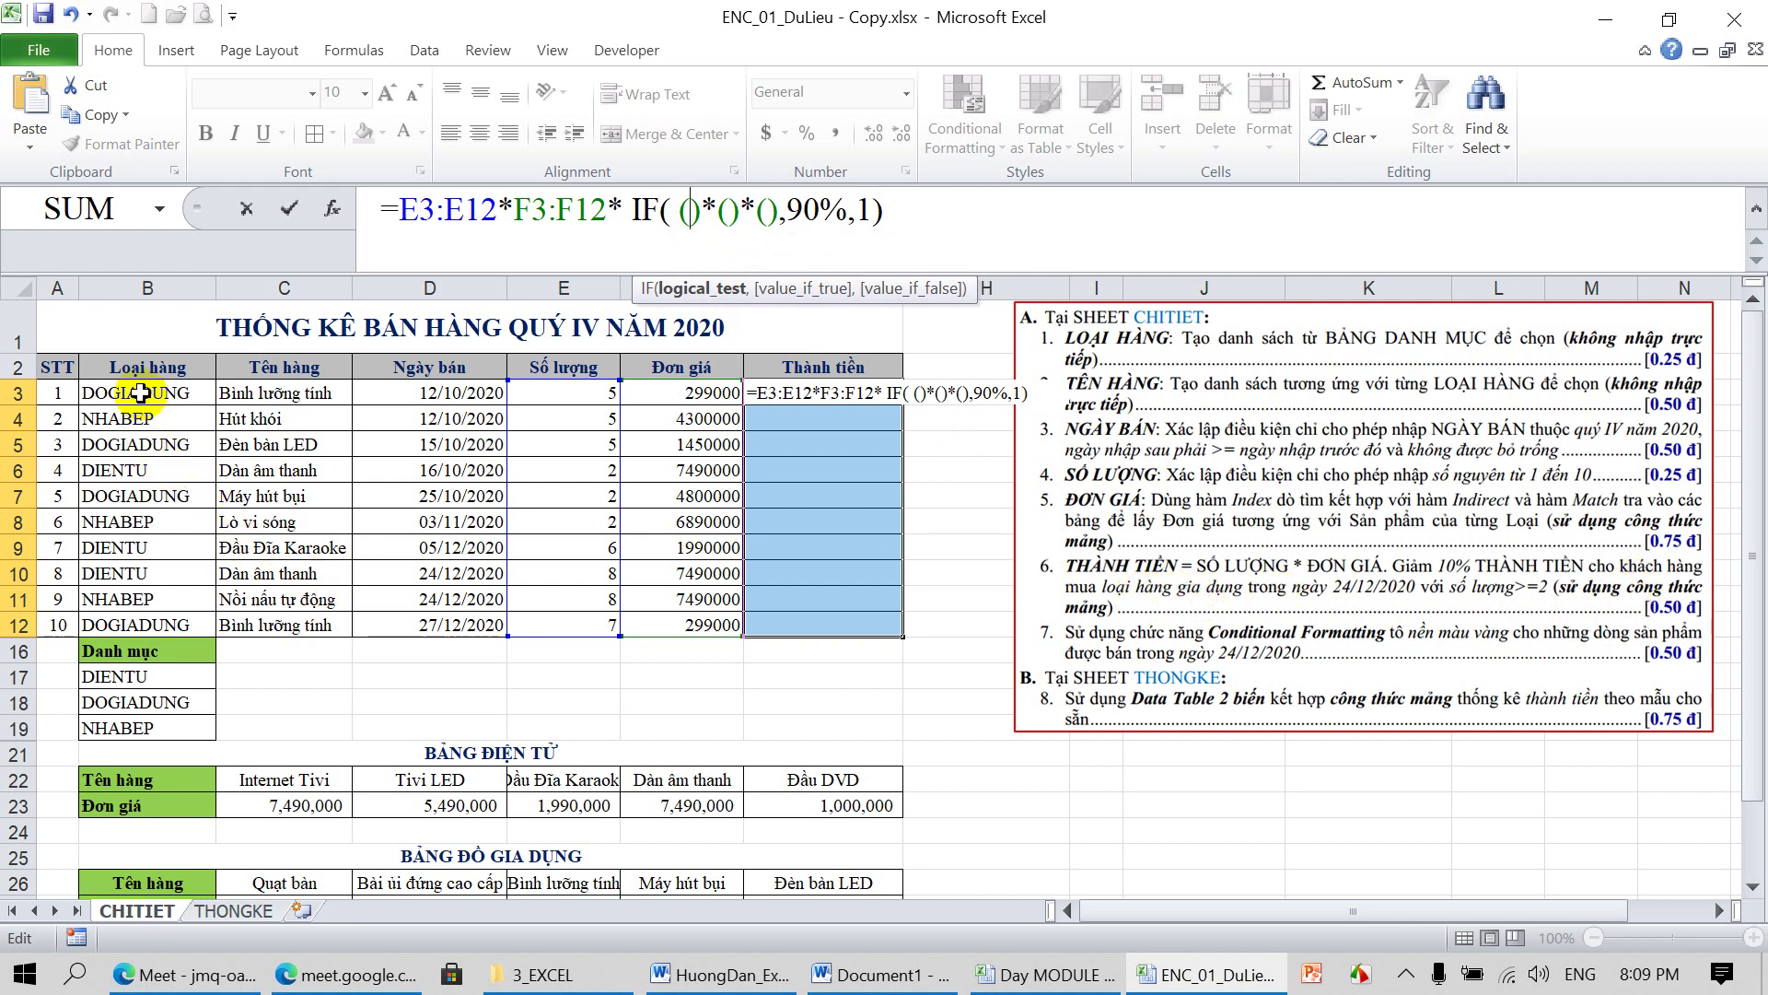
left_click_drag(140, 397, 138, 626)
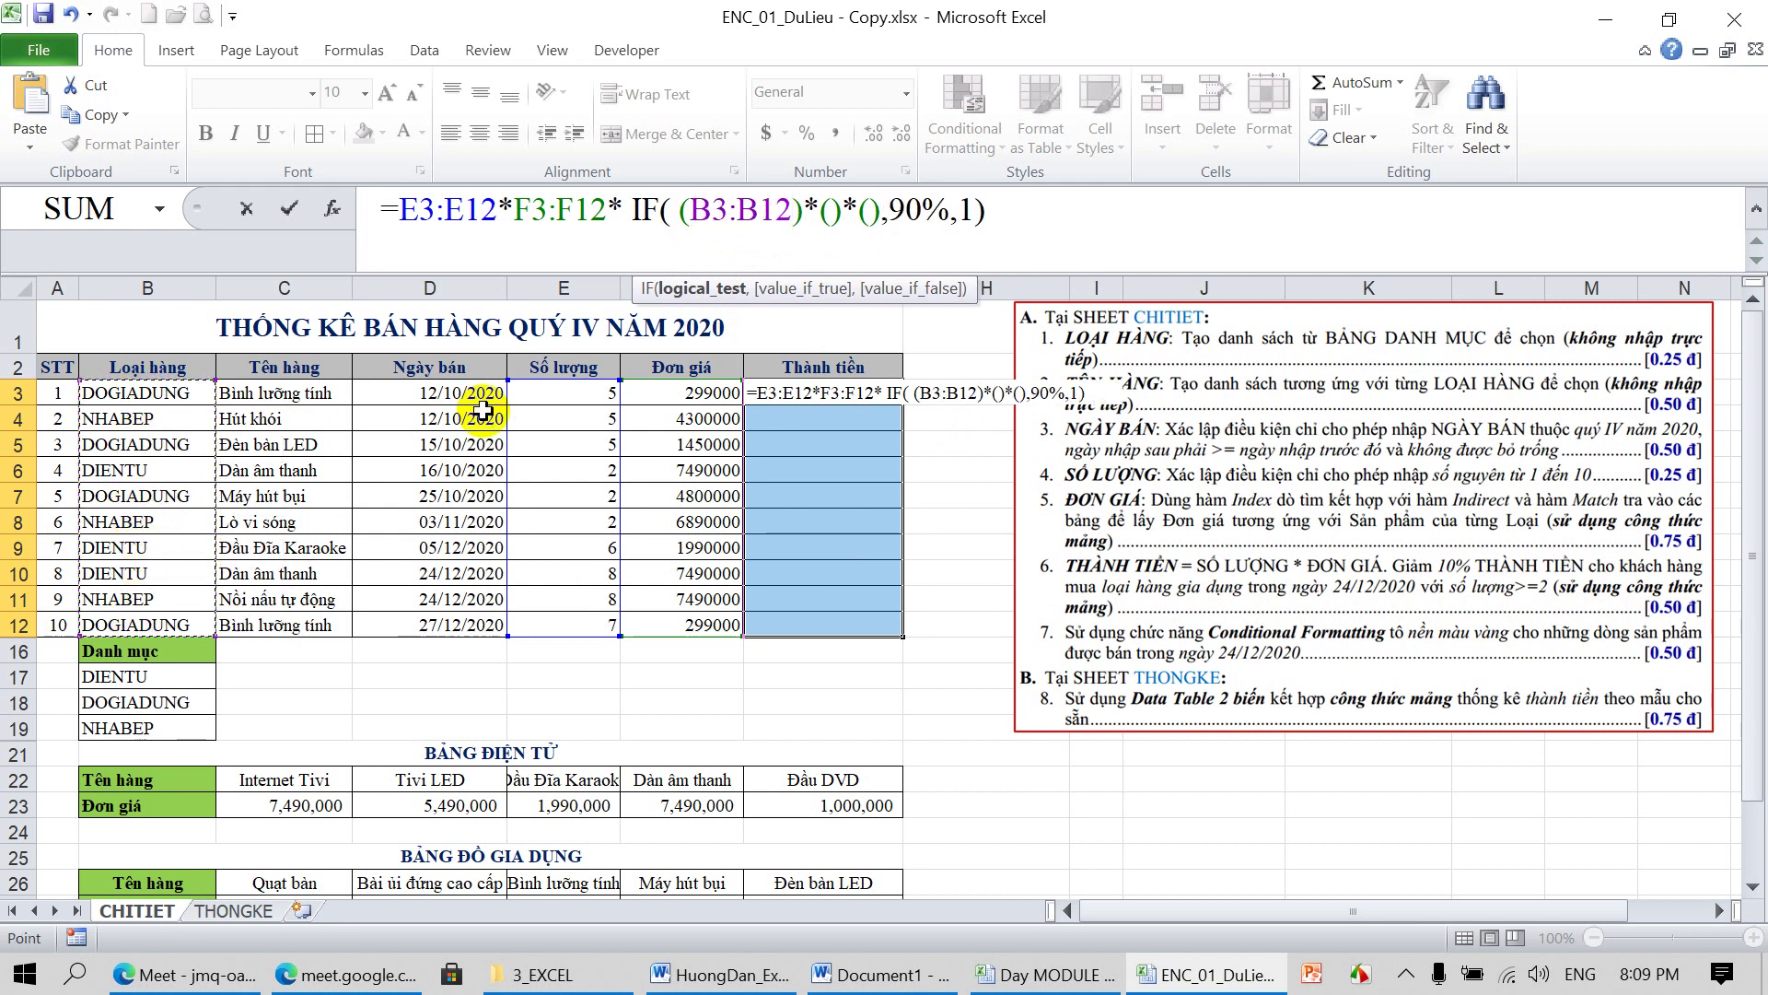
type("=")
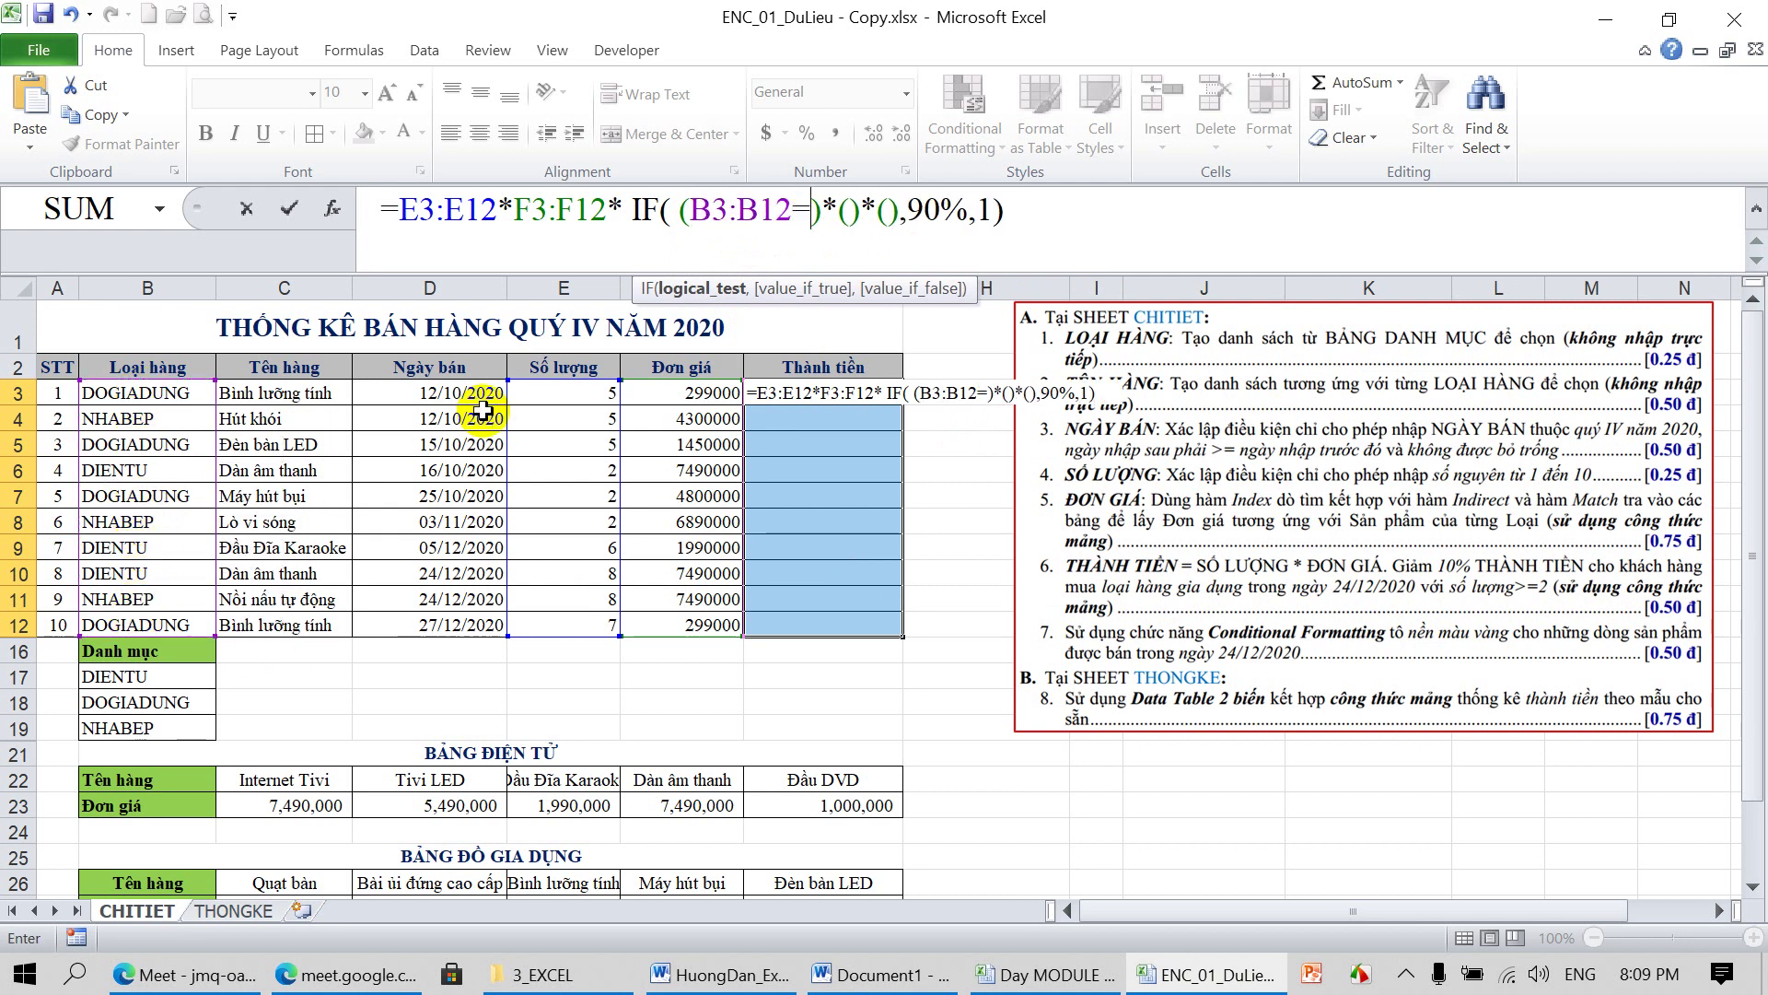
type("\"")
type("DO")
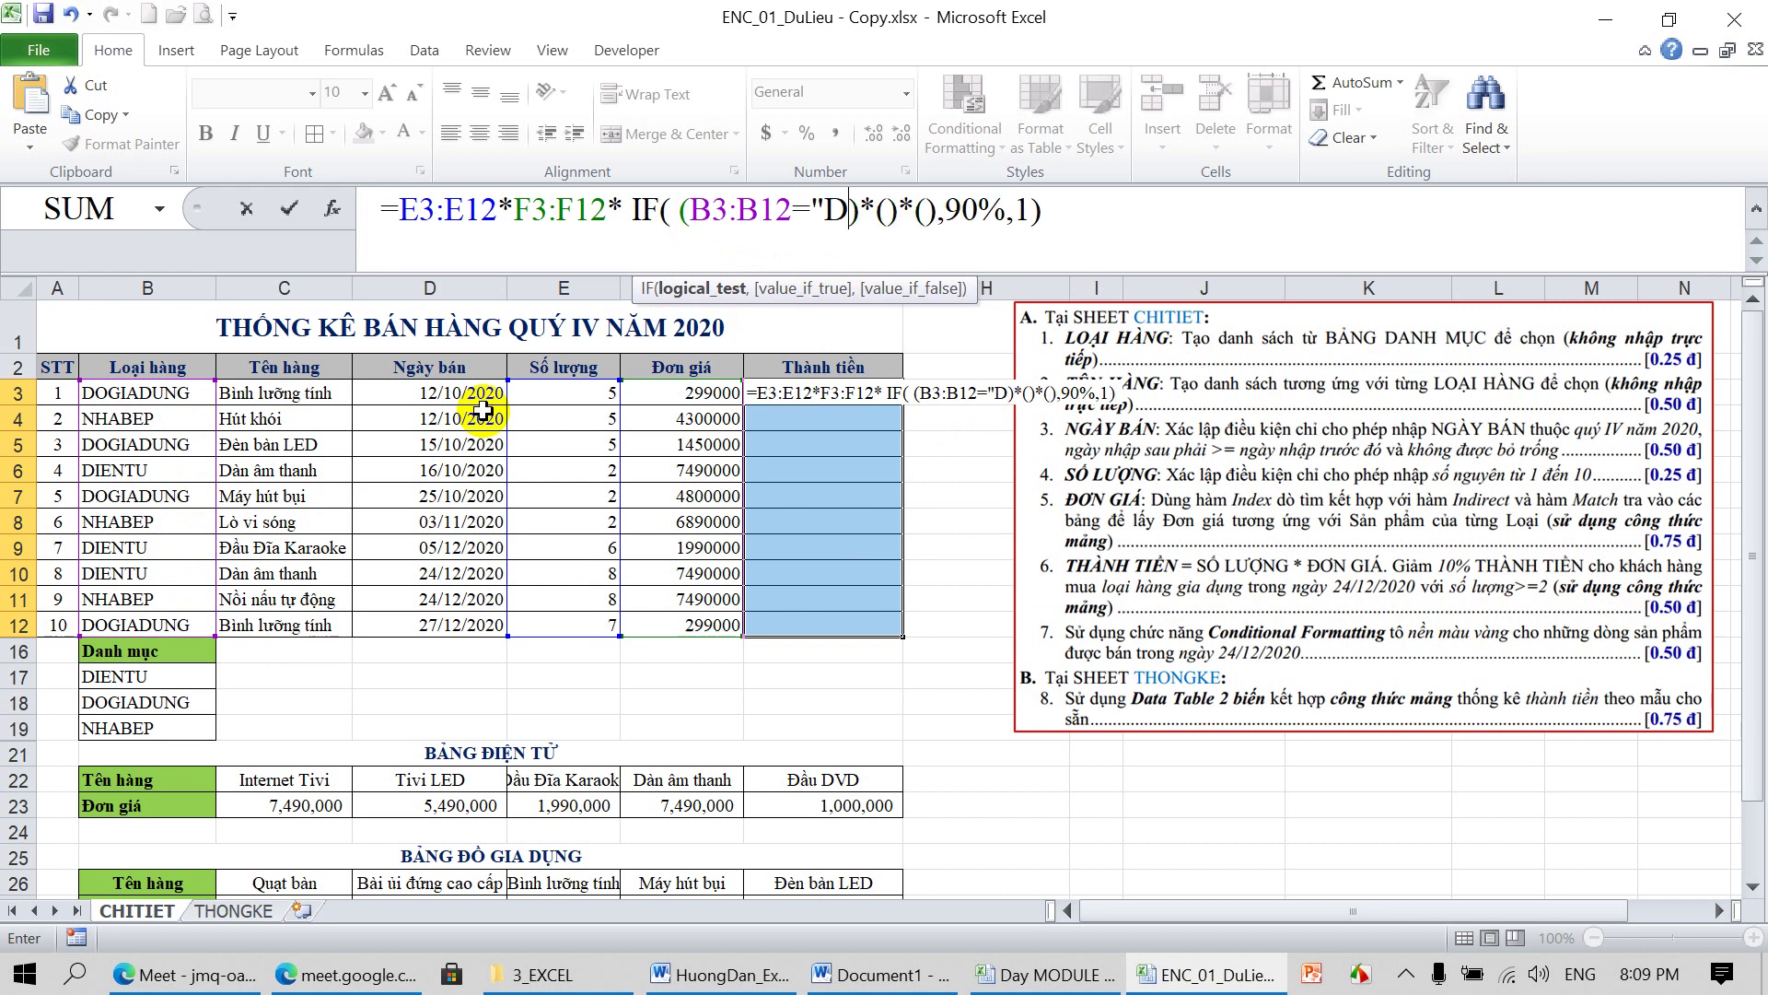
type("GIADUNG\"")
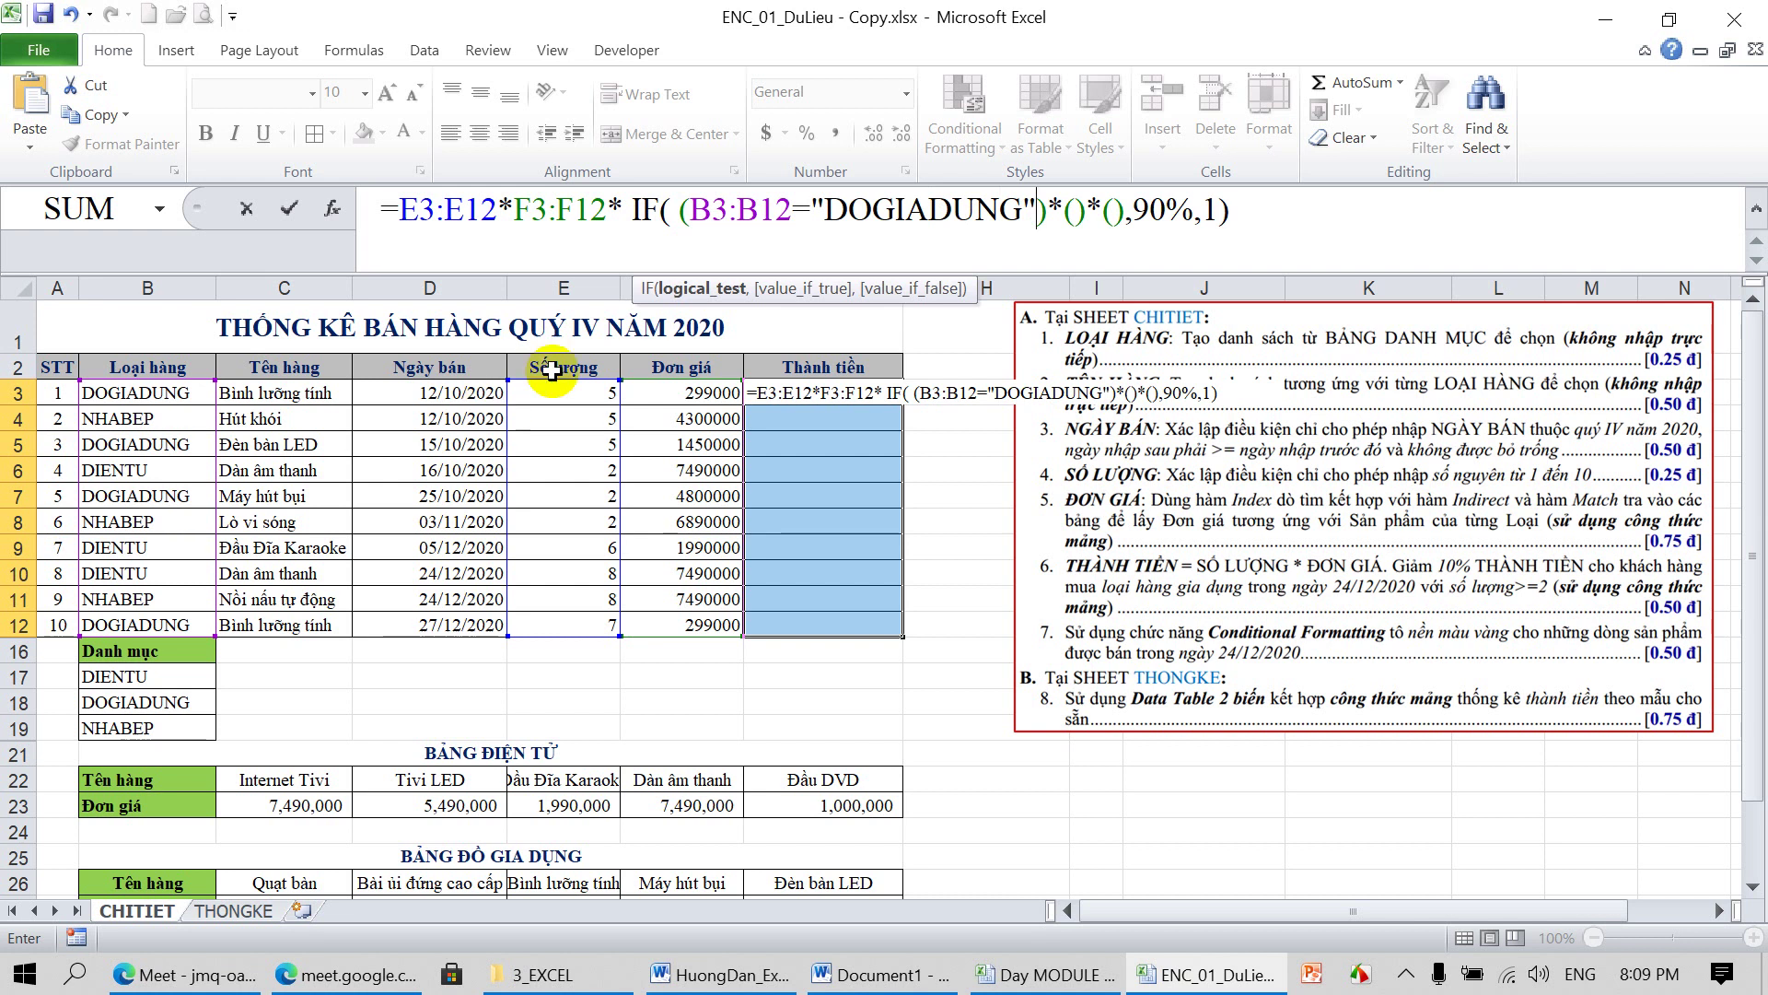
Set the second condition to D3:D12=DATE(2020,12,24)
left_click(1078, 215)
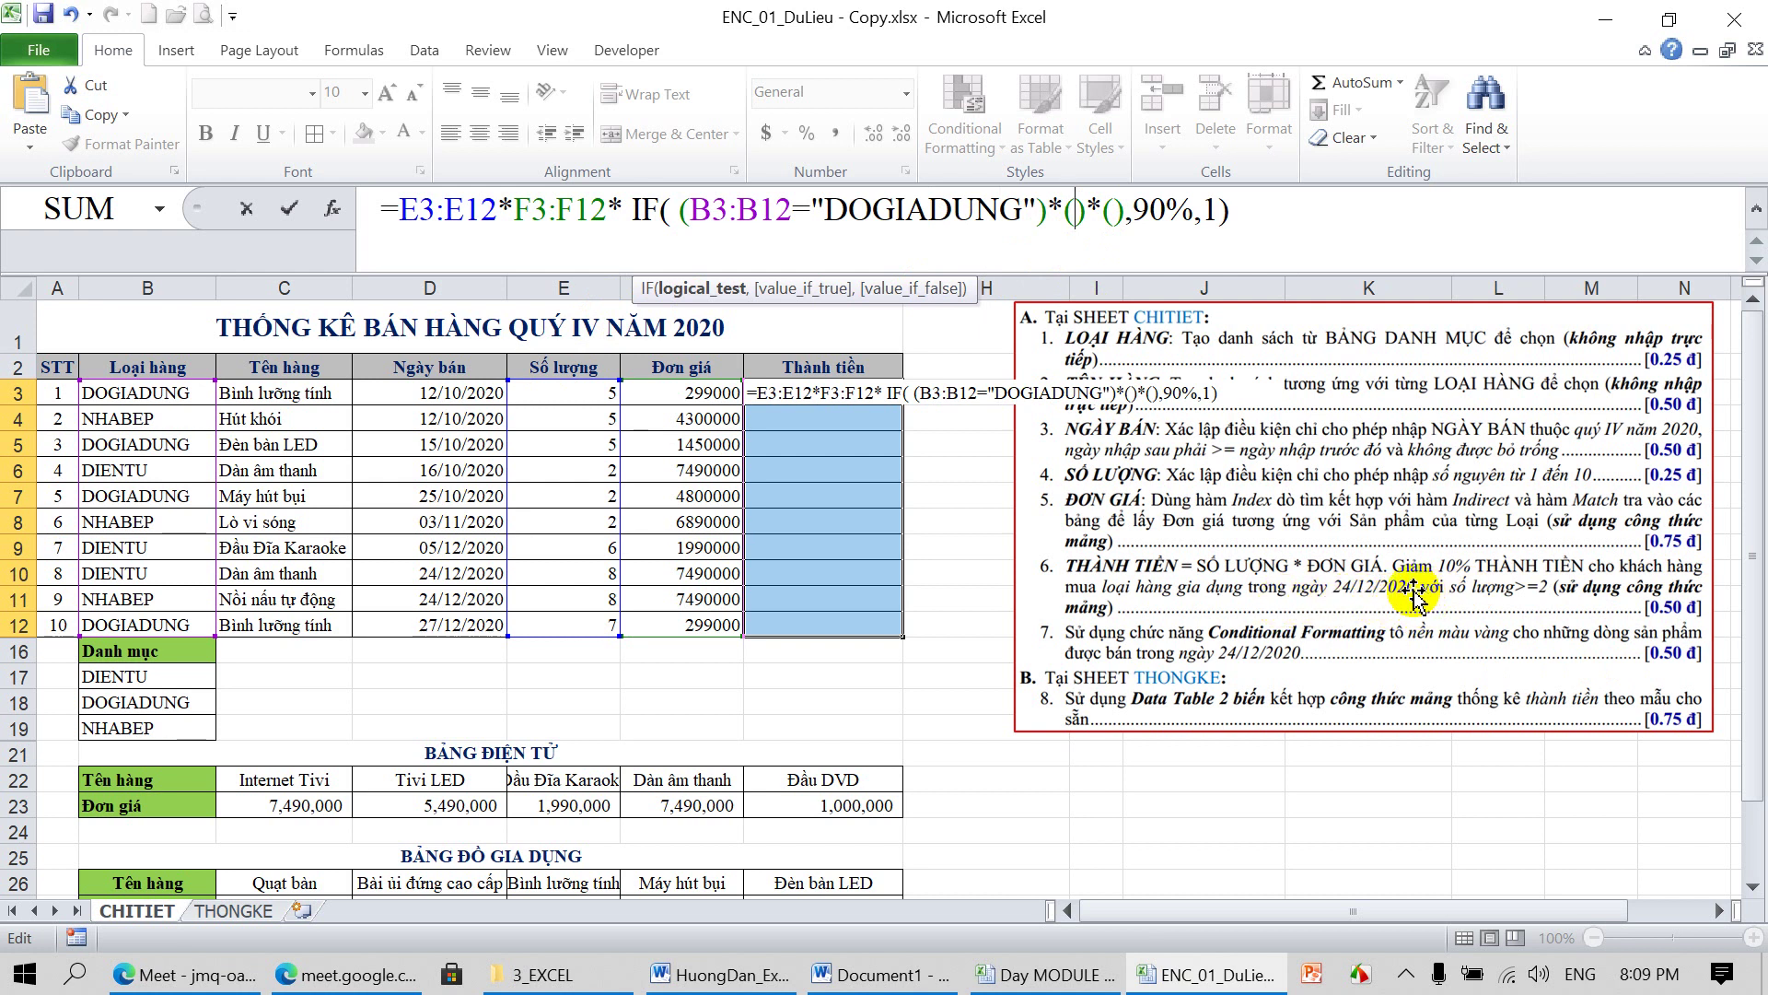
left_click_drag(468, 403, 450, 615)
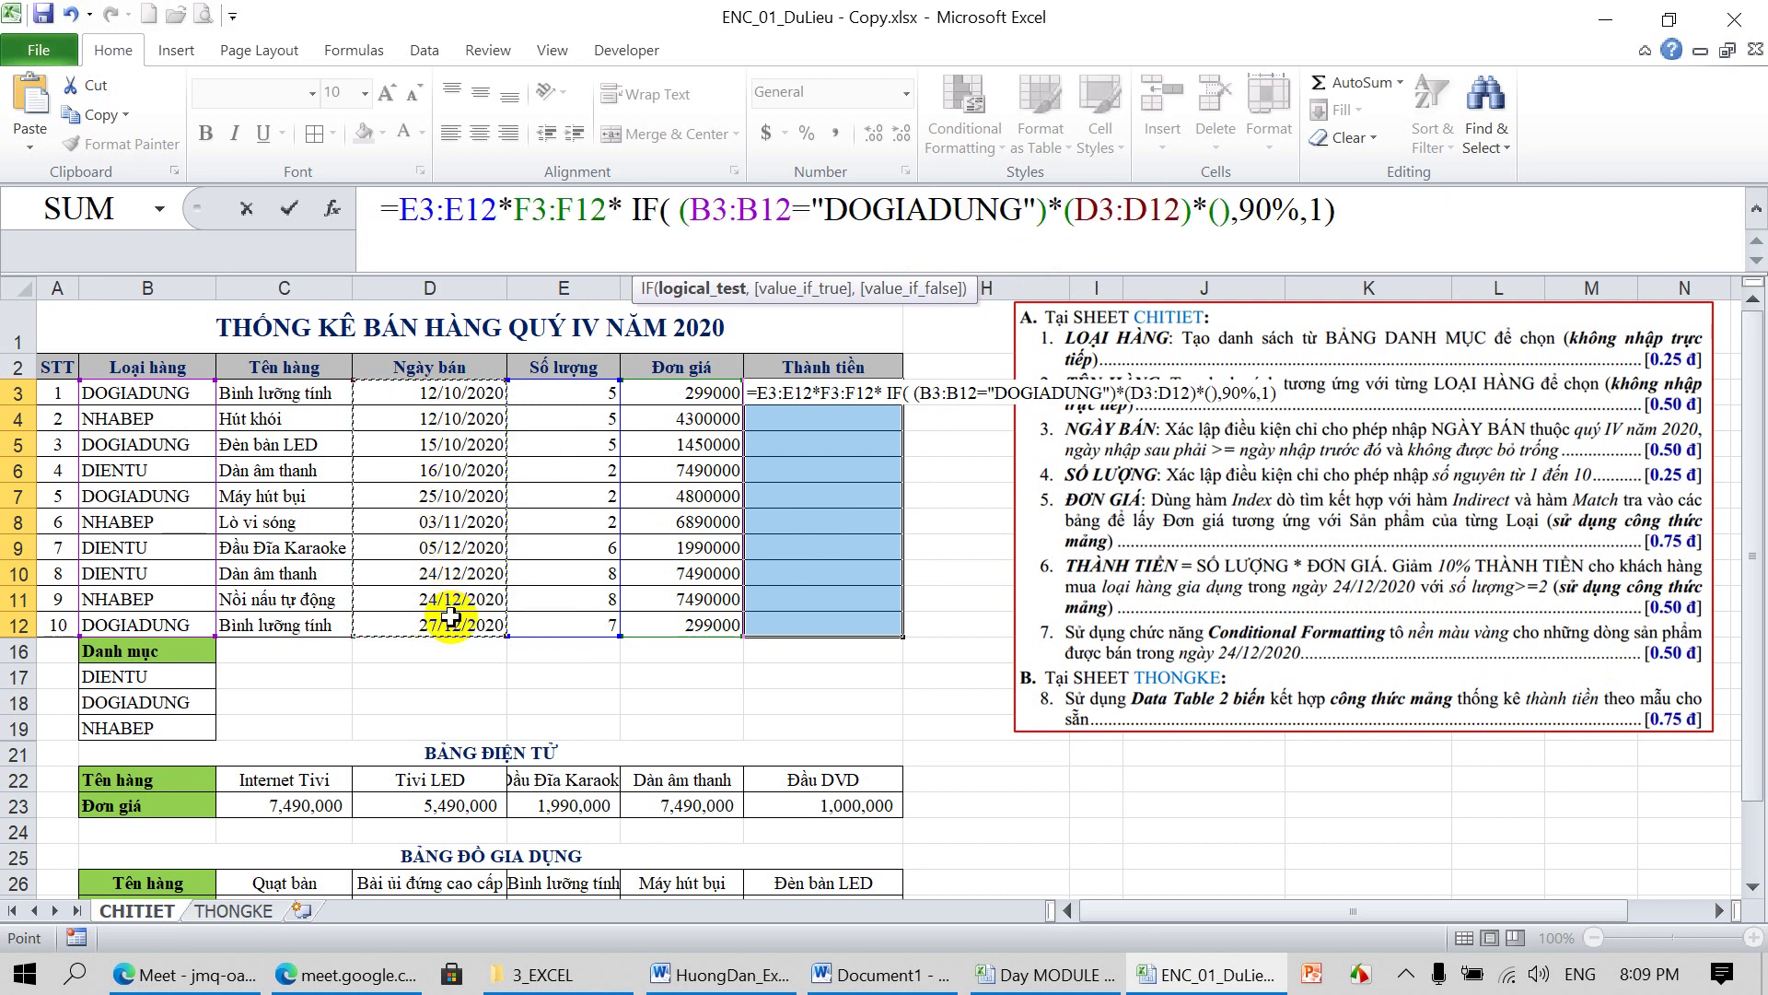
type("=")
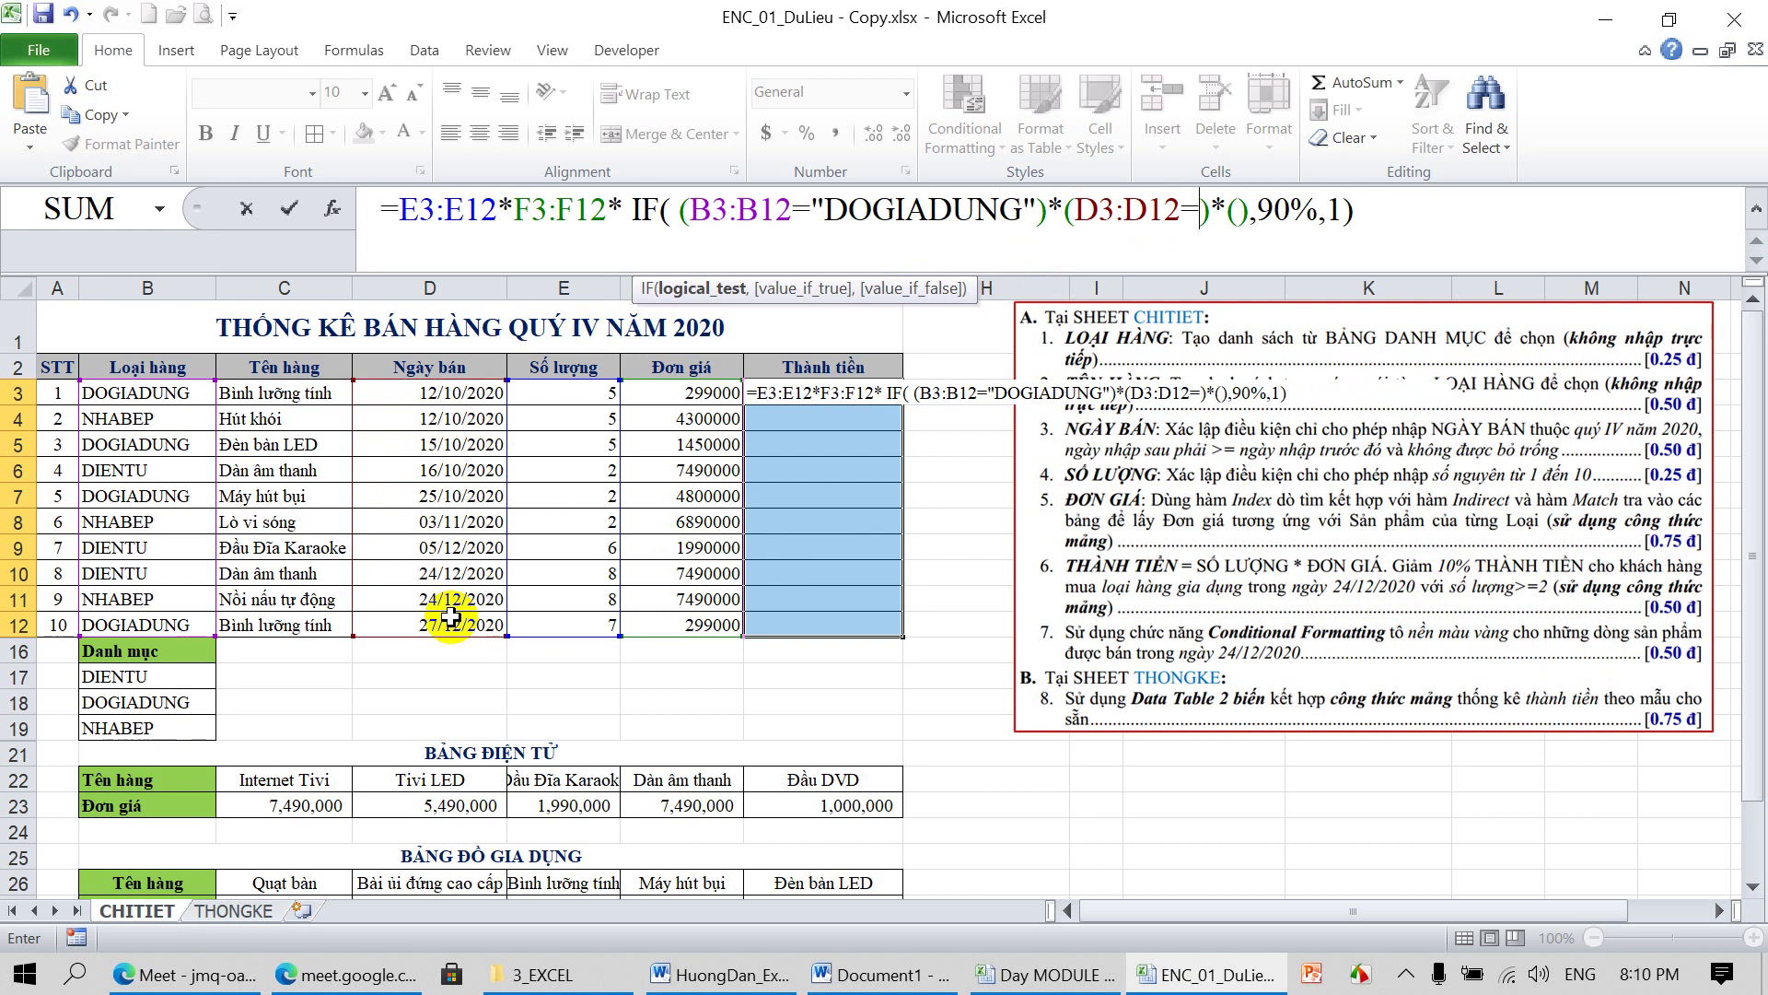
type("DA")
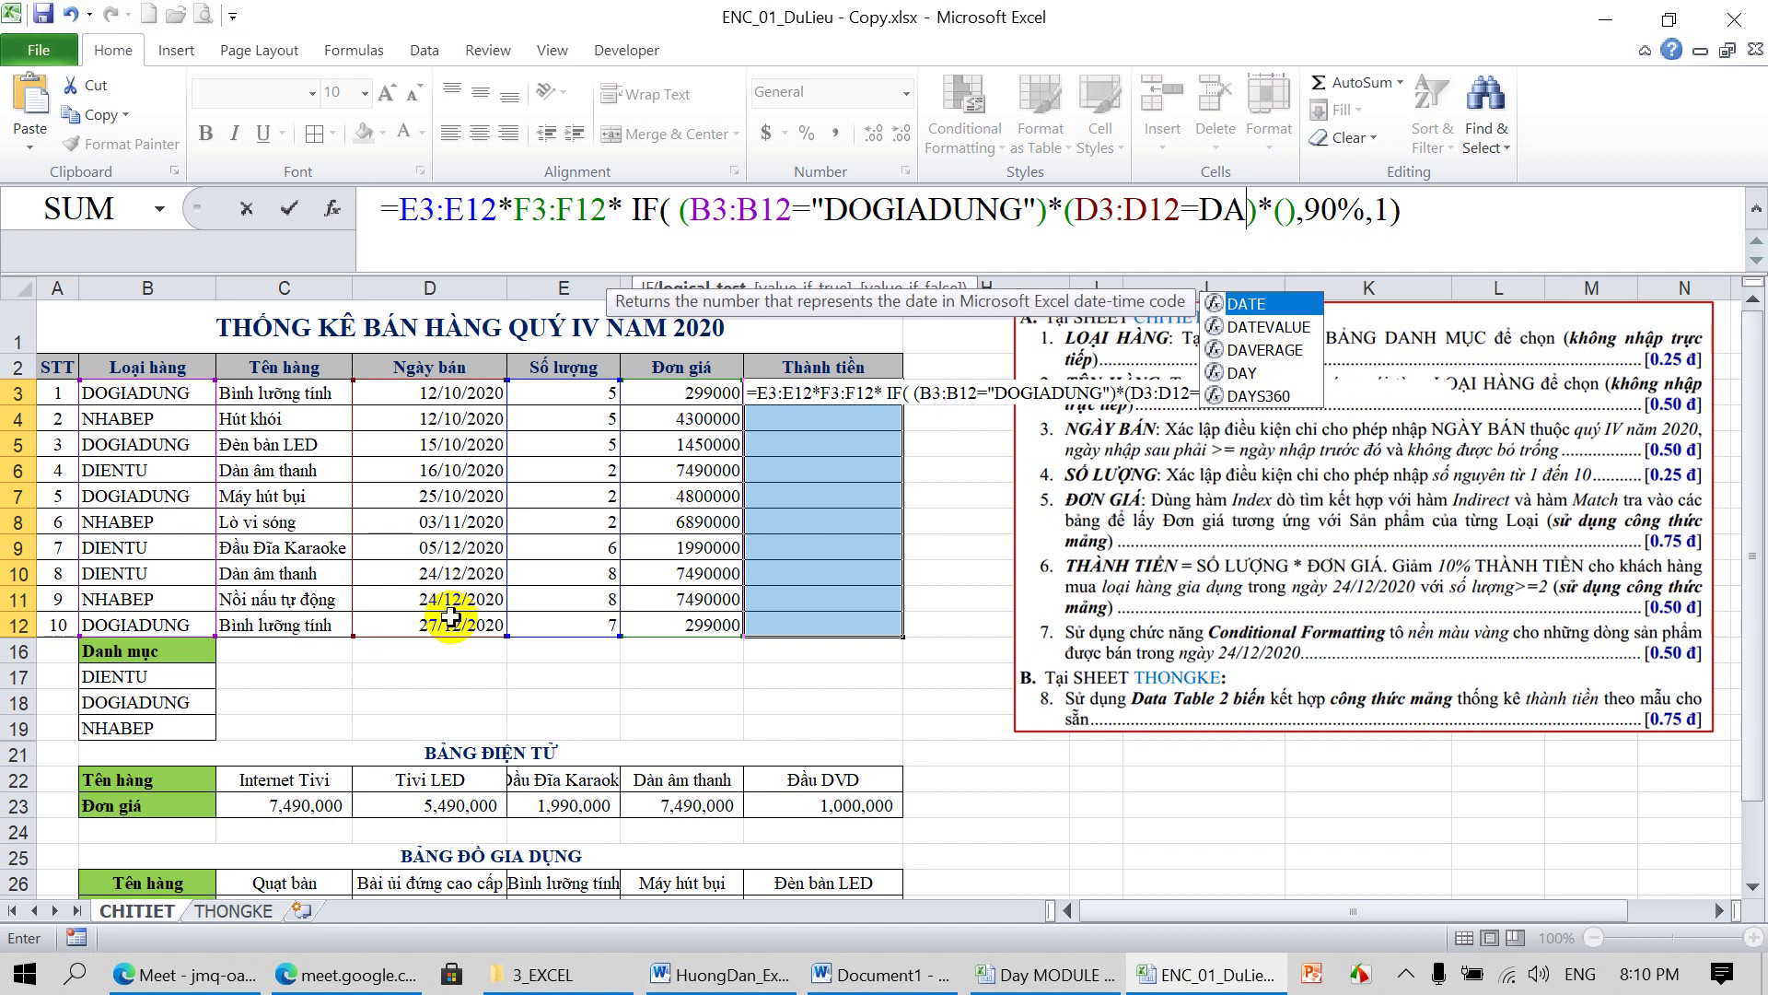
type("TE")
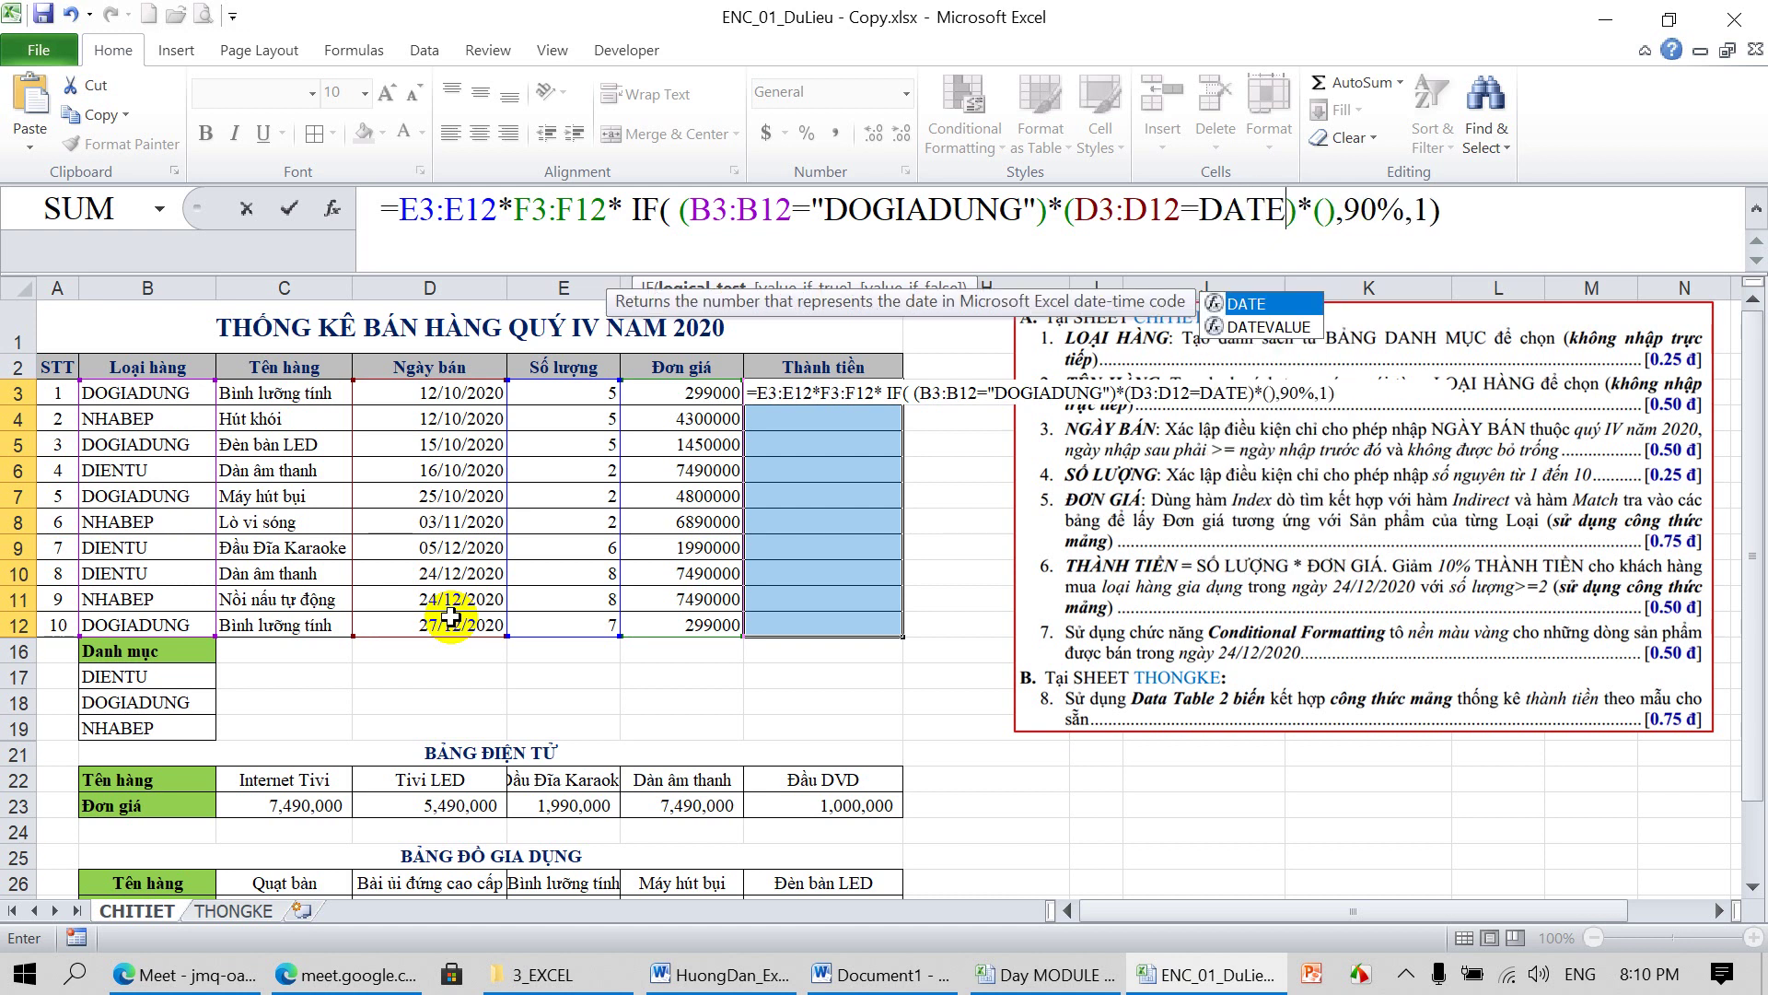
type("(")
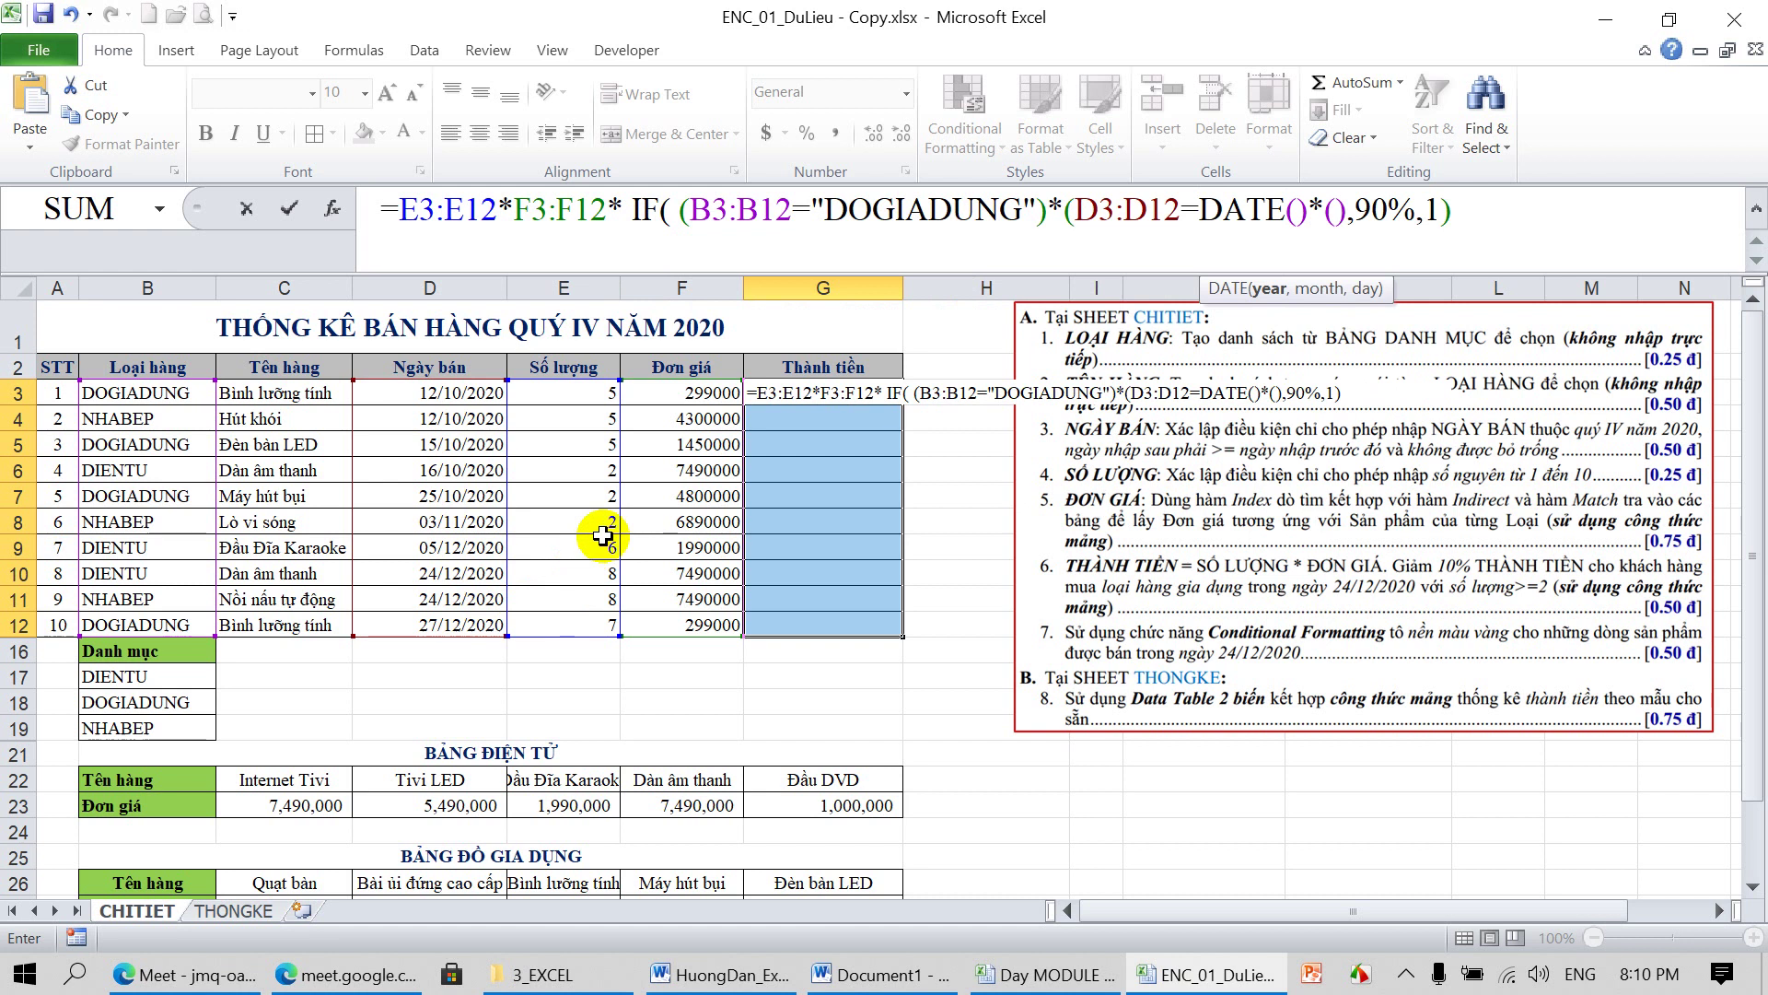
left_click_drag(1326, 289, 1338, 257)
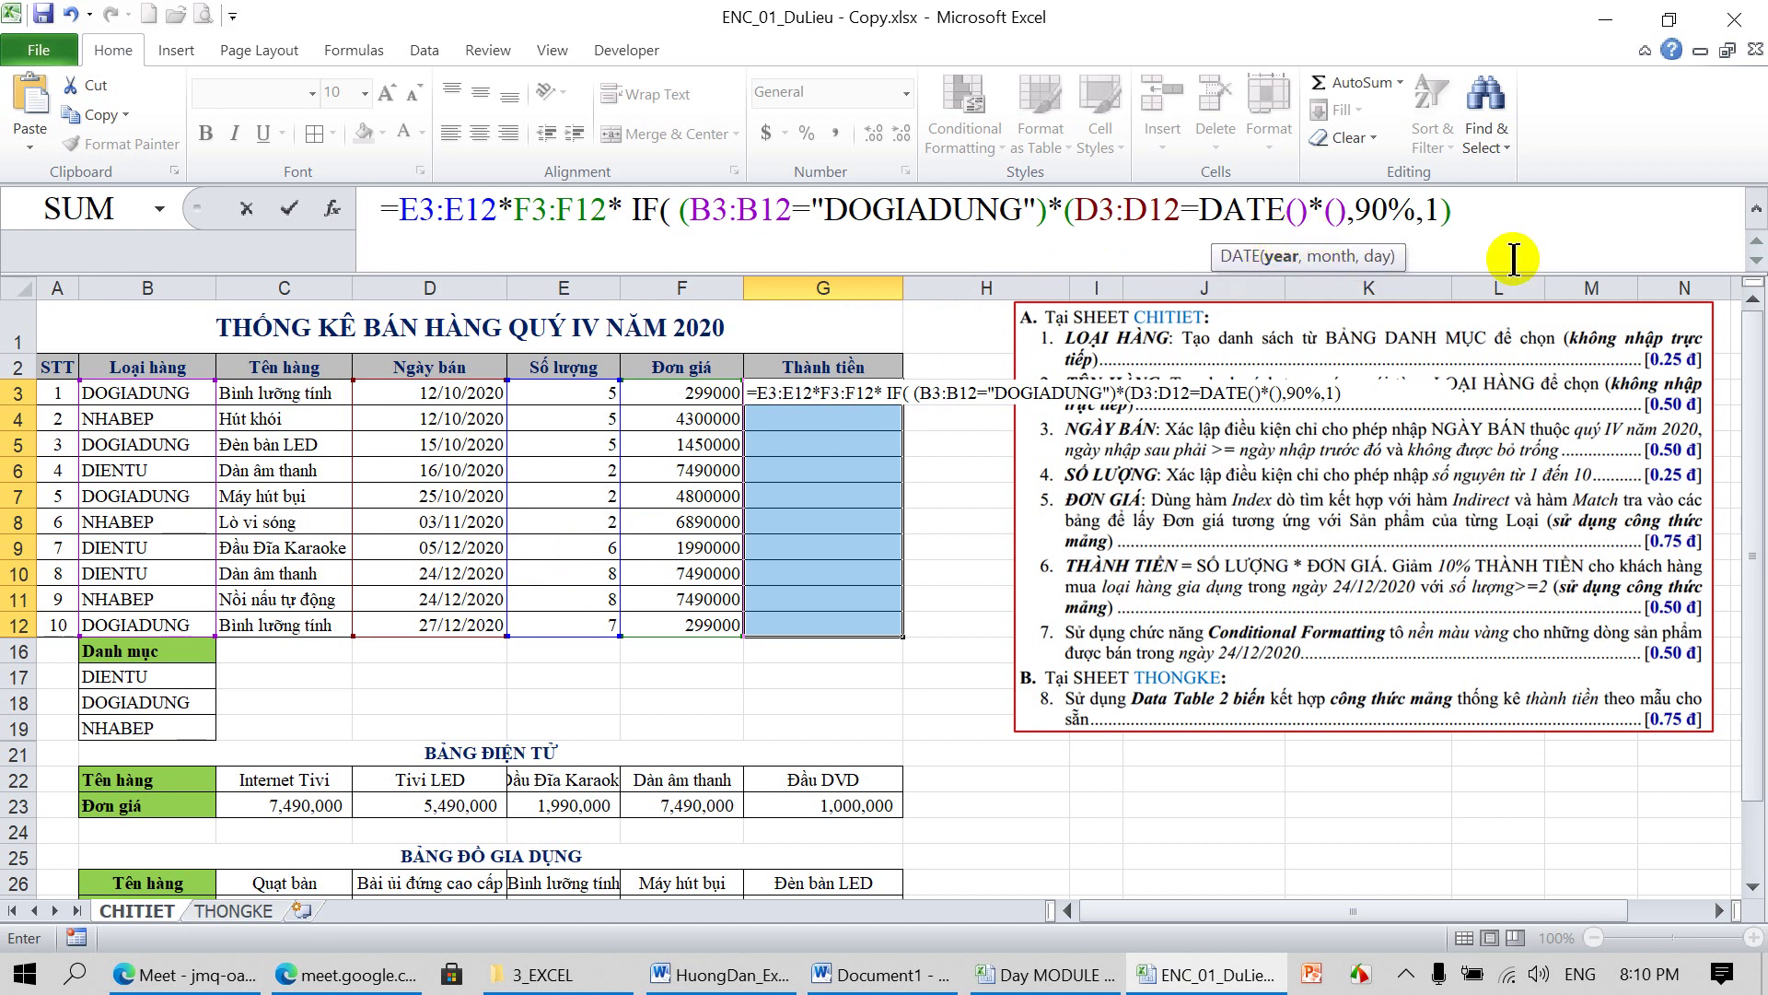
type("2")
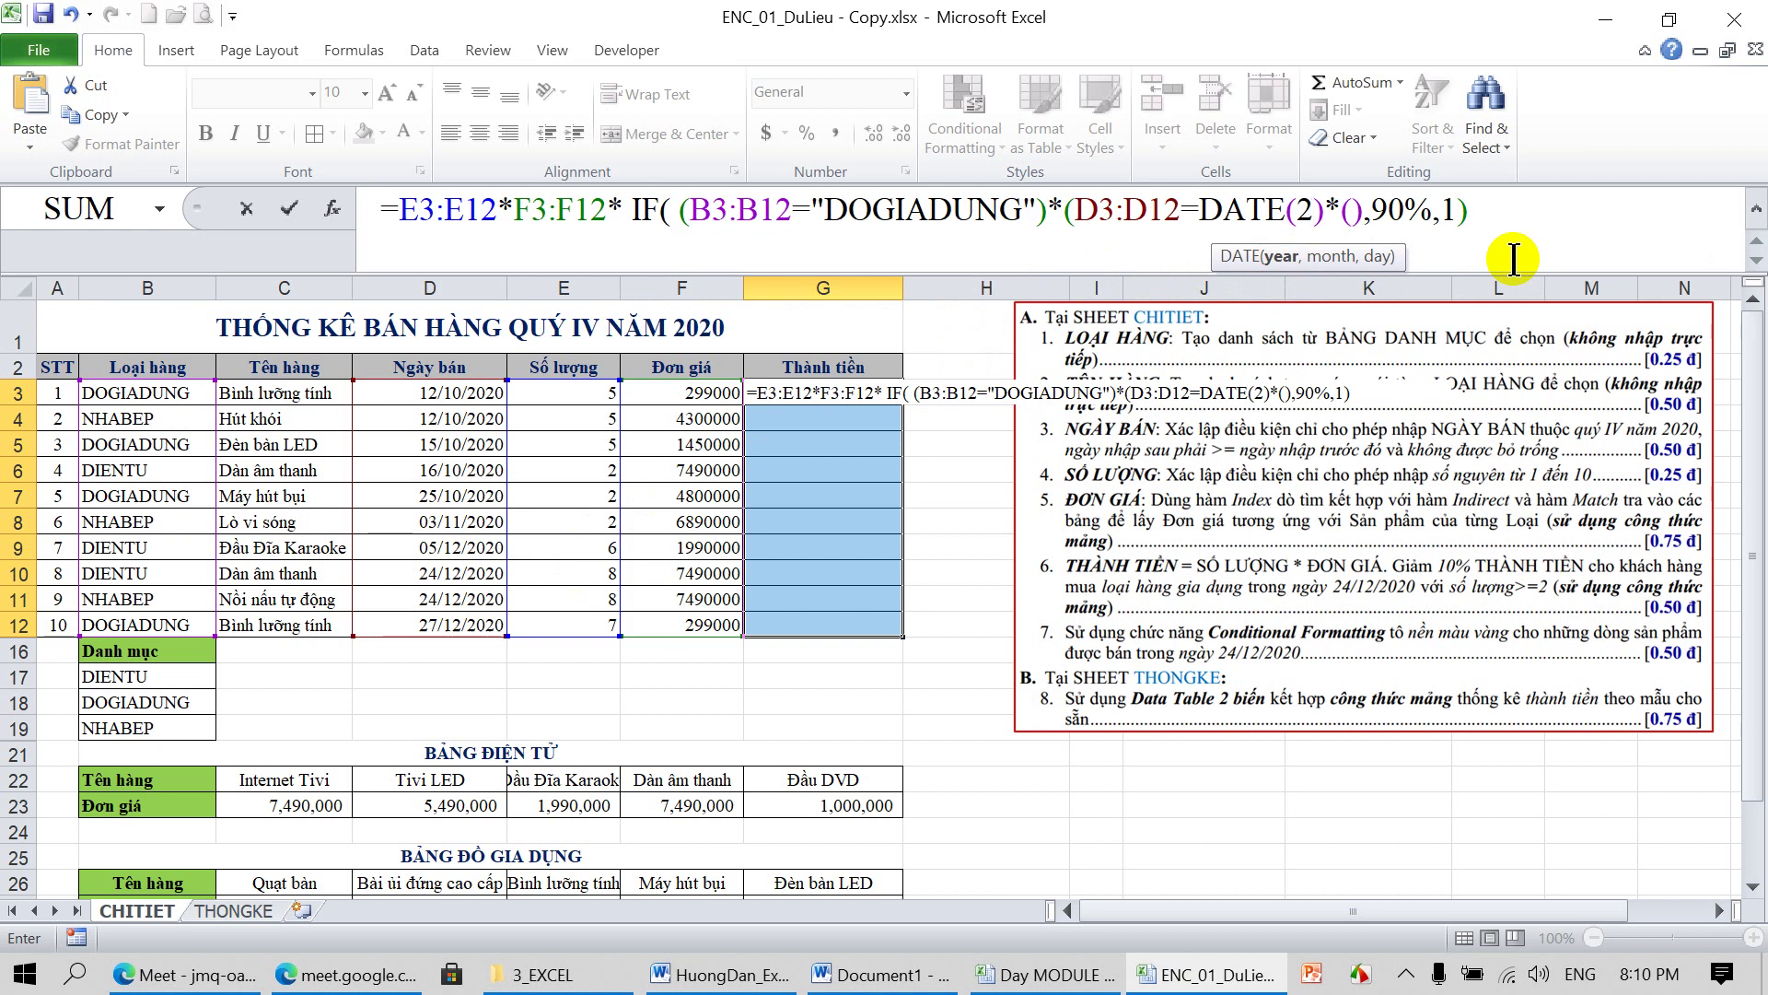
type("020")
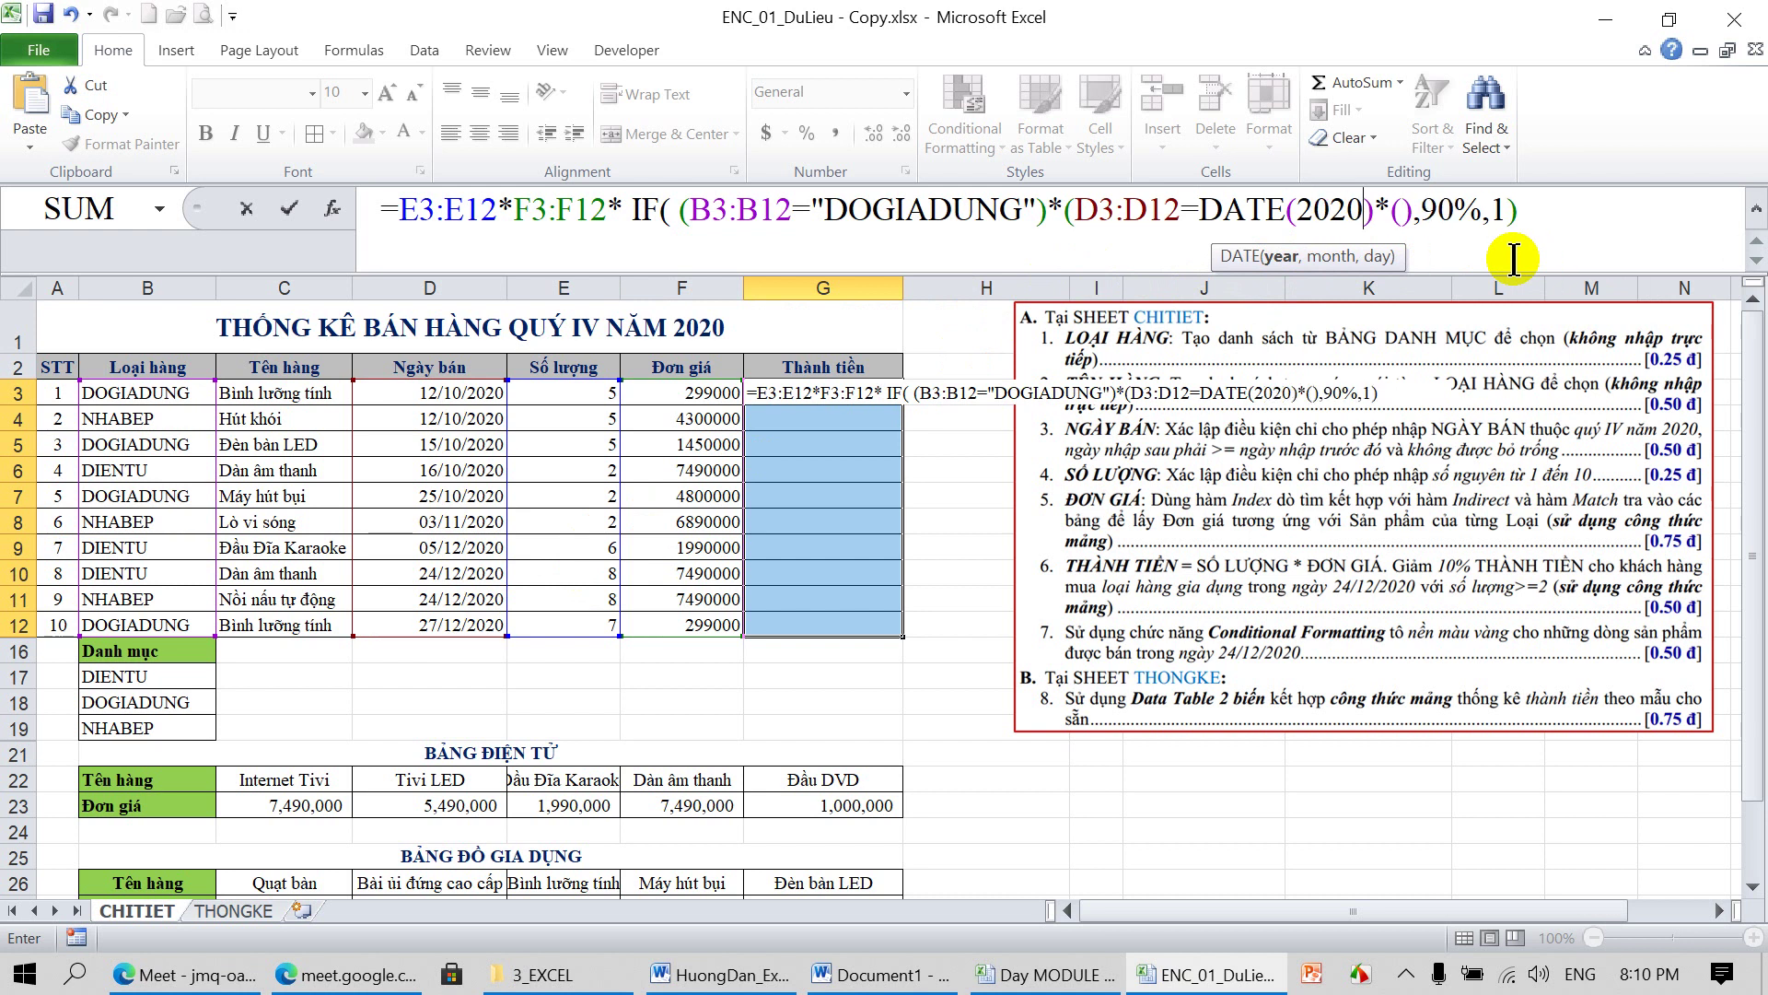
type(",12,")
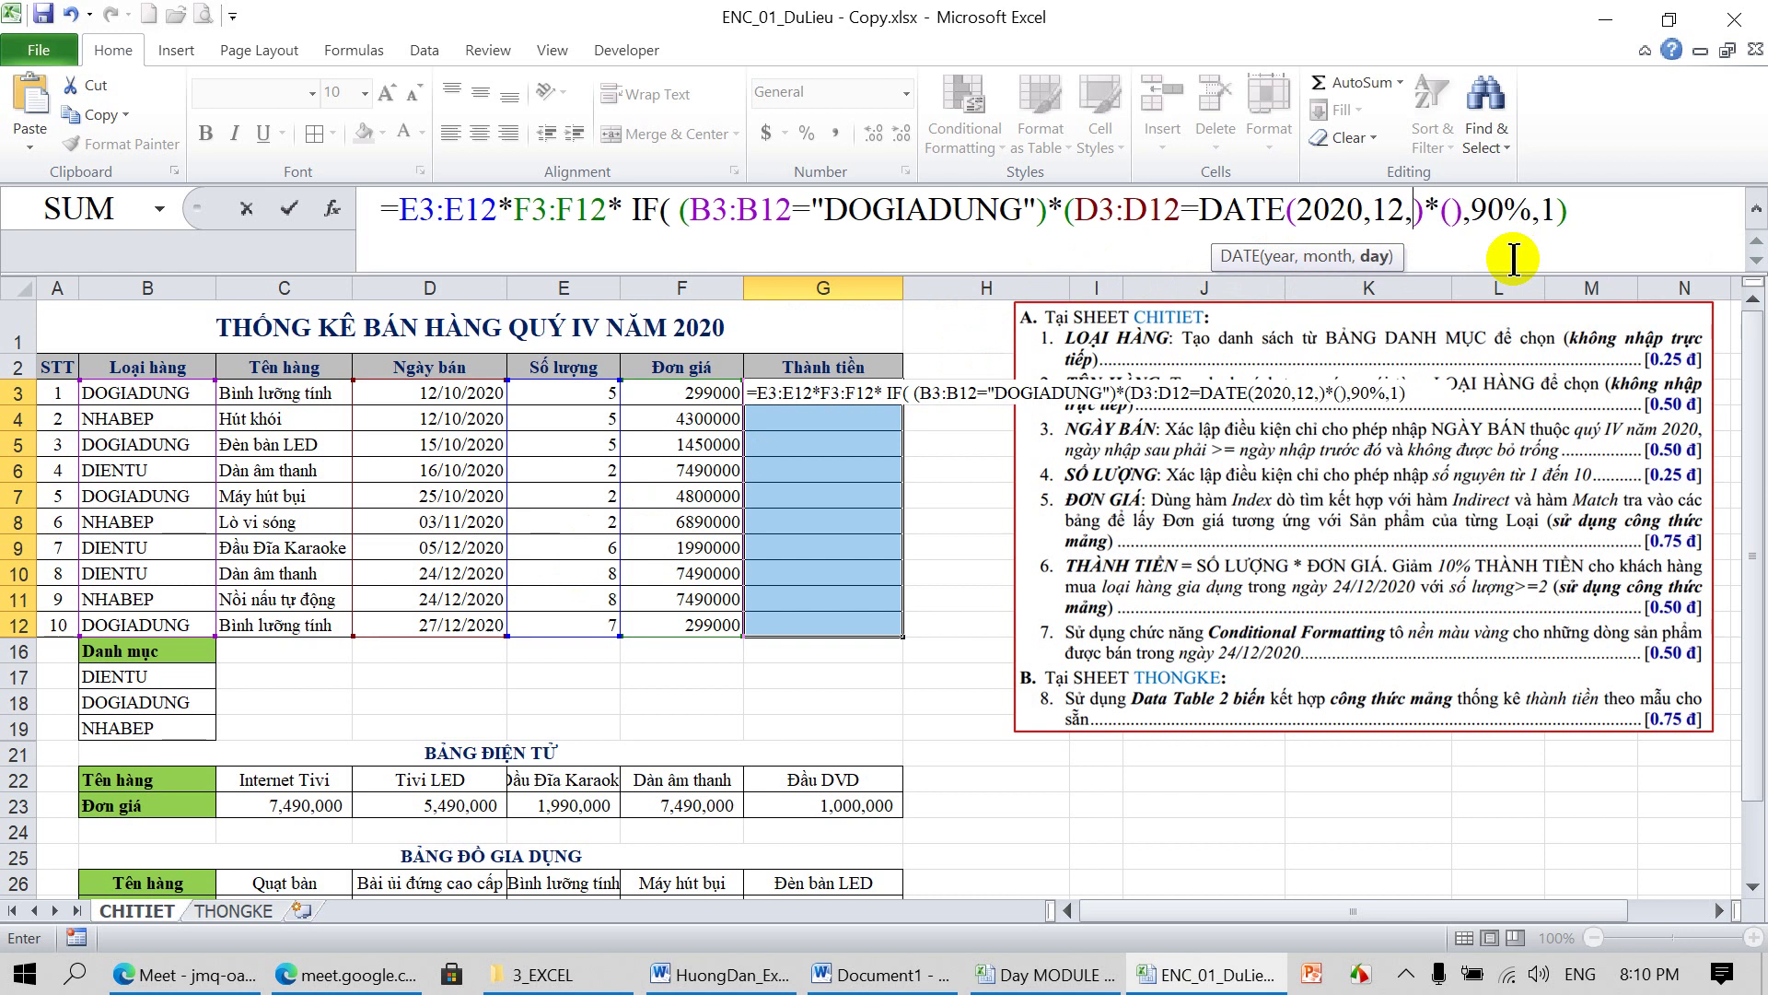
type("24")
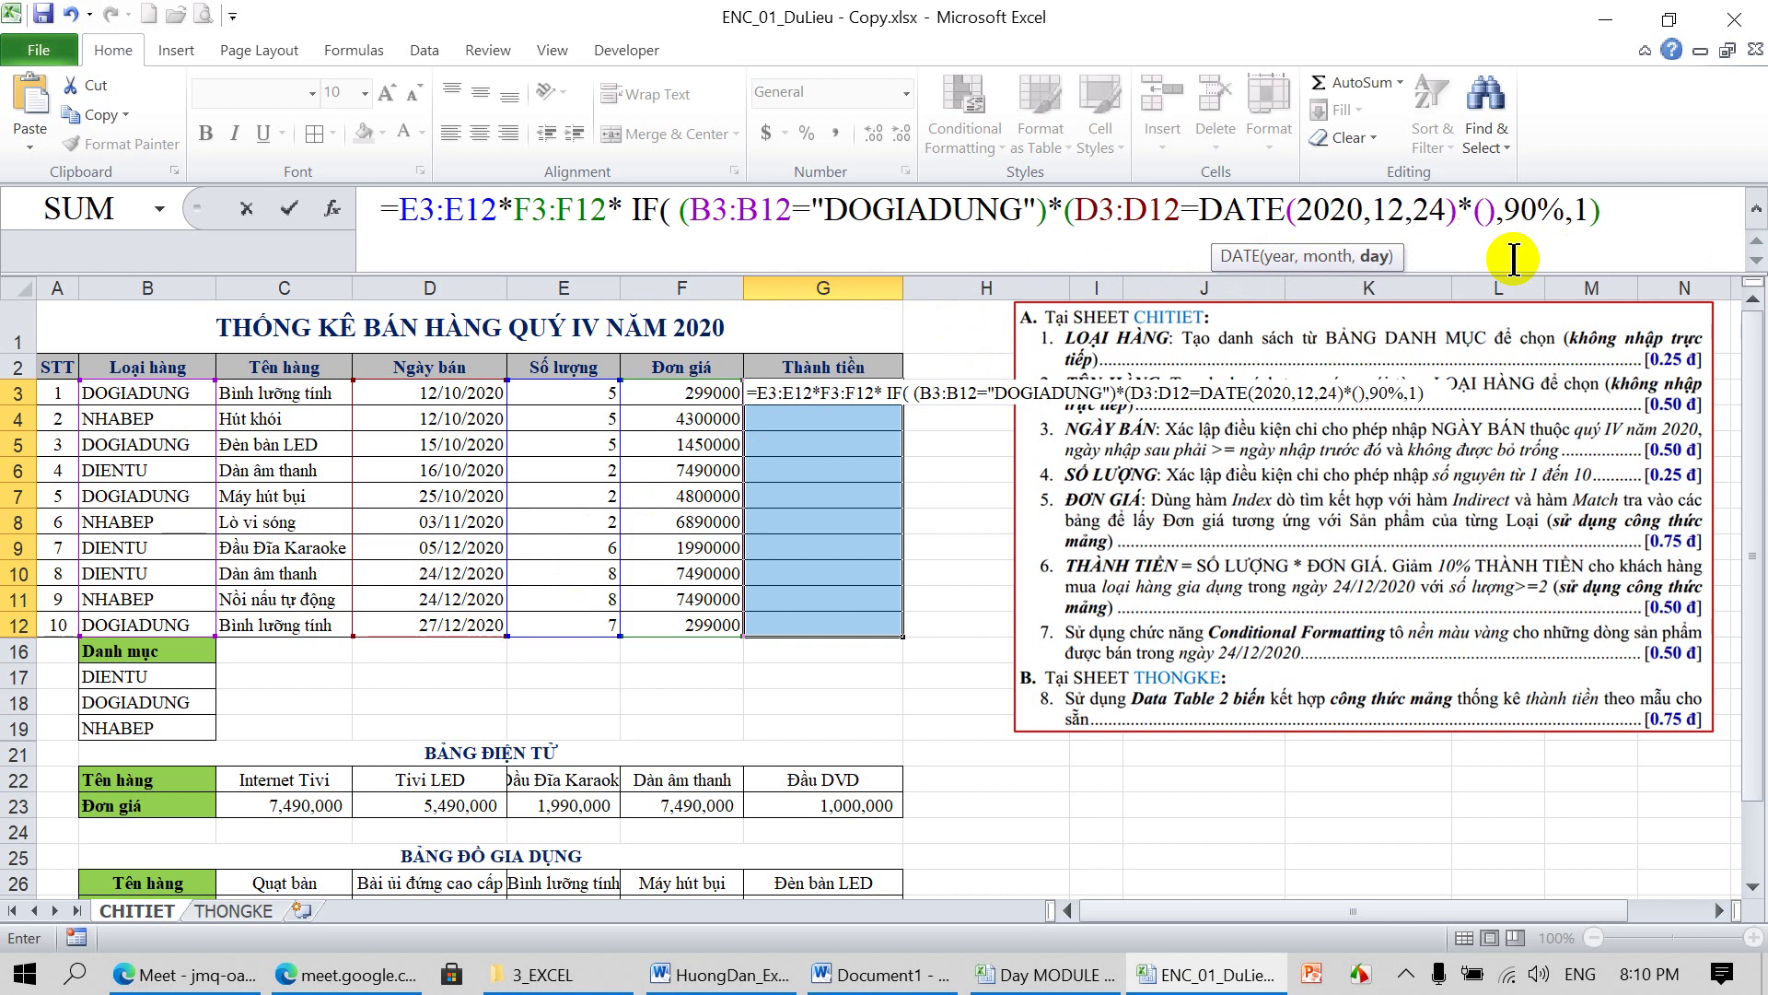
type(")")
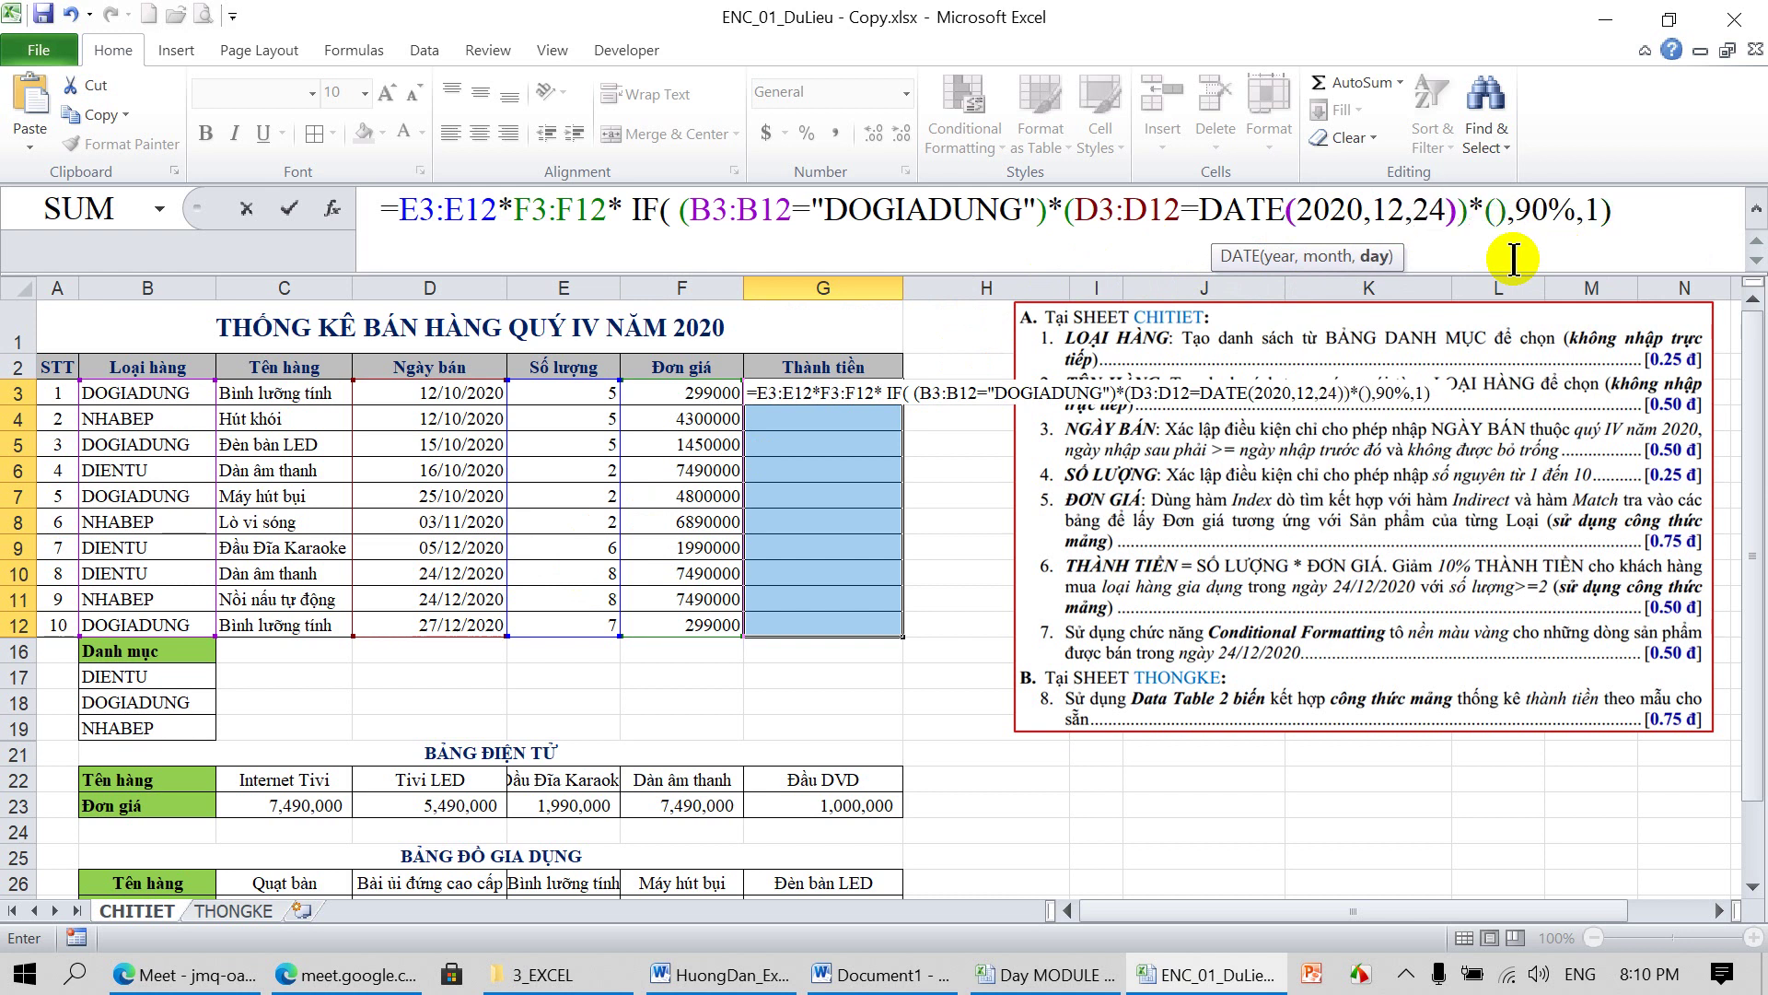
key("Right")
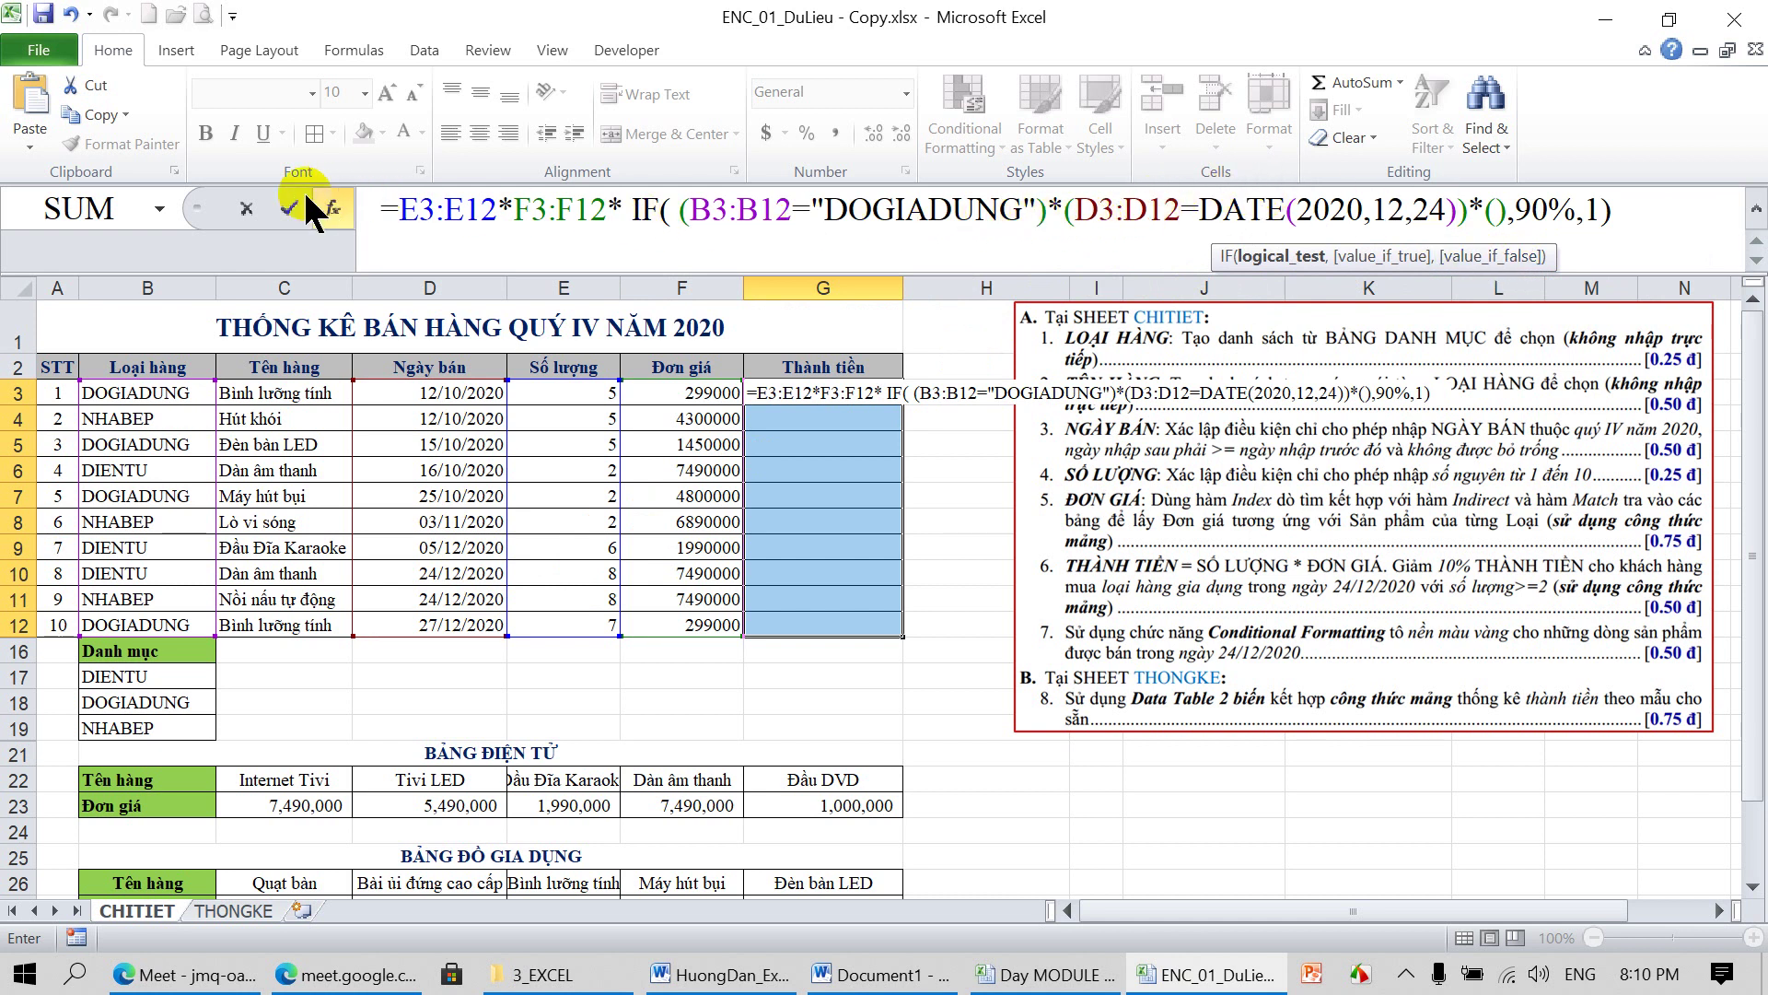
left_click_drag(189, 197, 82, 197)
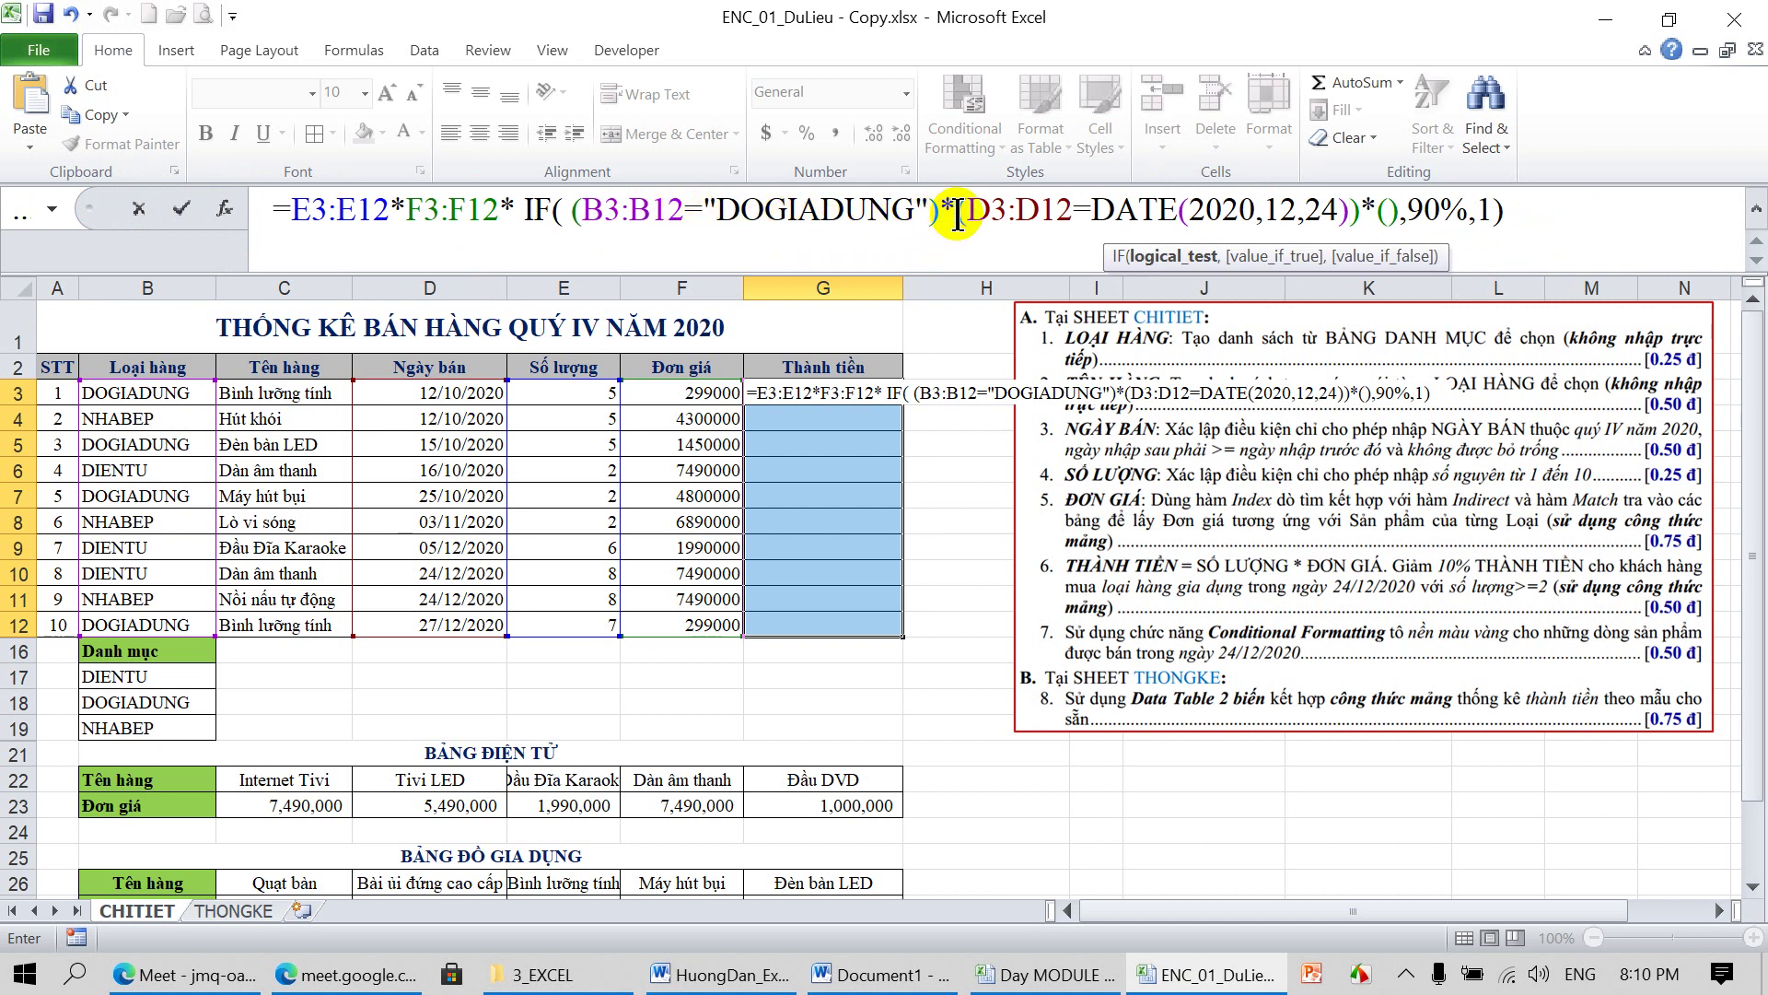
Add the third condition E3:E12>=2 and confirm the Thành tiền array formula with Ctrl+Shift+Enter
left_click(1389, 210)
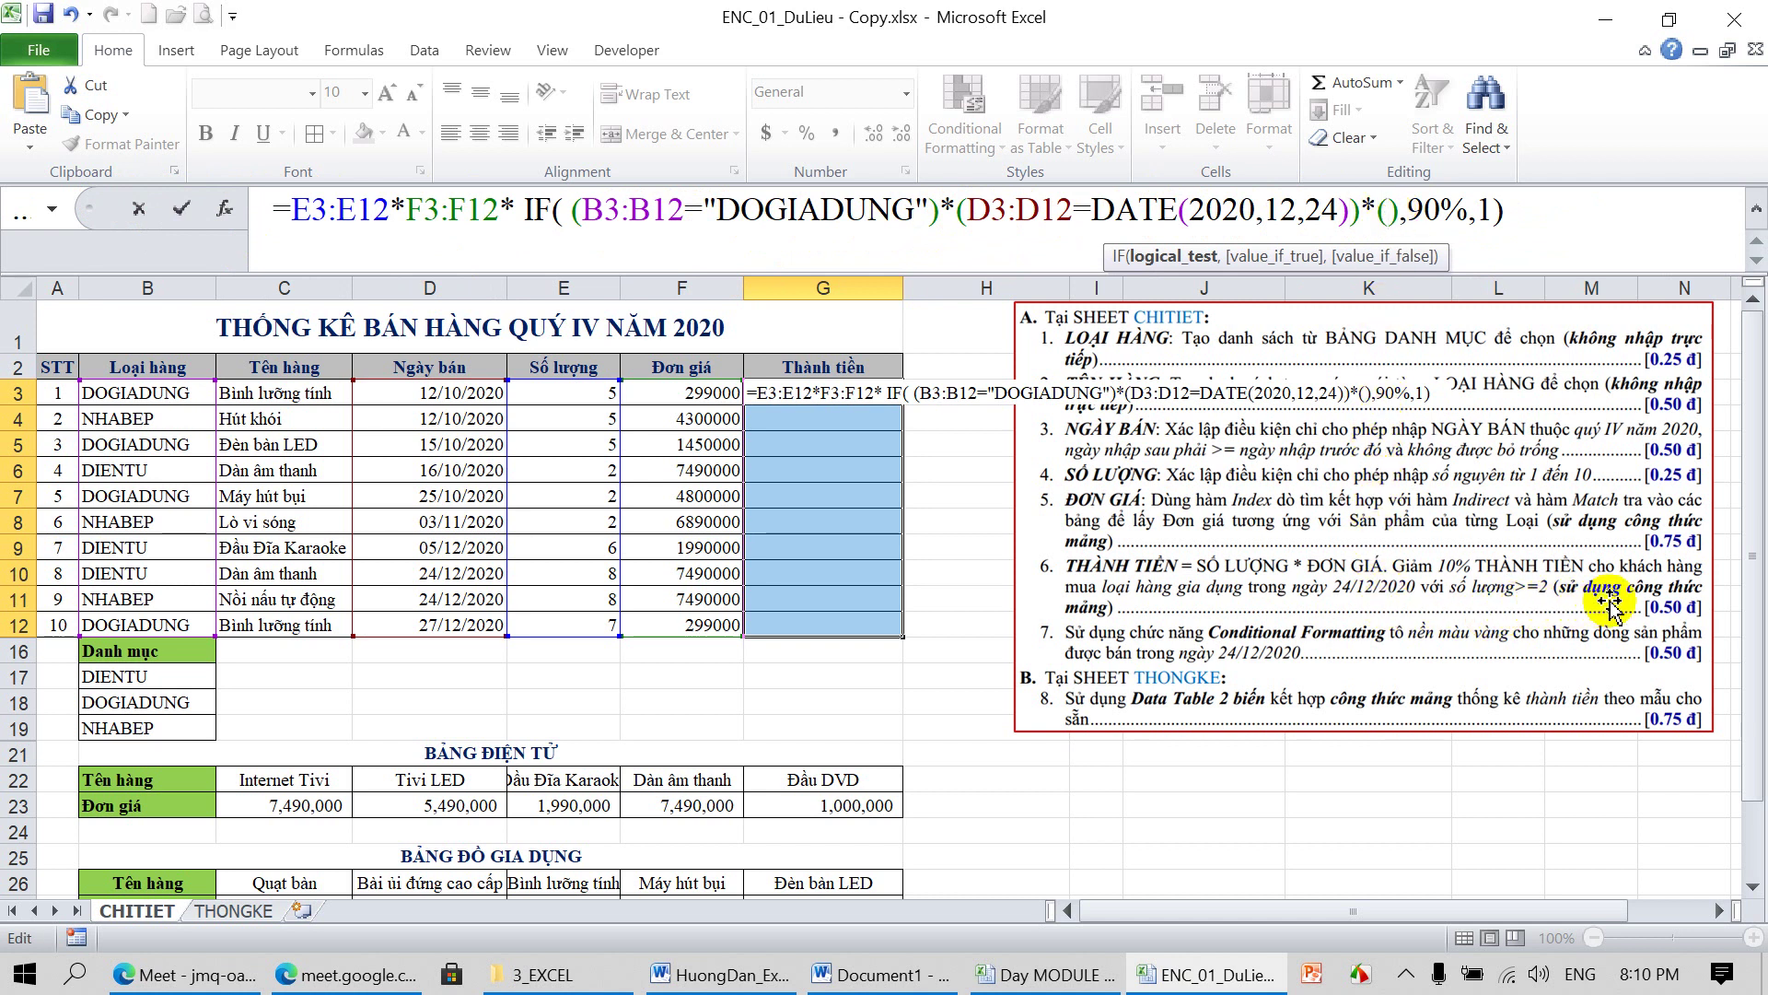
left_click_drag(544, 393, 569, 624)
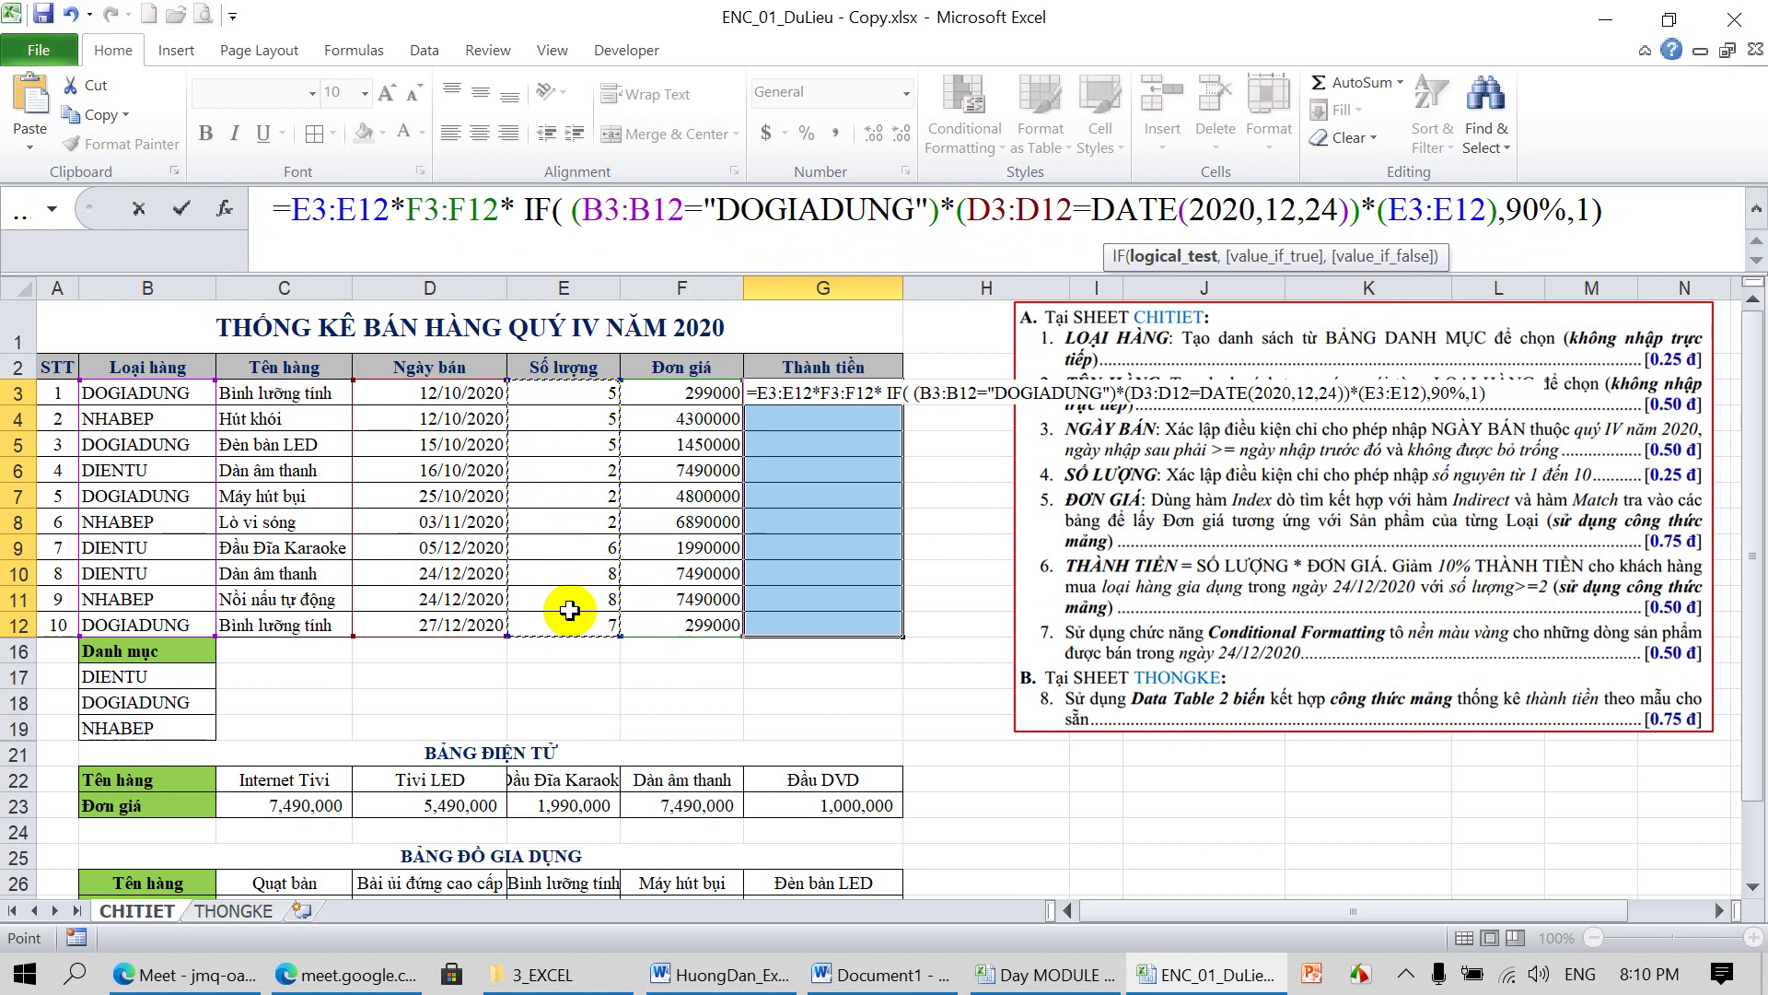
type(">=2")
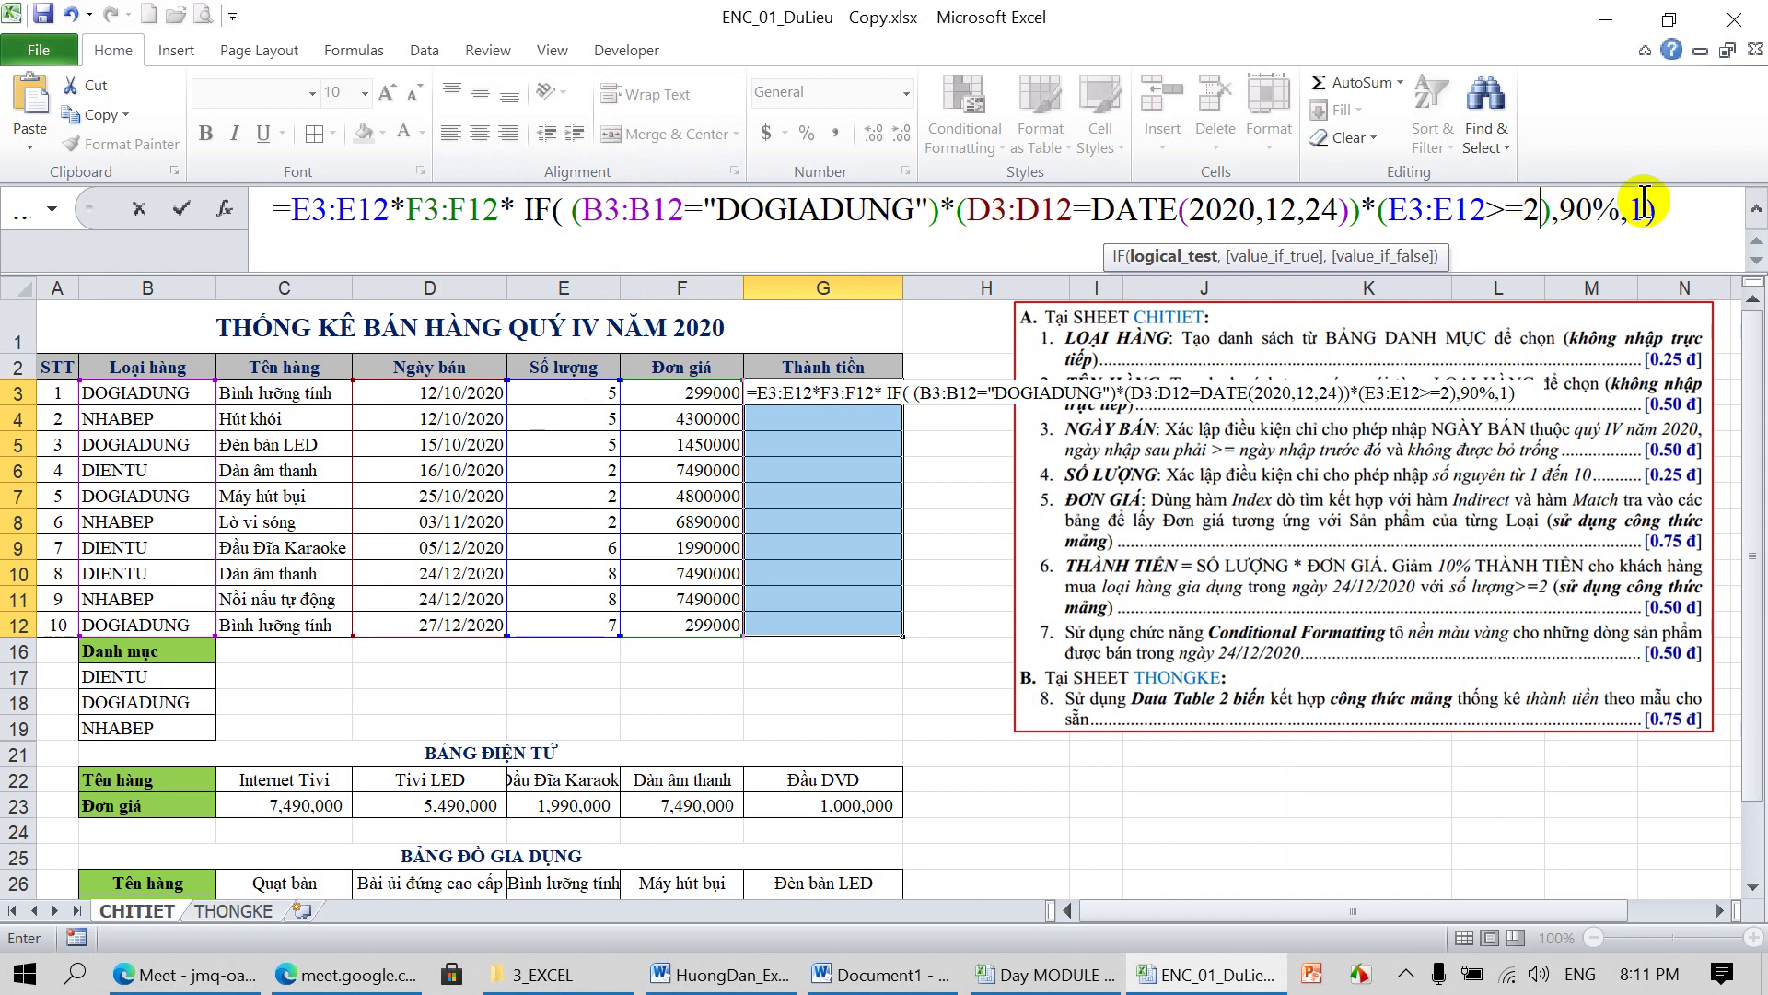
key("ctrl+shift+Return")
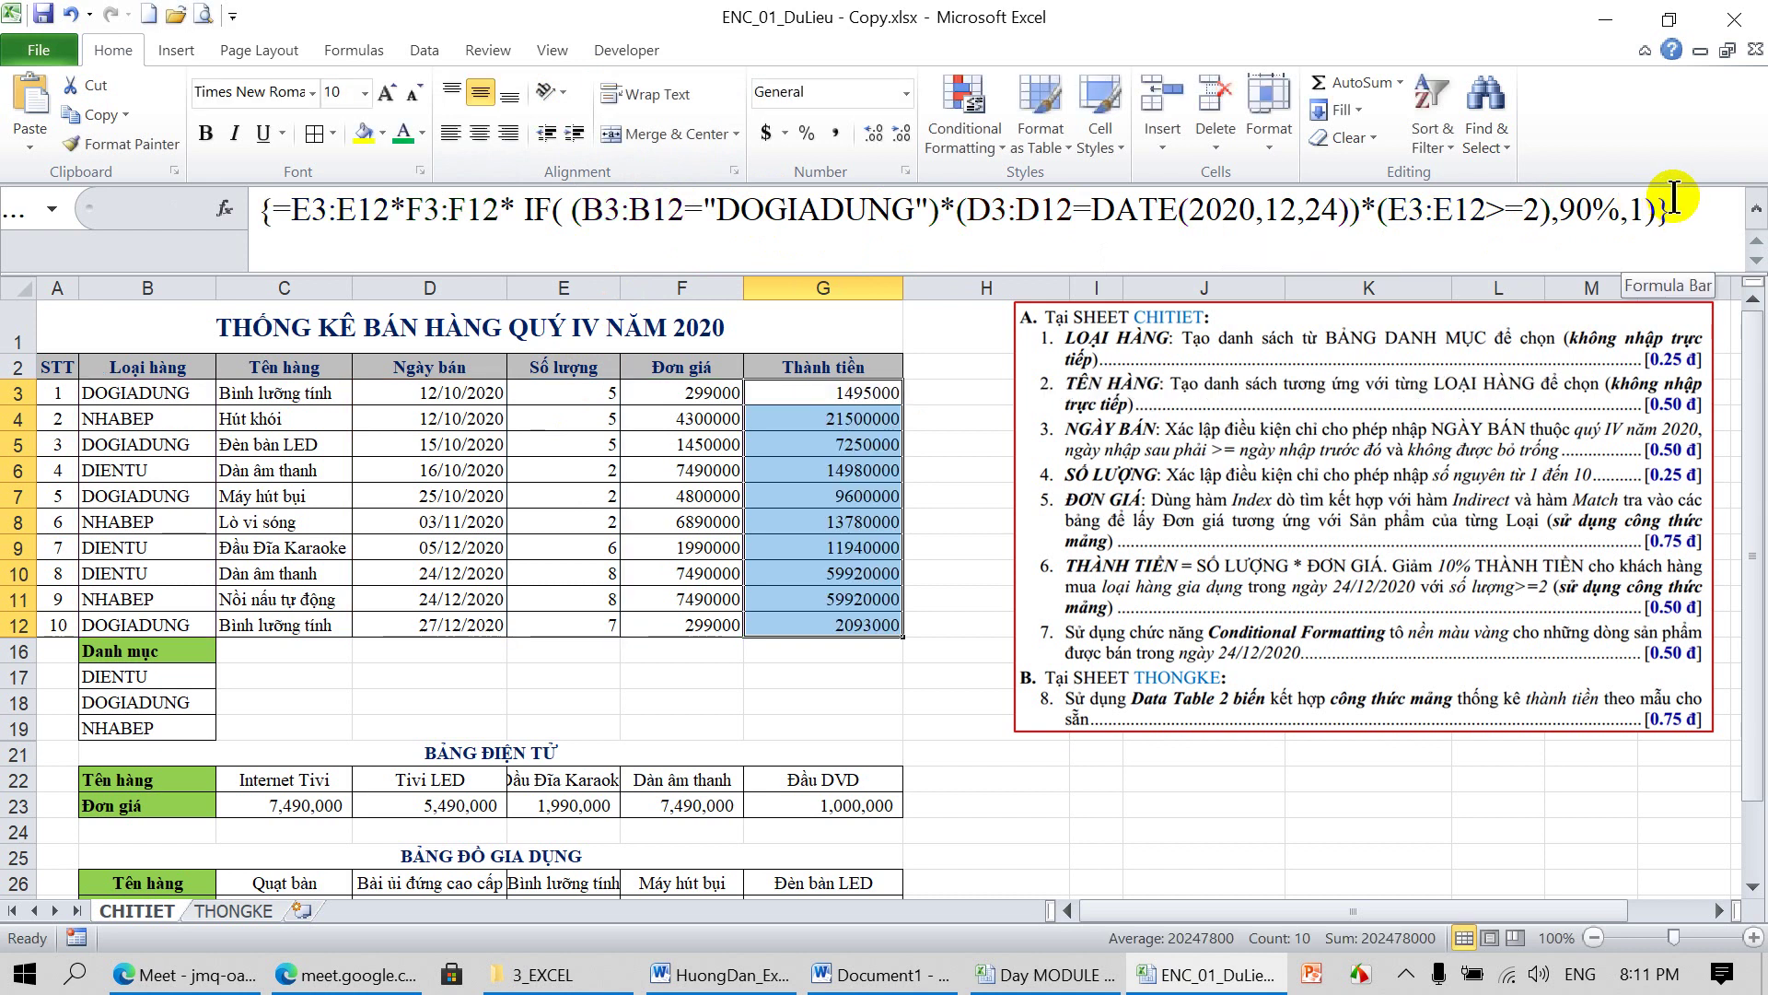
Set row 10 to DOGIADUNG and Bài ủi đứng cao cấp, giving Thành tiền 4680000
left_click(805, 418)
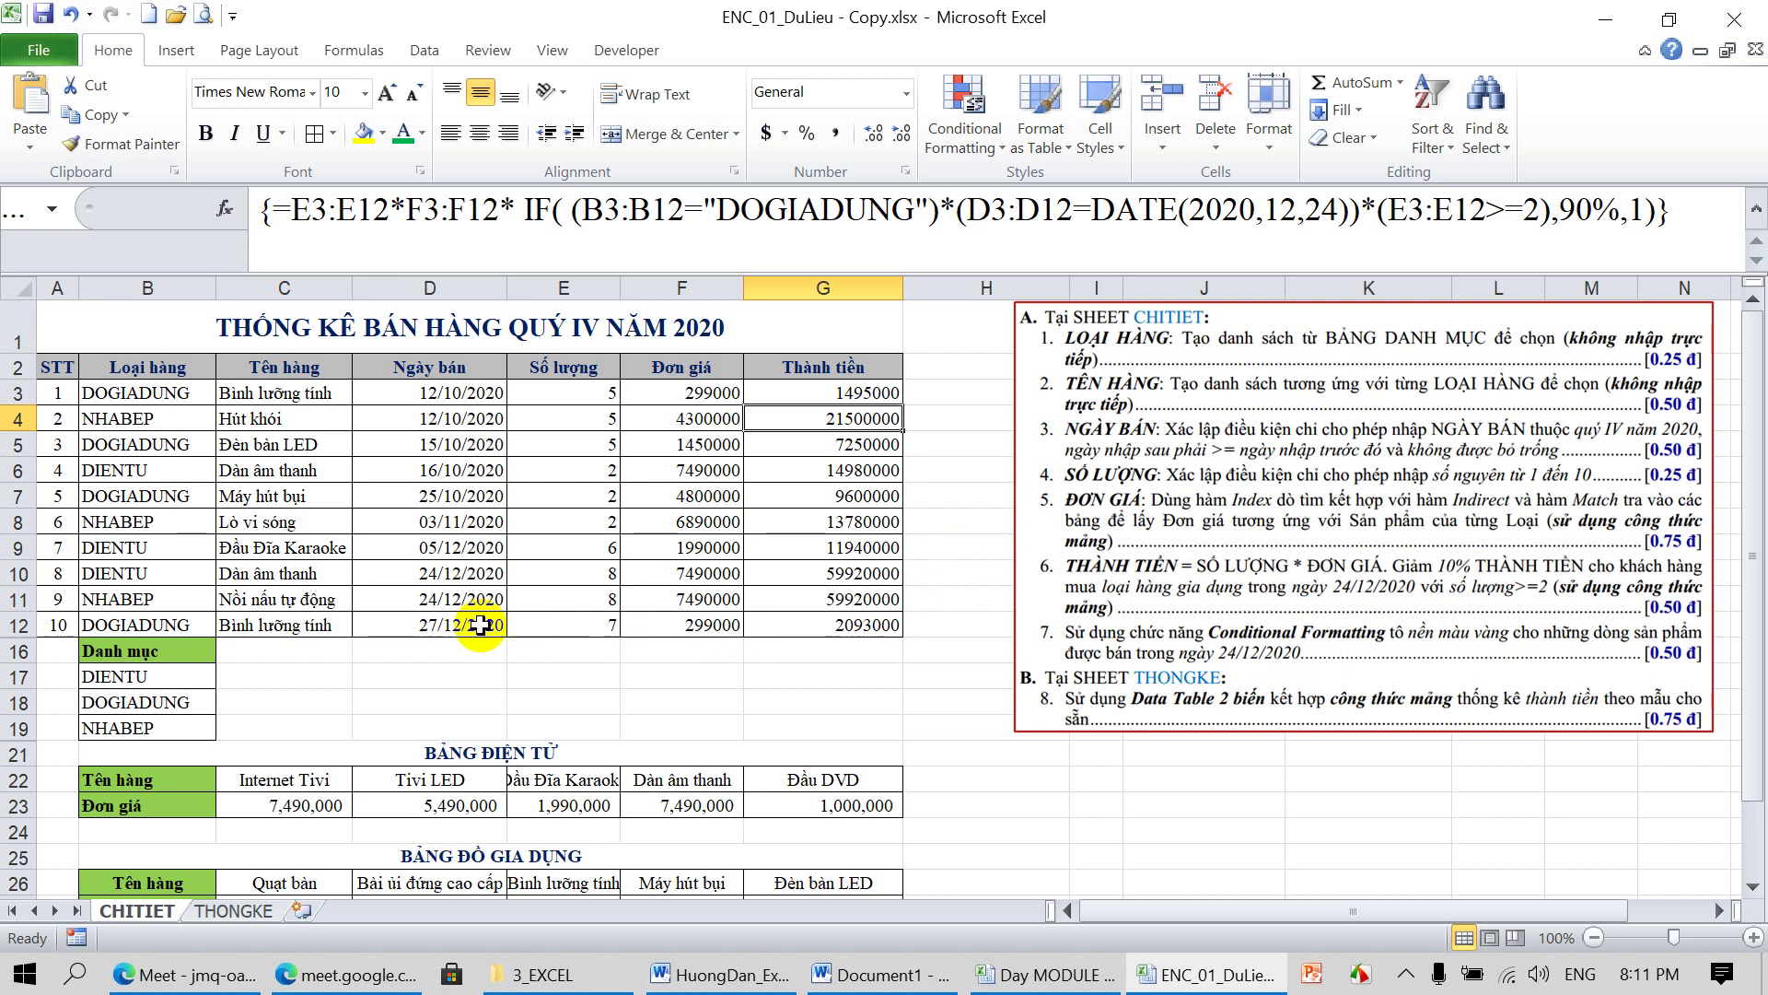
left_click(441, 575)
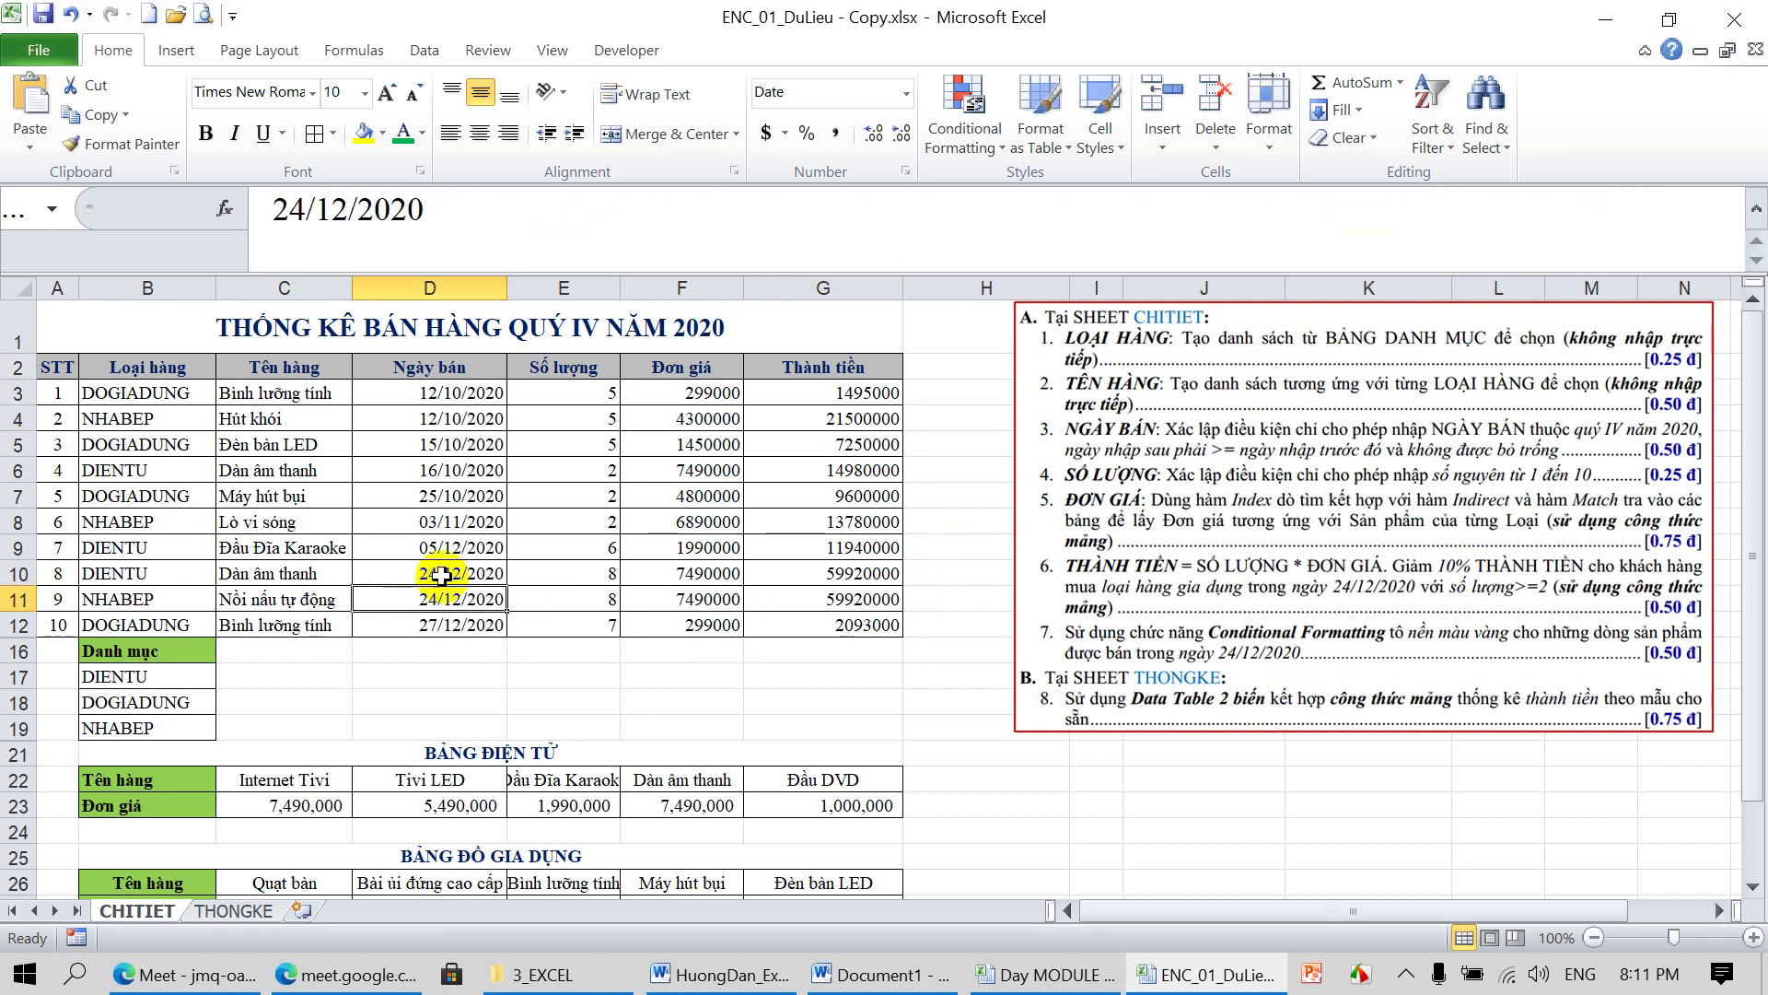
left_click(157, 567)
left_click(220, 573)
left_click(174, 611)
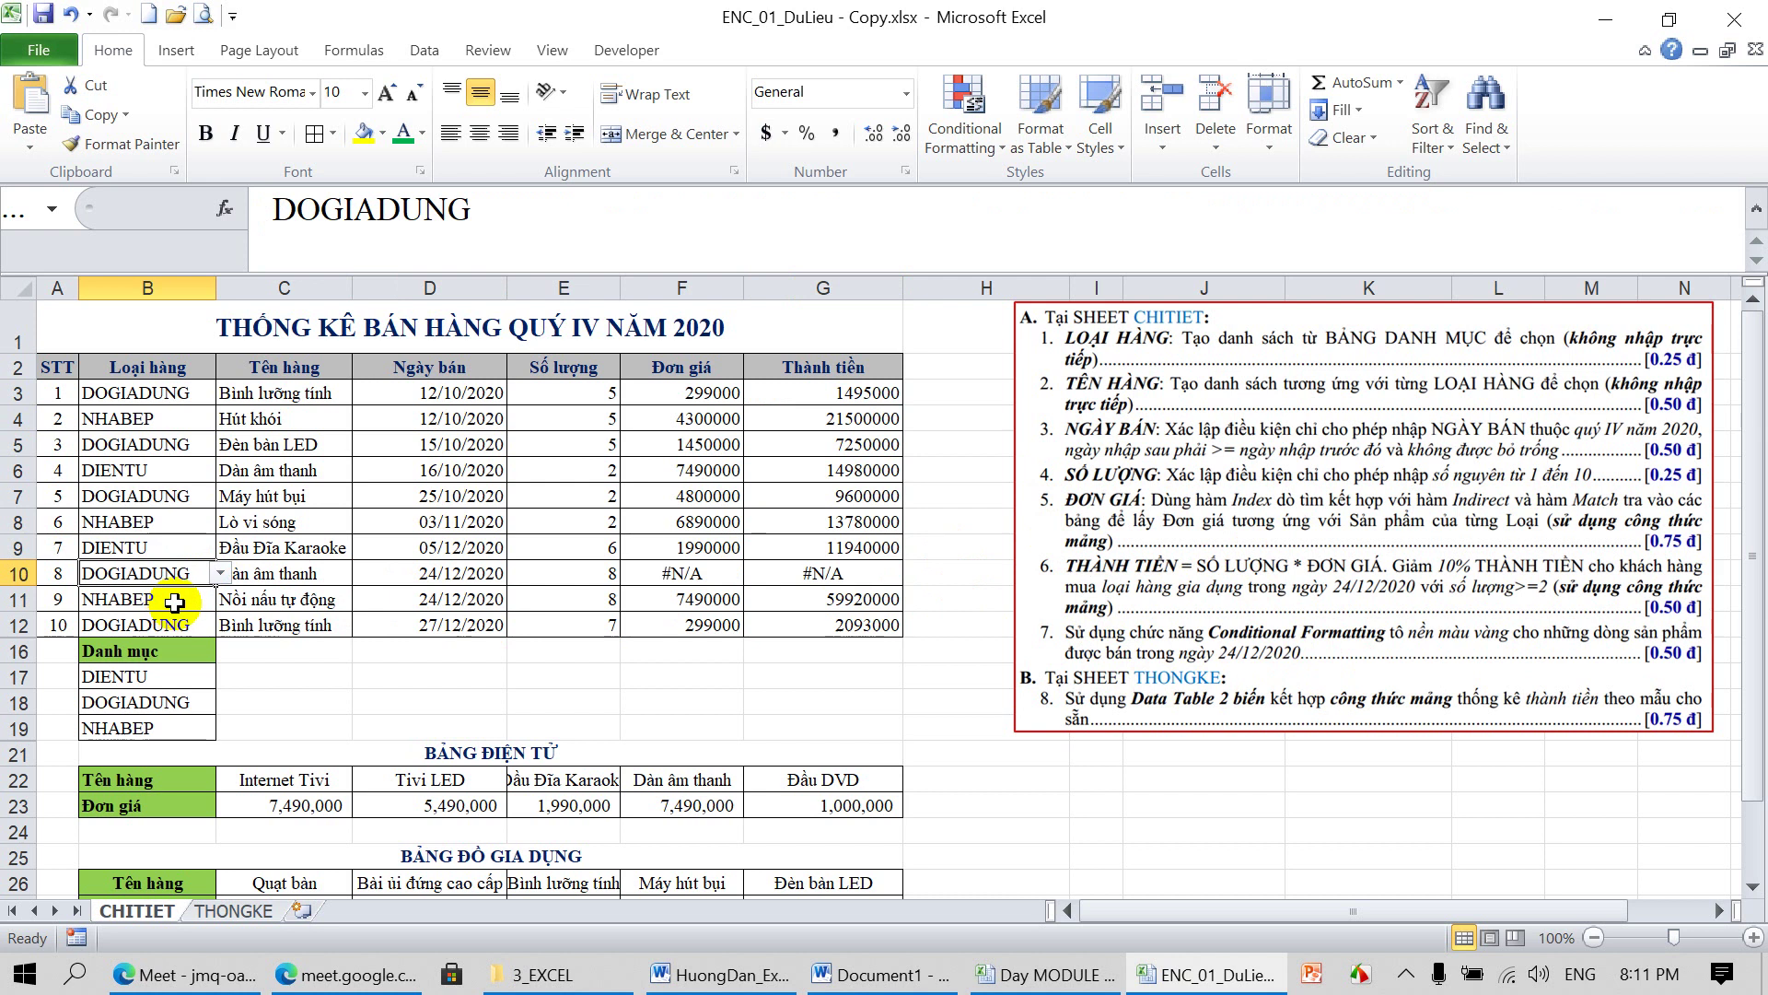
left_click(276, 575)
left_click(356, 573)
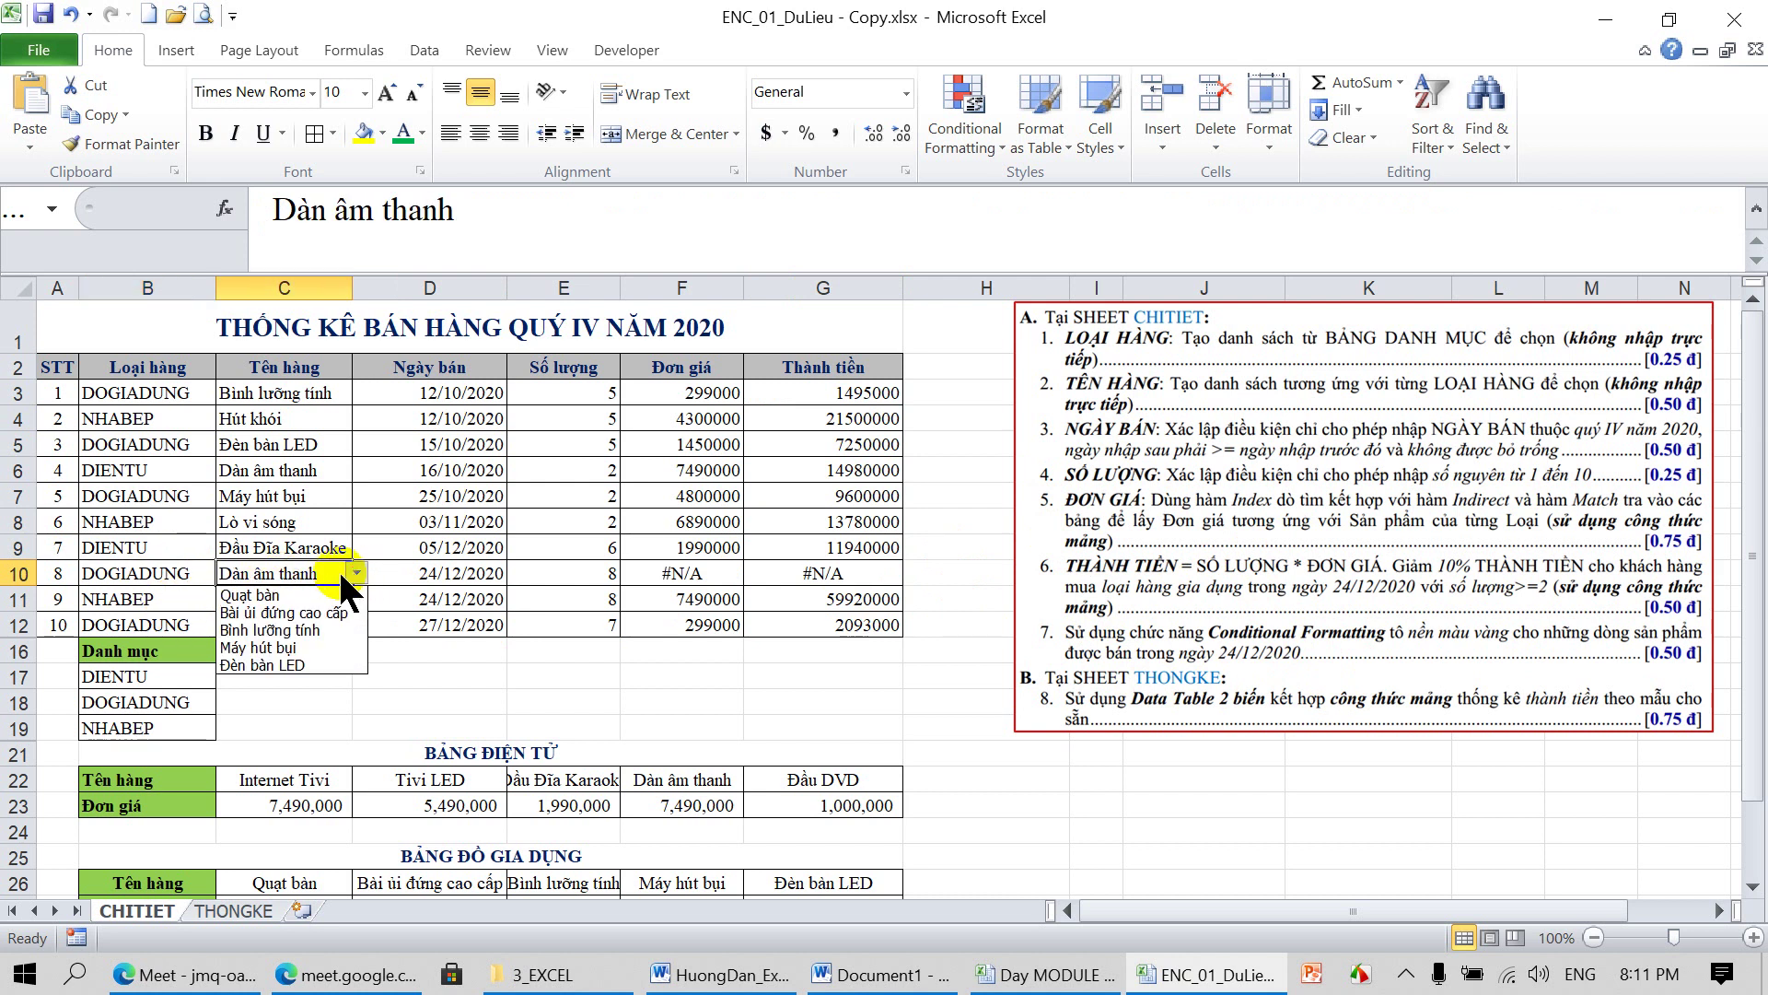
left_click(289, 612)
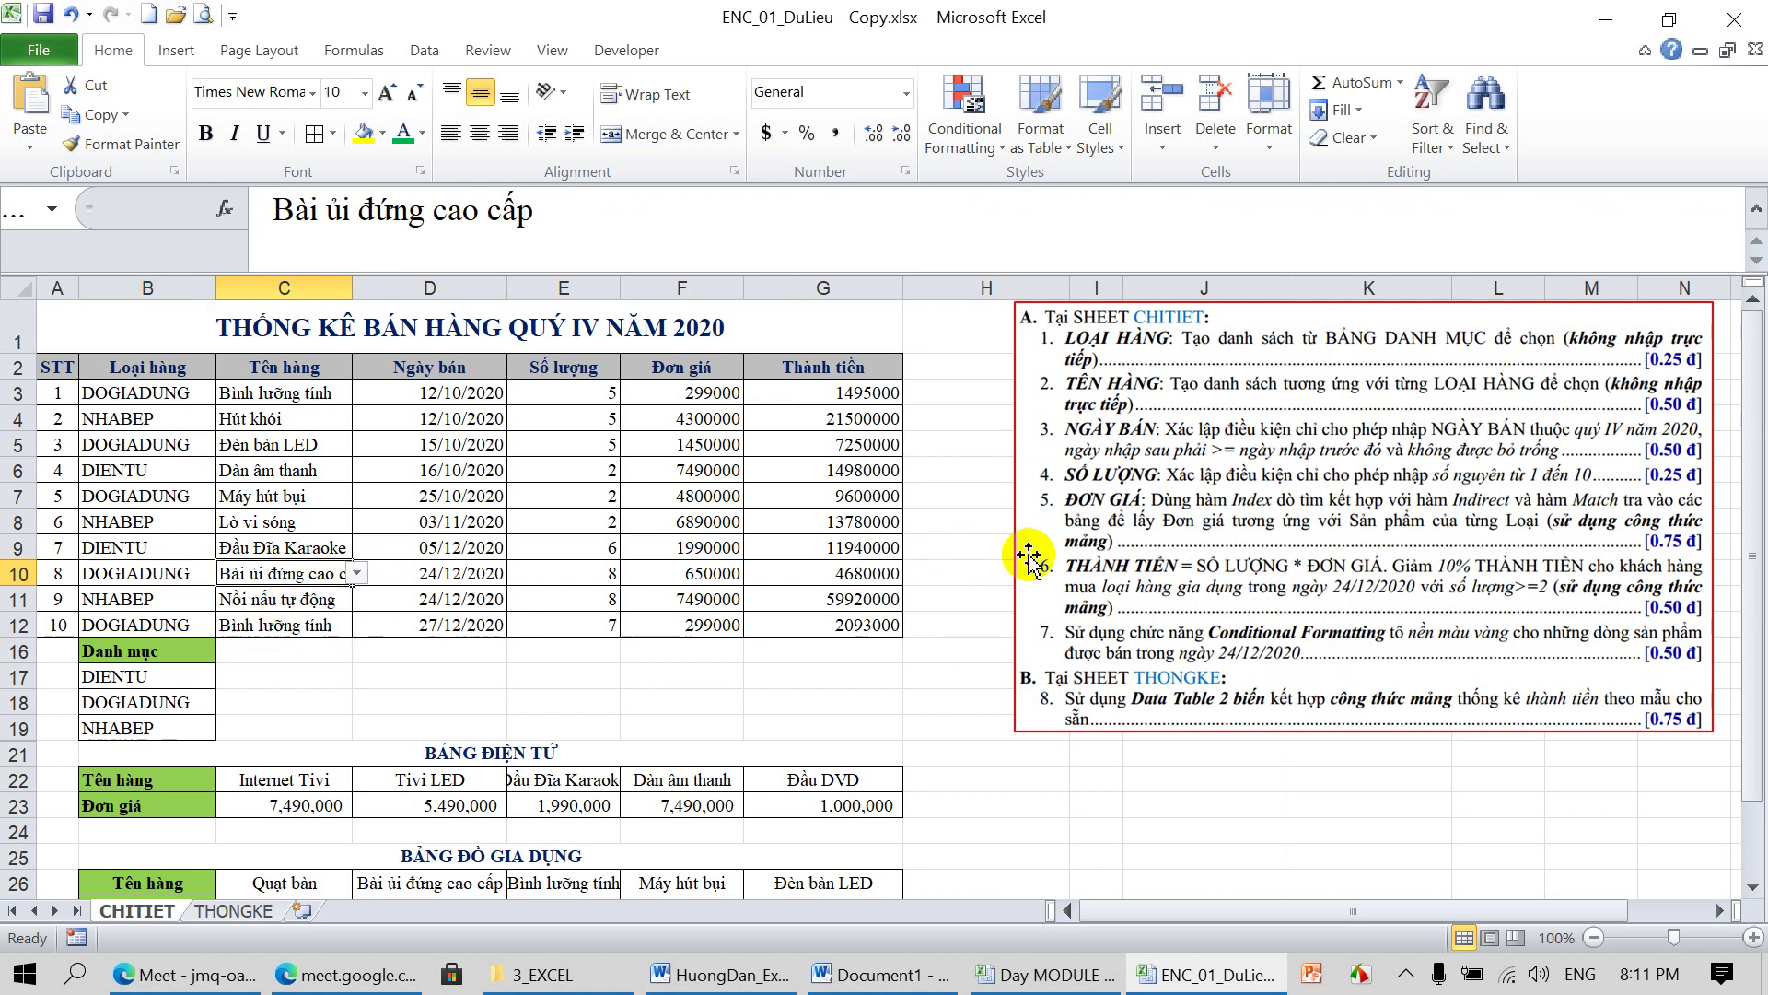
left_click_drag(1102, 374, 1245, 384)
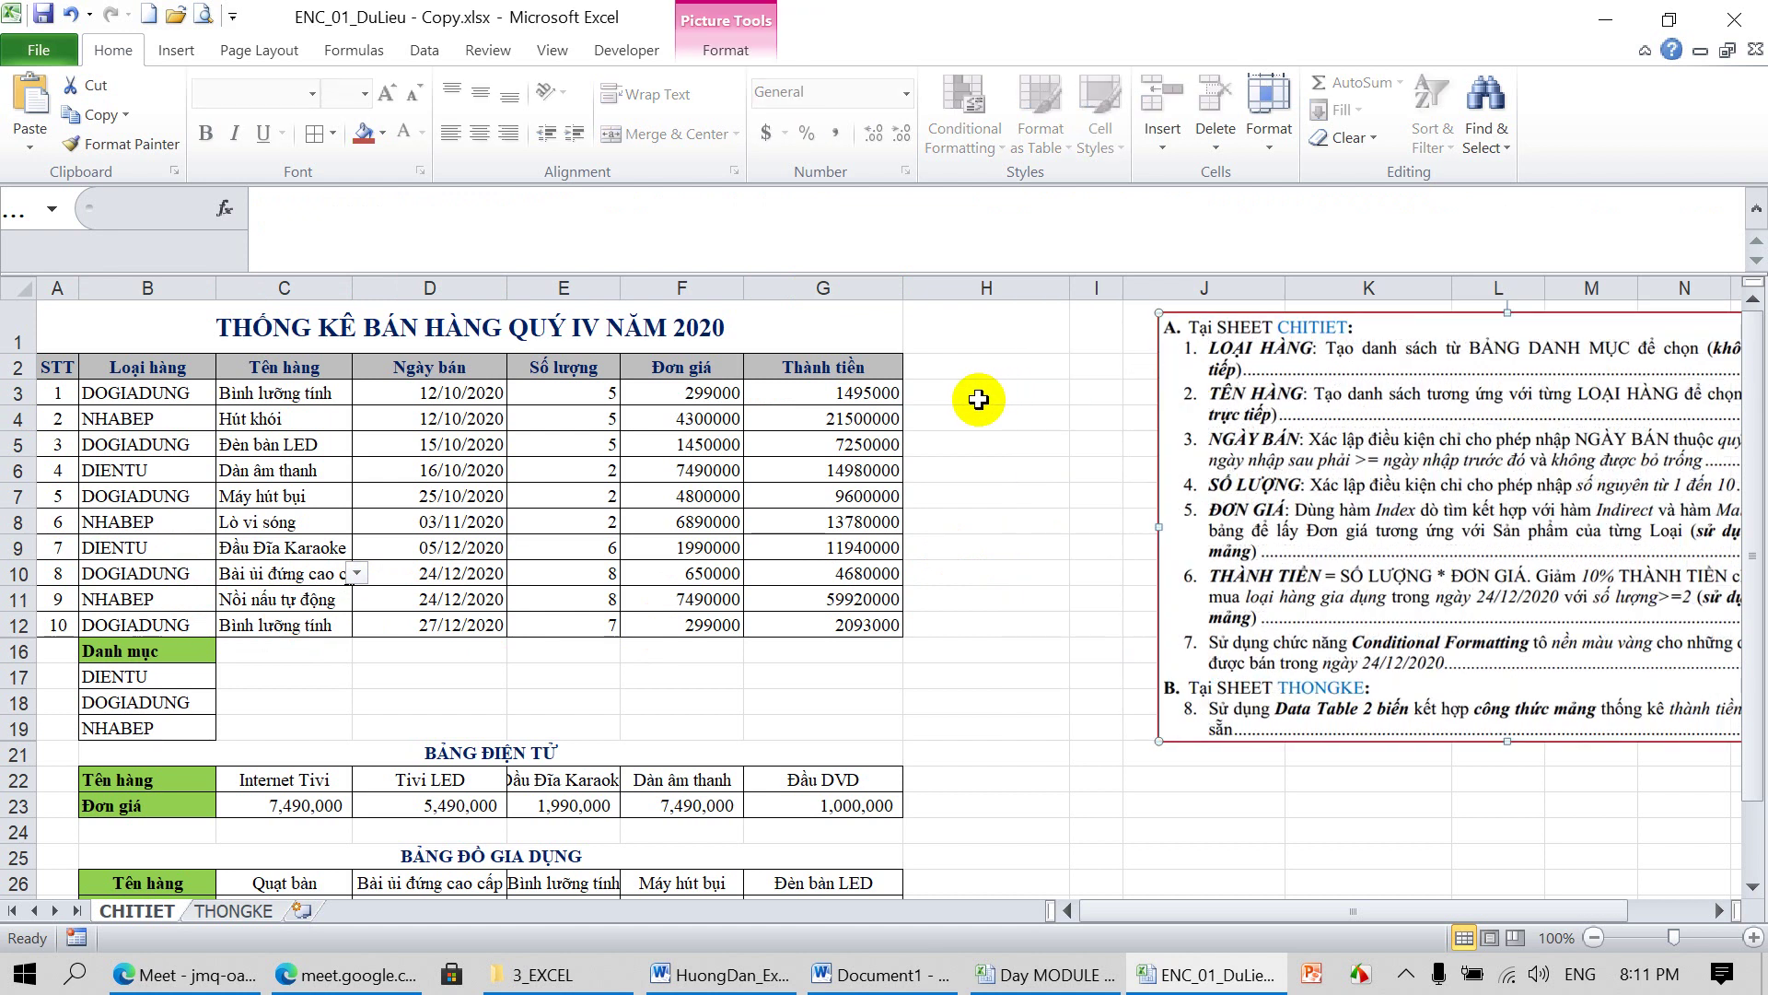
Fill H3:H12 with =E3*F3 undiscounted totals and head the column KHÔNG GIẢM
left_click(977, 399)
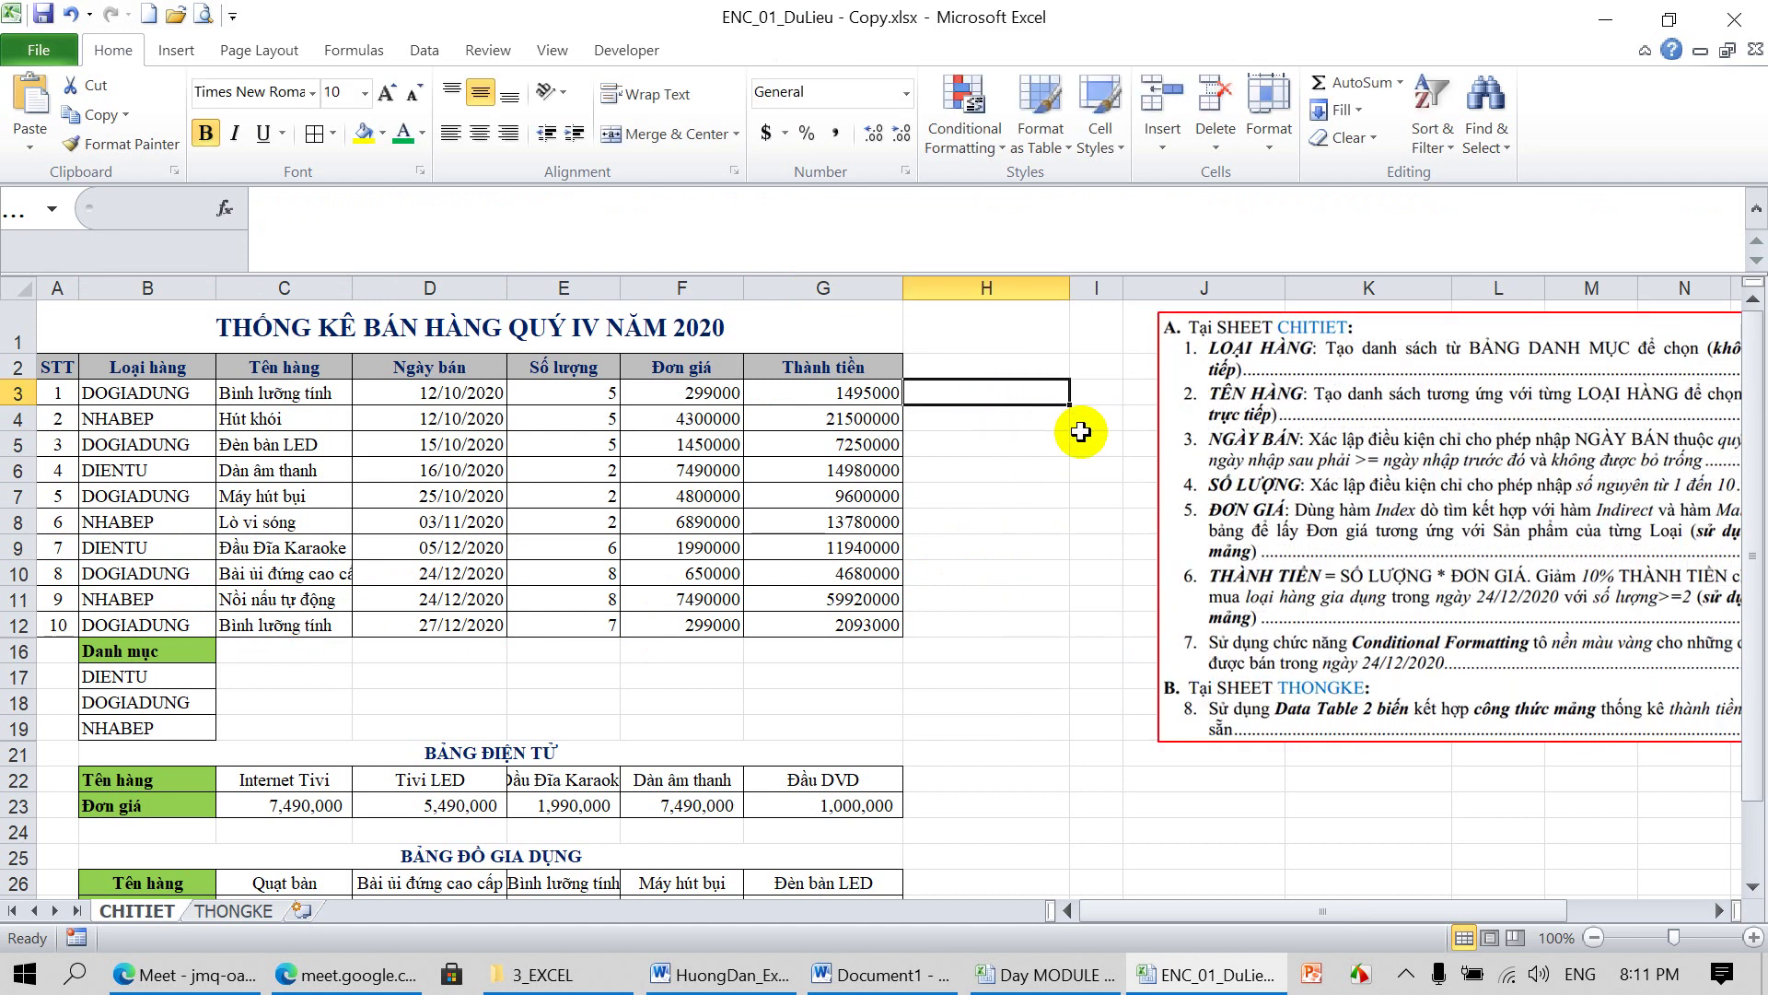
type("=")
left_click(581, 403)
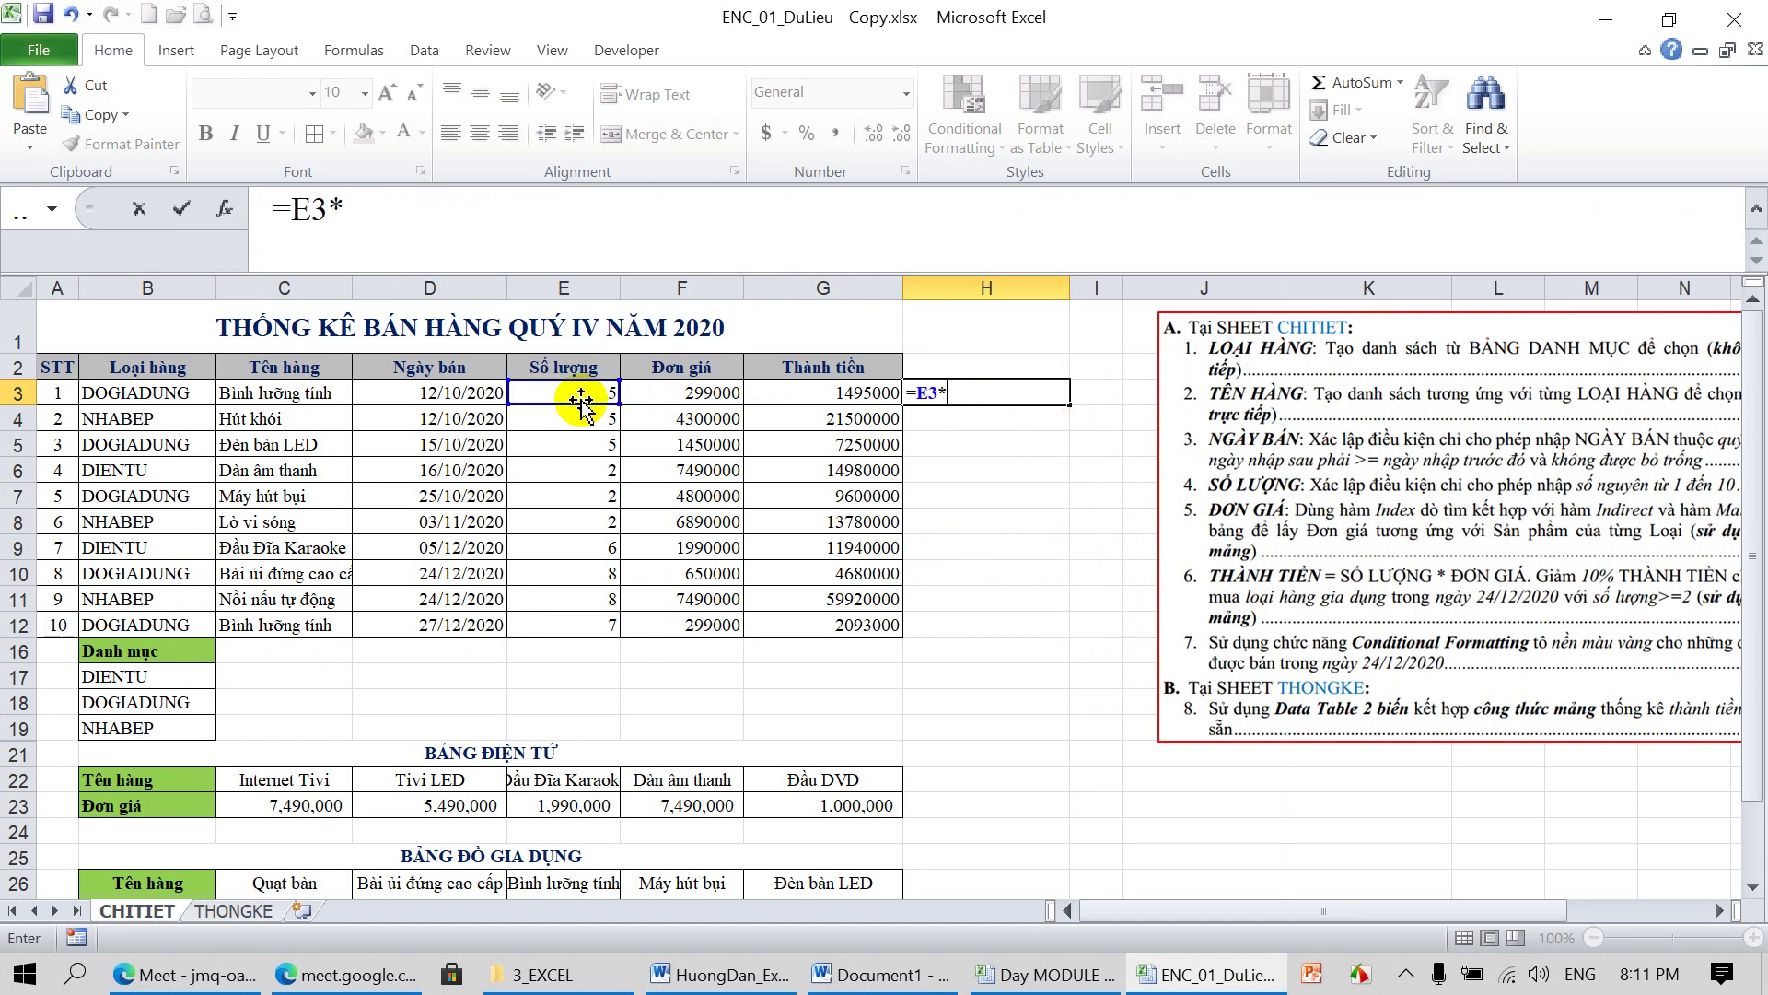
left_click(667, 388)
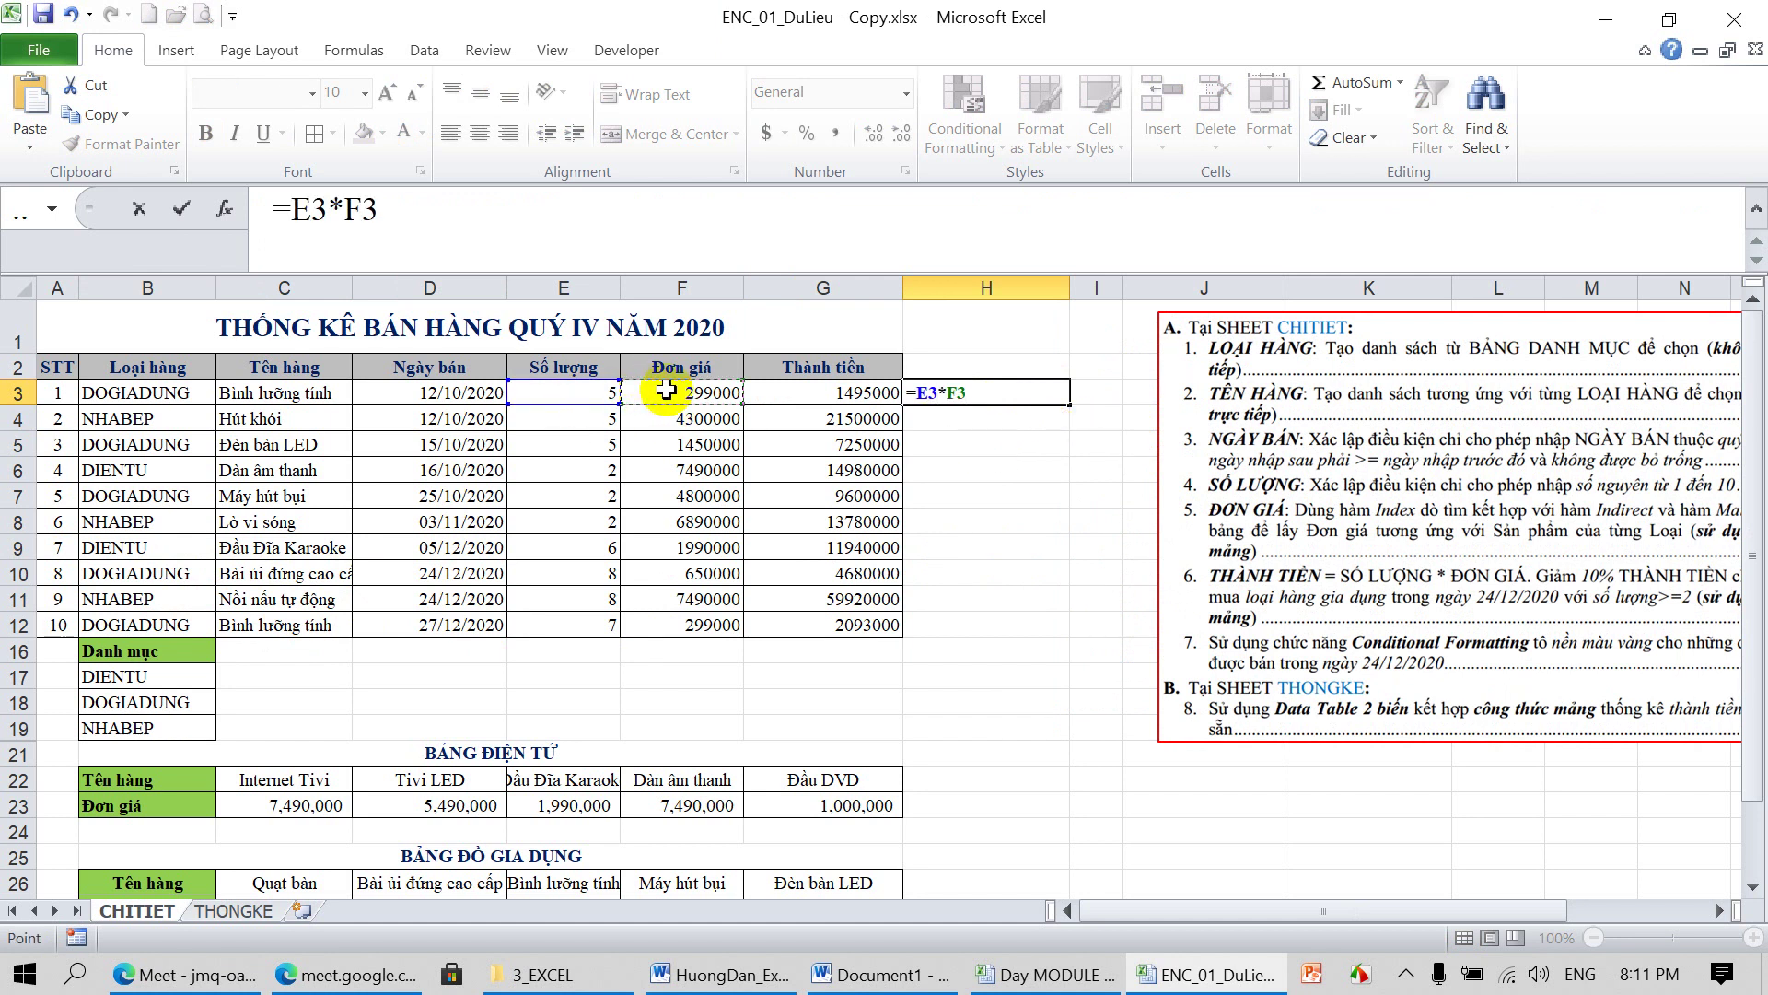
key("Return")
left_click(1023, 394)
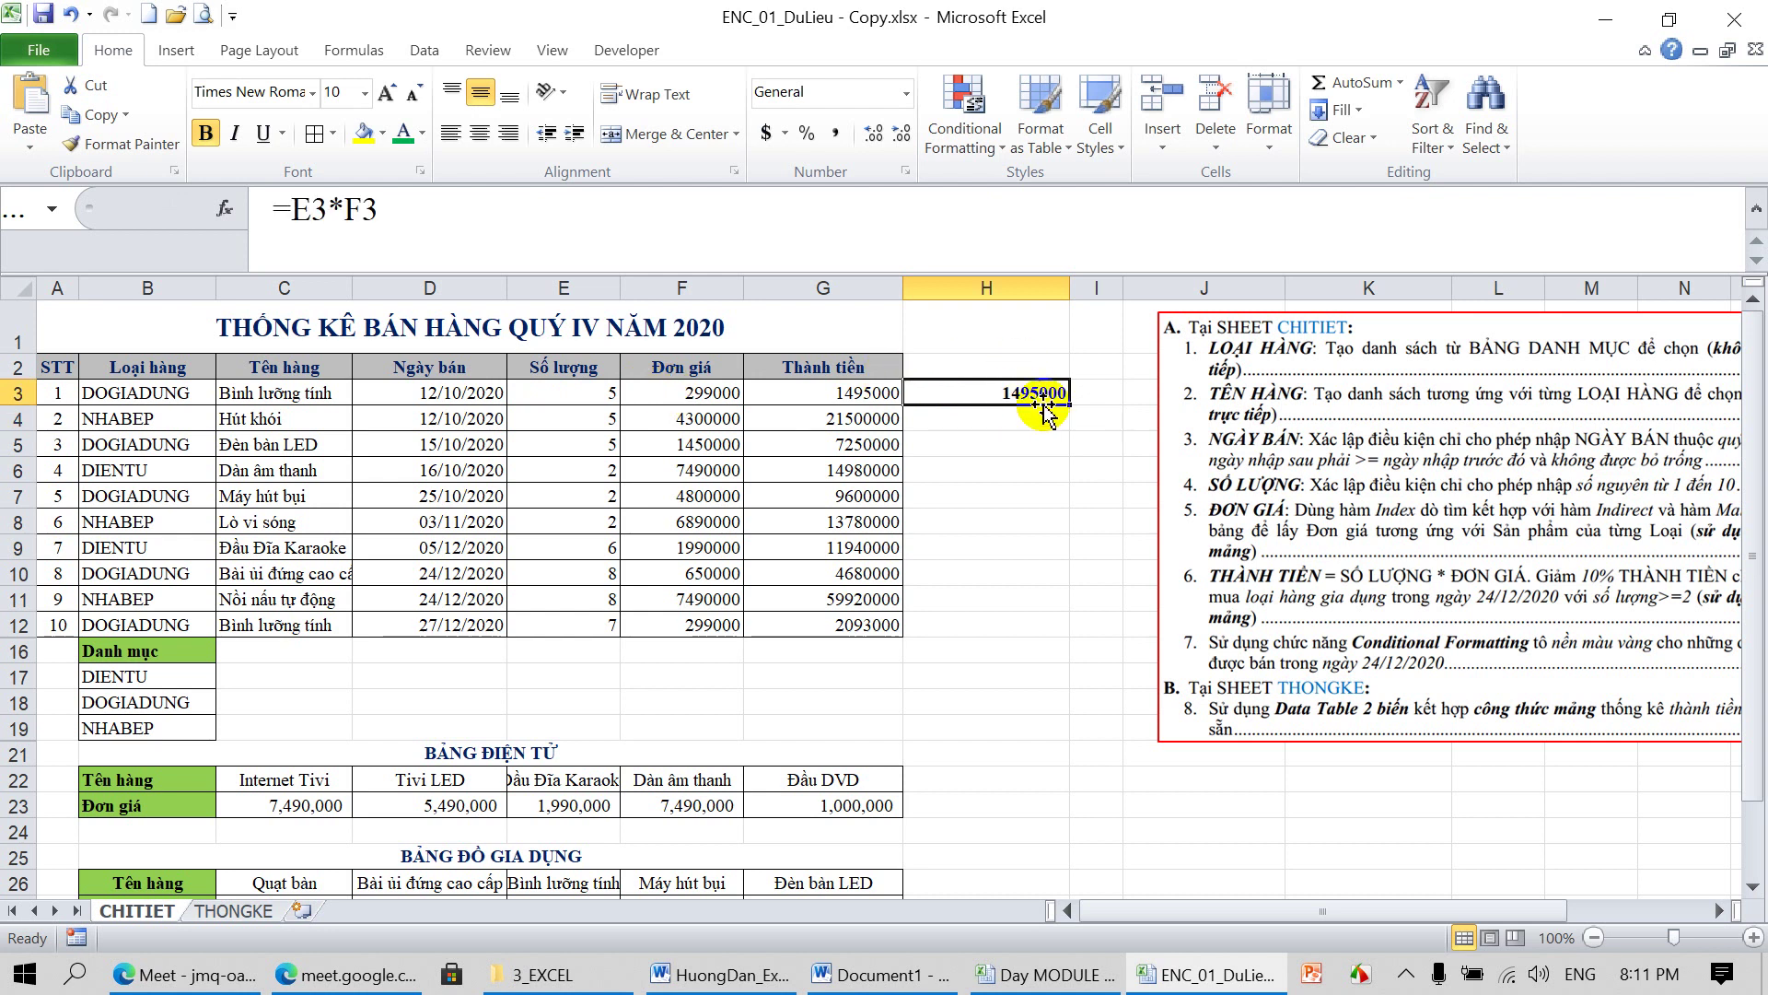
left_click_drag(1047, 405, 1055, 626)
left_click(994, 366)
type("KHÔNG GIẢM")
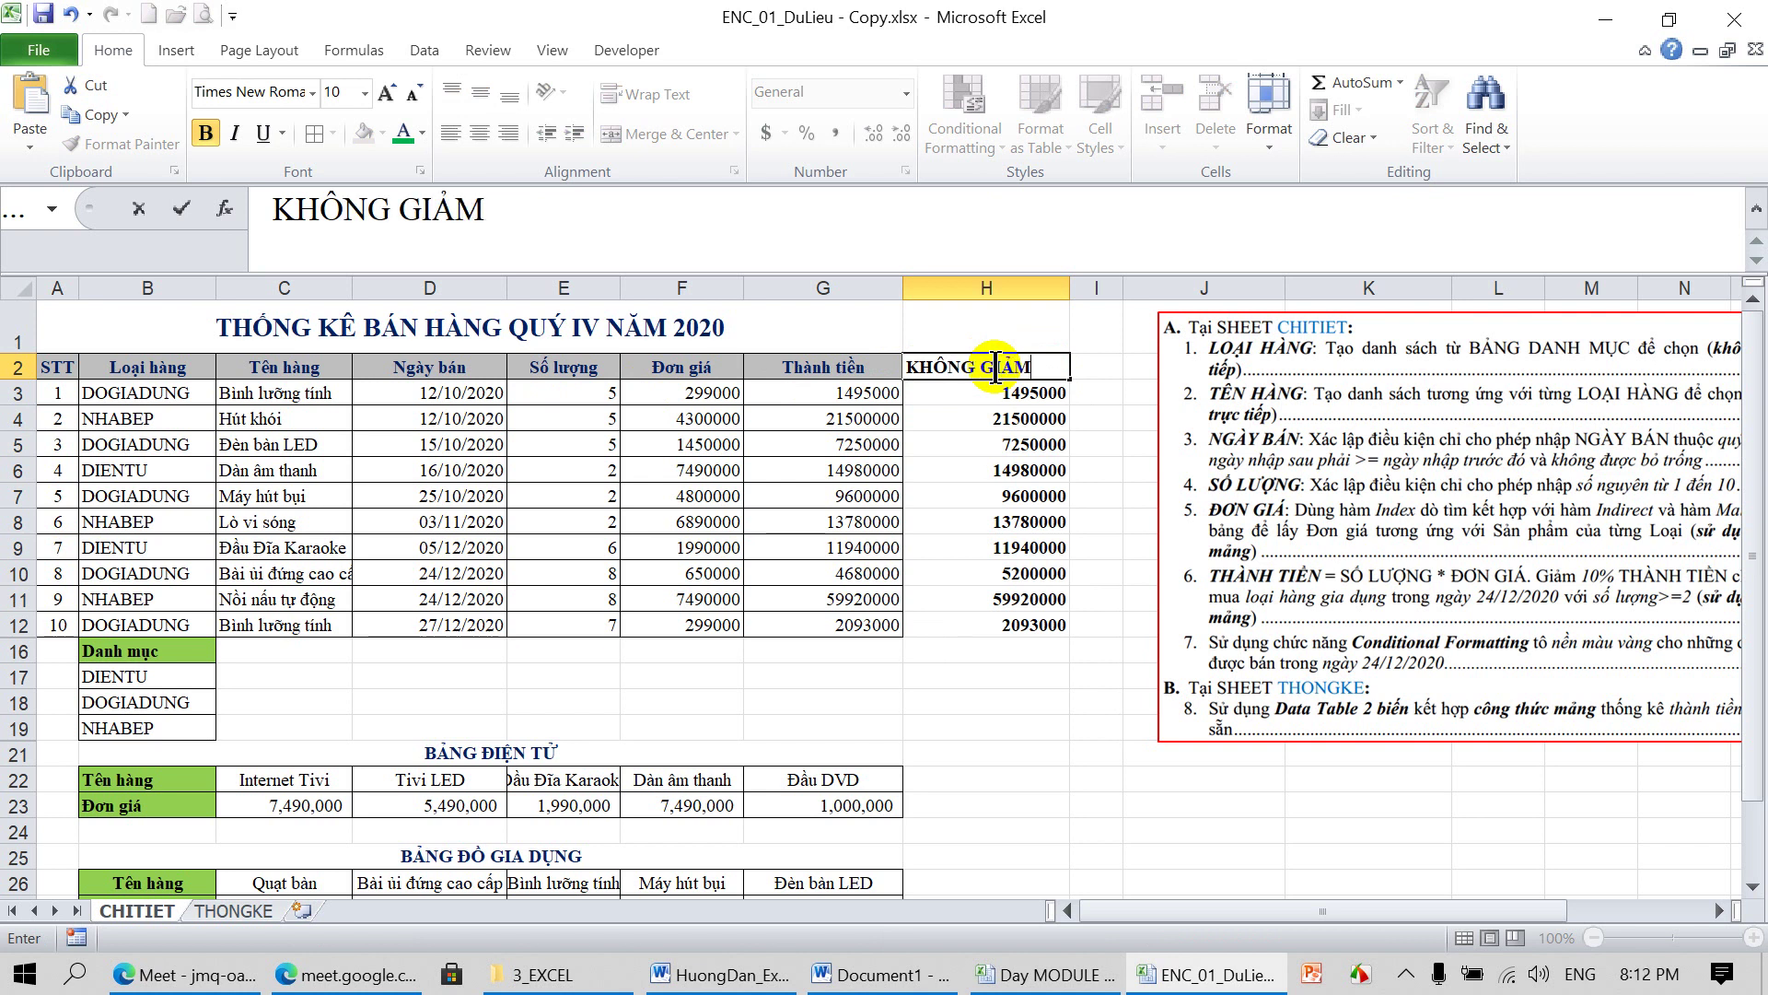
key("Return")
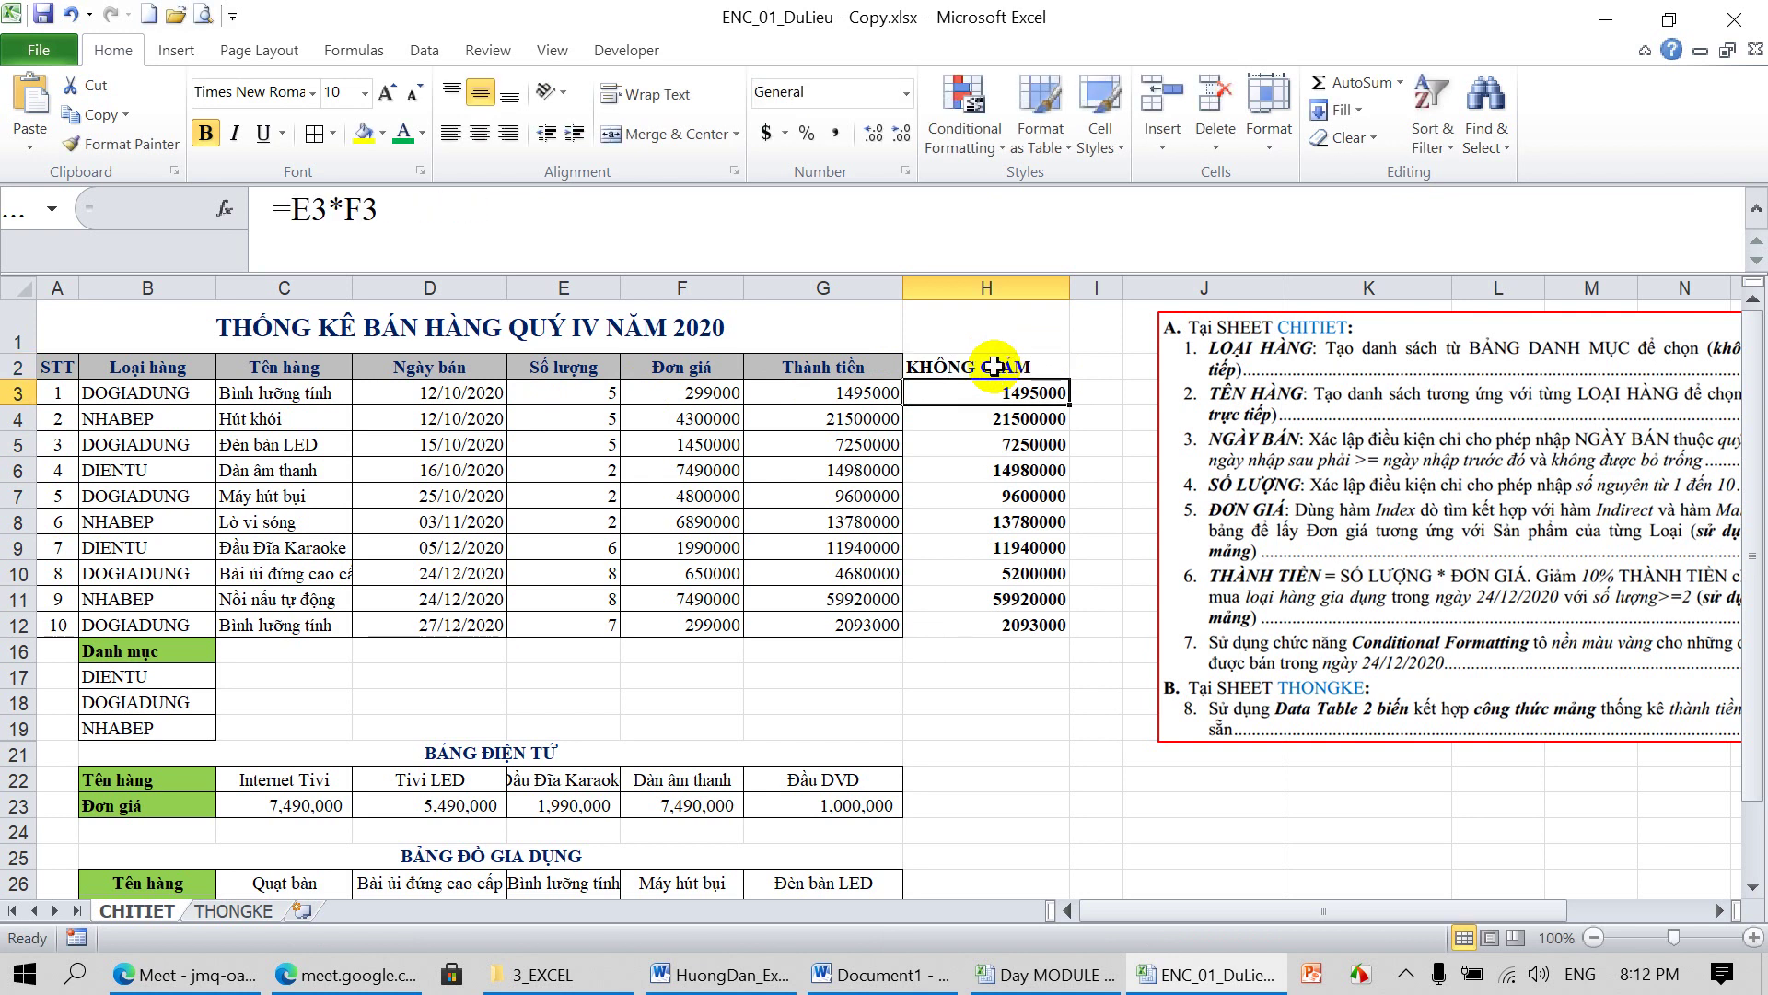
Fill I3:I12 with =G3=H3 to compare Thành tiền against the undiscounted totals
left_click_drag(1123, 287, 1343, 288)
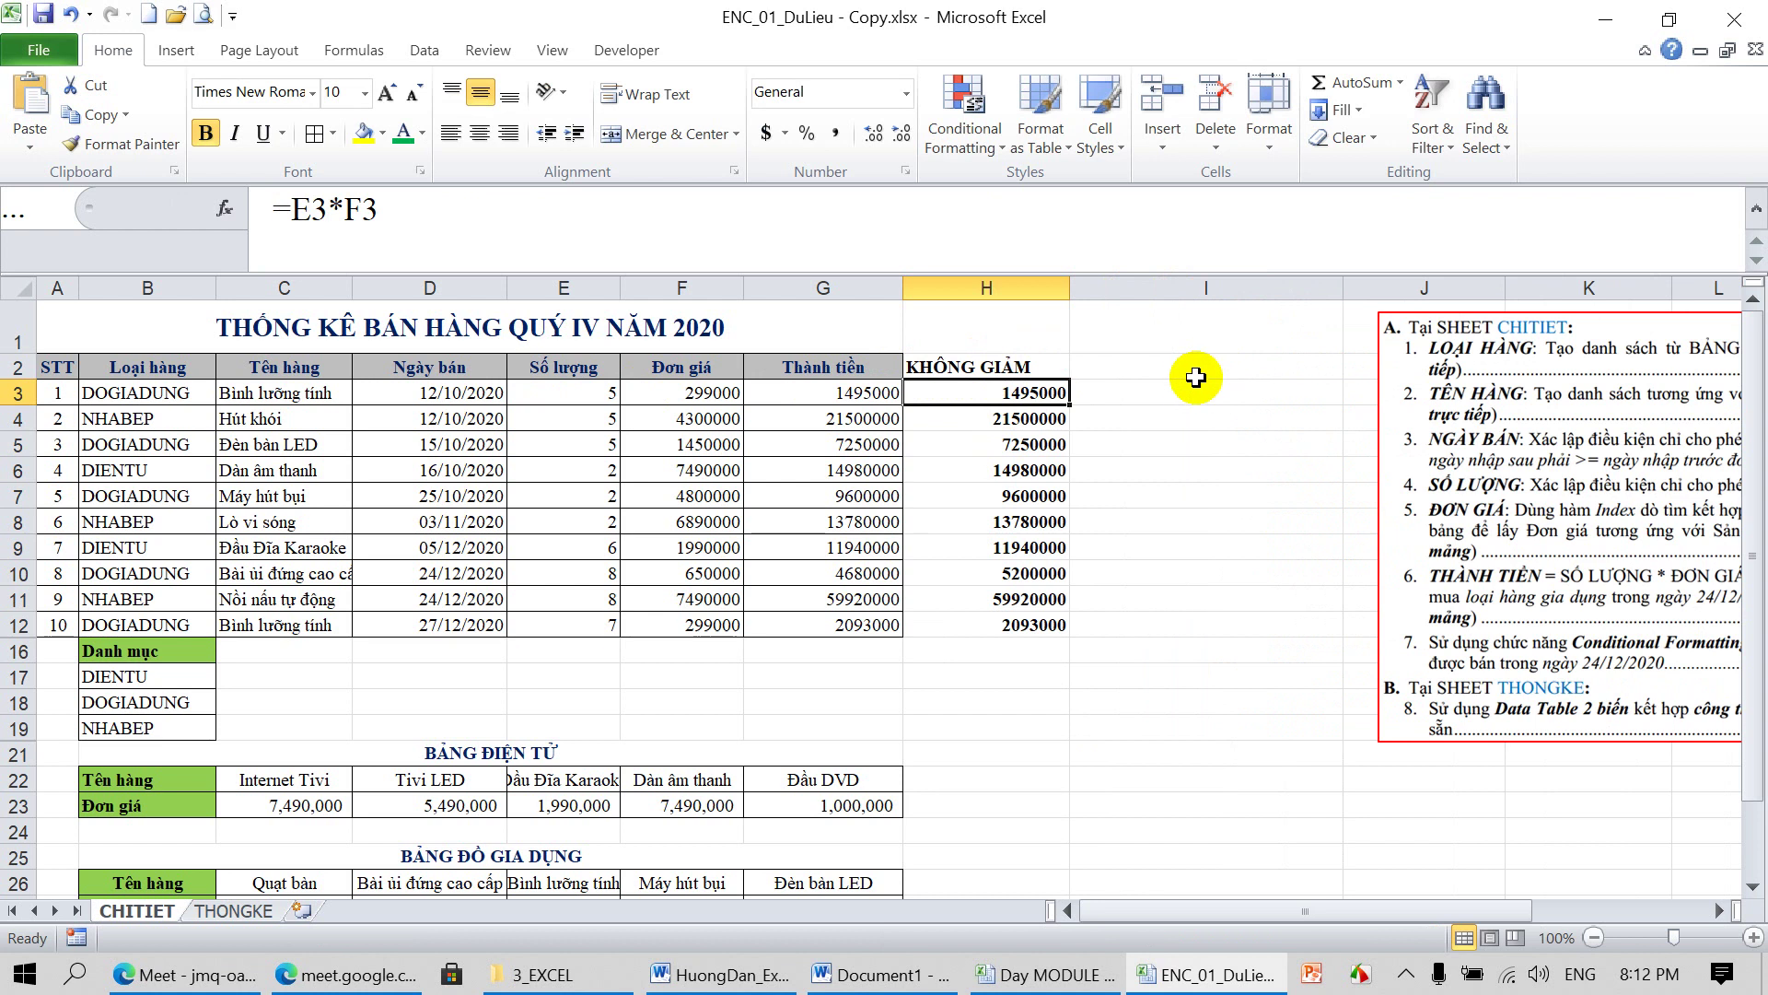
left_click(1195, 386)
type("=")
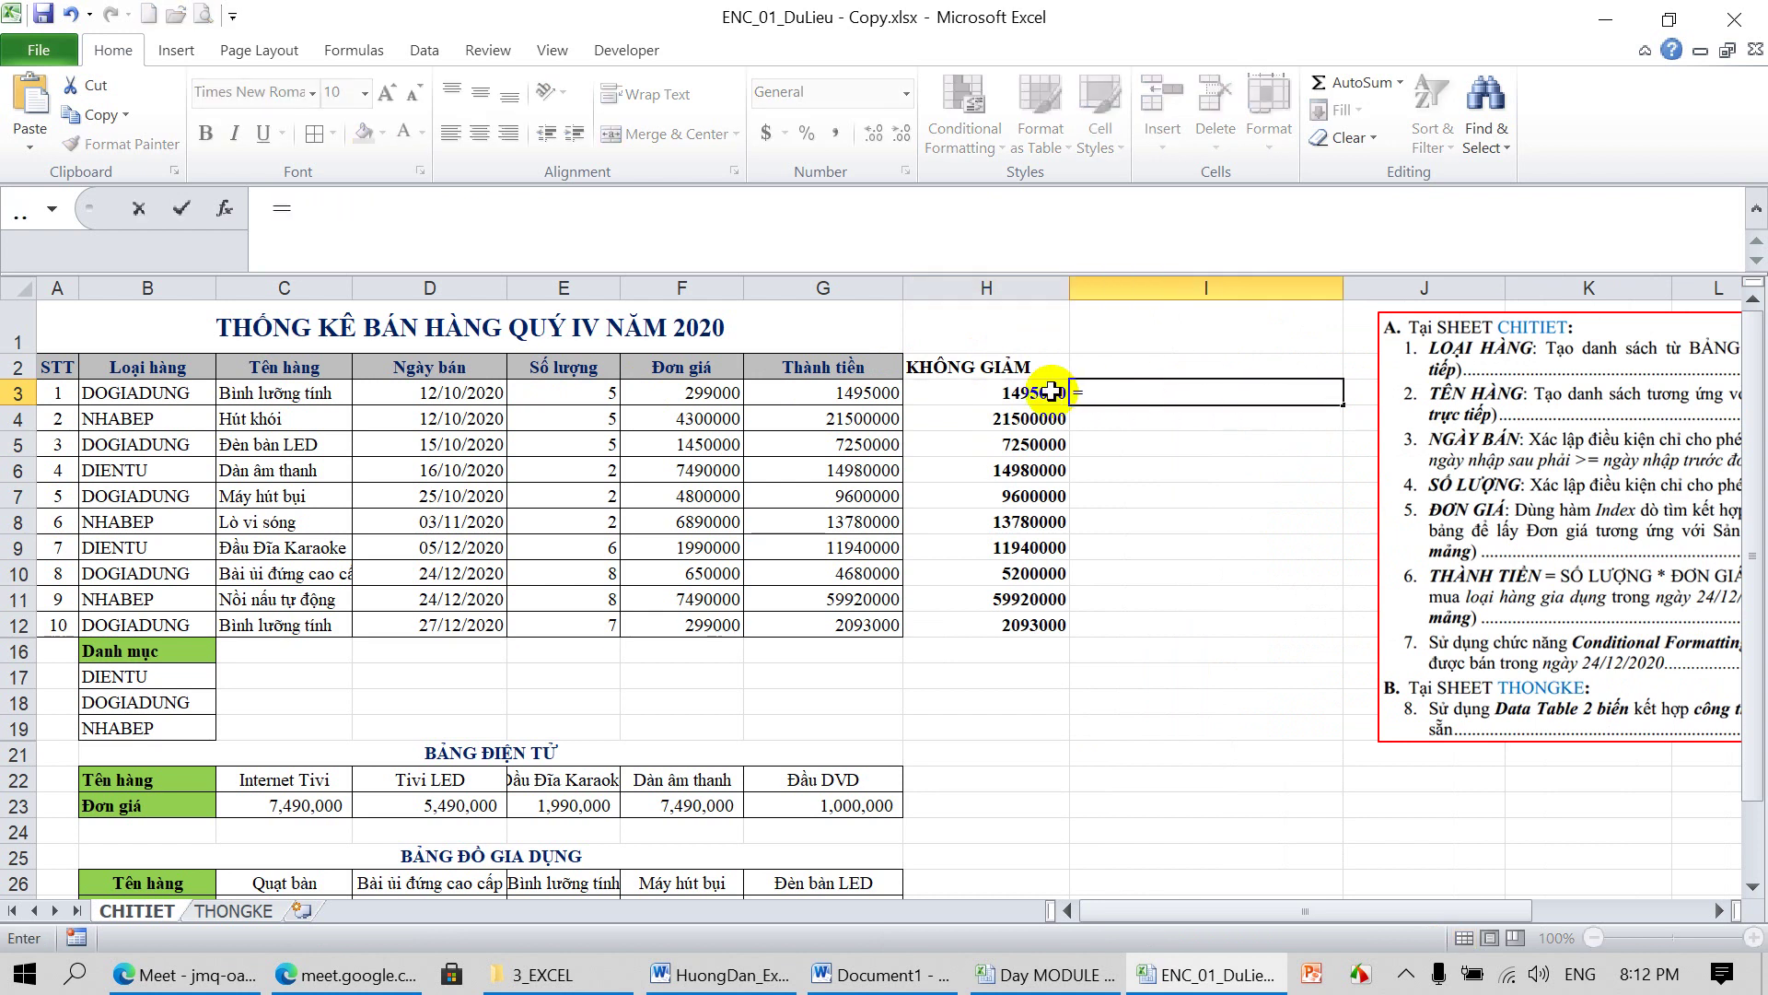
left_click(870, 394)
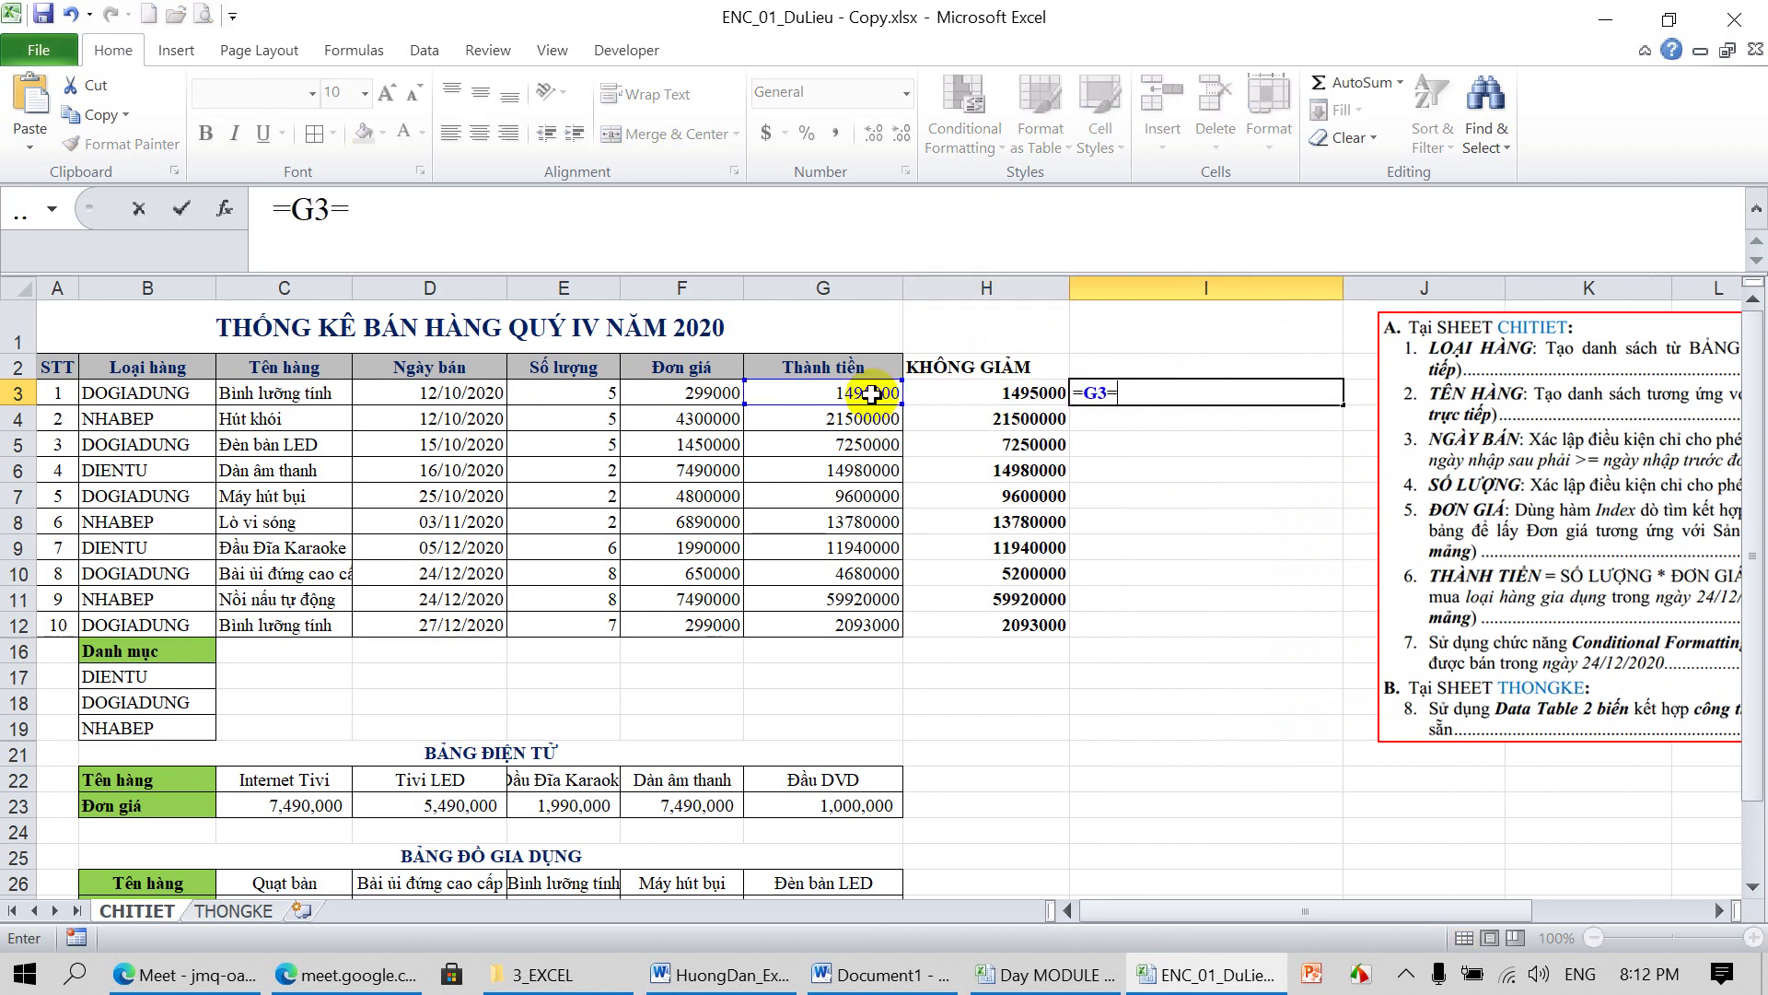
left_click(989, 396)
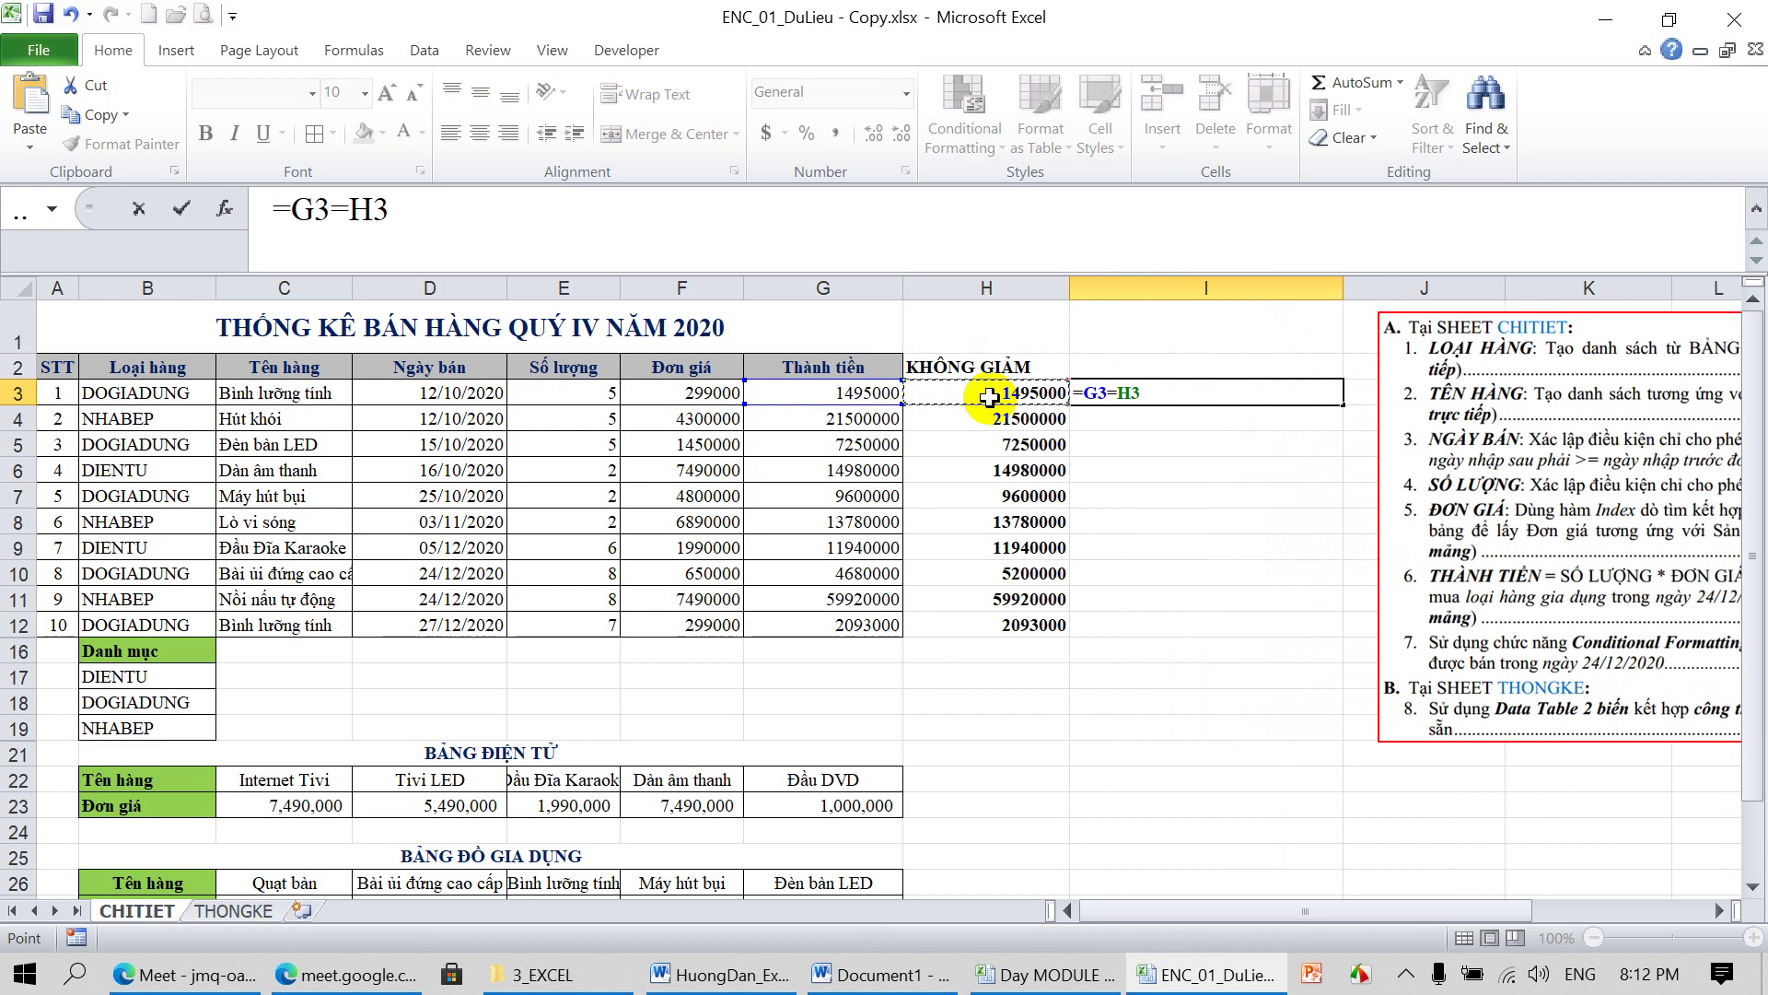
key("Return")
left_click(1194, 390)
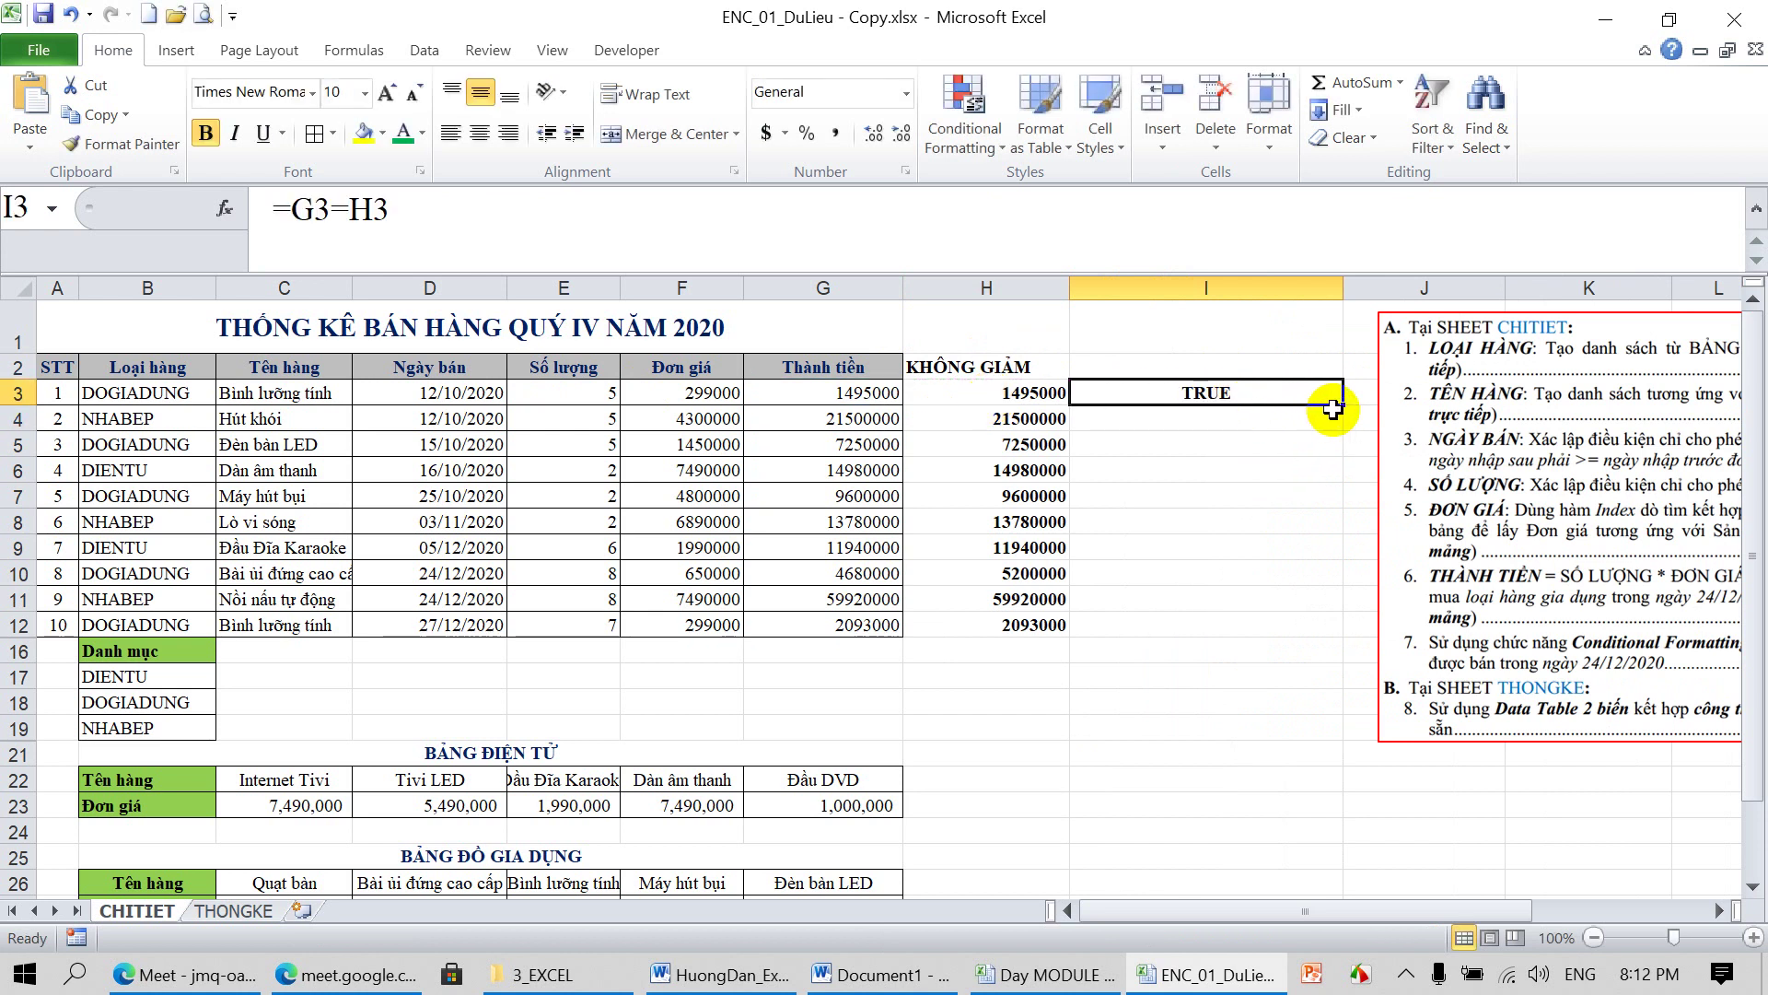
left_click_drag(1343, 408, 1285, 626)
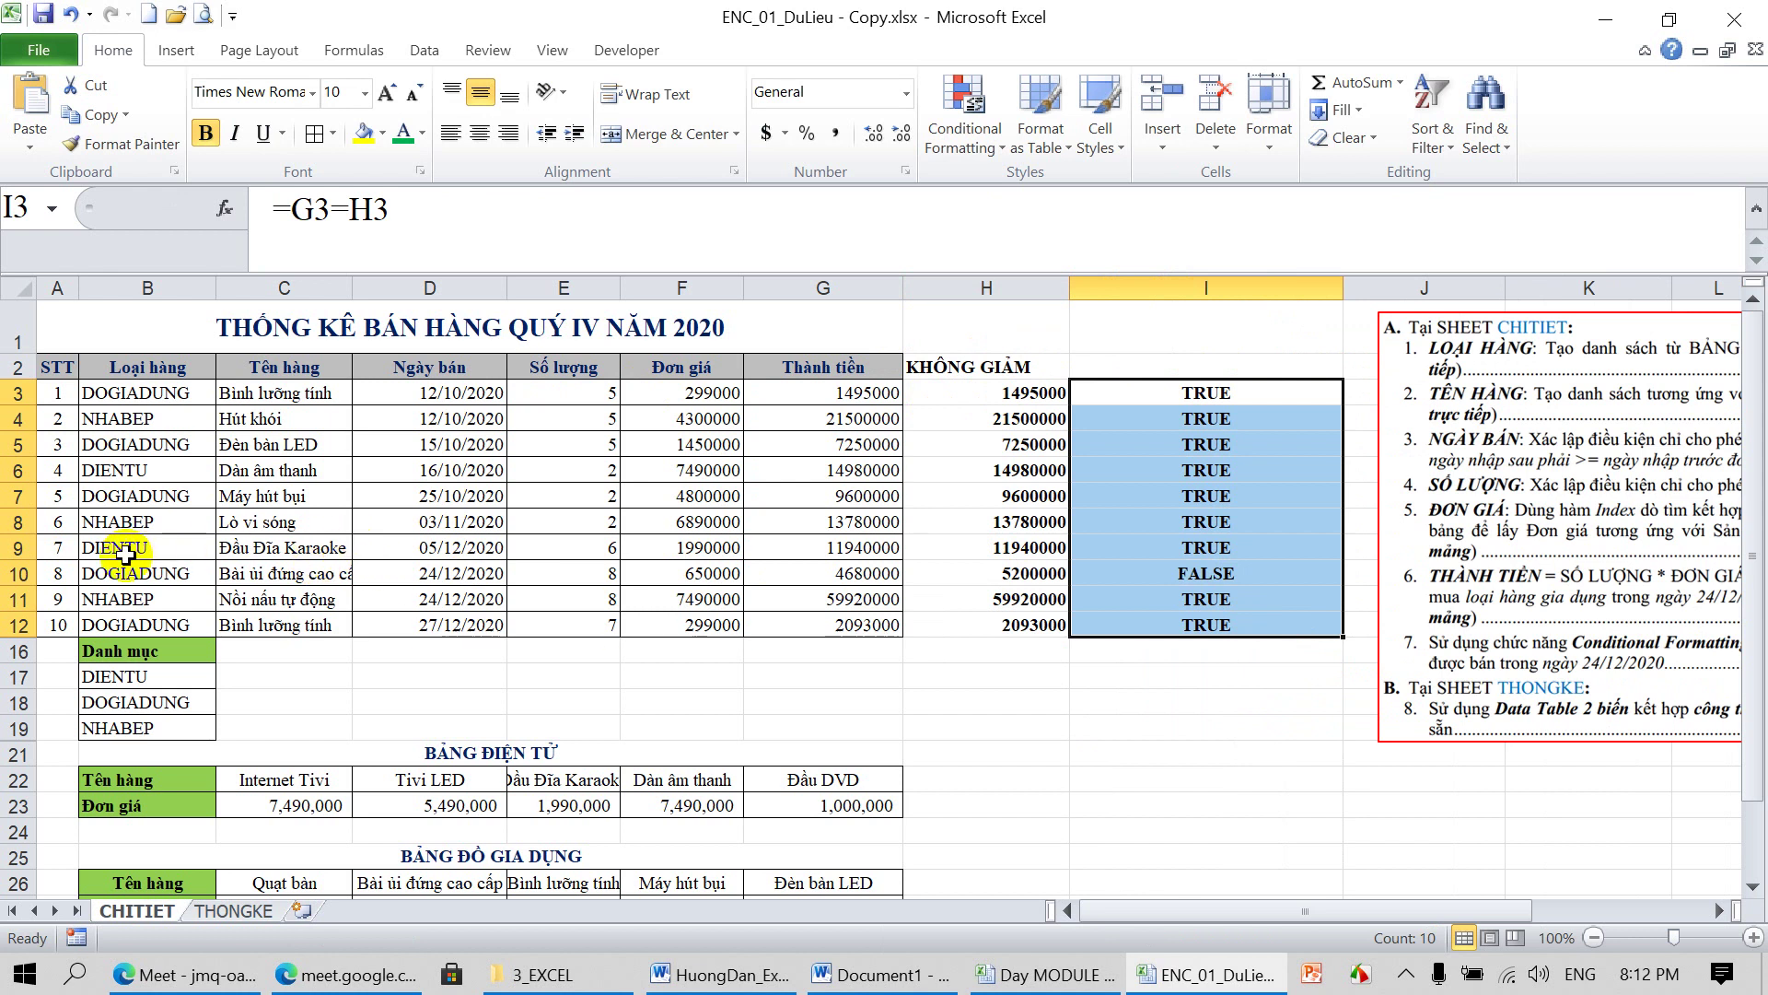
left_click_drag(57, 576, 888, 576)
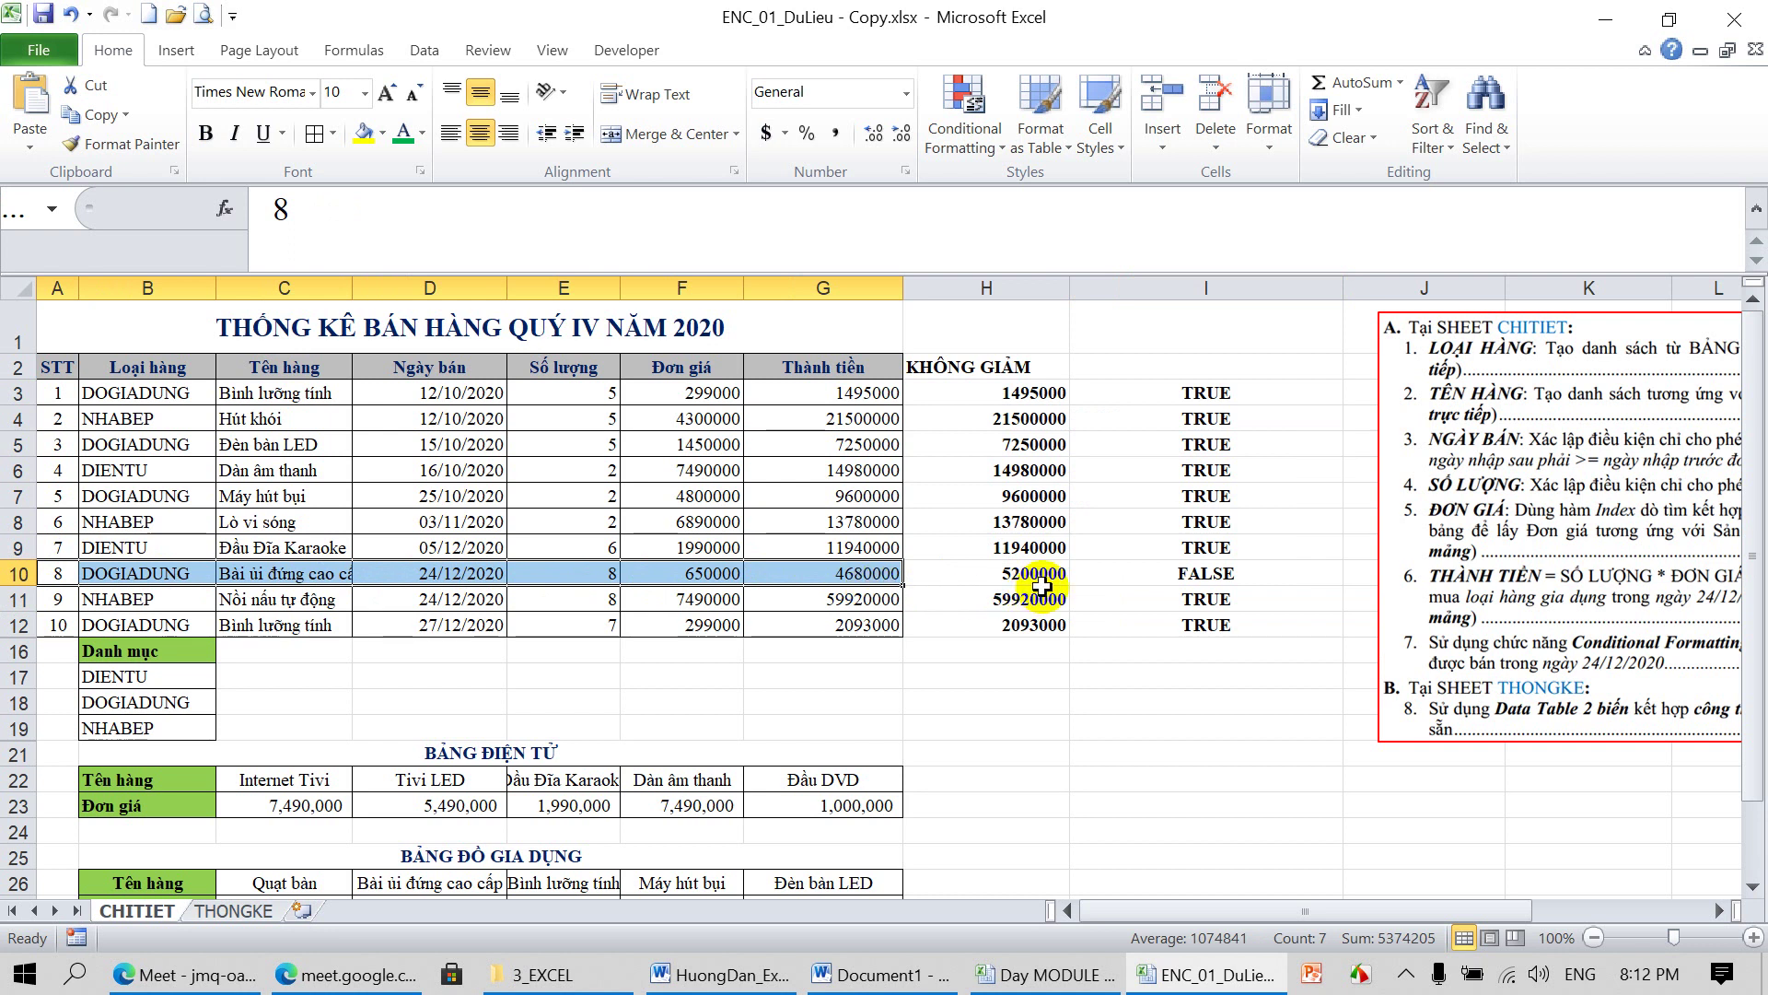
Test row 10 by changing E10's quantity to 1, then restore it to 8
left_click(861, 574)
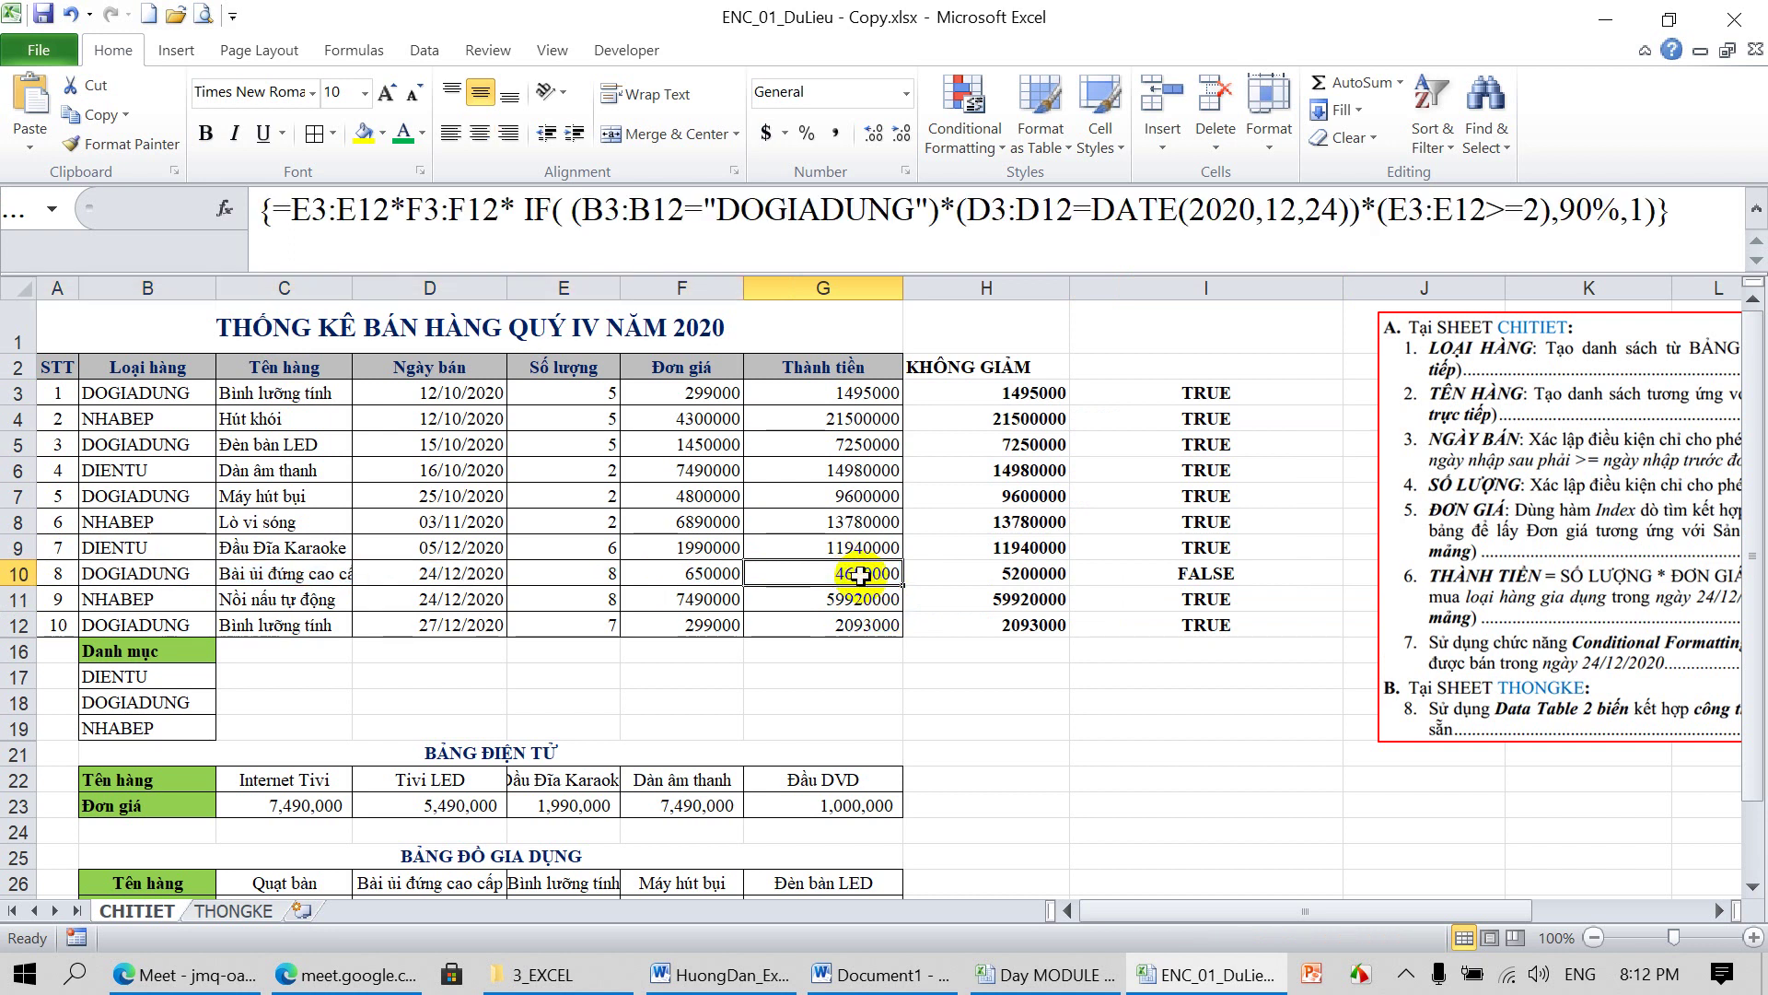
left_click(1064, 572)
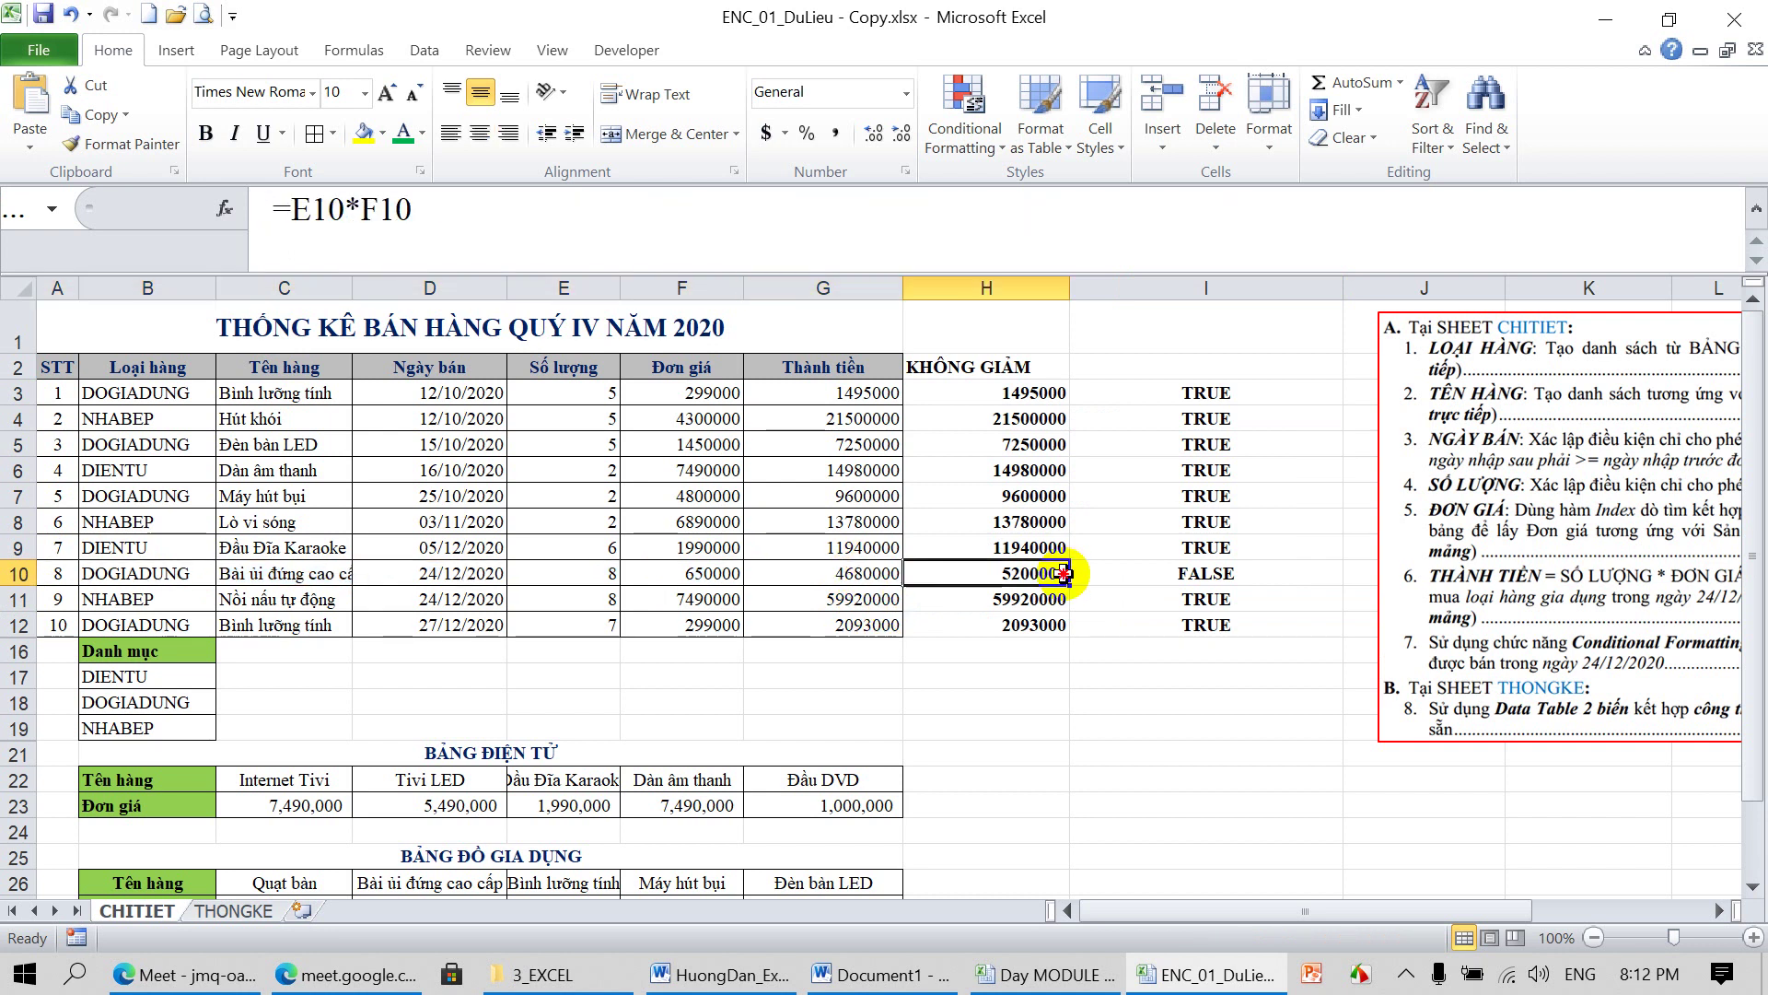
left_click(597, 577)
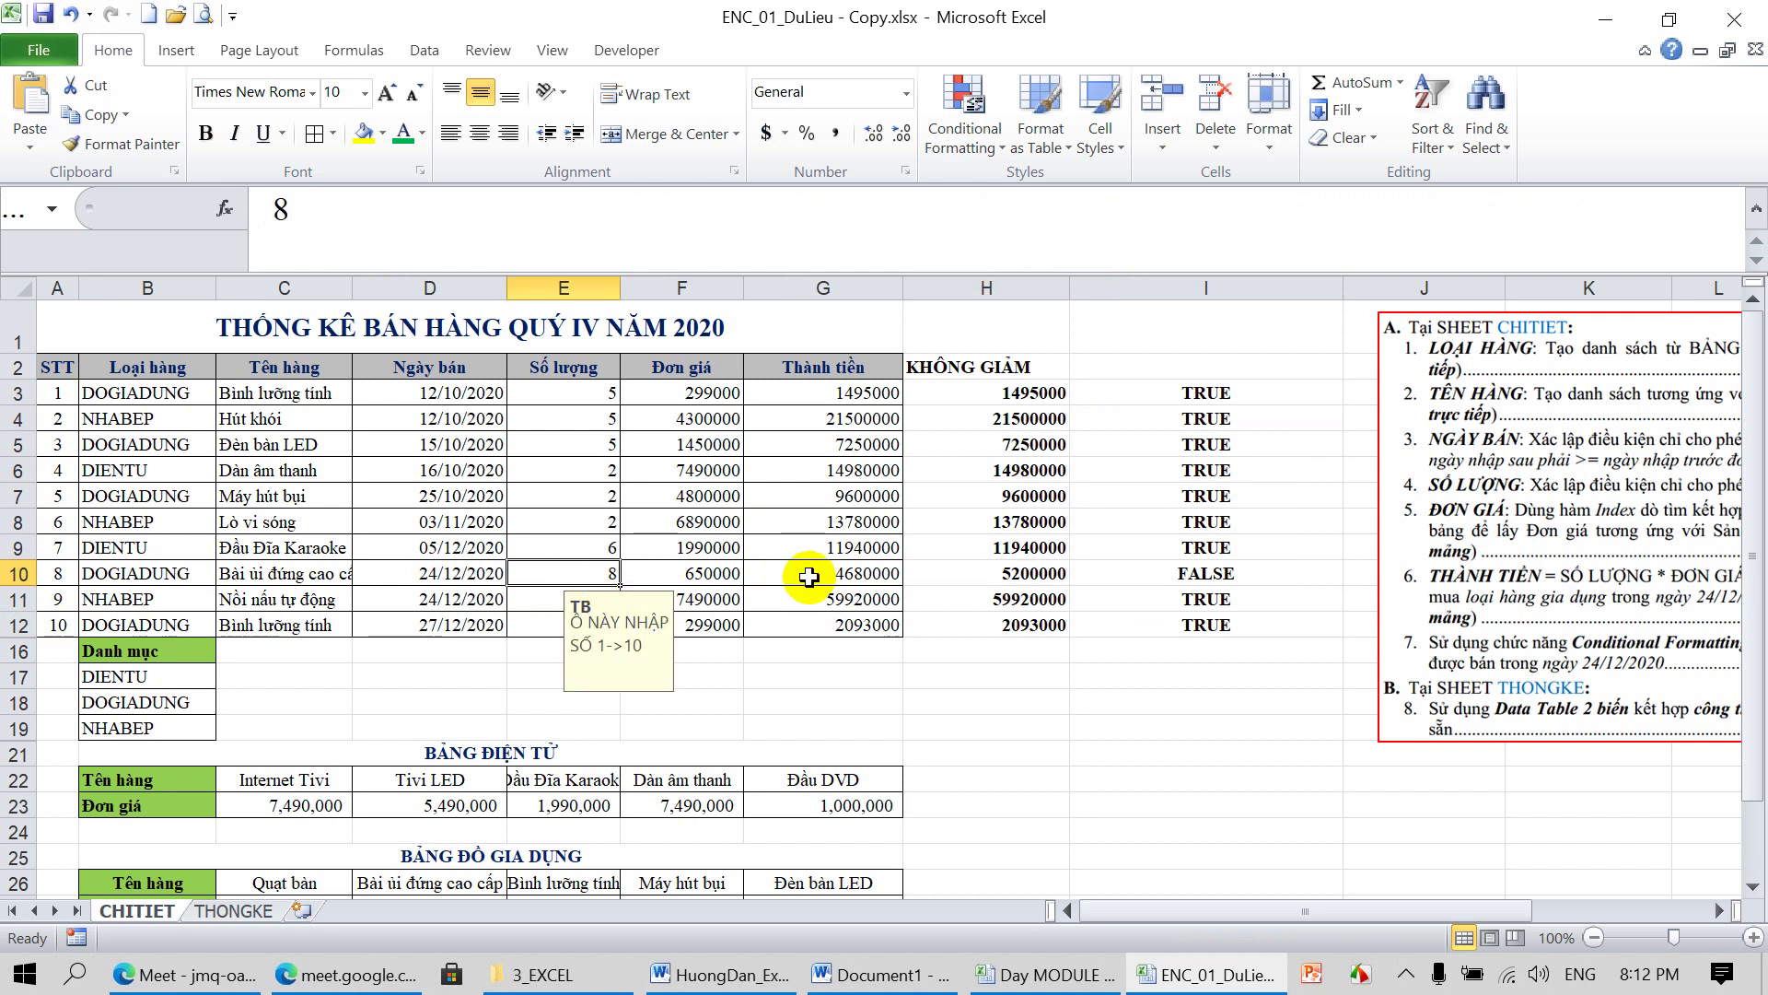
type("1")
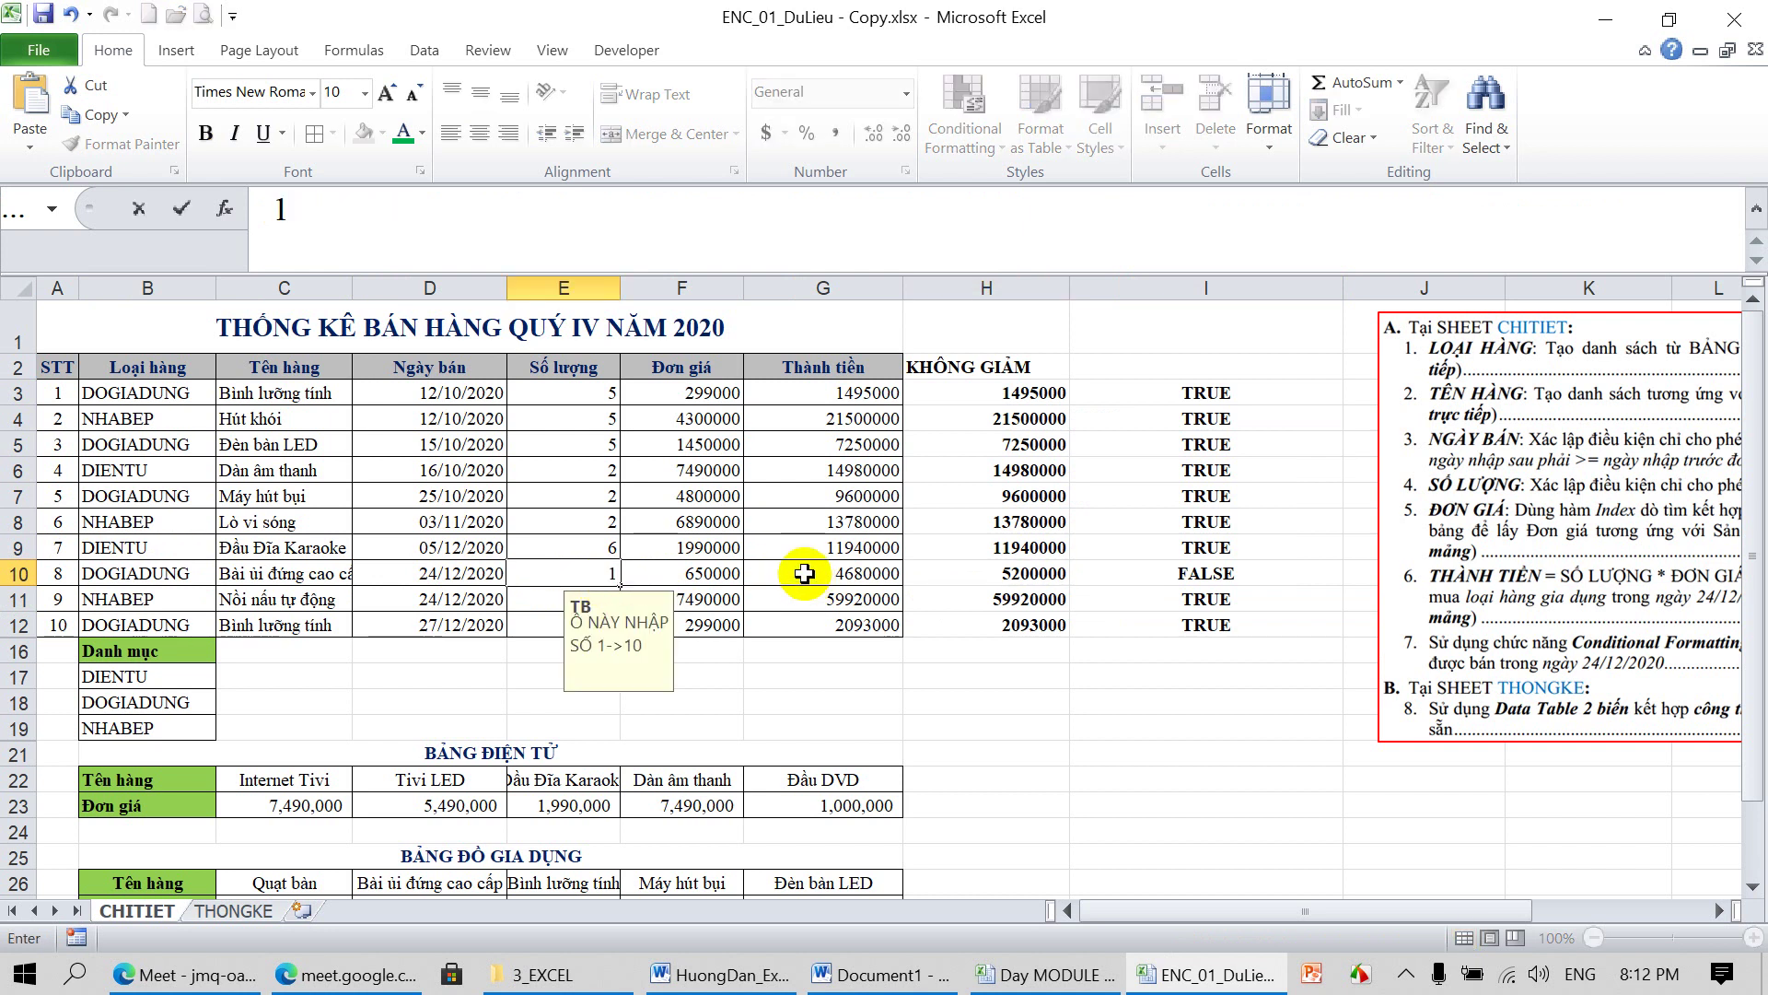
key("Return")
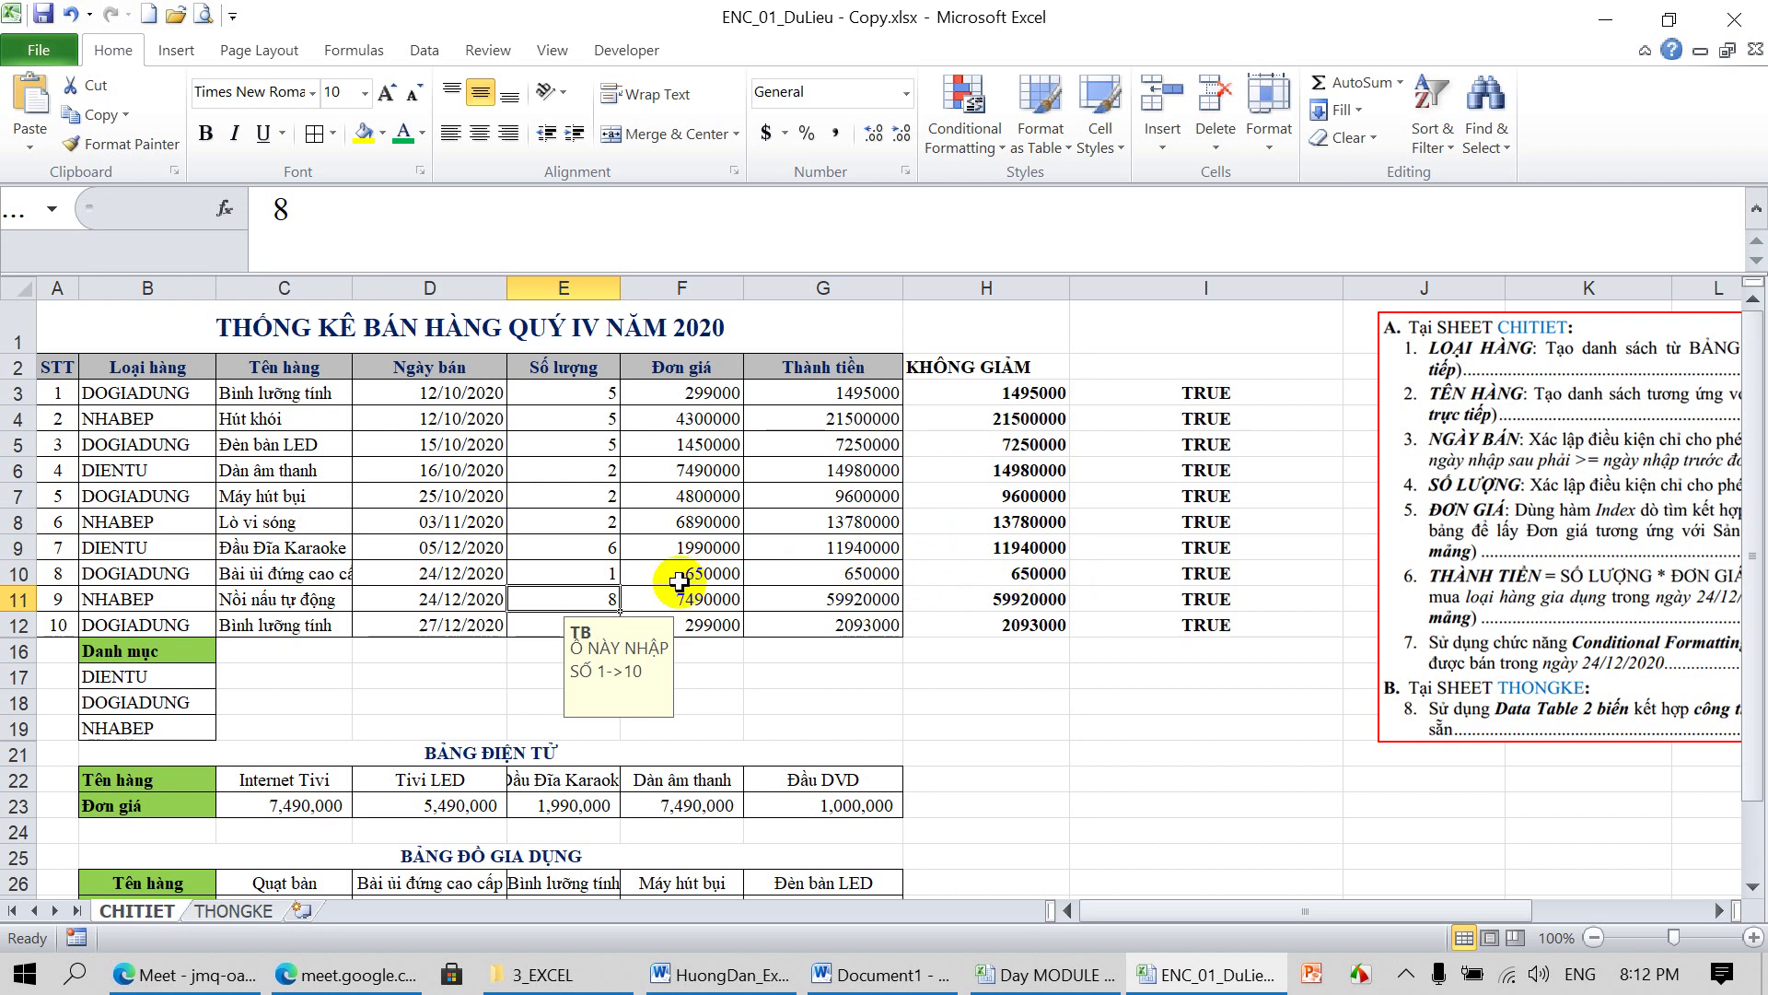
left_click(611, 576)
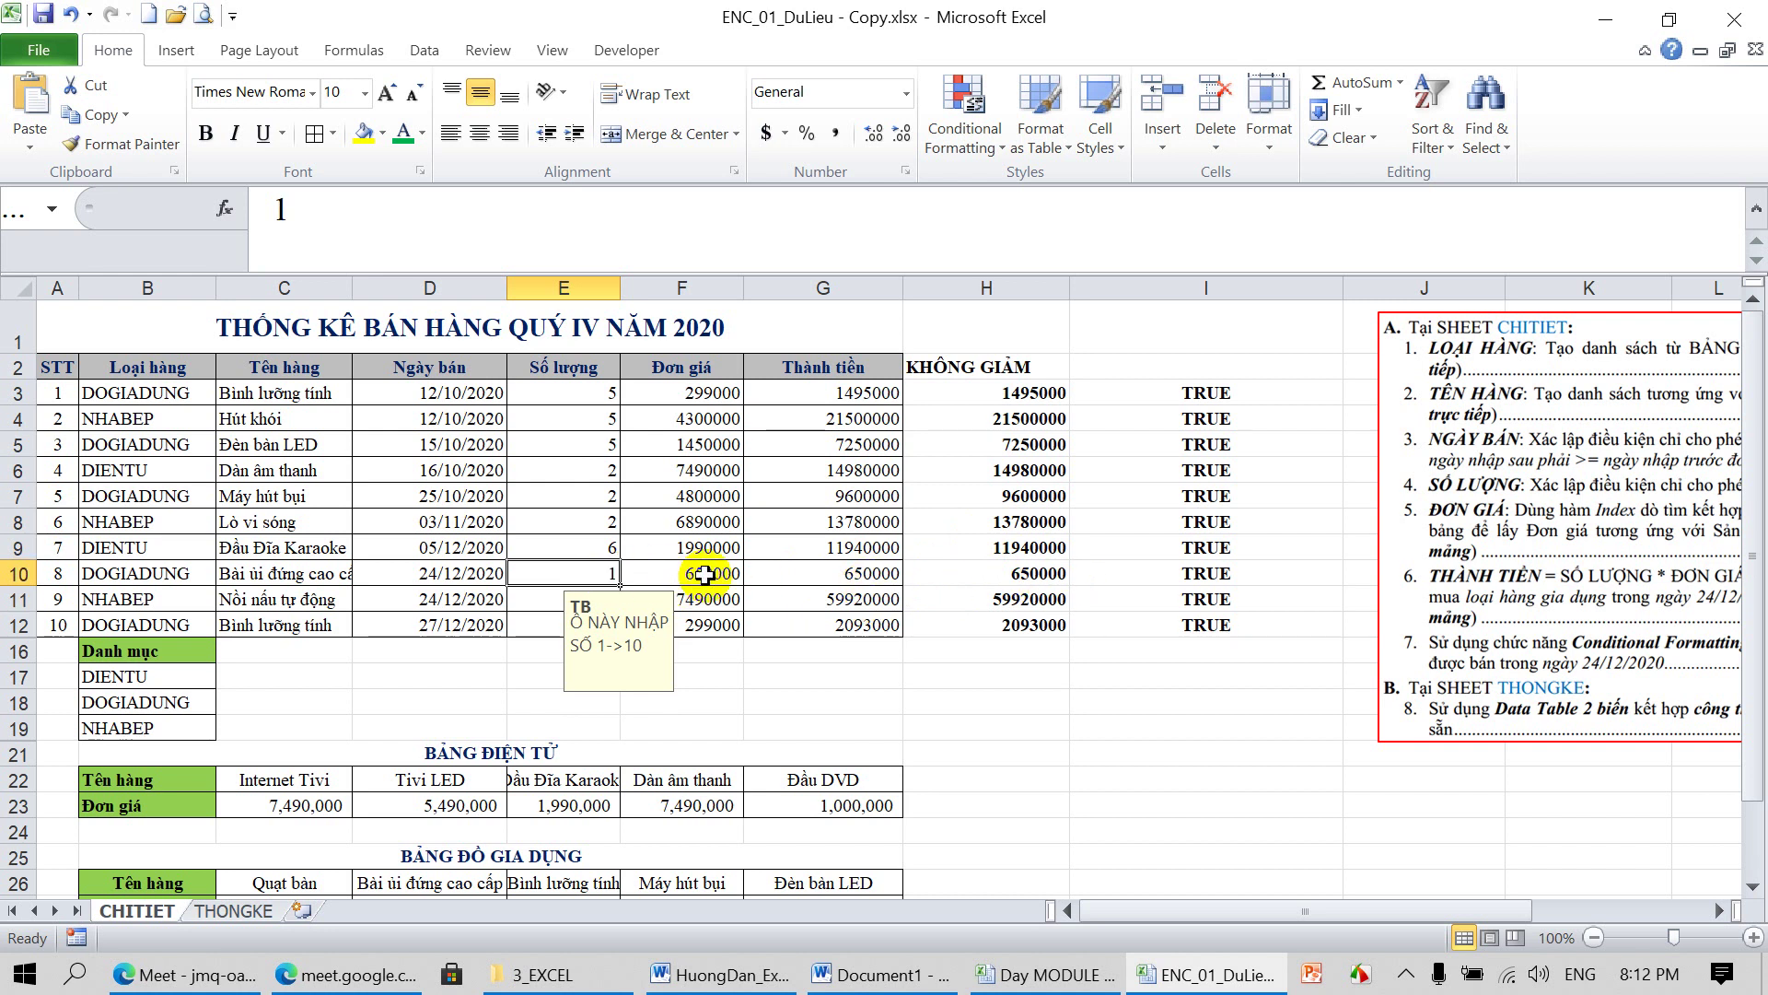
type("8")
key("Return")
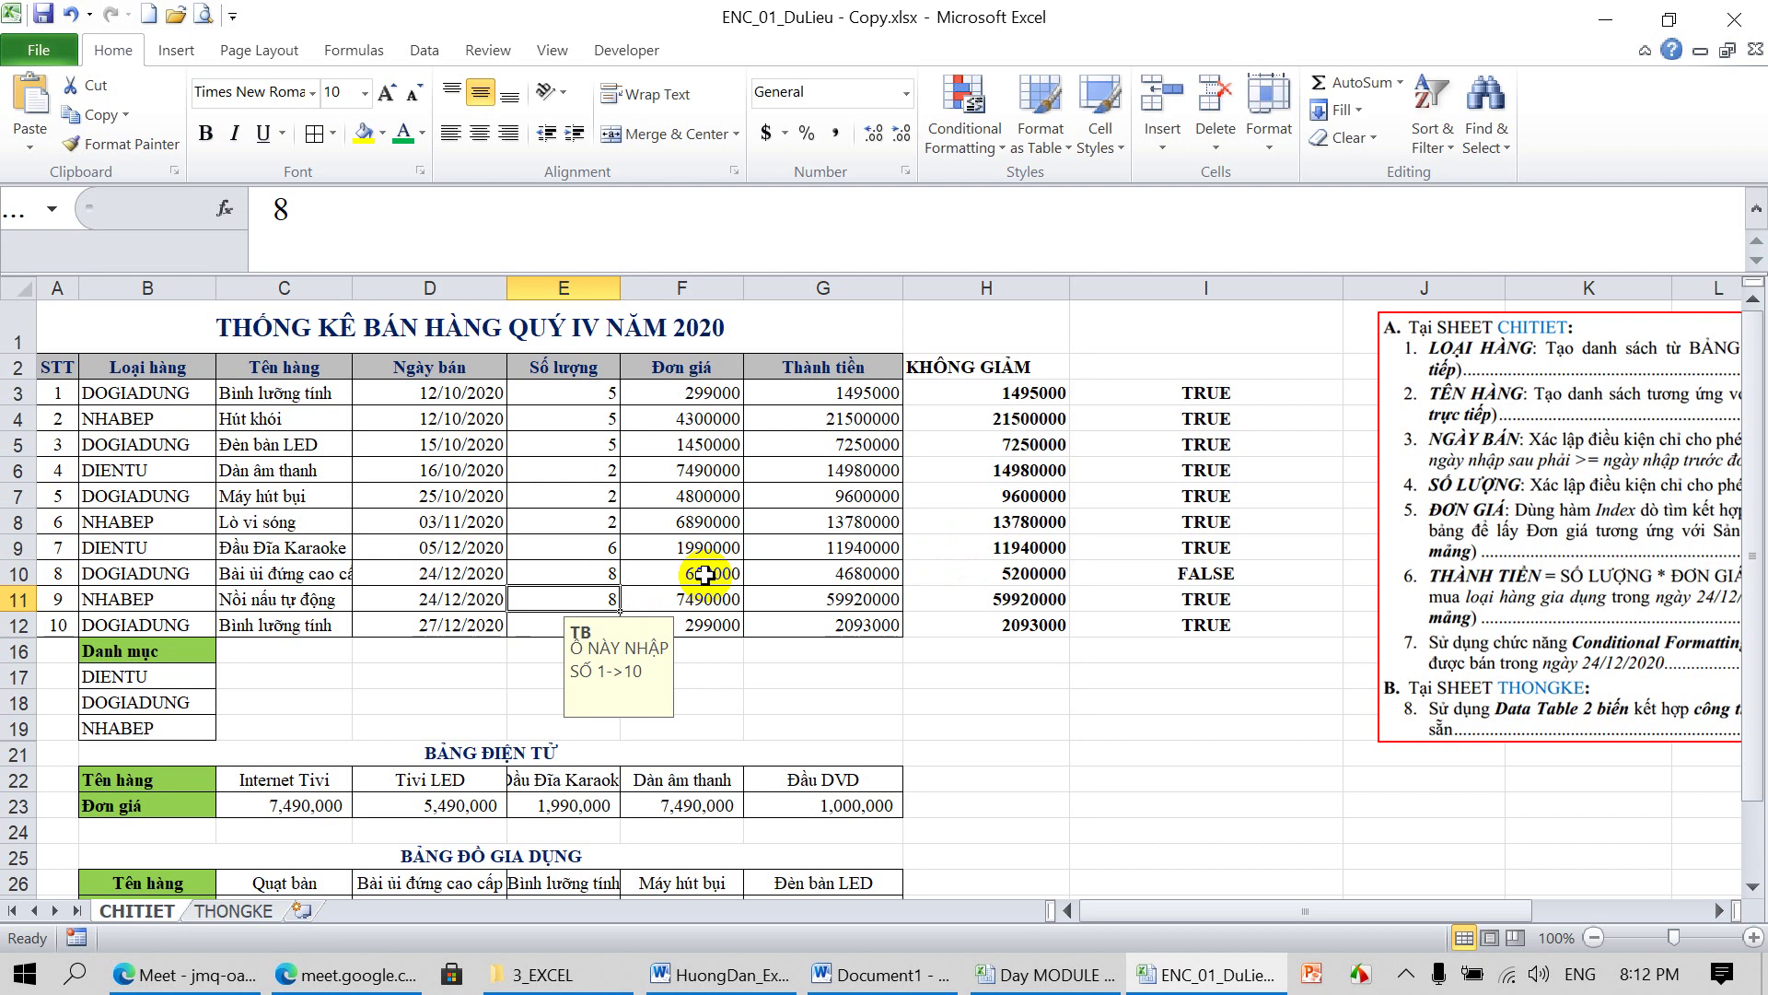
Move the instruction box aside and select helper column H
left_click_drag(1428, 416, 1128, 403)
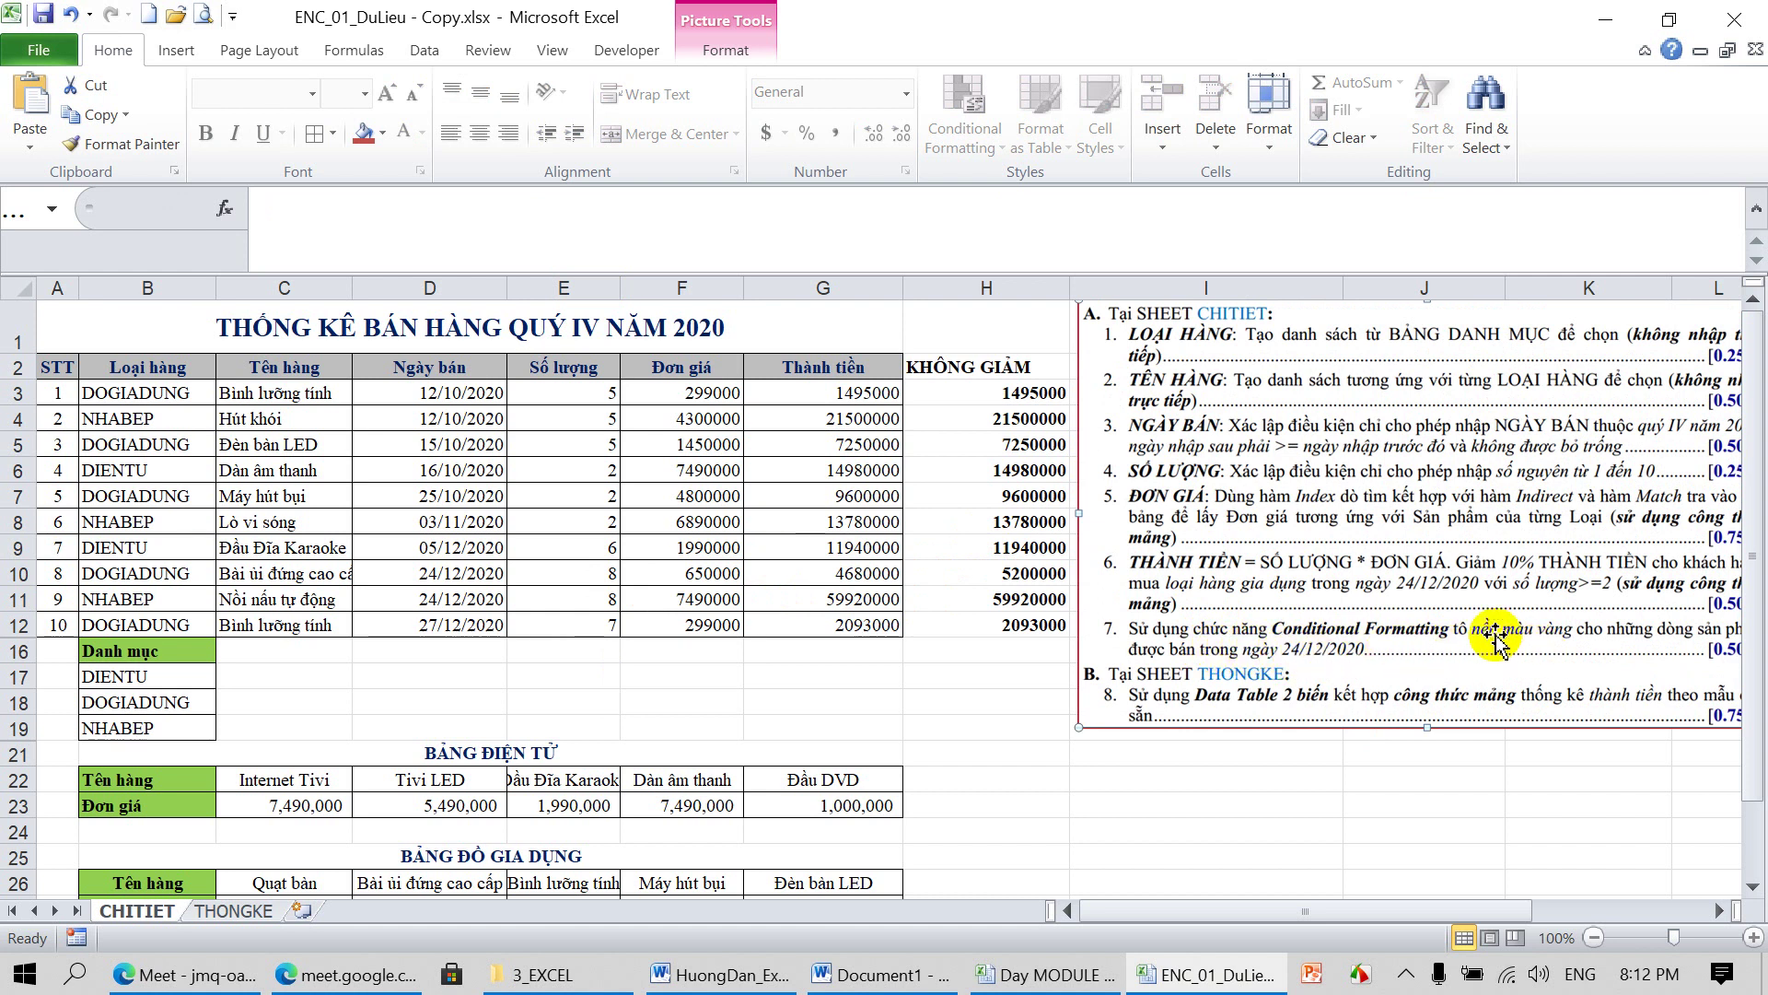
left_click_drag(1648, 656, 1524, 655)
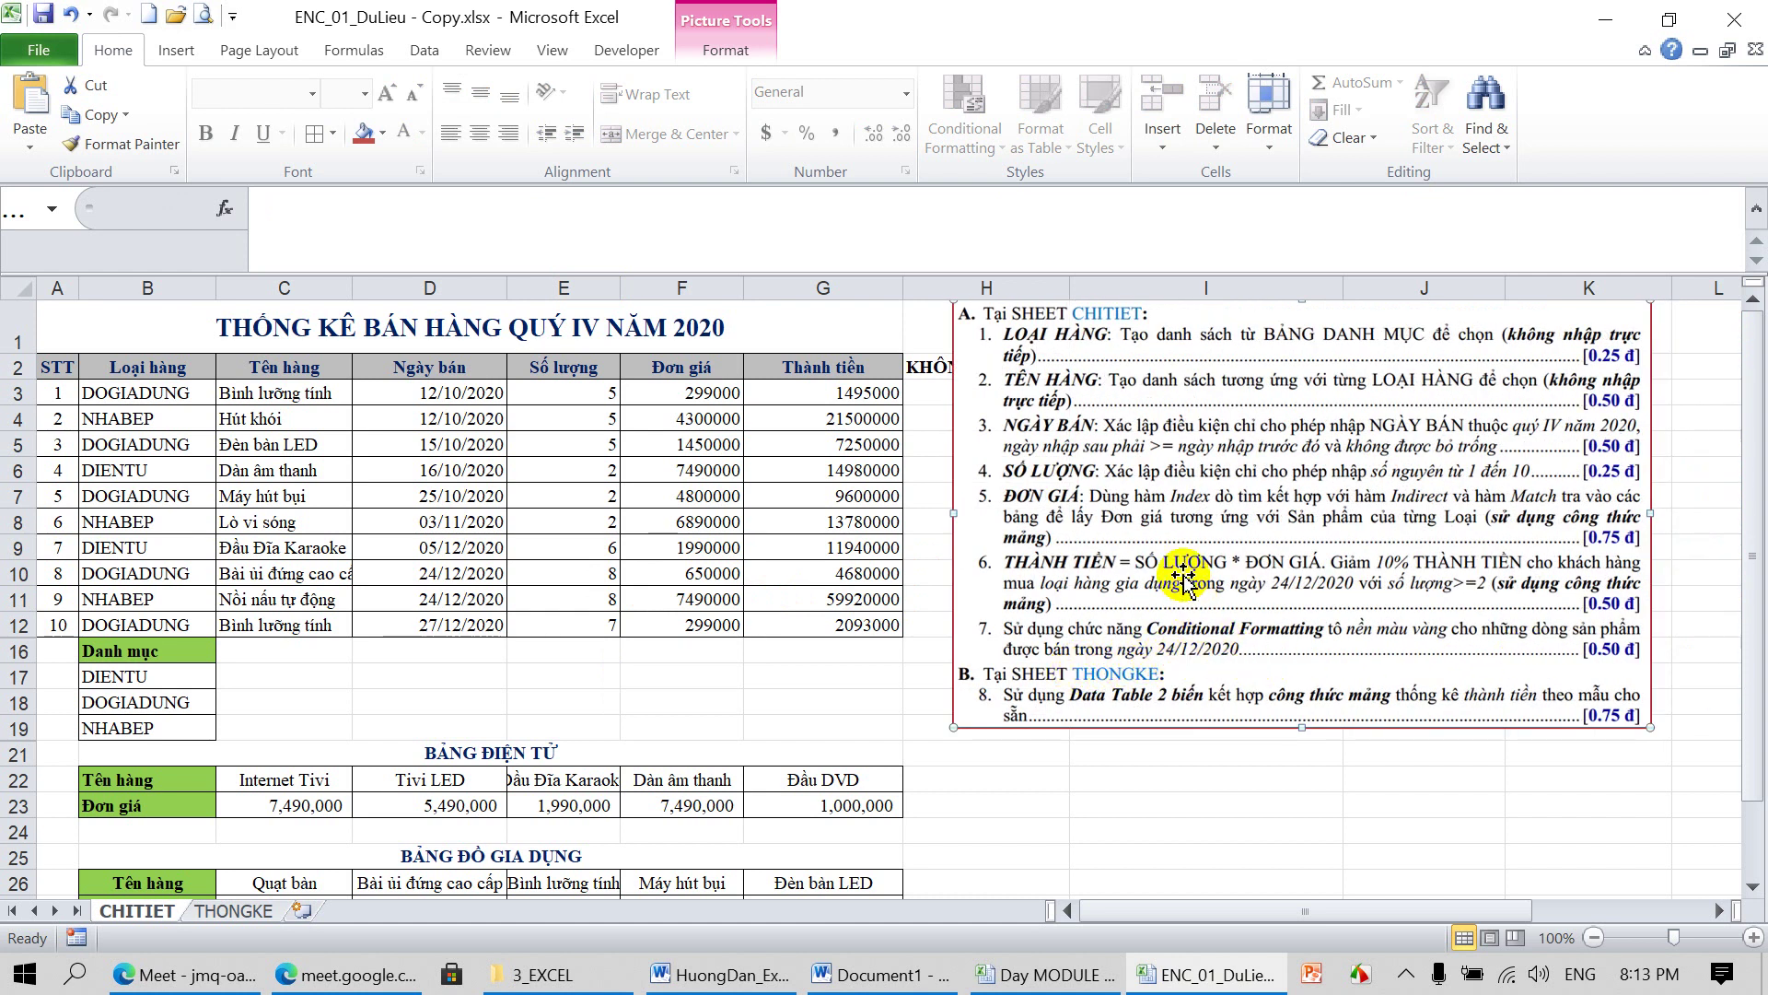
left_click_drag(1184, 574, 1375, 592)
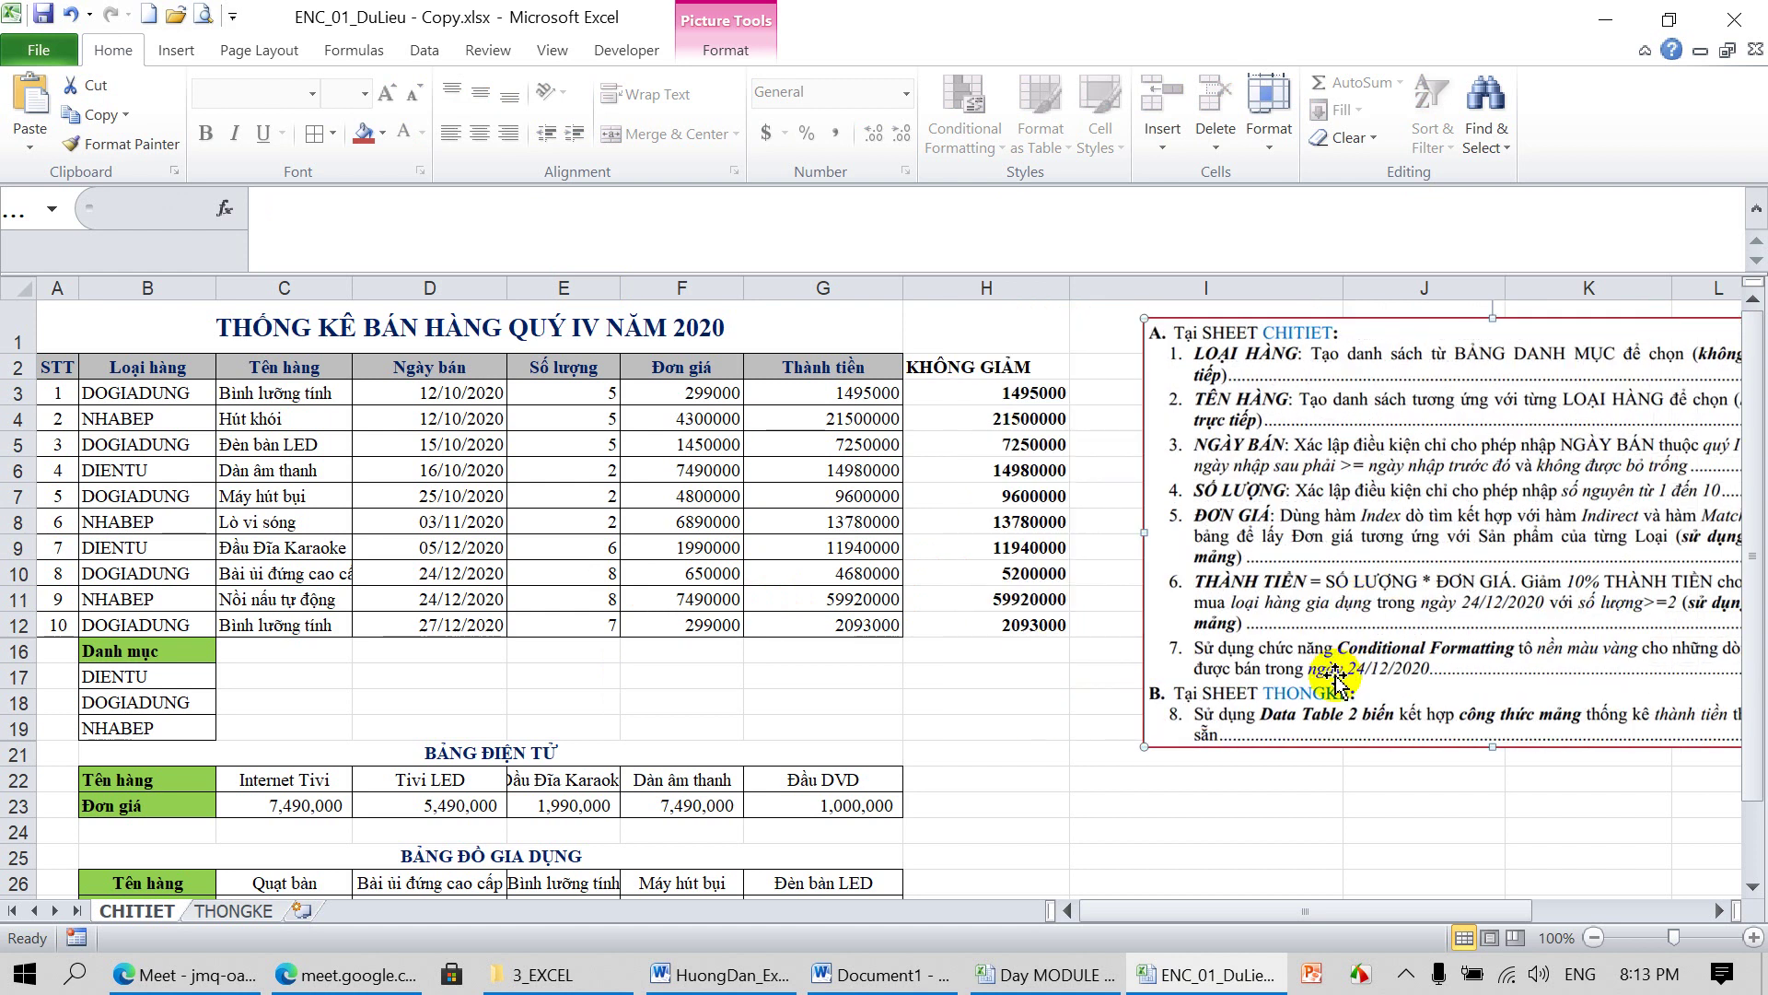
left_click(1002, 286)
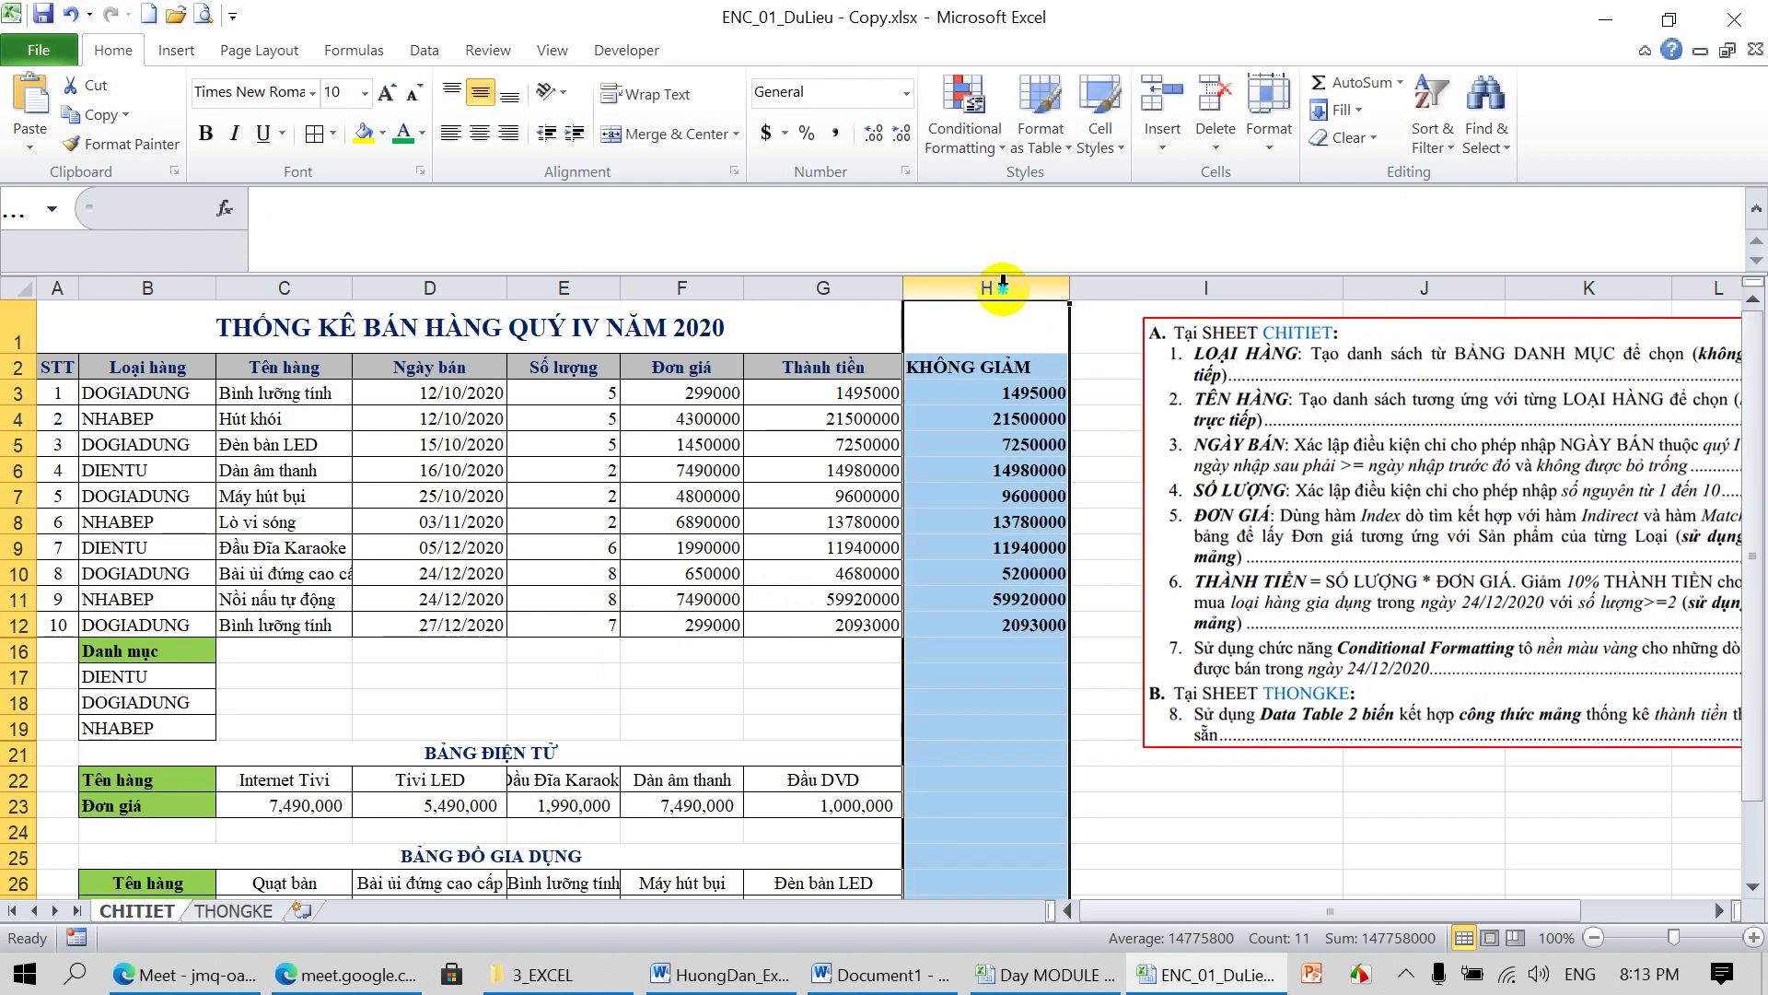
Delete the KHÔNG GIẢM helper column and the leftover #REF! check column from column H
right_click(1002, 286)
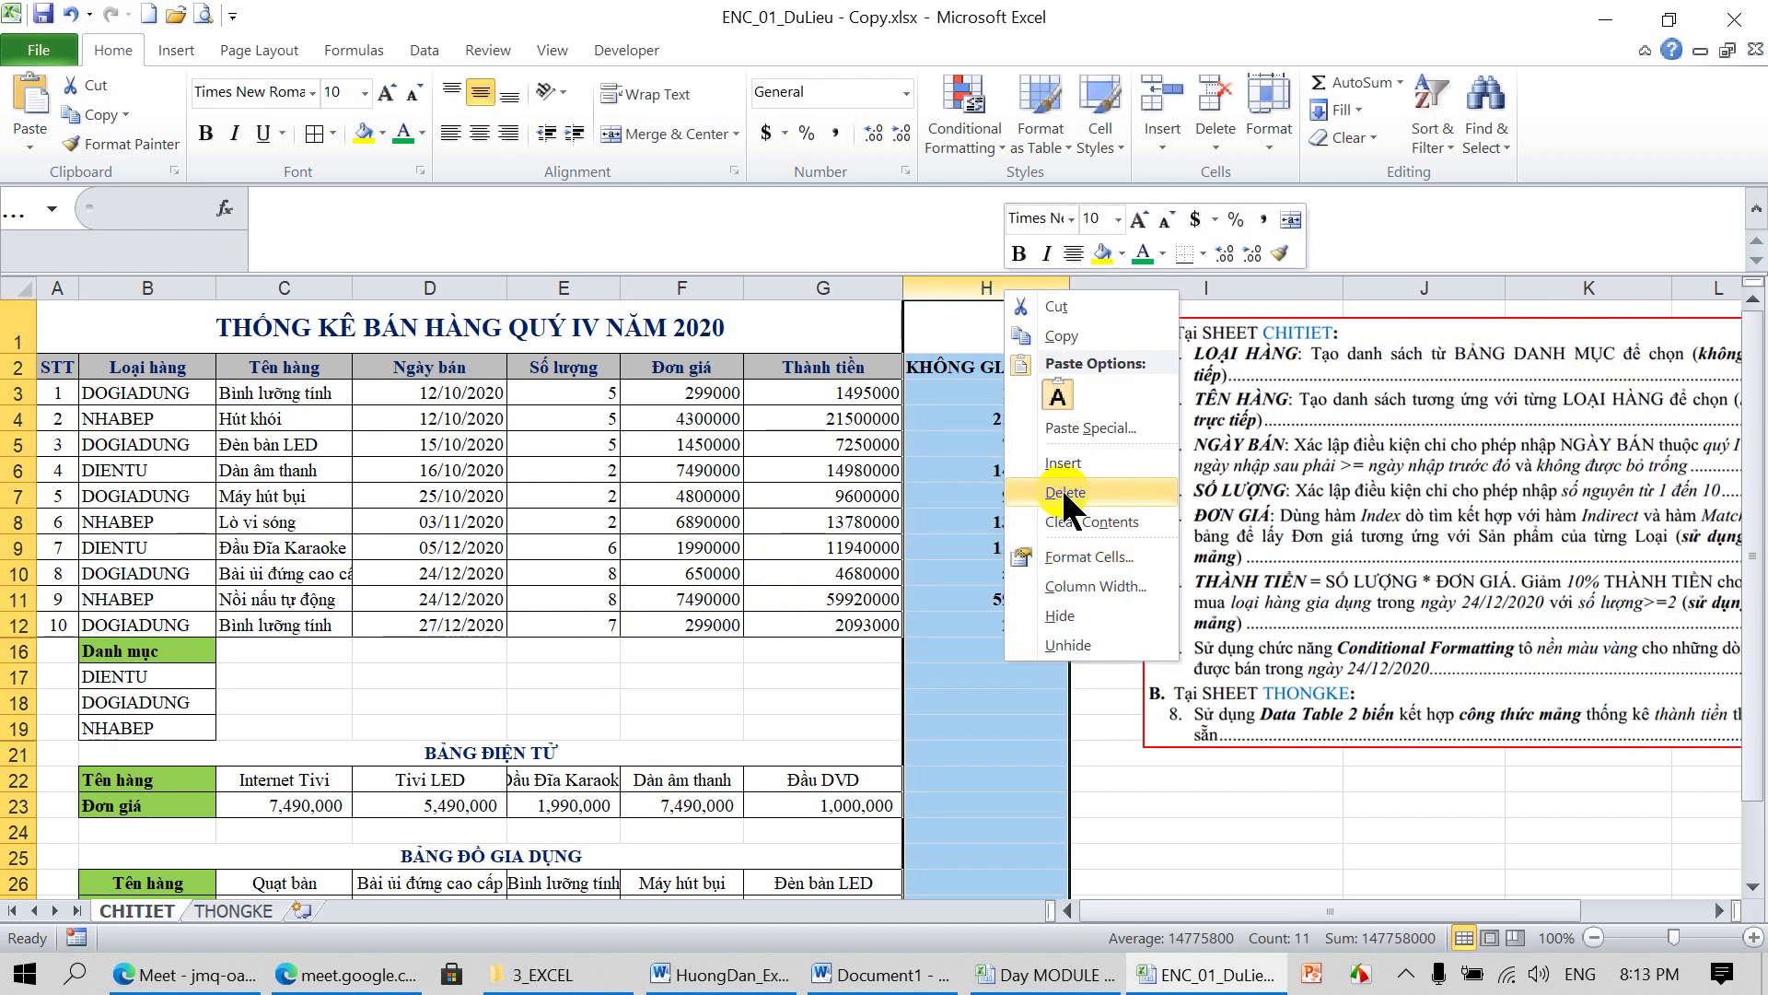
left_click(1061, 486)
left_click_drag(1090, 457, 1259, 449)
left_click(1039, 286)
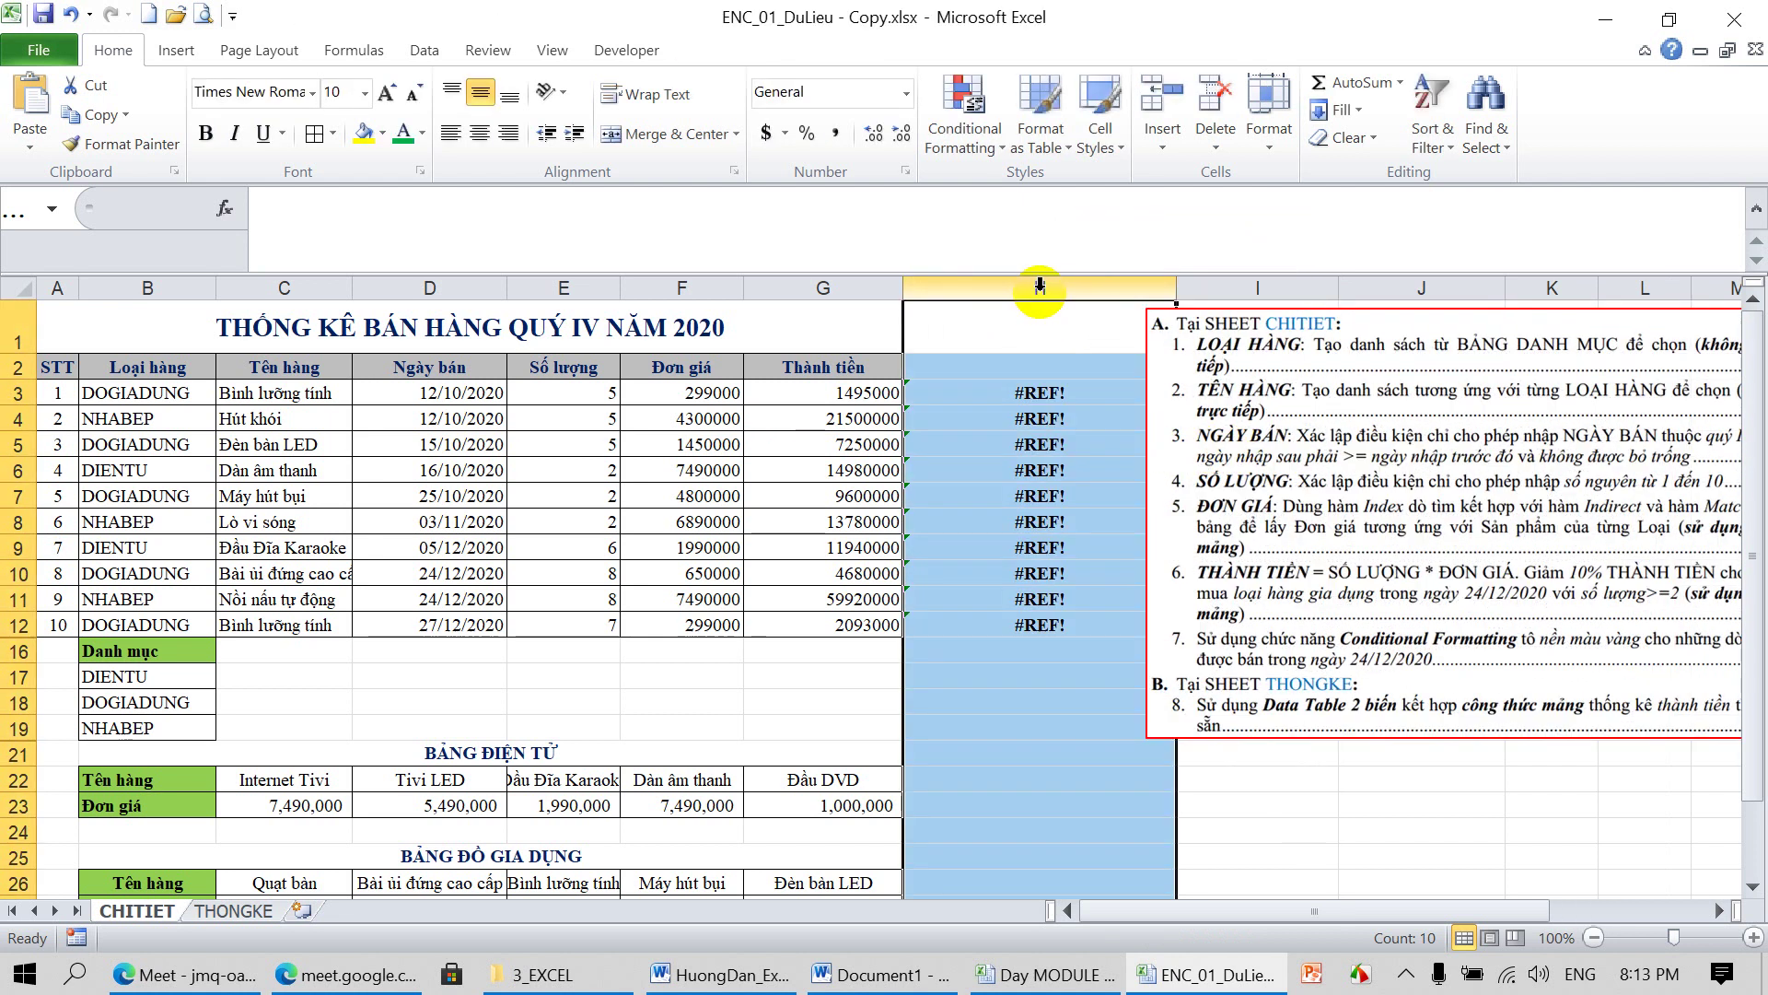
right_click(1040, 286)
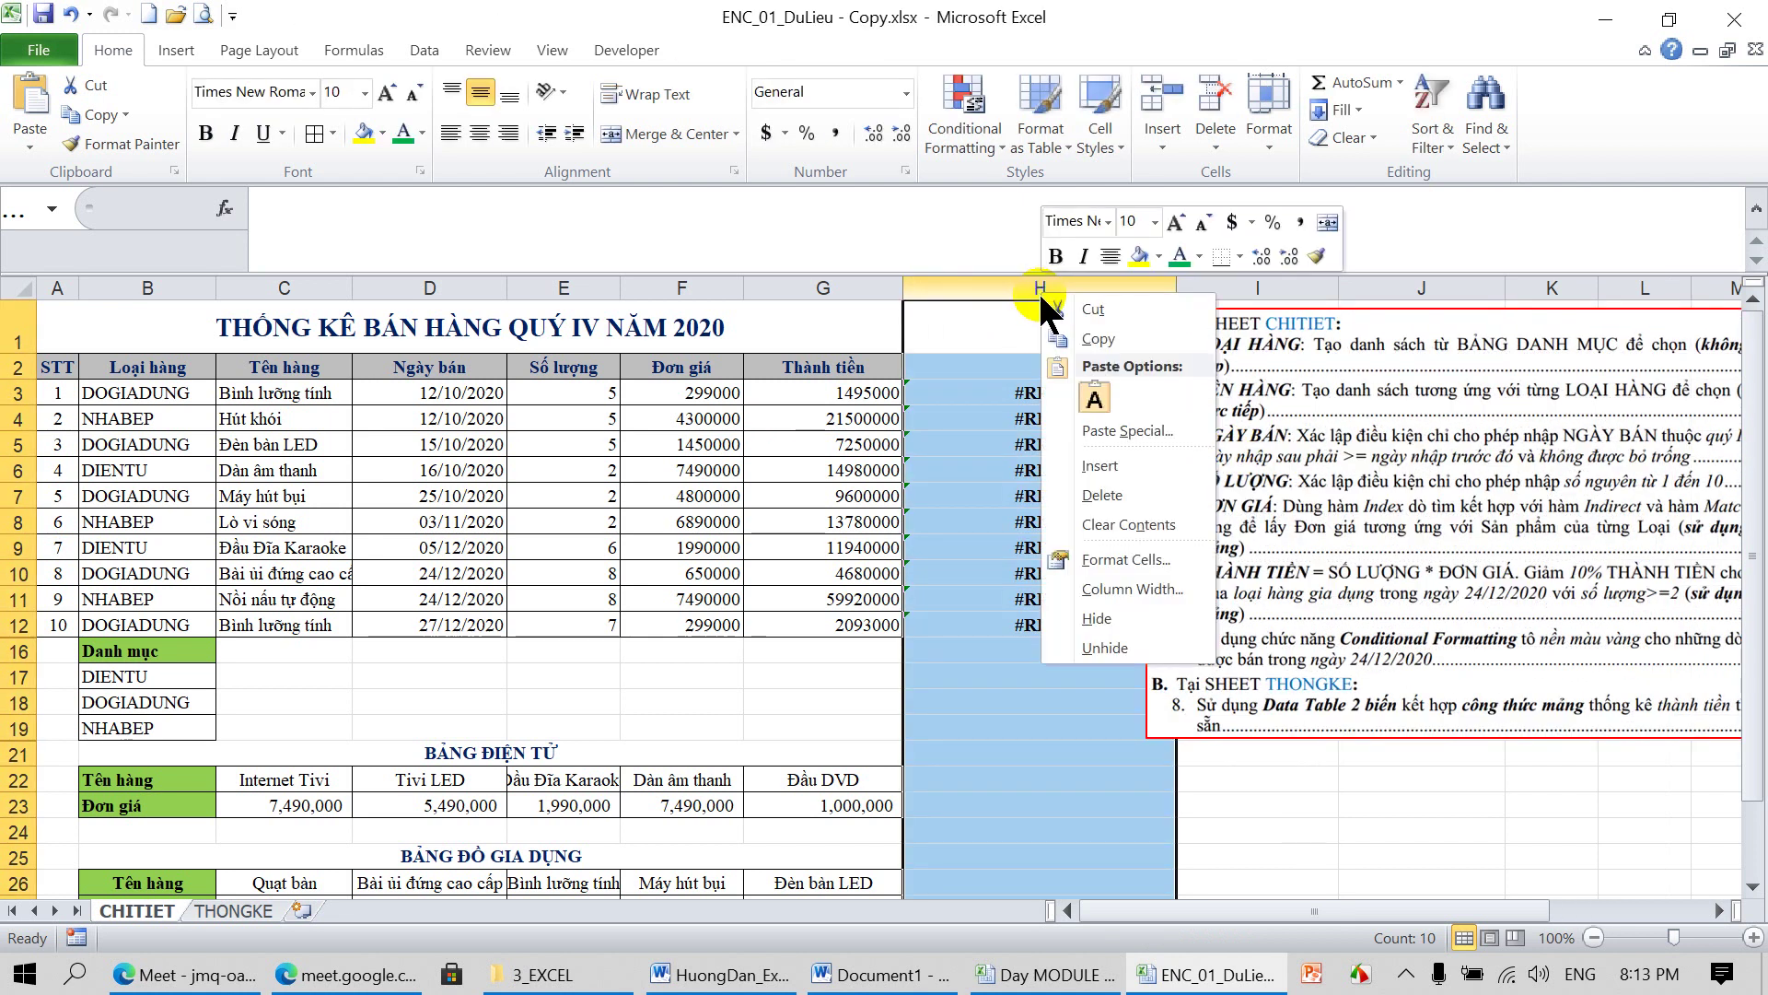
left_click(1102, 494)
left_click_drag(1086, 530, 1199, 569)
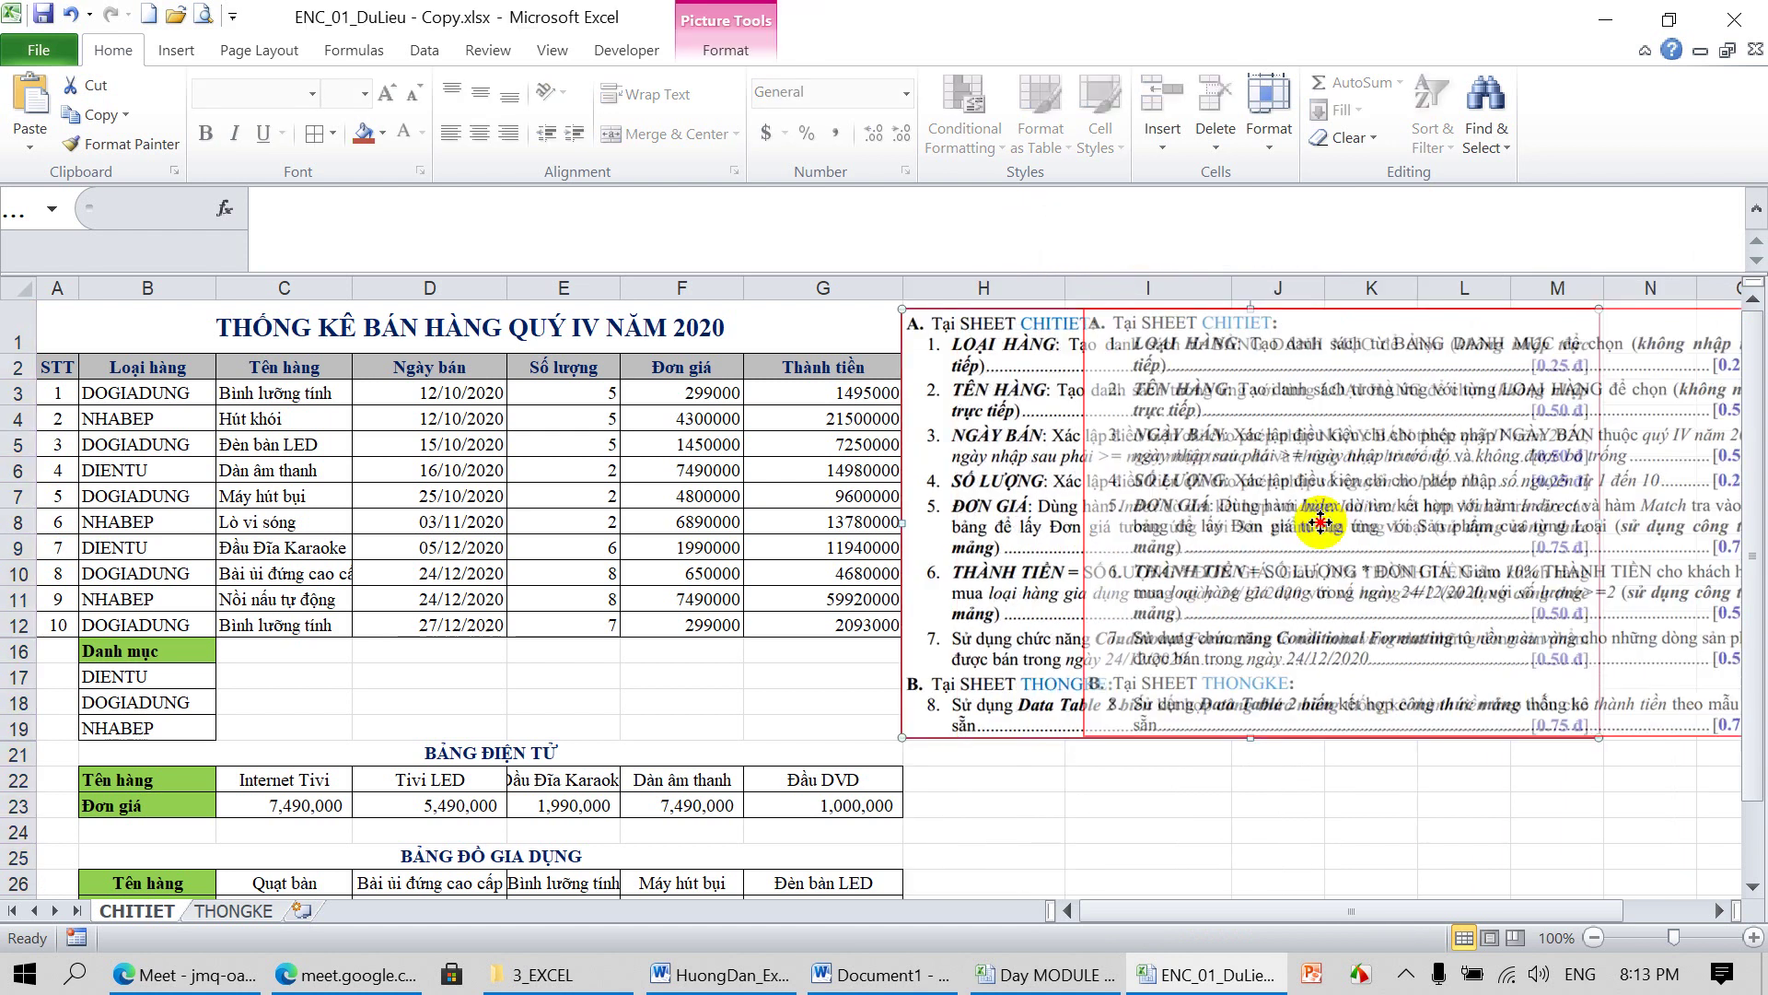
left_click_drag(1287, 669, 1239, 657)
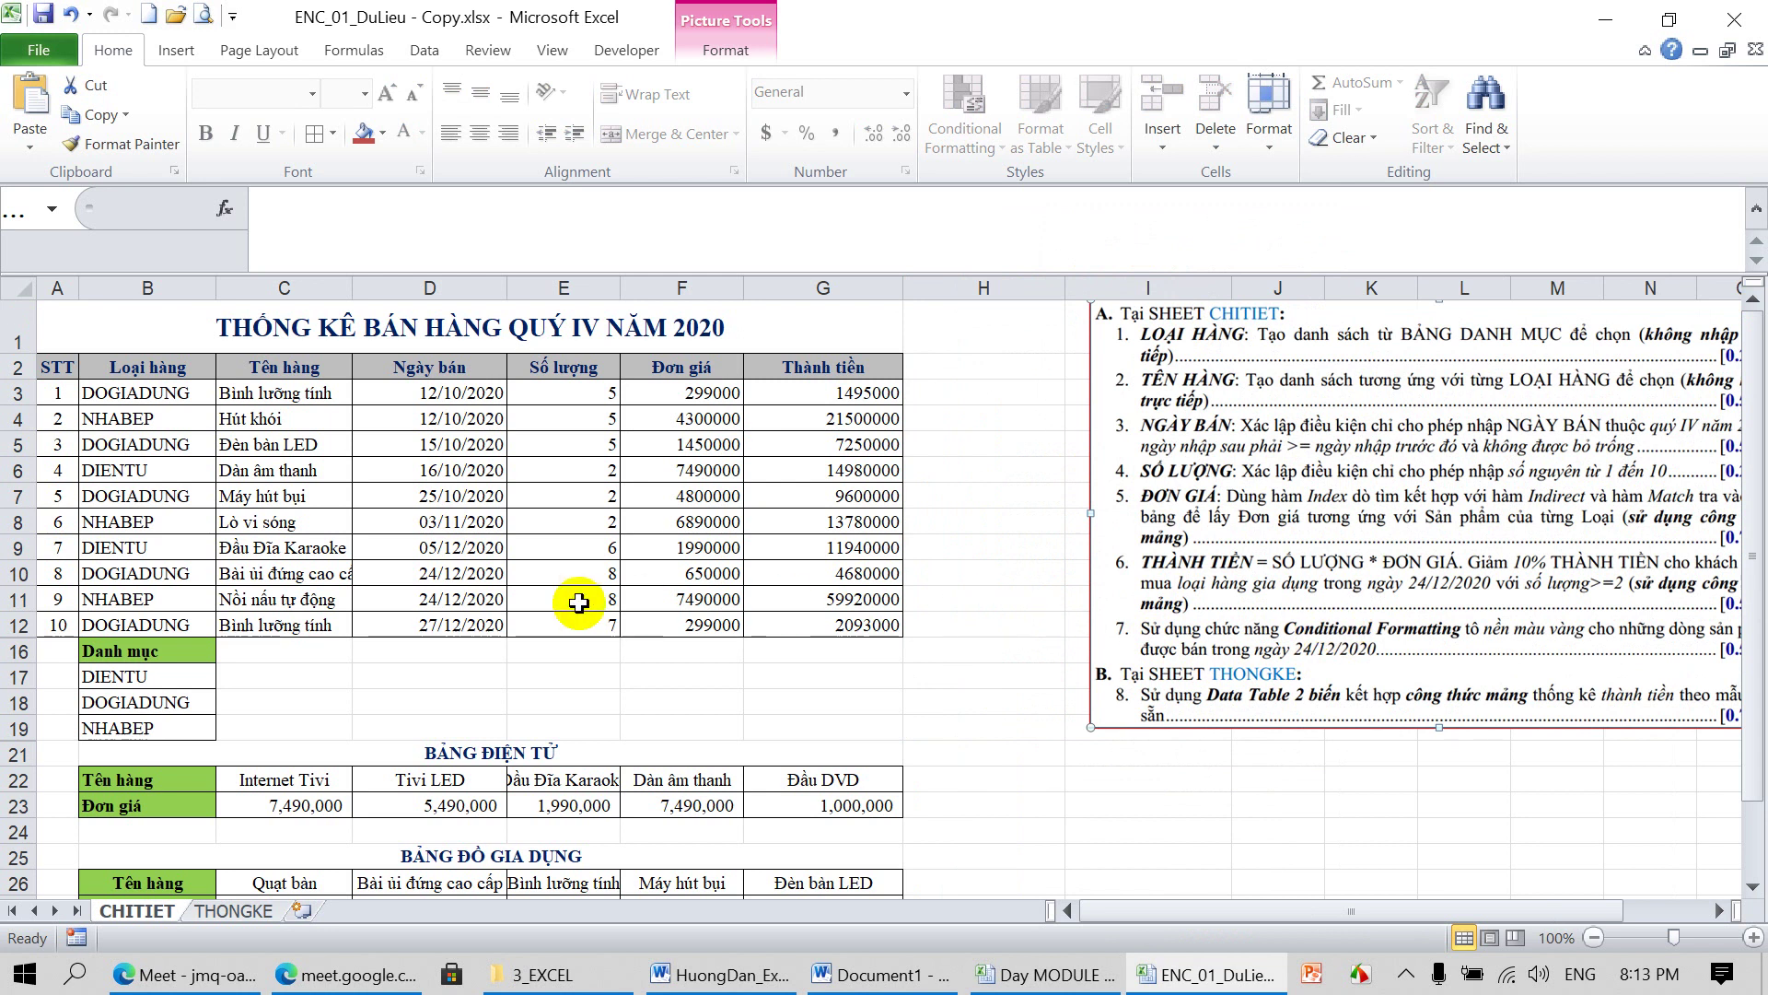
Select the ten sales data rows A3:G12, after first trying only the 24/12/2020 rows 10–11
left_click_drag(419, 573, 468, 599)
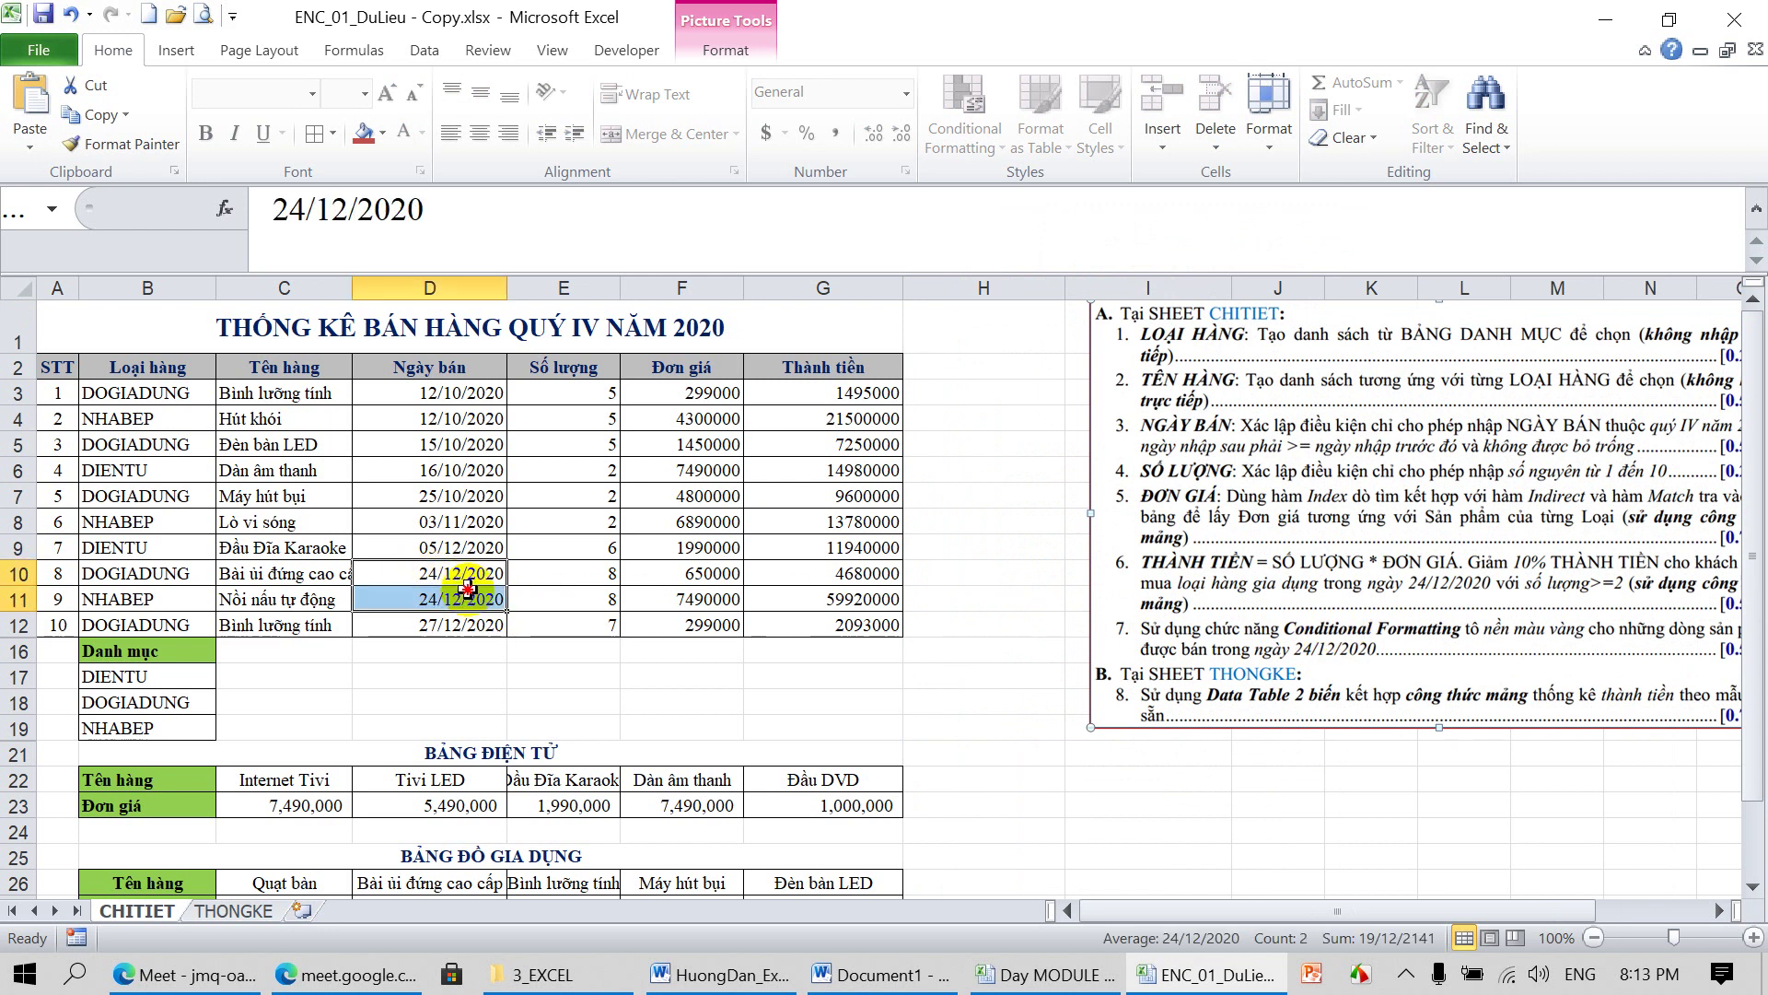
left_click(520, 687)
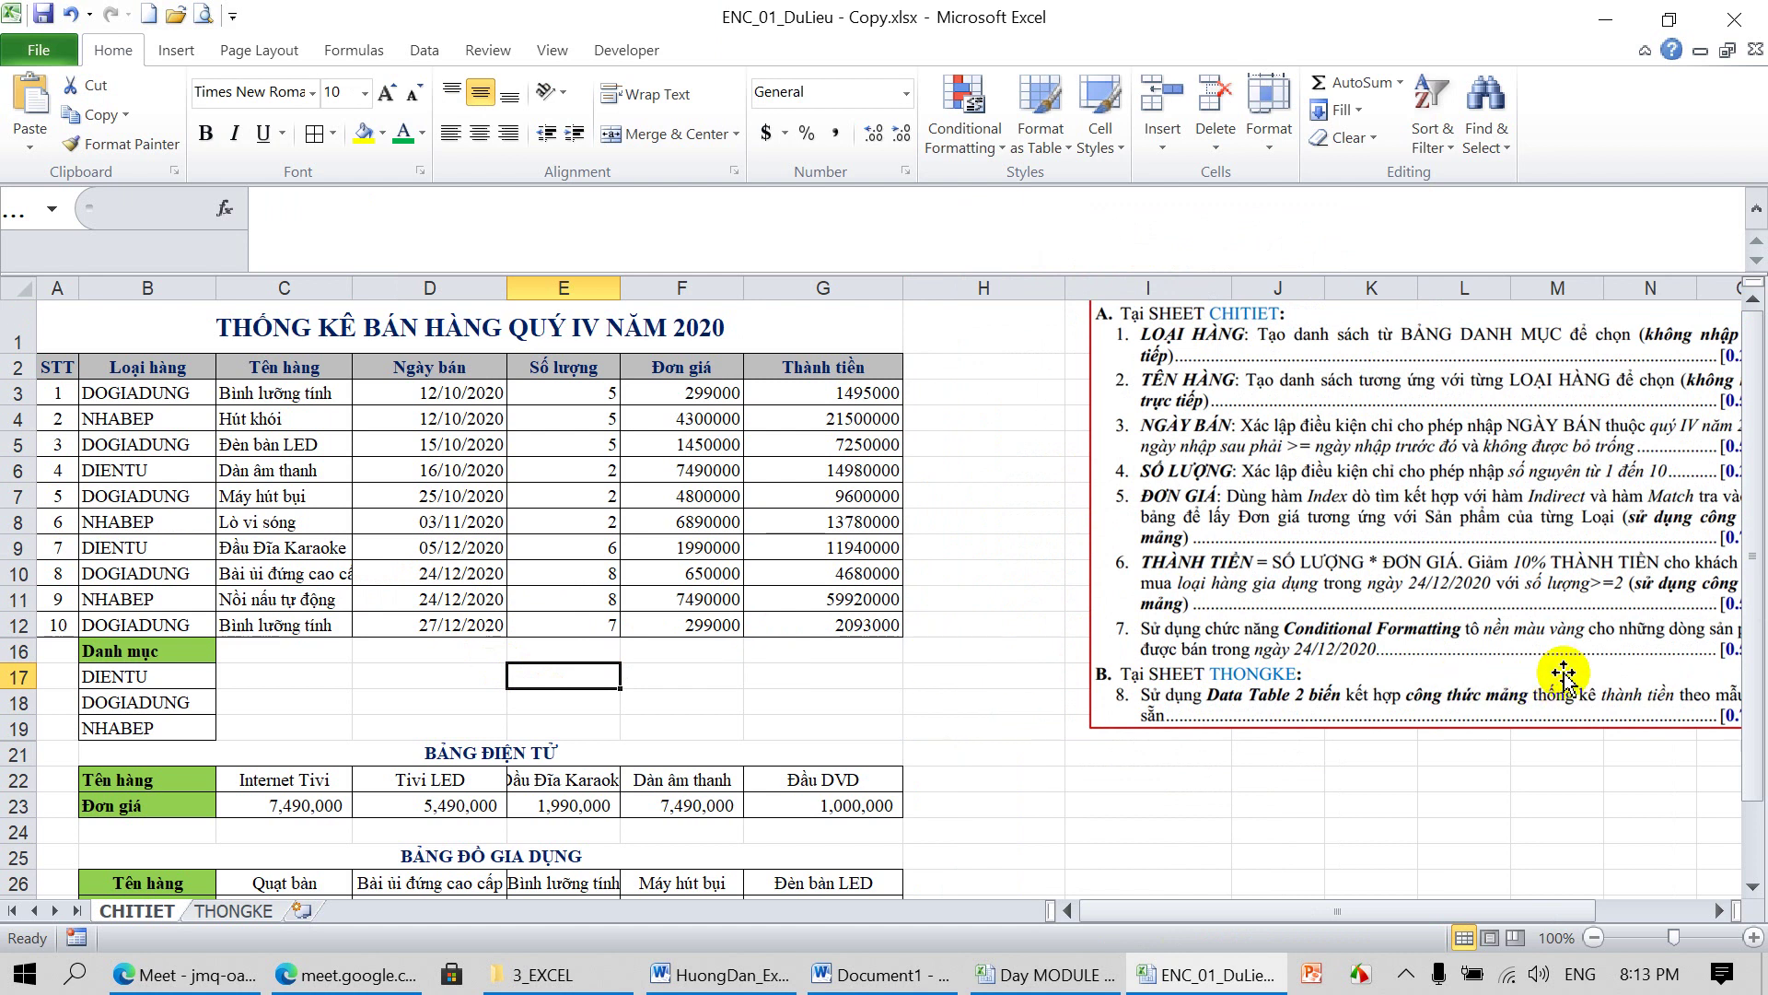
left_click(61, 573)
left_click_drag(62, 573, 861, 596)
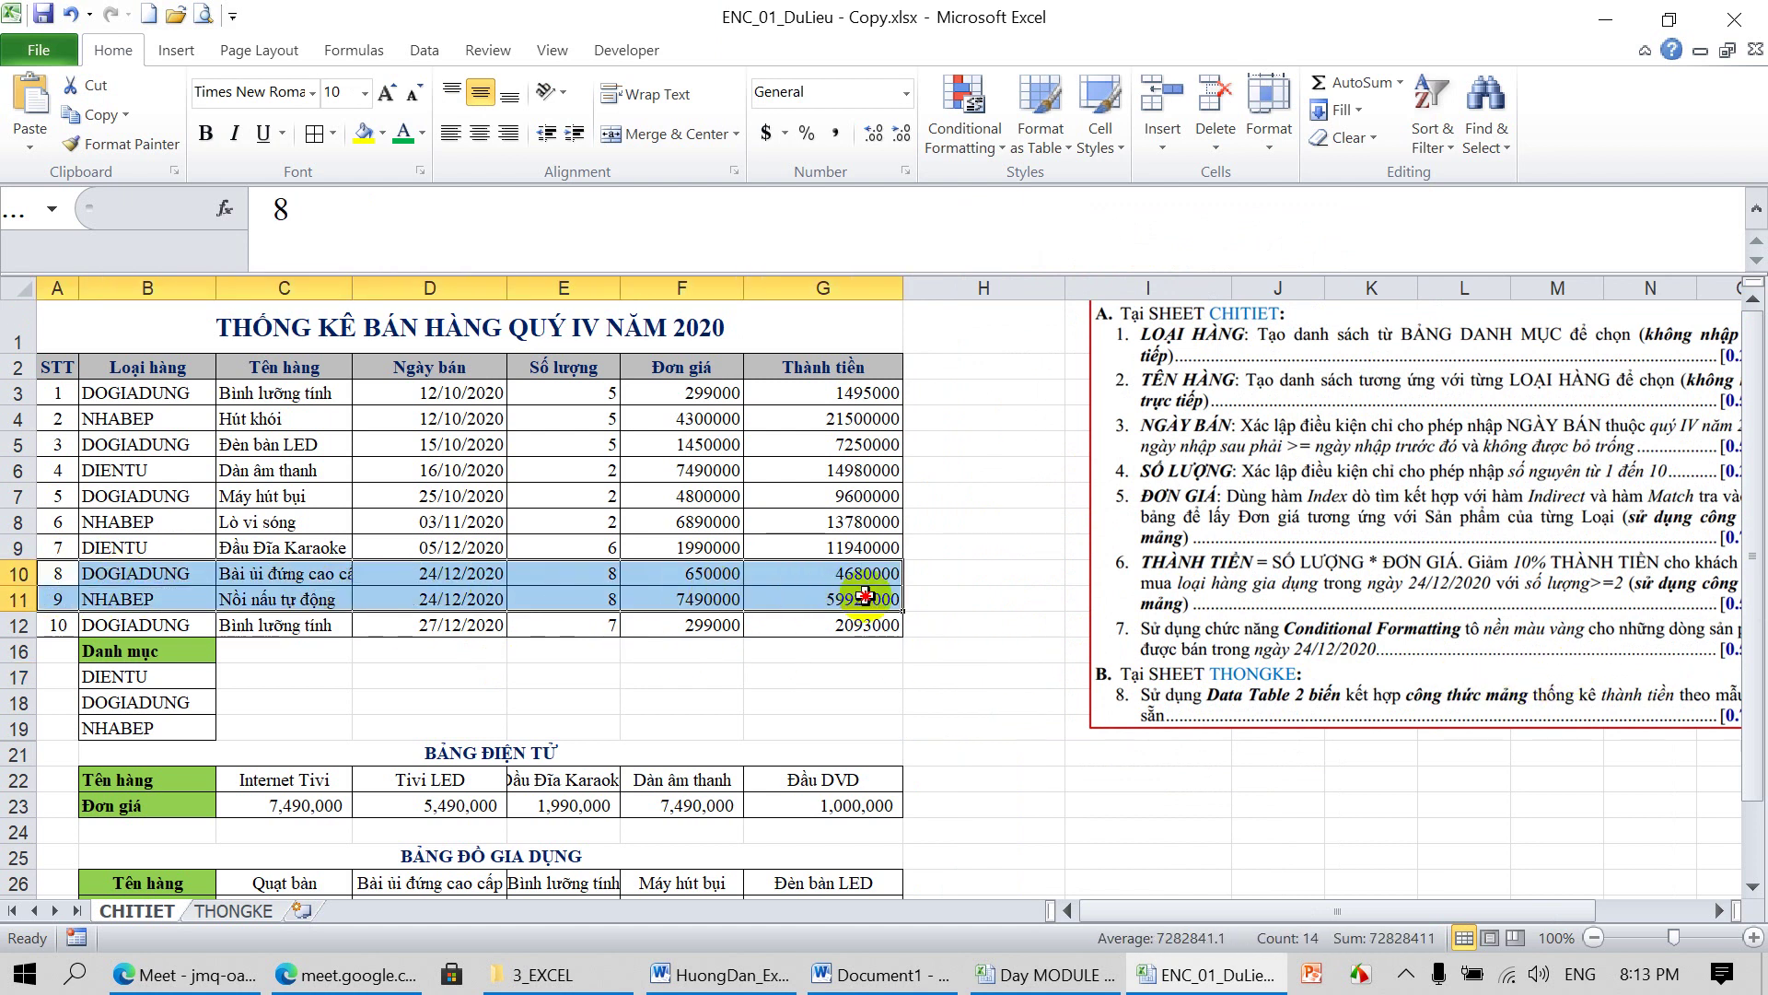
left_click_drag(1267, 571, 1138, 571)
mouse_move(1189, 670)
left_mouse_down()
mouse_move(1228, 671)
mouse_move(1022, 667)
left_mouse_up()
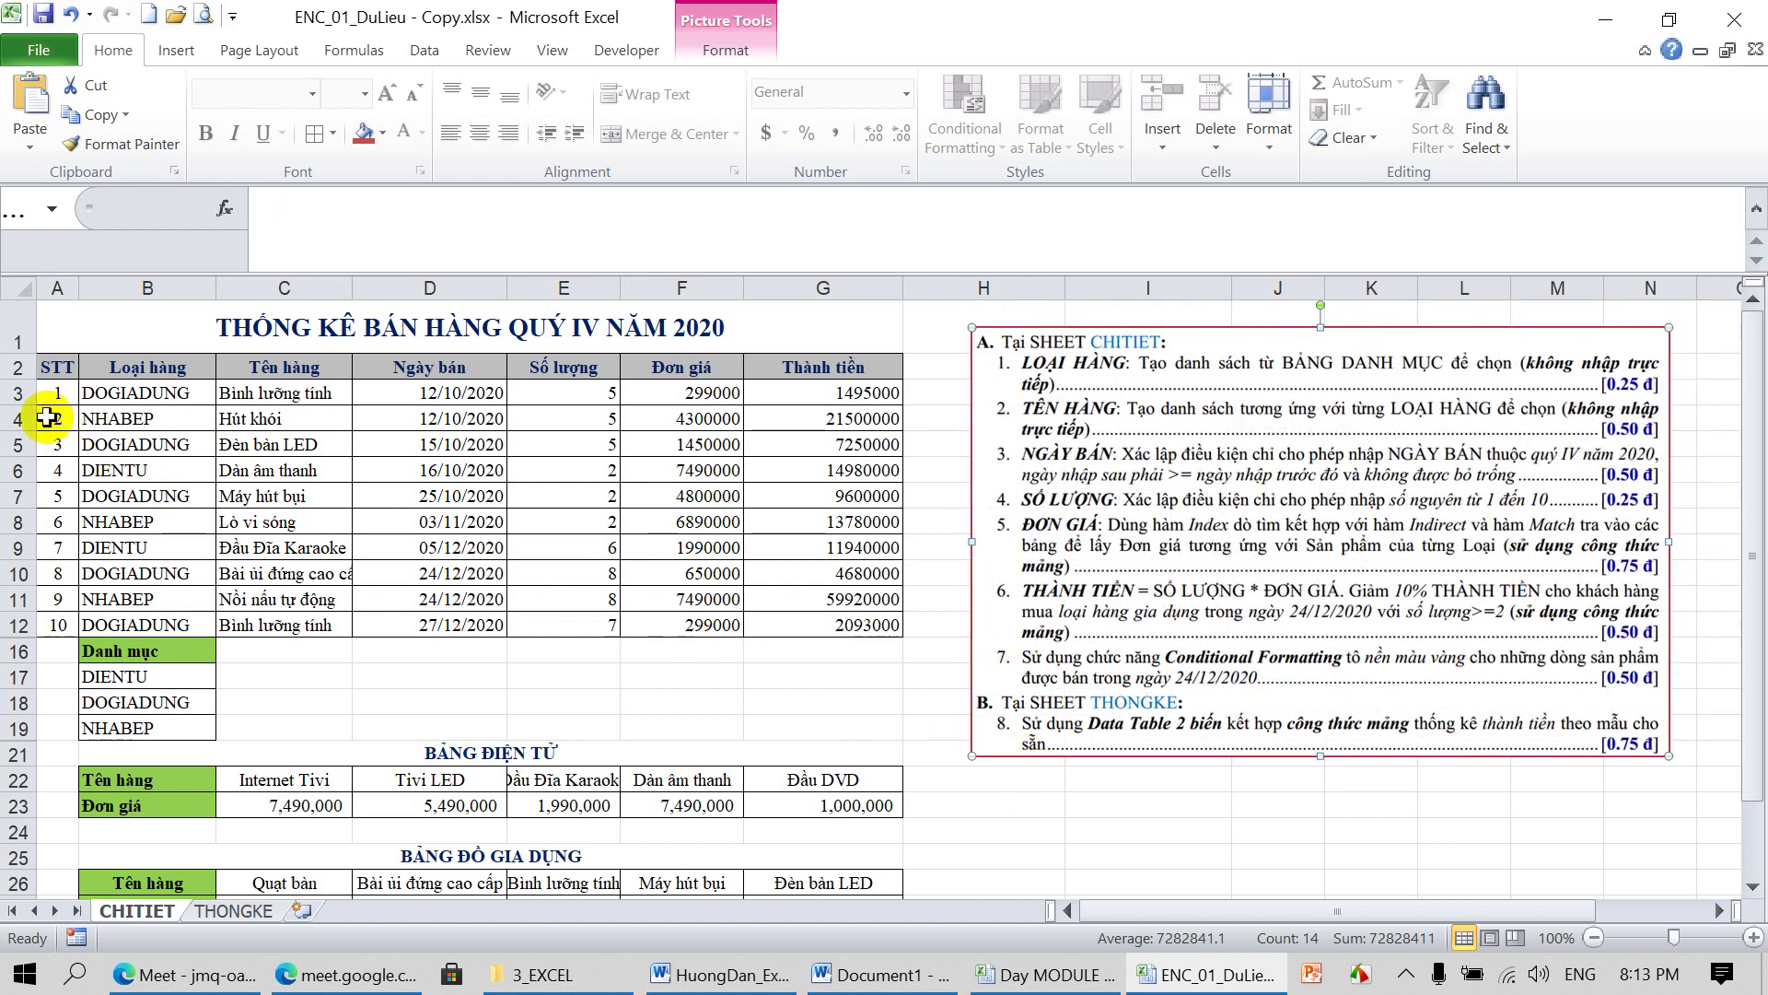
mouse_move(53, 403)
left_mouse_down()
mouse_move(693, 439)
mouse_move(797, 615)
left_mouse_up()
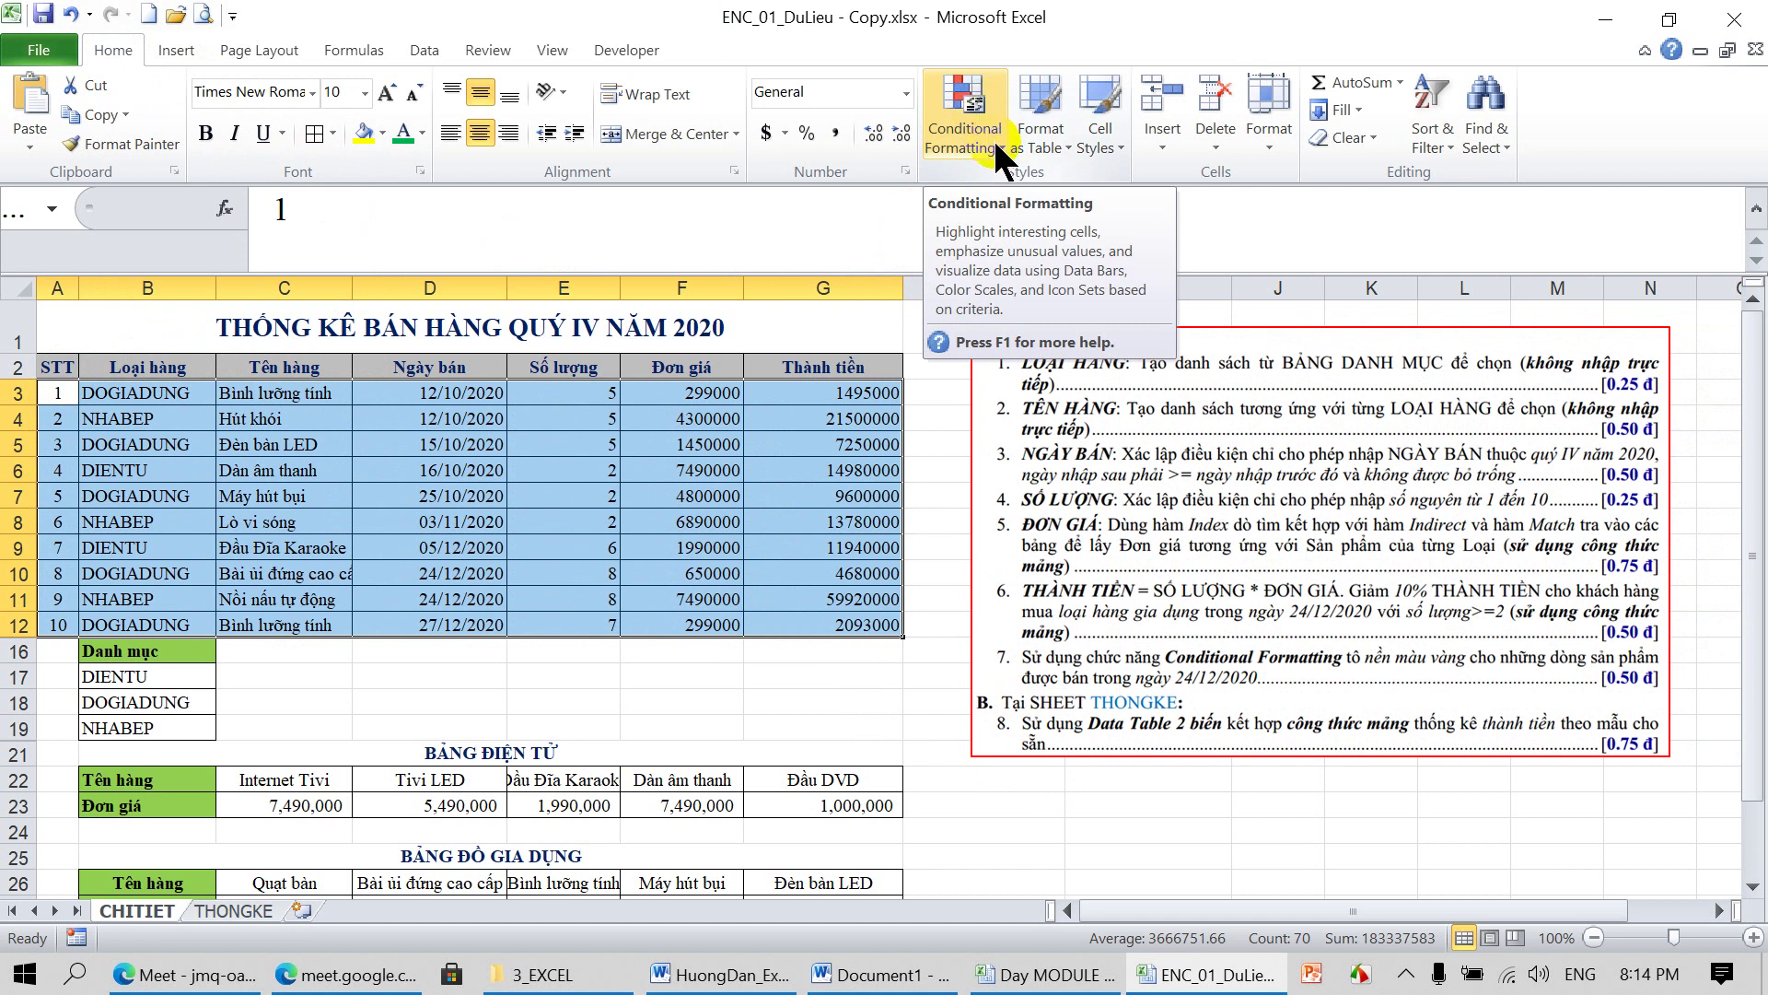
Start a new rule in Manage Rules using 'Use a formula to determine which cells to format'
left_click(998, 151)
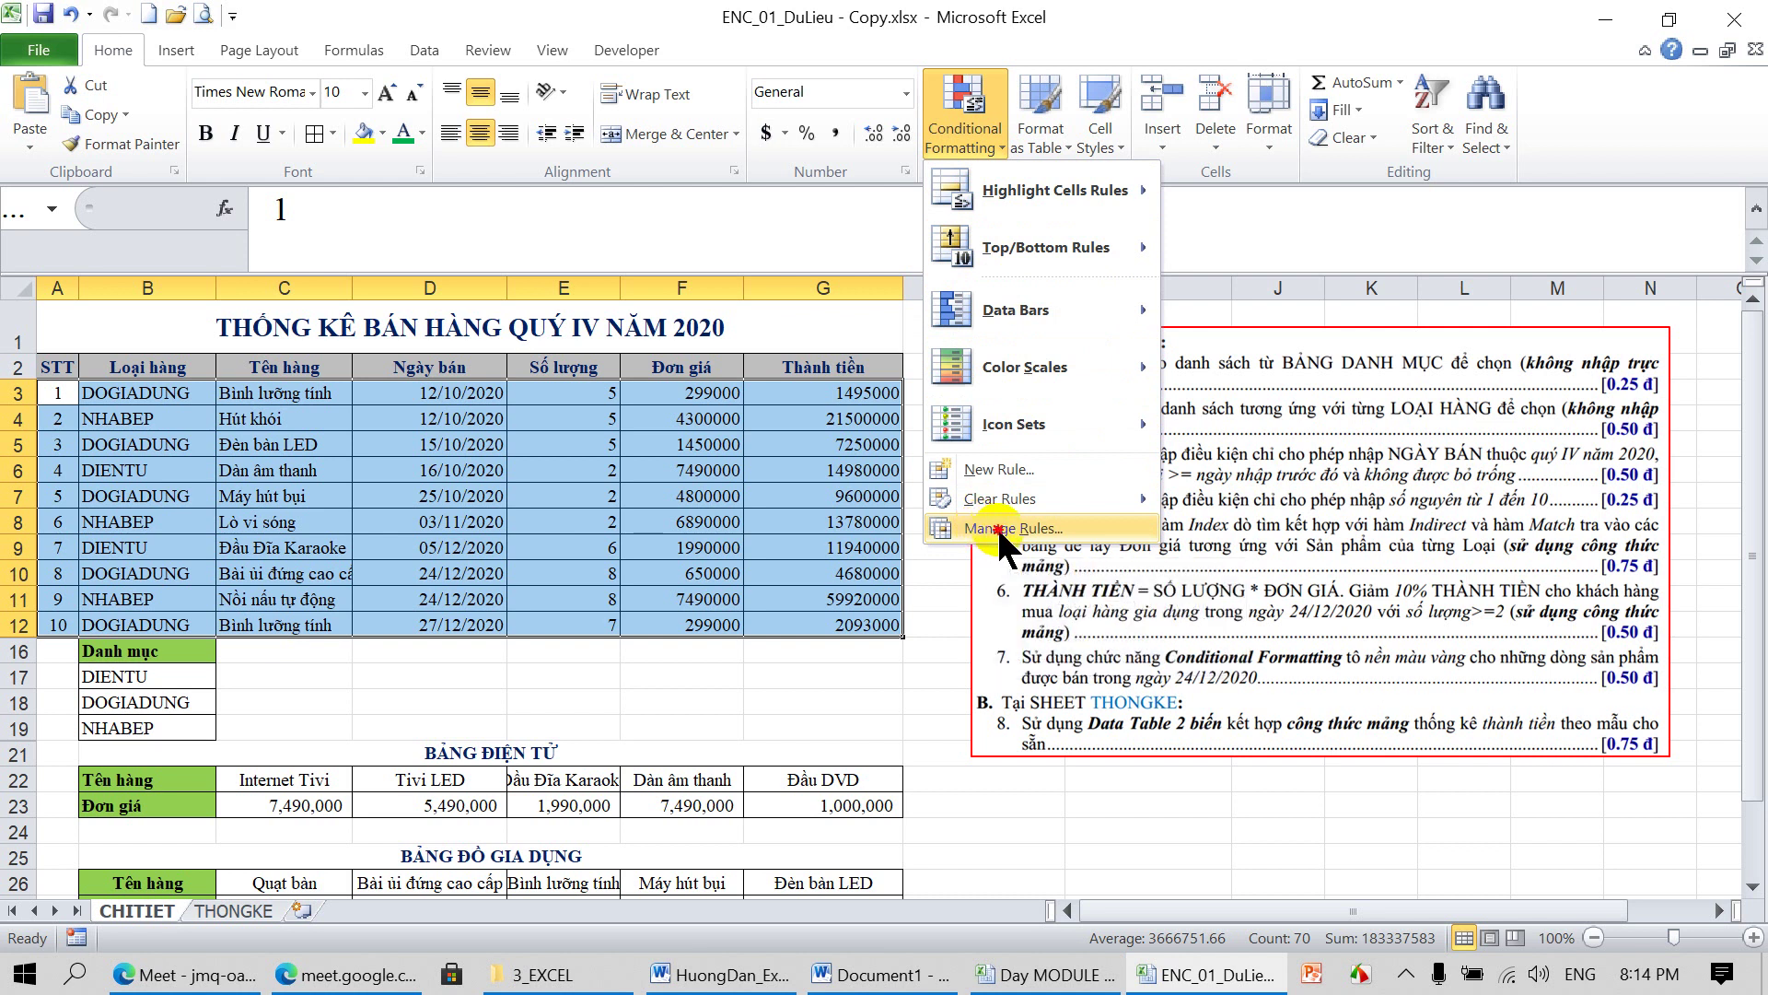
left_click(999, 530)
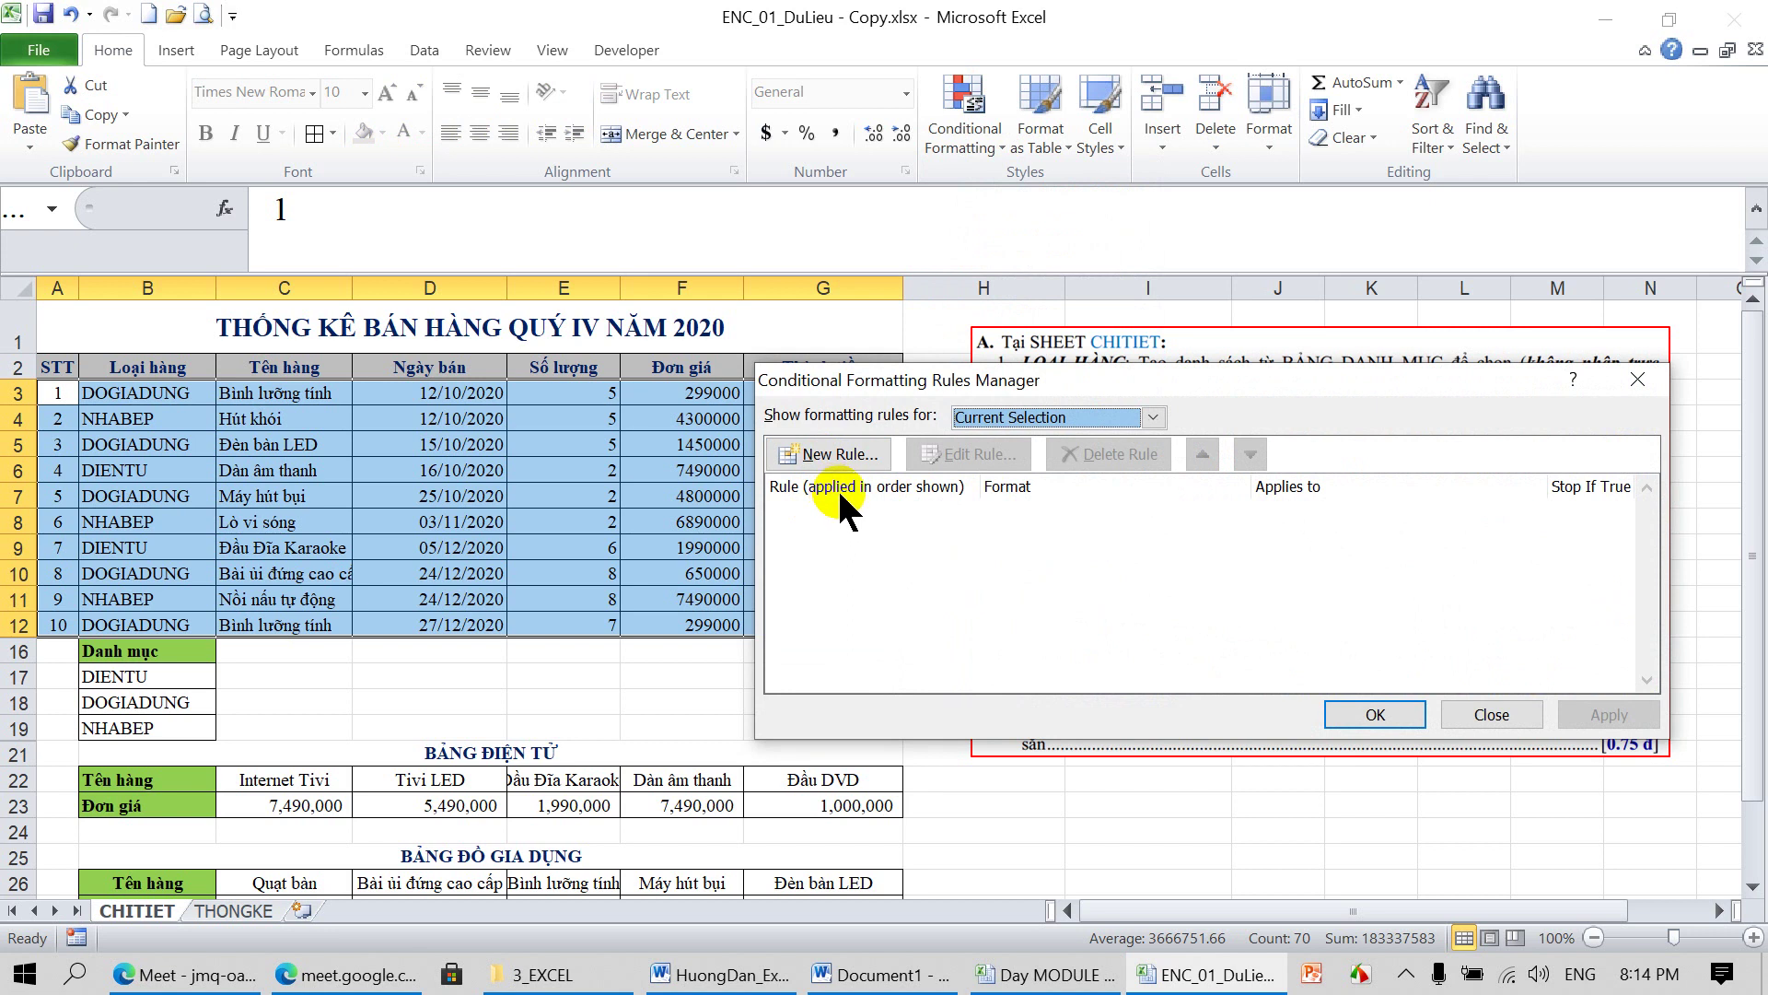
left_click(841, 455)
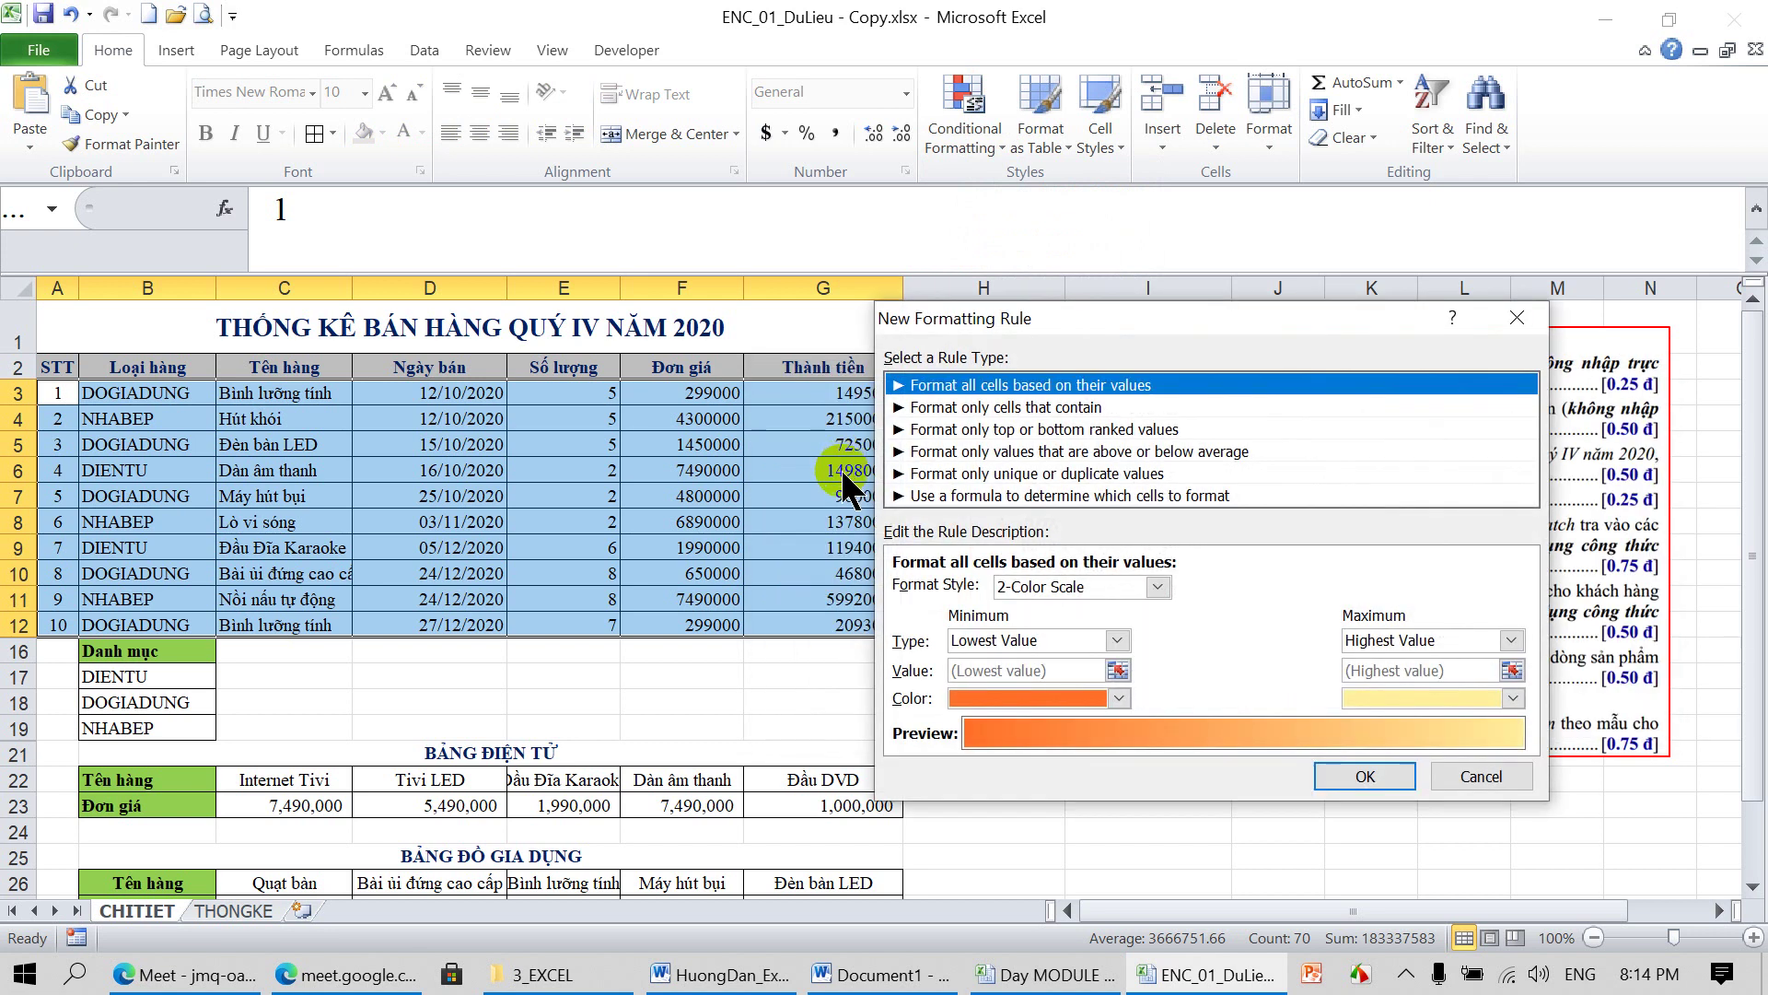
left_click(943, 494)
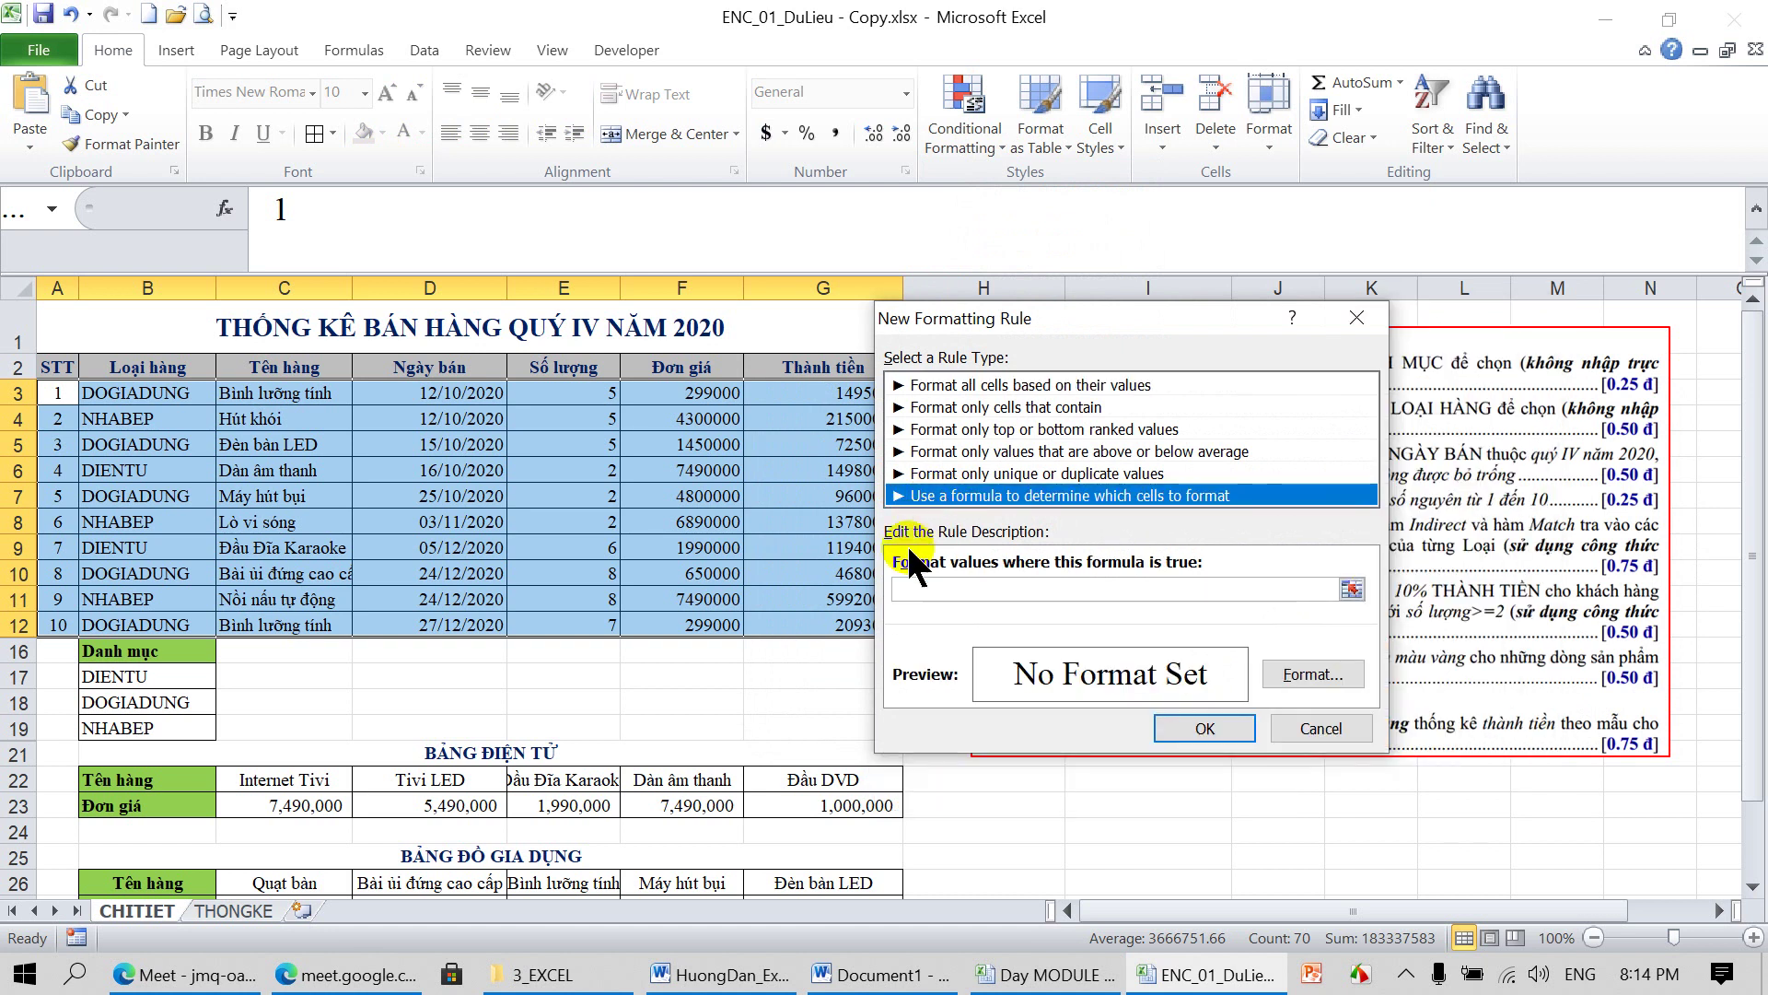
Enter the rule condition =$D3=DATE(2020,12,24), locking only column D of the date reference
left_click(926, 588)
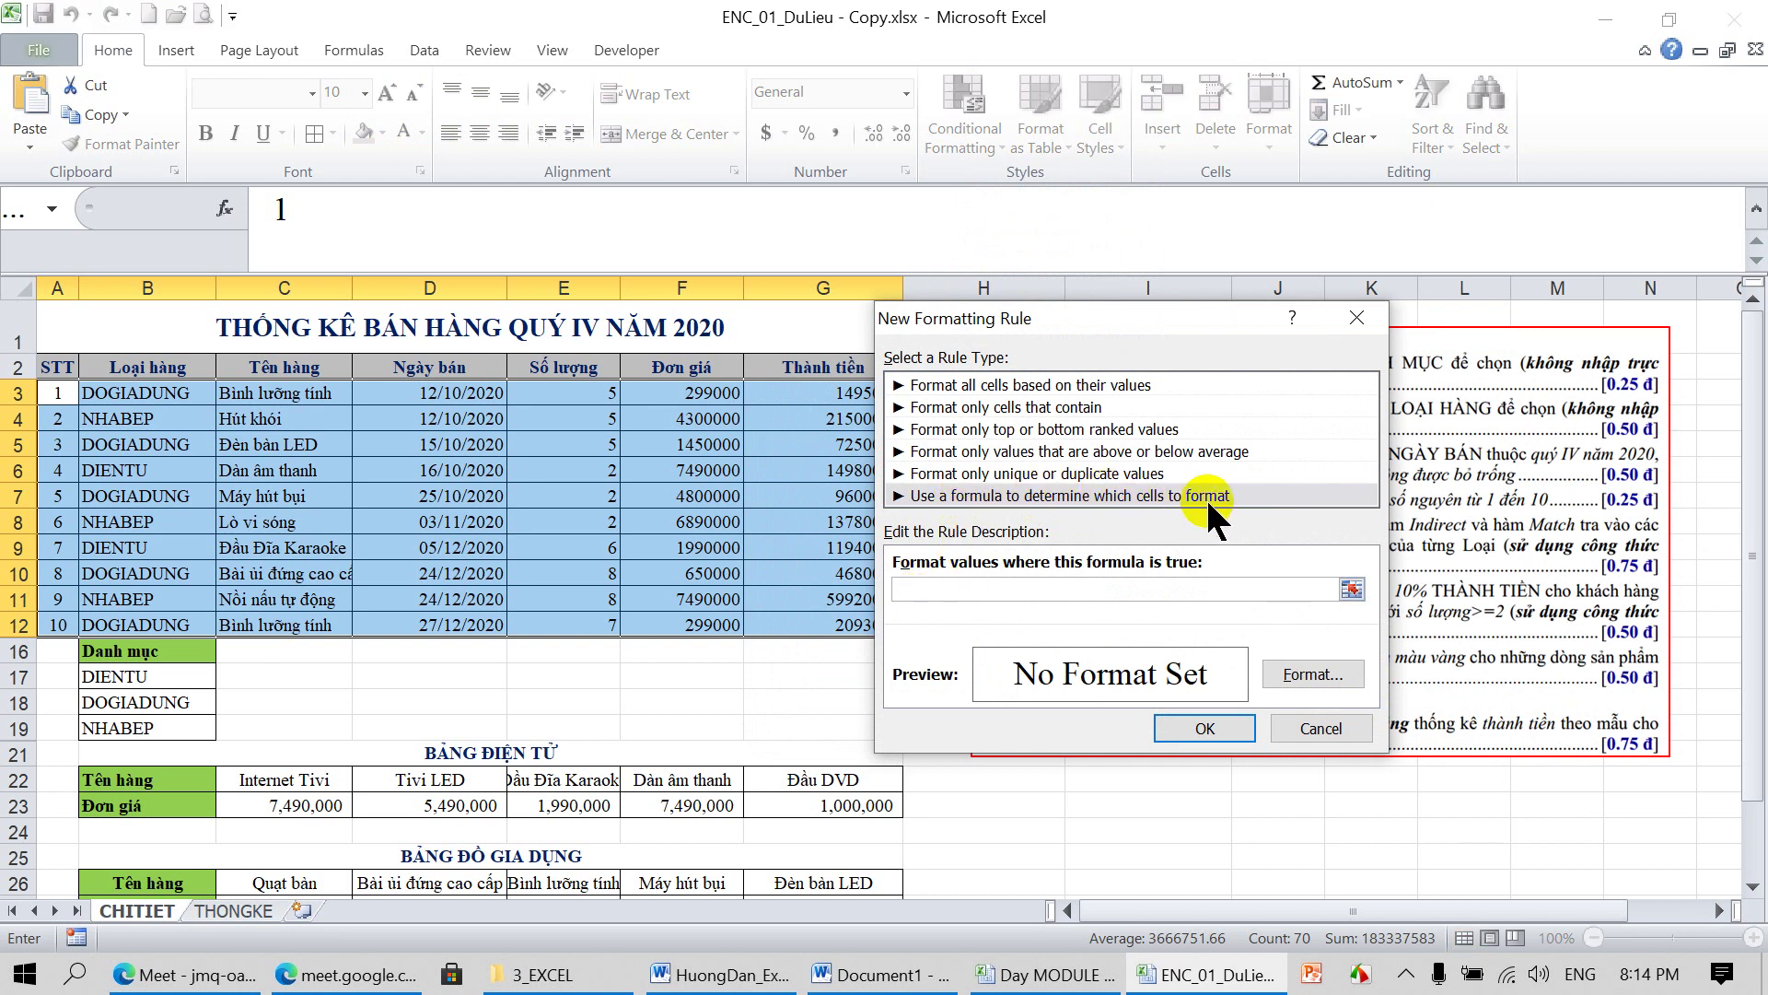
type("=")
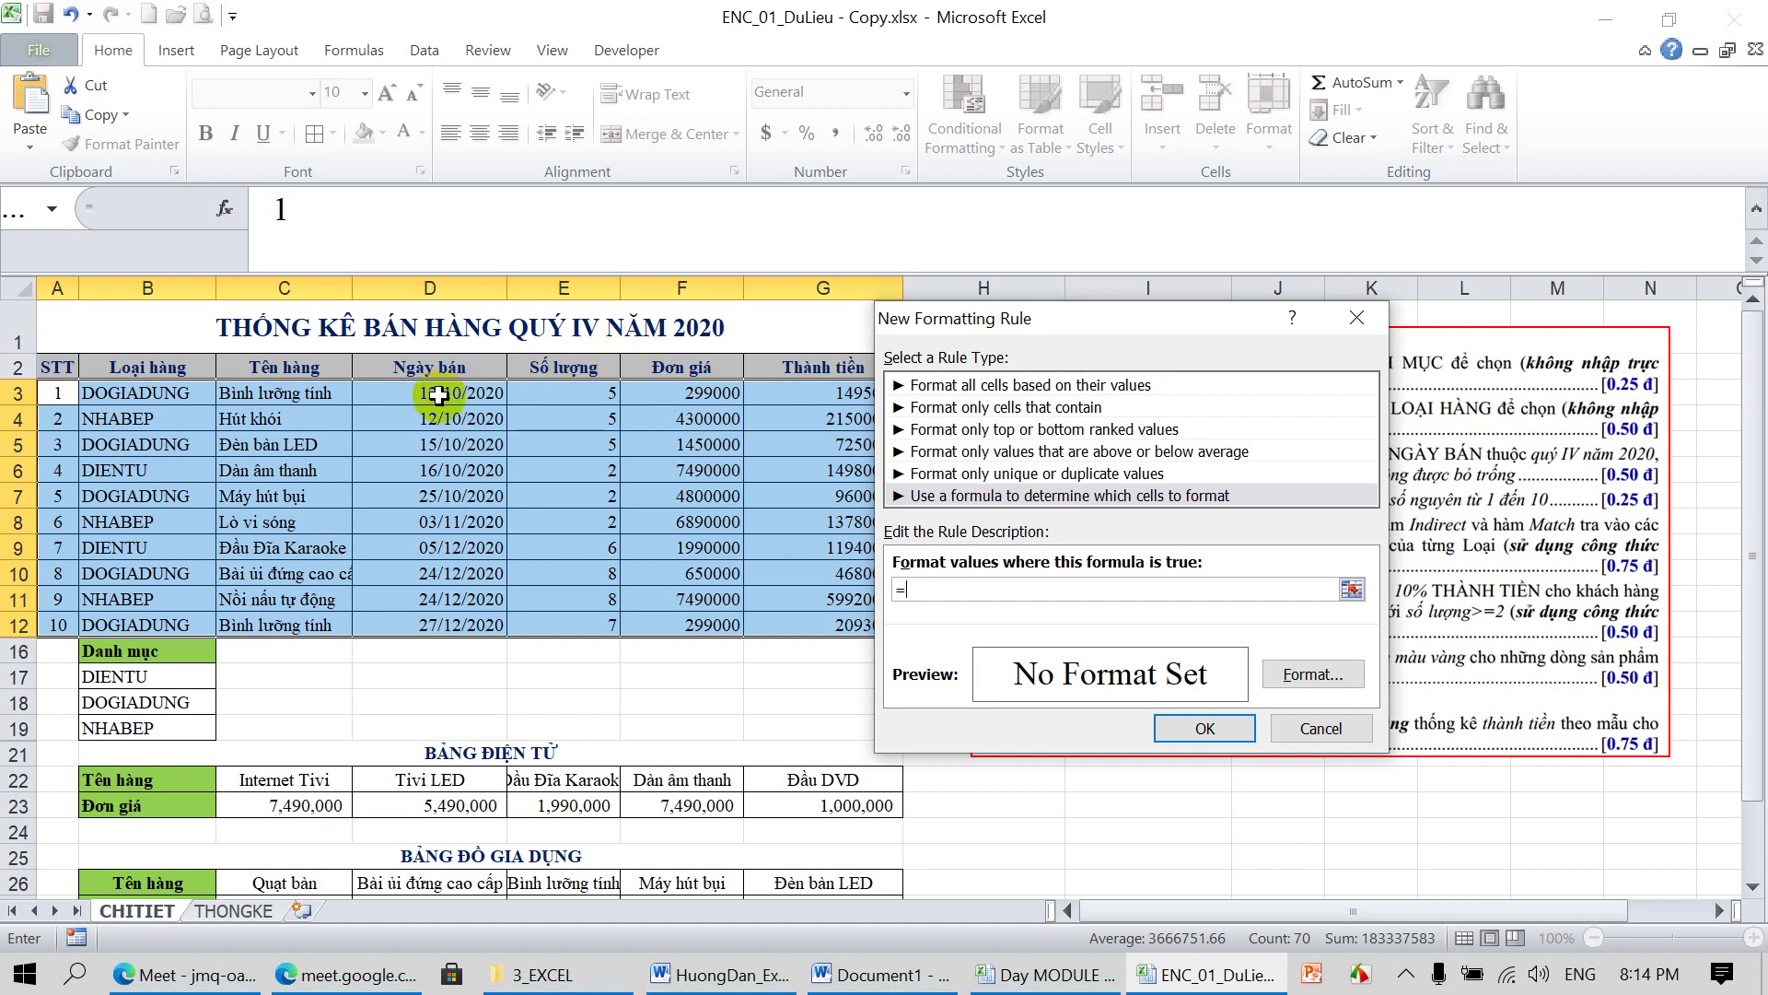
left_click(437, 395)
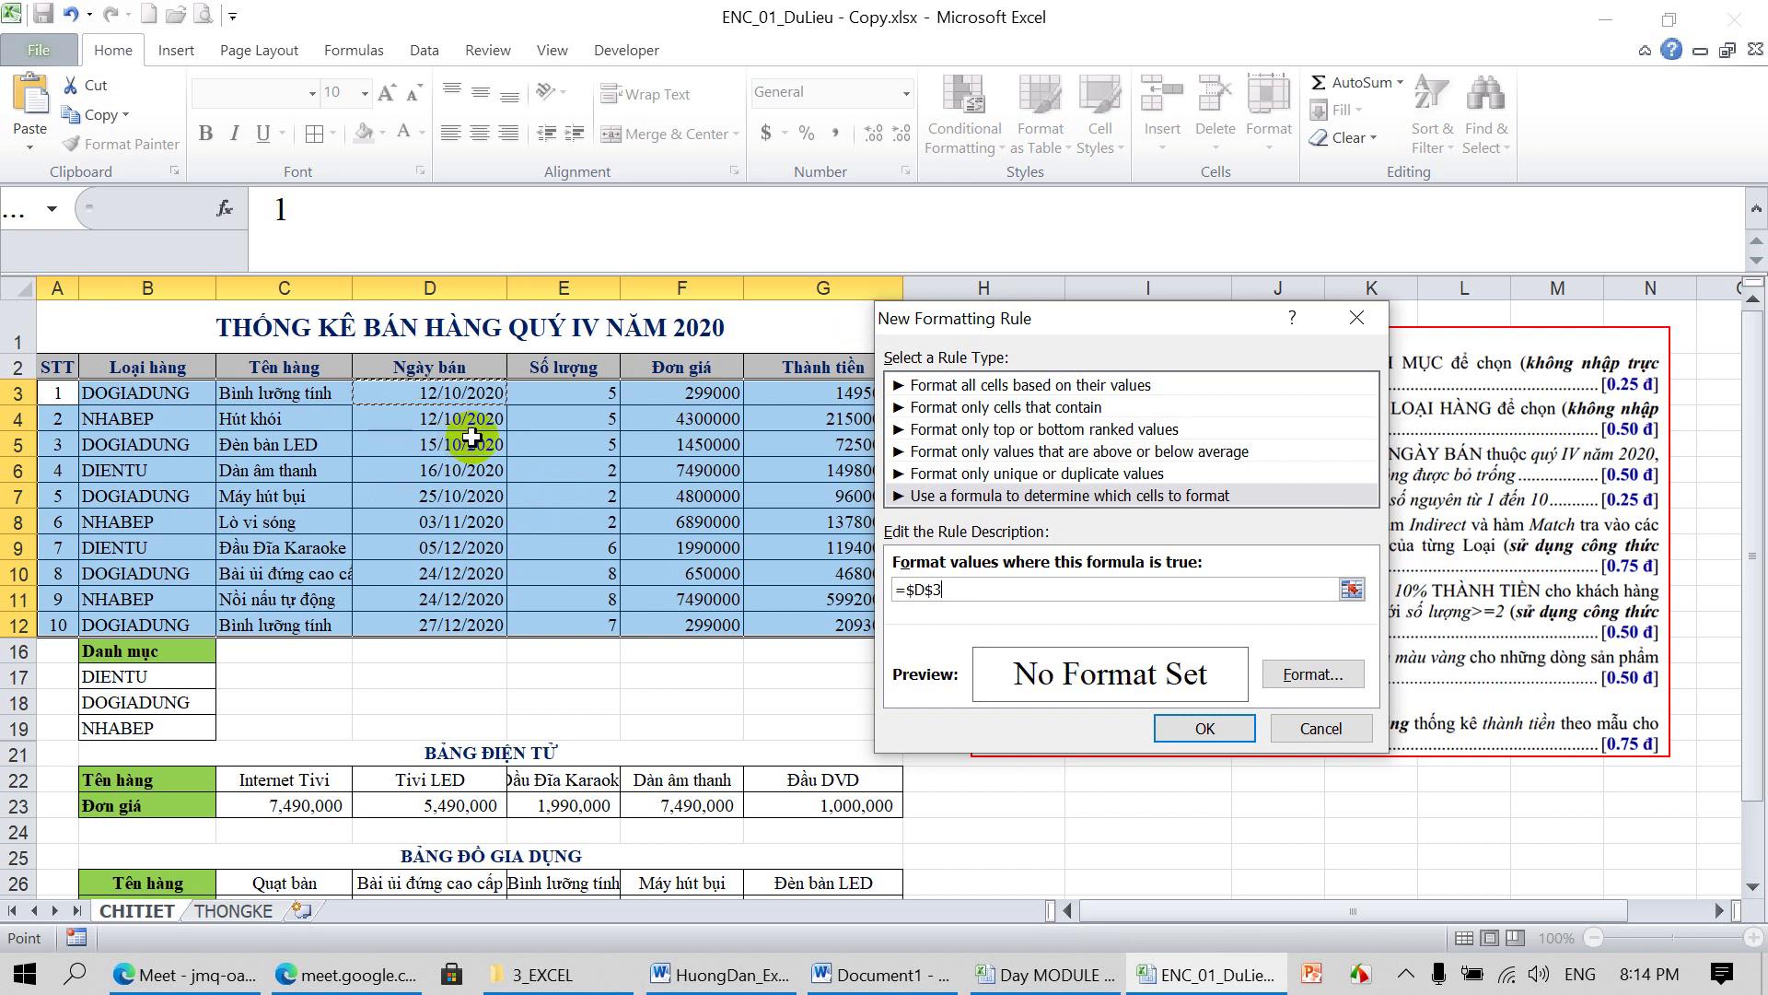
key("F4")
key("F4")
type("=DATE(2020,")
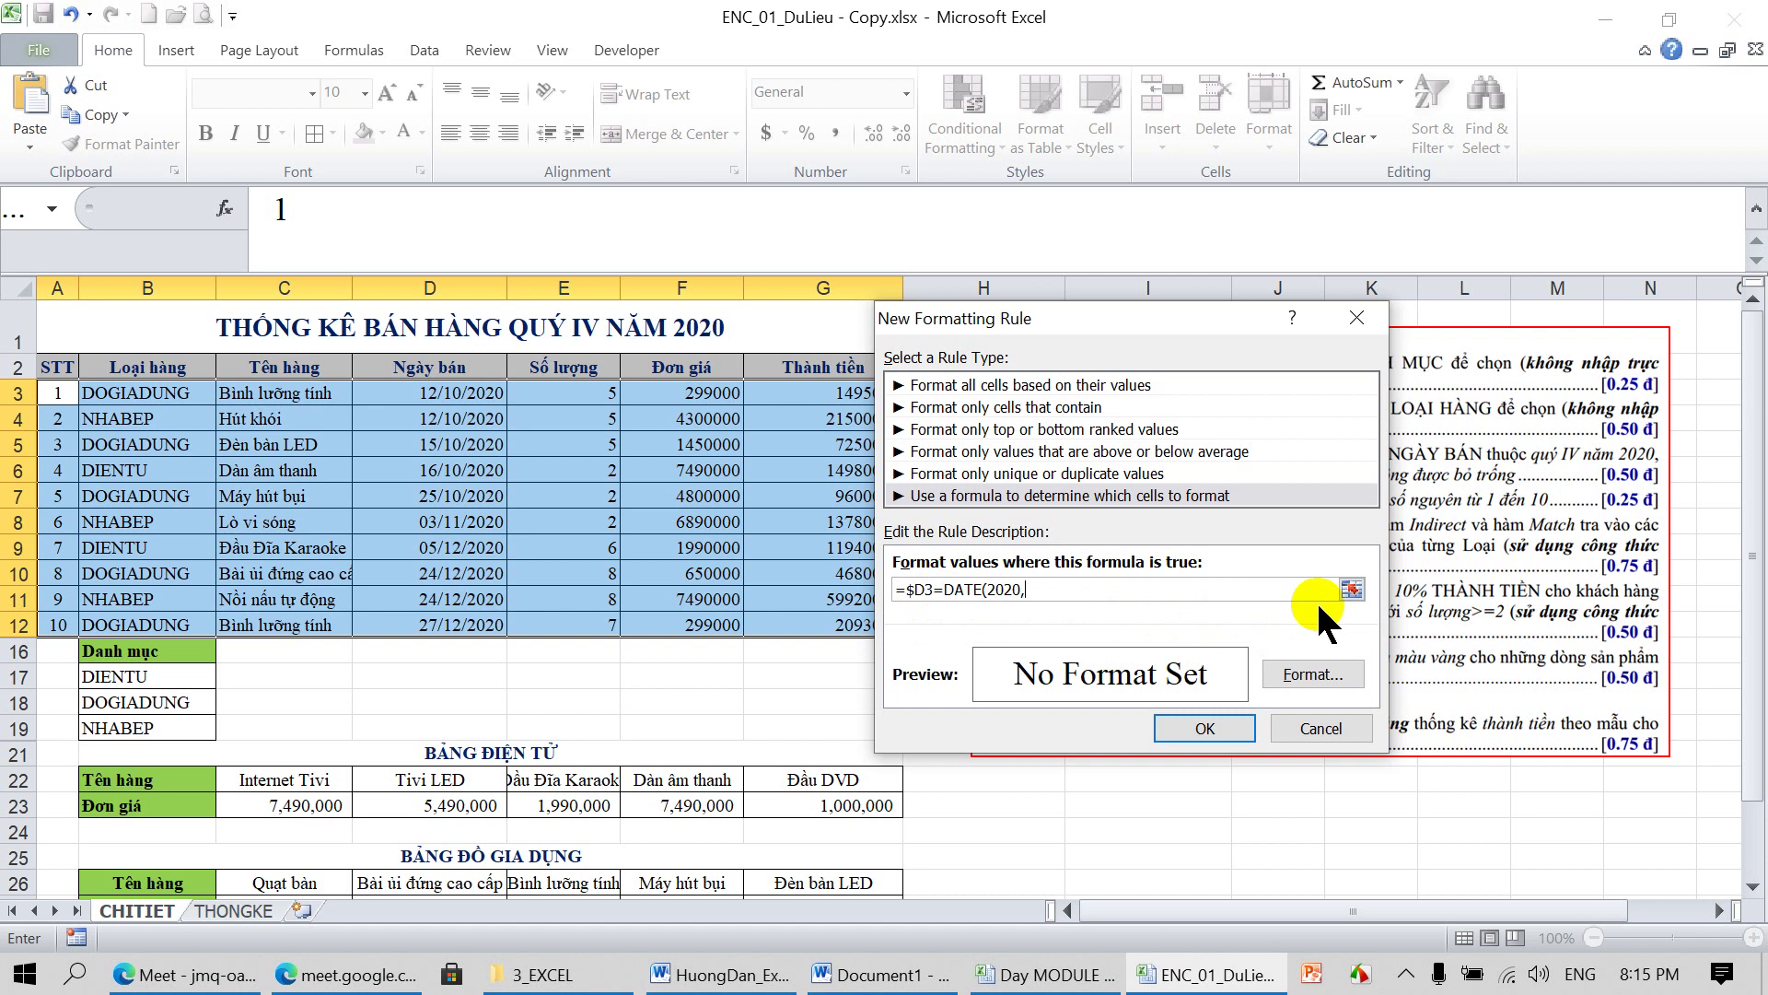
type("12,24)")
left_click(1319, 674)
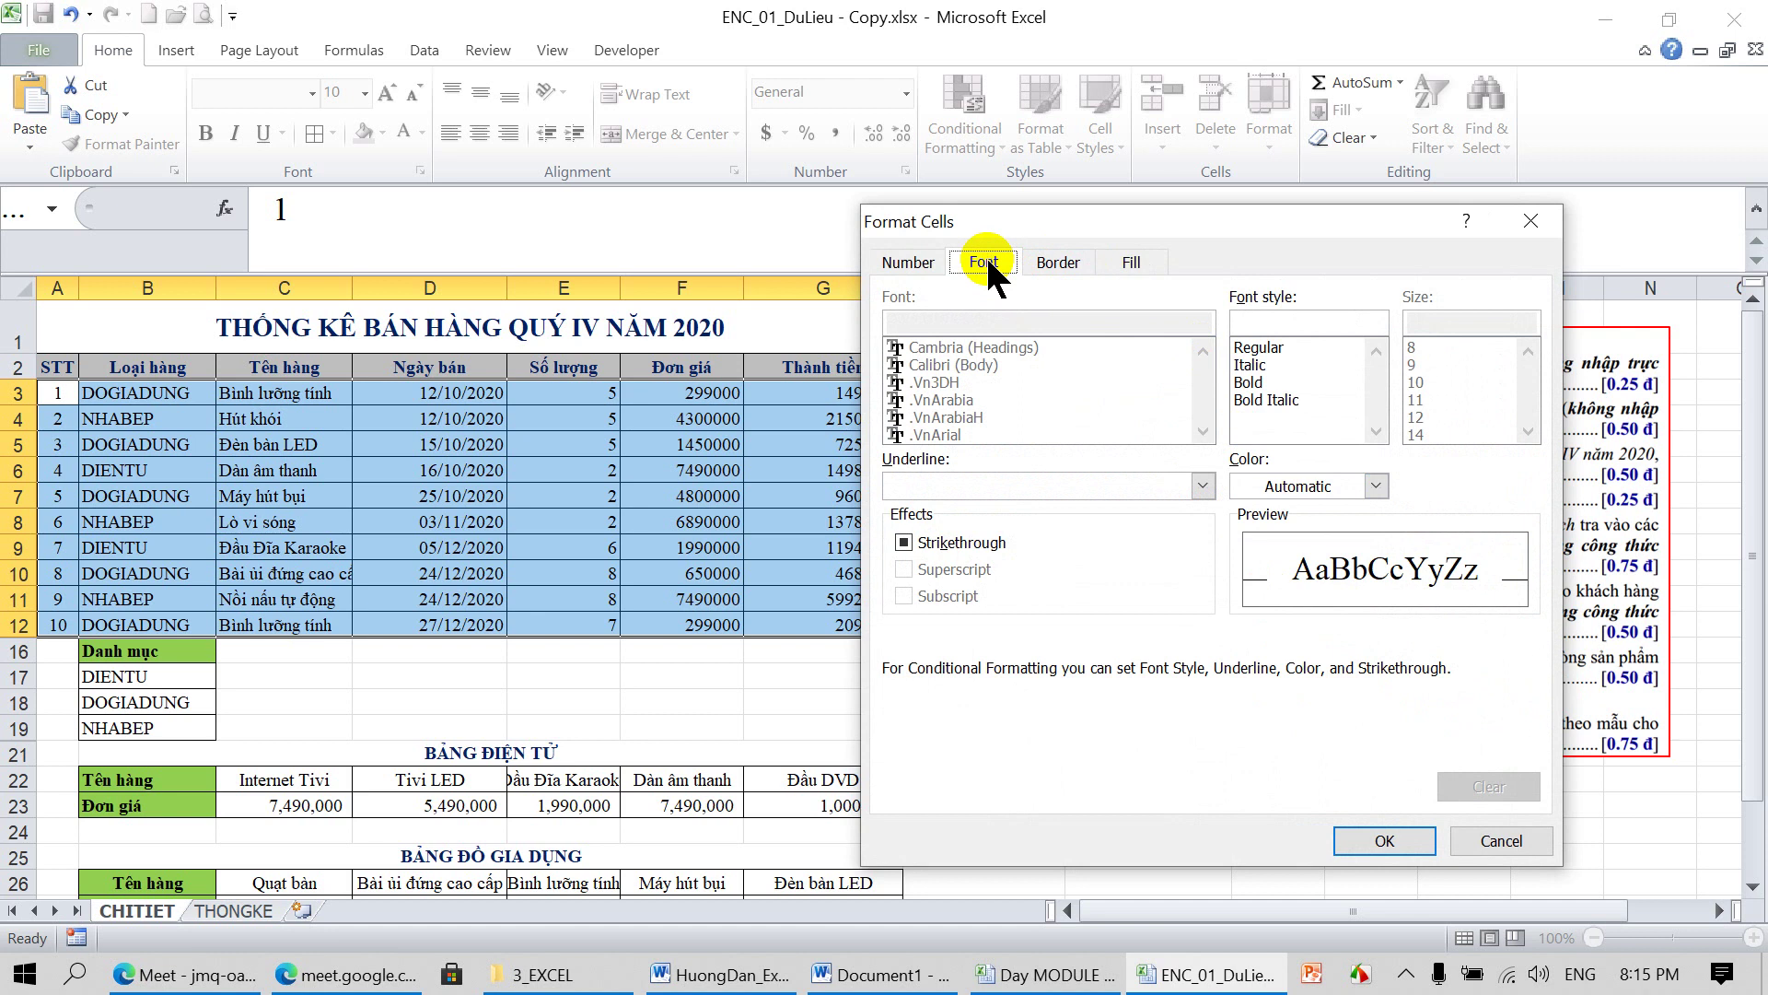
Format matching rows with a yellow background fill and dark red font colour
mouse_move(1265, 223)
left_mouse_down()
mouse_move(707, 214)
mouse_move(1086, 249)
mouse_move(1241, 238)
left_mouse_up()
left_click(1108, 278)
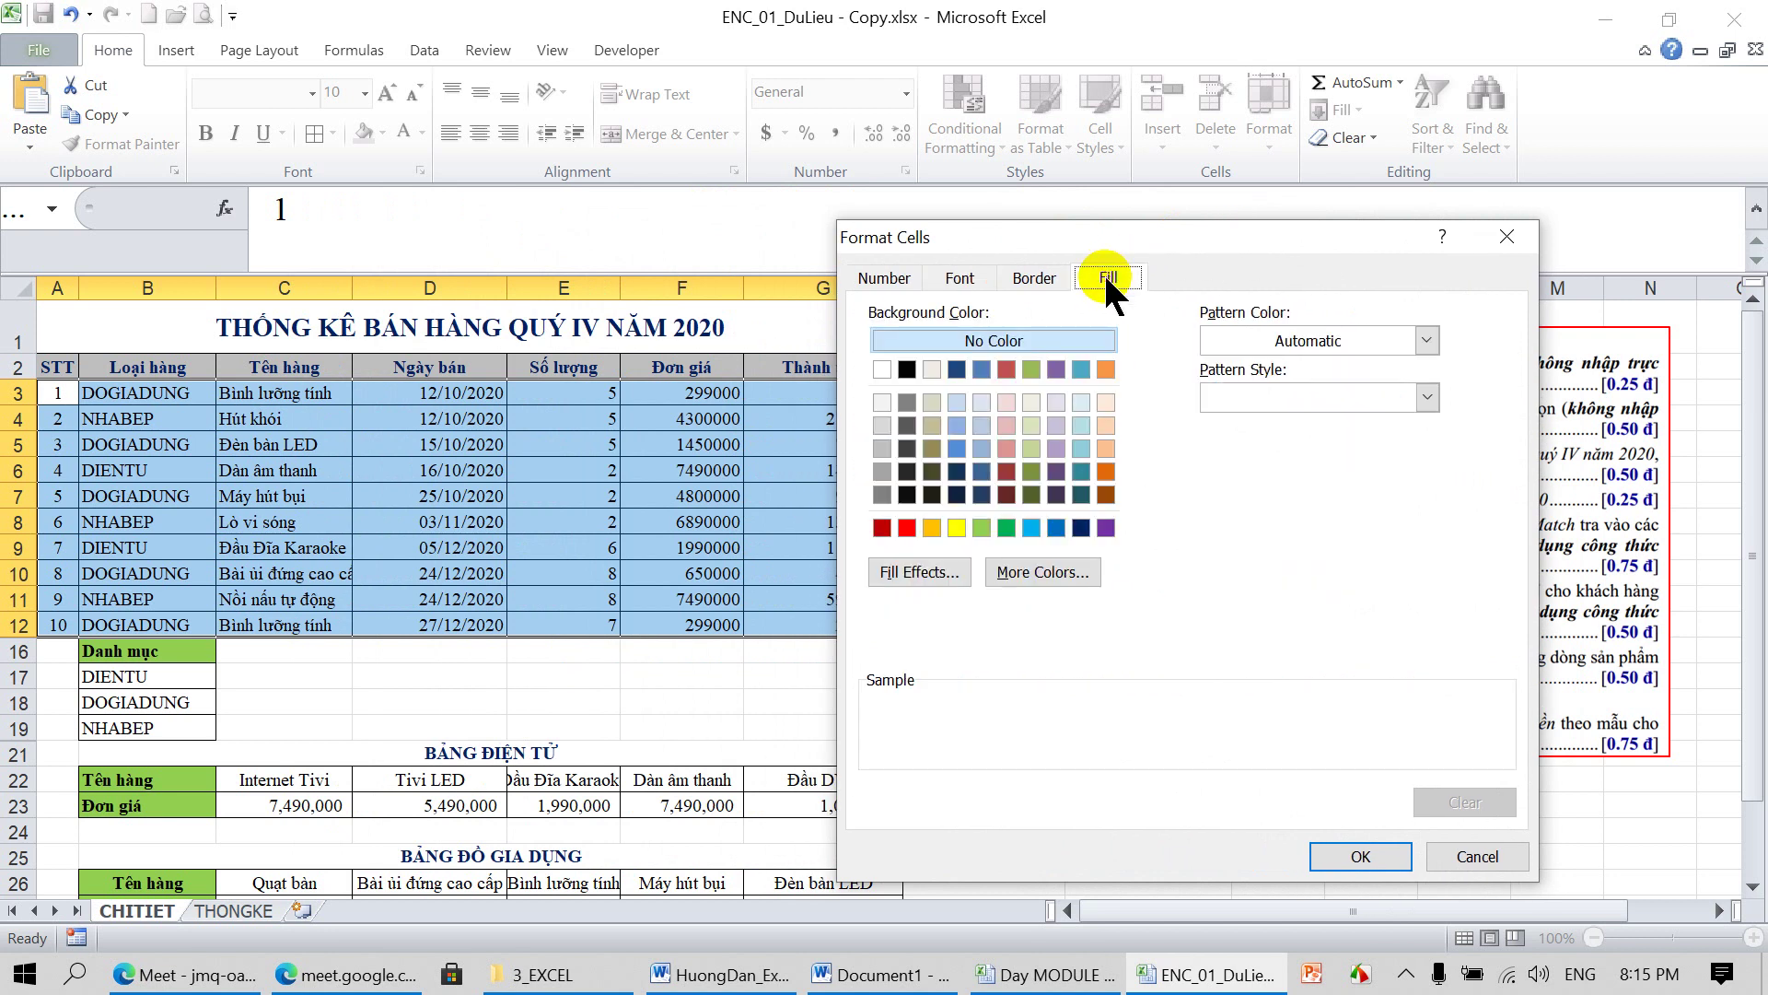
left_click(957, 526)
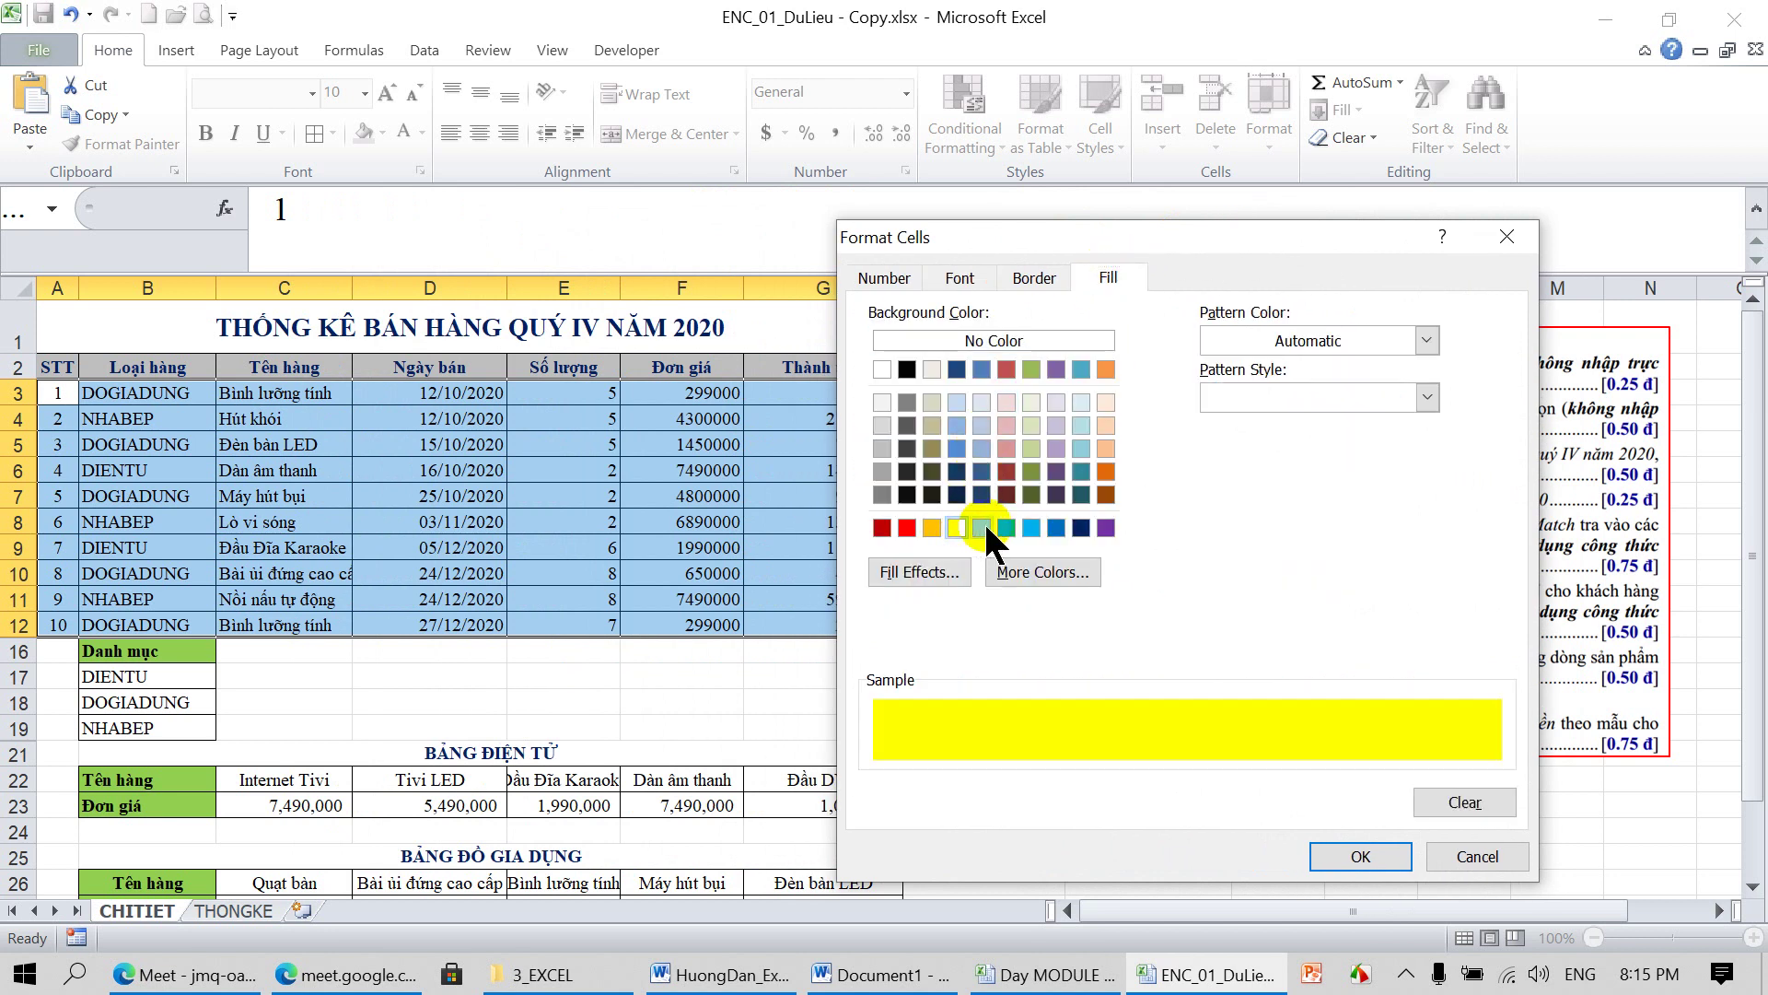
left_click(965, 278)
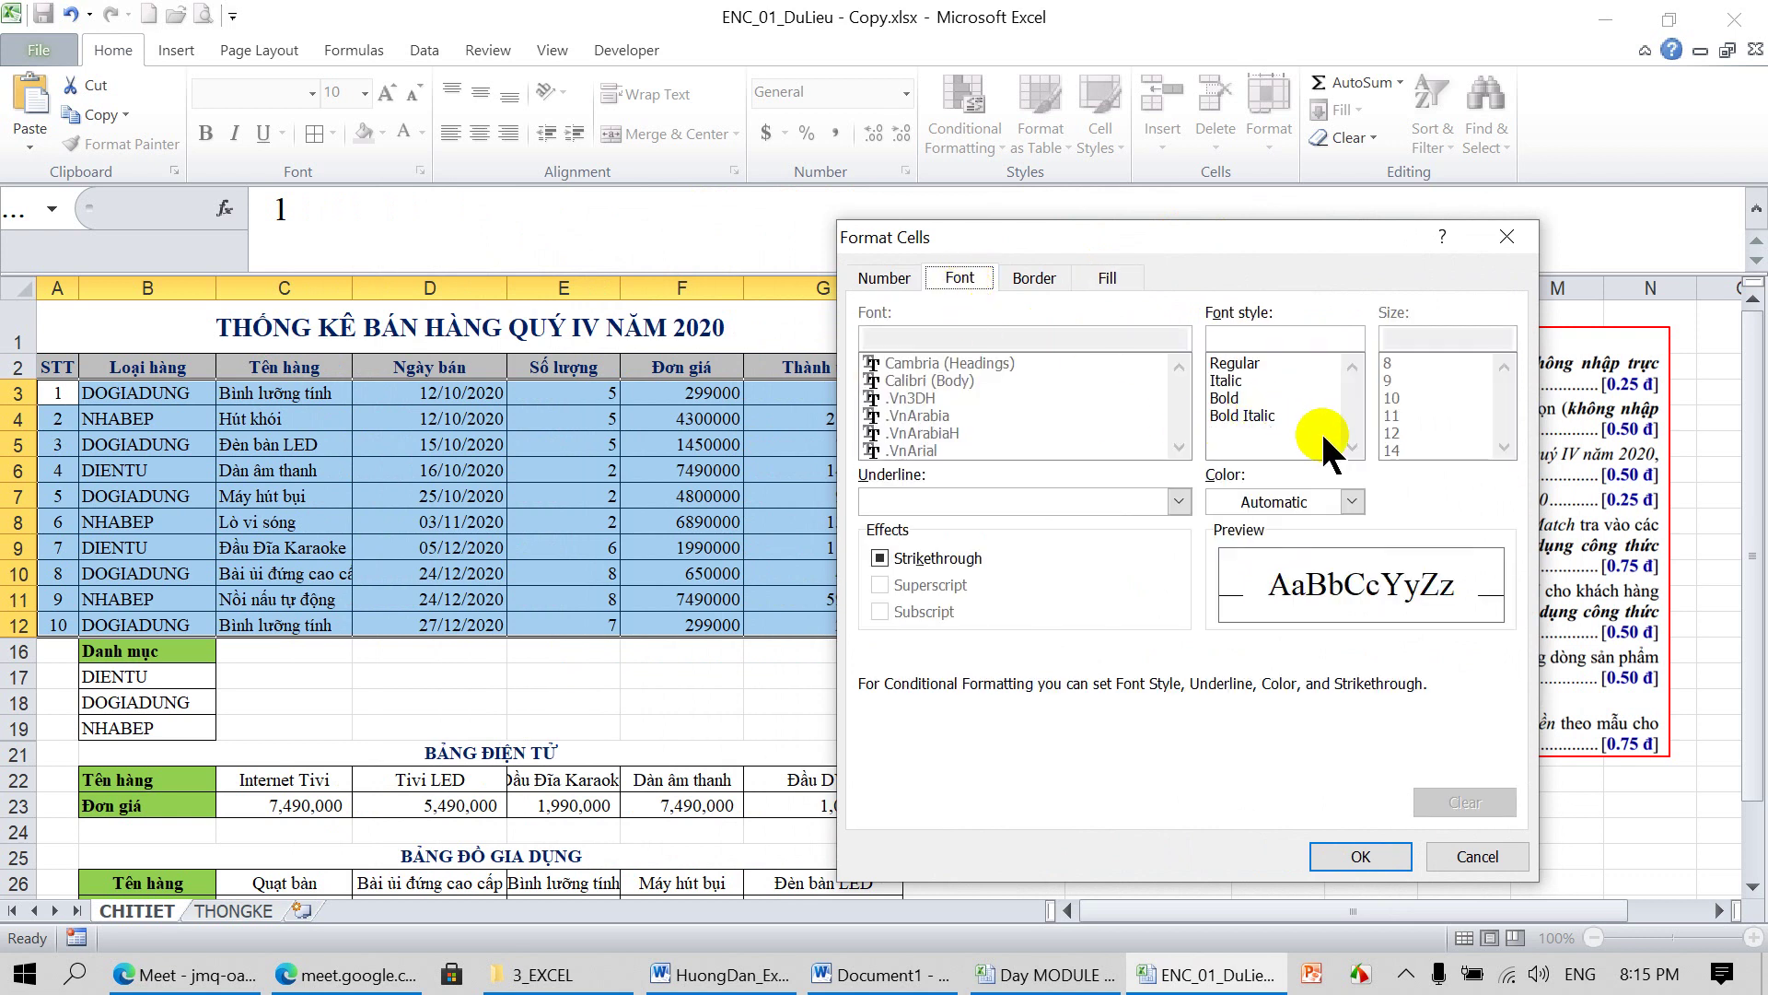
left_click(1352, 502)
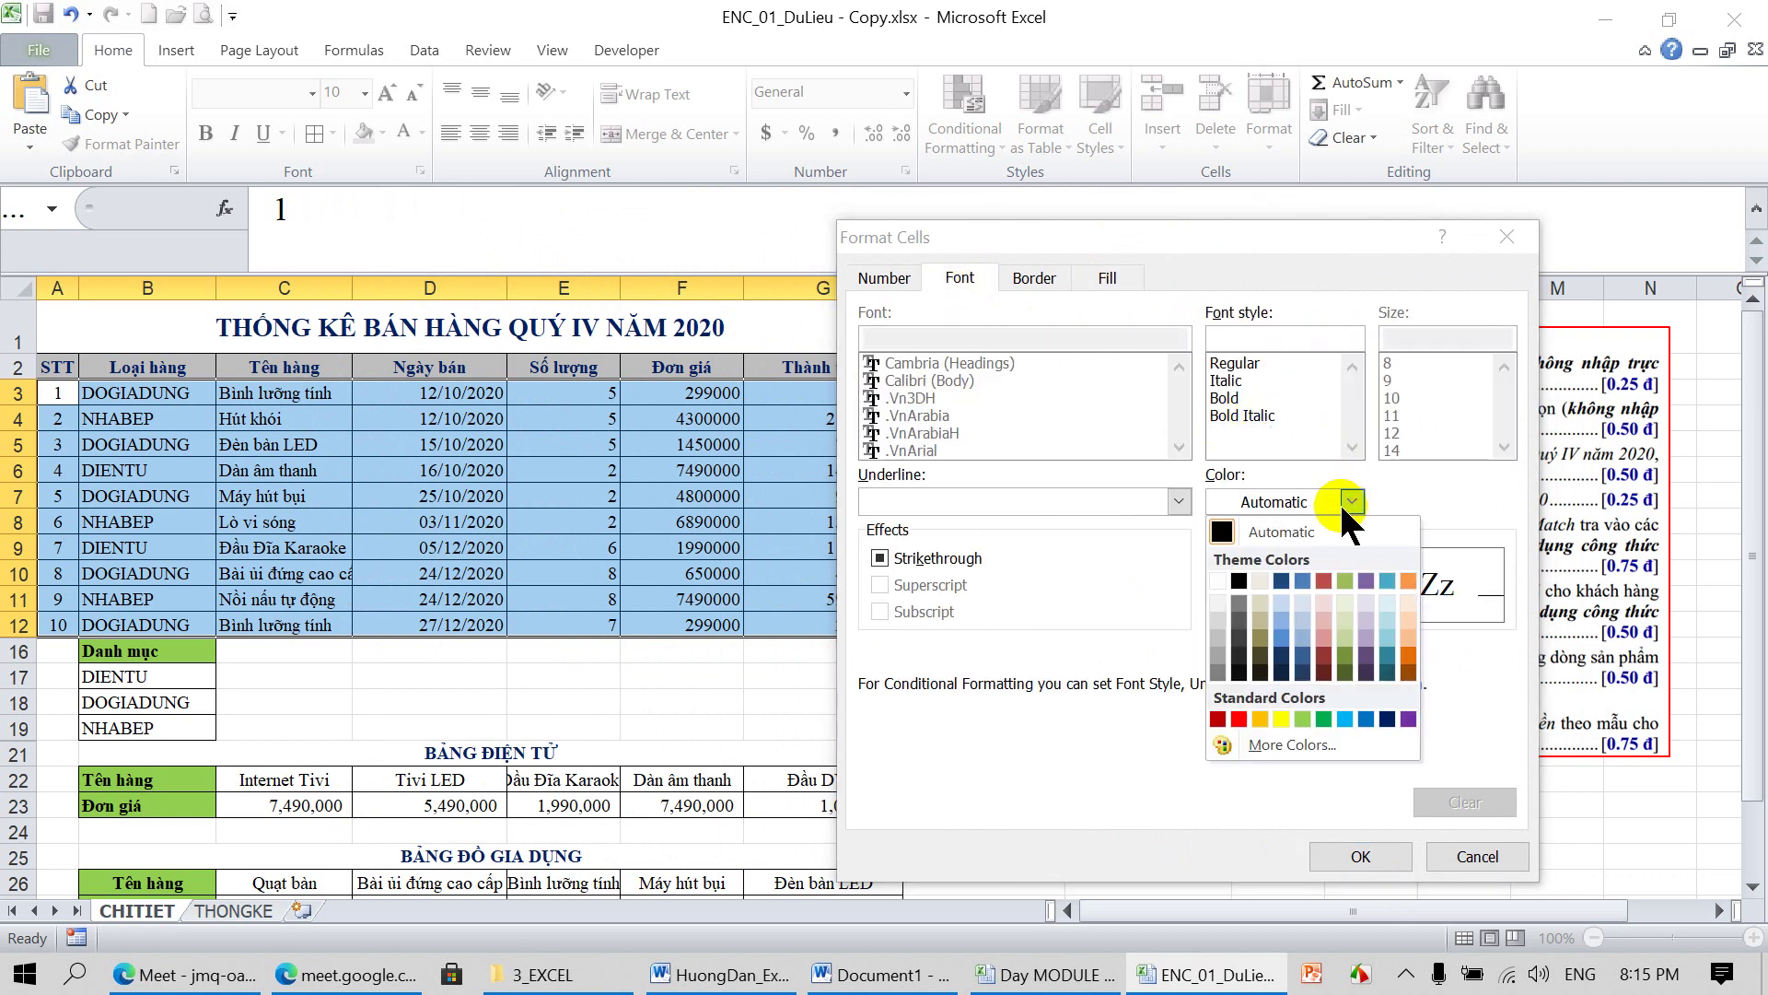
left_click(1217, 719)
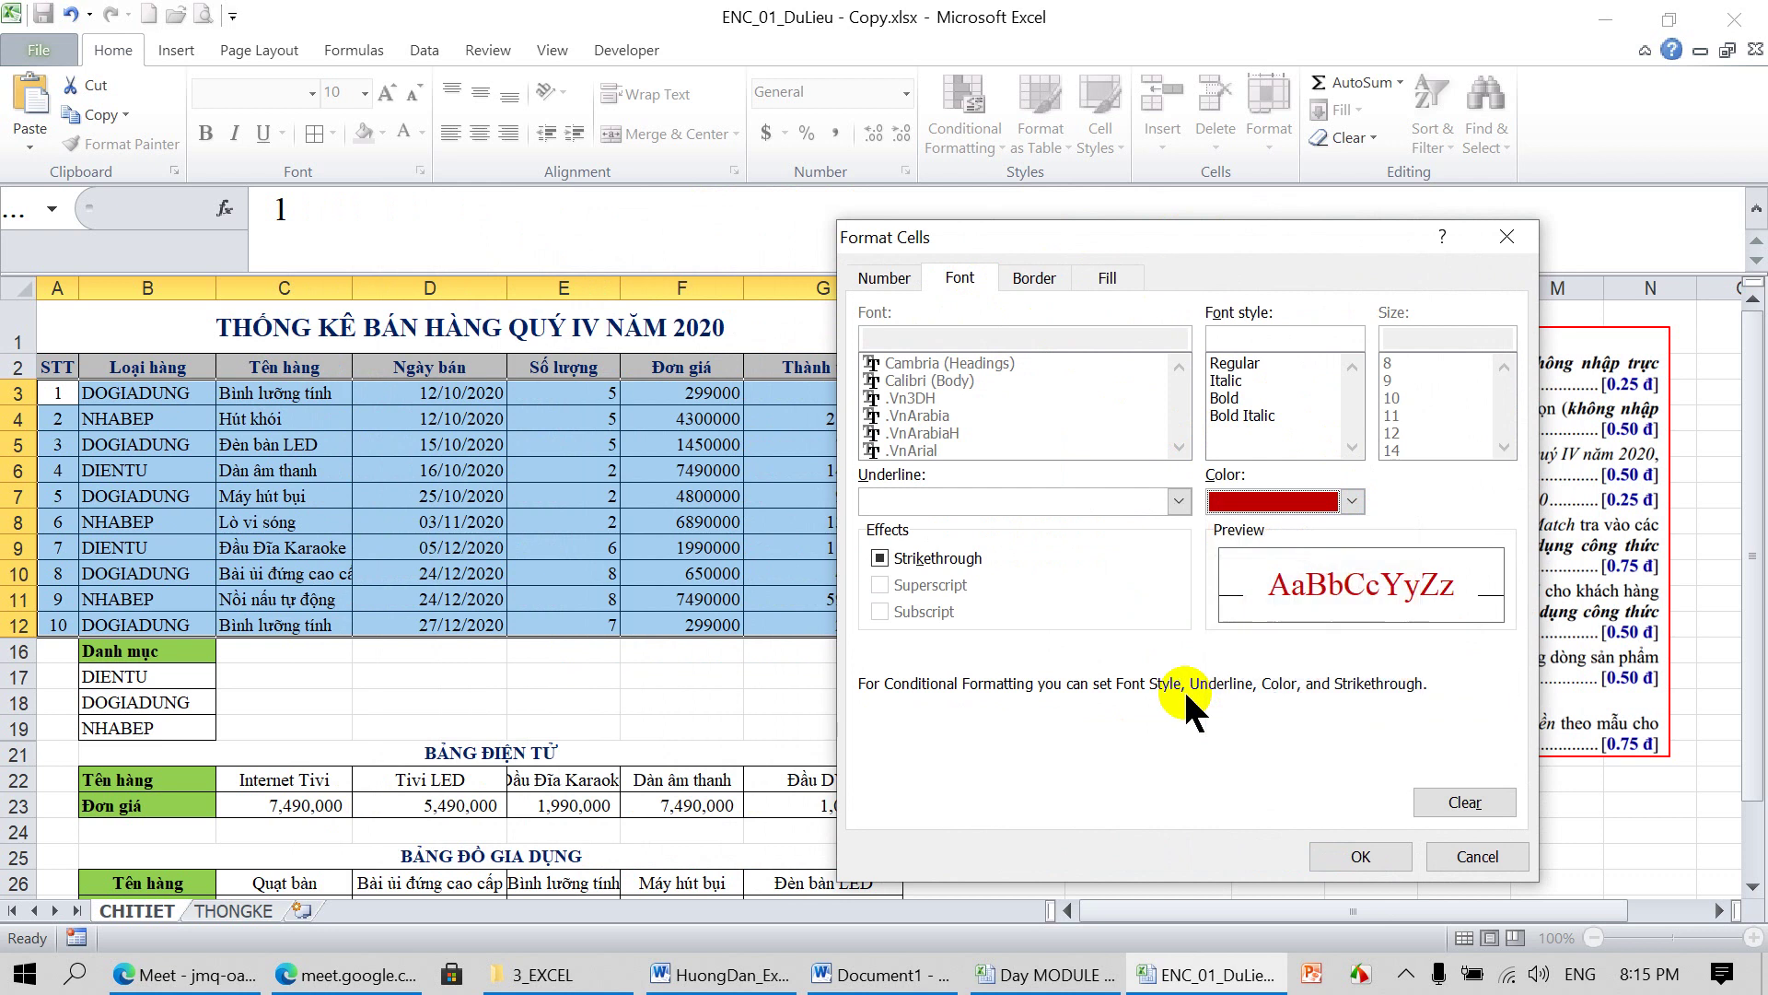
left_click(1372, 855)
Save the rule, apply it to A3:G12 and close the Rules Manager
left_click(1214, 730)
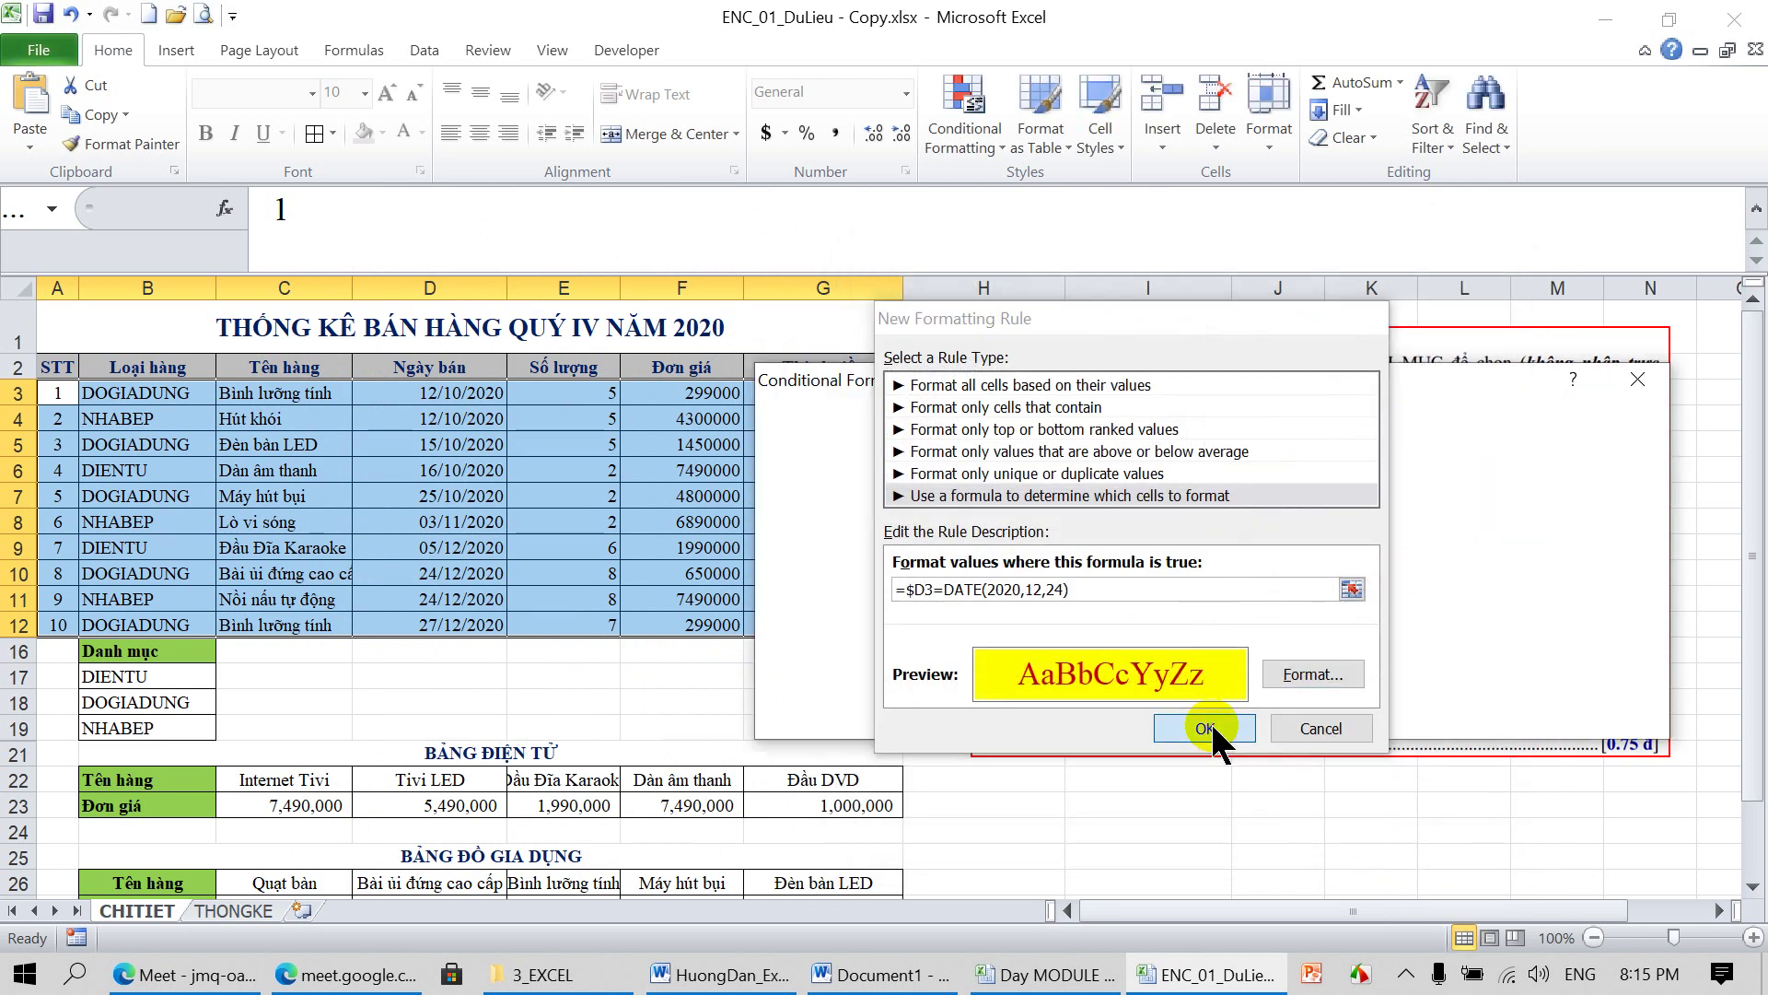
left_click(1607, 714)
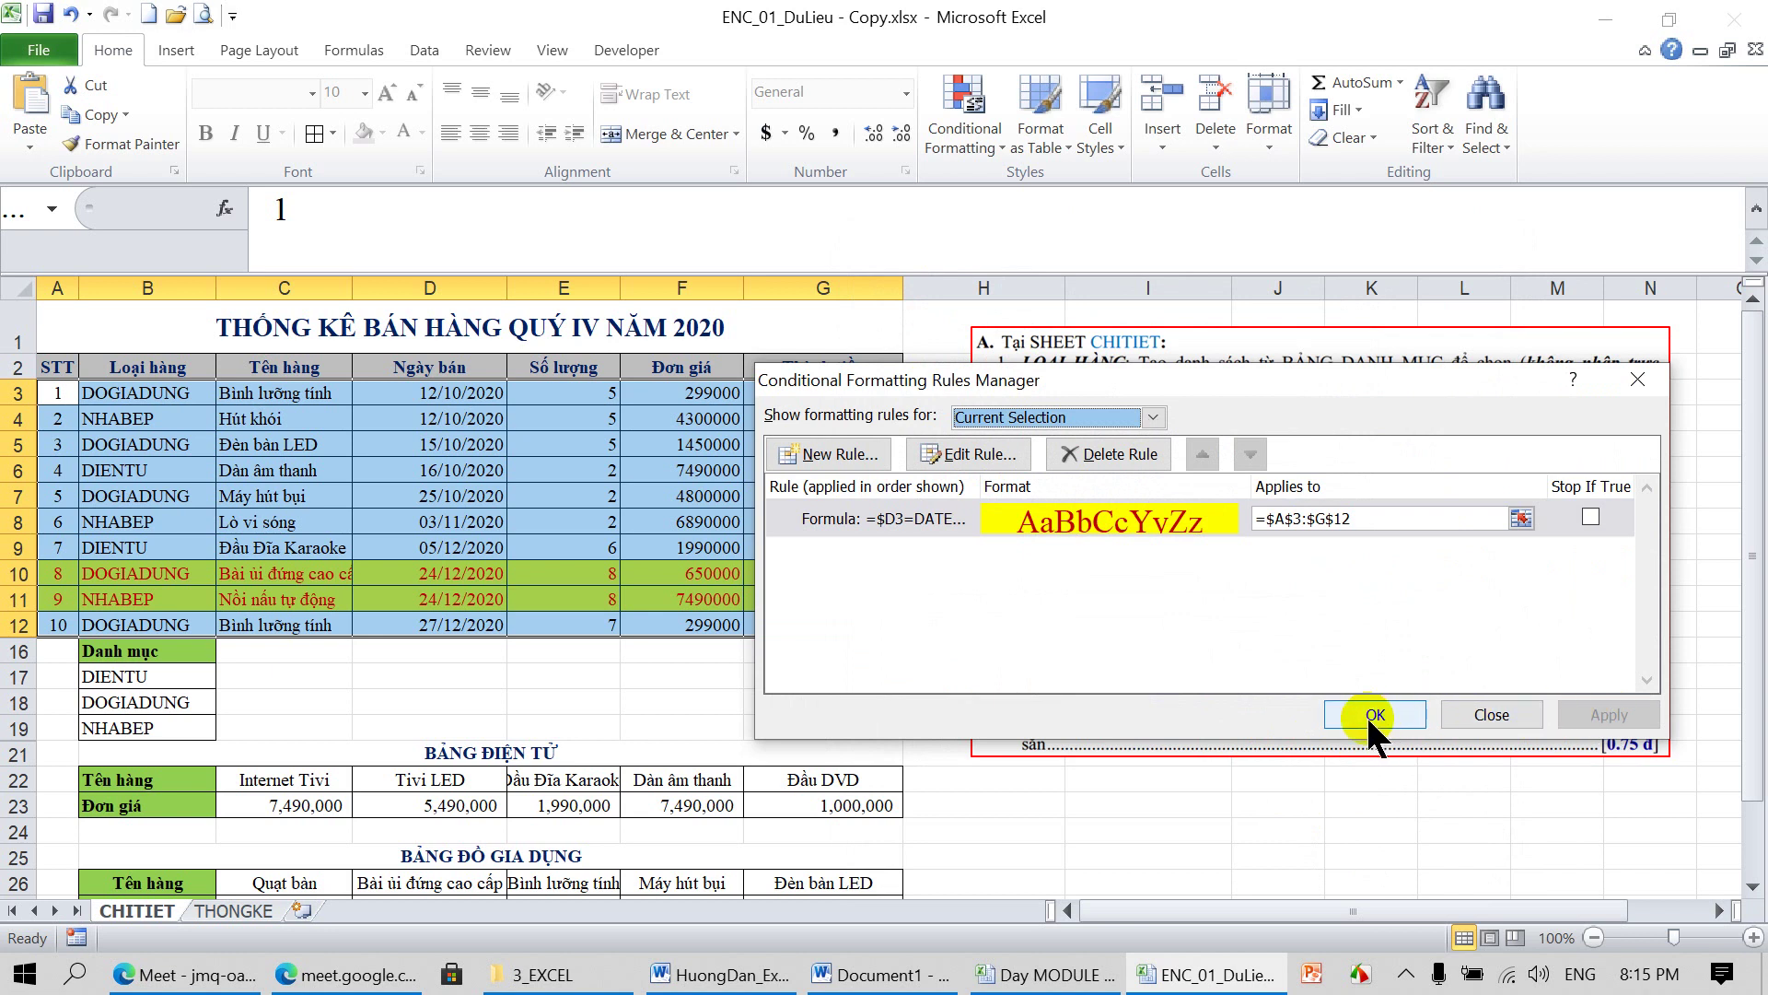
left_click(1375, 714)
left_click(670, 652)
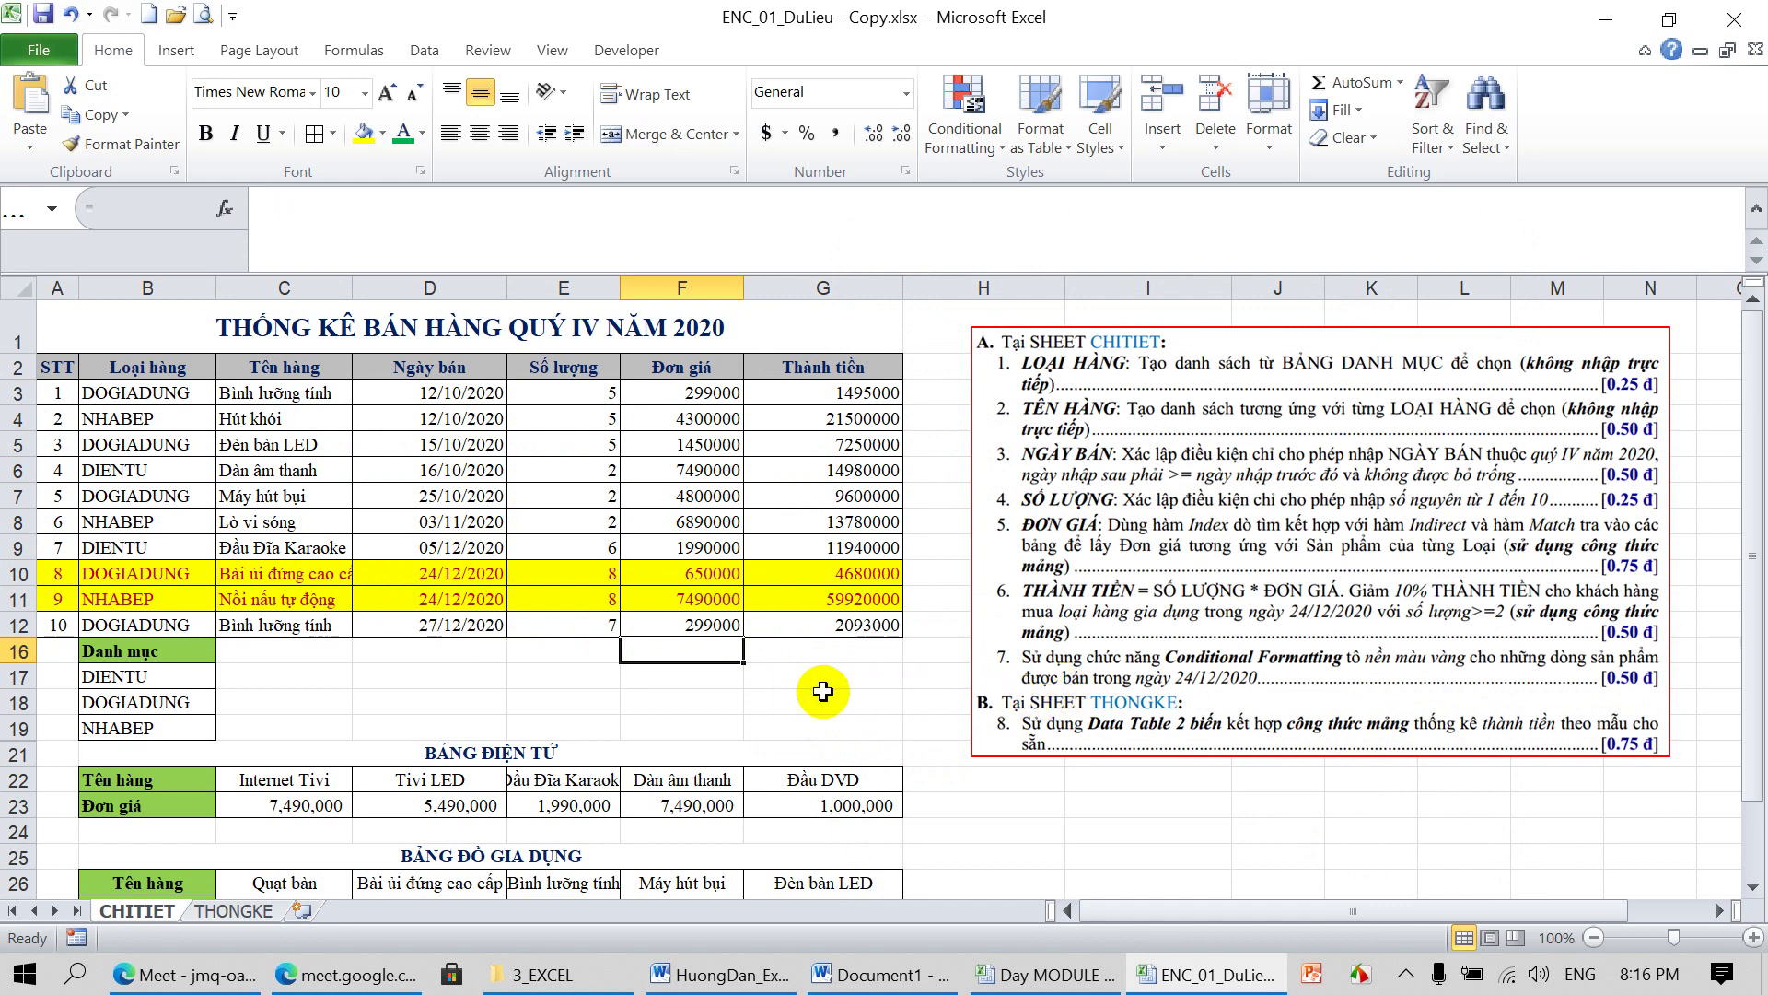
Change row 11's sale date in D11 to 25/12/20
left_click(451, 600)
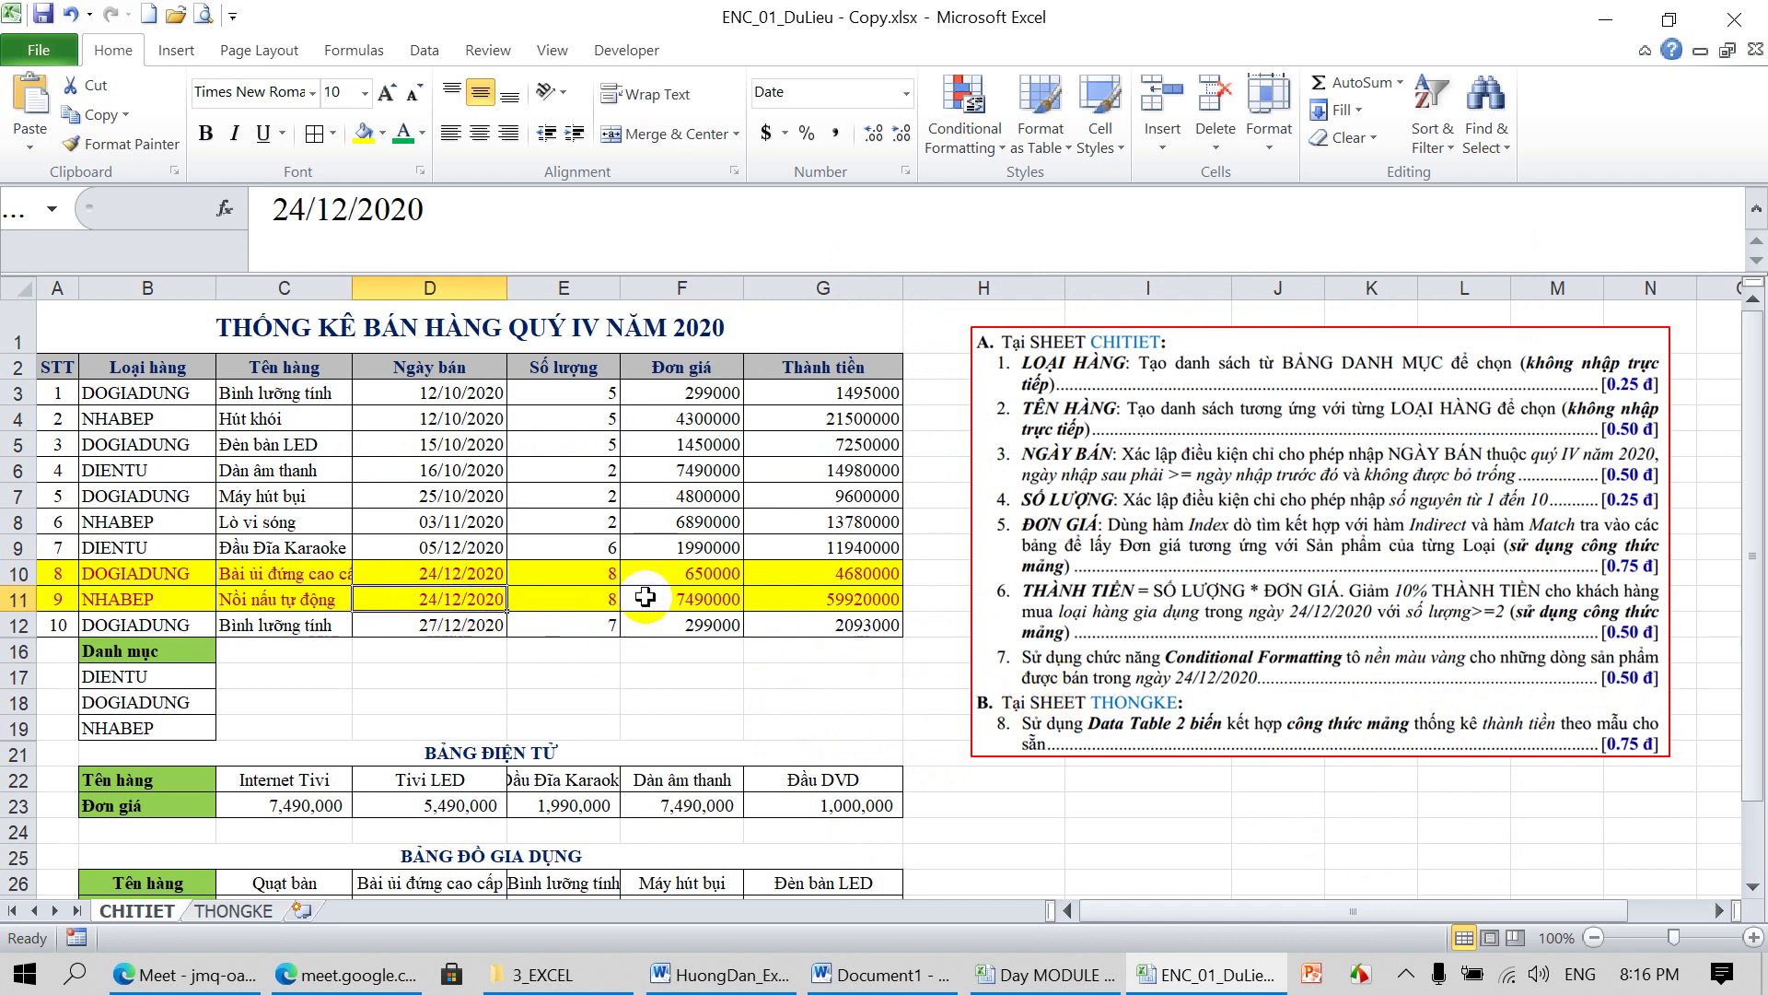
type("25")
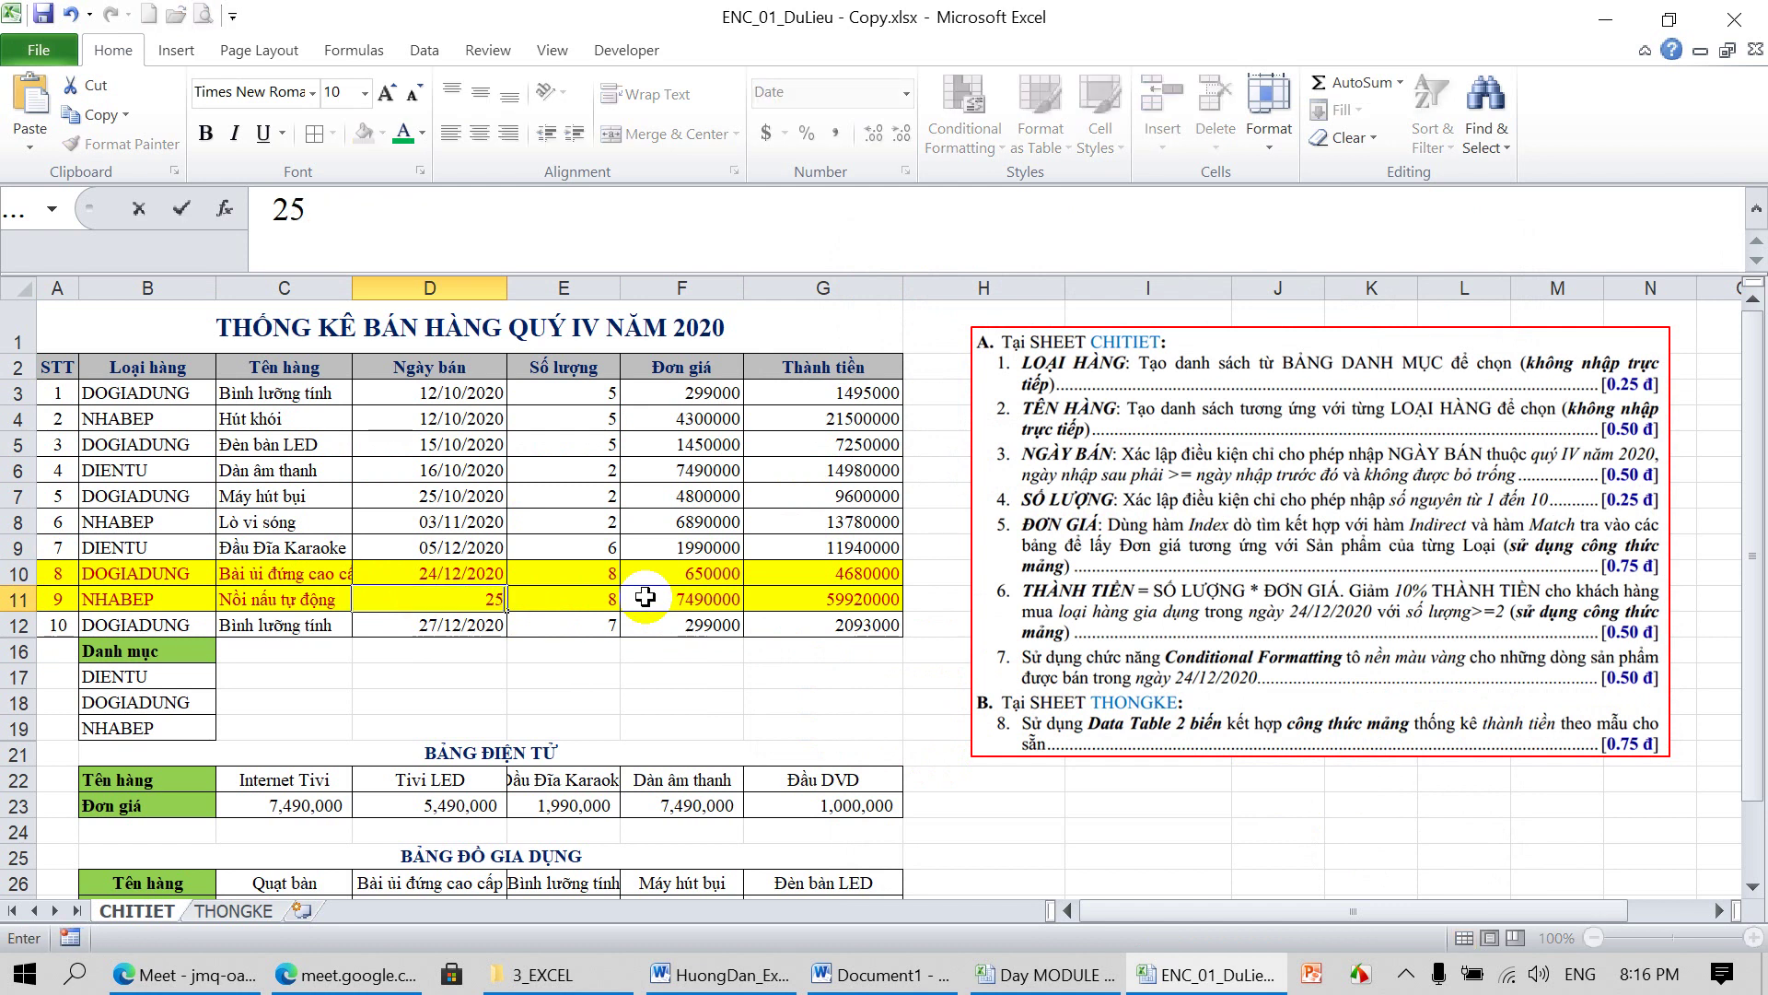
type("/12/20")
key("Return")
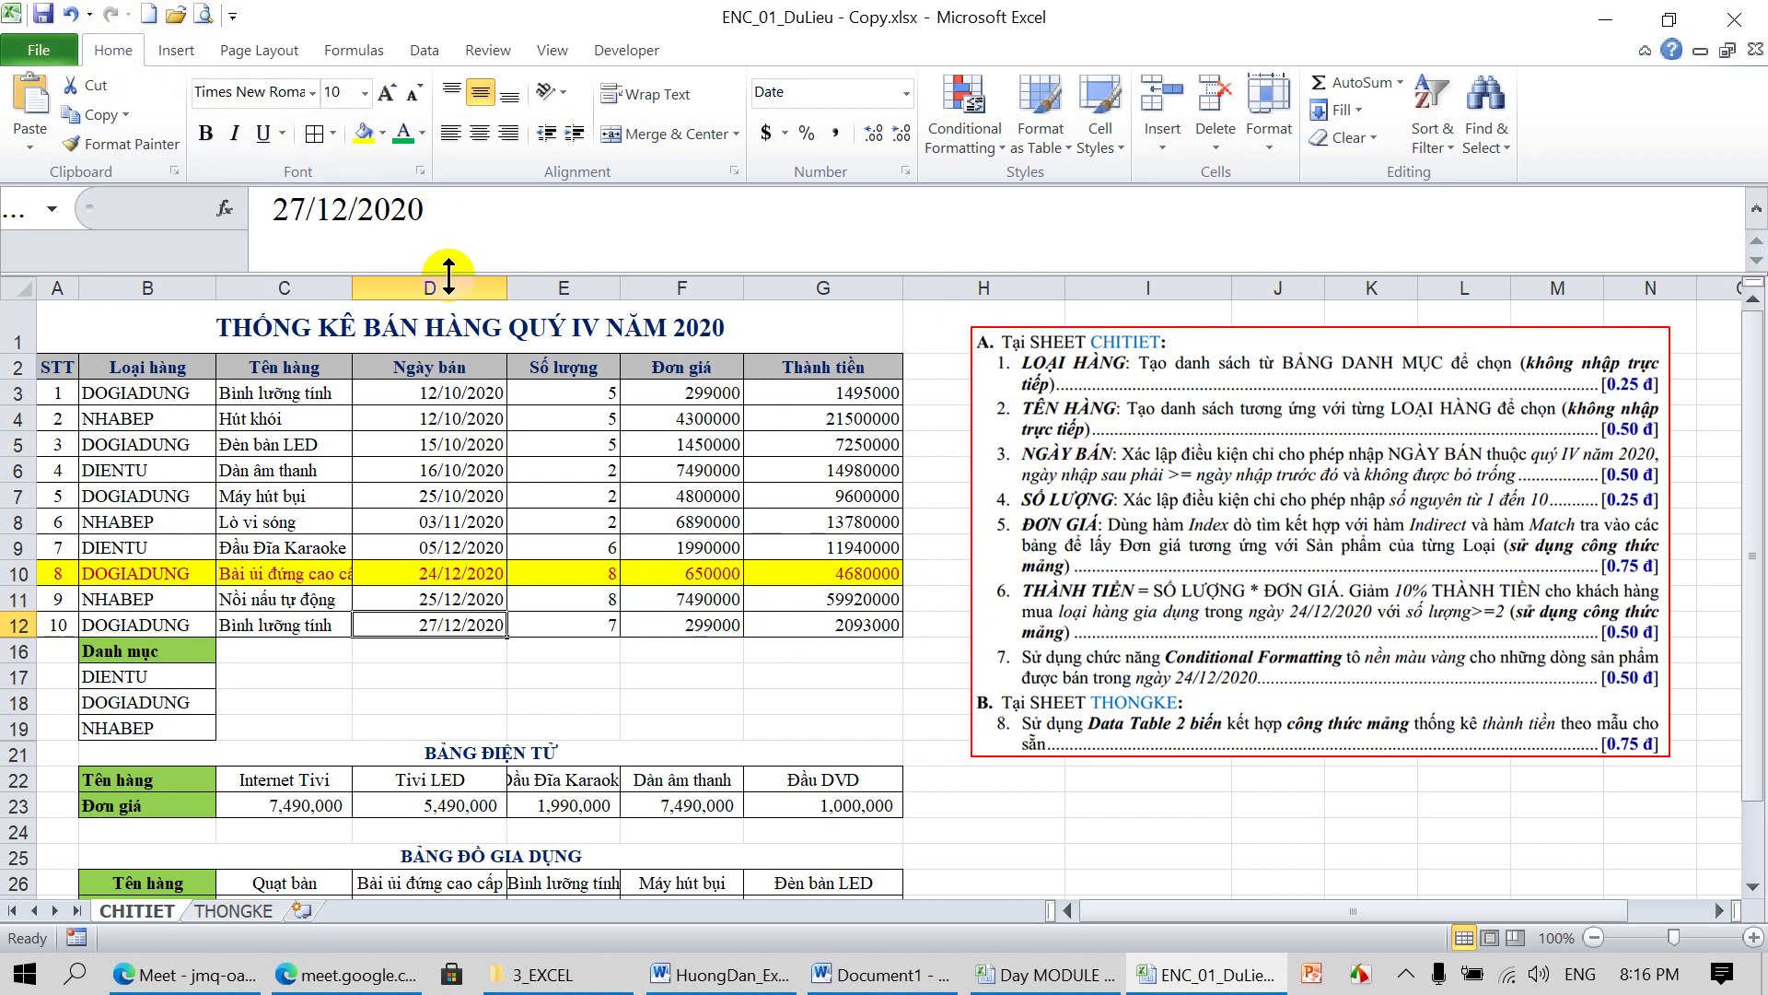
Scroll down the sheet and switch to the THONGKE sheet
scroll(559, 338, "down", 1)
scroll(559, 338, "down", 1)
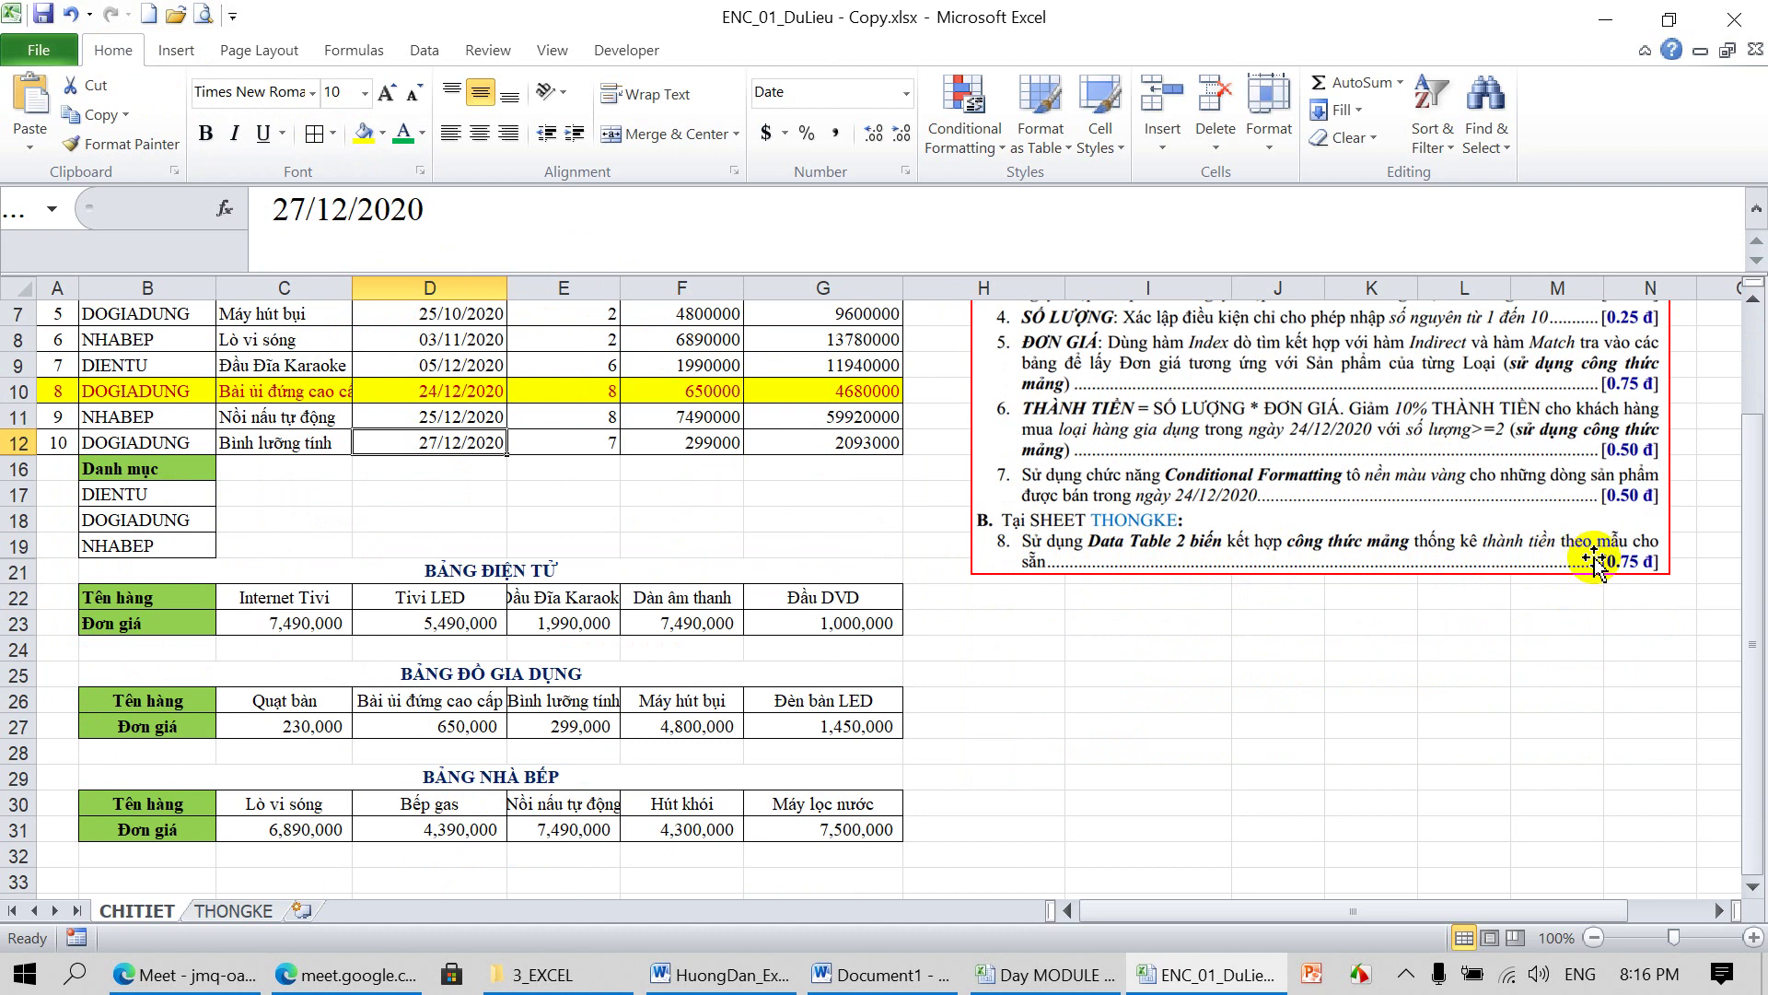
left_click(244, 914)
Select E17 on THONGKE, then show Day MODULE 1.xlsx's DayExcel sheet and scroll to its notes
left_click(466, 716)
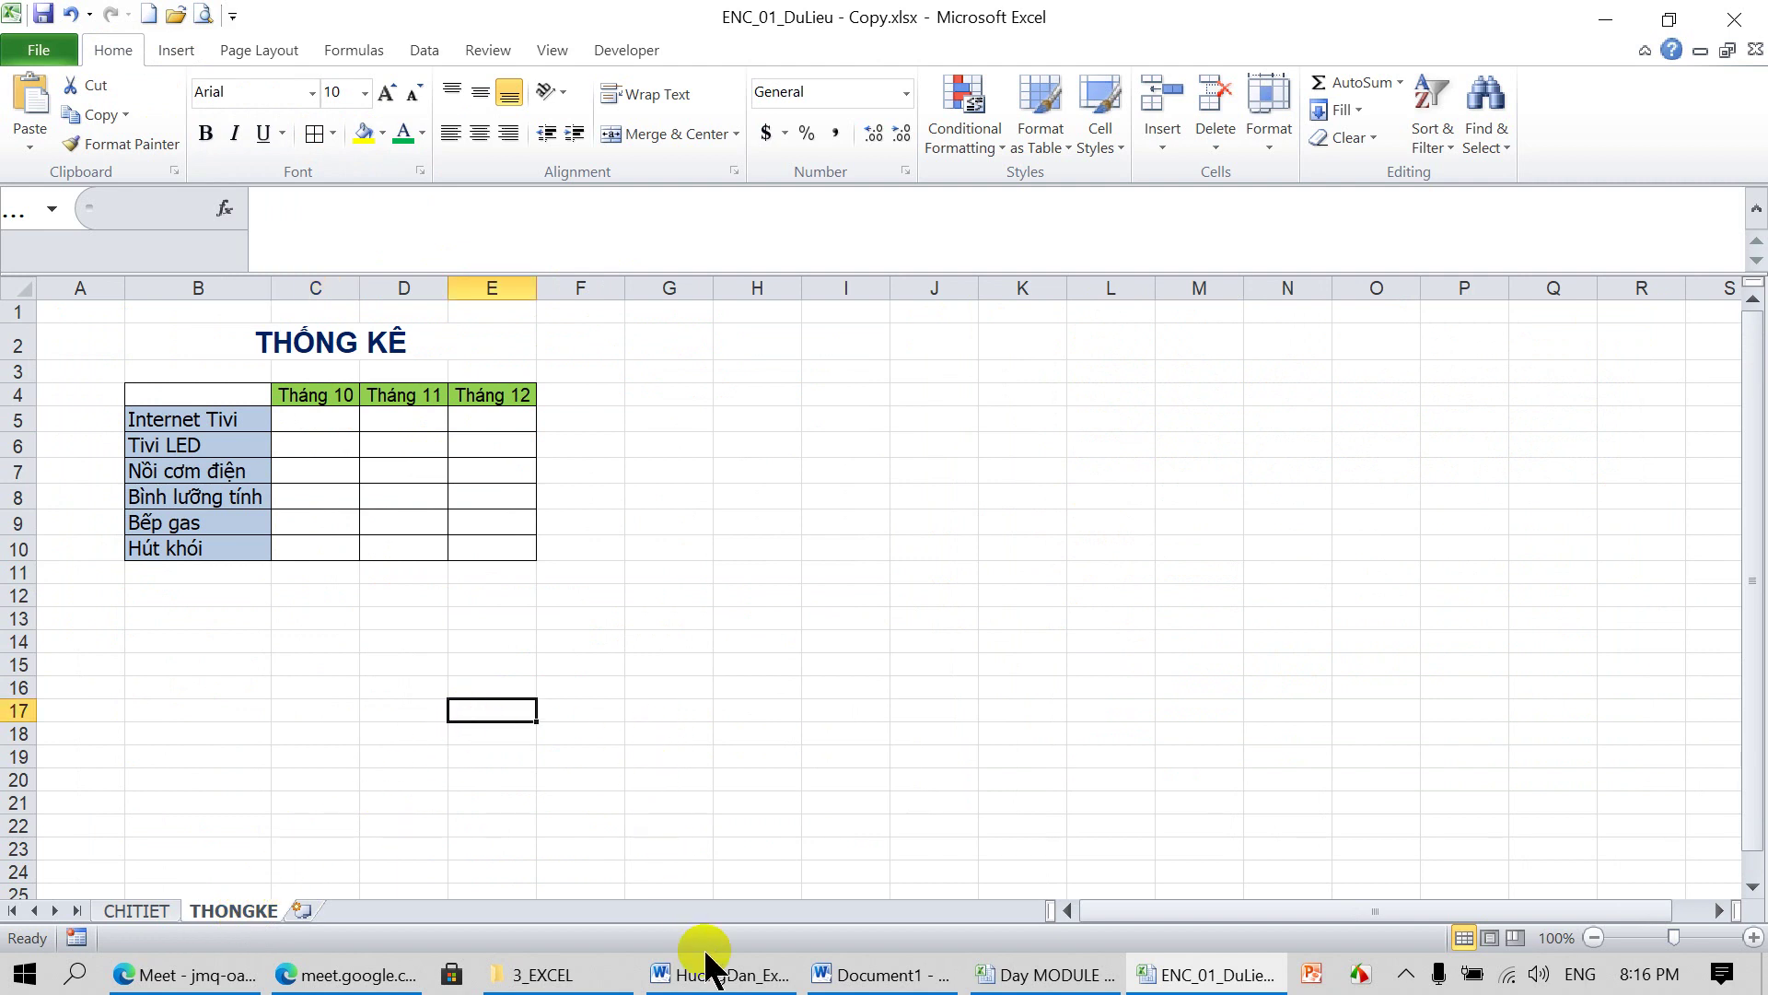
mouse_move(1047, 974)
left_click(1018, 976)
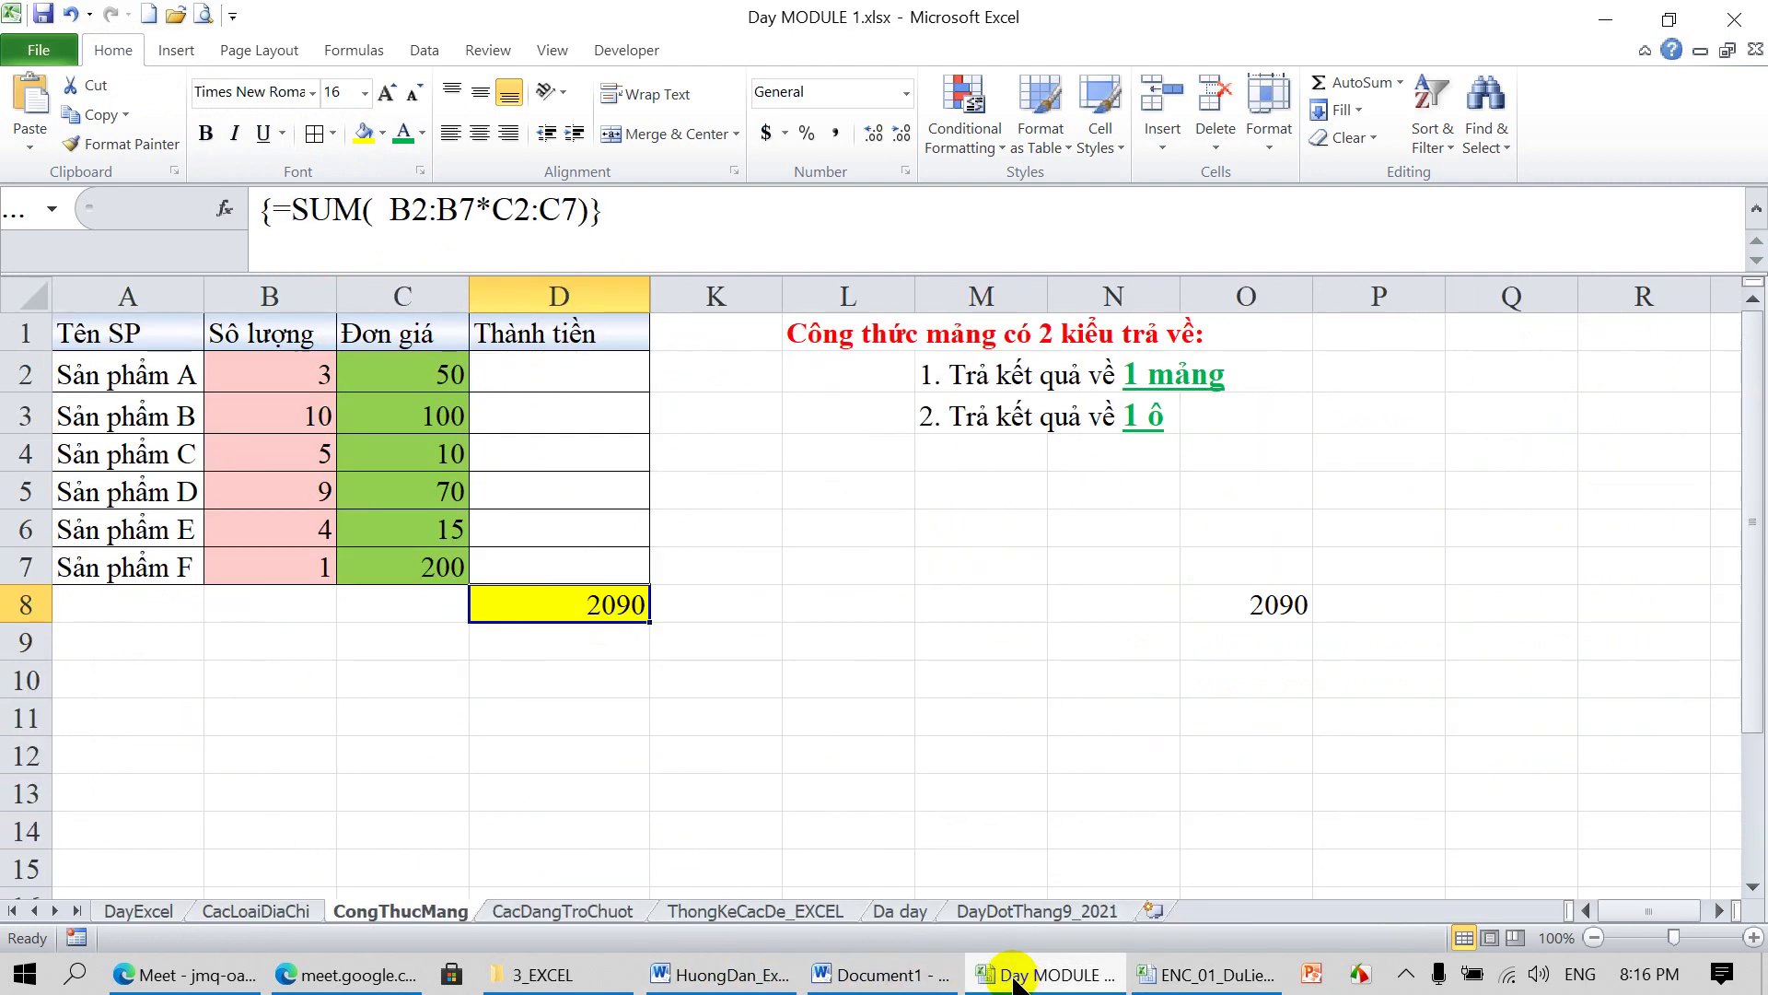
left_click(136, 912)
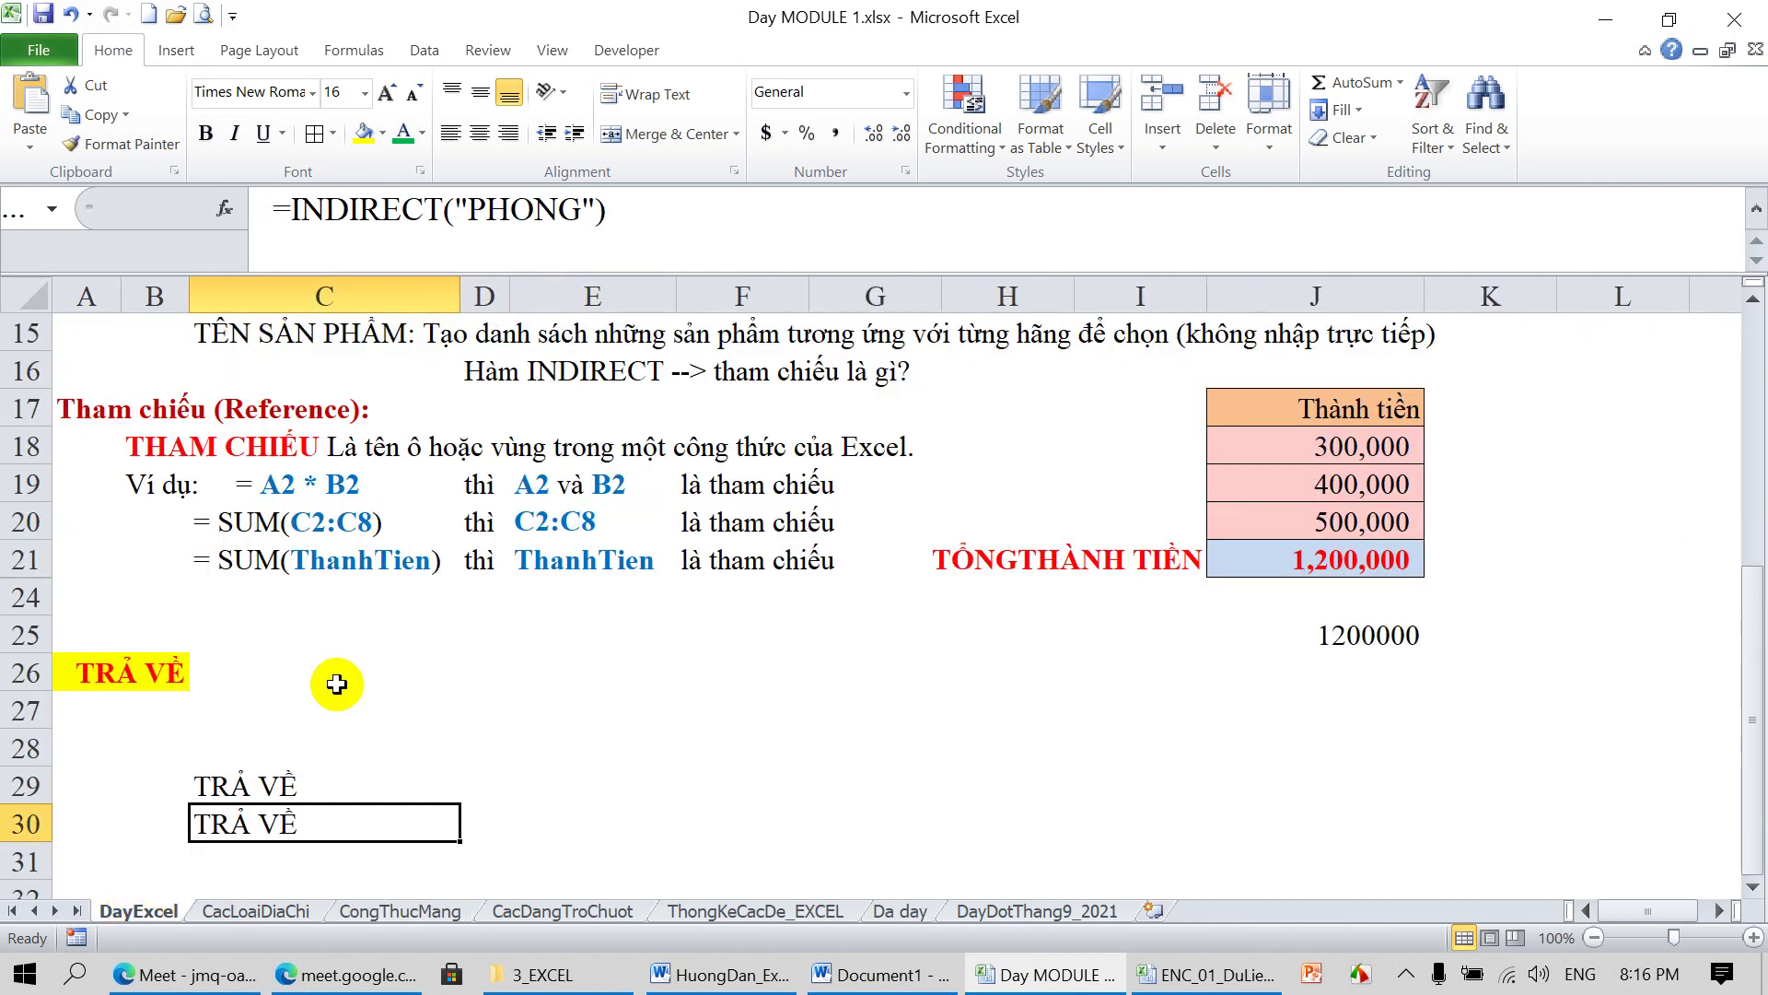
scroll(356, 671, "down", 5)
scroll(356, 672, "up", 6)
scroll(66, 655, "up", 1)
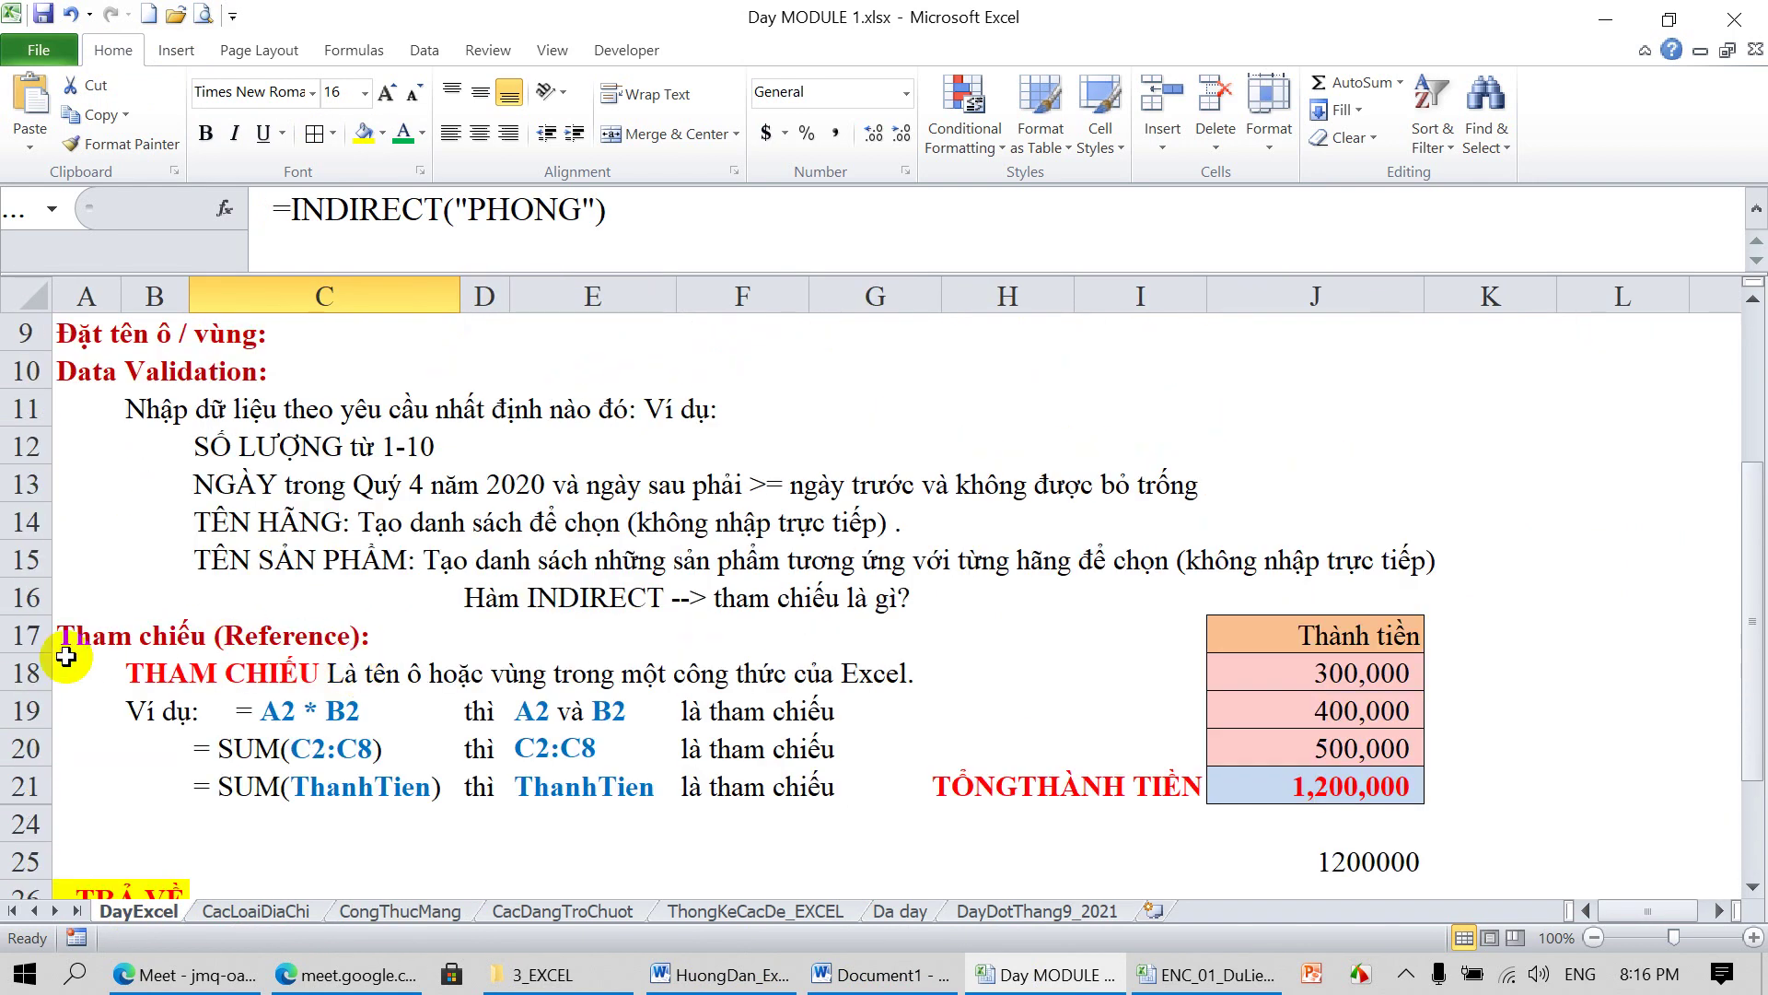
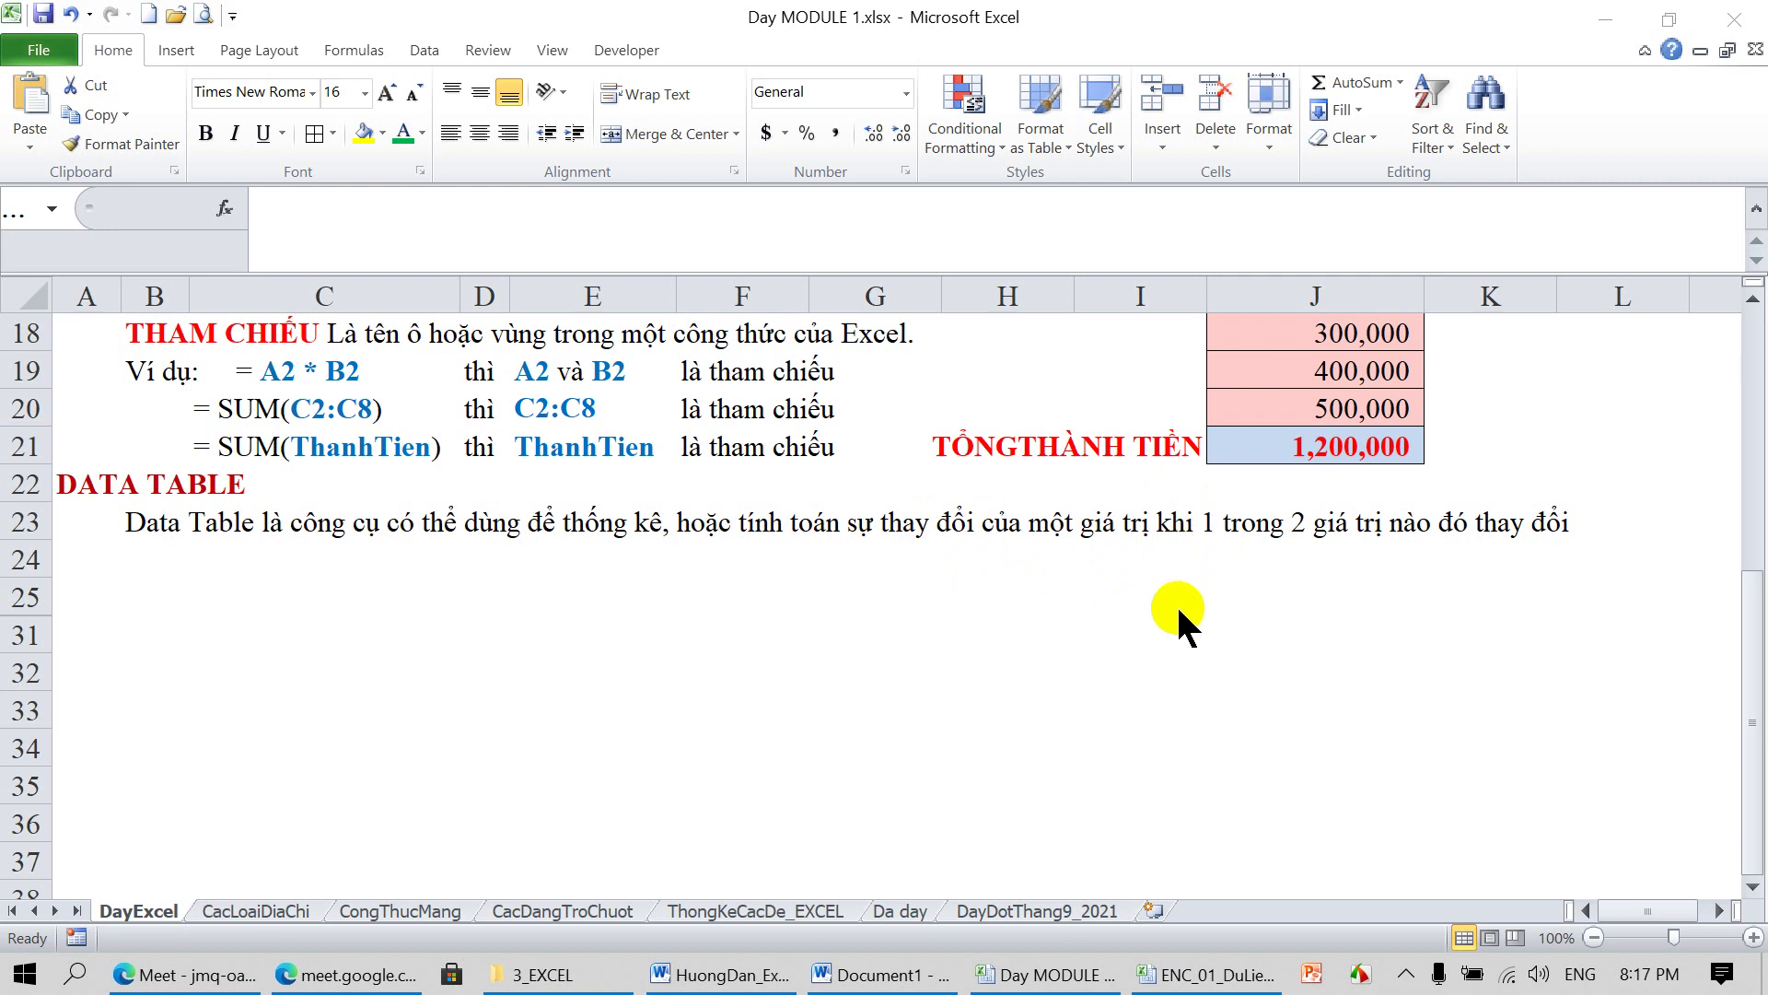
Bring up ENC_01_DuLieu - Copy.xlsx and select the product names and month headers
left_click(1192, 978)
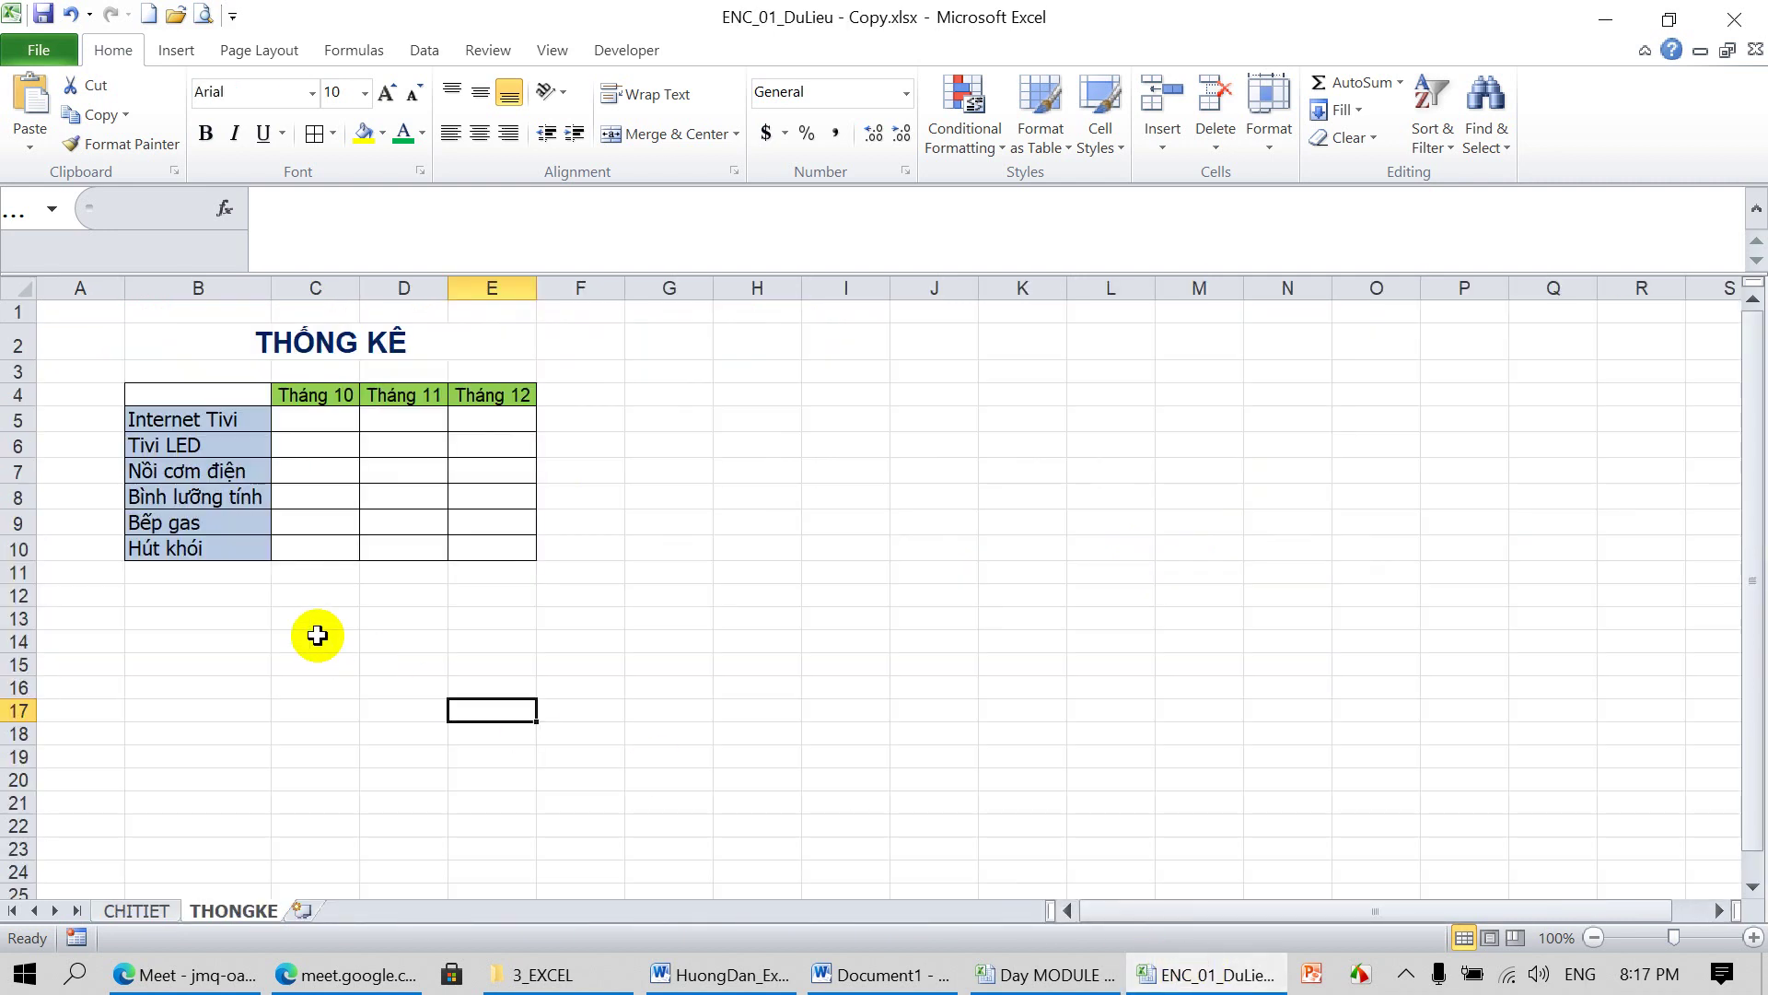
left_click(319, 422)
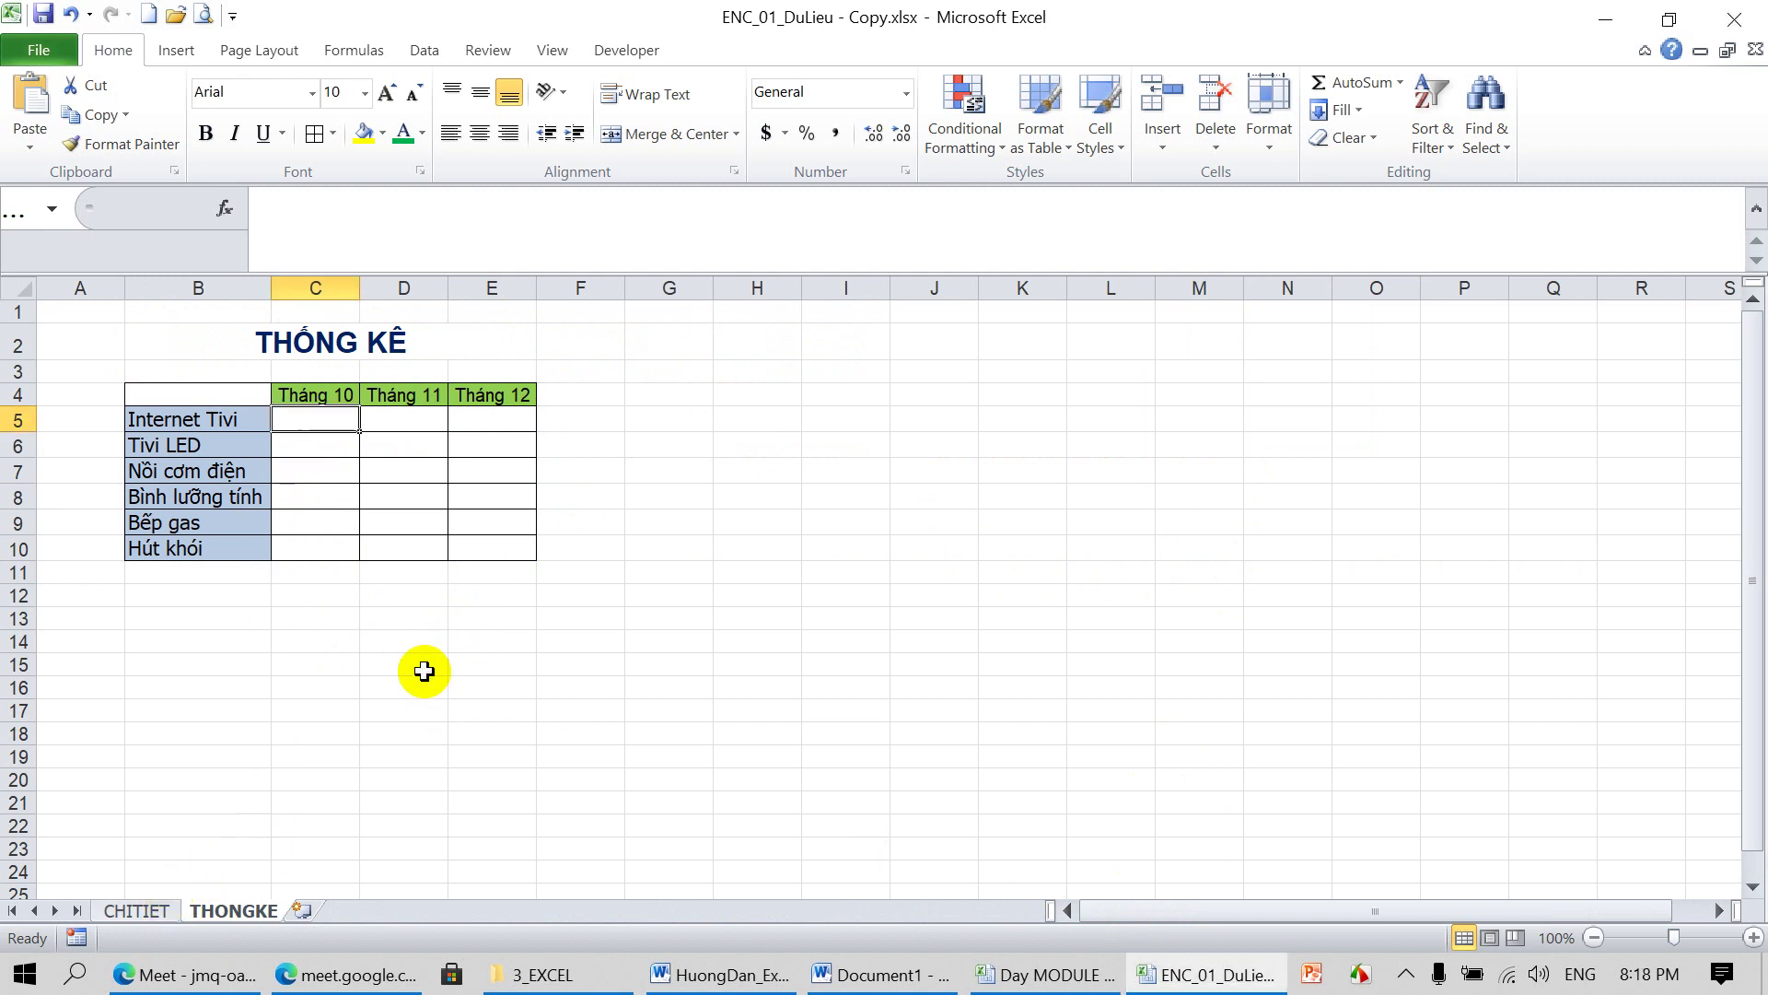
left_click(324, 445)
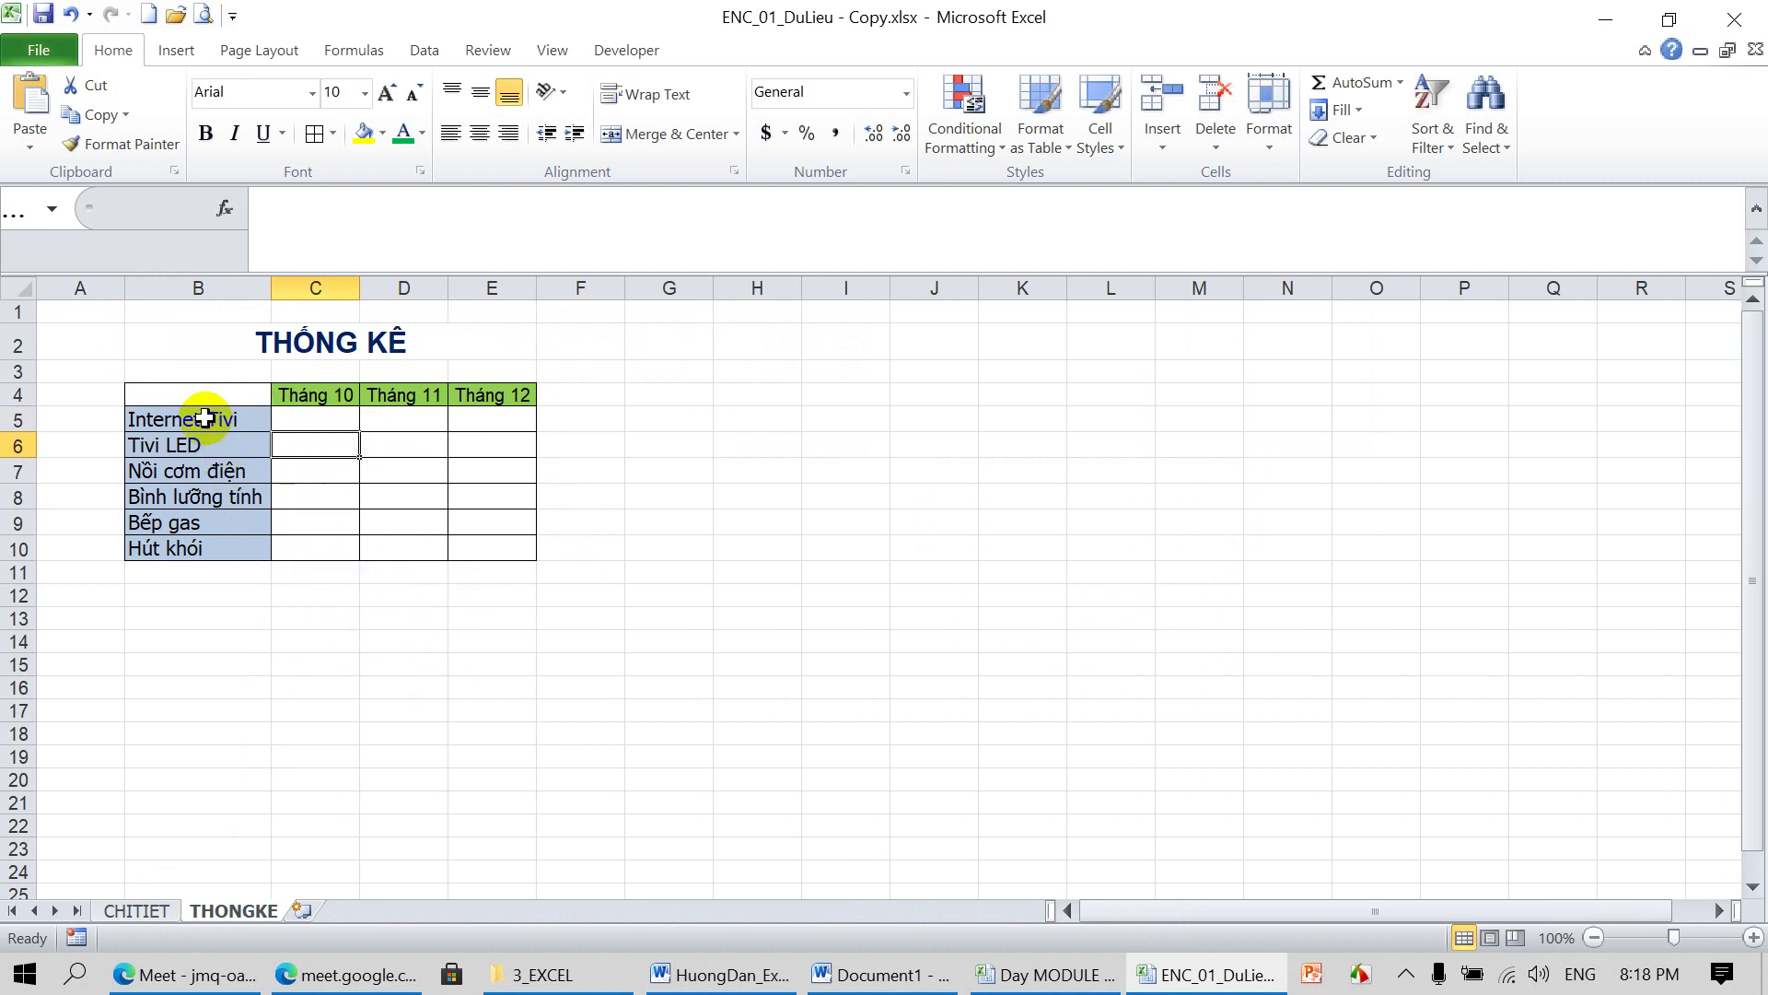
left_click_drag(205, 418, 194, 547)
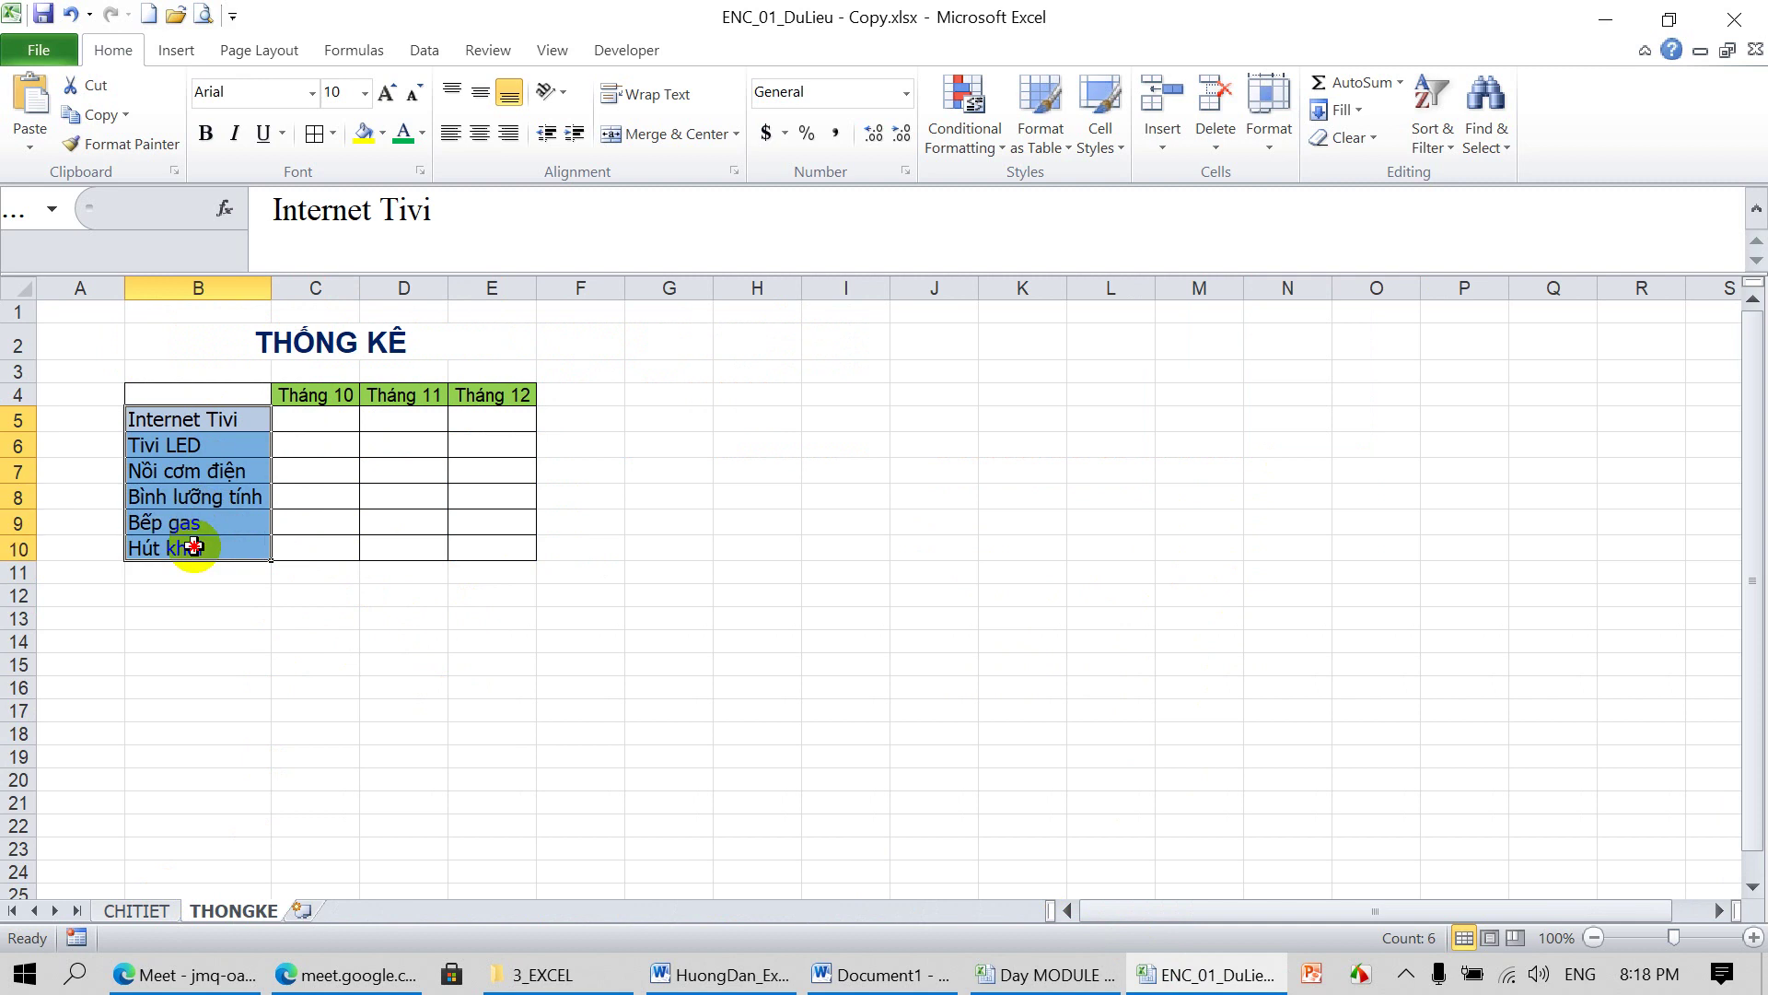
left_click_drag(315, 397, 488, 396)
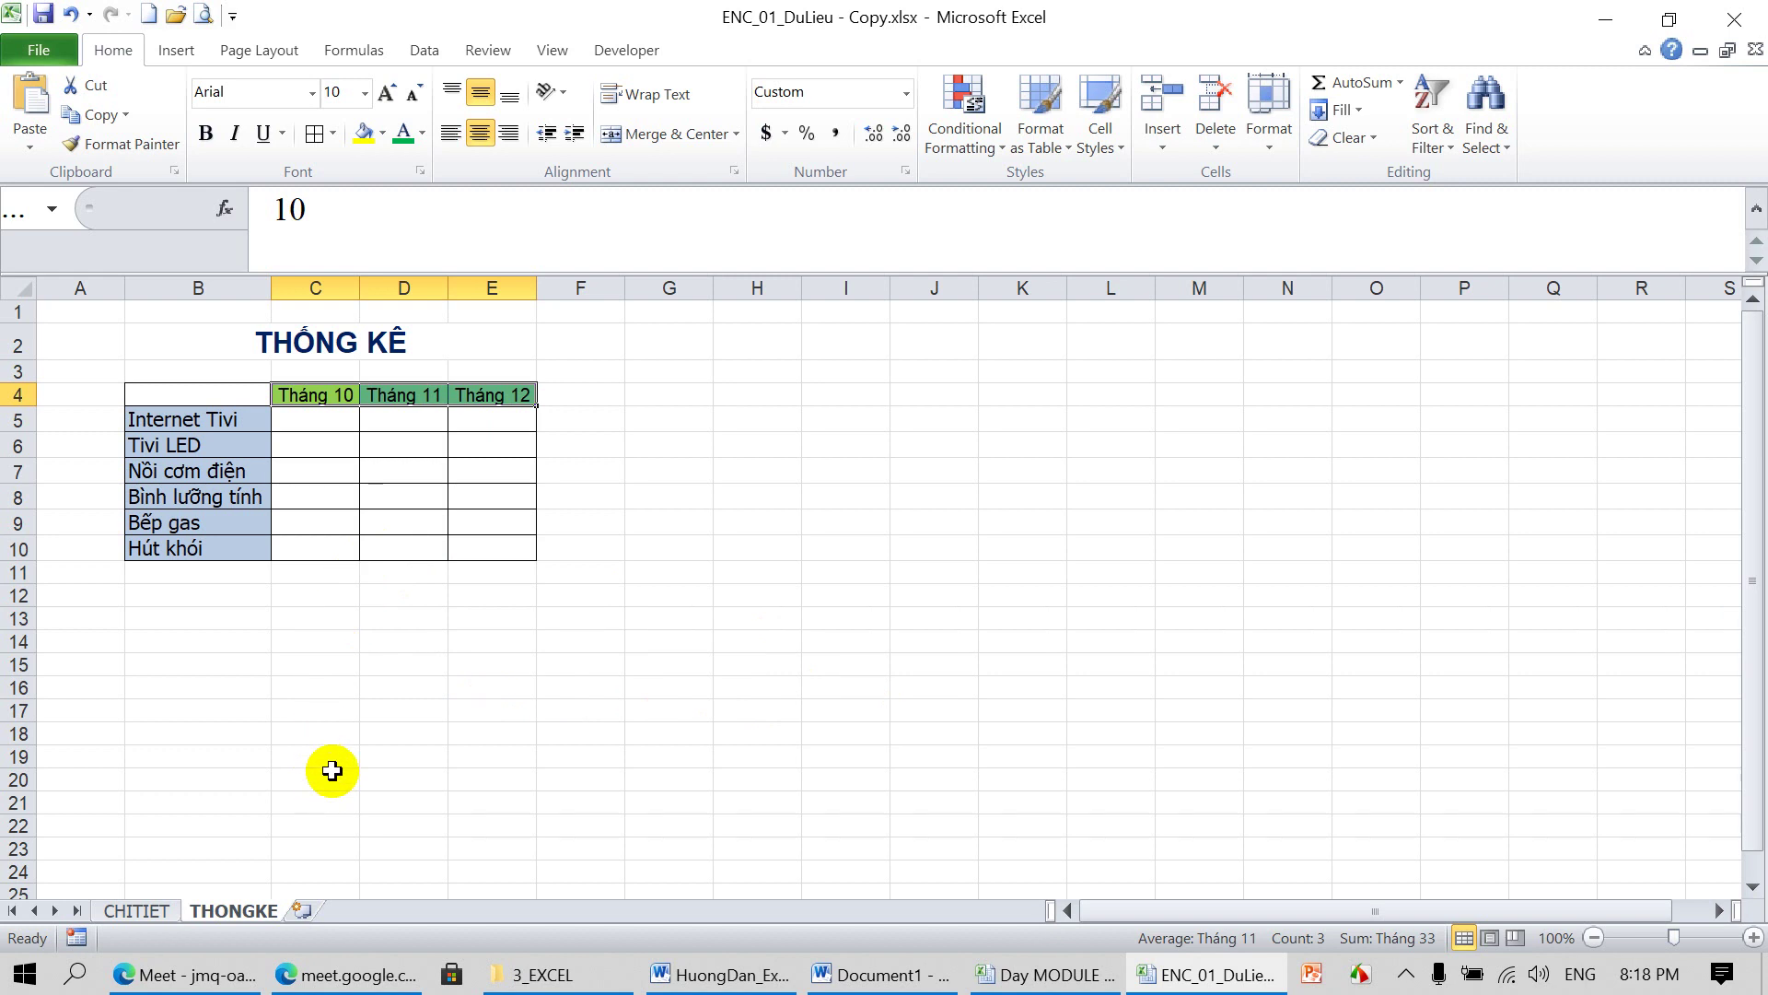
left_click(200, 394)
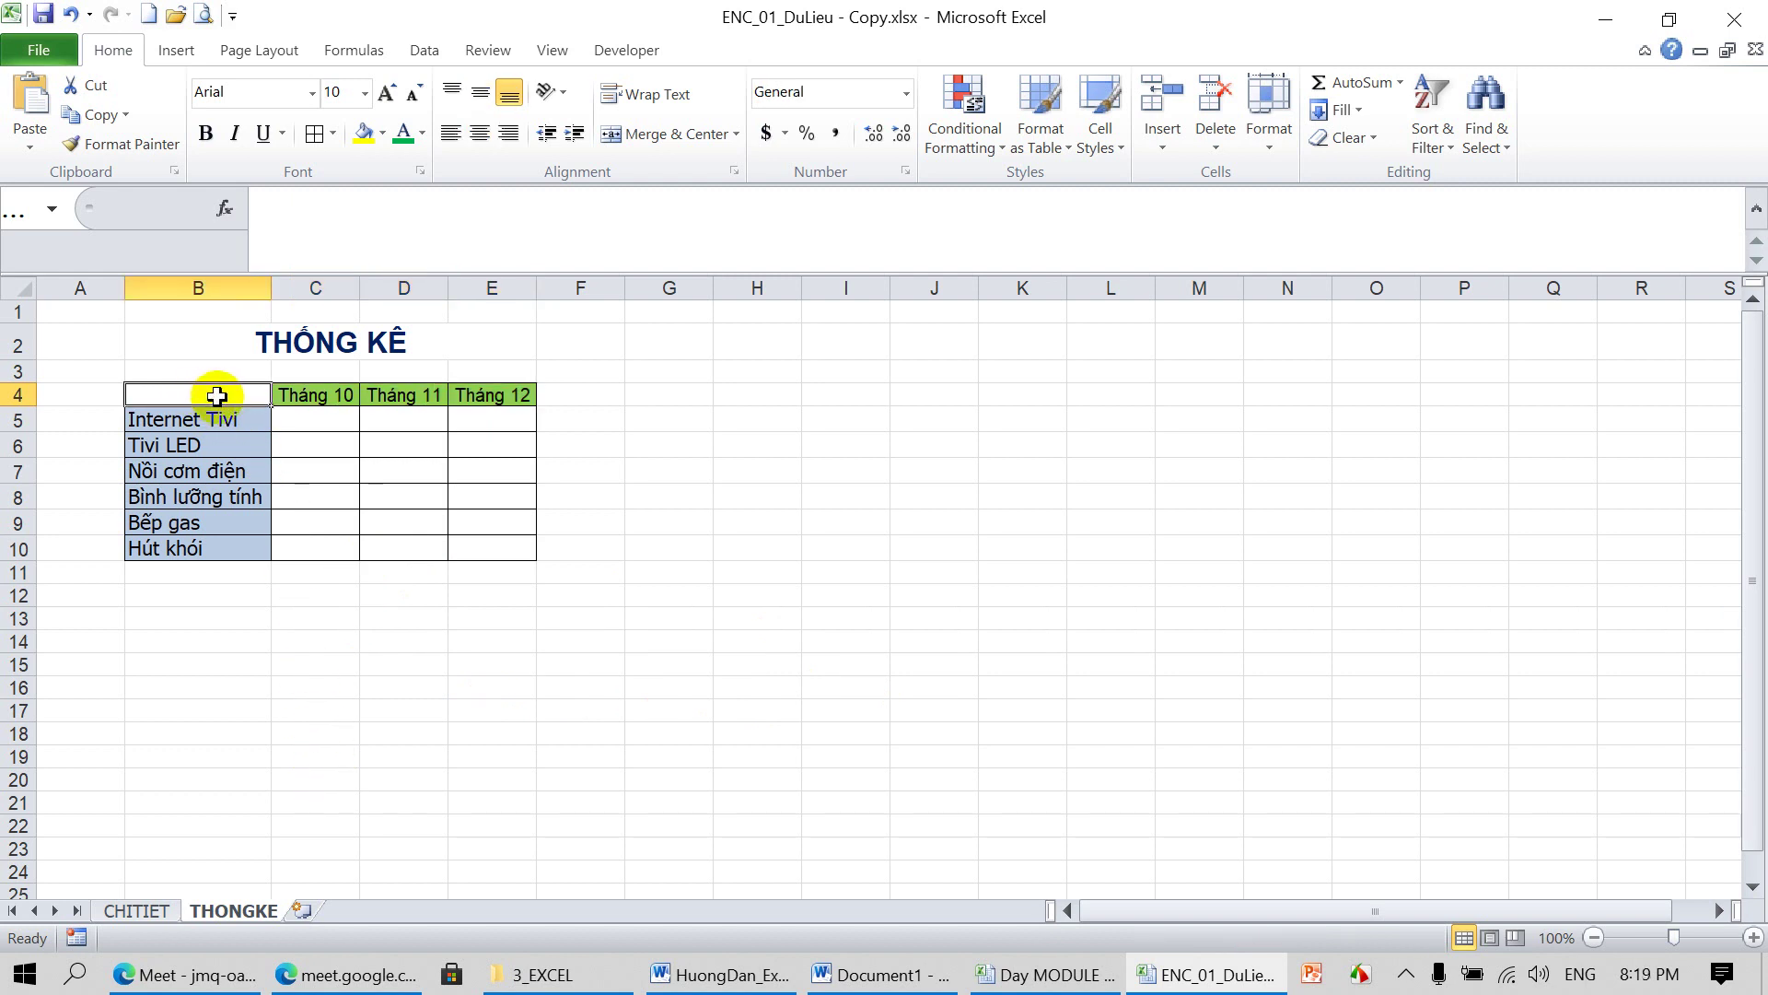
Copy the product column B4:B10 into L4:L10 and widen columns L and M
left_click_drag(216, 394, 203, 557)
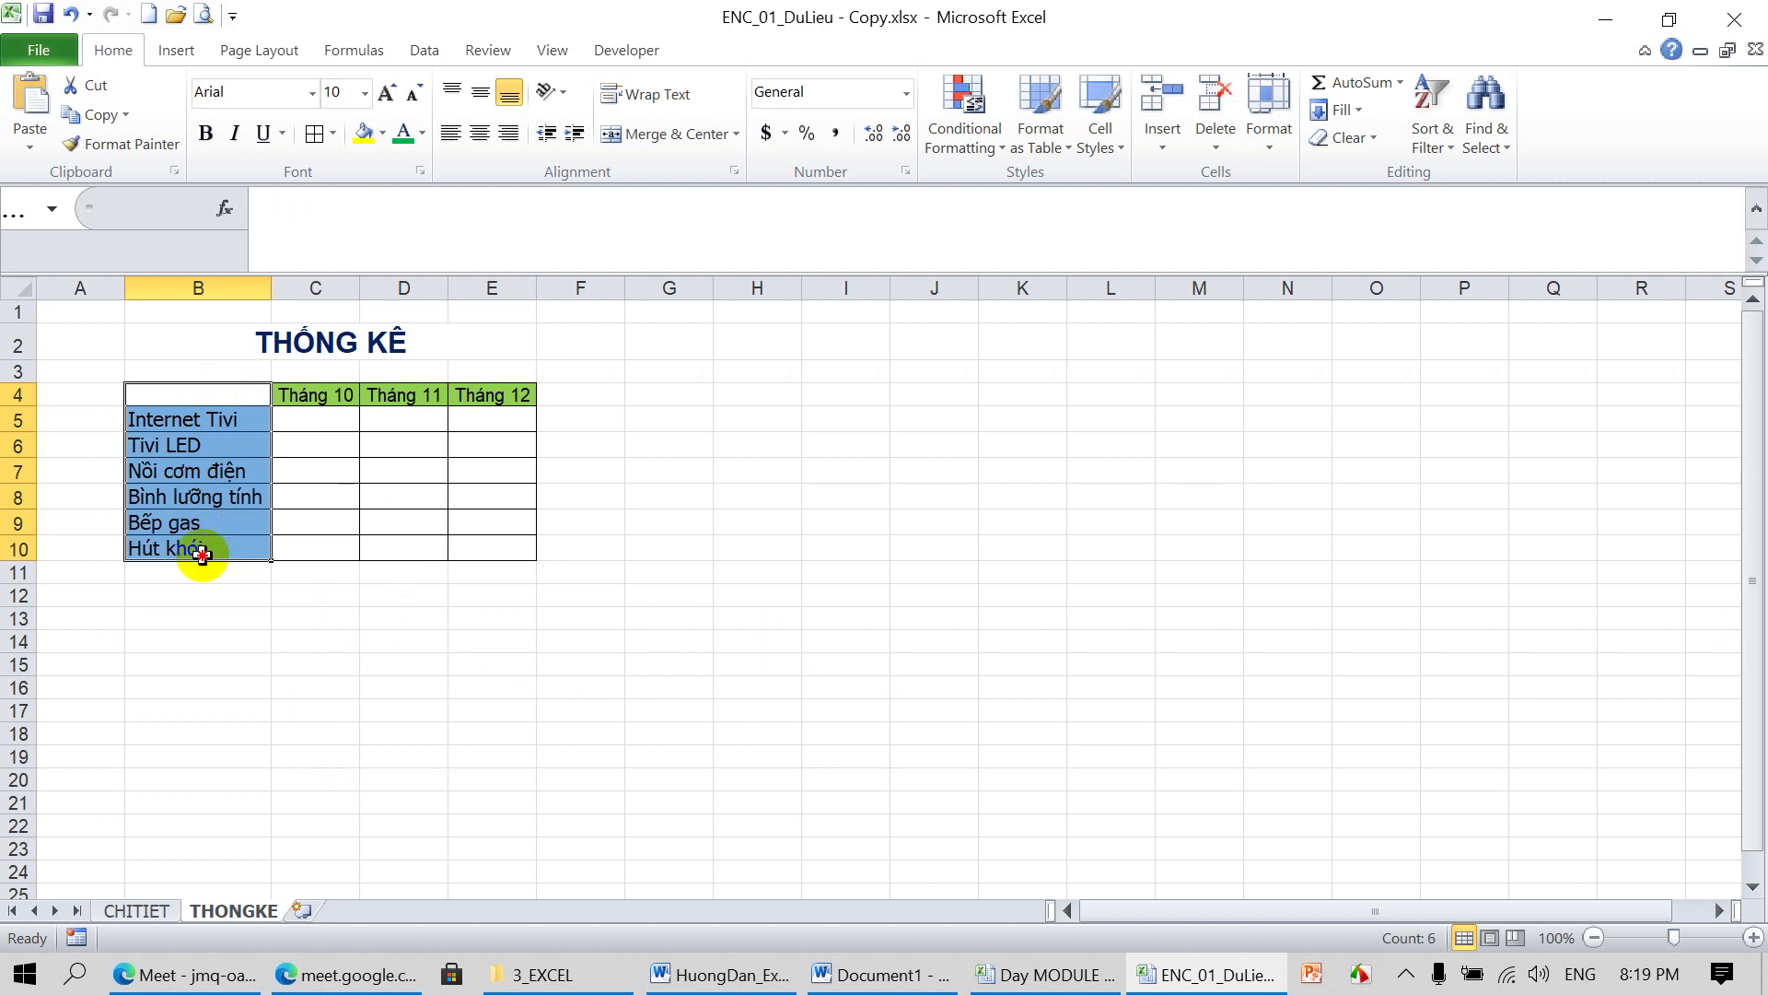
key("ctrl+c")
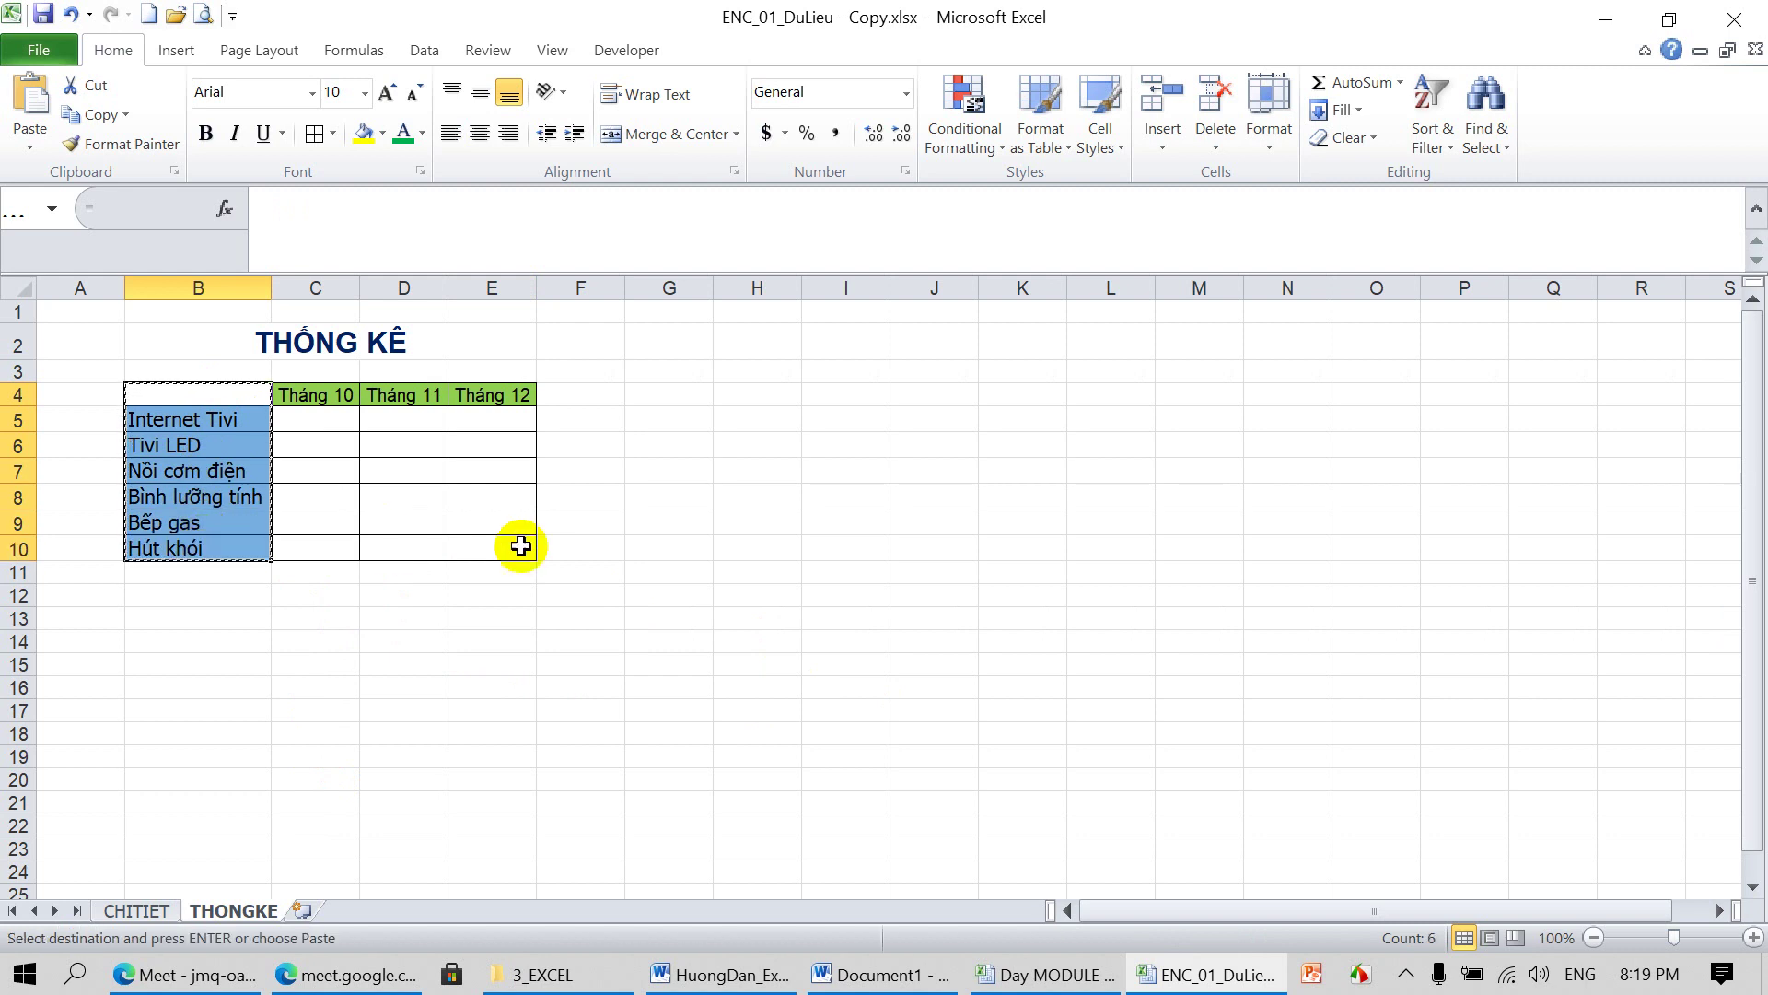
left_click(1118, 399)
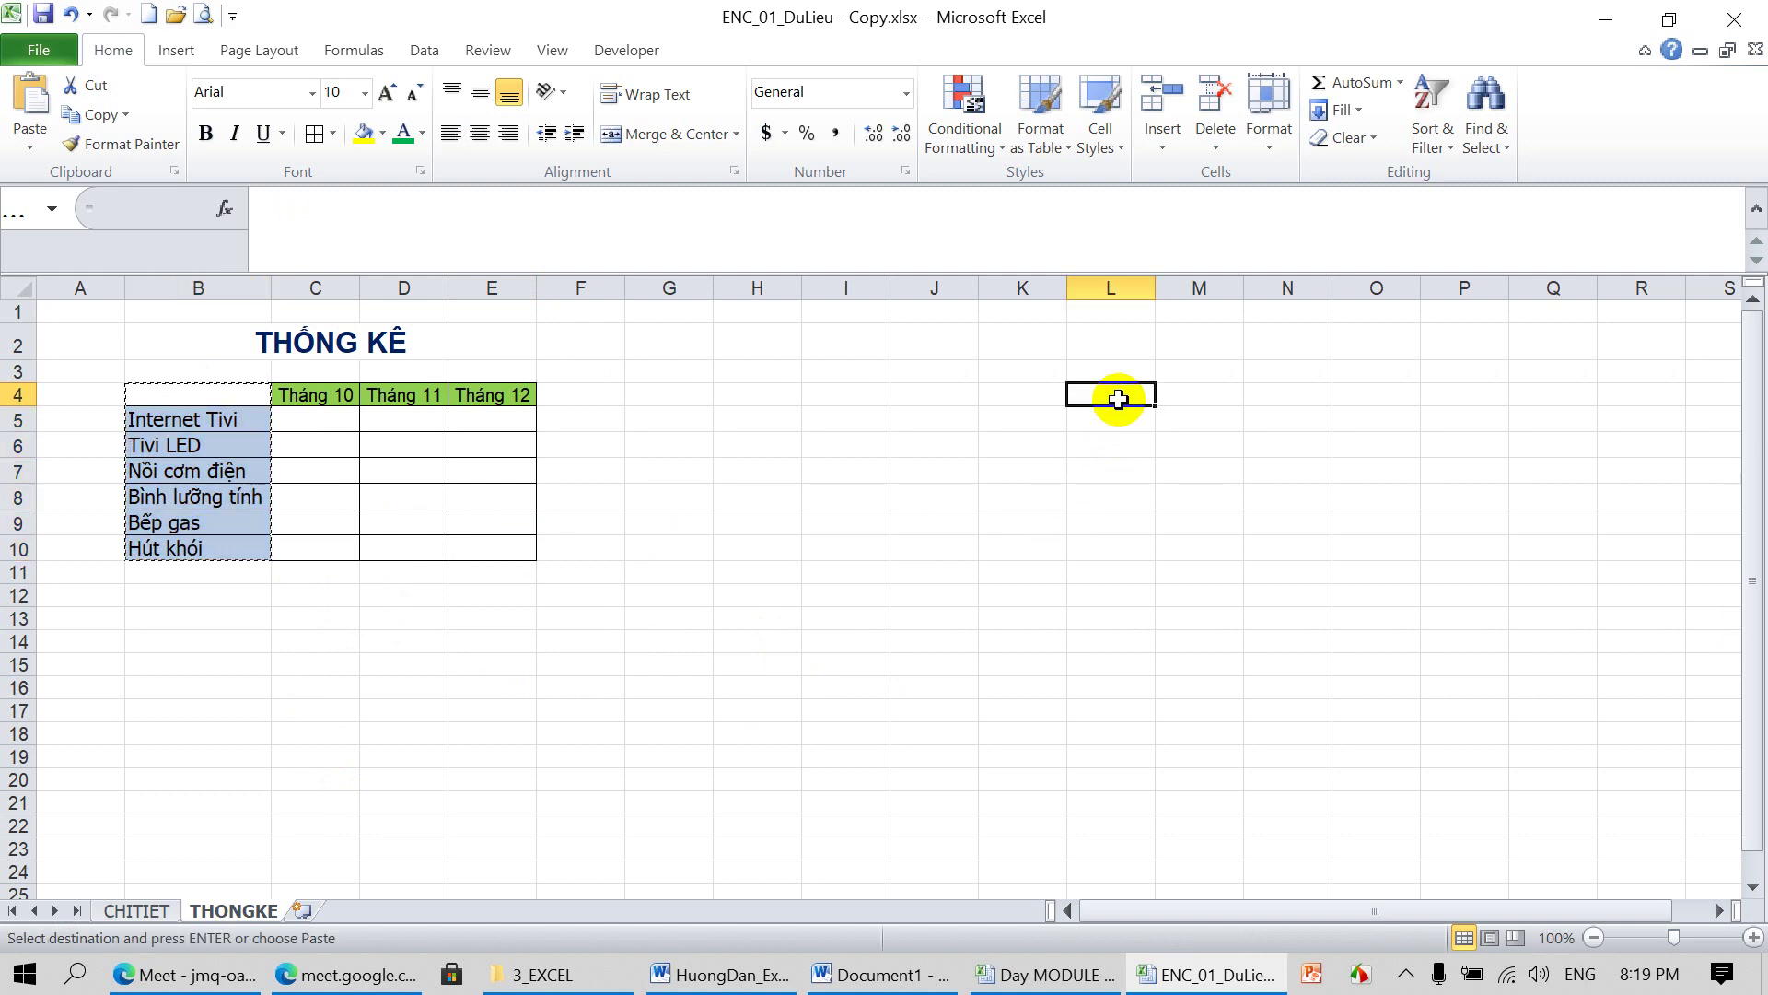
key("Return")
left_click_drag(1156, 288, 1260, 288)
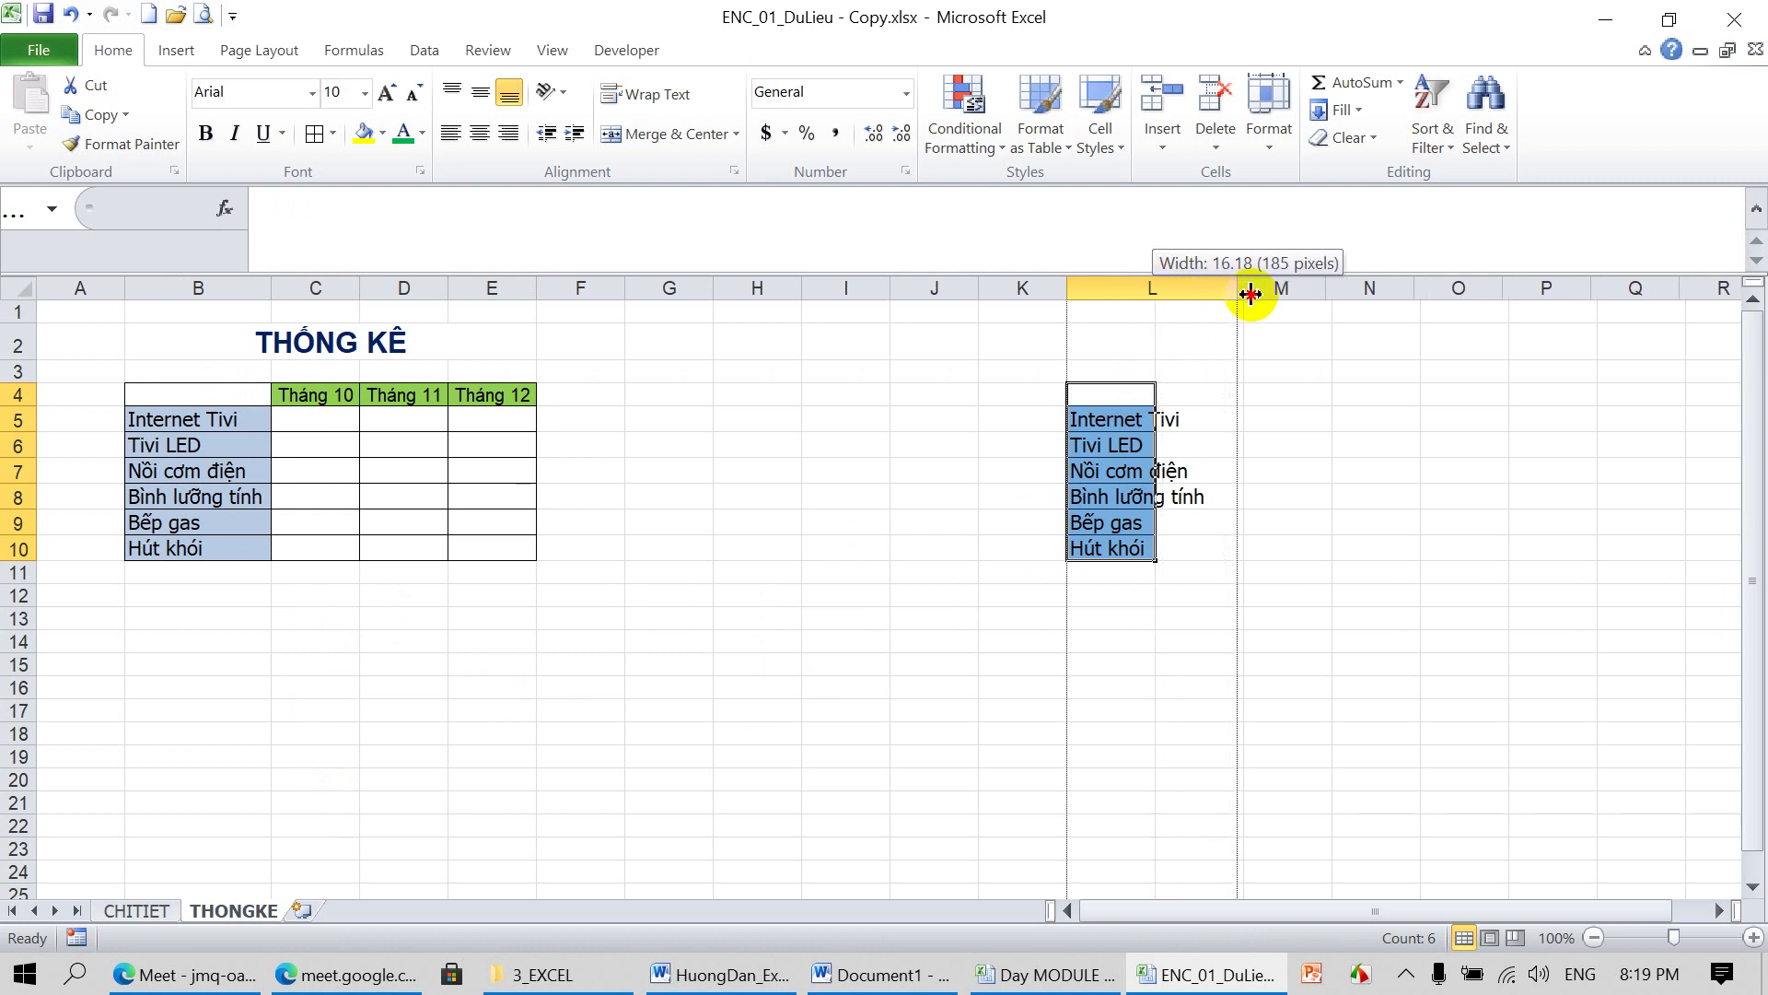
left_click_drag(1349, 288, 1450, 288)
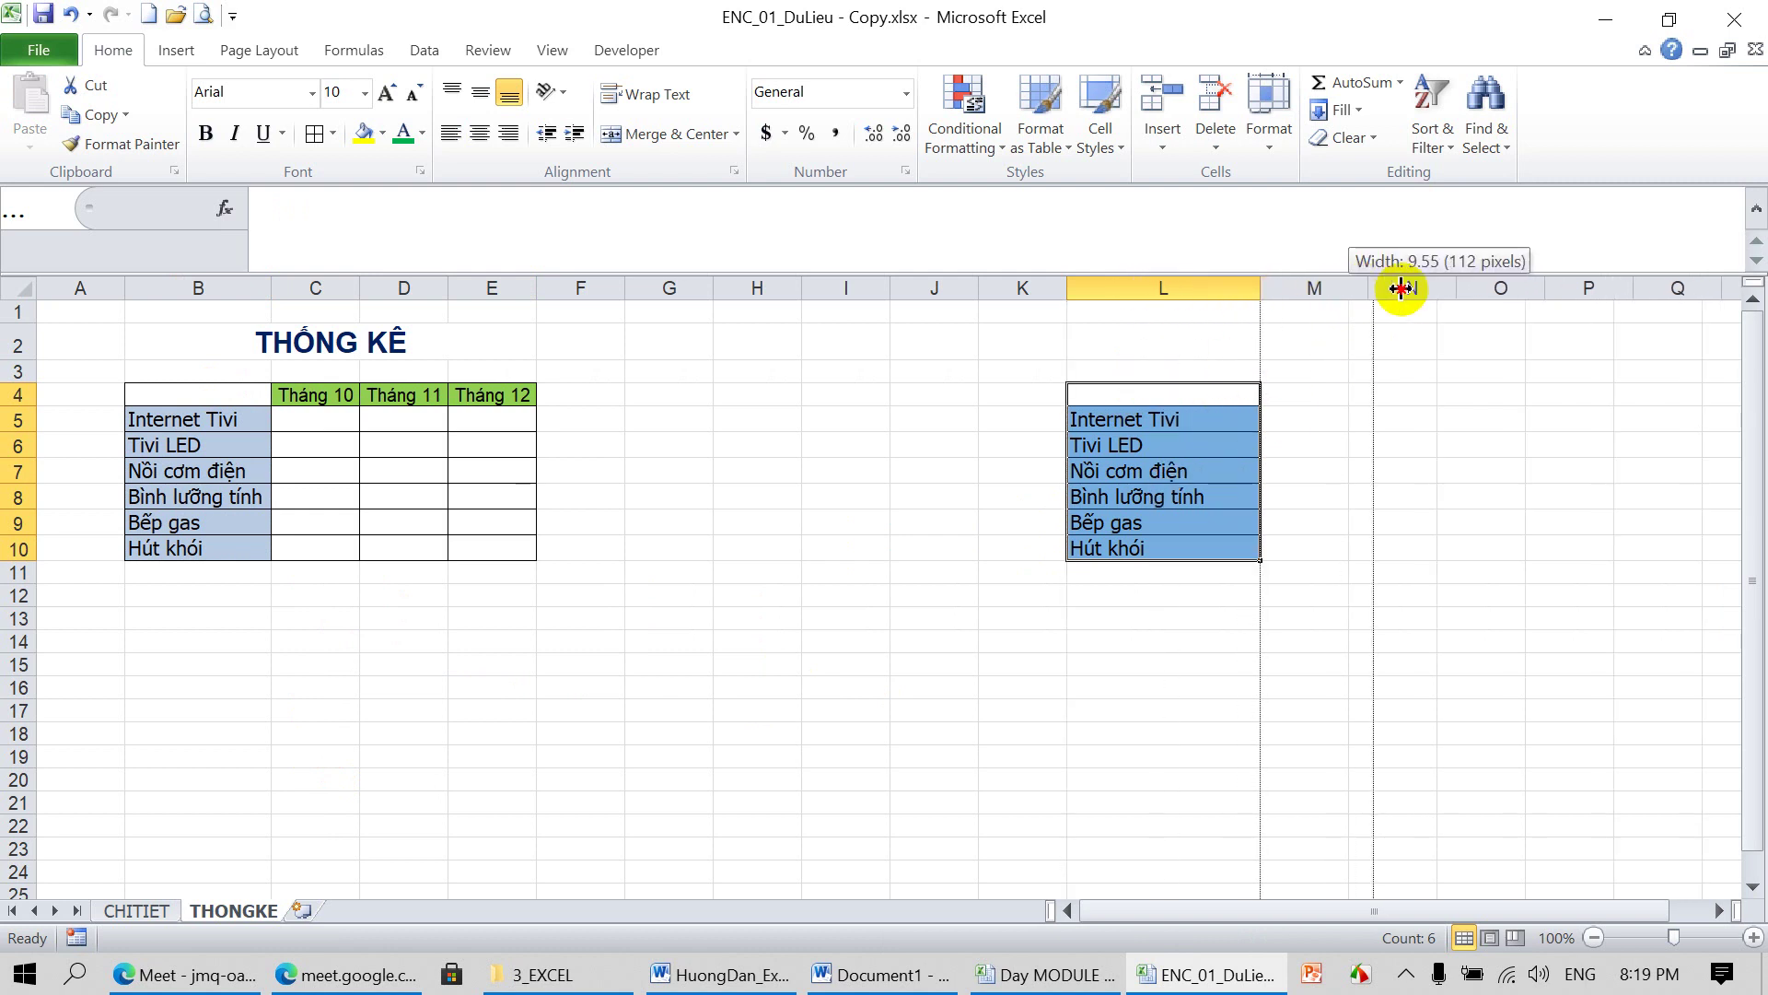
Enter the heading 'TỔNG THÀNH TIỀN' in cell M4 beside the copied product list
left_click(1338, 395)
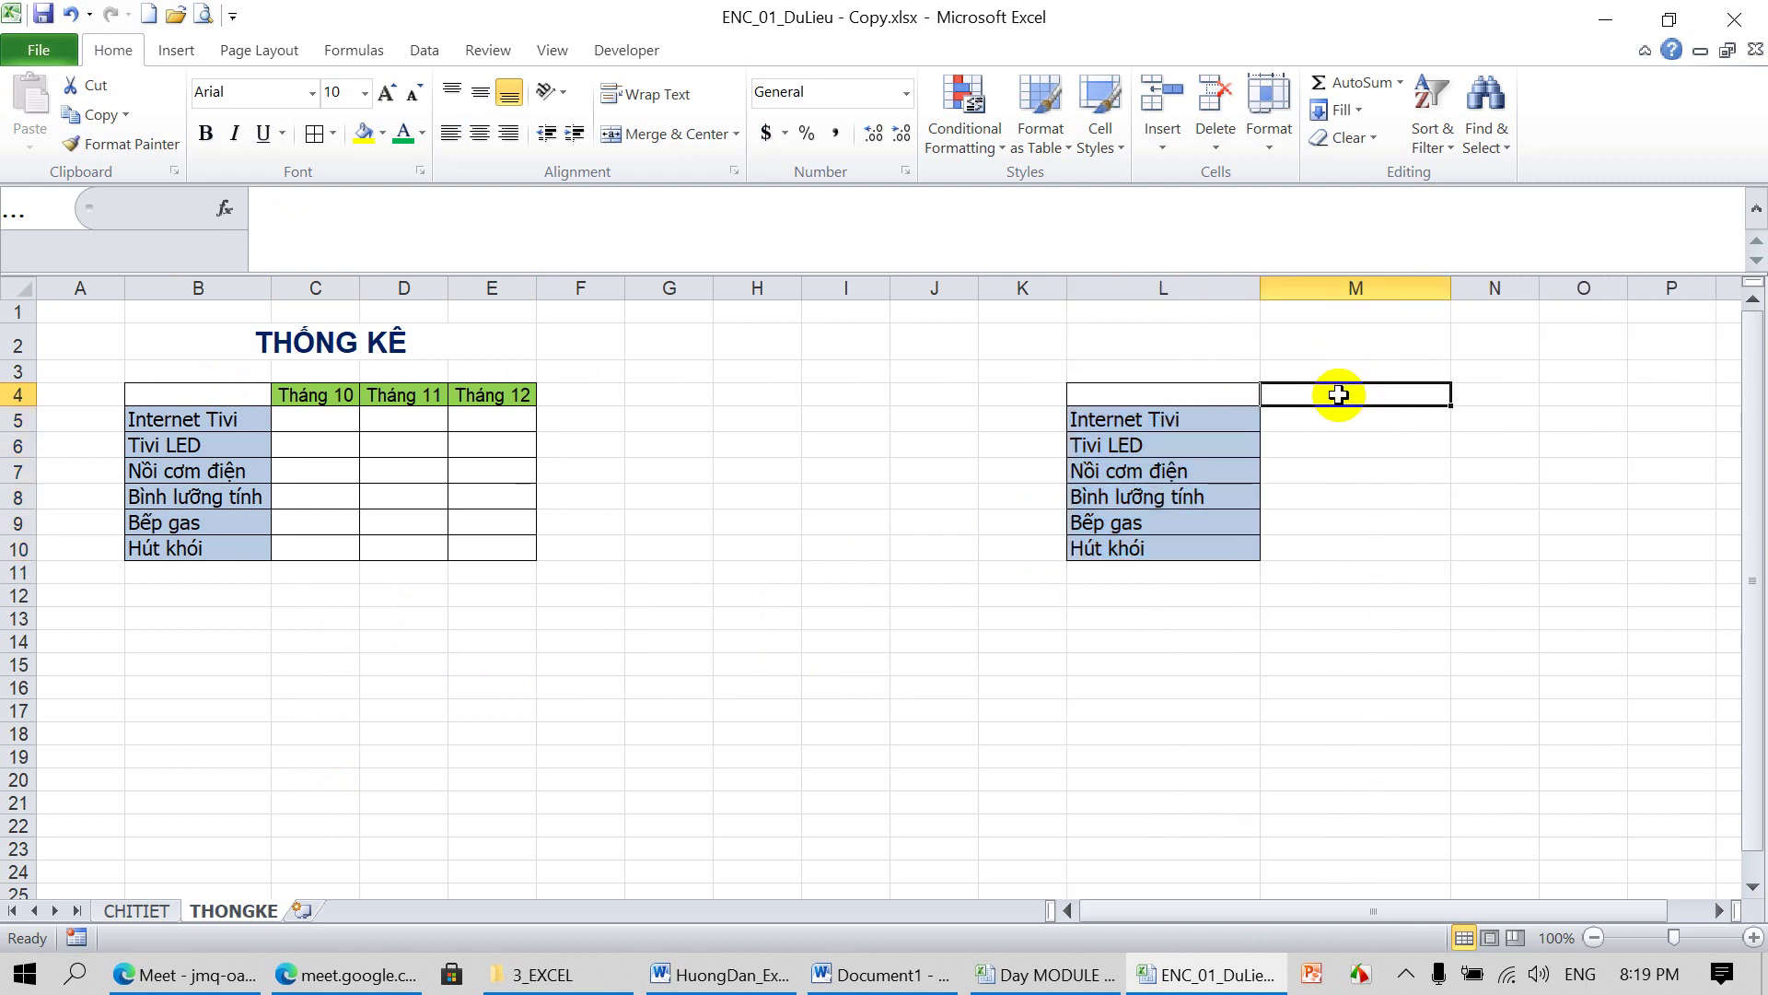
type("T")
type("Ô")
type("NG THÀNH TE")
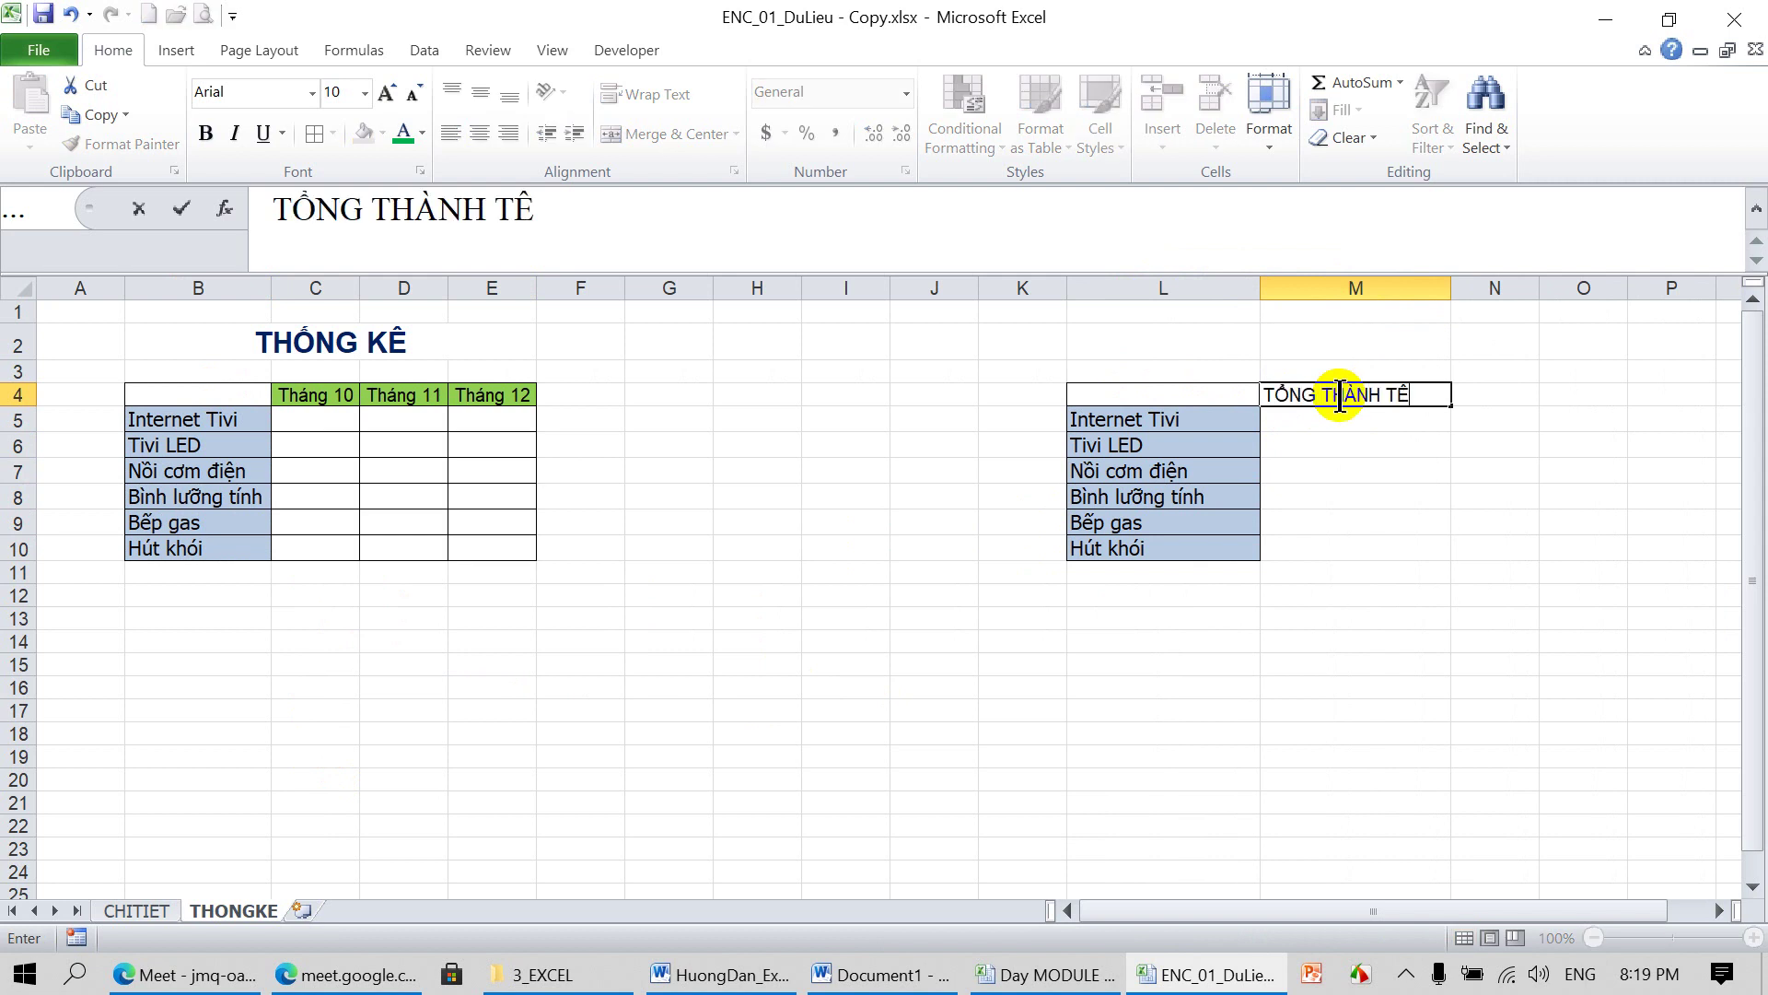
type("N")
key("Return")
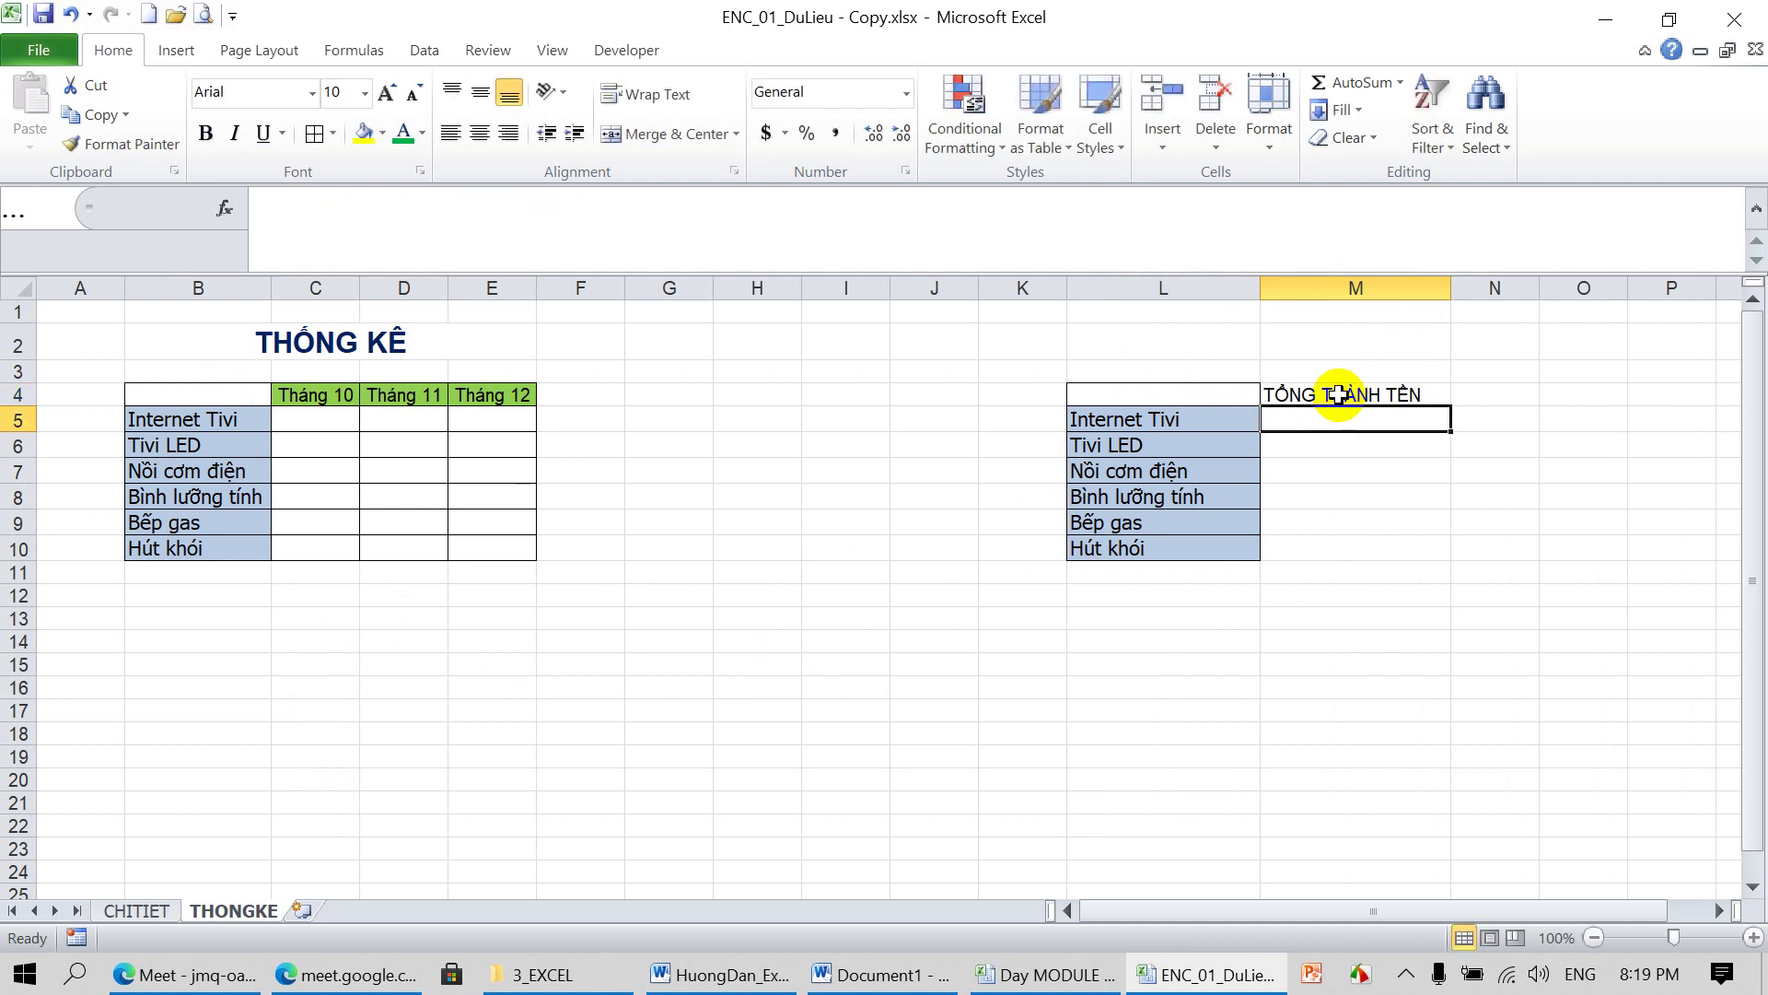
left_click(1333, 394)
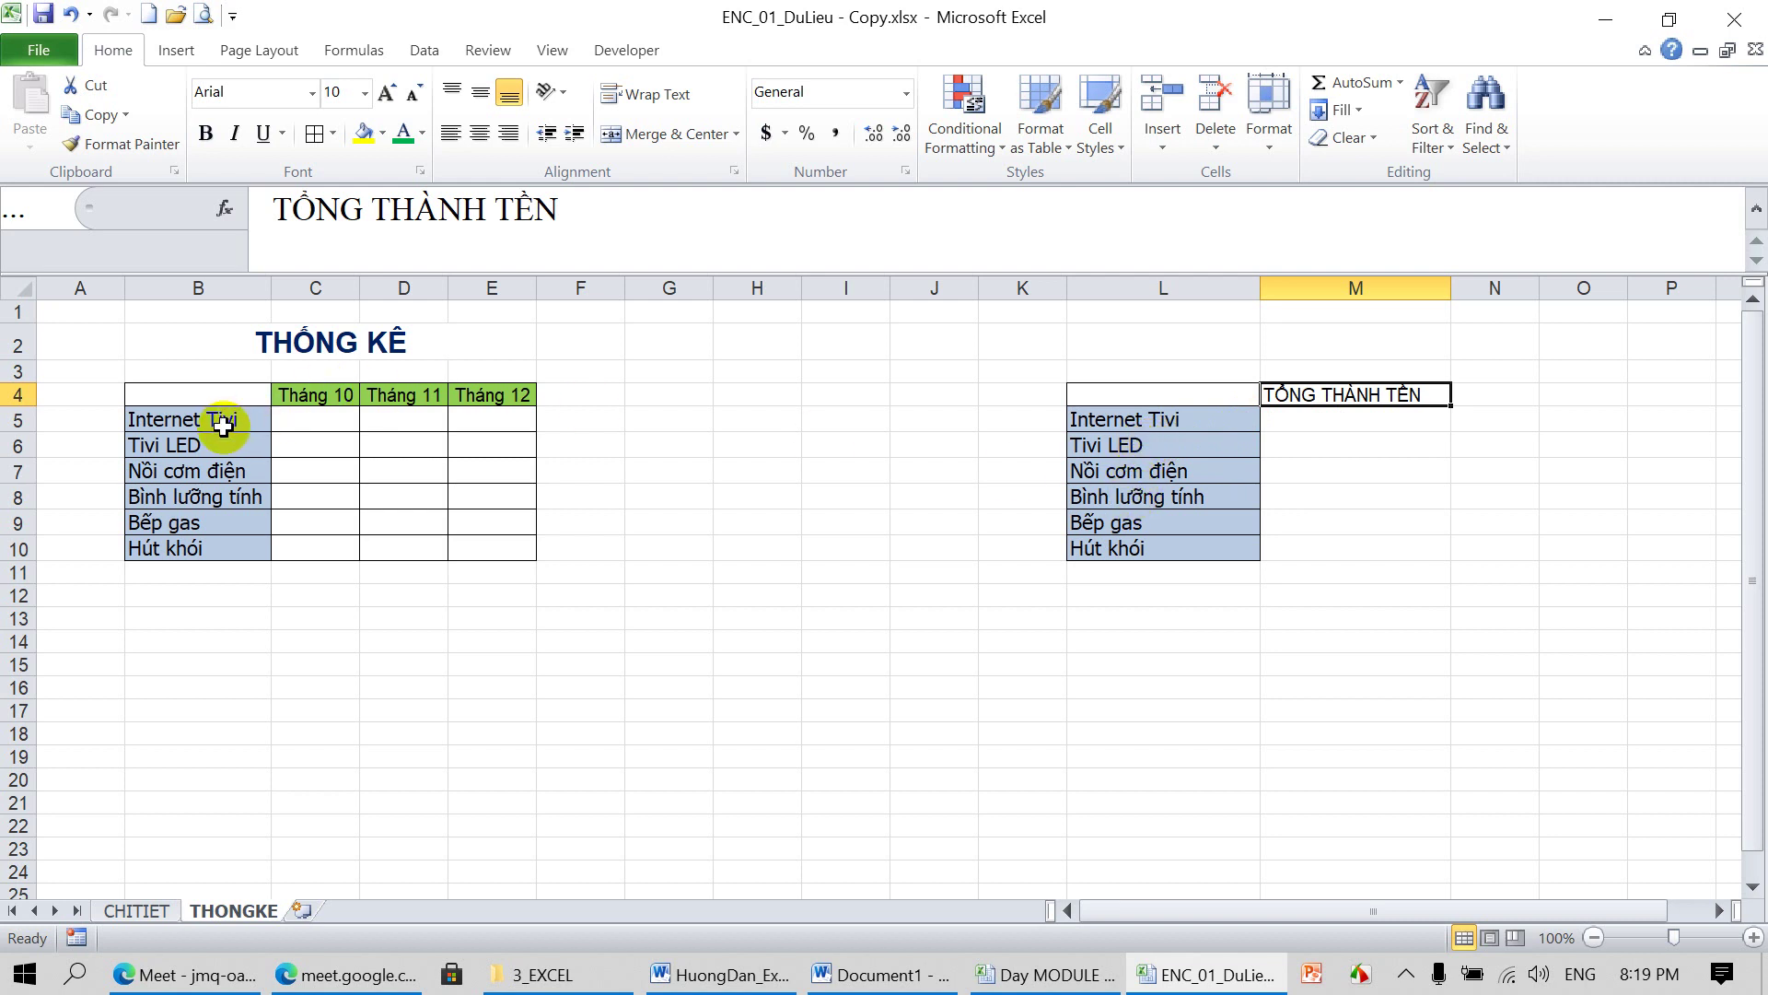
left_click_drag(225, 419, 253, 524)
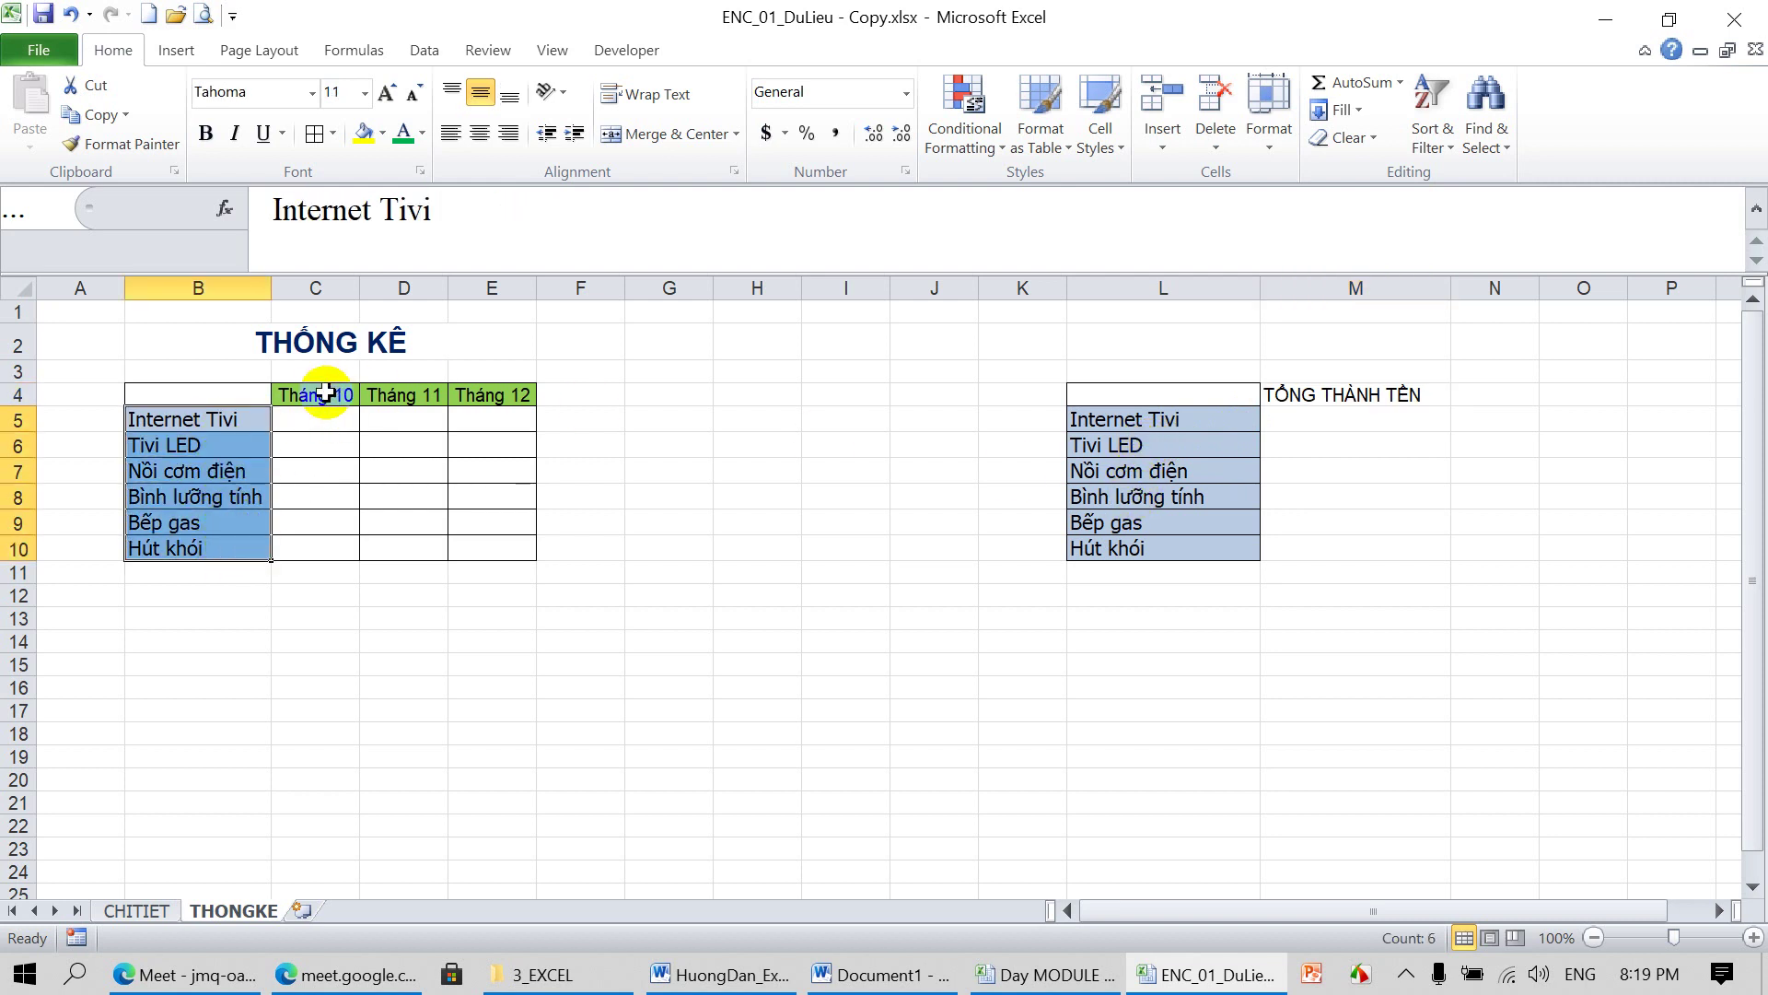
left_click_drag(332, 396, 489, 396)
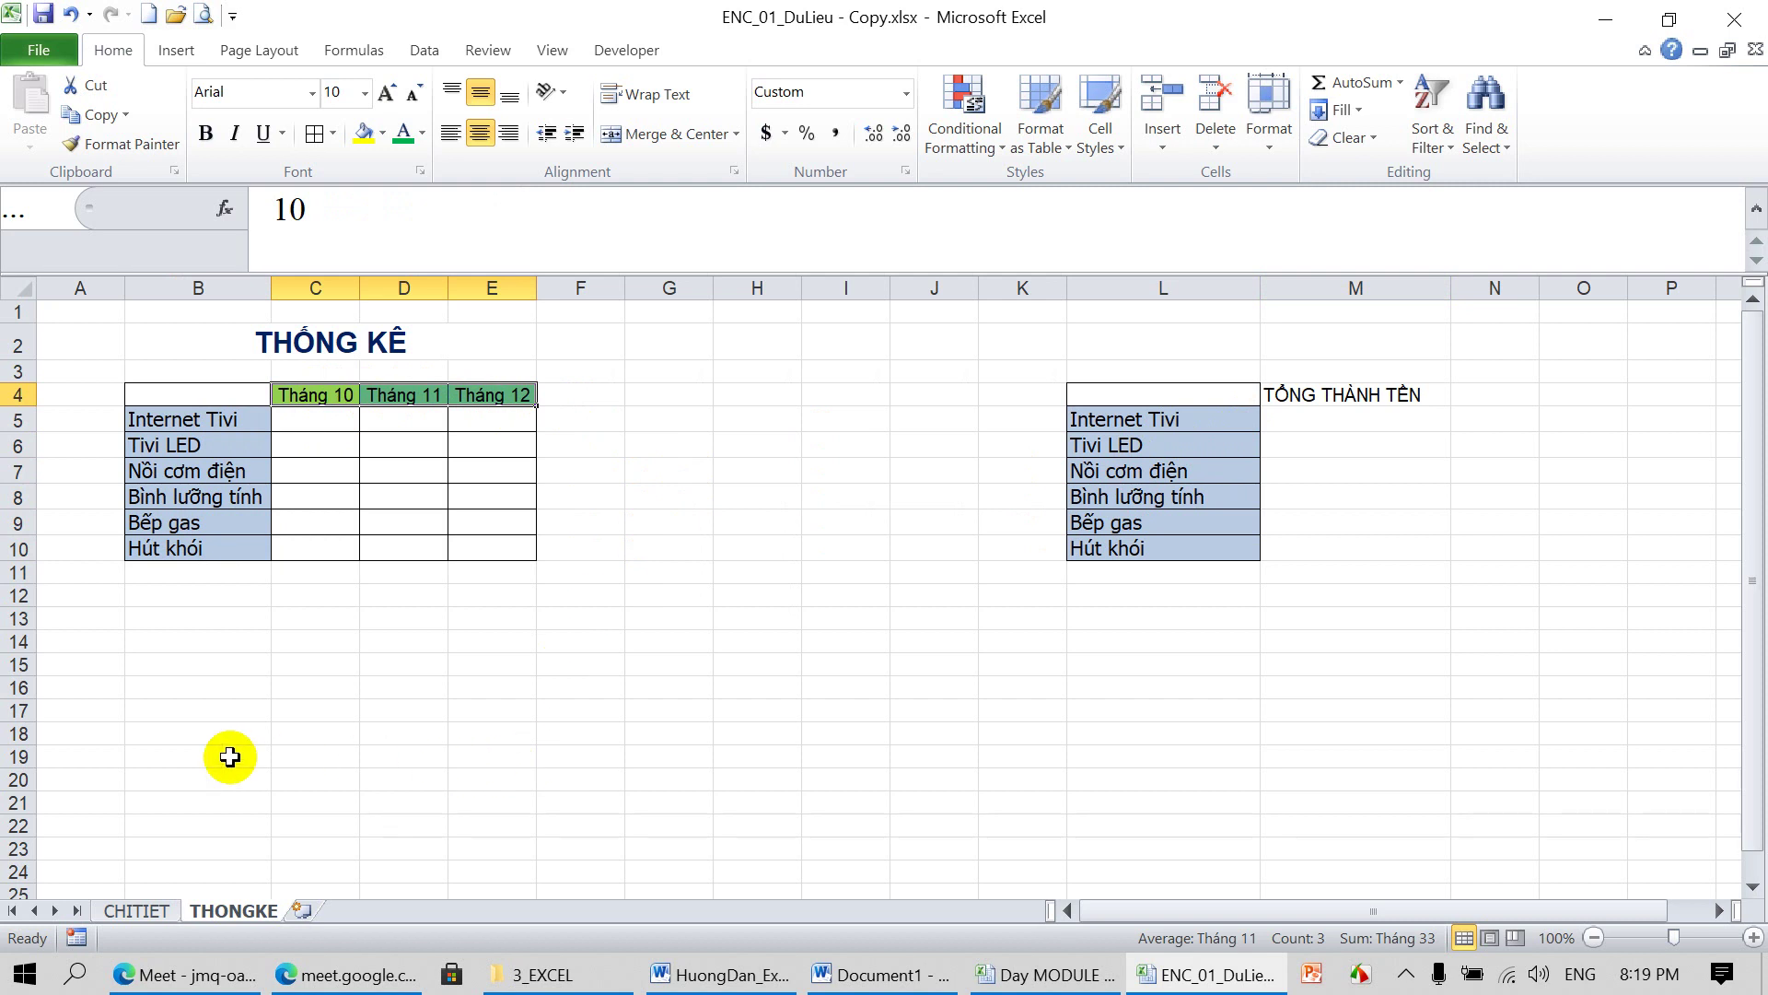
left_click(191, 733)
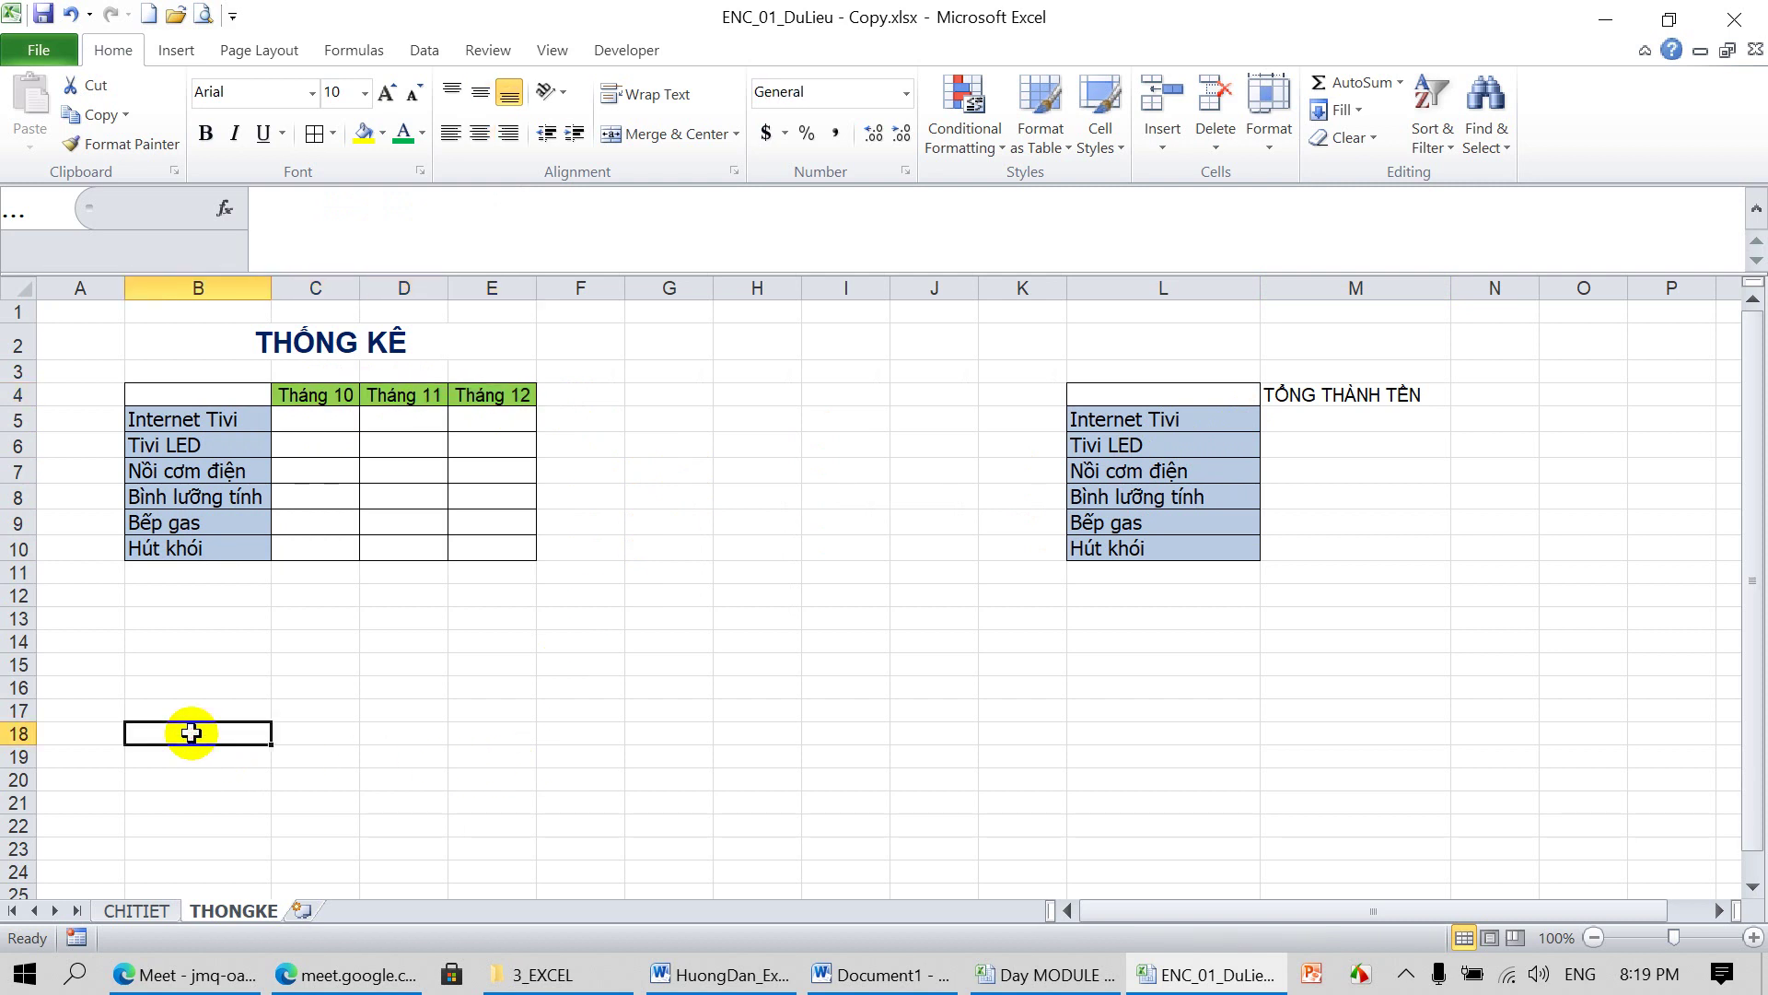
Type the note 'Phải lập công thức MẪU' into B18
type("Pha")
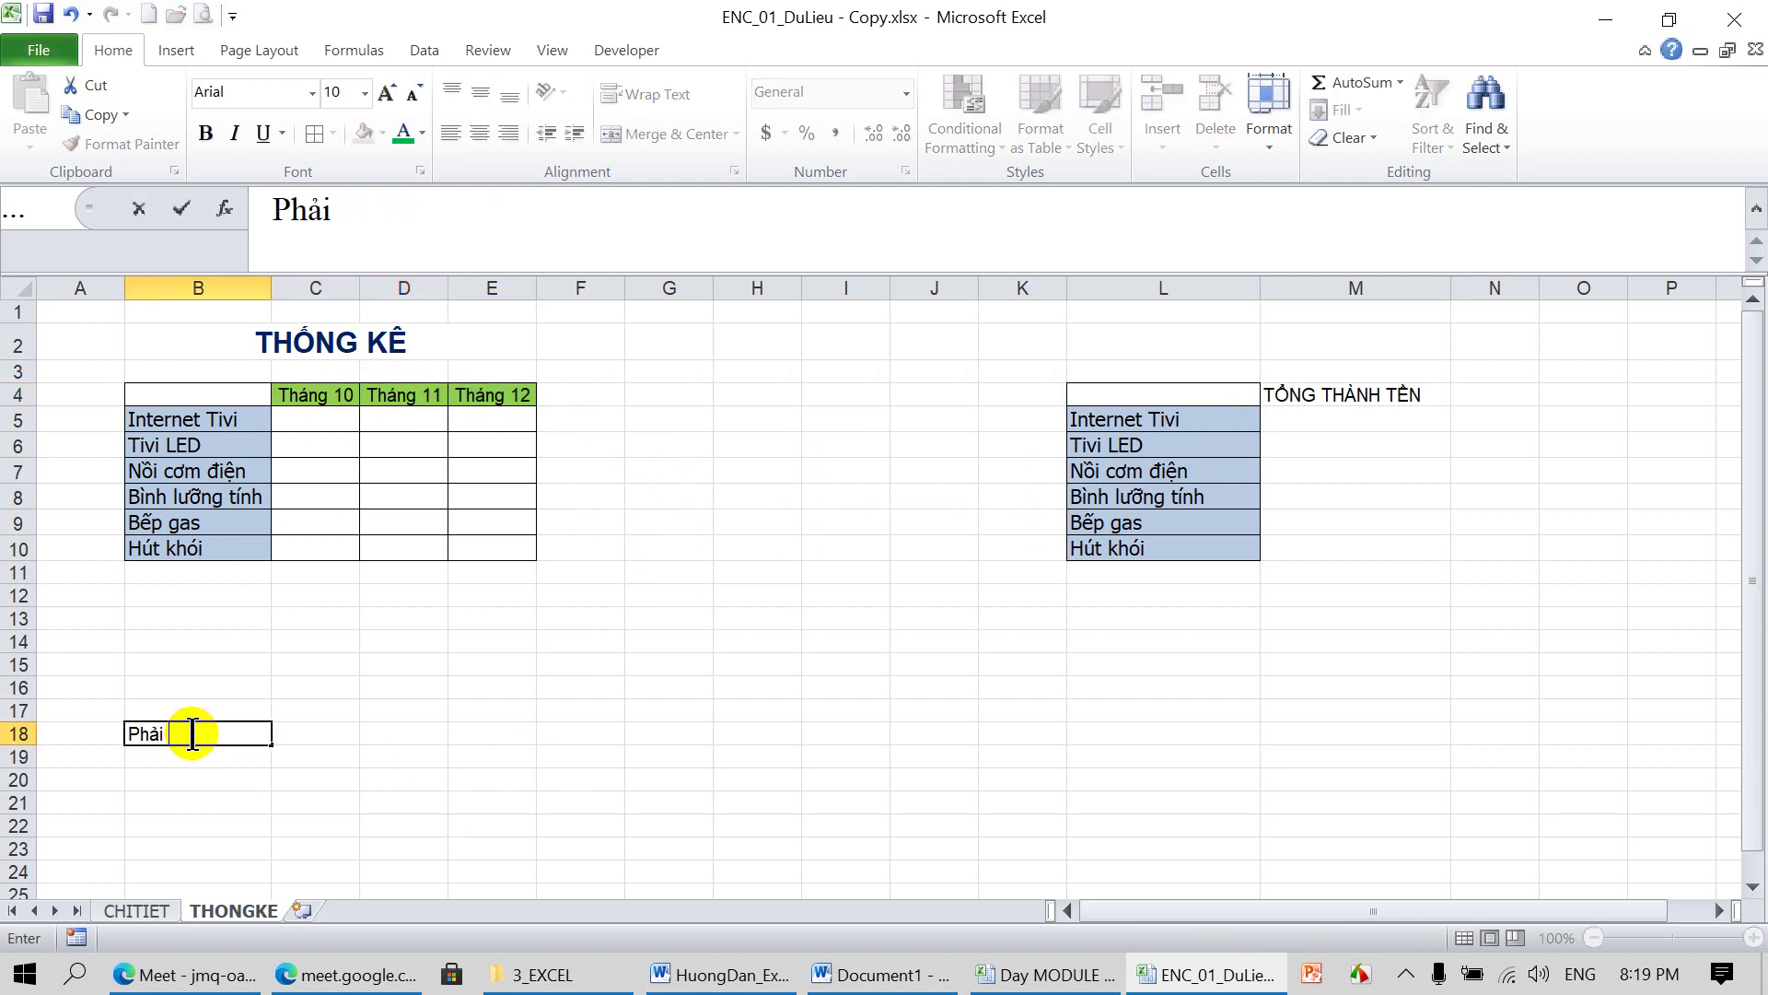
type("laajp")
type("ông")
type("huwcs")
type(" MÂ")
type("U")
key("Return")
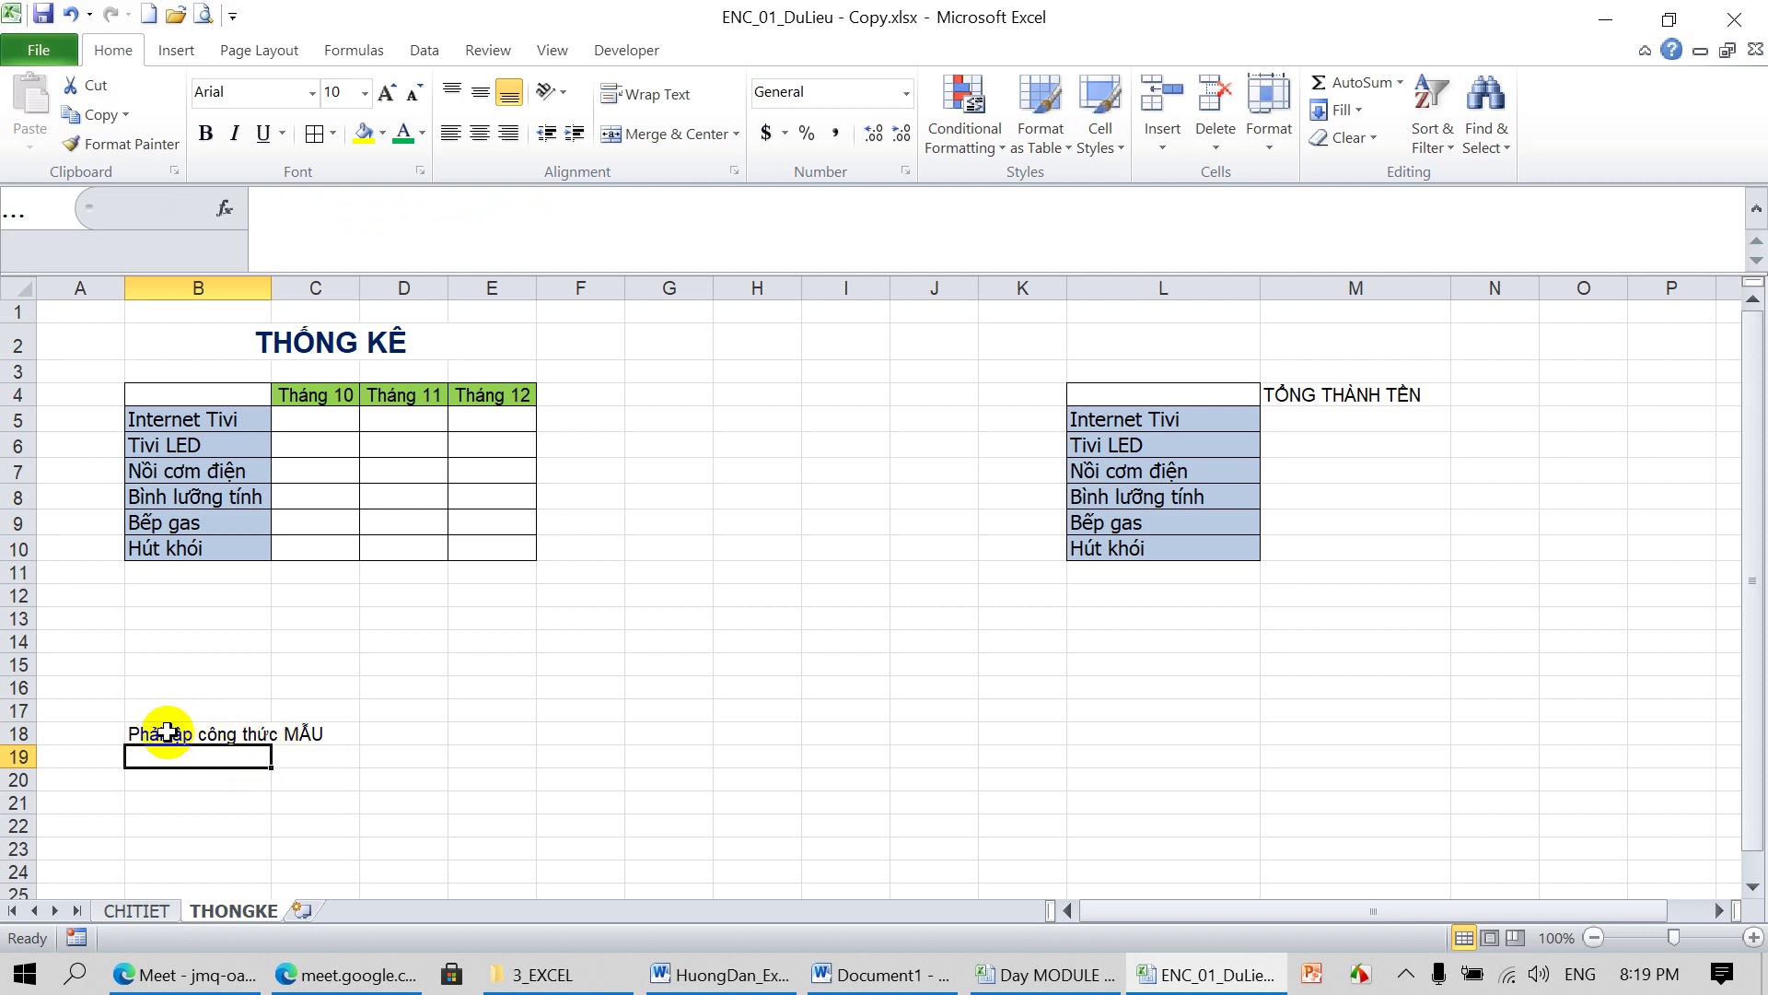
left_click(168, 720)
Enlarge the note's font two steps and make the word MẪU bold green
left_click(384, 92)
left_click(385, 93)
left_click_drag(526, 210, 603, 209)
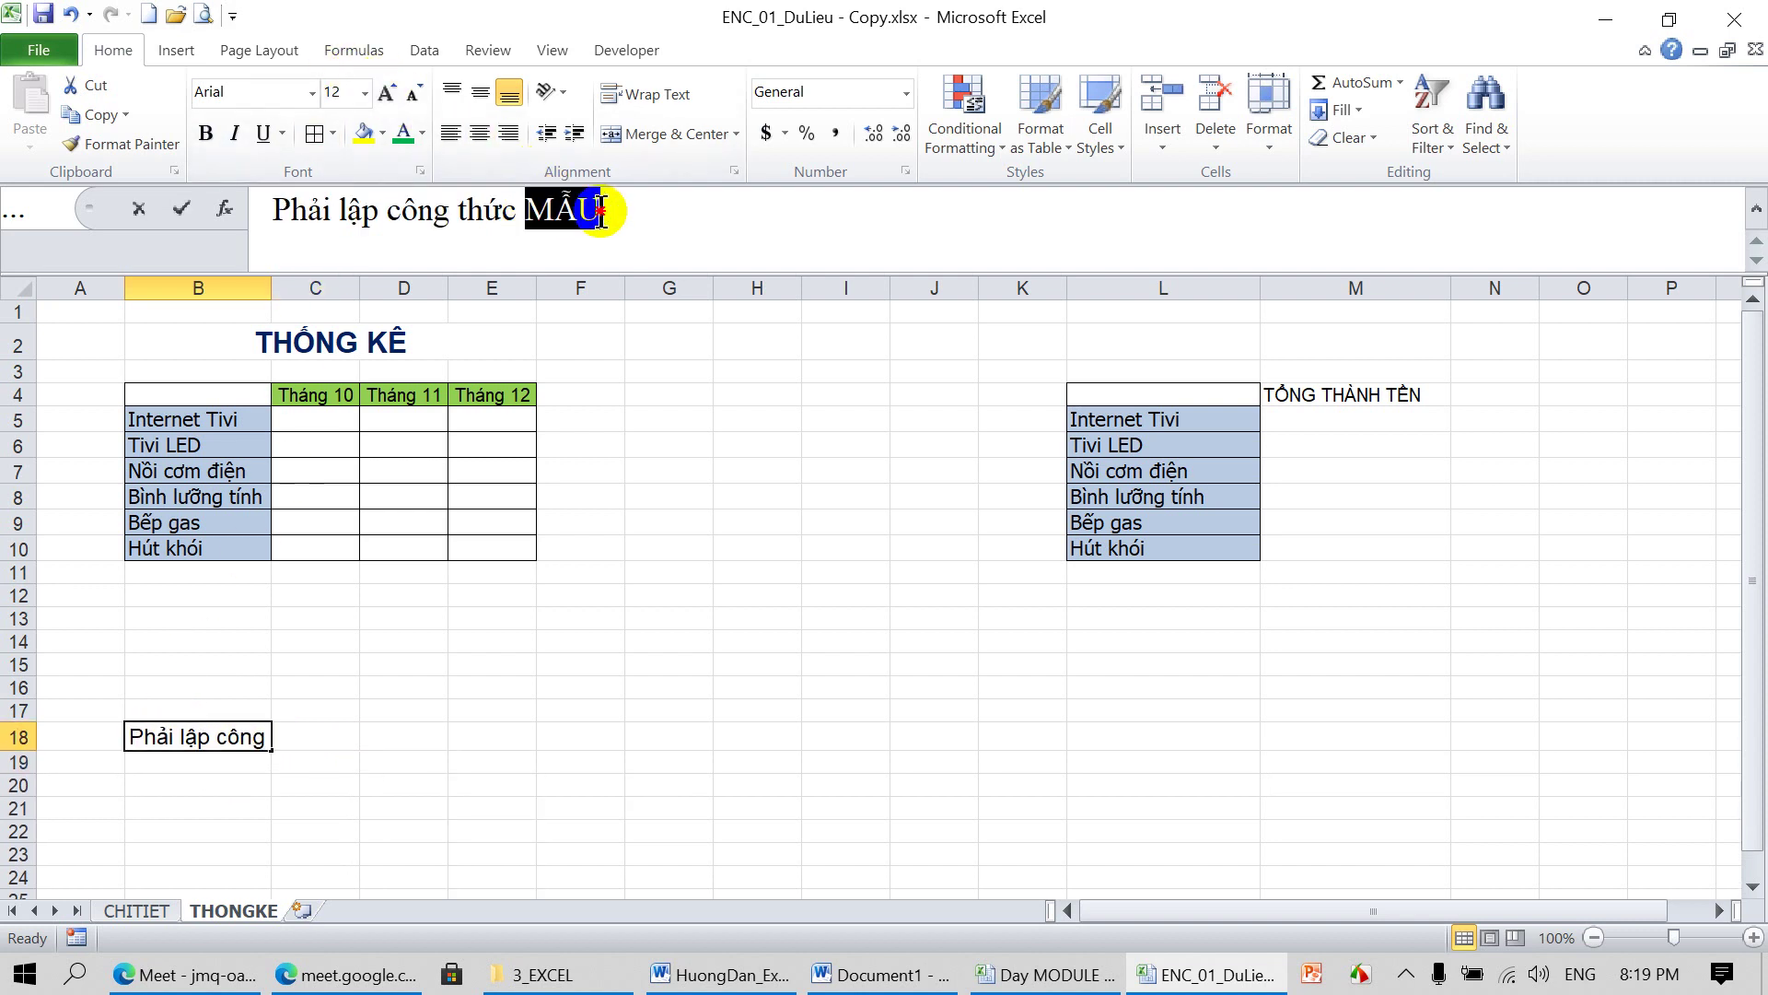
left_click(403, 135)
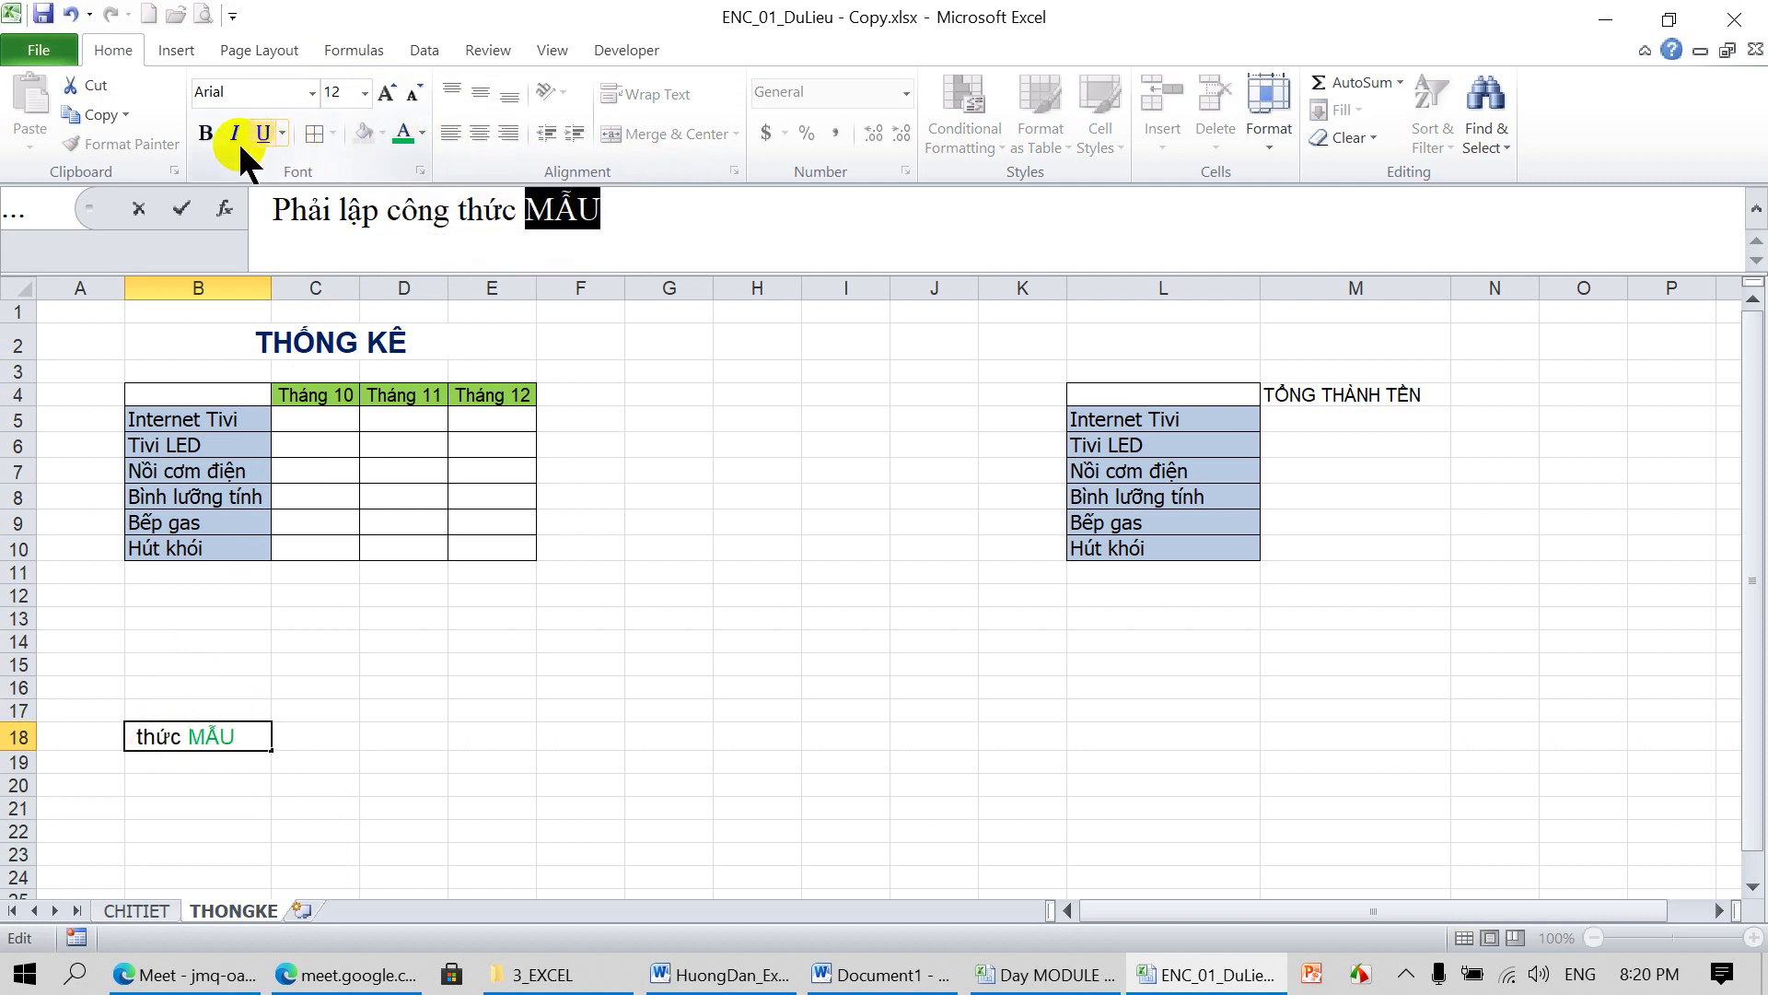
left_click(208, 134)
key("Return")
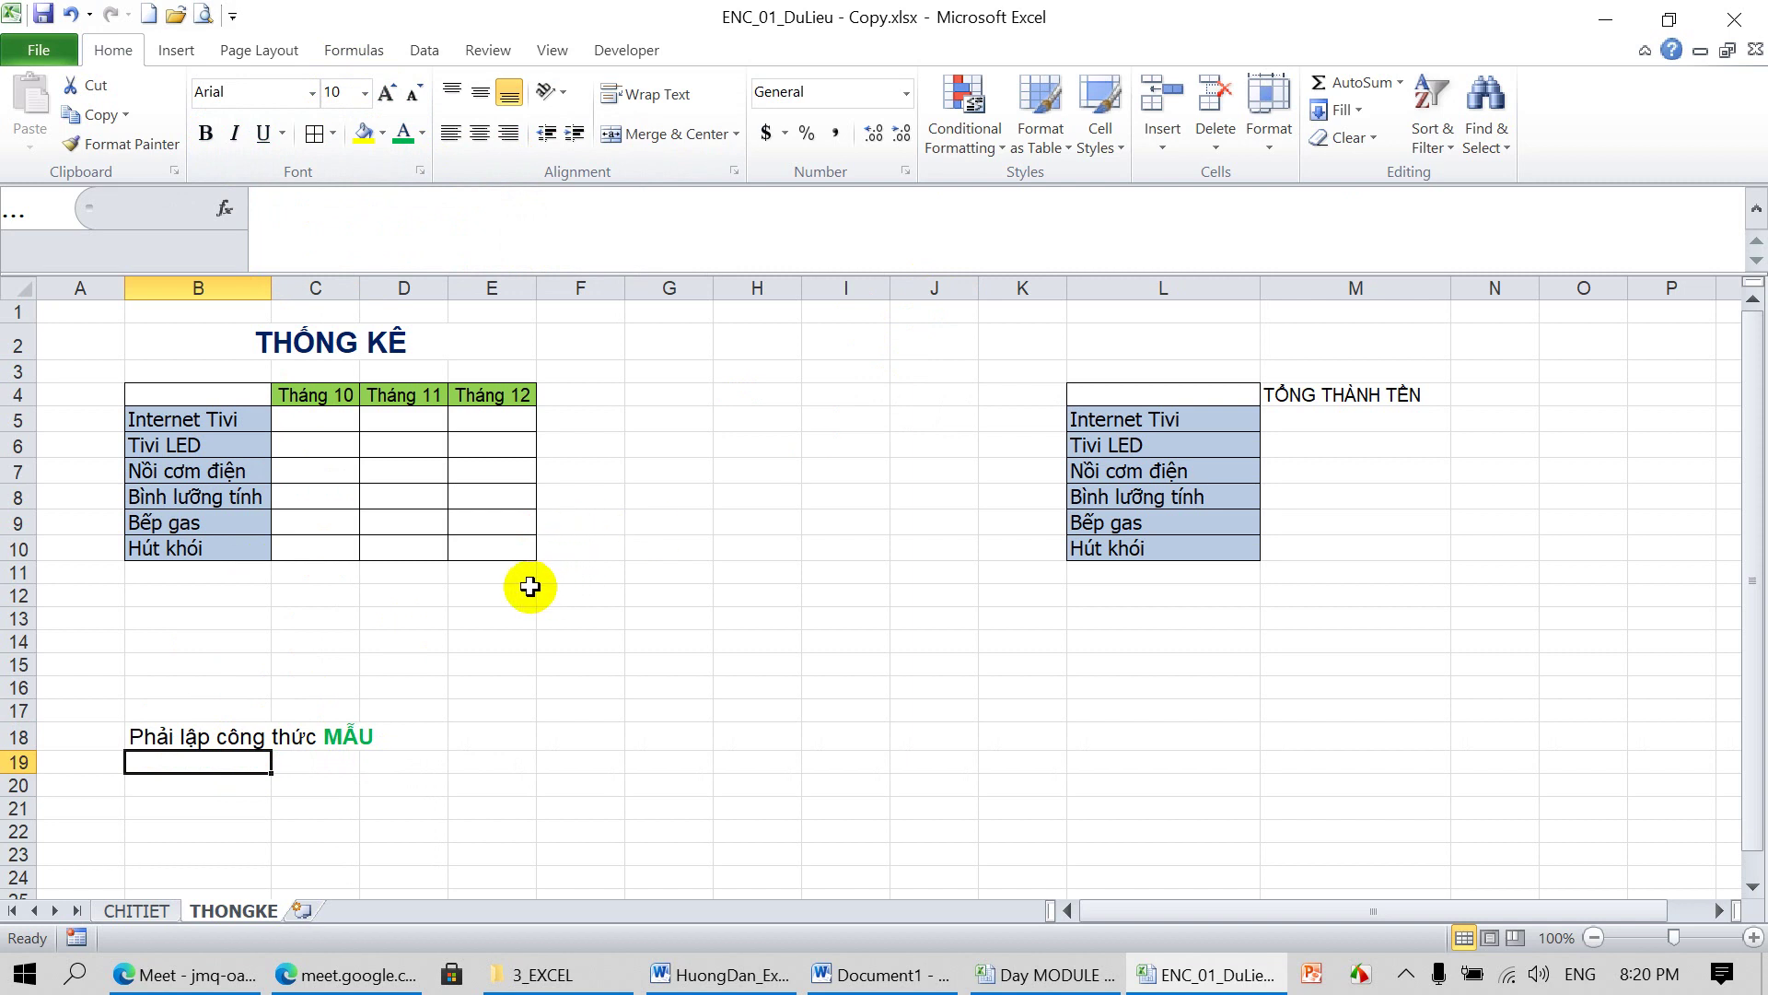
left_click(206, 394)
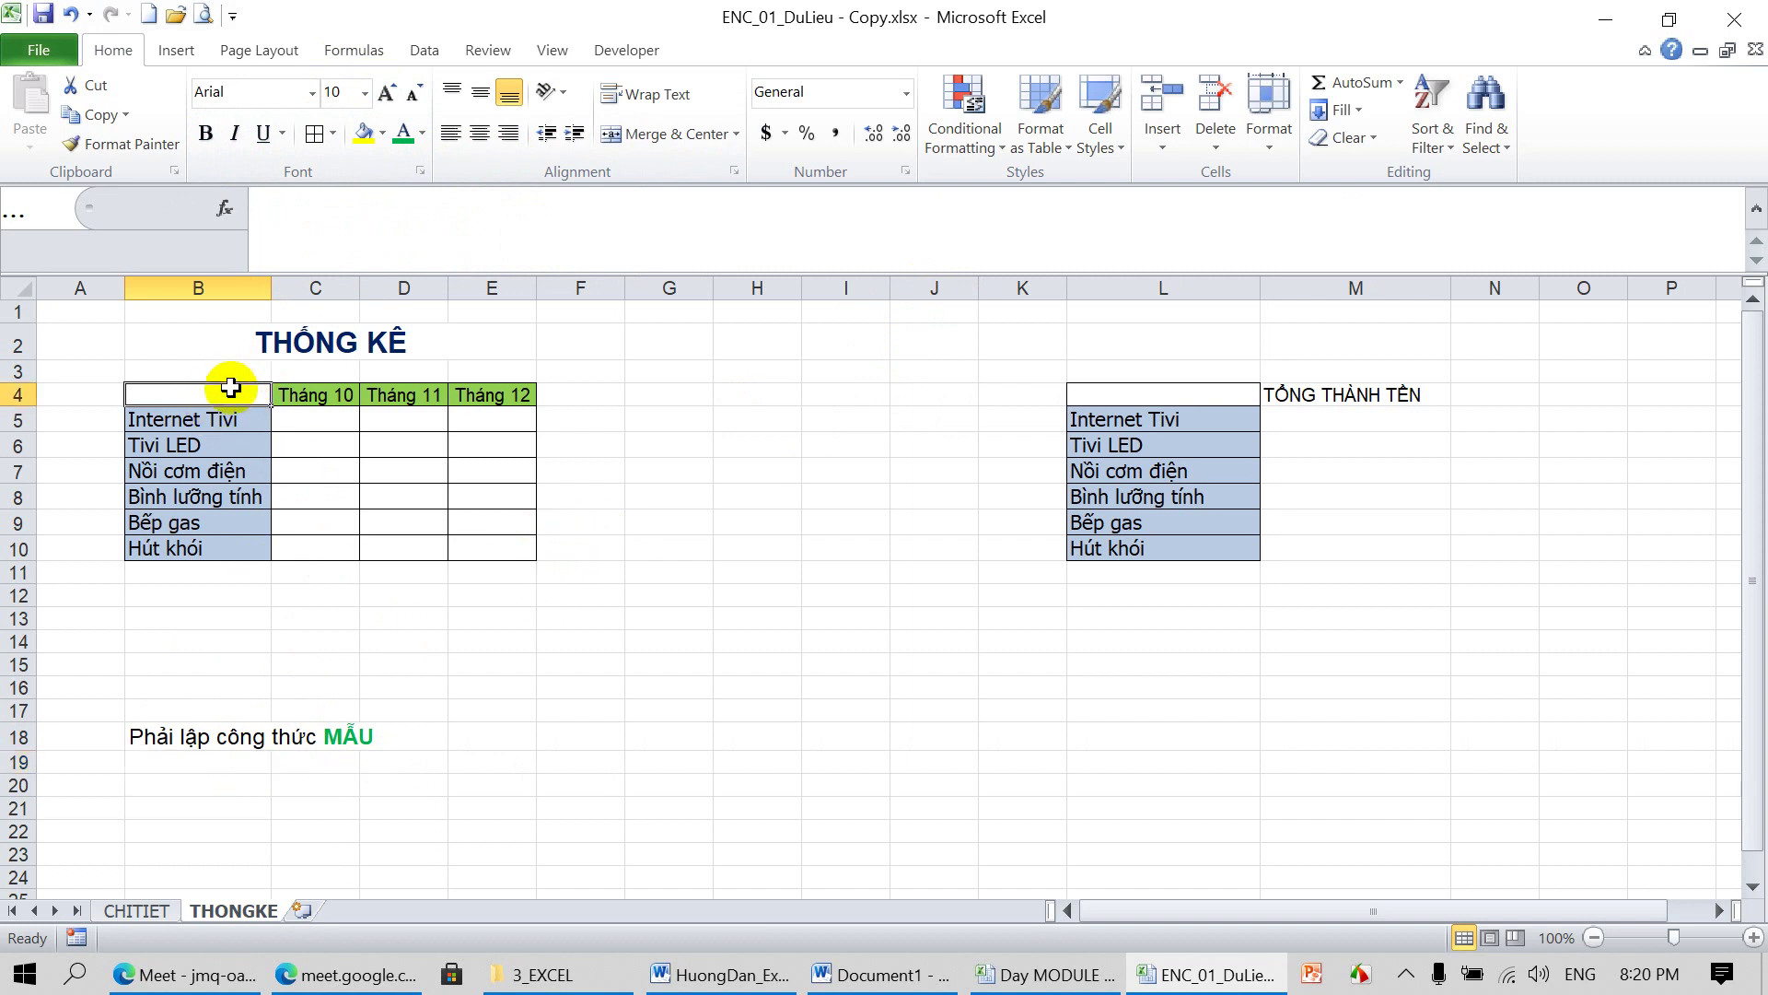
left_click(364, 134)
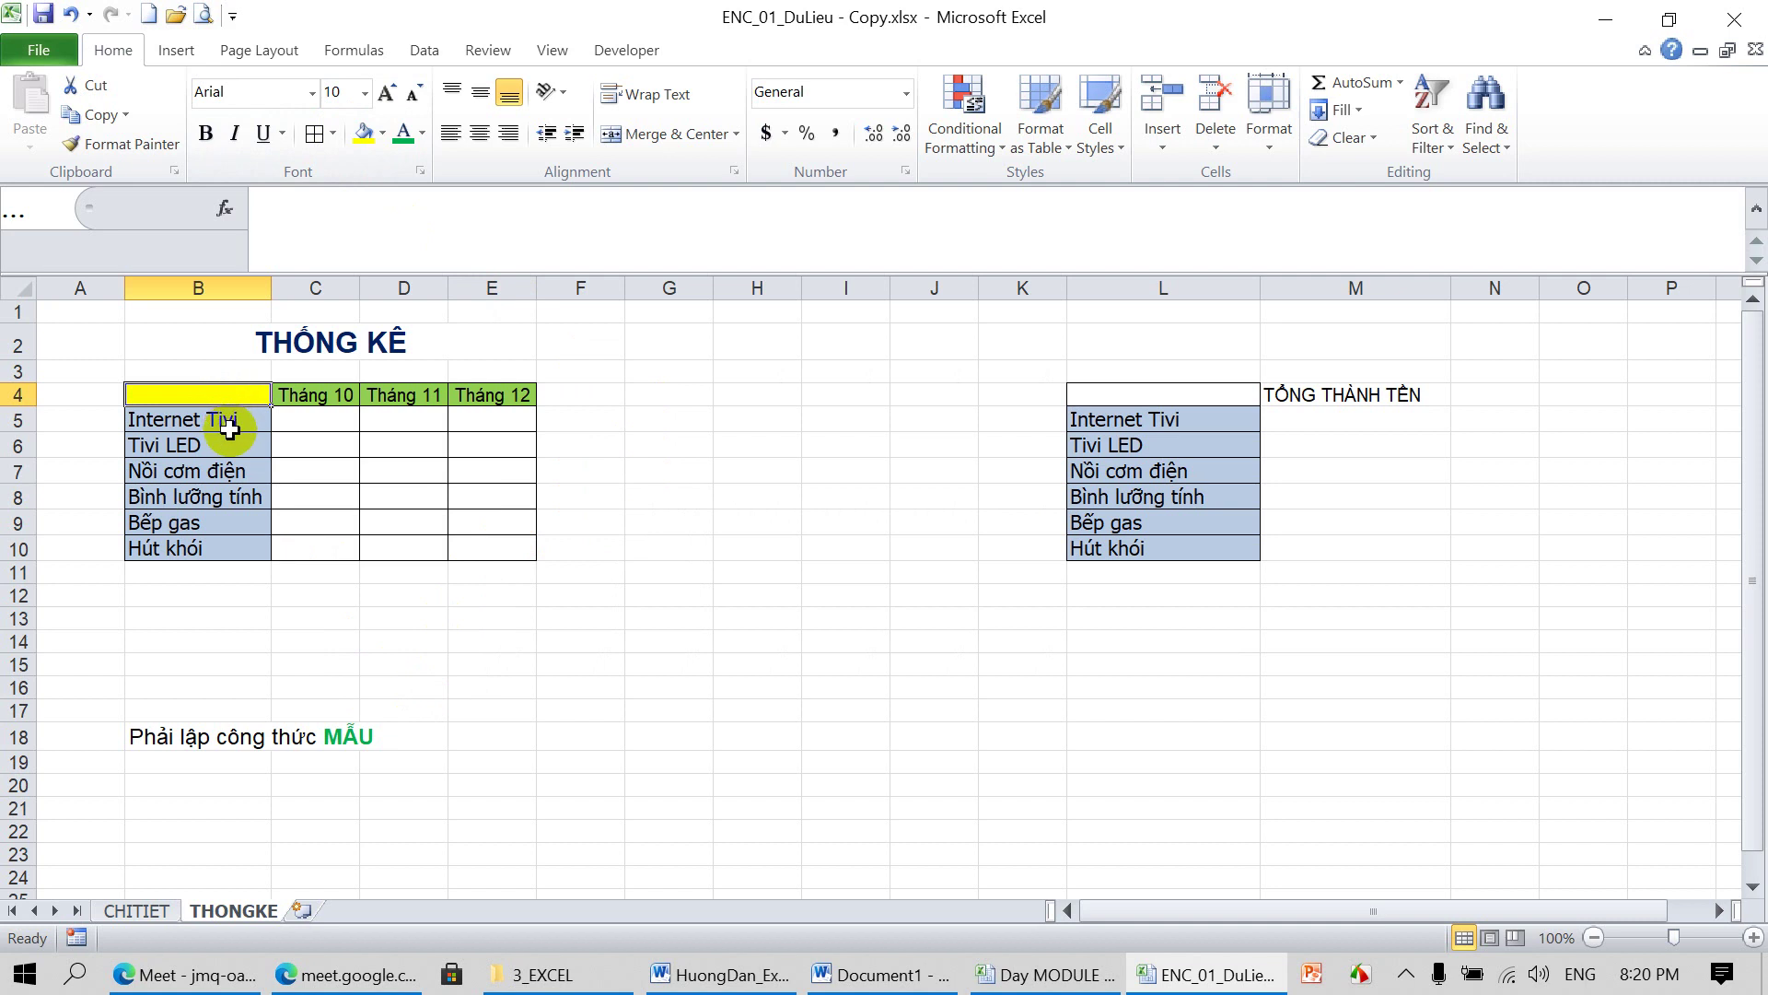
left_click(777, 613)
left_click(223, 397)
left_click(318, 398)
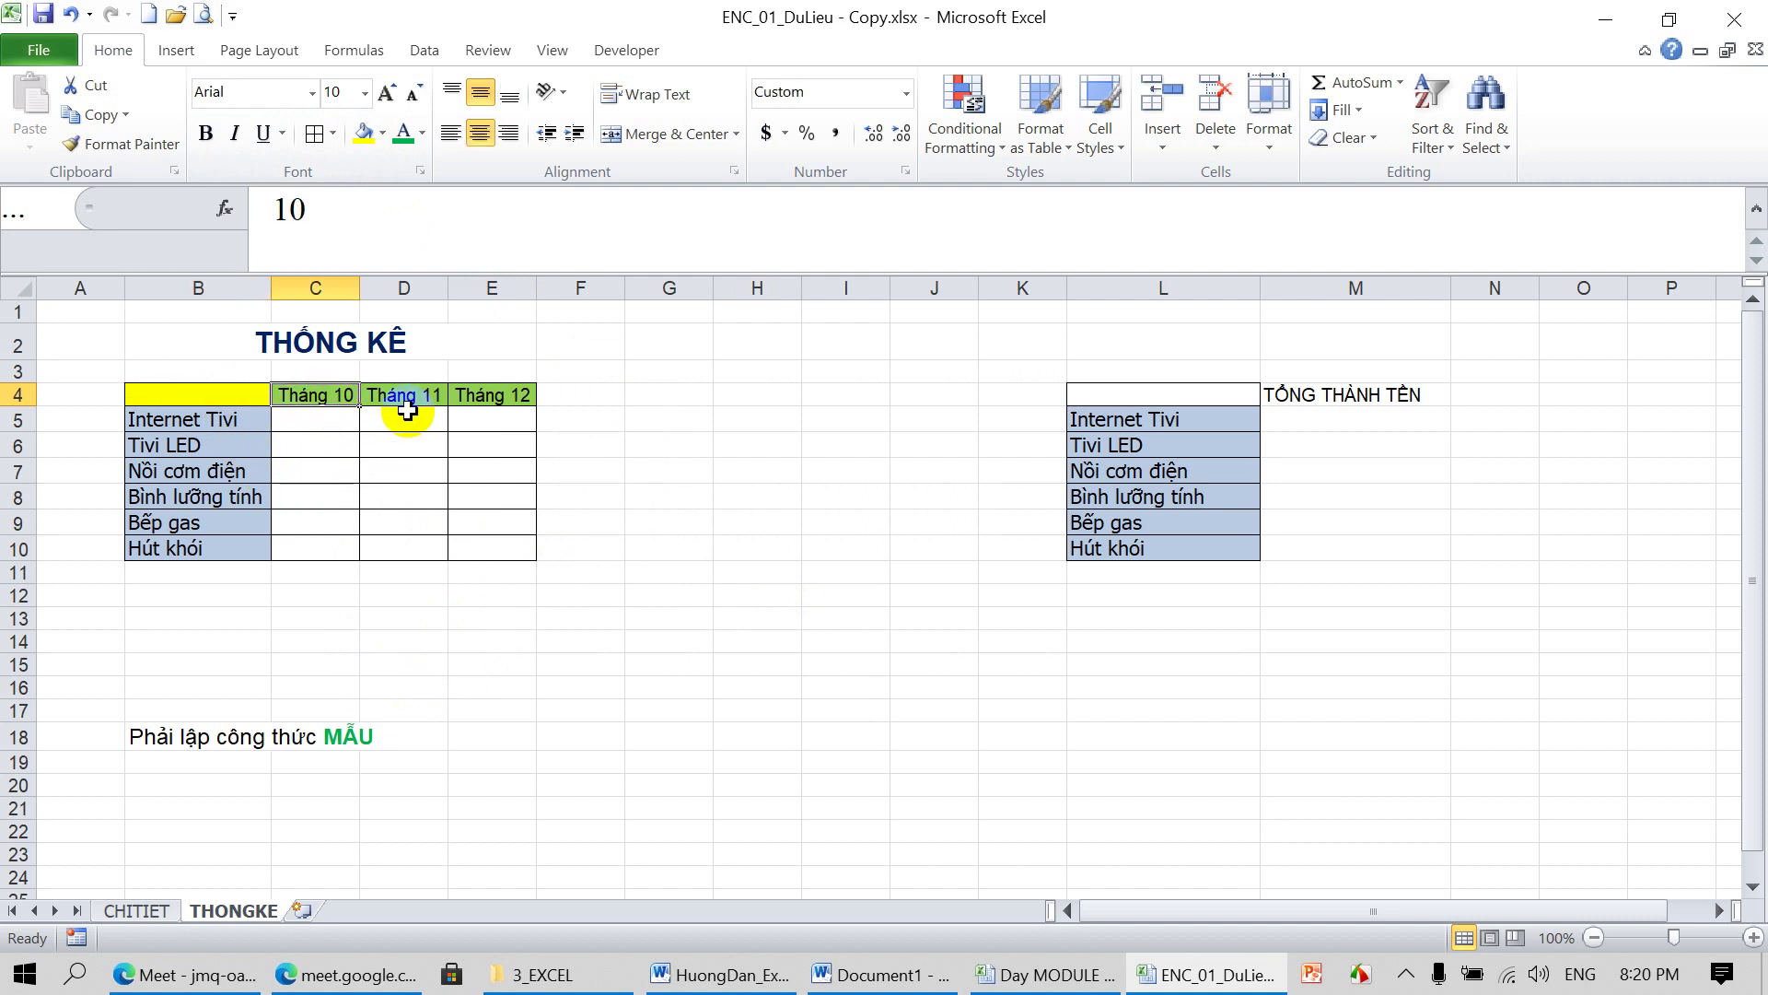
scroll(408, 409, "up", 2, "ctrl")
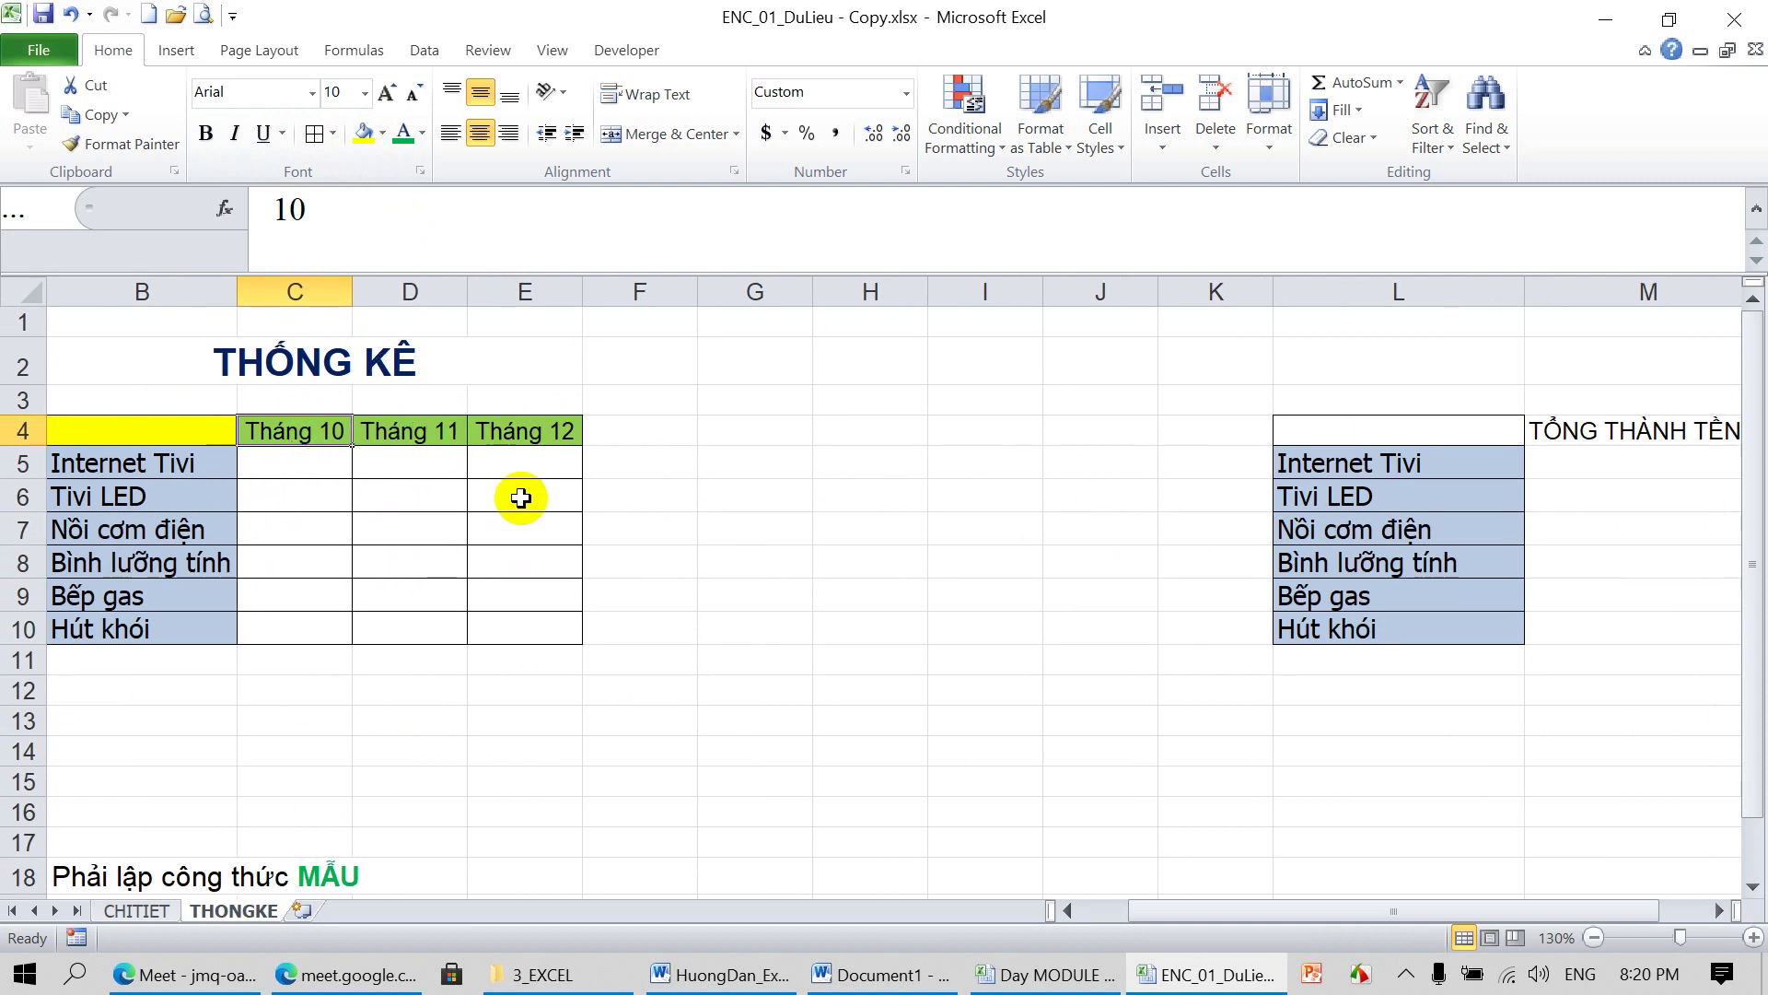
left_click_drag(1169, 911, 1121, 912)
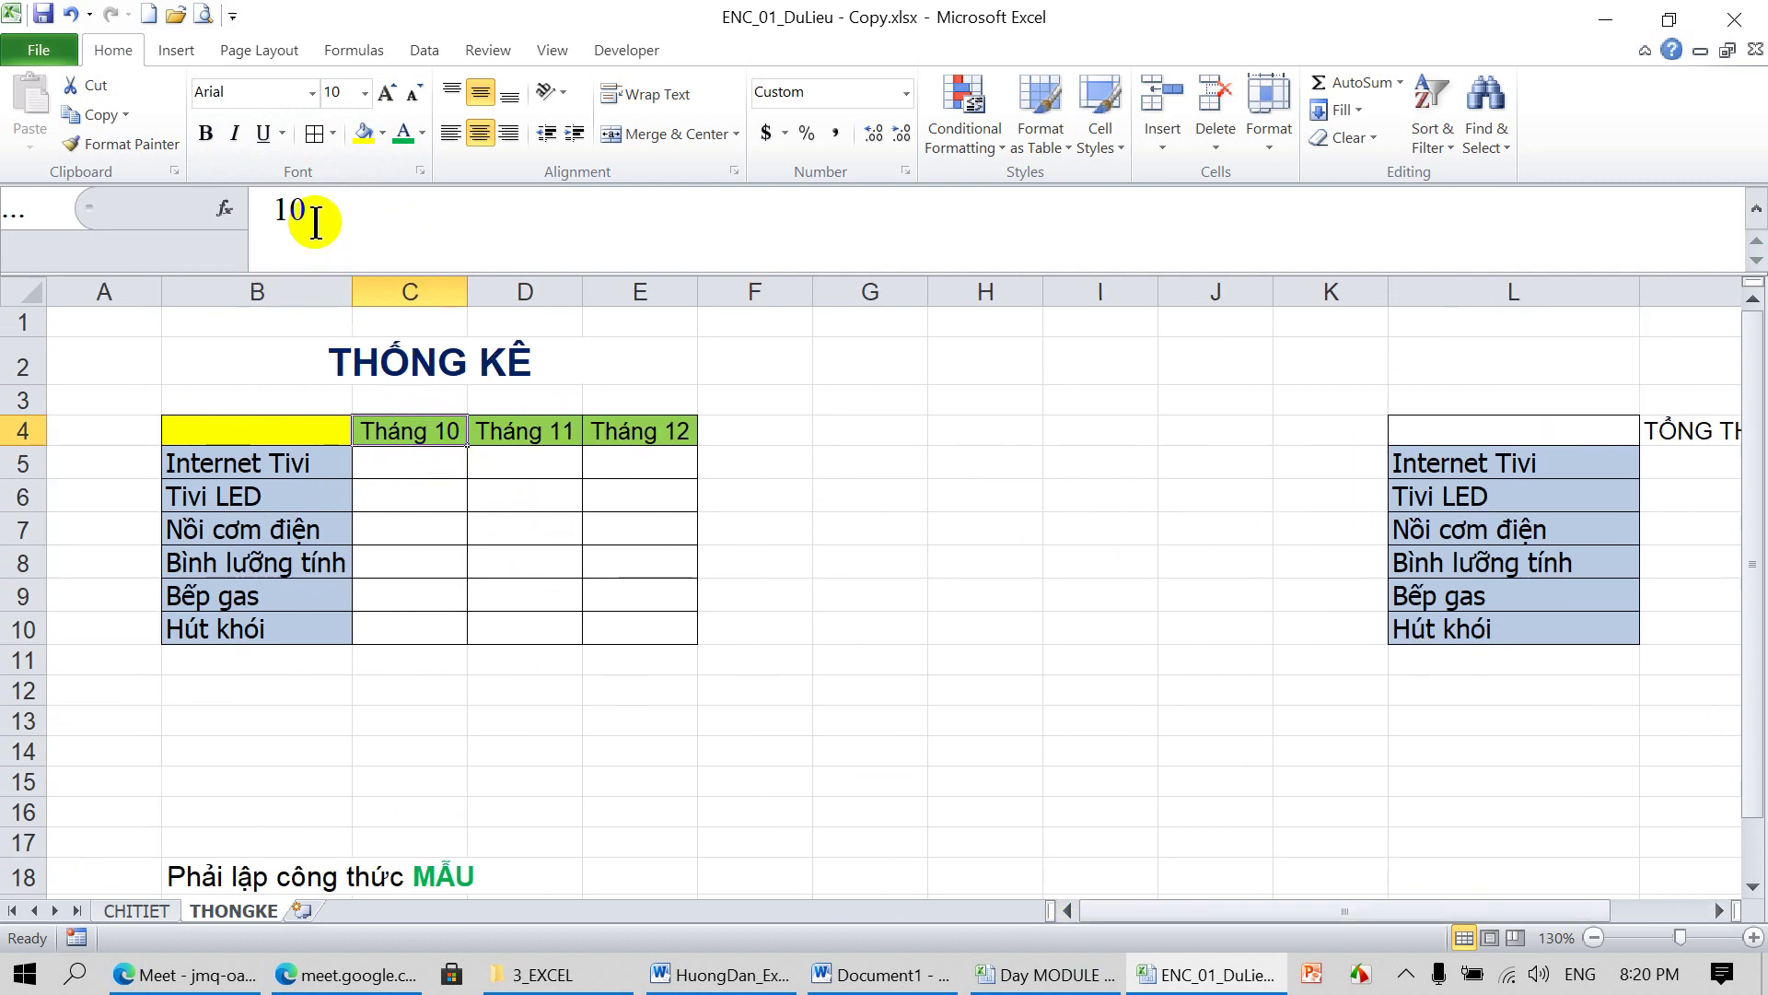
left_click(525, 440)
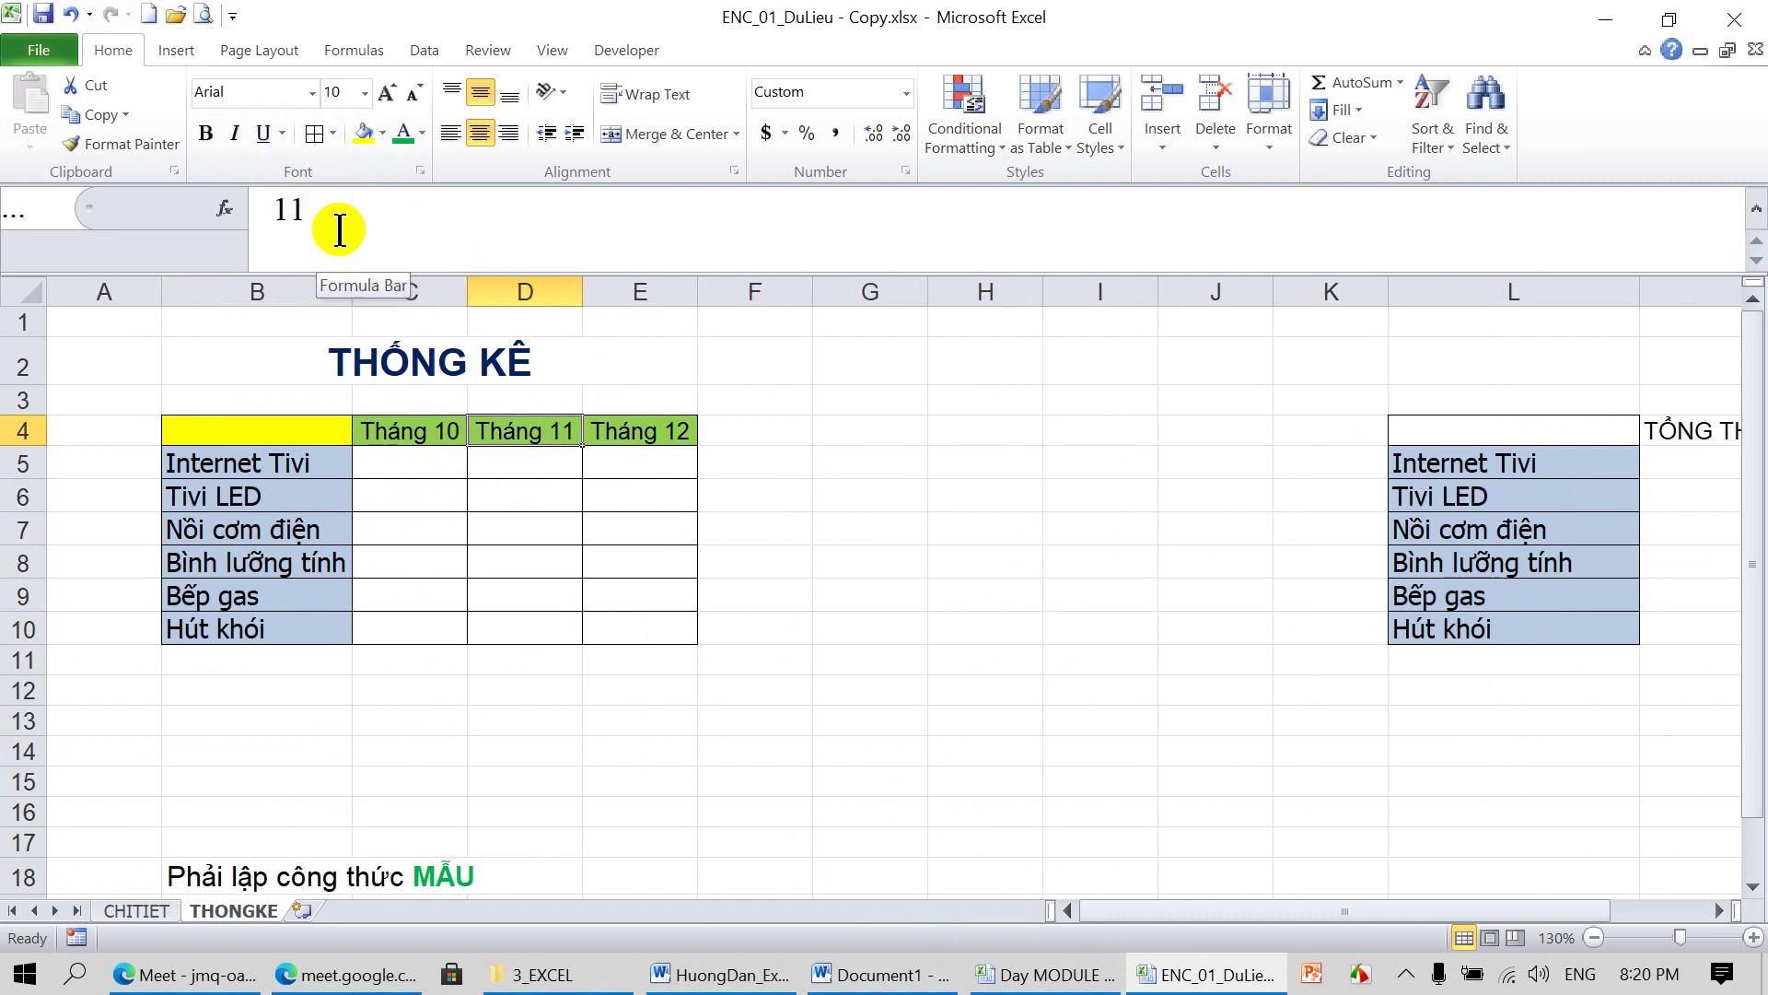
left_click(633, 433)
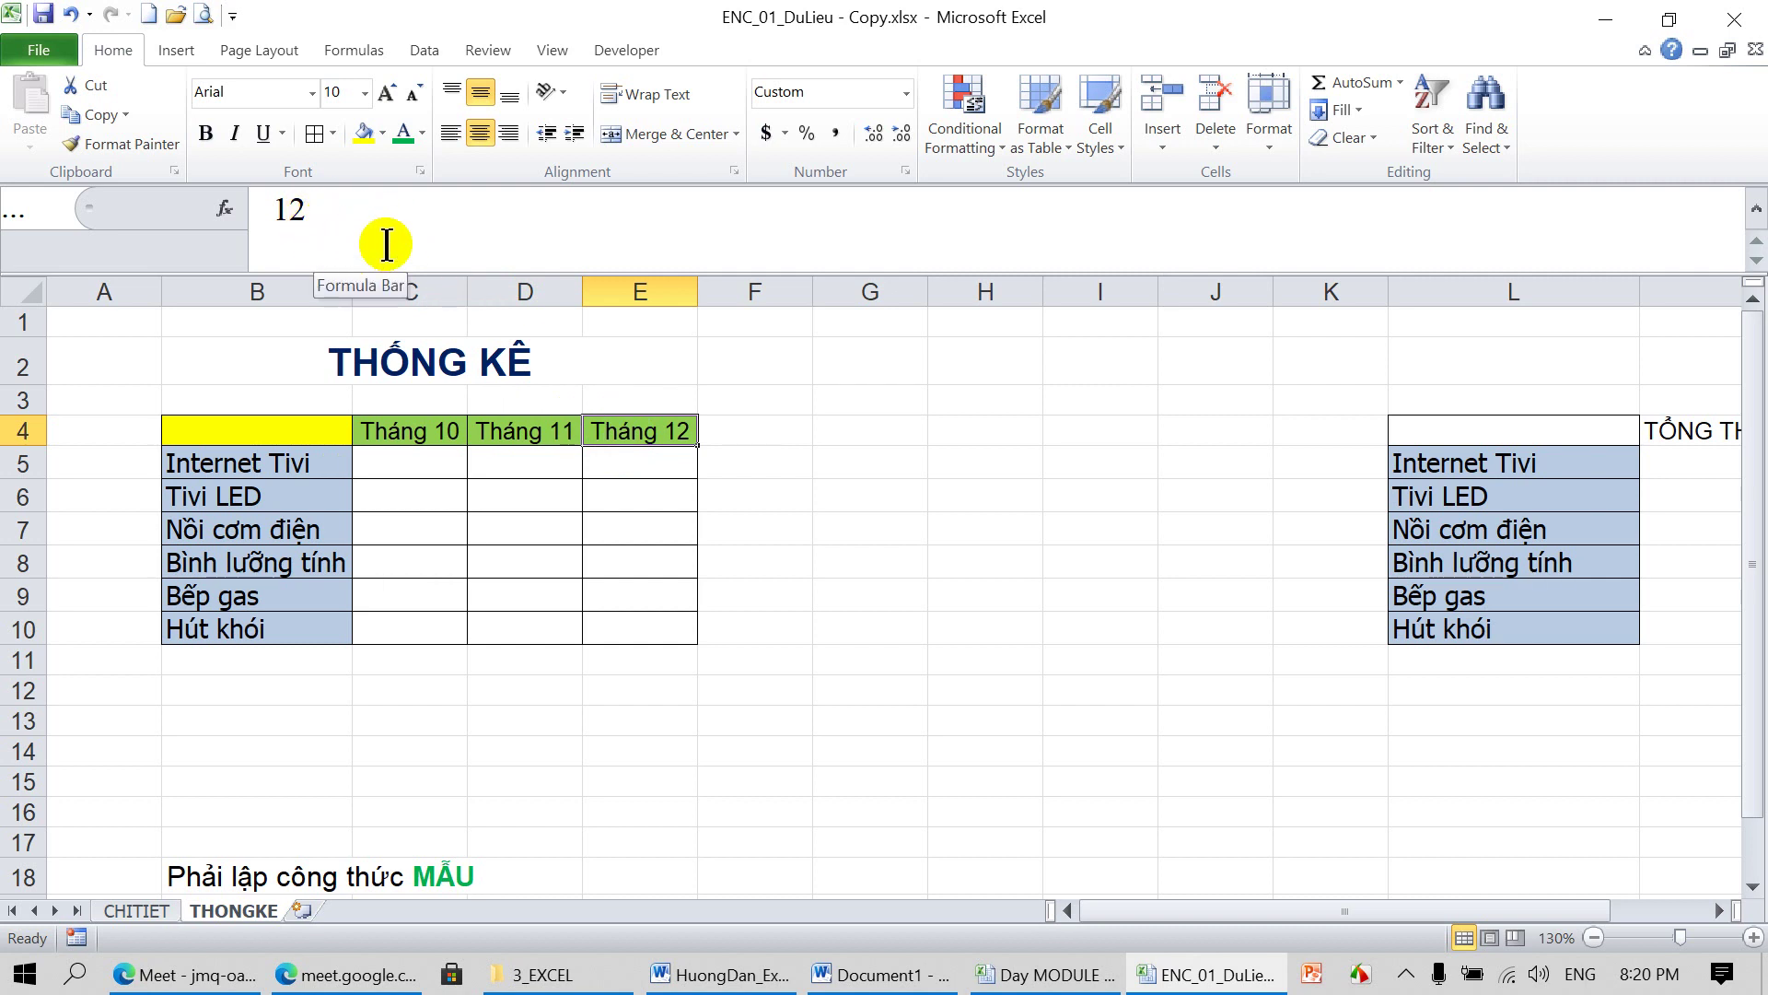
left_click(415, 434)
left_click_drag(419, 436, 616, 444)
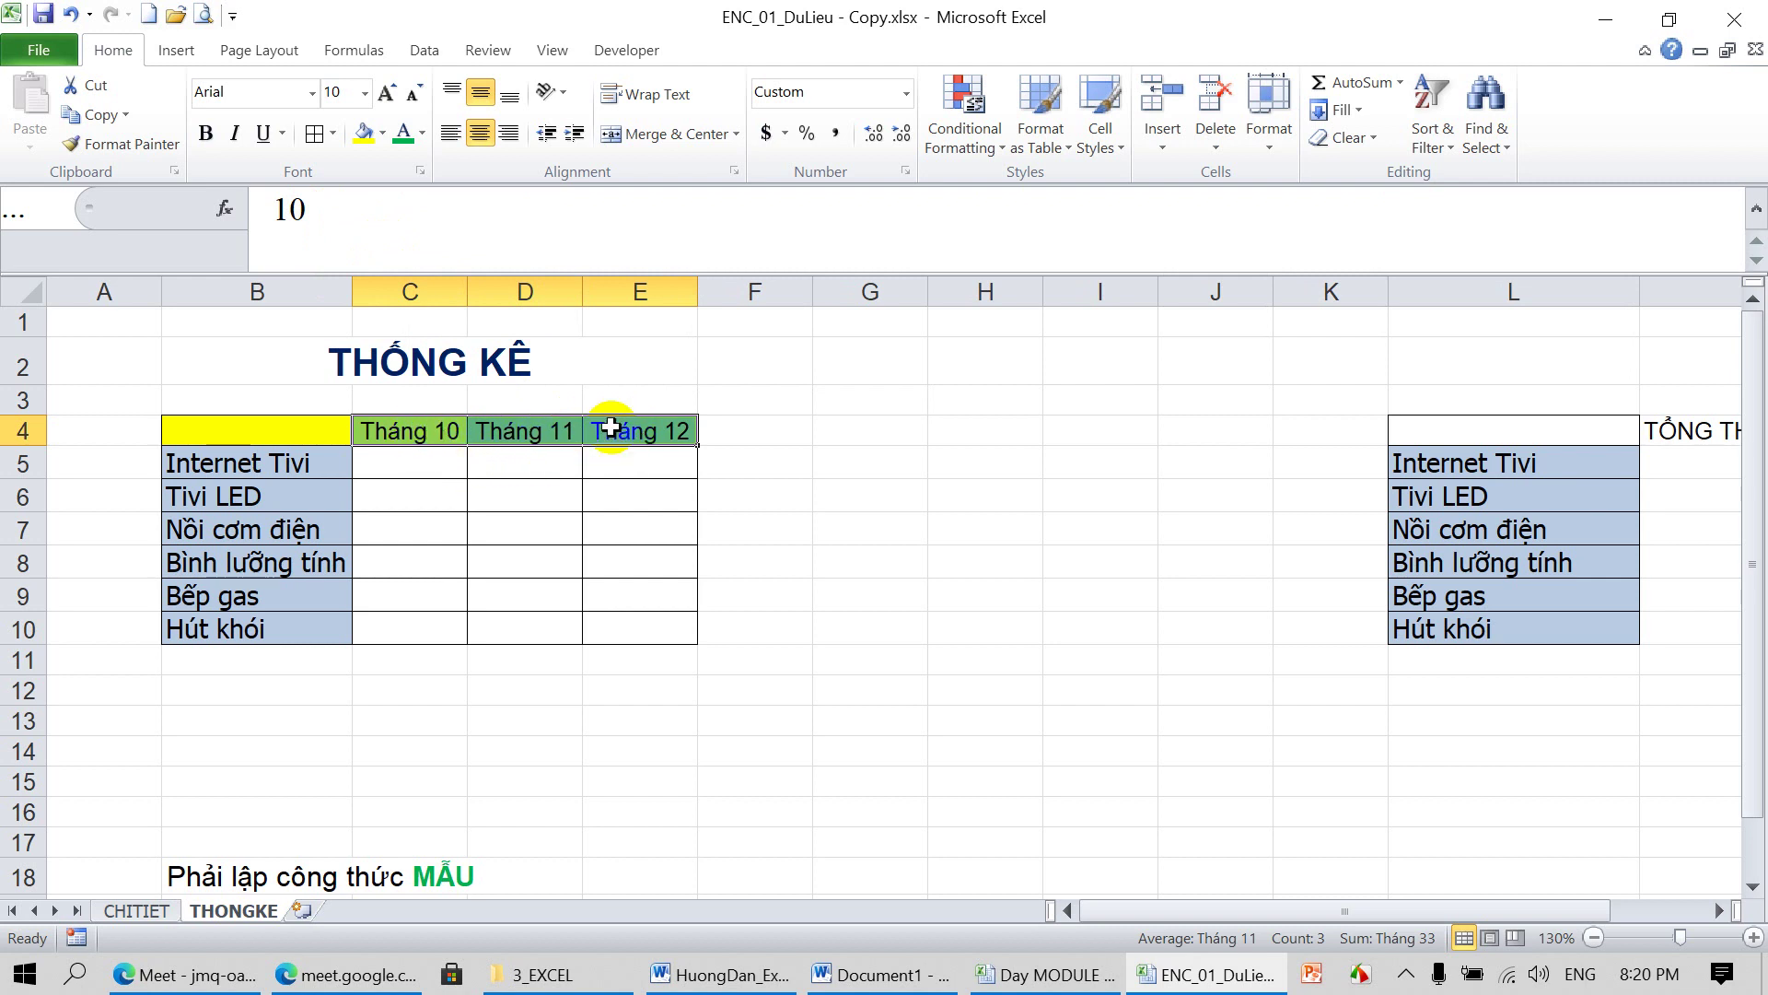
Enter a test value 10 in G4, then clear it
left_click(875, 436)
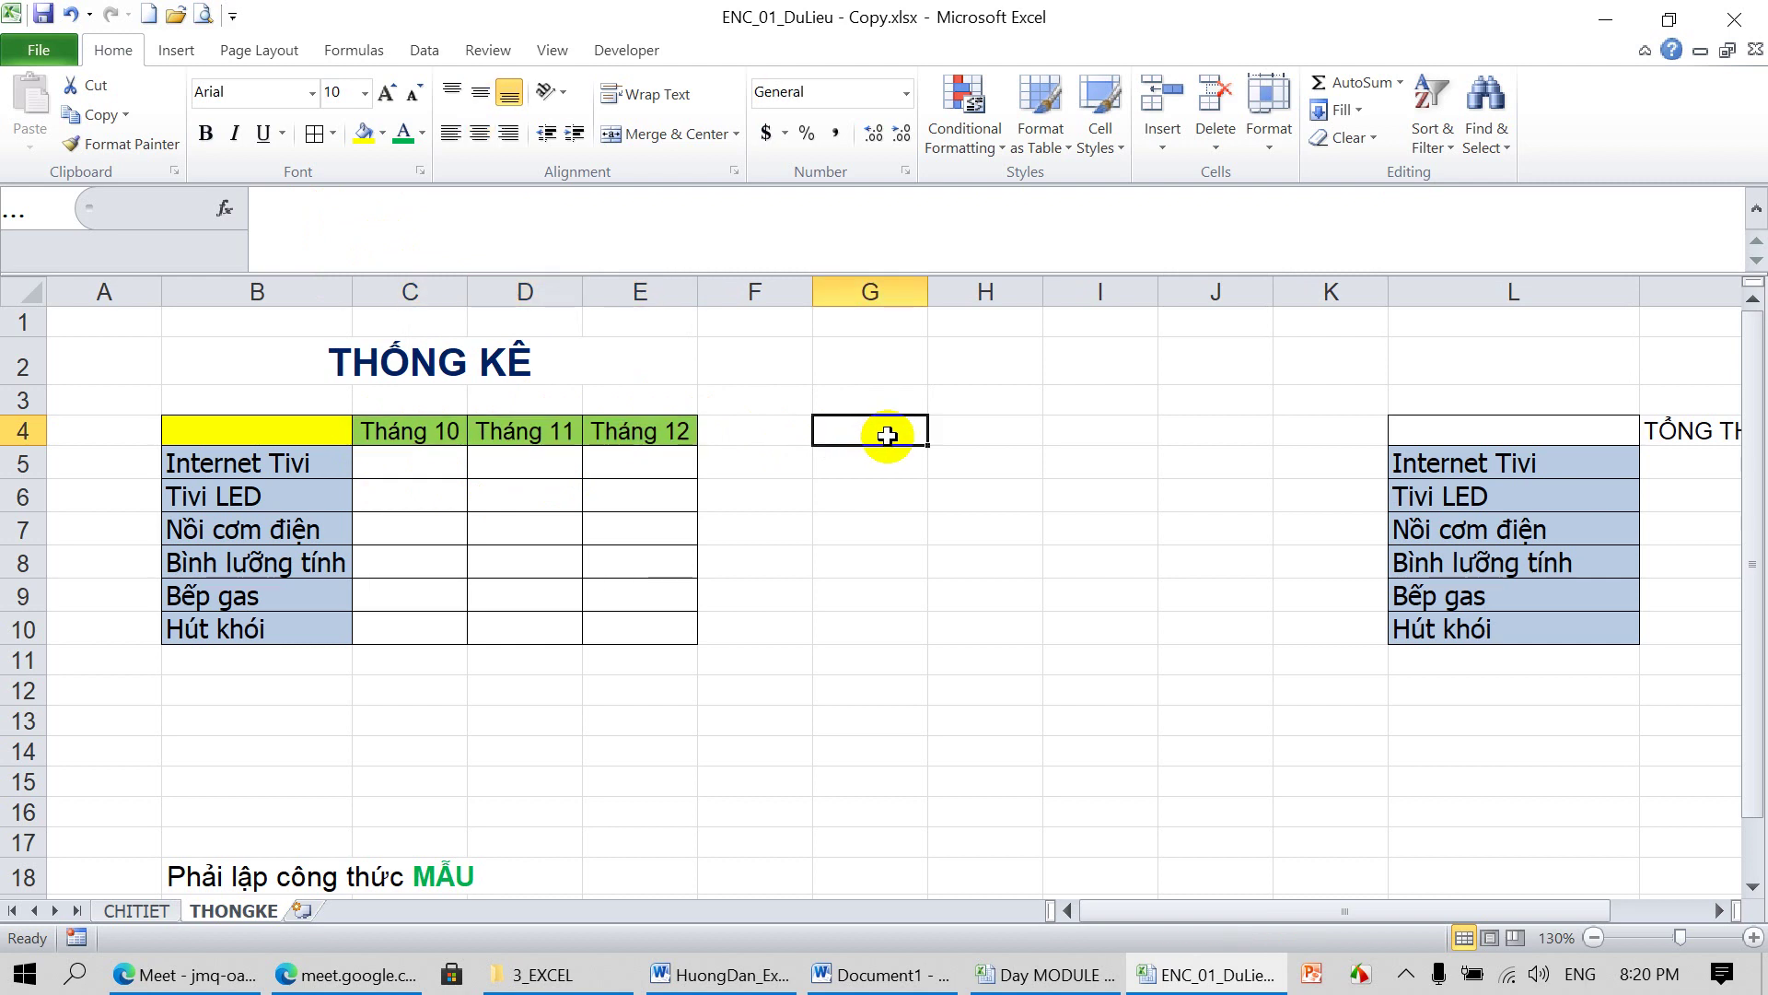
type("10")
key("Tab")
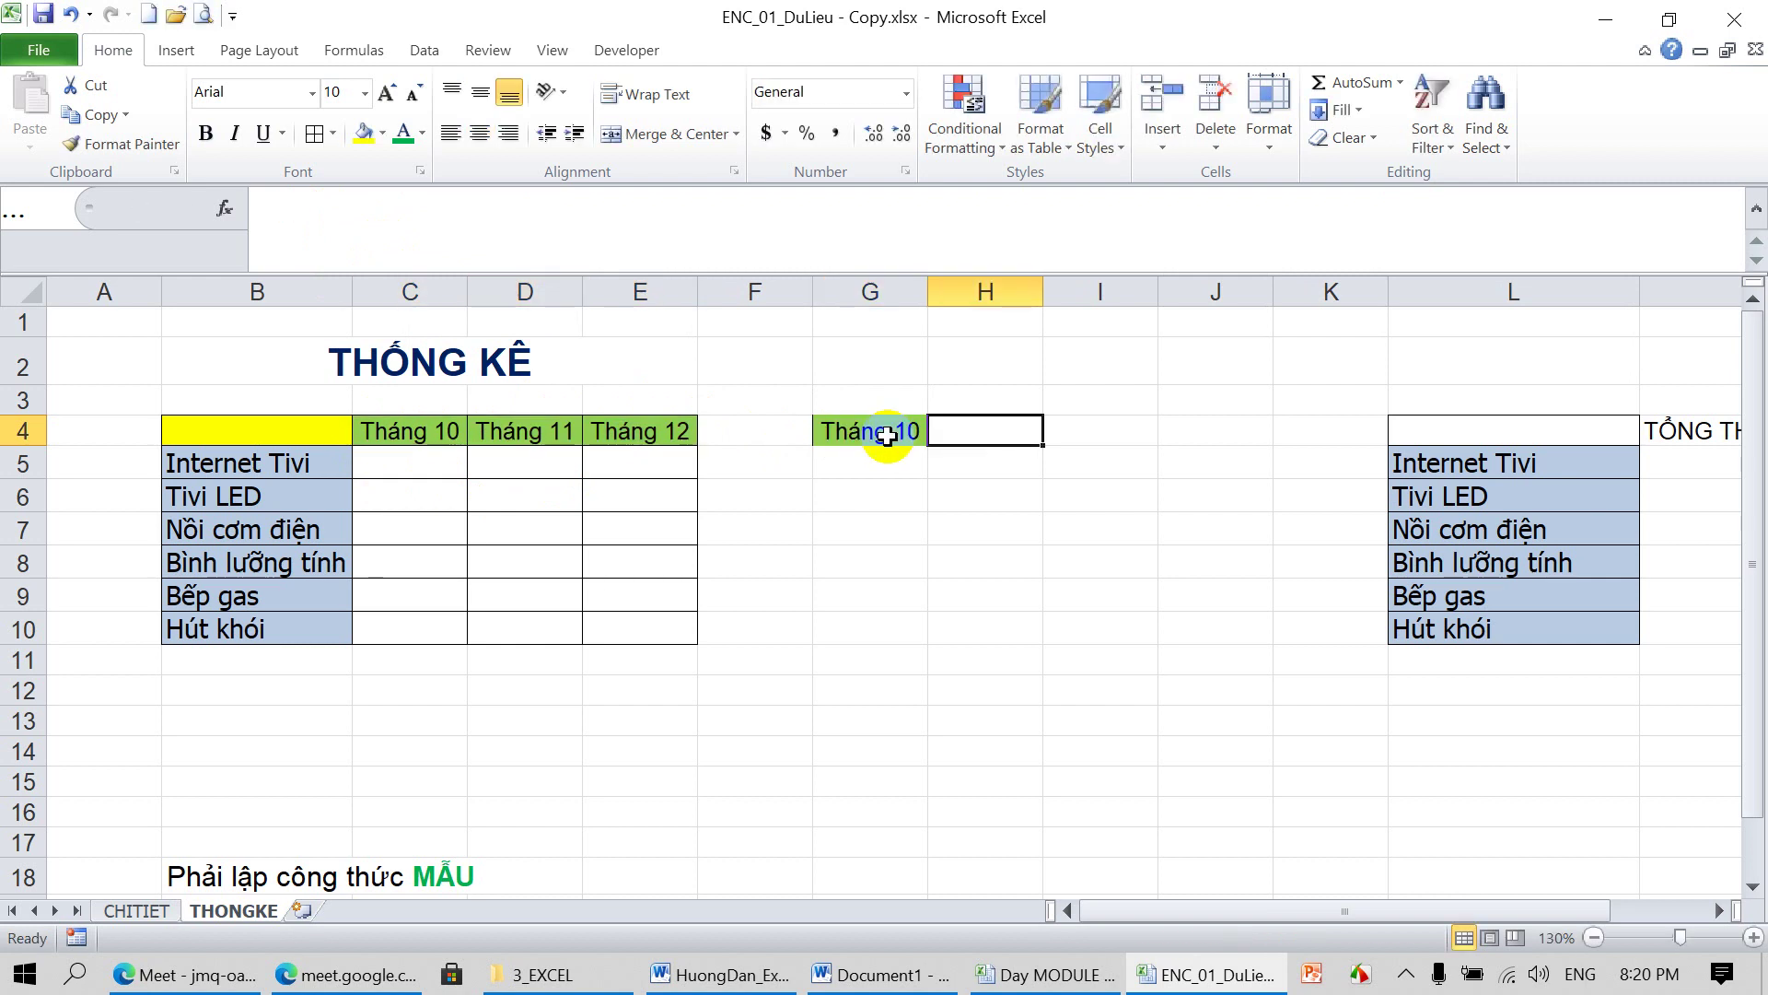
left_click(887, 436)
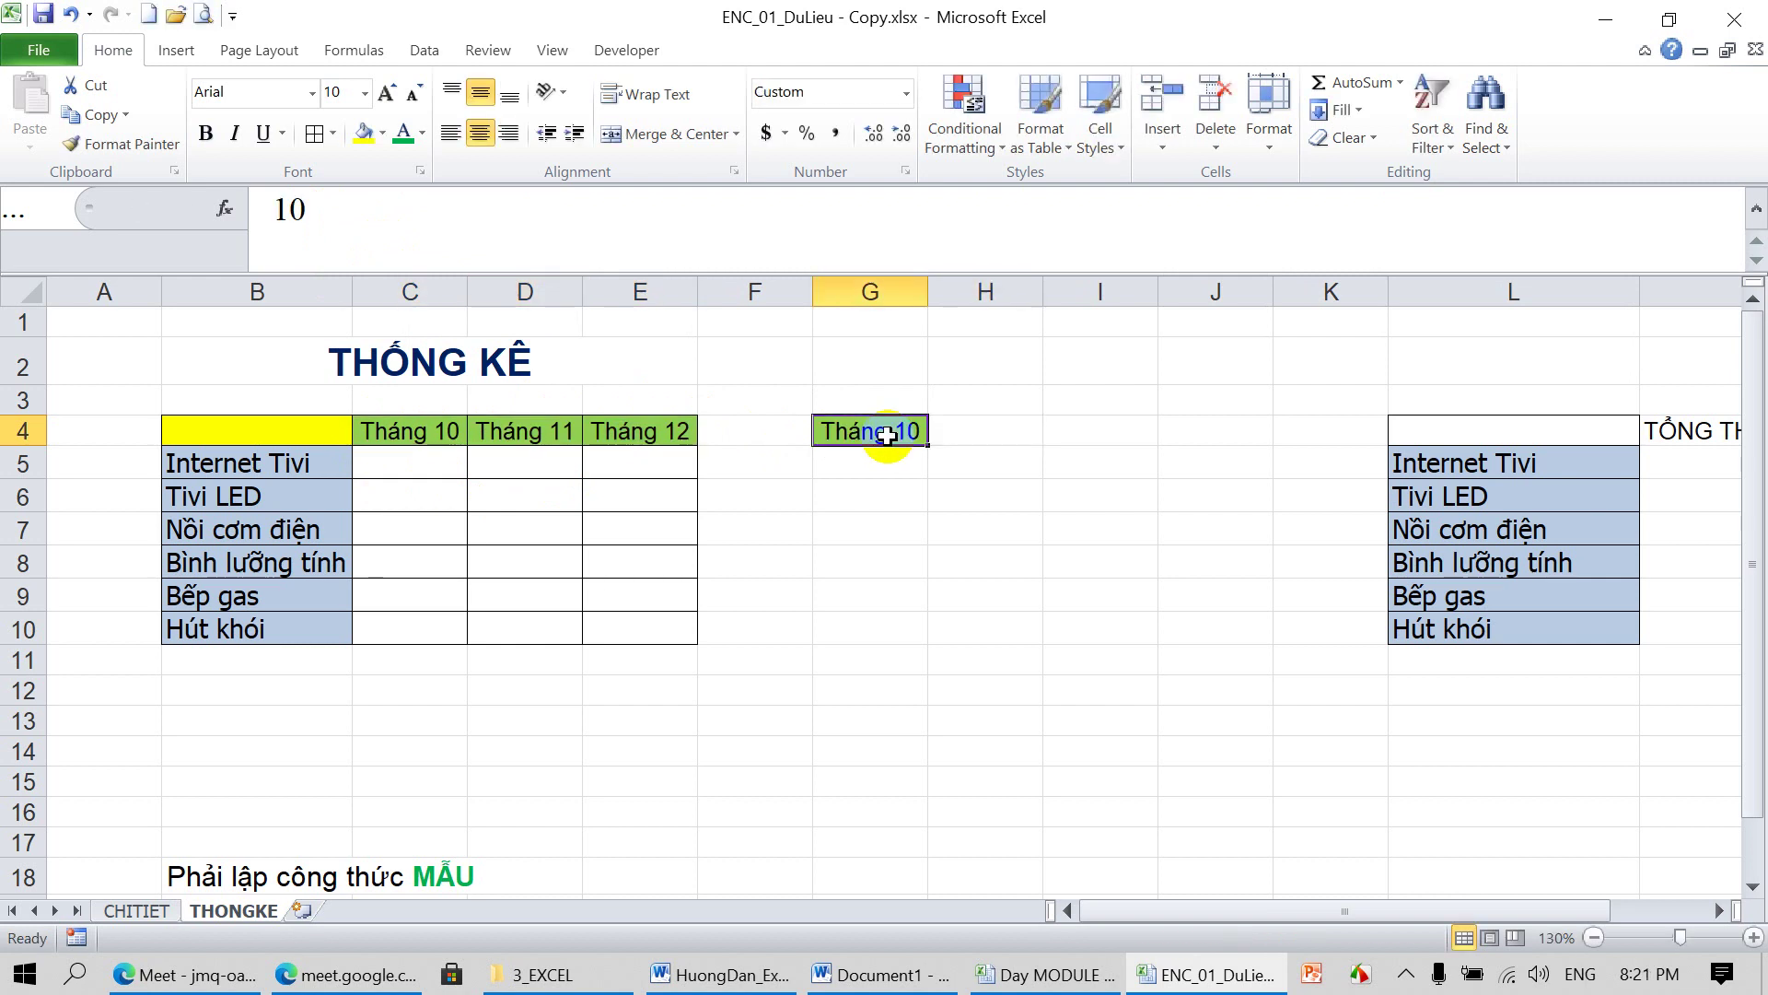
key("Delete")
Enter 10, 11 and 12 in C13:E13 and give them a peach fill
left_click(417, 720)
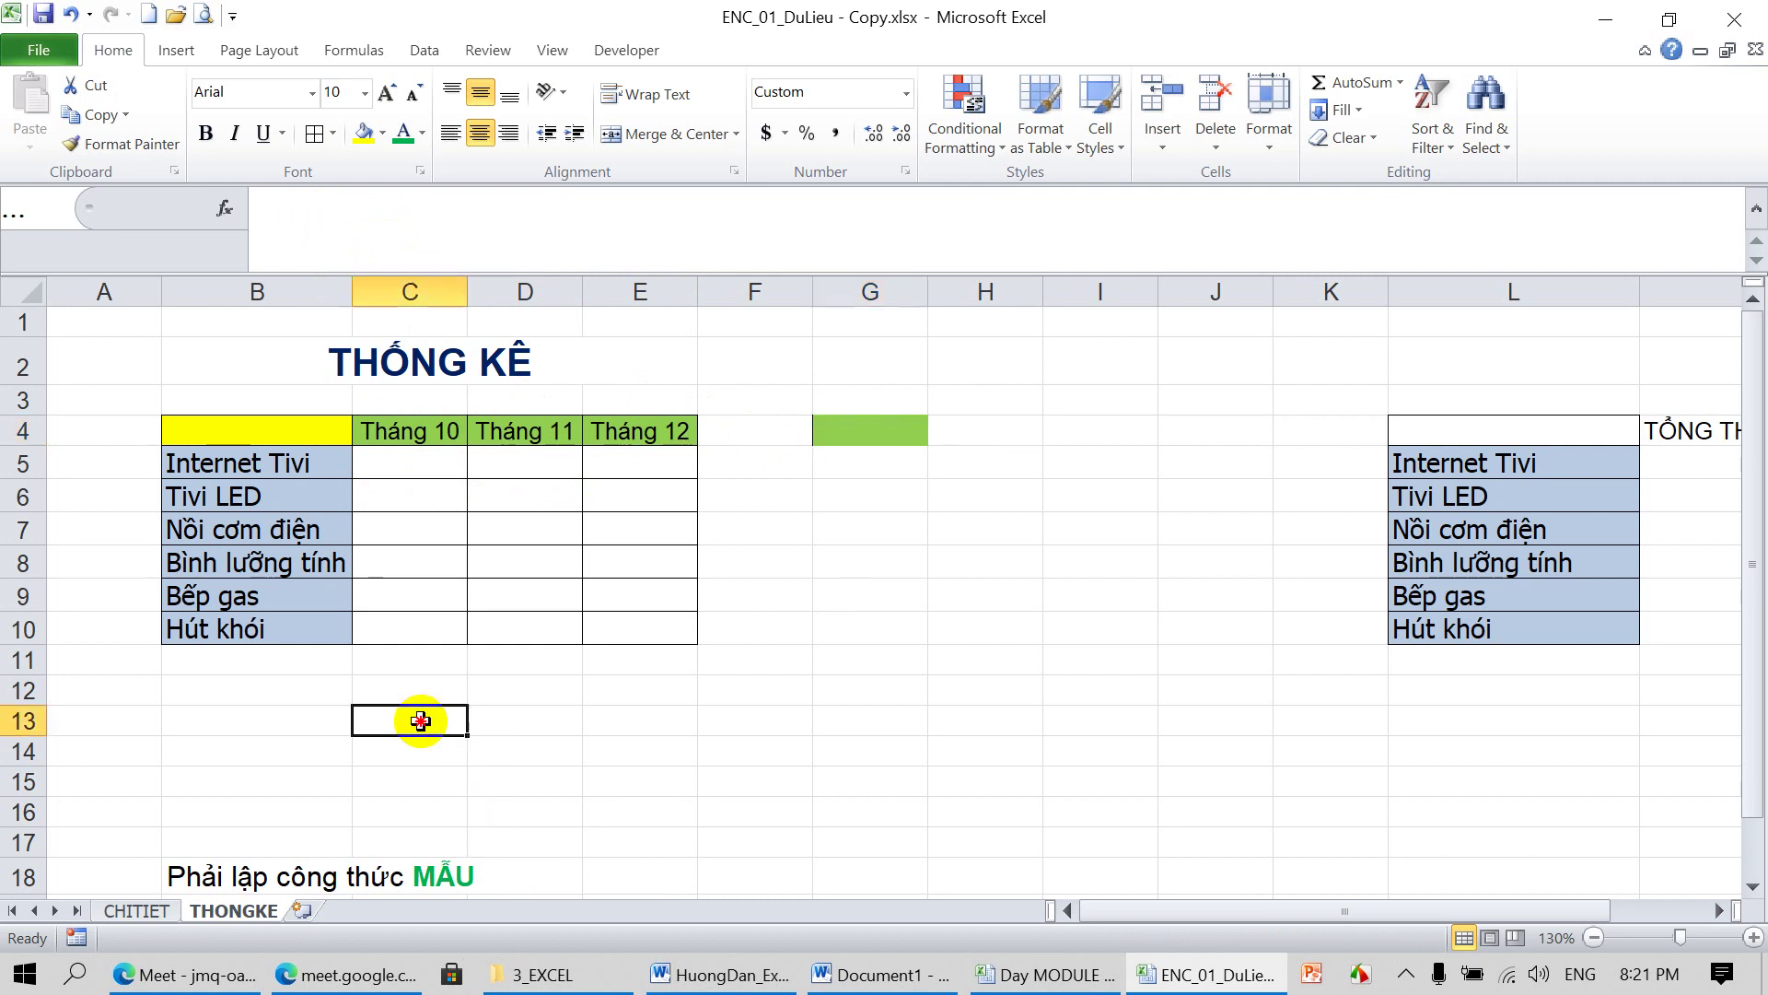
type("10")
key("Tab")
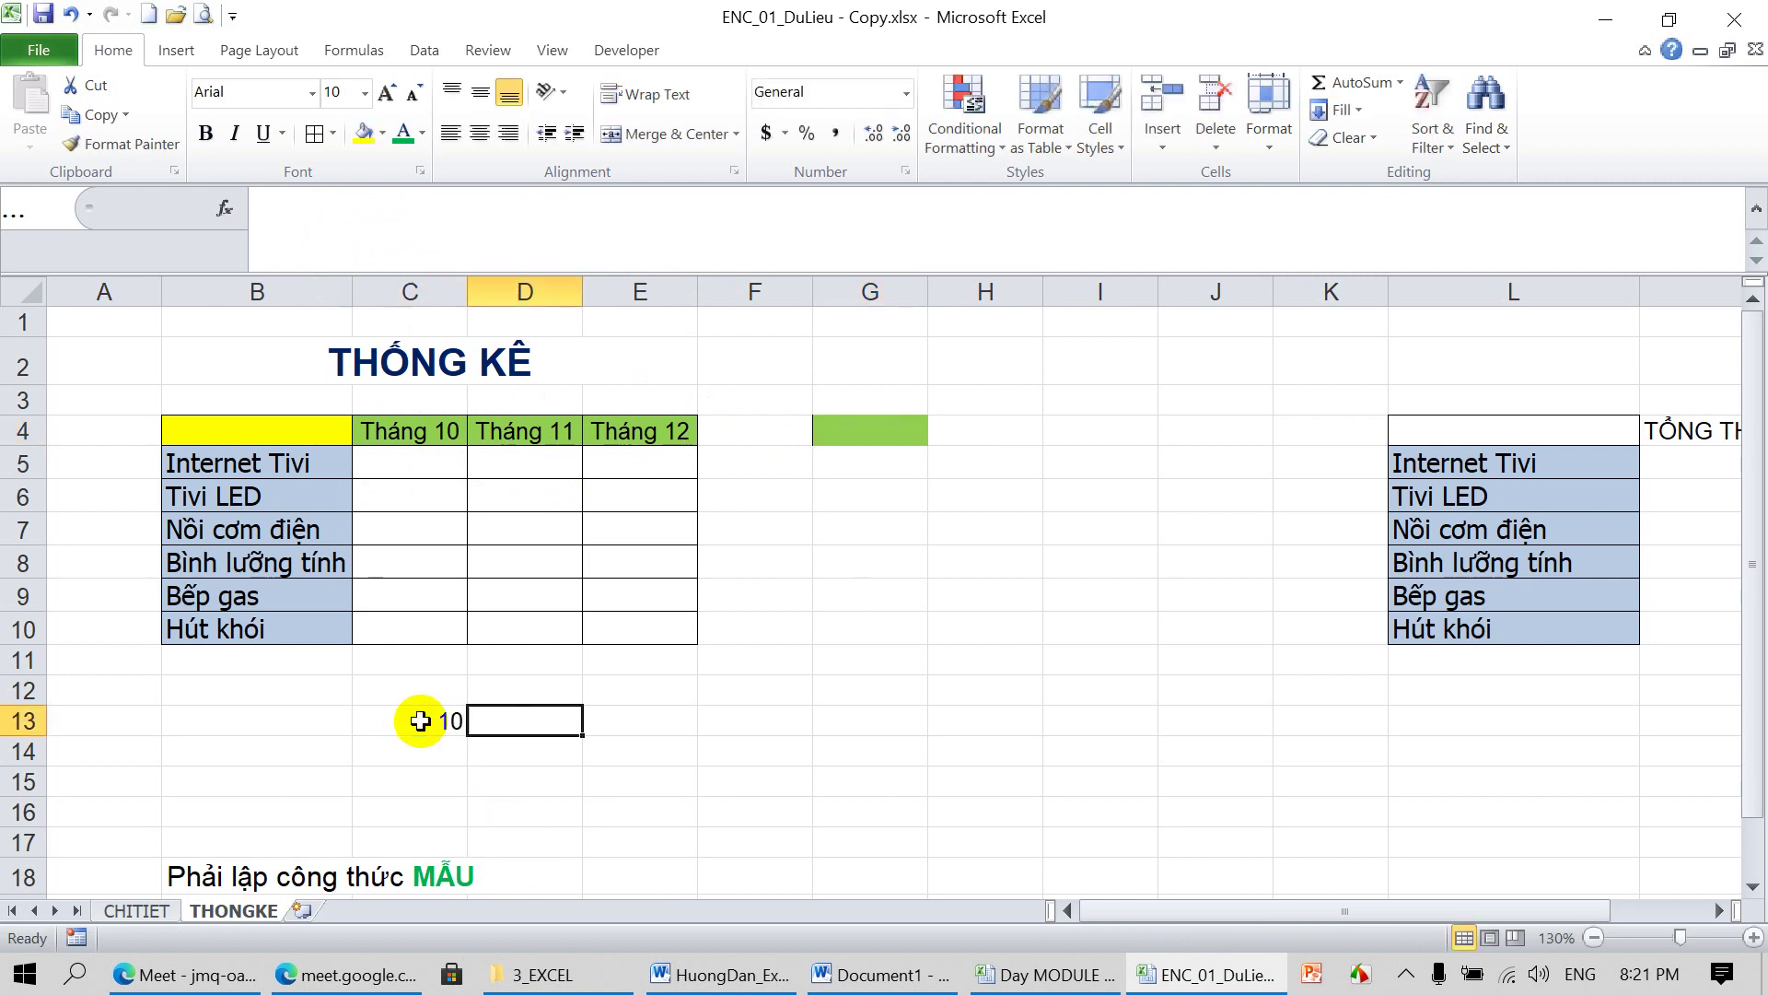
type("11")
key("Tab")
type("12")
key("Tab")
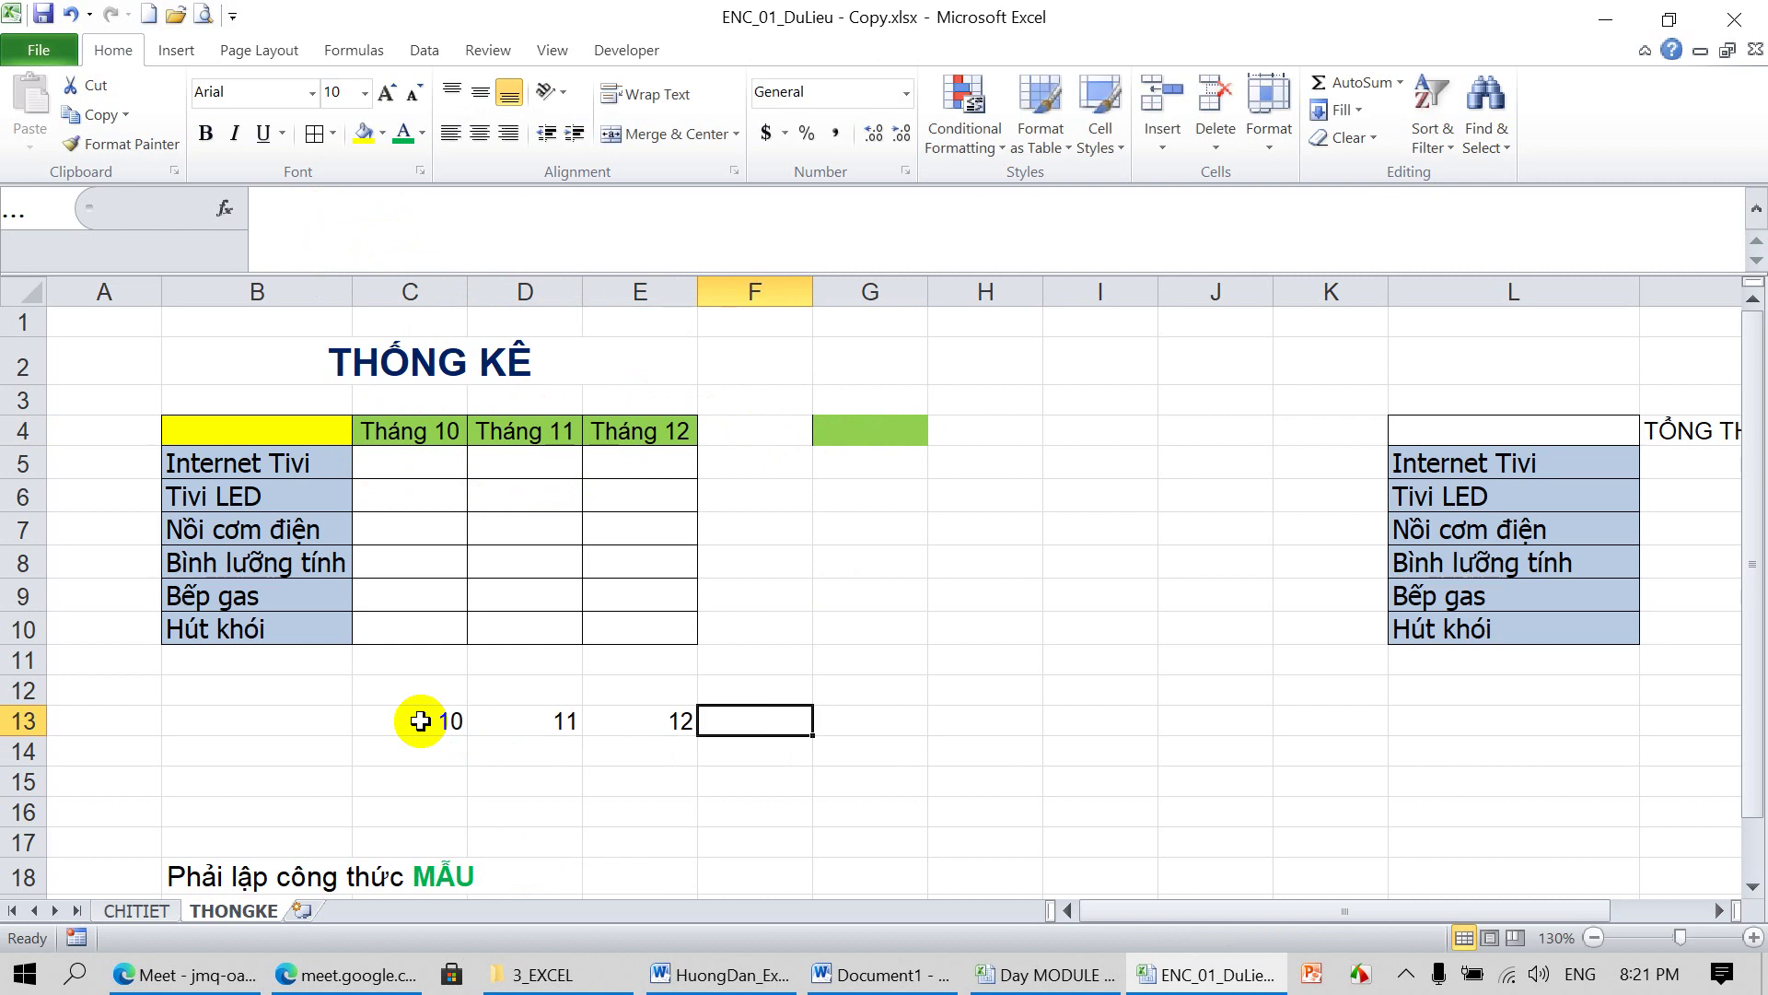
left_click_drag(421, 721, 615, 725)
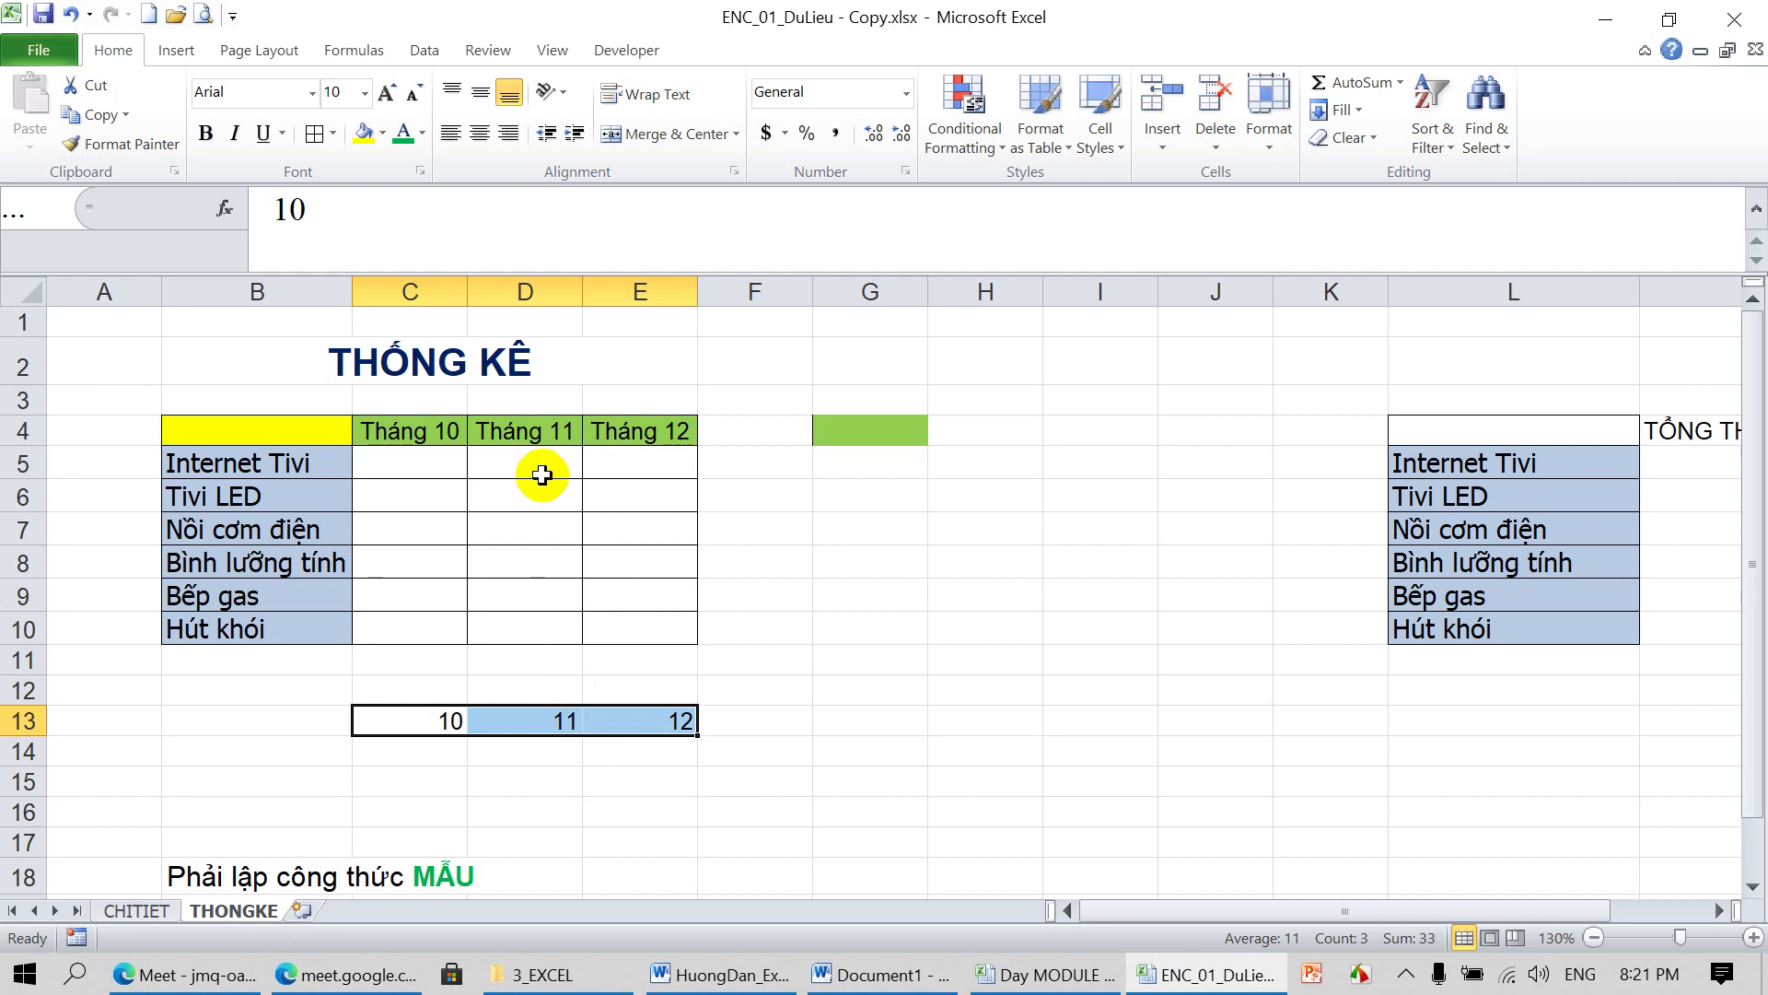
left_click(383, 133)
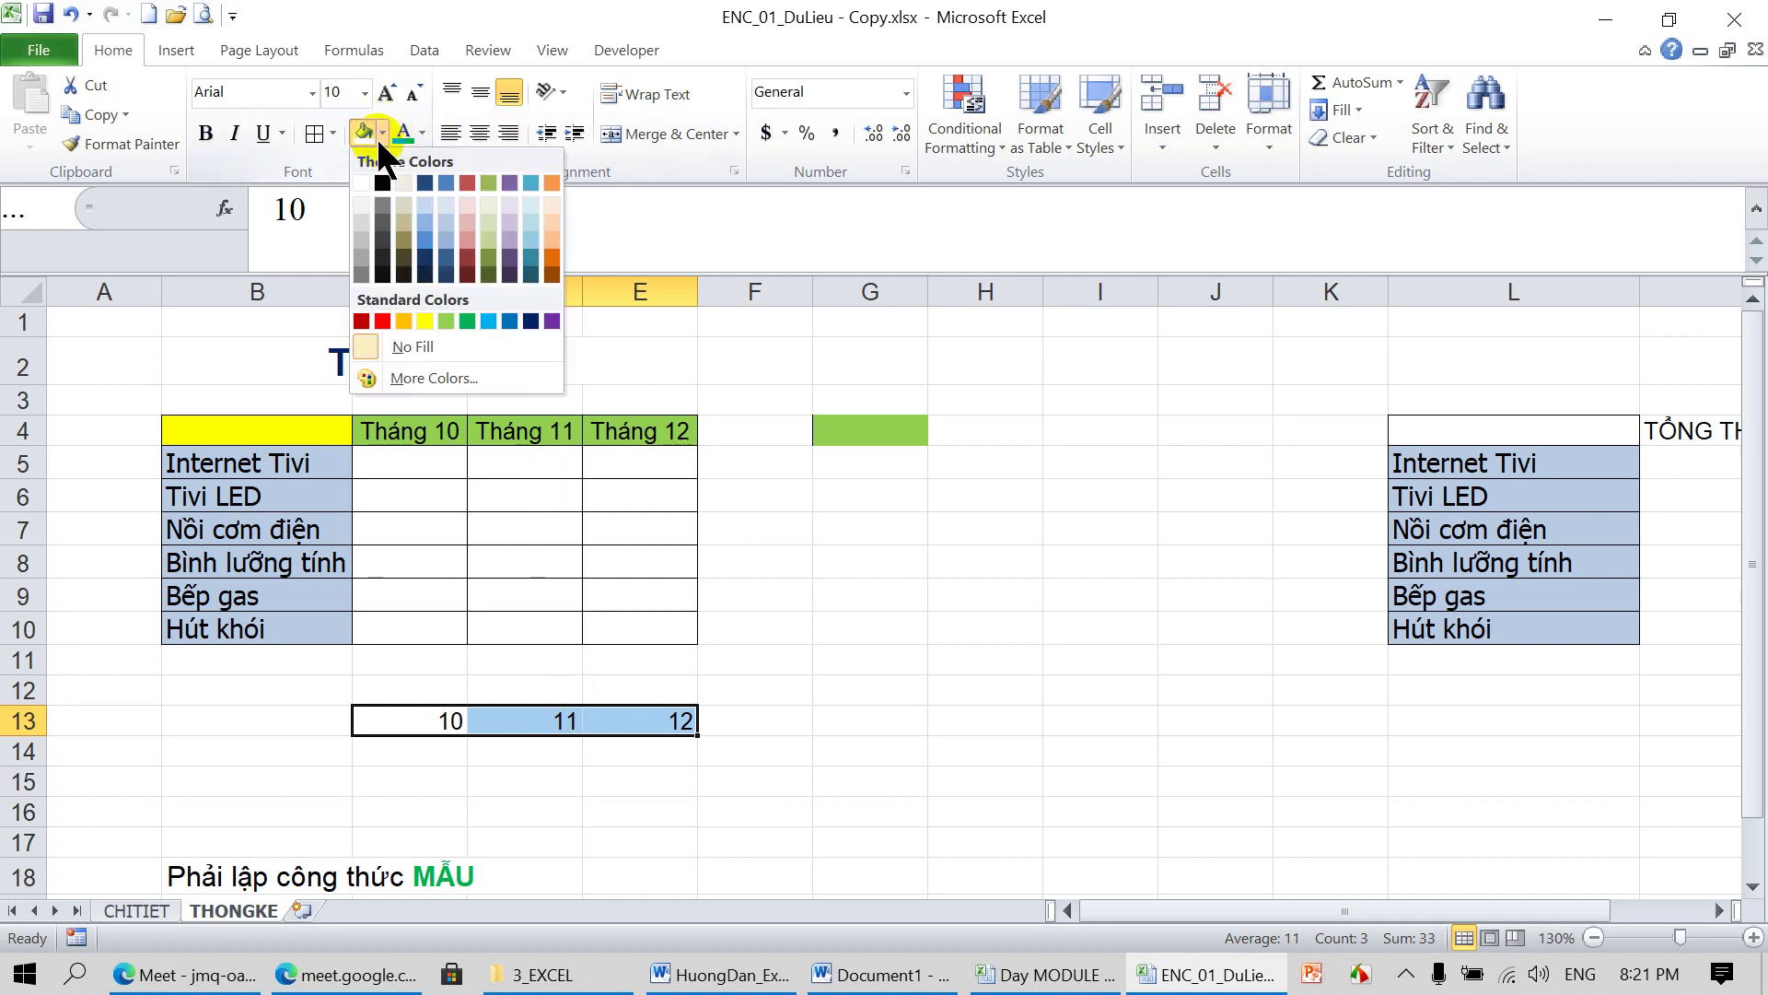
left_click(549, 221)
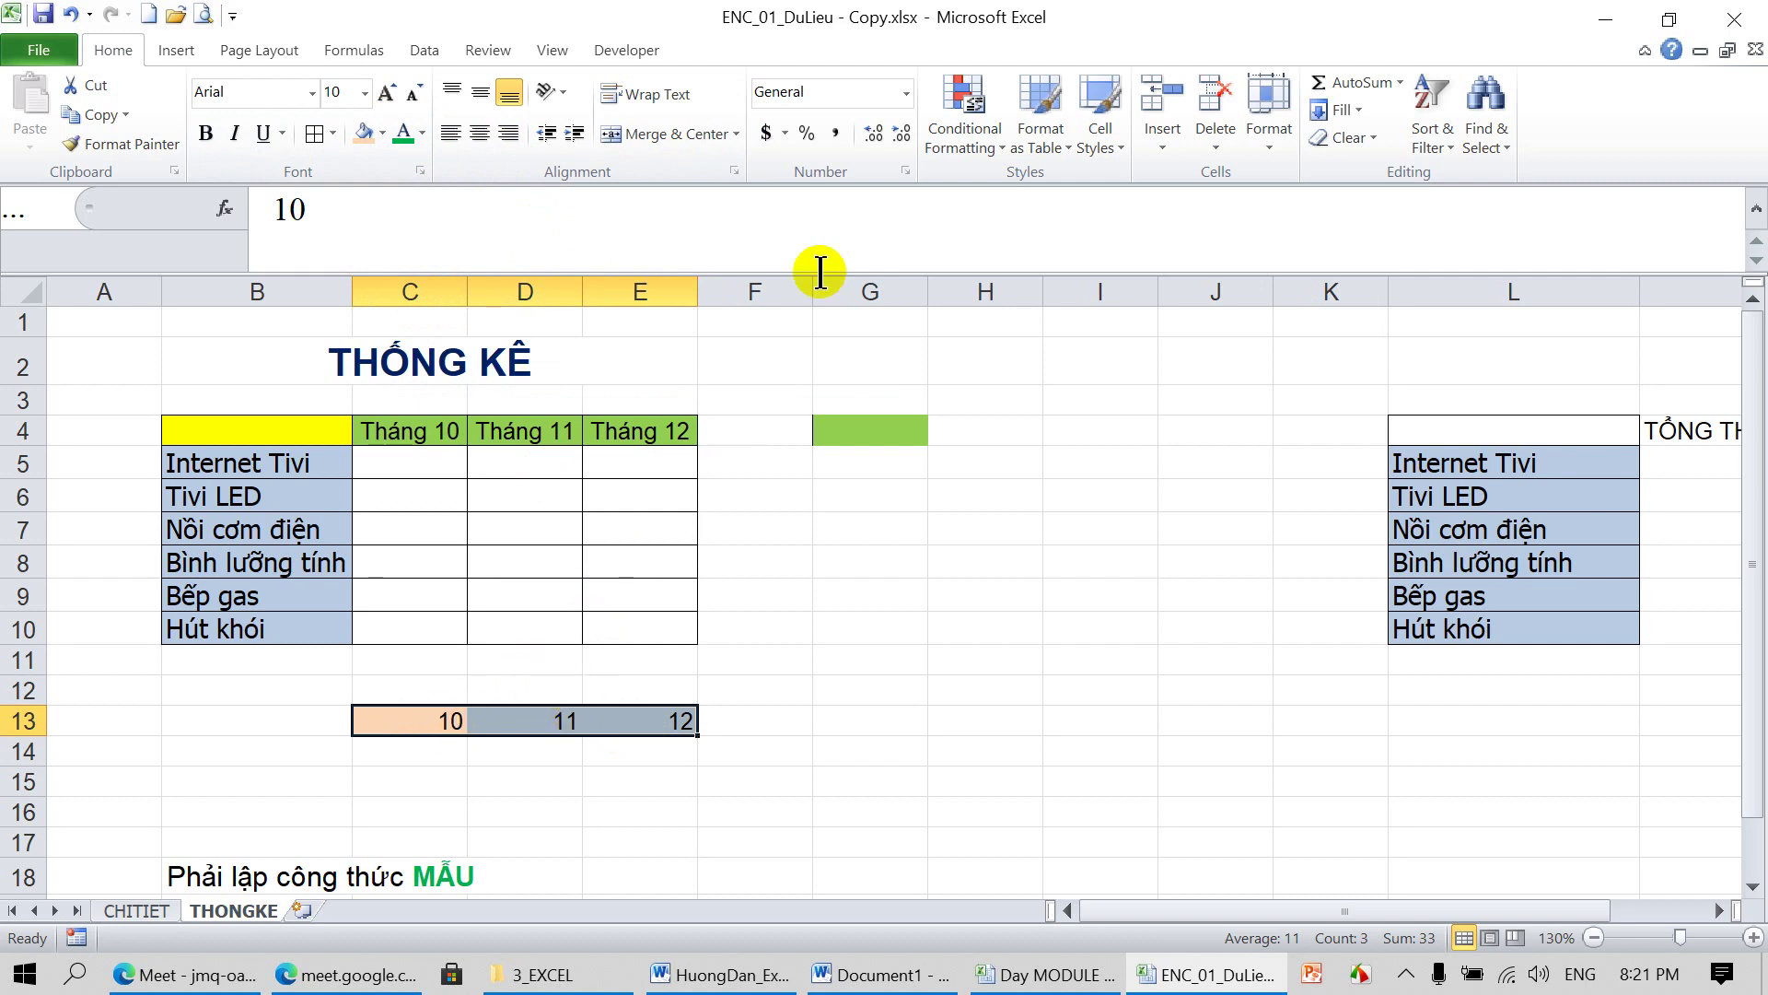
Apply the custom number format "THÁNG "0 to C13:E13
left_click(905, 172)
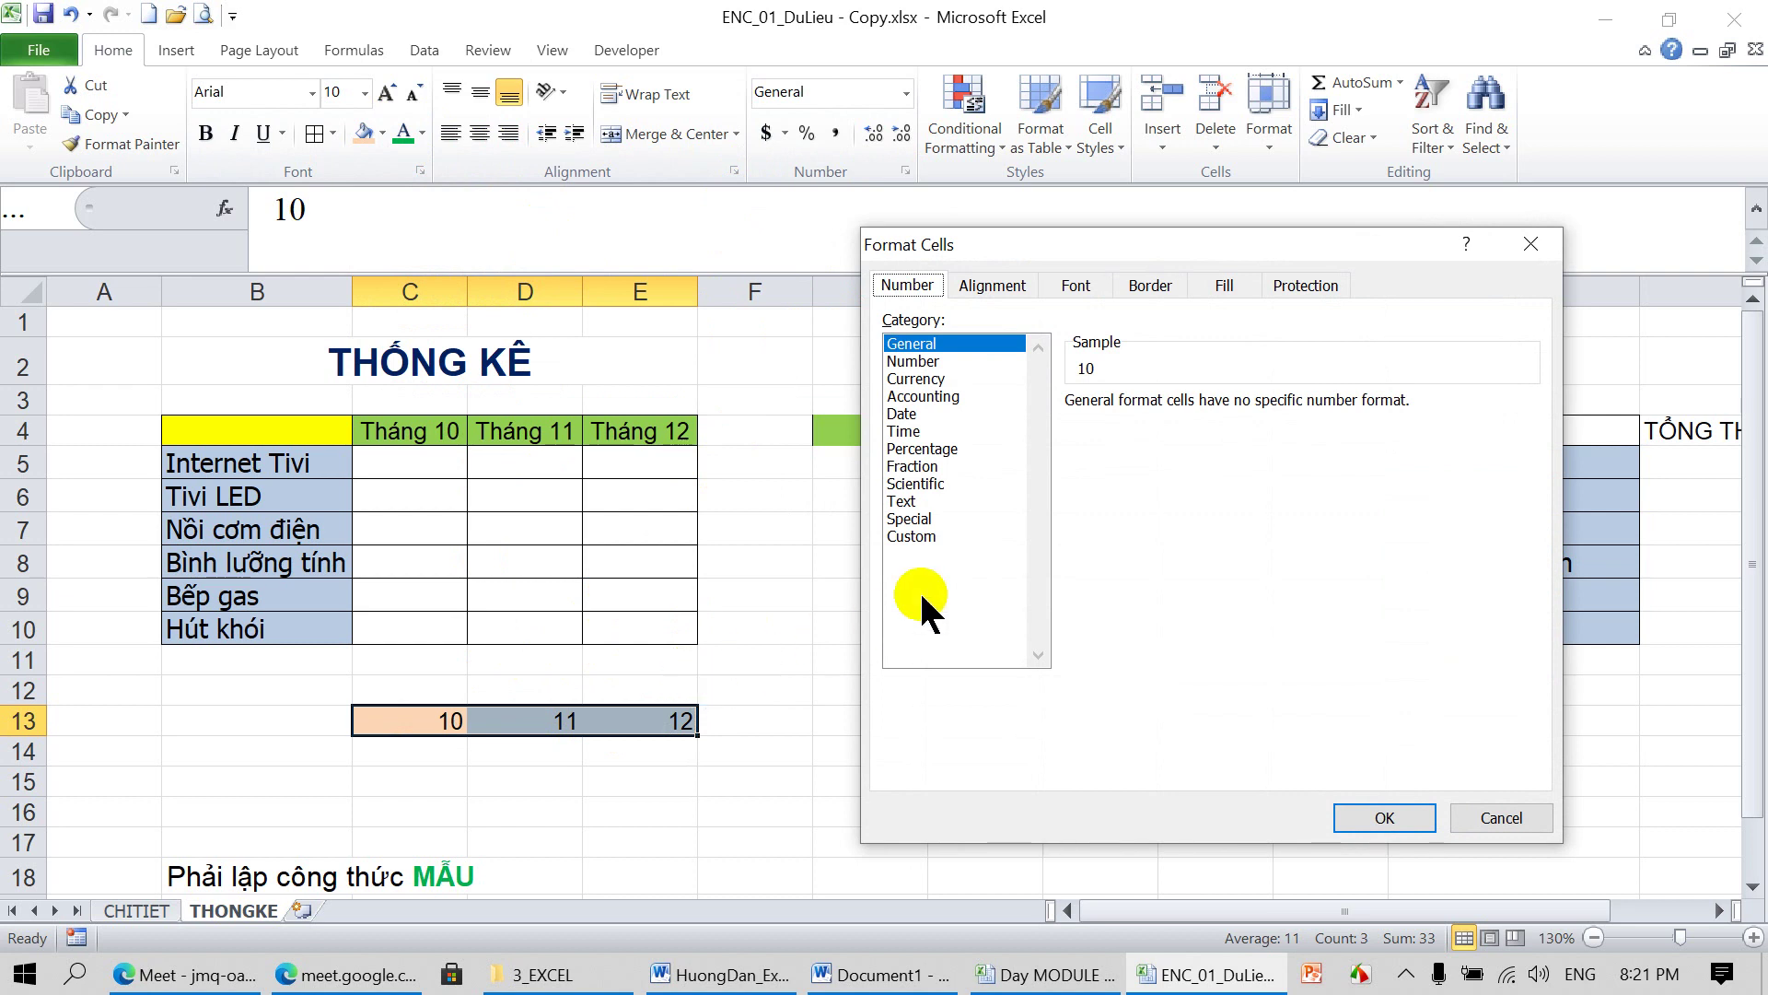
left_click(920, 534)
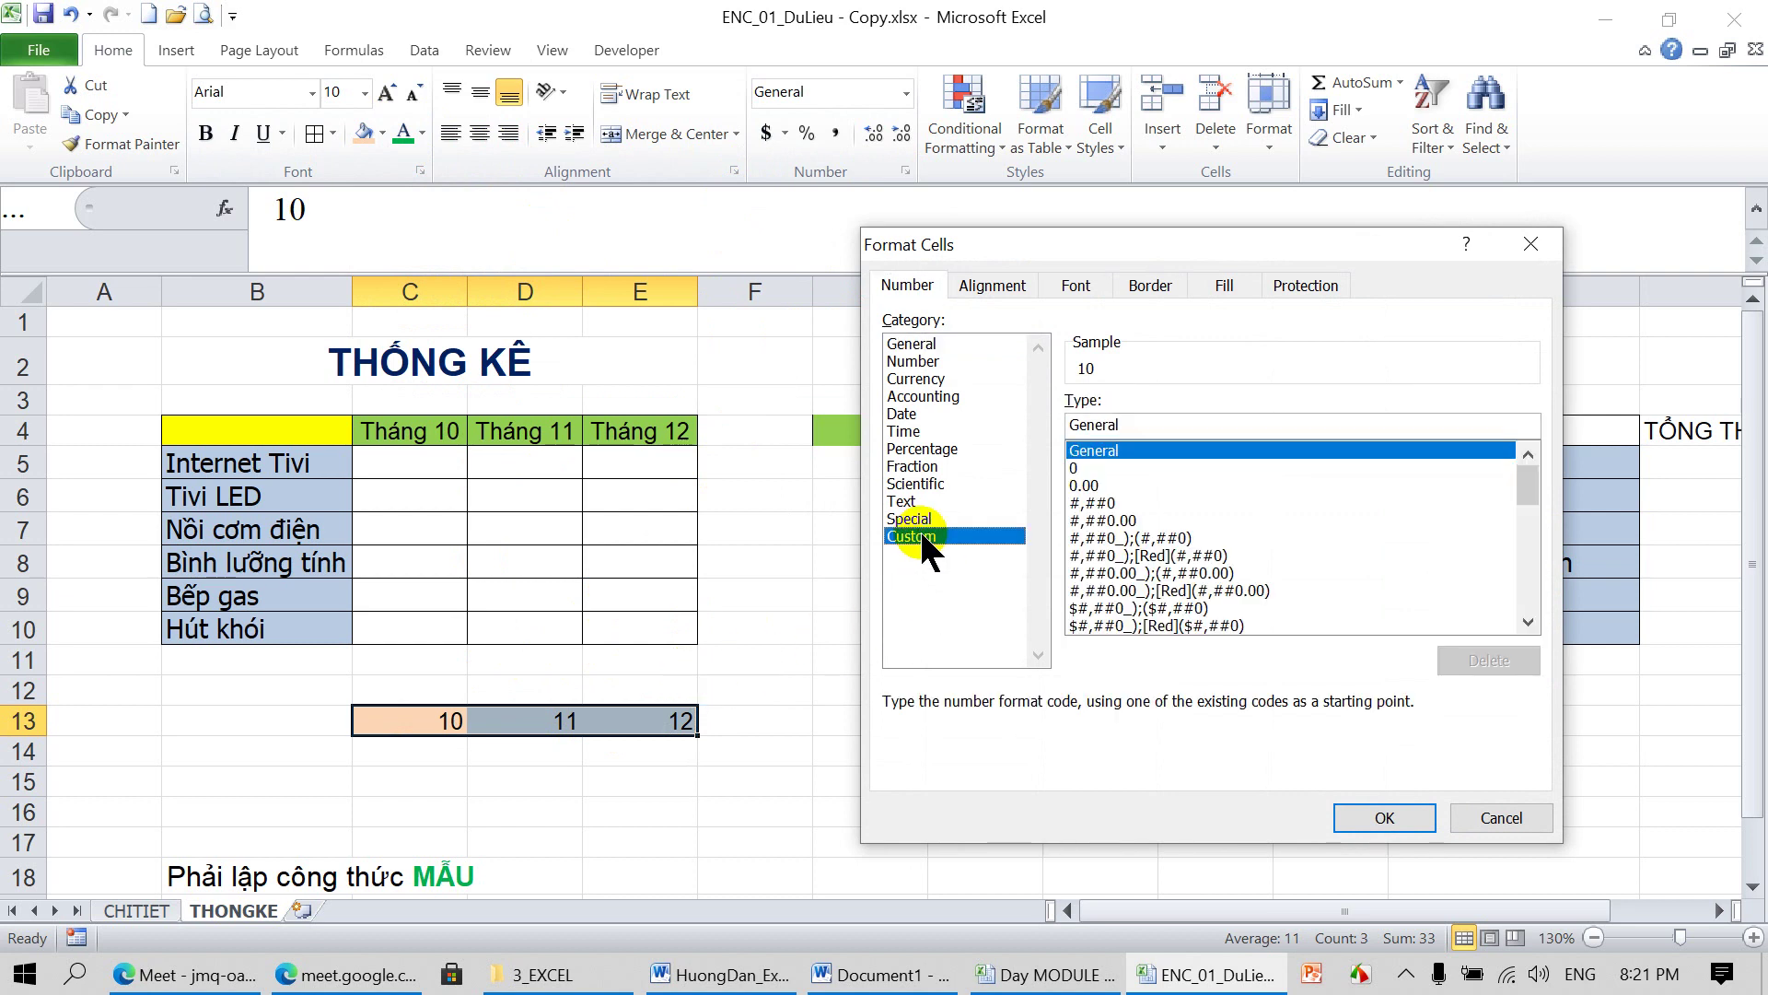
left_click_drag(1136, 424, 1027, 424)
type("\"")
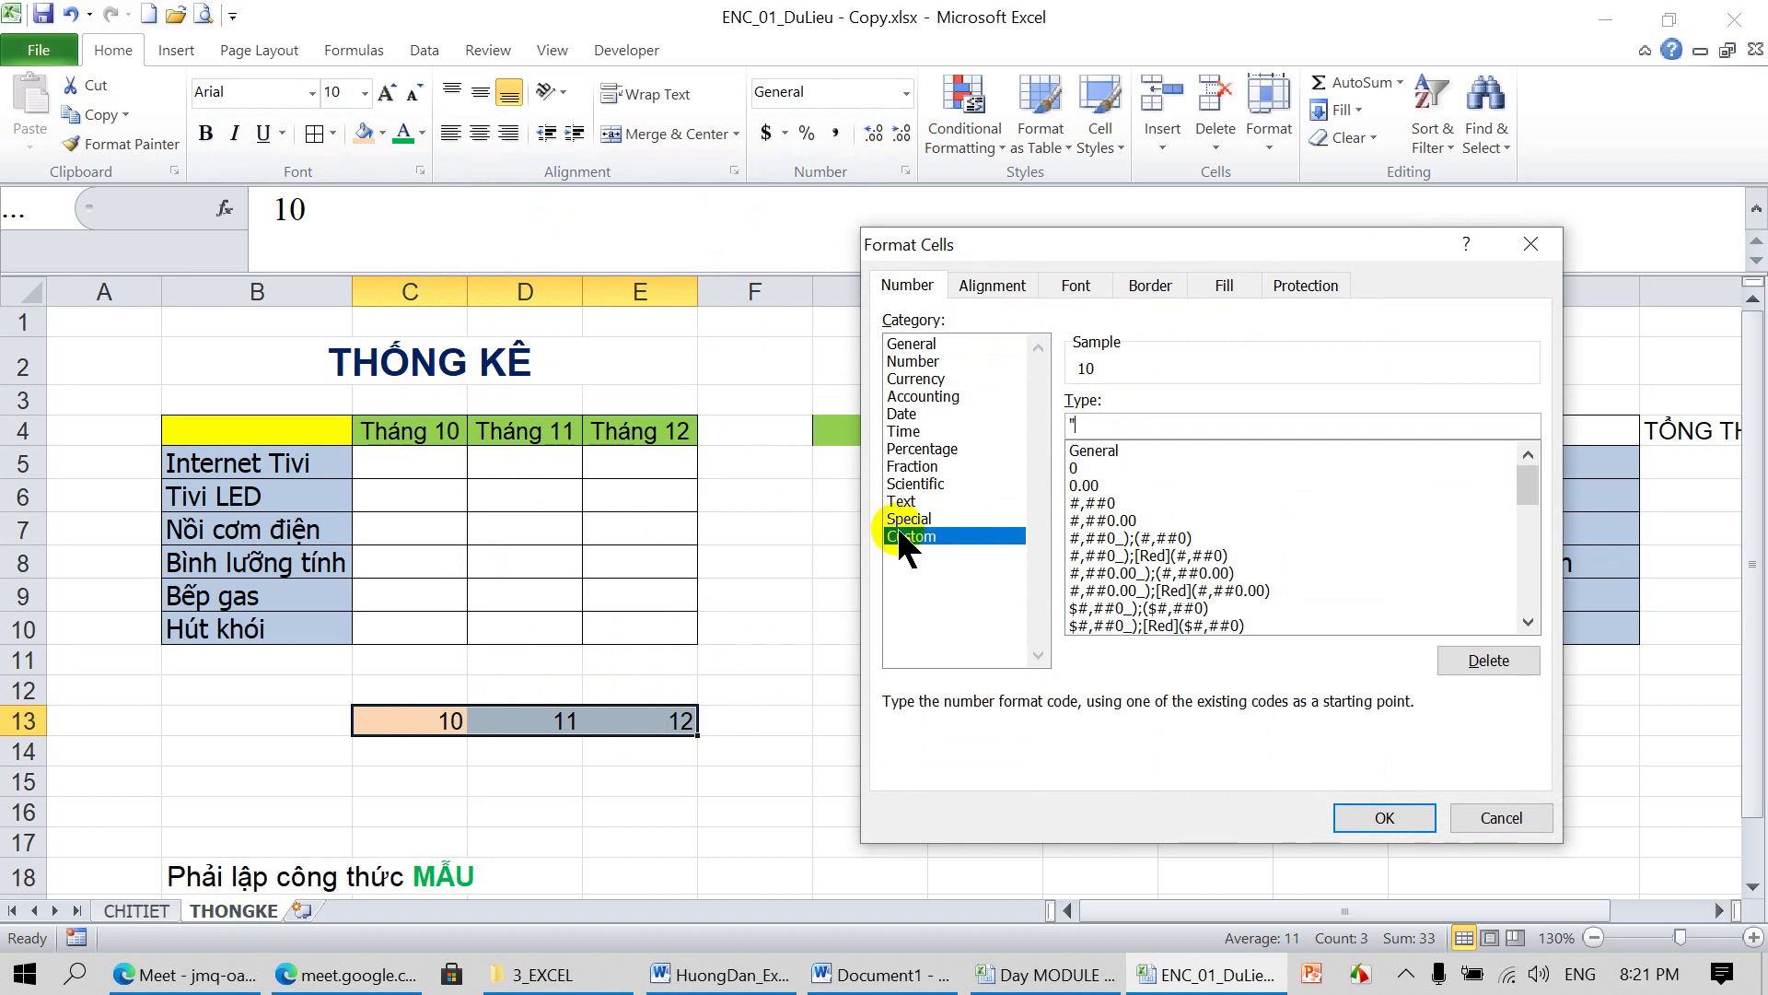
type("THÁNG \"")
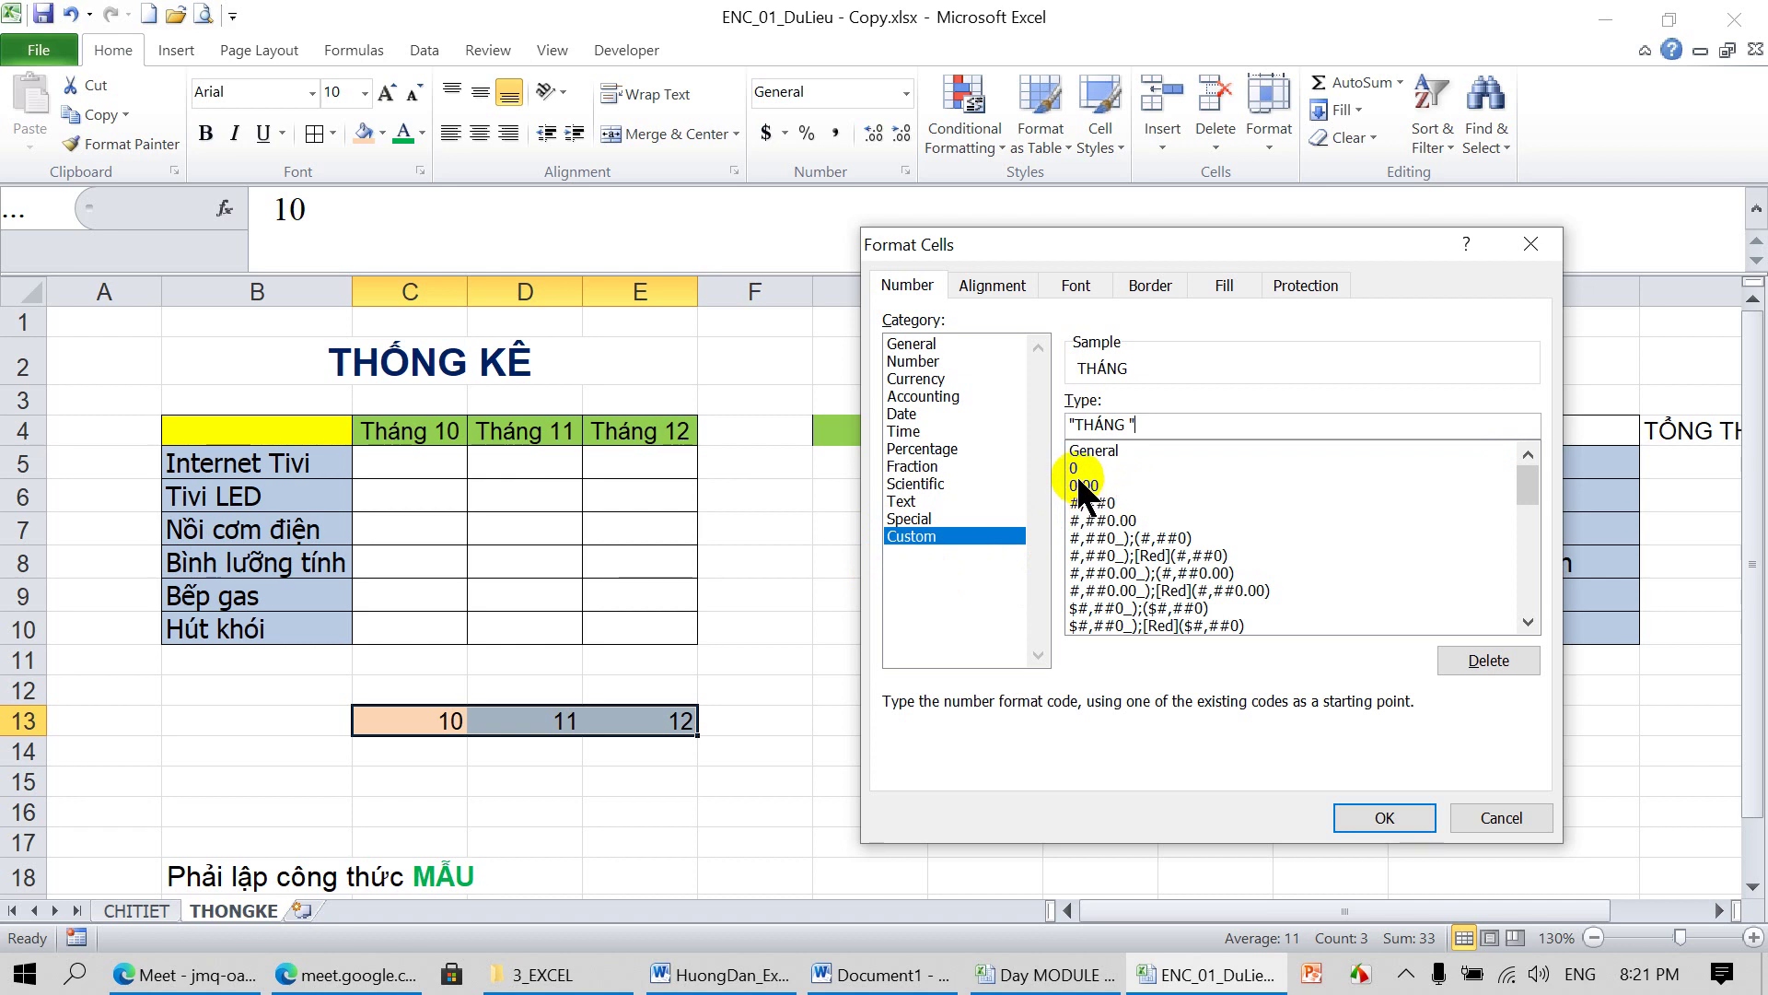
type("000")
key("BackSpace")
key("BackSpace")
key("BackSpace")
type("#")
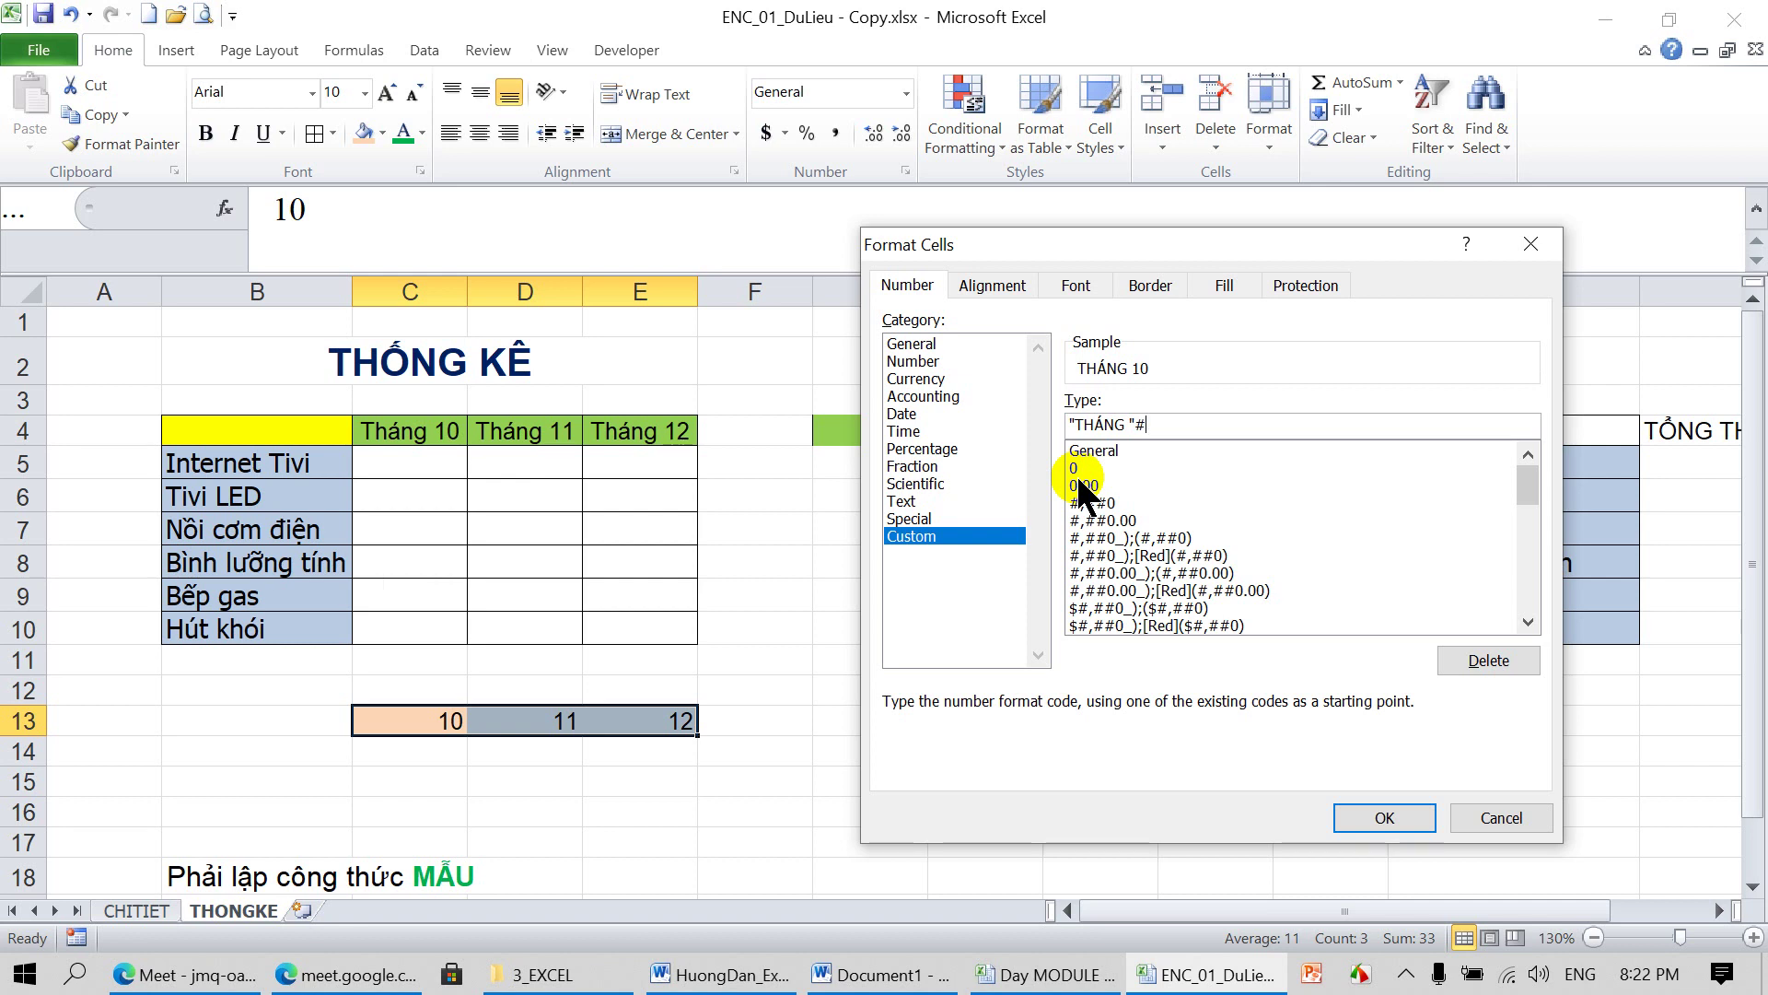
key("BackSpace")
type("0")
left_click(1391, 818)
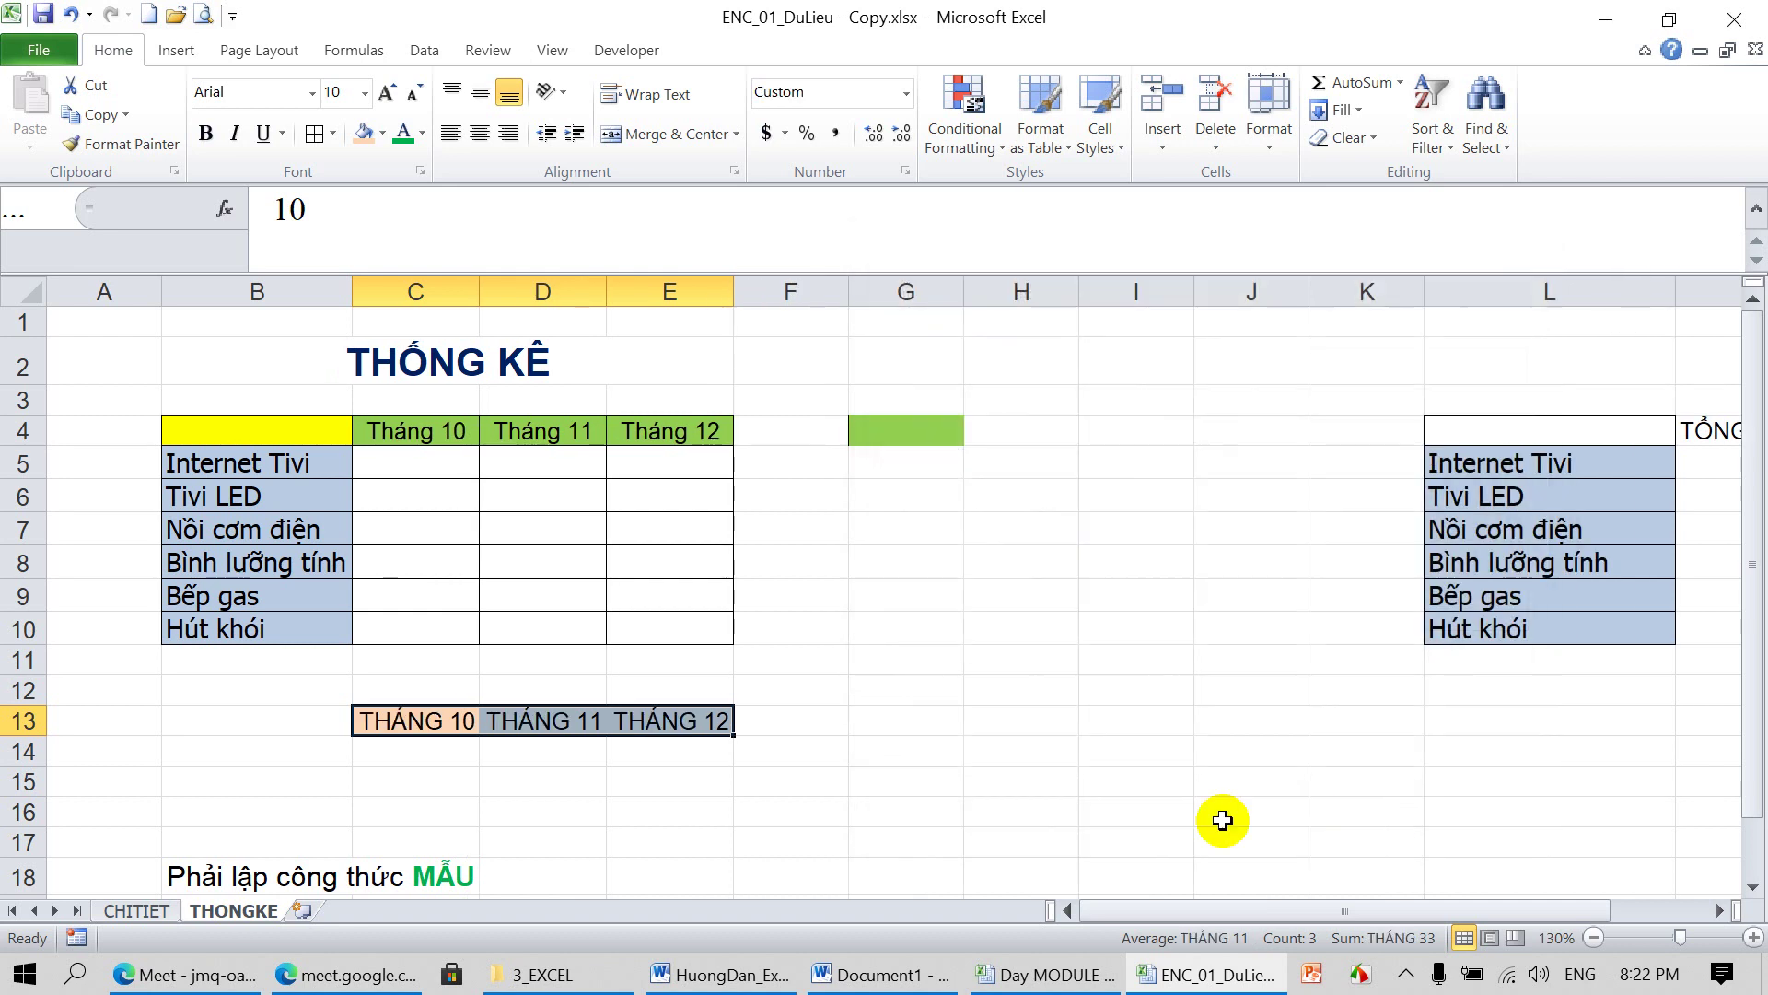
left_click(541, 727)
left_click(667, 732)
left_click(401, 723)
left_click(539, 721)
left_click(663, 723)
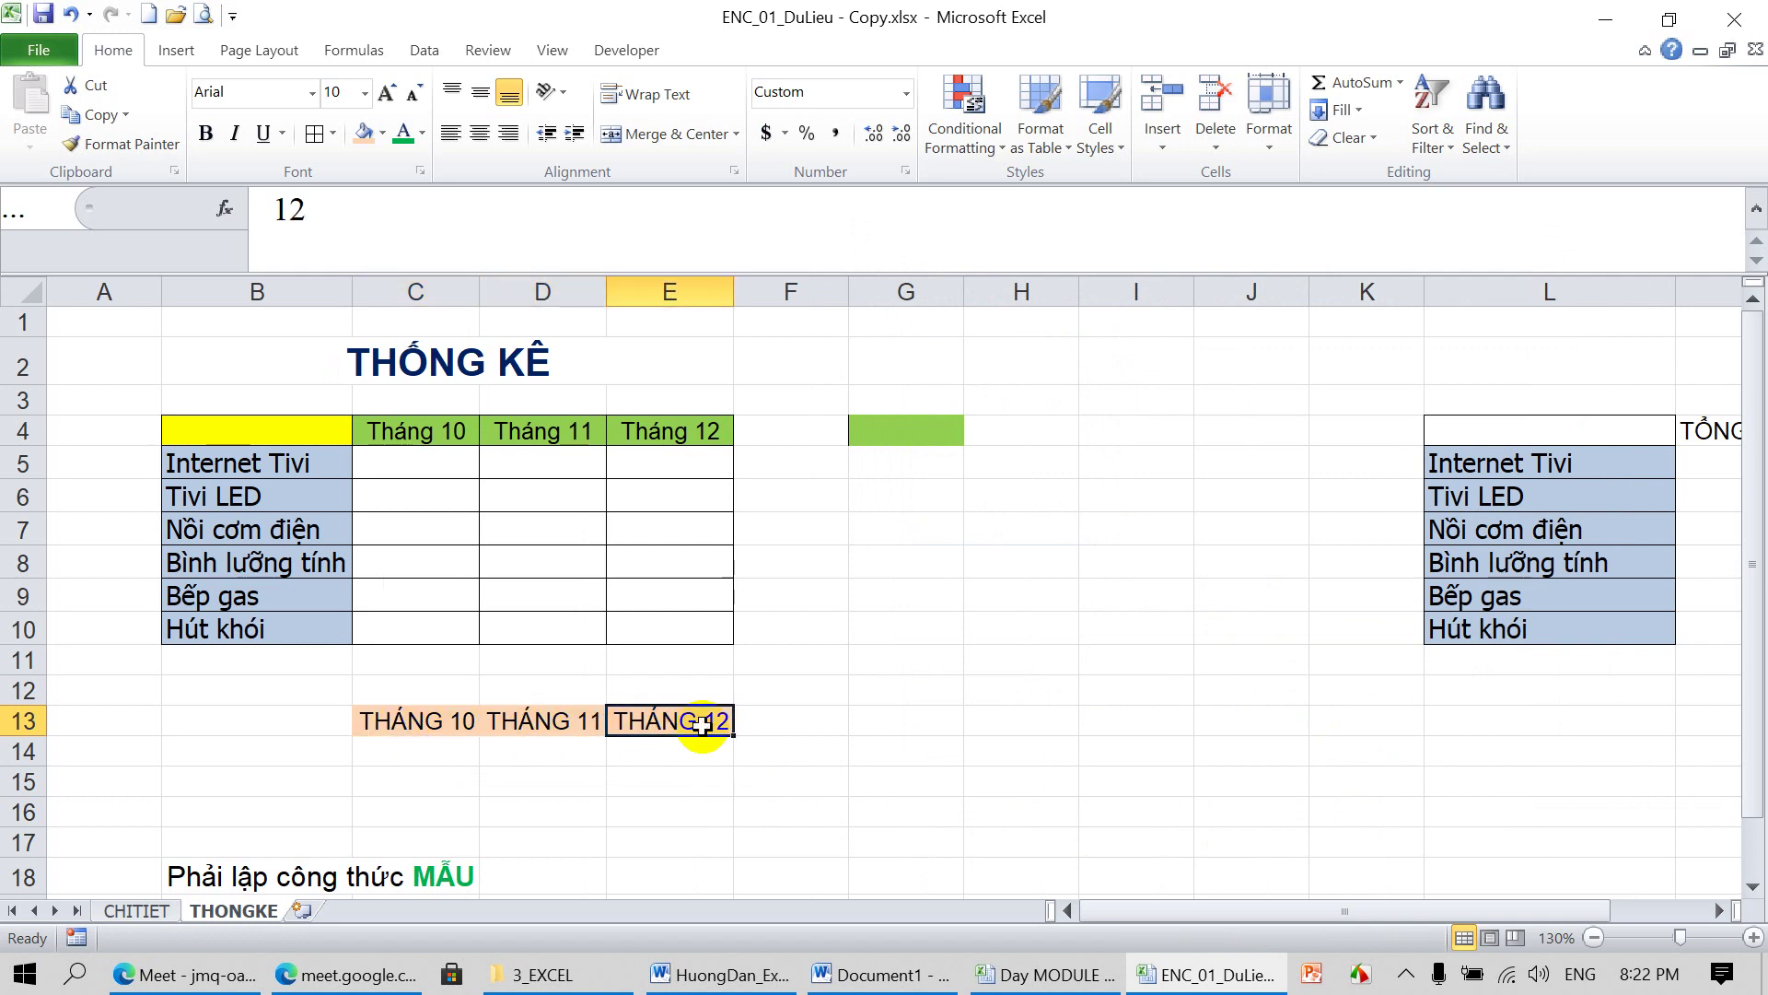
left_click(421, 722)
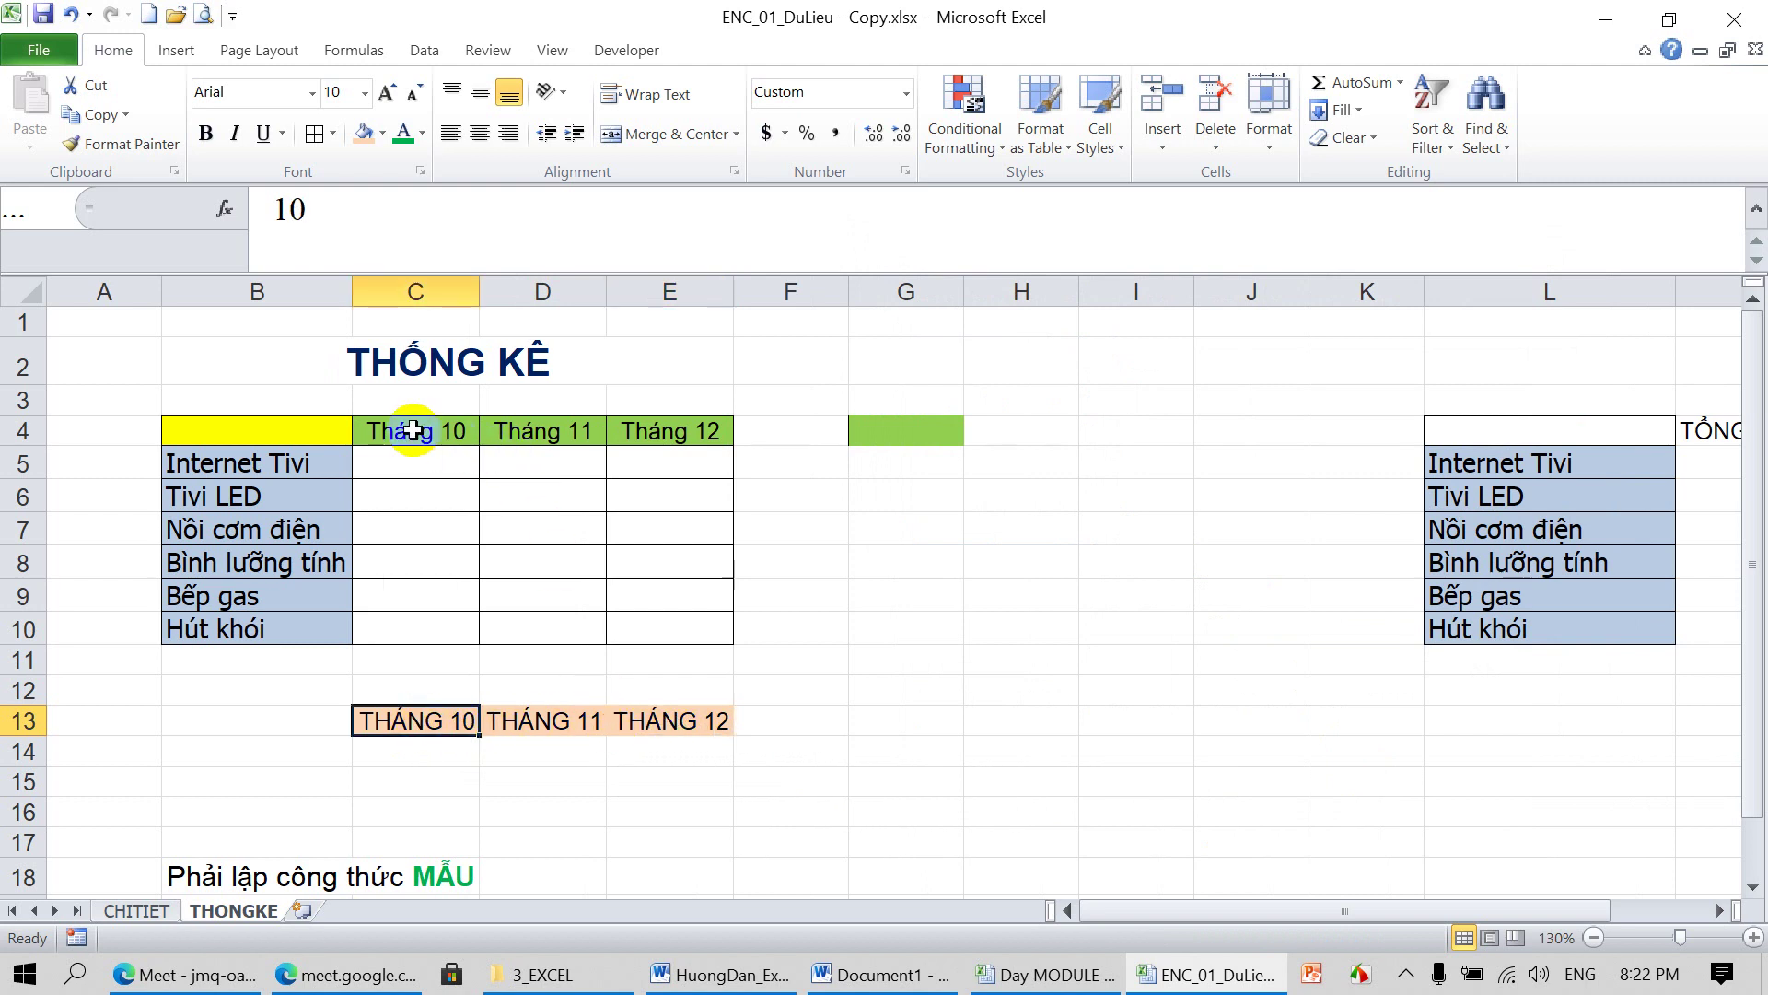
left_click_drag(410, 431, 644, 432)
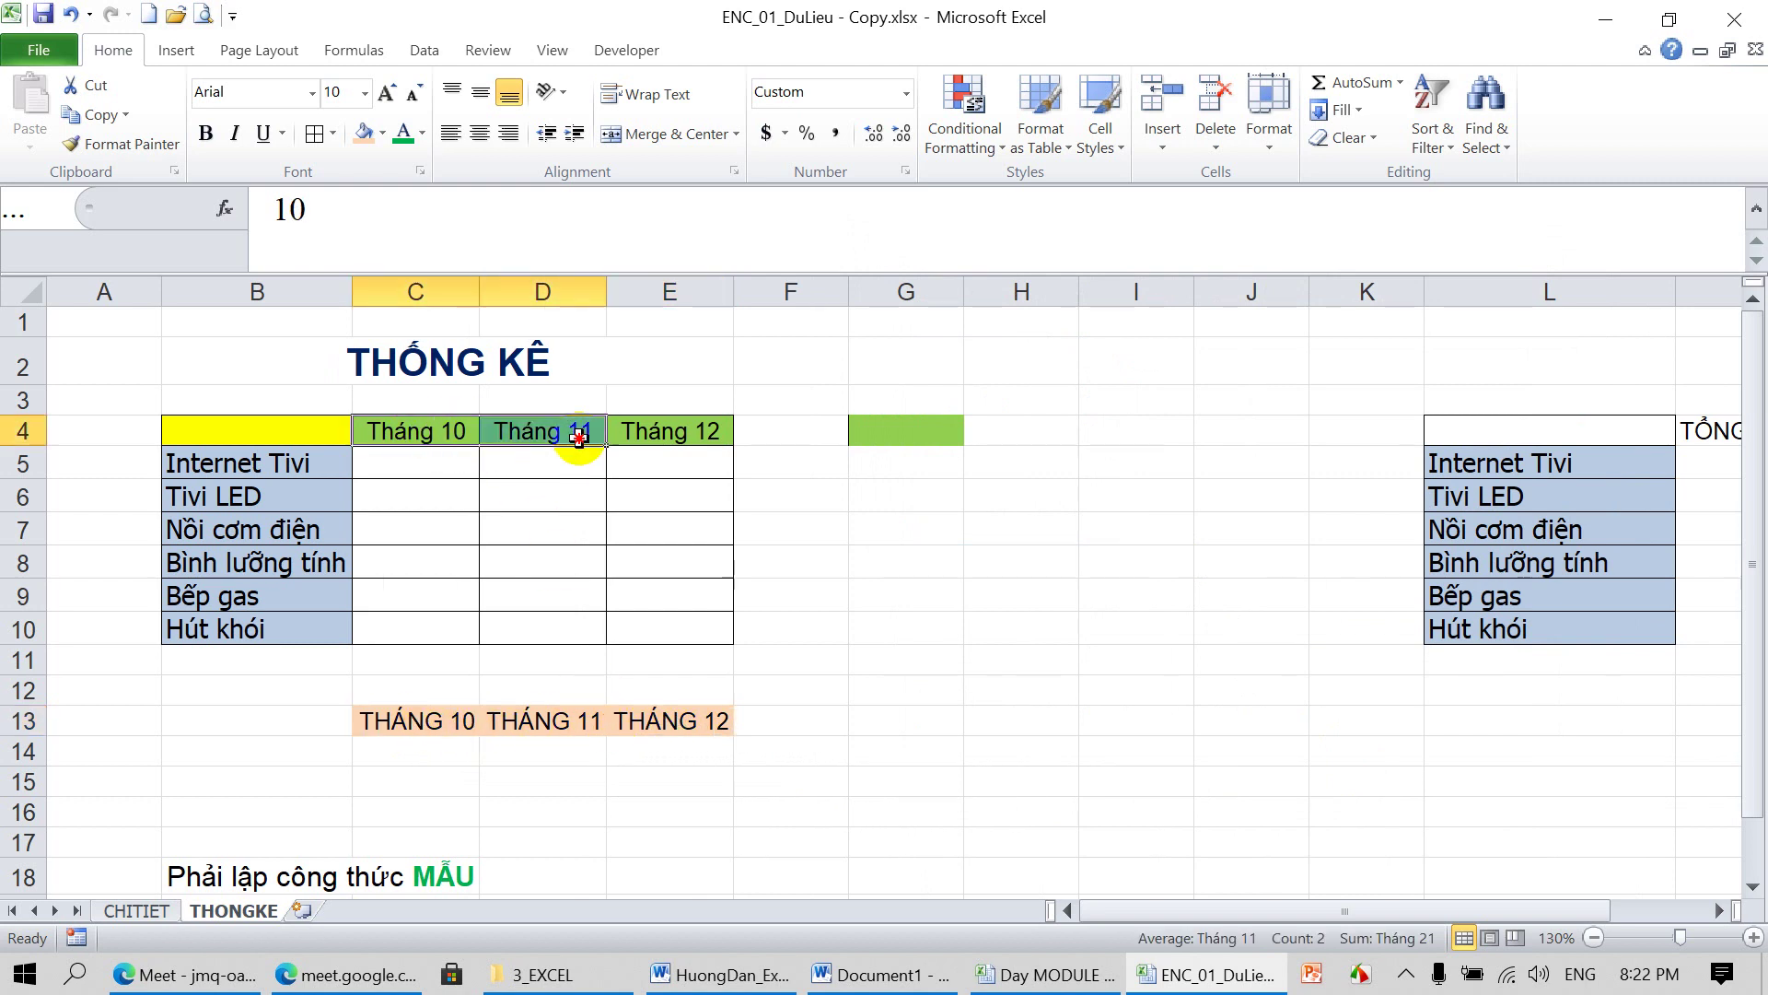
left_click(905, 171)
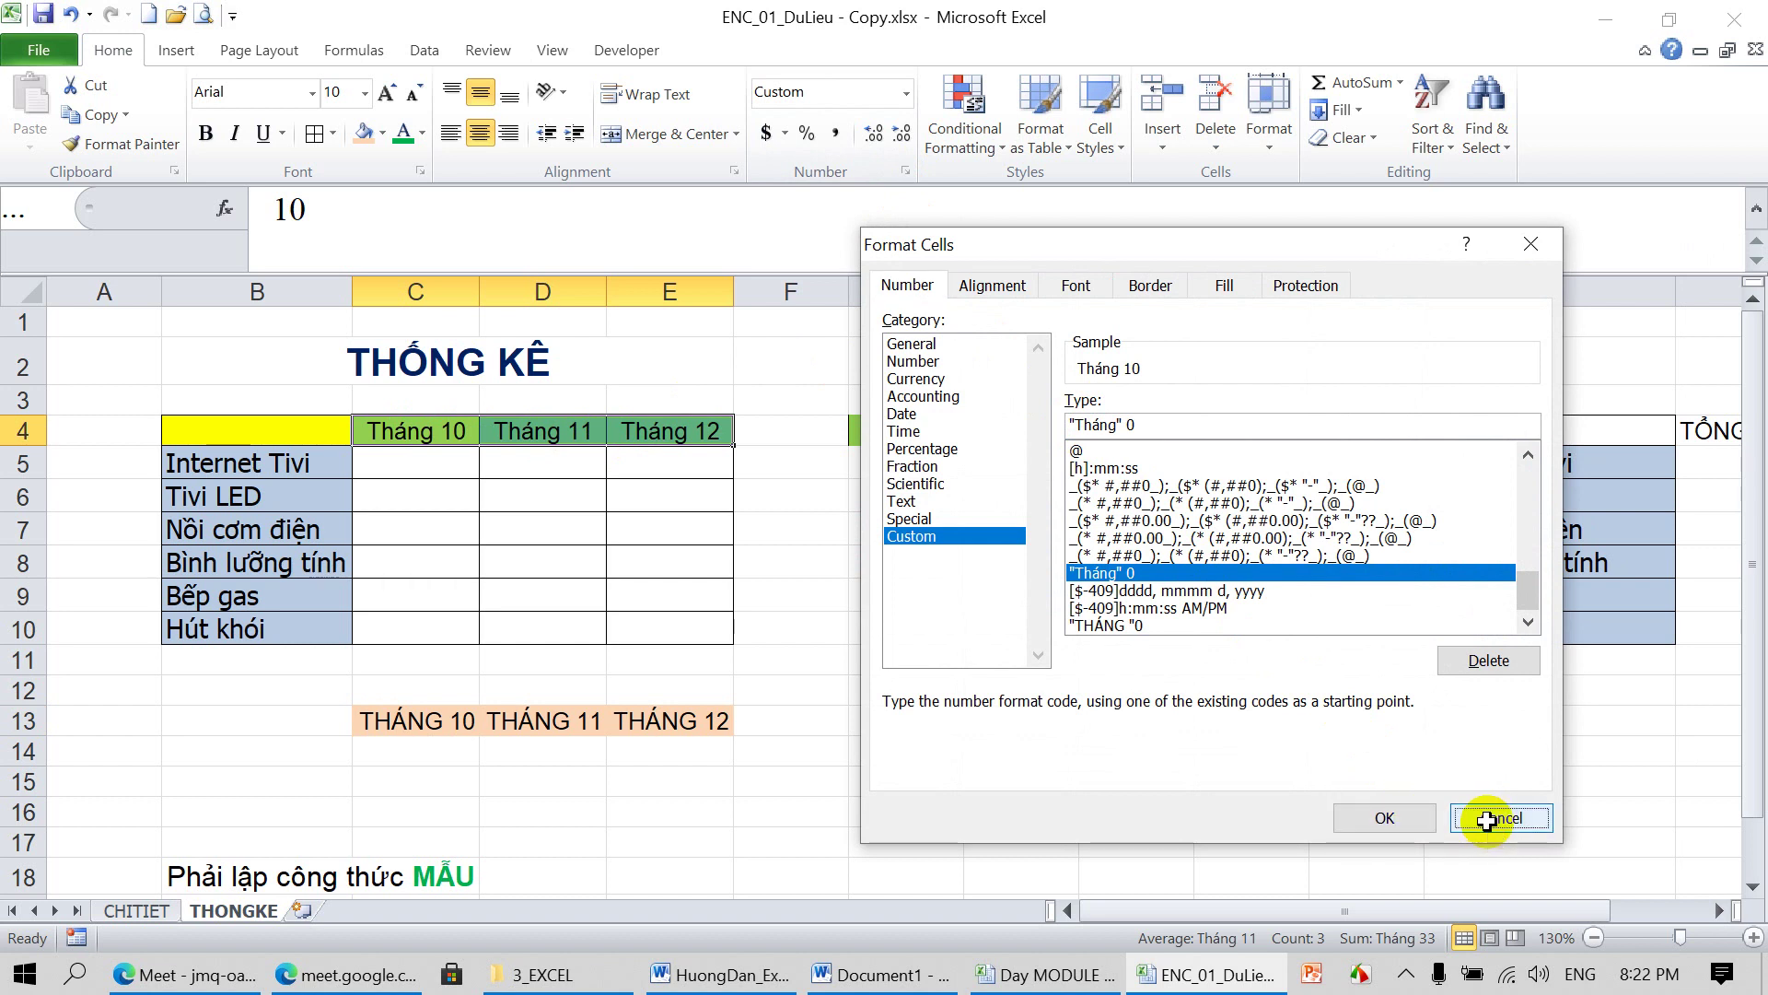
left_click(1485, 816)
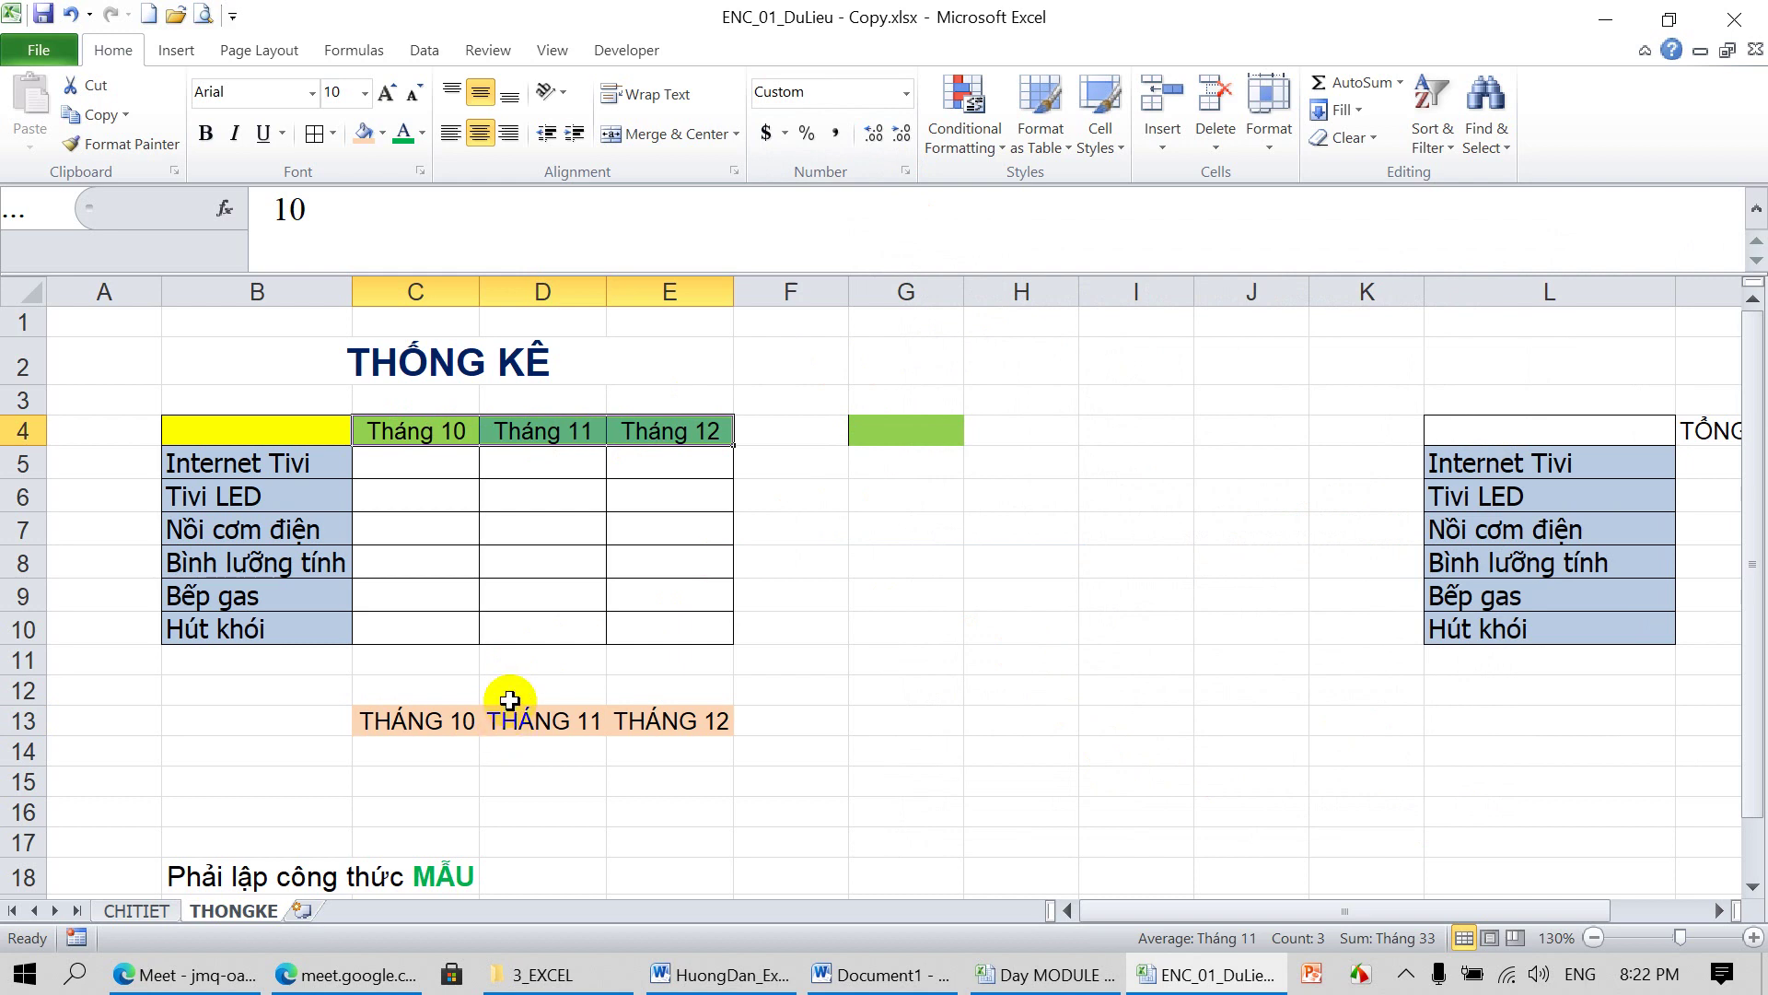
Check the month values held in C4, D4 and E4
left_click(406, 440)
left_click(538, 433)
left_click(655, 434)
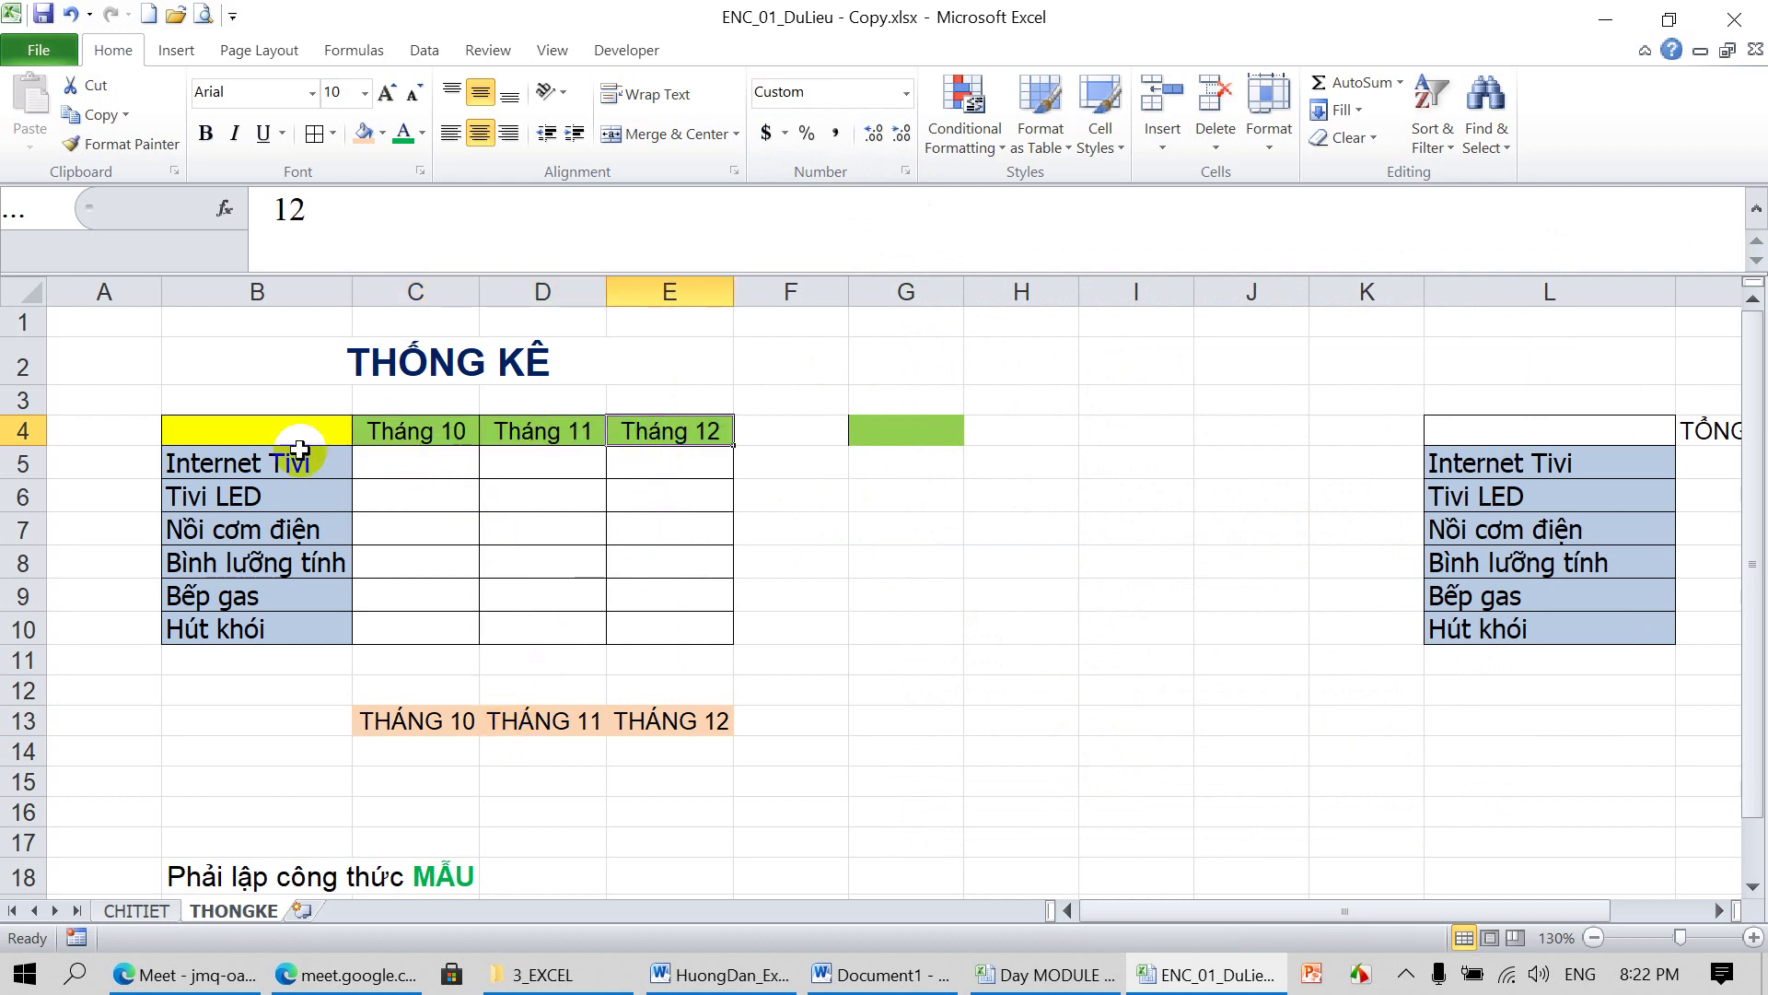
left_click(295, 428)
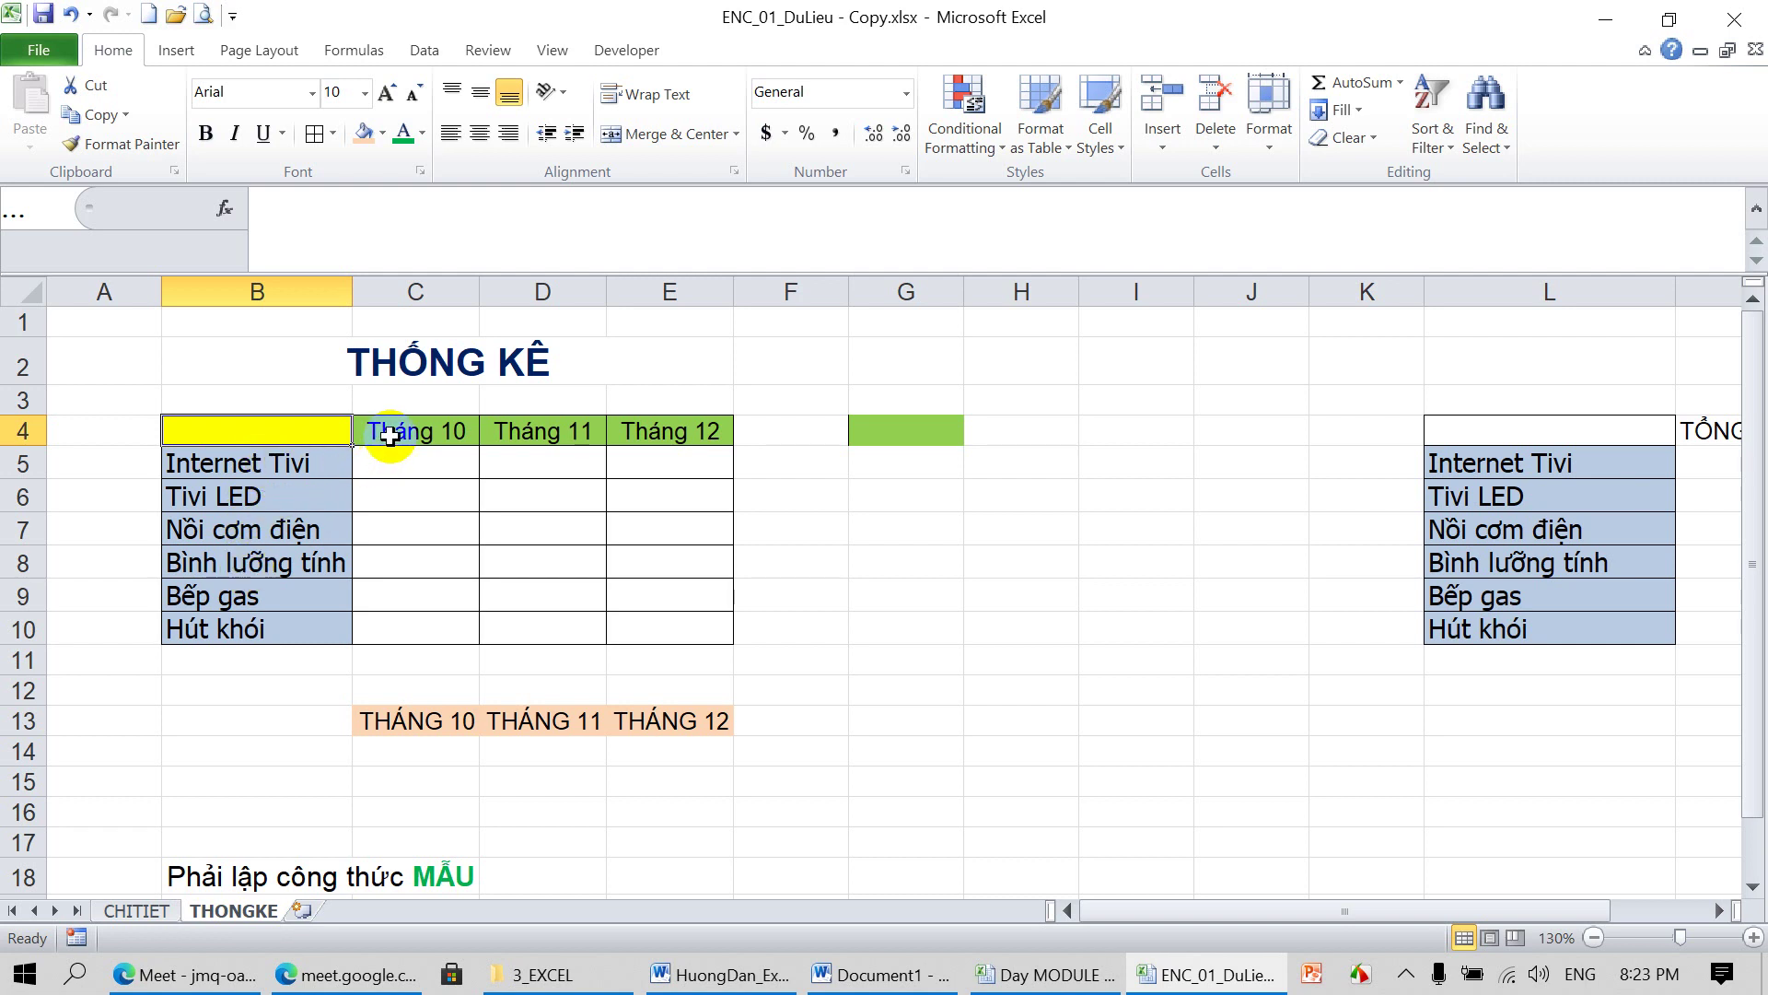
Fill cell C5 with the peach colour
left_click(411, 463)
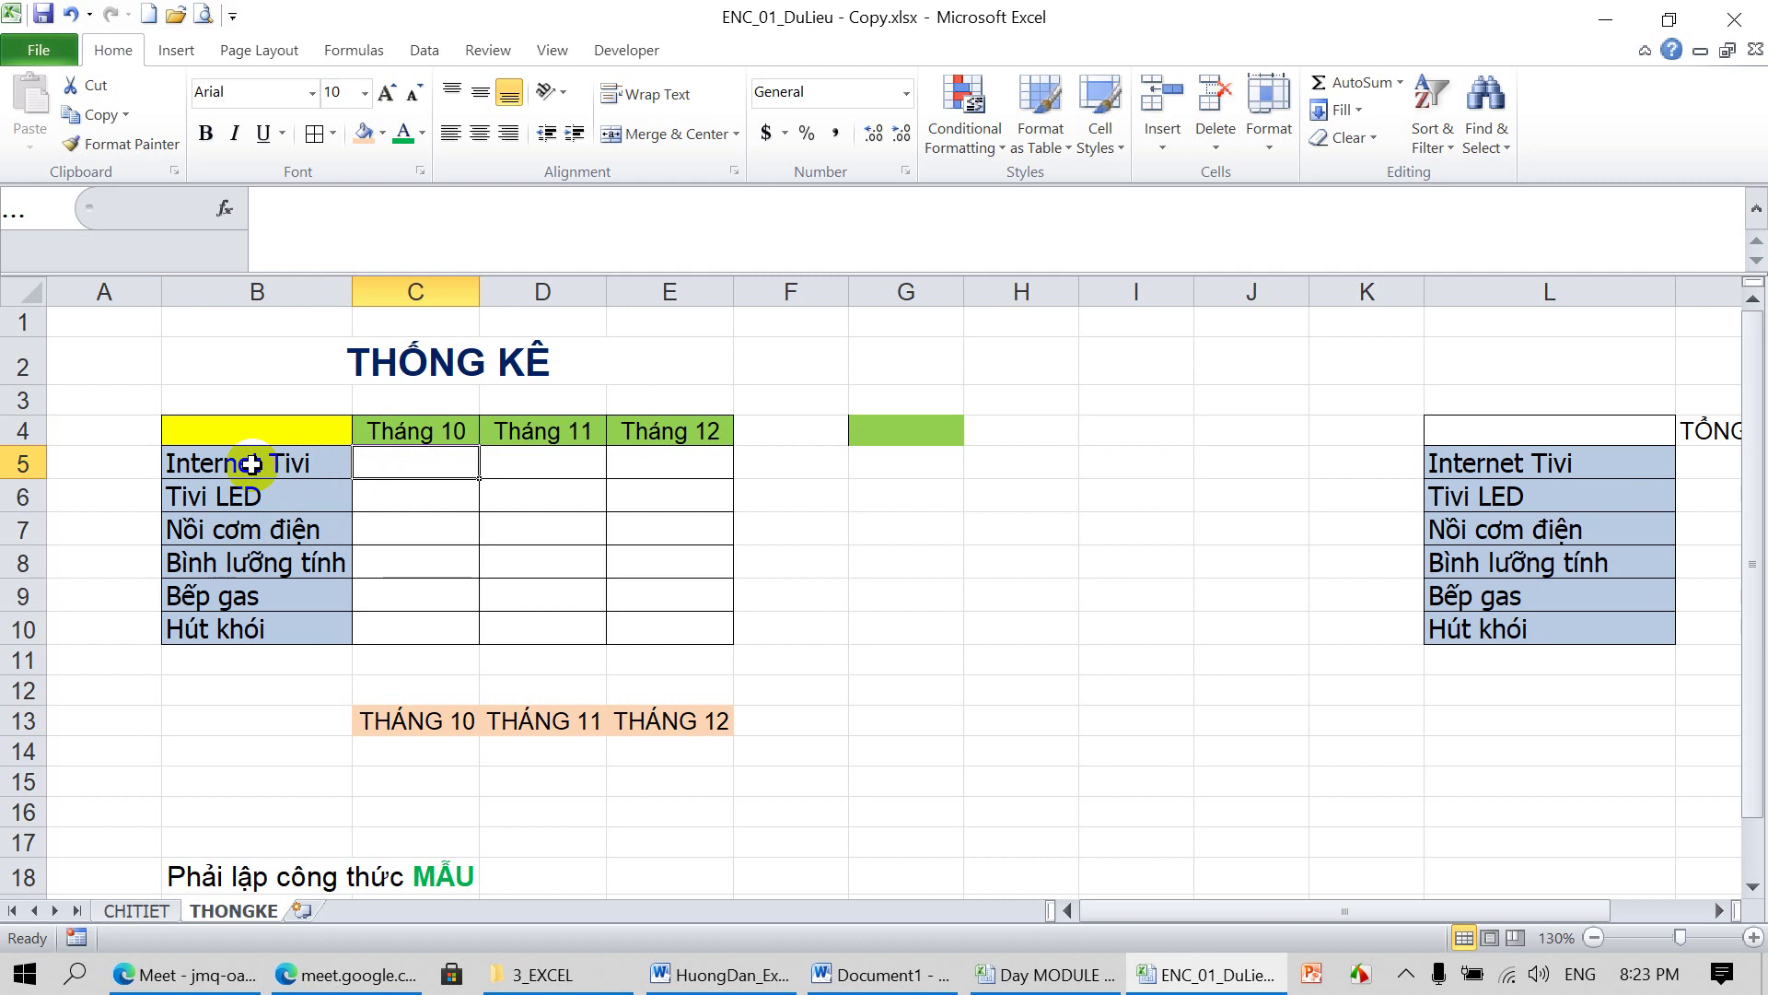
left_click(365, 129)
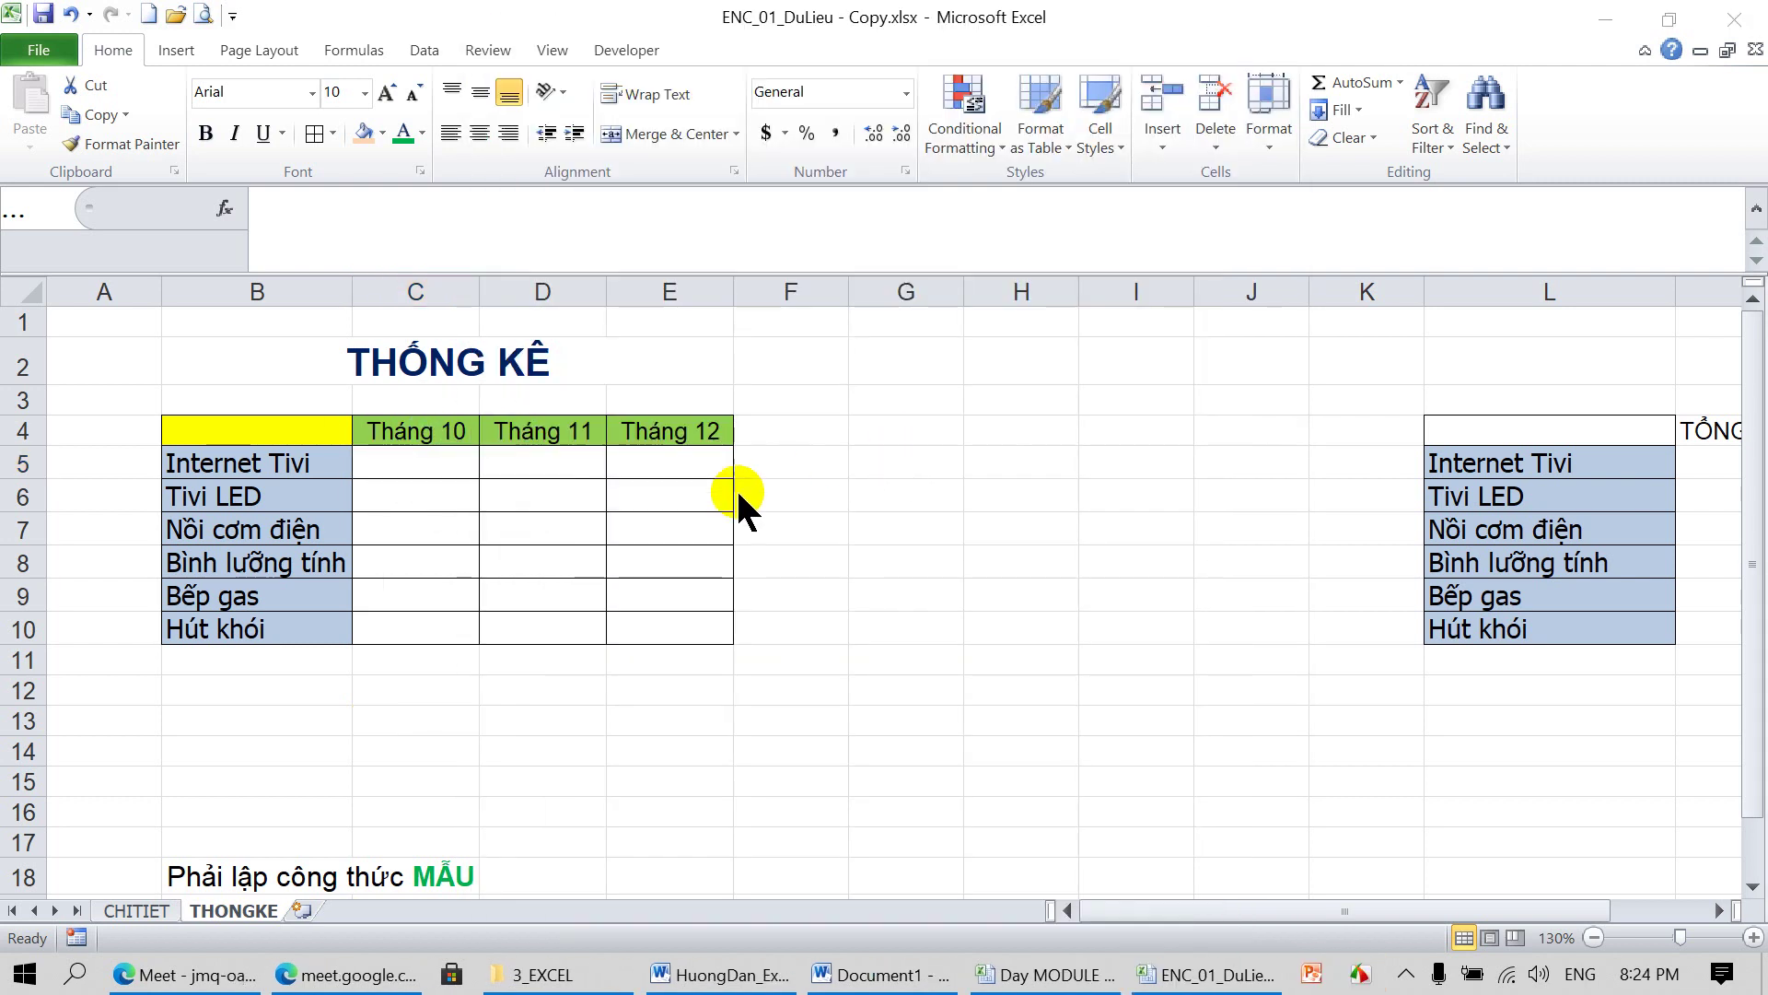
left_click(431, 464)
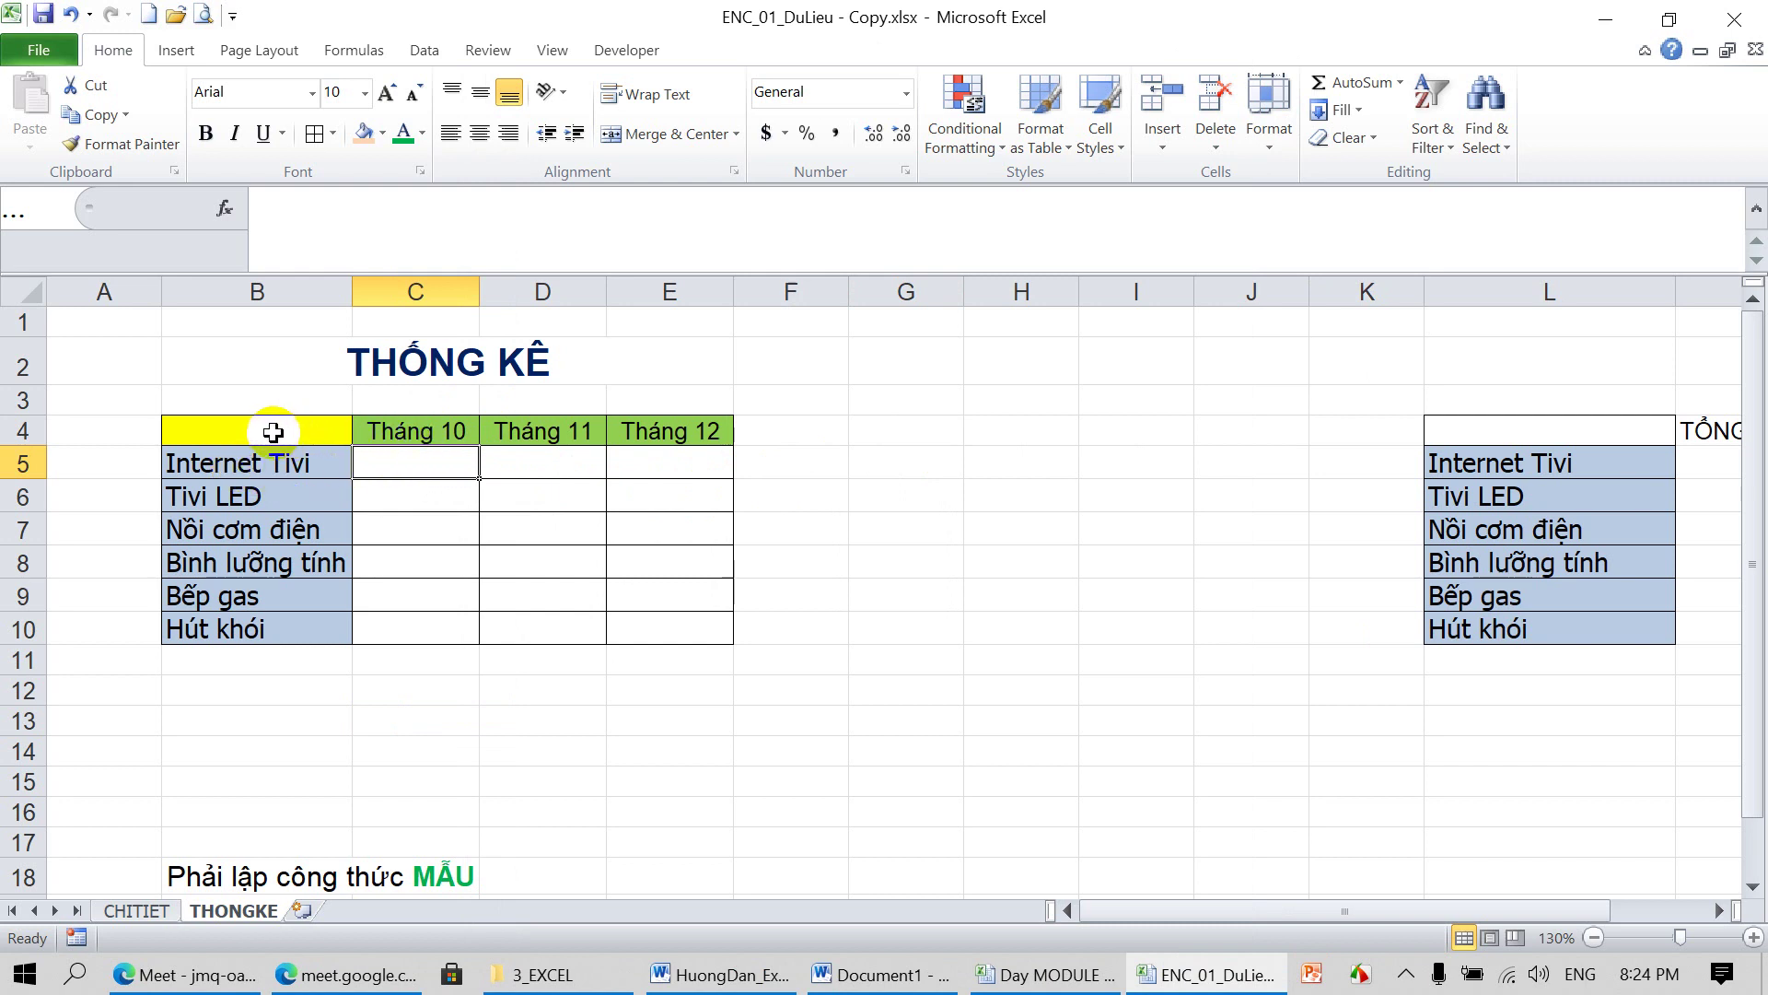
left_click(273, 432)
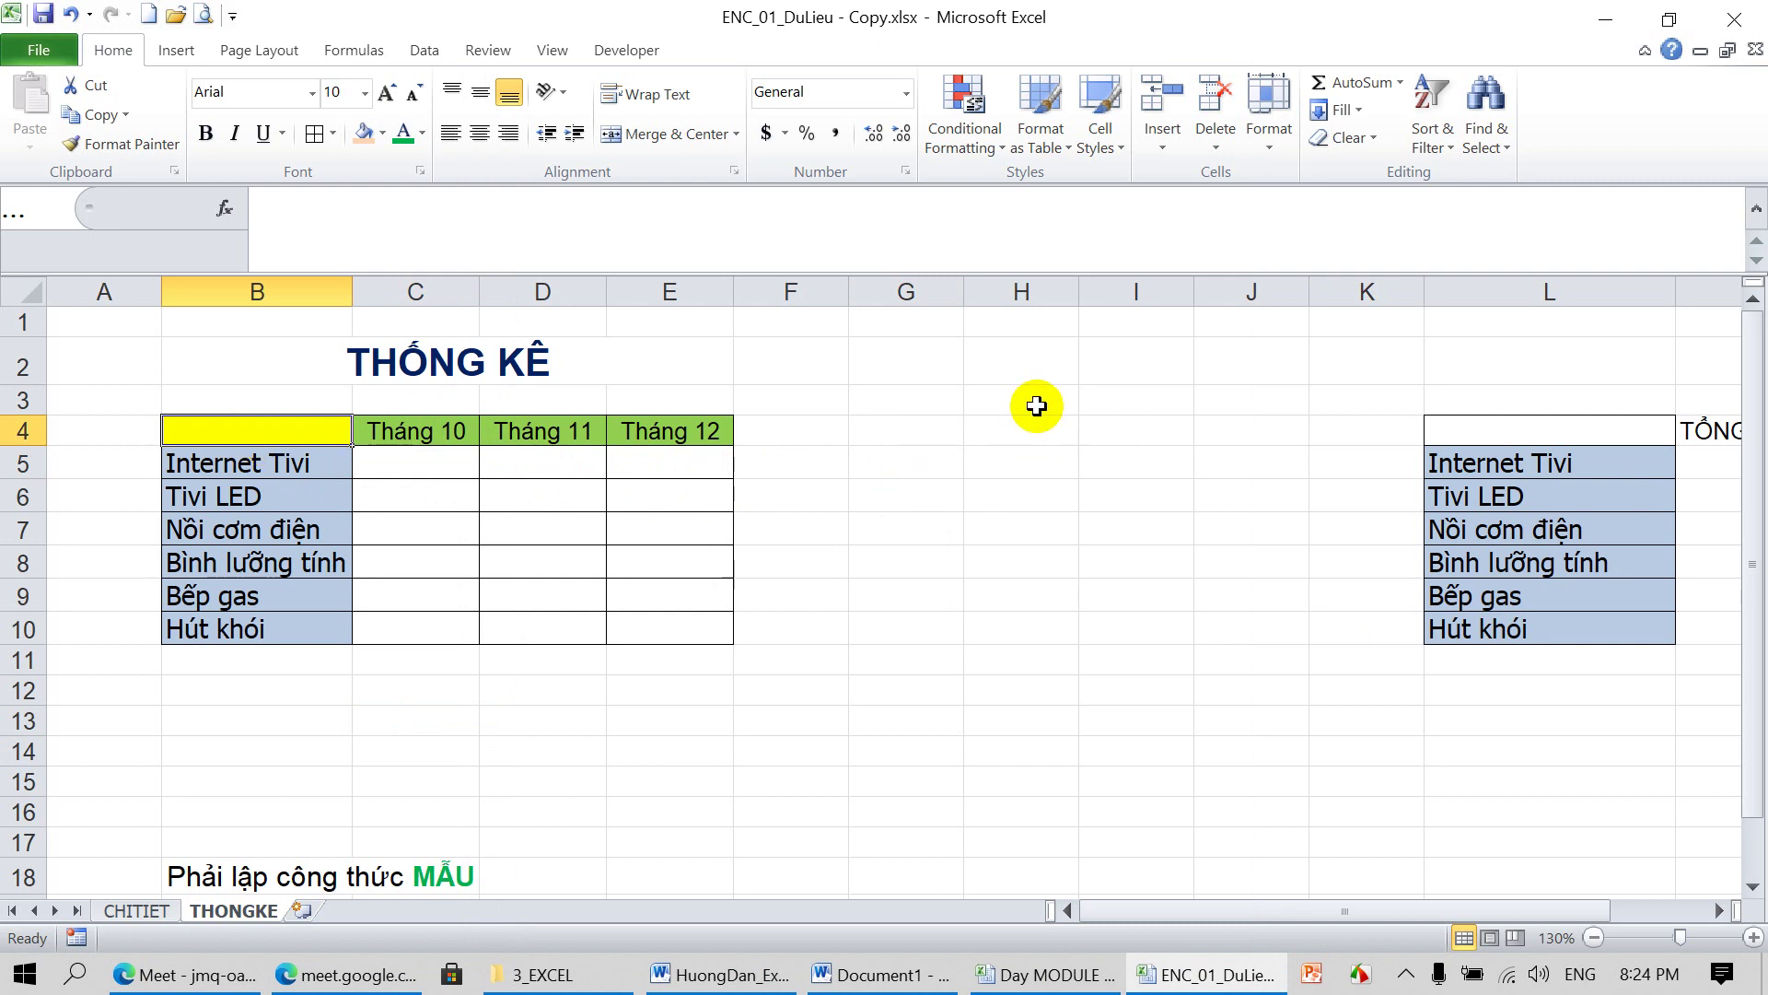
left_click(1037, 405)
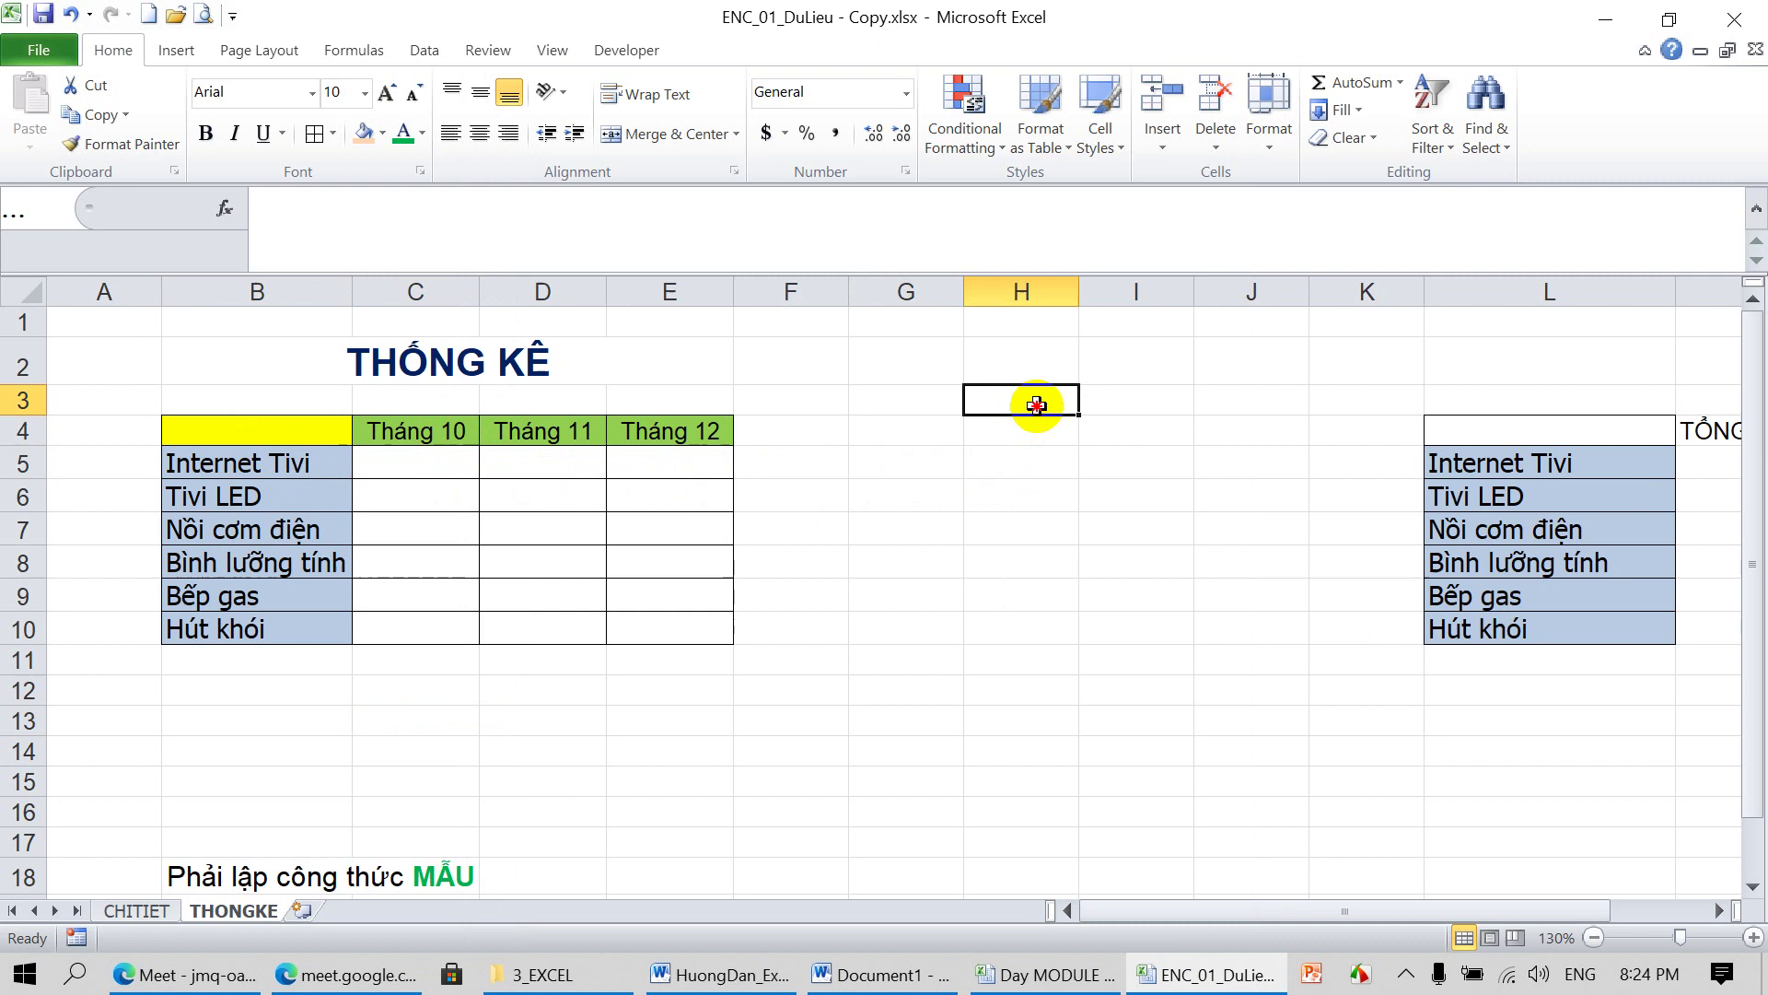
Label H3 'TEN HANG' and enter the month value 10 in H4
type("TENG")
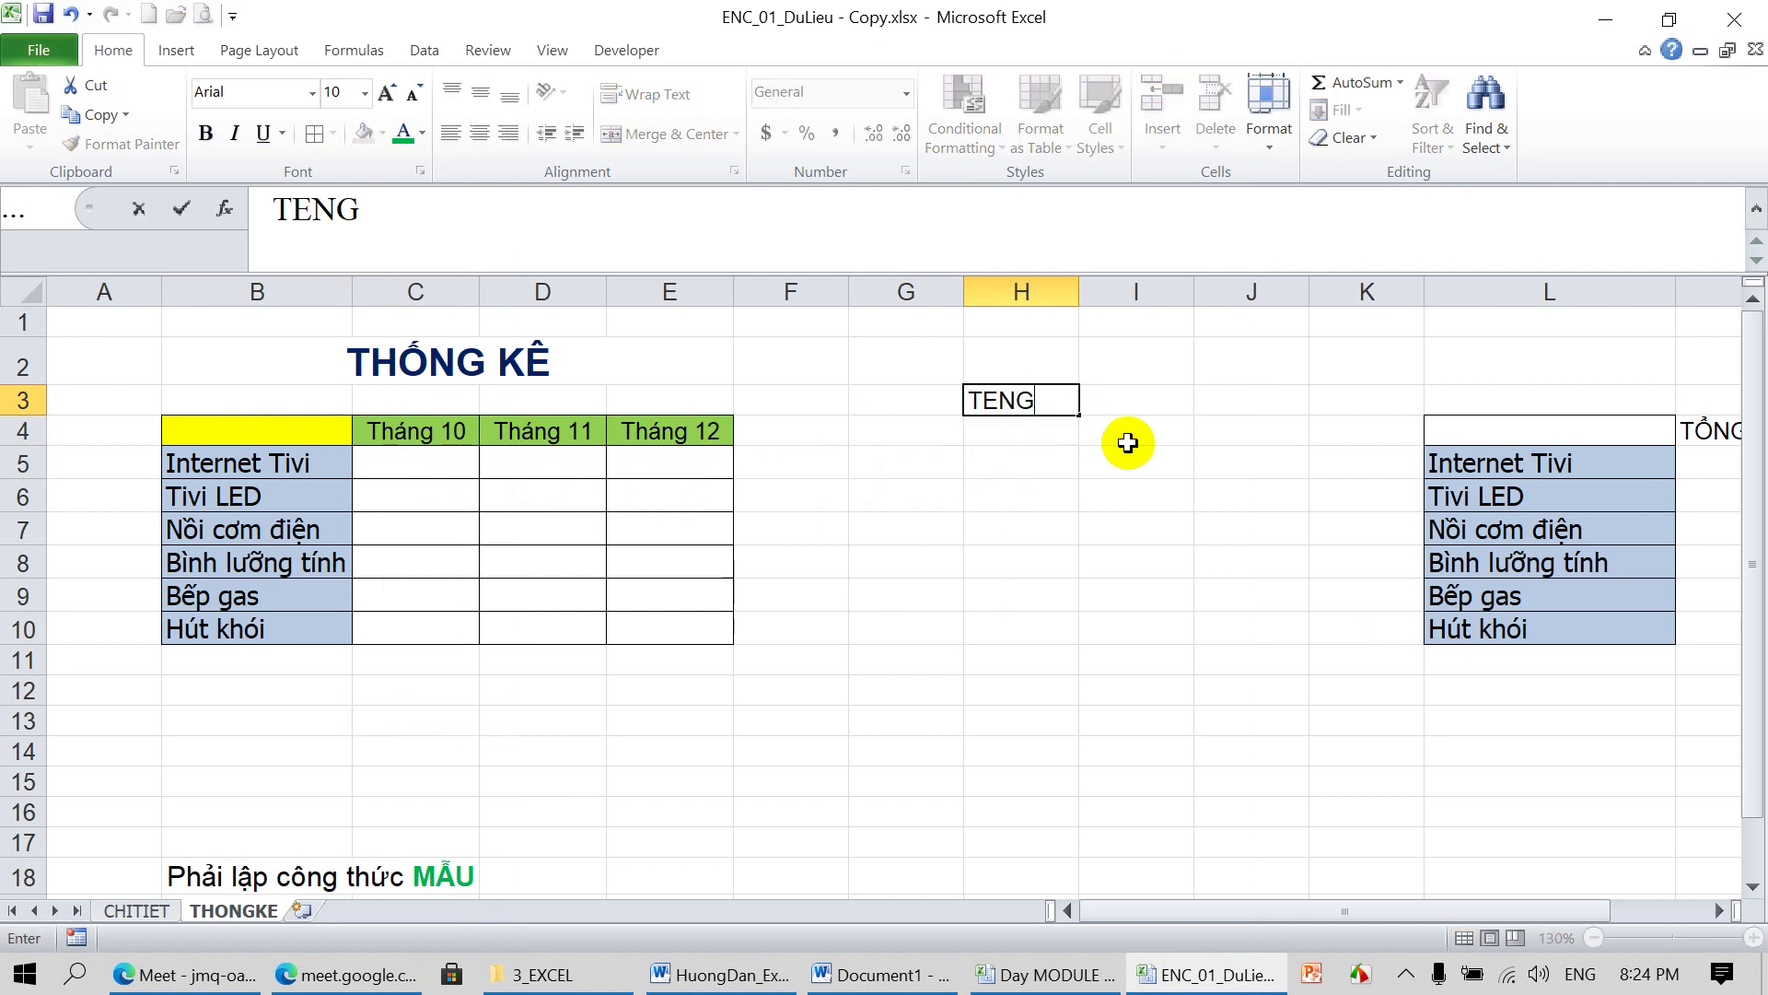
key("BackSpace")
type("HANG")
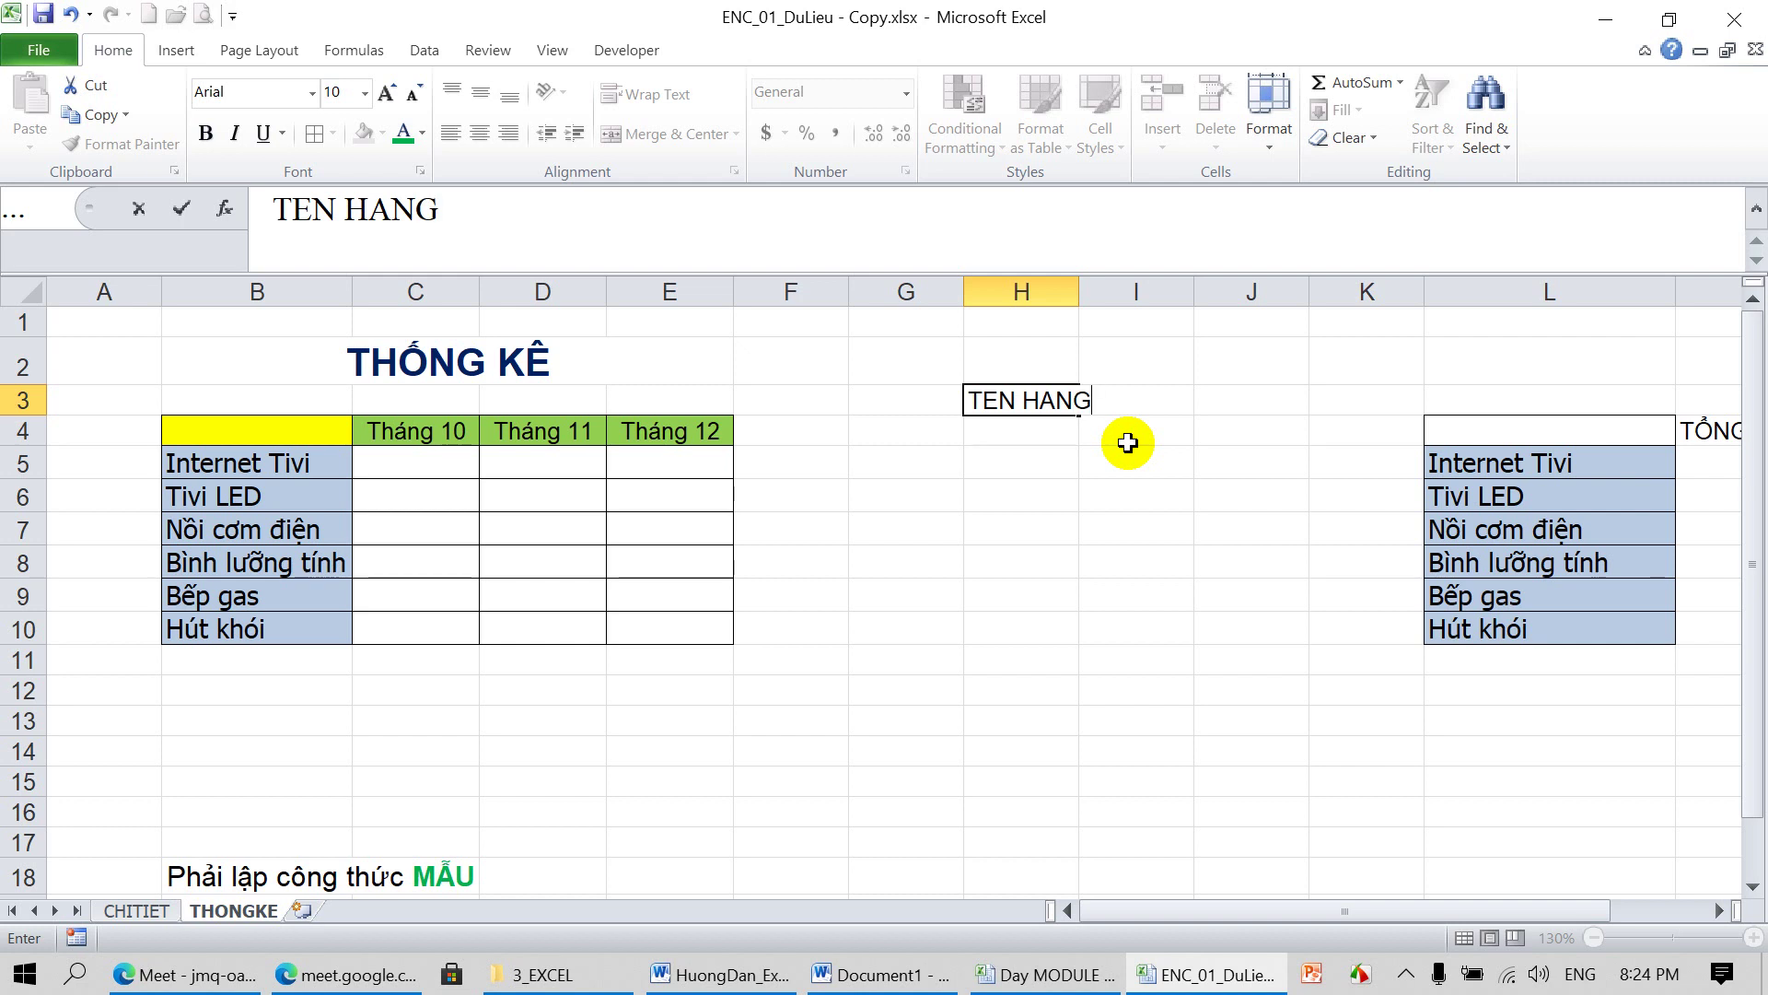
key("Return")
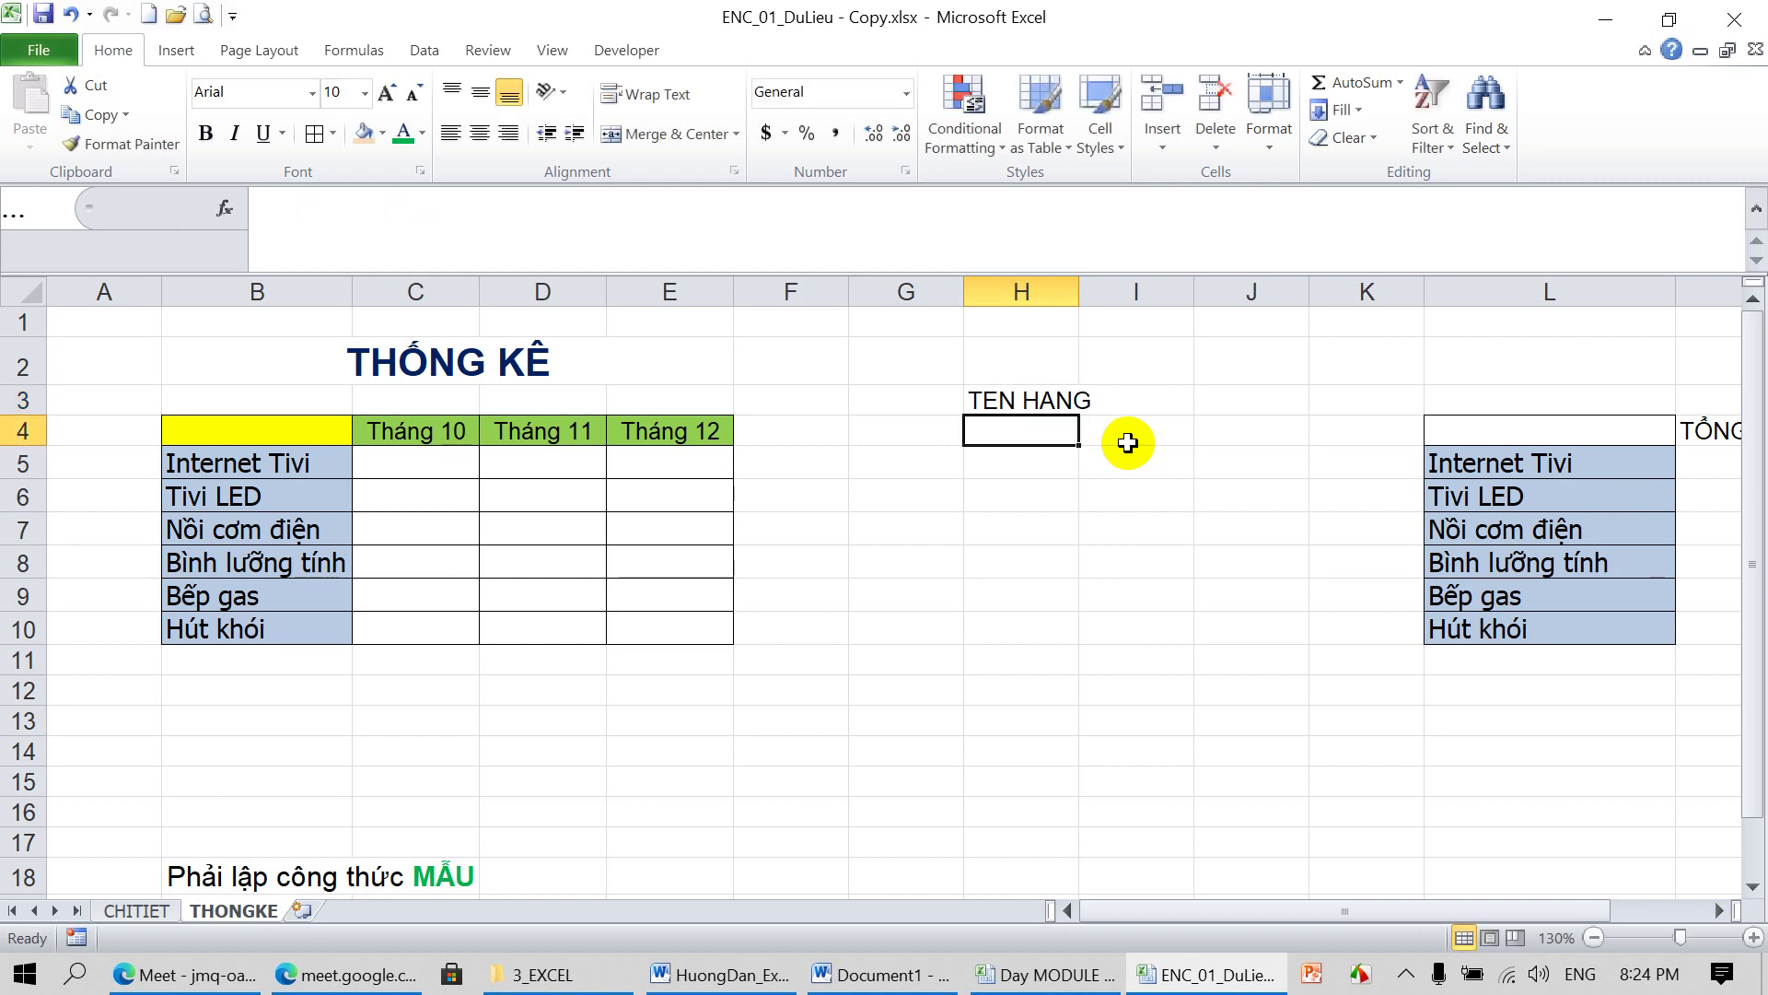
type("THANG")
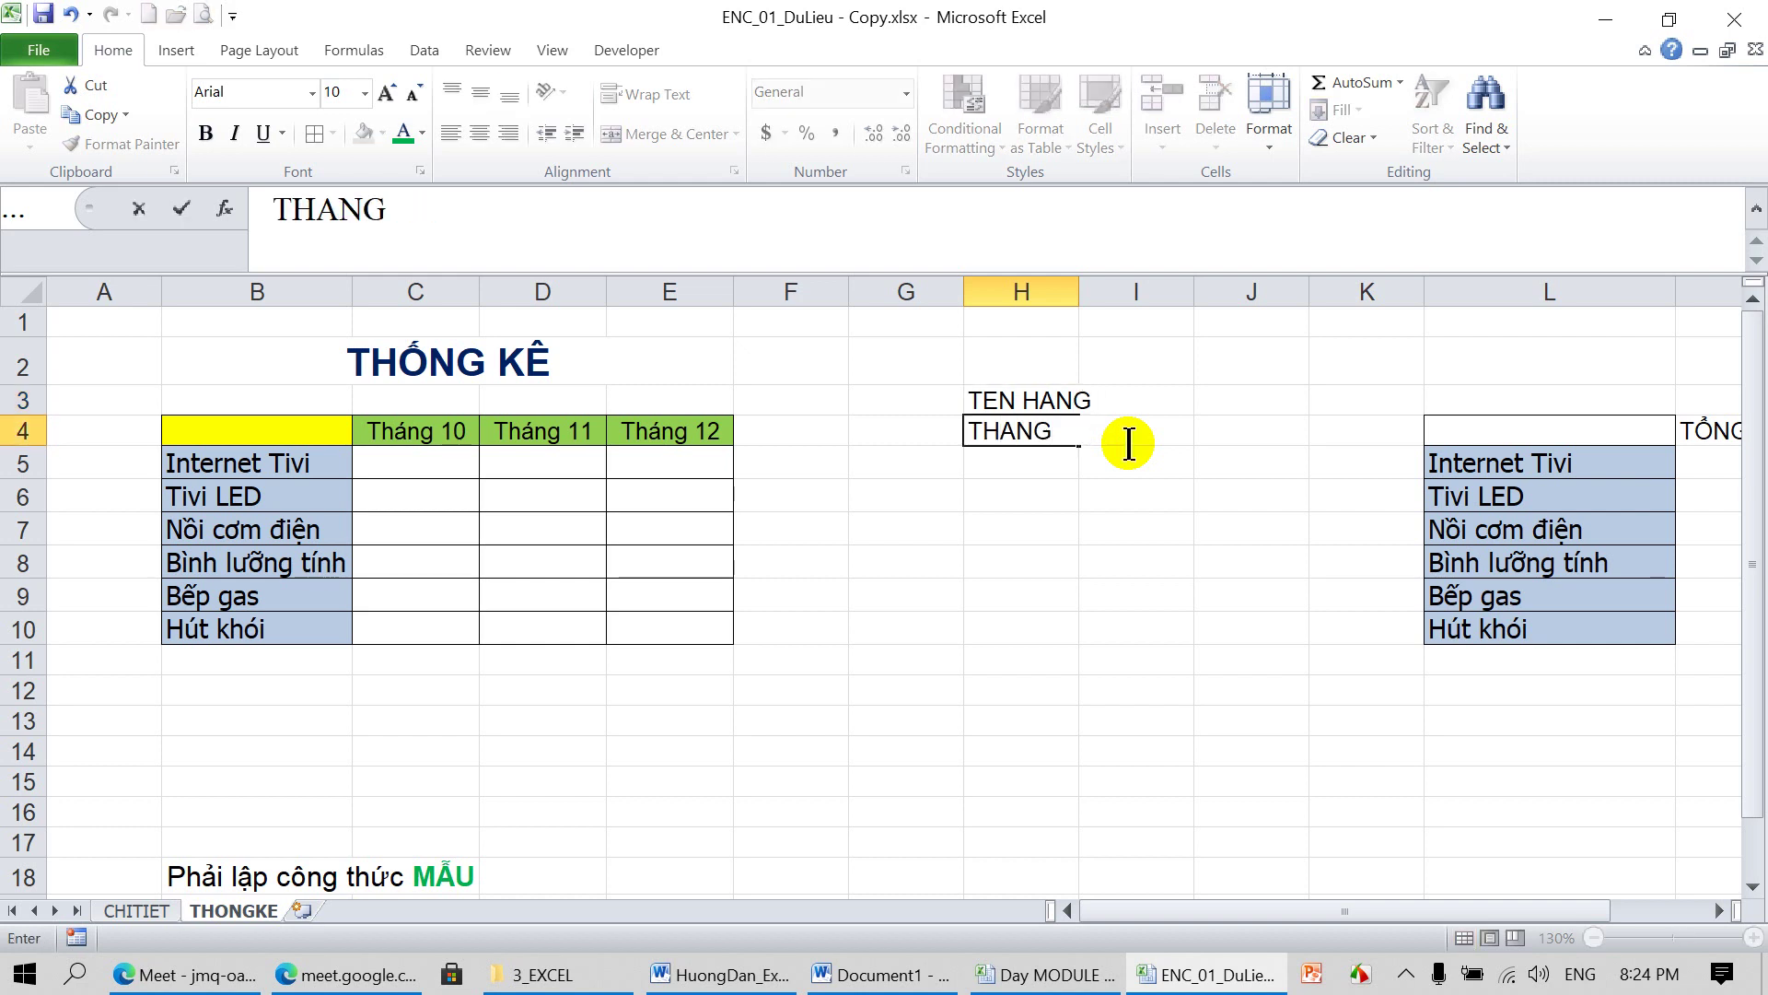
key("Escape")
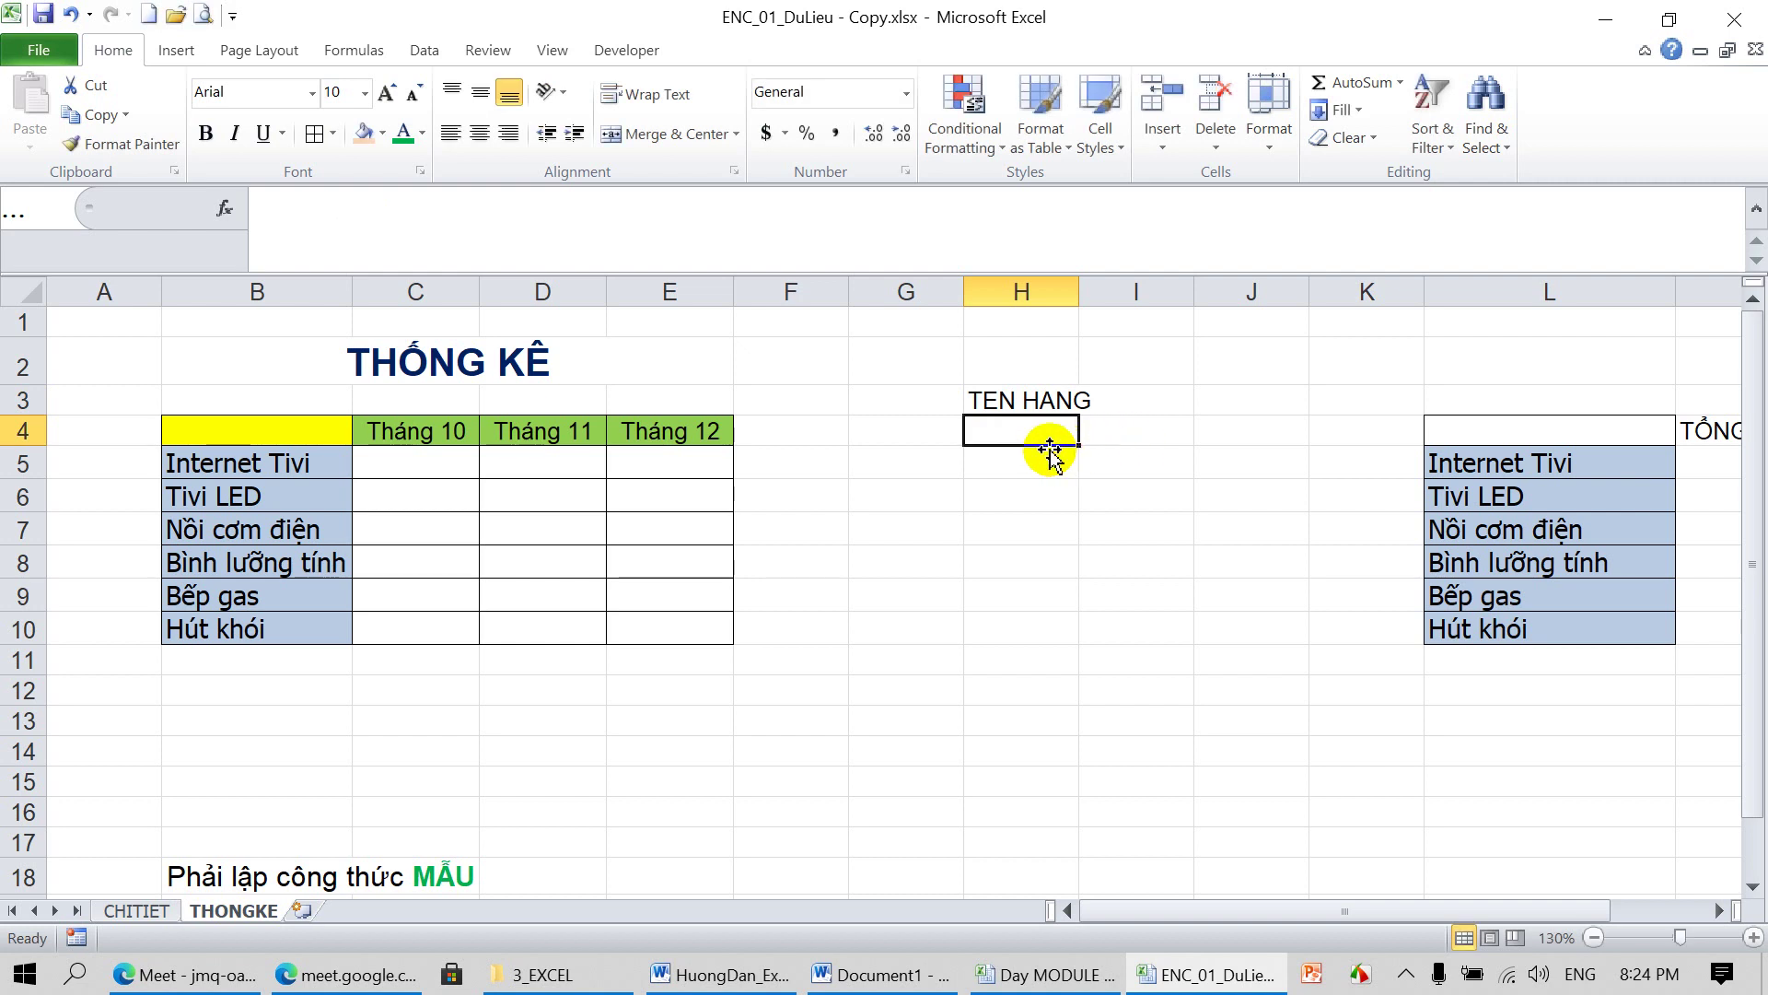
type("10")
key("Return")
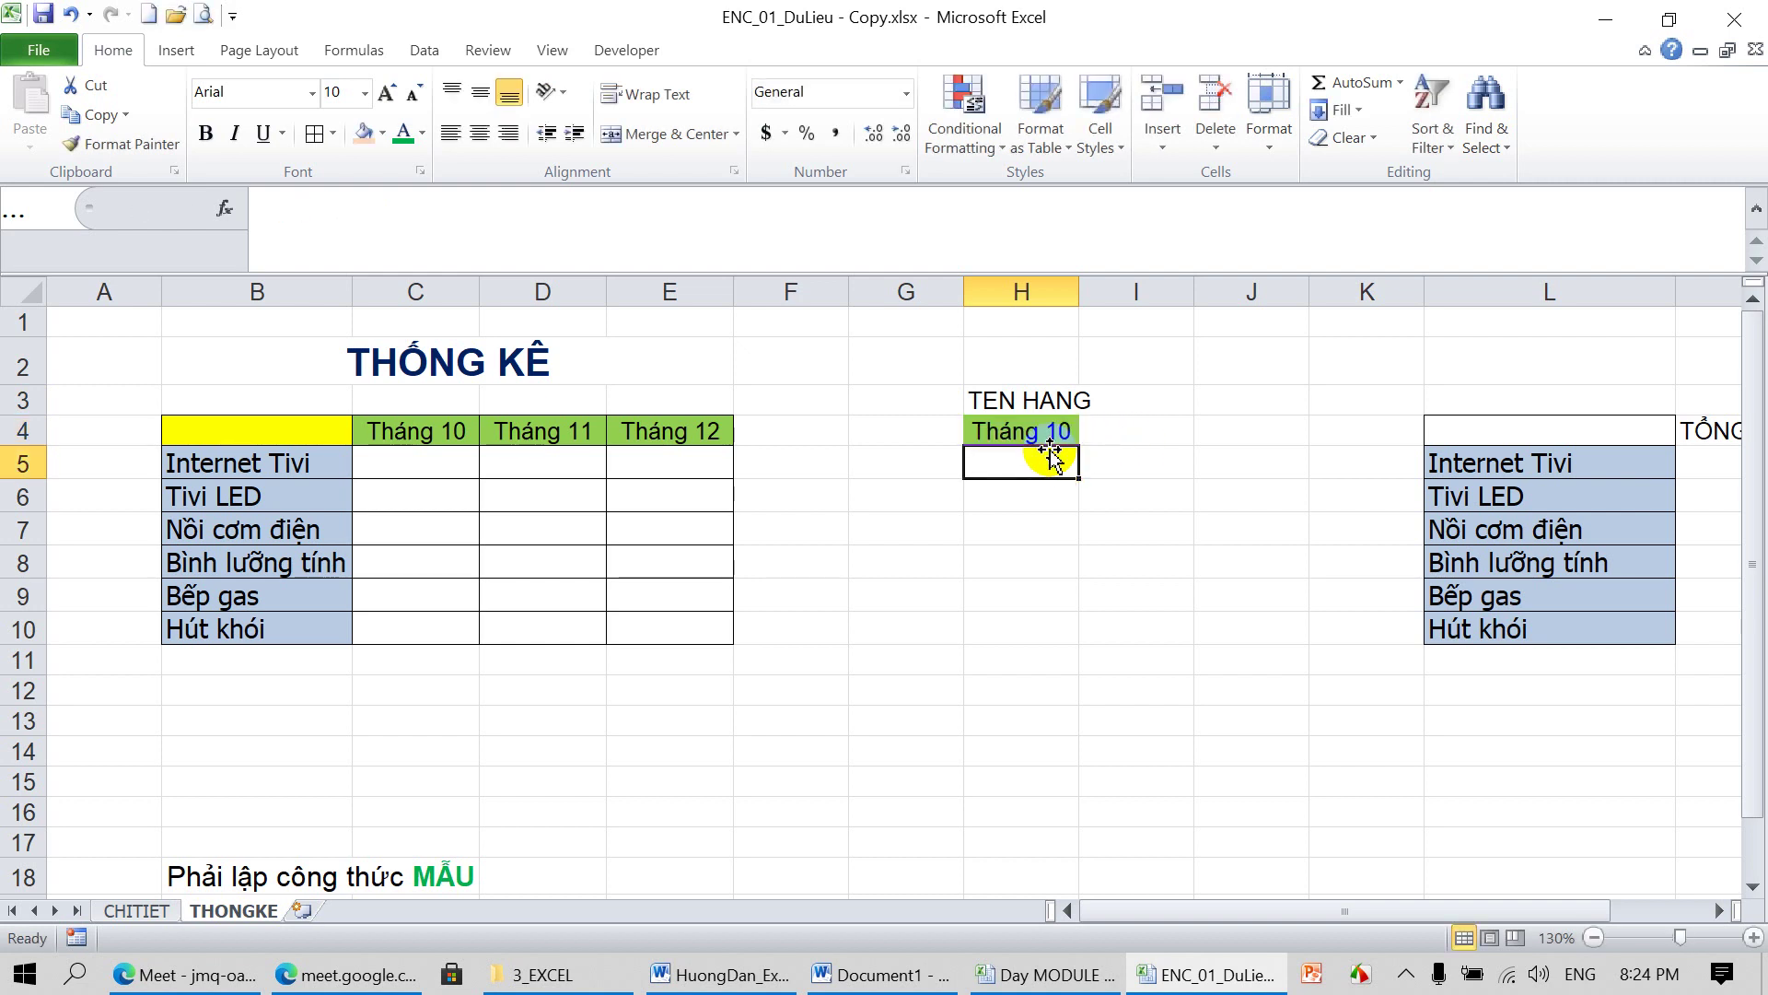
Review the H3 and H4 entries, then select corner cell B4
left_click(1048, 437)
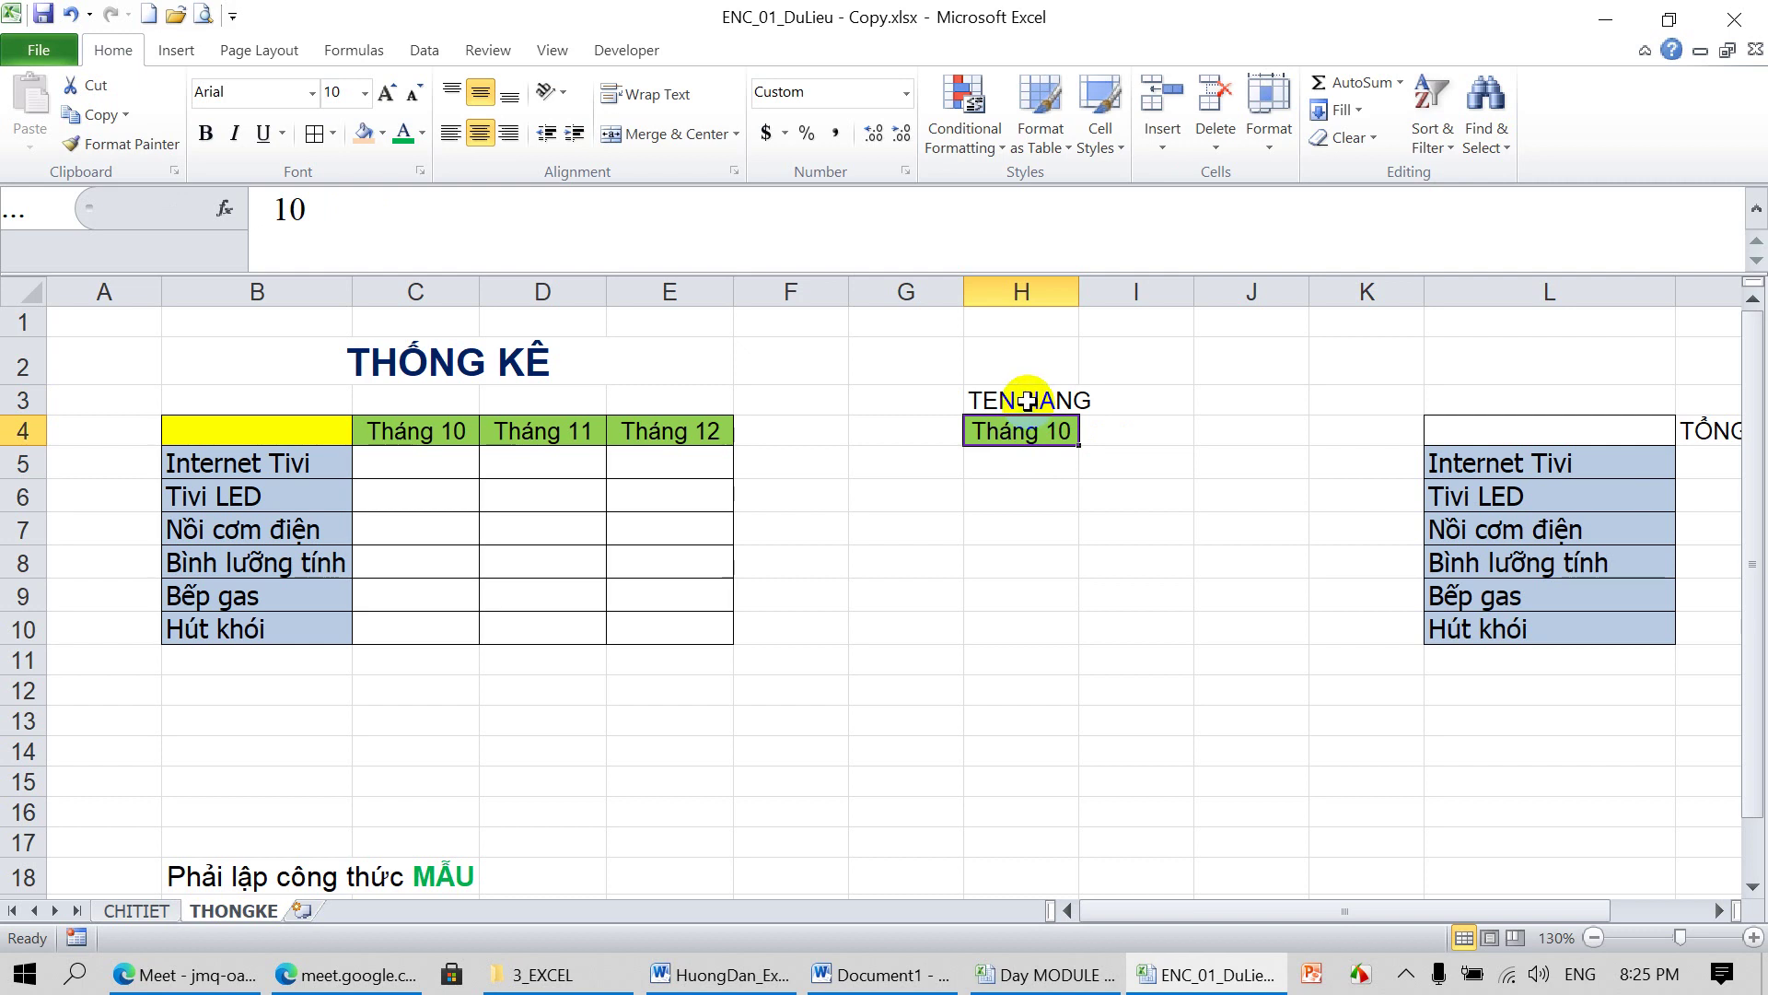
left_click(1027, 411)
left_click(1024, 431)
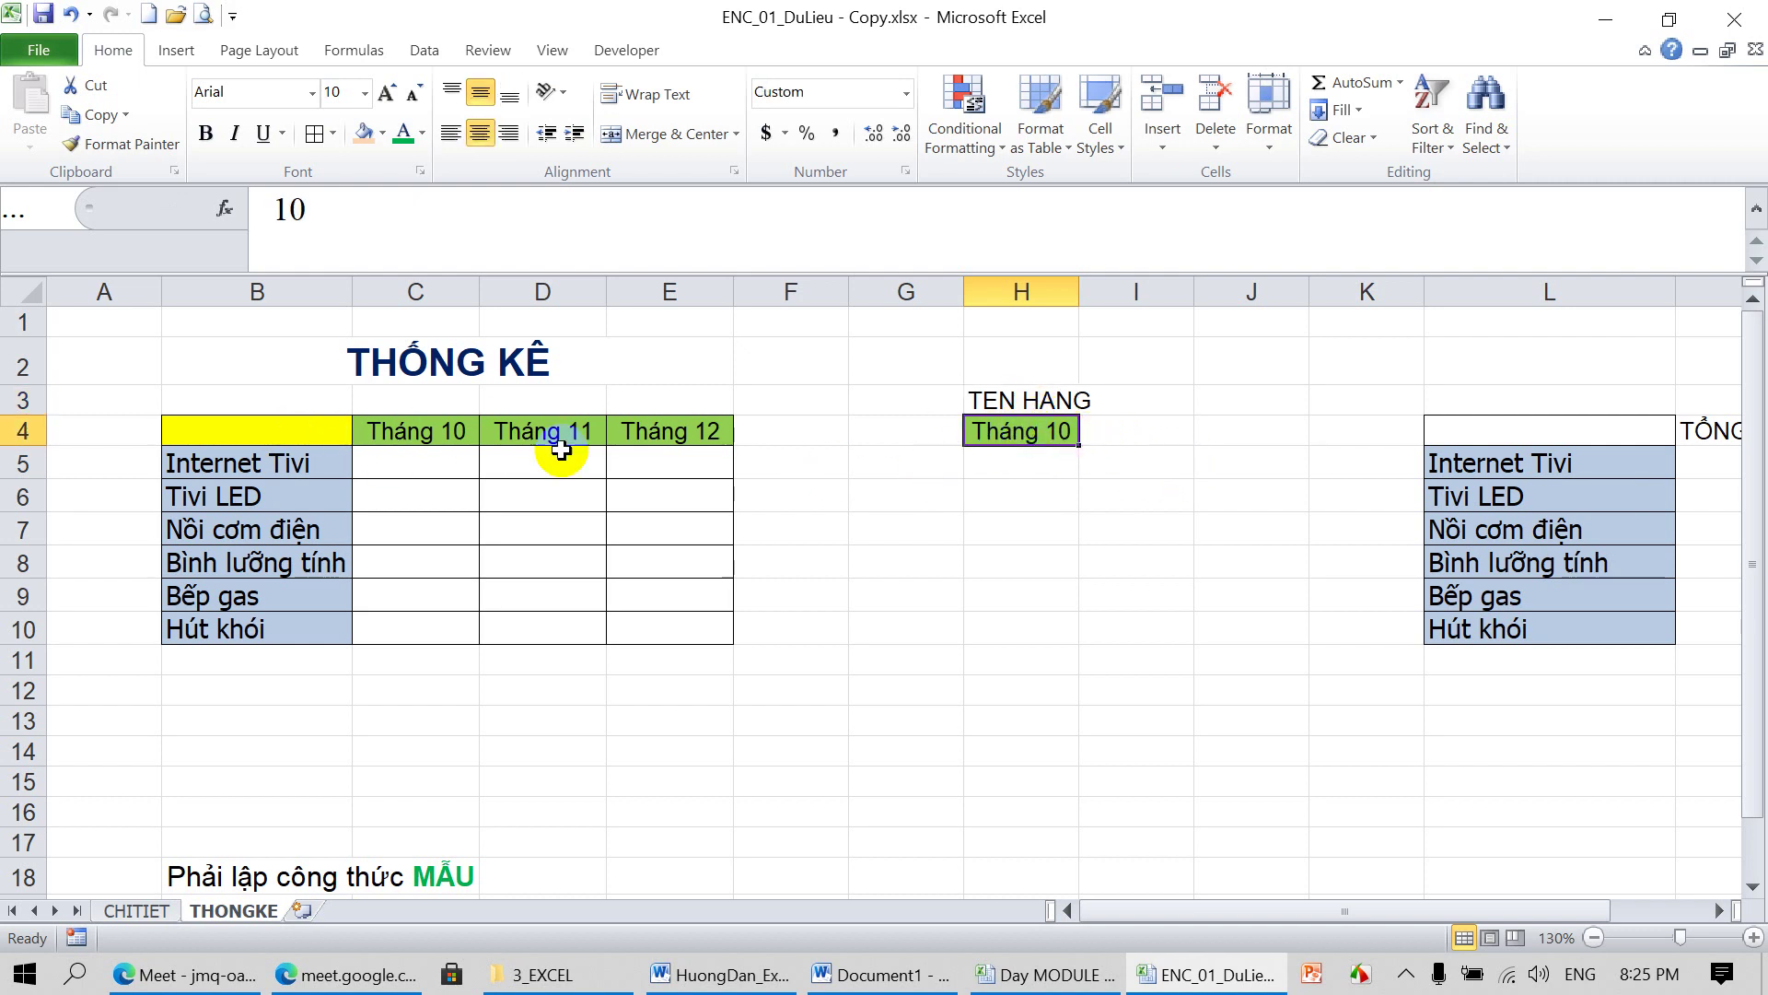
left_click(233, 427)
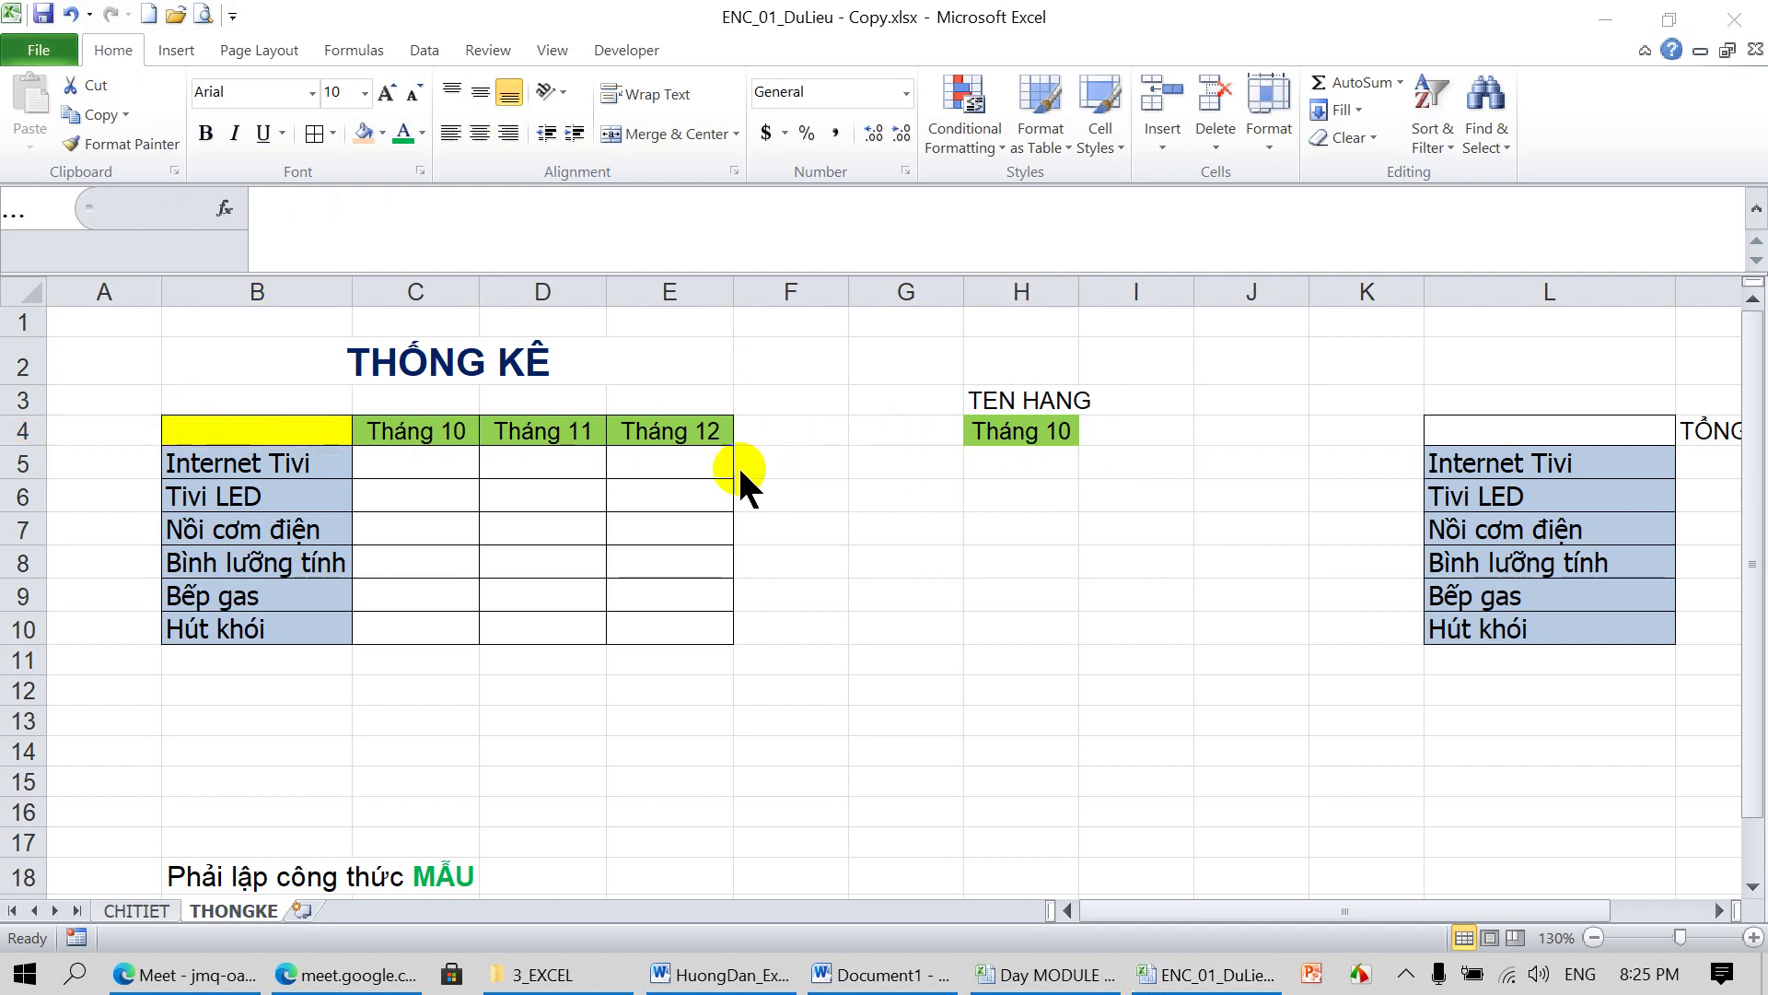
left_click(293, 426)
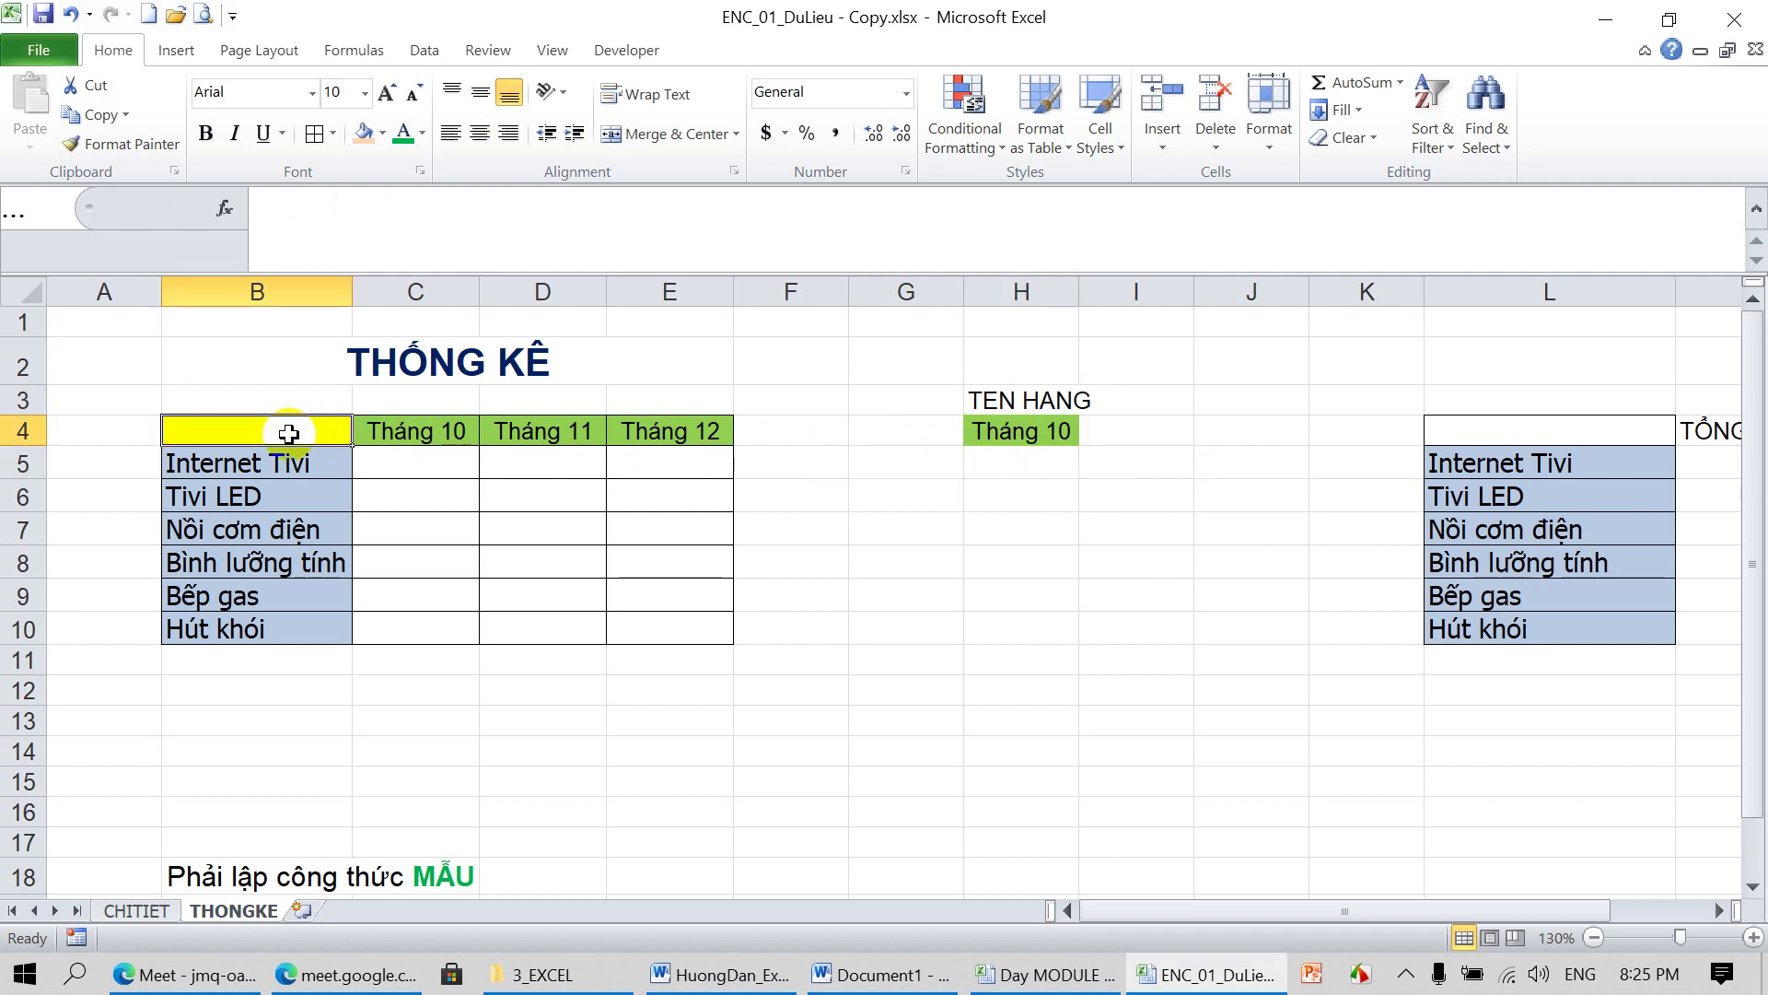
left_click_drag(300, 445, 318, 447)
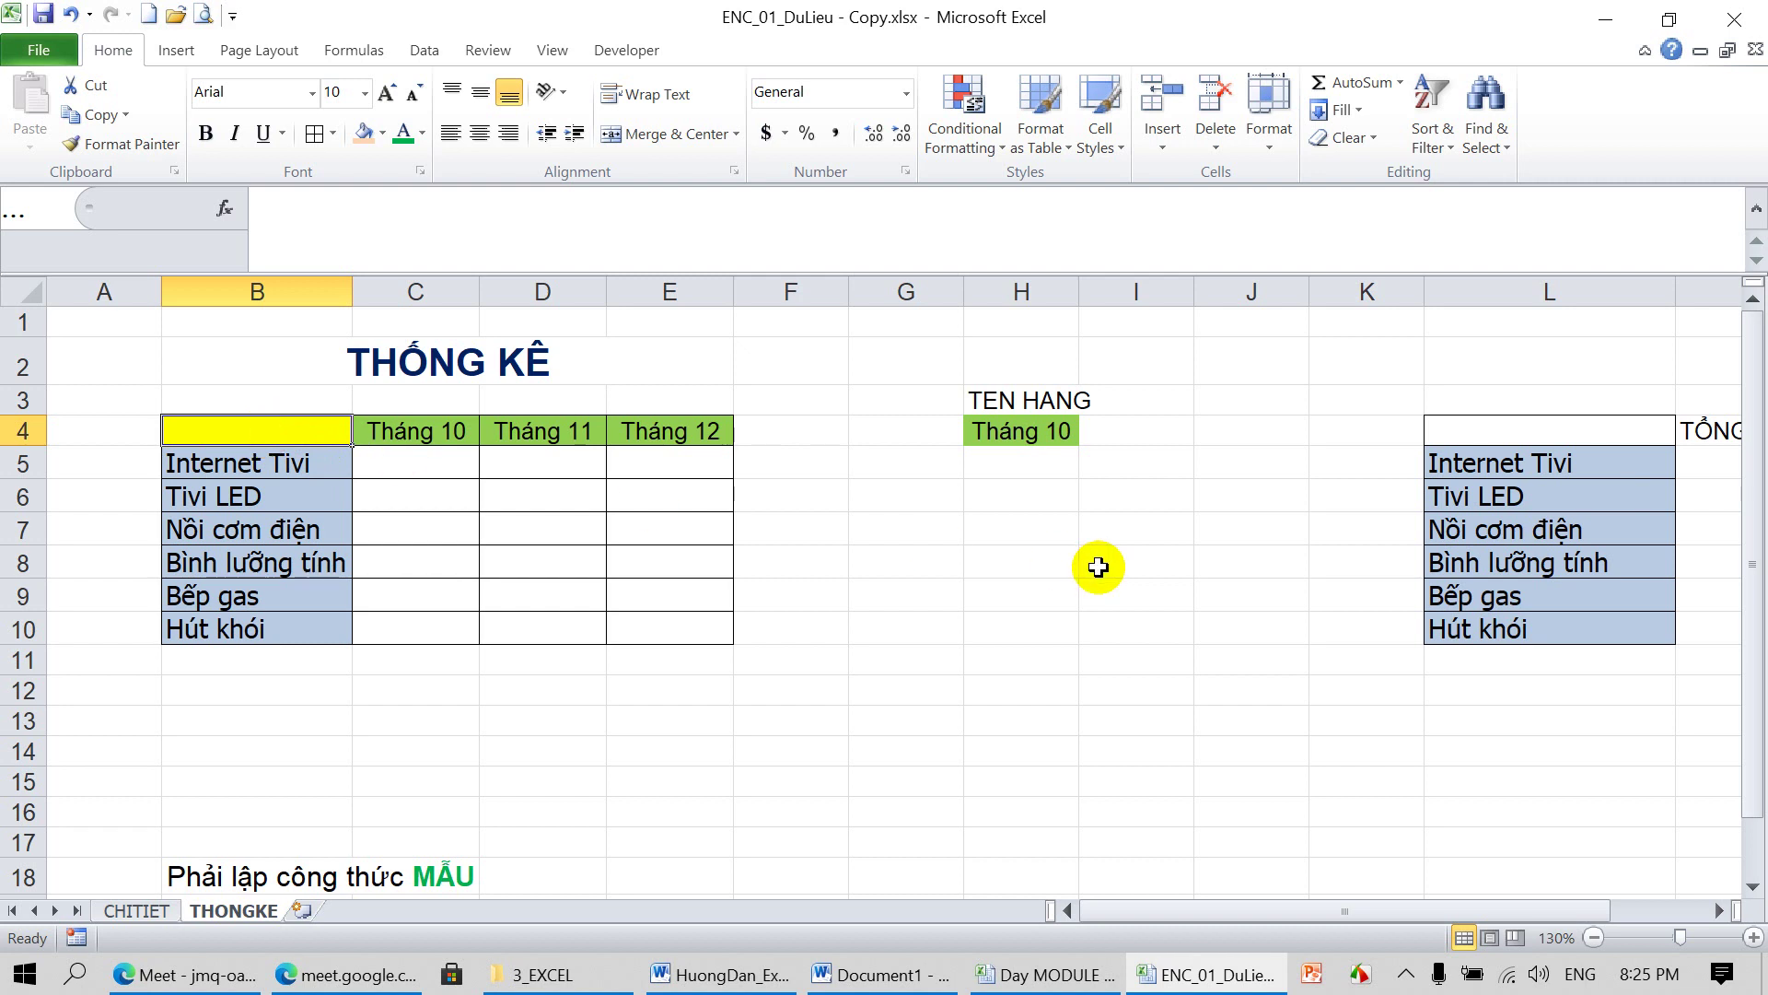
Begin B4's formula as =SUM(IF( followed by two empty condition groups ()*()
type("=")
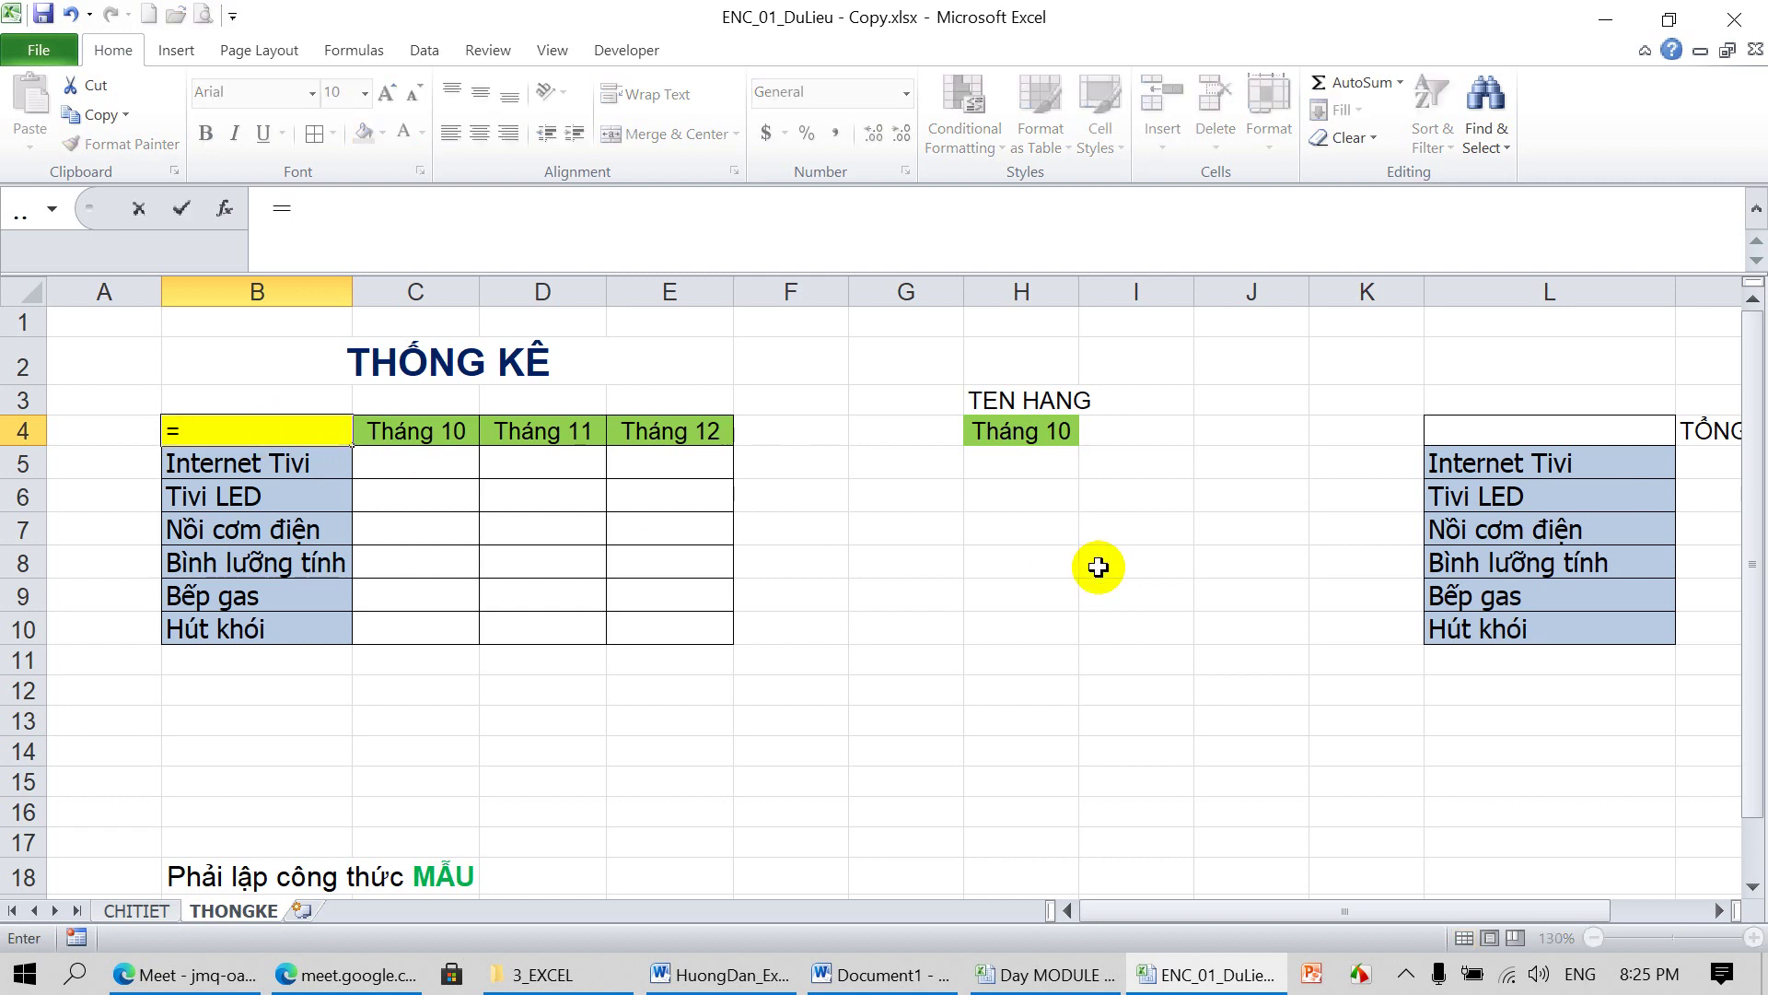
type("SUM")
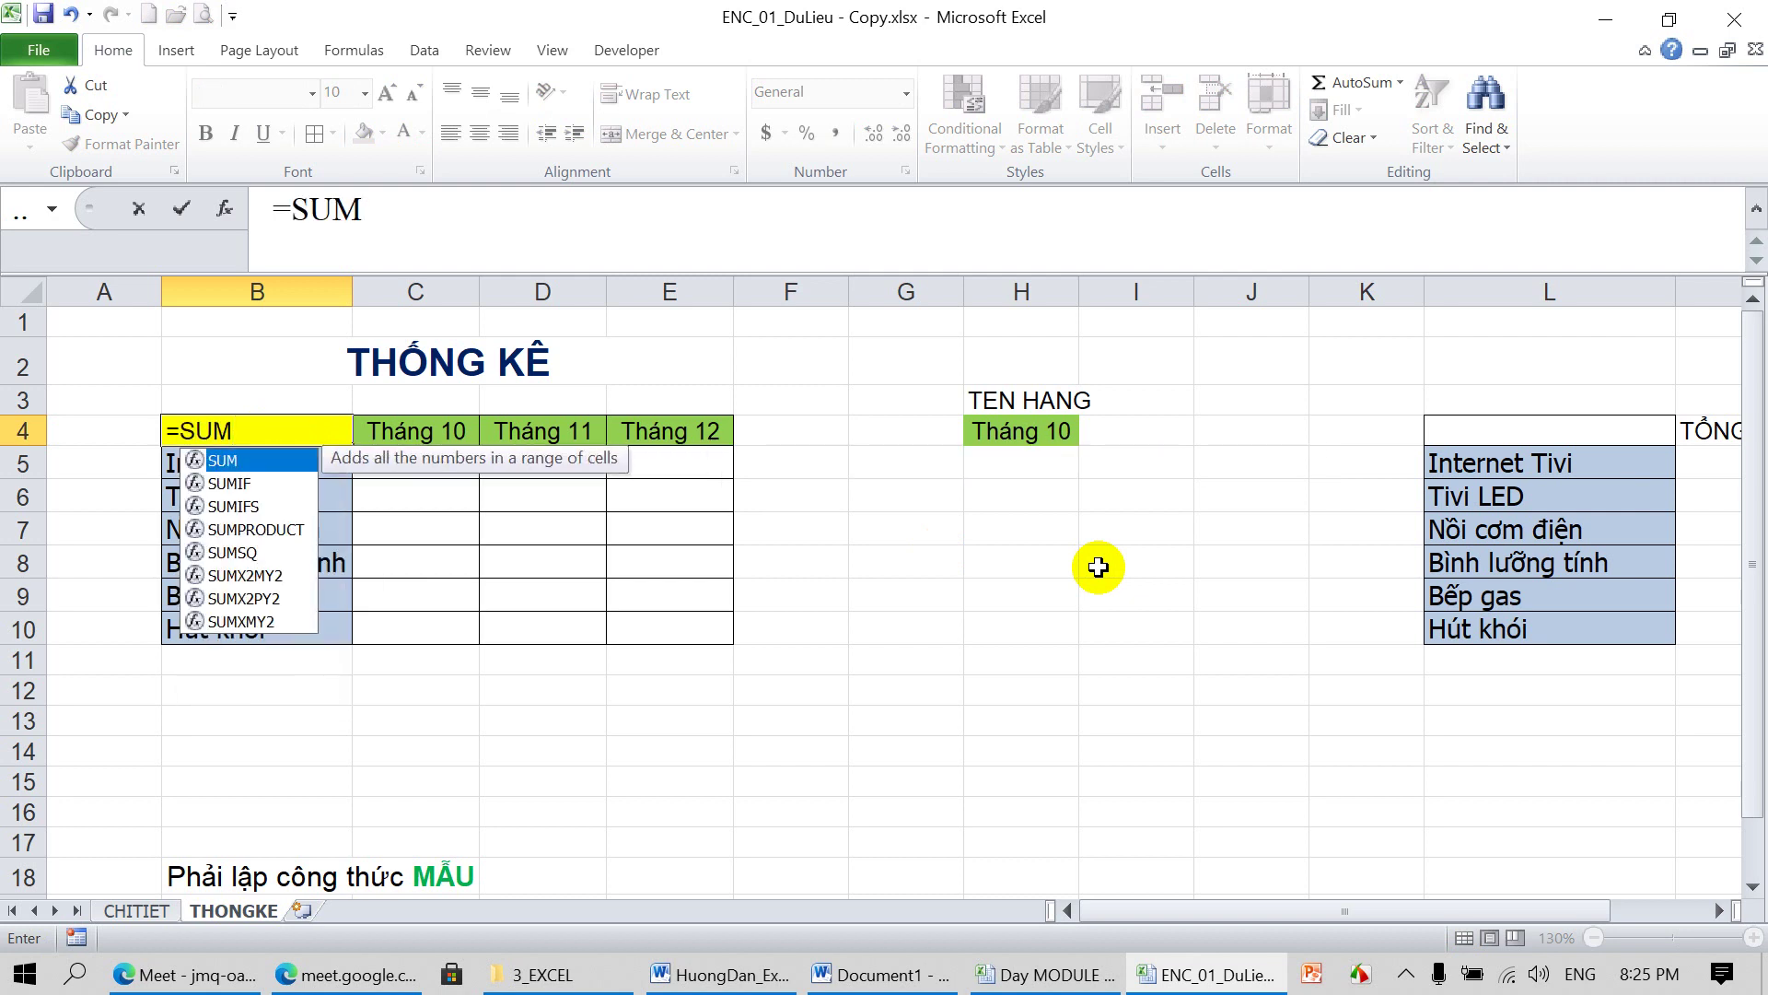
type("(")
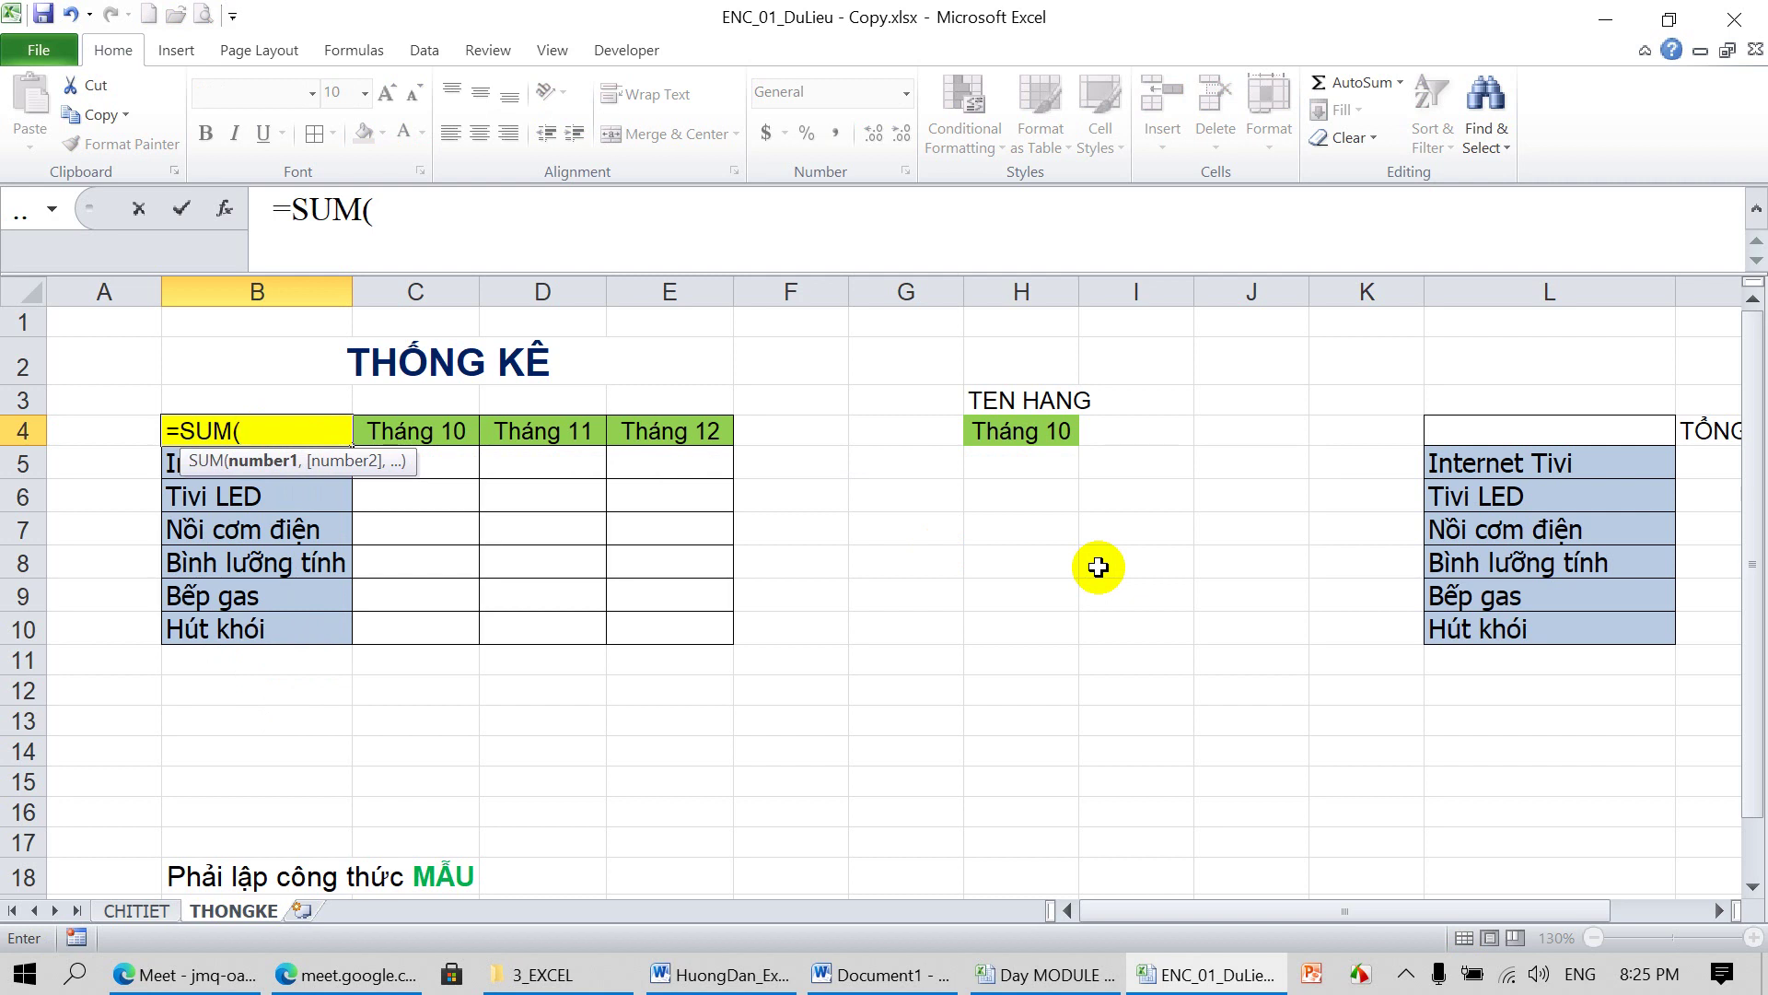
type("IF")
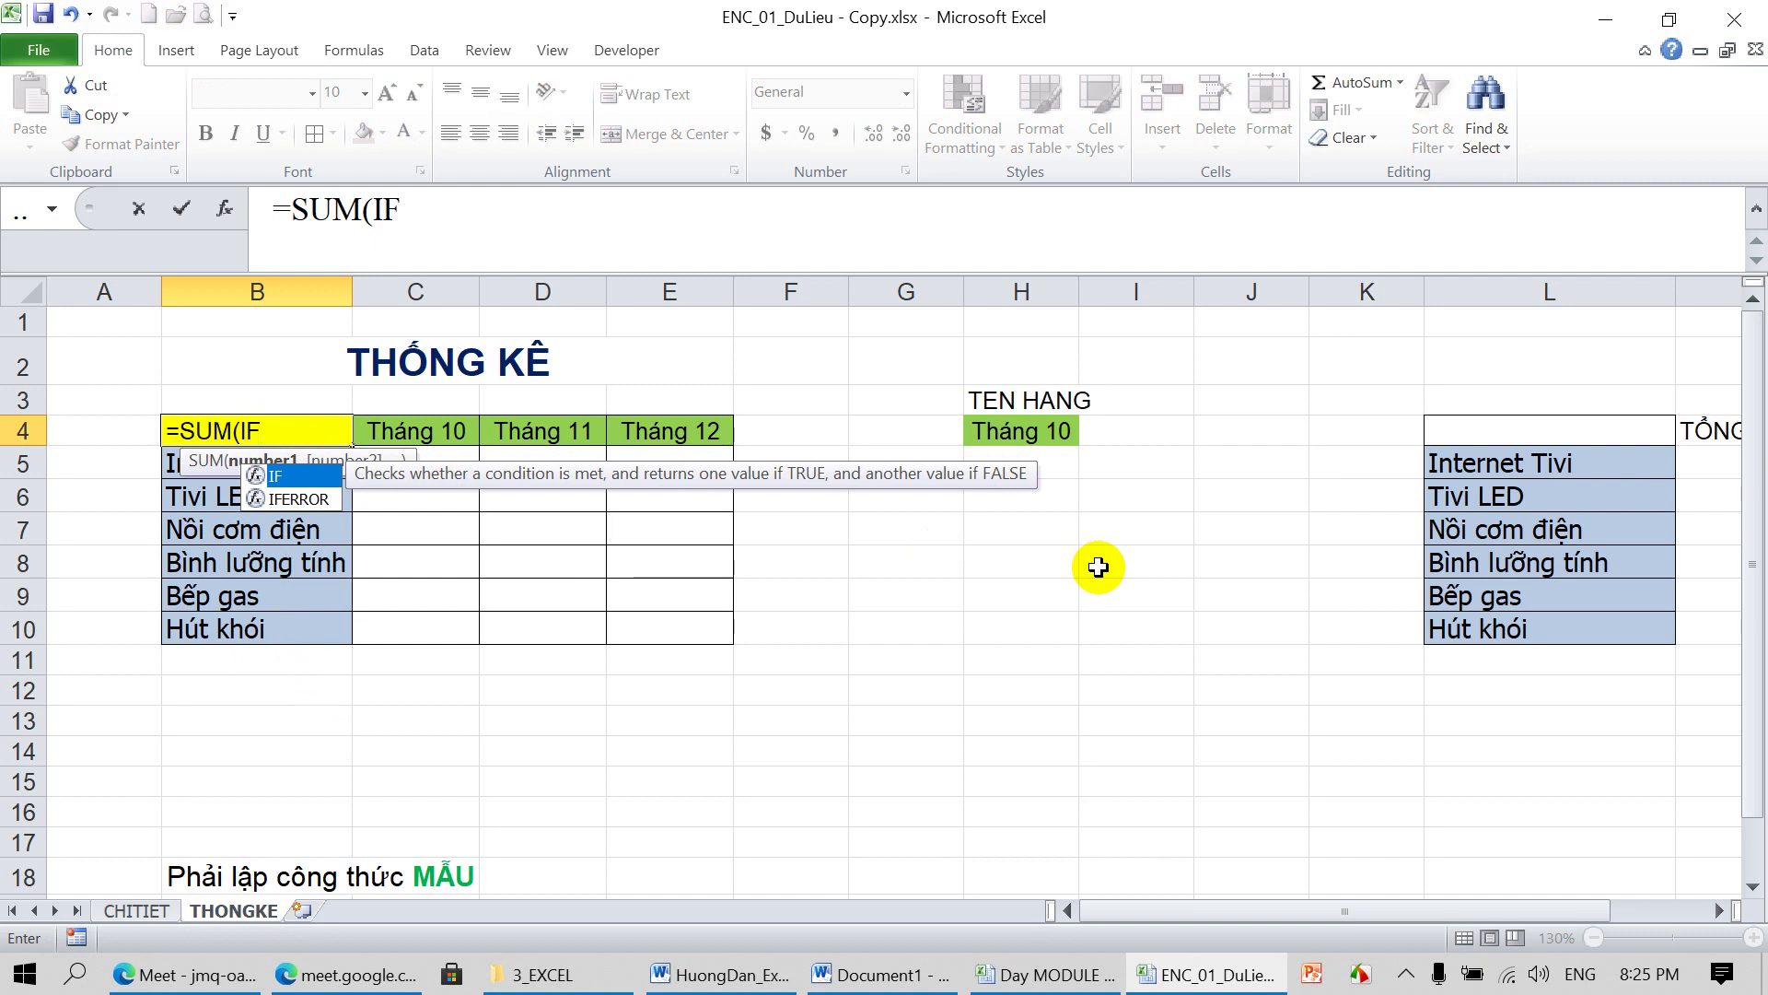
type("(")
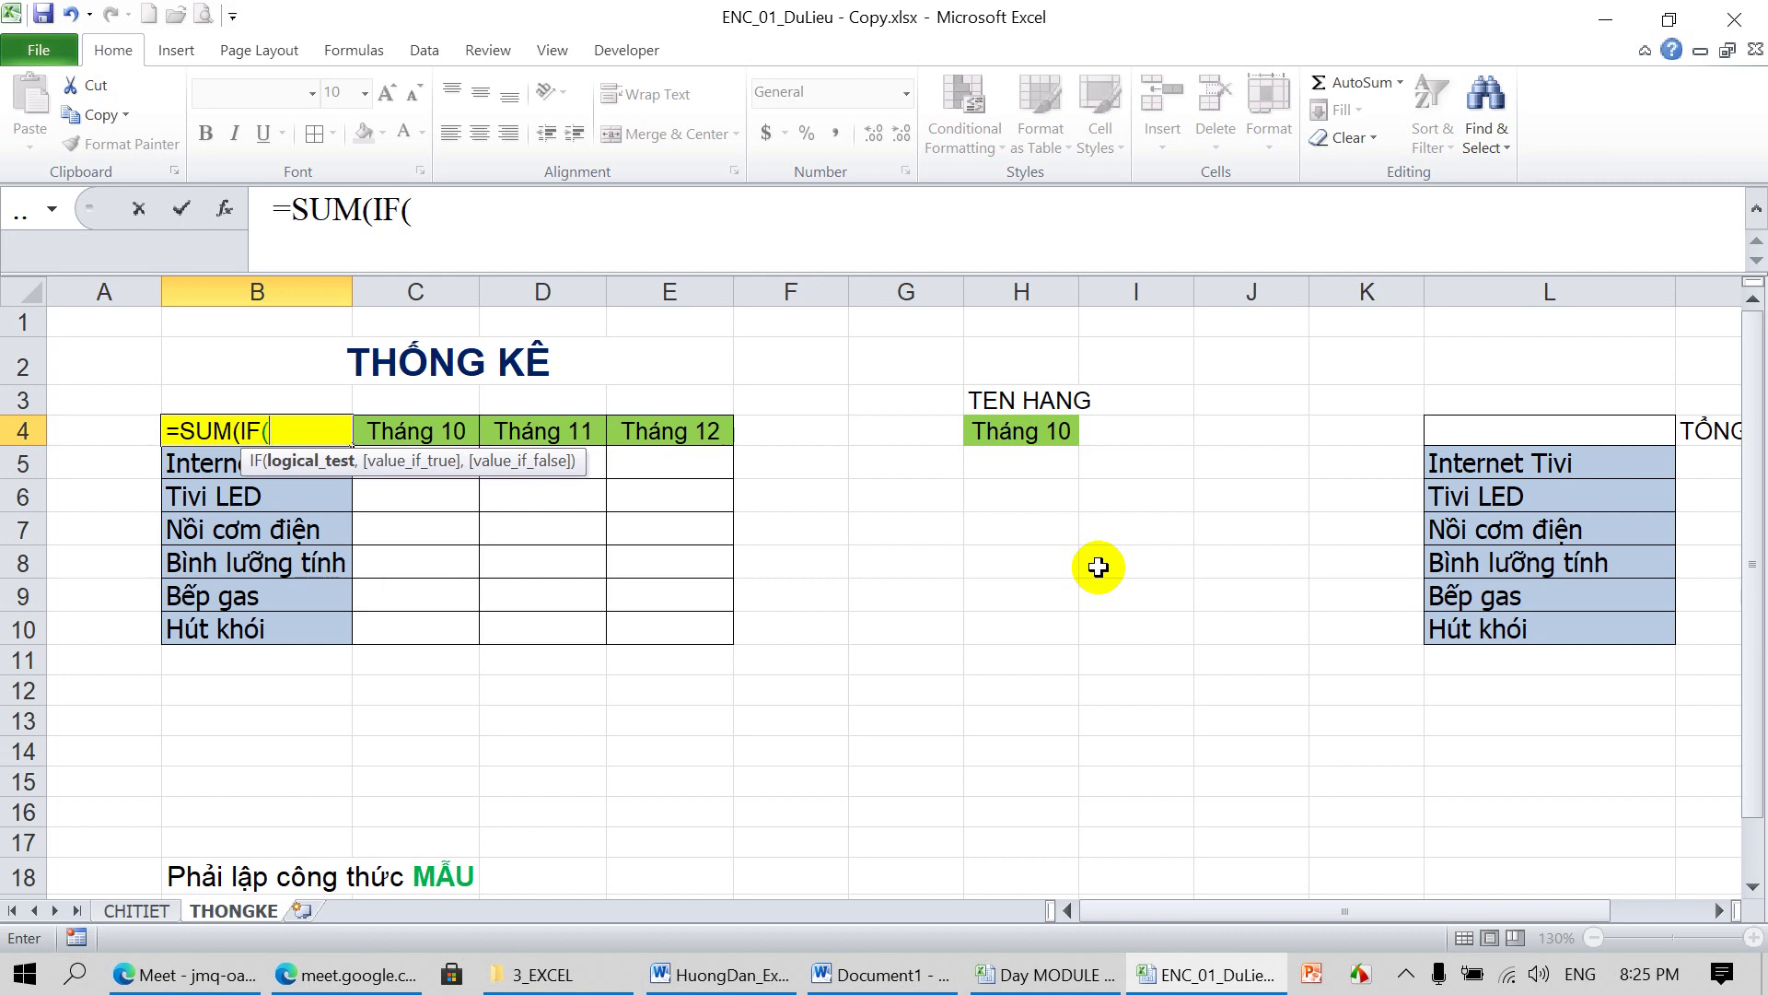
left_click(495, 215)
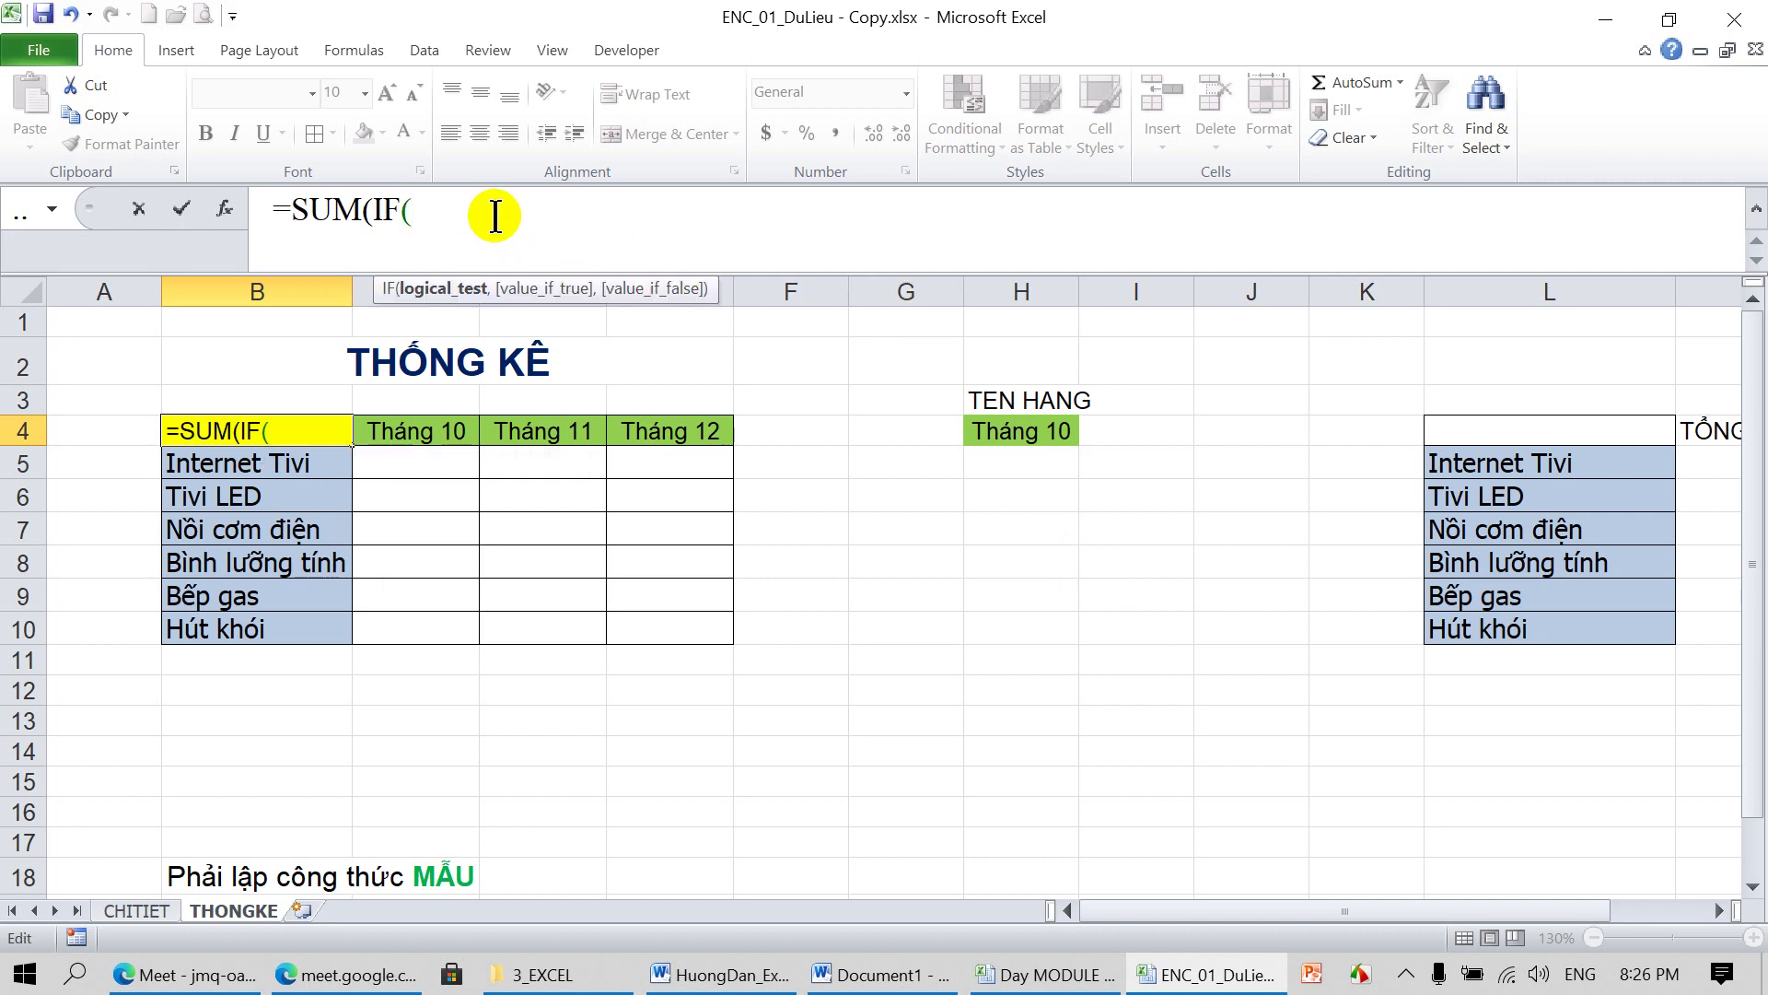
type("()")
type("*()")
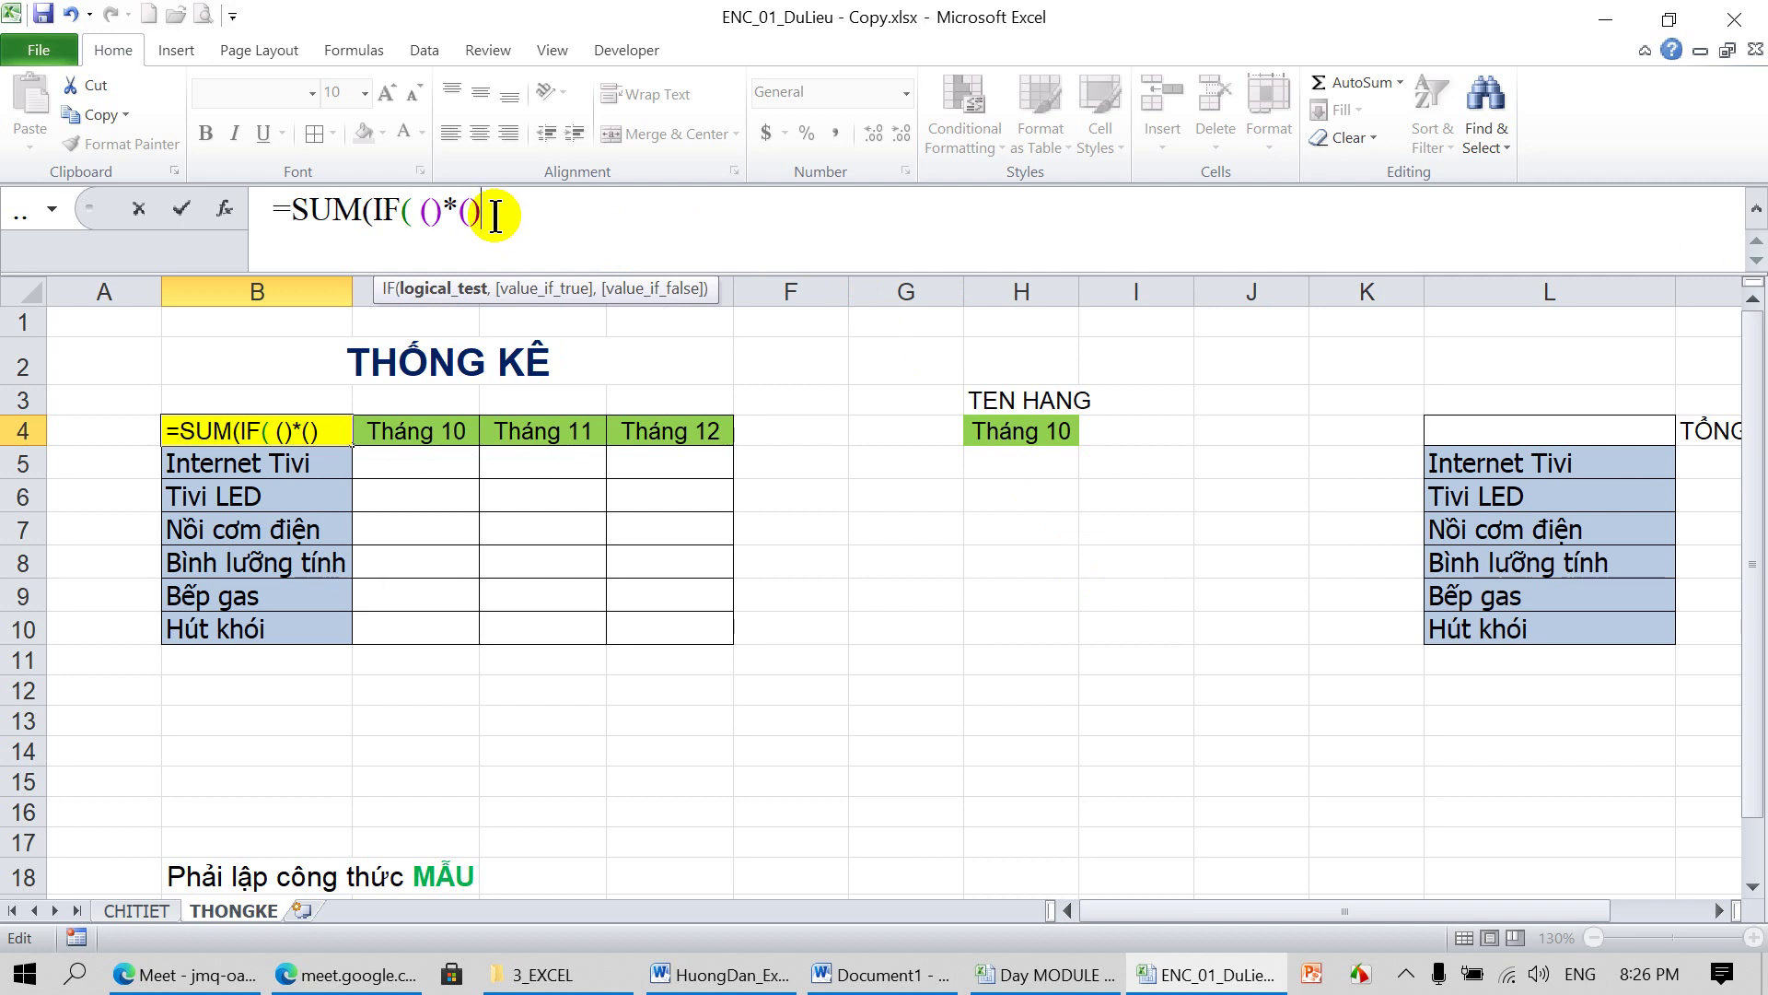
type(",")
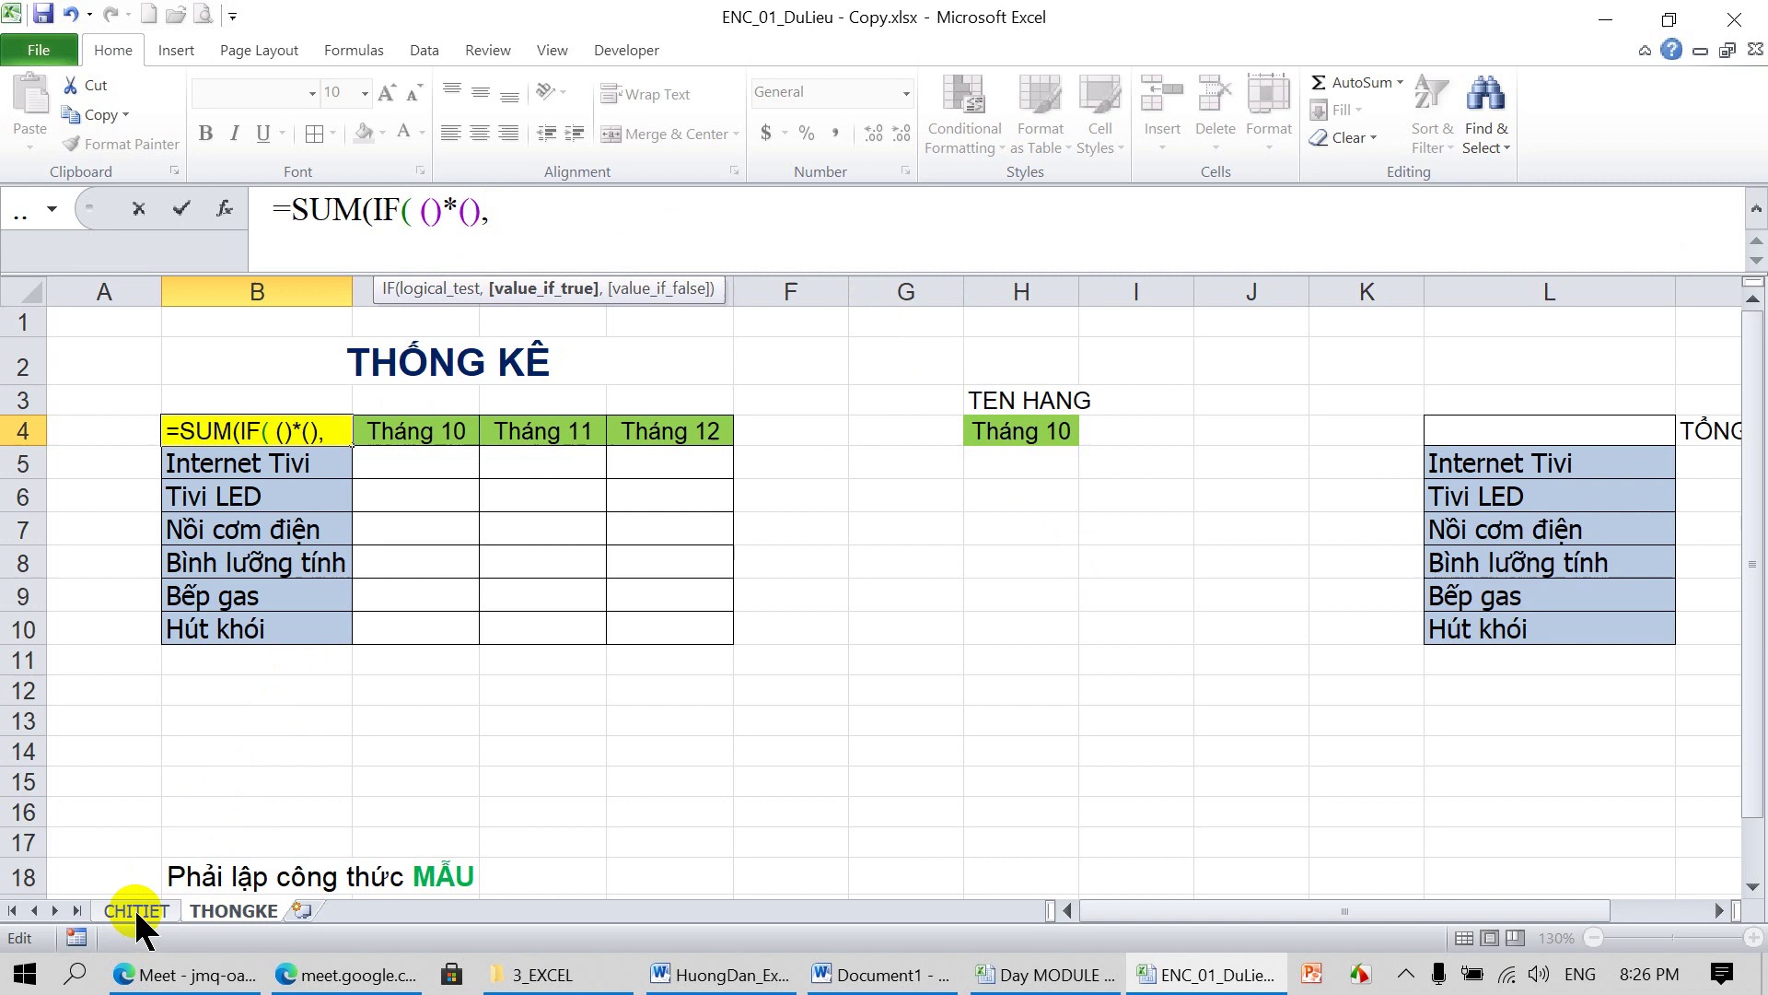
Add CHITIET!G3:G12 as the summed range and close the formula with ))
left_click(136, 911)
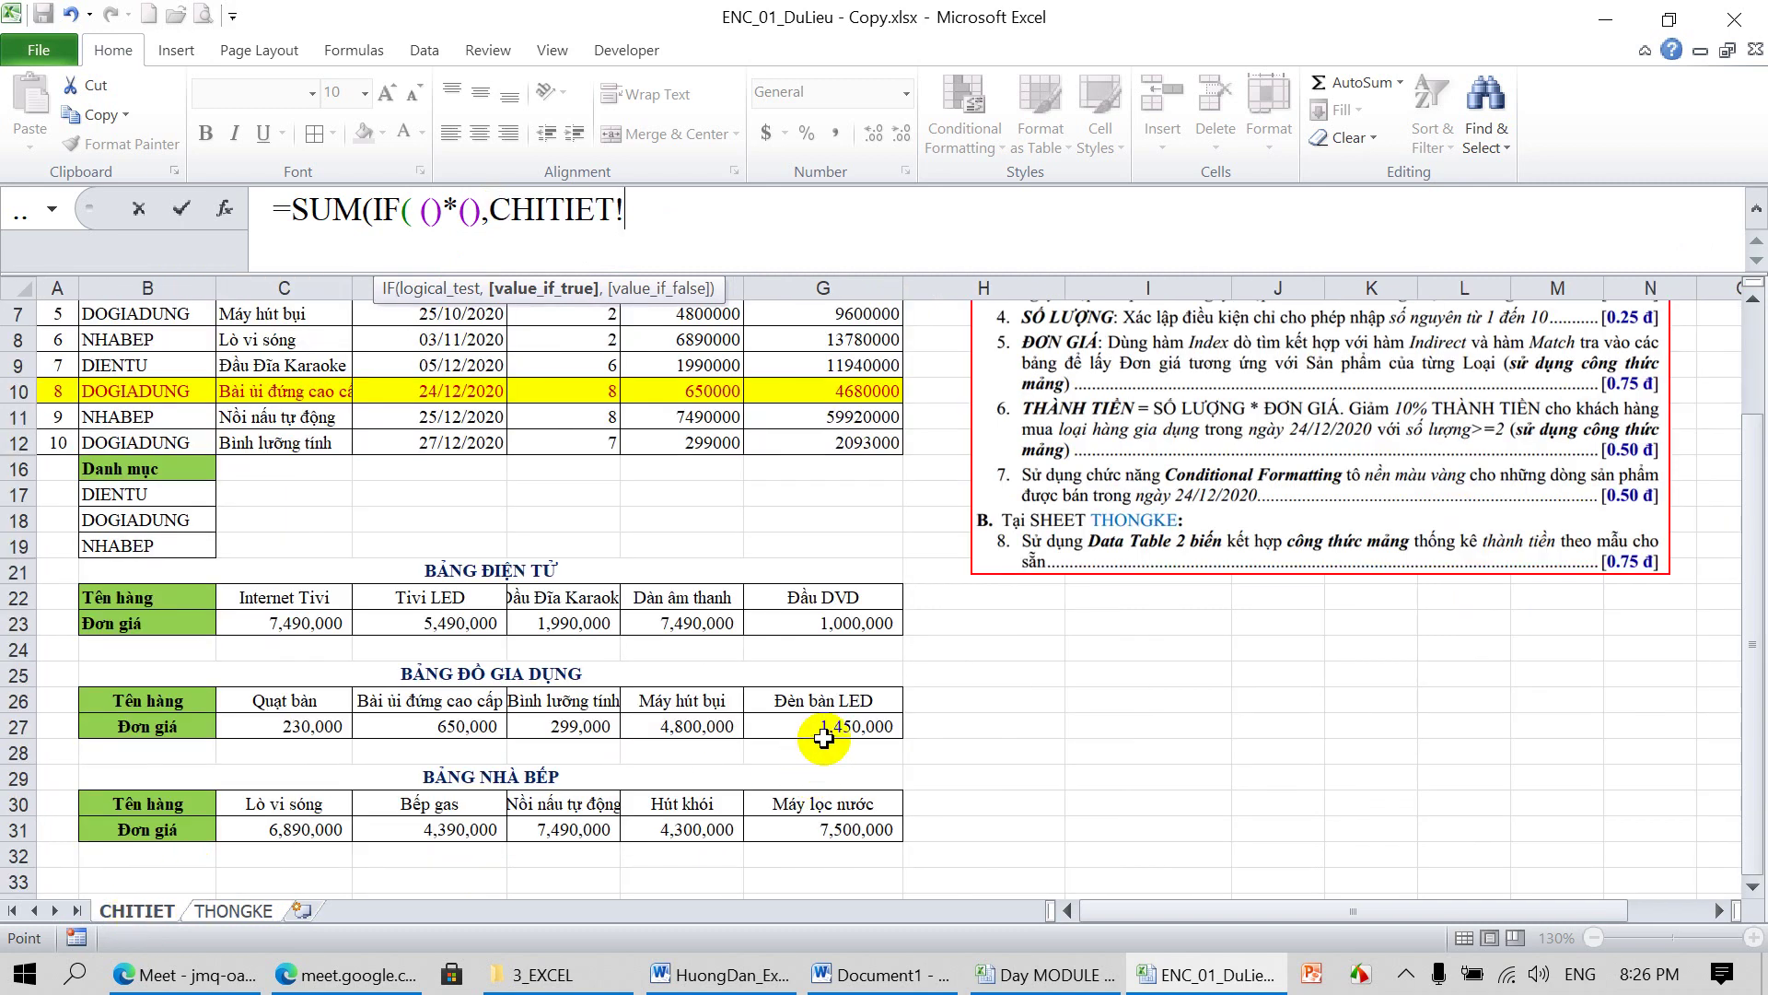
scroll(1740, 589, "up", 2)
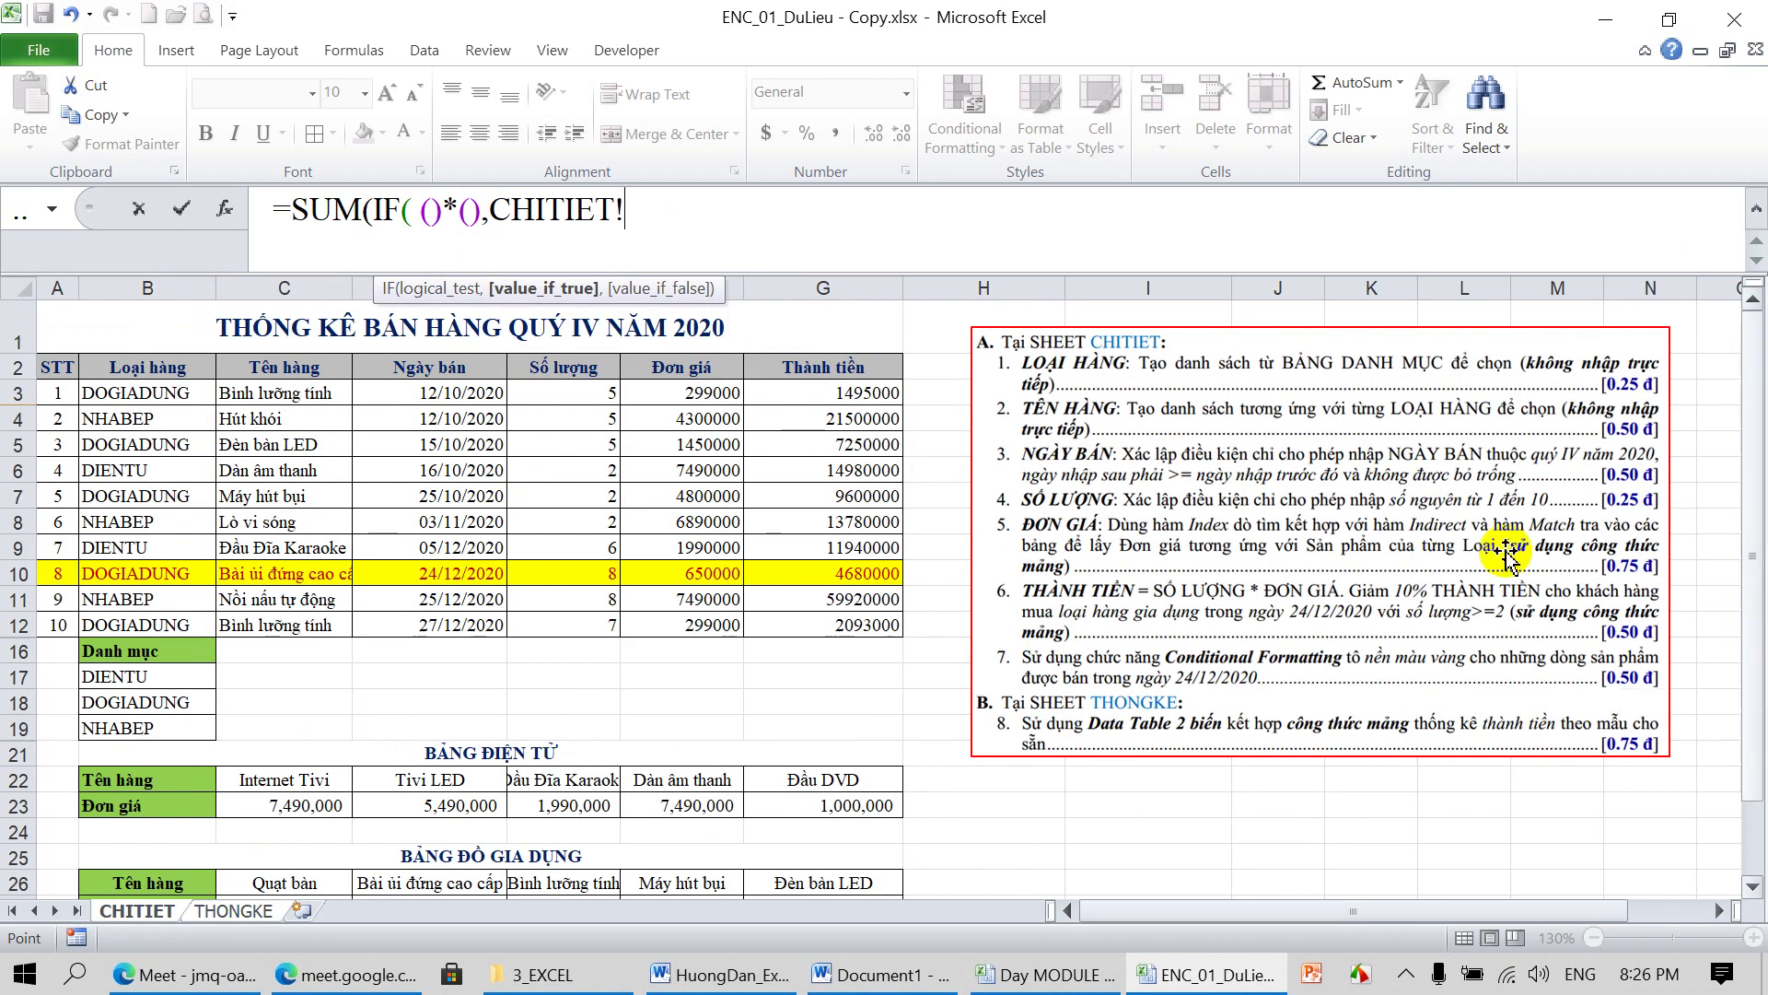
left_click_drag(838, 396, 838, 617)
left_click(449, 217)
type("*")
left_click(732, 210)
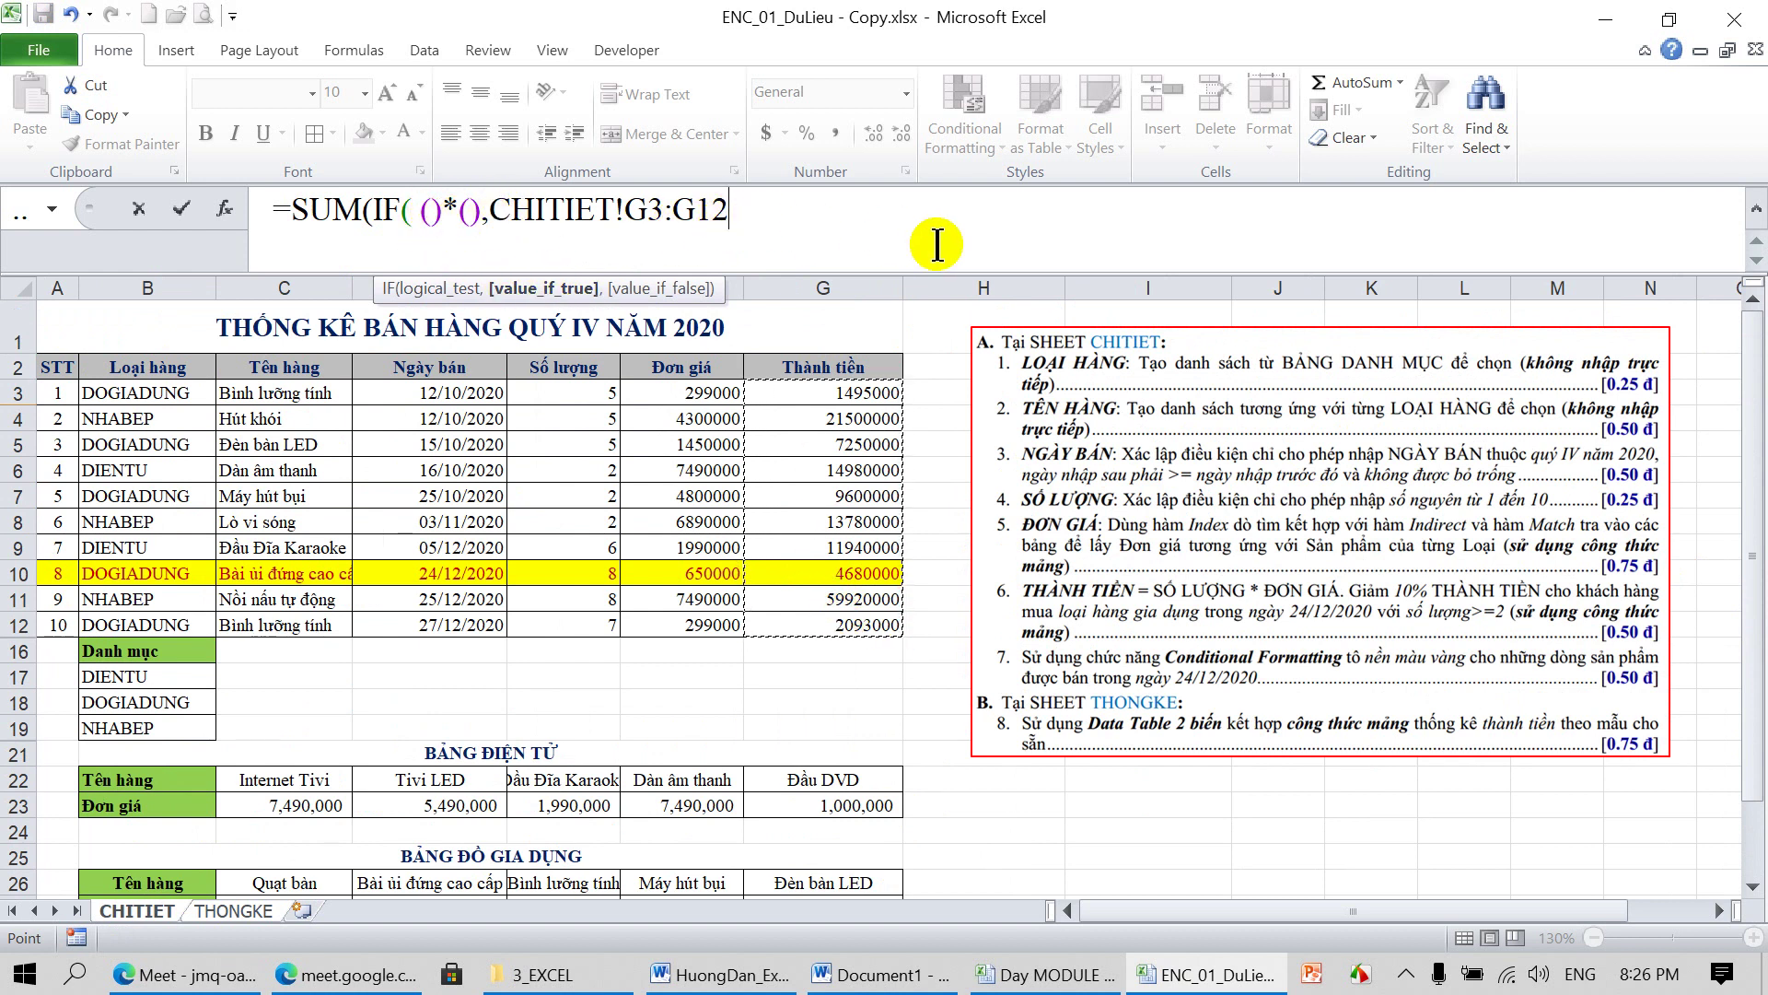
type(")")
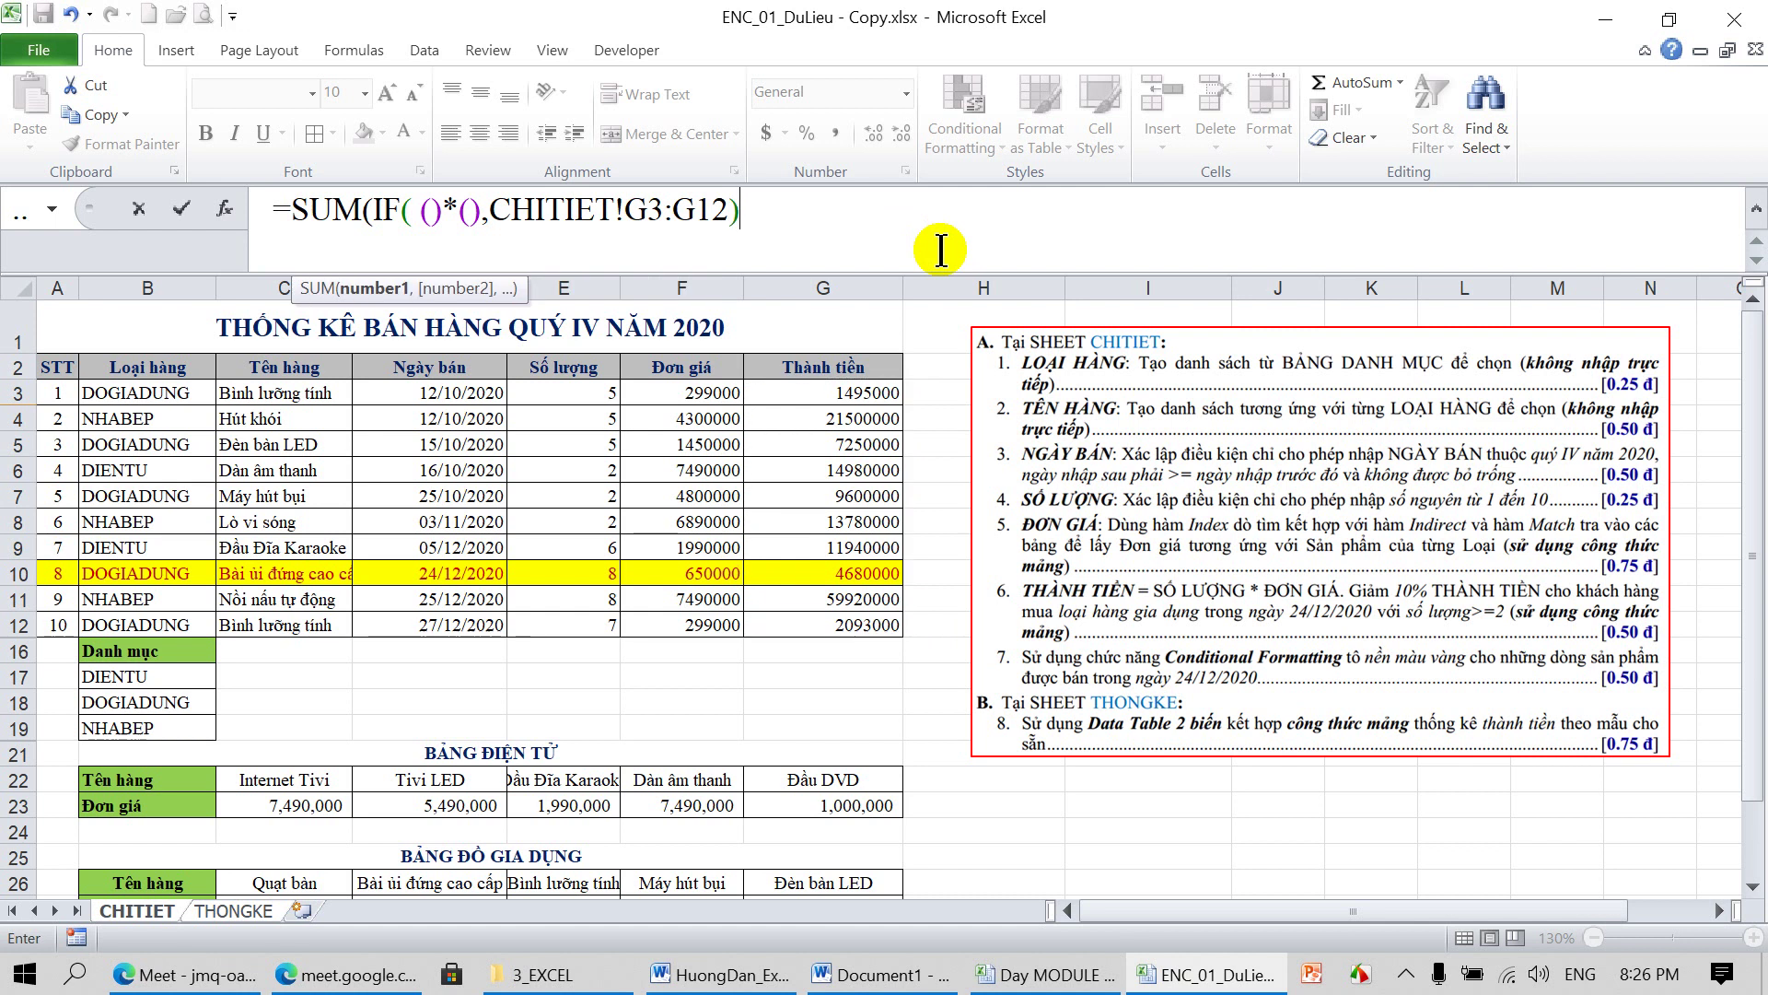
type(")")
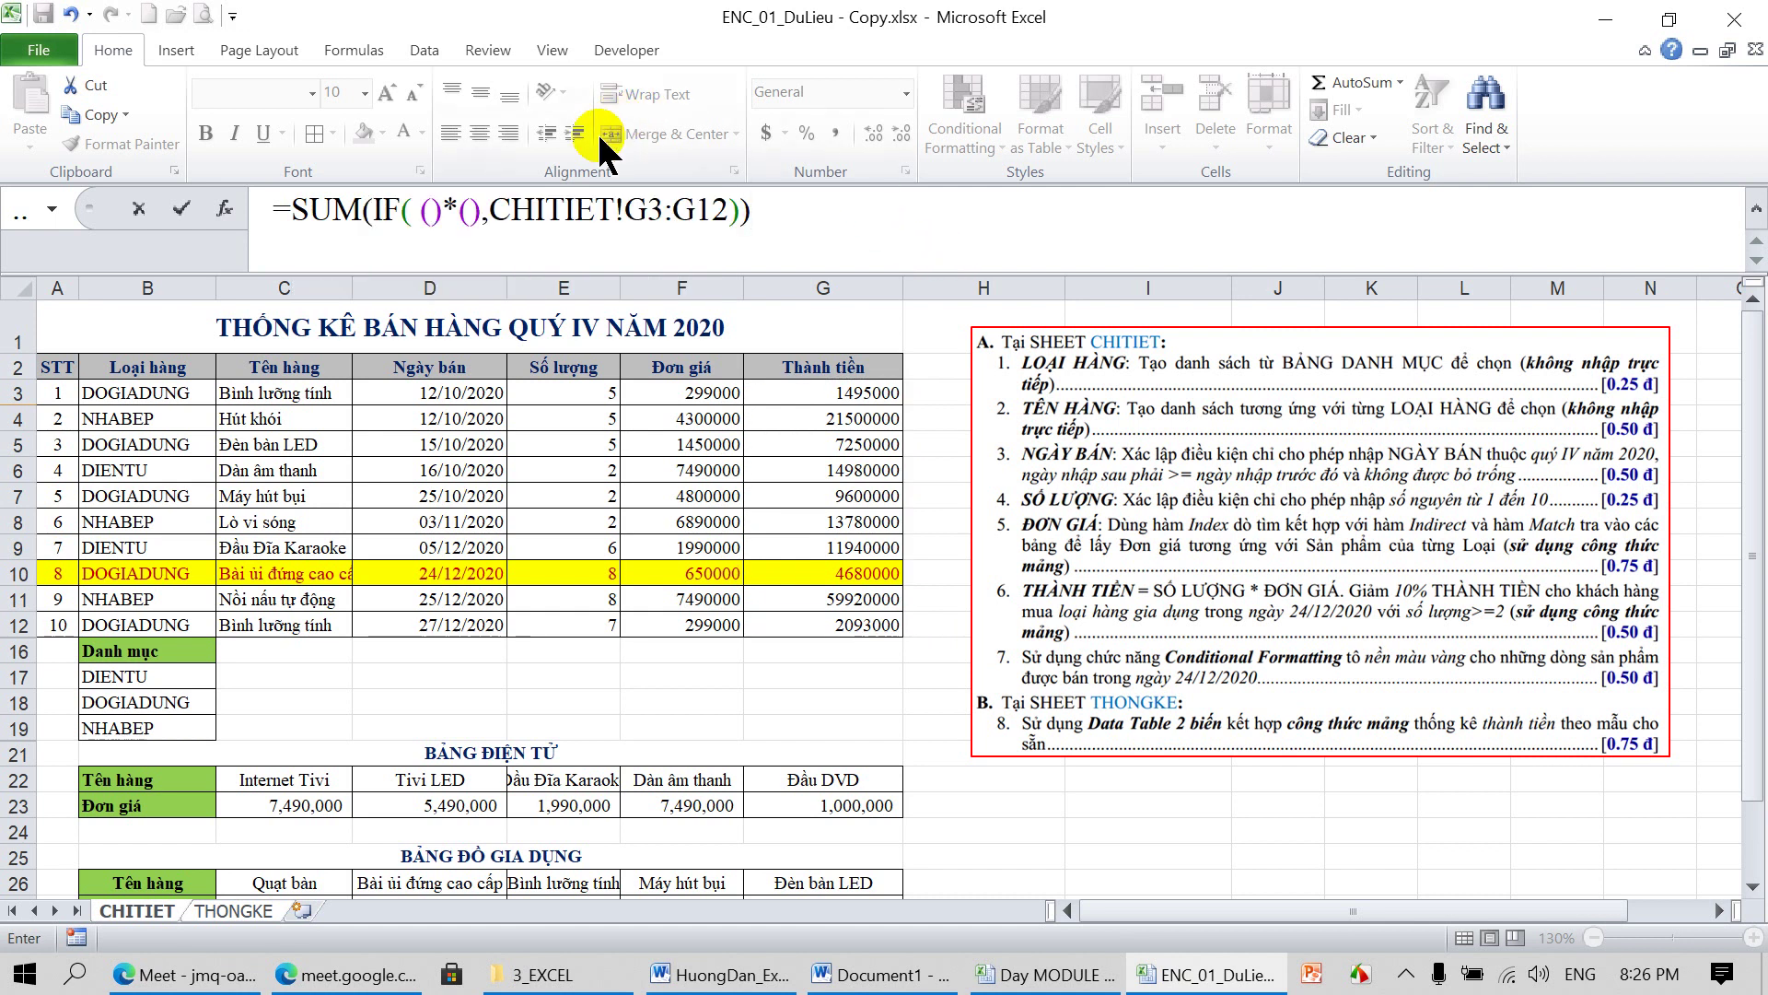
Fill the first condition with CHITIET!C3:C12=THONGKE!H3
left_click(434, 212)
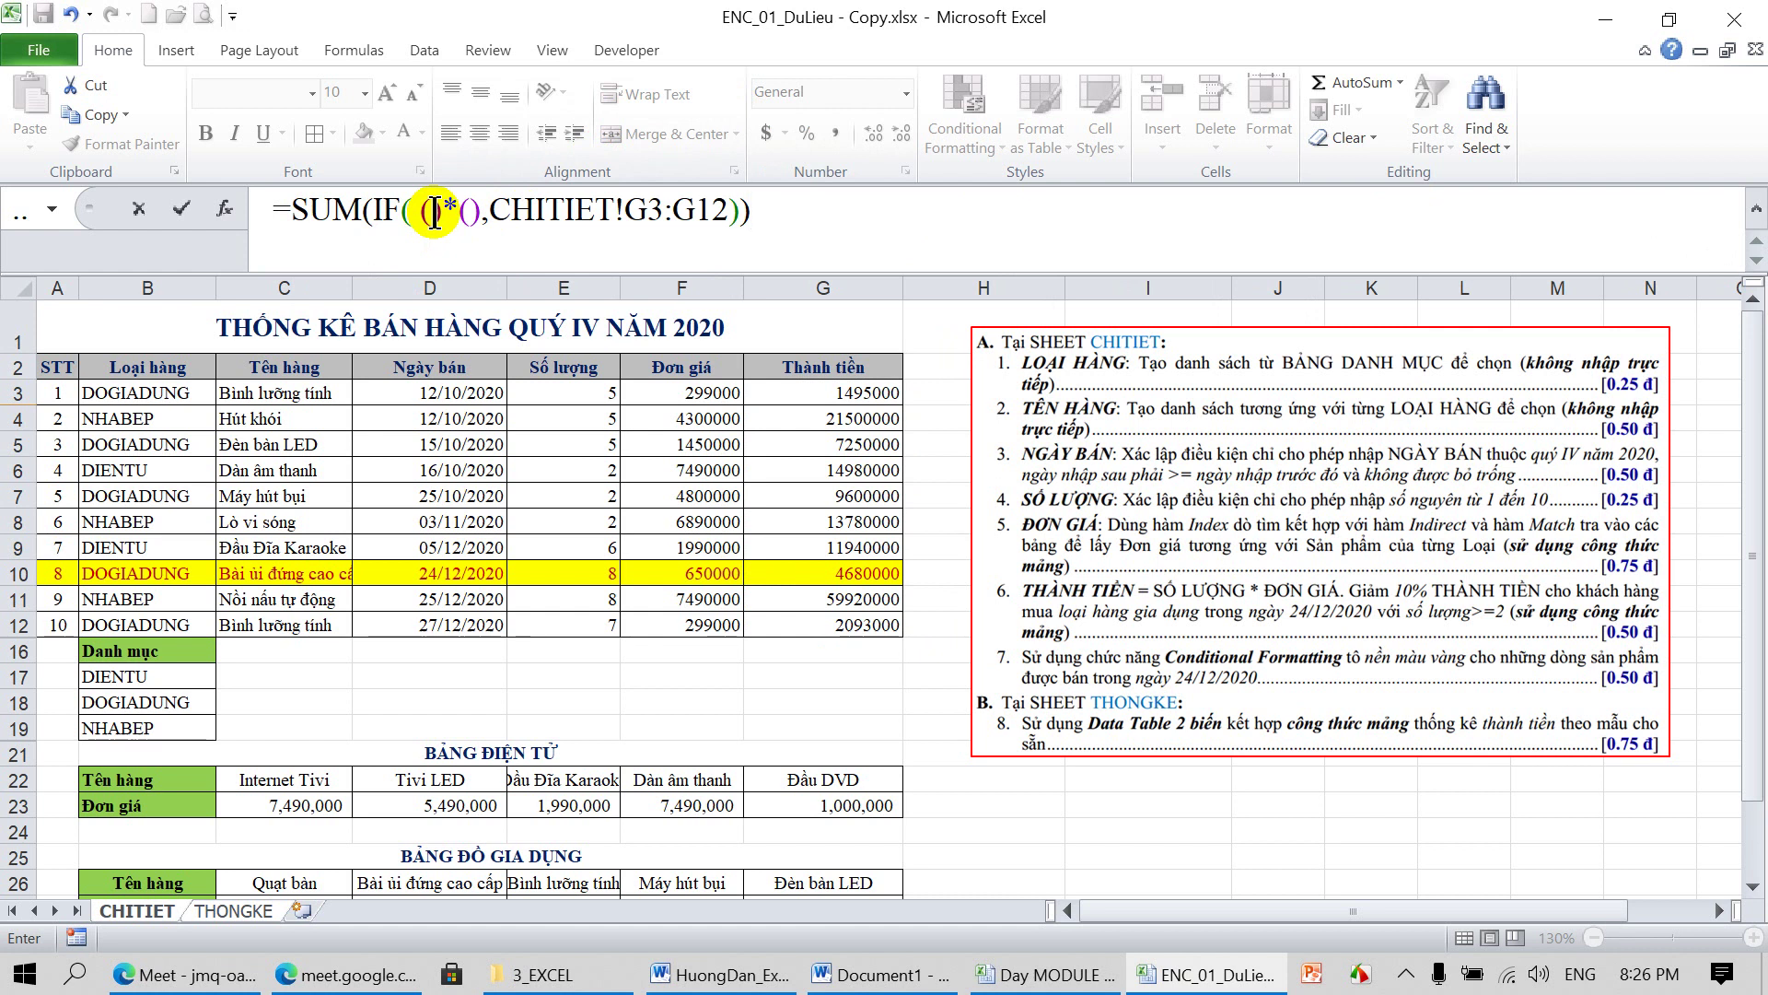
left_click(434, 212)
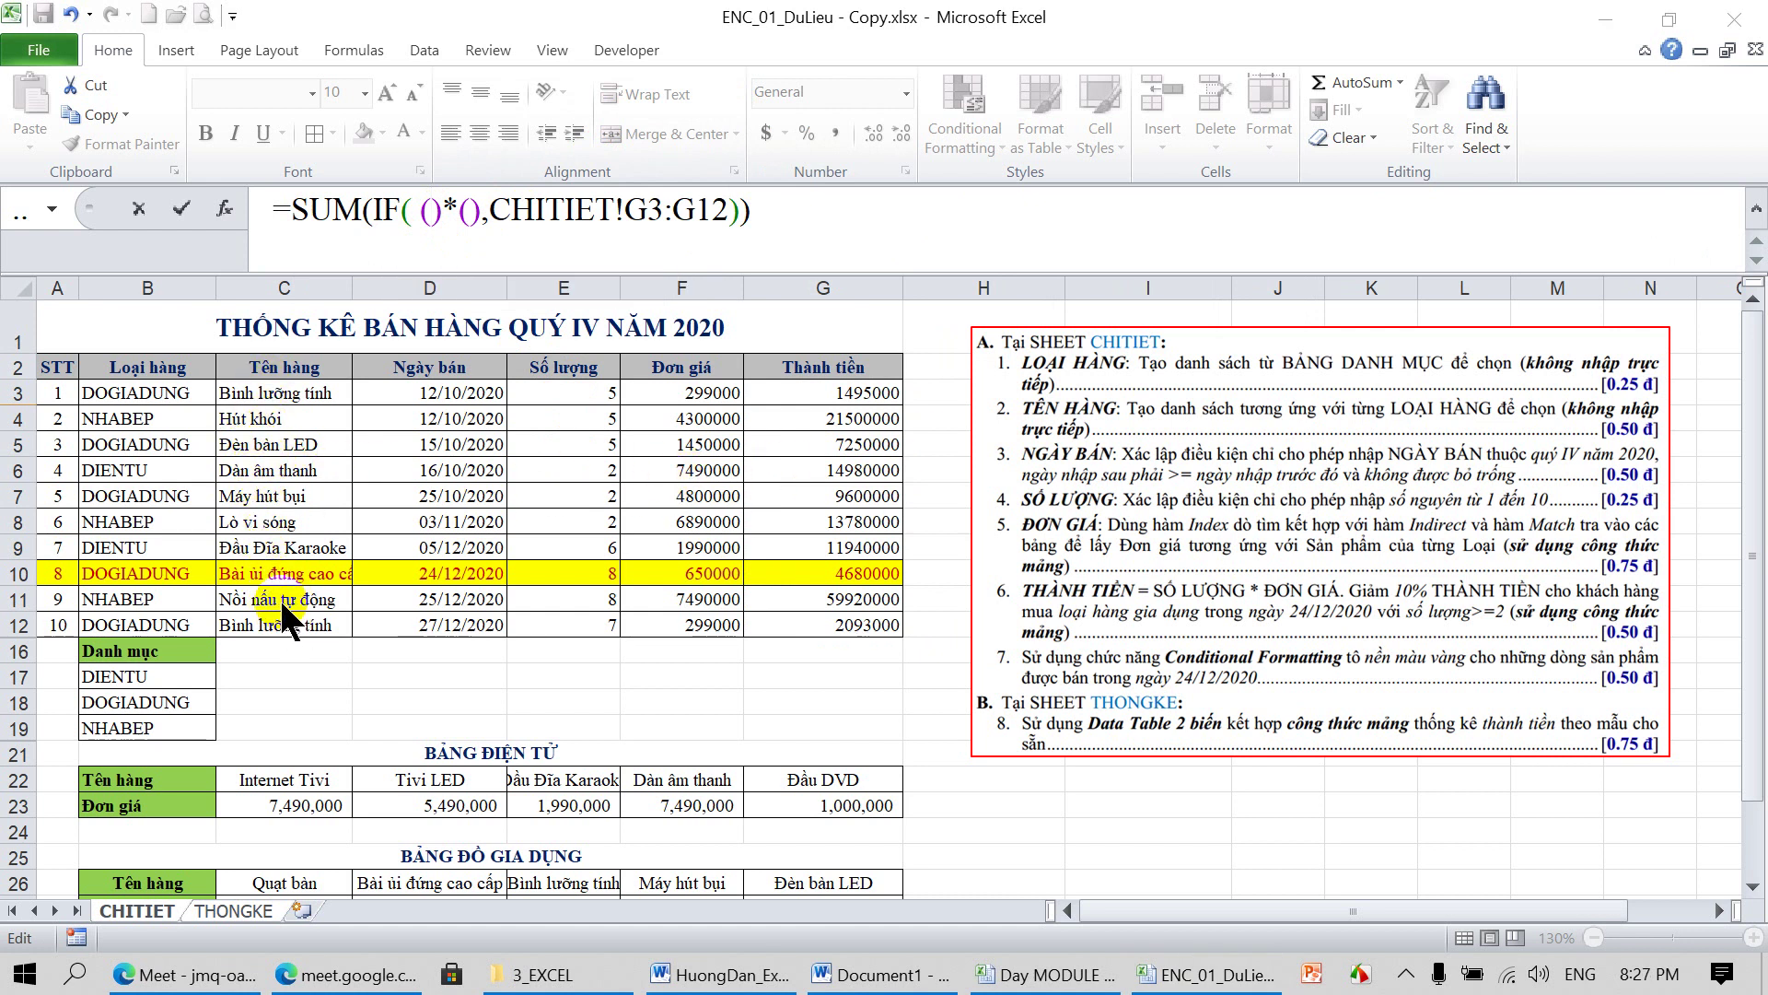
left_click(419, 210)
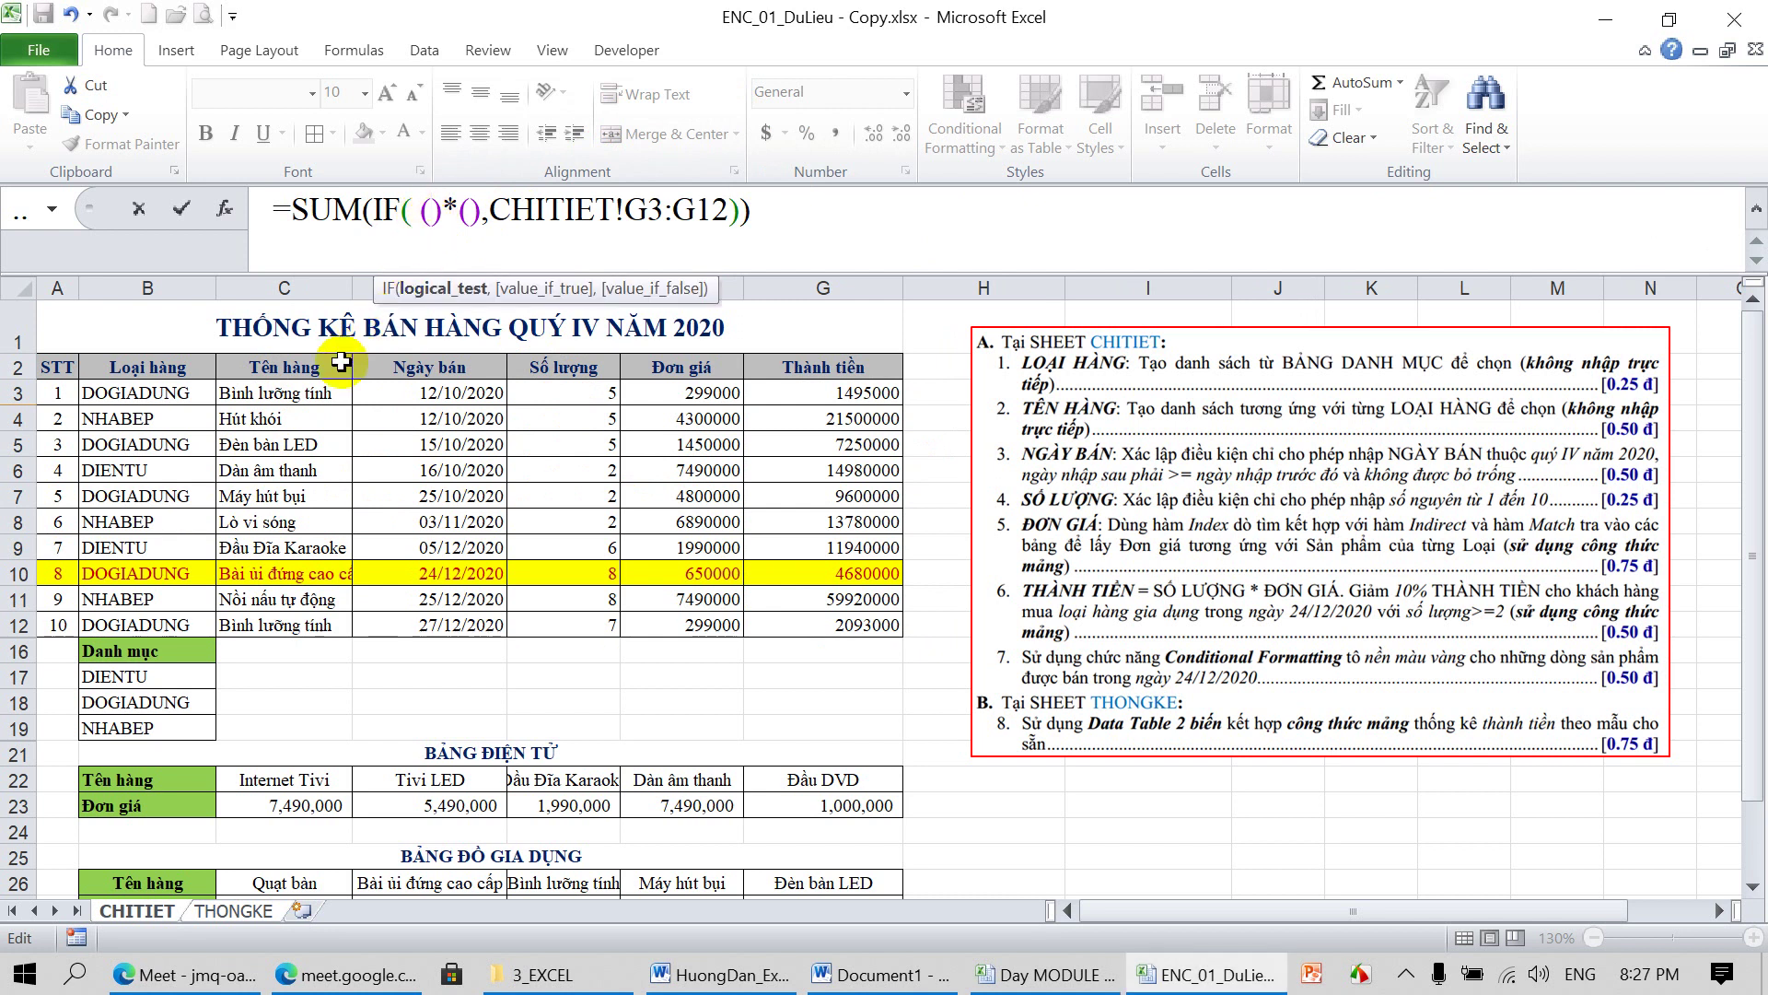
left_click_drag(295, 392, 293, 542)
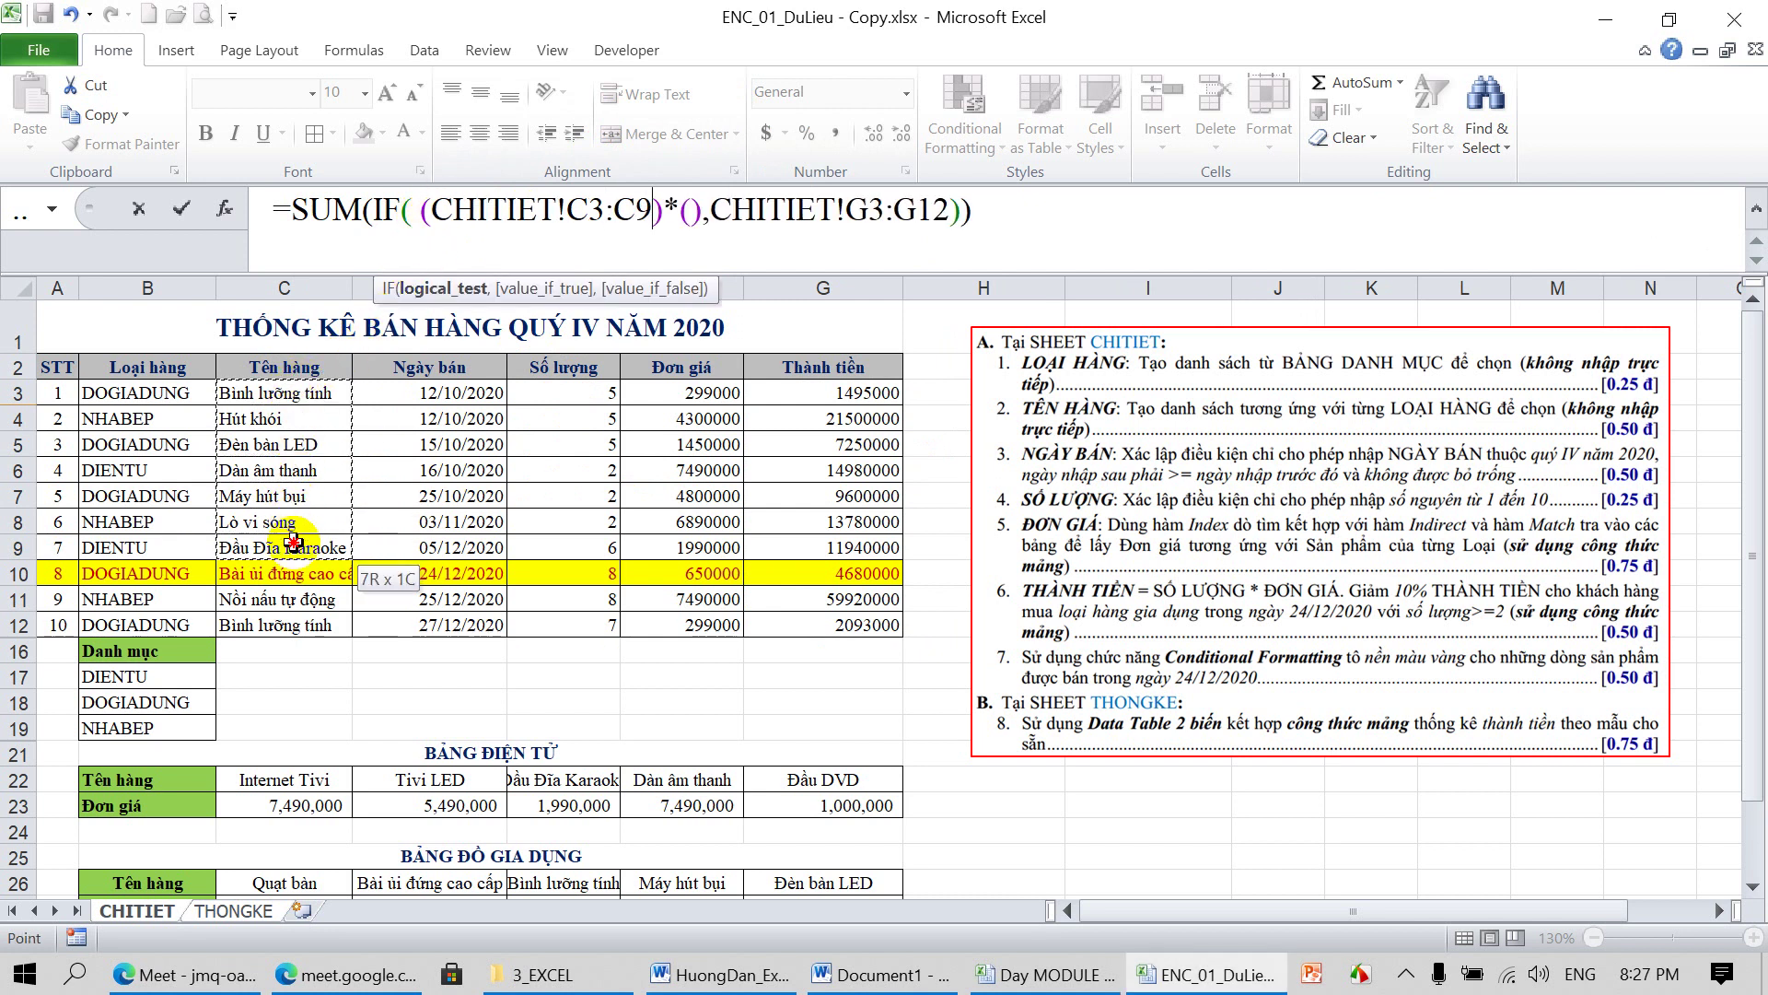
left_click_drag(293, 542, 291, 615)
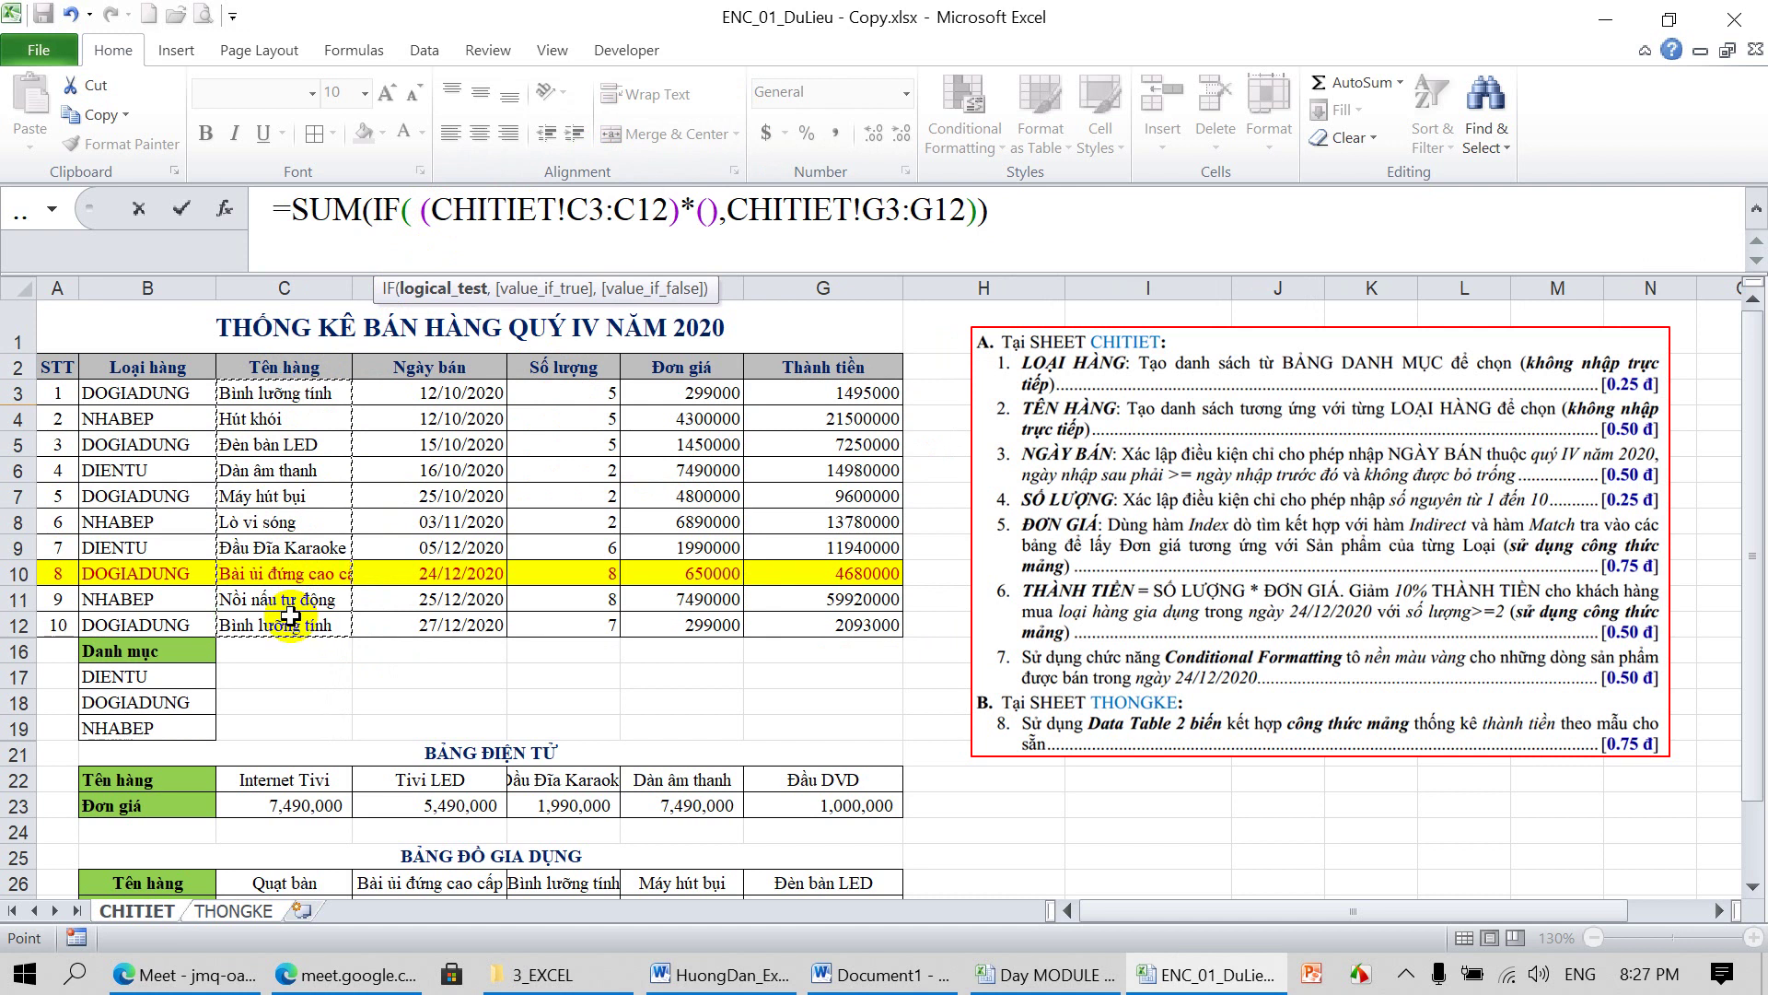
type("=")
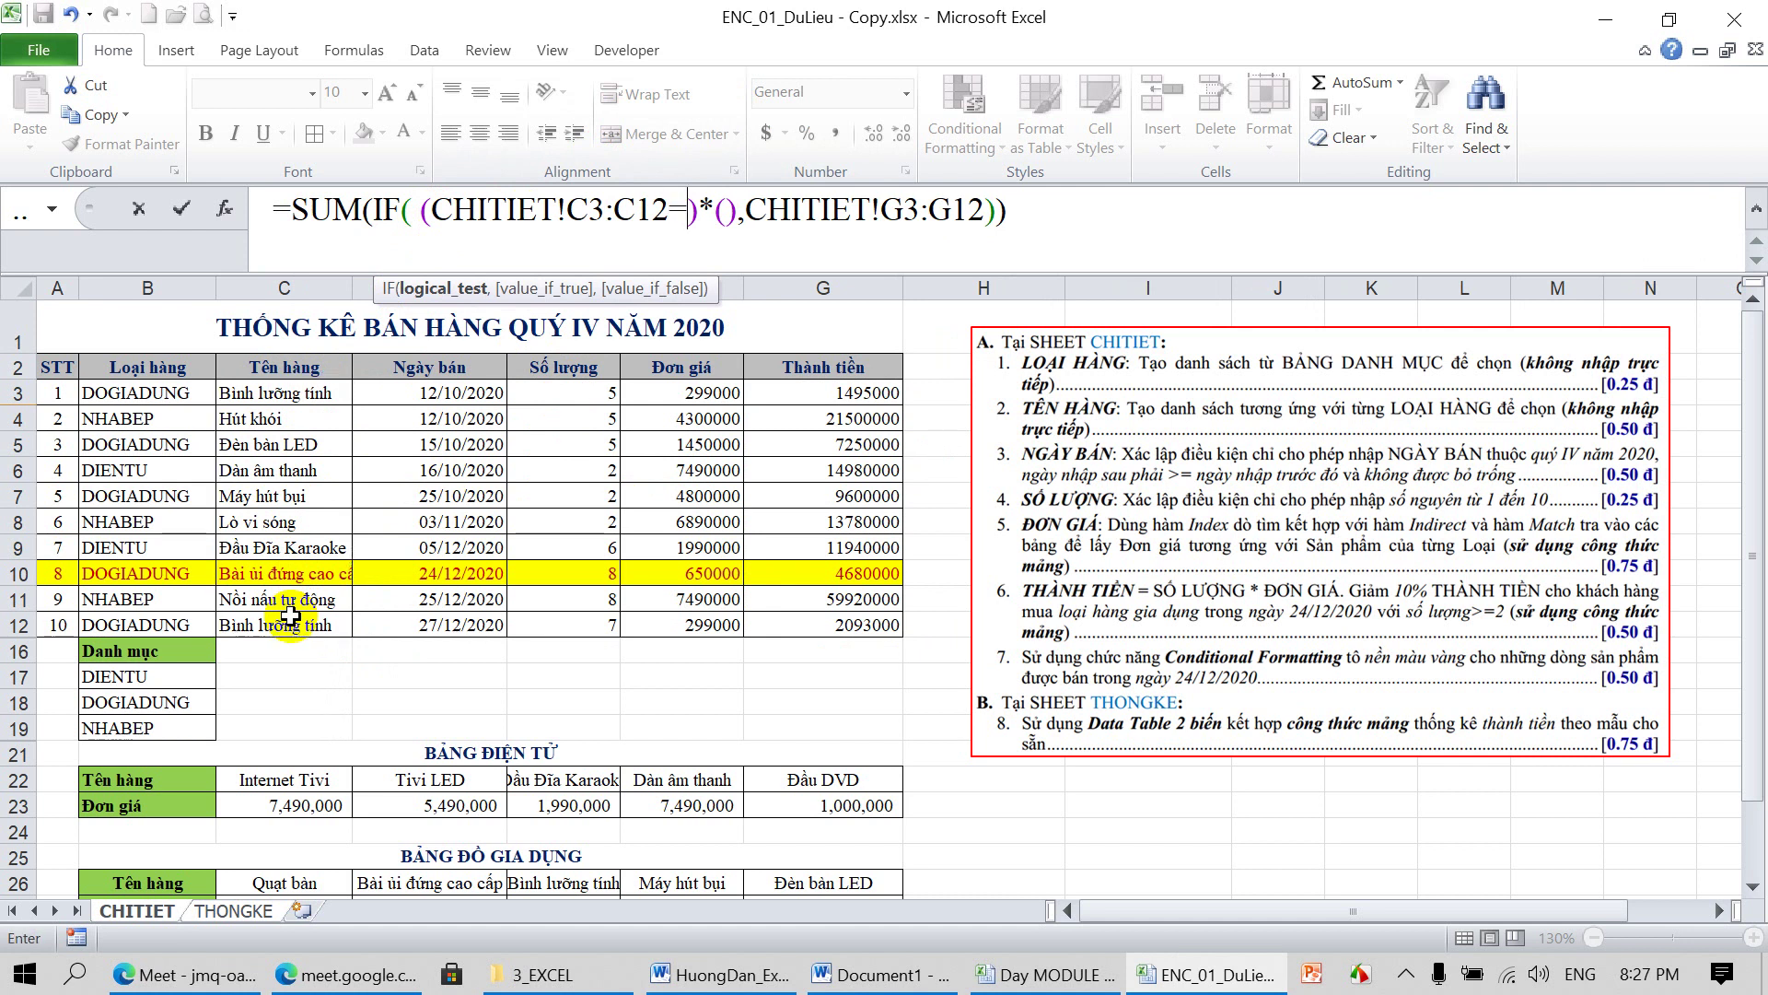
left_click(241, 910)
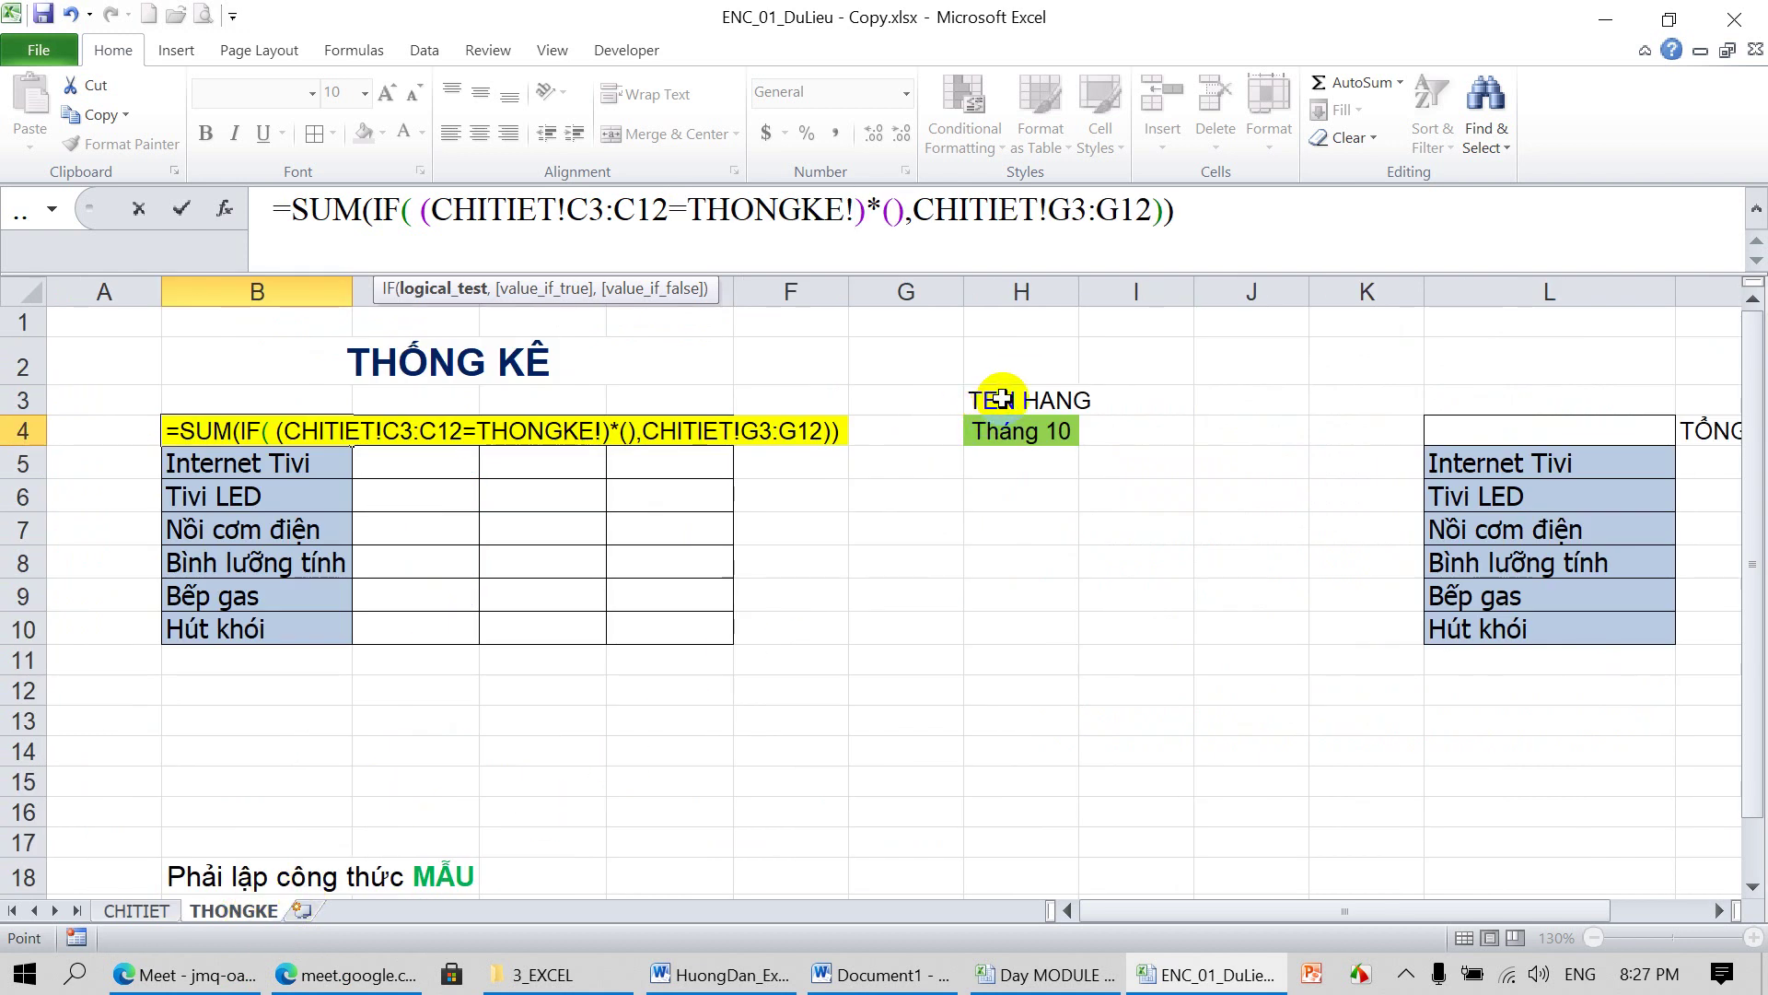
left_click(1005, 398)
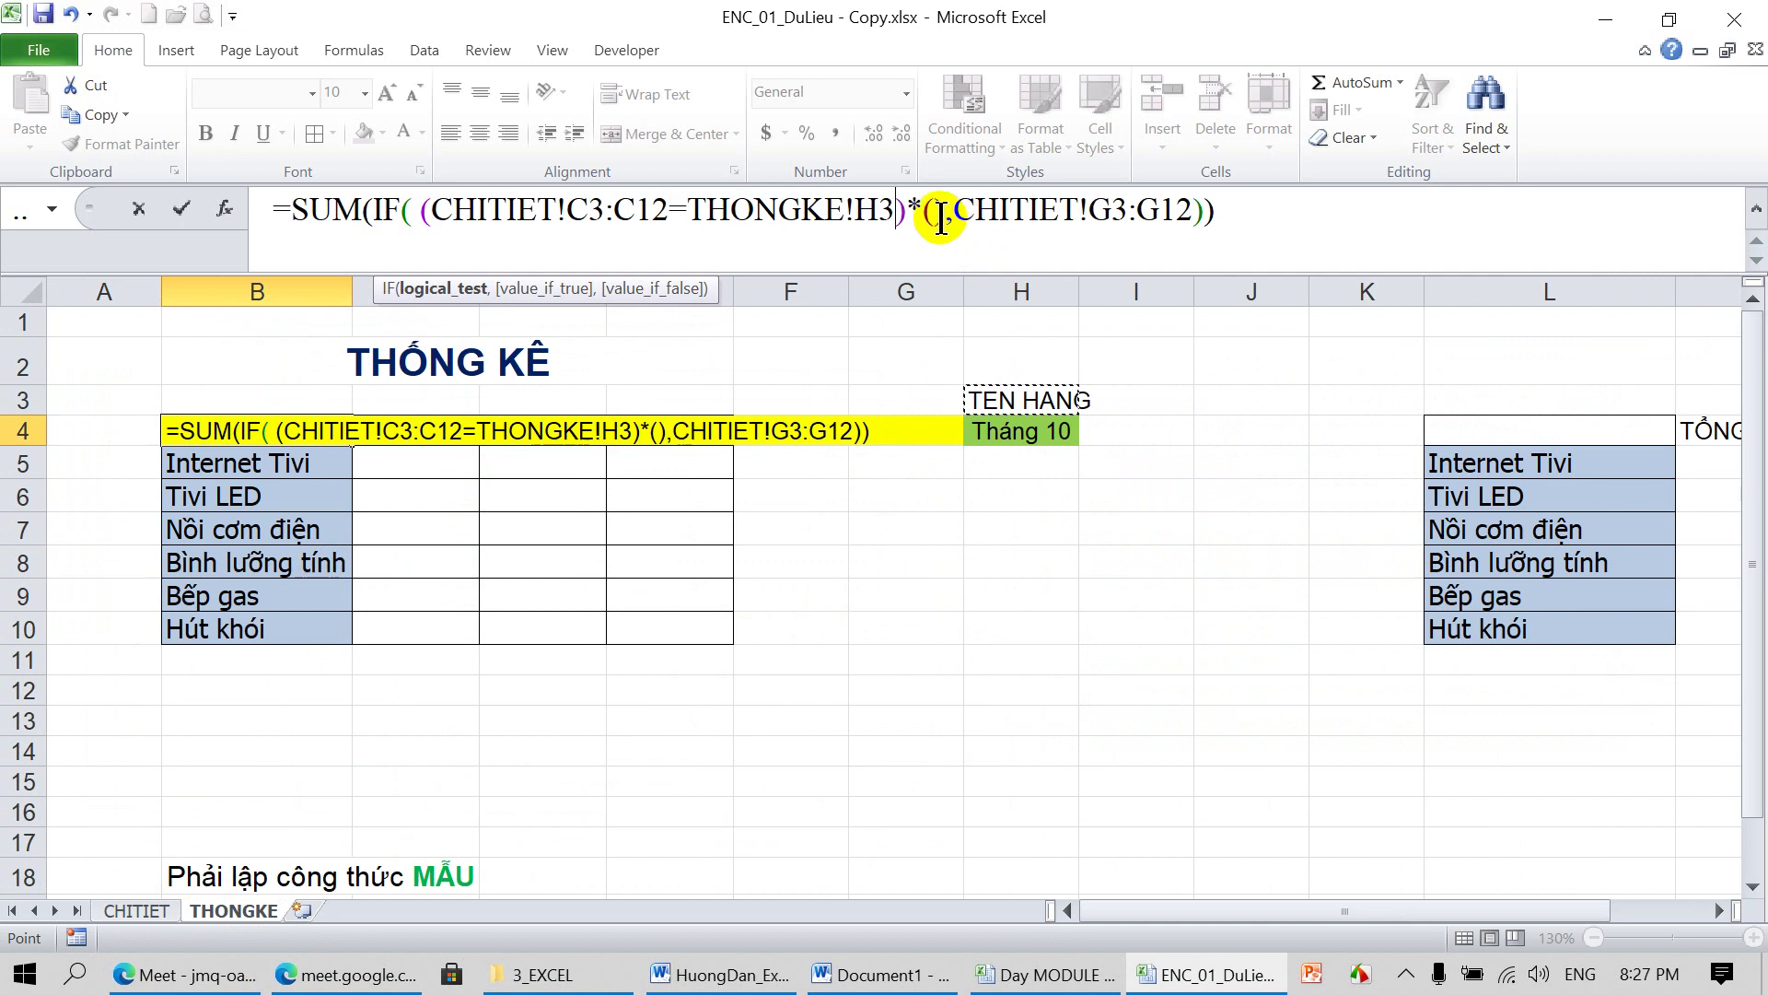
Type MONTH( inside the empty second condition group of the B4 formula
left_click(935, 214)
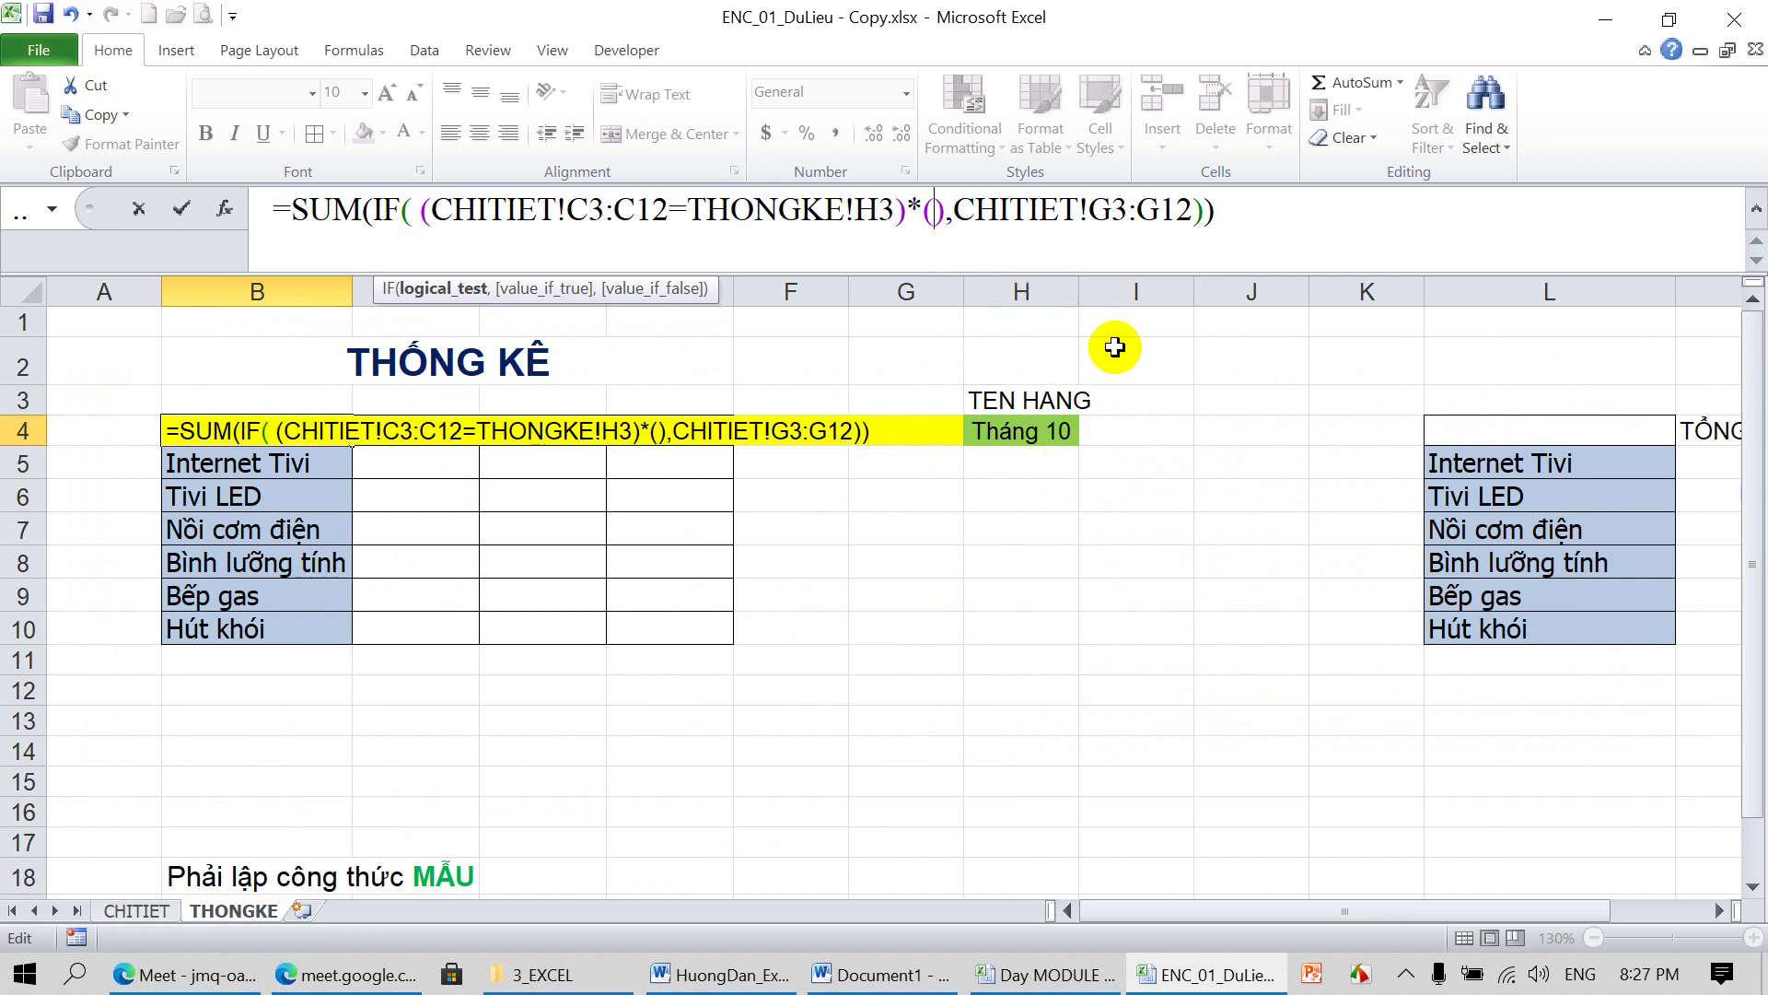
left_click(936, 221)
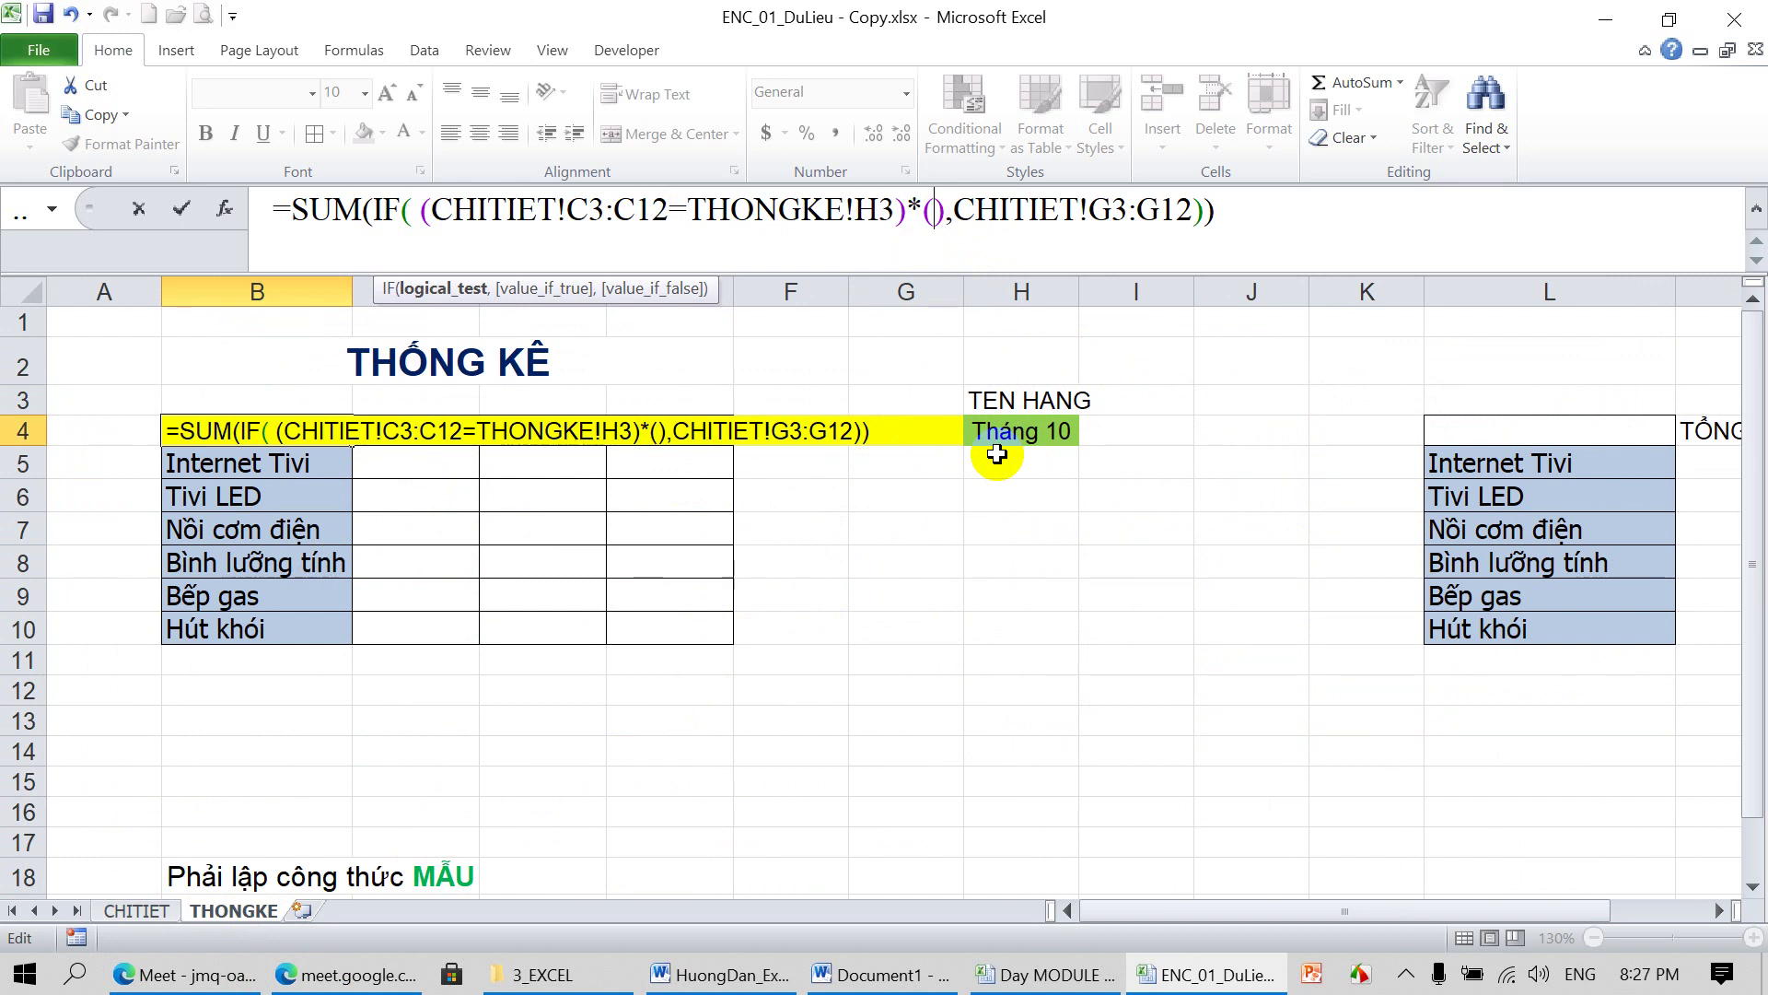
type("MONTH(")
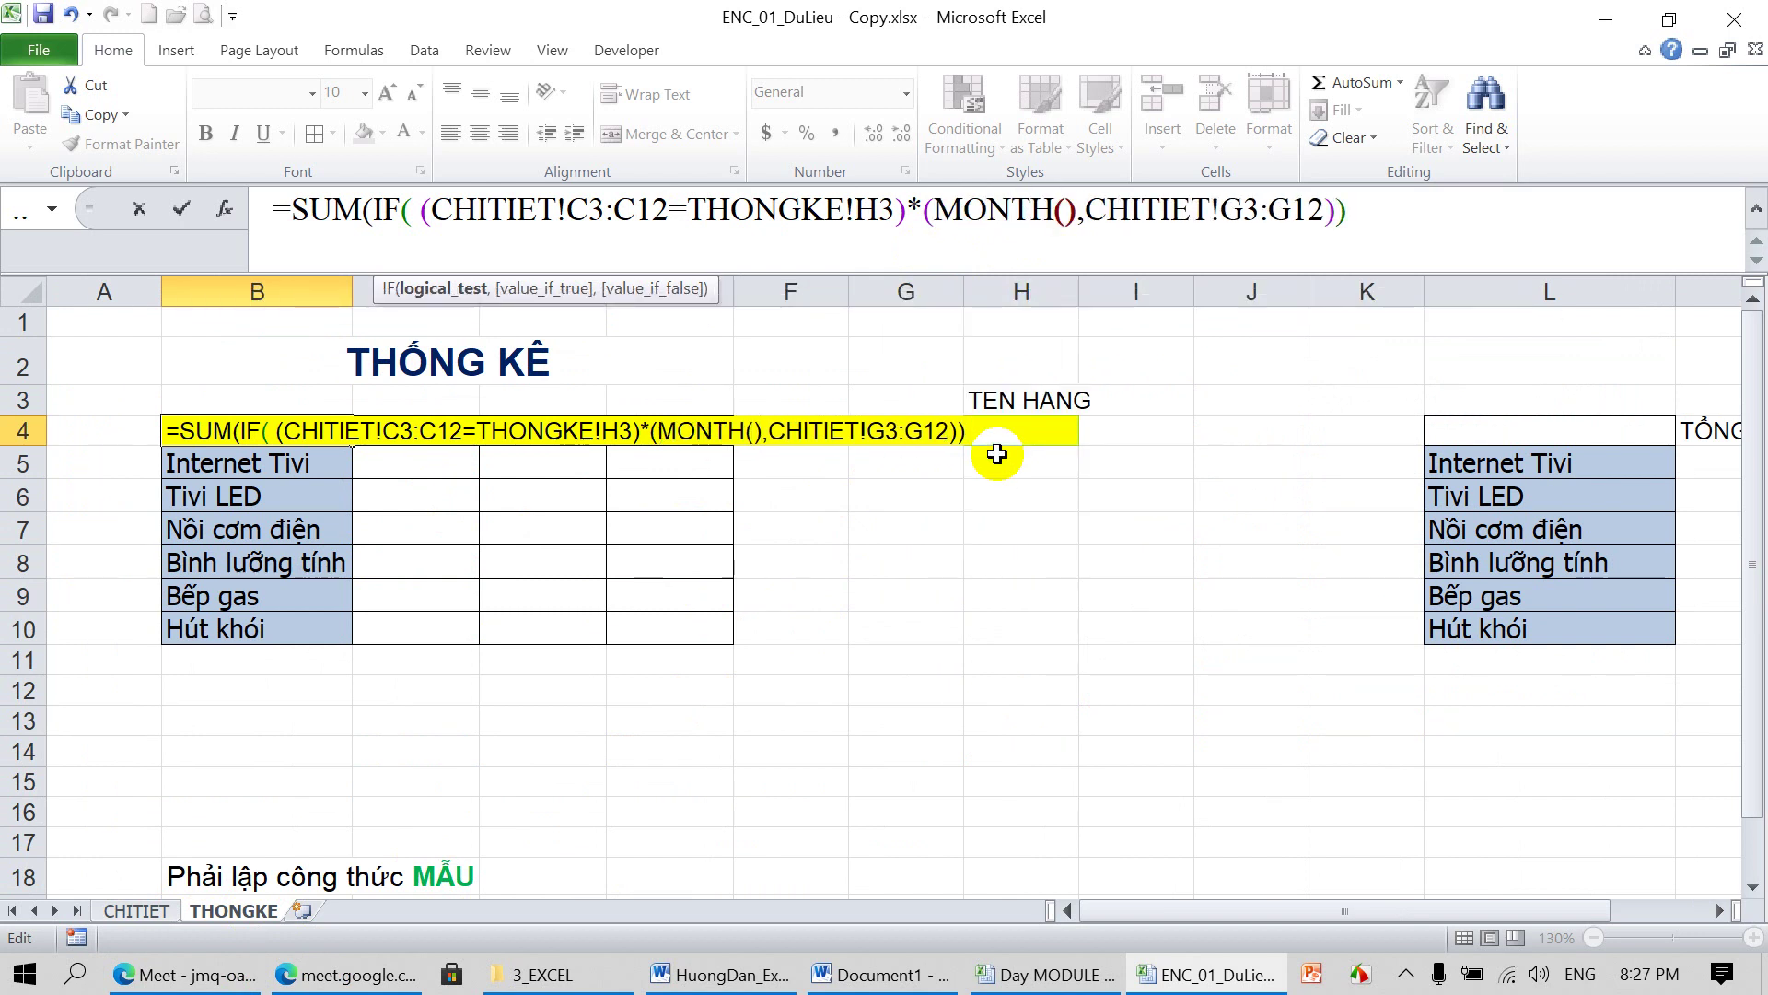
left_click(136, 910)
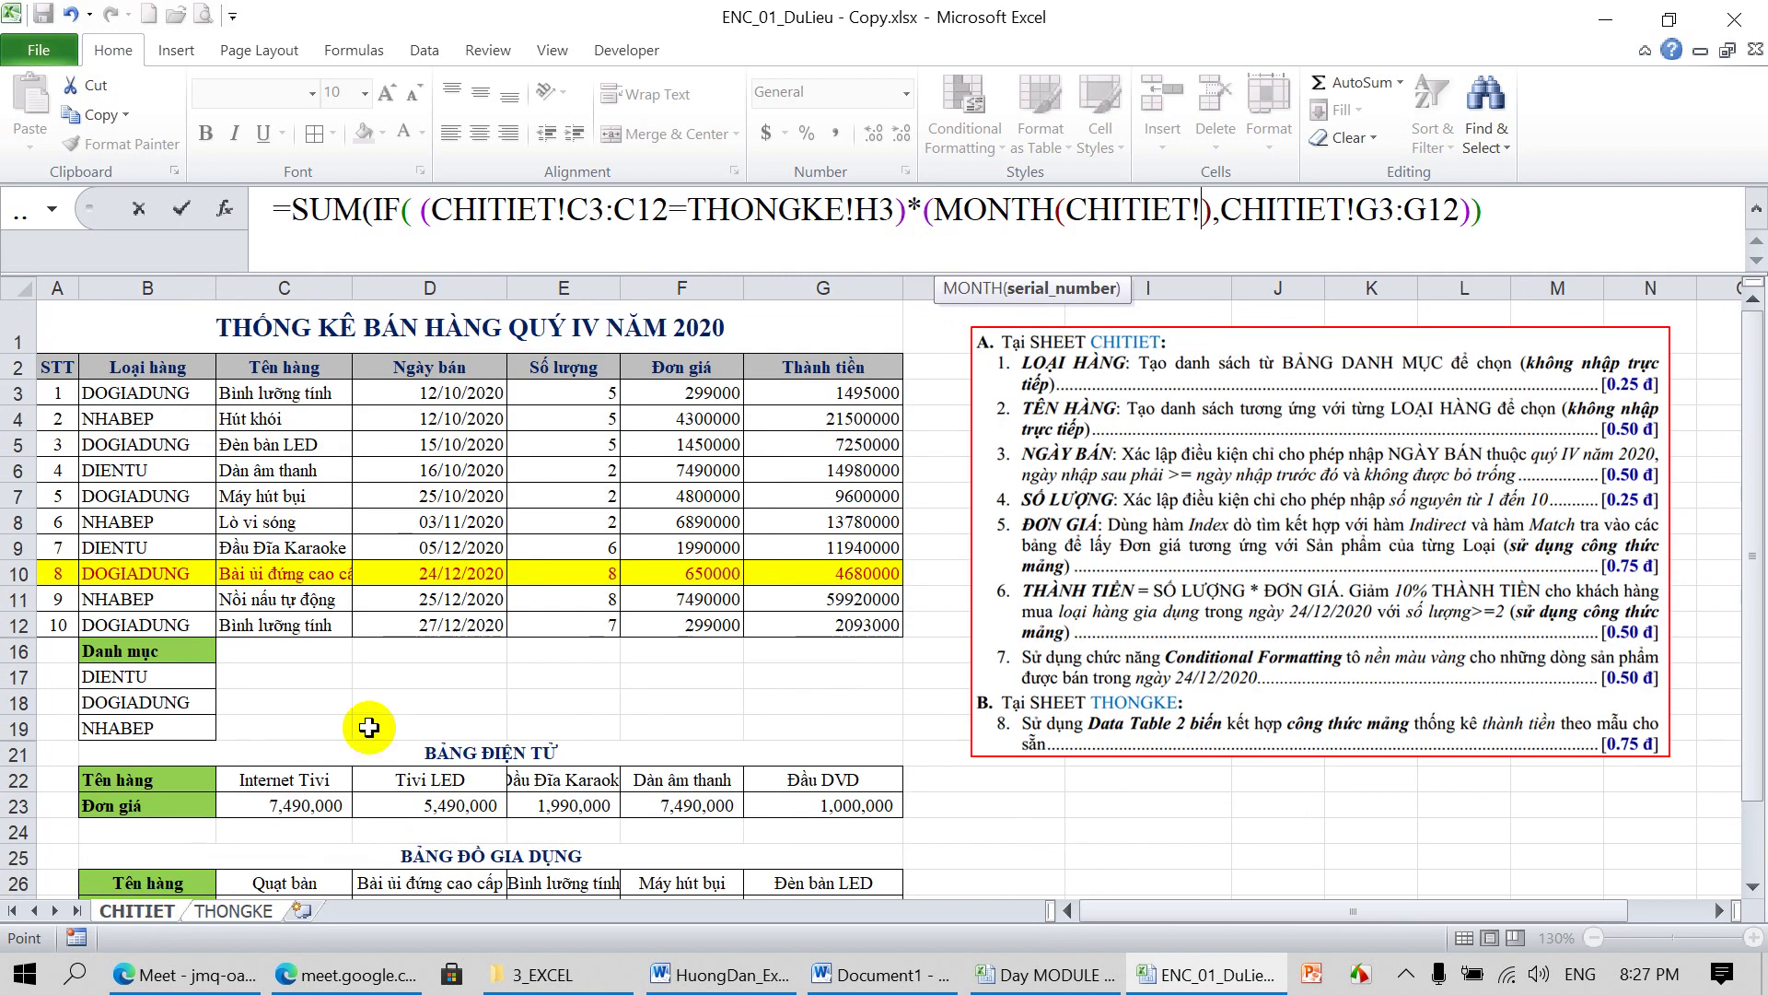
Make the second condition compare MONTH(CHITIET!D3:D12) with a THONGKE cell
left_click_drag(461, 396, 457, 613)
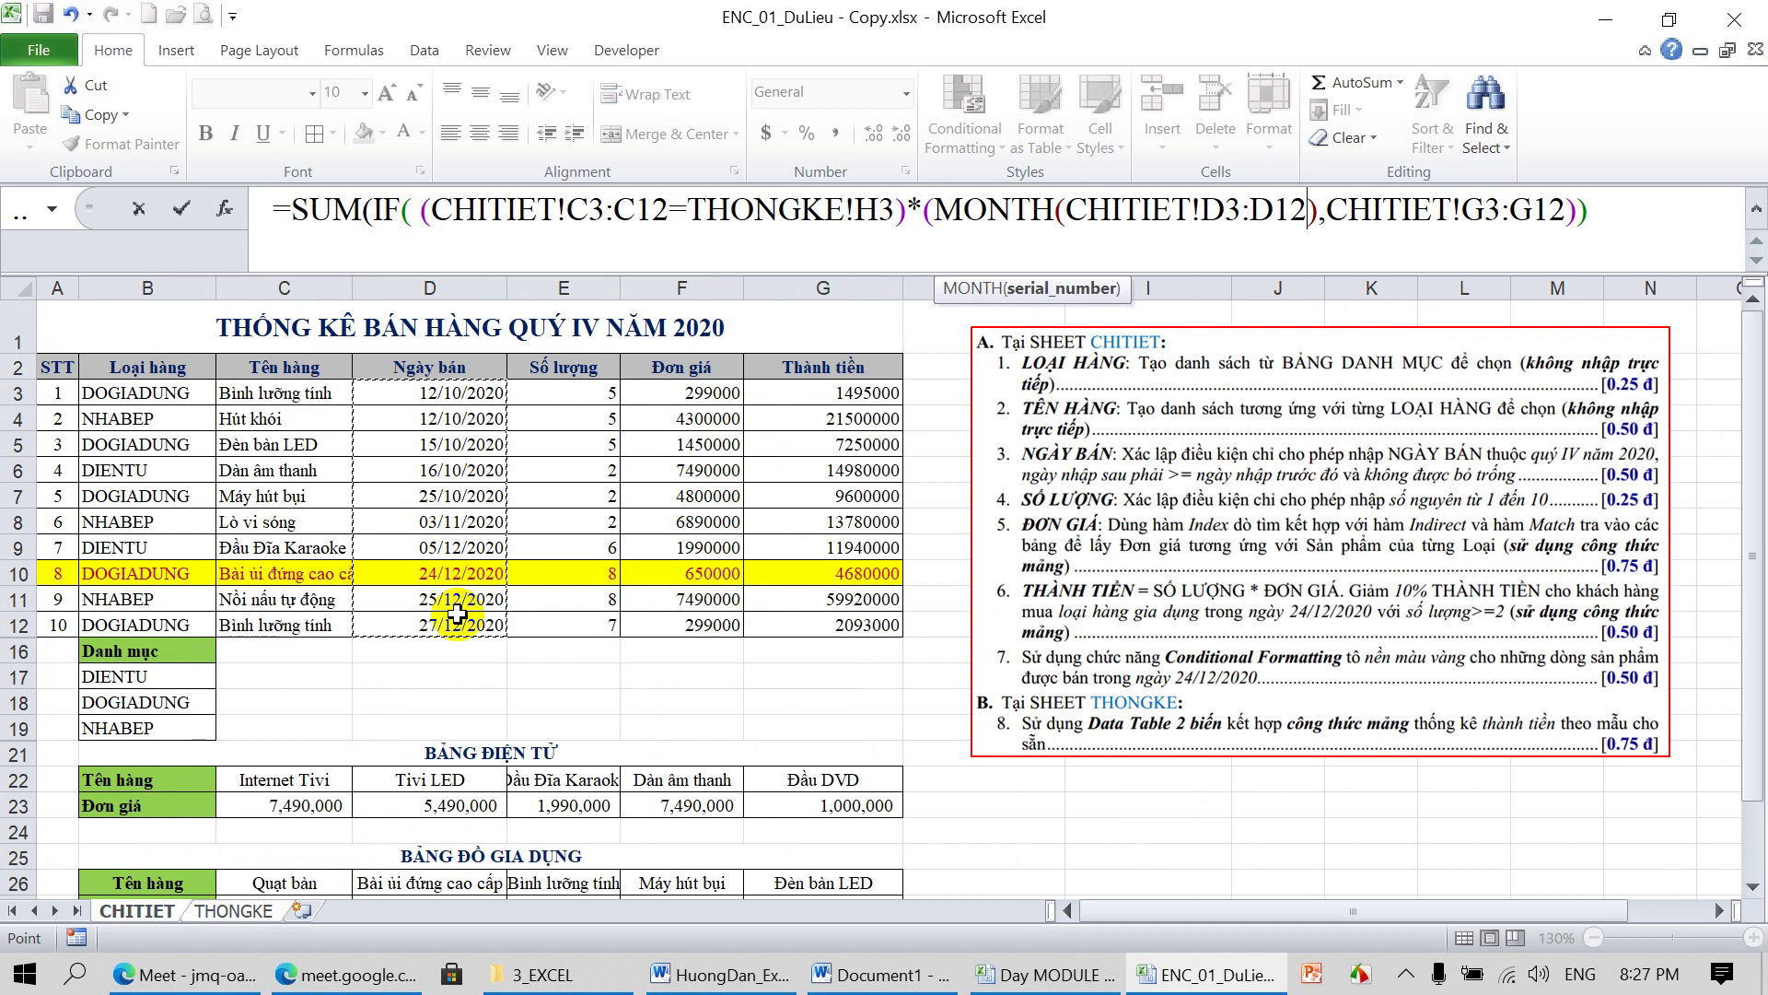
type(")=")
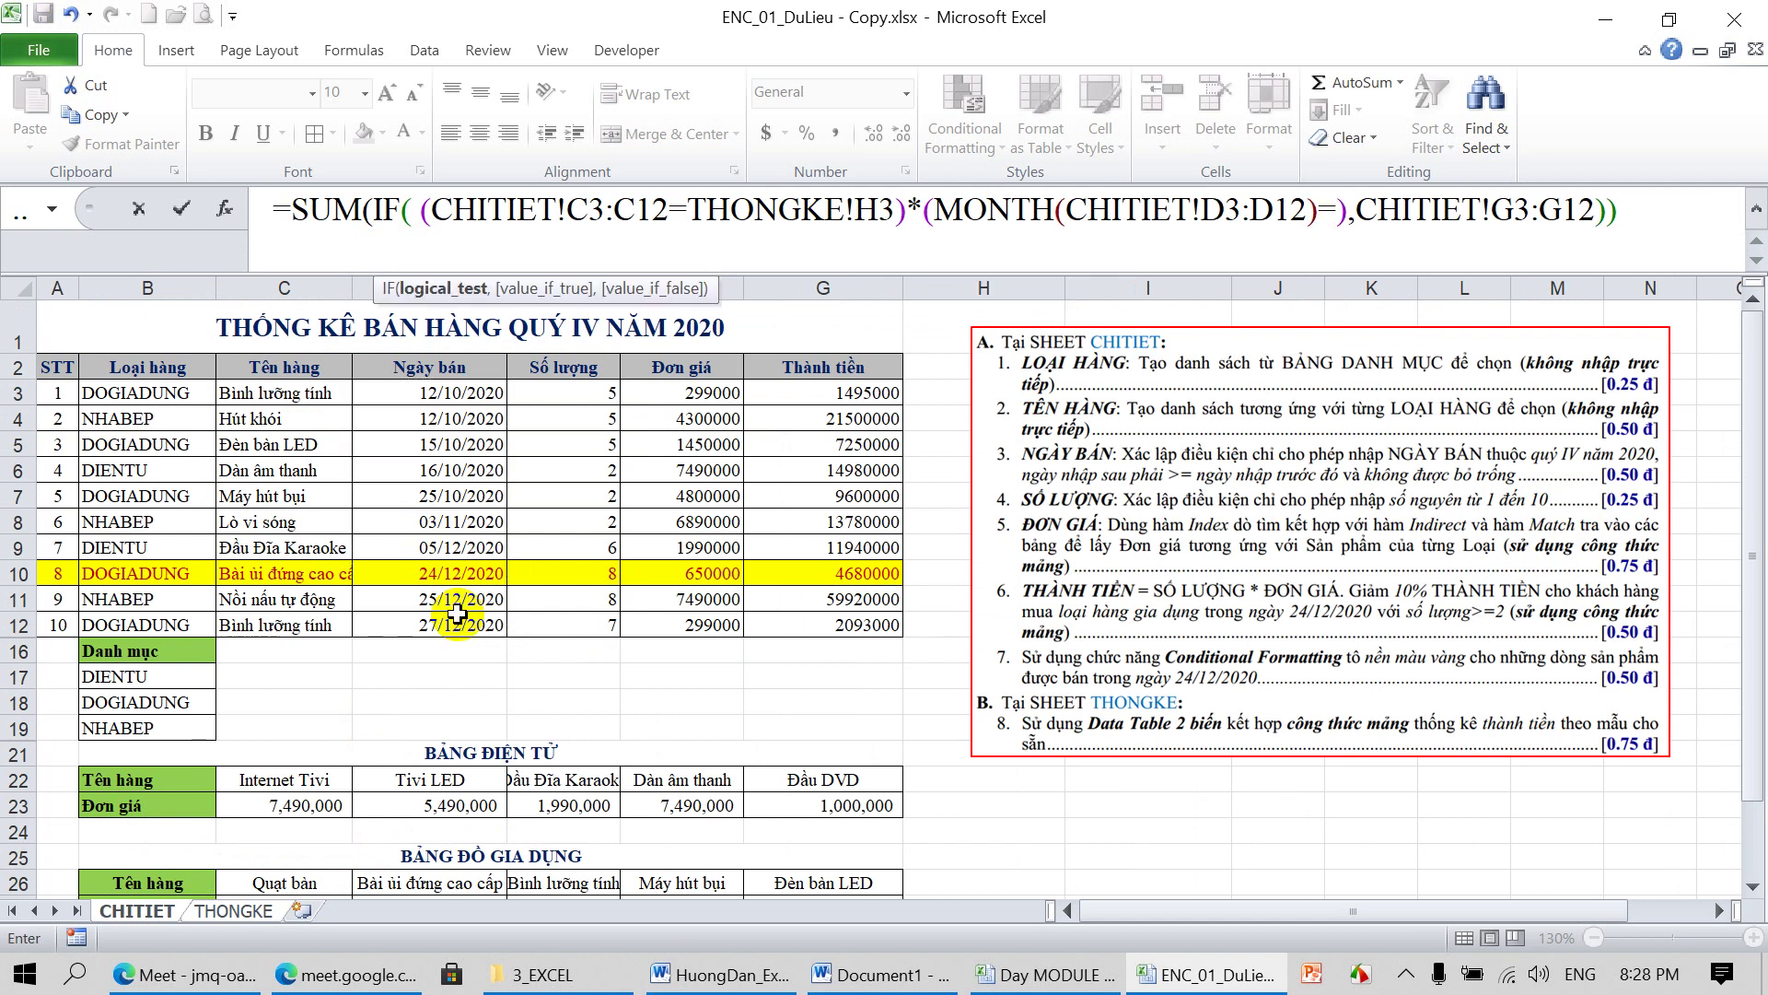
left_click(251, 907)
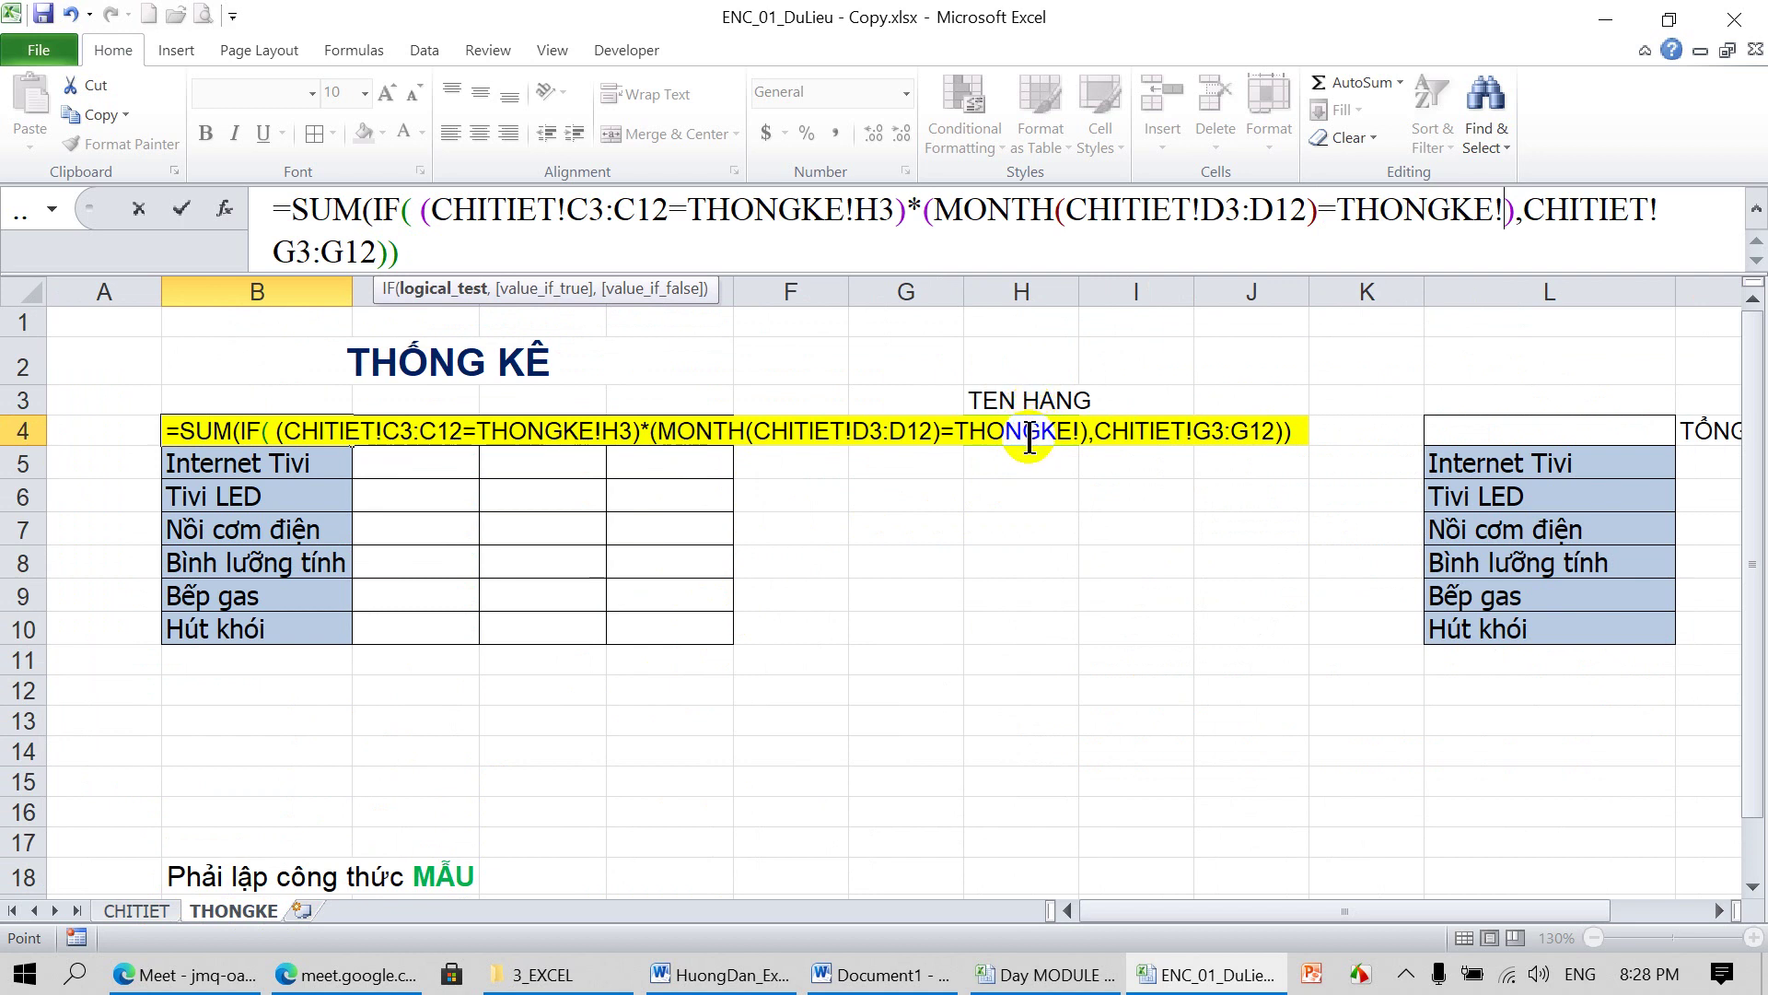
Finish B4's formula with THONGKE!H5 and enter it as an array formula, which returns 0
type("H5")
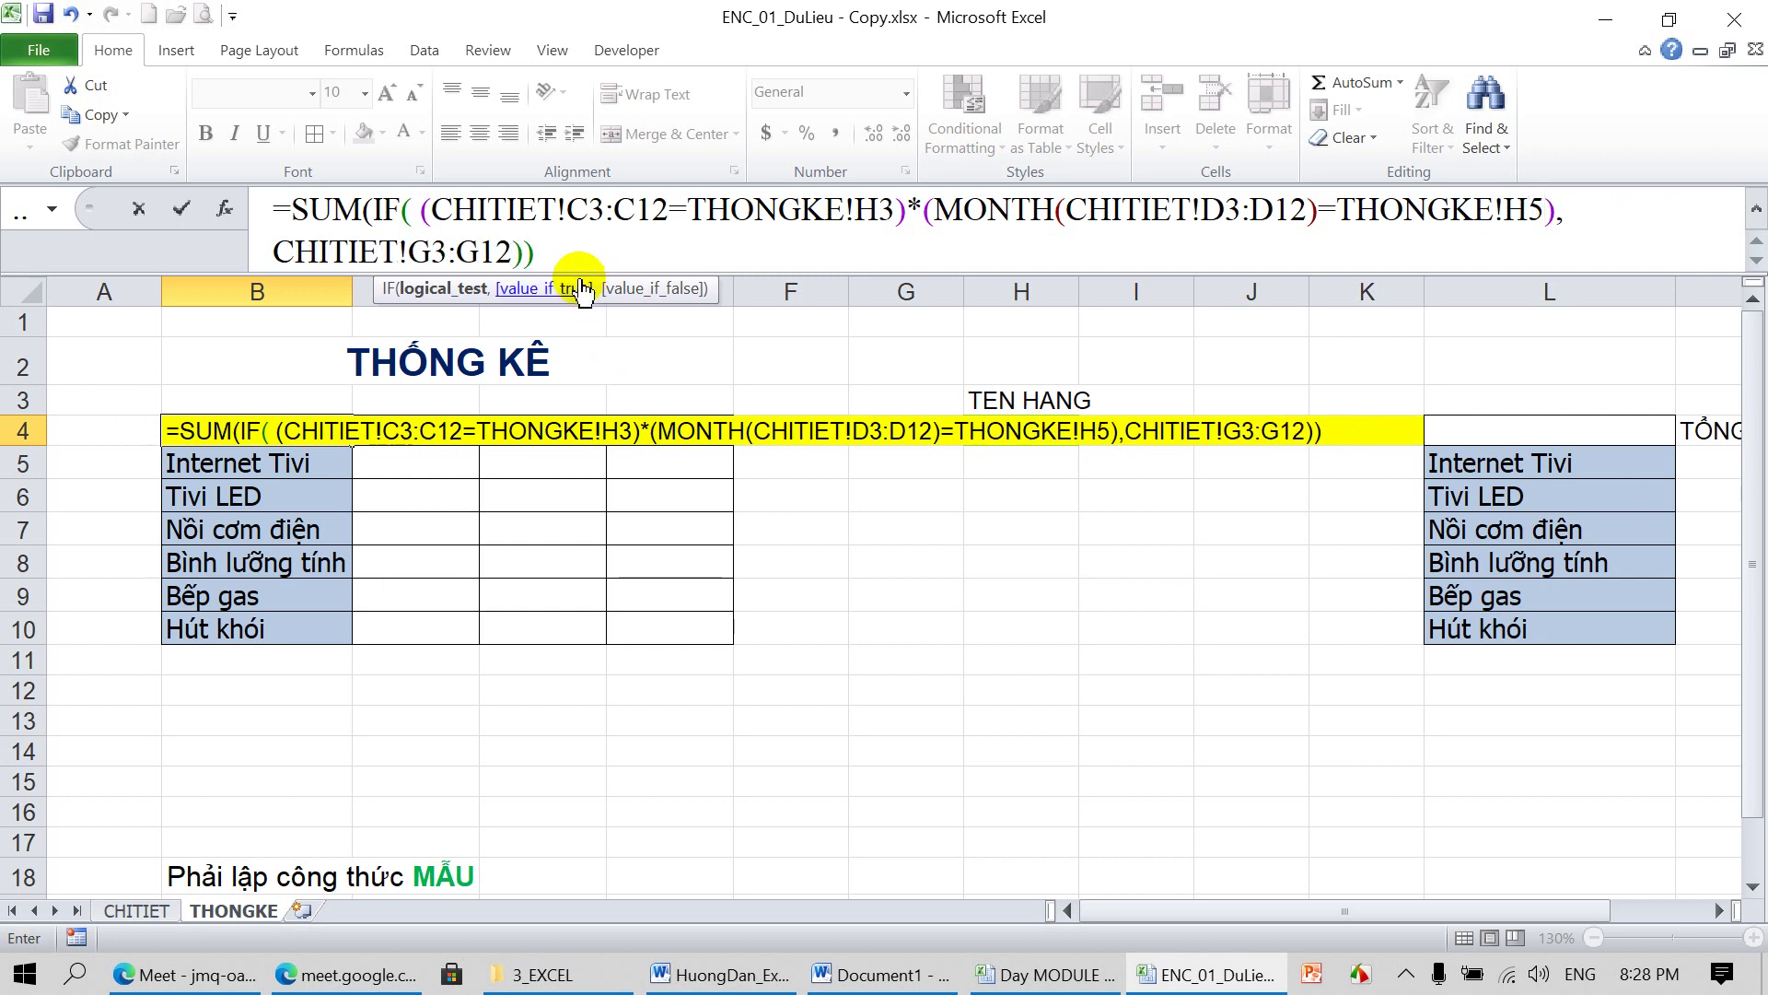
left_click_drag(579, 273, 579, 314)
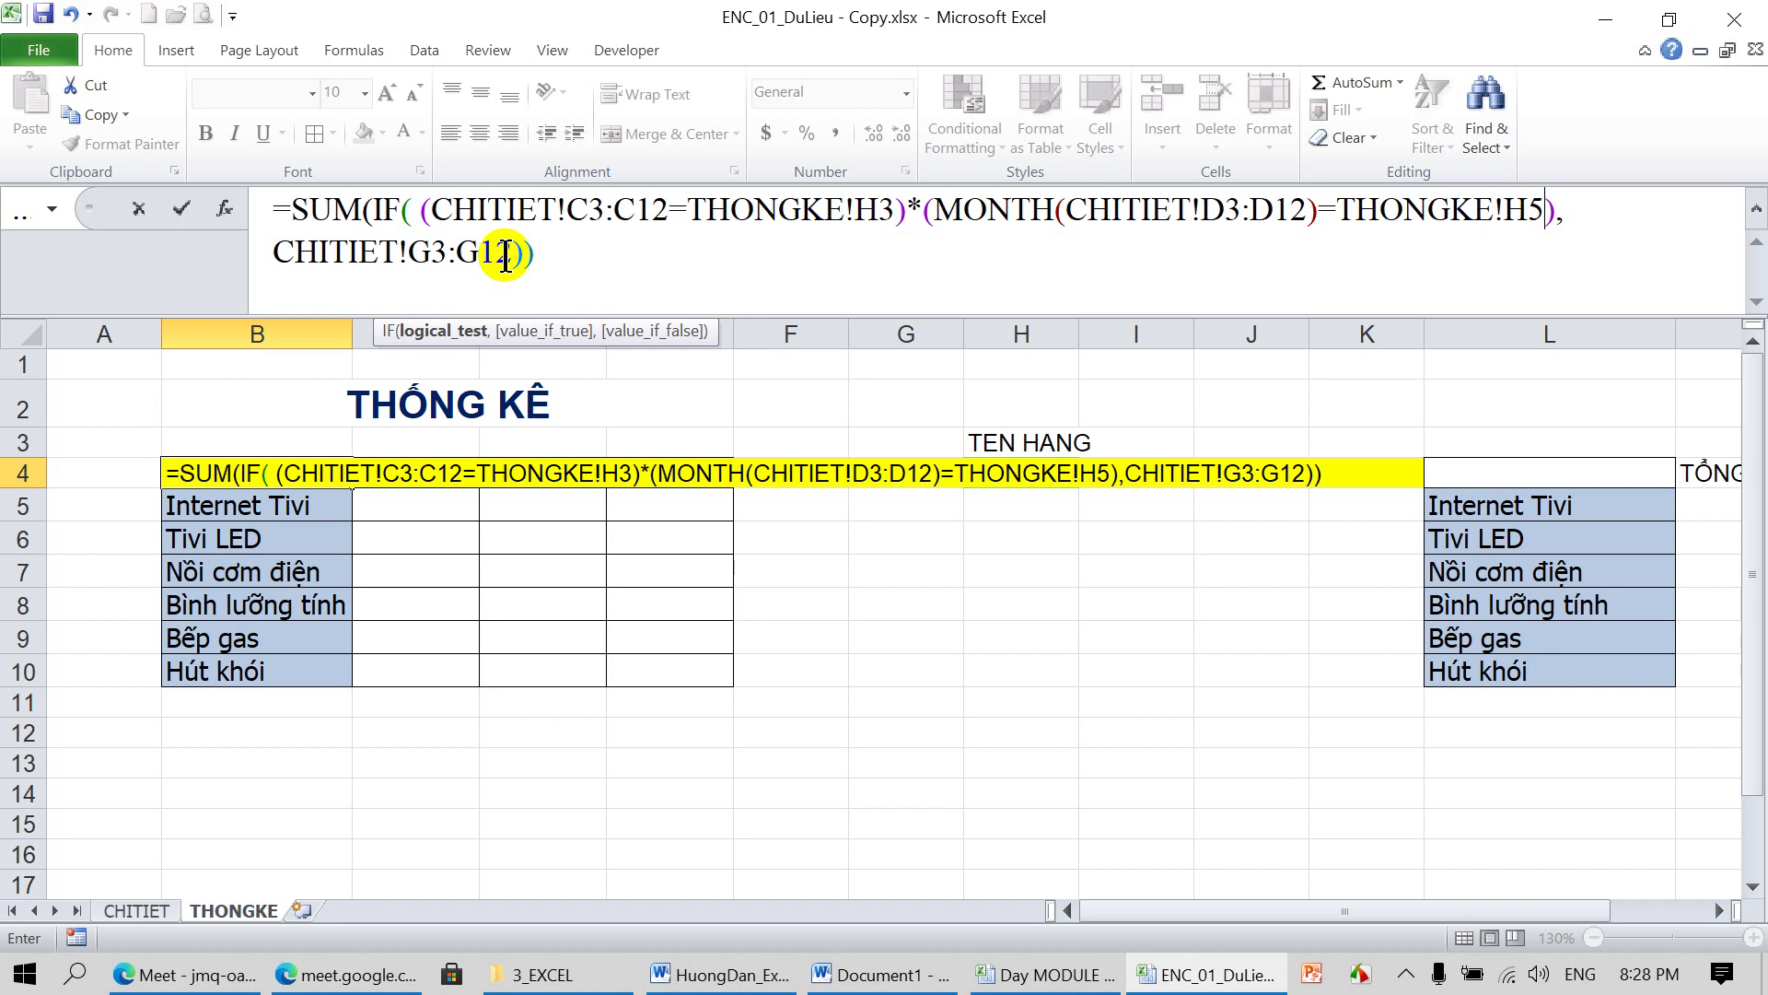
key("ctrl+shift+Return")
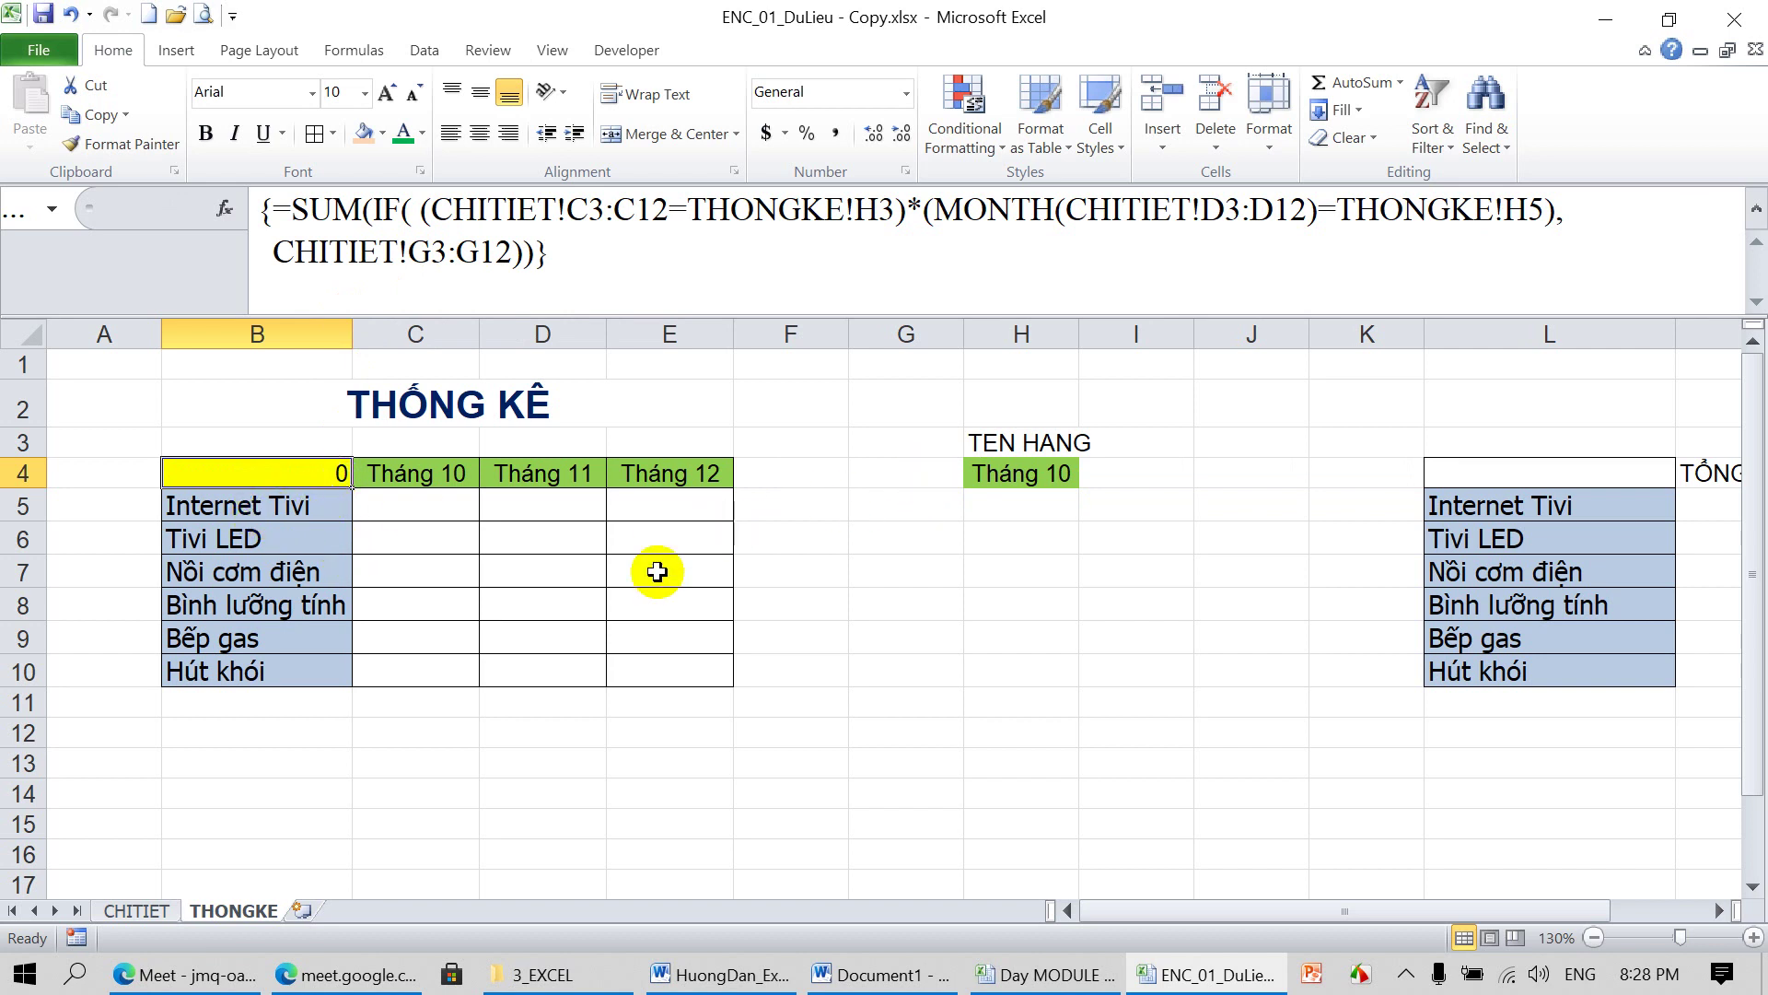
Add notes 'TEN HÀNG LÀ COLUMN' in B13 and 'THÁNG LÀ ROW' in B14, then select B4:E10
left_click(219, 763)
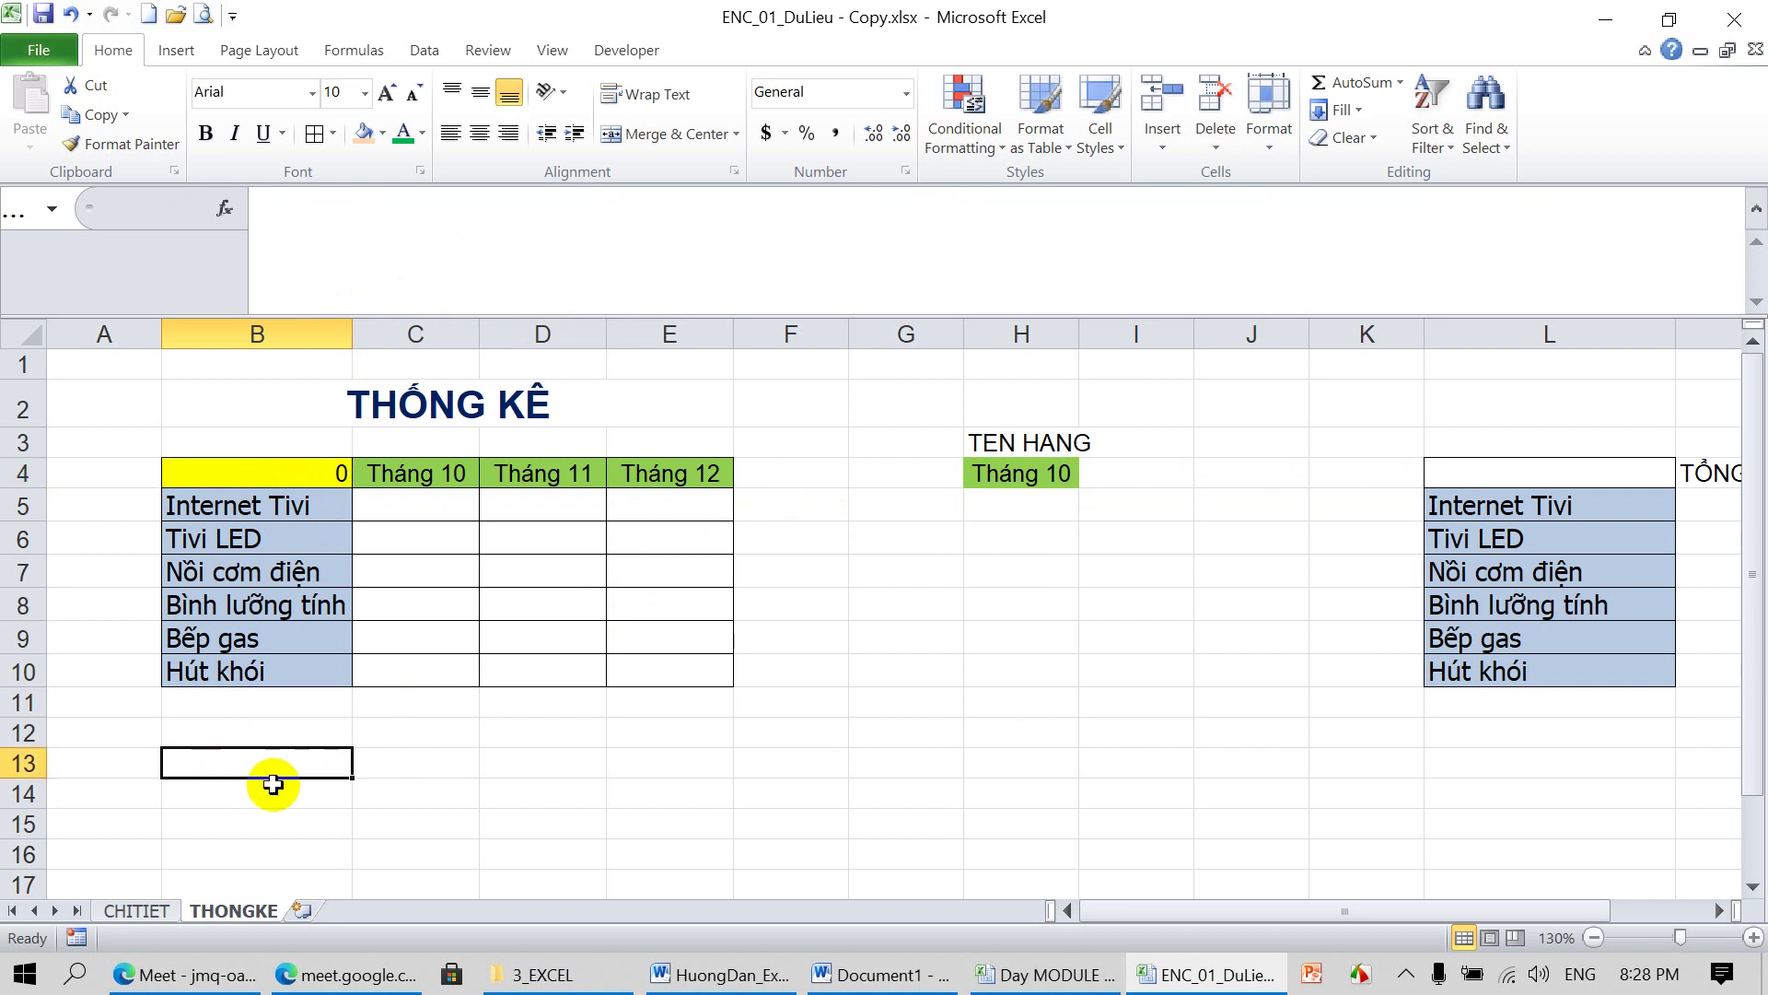
type("TEN H")
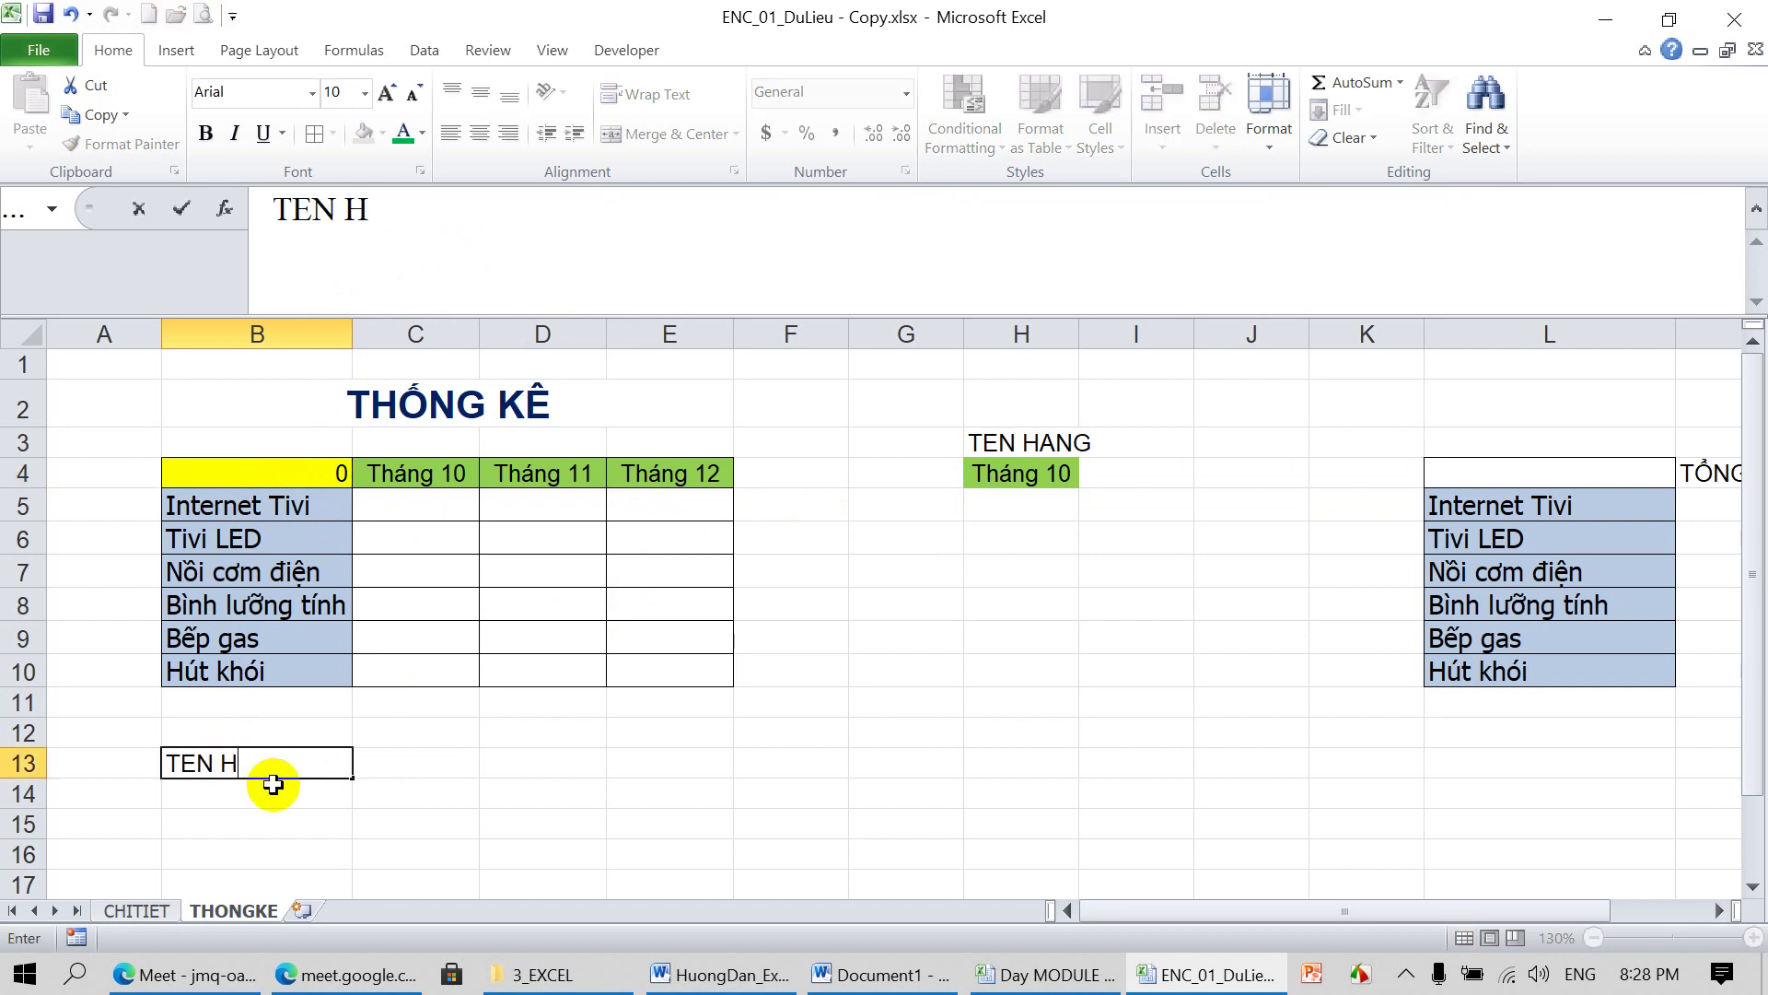
type("ÀNG LÀ CO")
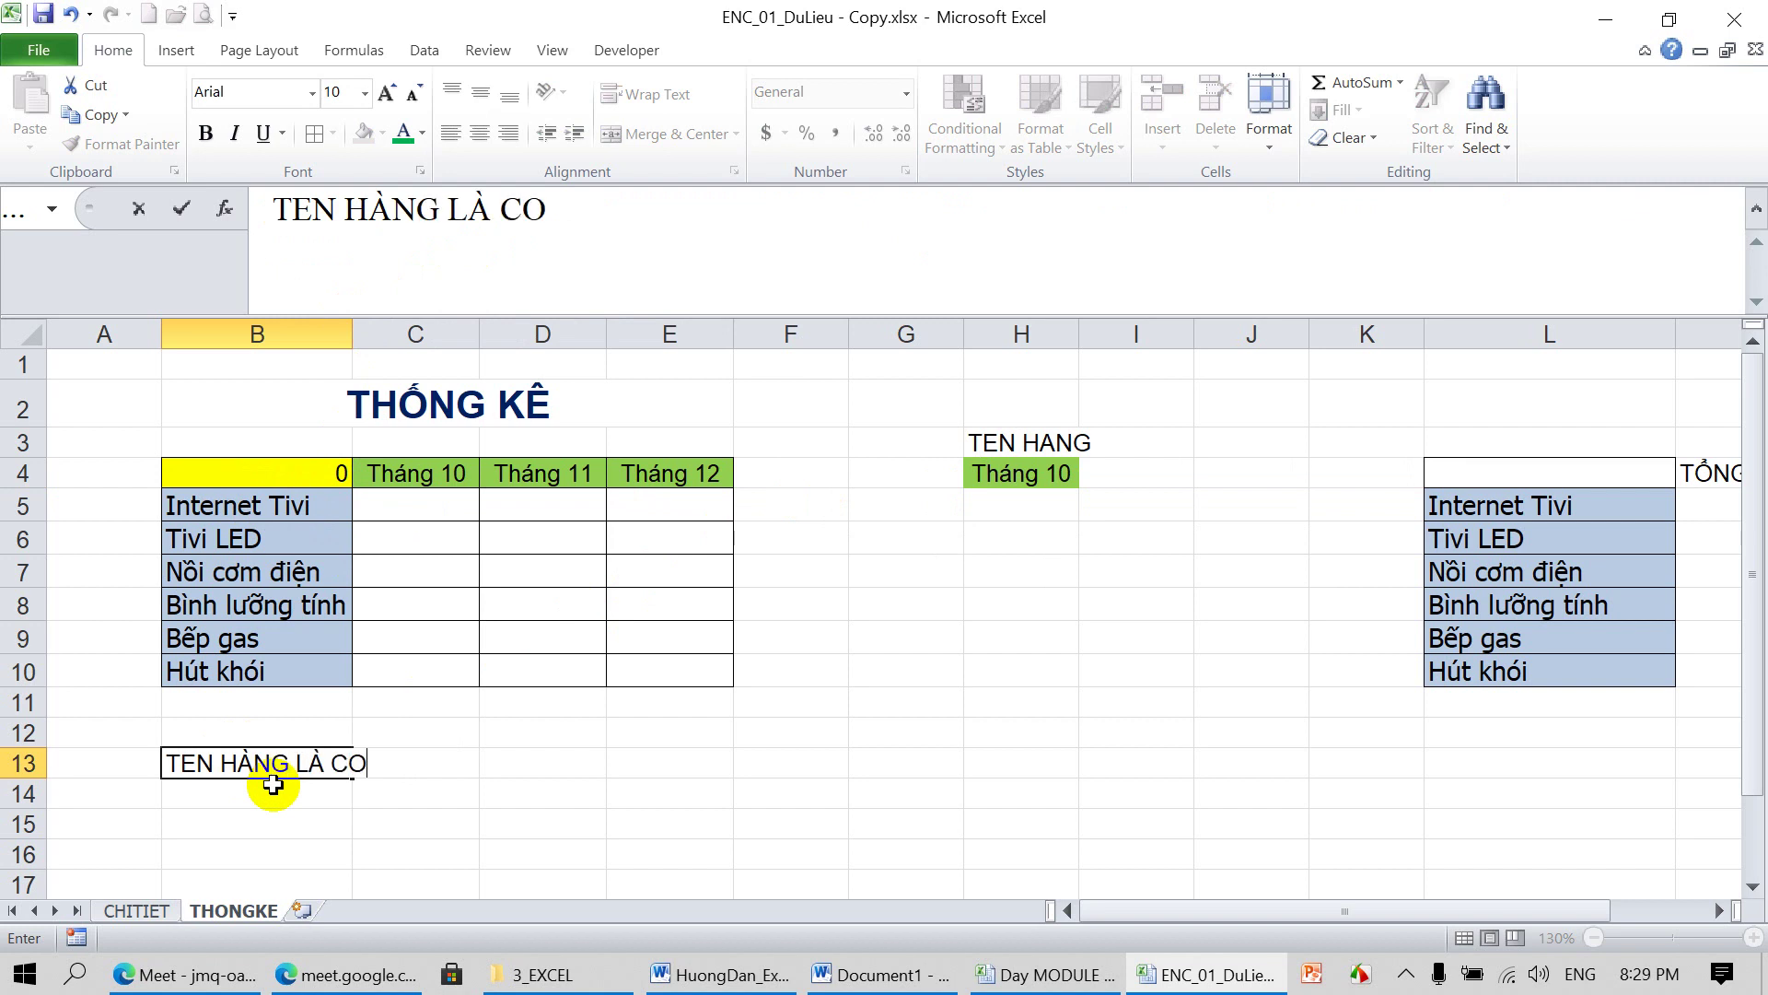
type("LUMN")
key("Return")
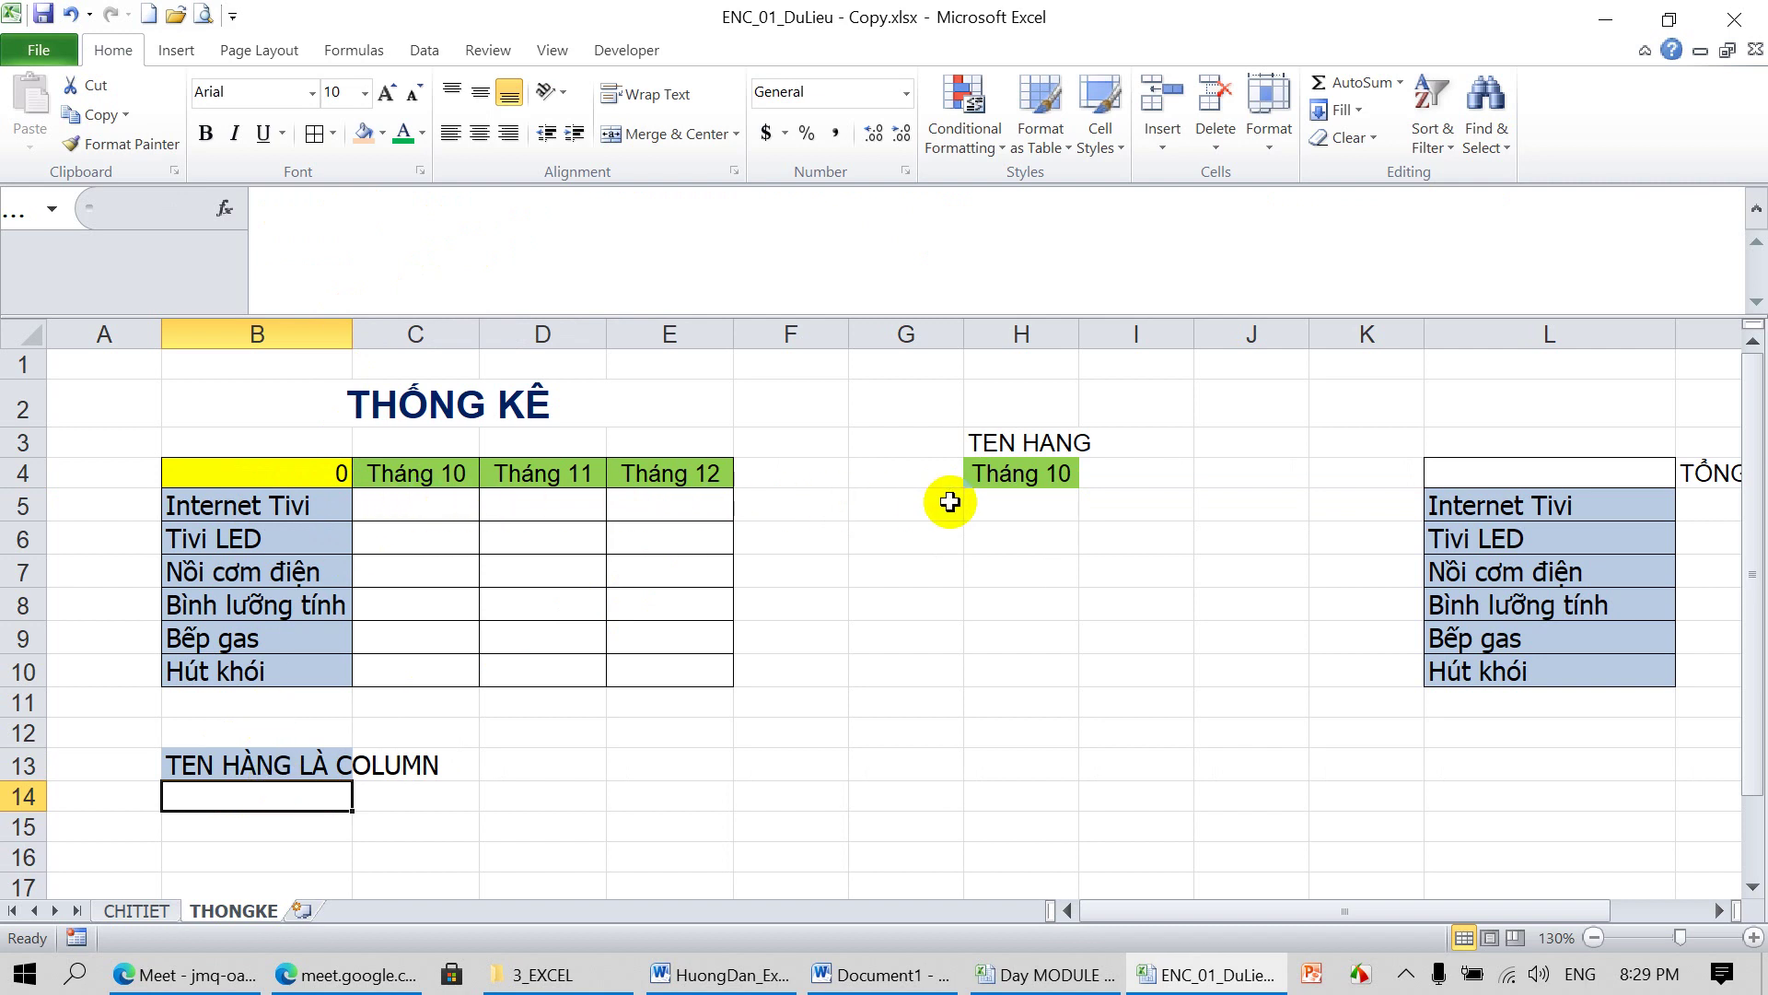
type("THÁNG LÀ")
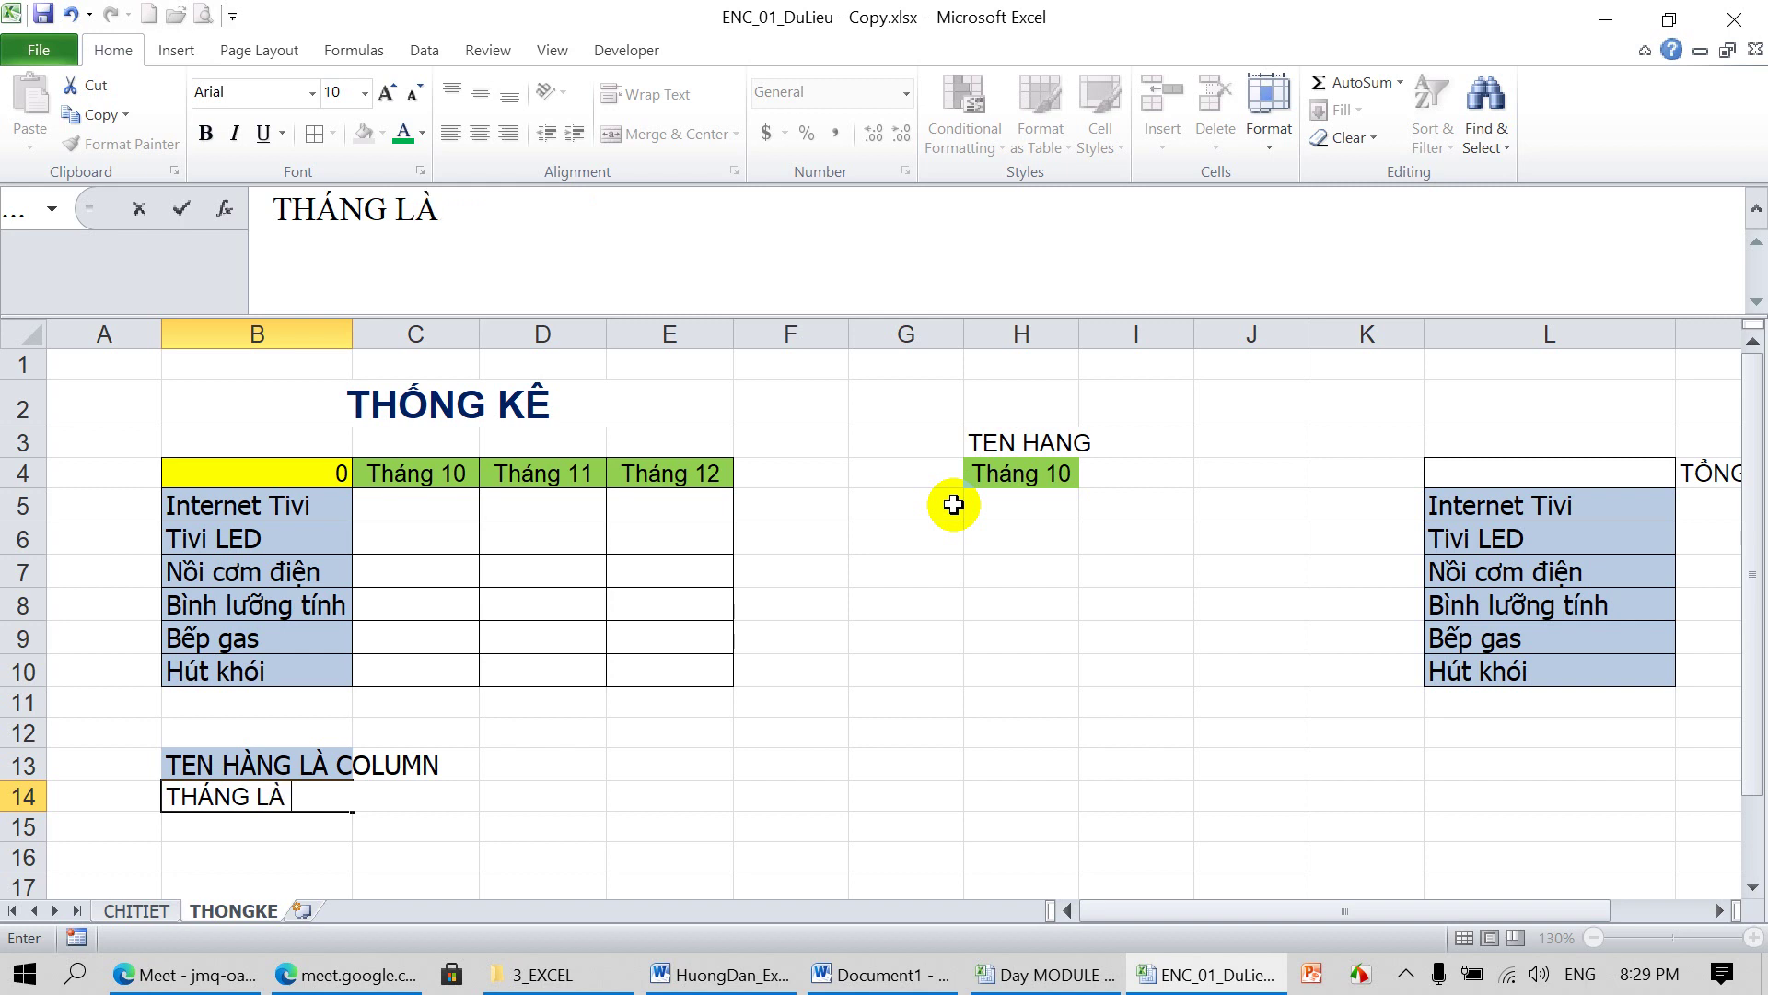
type("W")
key("Return")
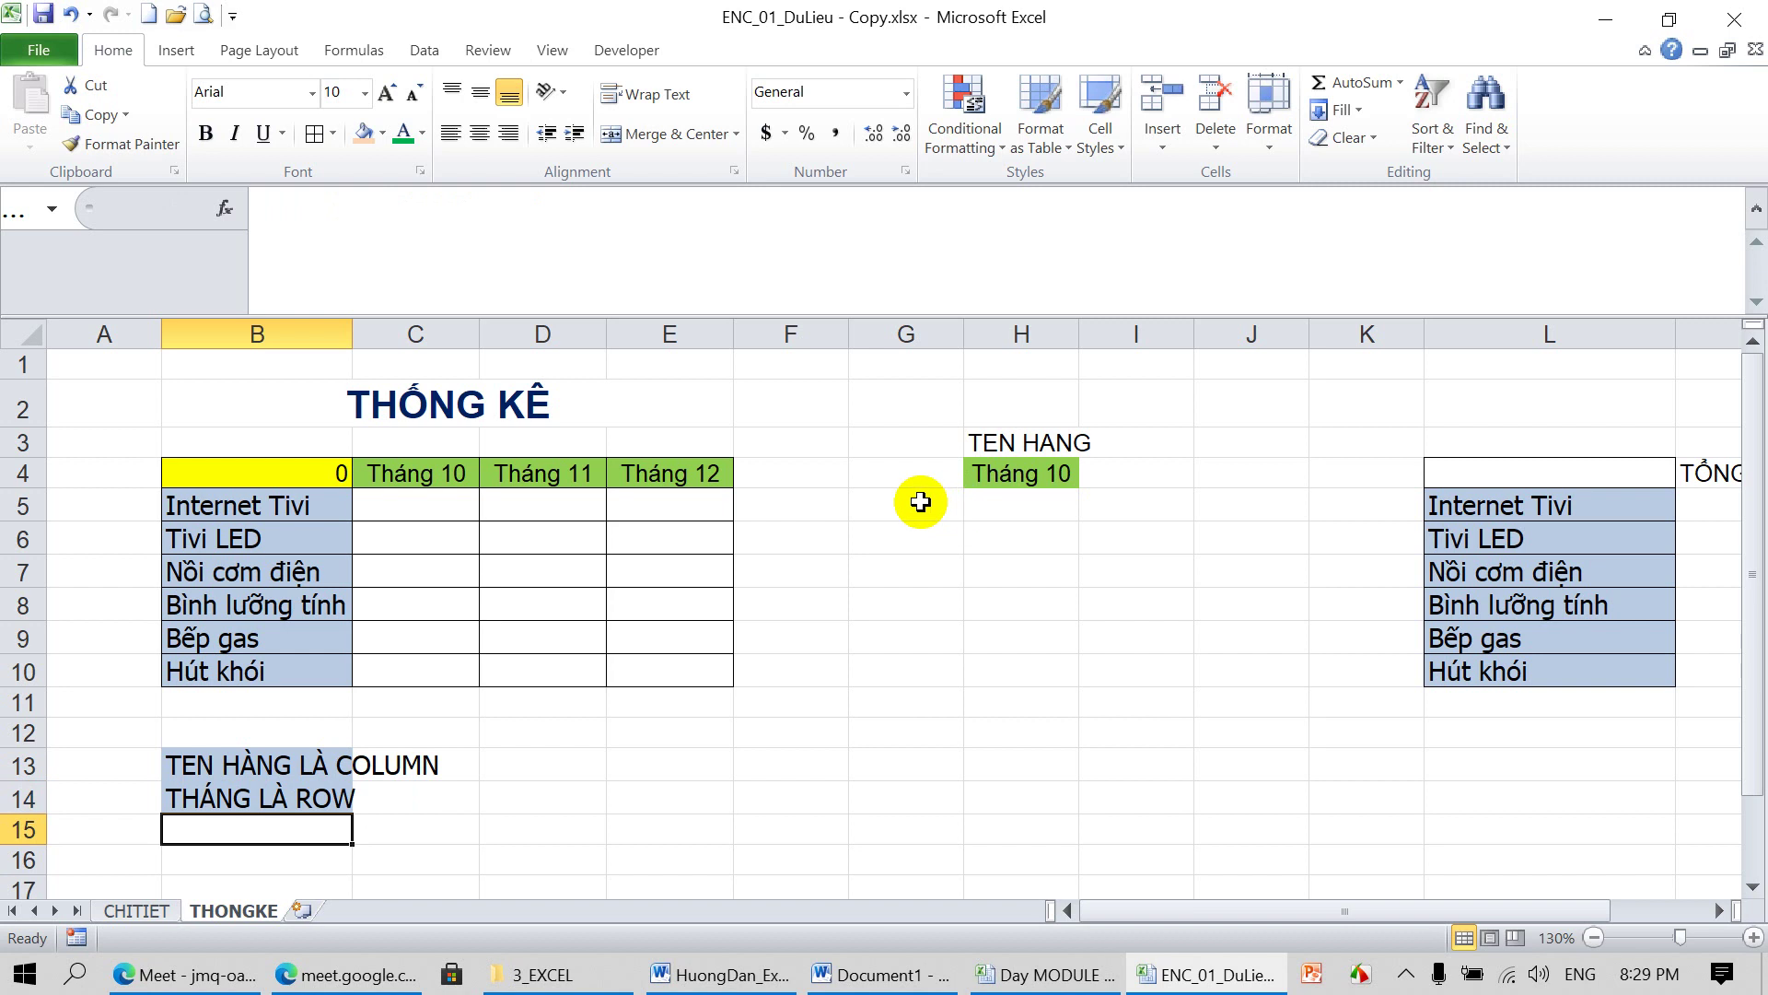
mouse_move(272, 472)
left_mouse_down()
mouse_move(649, 598)
mouse_move(660, 670)
left_mouse_up()
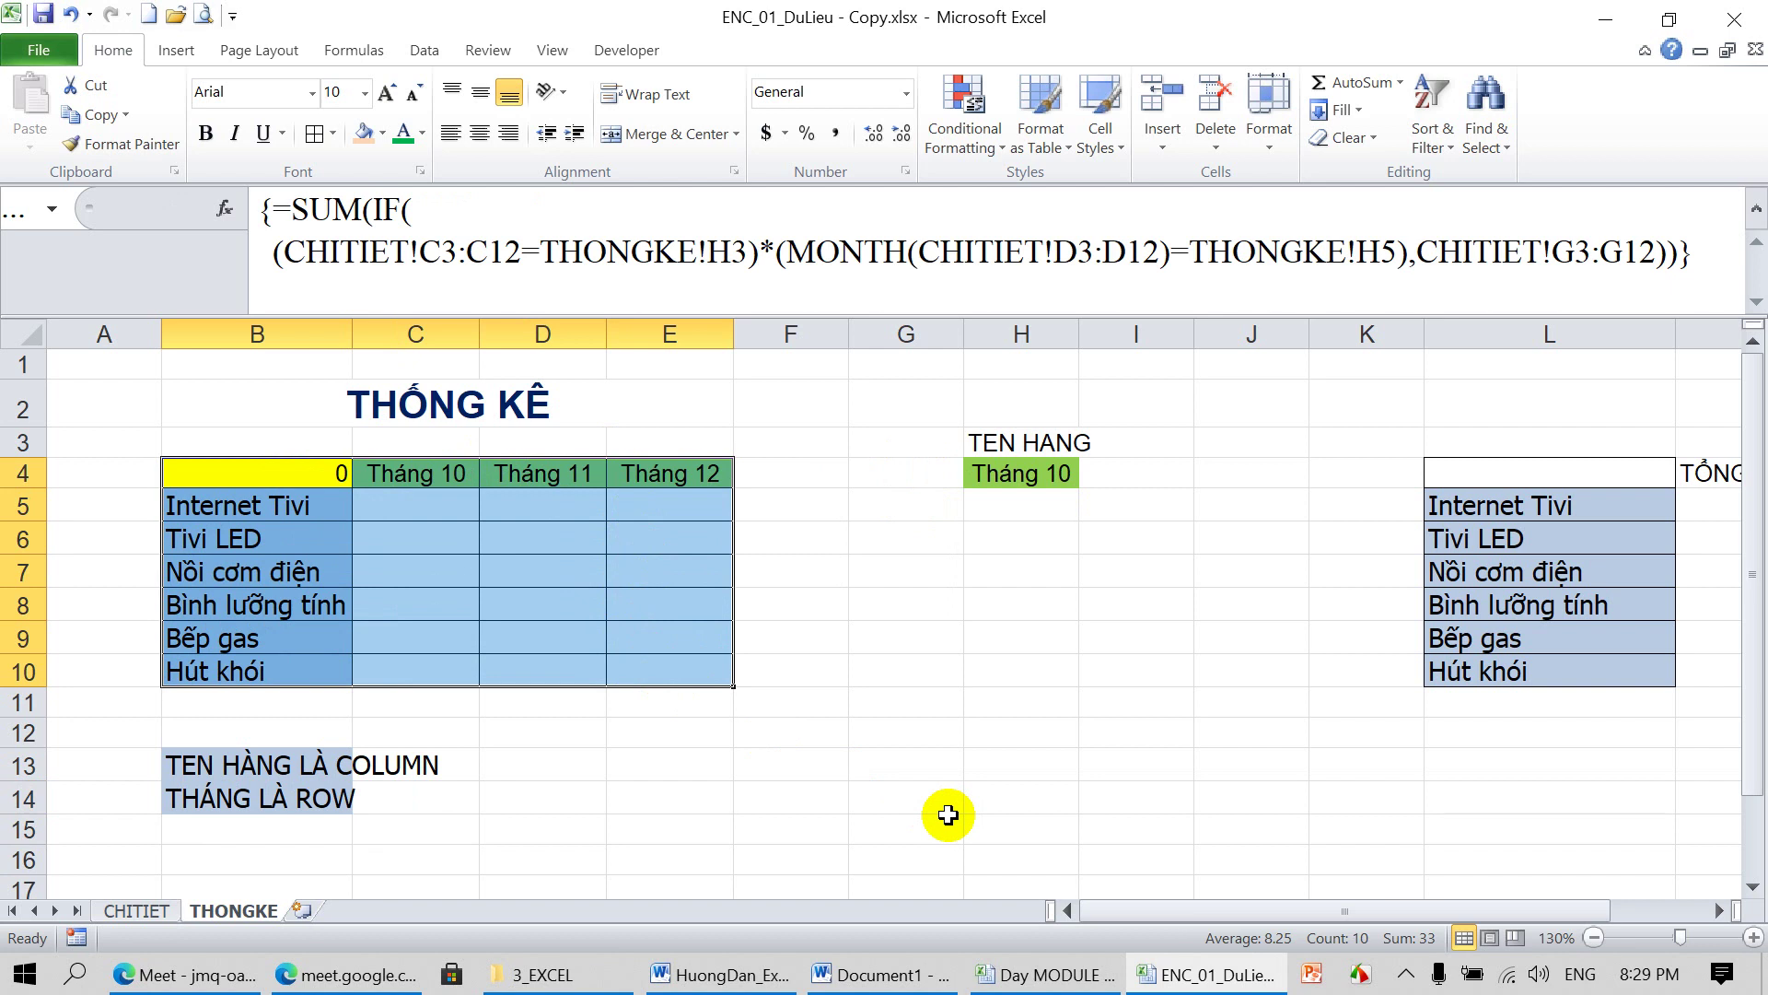
Create a Data Table on B4:E10 with row input cell $H$4 and column input cell $H$3
left_click(425, 51)
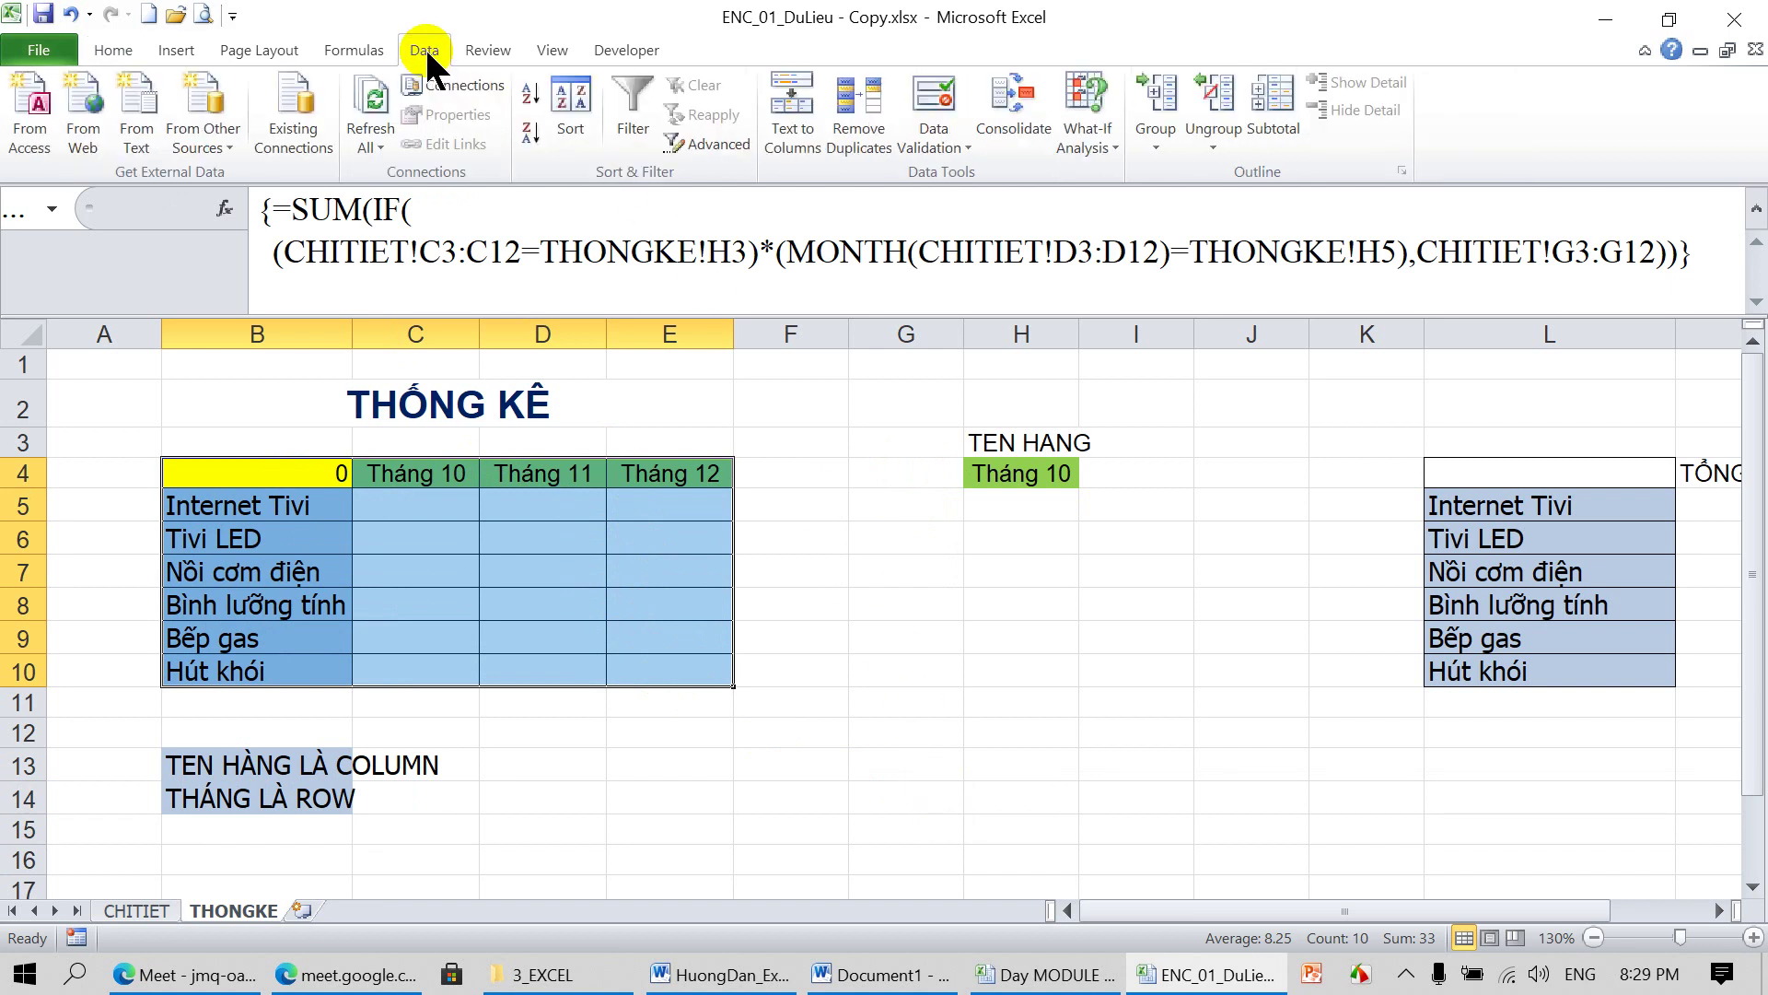
left_click(1121, 162)
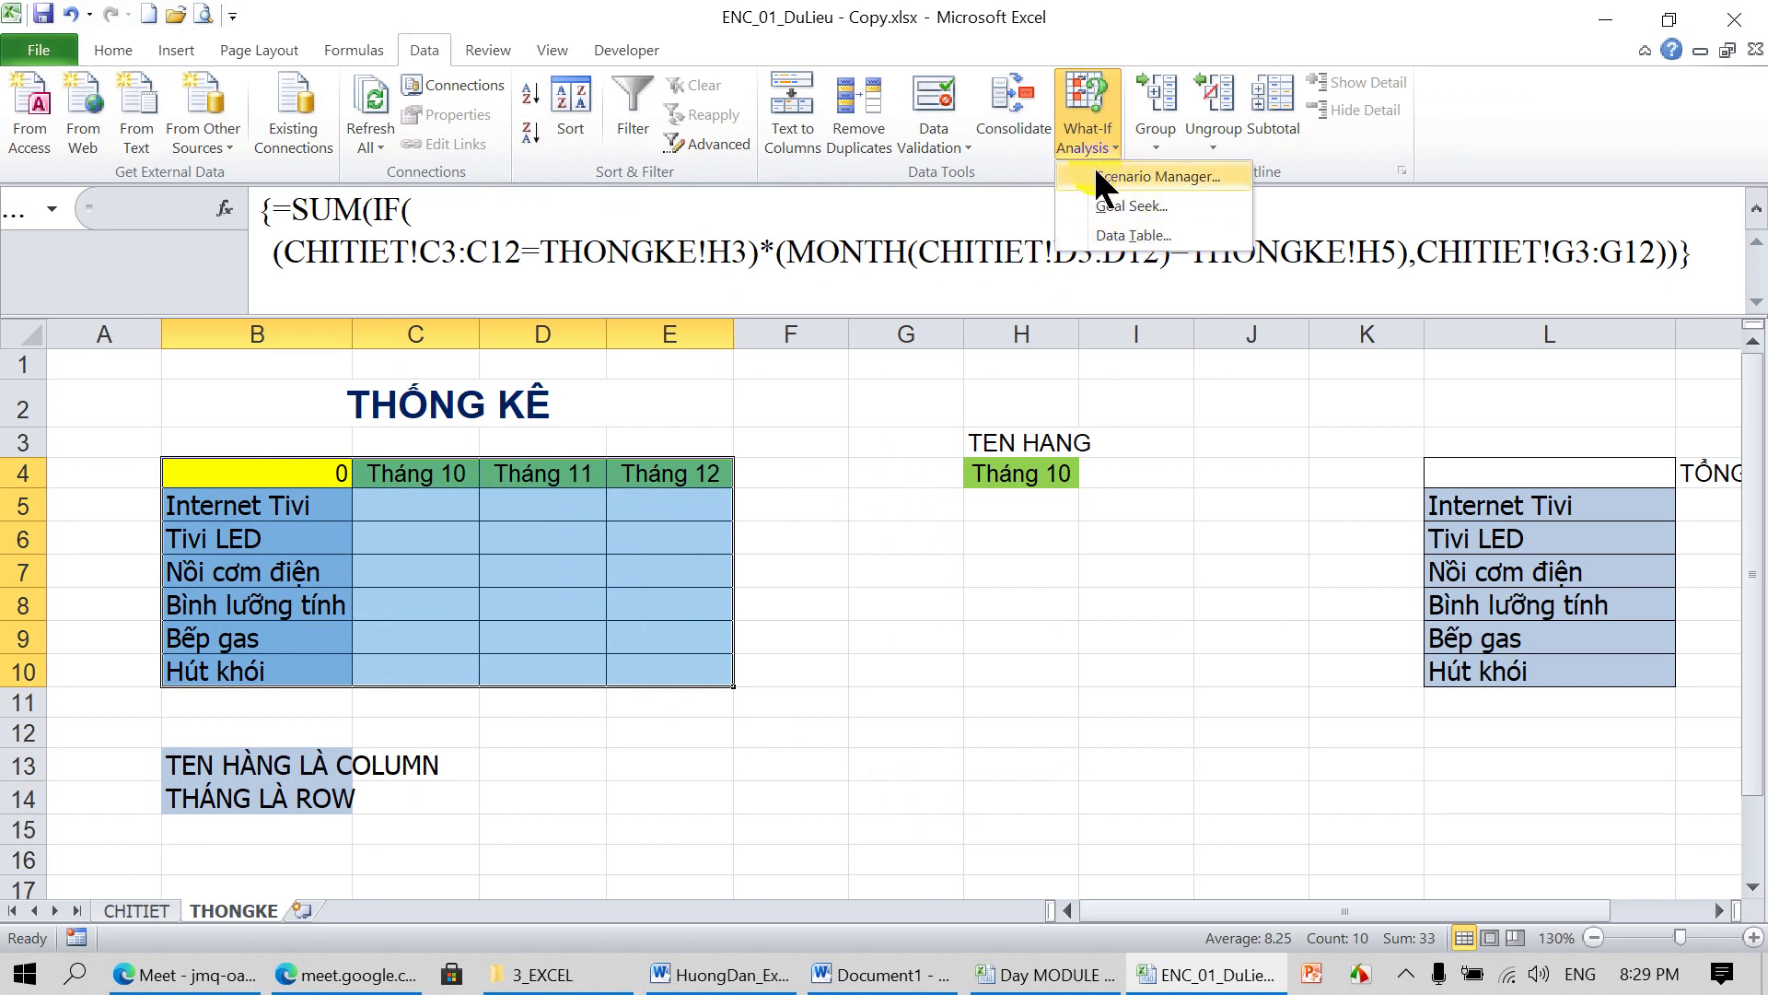
left_click(428, 48)
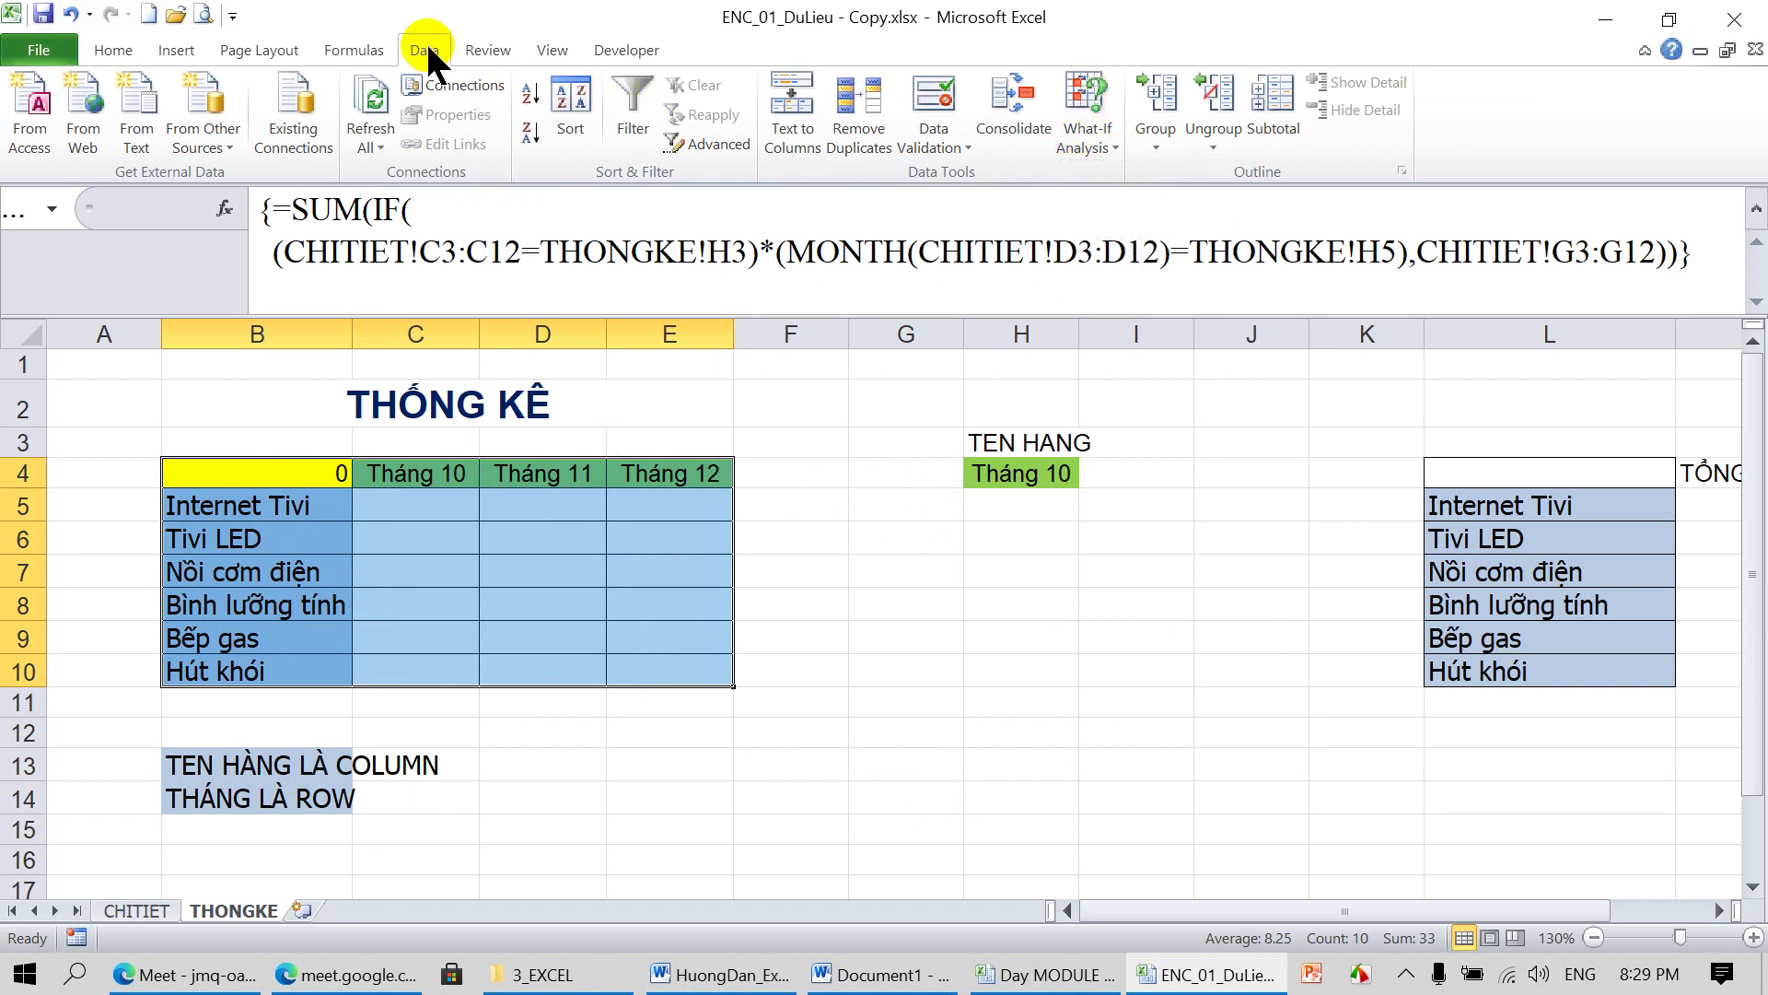
left_click(1114, 151)
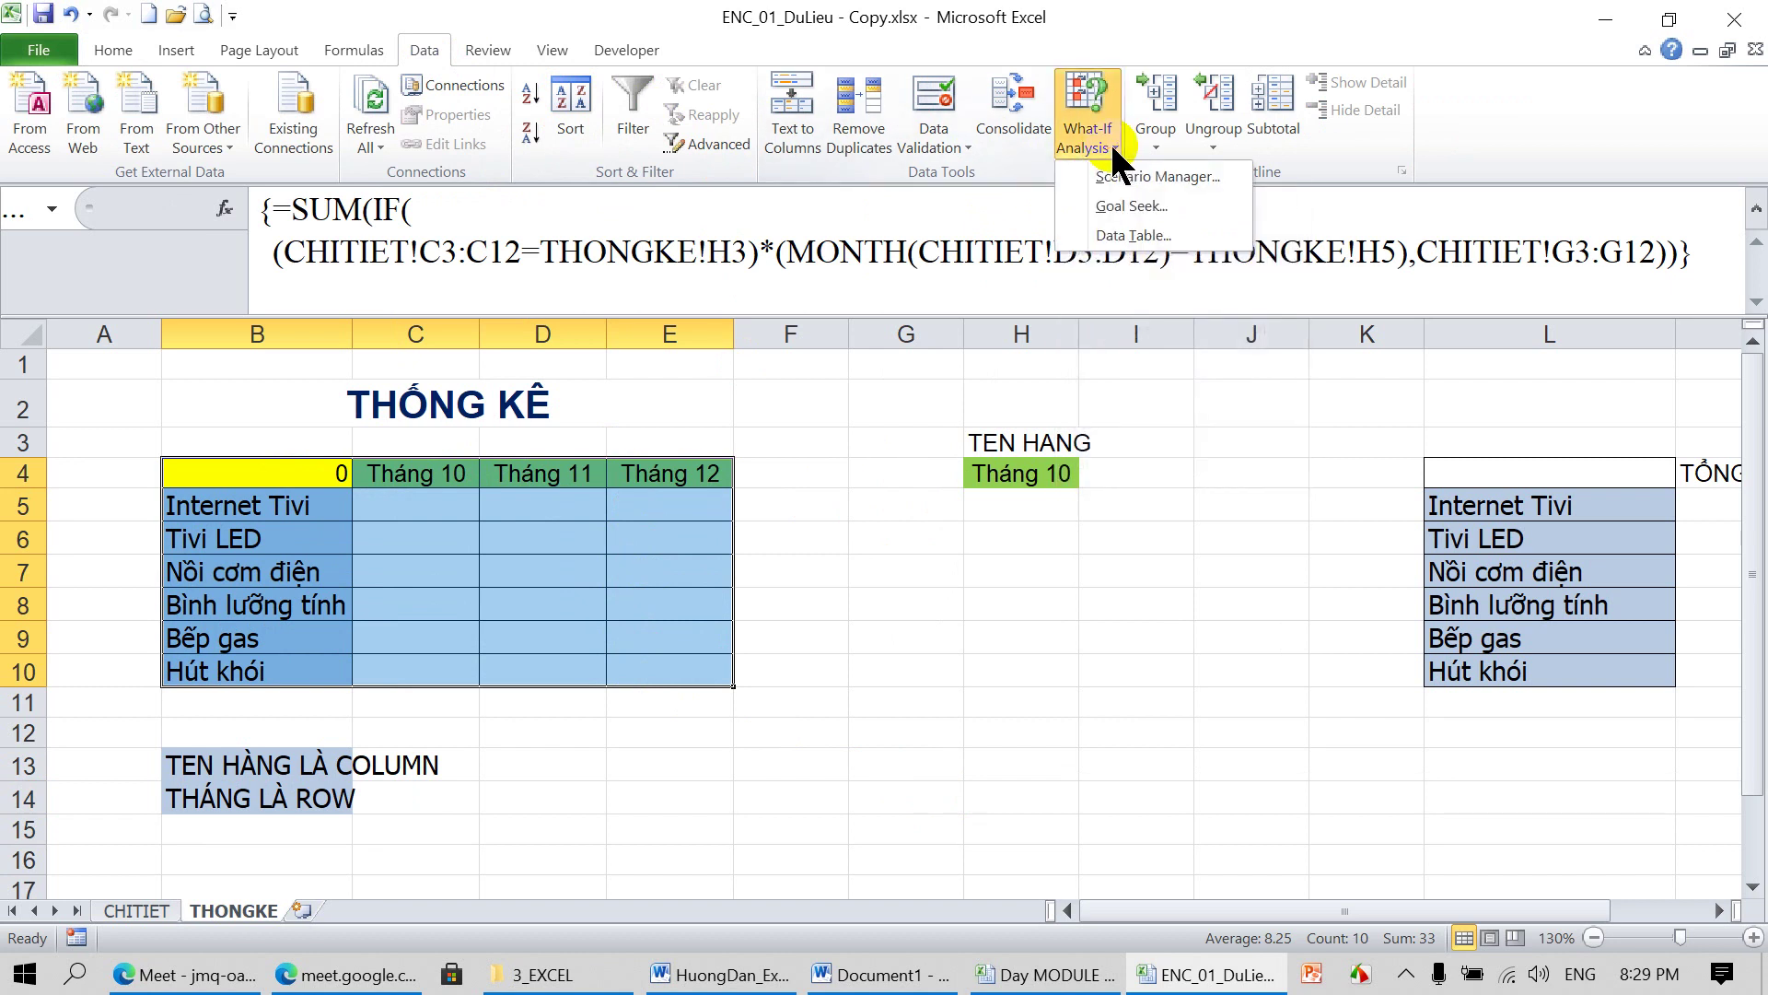
left_click(1135, 232)
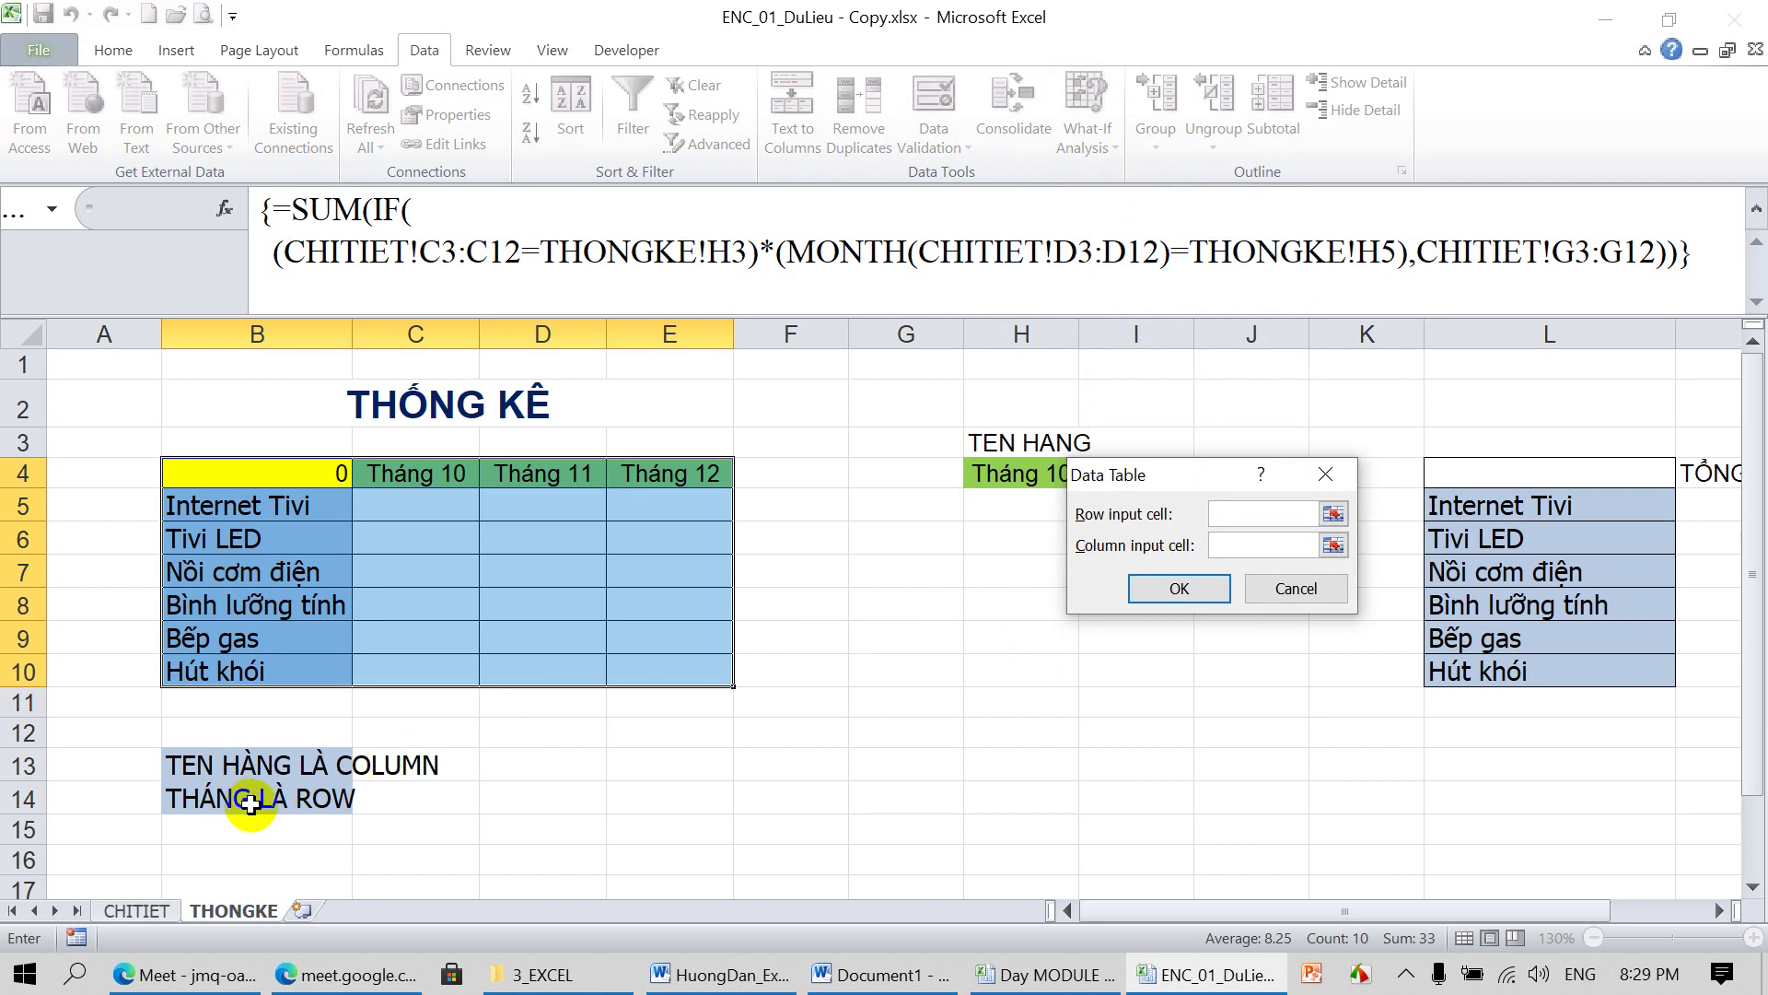
left_click_drag(1197, 470, 1061, 545)
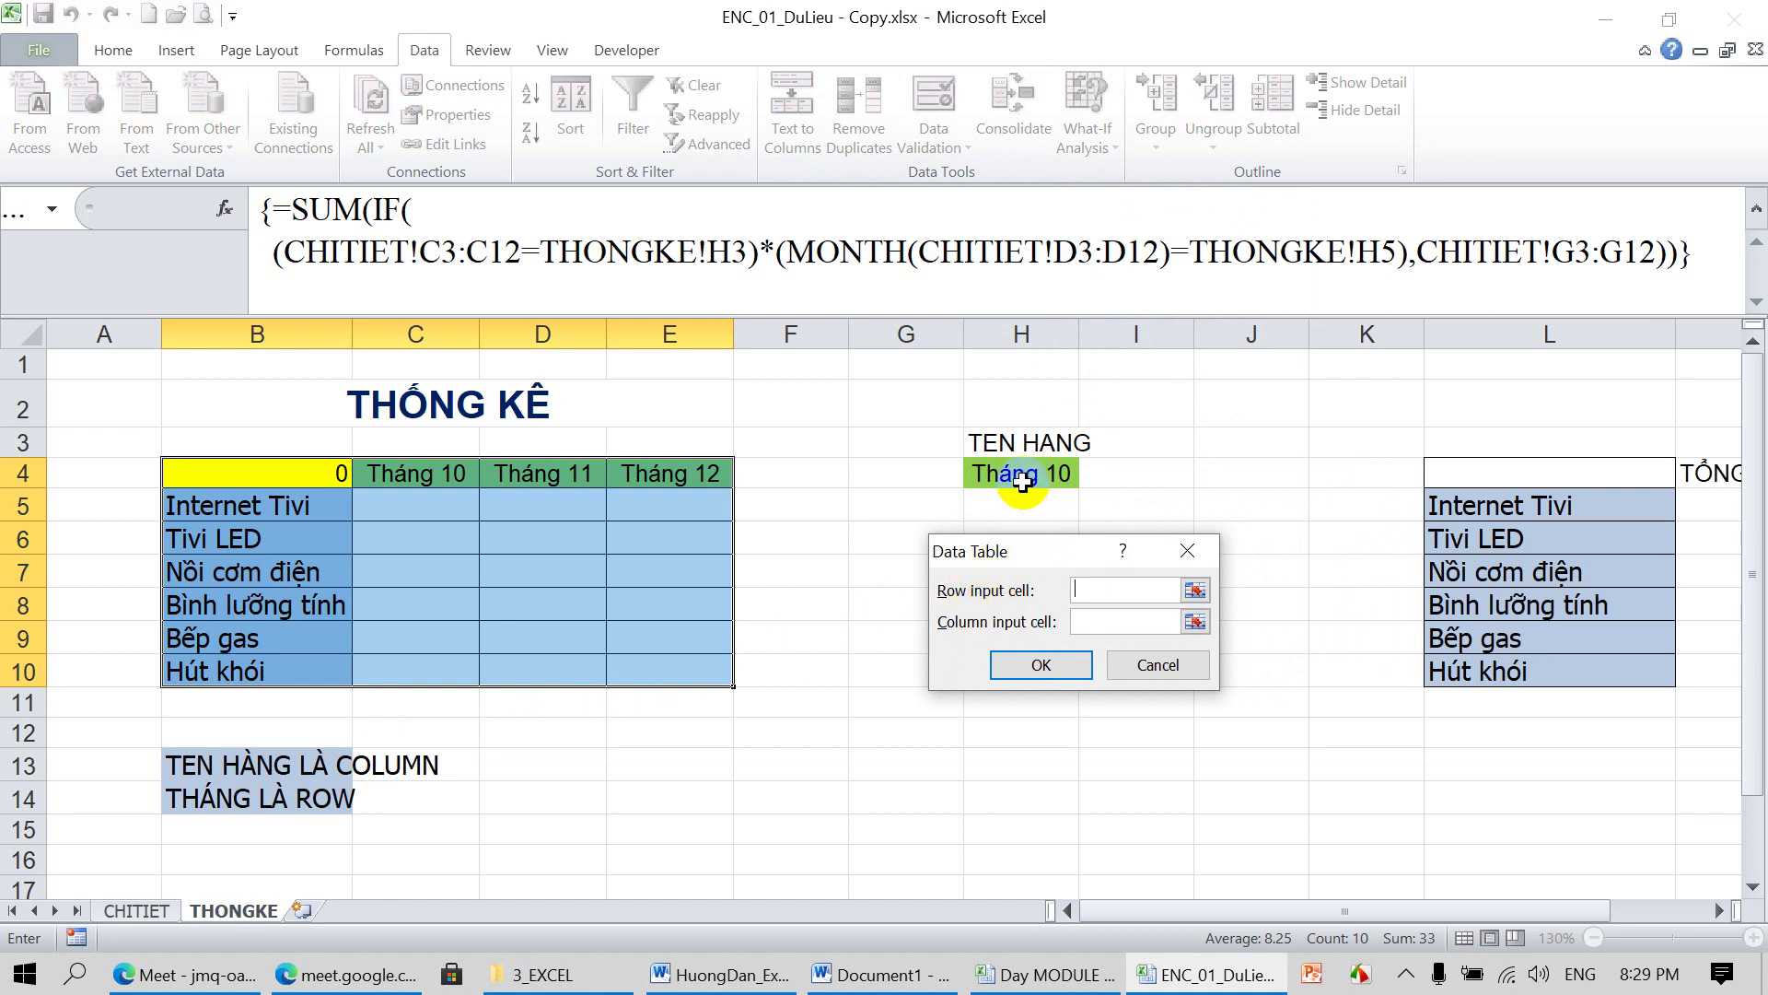
left_click(1021, 477)
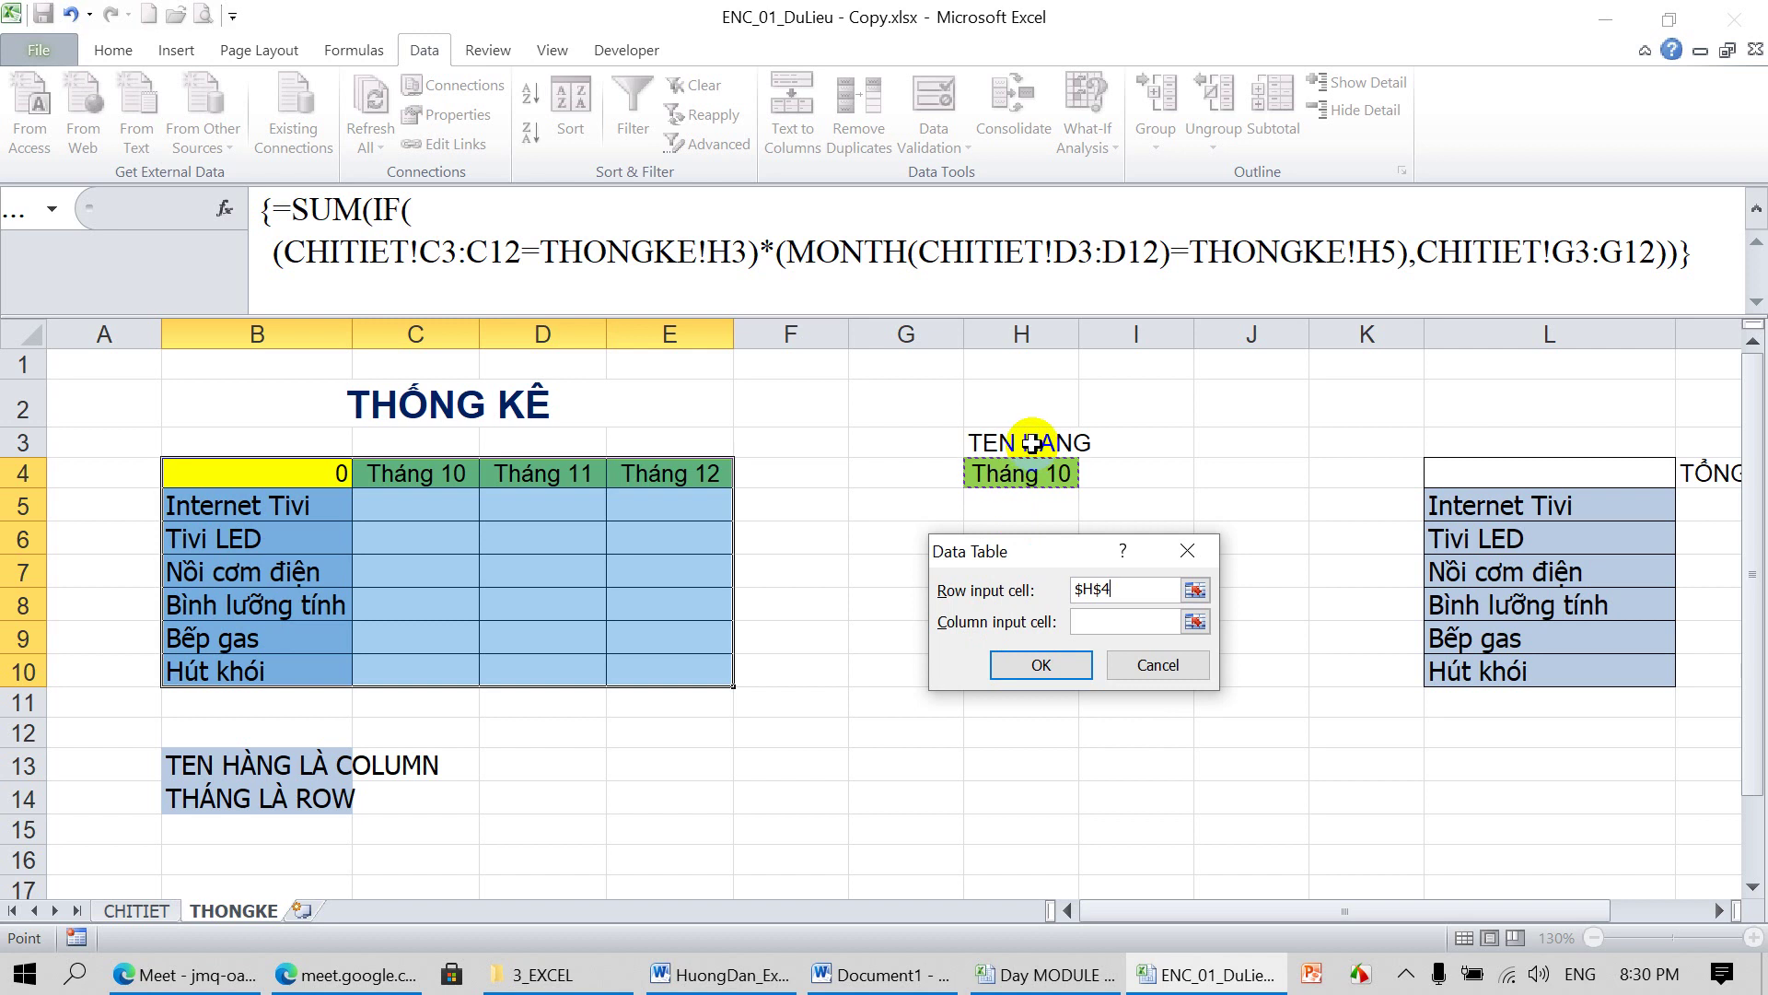
left_click(1087, 622)
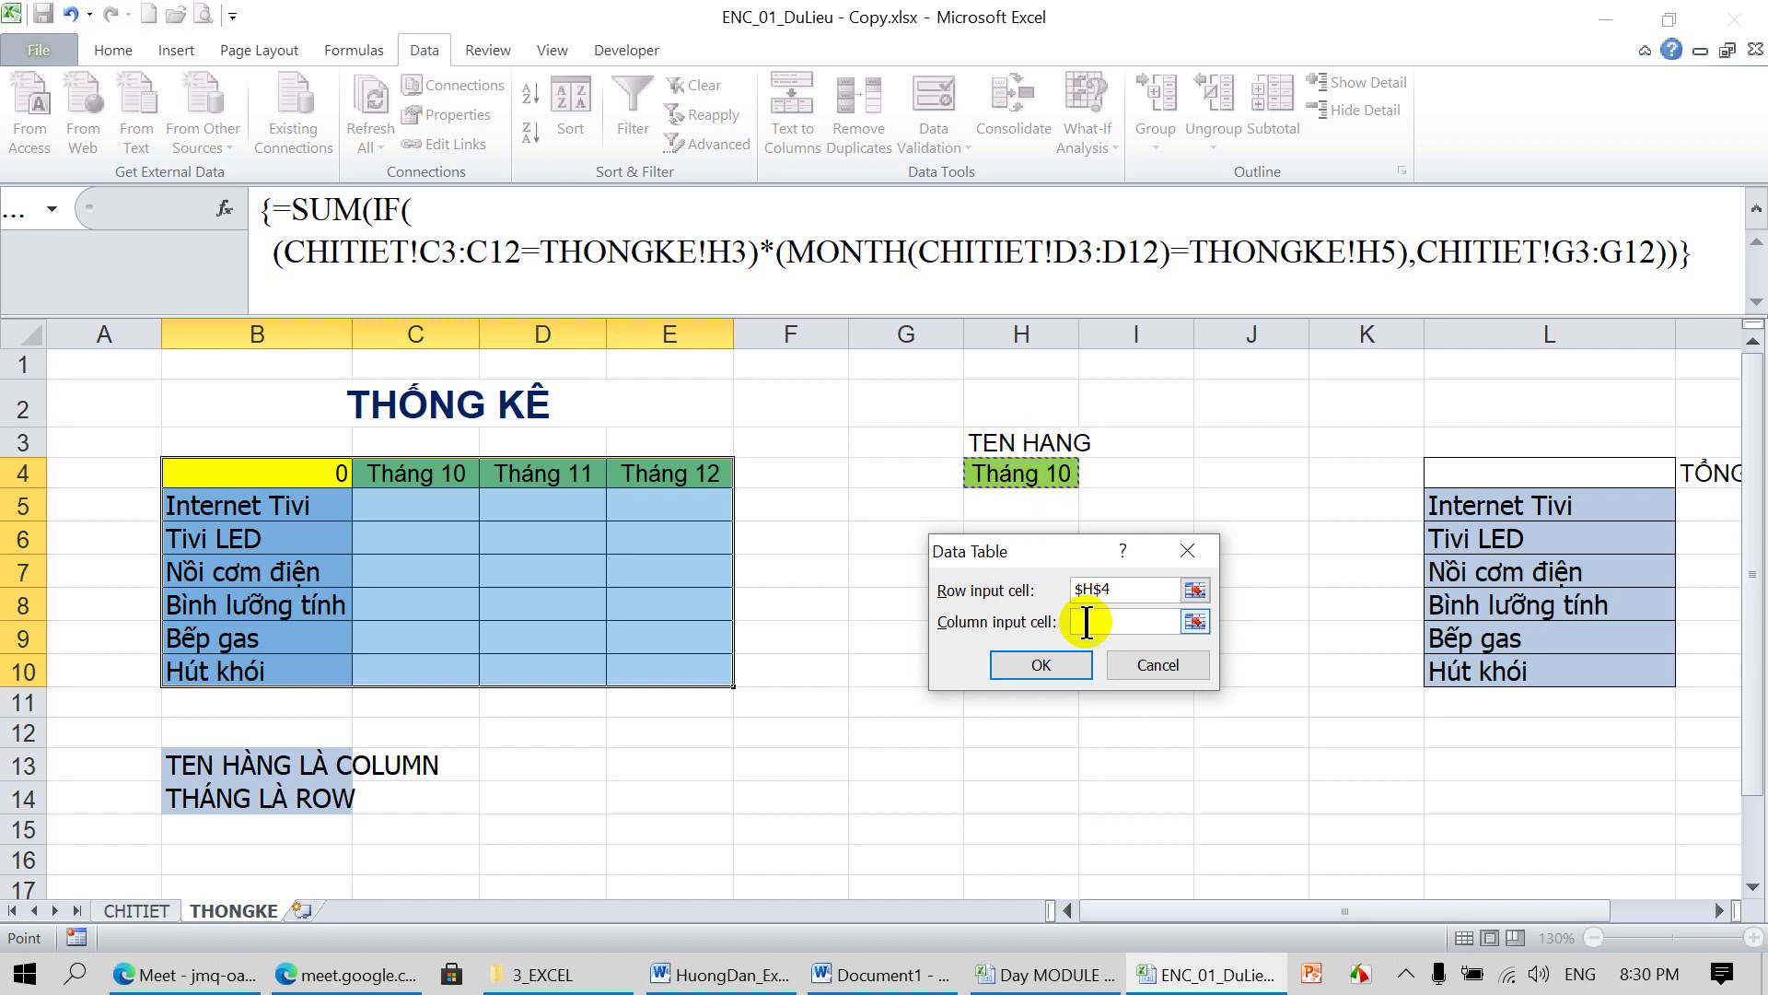
left_click(1026, 442)
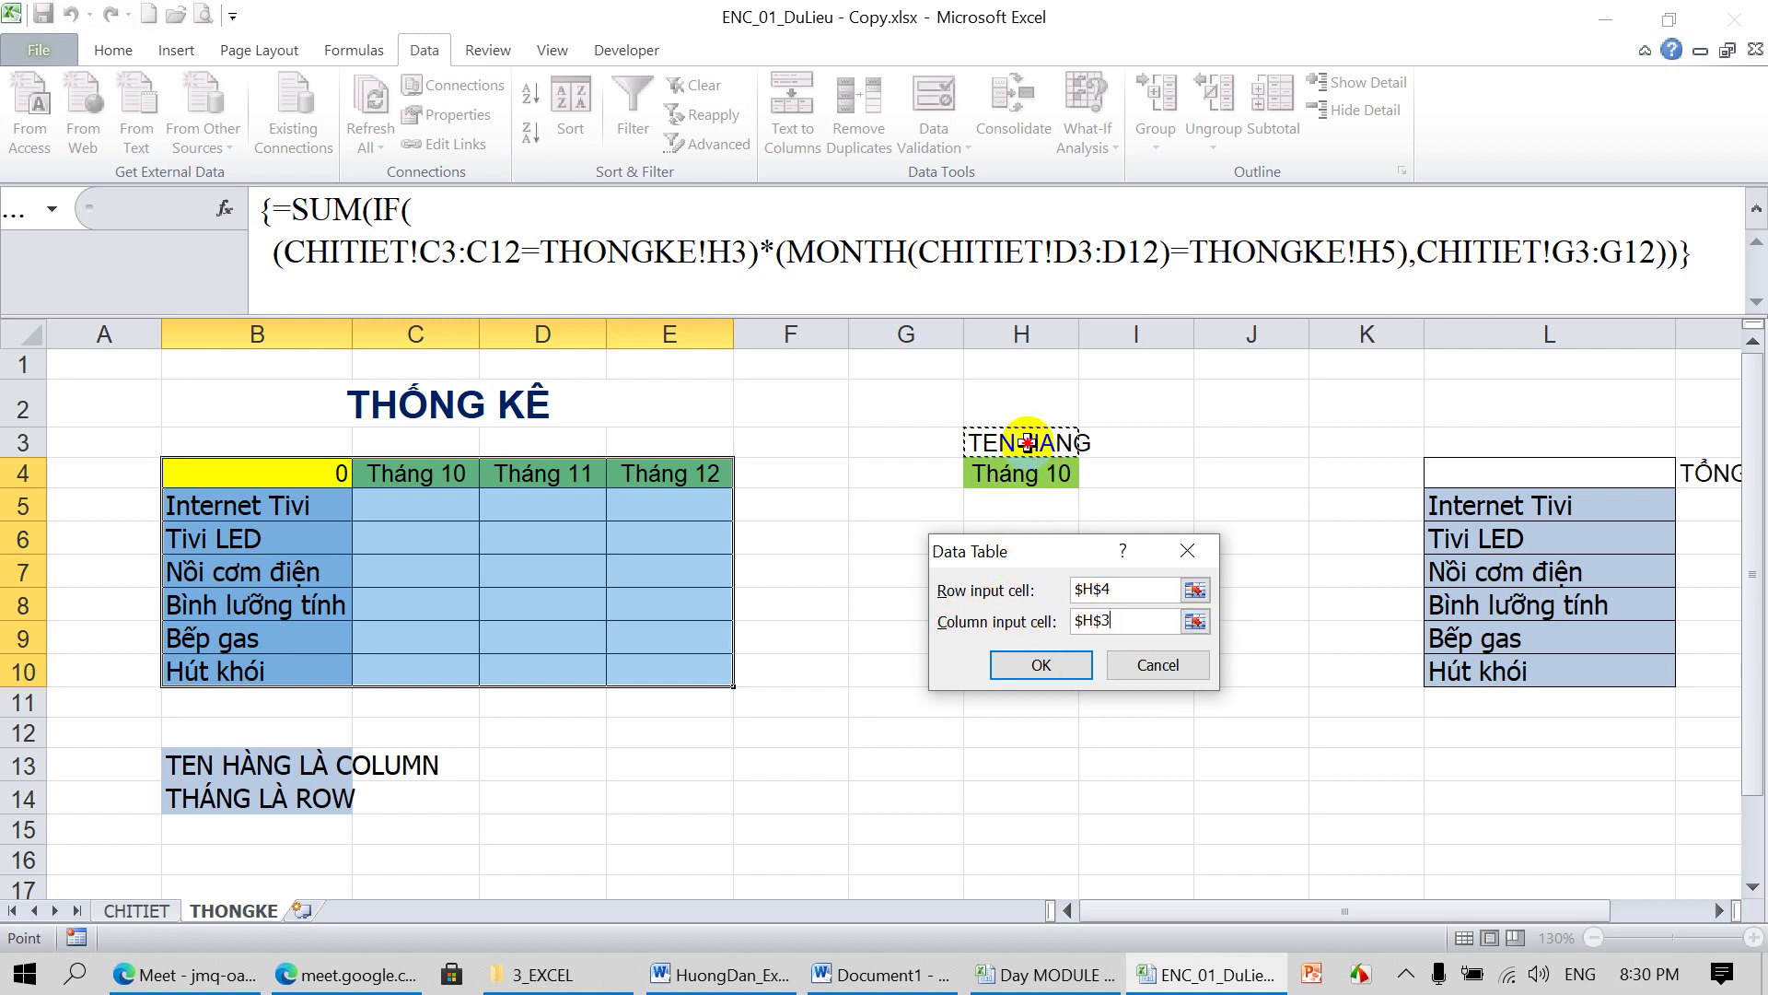
left_click(1028, 660)
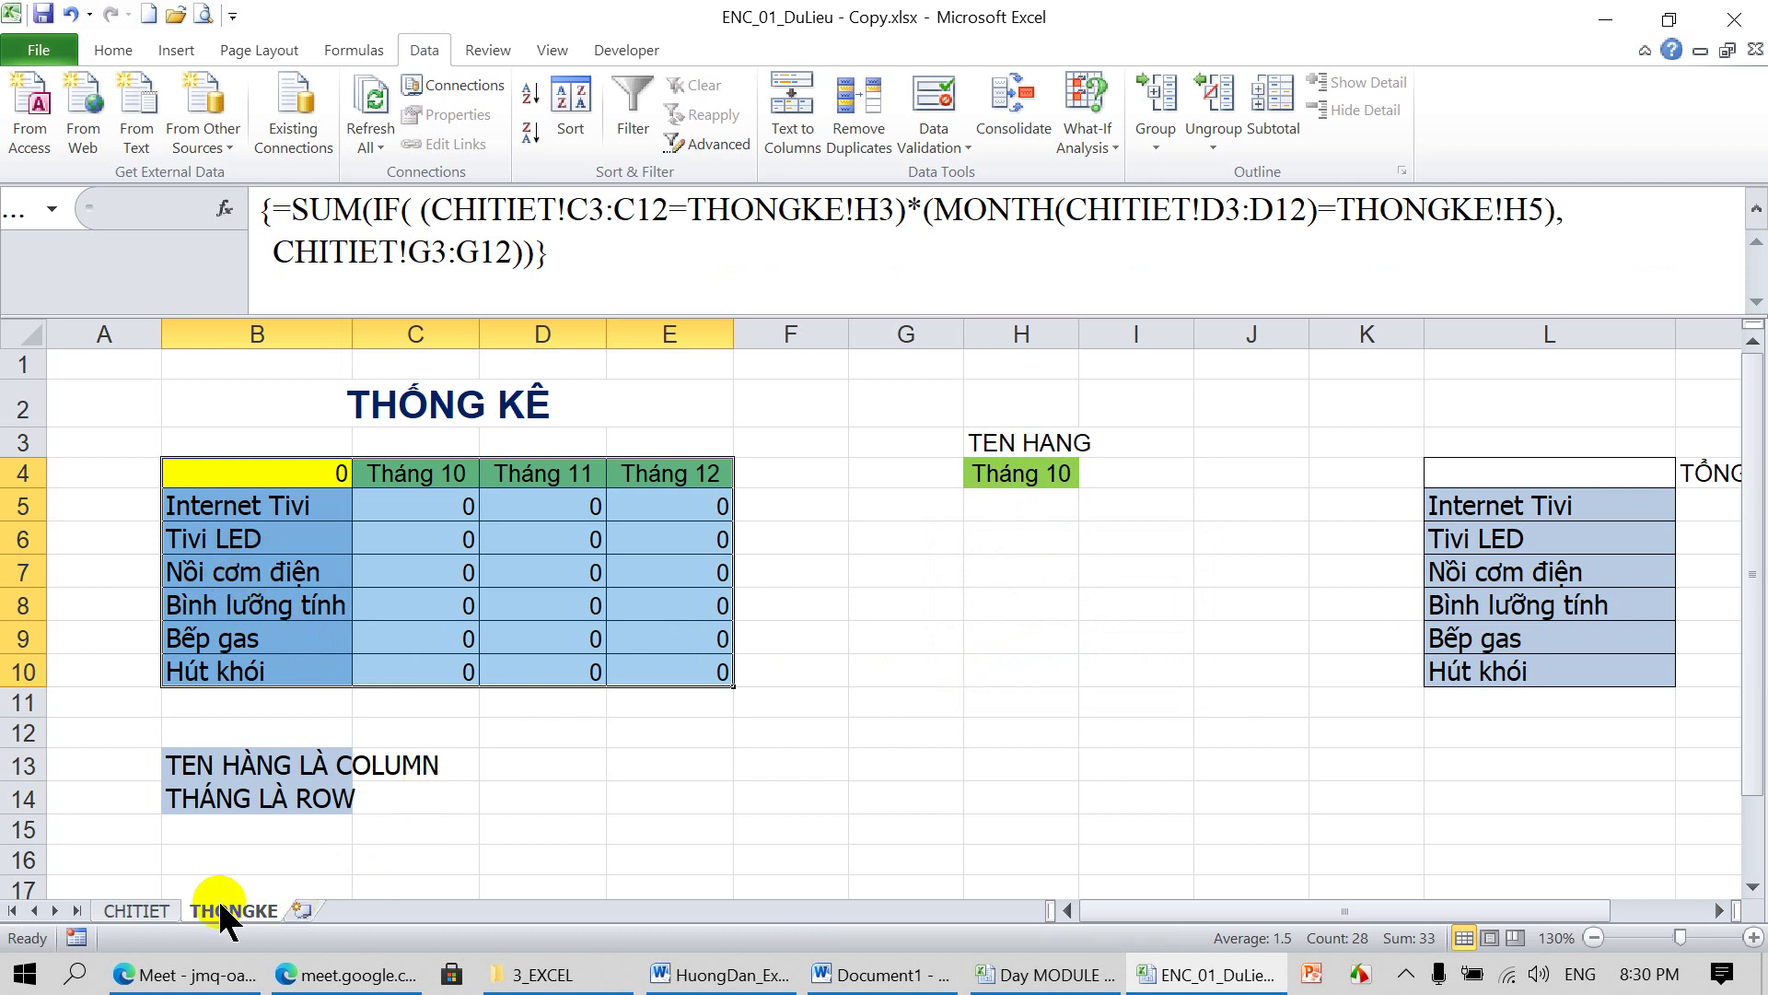
On CHITIET, change C6's product to Tivi LED and C9's product to Internet Tivi
left_click(136, 910)
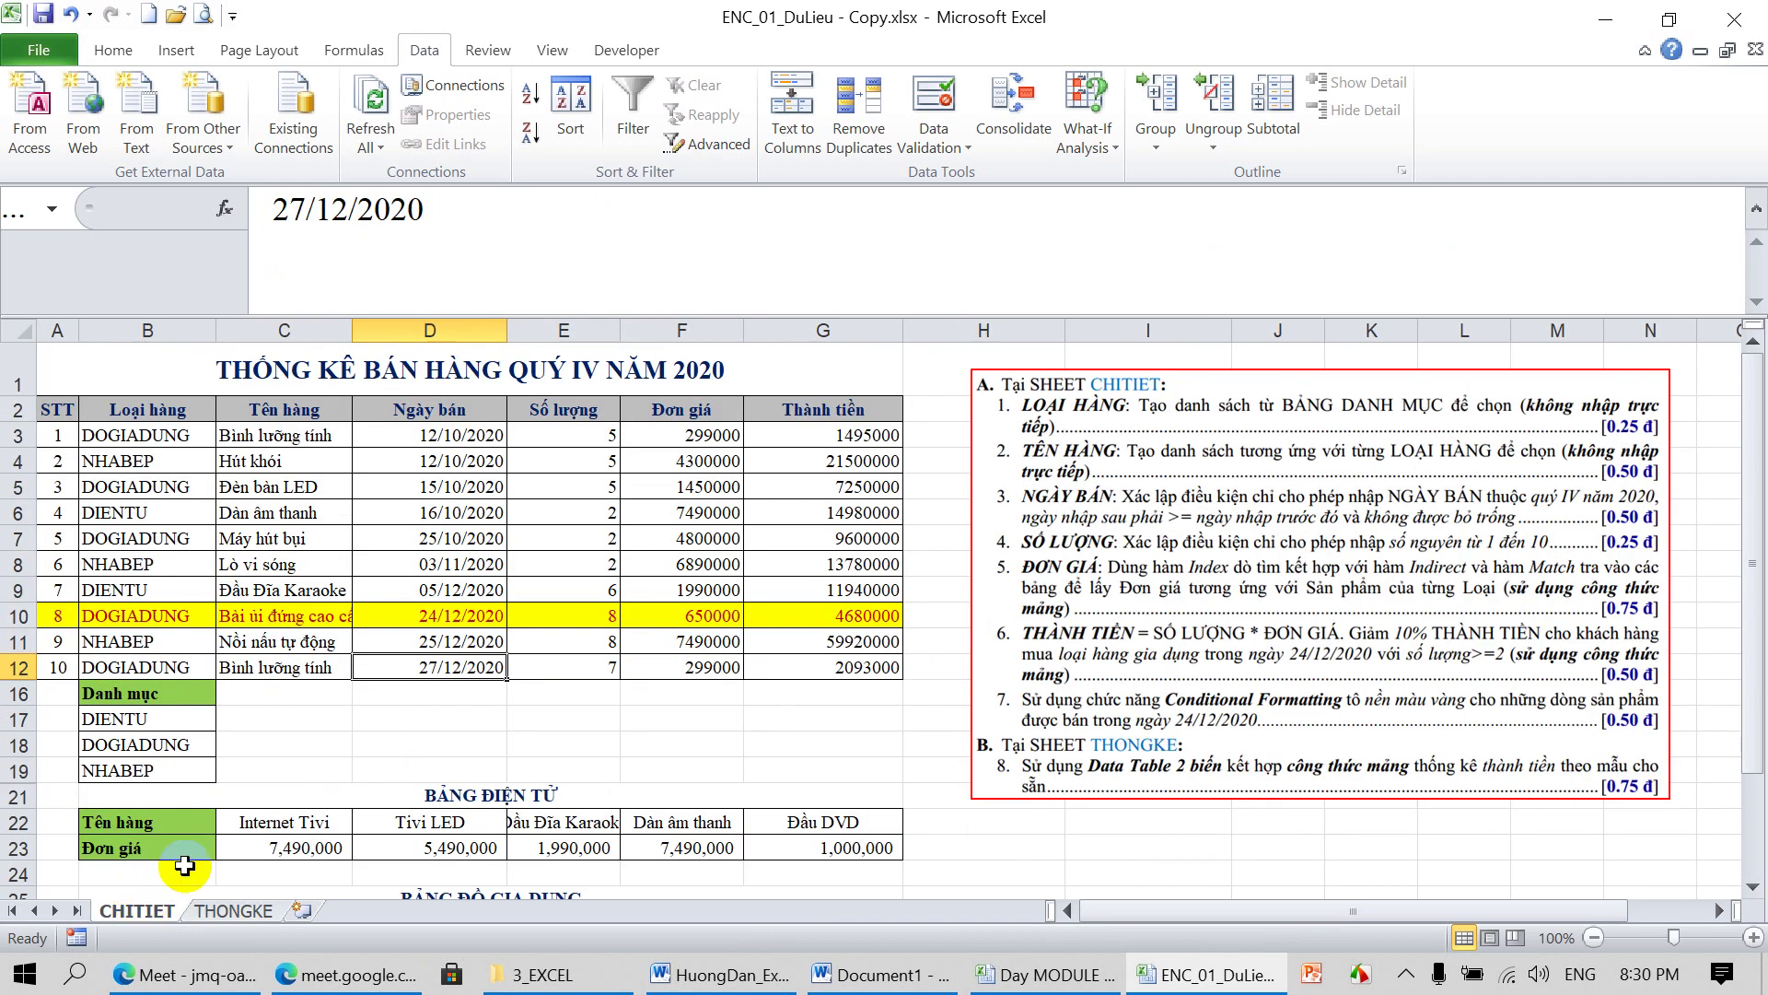
left_click(277, 486)
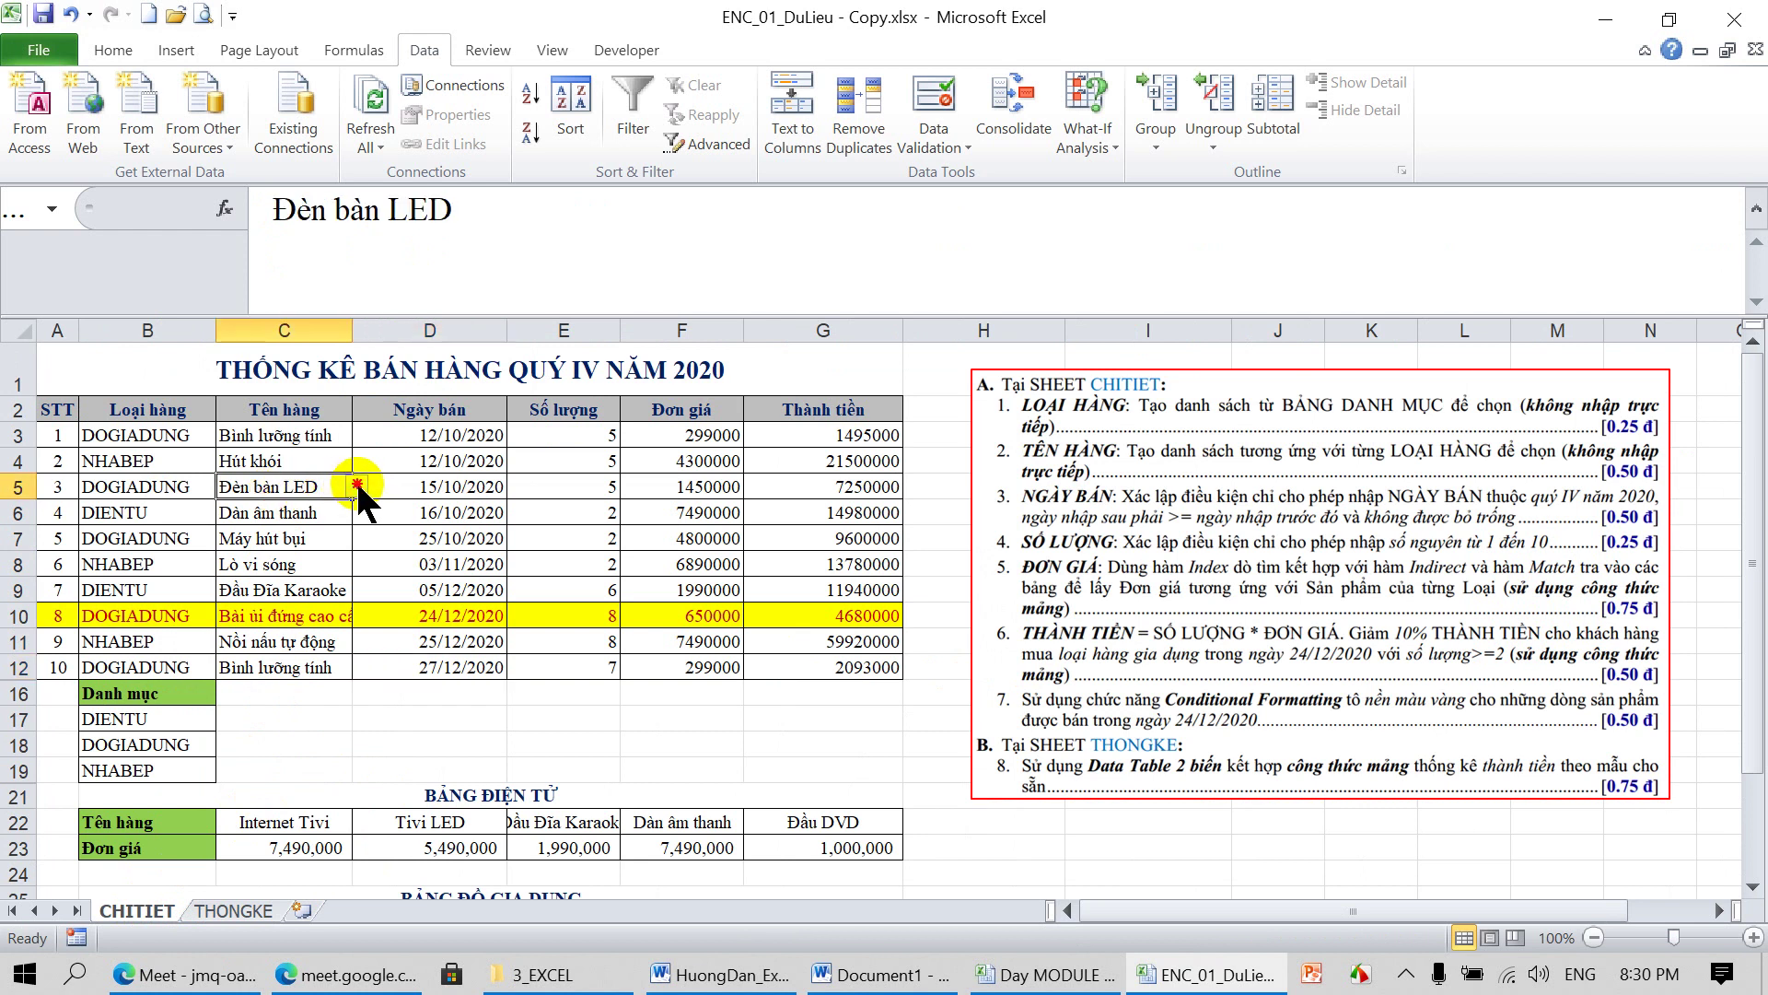
left_click(356, 487)
left_click(310, 449)
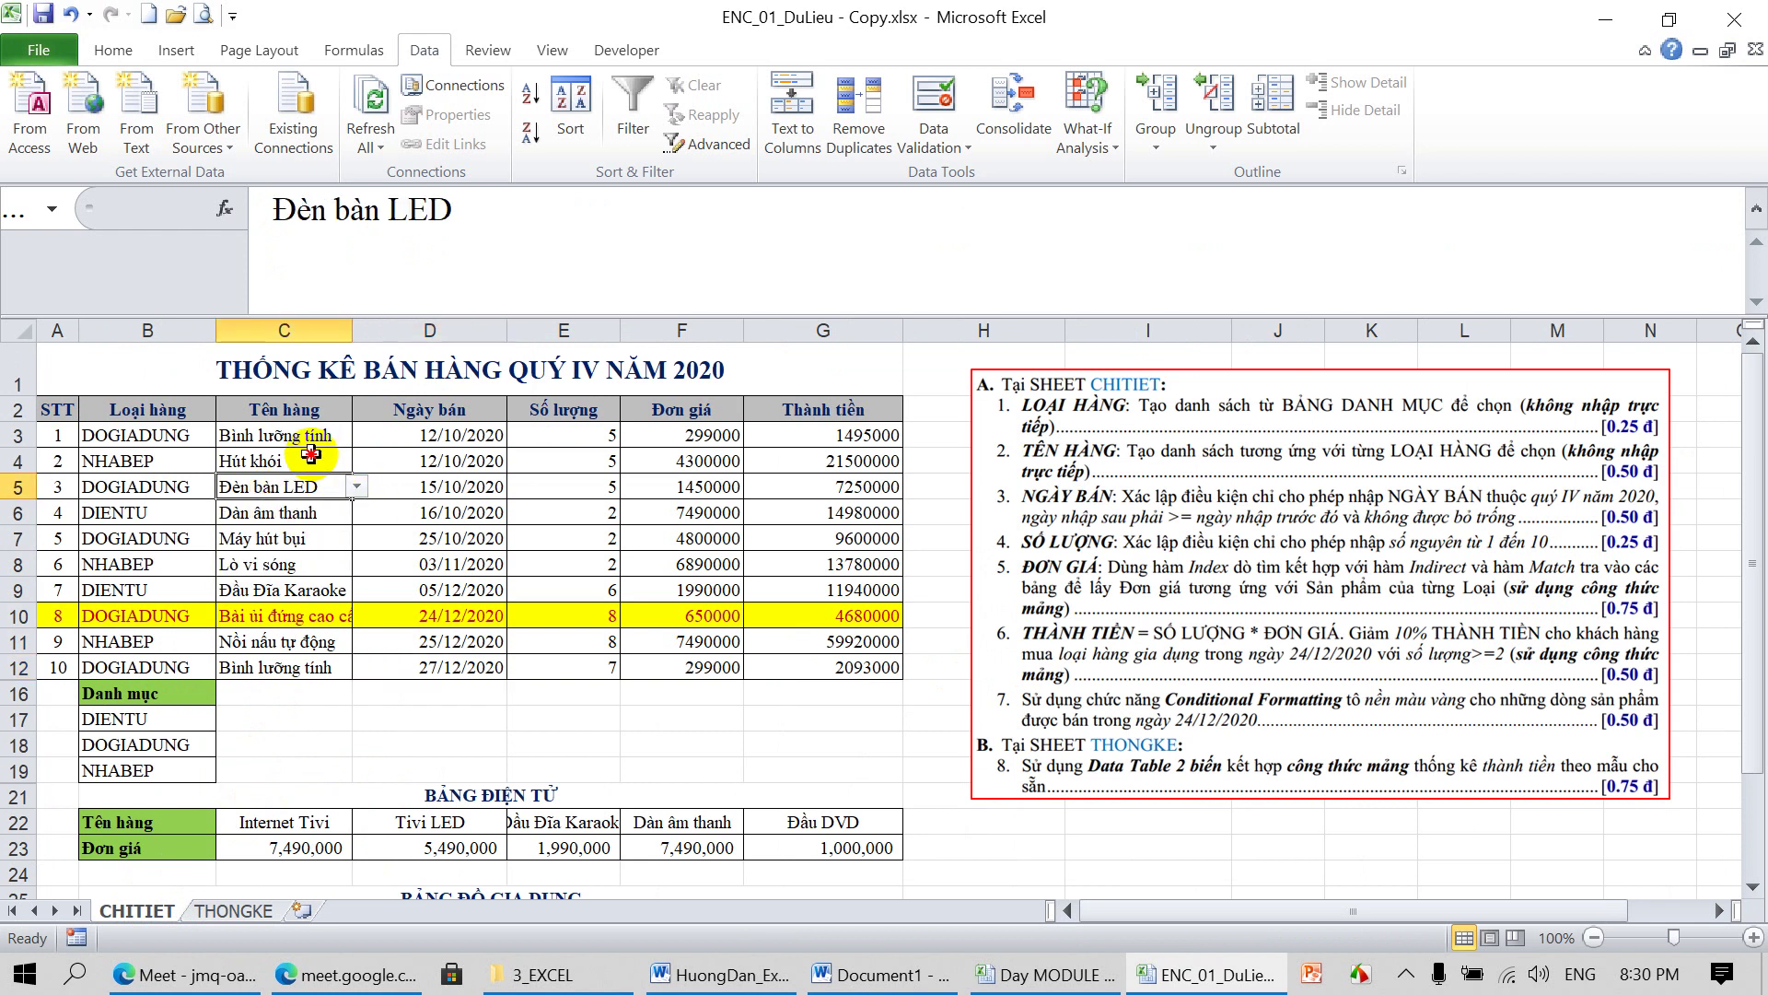
left_click(291, 509)
left_click(351, 514)
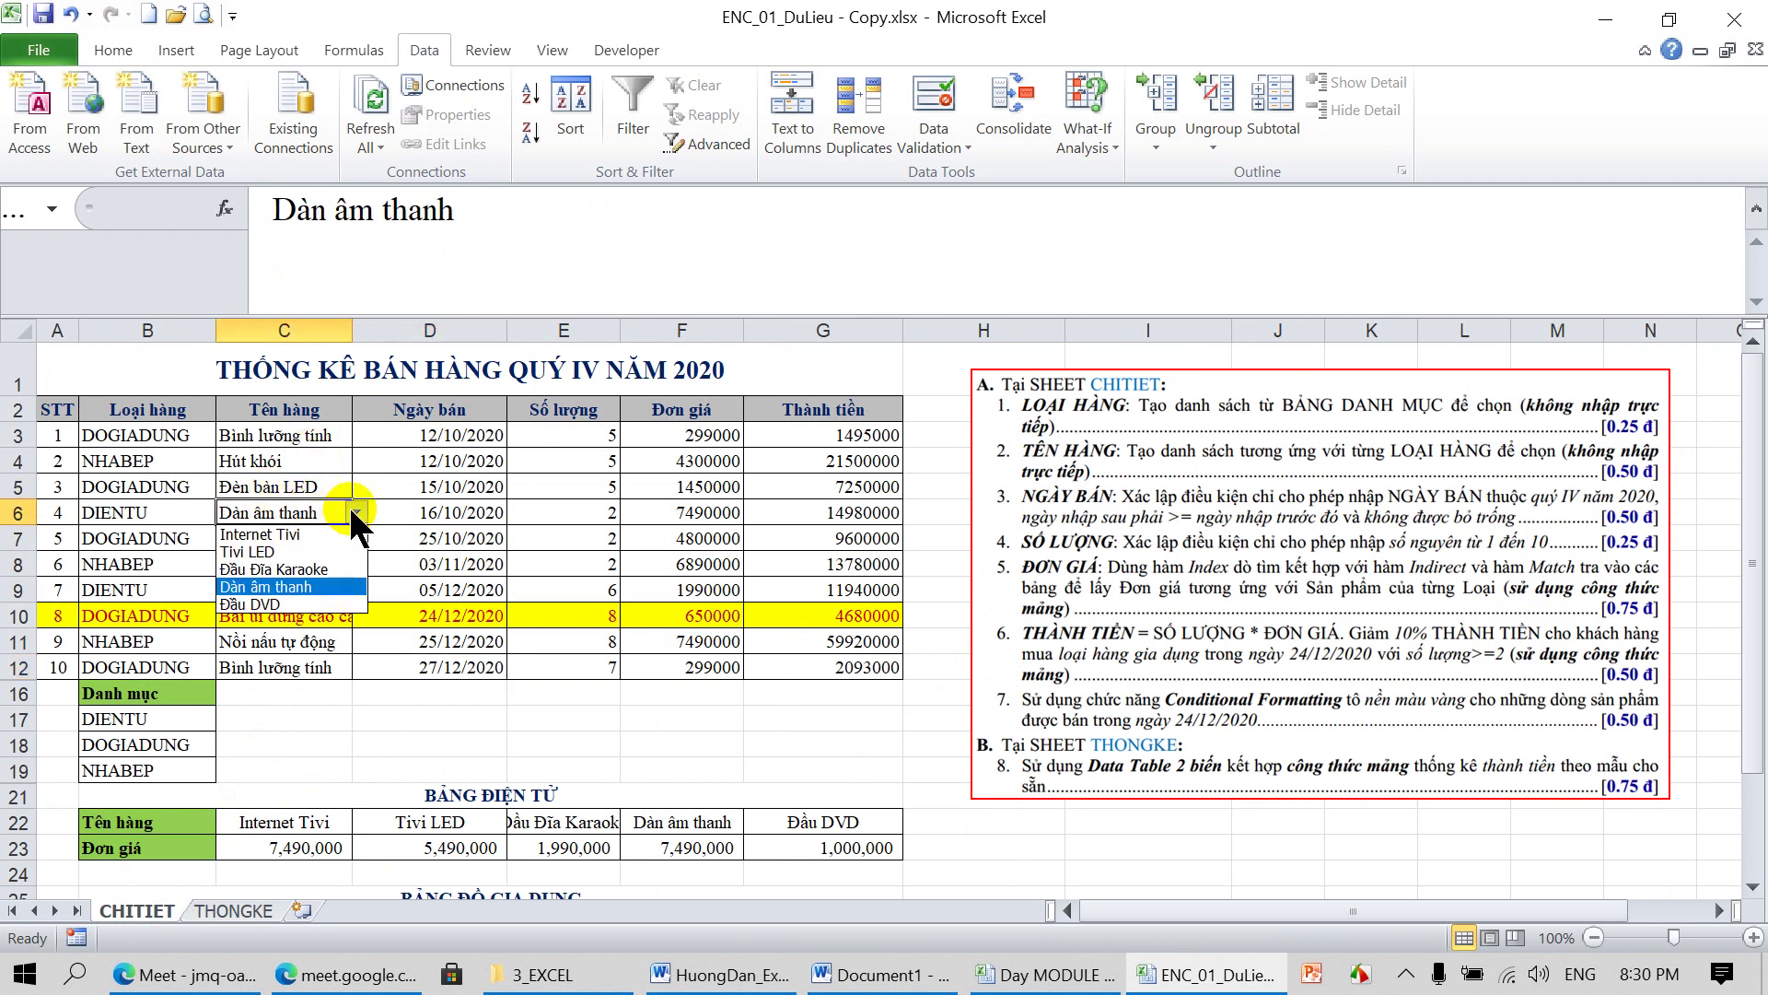
left_click(302, 546)
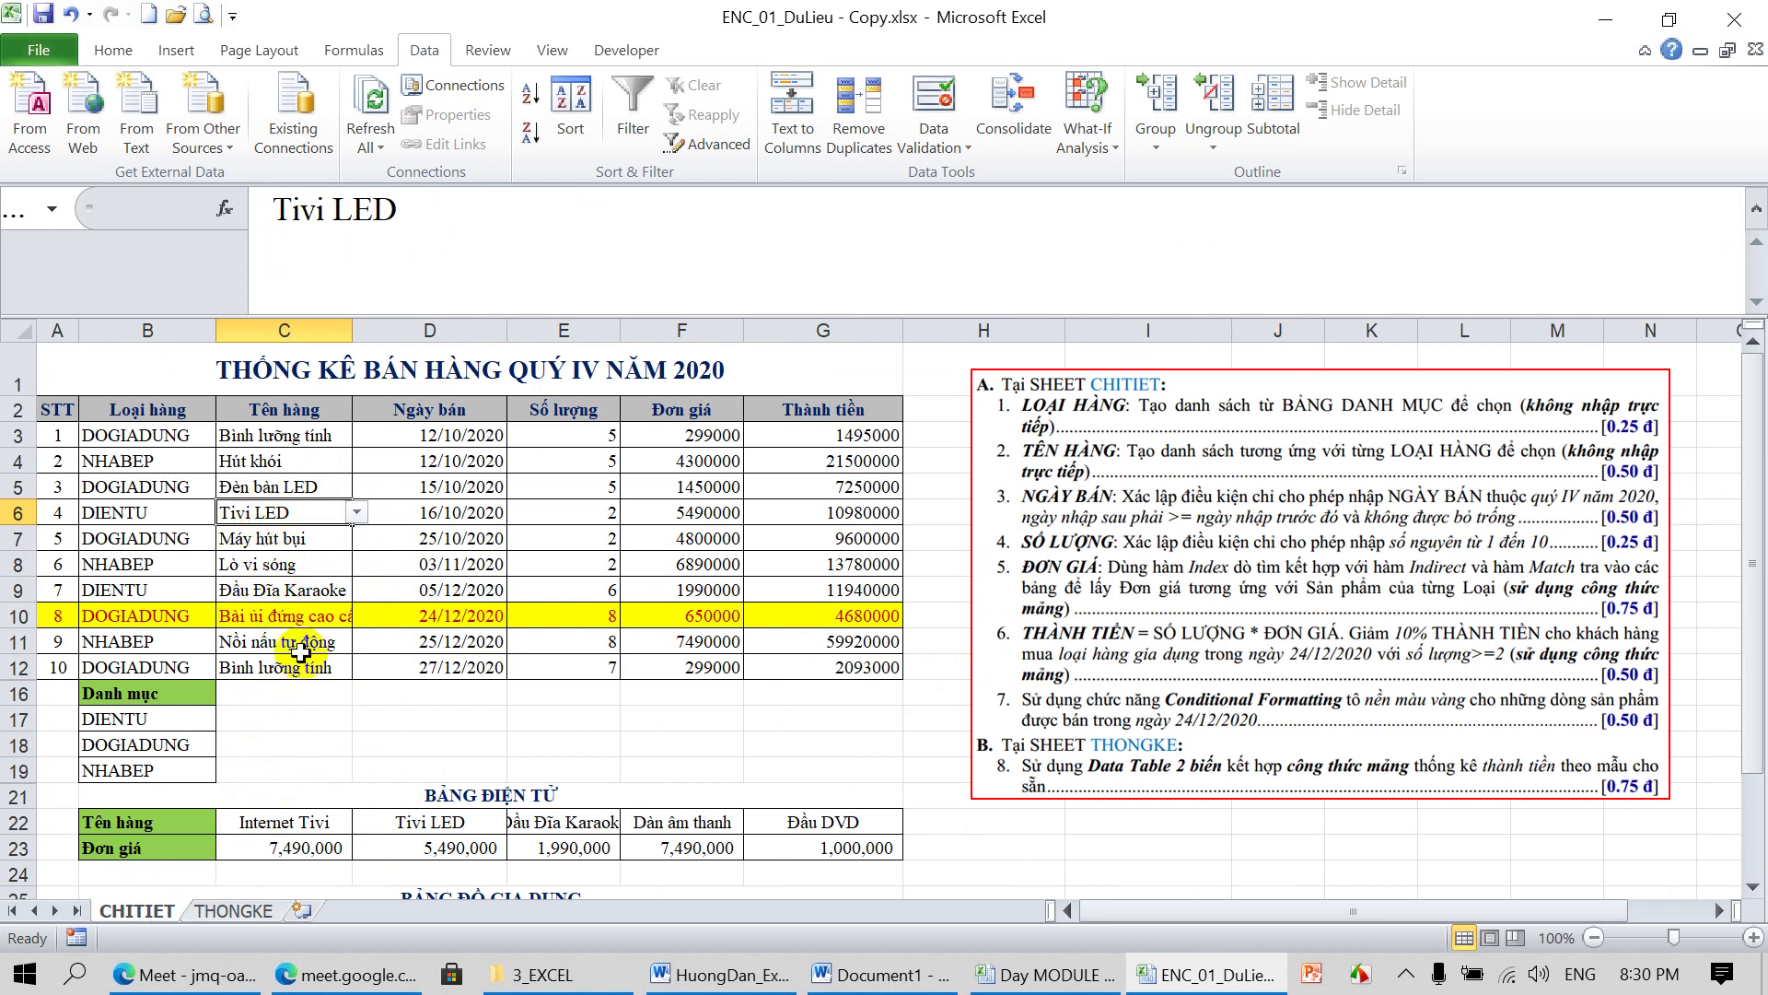
scroll(526, 814, "down", 1)
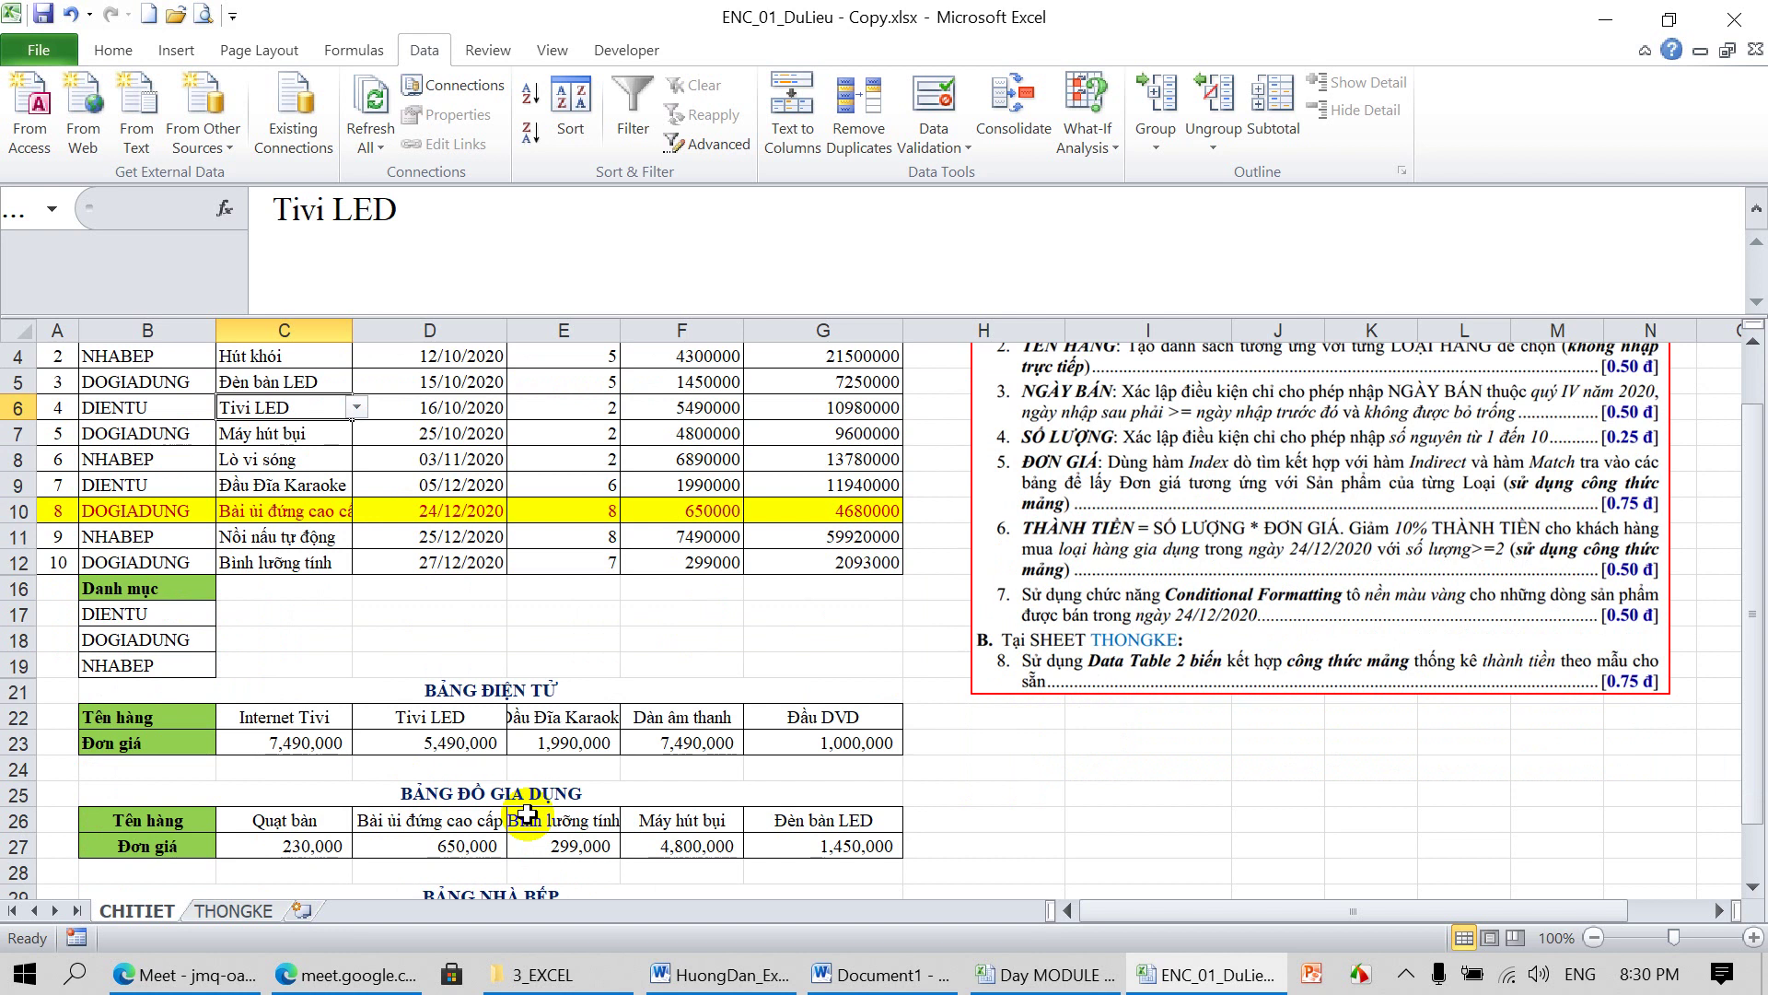
scroll(518, 808, "up", 1)
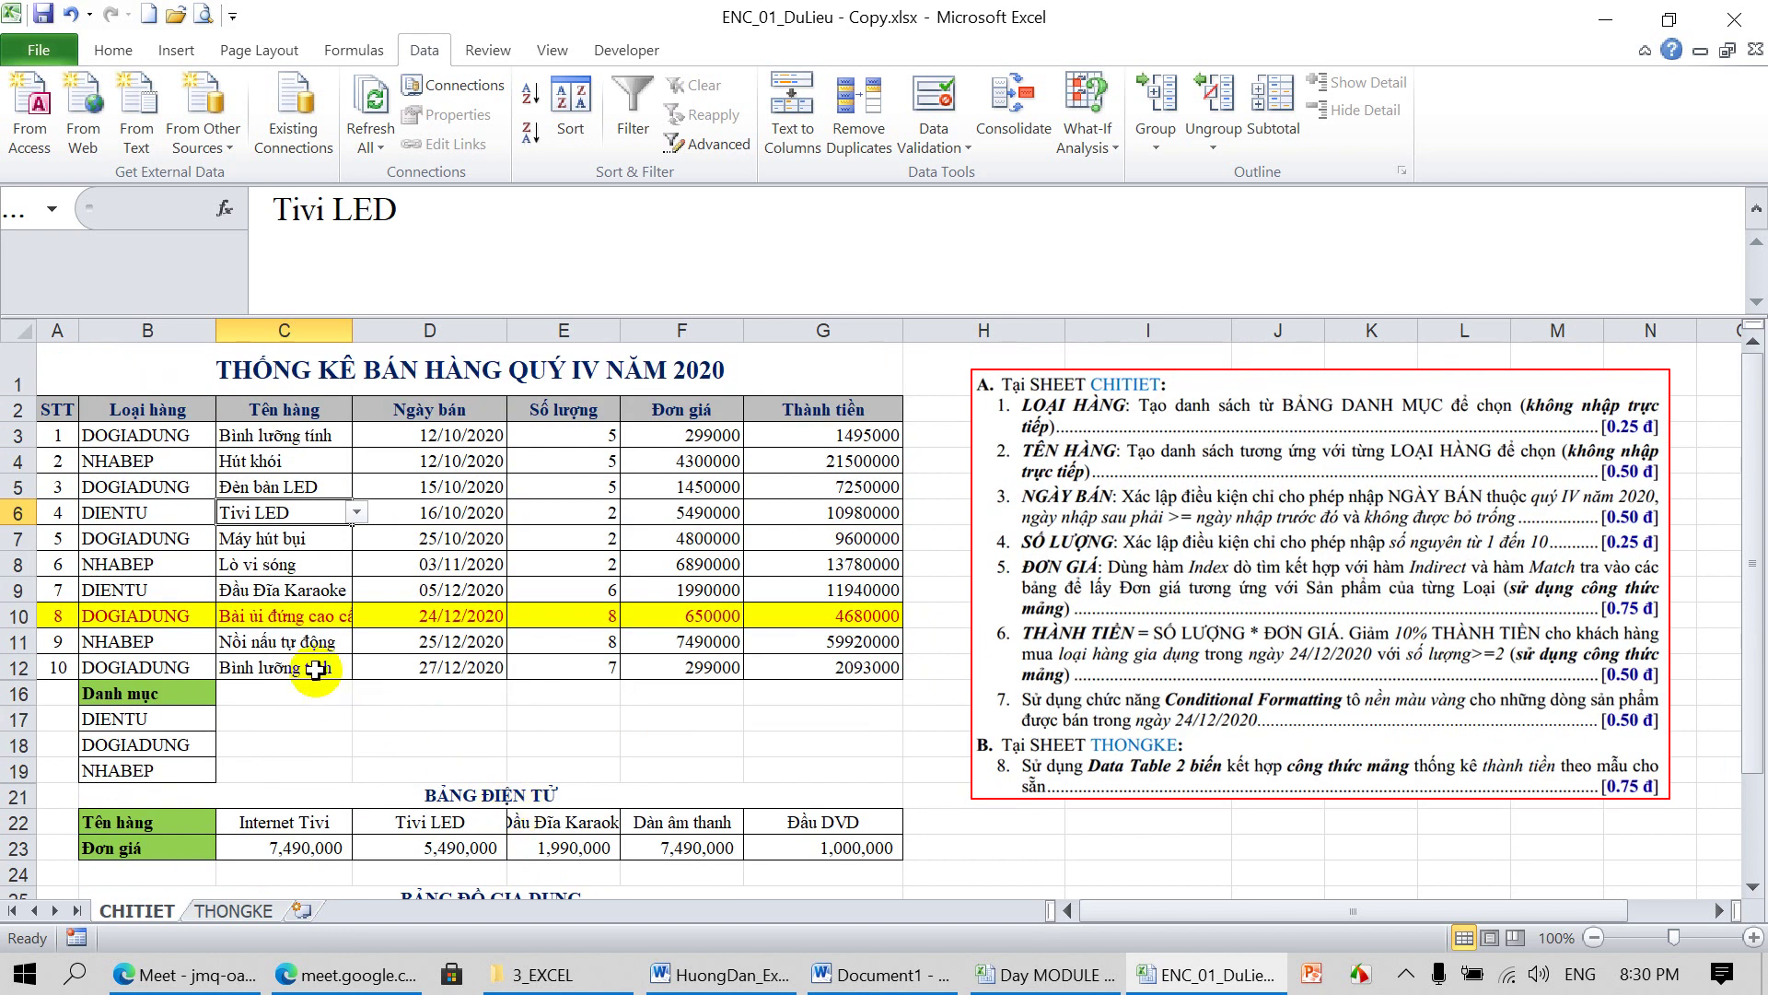
left_click(272, 588)
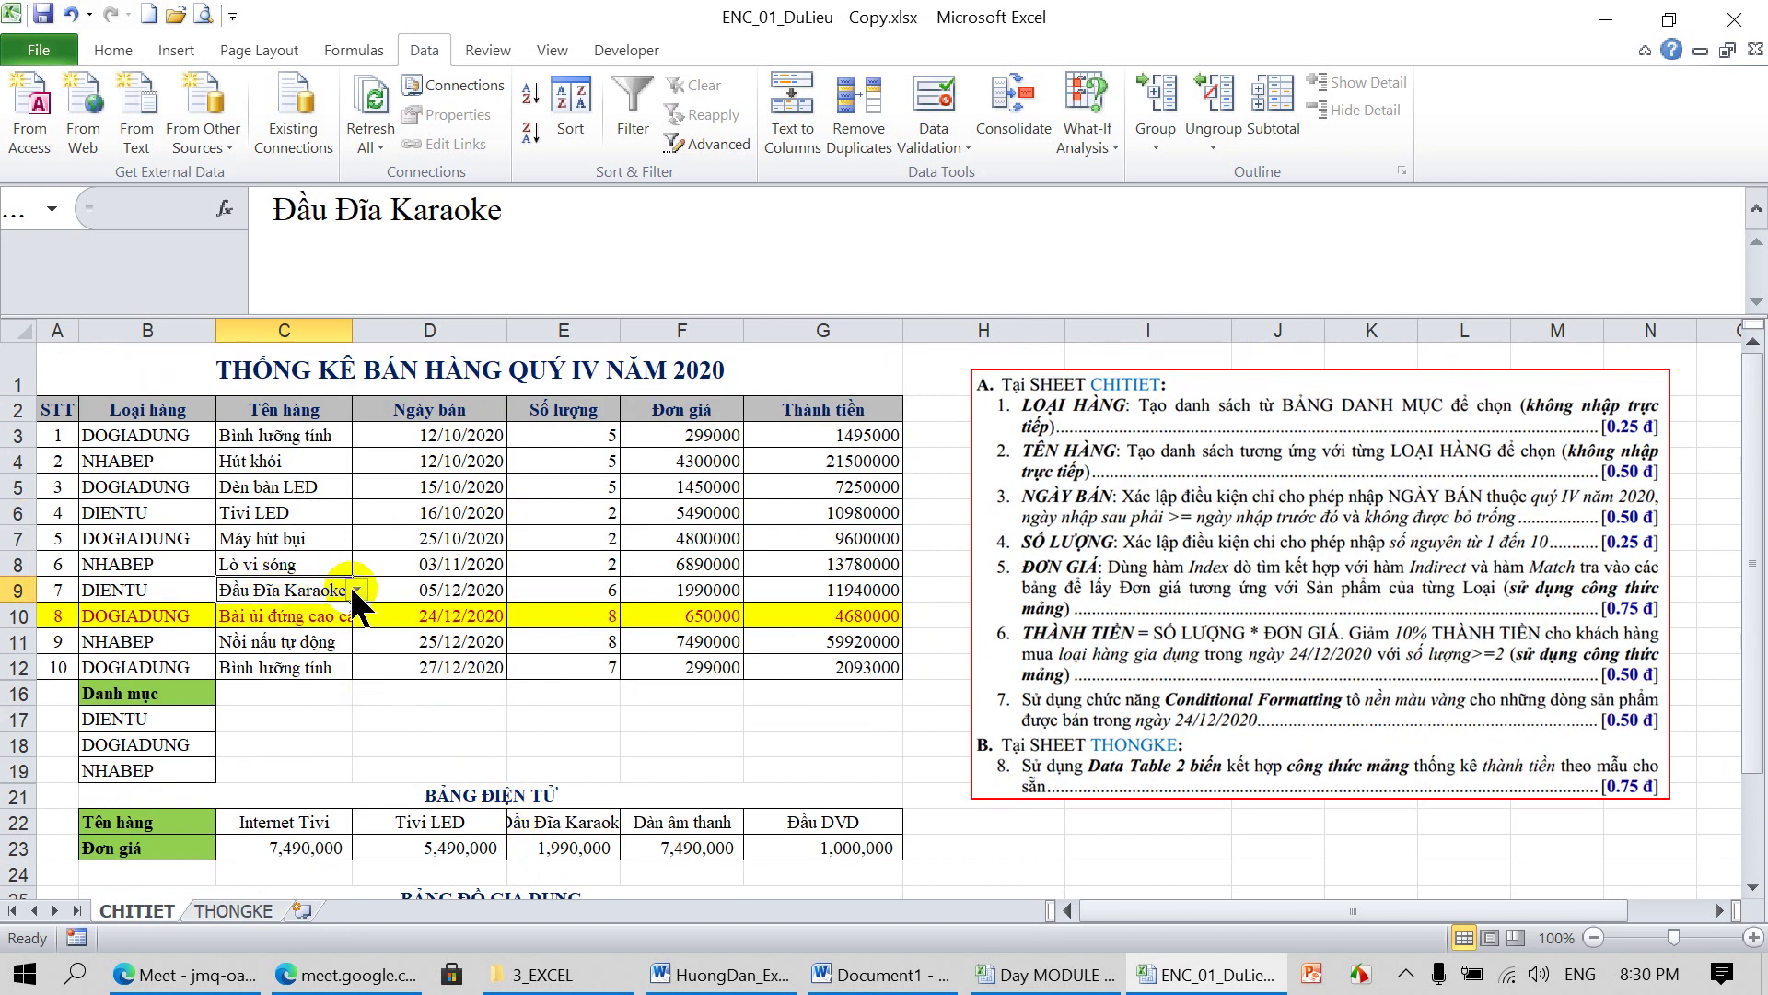
left_click(355, 591)
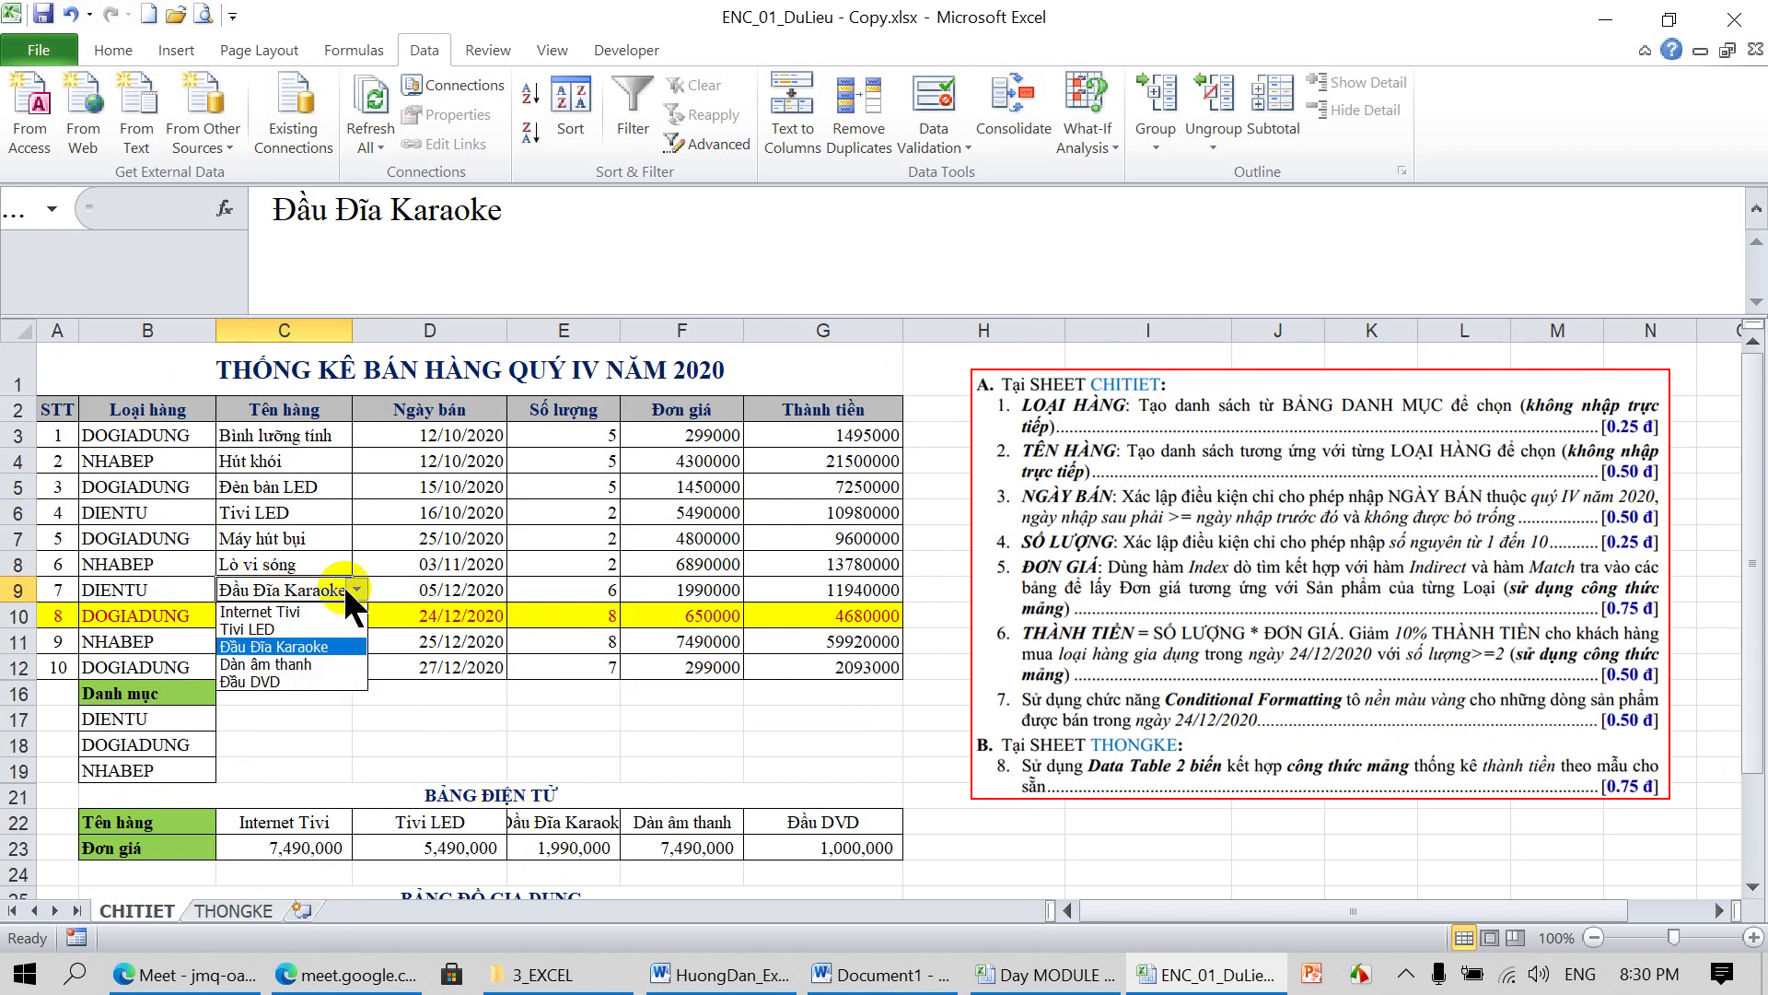
left_click(279, 611)
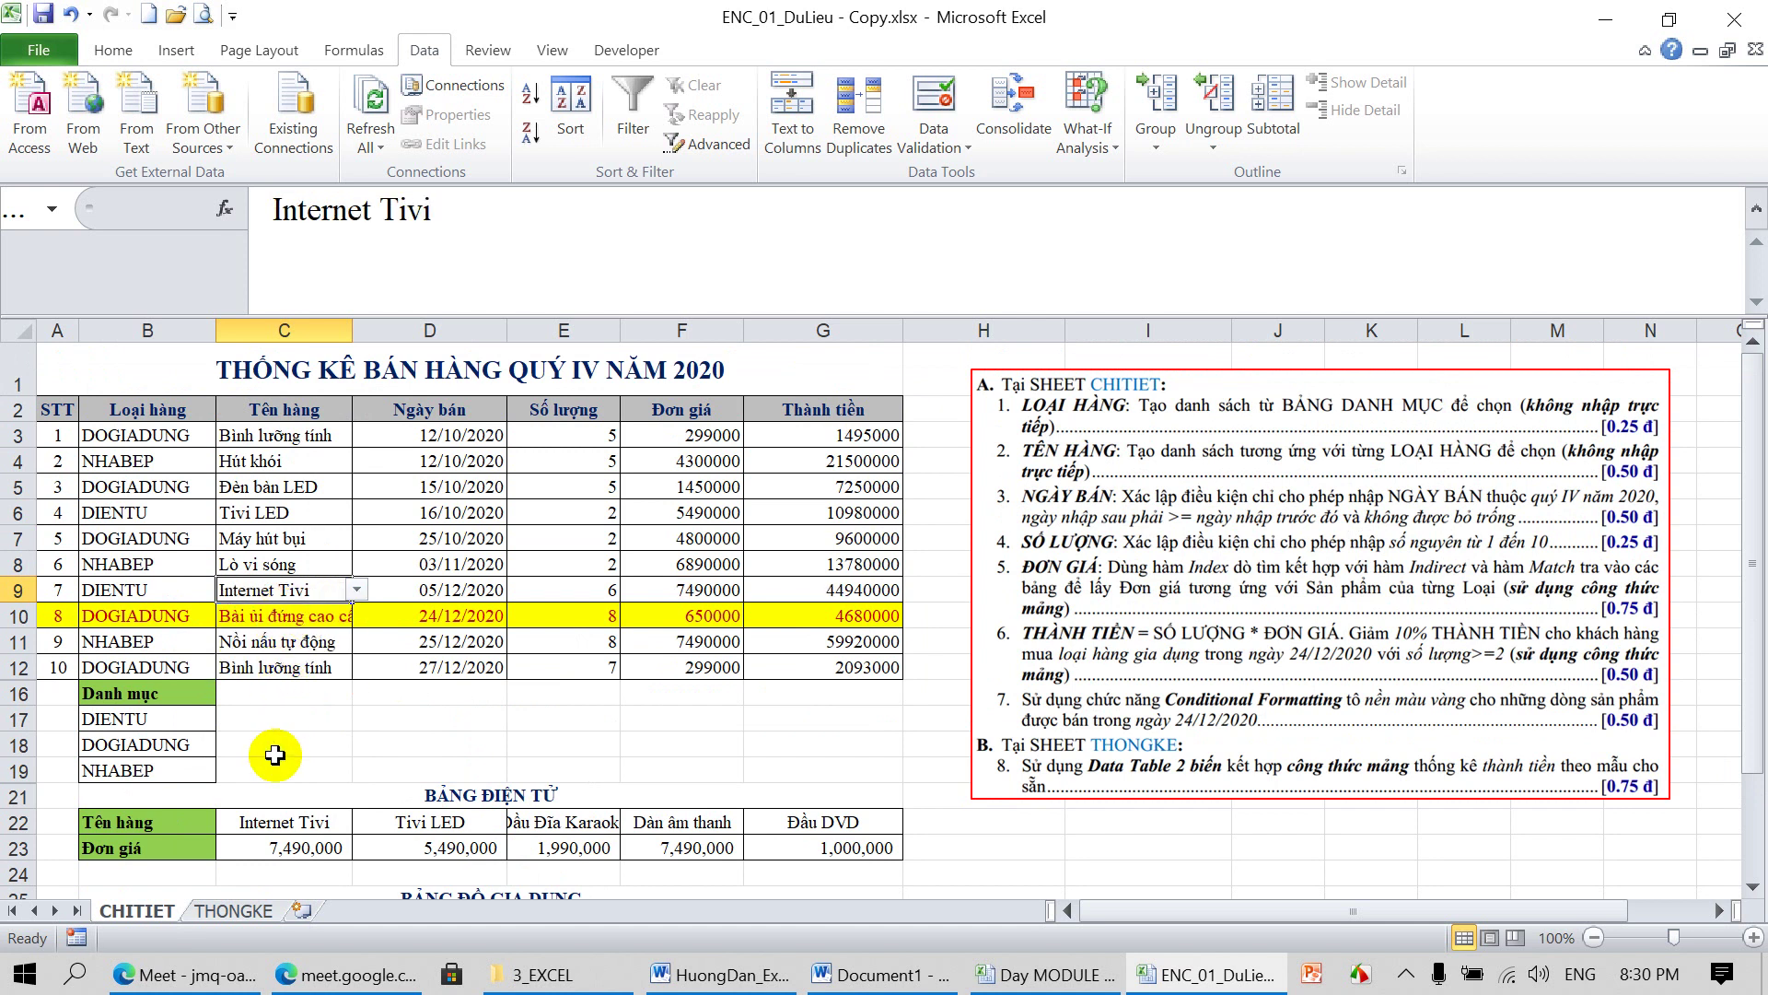
Move between the THONGKE and CHITIET sheets and select the array formula cell B4
left_click(242, 908)
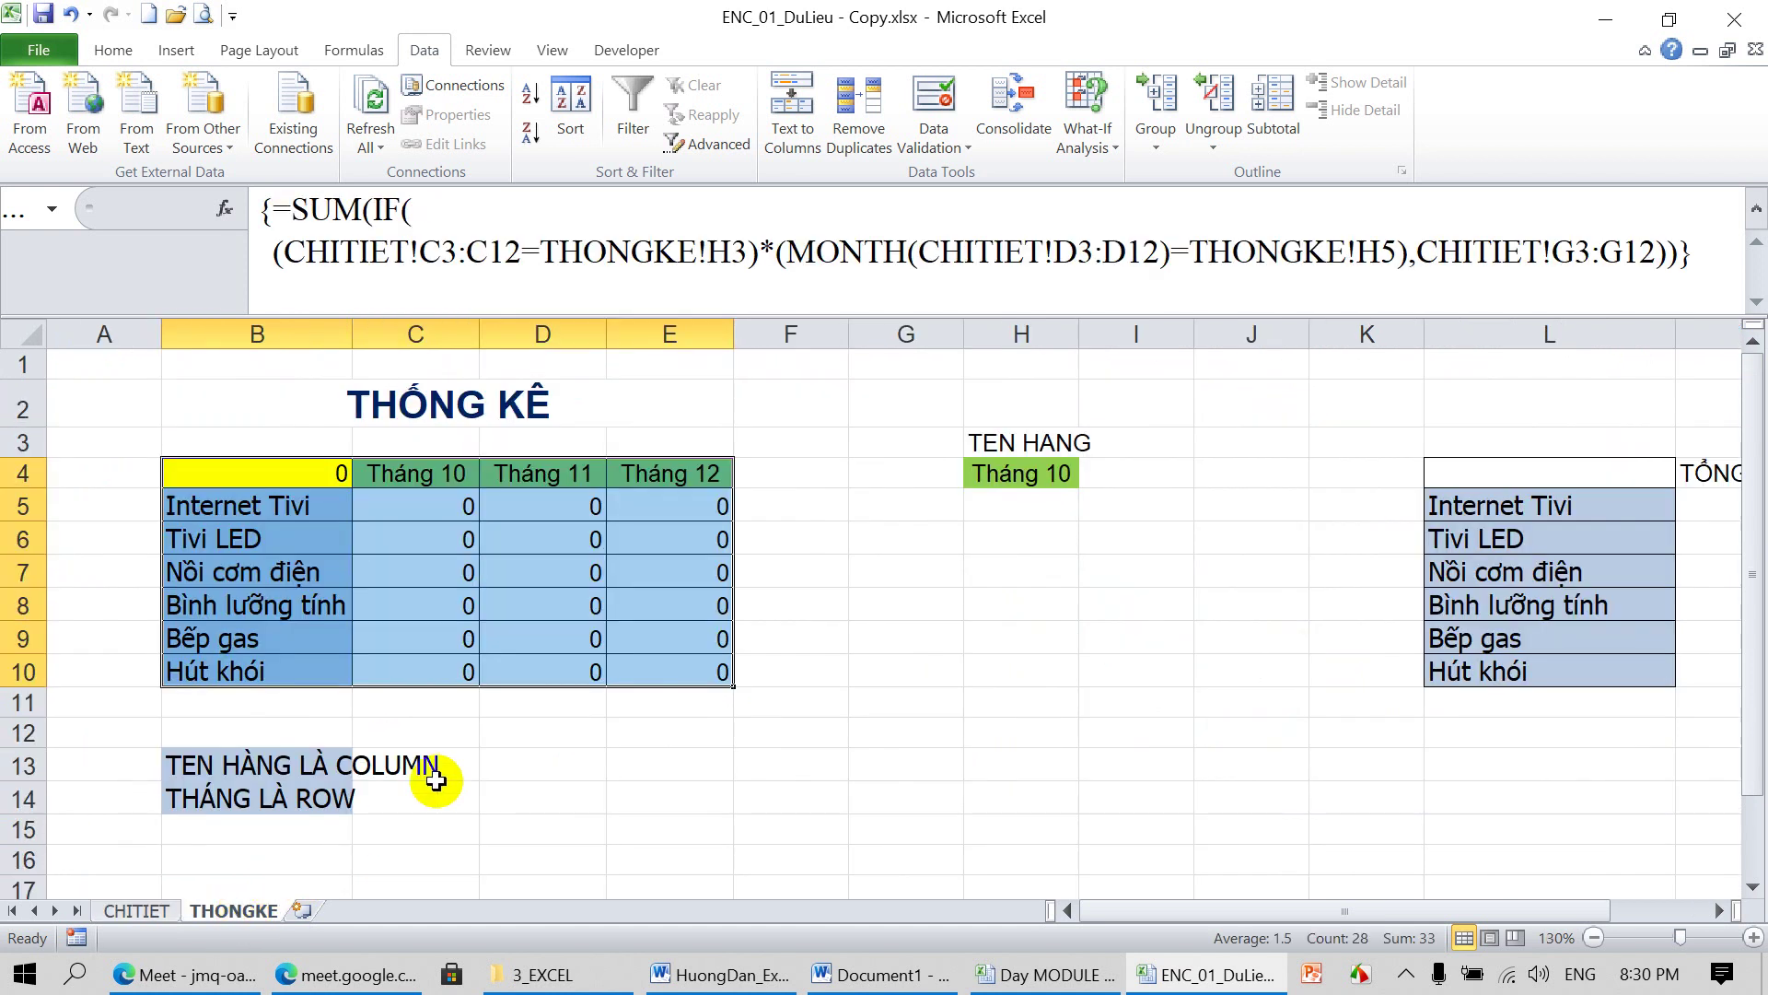
left_click(459, 769)
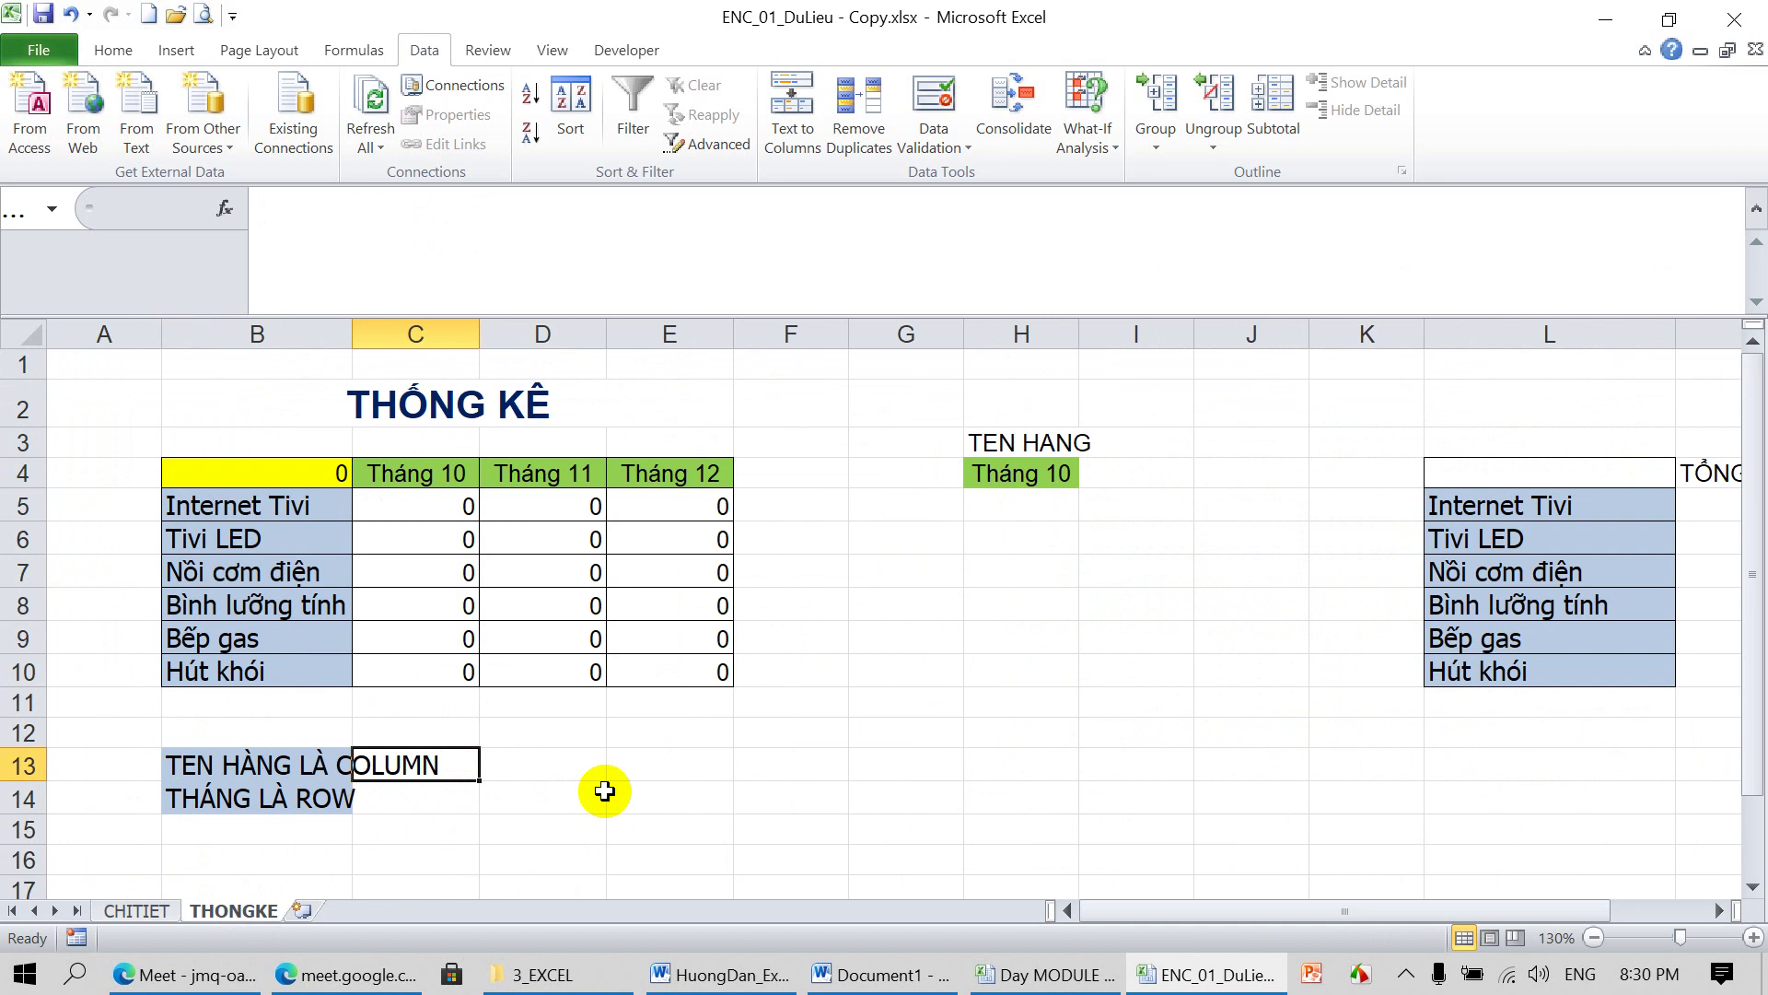
left_click(136, 910)
left_click(234, 910)
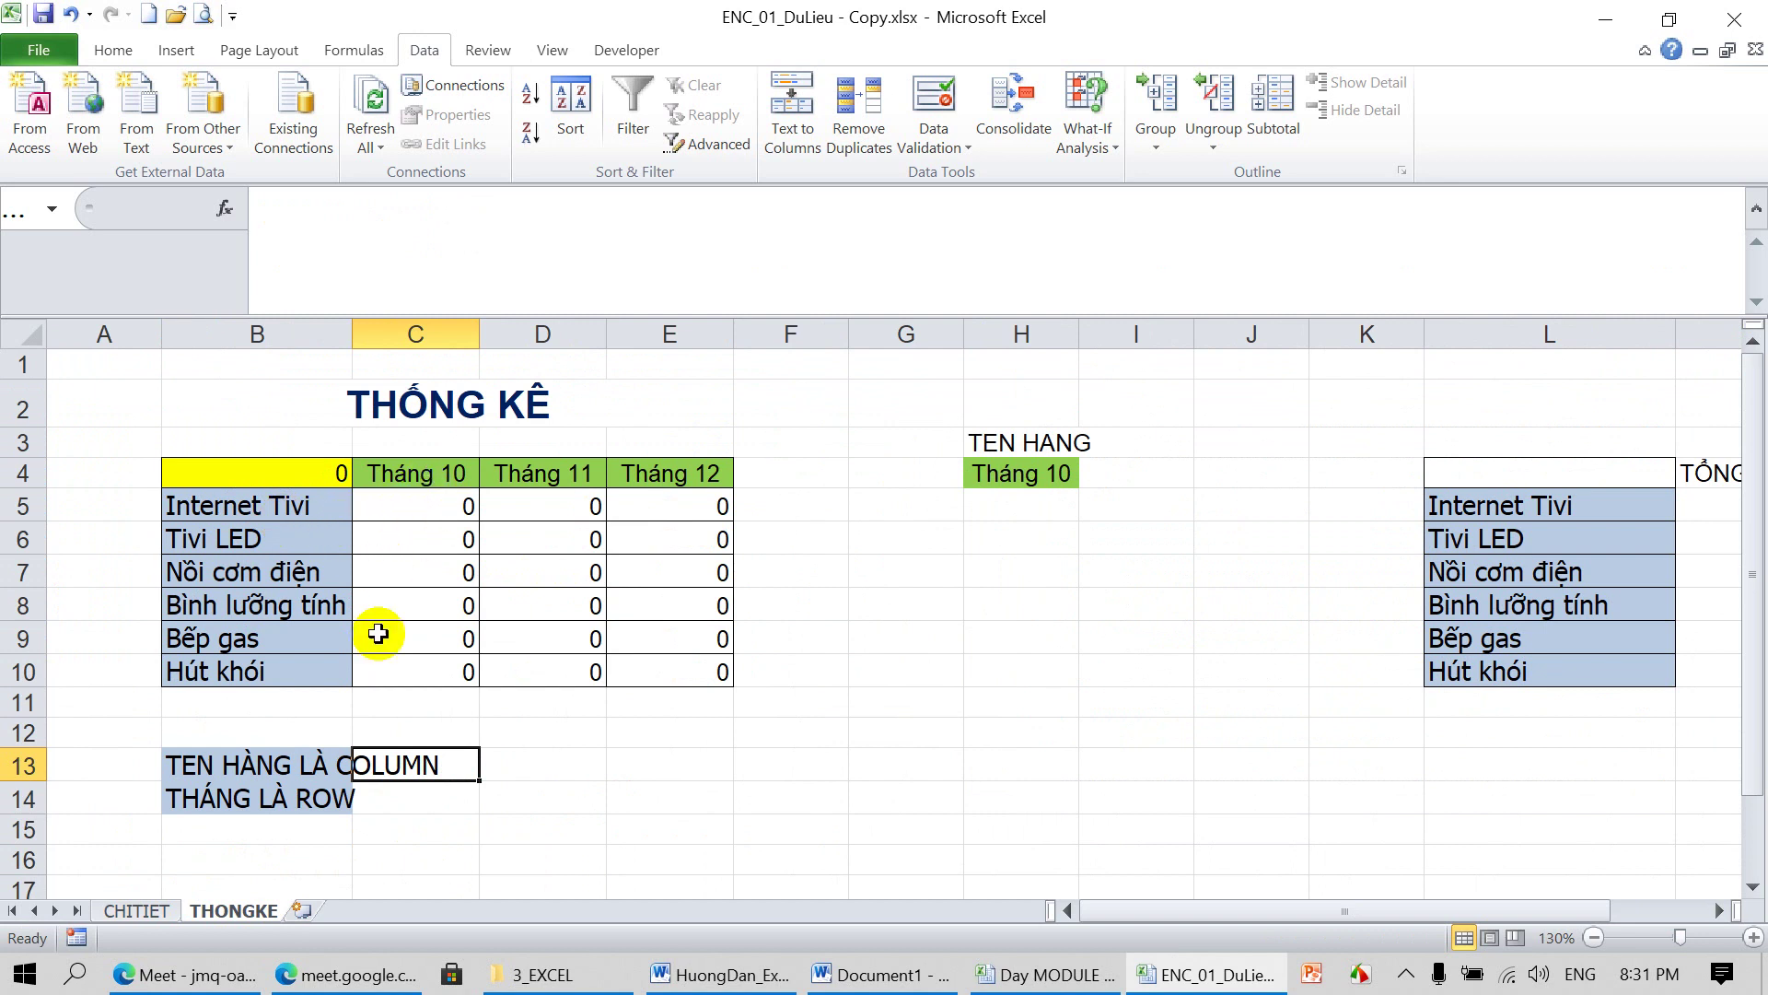
left_click(145, 910)
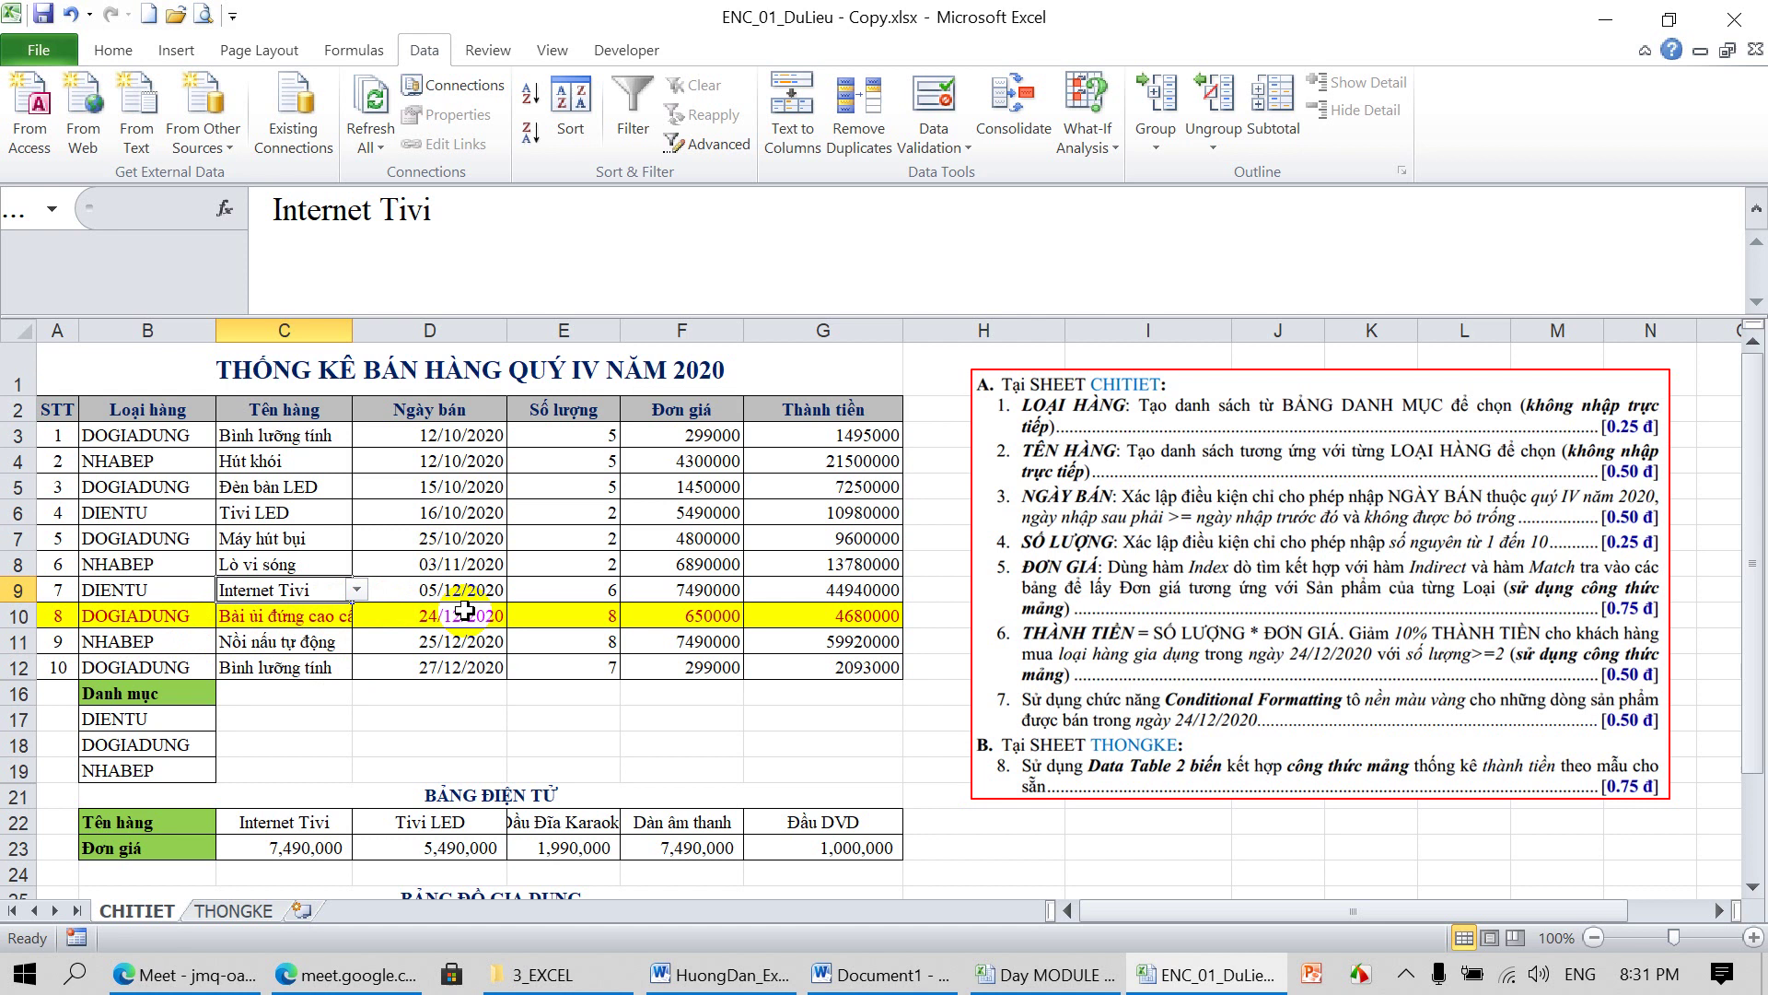
key("Down")
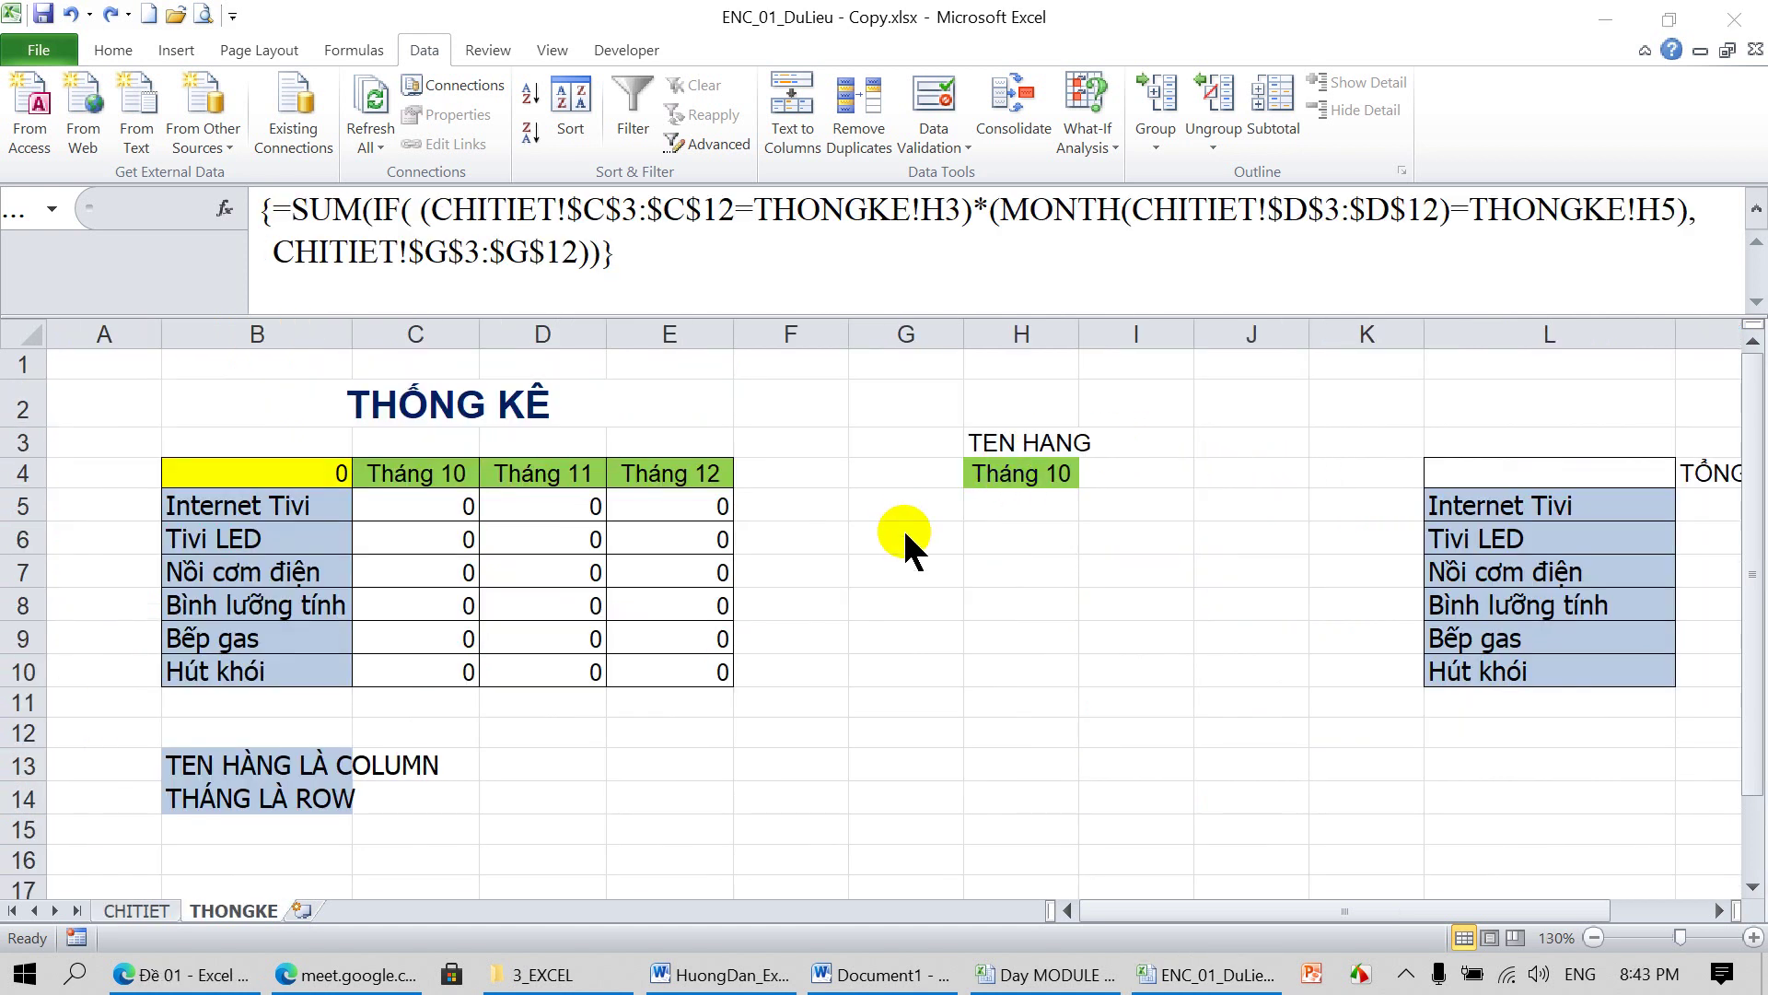
left_click(294, 470)
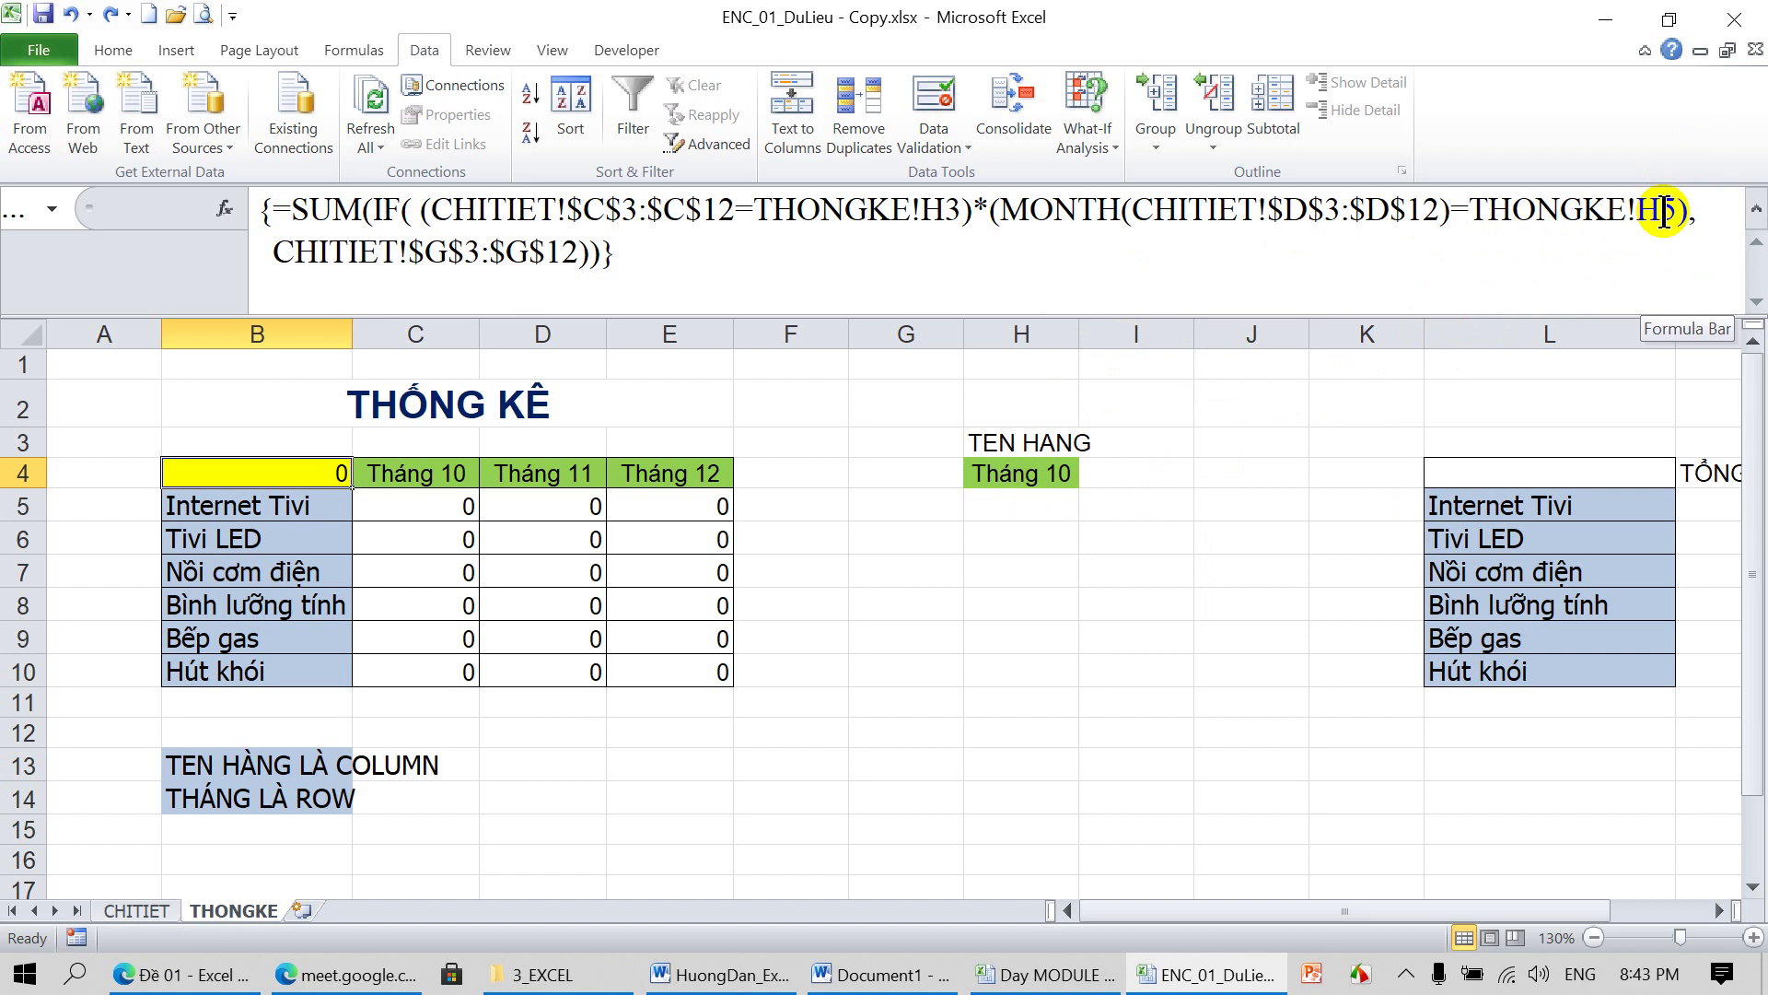
Change B4's month reference from THONGKE!H5 to THONGKE!H4 and re-enter it as an array formula
left_click(1664, 211)
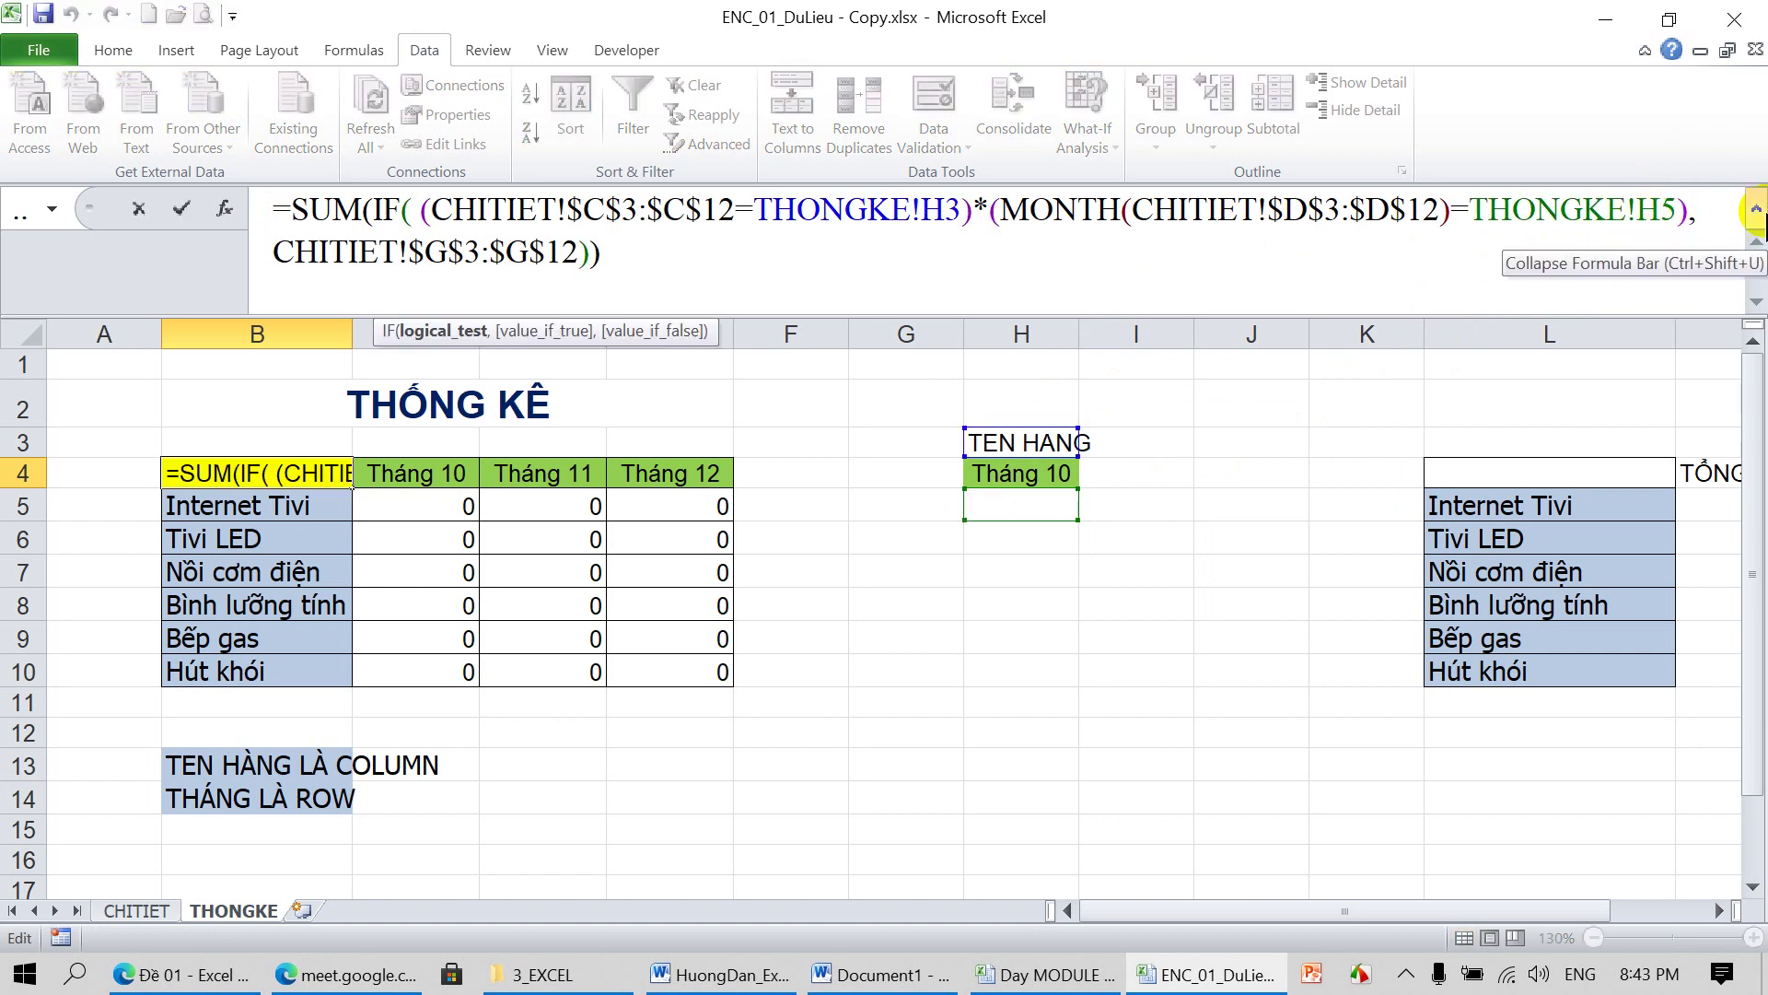
key("BackSpace")
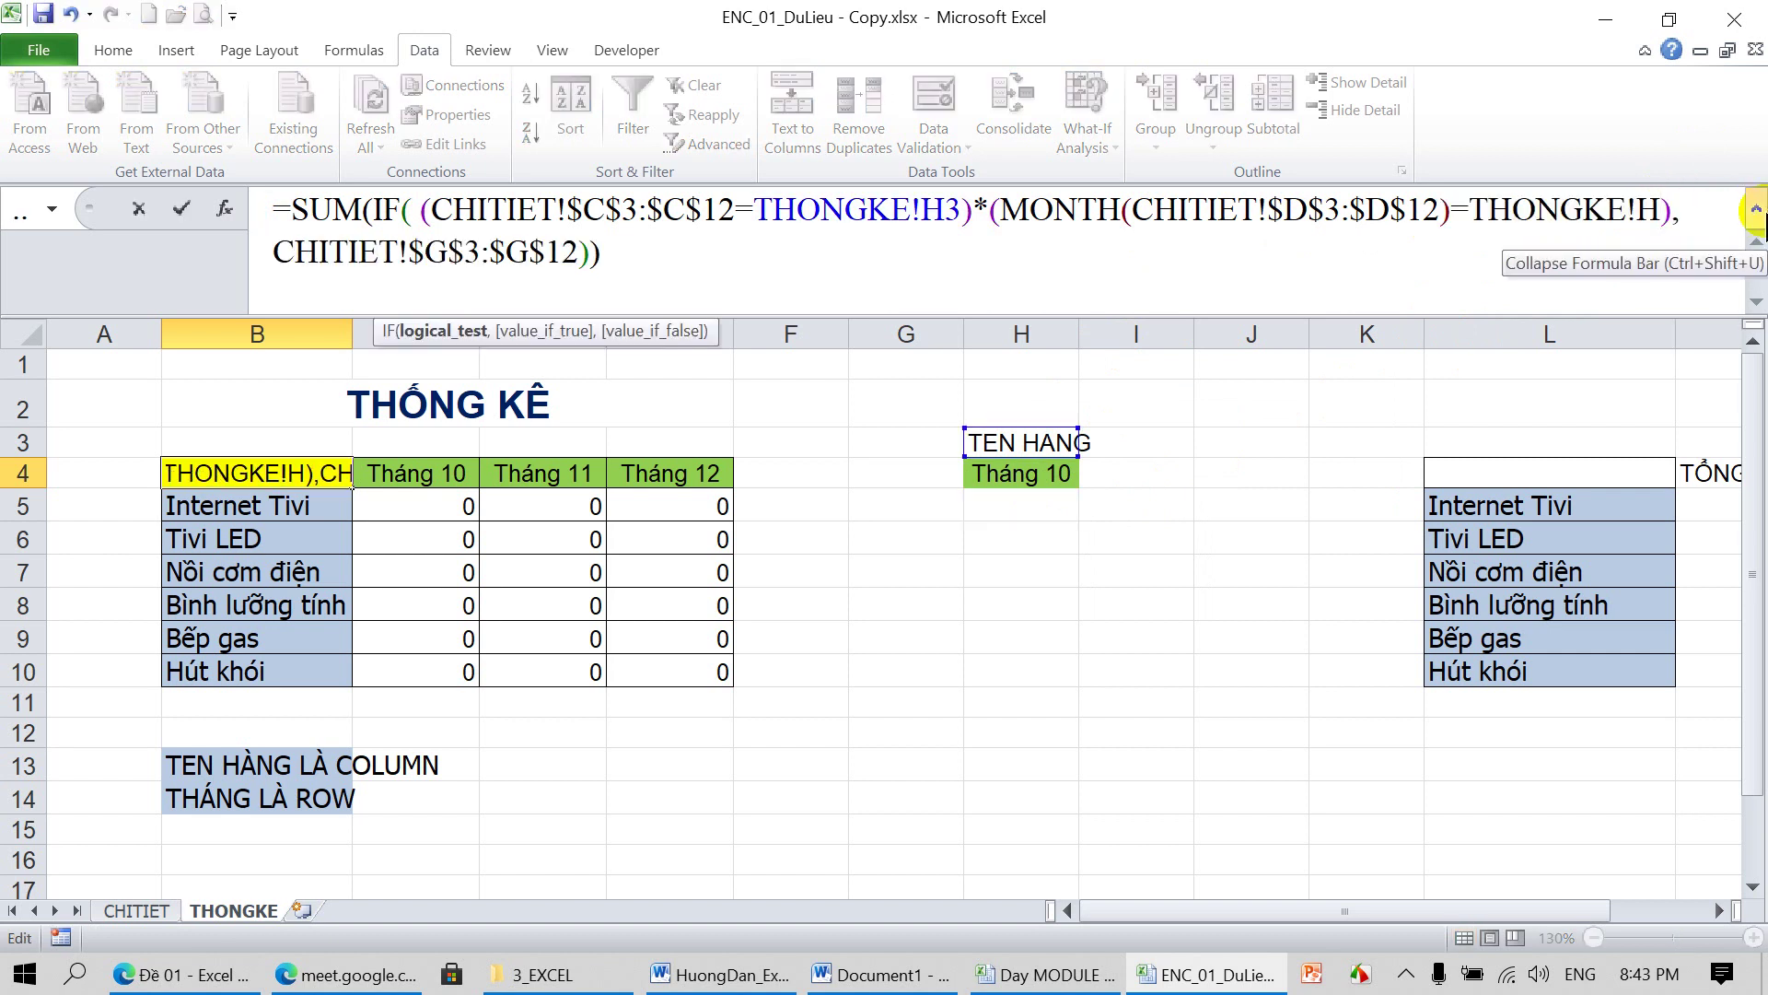
type("4")
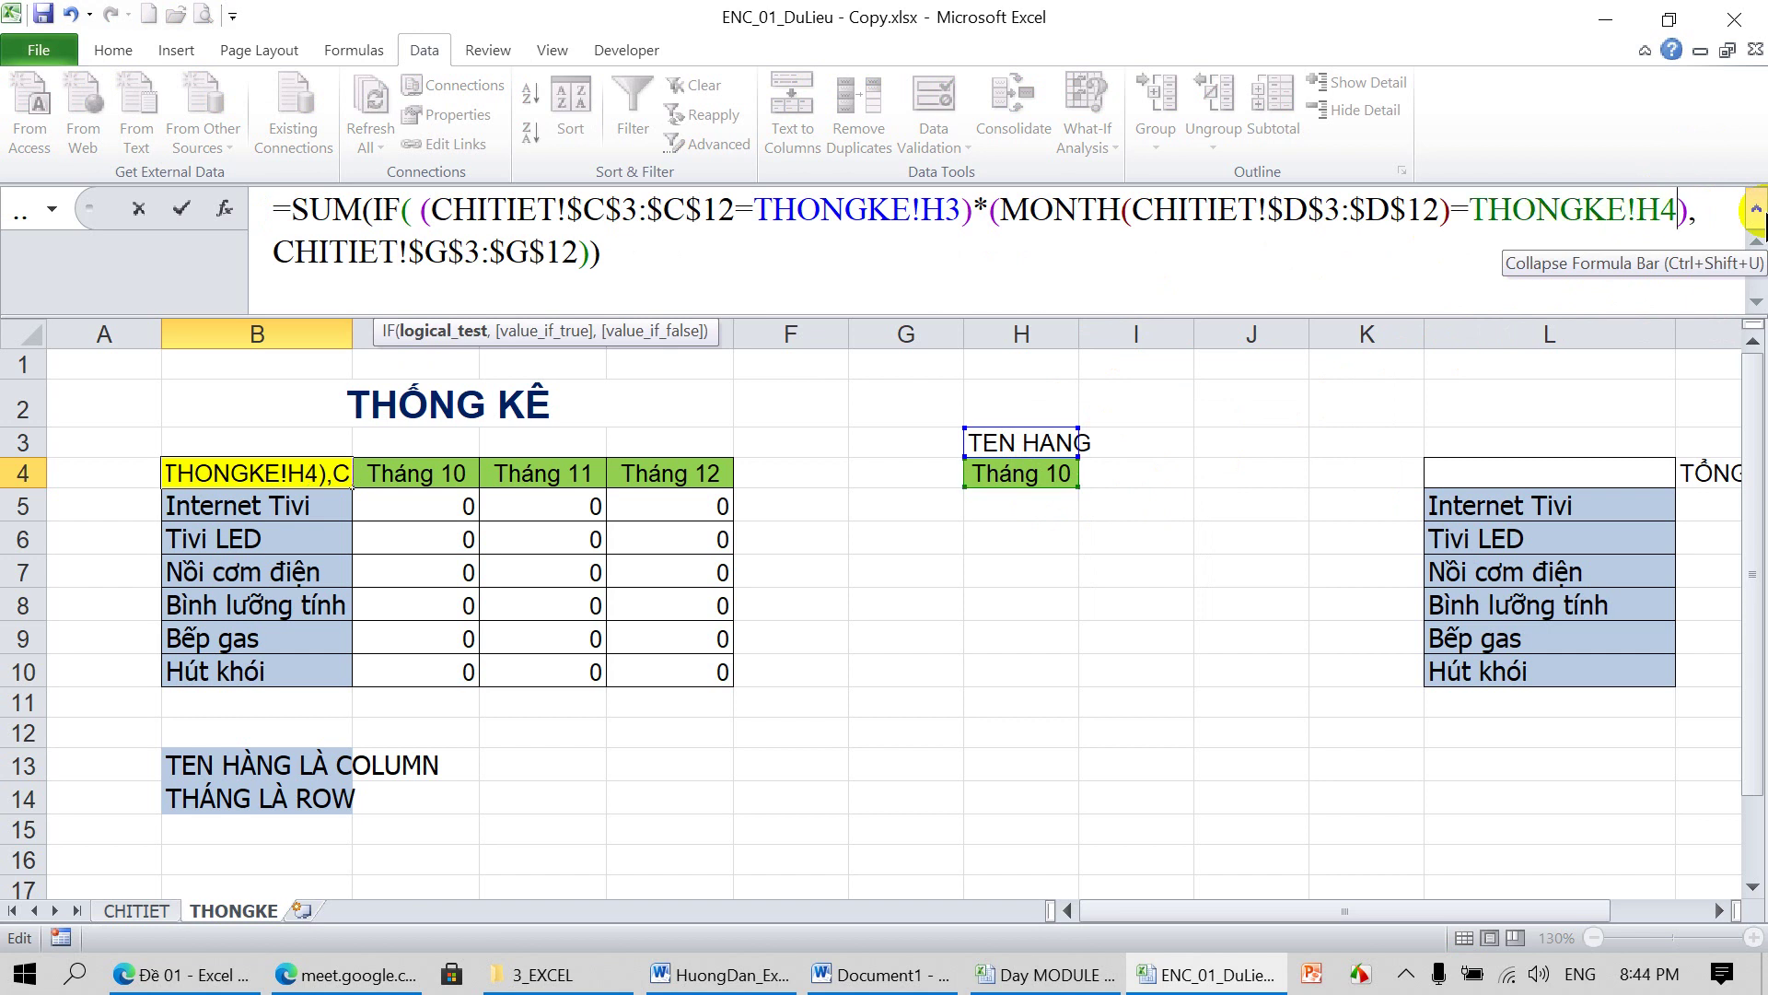
key("ctrl+shift+Return")
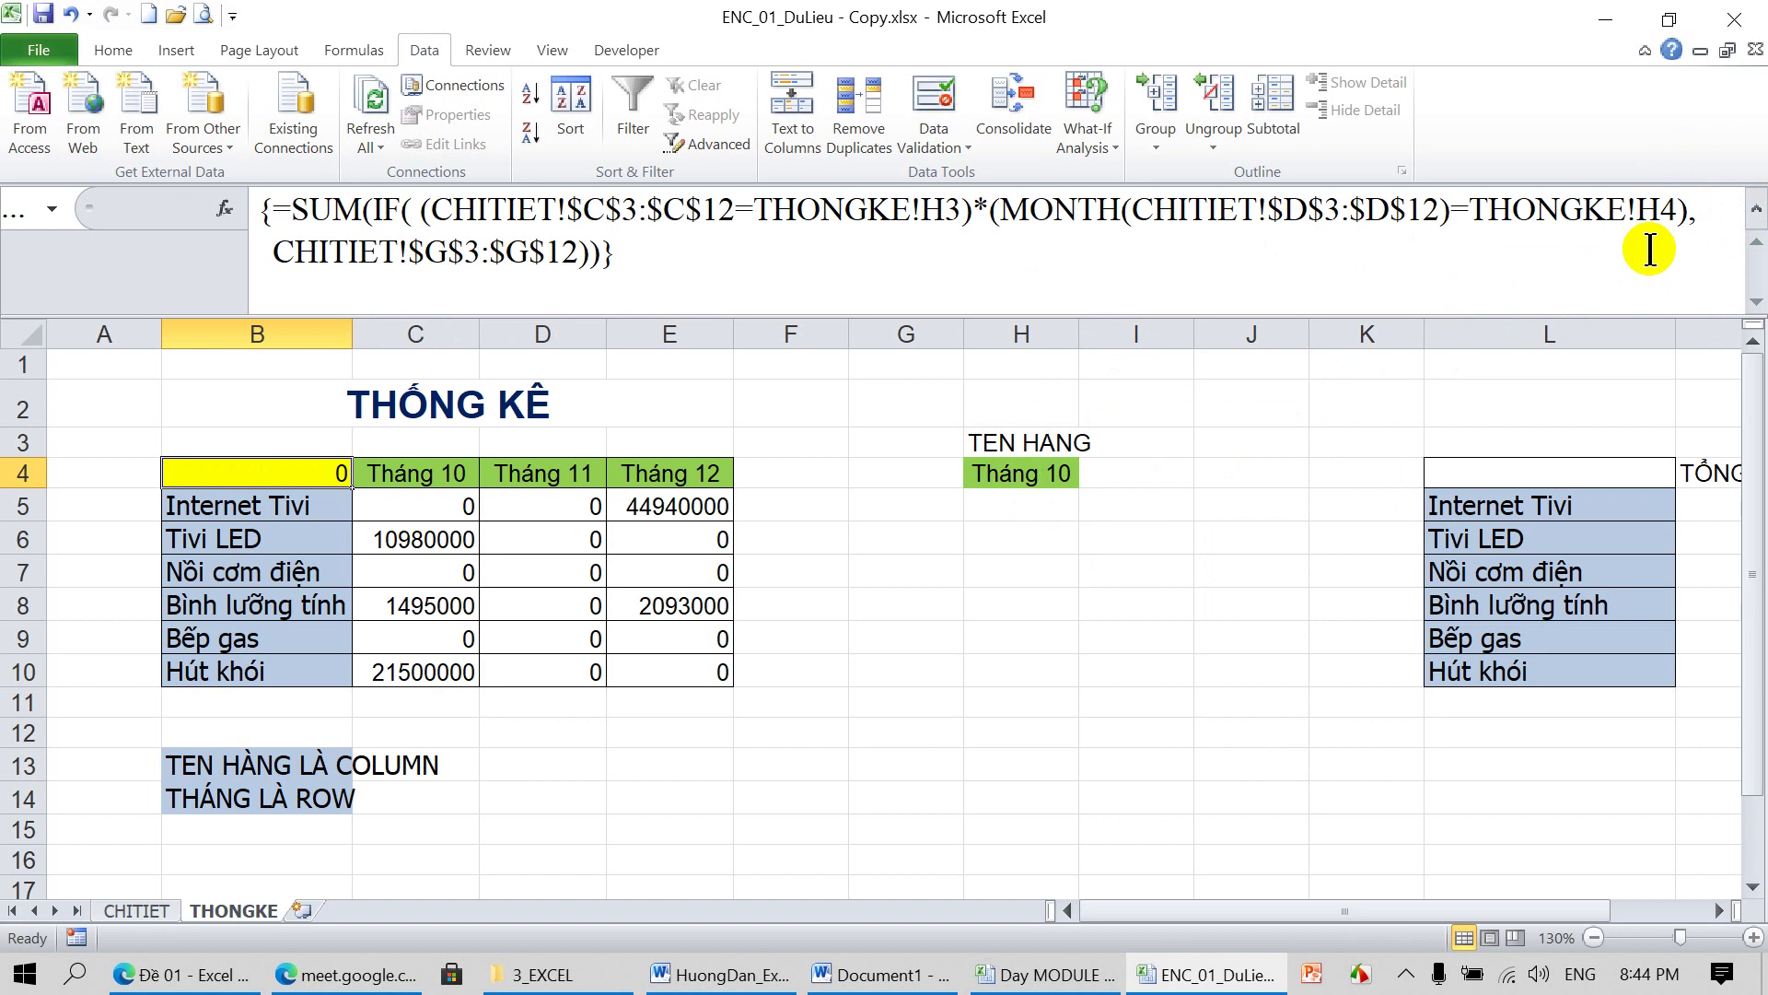
Shade month cell H4 light orange and select the table range B4:E10
left_click(1018, 474)
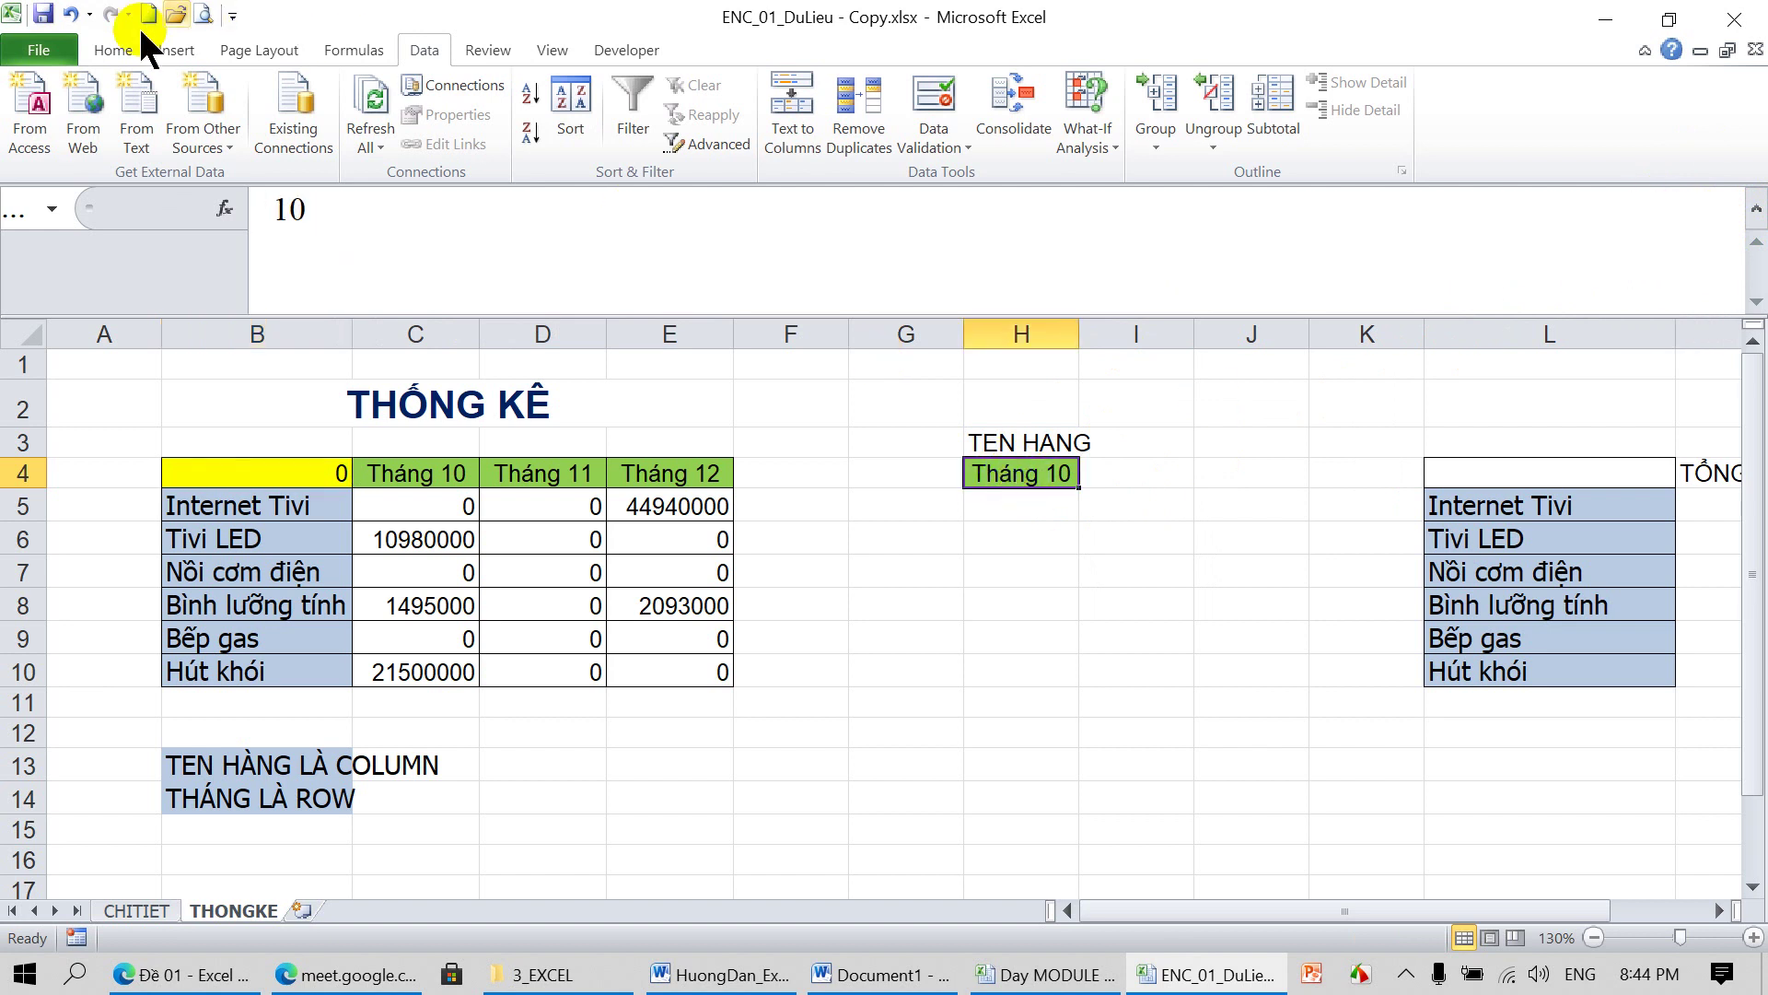
left_click(115, 51)
left_click(368, 136)
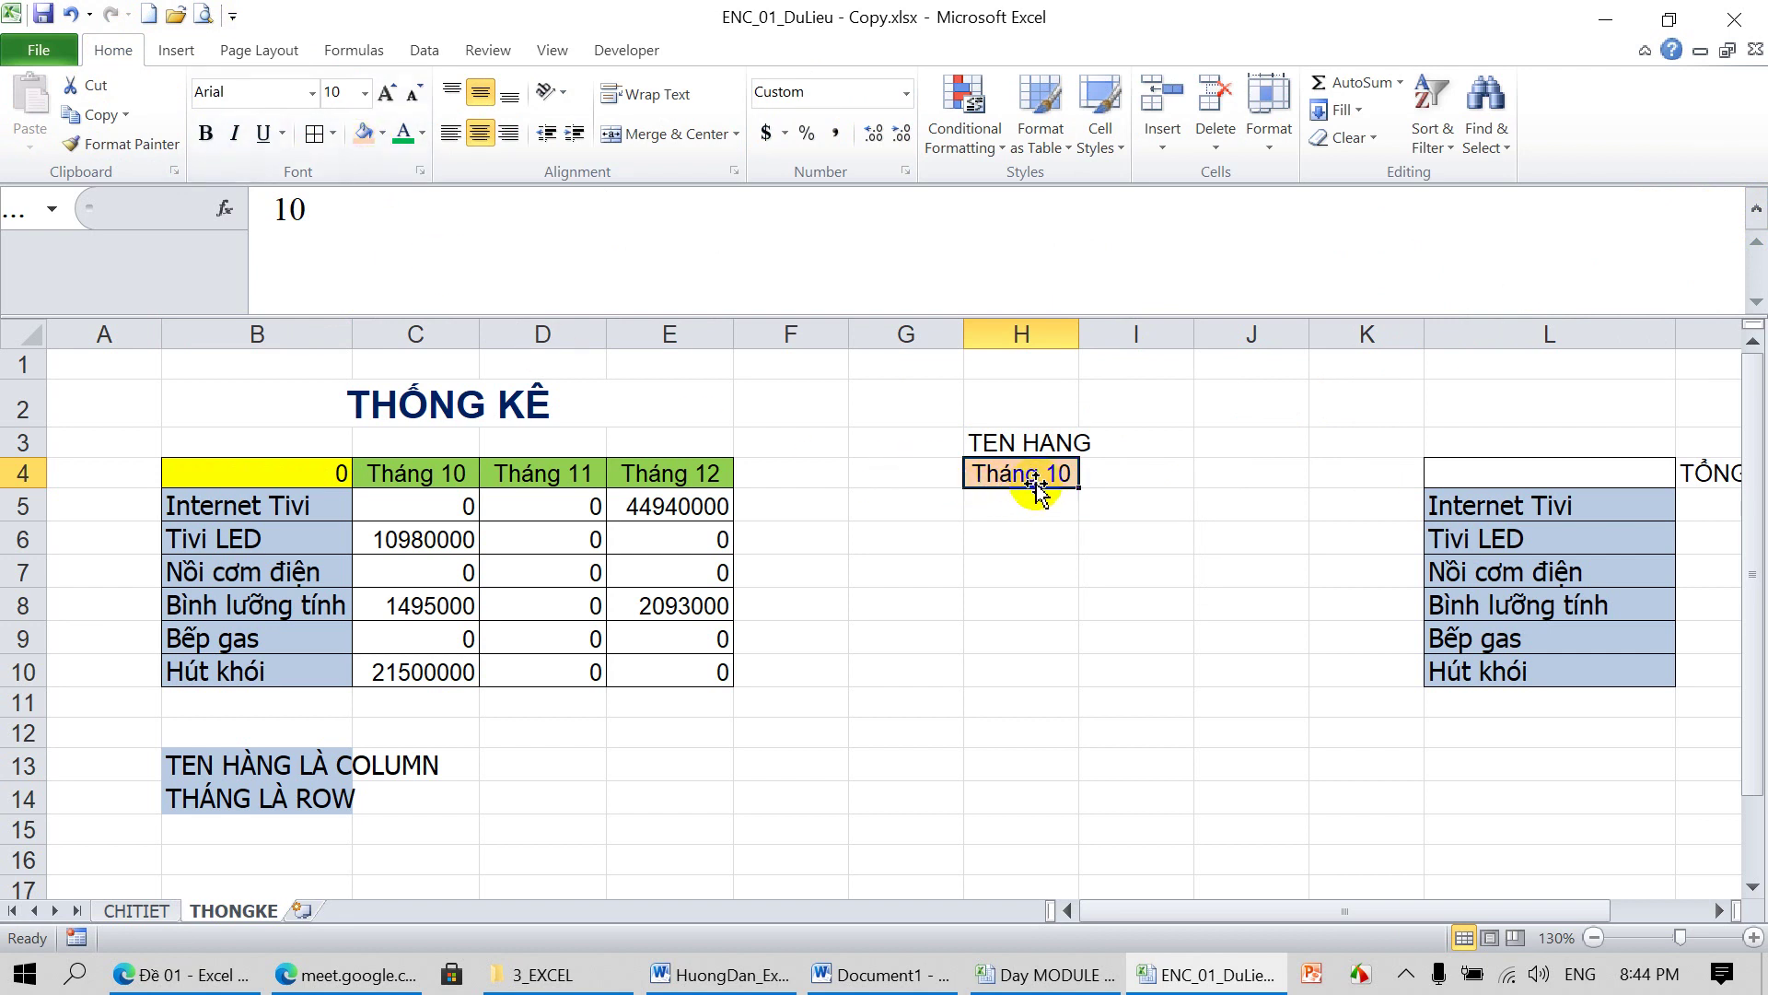
left_click(257, 473)
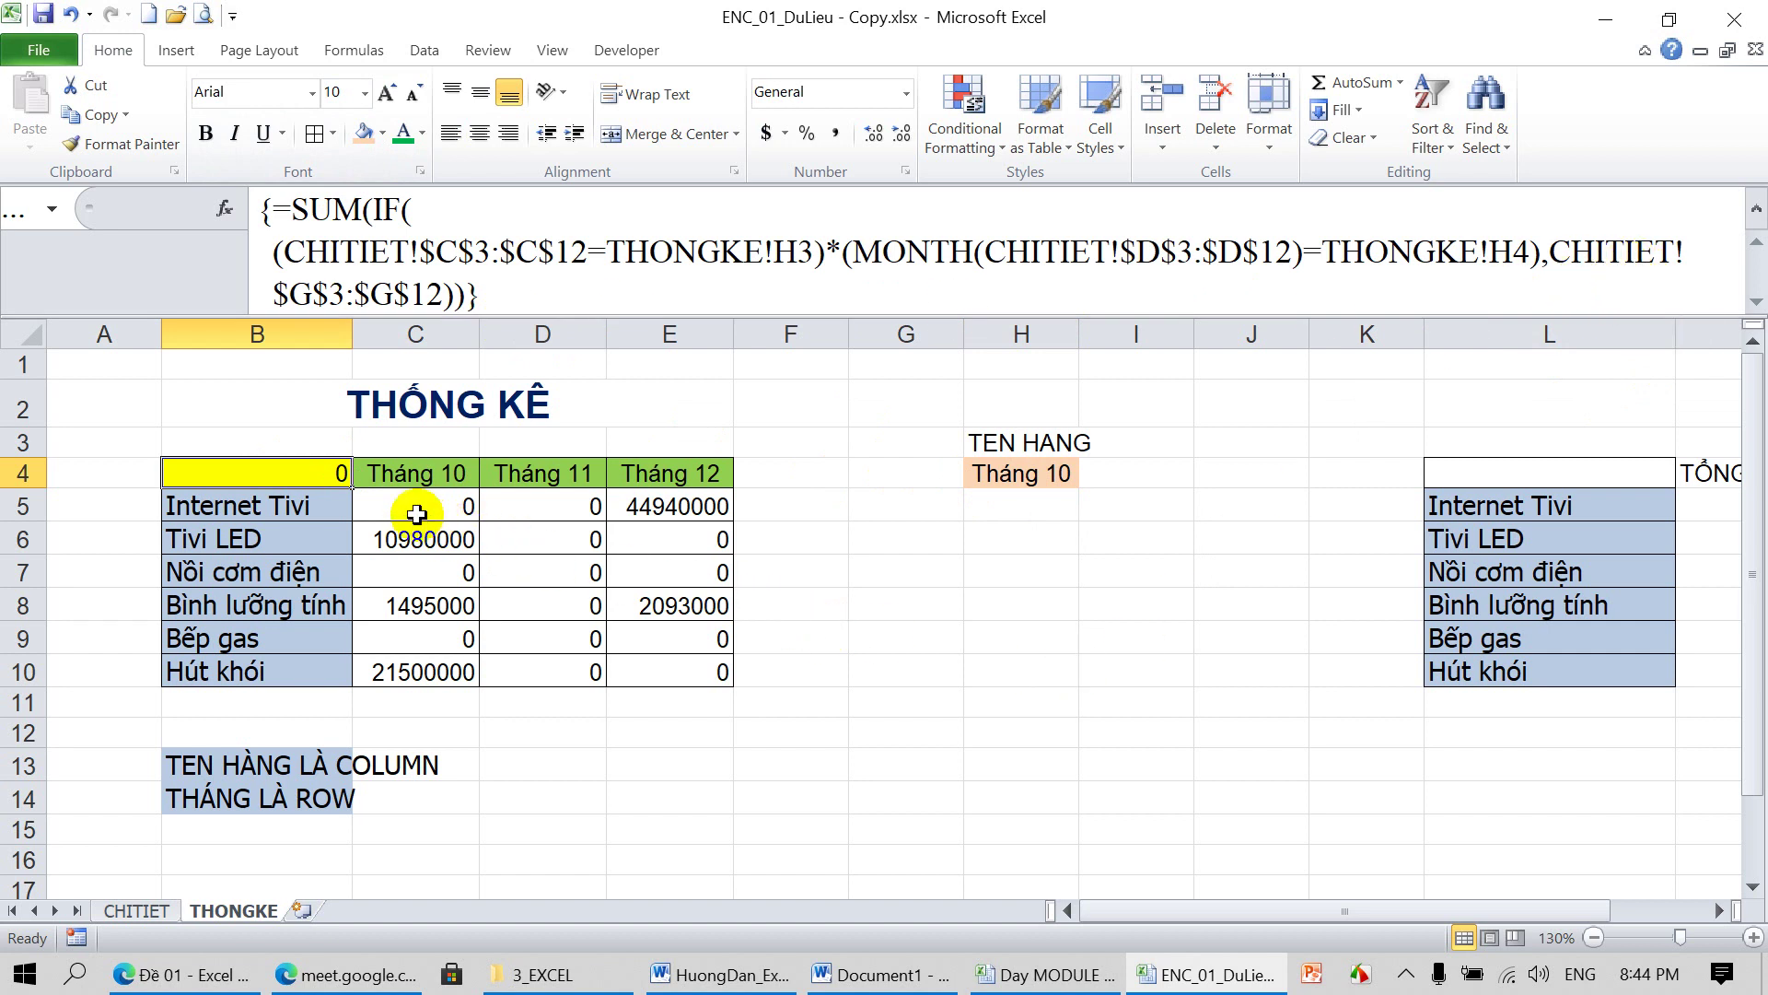
left_click_drag(300, 477, 420, 539)
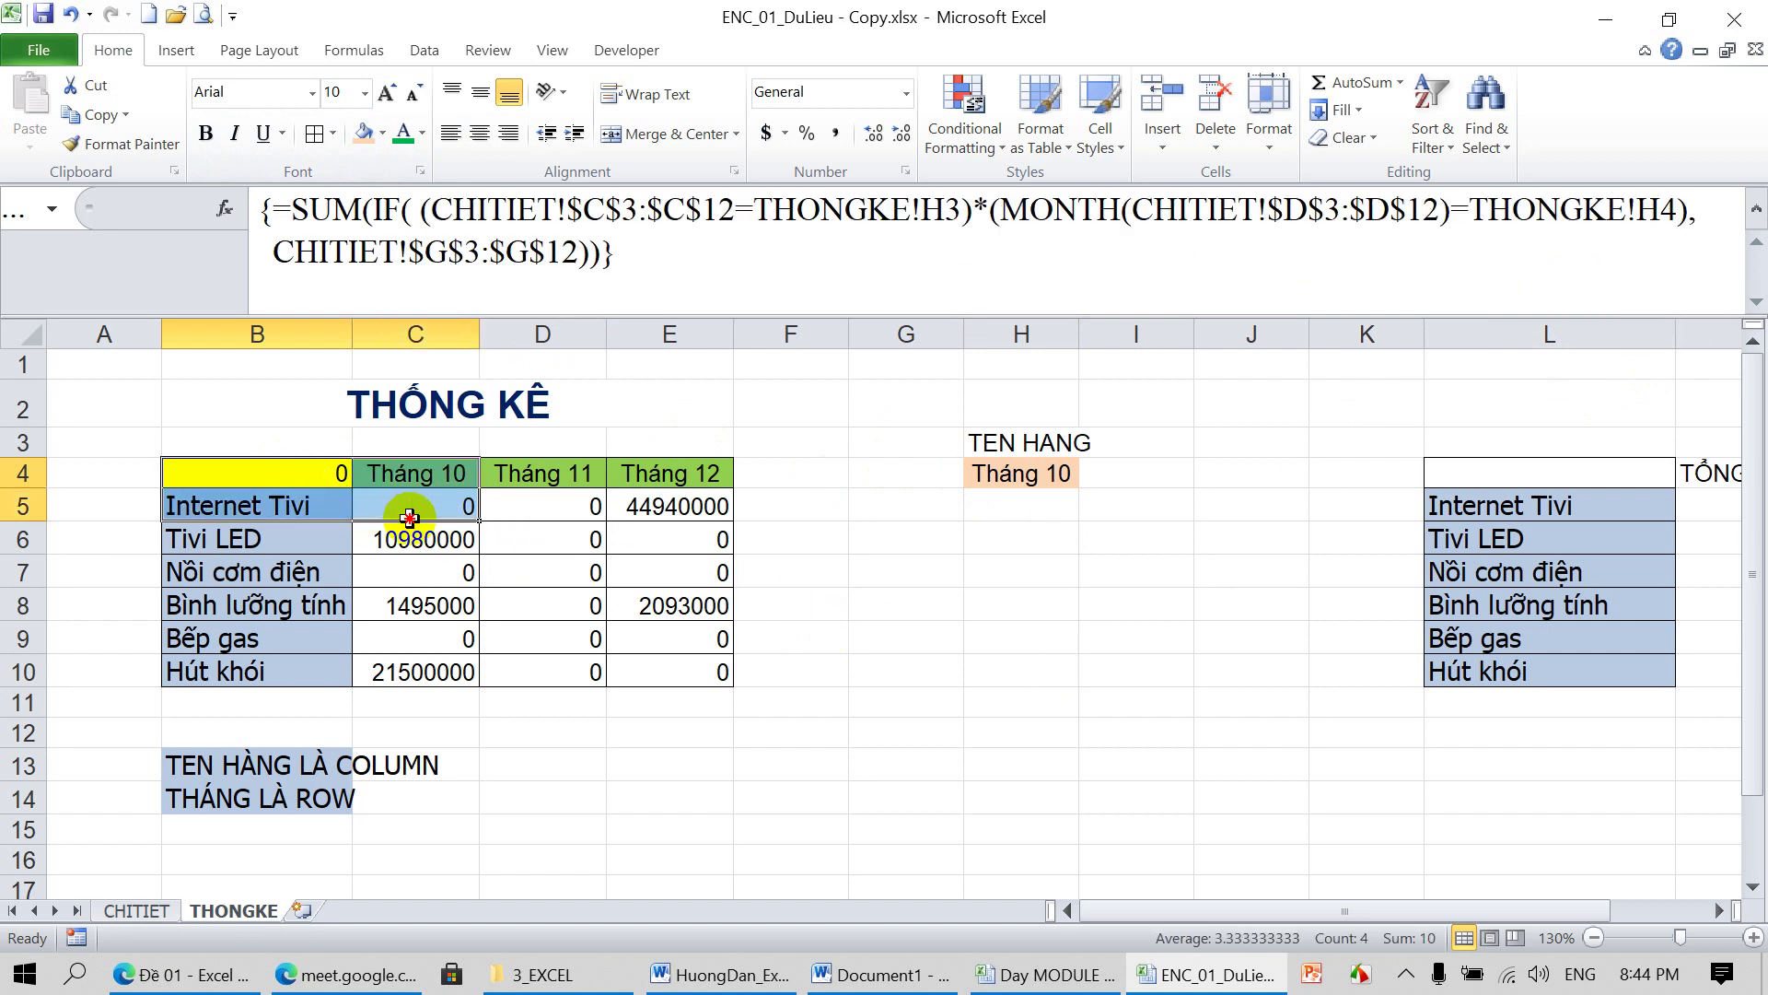
left_click(318, 477)
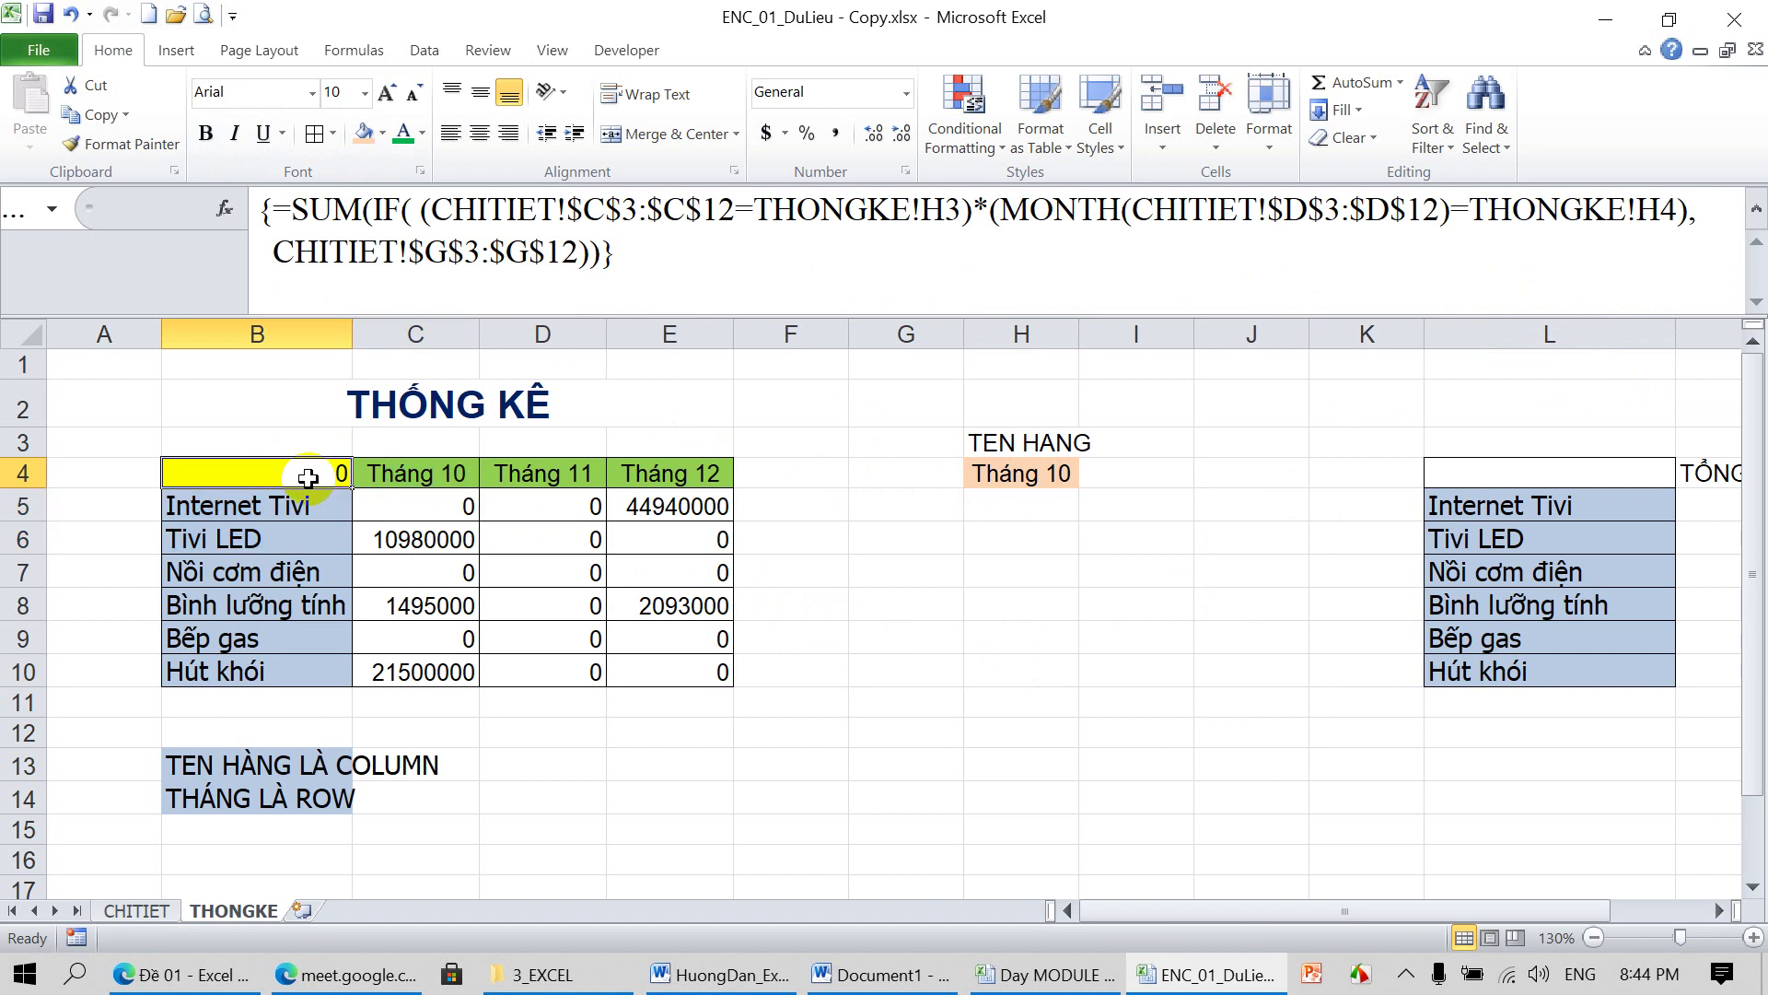
left_click_drag(309, 477, 634, 672)
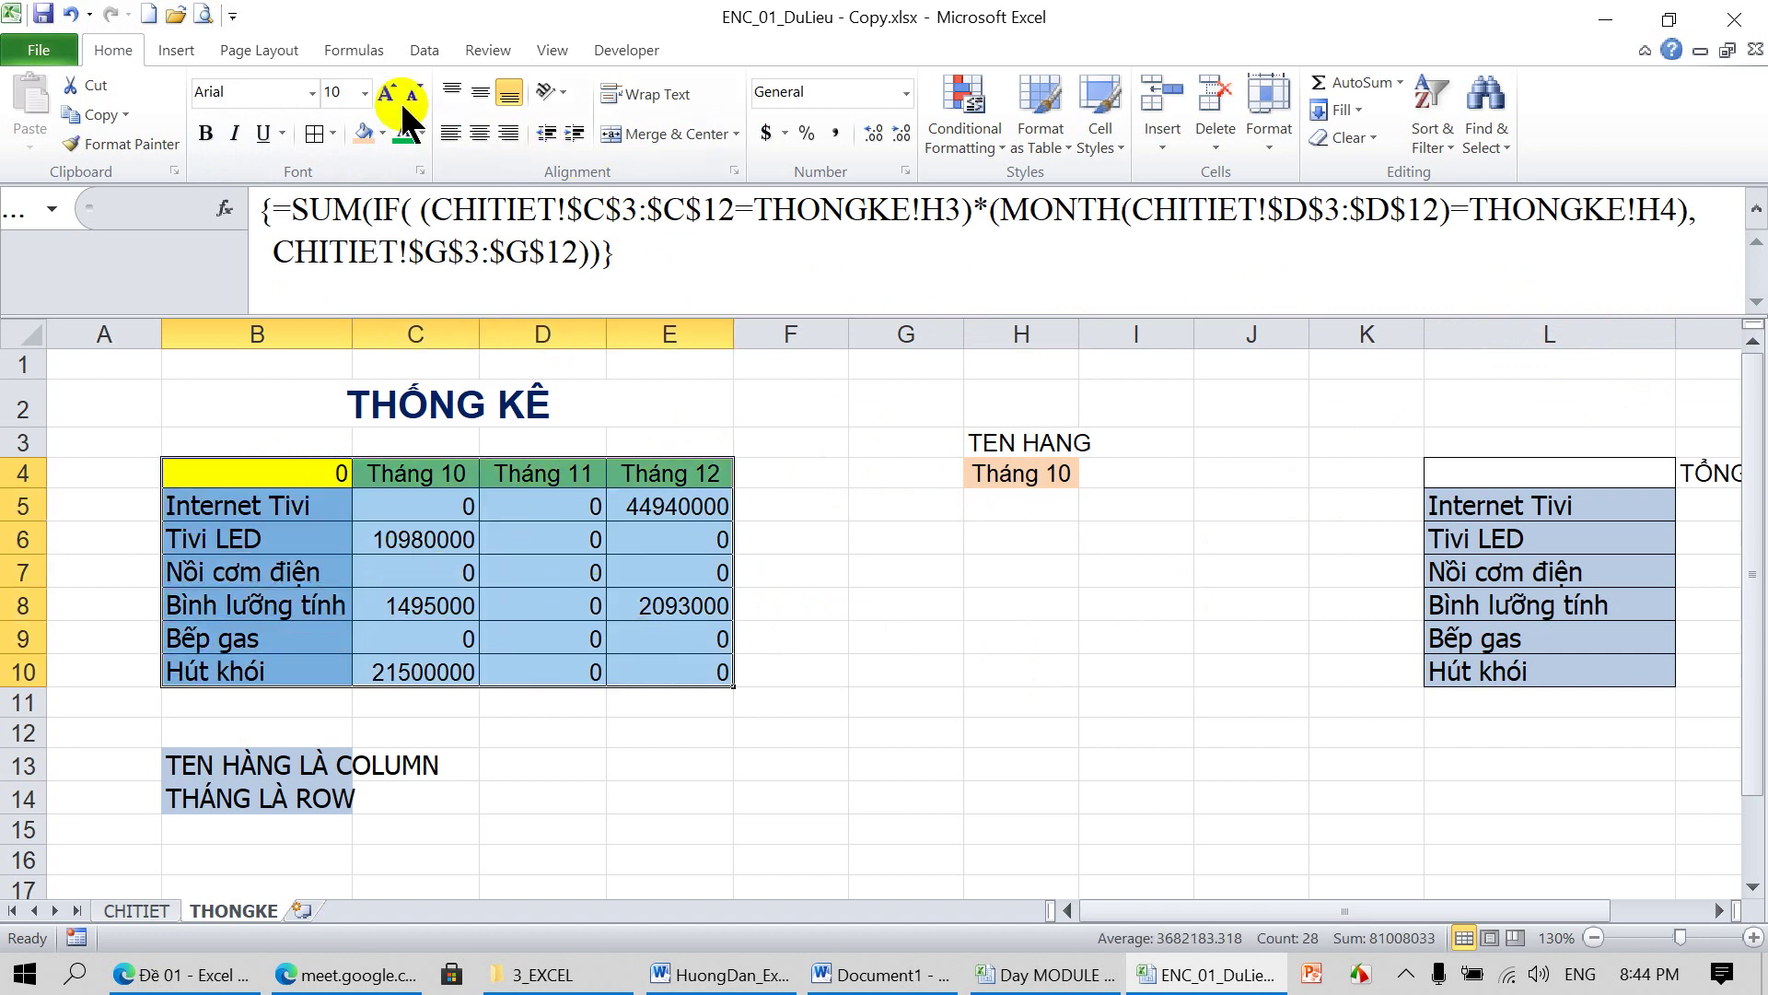
left_click(421, 48)
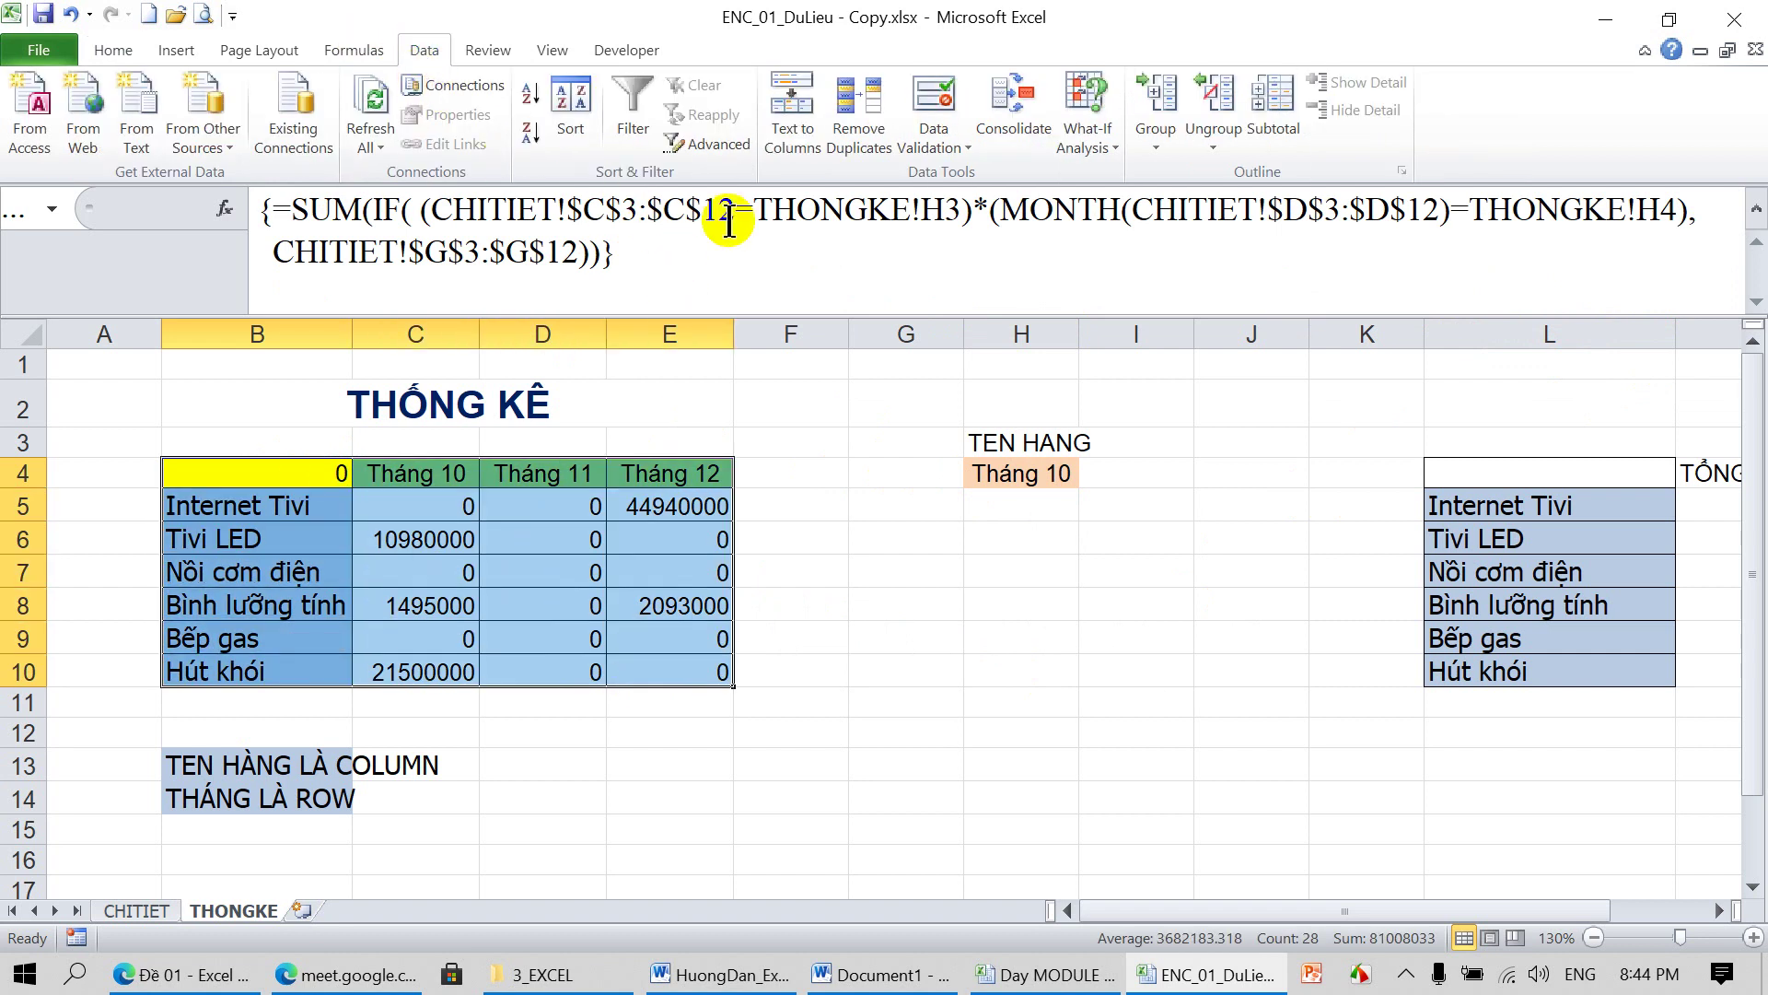
left_click(1105, 162)
left_click(1134, 232)
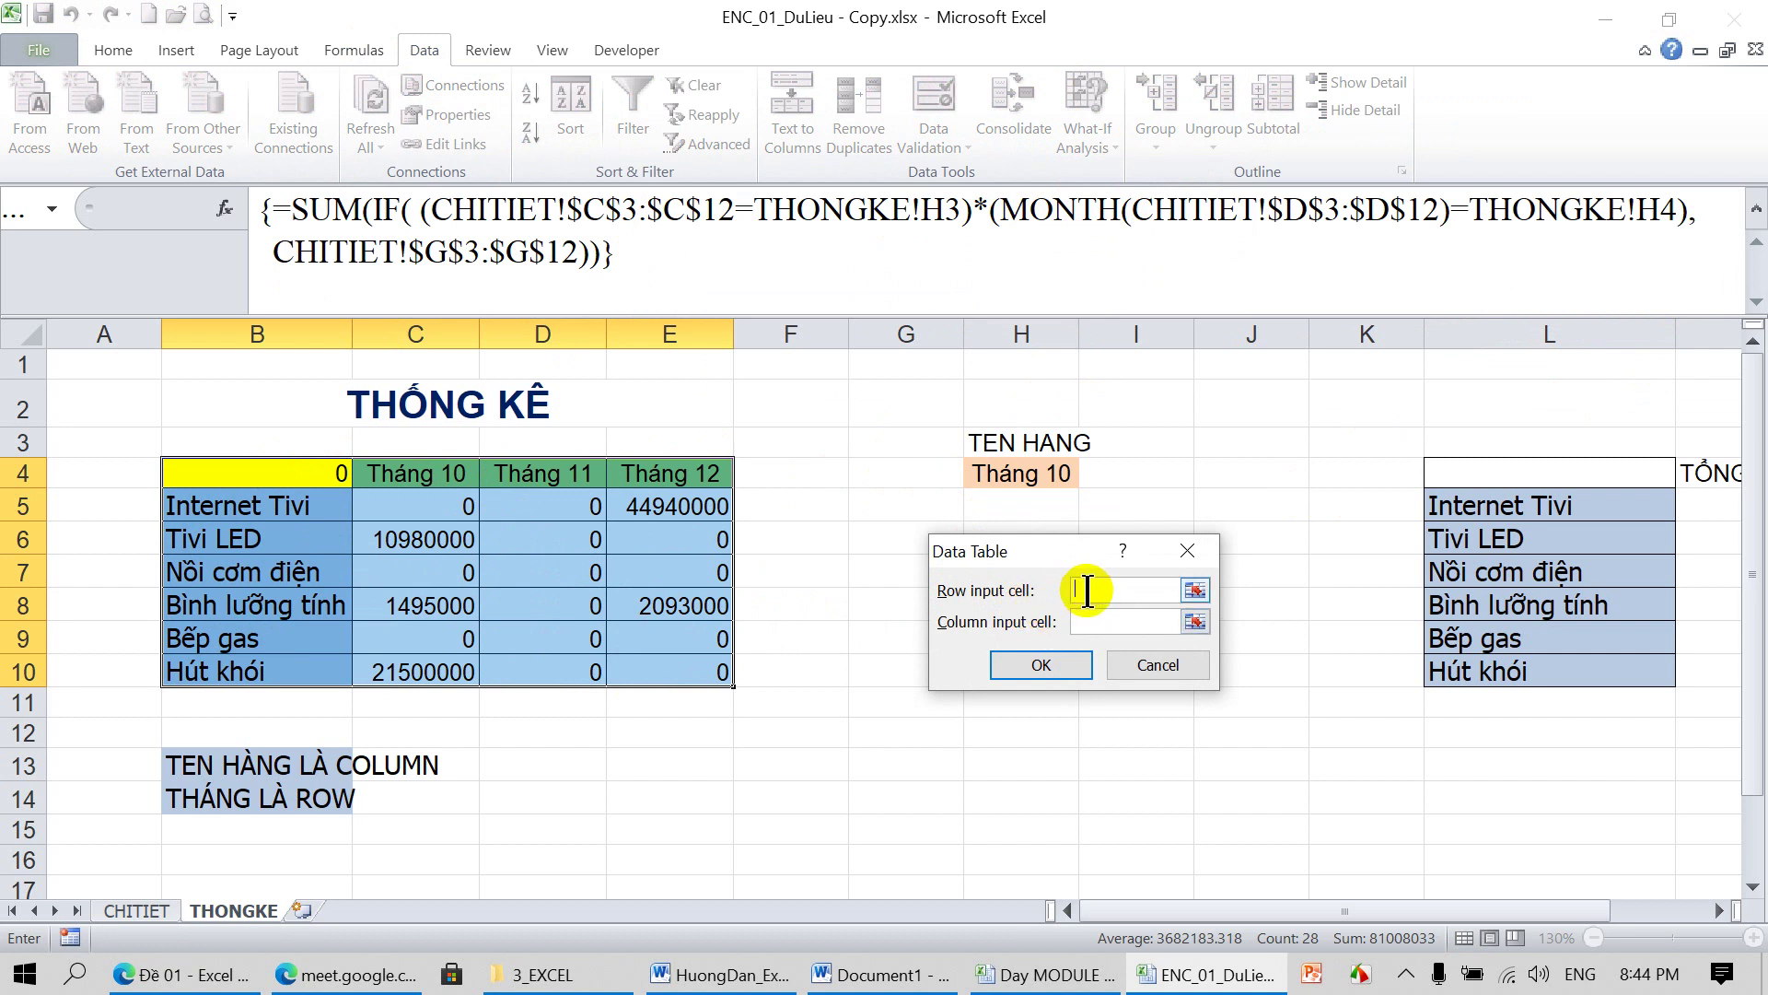
left_click(1040, 475)
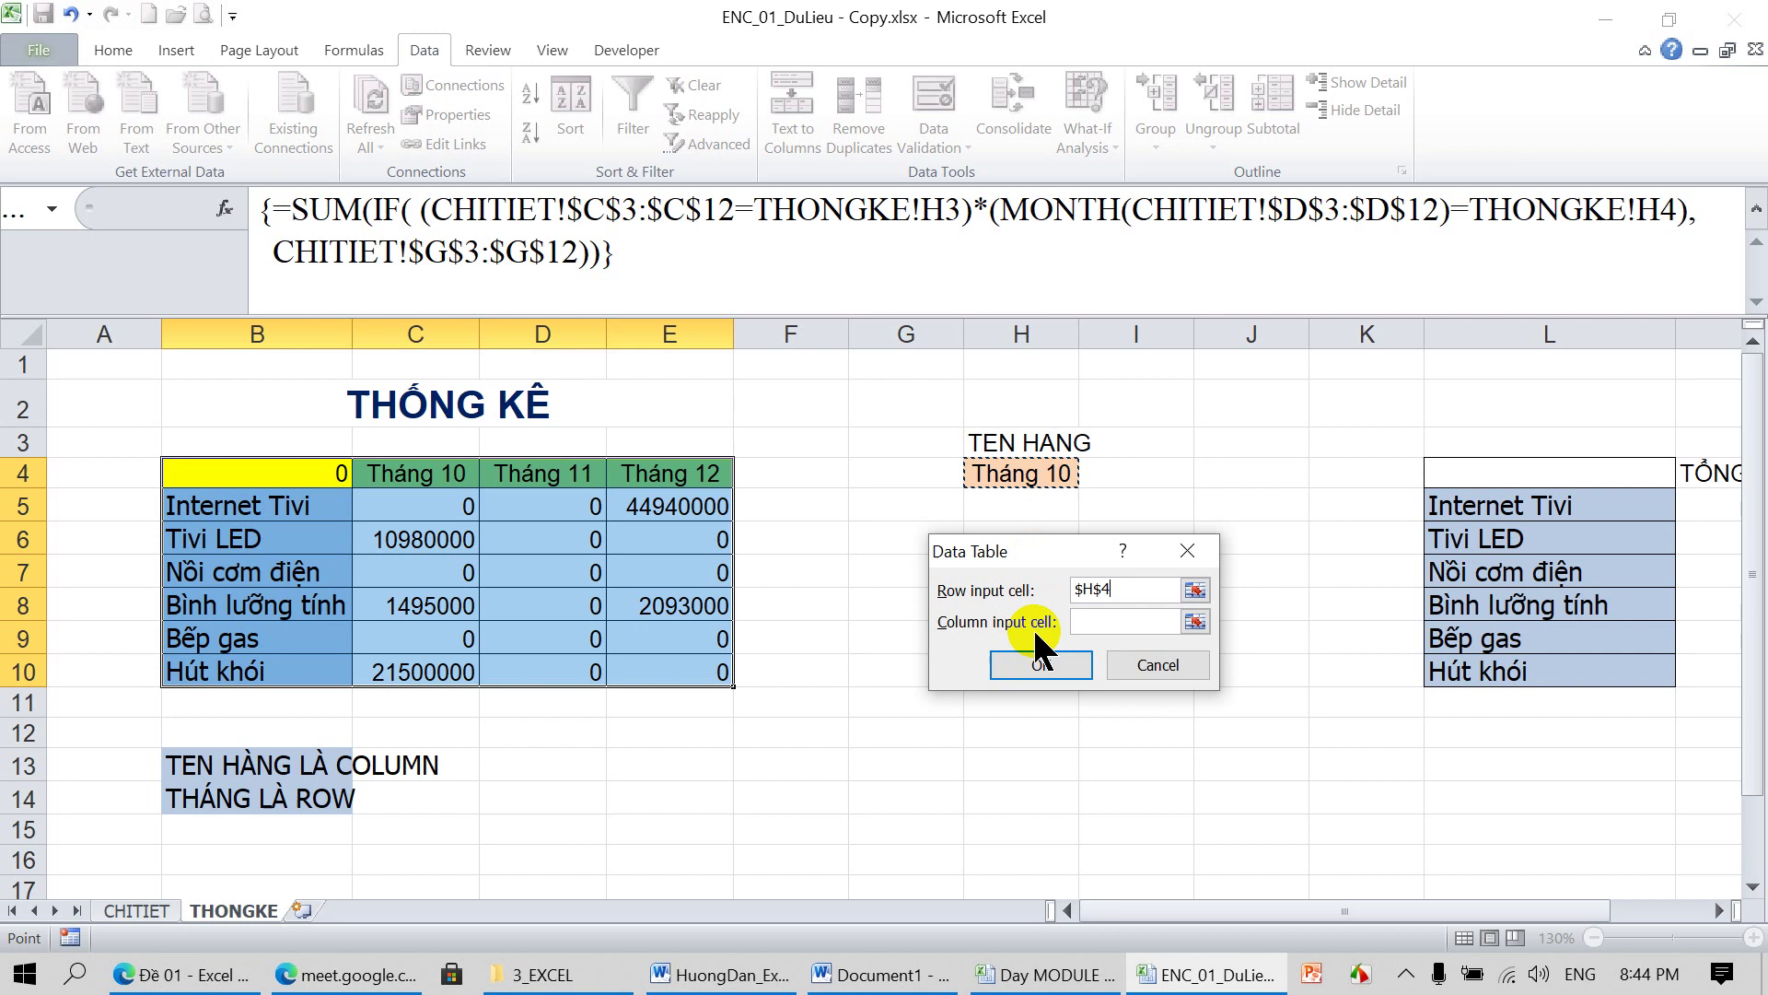
left_click(1087, 628)
left_click(1038, 445)
left_click(1042, 663)
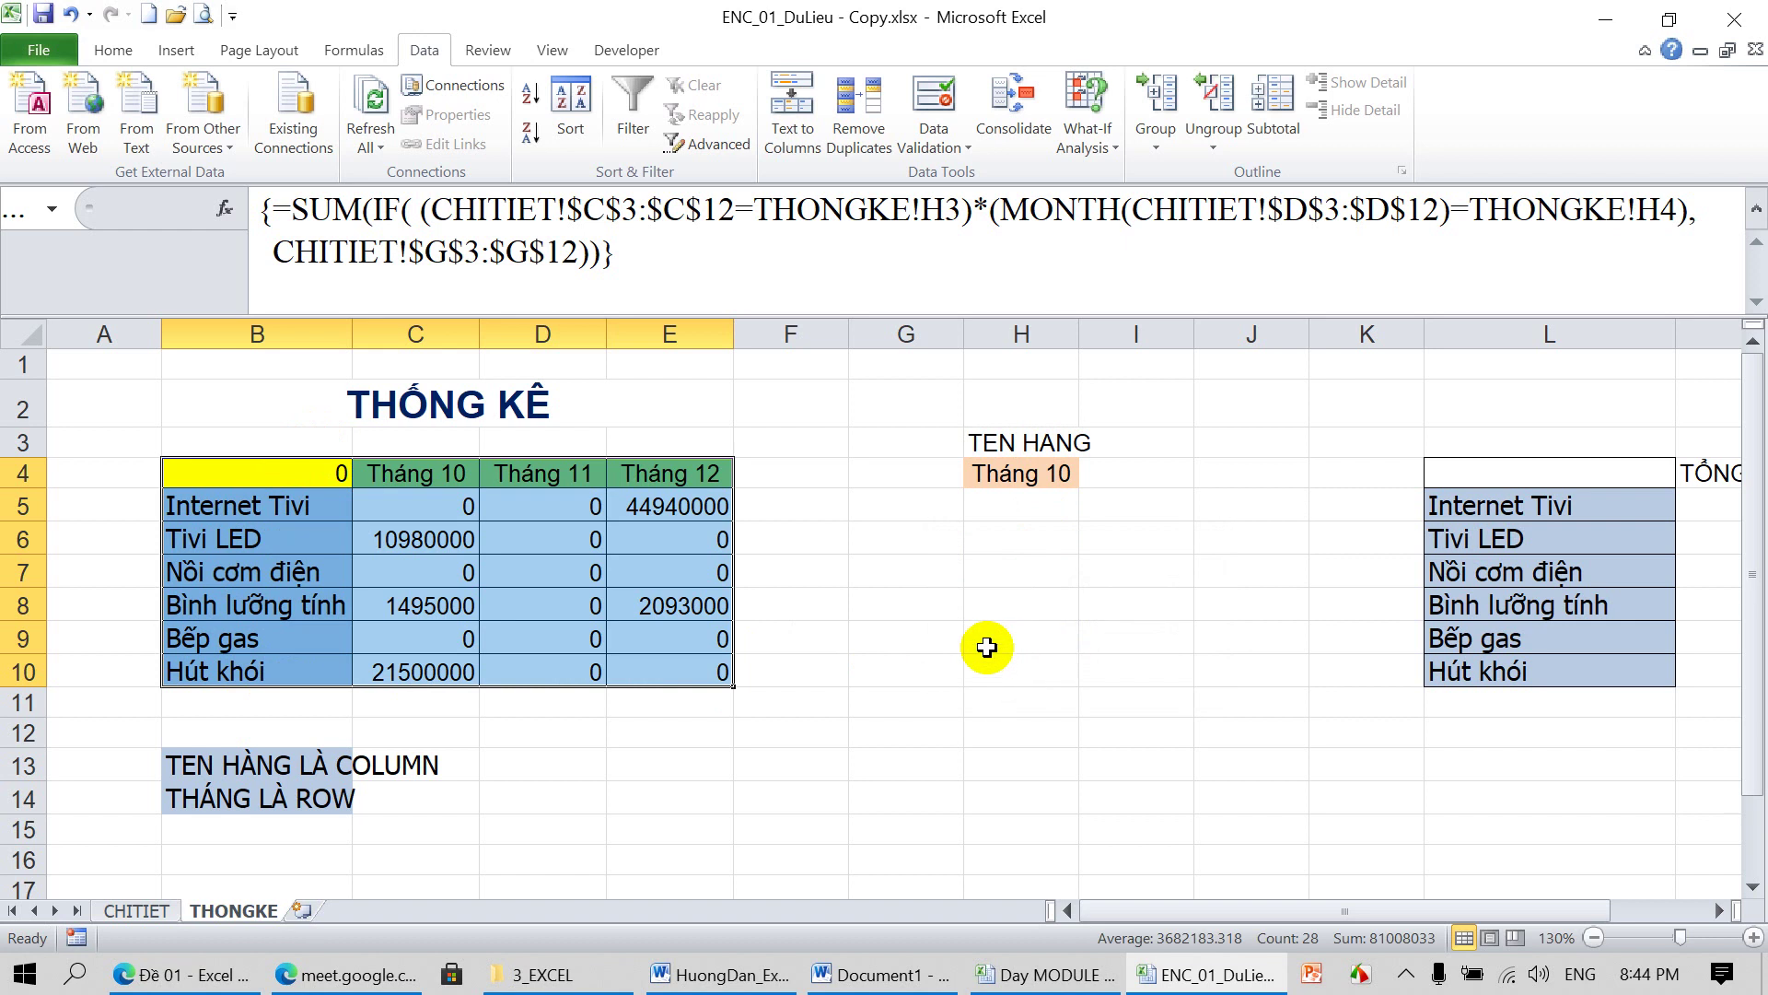
left_click(487, 571)
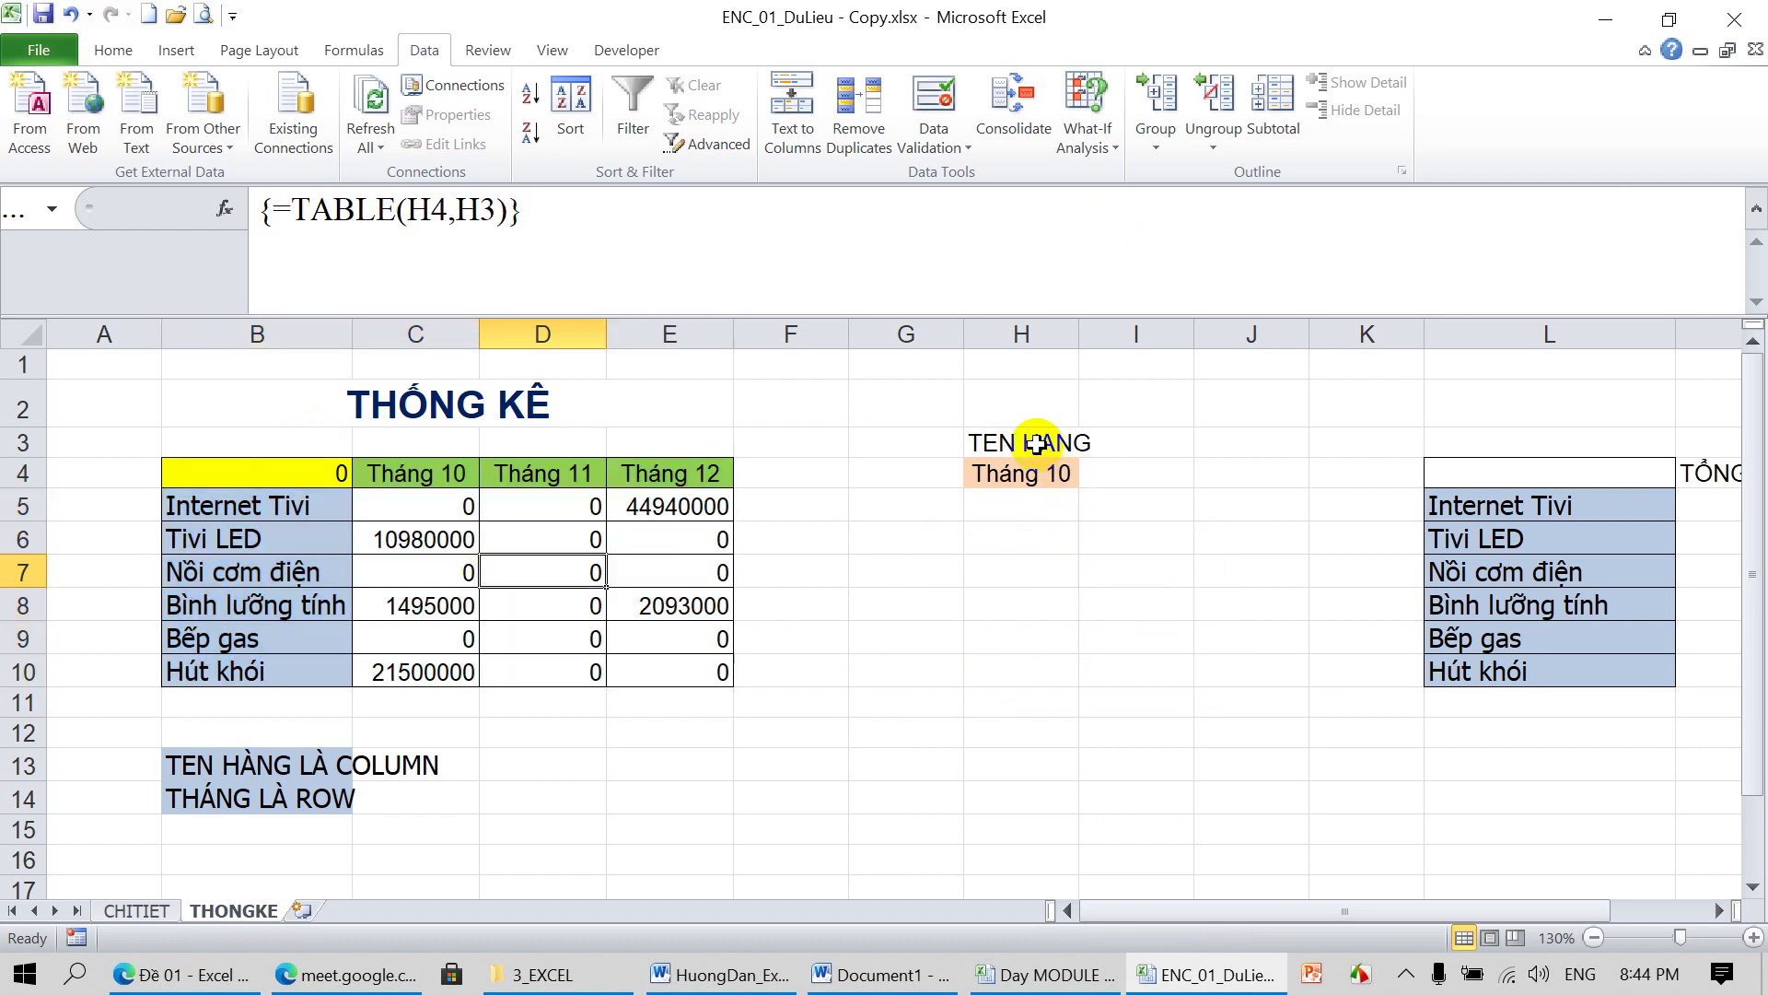
left_click_drag(1036, 444, 1028, 467)
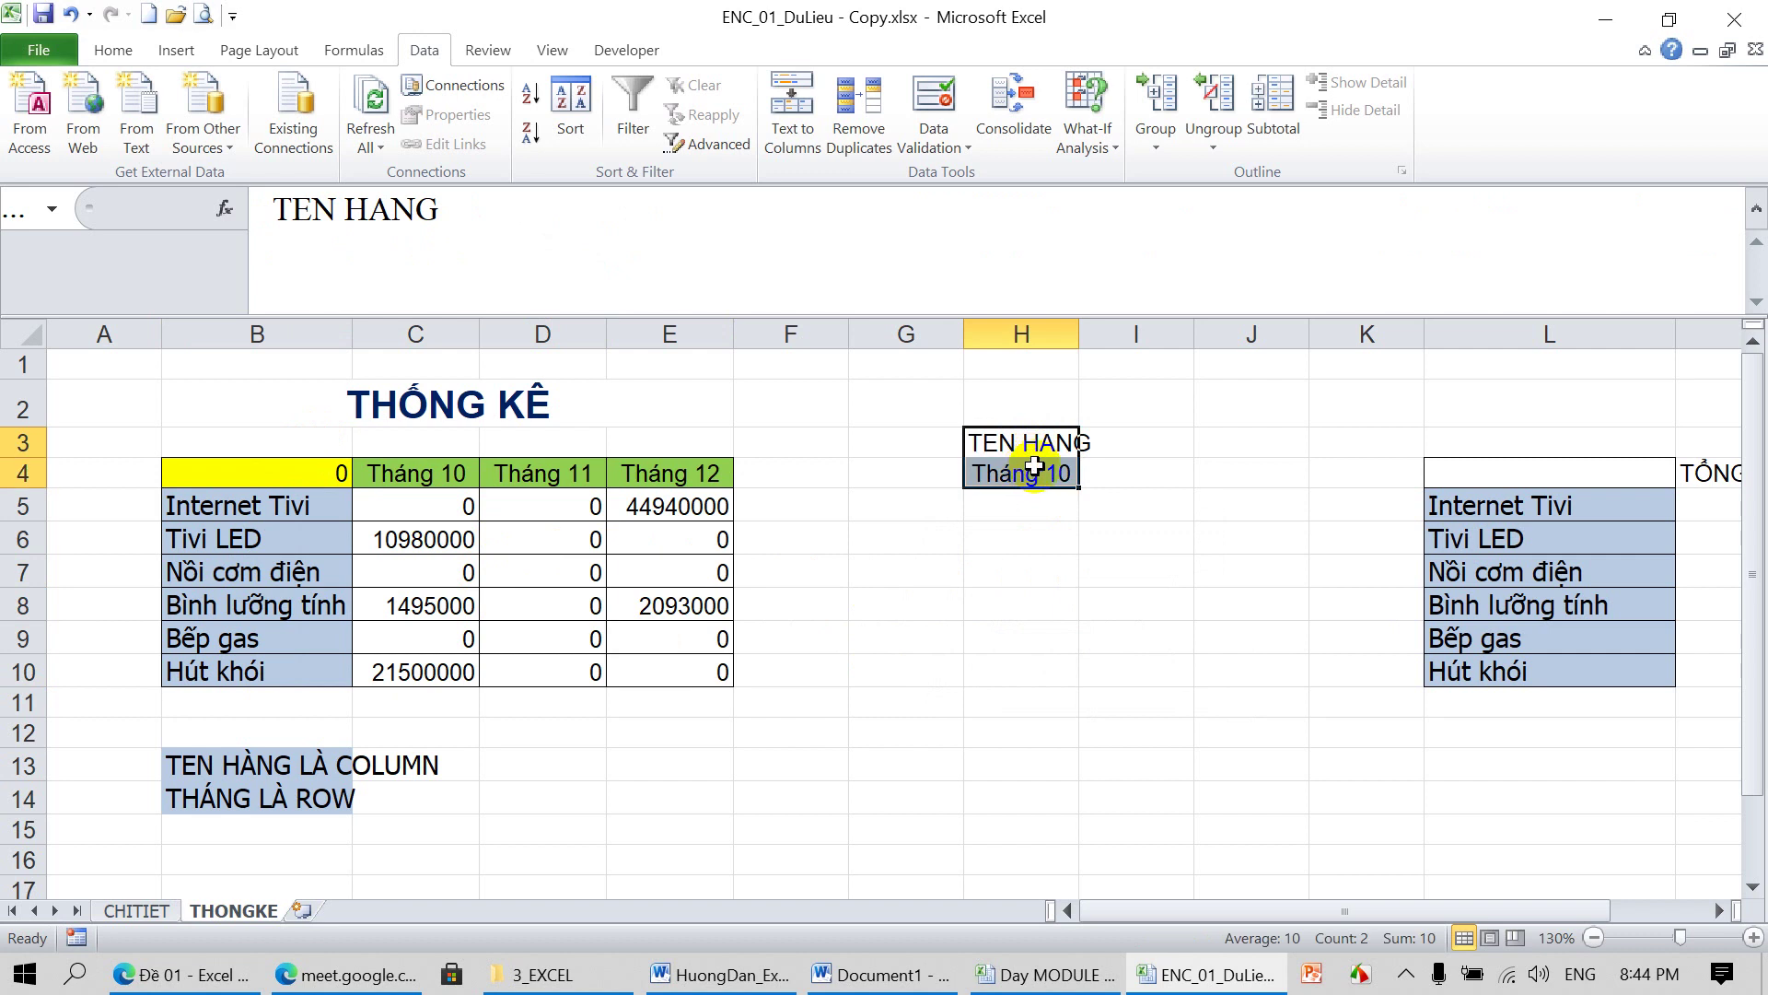
key("Delete")
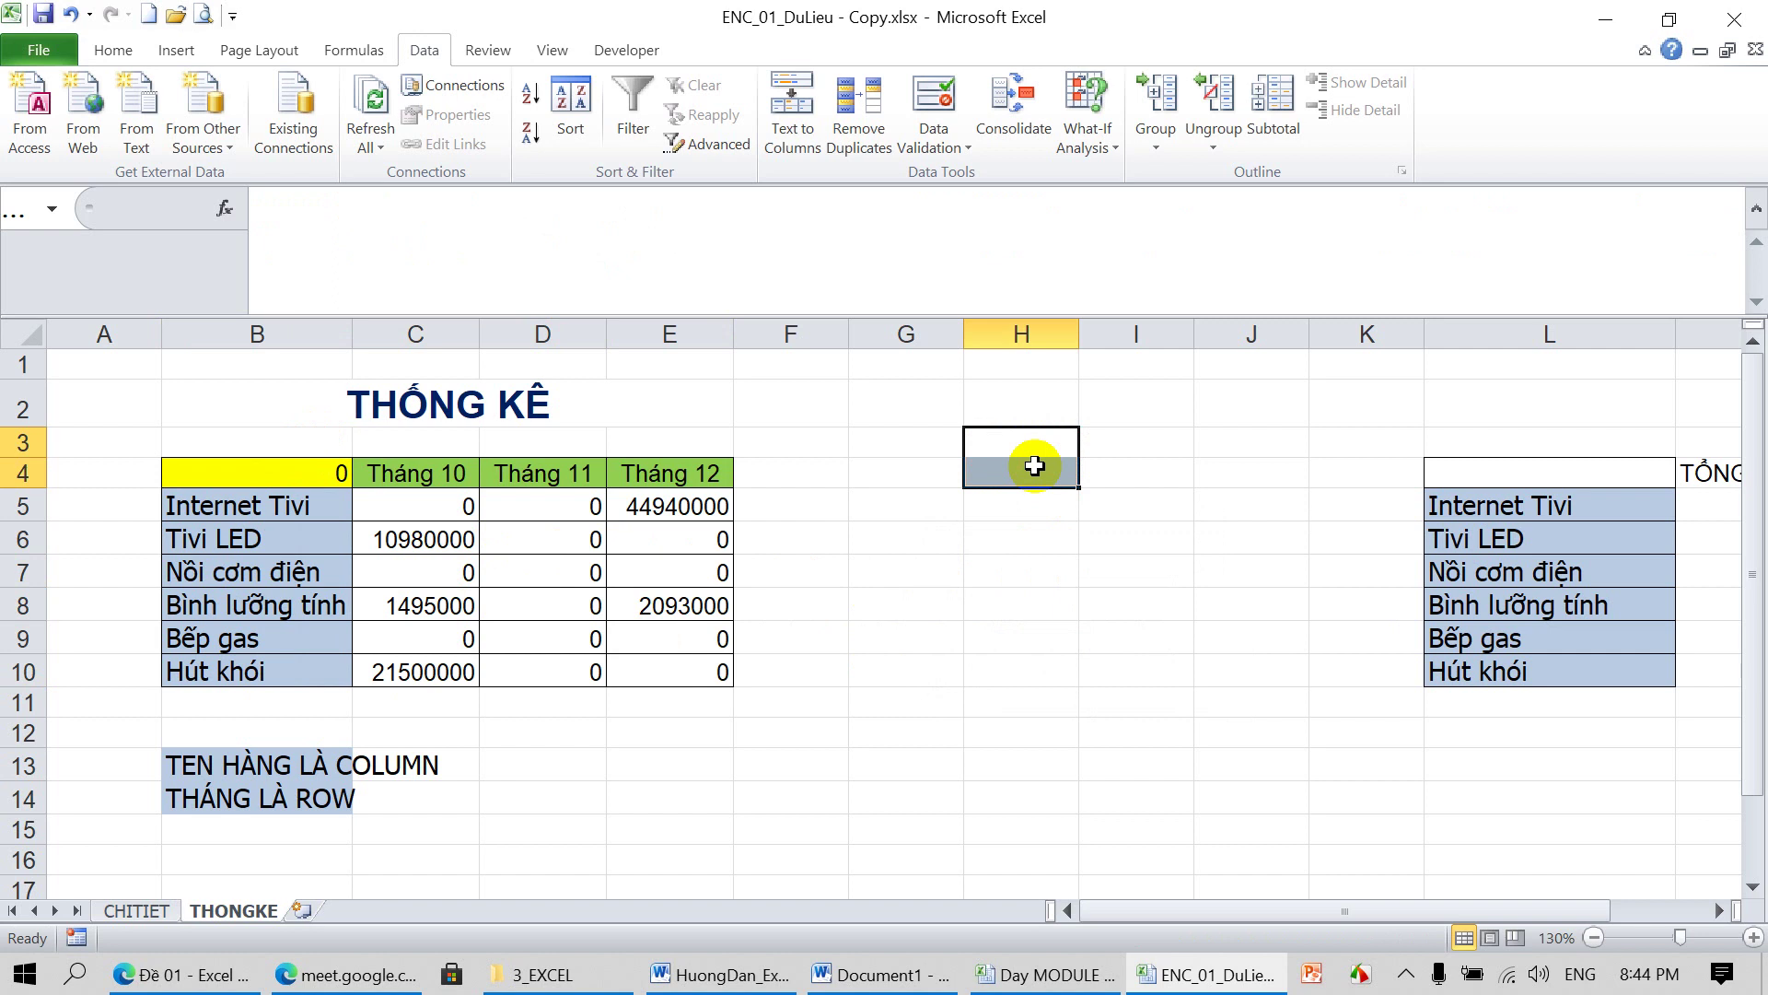
left_click(308, 472)
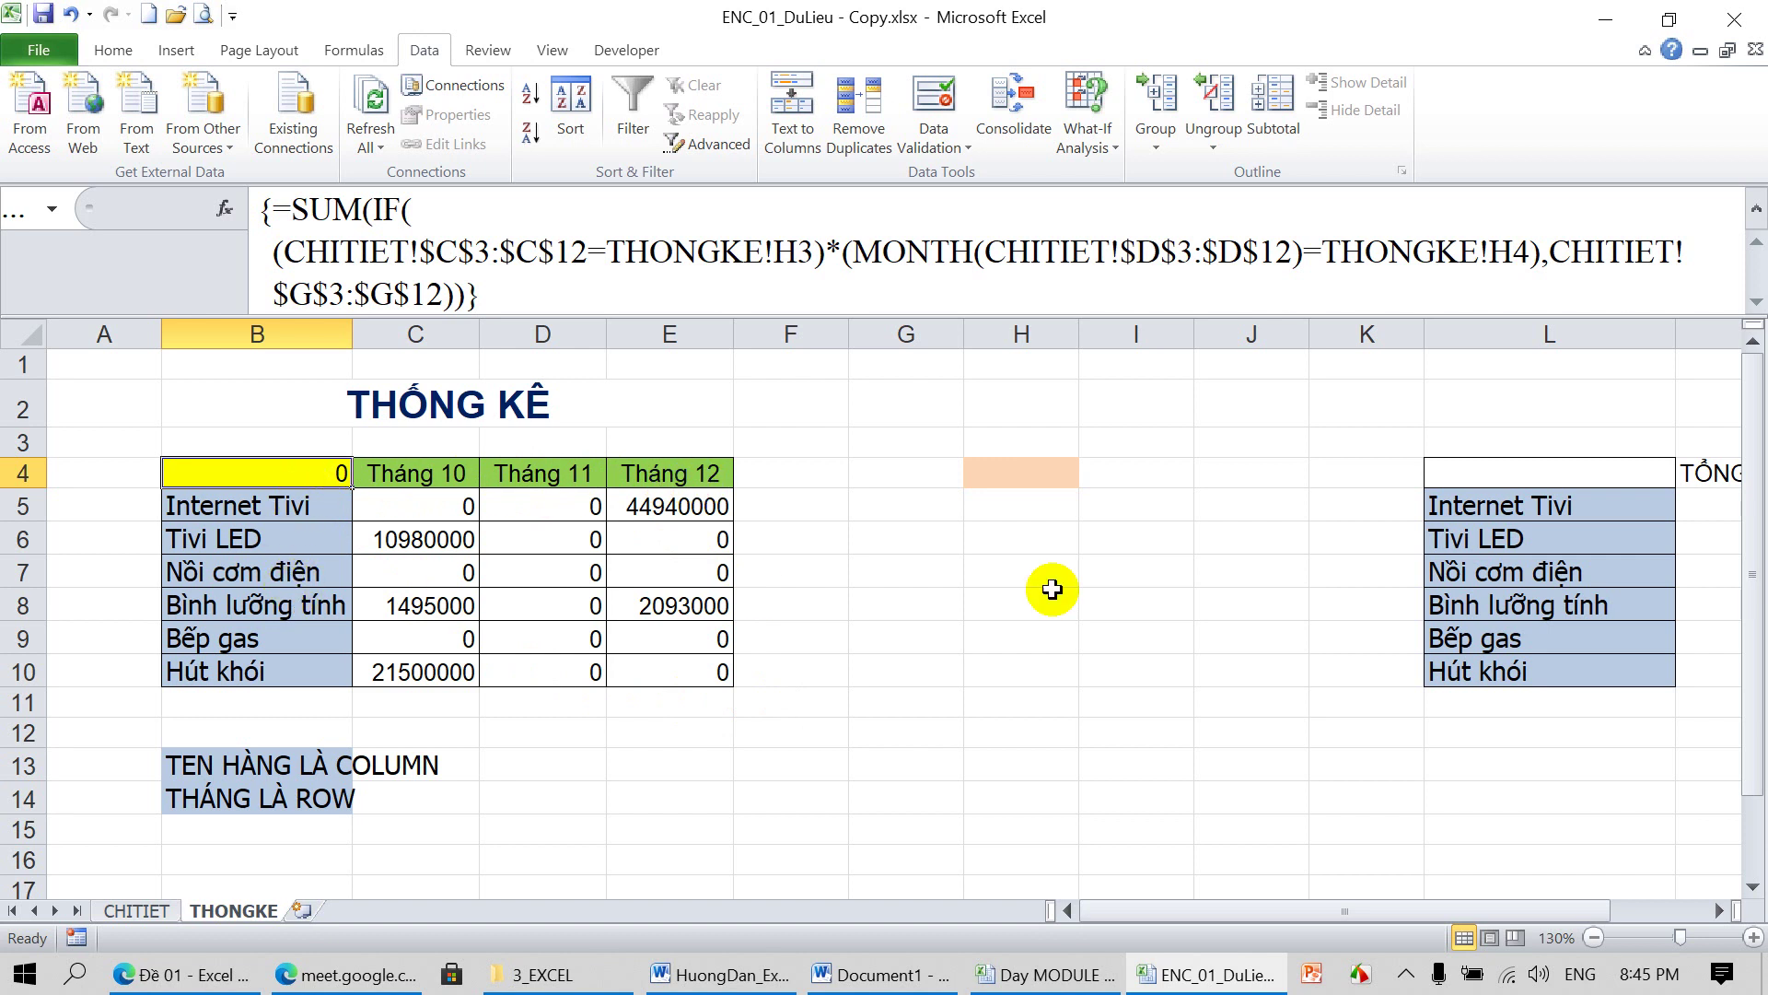
Hide the empty columns F to J between the two tables
left_click_drag(790, 333, 1215, 336)
right_click(1153, 343)
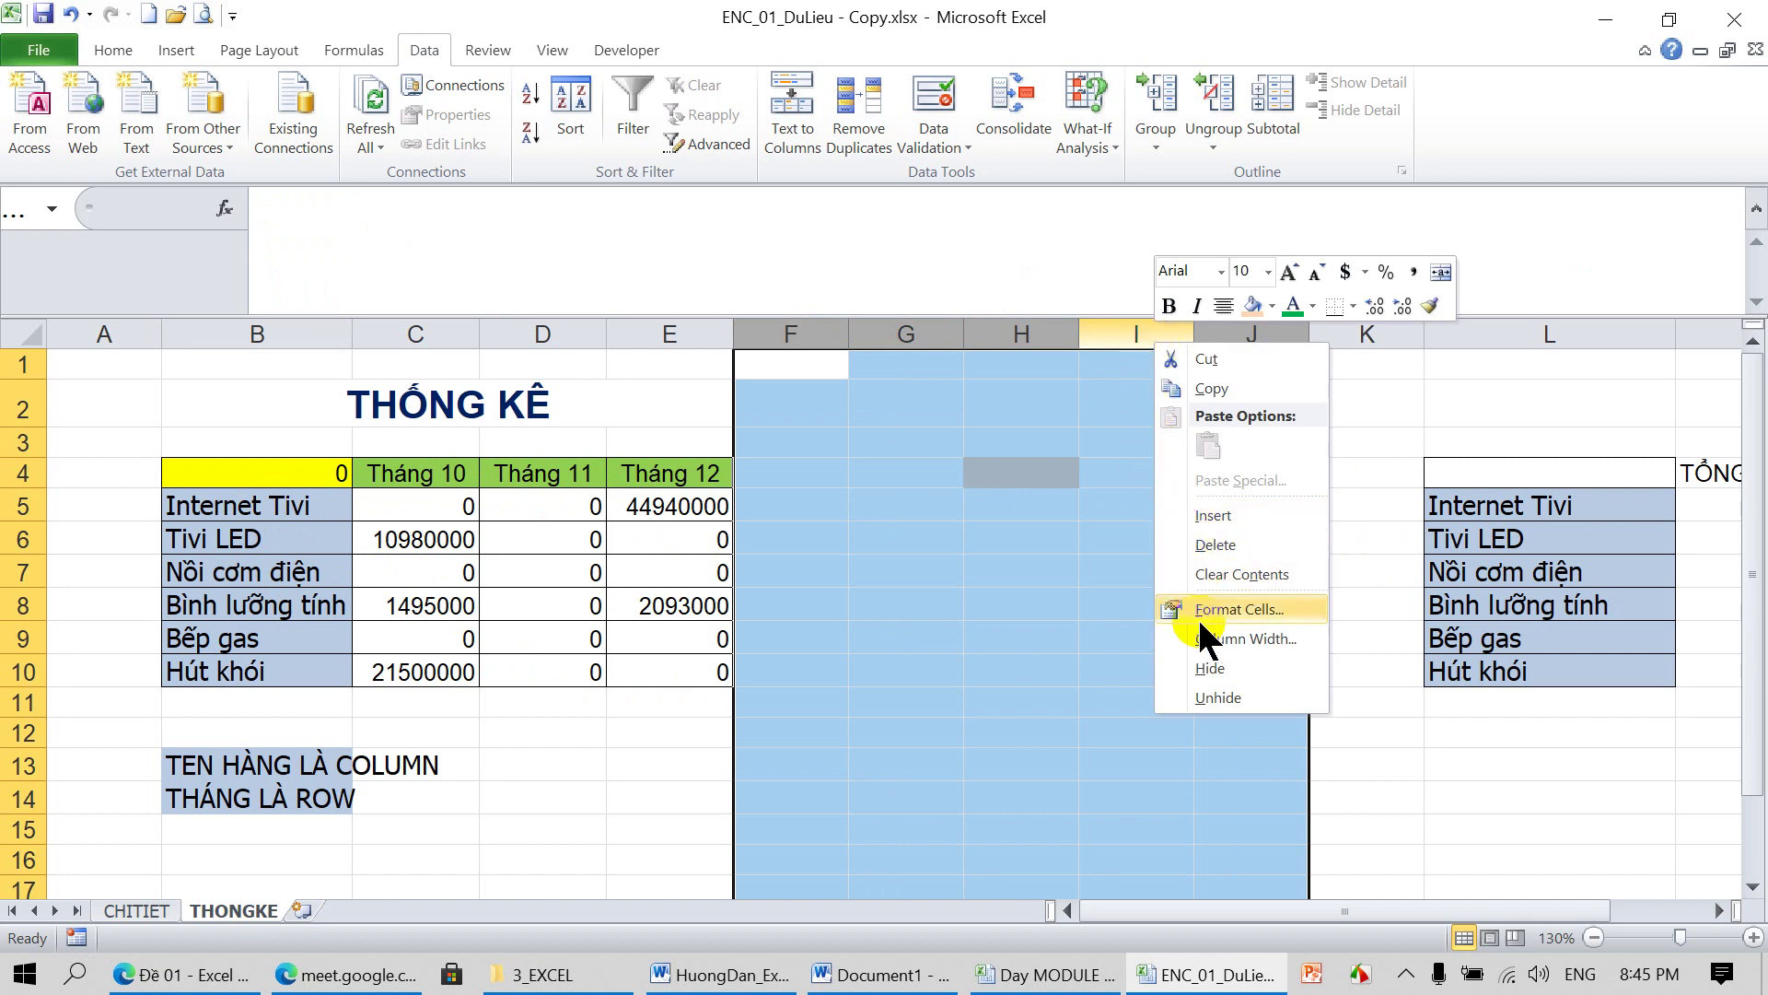
left_click(1202, 665)
left_click(1114, 624)
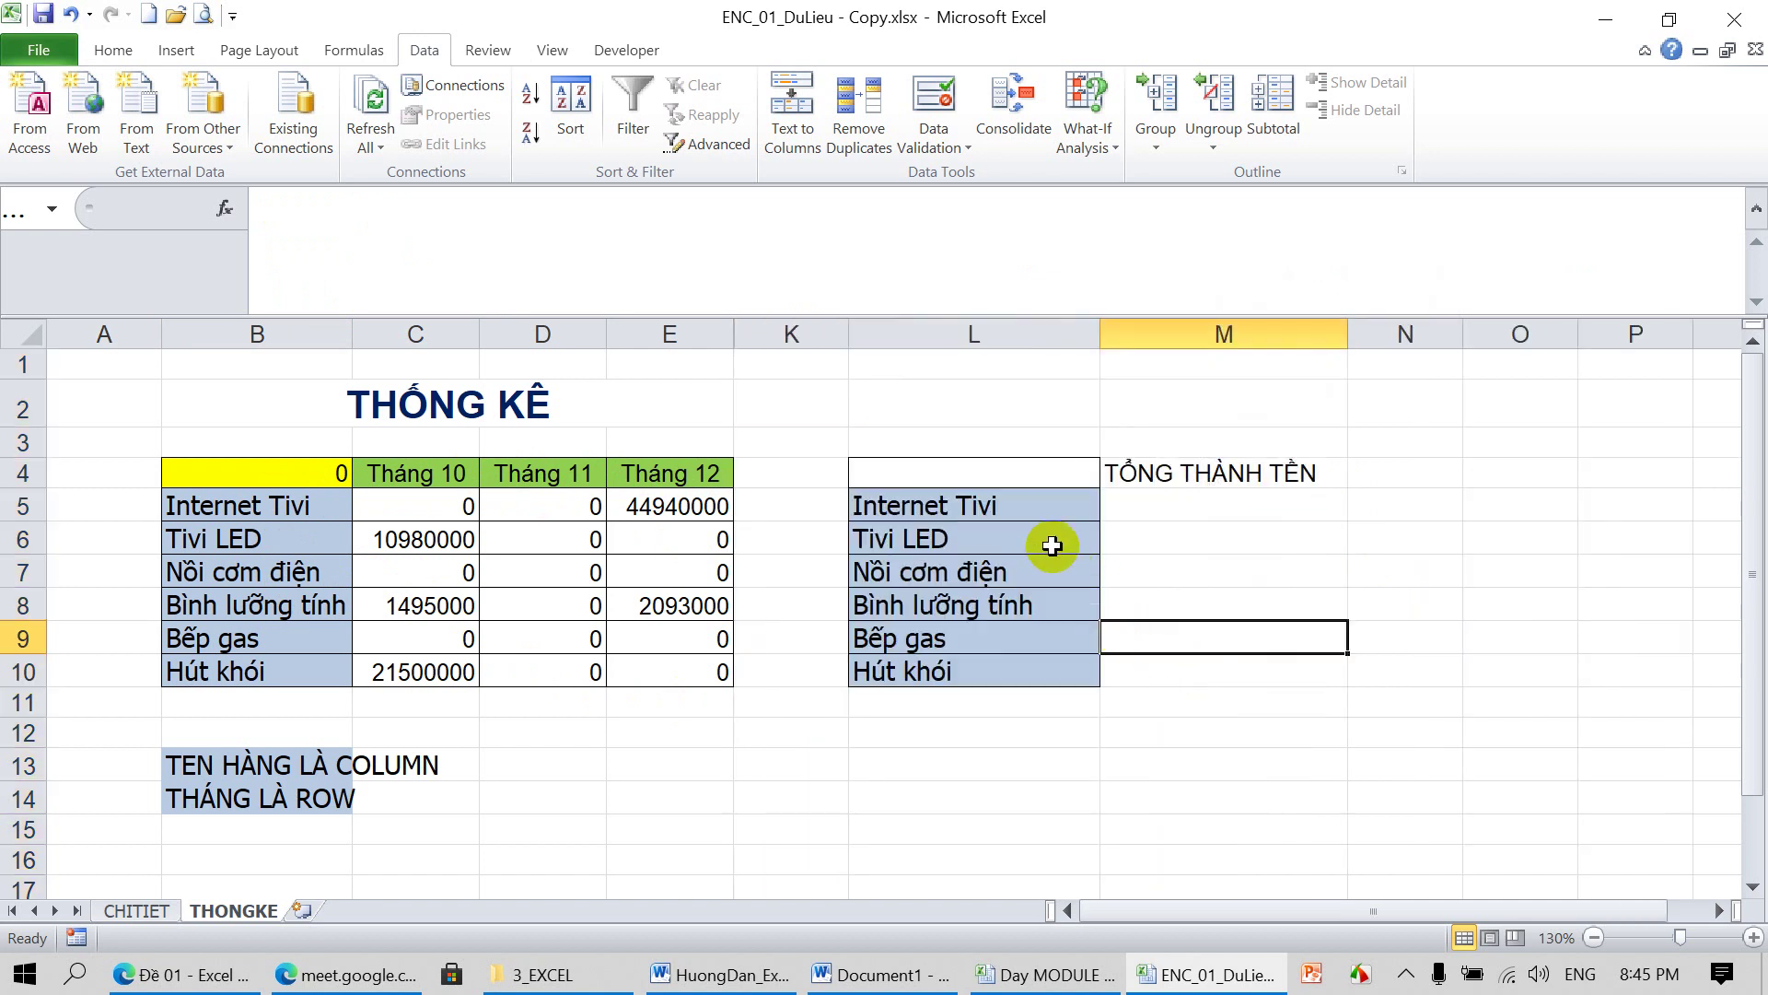
left_click(1022, 505)
left_click(1007, 573)
left_click(1112, 608)
left_click(1124, 642)
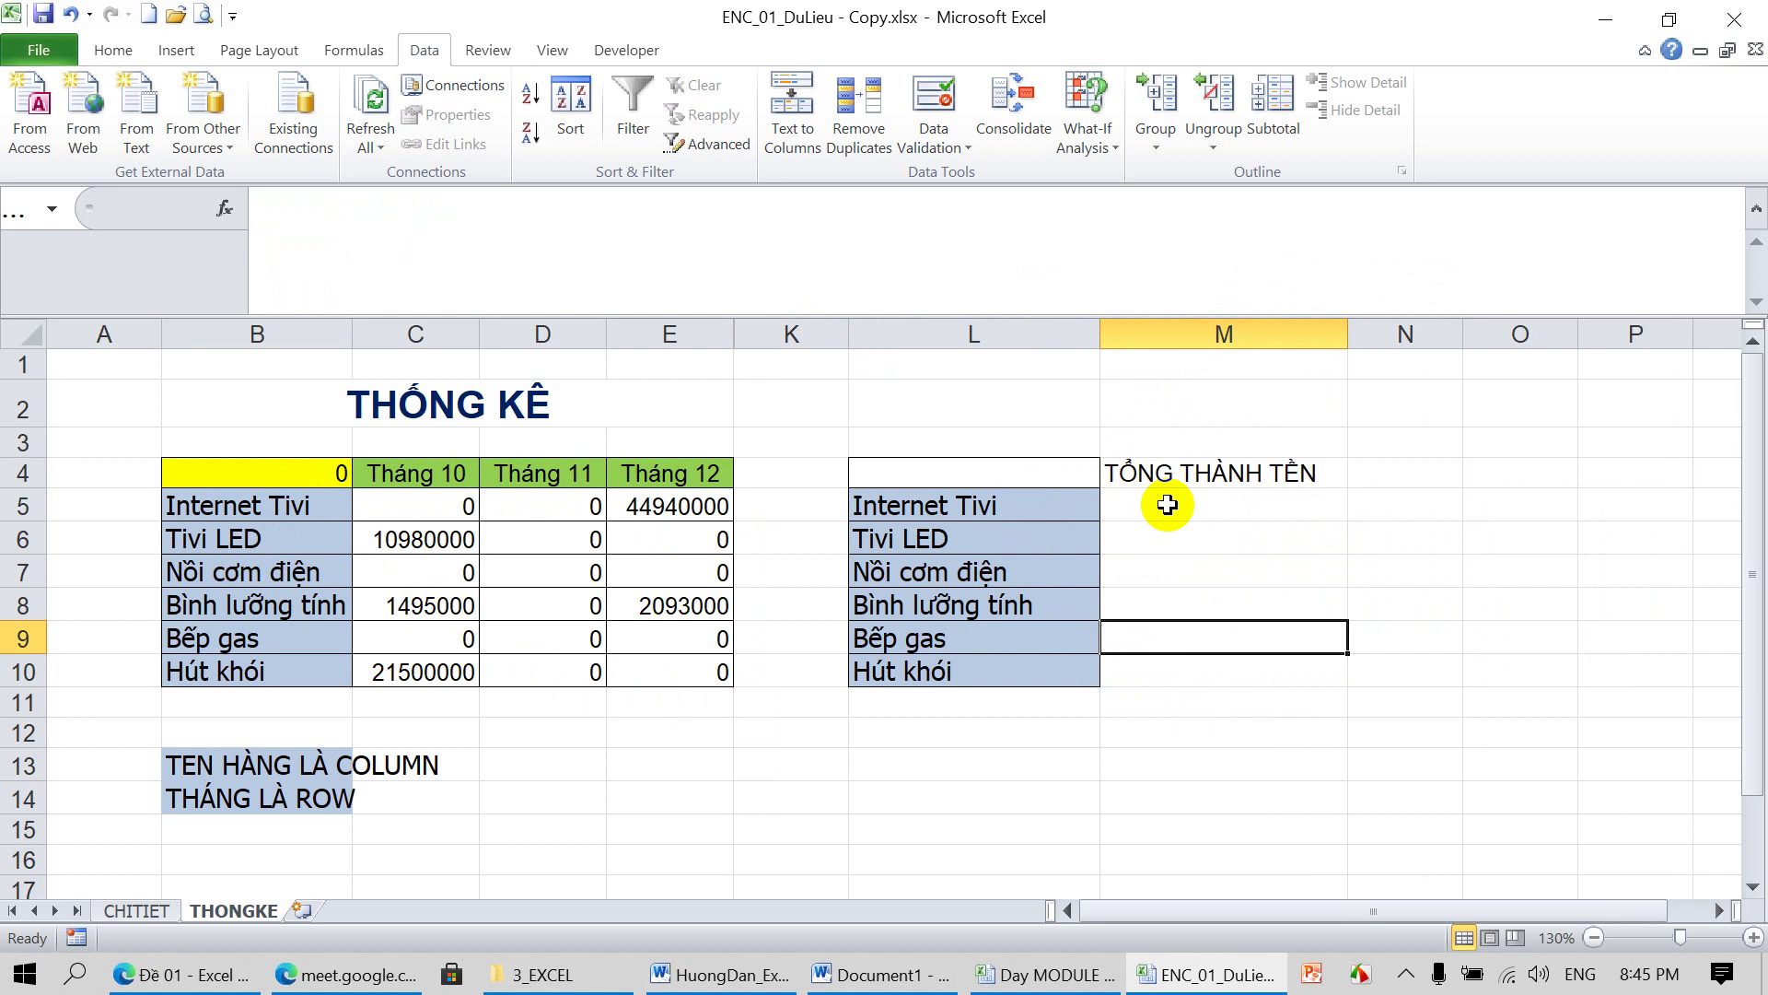
Move the TỔNG THÀNH TỀN heading from M4 up to M3 and begin a SUMIF formula in M5
left_click(1154, 474)
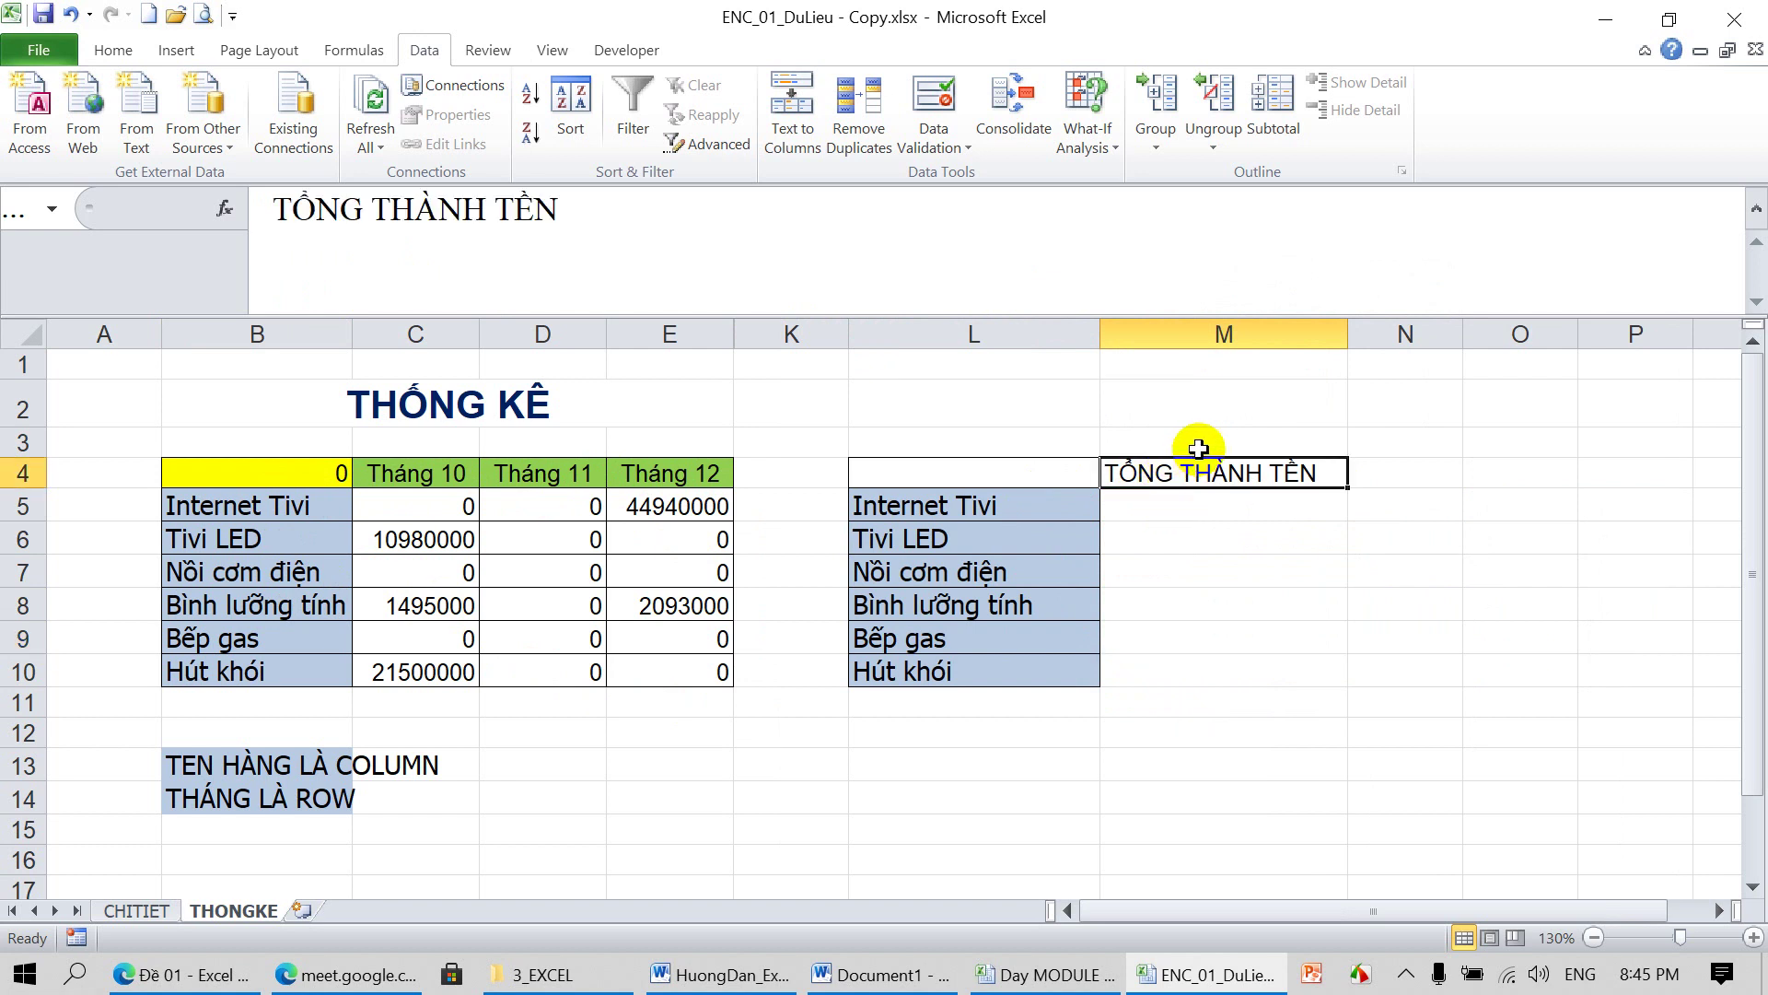
left_click_drag(1131, 460, 1131, 429)
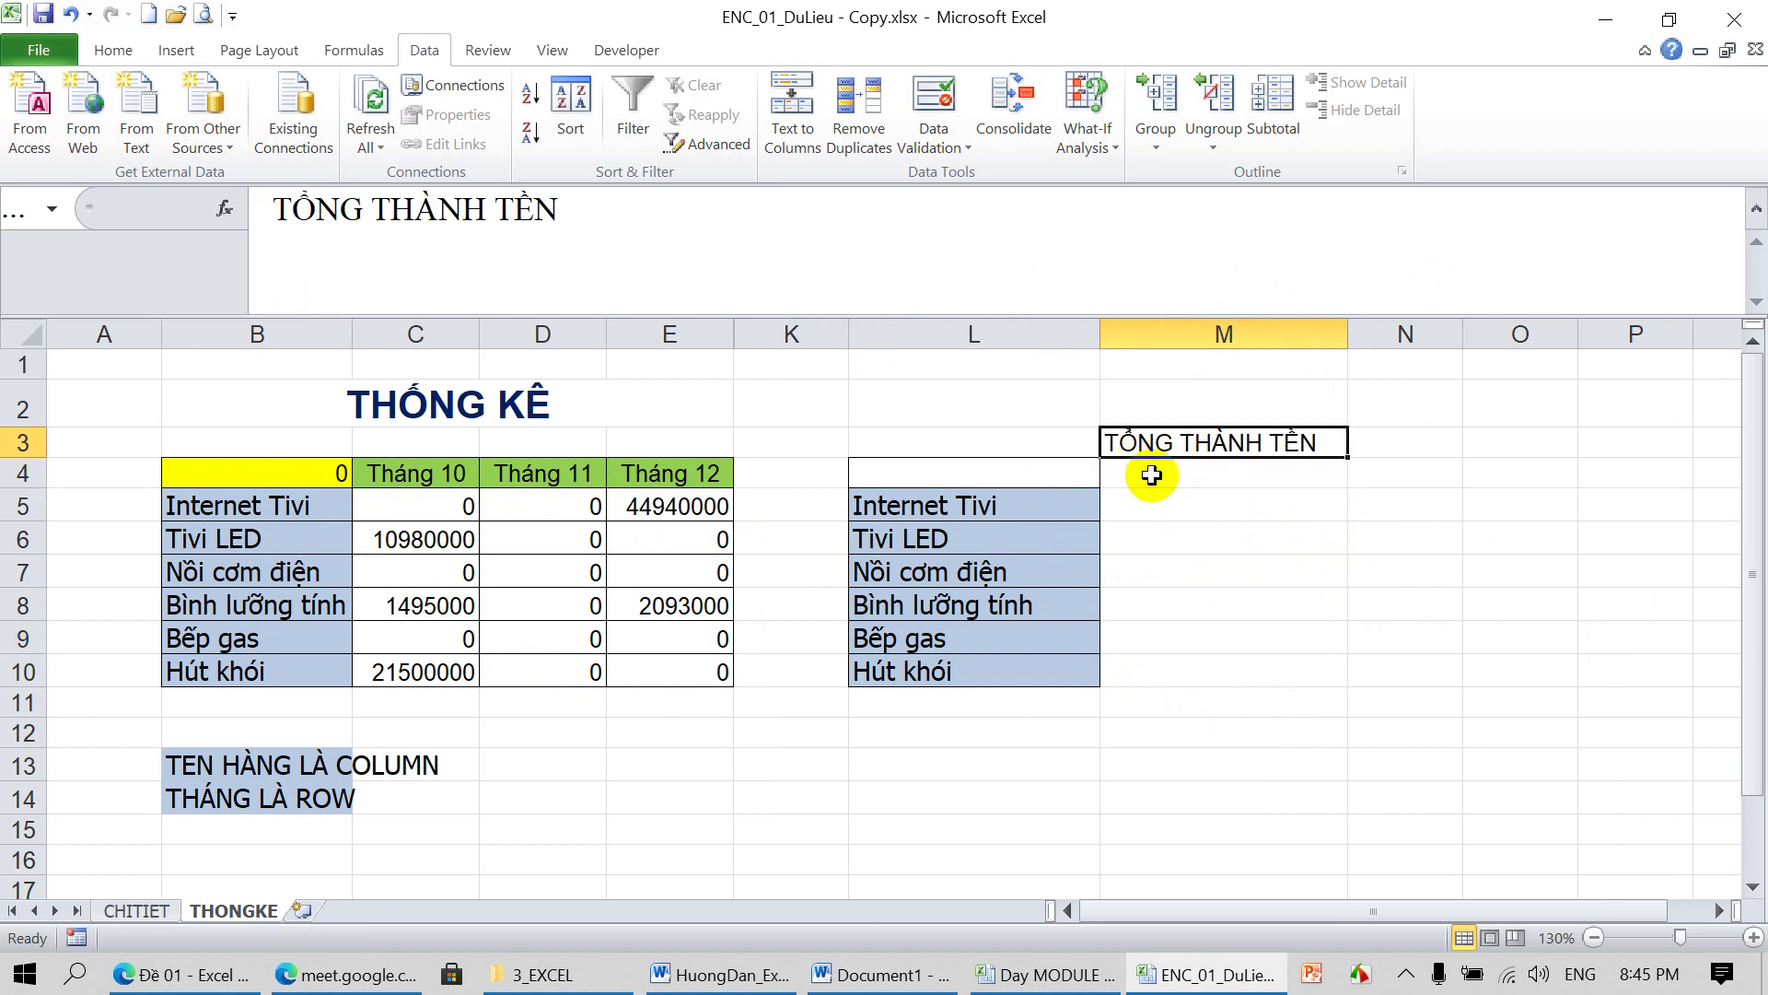
left_click(1151, 474)
left_click(1159, 507)
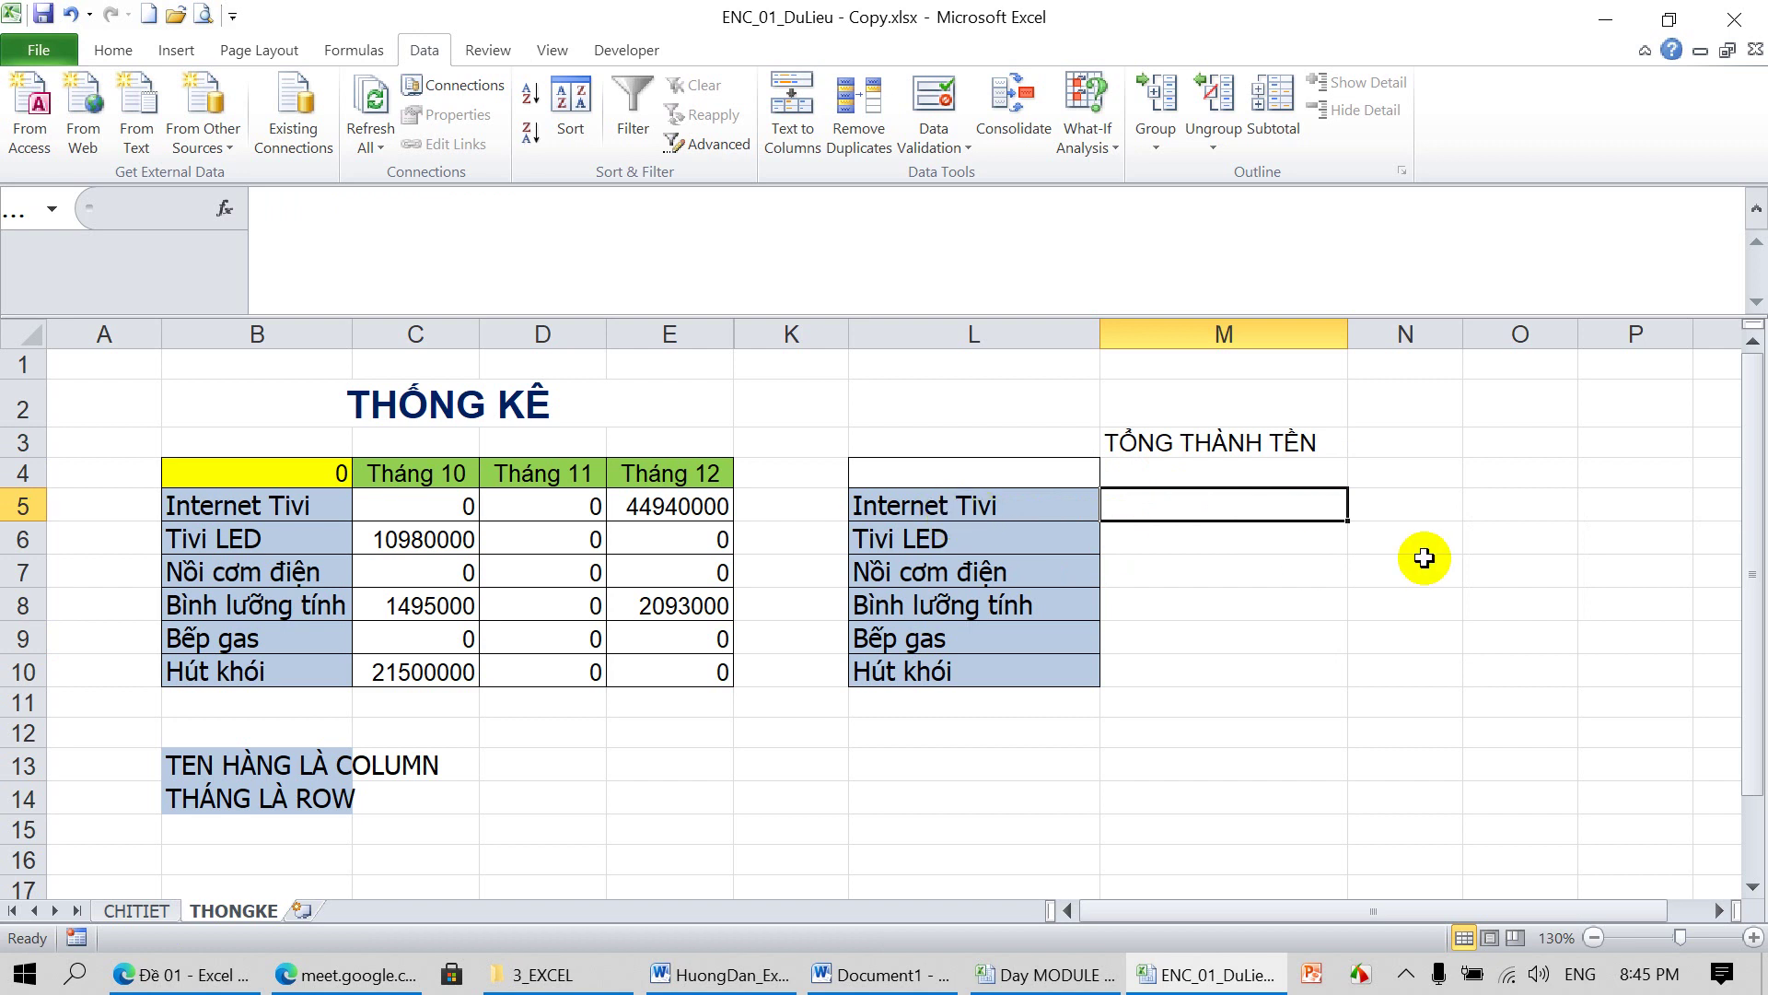
type("=s")
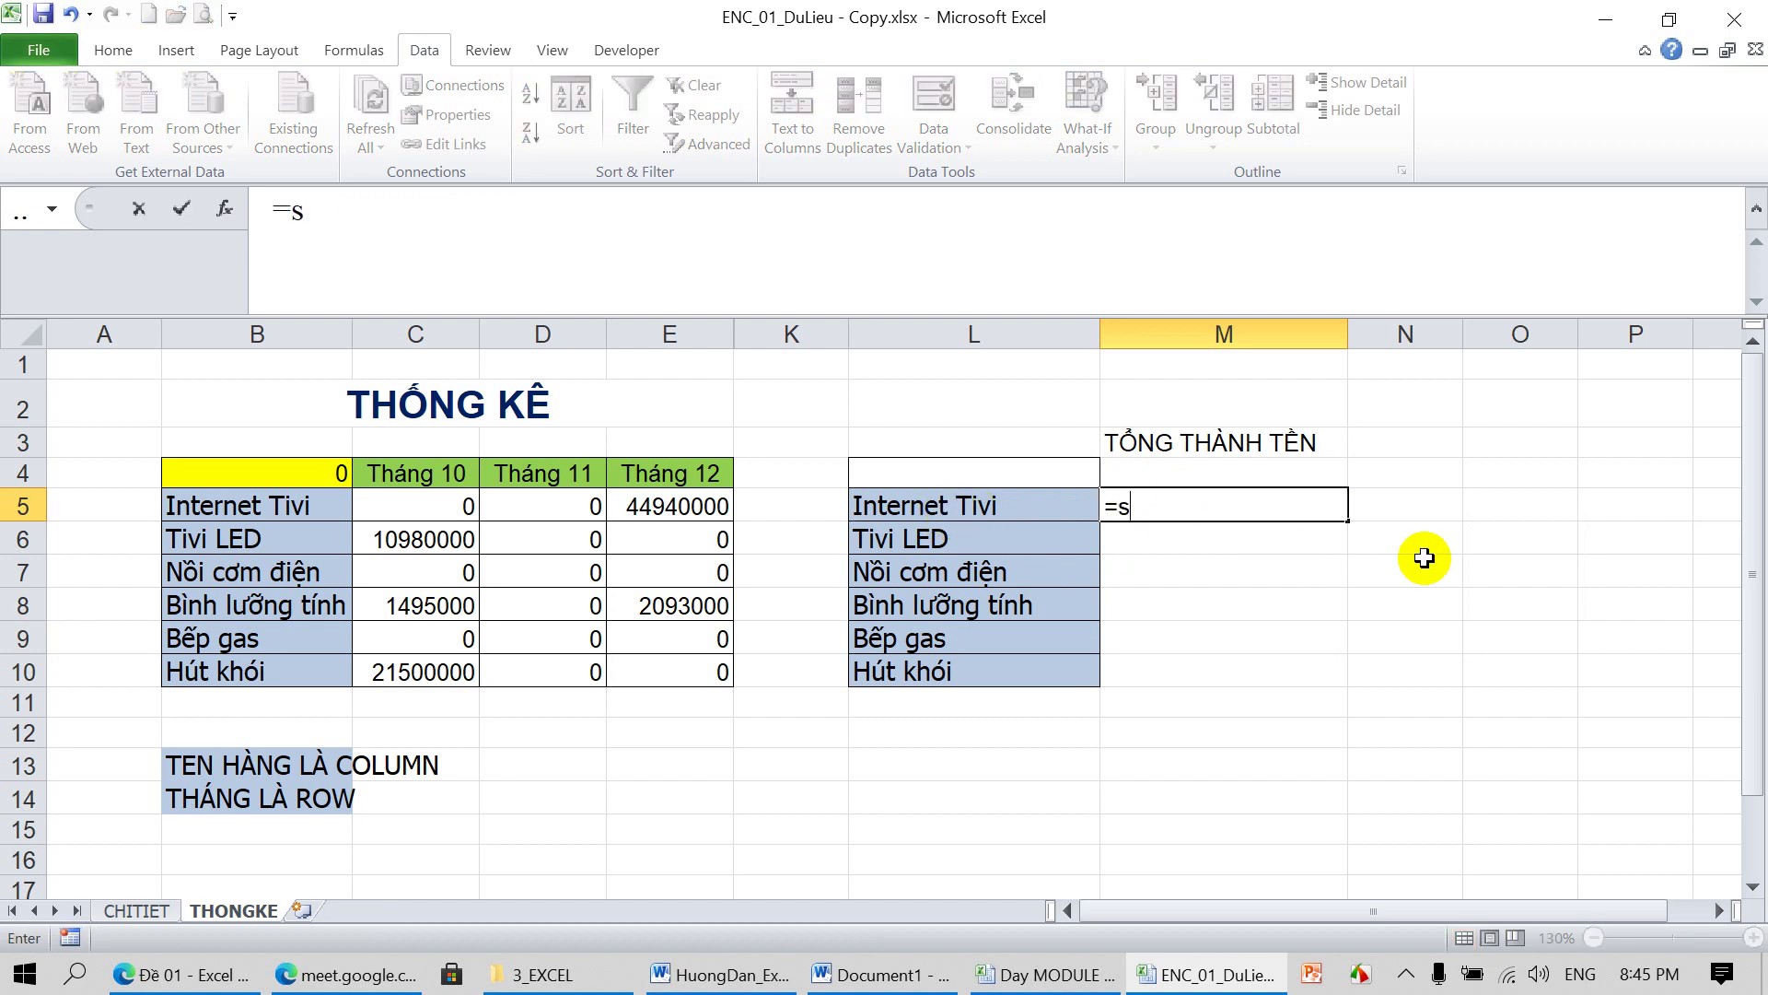
type("umif(")
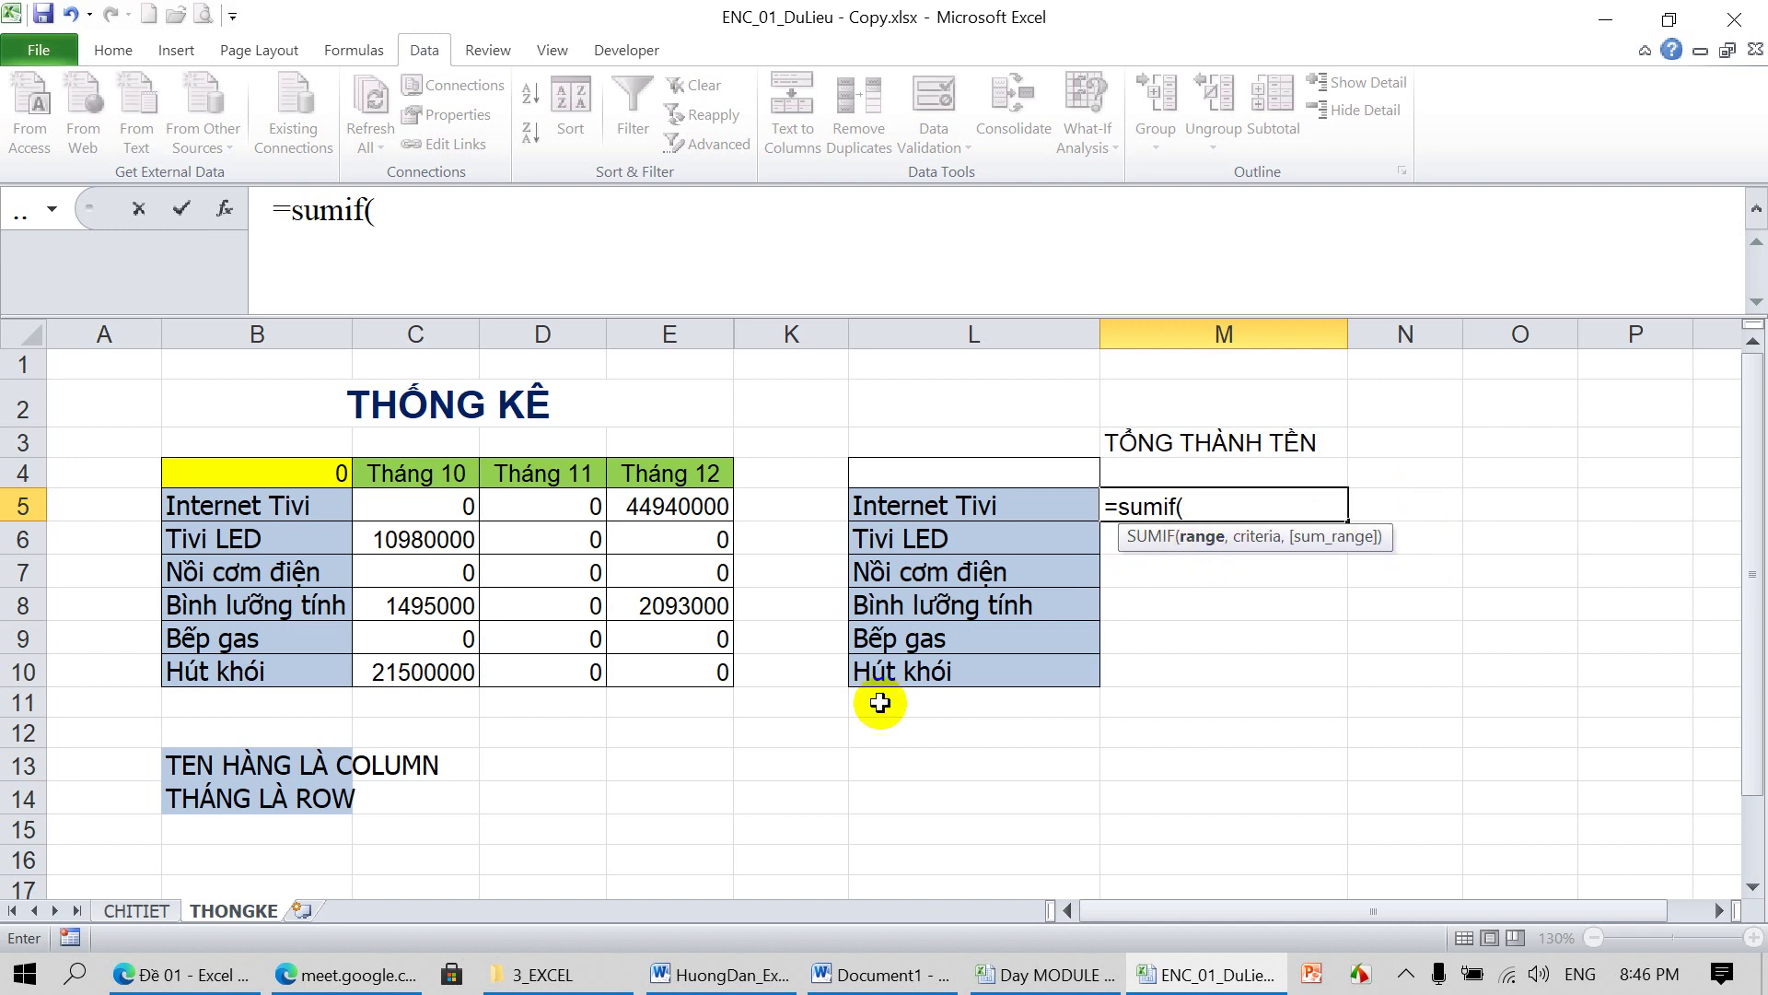
Complete M5 as =SUMIF(CHITIET!C3:C12,THONGKE!L5,CHITIET!G3:G12), returning 44940000 for Internet Tivi
left_click(155, 912)
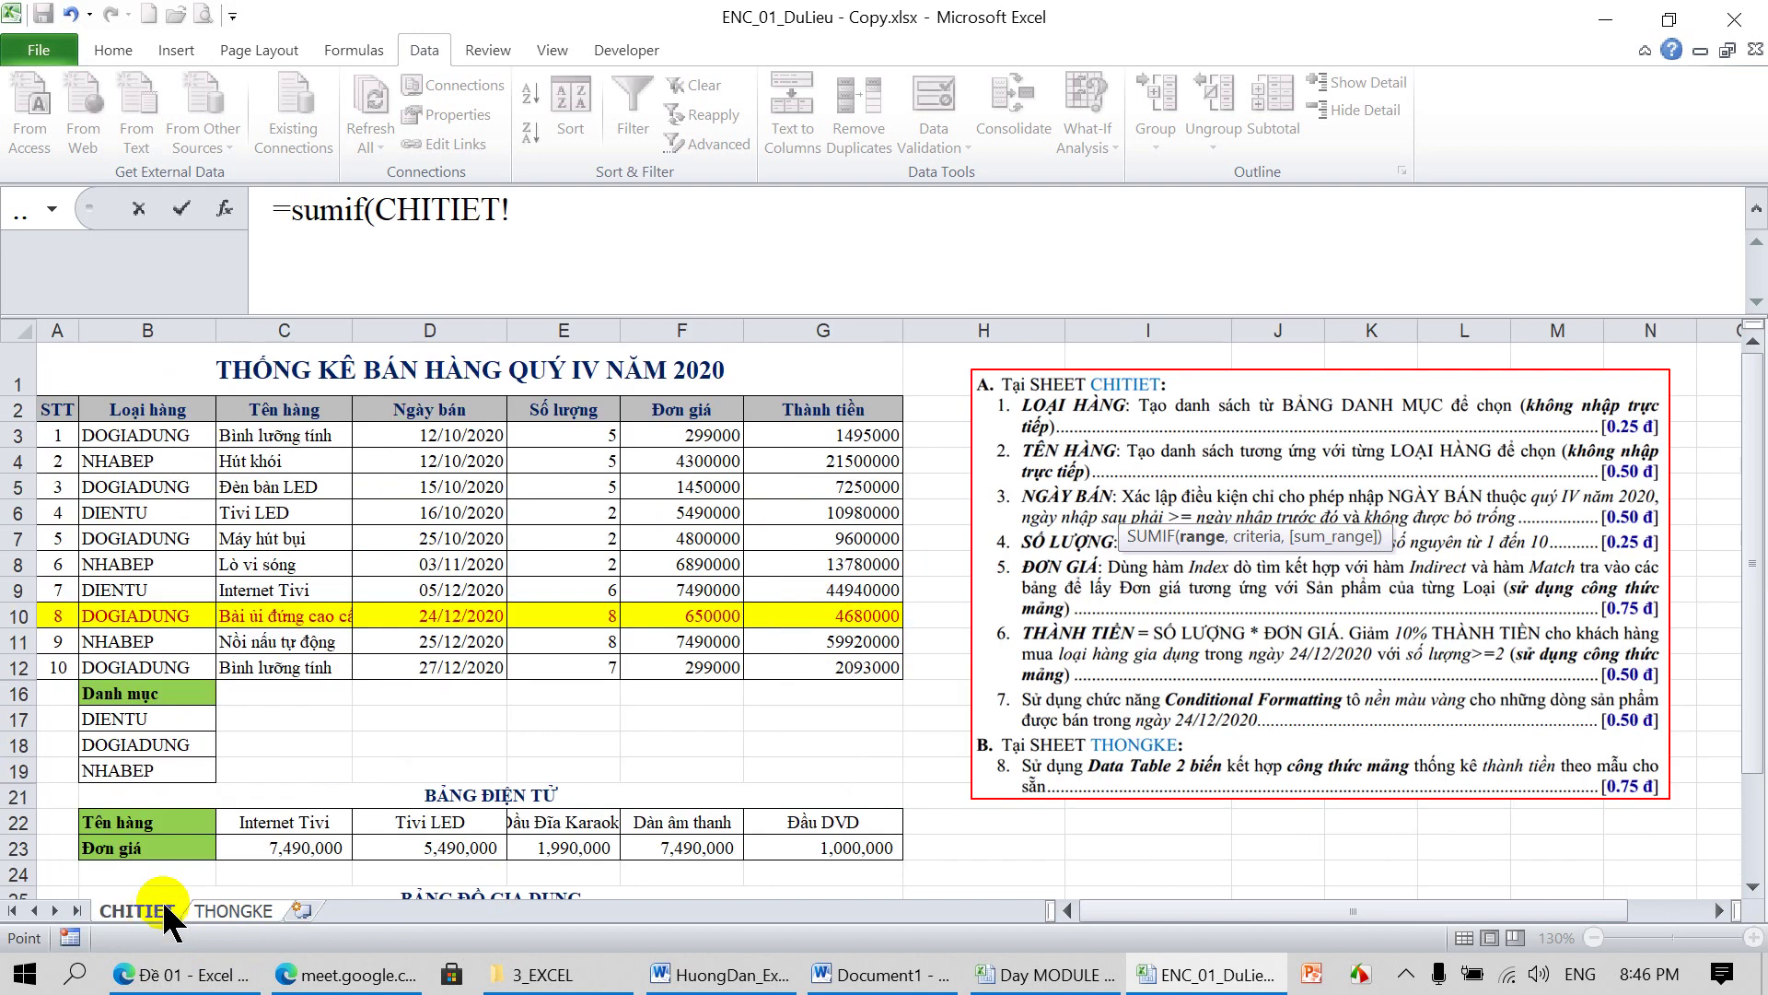
left_click_drag(277, 435, 287, 666)
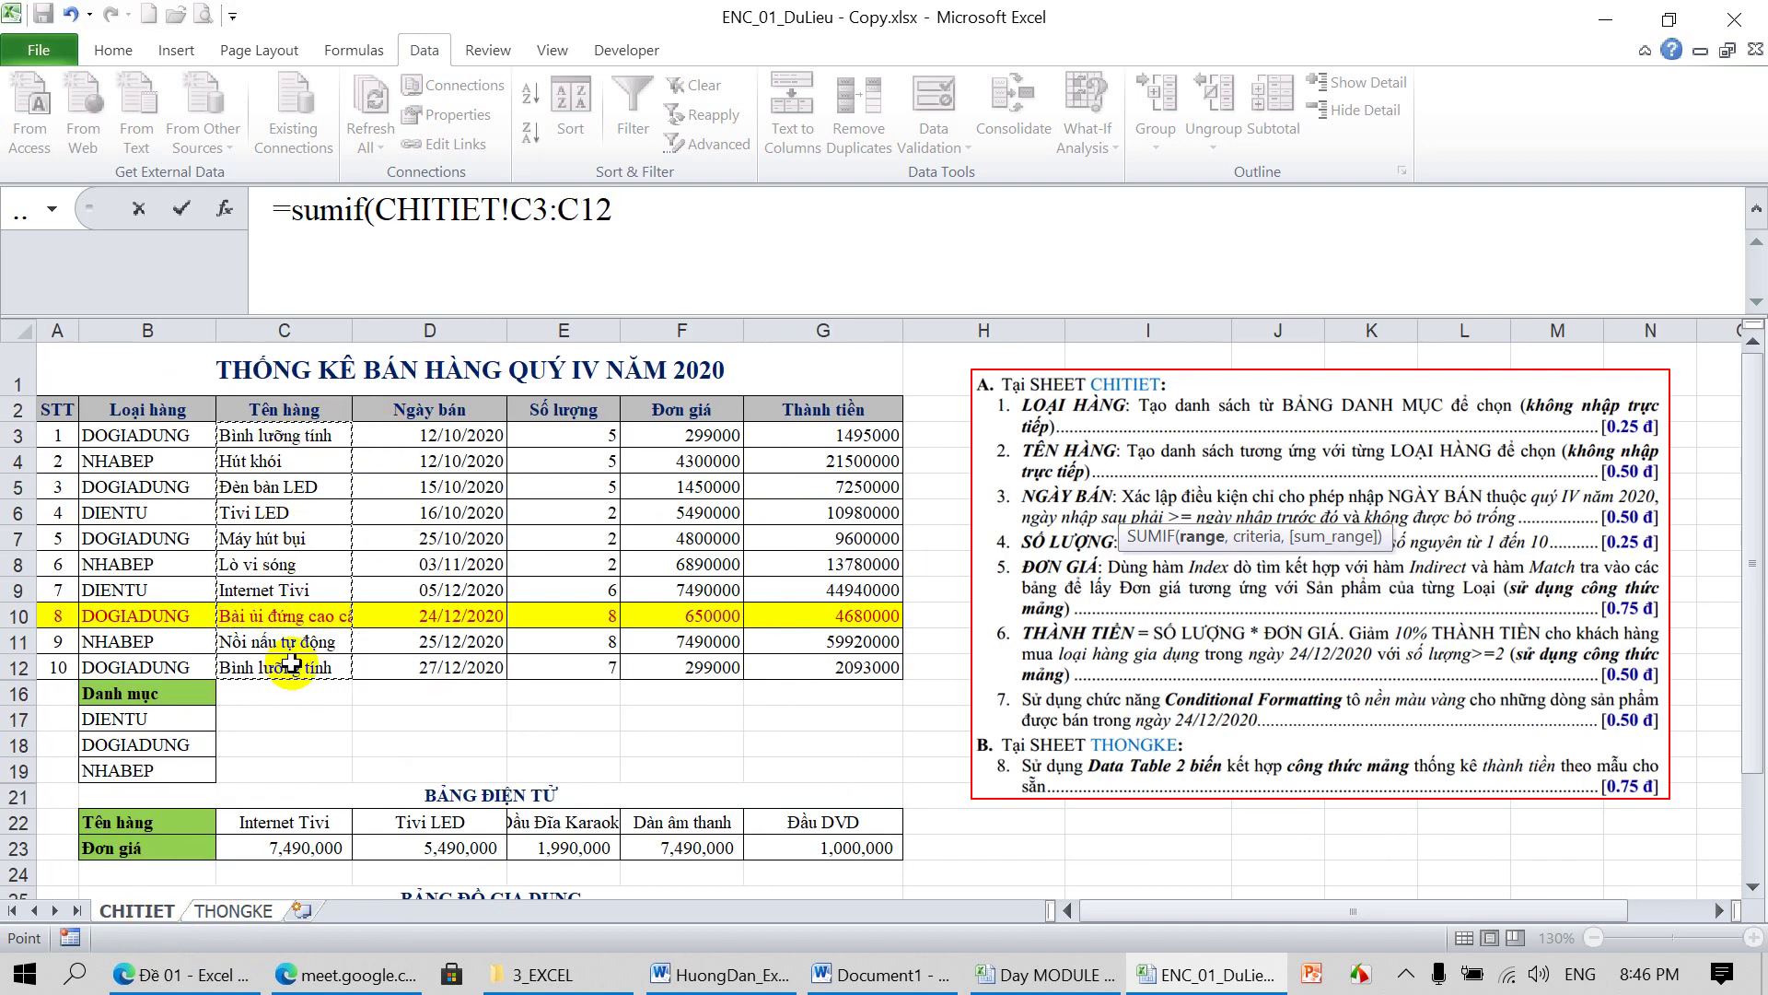
left_click(628, 207)
left_click_drag(513, 329, 494, 273)
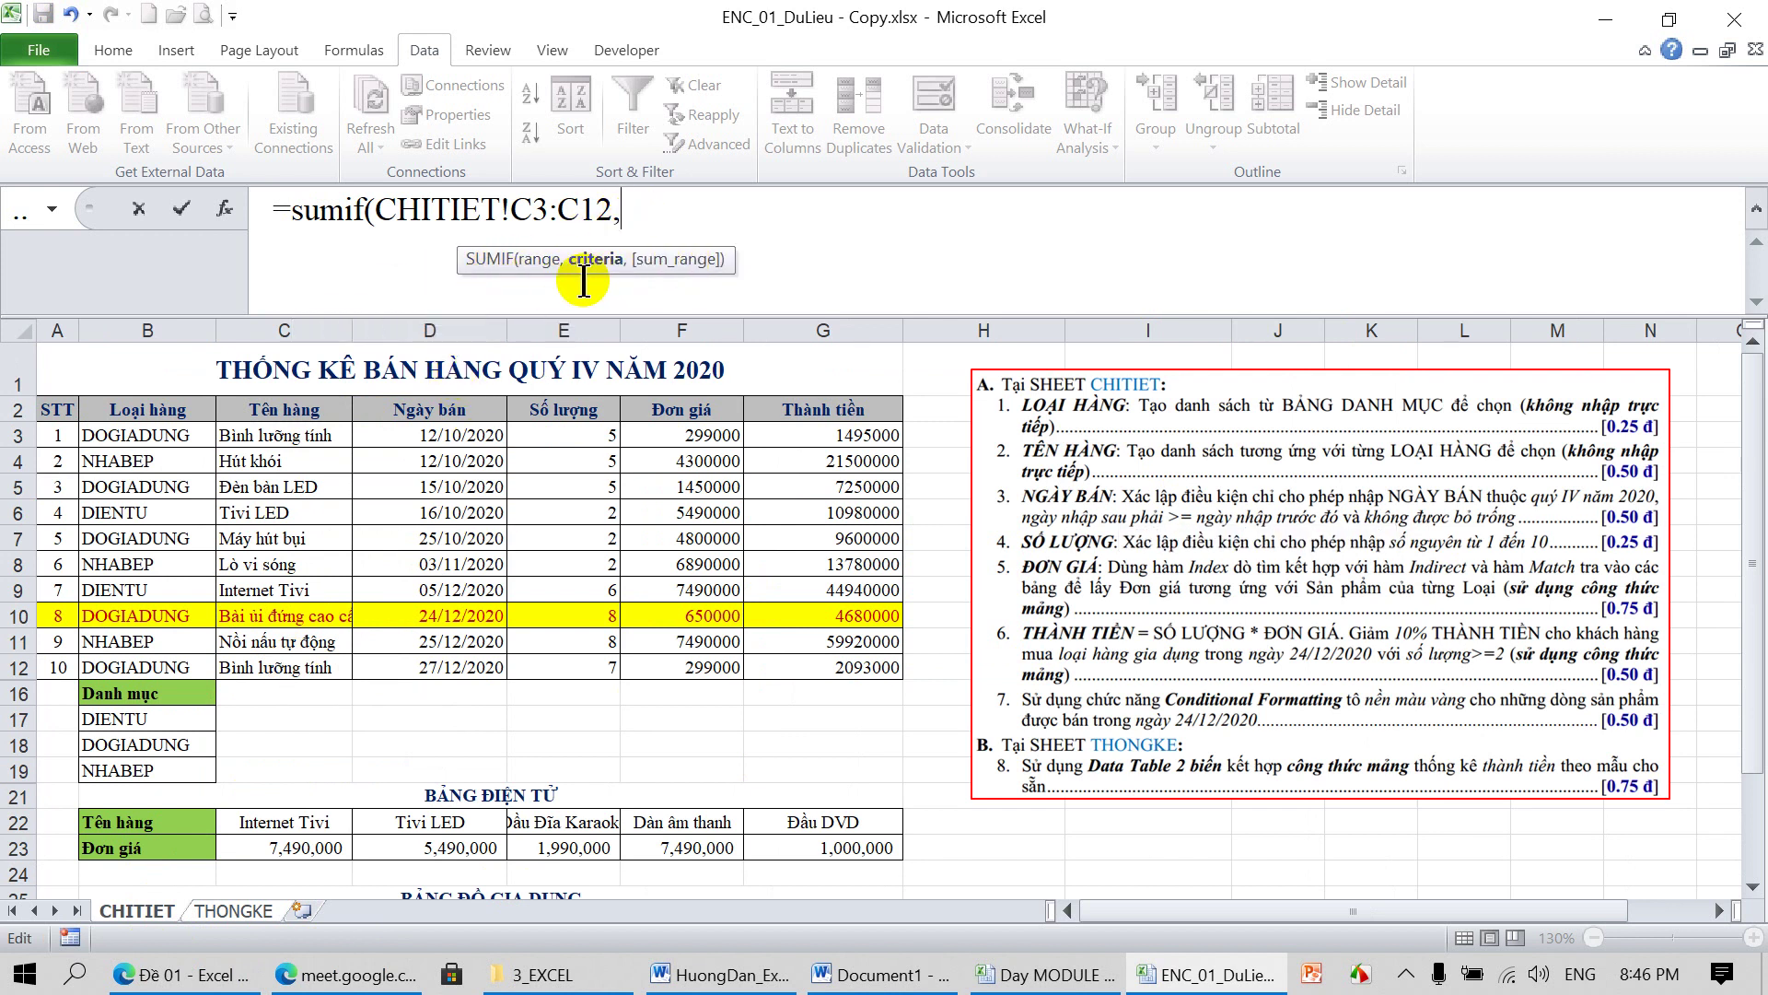
left_click(247, 910)
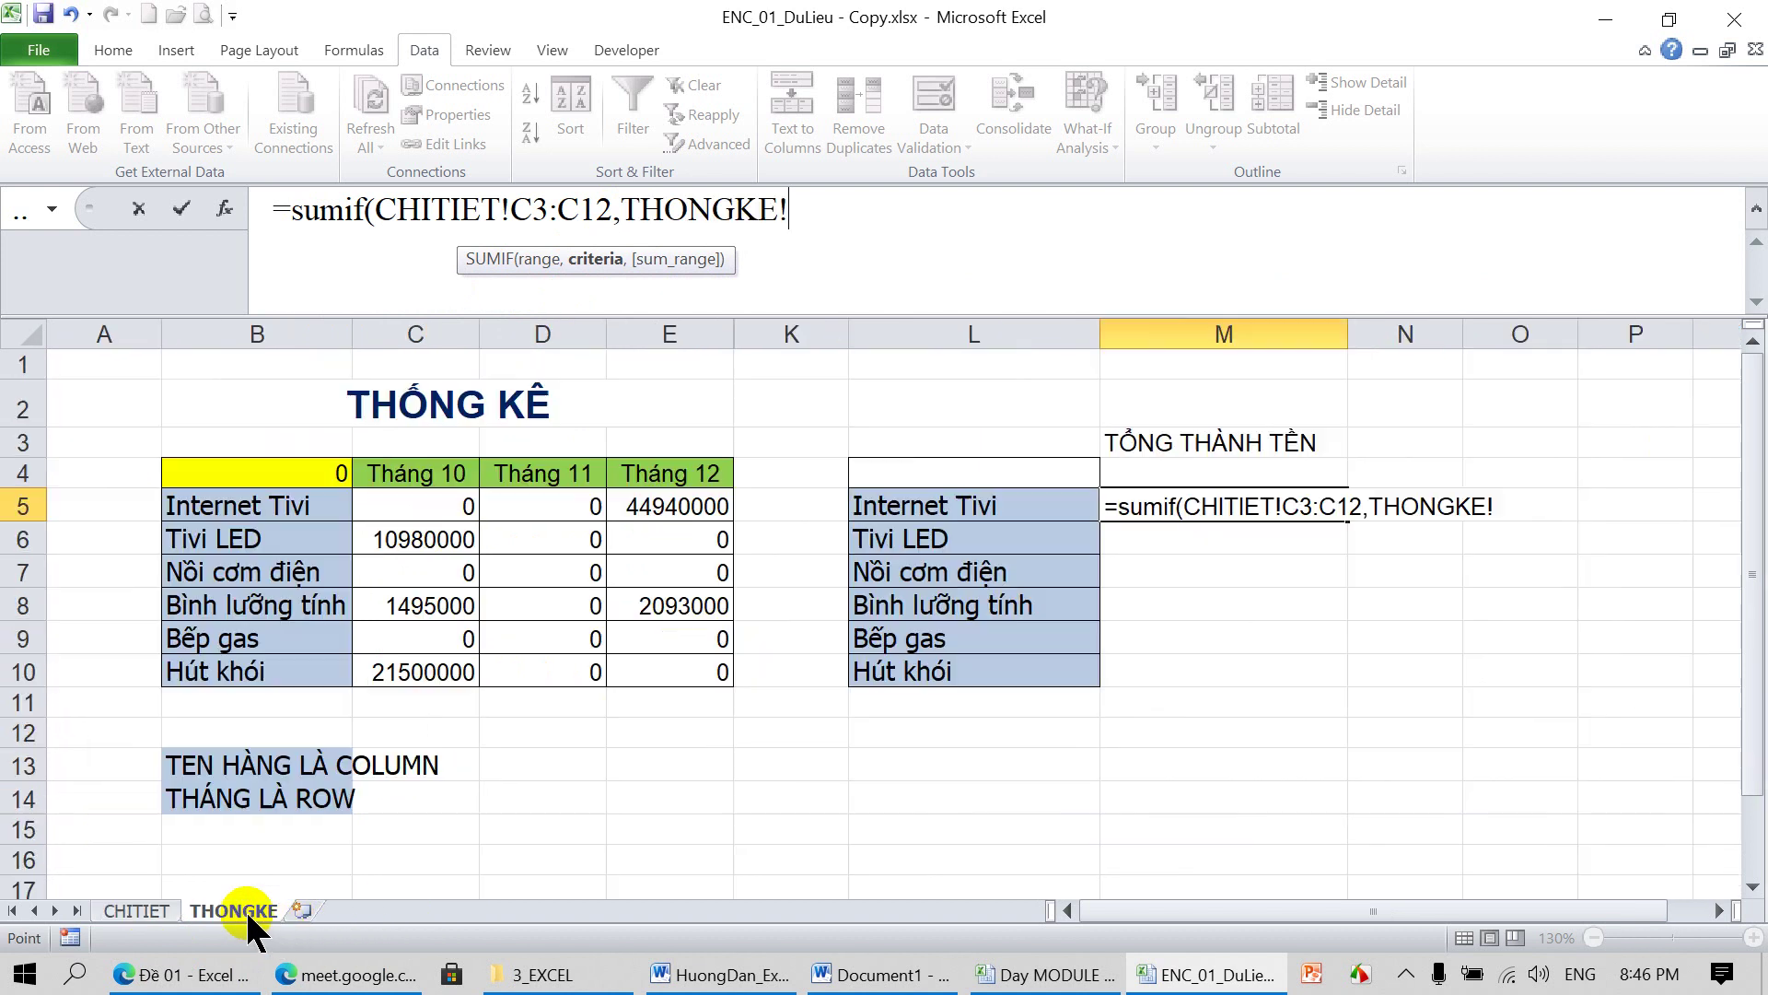
left_click(935, 504)
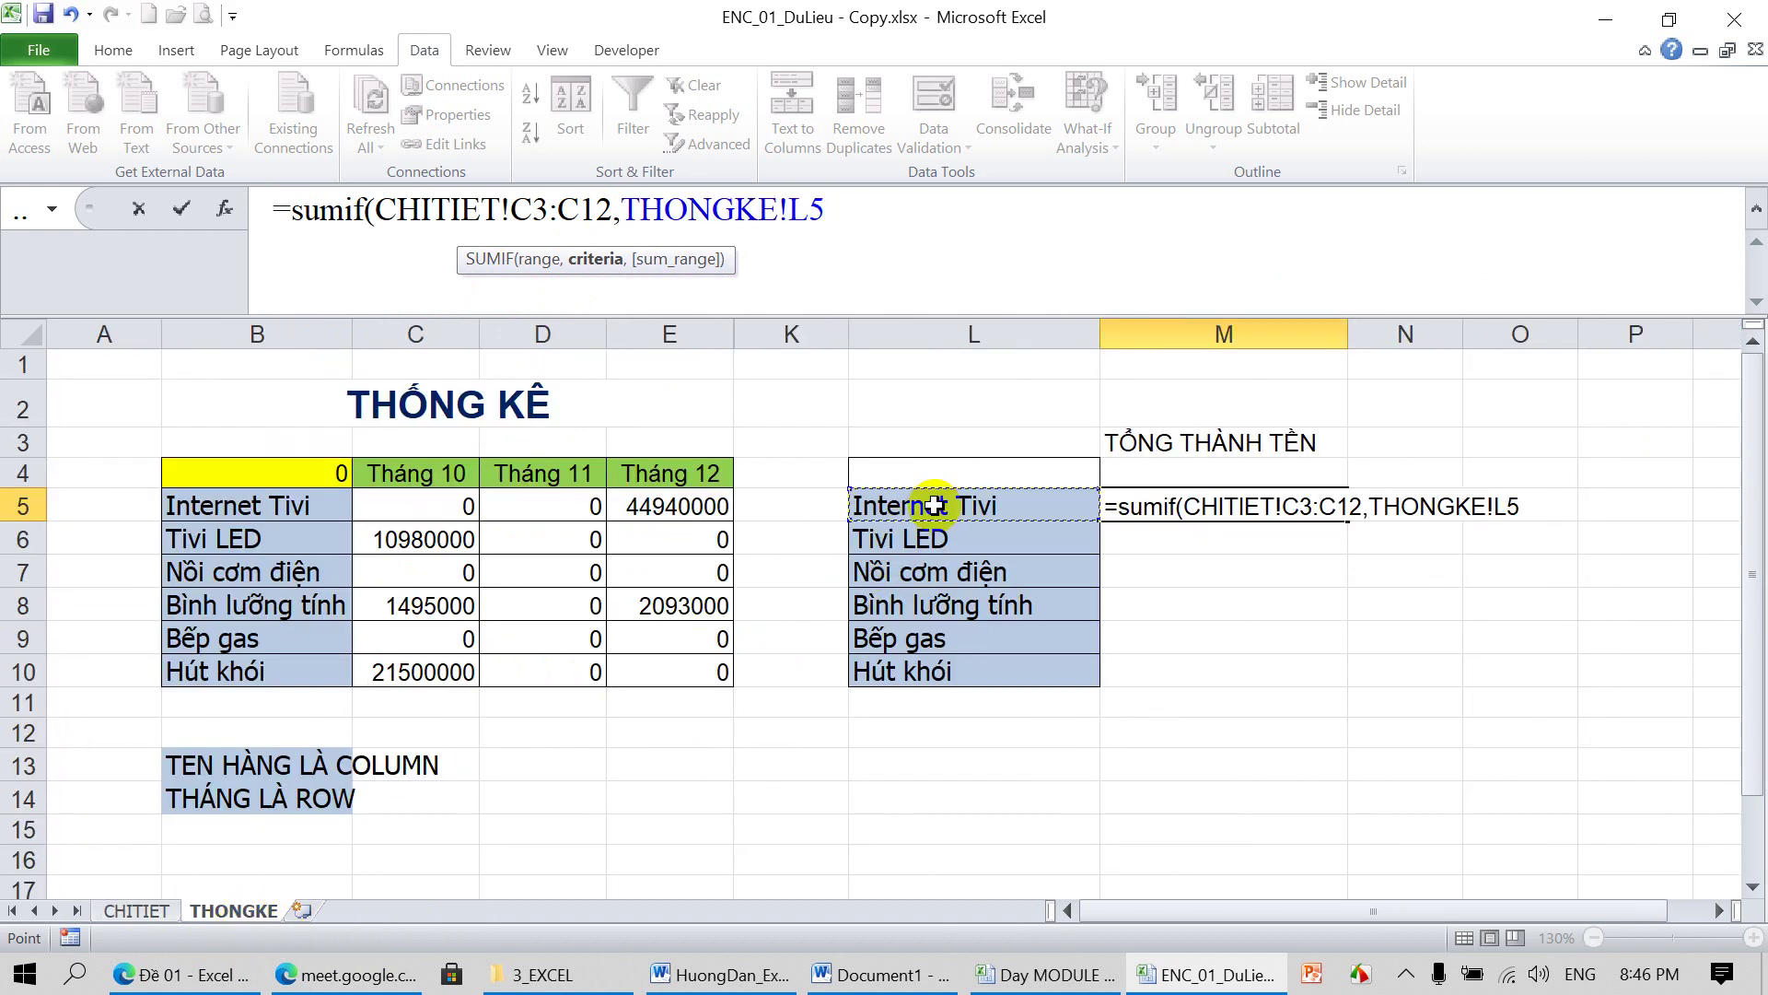
type(",")
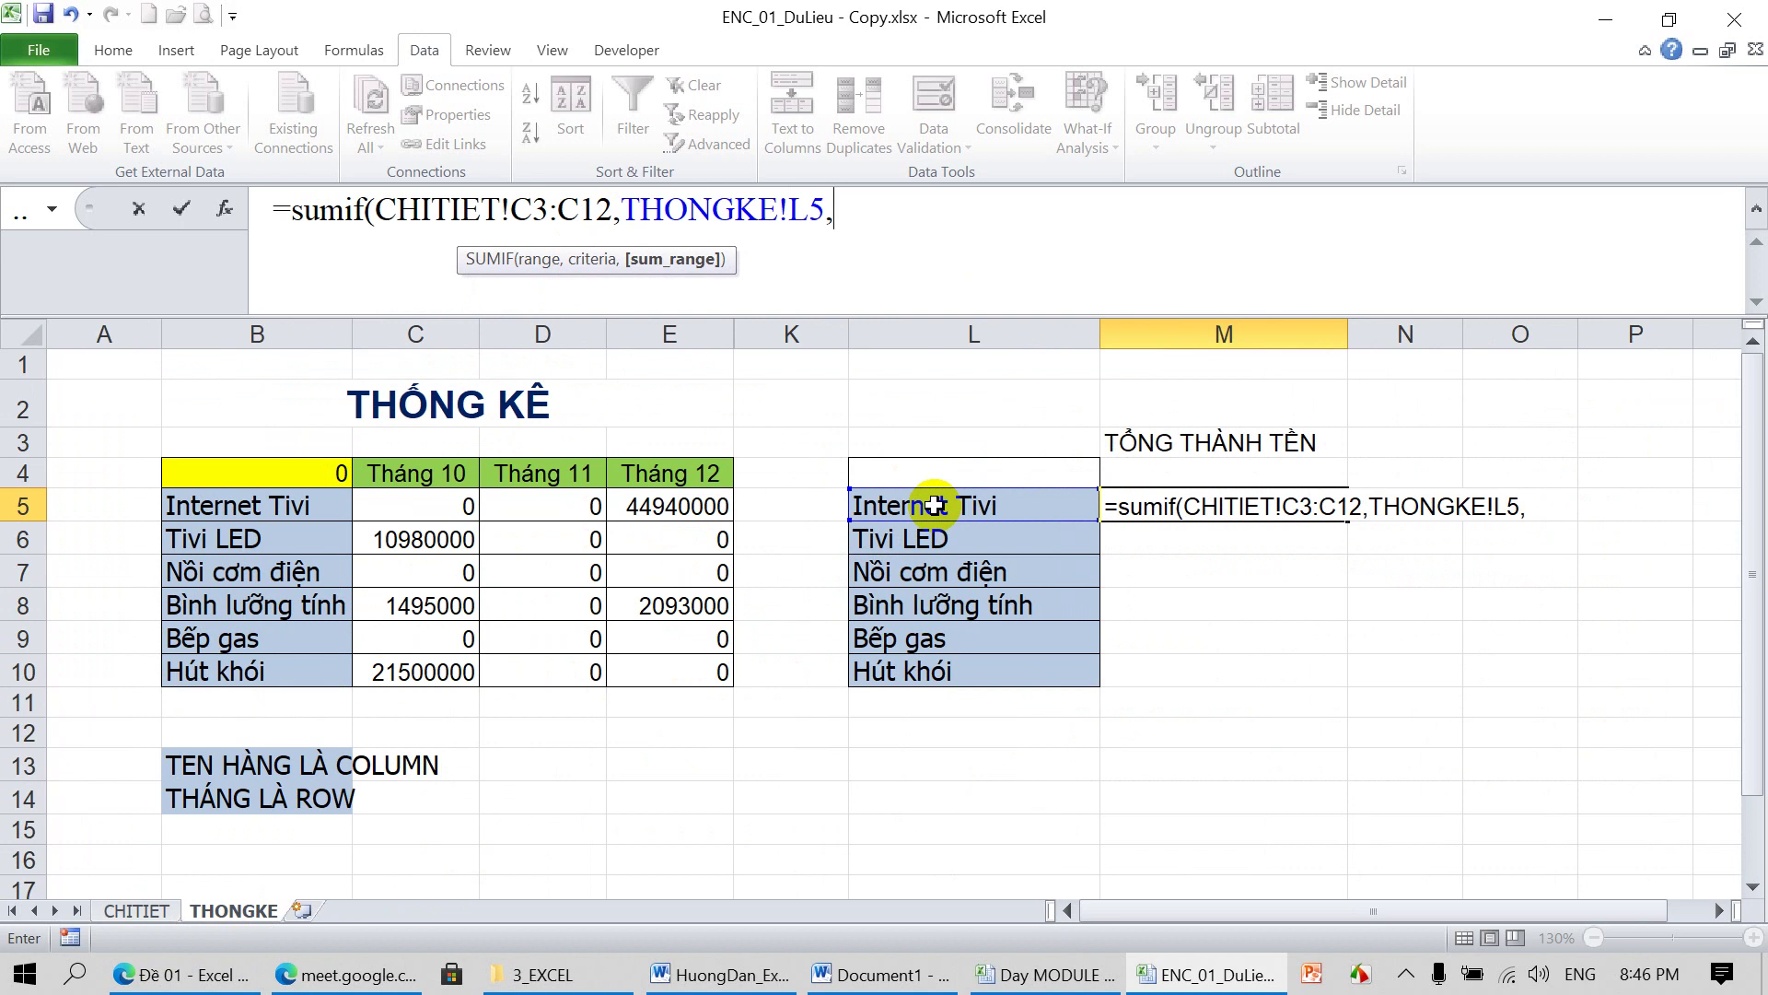
left_click(147, 908)
left_click_drag(852, 435, 838, 655)
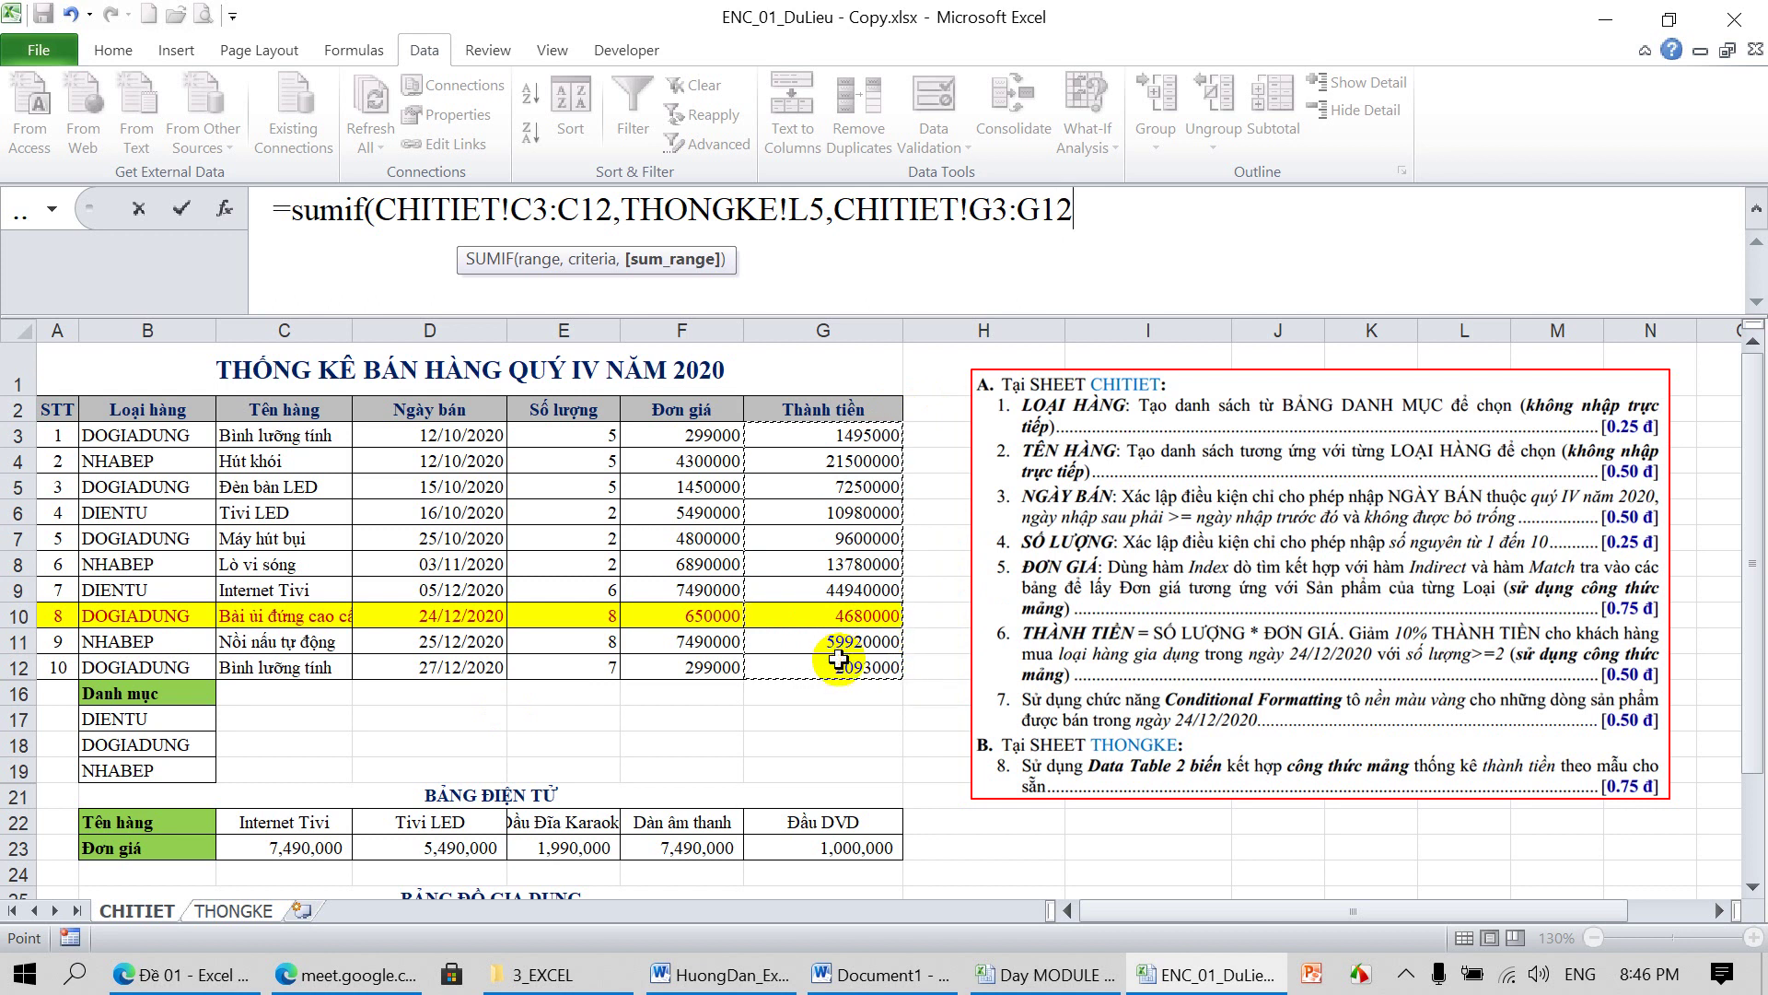
type(")")
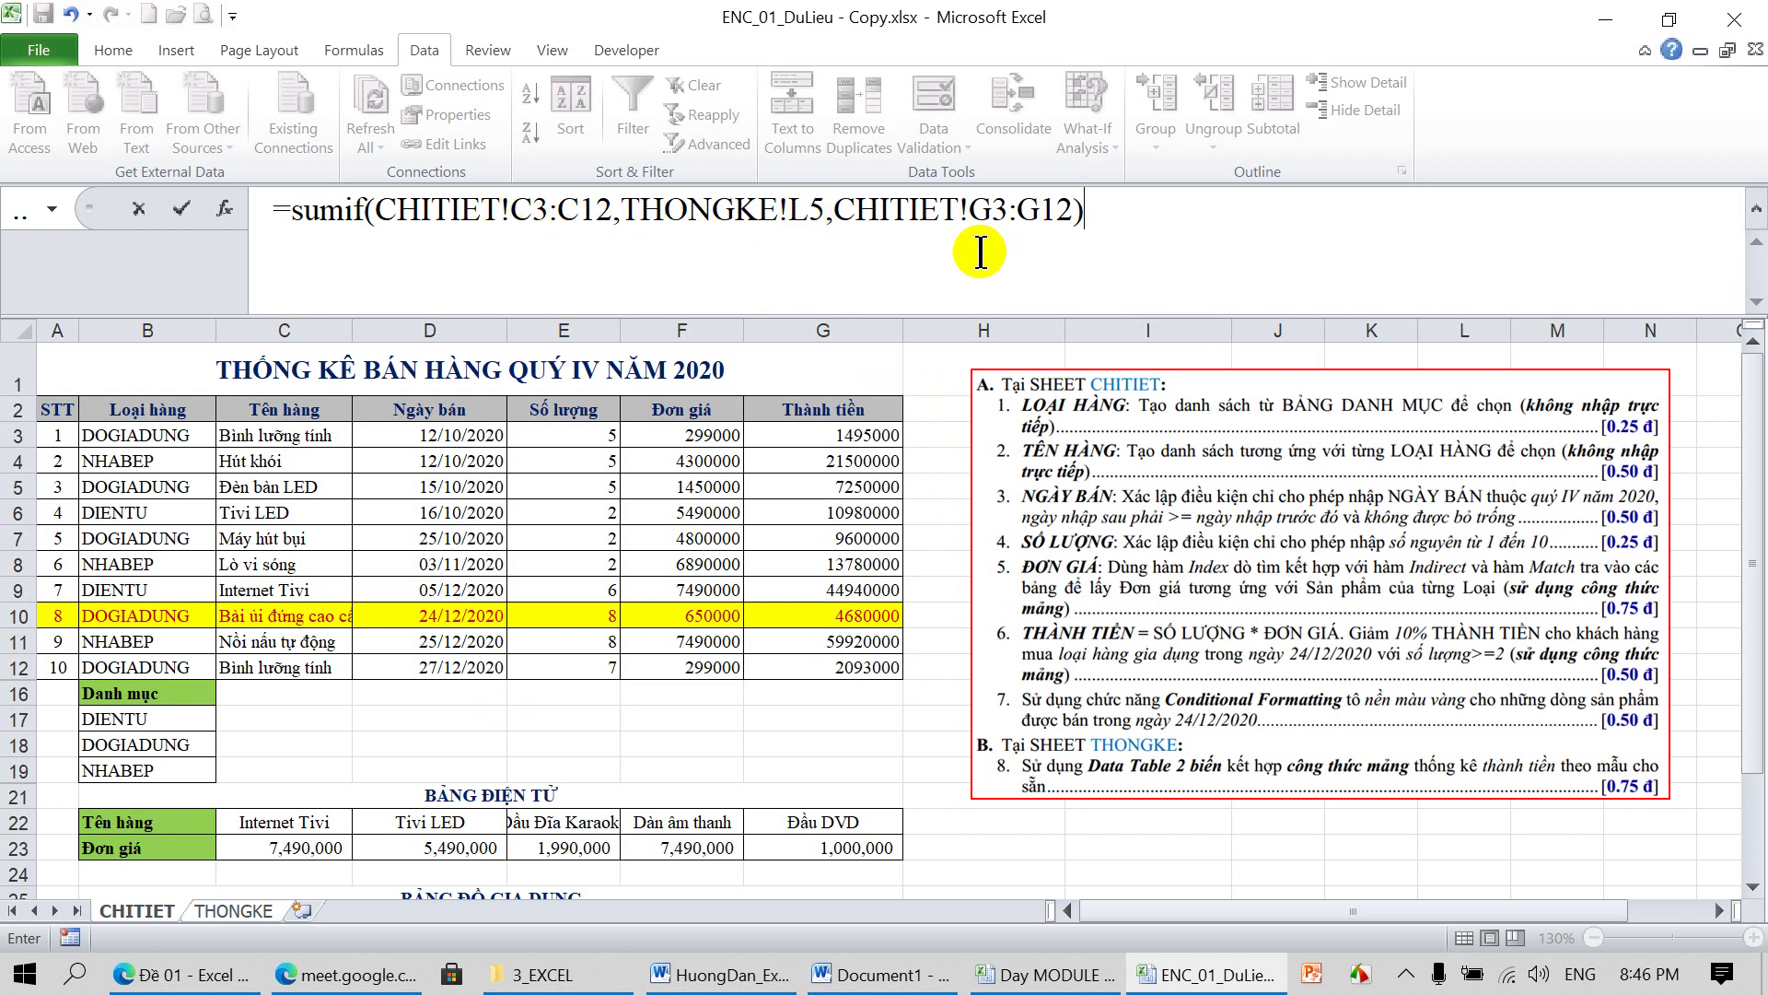
key("Return")
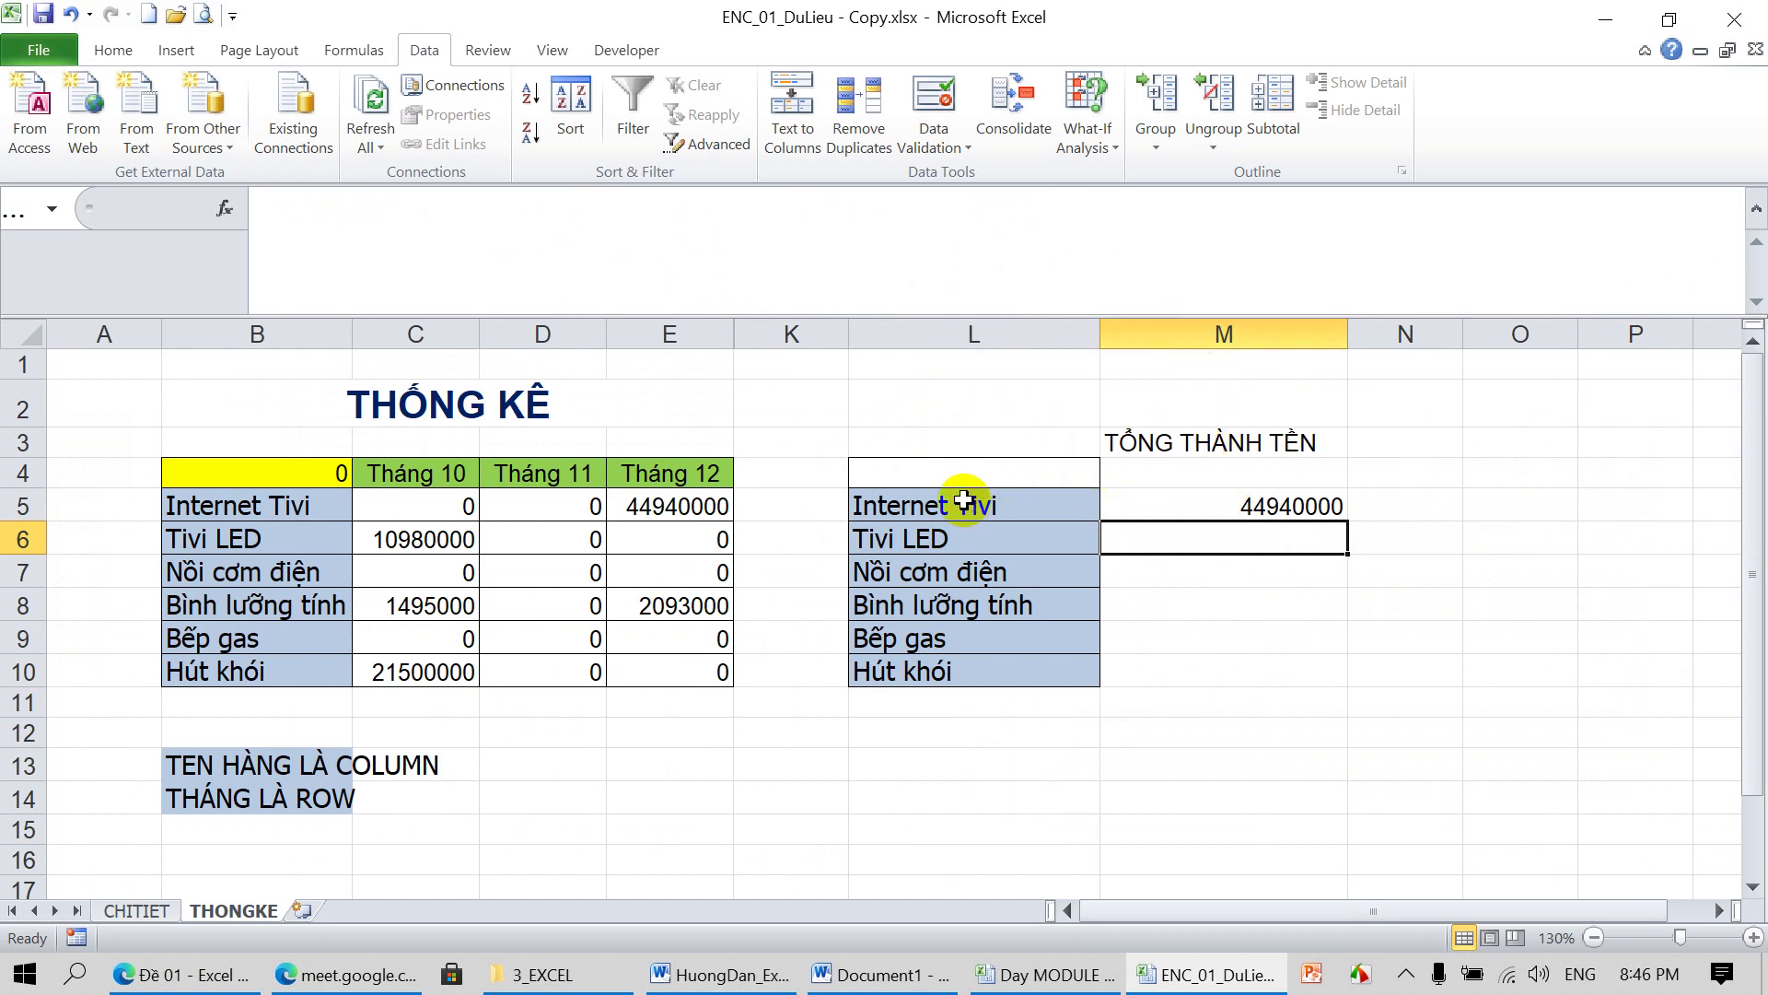
Build a Data Table on L4:M10 with column input cell $L$5, filling totals such as 10980000 for Tivi LED
mouse_move(961, 497)
left_mouse_down()
mouse_move(1171, 562)
mouse_move(1179, 667)
left_mouse_up()
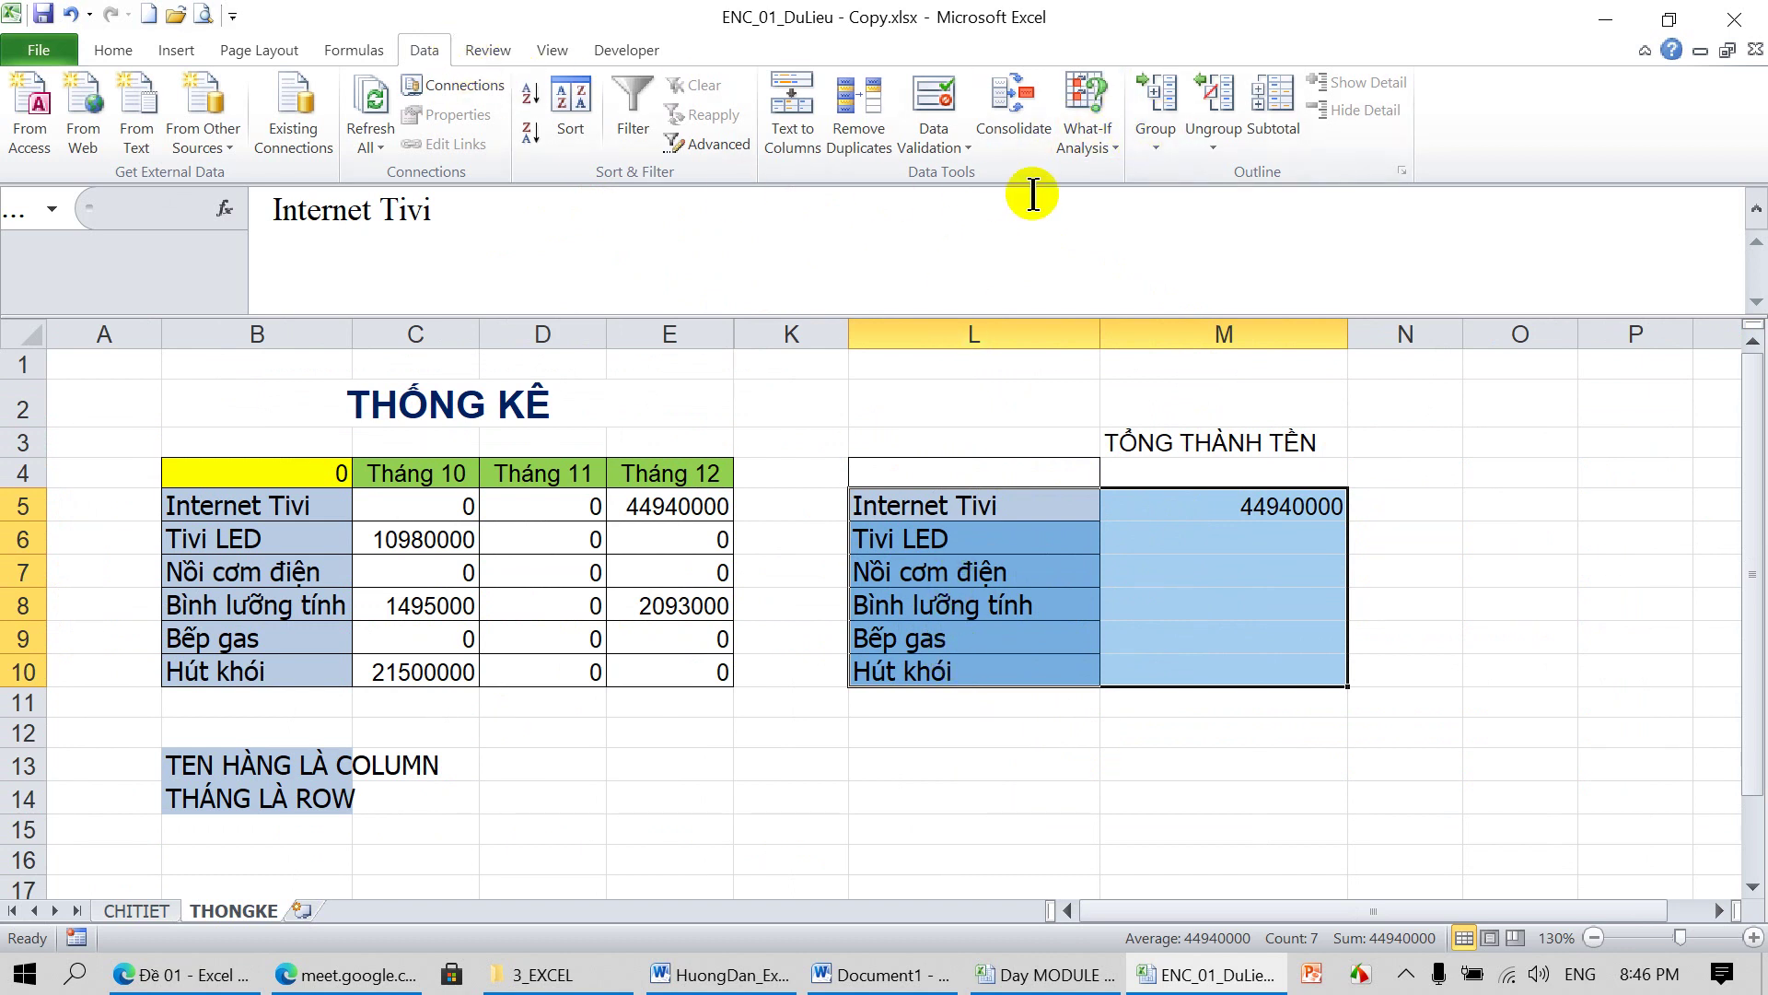
left_click(1106, 150)
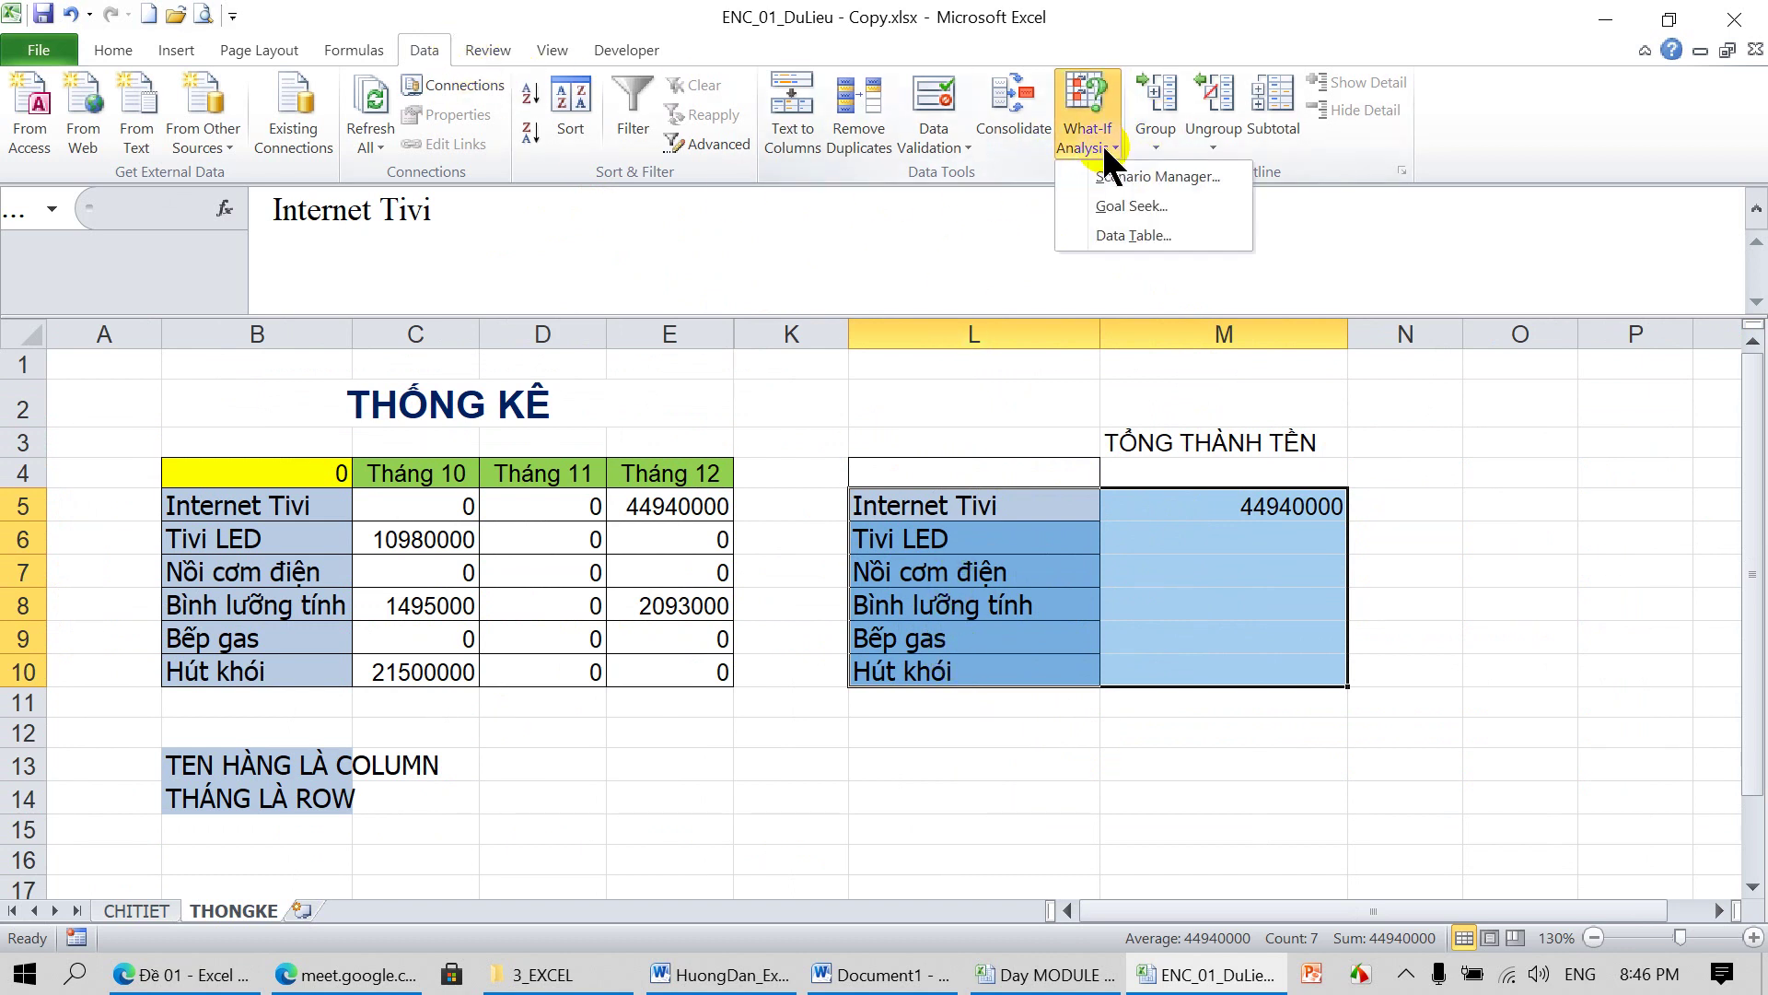
left_click(1111, 234)
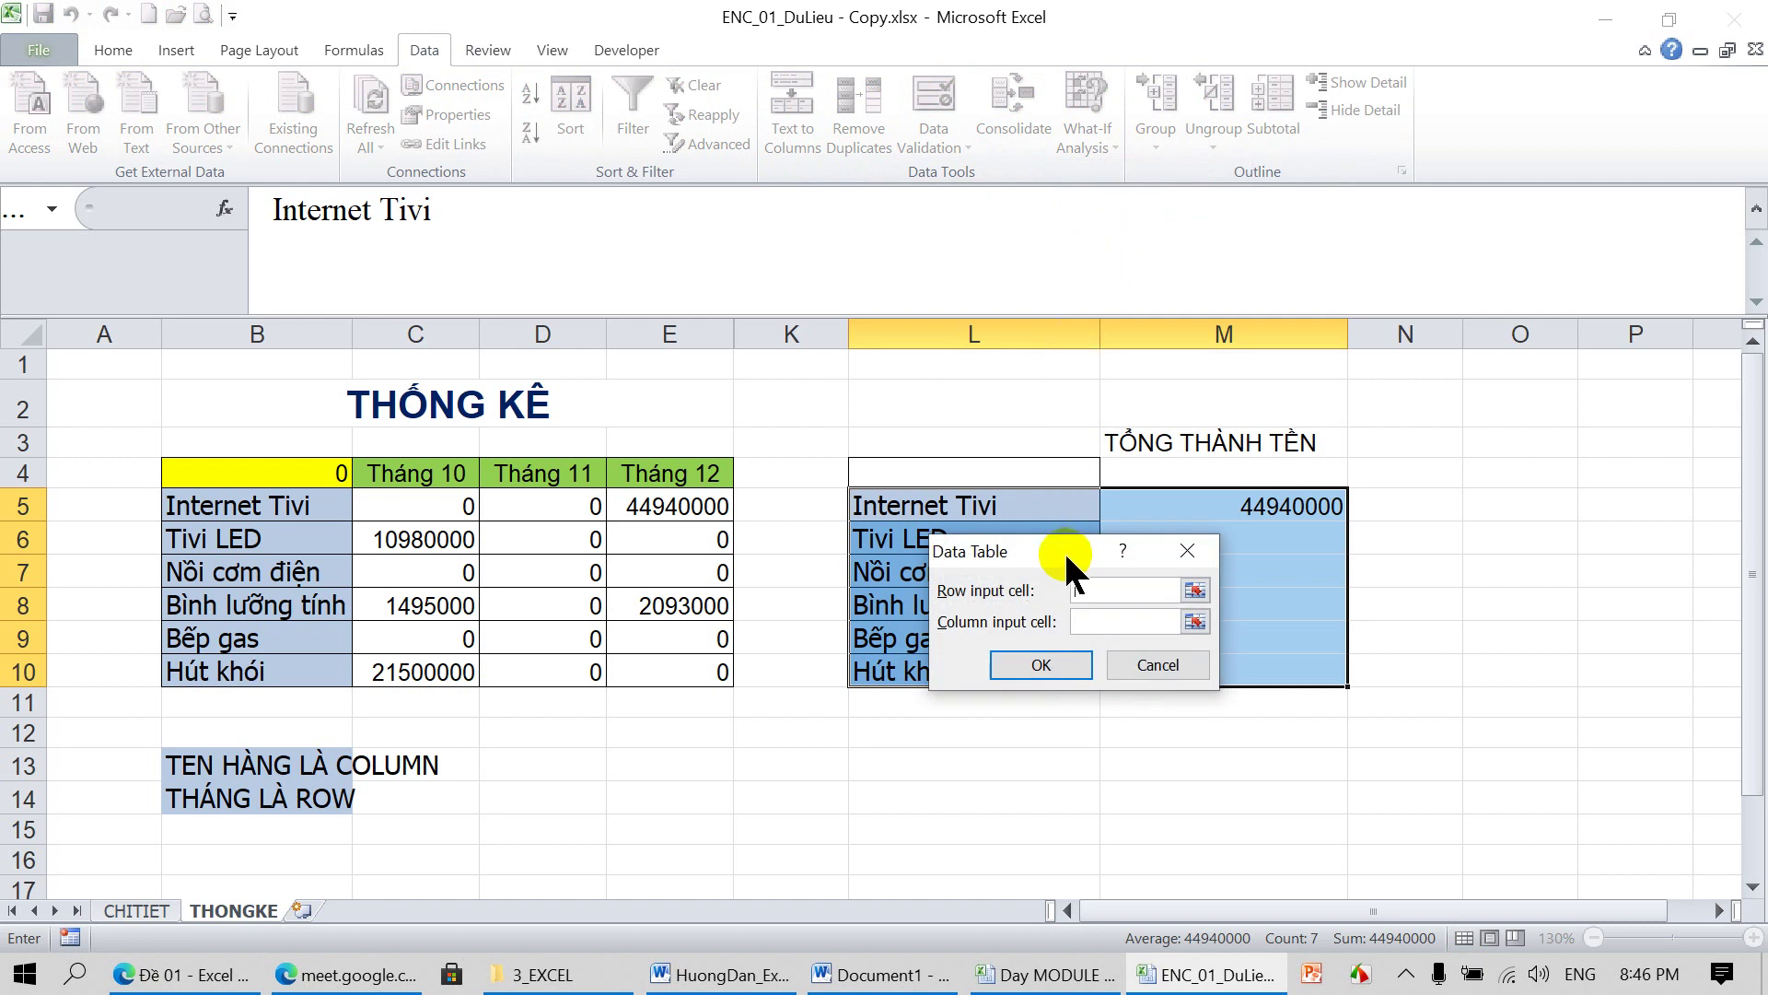
left_click_drag(1067, 550, 1509, 588)
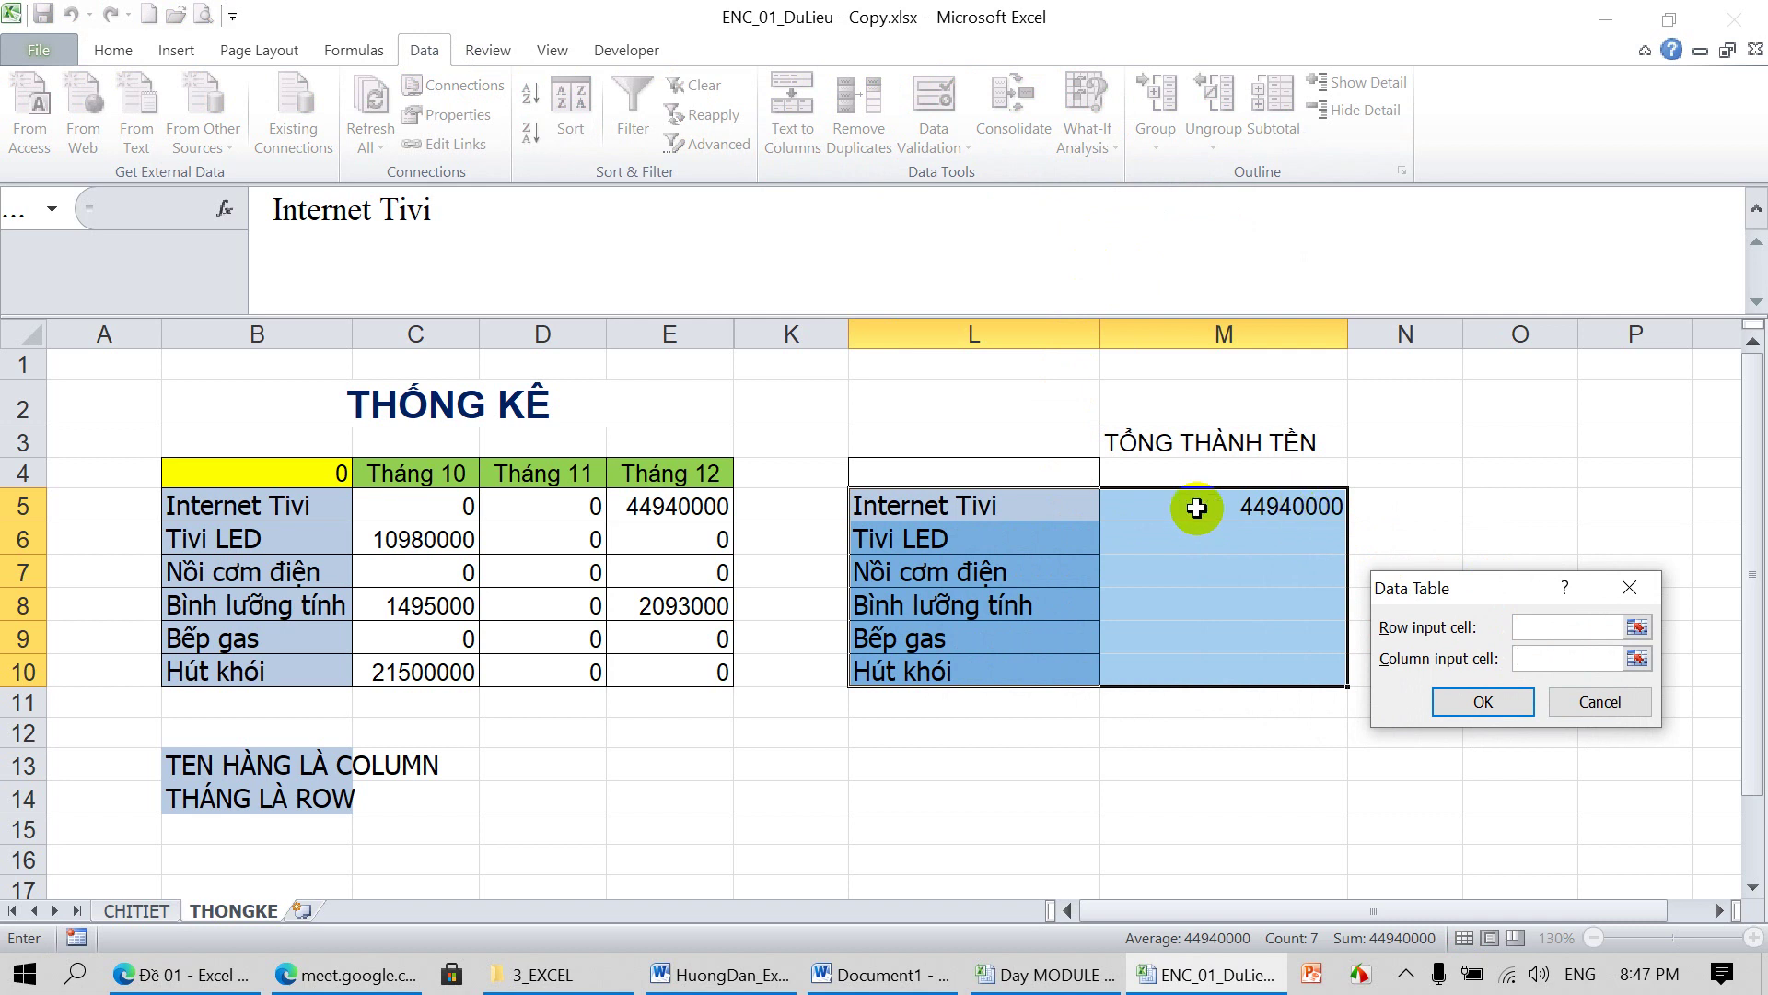
left_click(961, 506)
left_click(1469, 704)
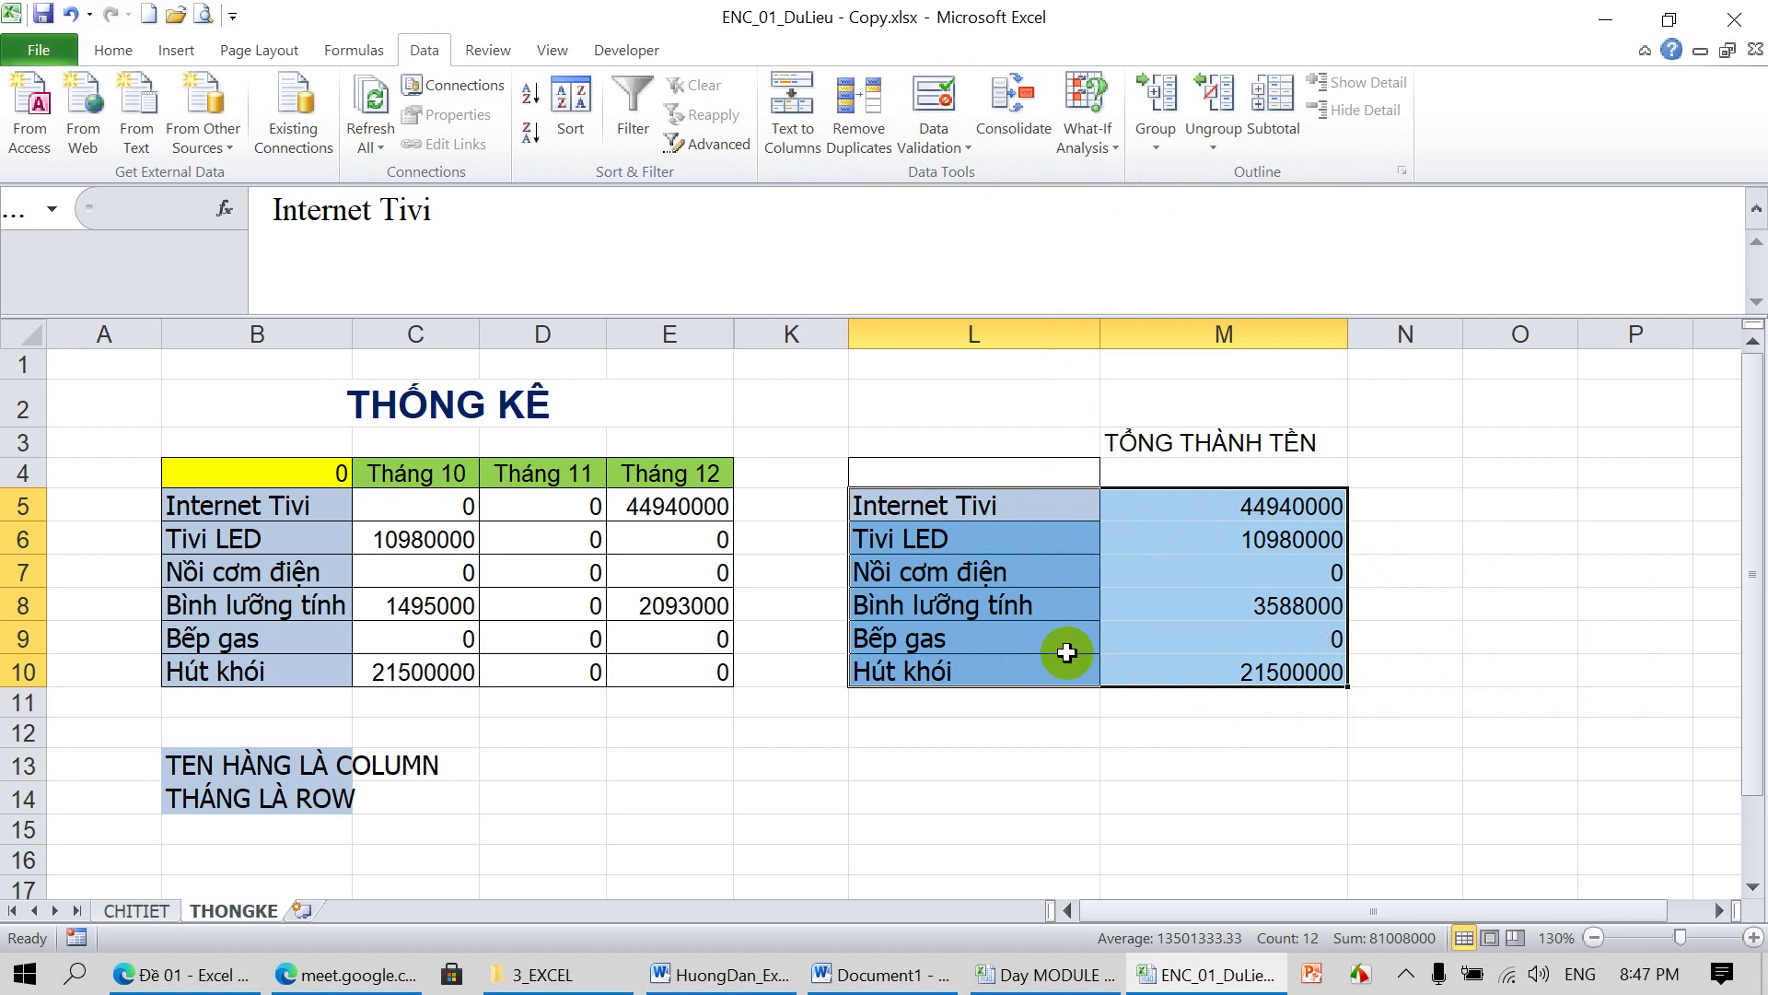
left_click(1229, 757)
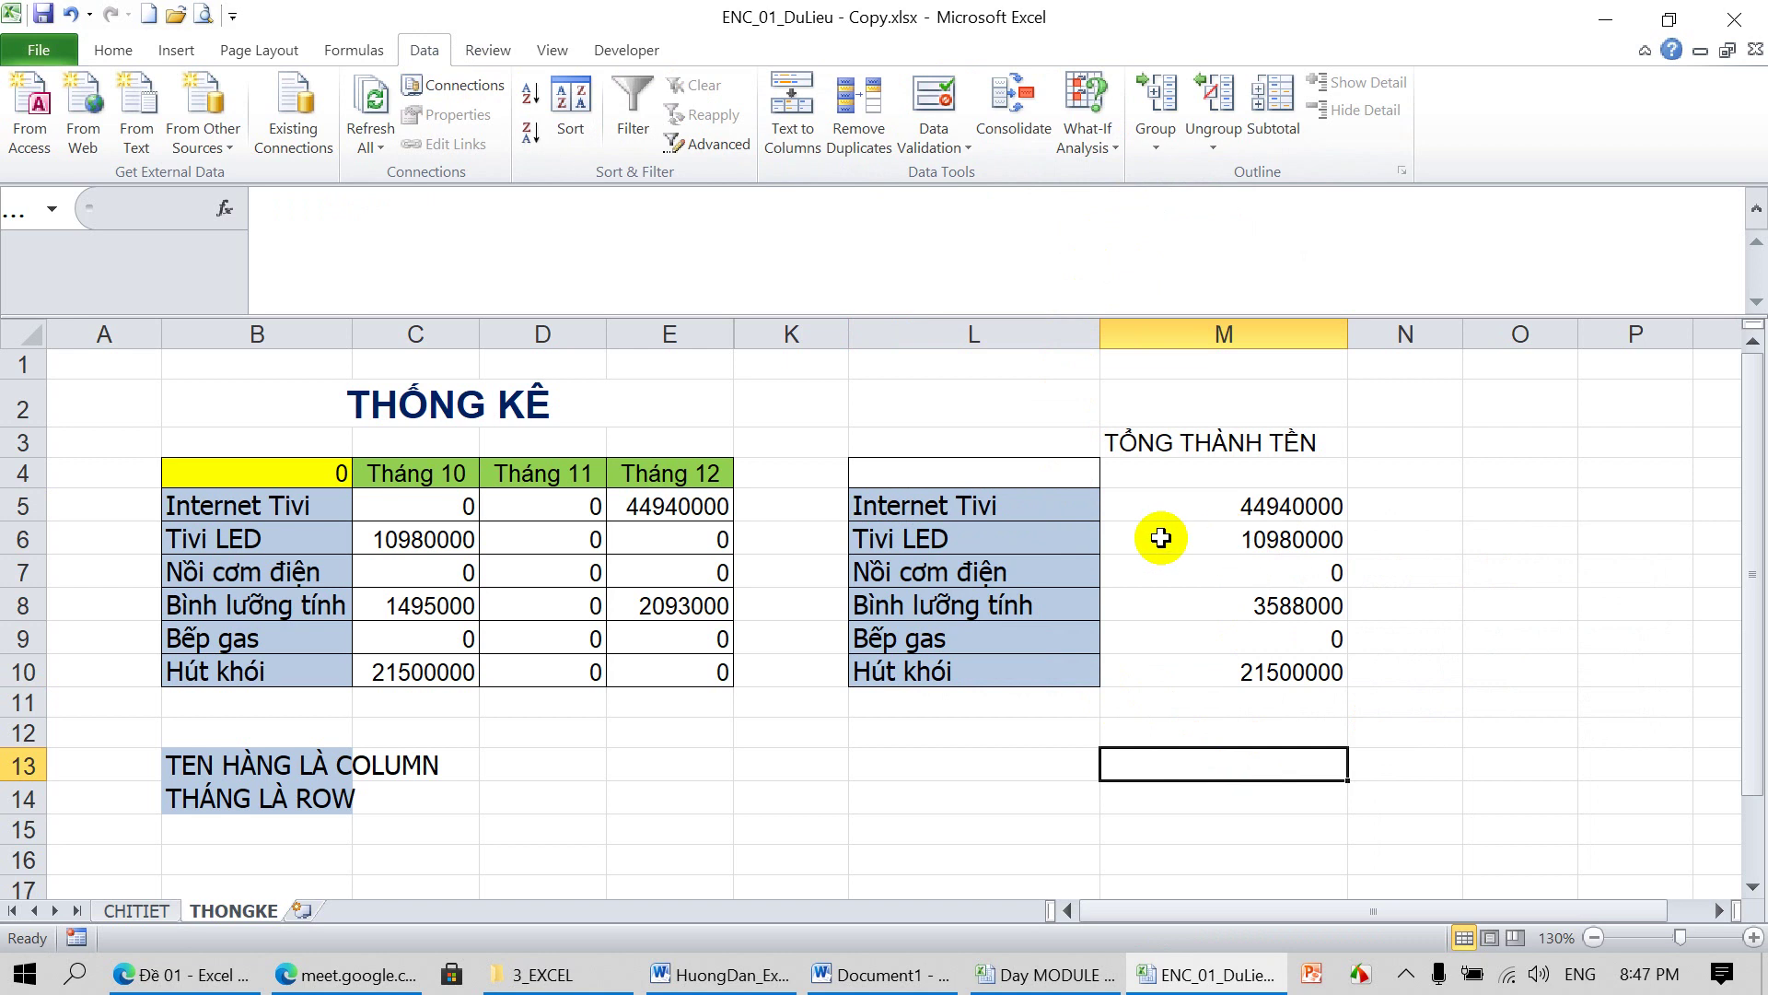
Review the formulas in B4 and M6, then copy the product names in L4:L10
left_click(240, 477)
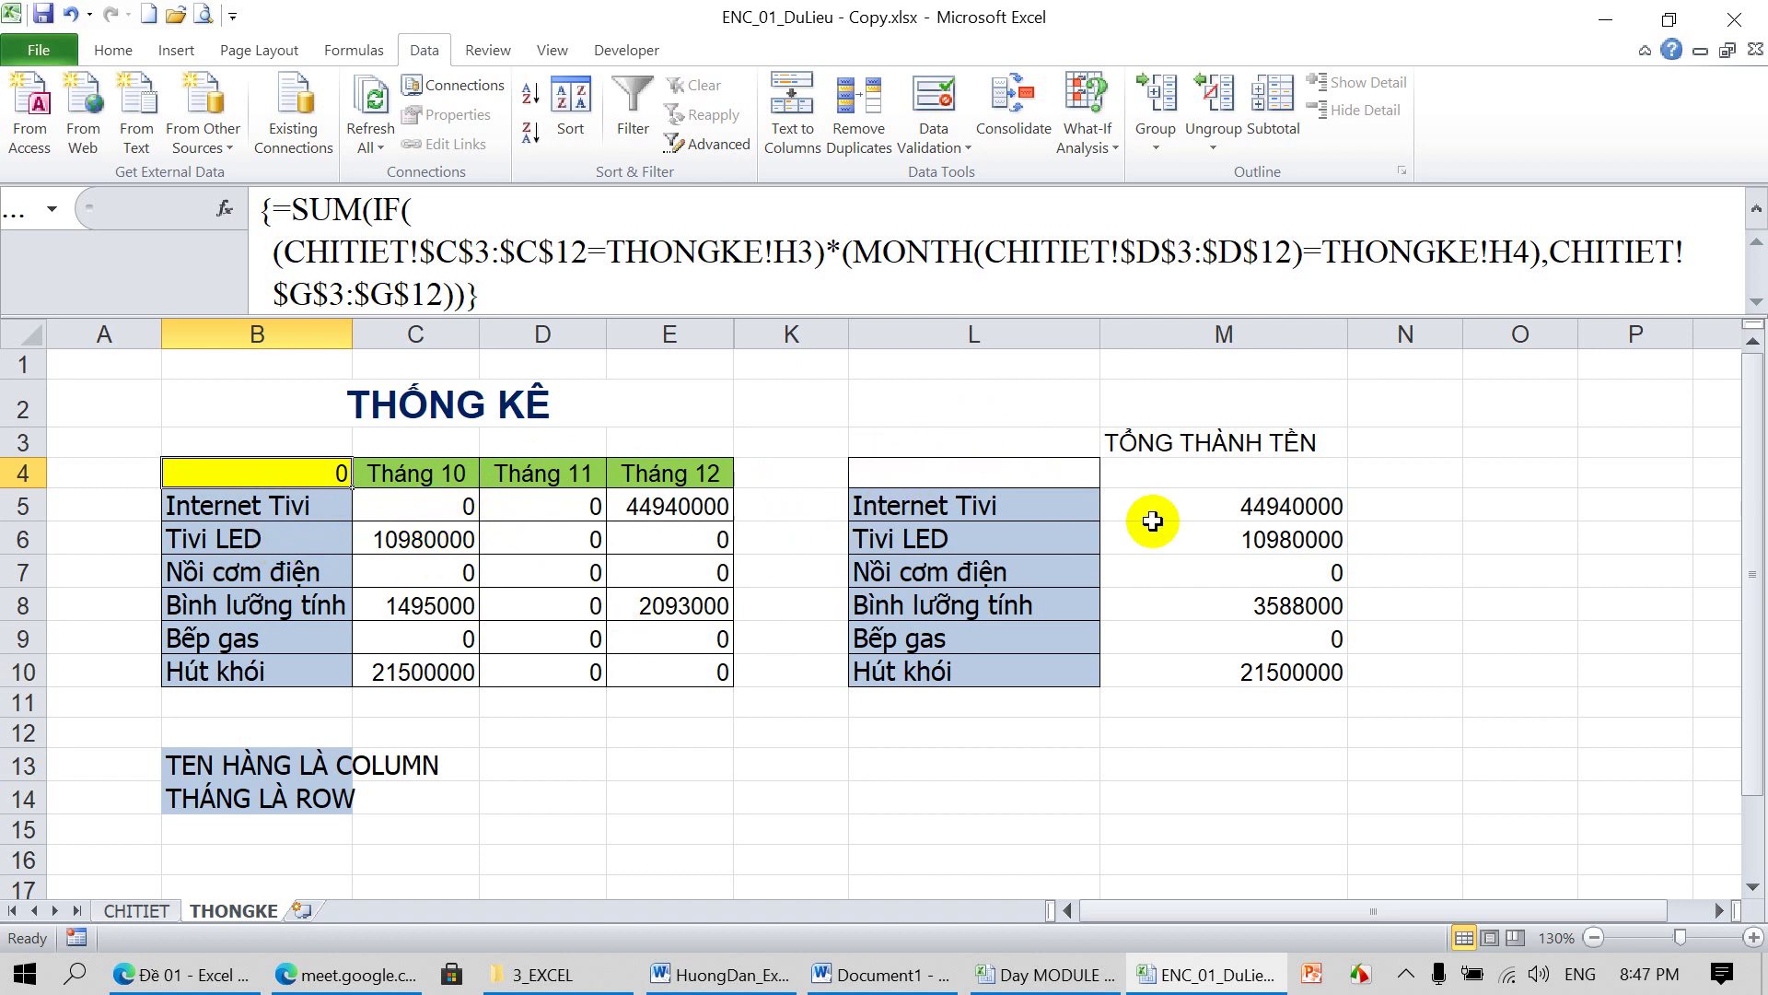
left_click(1264, 546)
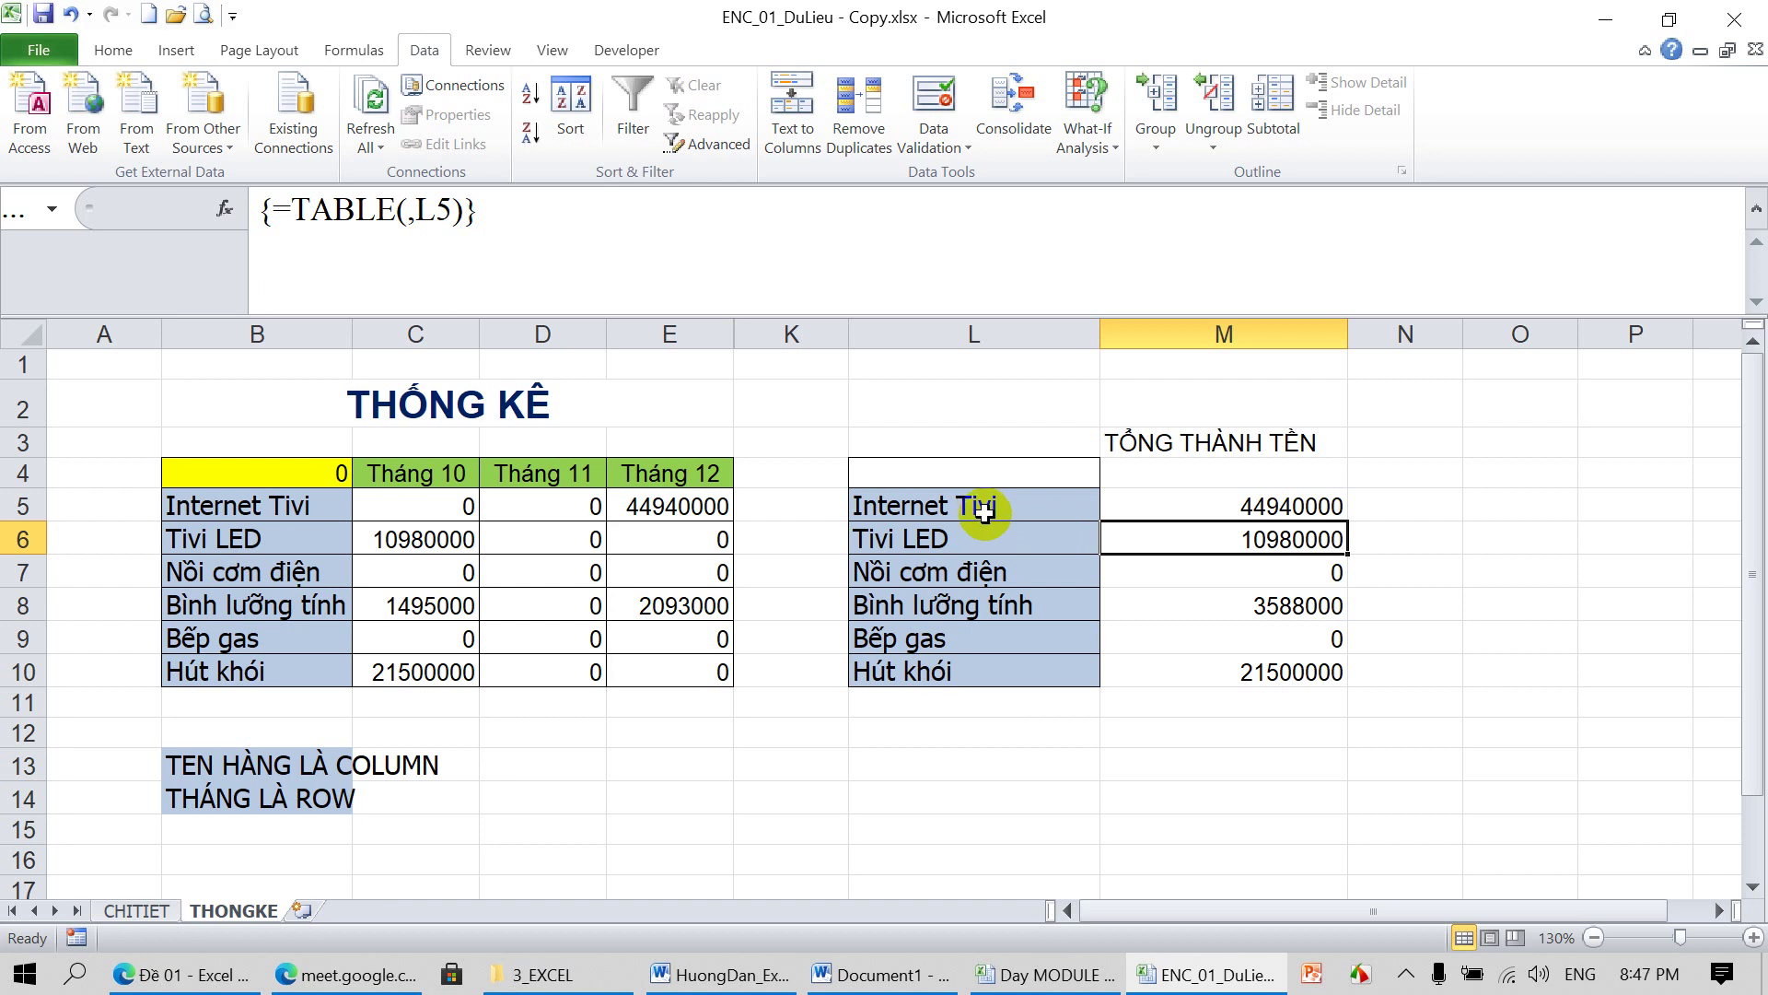
left_click_drag(970, 481, 970, 677)
key("ctrl+c")
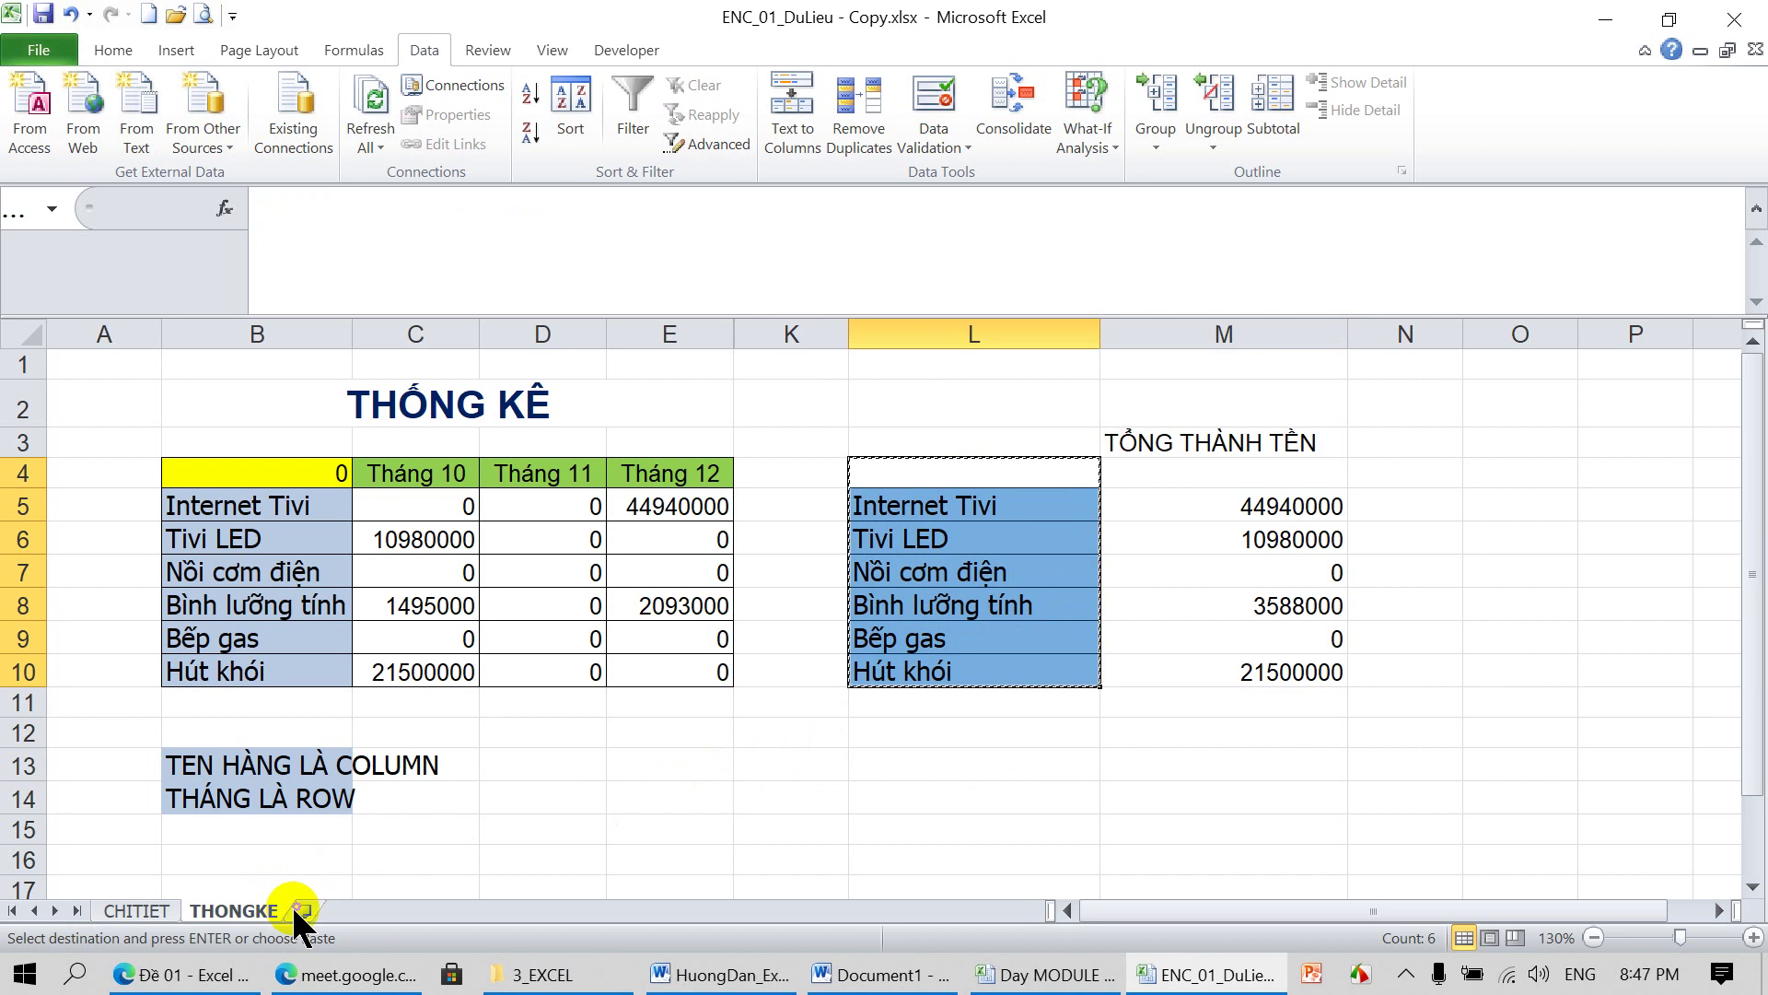
Add a new sheet and paste the product list transposed across row 10 starting at E10
left_click(300, 911)
left_click(414, 568)
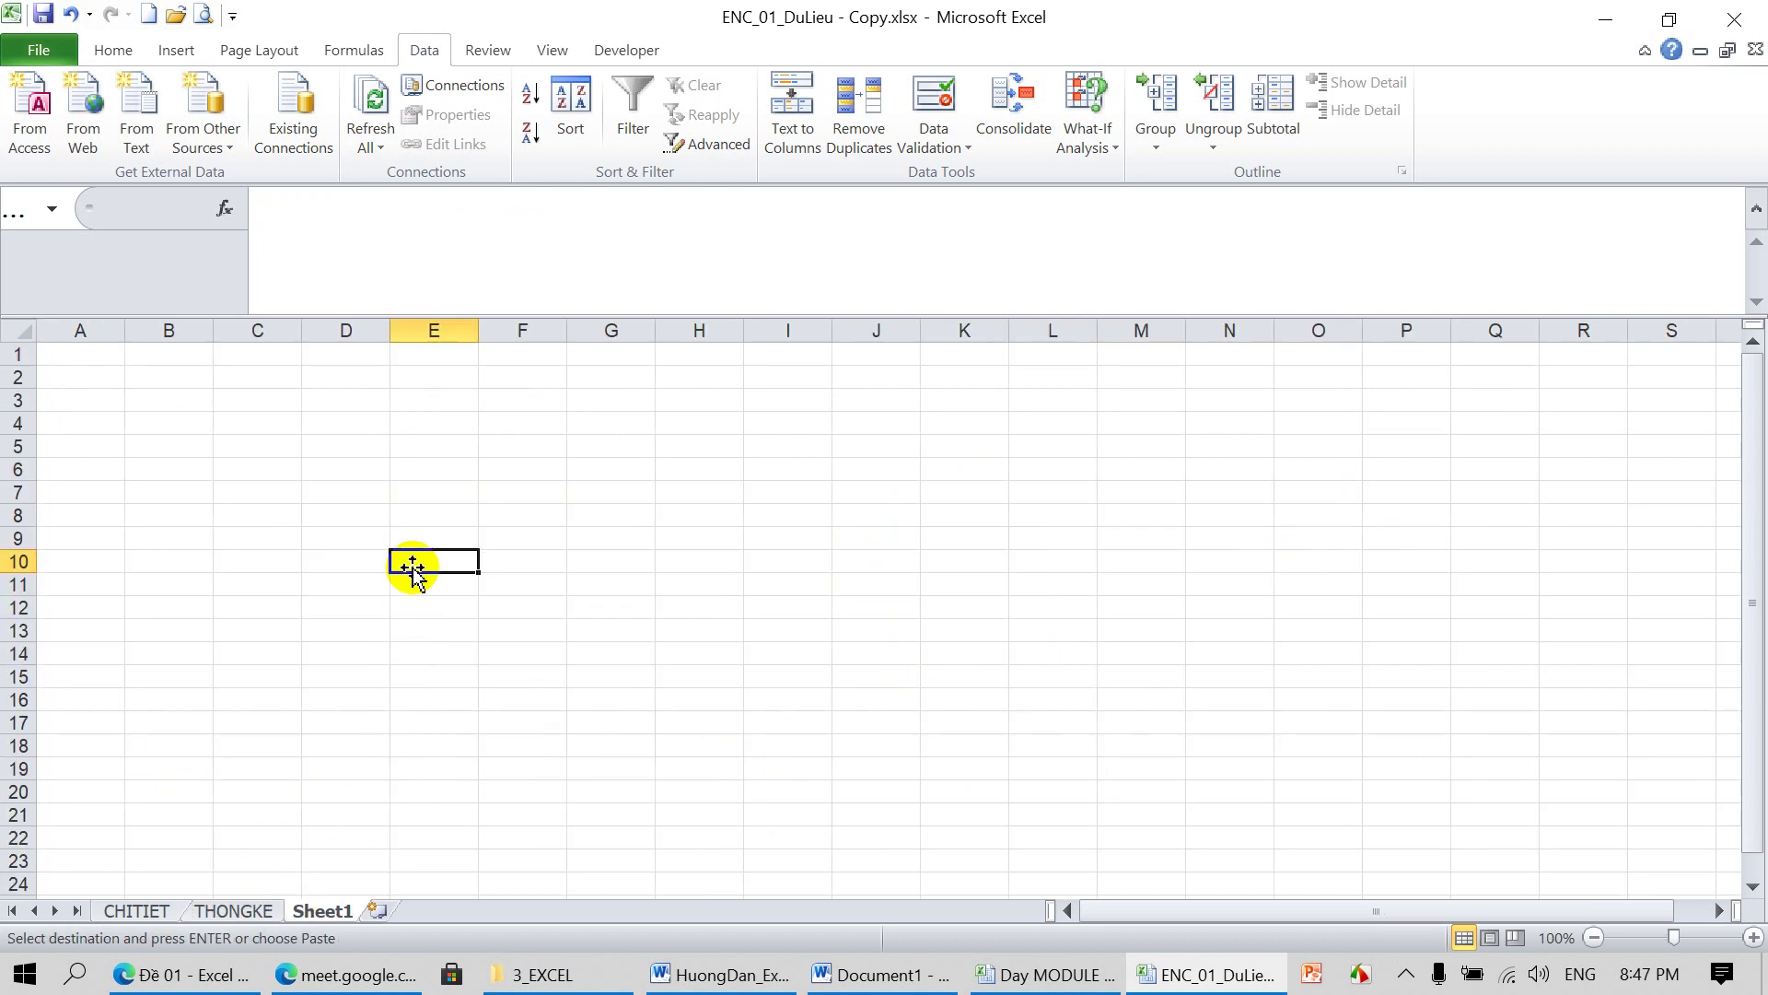
right_click(413, 568)
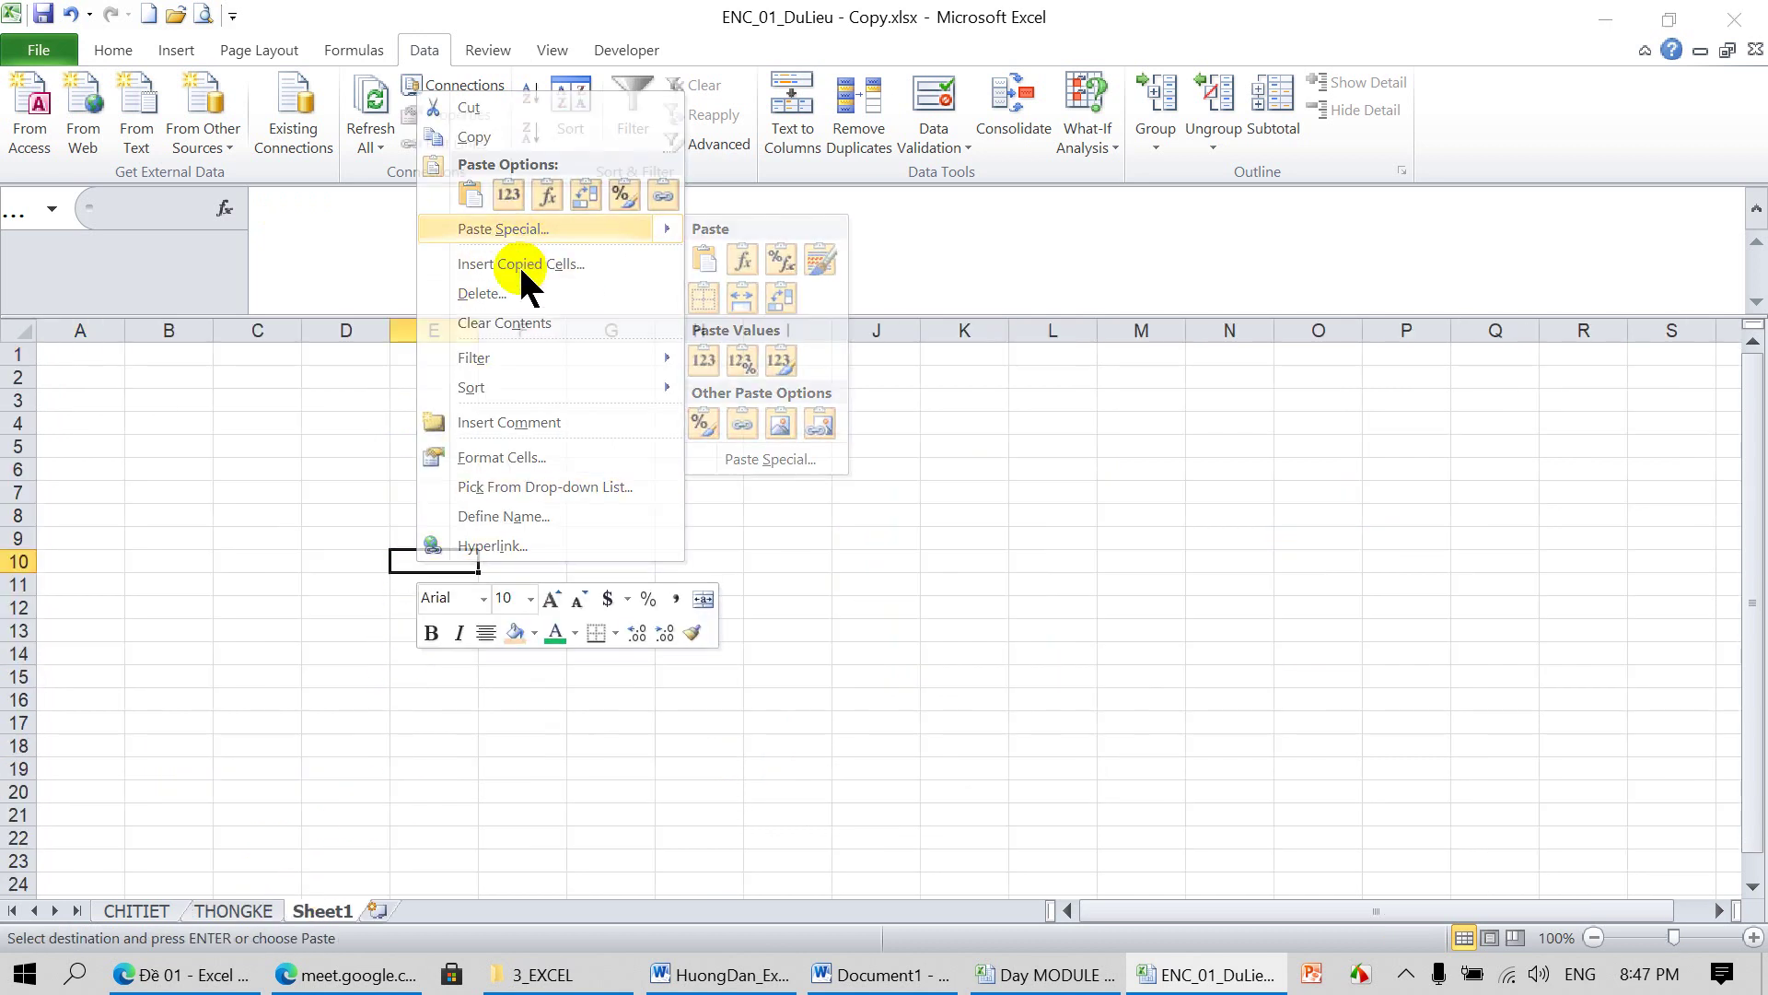
left_click(520, 231)
left_click(551, 372)
left_click(590, 416)
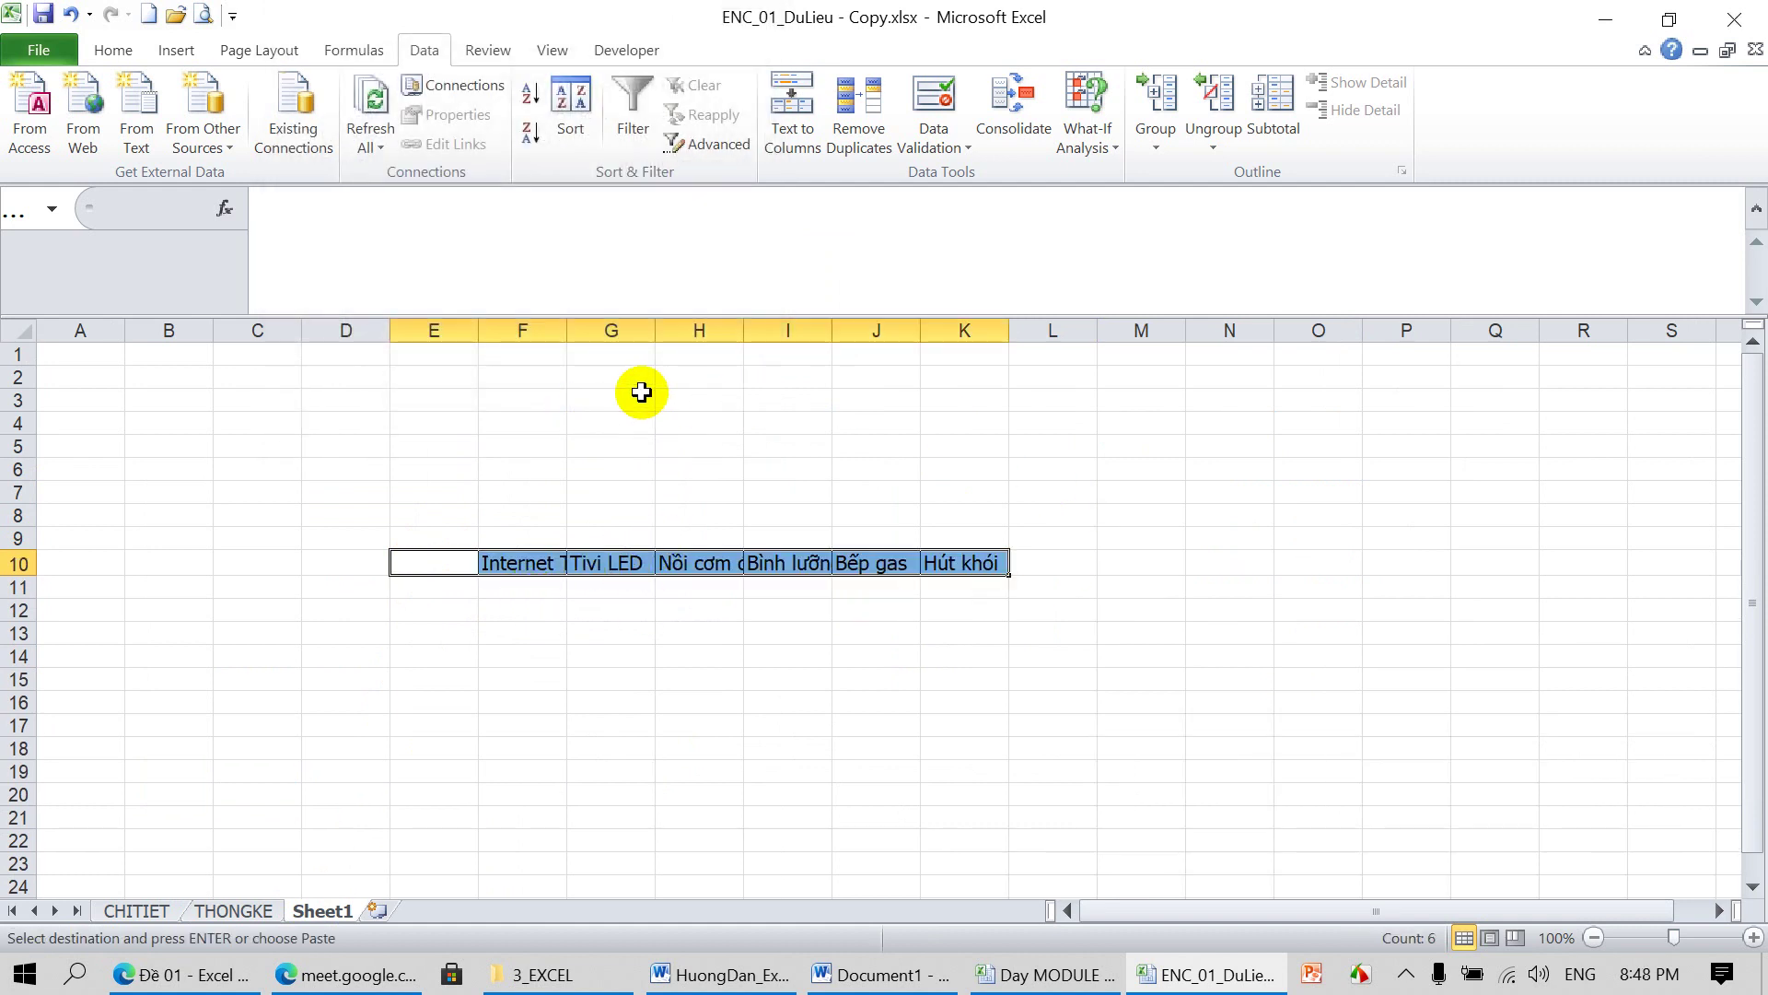
Widen columns F through K so every product name in row 10 shows in full
left_click(551, 330)
left_click_drag(583, 338, 956, 364)
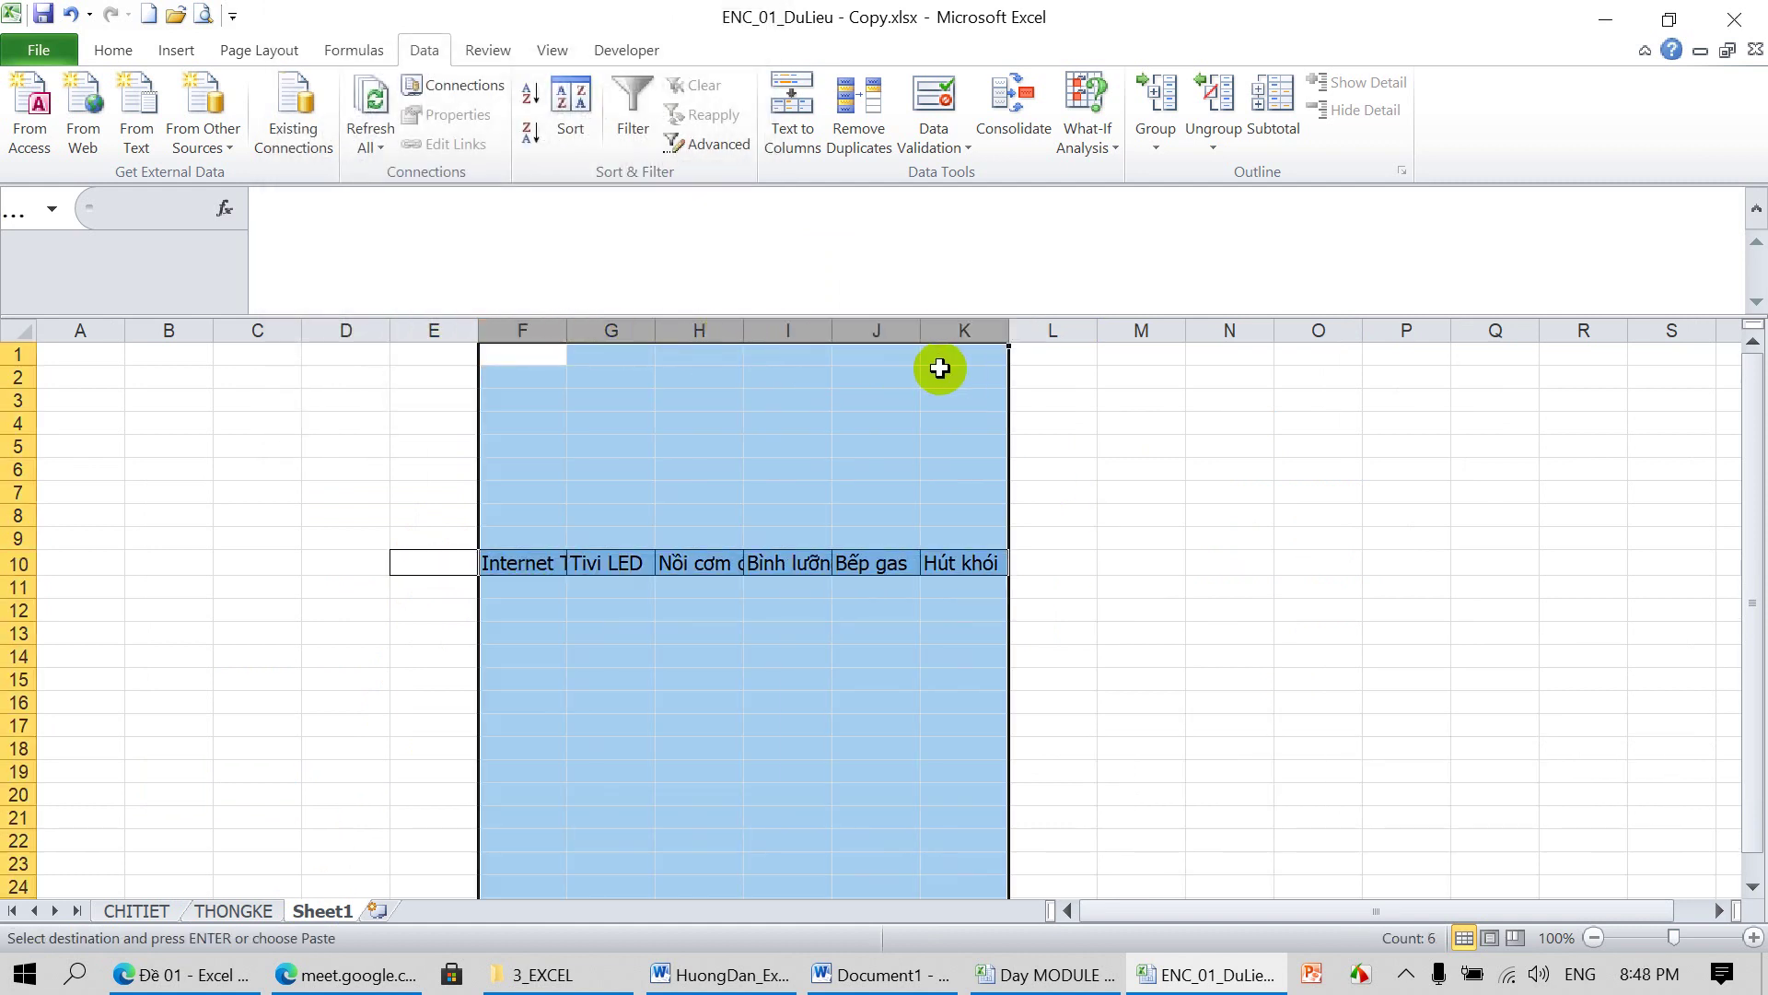
left_click_drag(746, 332, 881, 333)
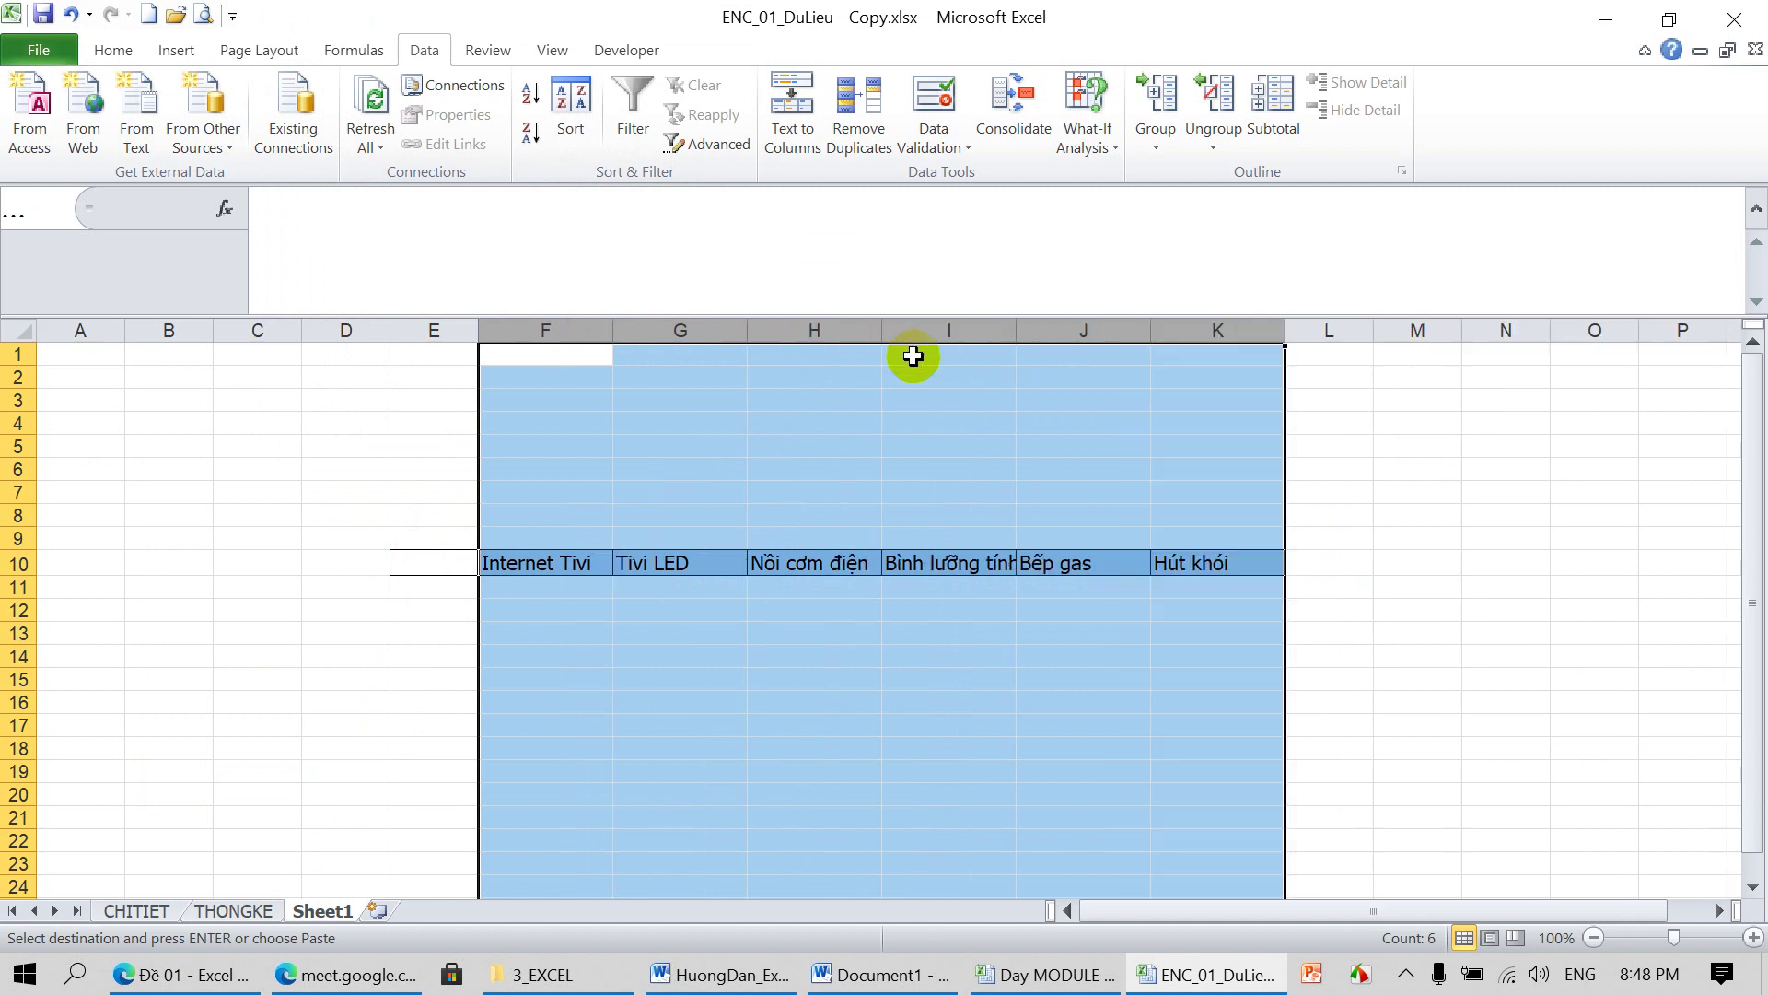
left_click_drag(614, 332, 630, 336)
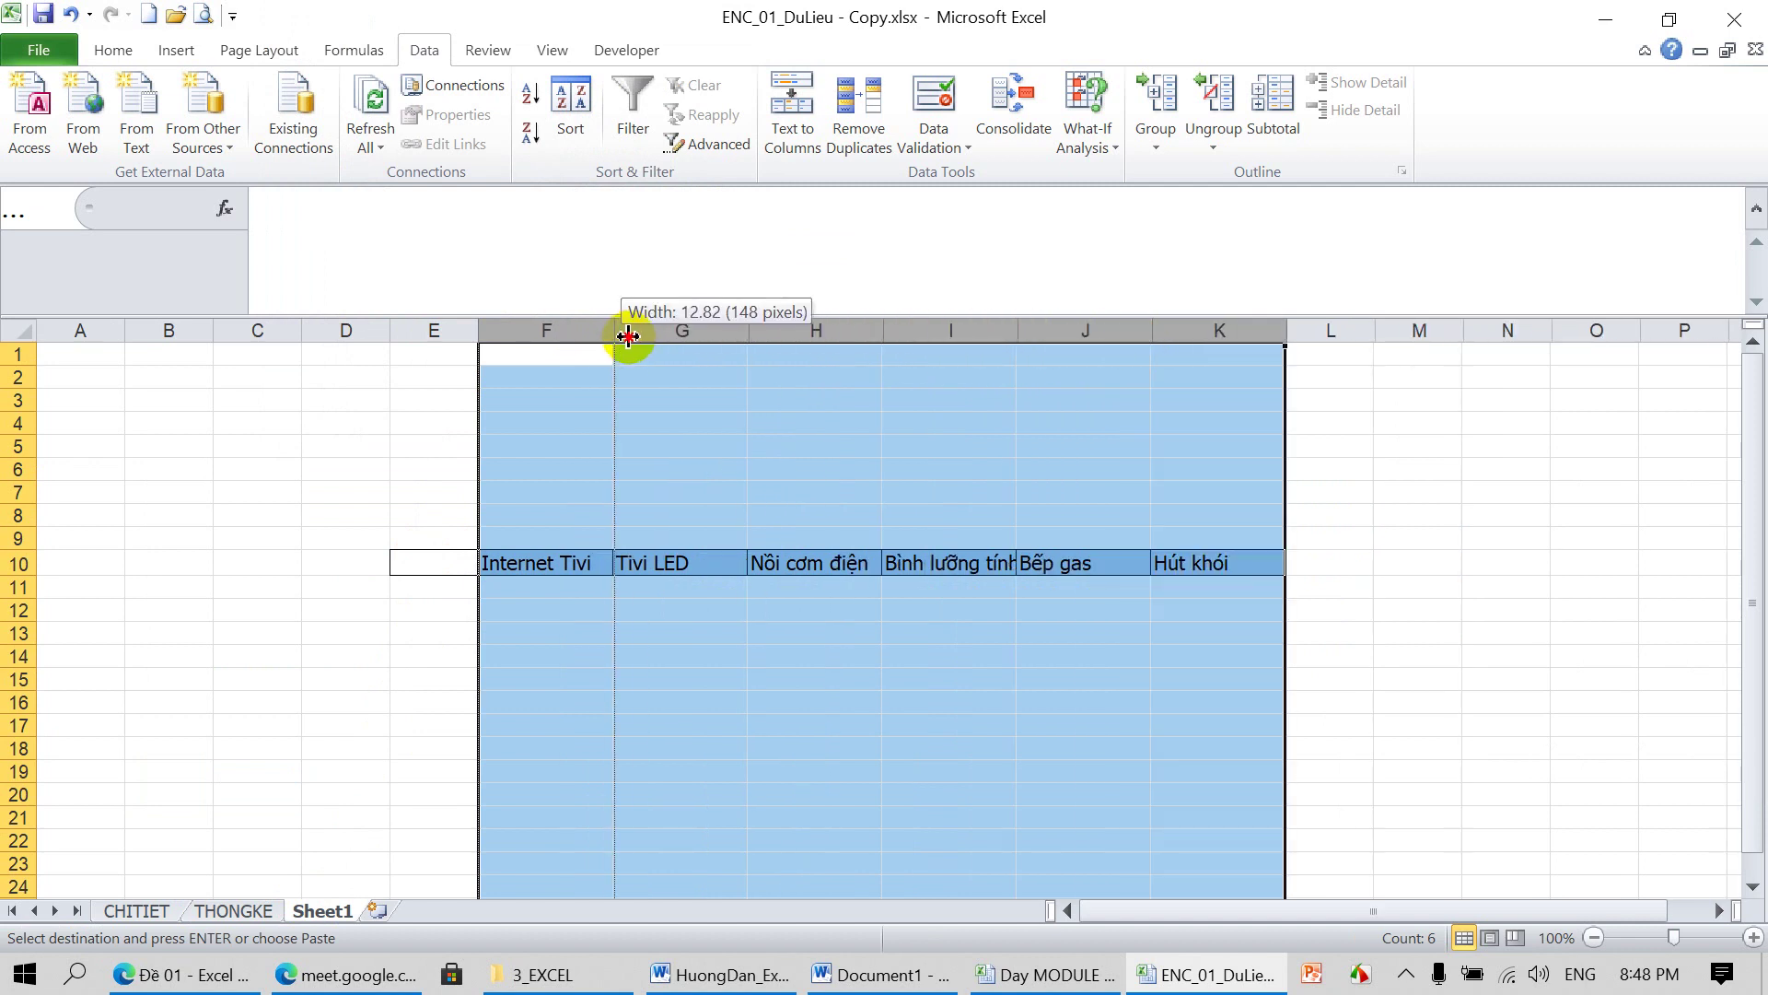
left_click(520, 595)
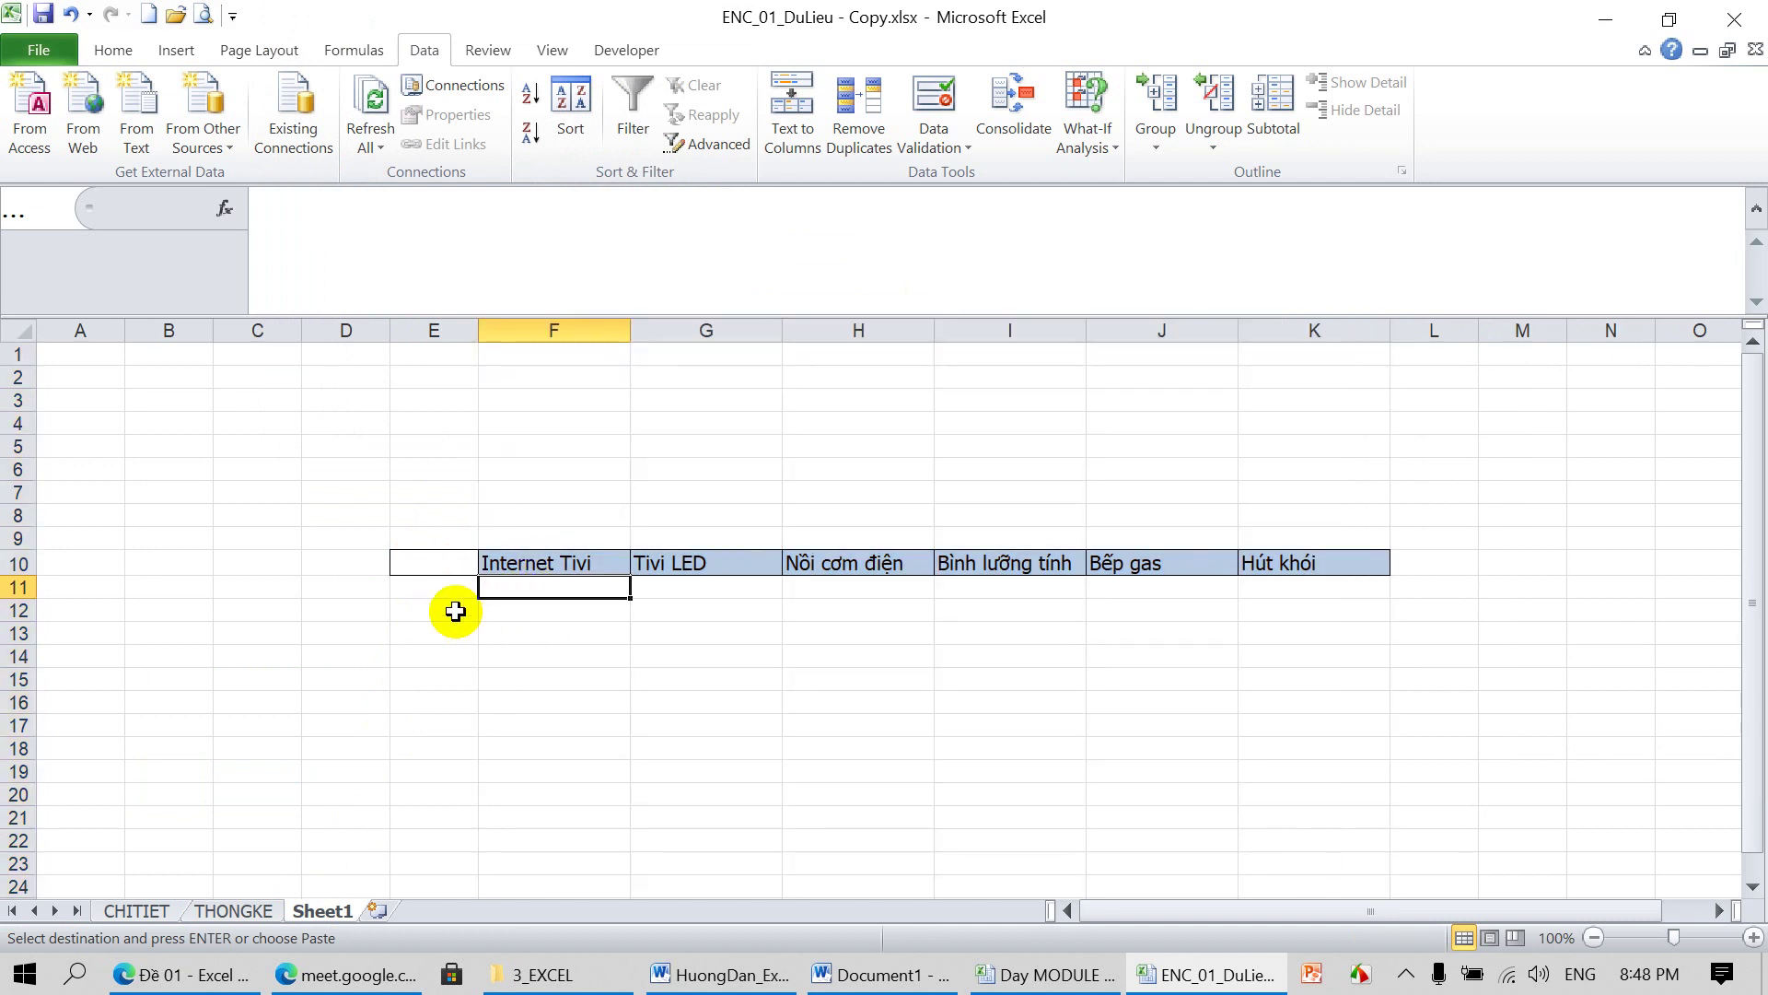
left_click(234, 911)
left_click(1243, 477)
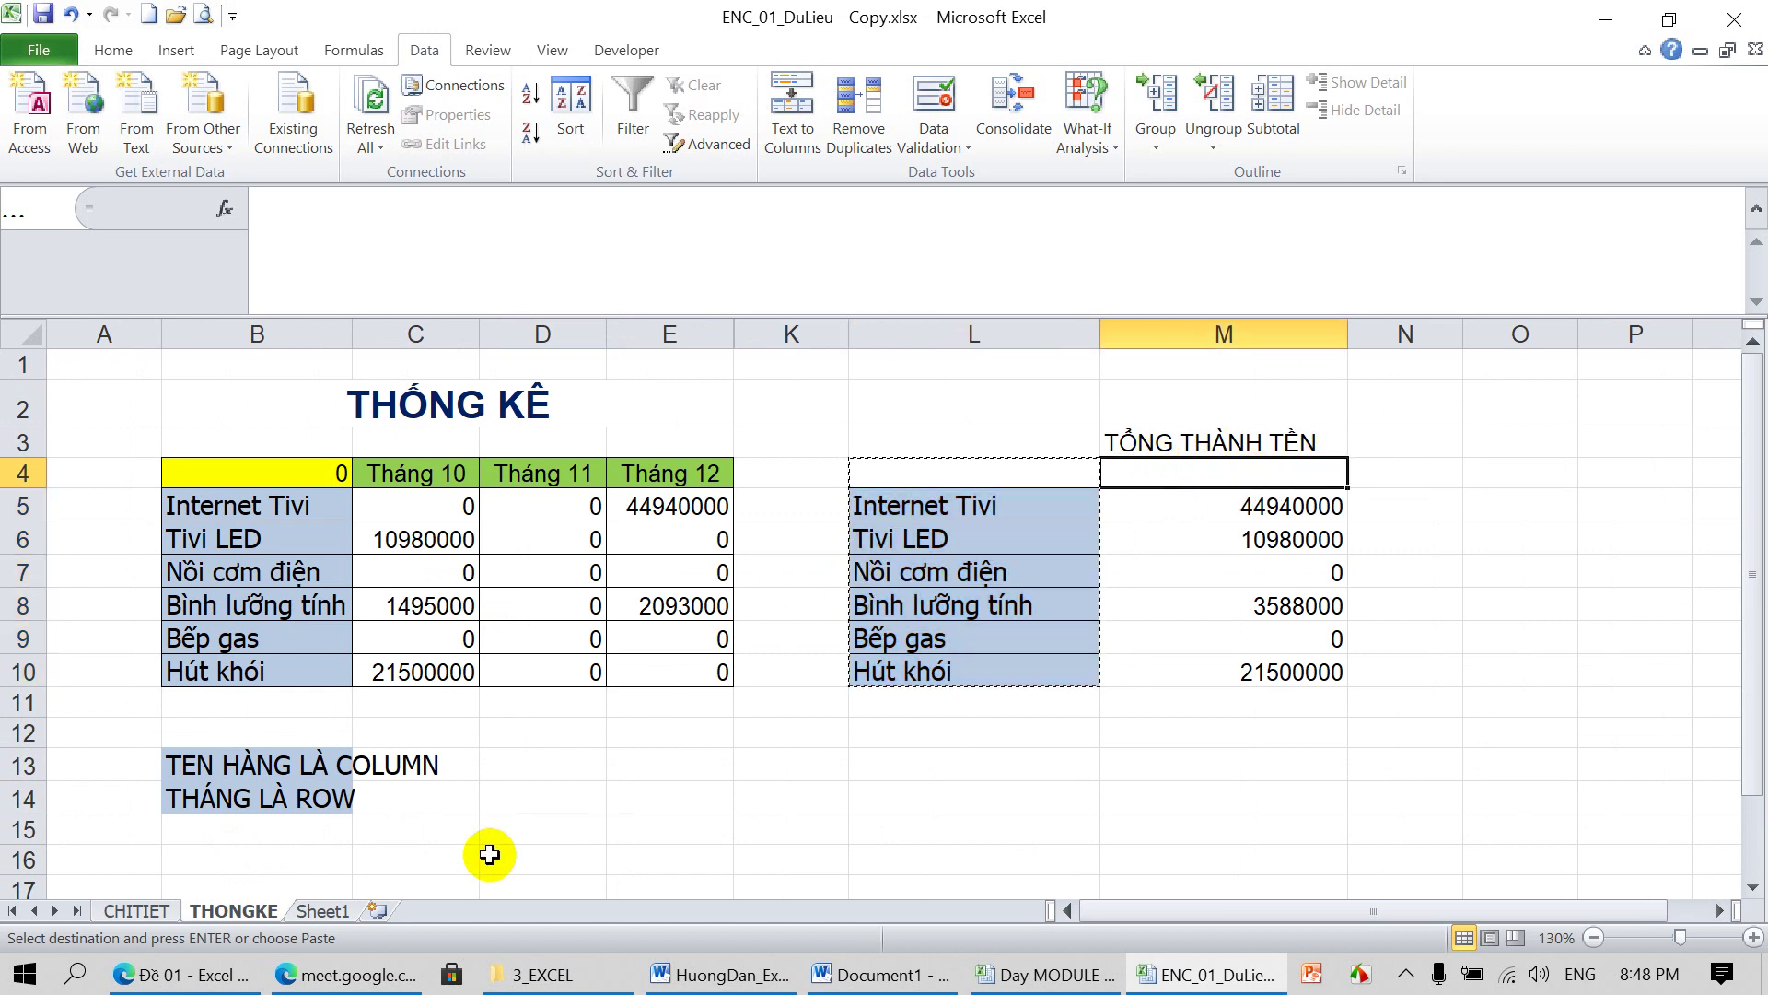
left_click(332, 912)
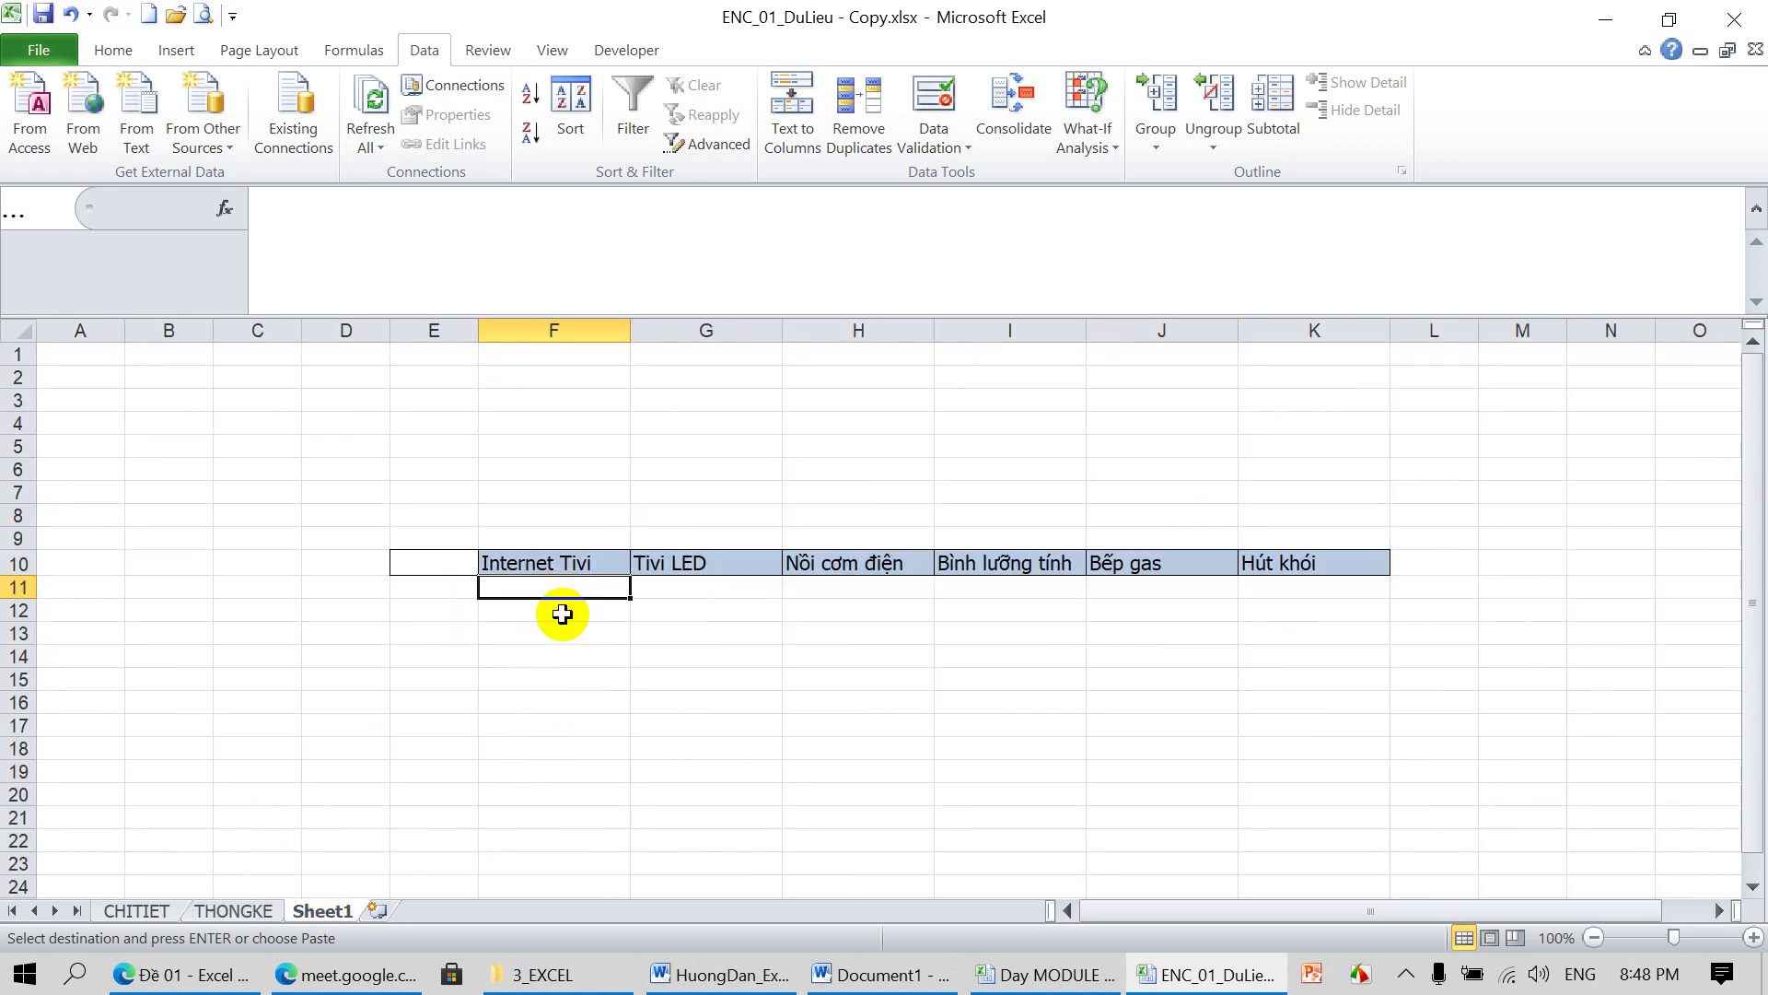
Enter =SUMIF(CHITIET!C3:C12,Sheet1!F10,CHITIET!G3:G12) in F11 to total 44940000 for Internet Tivi
type("=")
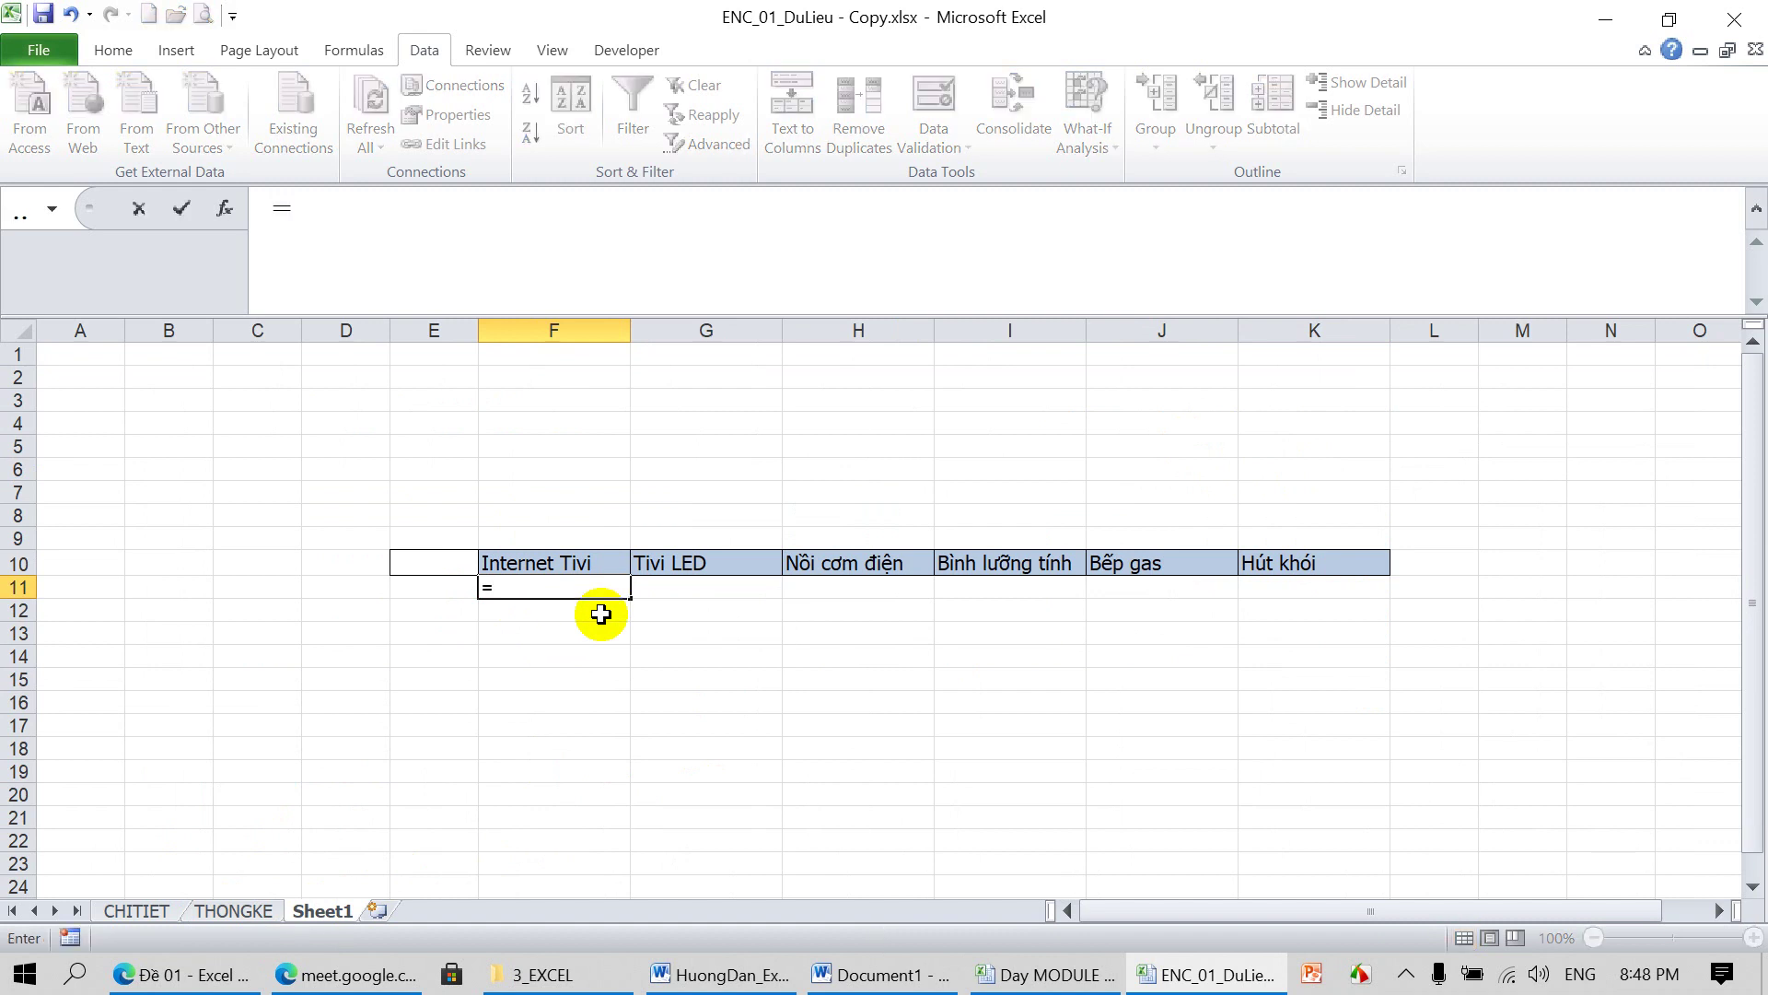
type("sumif")
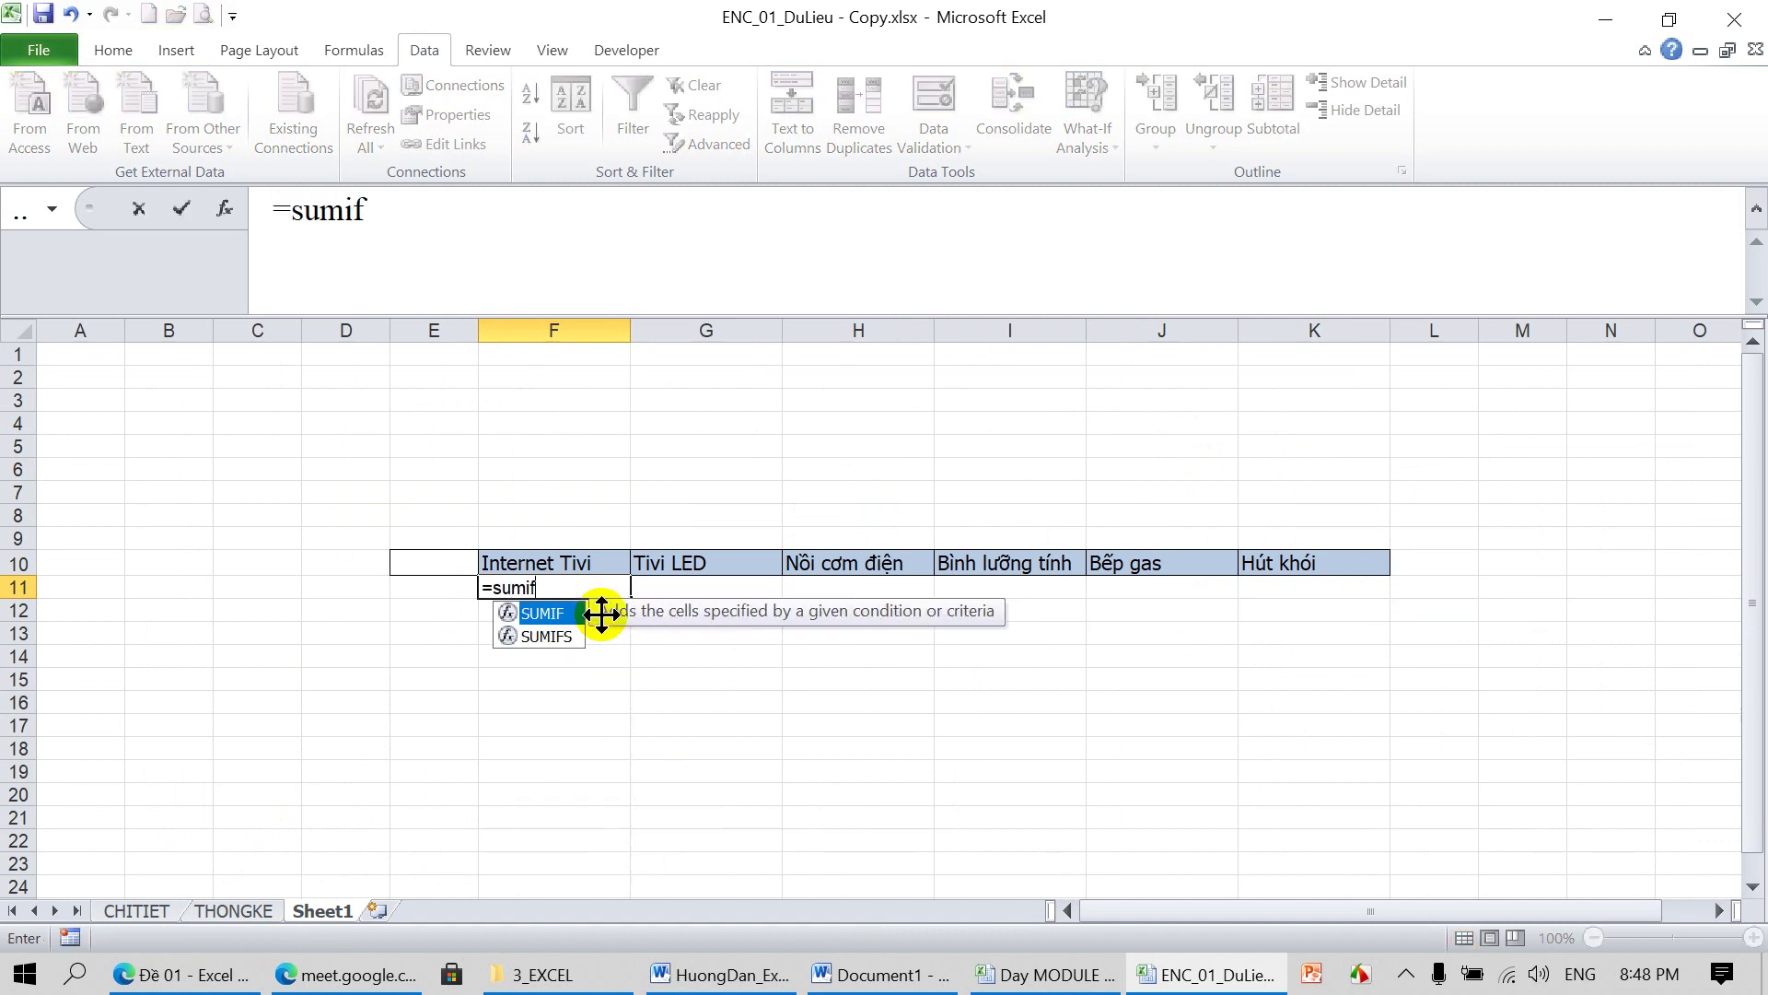
type("(")
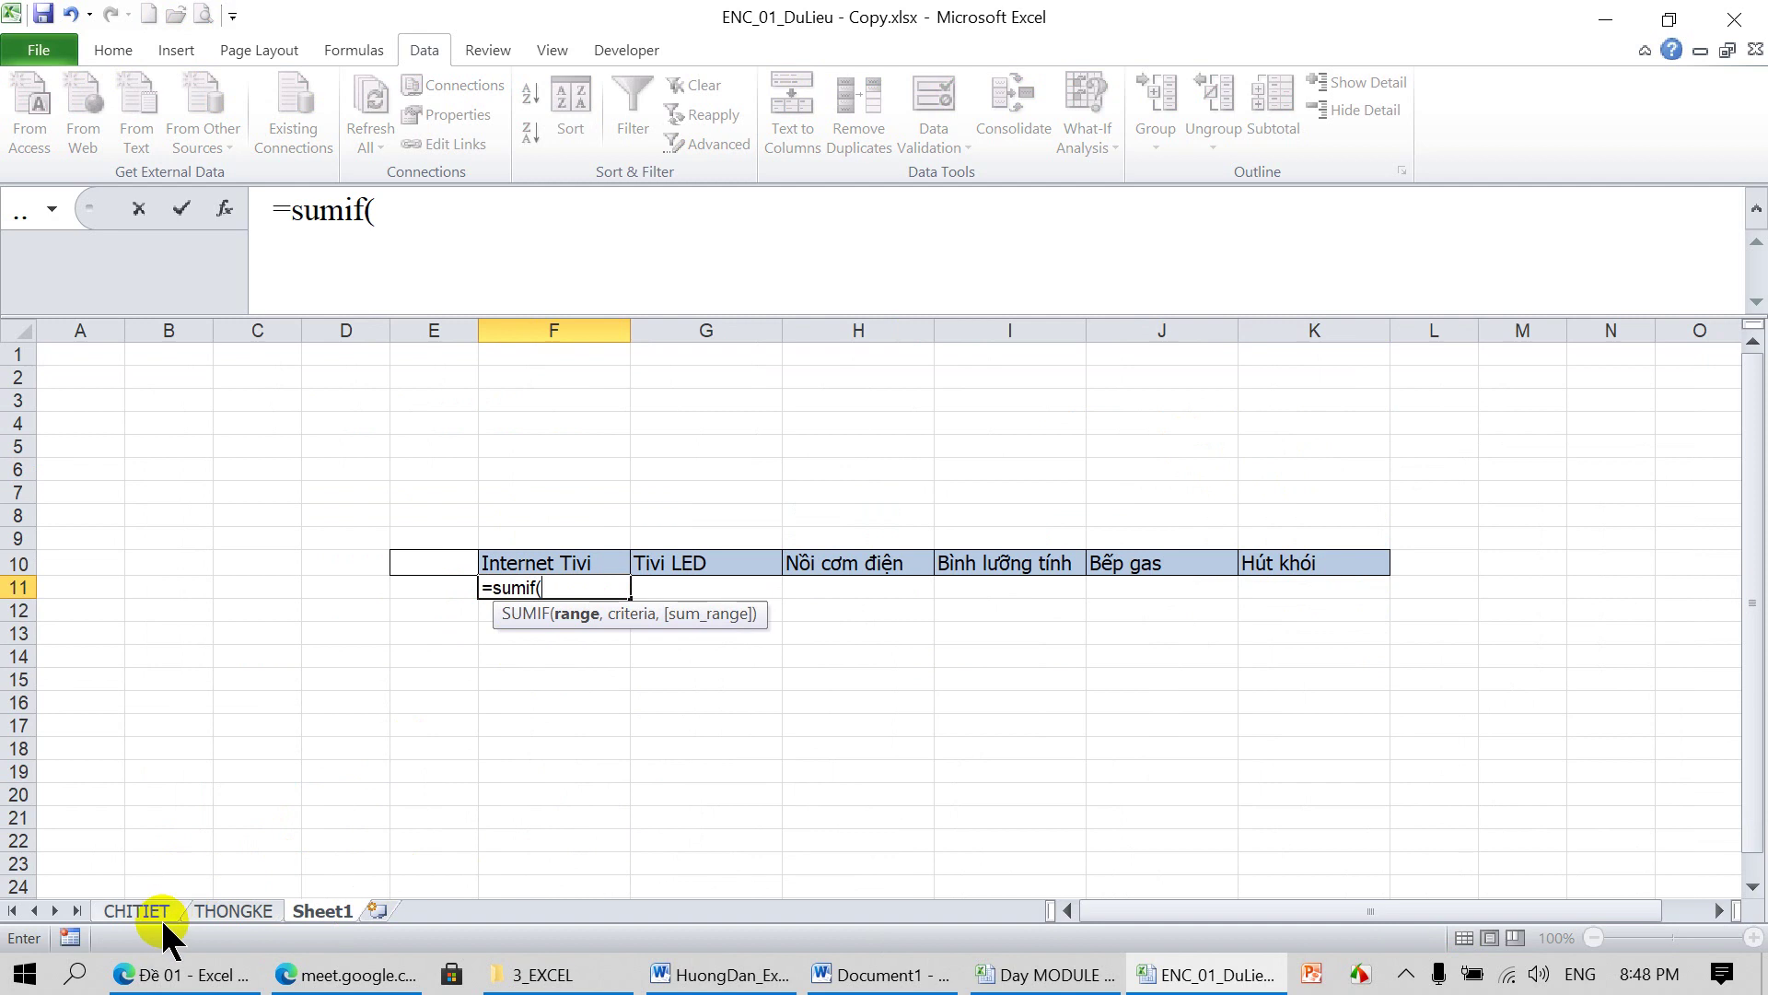
left_click(149, 903)
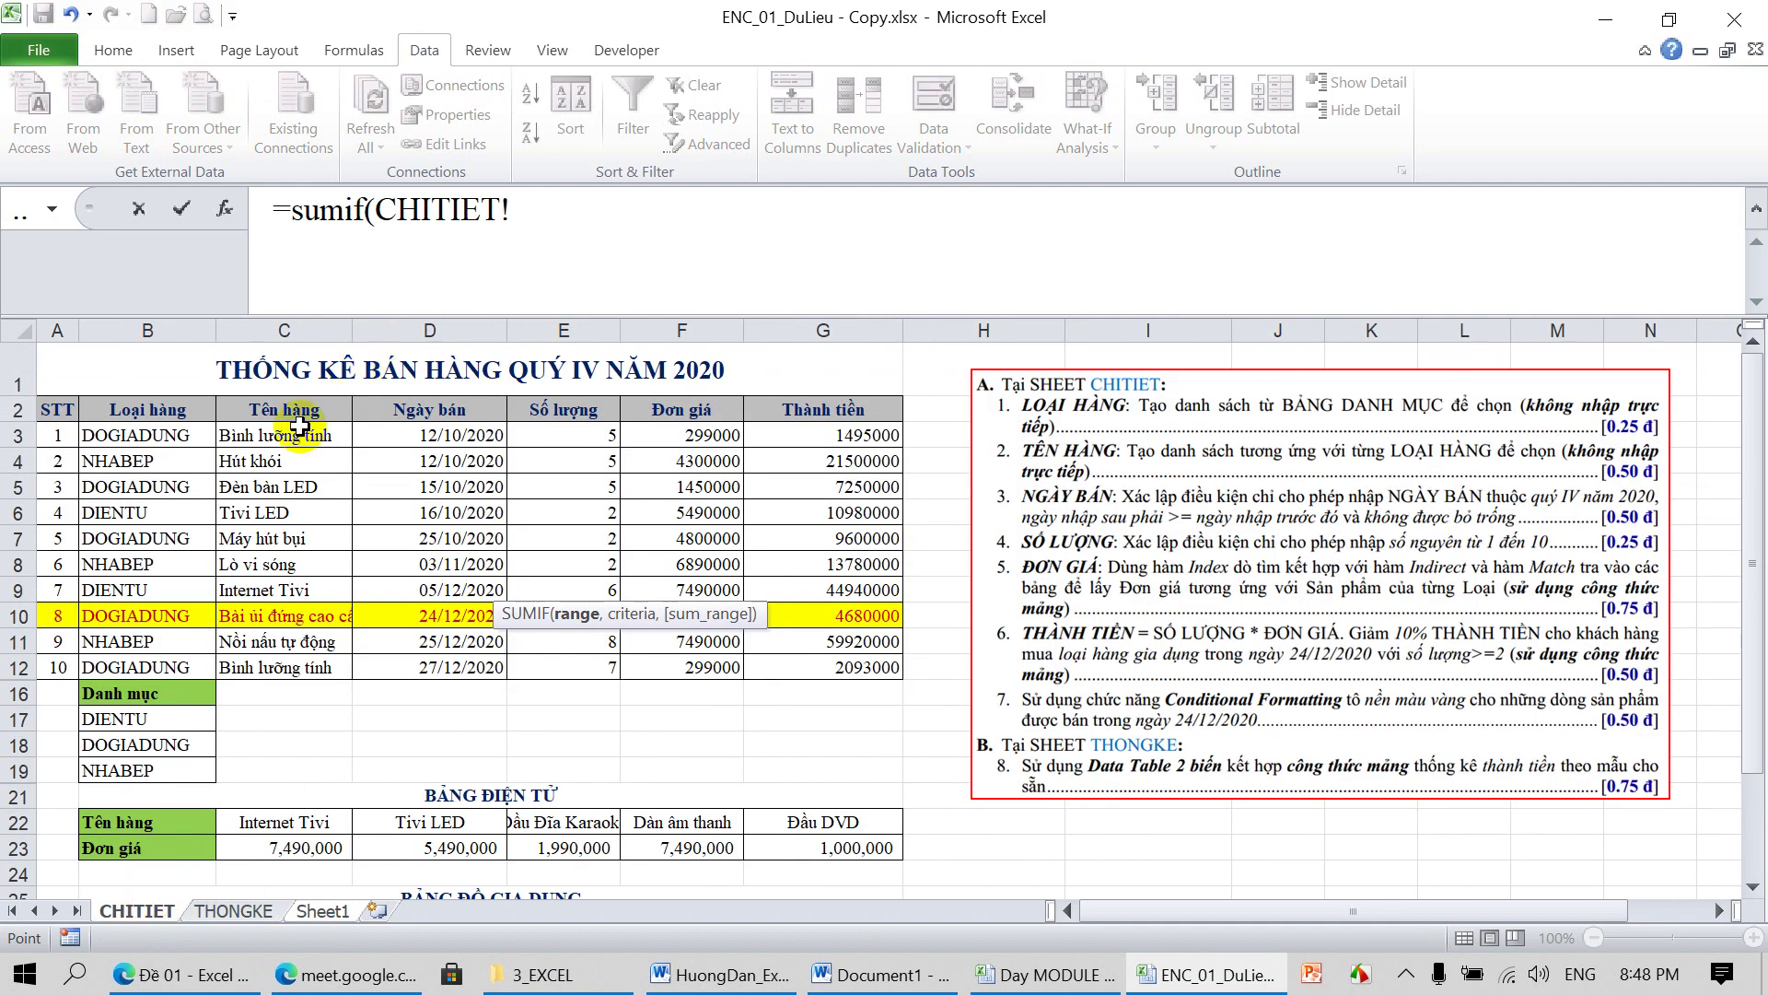
left_click_drag(279, 436, 293, 664)
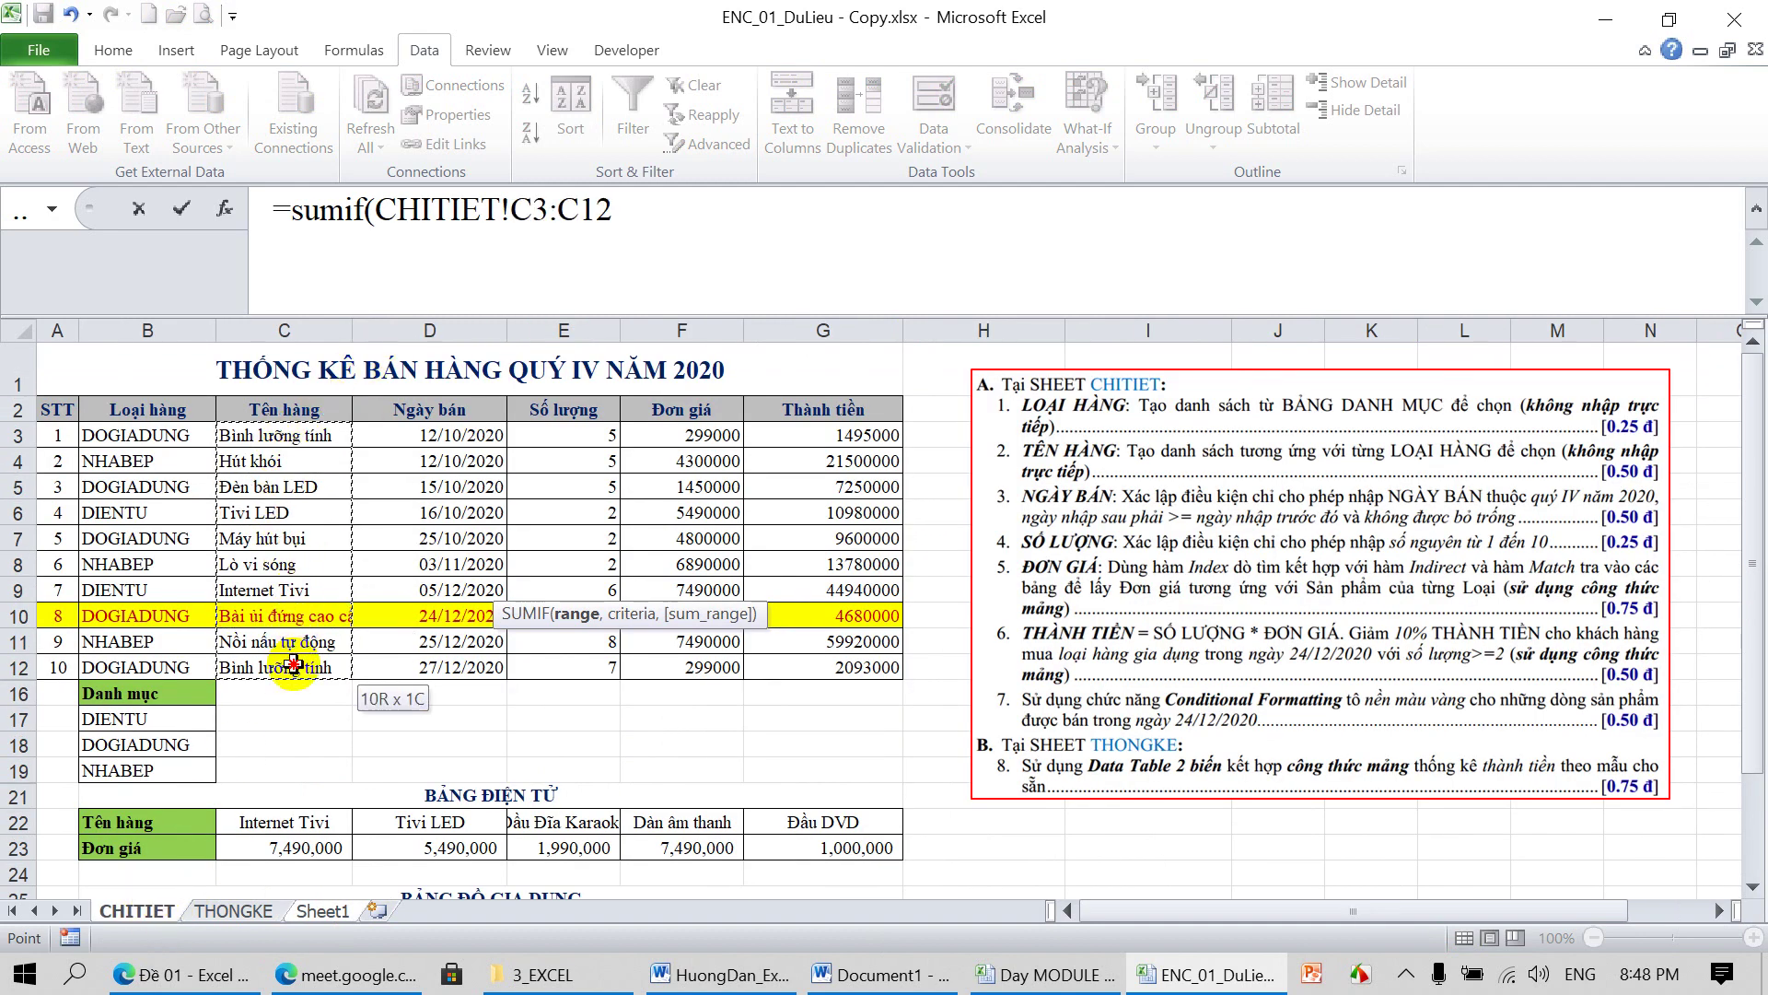
type(",")
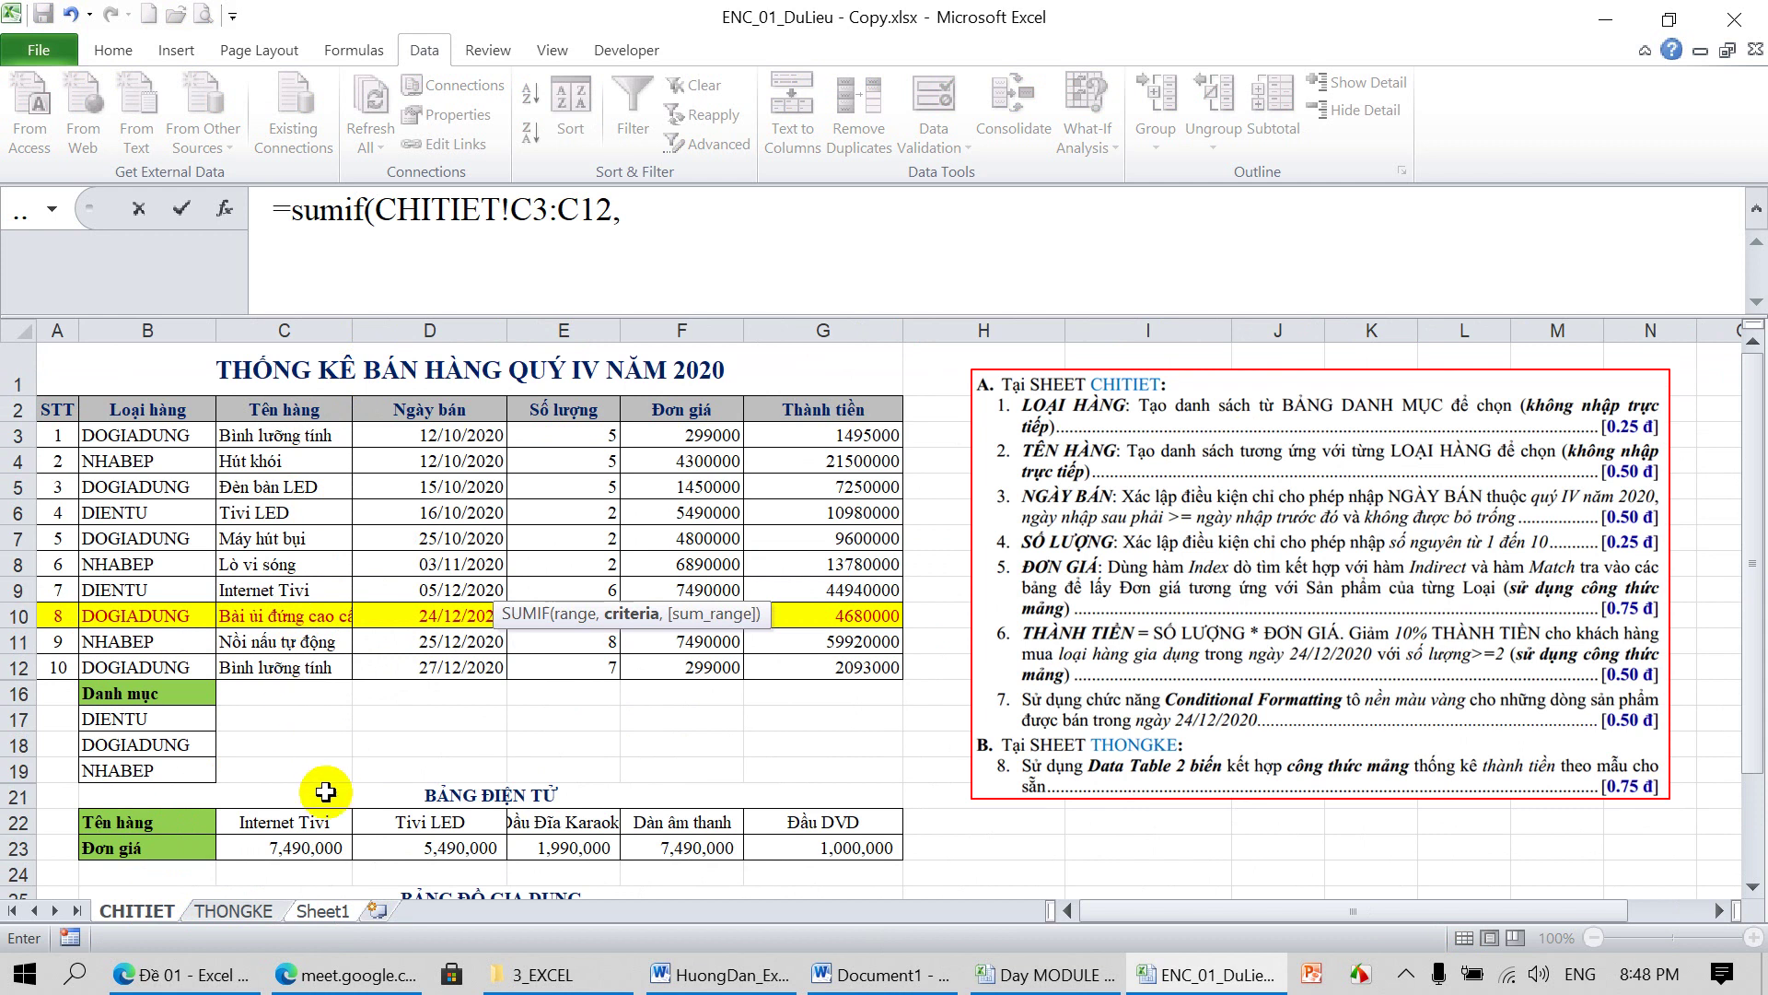
left_click(323, 910)
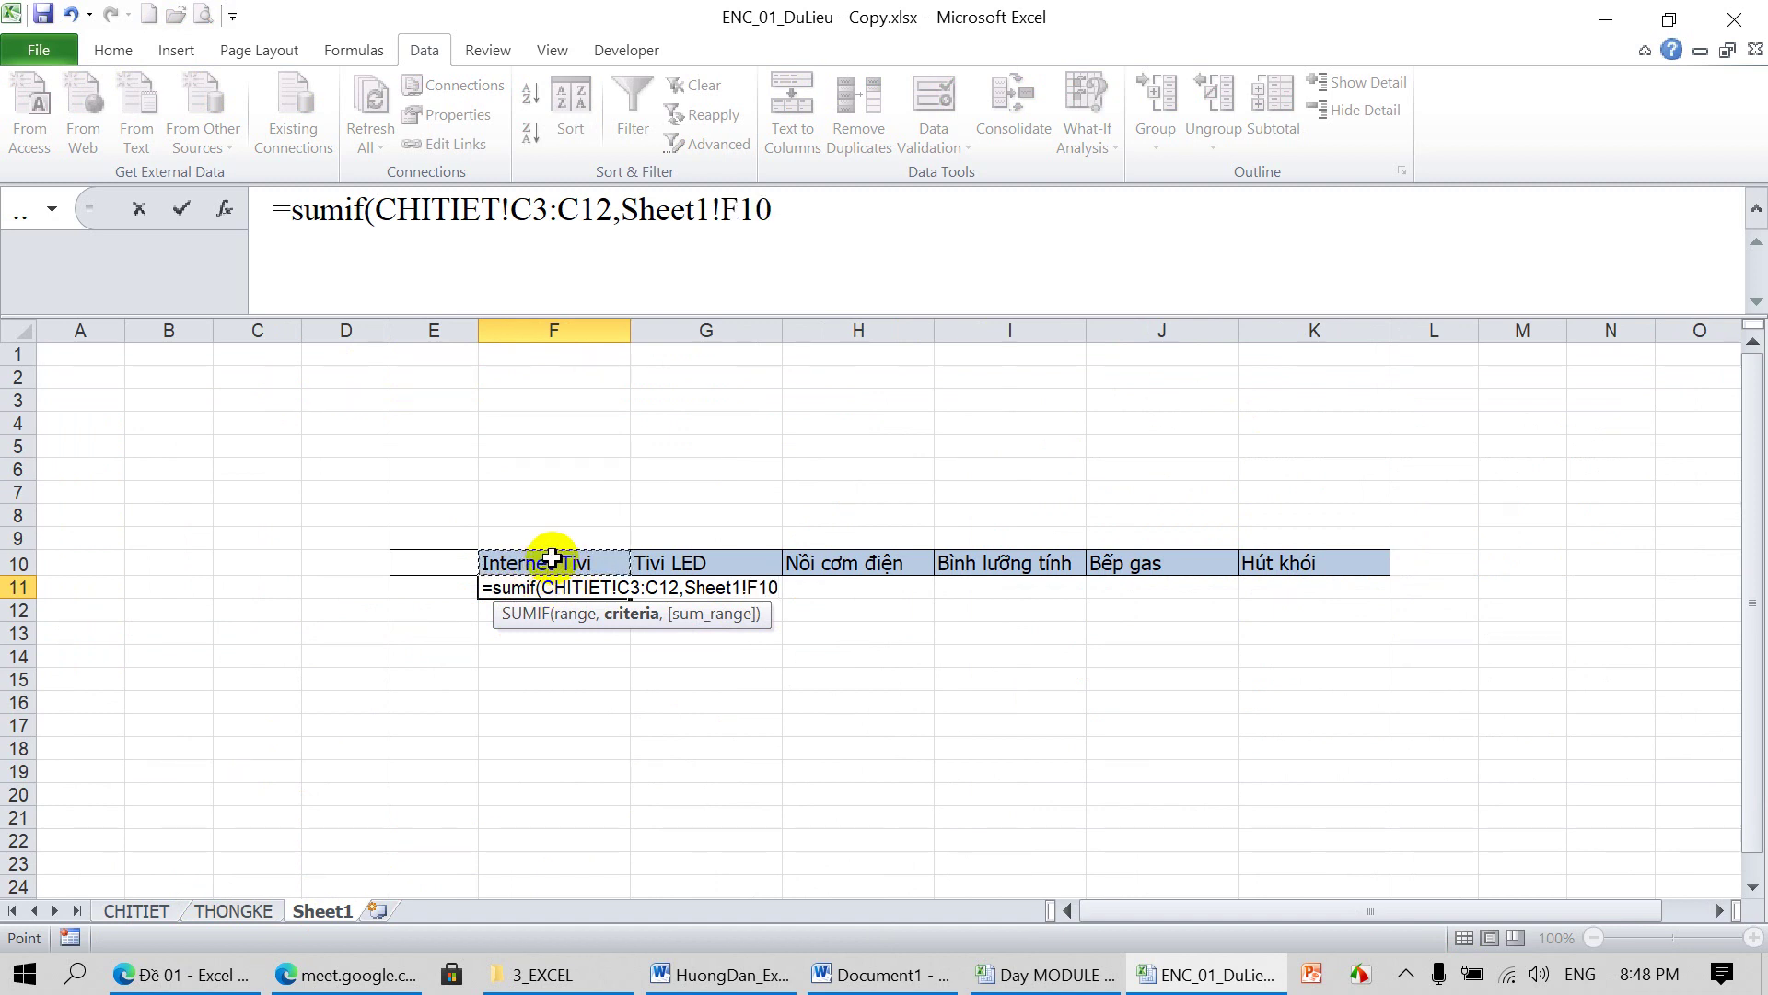
type(",")
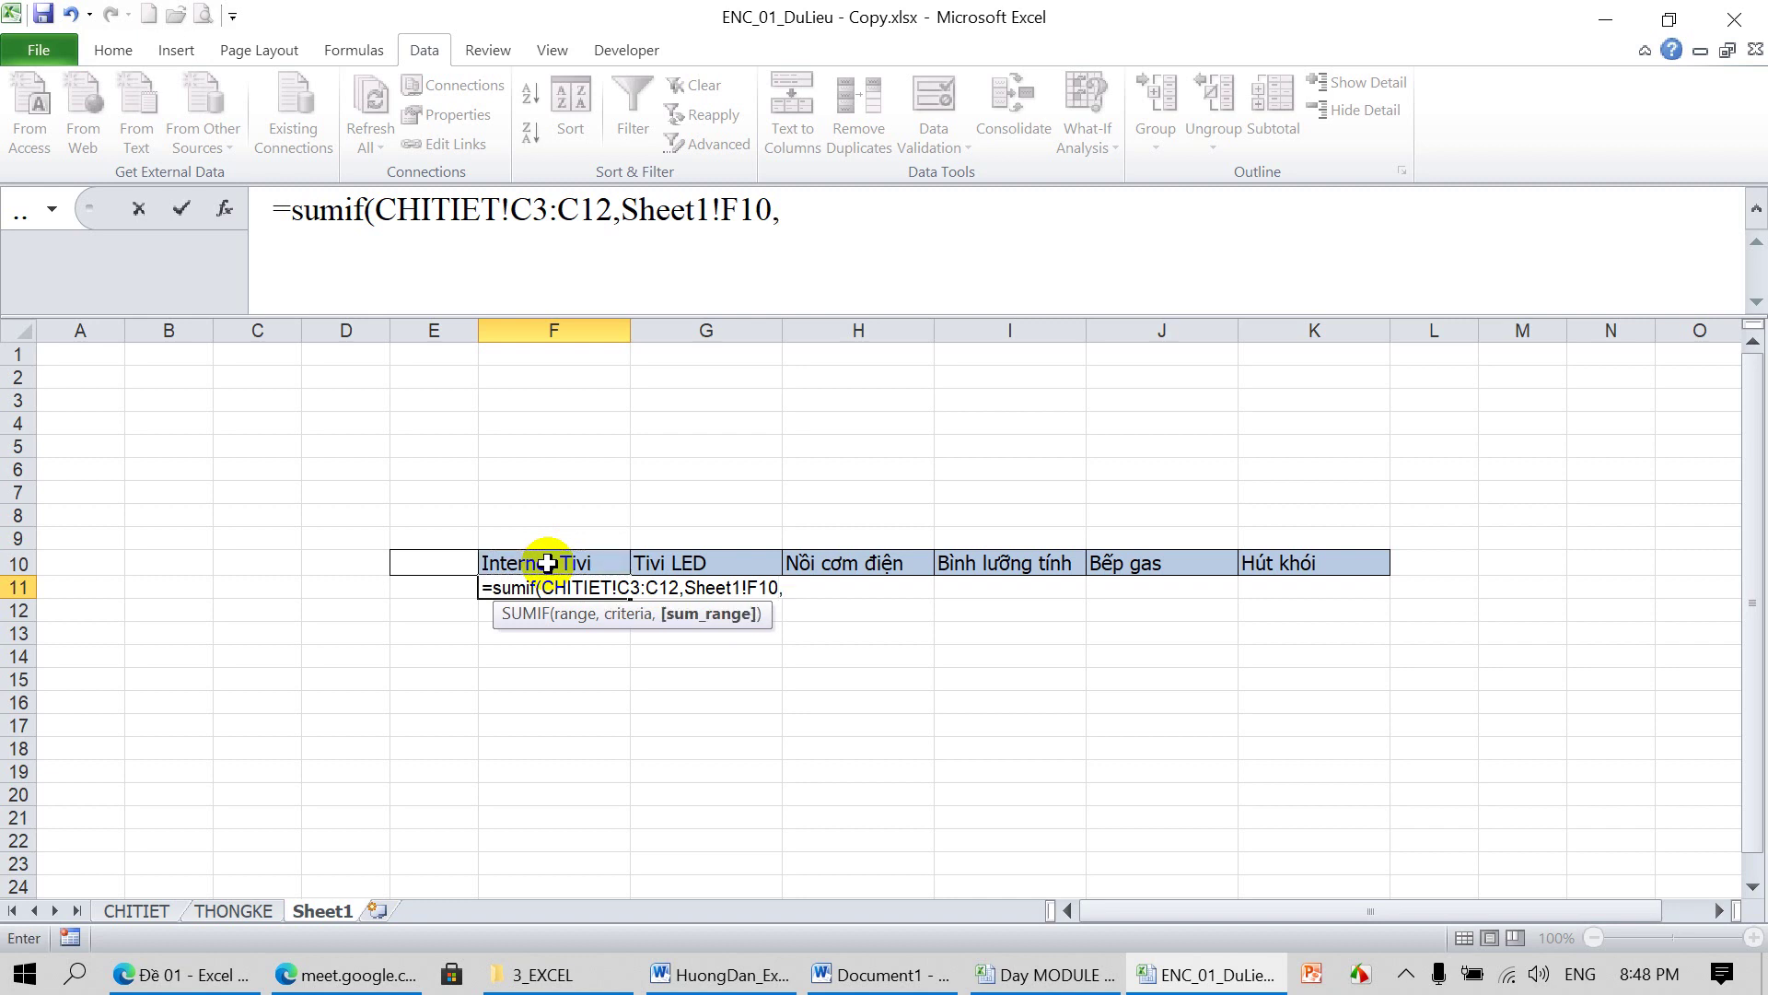
left_click(136, 910)
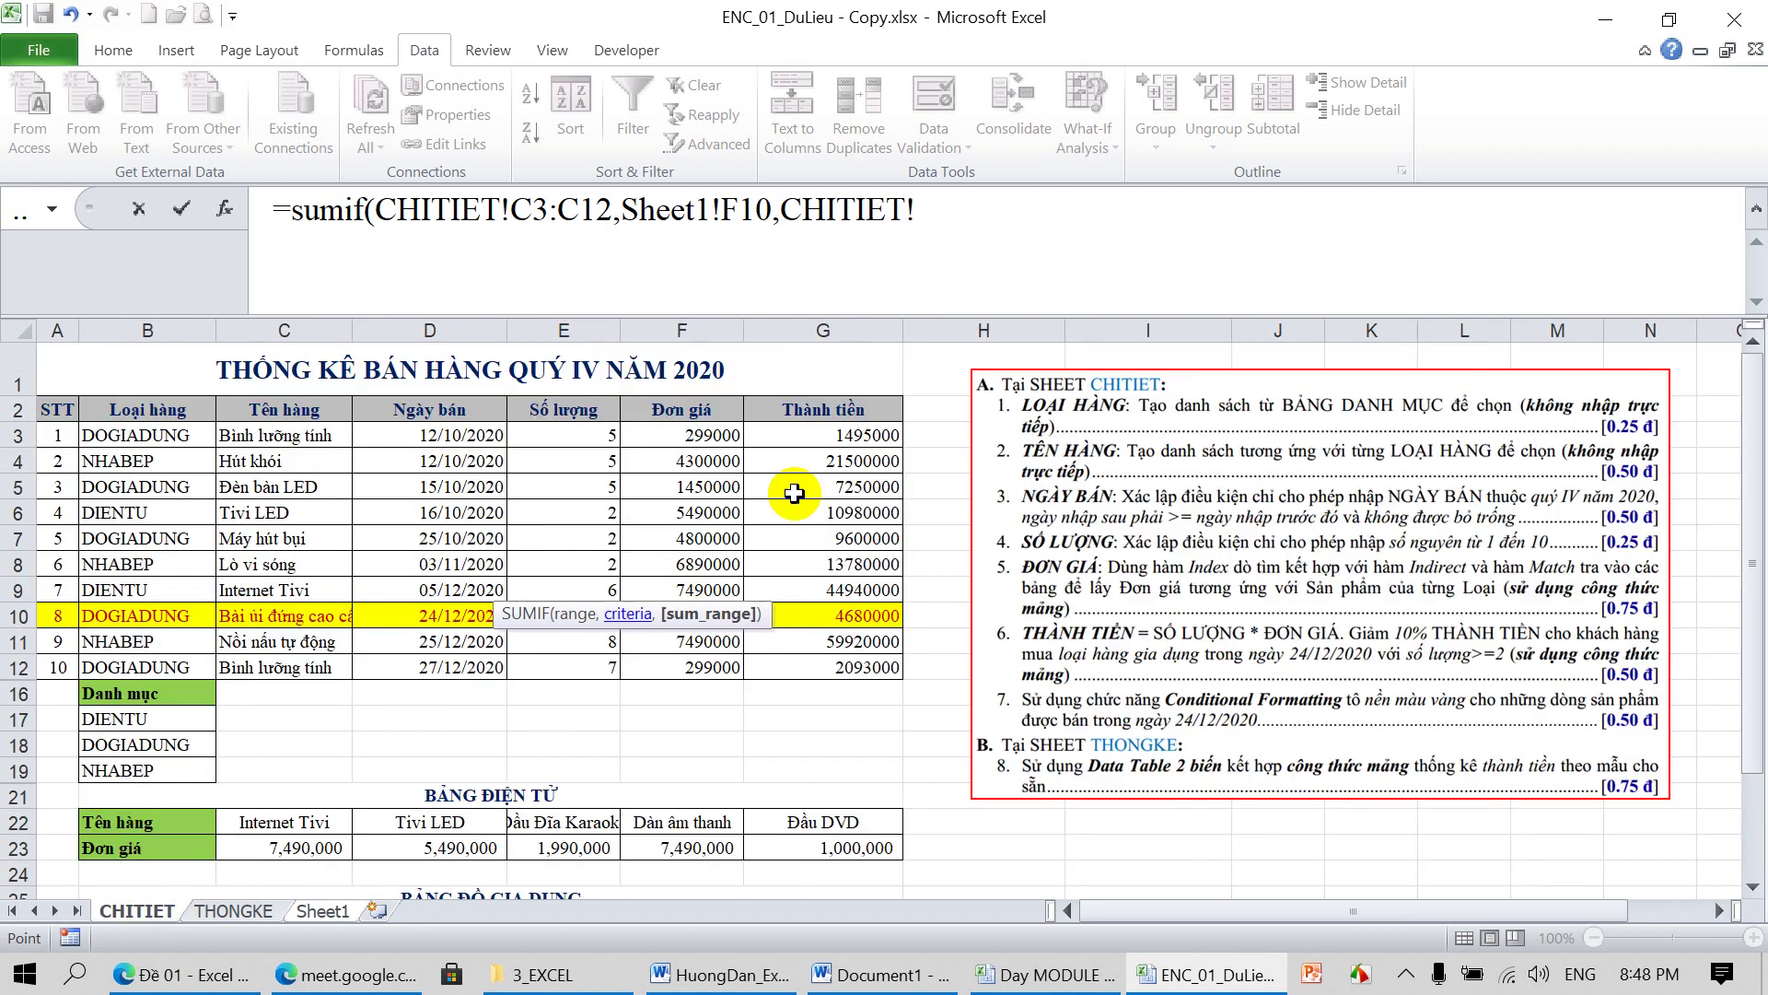
left_click_drag(856, 433, 848, 667)
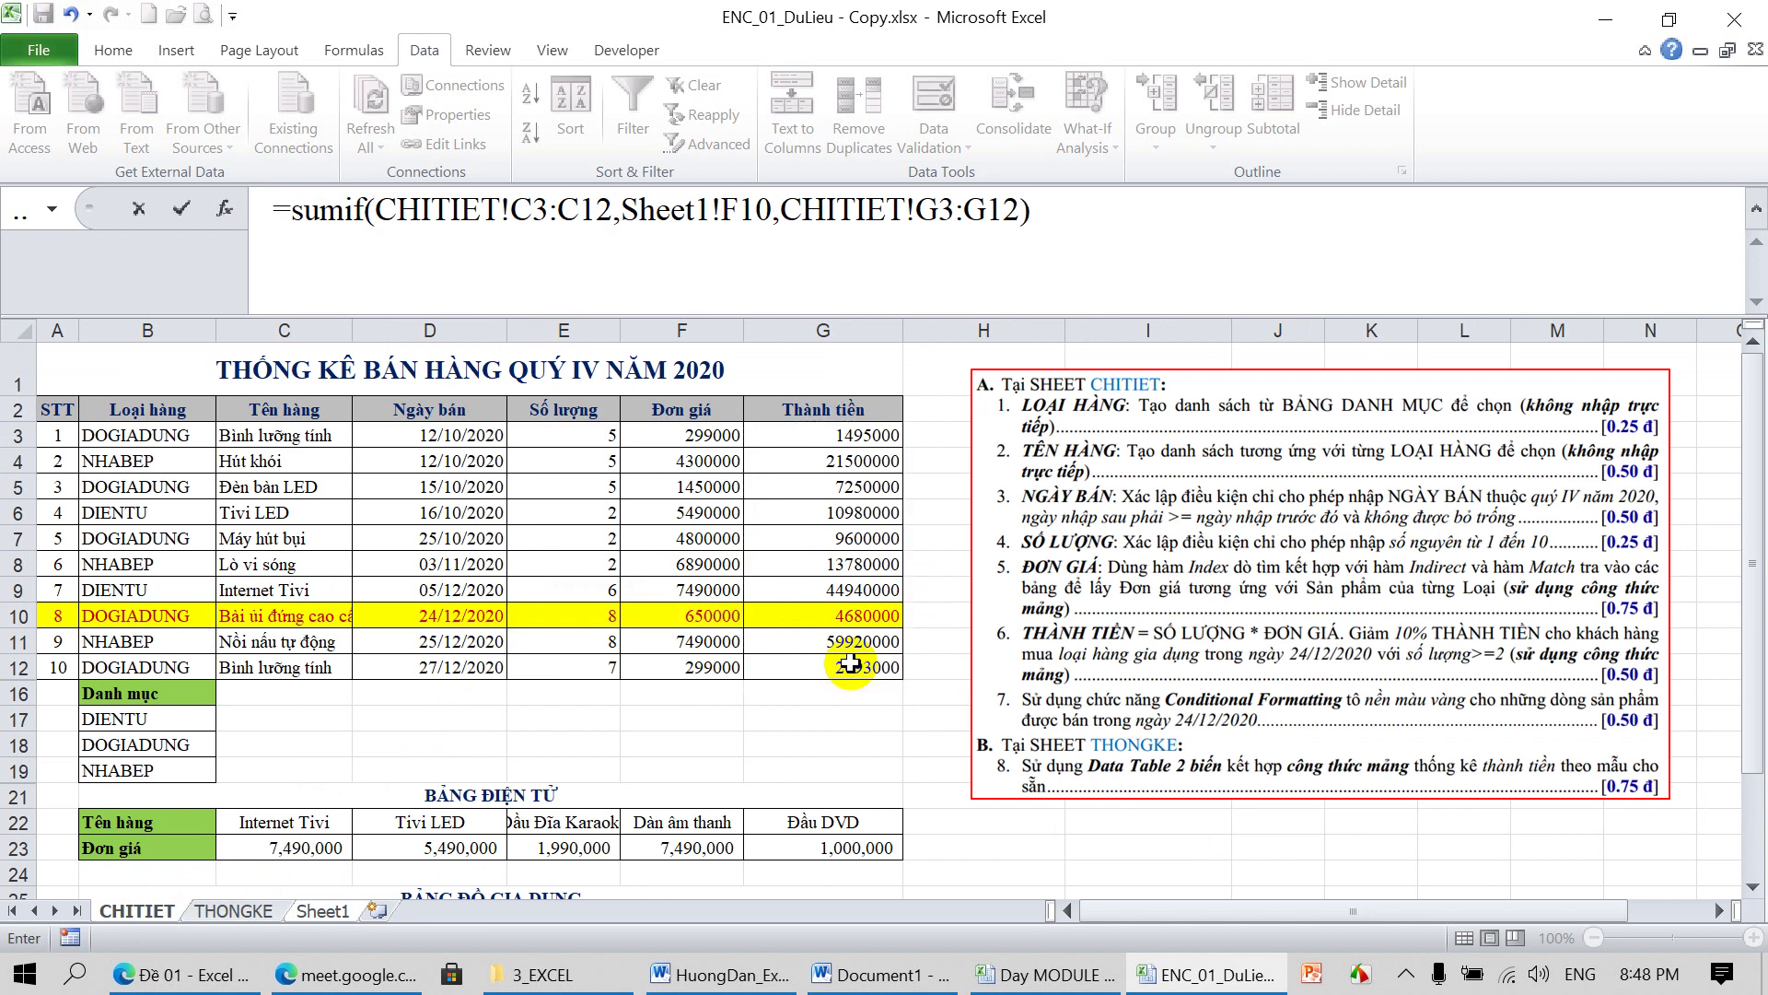
key("Return")
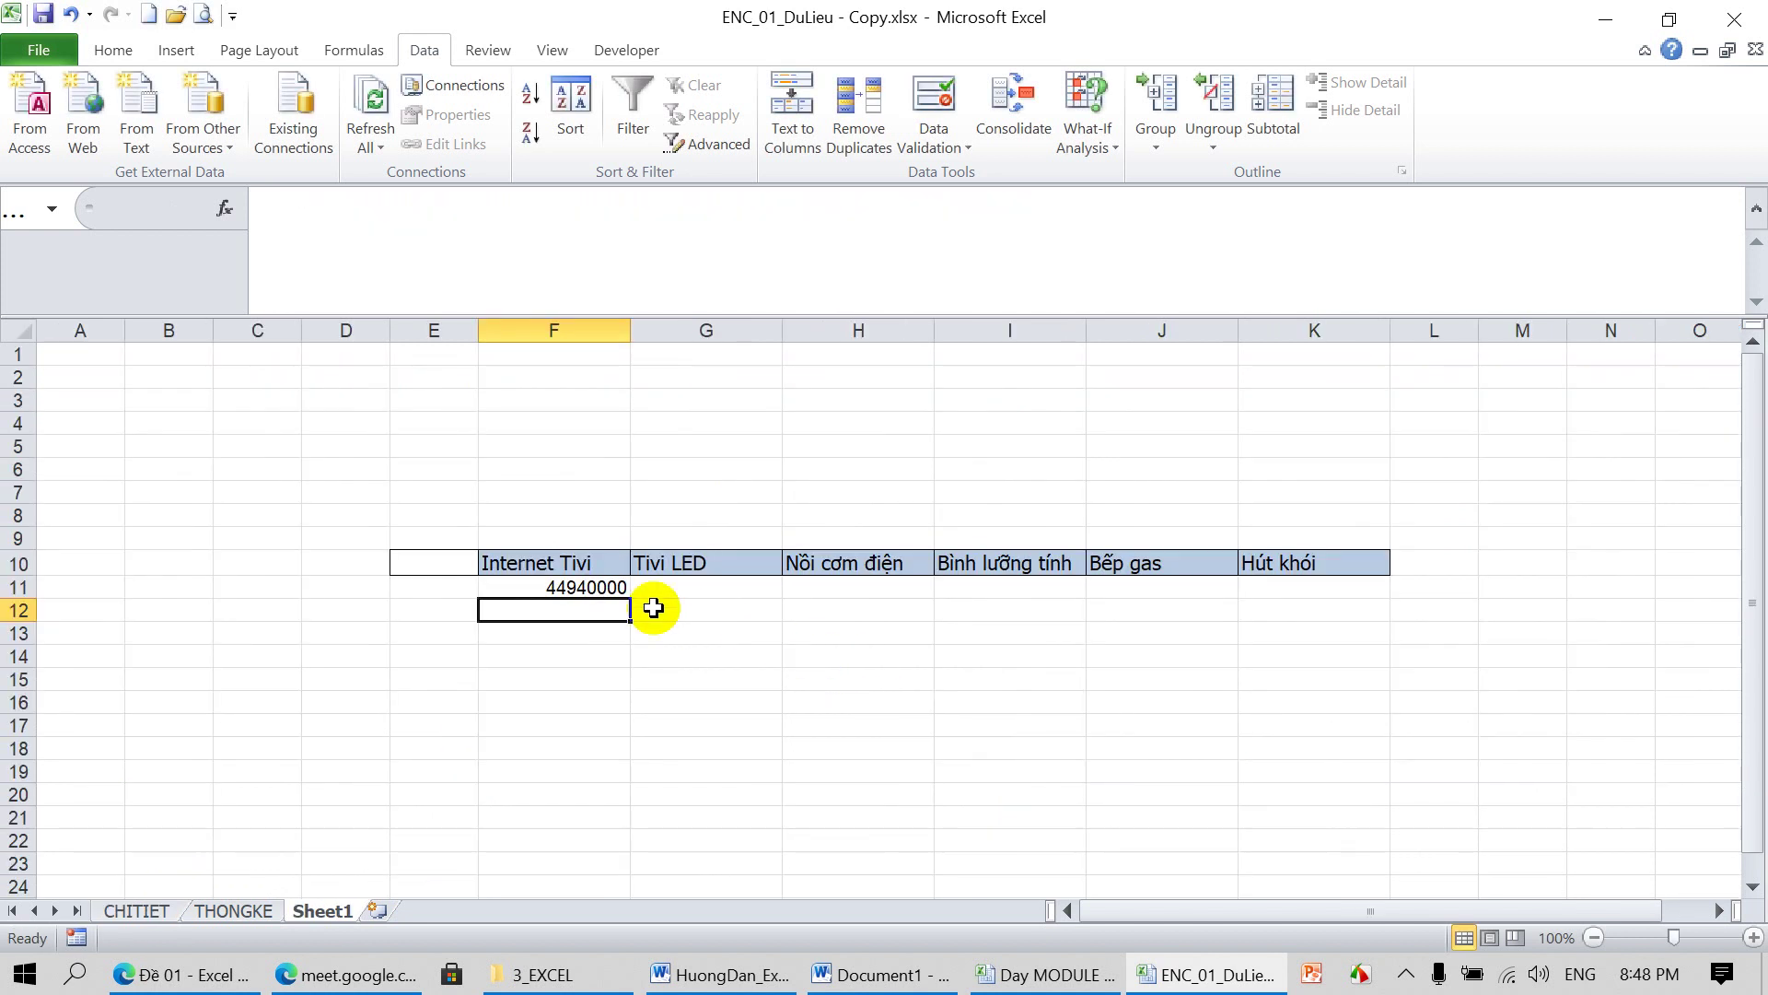
Build a data table on F10:K11 with row input cell F10, then check THONGKE and switch to Day MODULE 1
left_click(556, 567)
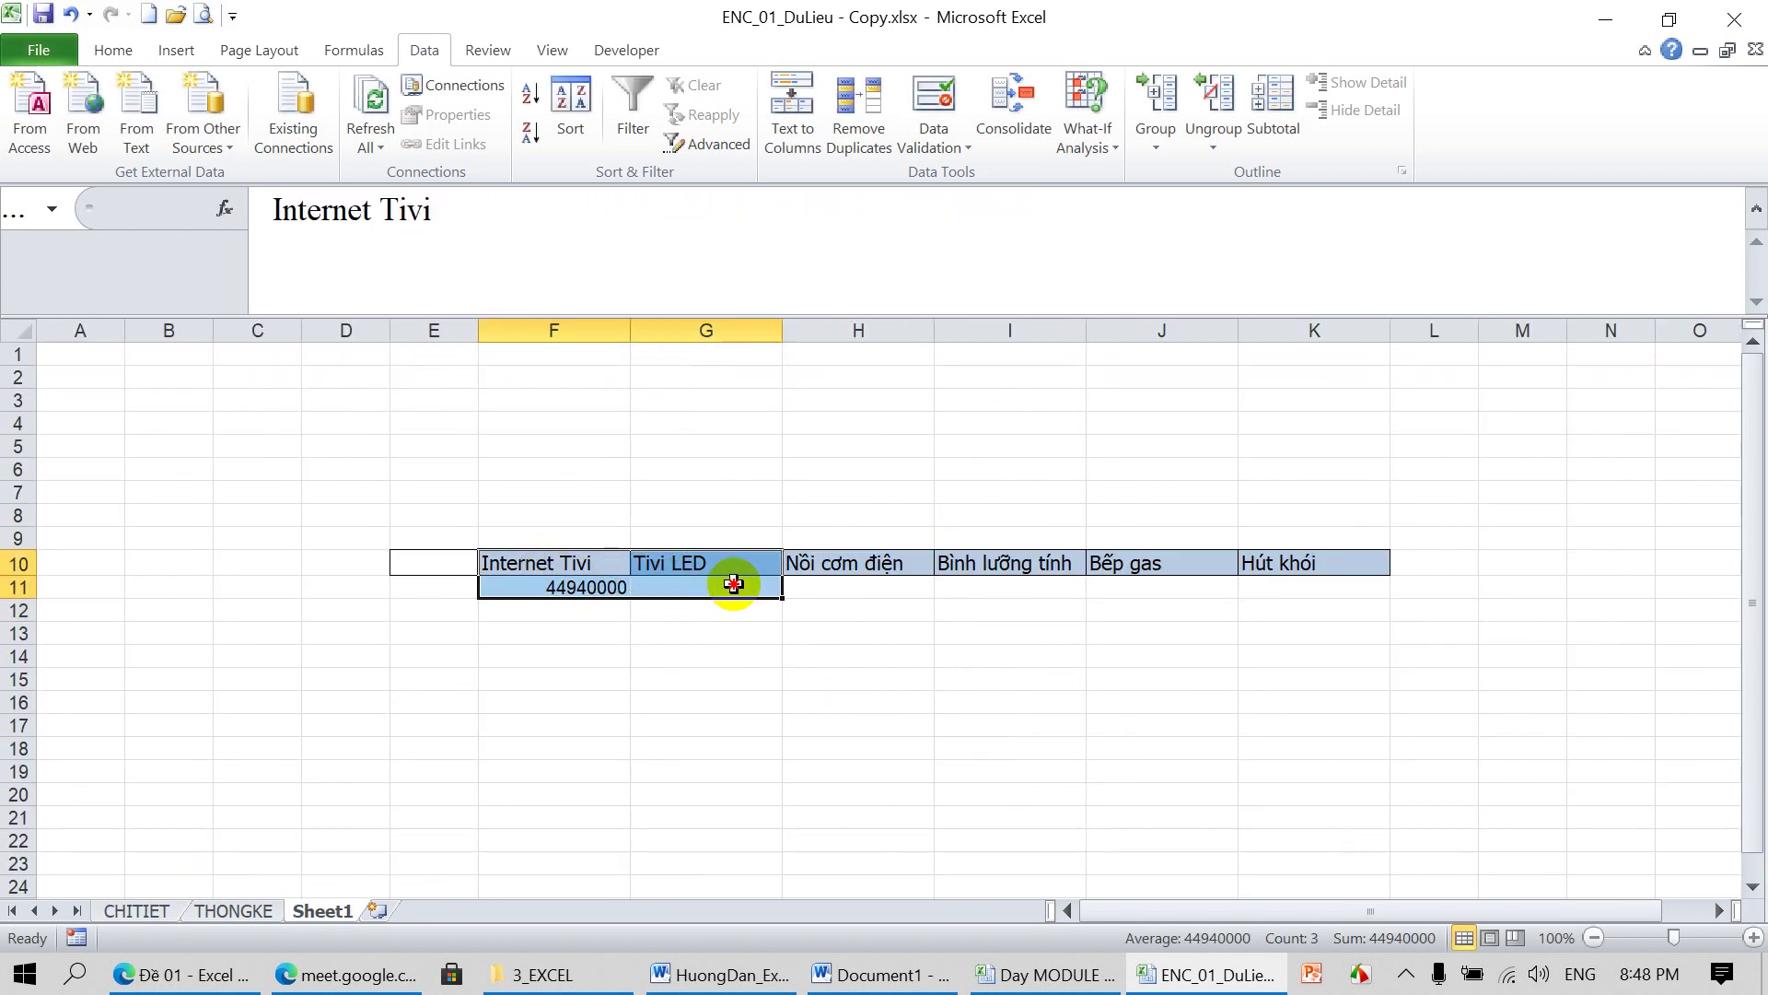
left_click_drag(560, 579, 1267, 590)
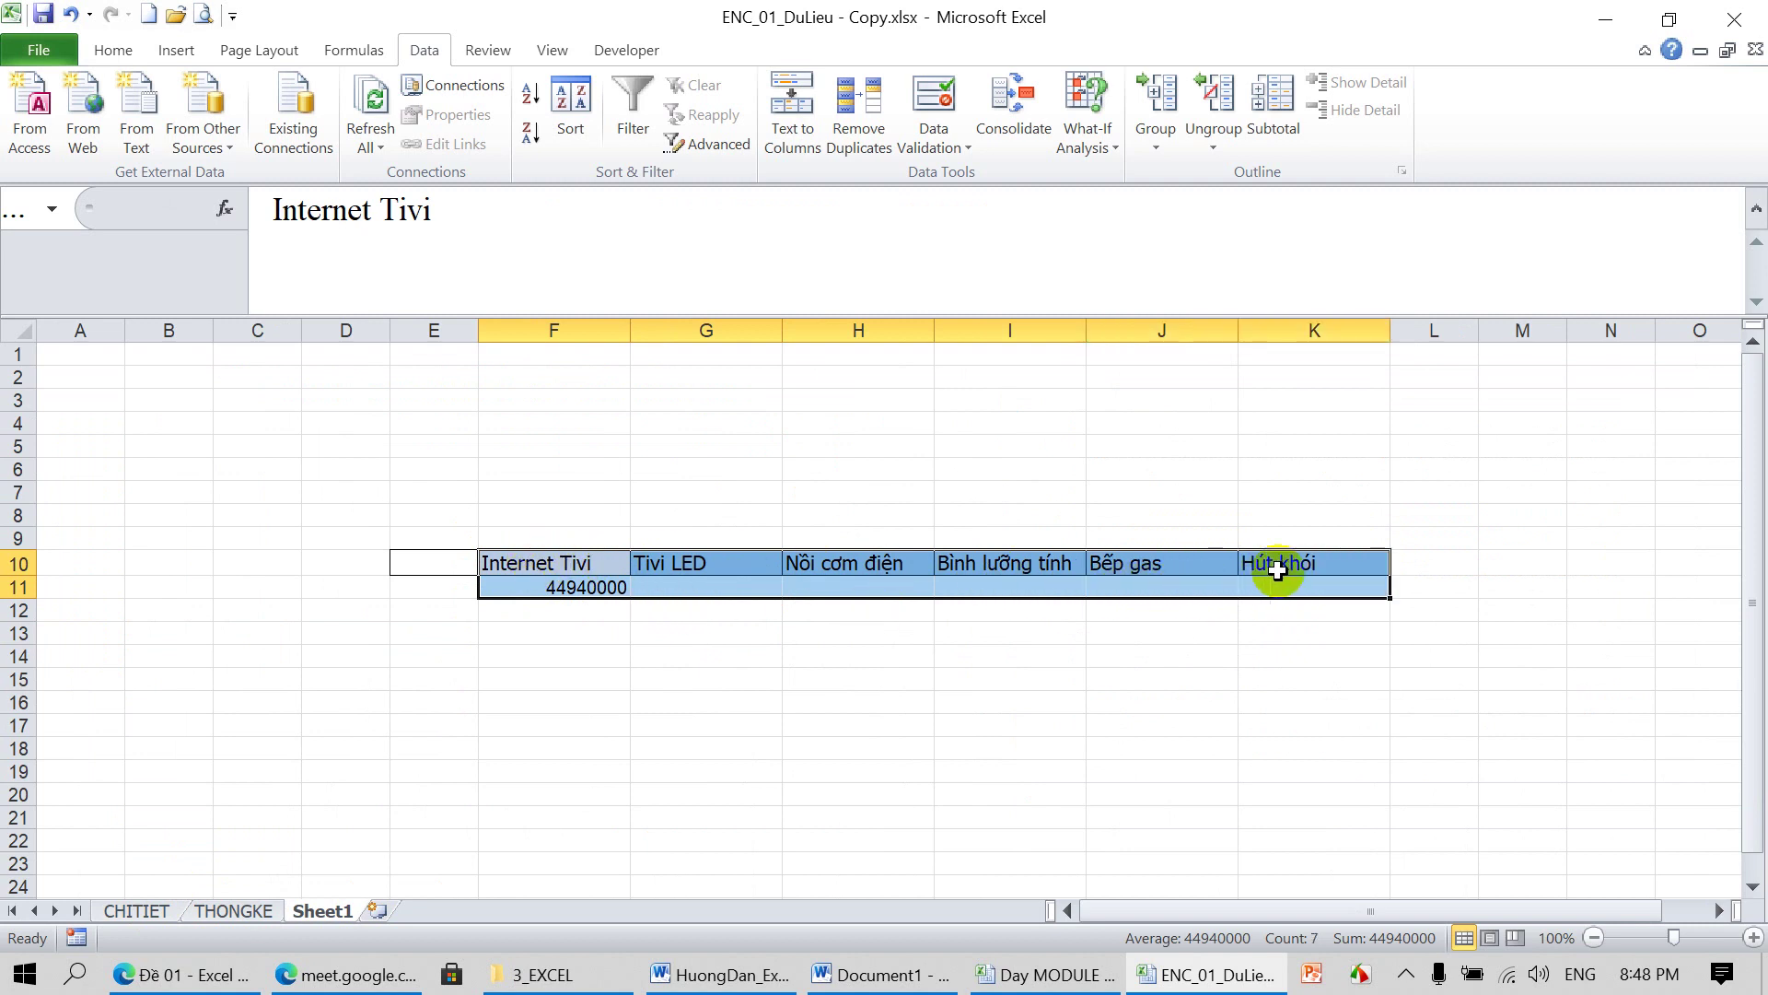
left_click(1103, 143)
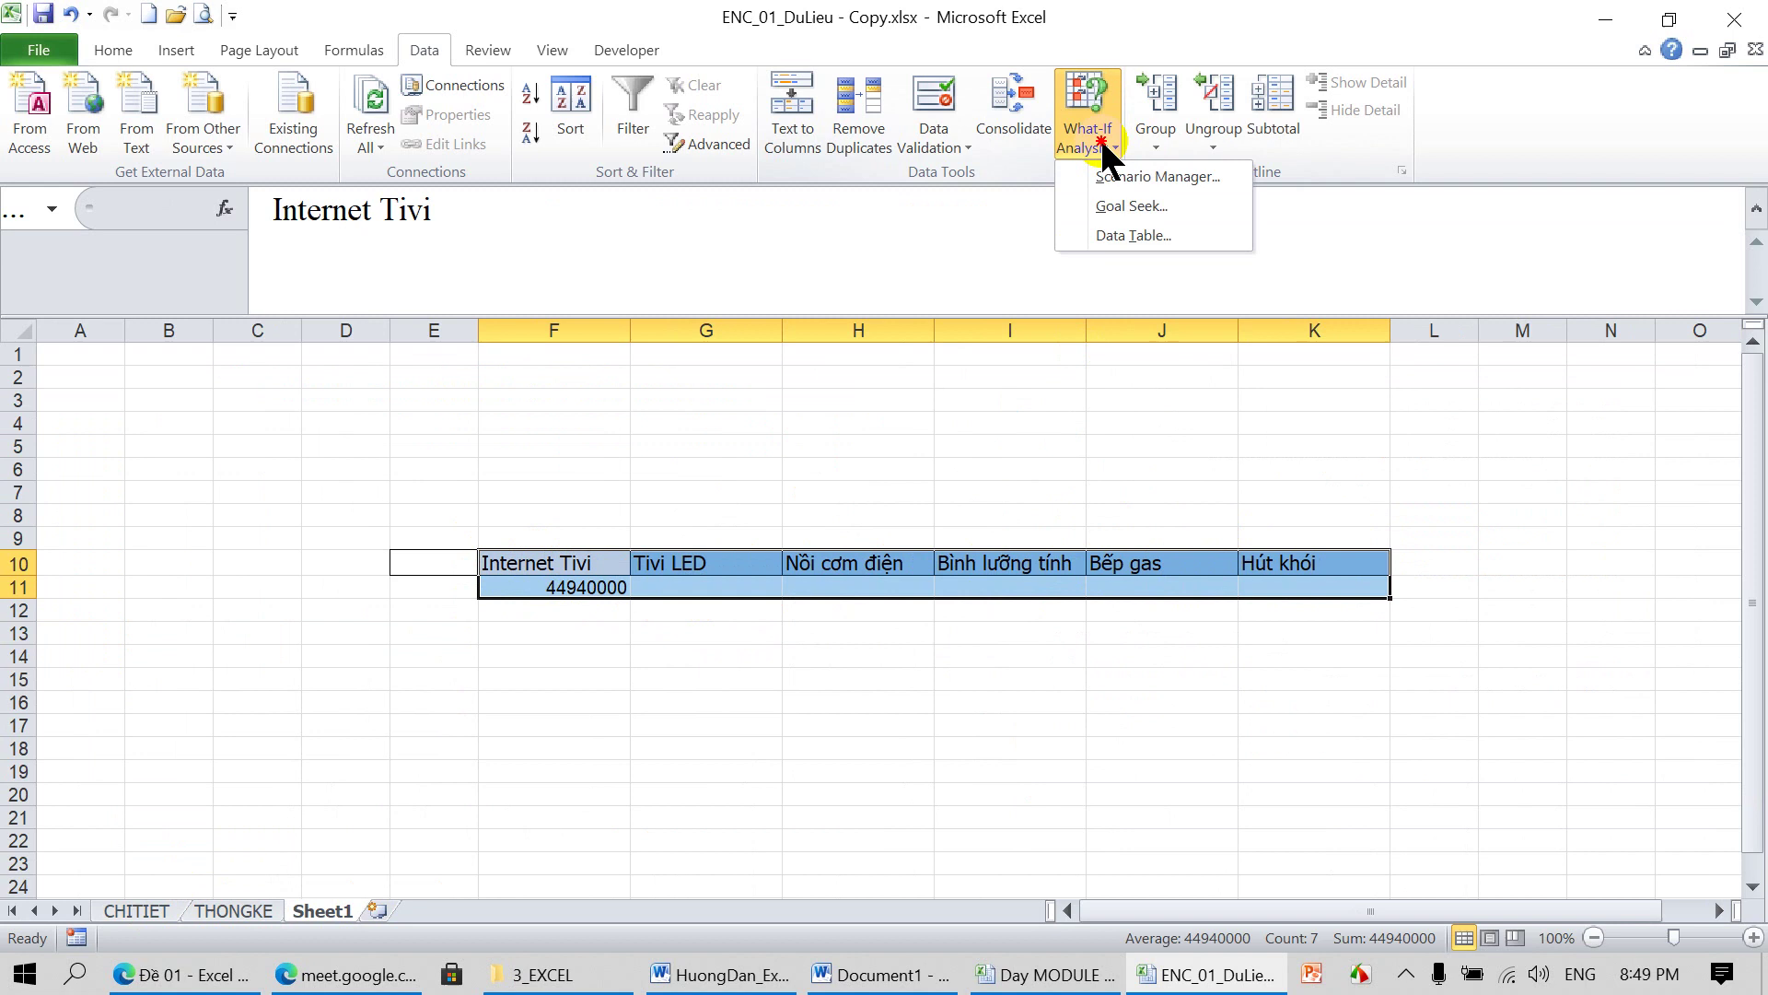
left_click(1120, 234)
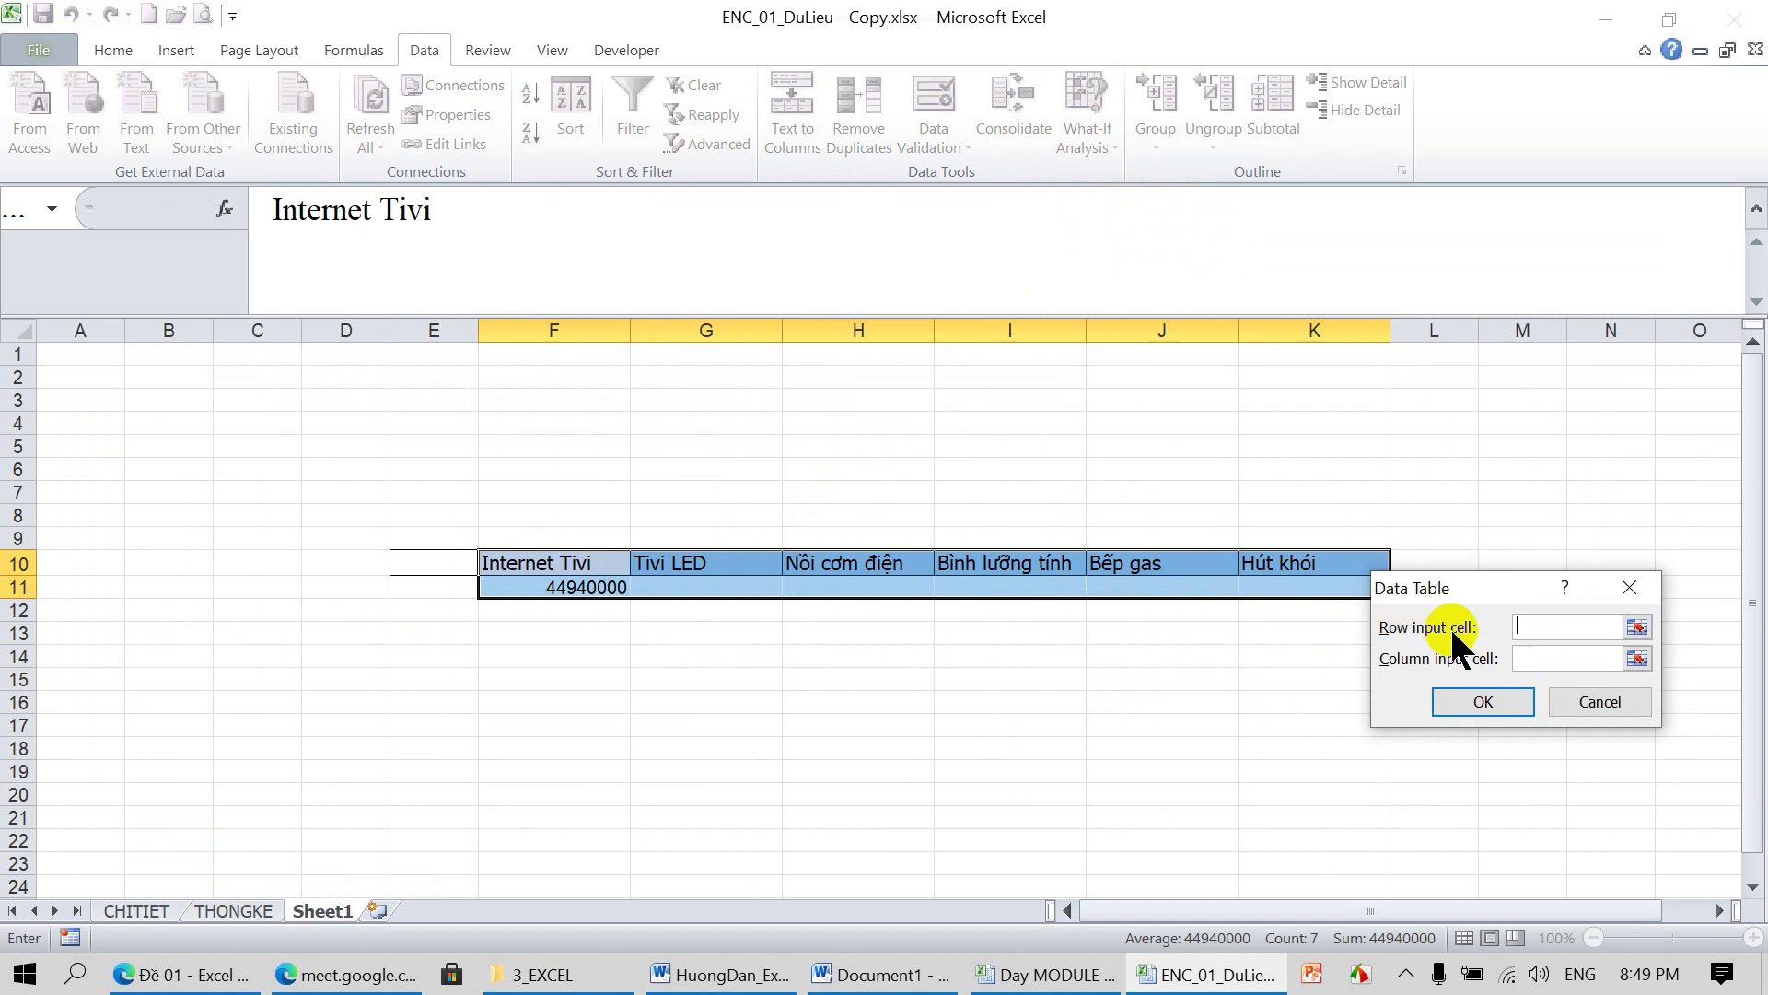
left_click(545, 563)
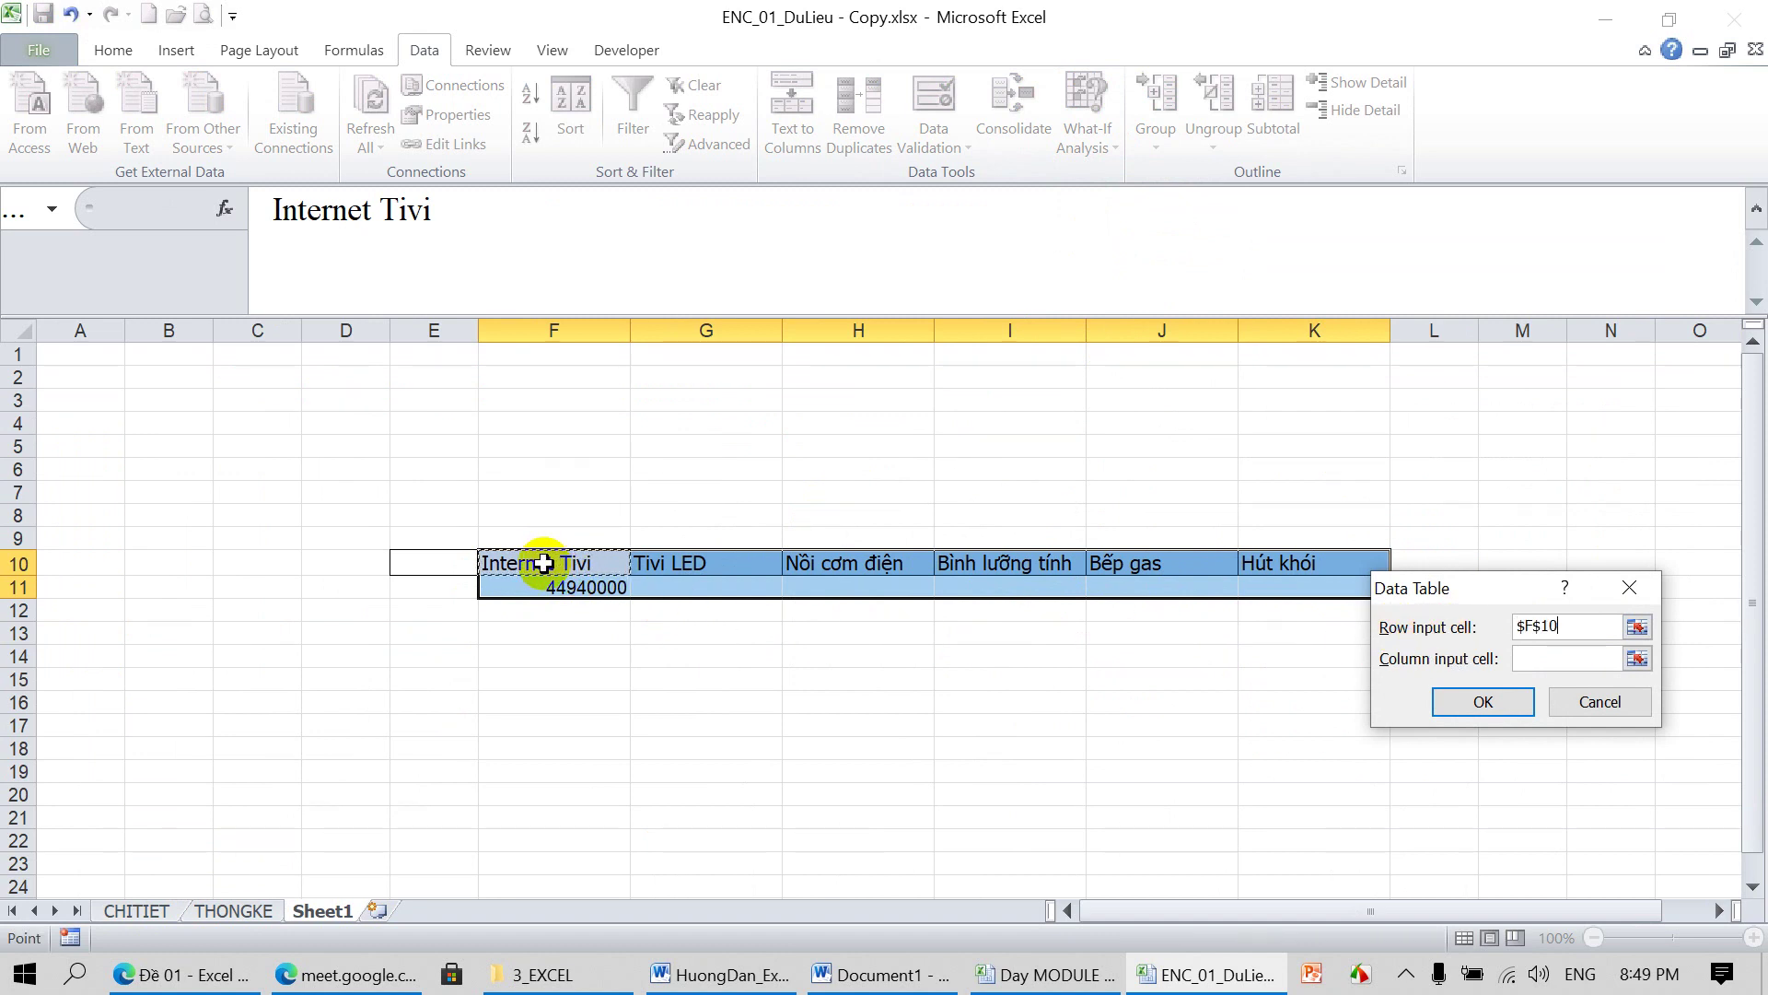
left_click(1466, 696)
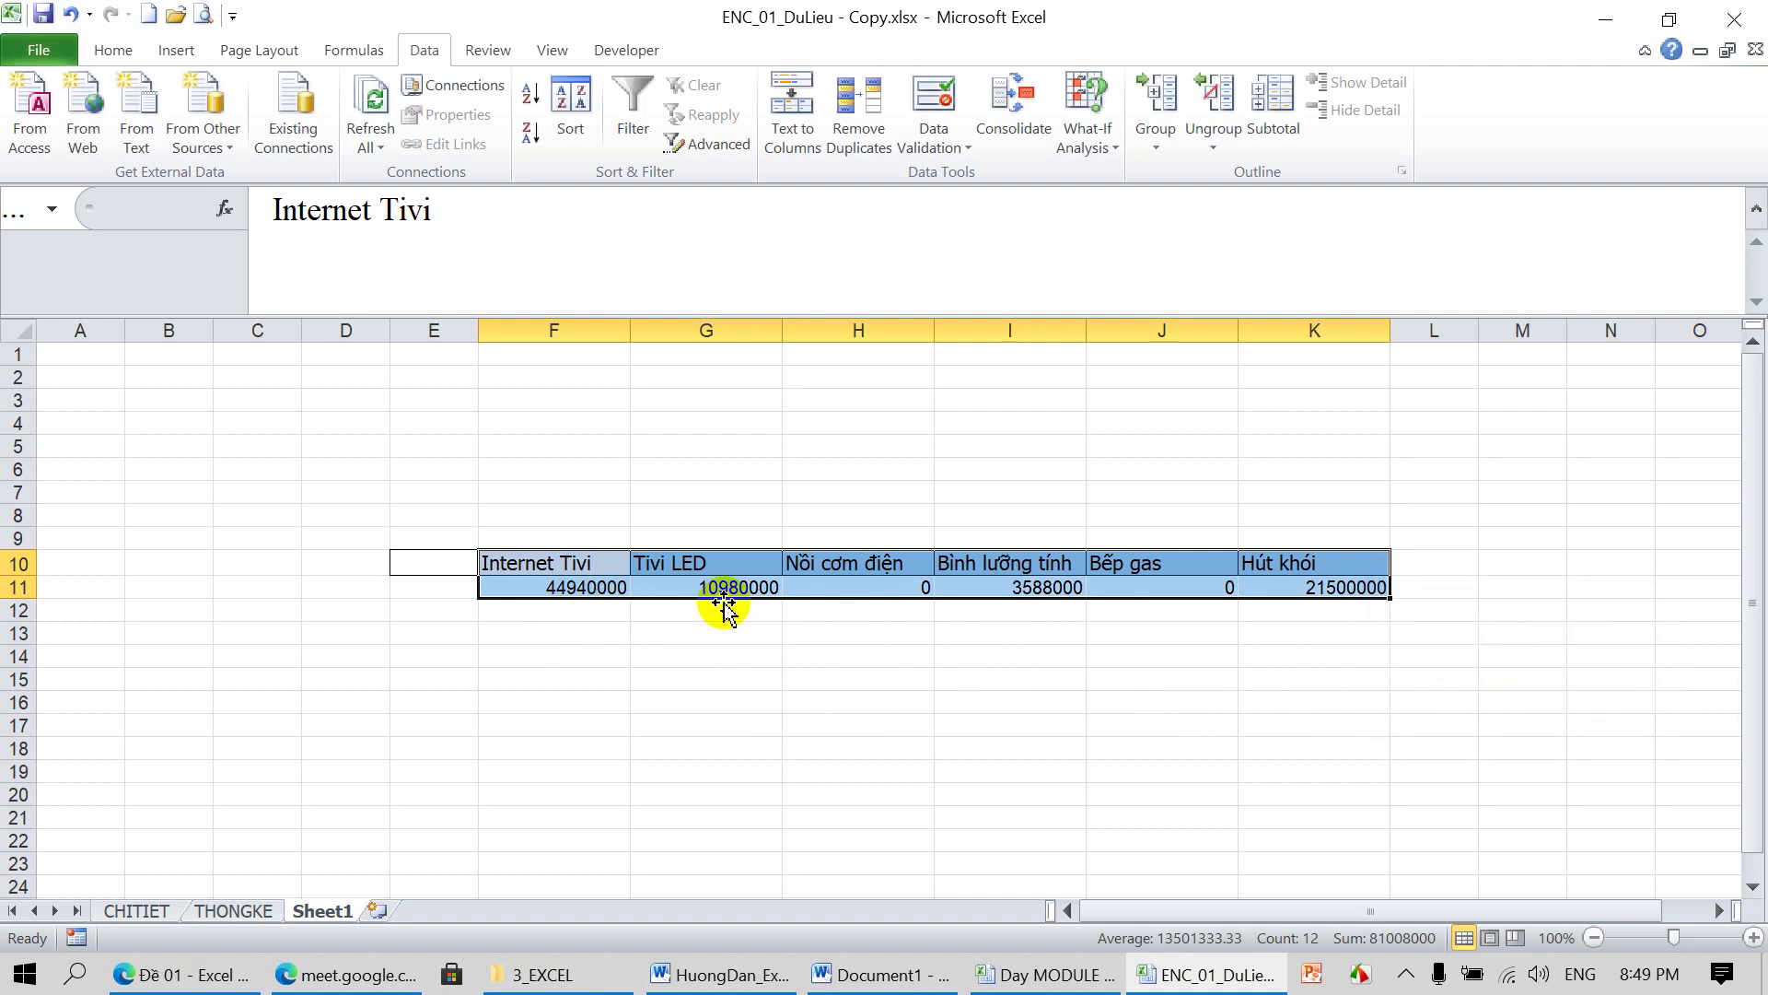
left_click(238, 910)
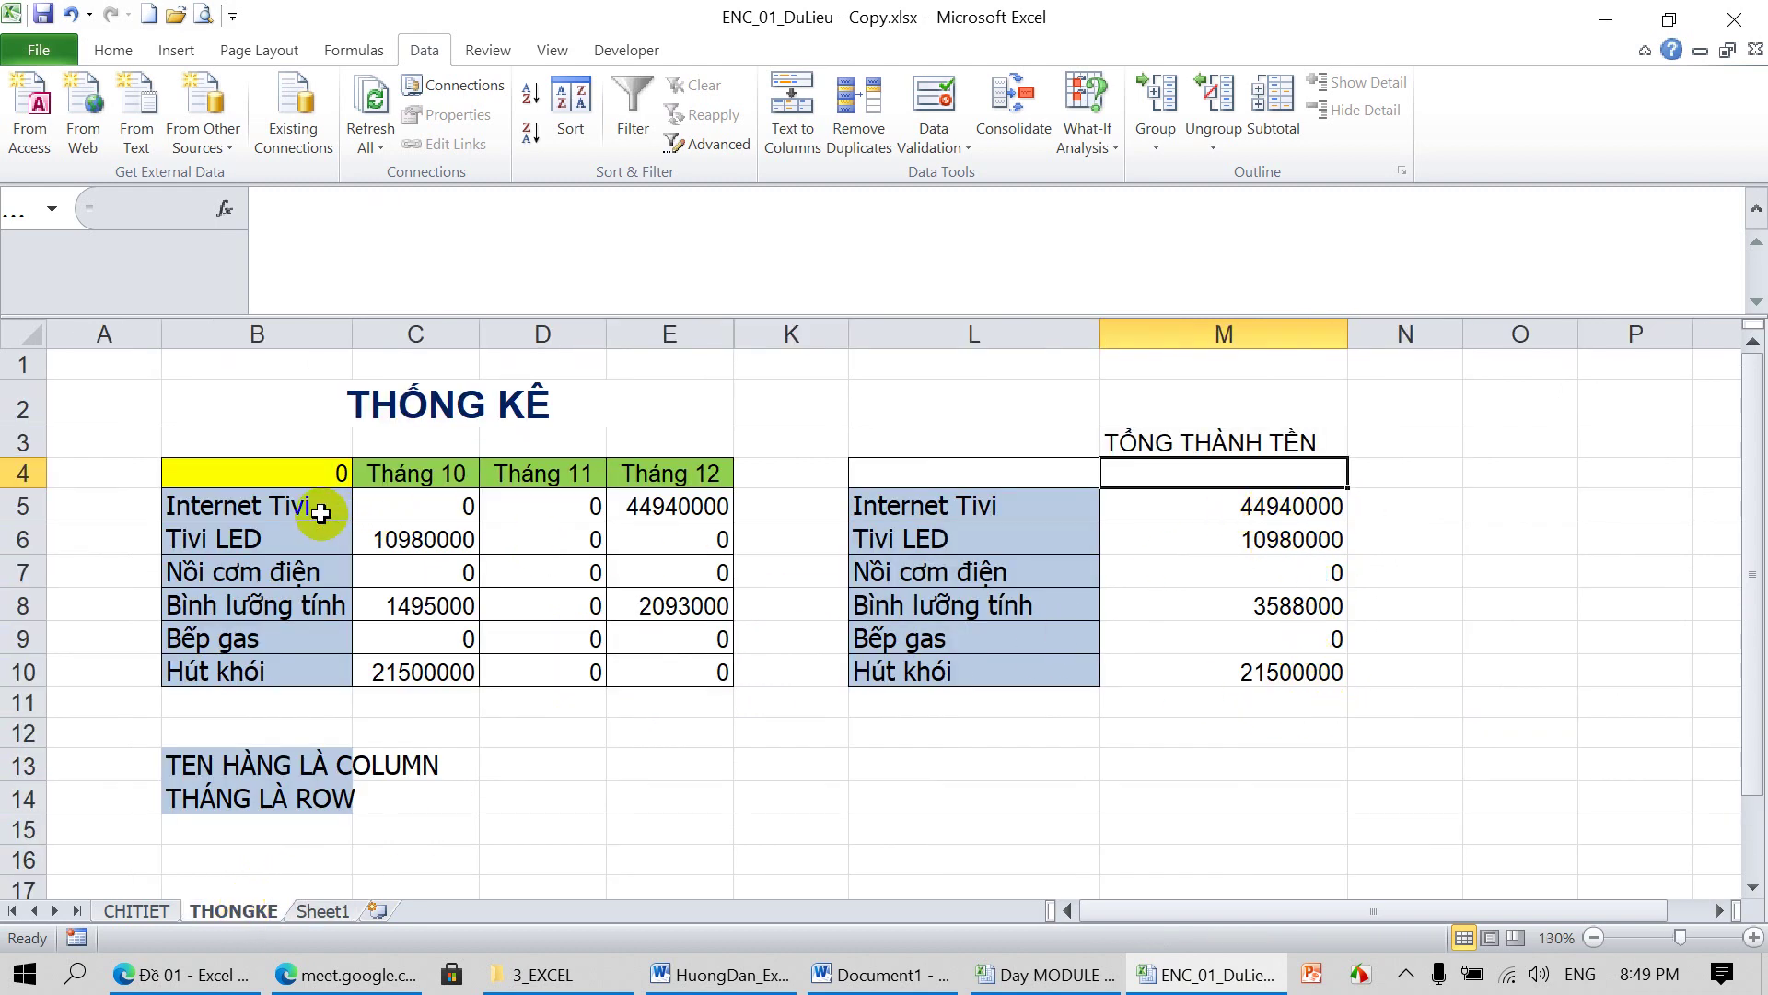
left_click(1022, 974)
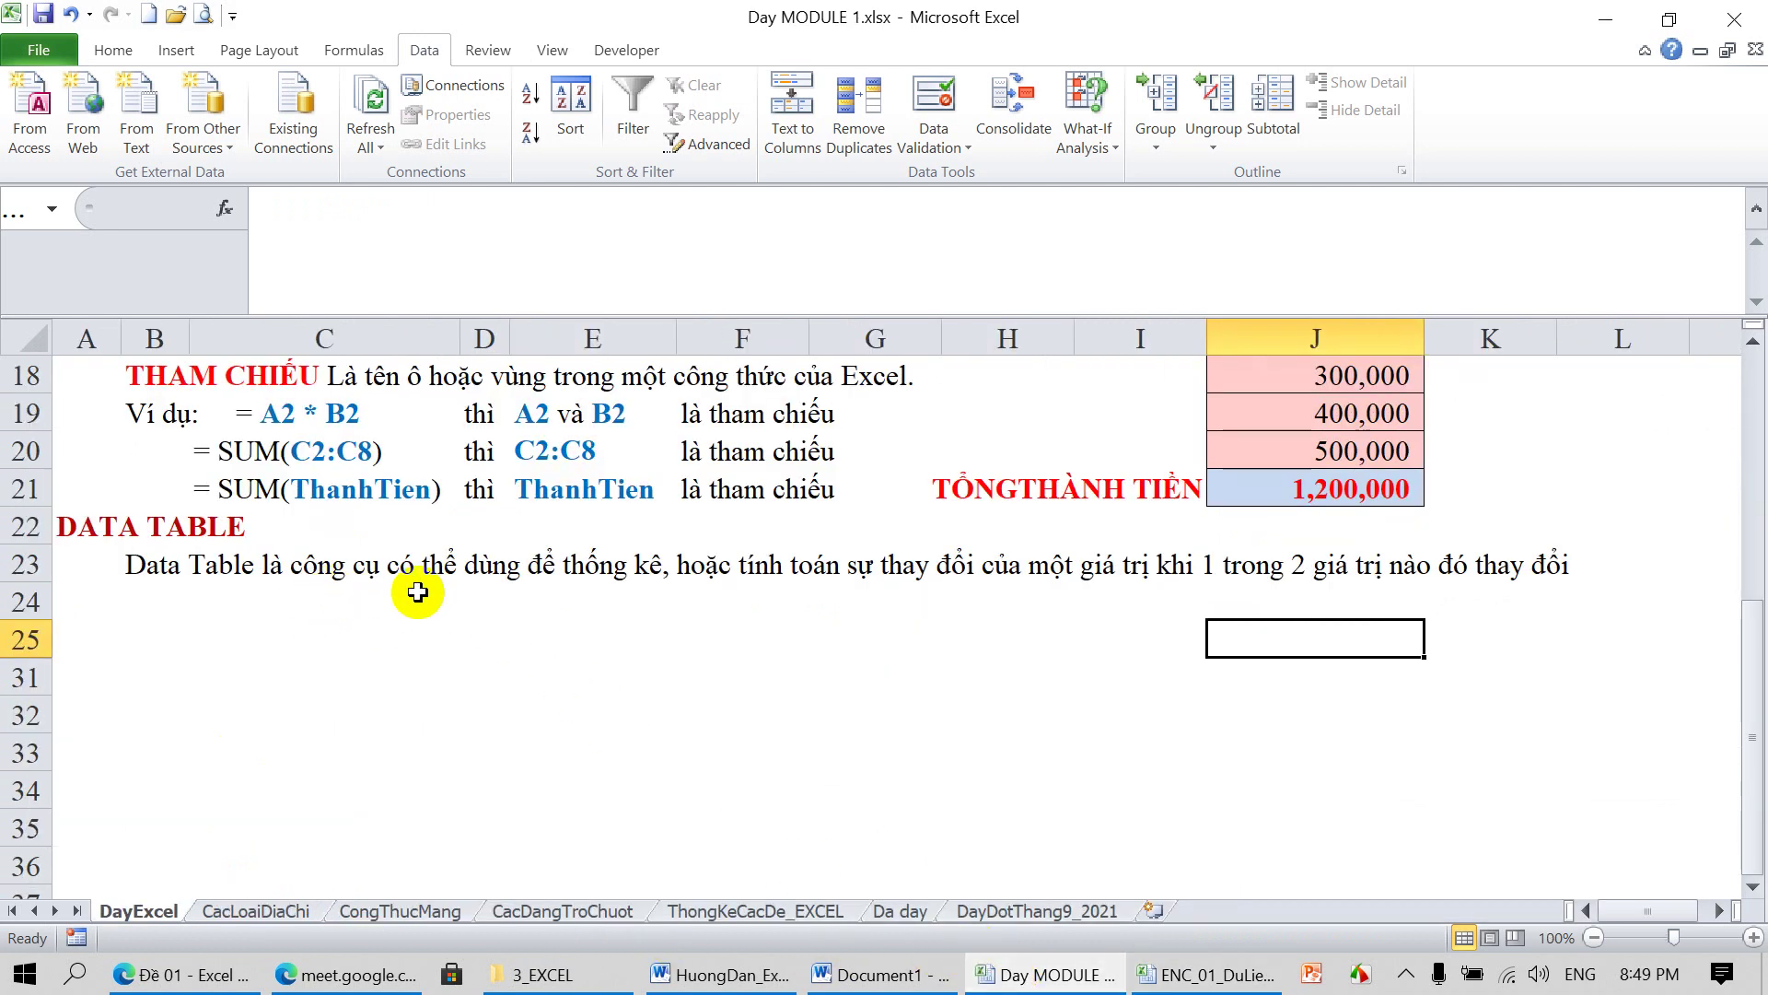